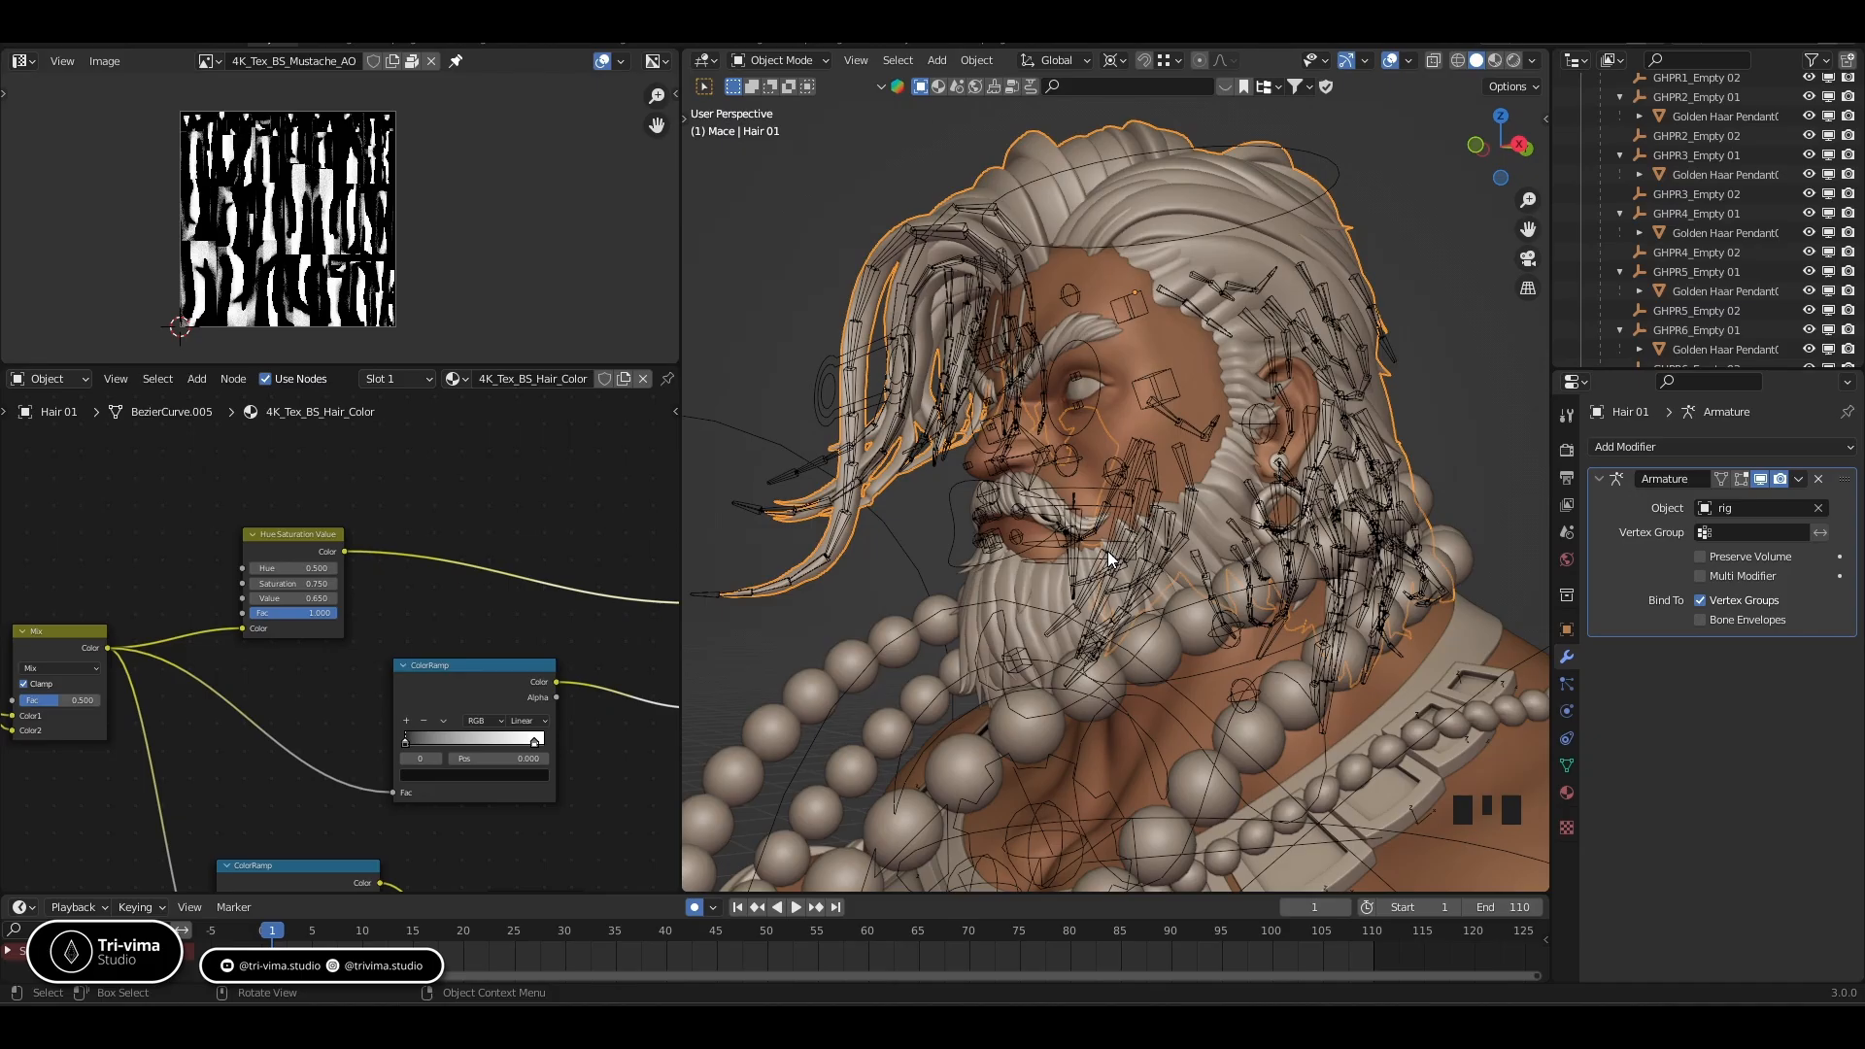
# Check the modifier stacks on the dhoti, the right mojri shoe and both wrist guards
pyautogui.moveTo(1058, 525); pyautogui.dragTo(1059, 374, button='middle')
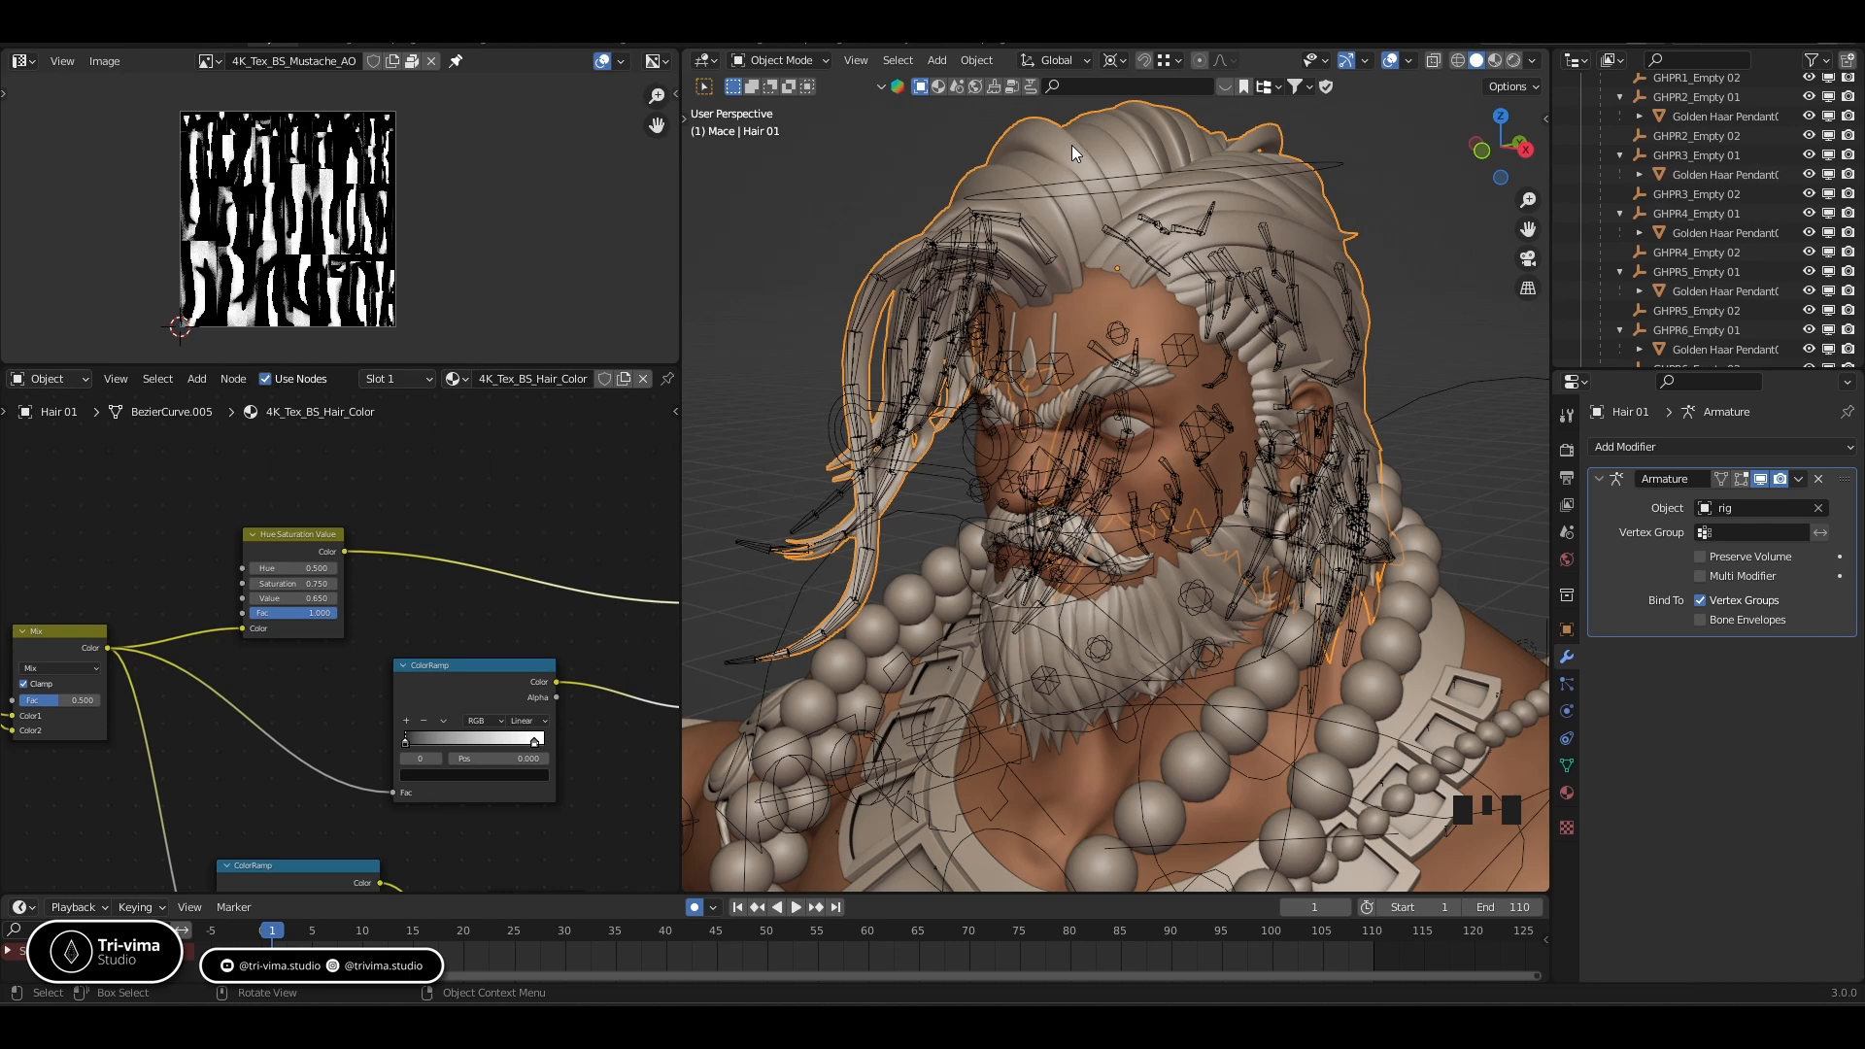
pyautogui.scroll(-12, 1092, 523)
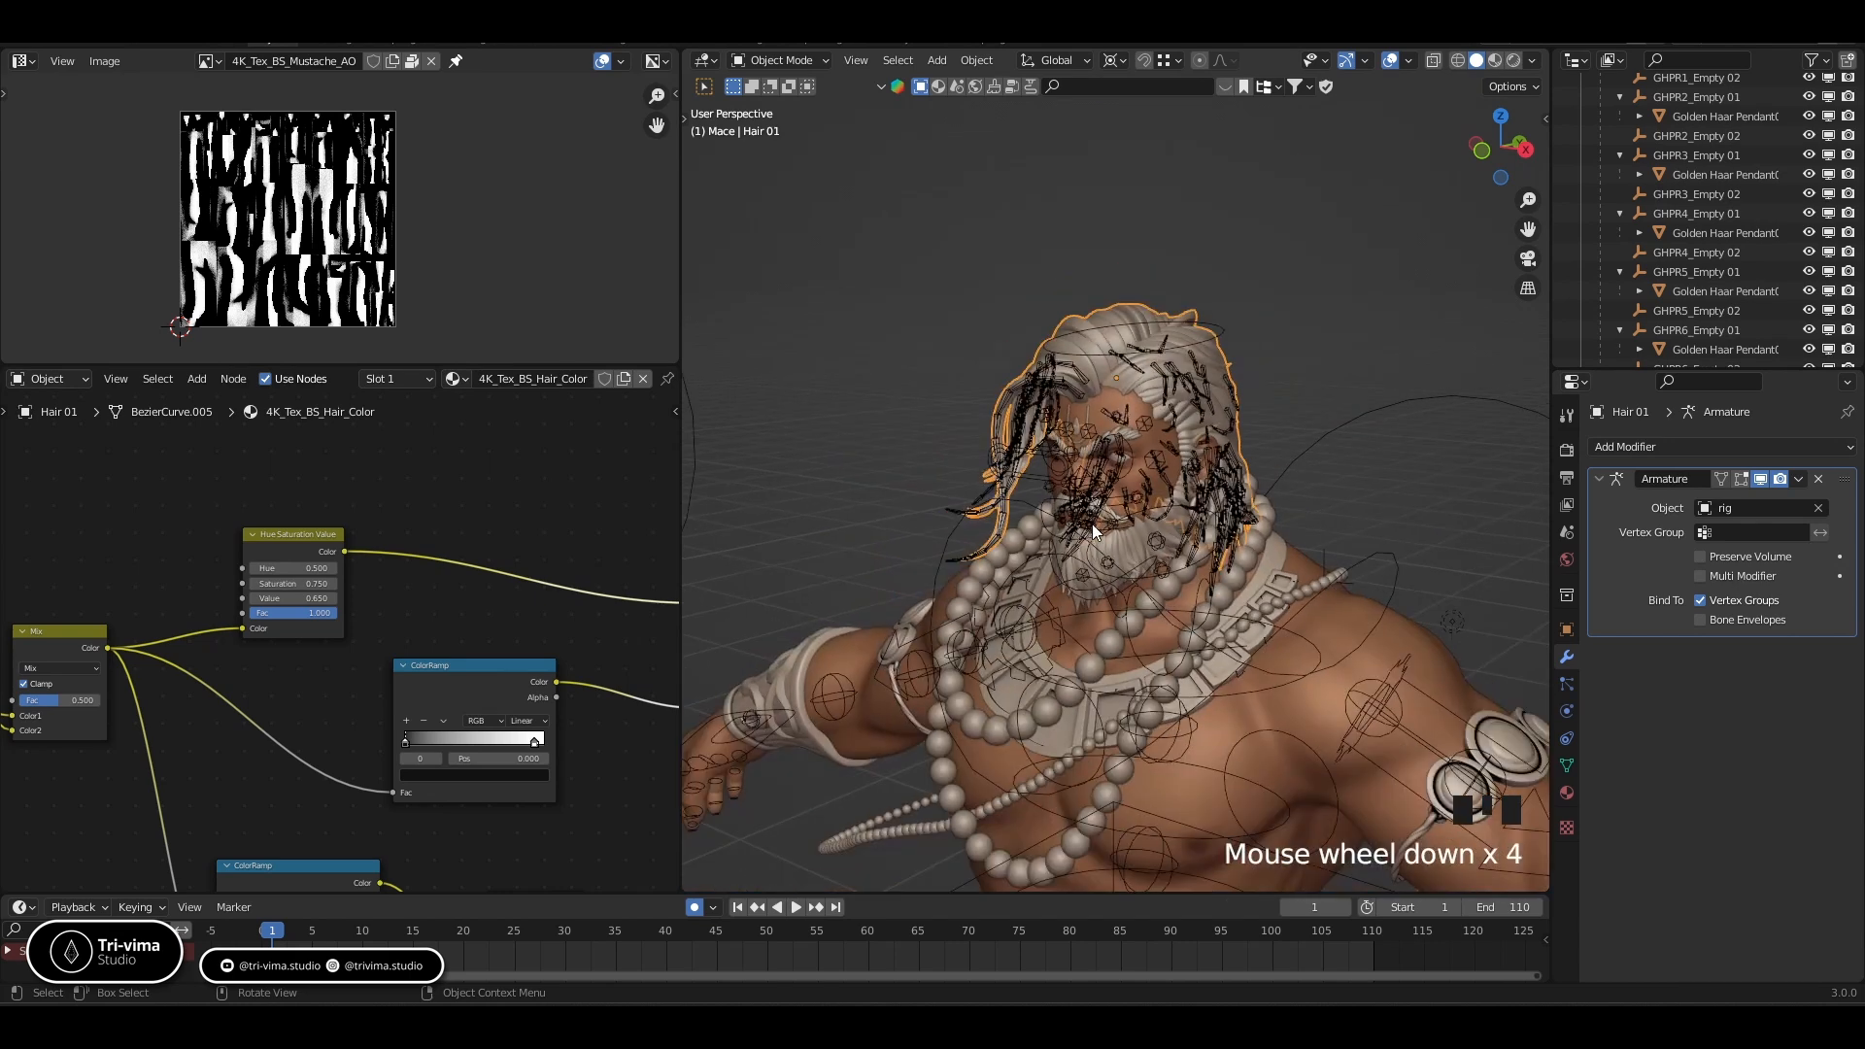
pyautogui.click(1131, 705)
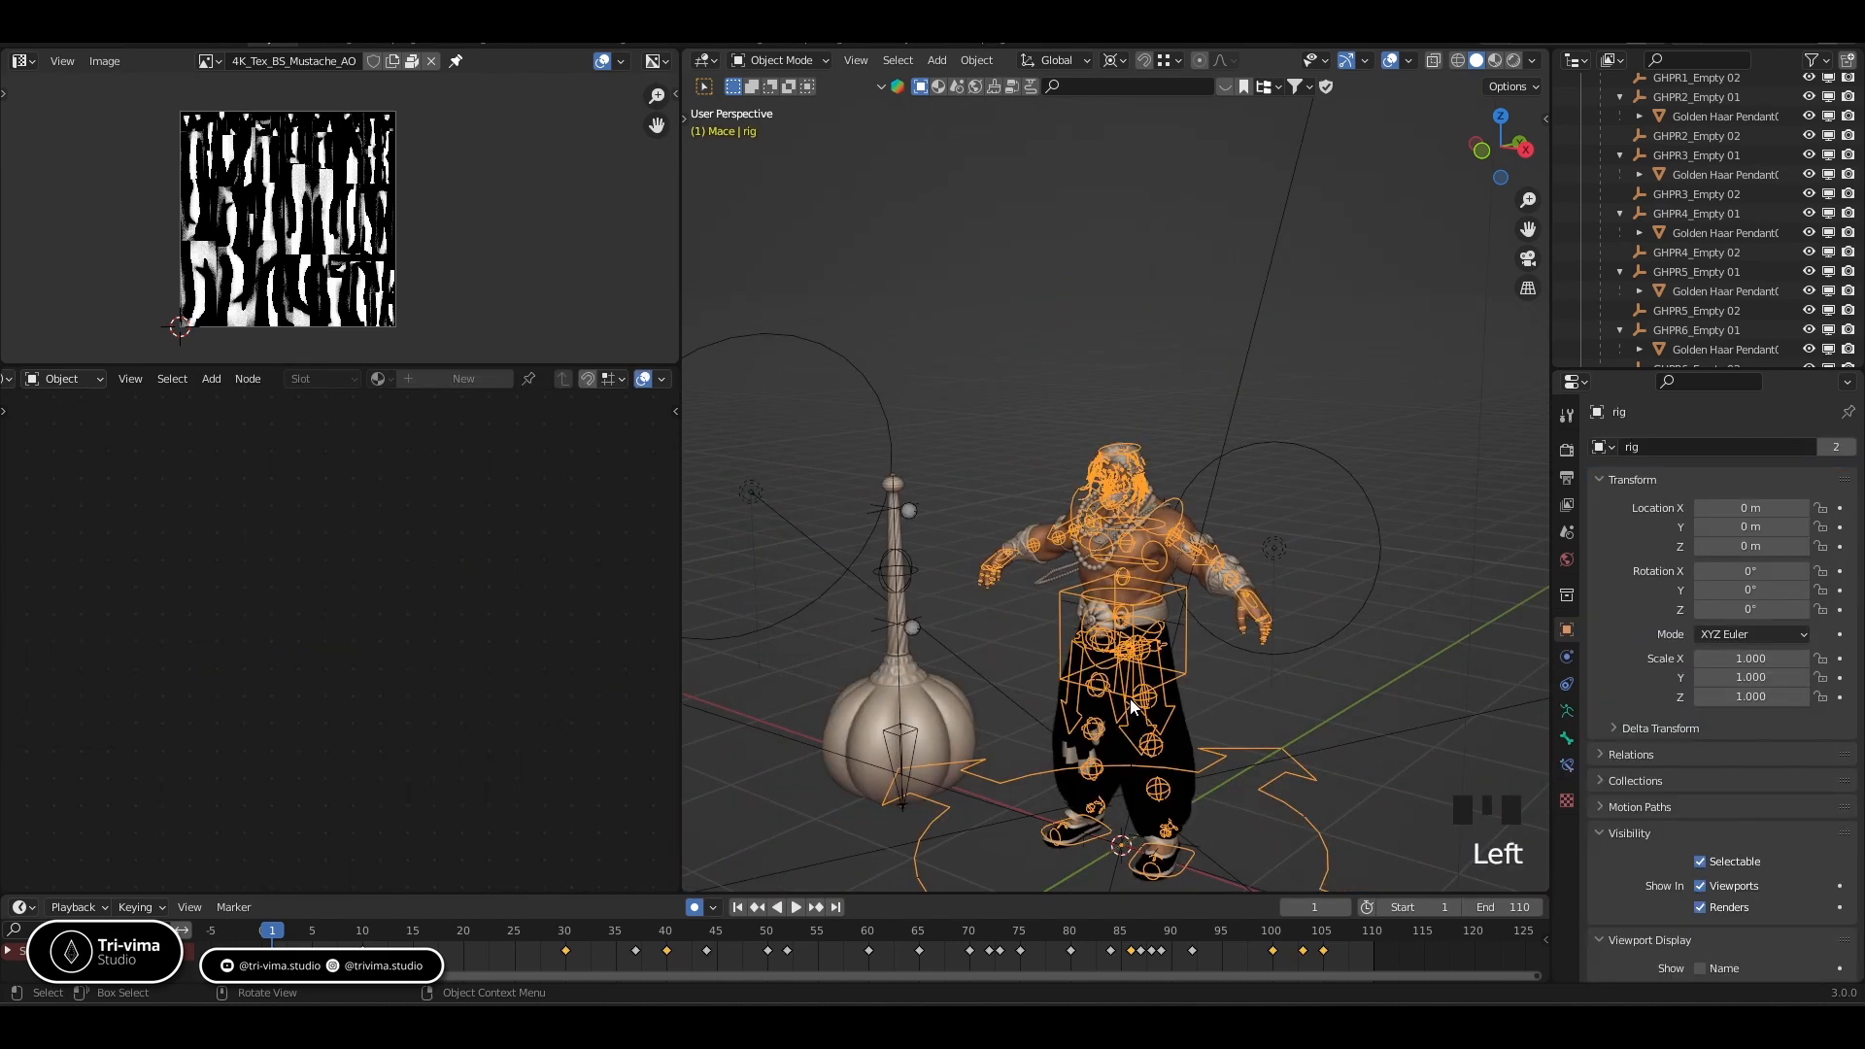
pyautogui.click(1122, 754)
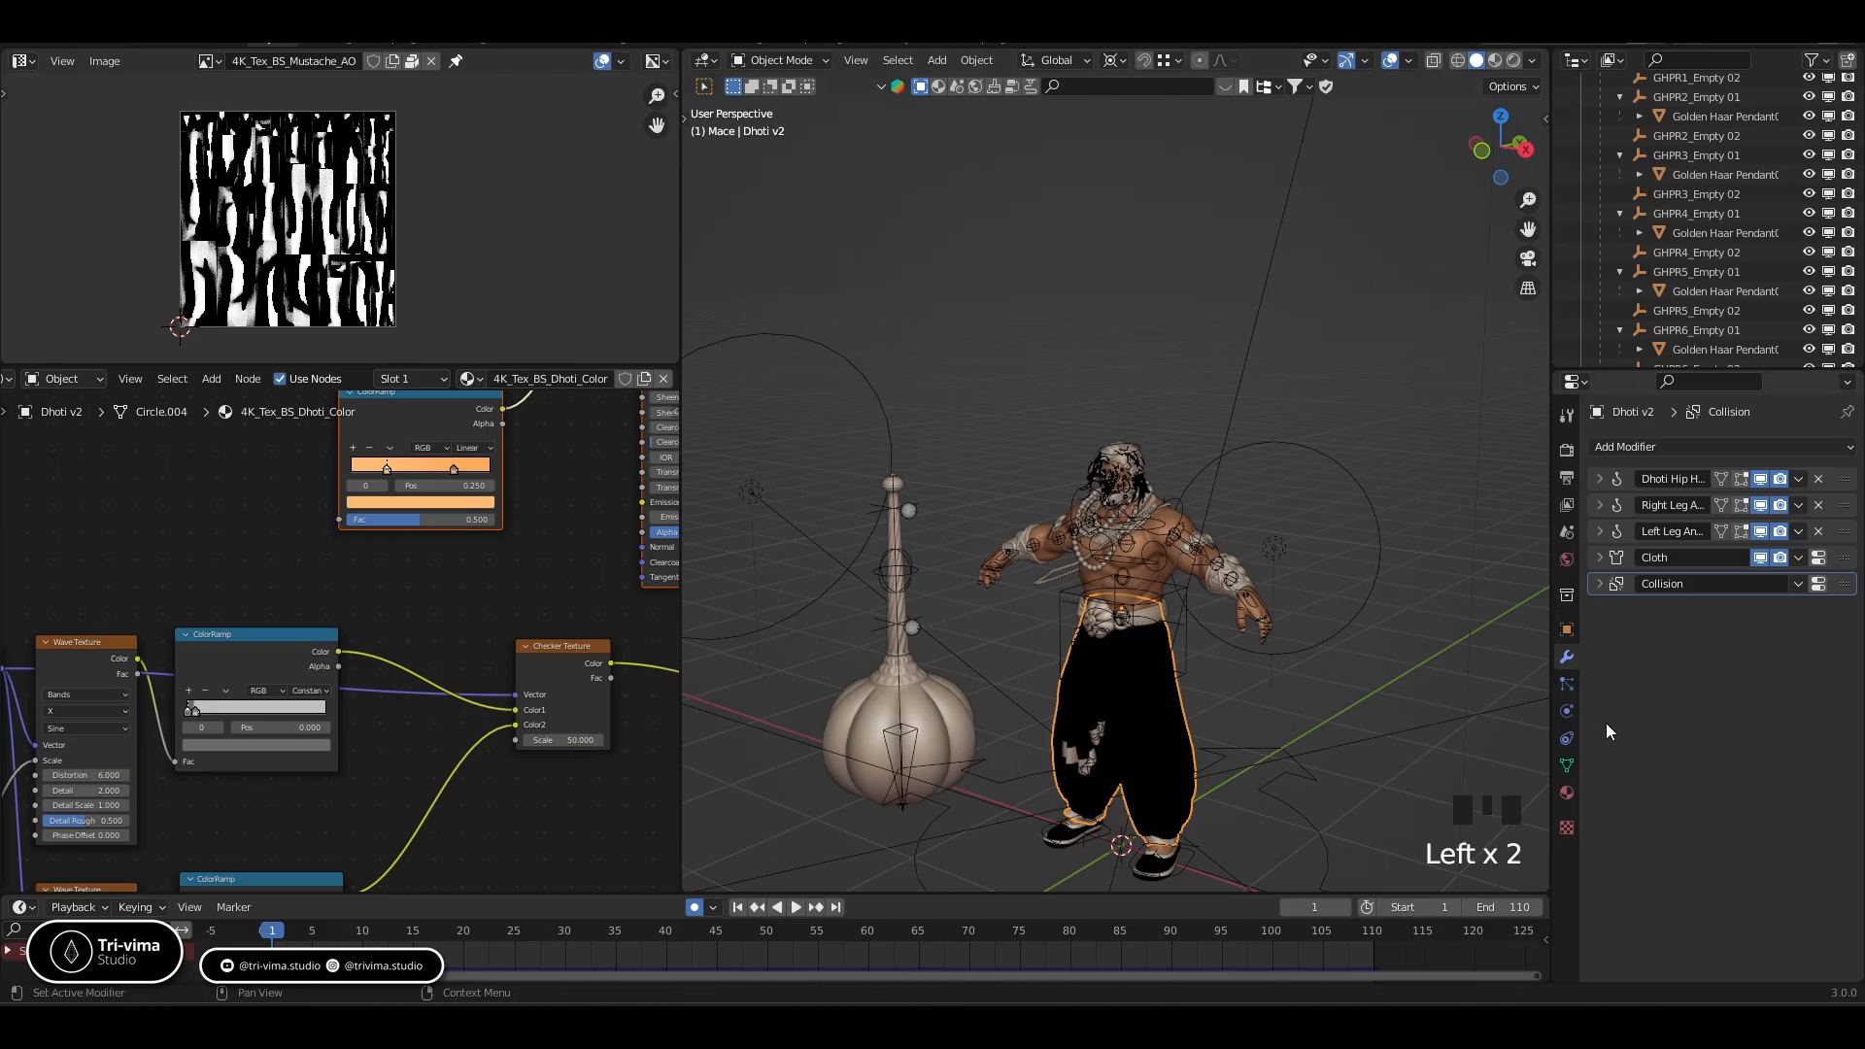
pyautogui.click(1058, 837)
pyautogui.click(1059, 837)
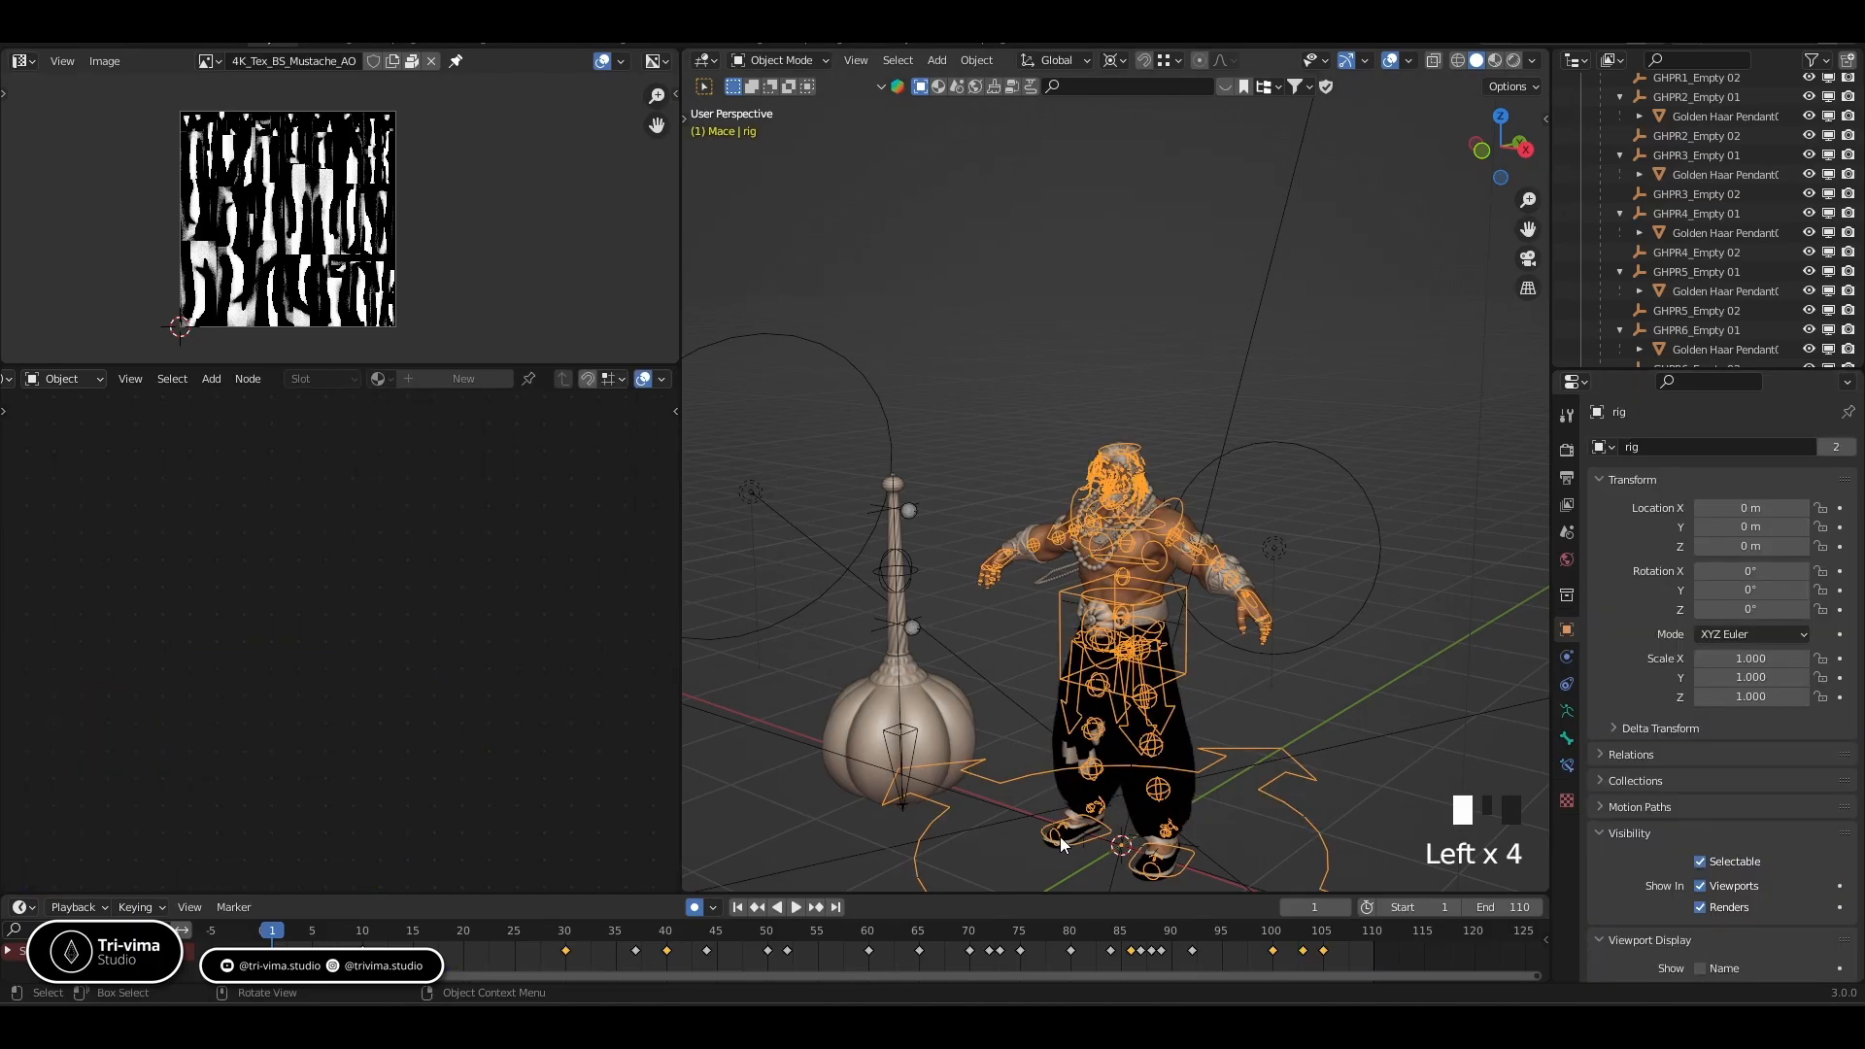
pyautogui.click(1214, 588)
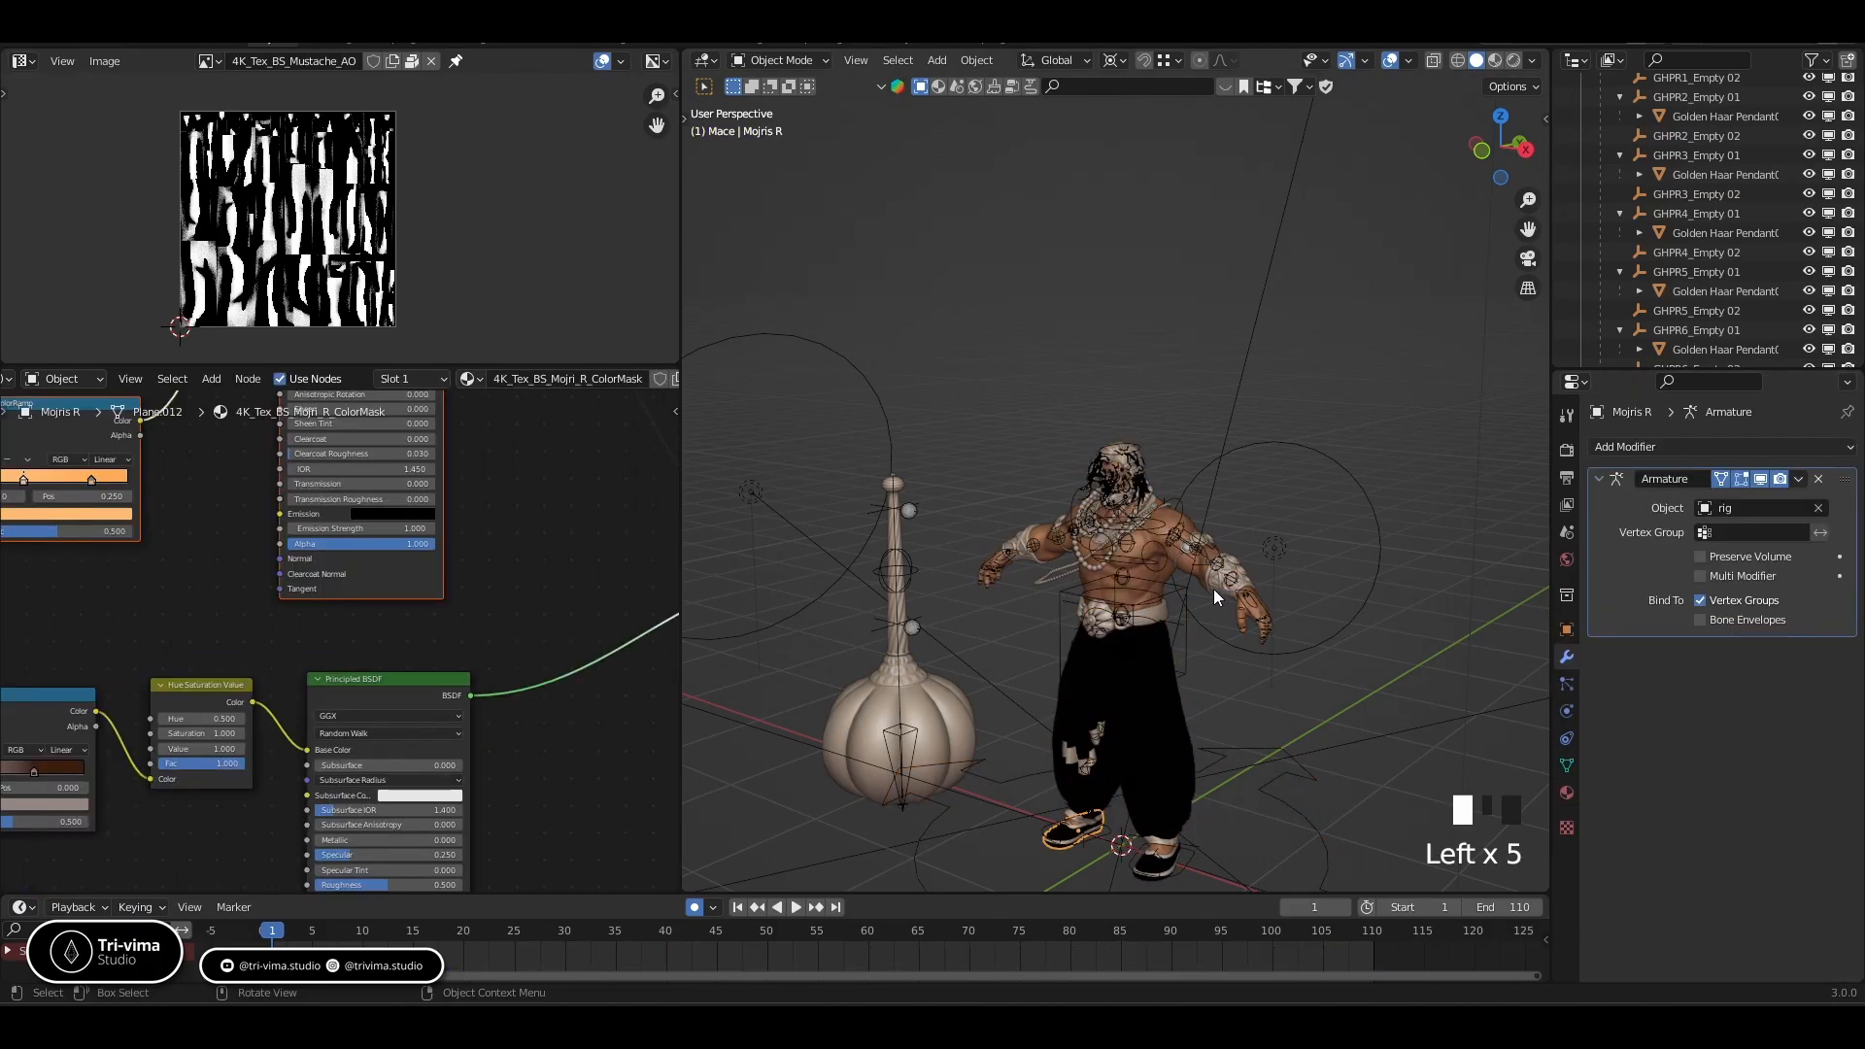
pyautogui.click(1818, 532)
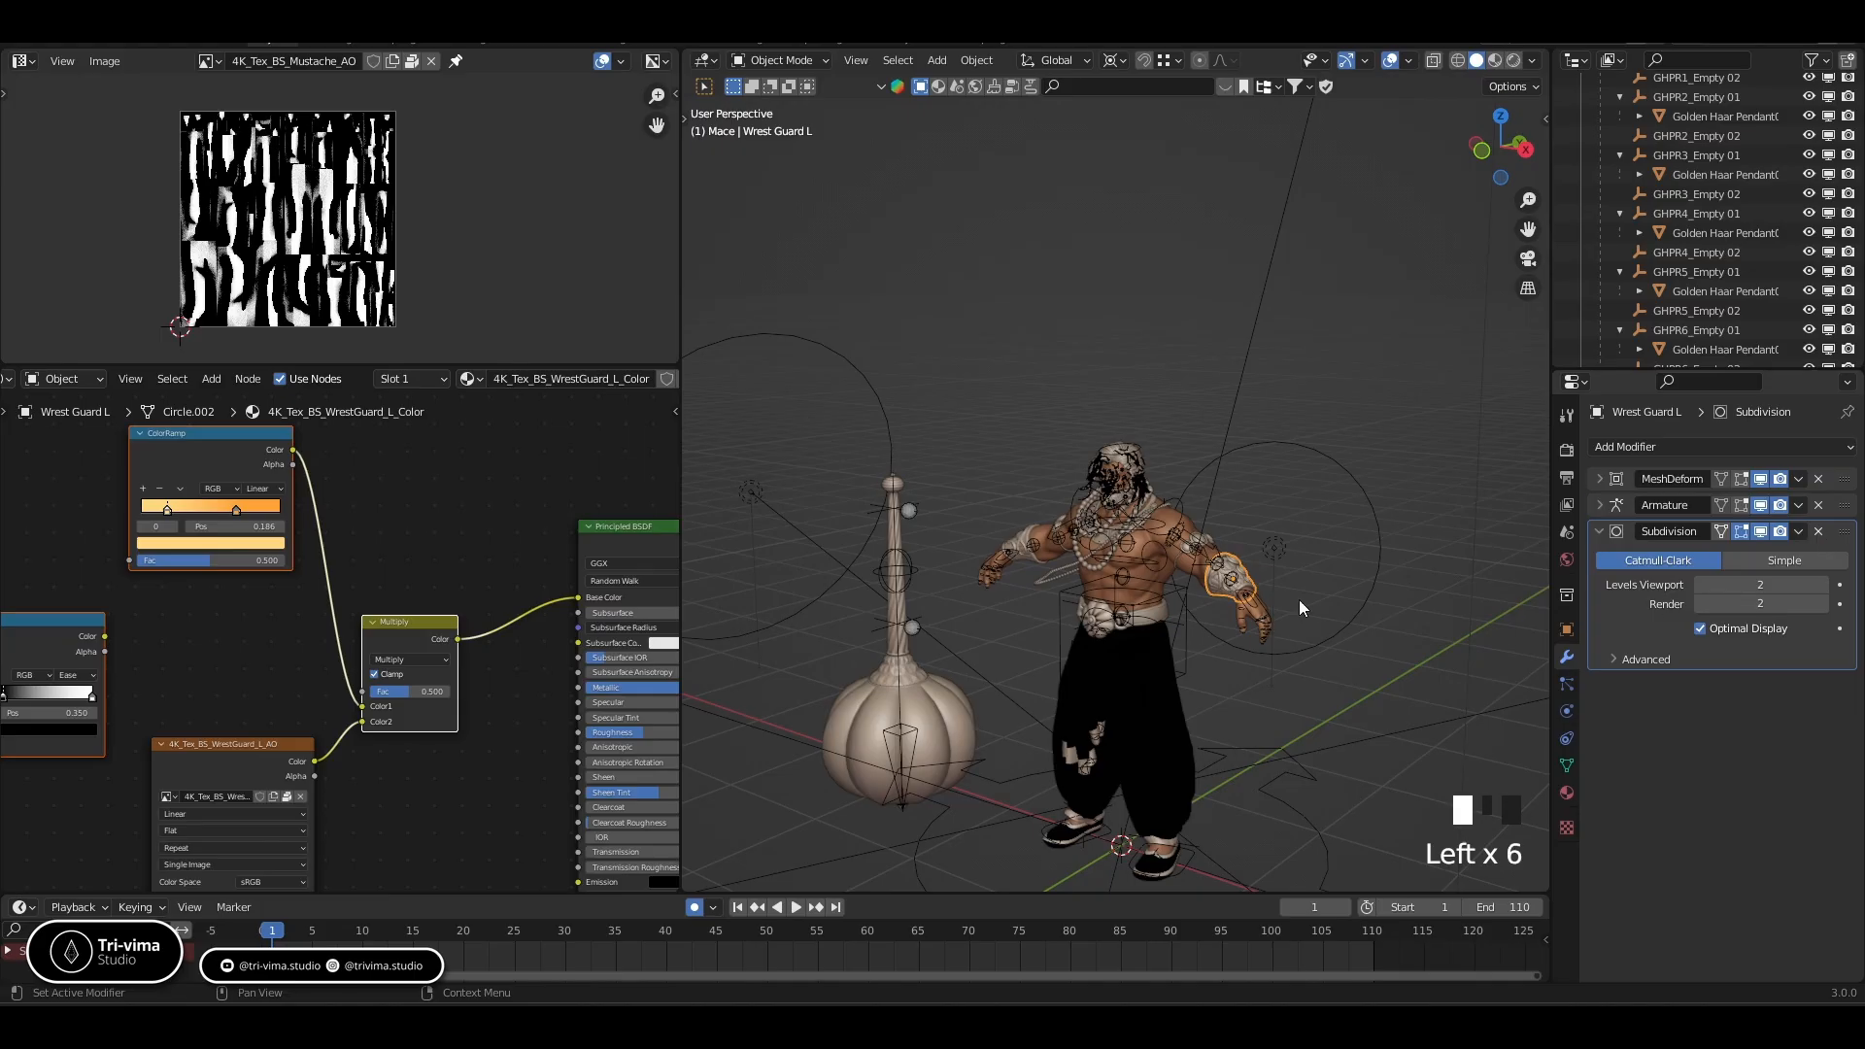
pyautogui.click(1023, 542)
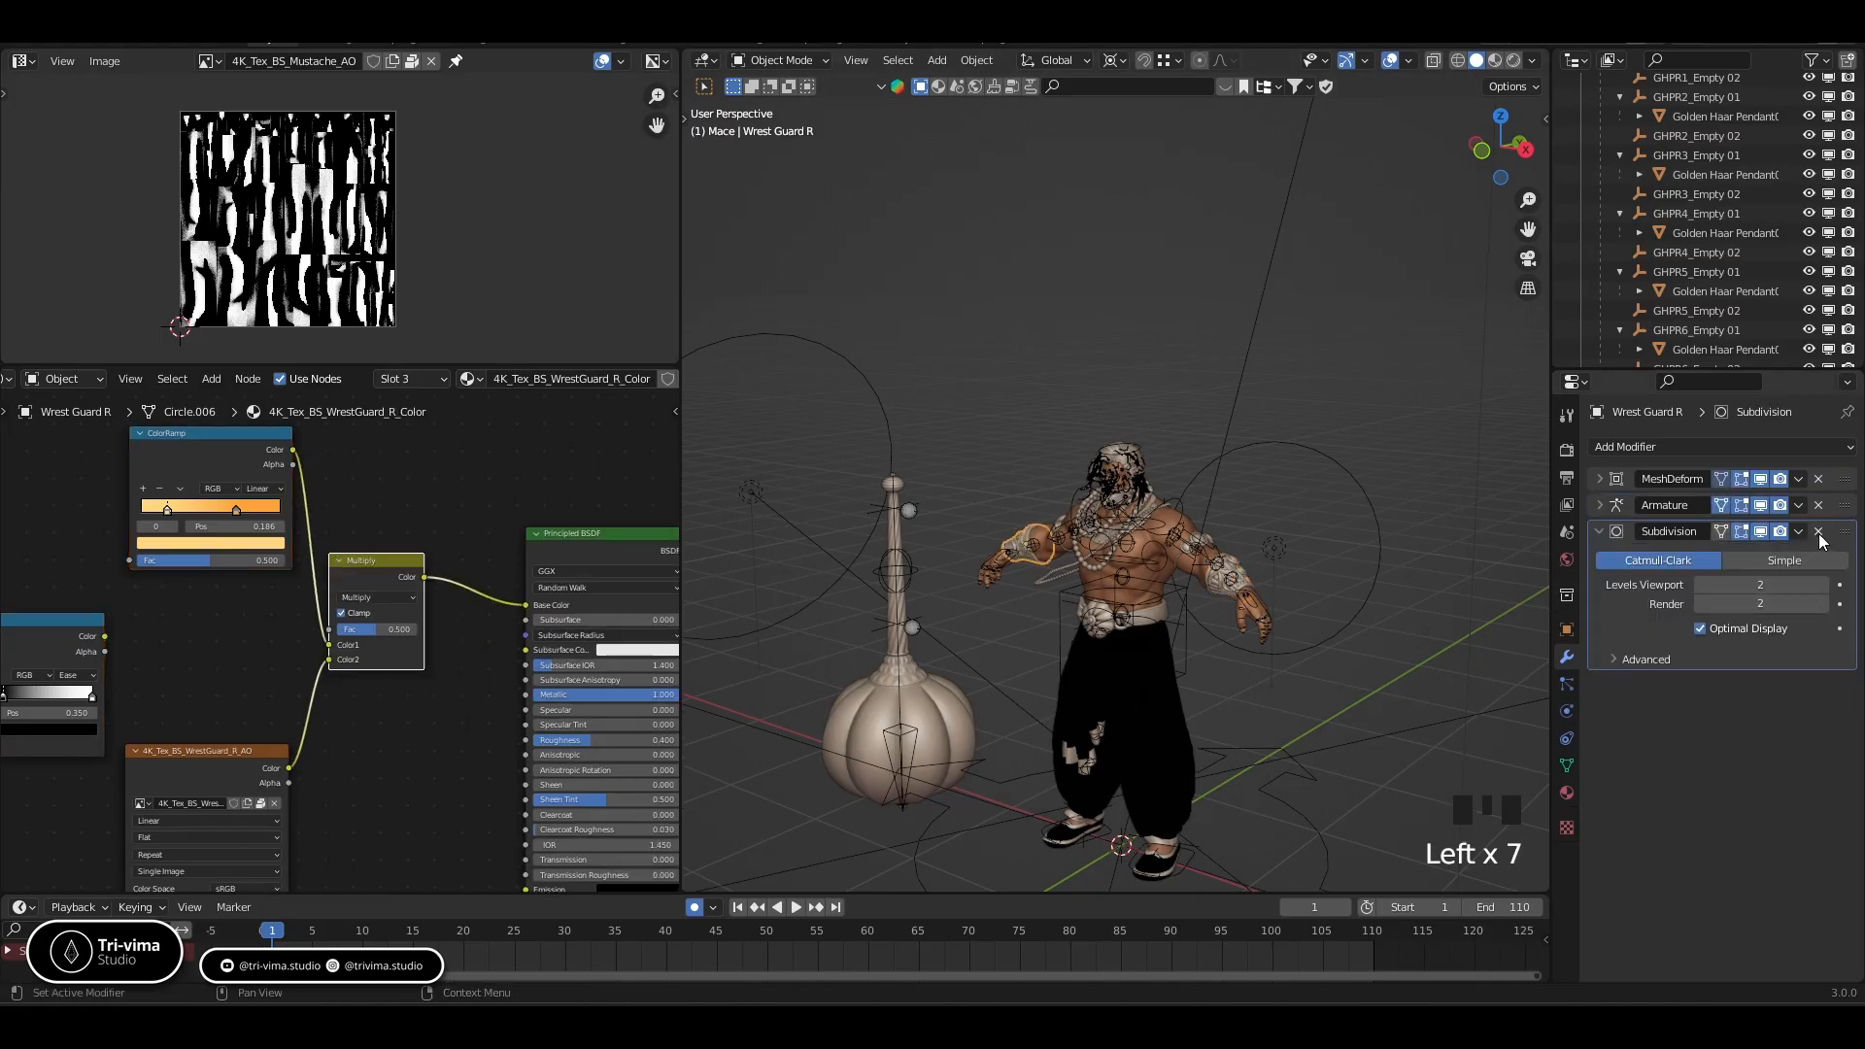
pyautogui.click(1817, 531)
# Check the modifier stacks on the belt buckle, the kamarbandh belt and the left and right baajubandh armlets
pyautogui.scroll(4, 1109, 676)
pyautogui.click(1080, 742)
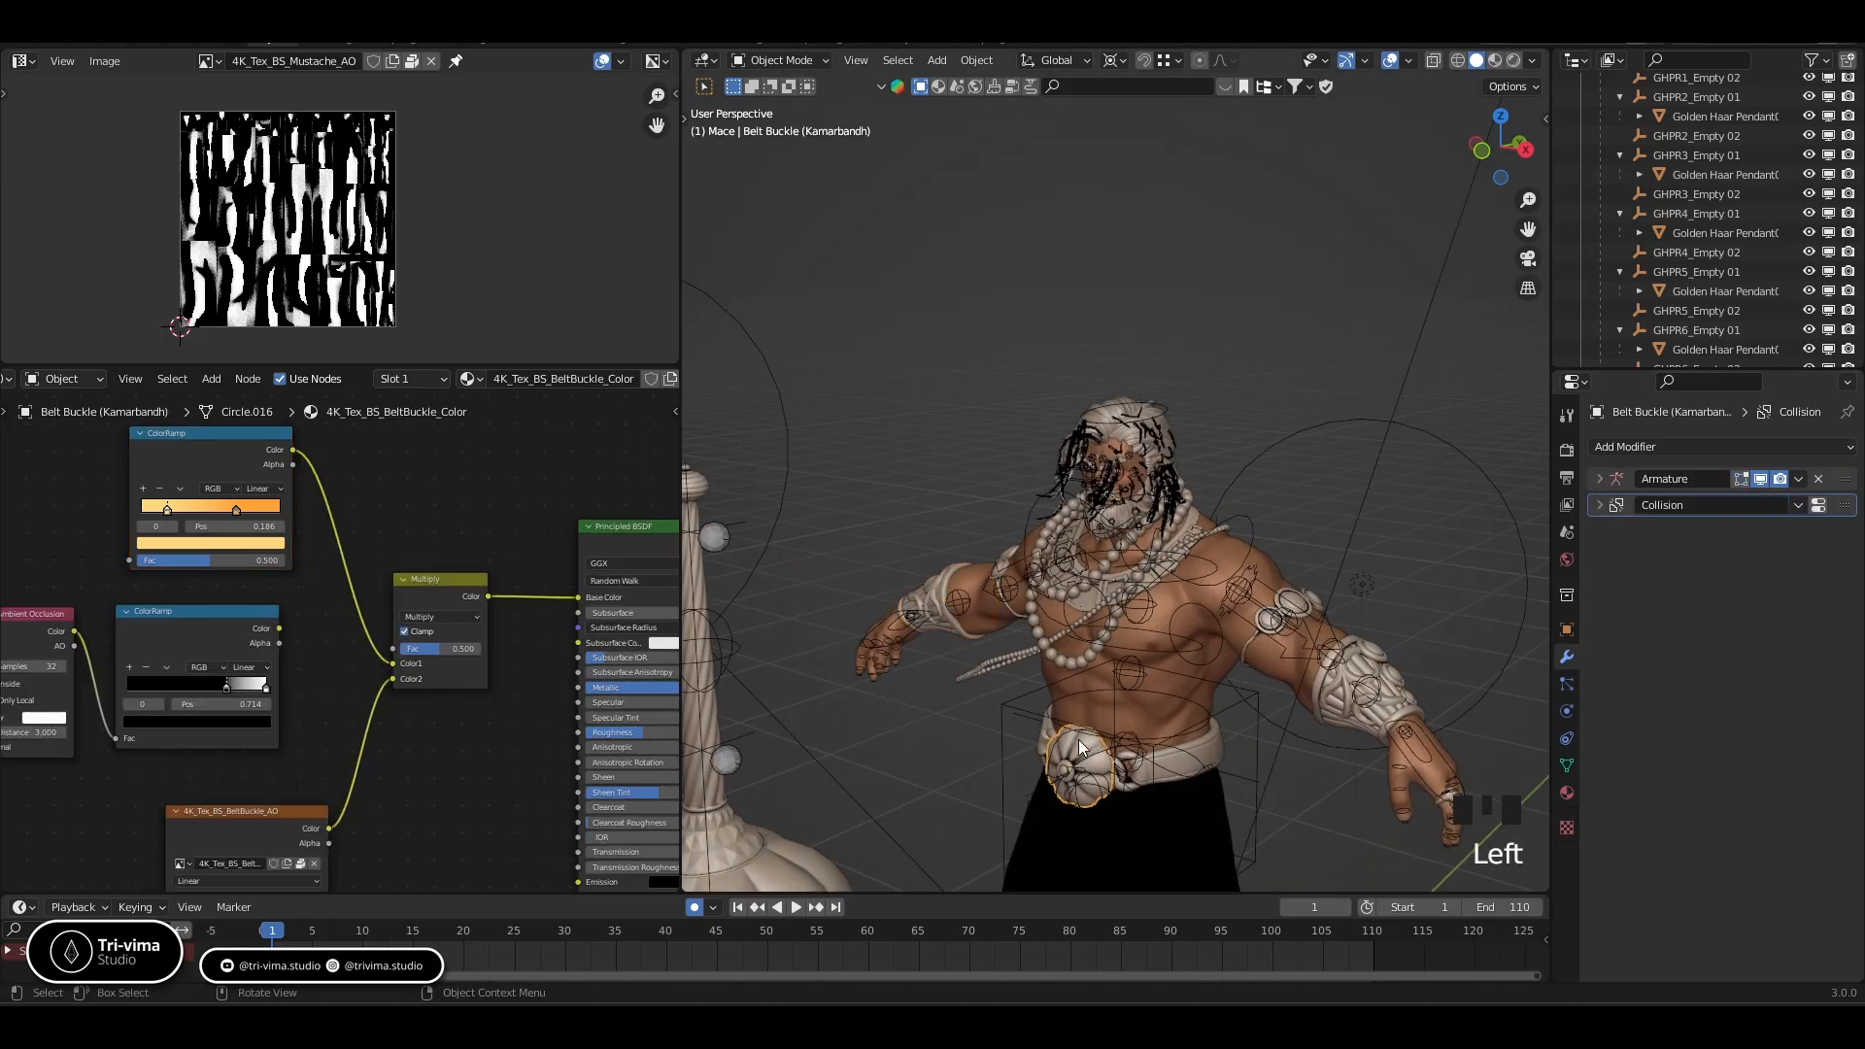
pyautogui.click(1221, 748)
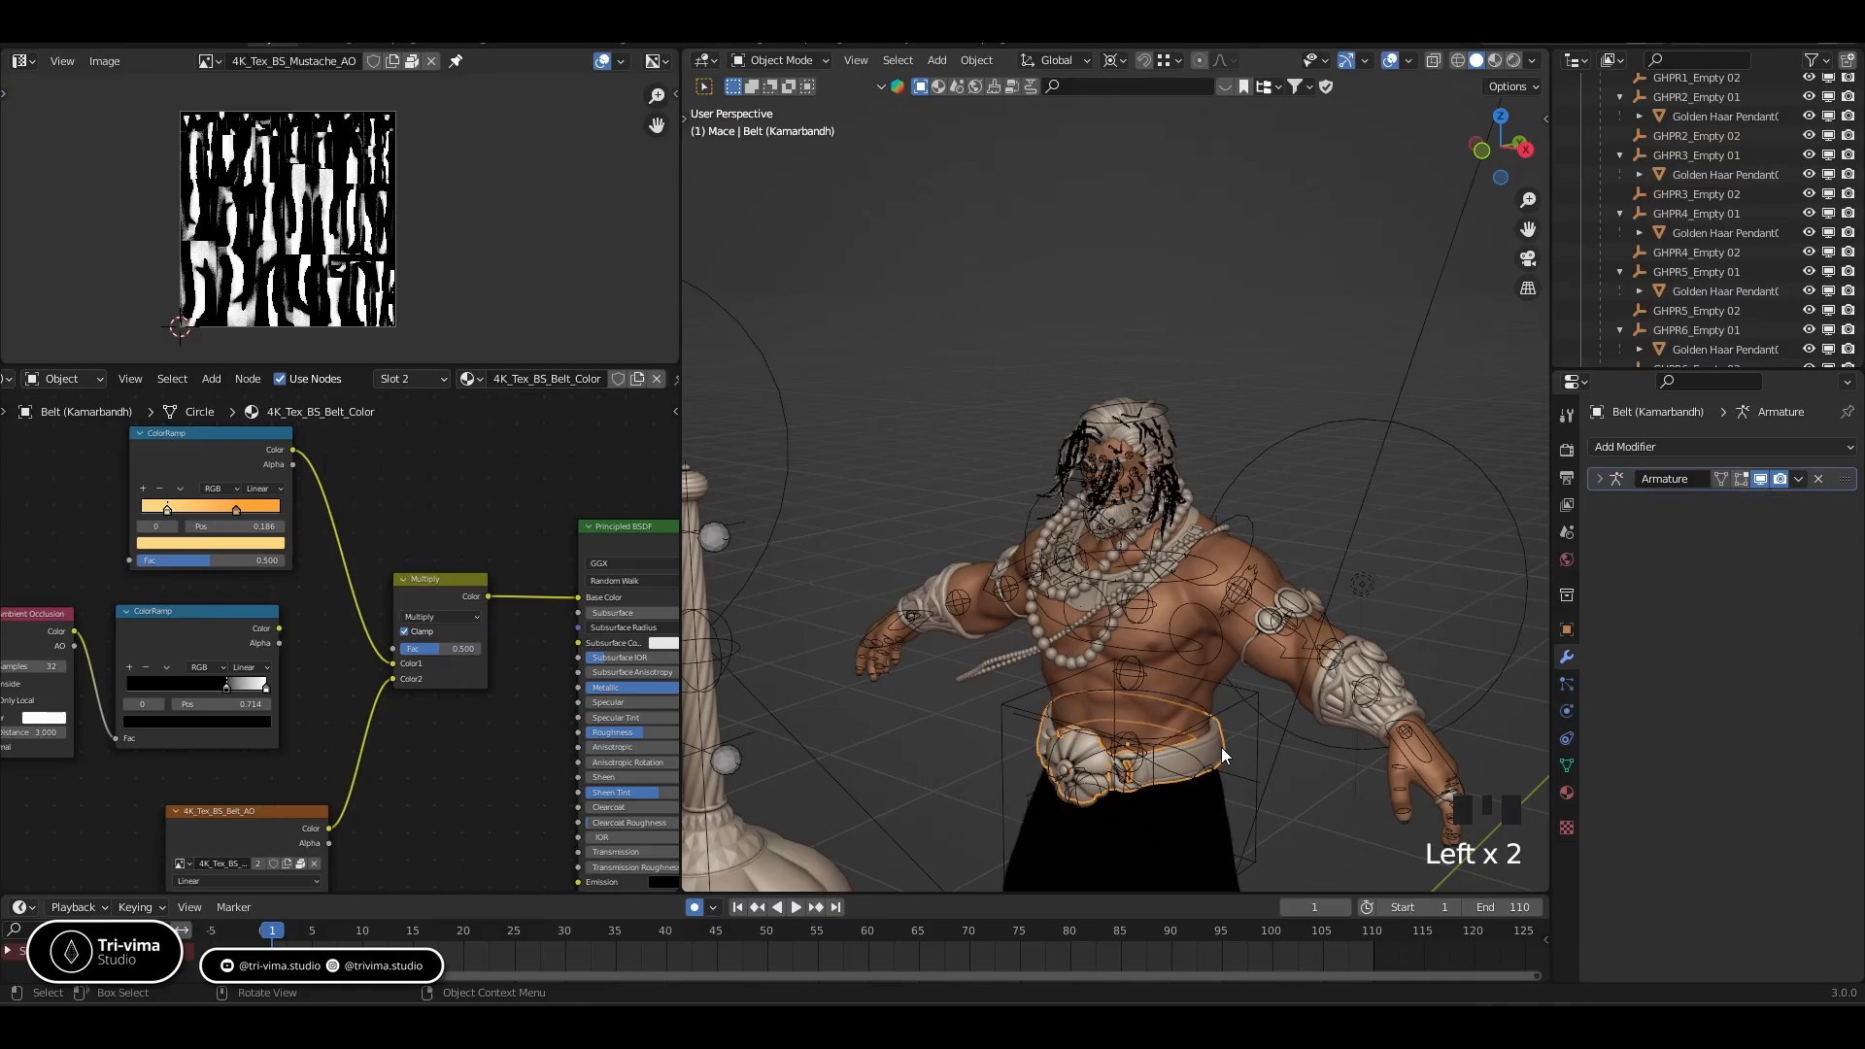
pyautogui.click(1301, 597)
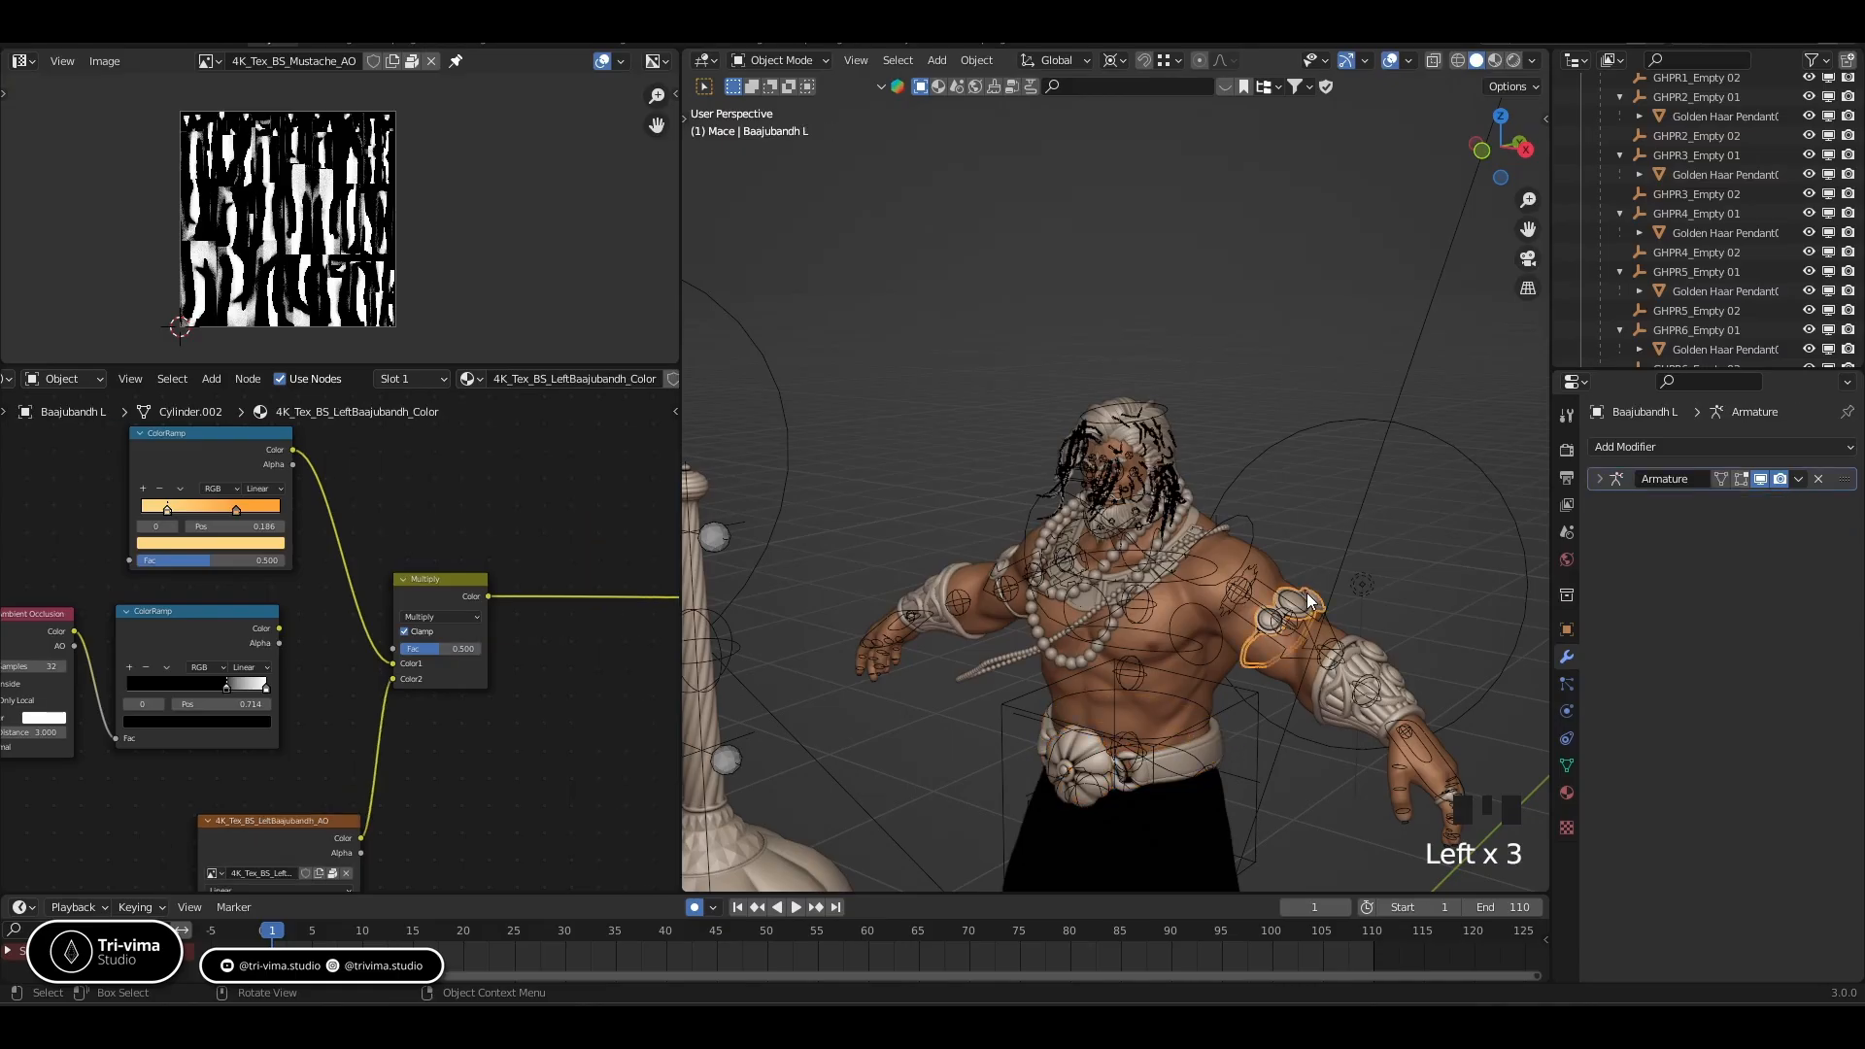
pyautogui.click(1000, 556)
# Check the modifiers on the main Golden Haar pendant, both pearl necklaces, the Janeu and the left eyeball lens
pyautogui.scroll(4, 1063, 610)
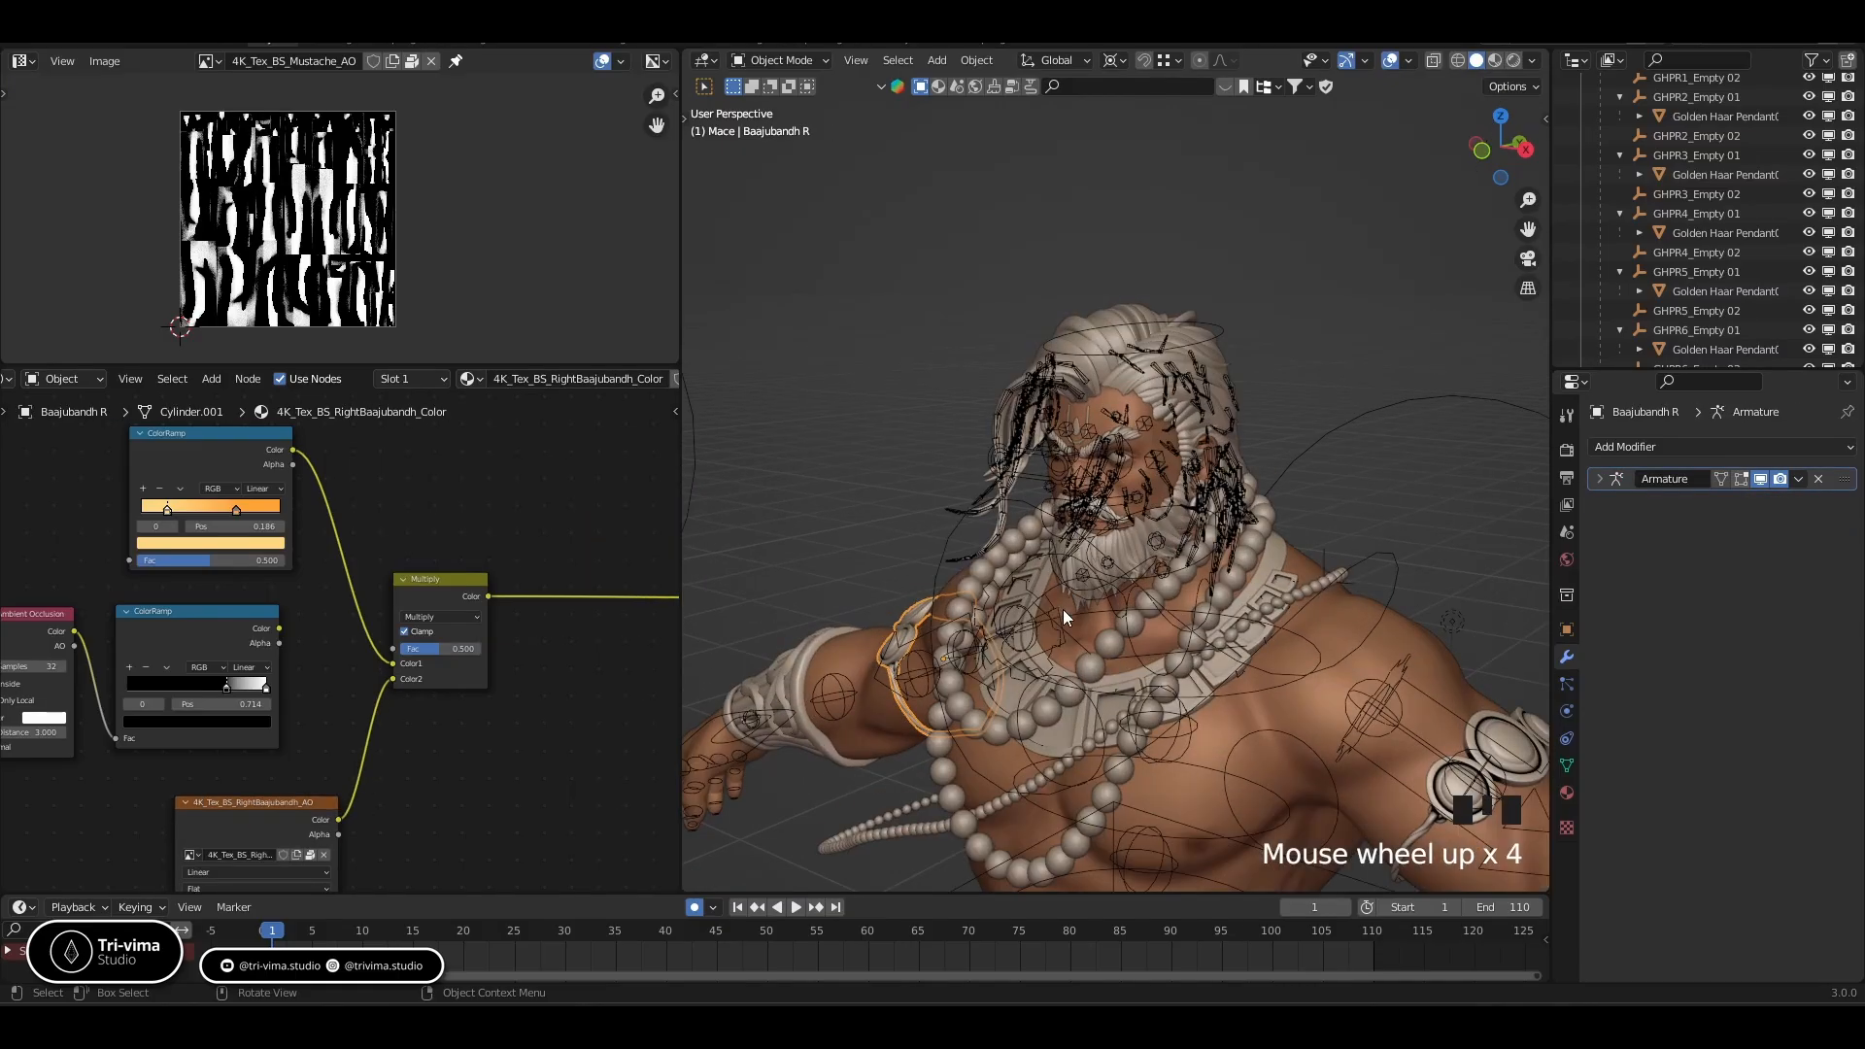
pyautogui.click(1056, 743)
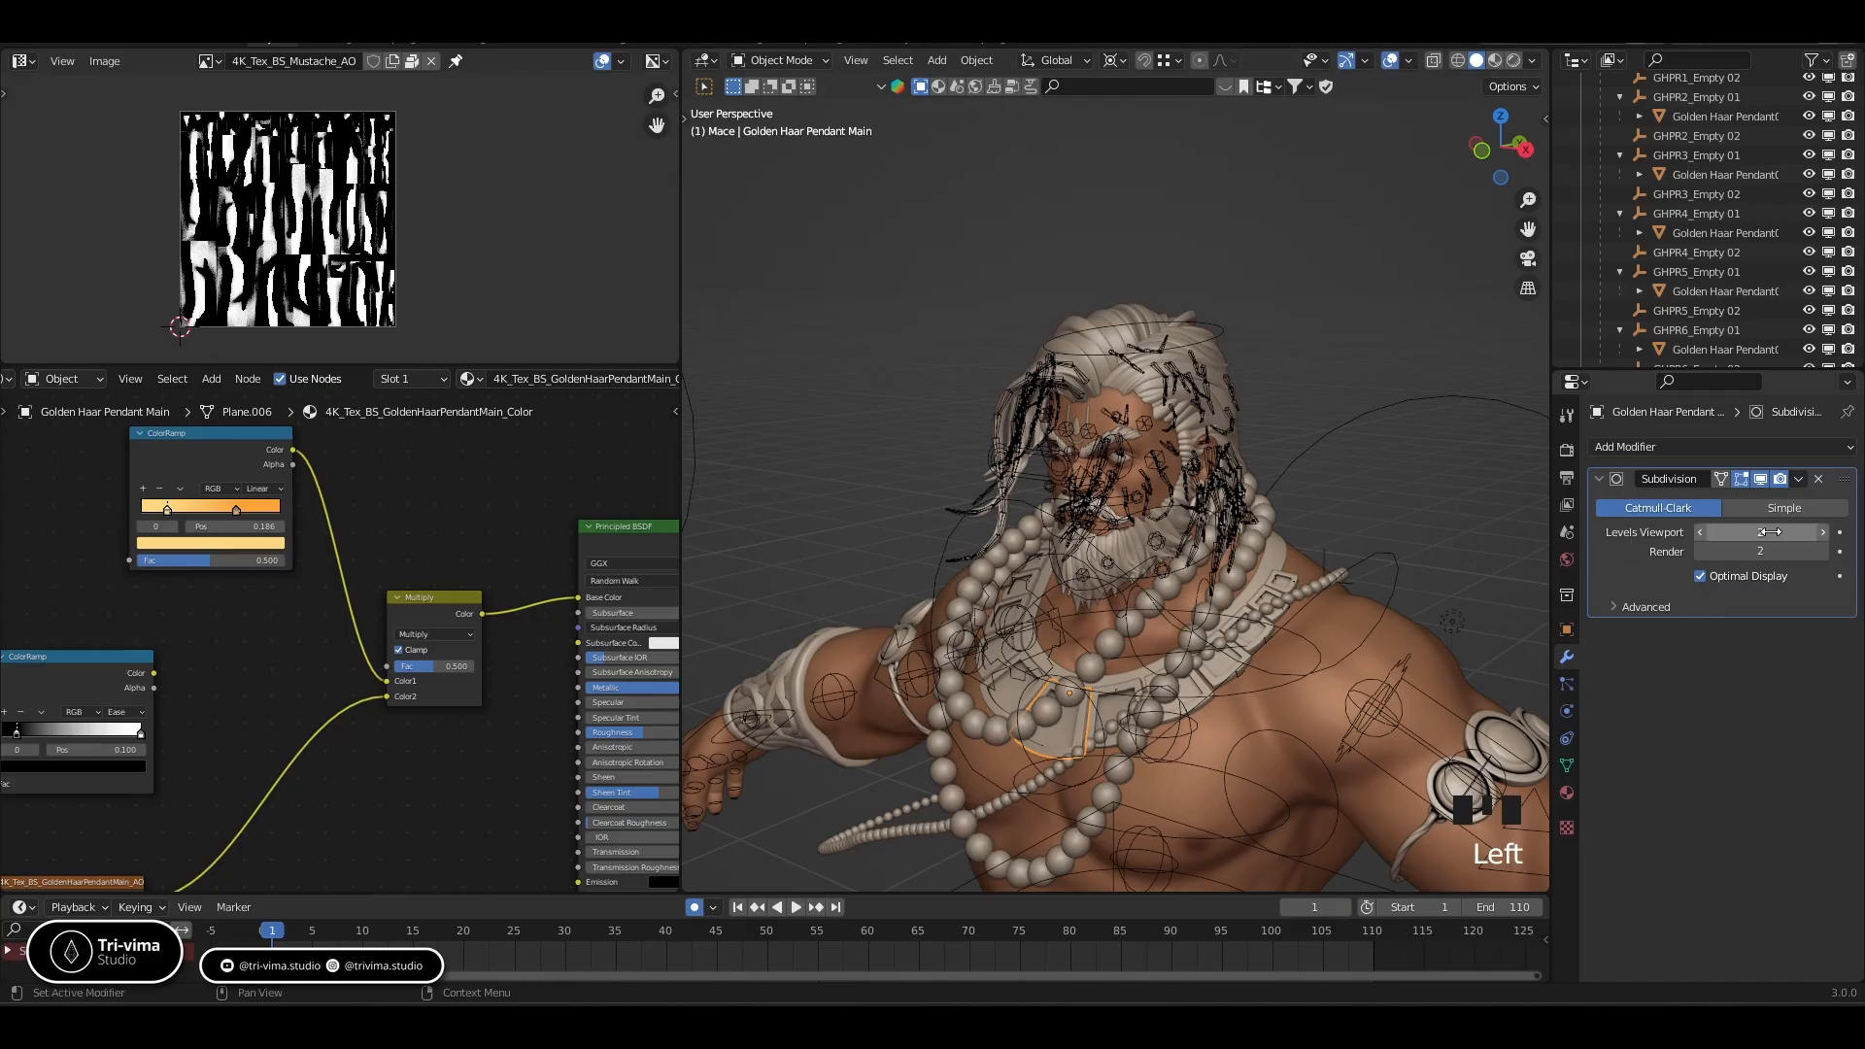
pyautogui.click(1360, 500)
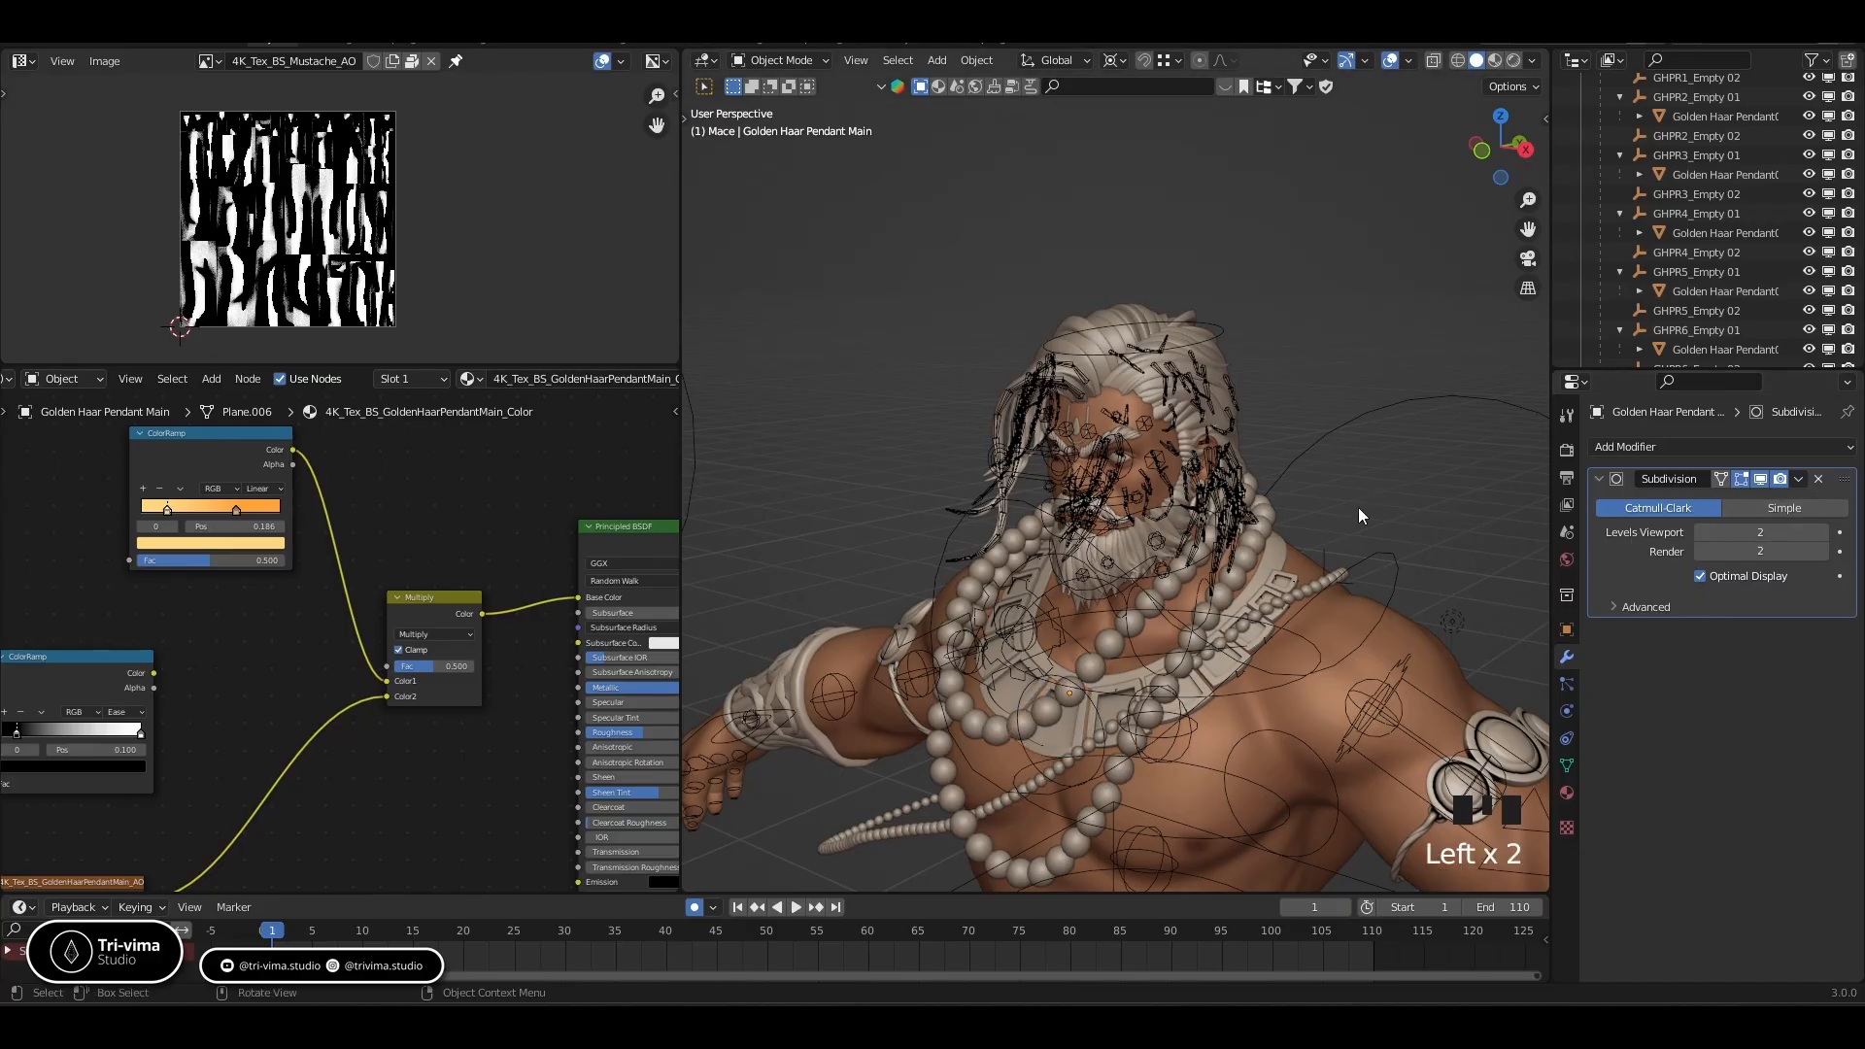
pyautogui.click(1095, 663)
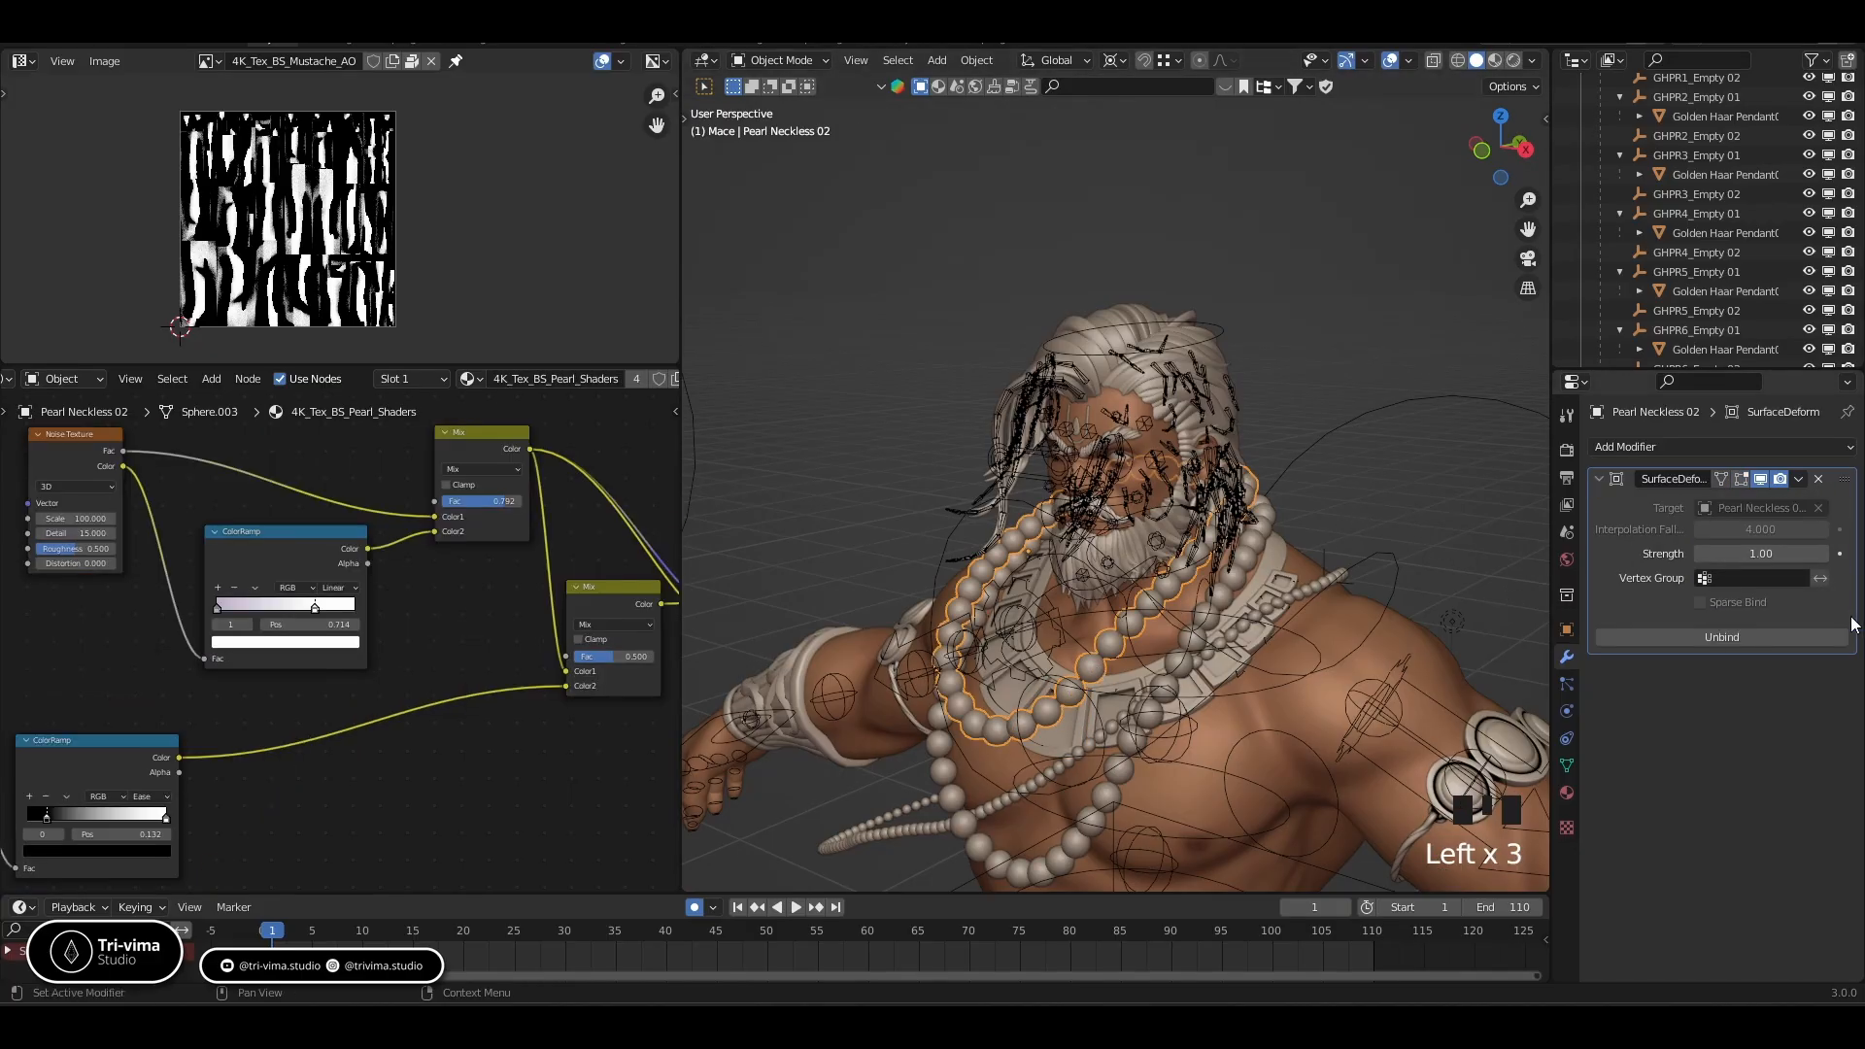
pyautogui.click(1255, 555)
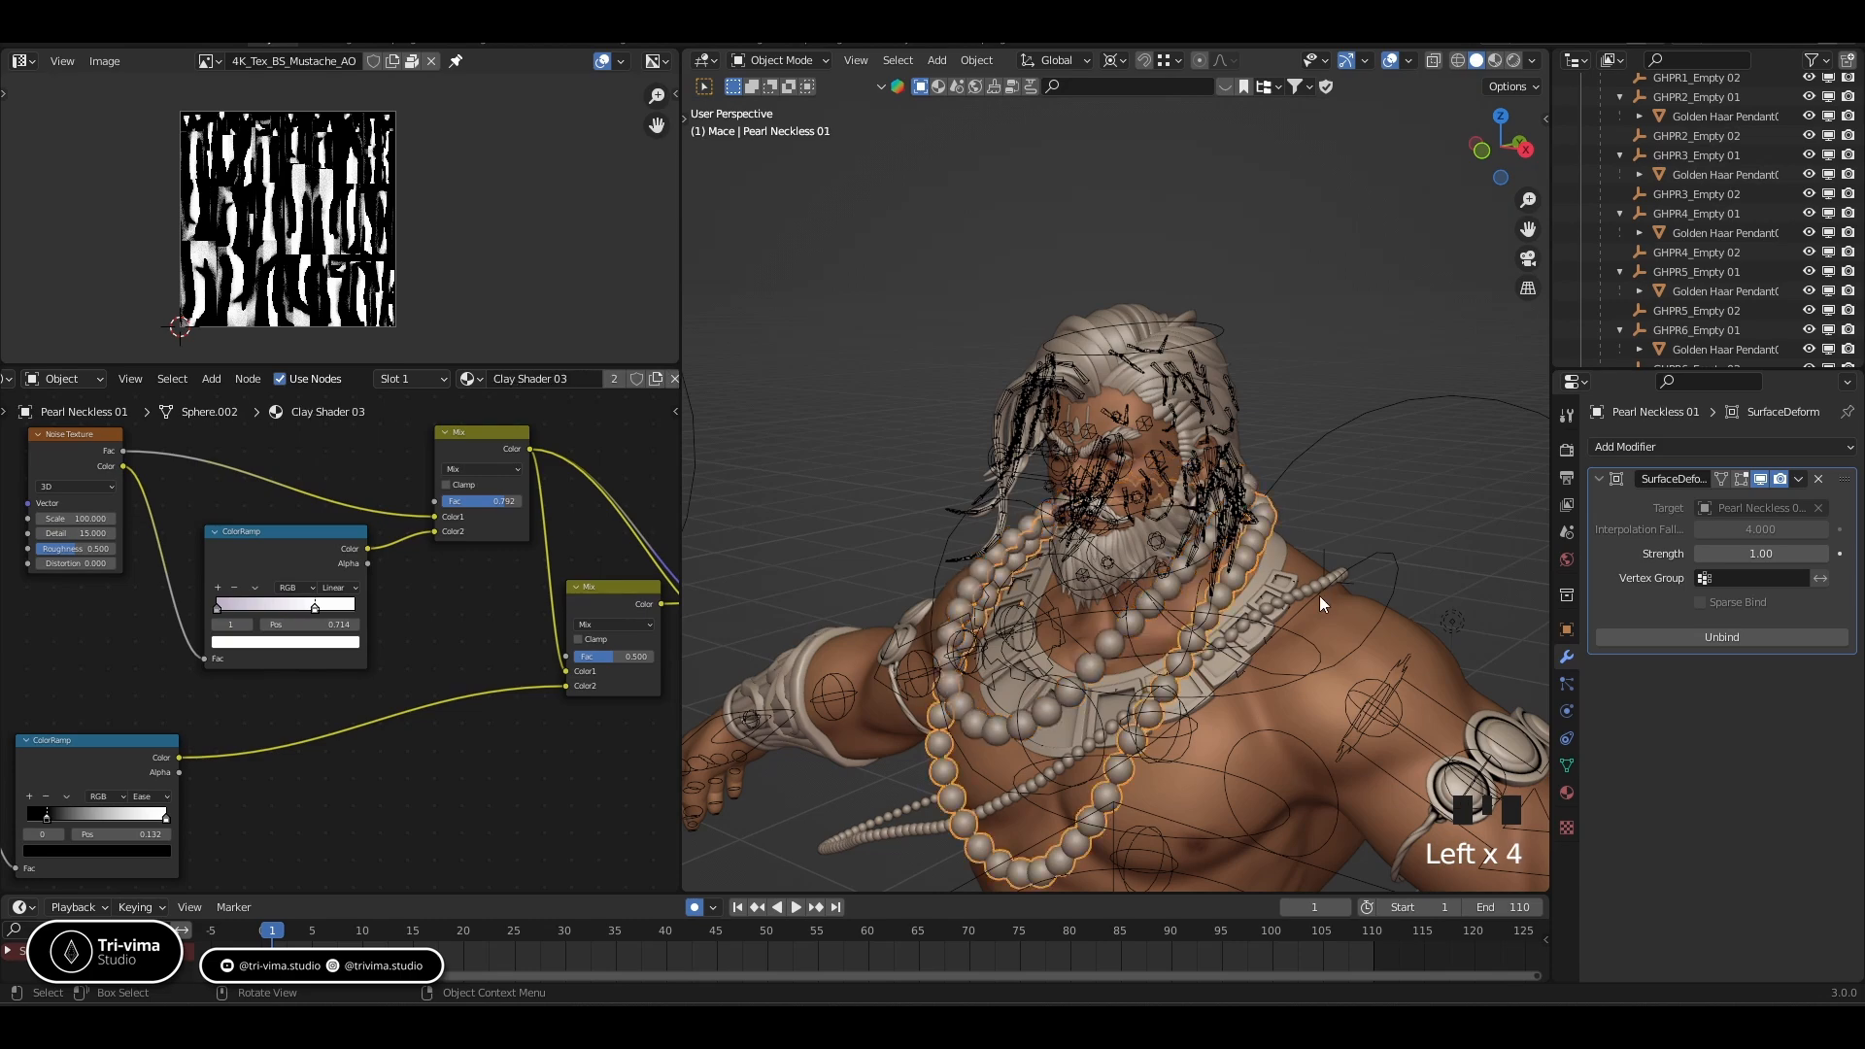
pyautogui.click(1314, 585)
pyautogui.click(1243, 446)
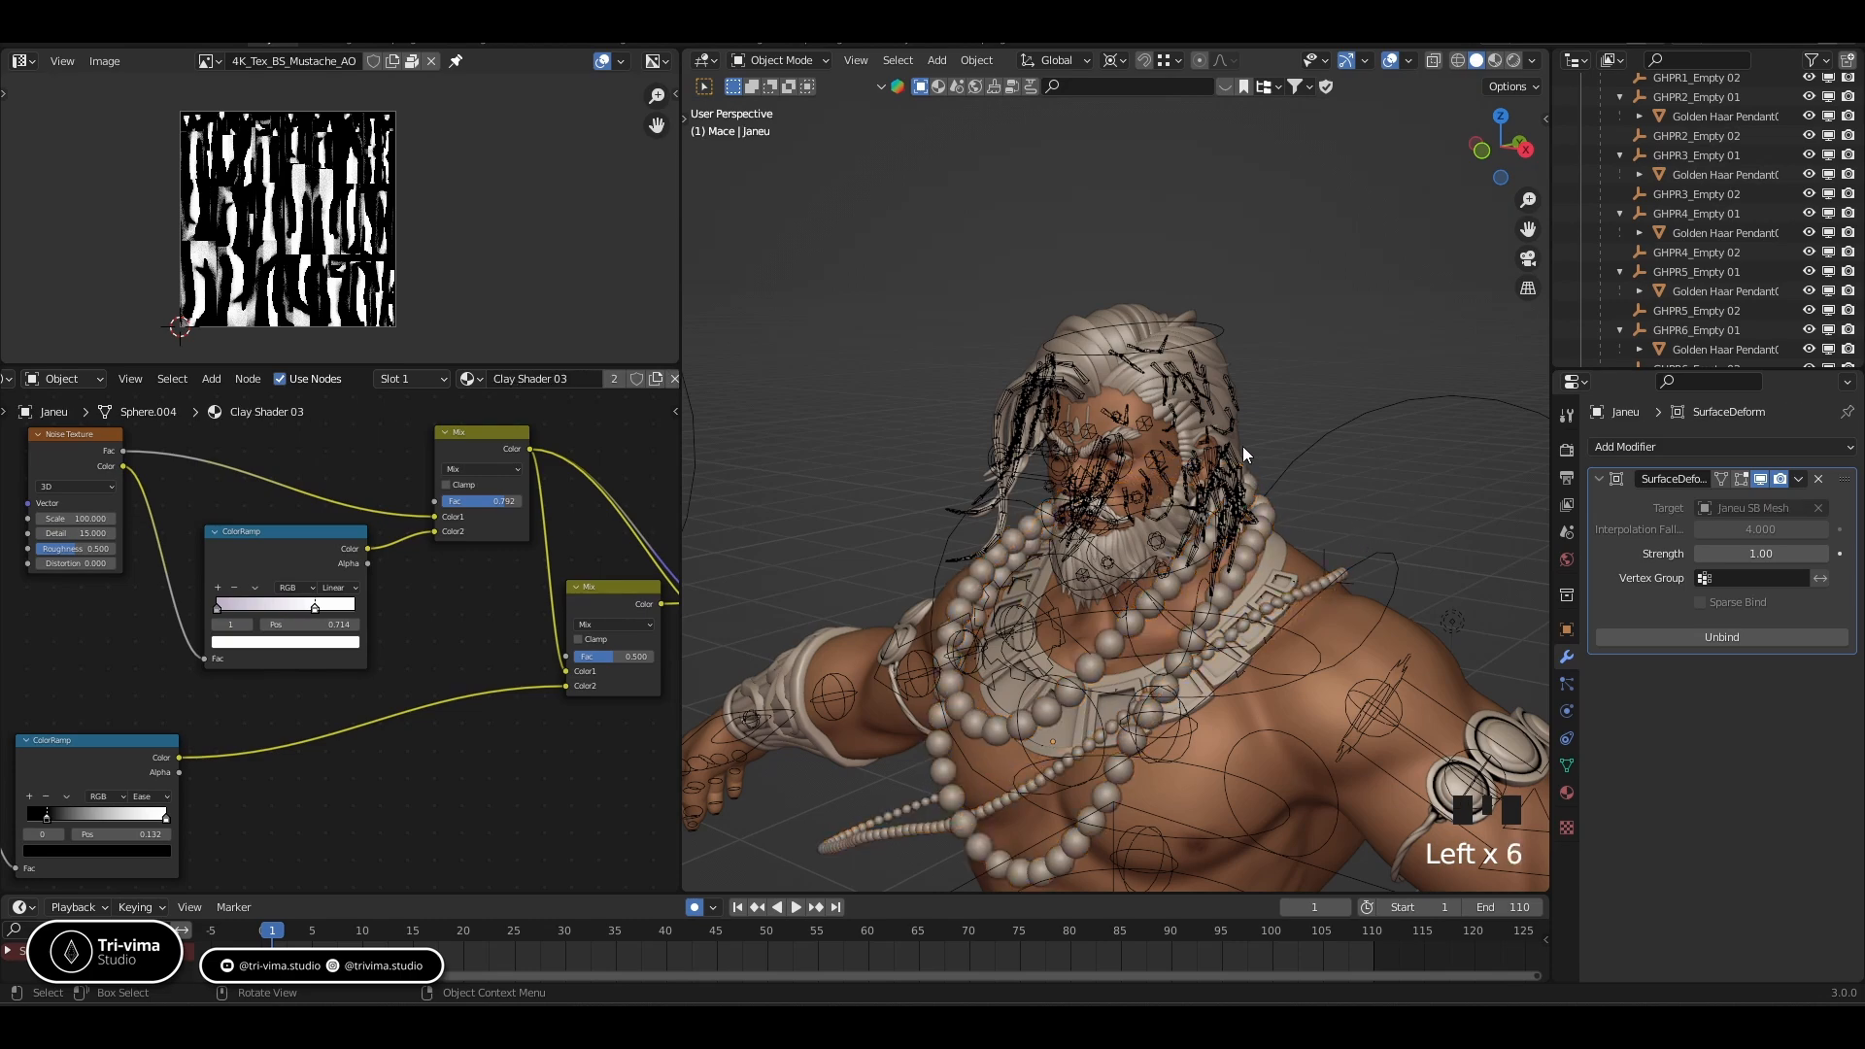
pyautogui.scroll(7, 1129, 384)
pyautogui.click(1114, 382)
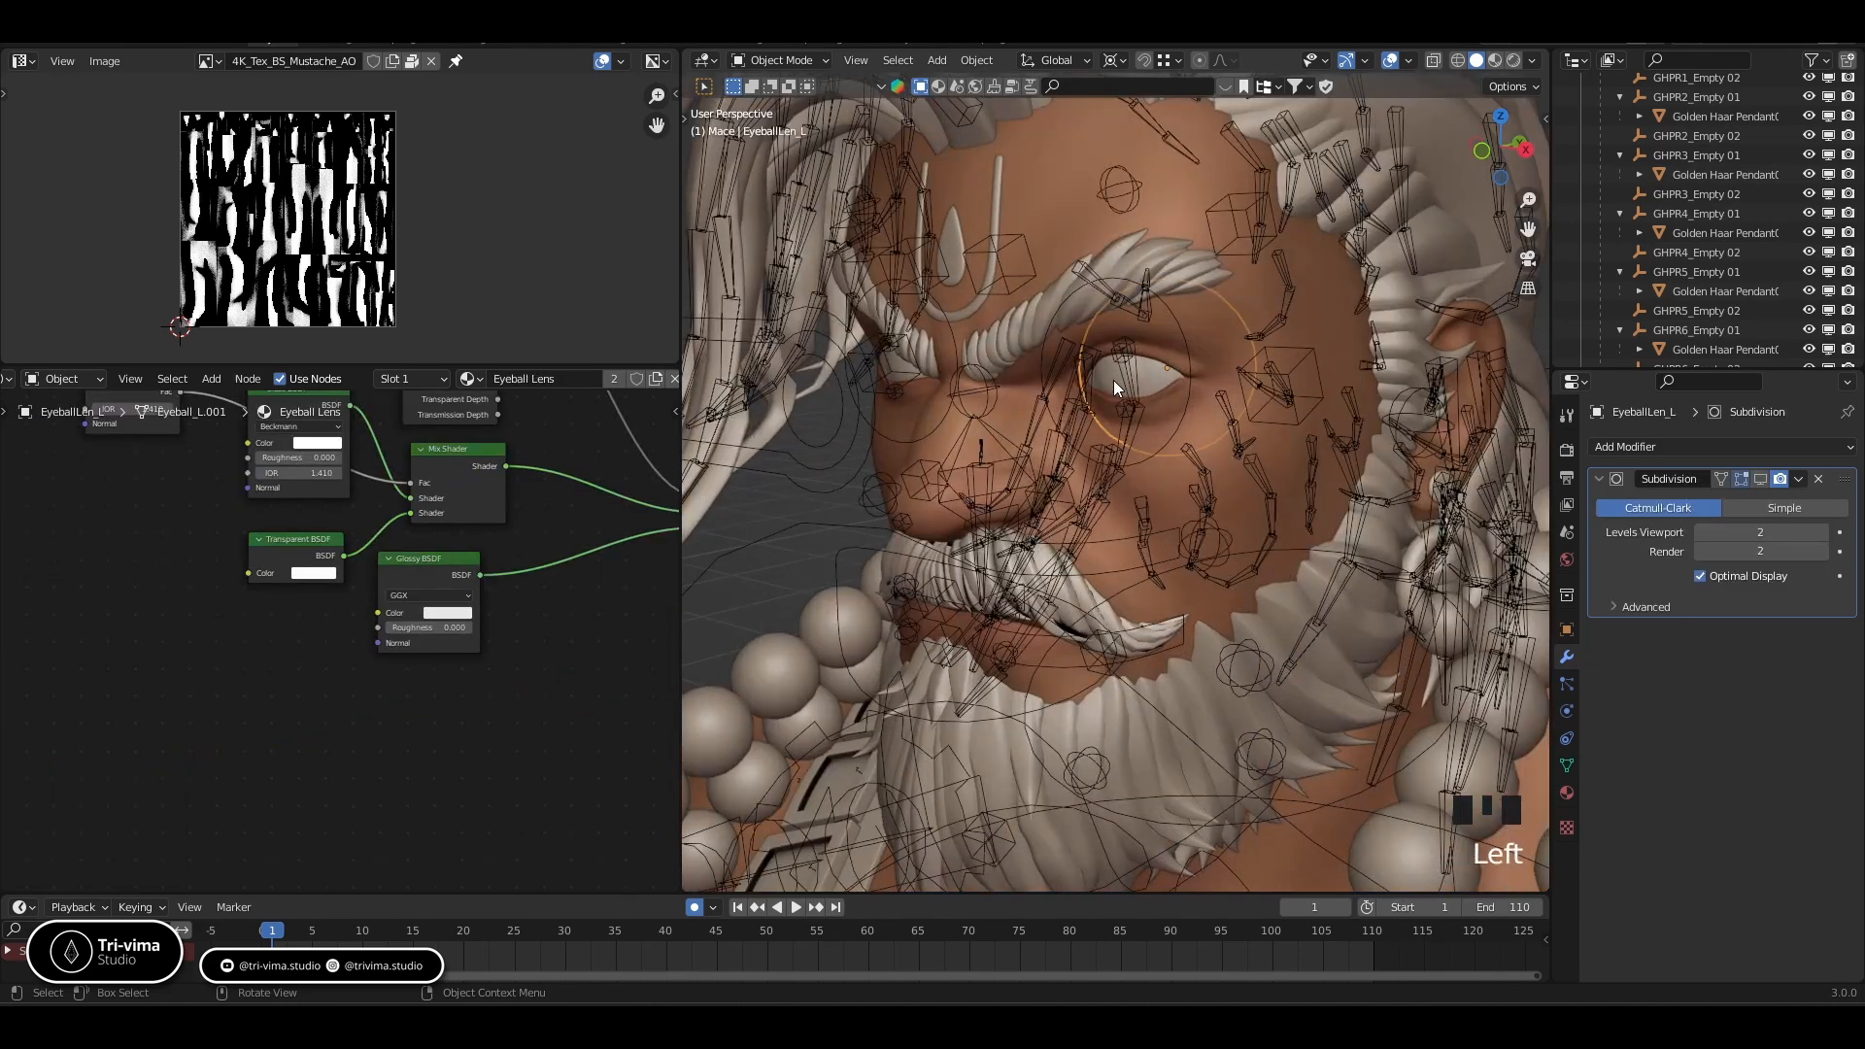
pyautogui.keyDown('shift'); pyautogui.moveTo(1353, 599); pyautogui.dragTo(1290, 720, button='middle'); pyautogui.keyUp('shift')
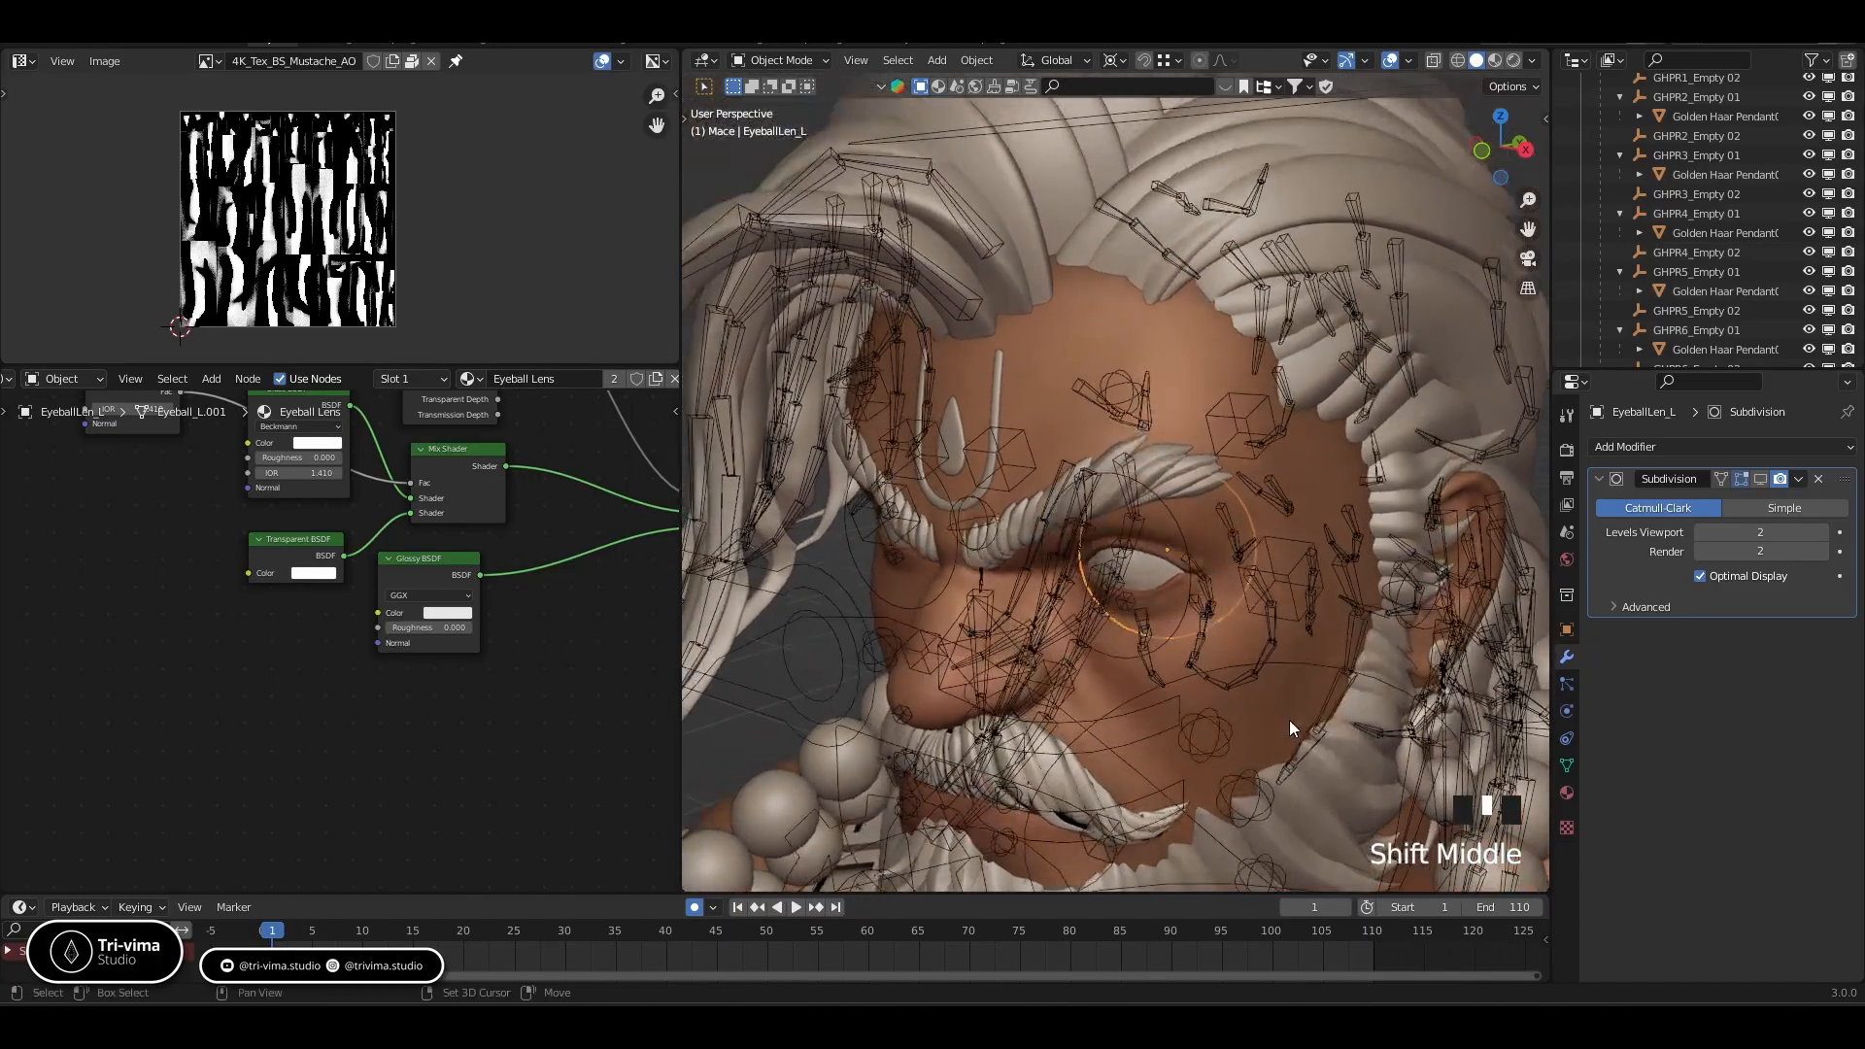
pyautogui.click(1818, 479)
# Select the Hair 01 object from a front view of the head and save the file
pyautogui.moveTo(900, 534); pyautogui.dragTo(1164, 593, button='middle')
pyautogui.click(1261, 188)
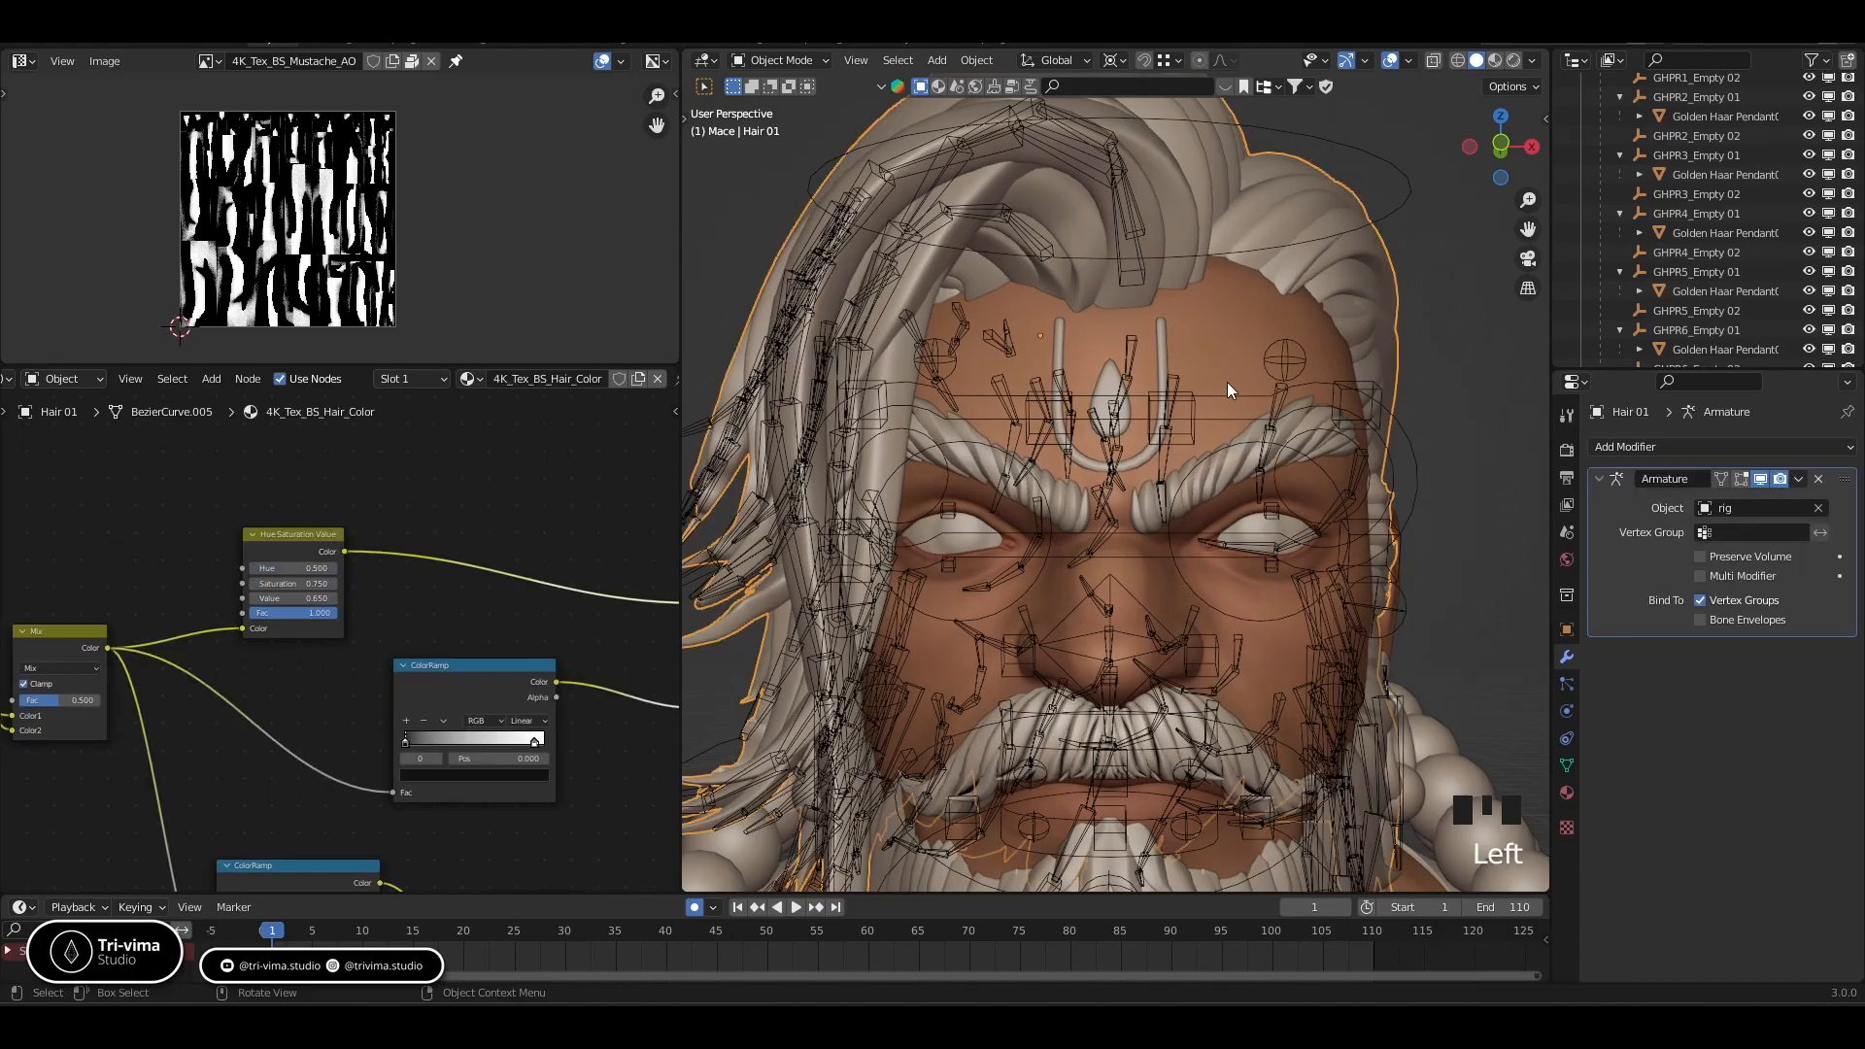
pyautogui.hotkey('ctrl', 's')
# Hide the character's rig in the viewport so its bone shapes no longer cover the rendered face
pyautogui.moveTo(1266, 395)
pyautogui.mouseDown(button='middle')
pyautogui.moveTo(1212, 465)
pyautogui.moveTo(1414, 249)
pyautogui.mouseUp(button='middle')
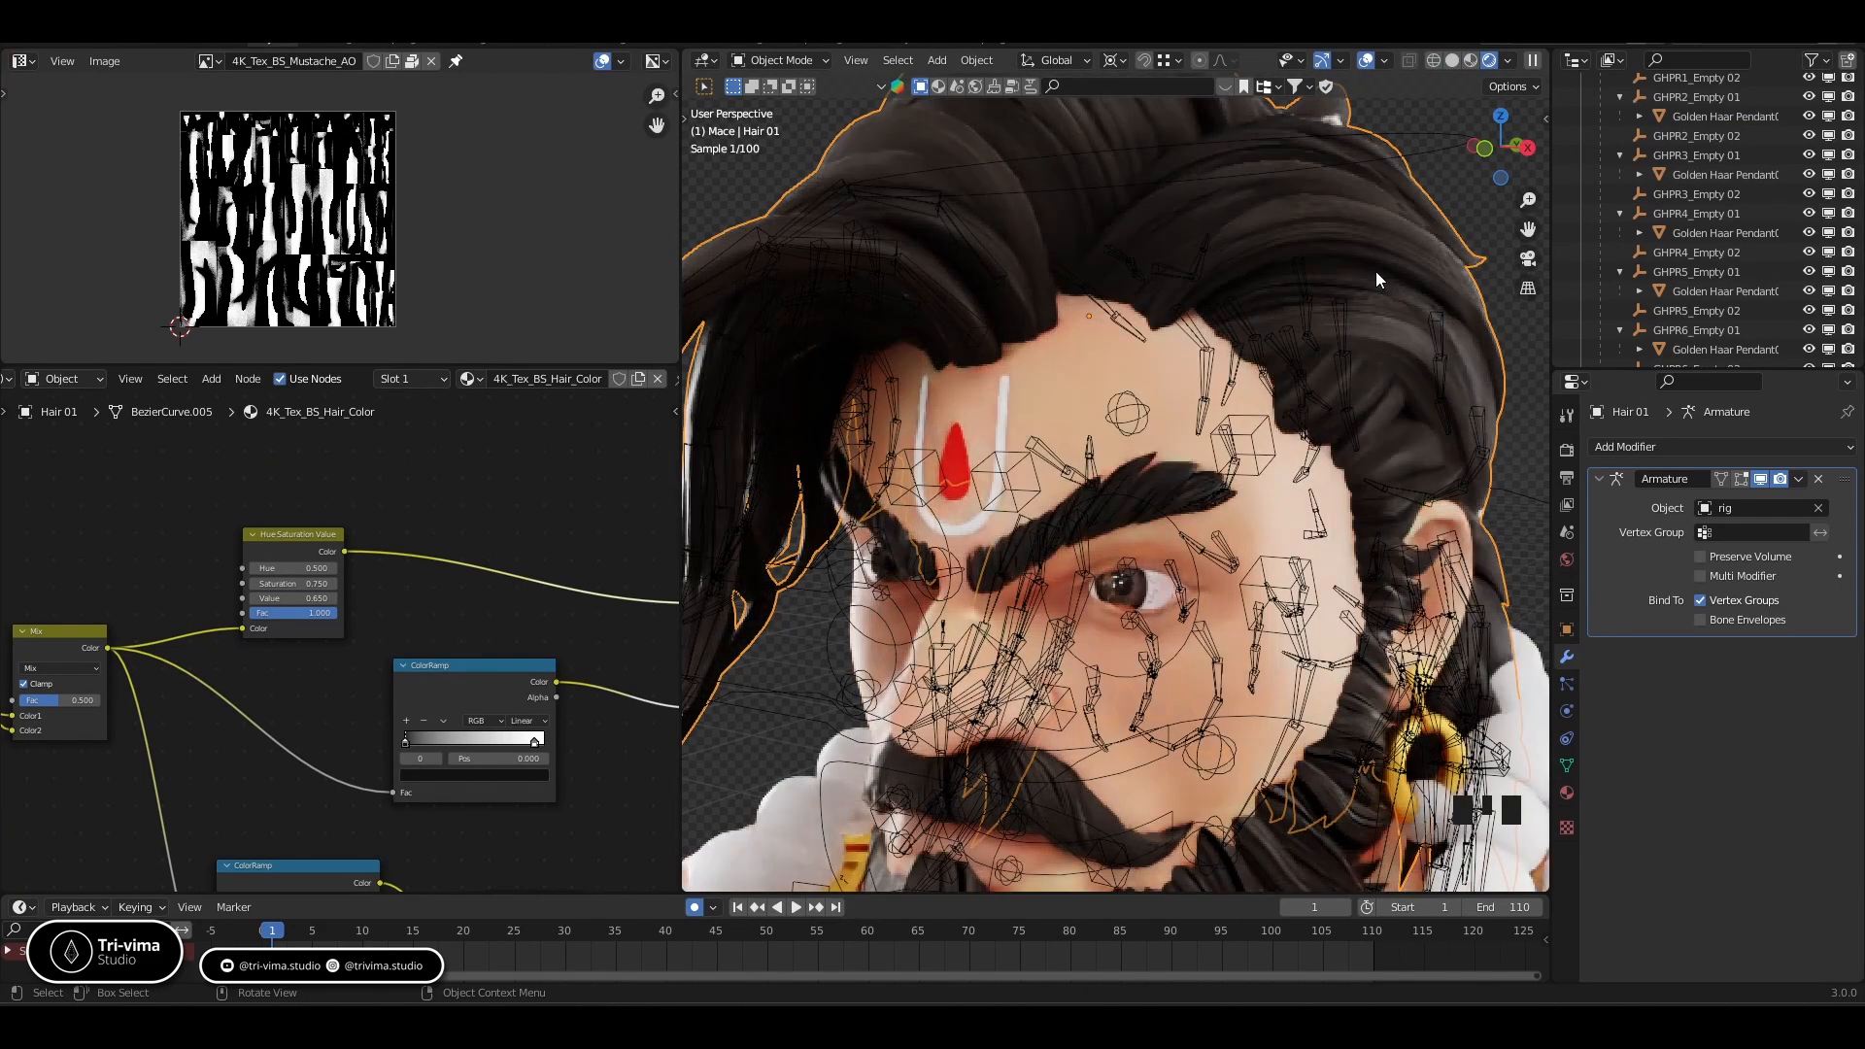
pyautogui.scroll(8, 1671, 294)
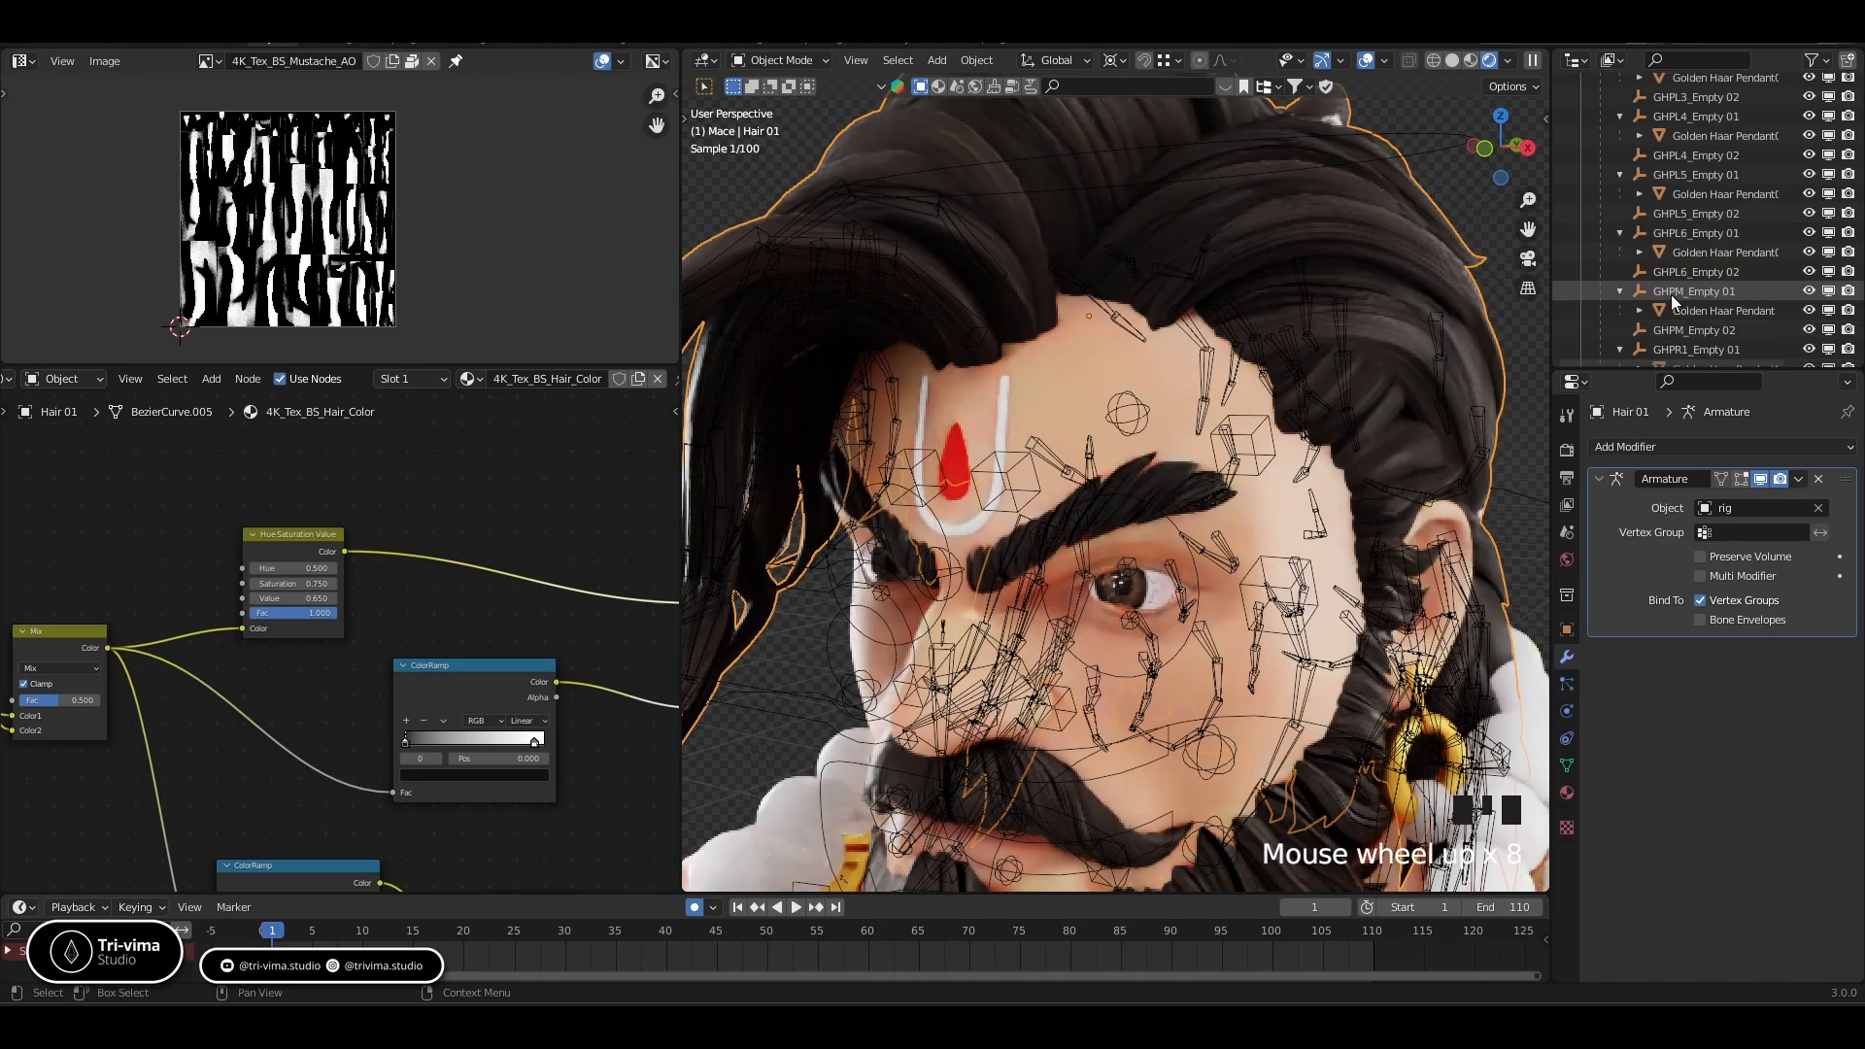
pyautogui.scroll(-12, 1671, 294)
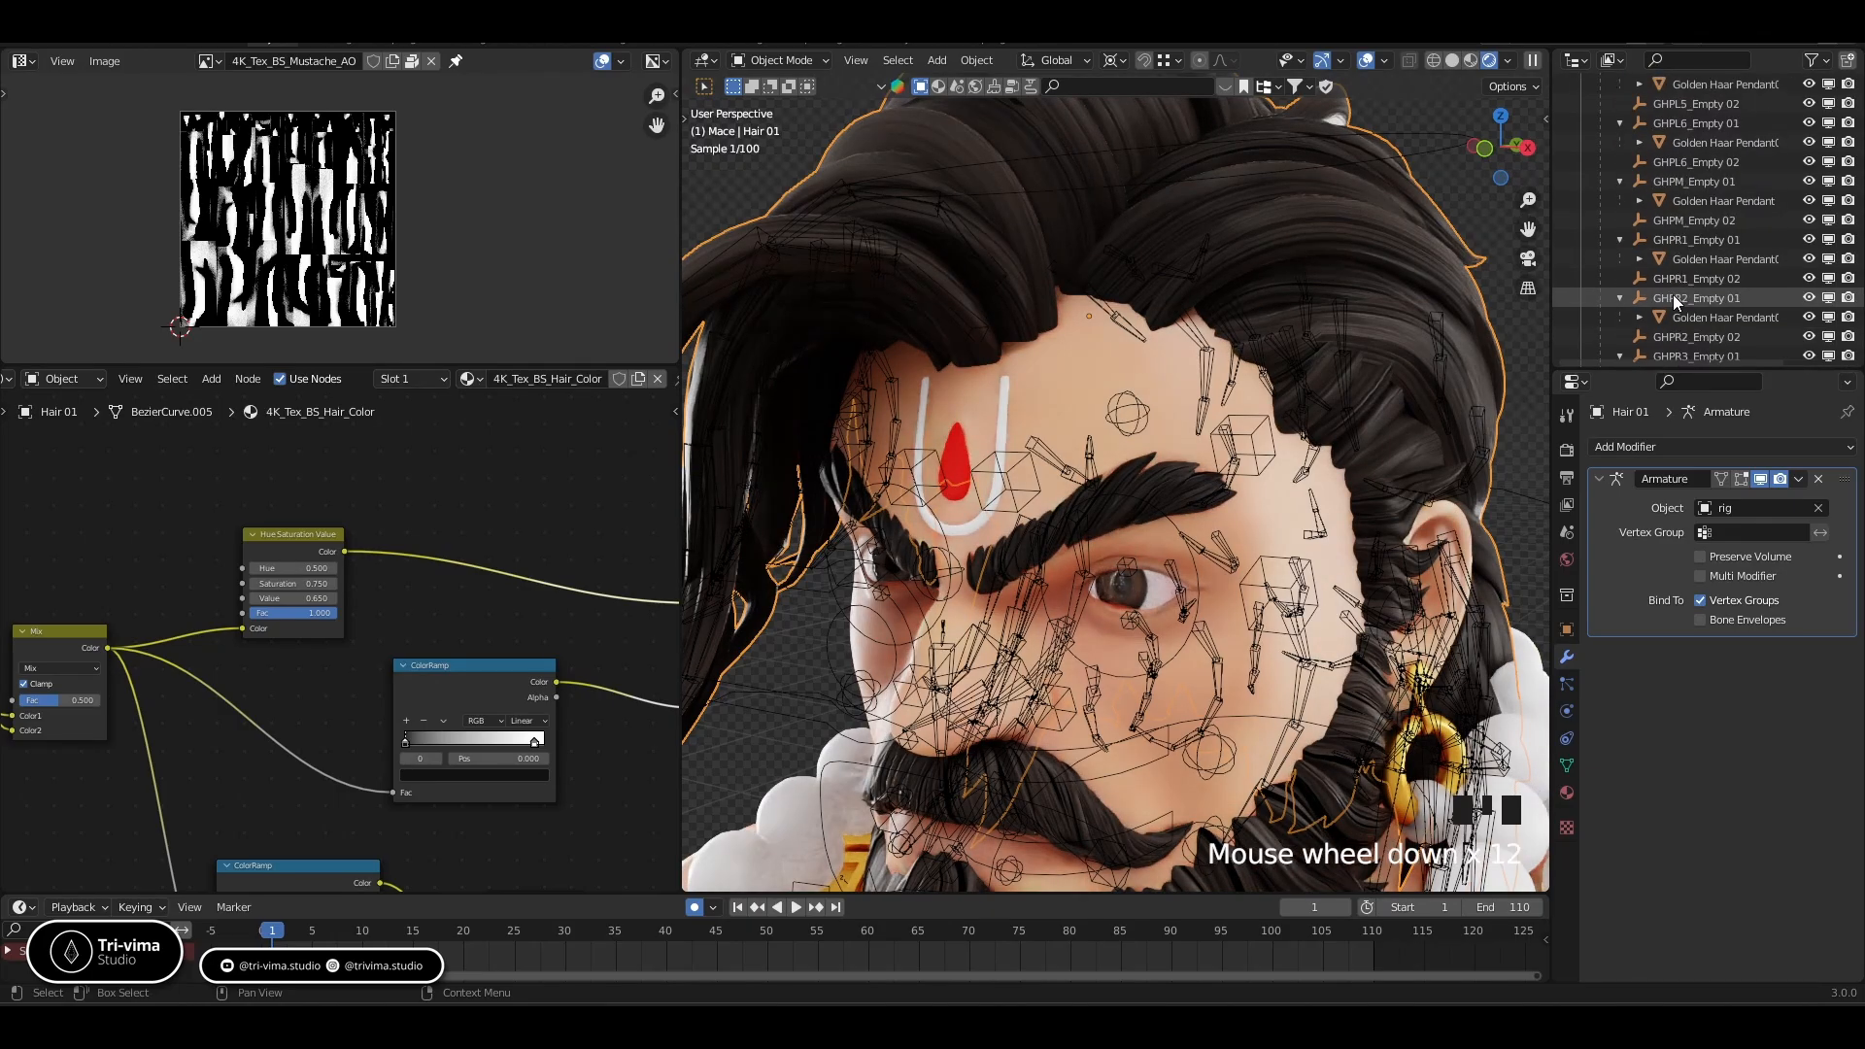
pyautogui.scroll(-16, 1673, 295)
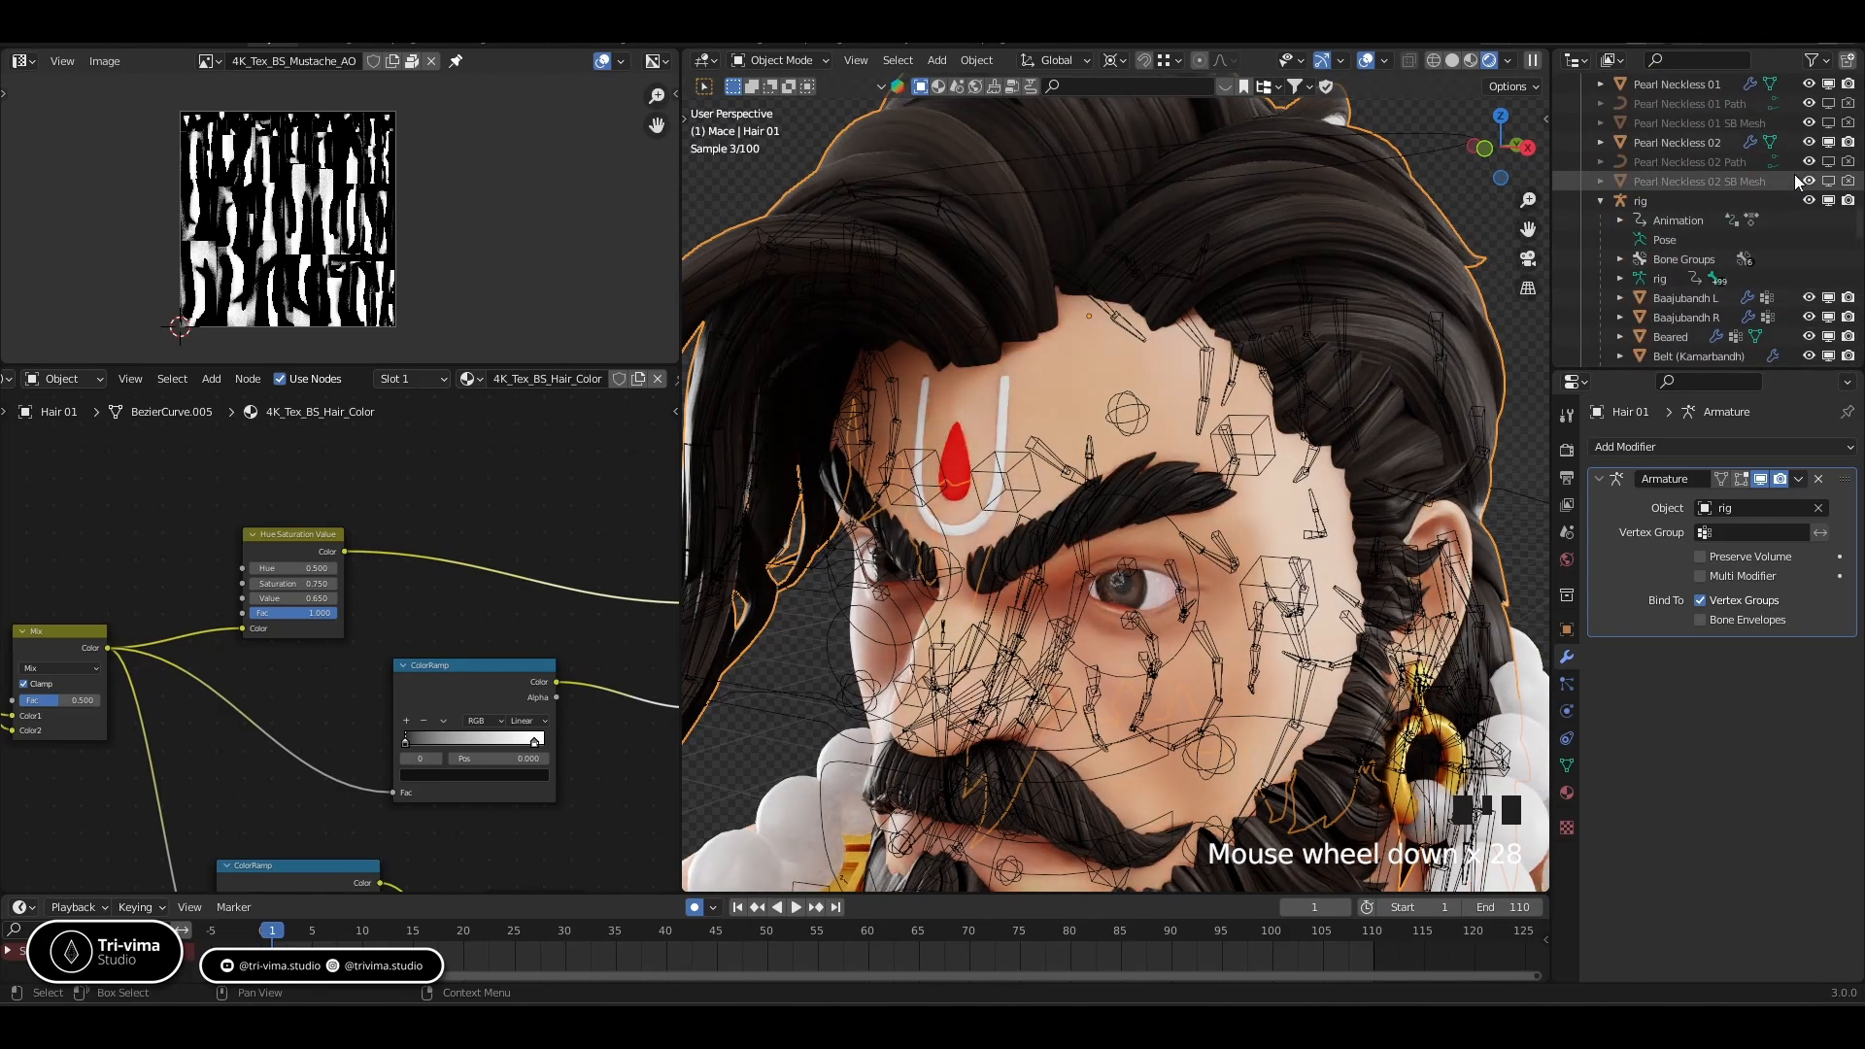
pyautogui.click(1809, 200)
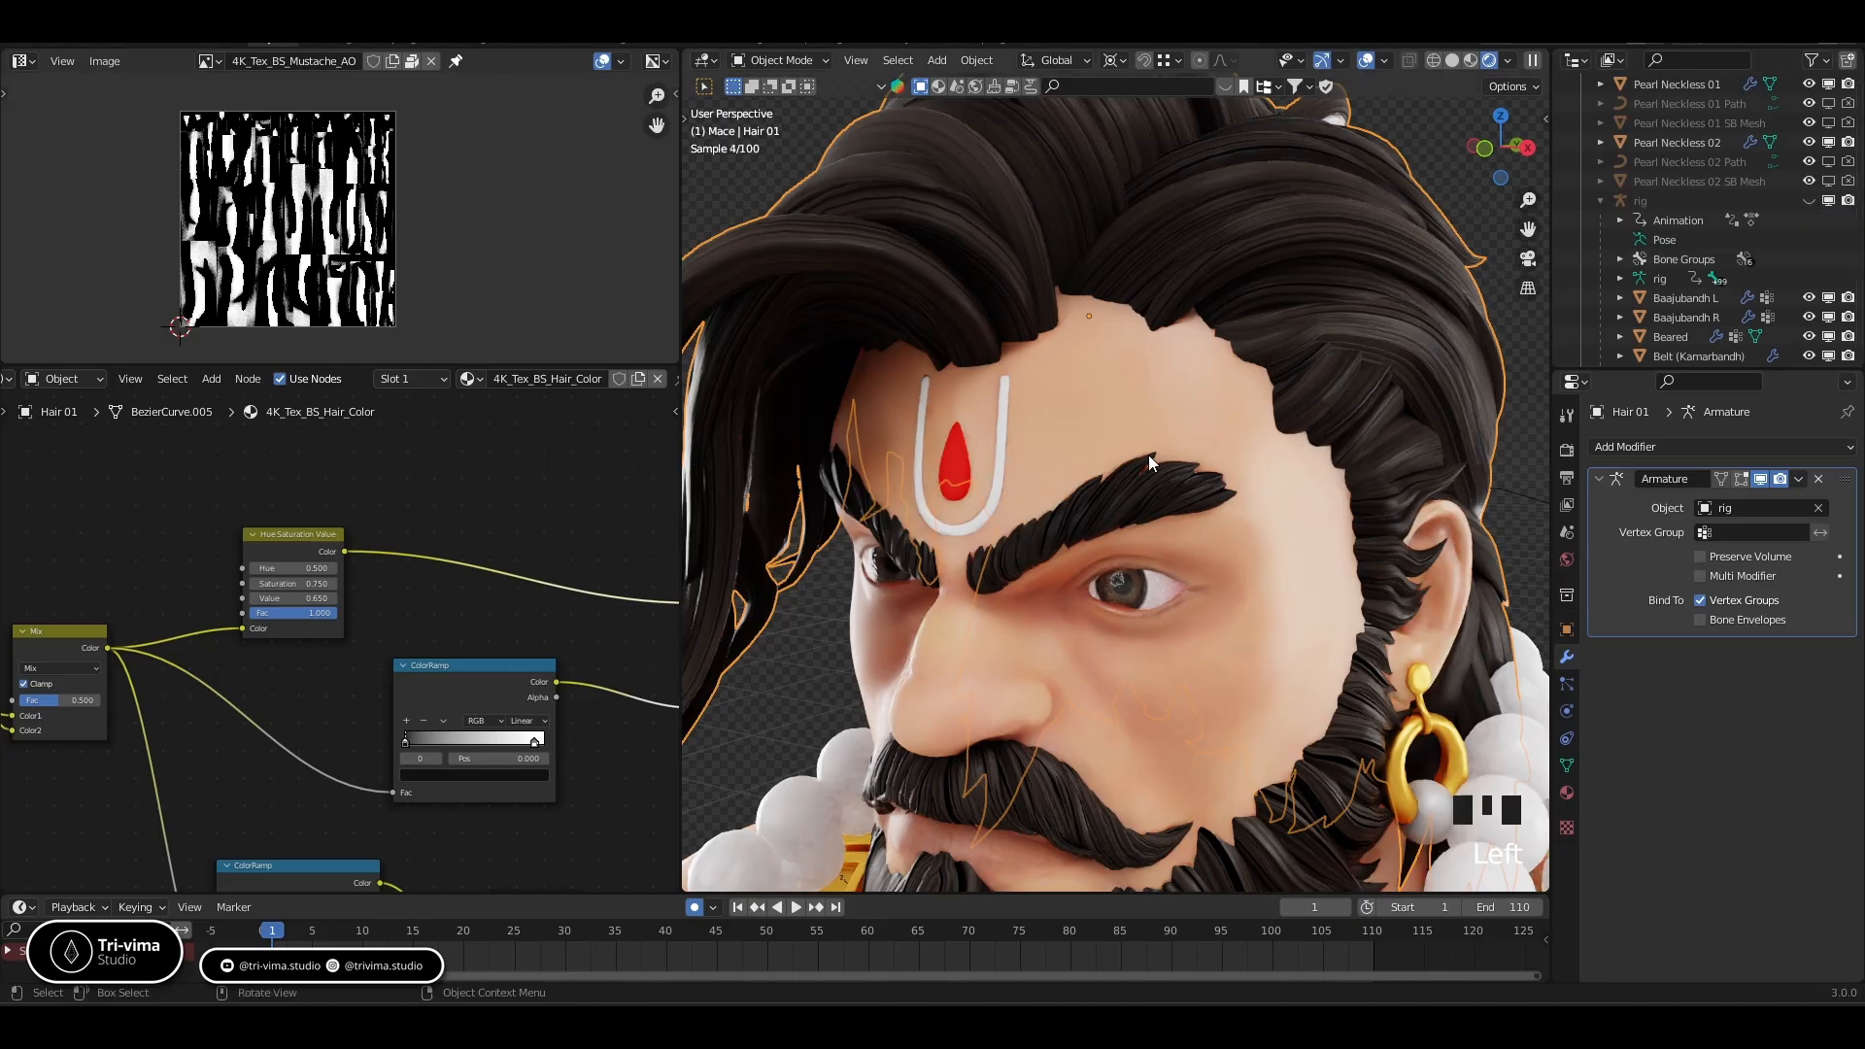
# Add the mustache, eyebrows and beard to the hair selection and hide all unselected objects
pyautogui.scroll(-2, 1146, 454)
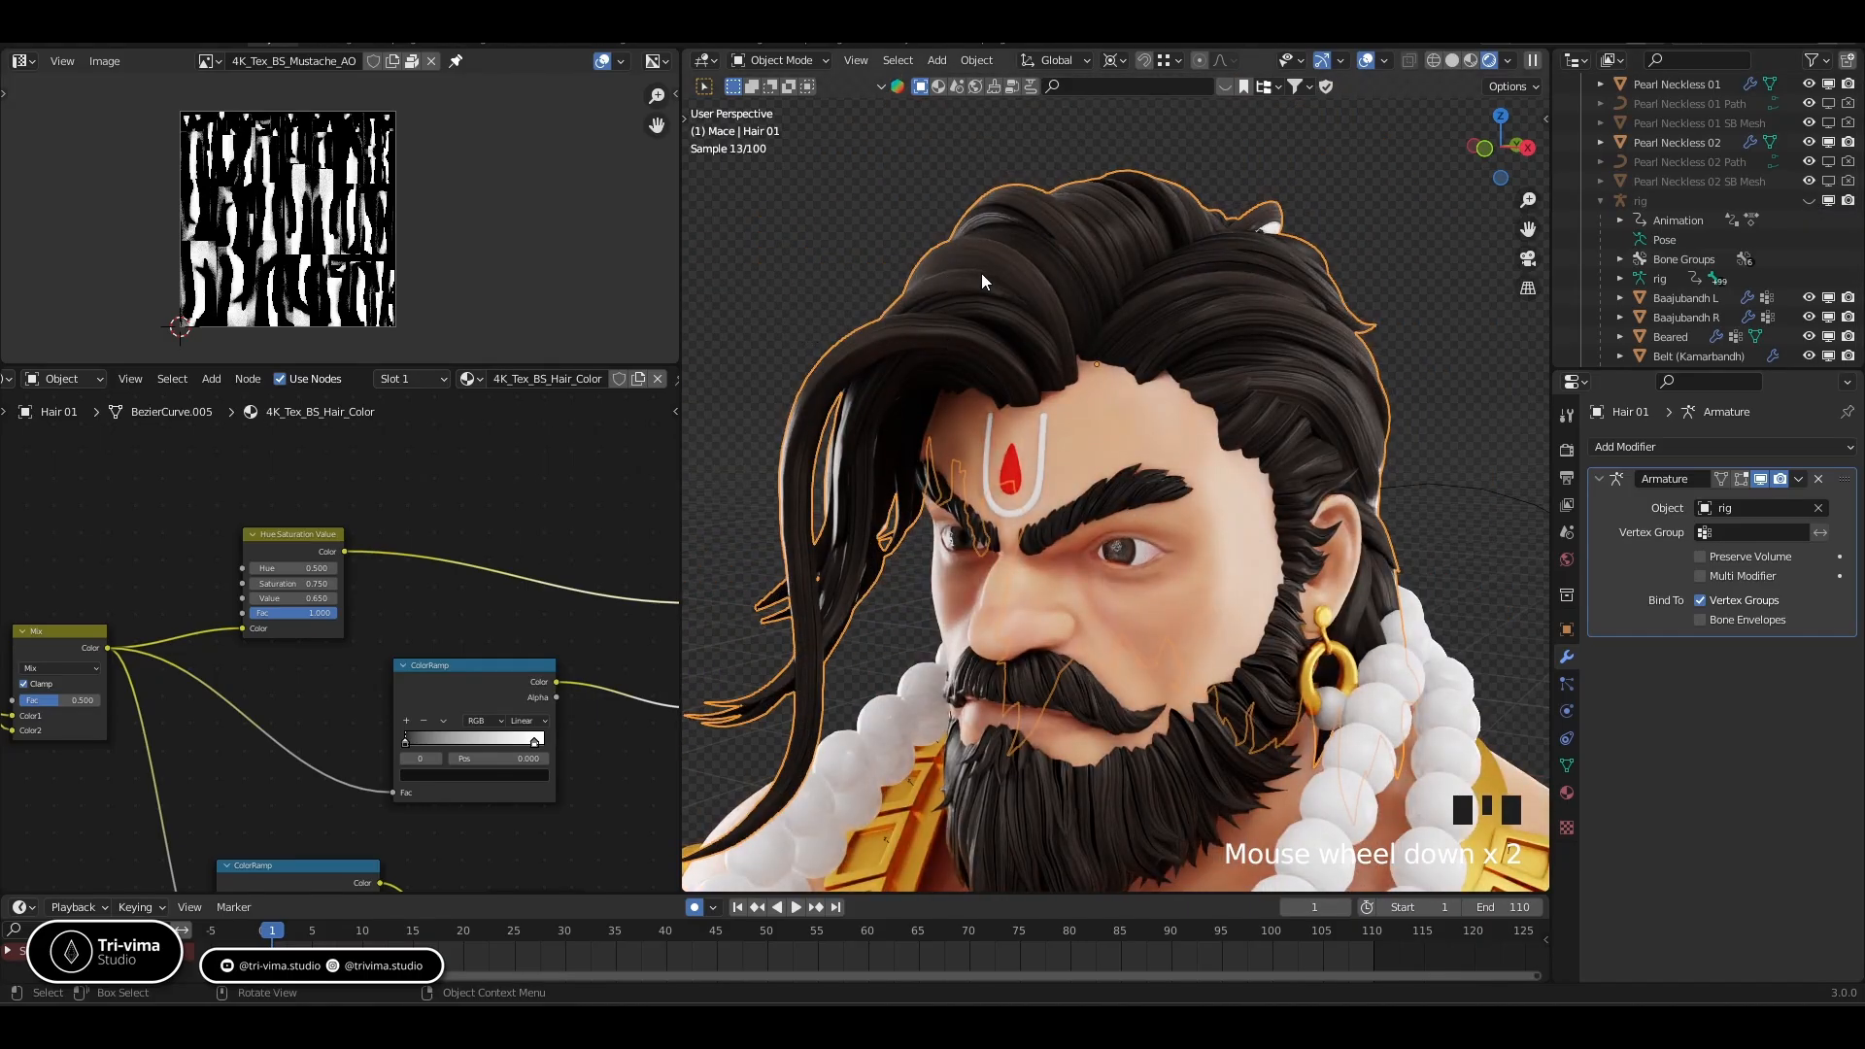
pyautogui.scroll(1, 1080, 358)
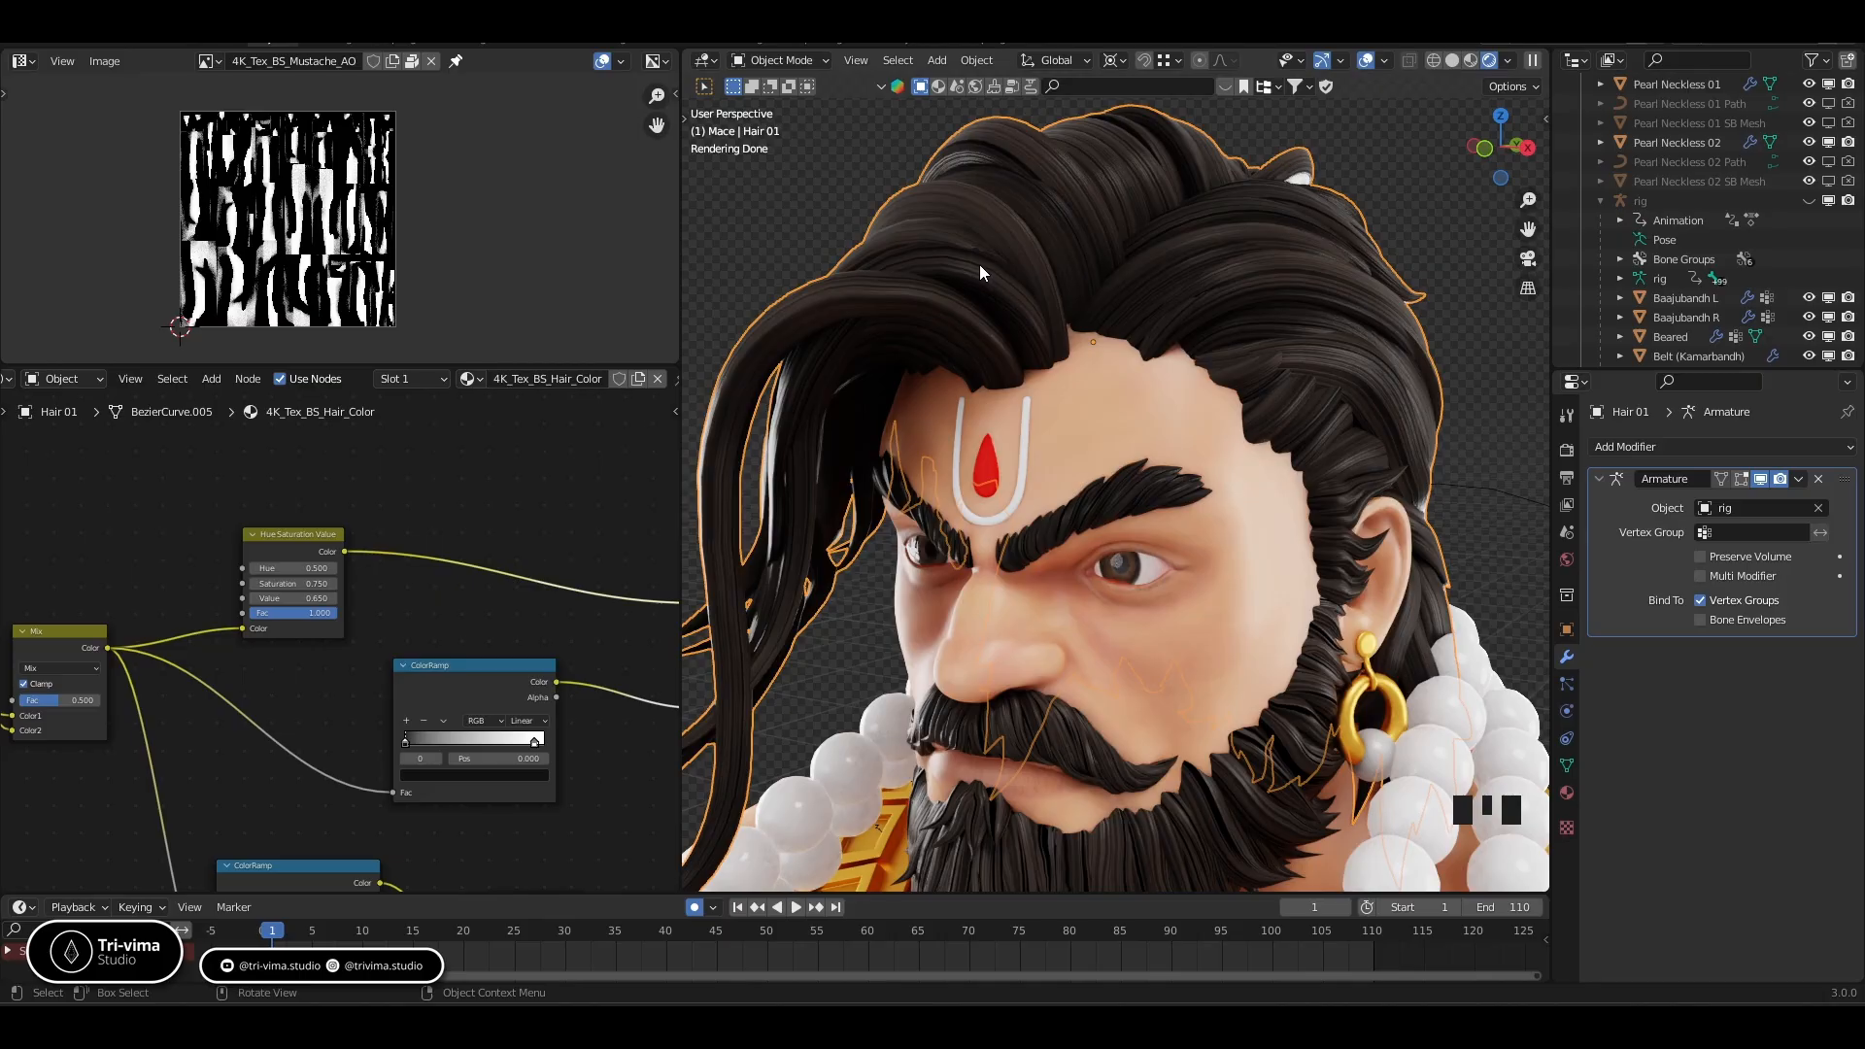
pyautogui.moveTo(408, 537); pyautogui.dragTo(349, 510, button='middle')
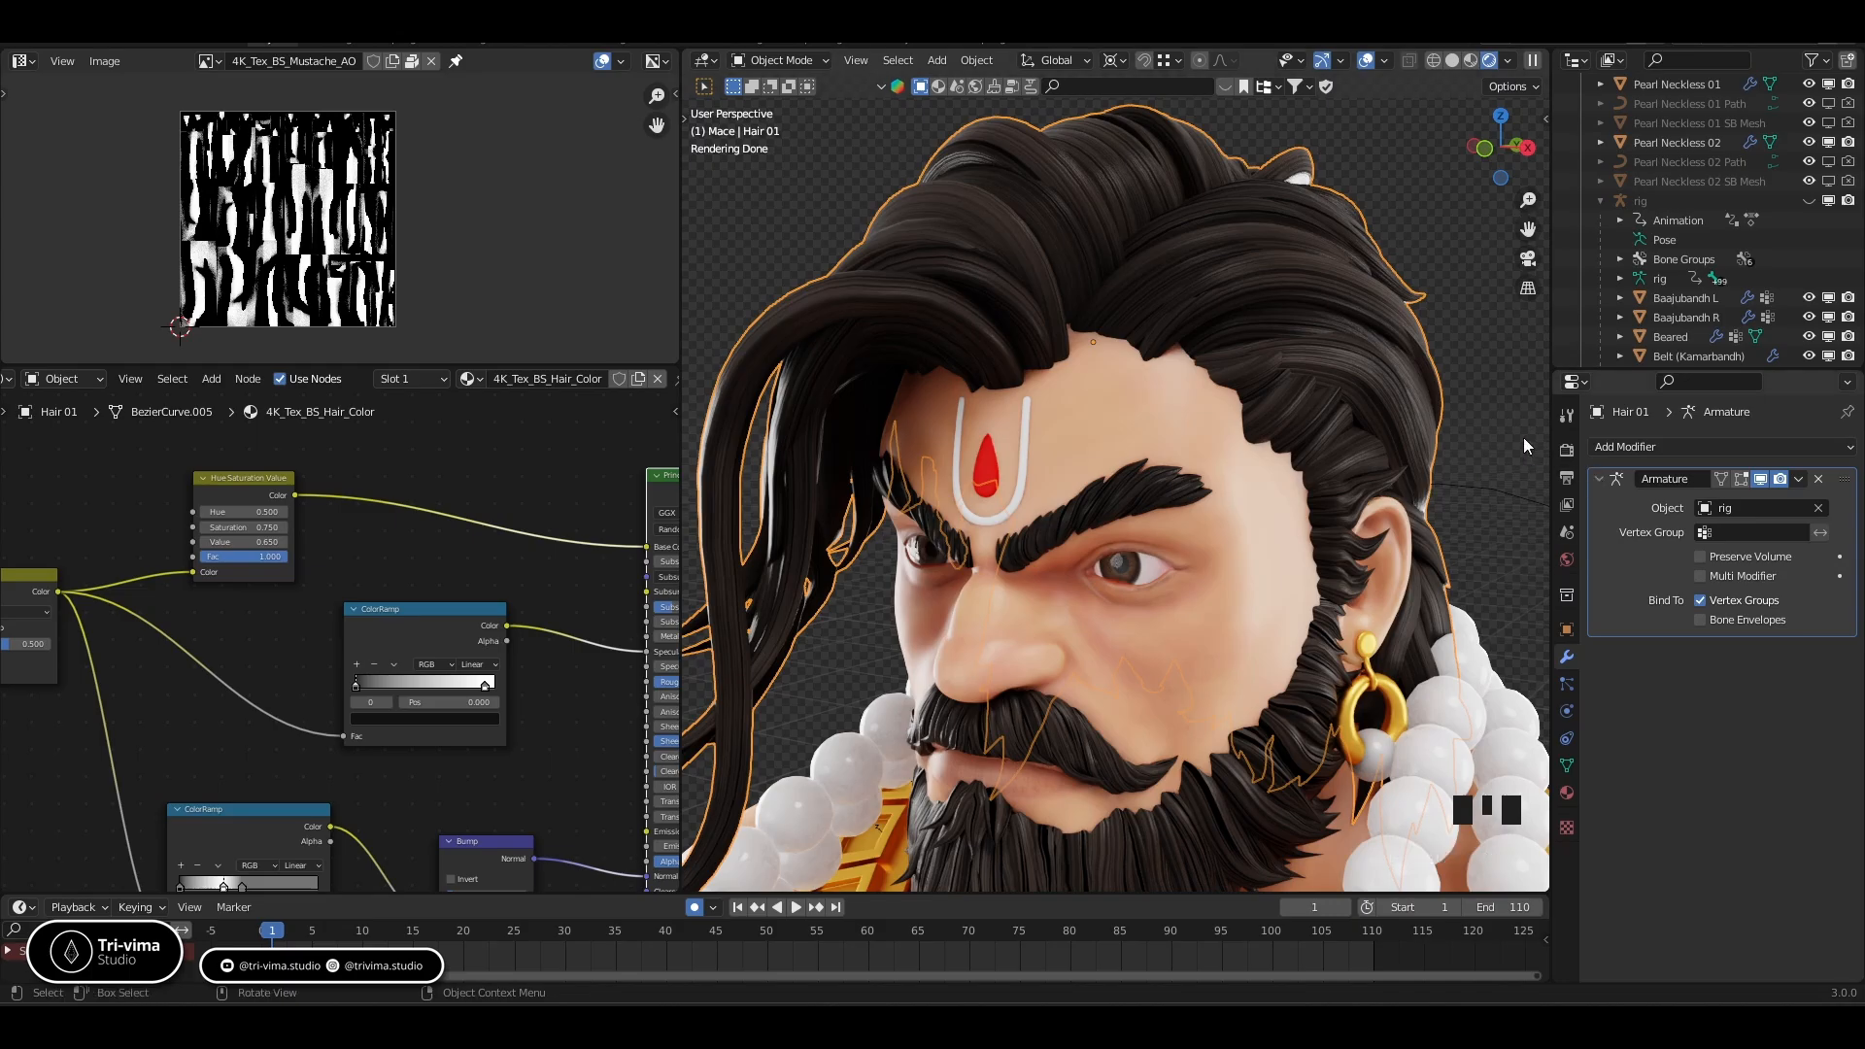
pyautogui.keyDown('shift'); pyautogui.click(1081, 754); pyautogui.keyUp('shift')
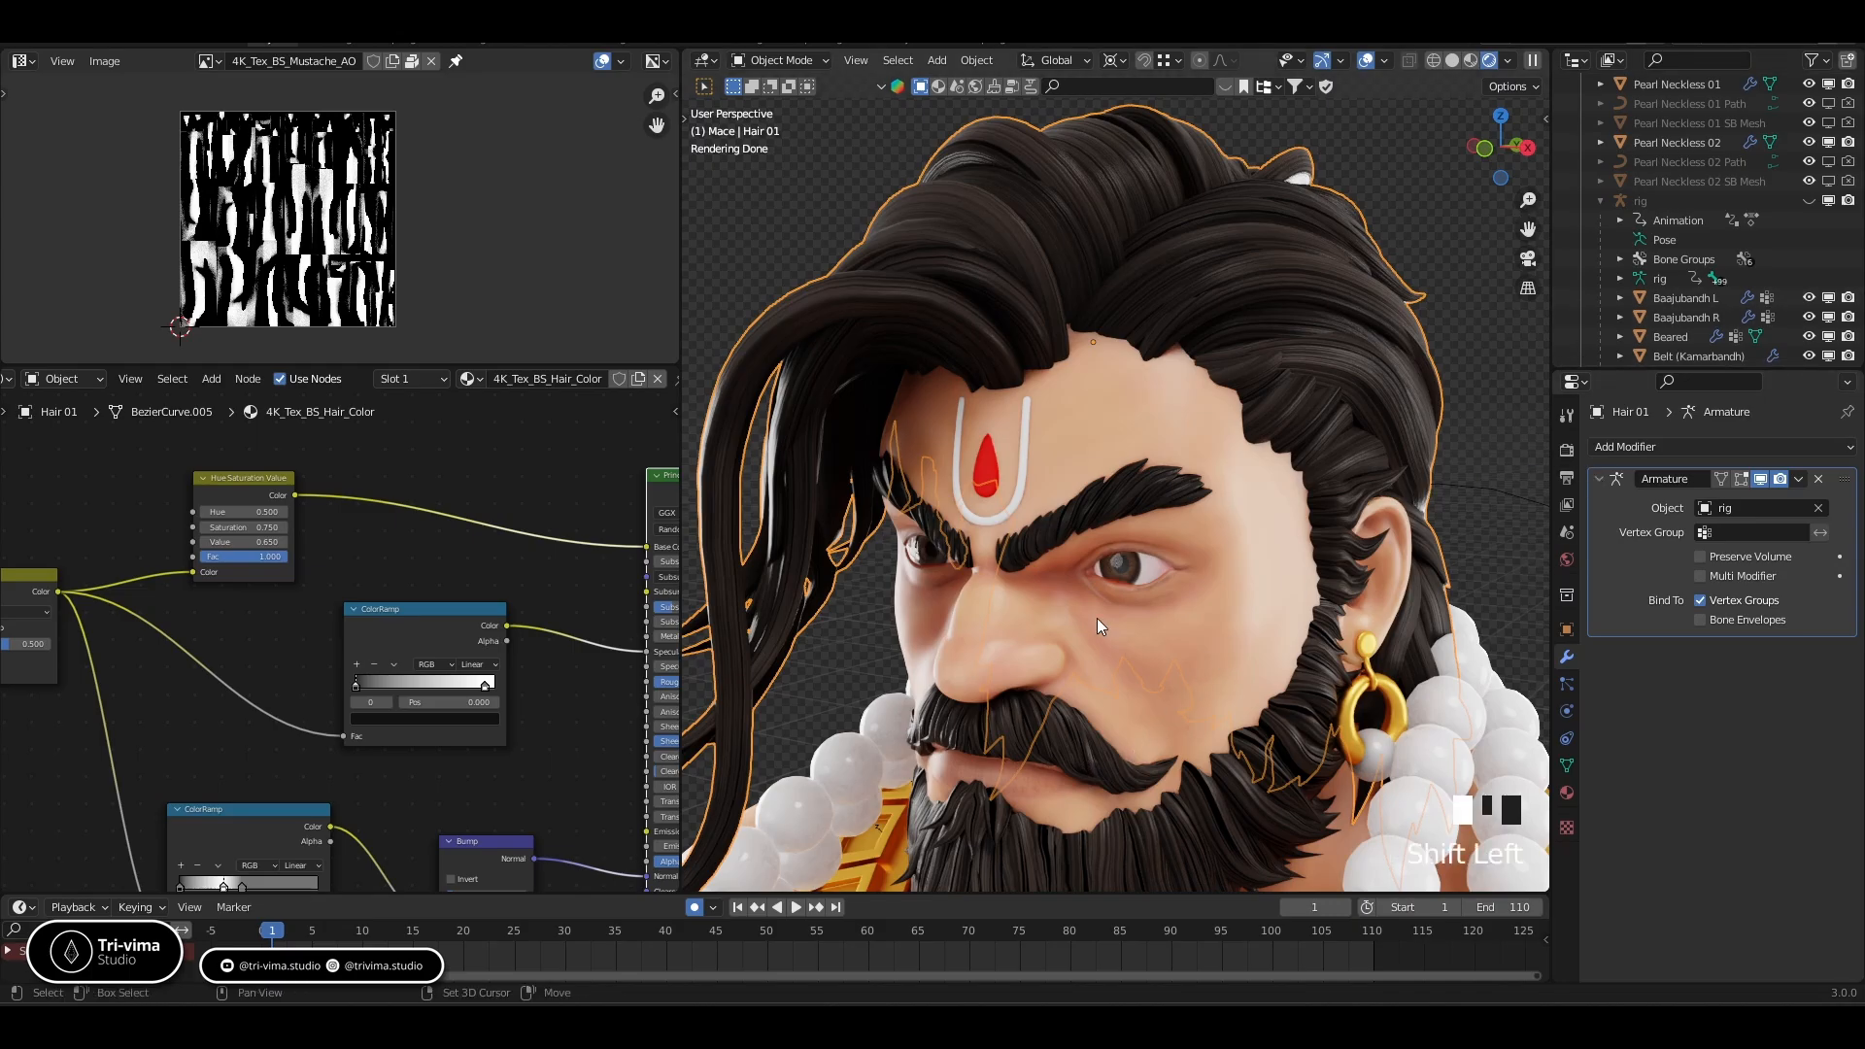
pyautogui.keyDown('shift'); pyautogui.click(1143, 485); pyautogui.keyUp('shift')
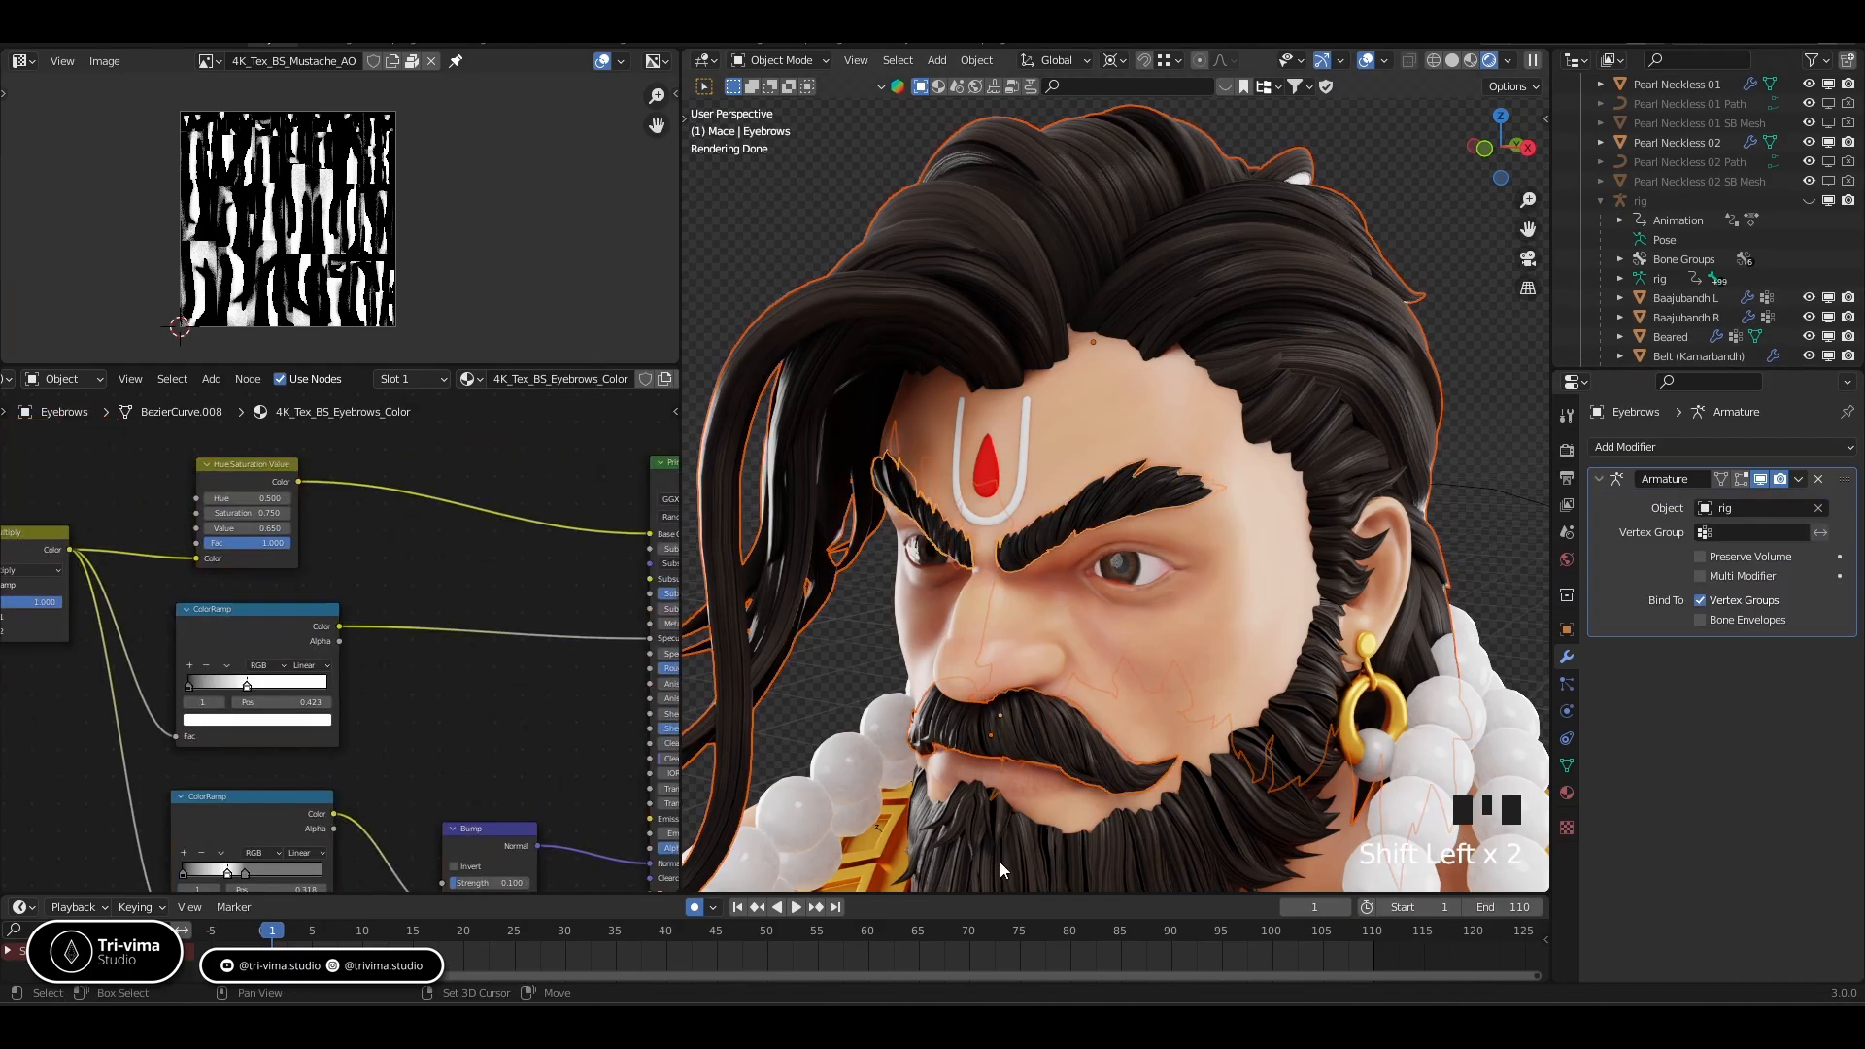
pyautogui.keyDown('shift'); pyautogui.click(1000, 861); pyautogui.keyUp('shift')
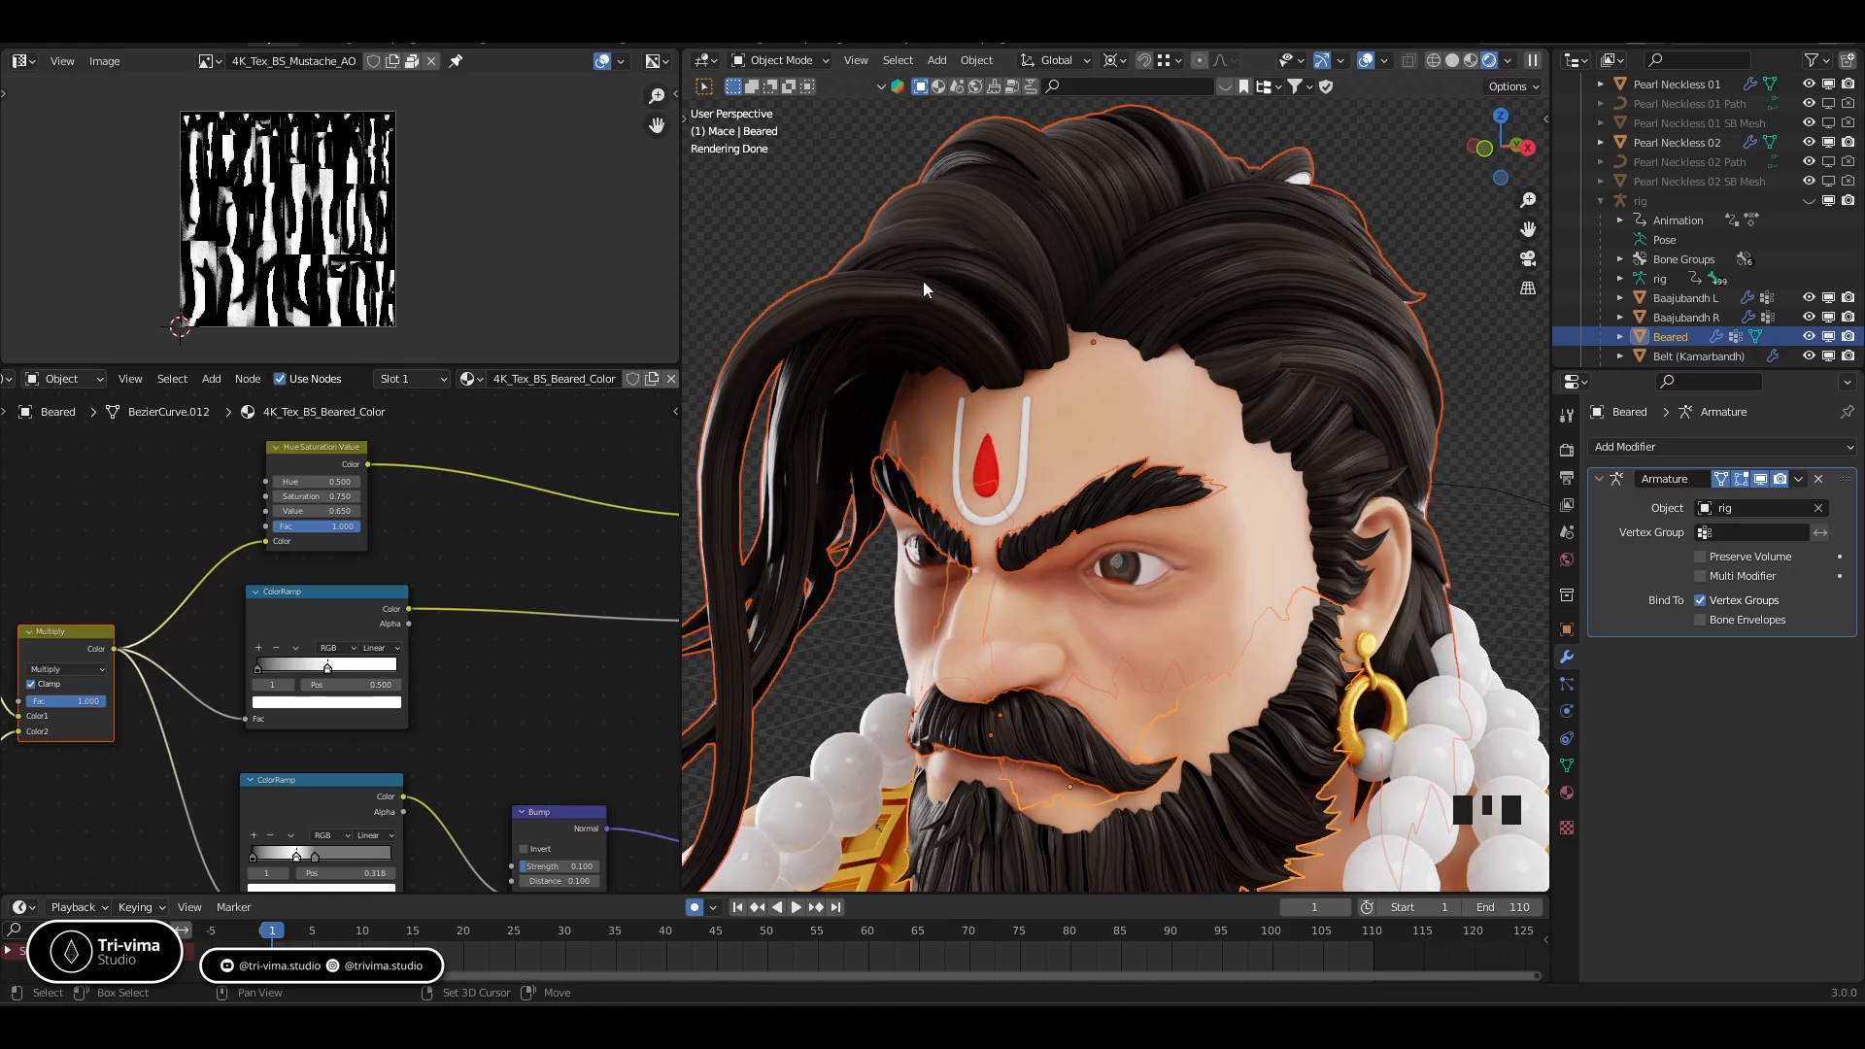
pyautogui.hotkey('shift', 'h')
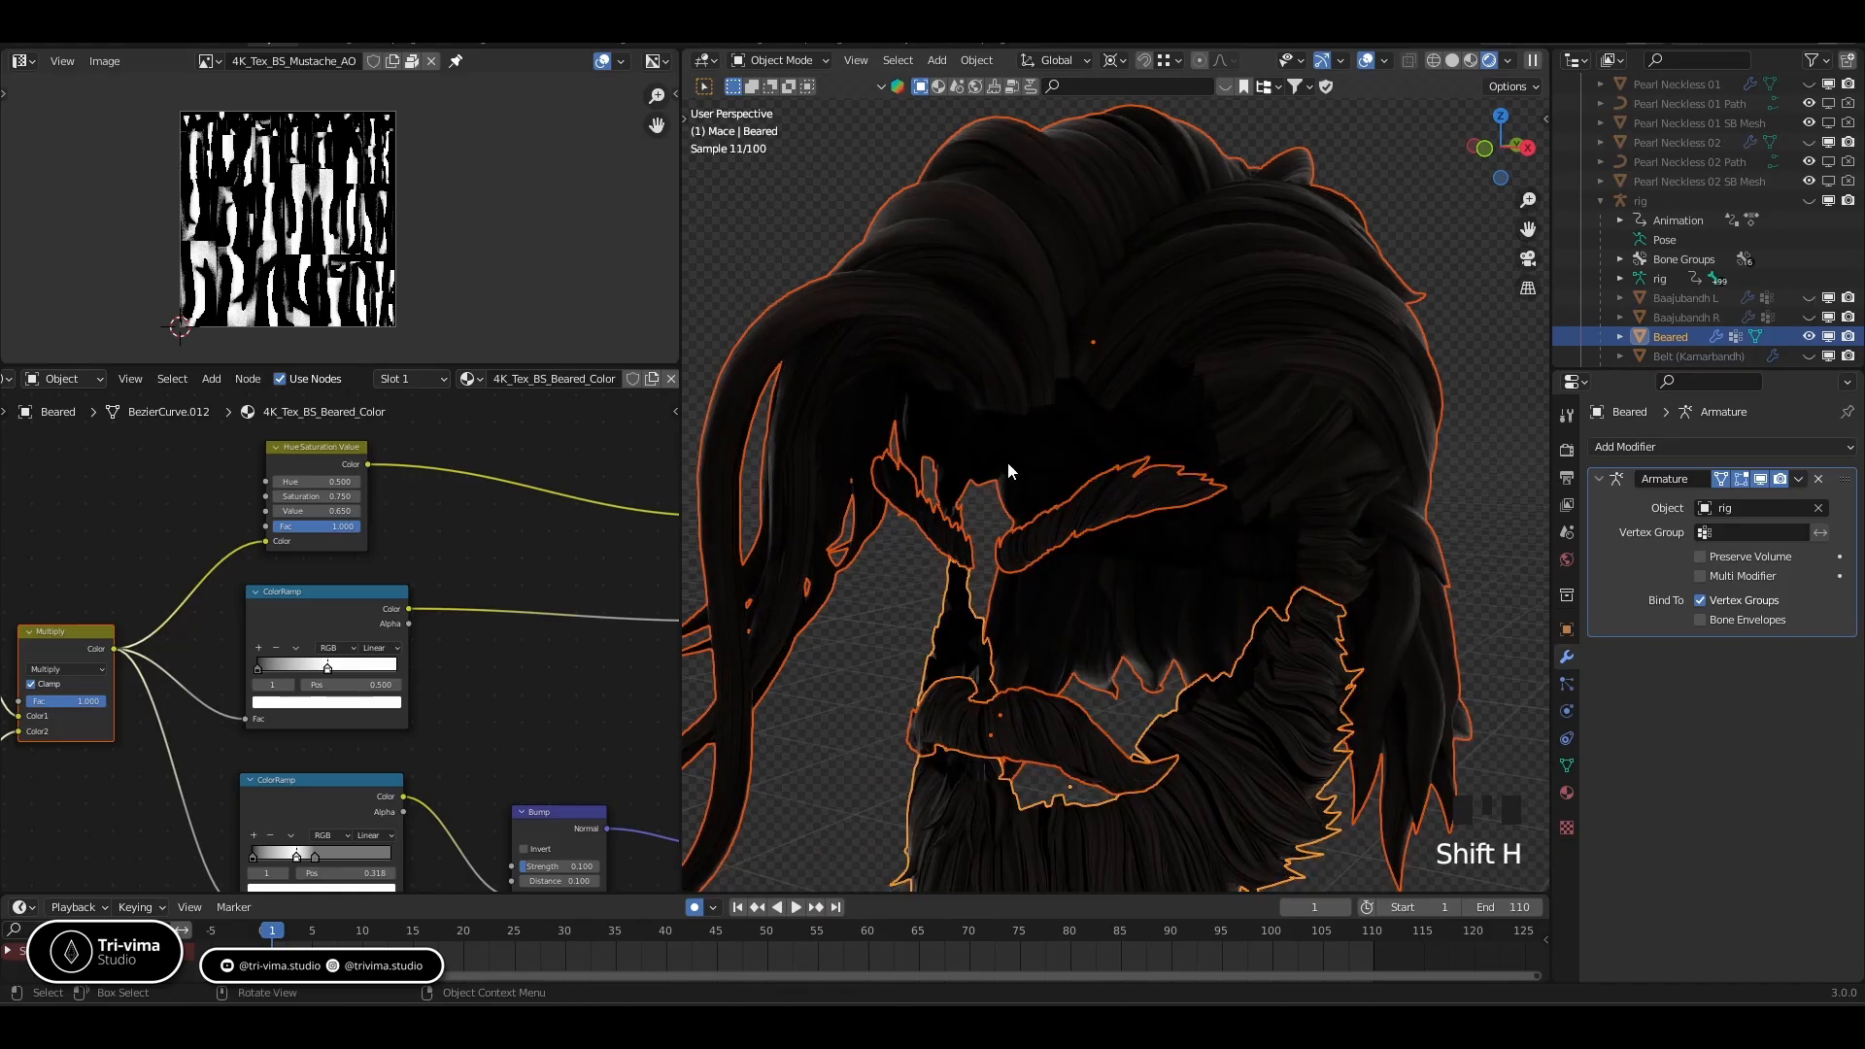
# Make the lights Point.008 to Point.012 in the New Lights collection visible in the viewport, and deselect all objects
pyautogui.scroll(-4, 1658, 312)
pyautogui.scroll(-20, 1659, 313)
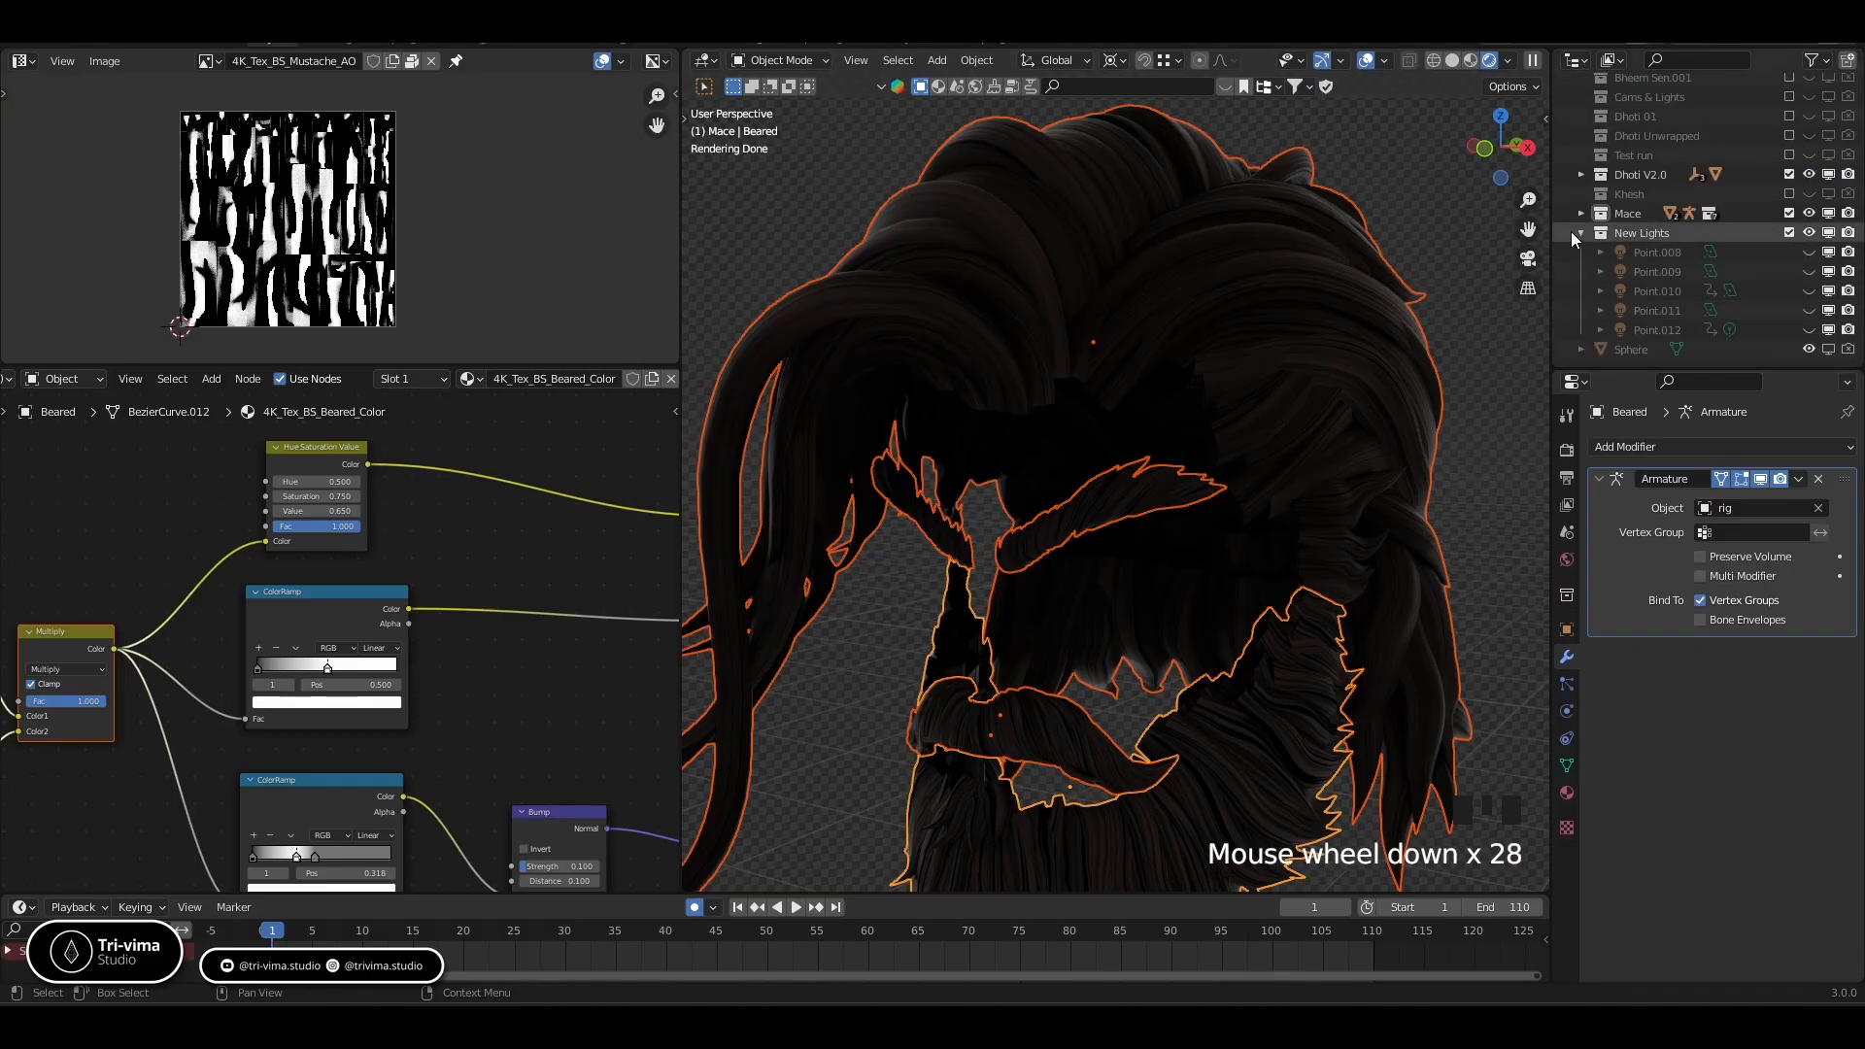
pyautogui.click(1809, 252)
pyautogui.click(1809, 271)
pyautogui.moveTo(1809, 291); pyautogui.dragTo(1809, 330)
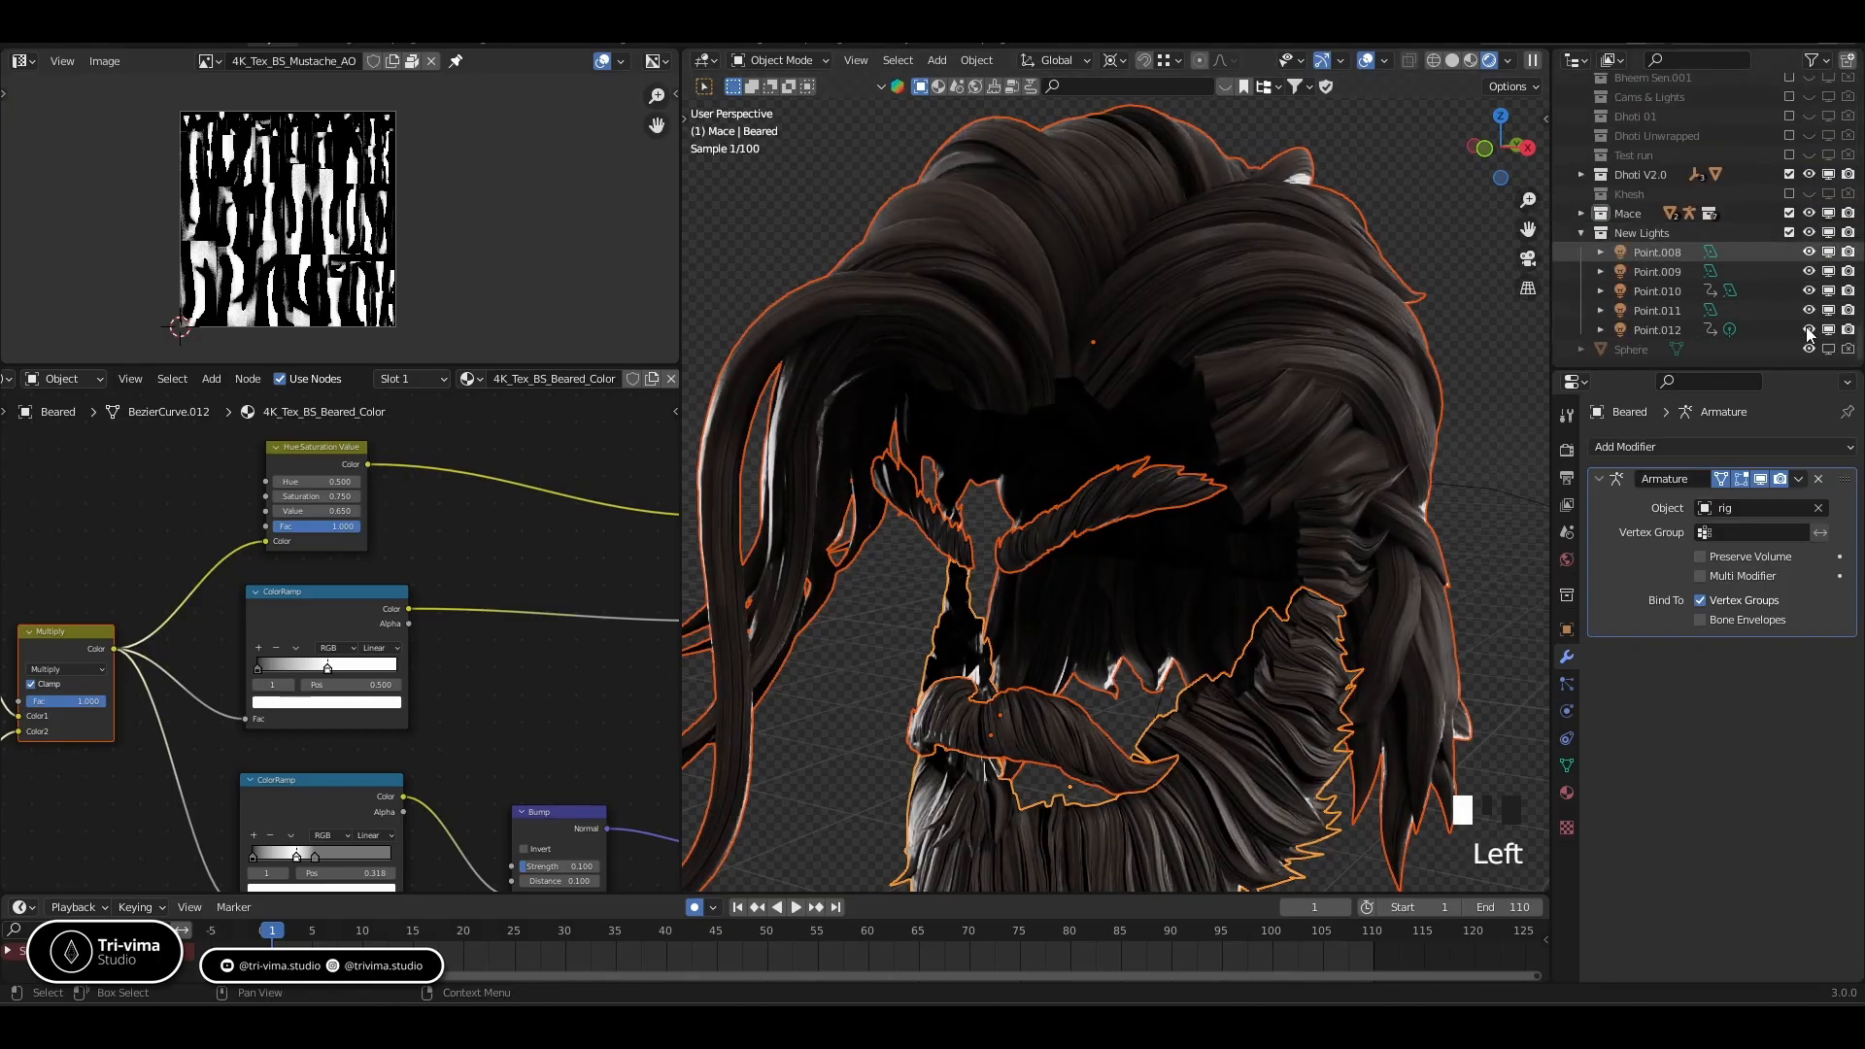
pyautogui.click(1480, 430)
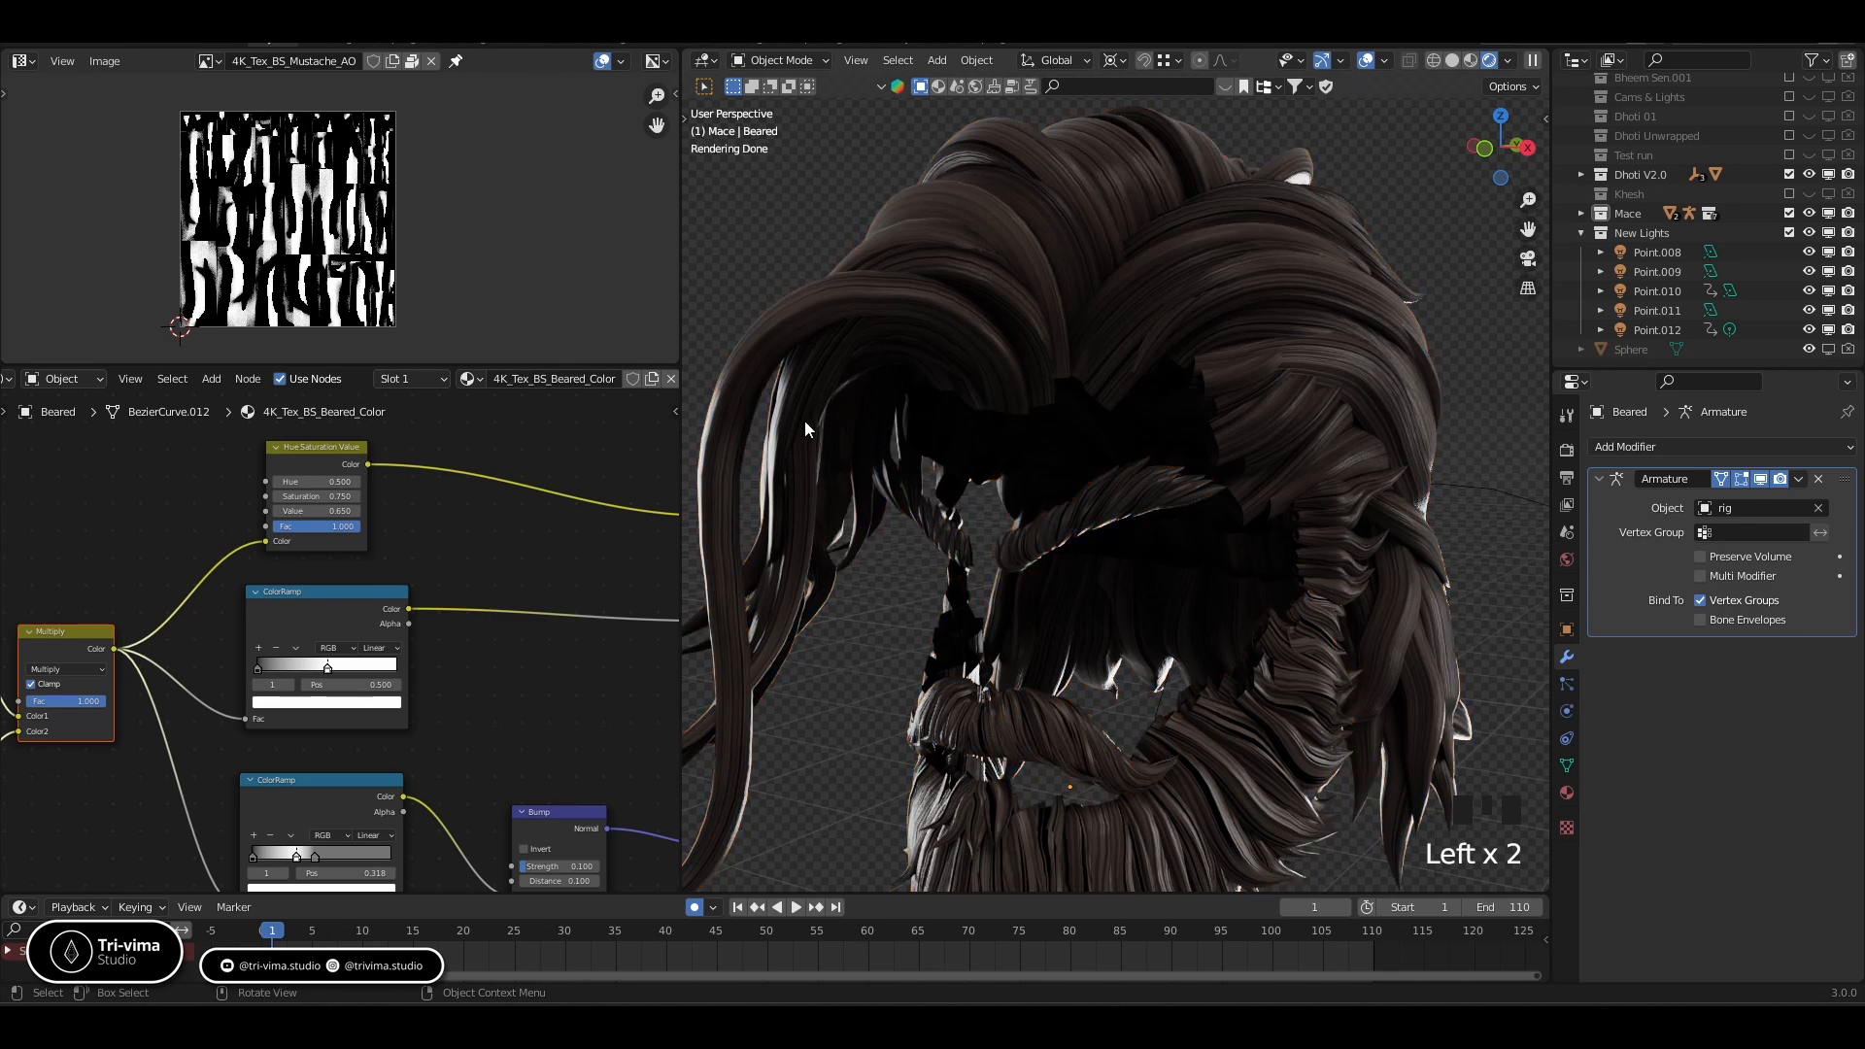
# Save the file and switch the viewport from rendered to solid shading
pyautogui.hotkey('ctrl', 's')
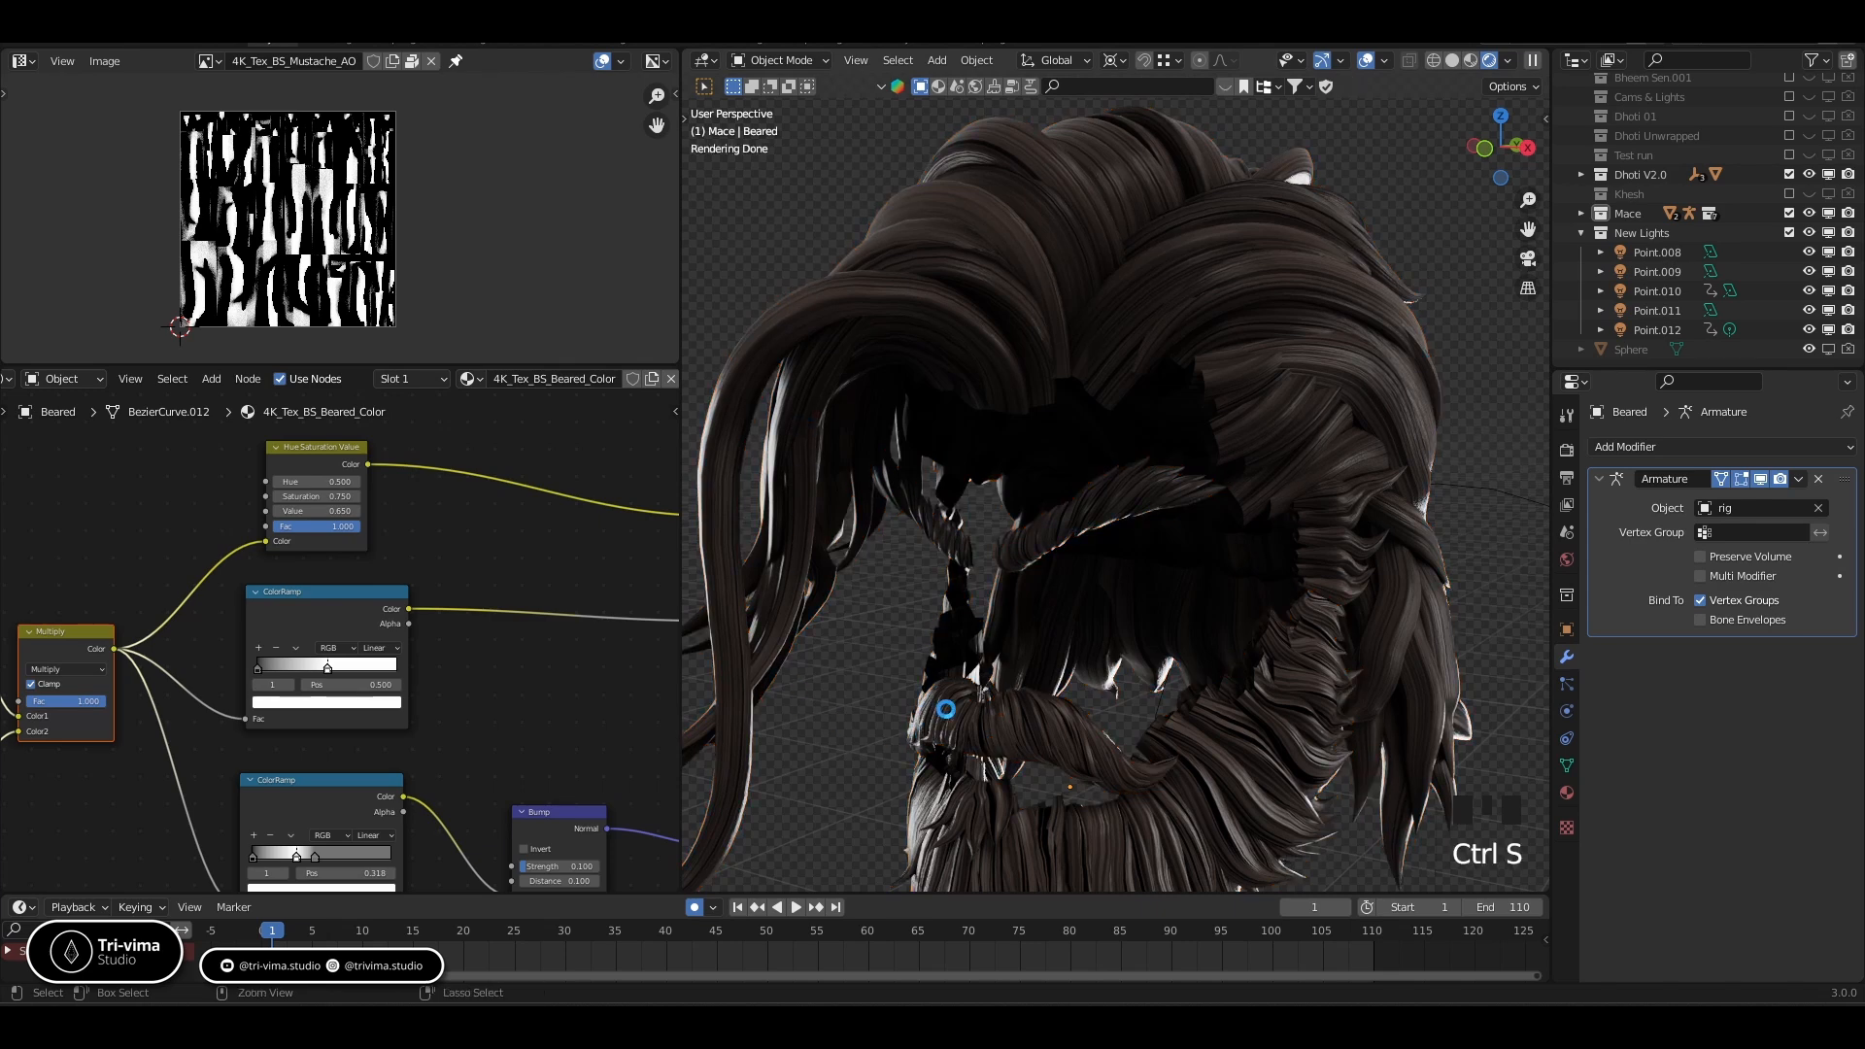
pyautogui.moveTo(1140, 402); pyautogui.dragTo(1061, 573, button='middle')
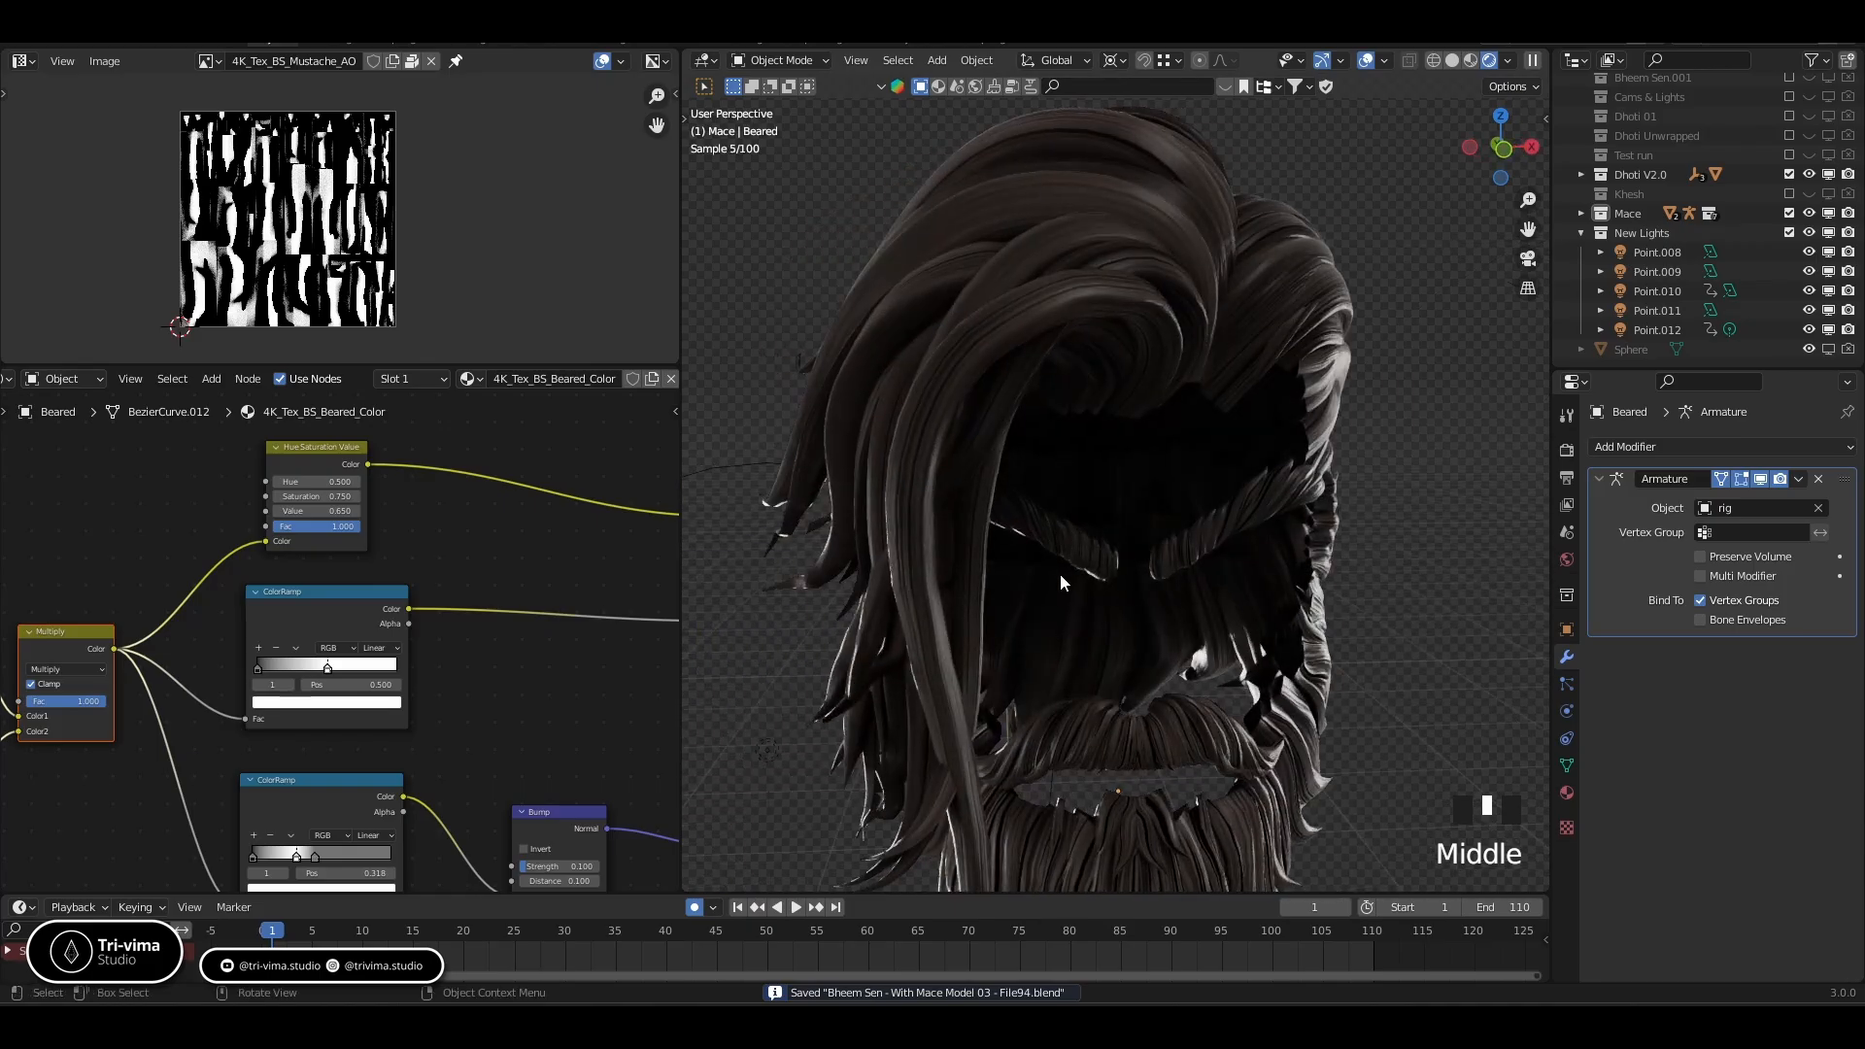
pyautogui.click(1455, 61)
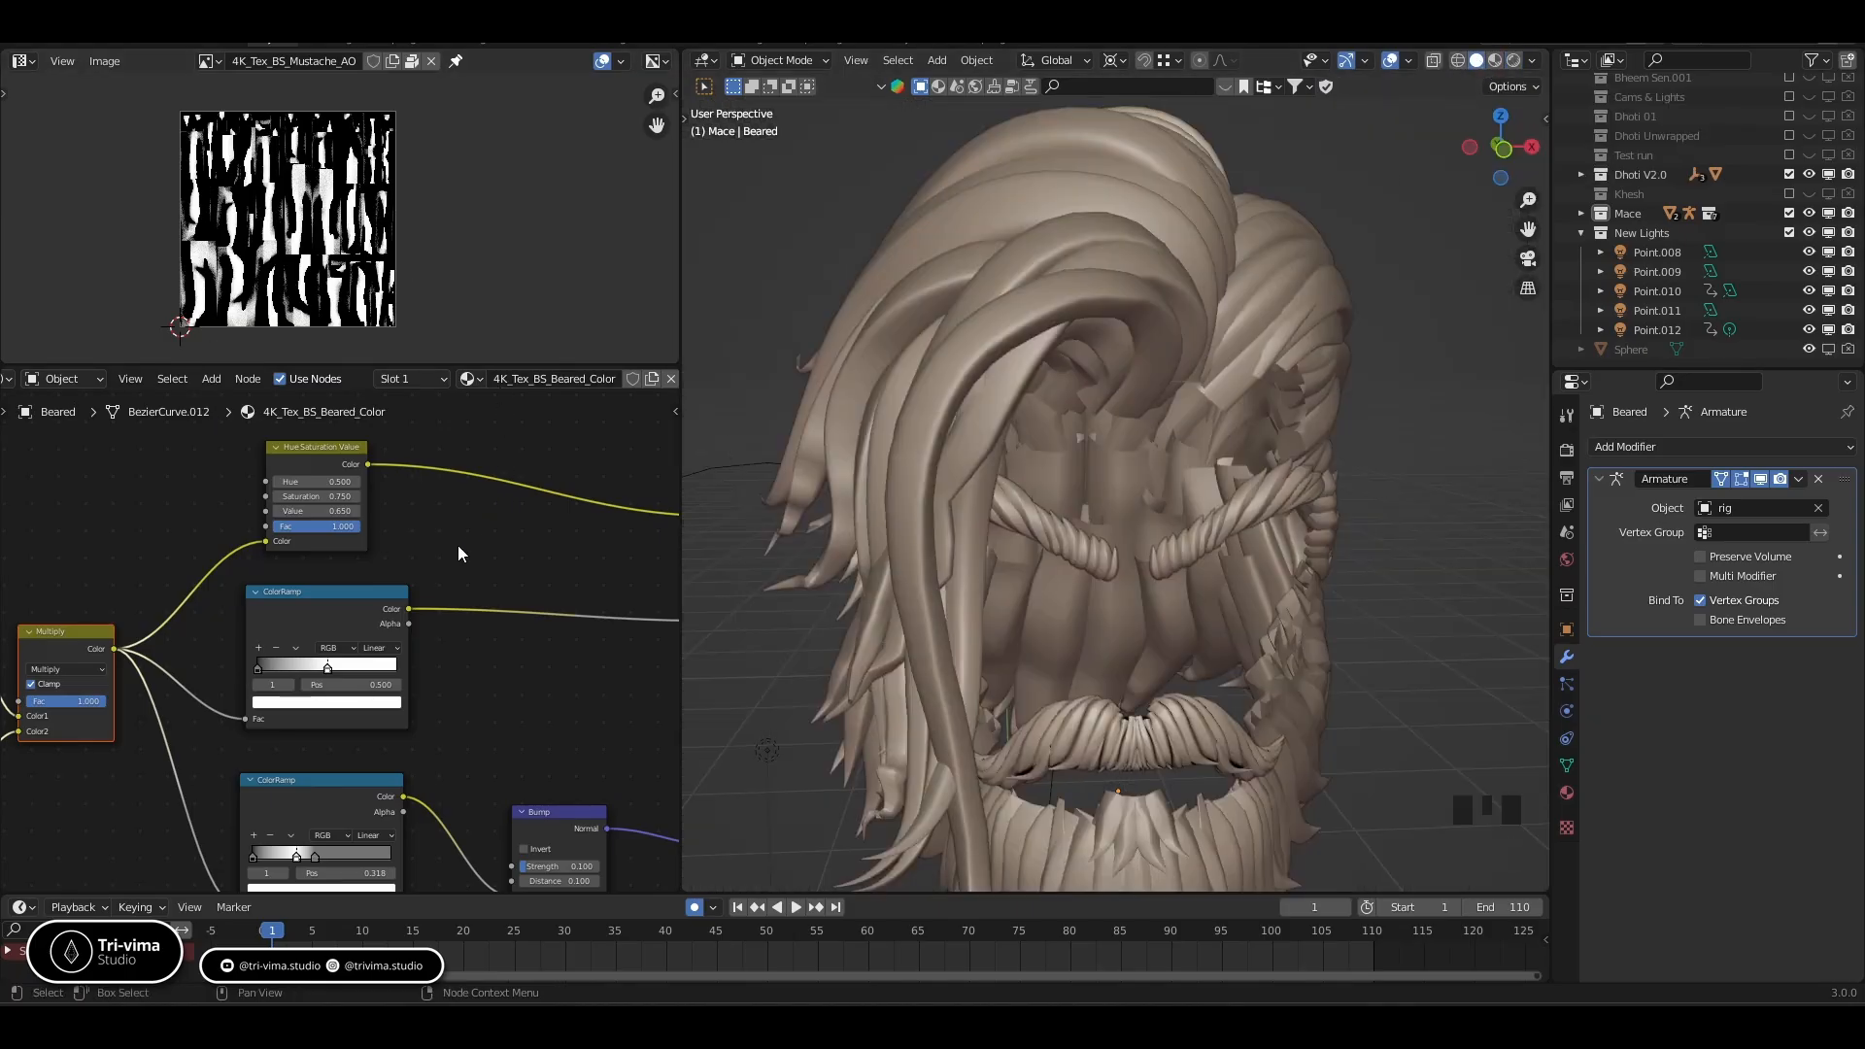
pyautogui.scroll(-1, 457, 545)
# Select the Hair 01 object and enter Edit Mode on its mesh
pyautogui.click(1145, 446)
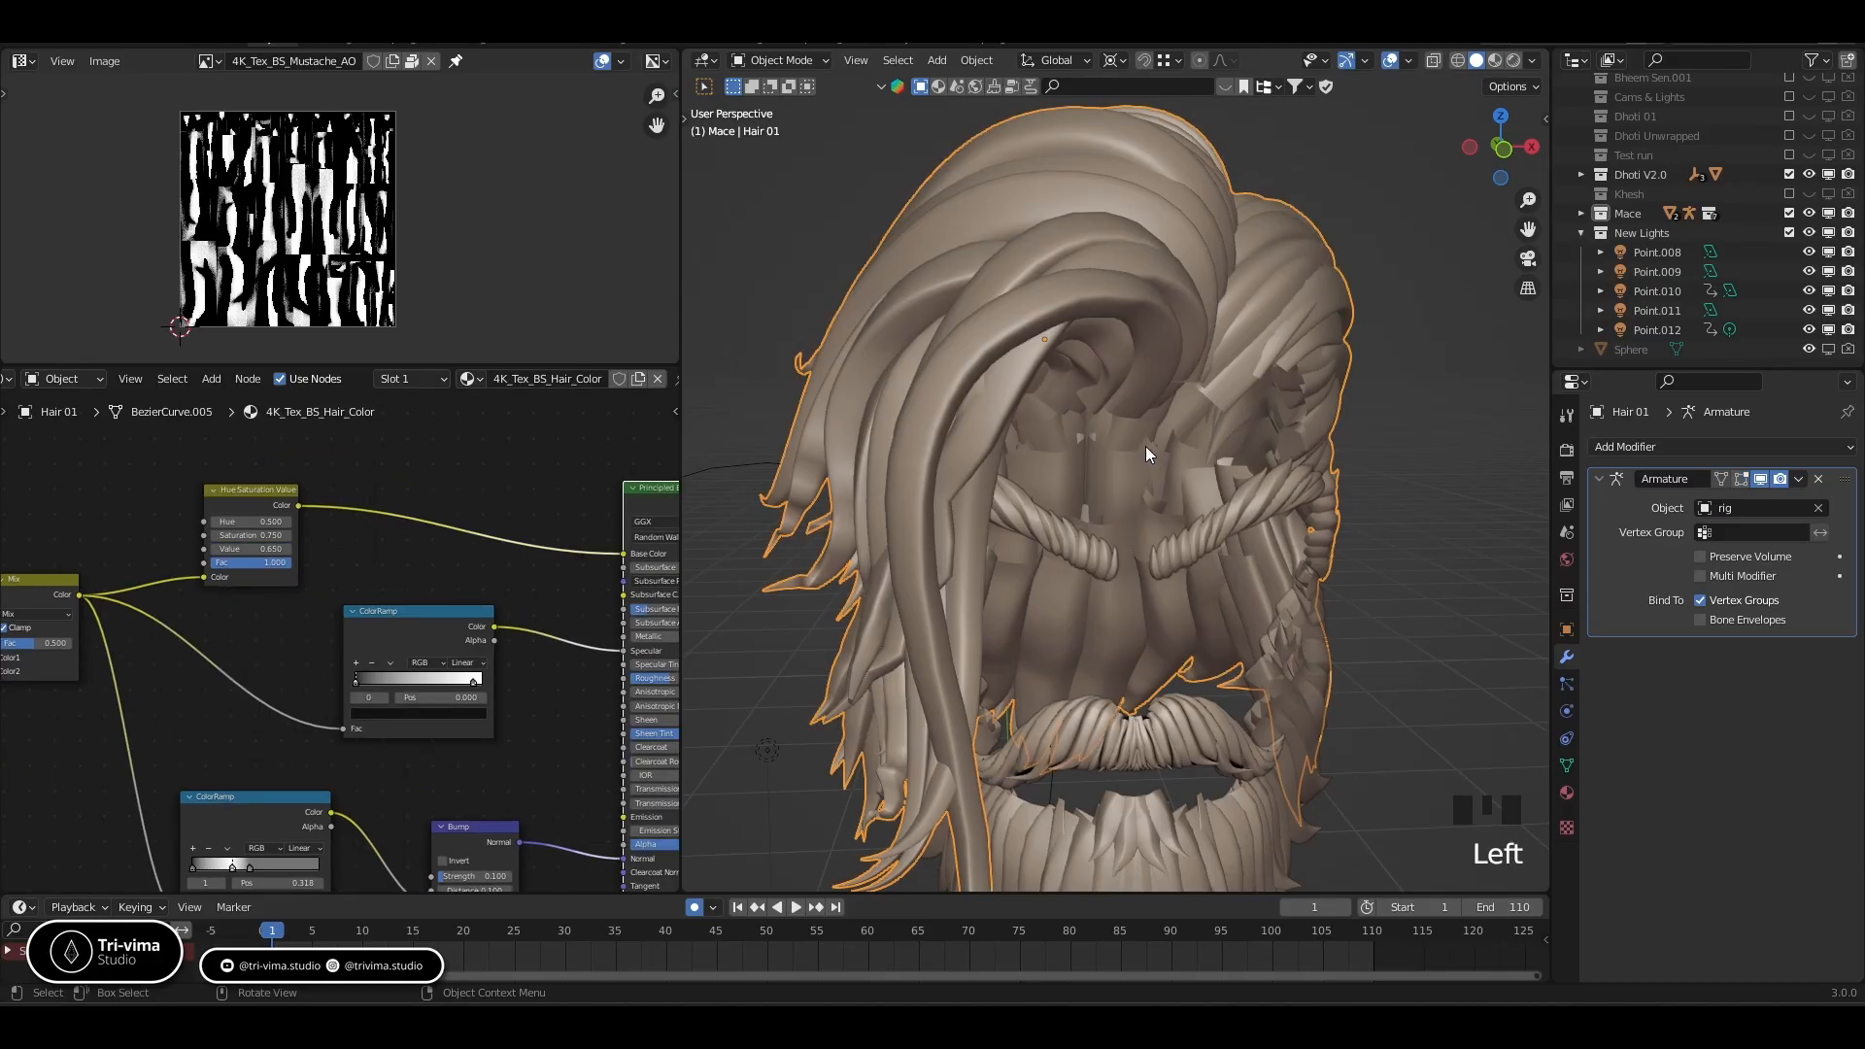
pyautogui.moveTo(1145, 445); pyautogui.dragTo(1034, 439, button='middle')
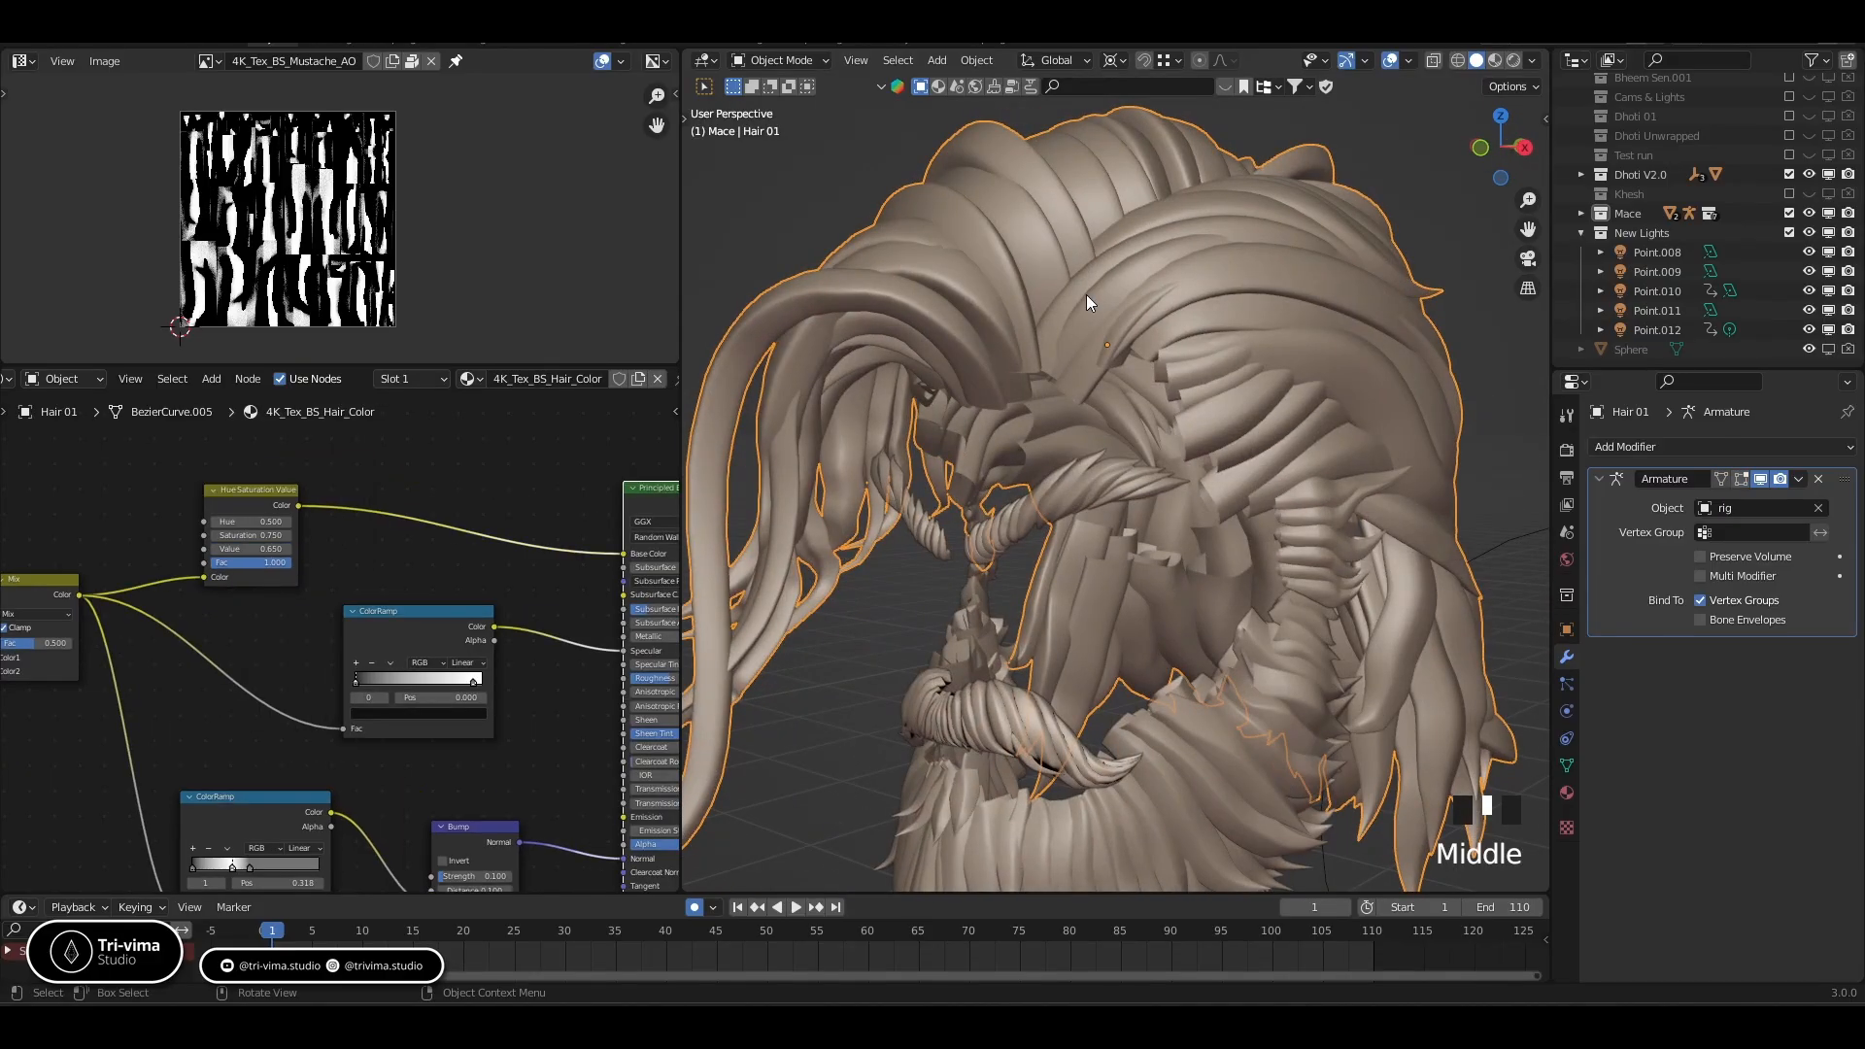
pyautogui.press('Tab')
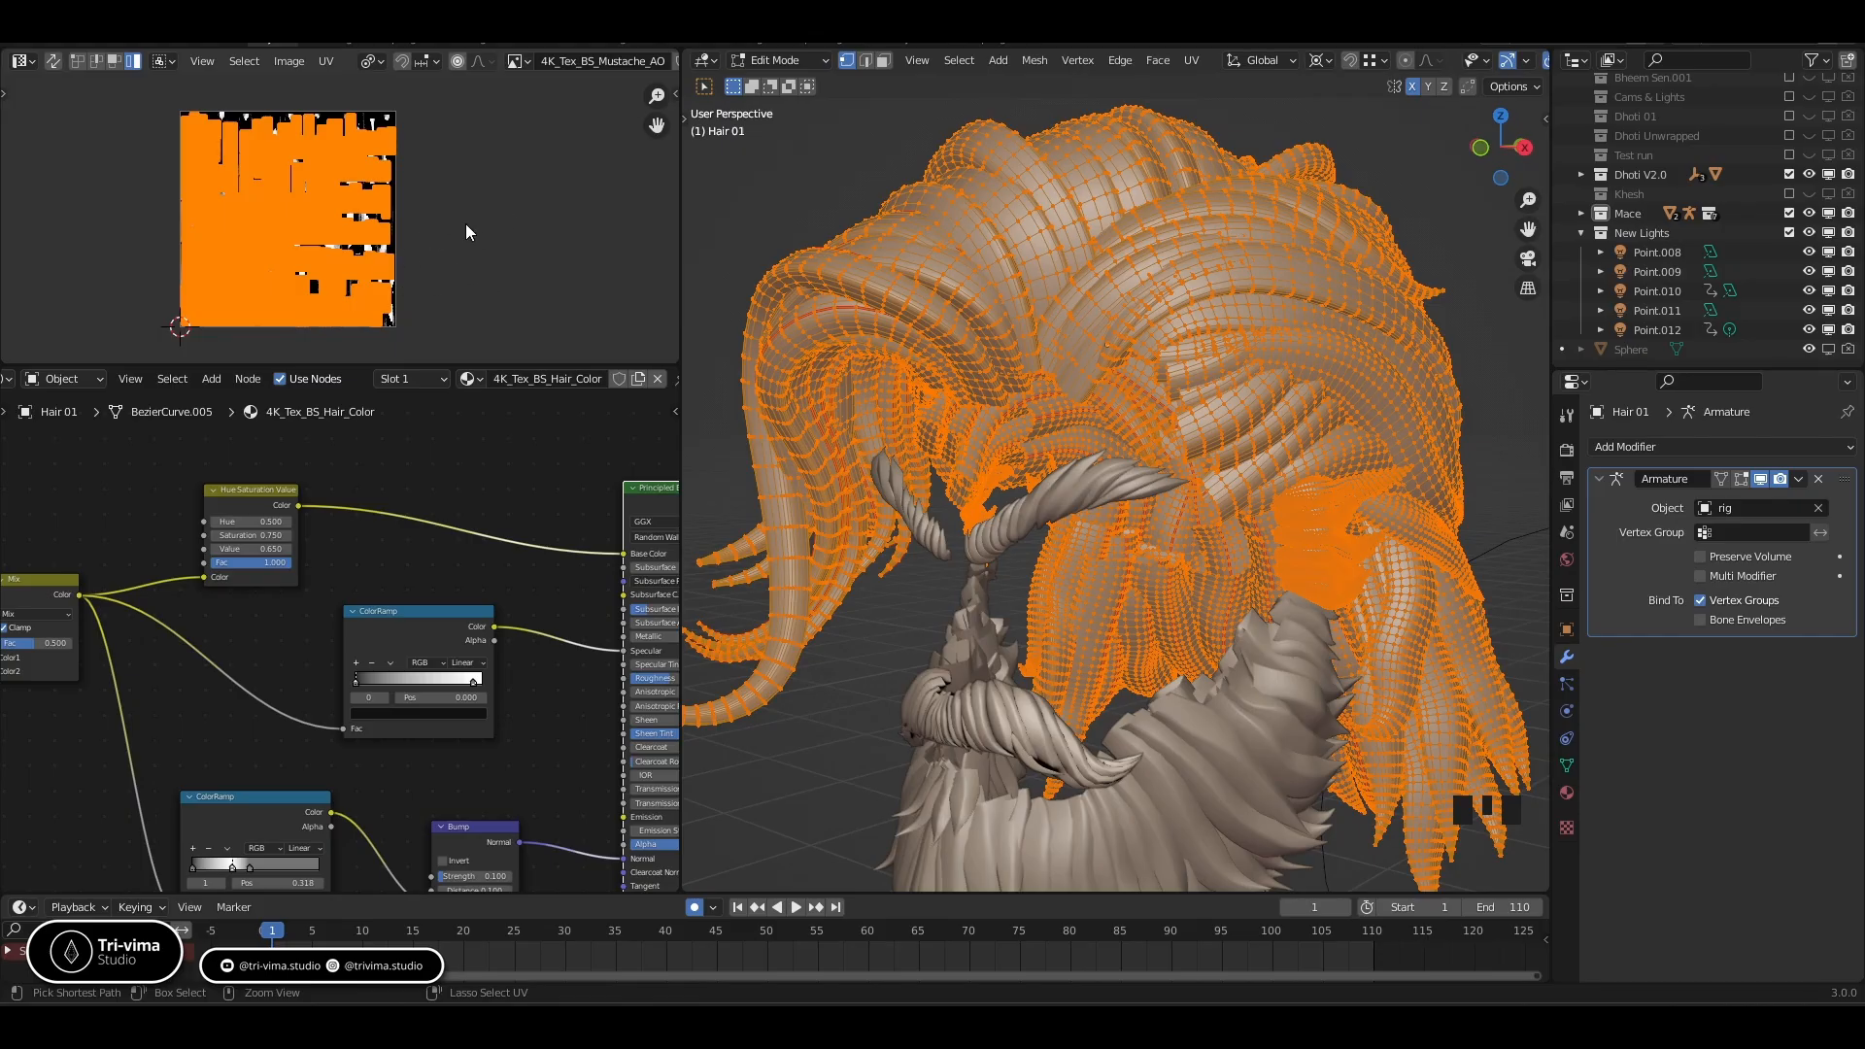
# Examine Hair 01's UV islands over the mustache AO image in a full-screen UV editor, and restore the normal layout
pyautogui.hotkey('ctrl', 'space')
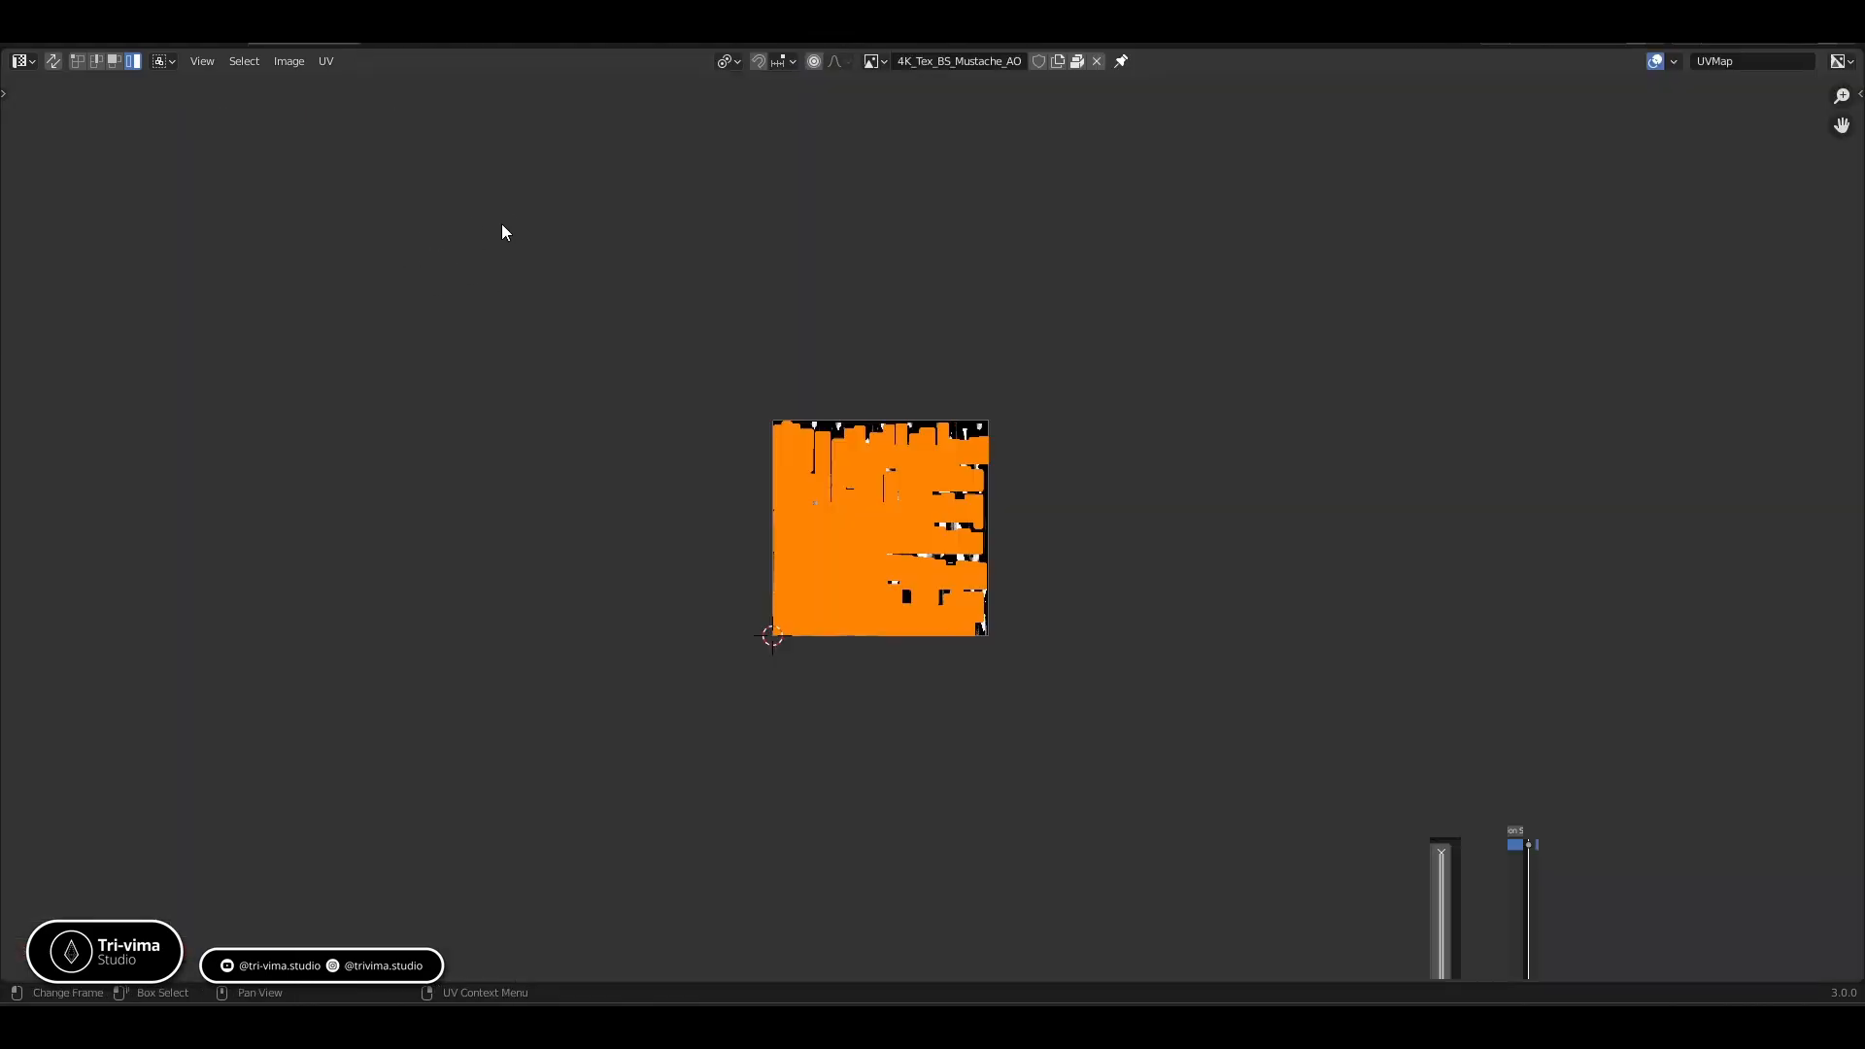
pyautogui.scroll(6, 816, 517)
pyautogui.scroll(-2, 802, 538)
pyautogui.moveTo(769, 575); pyautogui.dragTo(866, 544, button='middle')
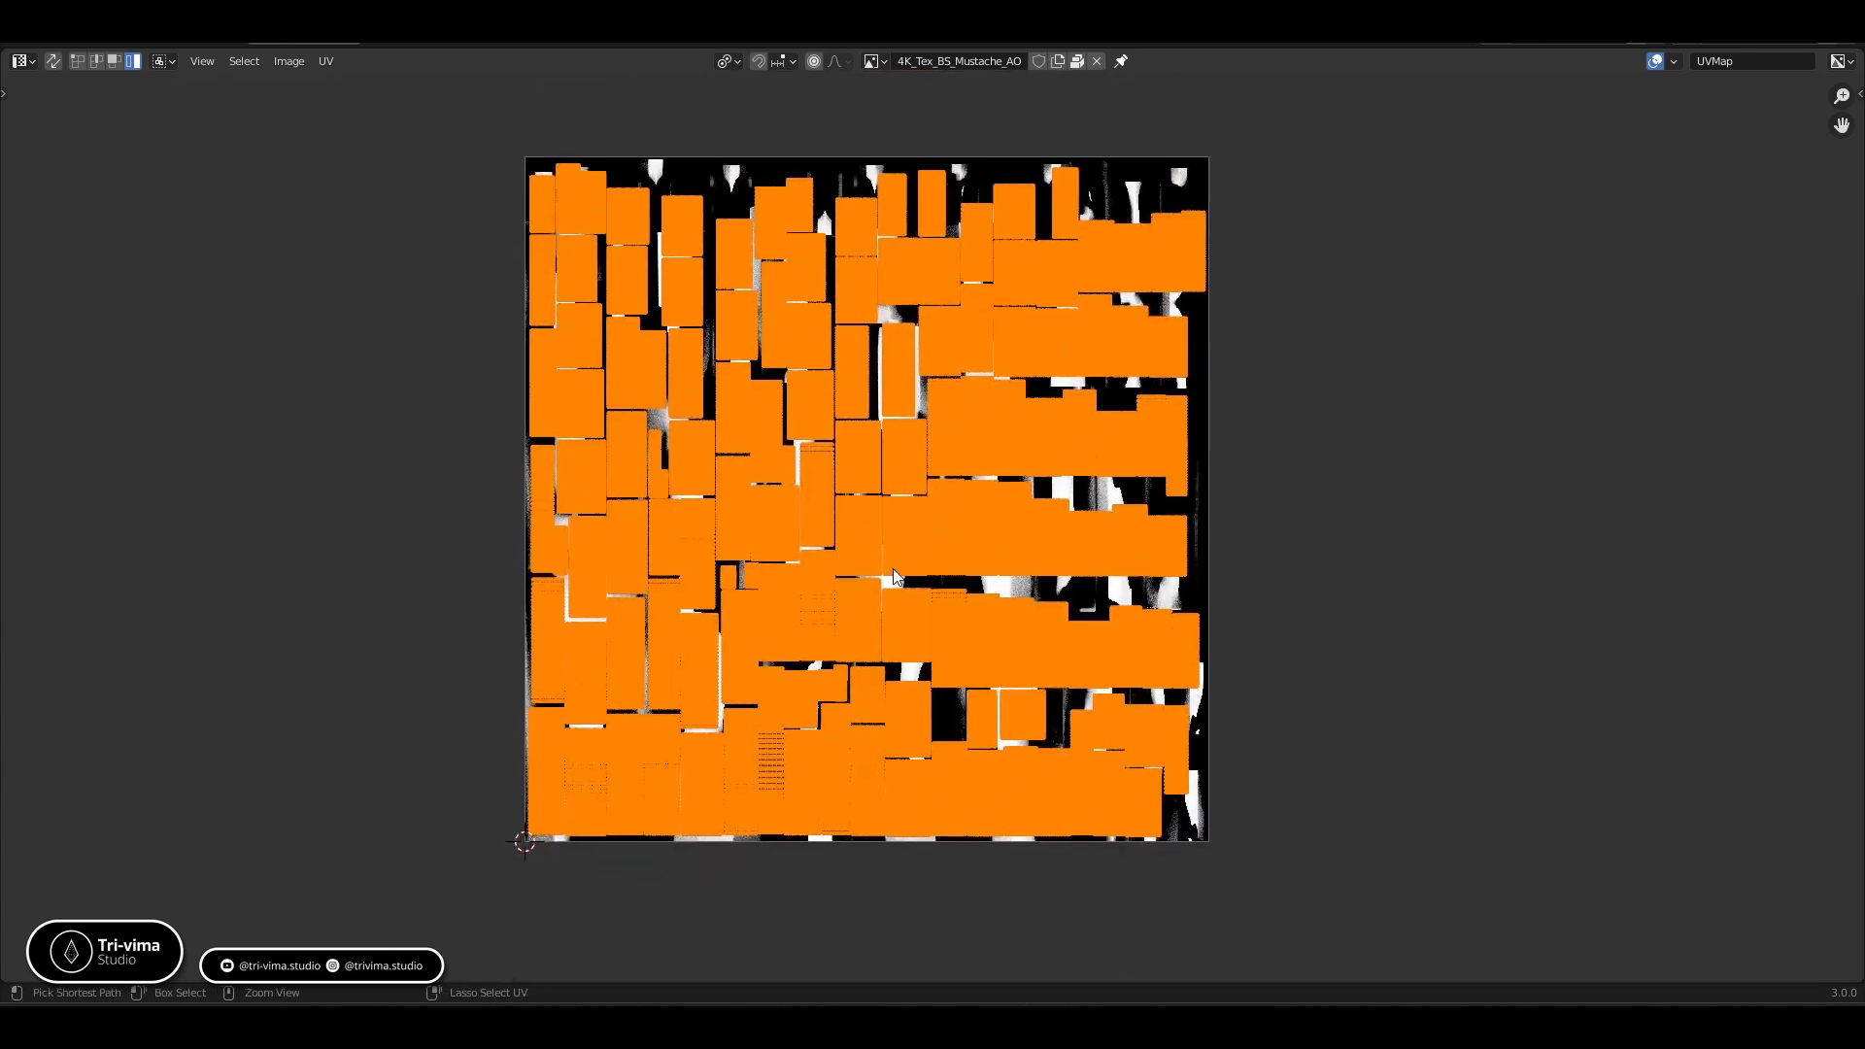
pyautogui.hotkey('ctrl', 'space')
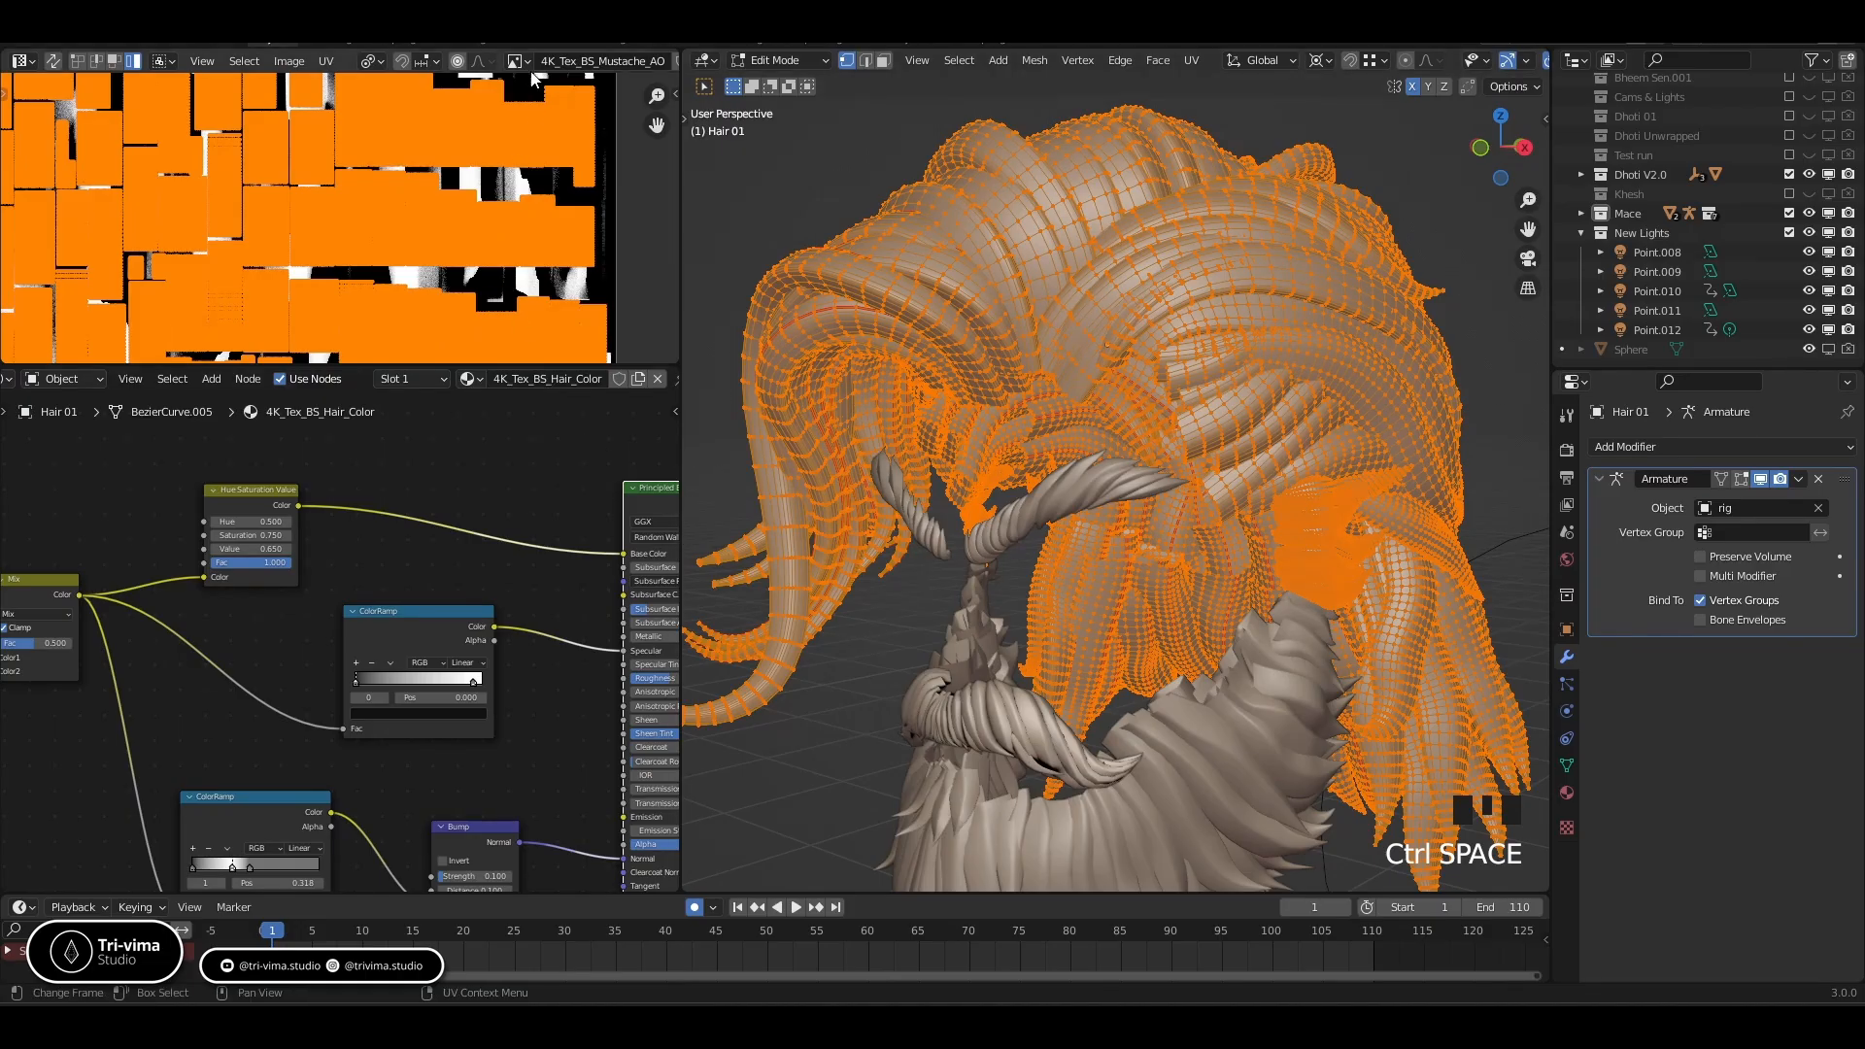
# Look through the UV editor's available images for an existing hair texture, leaving 4K_Tex_BS_Mustache_AO assigned
pyautogui.hscroll(5, 498, 63)
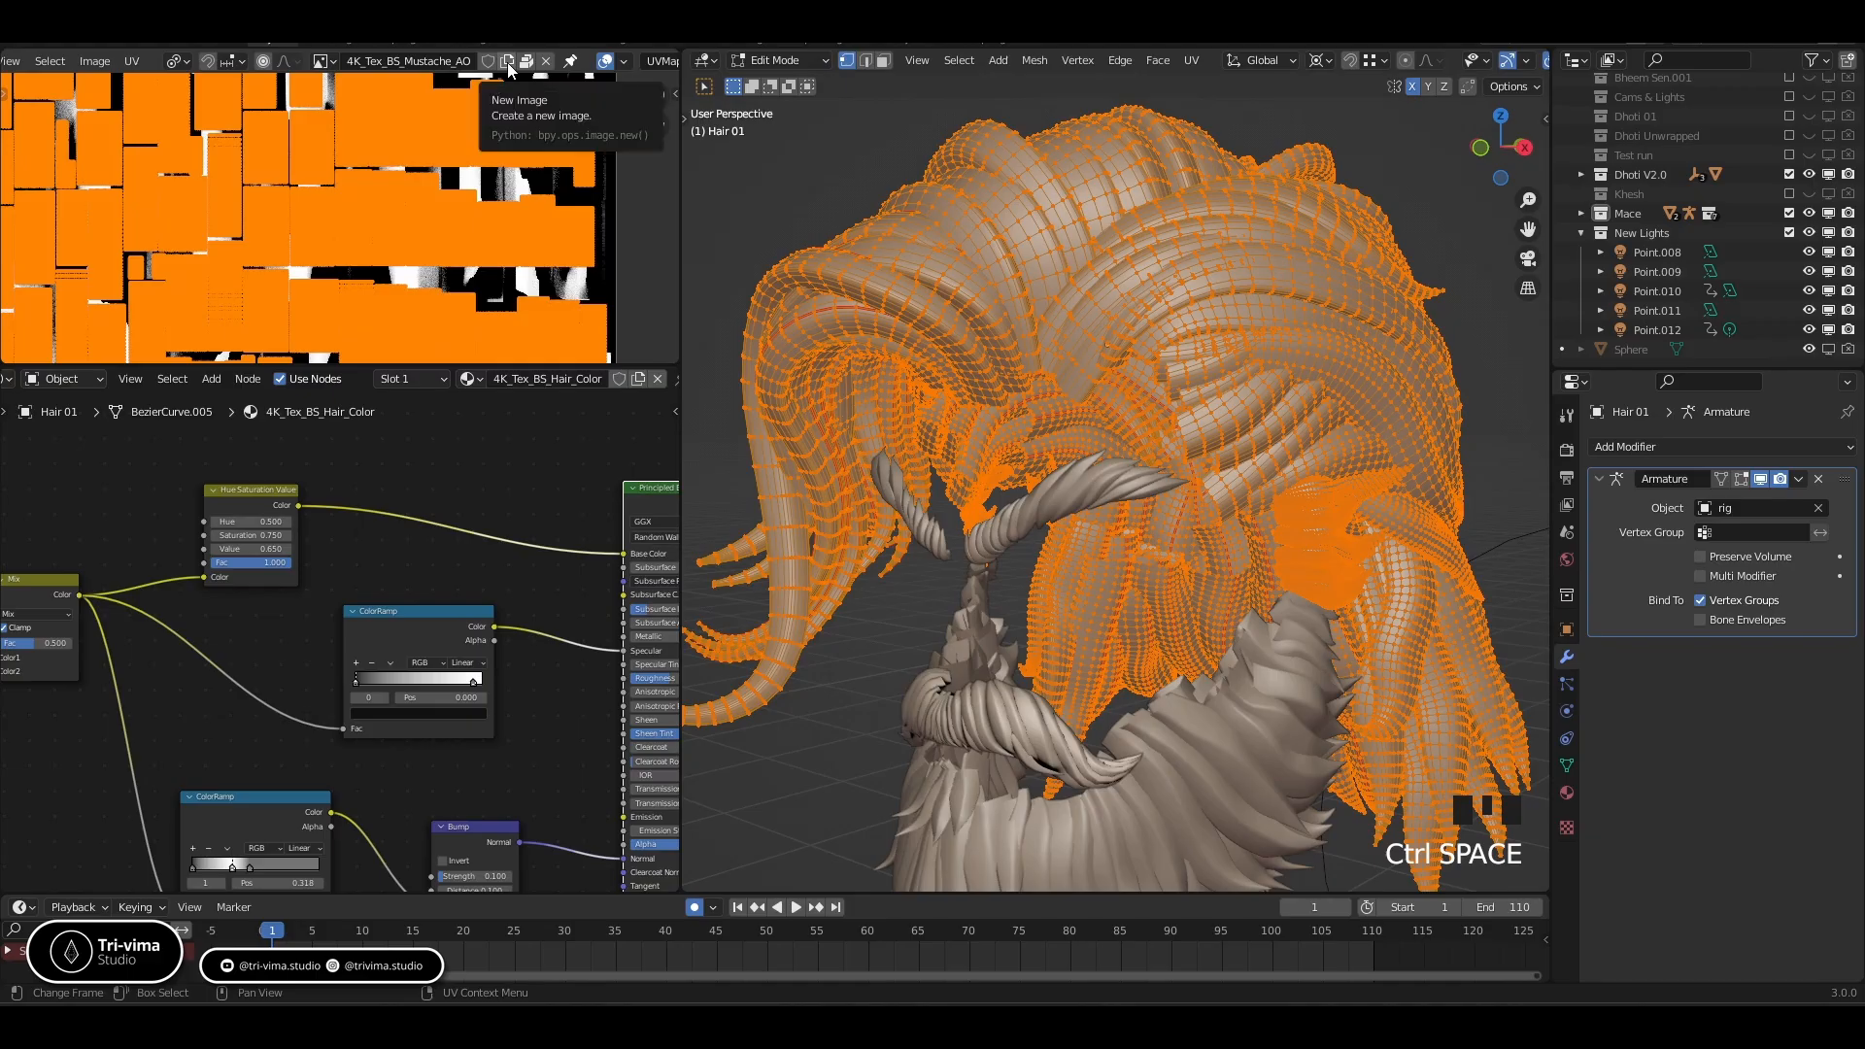
pyautogui.doubleClick(407, 61)
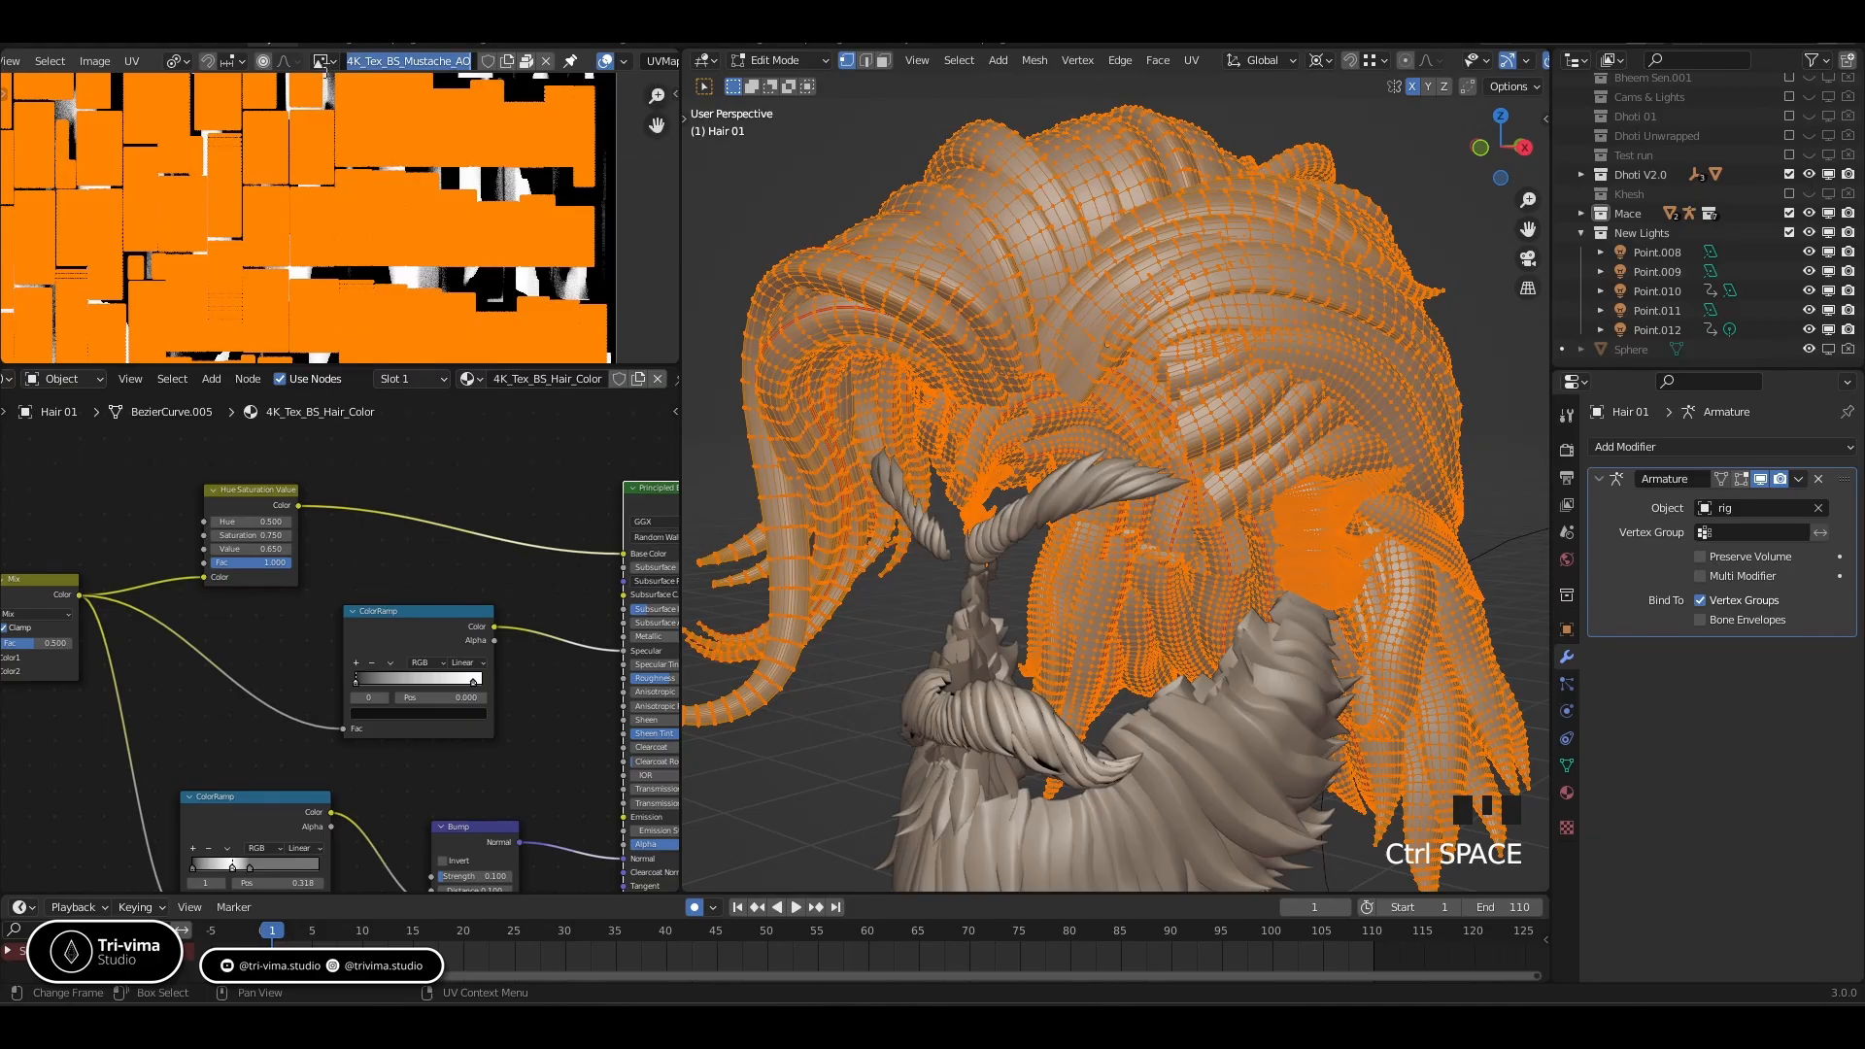
pyautogui.click(662, 60)
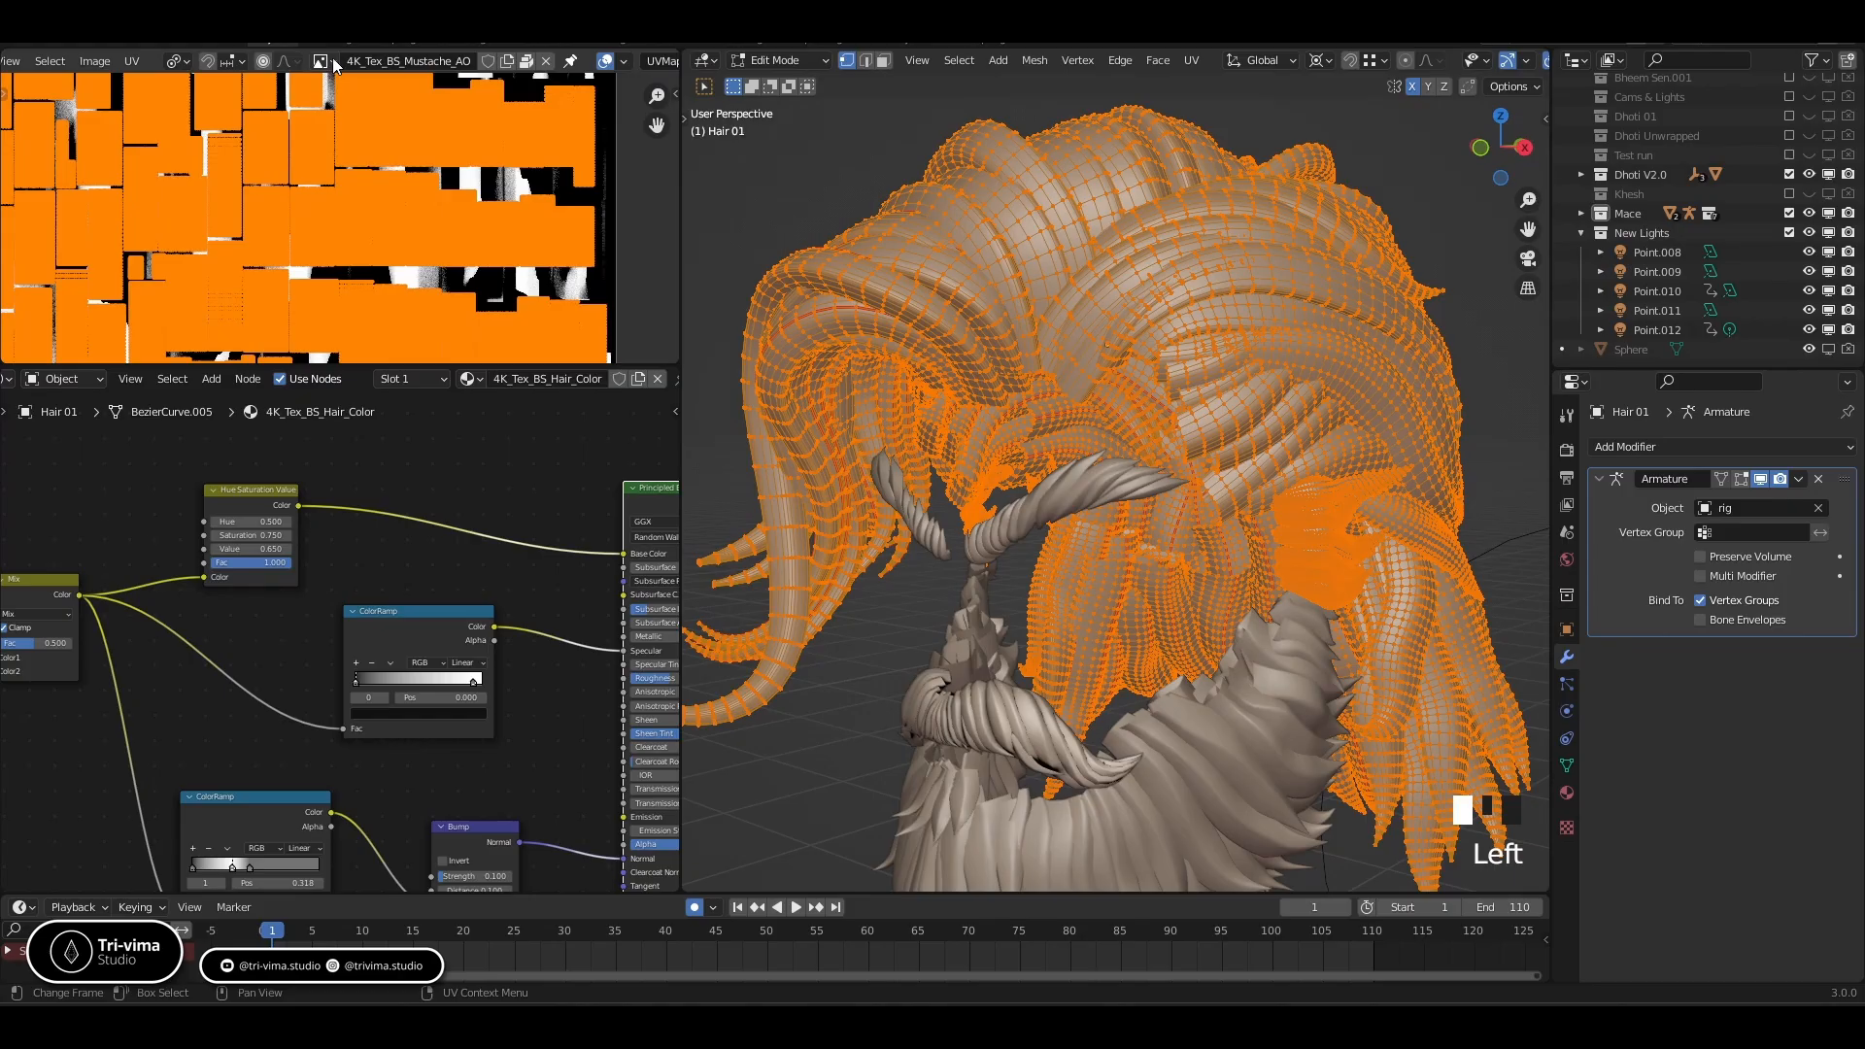
pyautogui.click(330, 61)
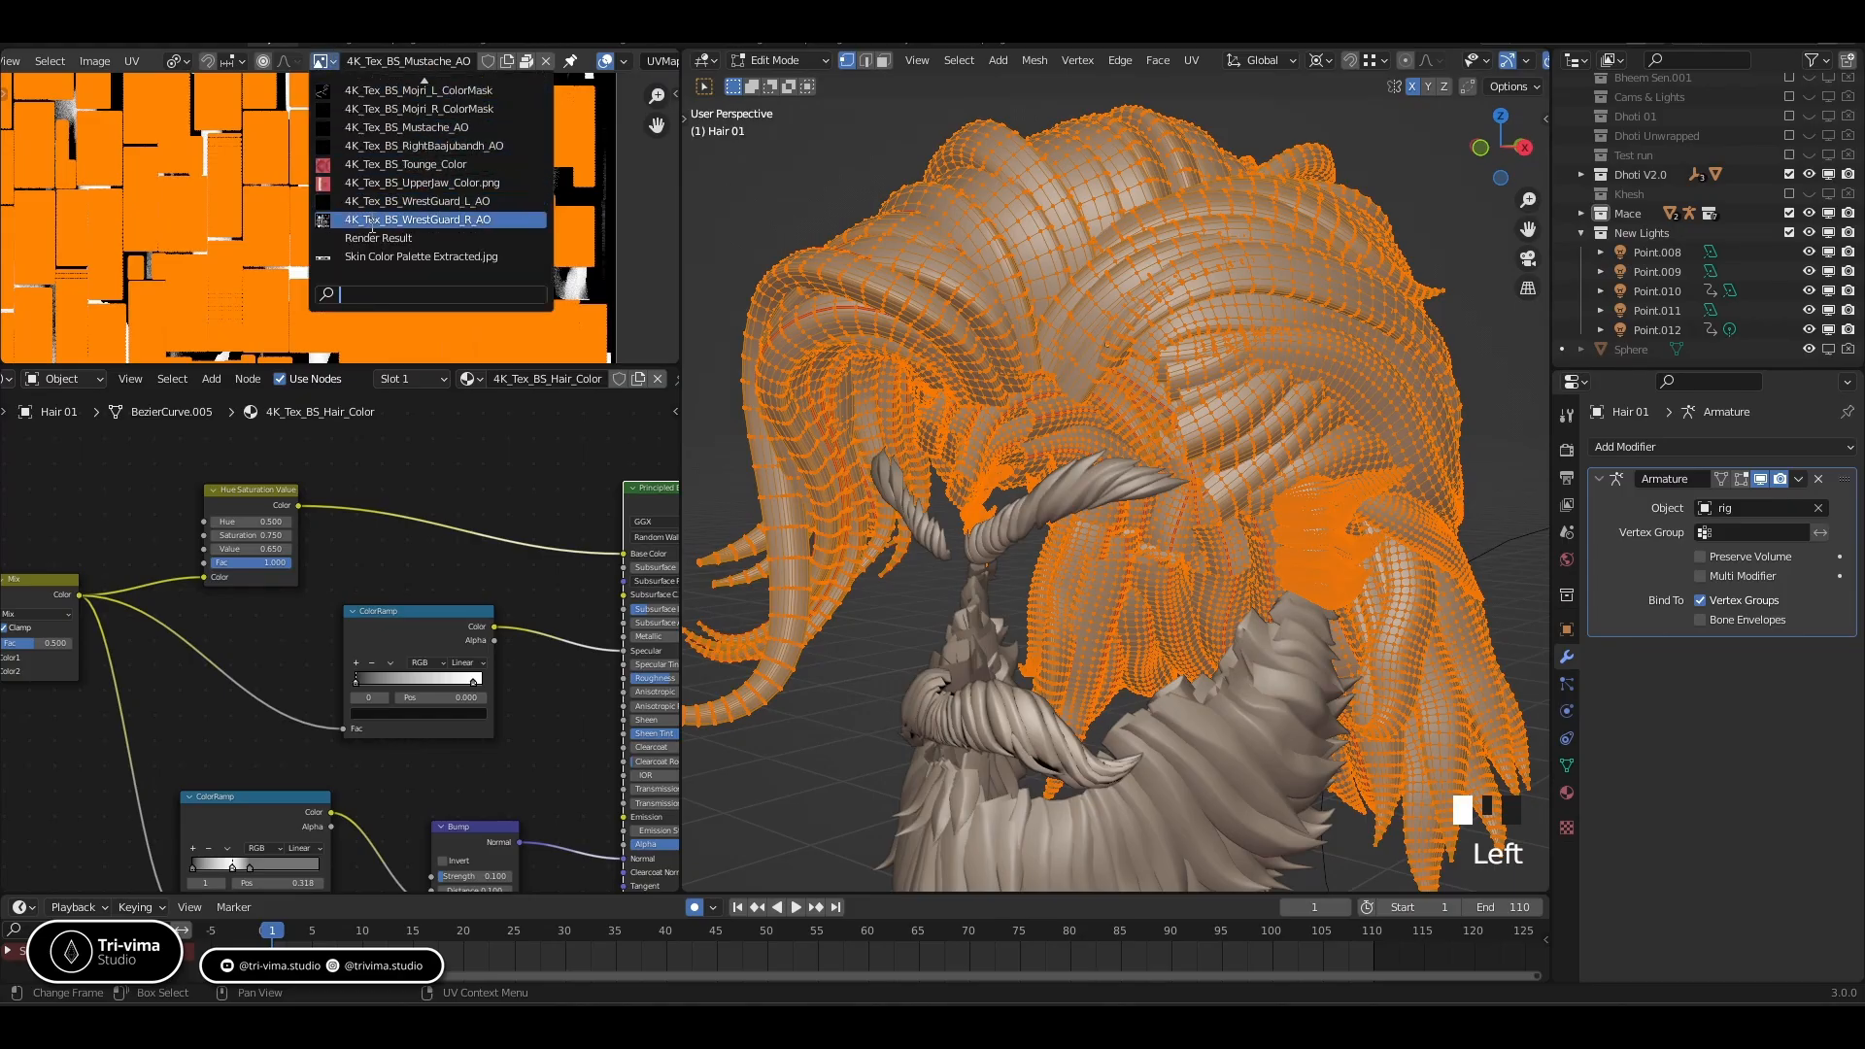
pyautogui.scroll(15, 399, 168)
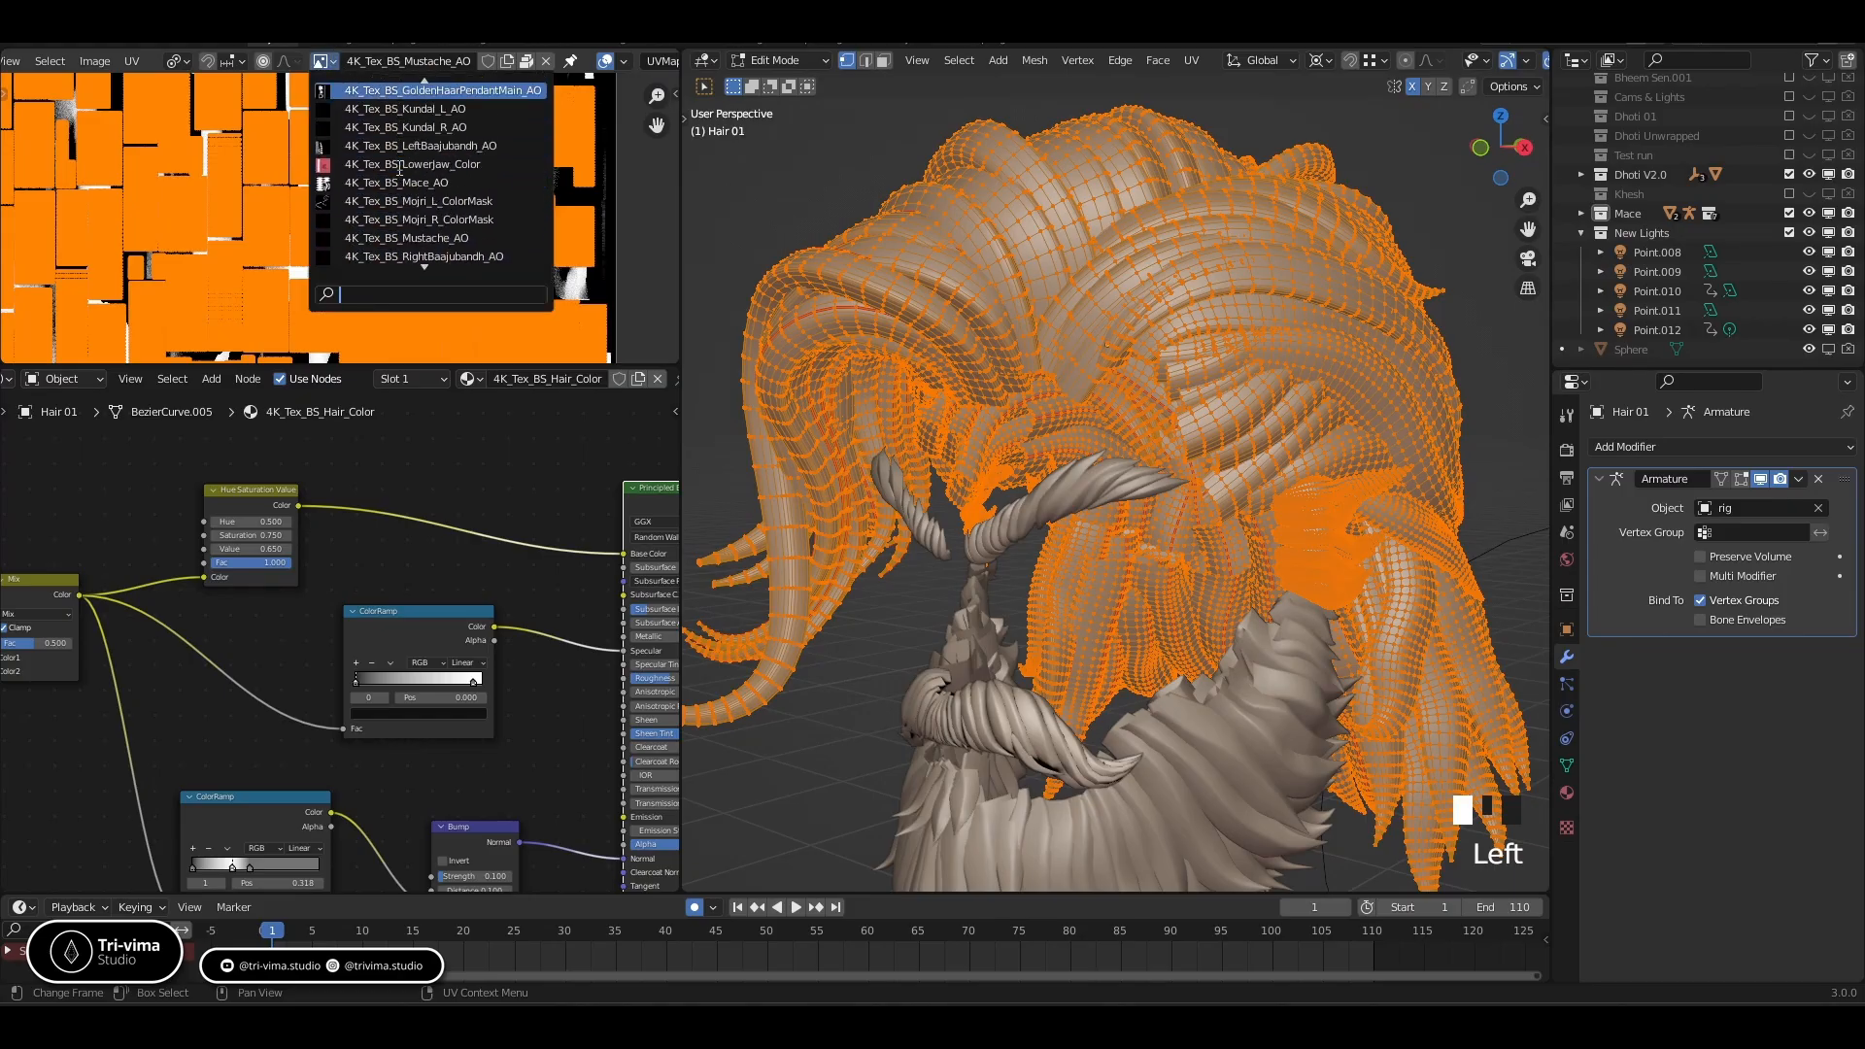
pyautogui.scroll(9, 399, 168)
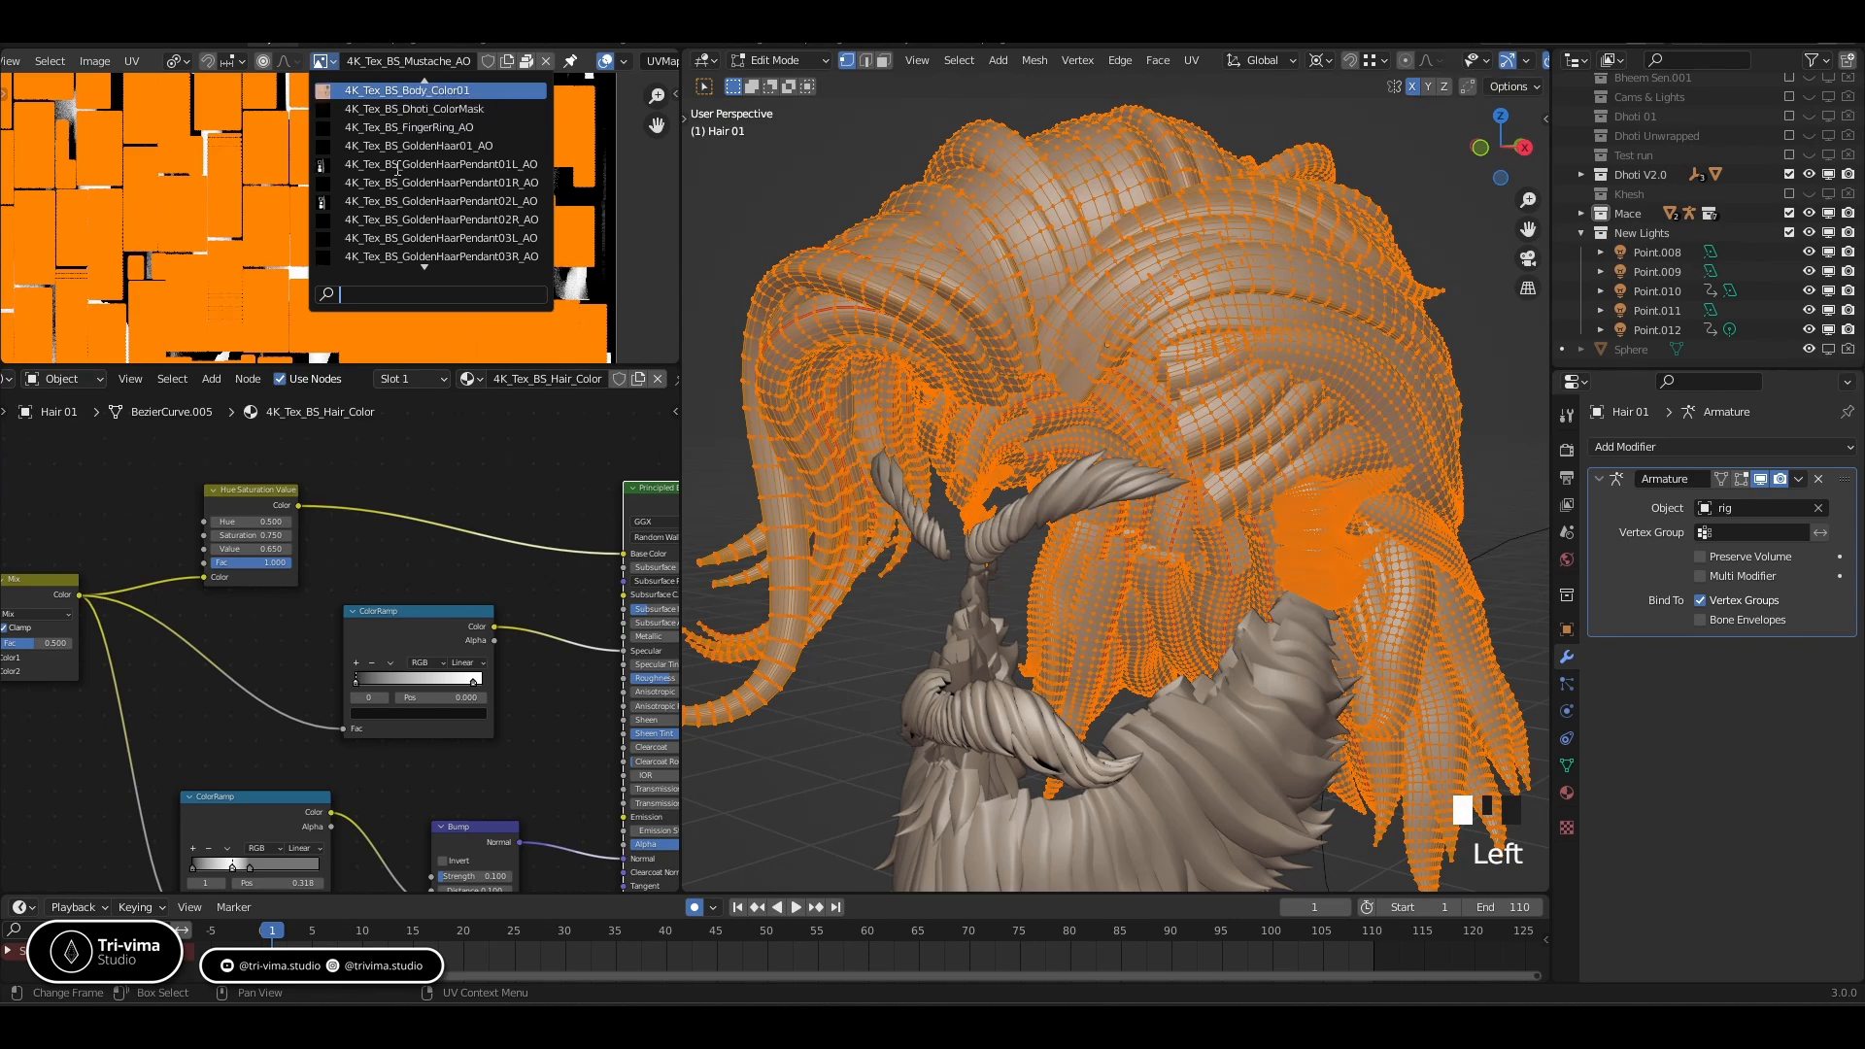
pyautogui.scroll(-18, 398, 168)
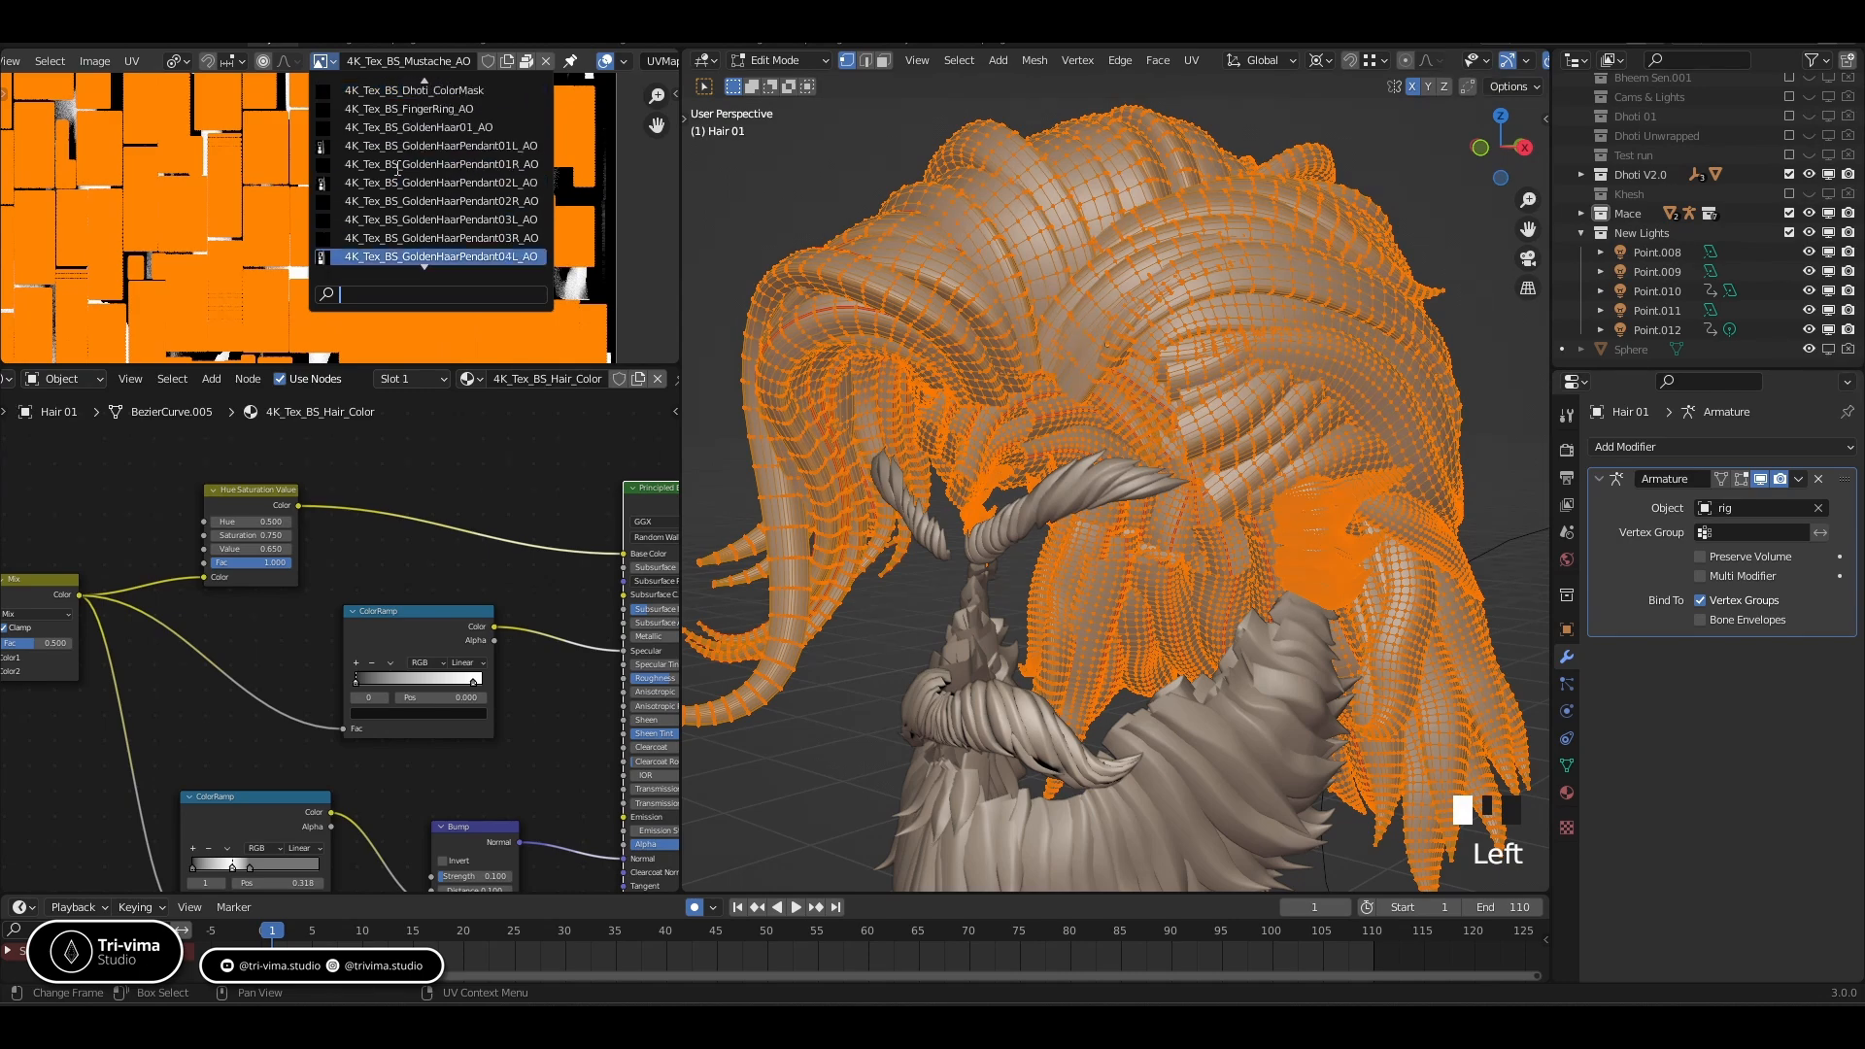
pyautogui.scroll(-4, 398, 168)
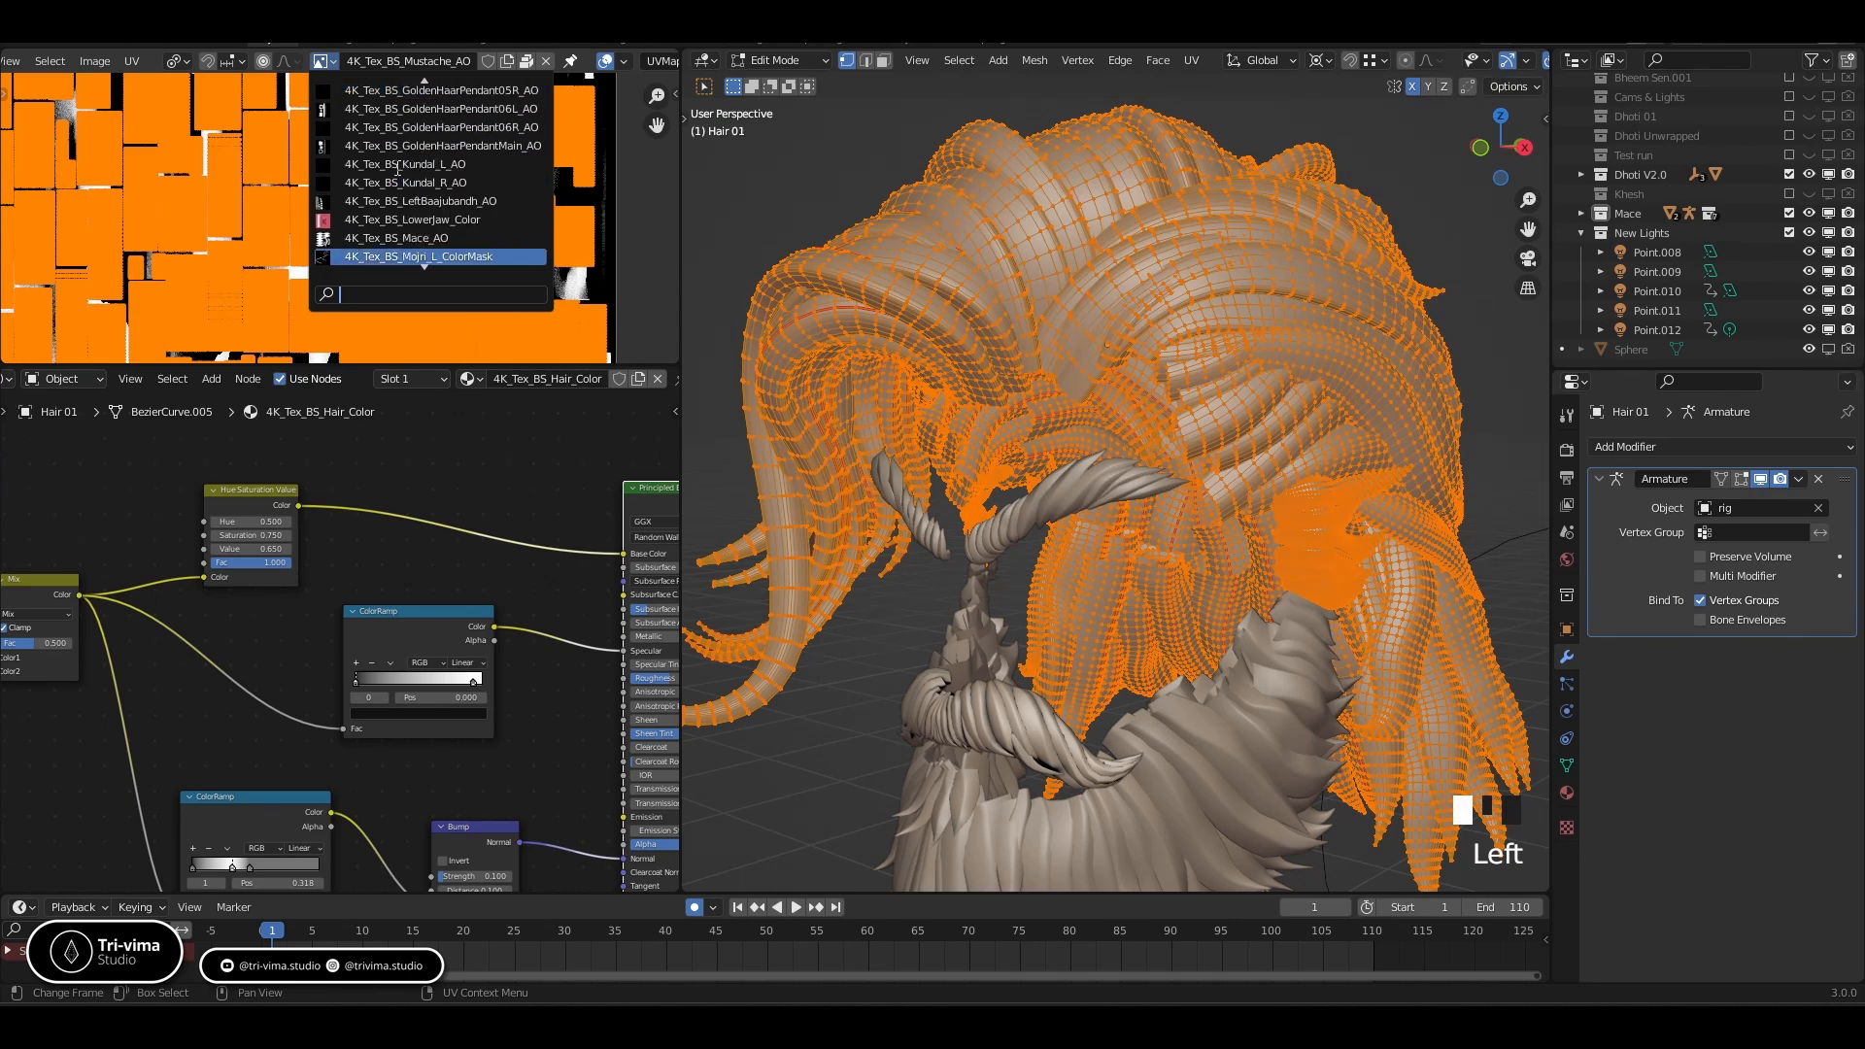
pyautogui.scroll(-9, 398, 168)
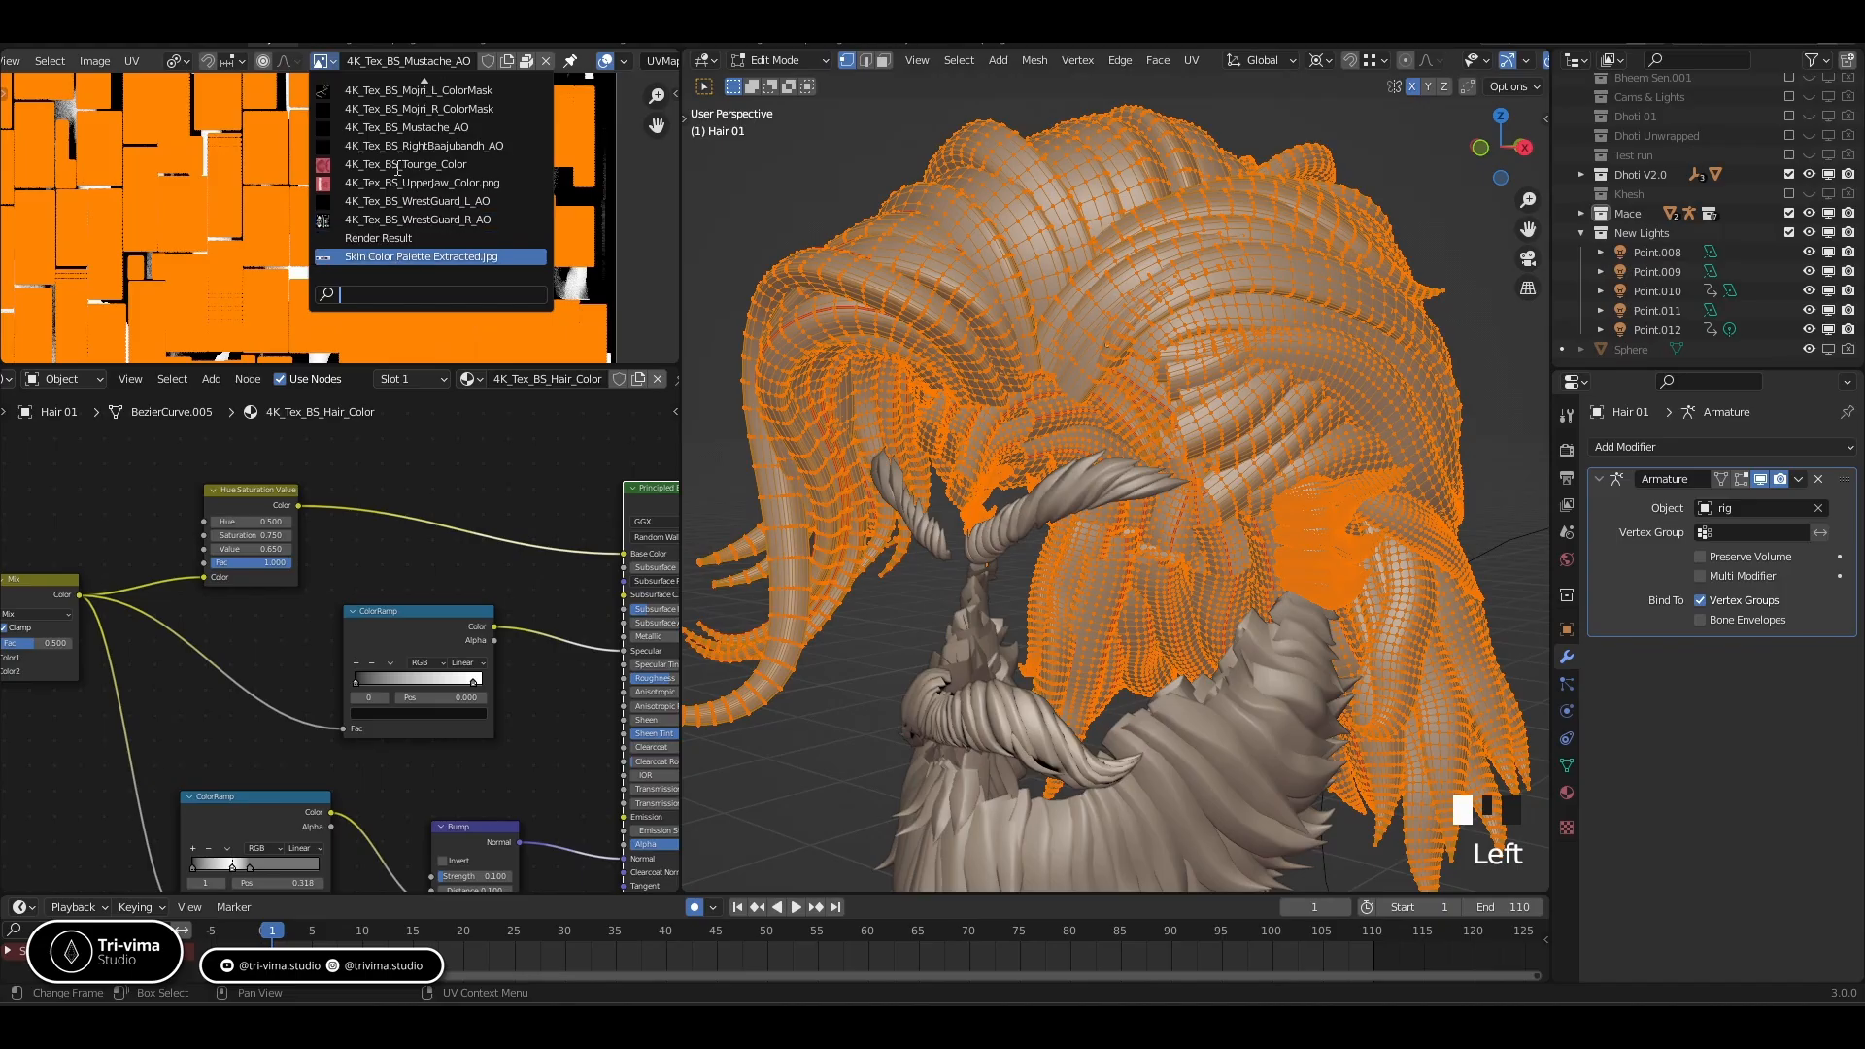
pyautogui.scroll(1, 398, 168)
pyautogui.scroll(11, 398, 168)
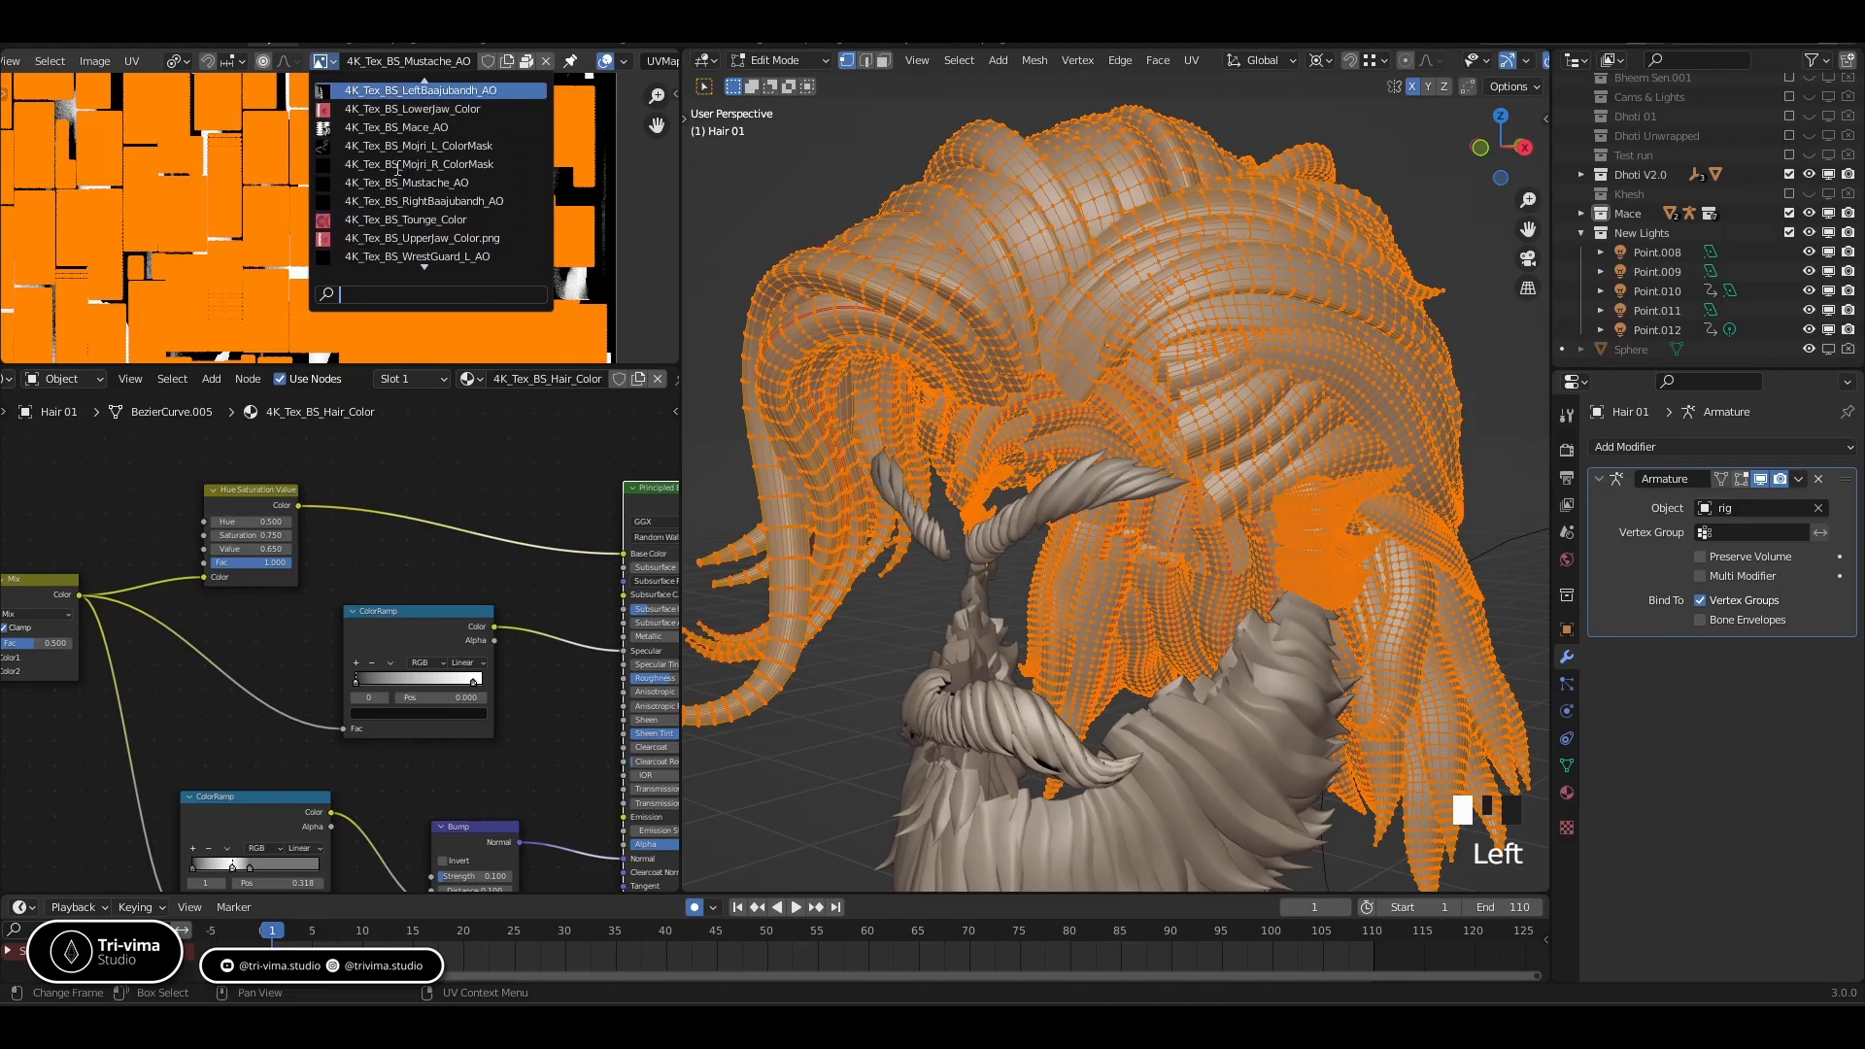
pyautogui.scroll(4, 427, 203)
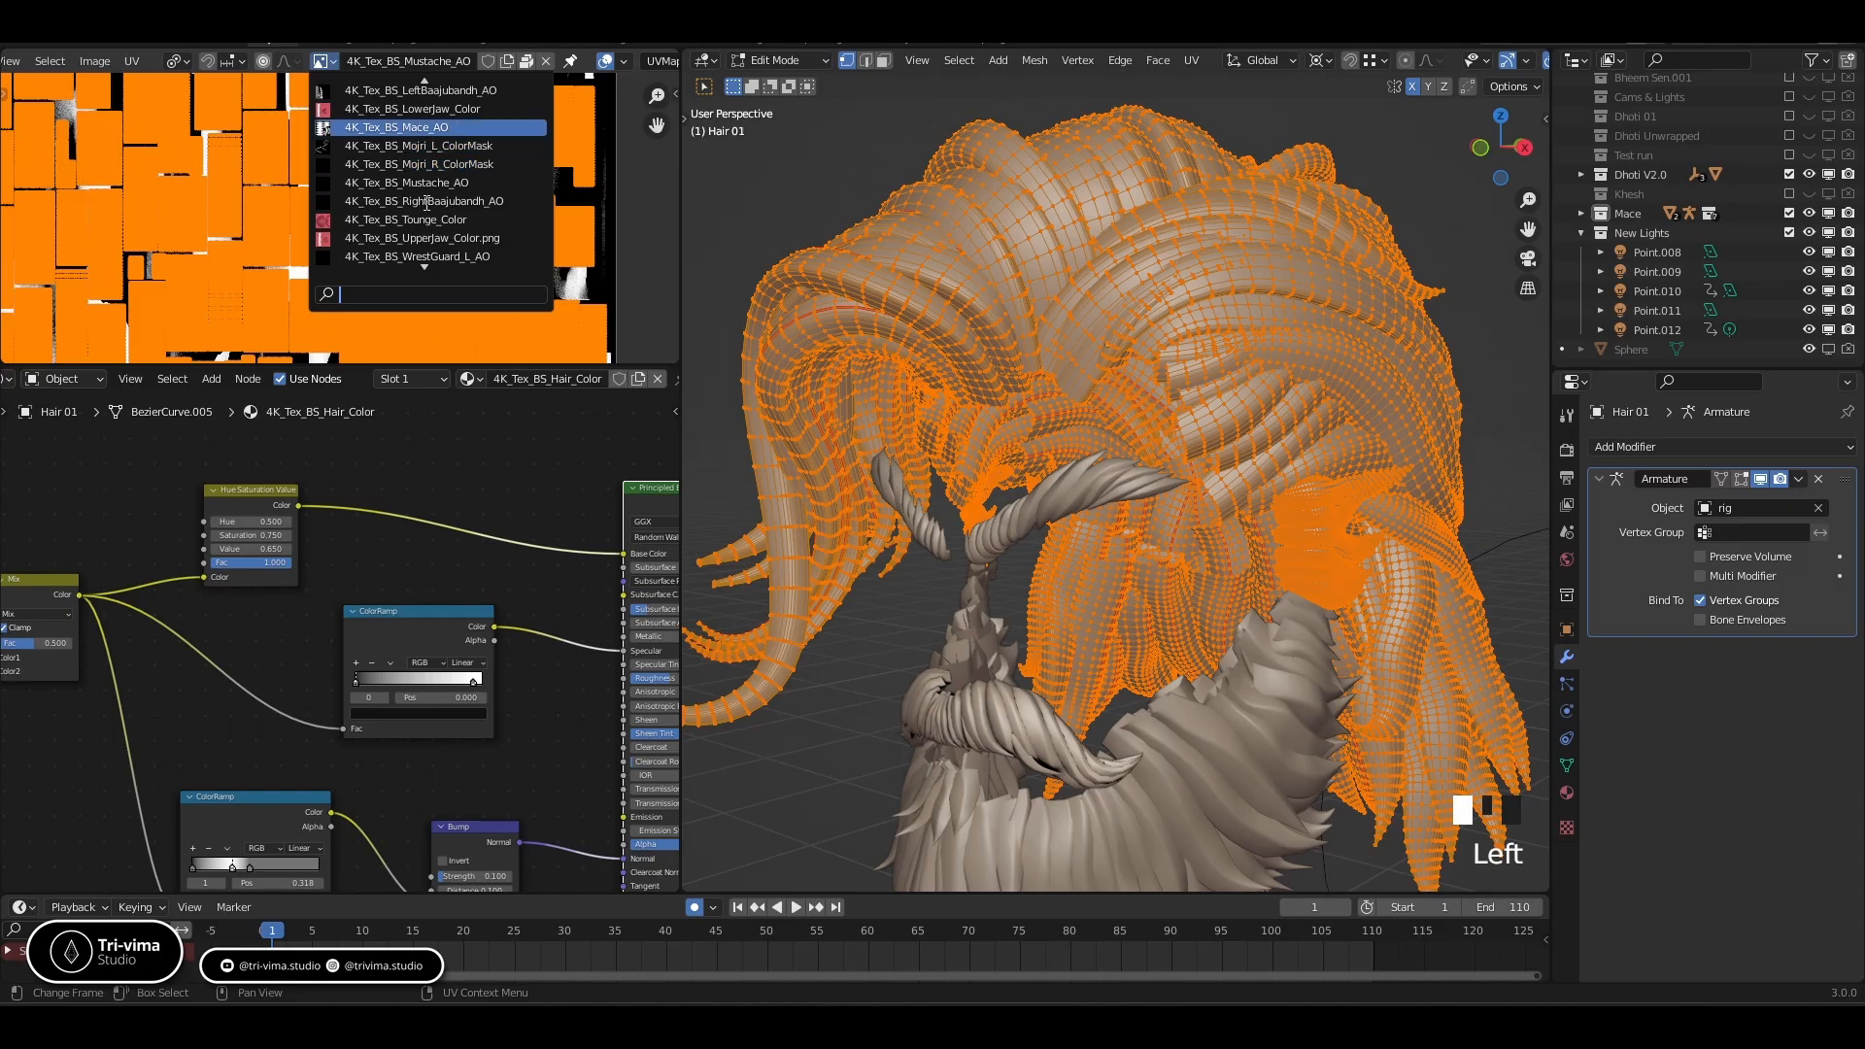
pyautogui.scroll(7, 428, 203)
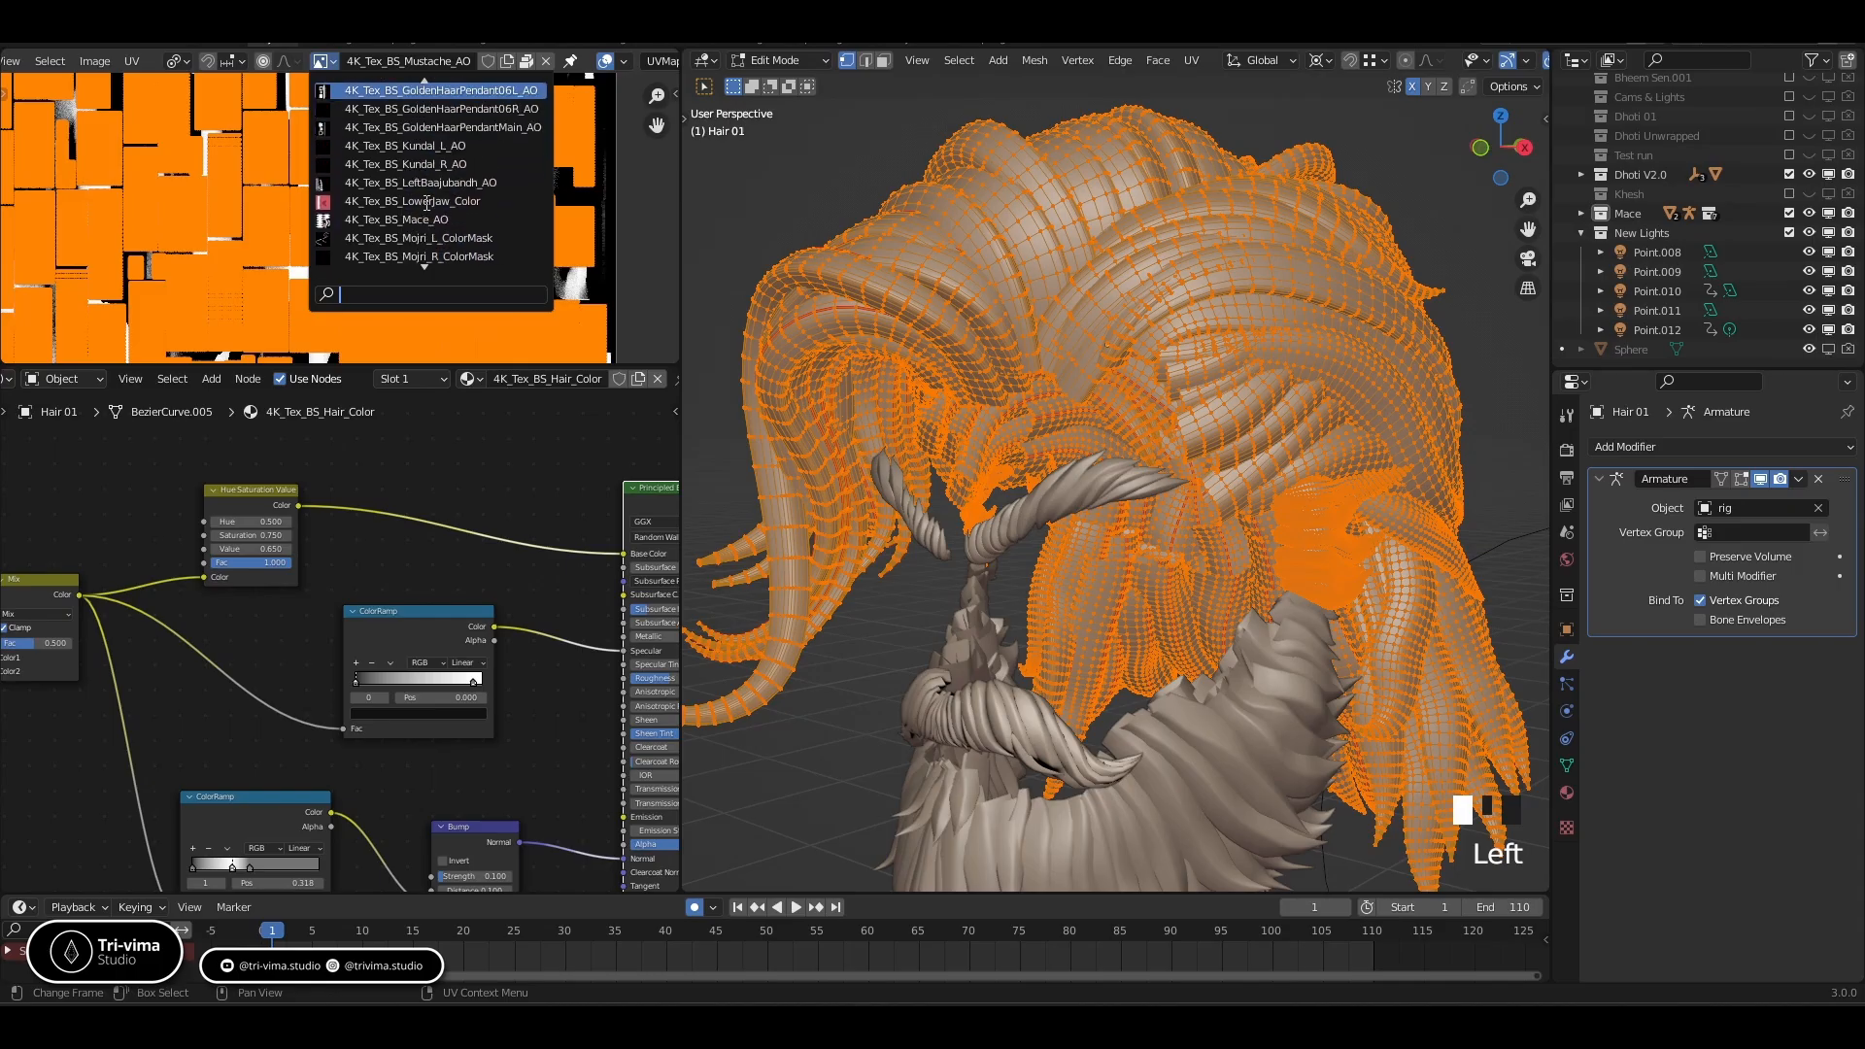
pyautogui.scroll(14, 427, 203)
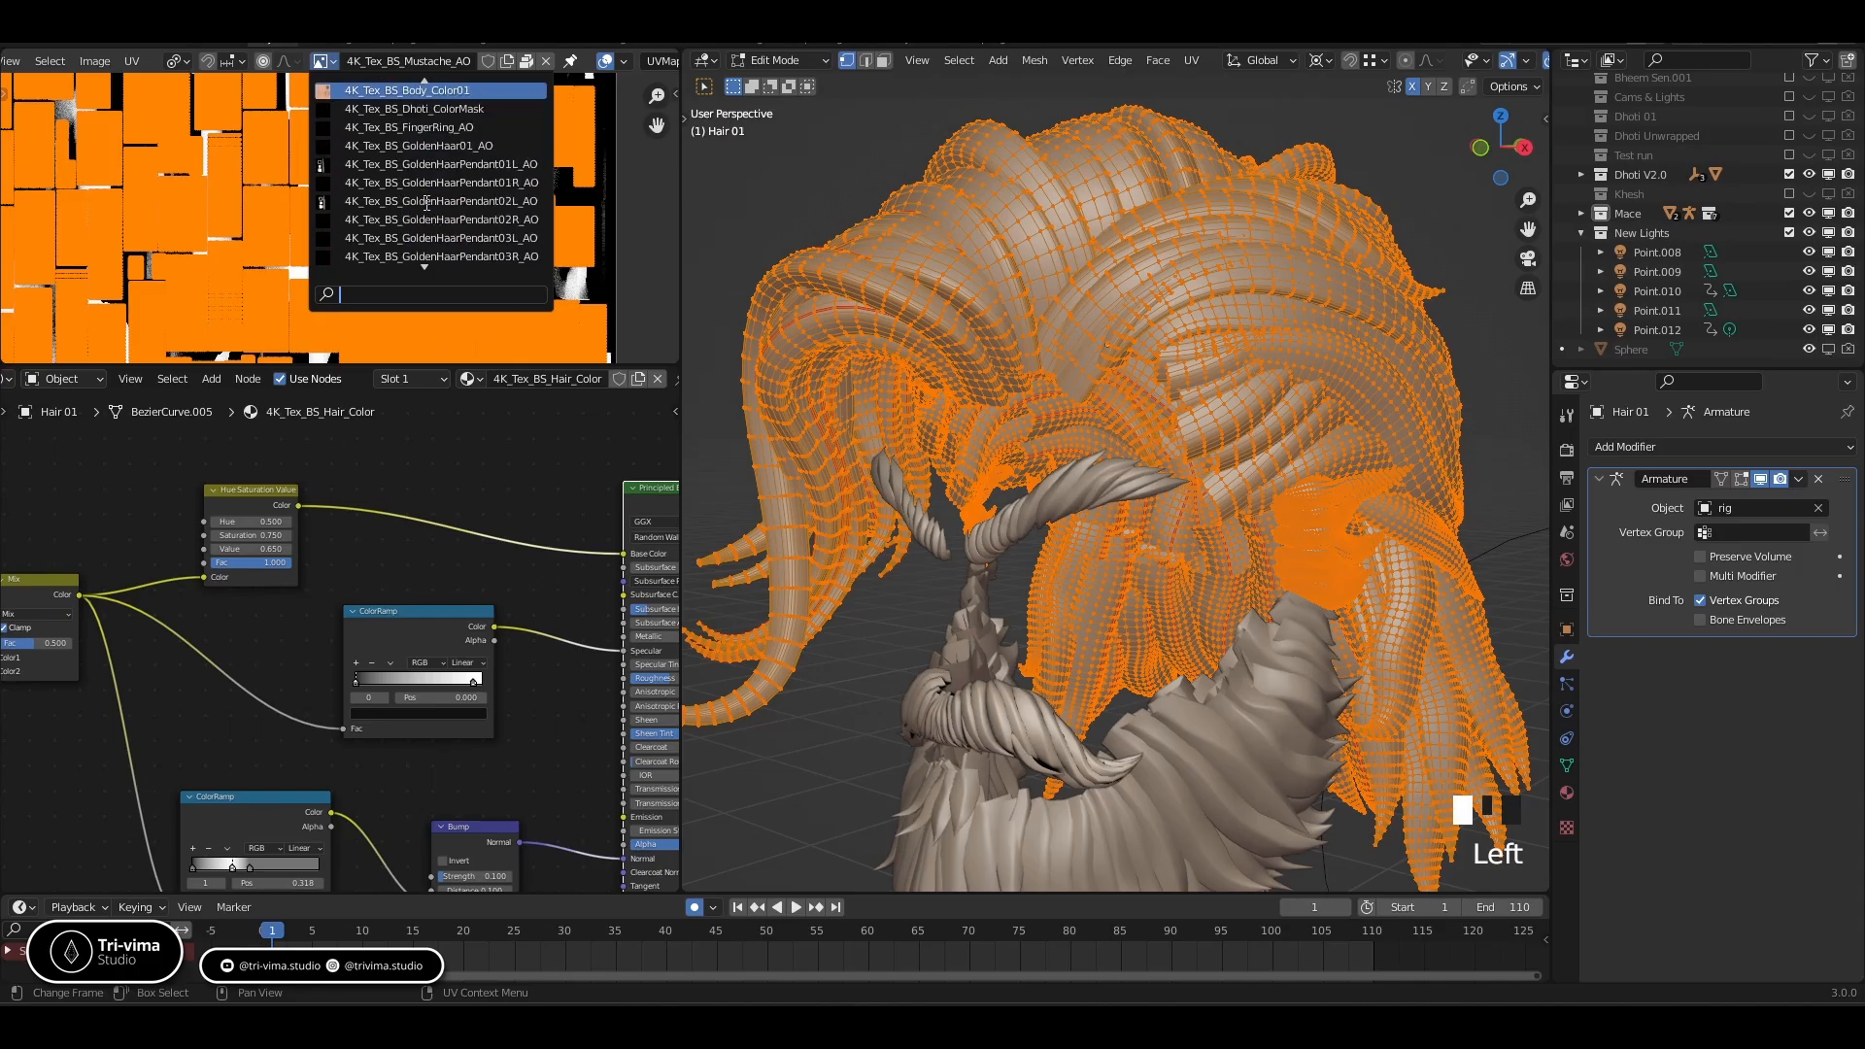
pyautogui.scroll(2, 427, 203)
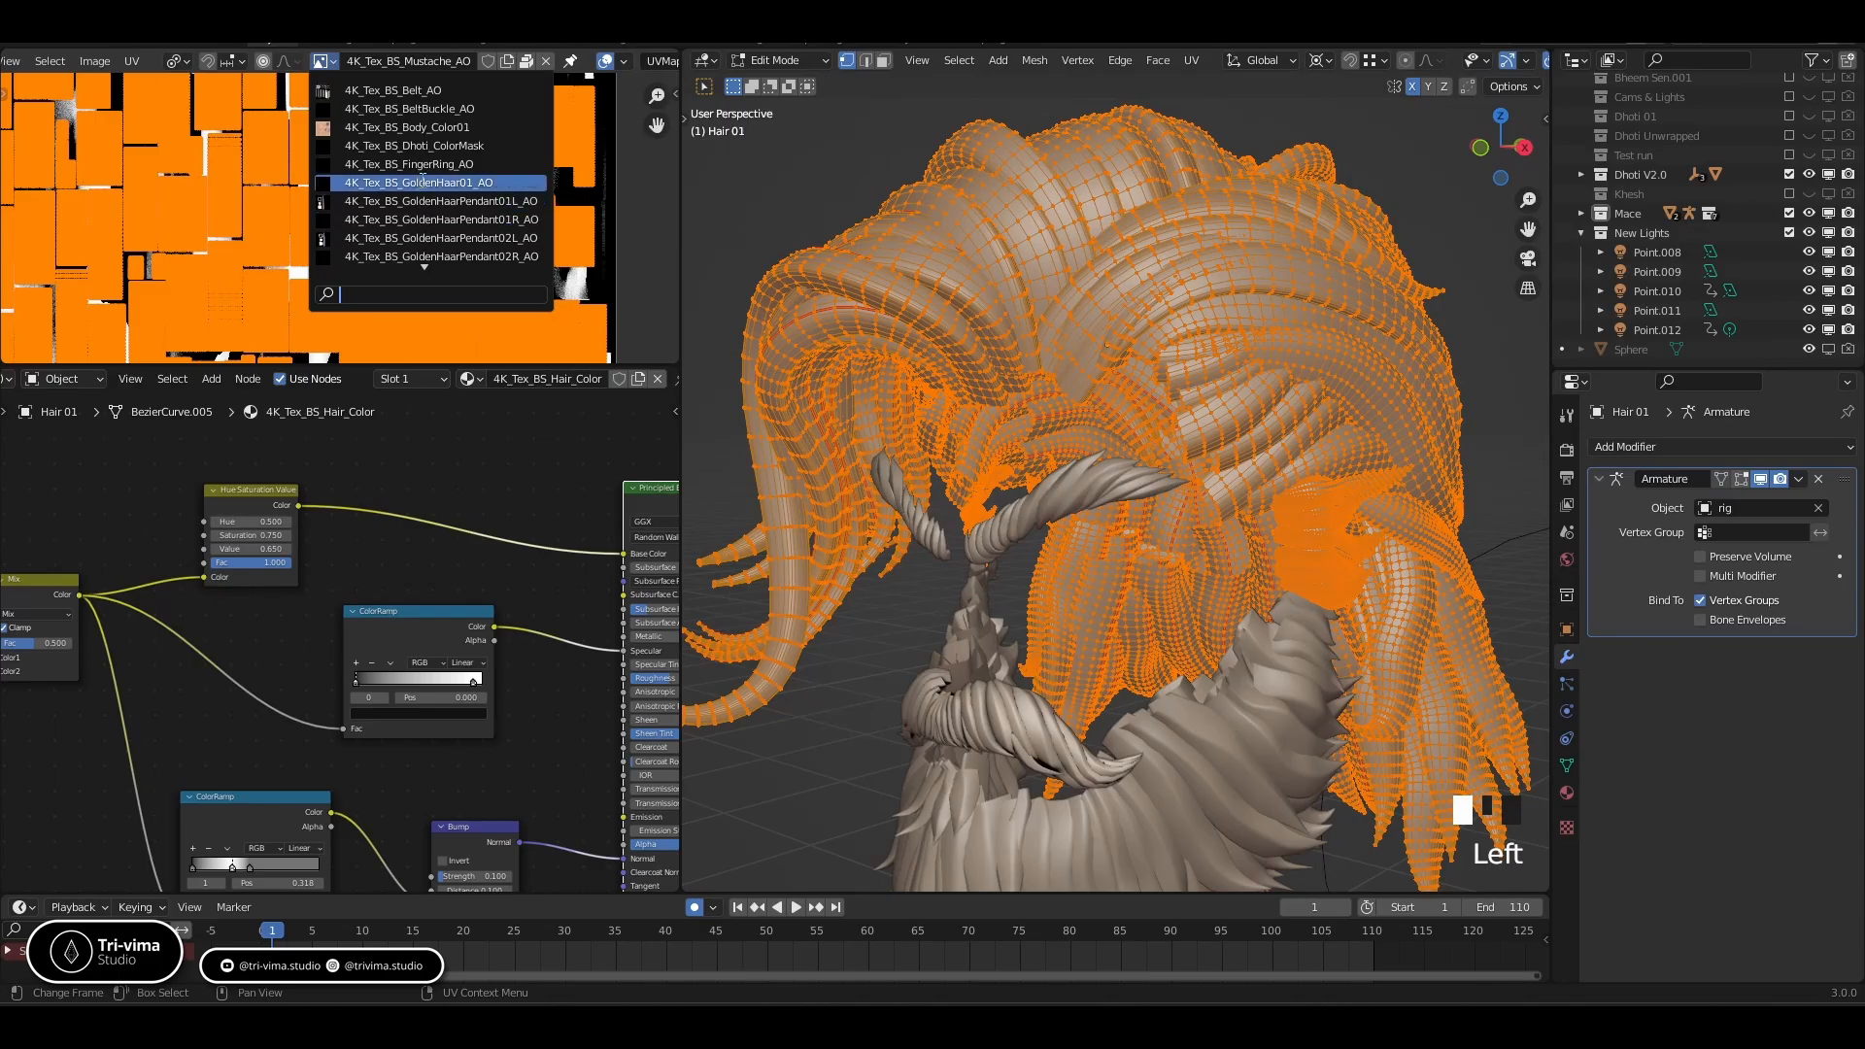
pyautogui.scroll(5, 424, 180)
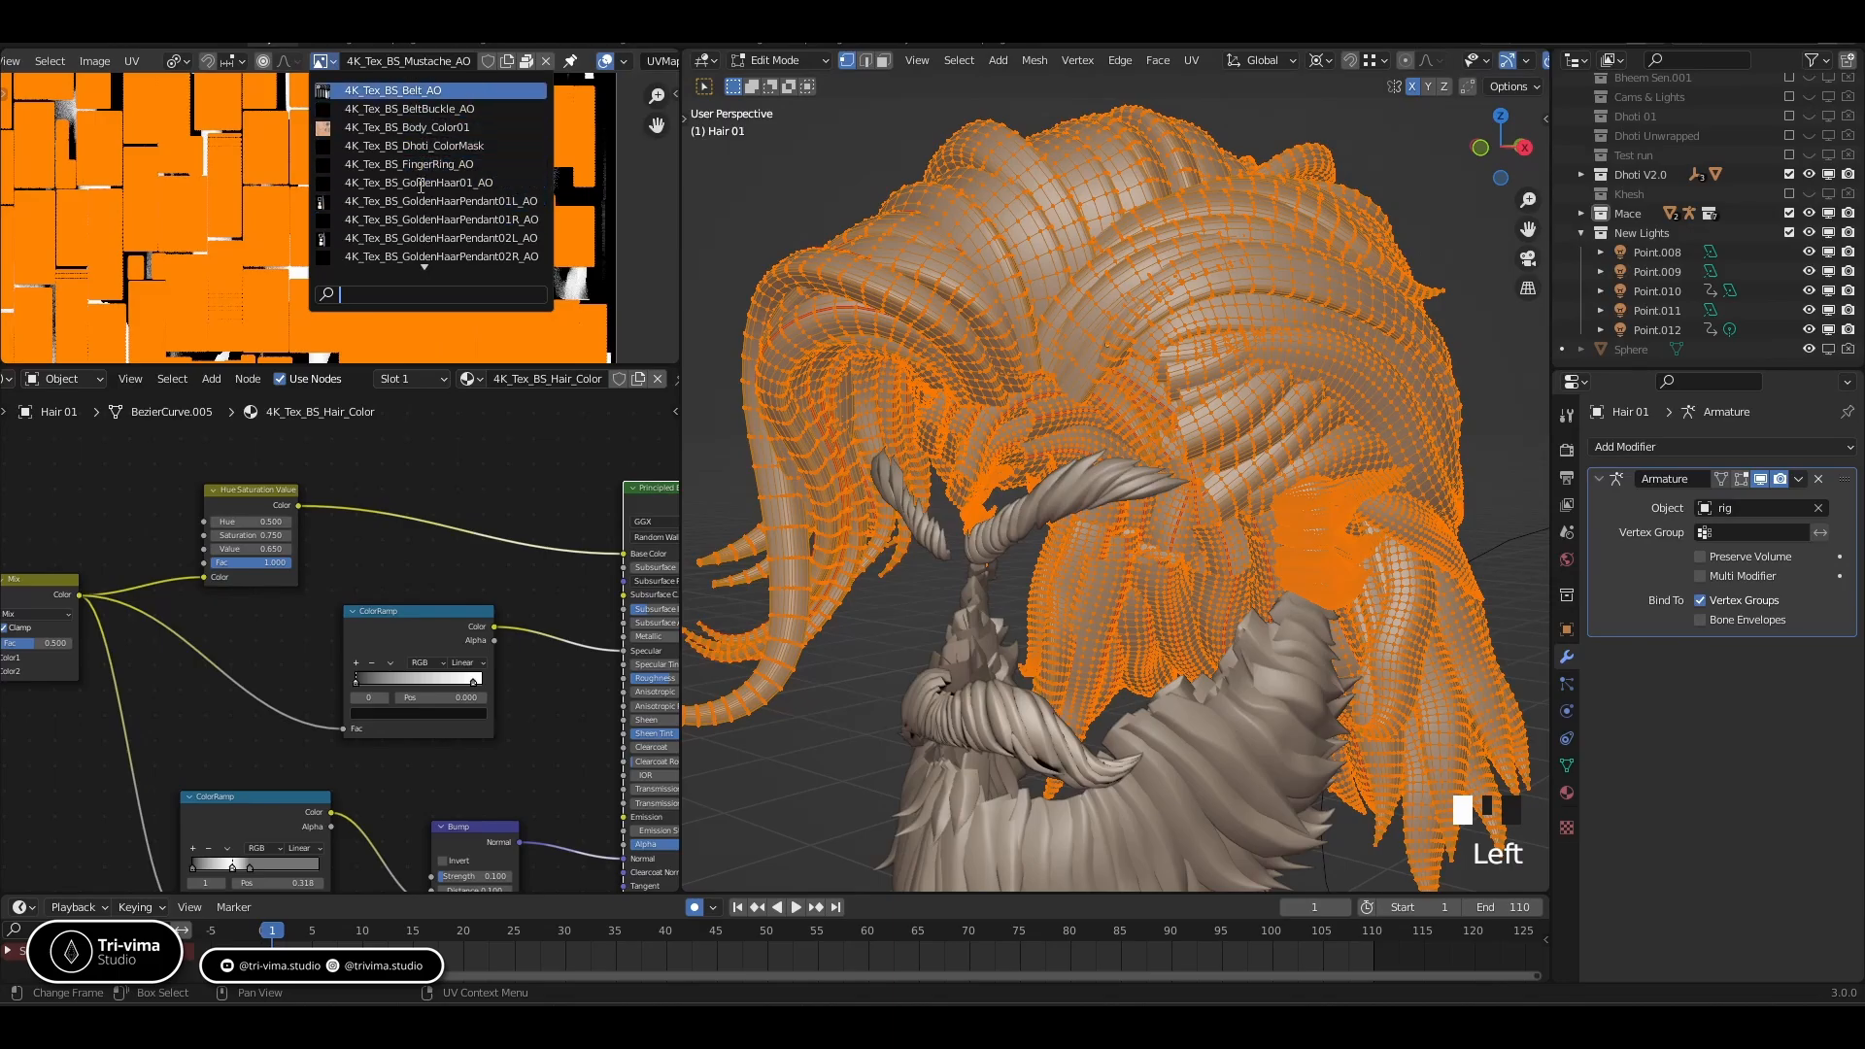
pyautogui.press('Escape')
# Return Hair 01 to Object Mode and show the full node tree of its 4K_Tex_BS_Hair_Color material
pyautogui.press('Tab')
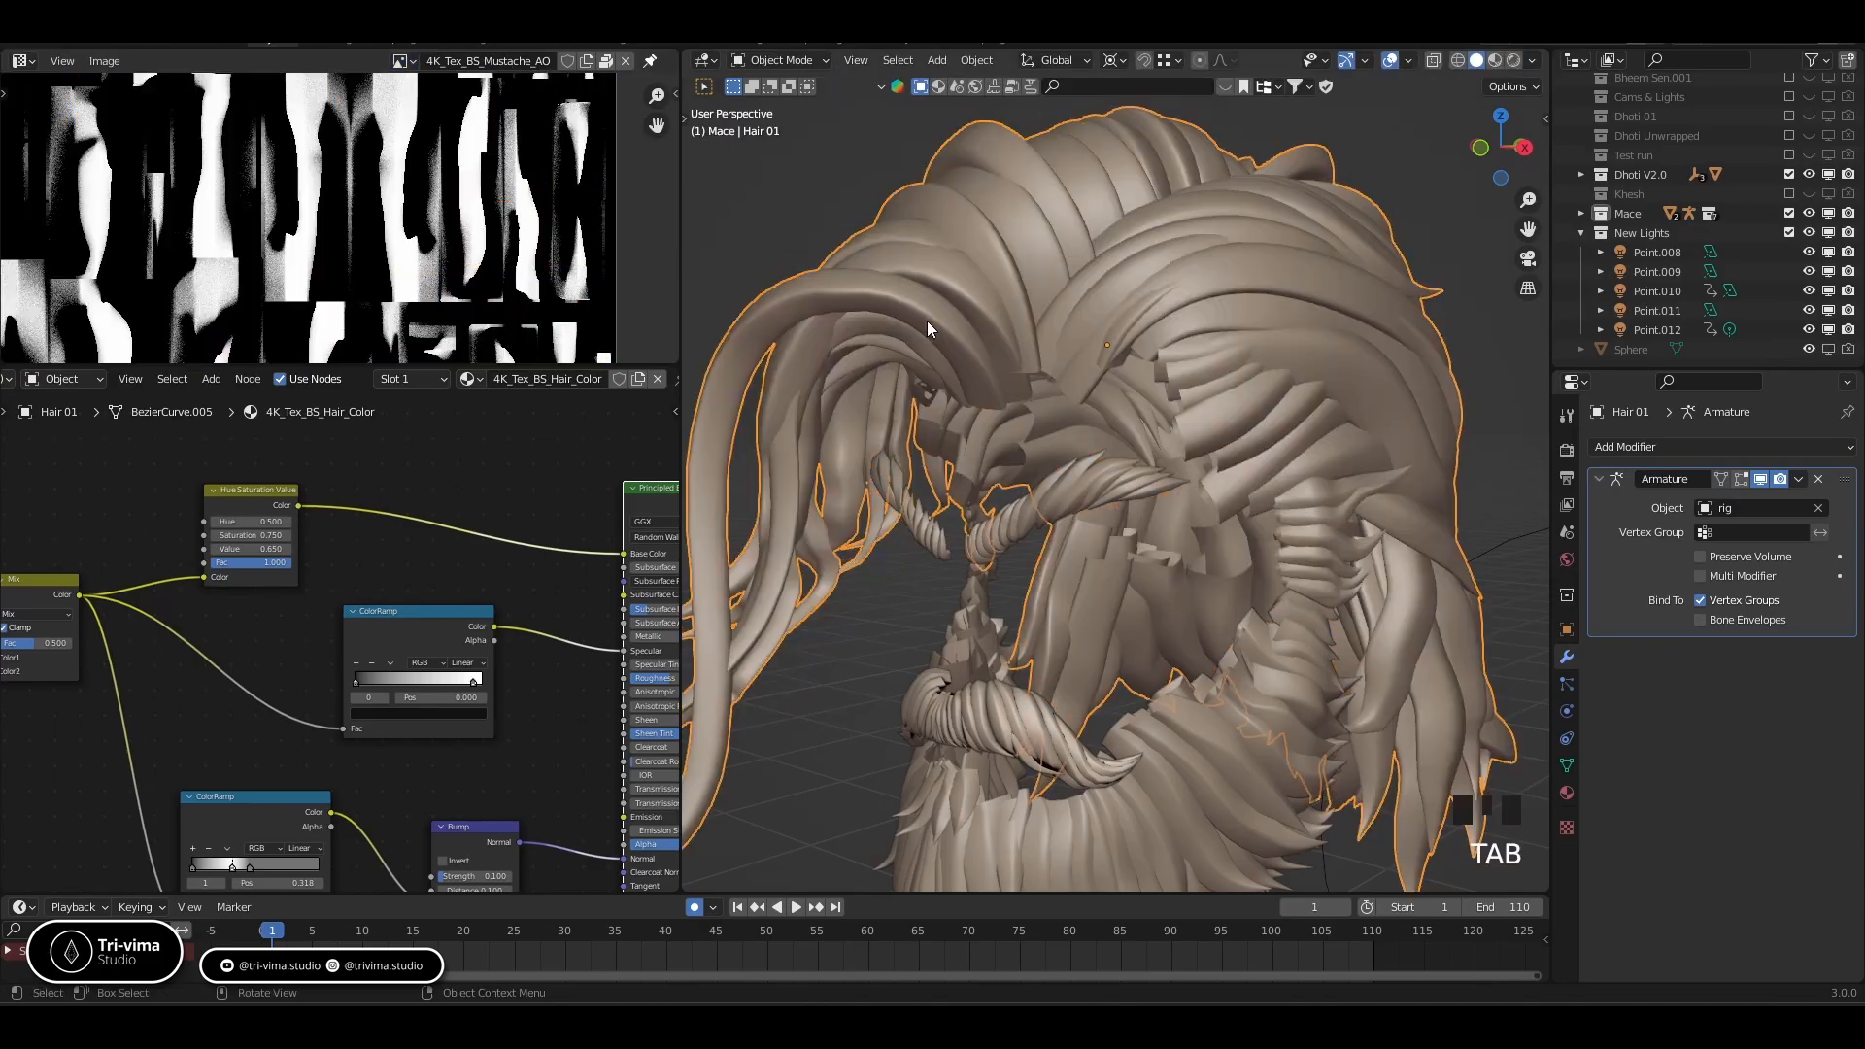
pyautogui.click(912, 312)
pyautogui.scroll(-11, 474, 540)
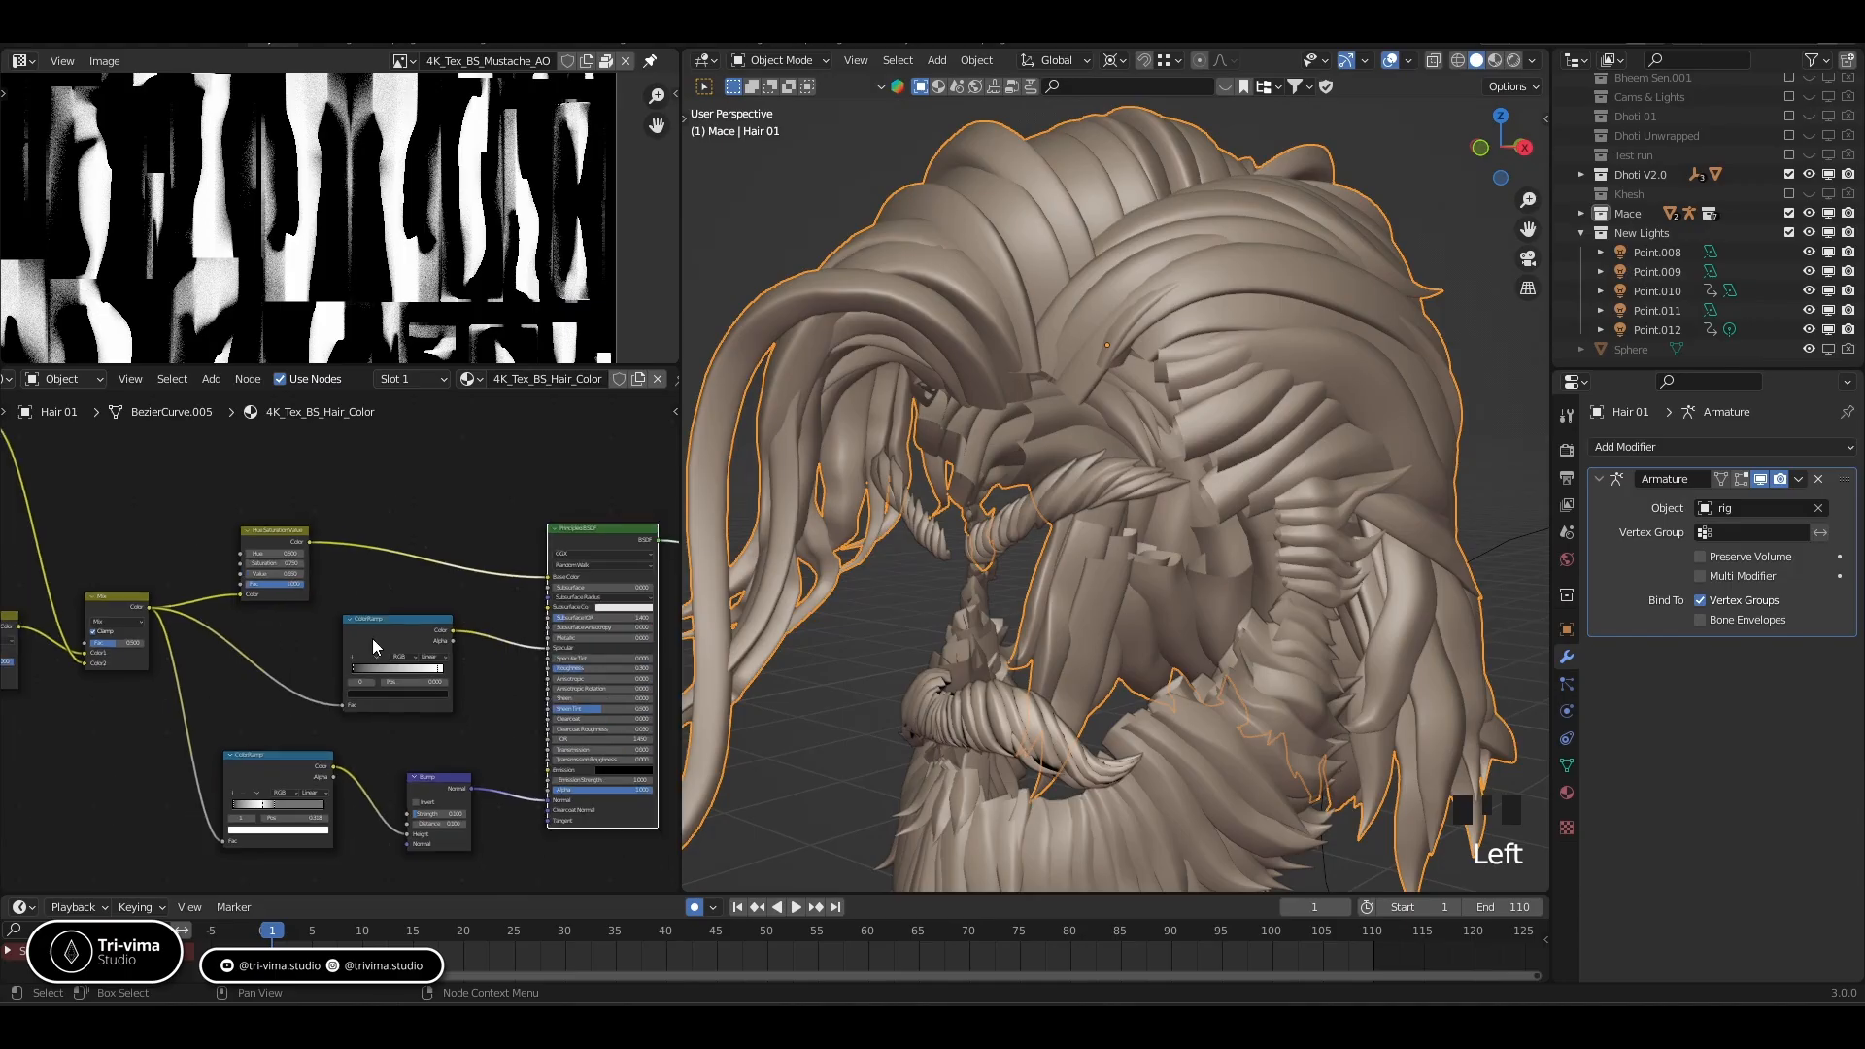
pyautogui.scroll(-2, 371, 639)
pyautogui.moveTo(205, 729)
pyautogui.mouseDown(button='middle')
pyautogui.moveTo(437, 741)
pyautogui.moveTo(234, 736)
pyautogui.mouseUp(button='middle')
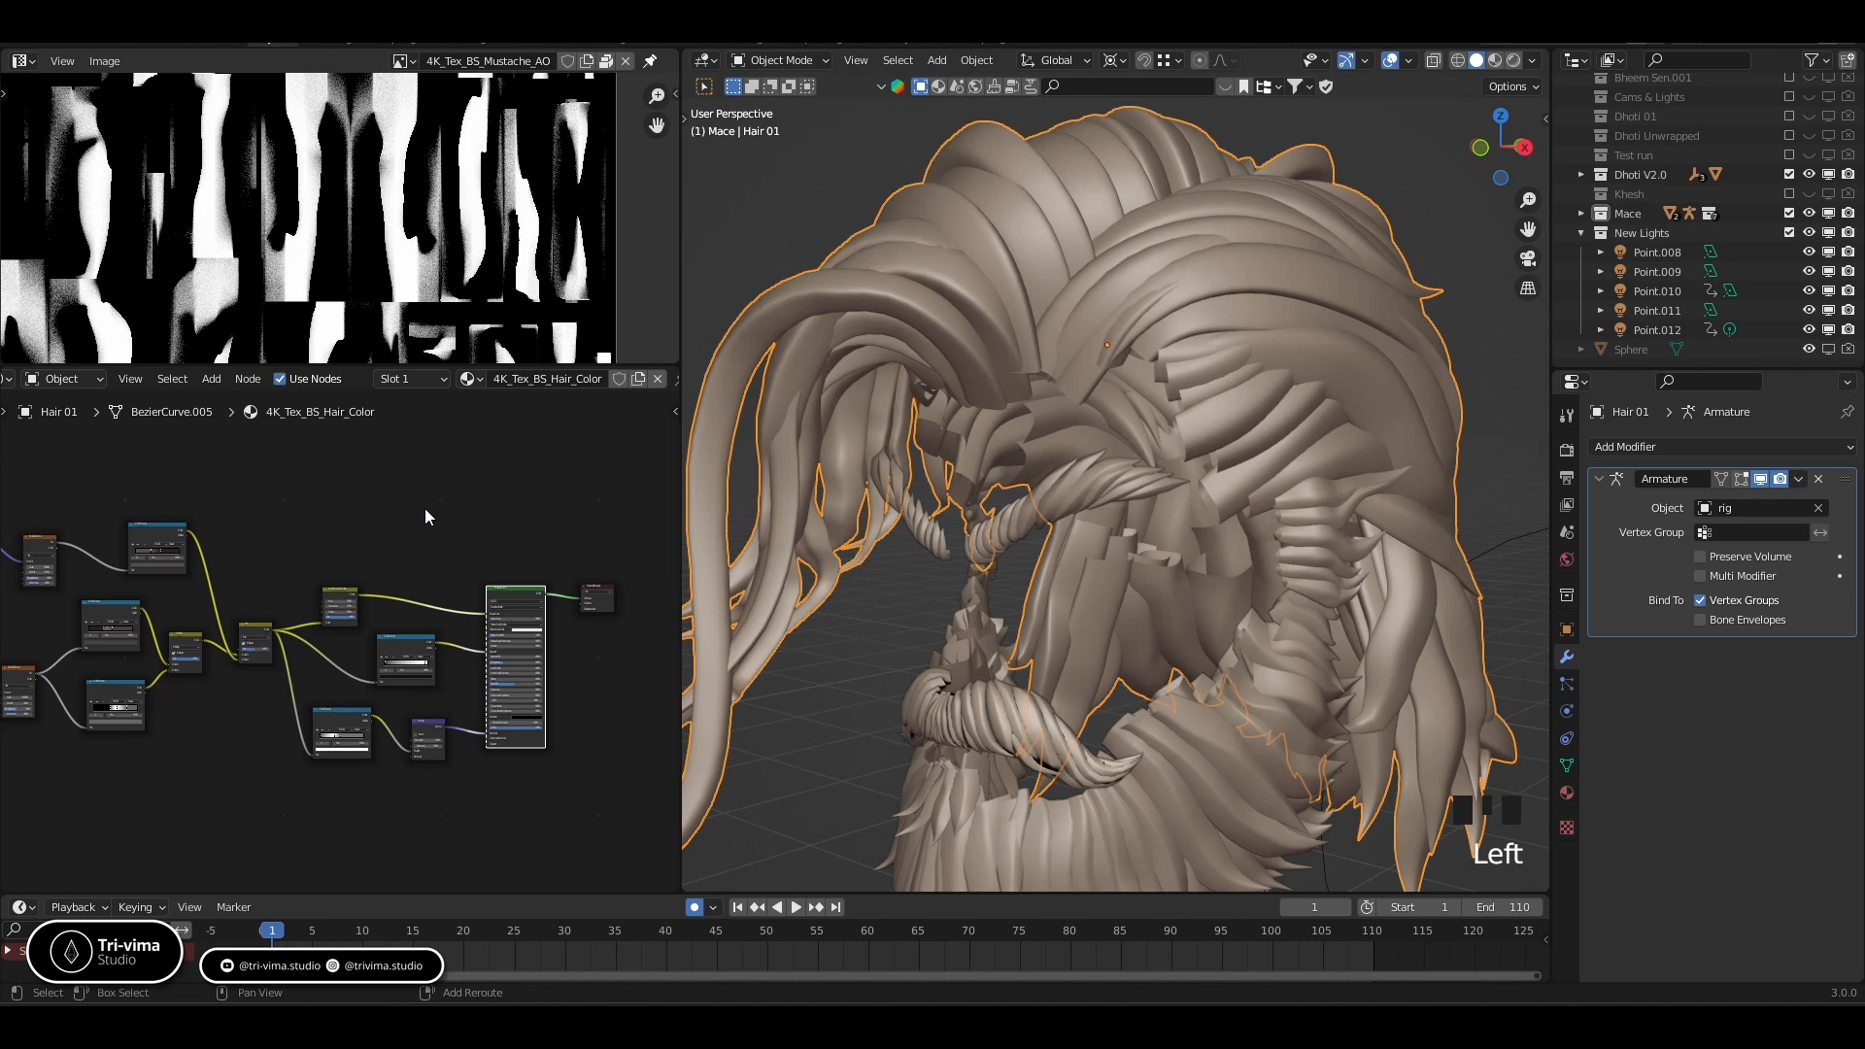
# Check the image editor's complete image list again for a hair AO texture, and close the list without choosing one
pyautogui.click(204, 63)
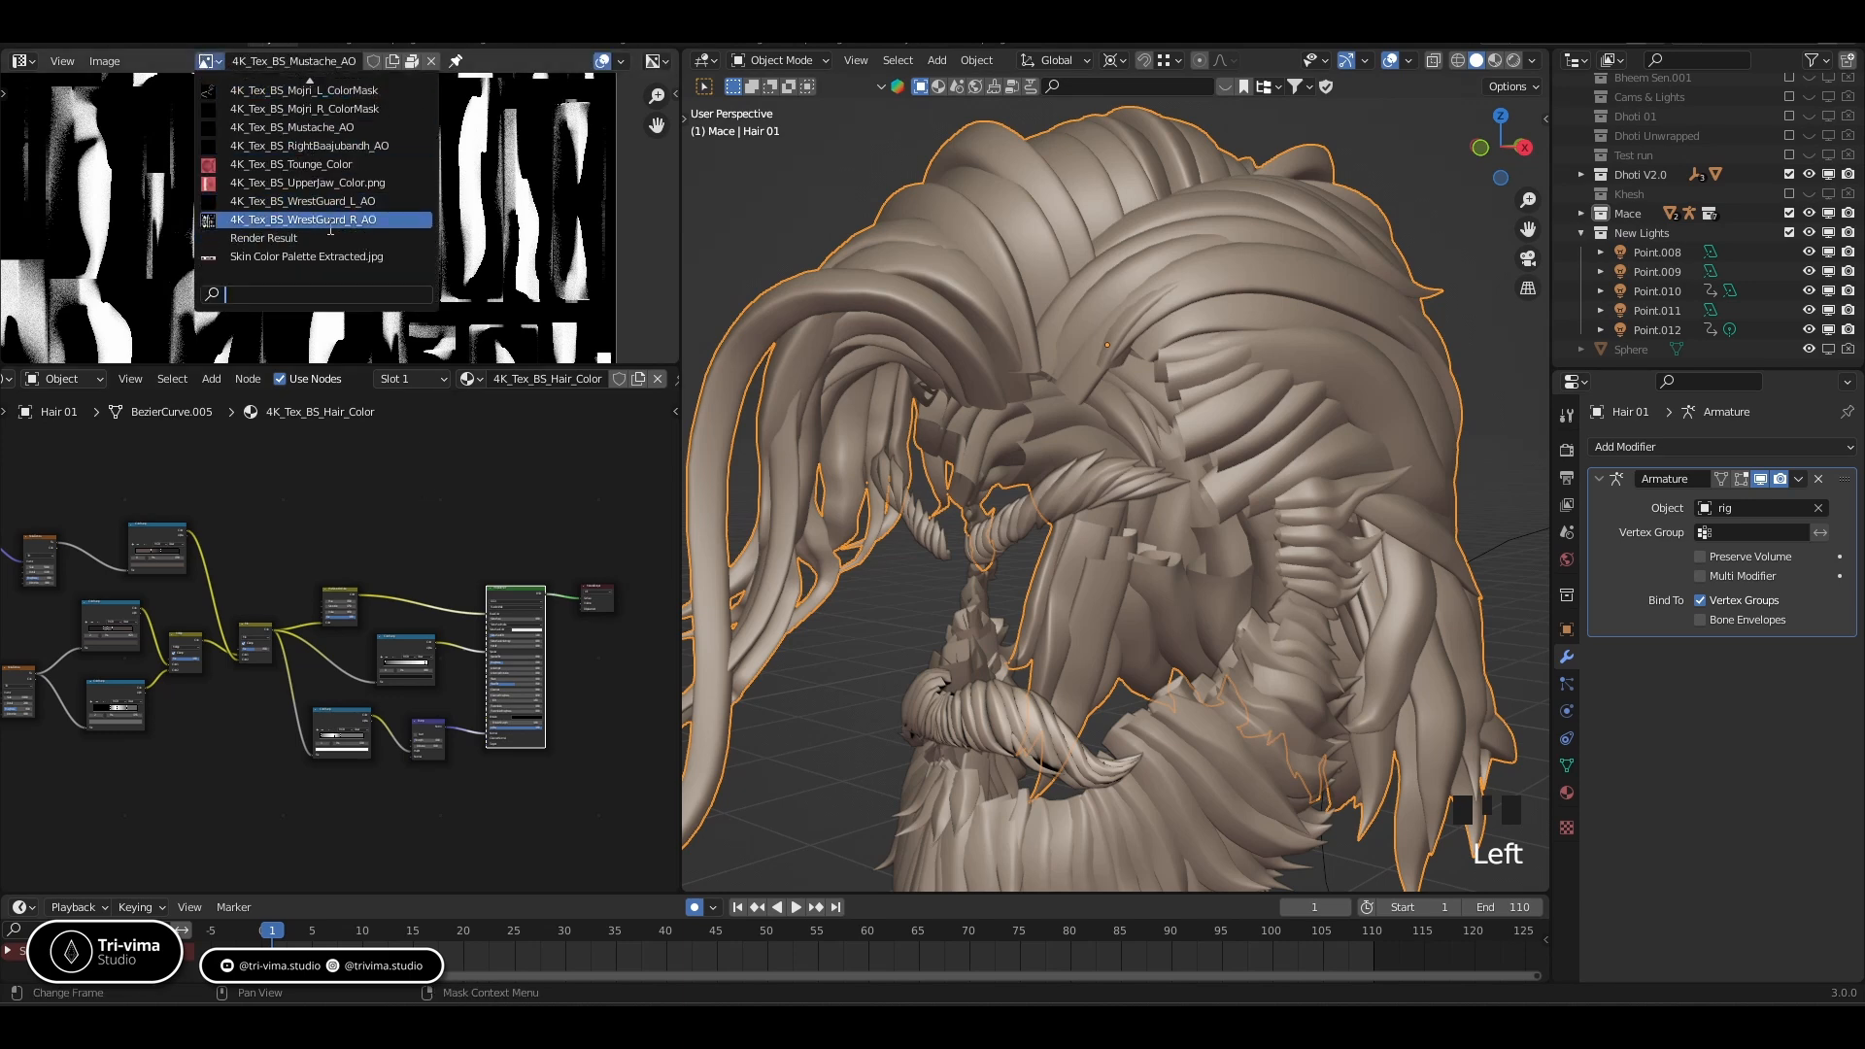
pyautogui.scroll(-3, 306, 222)
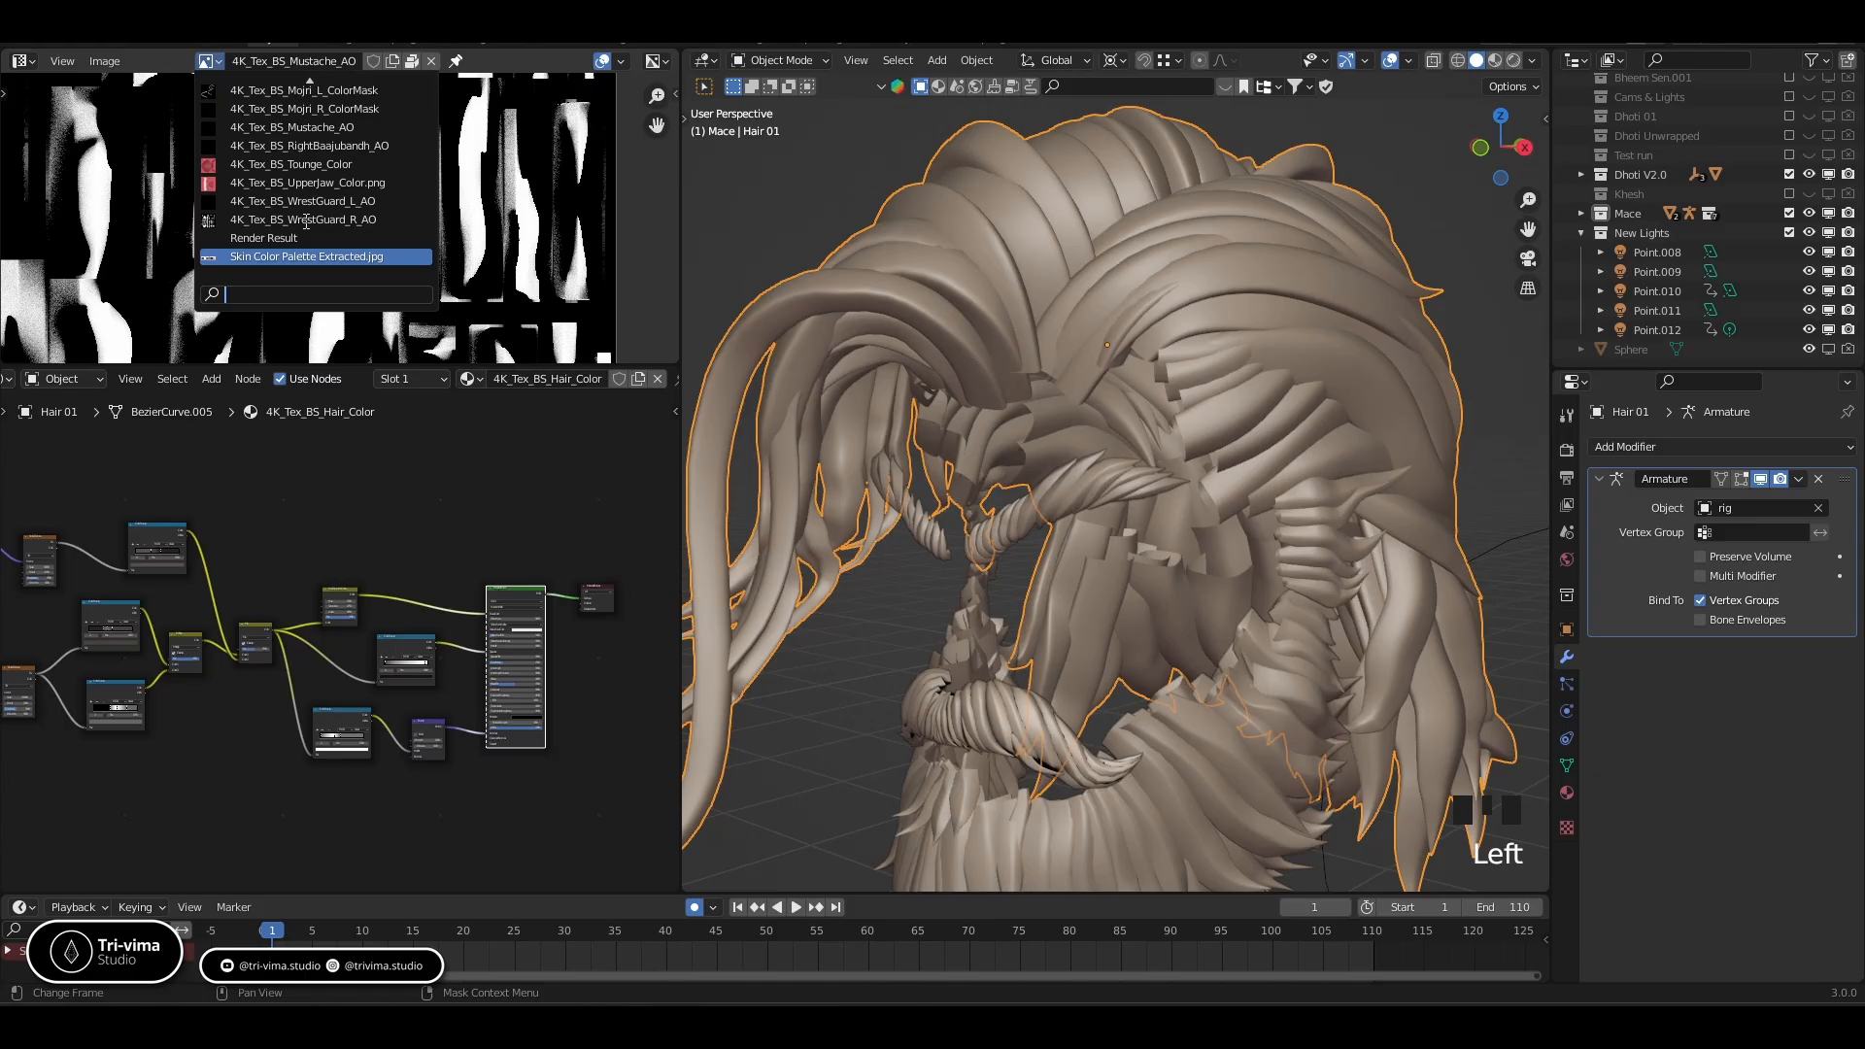
pyautogui.scroll(15, 306, 221)
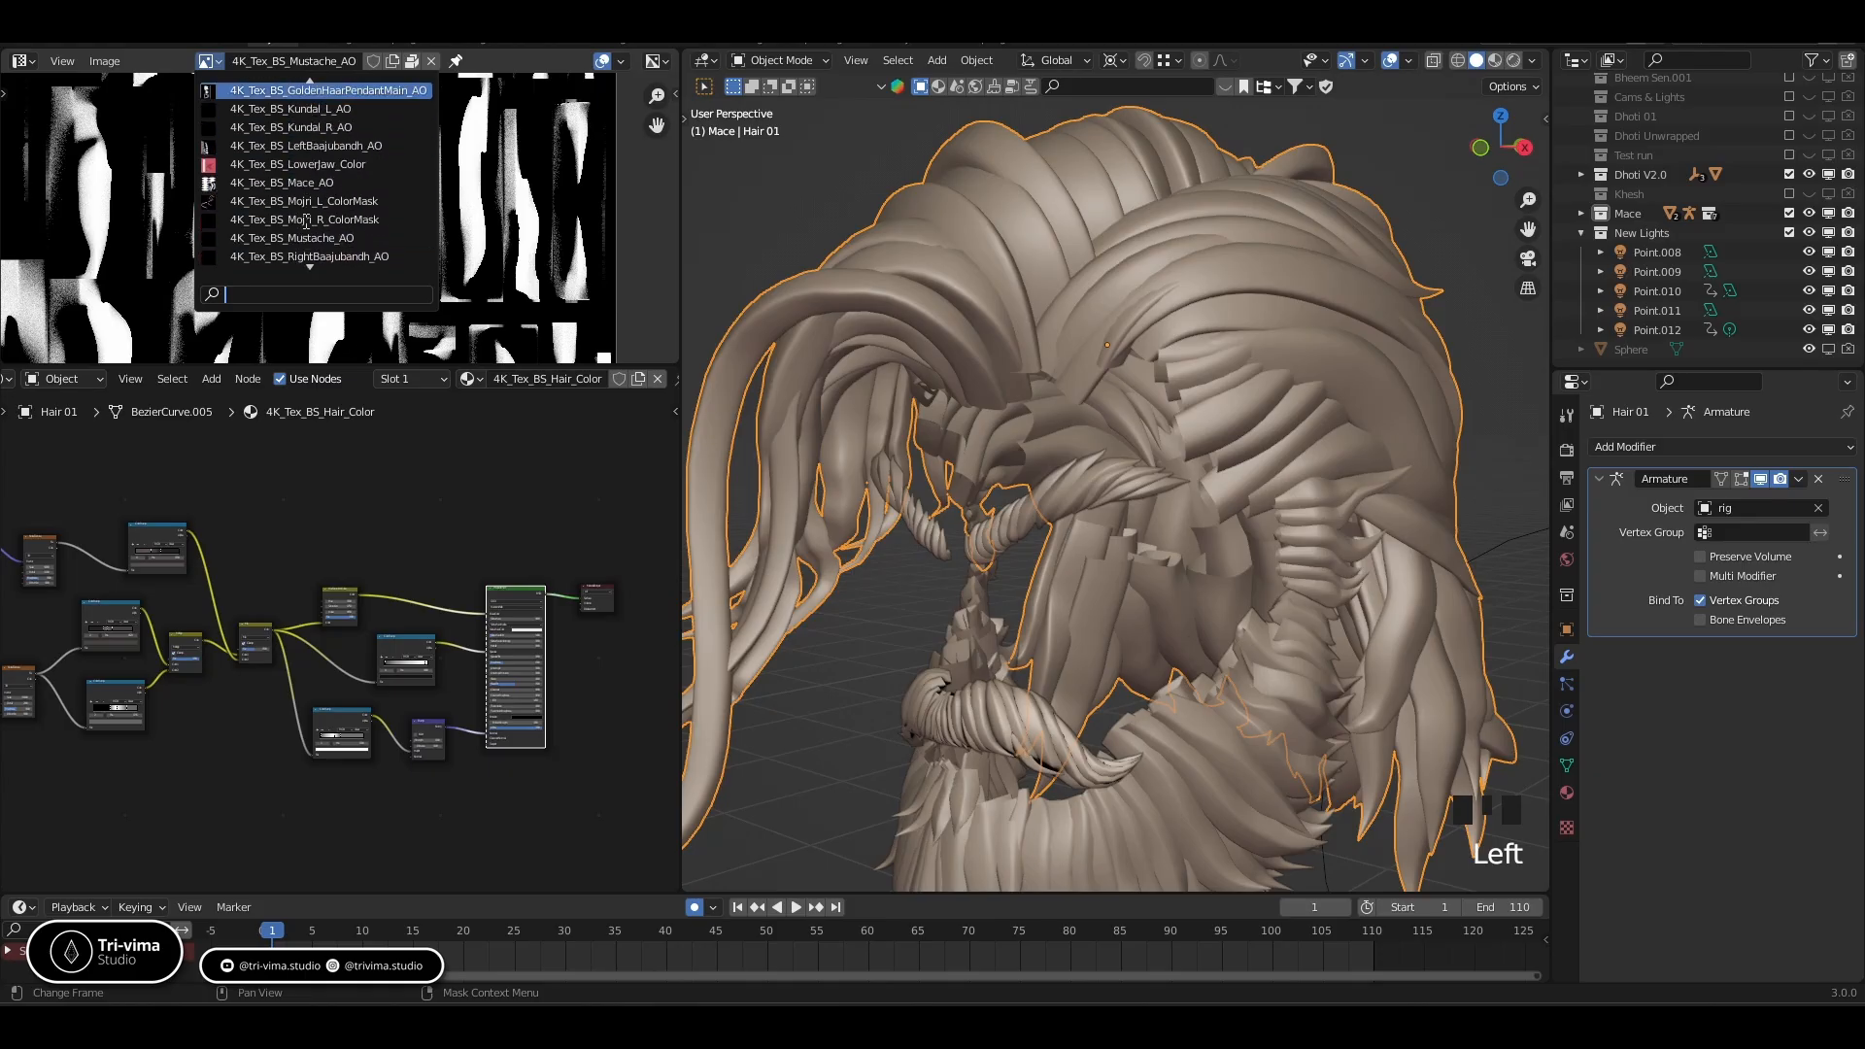
pyautogui.scroll(2, 306, 221)
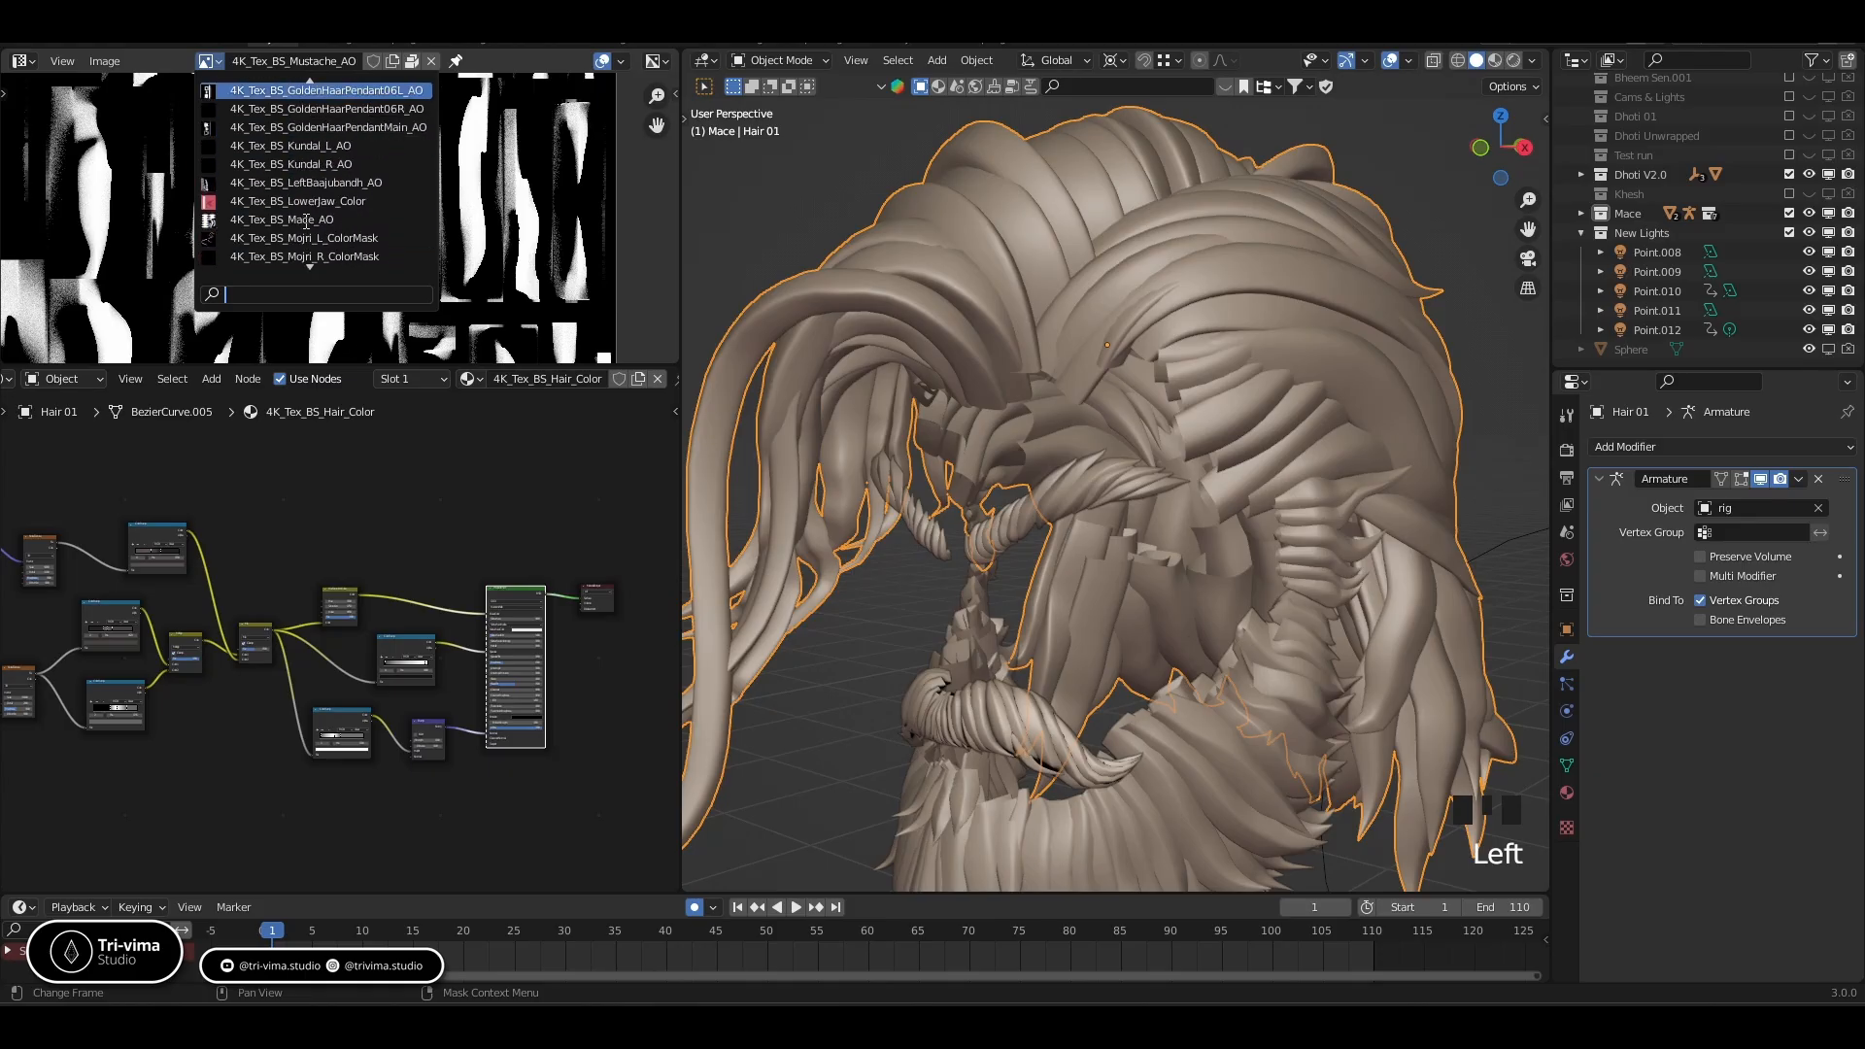
pyautogui.scroll(1, 306, 222)
pyautogui.scroll(11, 306, 222)
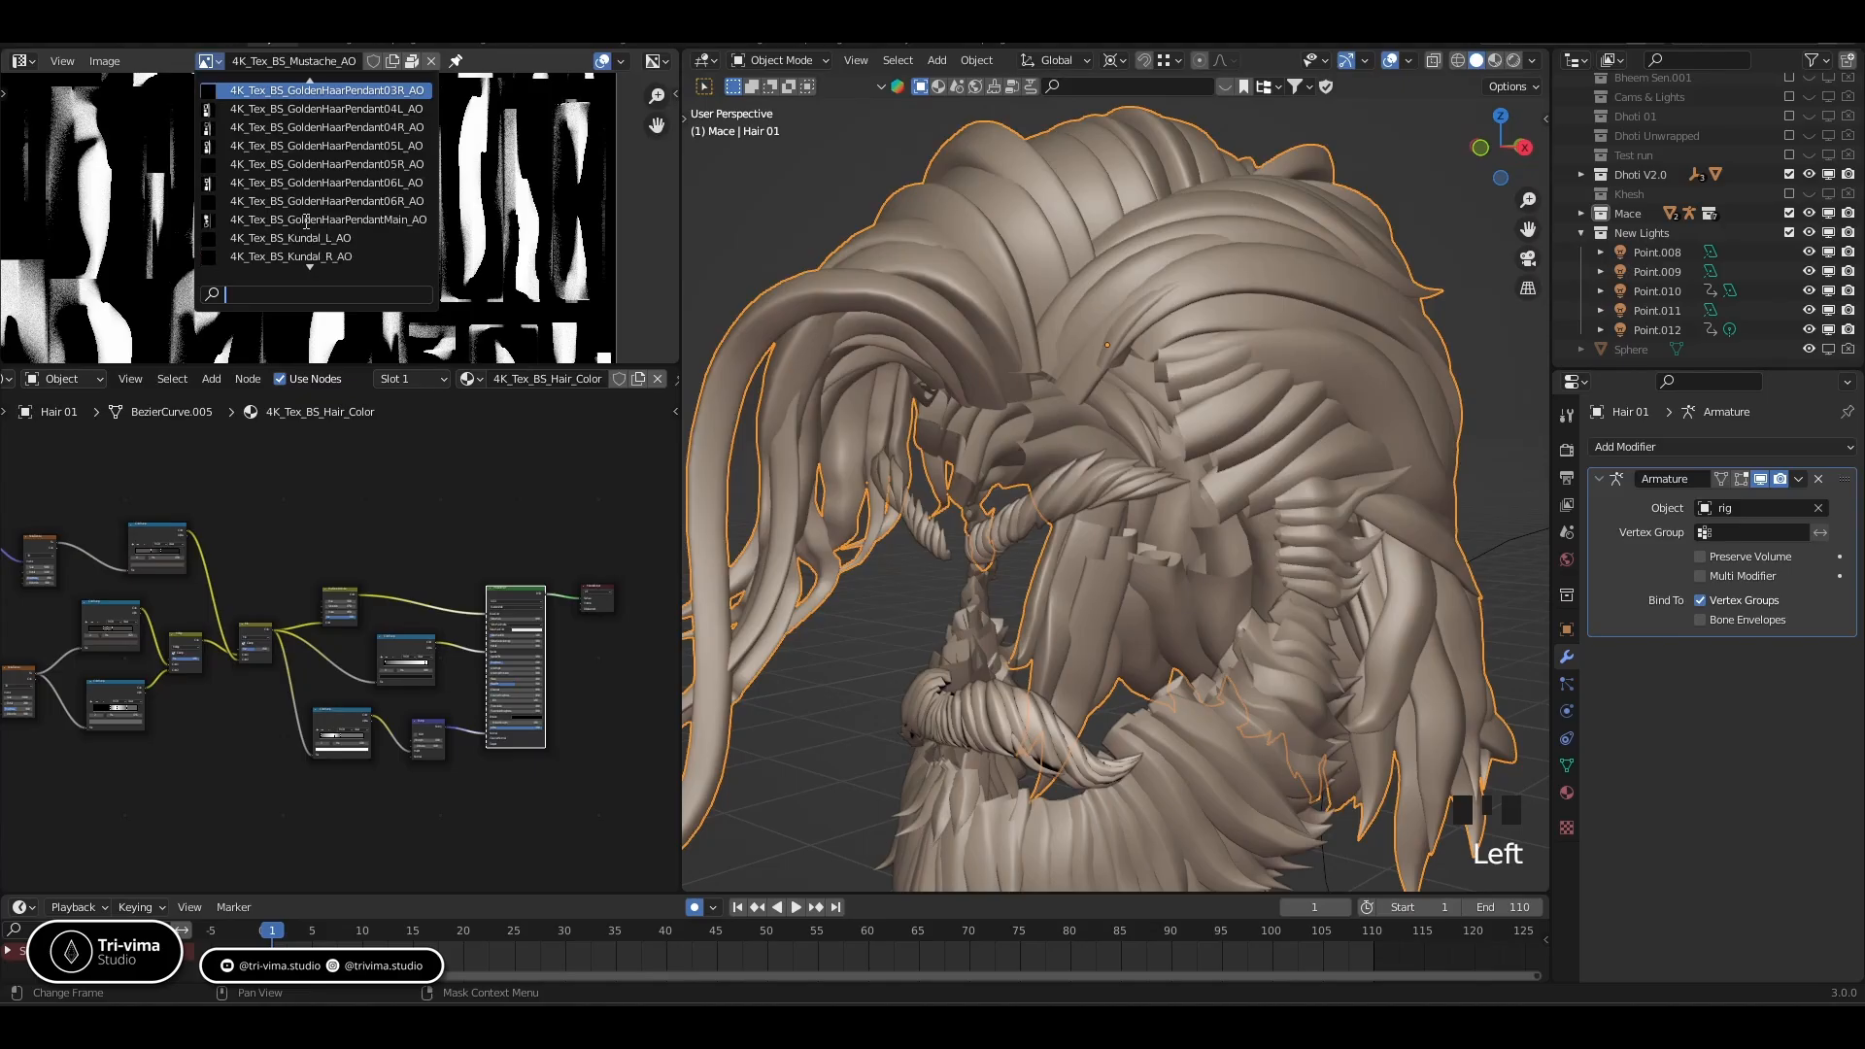
pyautogui.scroll(4, 306, 221)
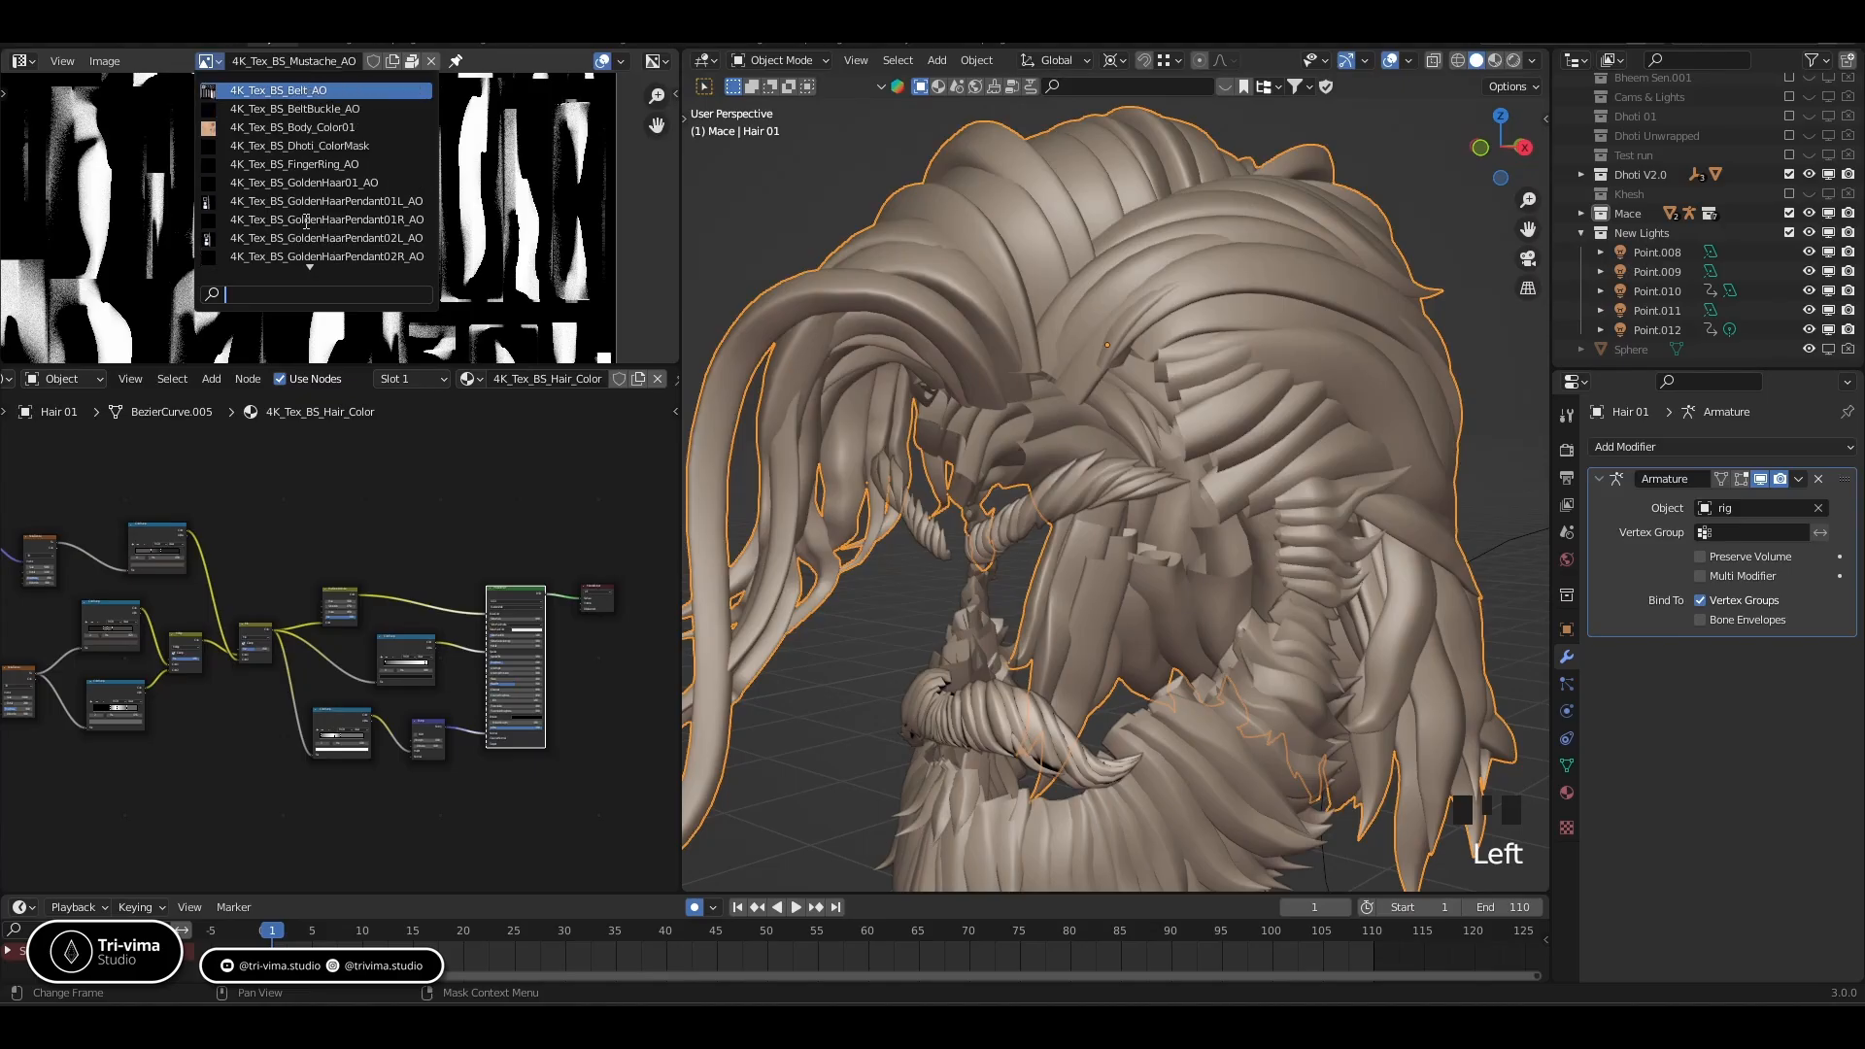
pyautogui.click(477, 476)
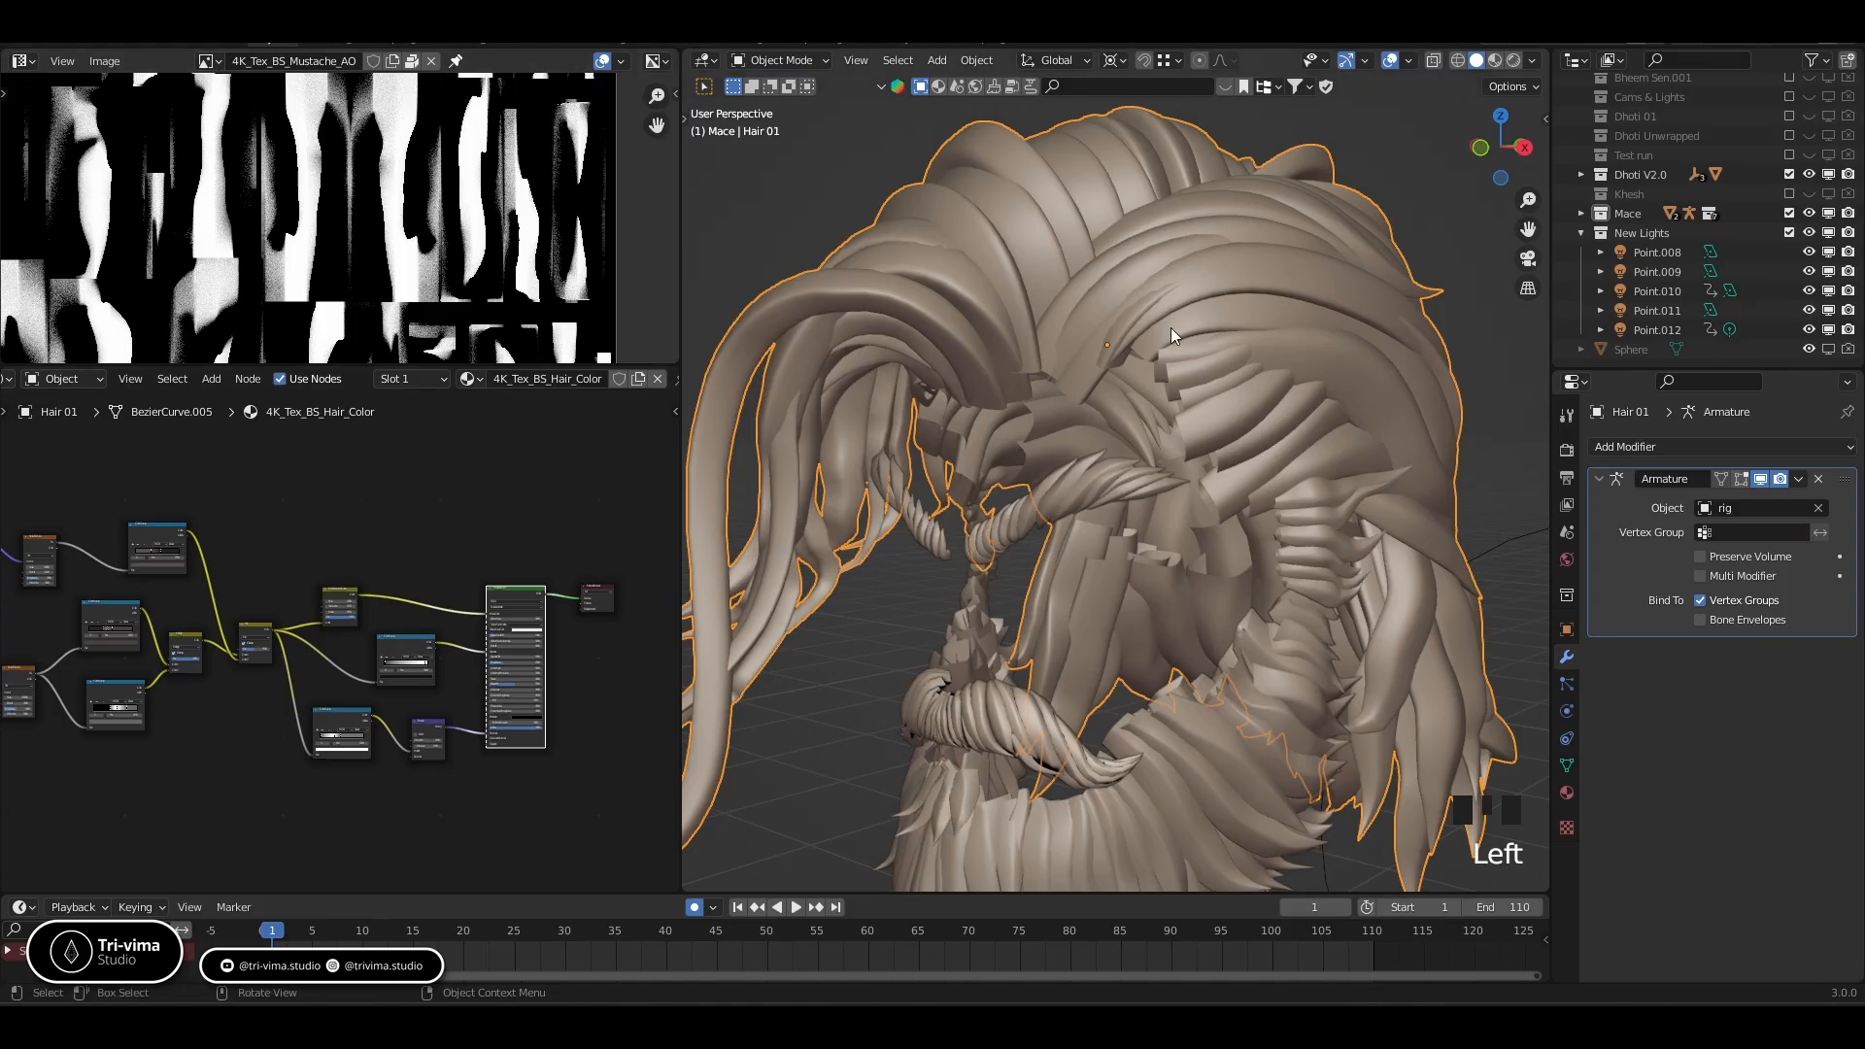
pyautogui.click(394, 63)
pyautogui.click(413, 95)
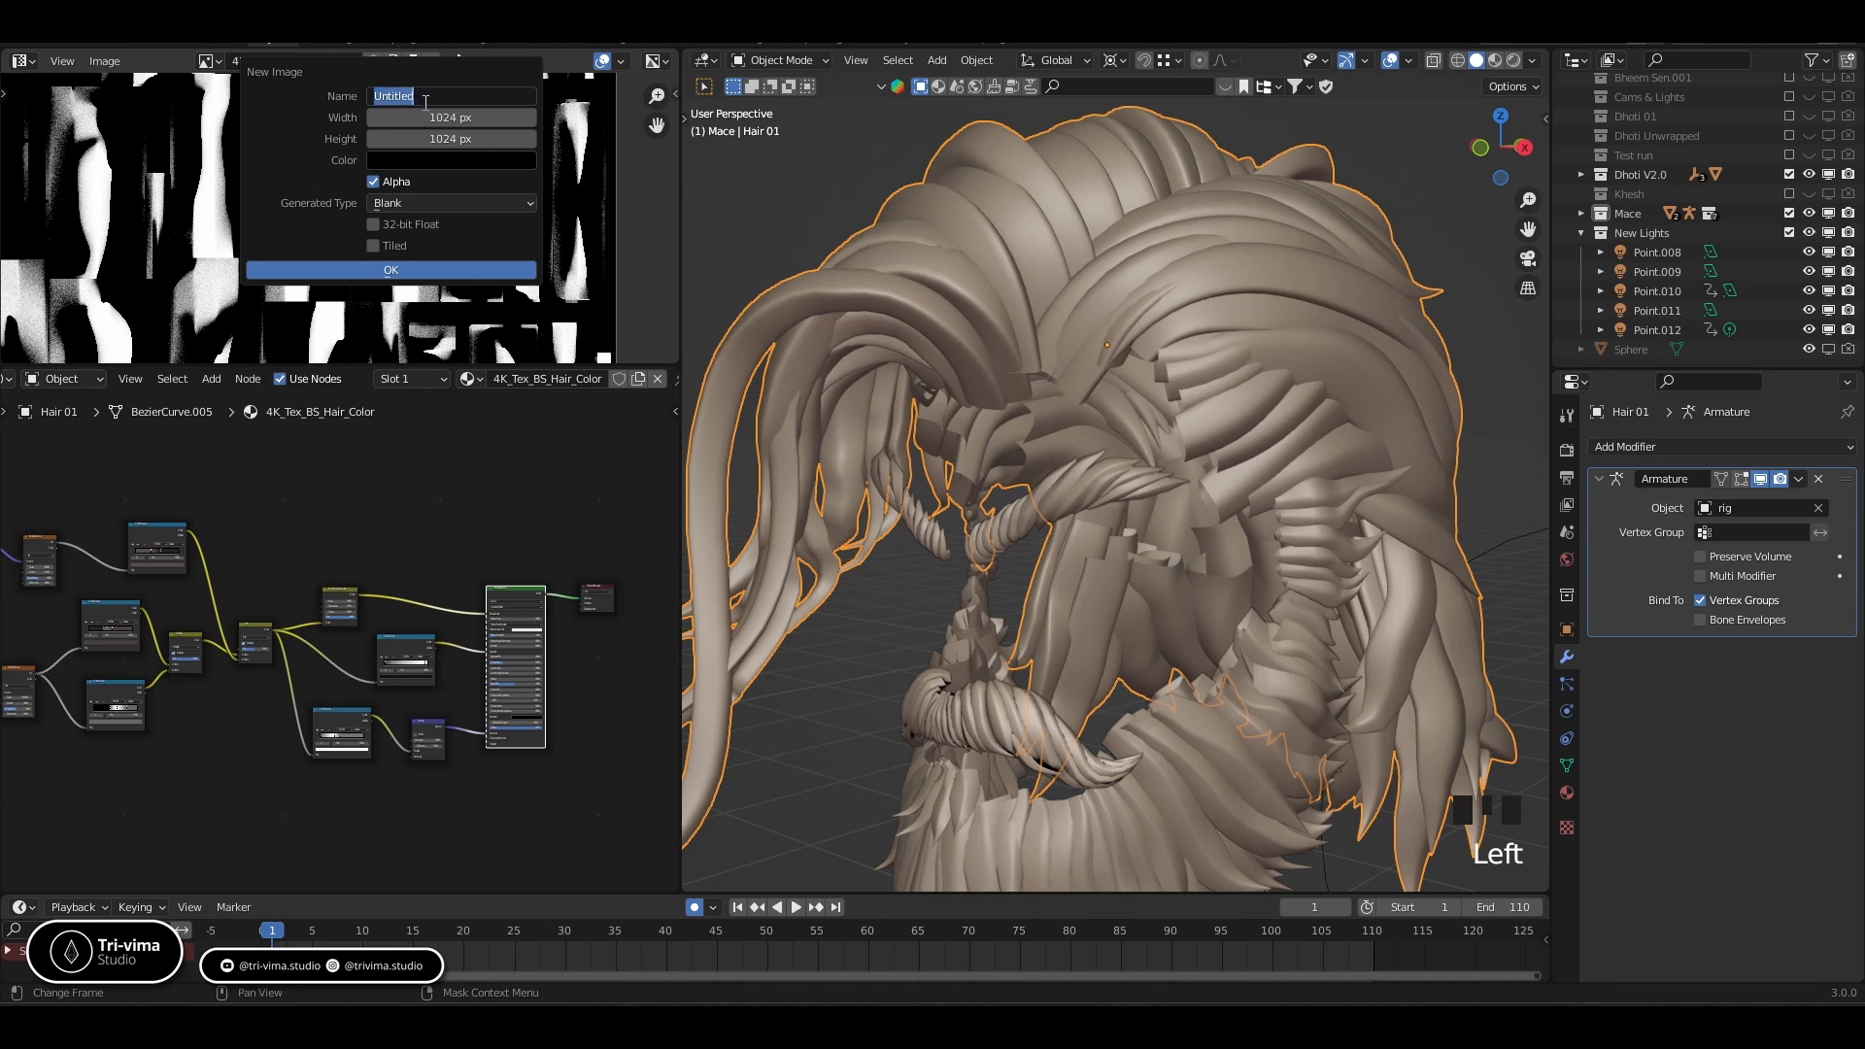
pyautogui.click(292, 93)
# Copy the mustache AO image's name and use it as the starting name for a new image
pyautogui.click(257, 64)
pyautogui.hotkey('ctrl', 'c')
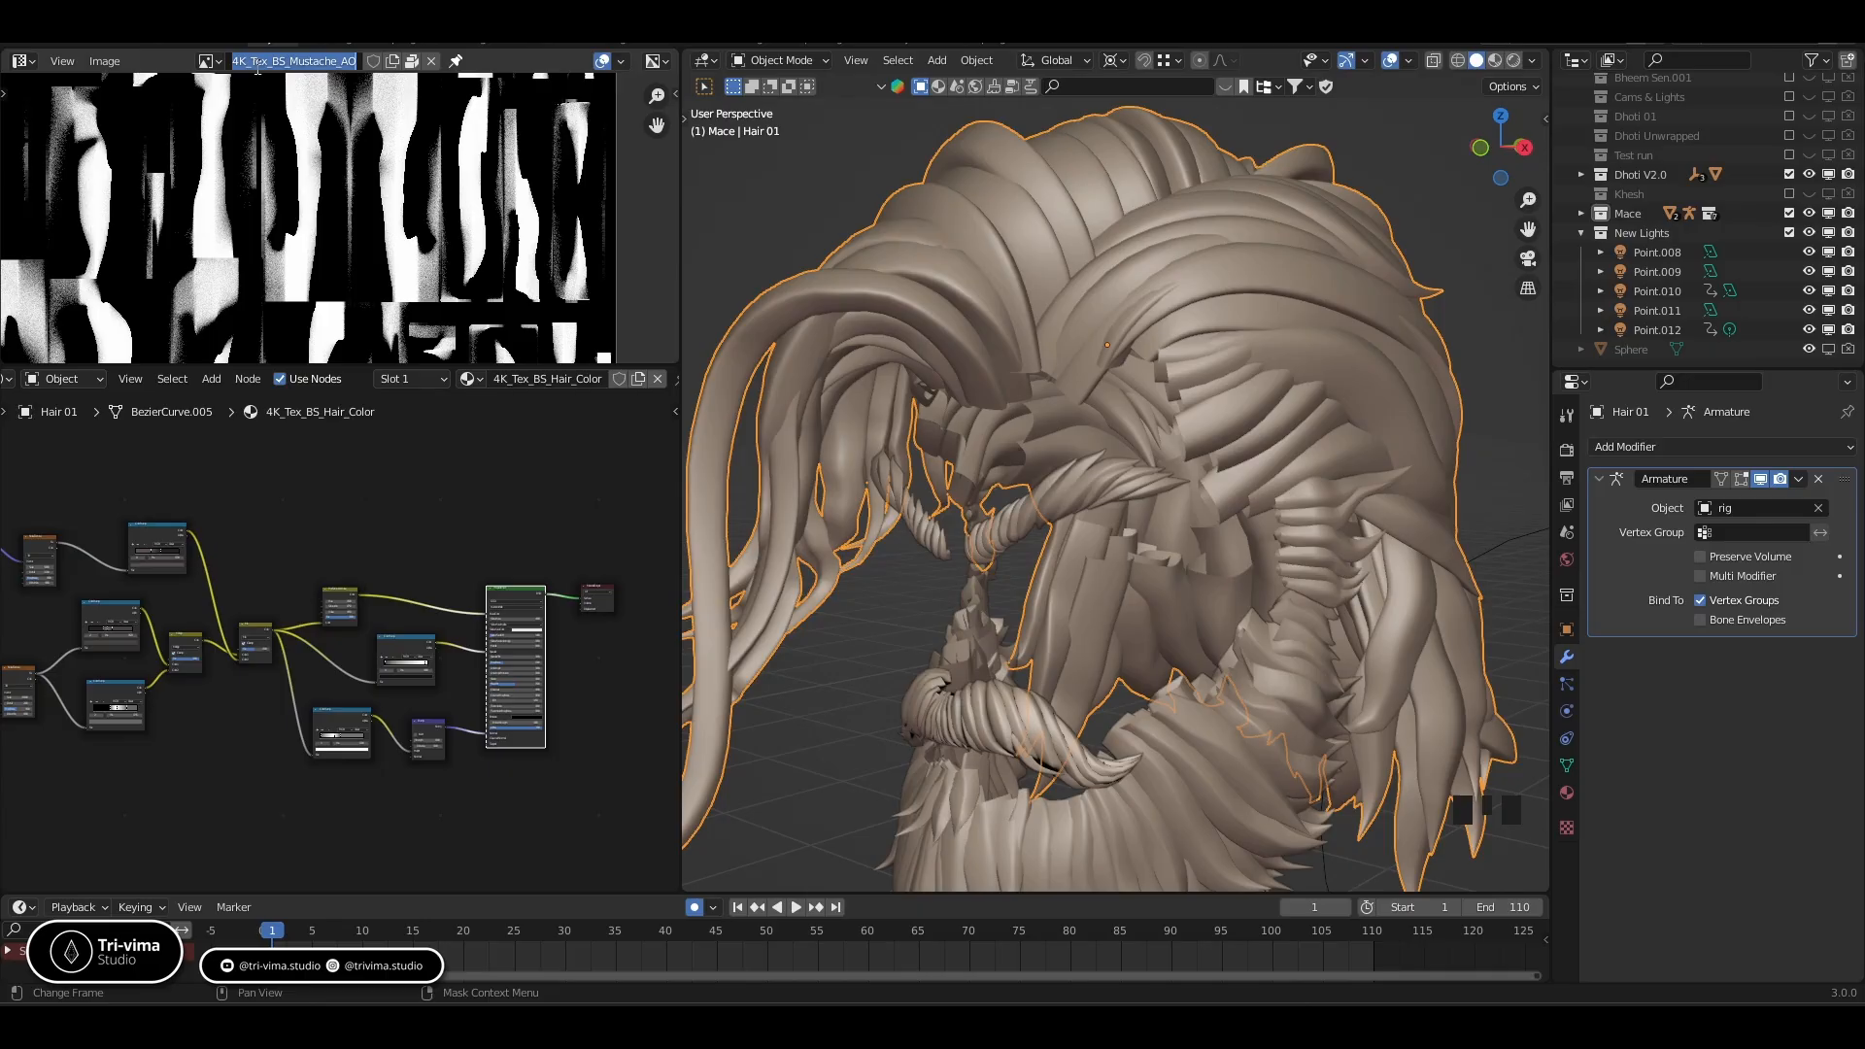
pyautogui.click(393, 61)
pyautogui.click(392, 61)
pyautogui.click(399, 89)
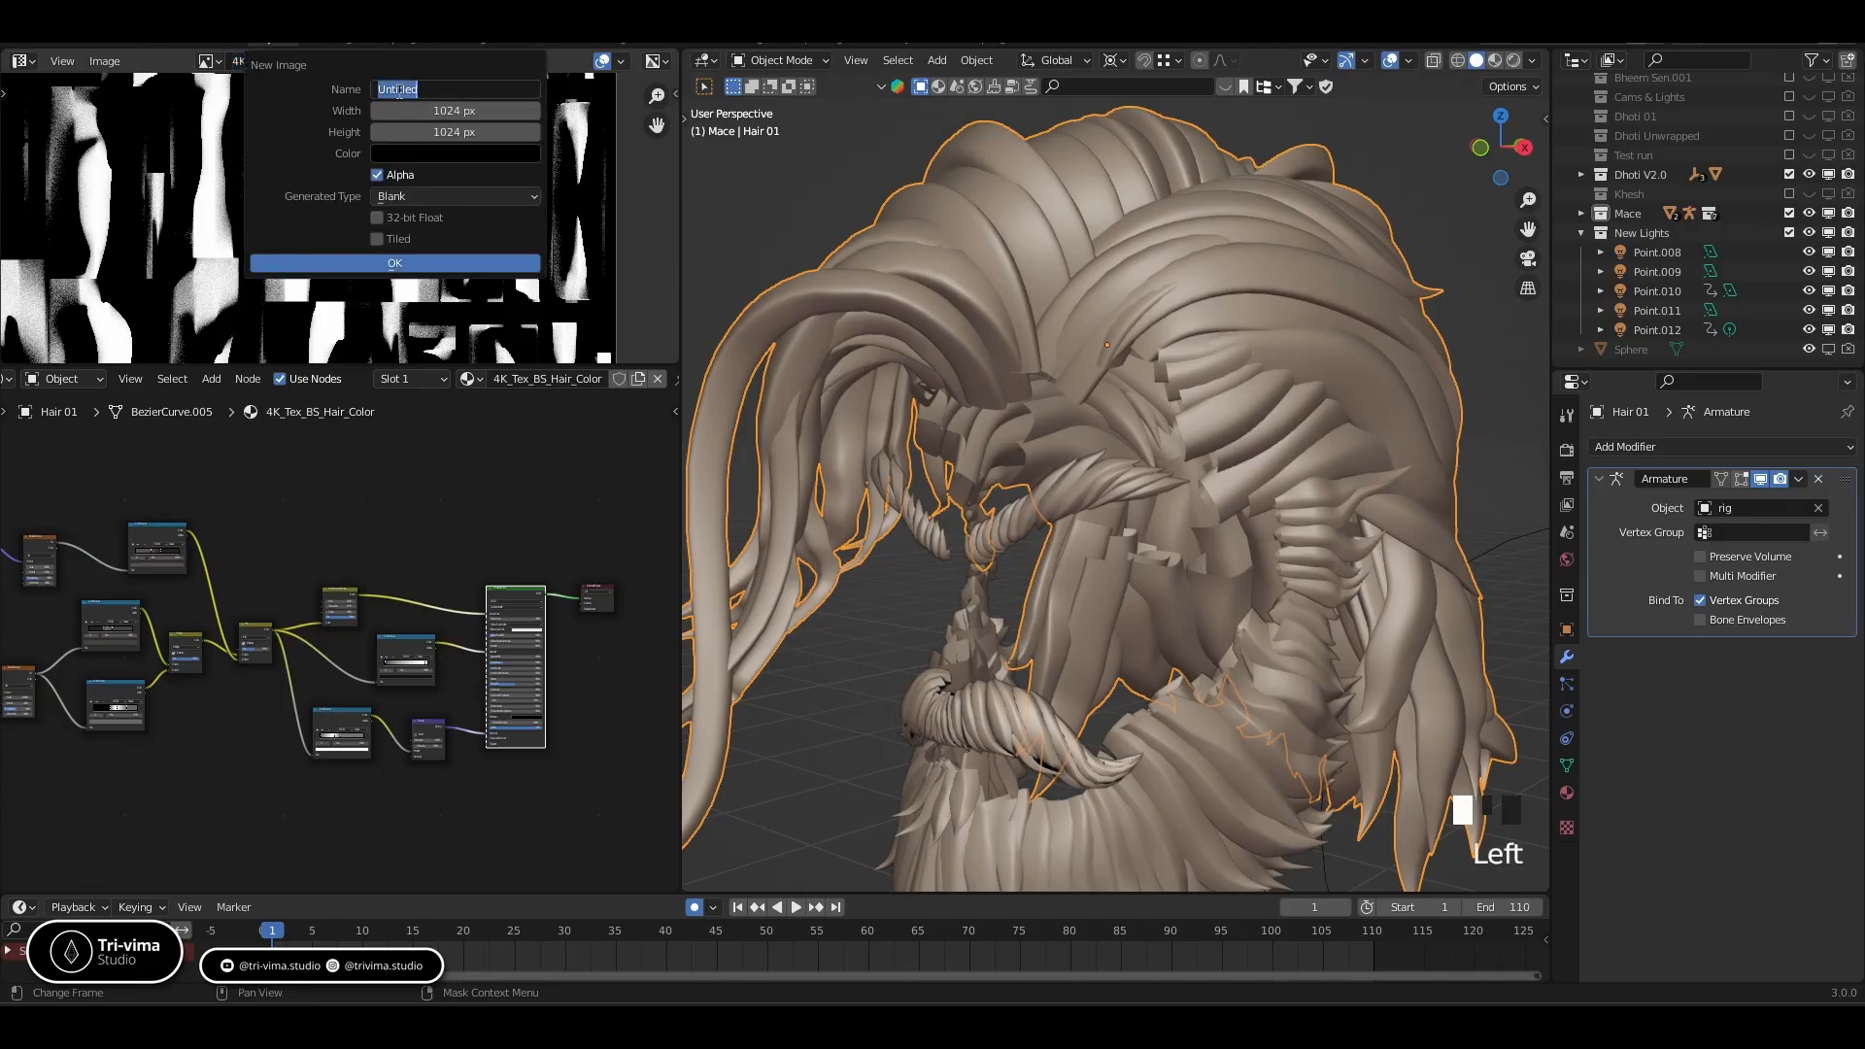
pyautogui.hotkey('ctrl', 'v')
# Change the new image's name to 4K_Tex_BS_Hair_AO
pyautogui.moveTo(483, 89); pyautogui.dragTo(436, 90)
pyautogui.write('Hiar')
pyautogui.doubleClick(451, 89)
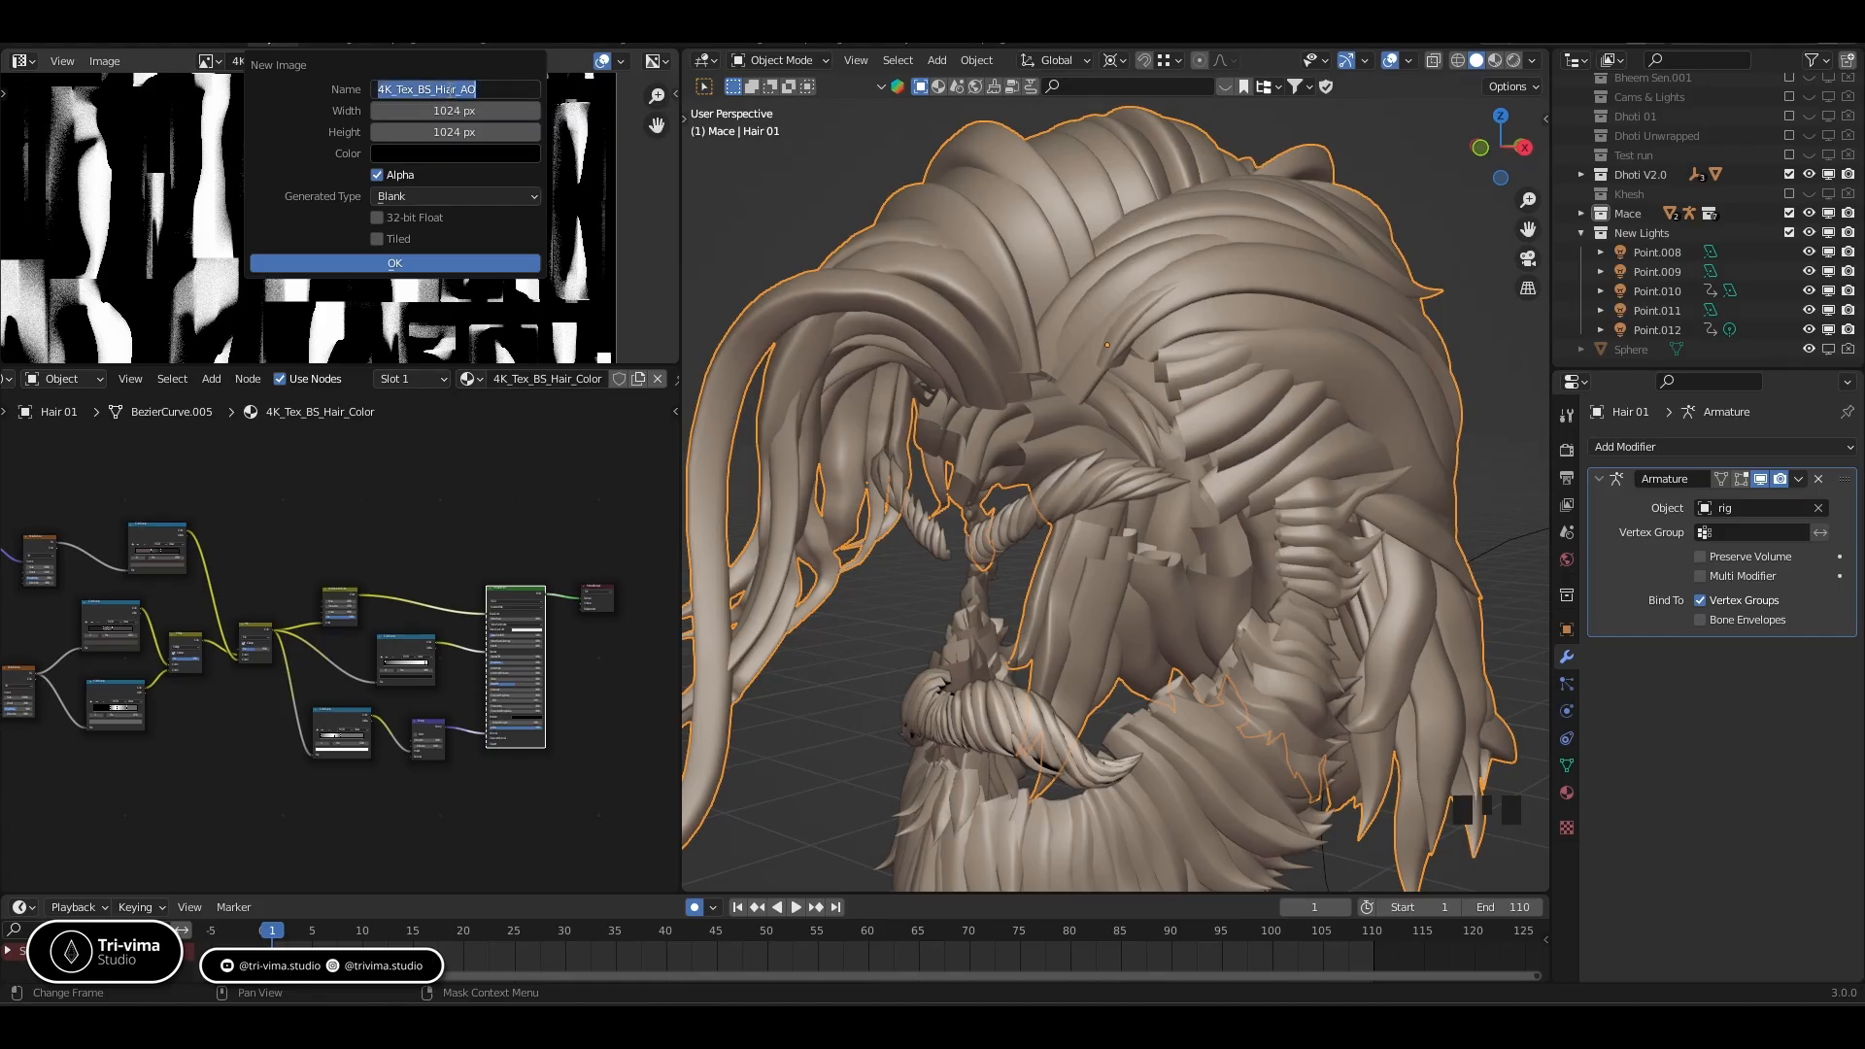
pyautogui.click(448, 93)
pyautogui.moveTo(453, 89); pyautogui.dragTo(443, 89)
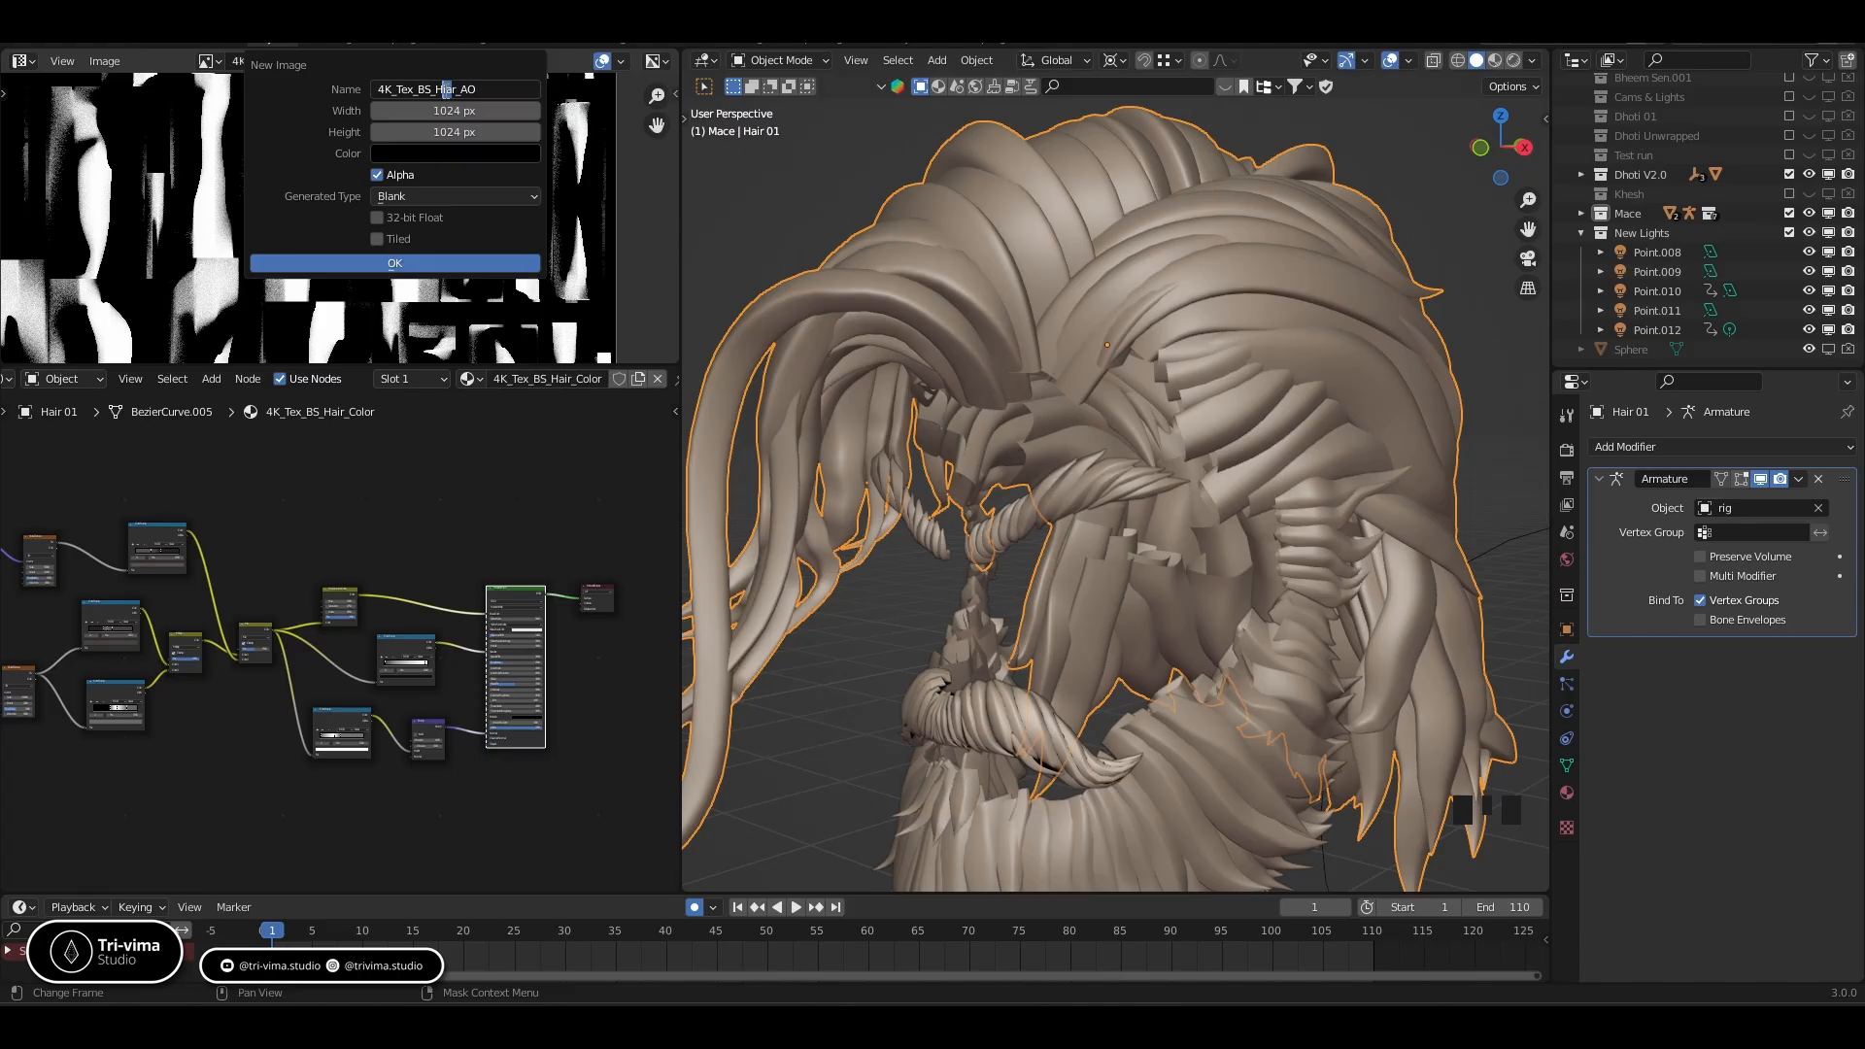
pyautogui.write('ai')
pyautogui.click(481, 90)
# Set the new image's width and height to 4096 px and create it
pyautogui.click(448, 111)
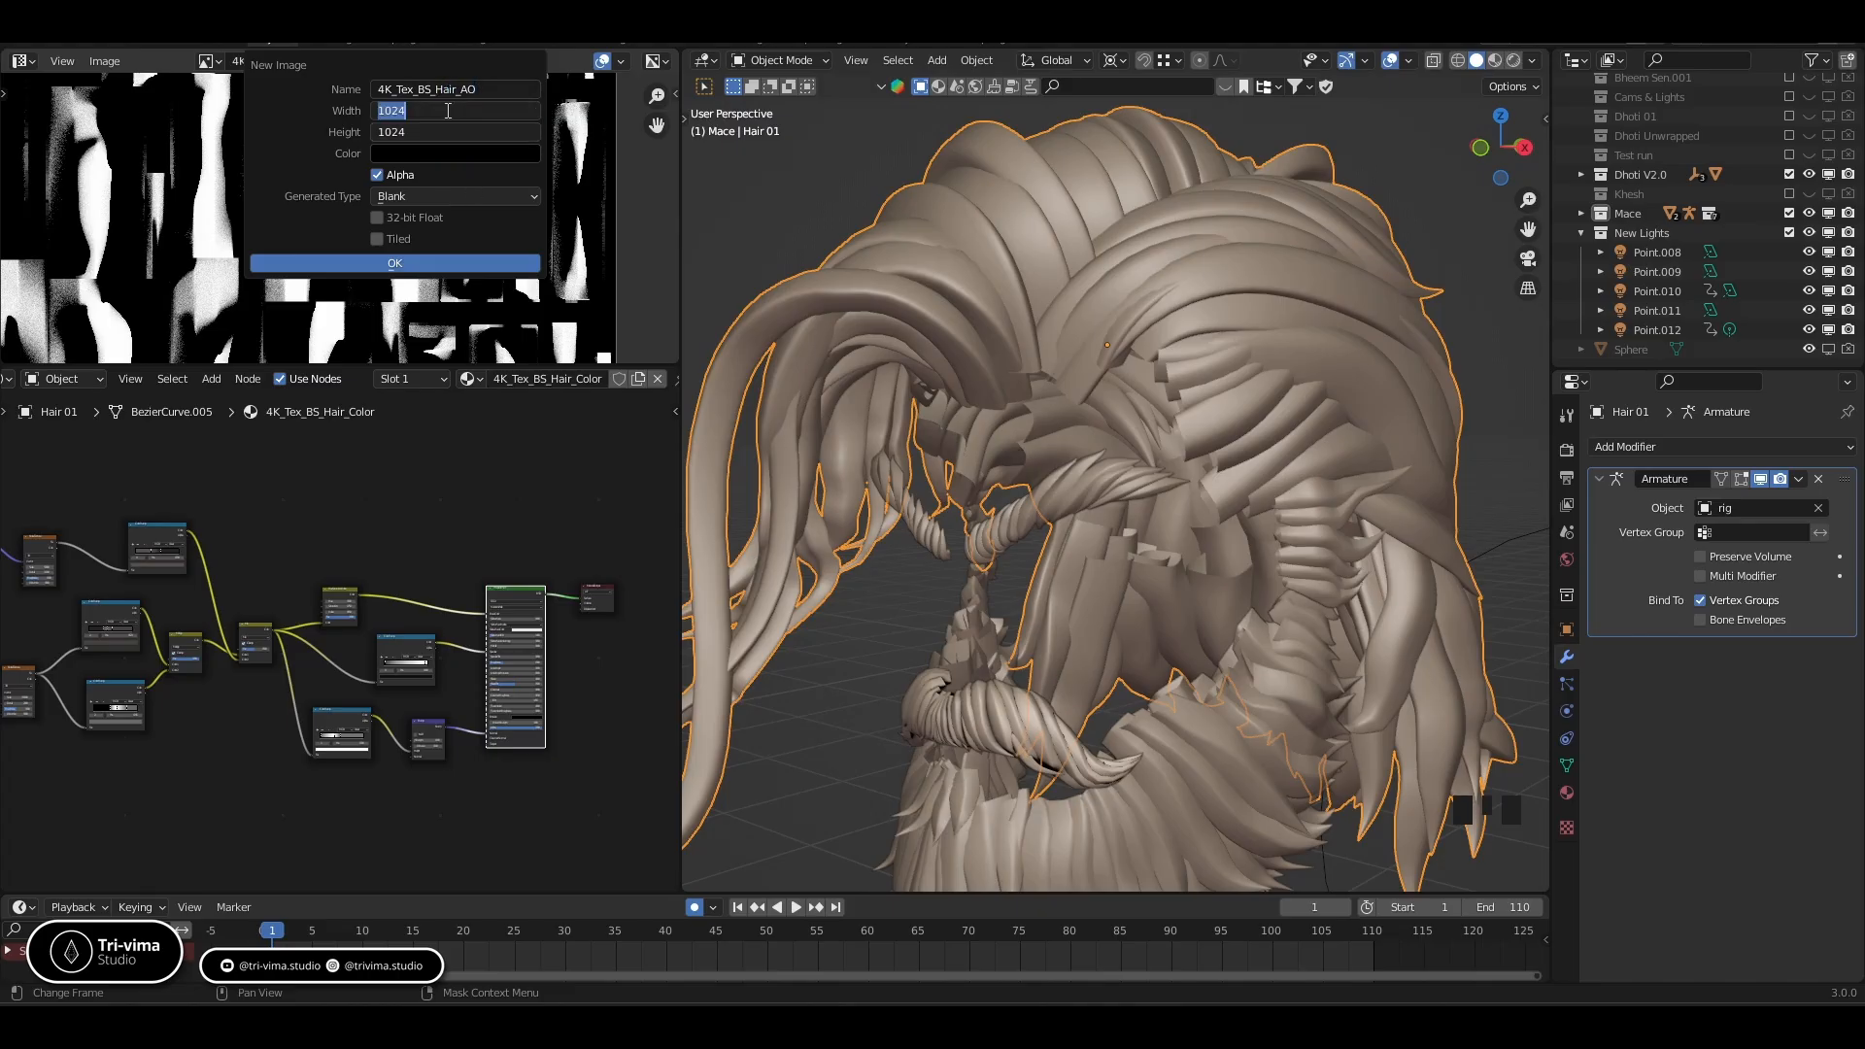
pyautogui.write('4096')
pyautogui.press('Return')
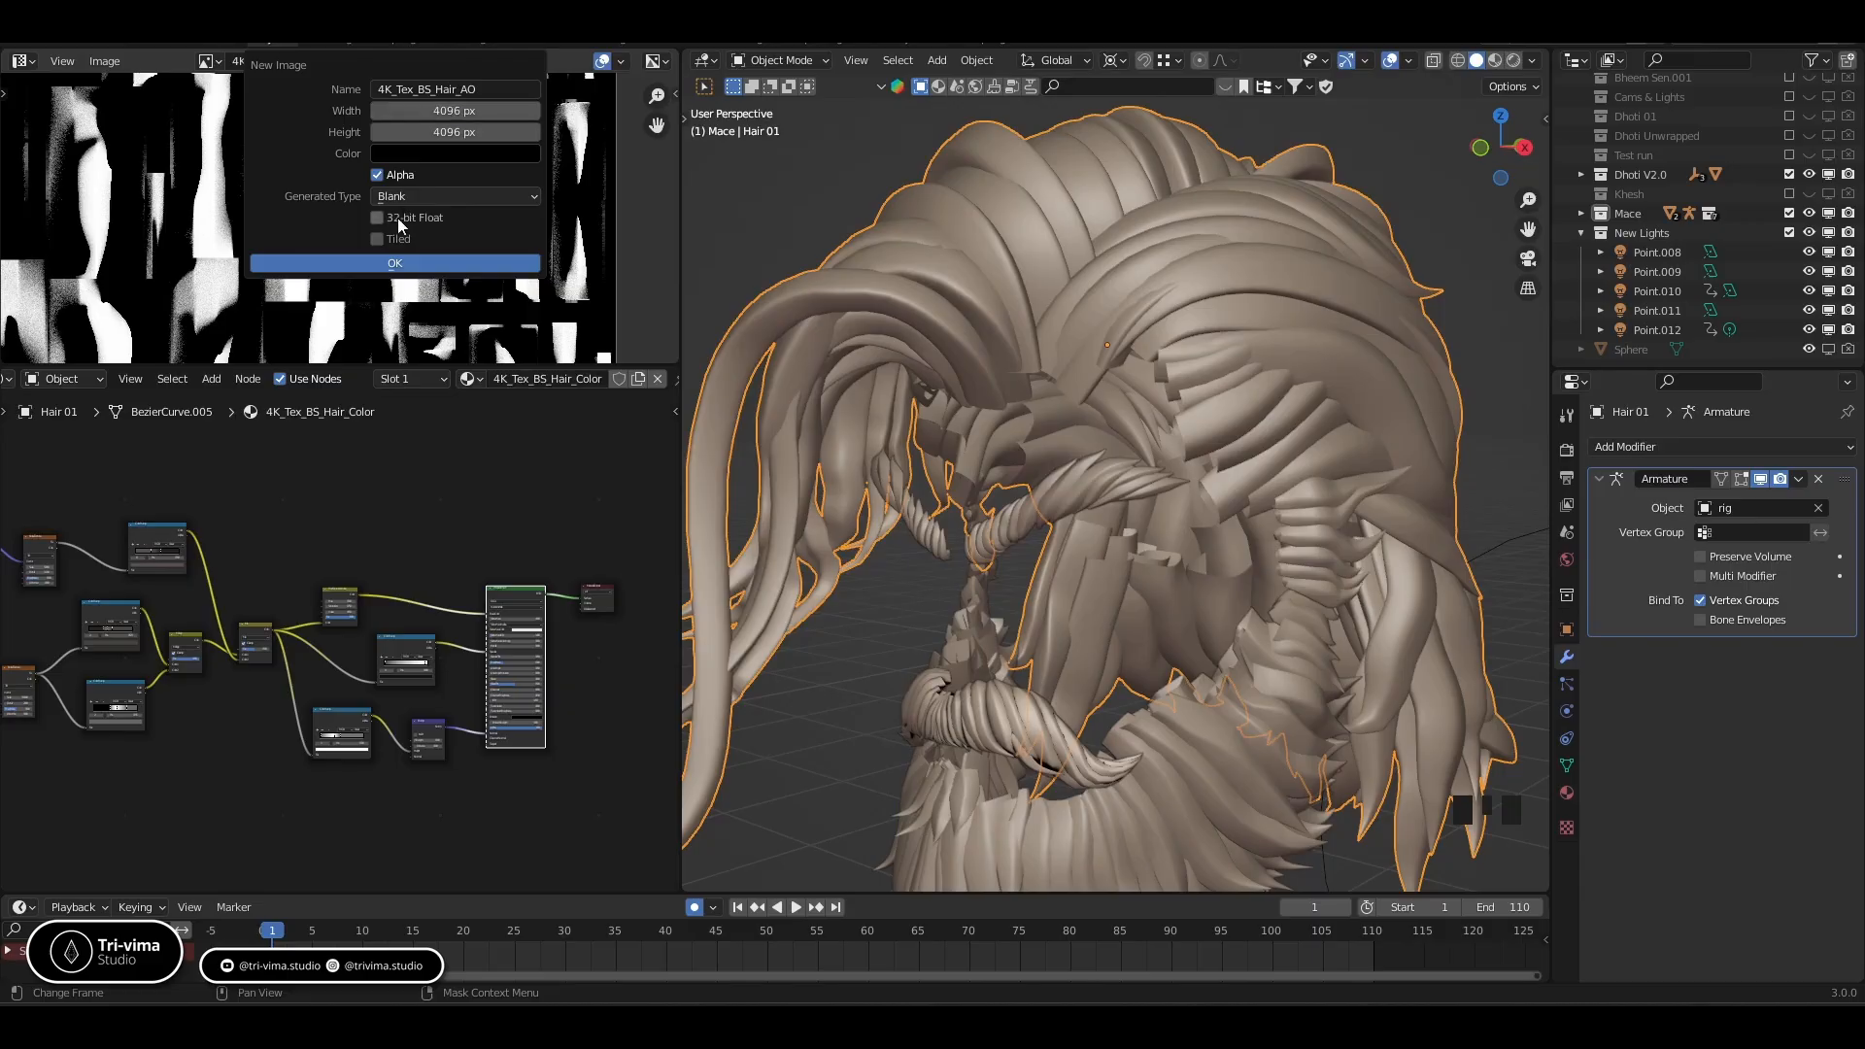
pyautogui.click(394, 263)
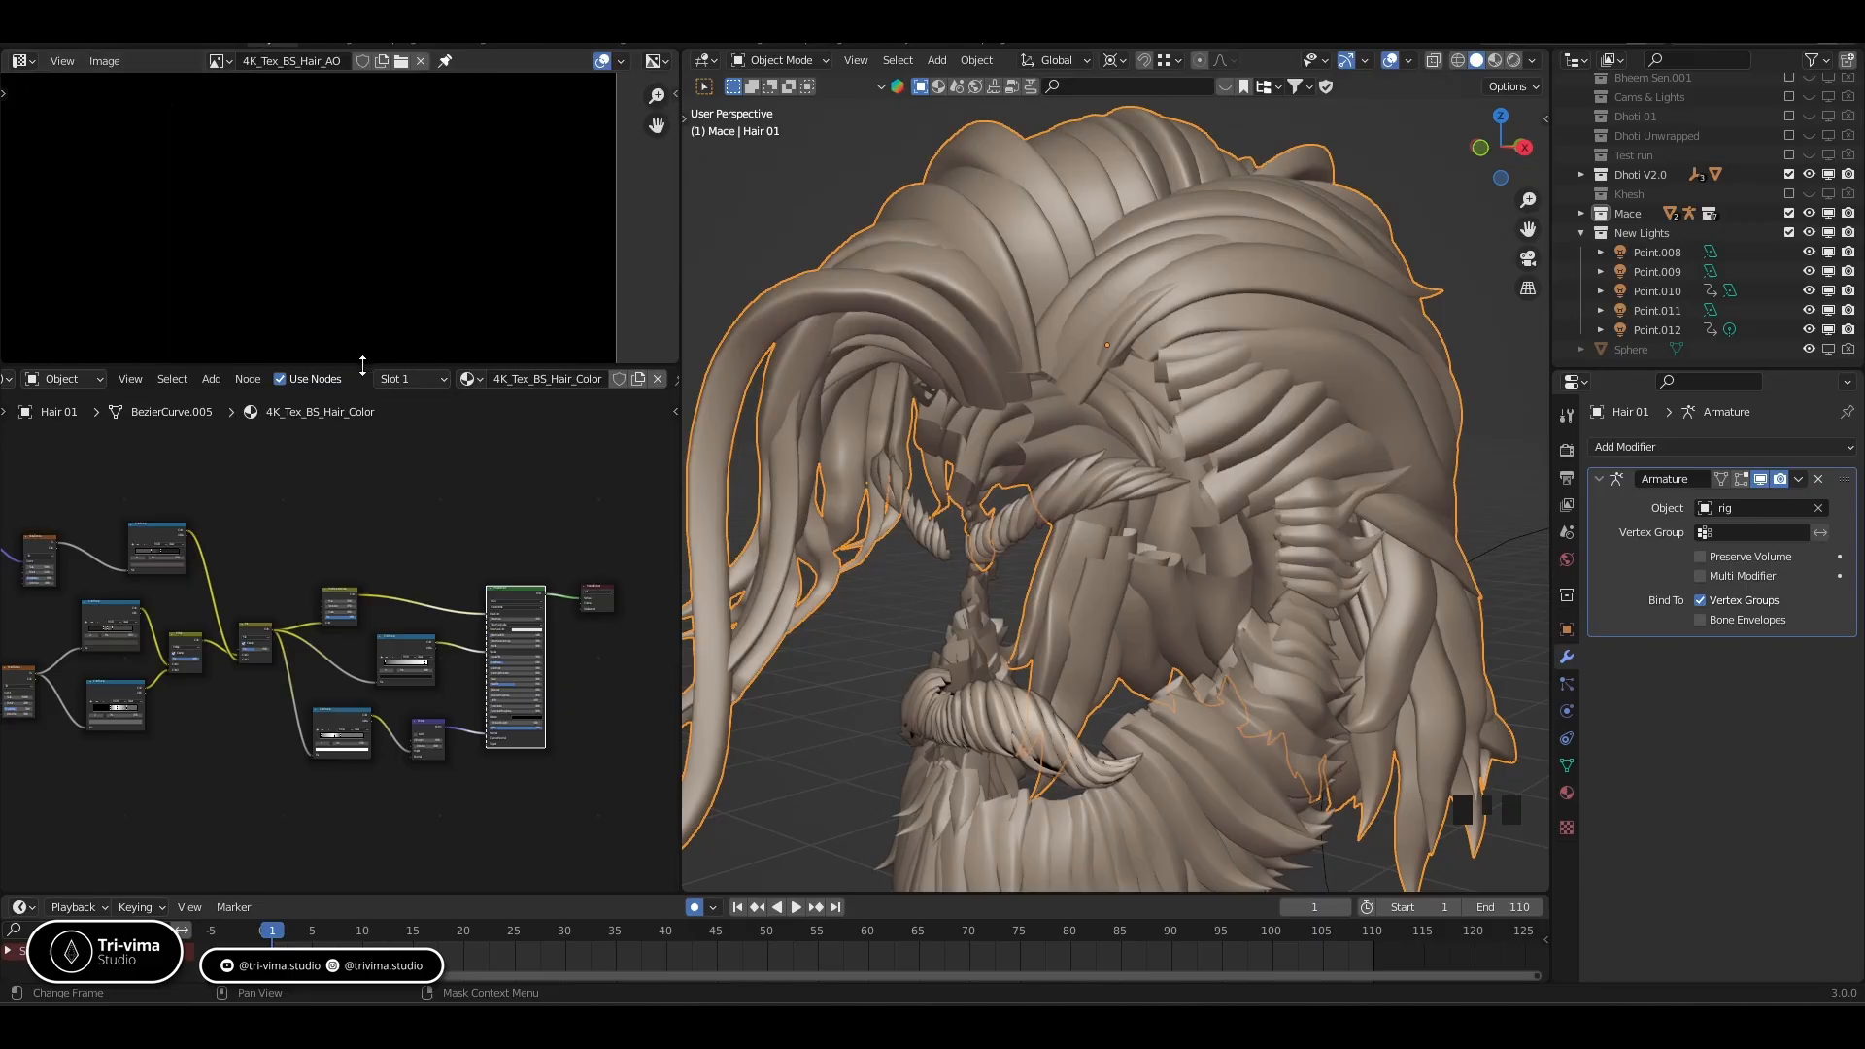
# Enlarge the image editor and add an Image Texture node beside the upper ColorRamp in the 4K_Tex_BS_Hair_Color material
pyautogui.moveTo(362, 365); pyautogui.dragTo(387, 537)
pyautogui.moveTo(396, 629); pyautogui.dragTo(426, 674, button='middle')
pyautogui.hotkey('shift', 'a')
pyautogui.click(427, 674)
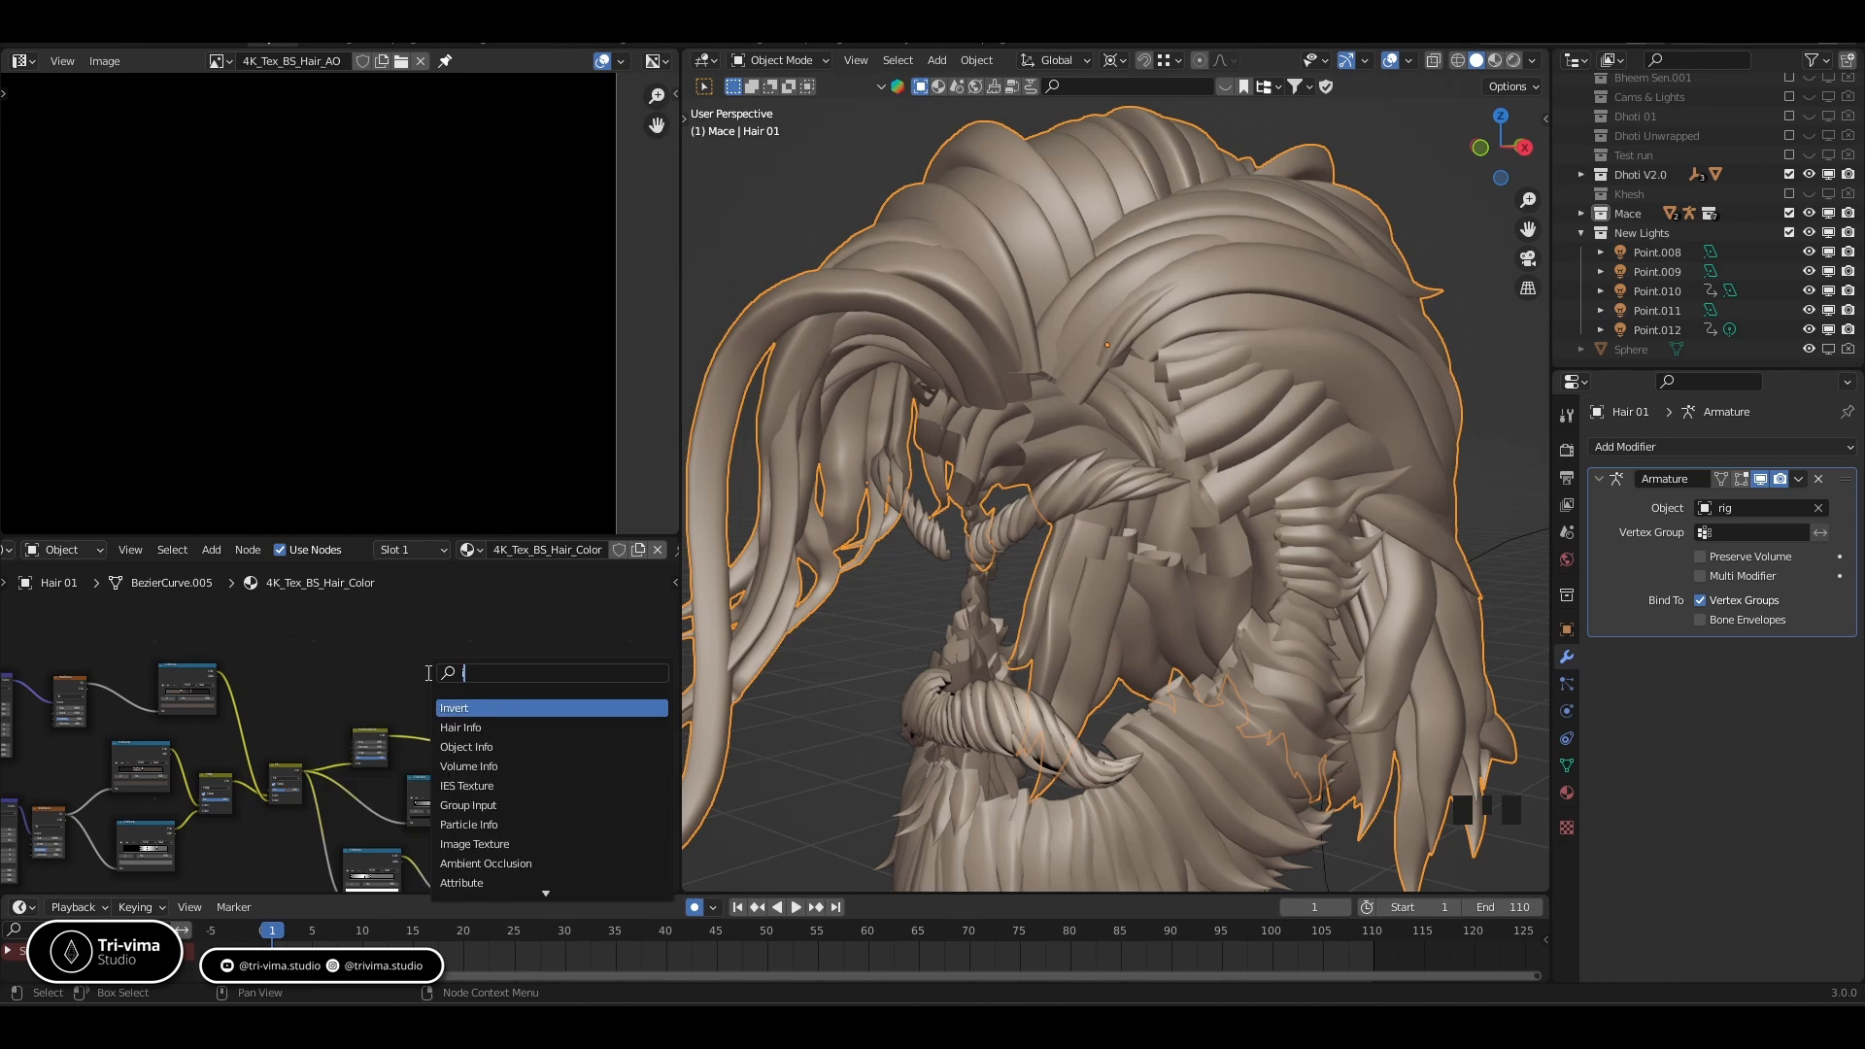
pyautogui.write('image')
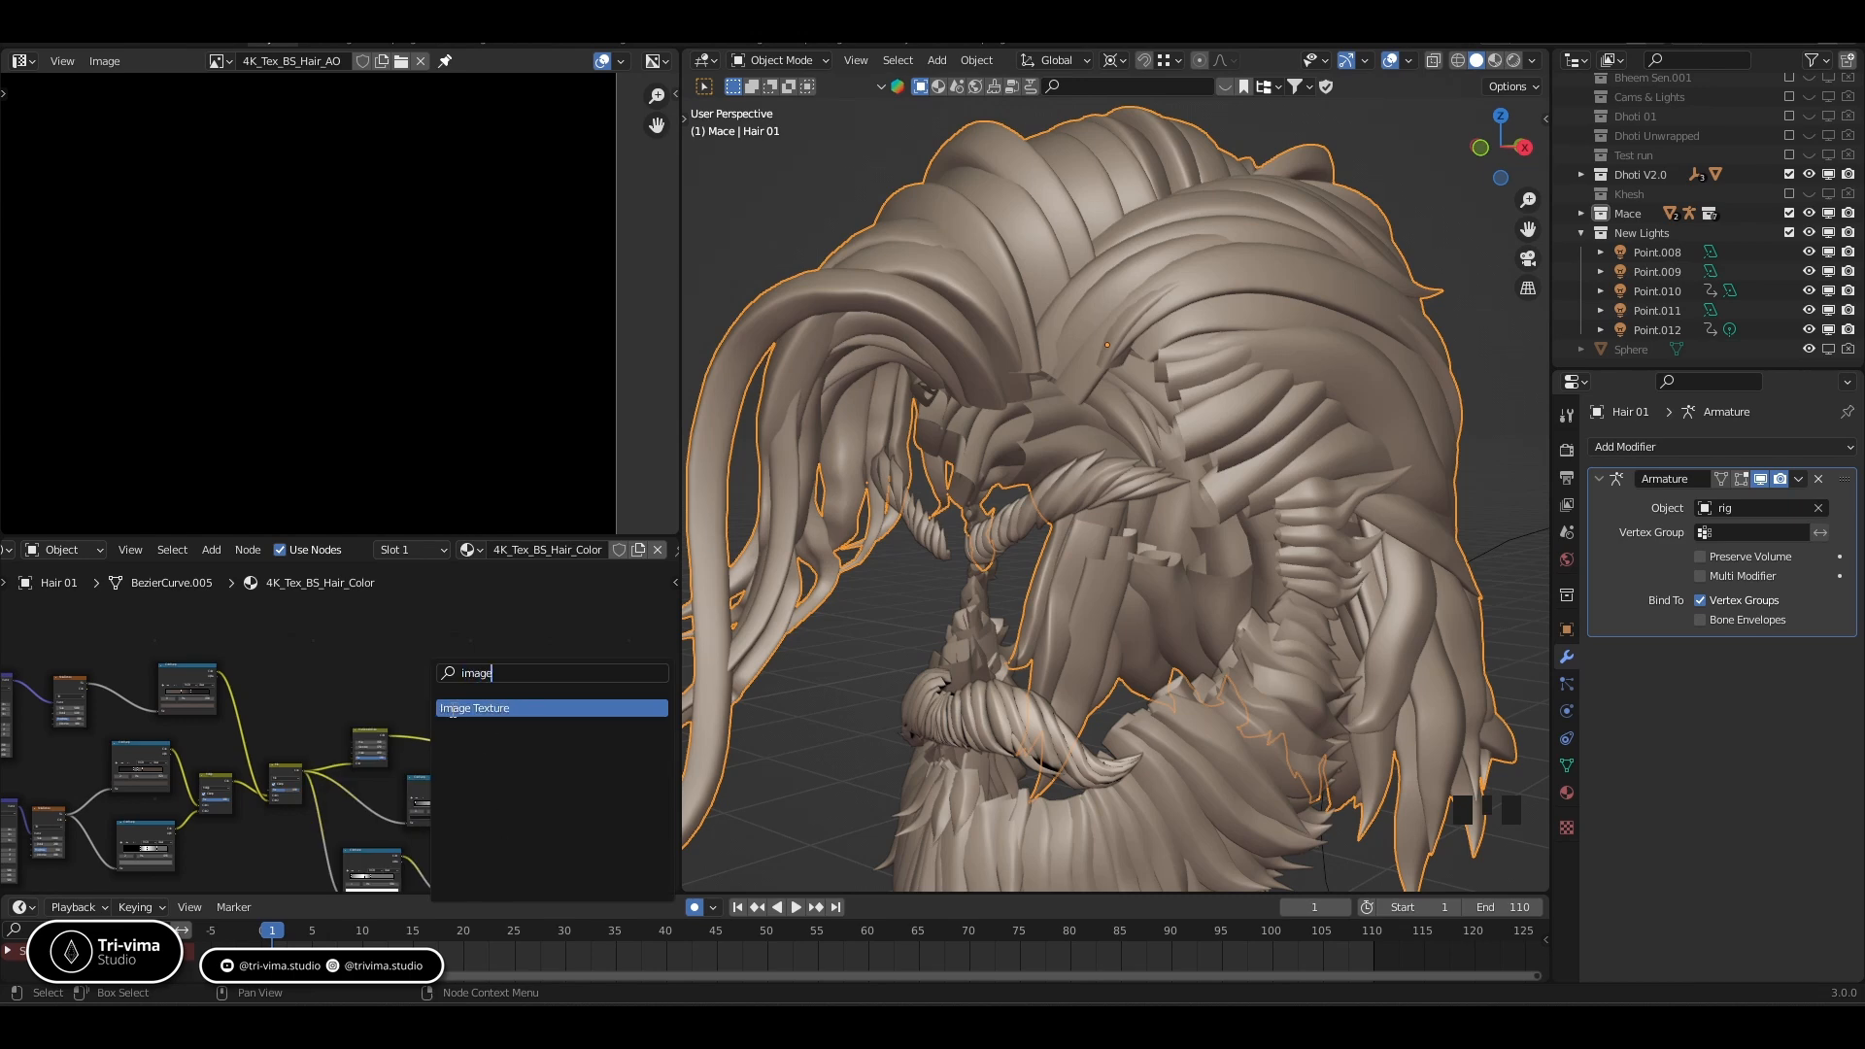
pyautogui.click(453, 709)
pyautogui.click(294, 672)
pyautogui.scroll(6, 258, 708)
pyautogui.moveTo(314, 695); pyautogui.dragTo(460, 776, button='middle')
pyautogui.scroll(6, 419, 746)
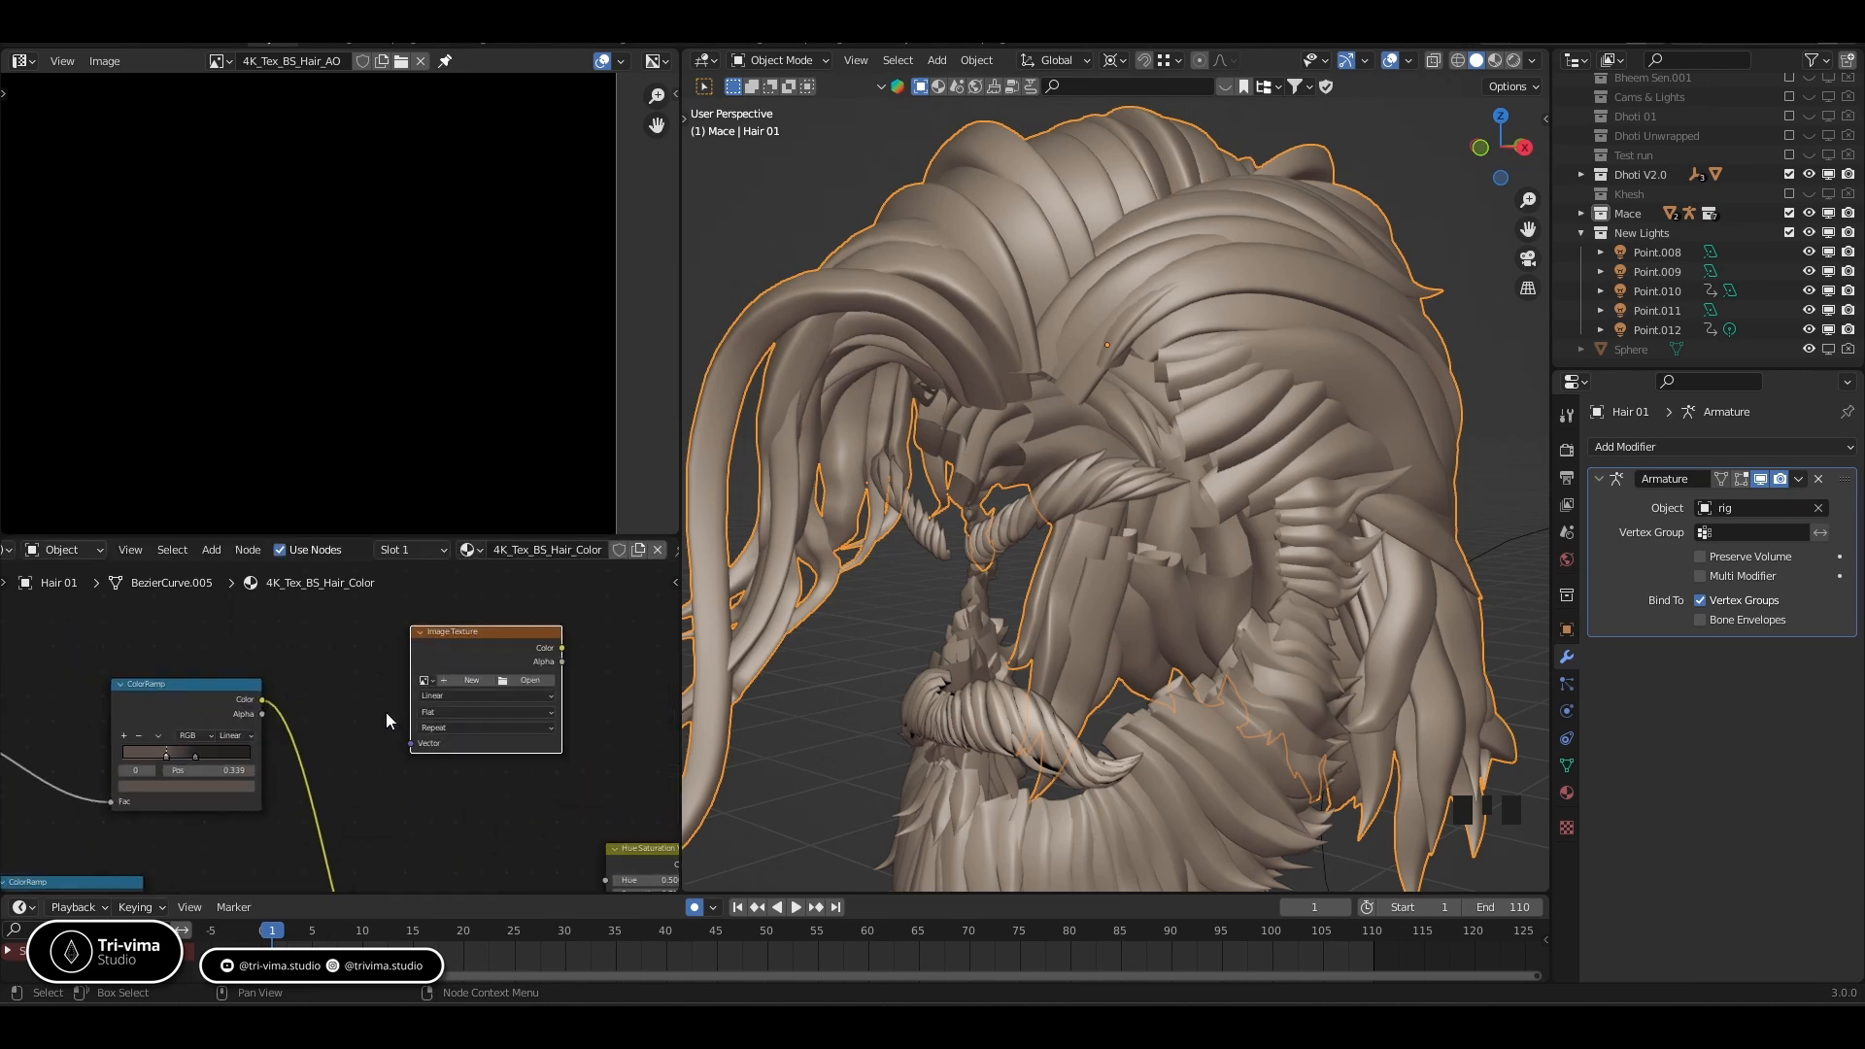
# Assign the 4K_Tex_BS_Hair_AO image to the added Image Texture node
pyautogui.scroll(2, 386, 719)
pyautogui.click(466, 659)
pyautogui.scroll(-20, 470, 689)
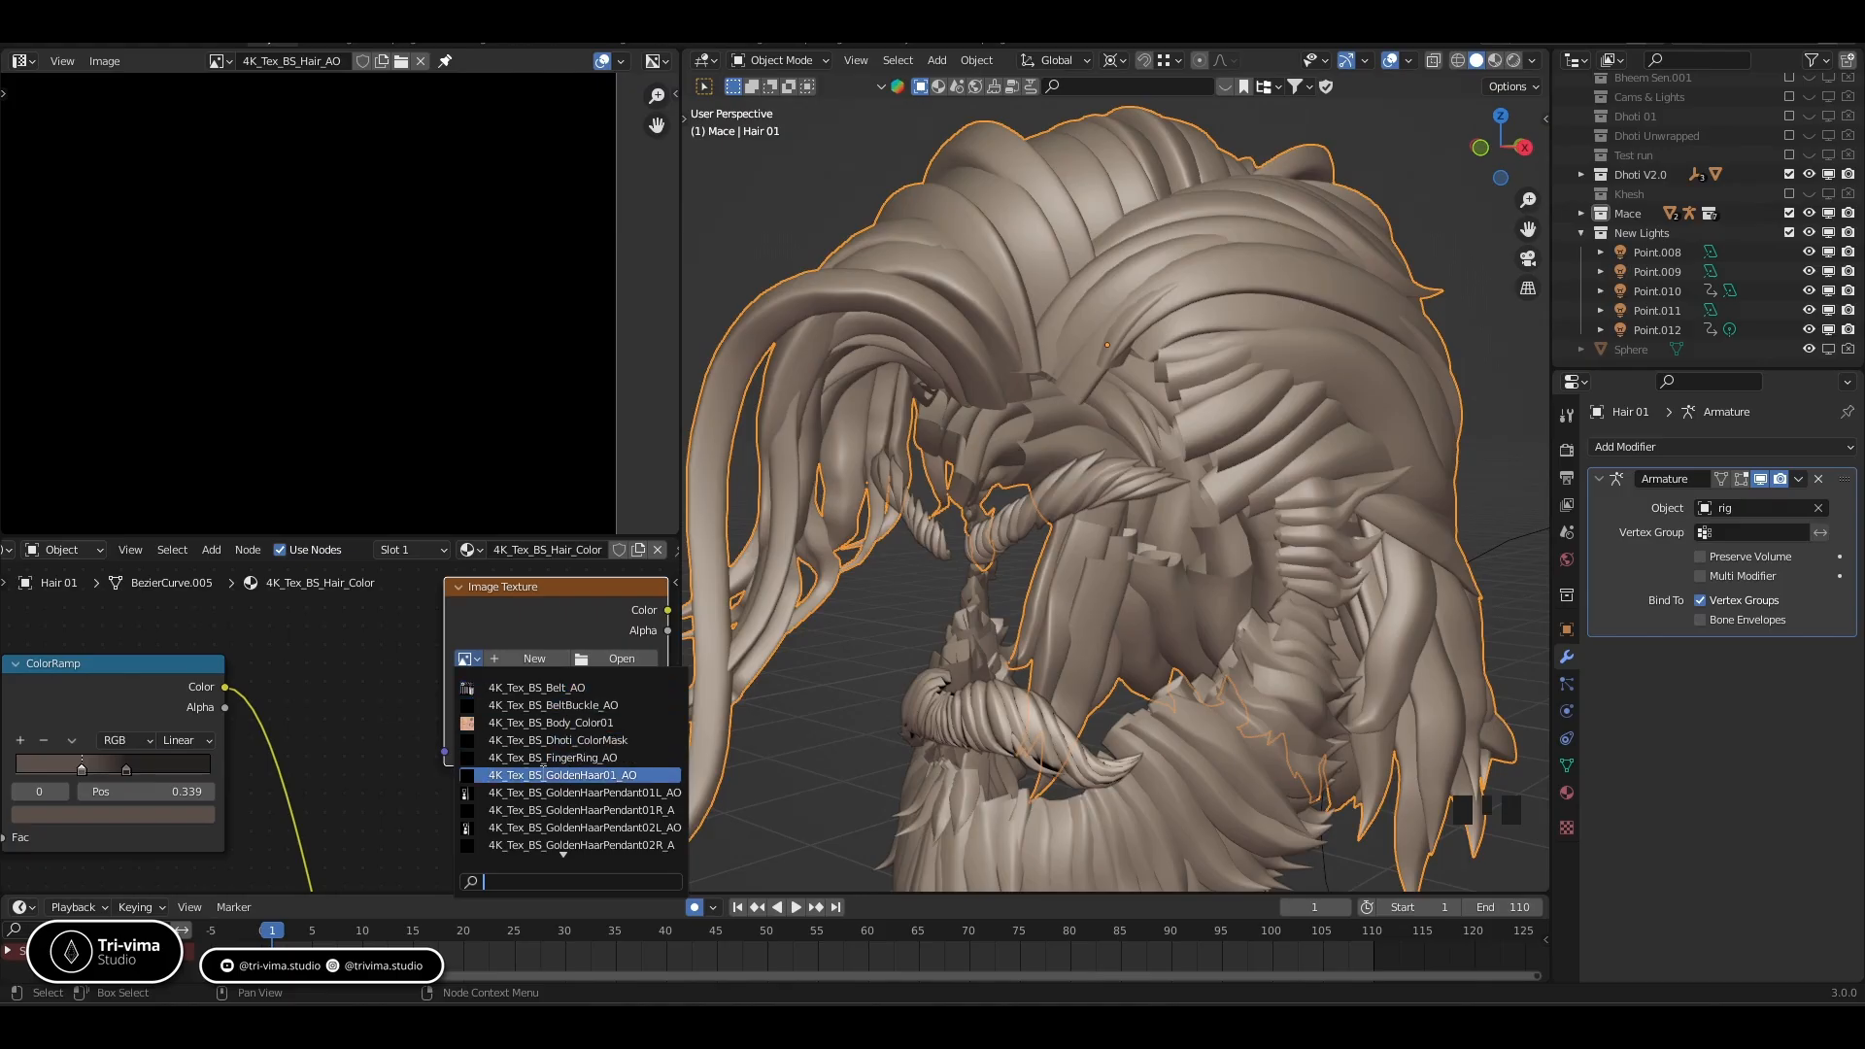
pyautogui.scroll(-1, 543, 774)
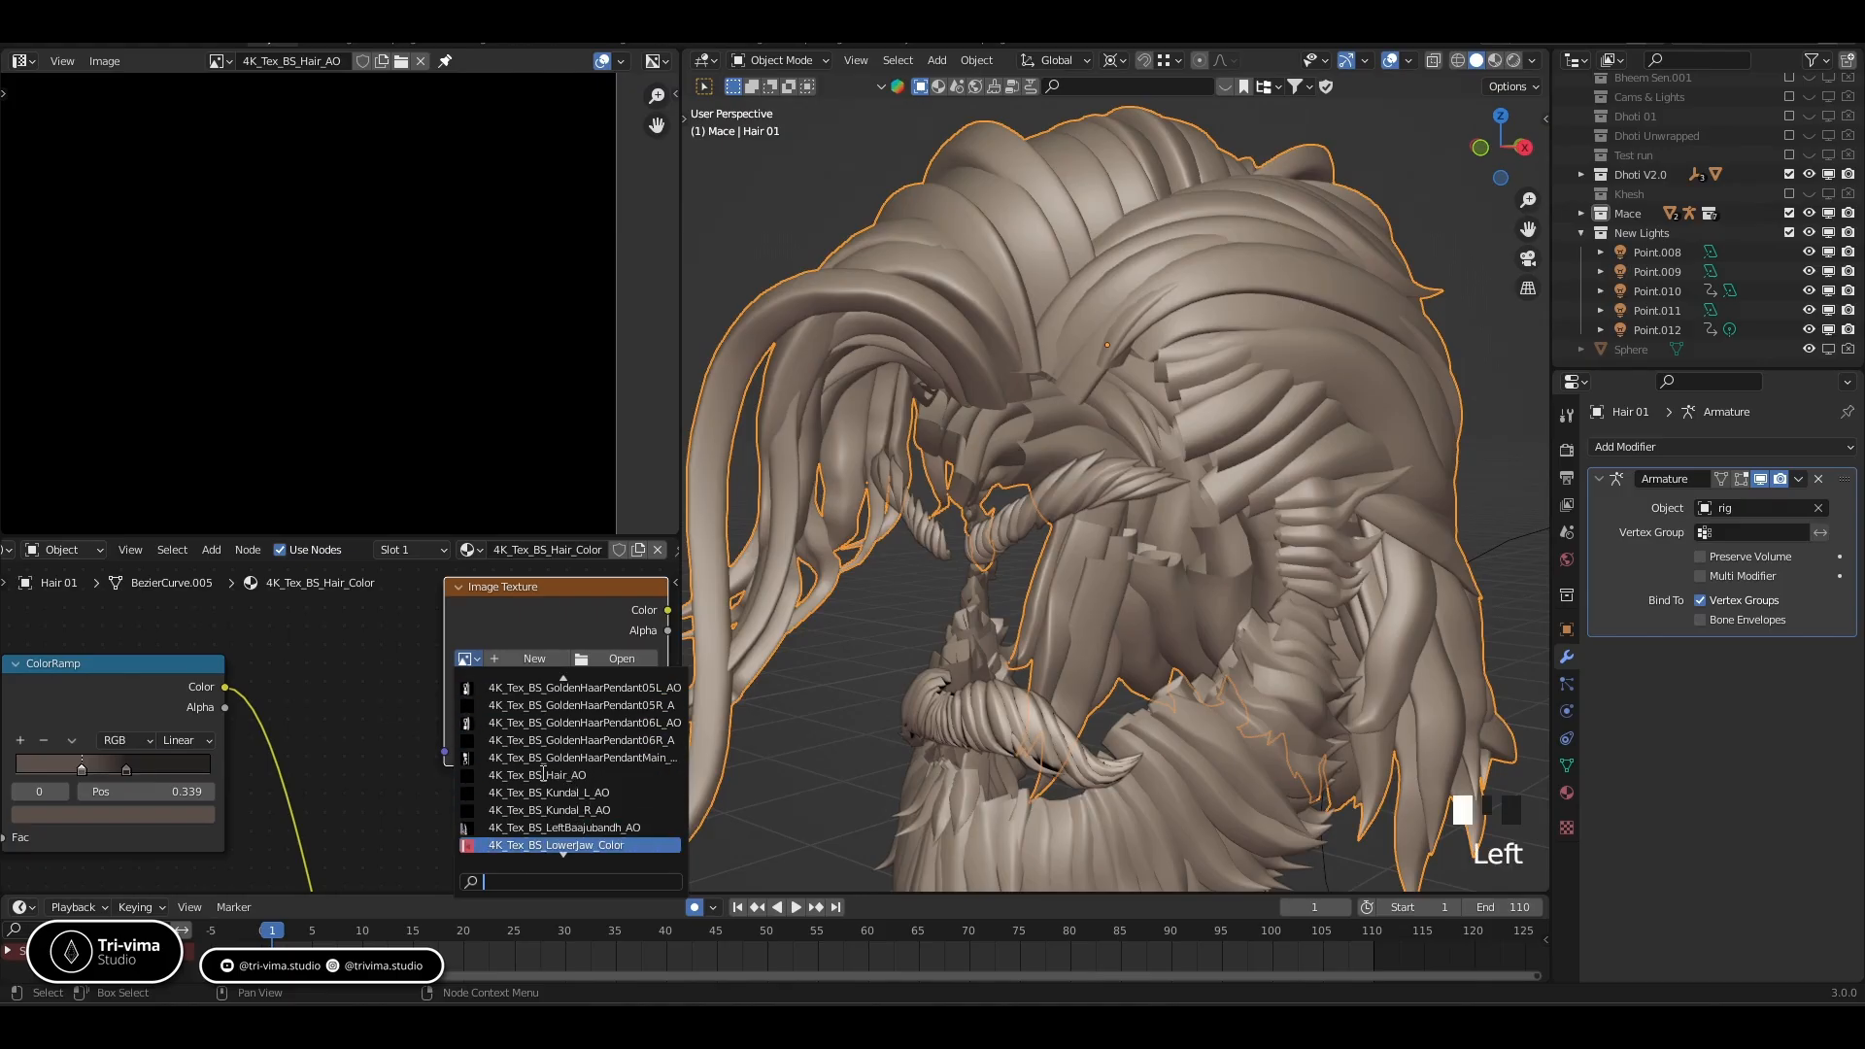
pyautogui.click(546, 775)
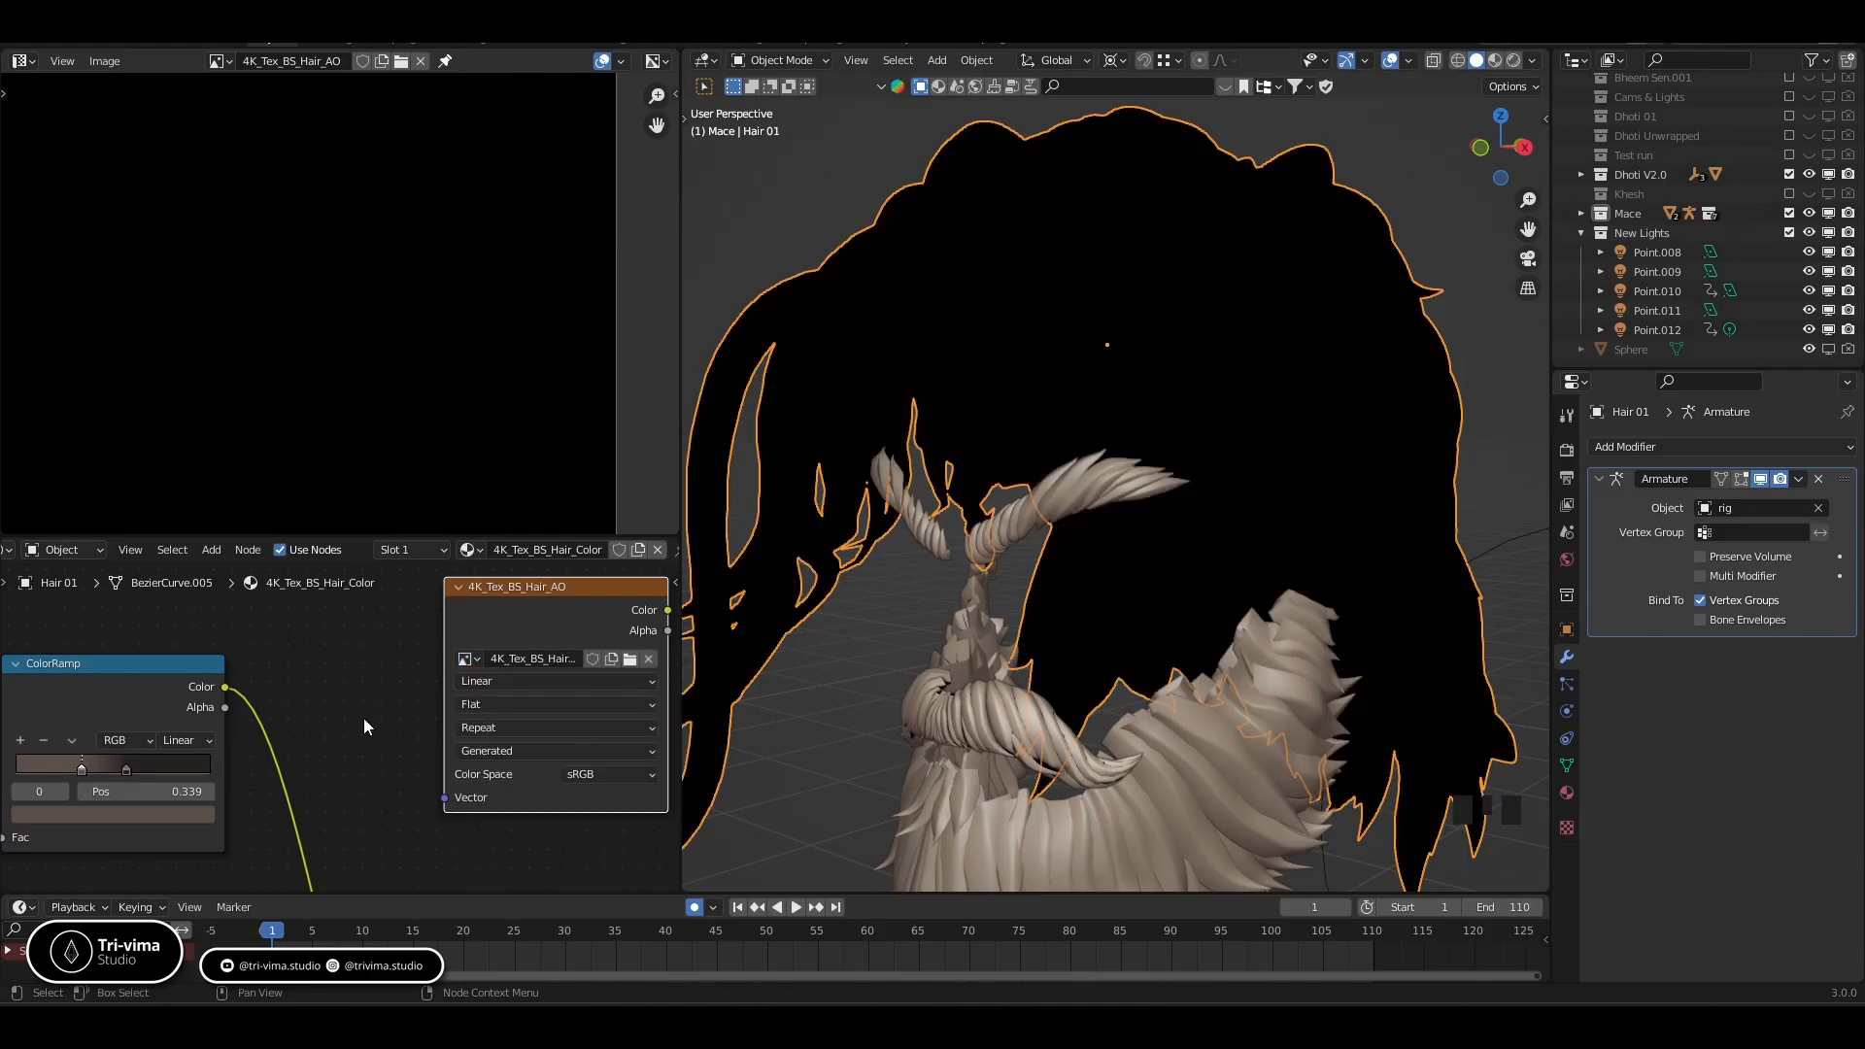
# Move the 4K_Tex_BS_Hair_AO texture node closer to the ColorRamp, and delete it from the material
pyautogui.moveTo(513, 601); pyautogui.dragTo(425, 629)
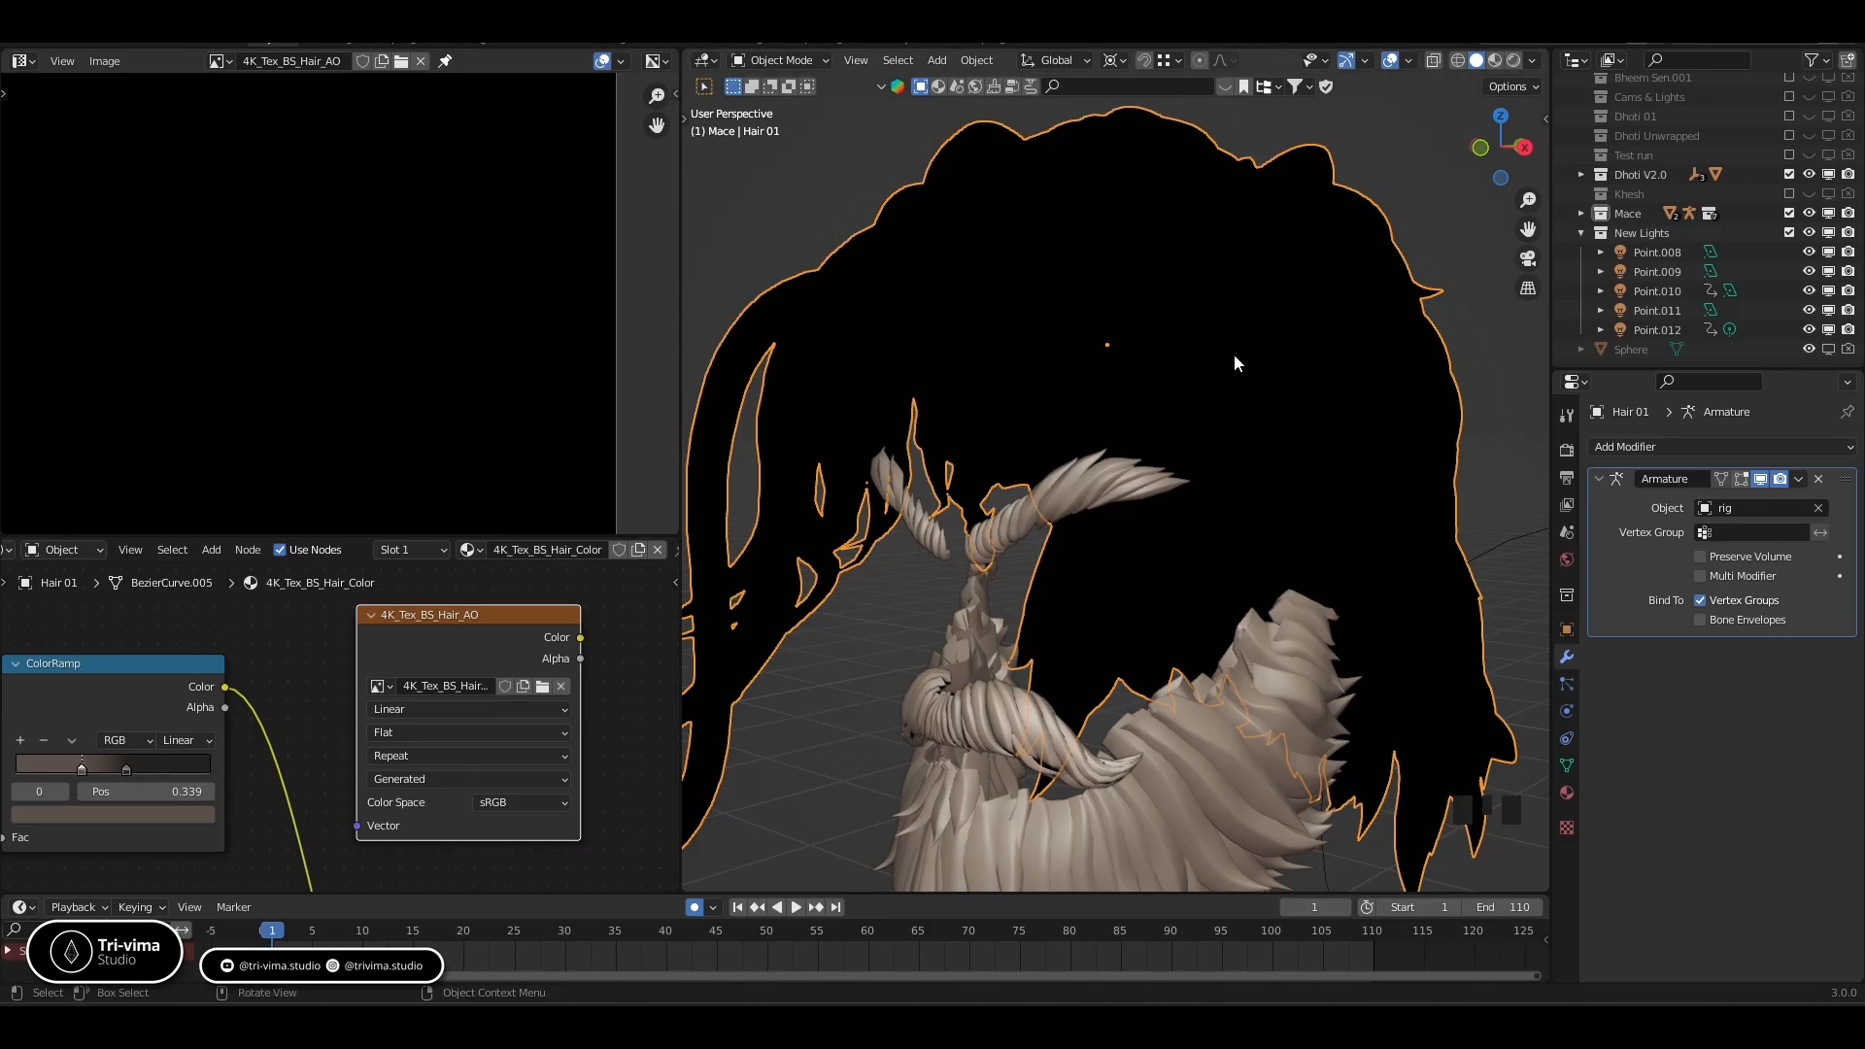
pyautogui.doubleClick(507, 644)
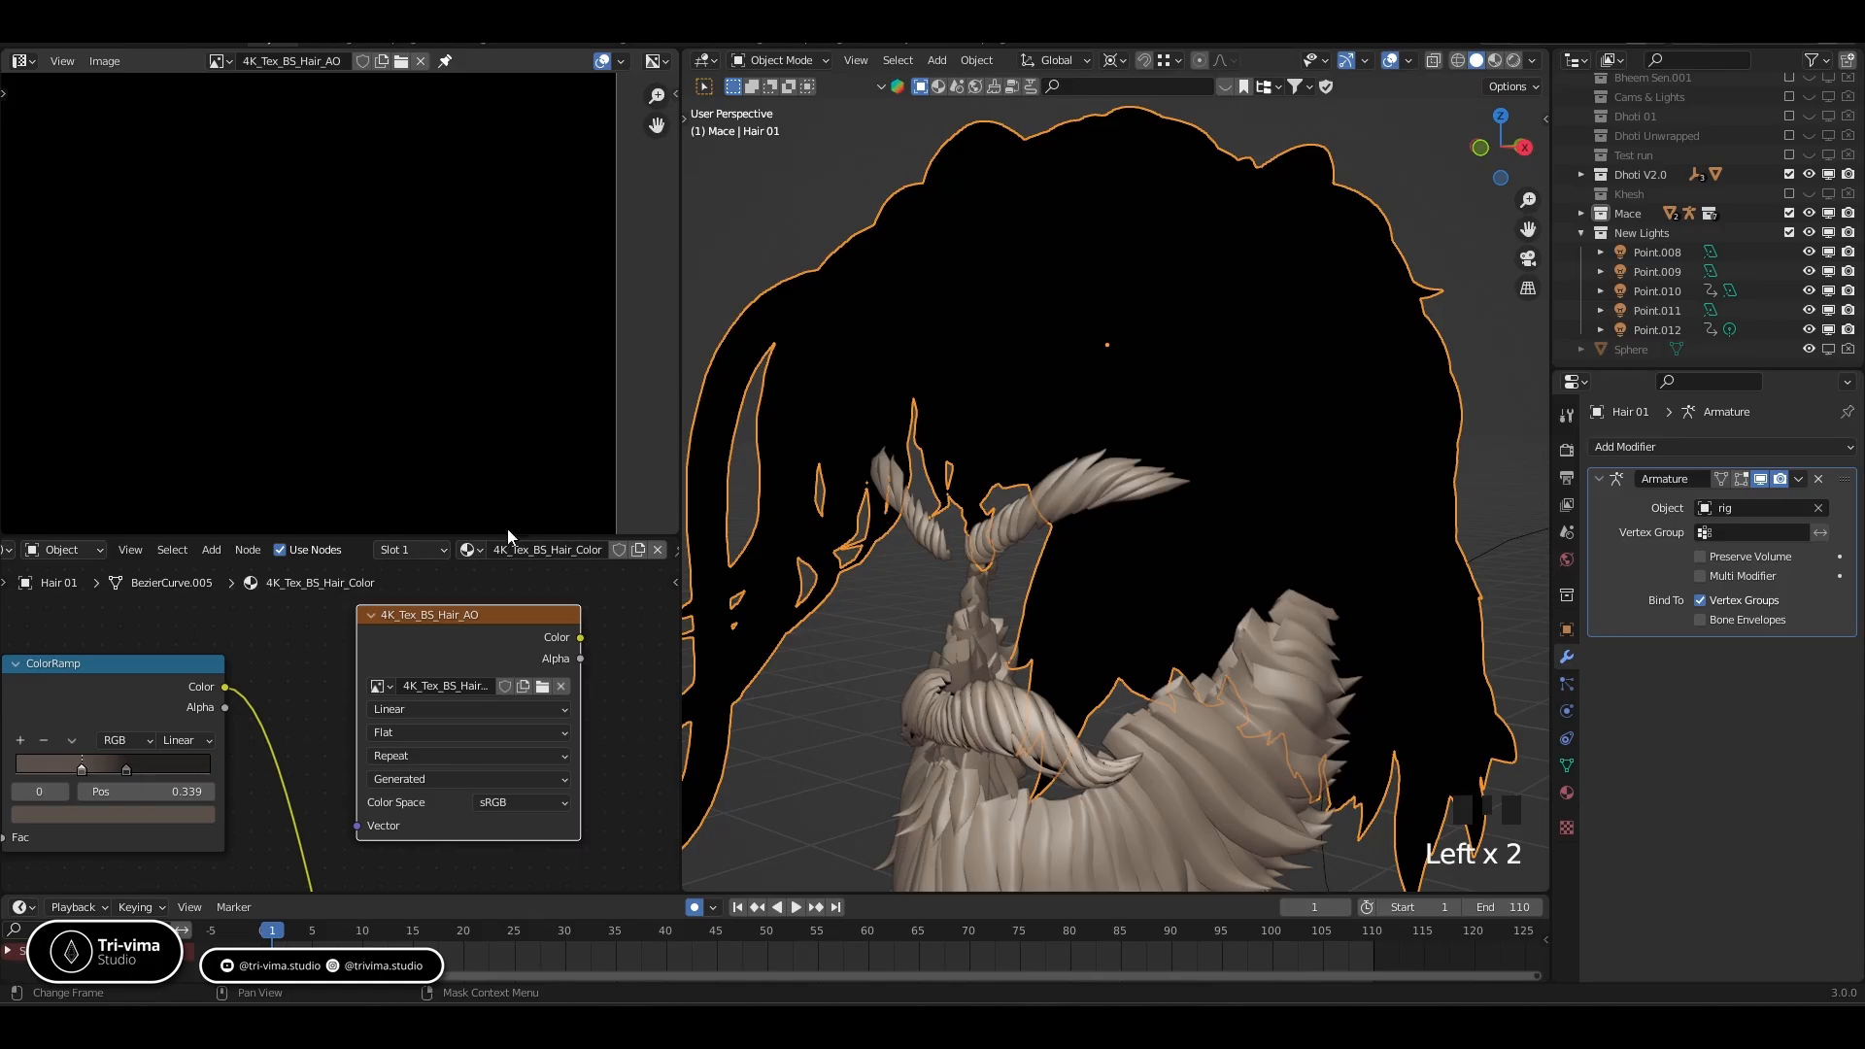
pyautogui.press('x')
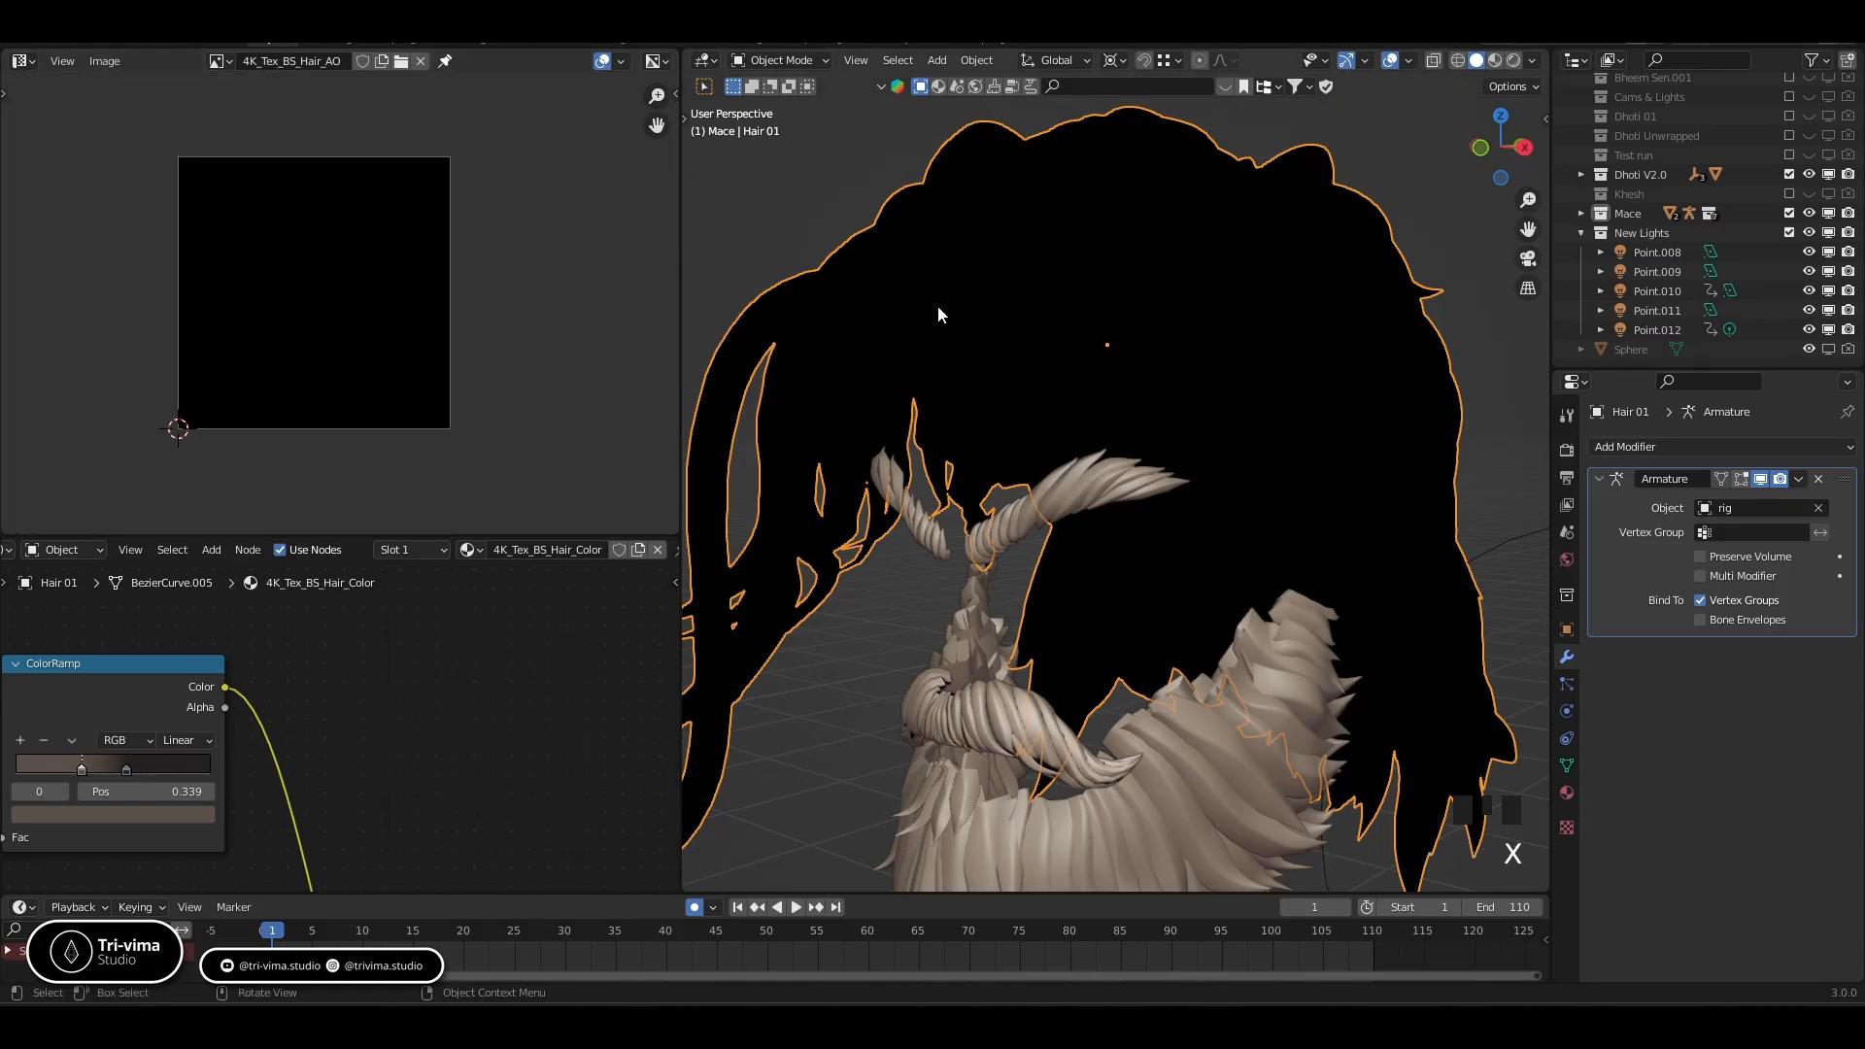
# Enter Edit Mode on Hair 01 and select the entire long front strand curling down beside the face
pyautogui.press('Tab')
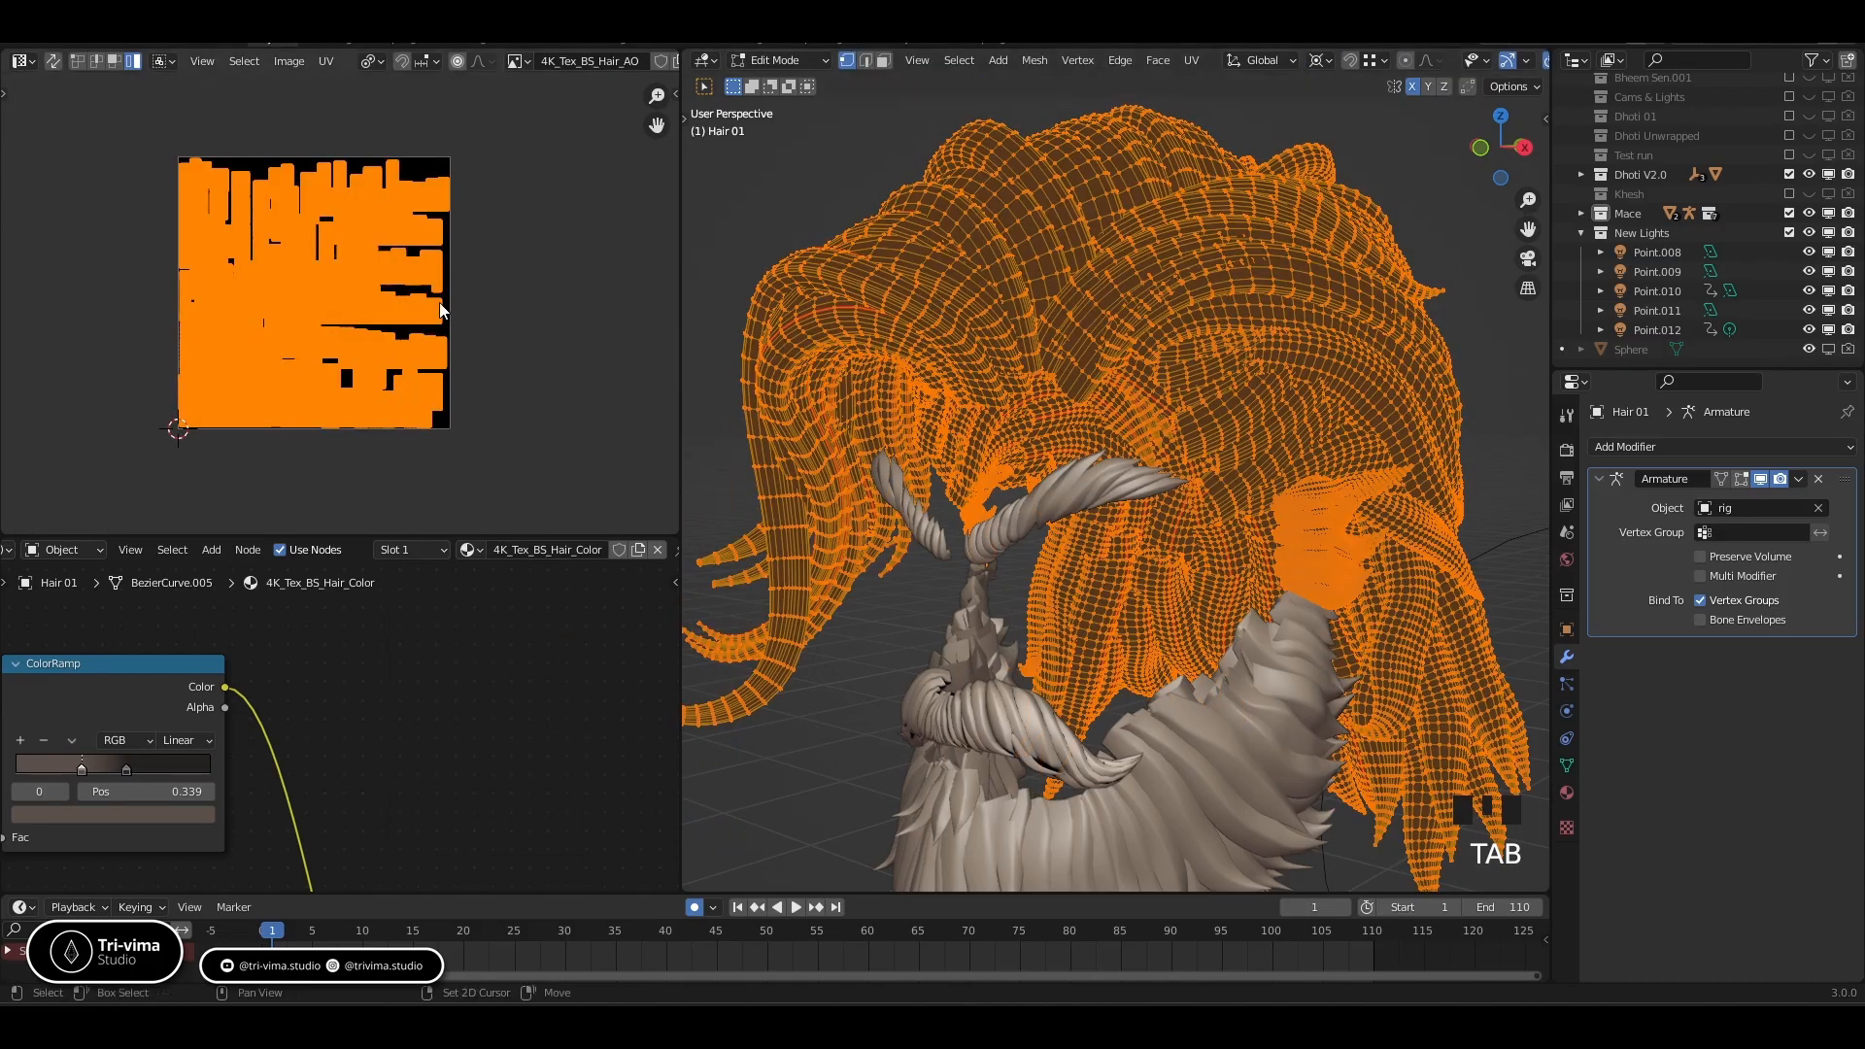
pyautogui.moveTo(439, 301); pyautogui.dragTo(471, 315, button='middle')
pyautogui.scroll(5, 341, 256)
pyautogui.scroll(-4, 307, 302)
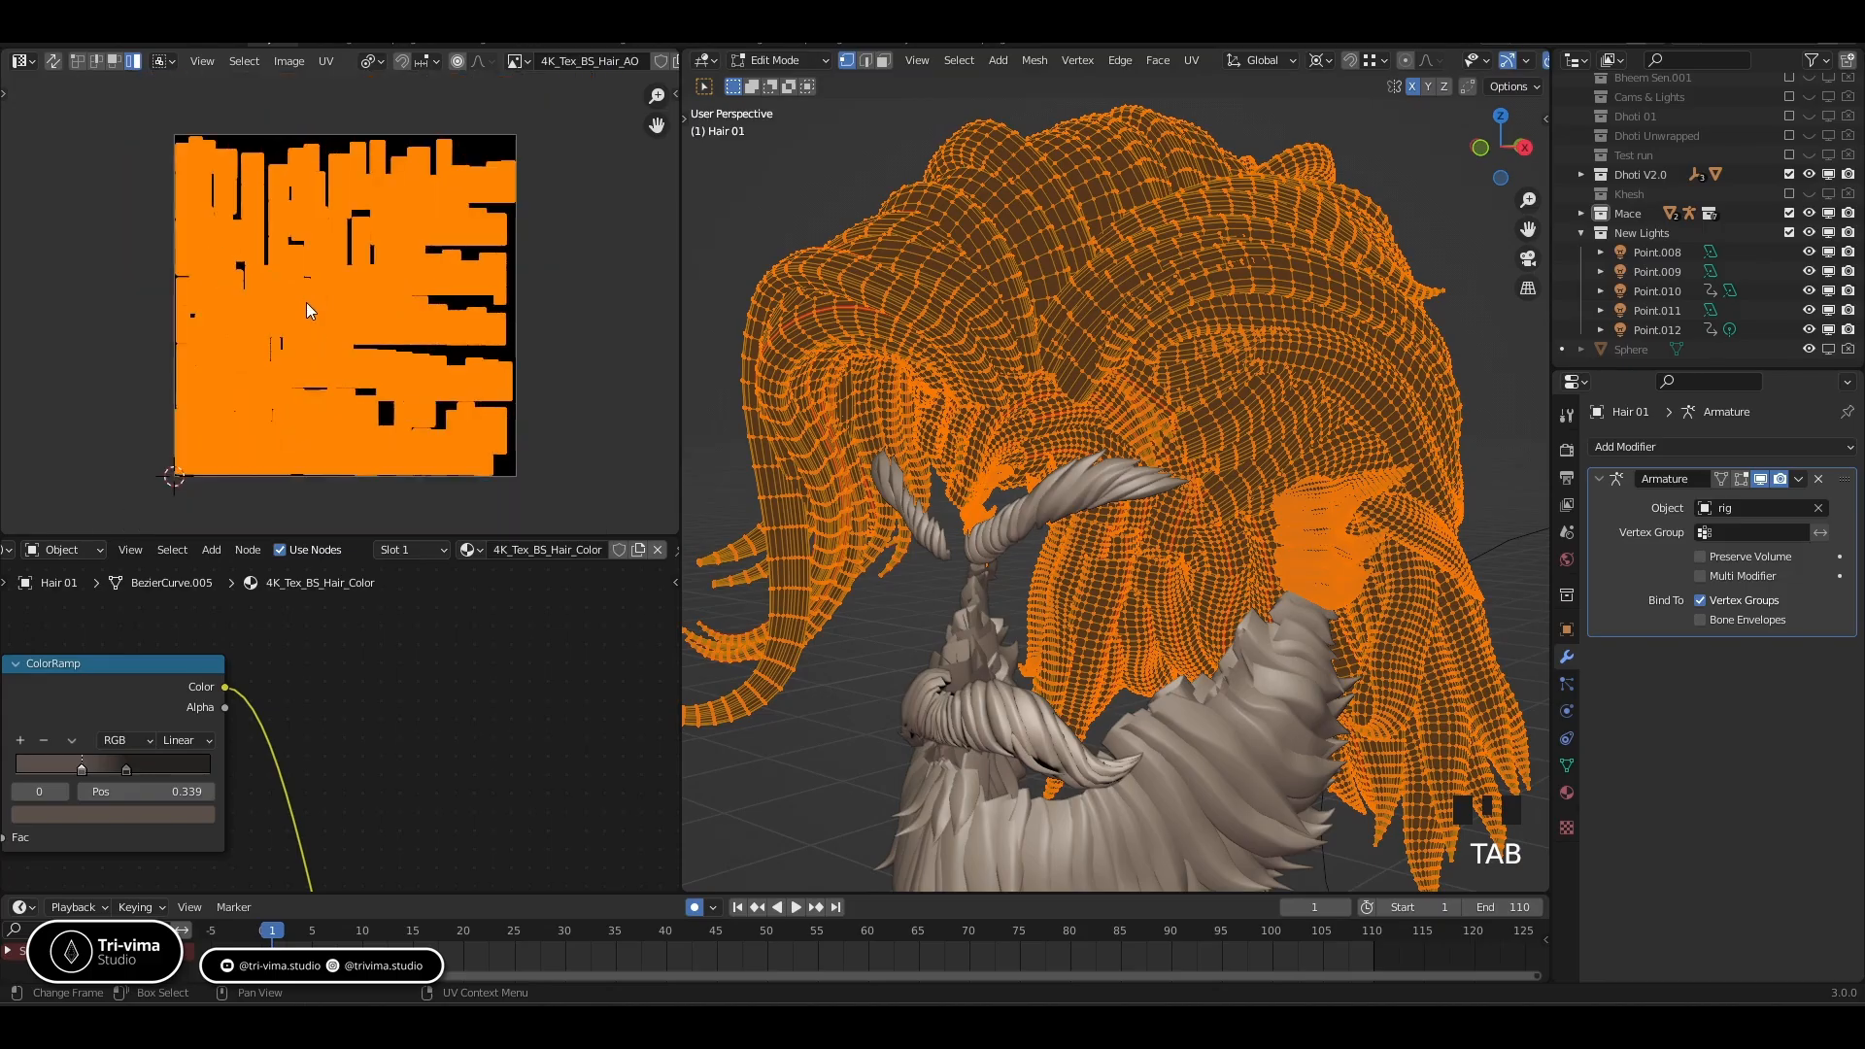
pyautogui.keyDown('shift'); pyautogui.moveTo(777, 501); pyautogui.dragTo(895, 403, button='middle'); pyautogui.keyUp('shift')
pyautogui.click(894, 402)
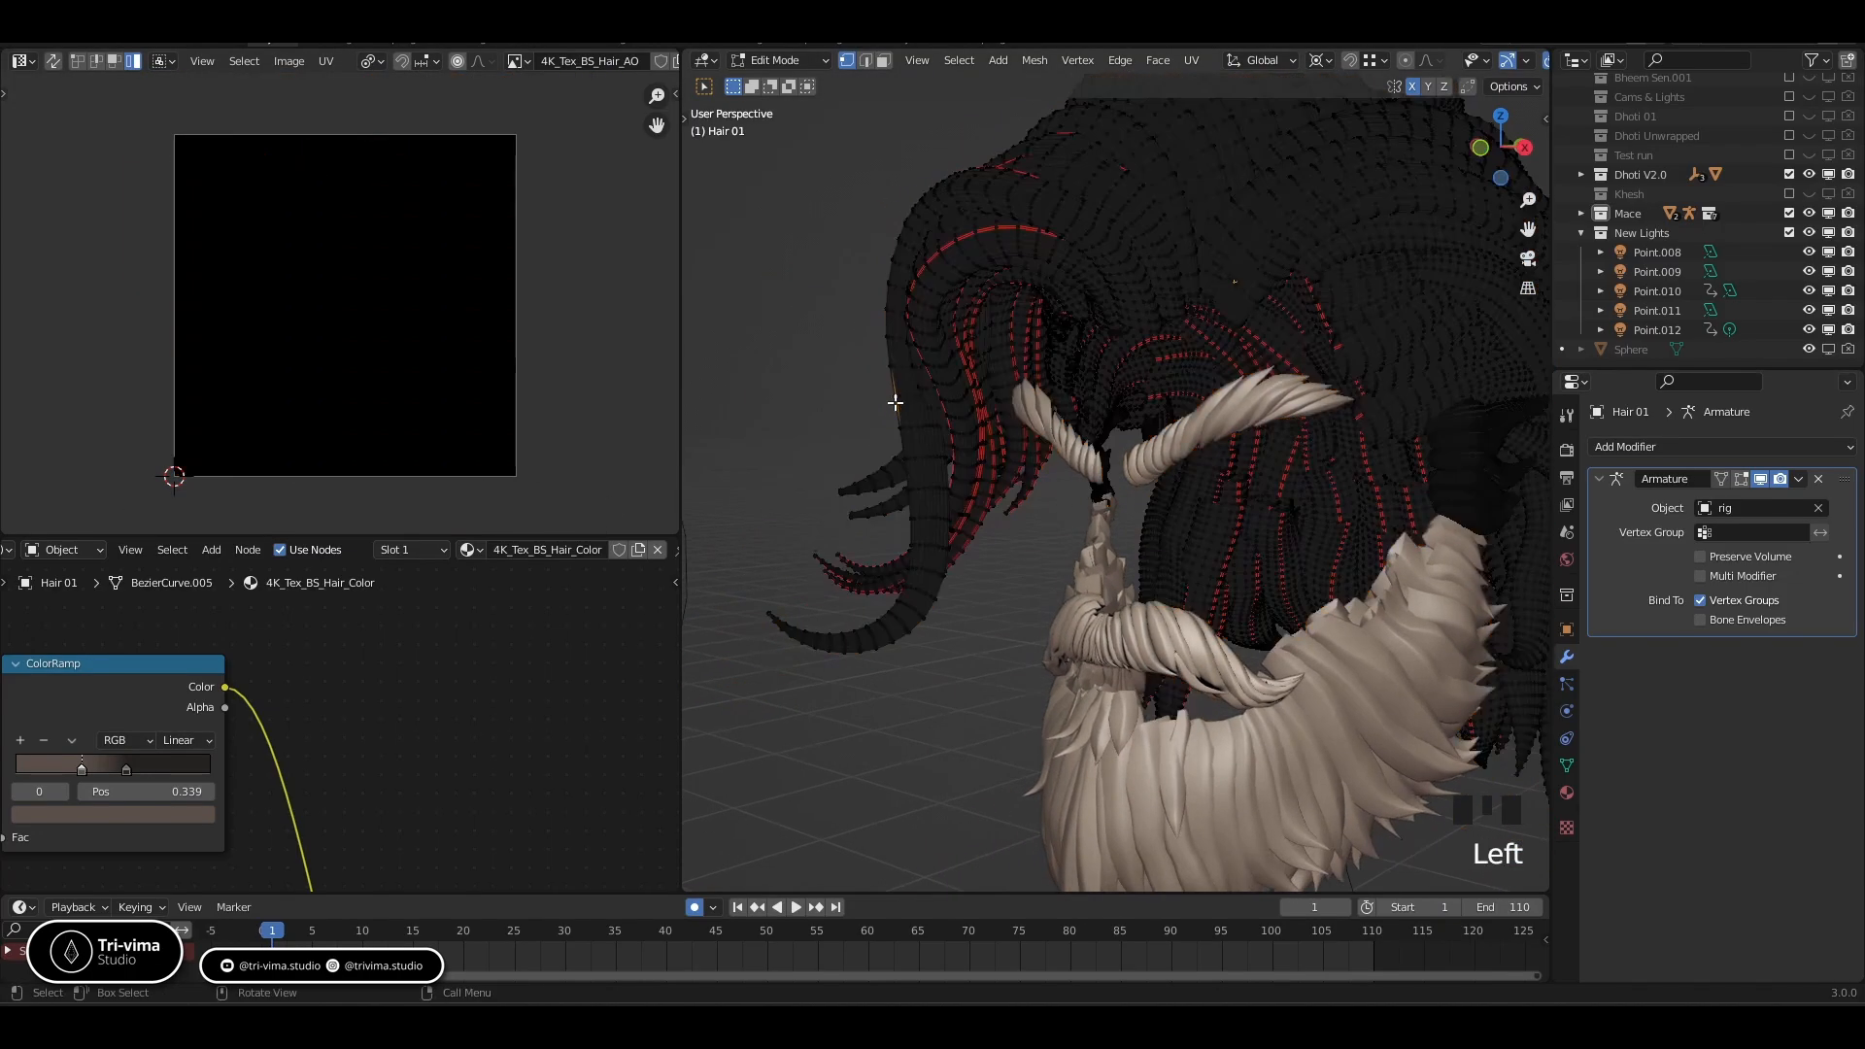
pyautogui.hotkey('ctrl', 'l')
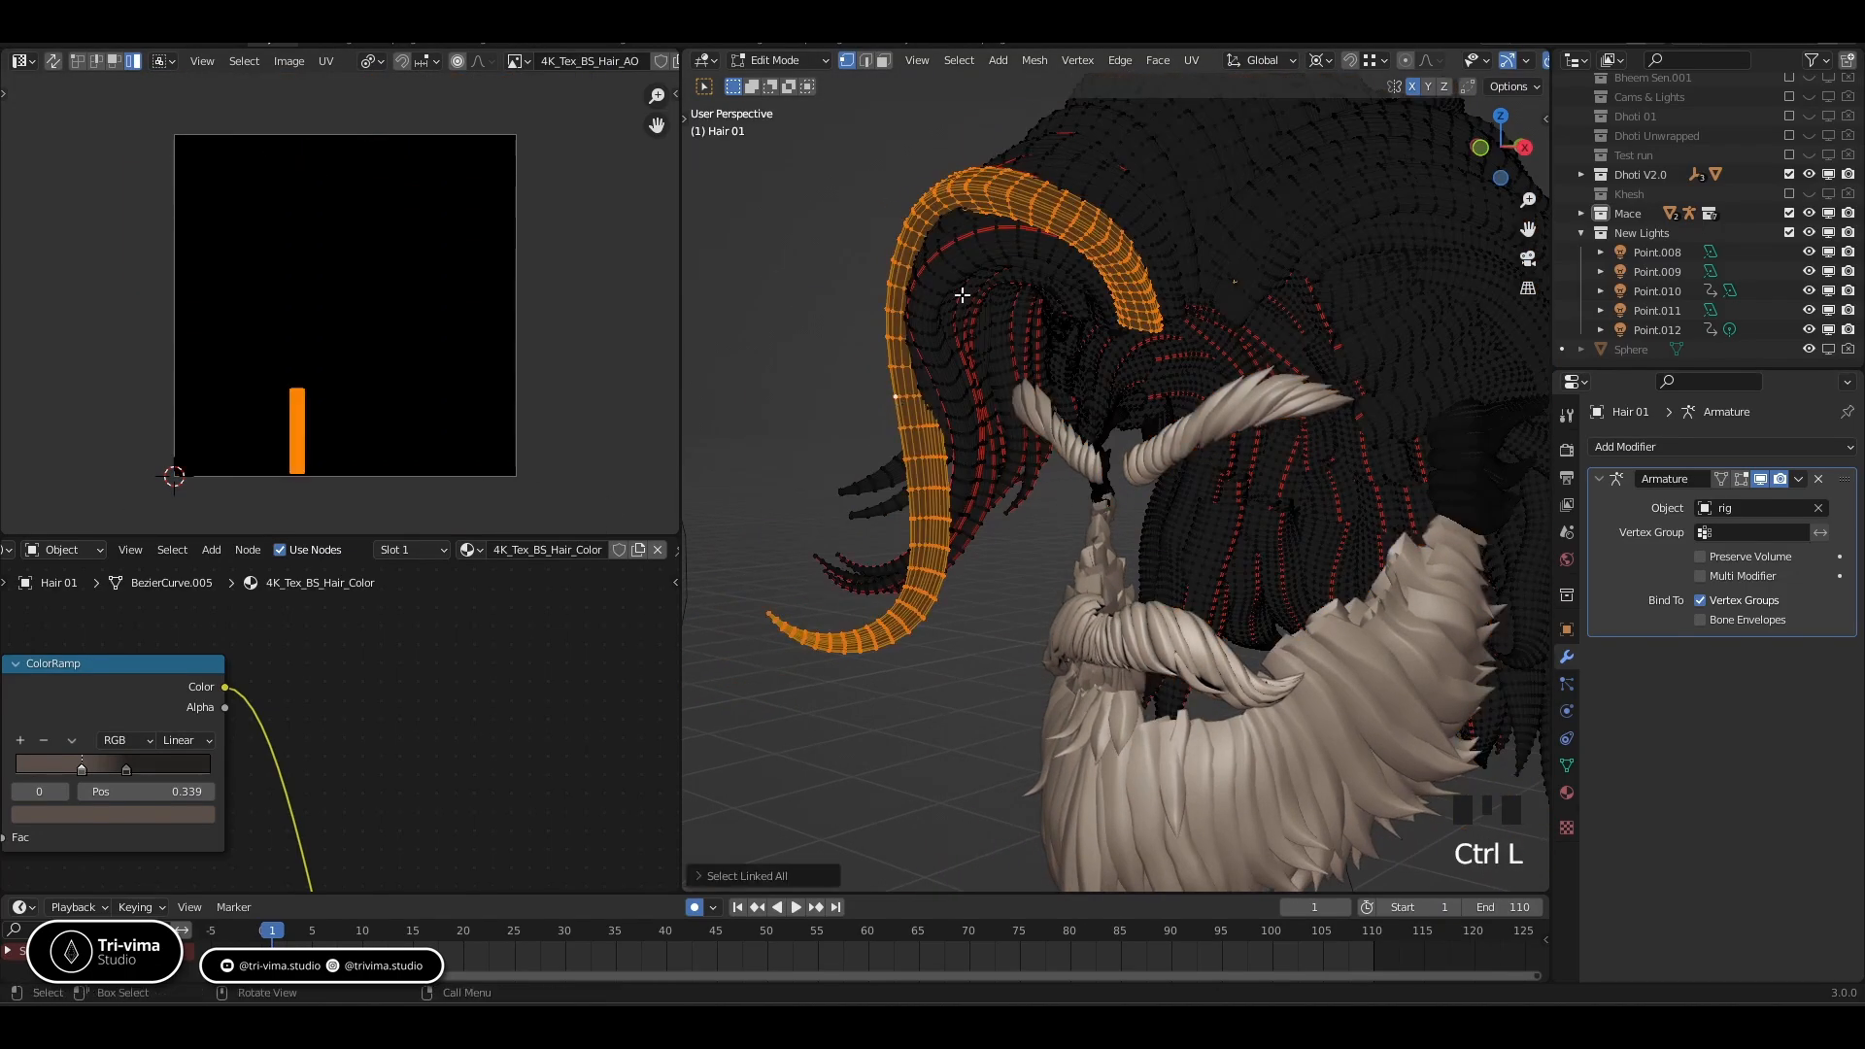
# Show the strand's UV island in a full-screen UV editor and unlink the 4K_Tex_BS_Hair_AO image from that editor
pyautogui.scroll(2, 332, 449)
pyautogui.hotkey('ctrl', 'space')
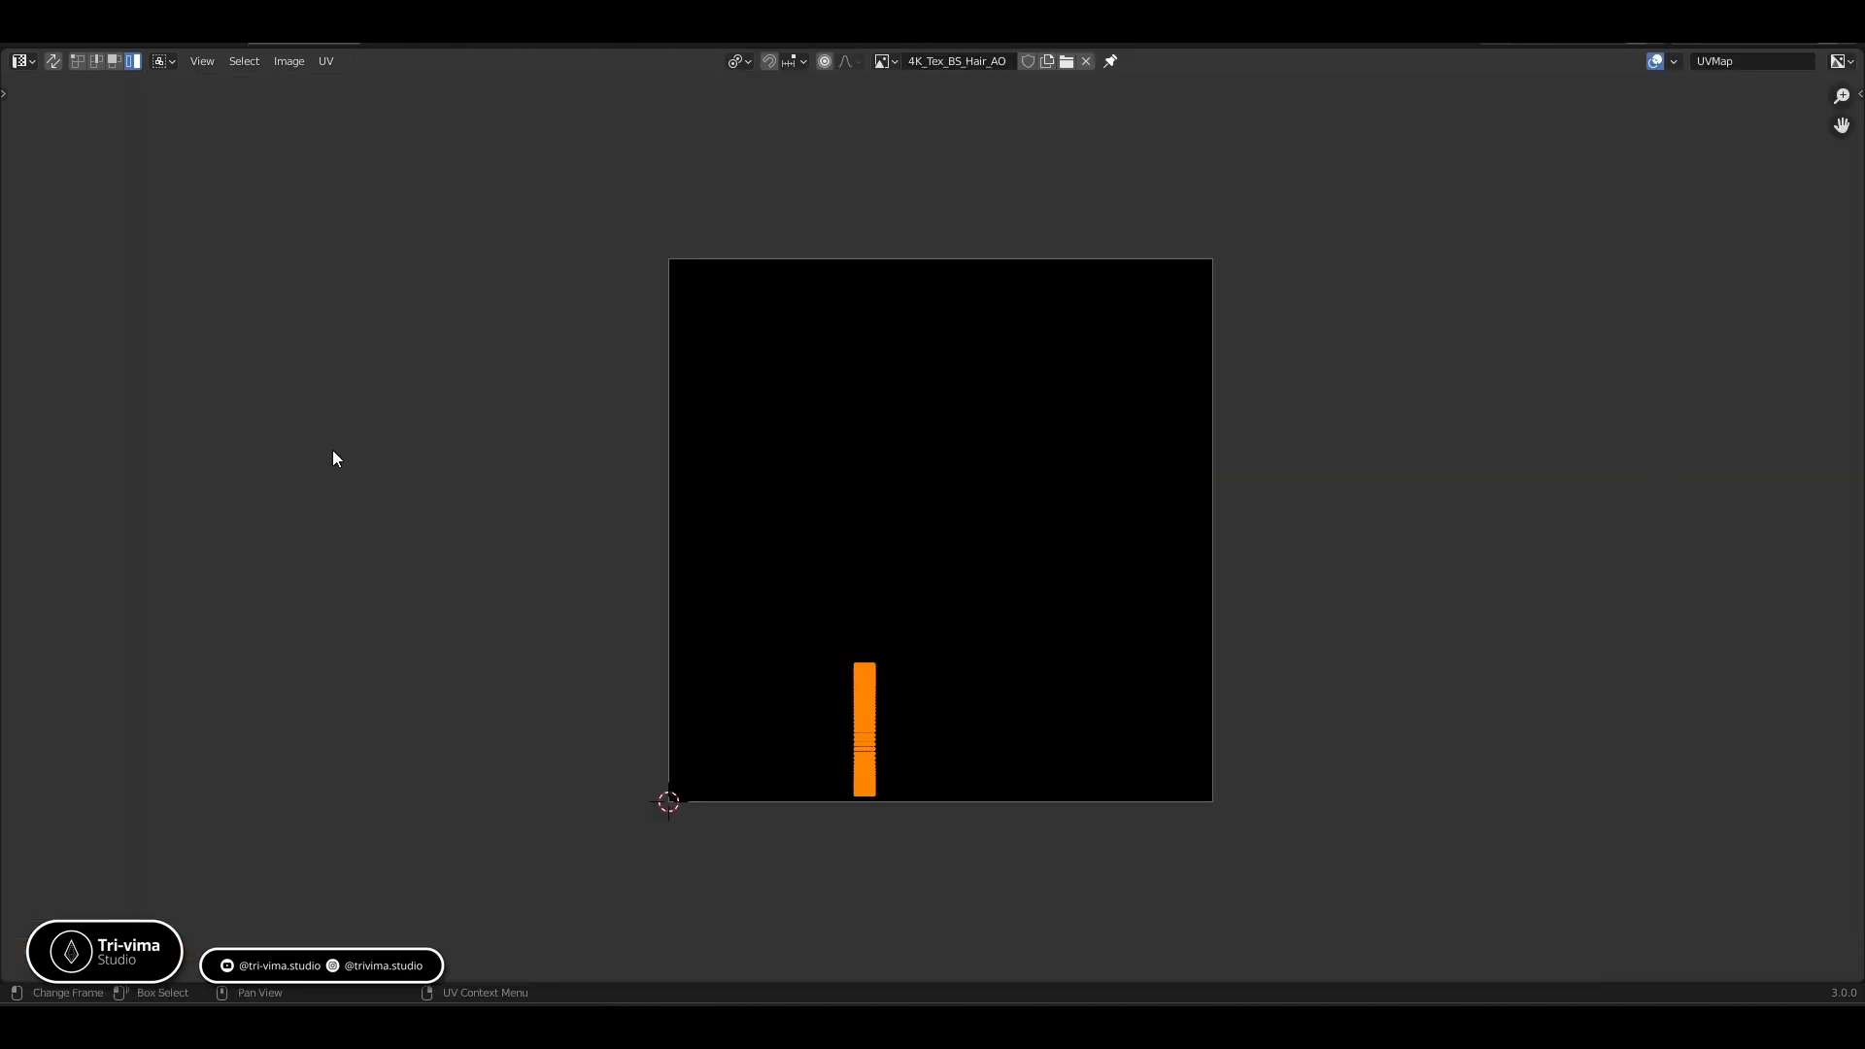
pyautogui.scroll(2, 696, 479)
pyautogui.scroll(-2, 612, 462)
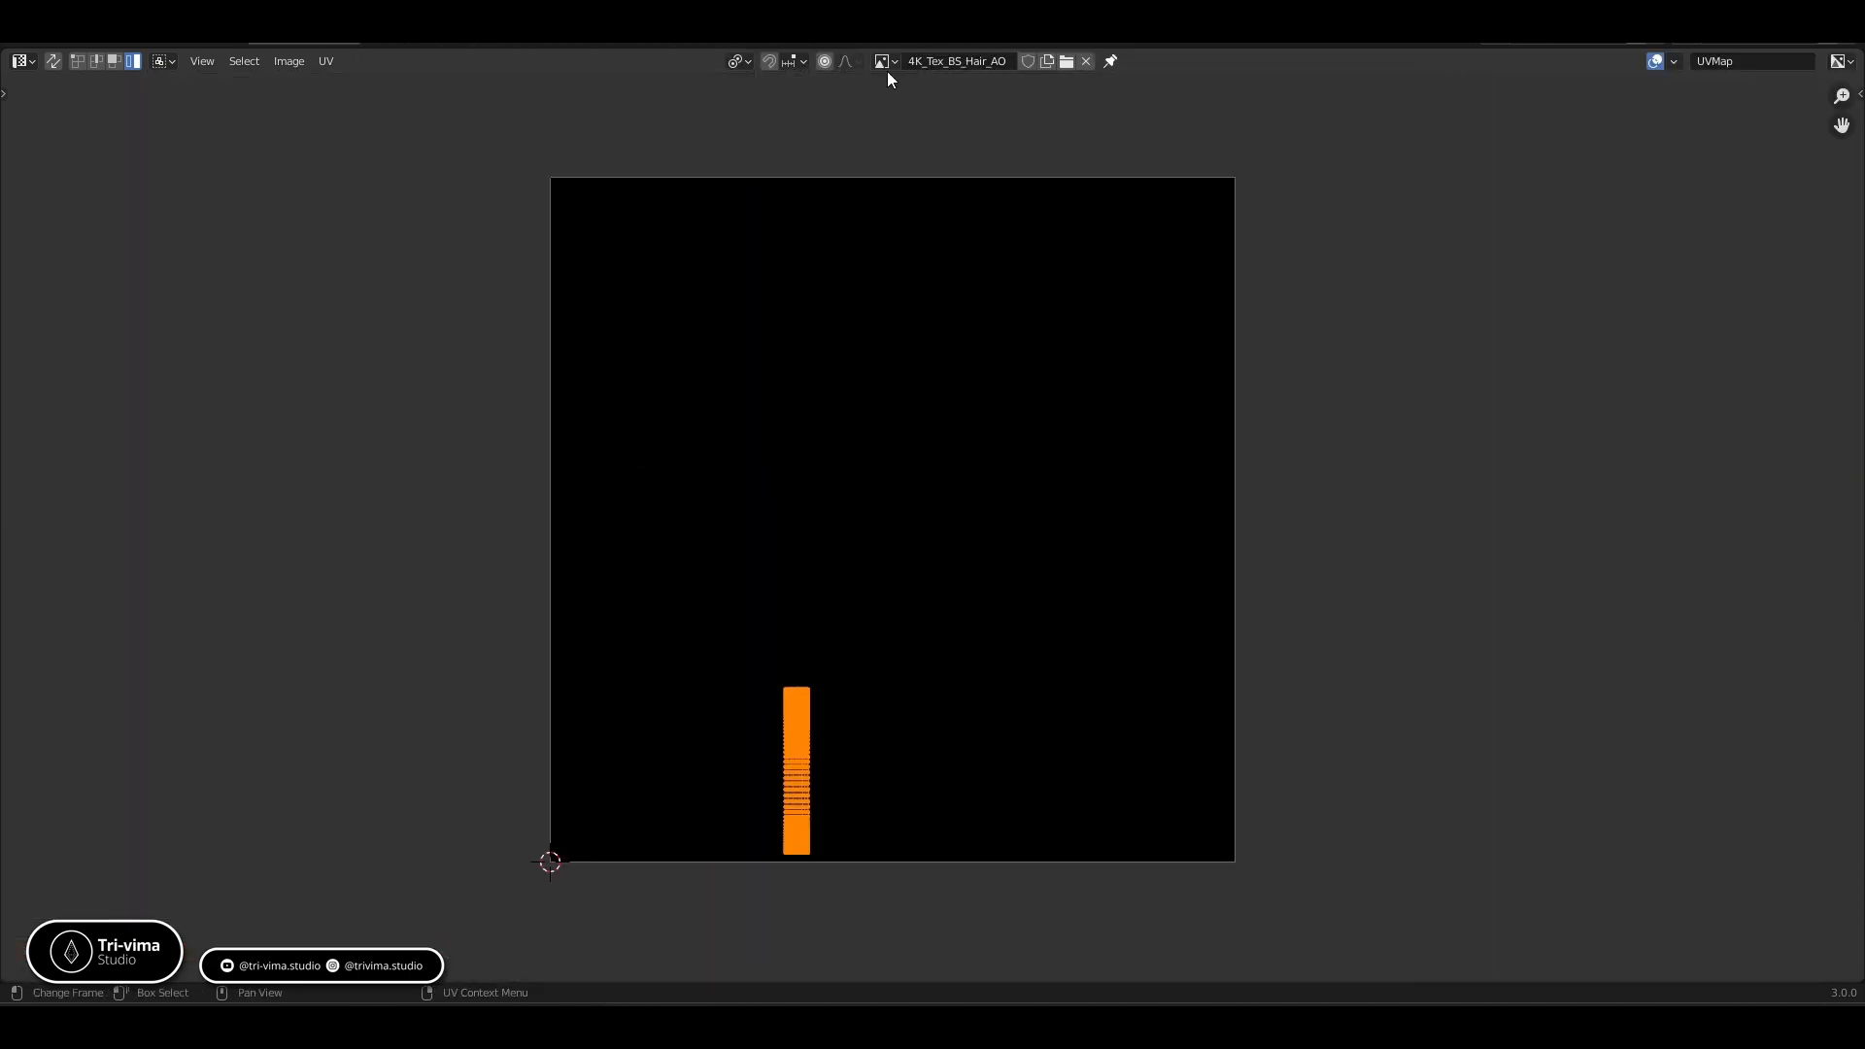
pyautogui.click(1085, 61)
pyautogui.scroll(5, 849, 573)
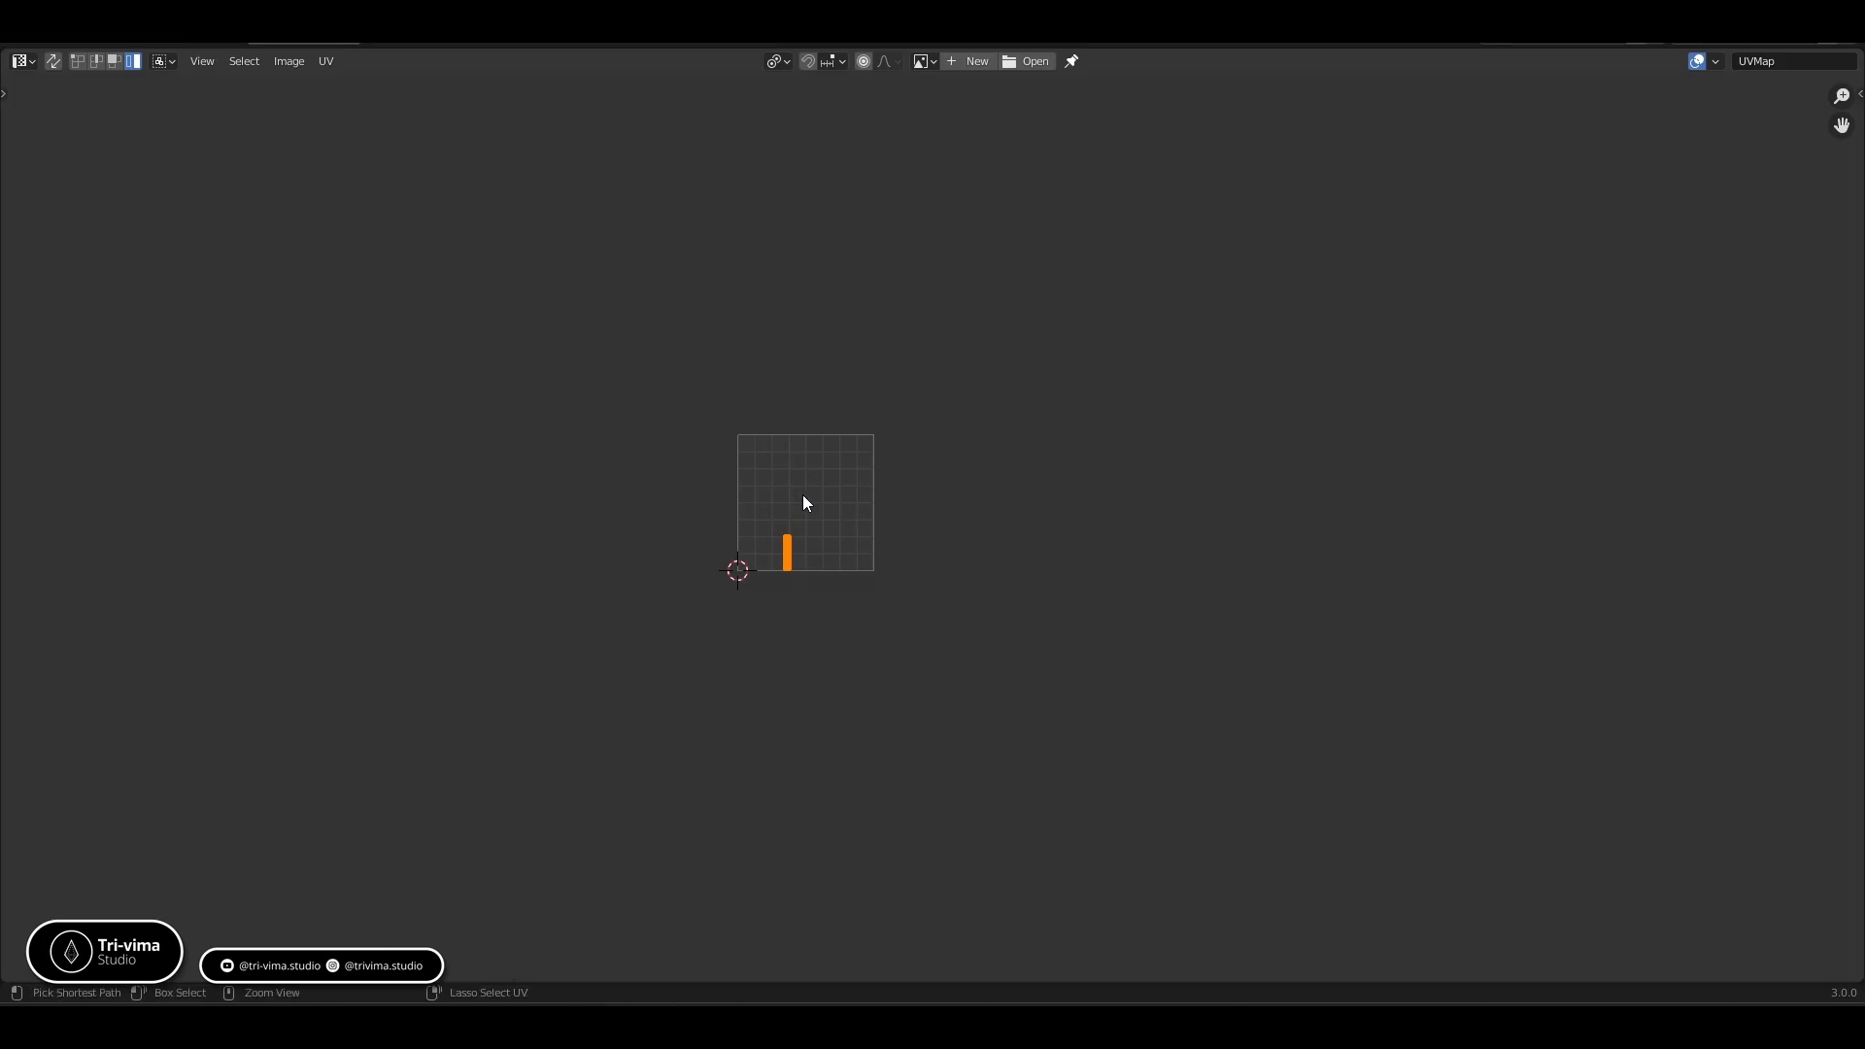
# Select all of Hair 01's geometry and show its UV islands in the full-screen UV editor
pyautogui.hotkey('ctrl', 'space')
pyautogui.press('a')
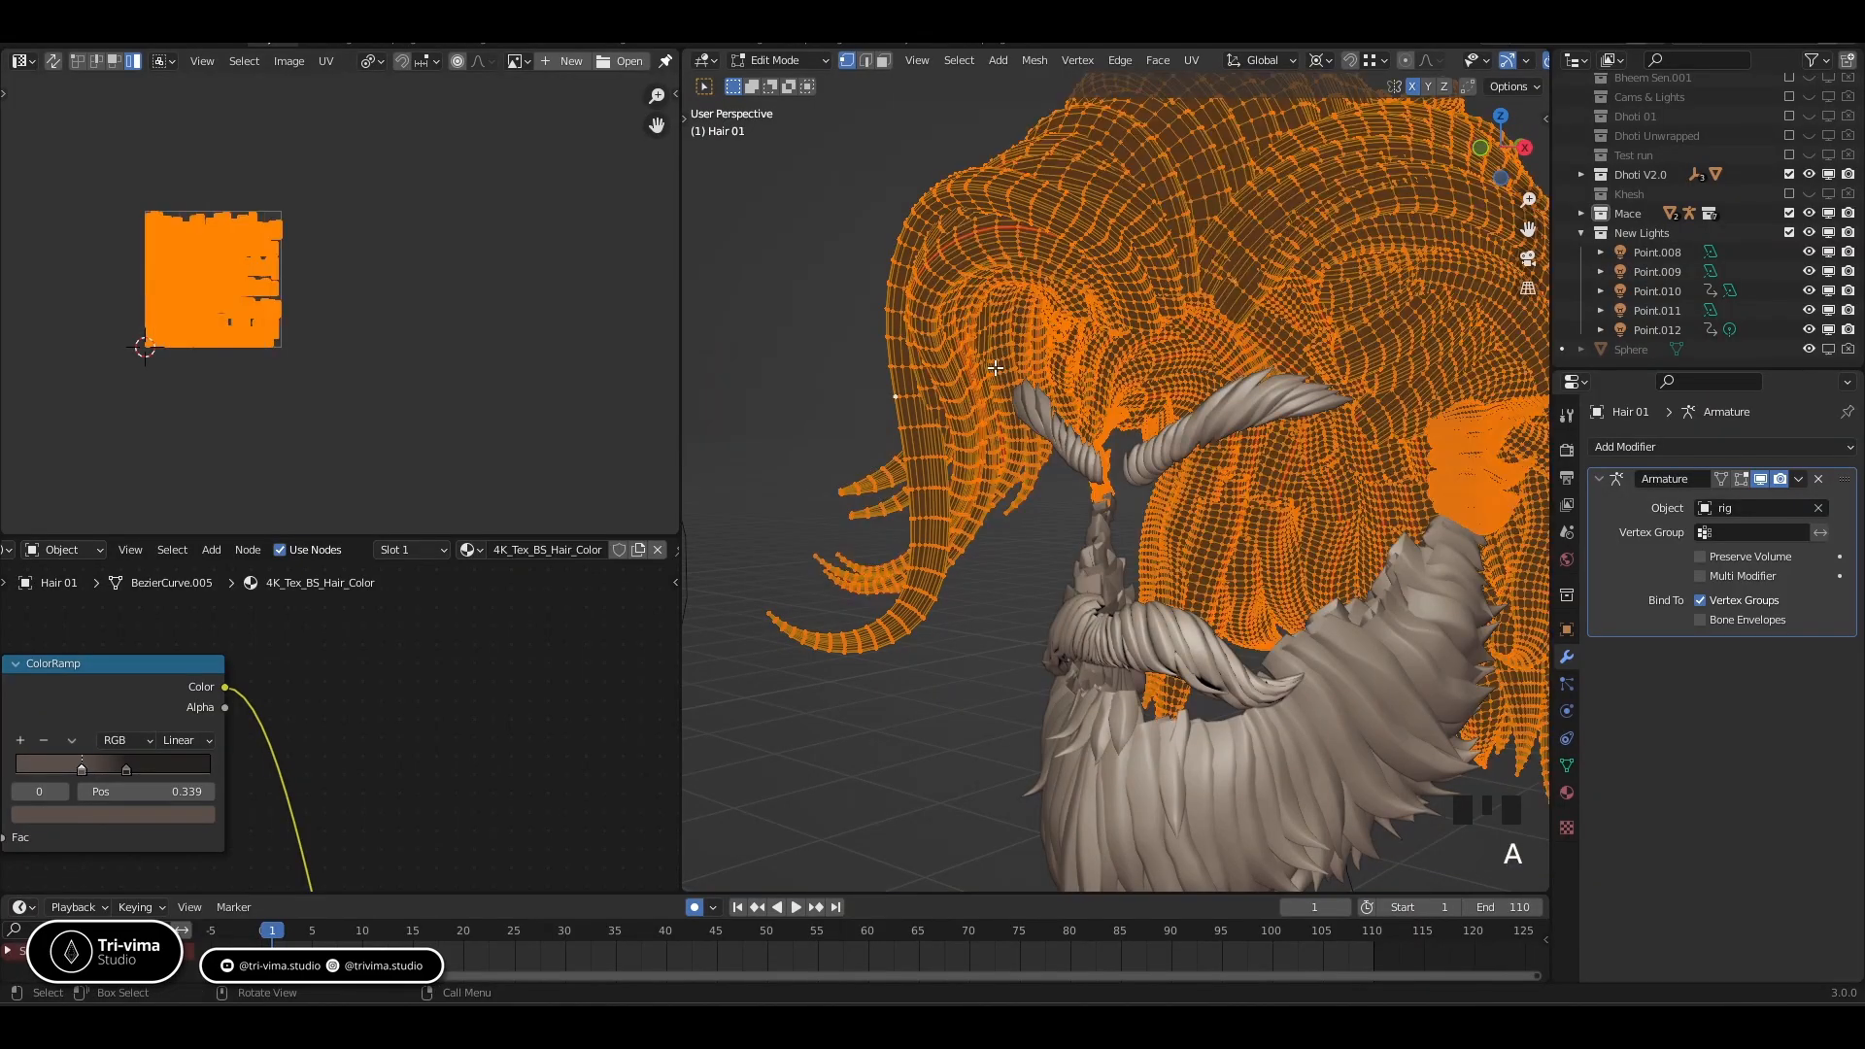
pyautogui.hotkey('ctrl', 'space')
pyautogui.scroll(5, 785, 534)
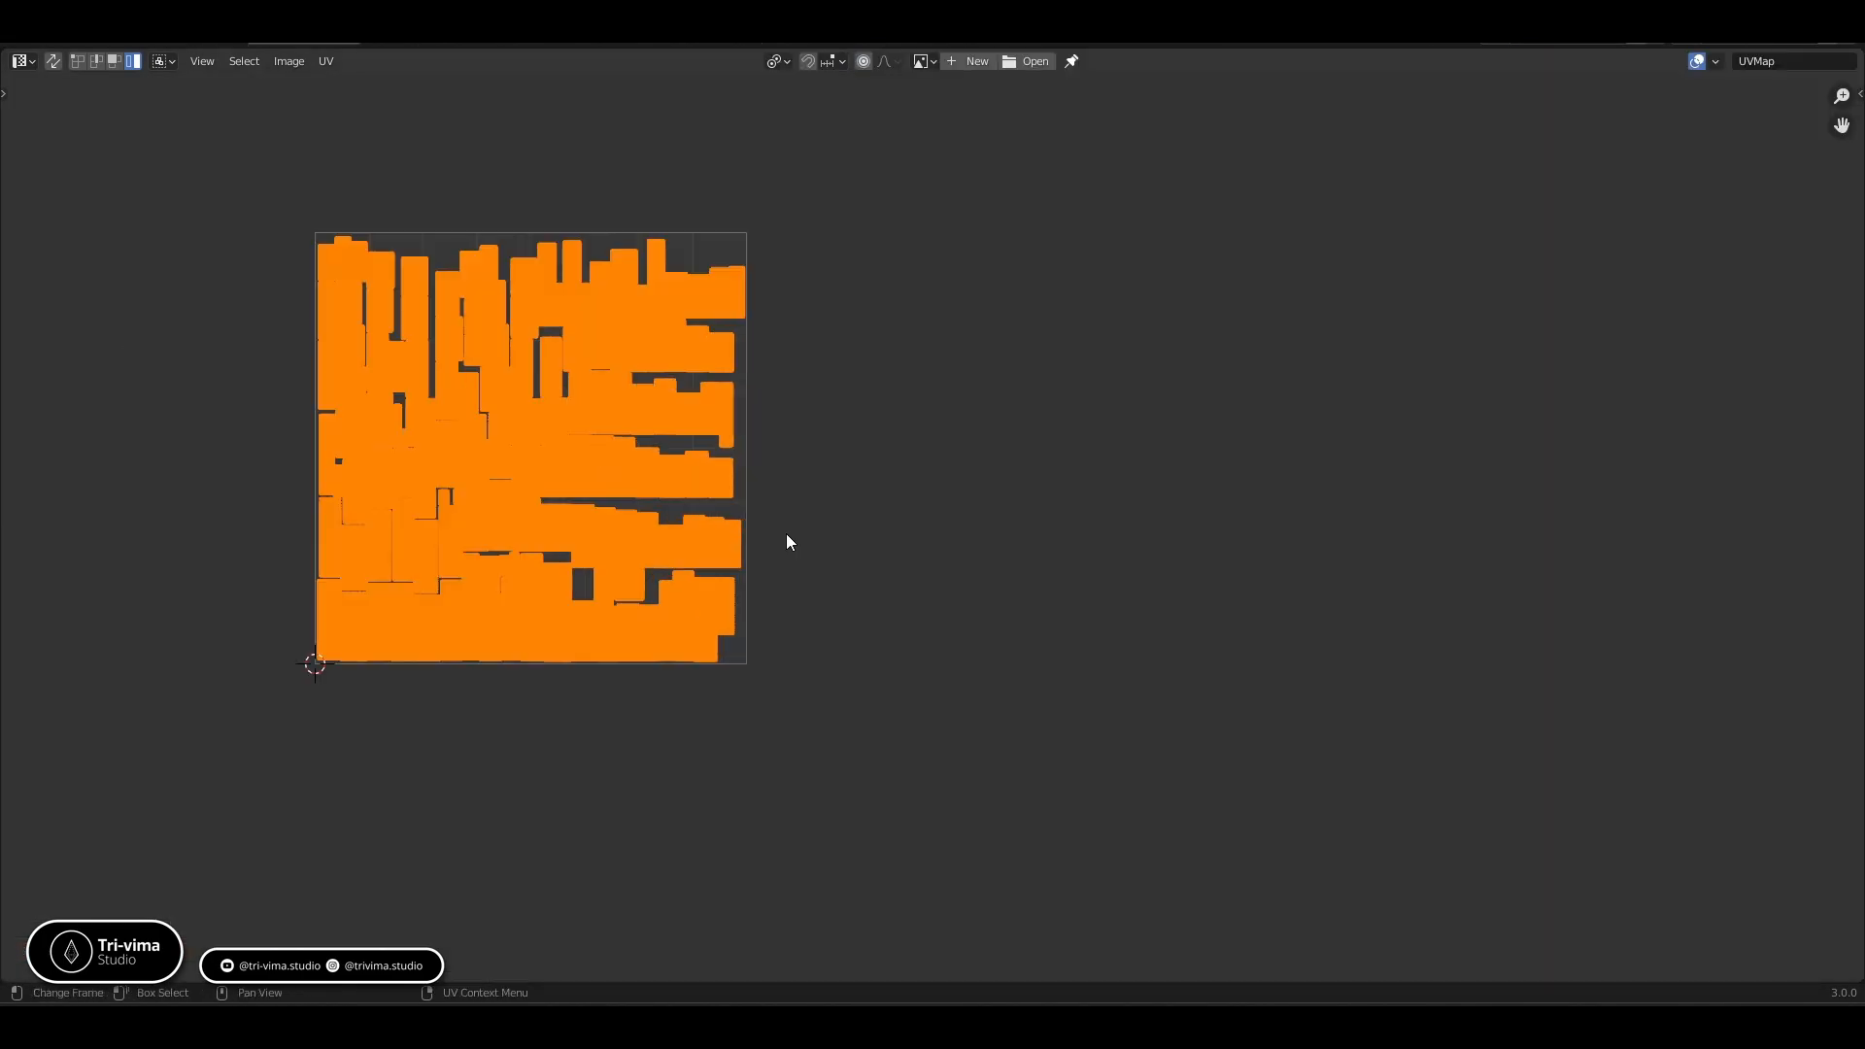
pyautogui.moveTo(842, 525); pyautogui.dragTo(1086, 531, button='middle')
pyautogui.scroll(2, 707, 753)
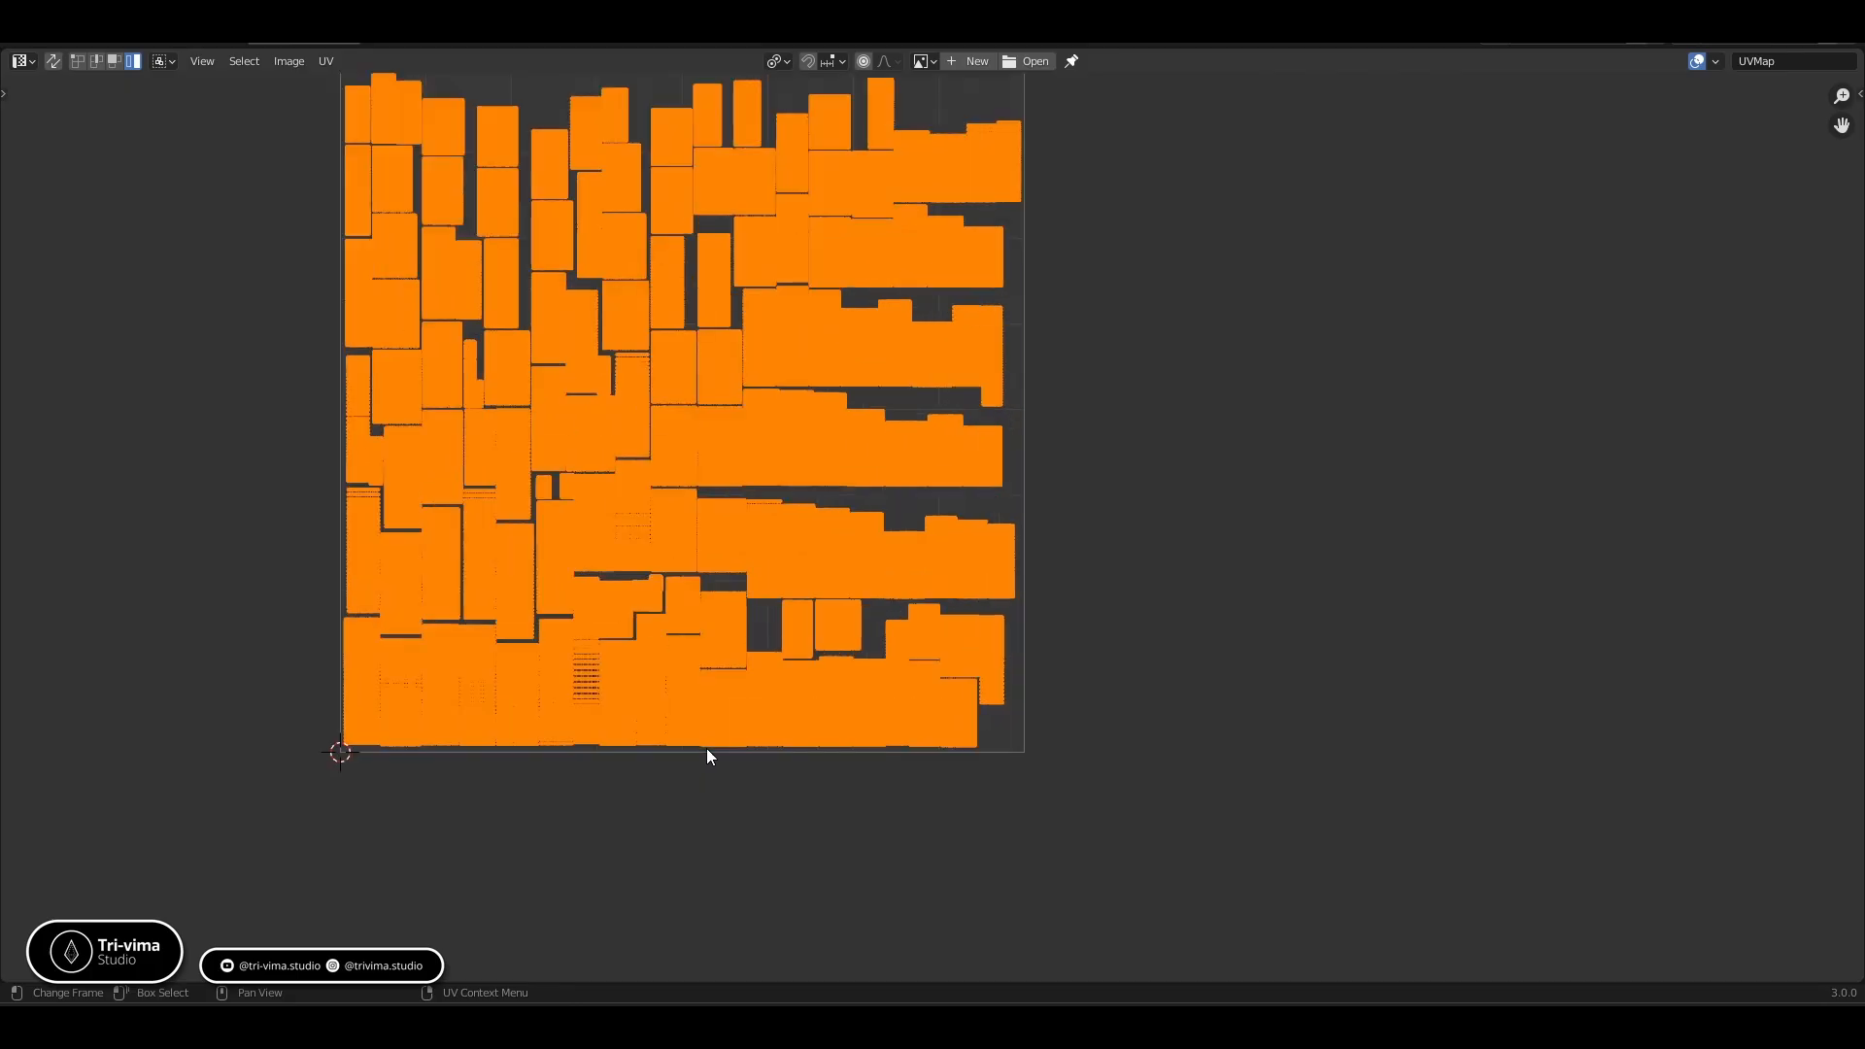
# Select only the front strand's narrow UV island and apply Pack Islands to it
pyautogui.click(586, 683)
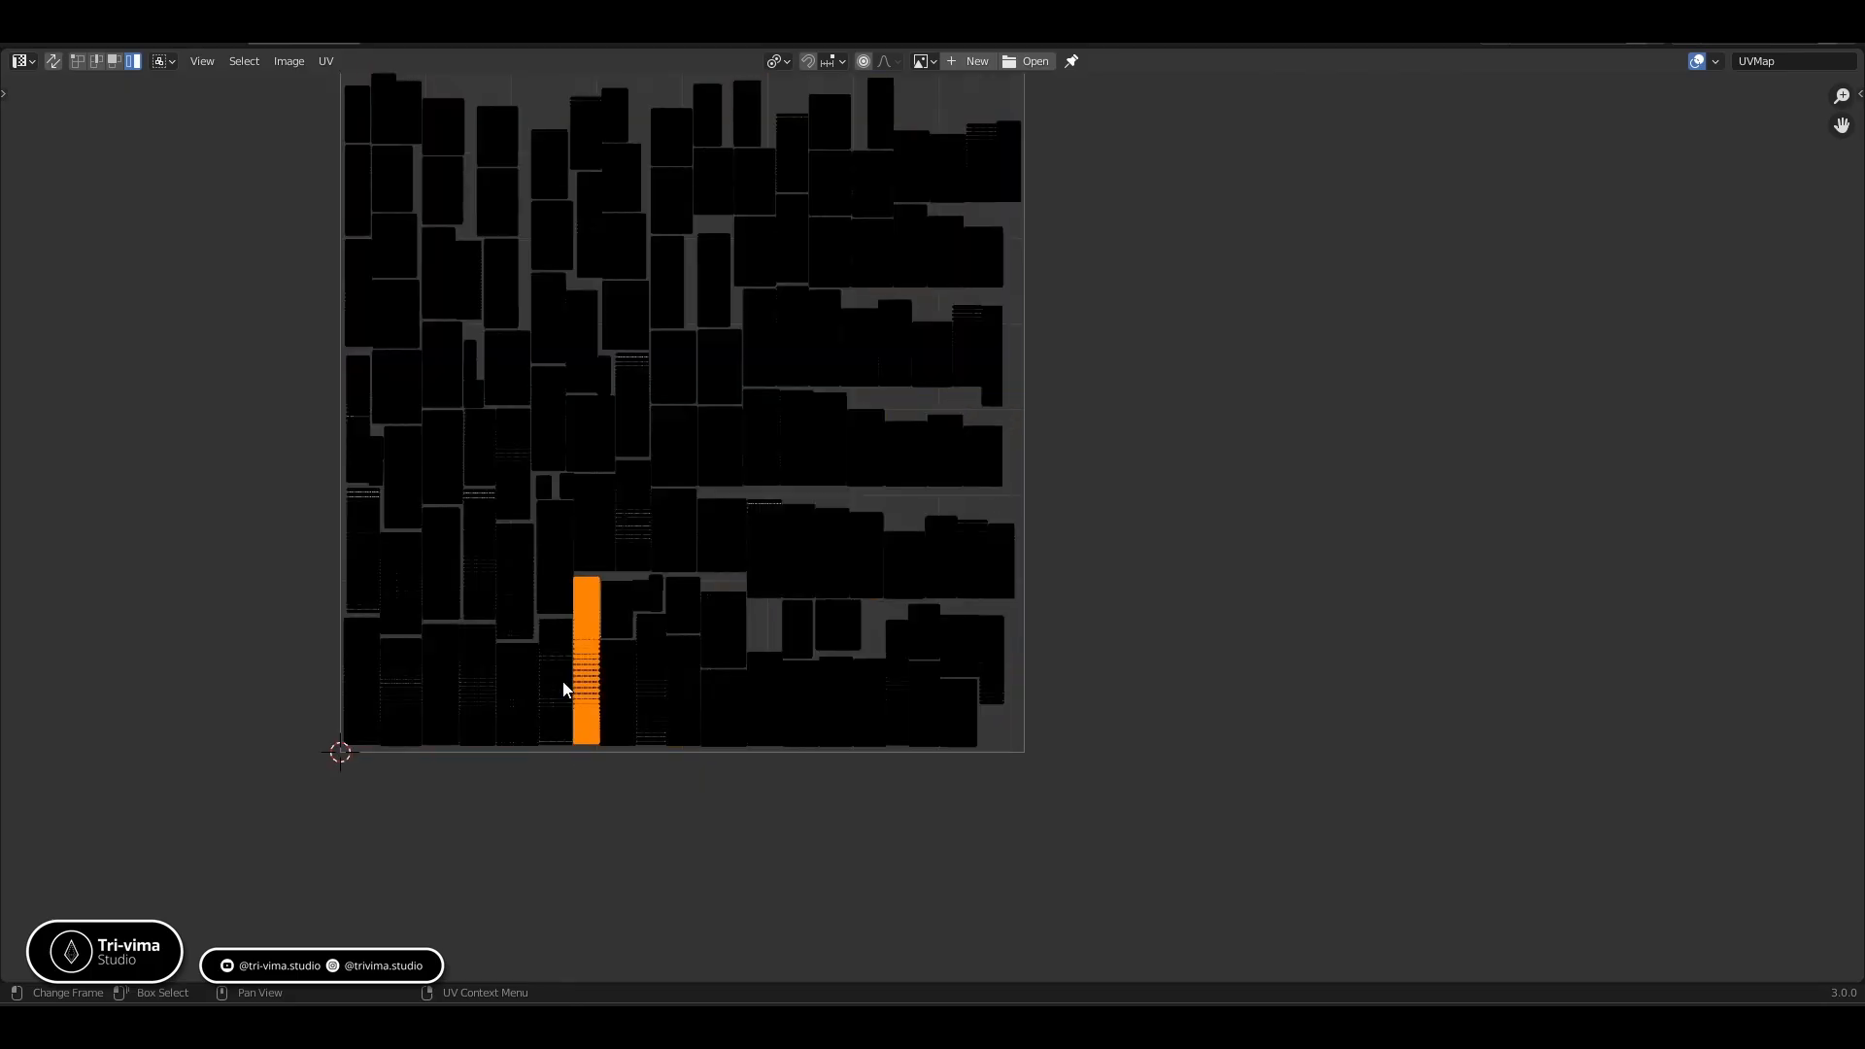
pyautogui.click(323, 64)
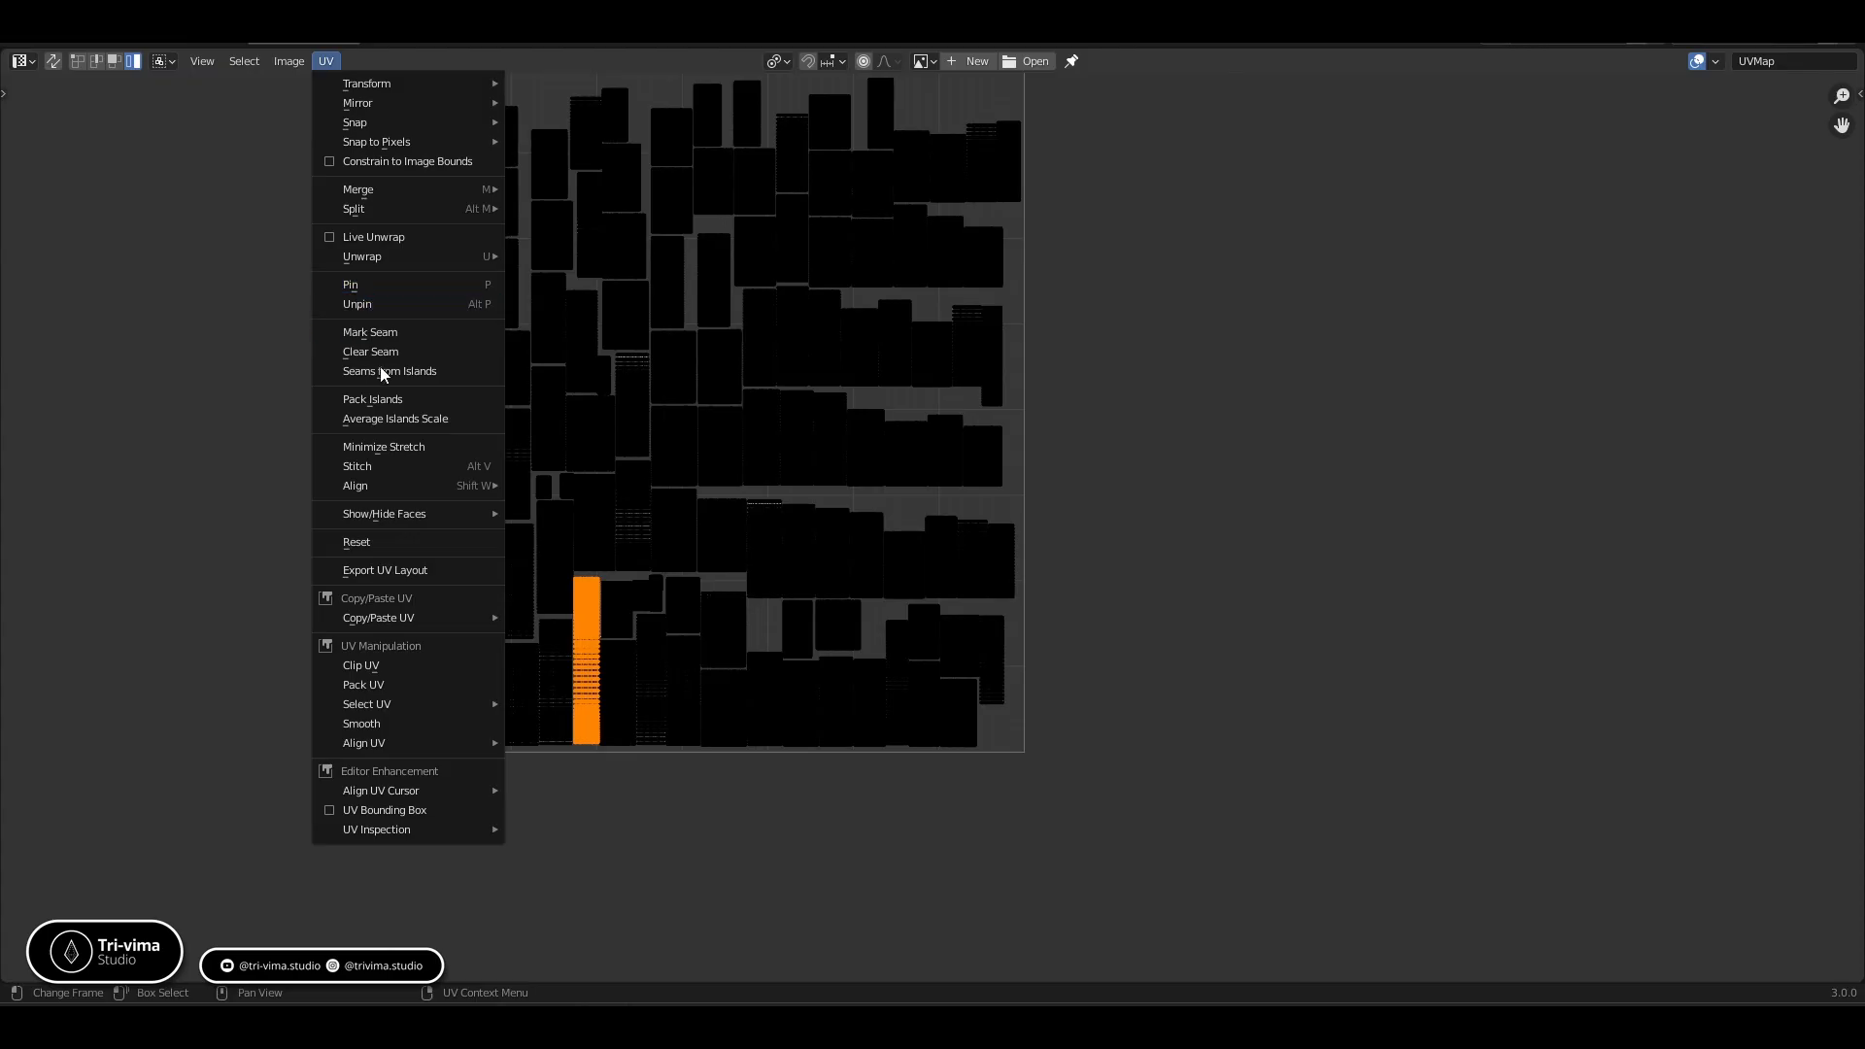
pyautogui.click(376, 401)
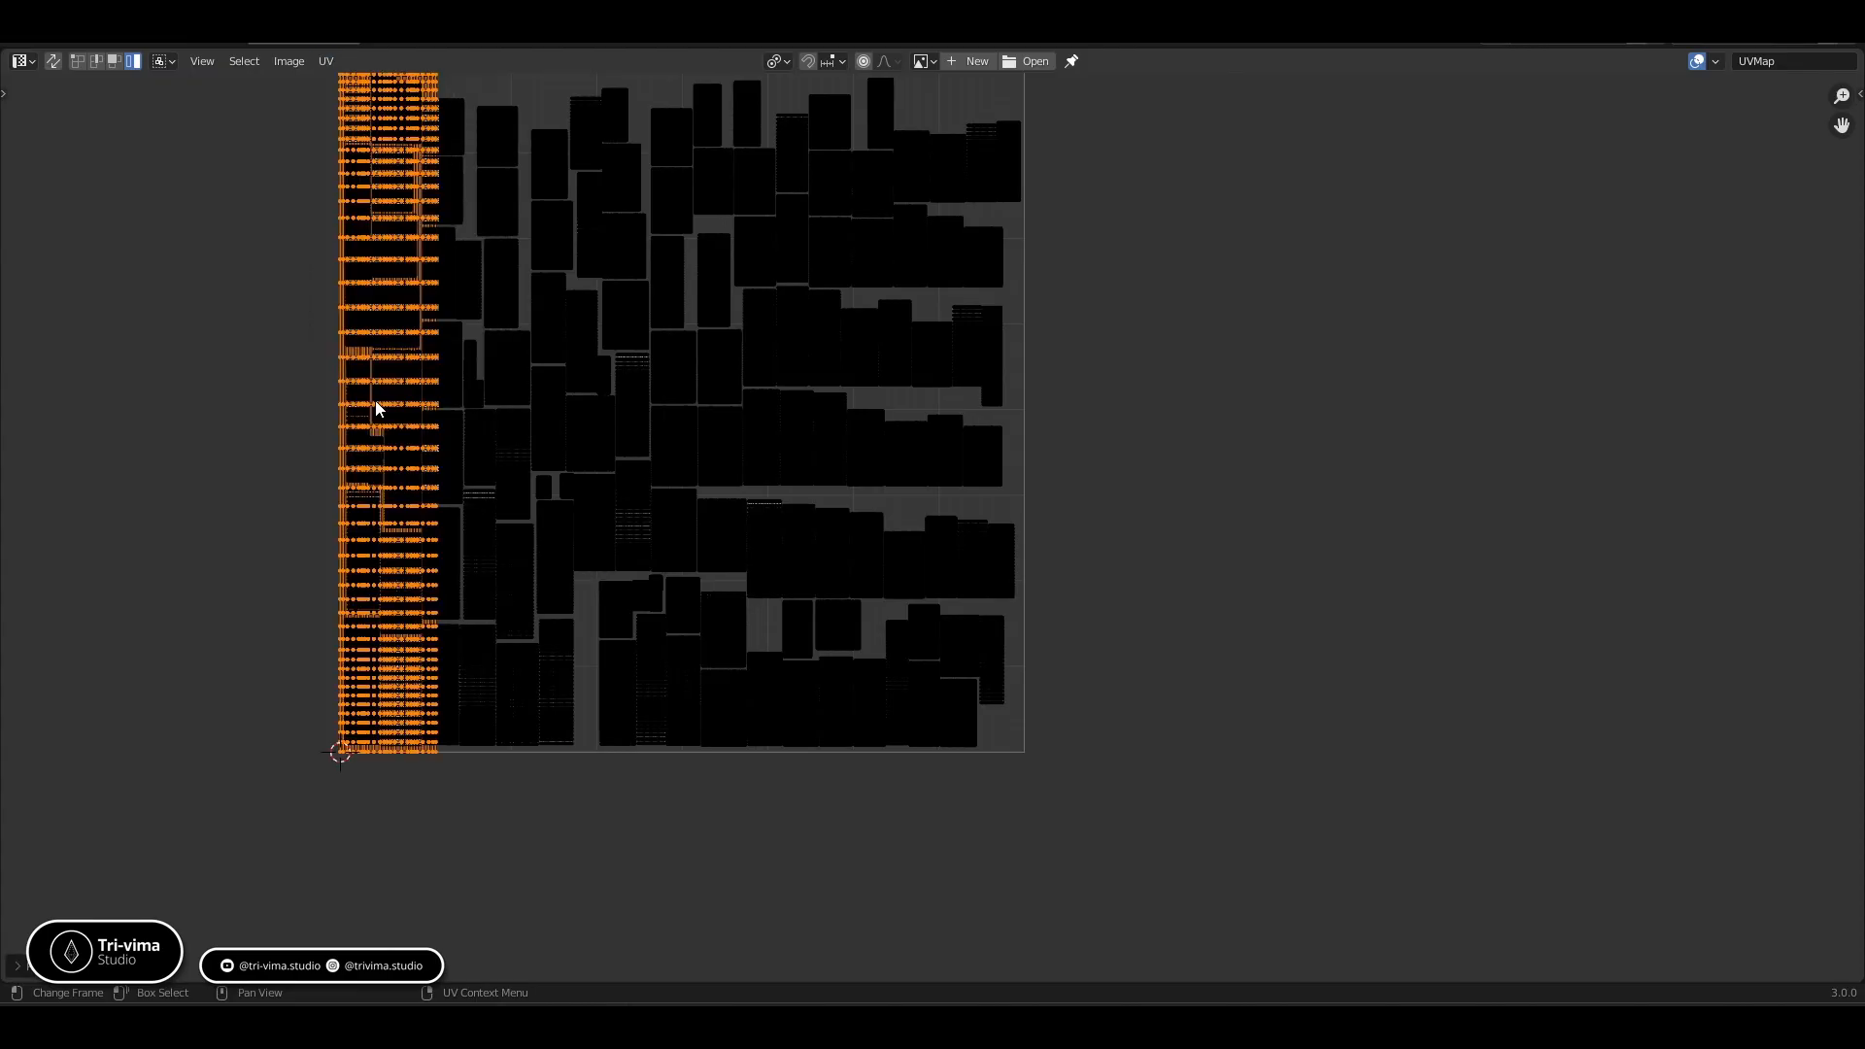
pyautogui.moveTo(654, 521); pyautogui.dragTo(741, 632, button='middle')
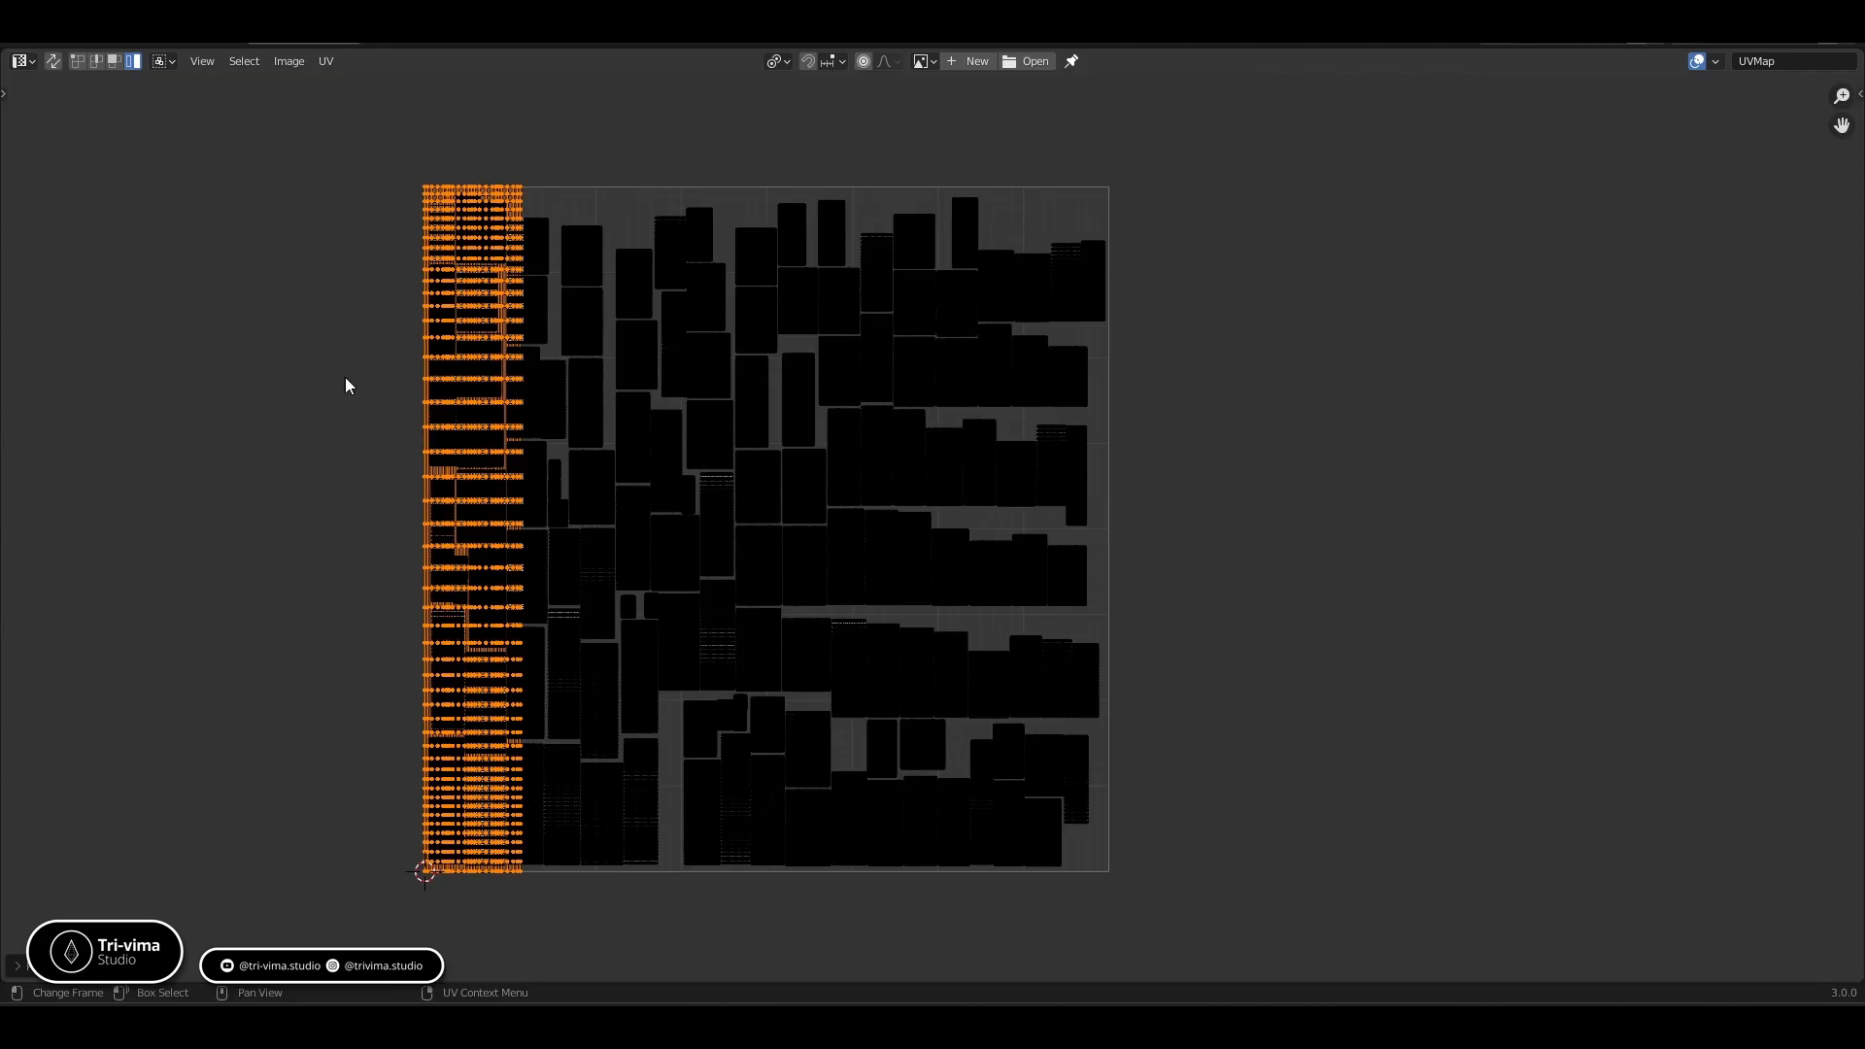
# Select only the packed front strand's UV island and move it left along X, outside the UV square
pyautogui.moveTo(325, 153); pyautogui.dragTo(1224, 927)
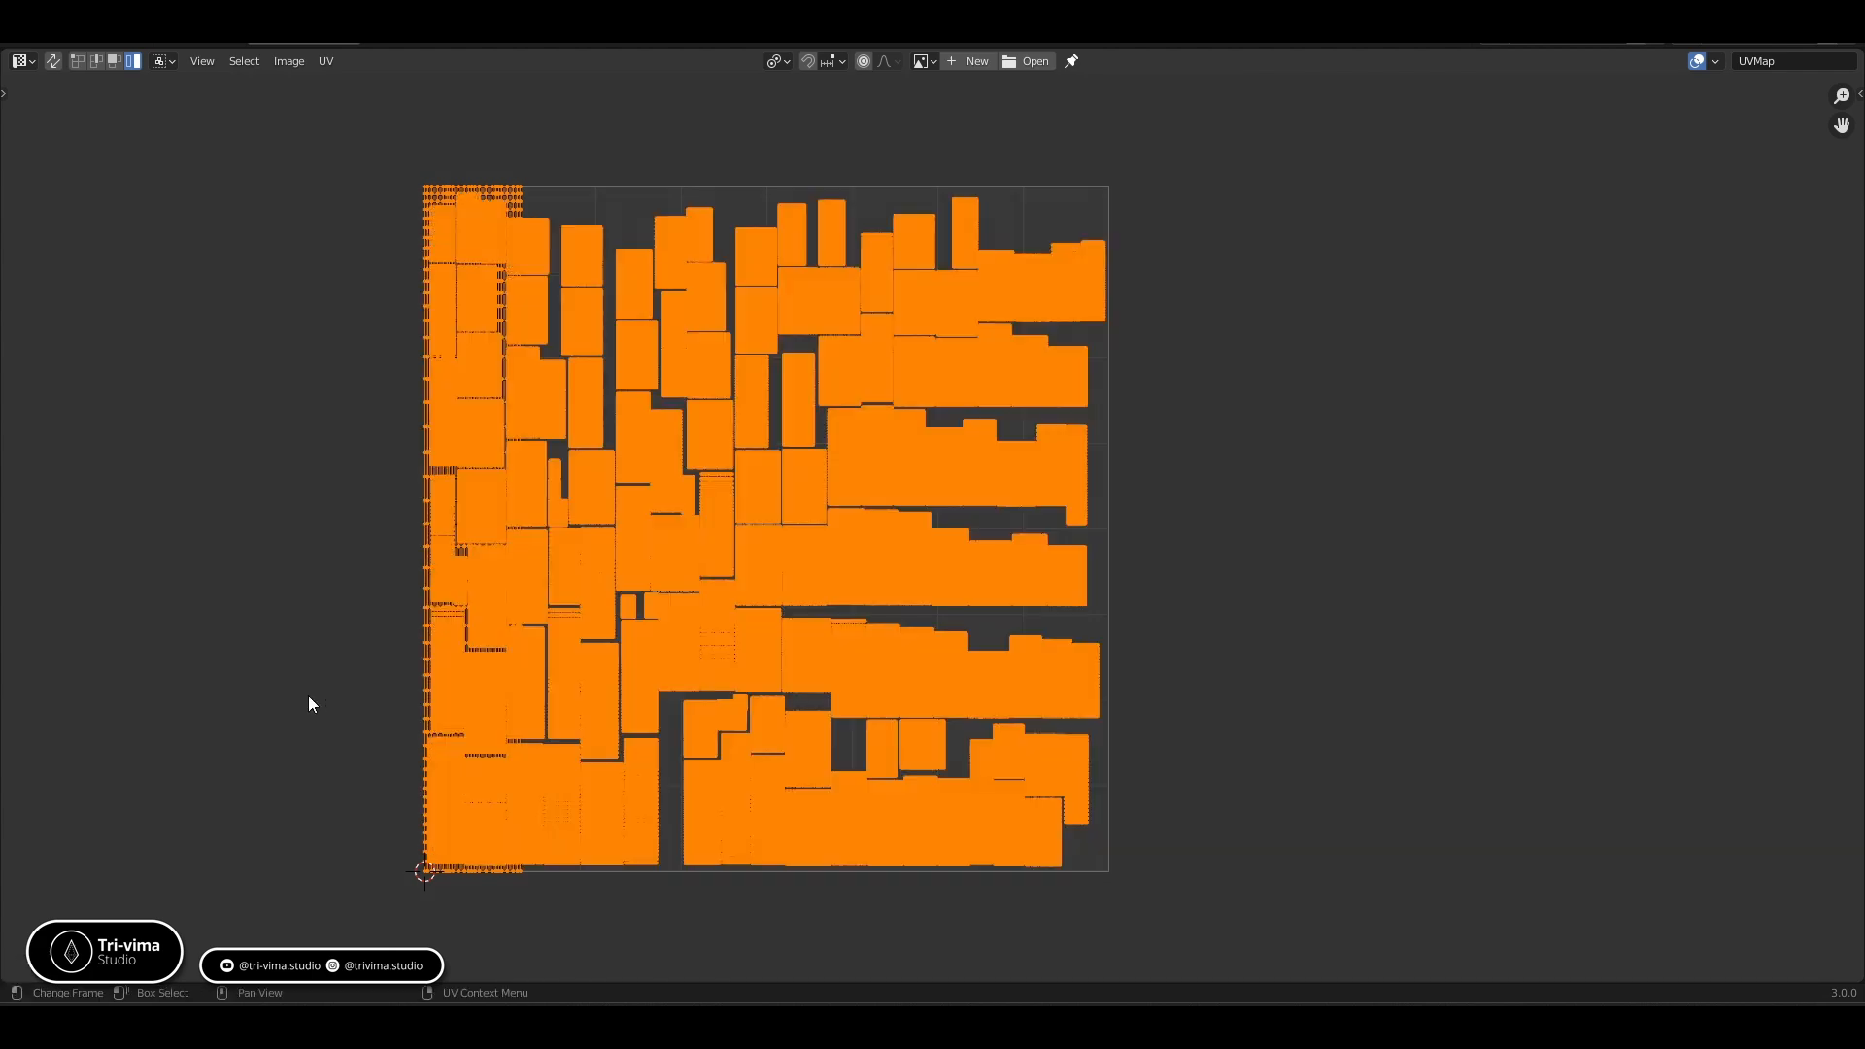
pyautogui.click(284, 657)
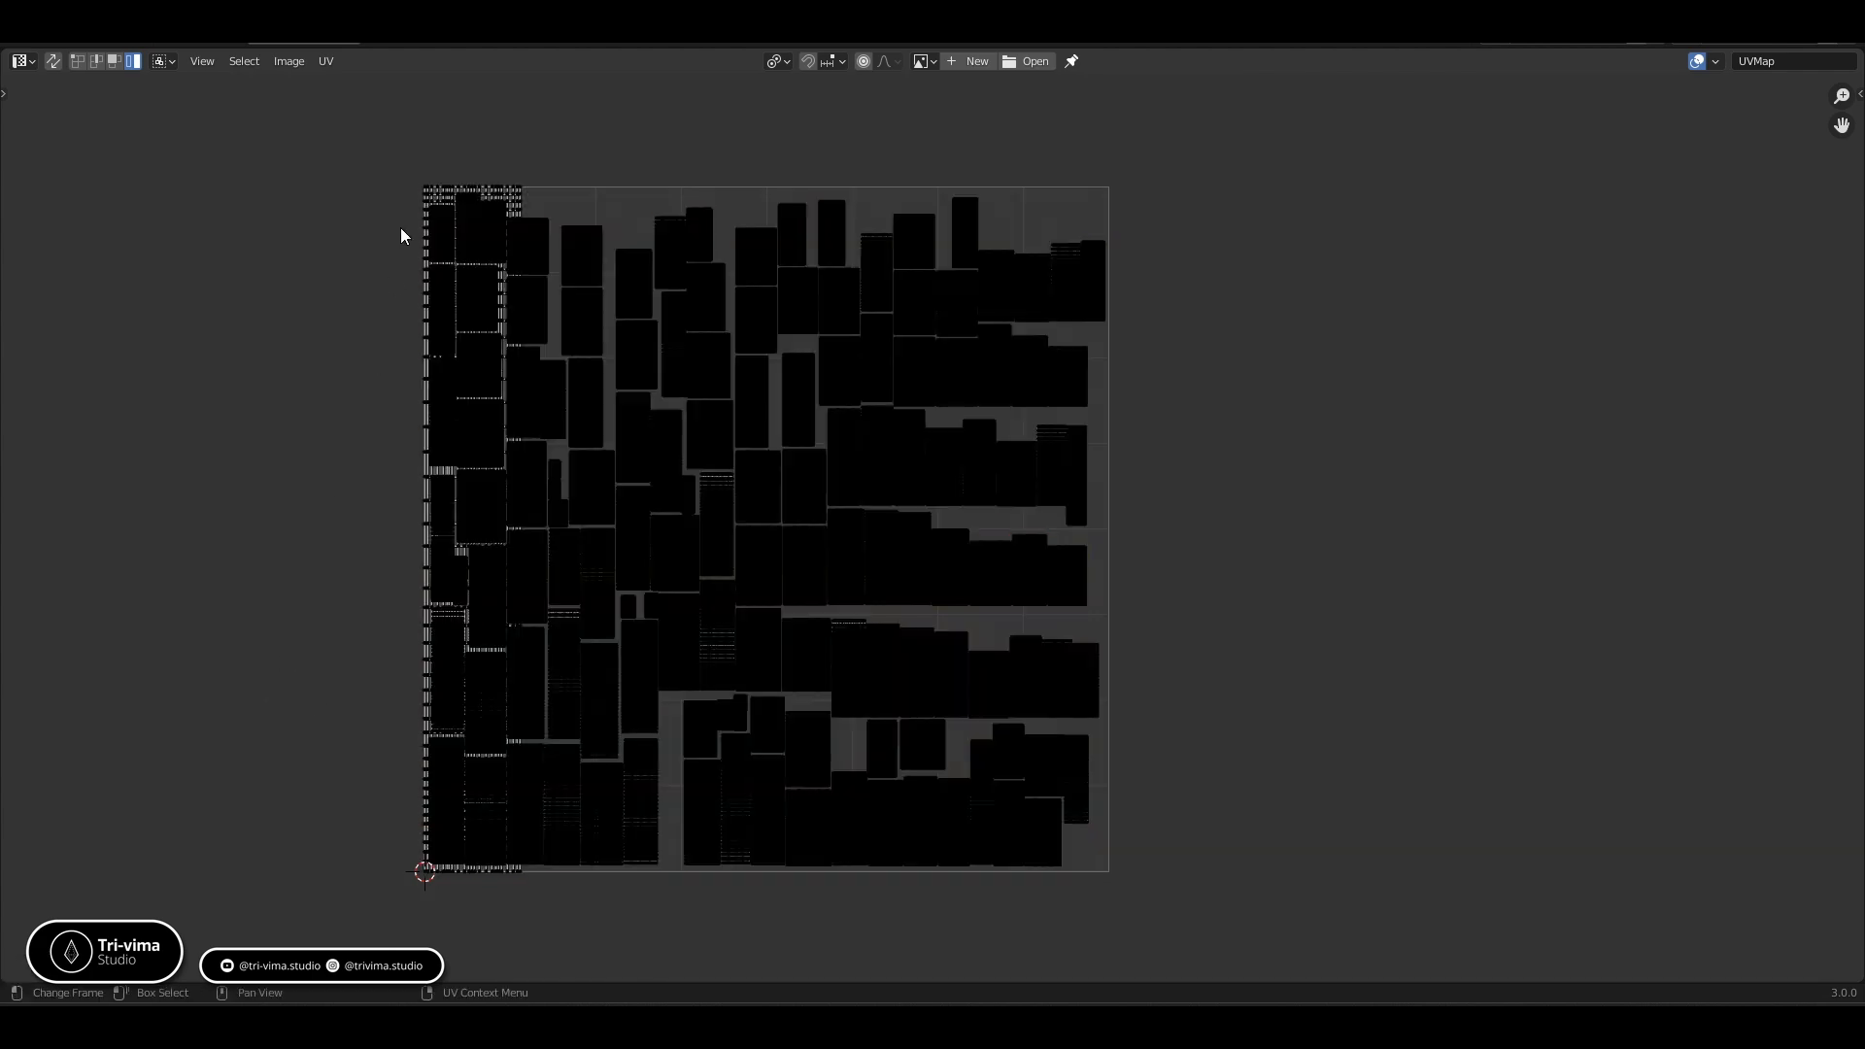
pyautogui.press('l')
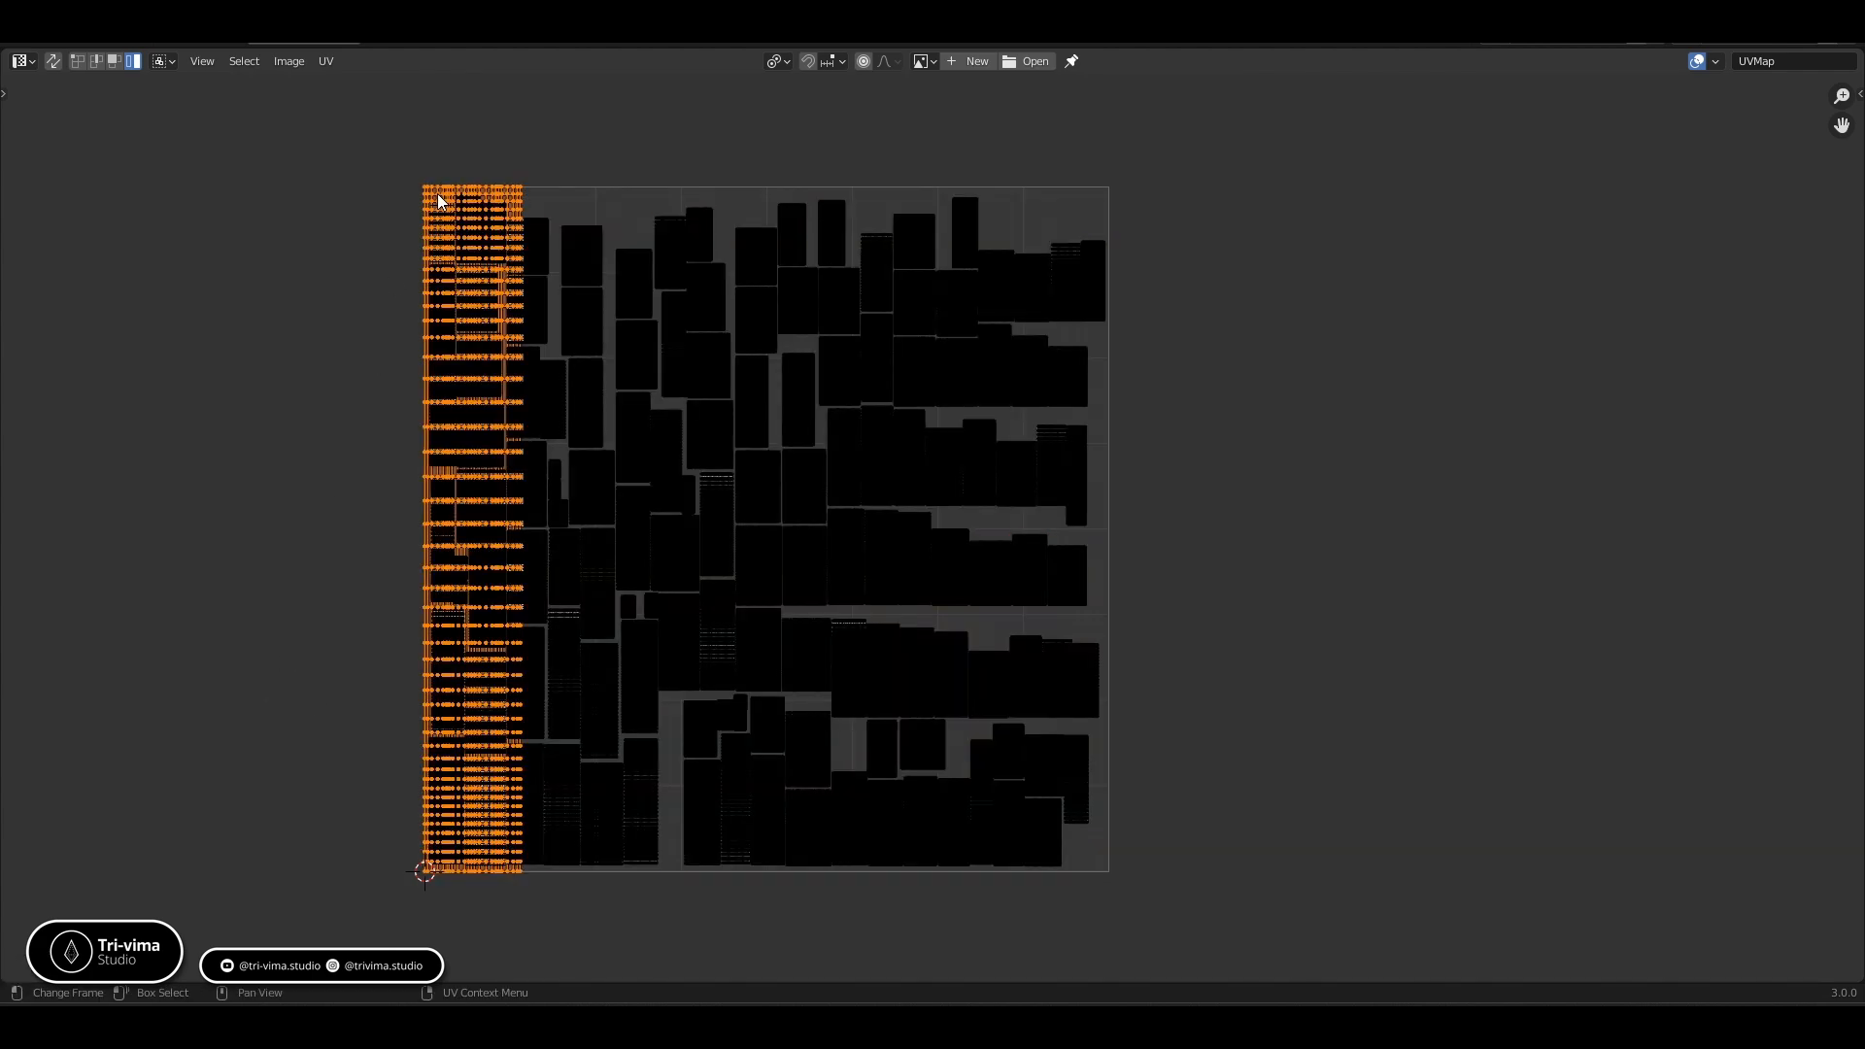
pyautogui.press('g')
pyautogui.press('x')
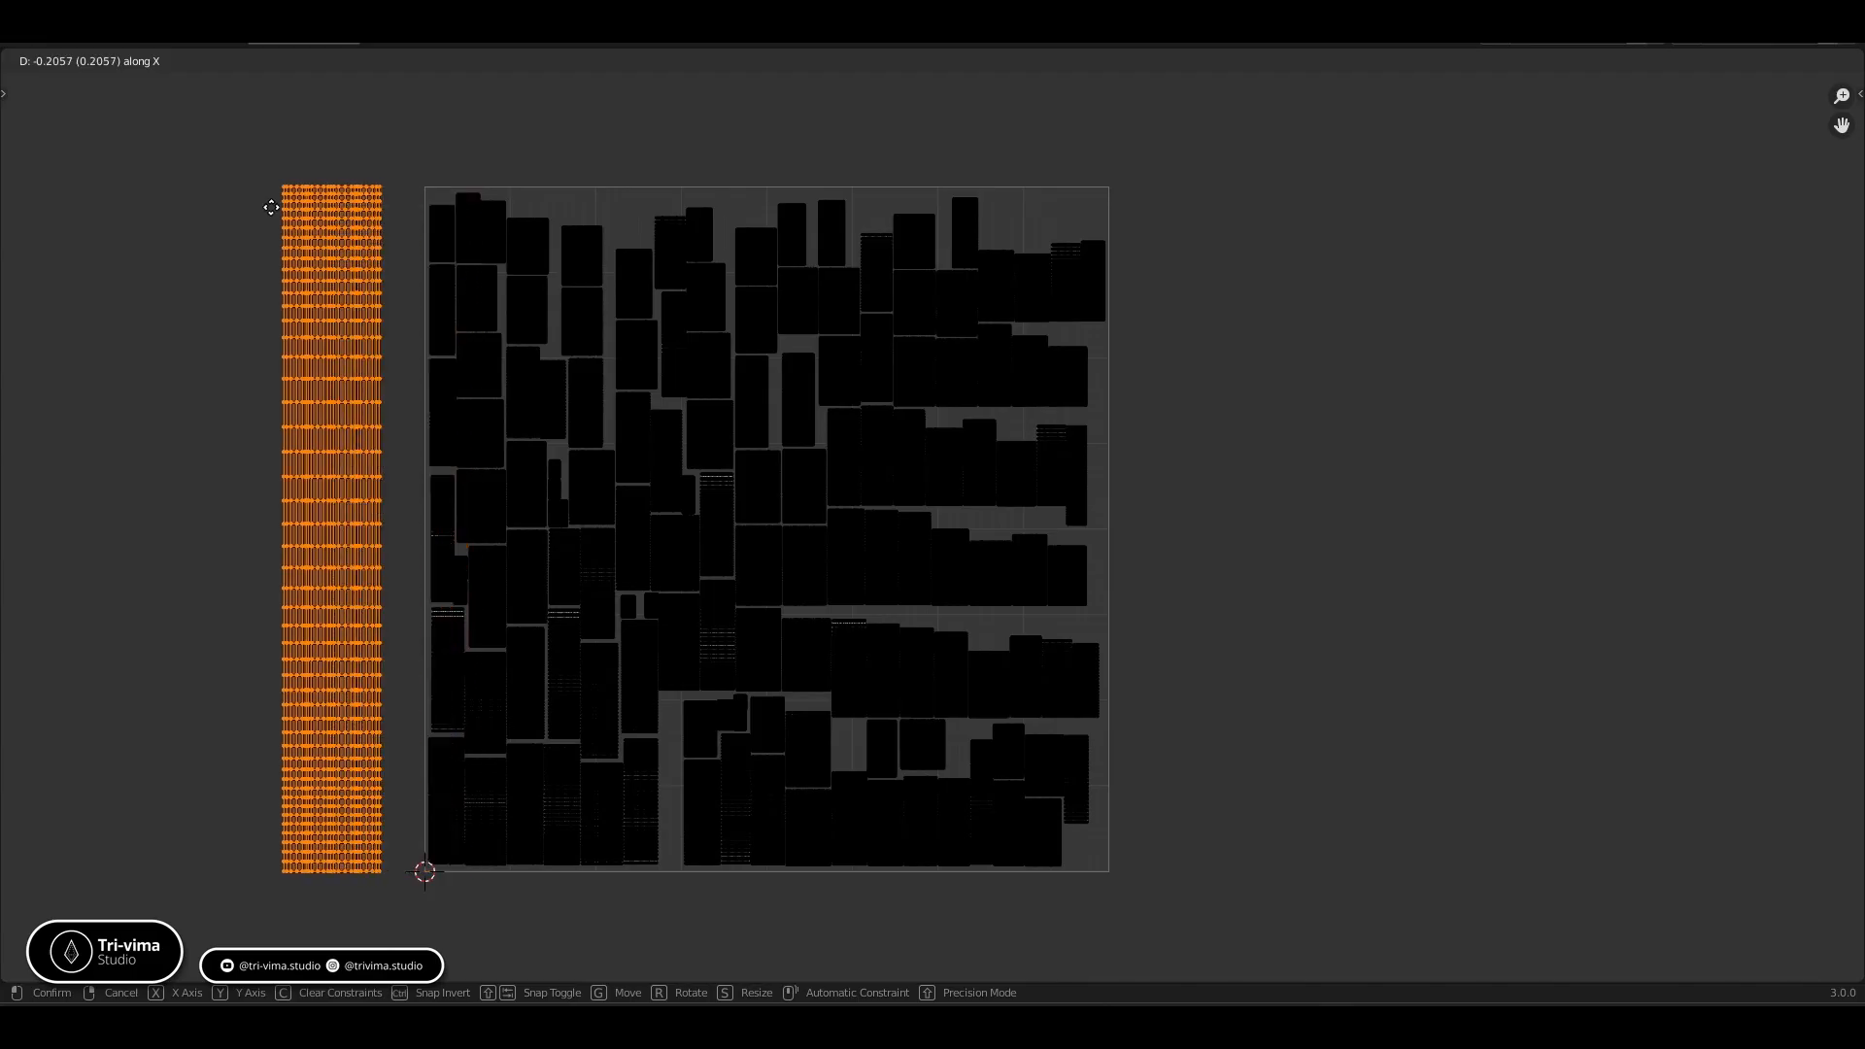
pyautogui.click(264, 208)
# Apply Pack Islands to the strand island in the UV square's lower-left corner and move it along X onto the island outside the square
pyautogui.click(445, 220)
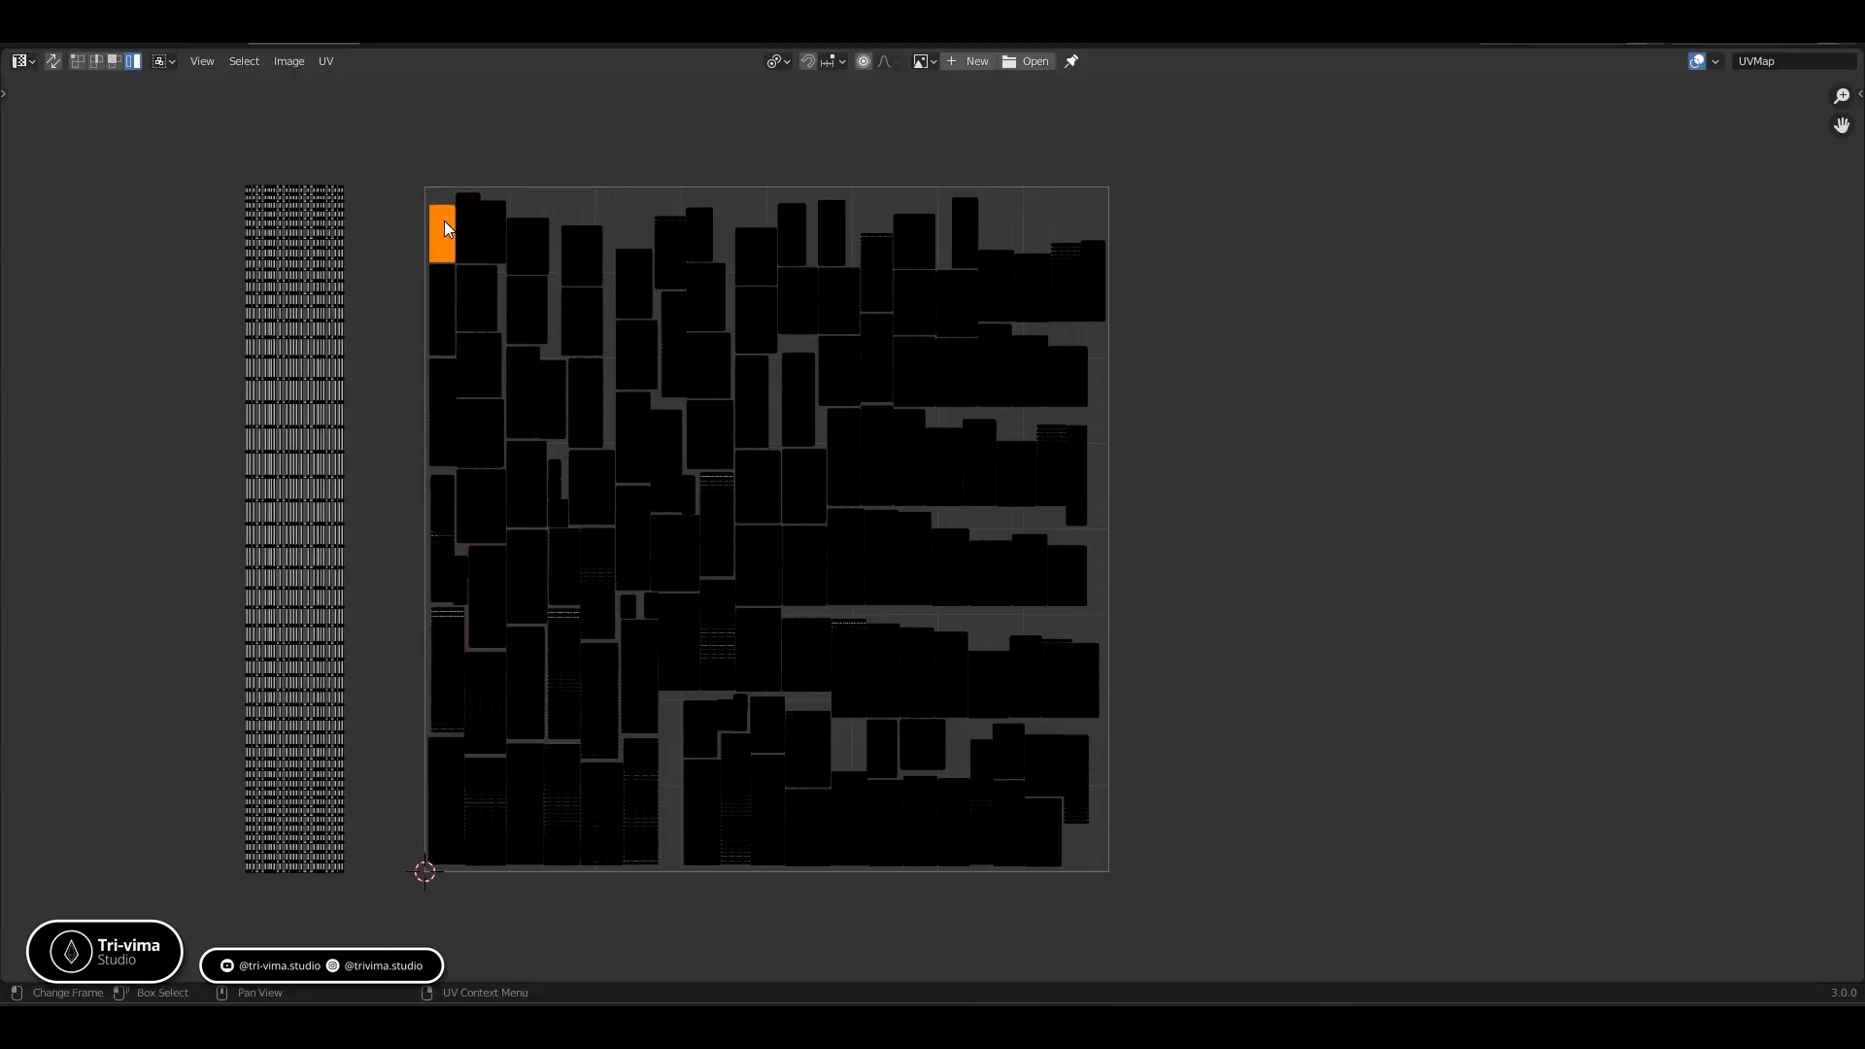
pyautogui.click(448, 814)
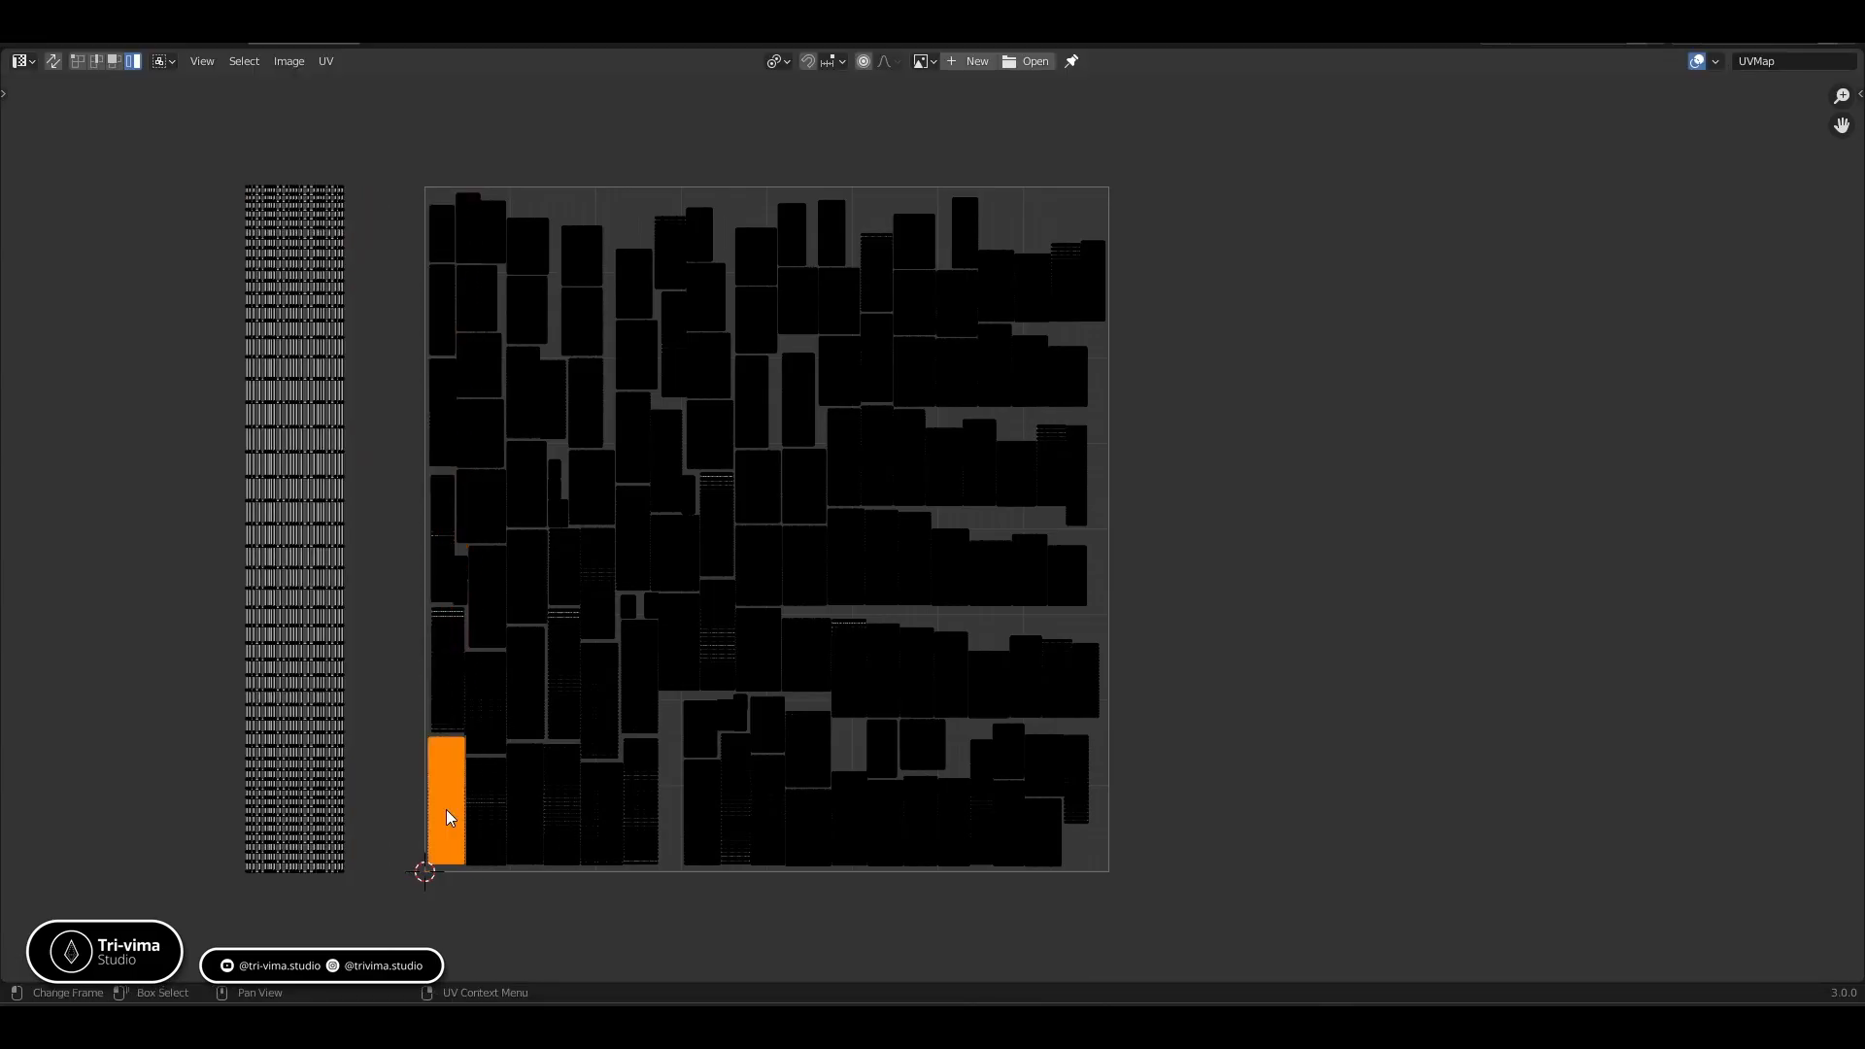
pyautogui.click(326, 66)
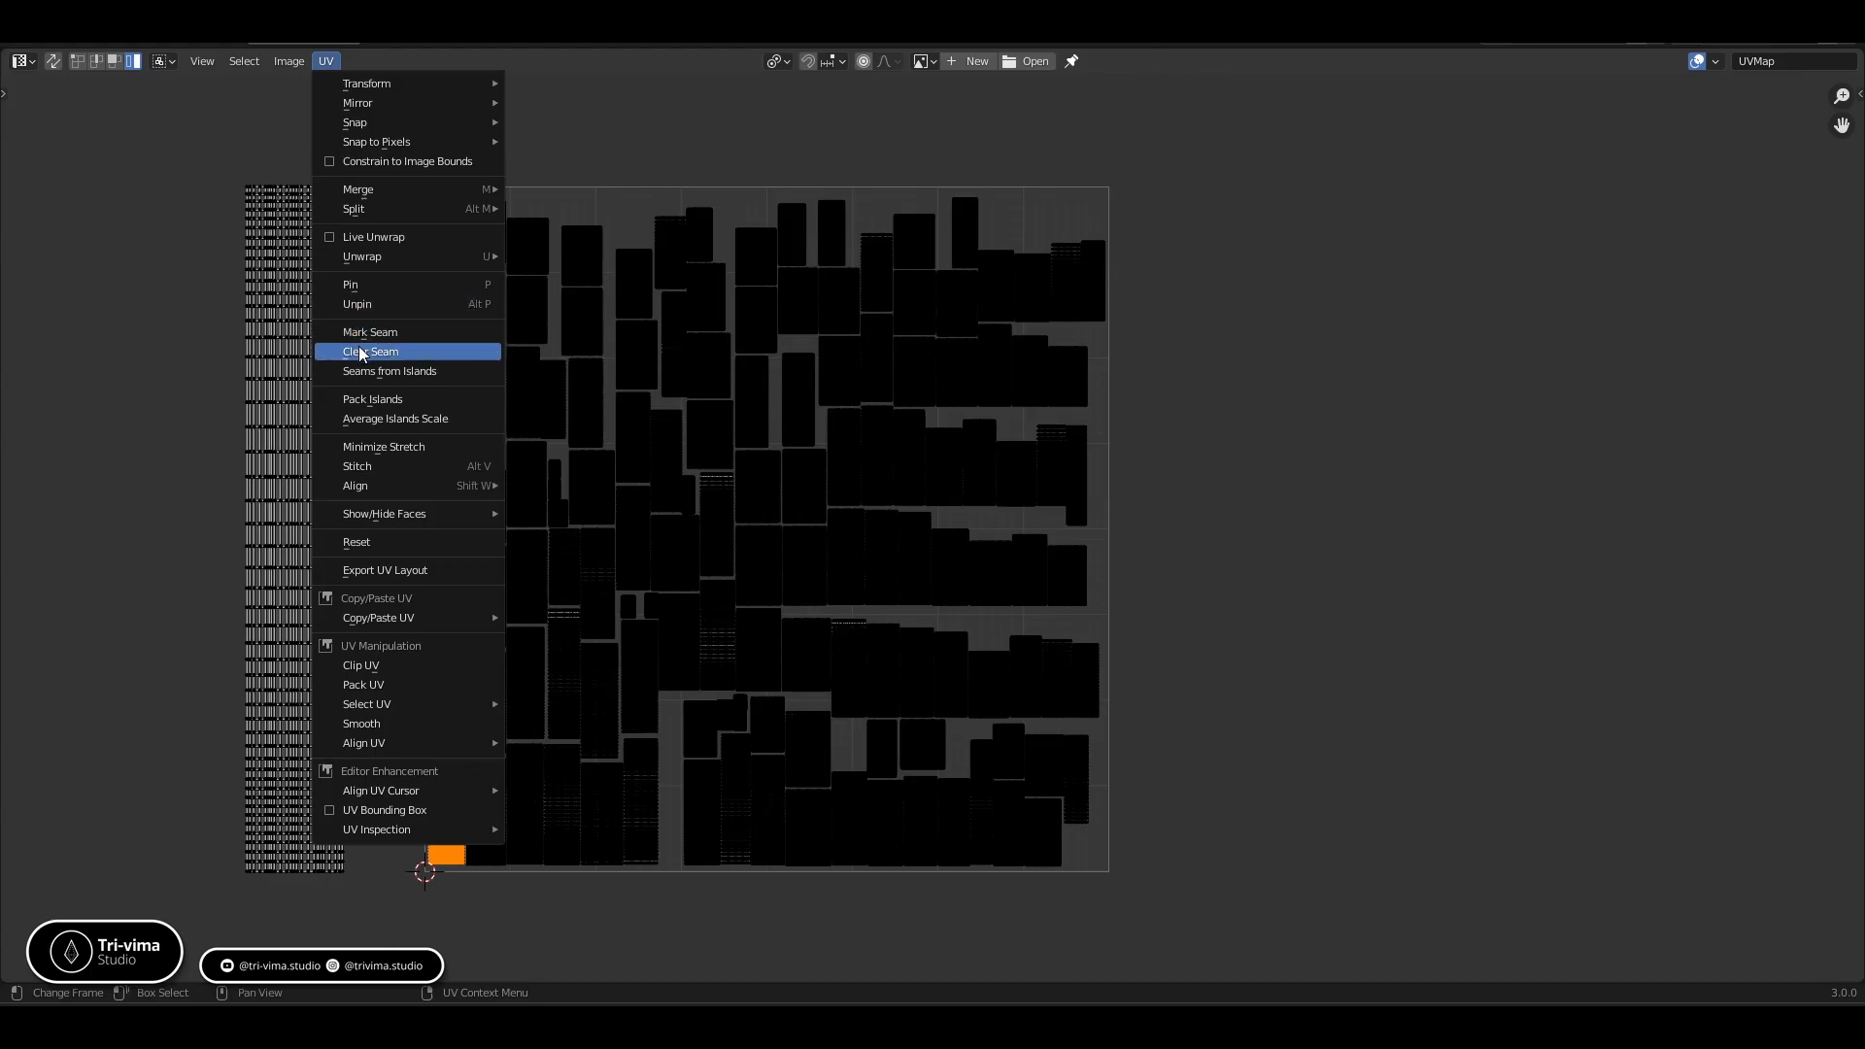
pyautogui.click(377, 398)
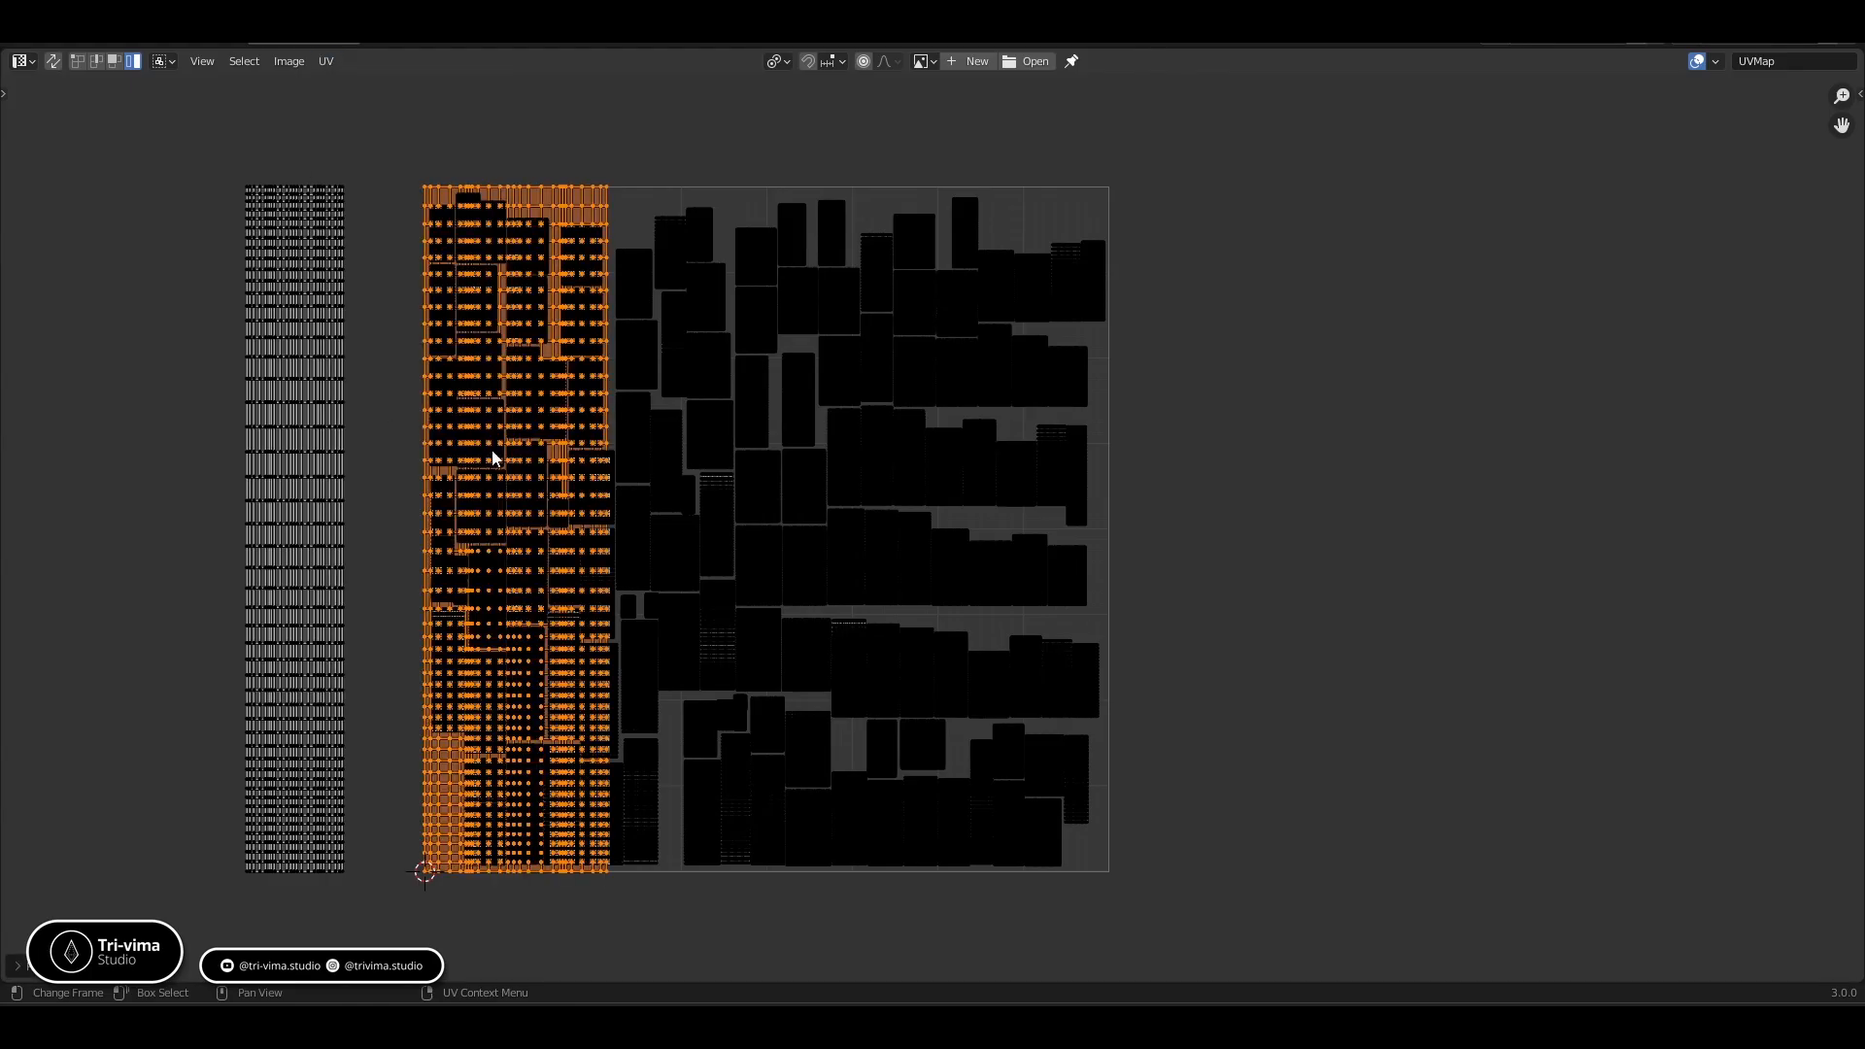
pyautogui.press('g')
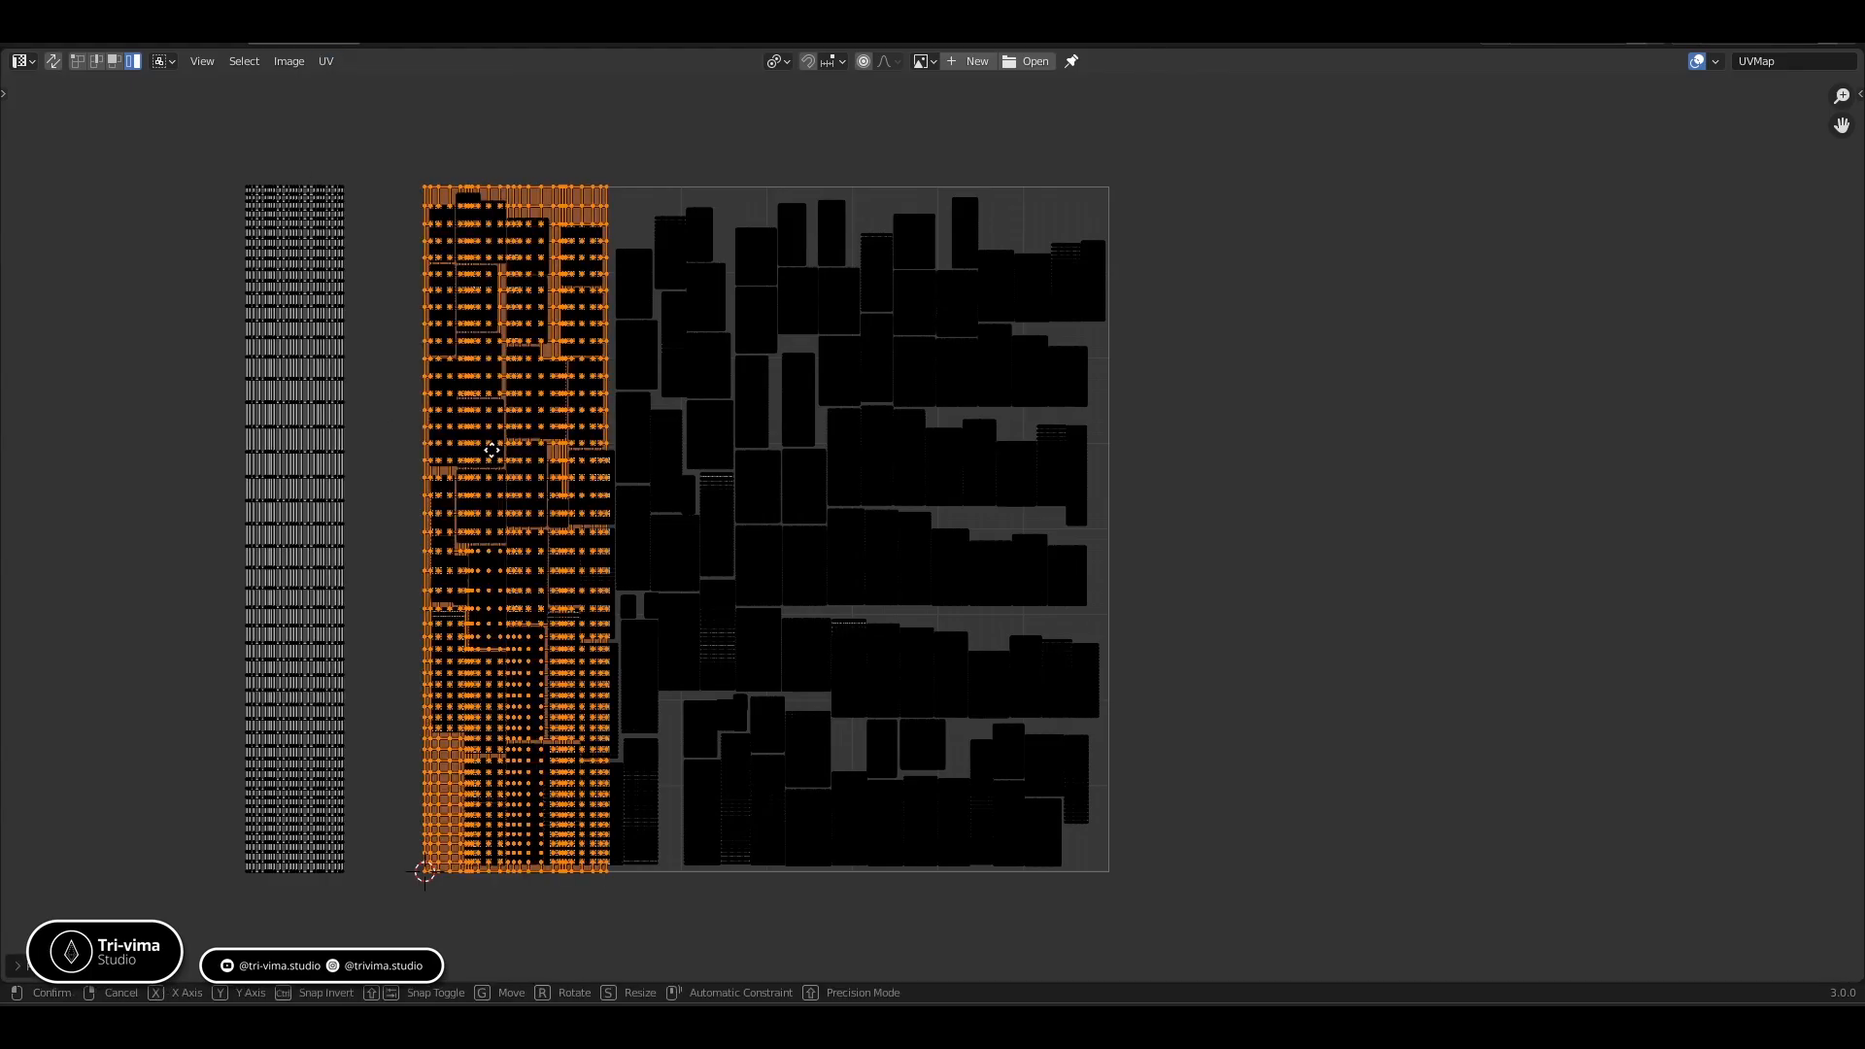
pyautogui.press('x')
pyautogui.click(232, 460)
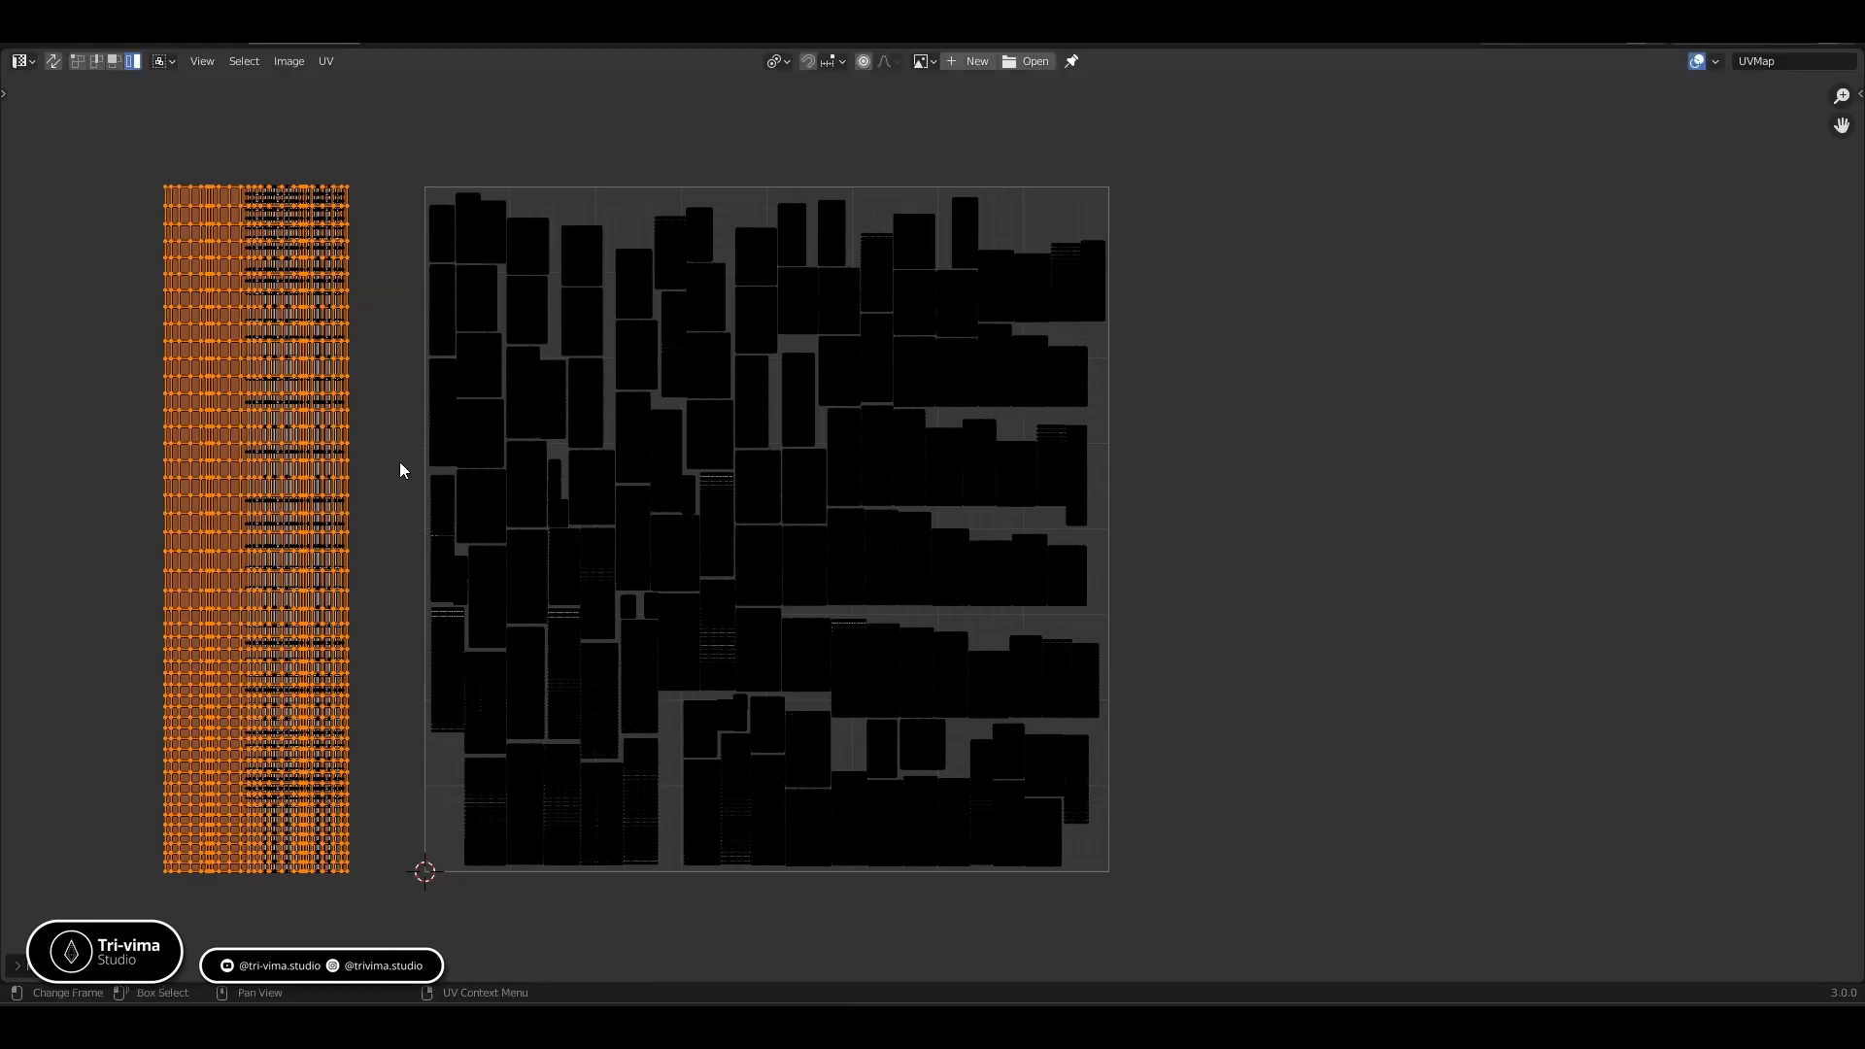
# Try packing two strand islands near the UV square's lower-left corner together with Pack Islands
pyautogui.click(491, 803)
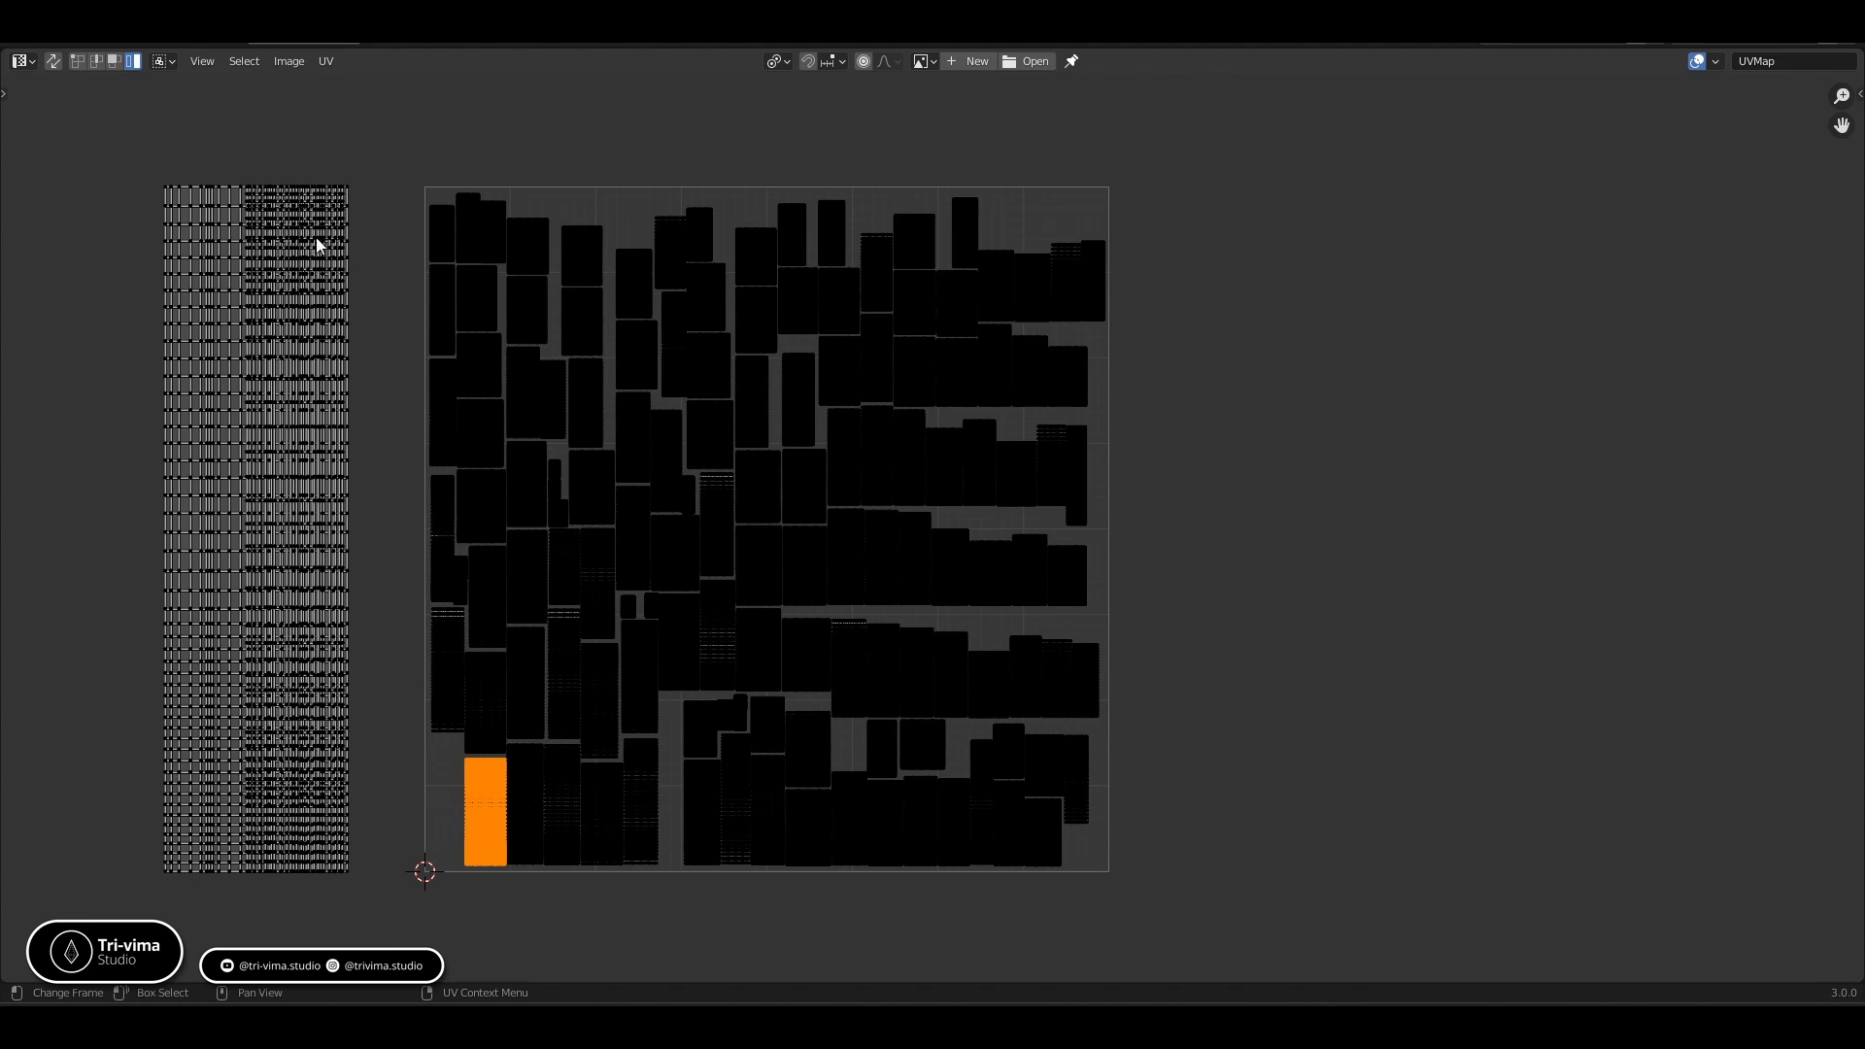
pyautogui.keyDown('shift'); pyautogui.click(441, 692); pyautogui.keyUp('shift')
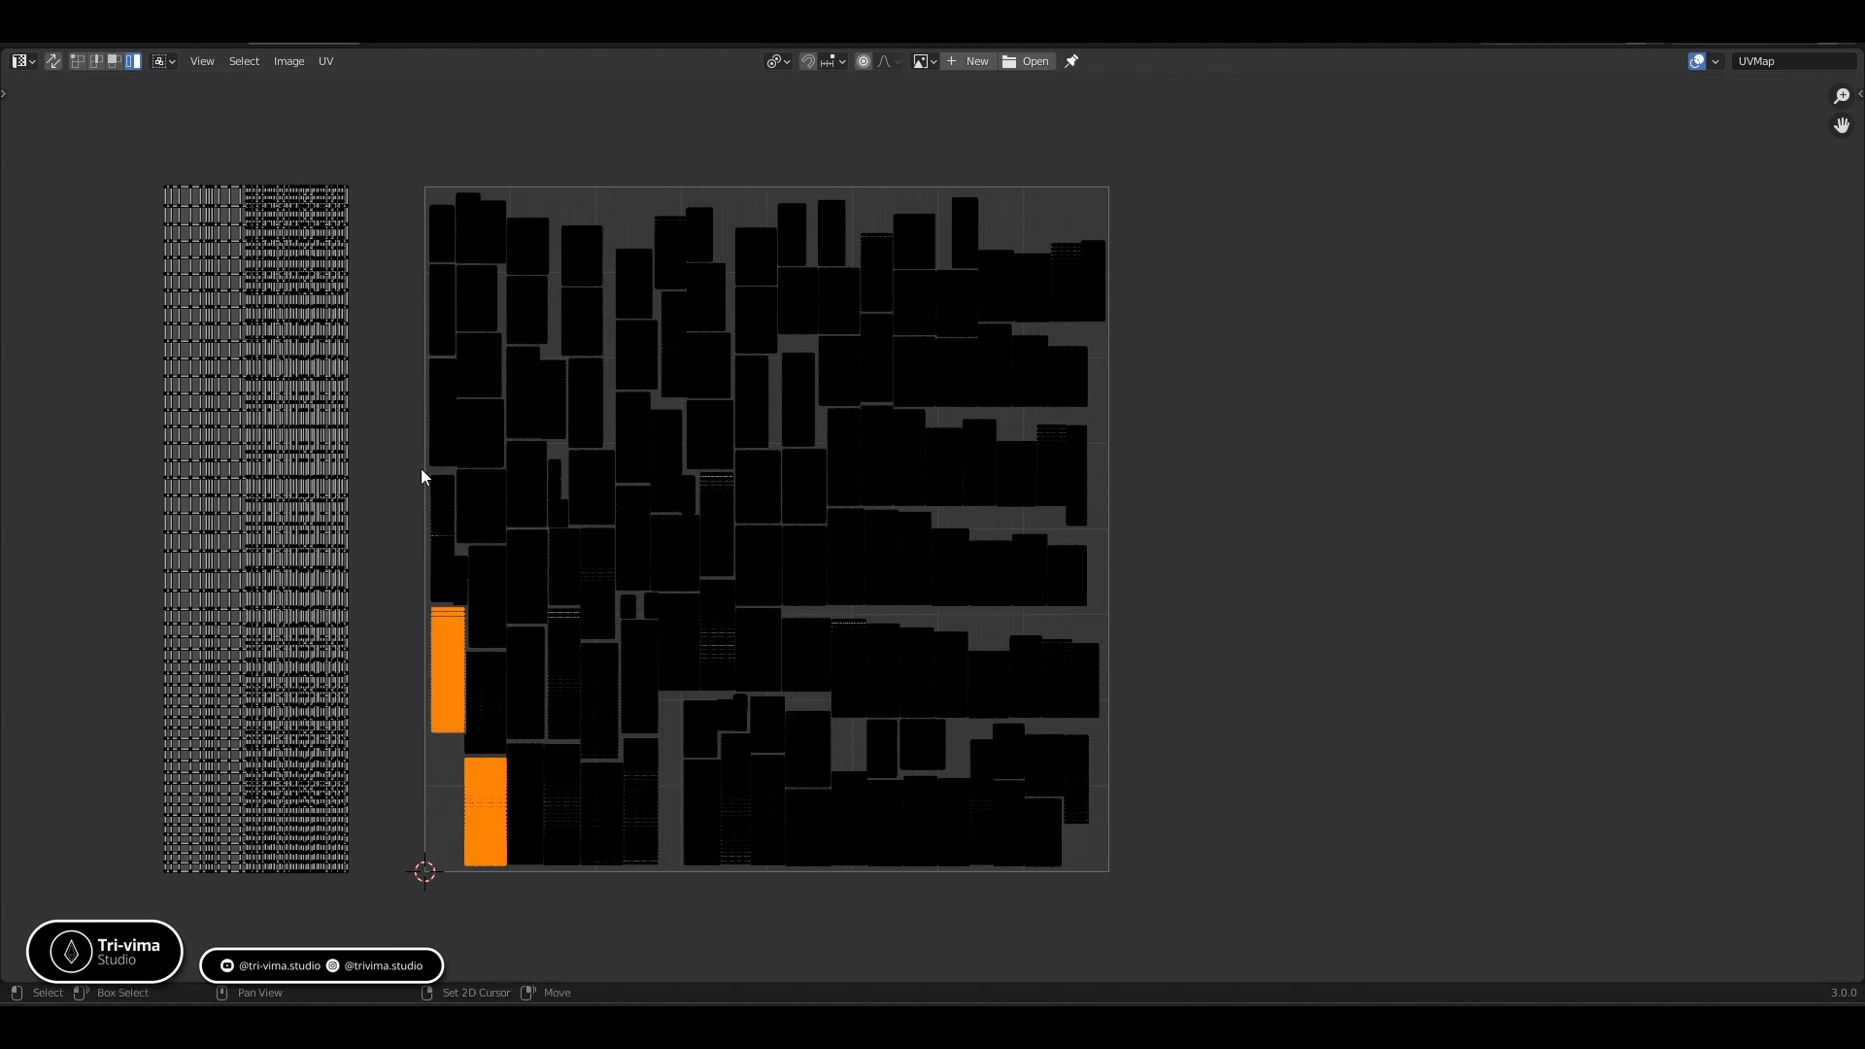
pyautogui.click(325, 61)
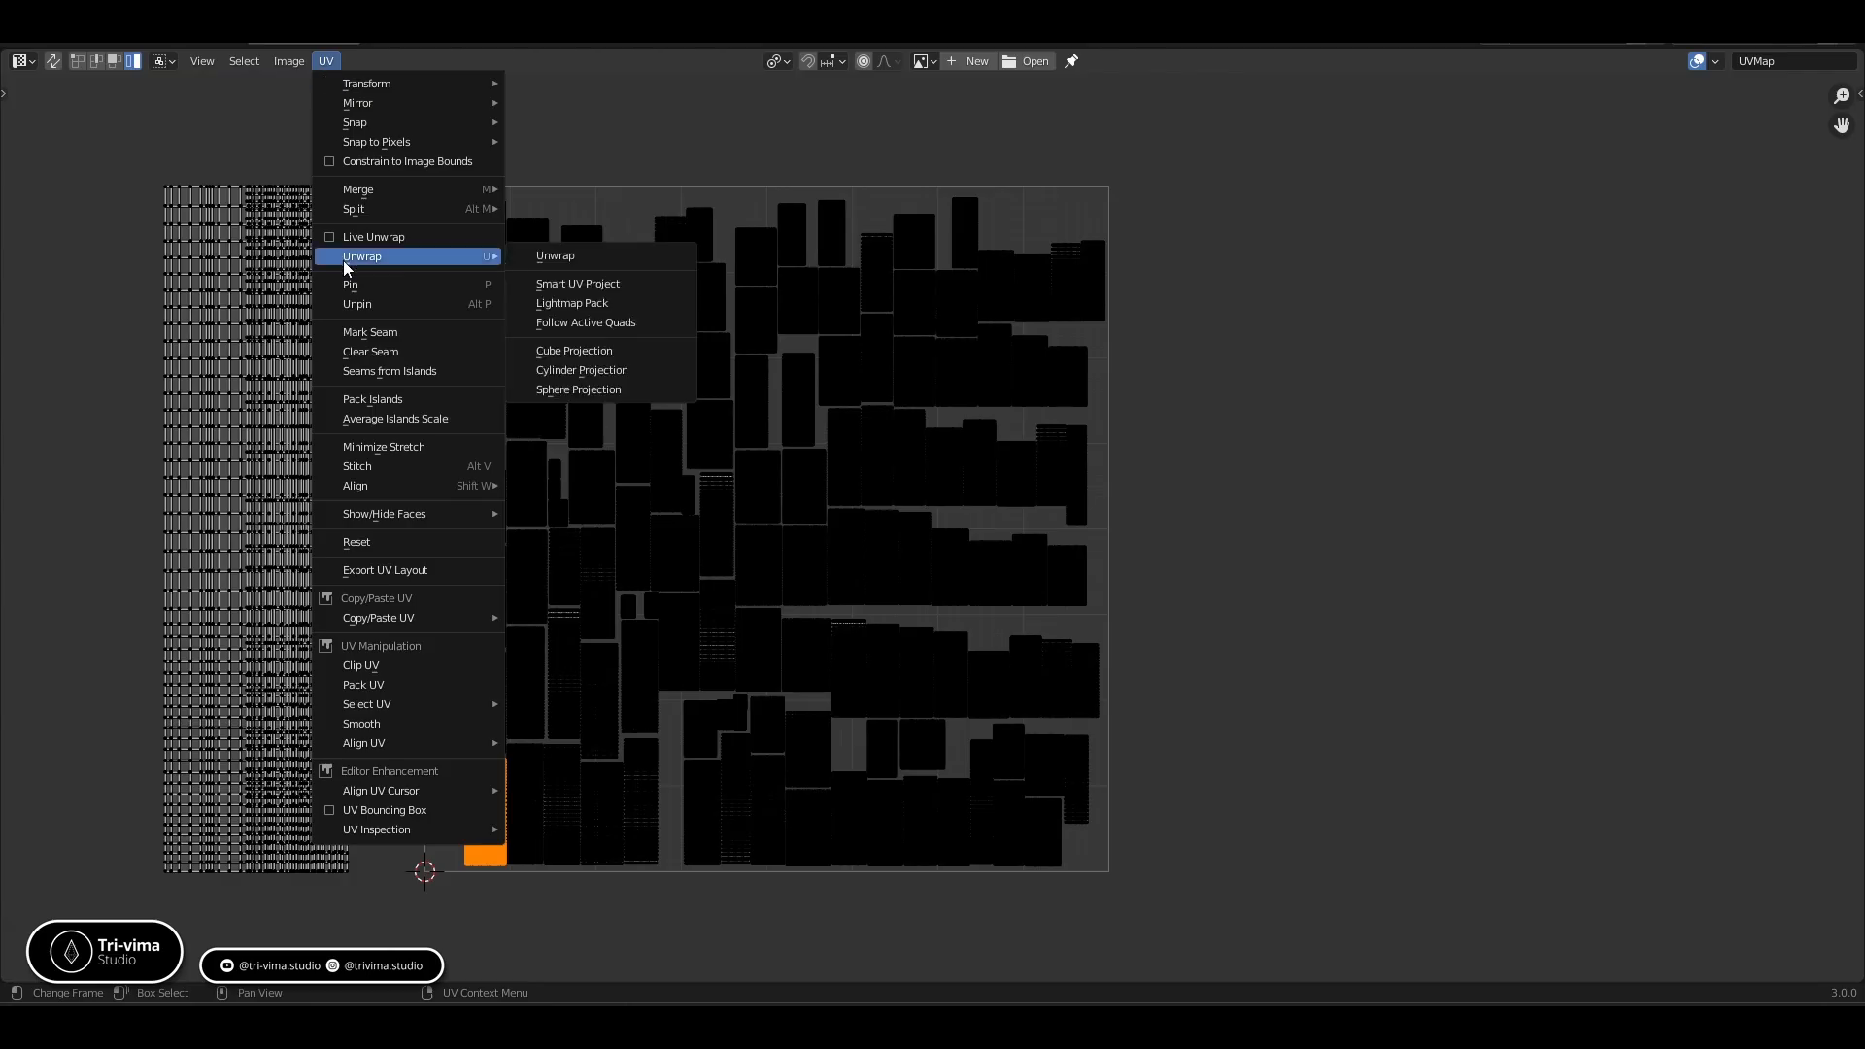
pyautogui.click(369, 402)
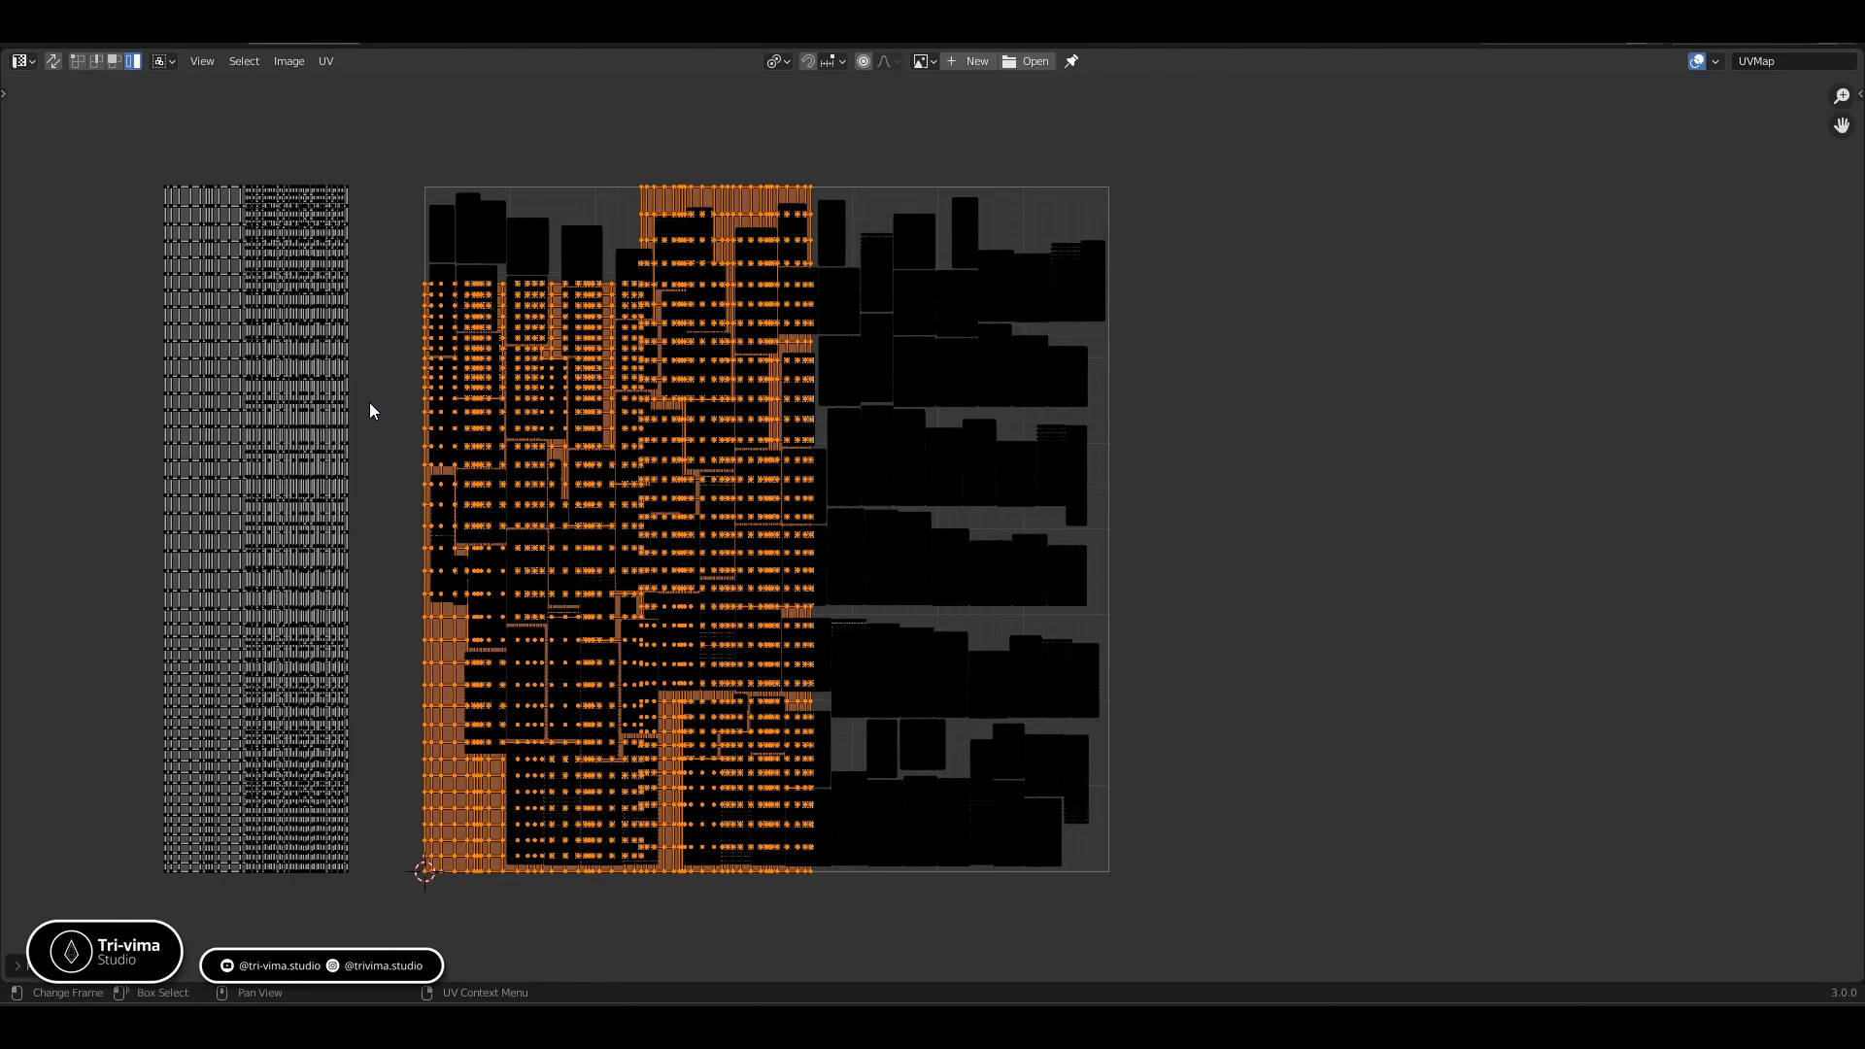
pyautogui.press('ctrl')
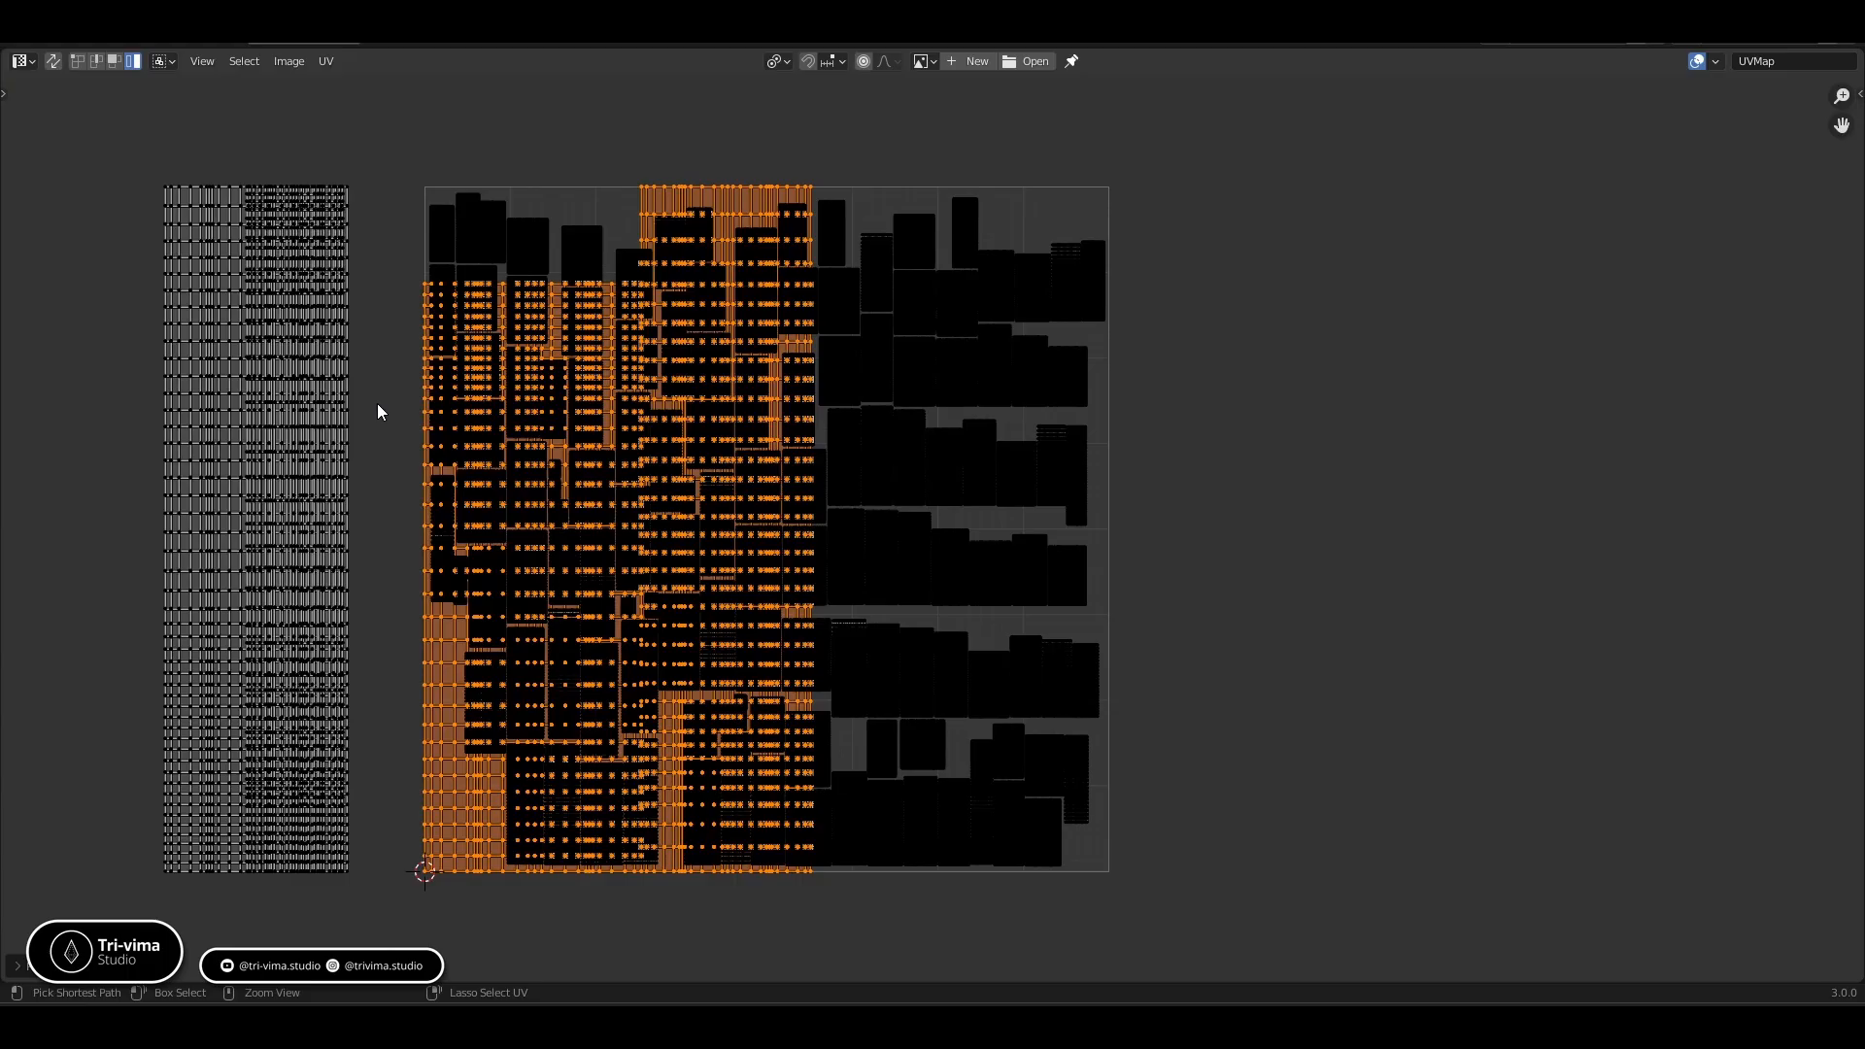
# Select each of the two jointly packed strand islands separately and apply Pack Islands to each one alone
pyautogui.click(447, 761)
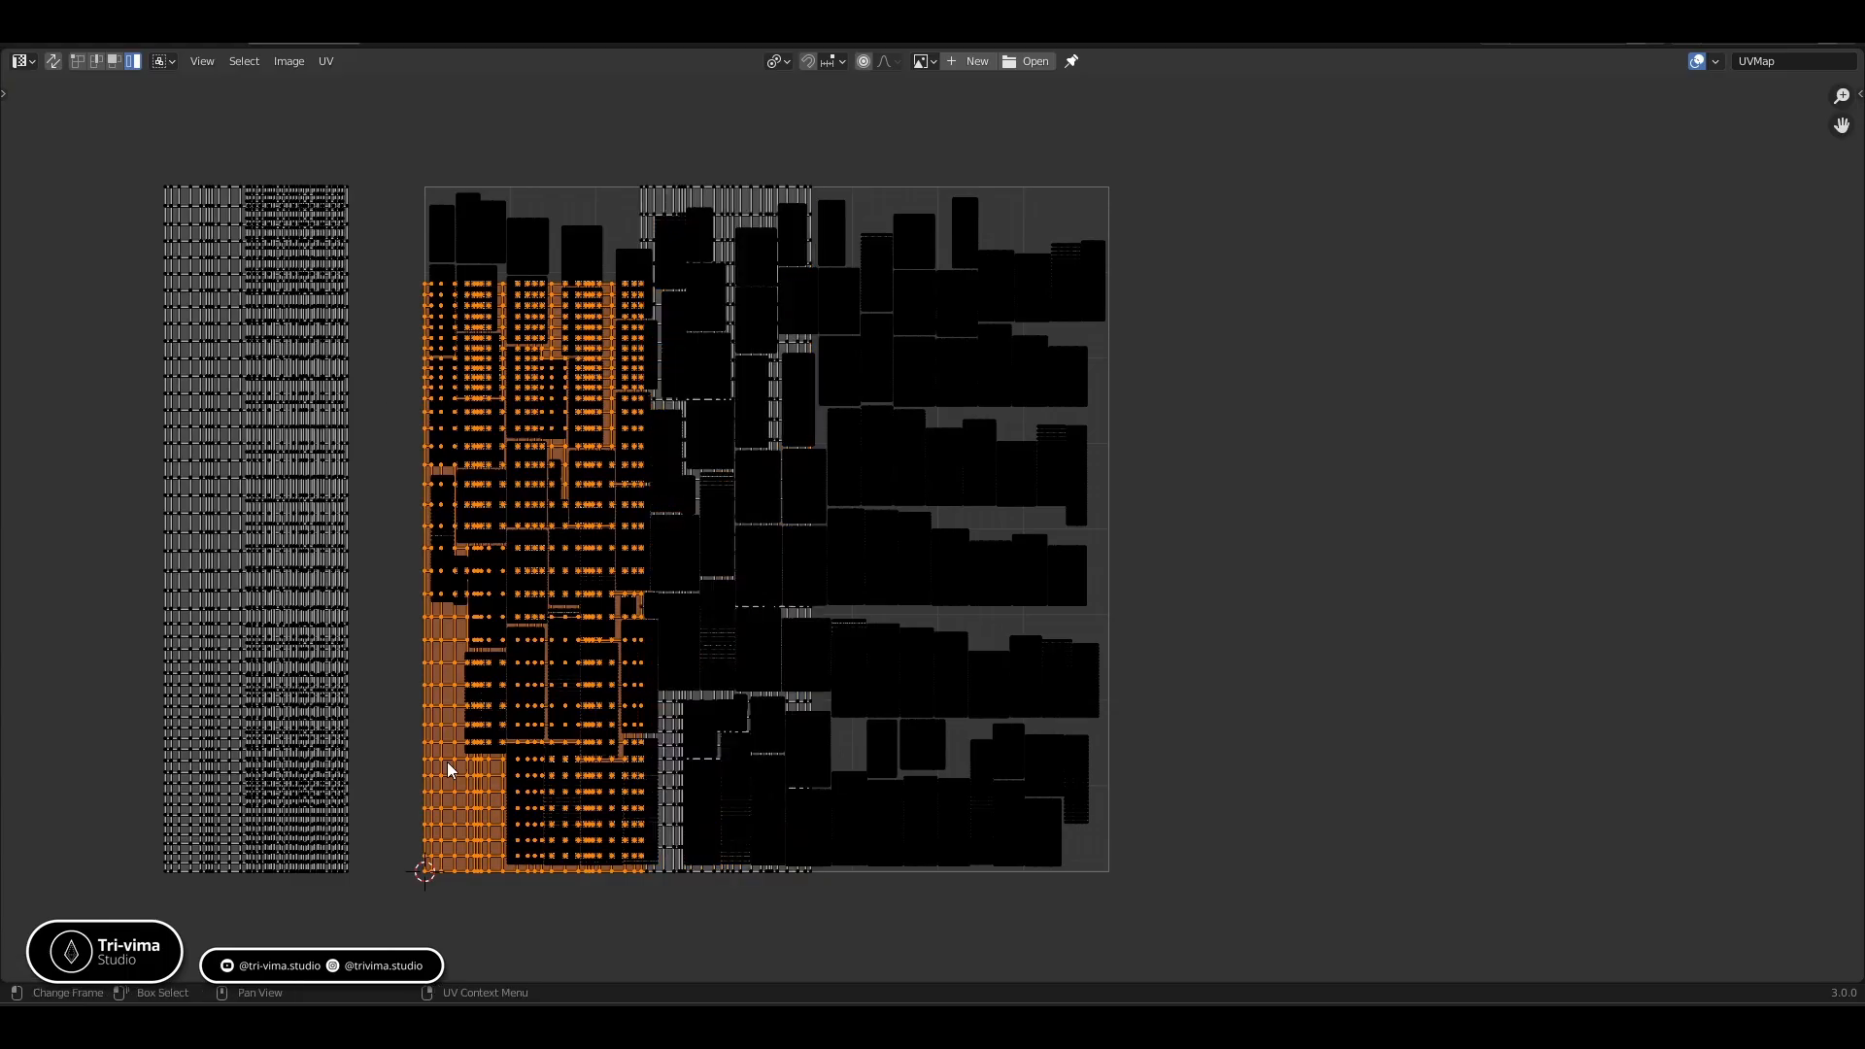
pyautogui.click(317, 64)
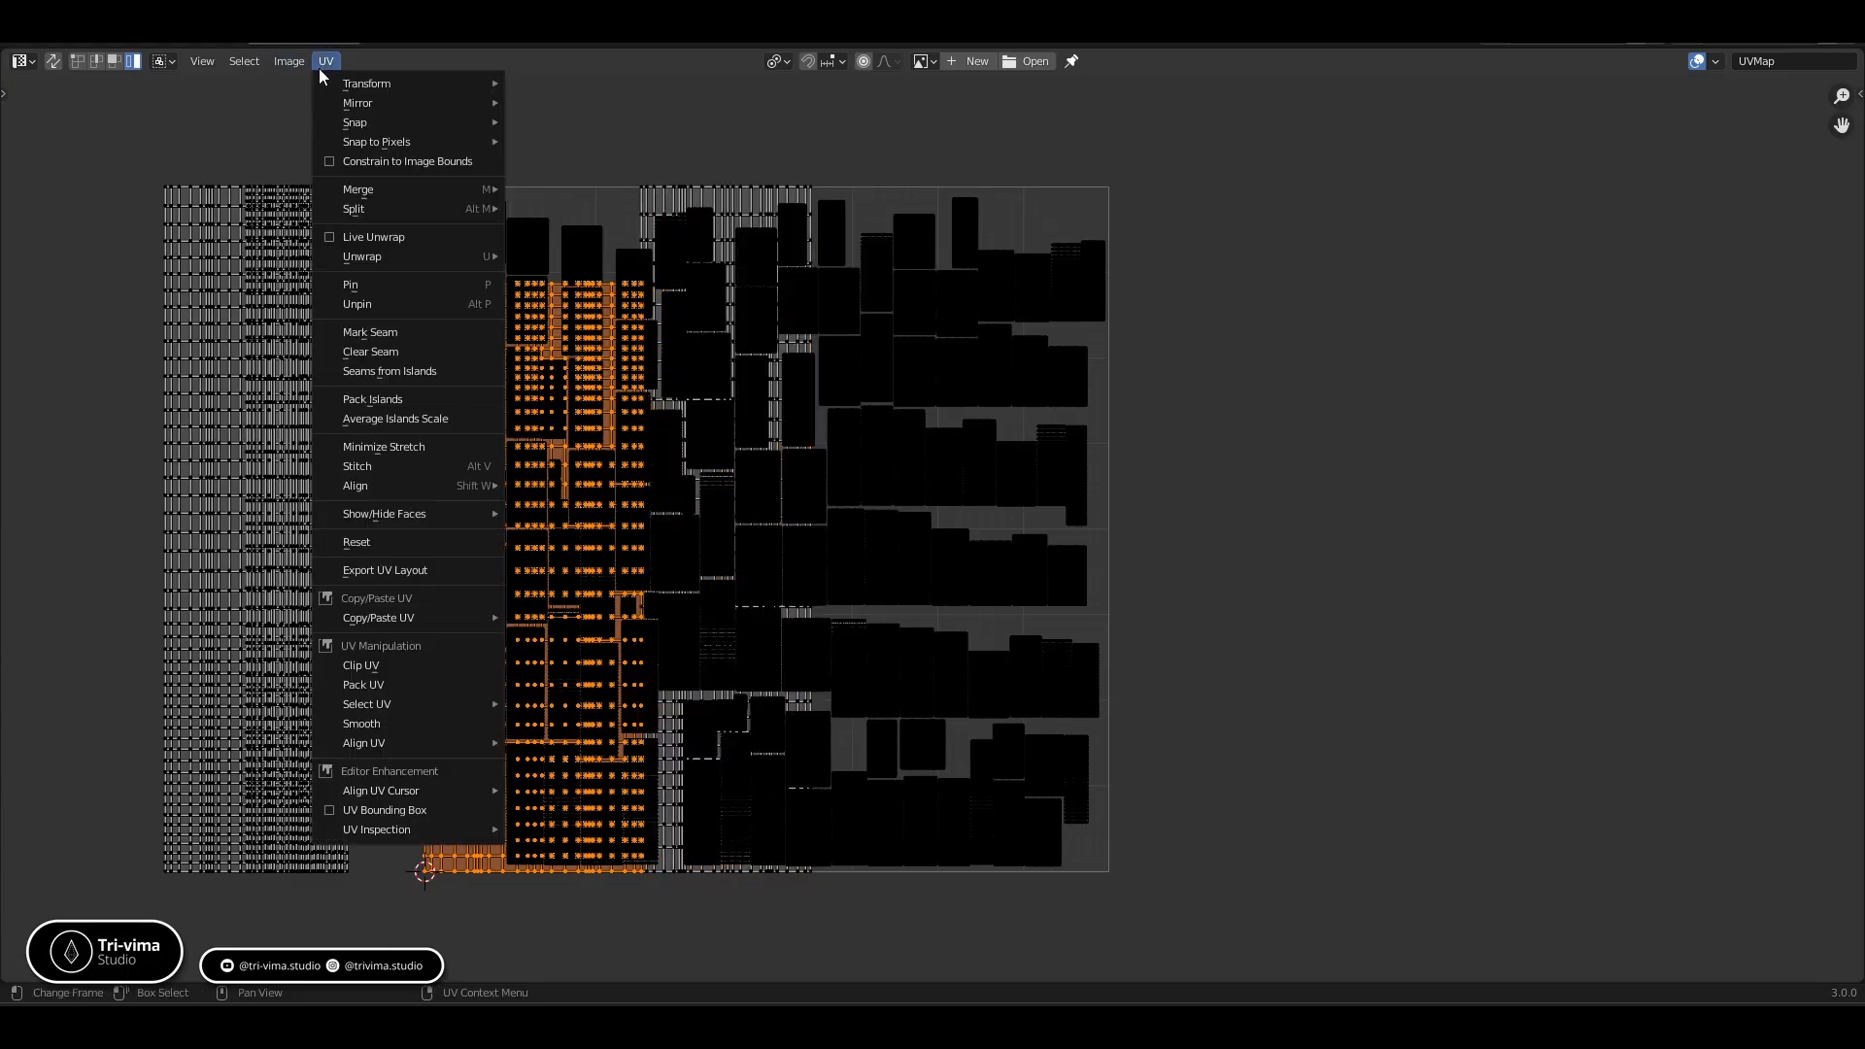
pyautogui.click(367, 398)
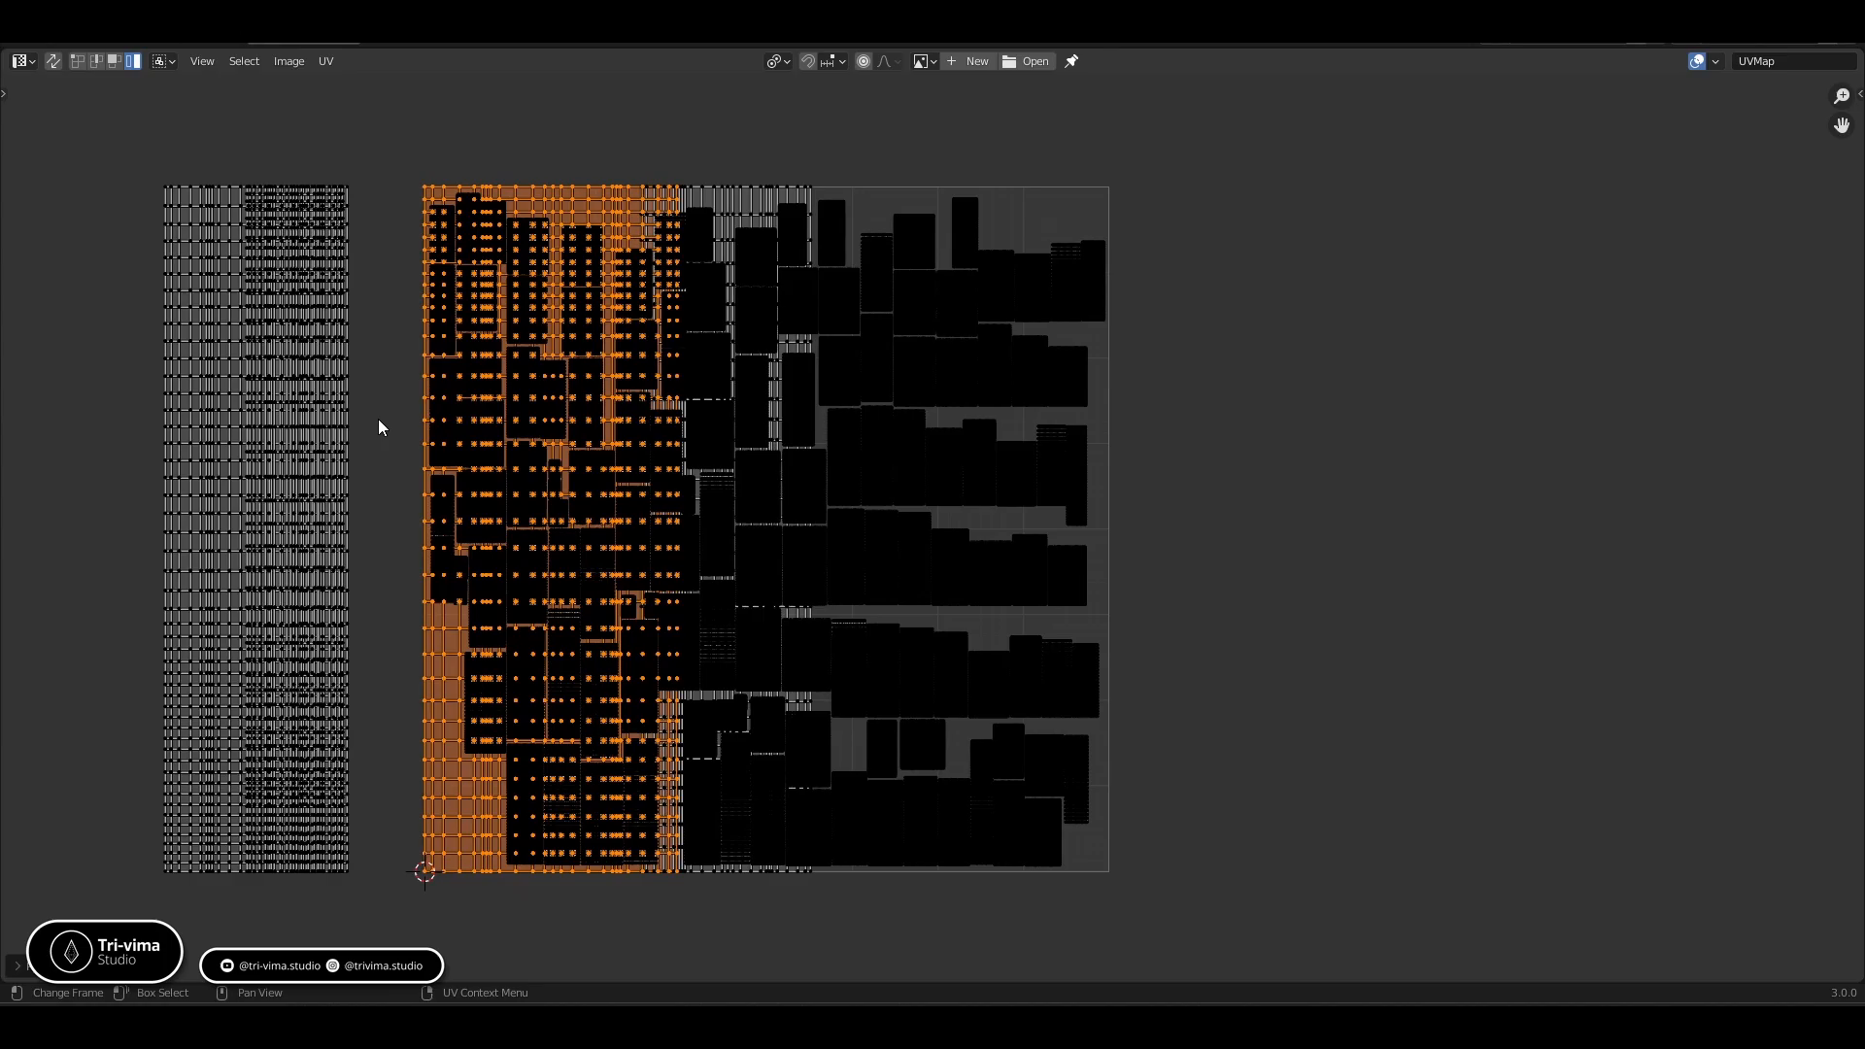
pyautogui.click(715, 201)
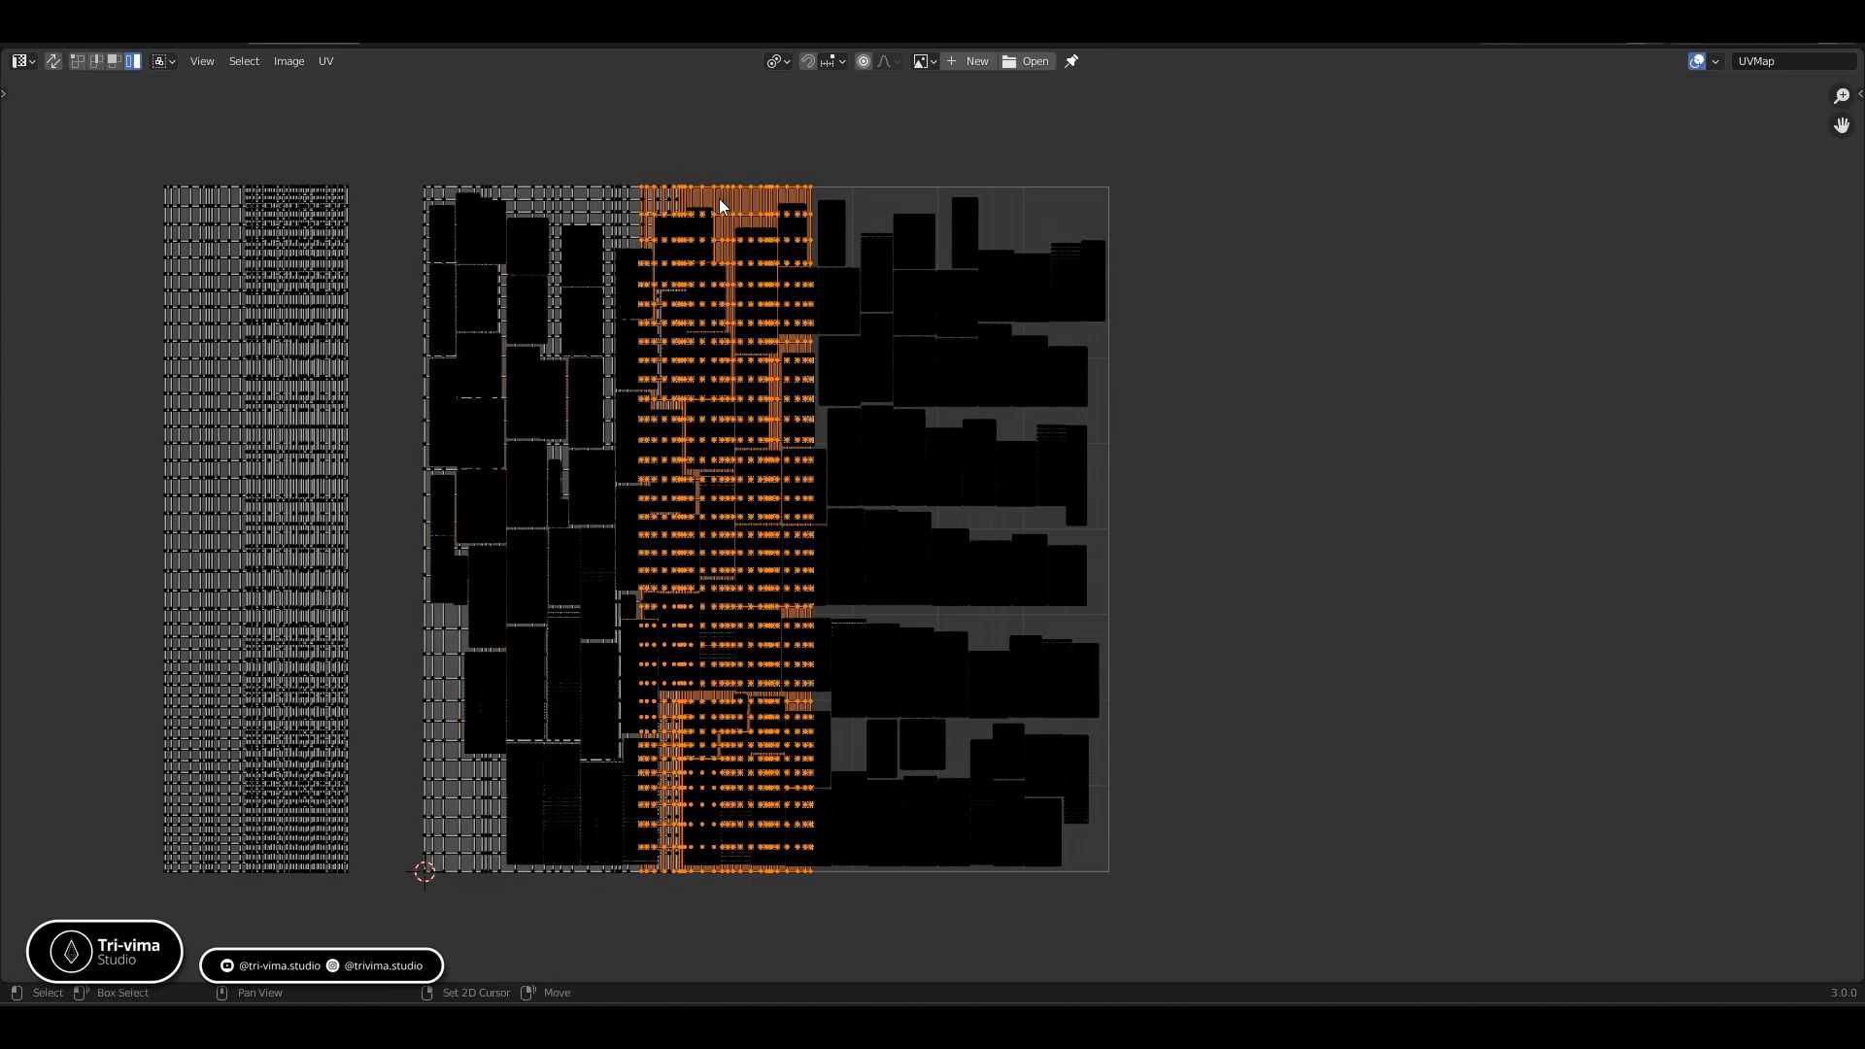
pyautogui.hotkey('shift', 'r')
# Select both individually packed islands and move them along X onto the stack outside the UV square
pyautogui.moveTo(573, 163); pyautogui.dragTo(626, 199)
pyautogui.press('g')
pyautogui.press('x')
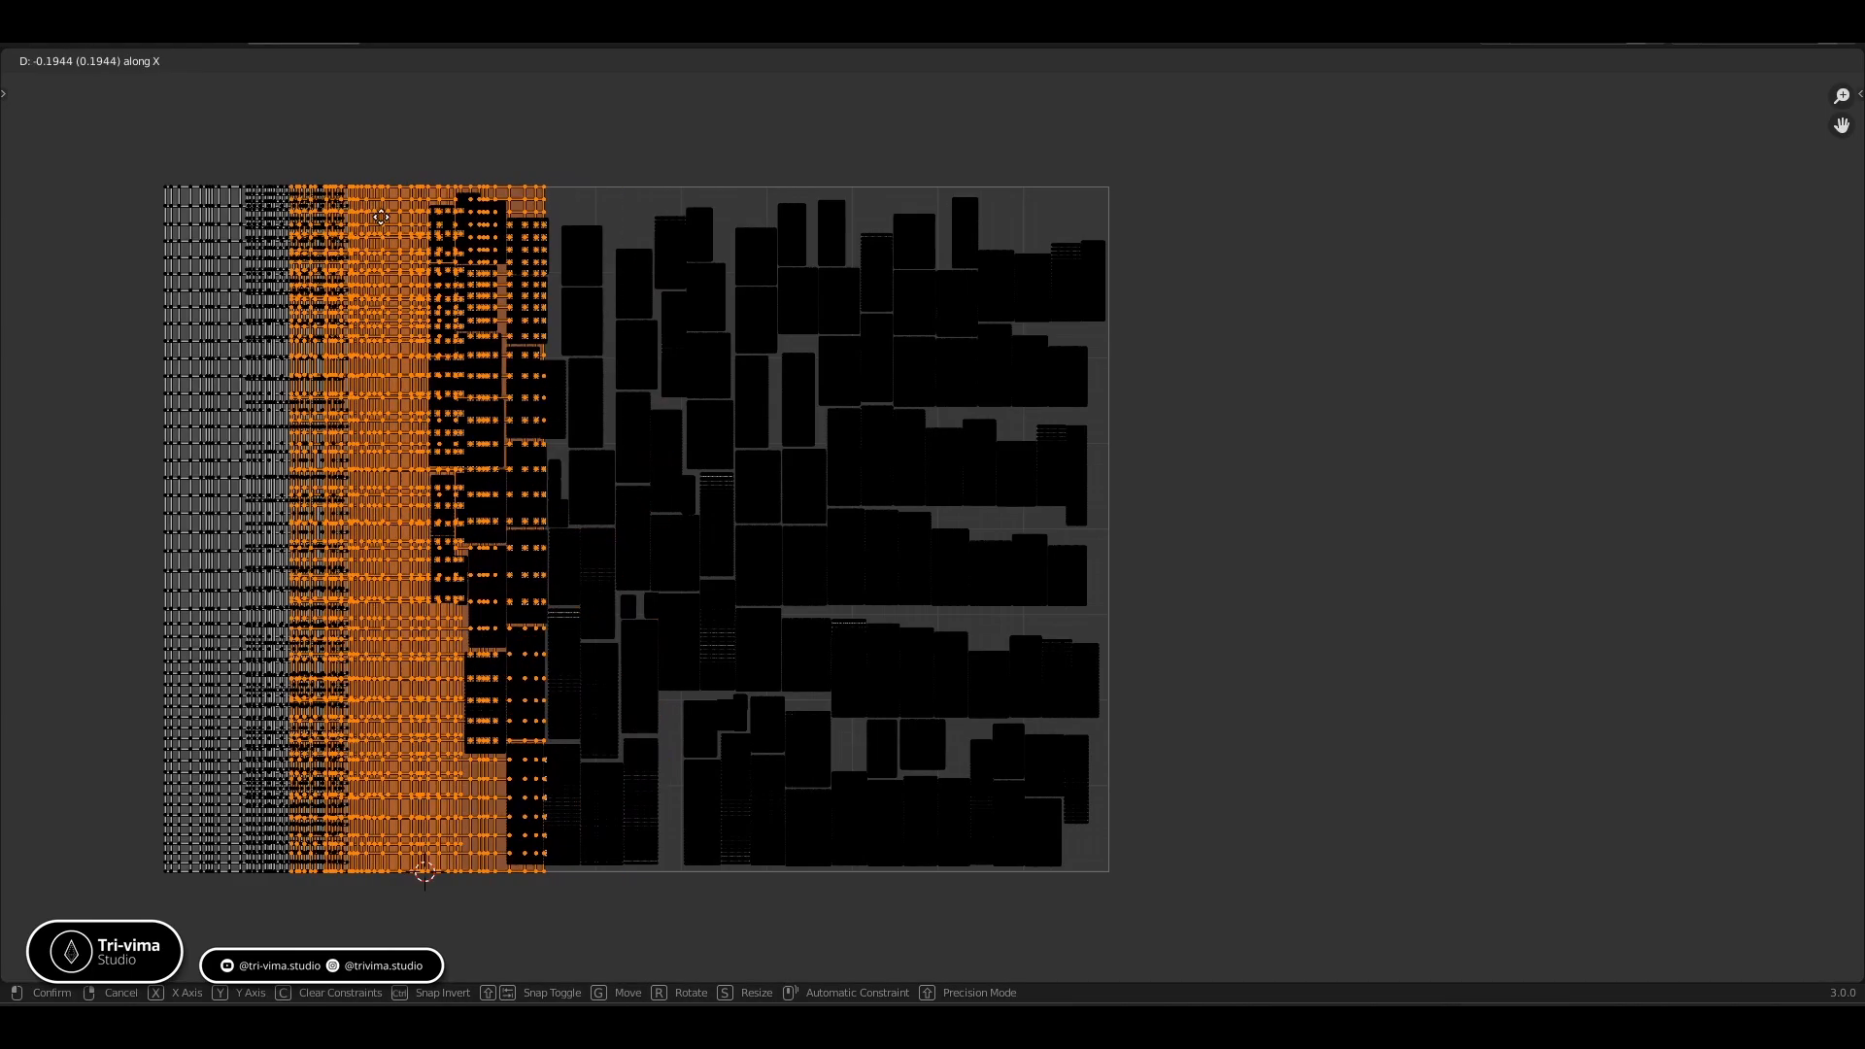
pyautogui.click(491, 385)
# Select the narrow strand island midway up the UV square's left edge, undo its repeated move, and apply Pack Islands to it
pyautogui.click(435, 570)
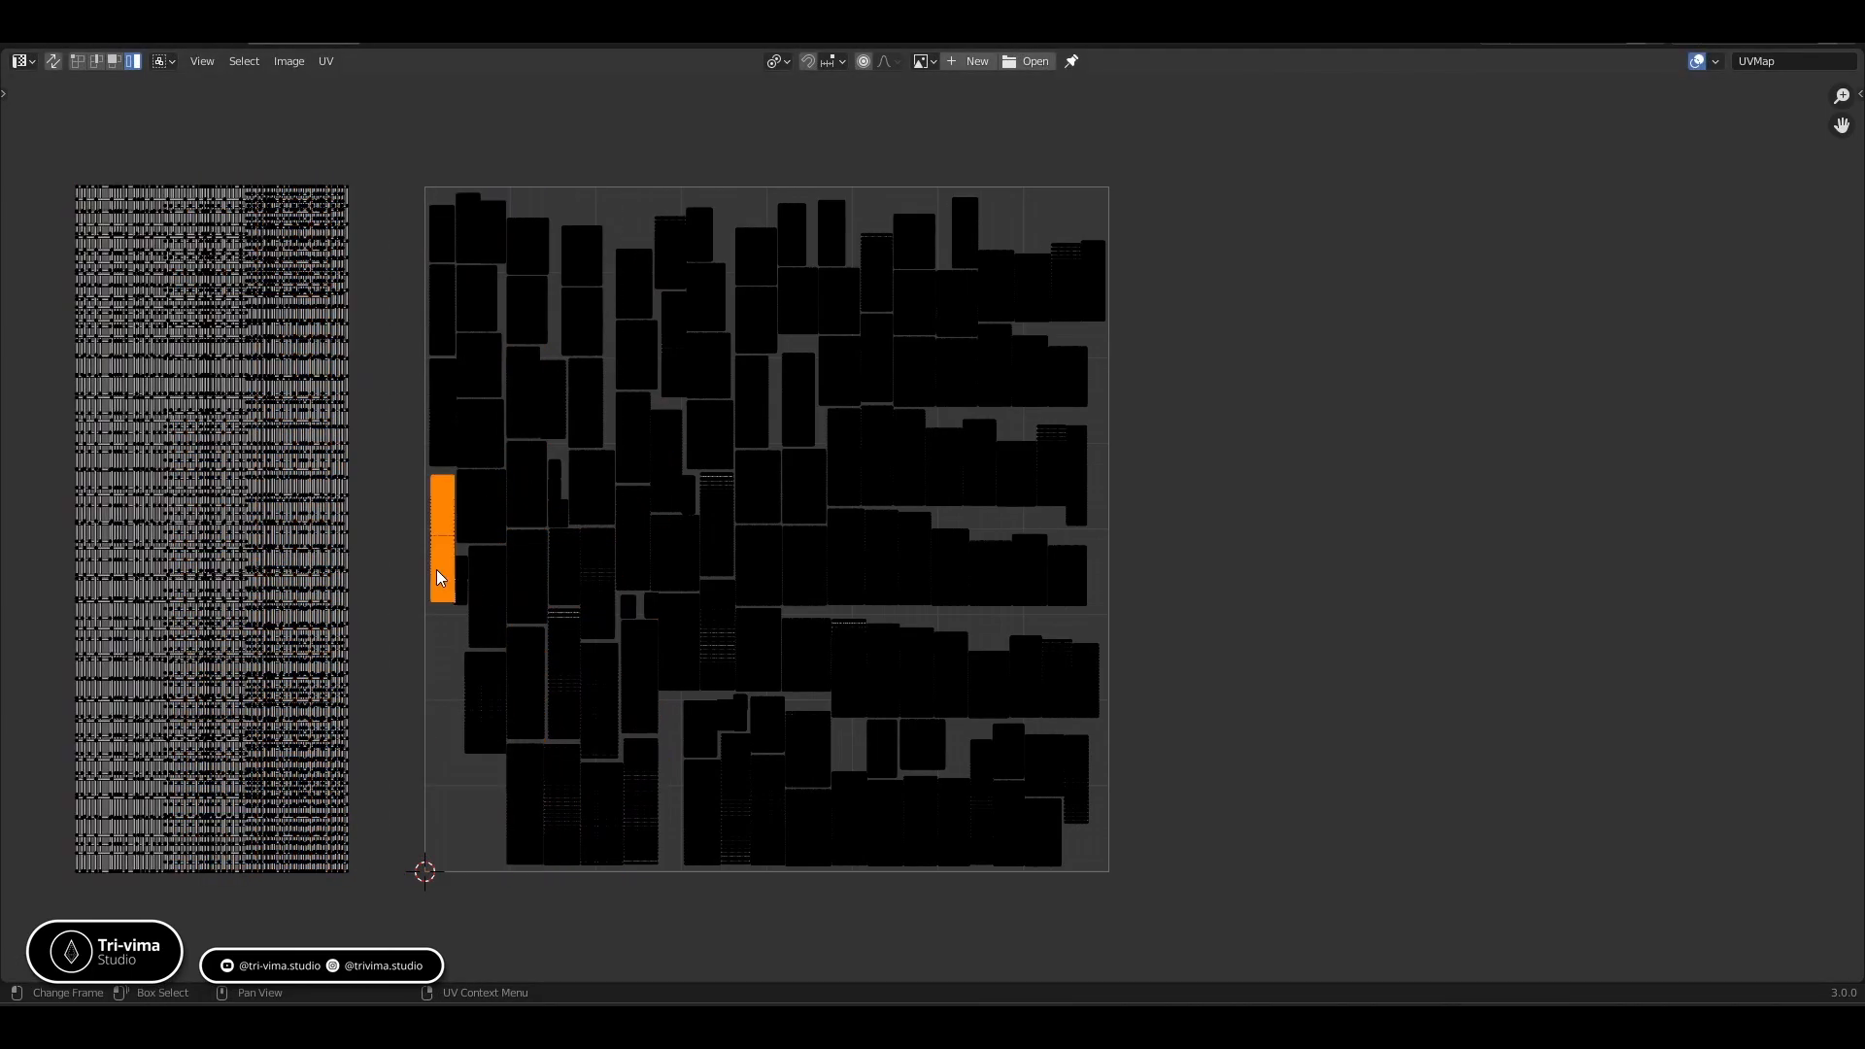
pyautogui.hotkey('shift', 'r')
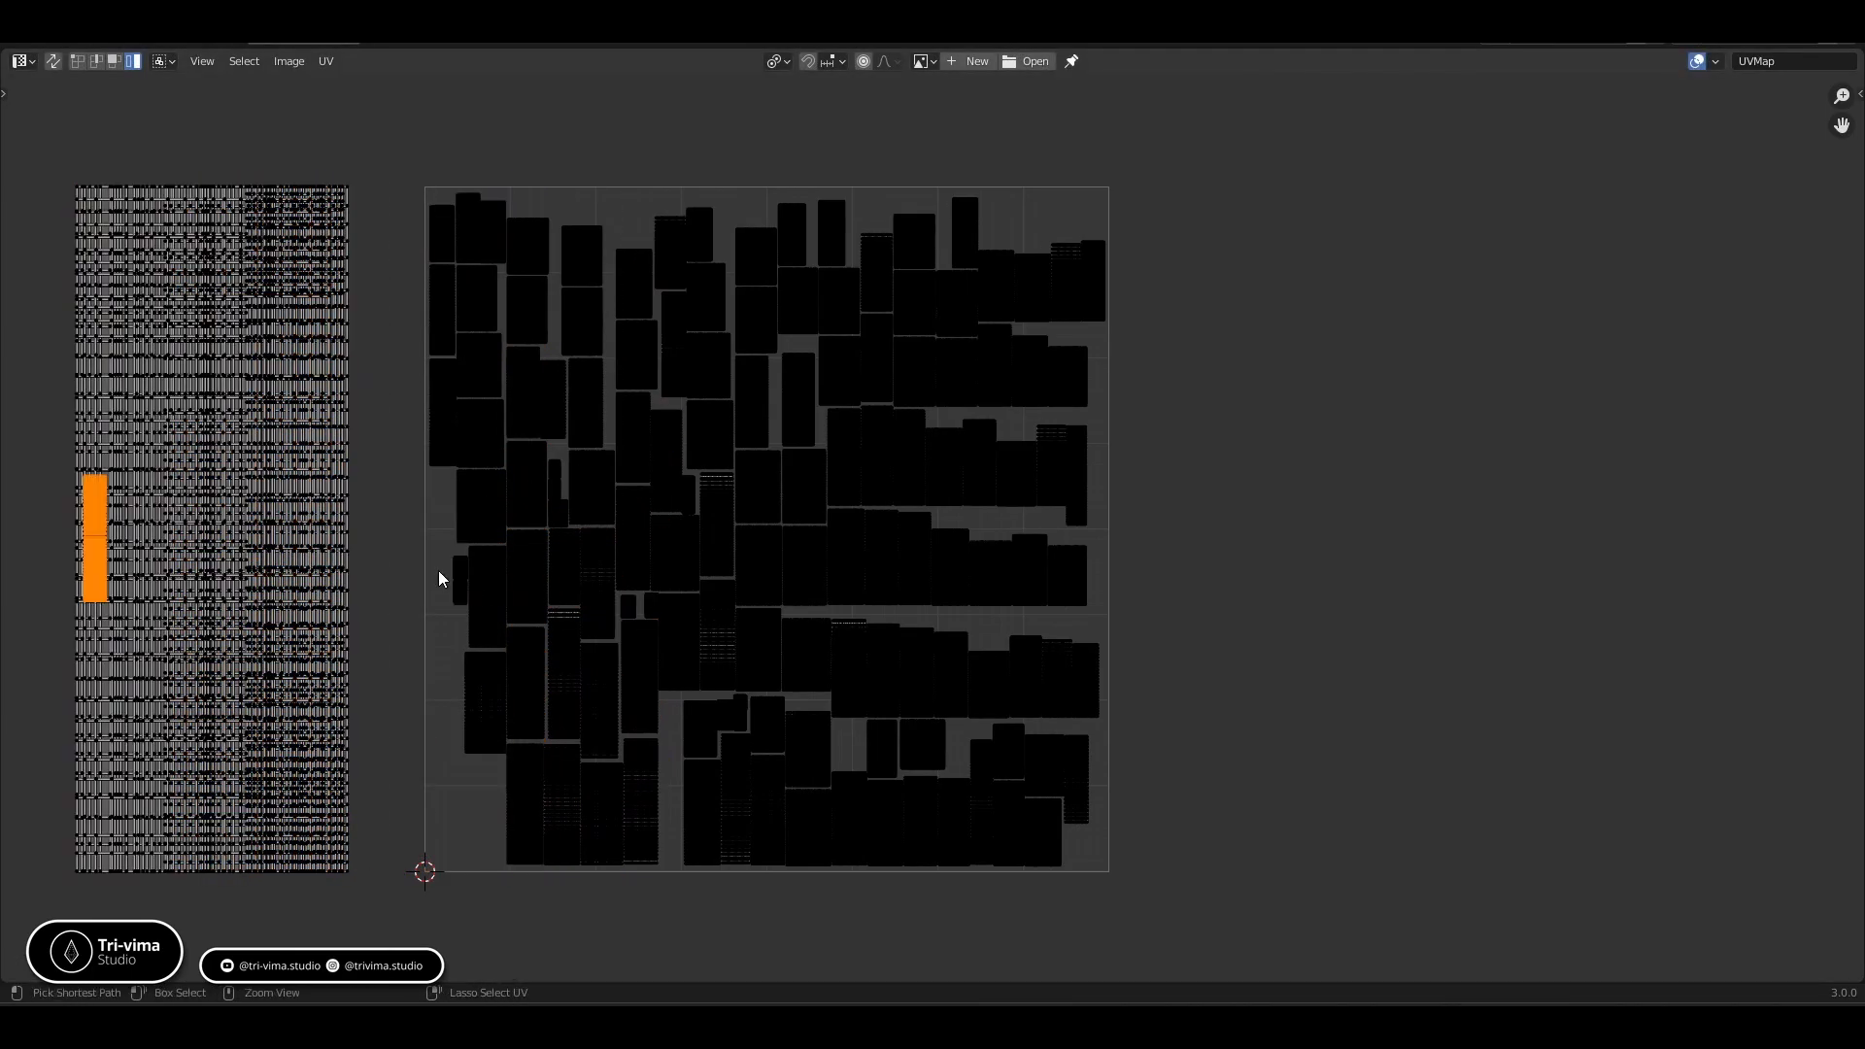
pyautogui.hotkey('ctrl', 'z')
pyautogui.click(326, 60)
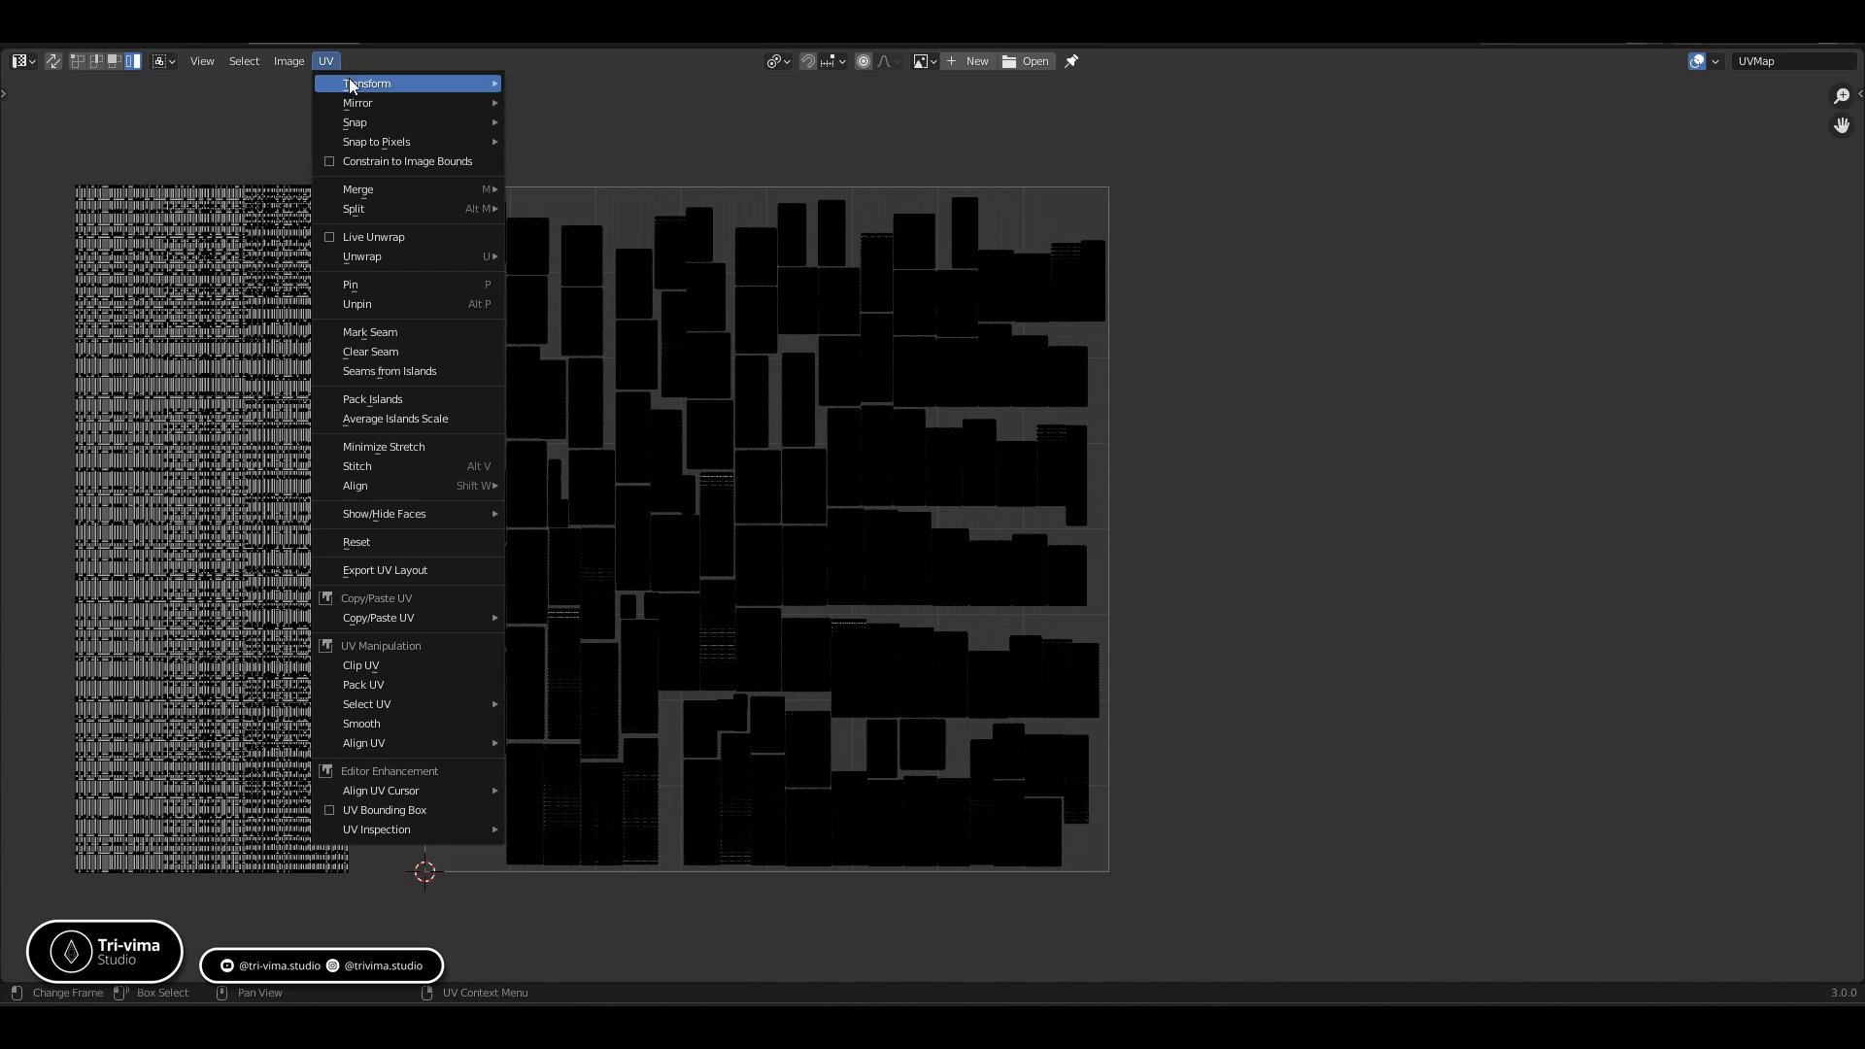
pyautogui.click(370, 399)
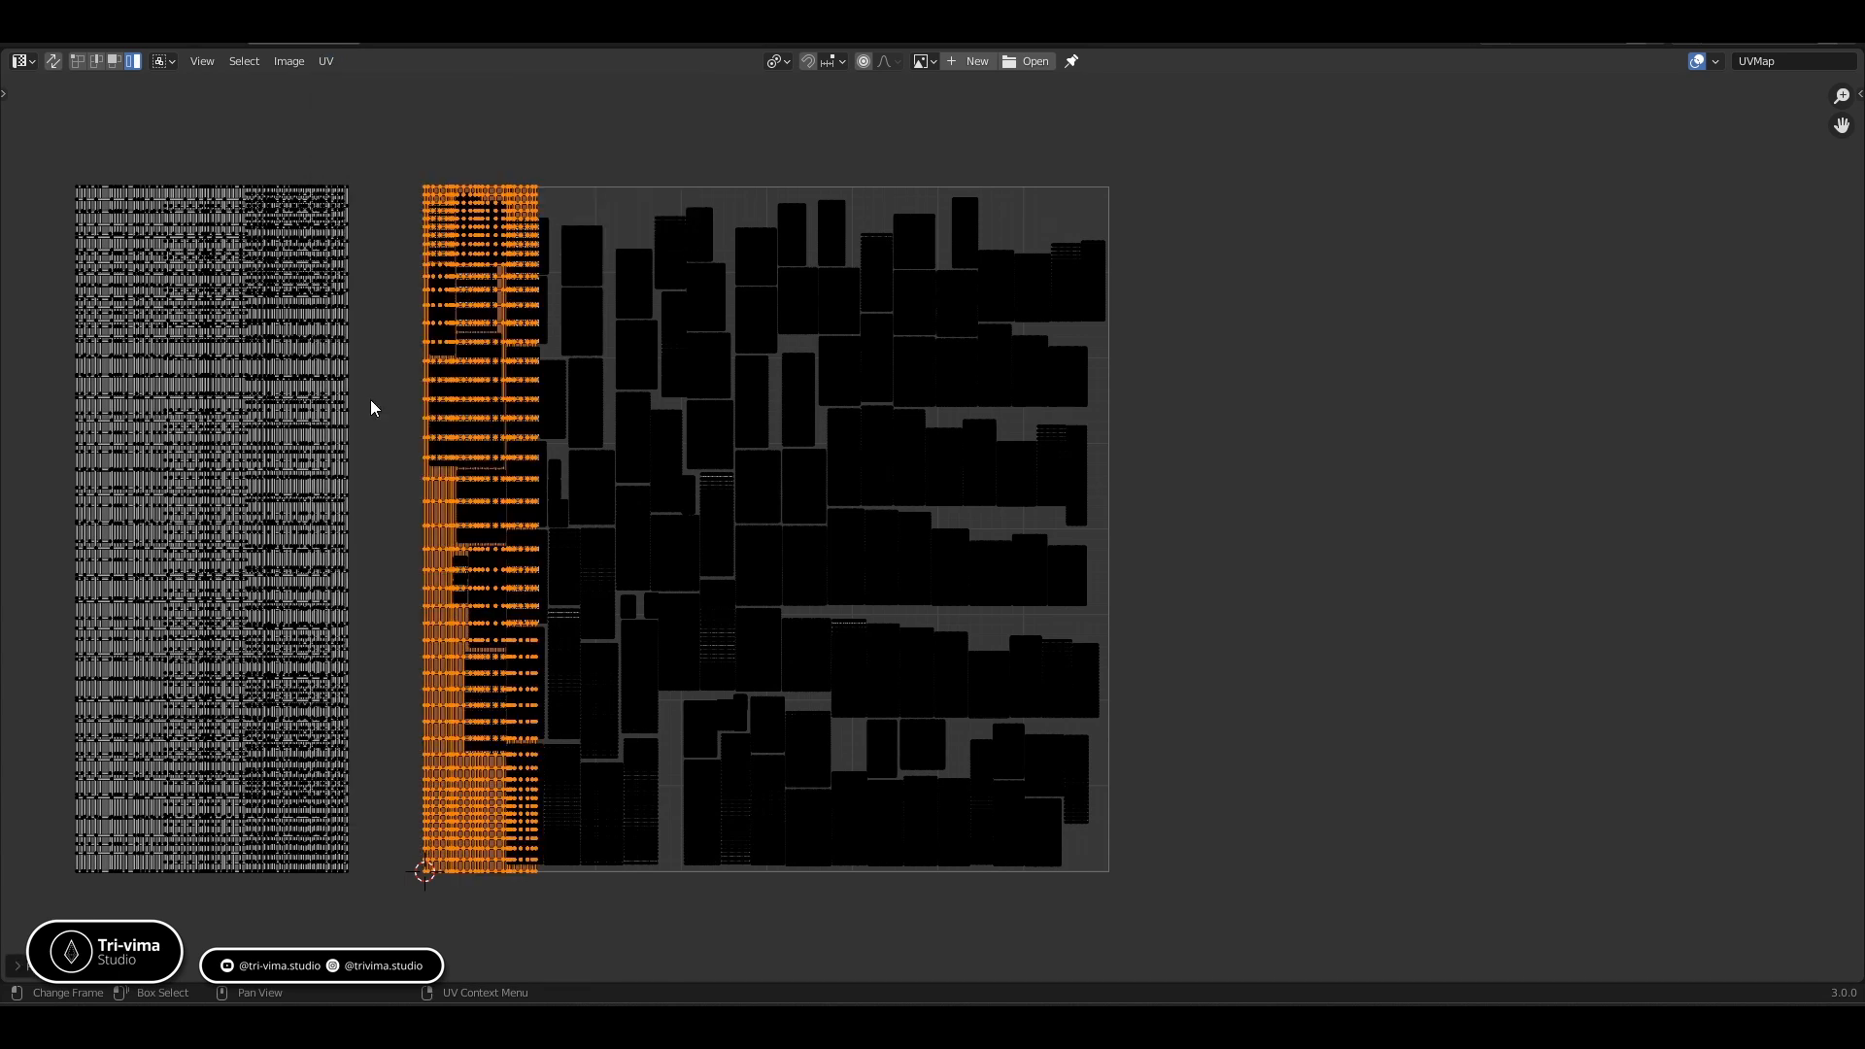
# Repeat Pack Islands individually on the topmost strand islands in the UV square's upper-left corner
pyautogui.click(494, 233)
pyautogui.hotkey('shift', 'r')
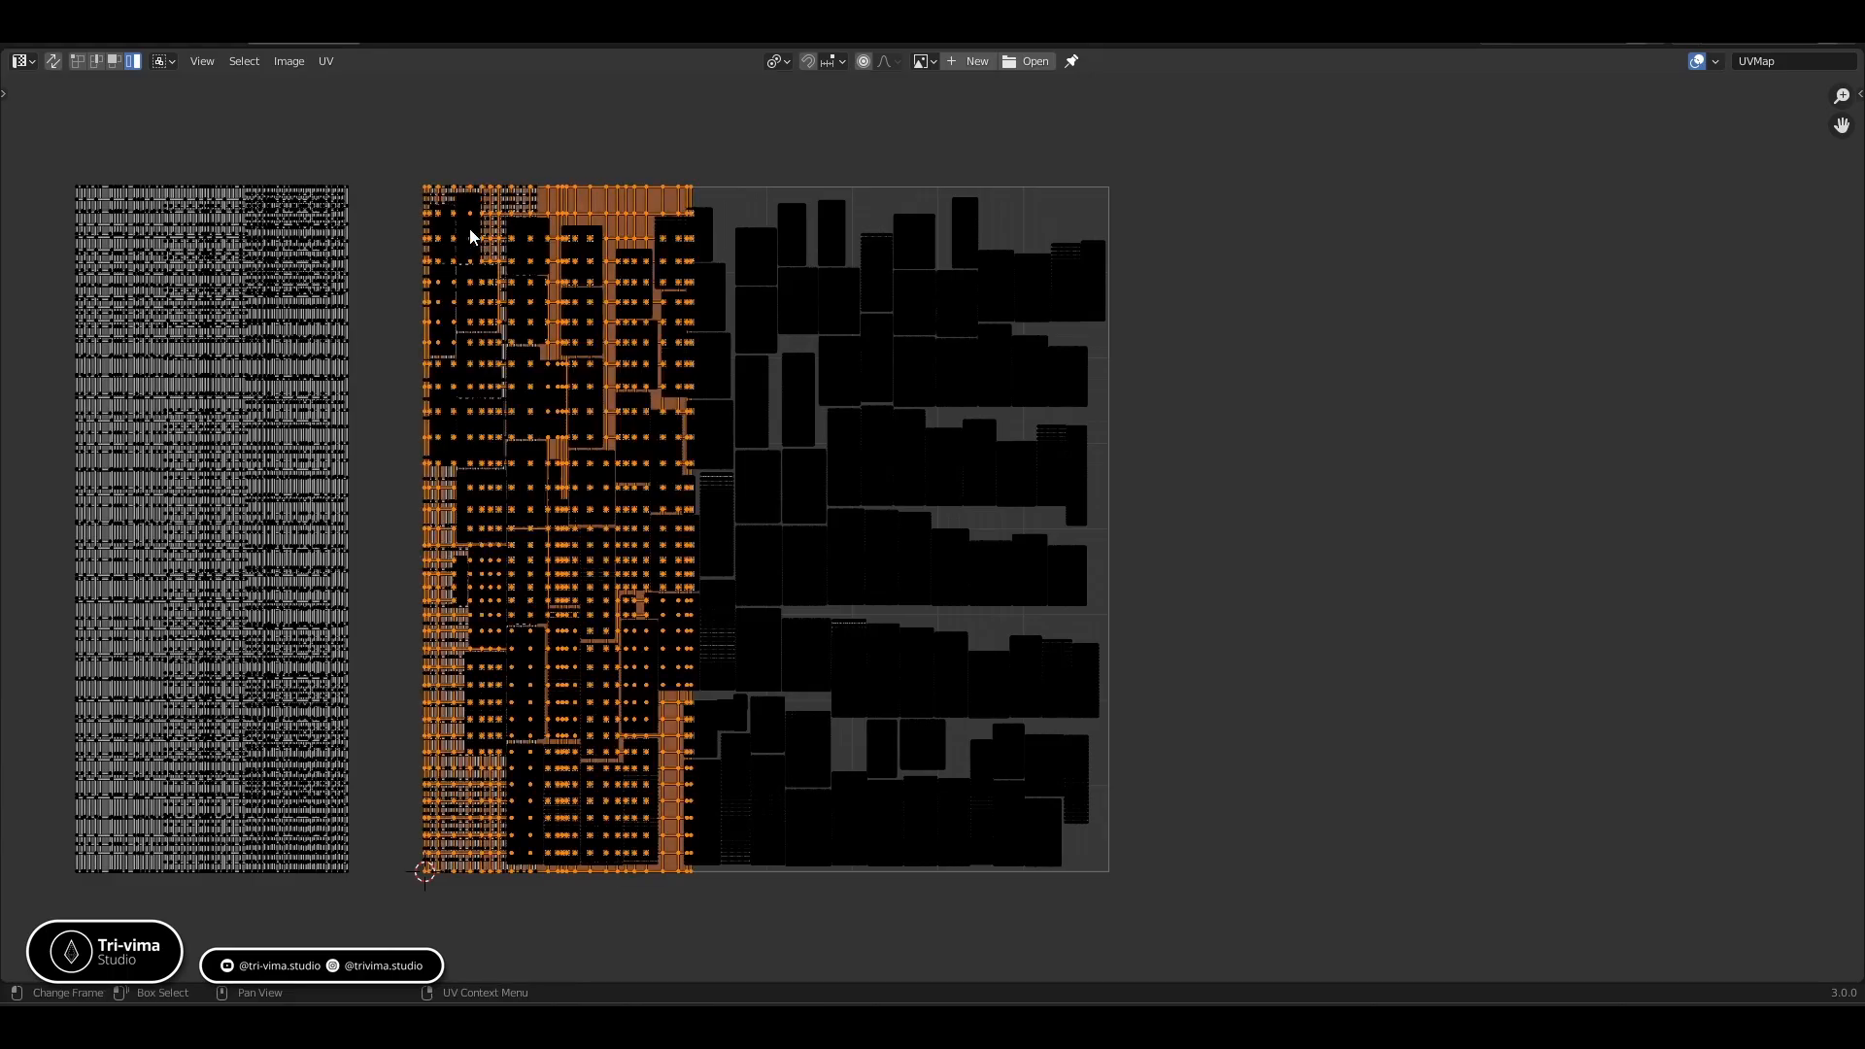
pyautogui.click(464, 217)
pyautogui.hotkey('ctrl', 'z')
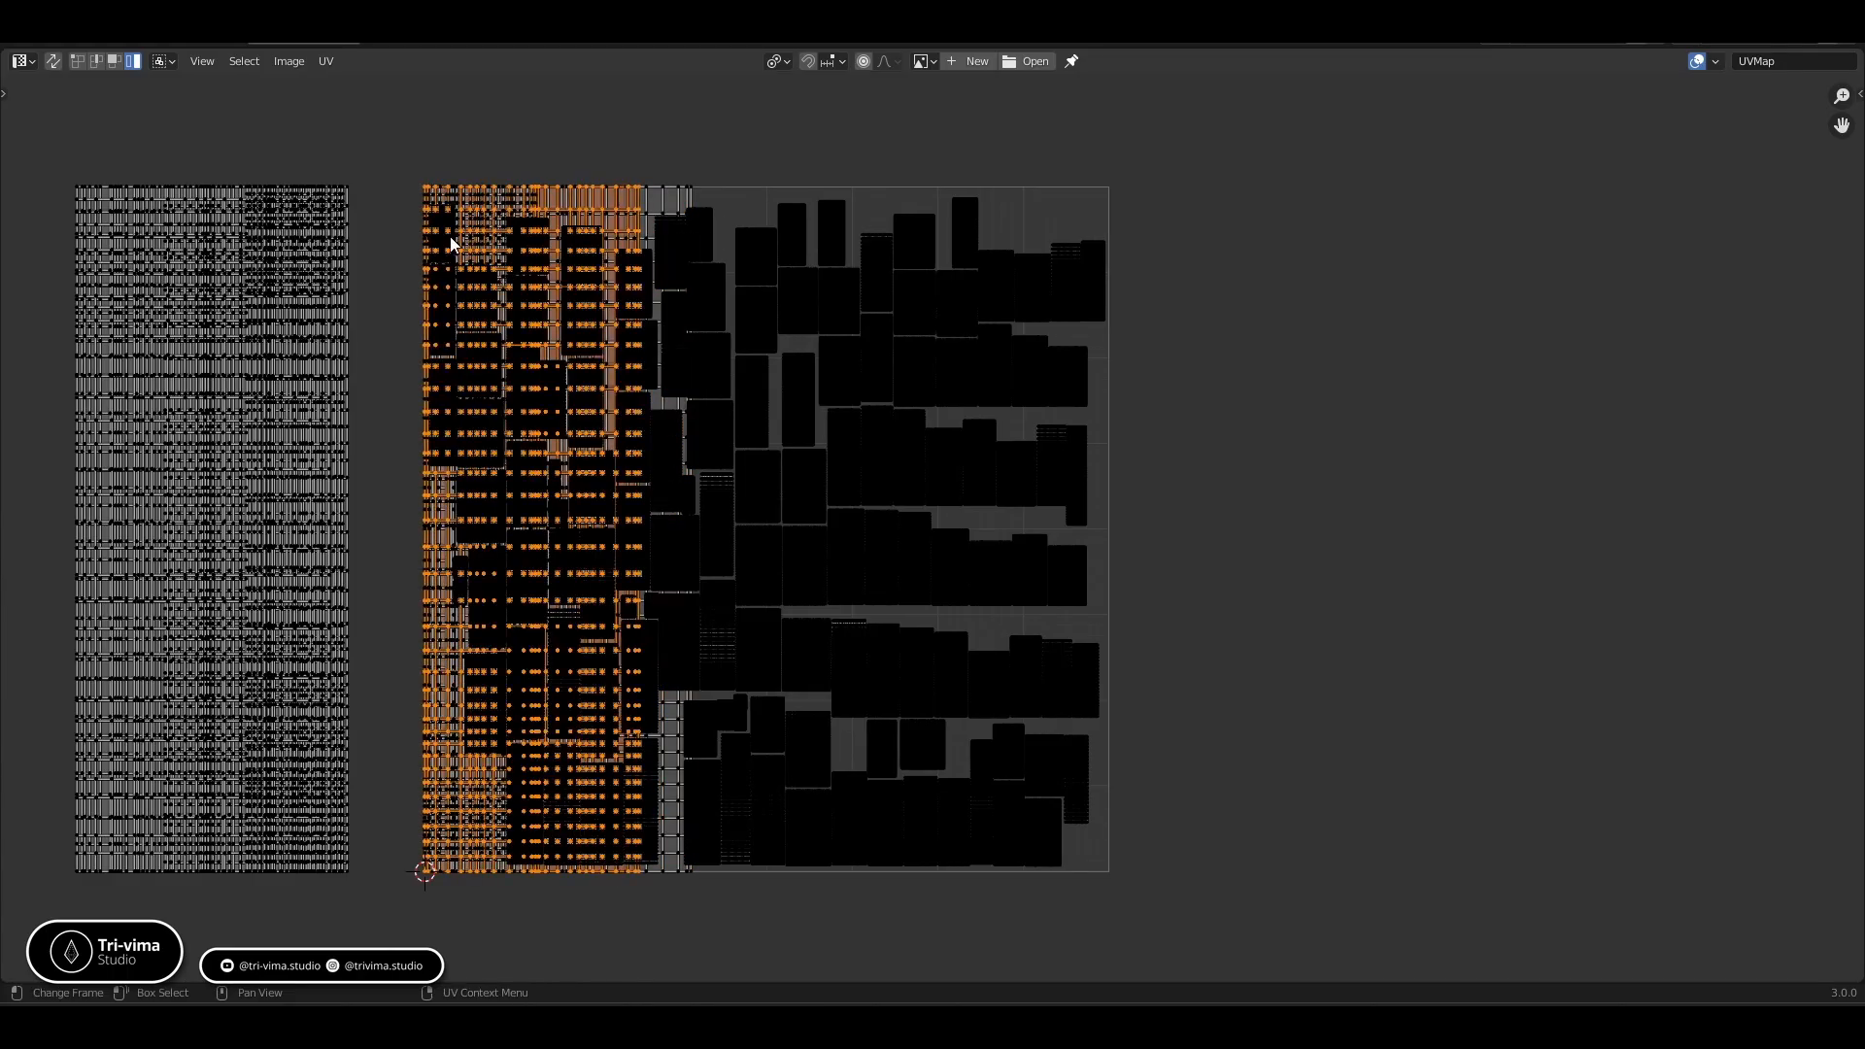
pyautogui.click(445, 235)
pyautogui.hotkey('ctrl', 'z')
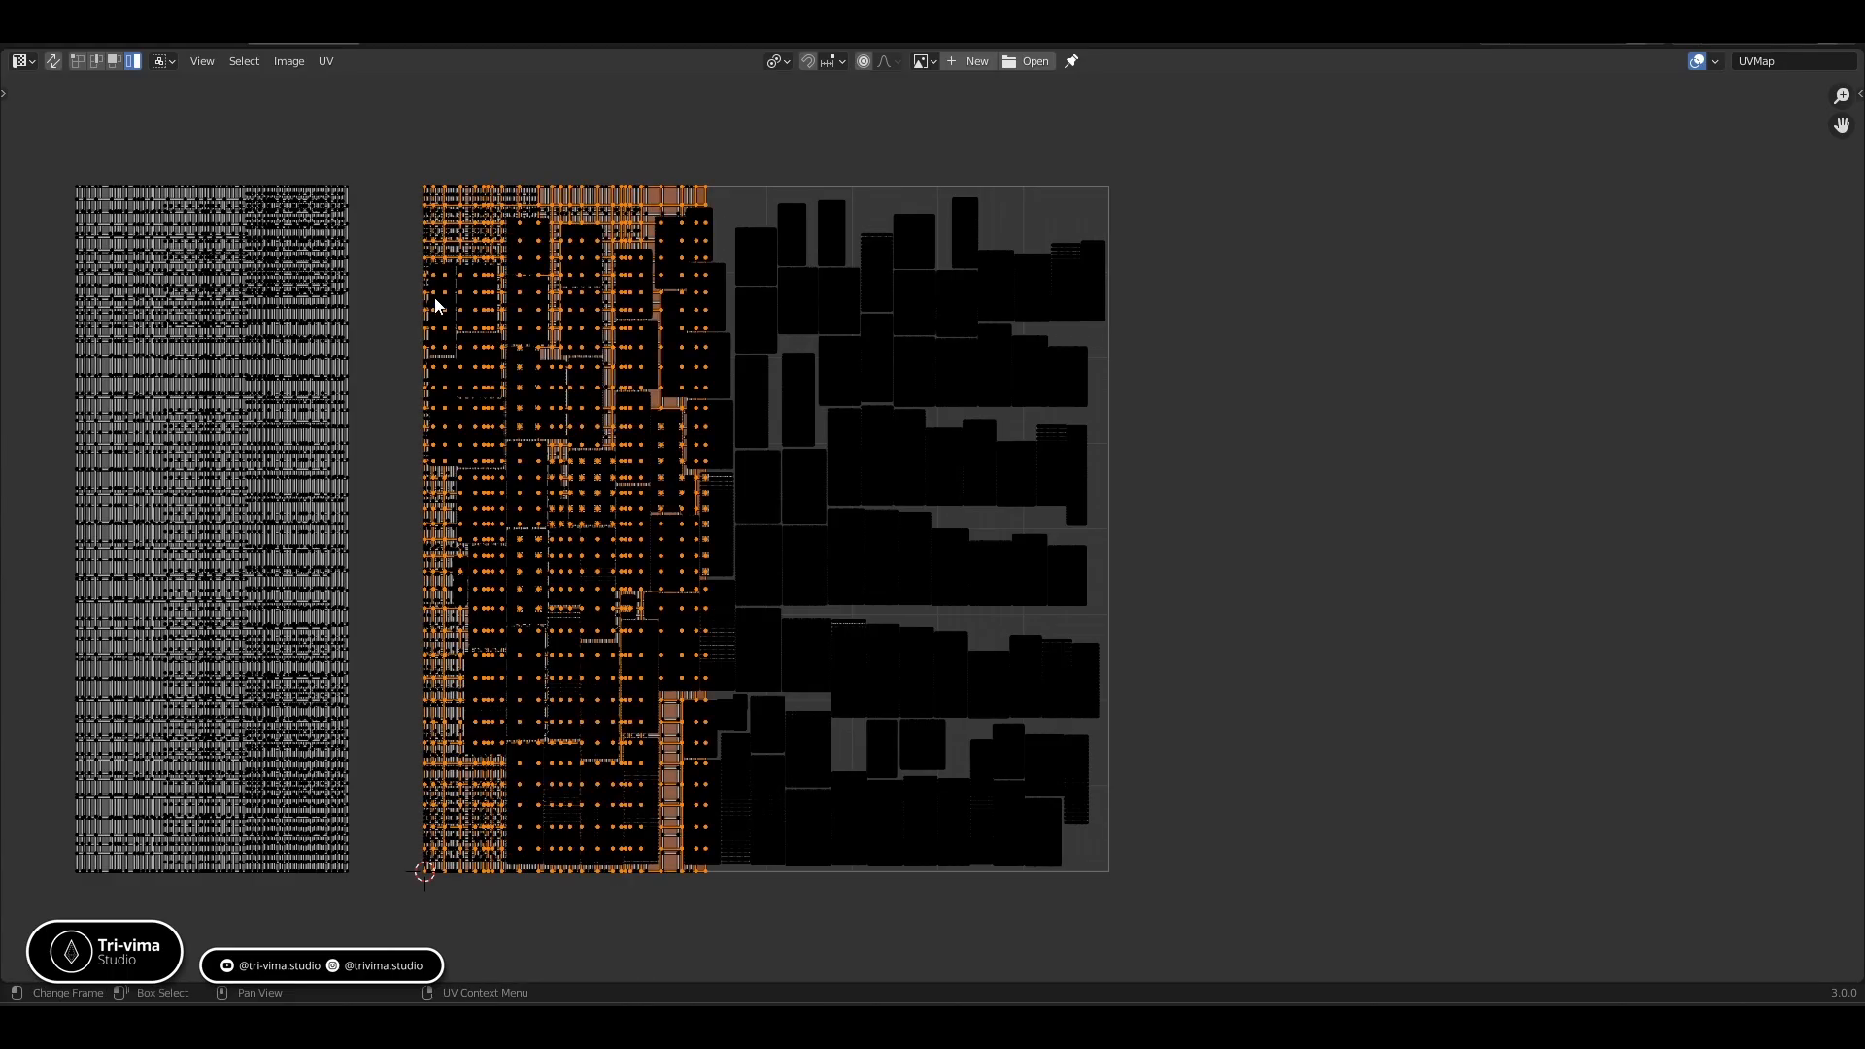
# Repeat Pack Islands individually on the second-row strand islands below the UV square's upper-left corner
pyautogui.click(435, 297)
pyautogui.hotkey('ctrl', 'z')
pyautogui.hotkey('shift', 'r')
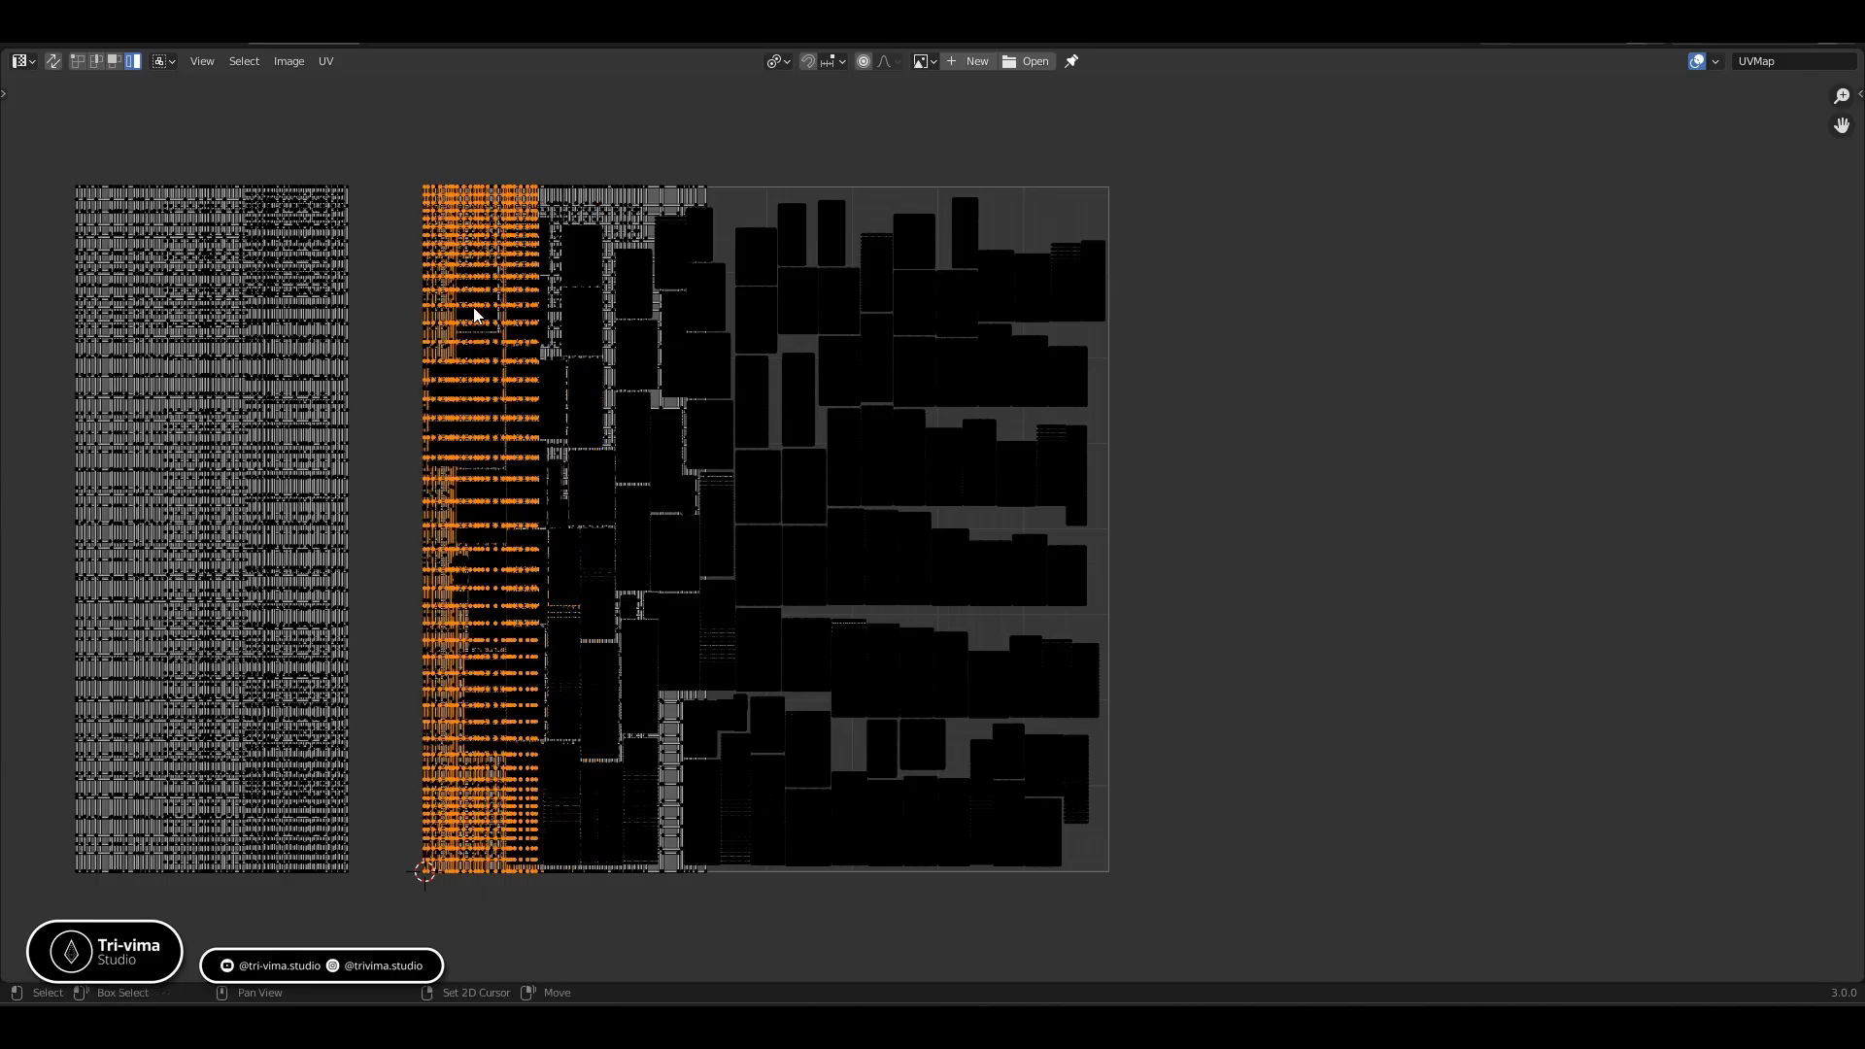
pyautogui.click(475, 309)
pyautogui.hotkey('ctrl', 'z')
pyautogui.hotkey('ctrl', 'z')
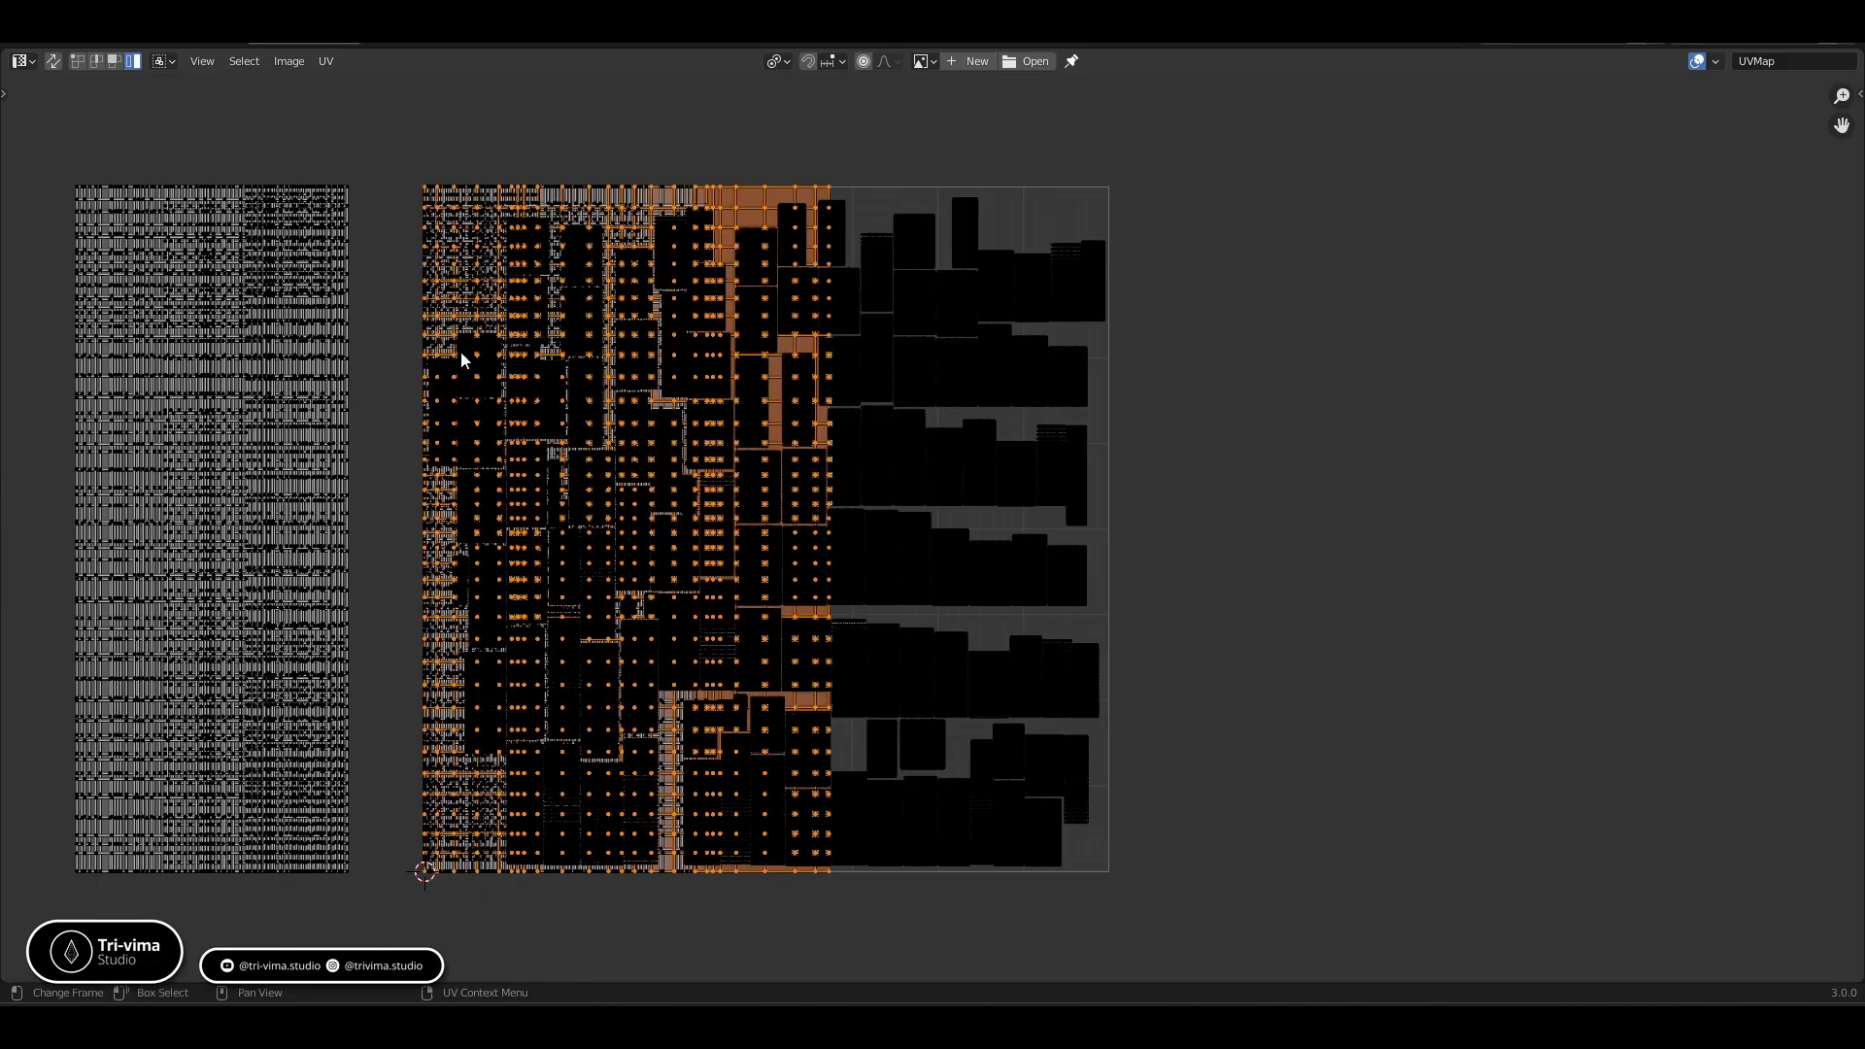
# Repeat Pack Islands one island at a time on the remaining strand islands in the upper half of the two leftmost columns
pyautogui.click(472, 364)
pyautogui.hotkey('ctrl', 'z')
pyautogui.hotkey('ctrl', 'z')
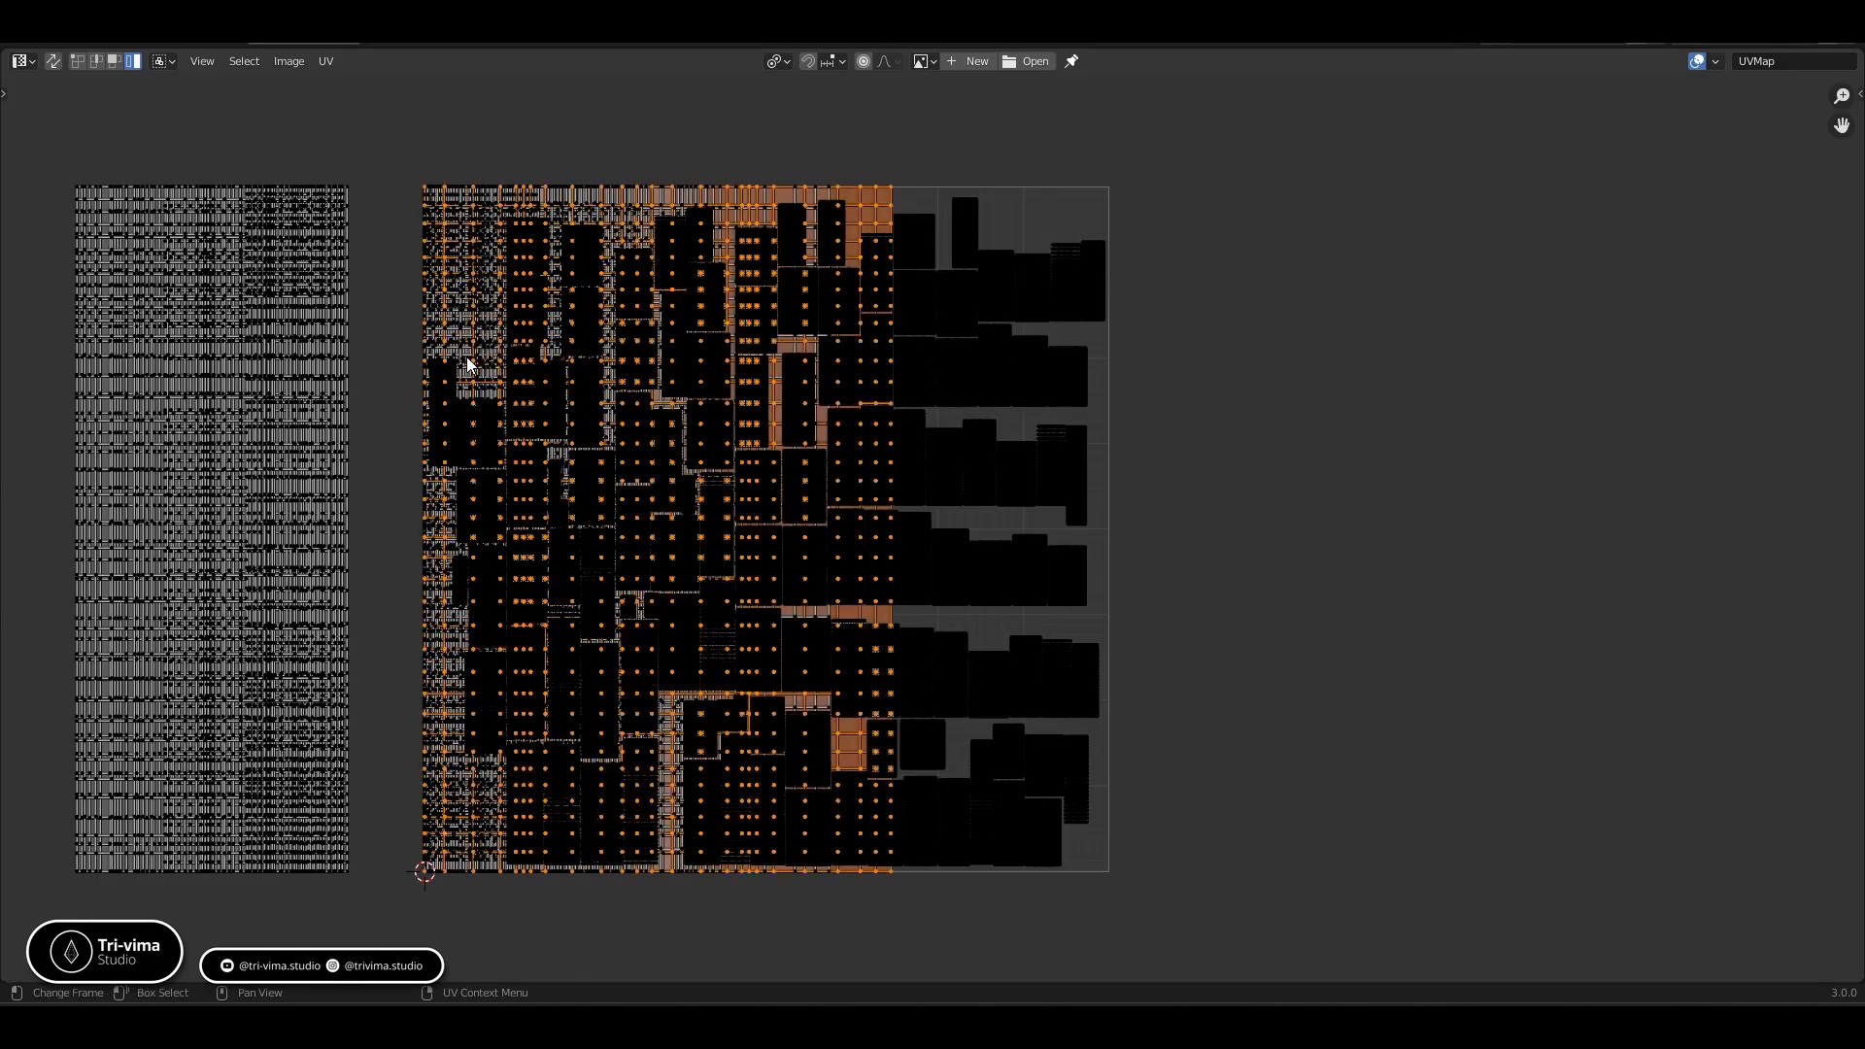
pyautogui.click(438, 392)
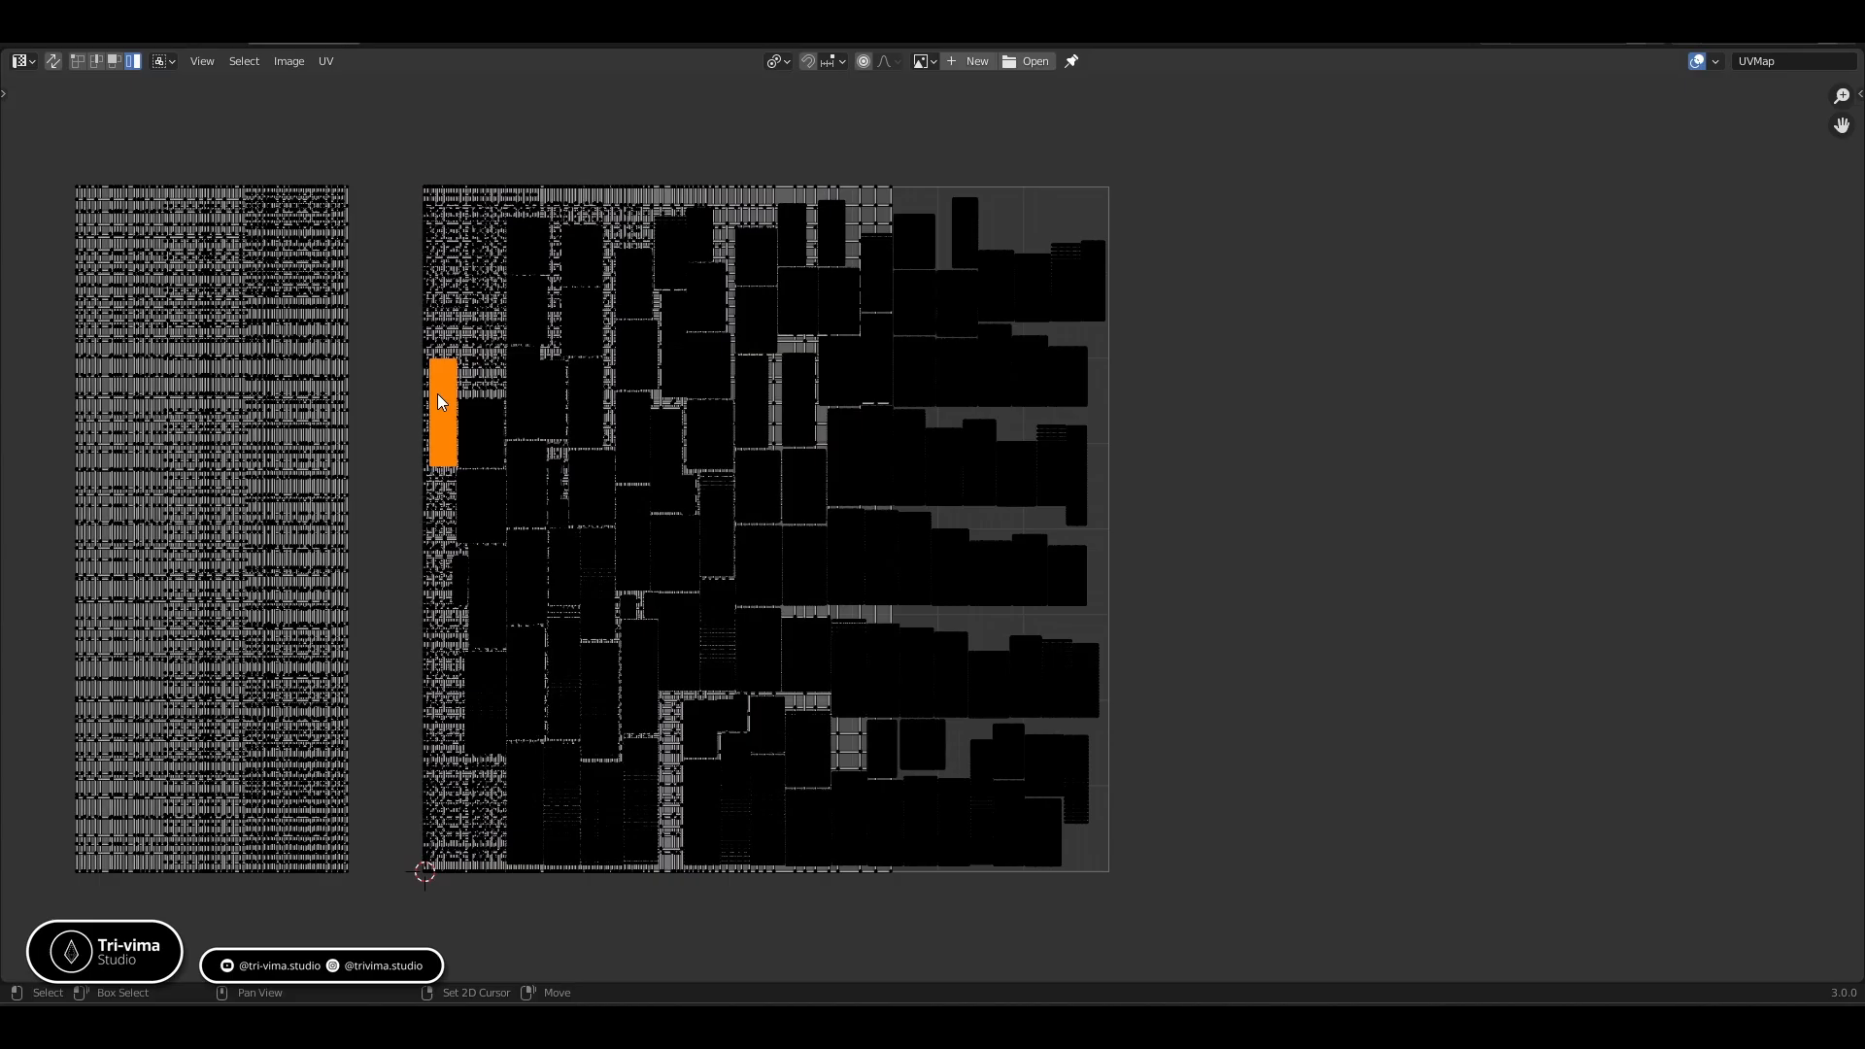
pyautogui.hotkey('ctrl', 'z')
pyautogui.hotkey('ctrl', 'z')
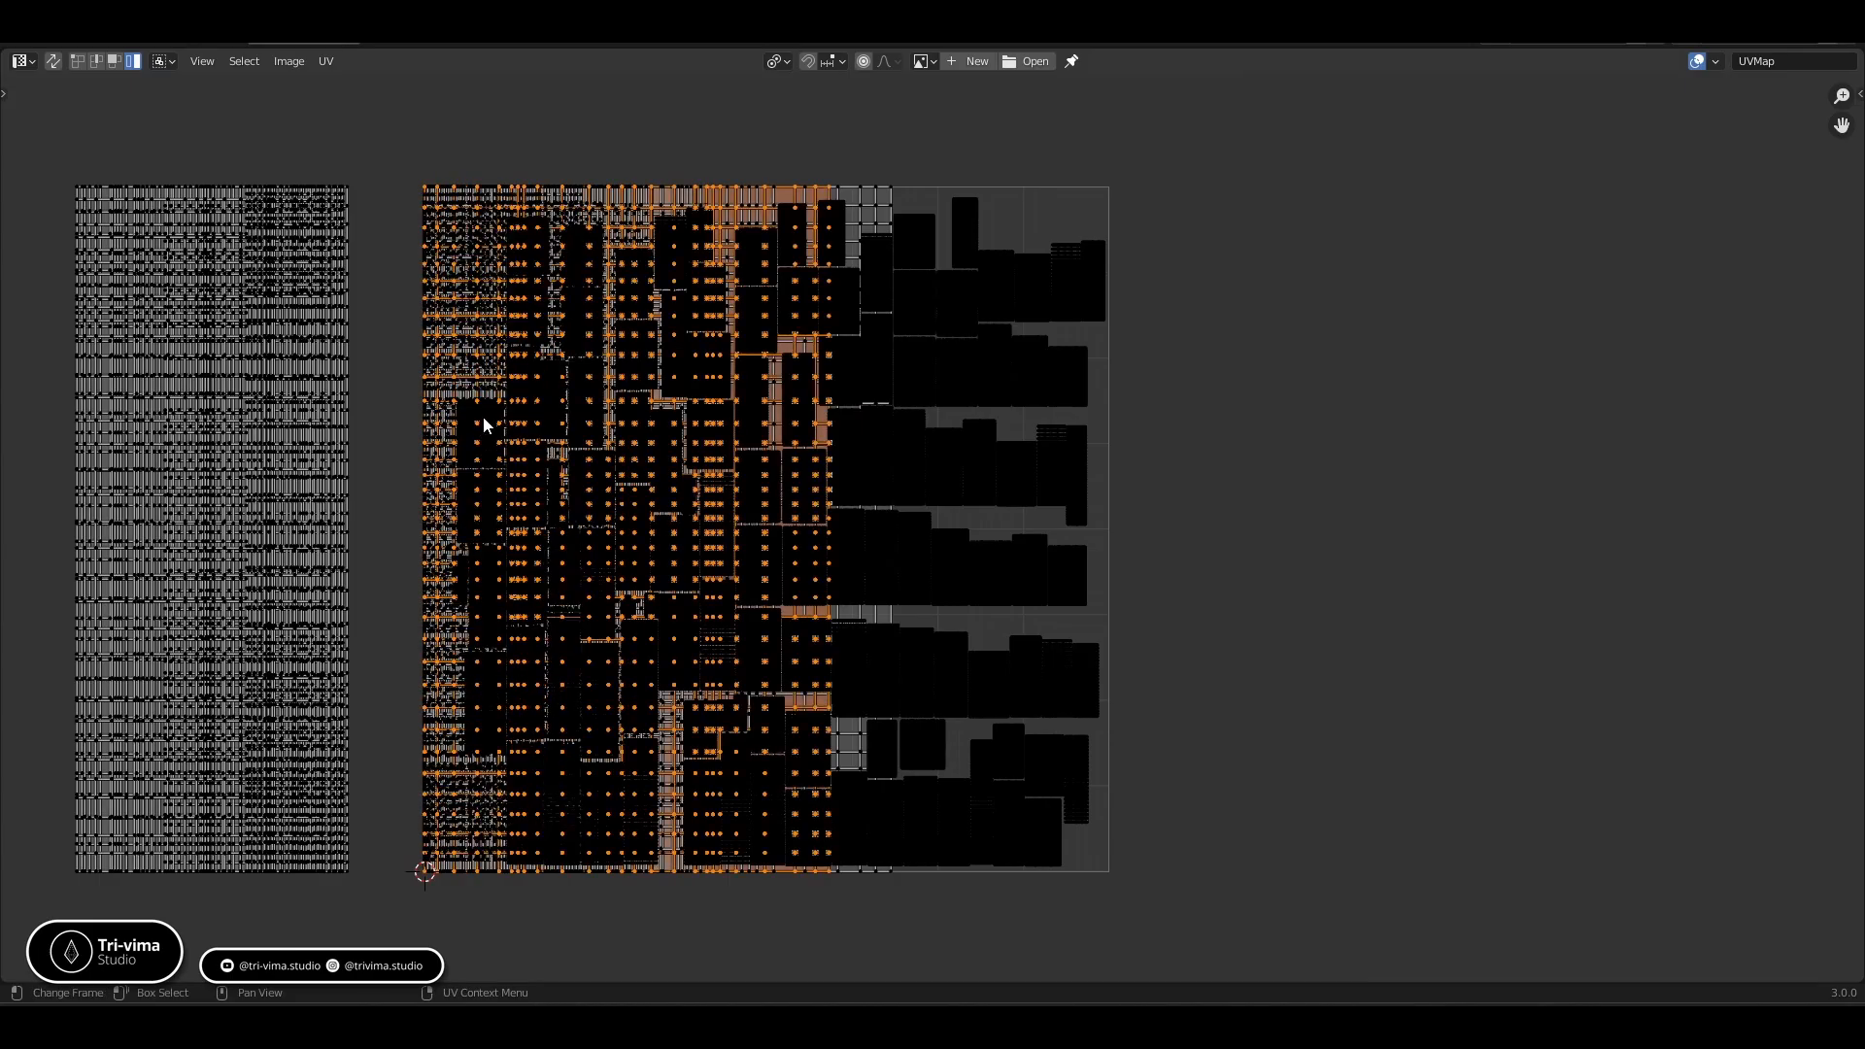
pyautogui.hotkey('ctrl', 'z')
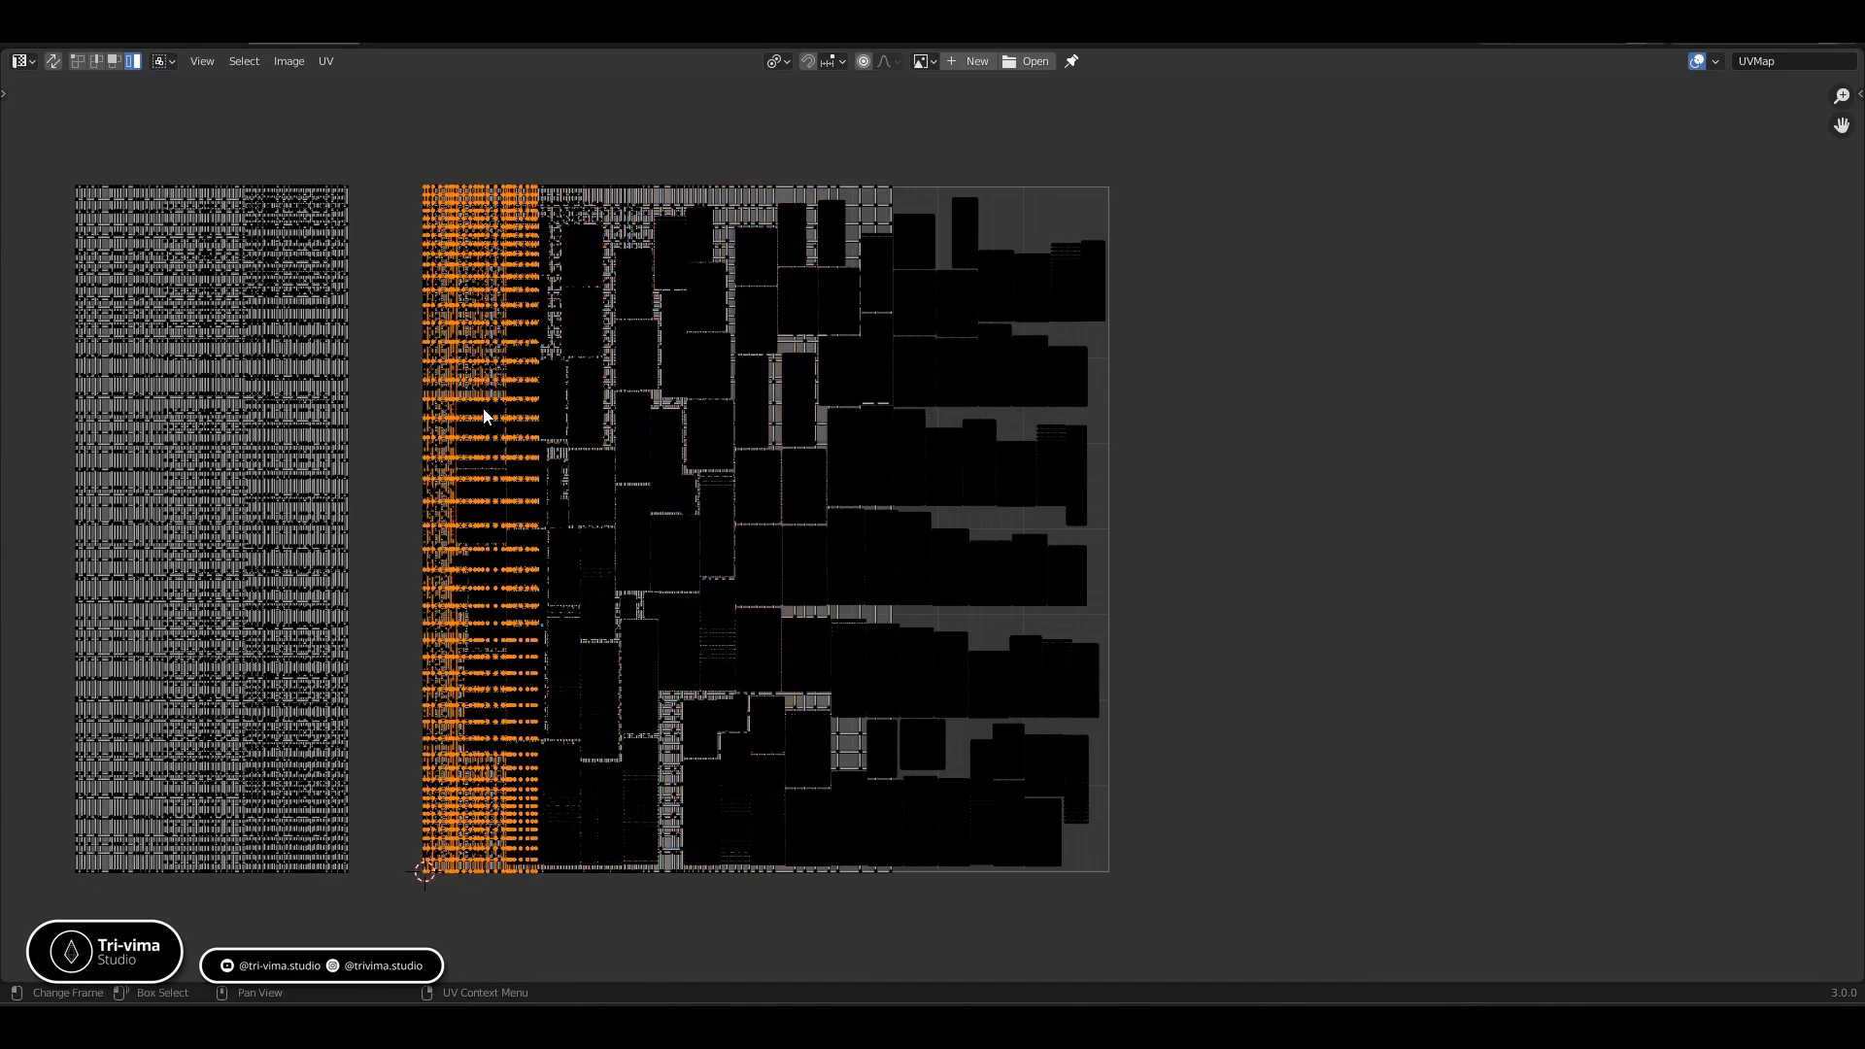
pyautogui.click(475, 412)
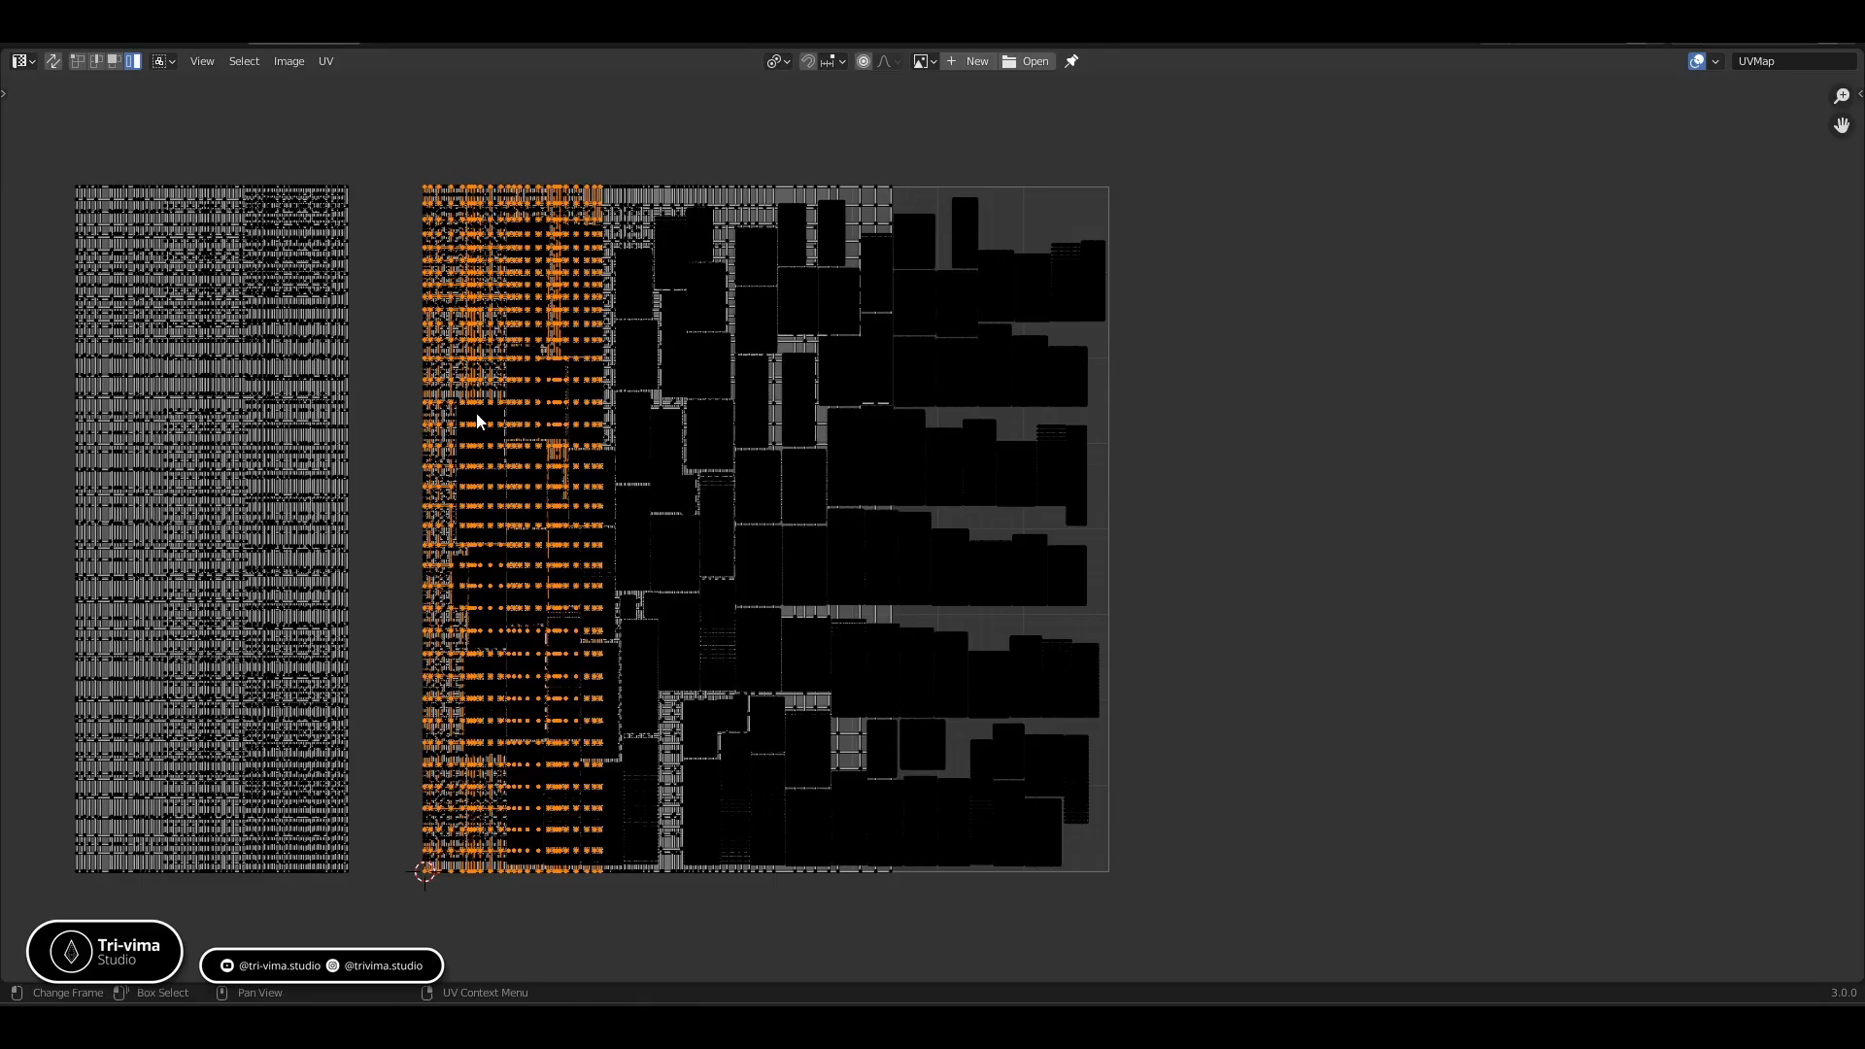
pyautogui.click(476, 414)
pyautogui.click(476, 414)
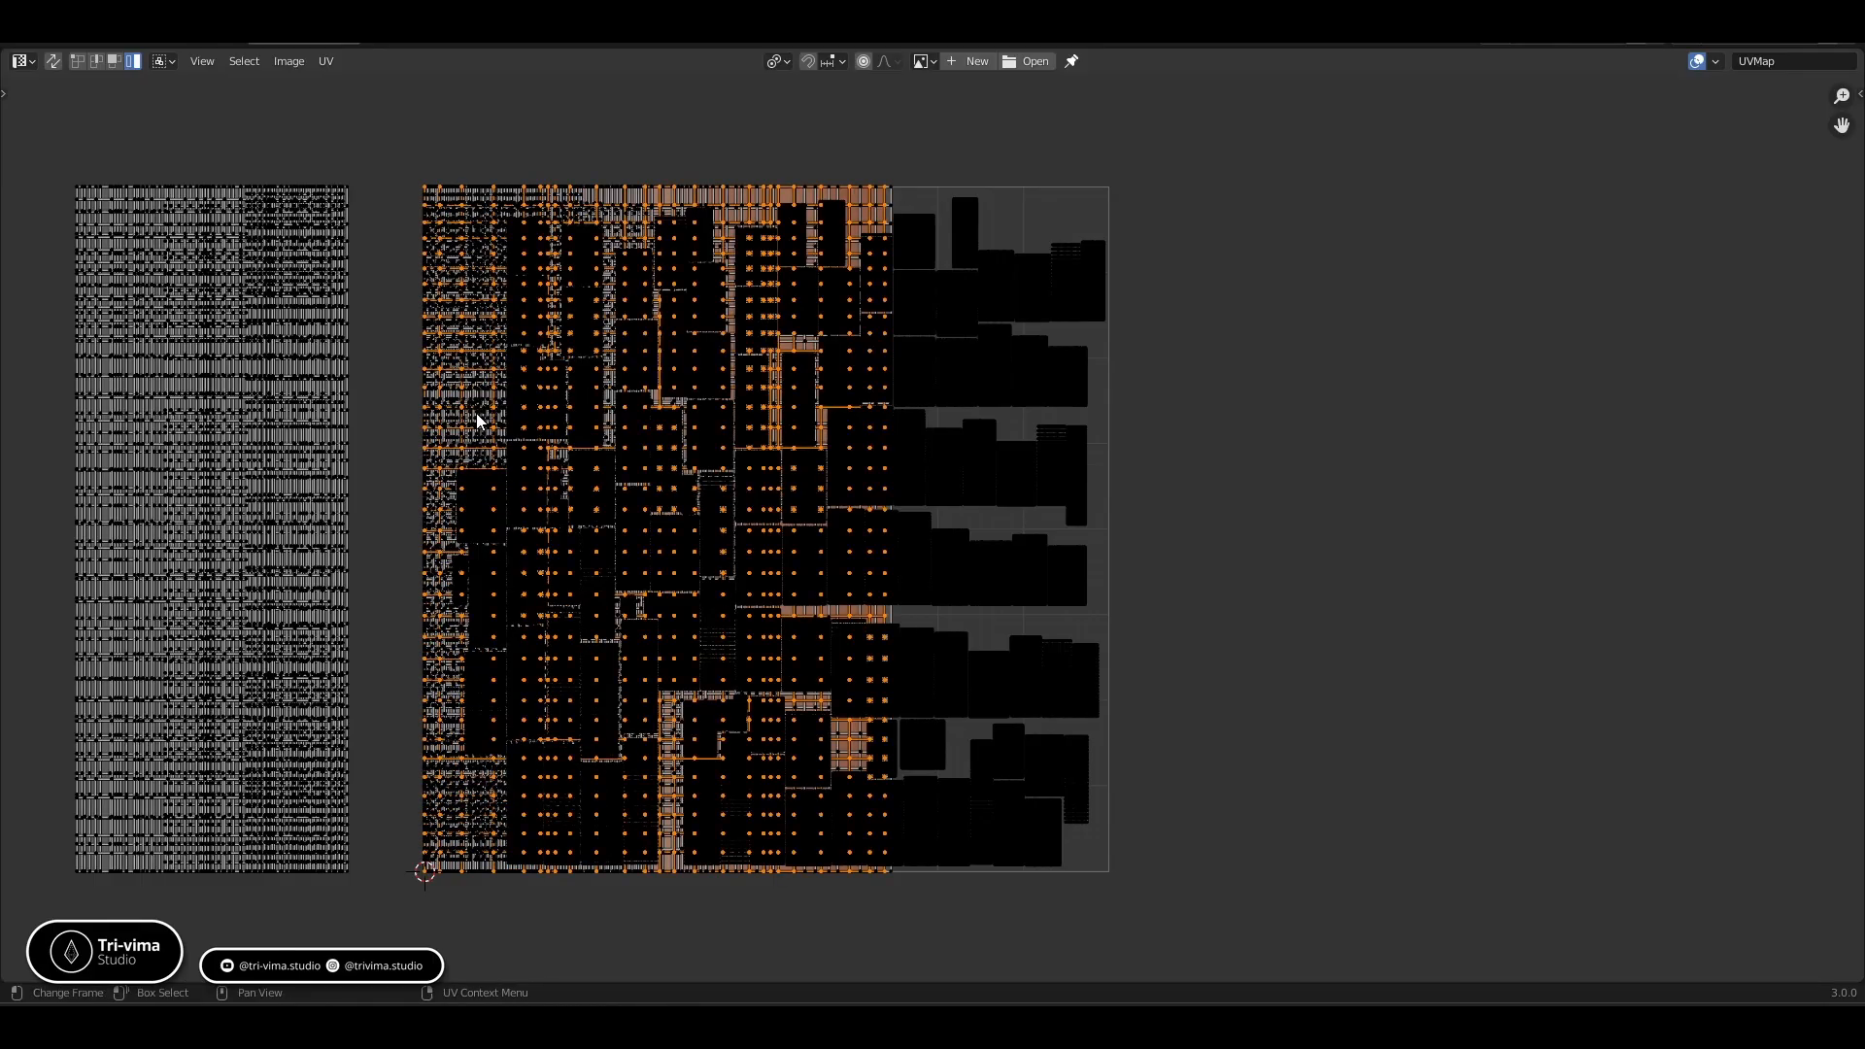
# Repeat Pack Islands one at a time on the strand islands midway down the UV square's two leftmost columns
pyautogui.click(476, 521)
pyautogui.click(479, 511)
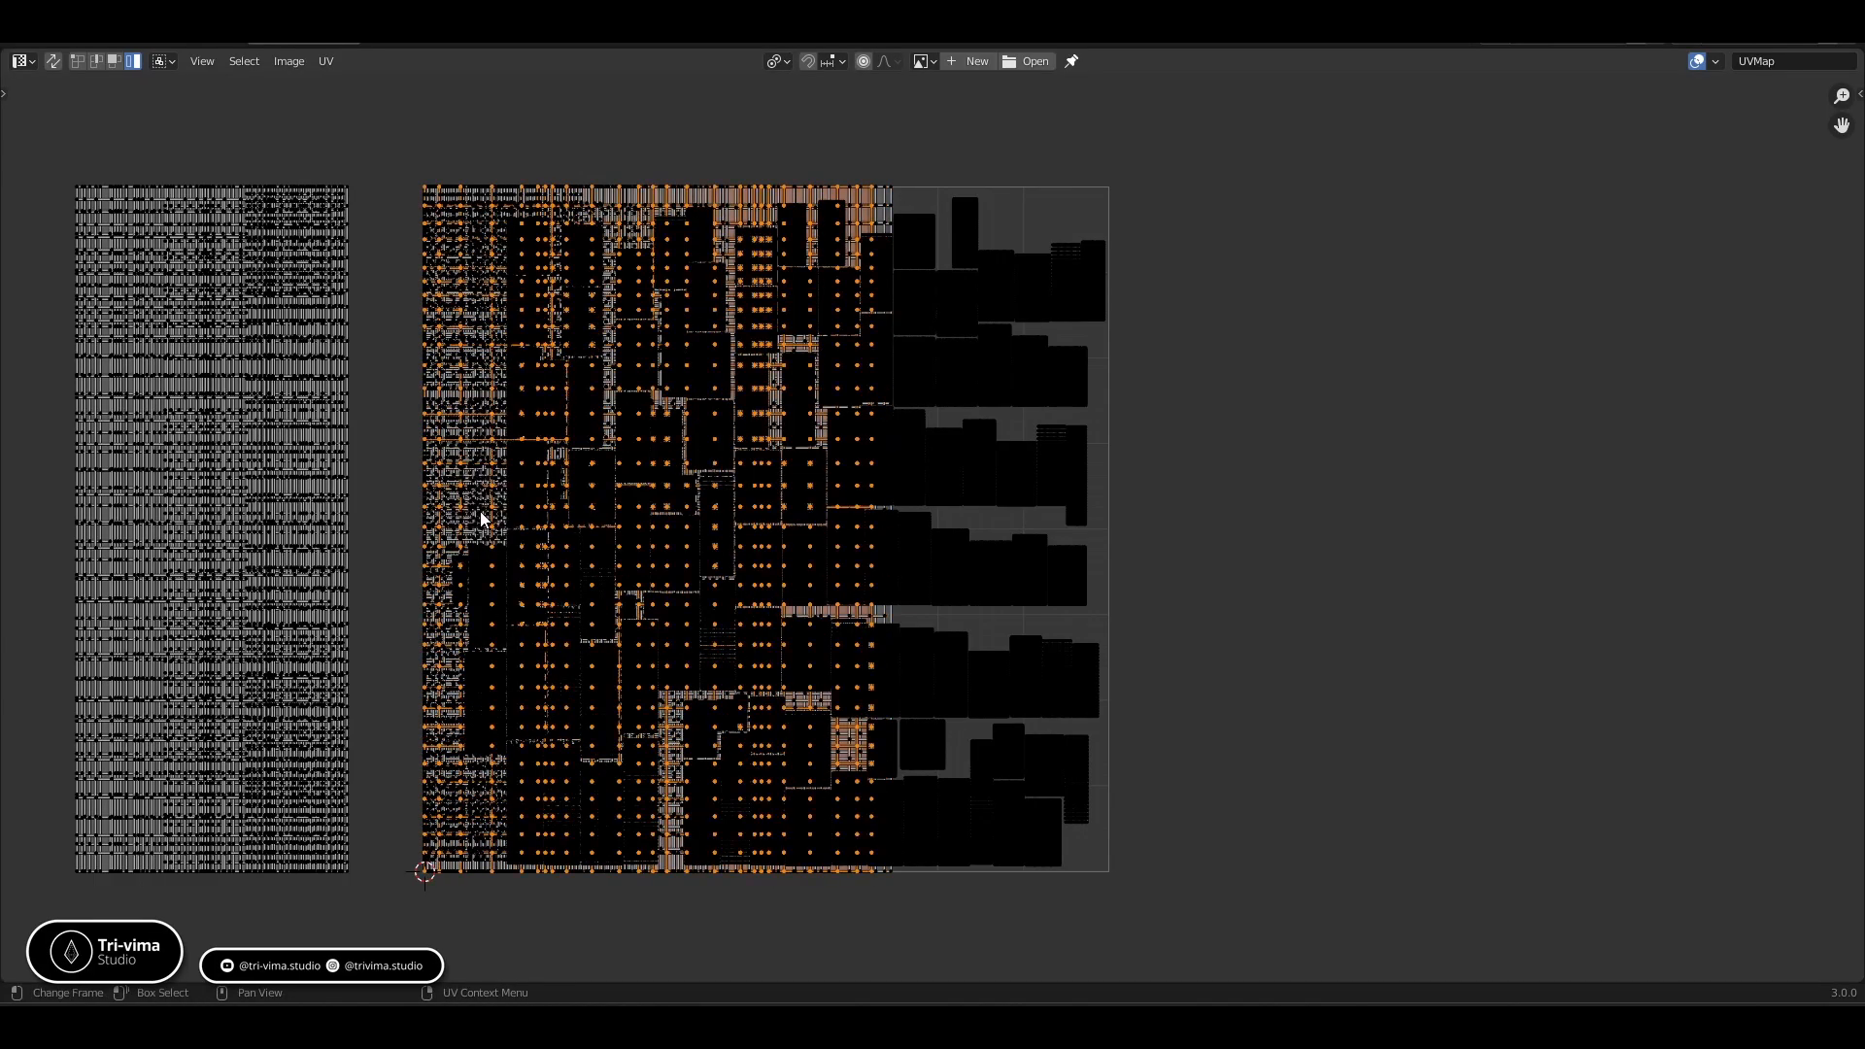
pyautogui.click(455, 578)
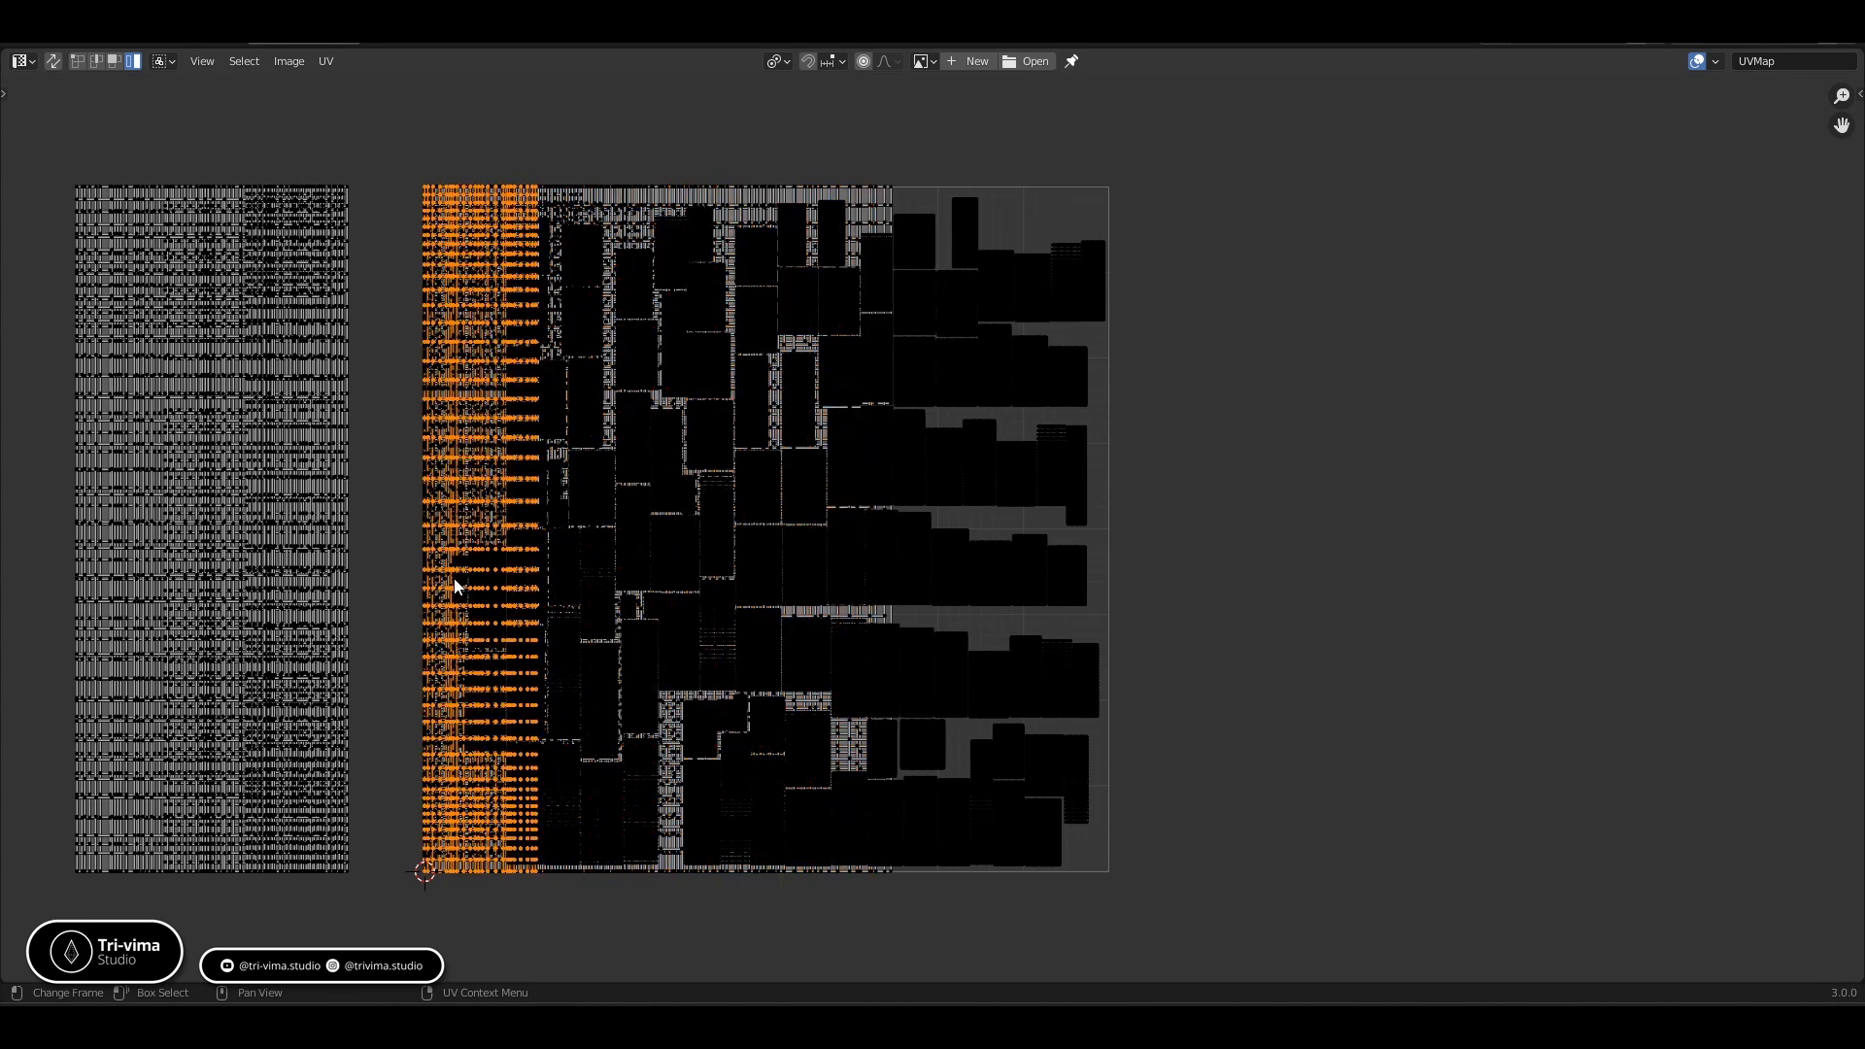
pyautogui.click(456, 579)
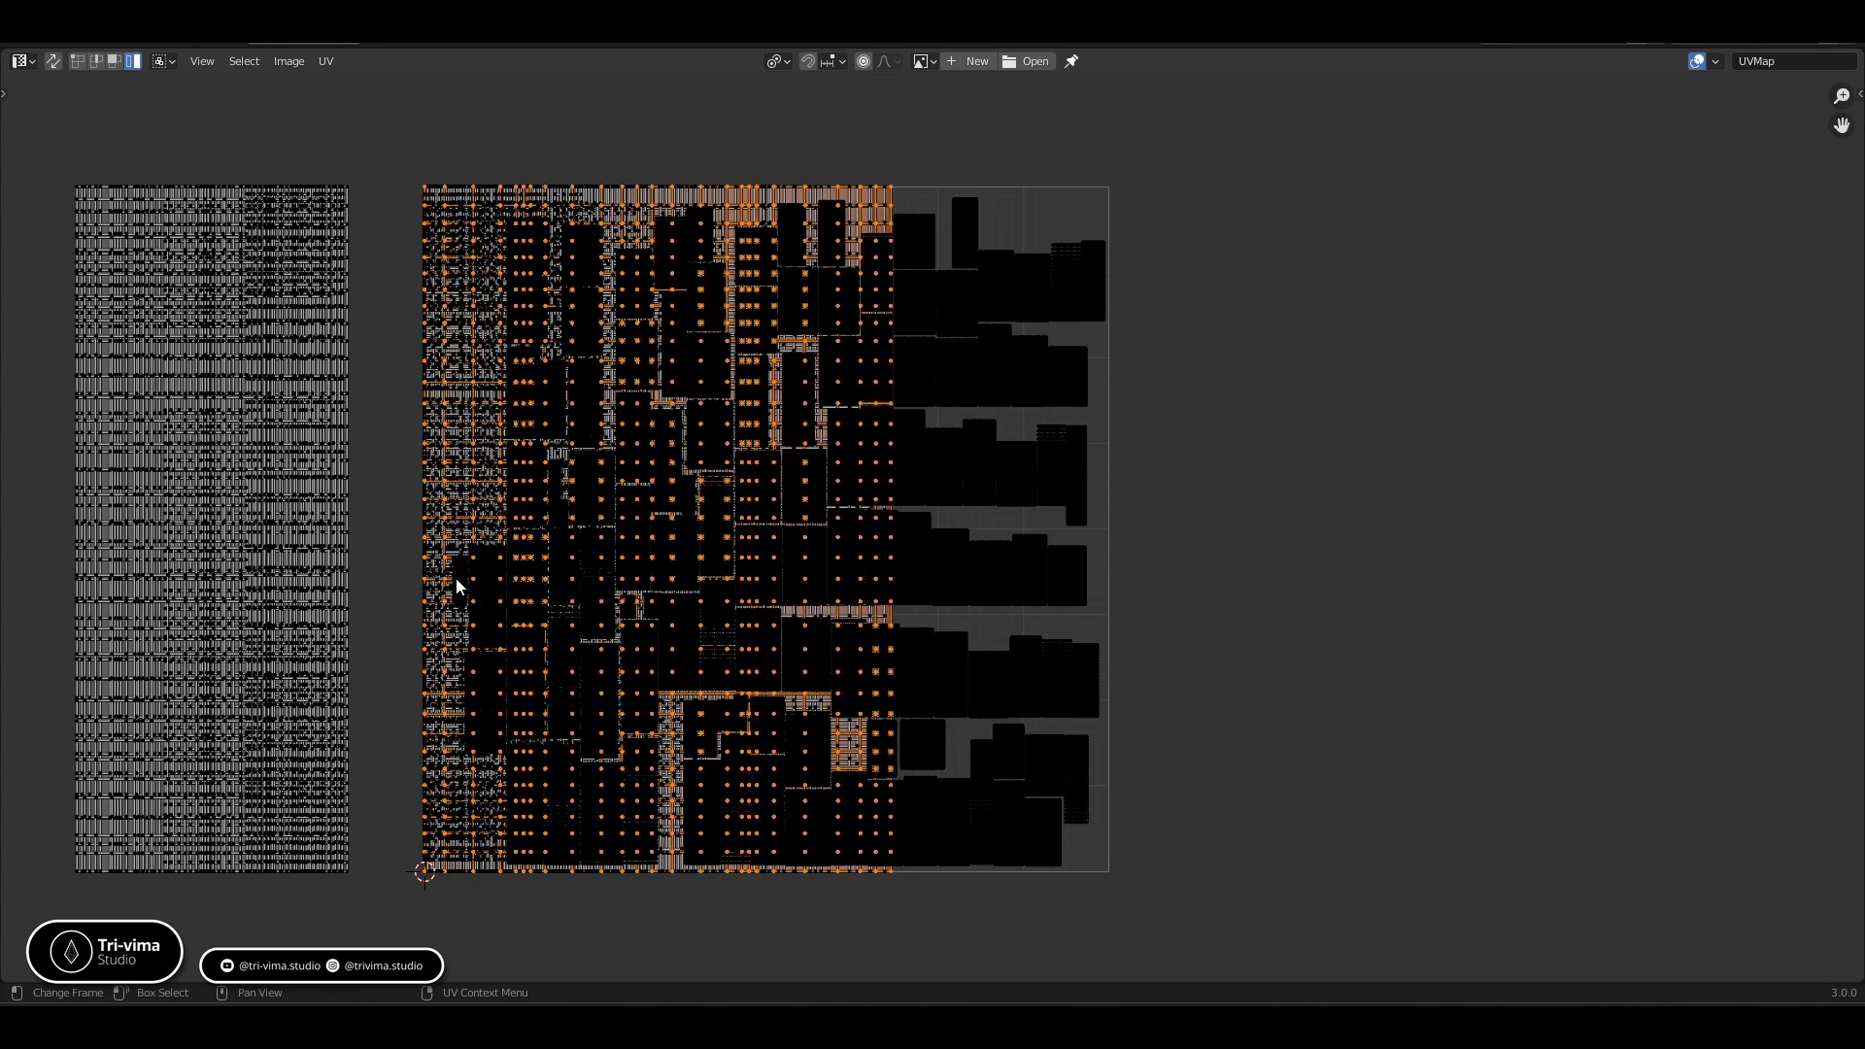
# Repeat Pack Islands individually on the two tiny islands near the UV square's left edge and the wide strand island beside them
pyautogui.scroll(1, 388, 641)
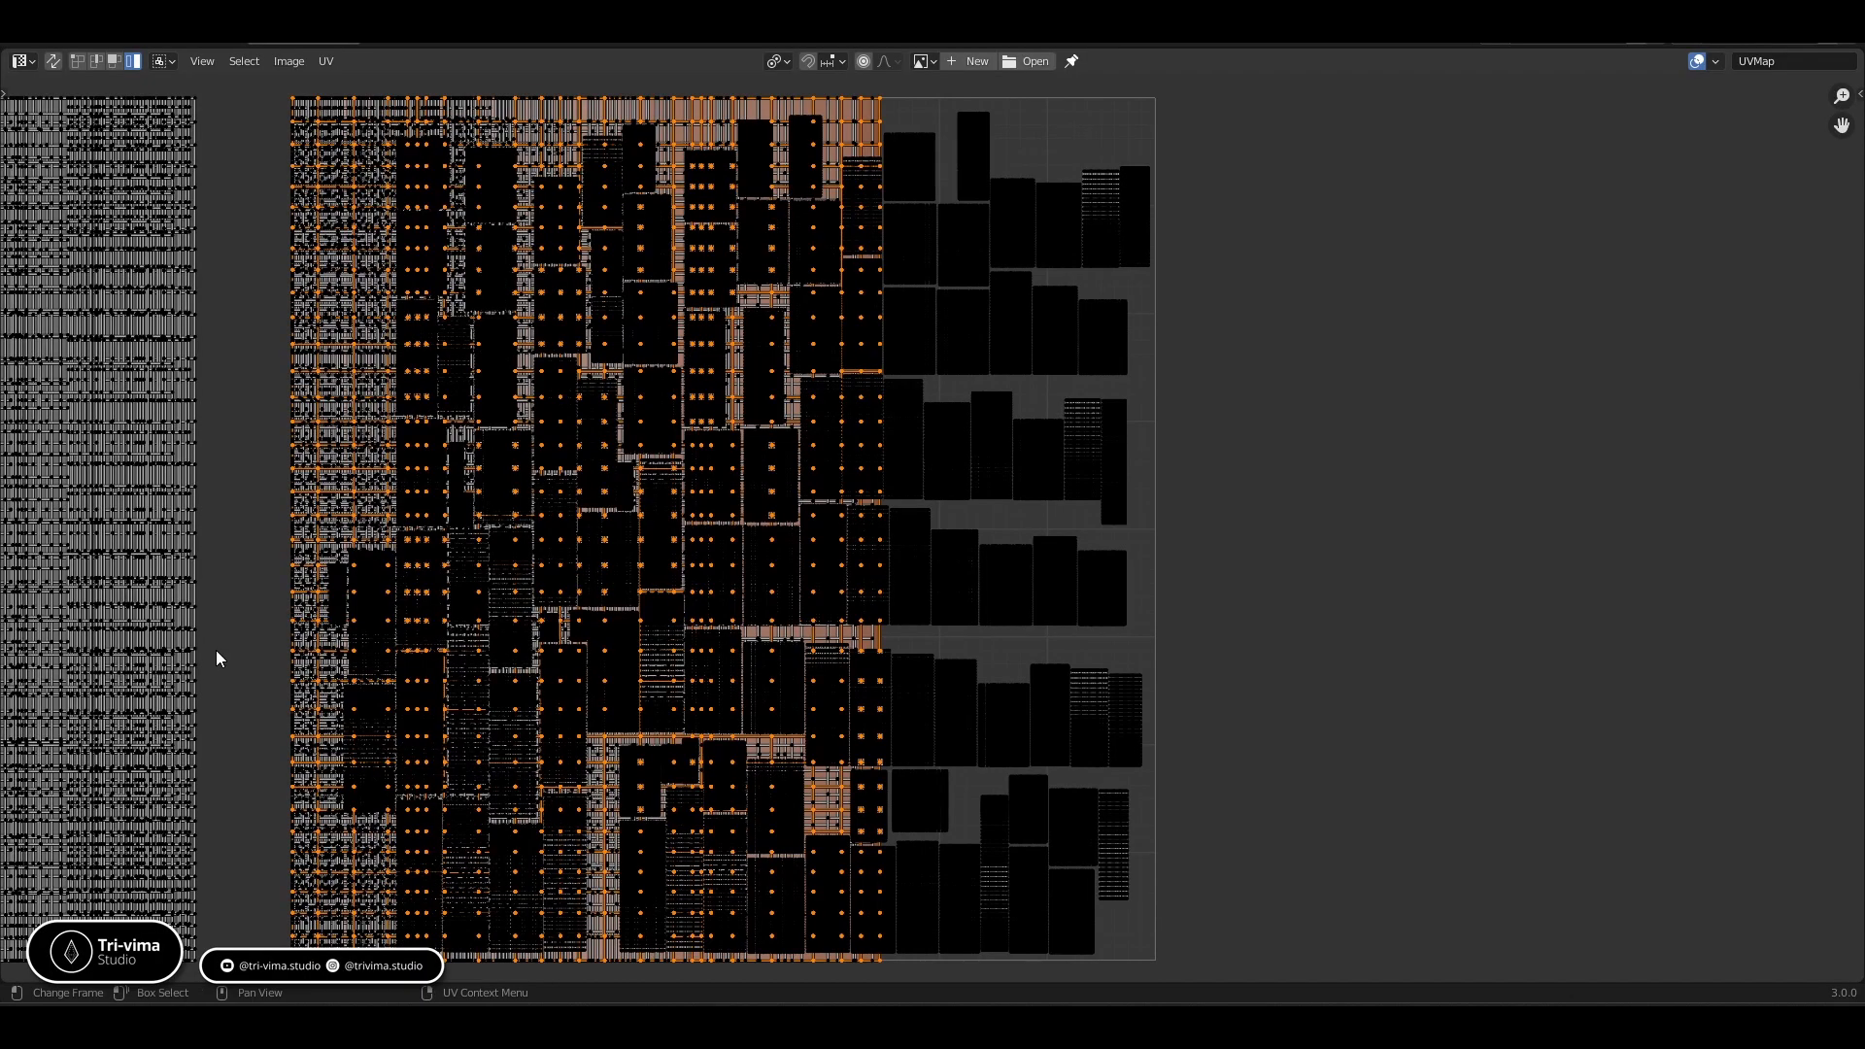
pyautogui.scroll(5, 233, 631)
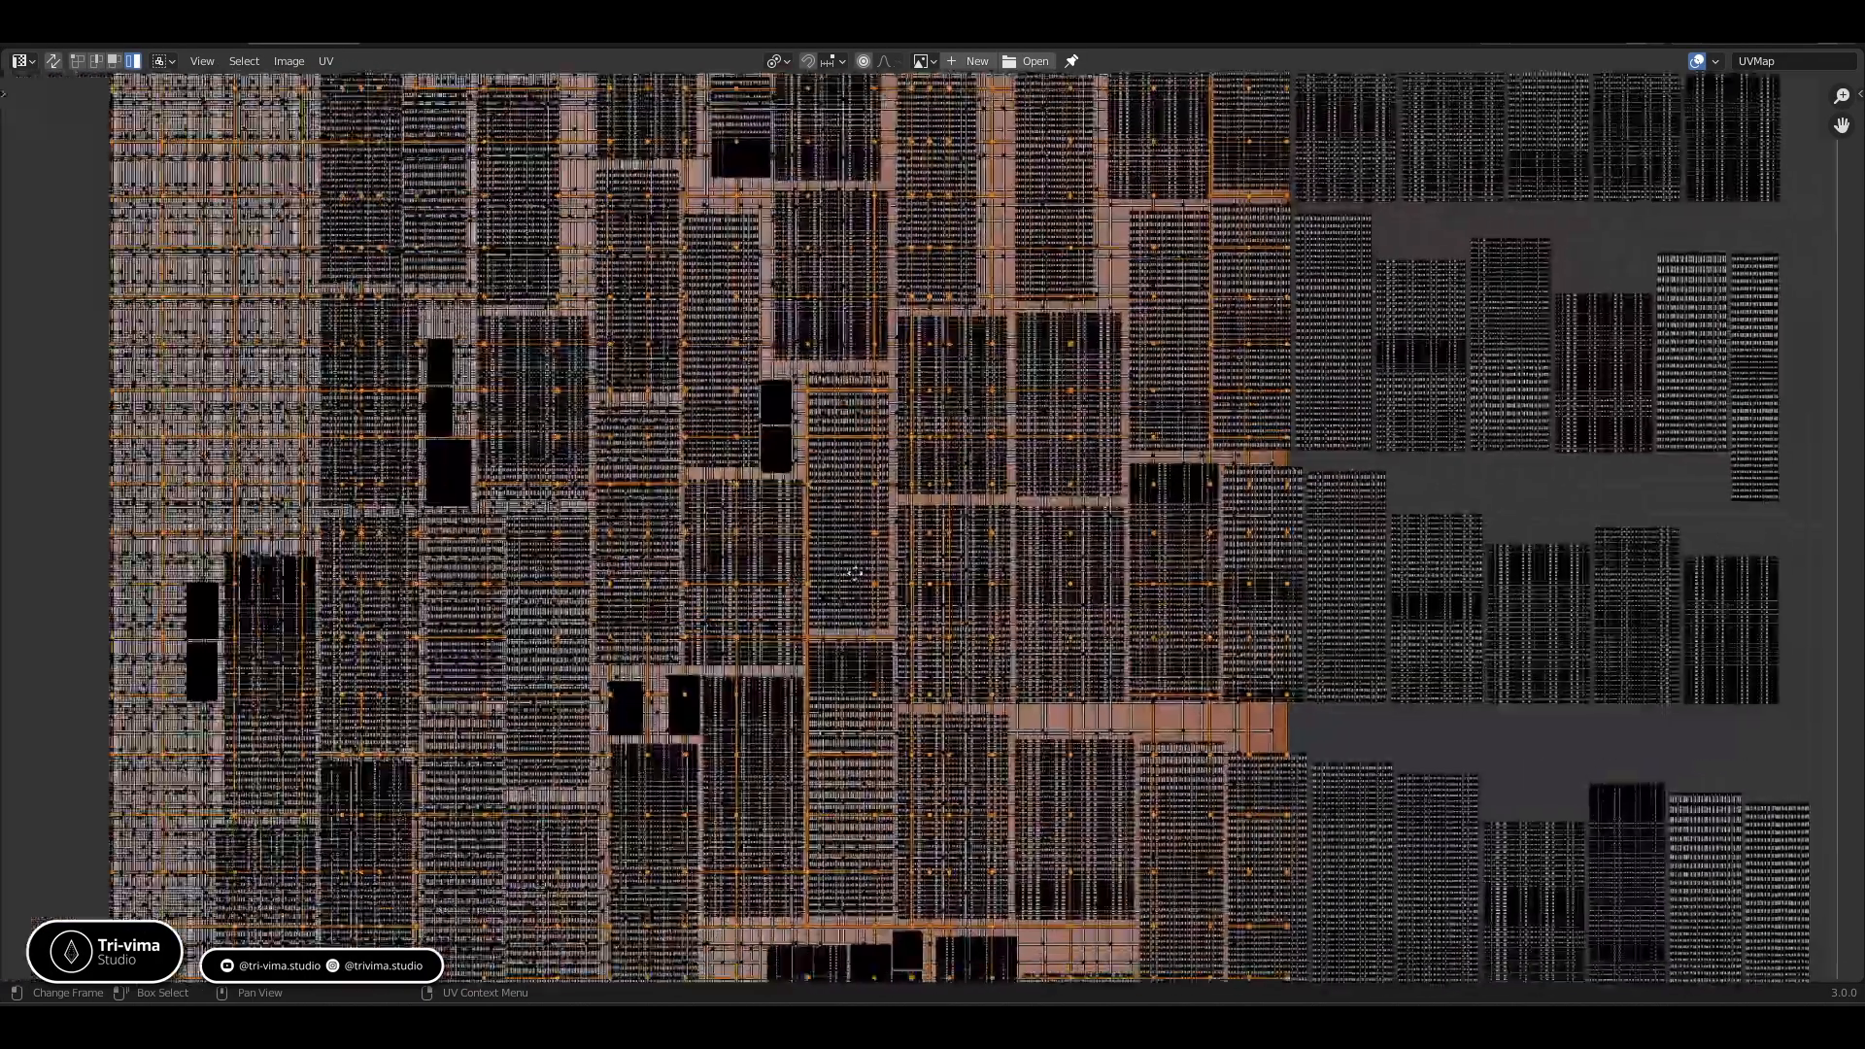
pyautogui.scroll(5, 612, 603)
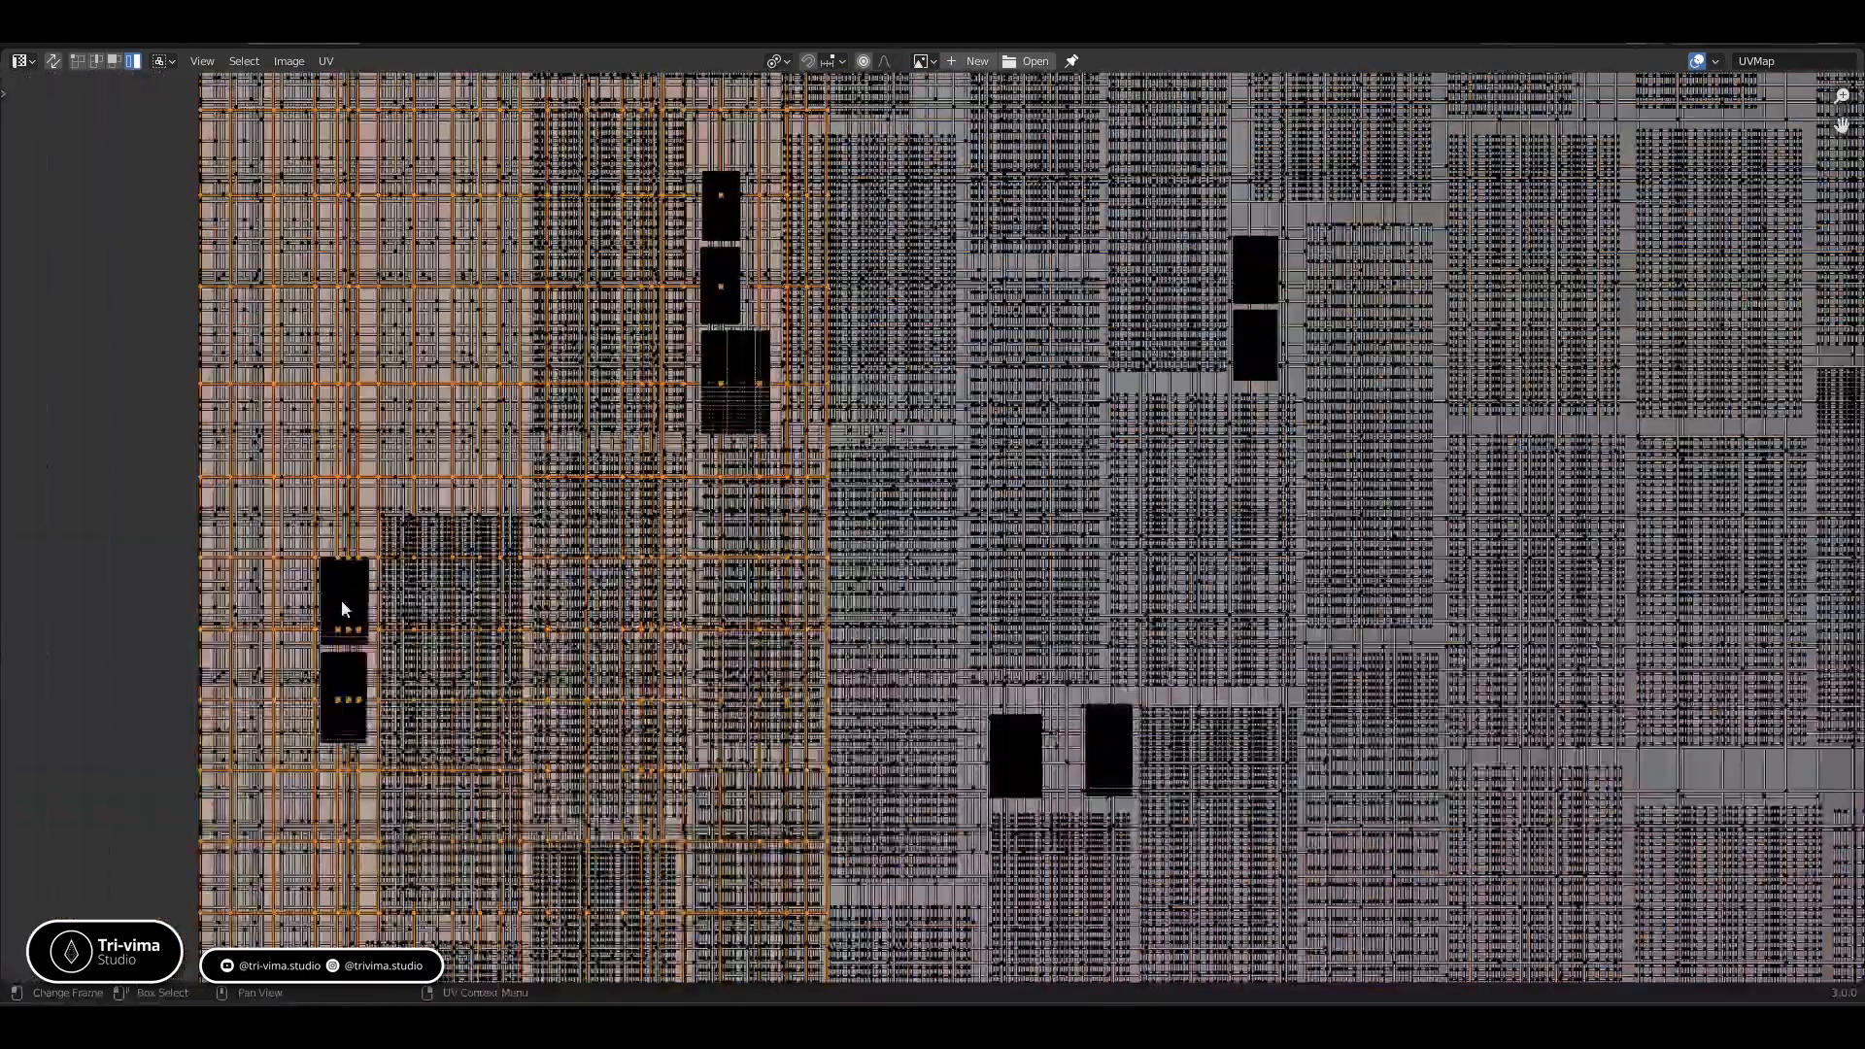
pyautogui.click(341, 608)
pyautogui.hotkey('ctrl', 'l')
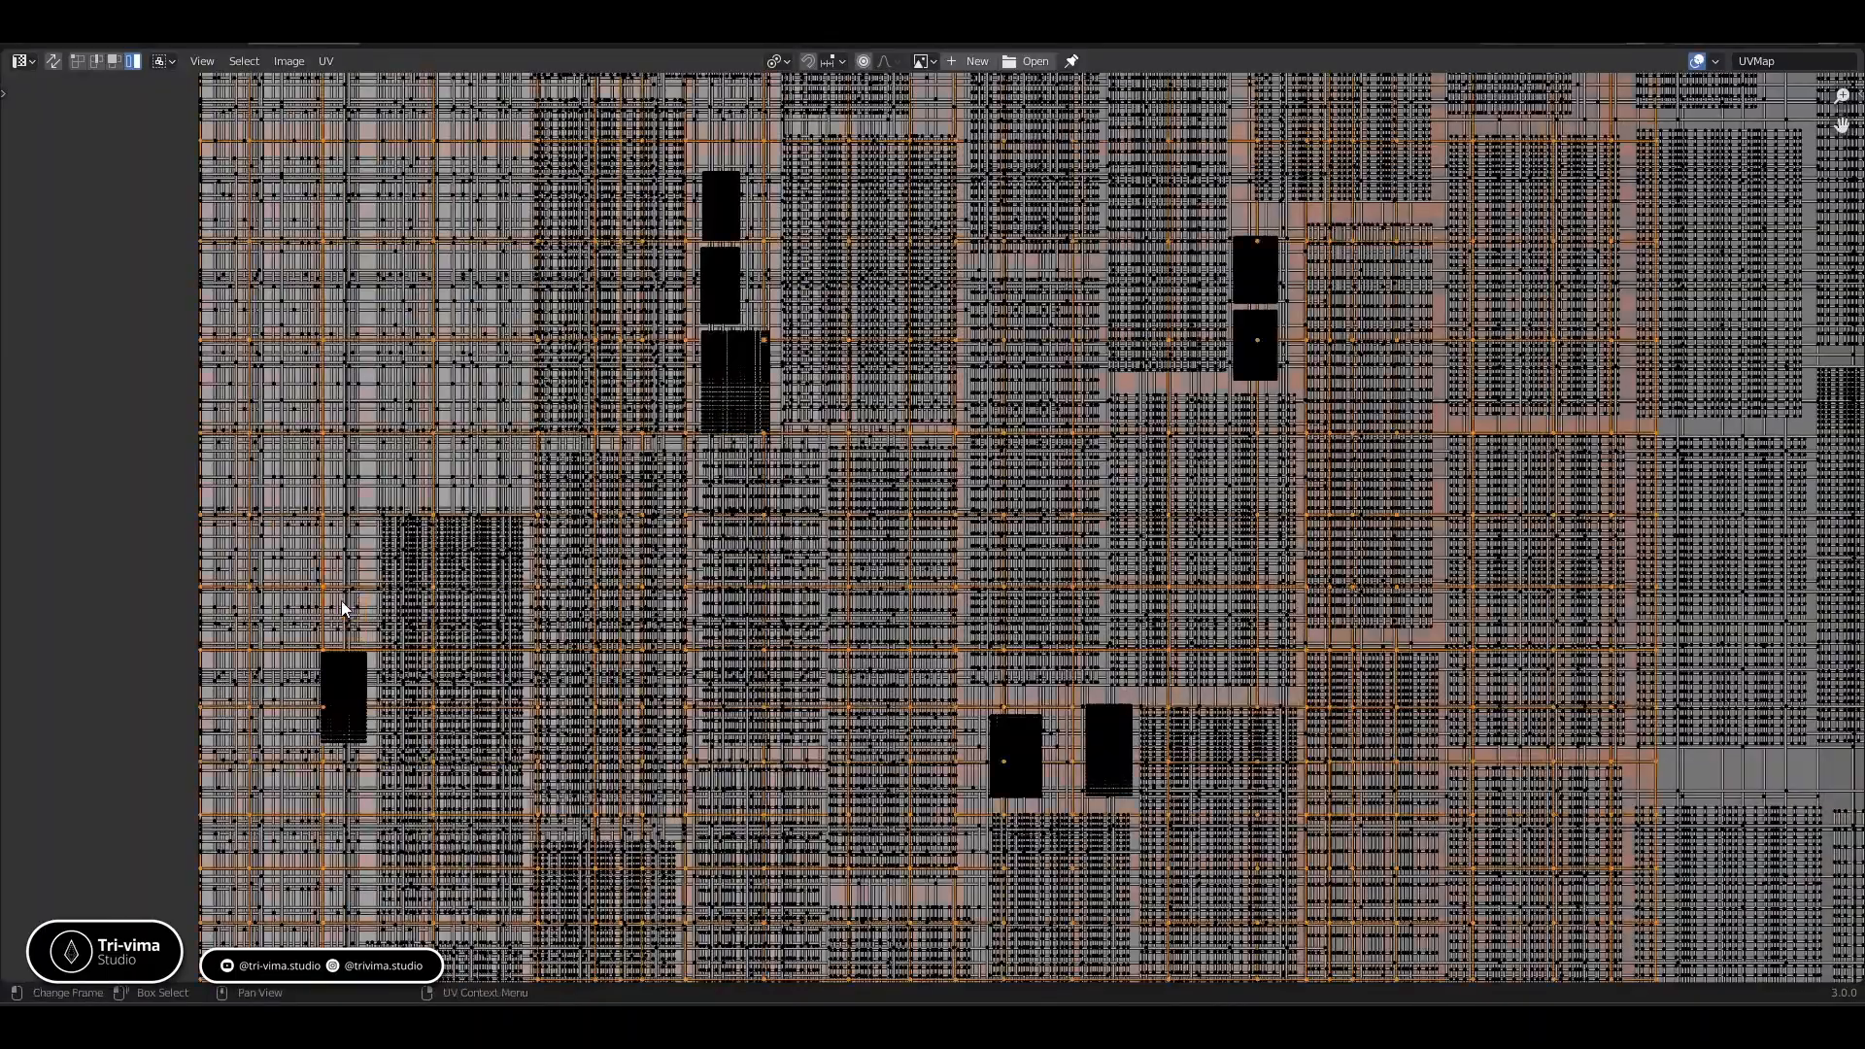
pyautogui.click(336, 665)
pyautogui.click(335, 664)
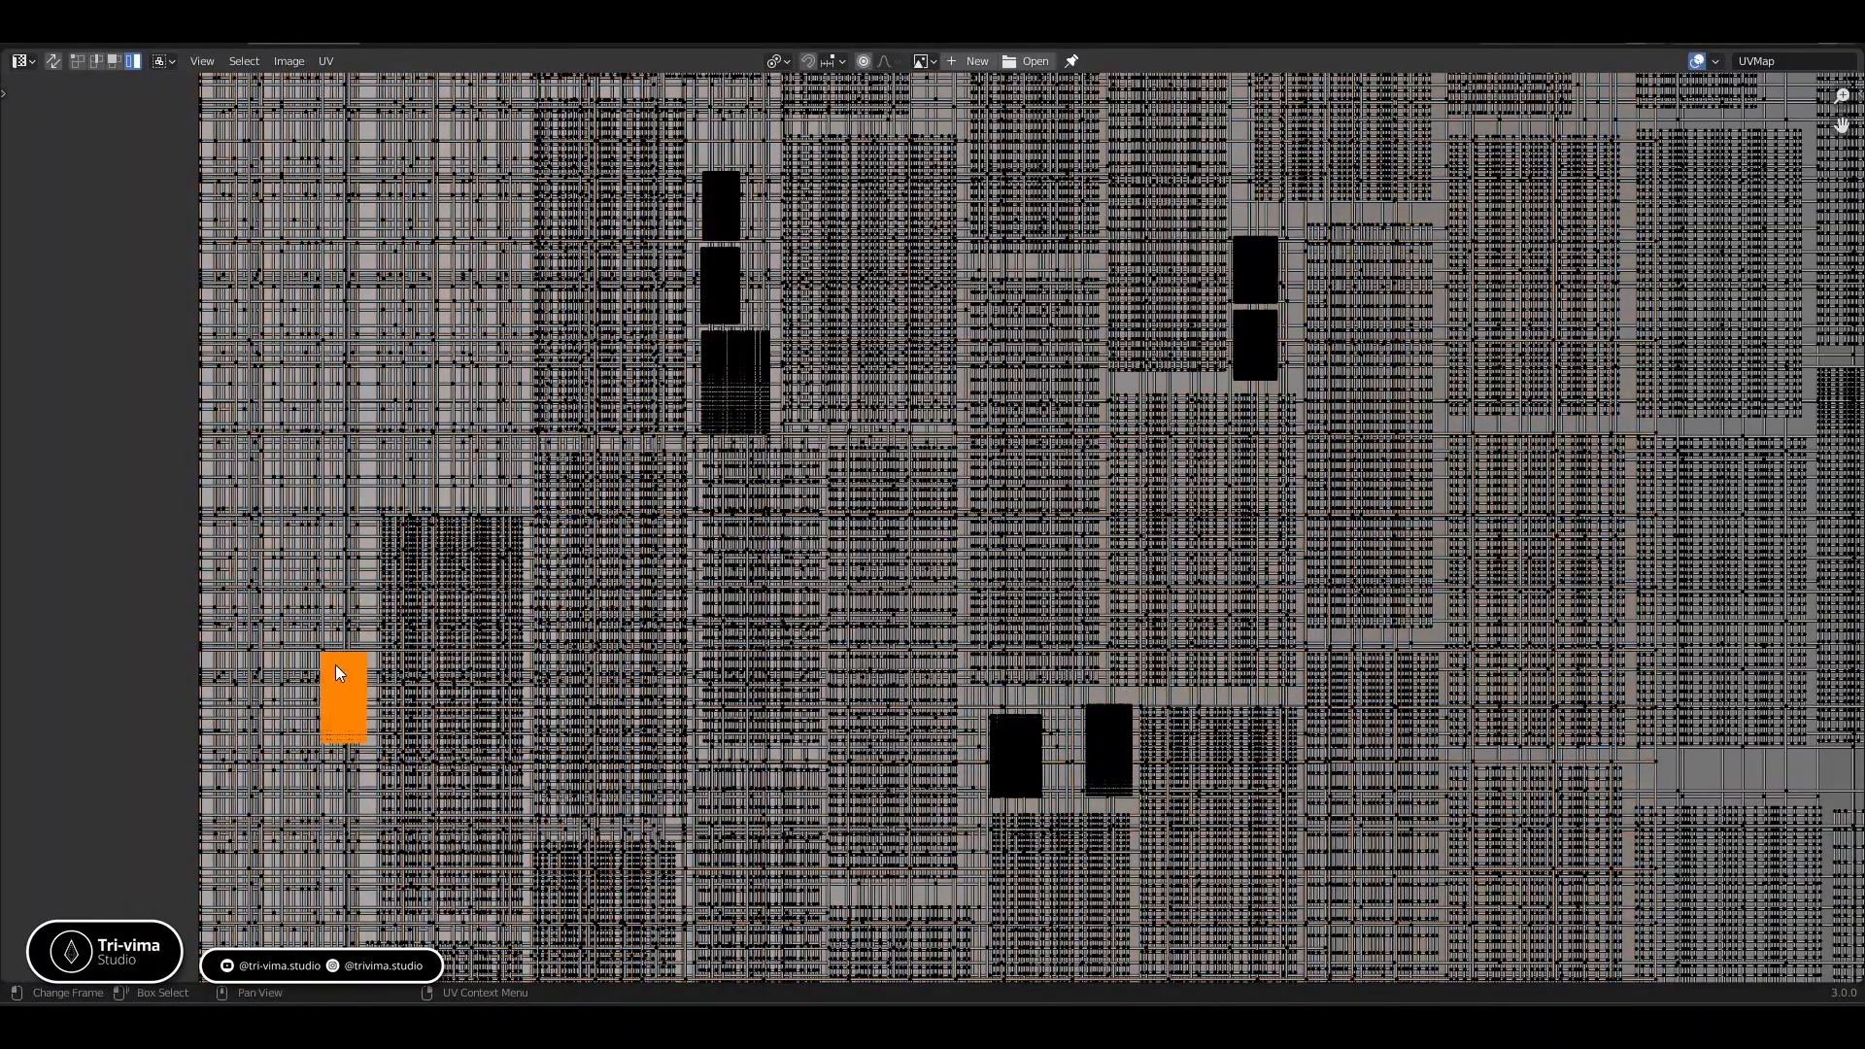
pyautogui.press('u')
pyautogui.click(459, 544)
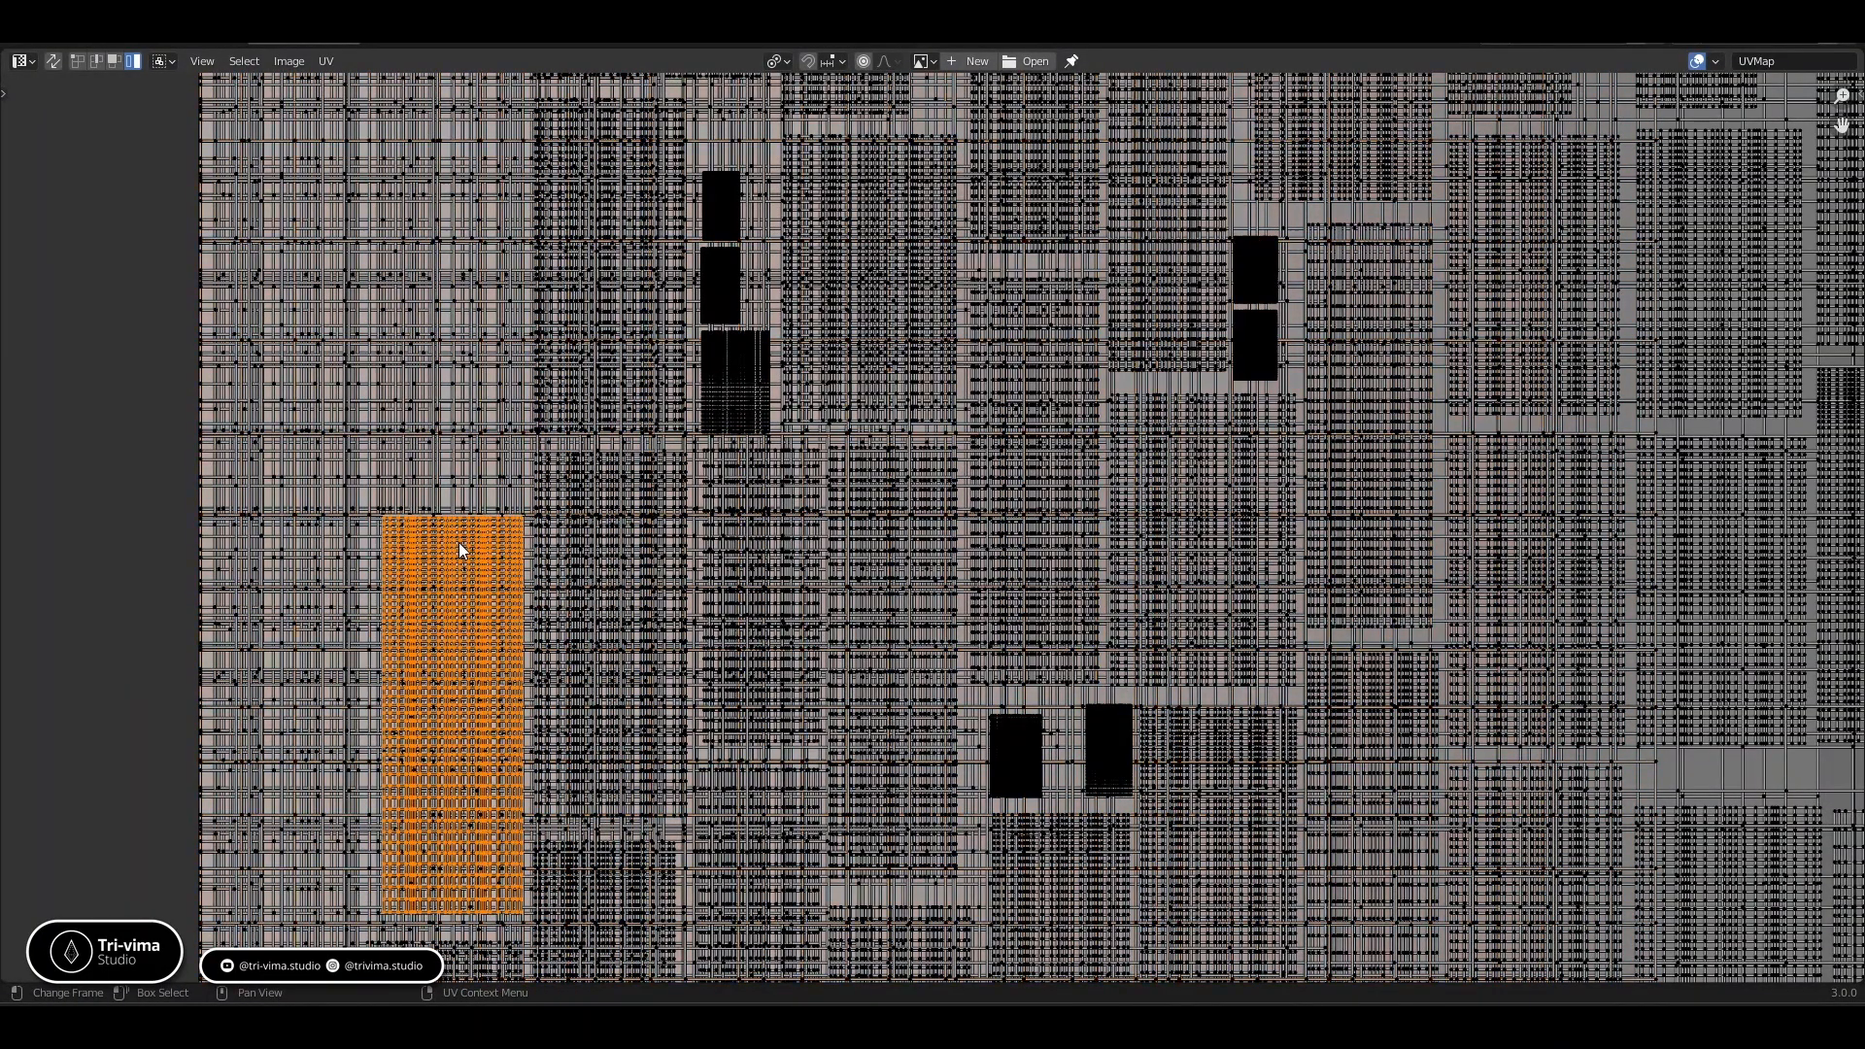
pyautogui.press('u')
# Repeat Pack Islands on each strand island stacked at the lower end of the second column
pyautogui.scroll(-2, 460, 617)
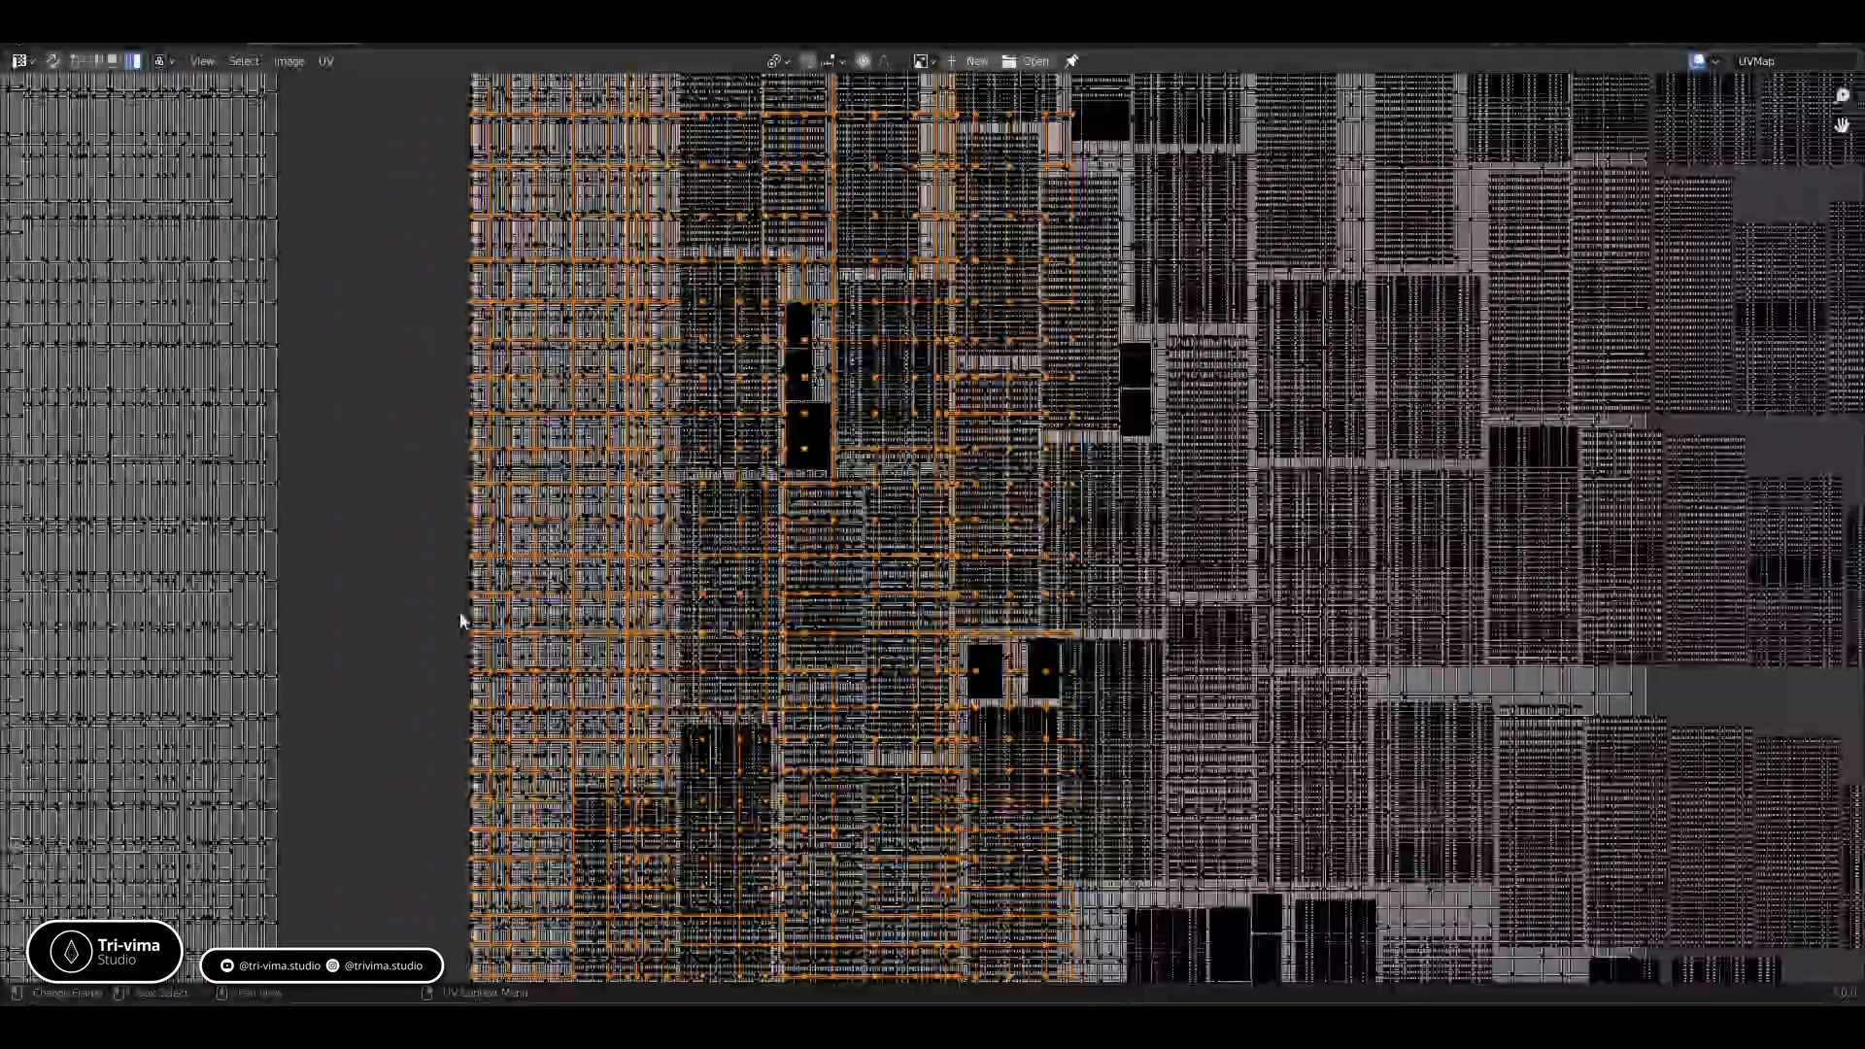
pyautogui.click(593, 813)
pyautogui.click(592, 813)
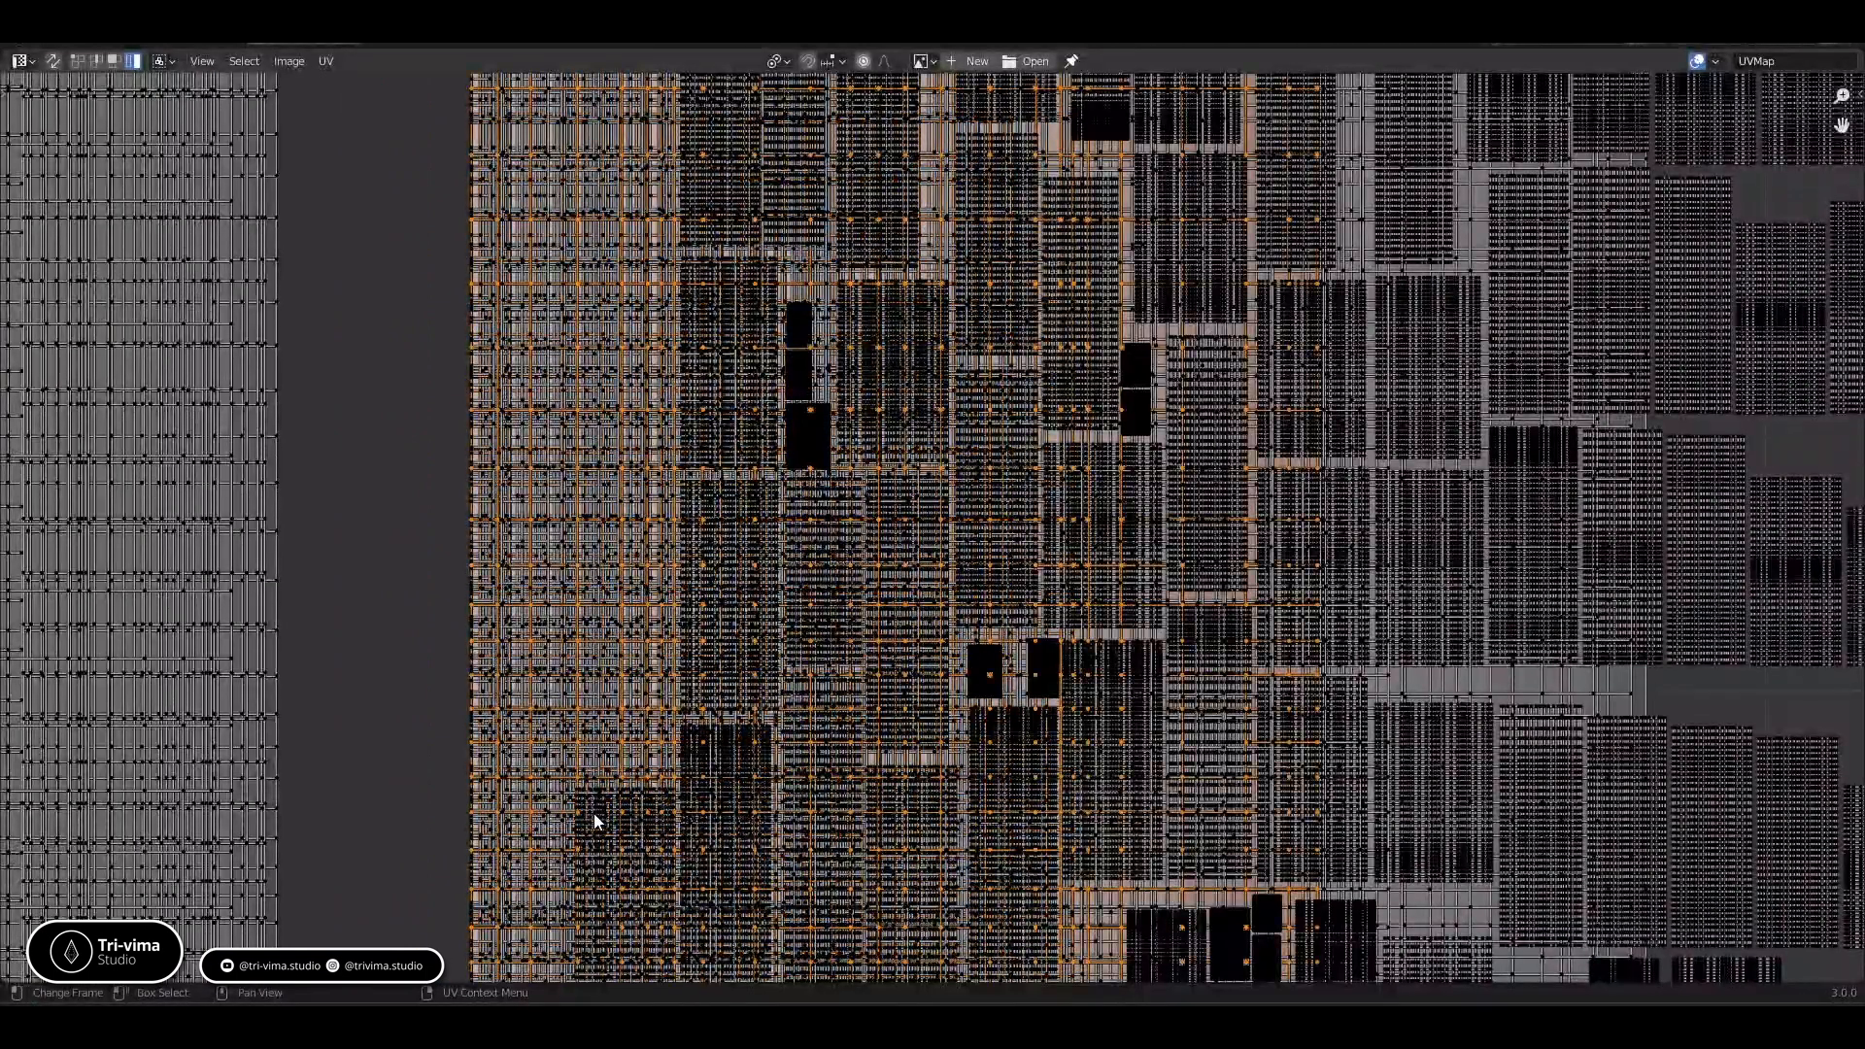
pyautogui.click(593, 813)
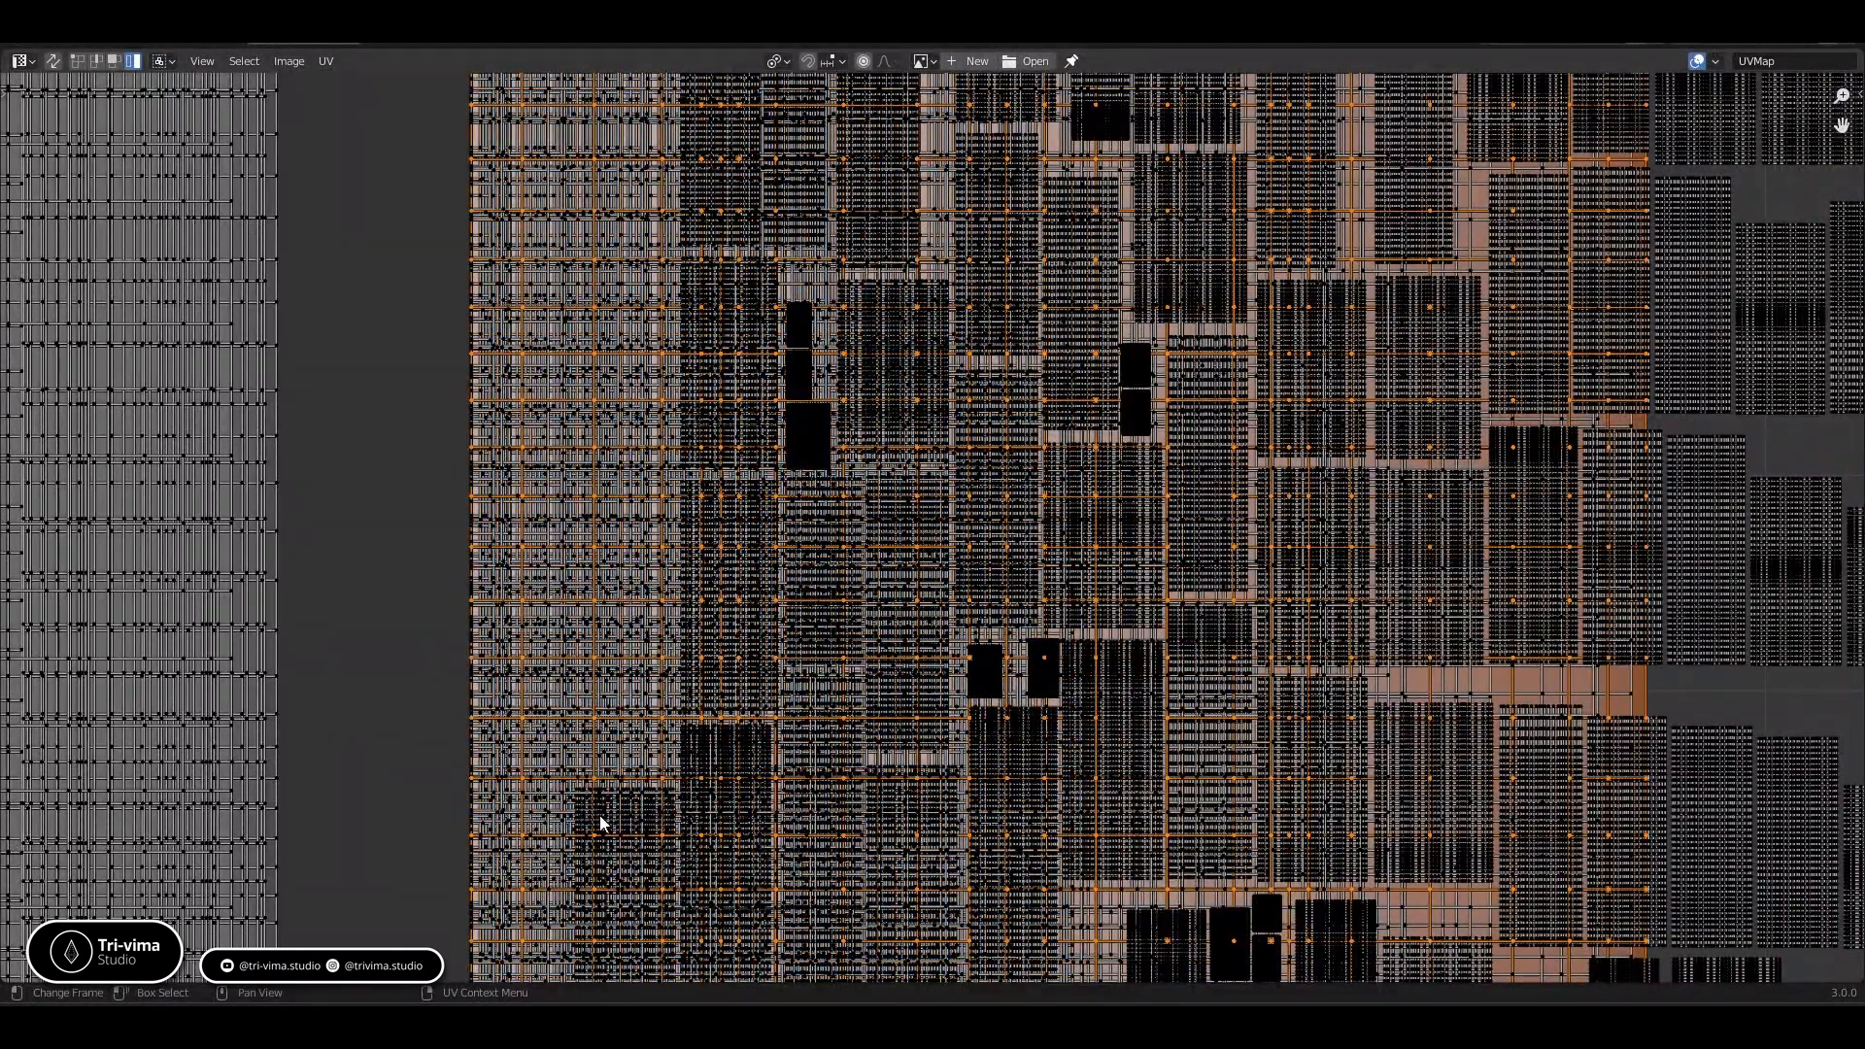
pyautogui.click(596, 815)
pyautogui.click(597, 816)
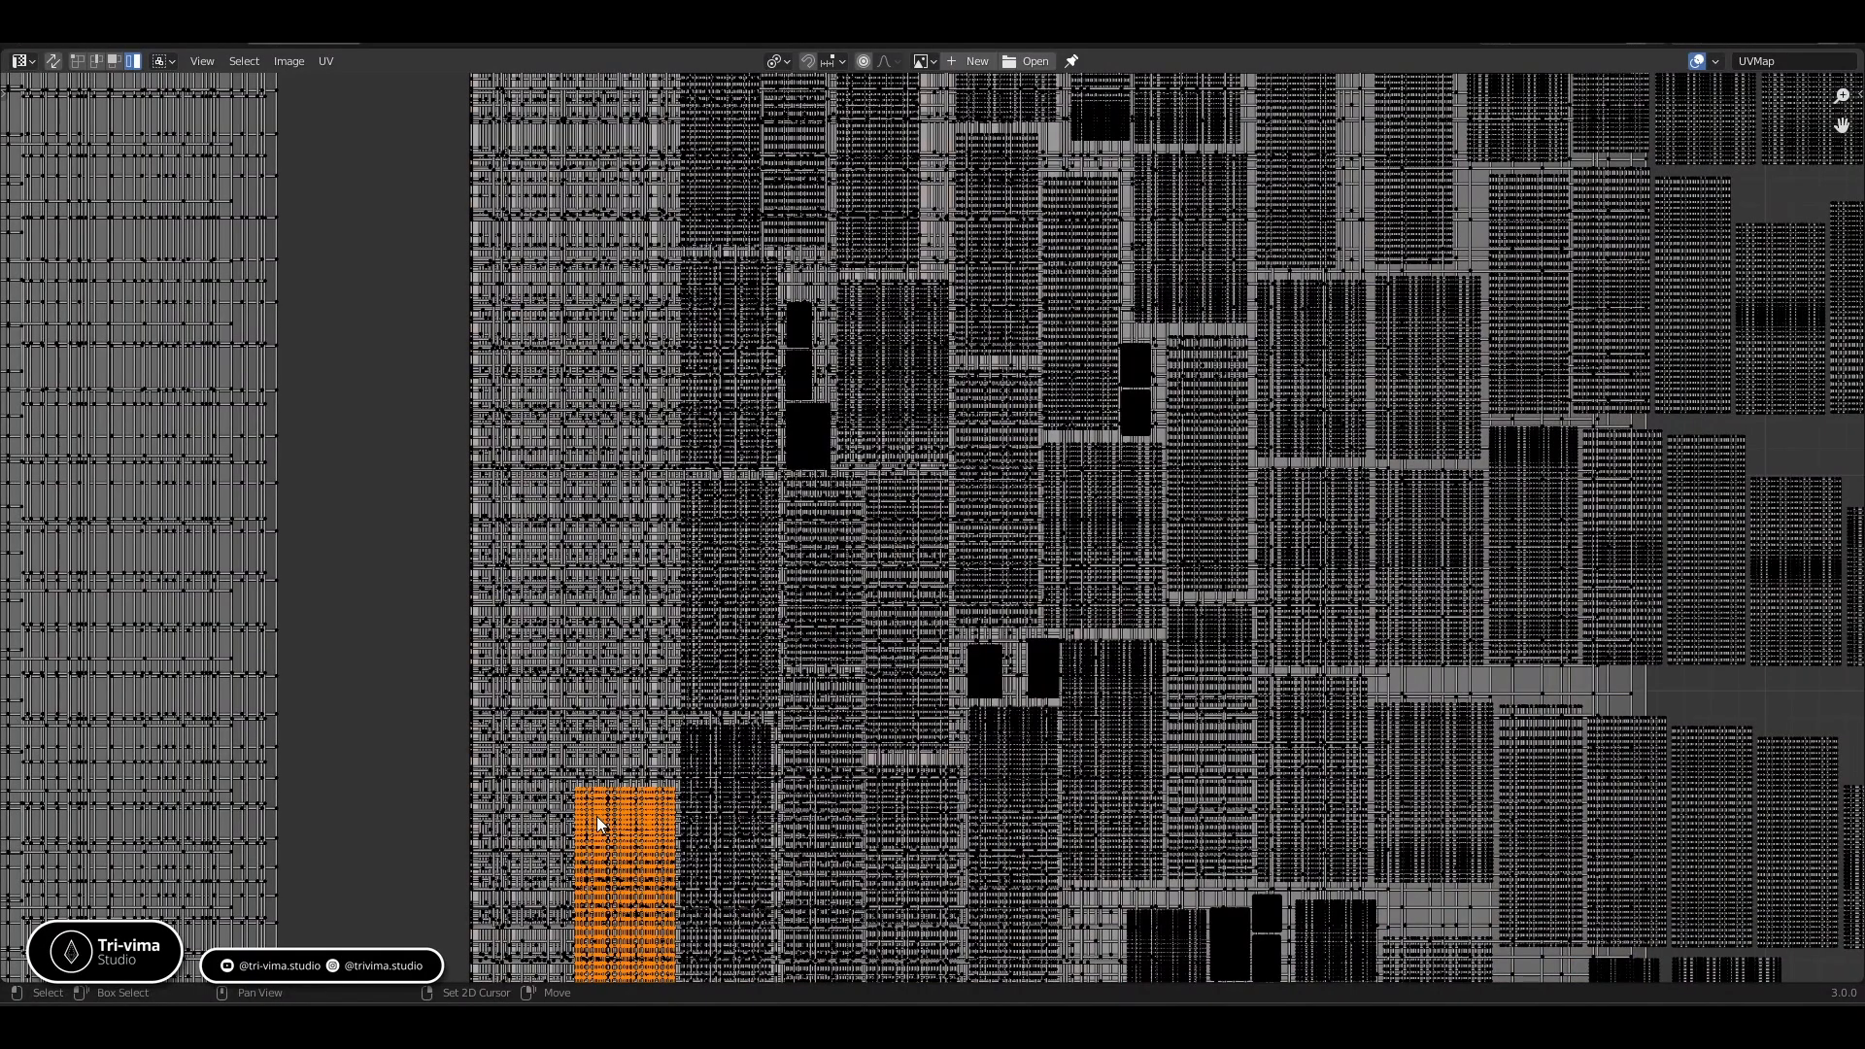
pyautogui.click(596, 816)
# Select all the overlapping packed islands, move them about 1.3 units left along X out of the UV square, and deselect everything
pyautogui.scroll(-10, 715, 317)
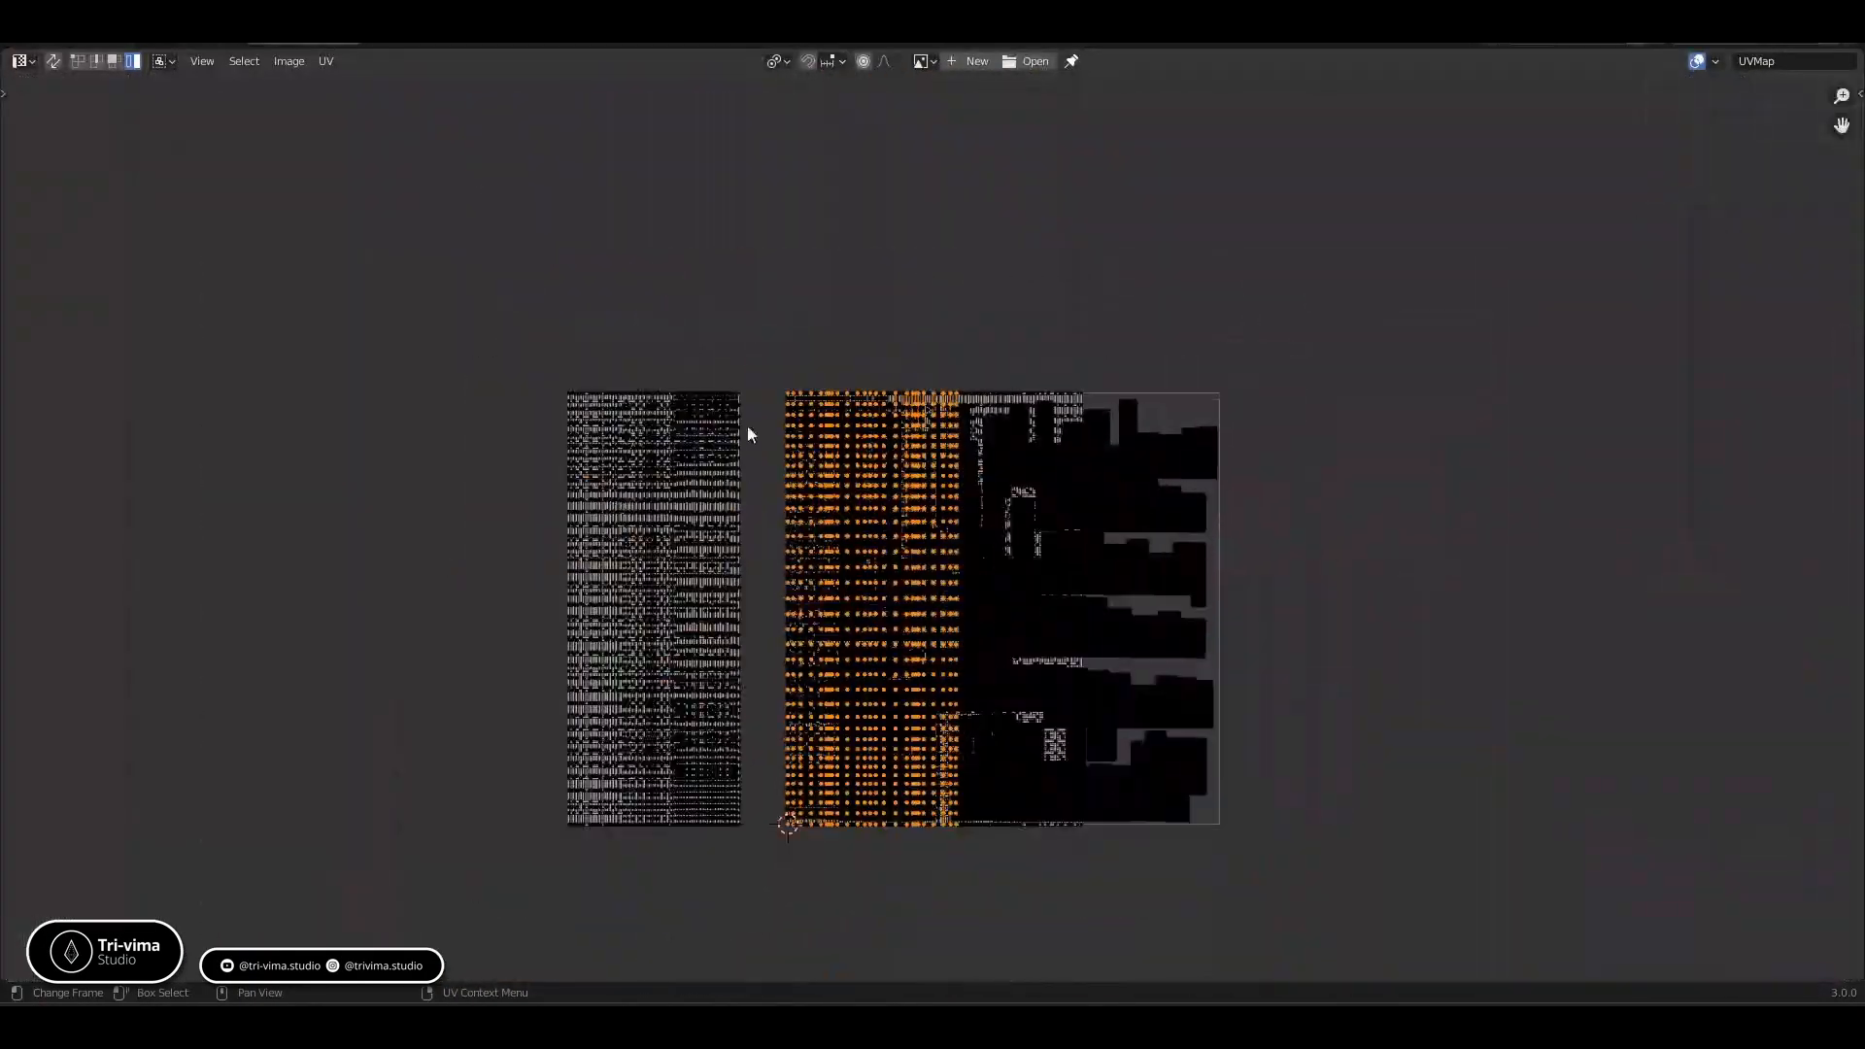
pyautogui.moveTo(763, 354); pyautogui.dragTo(807, 398)
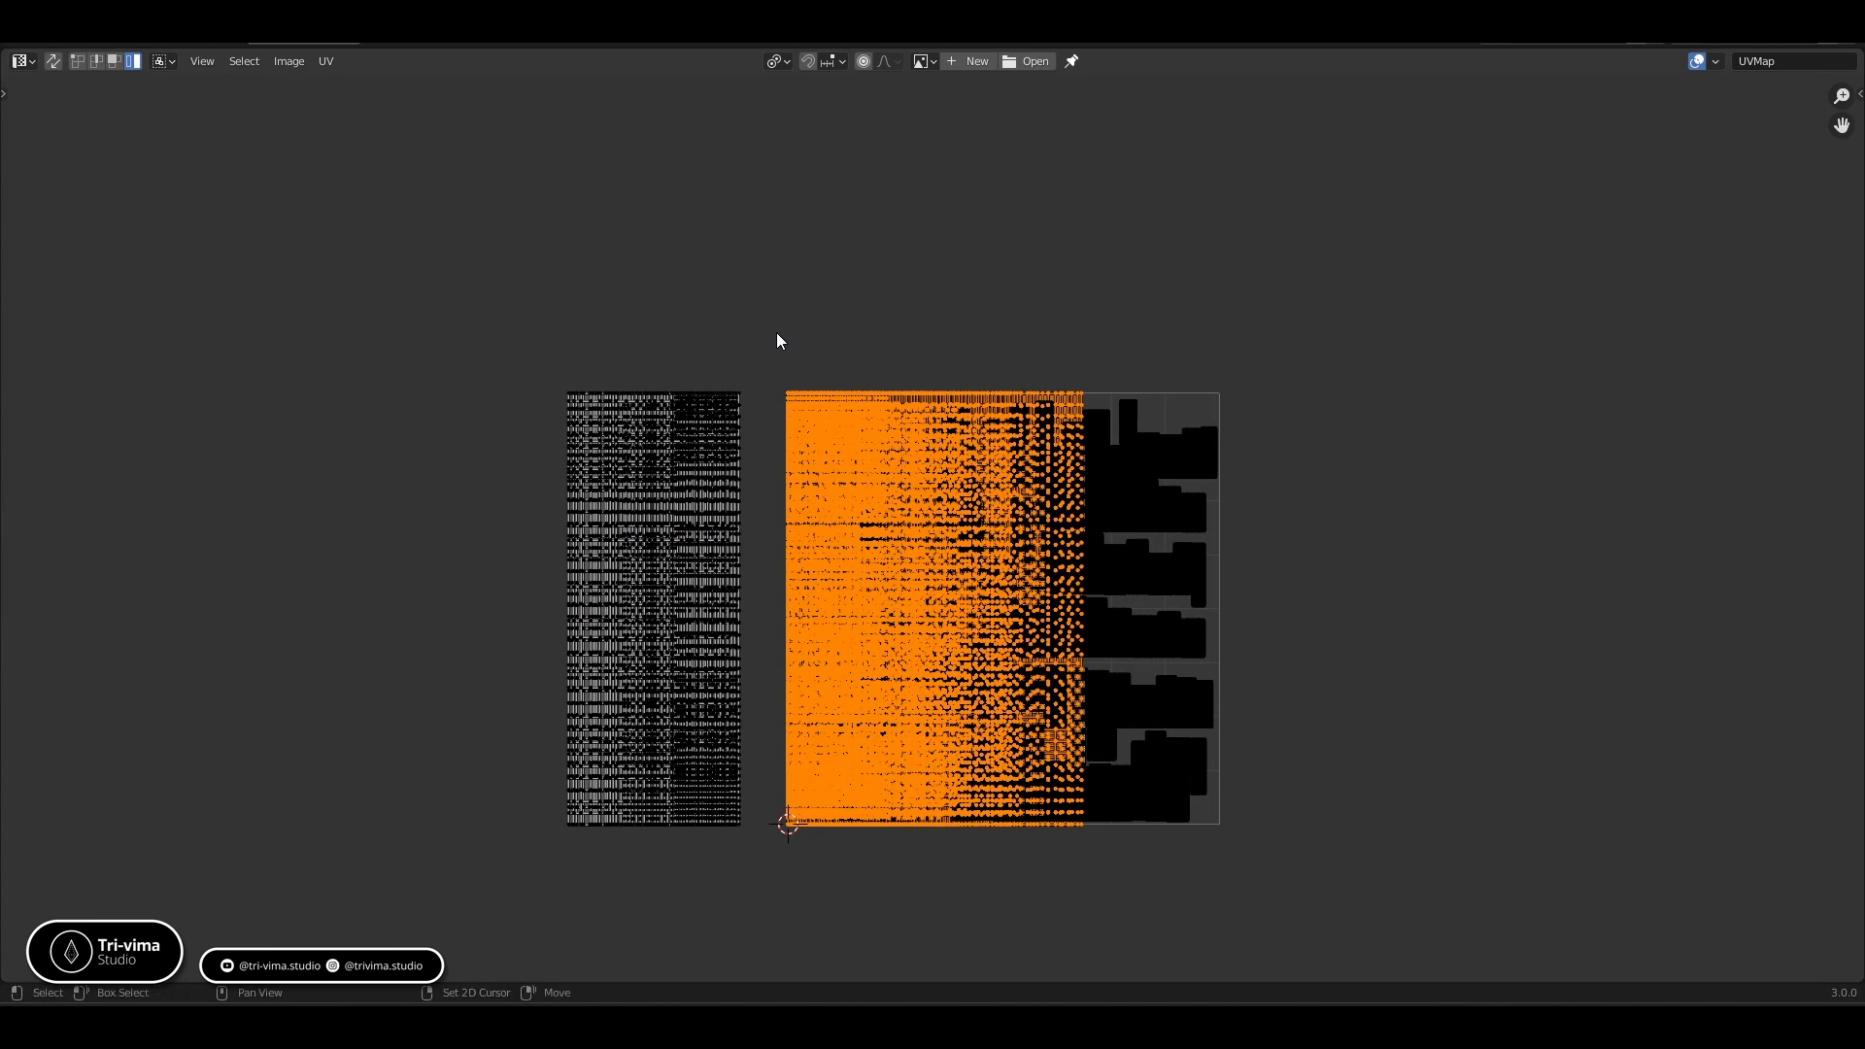
pyautogui.keyDown('shift'); pyautogui.moveTo(777, 333); pyautogui.dragTo(1029, 344); pyautogui.keyUp('shift')
pyautogui.press('g')
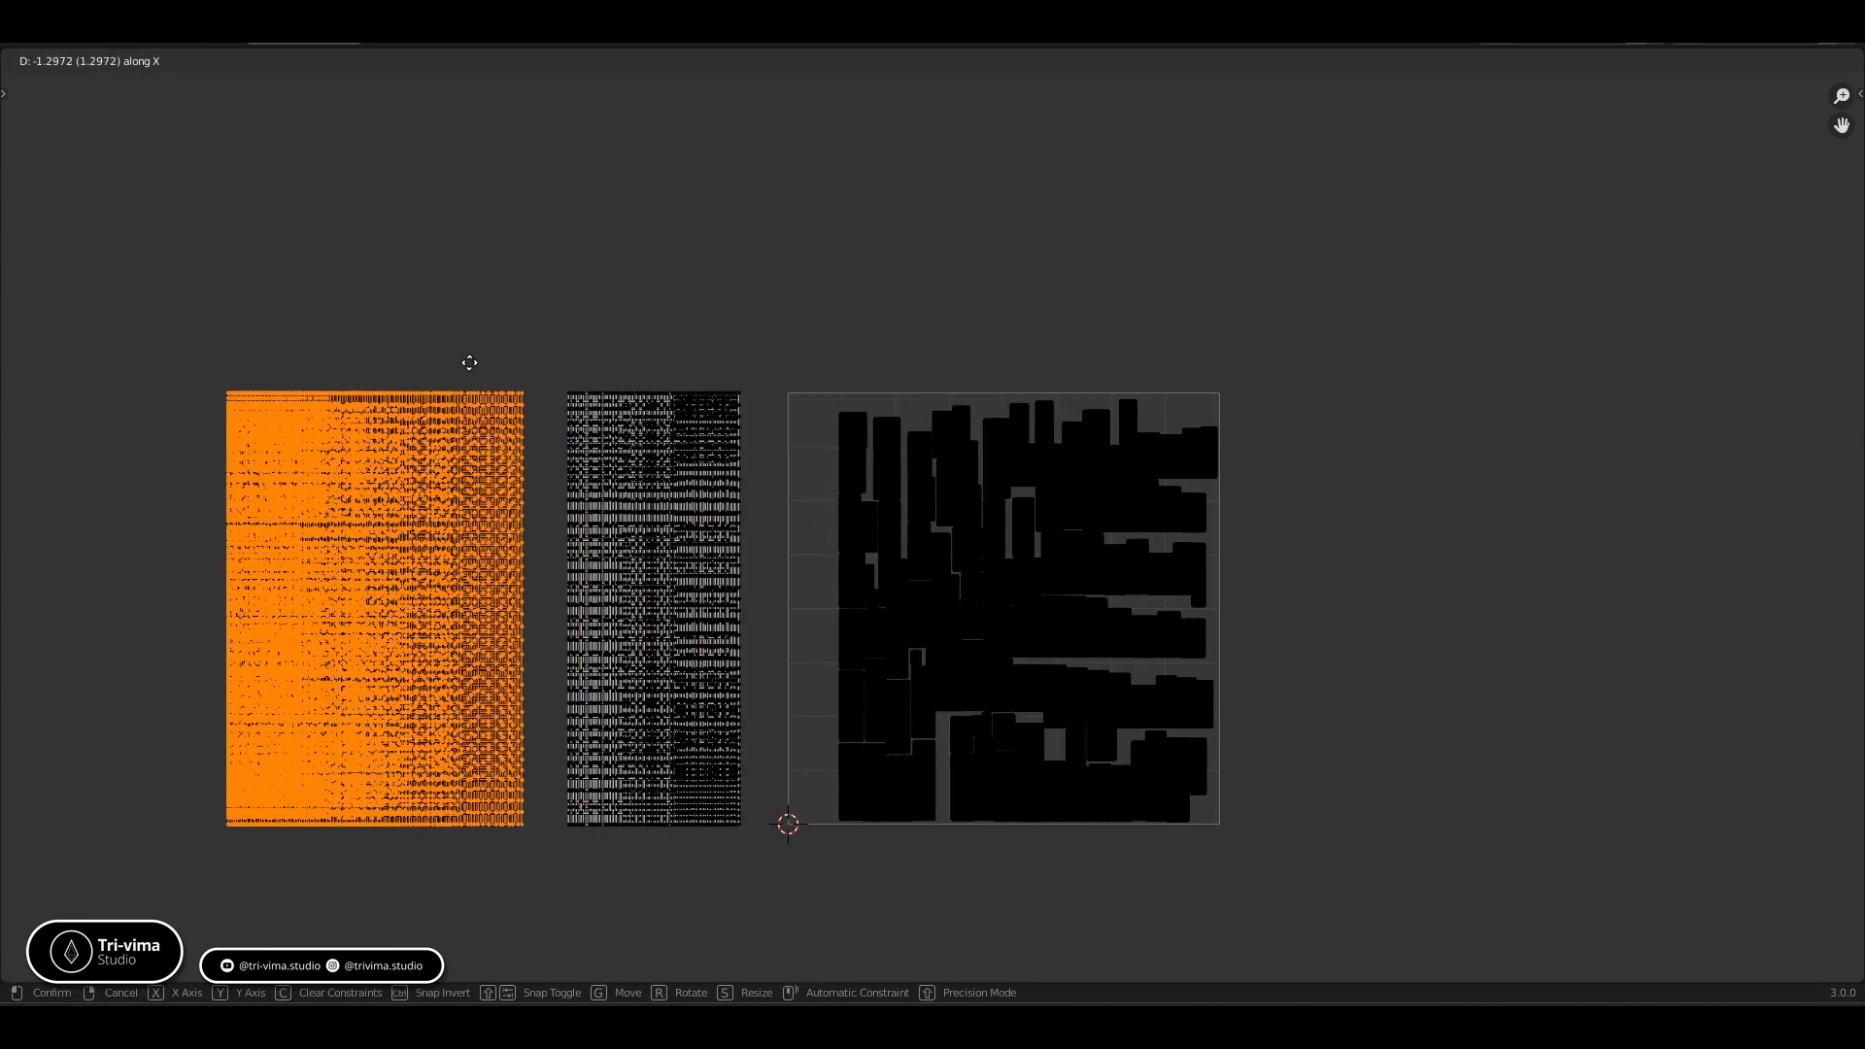
pyautogui.click(471, 364)
pyautogui.hotkey('alt', 'a')
# Apply Pack Islands to the lowest strand island in the leftmost remaining column of the UV square
pyautogui.scroll(4, 994, 417)
pyautogui.moveTo(827, 580); pyautogui.dragTo(870, 212, button='middle')
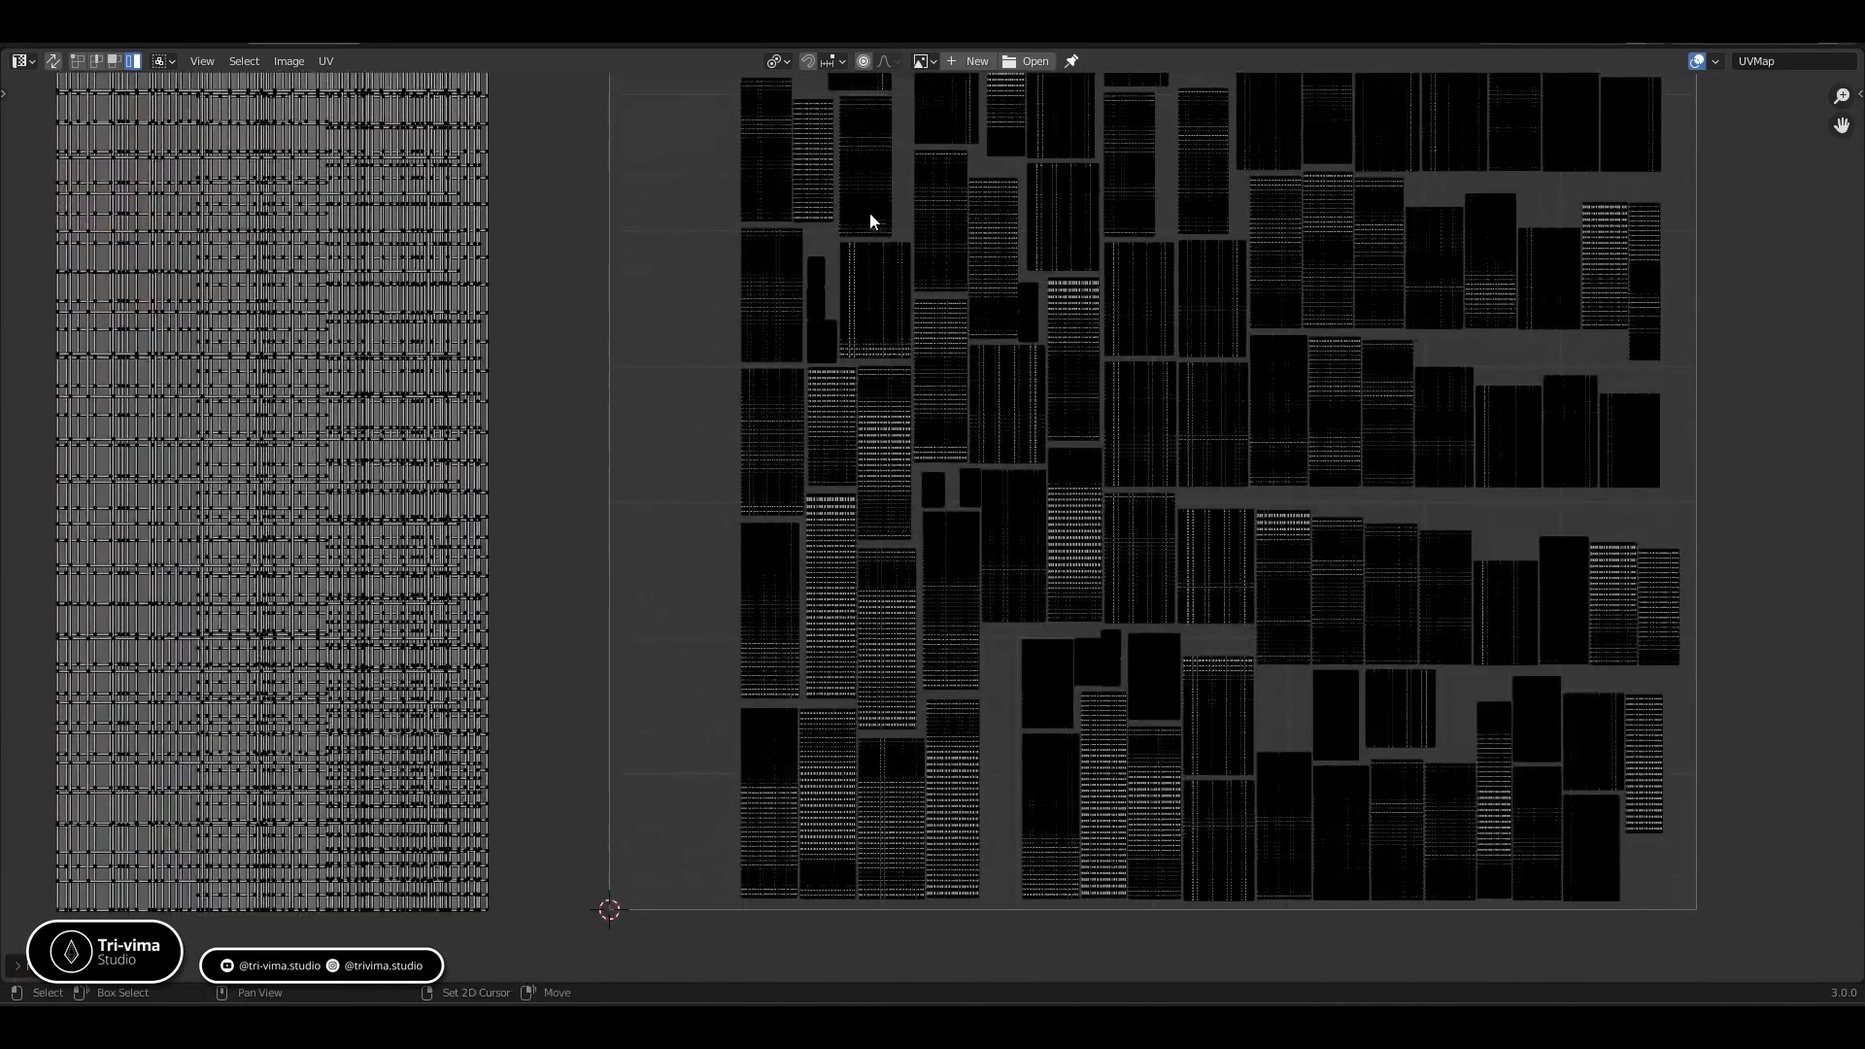
pyautogui.click(774, 858)
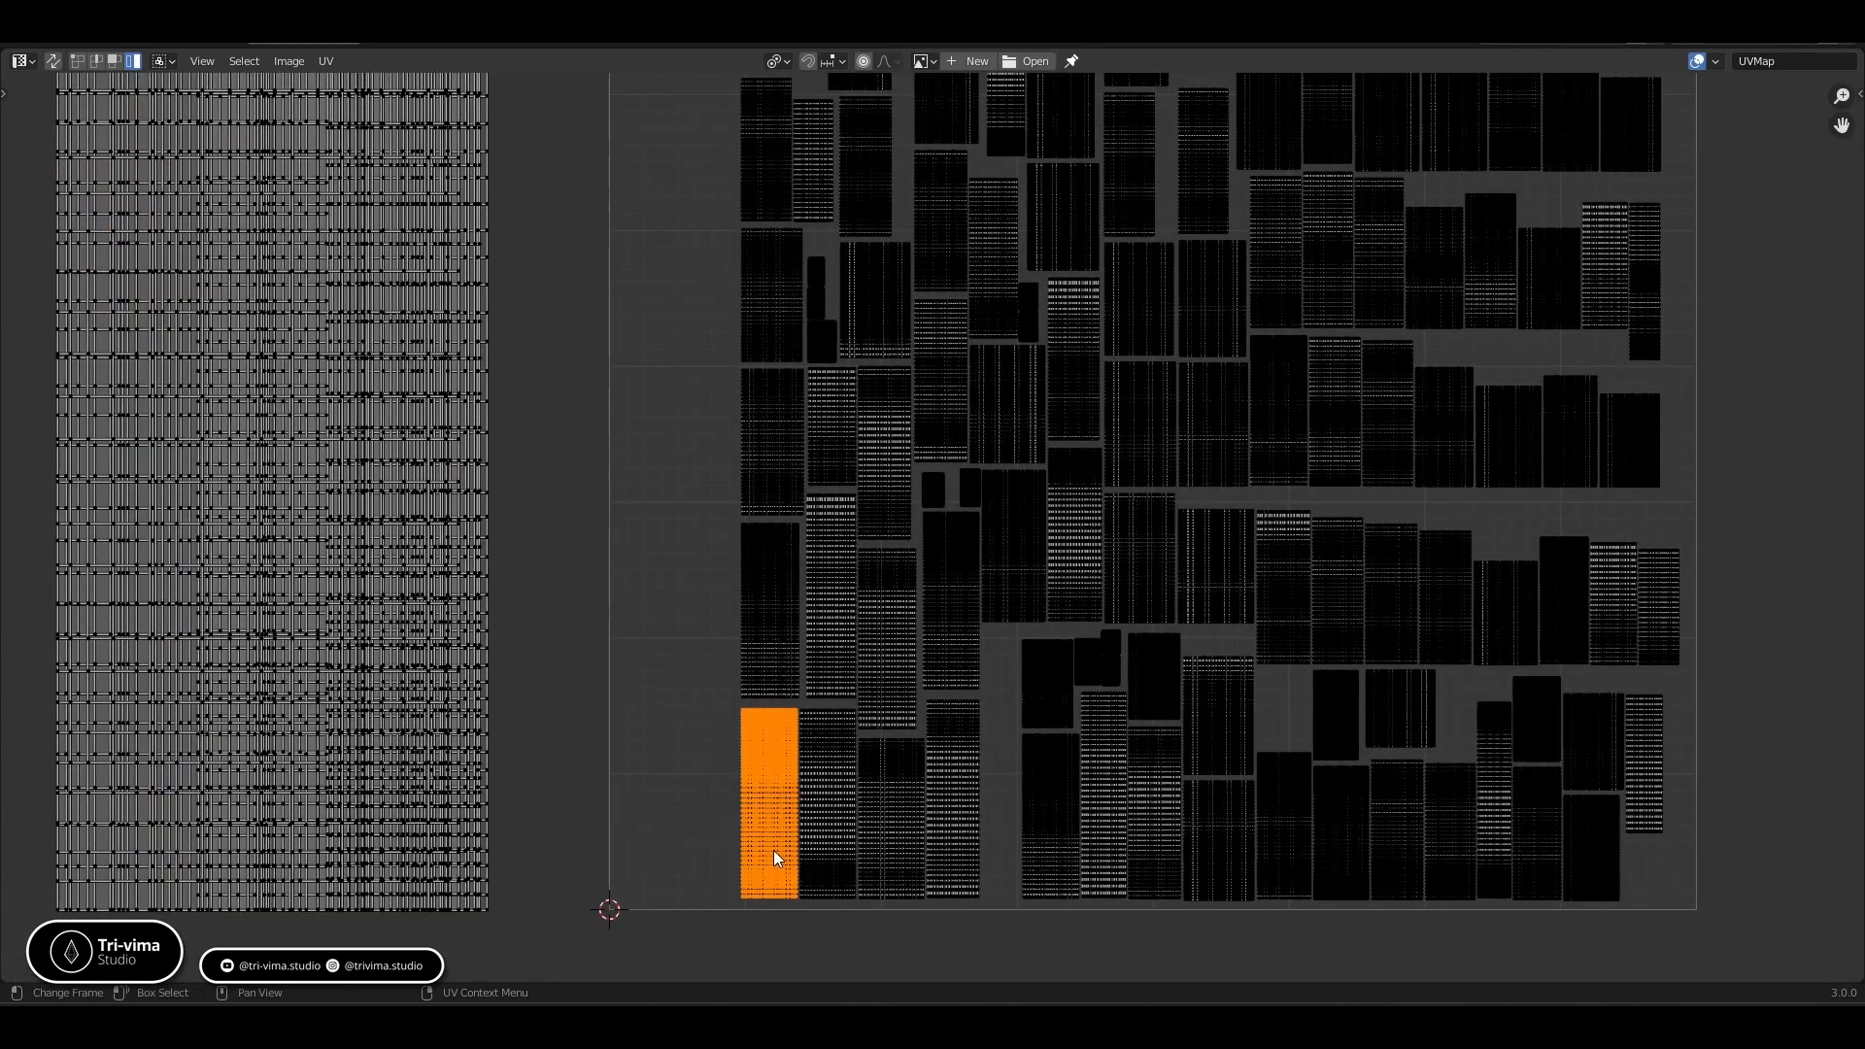
pyautogui.click(325, 61)
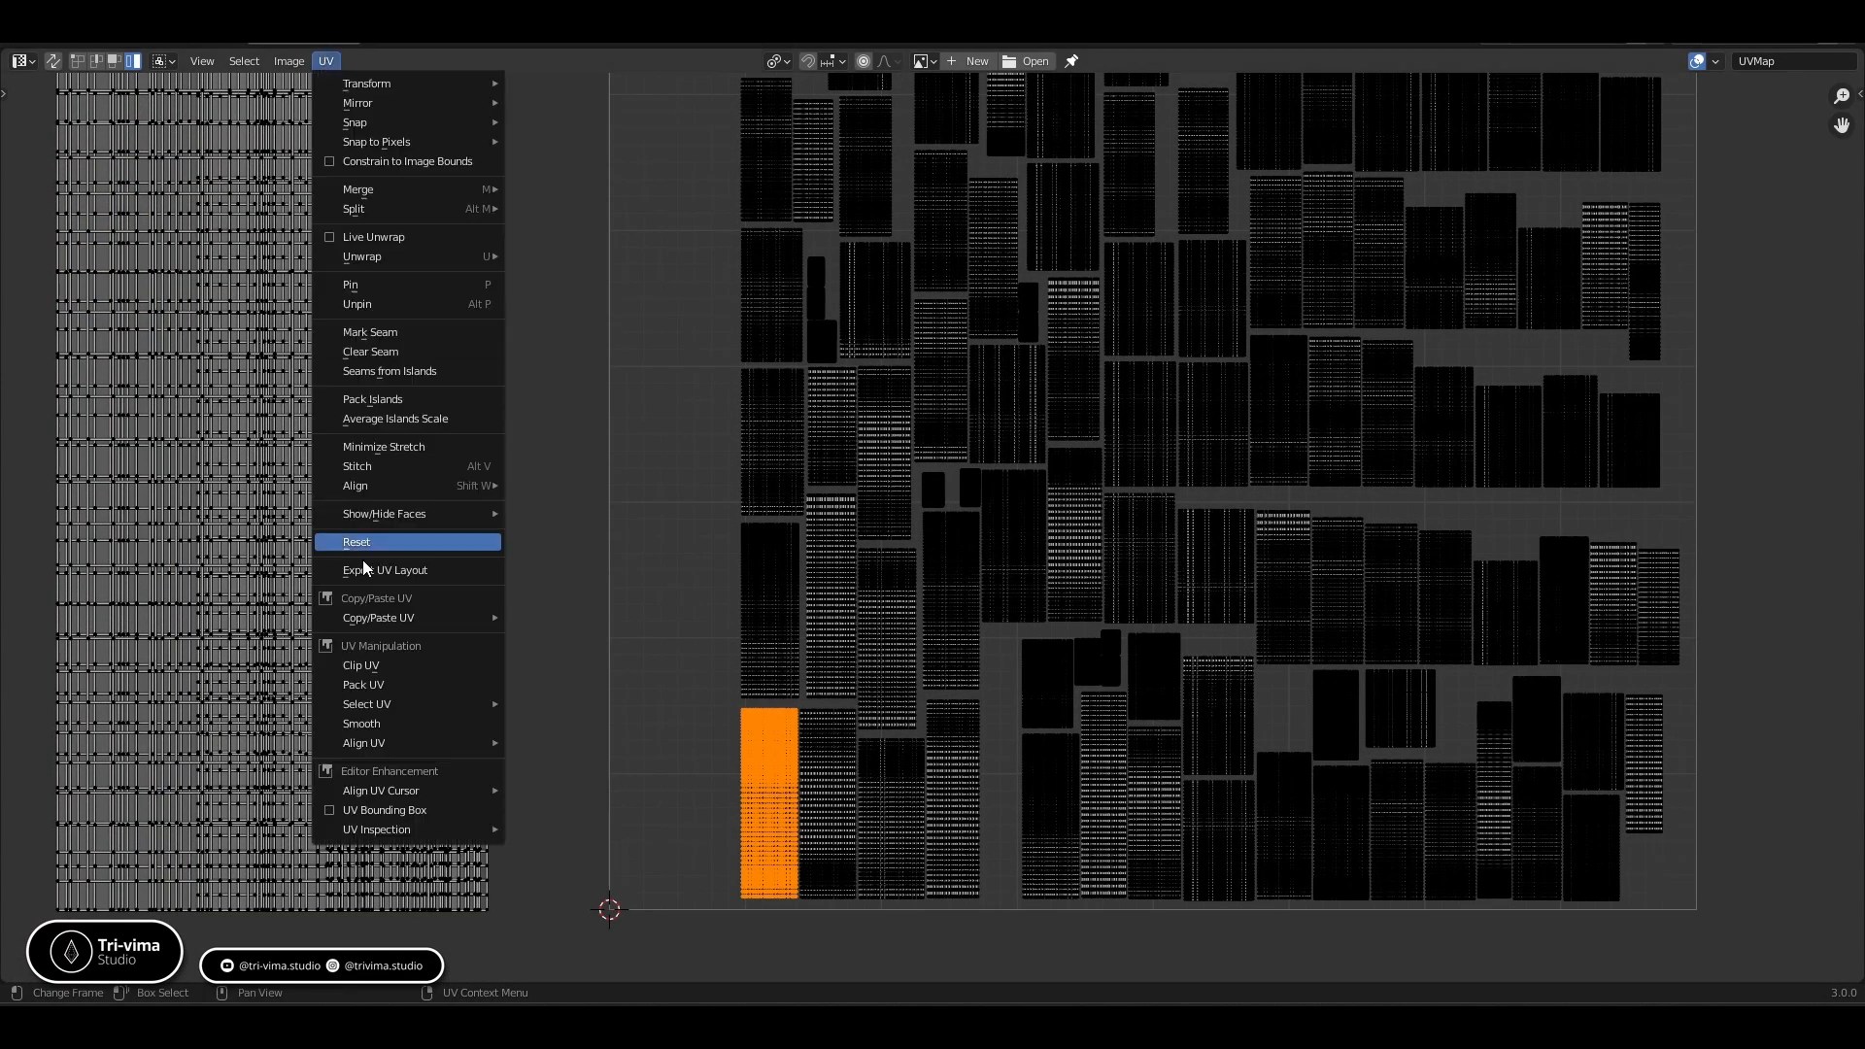
pyautogui.click(371, 404)
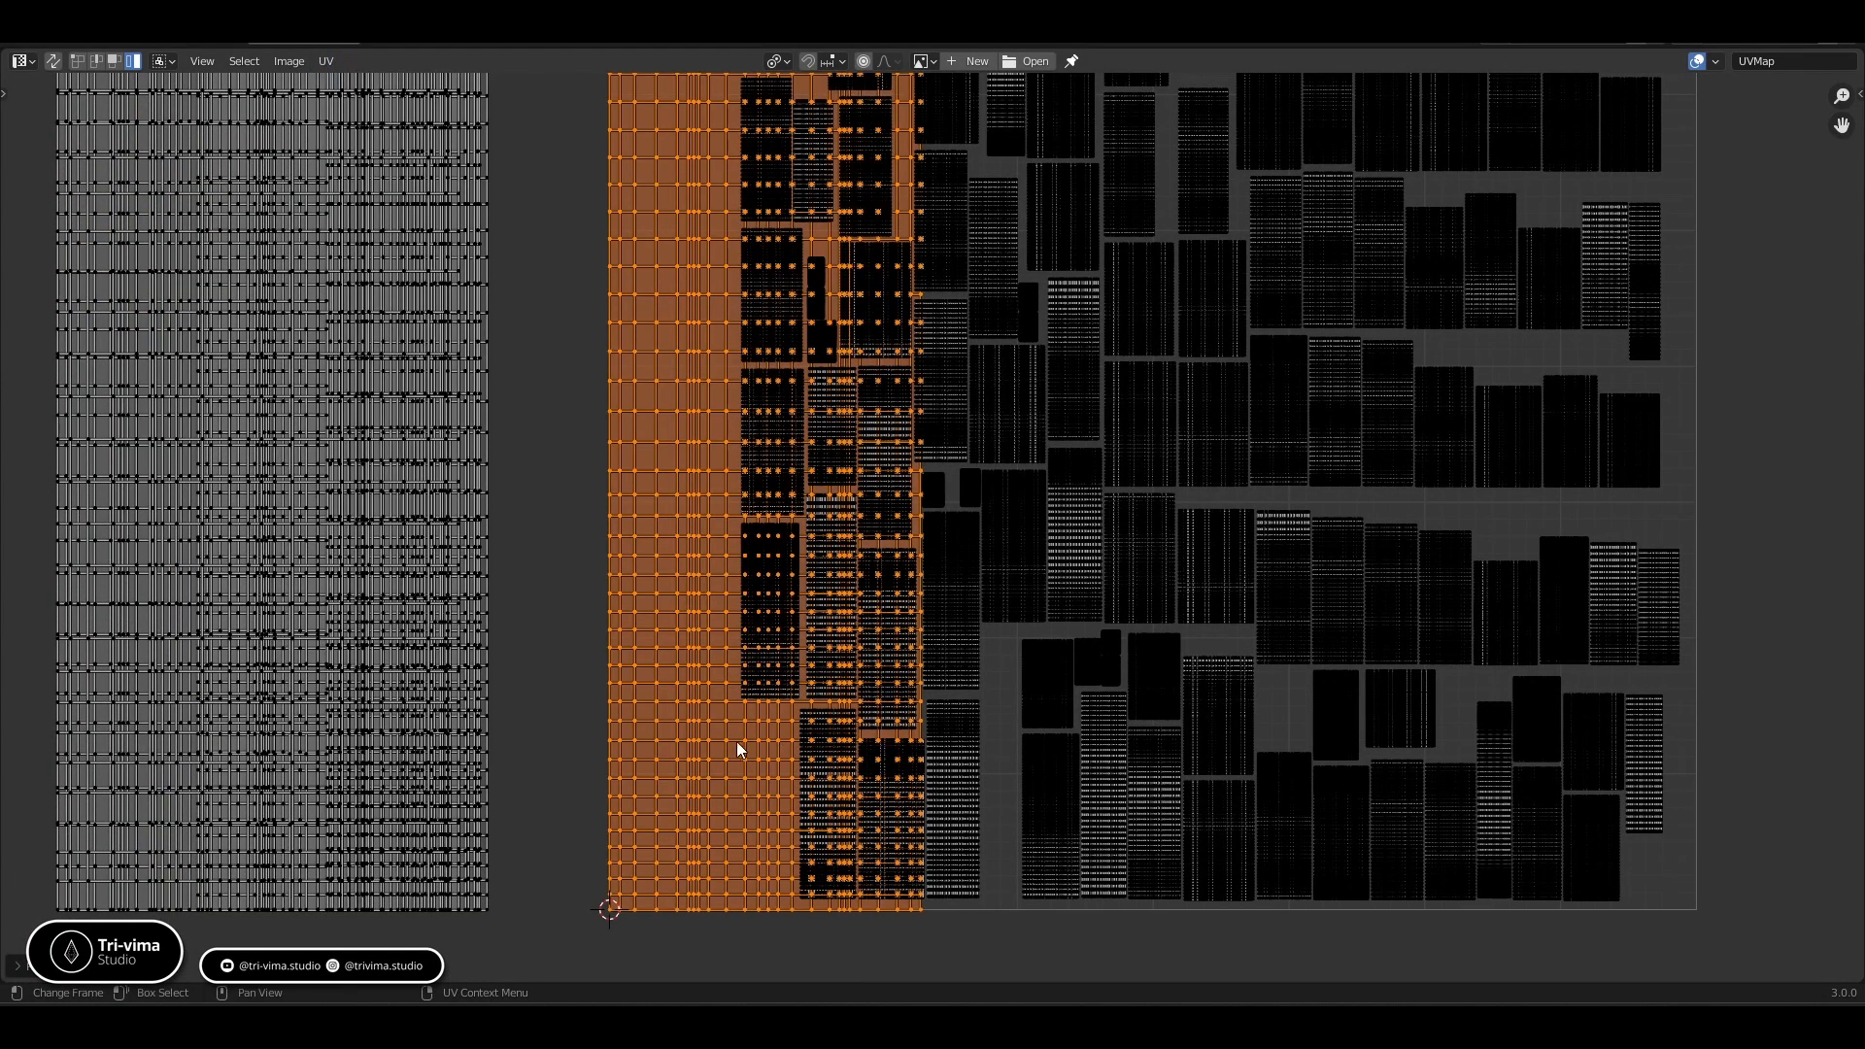
# Repeat Pack Islands individually on the next four strand islands going up the leftmost remaining column
pyautogui.click(755, 691)
pyautogui.hotkey('shift', 'r')
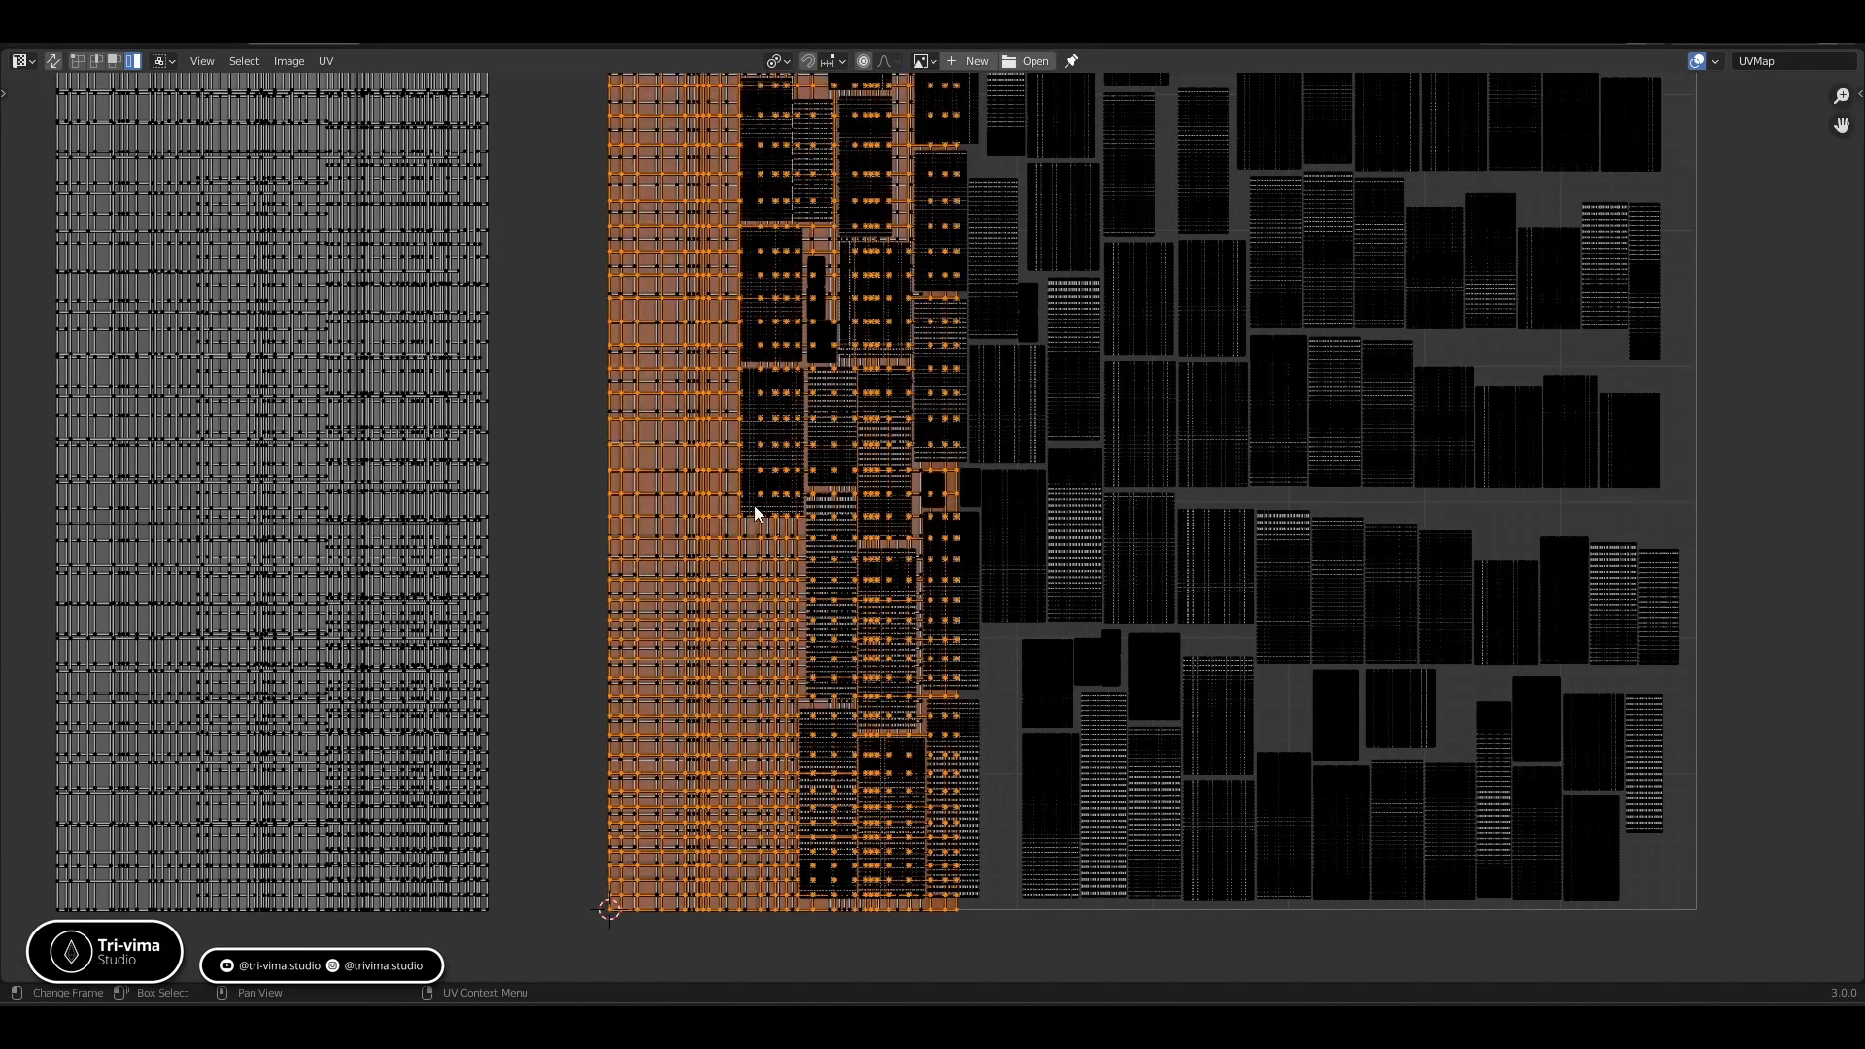
pyautogui.click(754, 505)
pyautogui.hotkey('shift', 'r')
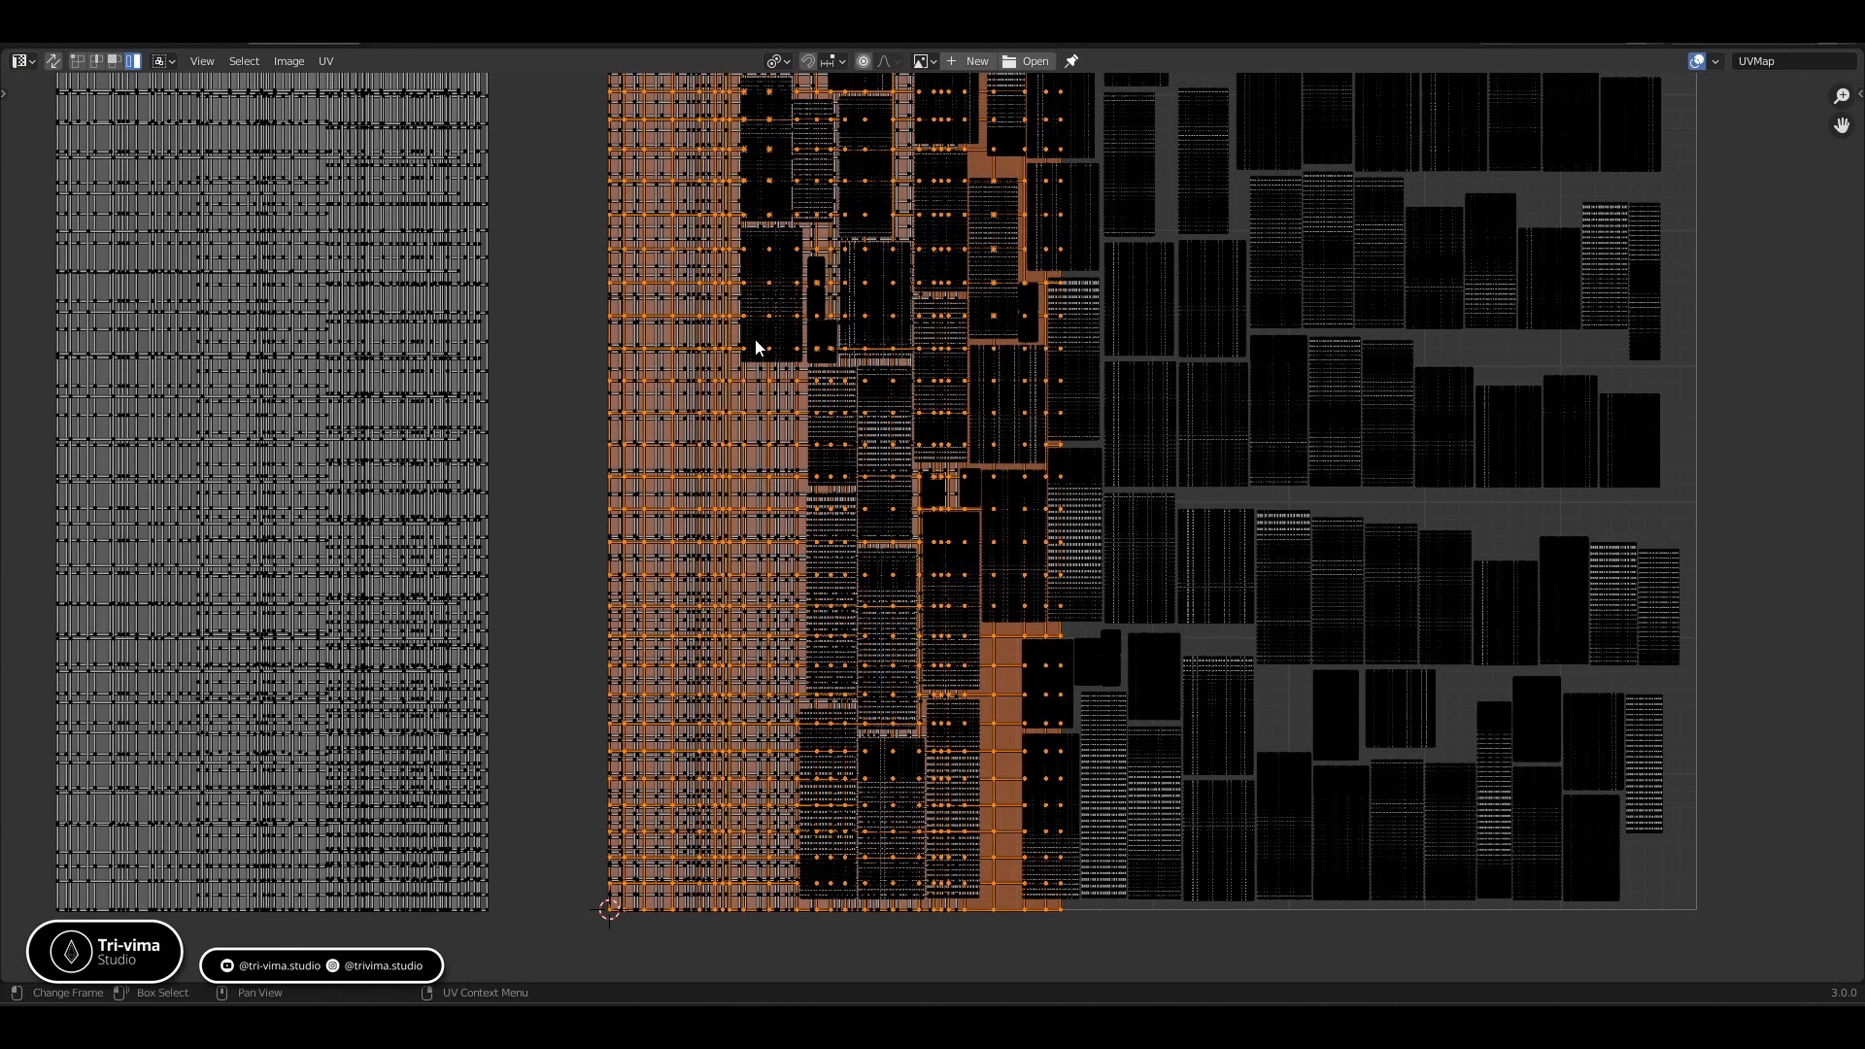
pyautogui.click(755, 339)
pyautogui.hotkey('shift', 'r')
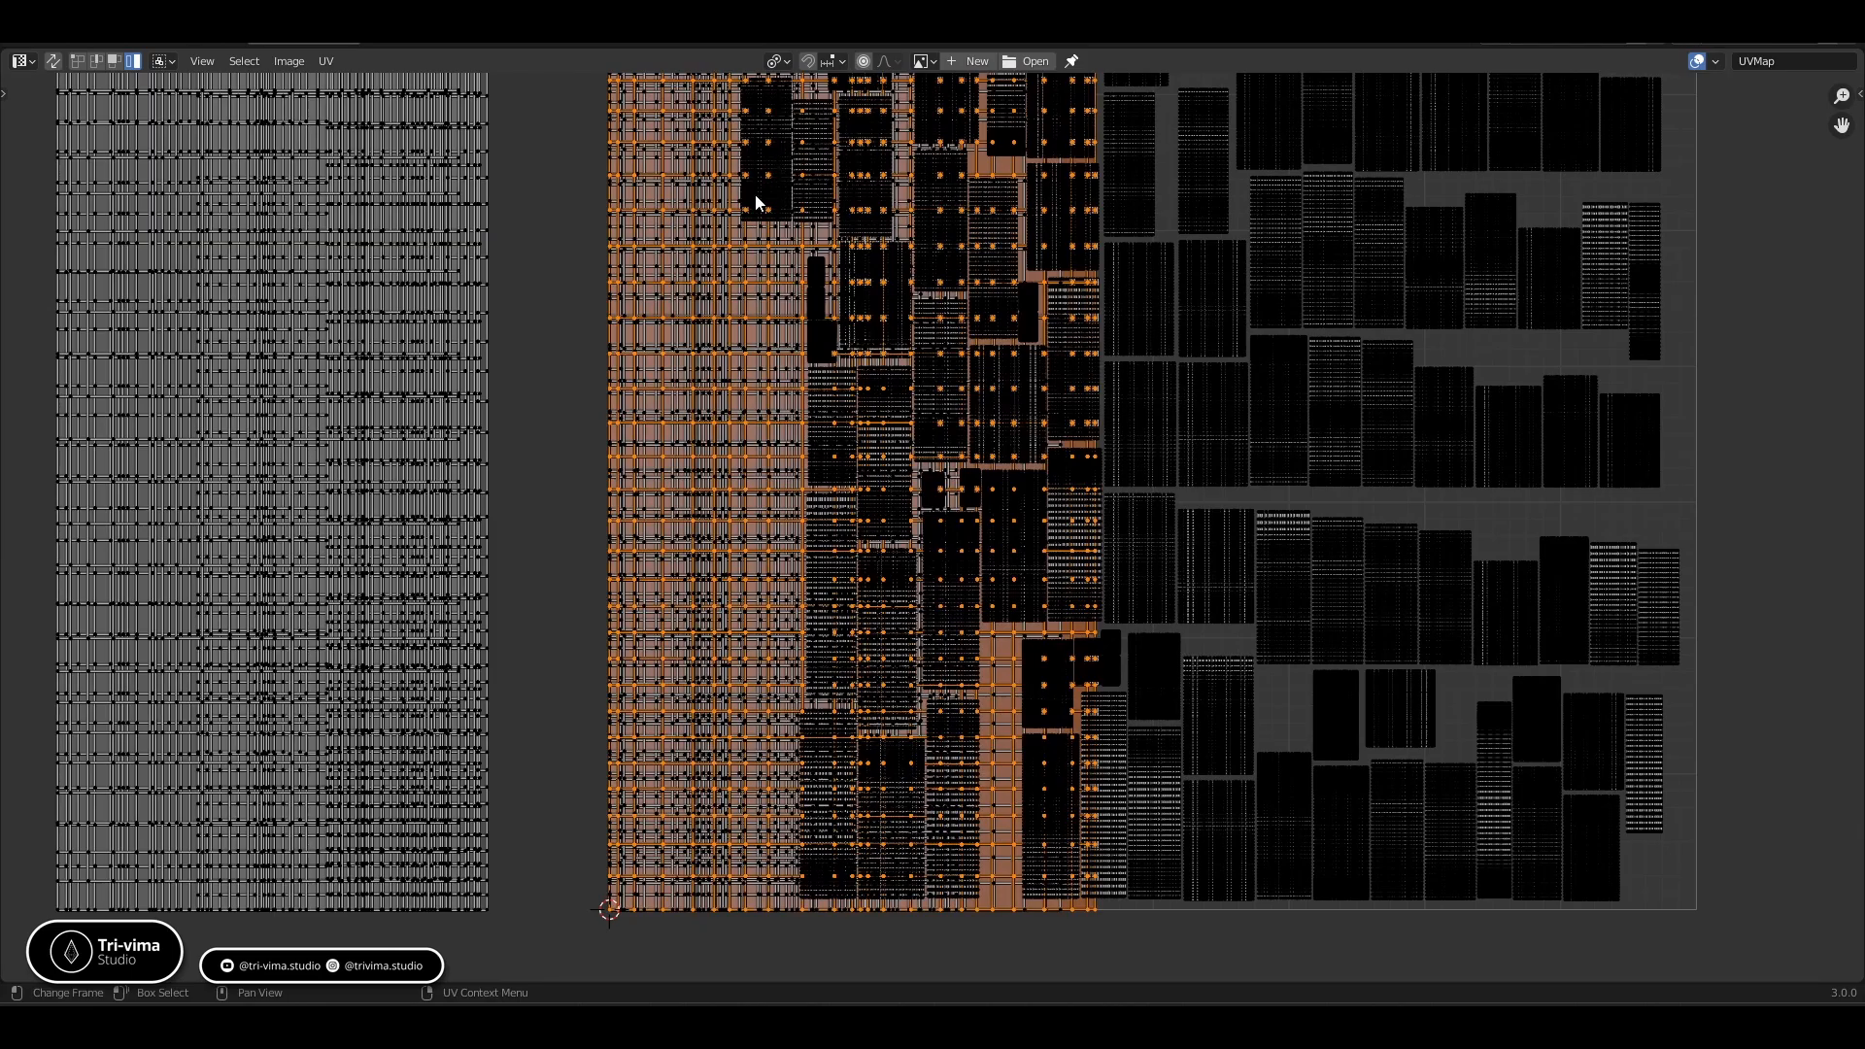
pyautogui.click(755, 202)
pyautogui.hotkey('shift', 'r')
# Repeat Pack Islands one at a time on the topmost strand islands of the leftmost remaining column
pyautogui.moveTo(797, 563); pyautogui.dragTo(779, 766, button='middle')
pyautogui.click(734, 469)
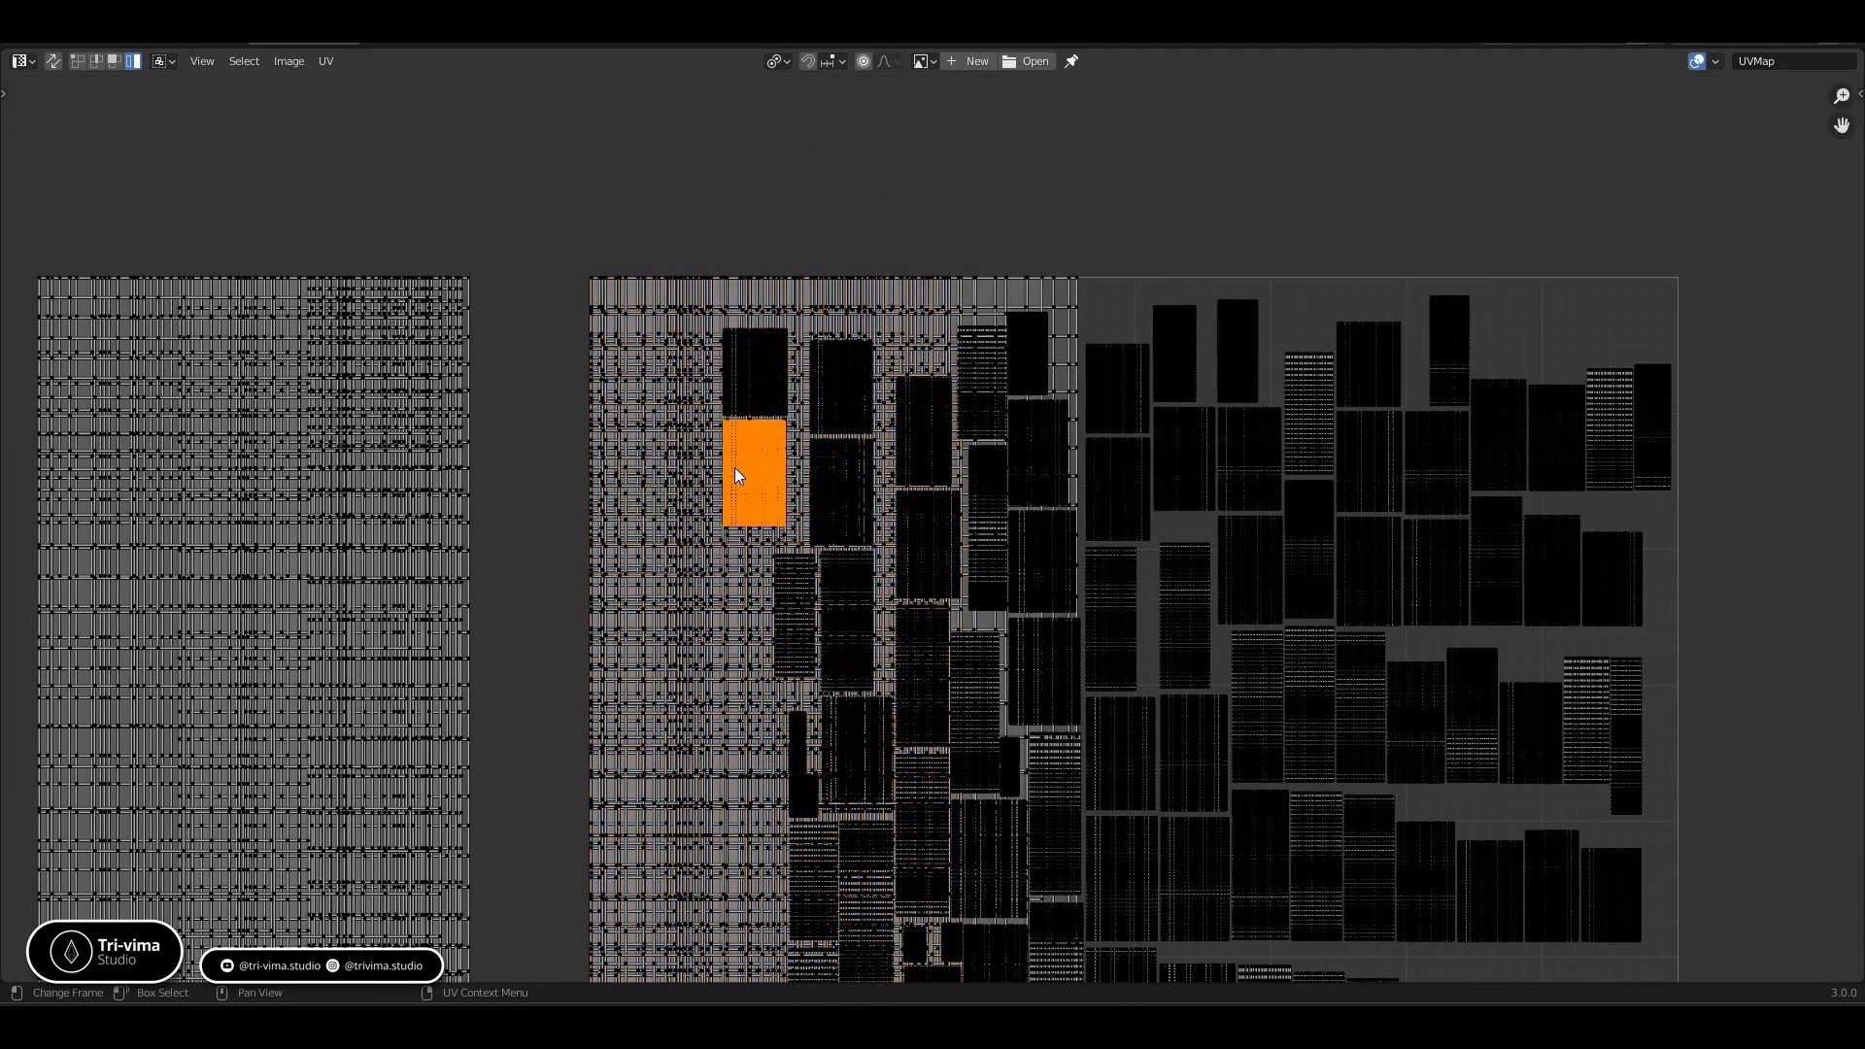
pyautogui.hotkey('shift', 'r')
pyautogui.click(758, 386)
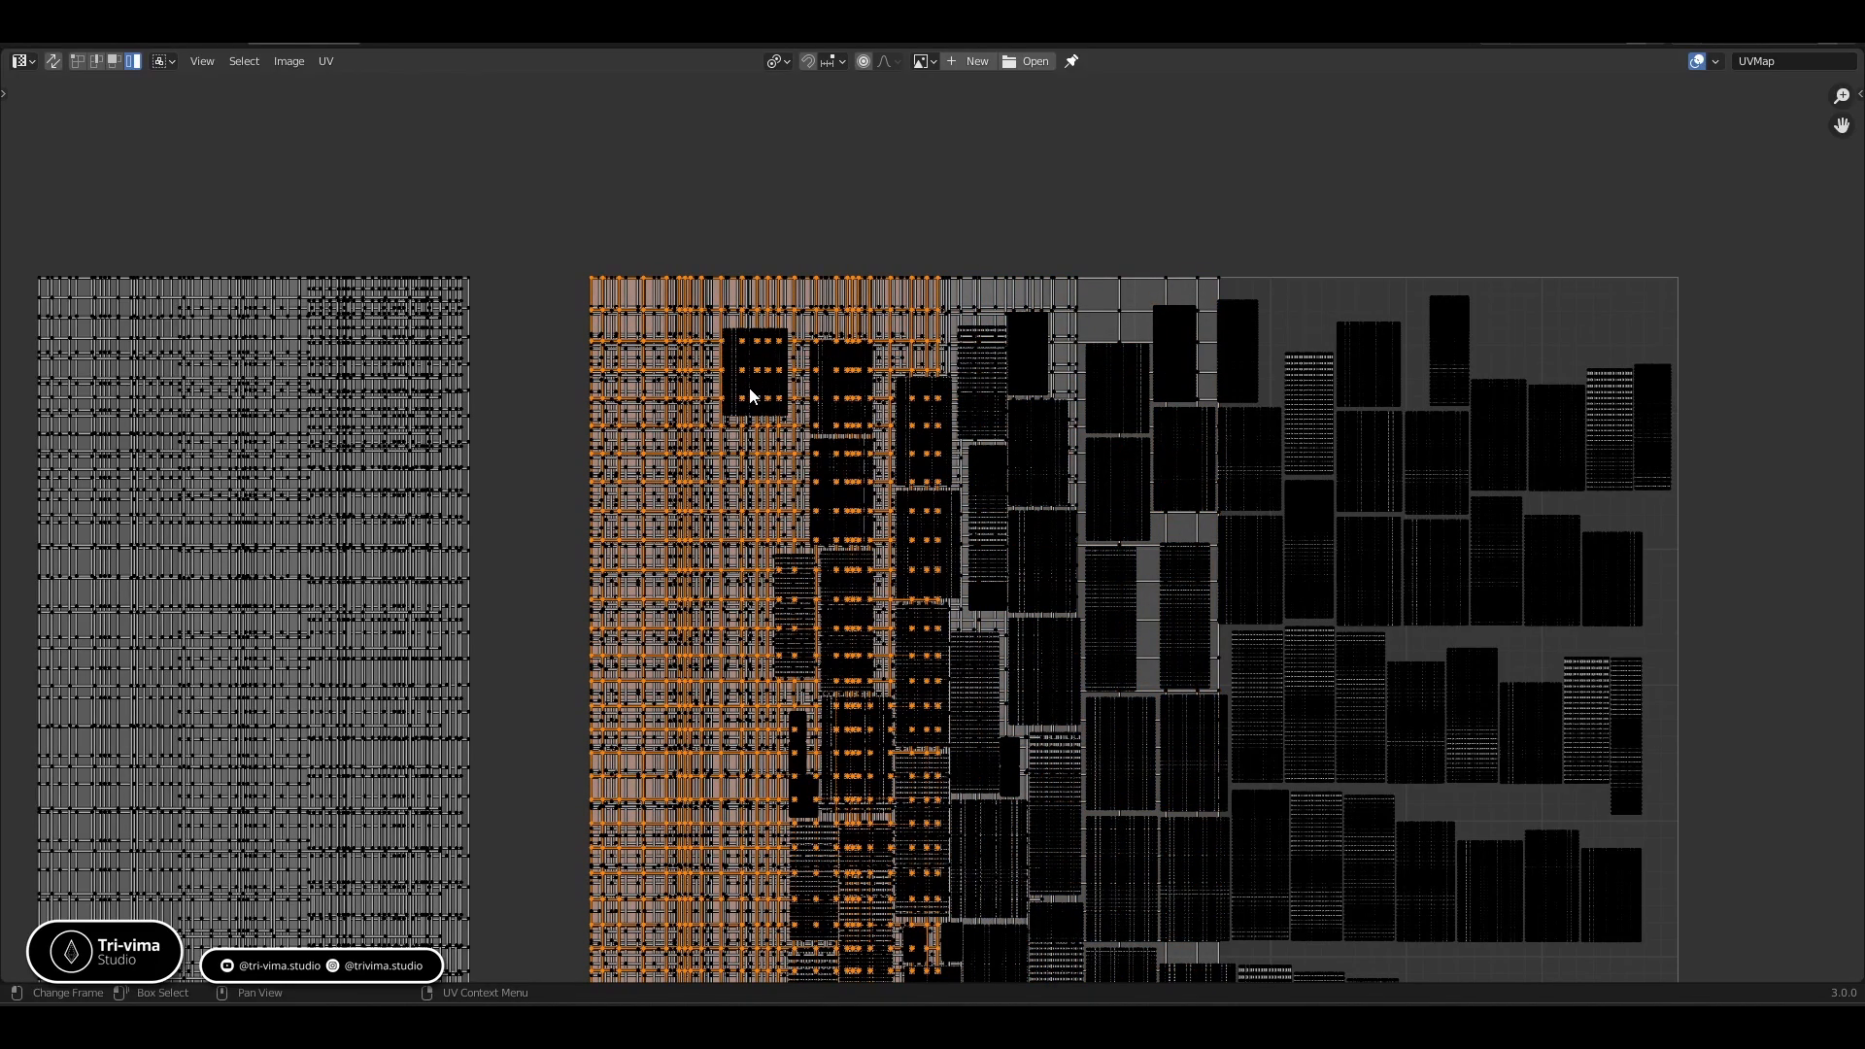
pyautogui.click(749, 388)
pyautogui.hotkey('shift', 'r')
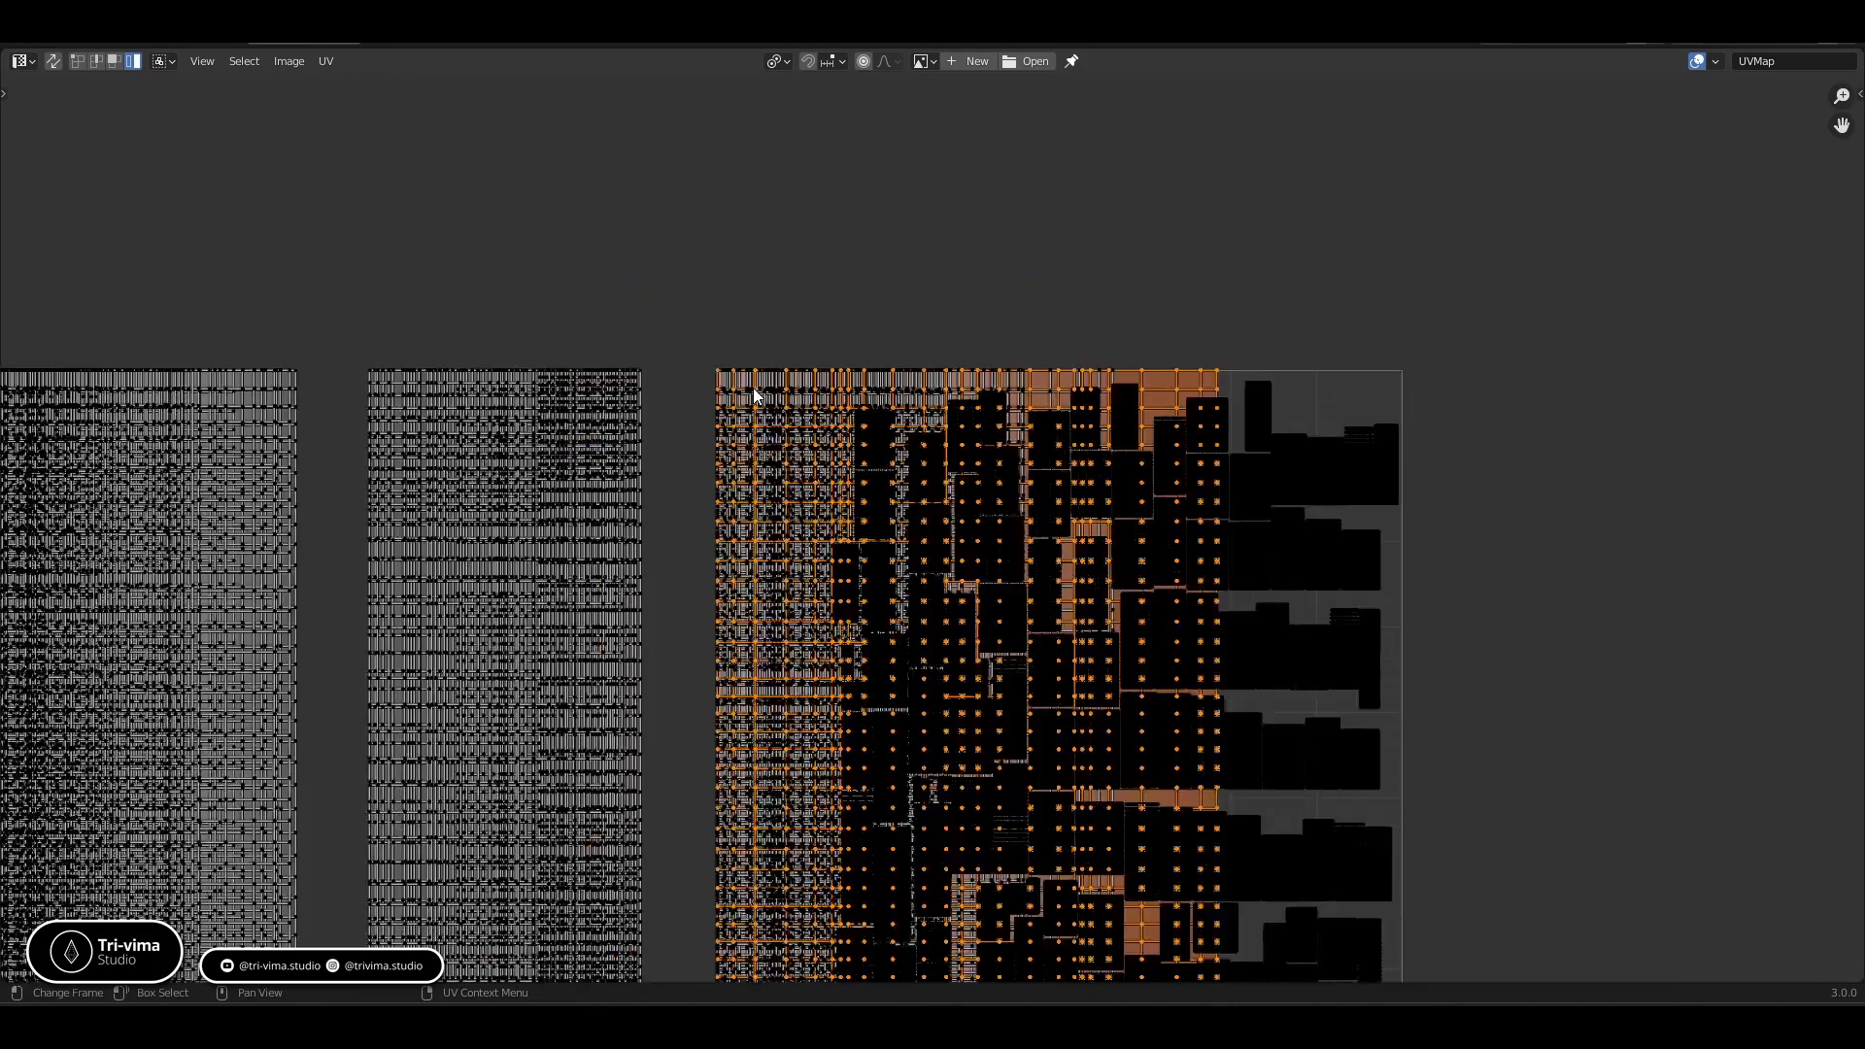
# Select the newly packed overlapping islands and move them left along X onto the previously packed group outside the UV square
pyautogui.scroll(-2, 754, 388)
pyautogui.moveTo(774, 398); pyautogui.dragTo(828, 906)
pyautogui.press('g')
pyautogui.press('x')
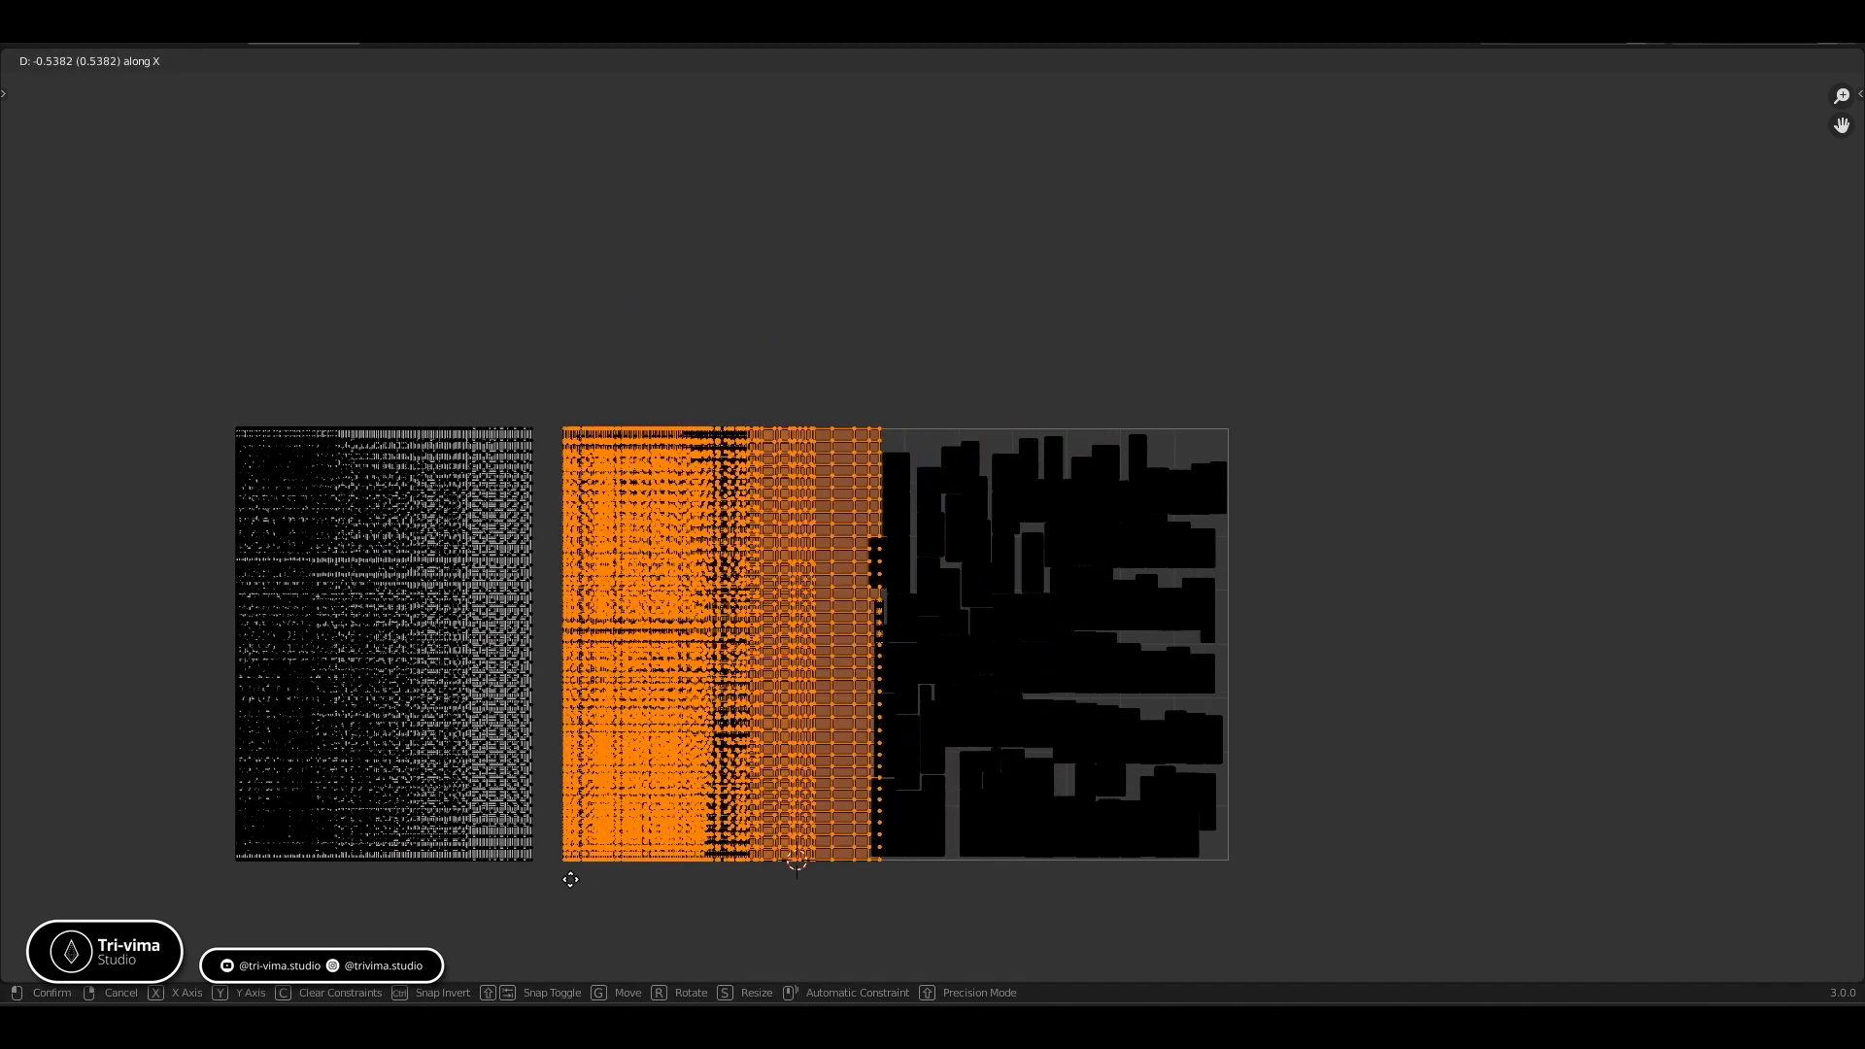
pyautogui.click(283, 879)
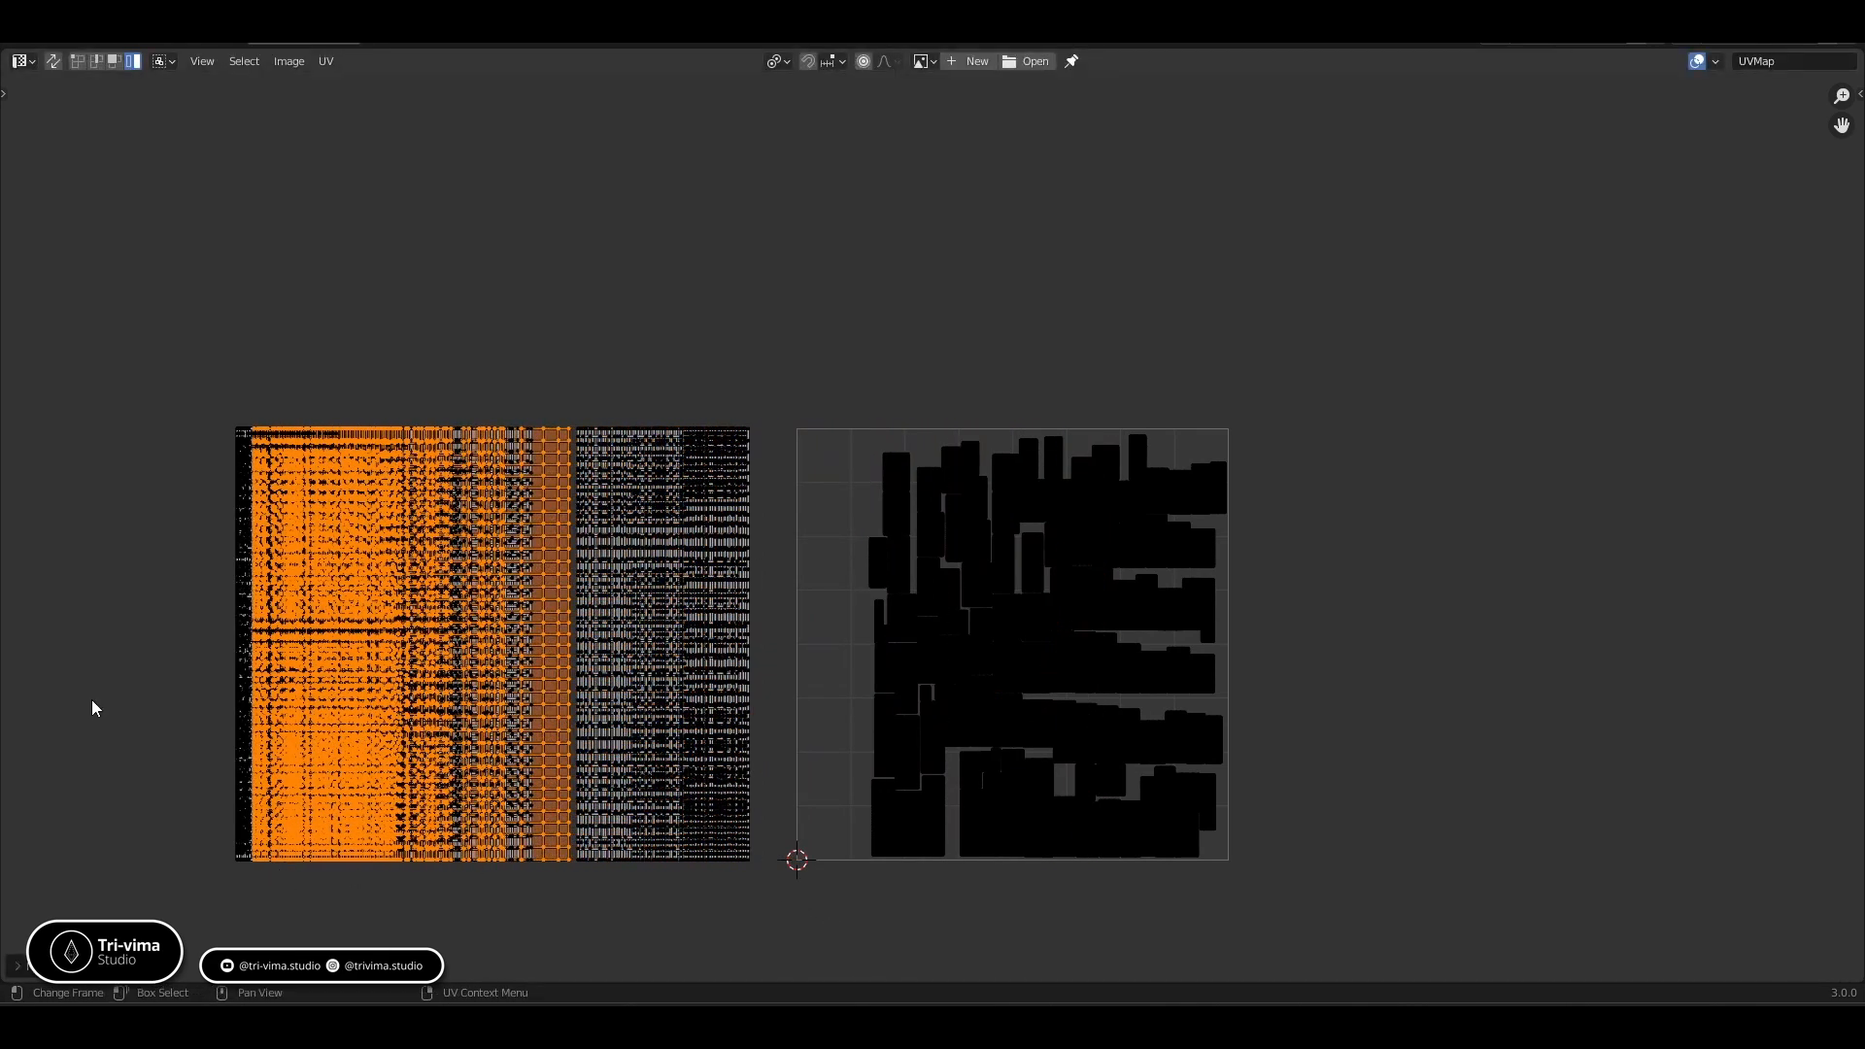
# Select all the unpacked strand islands left in the UV square and move them right along X until they sit outside it
pyautogui.moveTo(645, 659); pyautogui.dragTo(692, 490, button='middle')
pyautogui.scroll(4, 469, 380)
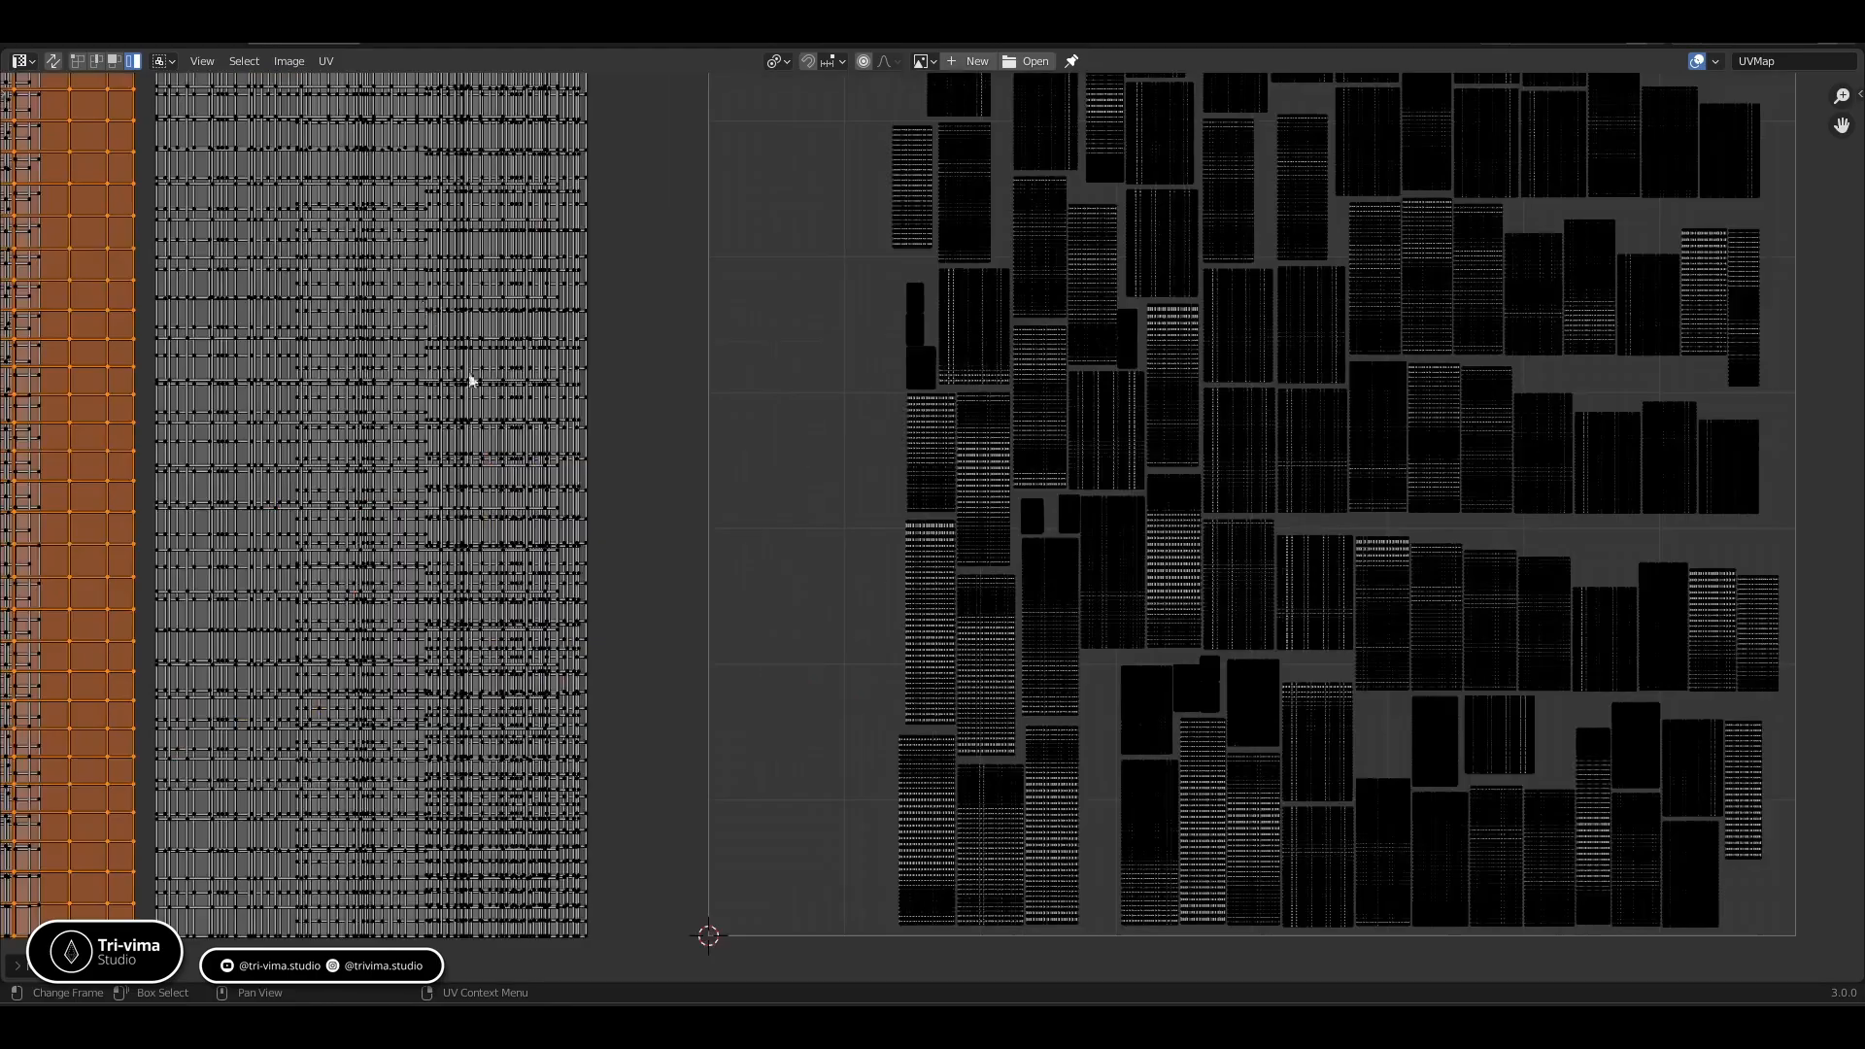
pyautogui.scroll(-3, 505, 393)
pyautogui.scroll(2, 942, 471)
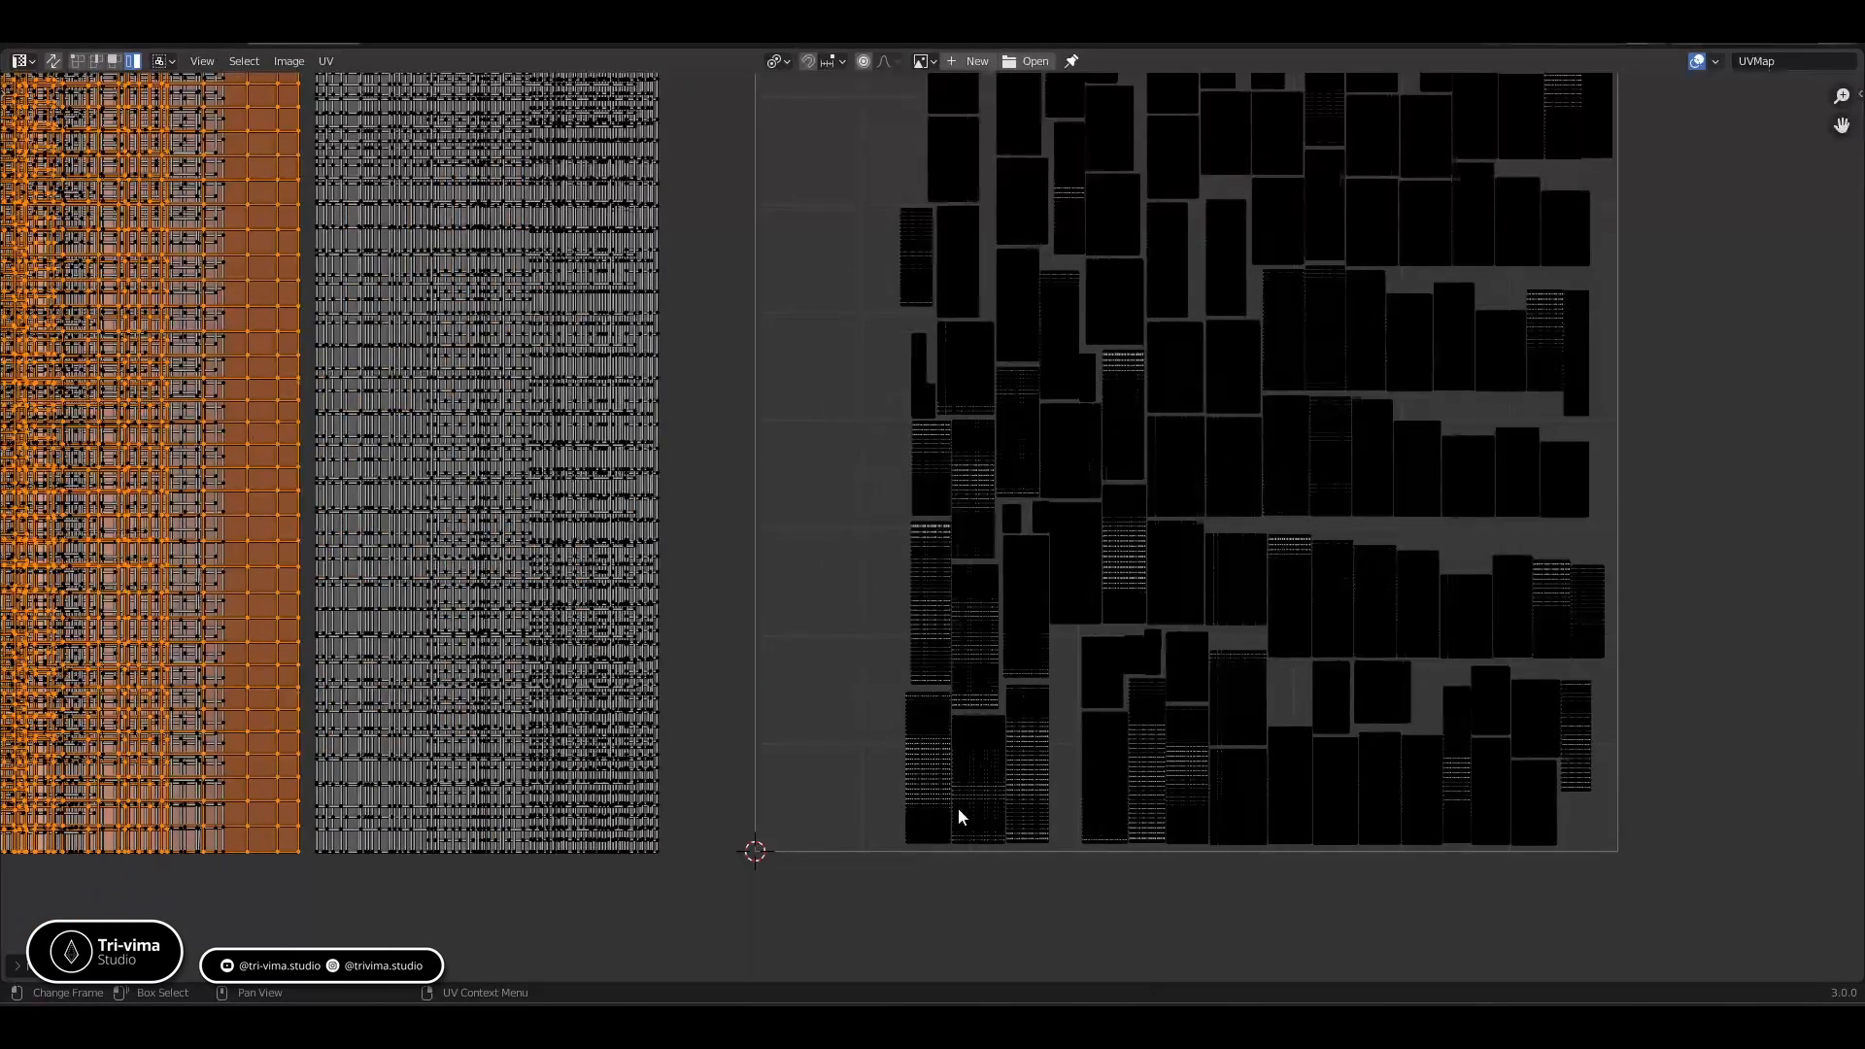
pyautogui.click(911, 803)
pyautogui.scroll(-4, 929, 689)
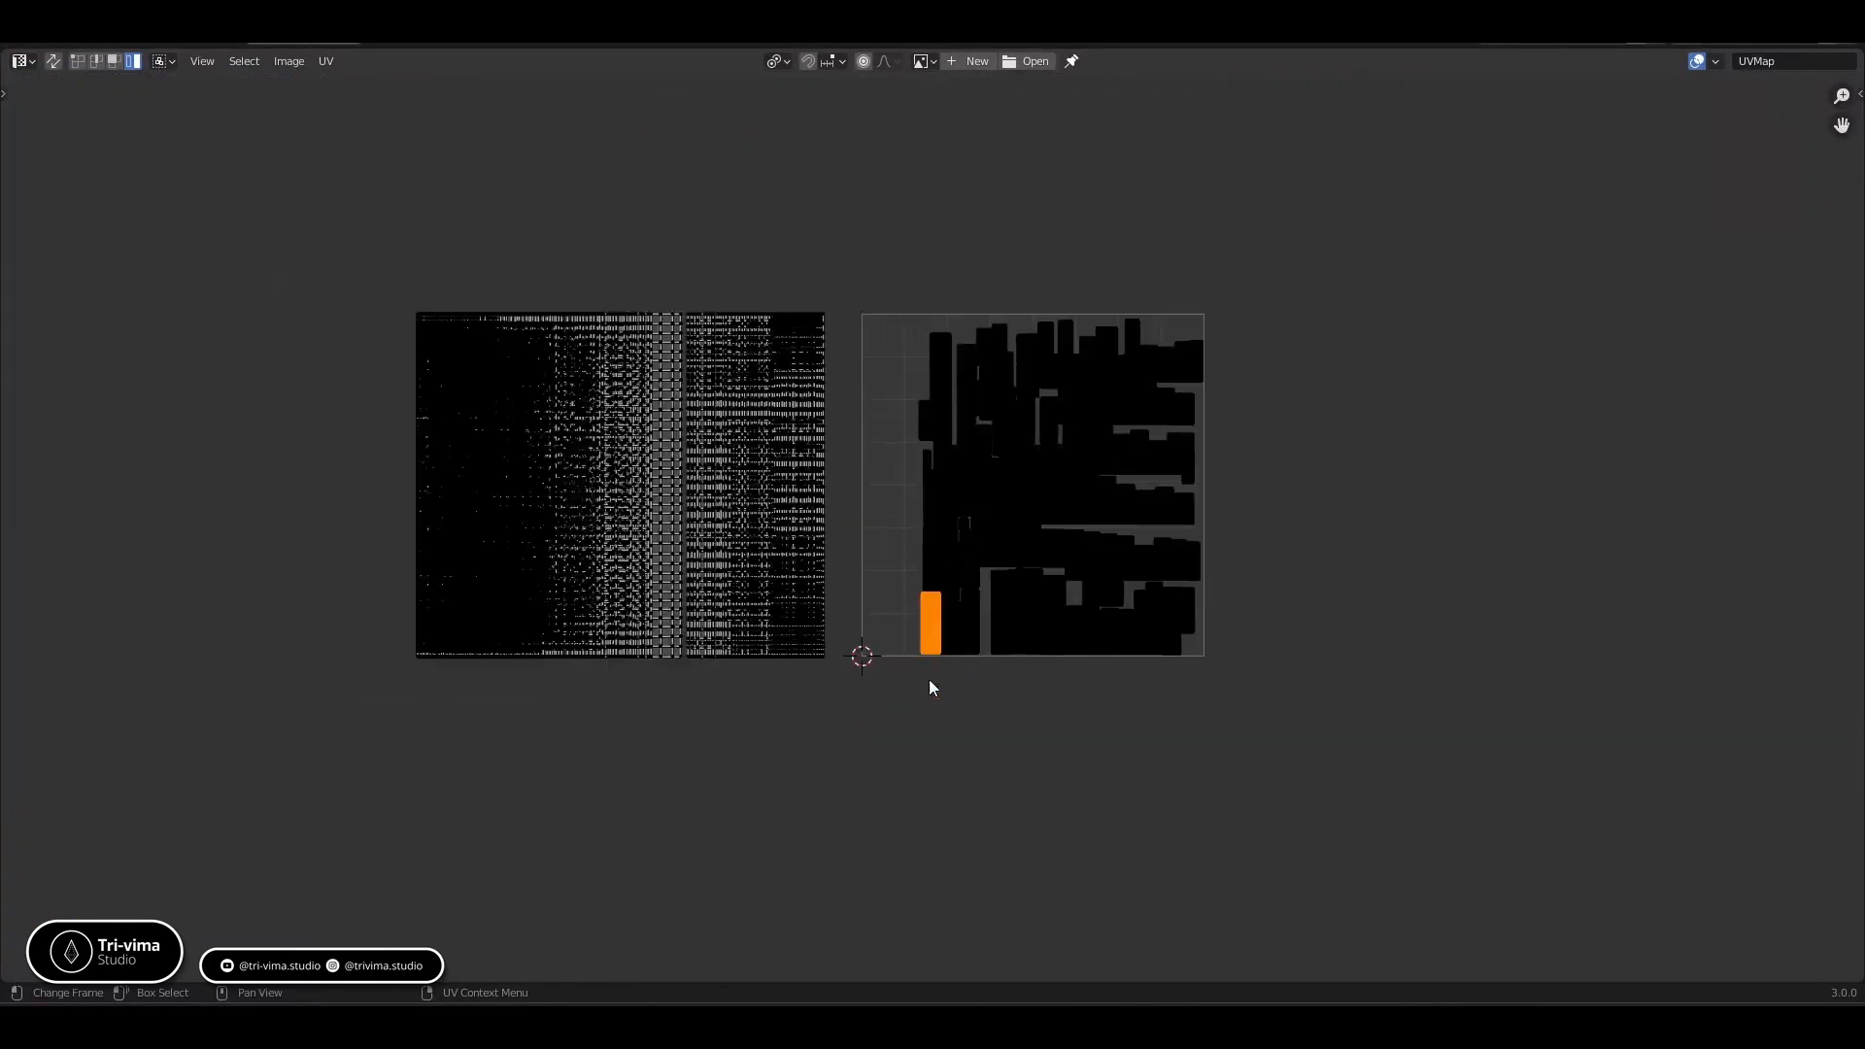
pyautogui.moveTo(909, 753); pyautogui.dragTo(1261, 327)
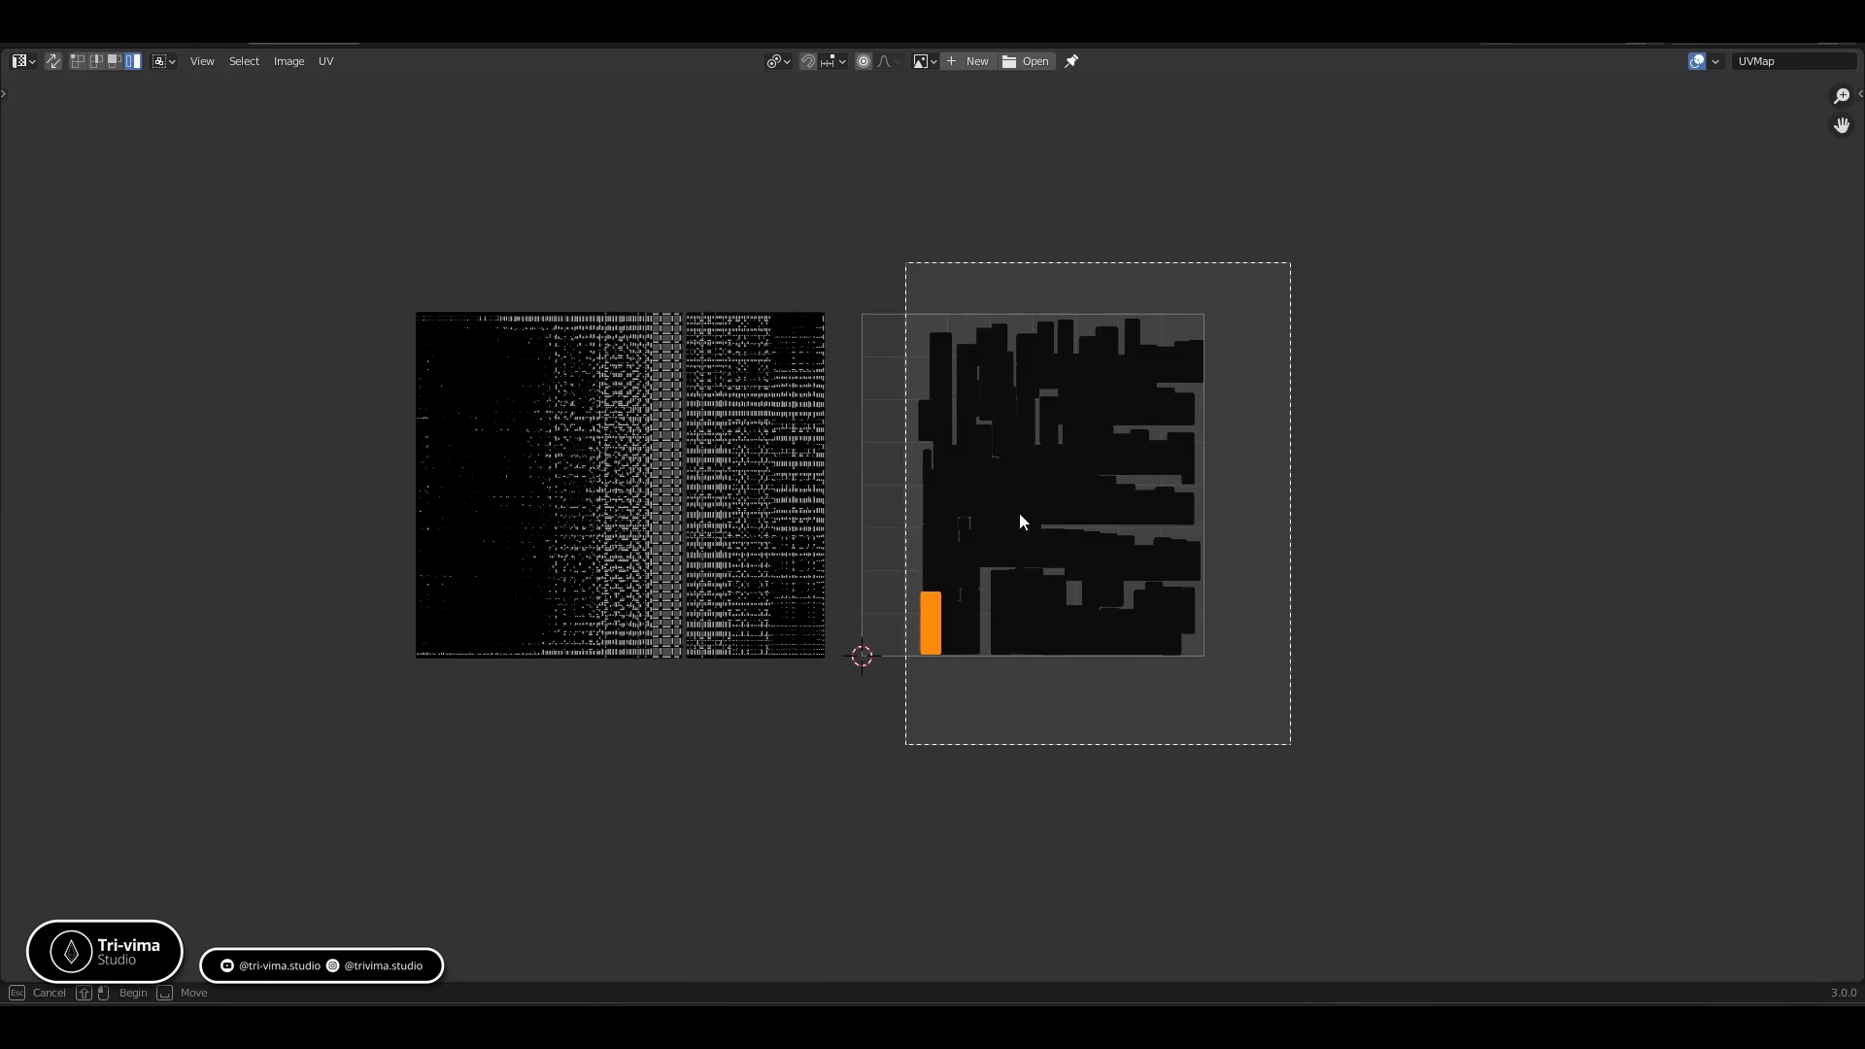
pyautogui.moveTo(1020, 521); pyautogui.dragTo(1020, 522)
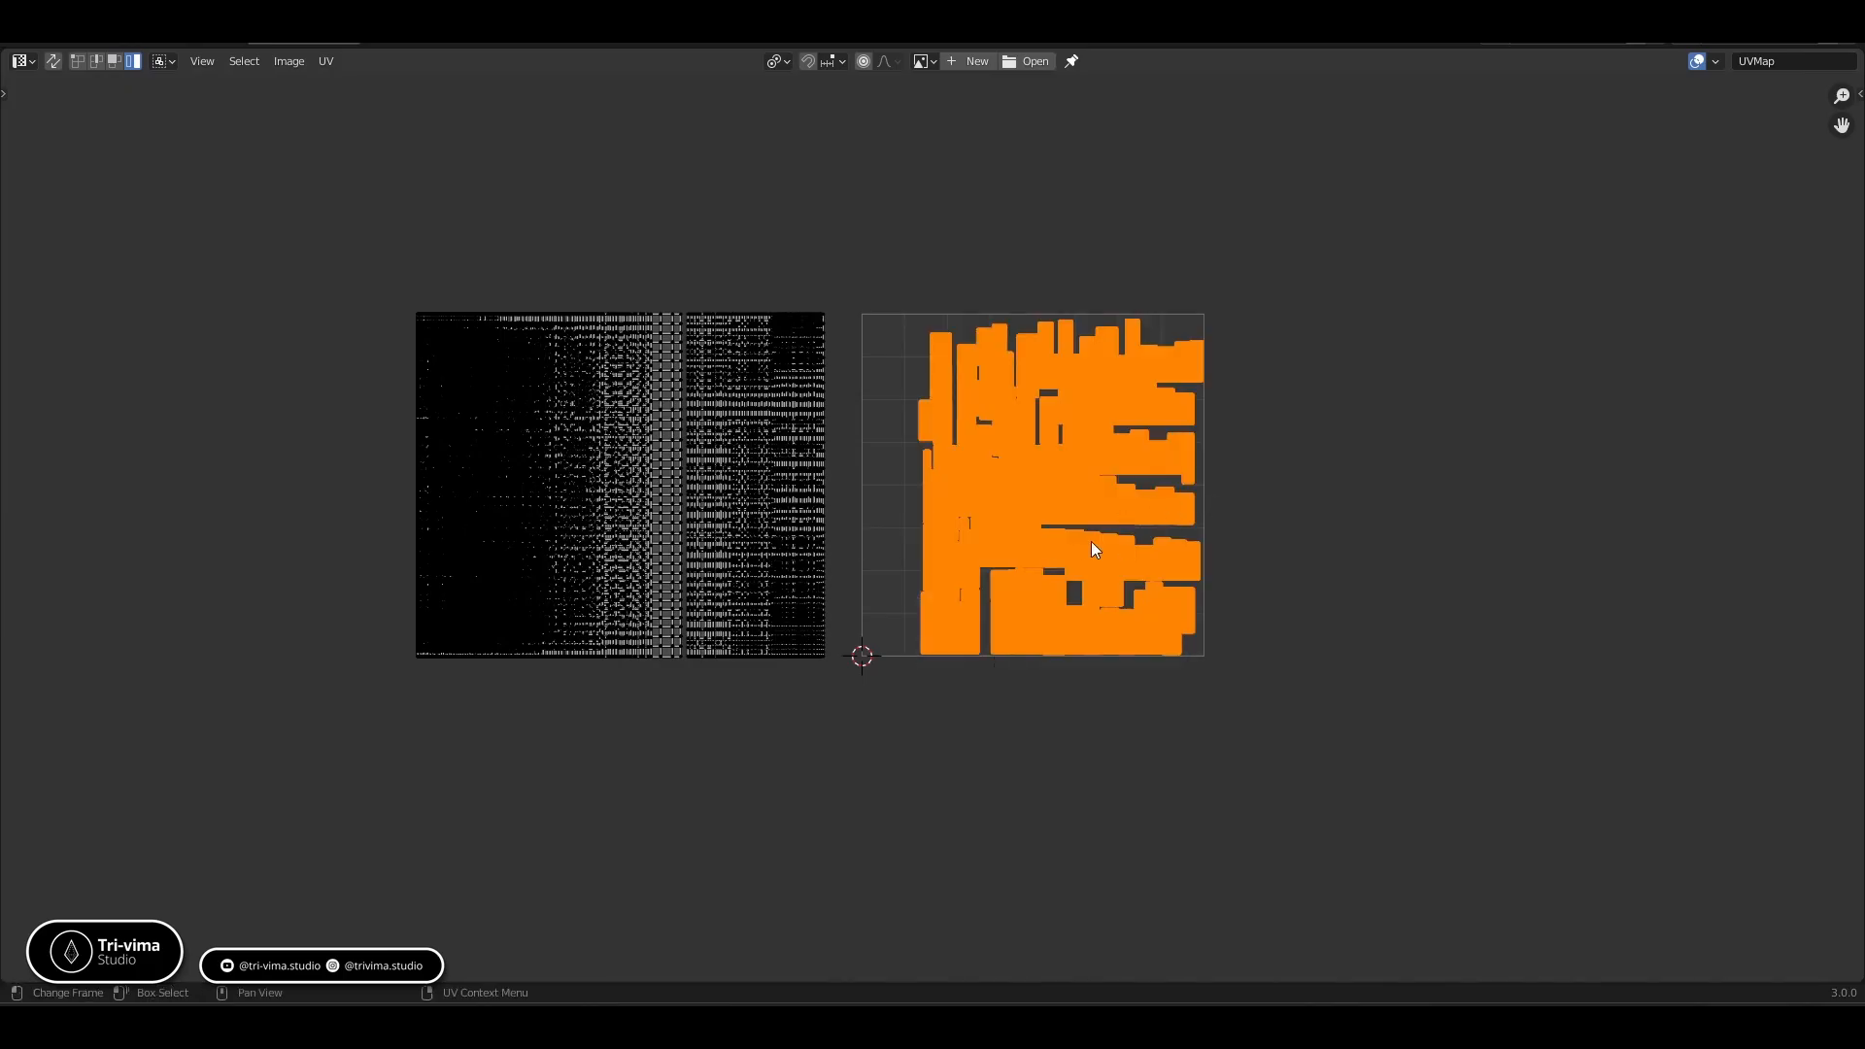
pyautogui.press('g')
pyautogui.press('x')
pyautogui.click(1449, 583)
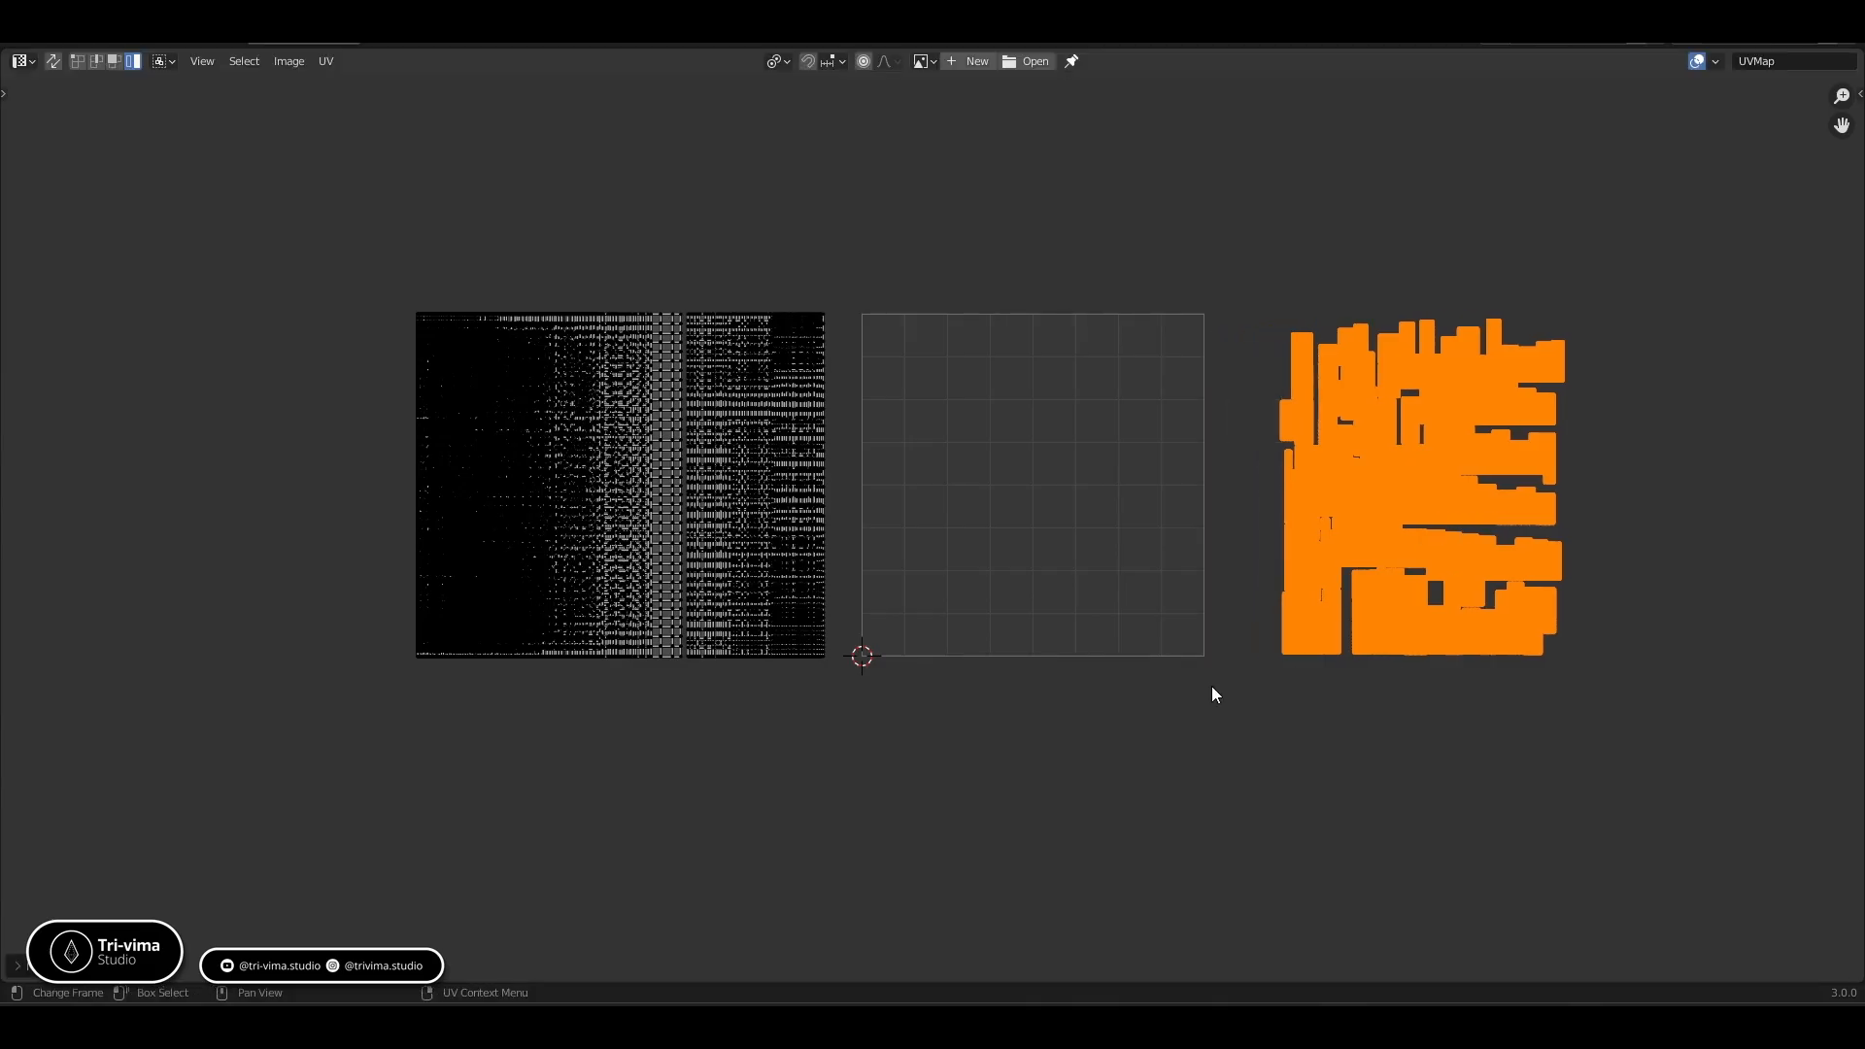
# Select the packed islands beside the UV square in two batches and move each batch right along X into the square
pyautogui.moveTo(358, 280); pyautogui.dragTo(482, 730)
pyautogui.press('g')
pyautogui.press('x')
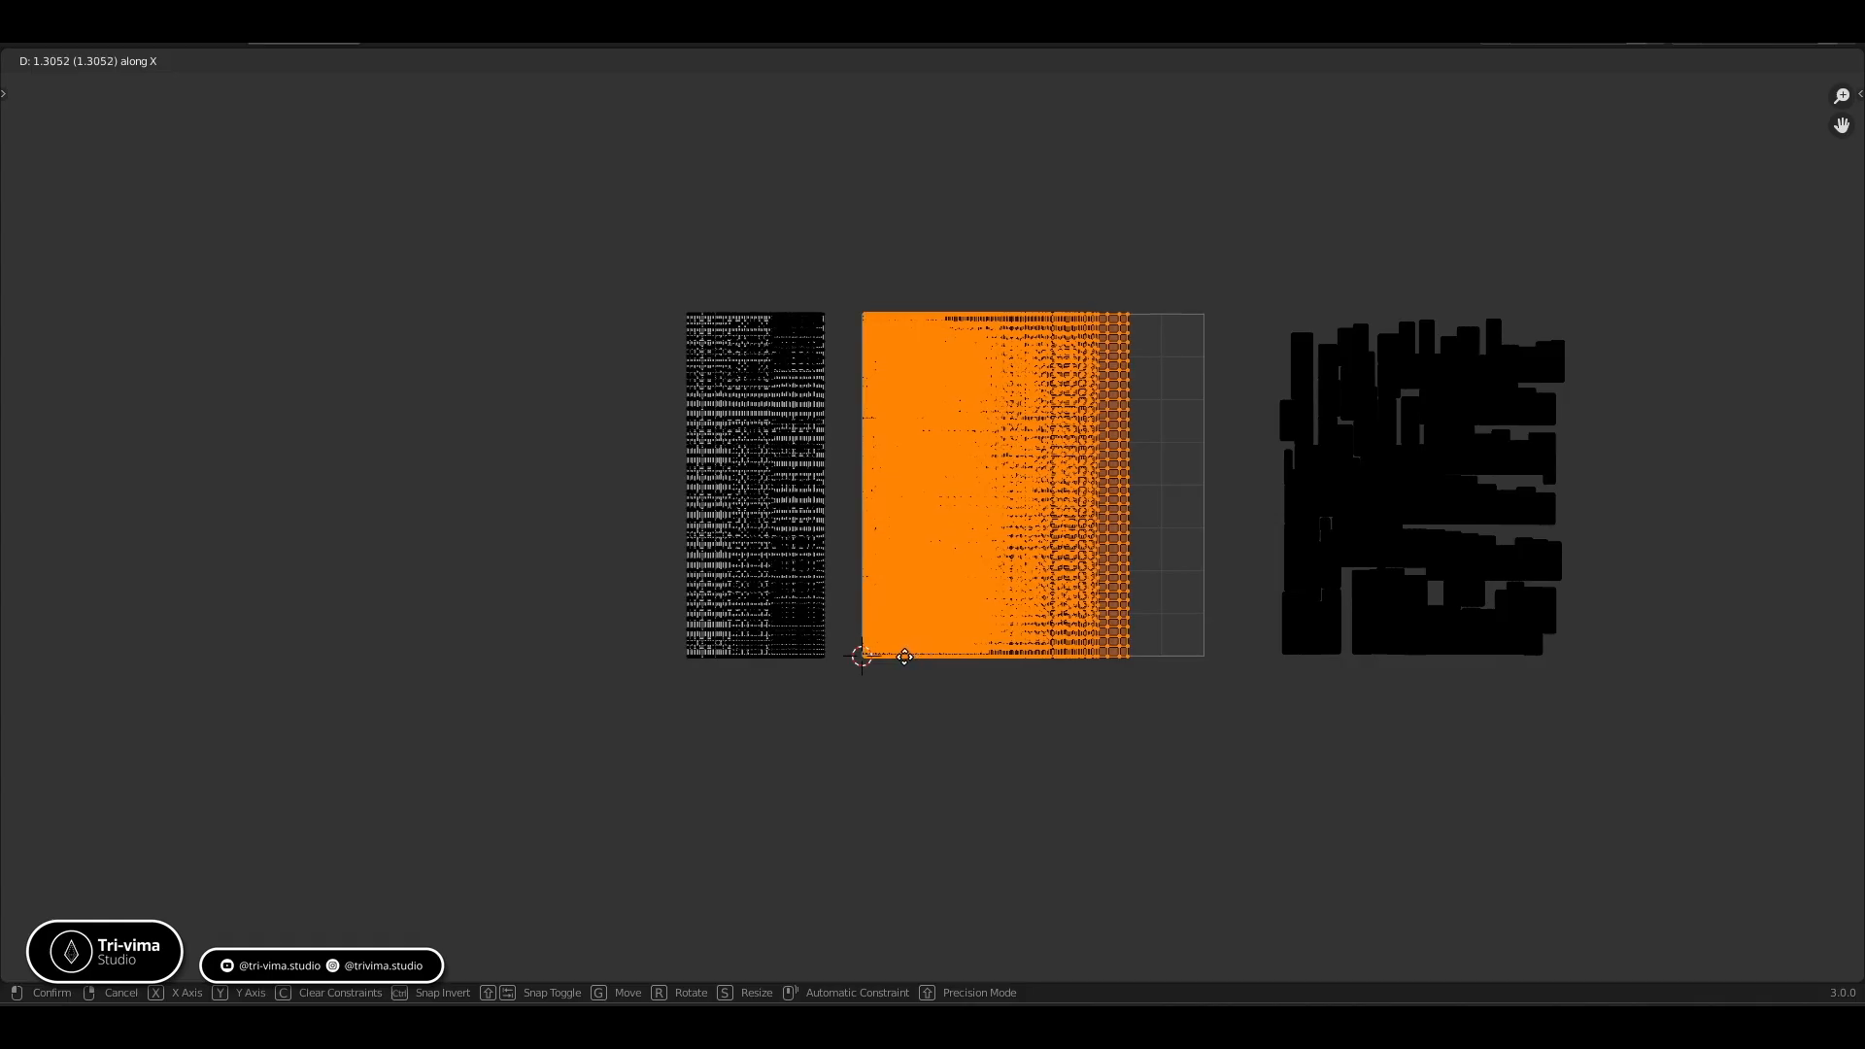
pyautogui.click(904, 657)
pyautogui.moveTo(588, 758); pyautogui.dragTo(692, 636)
pyautogui.press('g')
pyautogui.press('x')
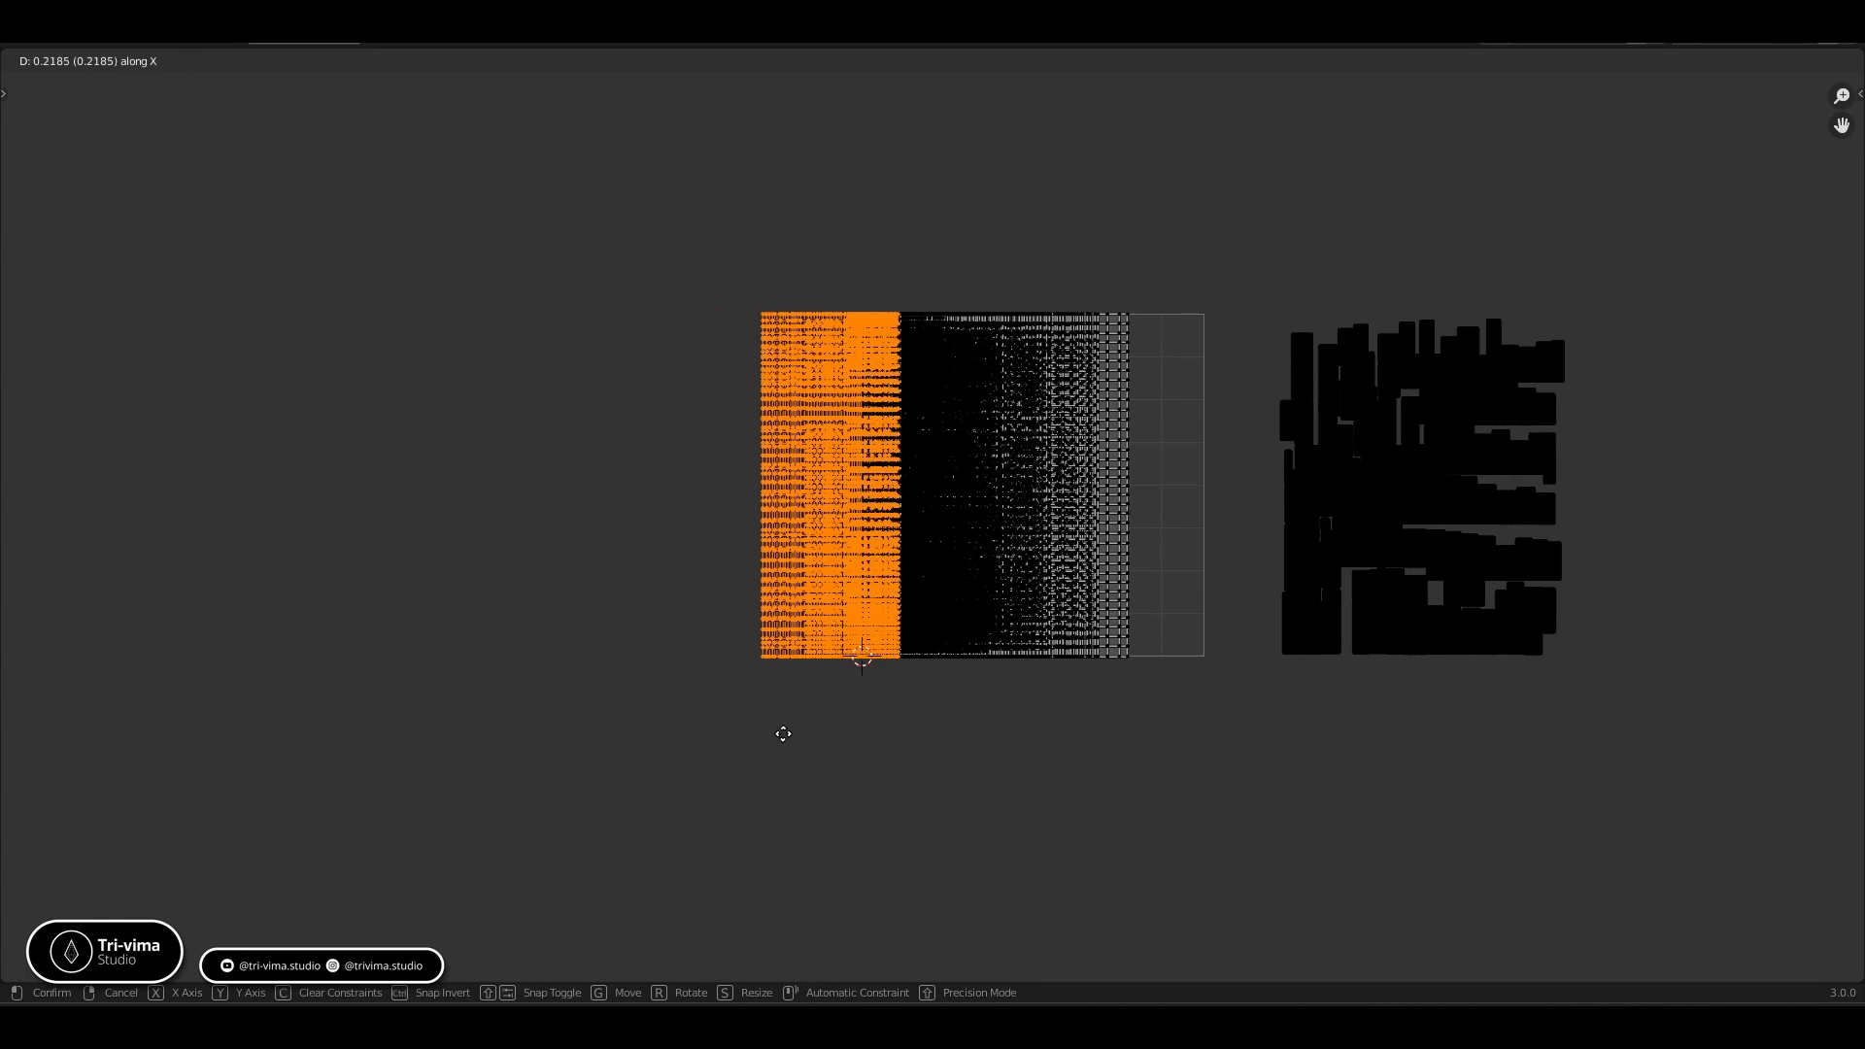
pyautogui.click(860, 721)
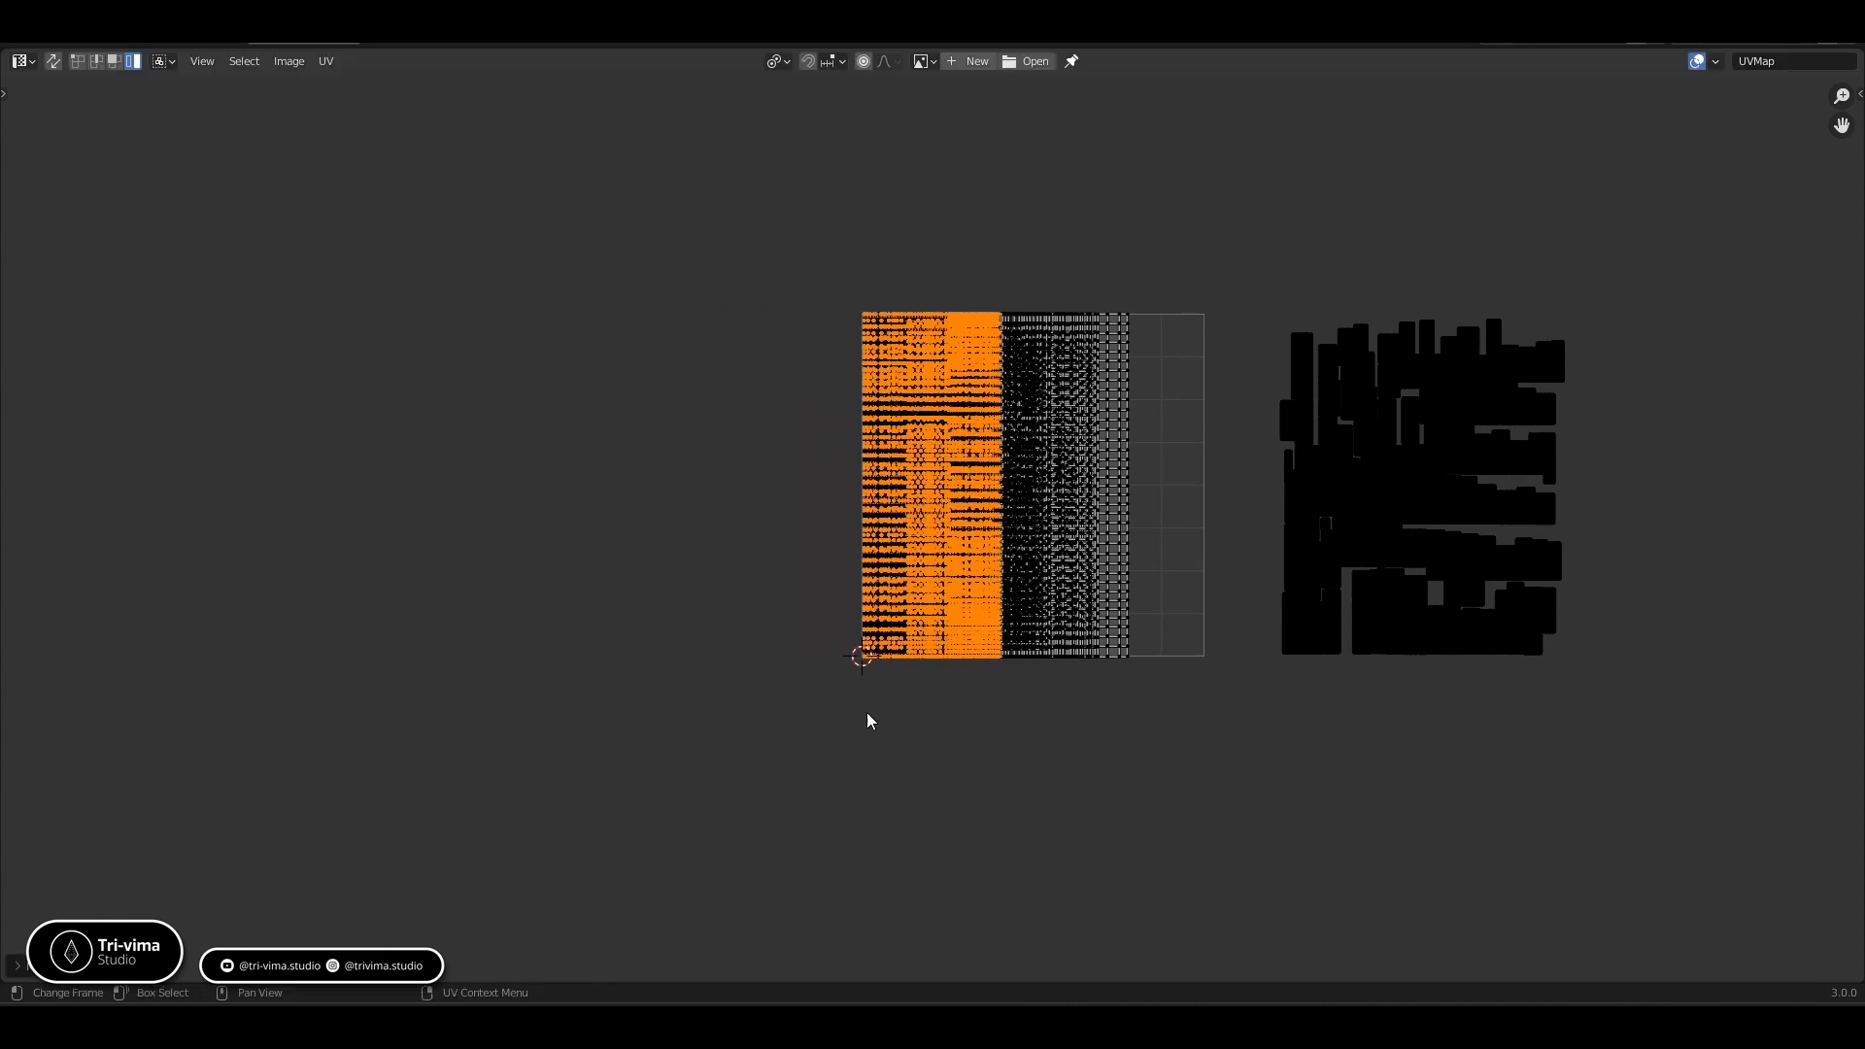
# Check one island in the overlapping stack, then move all the packed islands left along X out of the UV square
pyautogui.scroll(4, 894, 654)
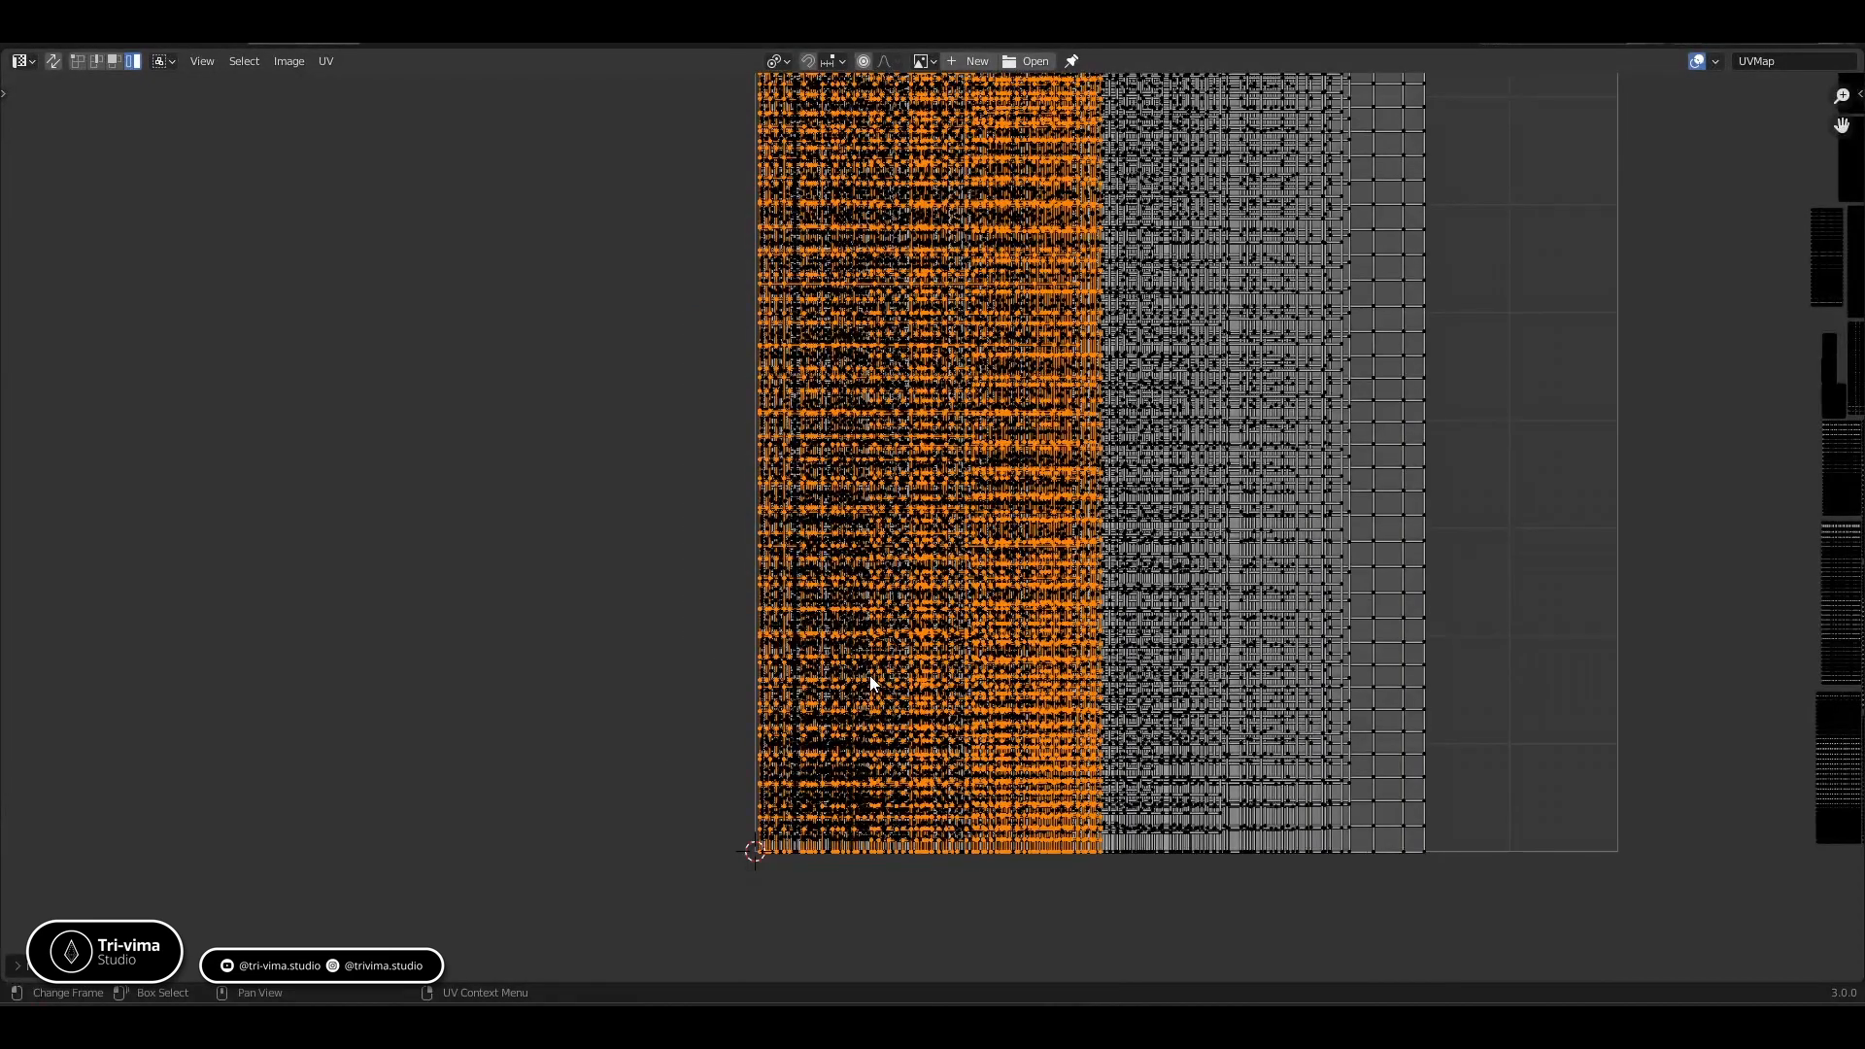
pyautogui.click(870, 675)
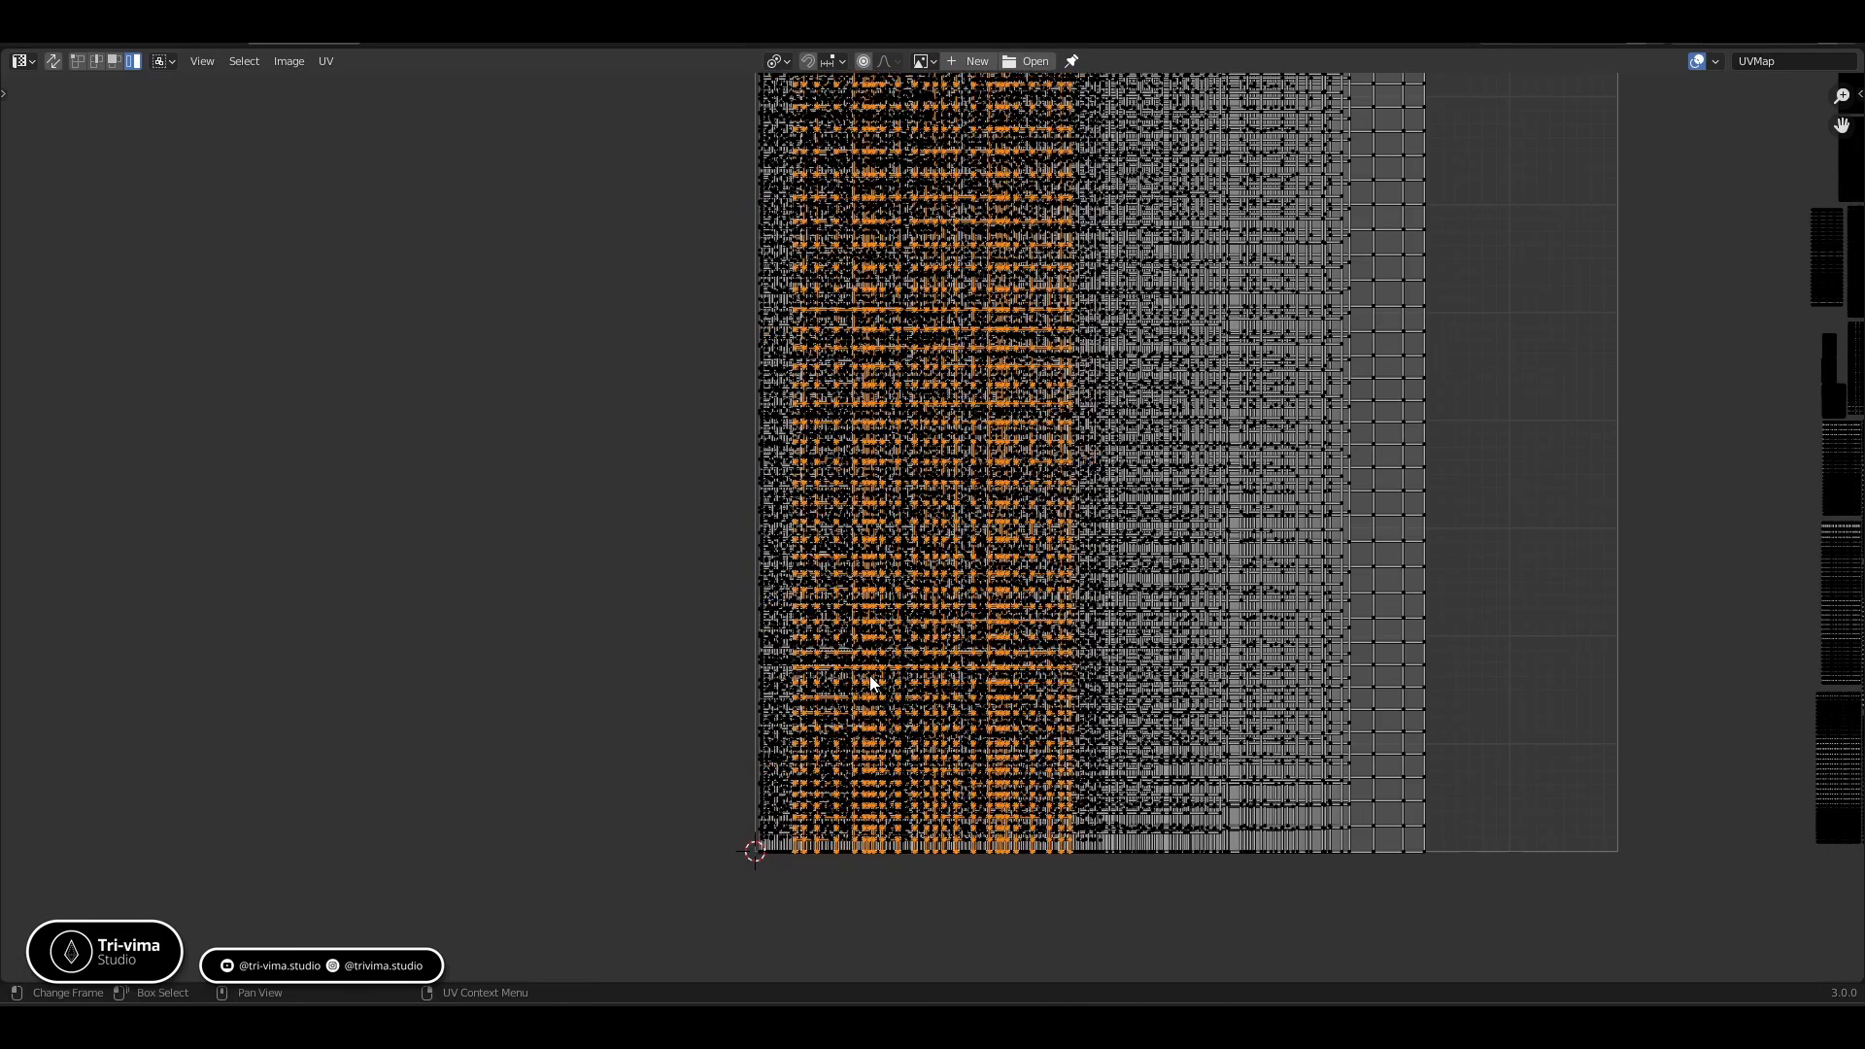
pyautogui.scroll(-4, 870, 674)
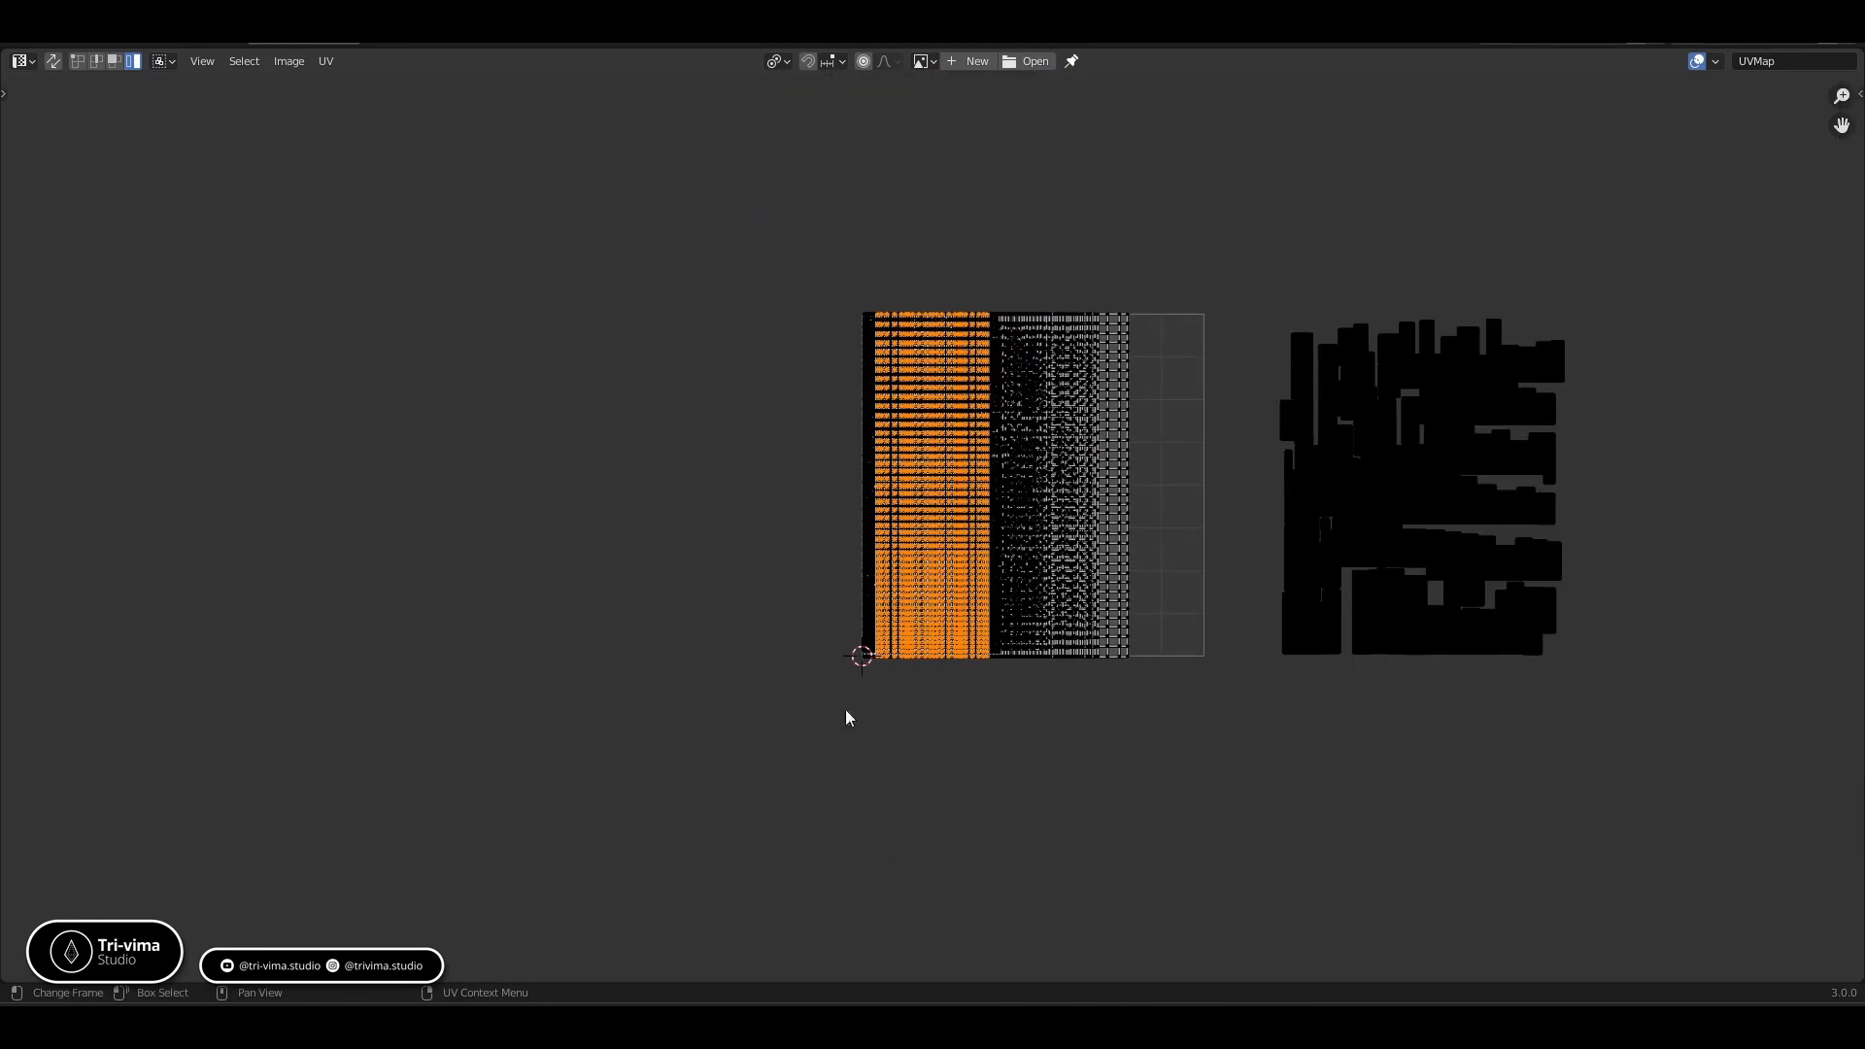
pyautogui.moveTo(740, 816); pyautogui.dragTo(1135, 225)
pyautogui.press('g')
pyautogui.press('x')
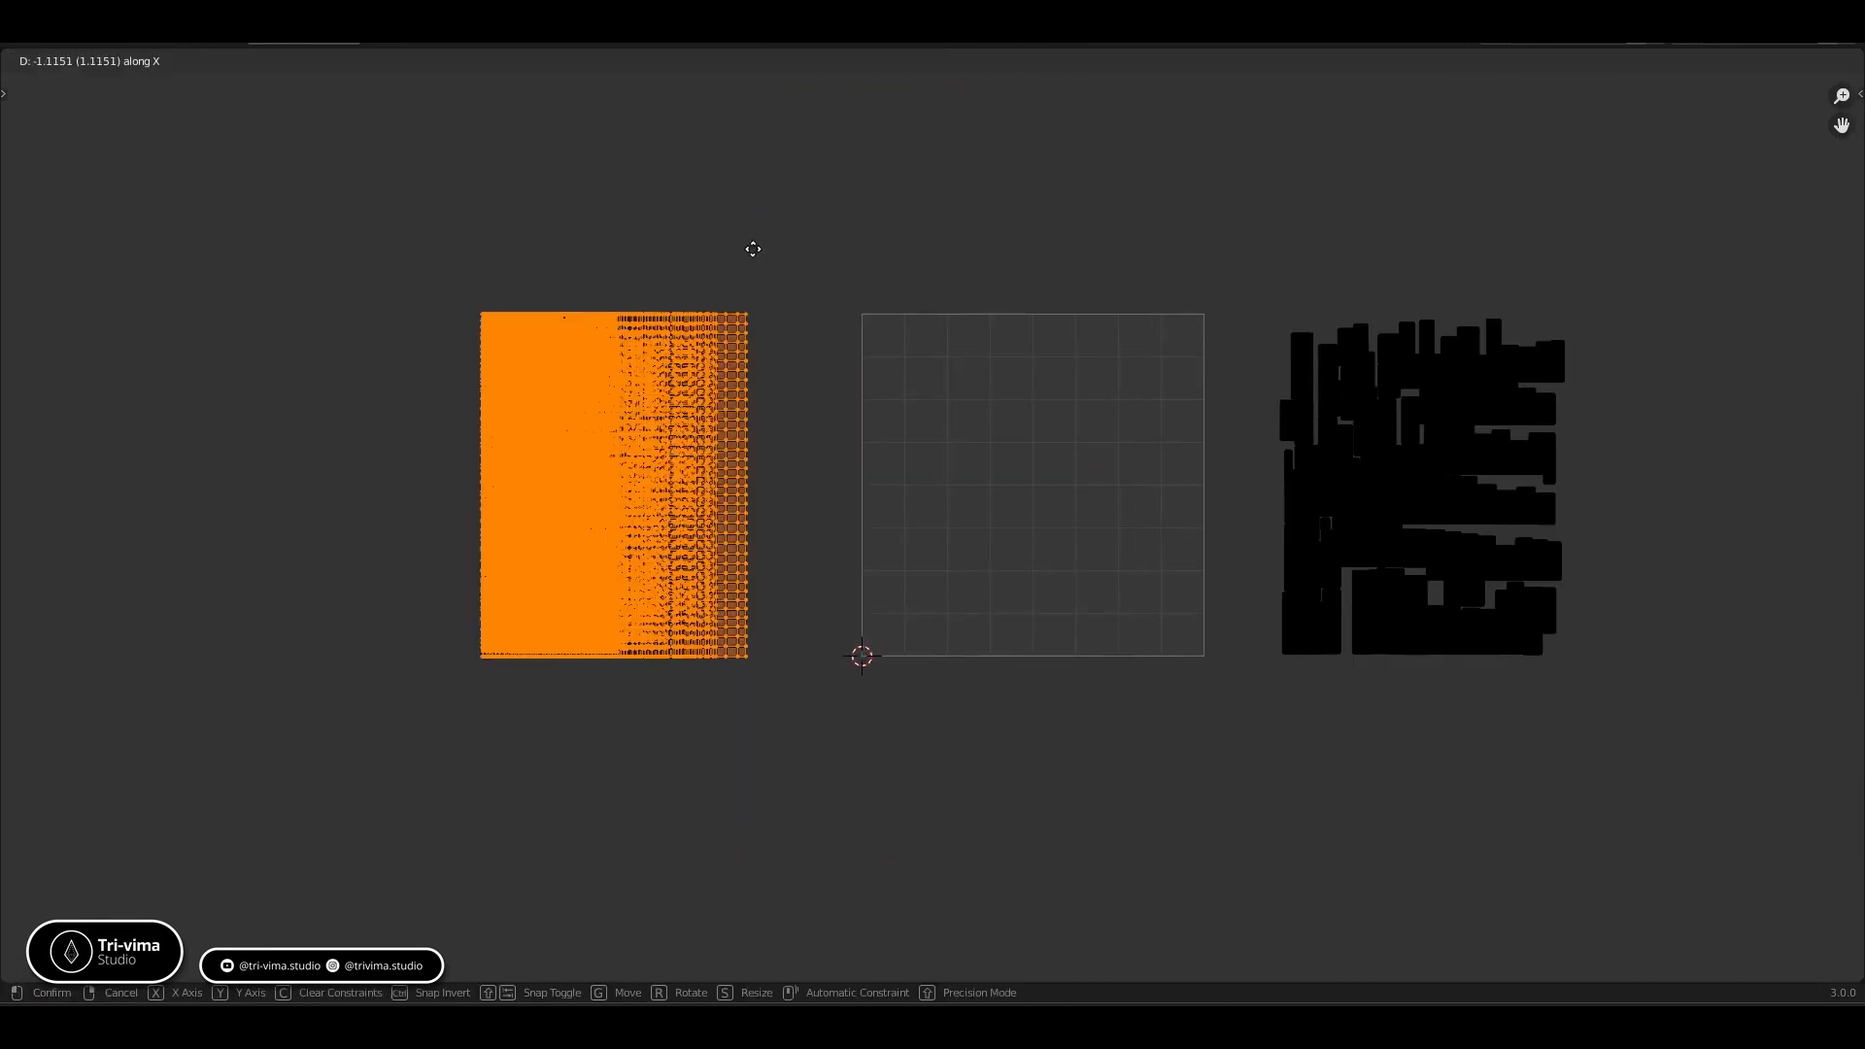
pyautogui.click(753, 249)
# Isolate the widest strand island from the stack left of the UV square and run Pack Islands on it
pyautogui.click(732, 391)
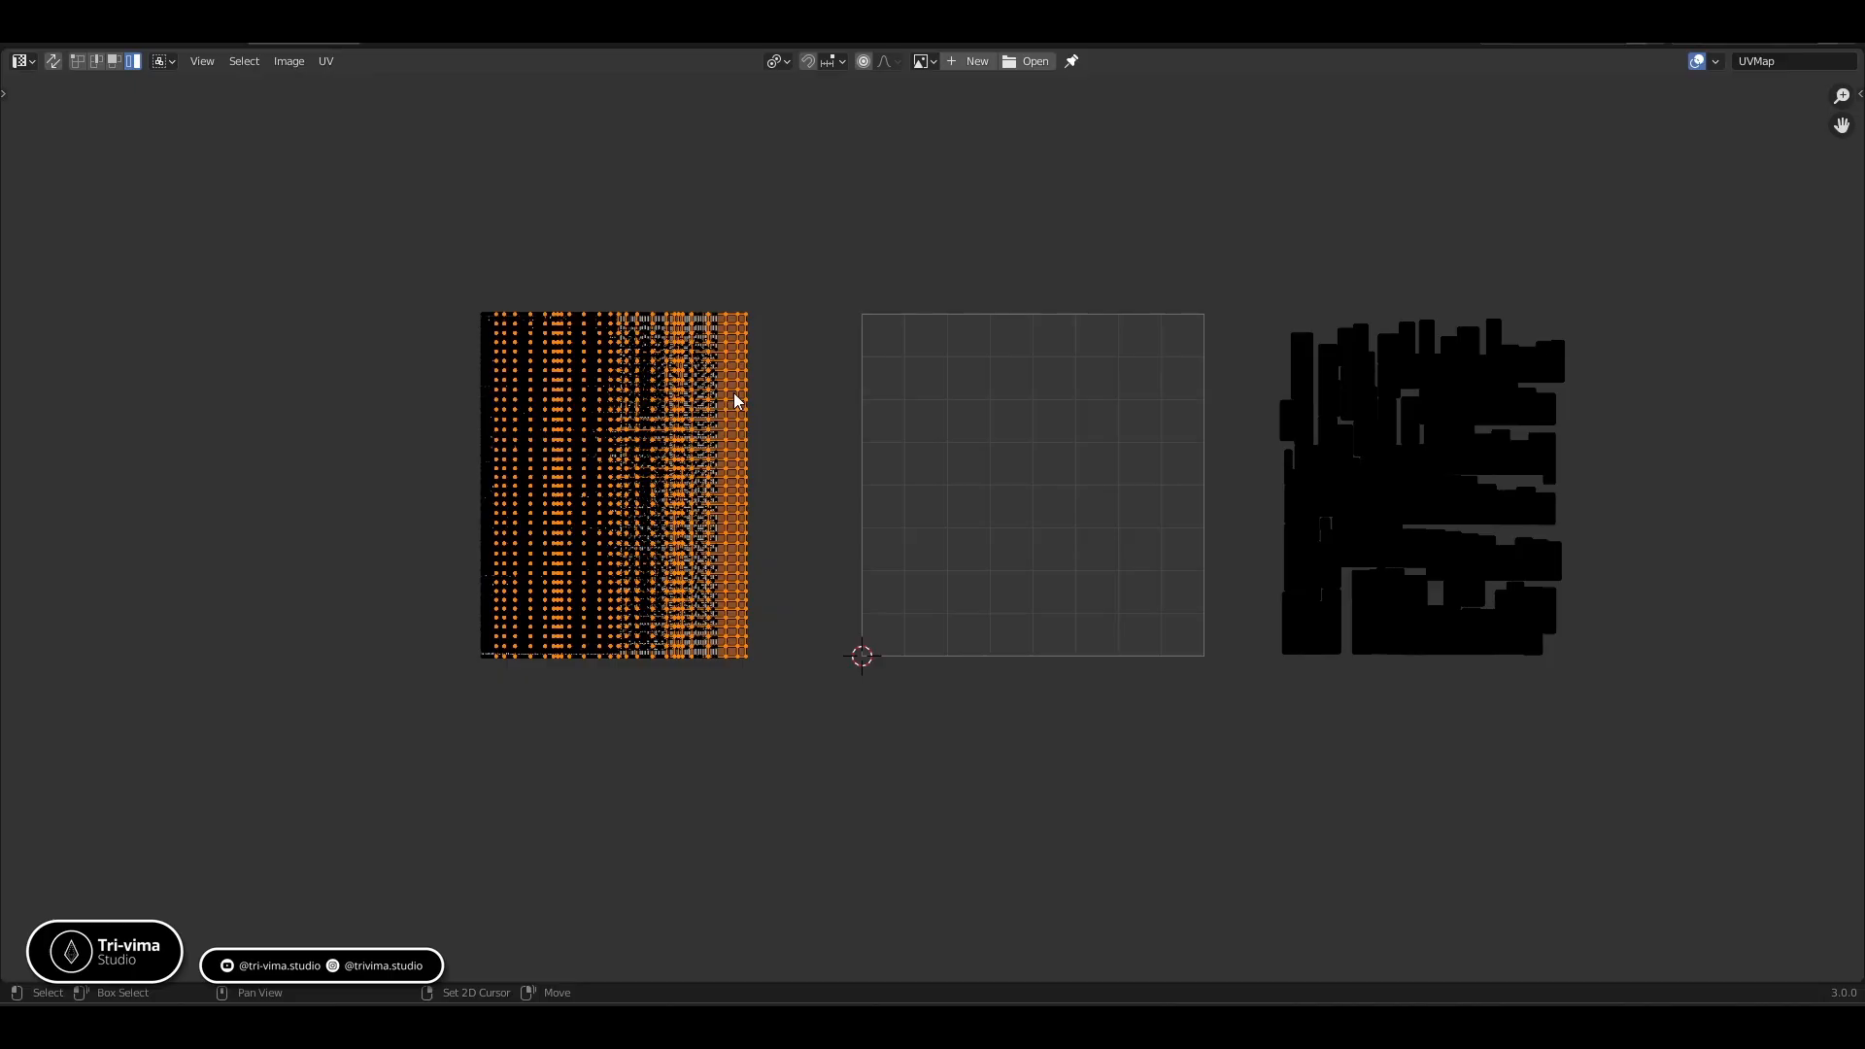
pyautogui.hotkey('shift', 'r')
pyautogui.click(705, 402)
pyautogui.click(298, 458)
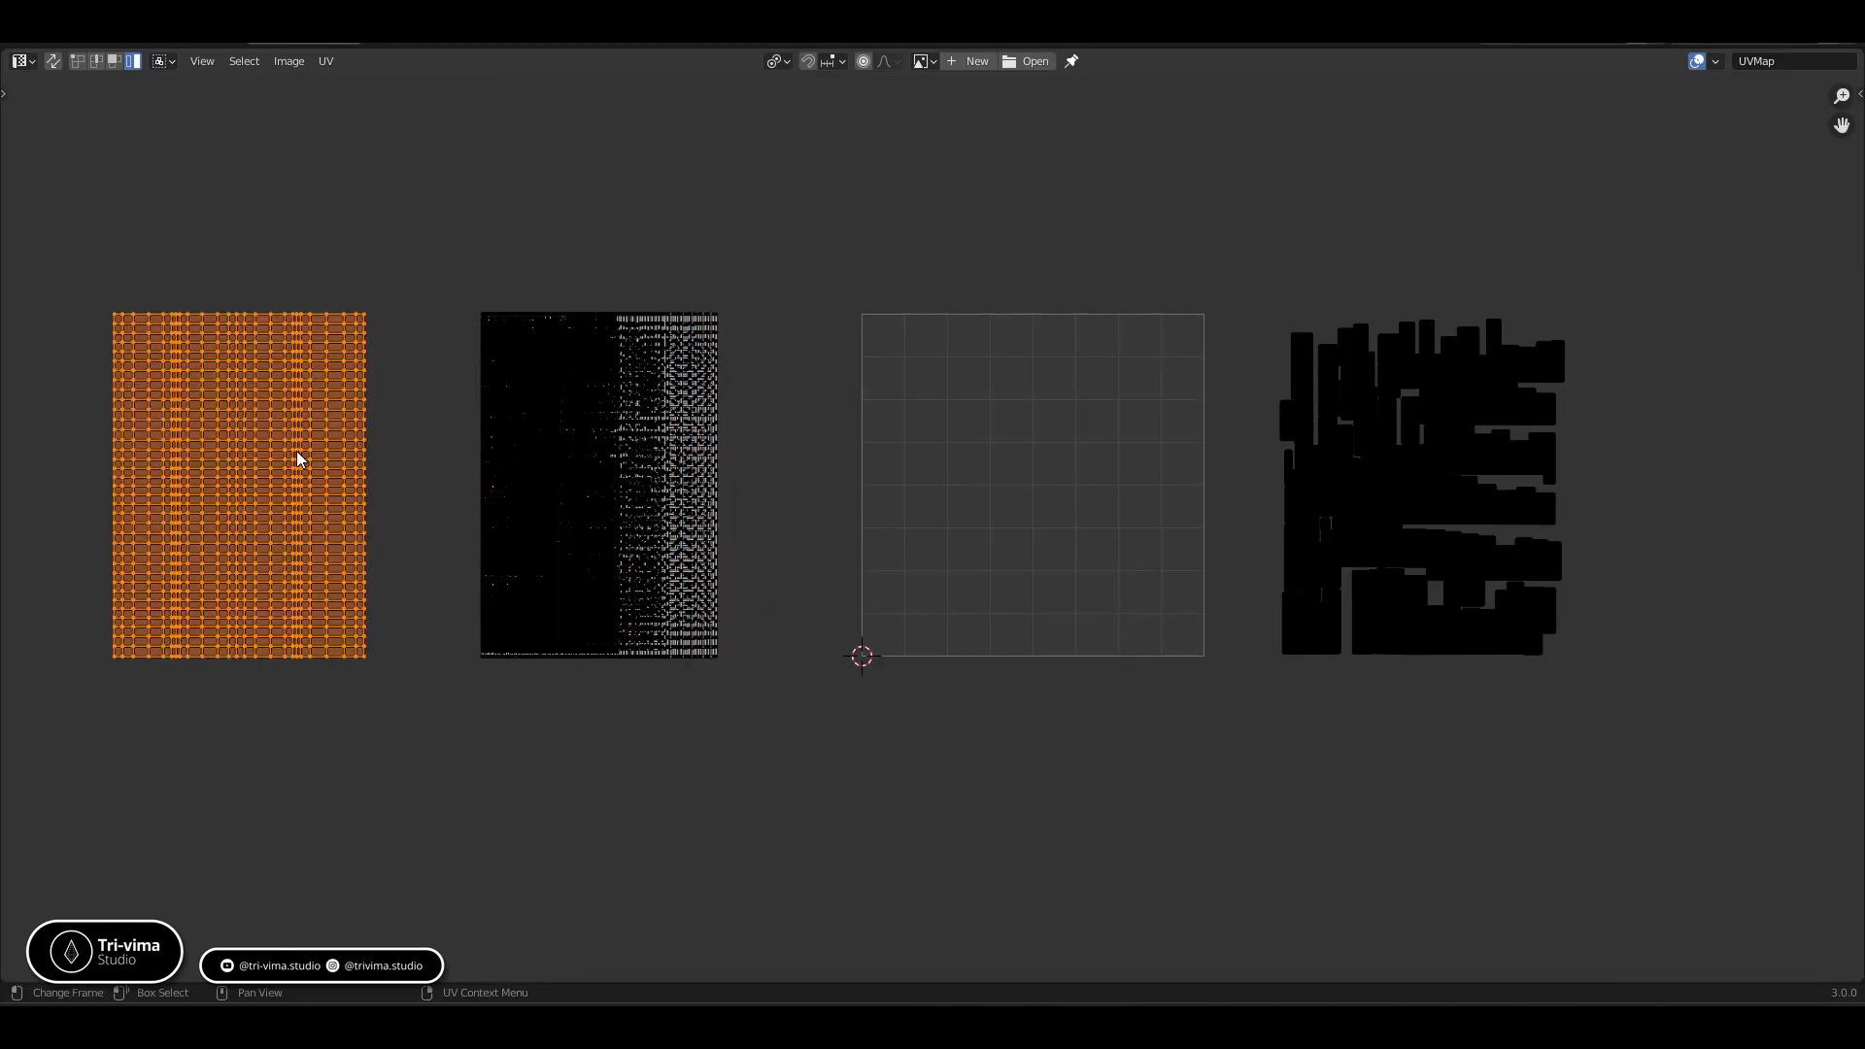
pyautogui.click(325, 60)
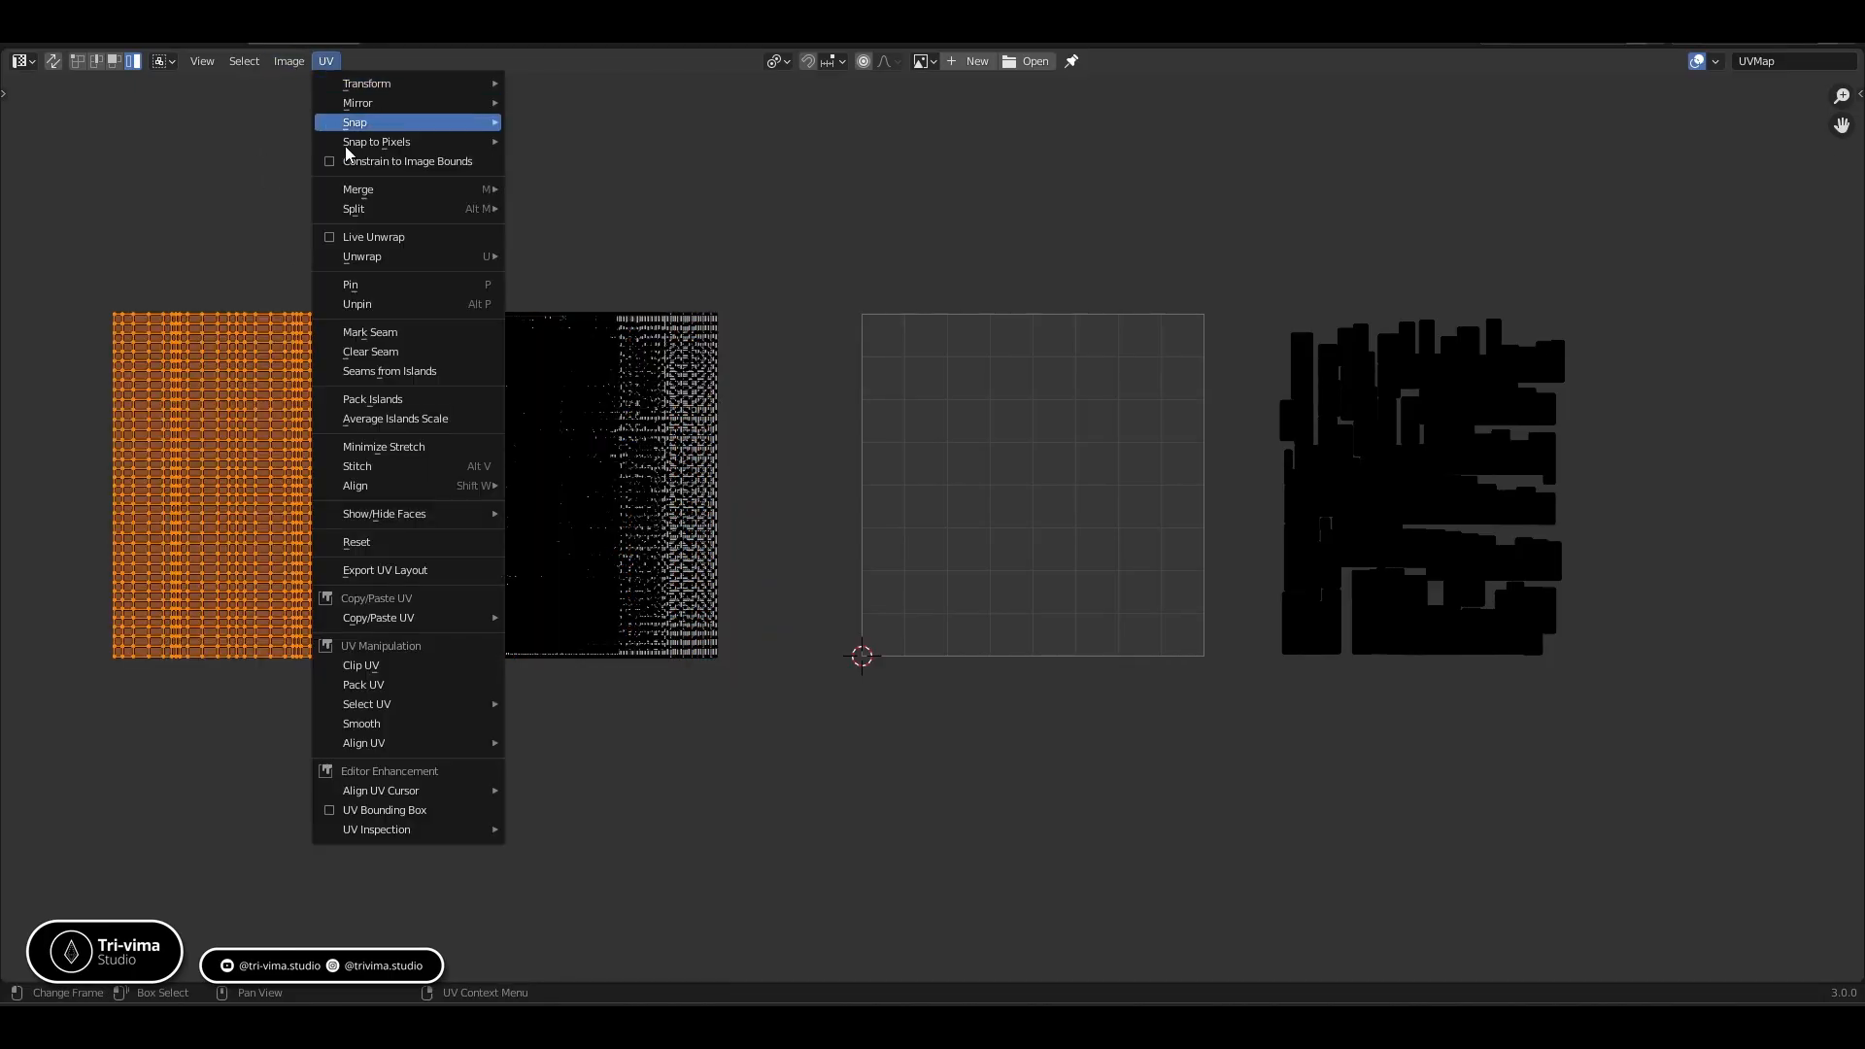
pyautogui.click(359, 401)
# Repeat Pack Islands one at a time on the widest strand islands at the right edge of the stack left of the UV square
pyautogui.hotkey('ctrl', 'z')
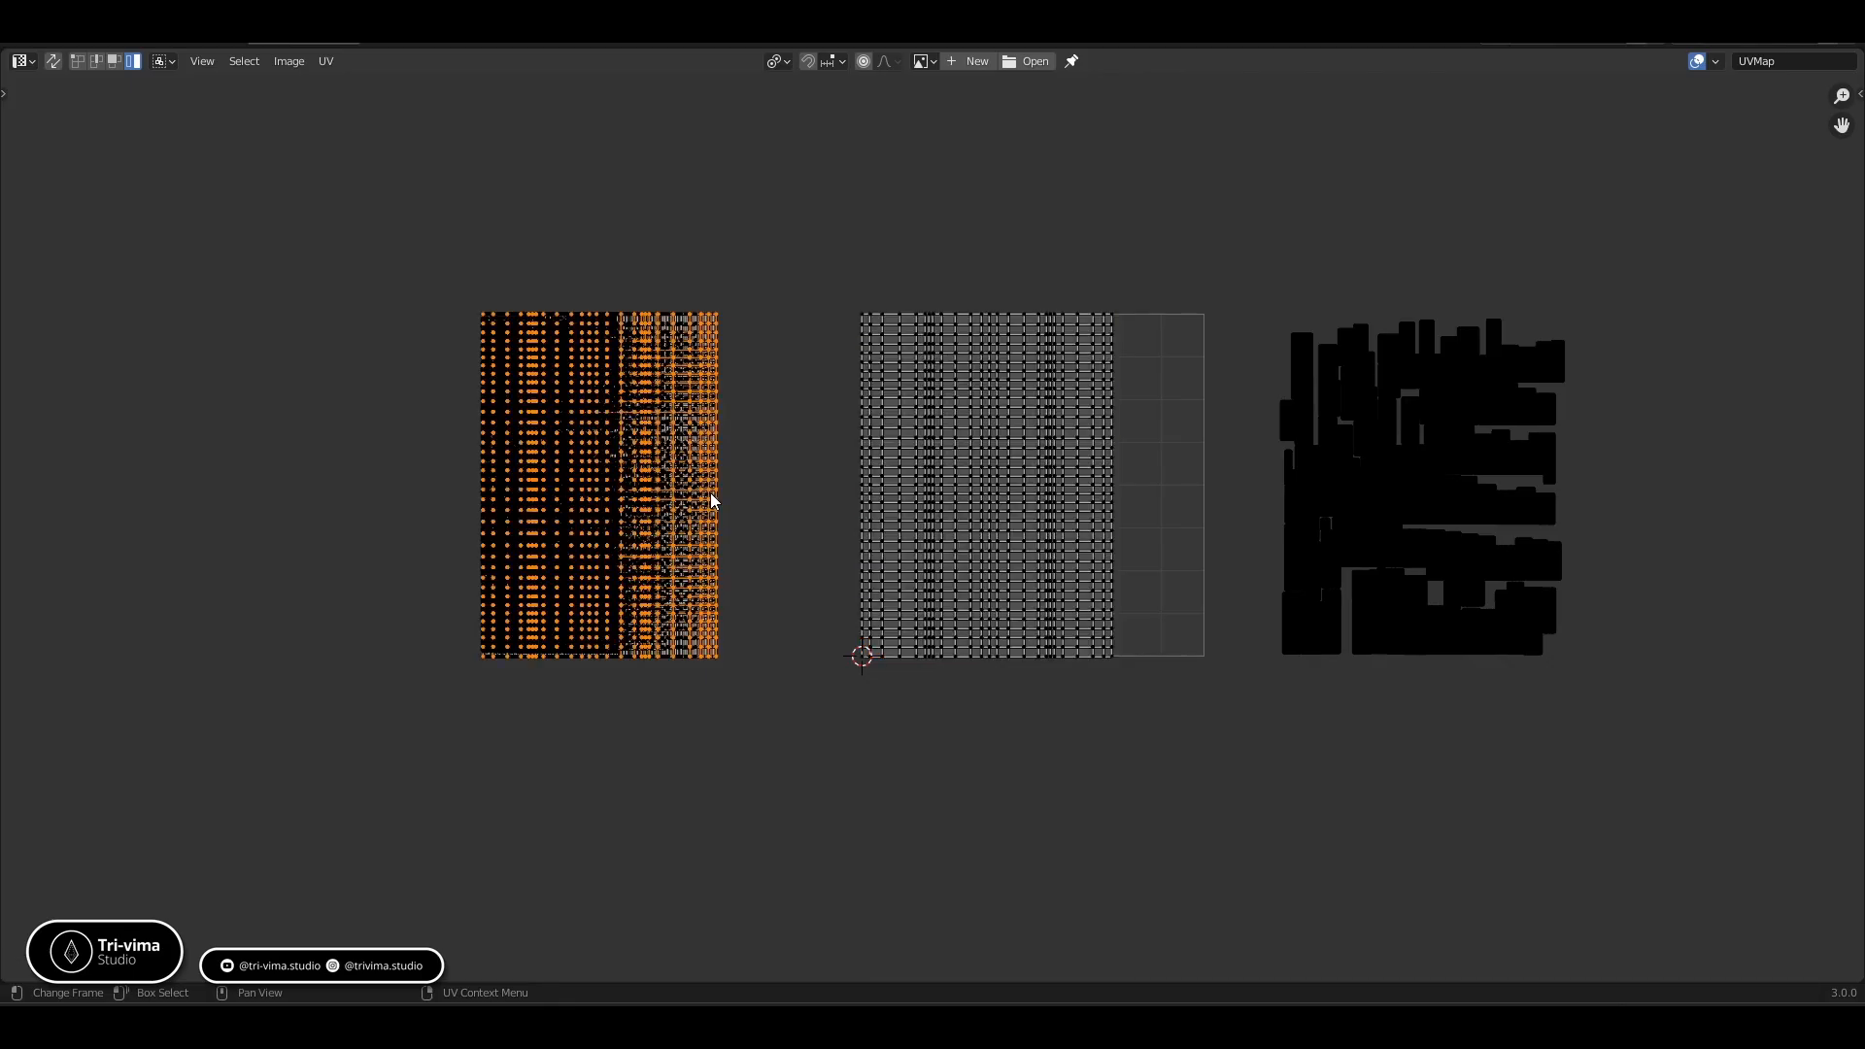
pyautogui.hotkey('ctrl', 'shift', 'z')
pyautogui.hotkey('ctrl', 'z')
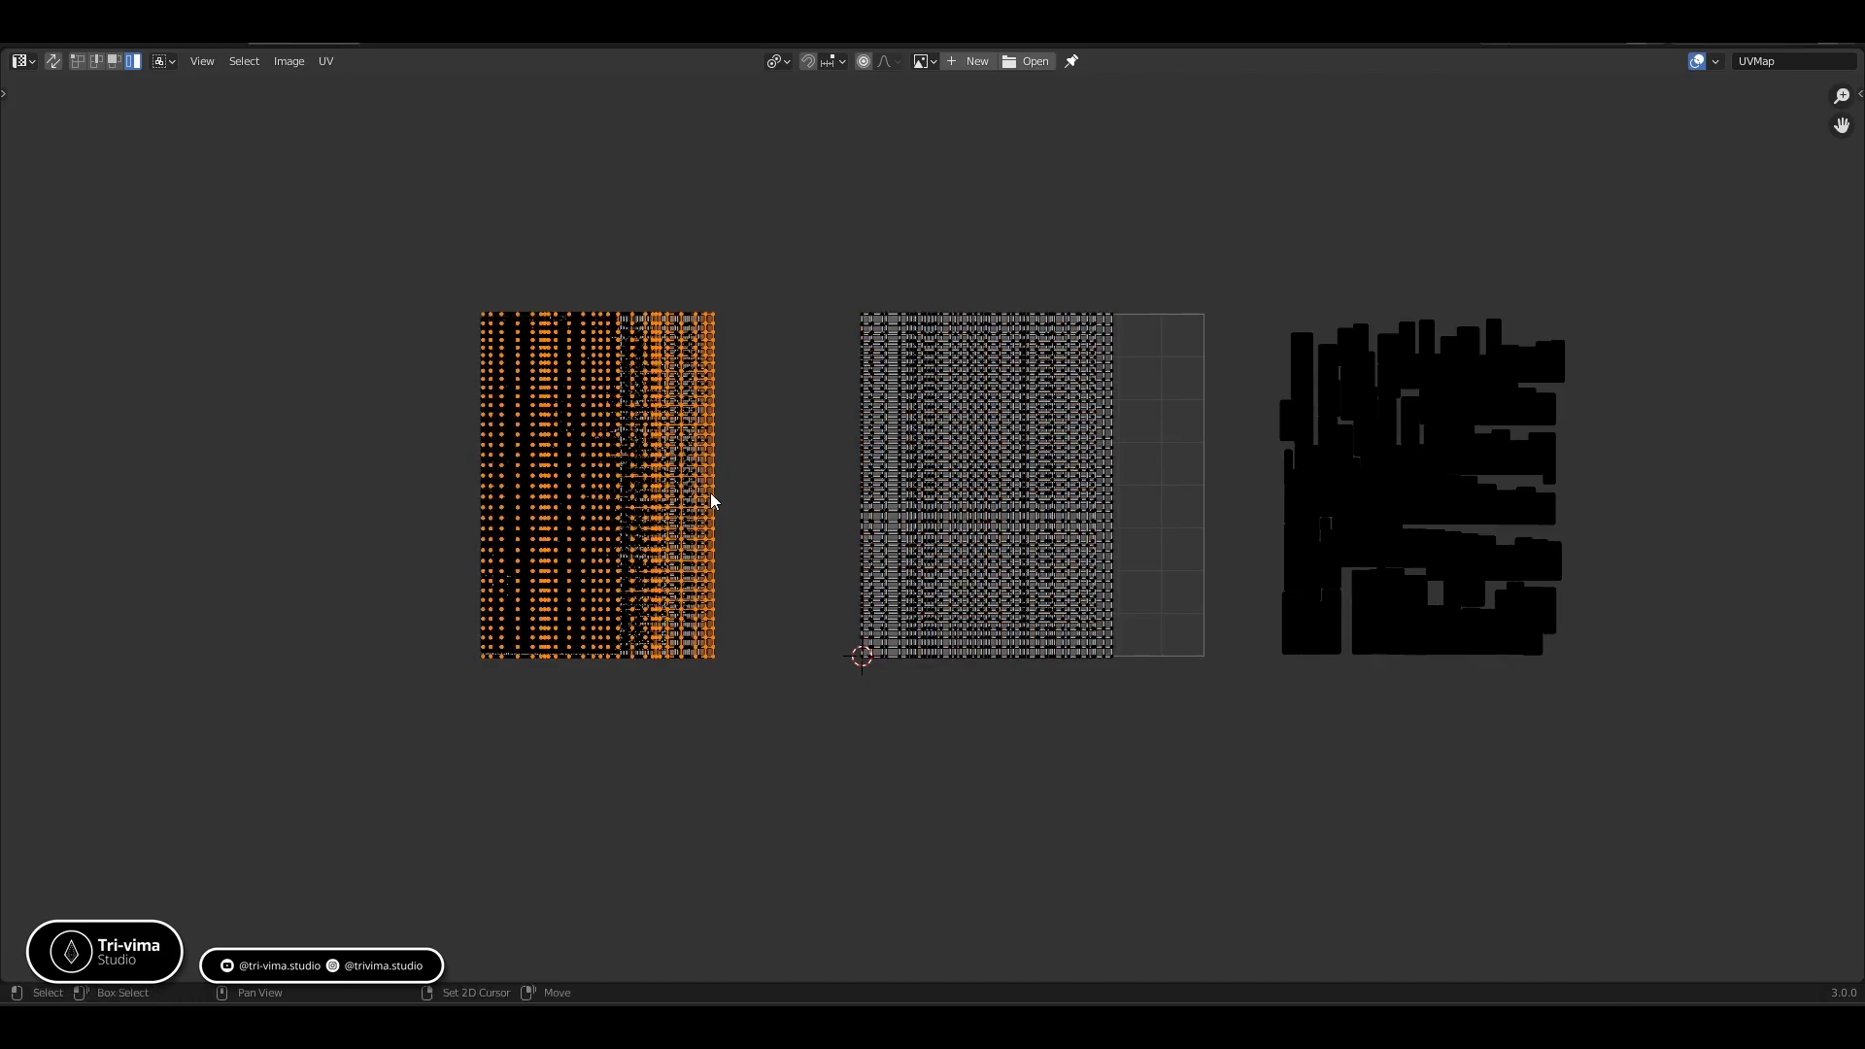
pyautogui.hotkey('ctrl', 'shift', 'z')
pyautogui.hotkey('ctrl', 'z')
pyautogui.hotkey('ctrl', 'shift', 'z')
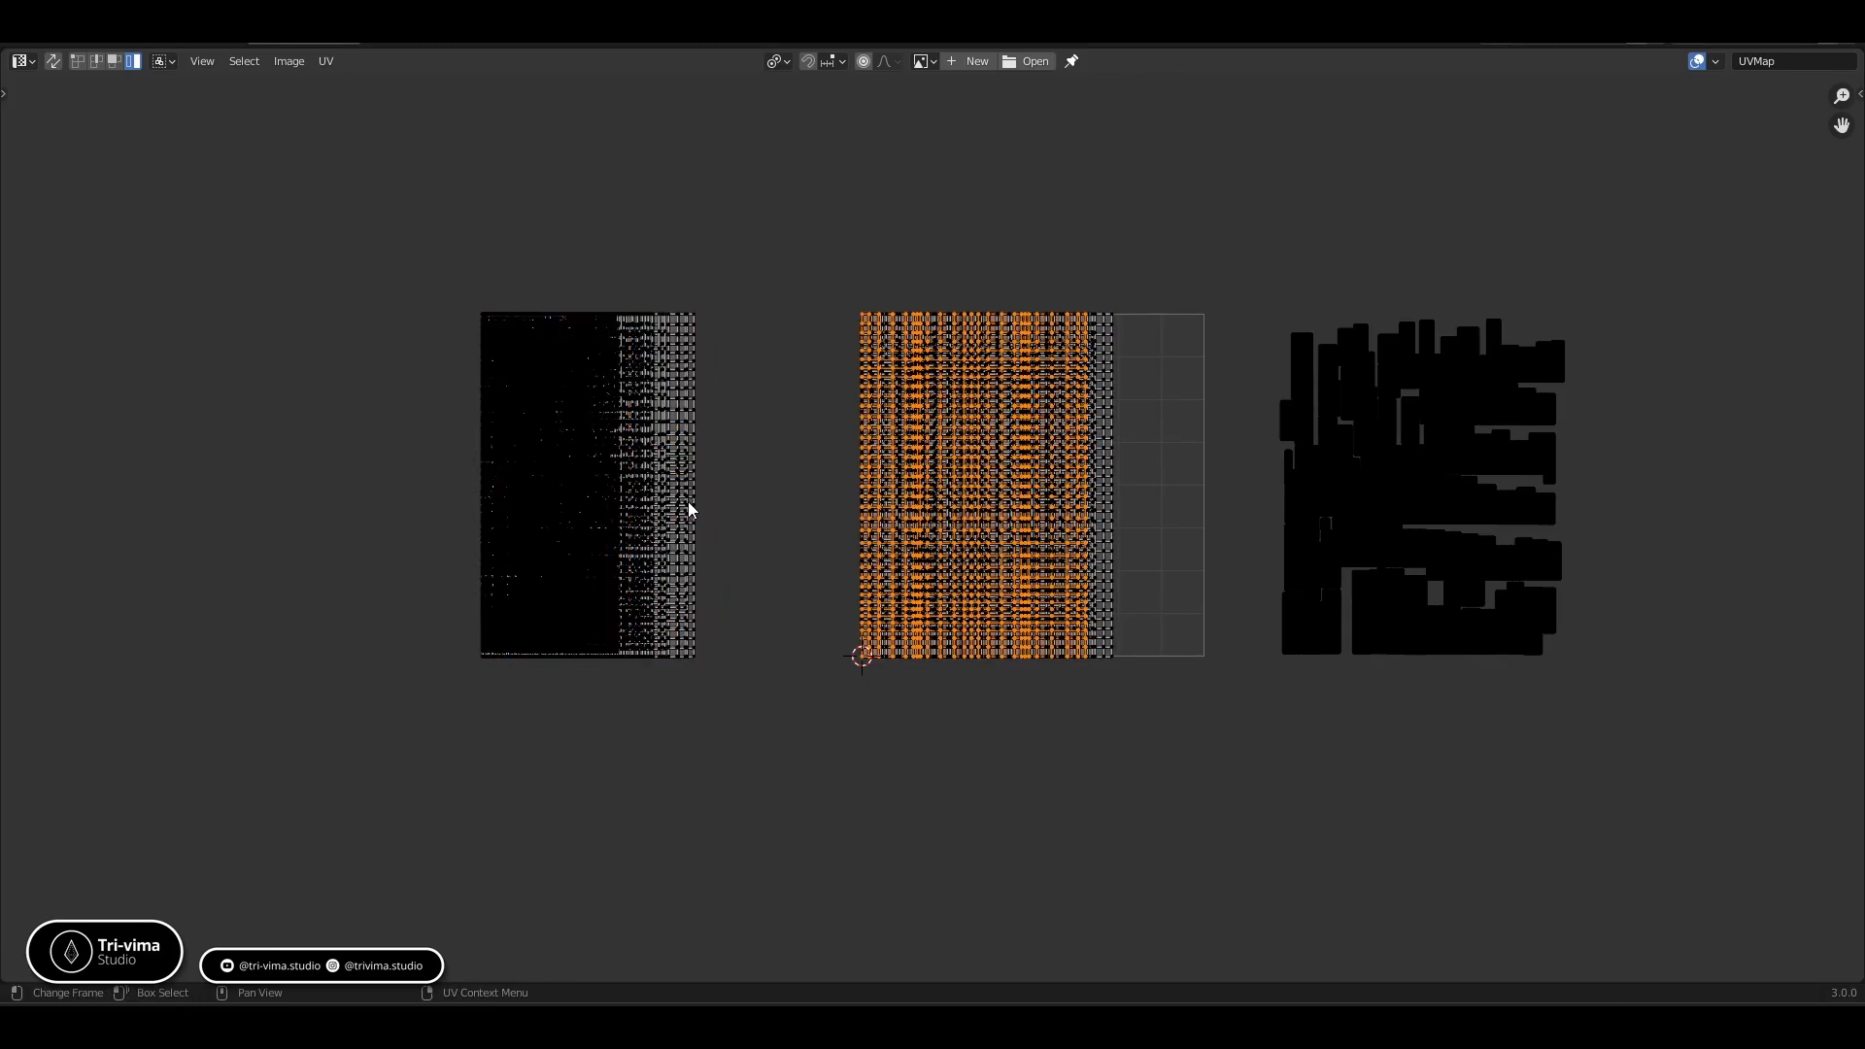
pyautogui.hotkey('ctrl', 'z')
pyautogui.hotkey('ctrl', 'shift', 'z')
pyautogui.hotkey('ctrl', 'z')
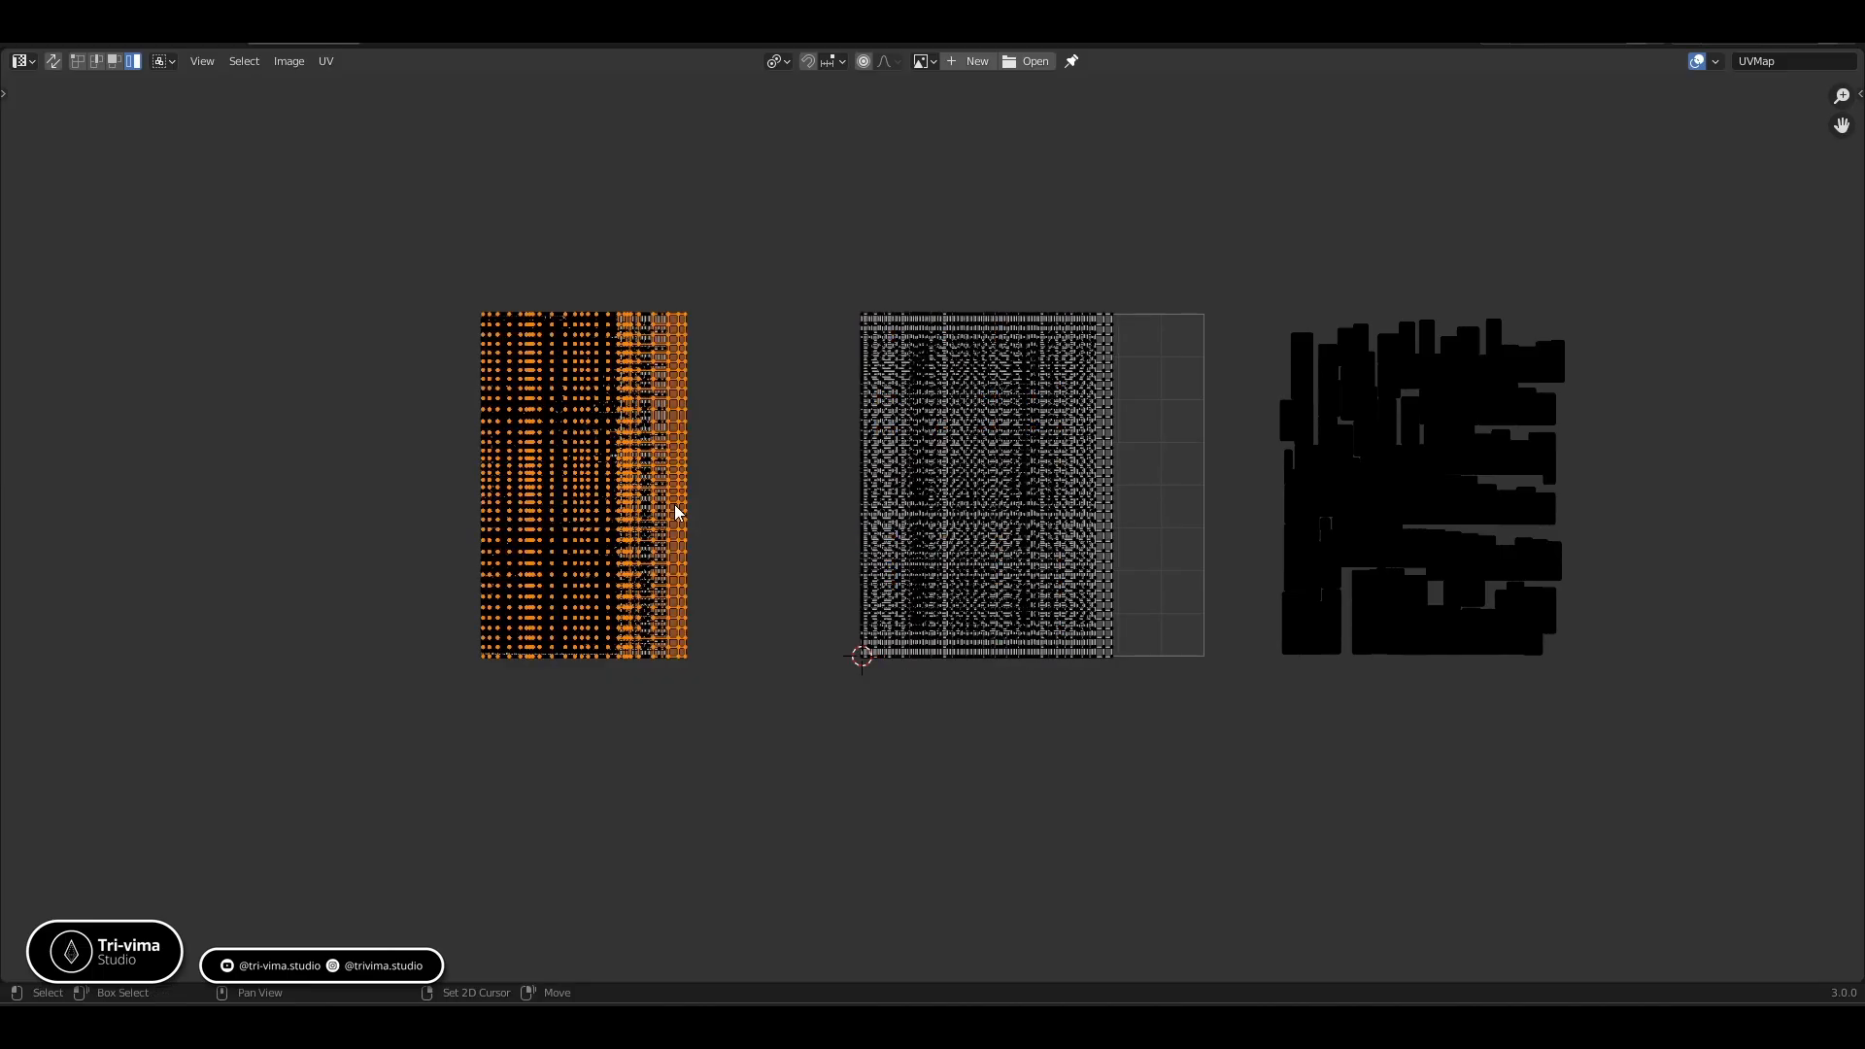
pyautogui.hotkey('ctrl', 'shift', 'z')
pyautogui.hotkey('ctrl', 'z')
pyautogui.hotkey('ctrl', 'shift', 'z')
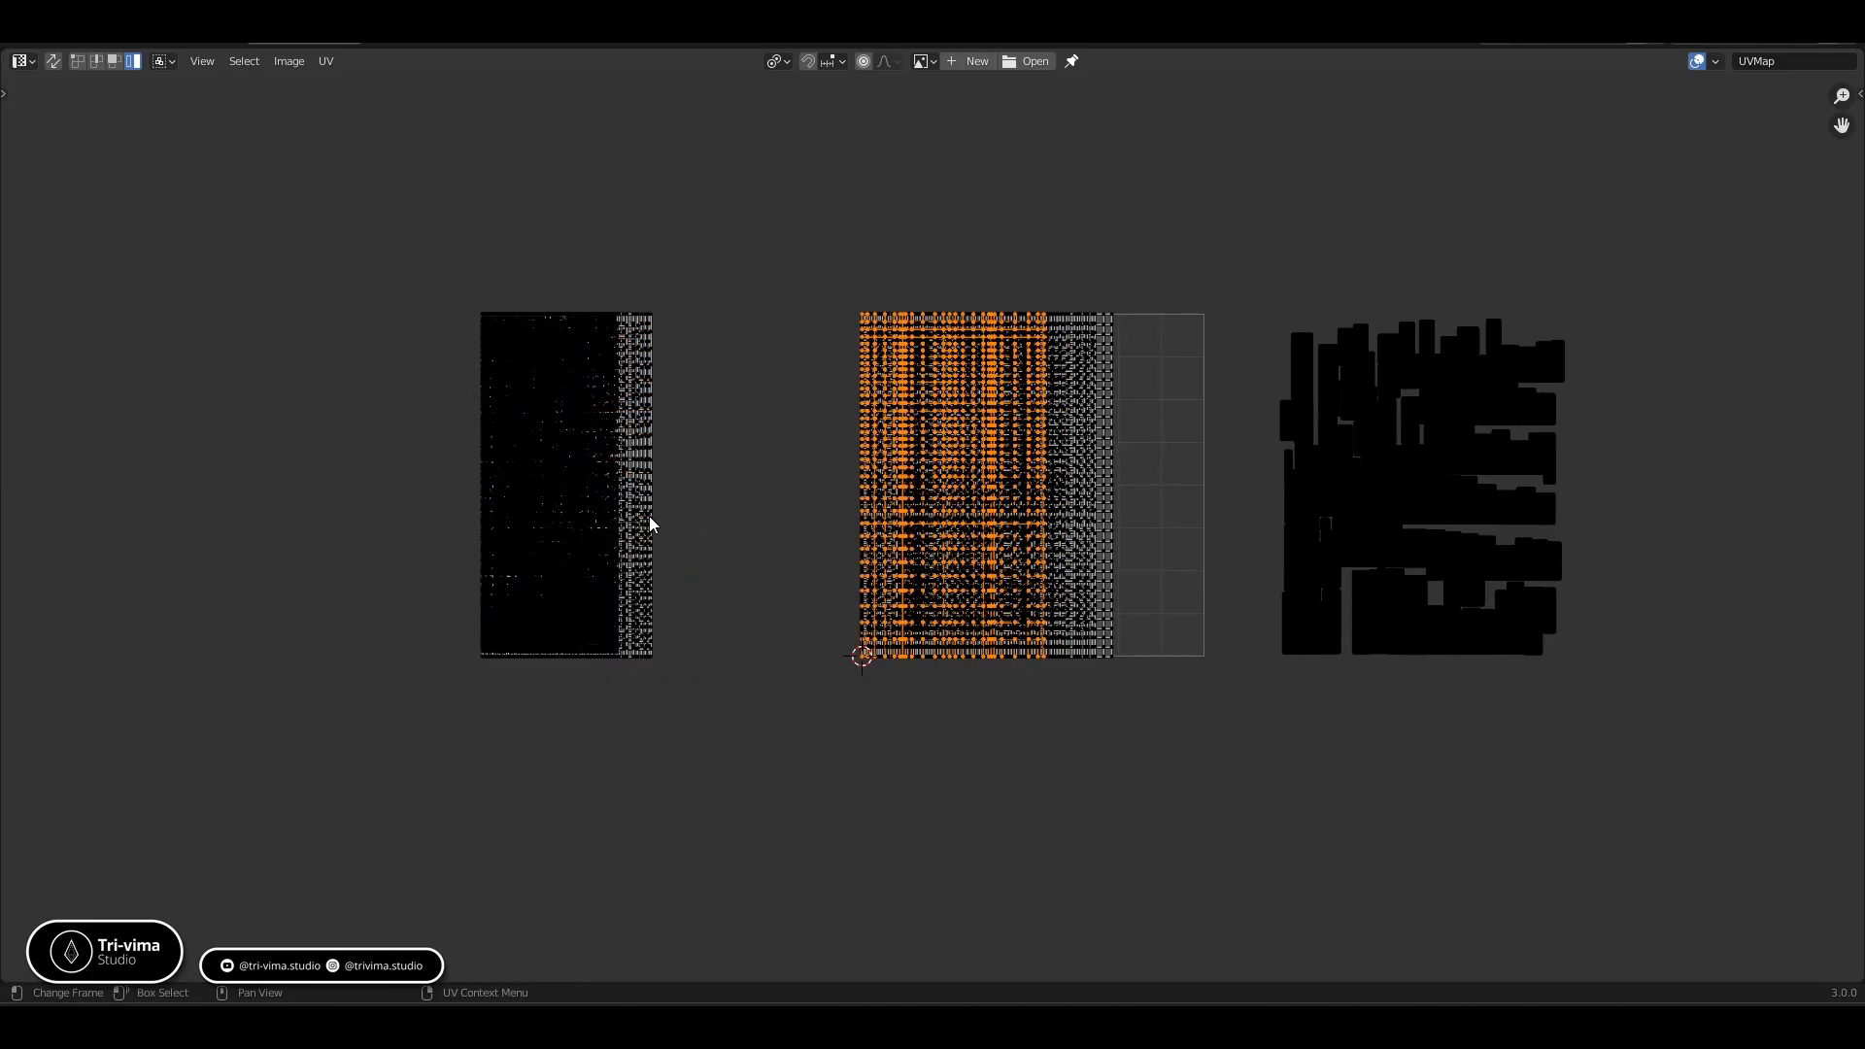
# Repeat Pack Islands individually on the few islands still extending past the dense core of the stack left of the UV square
pyautogui.hotkey('ctrl', 'z')
pyautogui.hotkey('ctrl', 'shift', 'z')
pyautogui.hotkey('ctrl', 'z')
pyautogui.hotkey('ctrl', 'z')
pyautogui.hotkey('ctrl', 'z')
pyautogui.hotkey('ctrl', 'z')
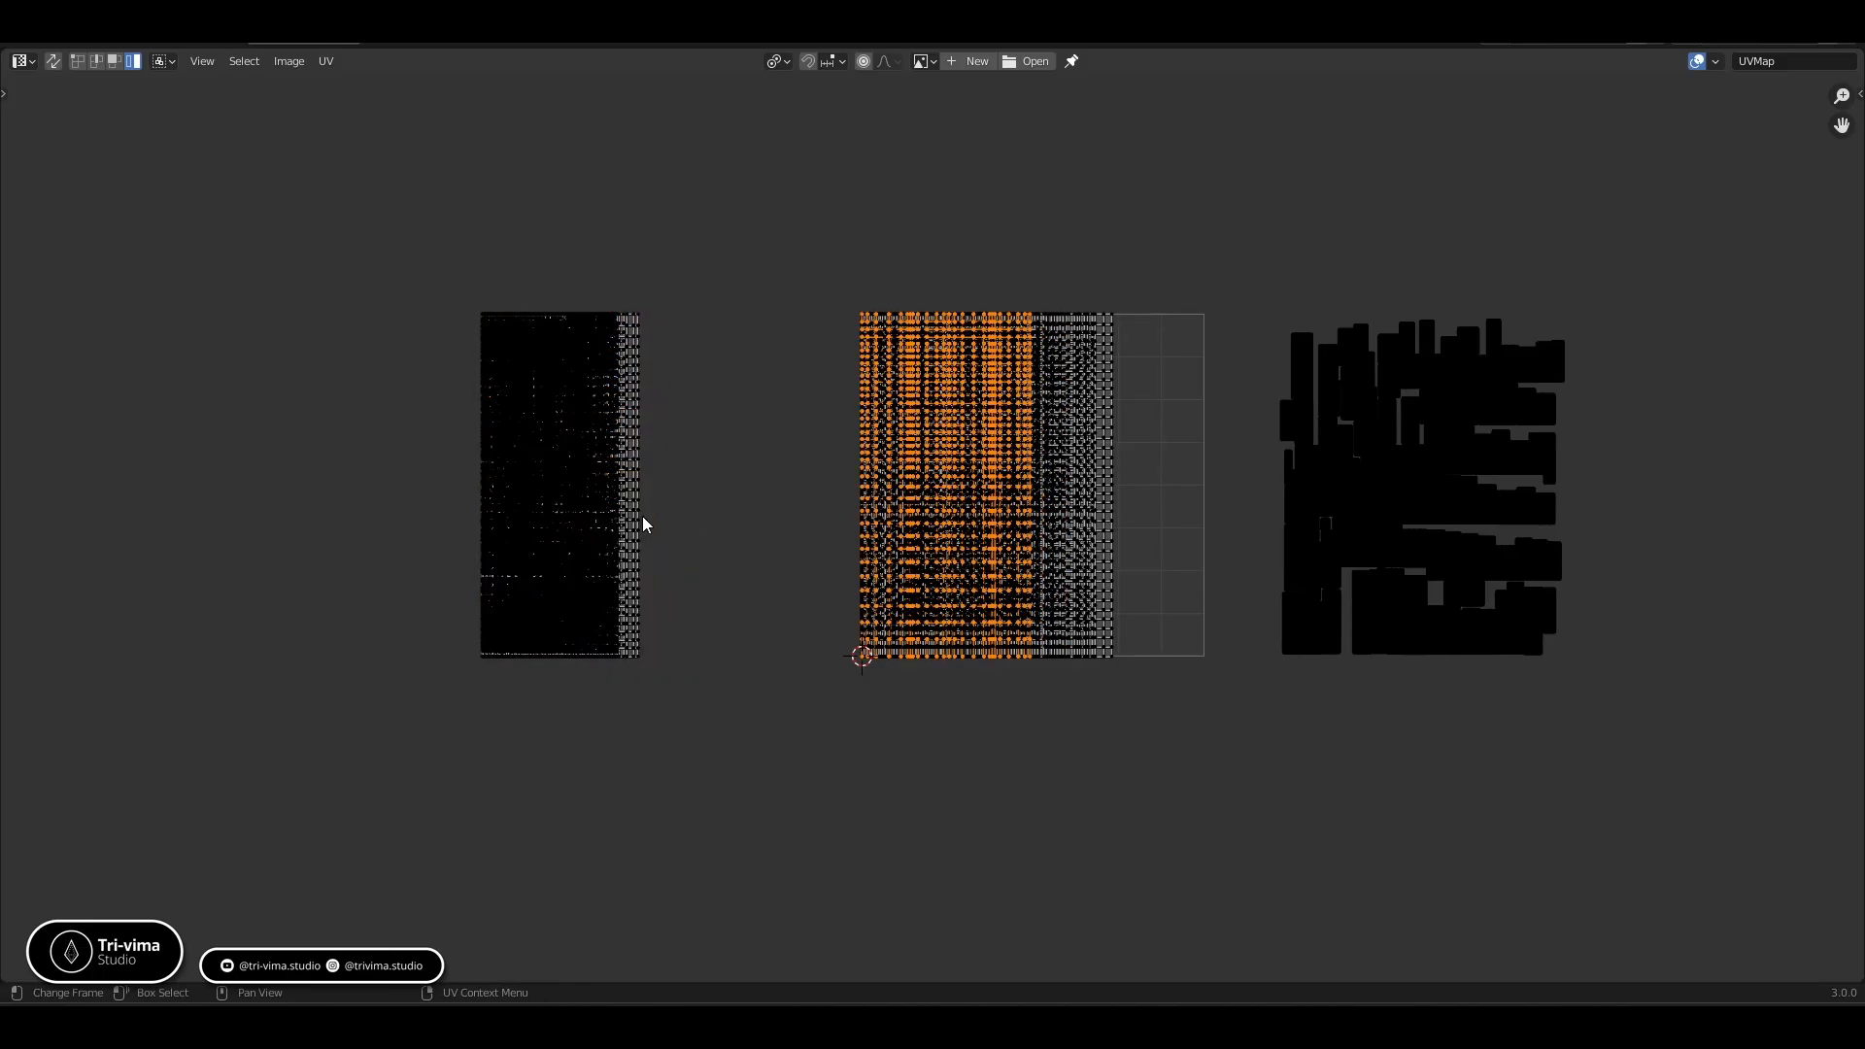
pyautogui.hotkey('ctrl', 'z')
pyautogui.hotkey('ctrl', 'z')
pyautogui.hotkey('ctrl', 'z')
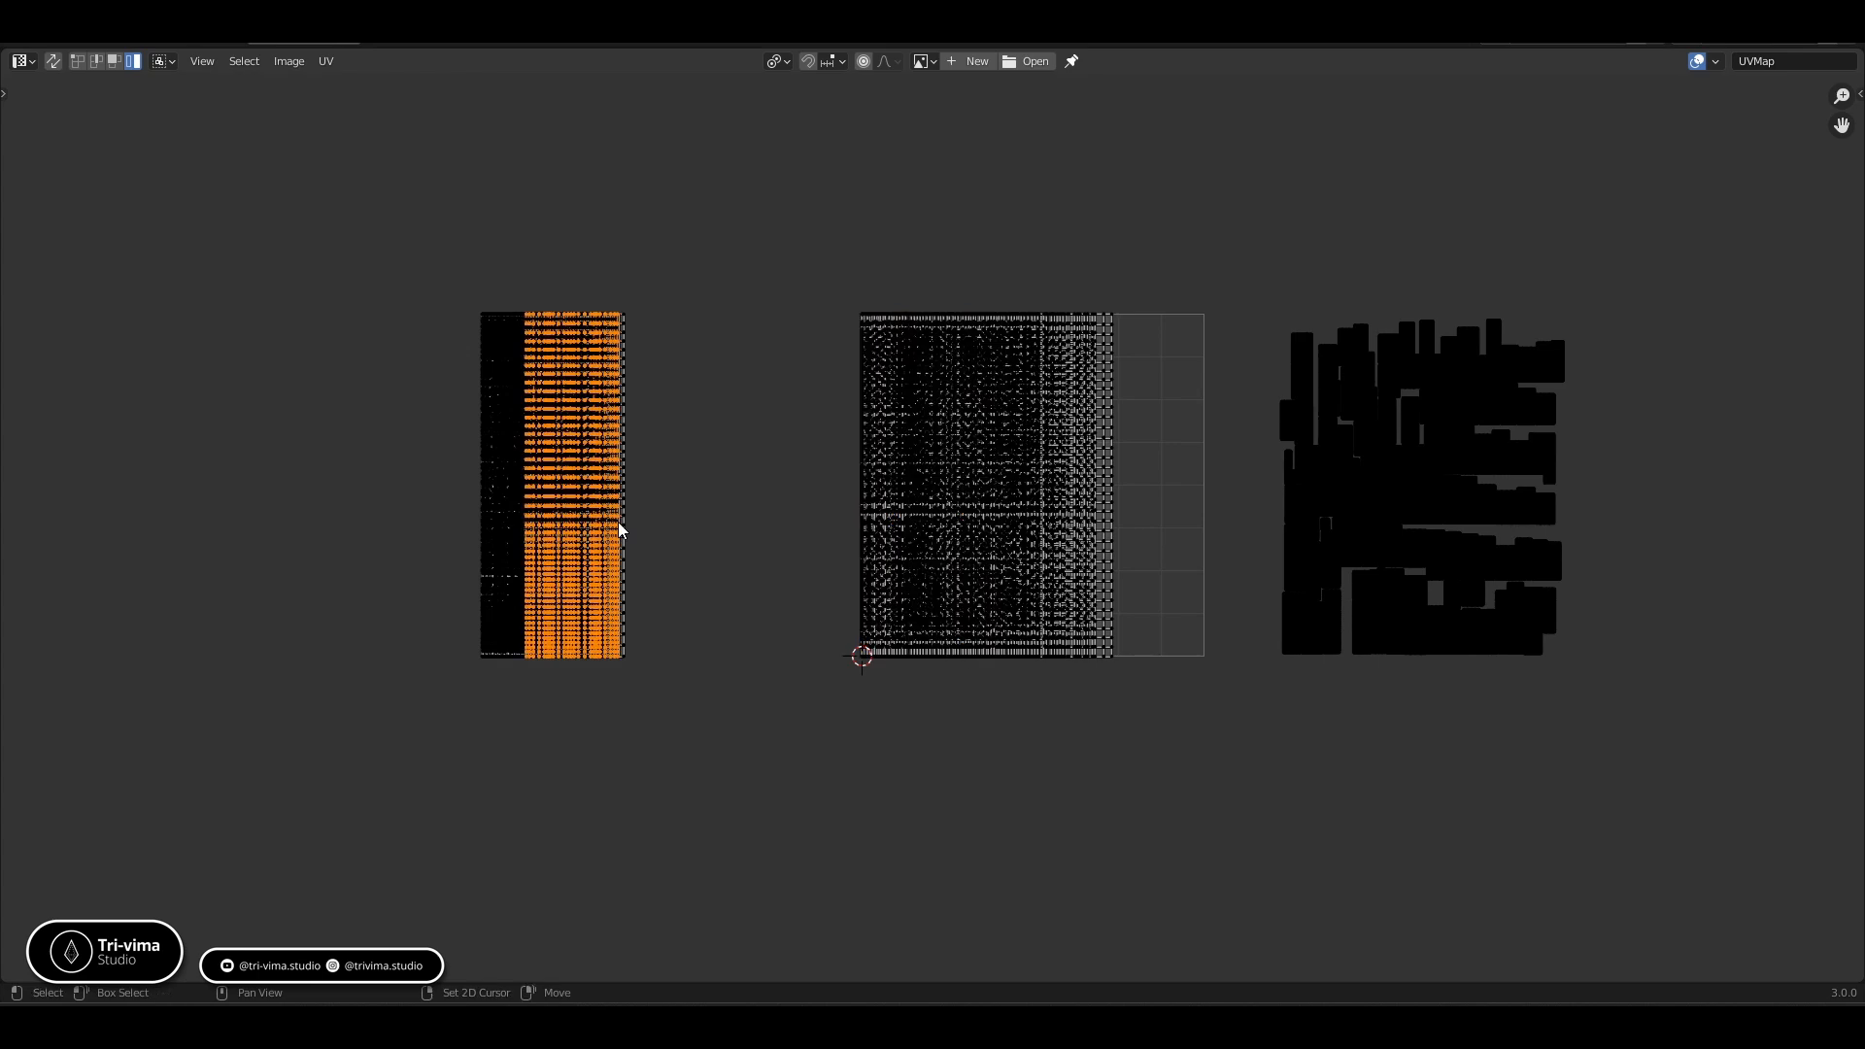
# Repeat Pack Islands one island at a time through the dense core of the stack left of the UV square
pyautogui.hotkey('ctrl', 'z')
pyautogui.hotkey('ctrl', 'z')
pyautogui.hotkey('ctrl', 'z')
pyautogui.hotkey('ctrl', 'z')
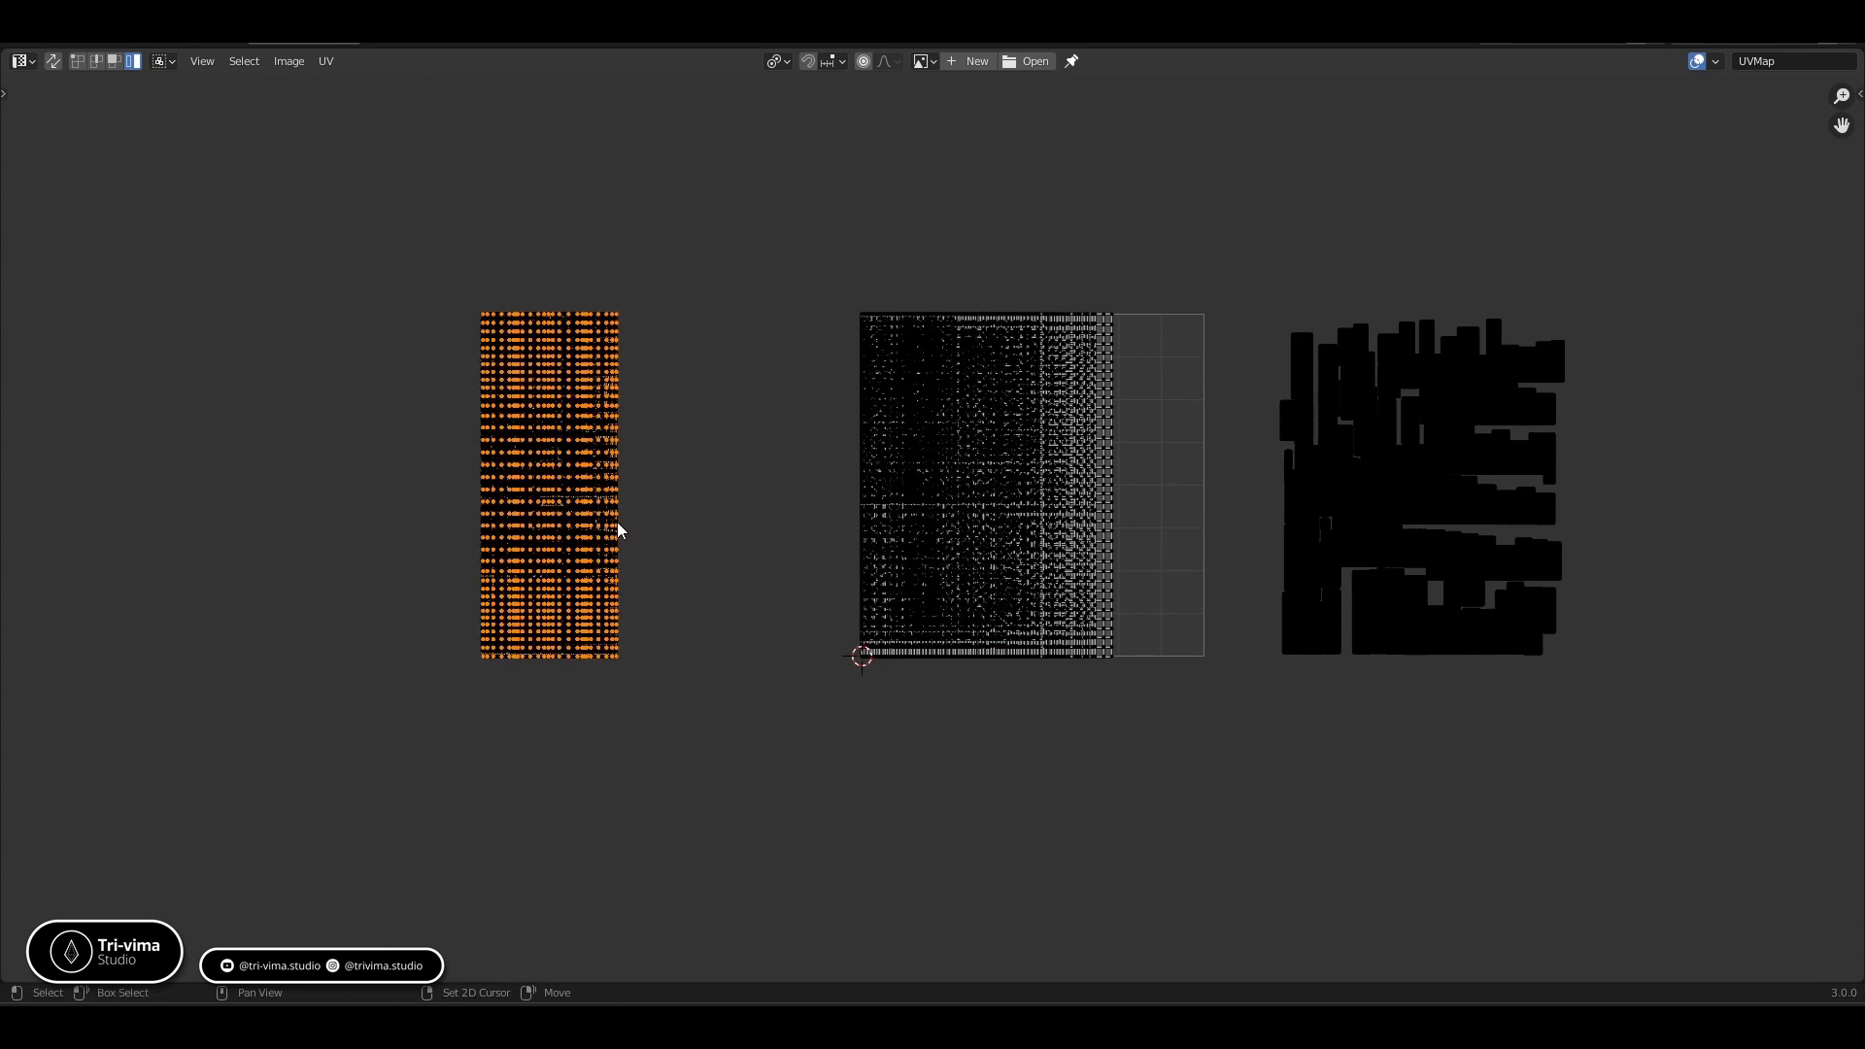
pyautogui.hotkey('ctrl', 'z')
pyautogui.hotkey('ctrl', 'z')
pyautogui.hotkey('ctrl', 'z')
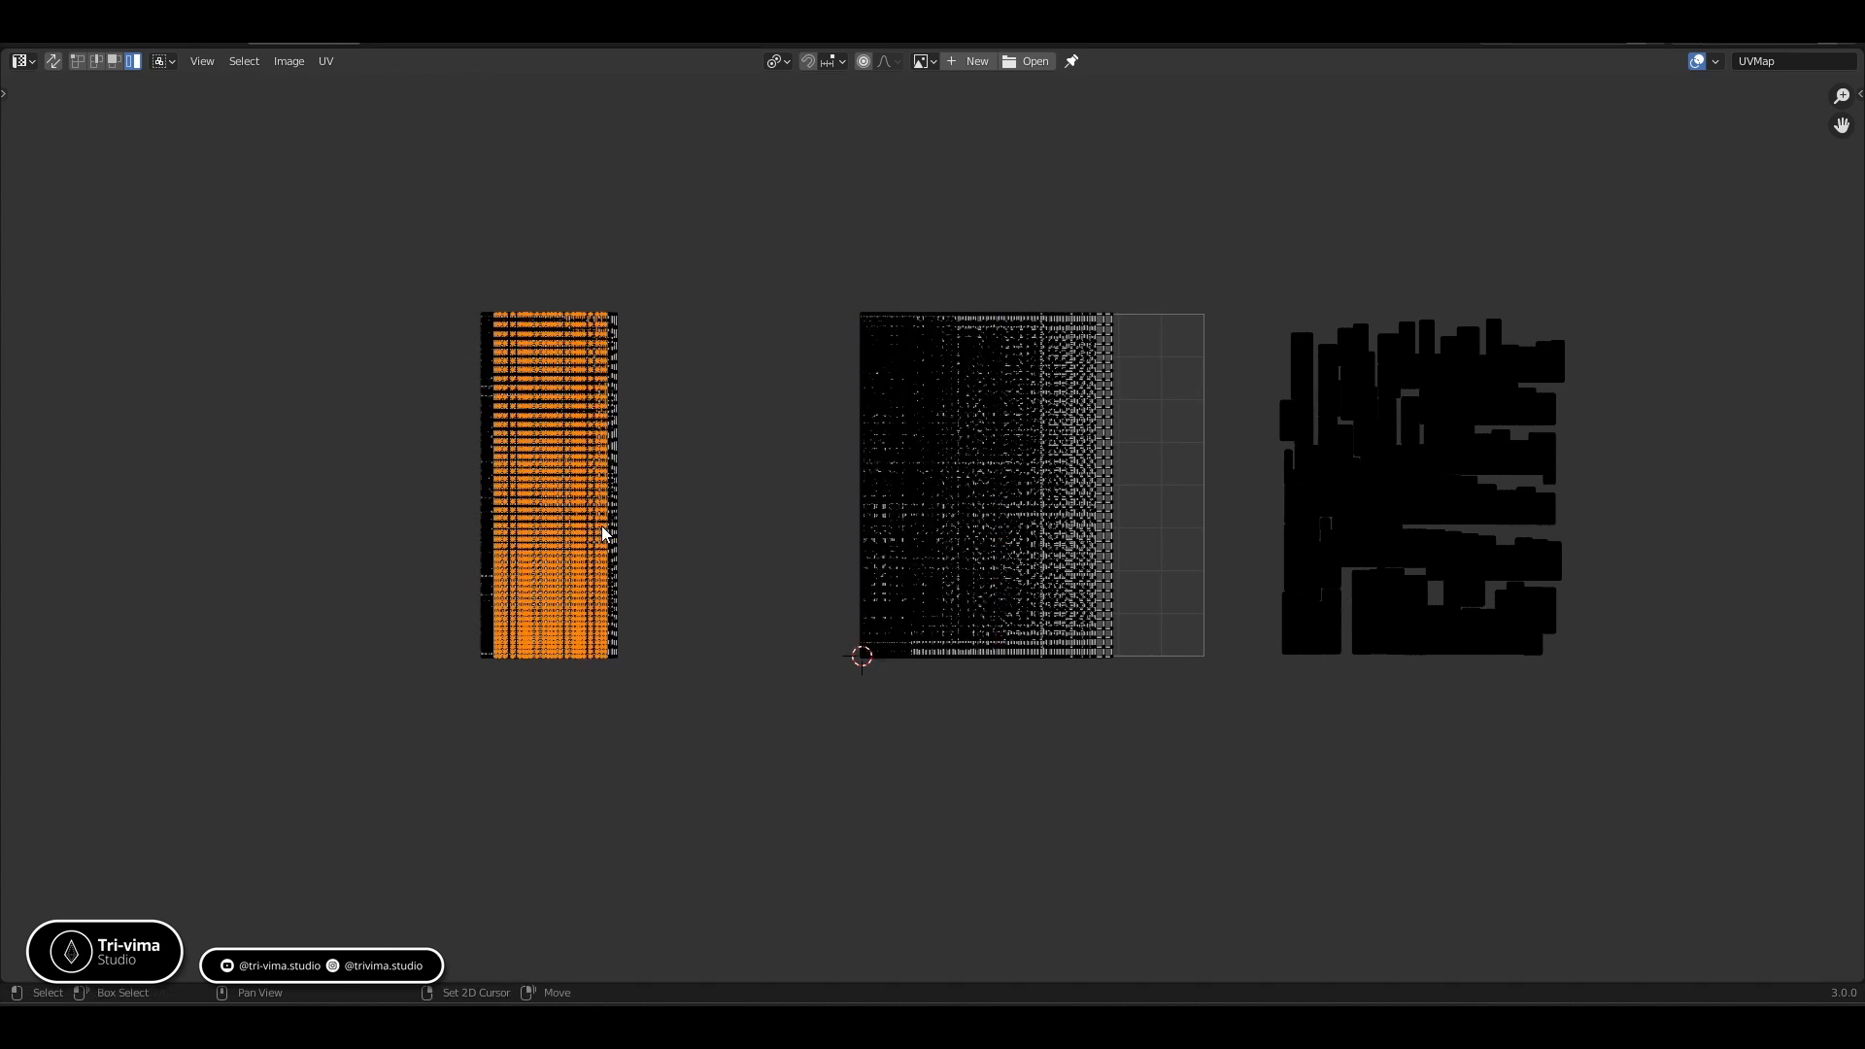
pyautogui.hotkey('ctrl', 'z')
pyautogui.hotkey('ctrl', 'z')
pyautogui.hotkey('ctrl', 'z')
pyautogui.hotkey('ctrl', 'z')
pyautogui.hotkey('ctrl', 'z')
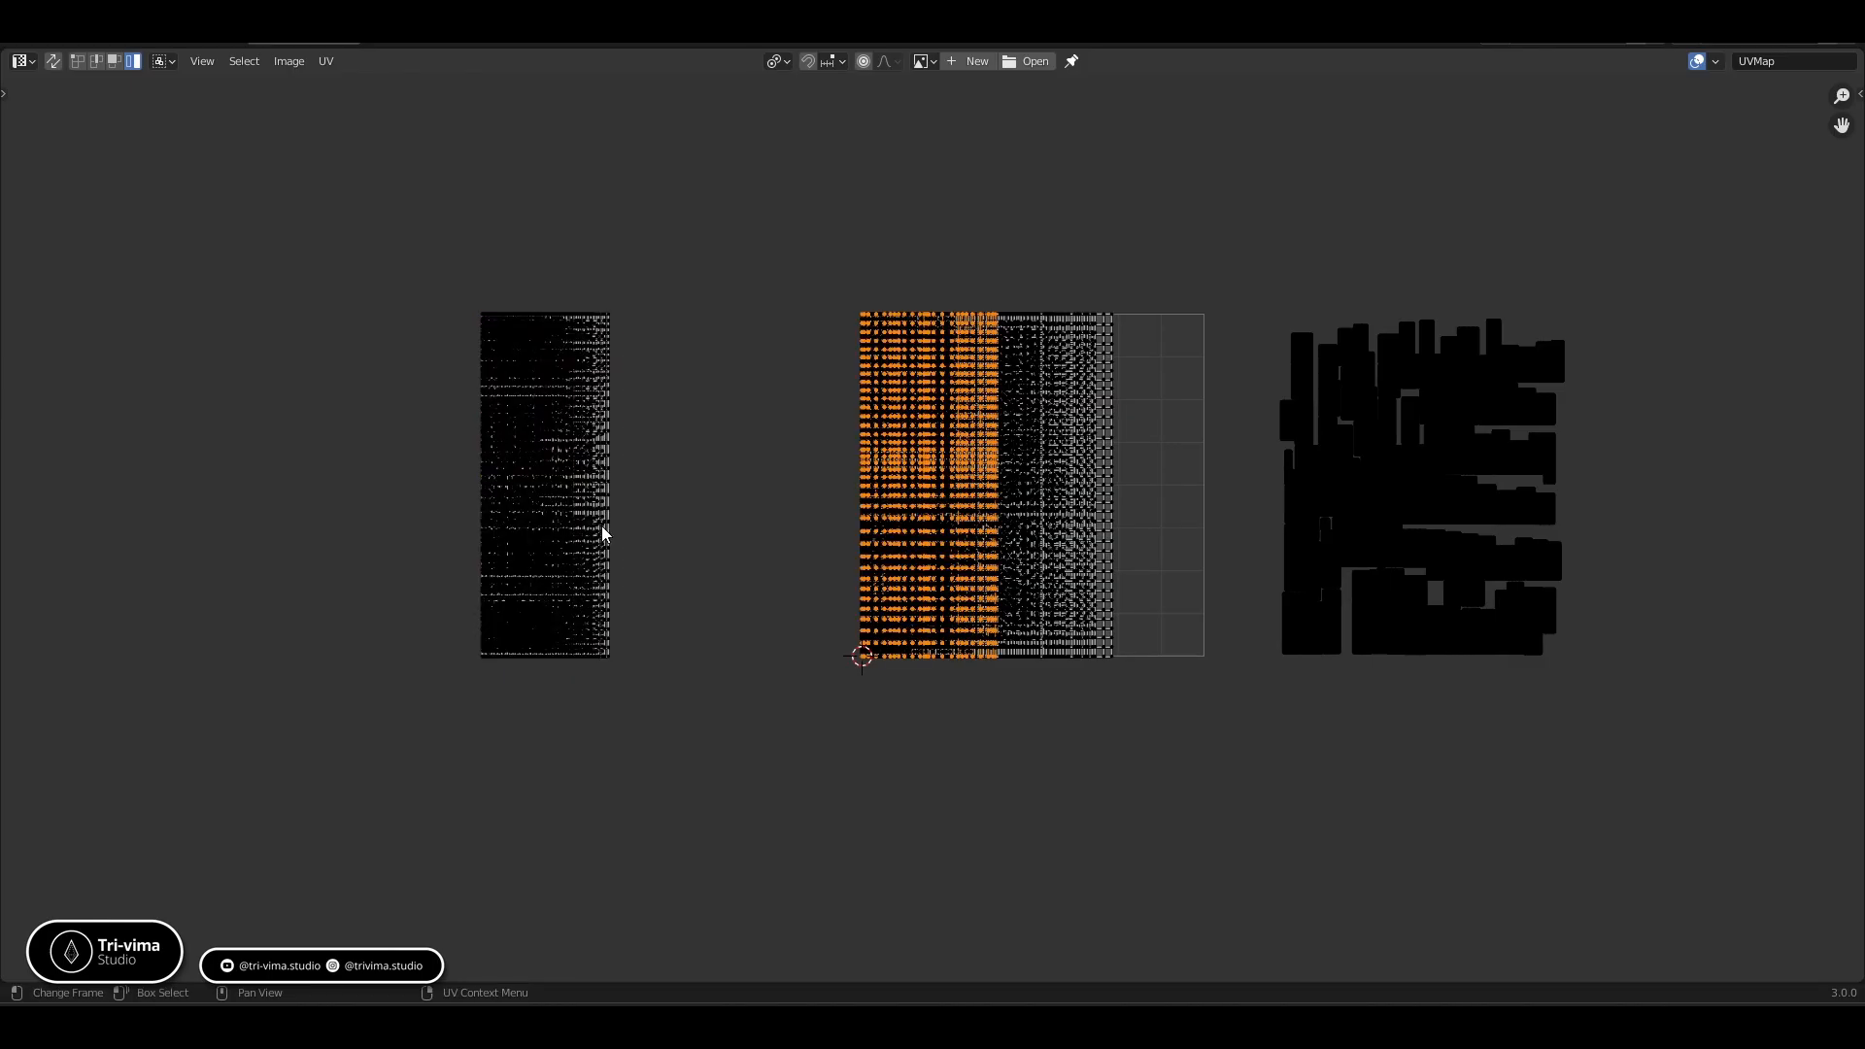
# Repeat Pack Islands individually on the last narrow islands until the area left of the UV square is empty
pyautogui.hotkey('ctrl', 'z')
pyautogui.hotkey('ctrl', 'z')
pyautogui.hotkey('ctrl', 'z')
pyautogui.hotkey('ctrl', 'z')
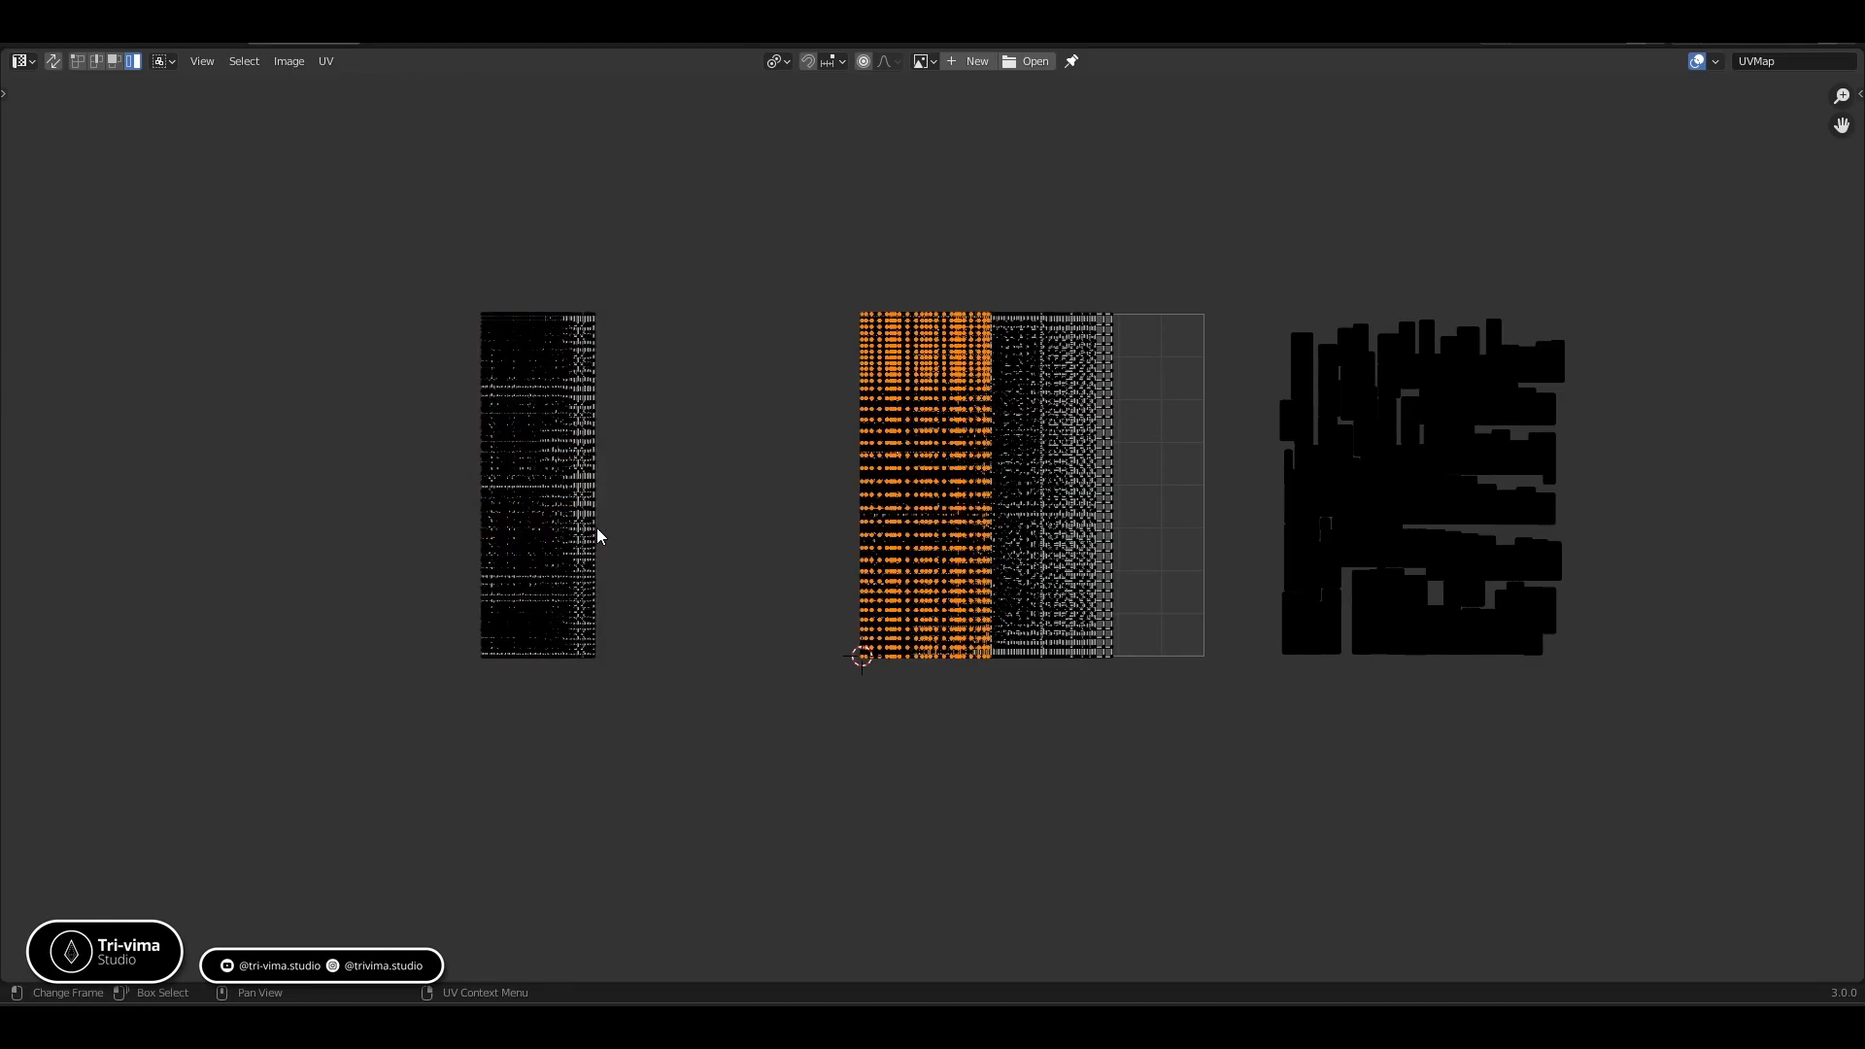
pyautogui.hotkey('ctrl', 'z')
pyautogui.hotkey('ctrl', 'z')
pyautogui.hotkey('ctrl', 'z')
pyautogui.hotkey('ctrl', 'z')
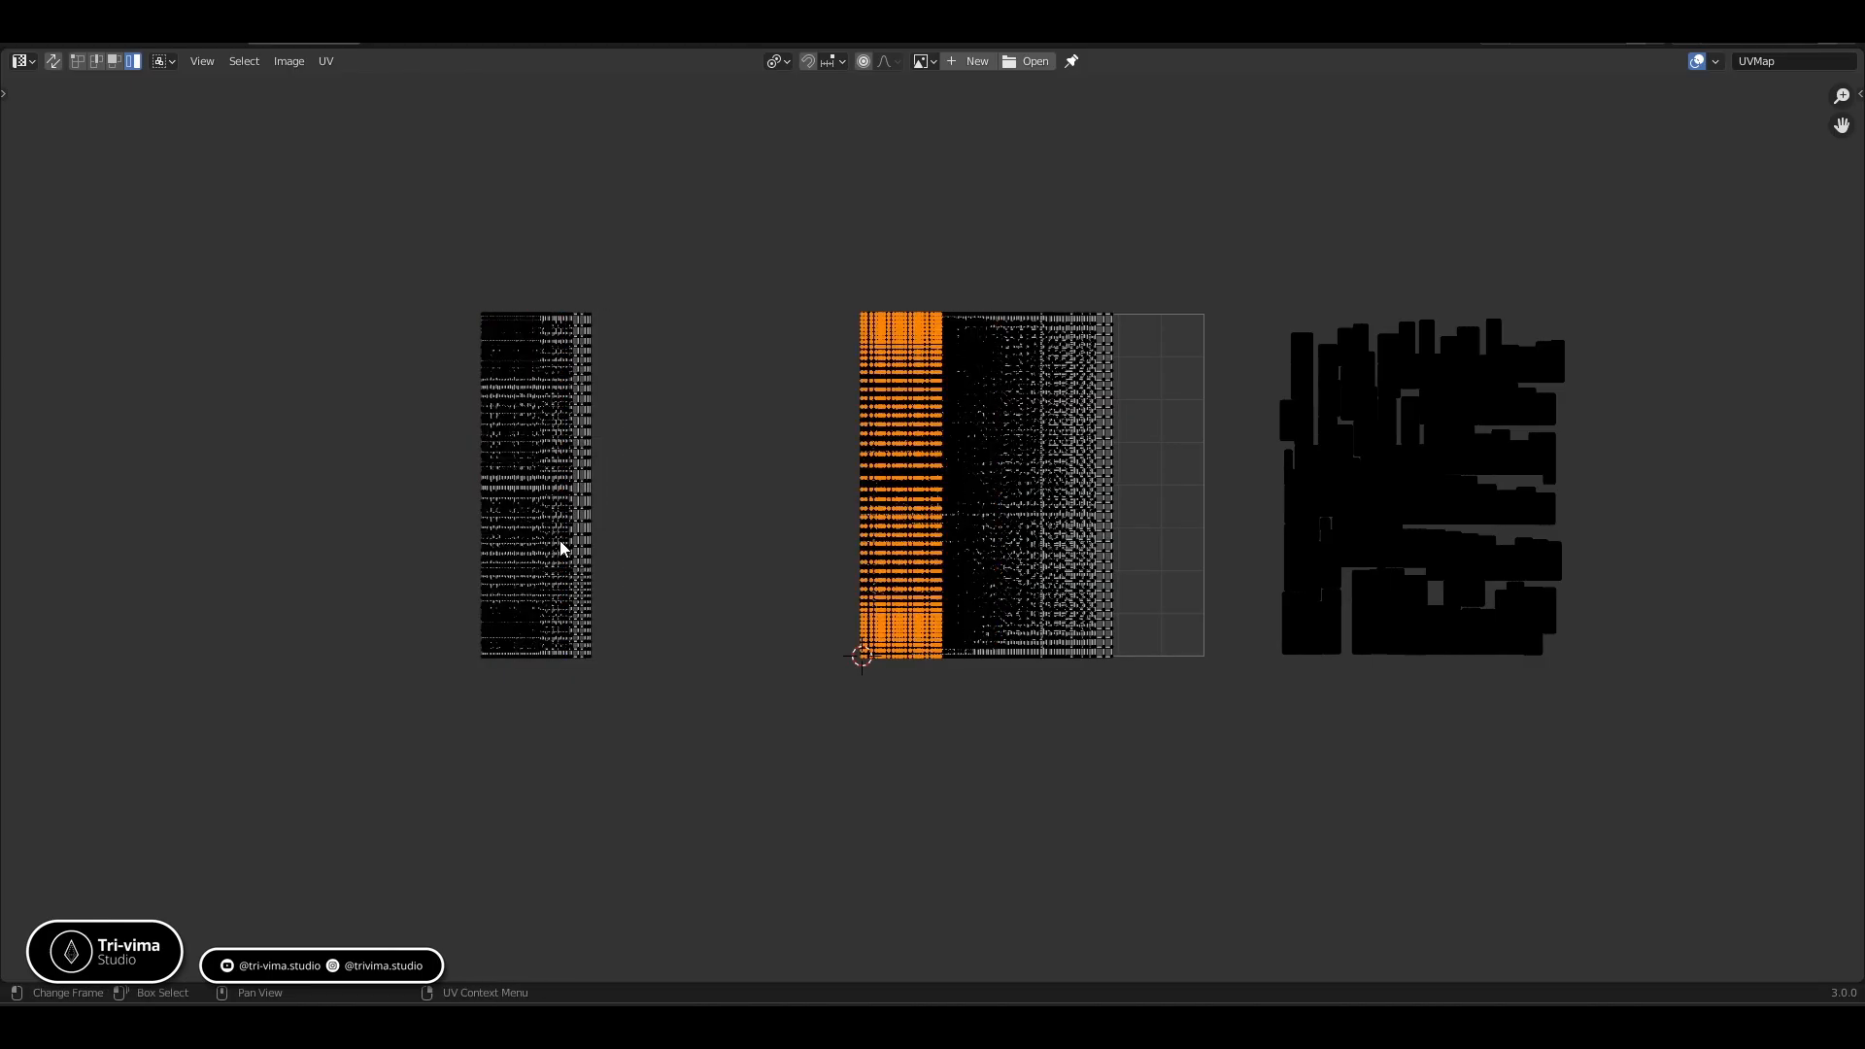
pyautogui.click(557, 540)
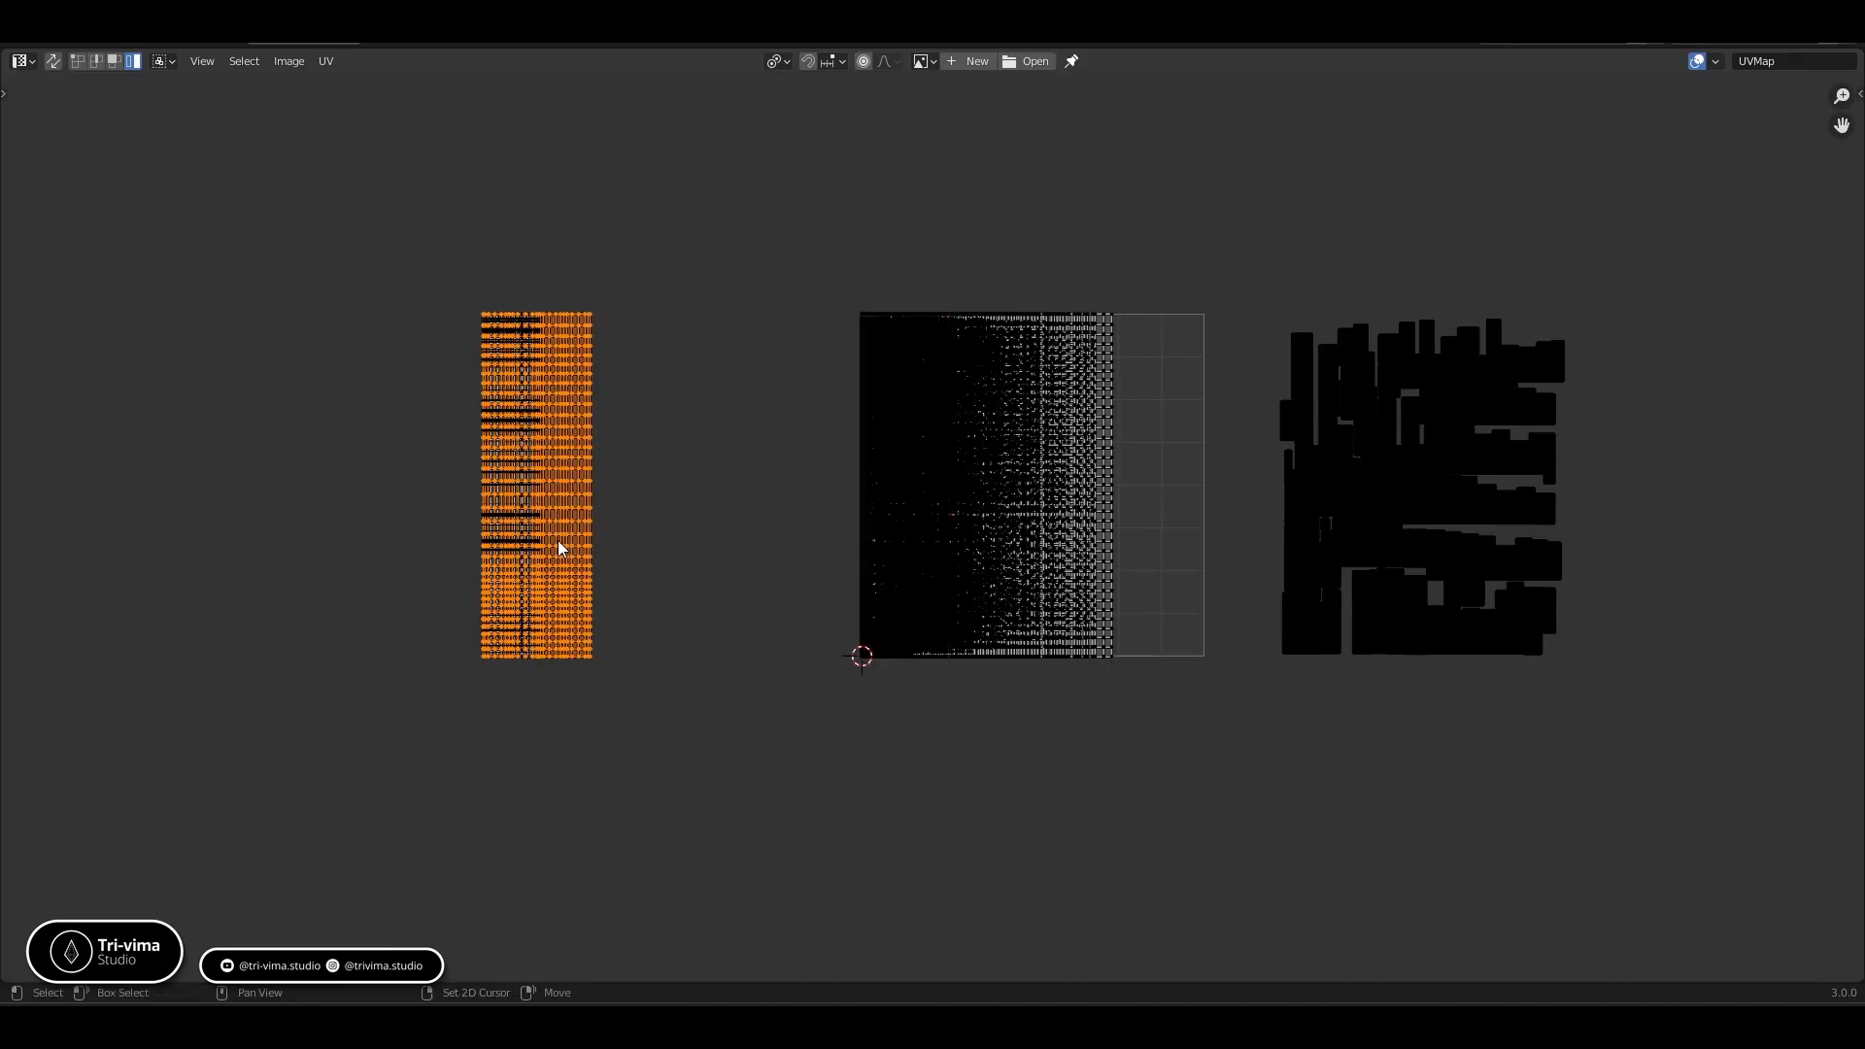
pyautogui.hotkey('shift', 'r')
pyautogui.click(525, 550)
pyautogui.hotkey('shift', 'r')
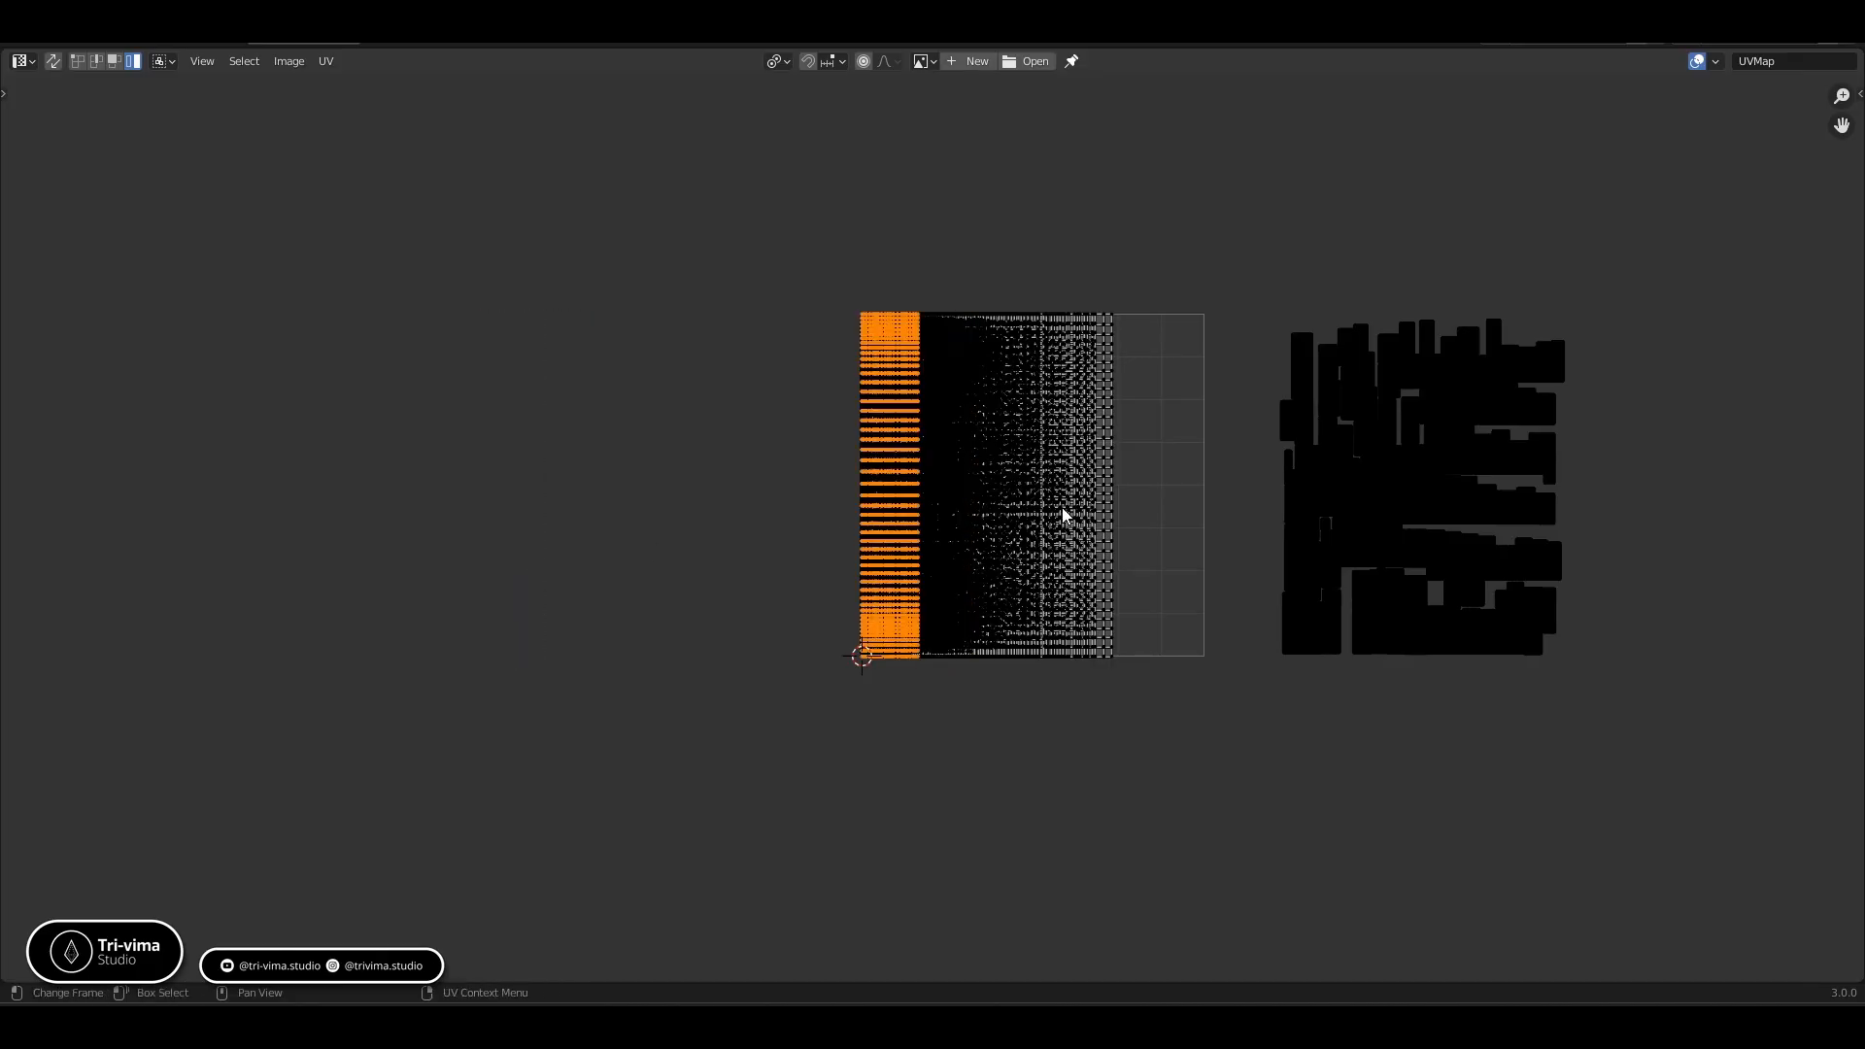
# Repeat Pack Islands one at a time on three leftmost strand islands midway up the unpacked group right of the UV square
pyautogui.scroll(2, 1279, 437)
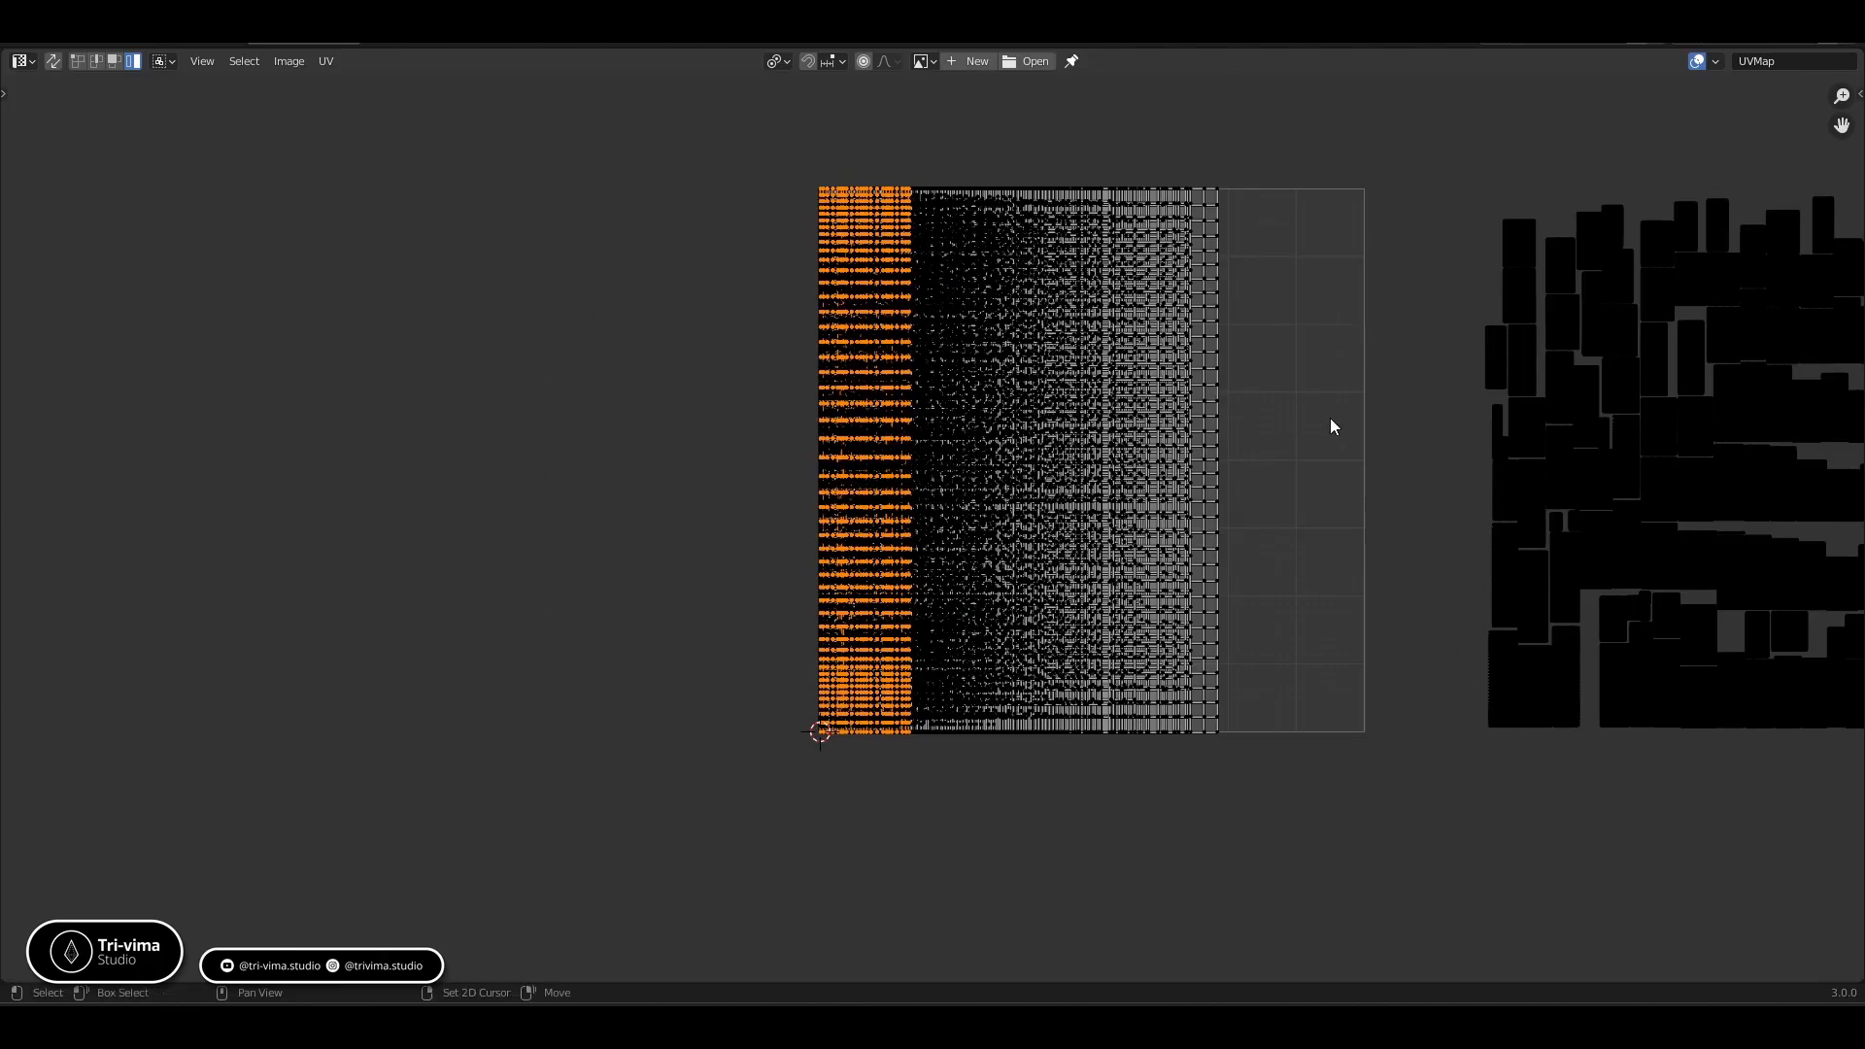
pyautogui.moveTo(1331, 417); pyautogui.dragTo(946, 478, button='middle')
pyautogui.click(1119, 419)
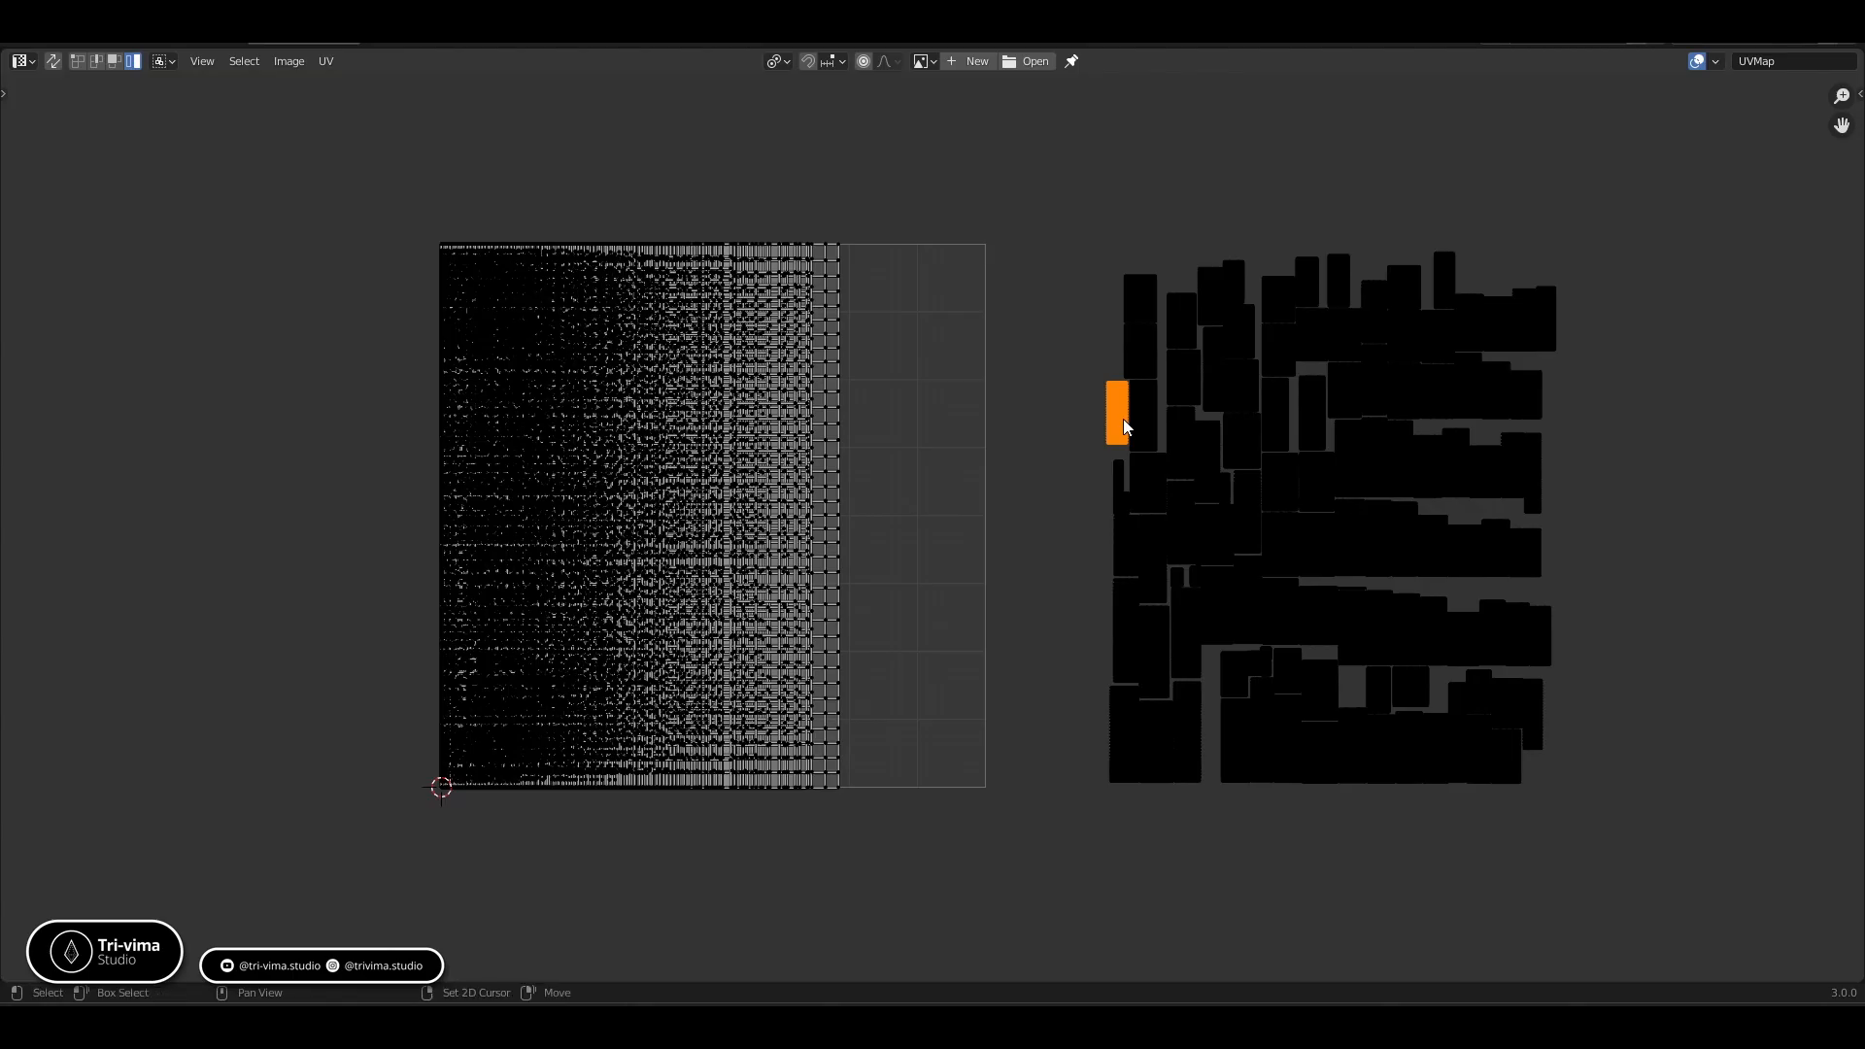
pyautogui.hotkey('shift', 'r')
pyautogui.click(1117, 486)
pyautogui.hotkey('shift', 'r')
pyautogui.click(1115, 507)
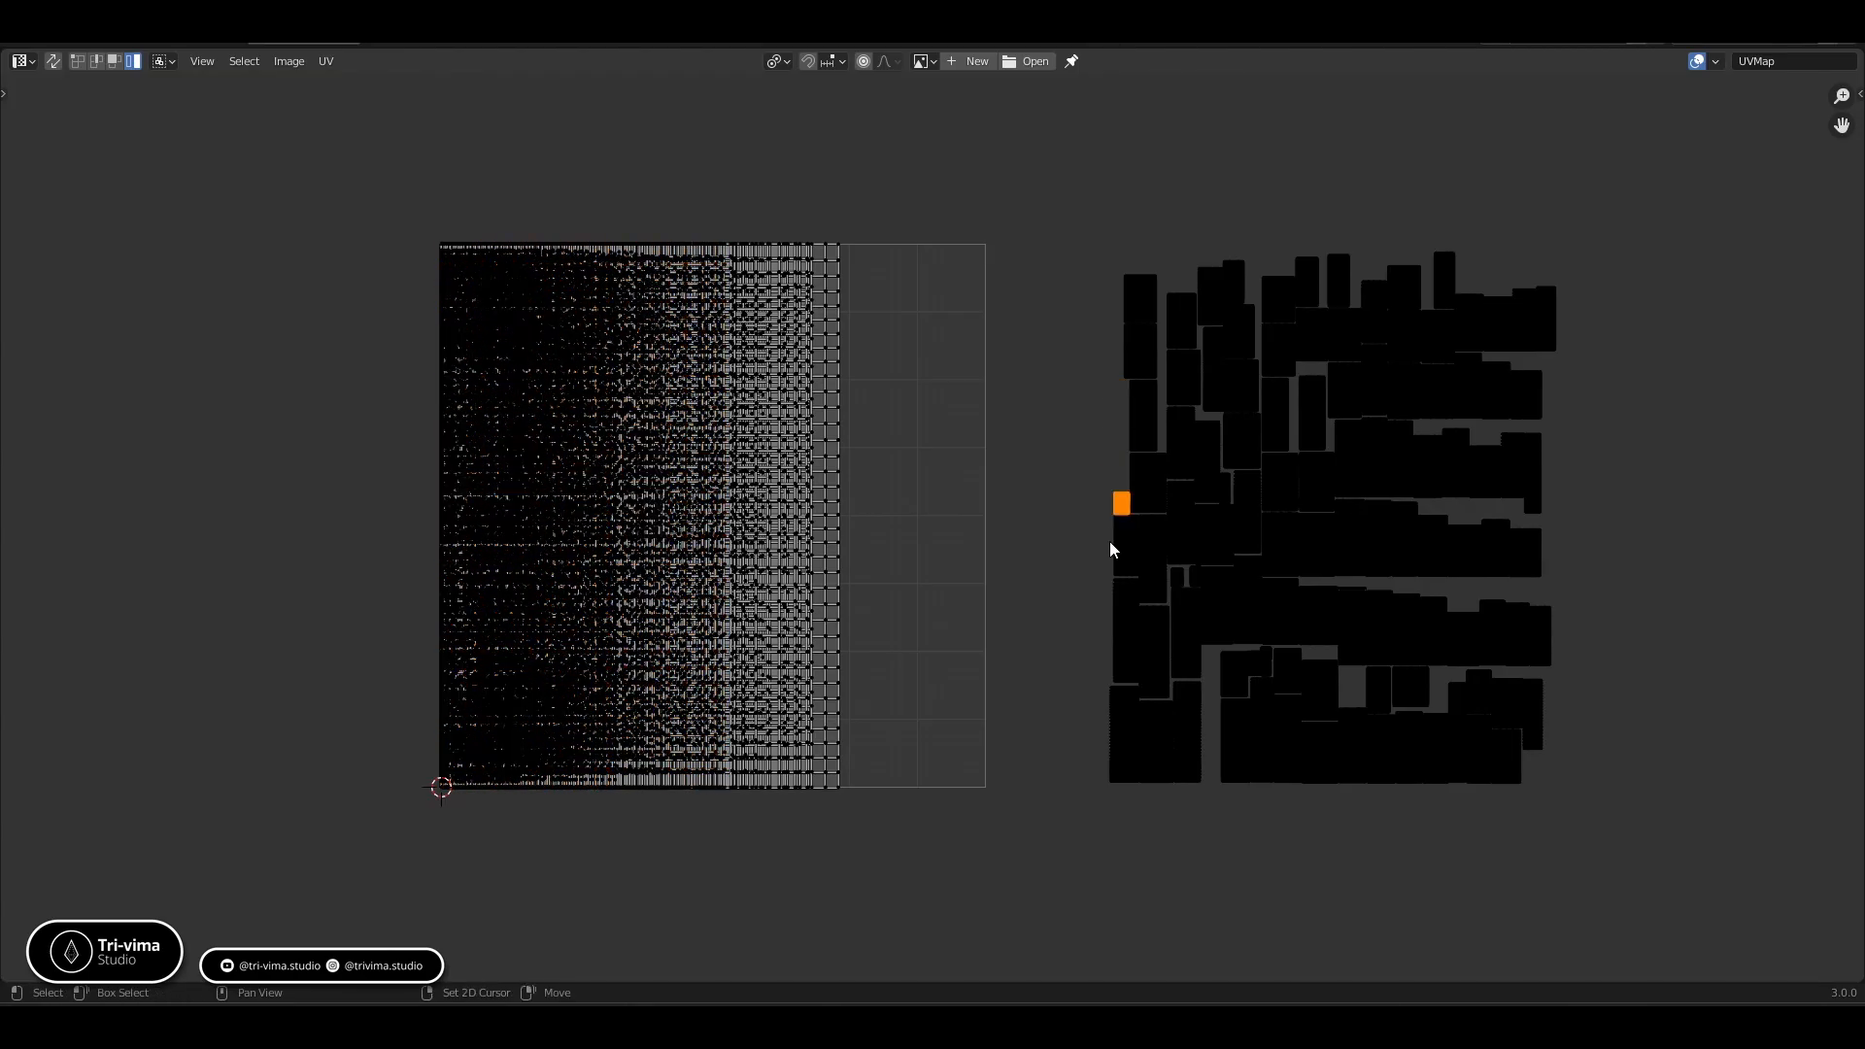
pyautogui.hotkey('shift', 'r')
# Repeat Pack Islands individually on the next leftmost islands going down to the unpacked group's bottom-left corner
pyautogui.click(1121, 561)
pyautogui.hotkey('shift', 'r')
pyautogui.click(1122, 670)
pyautogui.hotkey('shift', 'r')
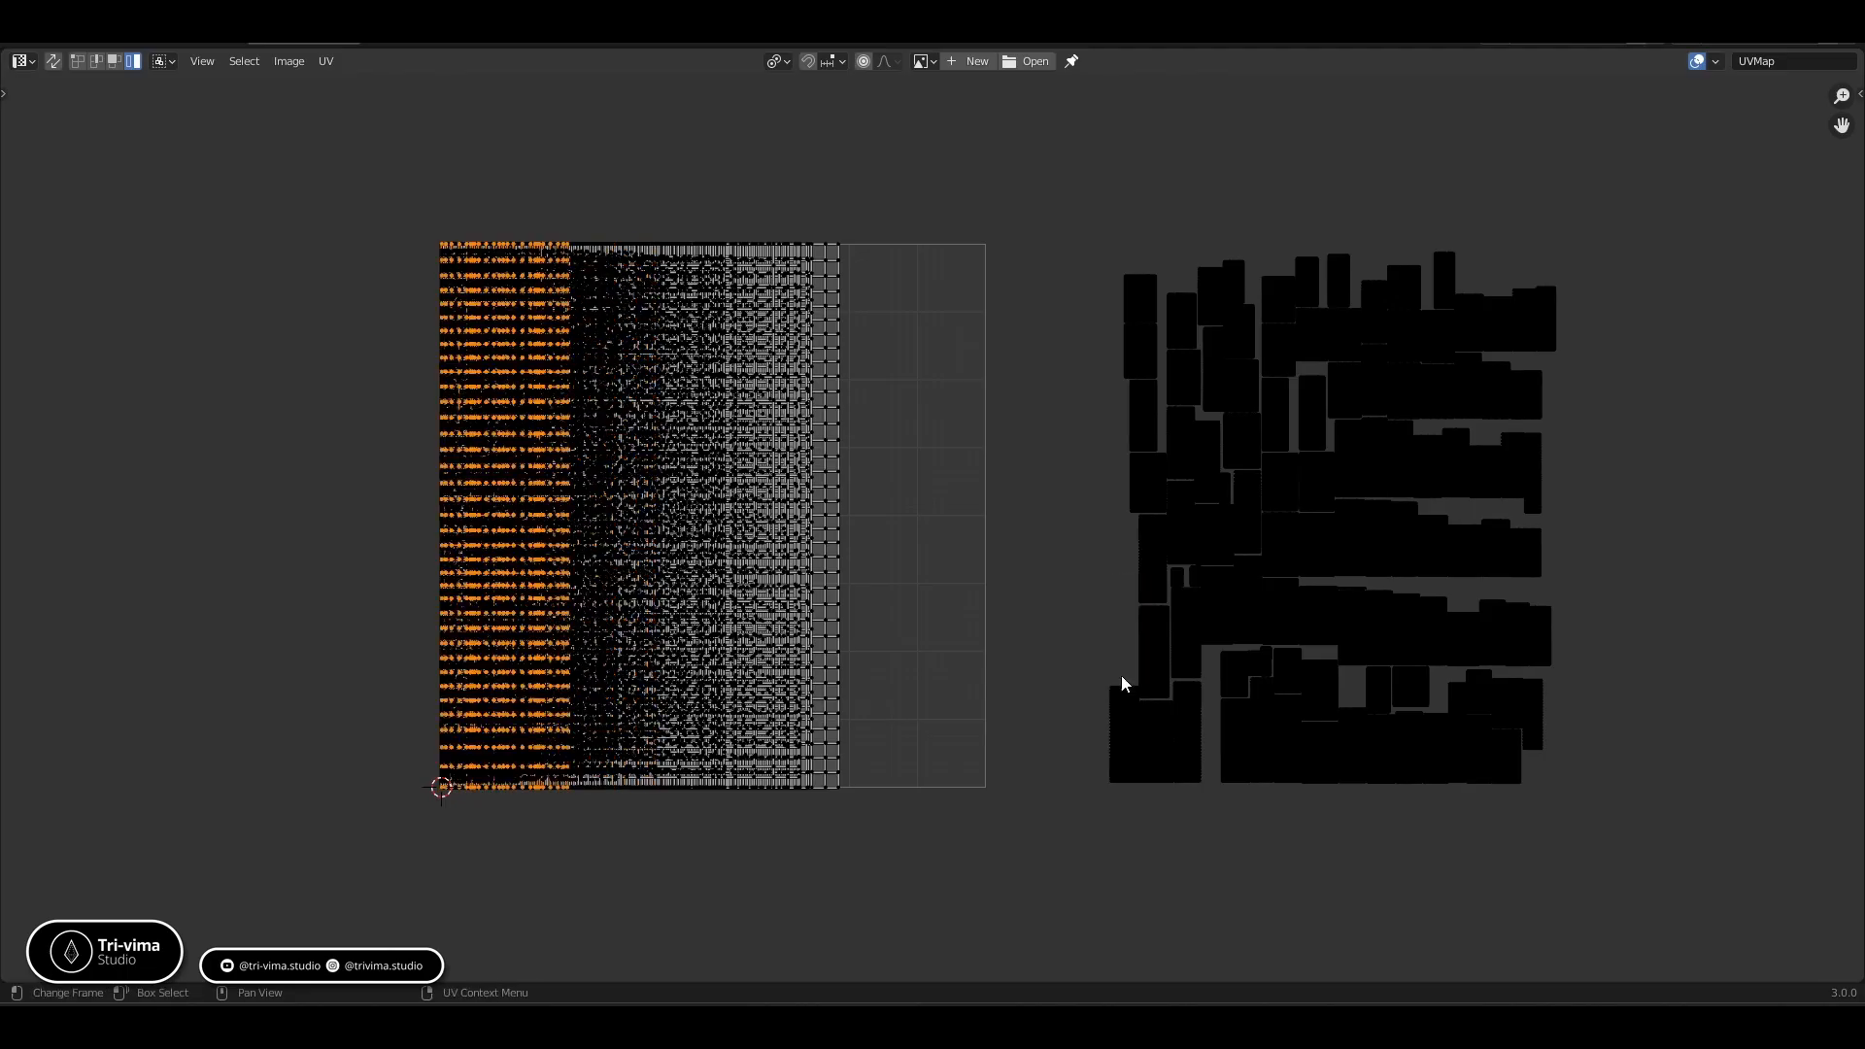
pyautogui.click(1115, 724)
pyautogui.hotkey('shift', 'r')
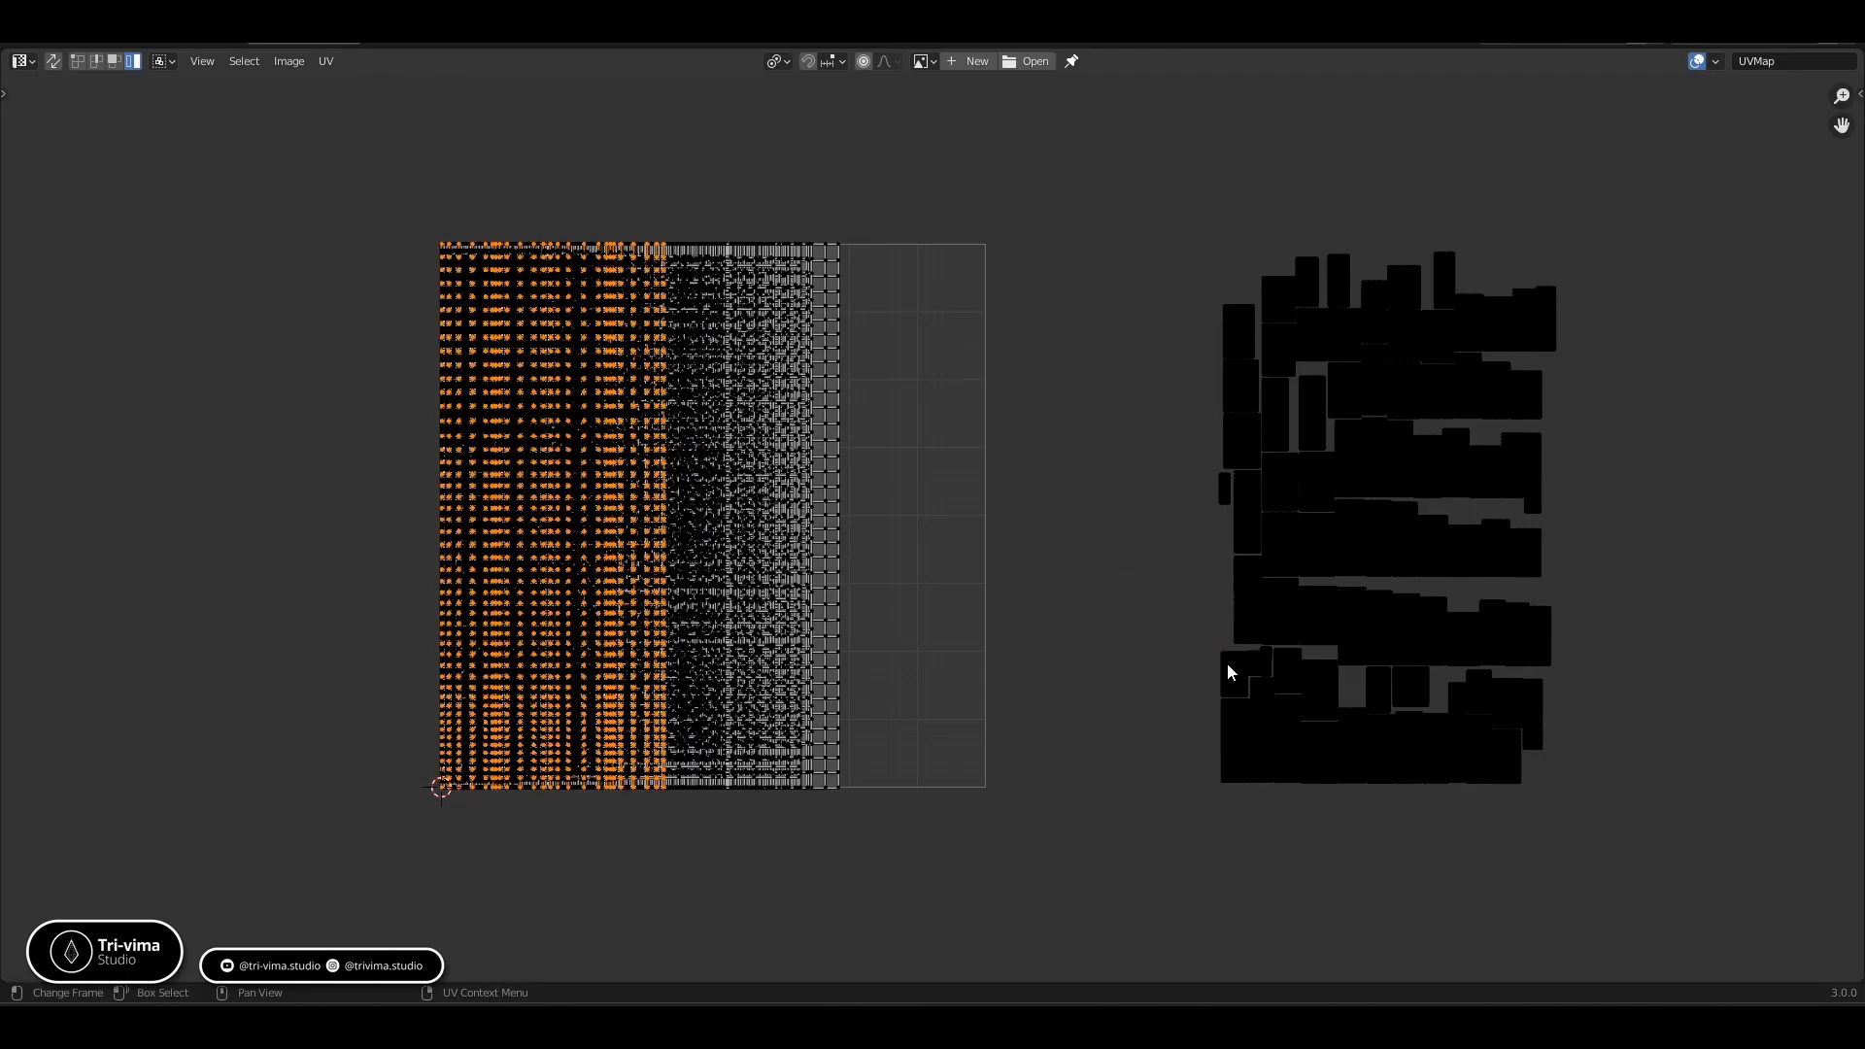
# Repeat Pack Islands individually on two leftmost islands near the unpacked group's bottom and on the small islands jutting out midway up
pyautogui.click(1227, 669)
pyautogui.hotkey('shift', 'r')
pyautogui.click(1232, 711)
pyautogui.hotkey('shift', 'r')
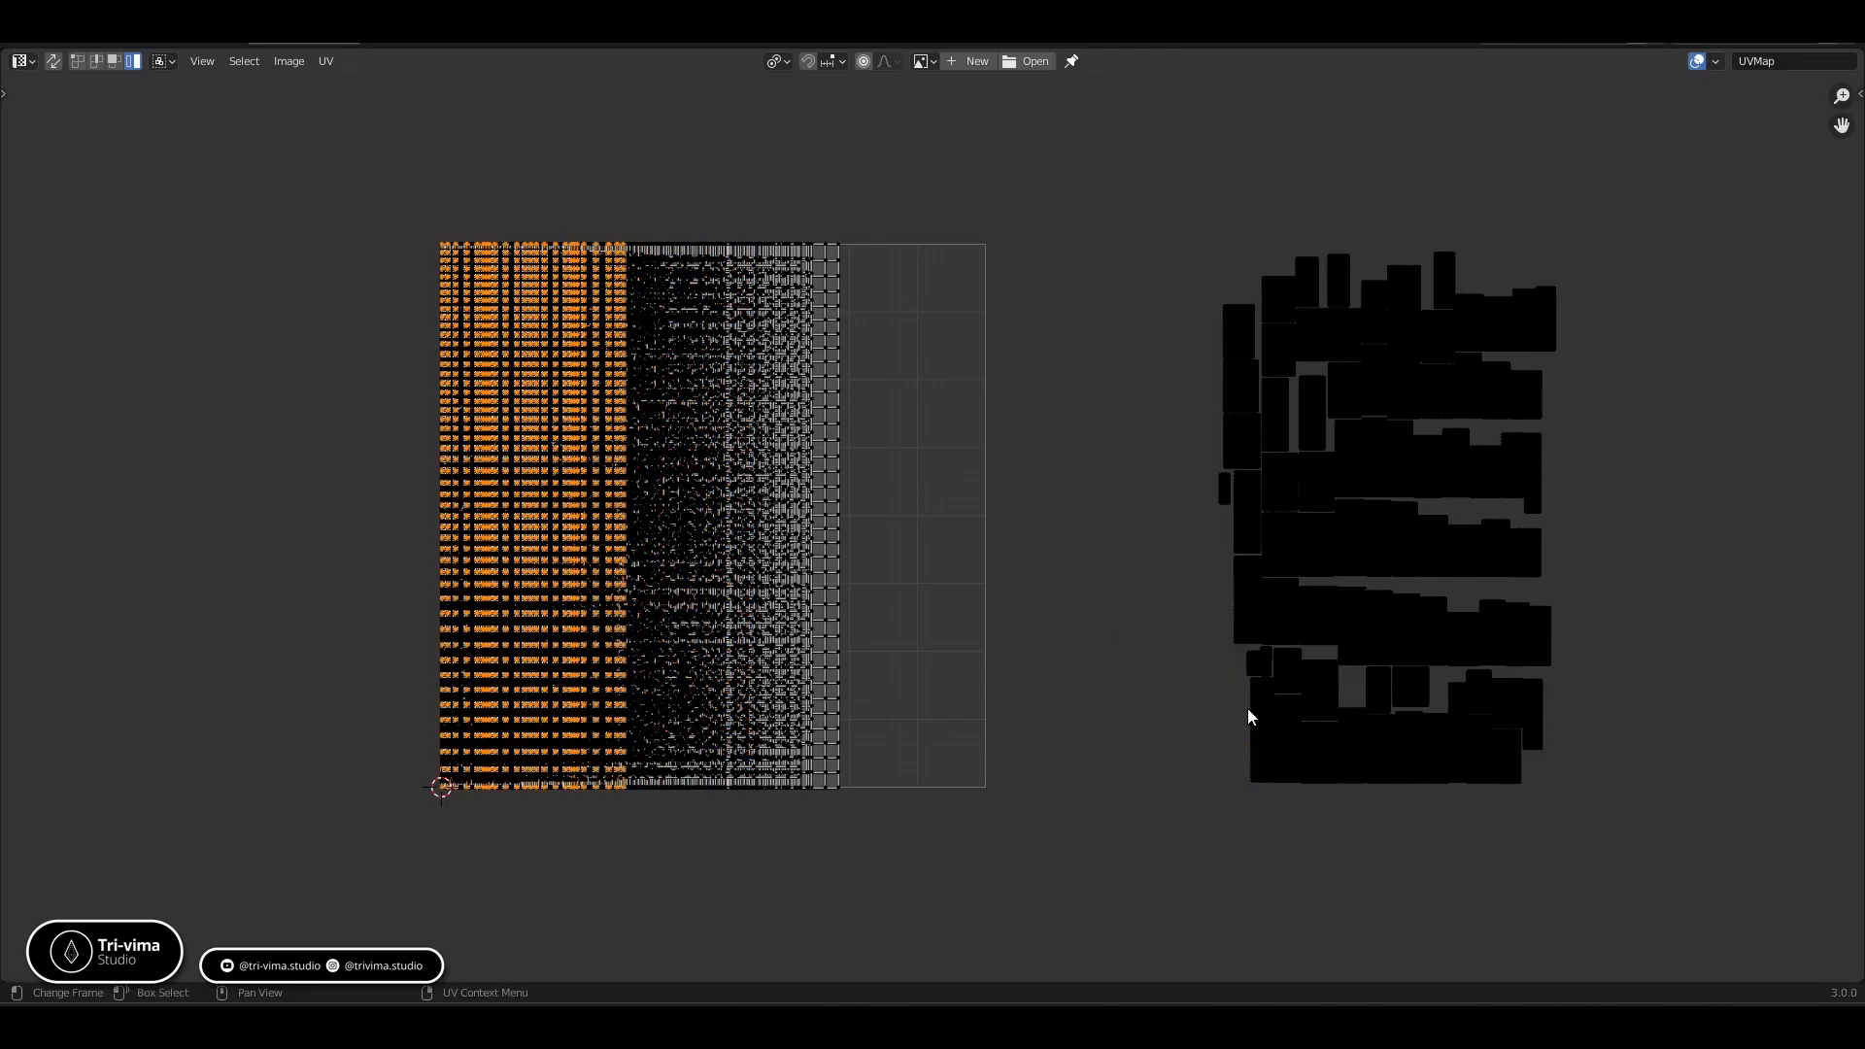
pyautogui.click(1221, 490)
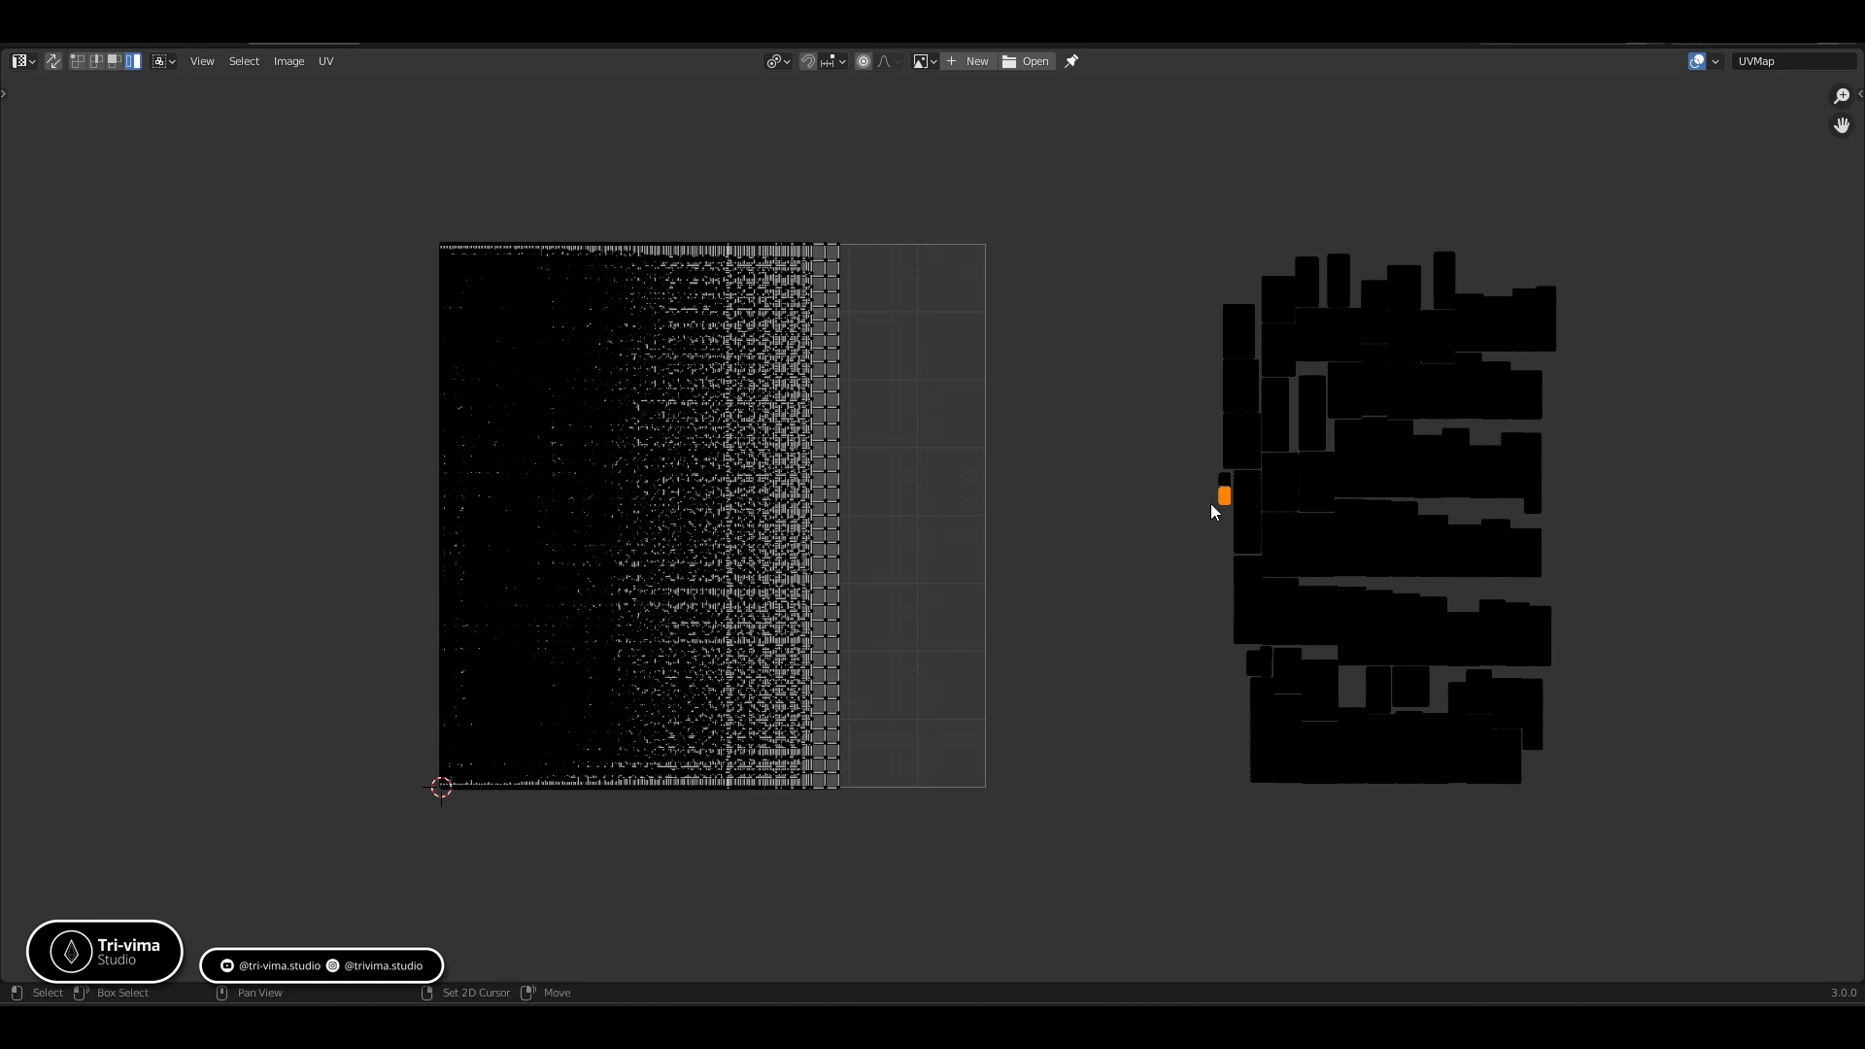
pyautogui.hotkey('shift', 'r')
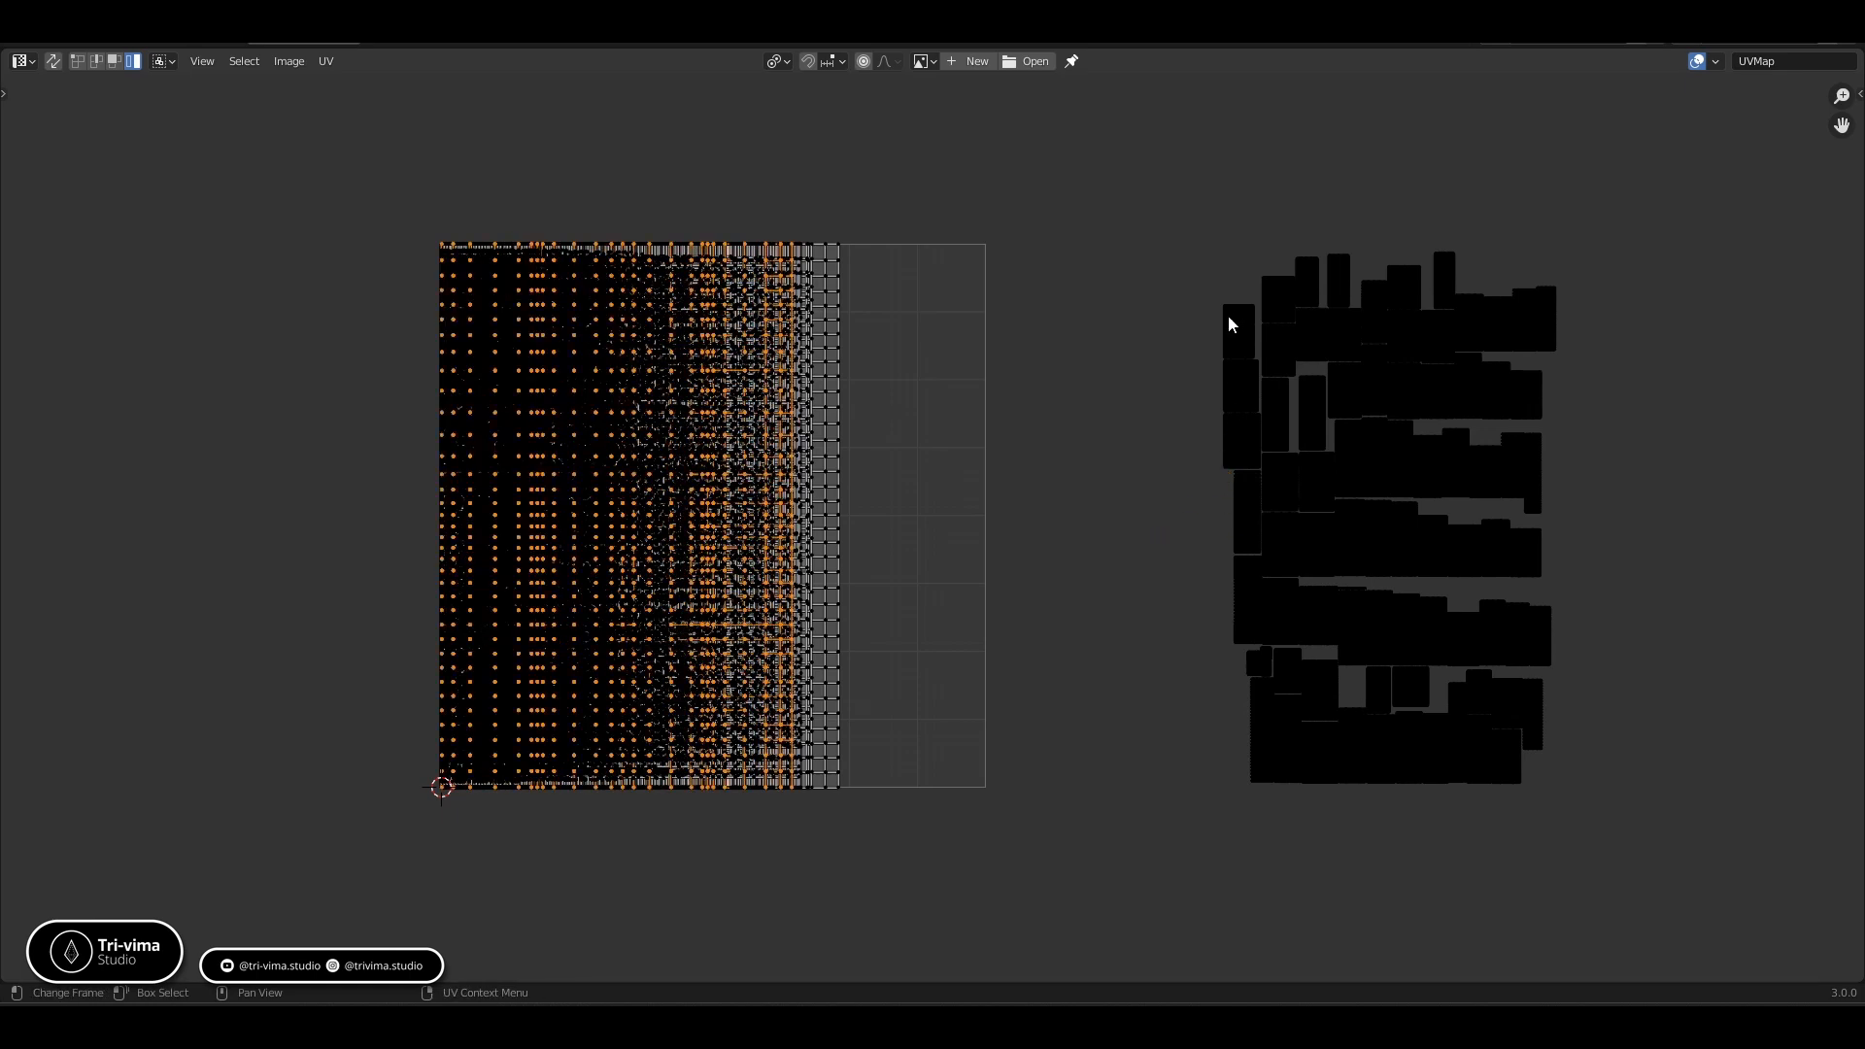
# Repeat Pack Islands individually on four islands going down the leftmost column of the unpacked group, starting with its topmost one
pyautogui.click(1229, 324)
pyautogui.hotkey('shift', 'r')
pyautogui.click(1232, 385)
pyautogui.hotkey('shift', 'r')
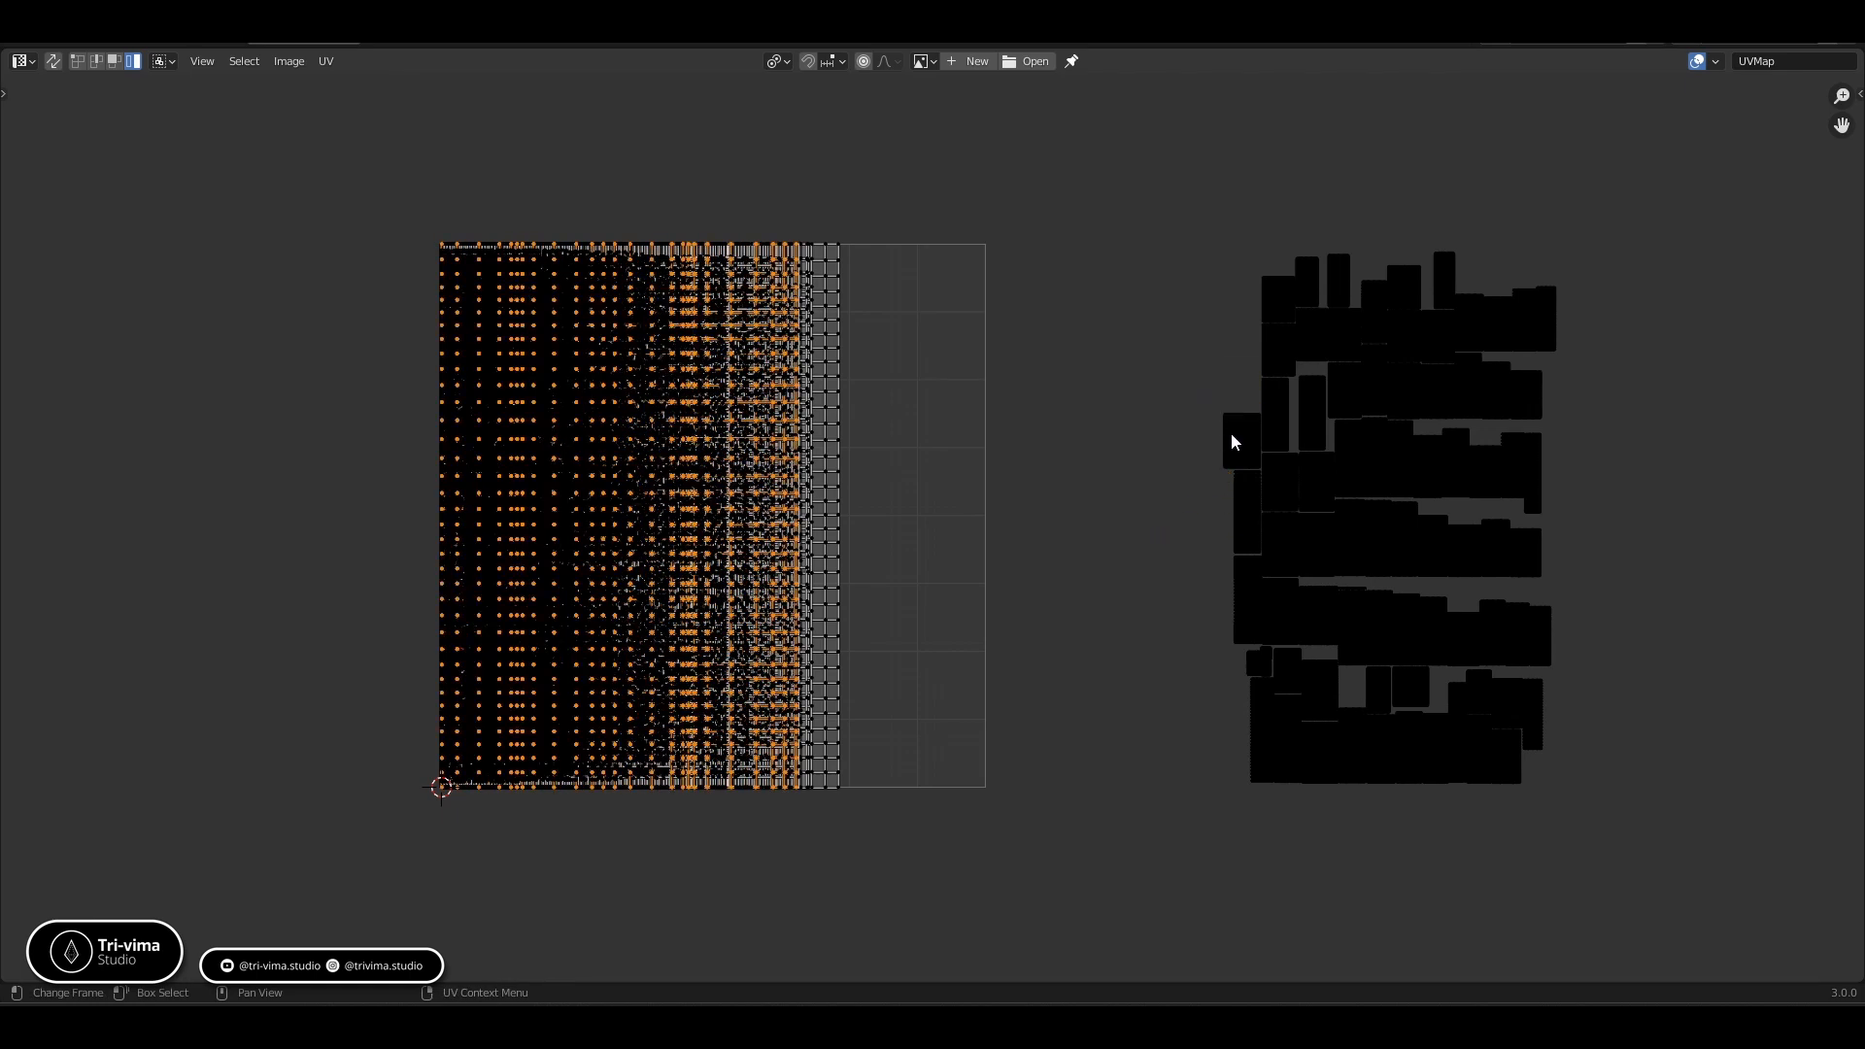
pyautogui.click(1232, 442)
pyautogui.hotkey('shift', 'r')
pyautogui.click(1231, 512)
pyautogui.hotkey('shift', 'r')
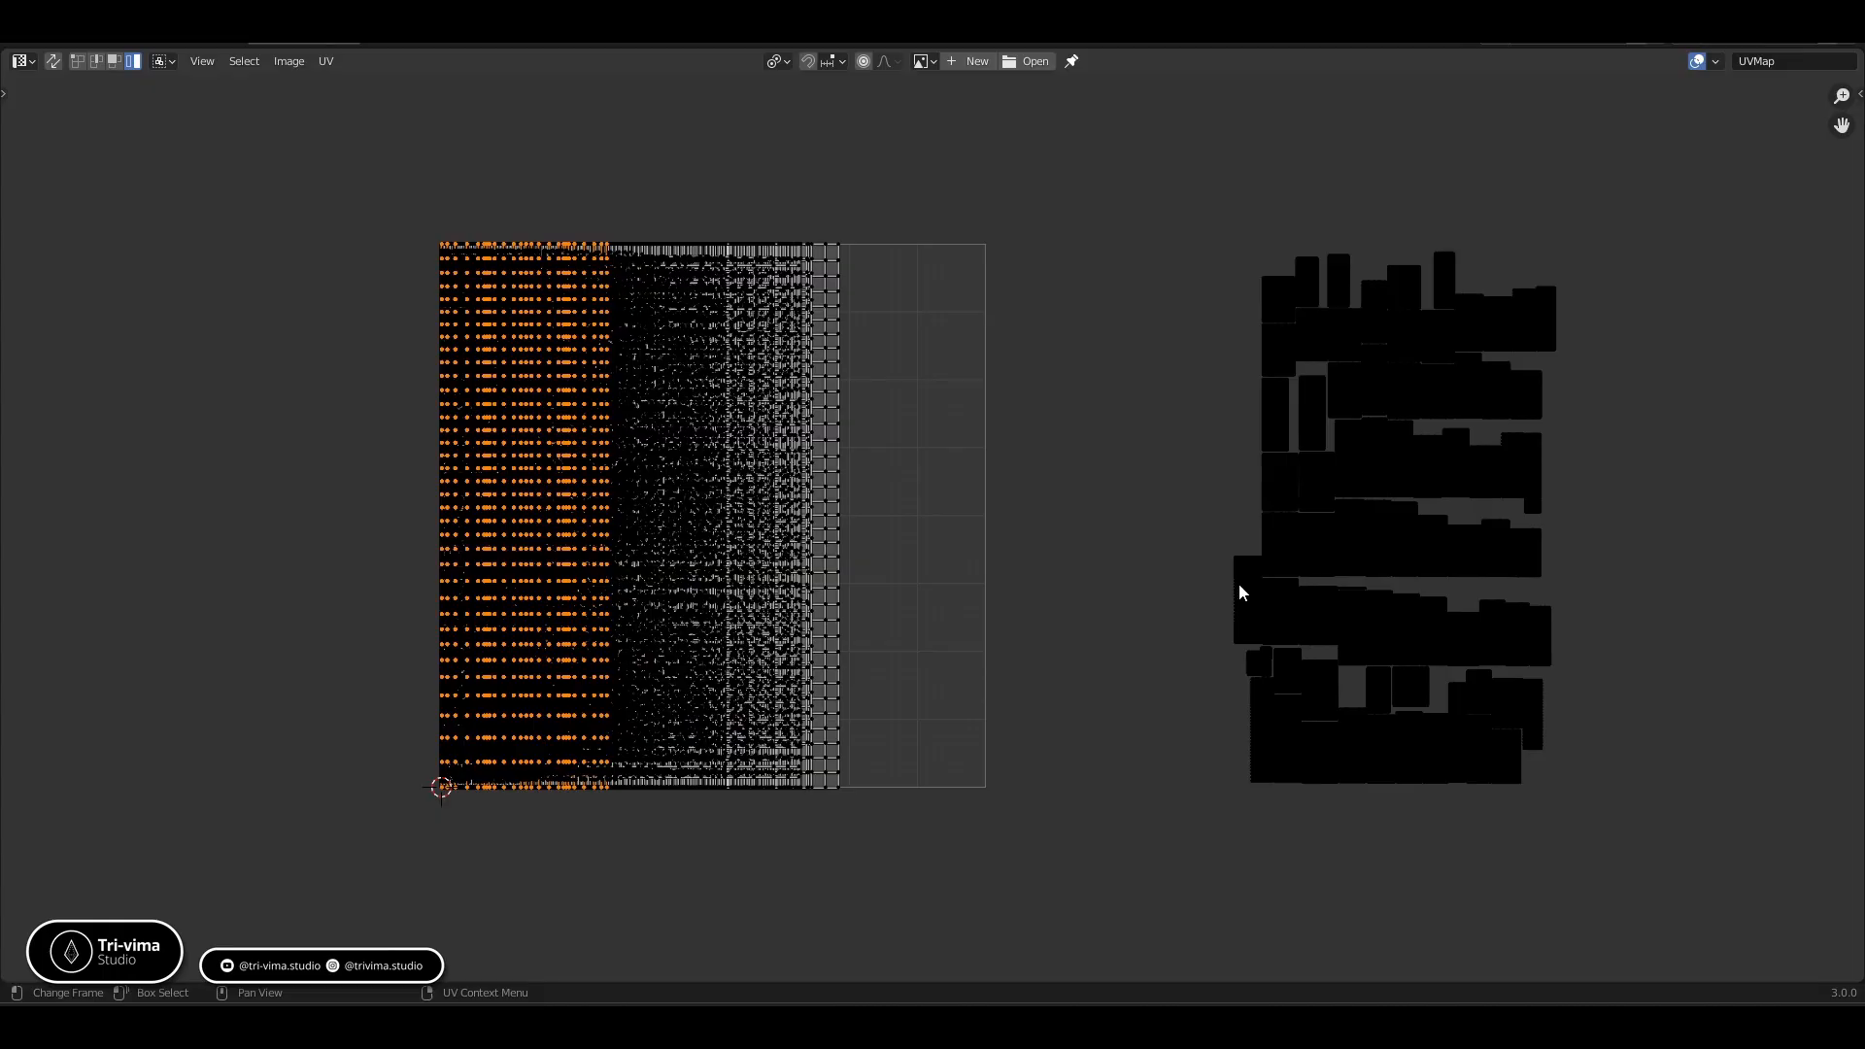
# Repeat Pack Islands individually on four protruding leftmost islands in the lower half of the unpacked group
pyautogui.click(1241, 591)
pyautogui.hotkey('shift', 'r')
pyautogui.click(1255, 703)
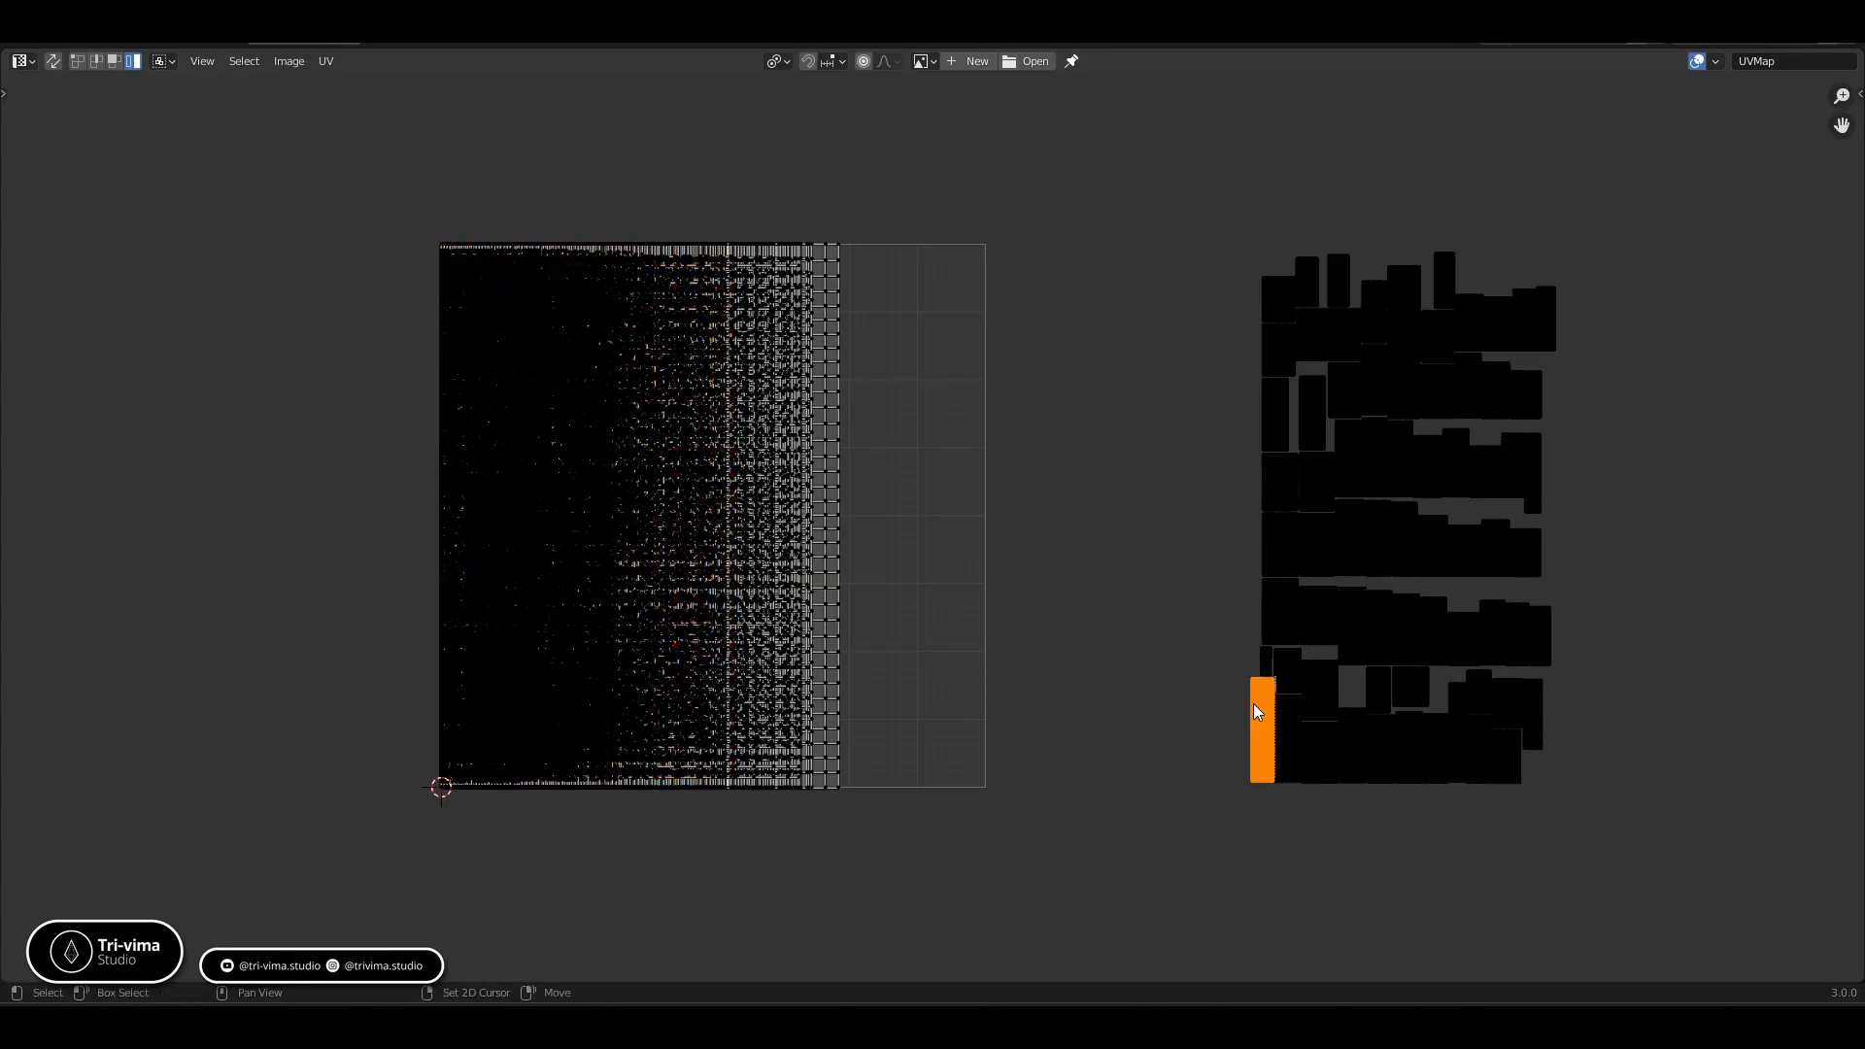
pyautogui.hotkey('shift', 'r')
pyautogui.click(1264, 668)
pyautogui.hotkey('shift', 'r')
pyautogui.click(1261, 657)
pyautogui.hotkey('shift', 'r')
# Repeat Pack Islands one at a time on three leftmost islands, going up from the row above the bottom block to mid-height
pyautogui.click(1270, 629)
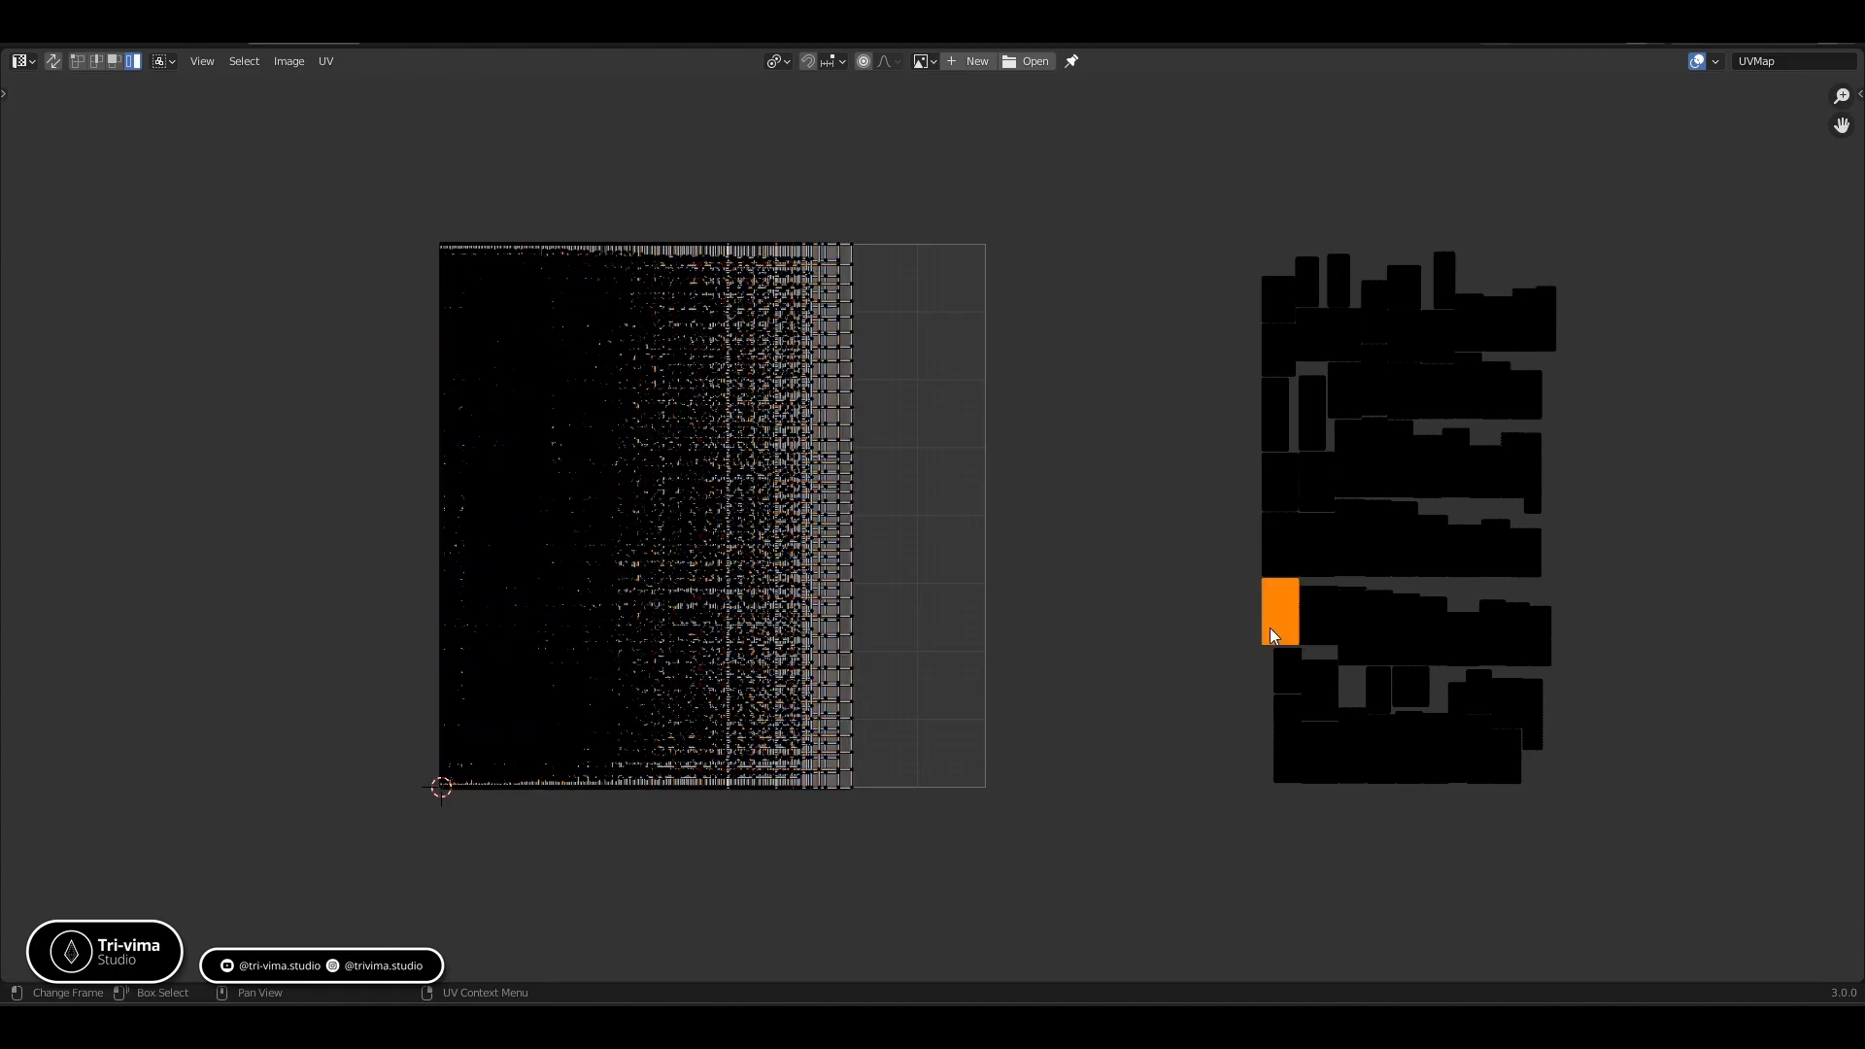
pyautogui.hotkey('shift', 'r')
pyautogui.click(1267, 555)
pyautogui.hotkey('shift', 'r')
pyautogui.click(1265, 493)
pyautogui.hotkey('shift', 'r')
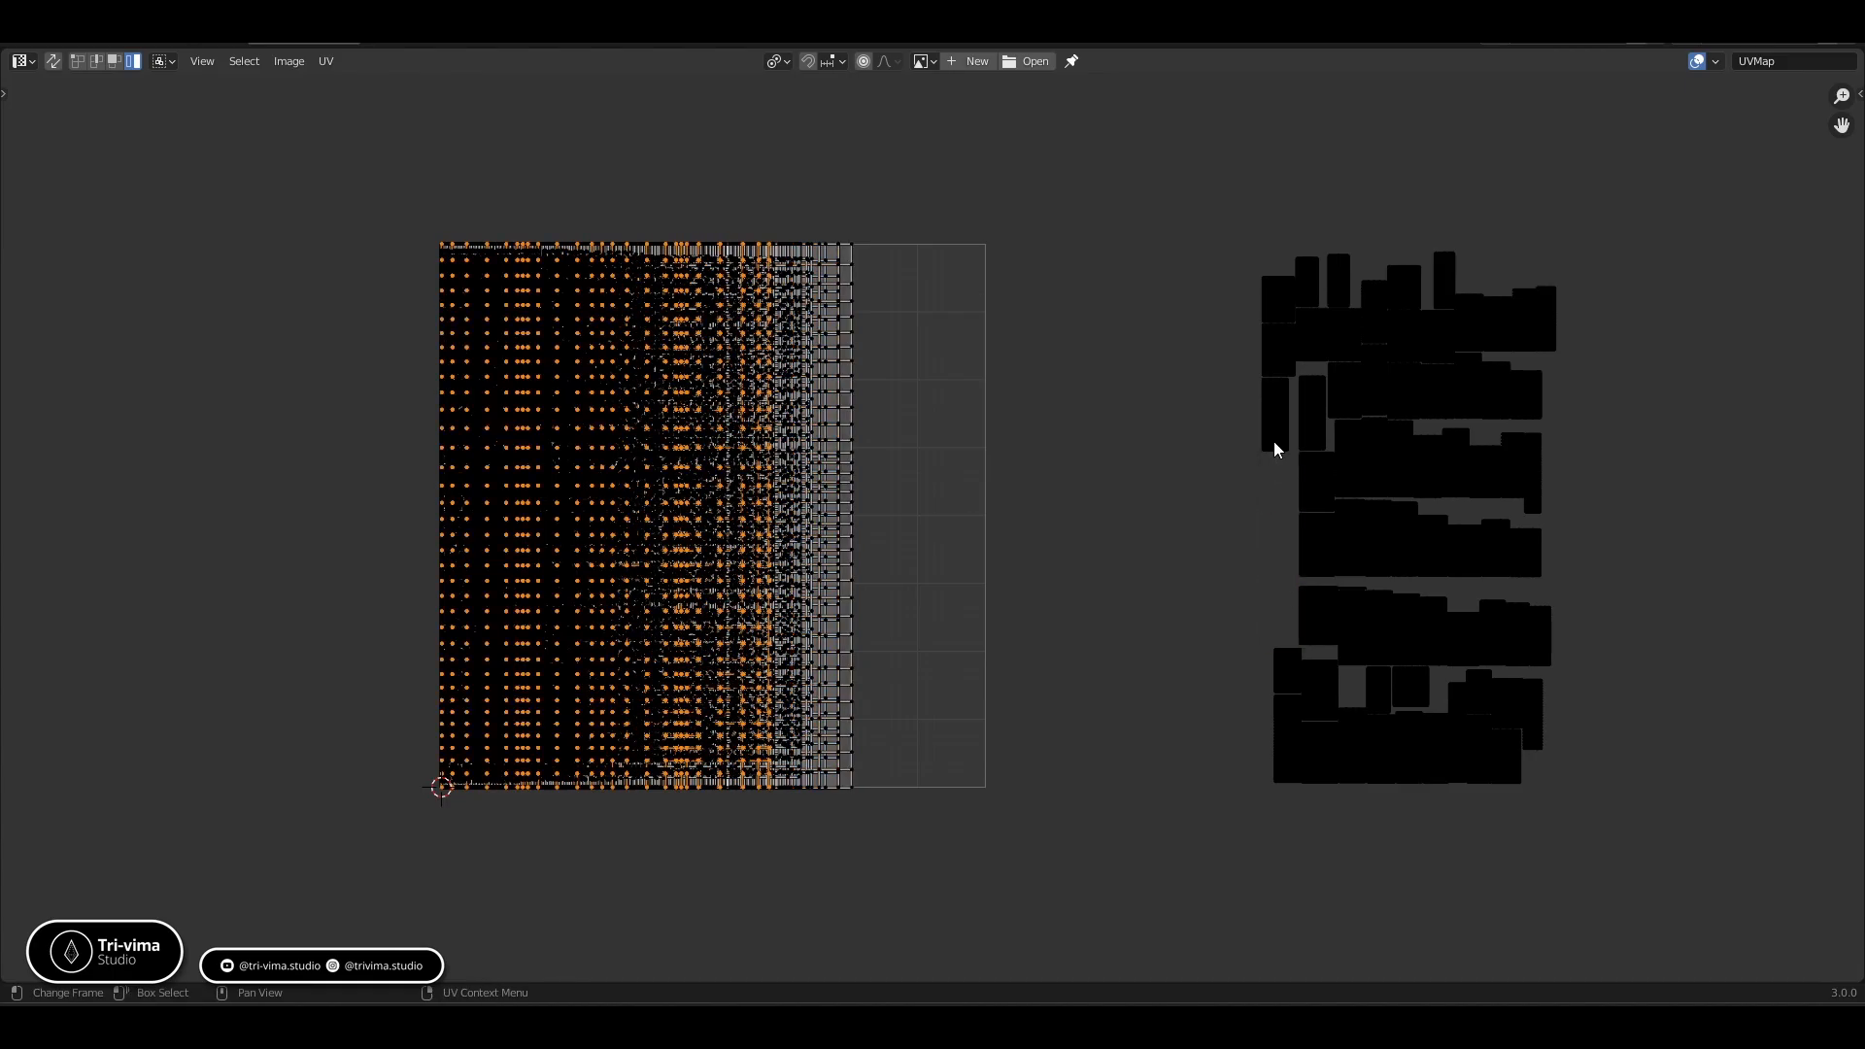
# Repeat Pack Islands individually on the leftmost column's upper three islands, ending at the unpacked group's top-left corner
pyautogui.click(1275, 442)
pyautogui.hotkey('shift', 'r')
pyautogui.click(1278, 340)
pyautogui.hotkey('shift', 'r')
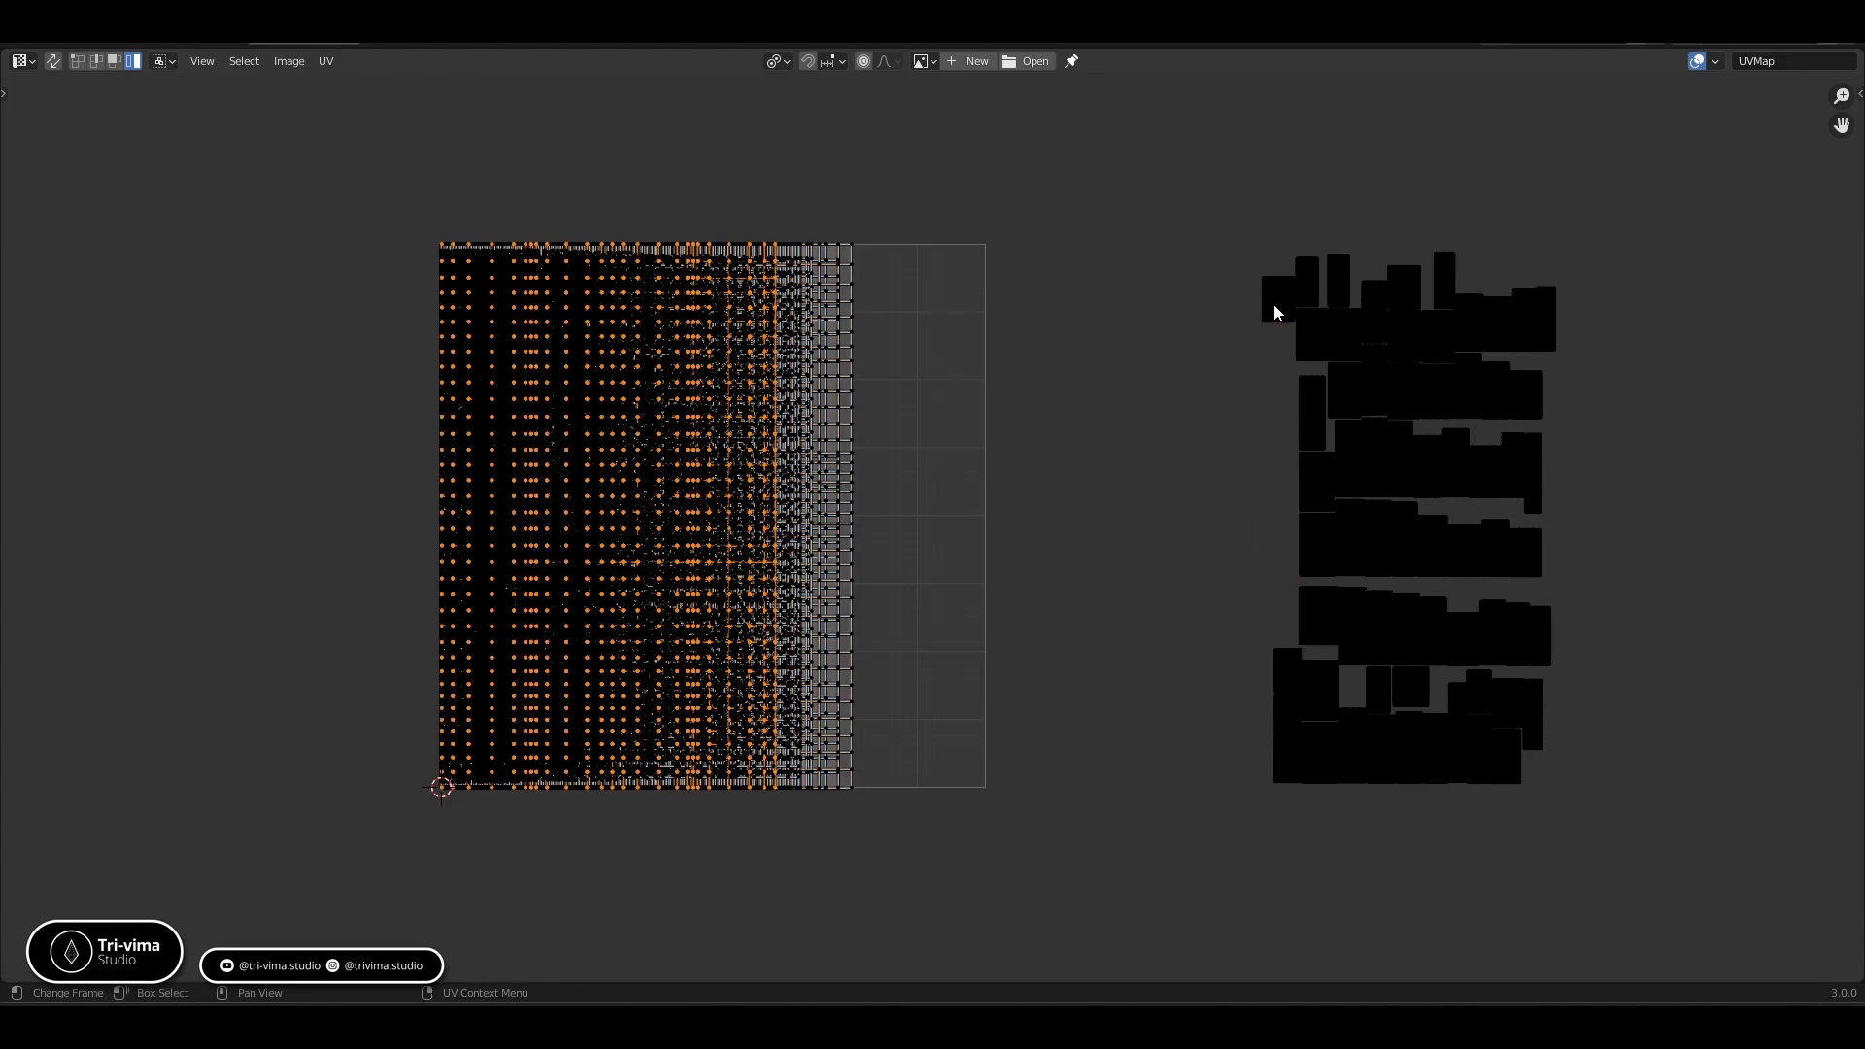
pyautogui.click(1274, 307)
pyautogui.hotkey('shift', 'r')
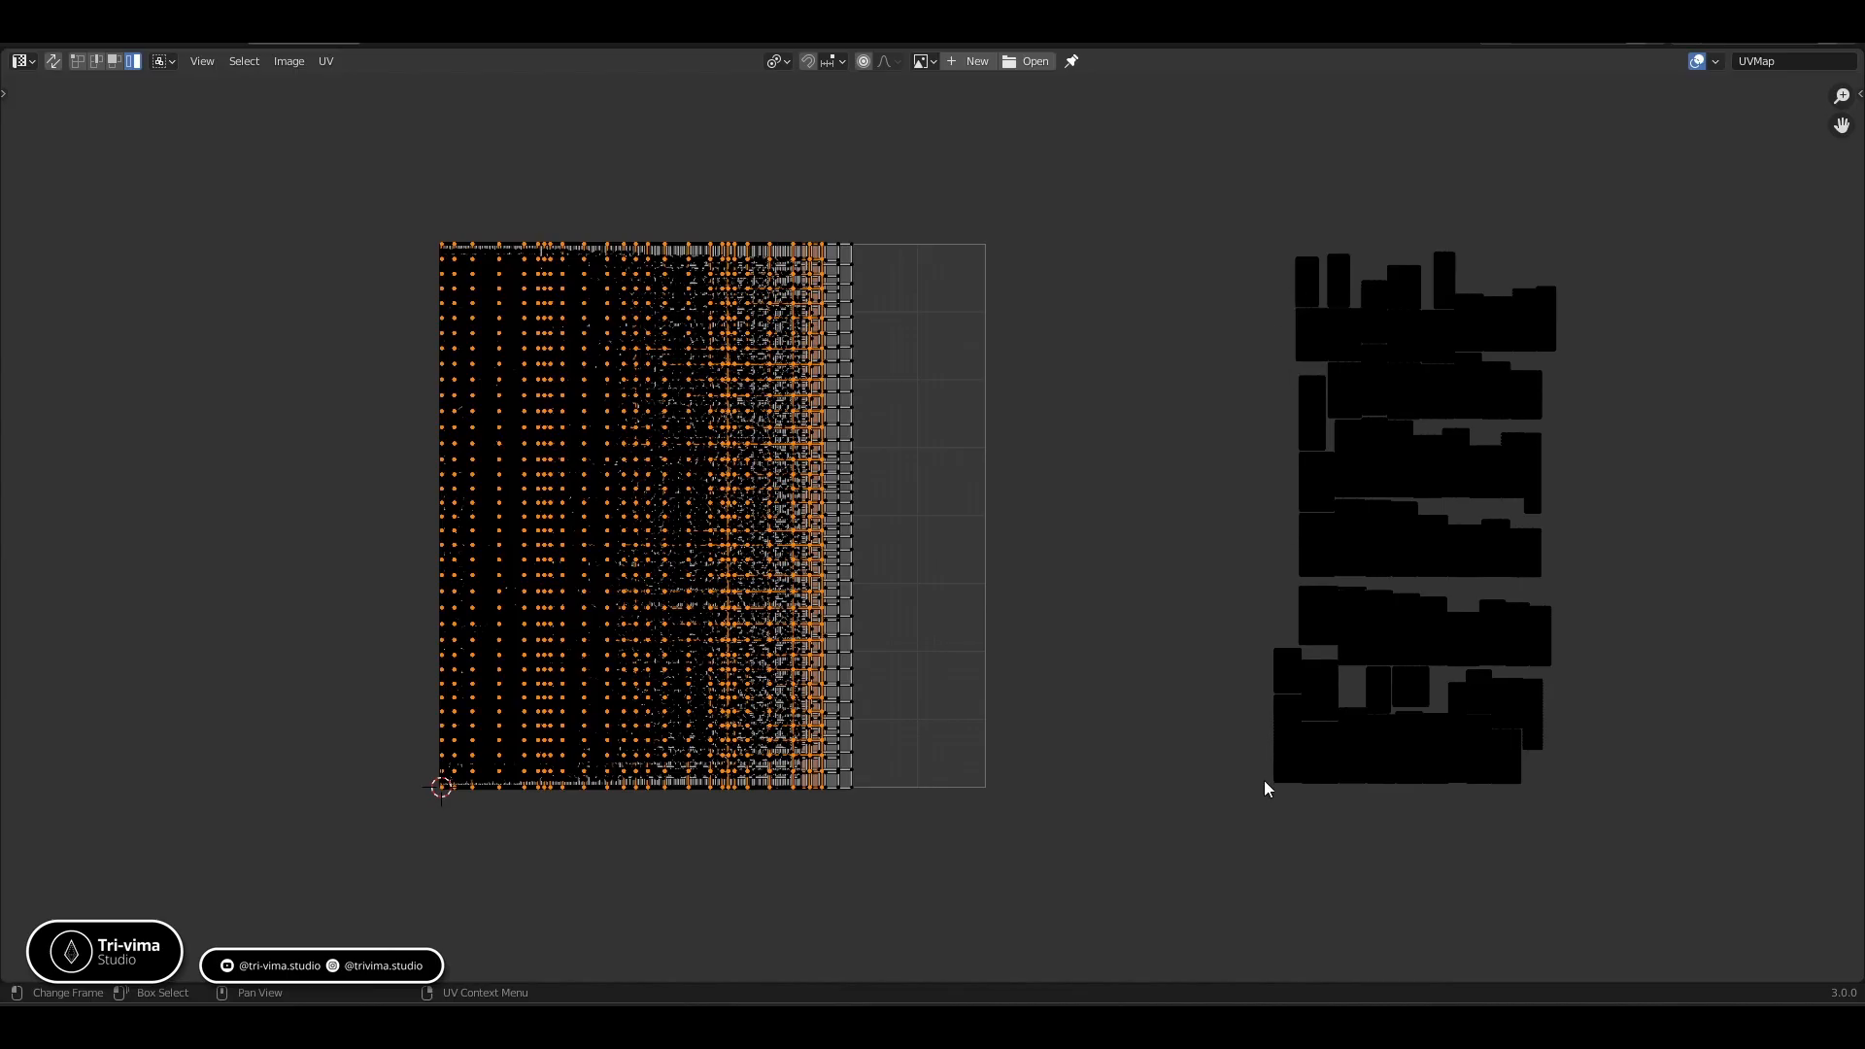
# Repeat Pack Islands one at a time on the leftmost islands of the bottom block, going down to its bottom-left corner
pyautogui.click(1276, 677)
pyautogui.hotkey('shift', 'r')
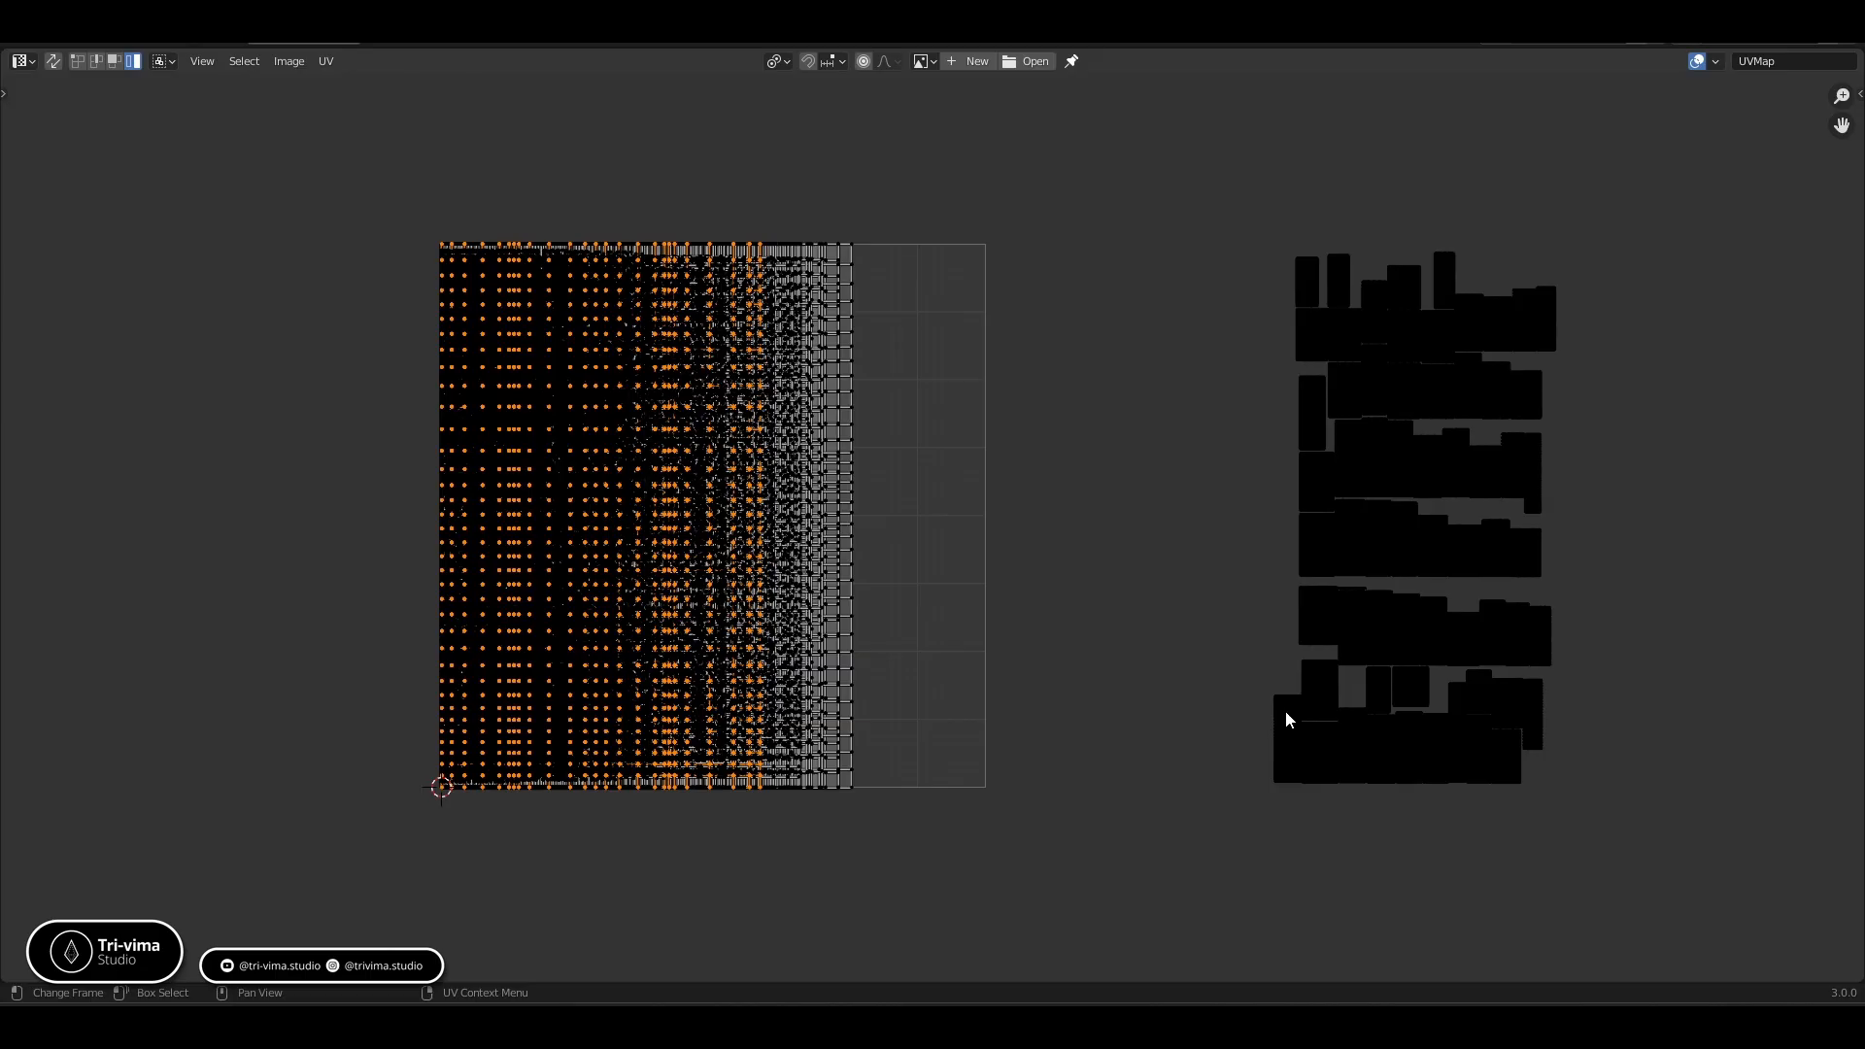
pyautogui.click(1285, 710)
pyautogui.hotkey('shift', 'r')
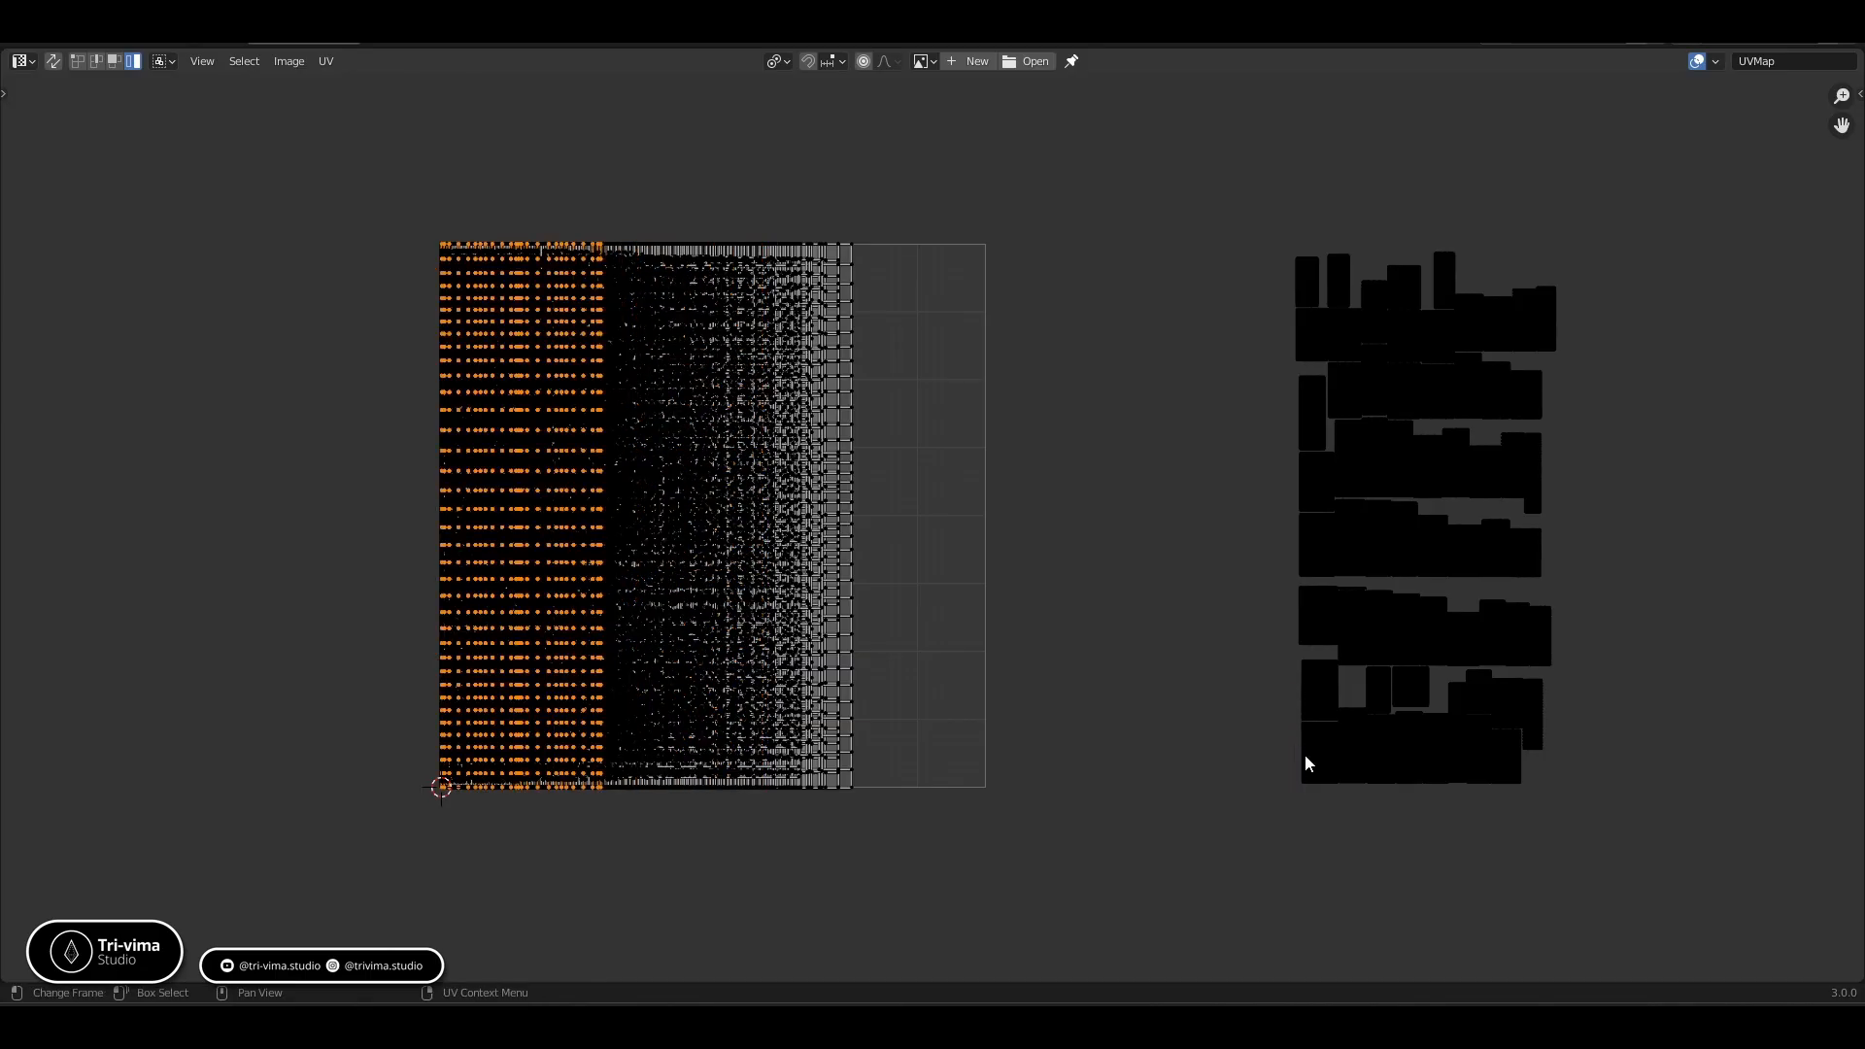
pyautogui.click(1304, 762)
pyautogui.hotkey('shift', 'r')
# Repeat Pack Islands individually on five leftmost islands, going up from the bottom block to the narrow island in the upper half
pyautogui.click(1313, 707)
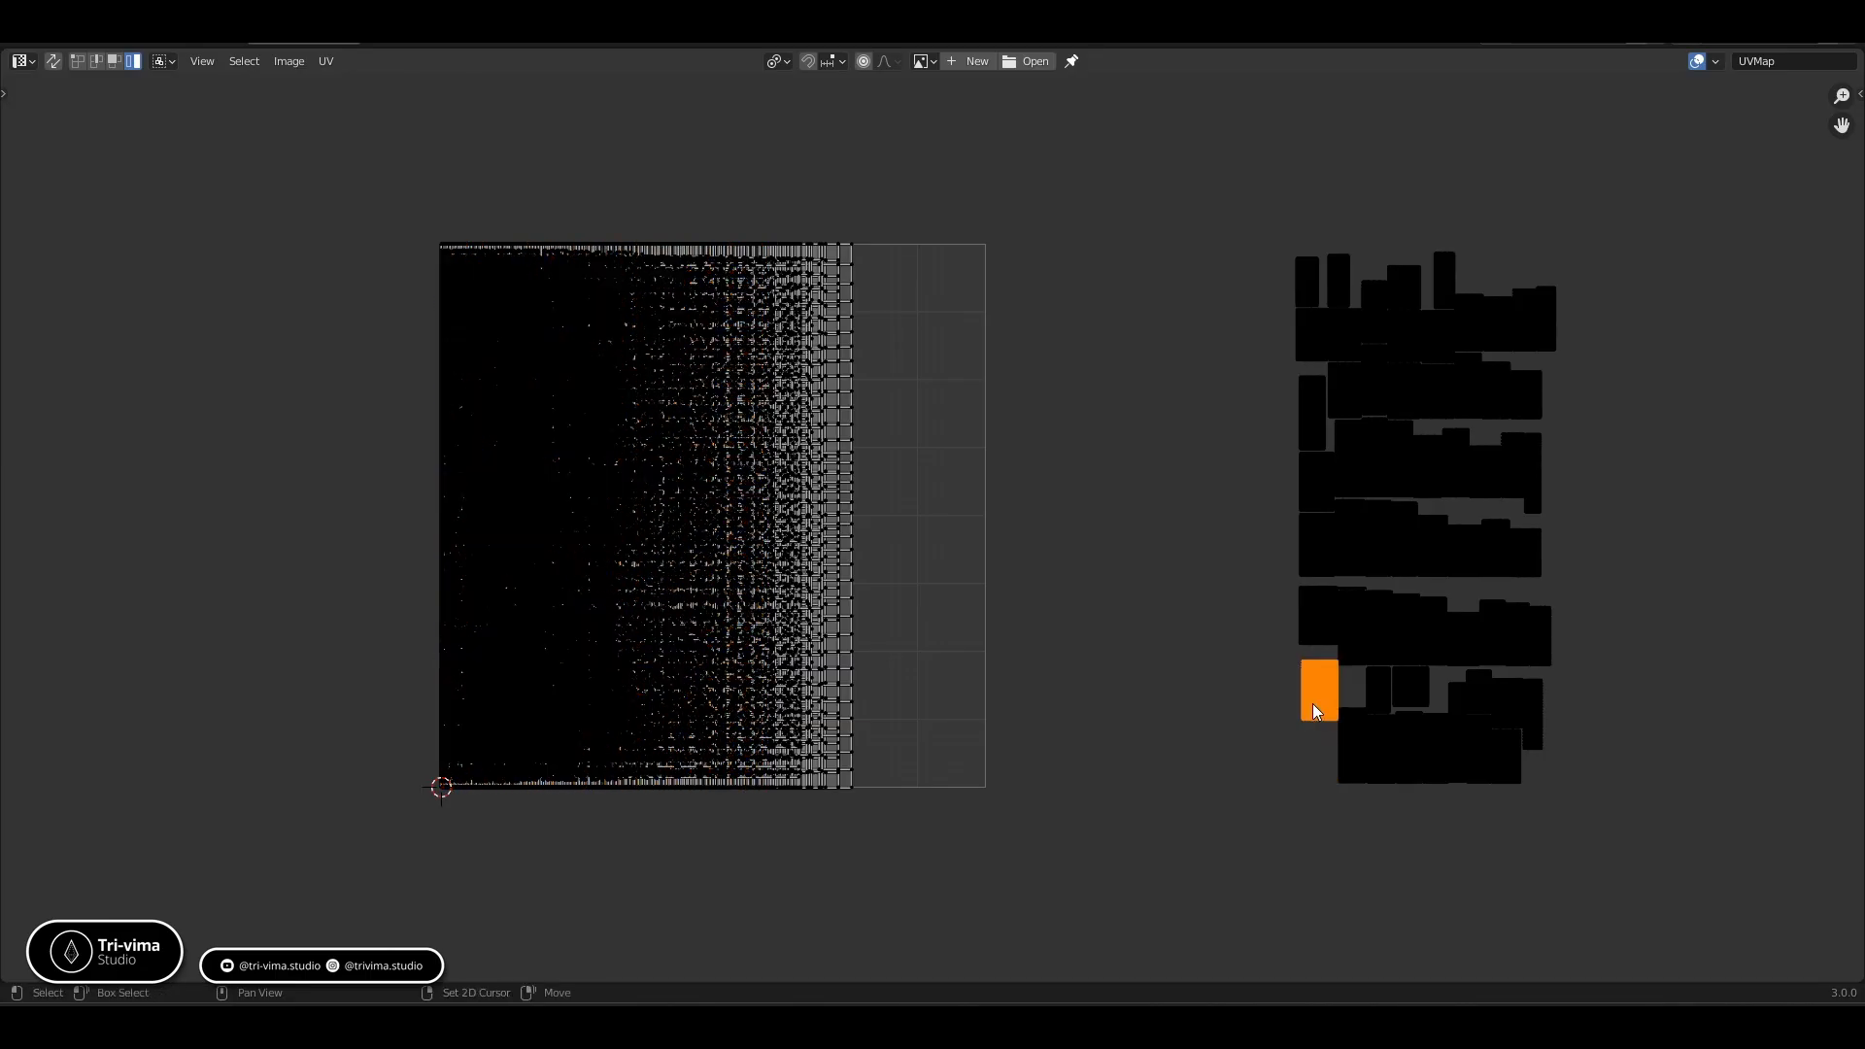
pyautogui.hotkey('shift', 'r')
pyautogui.click(1311, 632)
pyautogui.hotkey('shift', 'r')
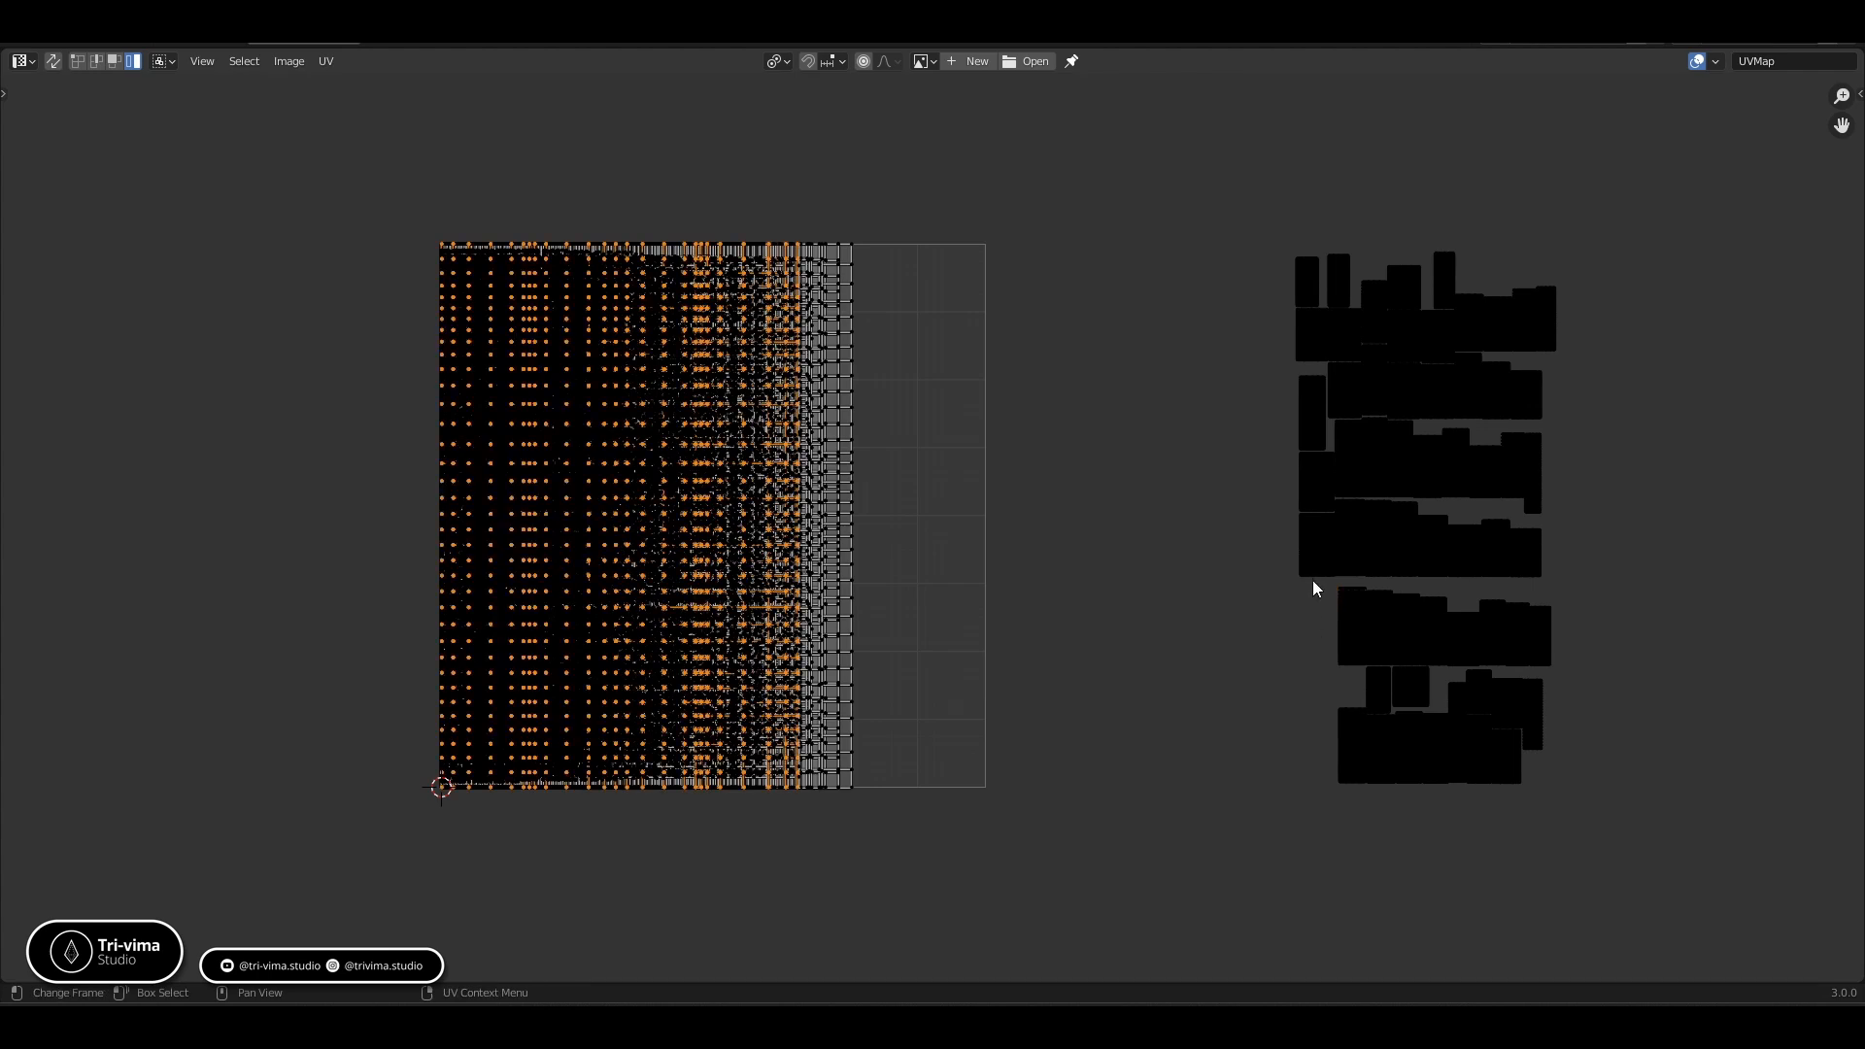
pyautogui.click(1311, 565)
pyautogui.hotkey('shift', 'r')
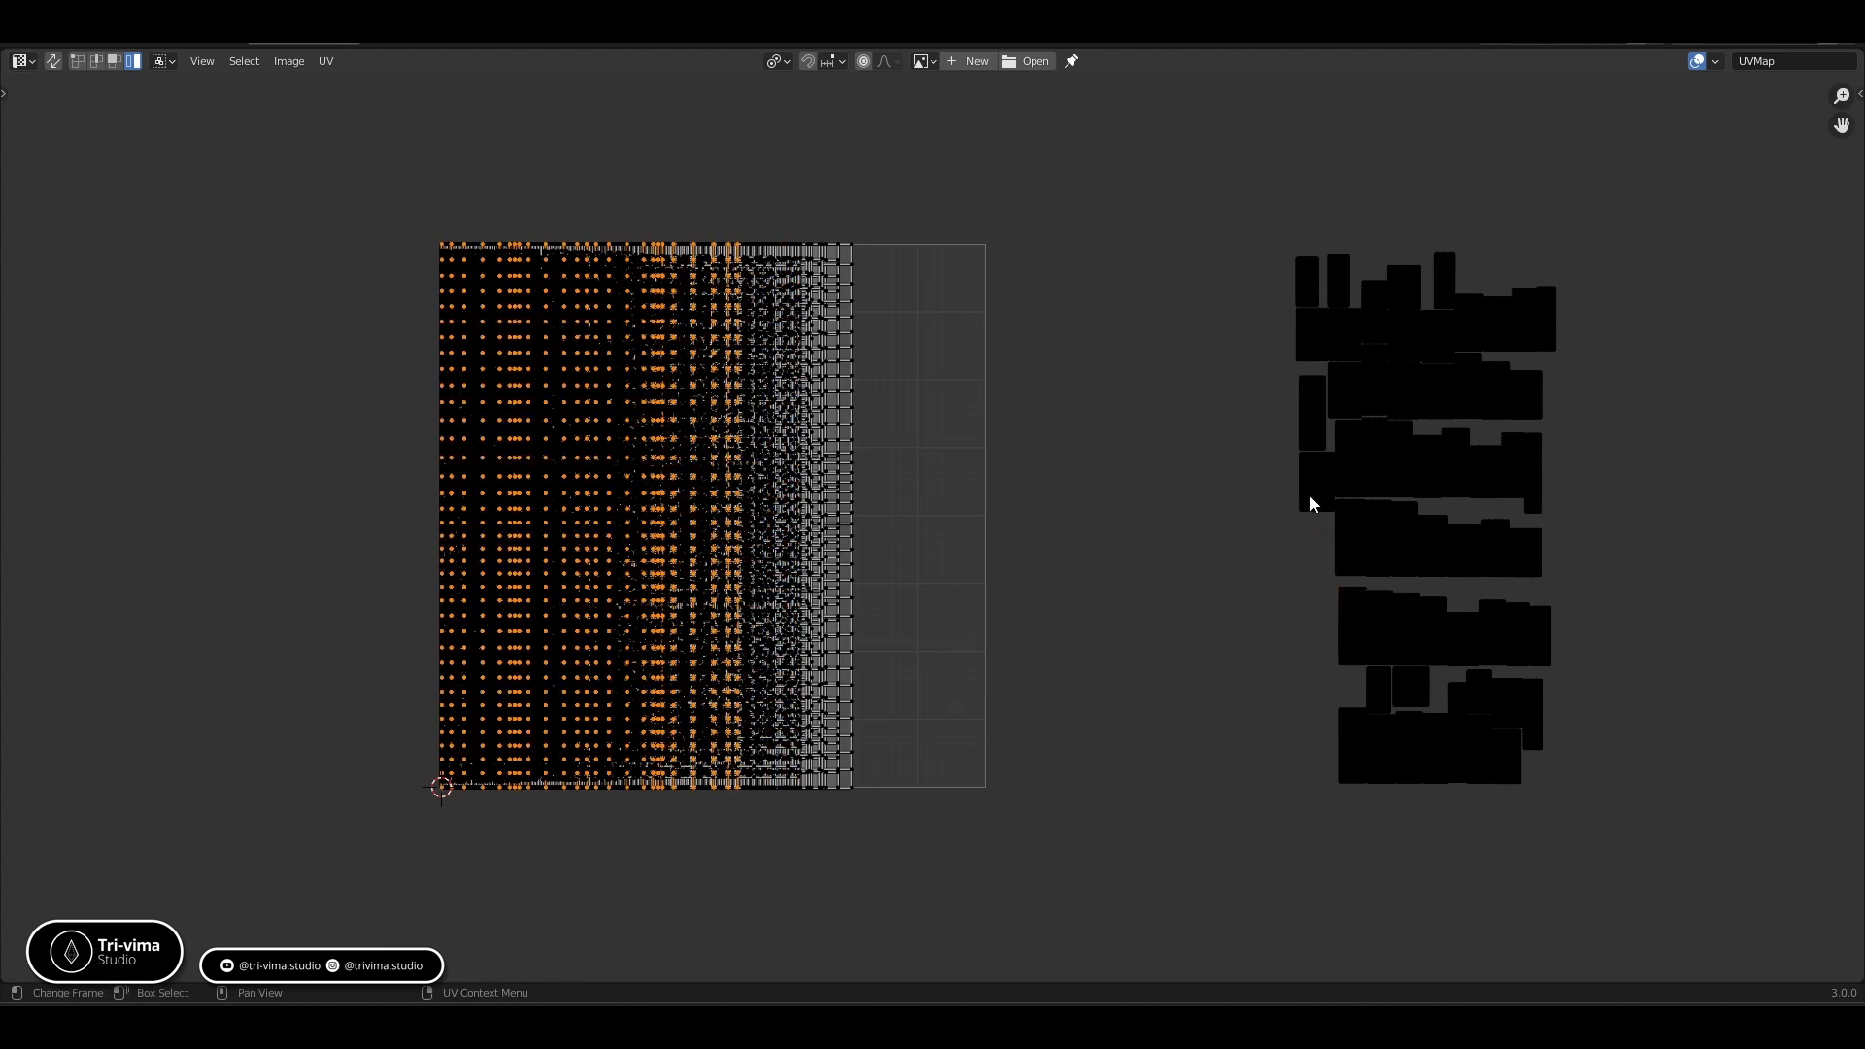
pyautogui.click(1311, 491)
pyautogui.hotkey('shift', 'r')
pyautogui.click(1307, 445)
pyautogui.hotkey('shift', 'r')
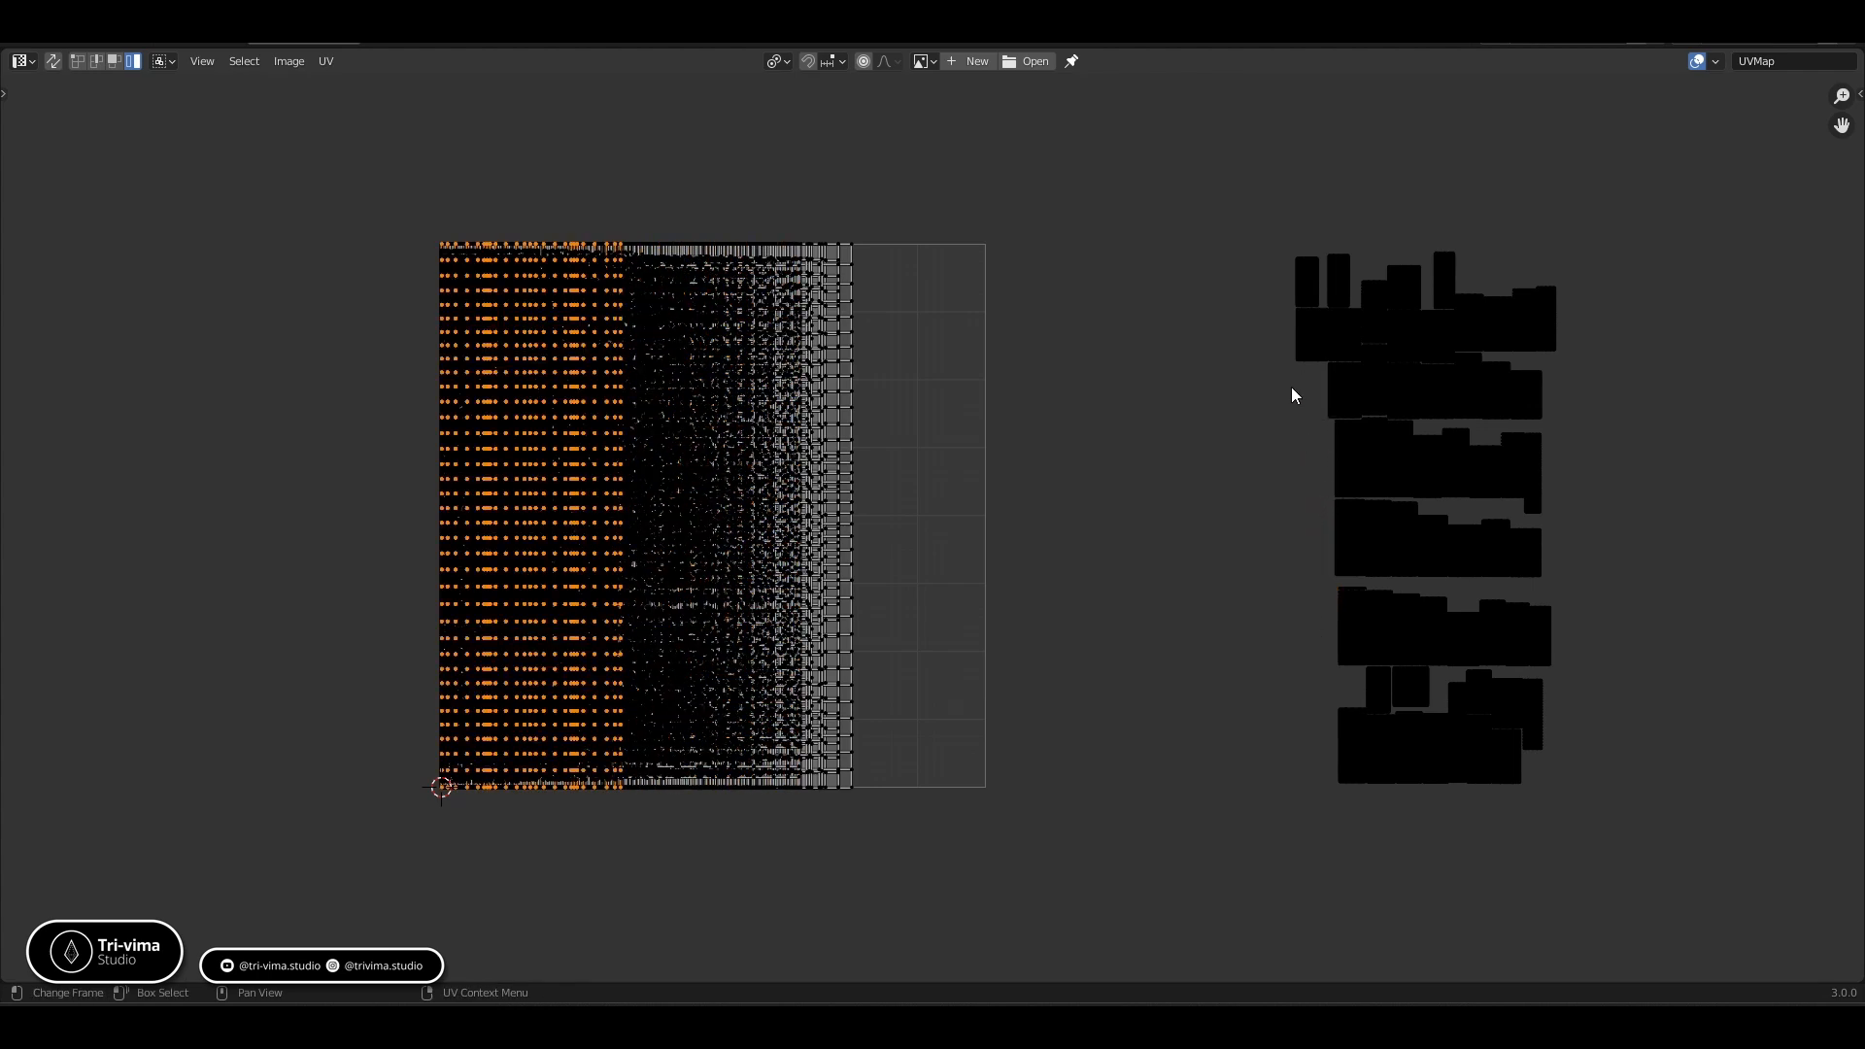
# Repeat Pack Islands individually on the top row's leftmost wide island and the first two narrow islands jutting up from it
pyautogui.click(1305, 326)
pyautogui.hotkey('shift', 'r')
pyautogui.click(1306, 302)
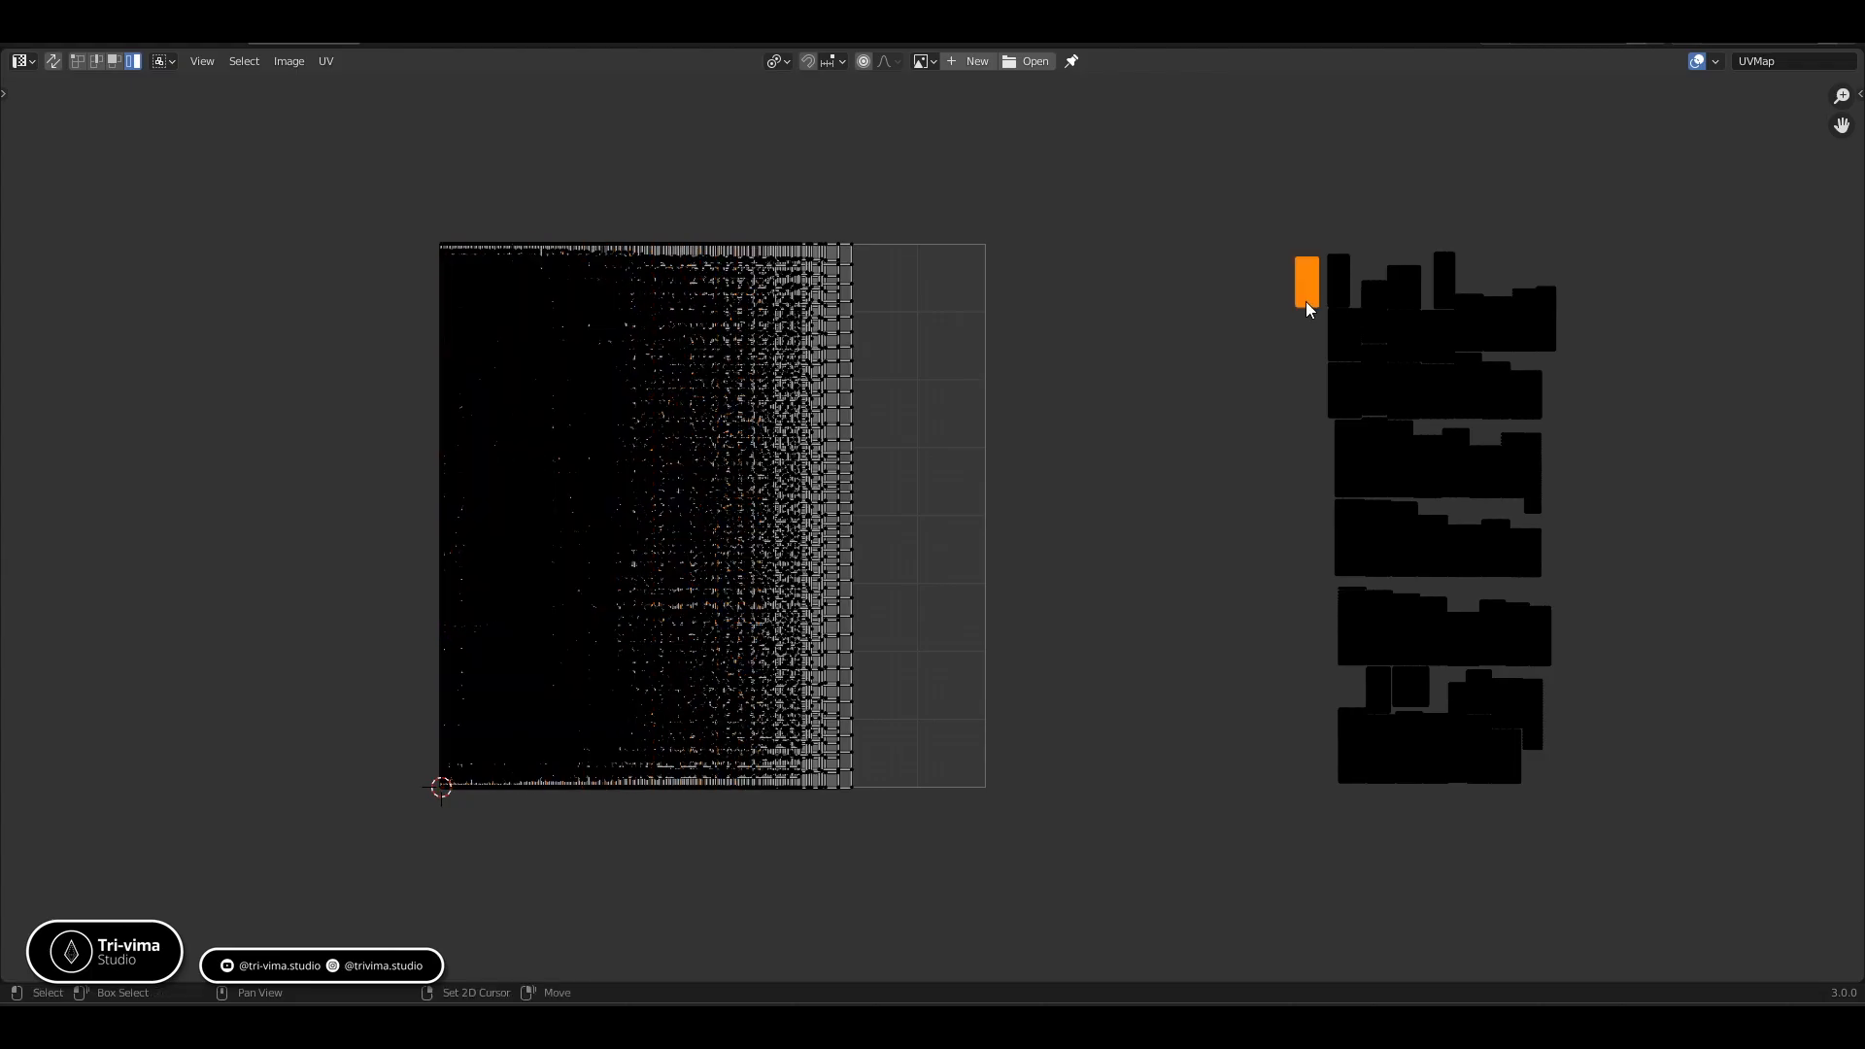
pyautogui.hotkey('shift', 'r')
pyautogui.click(1335, 280)
pyautogui.hotkey('shift', 'r')
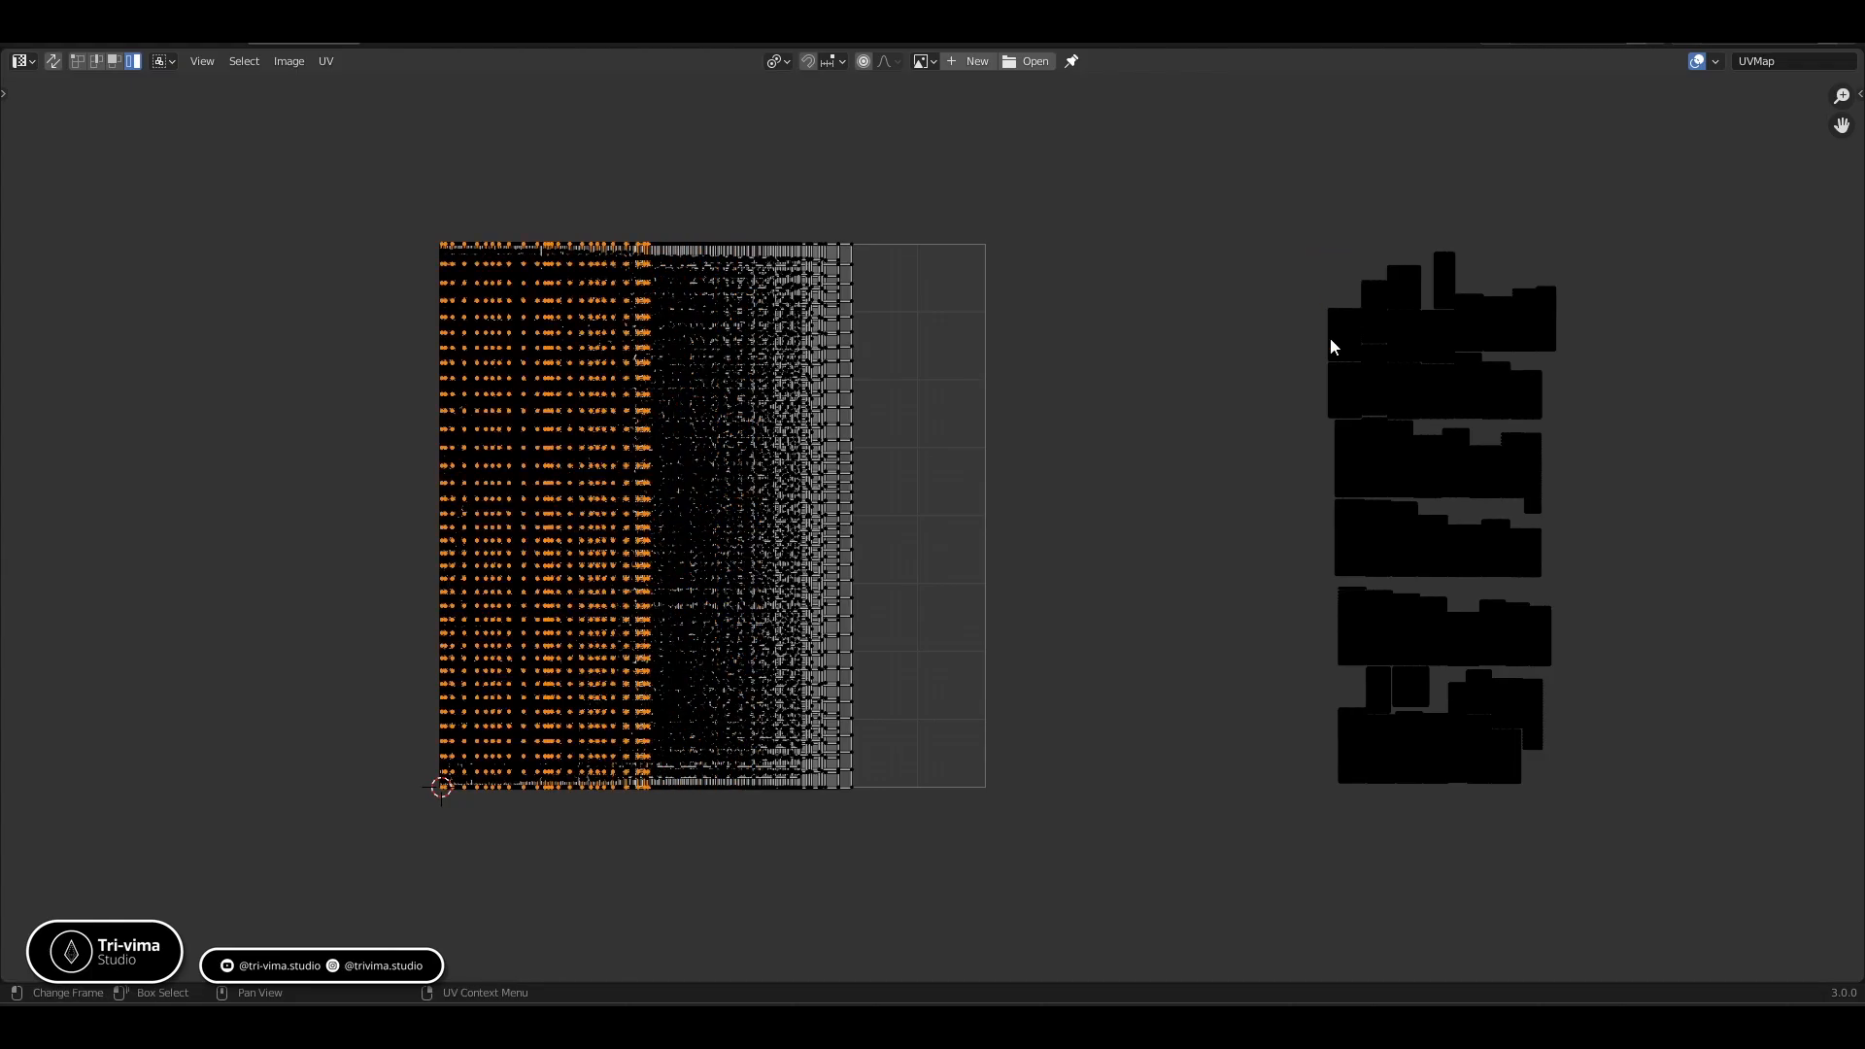
# Repeat Pack Islands one at a time on the leftmost island of each row, going down from the top row to the bottom row
pyautogui.click(1333, 343)
pyautogui.hotkey('shift', 'r')
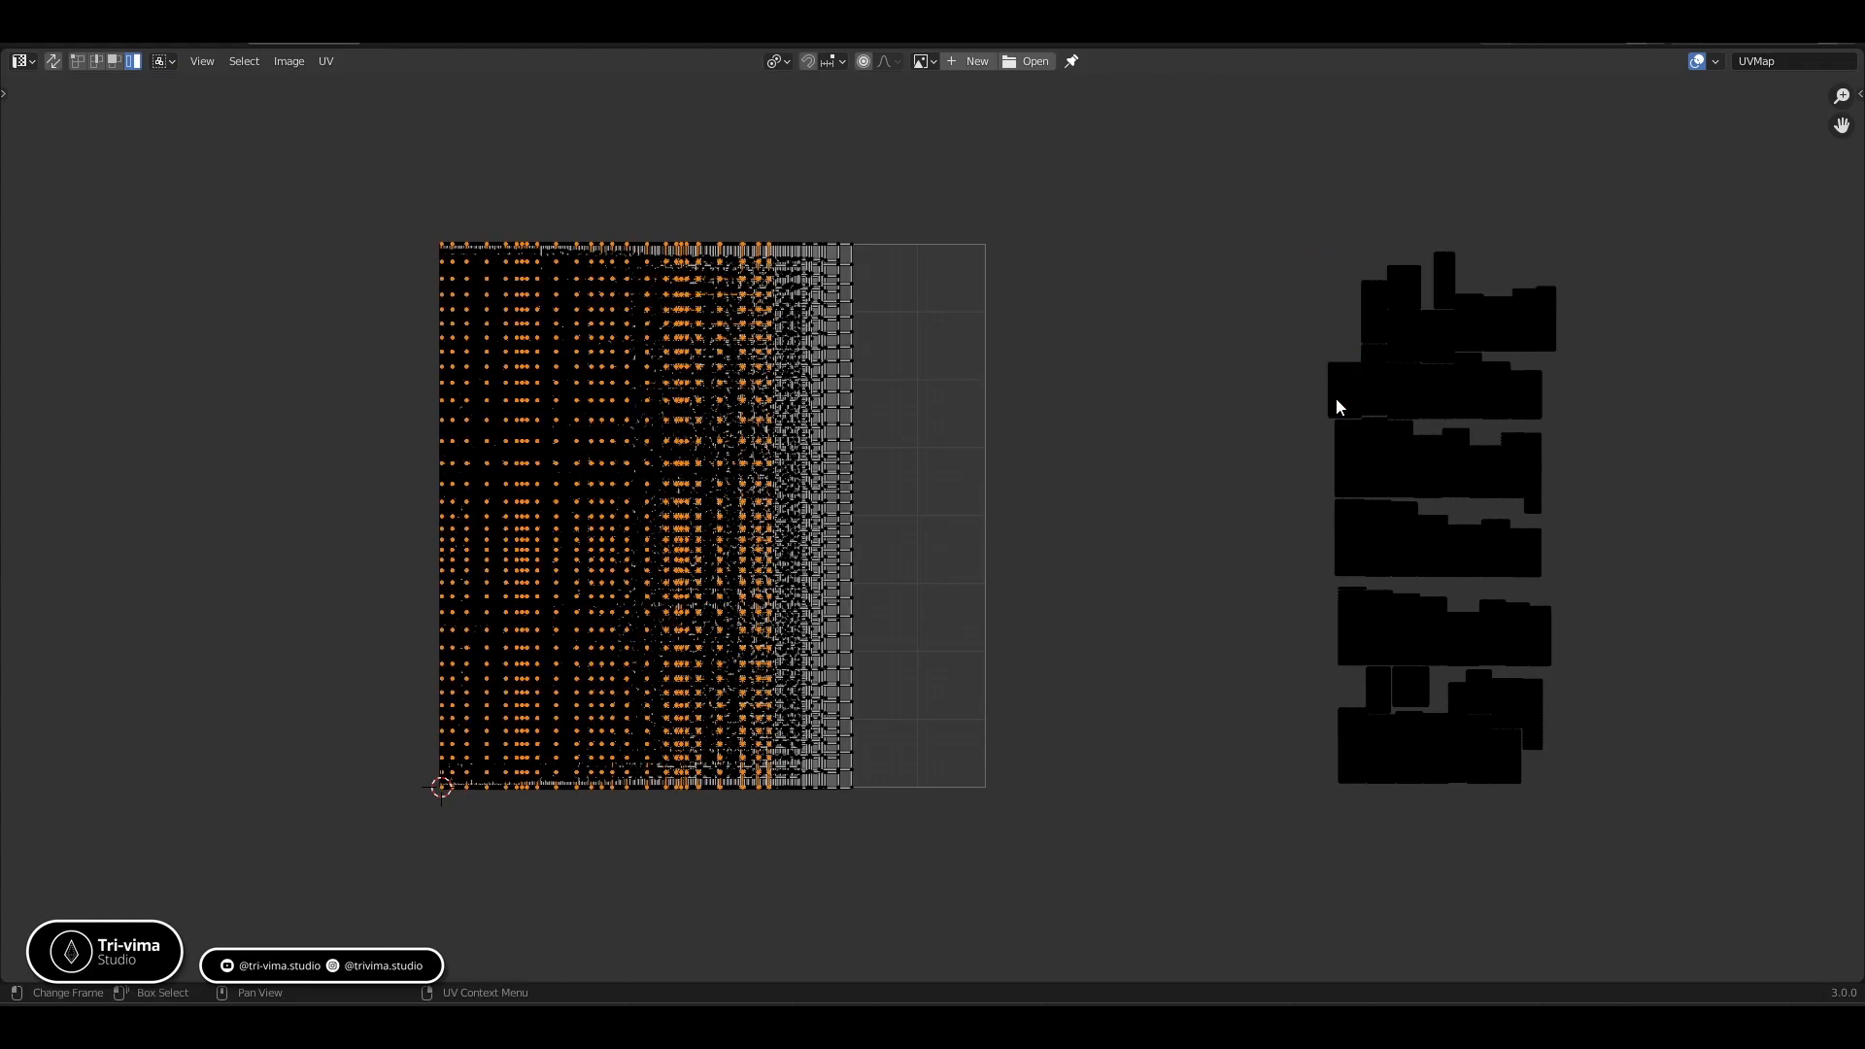
pyautogui.click(1338, 406)
pyautogui.hotkey('shift', 'r')
pyautogui.click(1341, 473)
pyautogui.hotkey('shift', 'r')
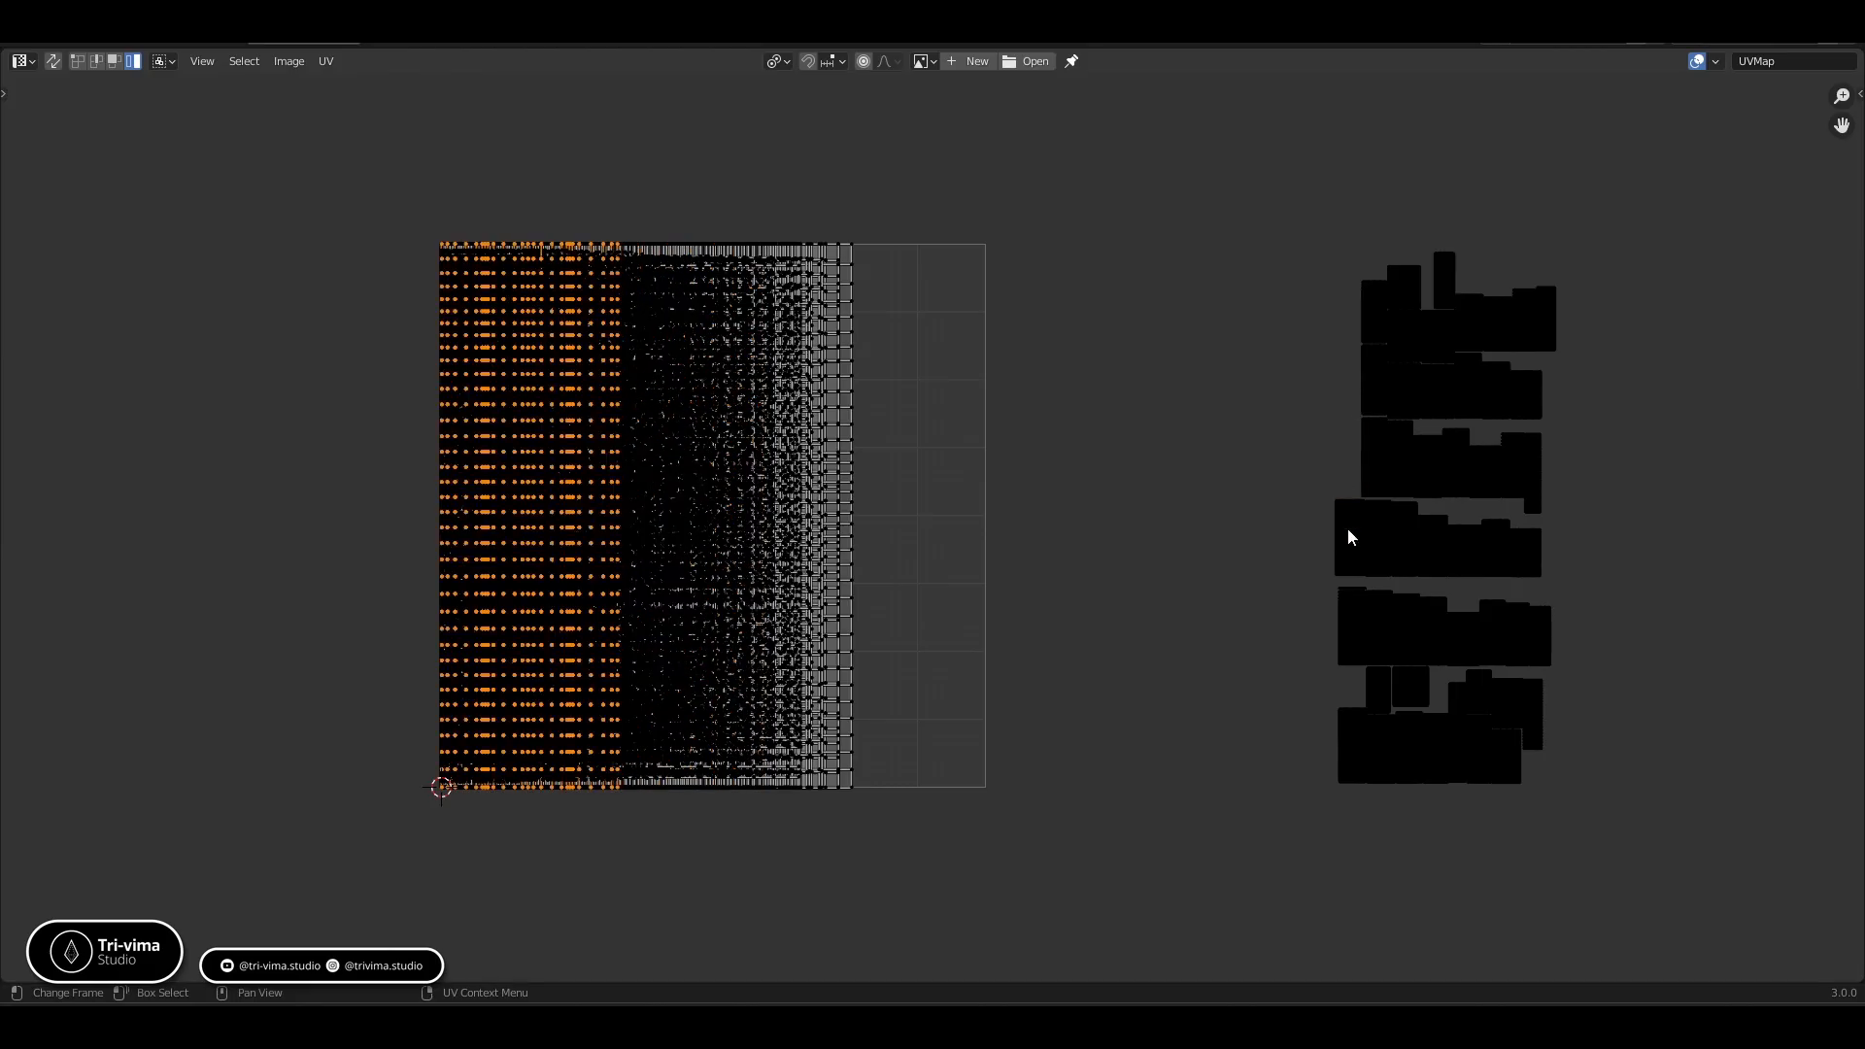
pyautogui.click(1348, 532)
pyautogui.hotkey('shift', 'r')
pyautogui.click(1344, 613)
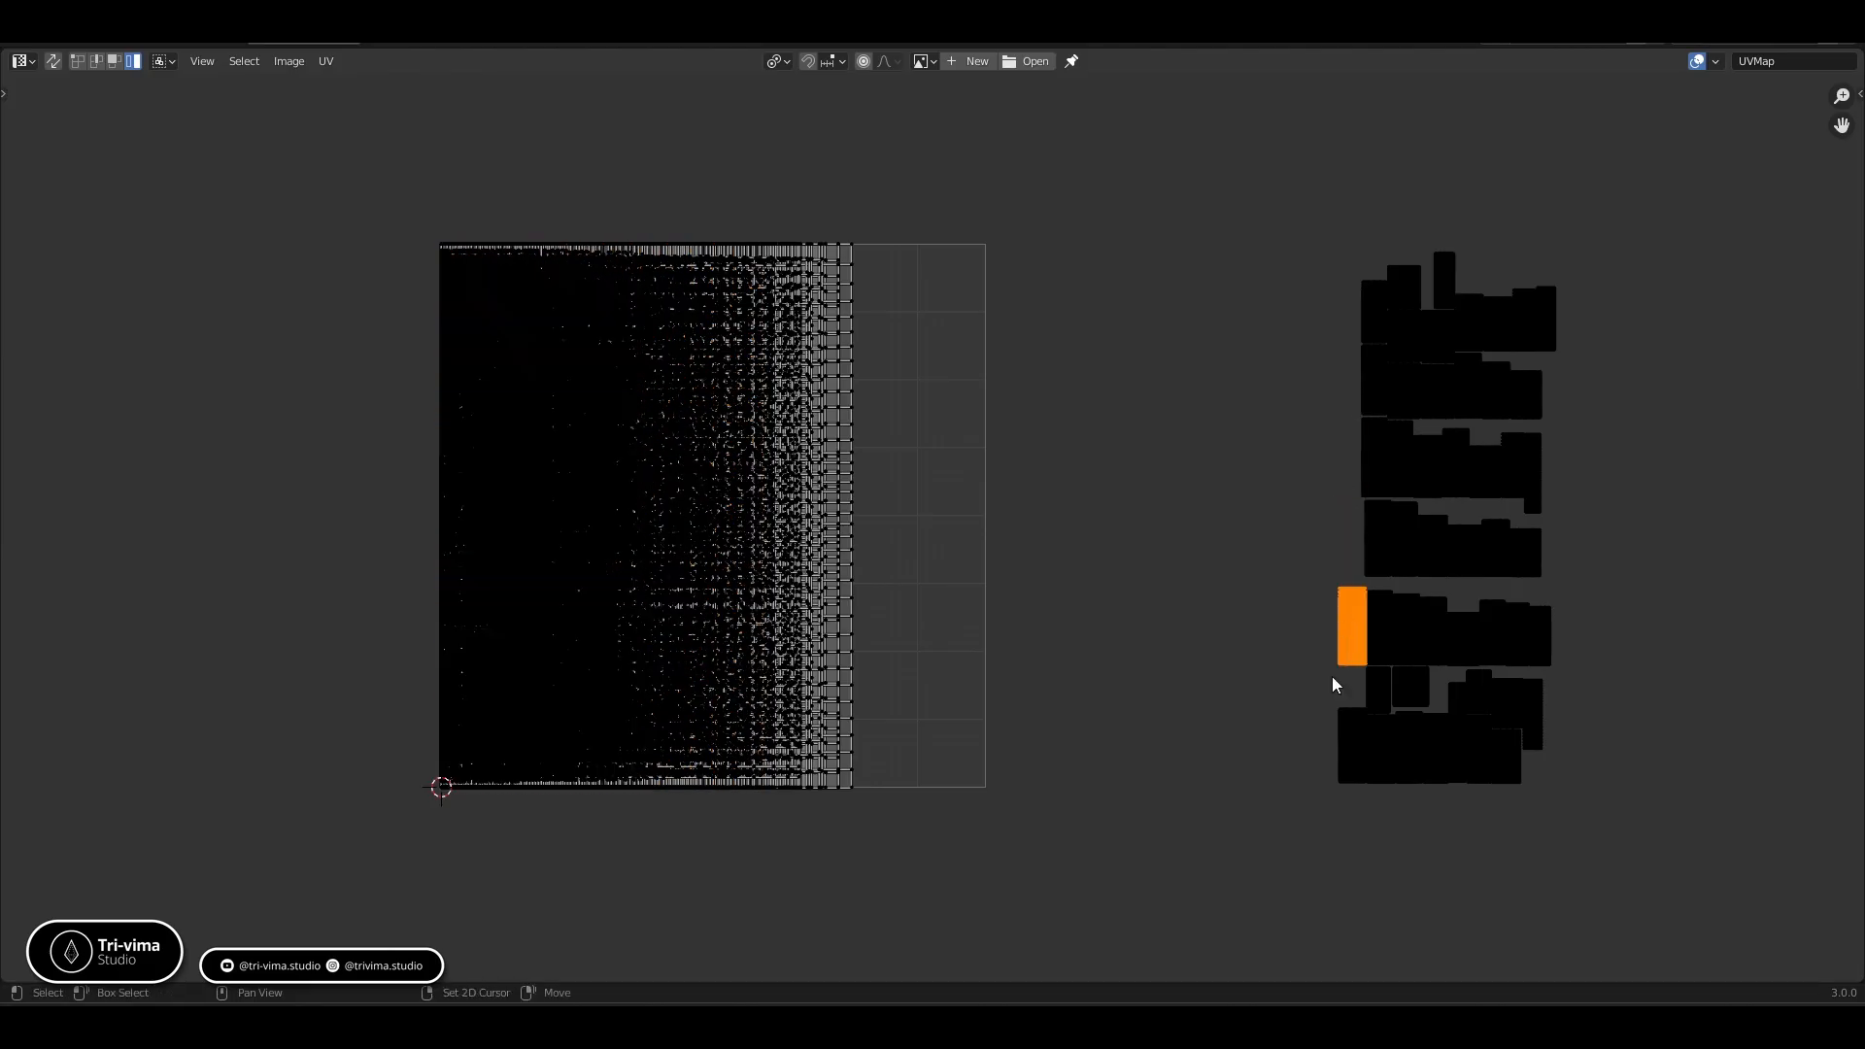
pyautogui.hotkey('shift', 'r')
pyautogui.click(1348, 729)
pyautogui.hotkey('shift', 'r')
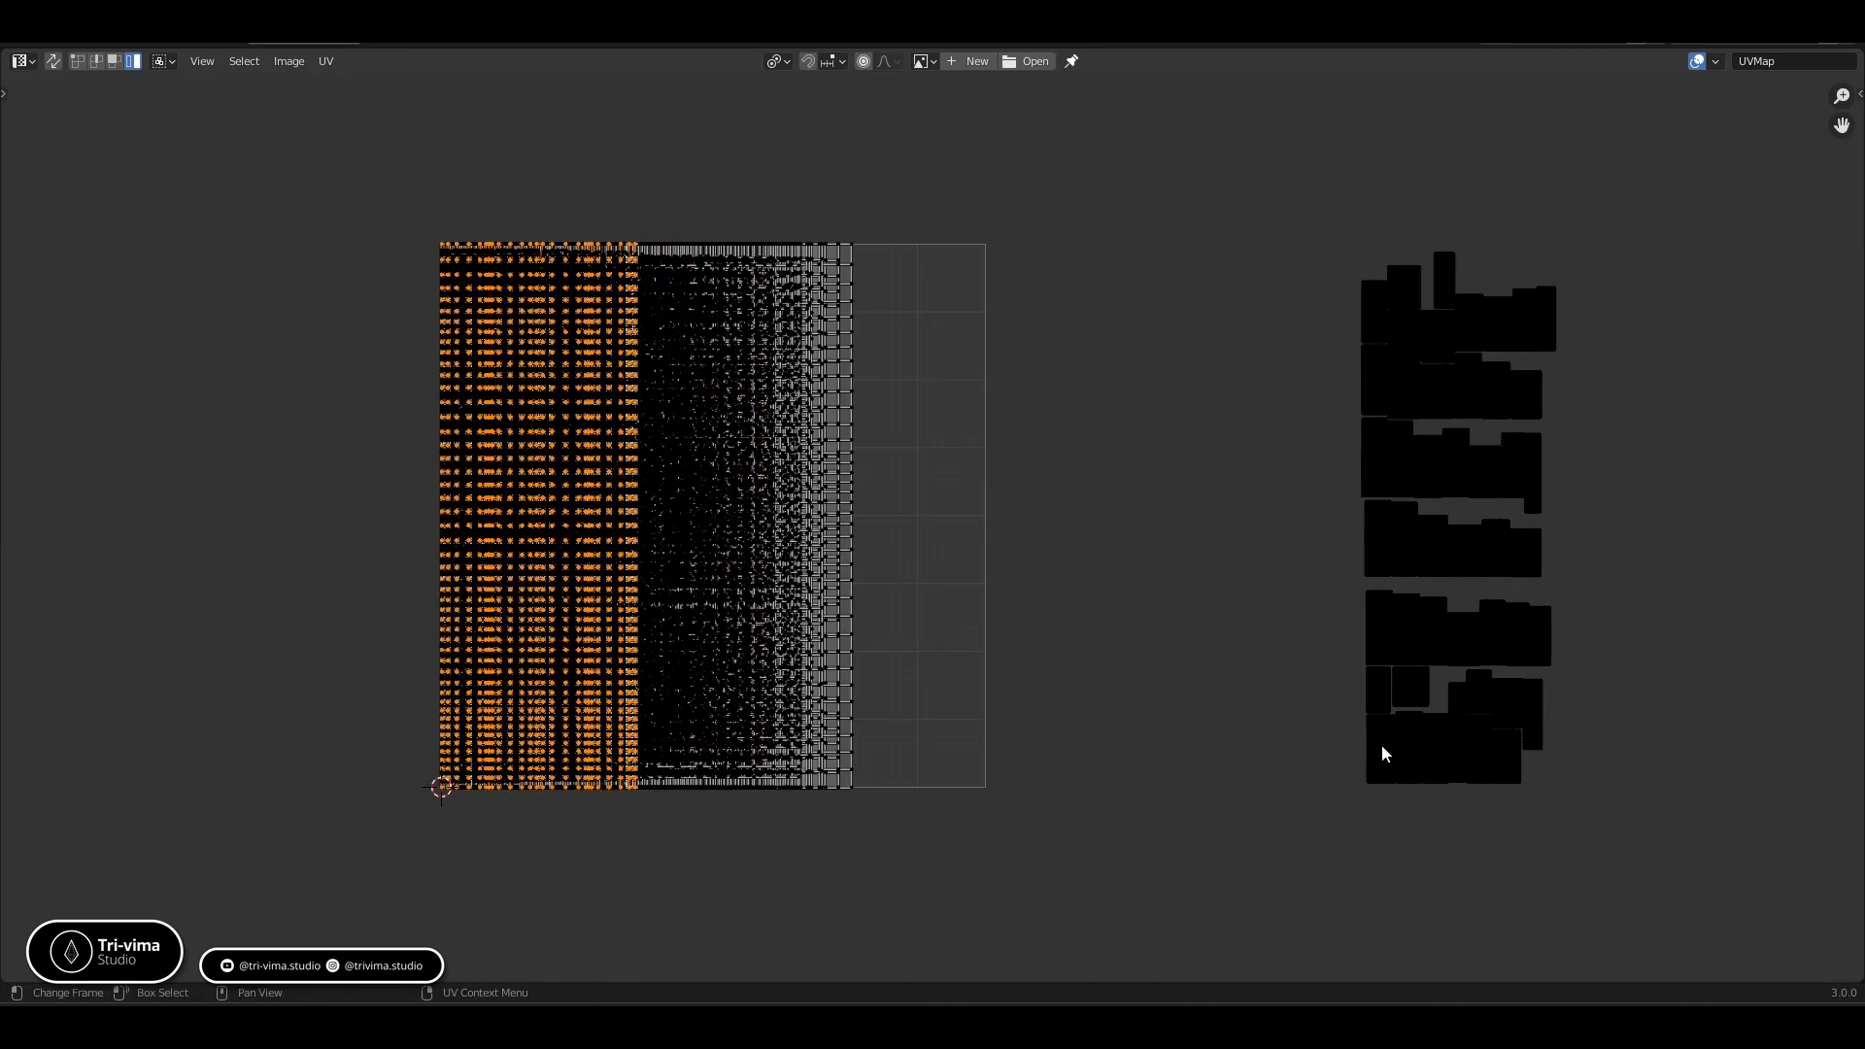
# Repeat Pack Islands individually on three leftmost islands, going up from the bottom row to the long row above the bottom block
pyautogui.click(1384, 754)
pyautogui.hotkey('shift', 'r')
pyautogui.click(1378, 691)
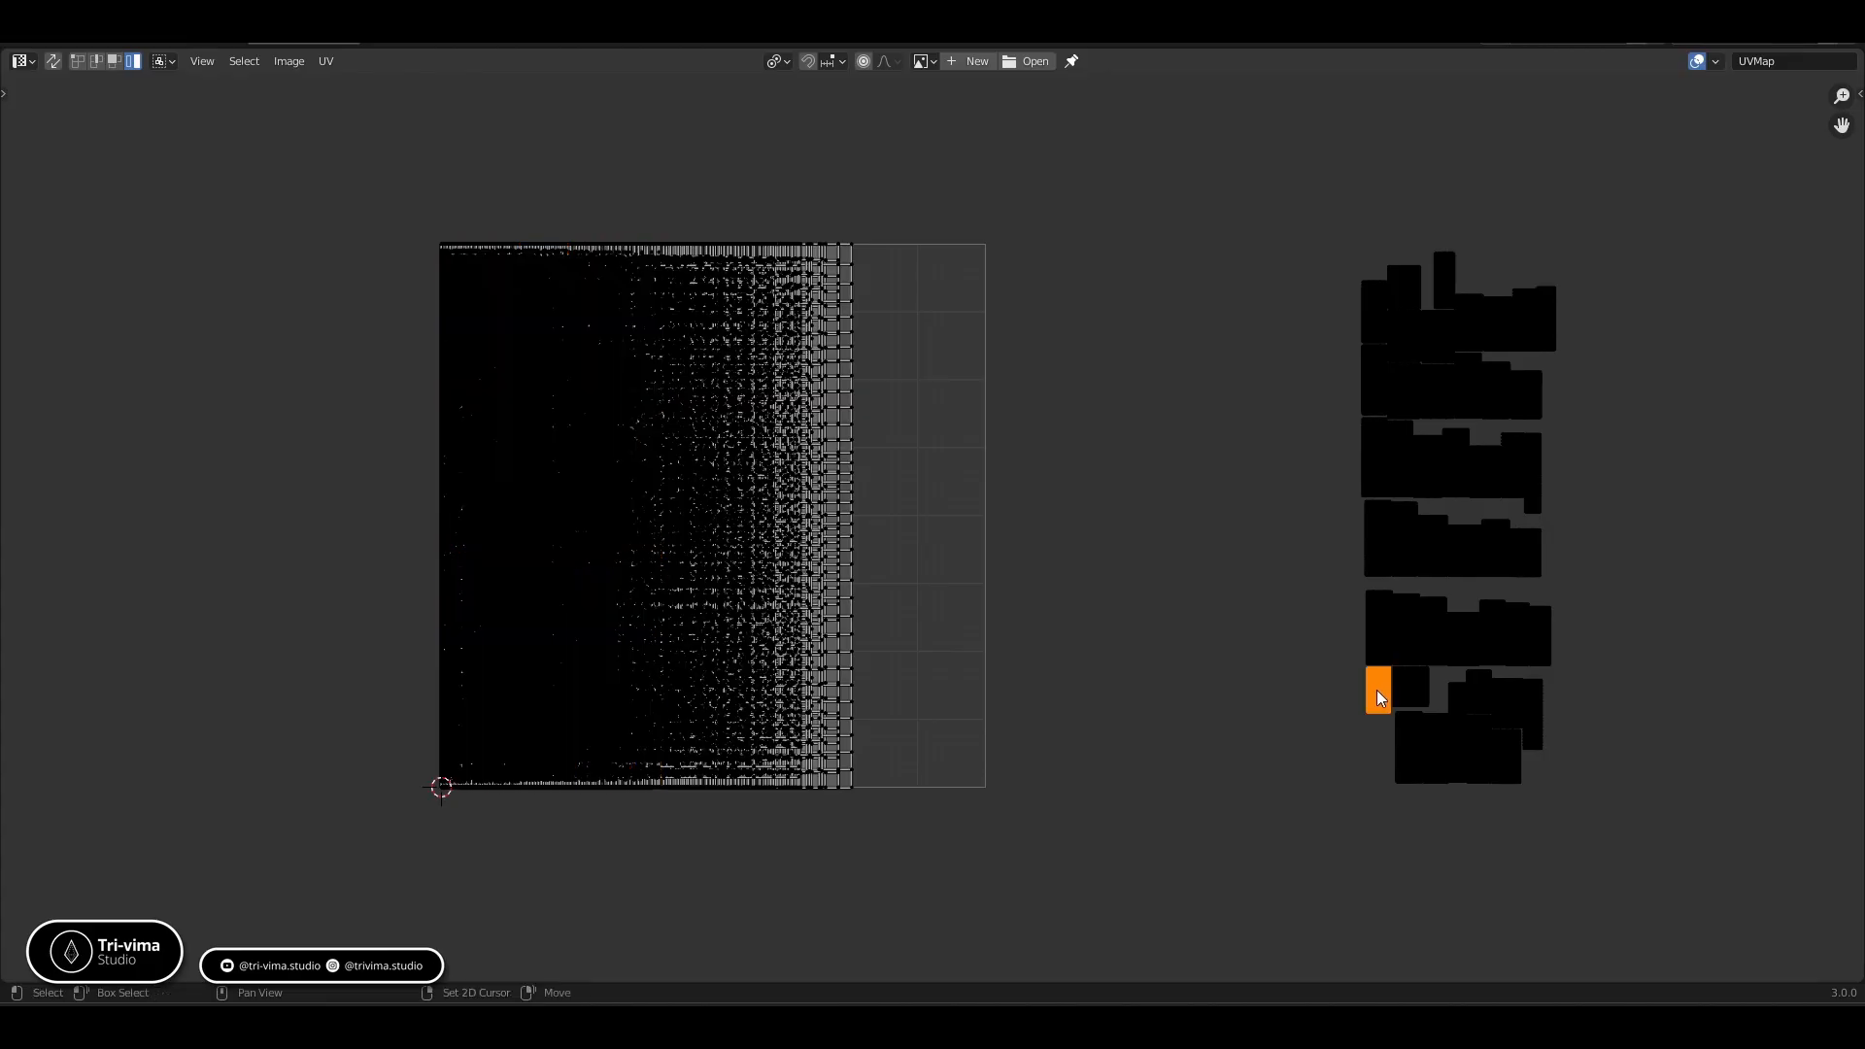
pyautogui.hotkey('shift', 'r')
pyautogui.click(1373, 649)
pyautogui.hotkey('shift', 'r')
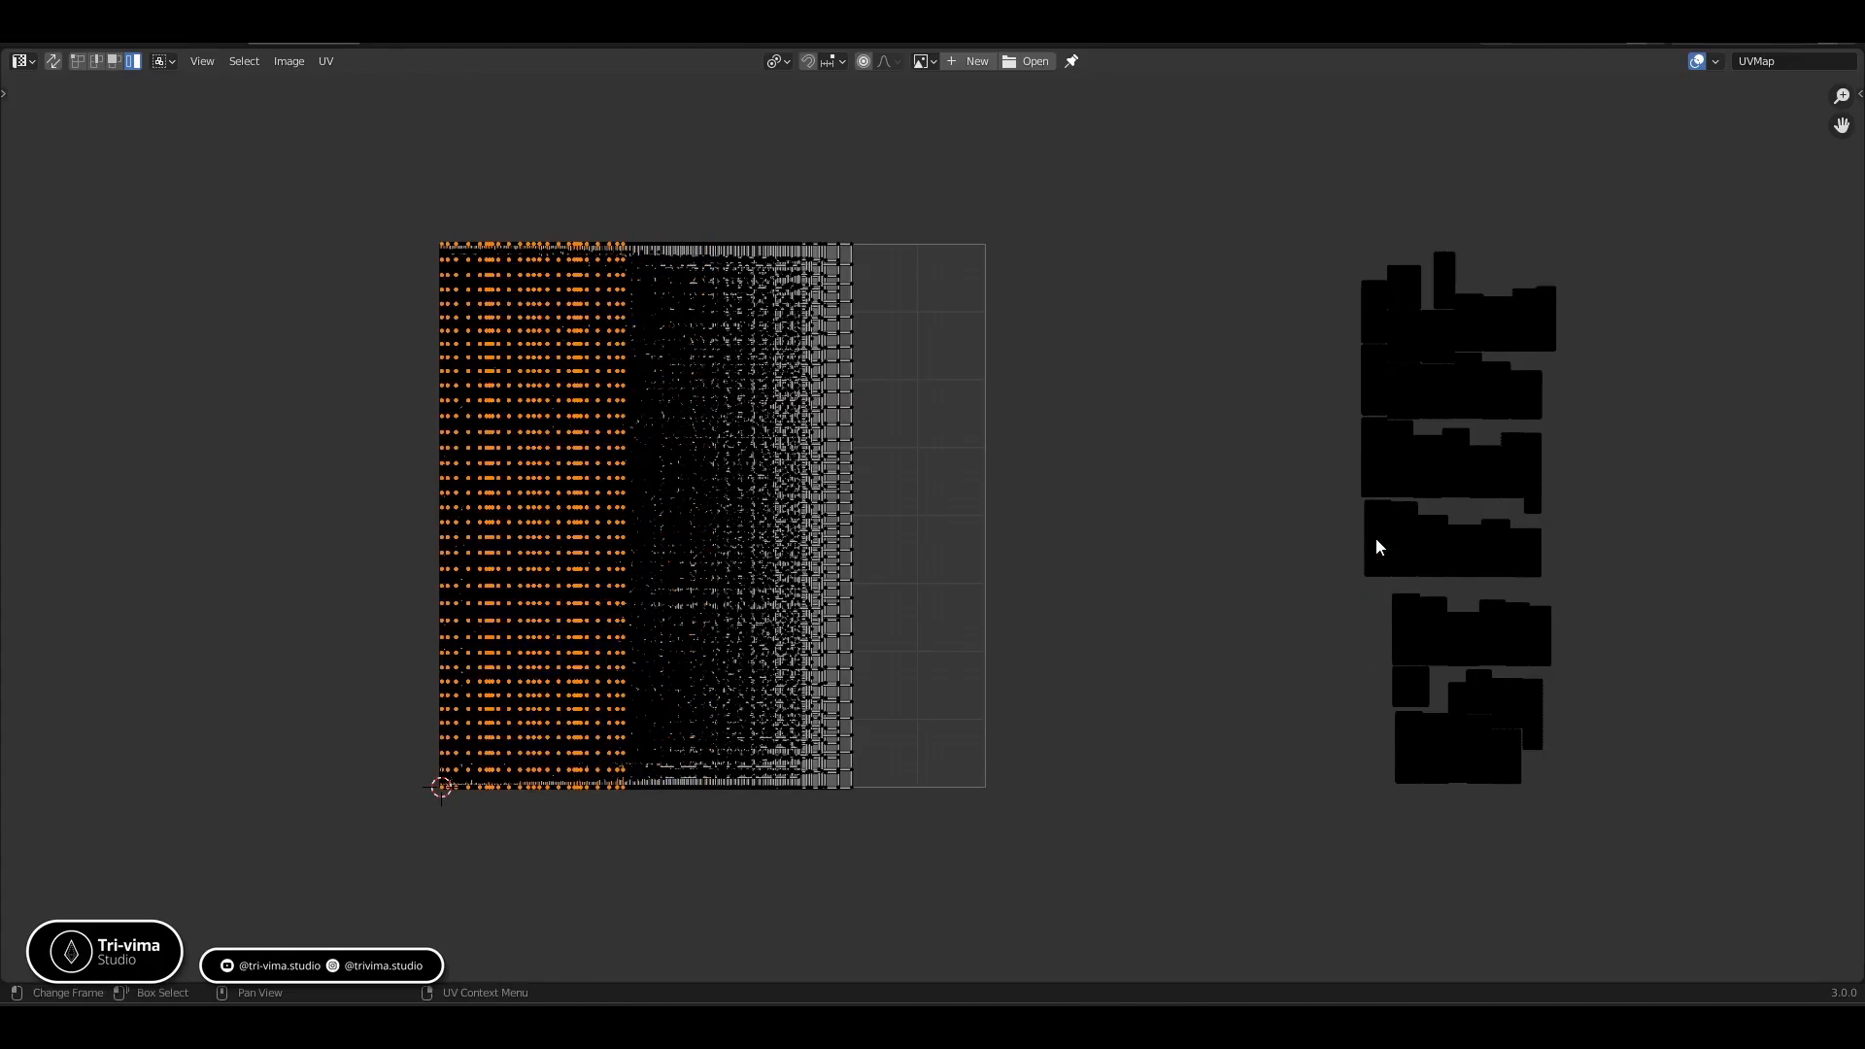
# Repeat Pack Islands individually on the leftmost islands of the four upper rows, going up to the top row
pyautogui.click(1378, 547)
pyautogui.hotkey('shift', 'r')
pyautogui.click(1375, 469)
pyautogui.hotkey('shift', 'r')
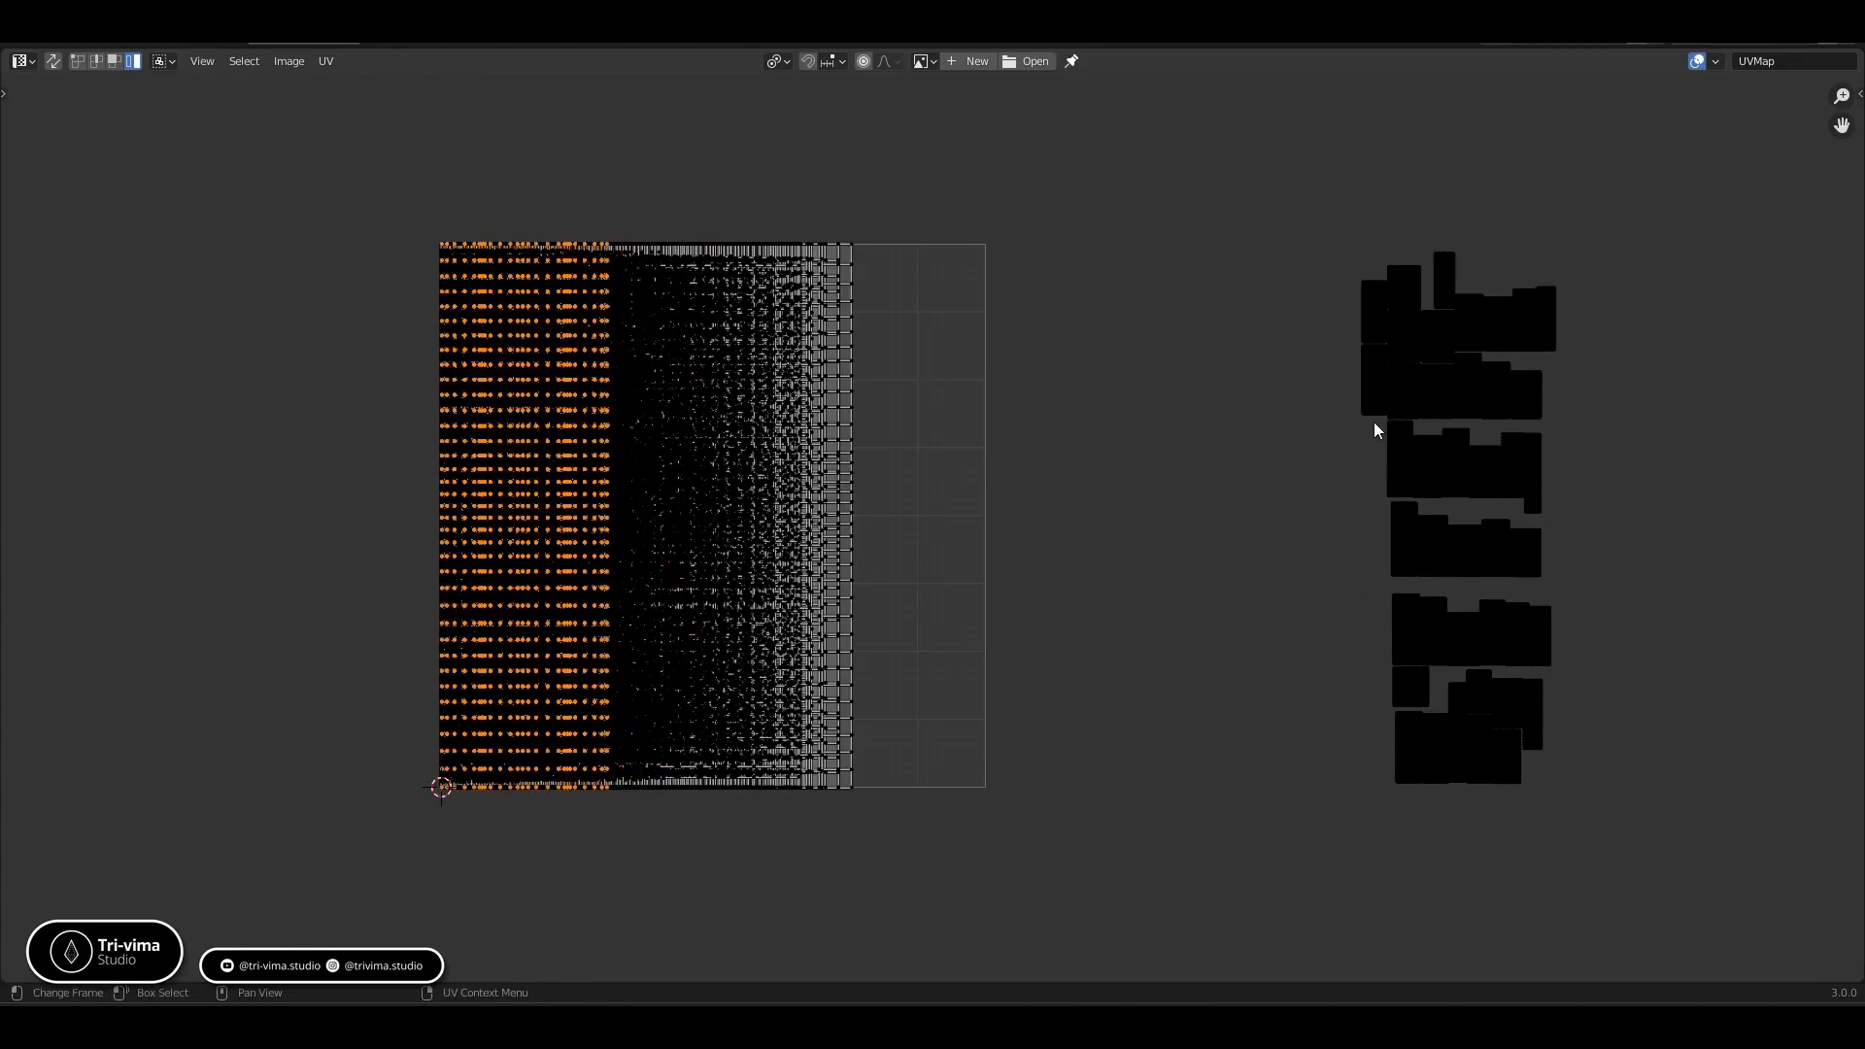
pyautogui.click(1369, 403)
pyautogui.hotkey('shift', 'r')
pyautogui.click(1378, 318)
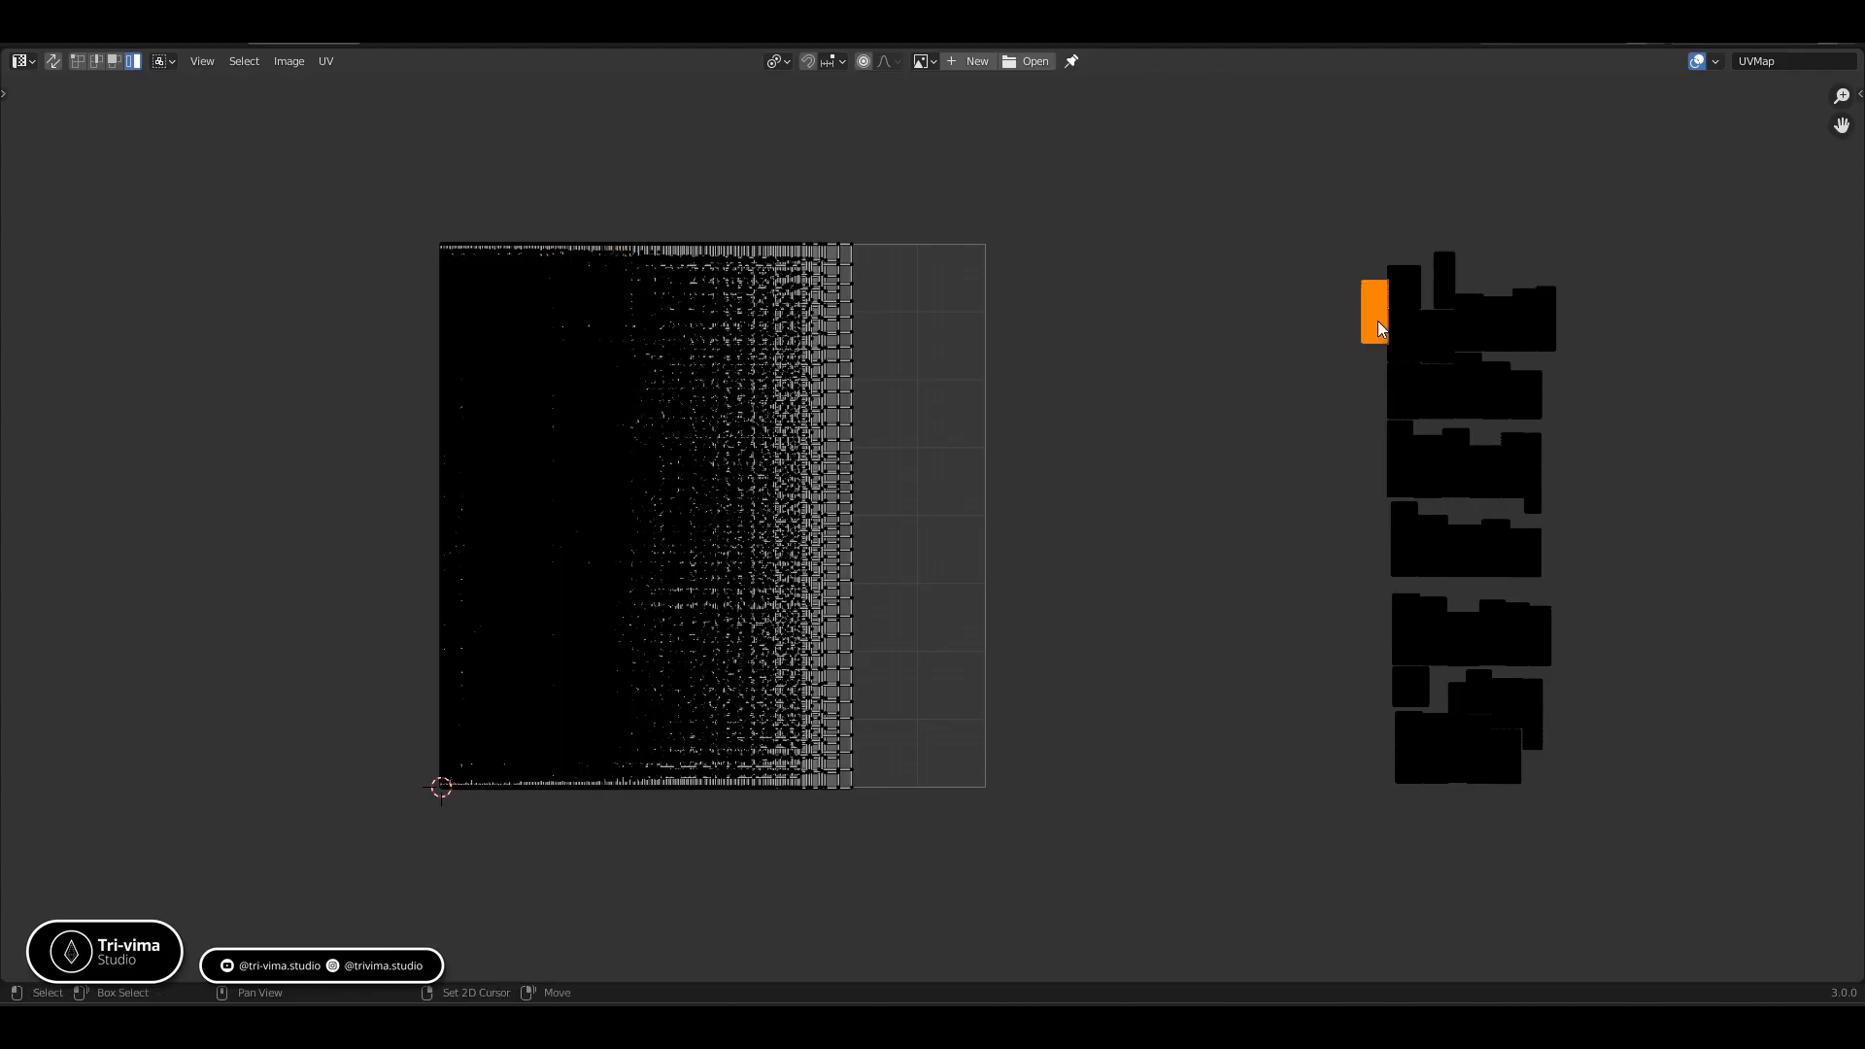
pyautogui.hotkey('shift', 'r')
# Repeat Pack Islands one at a time on the next four leftmost islands, going down from the top row to the third row
pyautogui.click(1396, 362)
pyautogui.hotkey('shift', 'r')
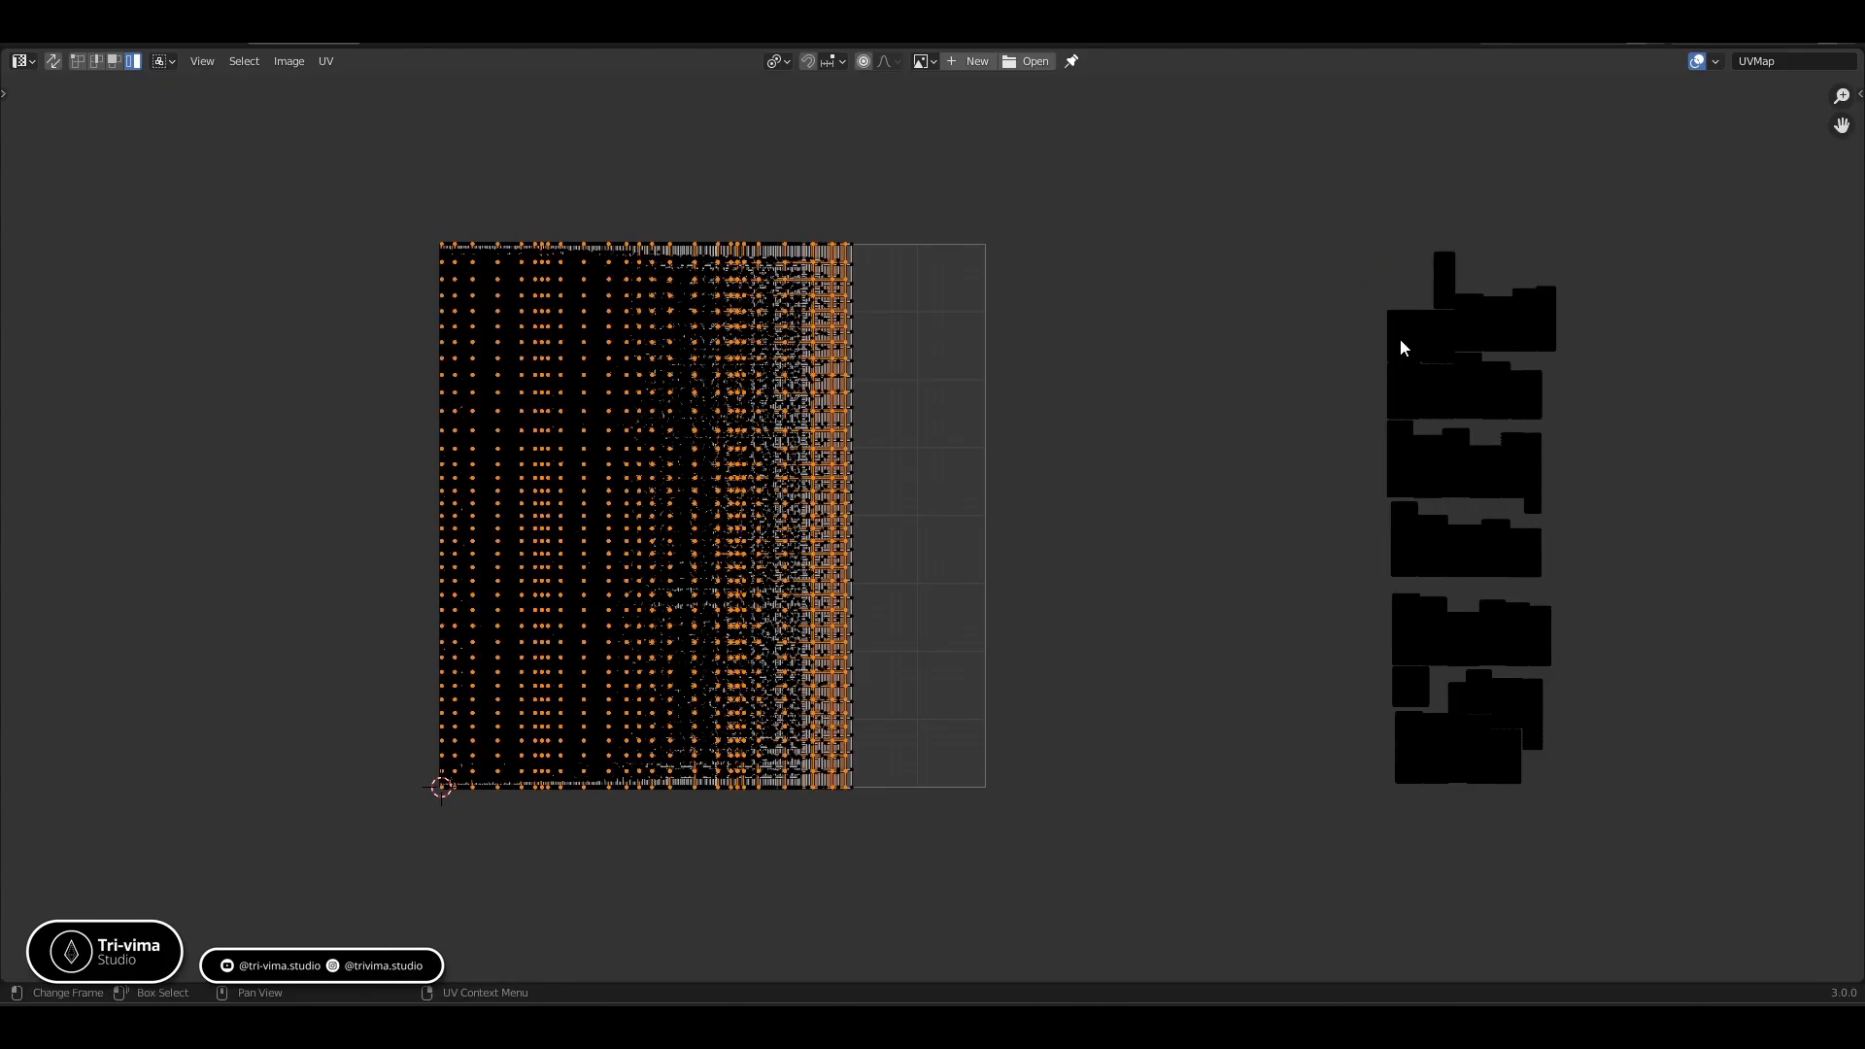
pyautogui.click(1396, 372)
pyautogui.hotkey('shift', 'r')
pyautogui.click(1397, 408)
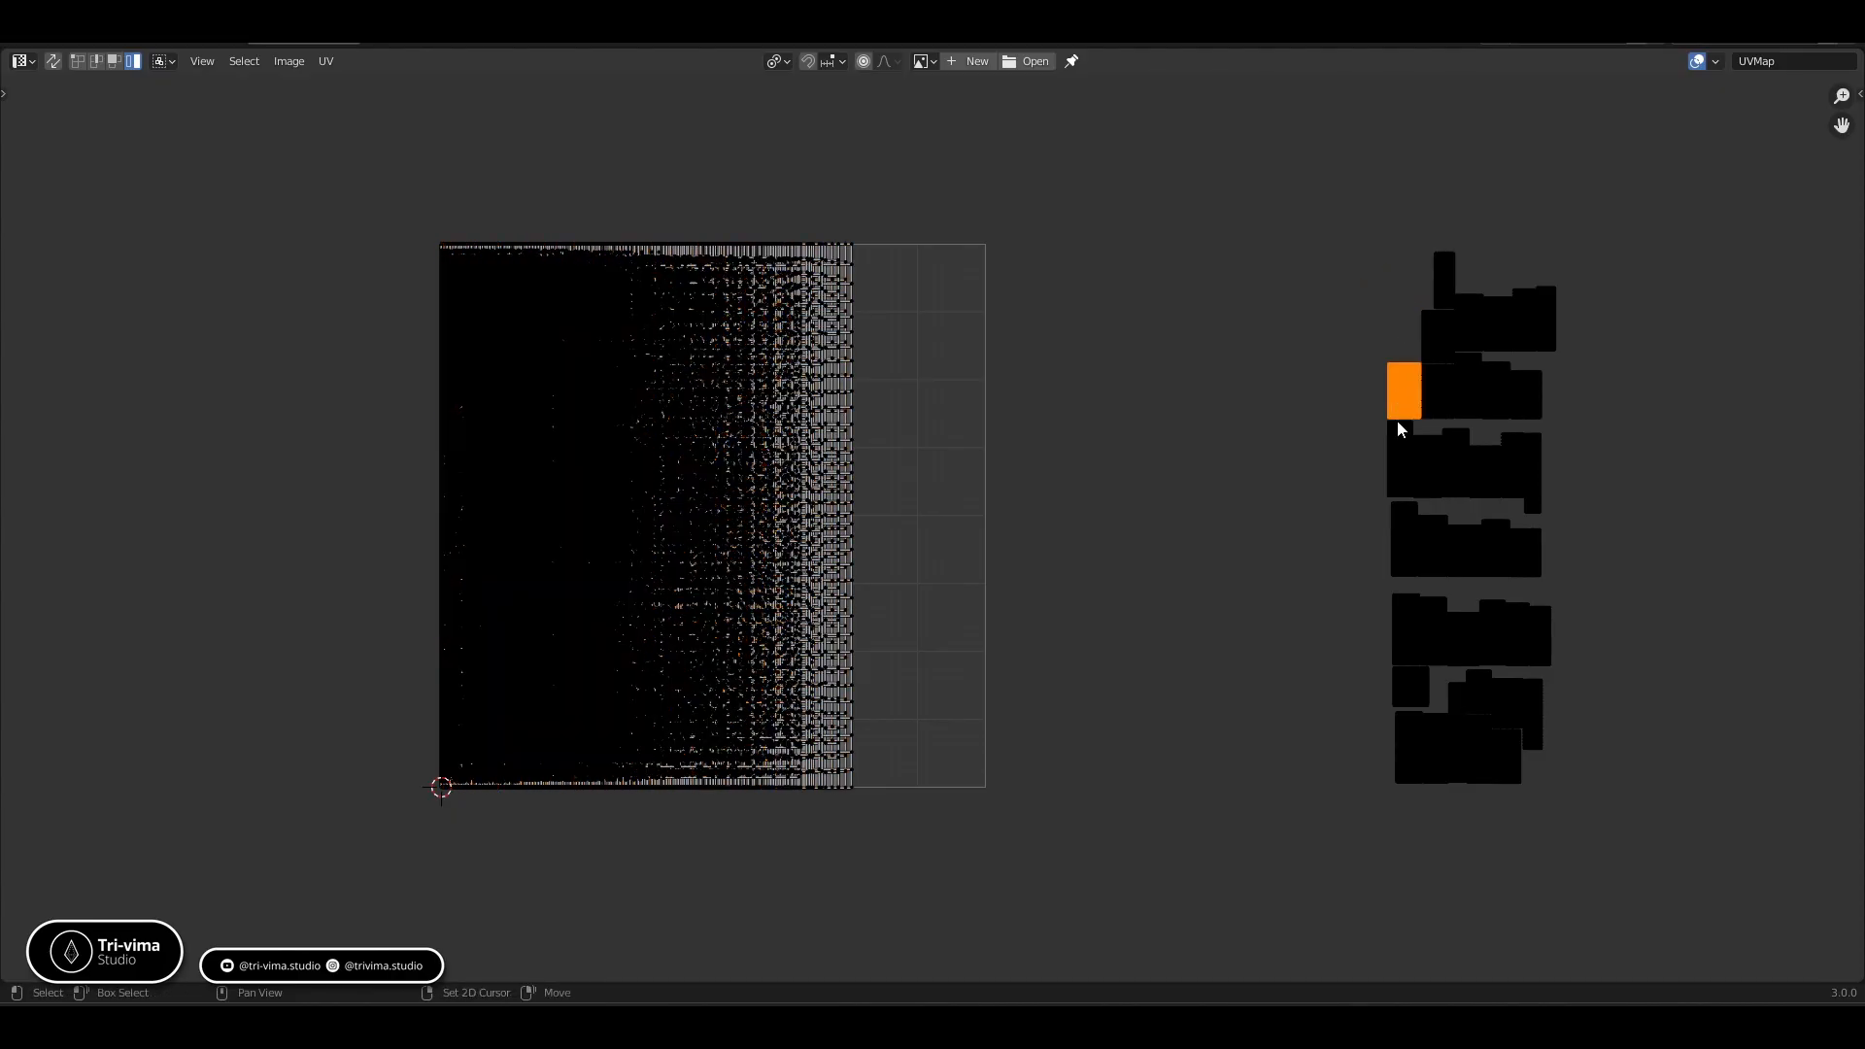
pyautogui.hotkey('shift', 'r')
pyautogui.click(1396, 440)
pyautogui.hotkey('shift', 'r')
# Repeat Pack Islands individually on four leftmost islands going down from the fourth row to the bottom row, including the lone squarish island
pyautogui.click(1401, 558)
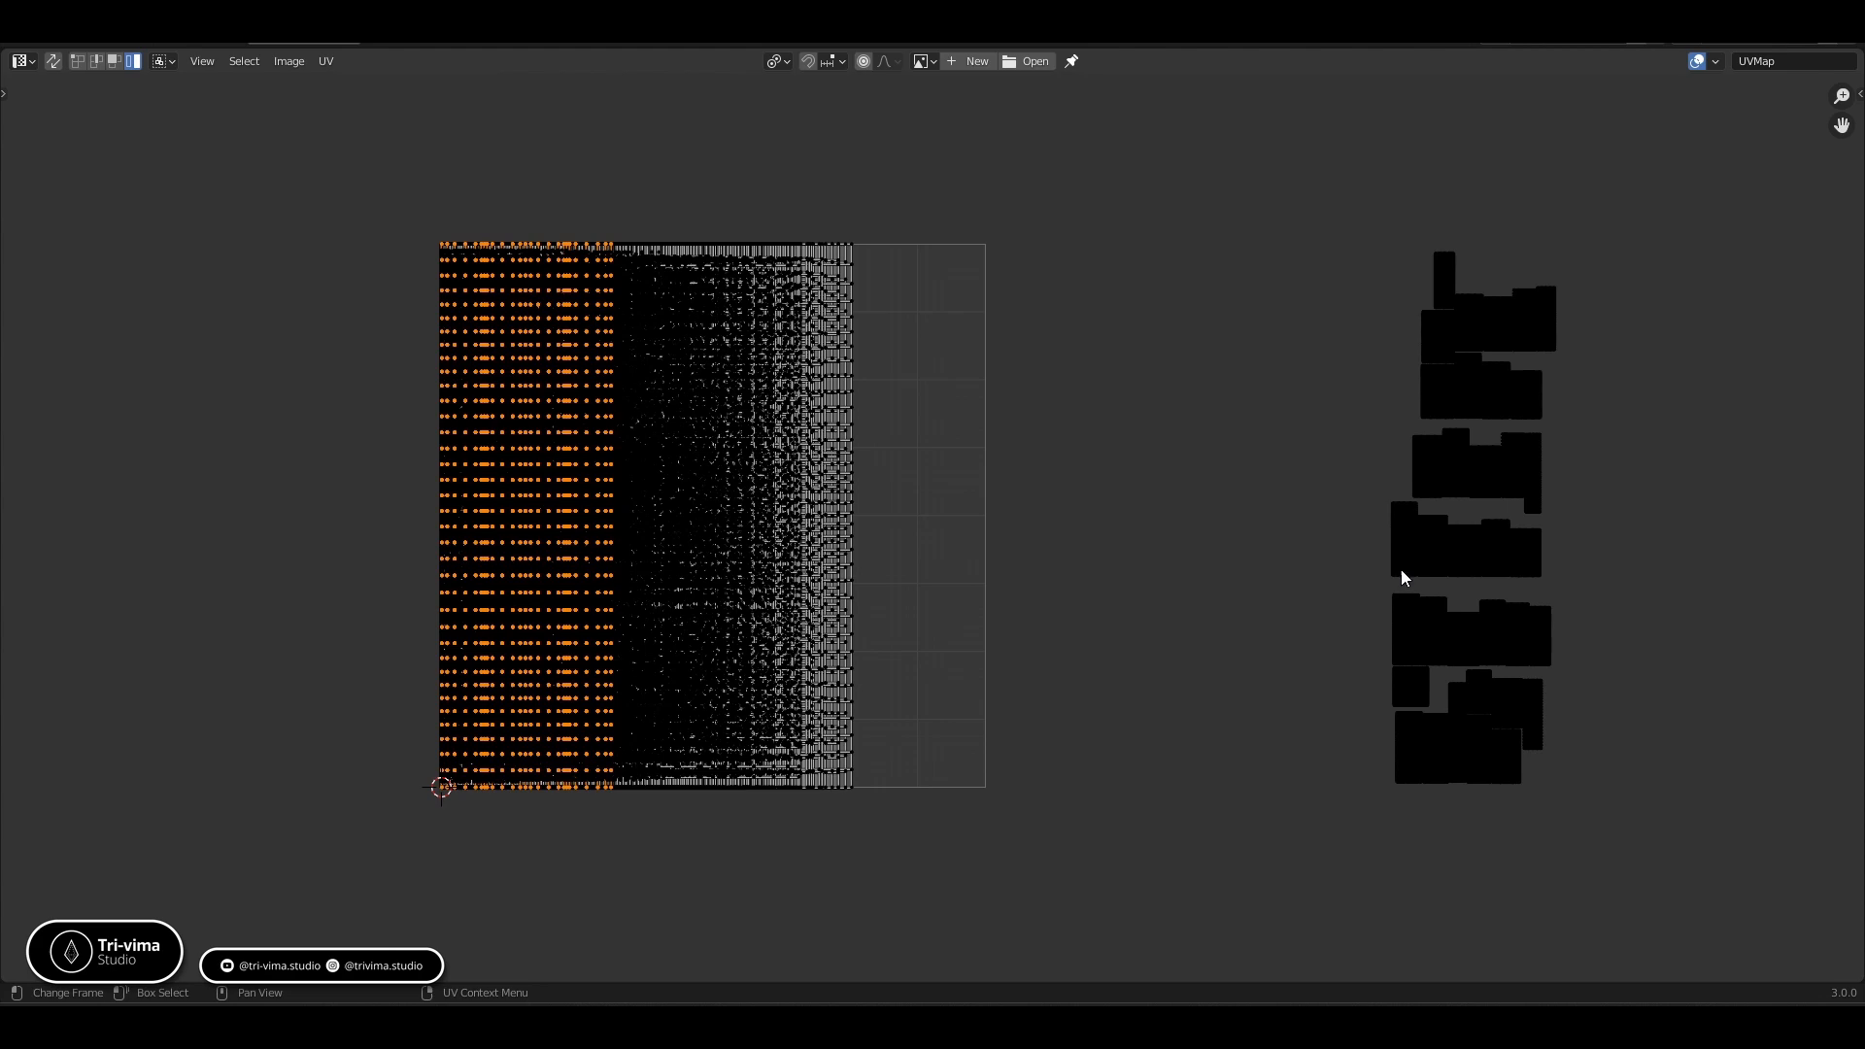
pyautogui.hotkey('shift', 'r')
pyautogui.click(1408, 646)
pyautogui.hotkey('shift', 'r')
pyautogui.click(1408, 686)
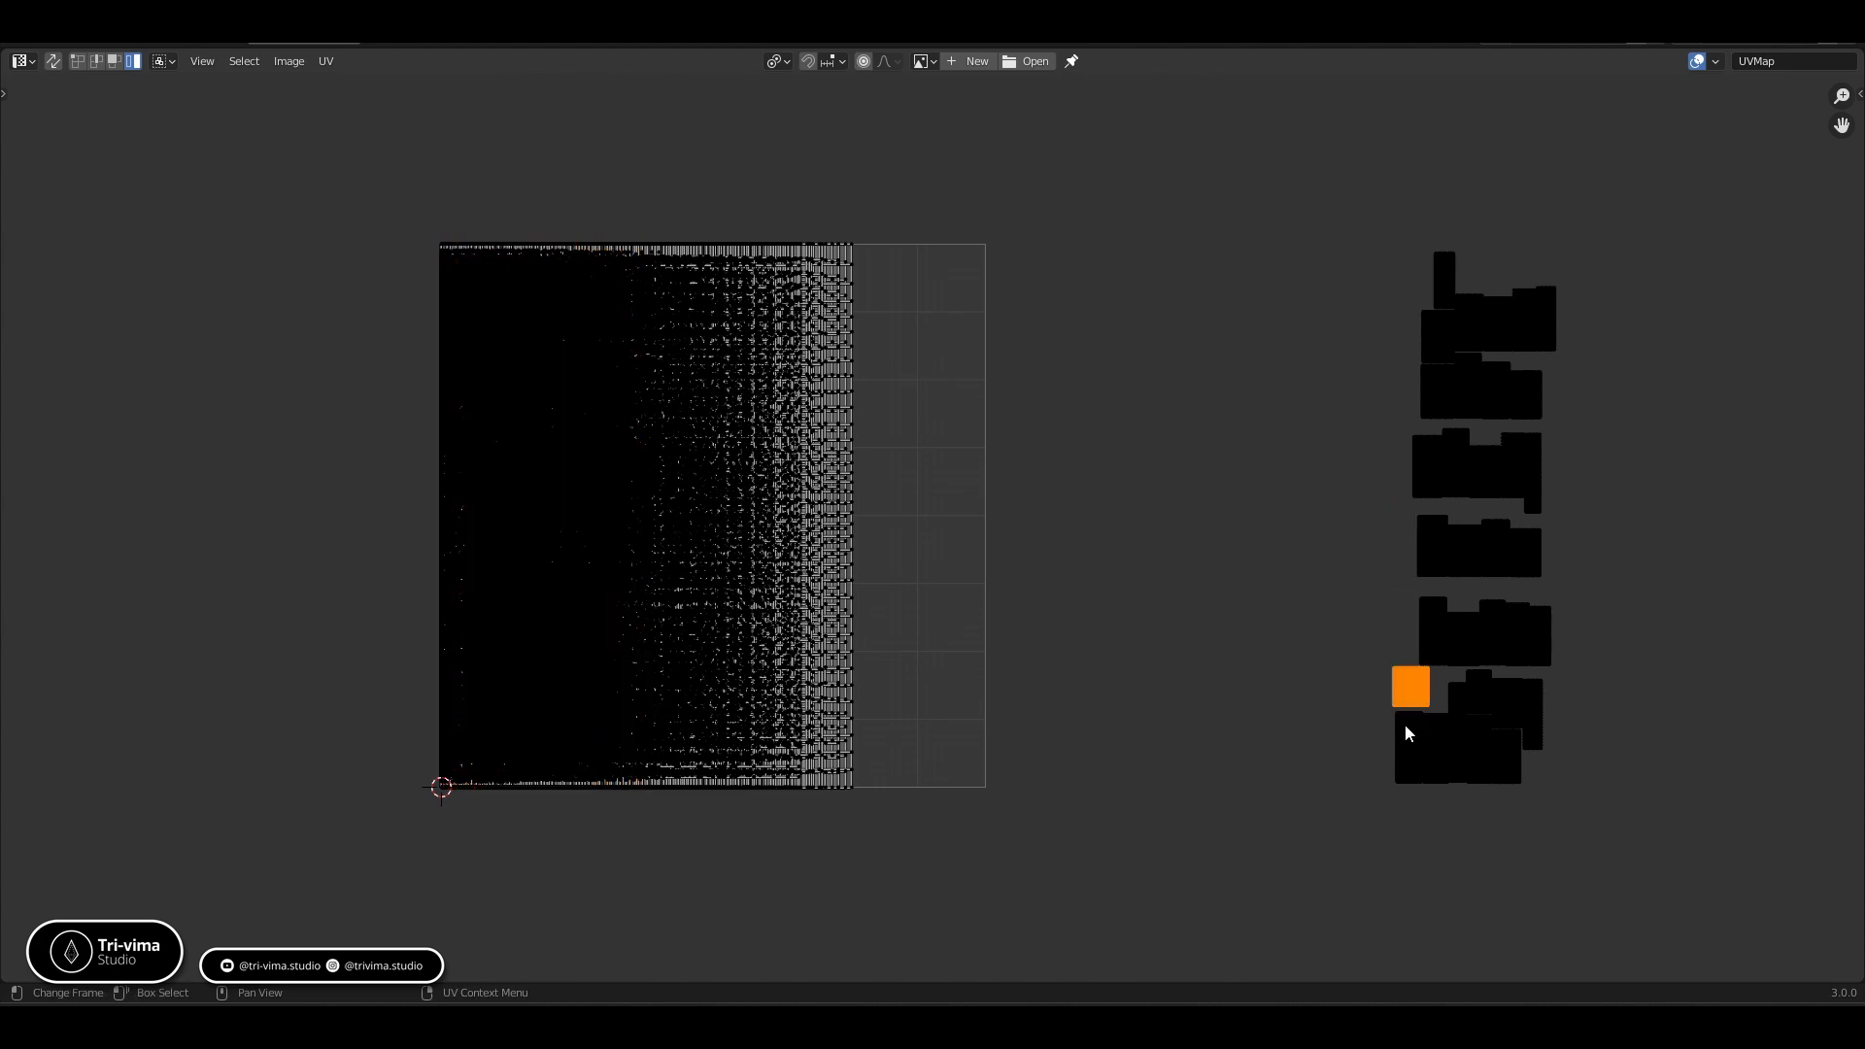
pyautogui.hotkey('shift', 'r')
pyautogui.click(1406, 736)
pyautogui.hotkey('shift', 'r')
# Repeat Pack Islands individually on two leftmost islands of the bottom block and the leftmost island of the row above it
pyautogui.click(1431, 741)
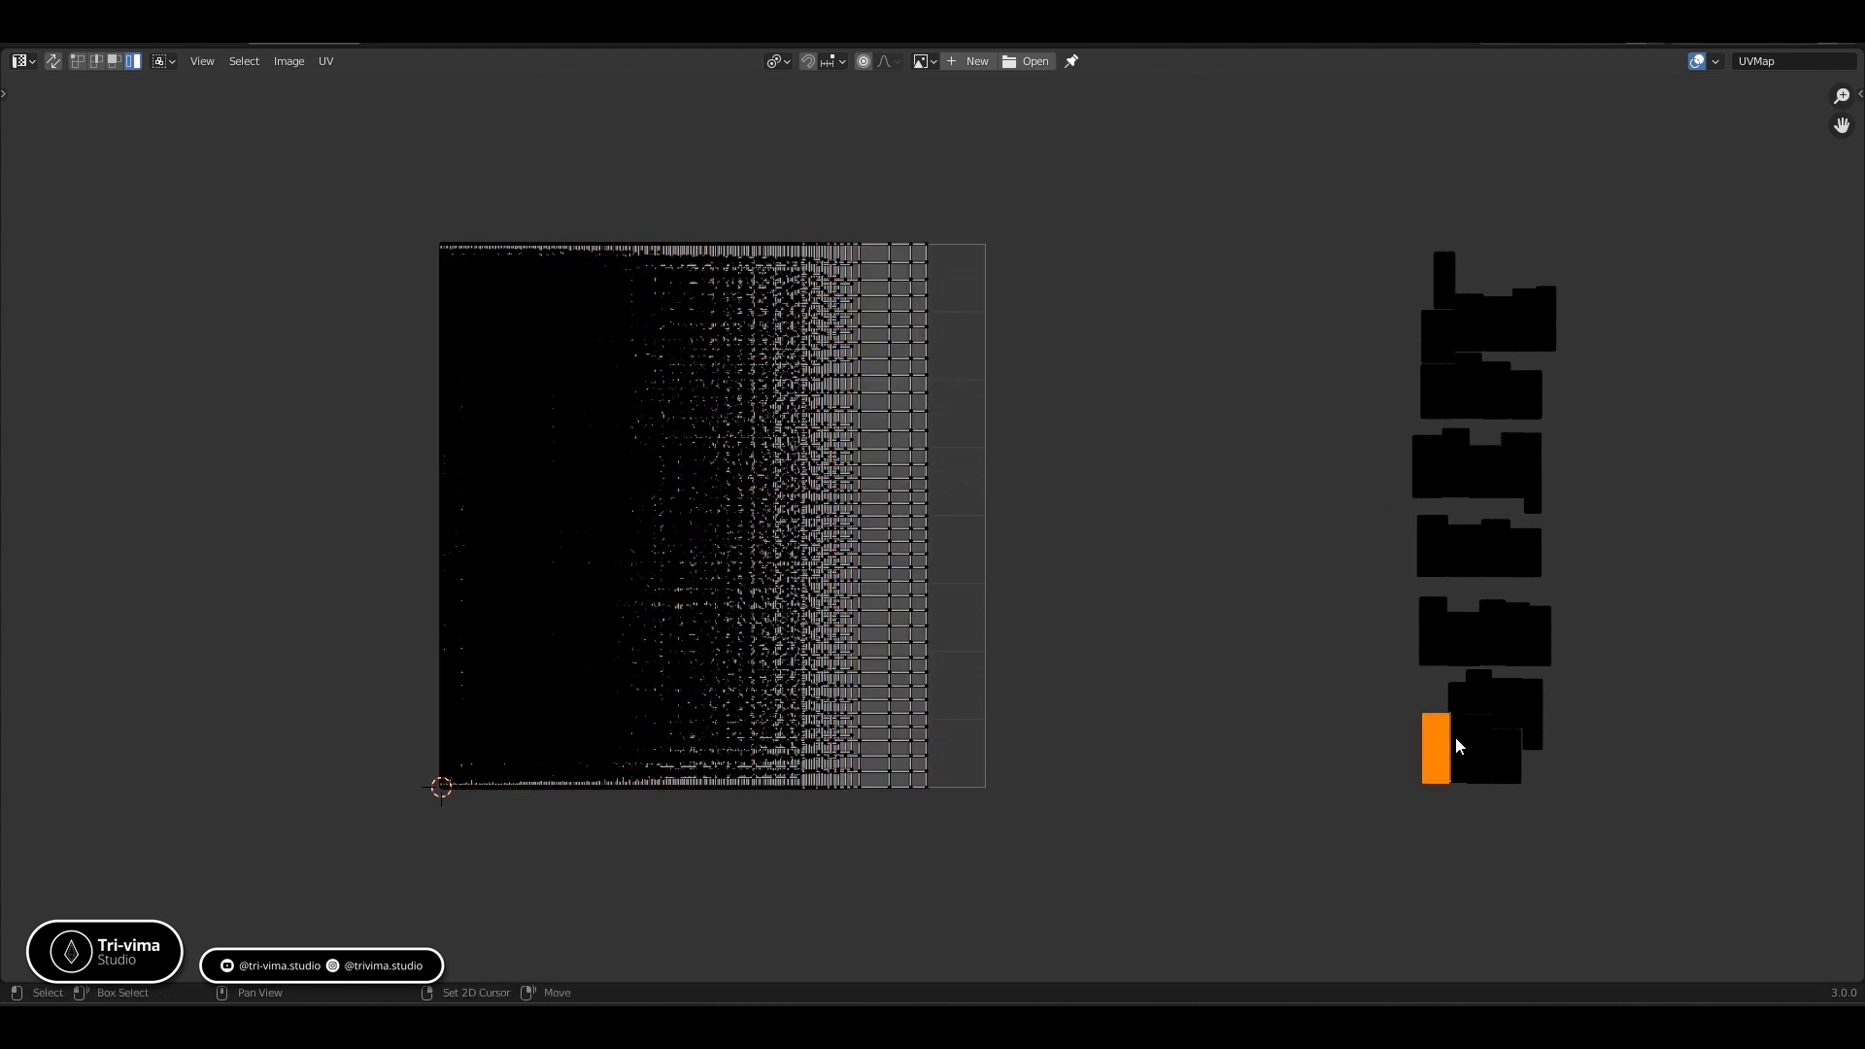
pyautogui.hotkey('shift', 'r')
pyautogui.click(1455, 727)
pyautogui.hotkey('shift', 'r')
pyautogui.click(1426, 656)
pyautogui.hotkey('shift', 'r')
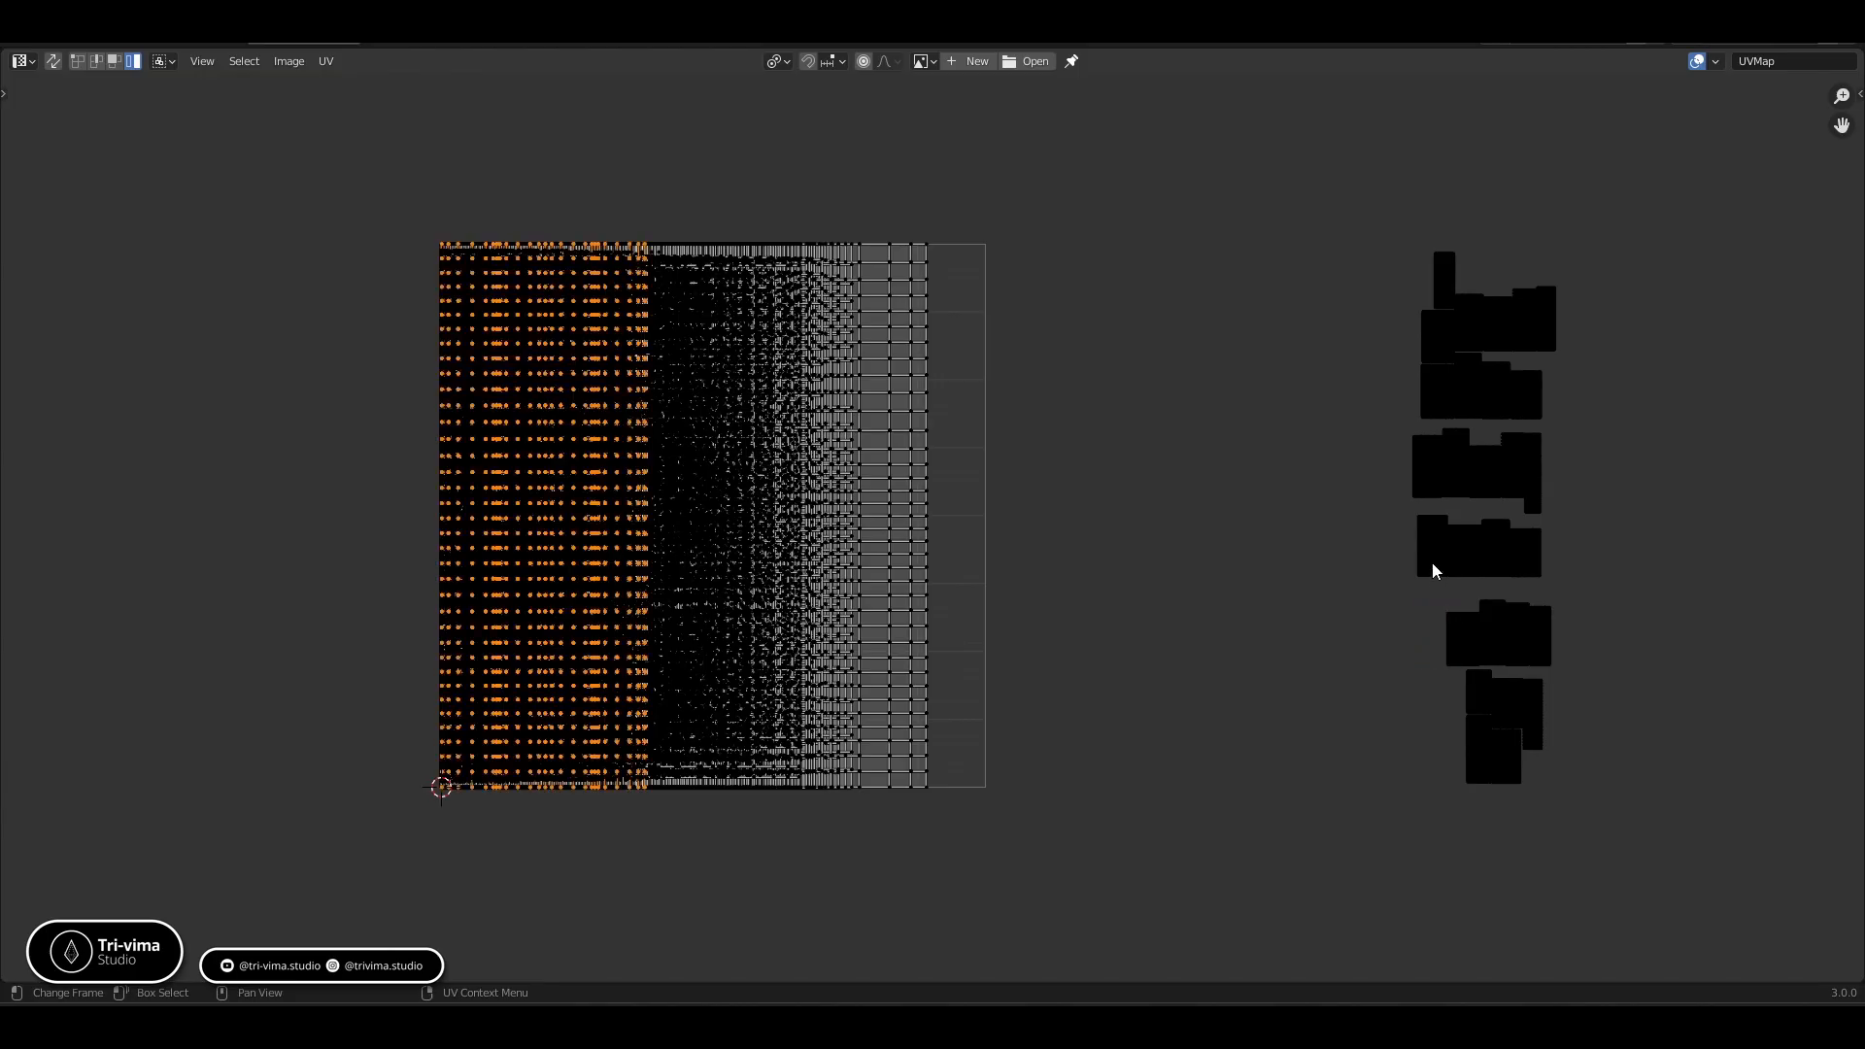
# Repeat Pack Islands one at a time on the leftmost islands of the remaining upper four rows, from the fourth row up
pyautogui.click(1430, 550)
pyautogui.hotkey('shift', 'r')
pyautogui.click(1419, 480)
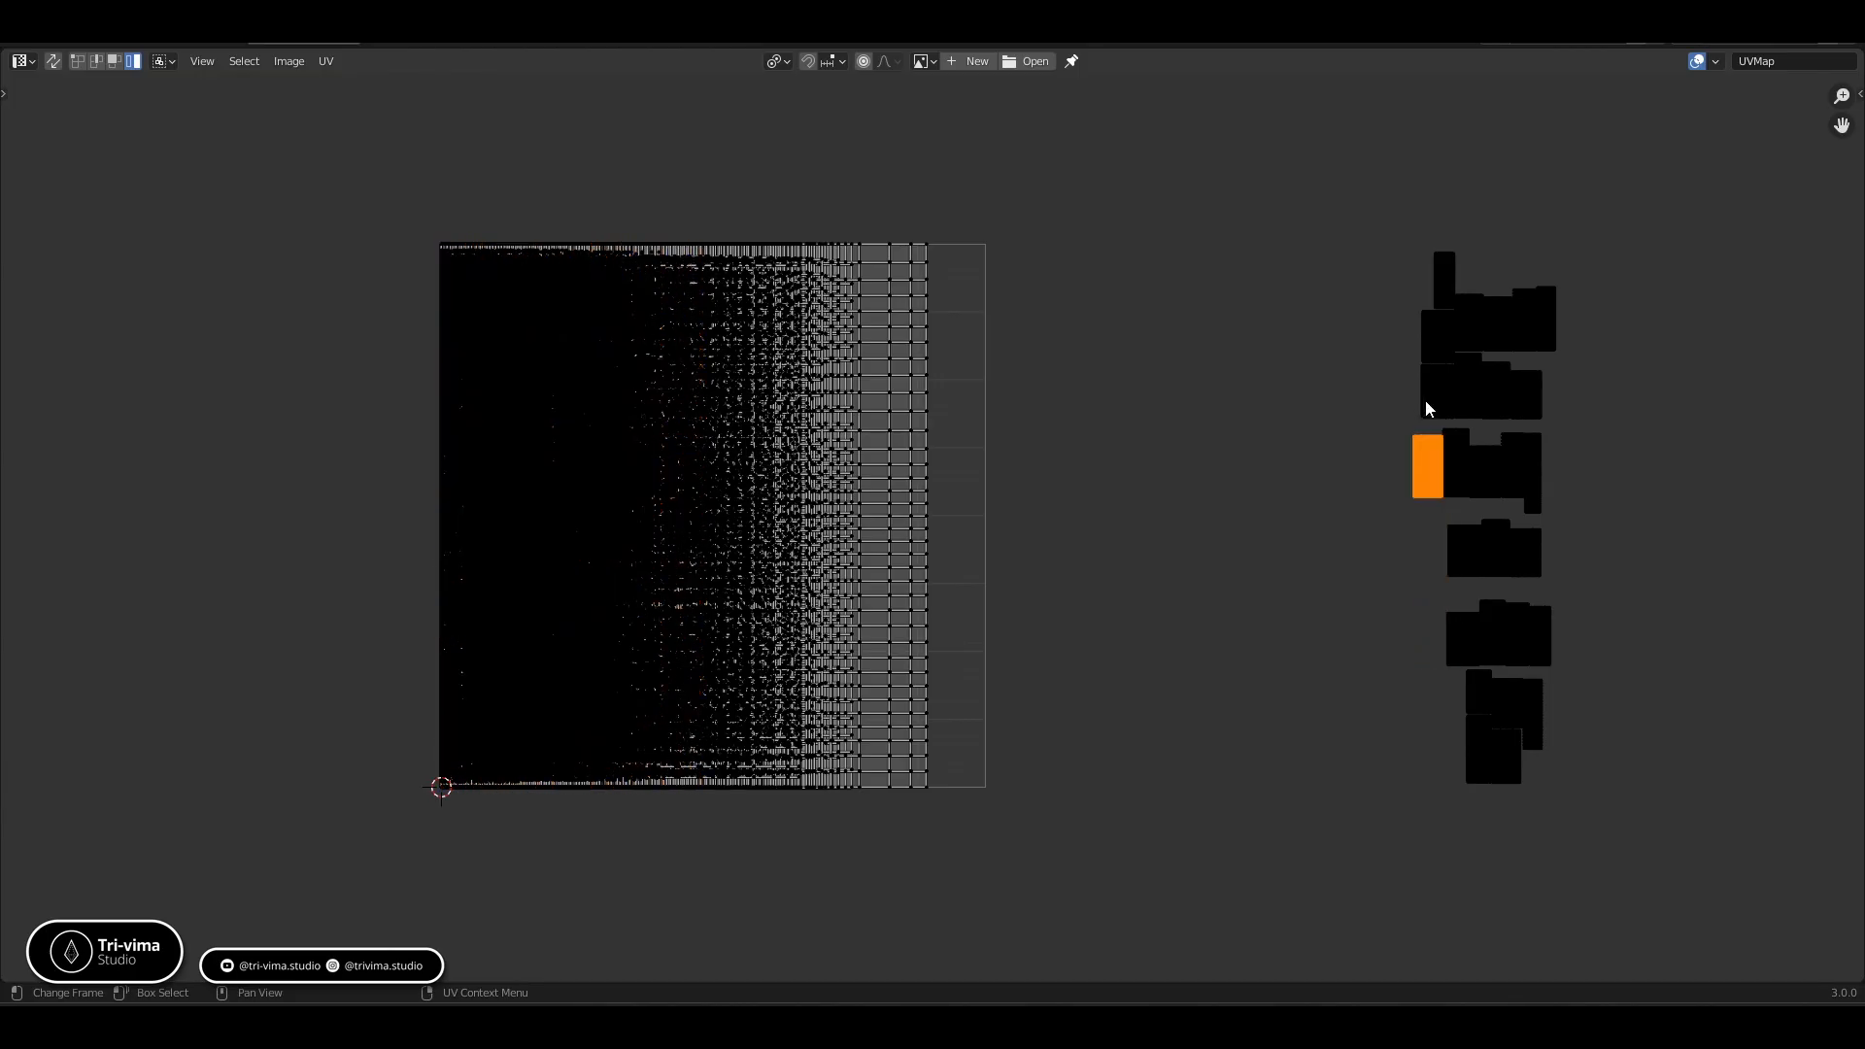
pyautogui.hotkey('shift', 'r')
pyautogui.click(1425, 401)
pyautogui.hotkey('shift', 'r')
pyautogui.click(1427, 334)
pyautogui.hotkey('shift', 'r')
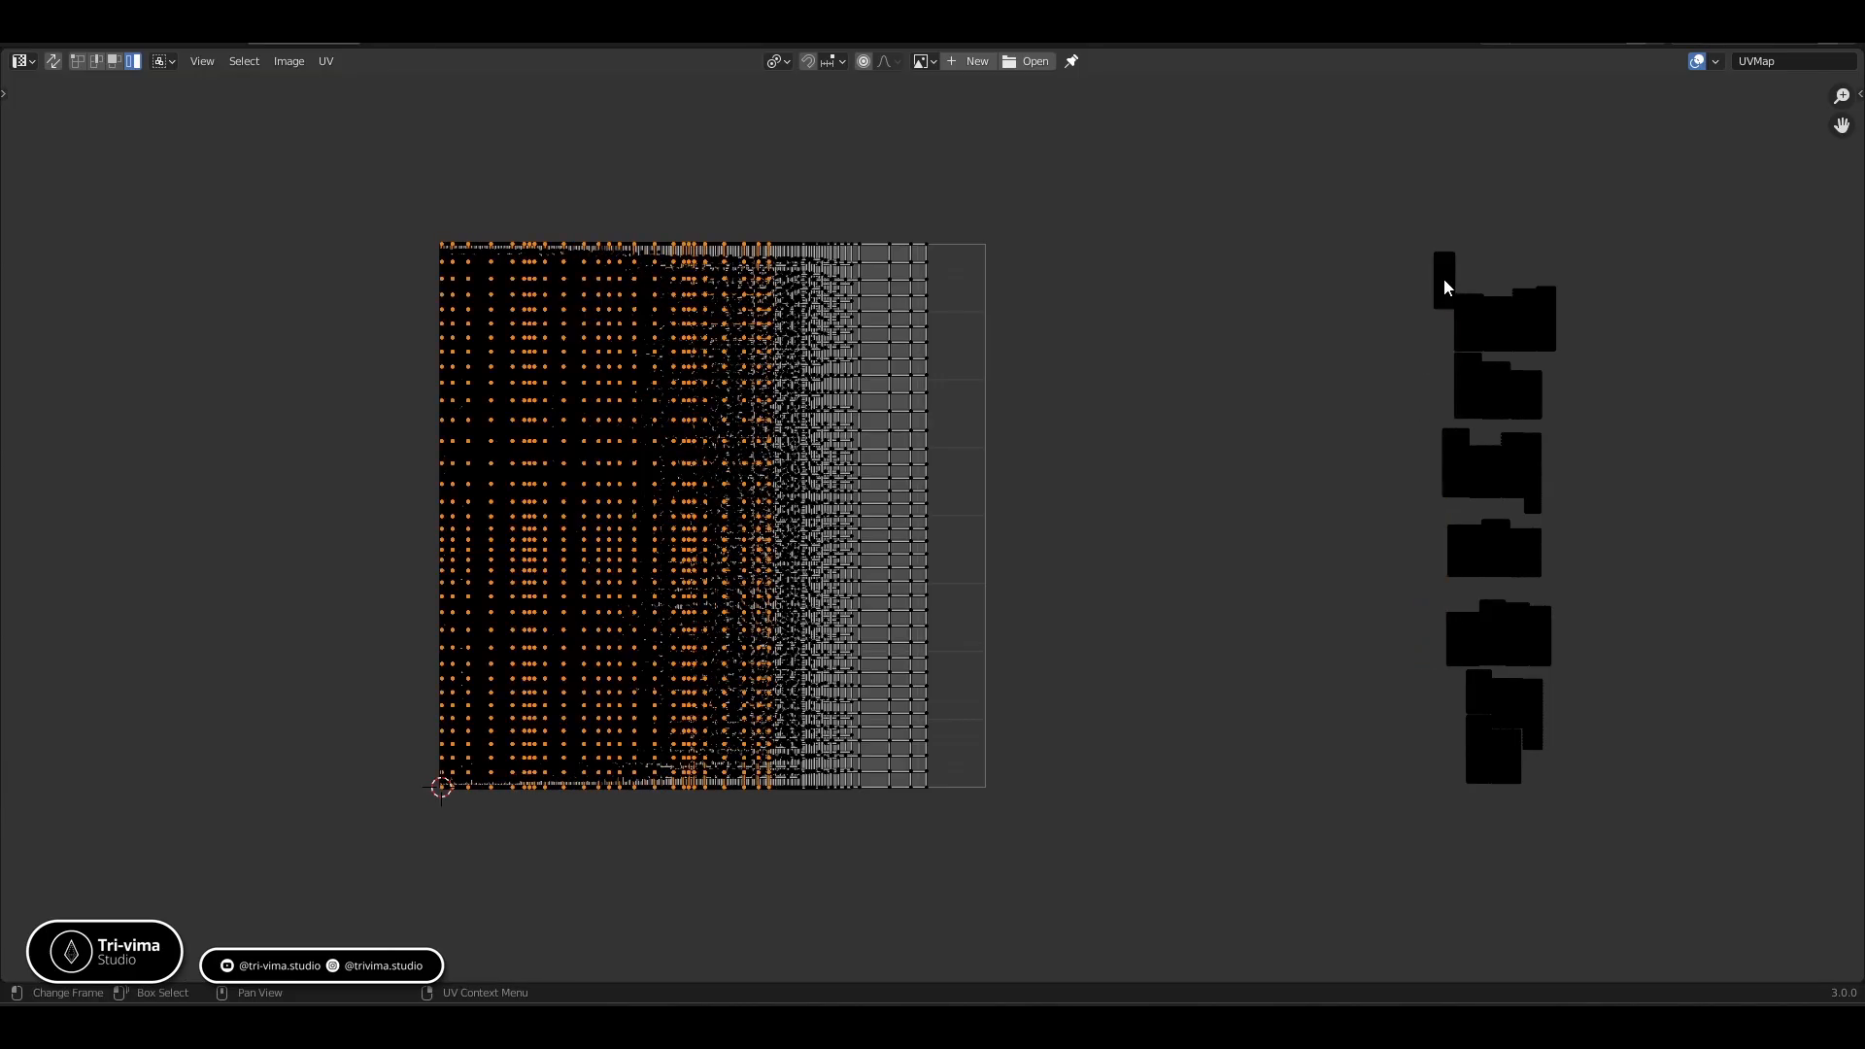
# Repeat Pack Islands individually on all remaining top-row islands from left to right, starting with the narrow one jutting up
pyautogui.click(1443, 278)
pyautogui.hotkey('shift', 'r')
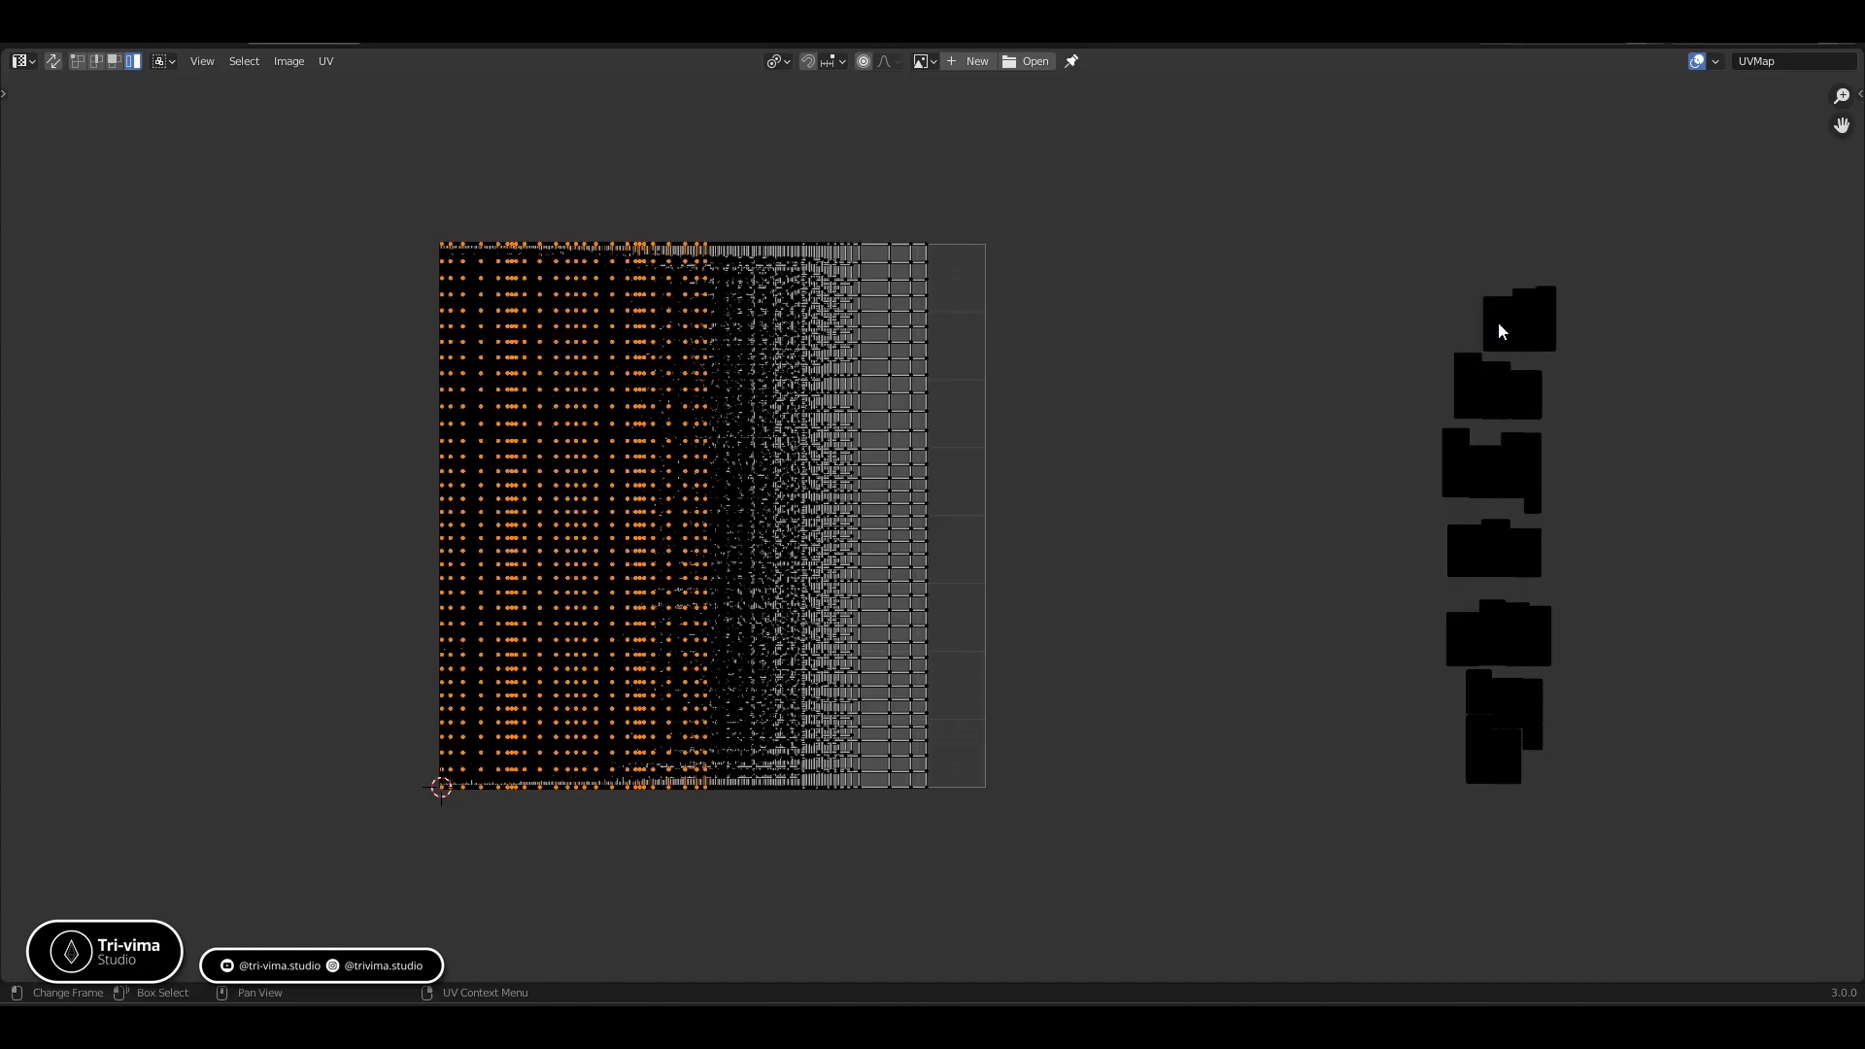
pyautogui.click(1501, 322)
pyautogui.hotkey('shift', 'r')
pyautogui.click(1542, 322)
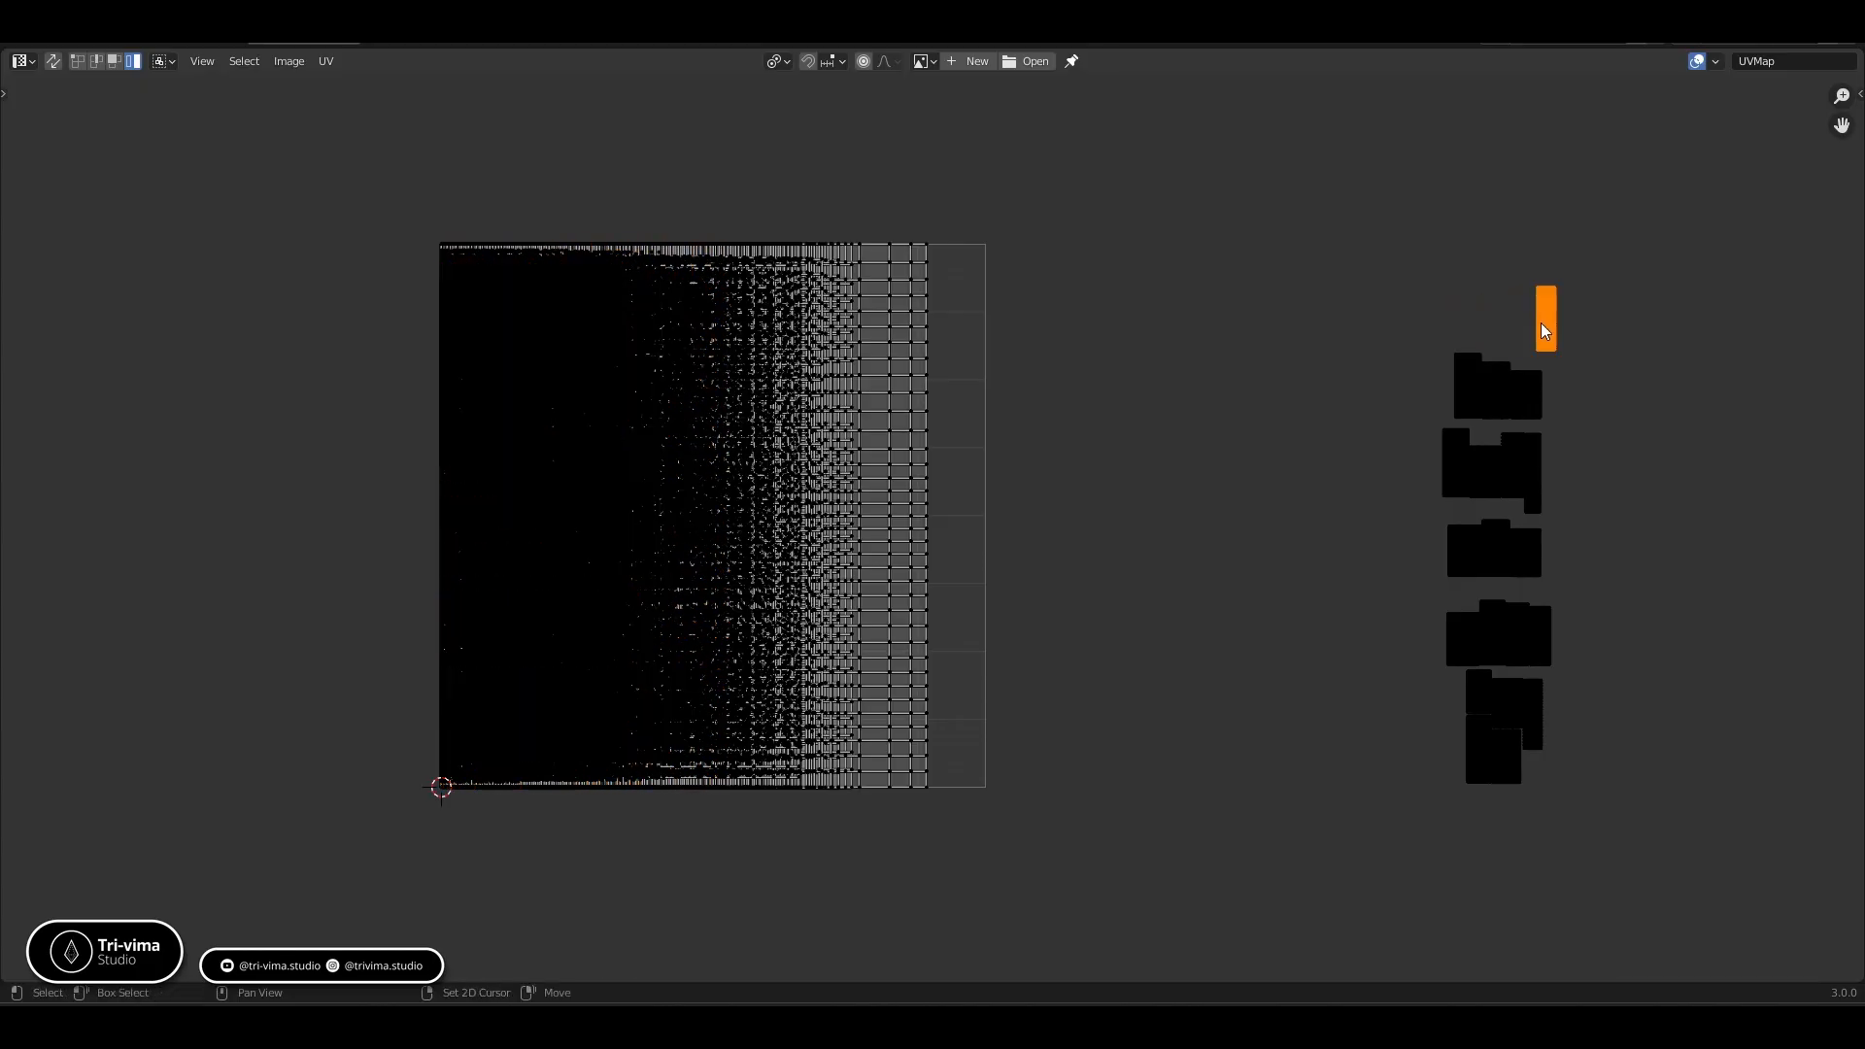
pyautogui.hotkey('shift', 'r')
# Repeat Pack Islands individually on the three islands of the small row that is uppermost in the unpacked group
pyautogui.click(1459, 380)
pyautogui.hotkey('shift', 'r')
pyautogui.click(1496, 391)
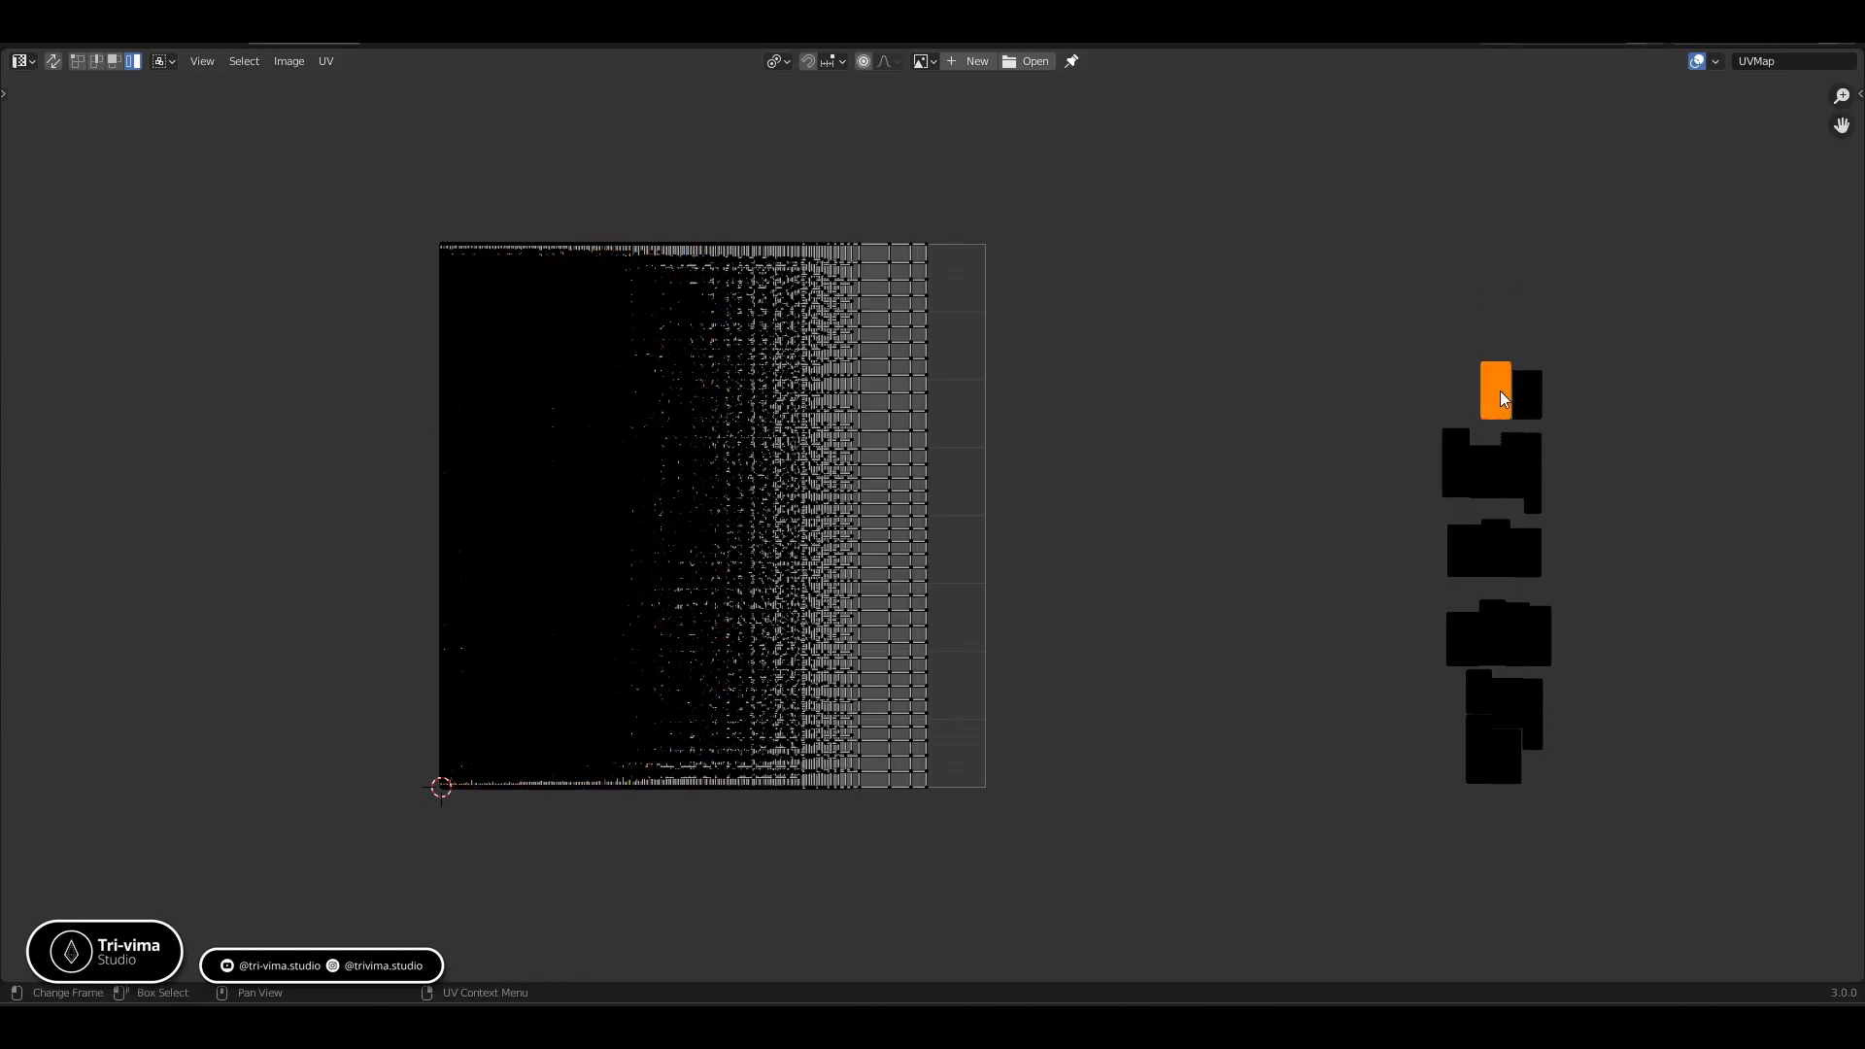
pyautogui.hotkey('shift', 'r')
pyautogui.click(1517, 390)
pyautogui.hotkey('shift', 'r')
# Repeat Pack Islands individually on the islands of the notched row now uppermost in the unpacked group, working from left to right
pyautogui.click(1461, 457)
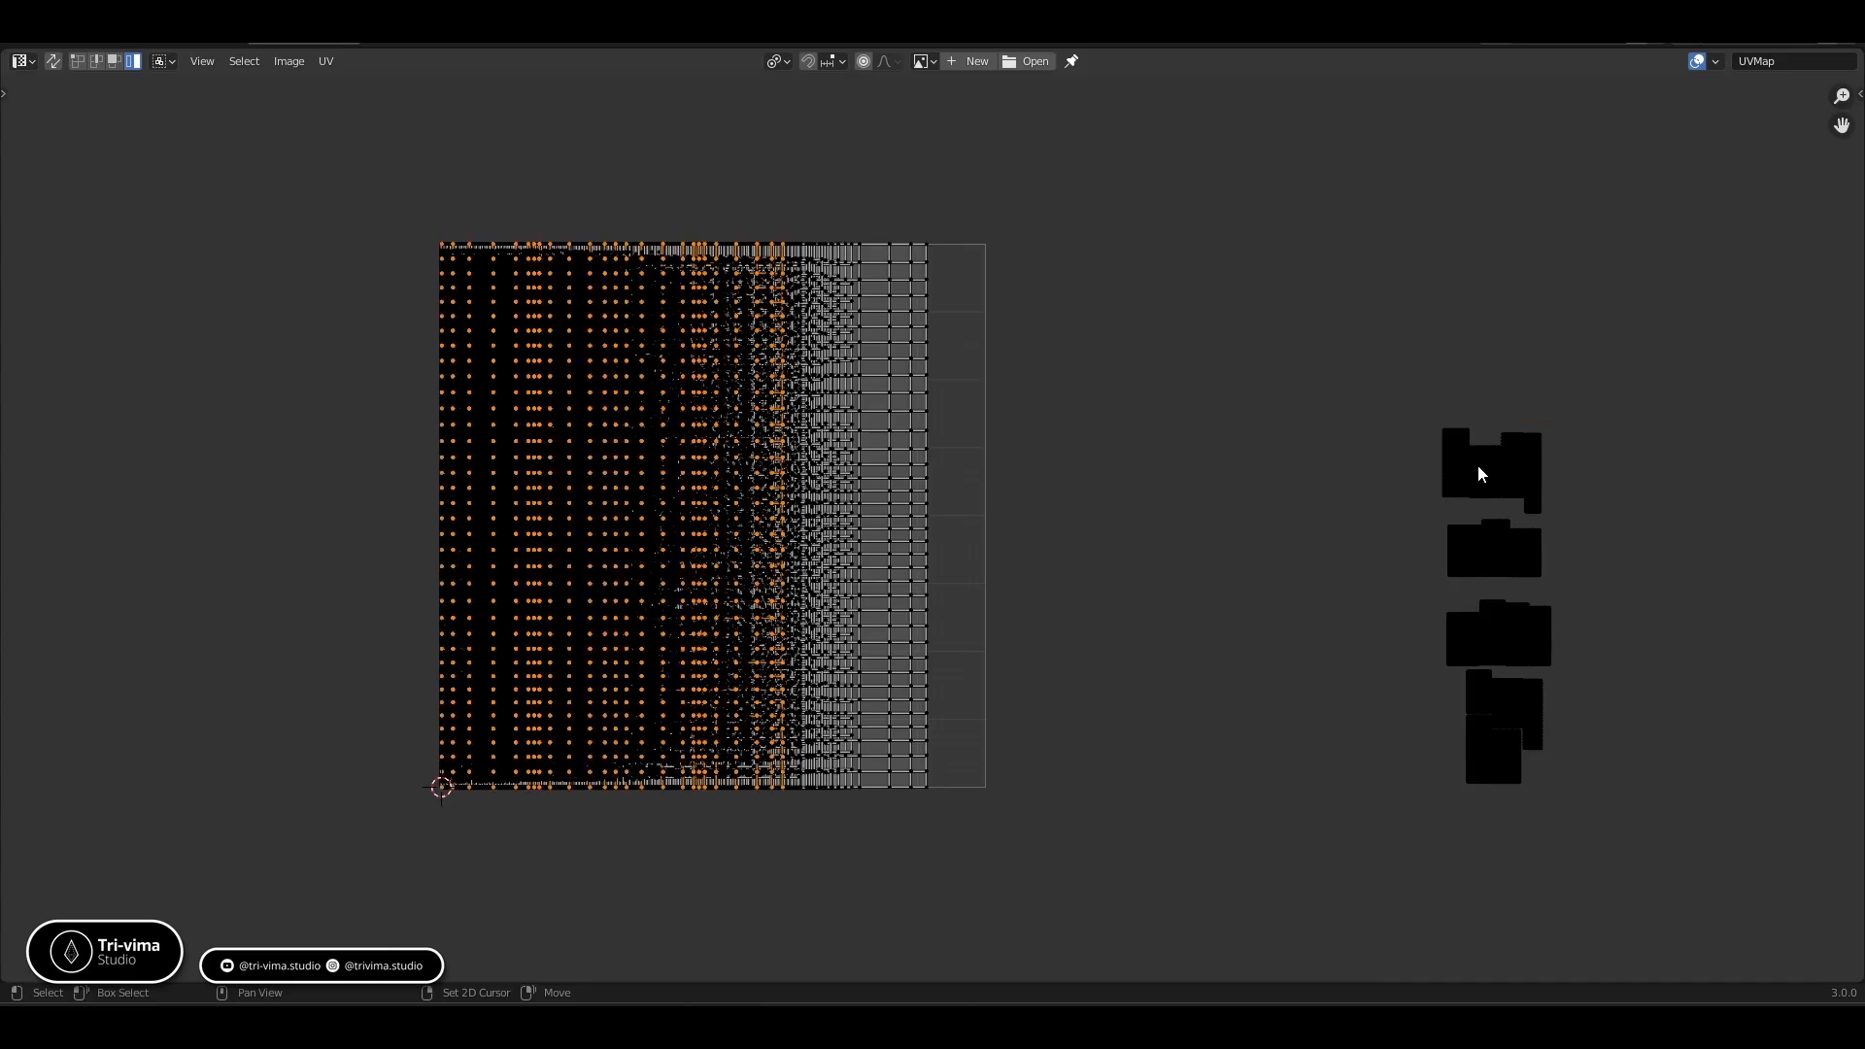
pyautogui.hotkey('shift', 'r')
pyautogui.click(1504, 466)
pyautogui.hotkey('shift', 'r')
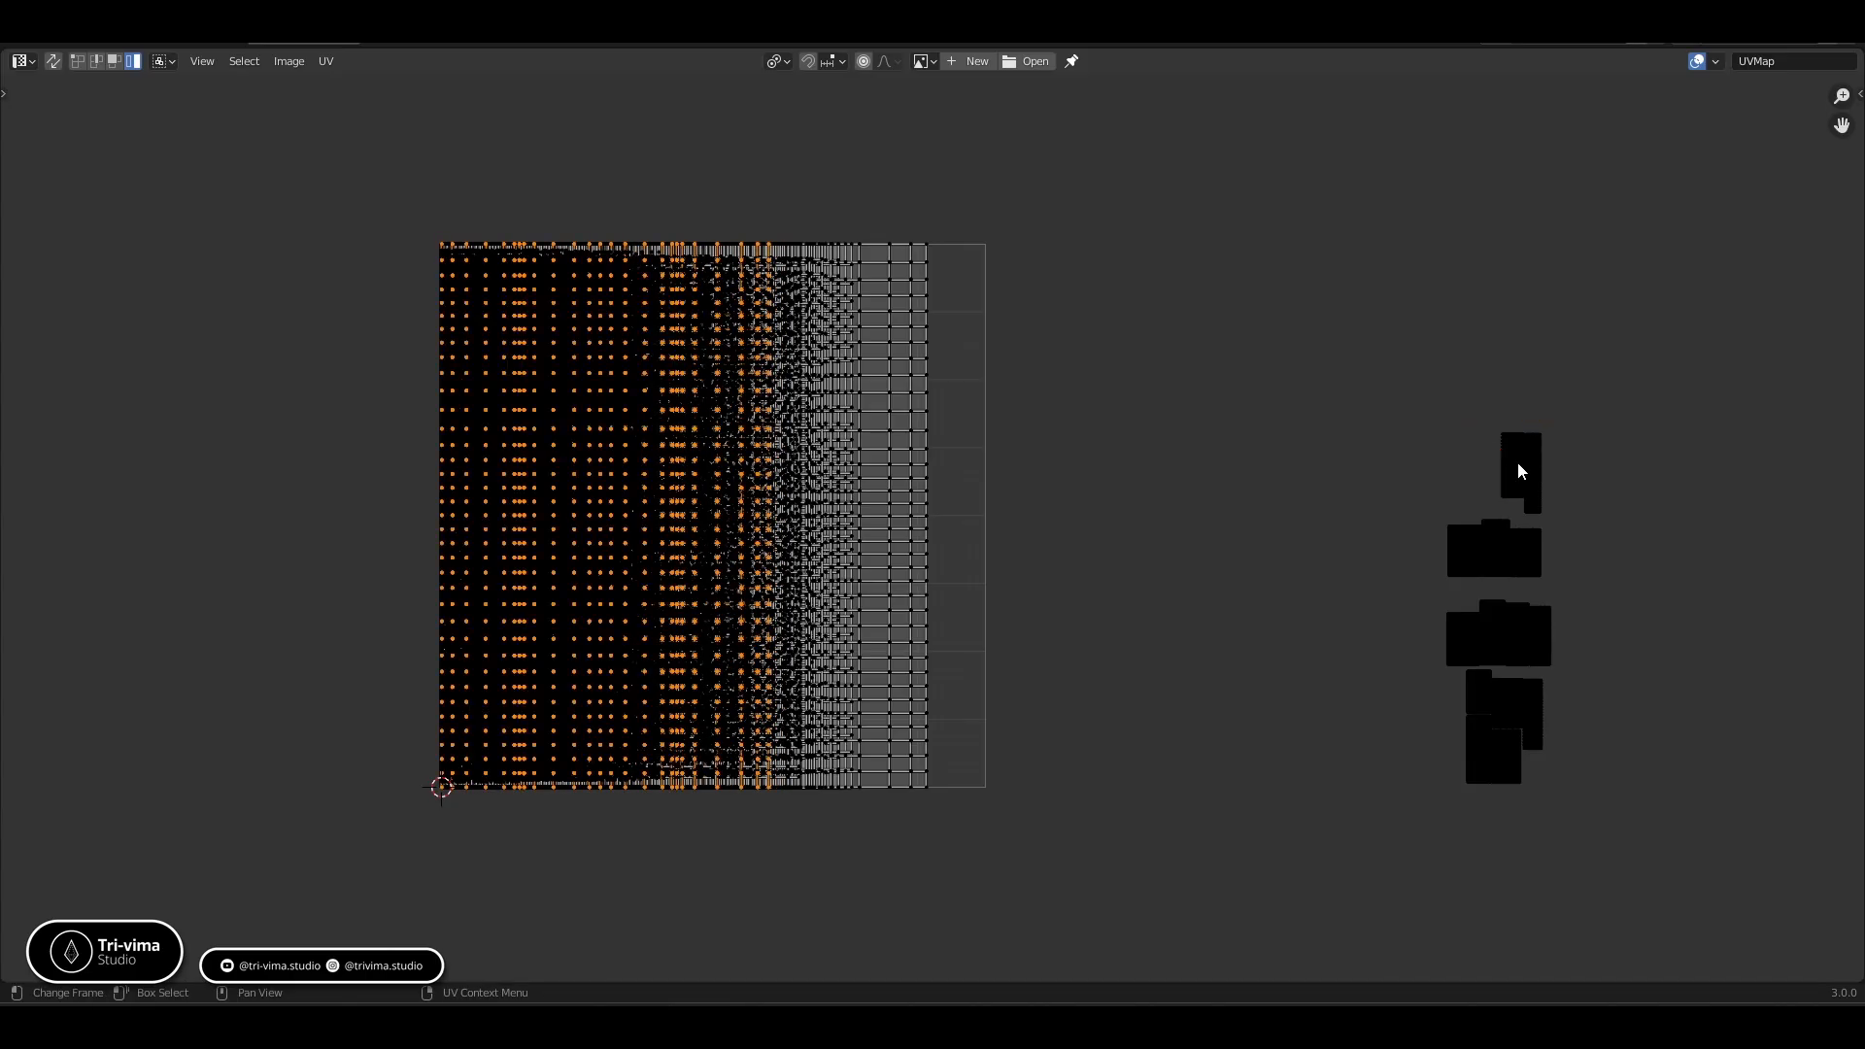
pyautogui.click(1518, 463)
pyautogui.hotkey('shift', 'r')
pyautogui.click(1523, 474)
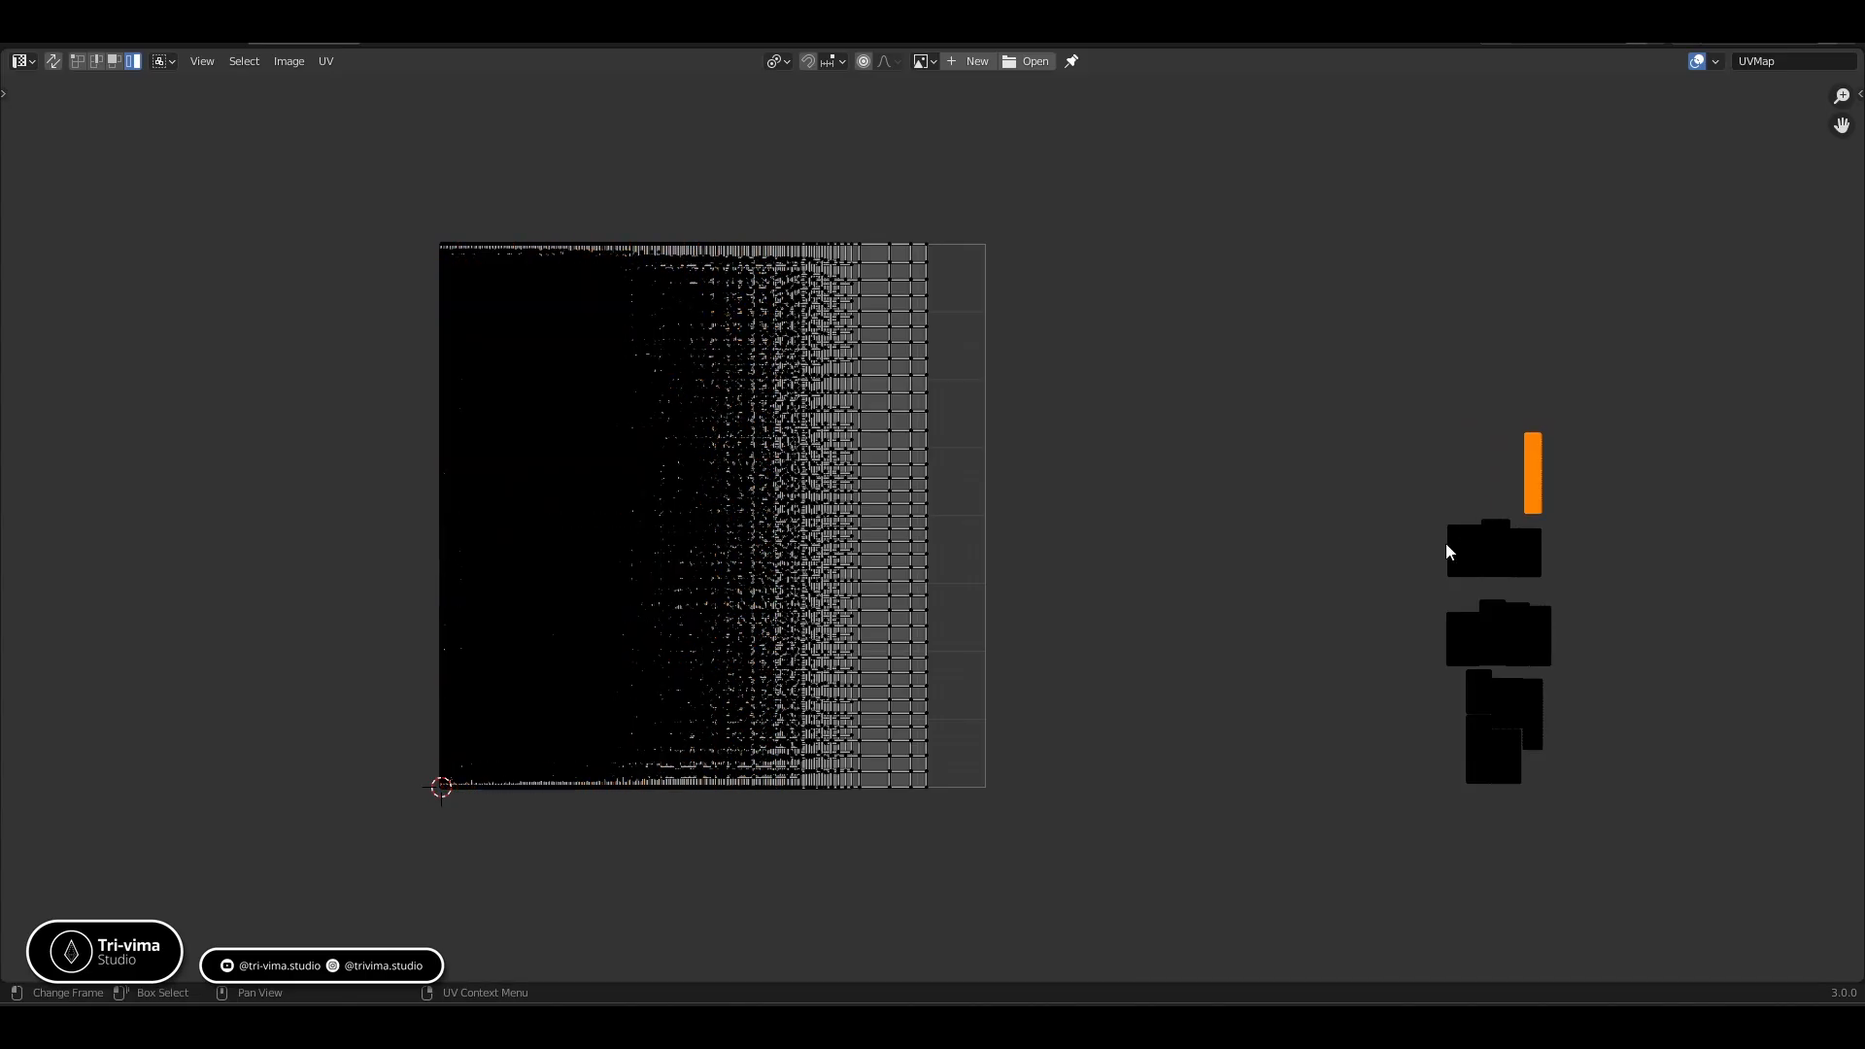
pyautogui.hotkey('shift', 'r')
# Repeat Pack Islands individually on the three islands of the next small row, from left to right
pyautogui.click(1464, 557)
pyautogui.hotkey('shift', 'r')
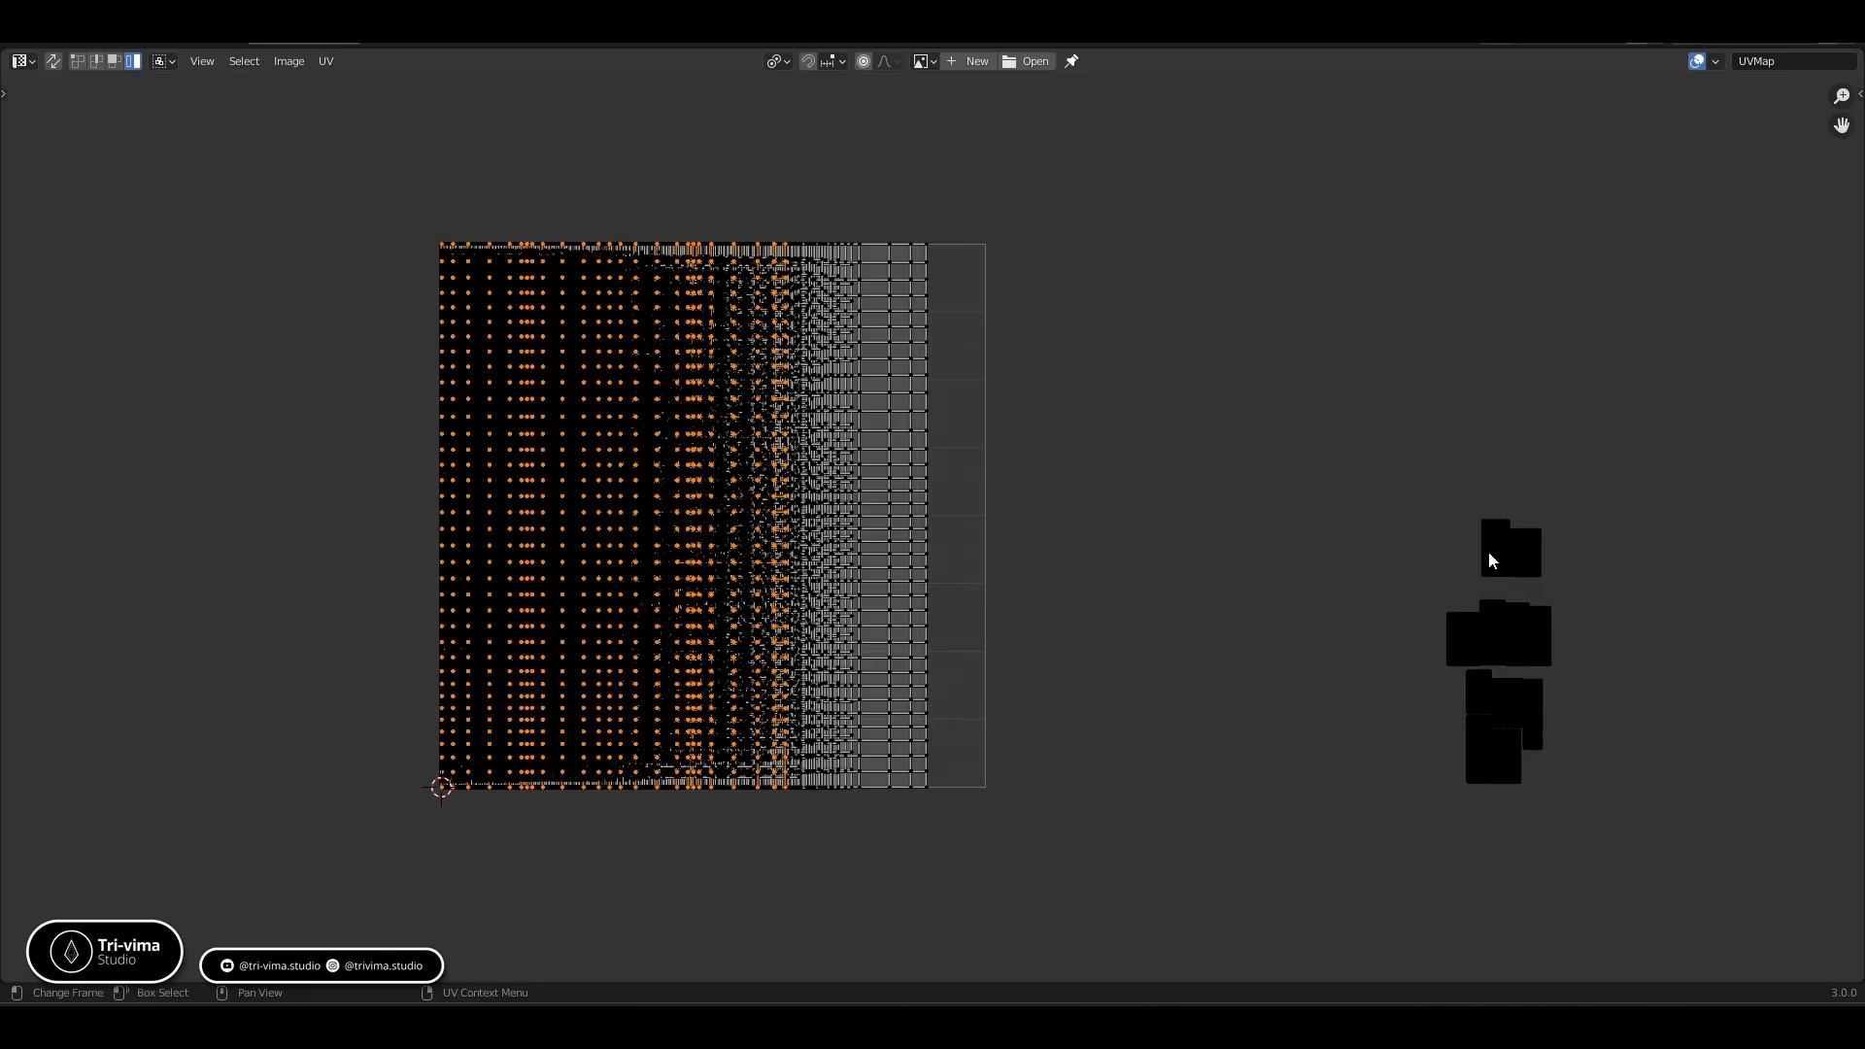
pyautogui.click(1489, 557)
pyautogui.hotkey('shift', 'r')
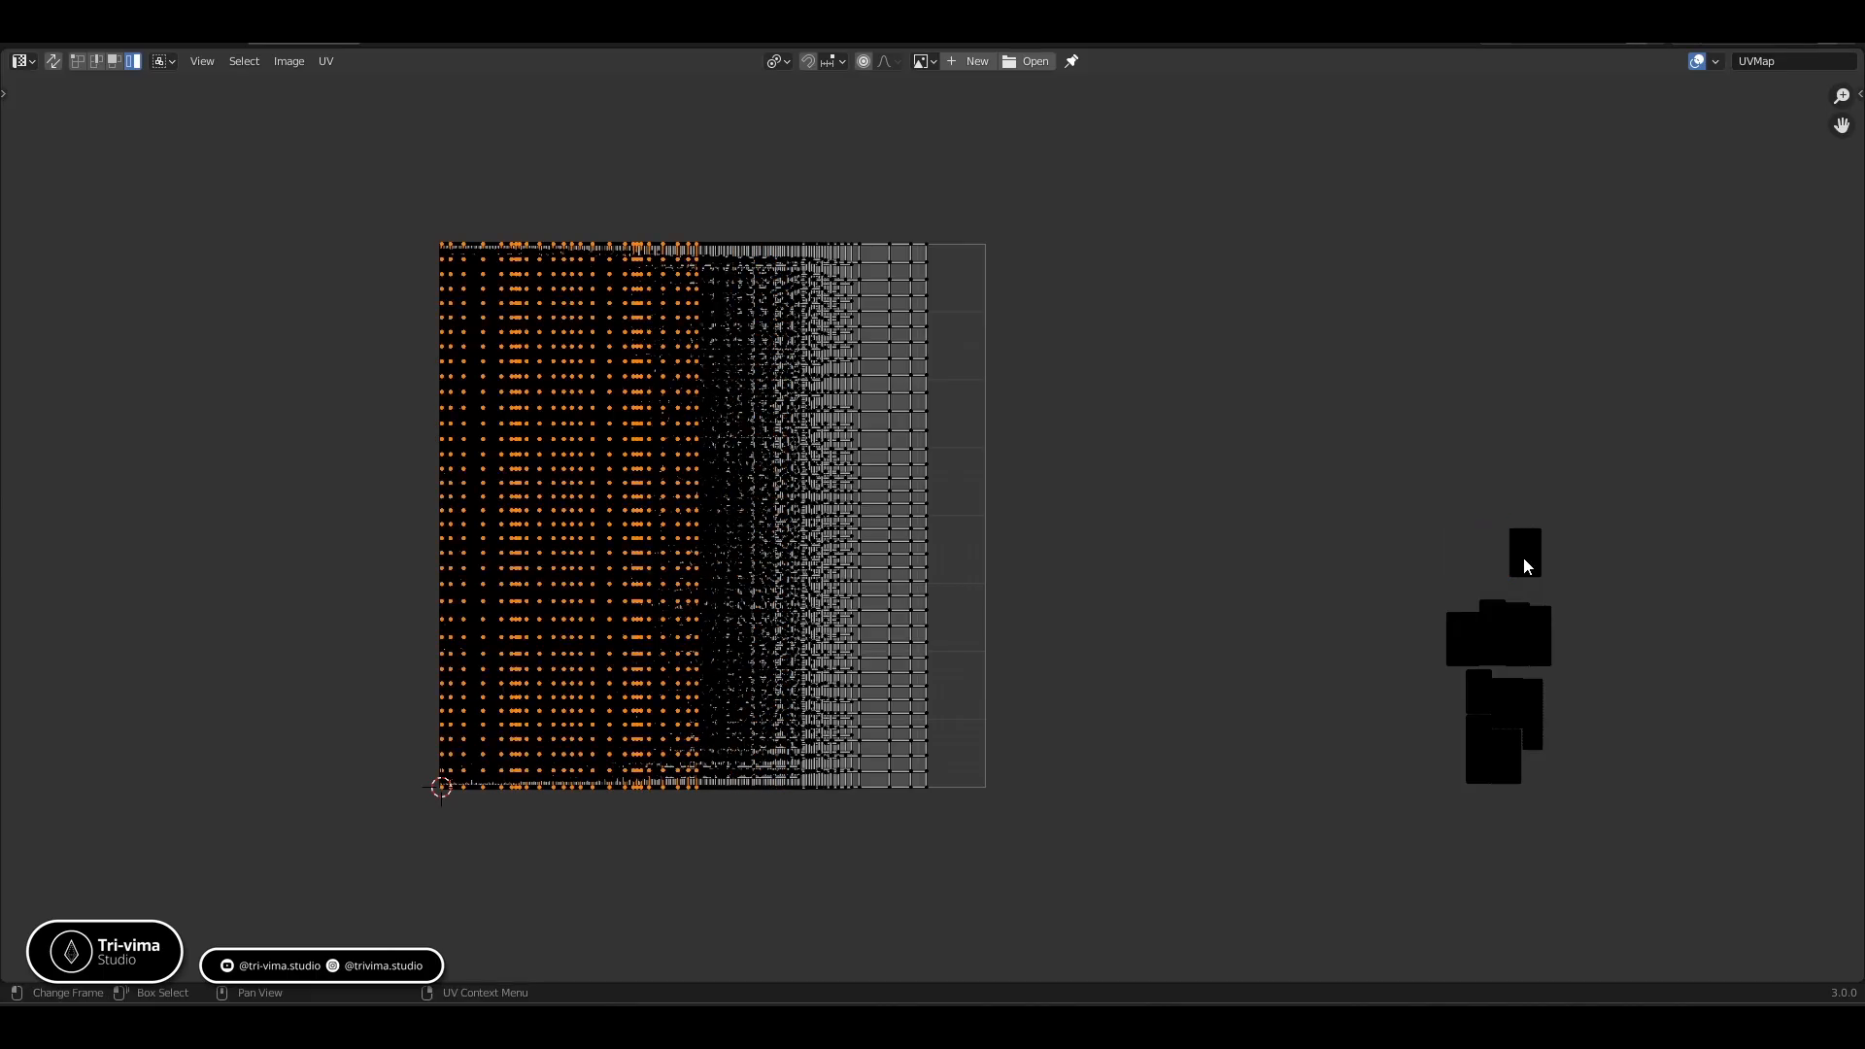
pyautogui.click(1524, 558)
pyautogui.hotkey('shift', 'r')
# Repeat Pack Islands individually on the islands of the wider row above the bottom cluster, from left to right
pyautogui.click(1456, 637)
pyautogui.hotkey('shift', 'r')
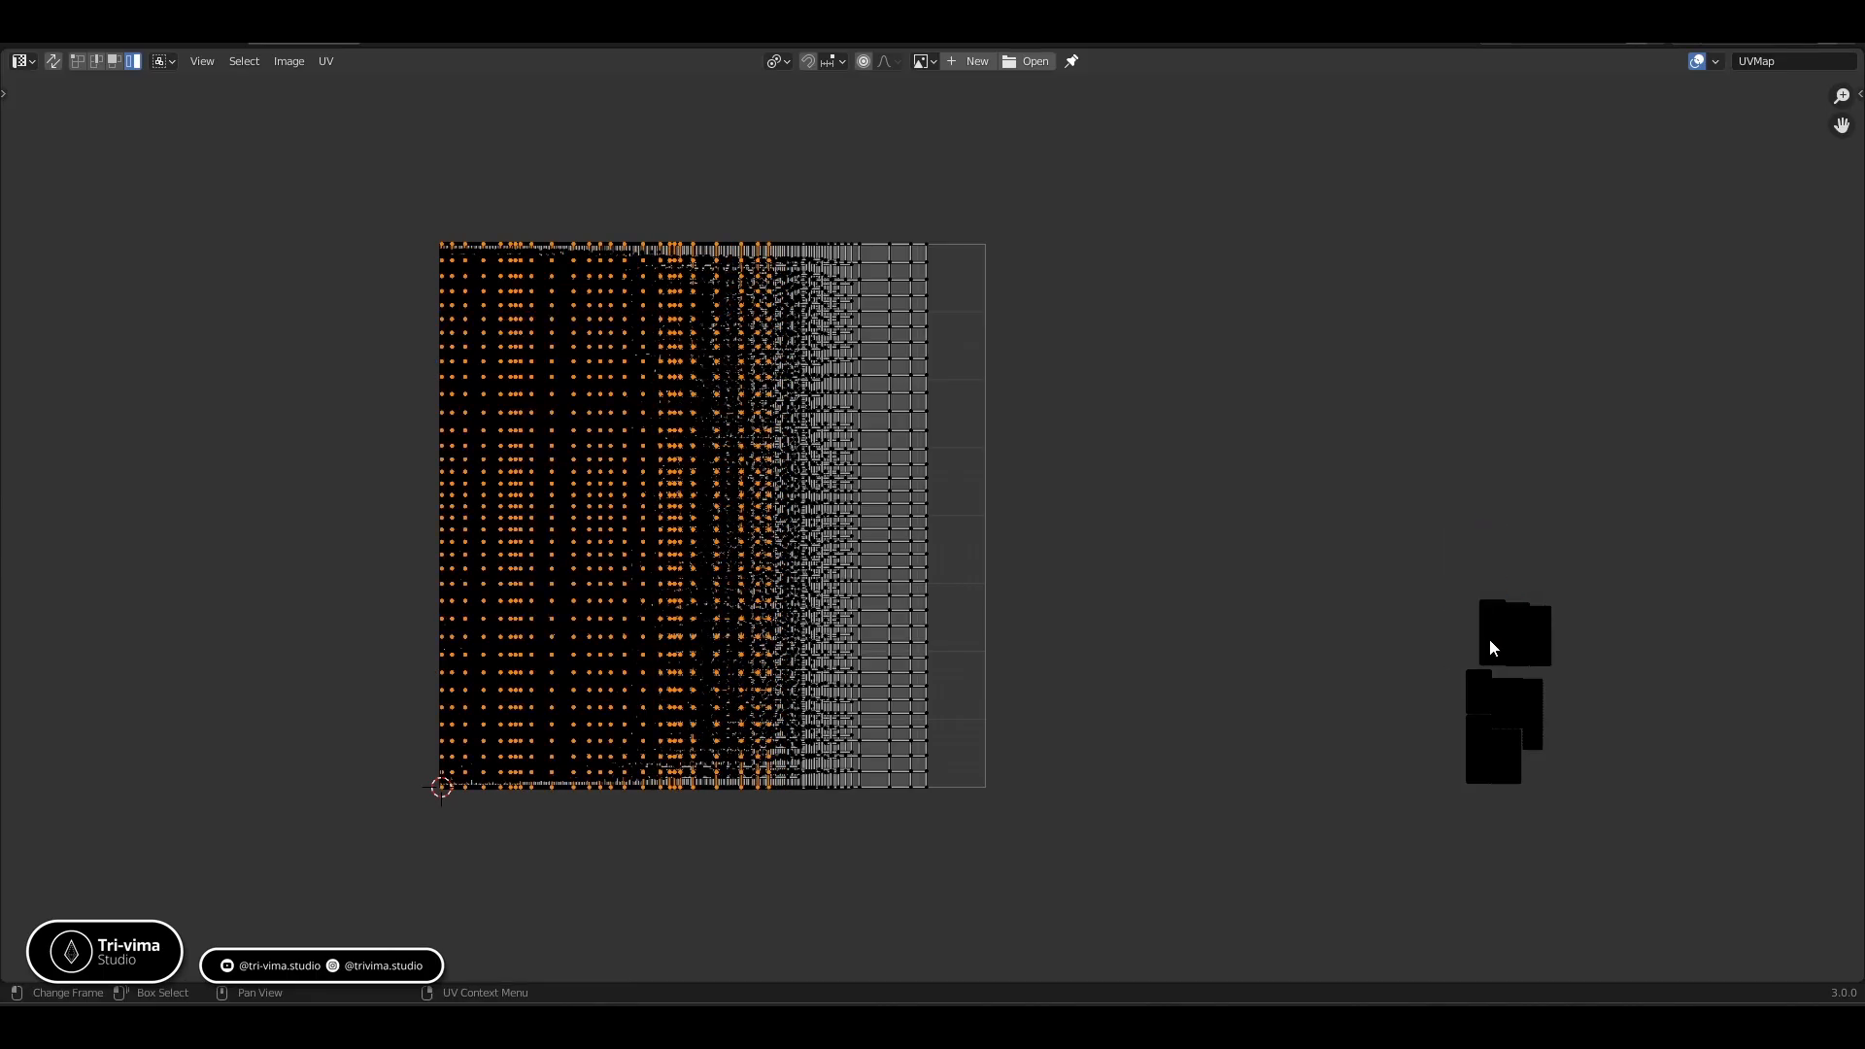
pyautogui.click(1490, 641)
pyautogui.hotkey('shift', 'r')
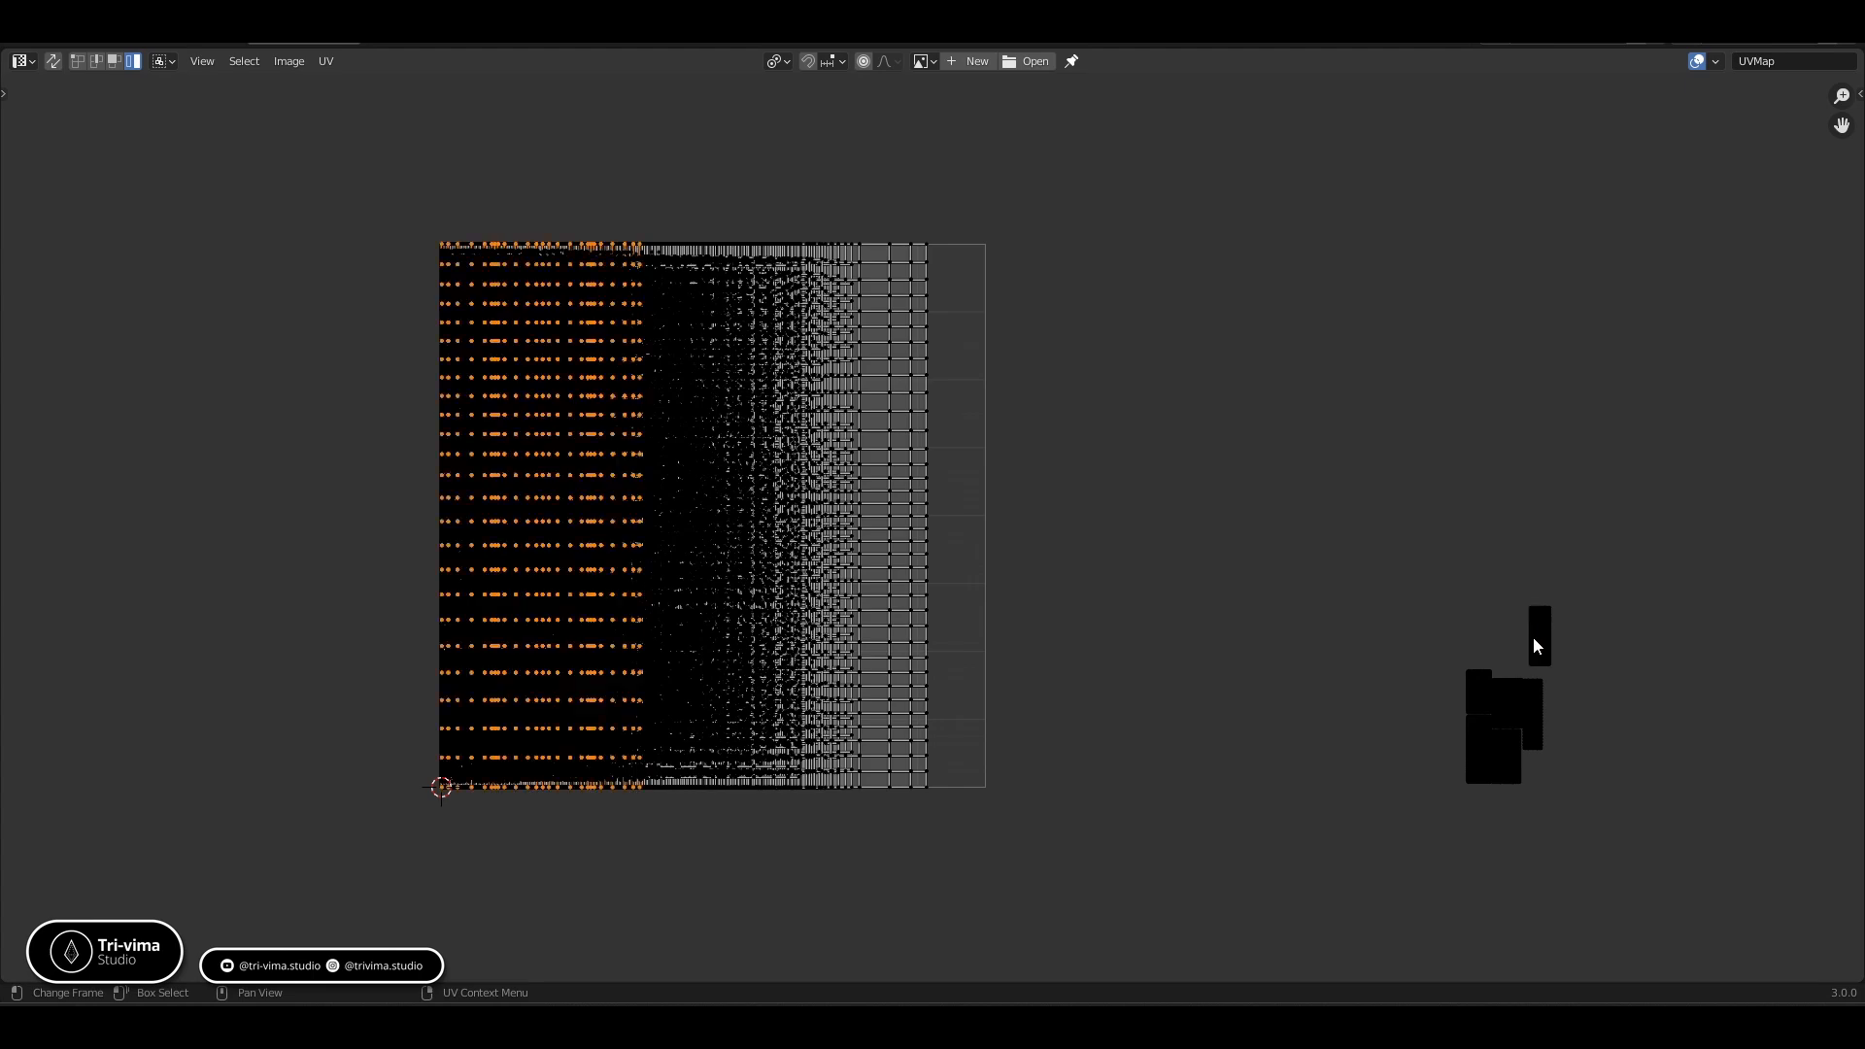
pyautogui.click(1535, 634)
pyautogui.hotkey('shift', 'r')
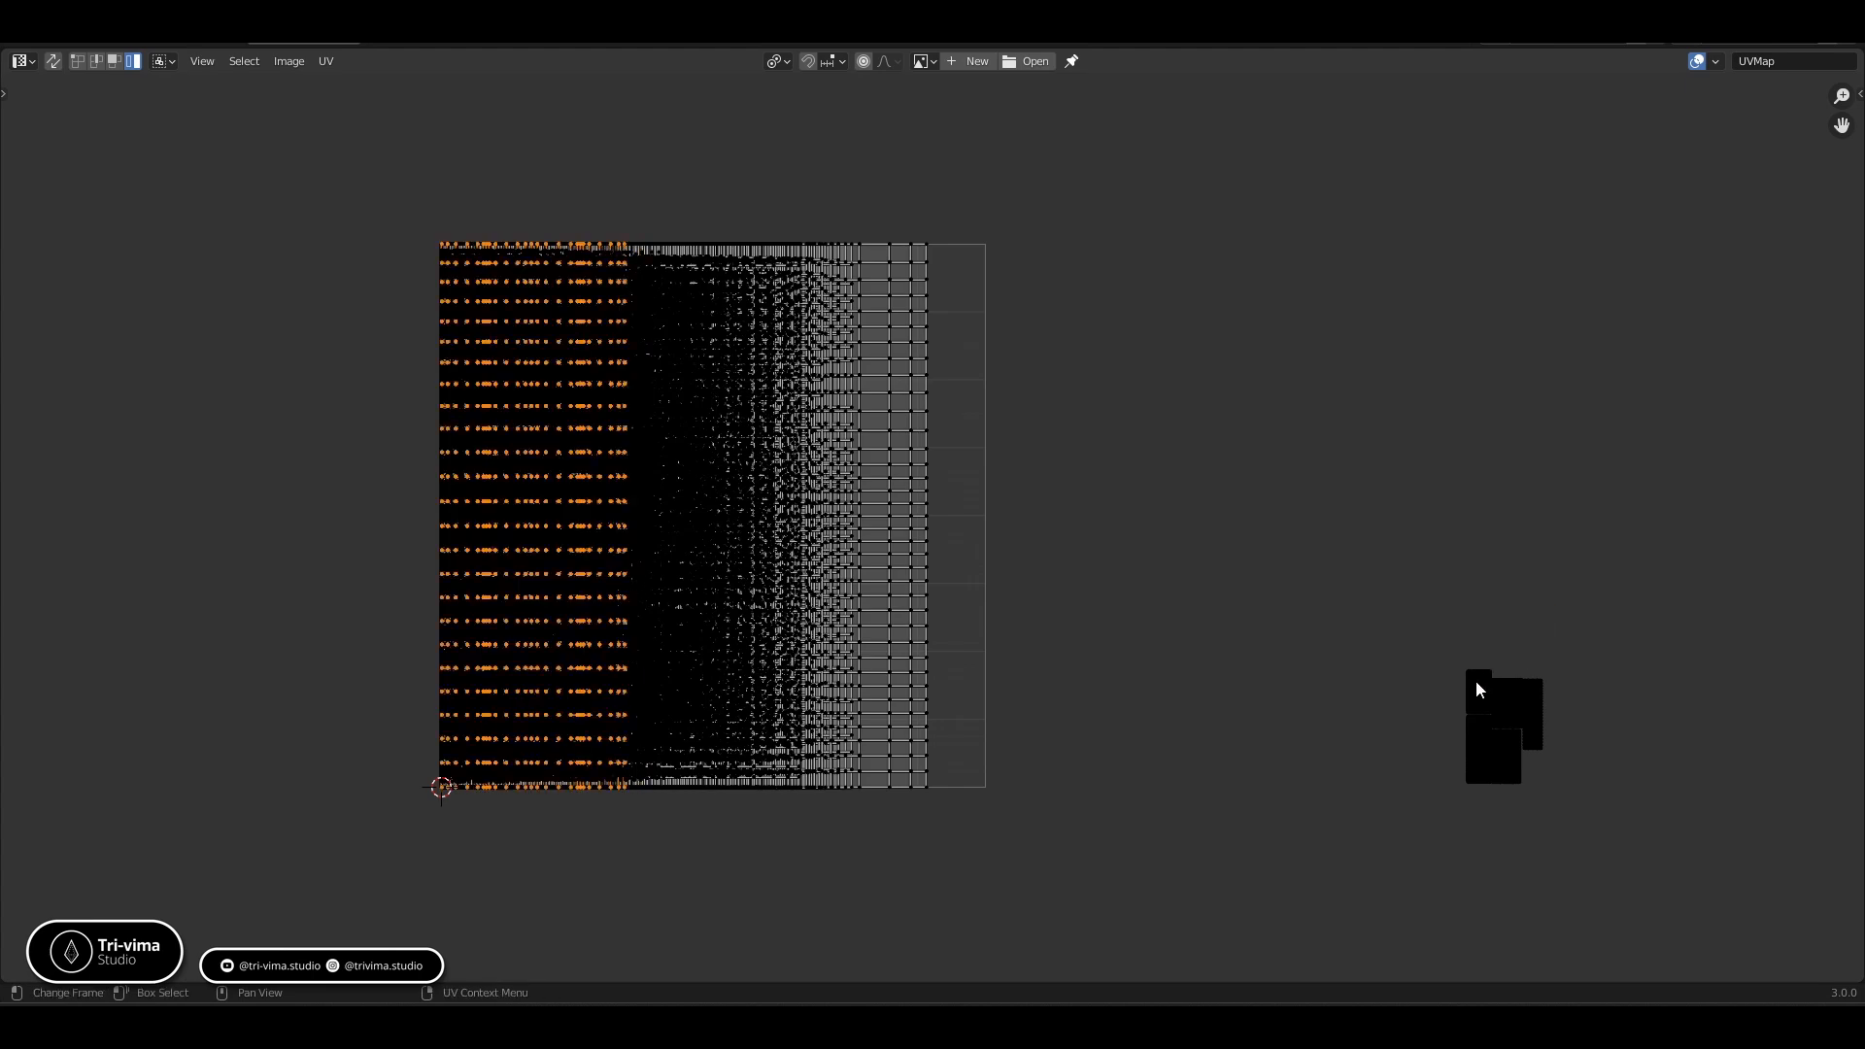
# Repeat Pack Islands individually on every island of the bottom cluster, finishing with the tall narrow one
pyautogui.click(1477, 689)
pyautogui.hotkey('shift', 'r')
pyautogui.click(1473, 733)
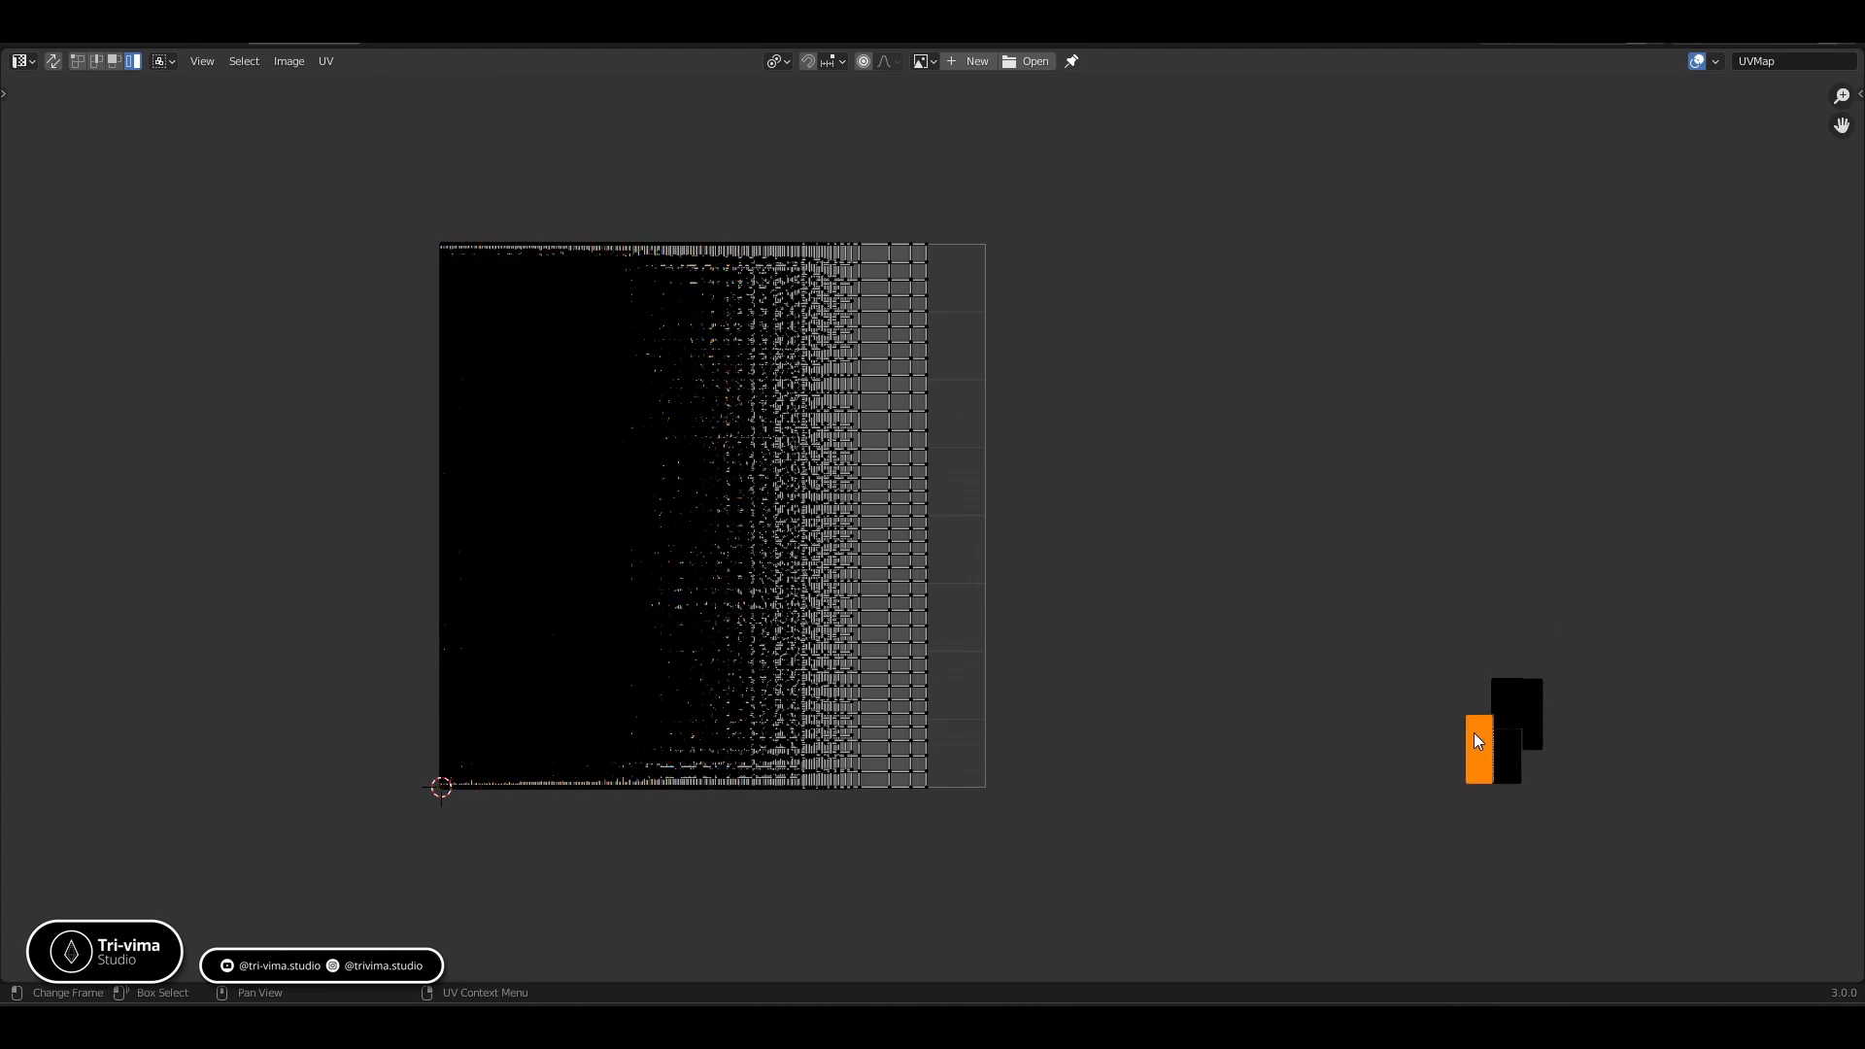
pyautogui.hotkey('shift', 'r')
pyautogui.click(1501, 706)
pyautogui.hotkey('shift', 'r')
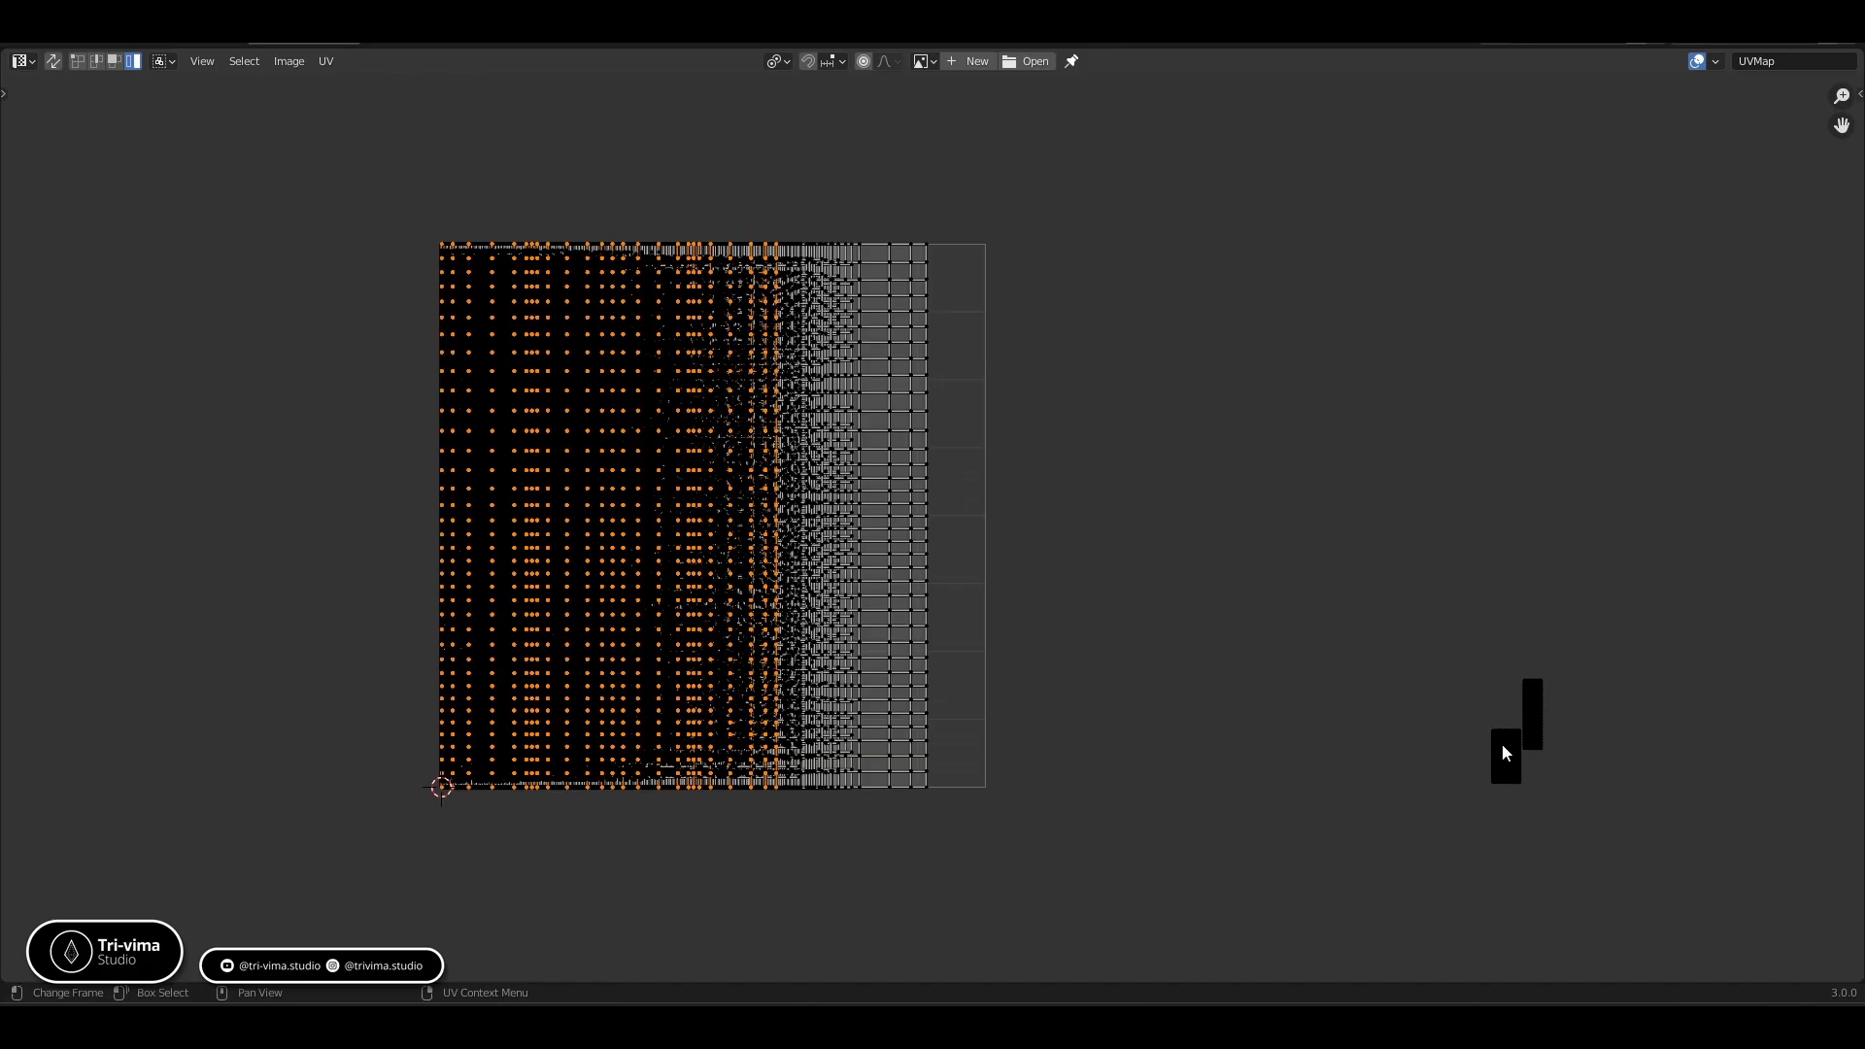
pyautogui.click(1502, 746)
pyautogui.hotkey('shift', 'r')
pyautogui.click(1531, 707)
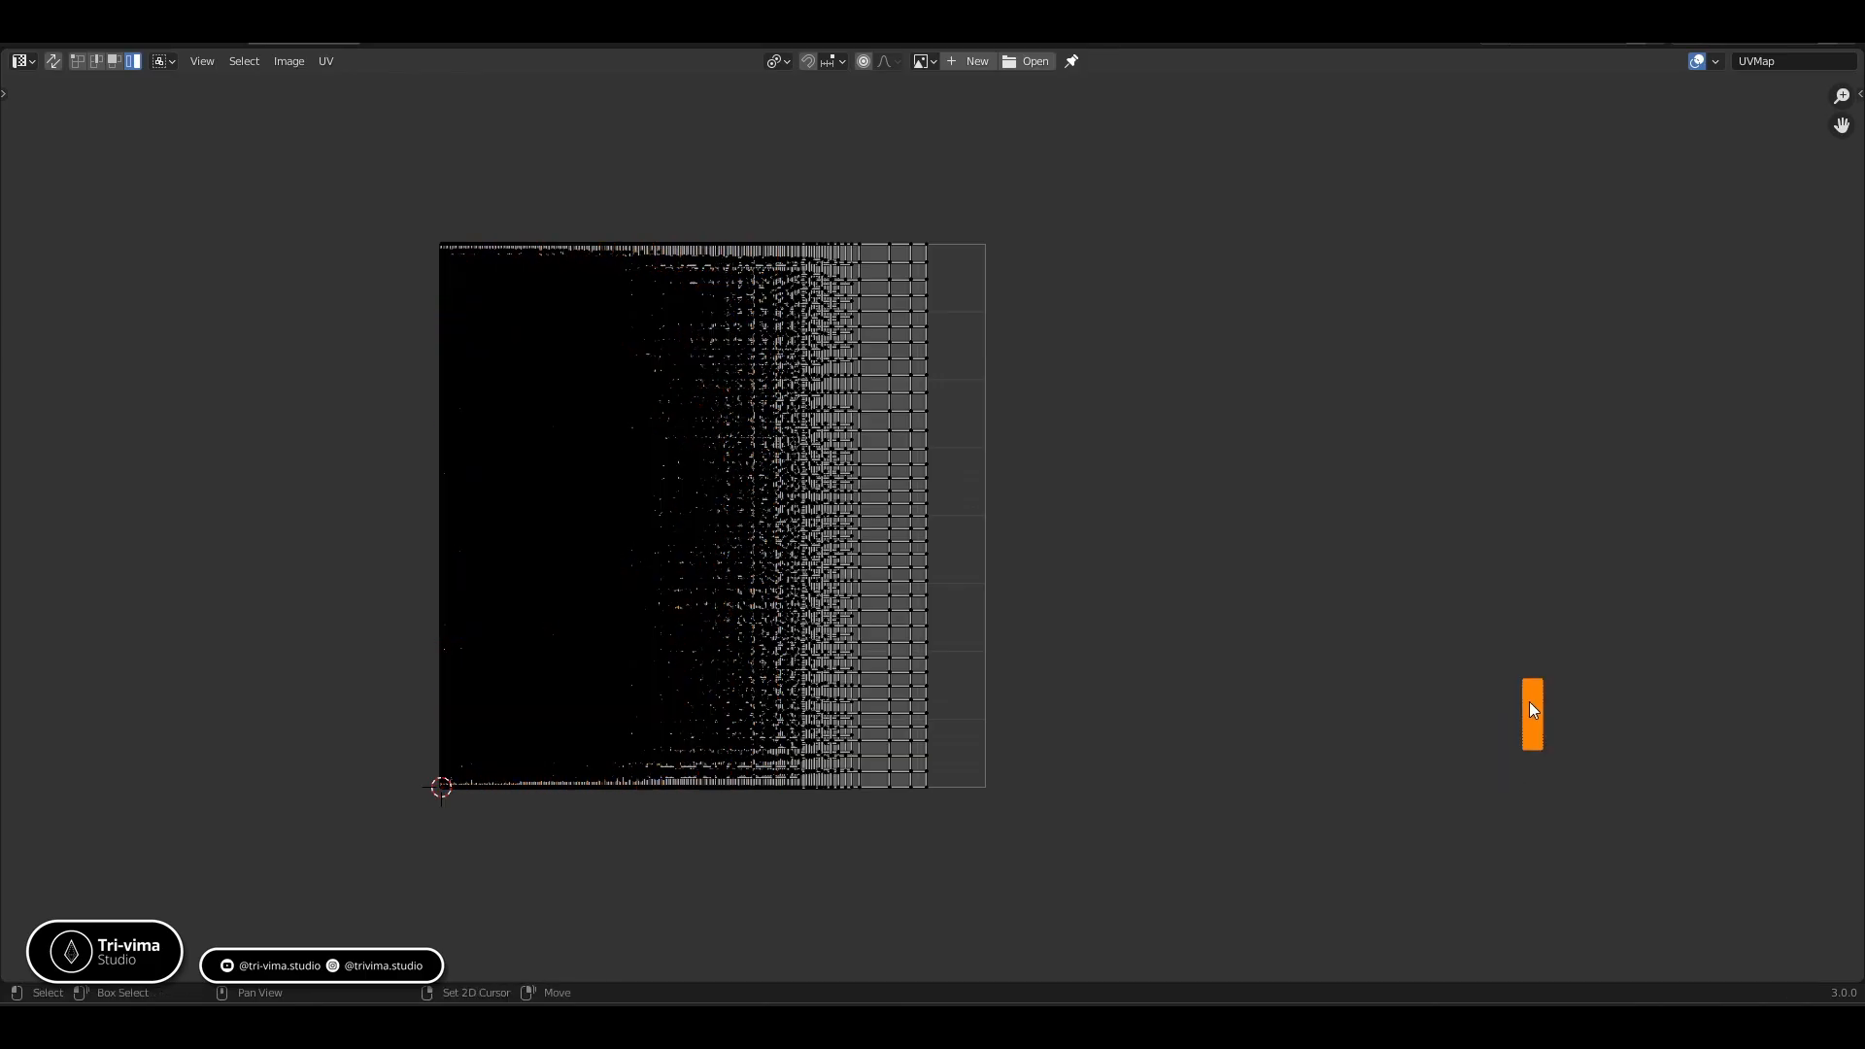
pyautogui.hotkey('shift', 'r')
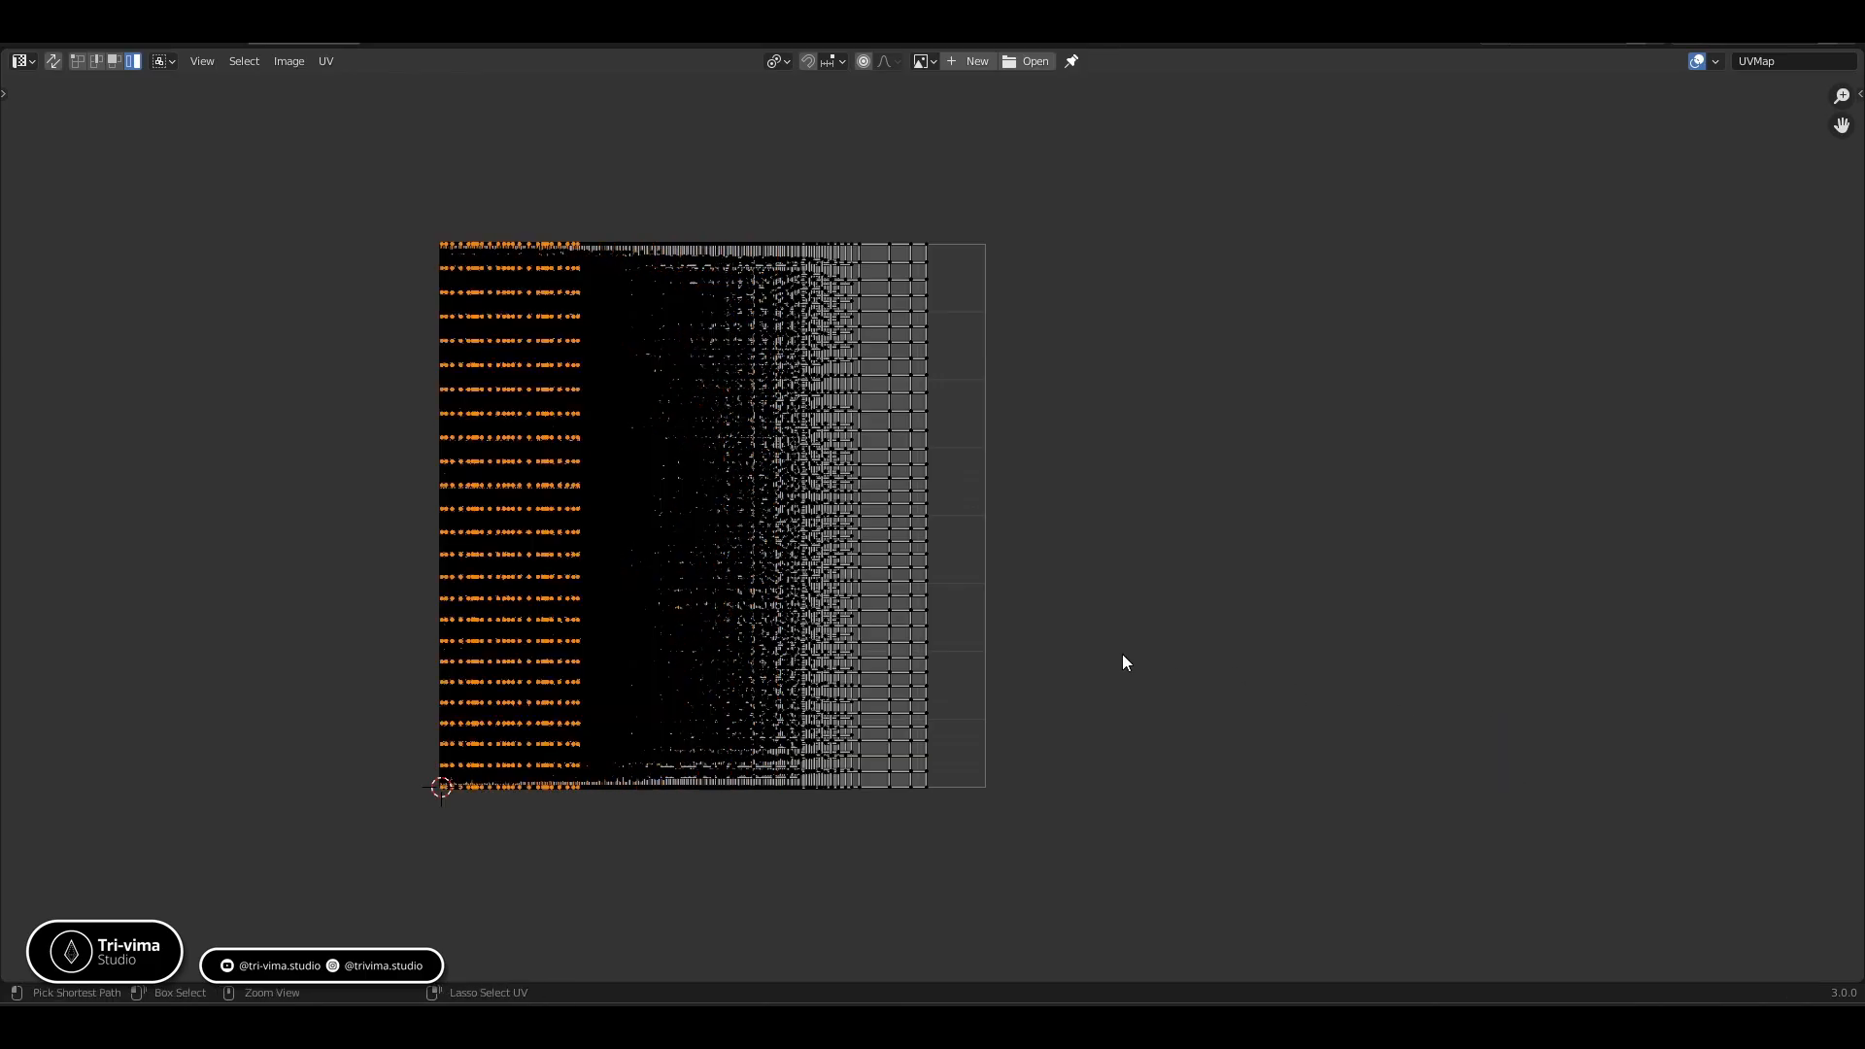
# Restore the UV editor from full-screen to the normal layout and switch Hair 01 to Object Mode
pyautogui.hotkey('ctrl', 'space')
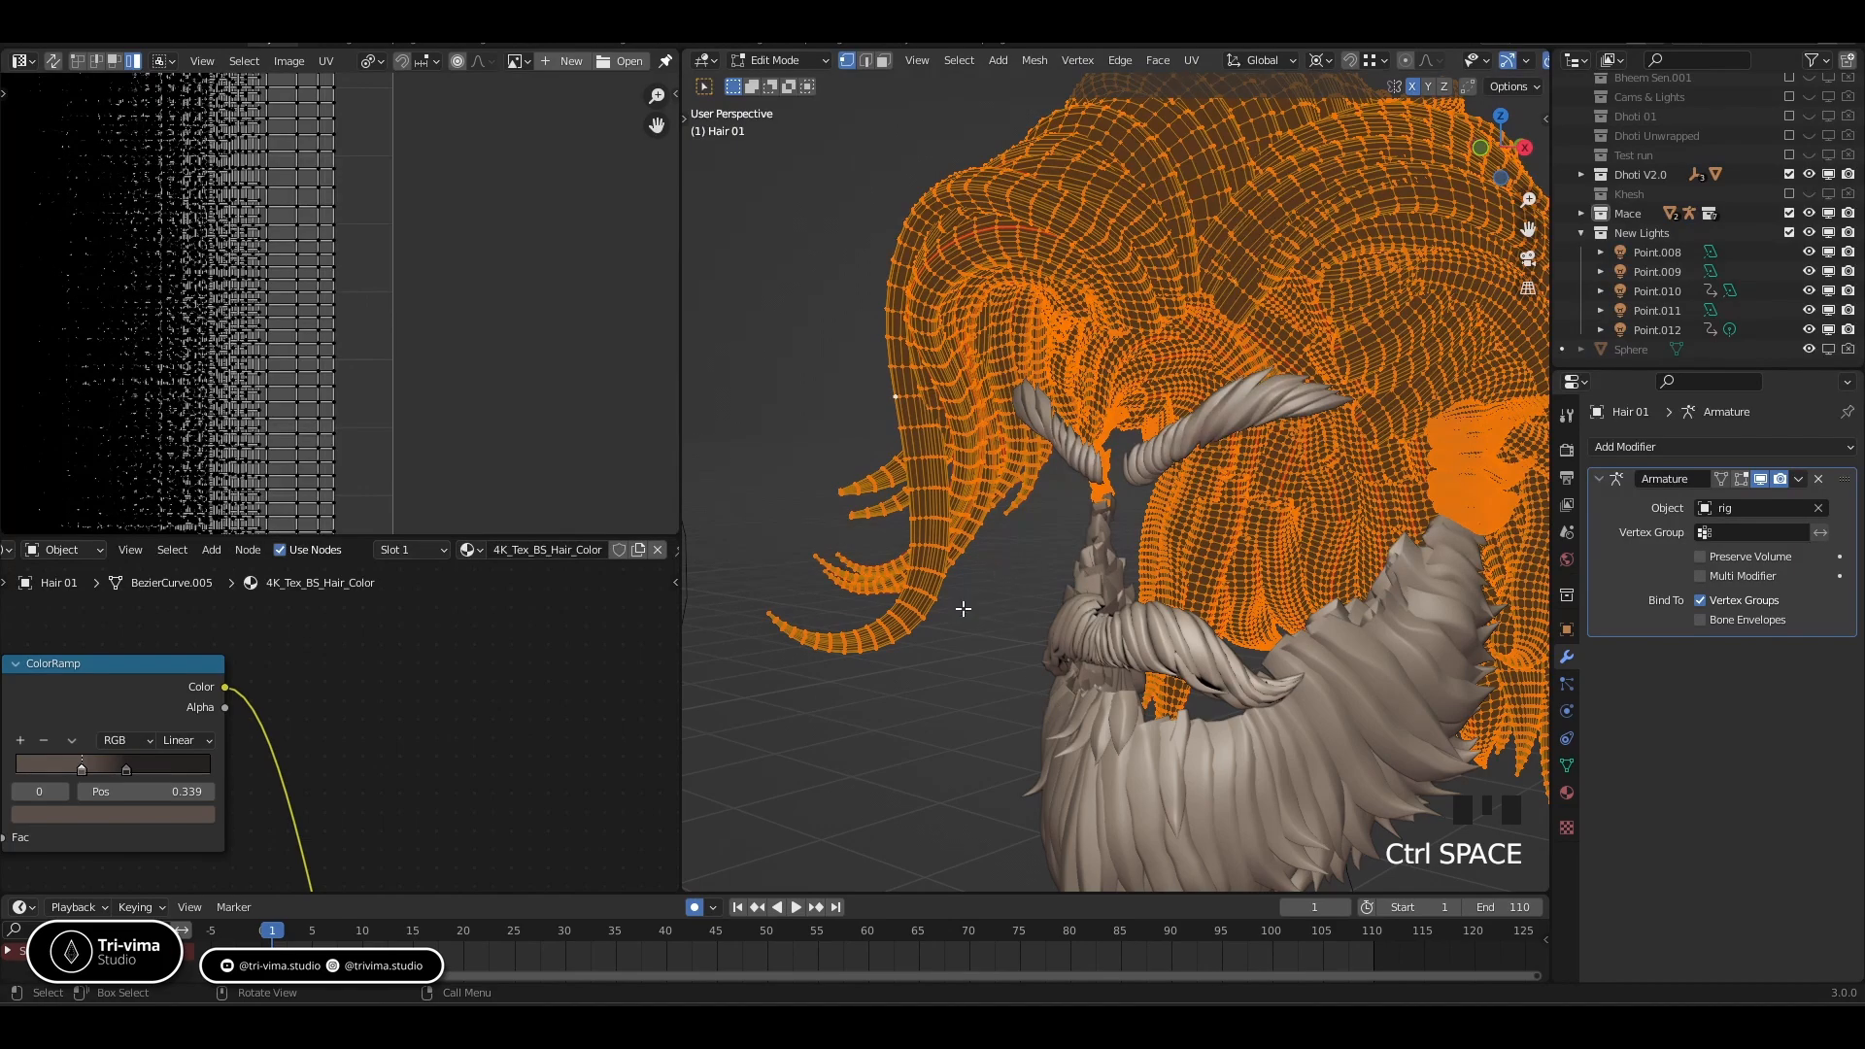
pyautogui.click(806, 62)
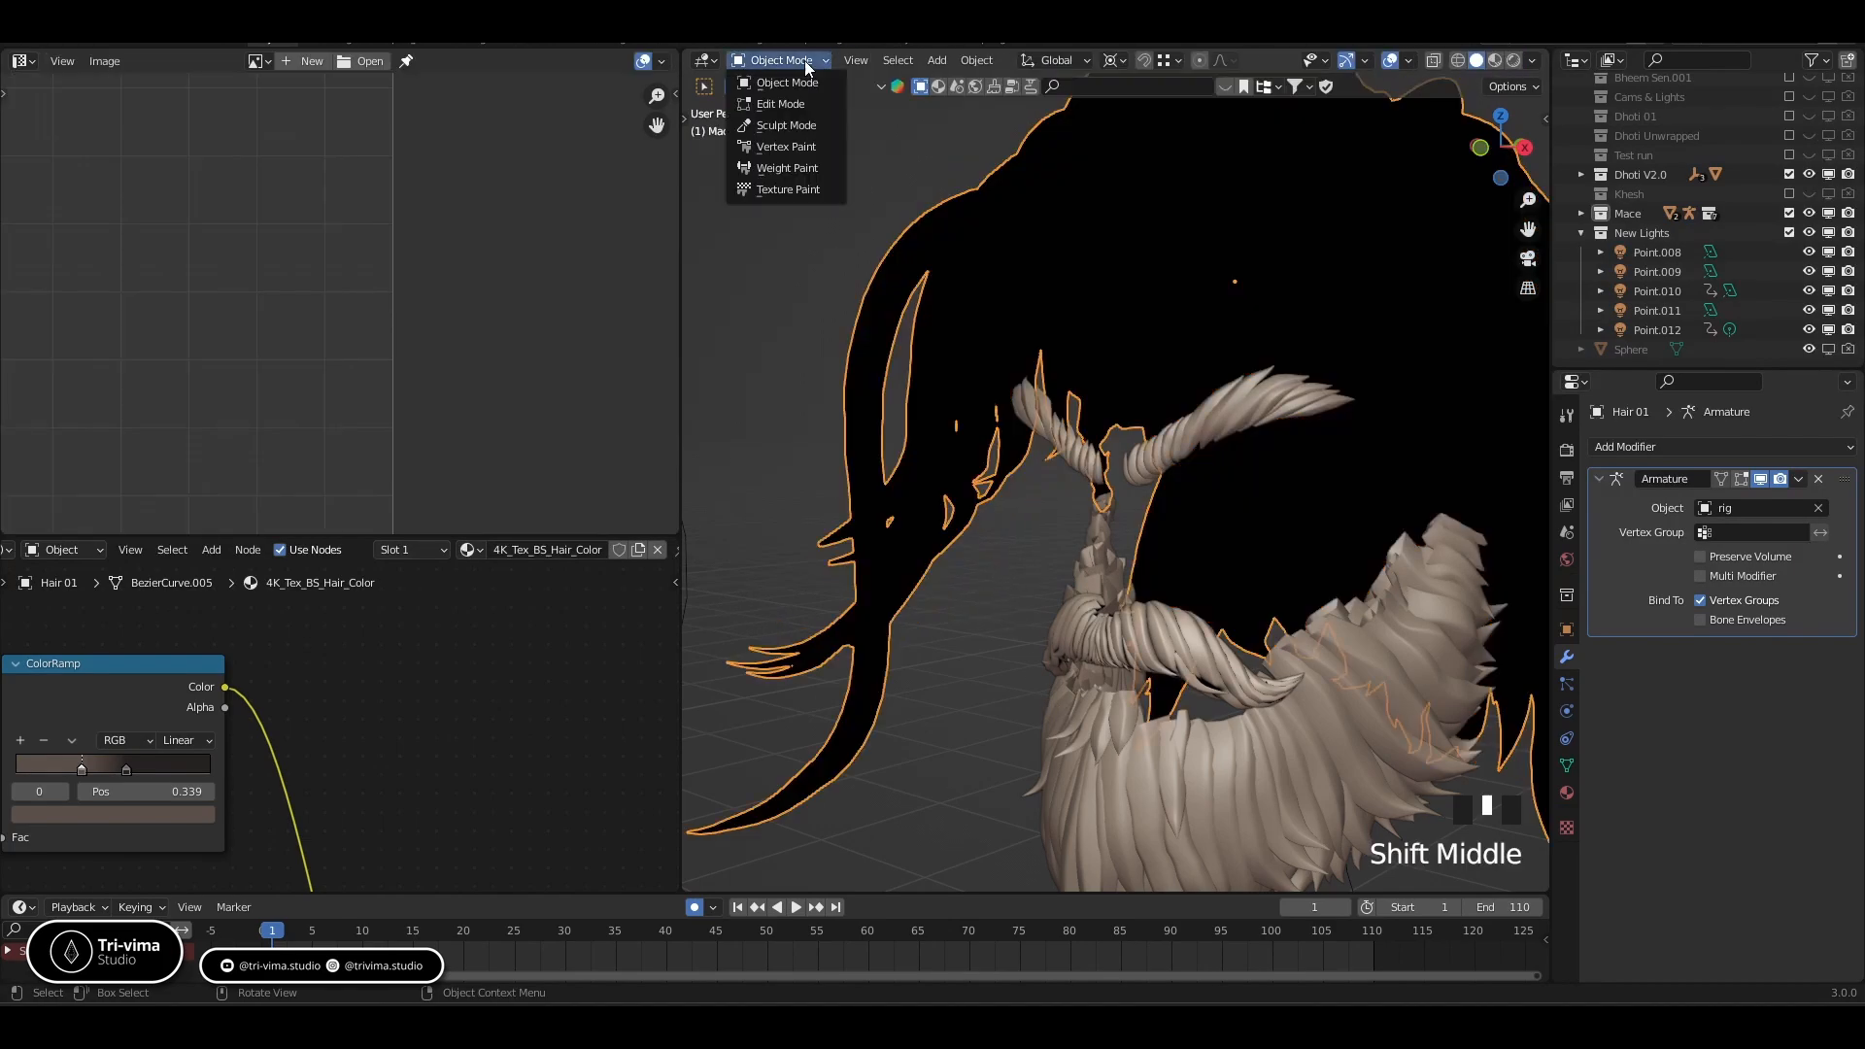
pyautogui.click(805, 64)
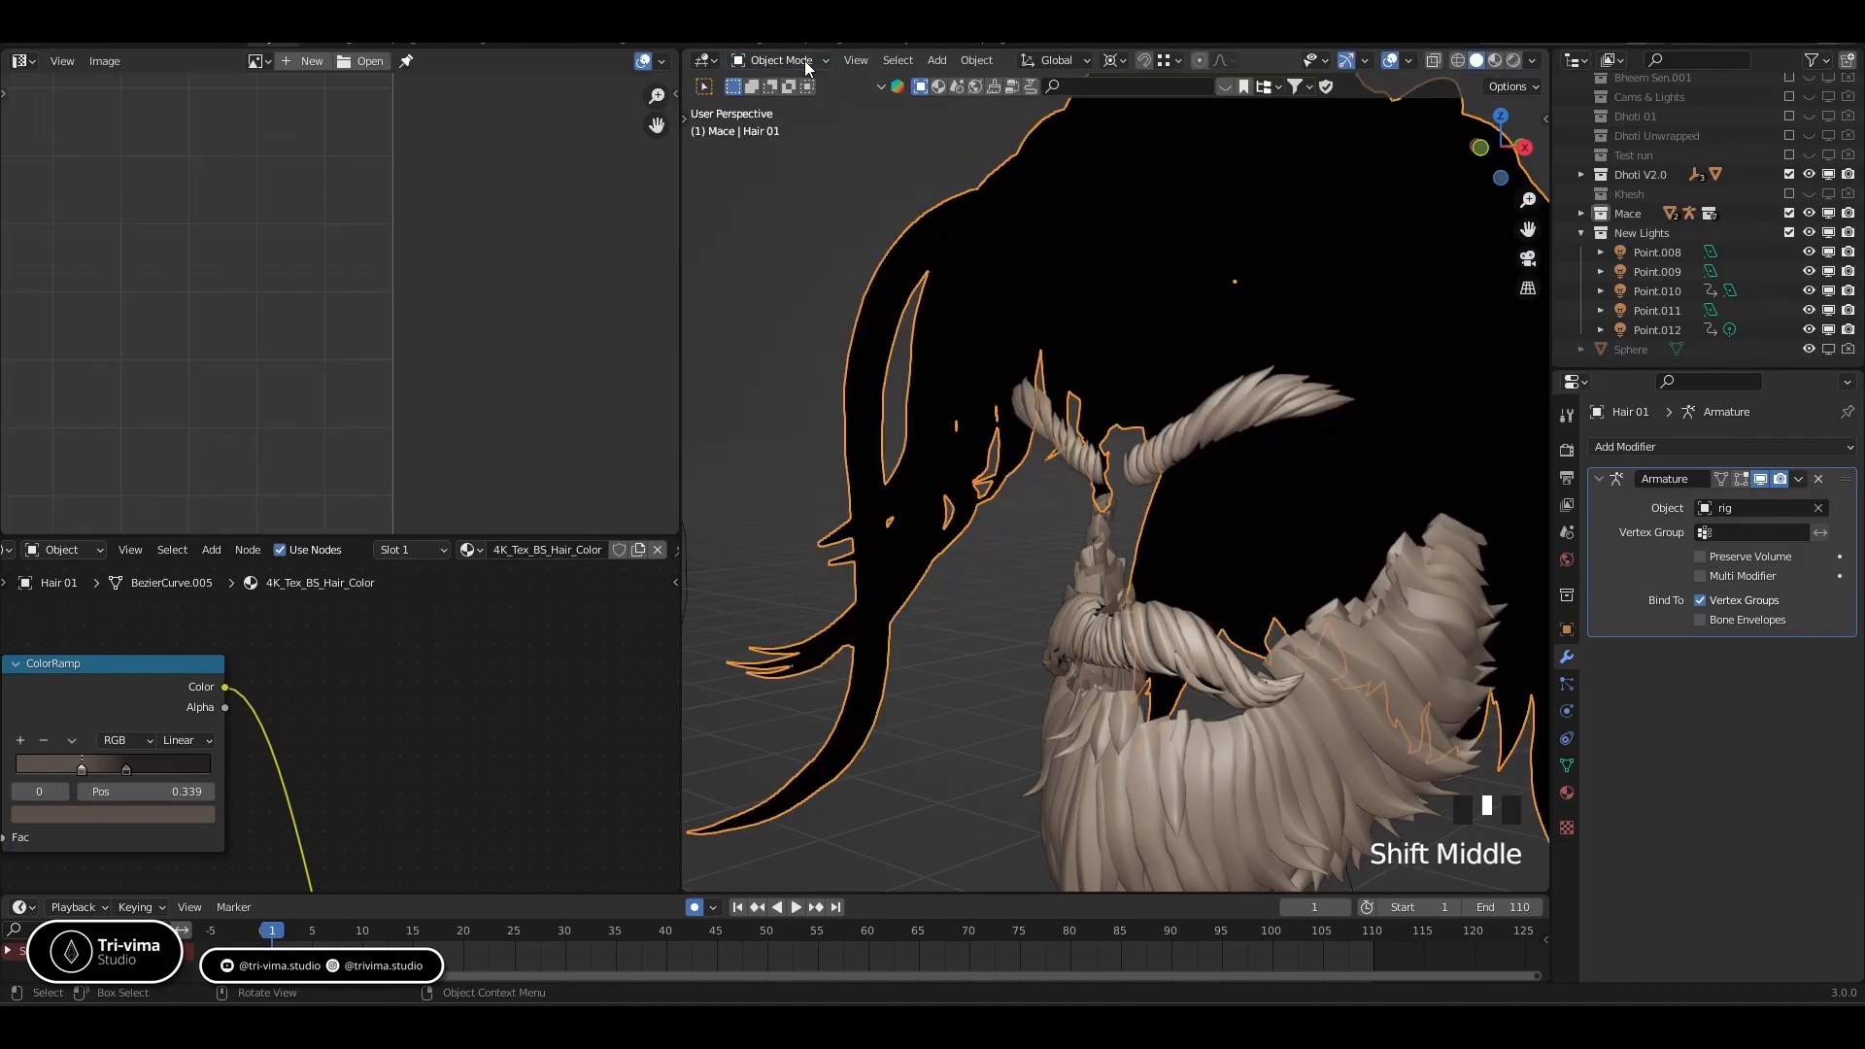
pyautogui.keyDown('shift'); pyautogui.moveTo(1257, 305); pyautogui.dragTo(1237, 378, button='middle'); pyautogui.keyUp('shift')
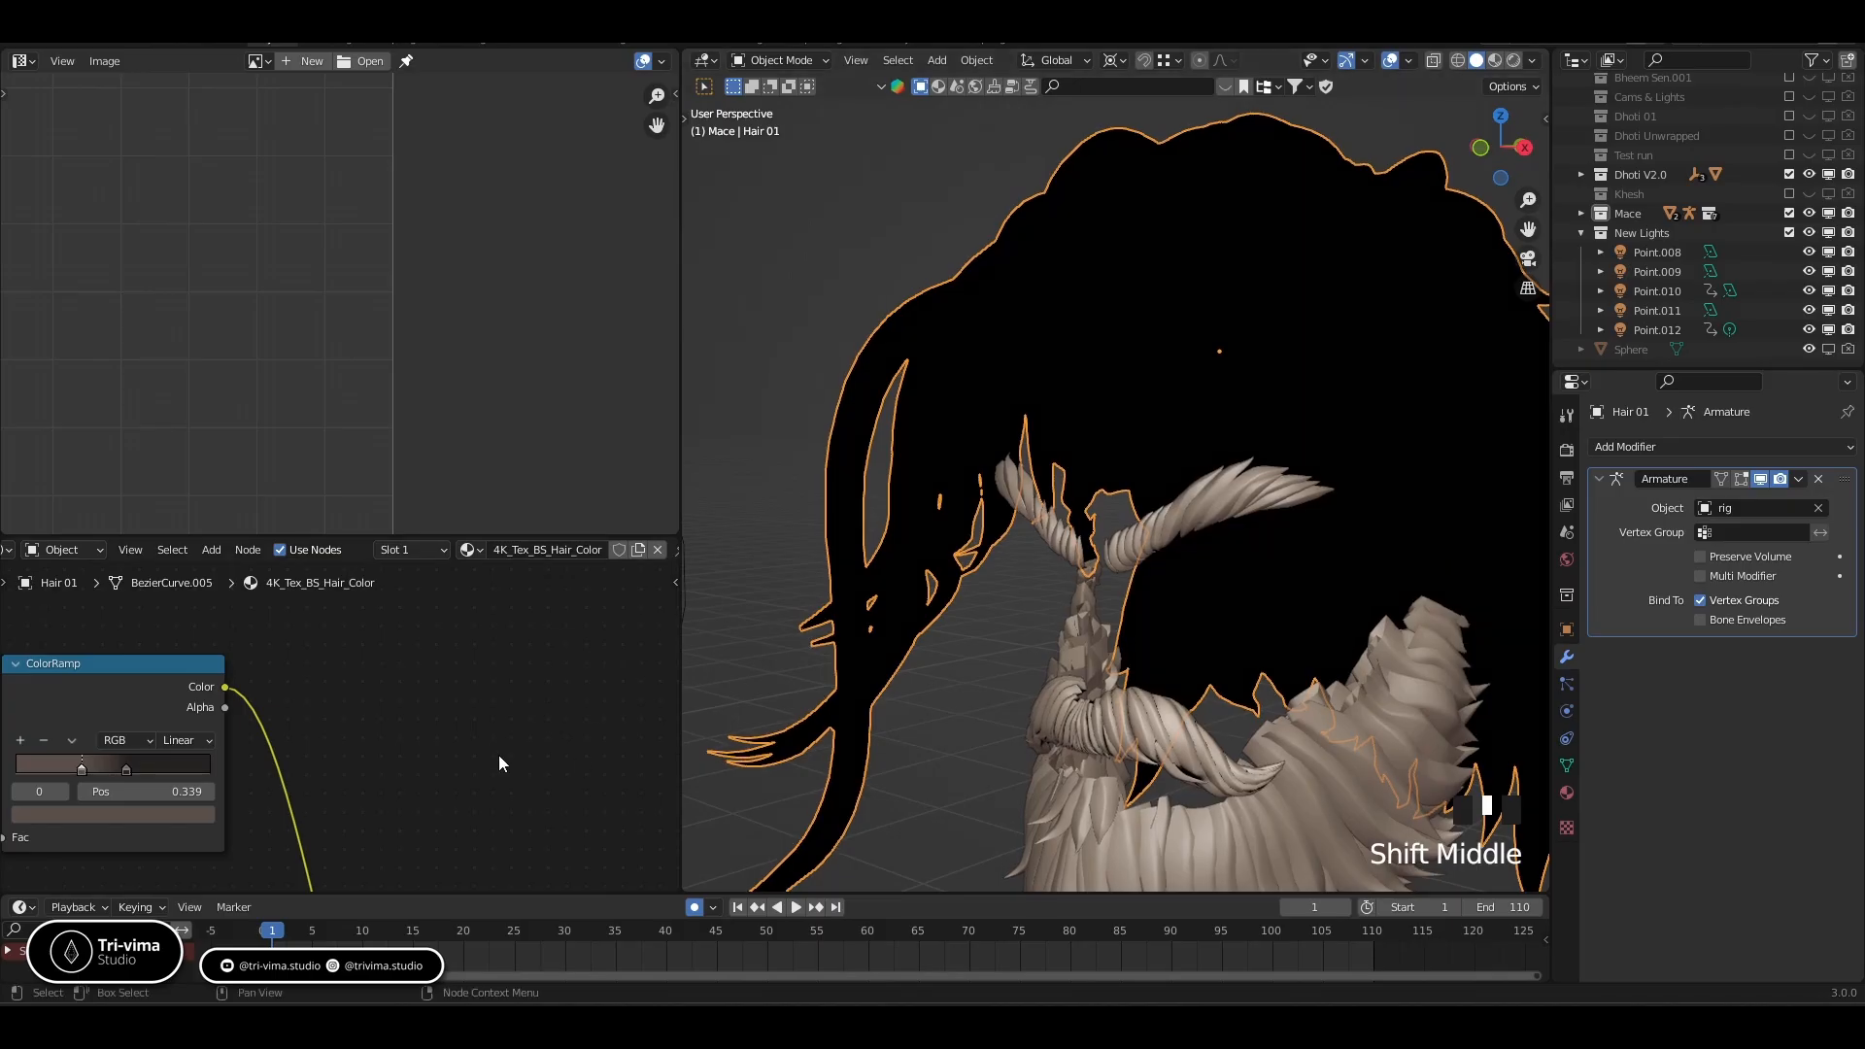
# Connect the Principled BSDF to the Material Output in 4K_Tex_BS_Hair_Color and show the viewport in Material Preview shading
pyautogui.scroll(-8, 448, 708)
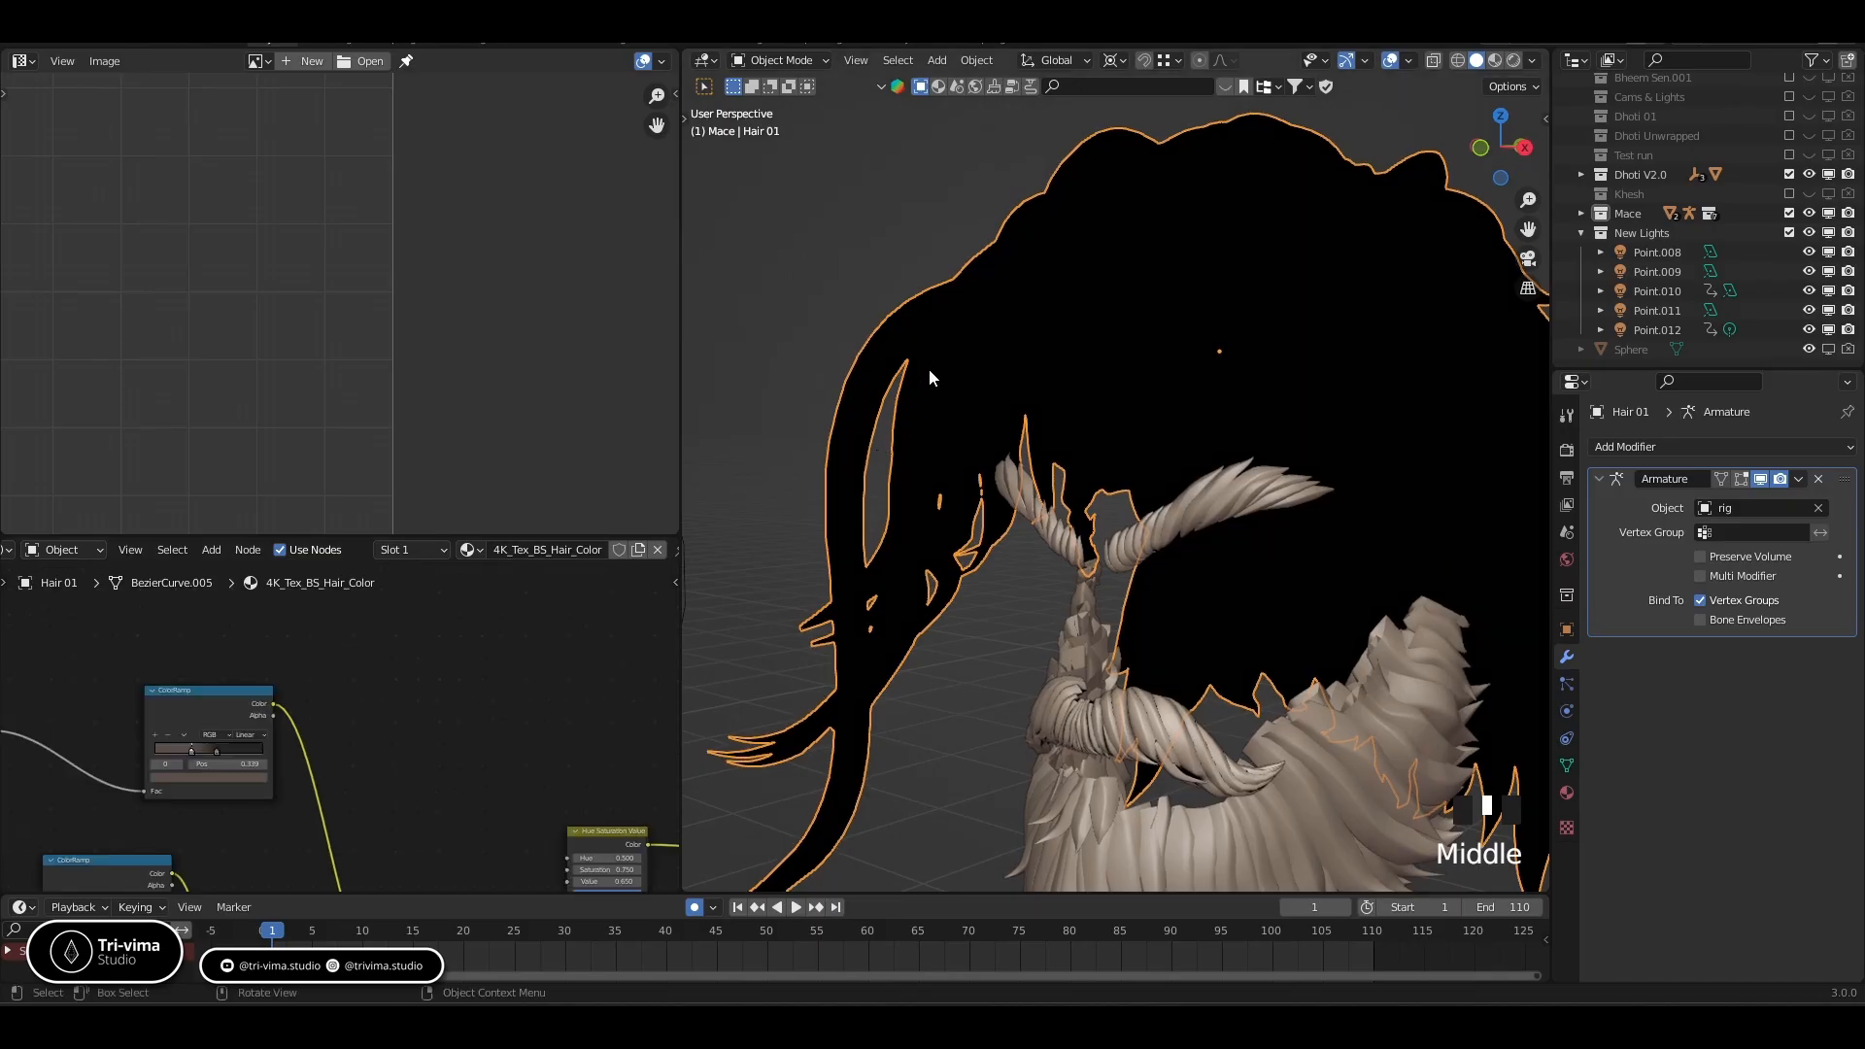
pyautogui.scroll(-2, 385, 696)
pyautogui.moveTo(385, 695); pyautogui.dragTo(86, 610, button='middle')
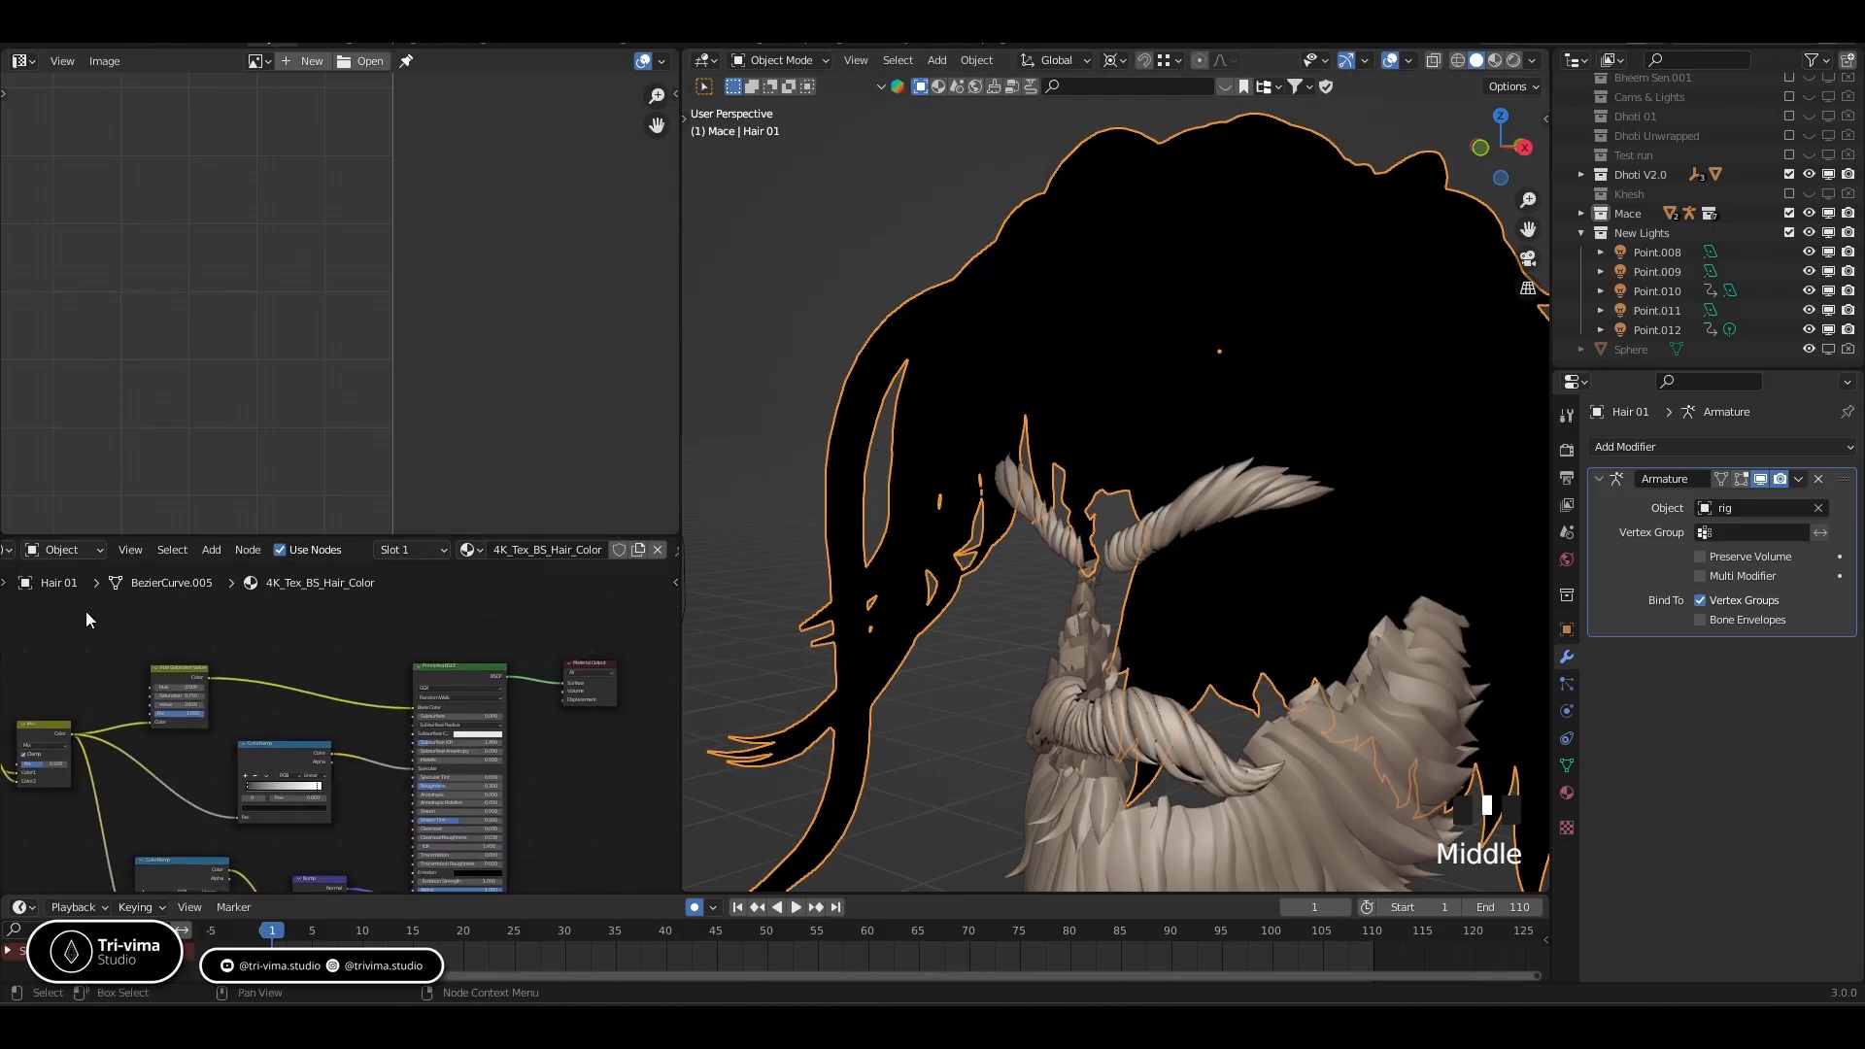
pyautogui.keyDown('ctrl'); pyautogui.keyDown('shift'); pyautogui.click(446, 672); pyautogui.keyUp('shift'); pyautogui.keyUp('ctrl')
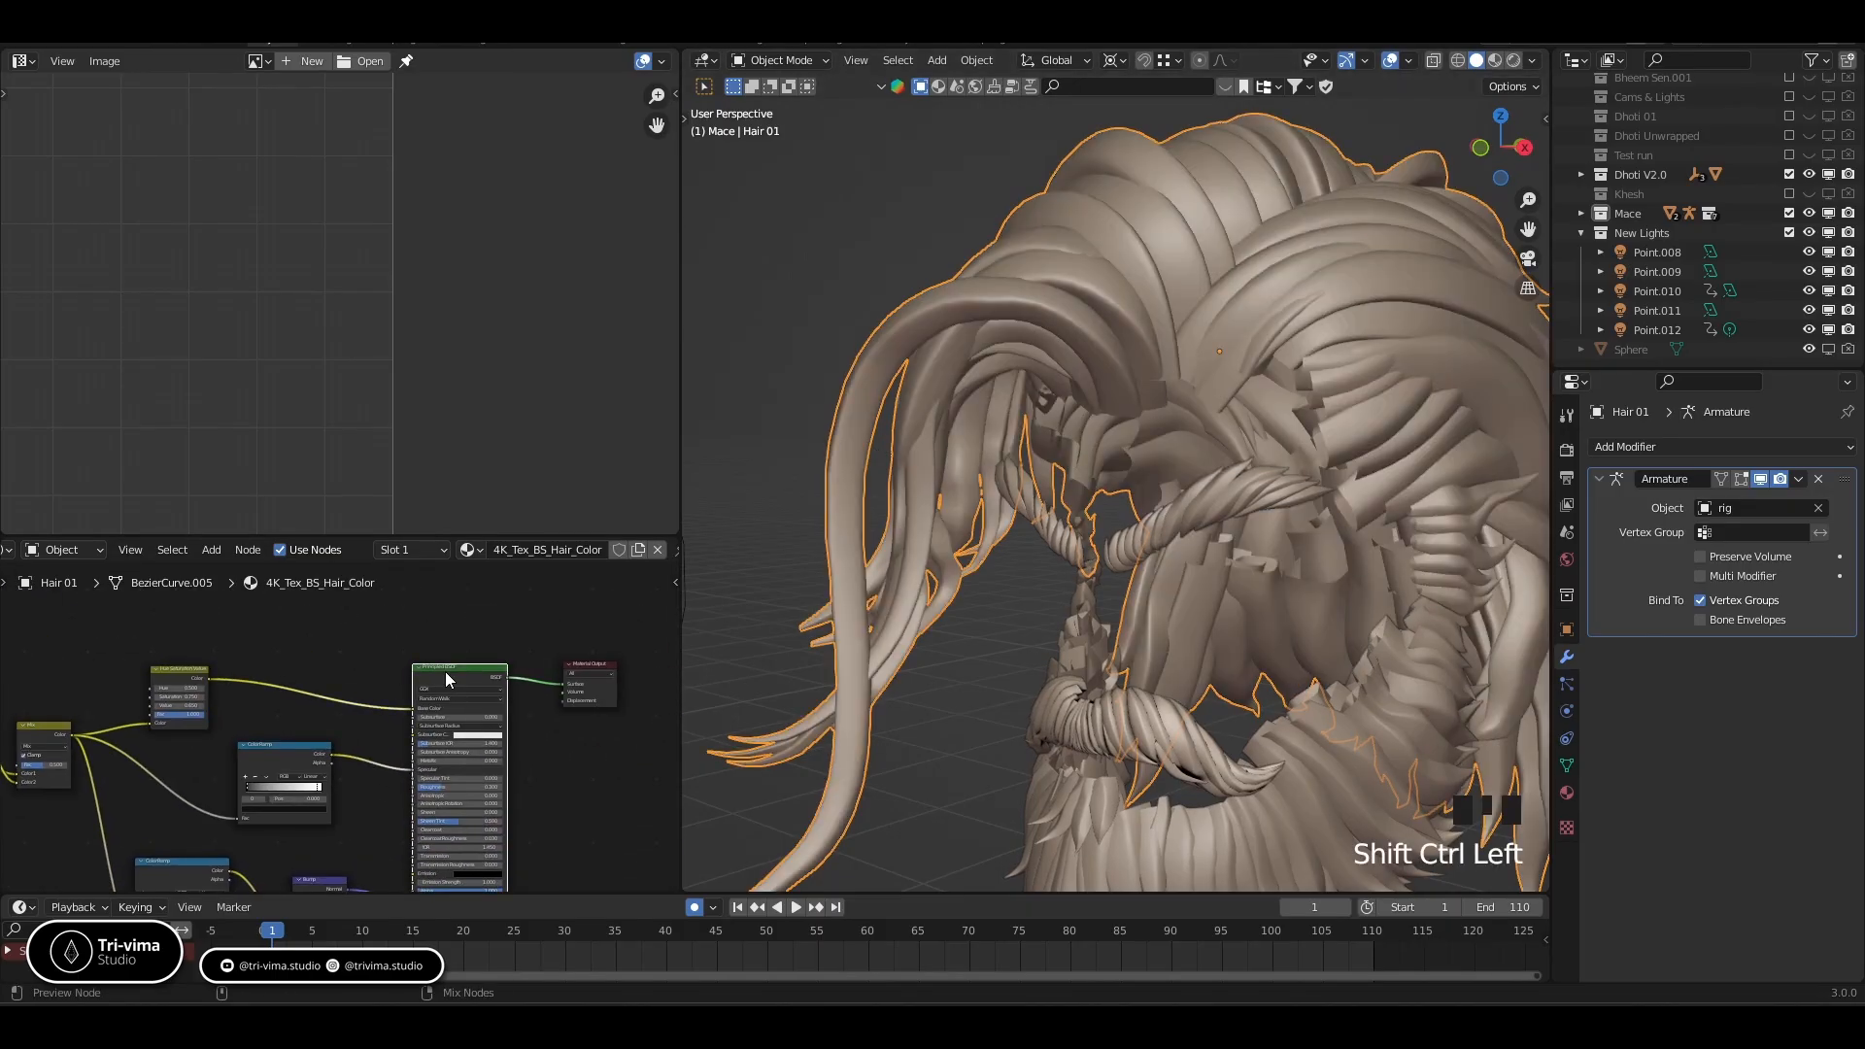
pyautogui.click(1496, 61)
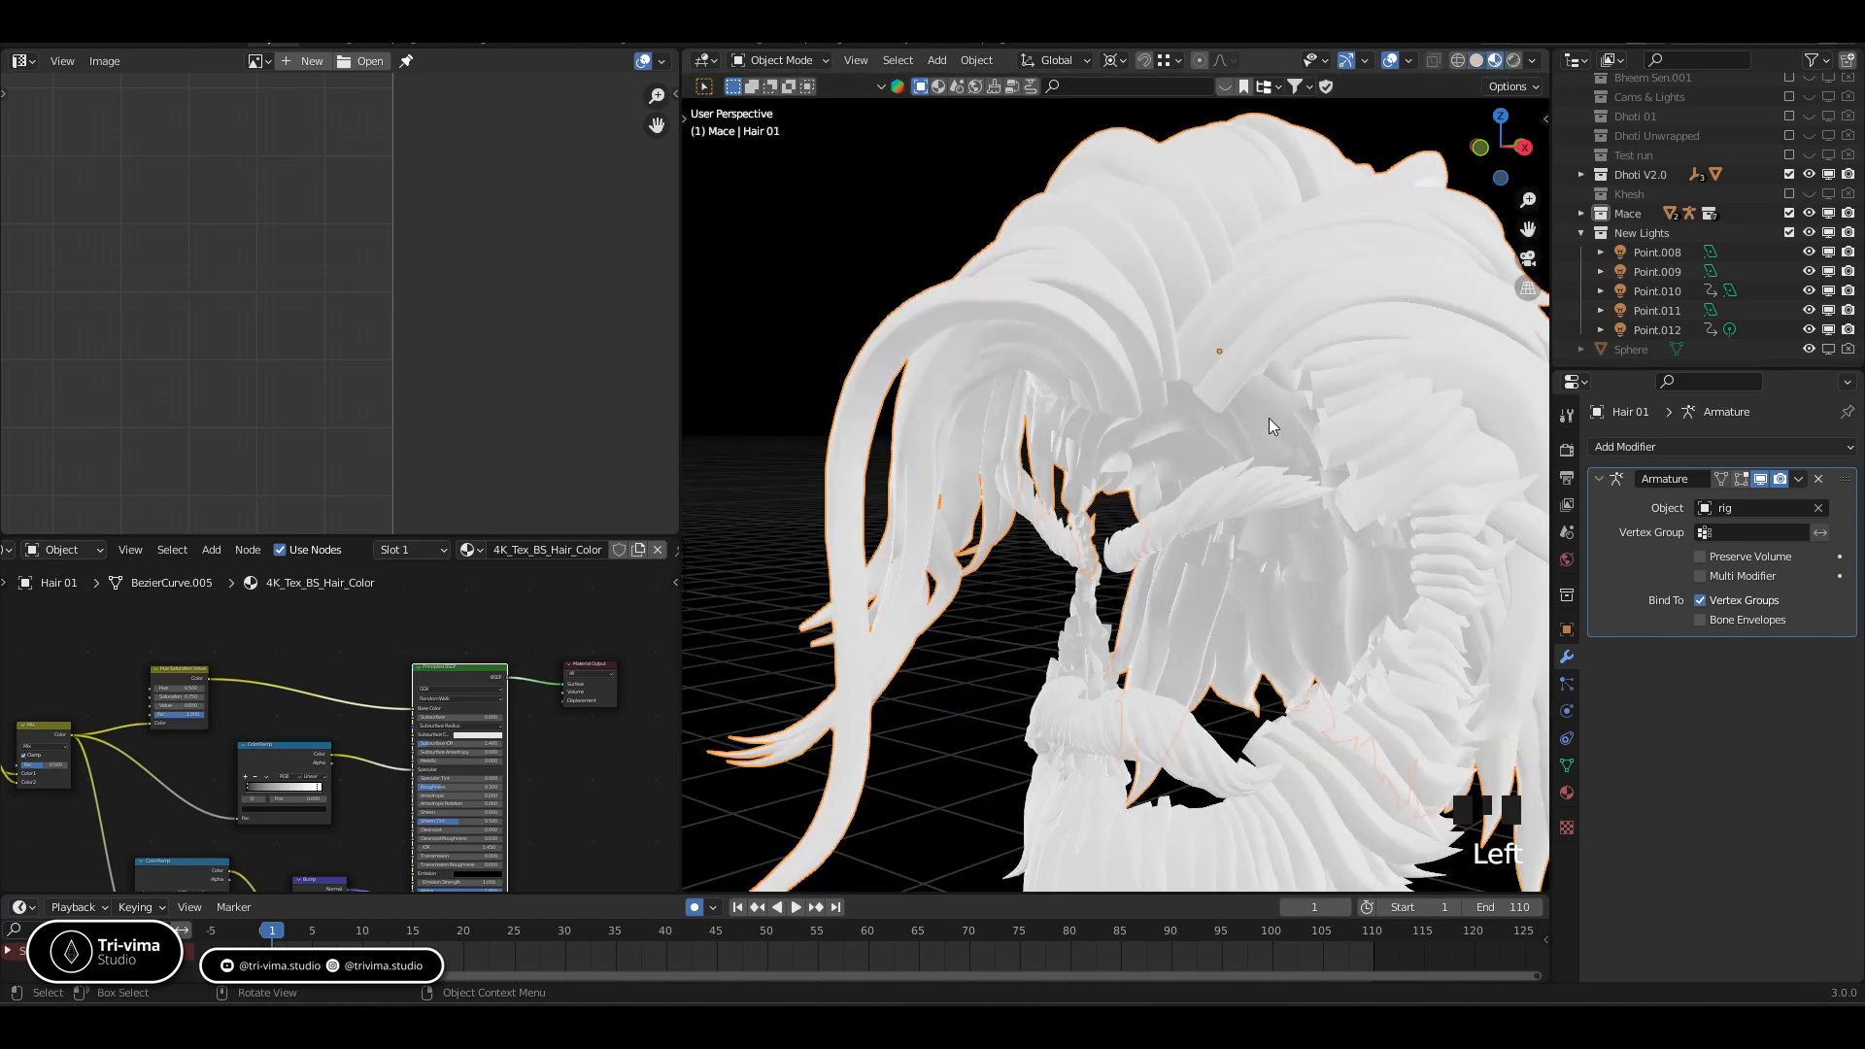
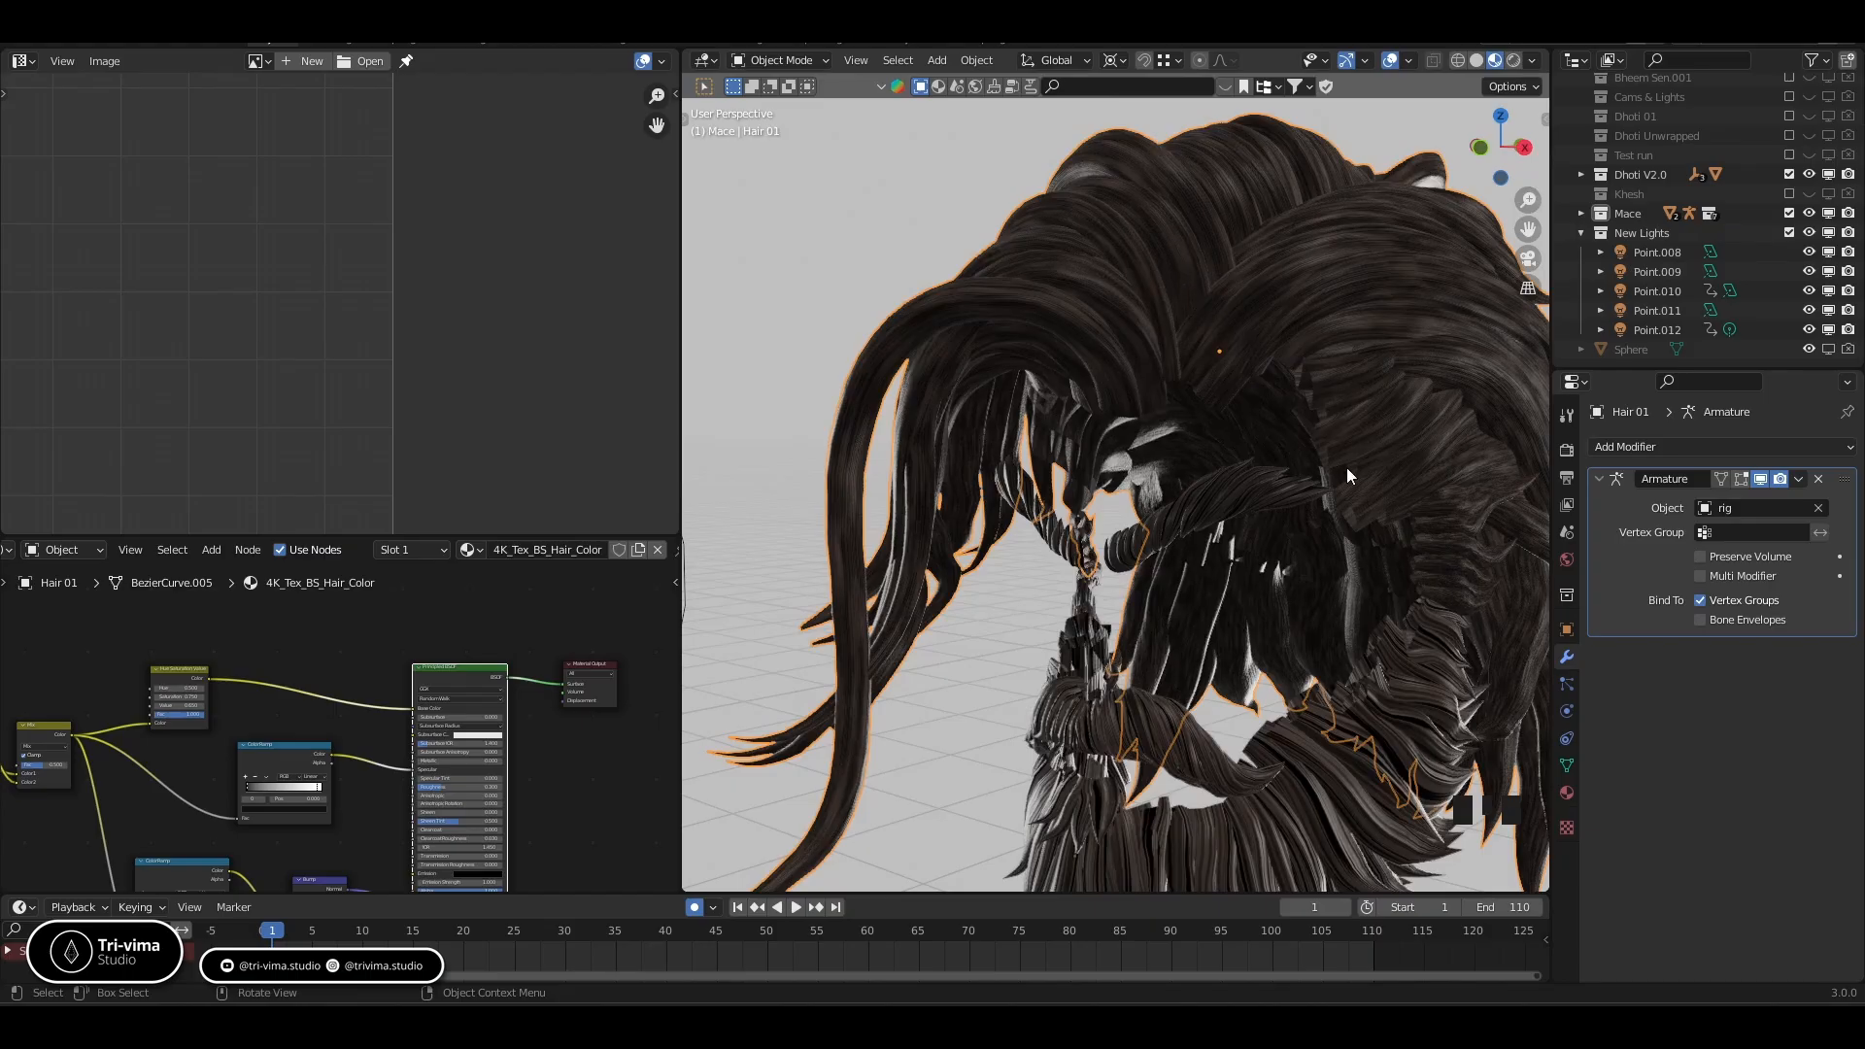
# Examine the hair texture from above, the front and close up in Material Preview and Rendered shading
pyautogui.moveTo(1342, 456); pyautogui.dragTo(1361, 520, button='middle')
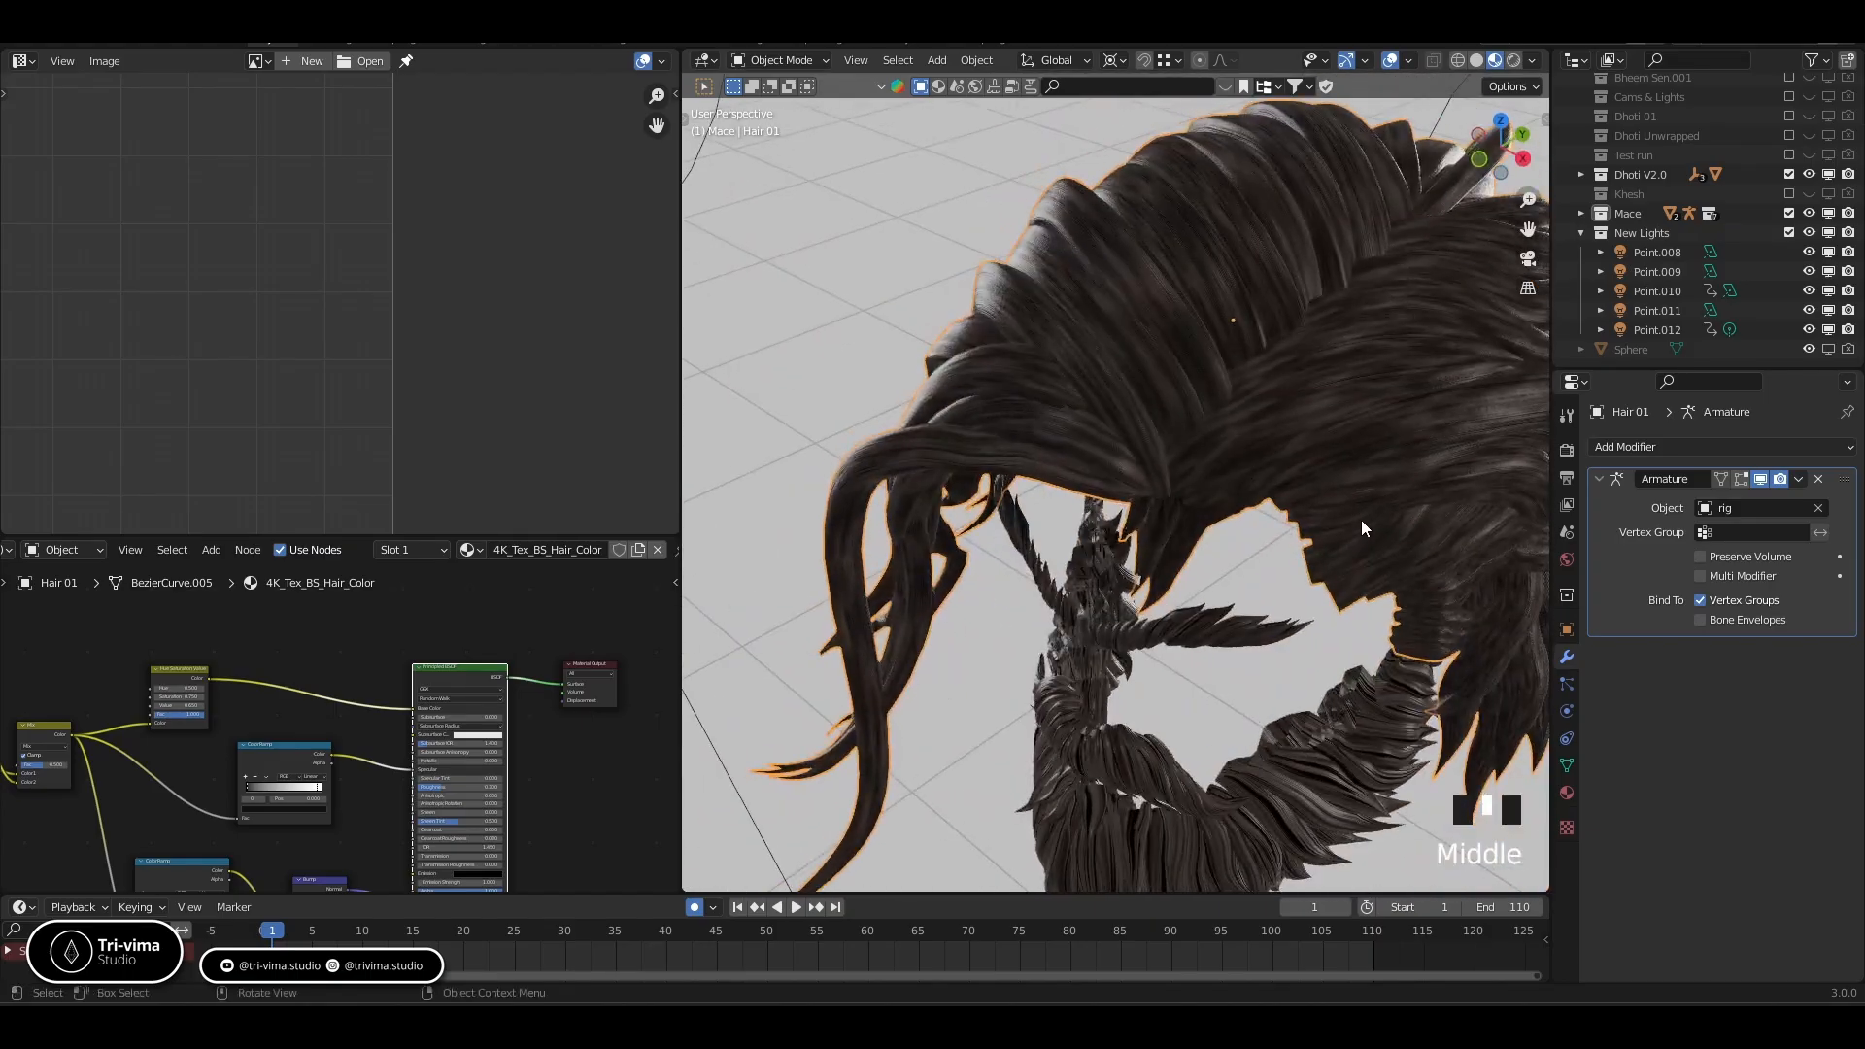
pyautogui.scroll(-2, 1371, 387)
pyautogui.scroll(-3, 1372, 387)
pyautogui.moveTo(1372, 387); pyautogui.dragTo(1409, 394, button='middle')
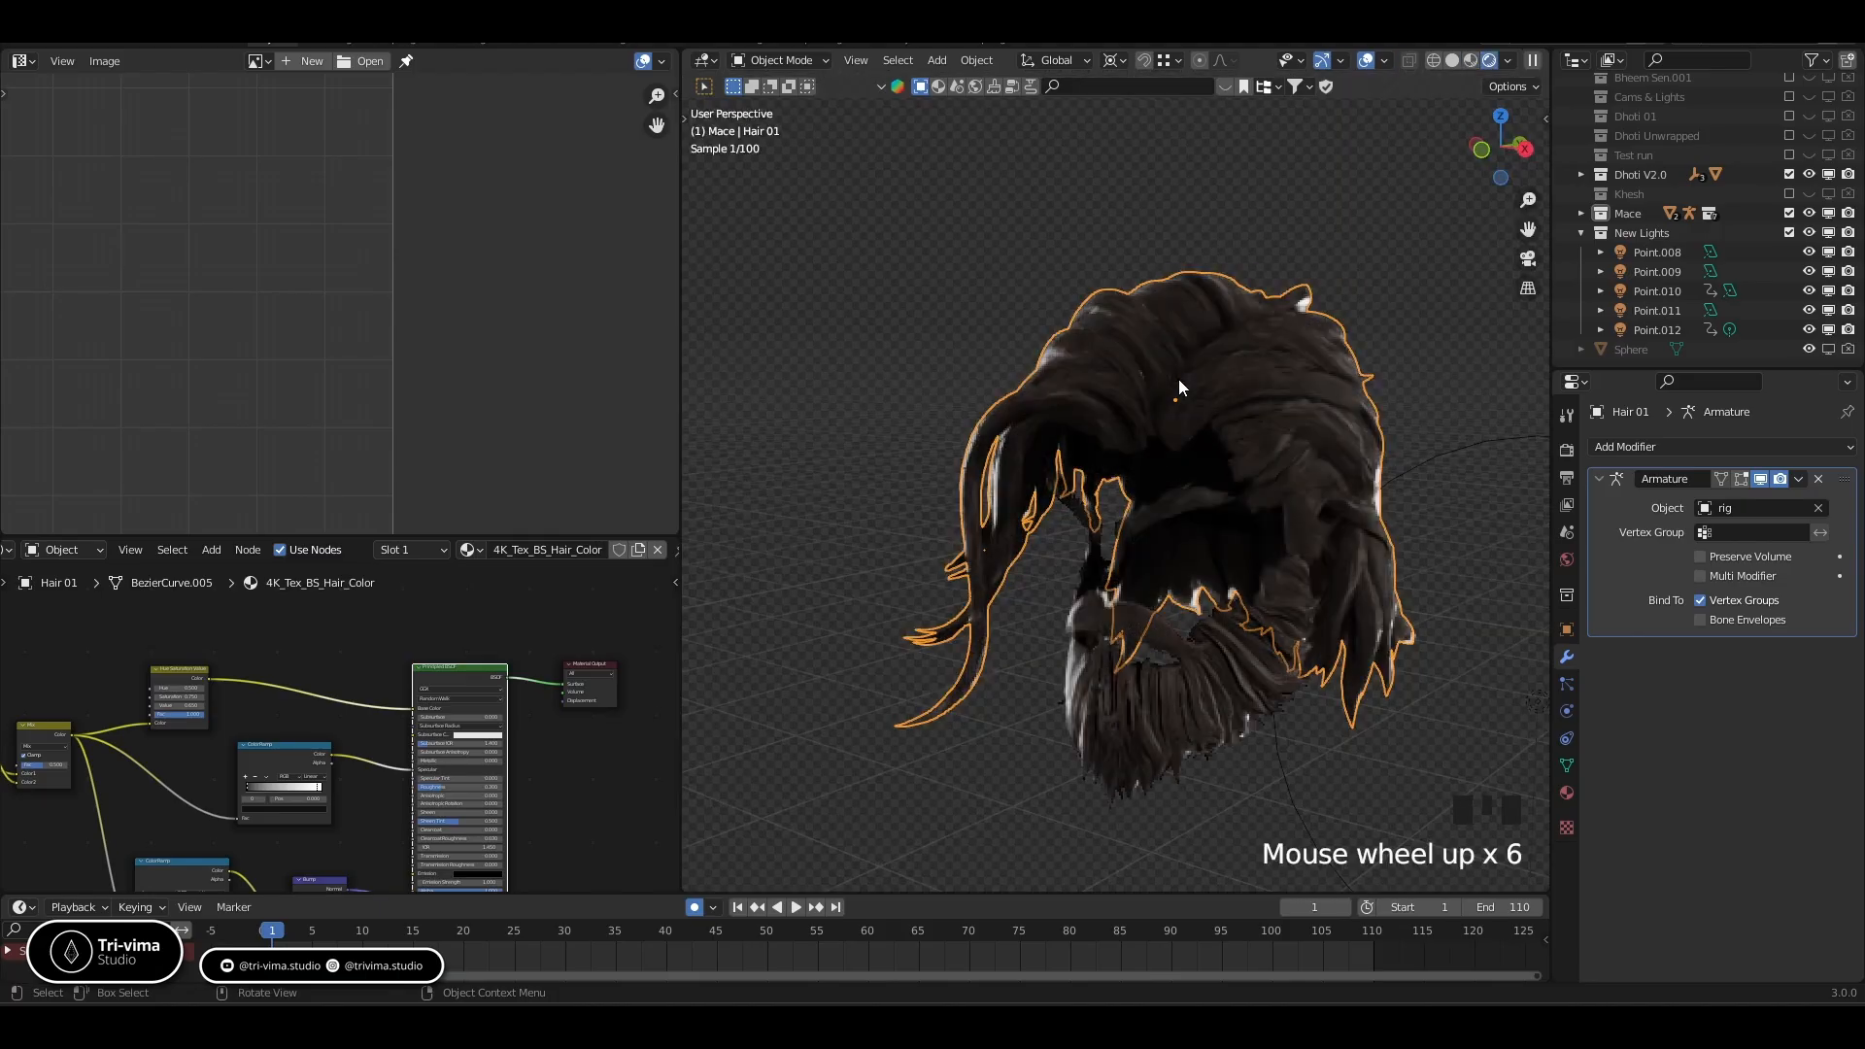
pyautogui.scroll(3, 1180, 379)
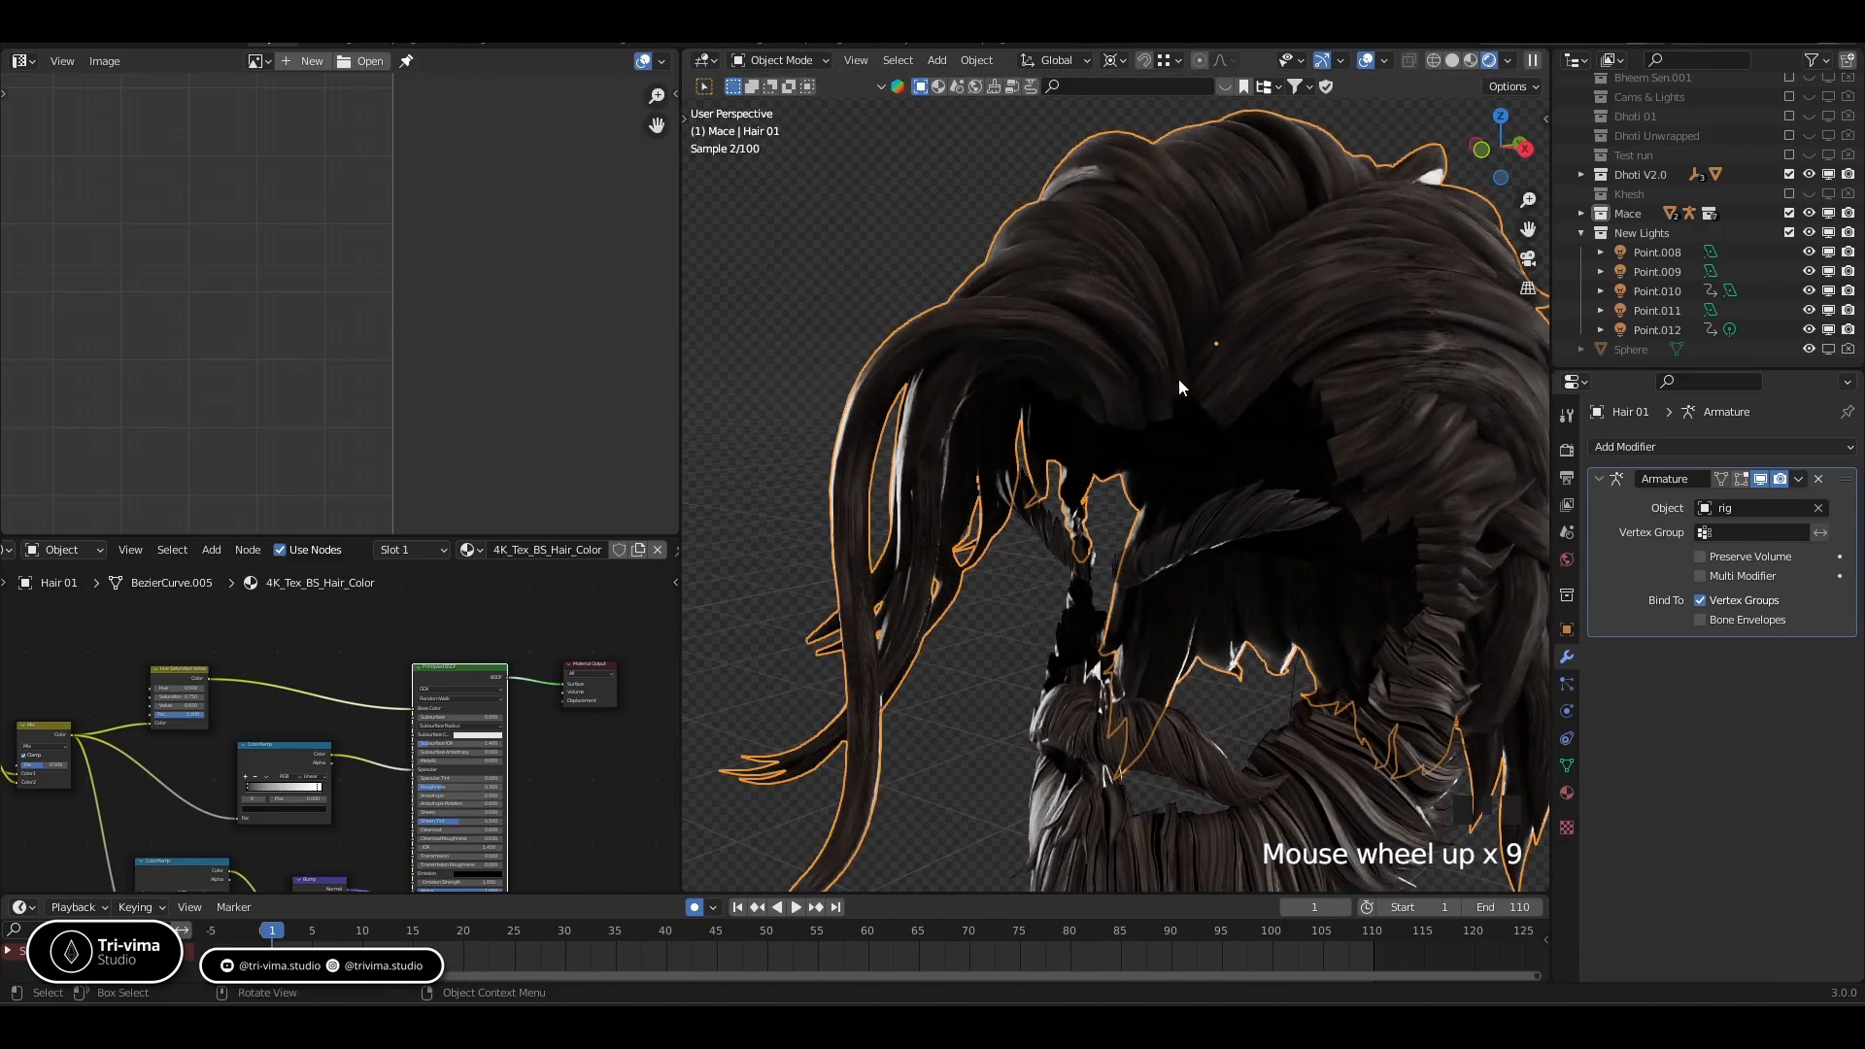
pyautogui.keyDown('shift'); pyautogui.moveTo(1205, 421); pyautogui.dragTo(1174, 430, button='middle'); pyautogui.keyUp('shift')
# Set the Scale of the upper Noise Texture node, the one with Detail 11.1, to 100
pyautogui.moveTo(260, 715); pyautogui.dragTo(617, 681, button='middle')
pyautogui.moveTo(345, 799); pyautogui.dragTo(556, 794, button='middle')
pyautogui.moveTo(164, 704); pyautogui.dragTo(199, 610, button='middle')
pyautogui.scroll(9, 398, 682)
pyautogui.scroll(3, 401, 682)
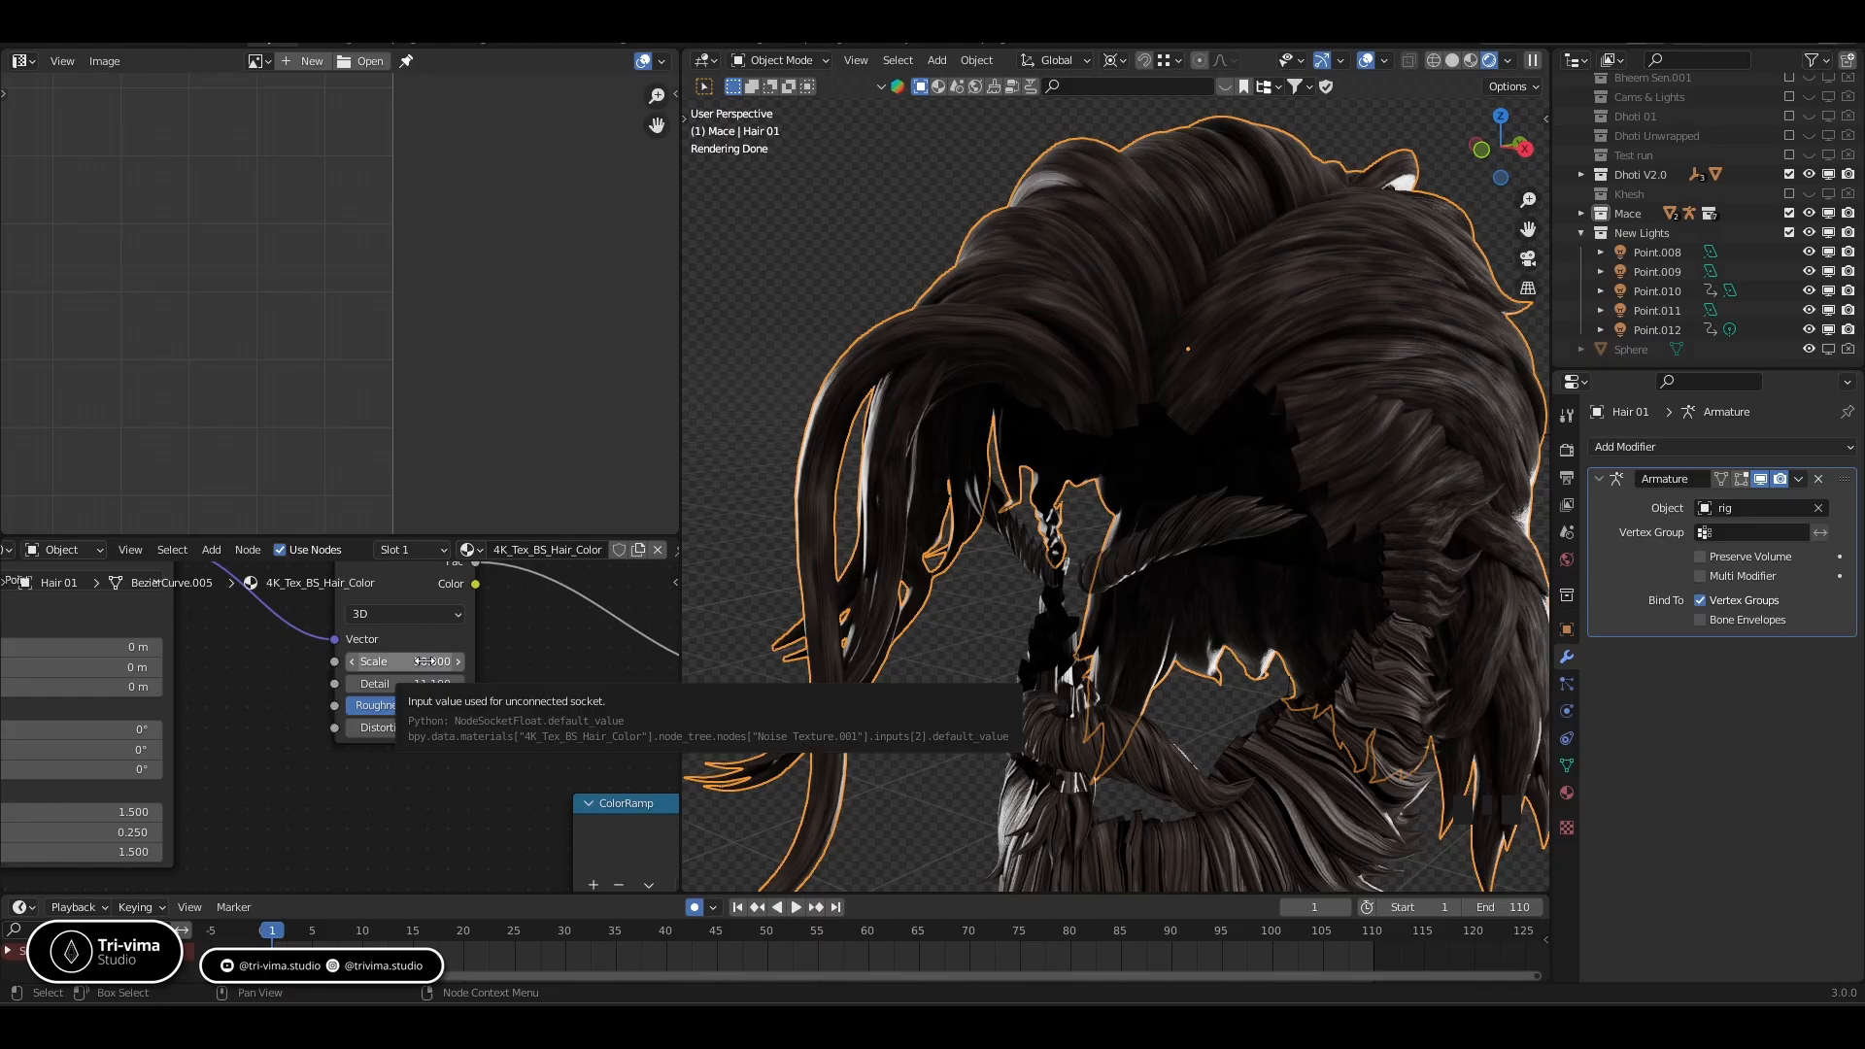
pyautogui.click(425, 661)
pyautogui.write('100')
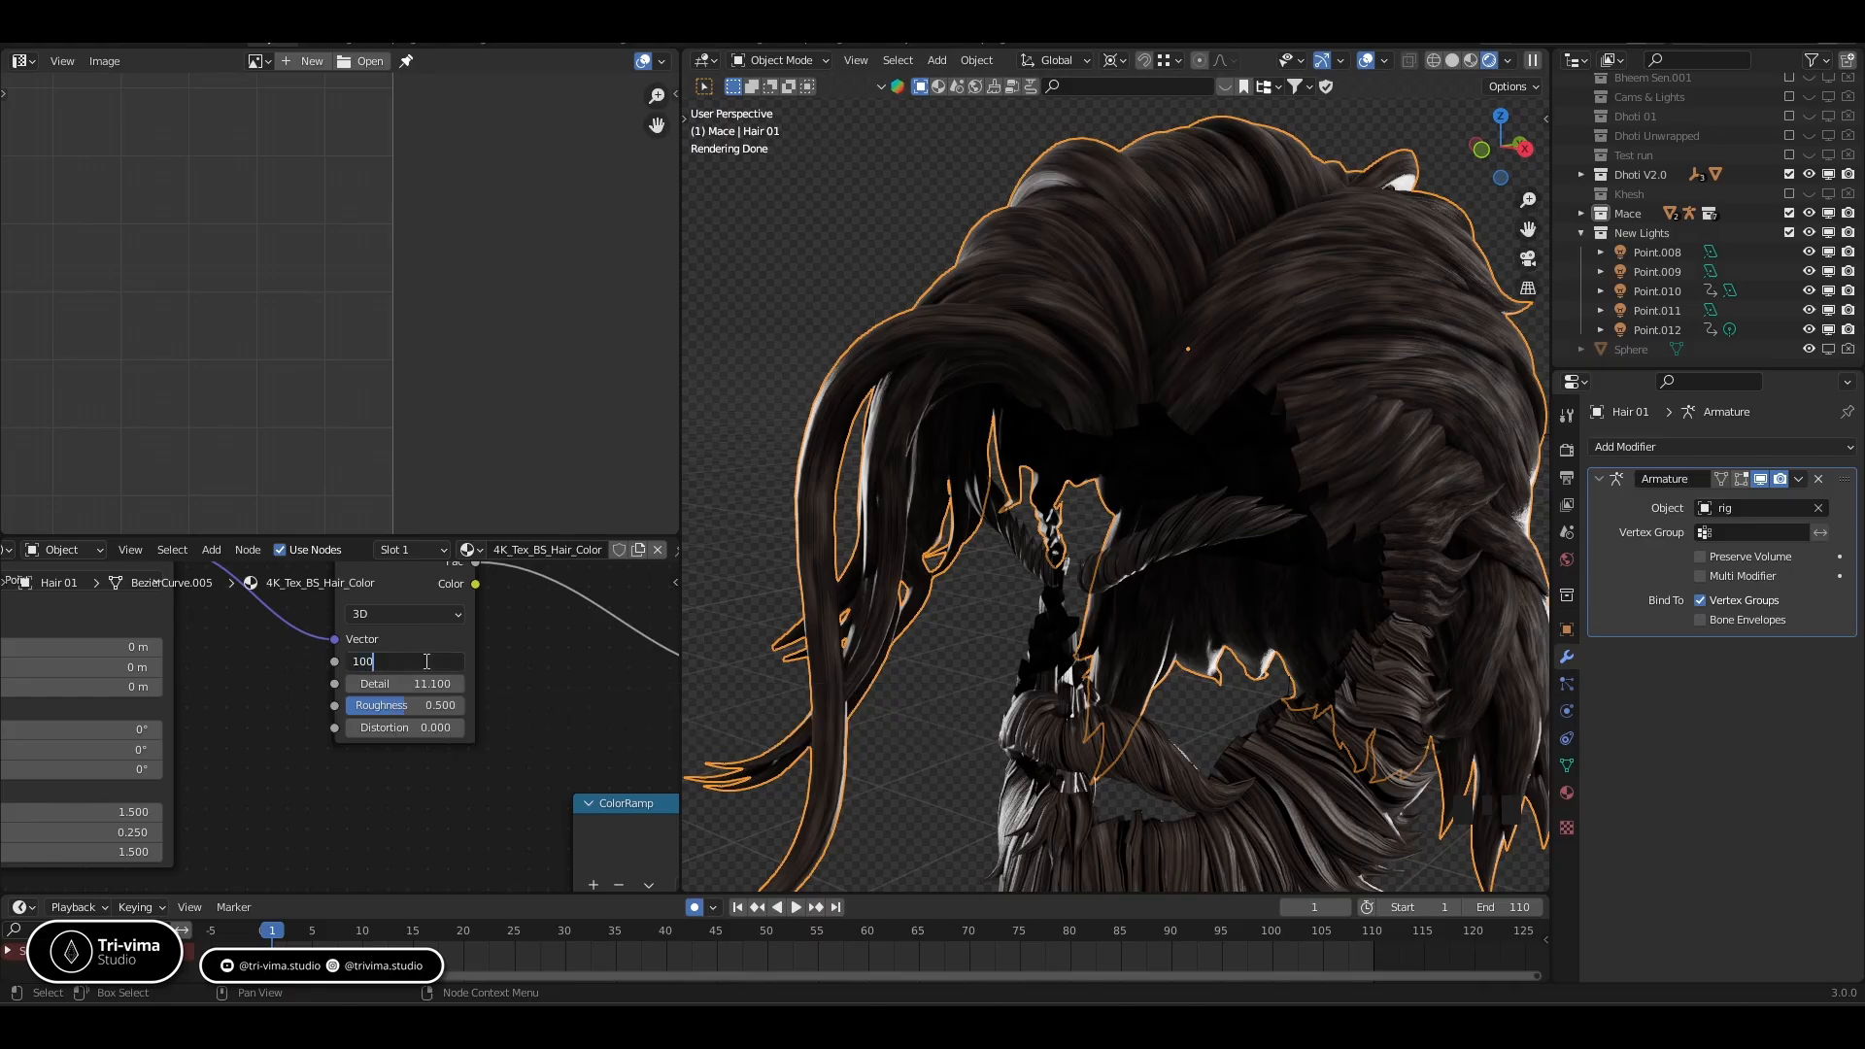
pyautogui.click(423, 661)
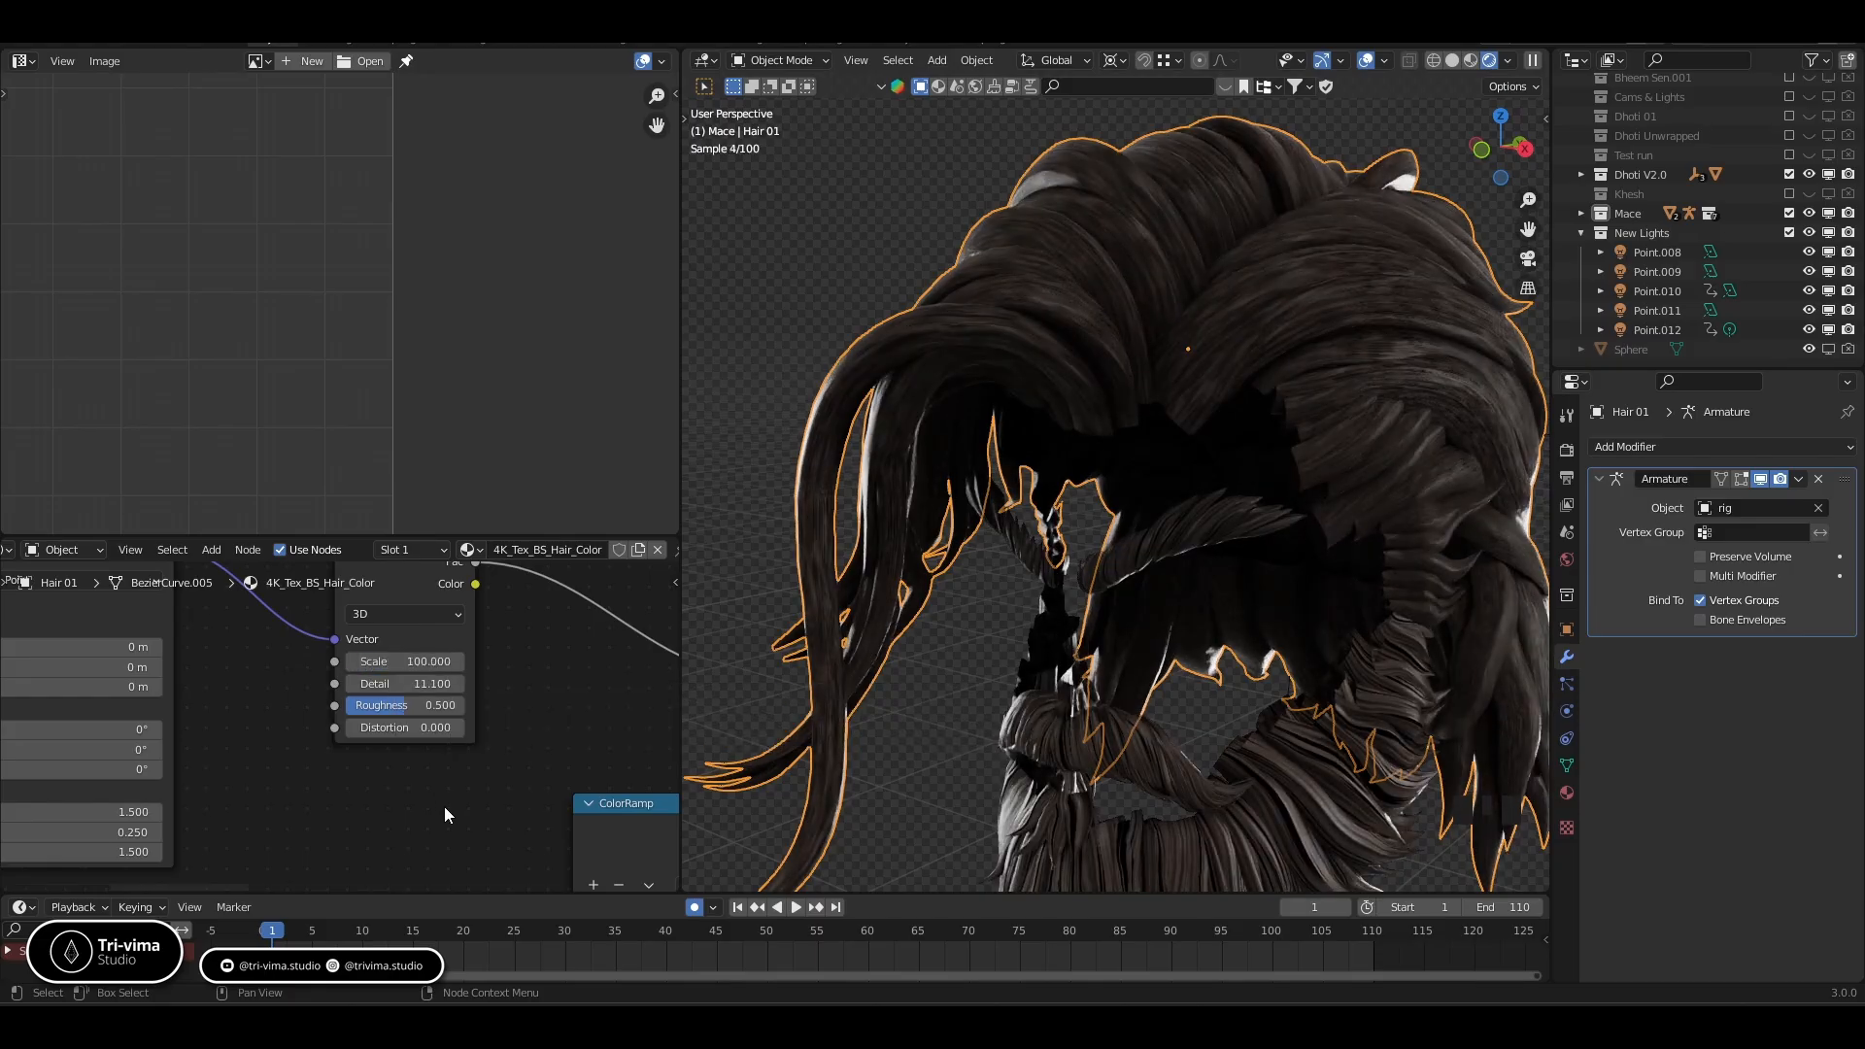
# Try a Scale of 300 on the lower Noise Texture node, the one with Detail 2, and settle on 600
pyautogui.moveTo(446, 812); pyautogui.dragTo(445, 632, button='middle')
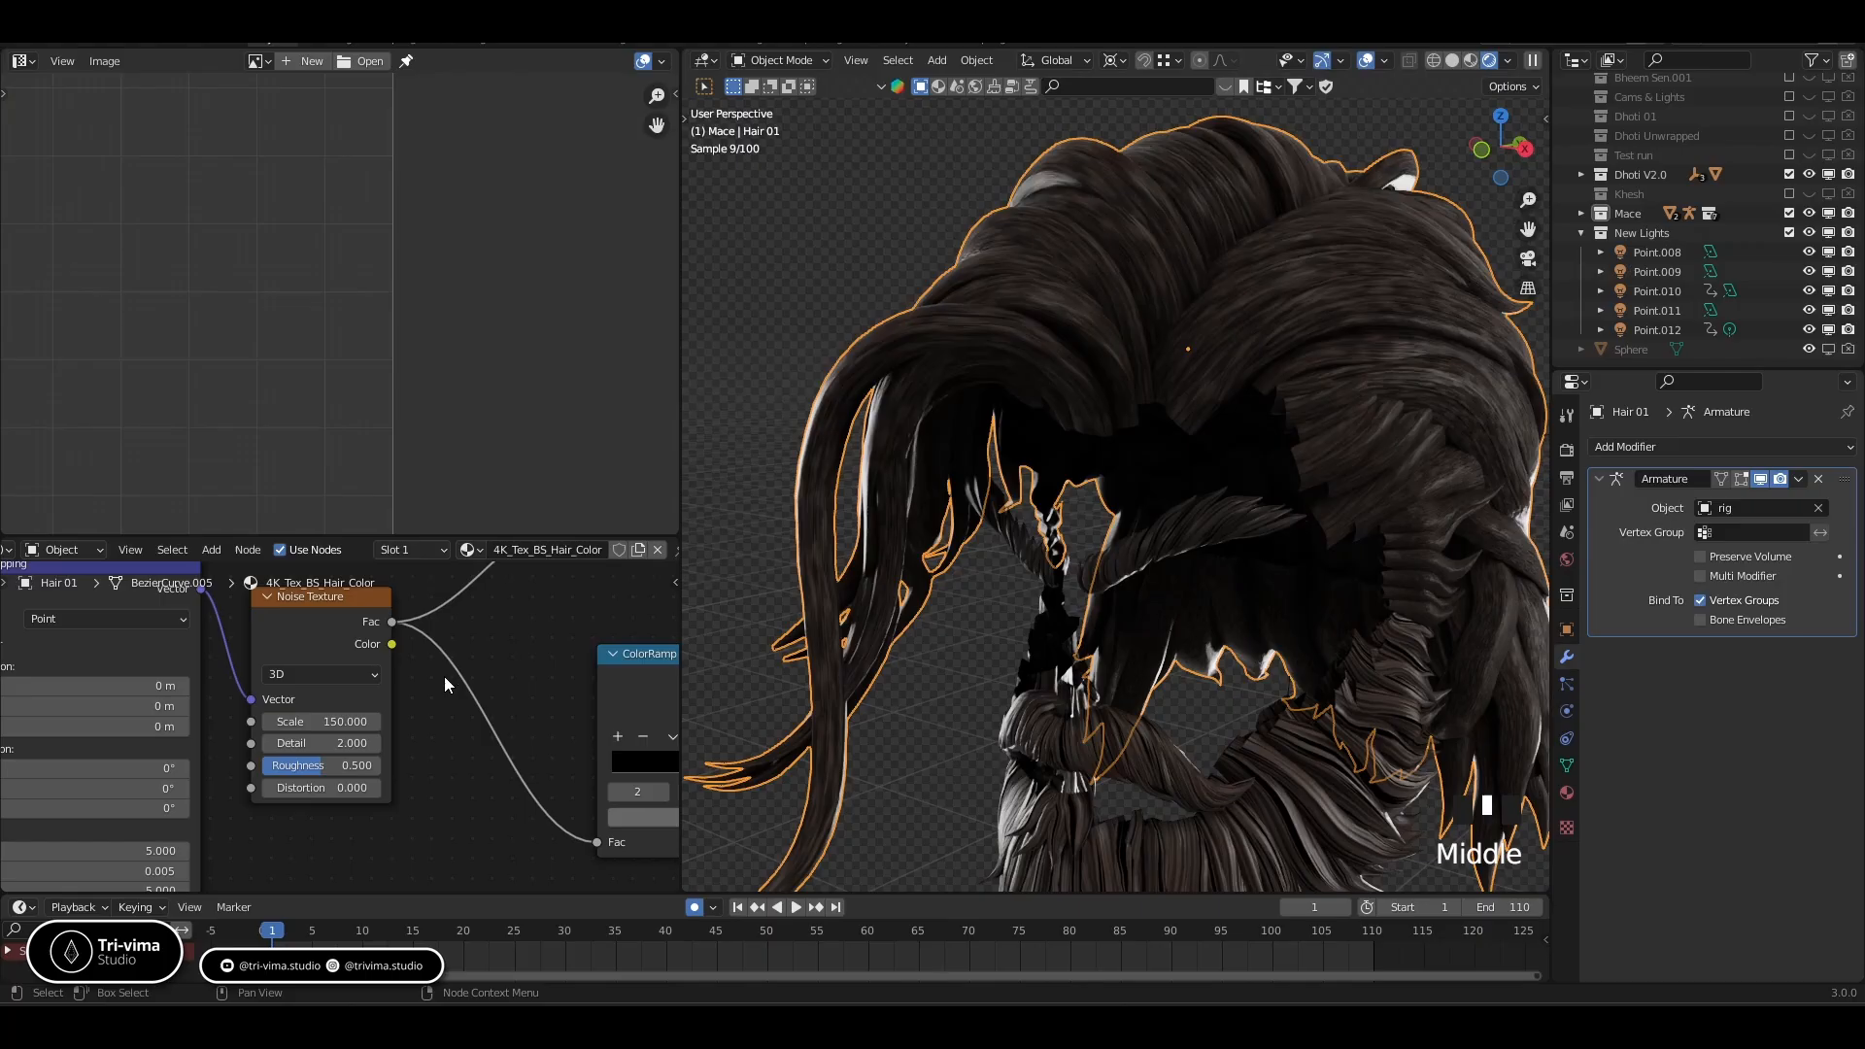
pyautogui.click(338, 721)
pyautogui.write('300')
pyautogui.press('Return')
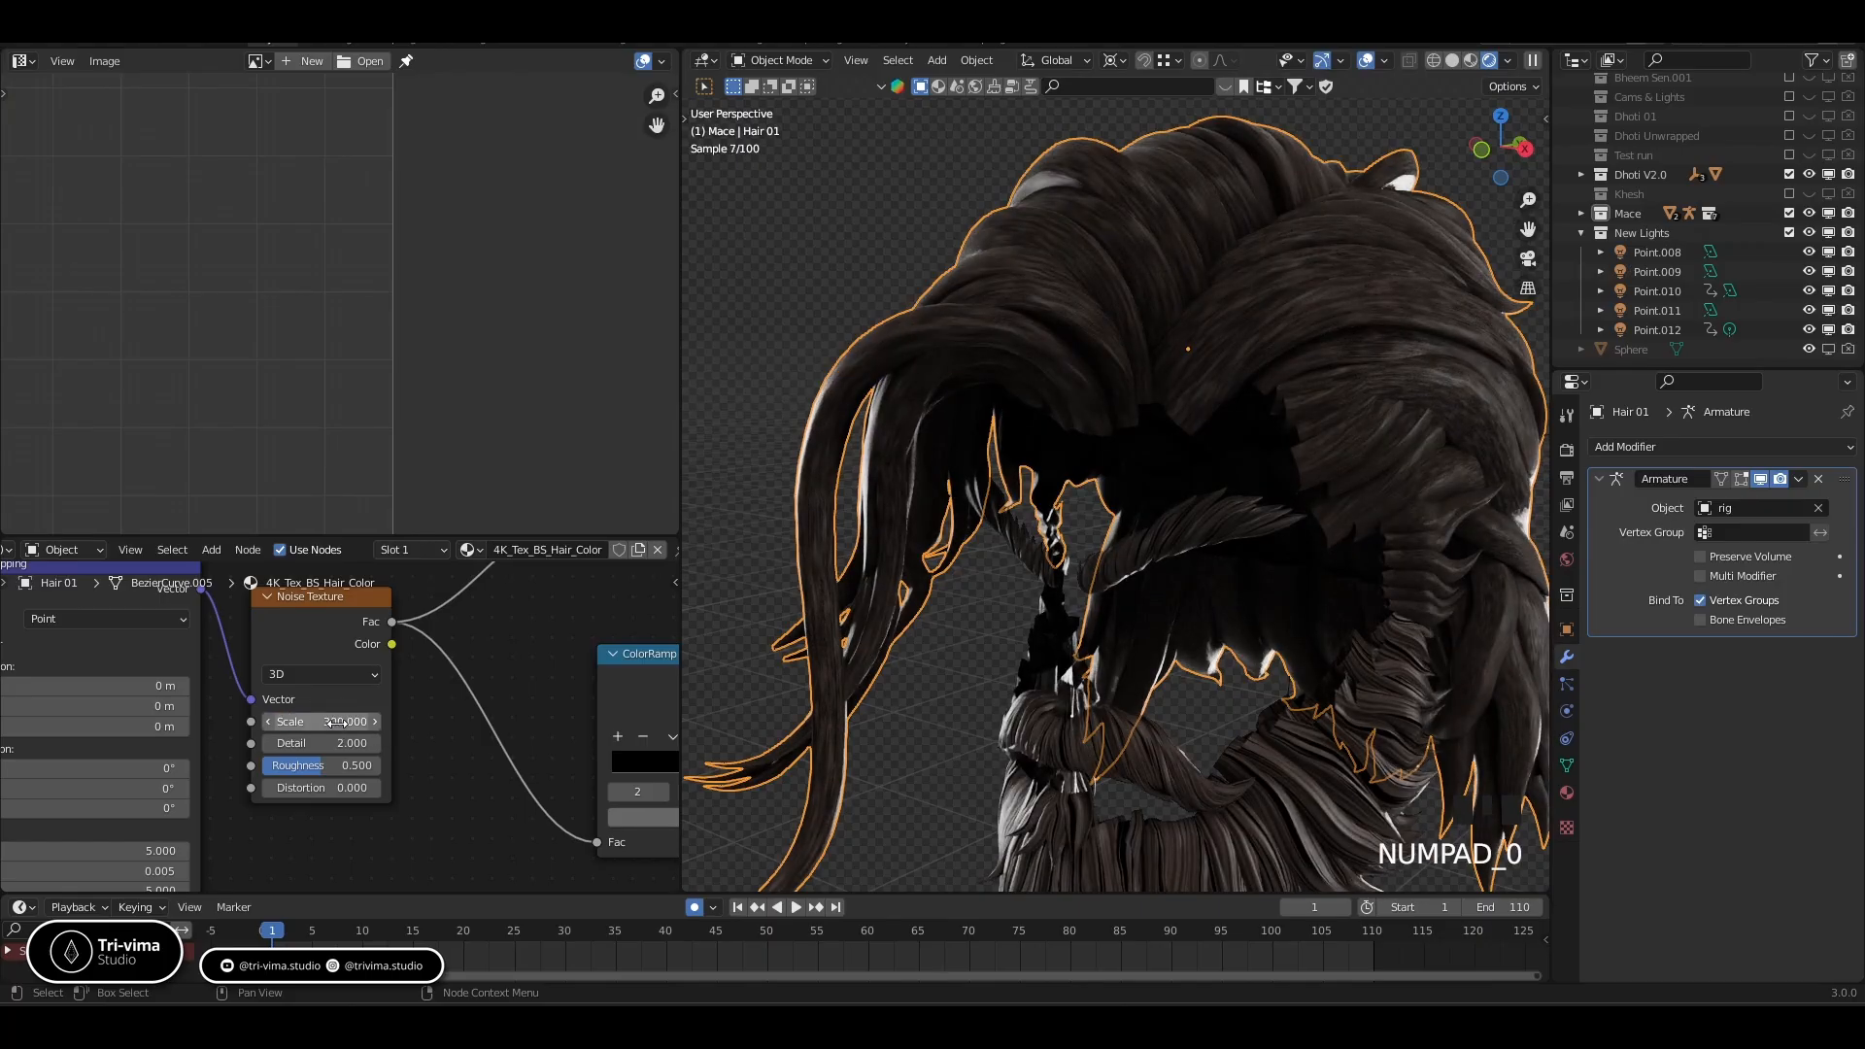
pyautogui.click(338, 721)
pyautogui.write('600')
pyautogui.press('Return')
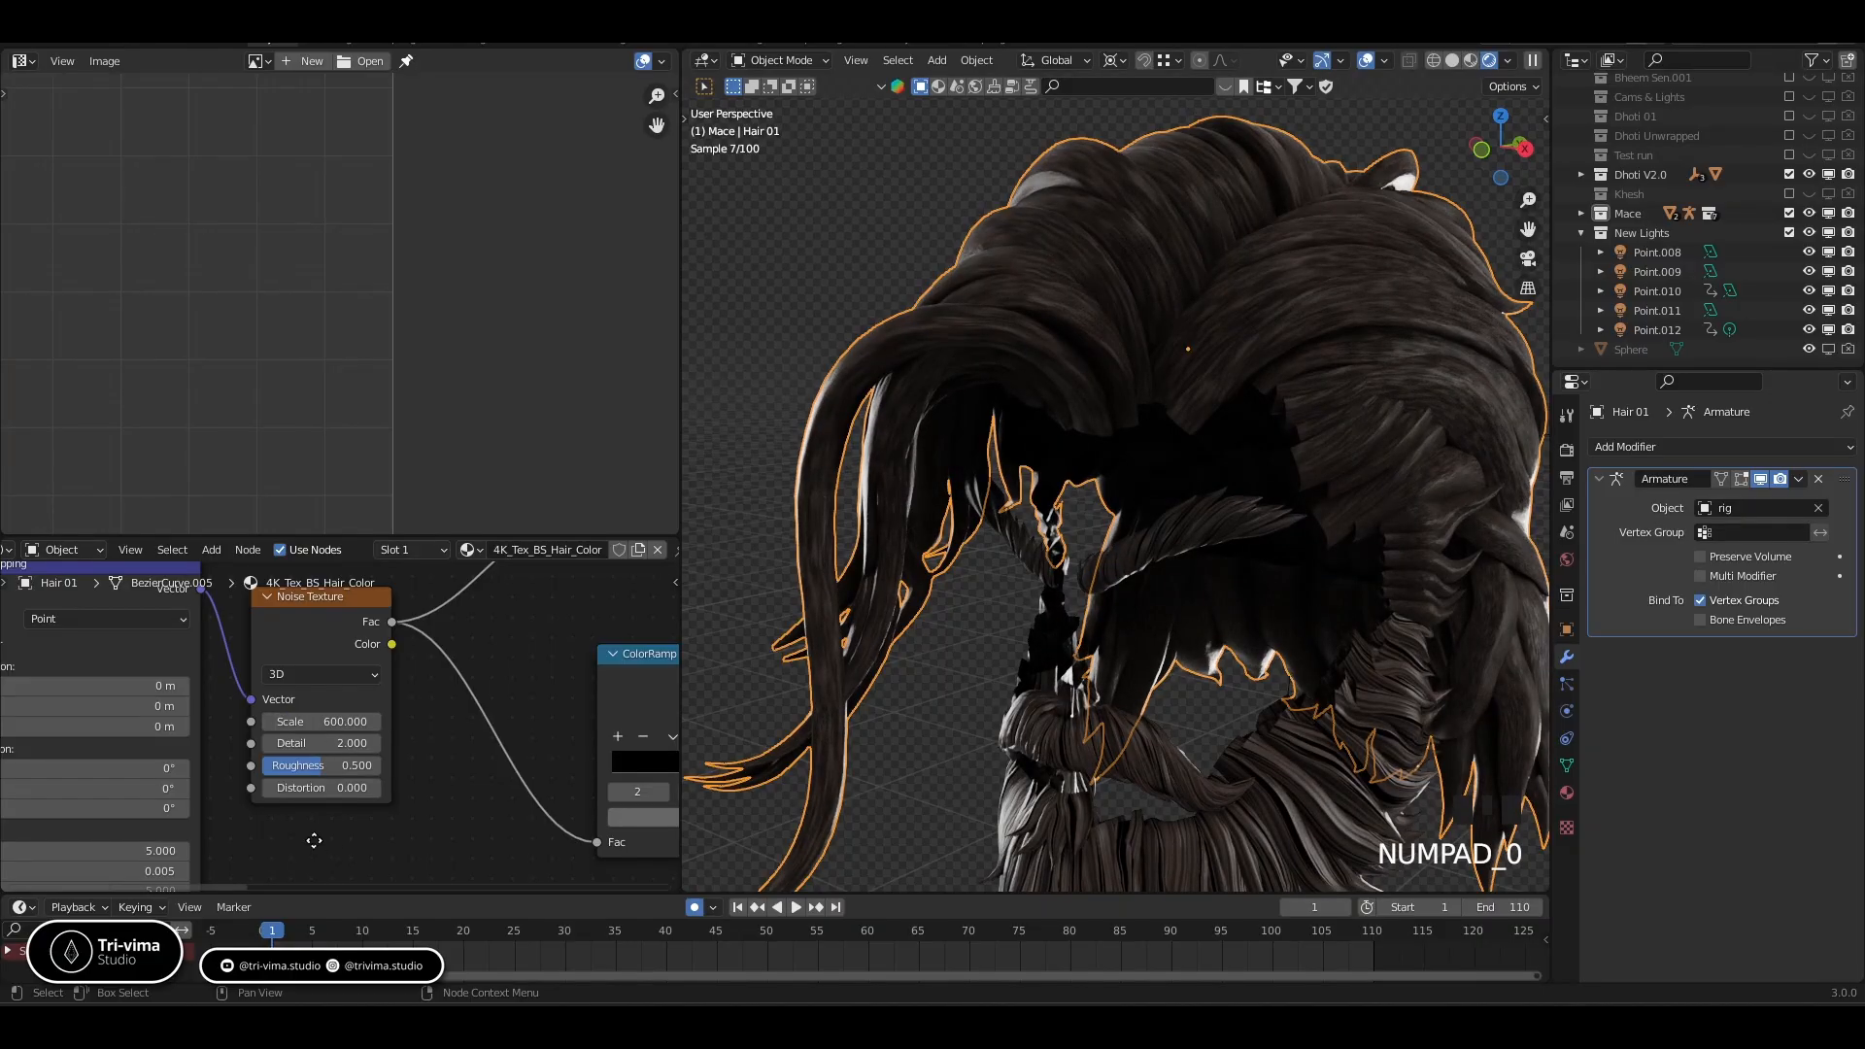
# Set the Y scale of the Mapping node feeding the lower Noise Texture to 0.001
pyautogui.moveTo(323, 844); pyautogui.dragTo(530, 673, button='middle')
pyautogui.click(370, 704)
pyautogui.write('0.001')
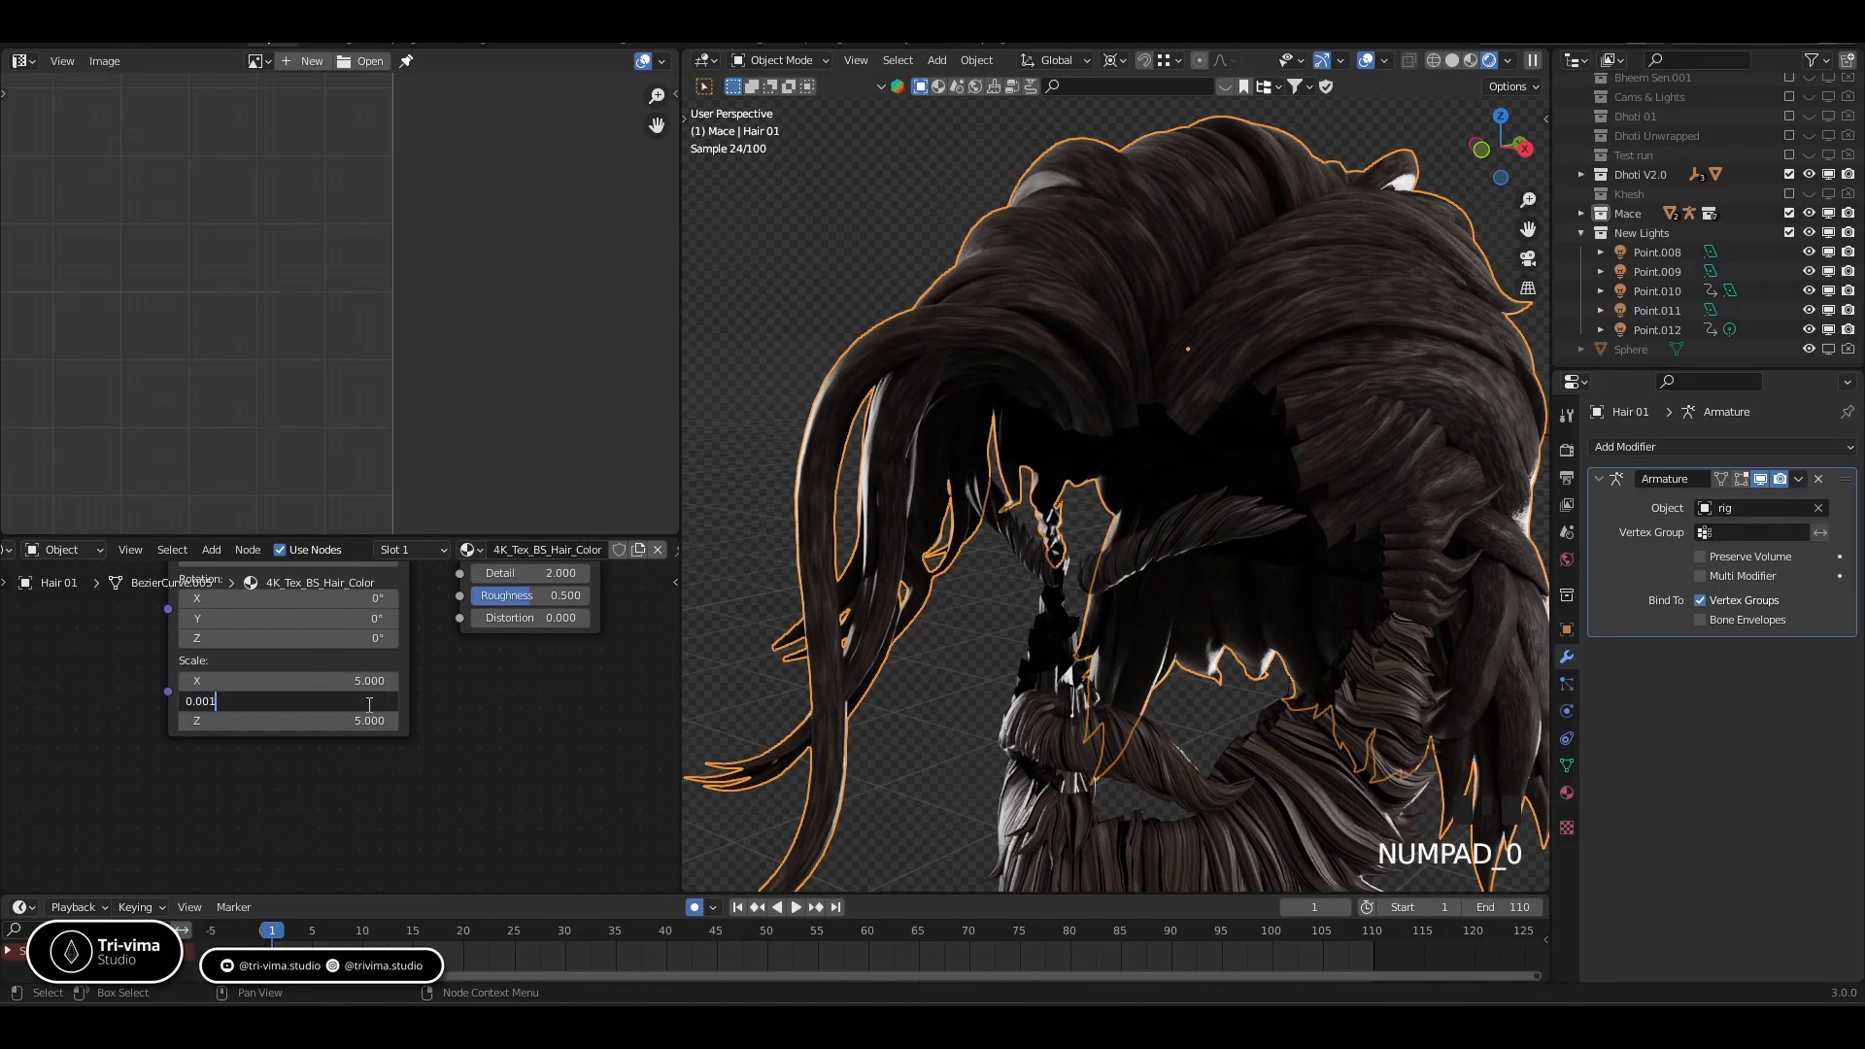
pyautogui.press('Return')
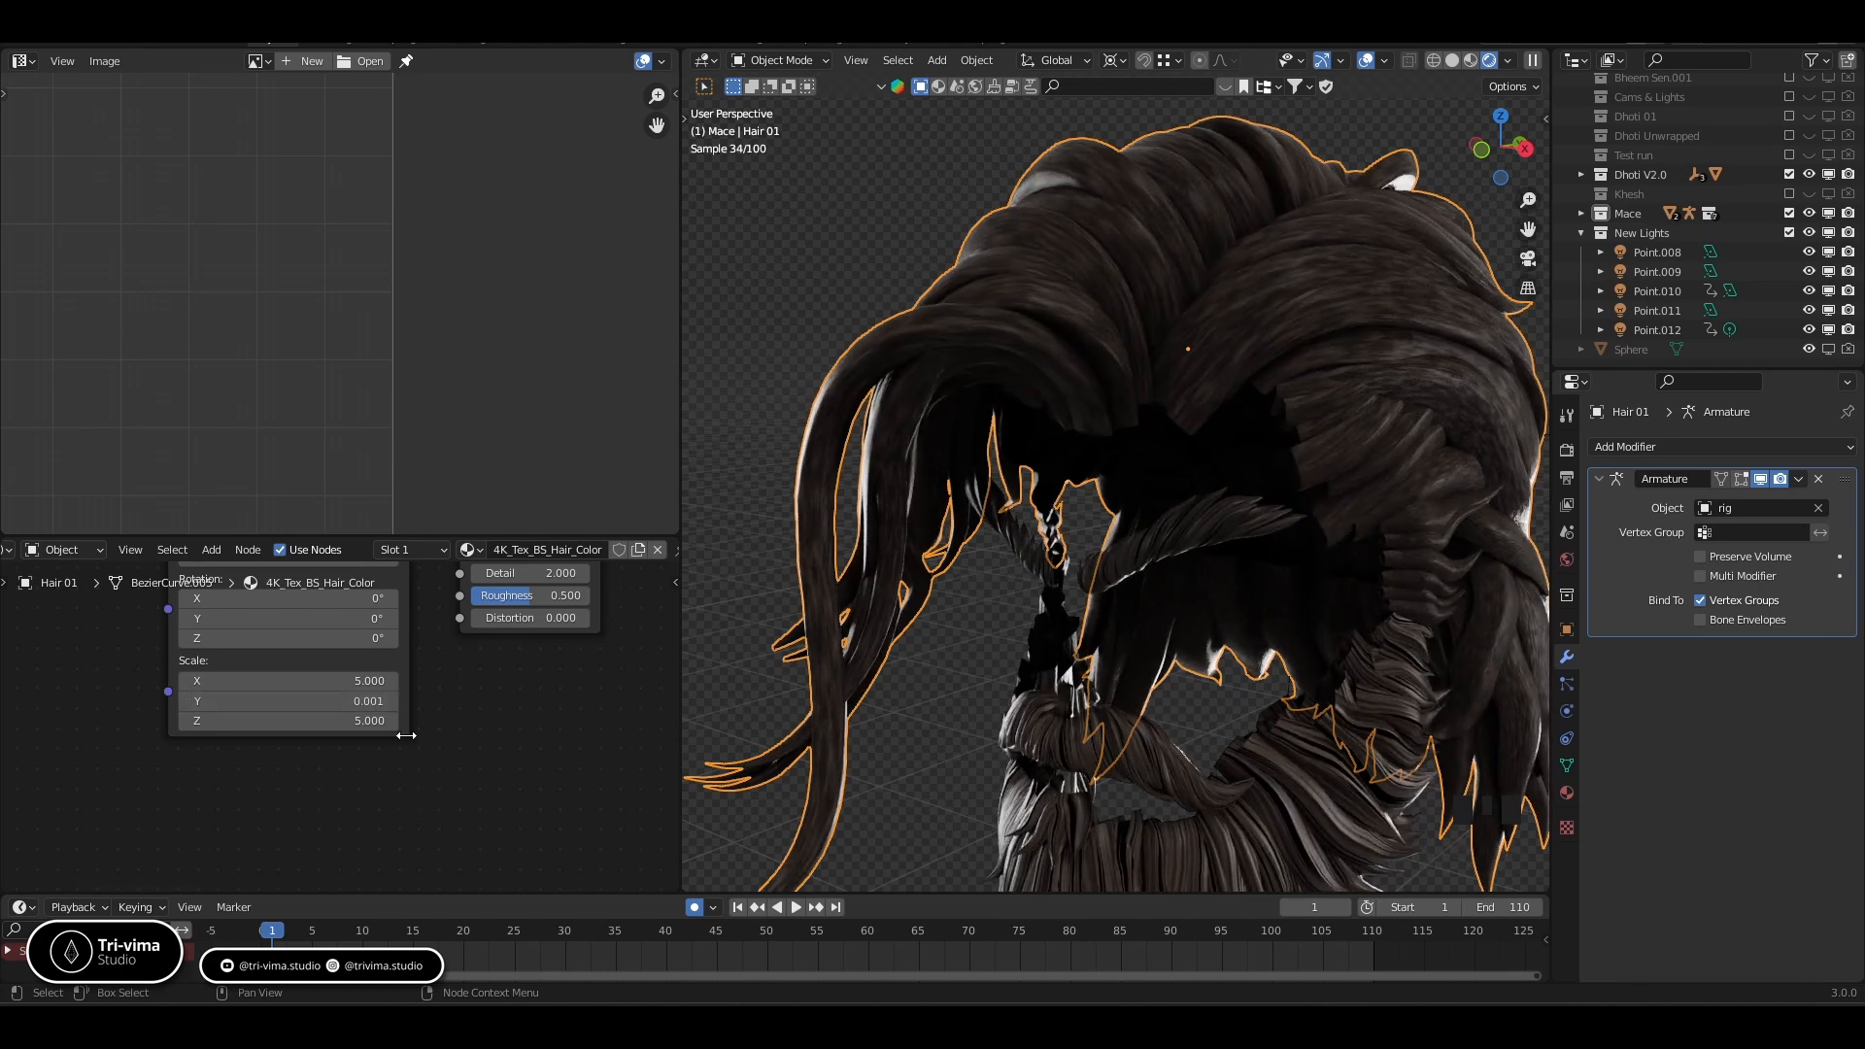
# Set the Y scale of the Mapping node feeding the upper Noise Texture to 0.05
pyautogui.moveTo(446, 686); pyautogui.dragTo(472, 620, button='middle')
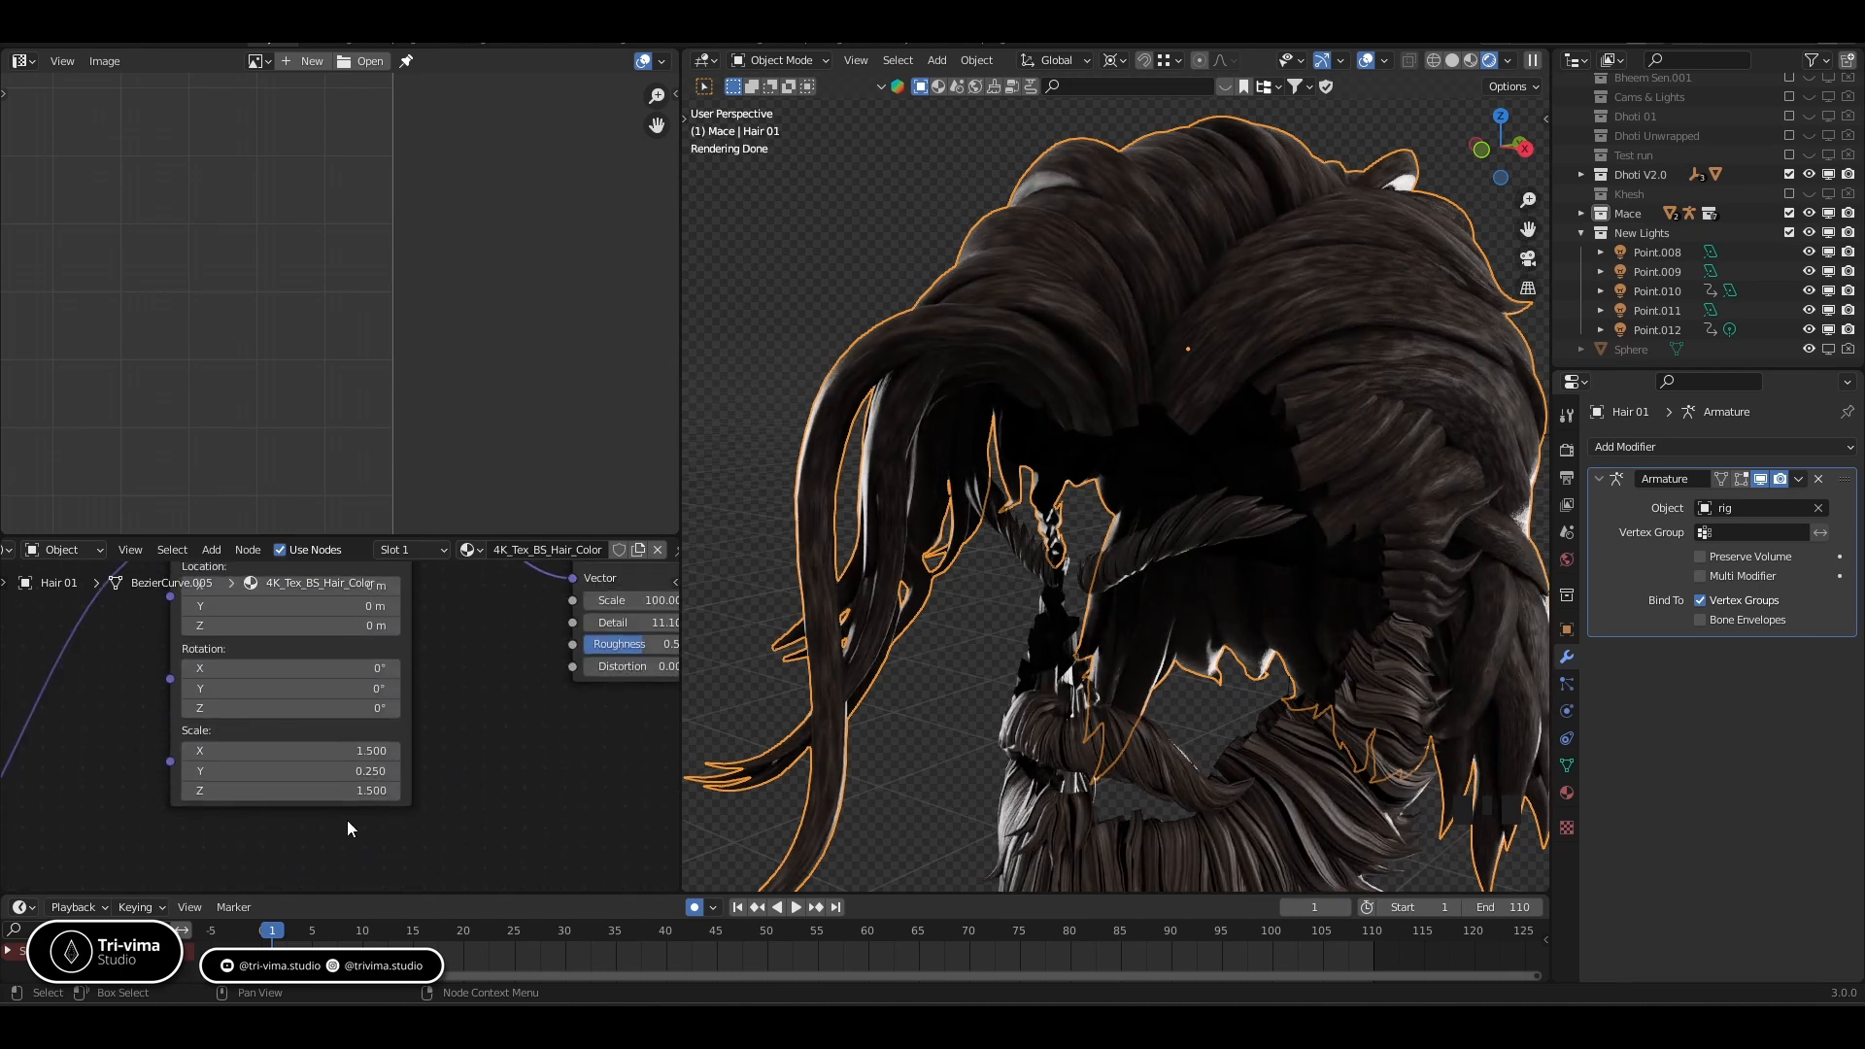
pyautogui.click(356, 771)
pyautogui.write('0')
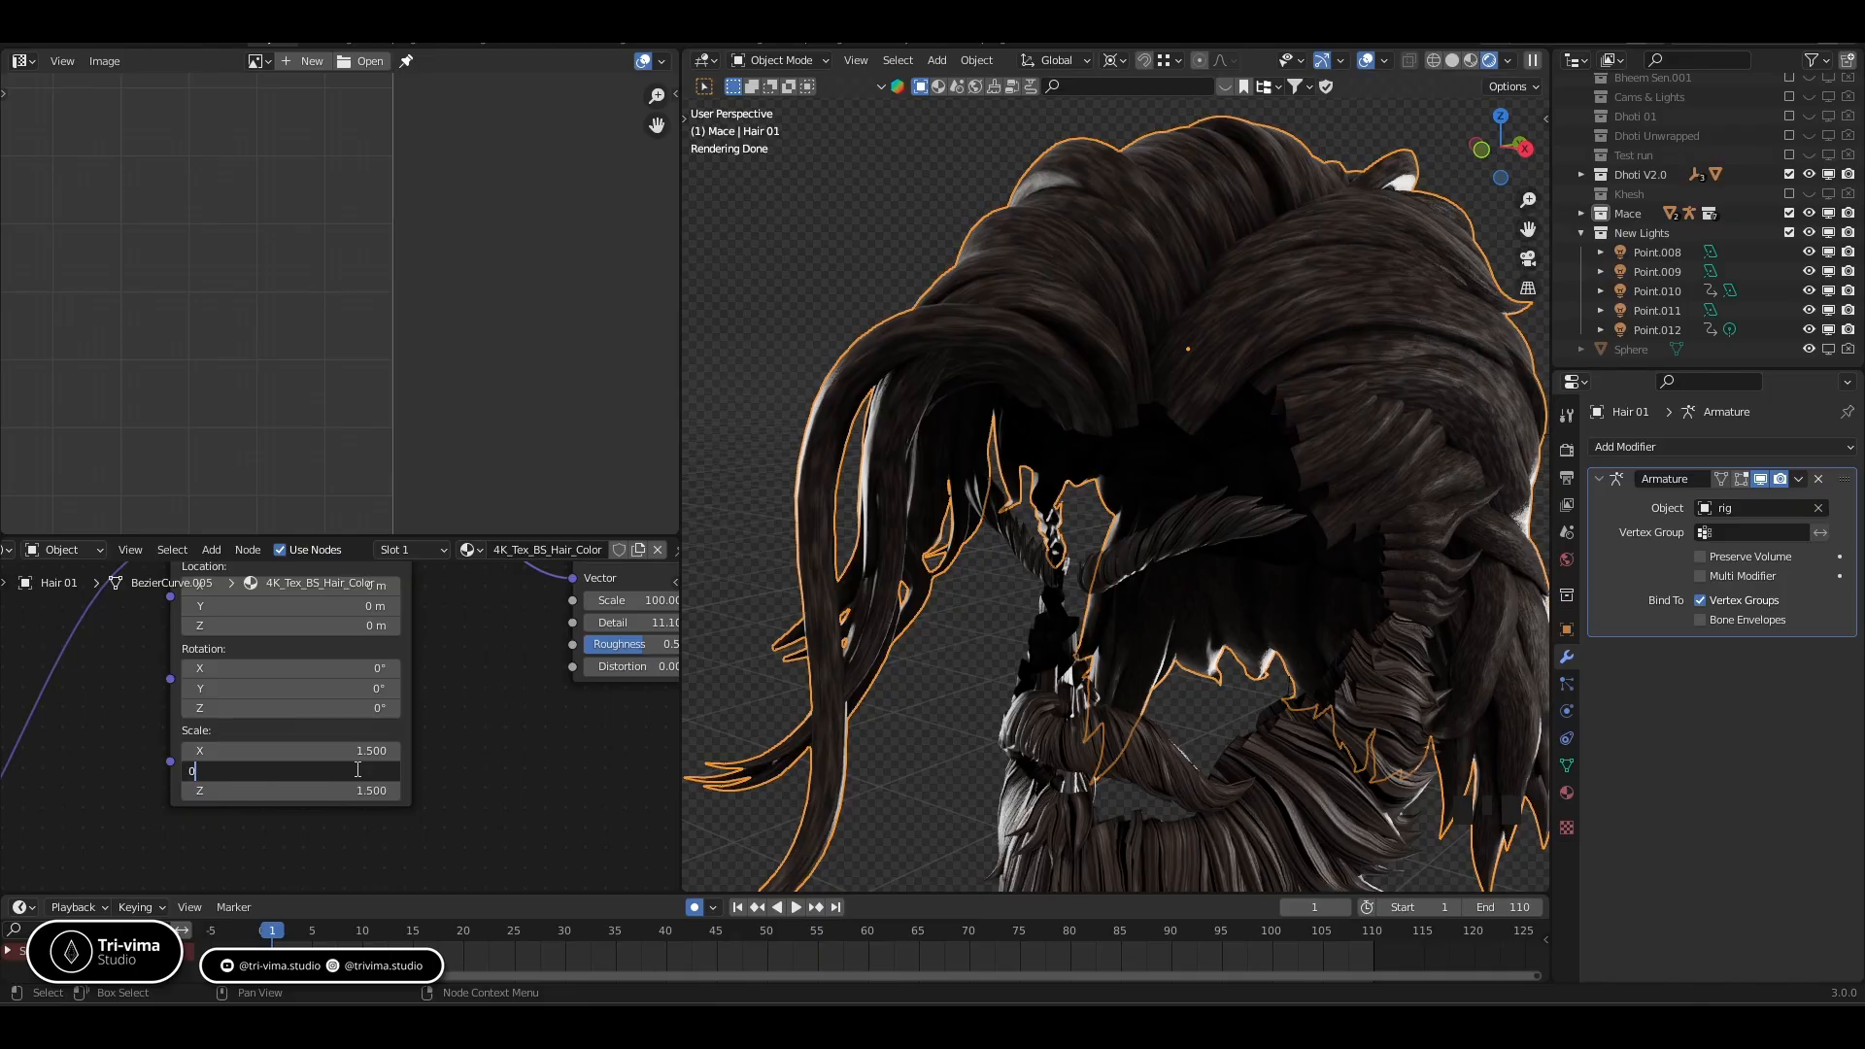
pyautogui.press('Return')
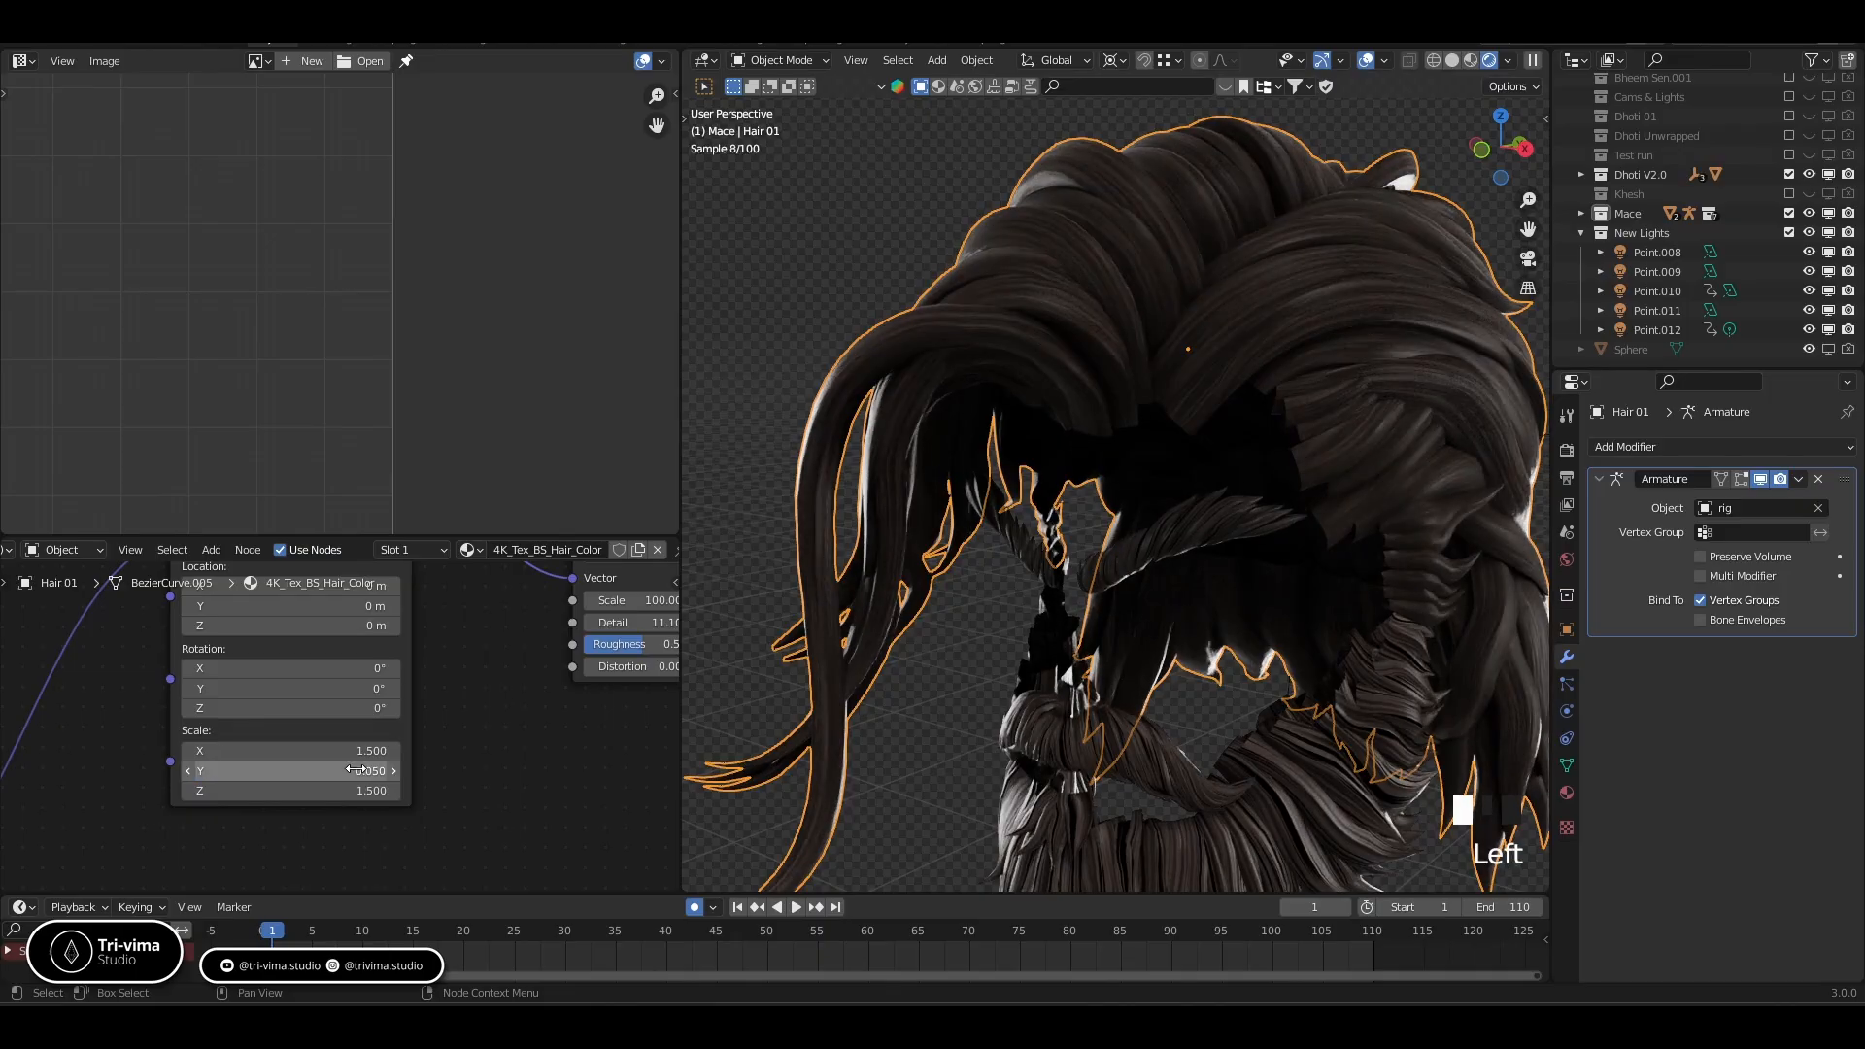
# Set the X and Z scale of the Mapping node feeding the upper Noise Texture to 3
pyautogui.moveTo(1364, 434); pyautogui.dragTo(1333, 416, button='middle')
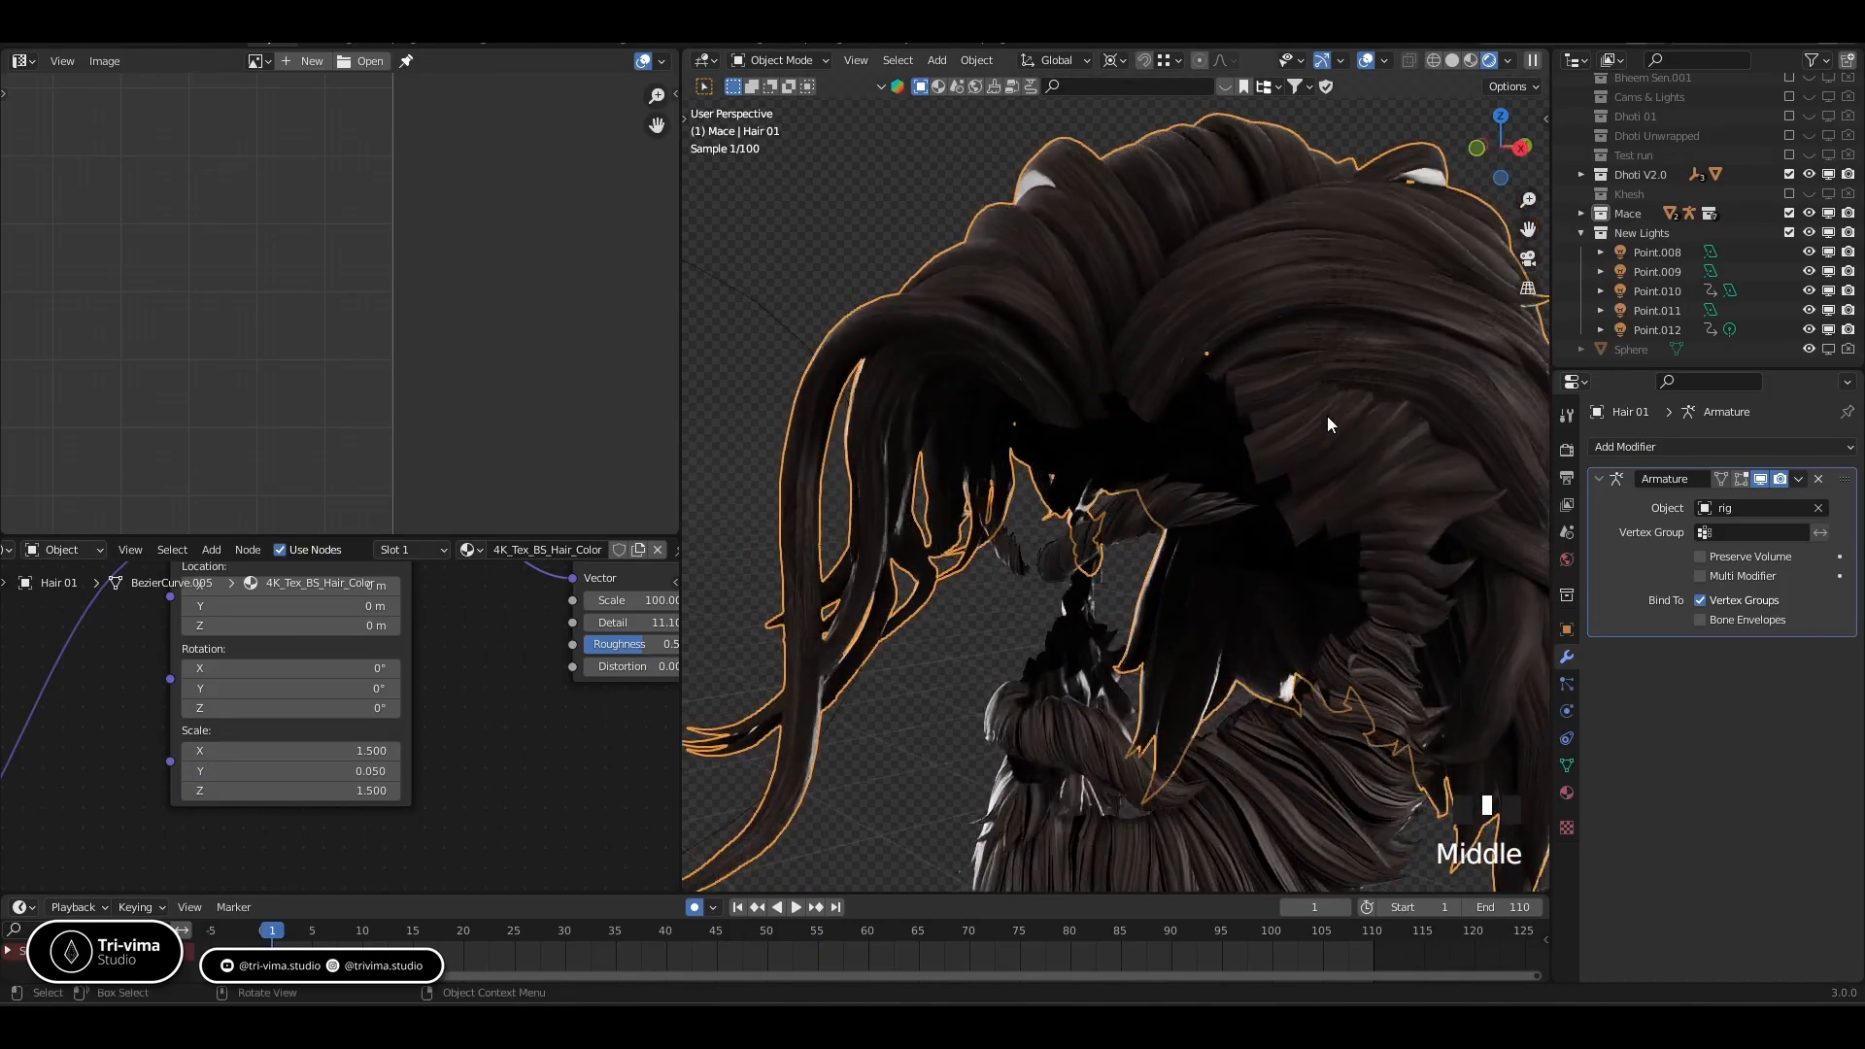
pyautogui.click(353, 751)
pyautogui.write('3')
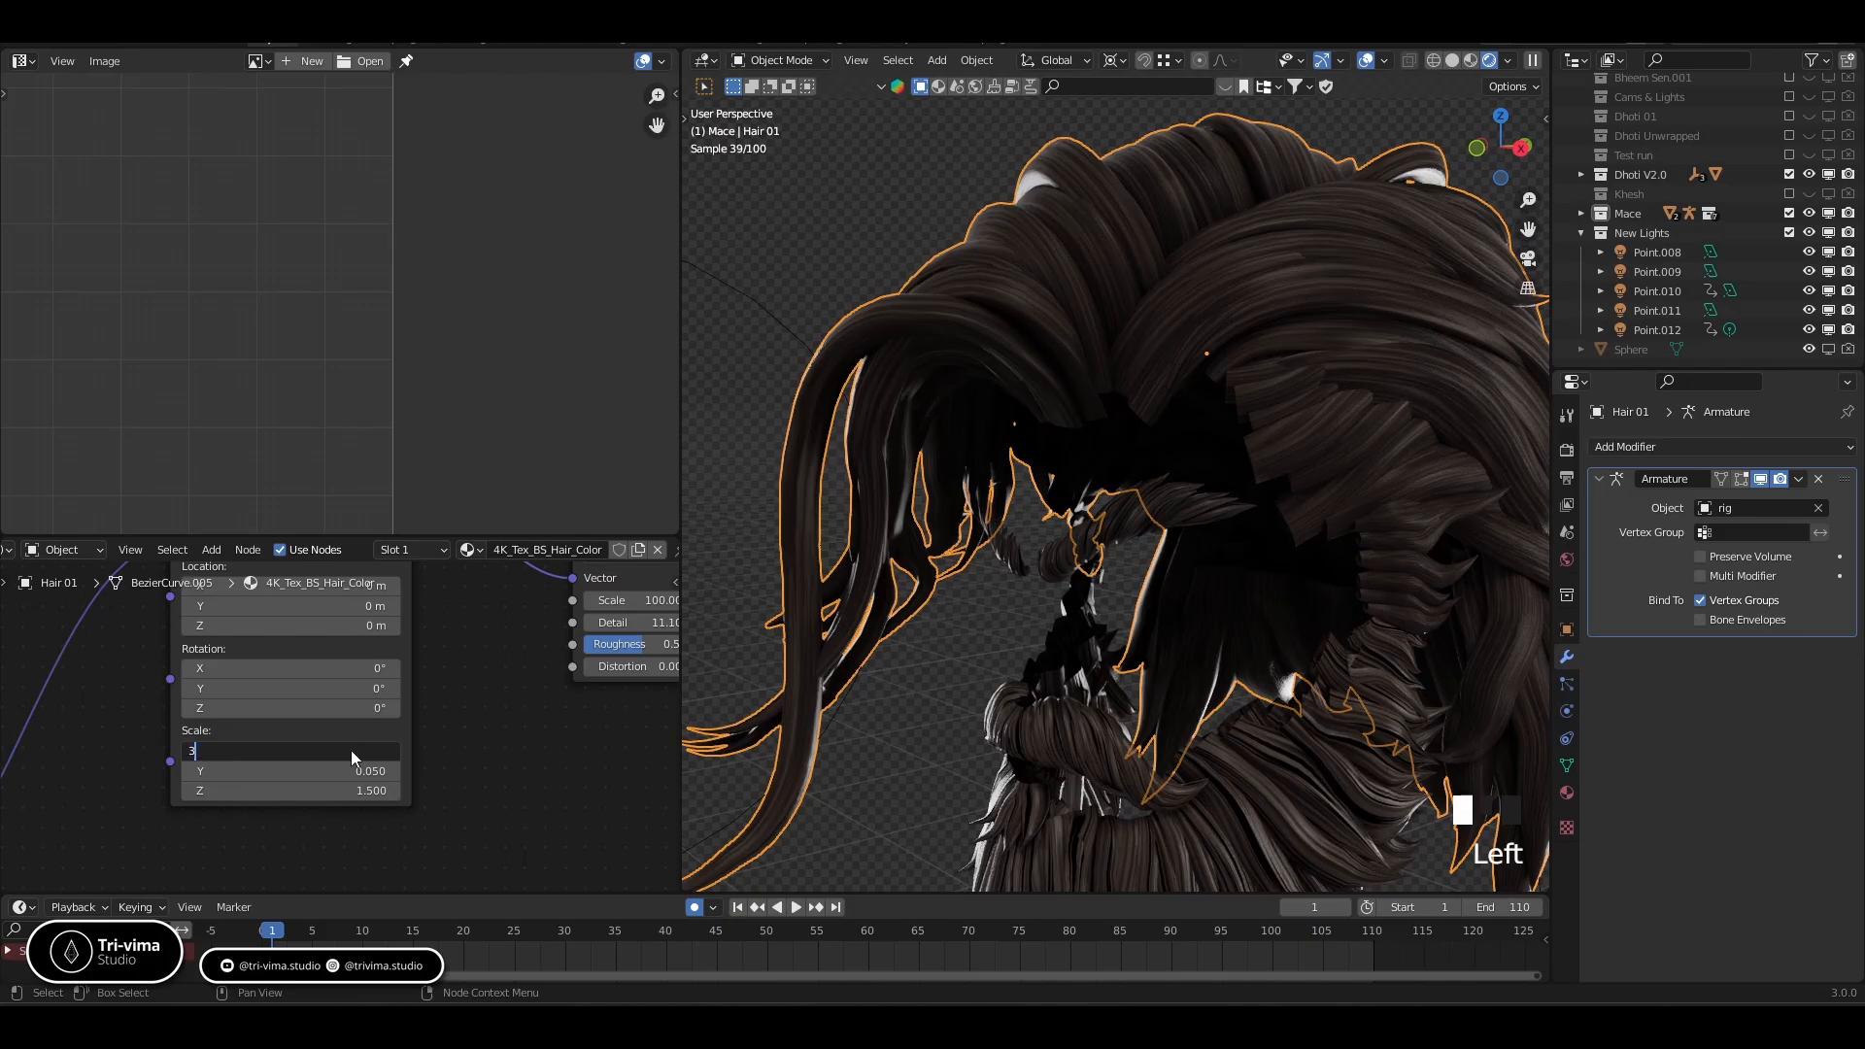
pyautogui.press('Return')
pyautogui.click(364, 790)
pyautogui.write('3')
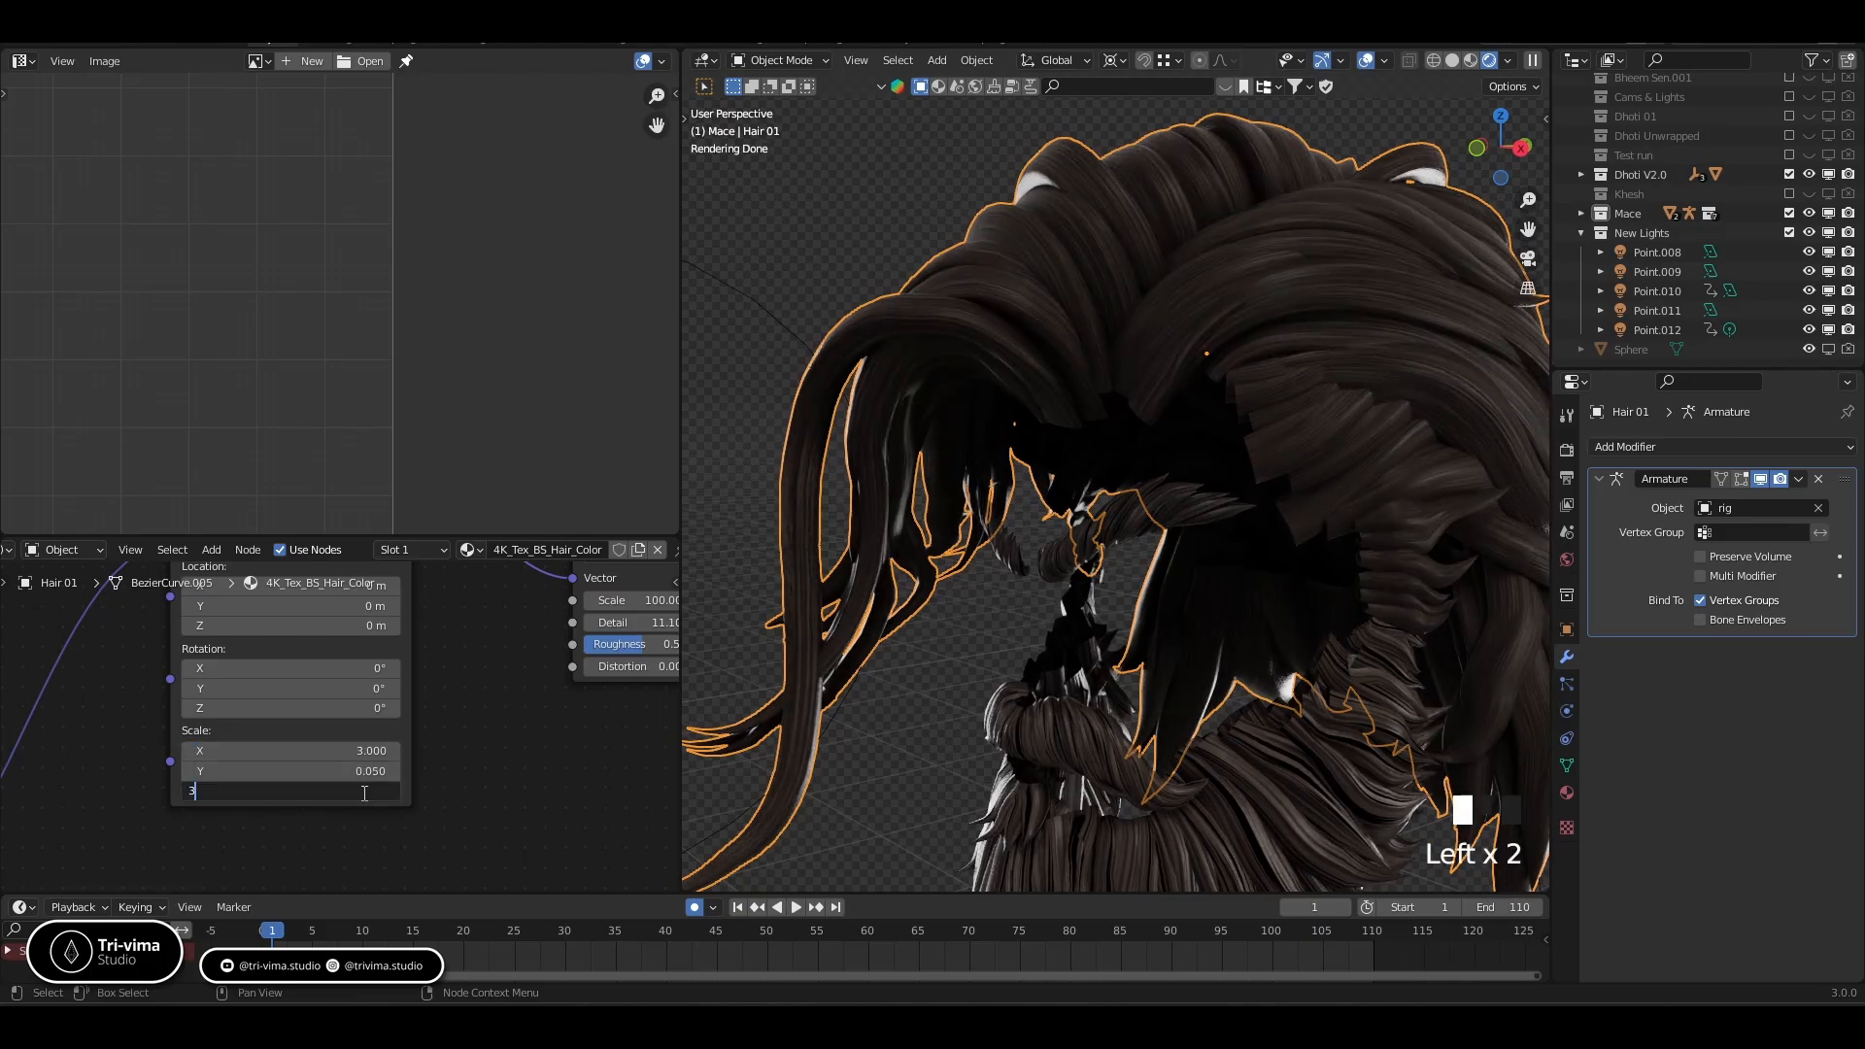
pyautogui.press('Return')
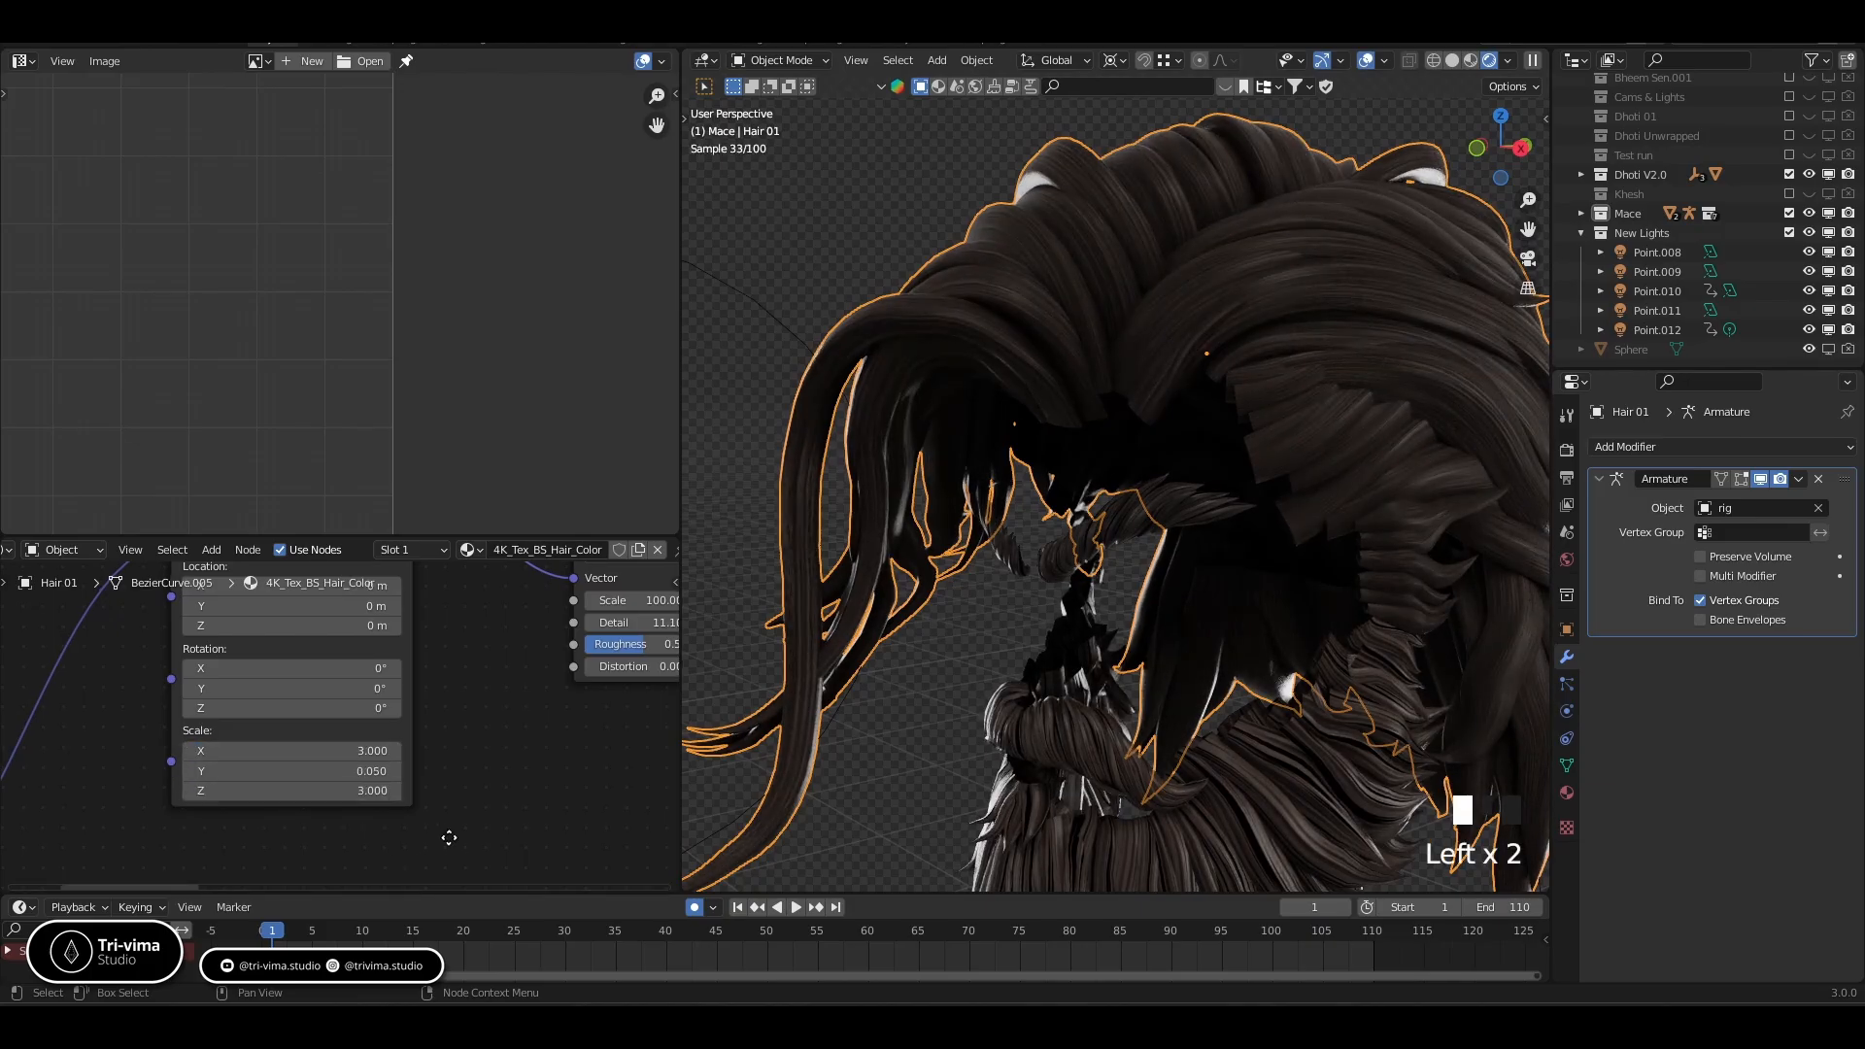
# Set the X and Z scale of the Mapping node feeding the lower Noise Texture to 7.5
pyautogui.moveTo(408, 840); pyautogui.dragTo(414, 631, button='middle')
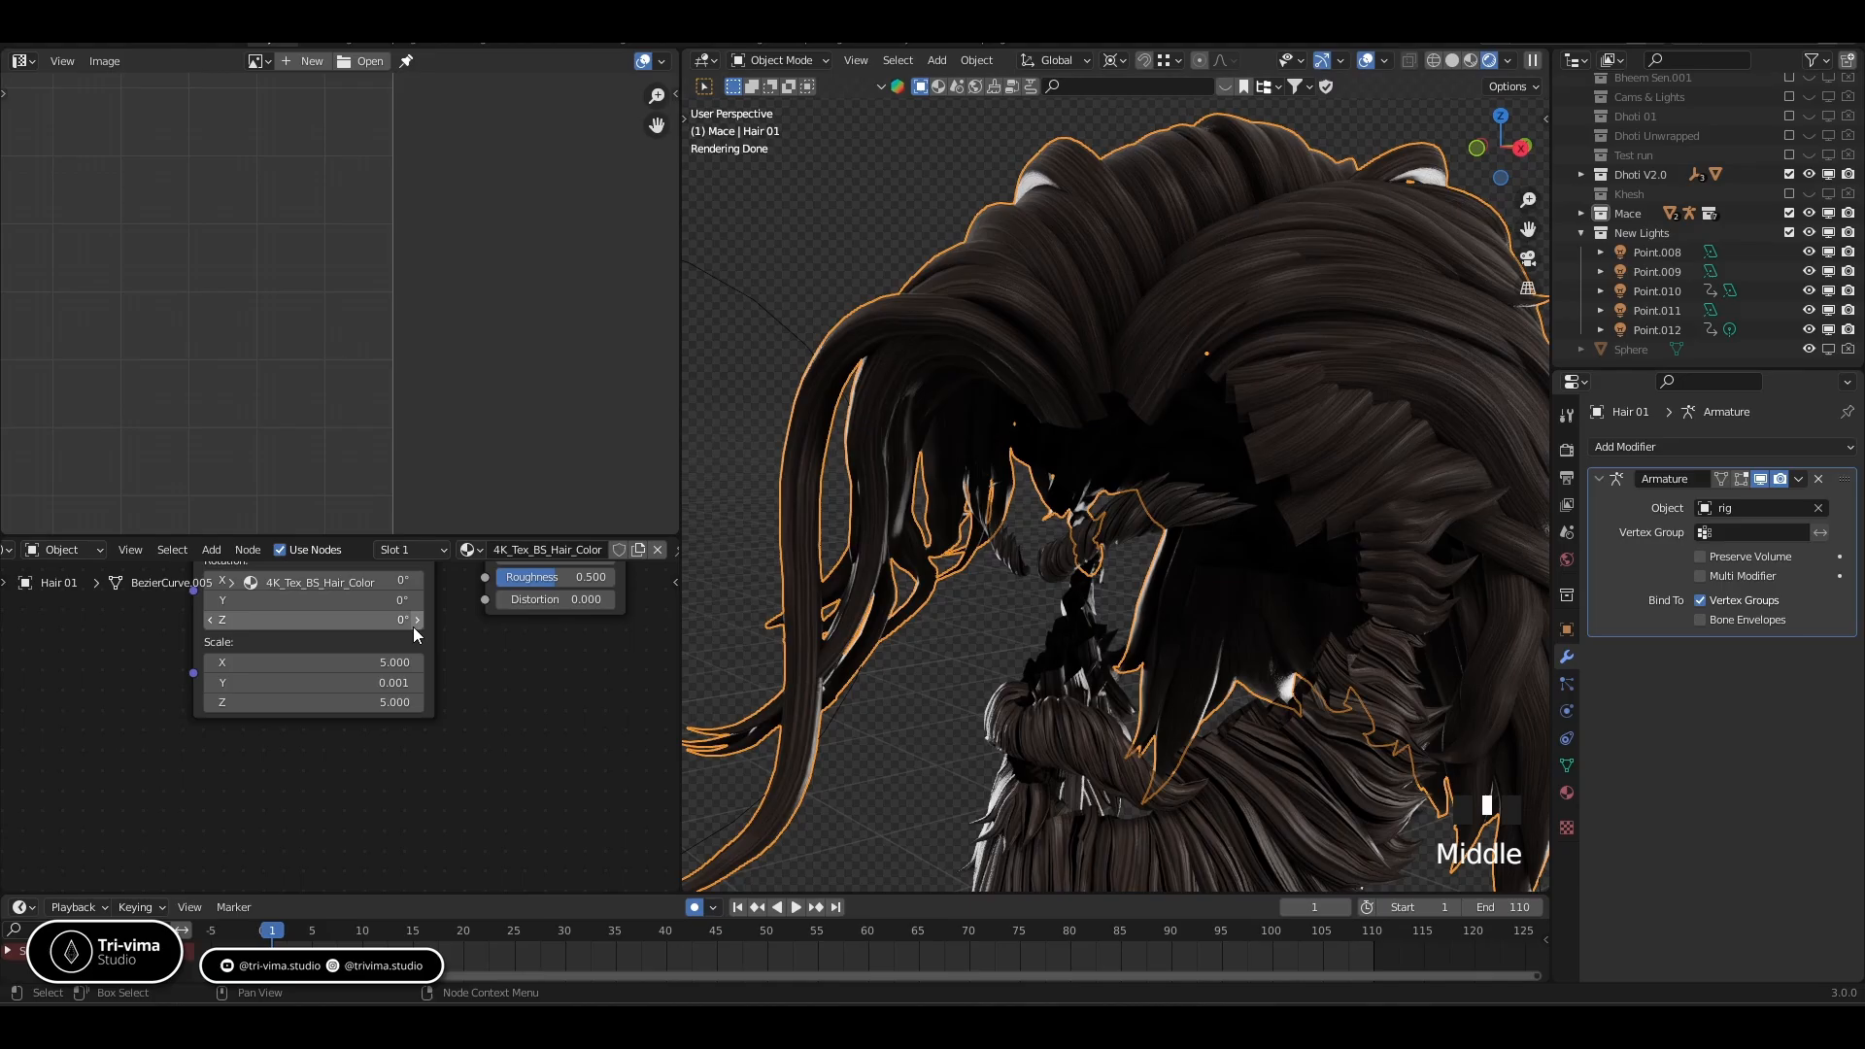
pyautogui.click(379, 661)
pyautogui.write('7.5')
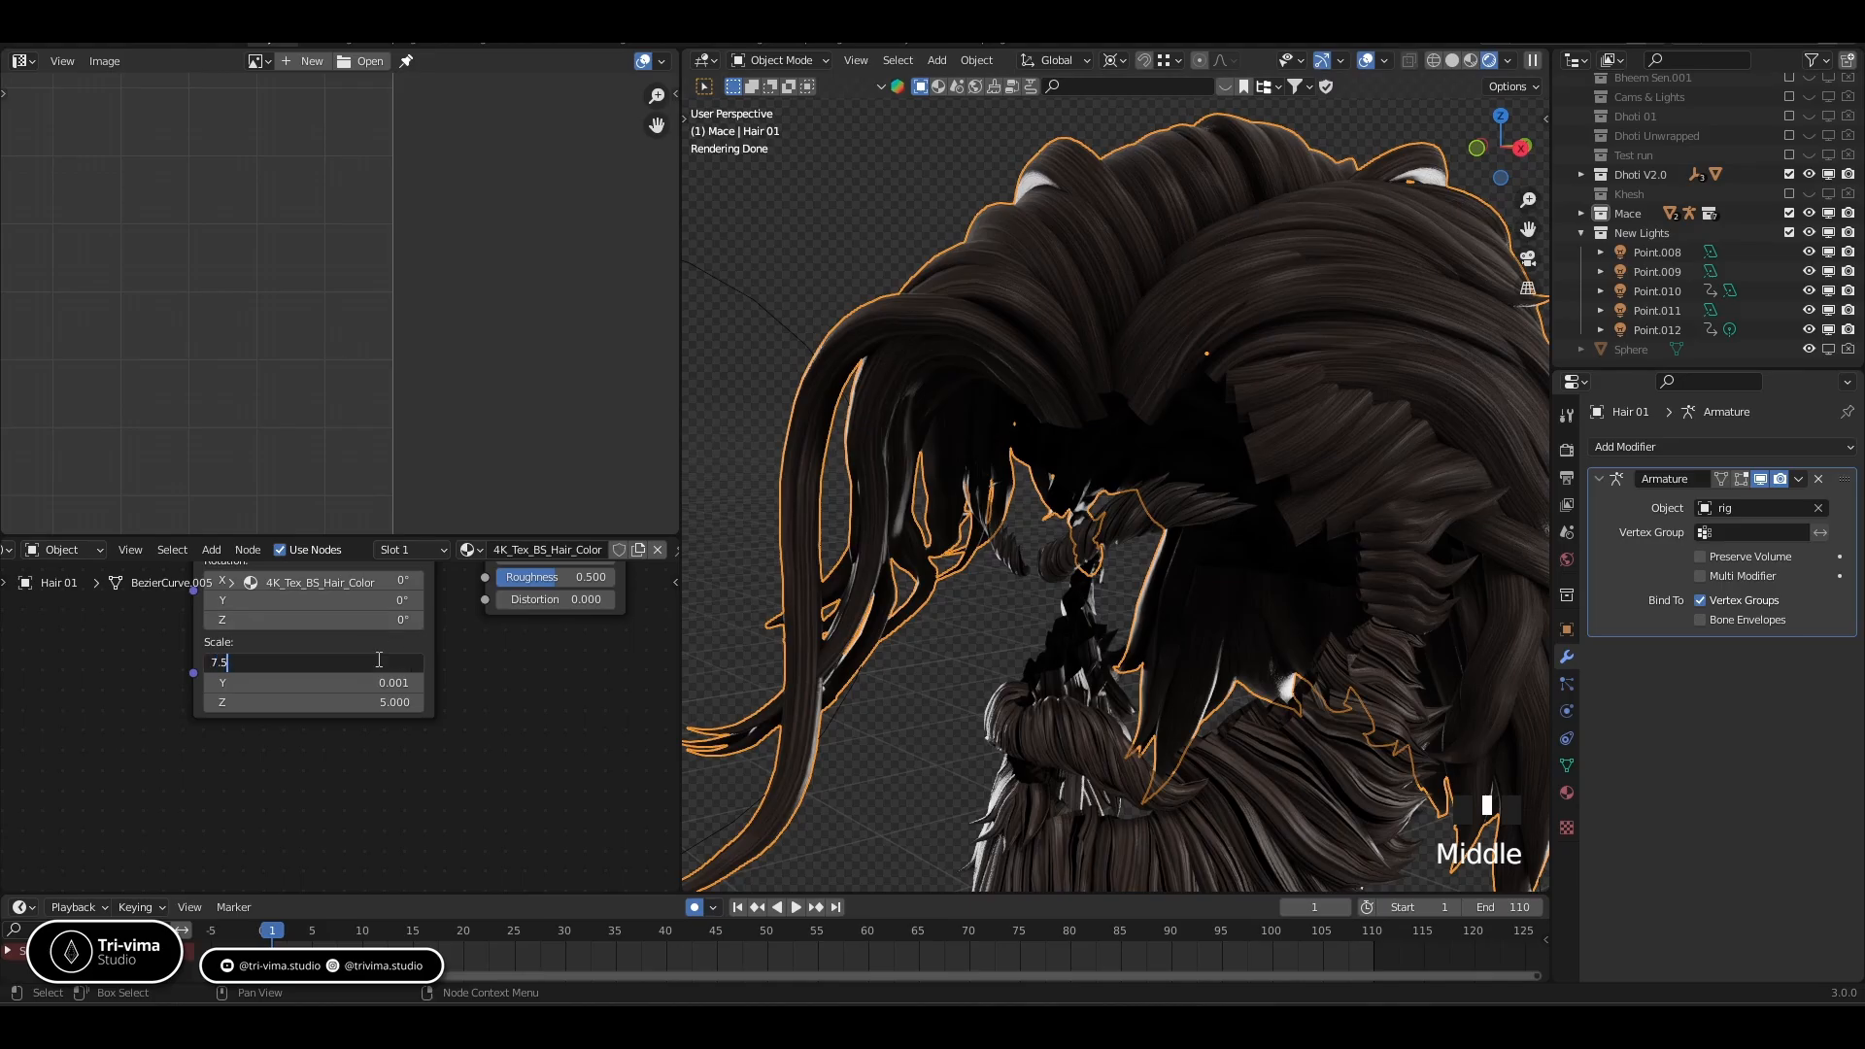
pyautogui.press('Tab')
pyautogui.press('Tab')
pyautogui.write('7')
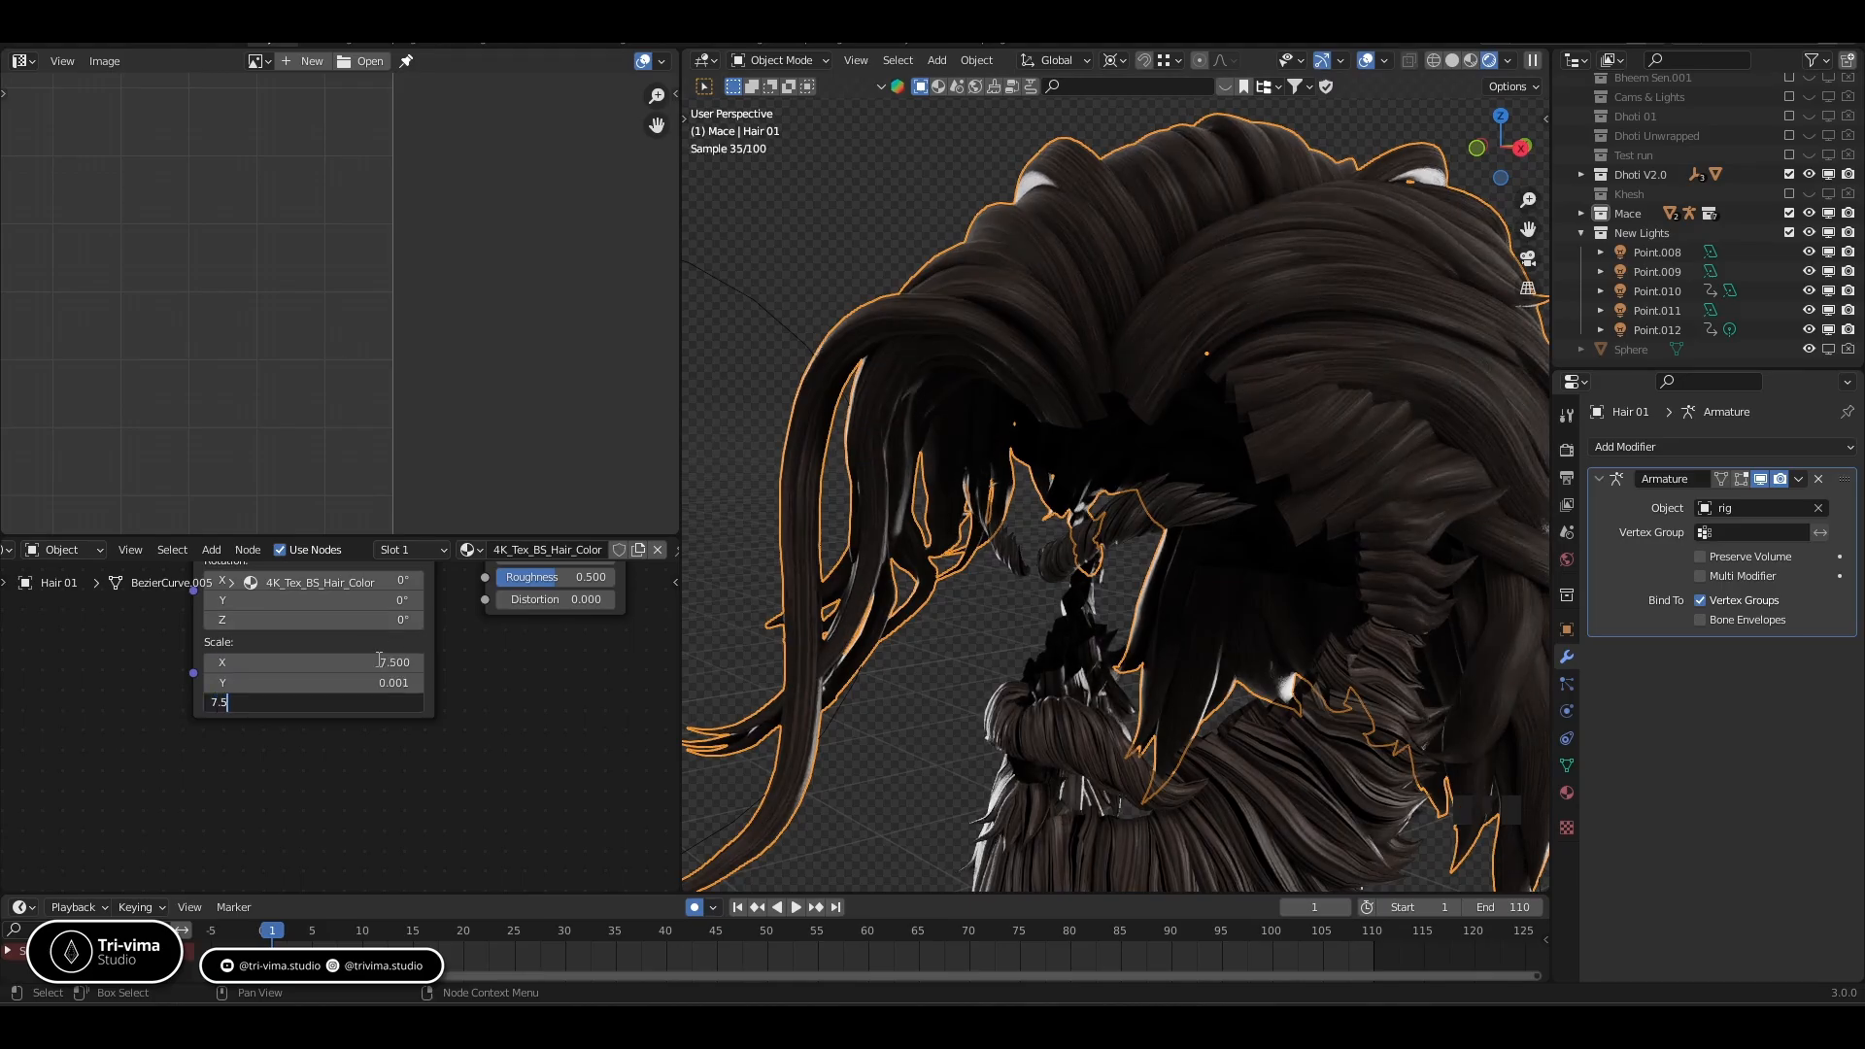
pyautogui.press('Return')
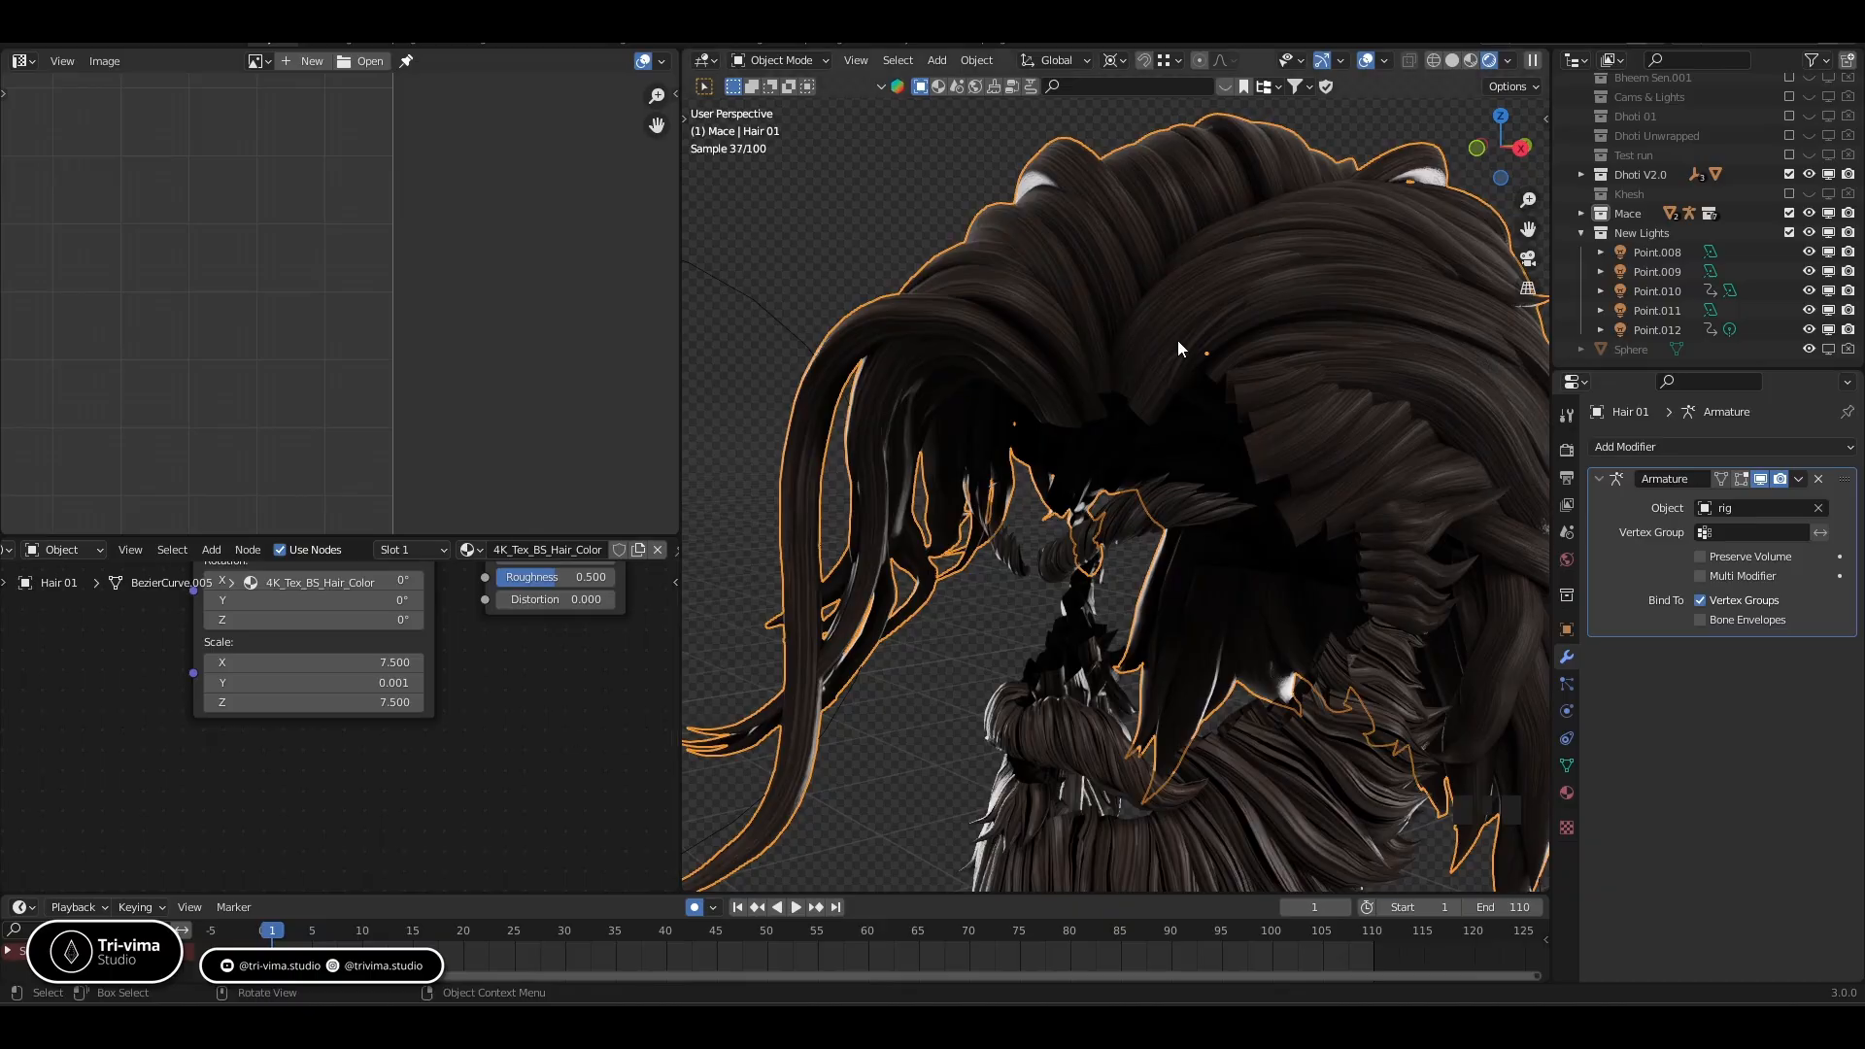
# Enter Edit Mode on Hair 01 and select the whole long front lock in the mesh along with all its UVs
pyautogui.moveTo(1178, 340); pyautogui.dragTo(1263, 428, button='middle')
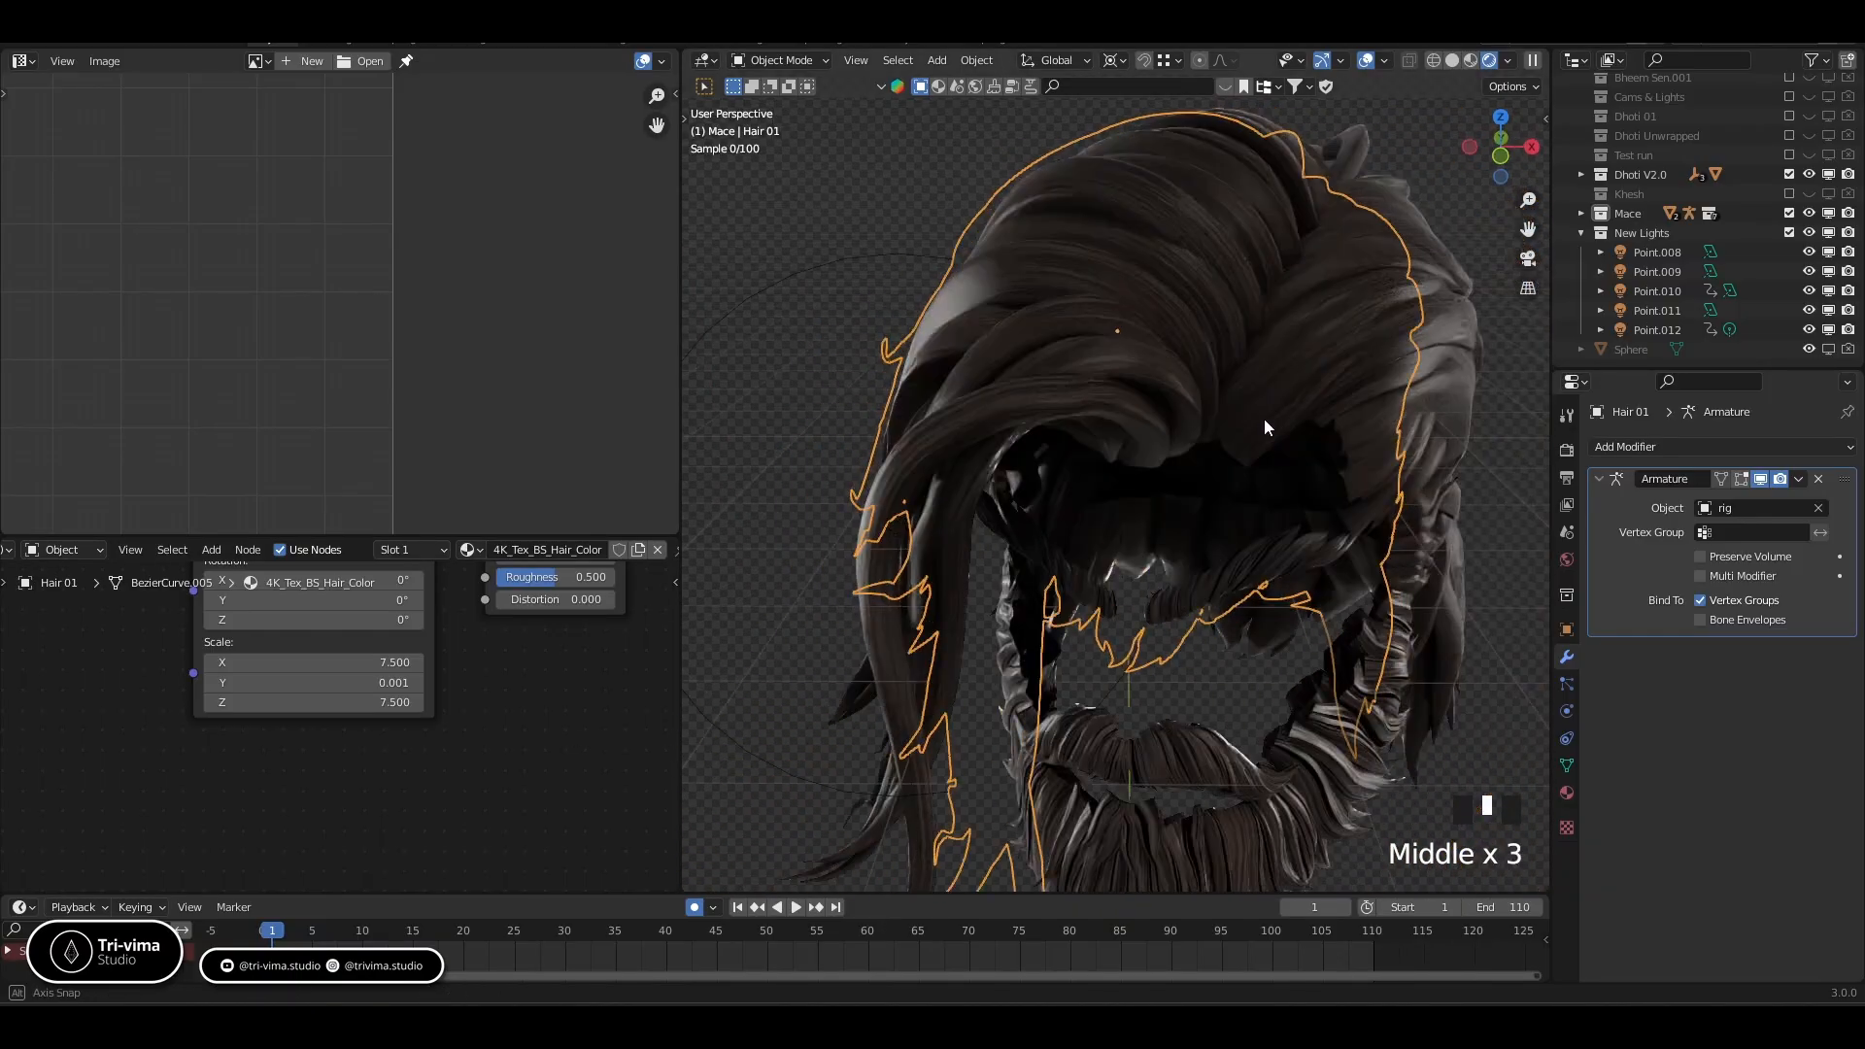
pyautogui.moveTo(1088, 444); pyautogui.dragTo(1222, 599, button='middle')
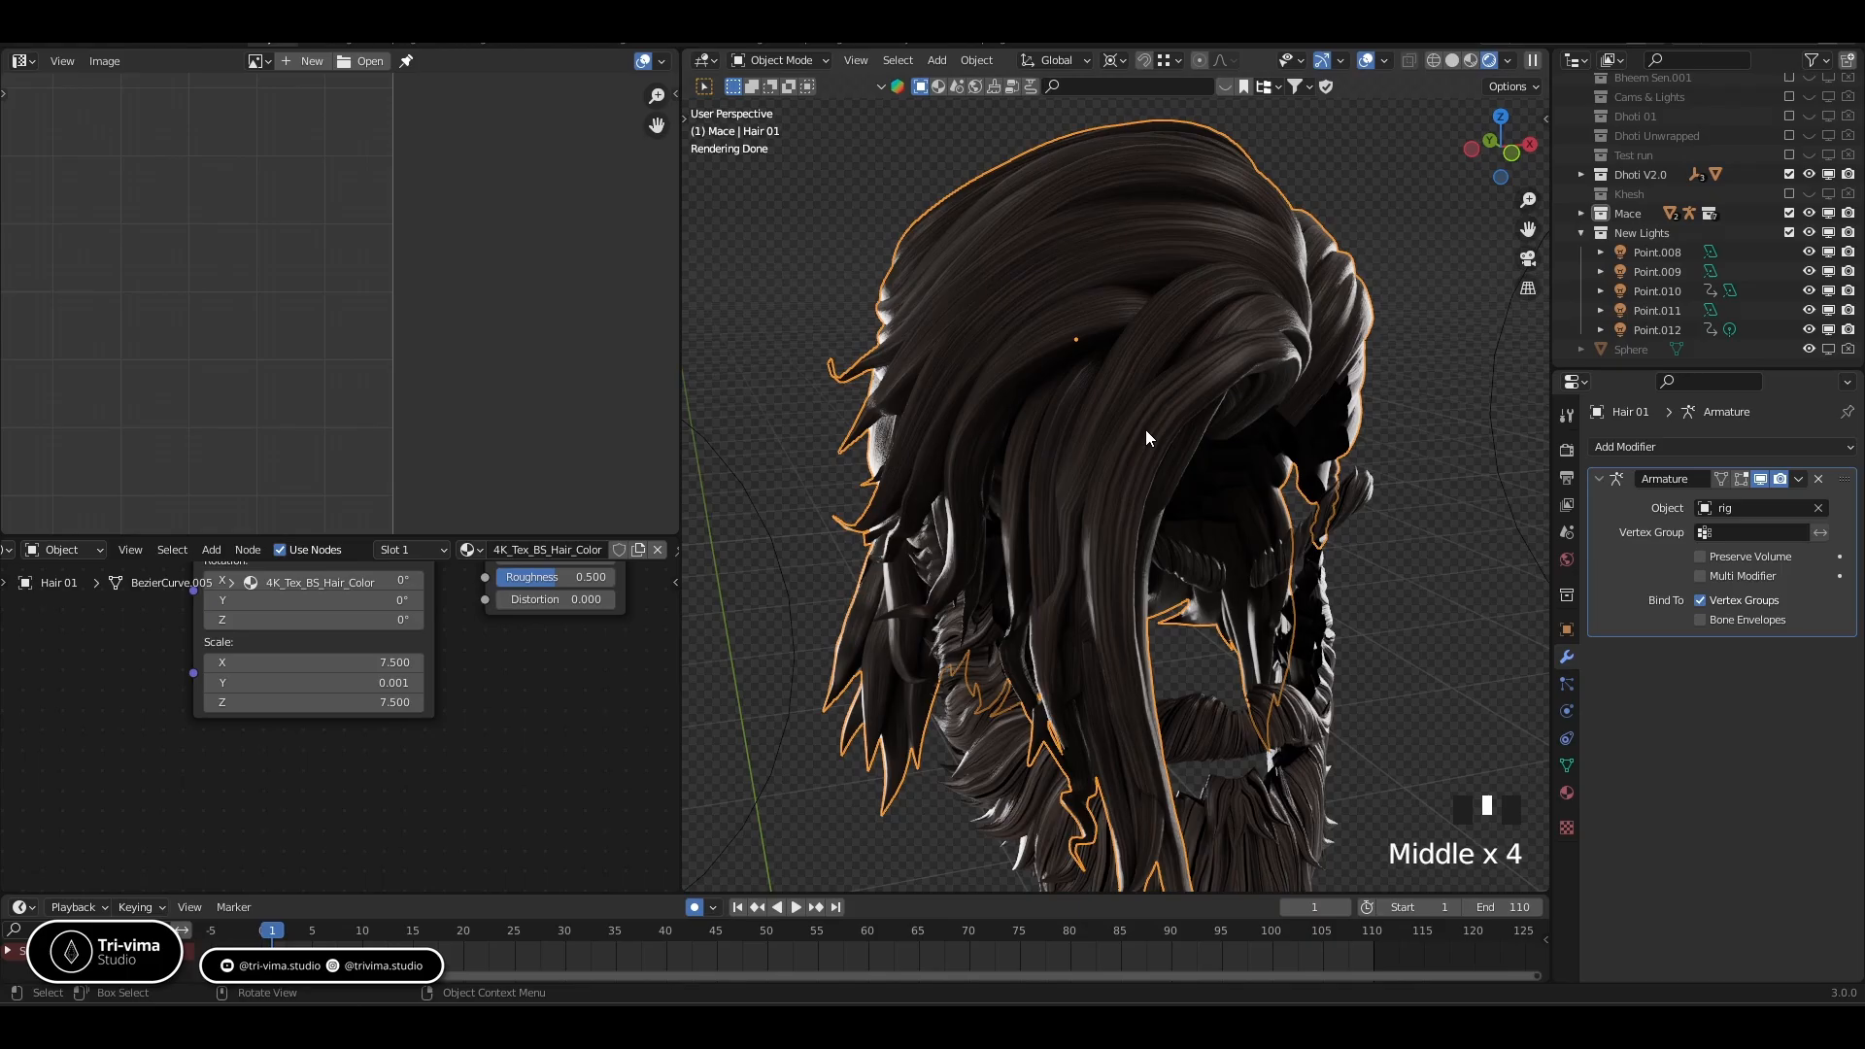
pyautogui.moveTo(1110, 362); pyautogui.dragTo(1187, 417, button='middle')
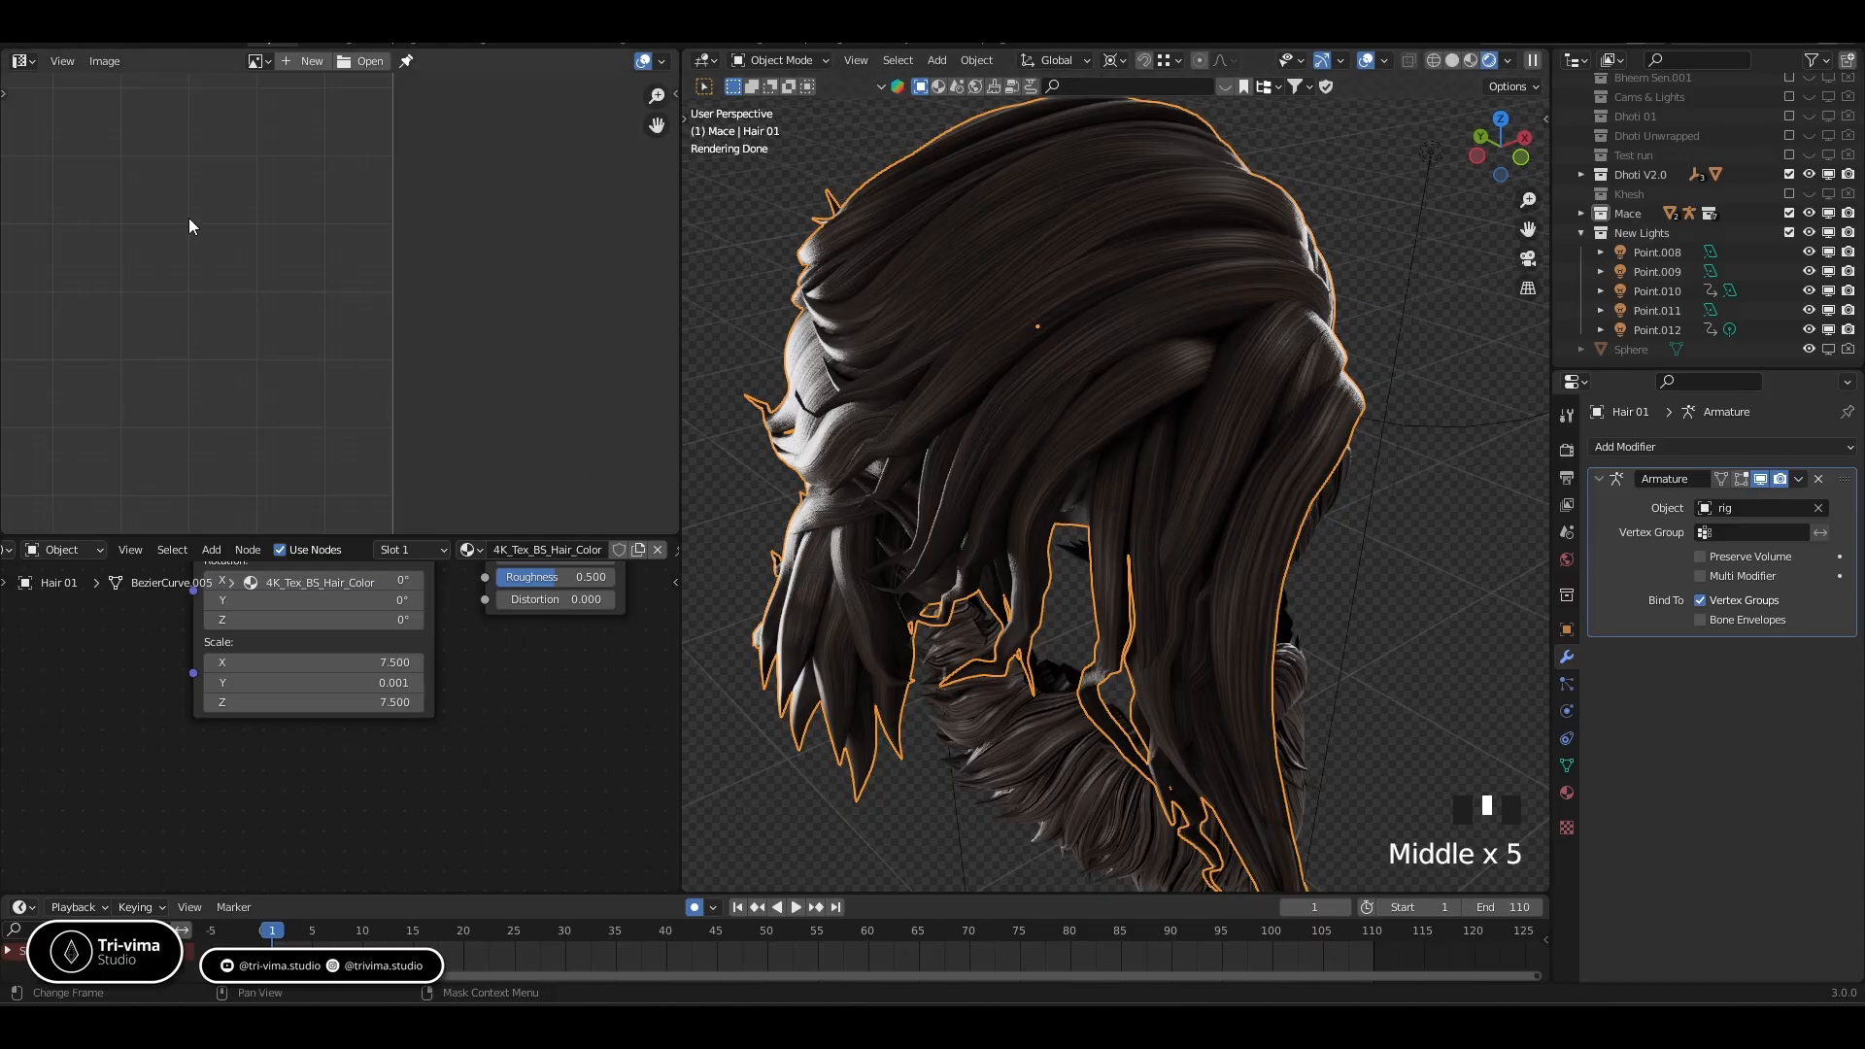
pyautogui.scroll(-3, 190, 217)
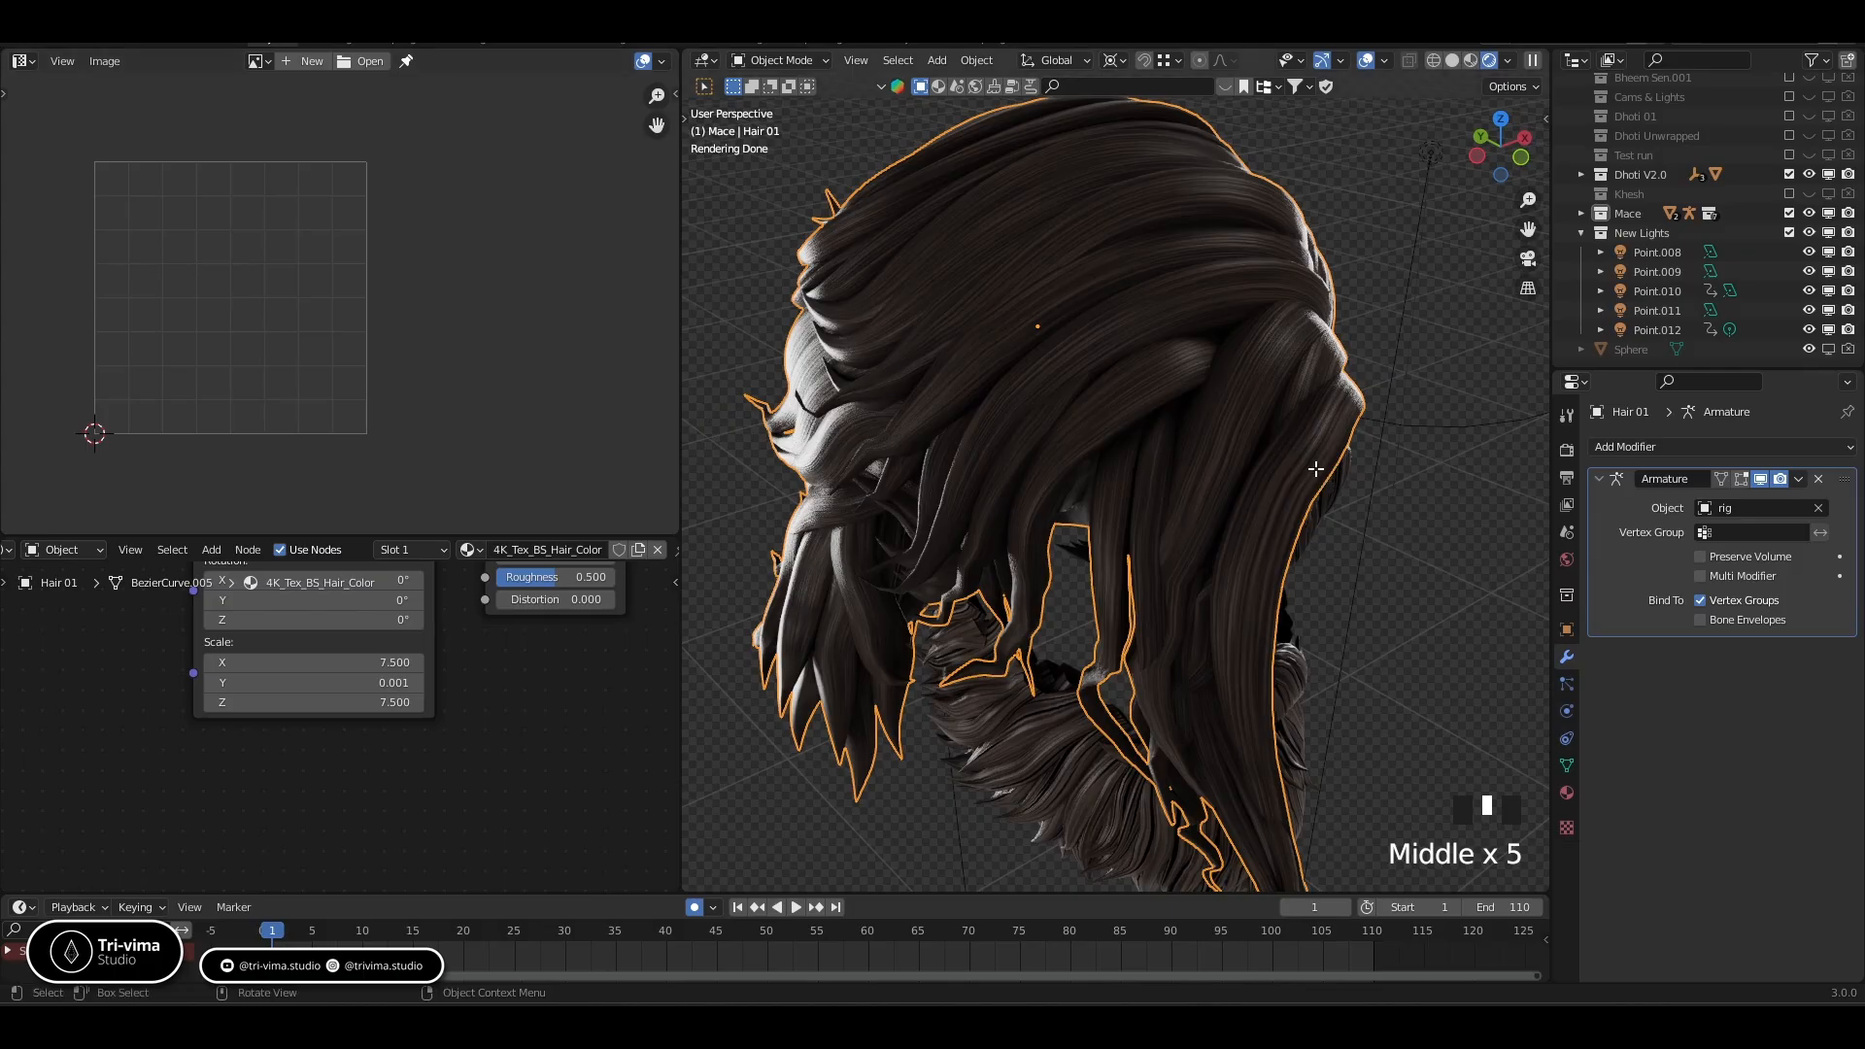
pyautogui.press('Tab')
pyautogui.click(1220, 413)
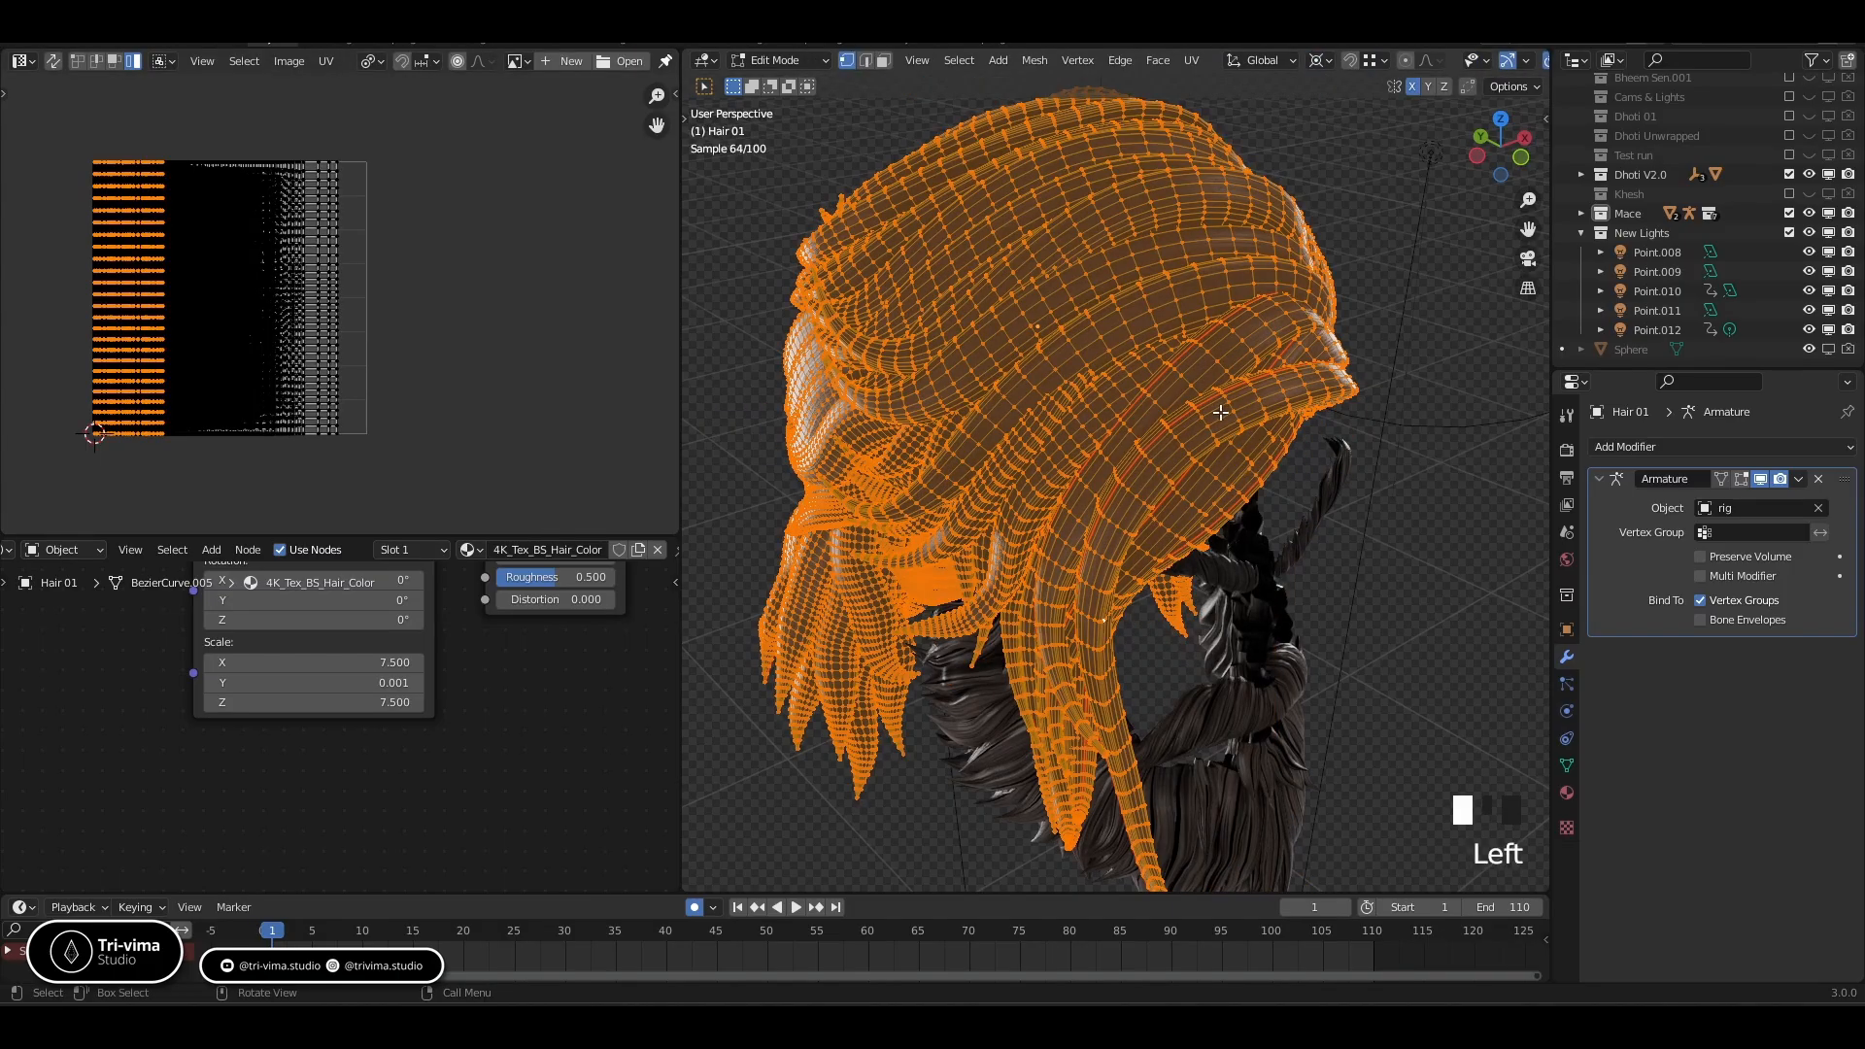
pyautogui.click(1227, 419)
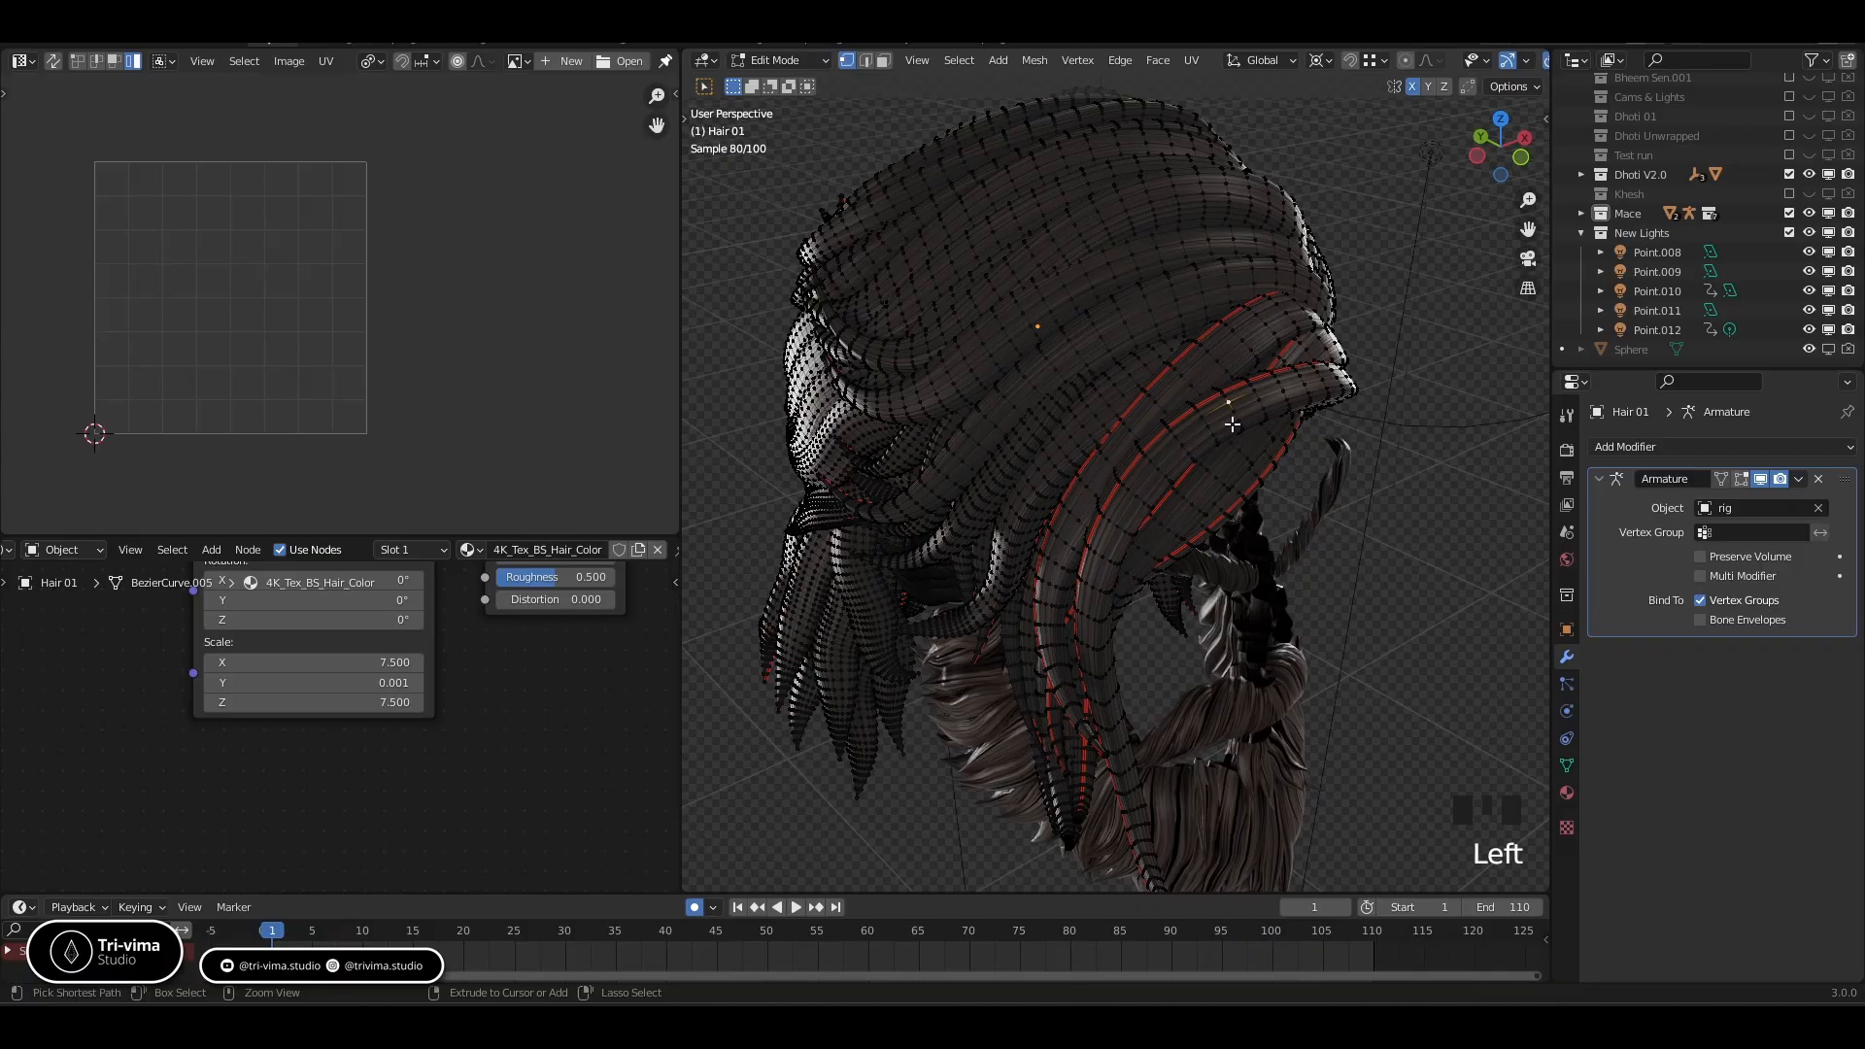
pyautogui.hotkey('ctrl', 'l')
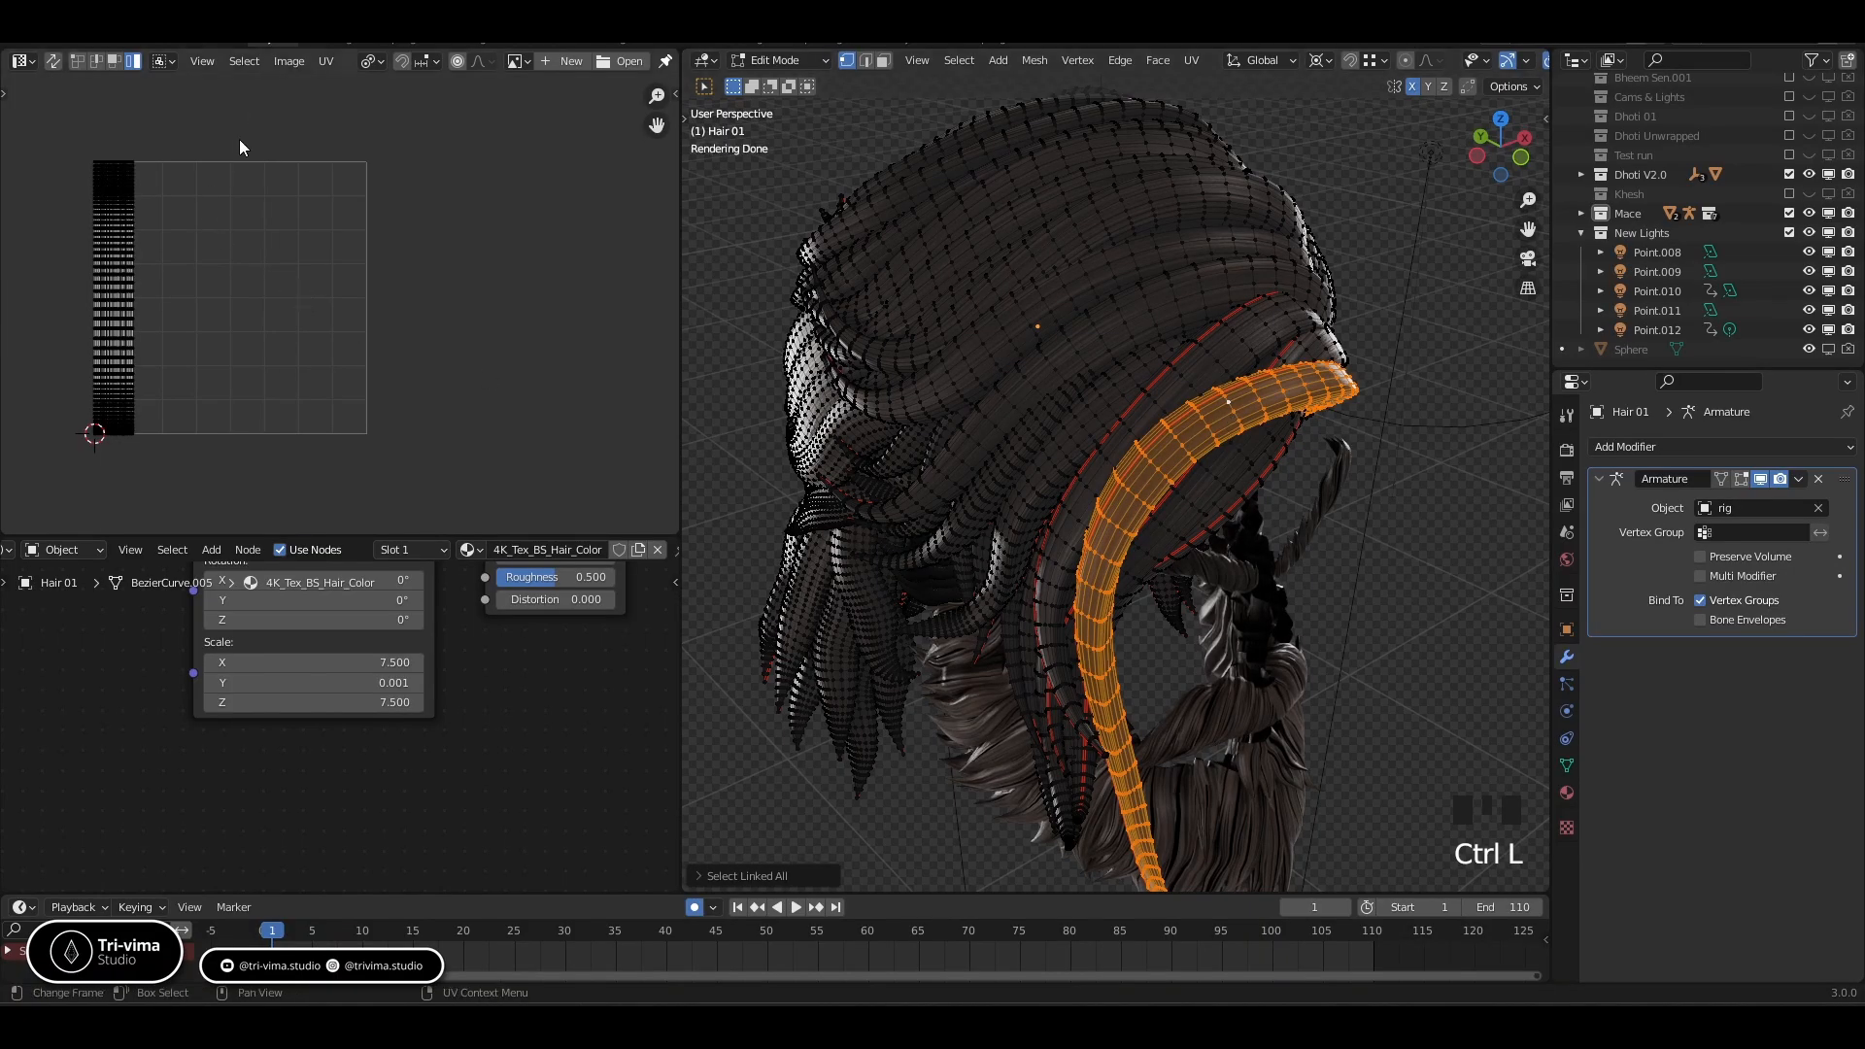
pyautogui.press('a')
# Try unwrapping the selected front lock's UVs and undo the unwrap
pyautogui.click(323, 61)
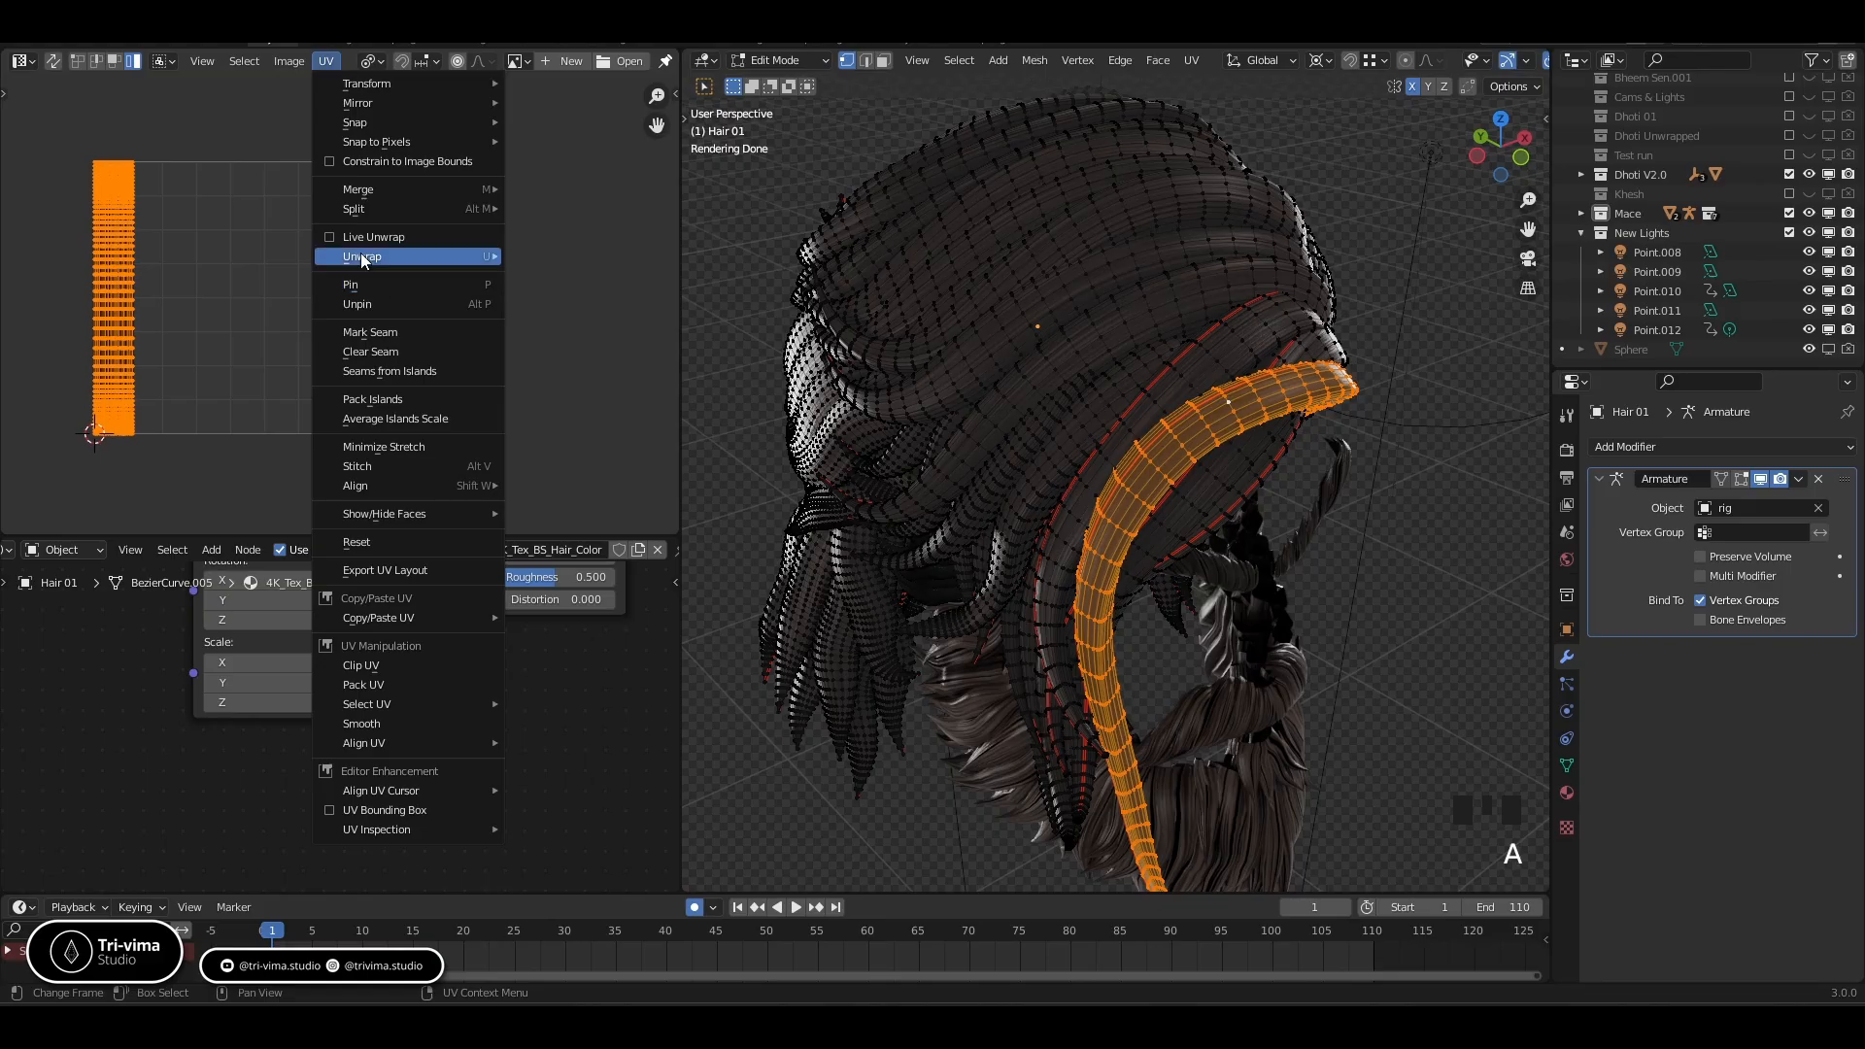
pyautogui.moveTo(361, 258)
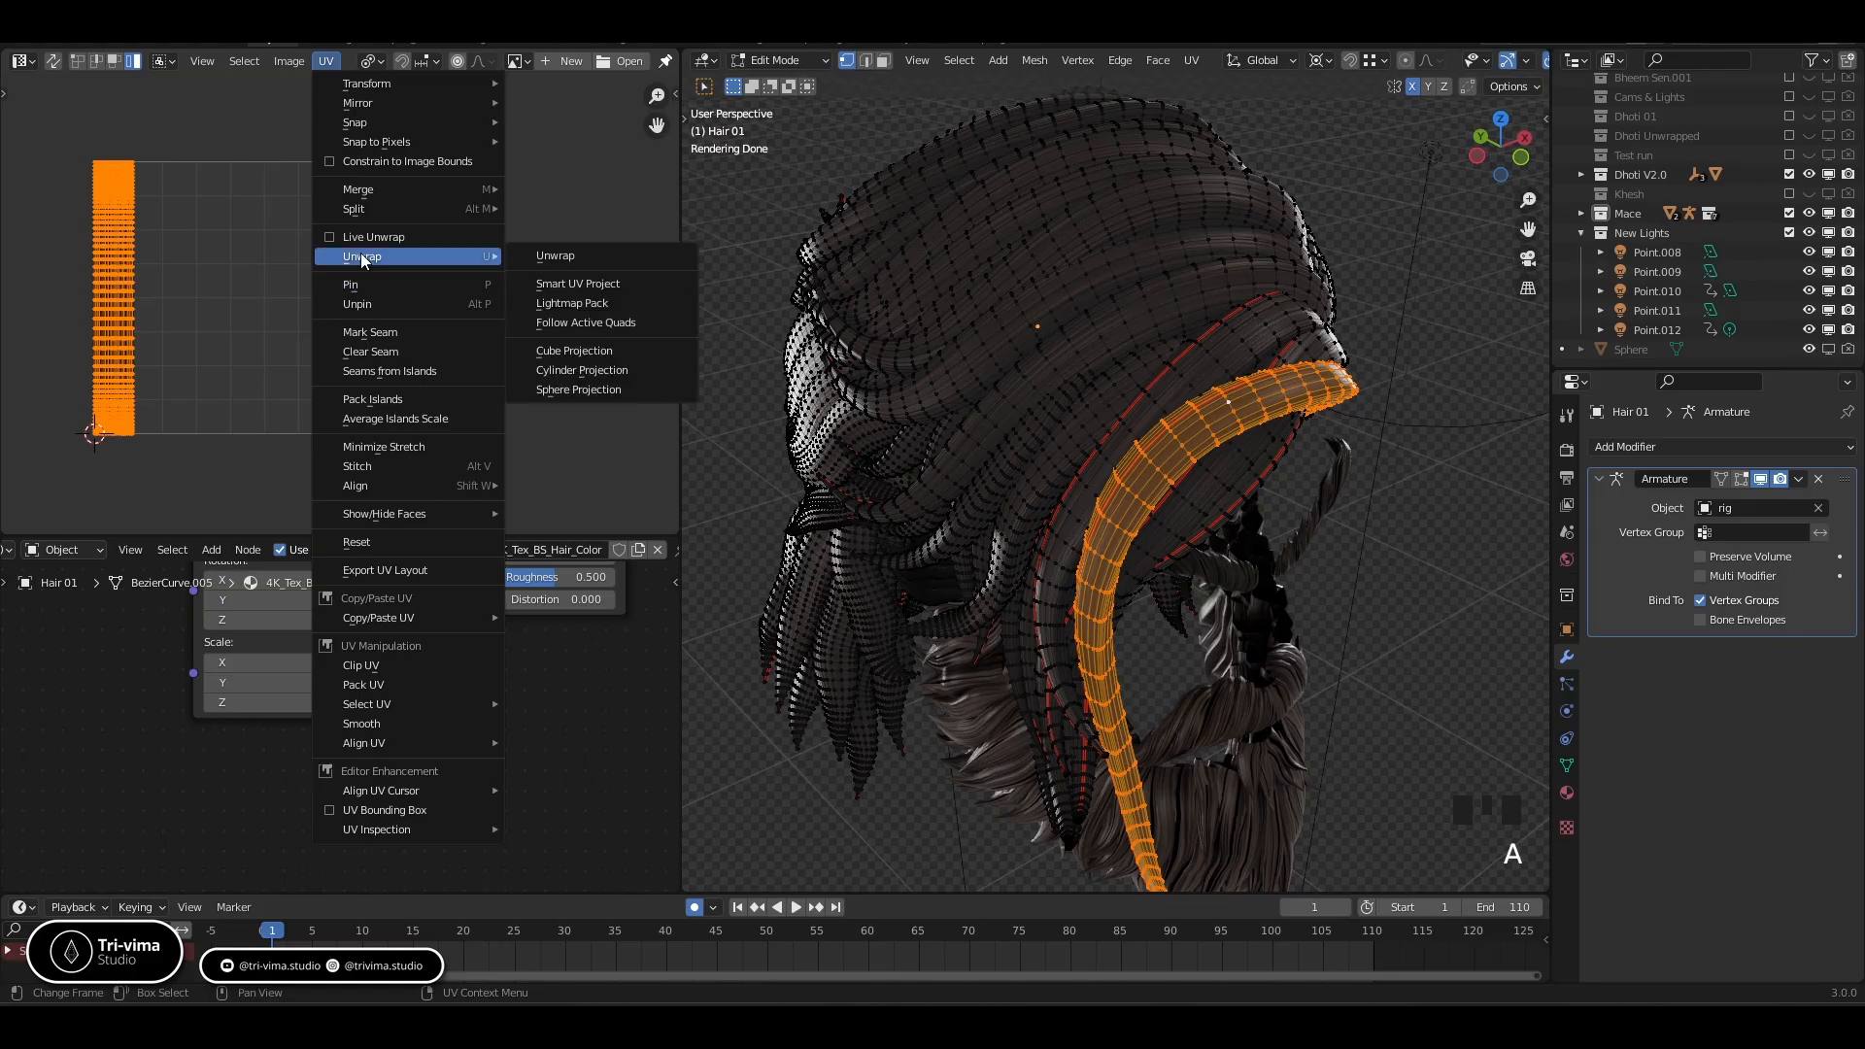
pyautogui.click(540, 255)
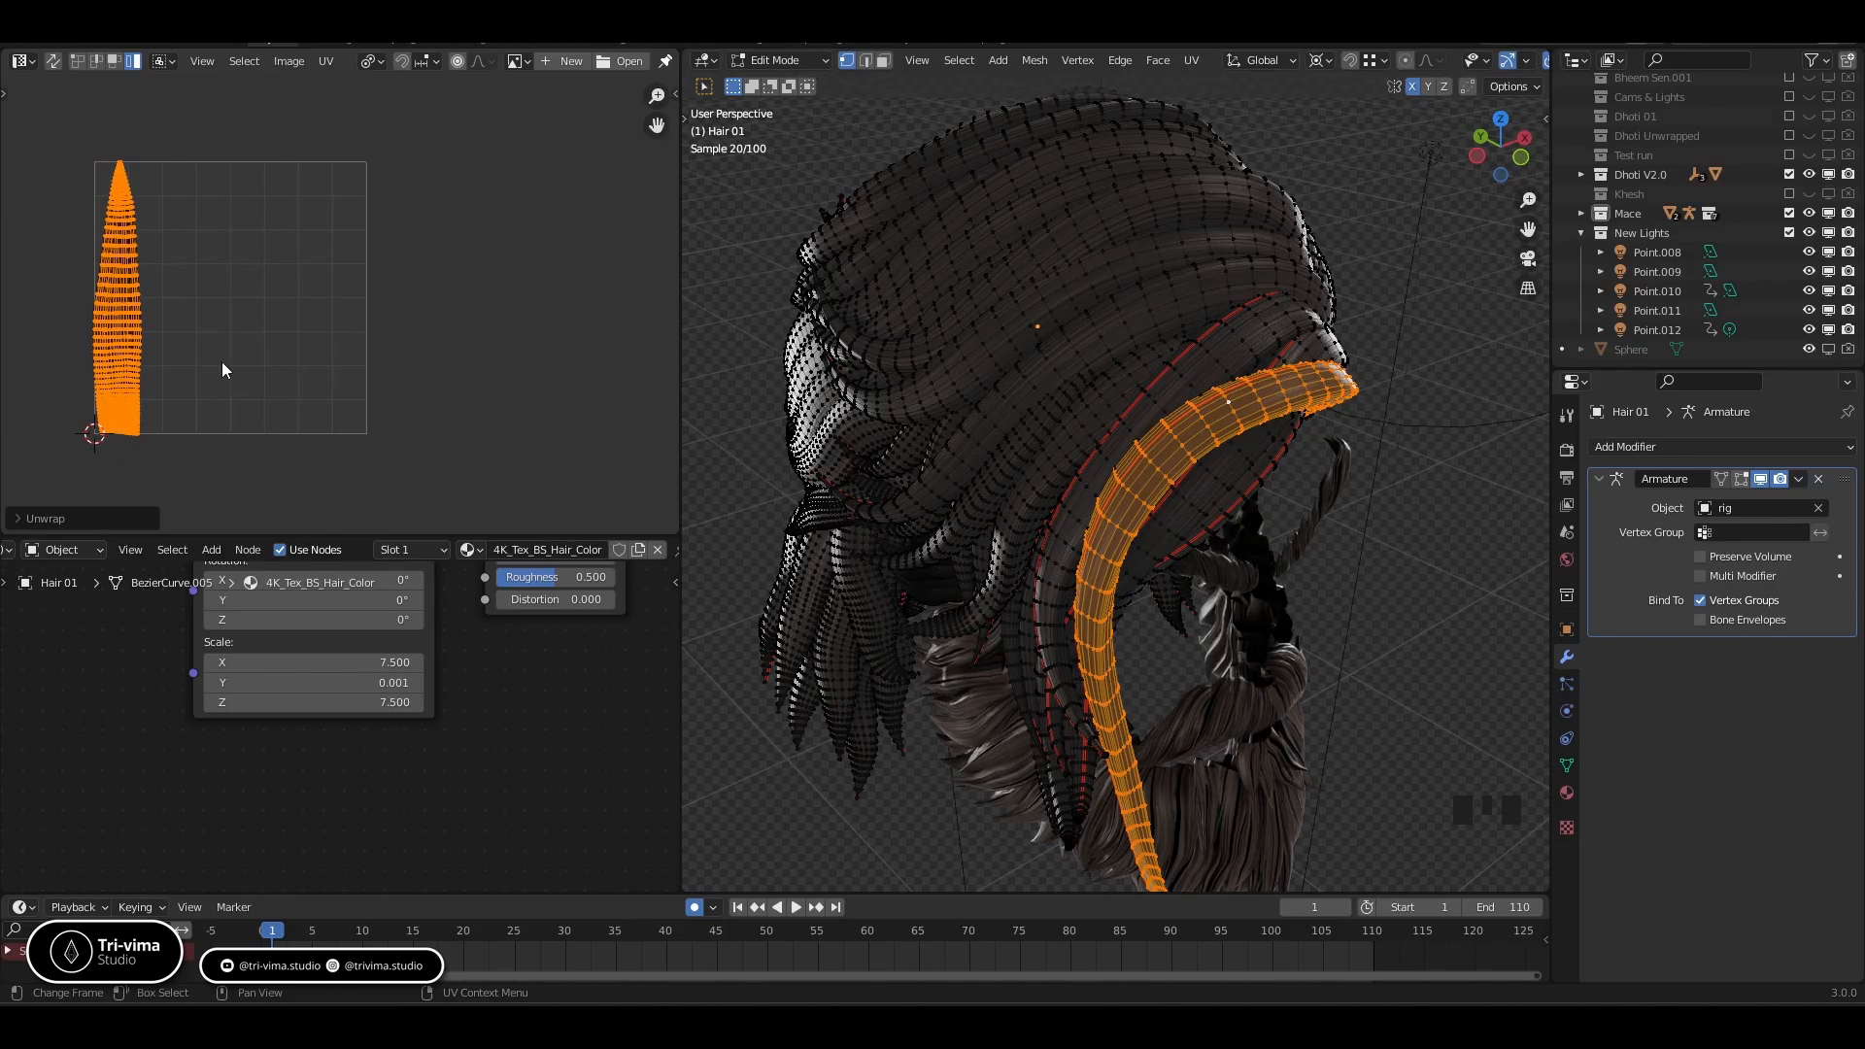
pyautogui.hotkey('ctrl', 'z')
pyautogui.rightClick(124, 271)
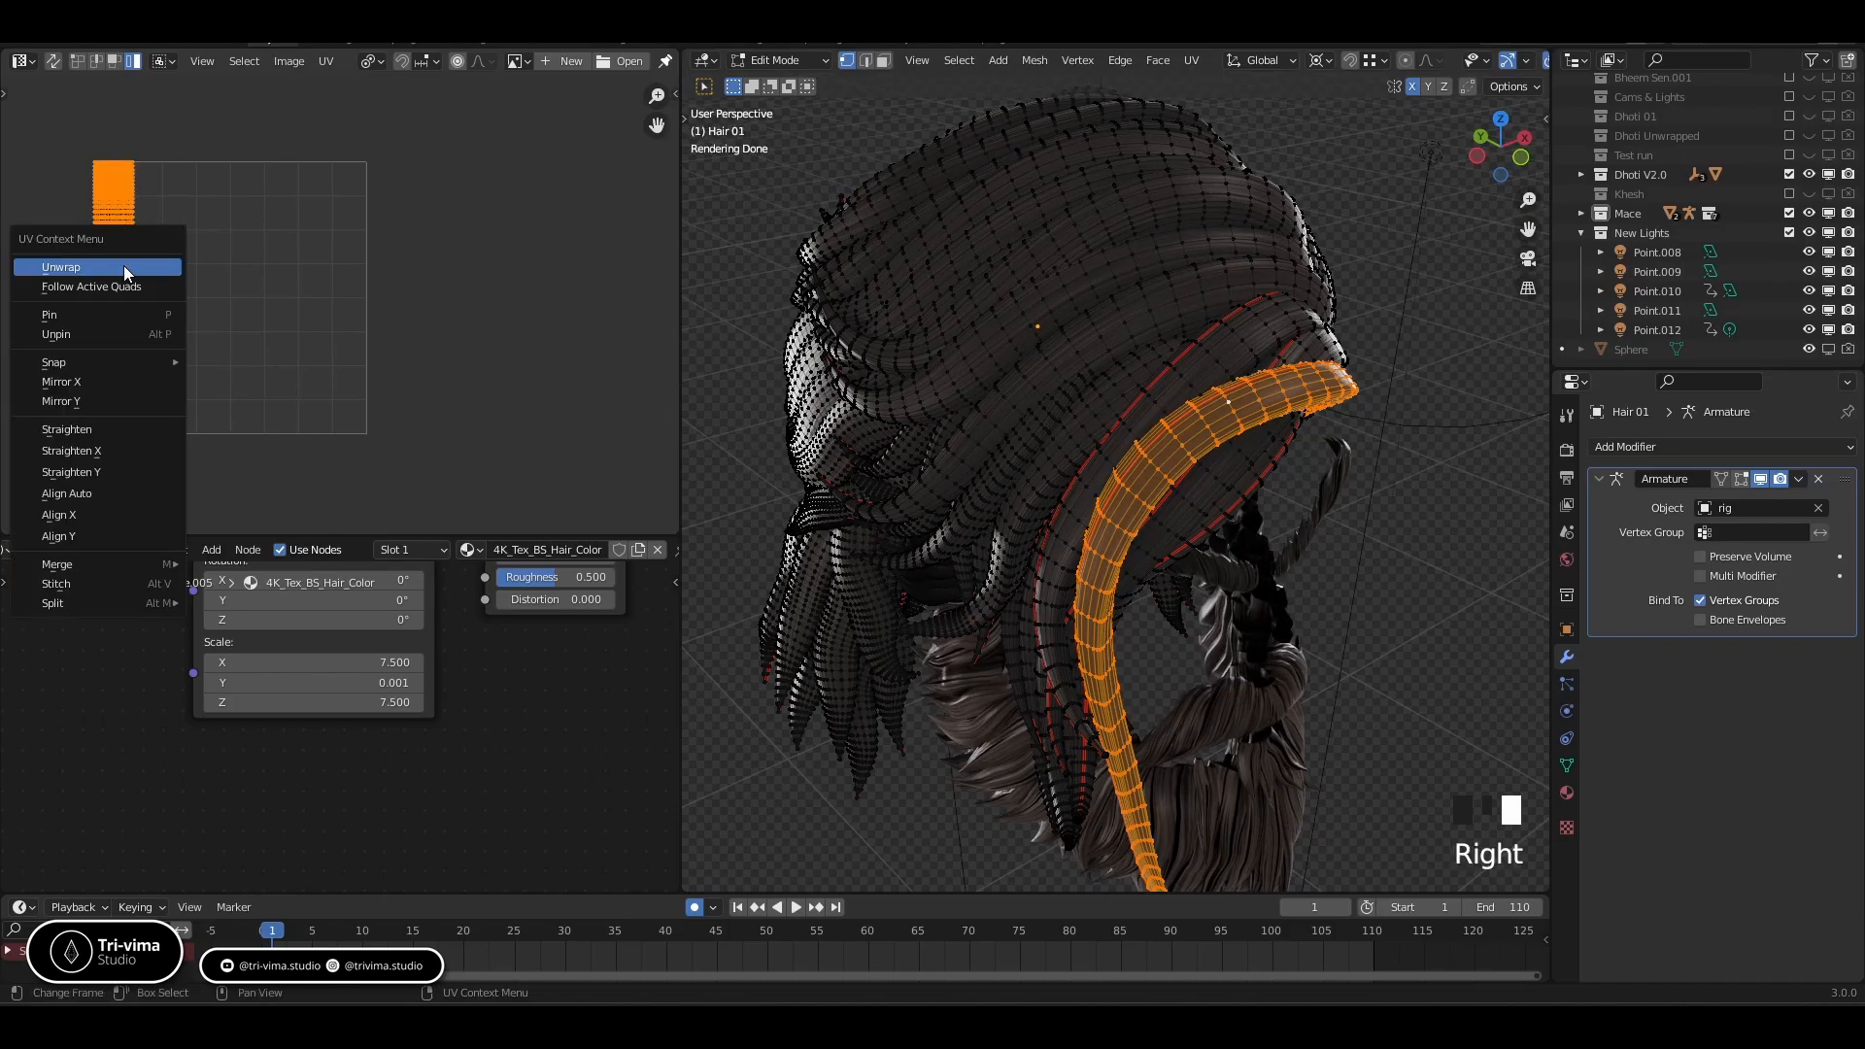
pyautogui.click(124, 266)
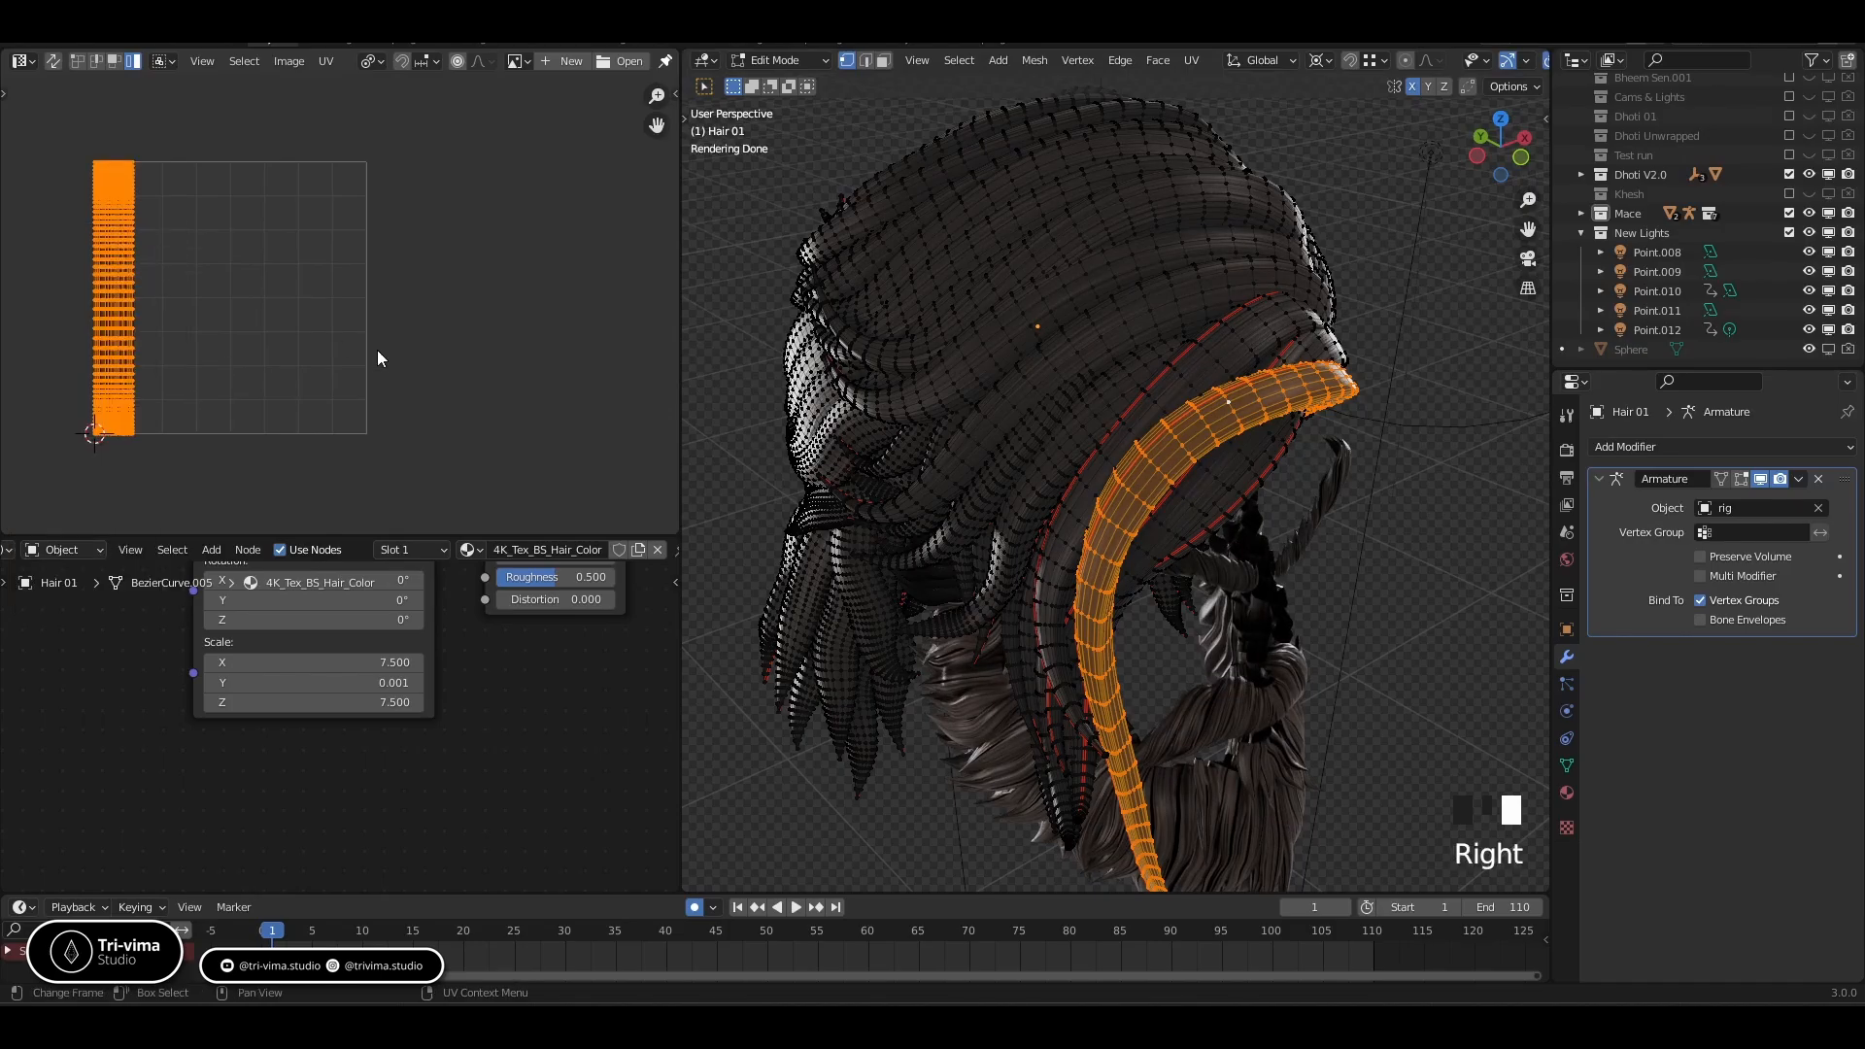
# Scale the front lock's UVs about 7 times along X from the 2D cursor to fill the UV tile, and return to Object Mode
pyautogui.click(370, 61)
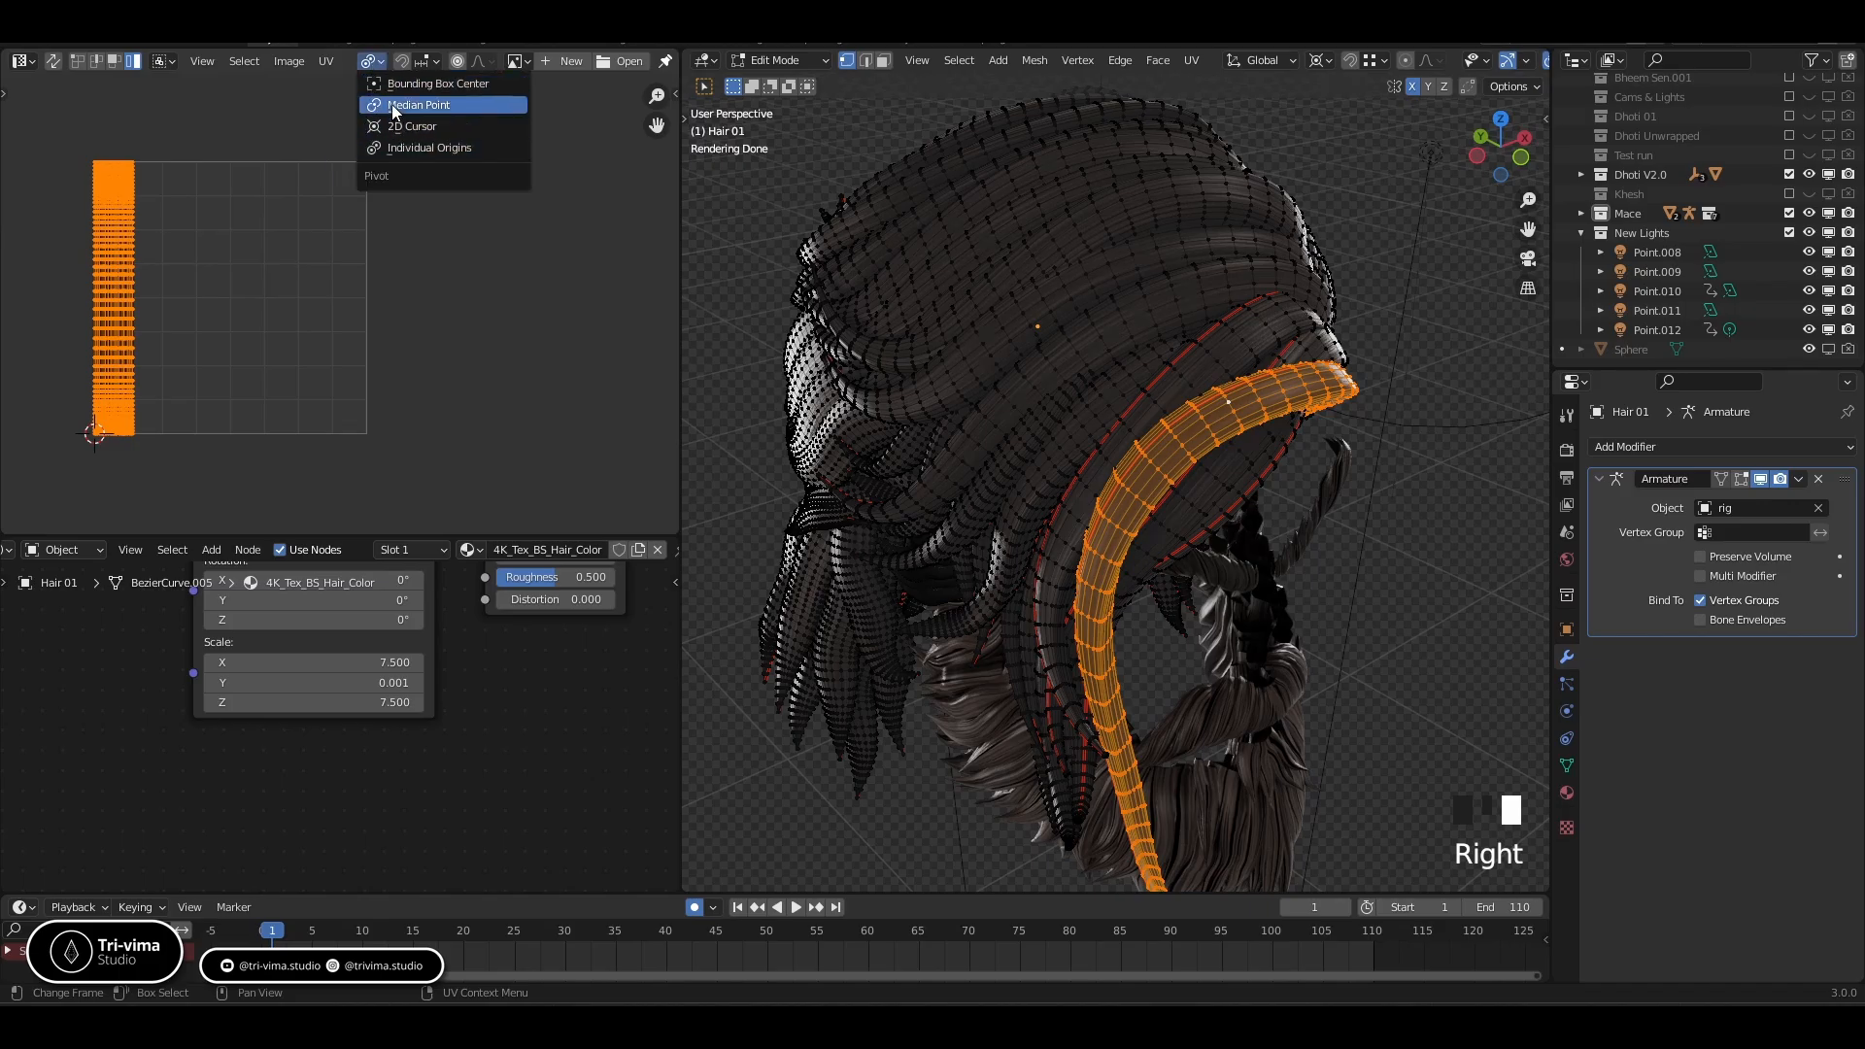
pyautogui.click(406, 127)
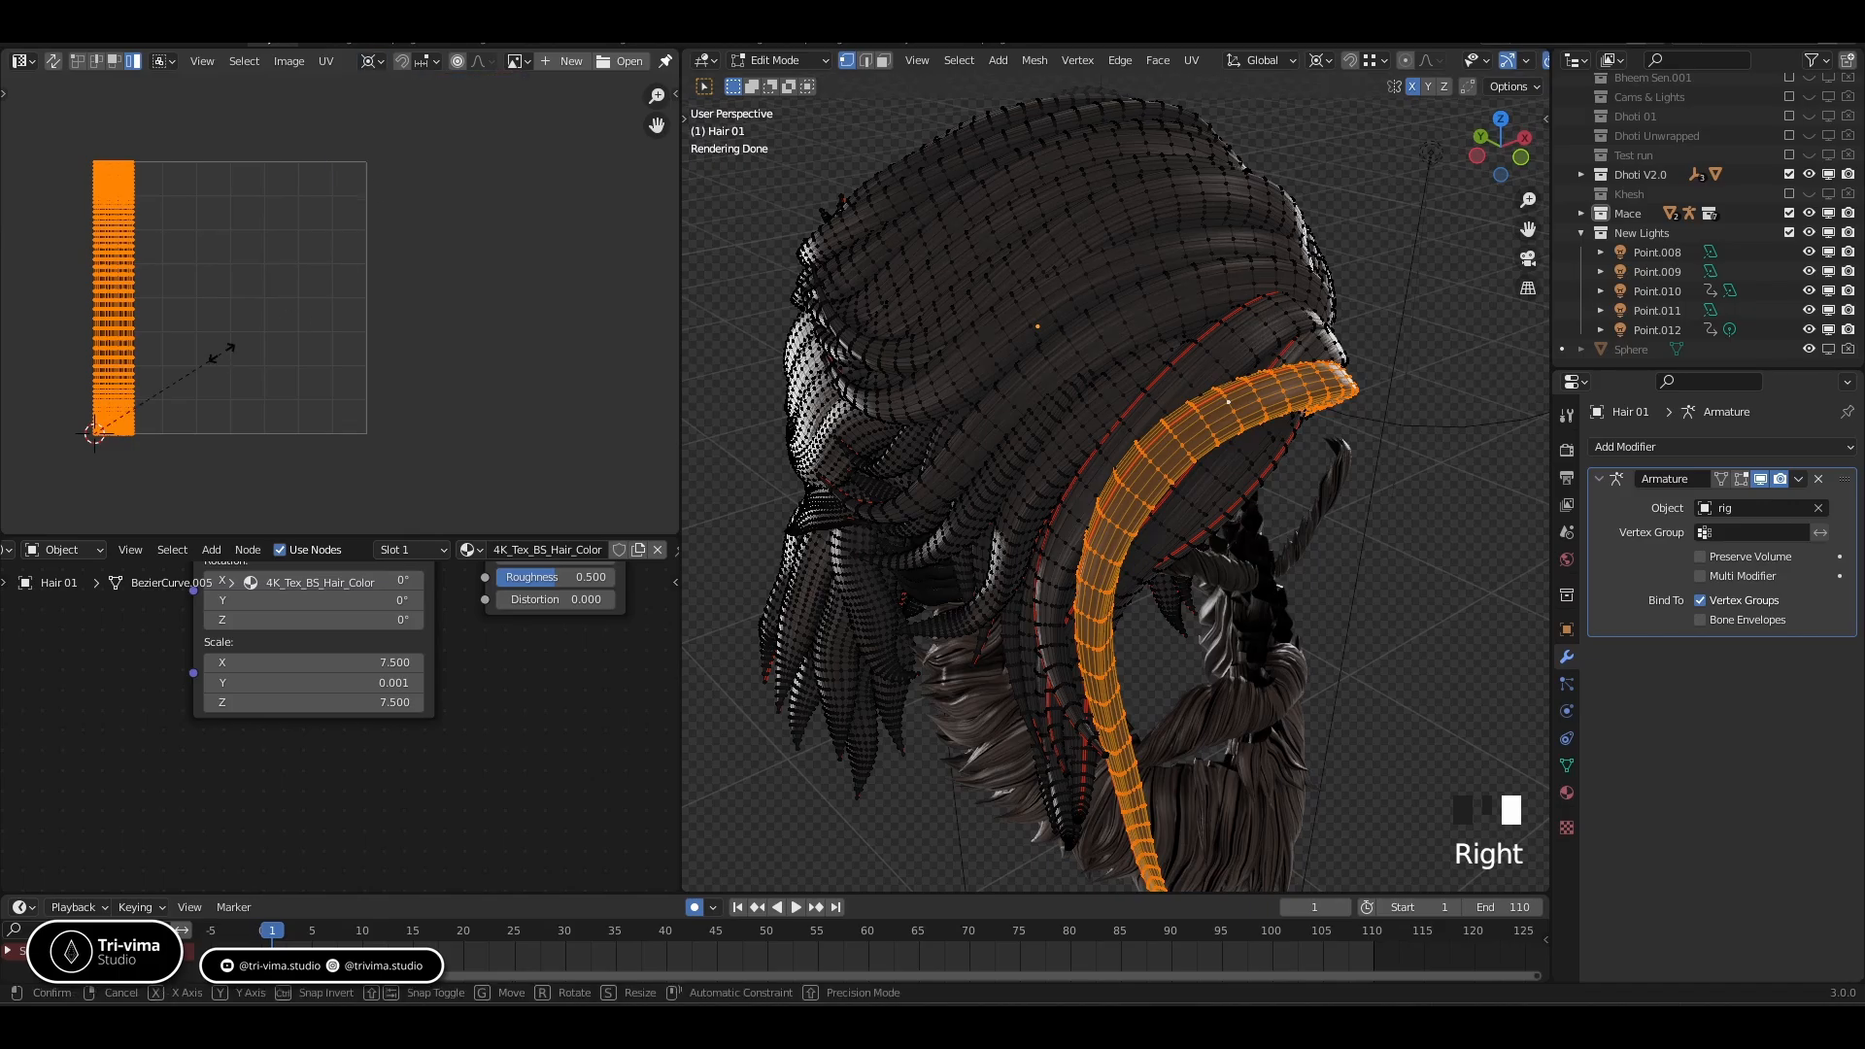
pyautogui.press('s')
pyautogui.press('x')
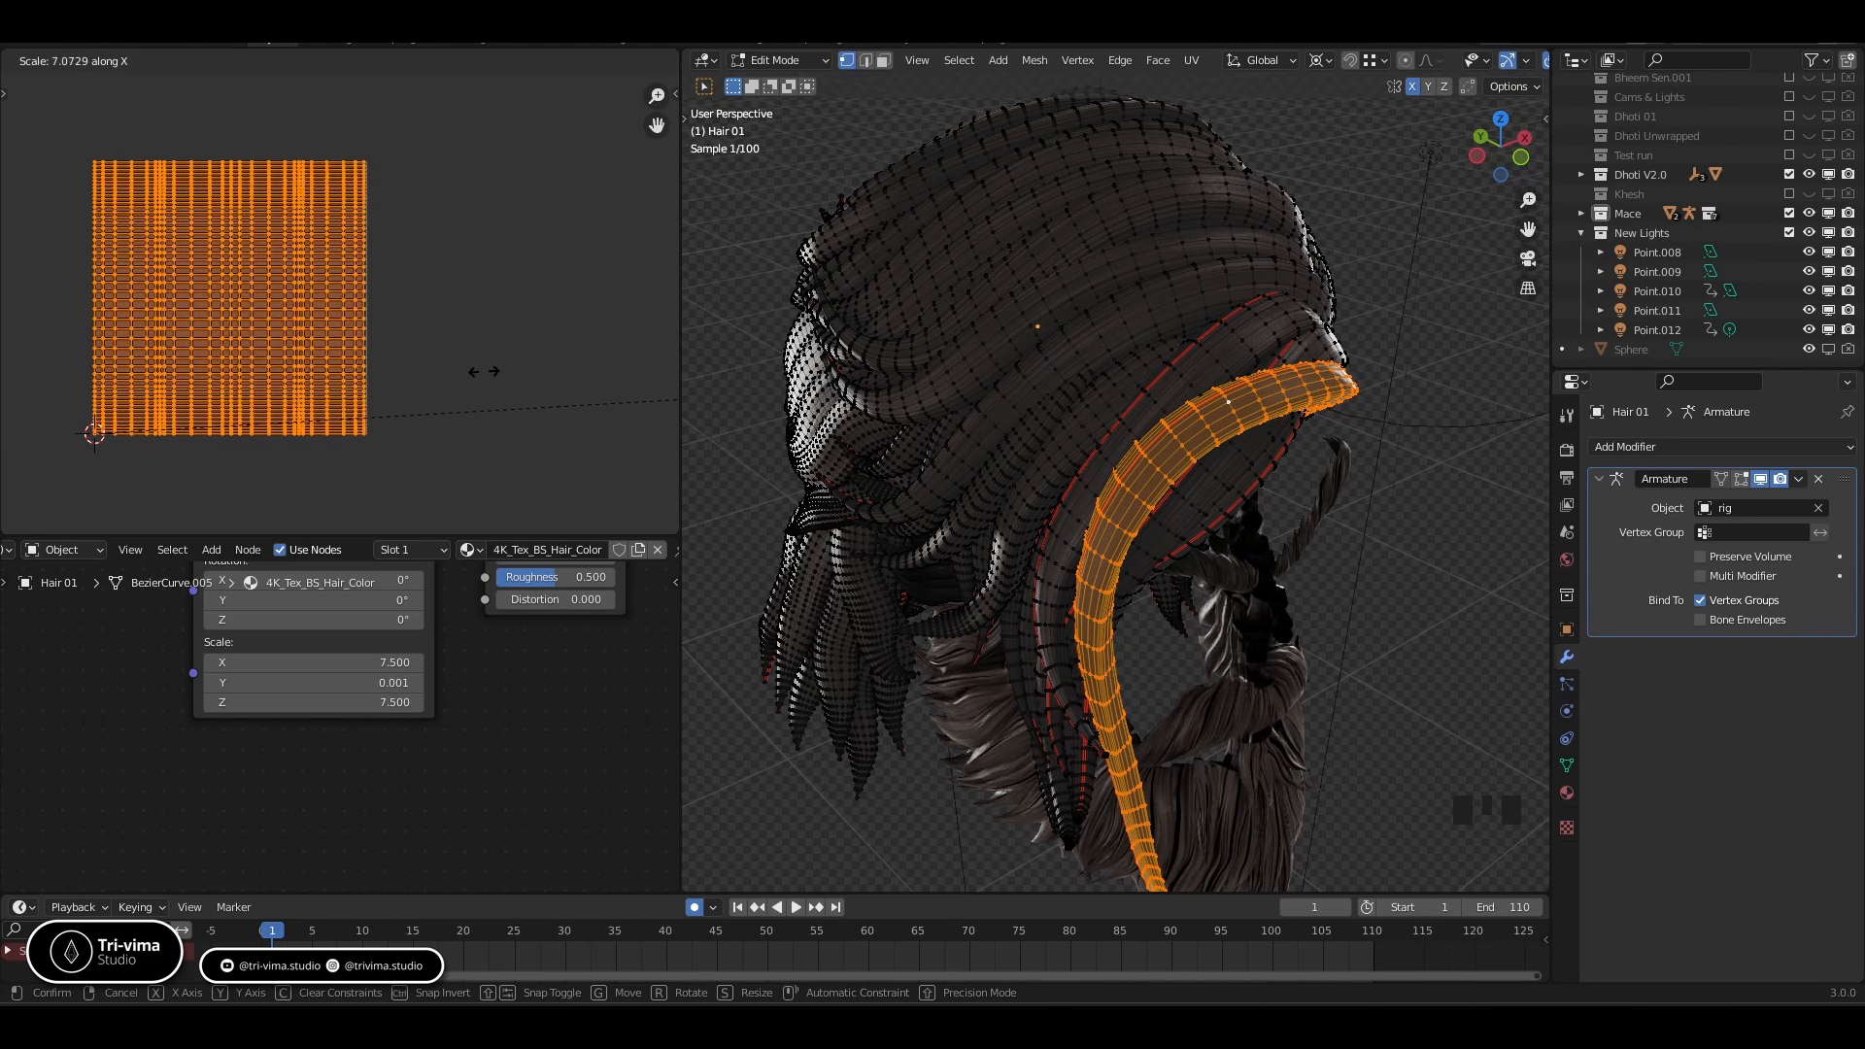
pyautogui.click(487, 371)
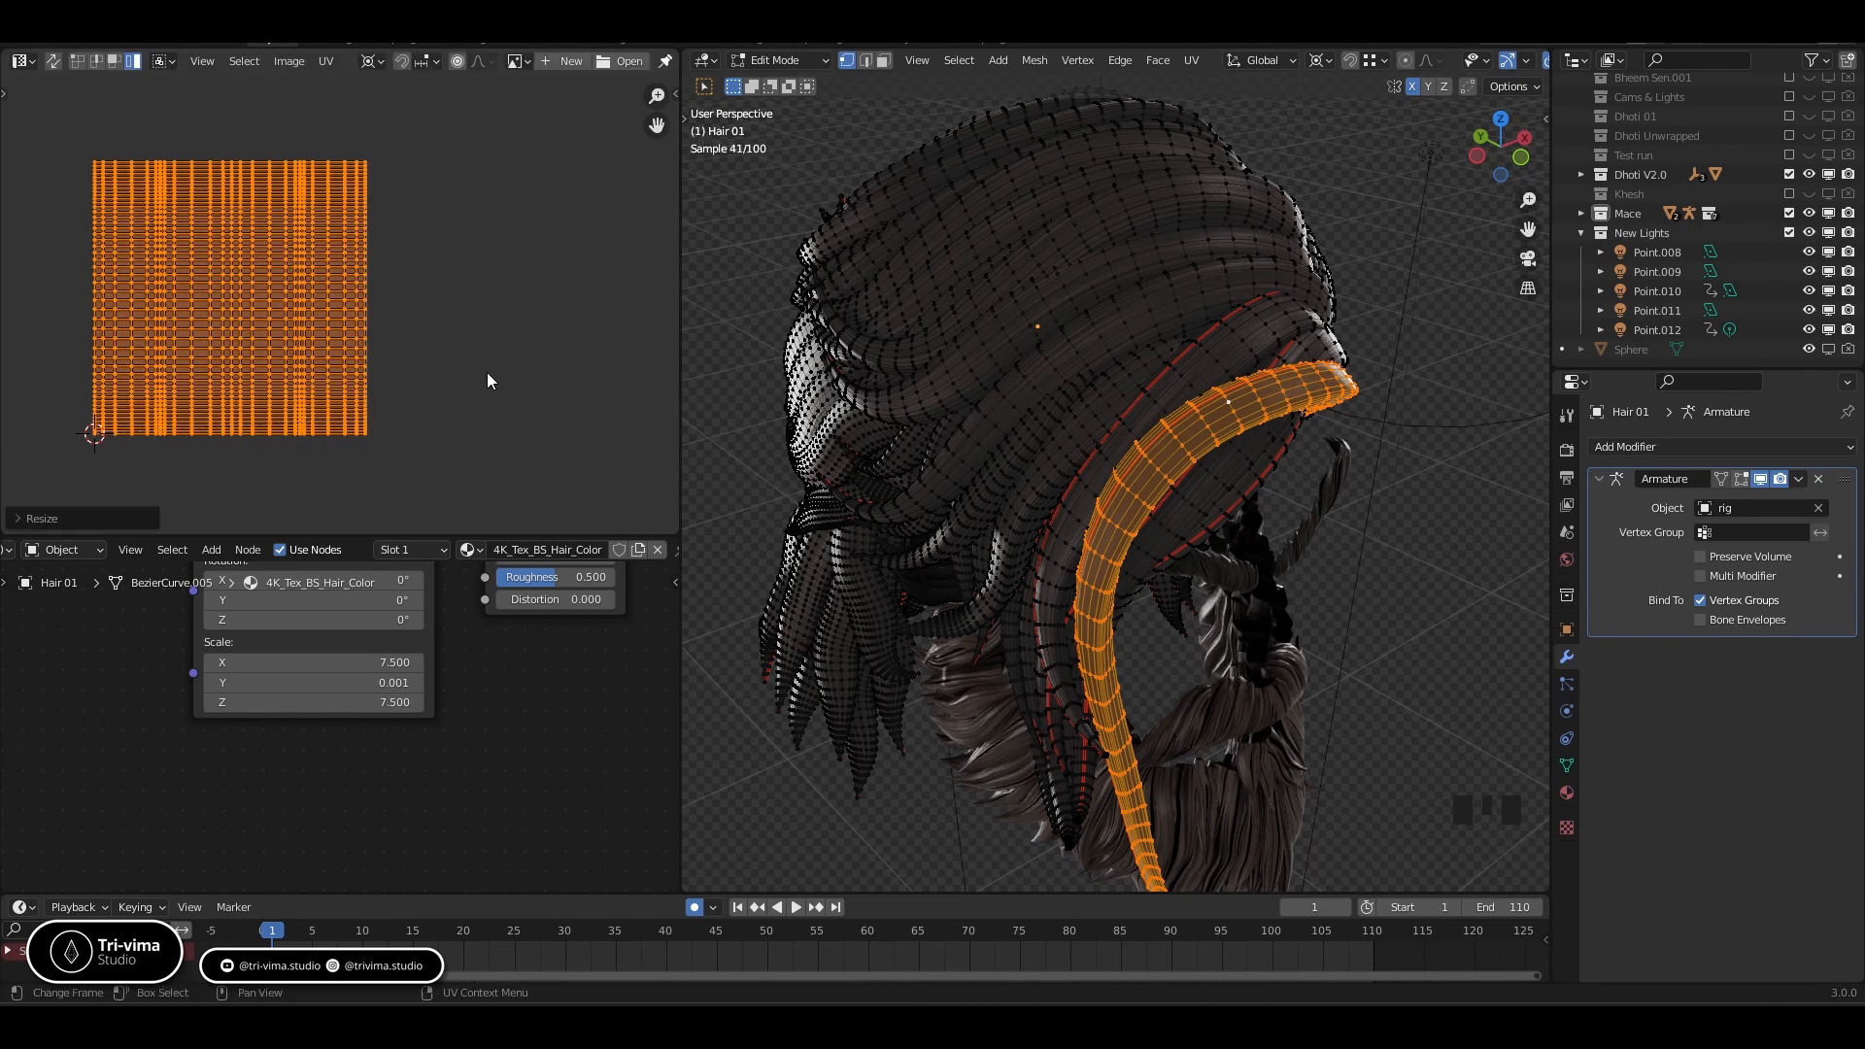
pyautogui.press('Tab')
# Examine the strand detail on the stretched front lock and the surrounding hair from several angles
pyautogui.moveTo(1166, 476); pyautogui.dragTo(1148, 464, button='middle')
pyautogui.scroll(2, 1156, 463)
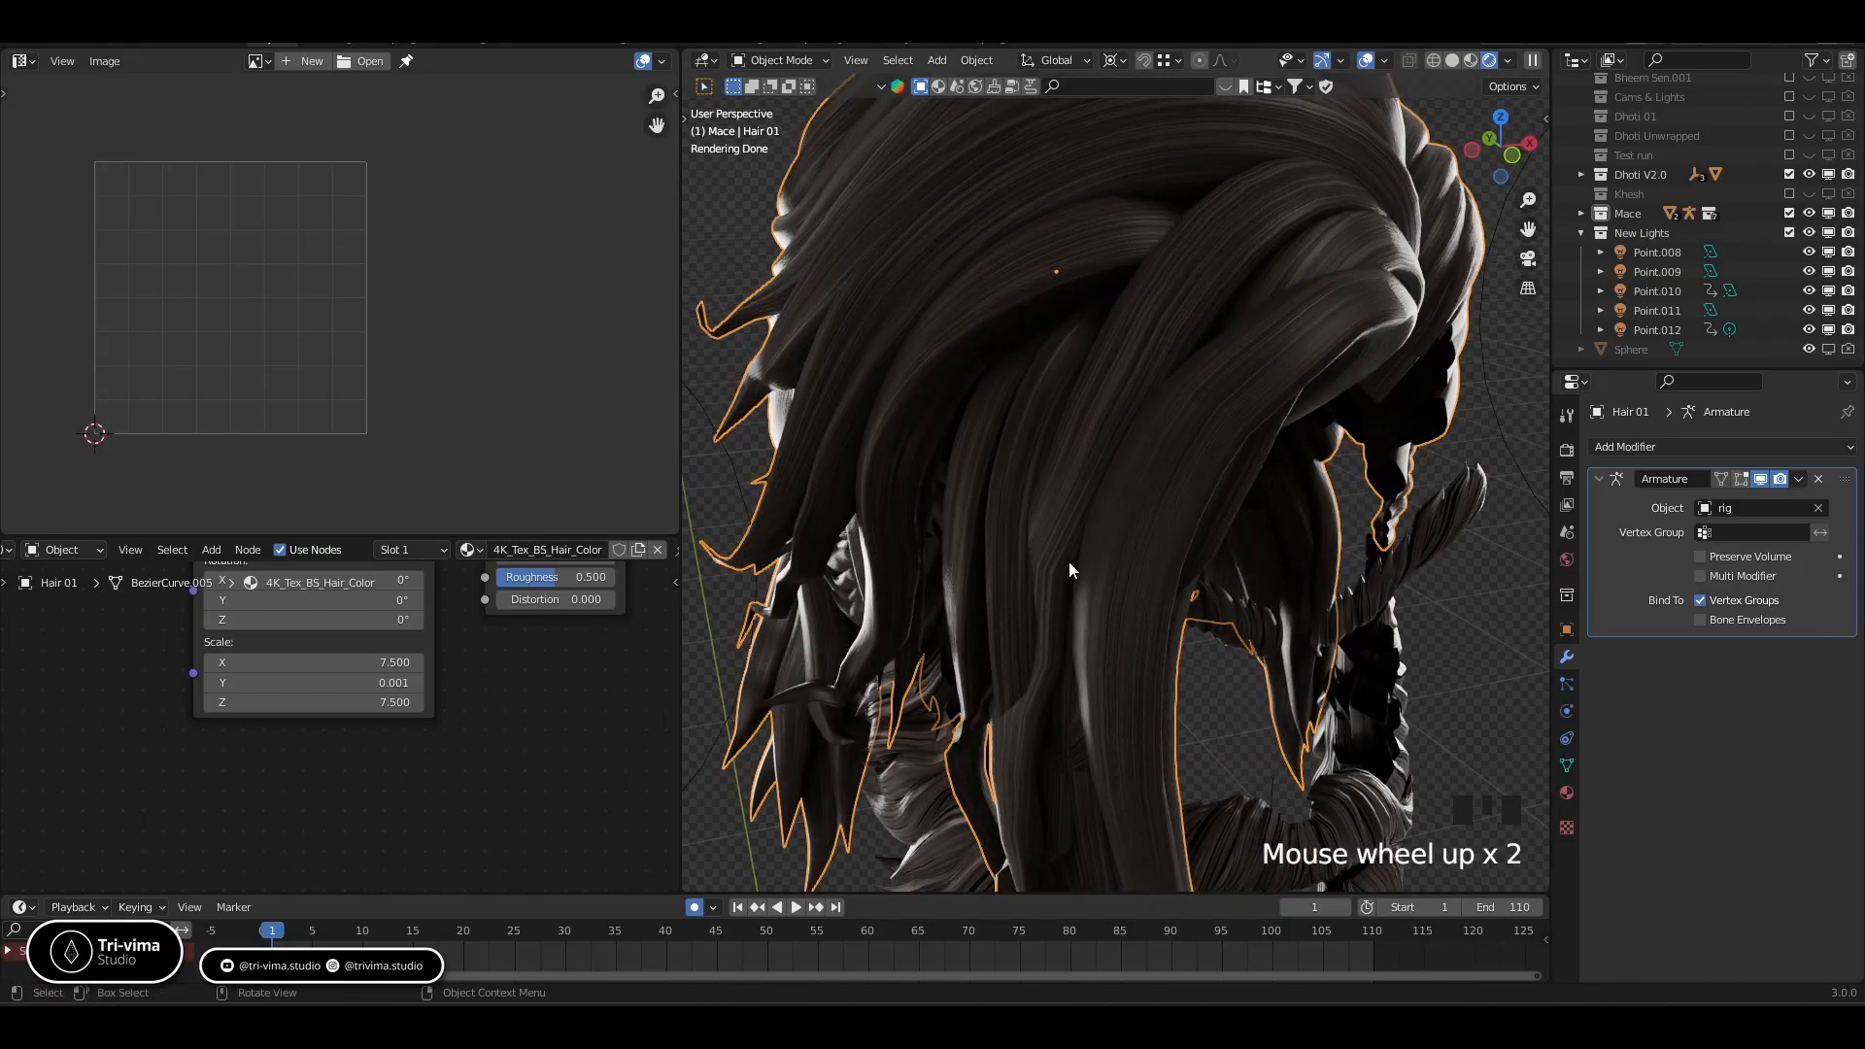
pyautogui.moveTo(1068, 561); pyautogui.dragTo(1101, 602, button='middle')
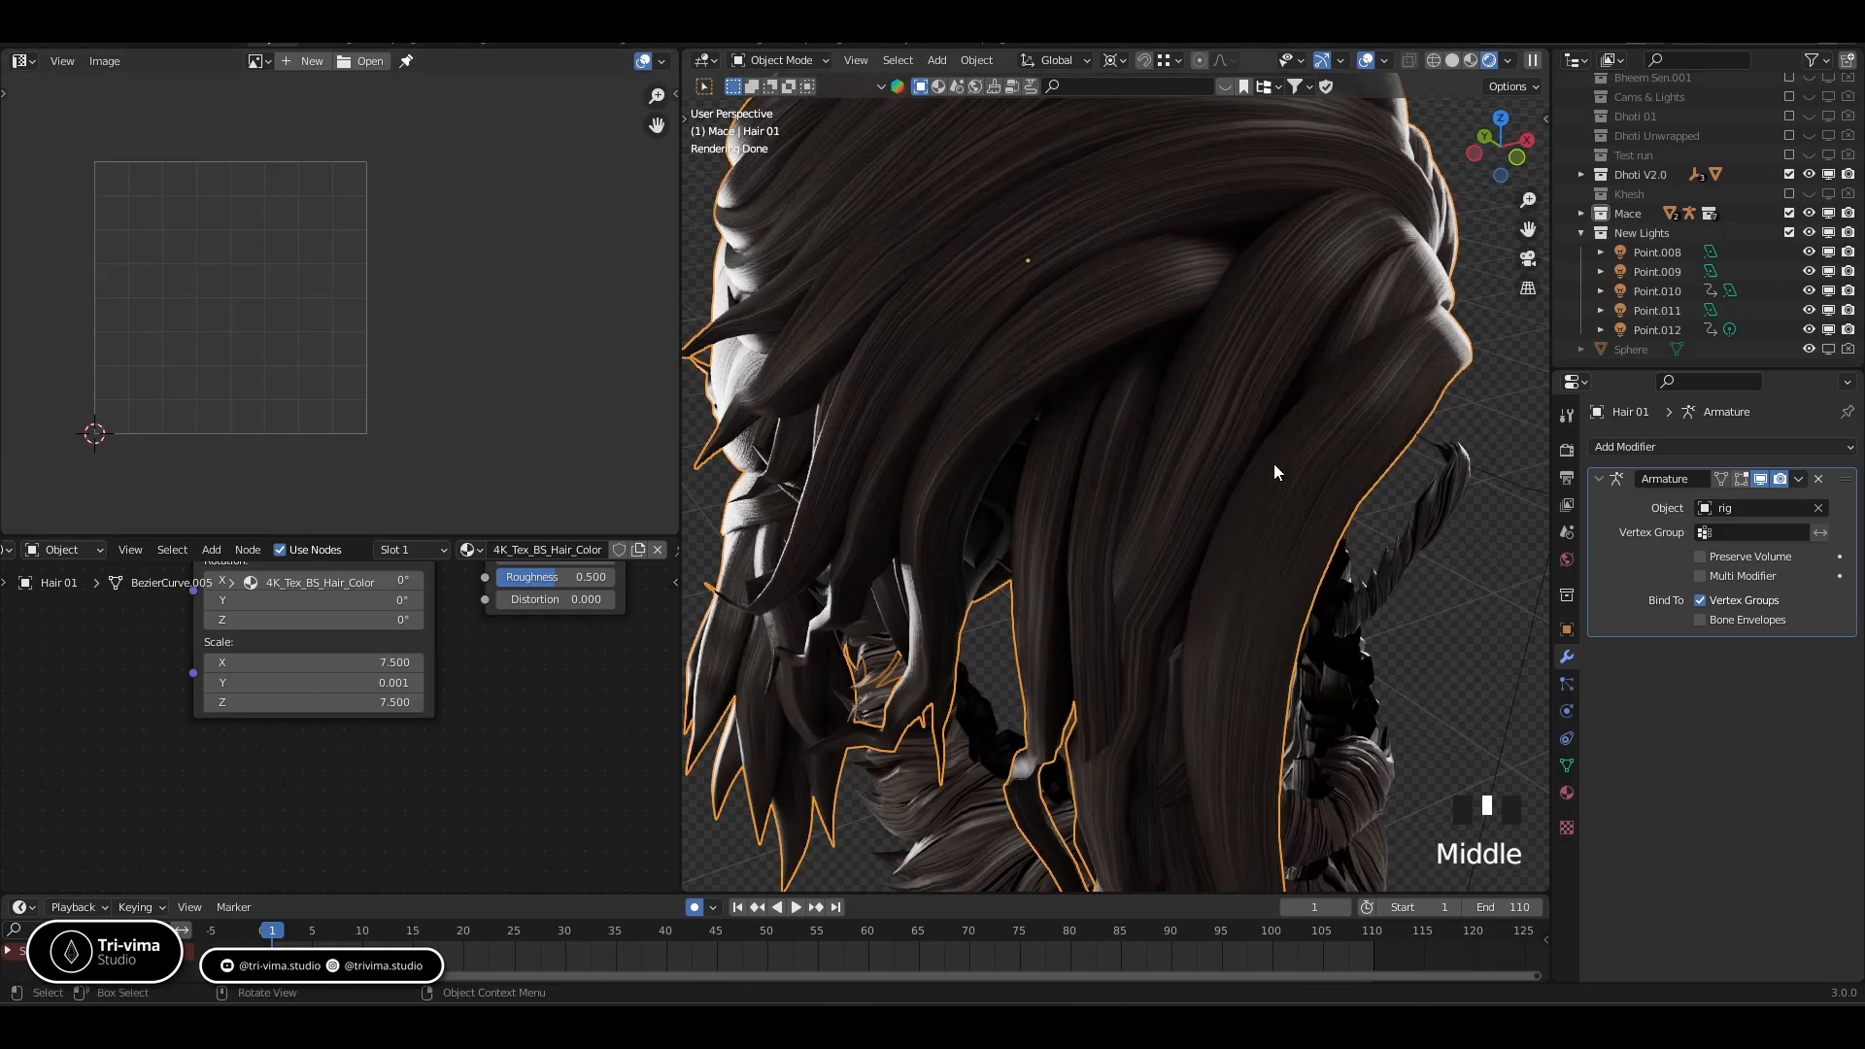
pyautogui.moveTo(1274, 466); pyautogui.dragTo(1100, 482, button='middle')
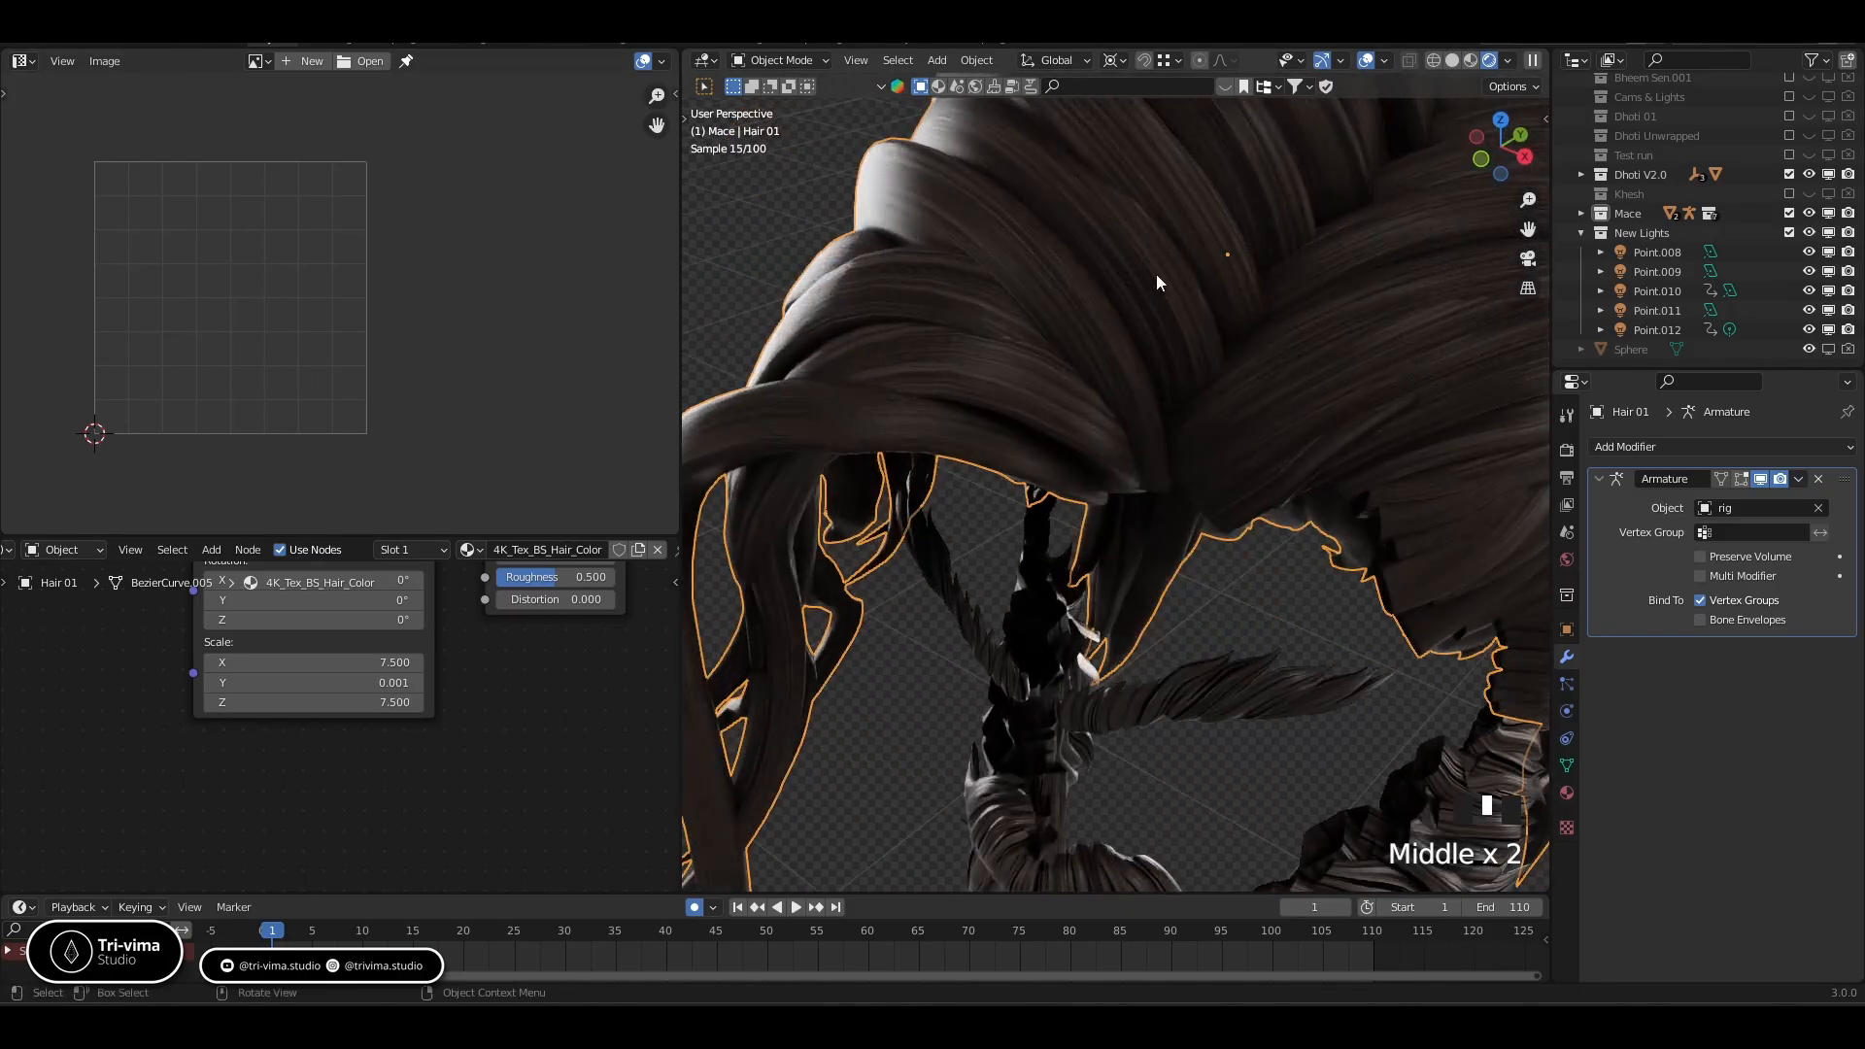
pyautogui.scroll(-1, 890, 375)
pyautogui.scroll(-2, 976, 394)
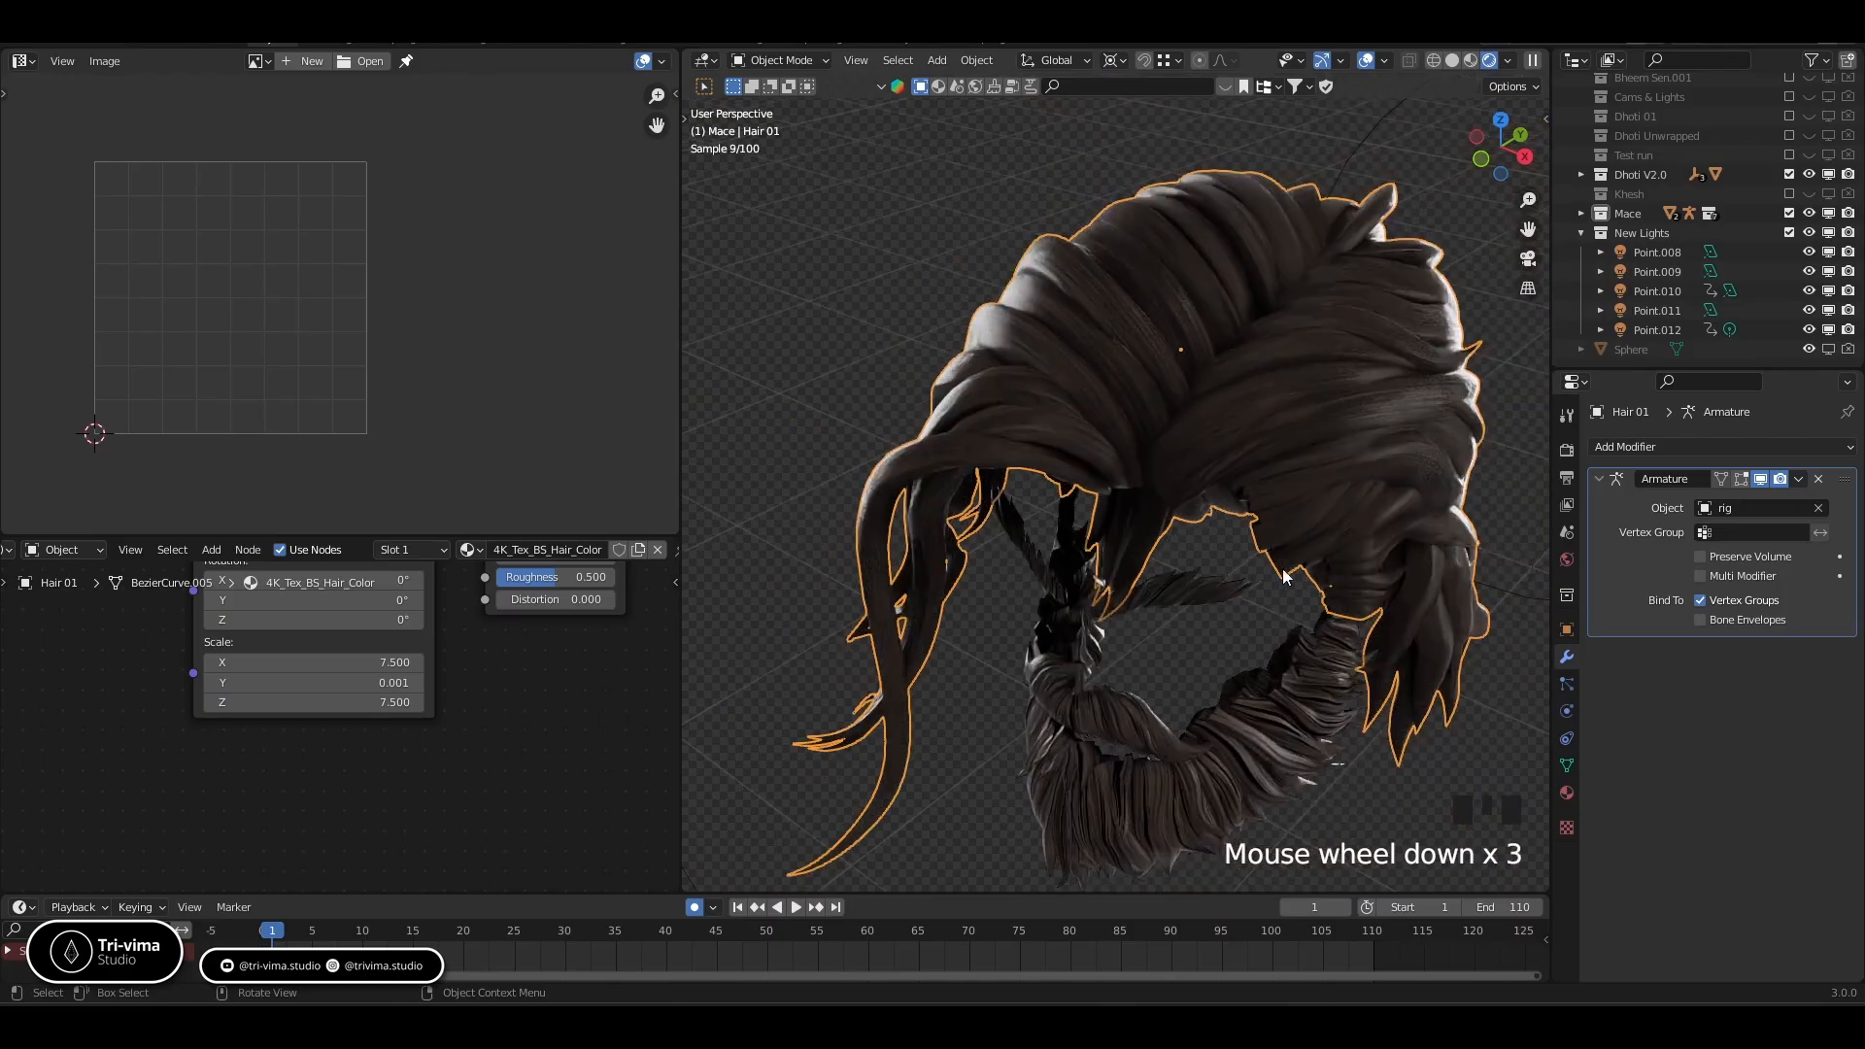
pyautogui.moveTo(975, 393); pyautogui.dragTo(1268, 562, button='middle')
pyautogui.moveTo(1262, 470); pyautogui.dragTo(1226, 464, button='middle')
pyautogui.moveTo(1111, 479); pyautogui.dragTo(1169, 420, button='middle')
pyautogui.moveTo(1168, 419); pyautogui.dragTo(1083, 383, button='middle')
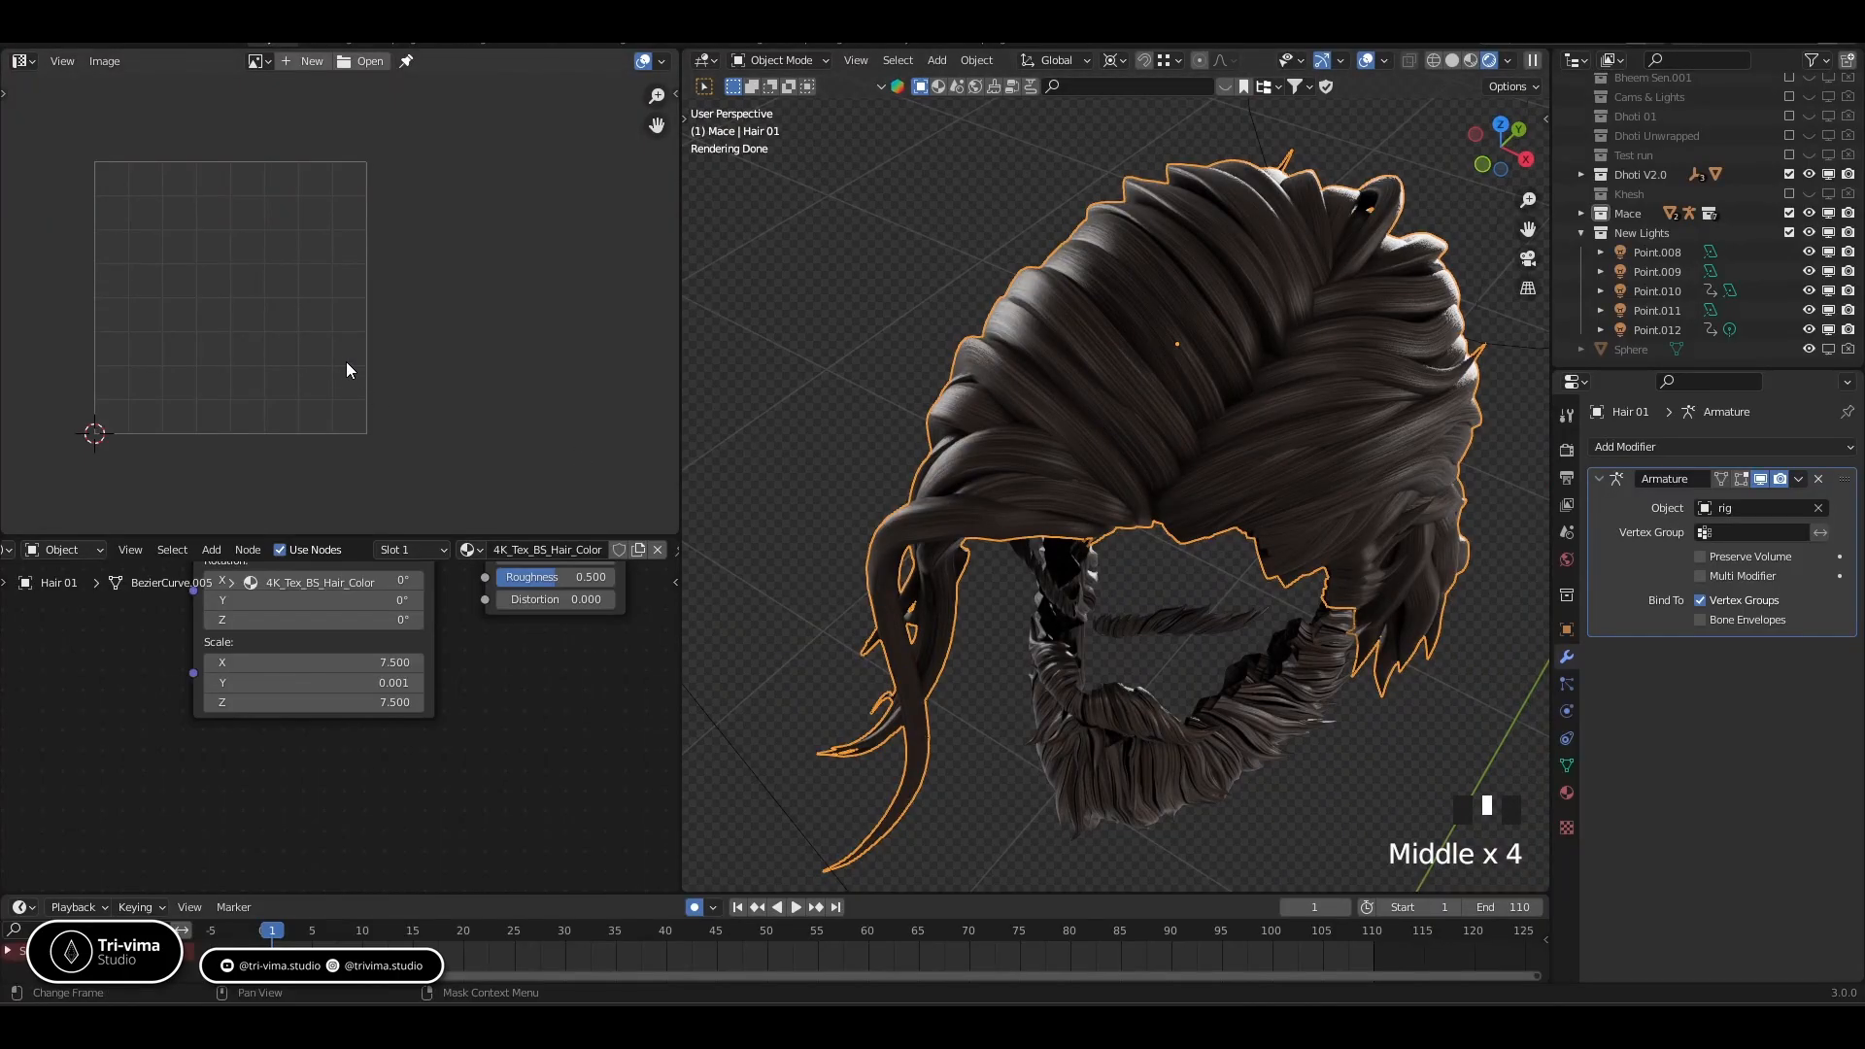
# Narrow the front lock's UVs along X from the 2D cursor to slightly less than the tile width, and check the hair in Object Mode
pyautogui.press('Tab')
pyautogui.click(373, 62)
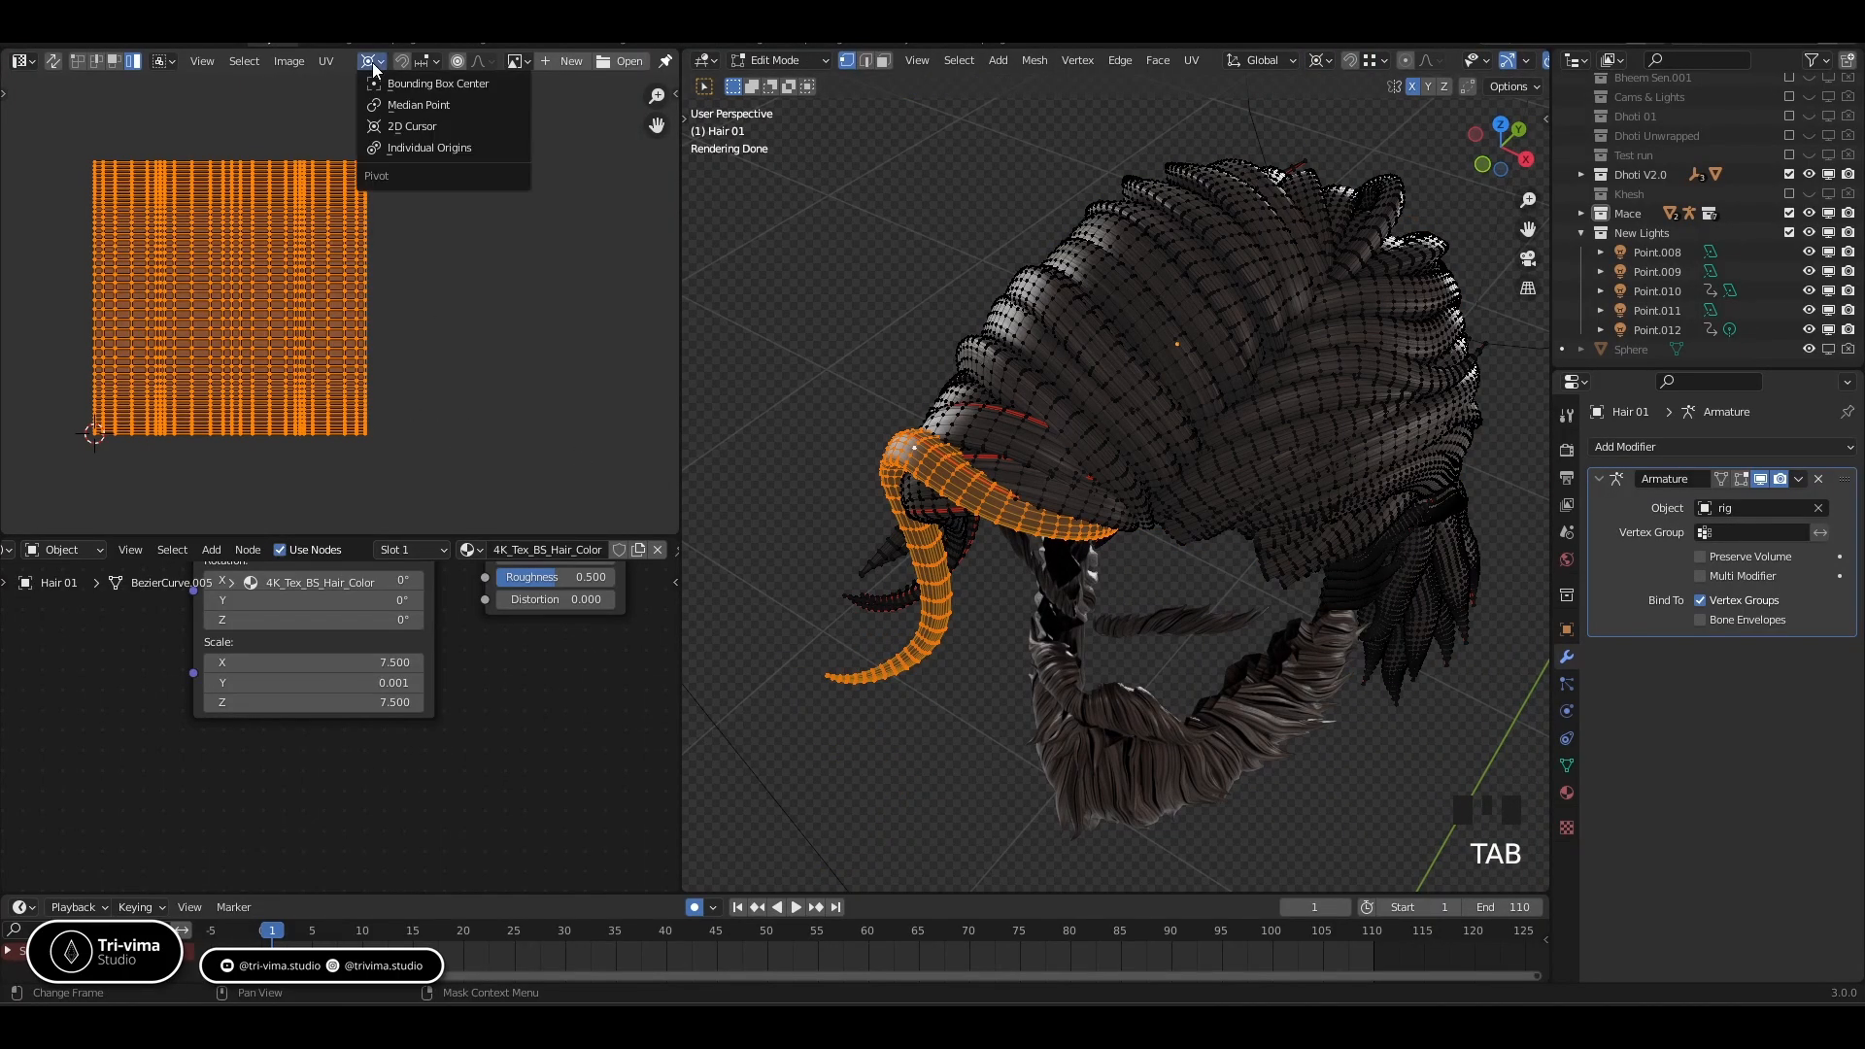
pyautogui.click(410, 129)
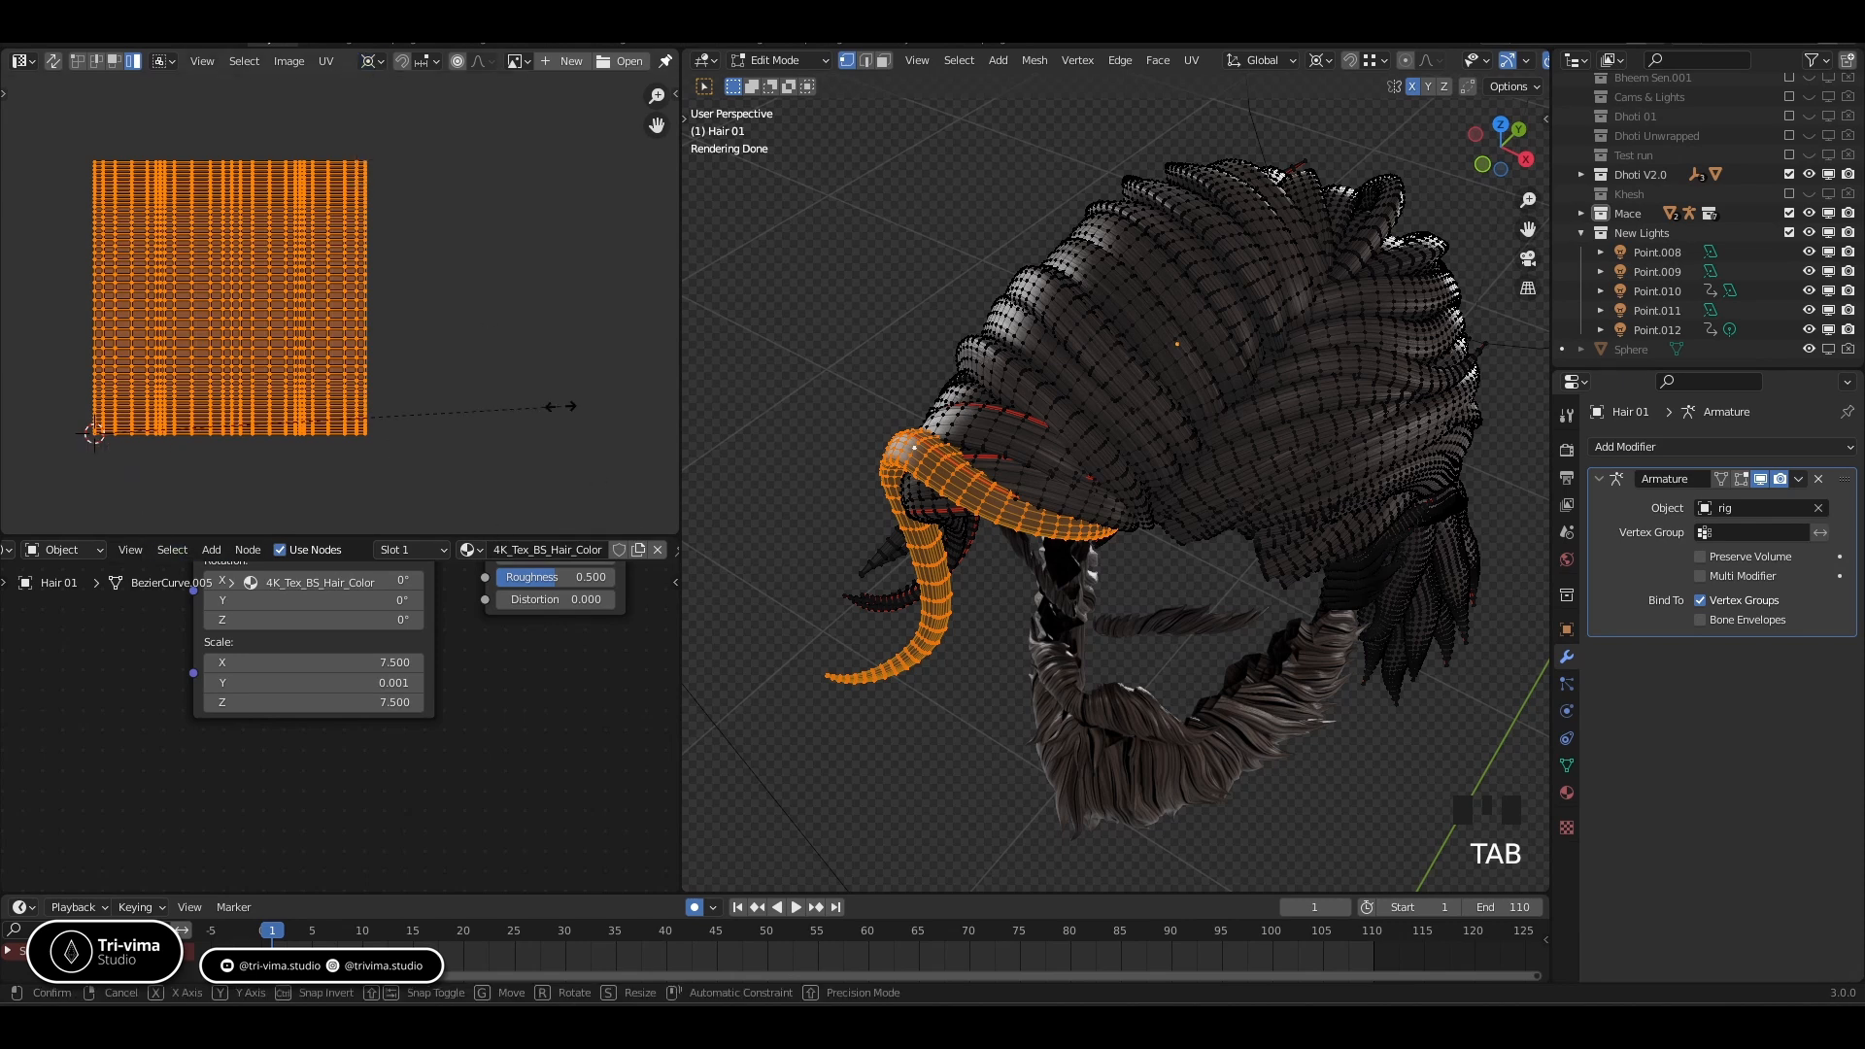
pyautogui.press('s')
pyautogui.press('x')
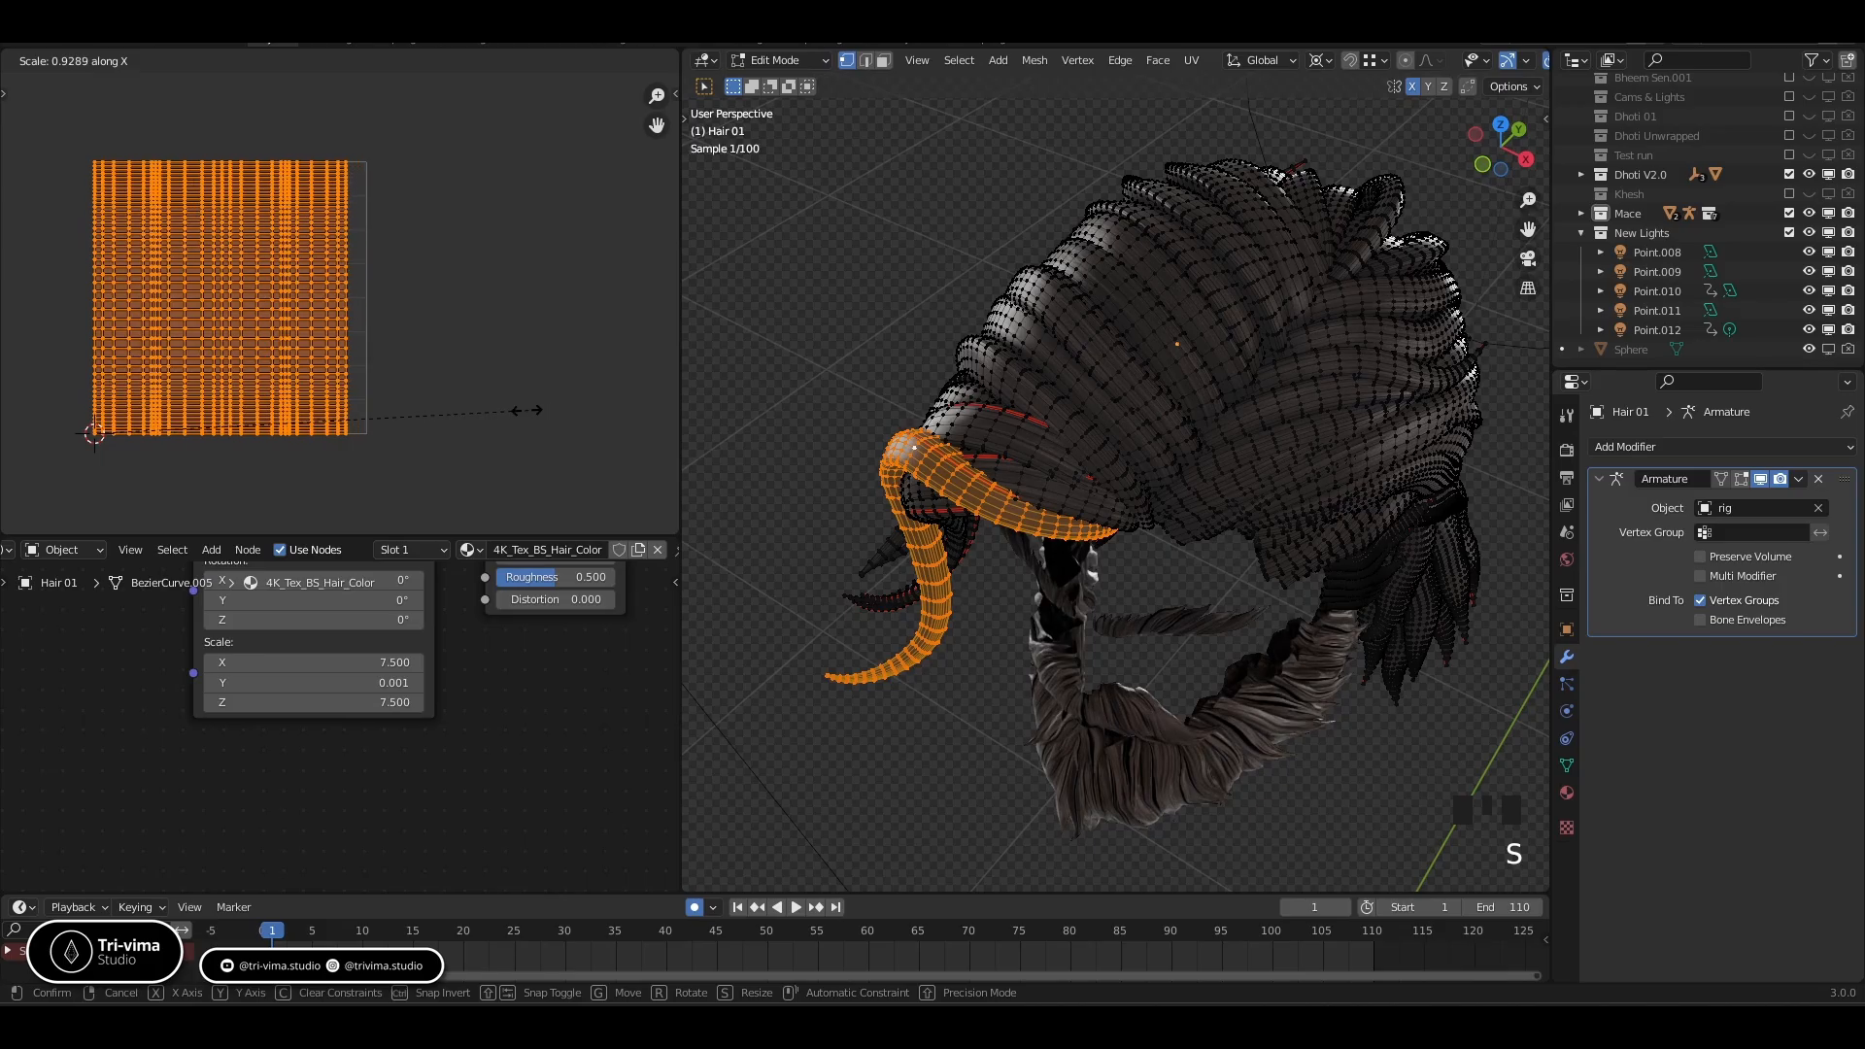
pyautogui.click(504, 412)
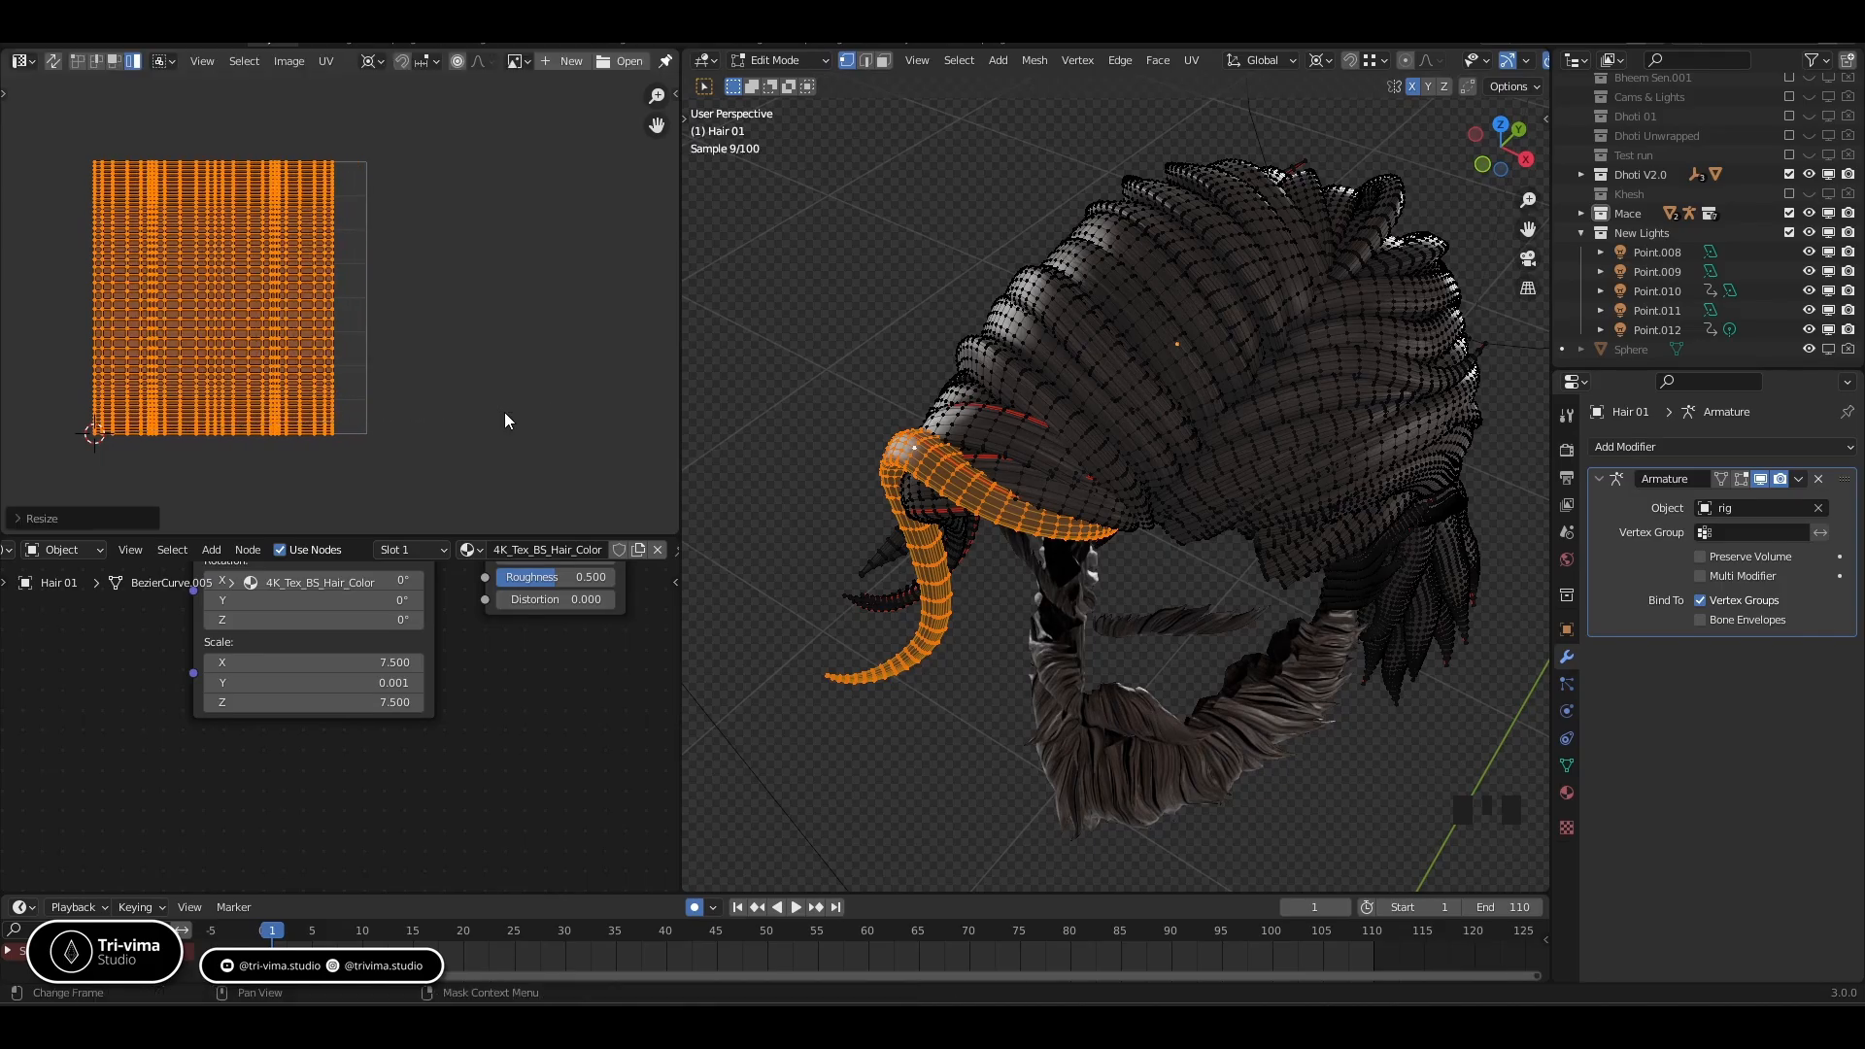
pyautogui.press('Tab')
pyautogui.moveTo(1034, 579); pyautogui.dragTo(1117, 569, button='middle')
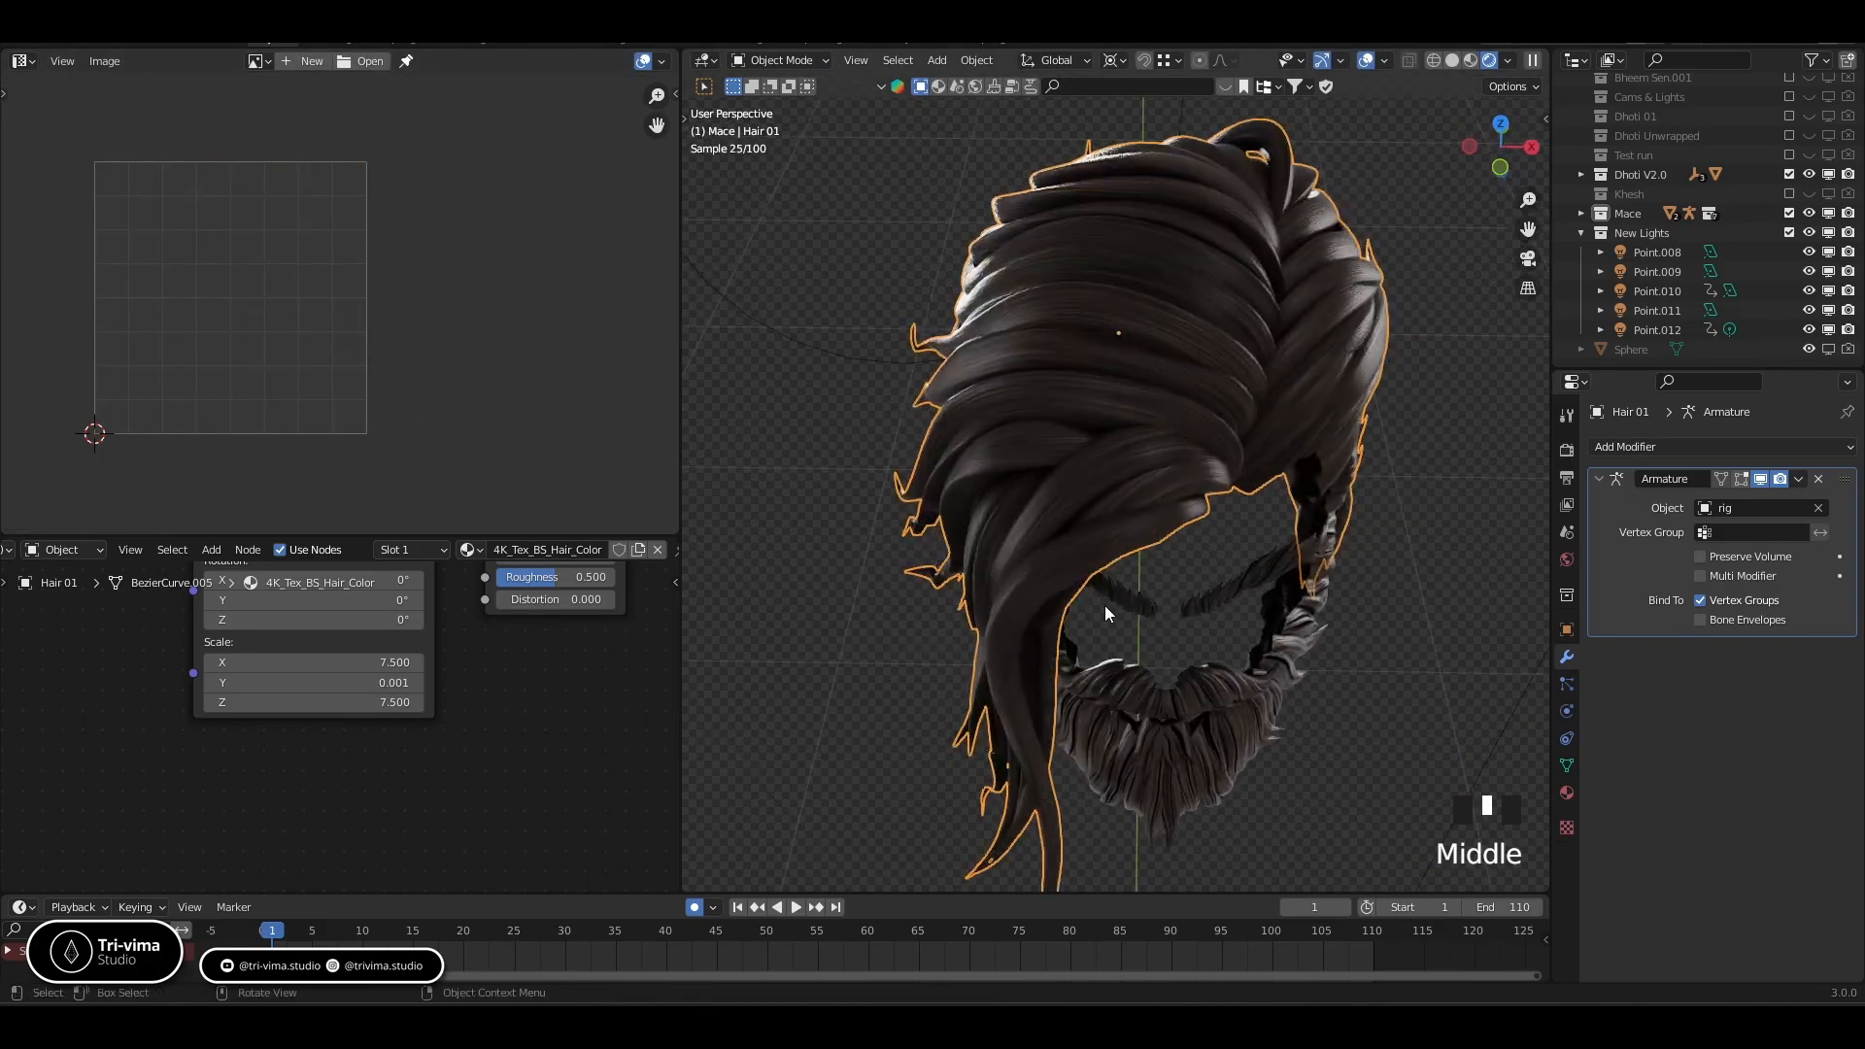
pyautogui.scroll(2, 1105, 604)
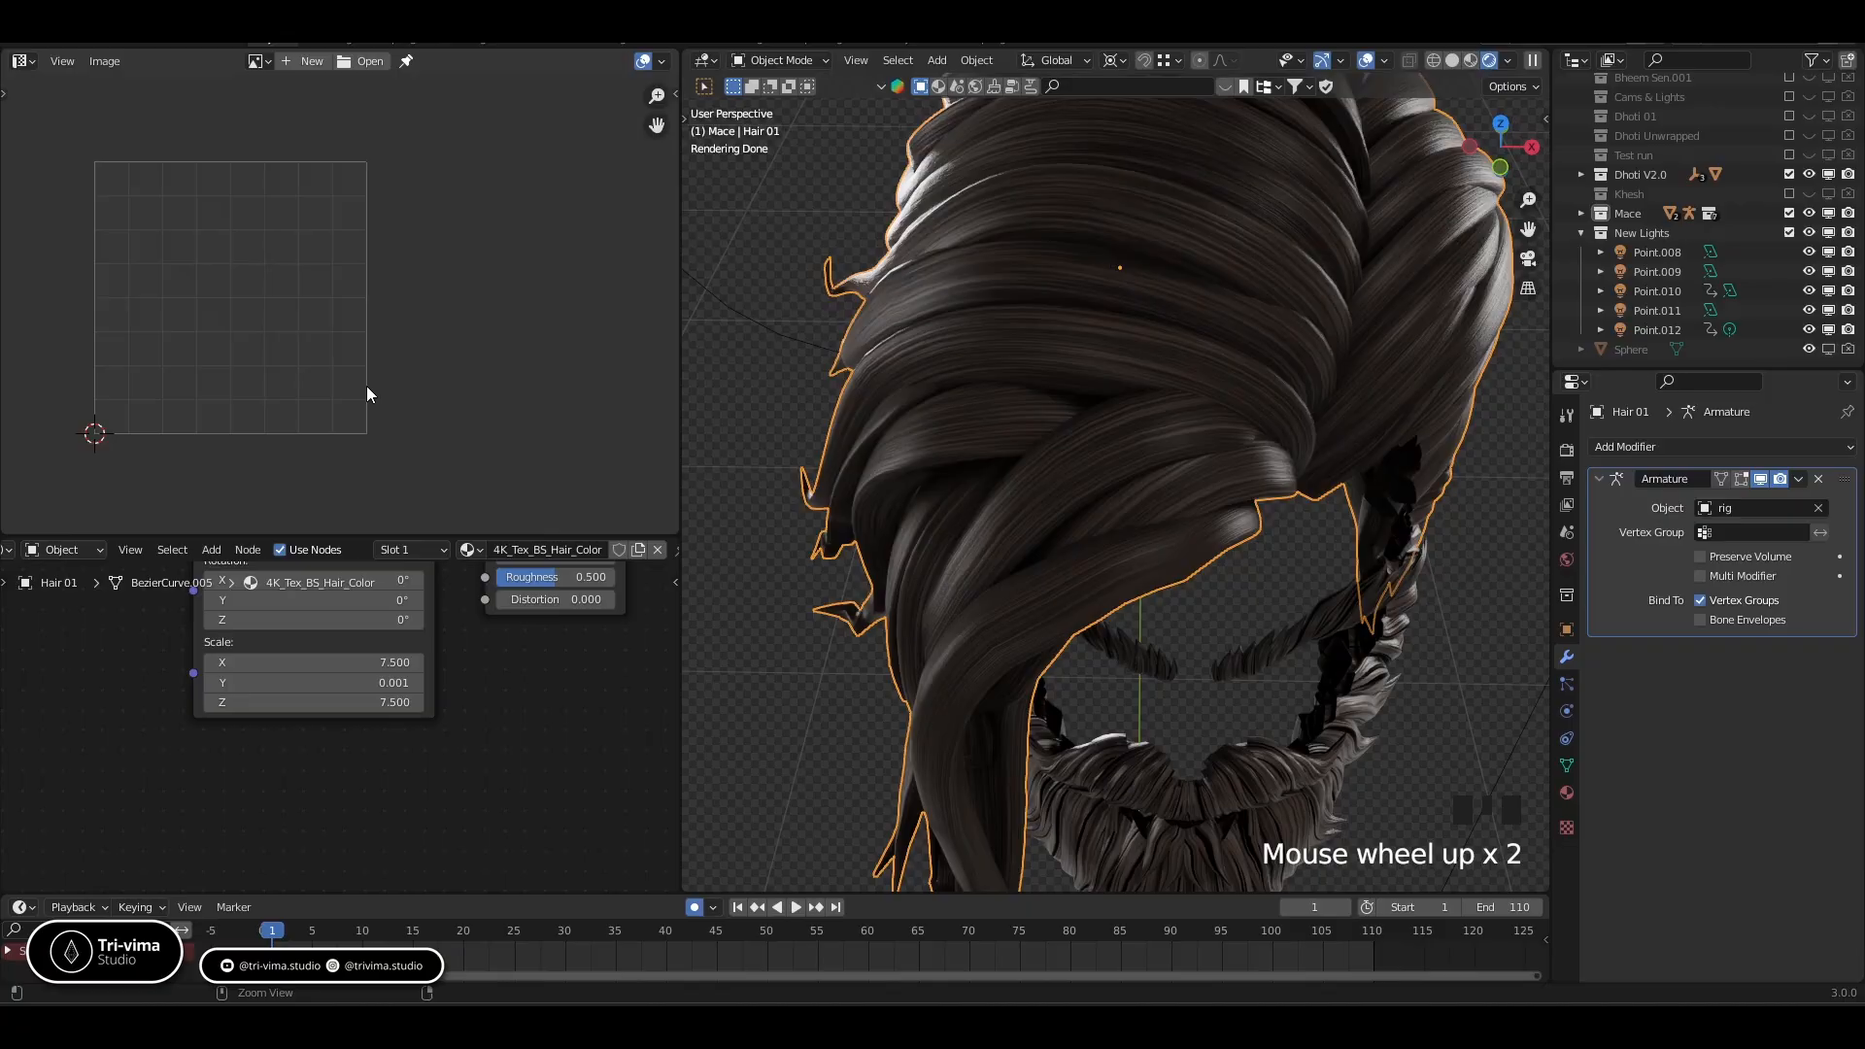
# Undo the front lock's recent UV width changes back to its original narrow island and return to Object Mode
pyautogui.hotkey('ctrl', 'z')
pyautogui.hotkey('ctrl', 'z')
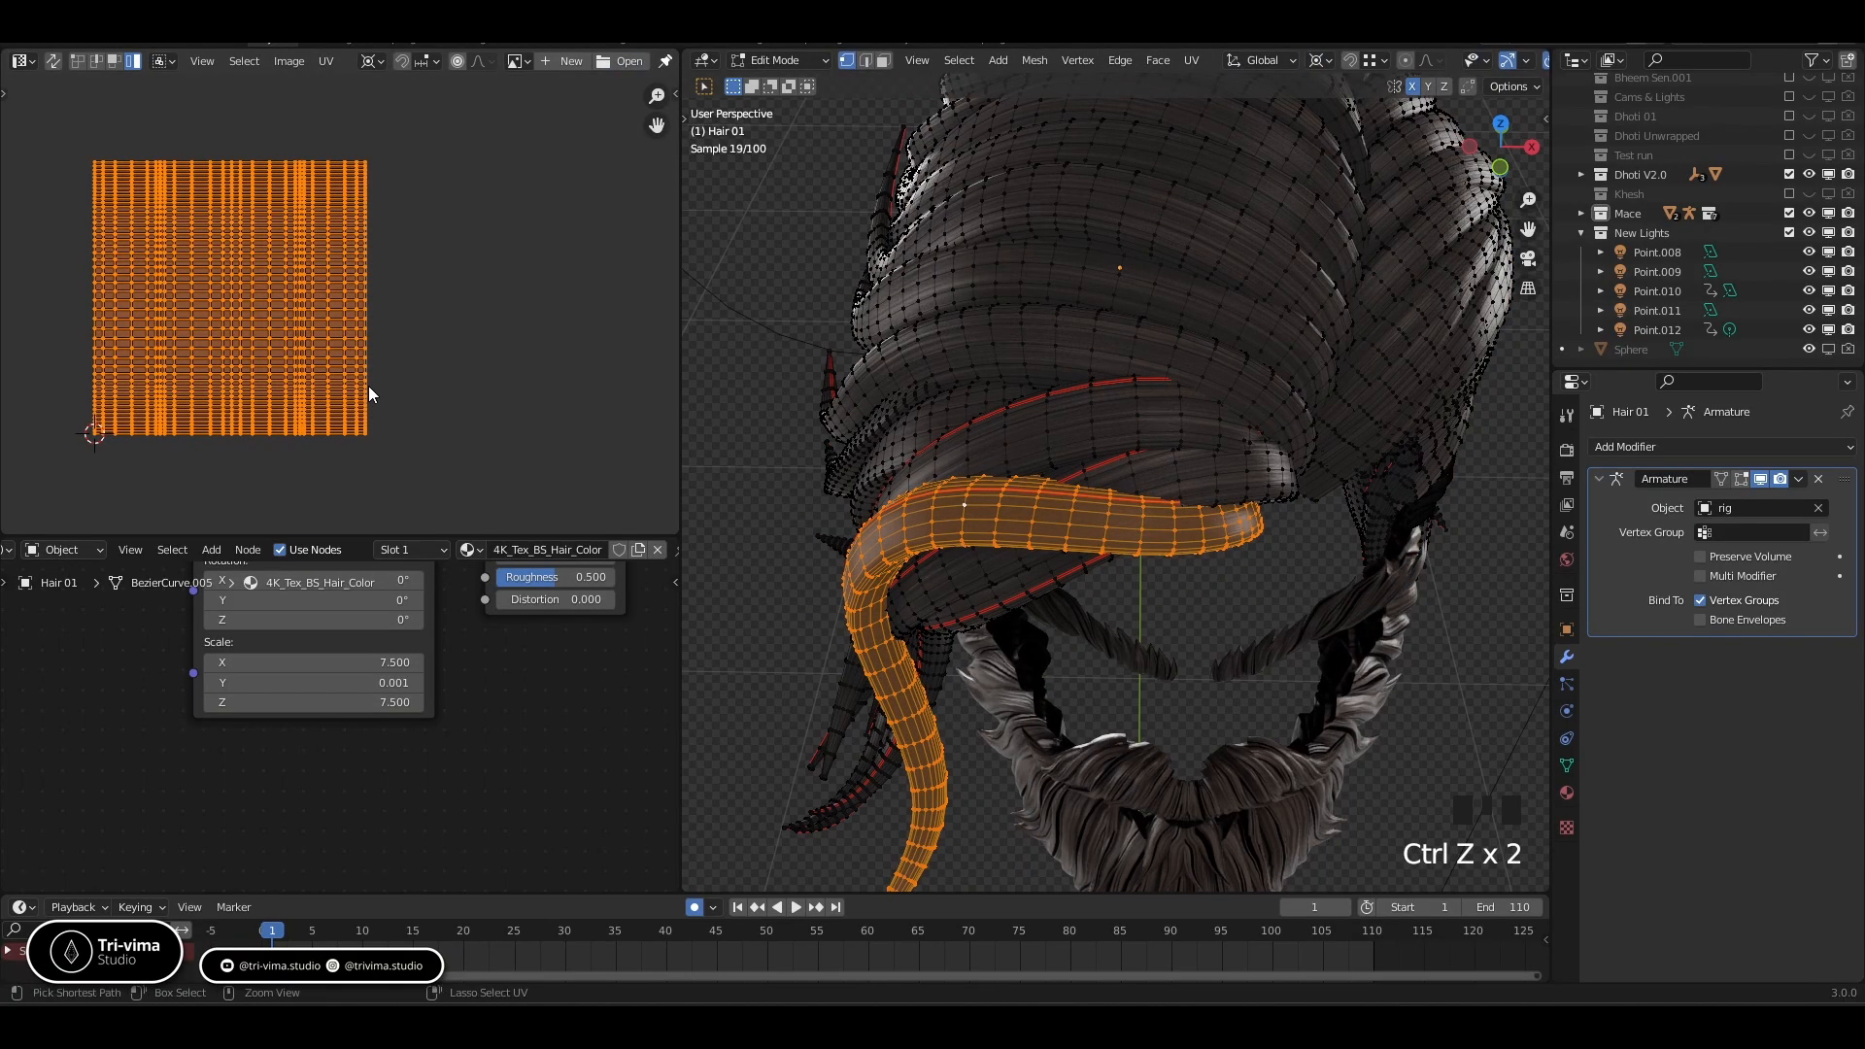
pyautogui.hotkey('ctrl', 'z')
pyautogui.hotkey('ctrl', 'z')
pyautogui.hotkey('ctrl', 'z')
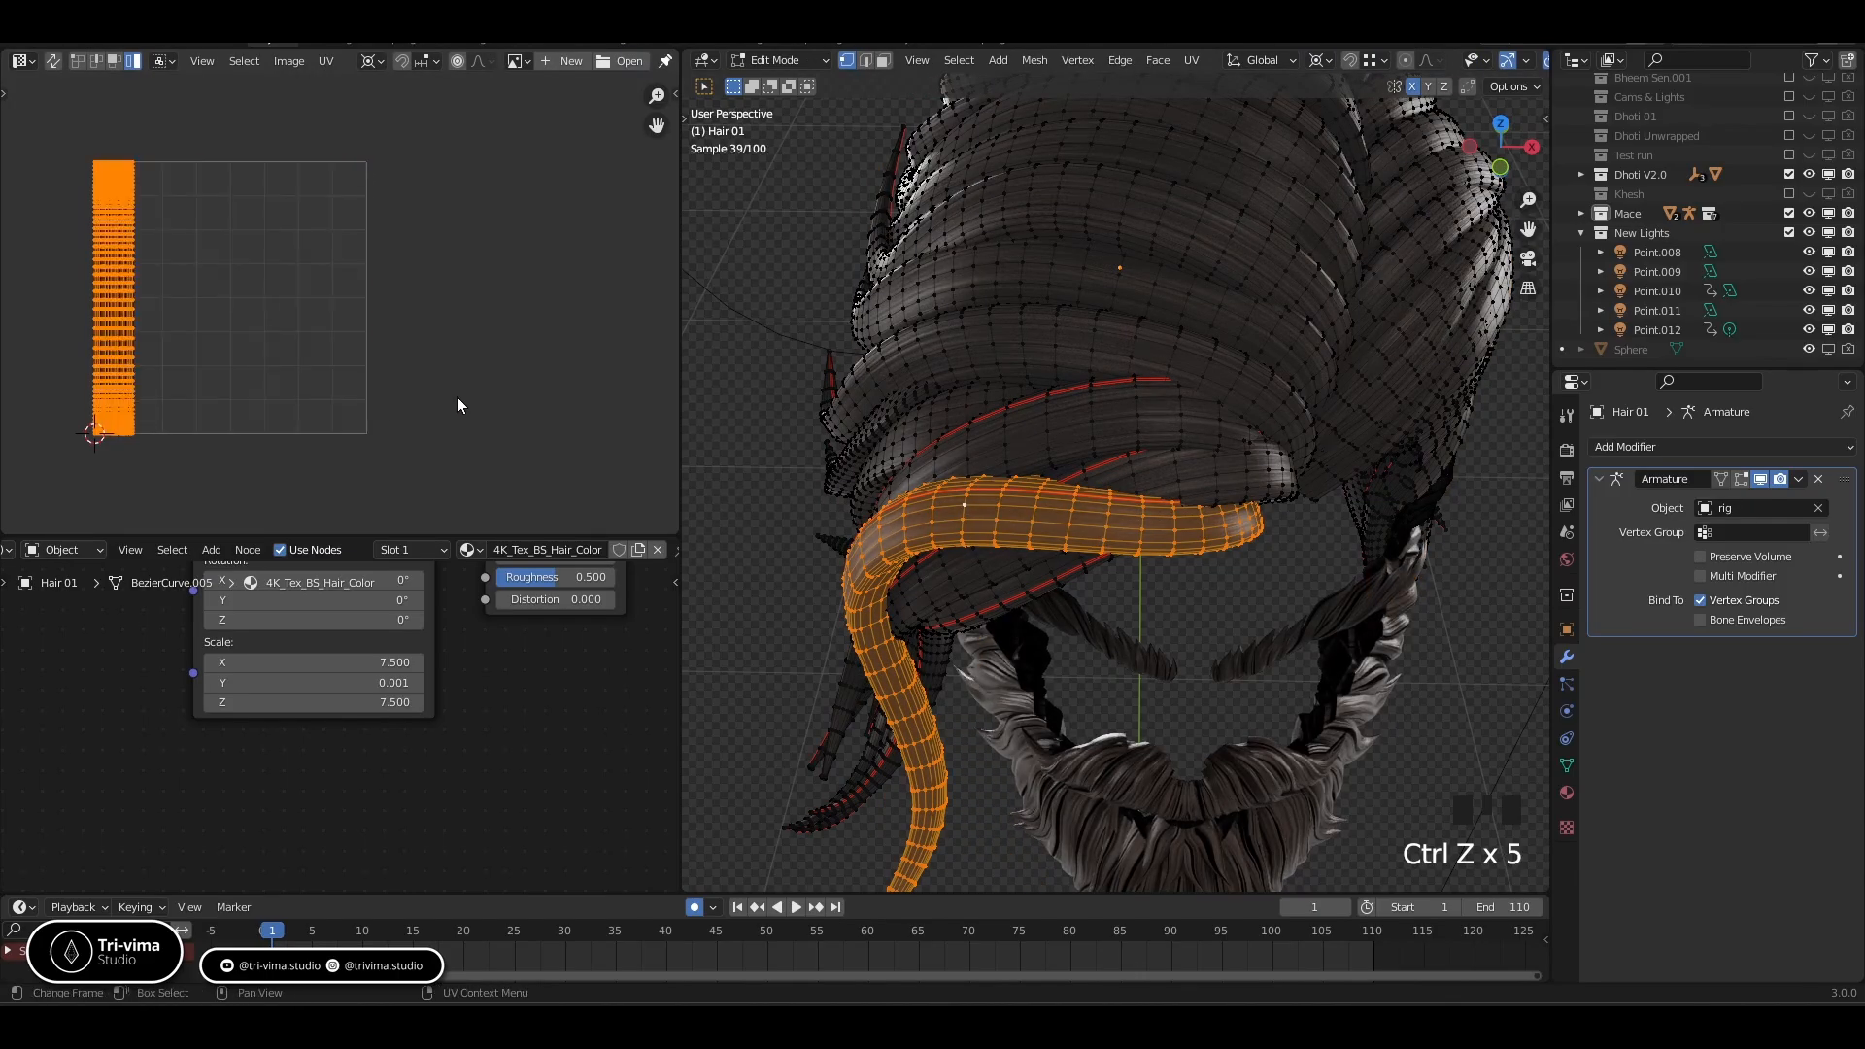
pyautogui.press('Tab')
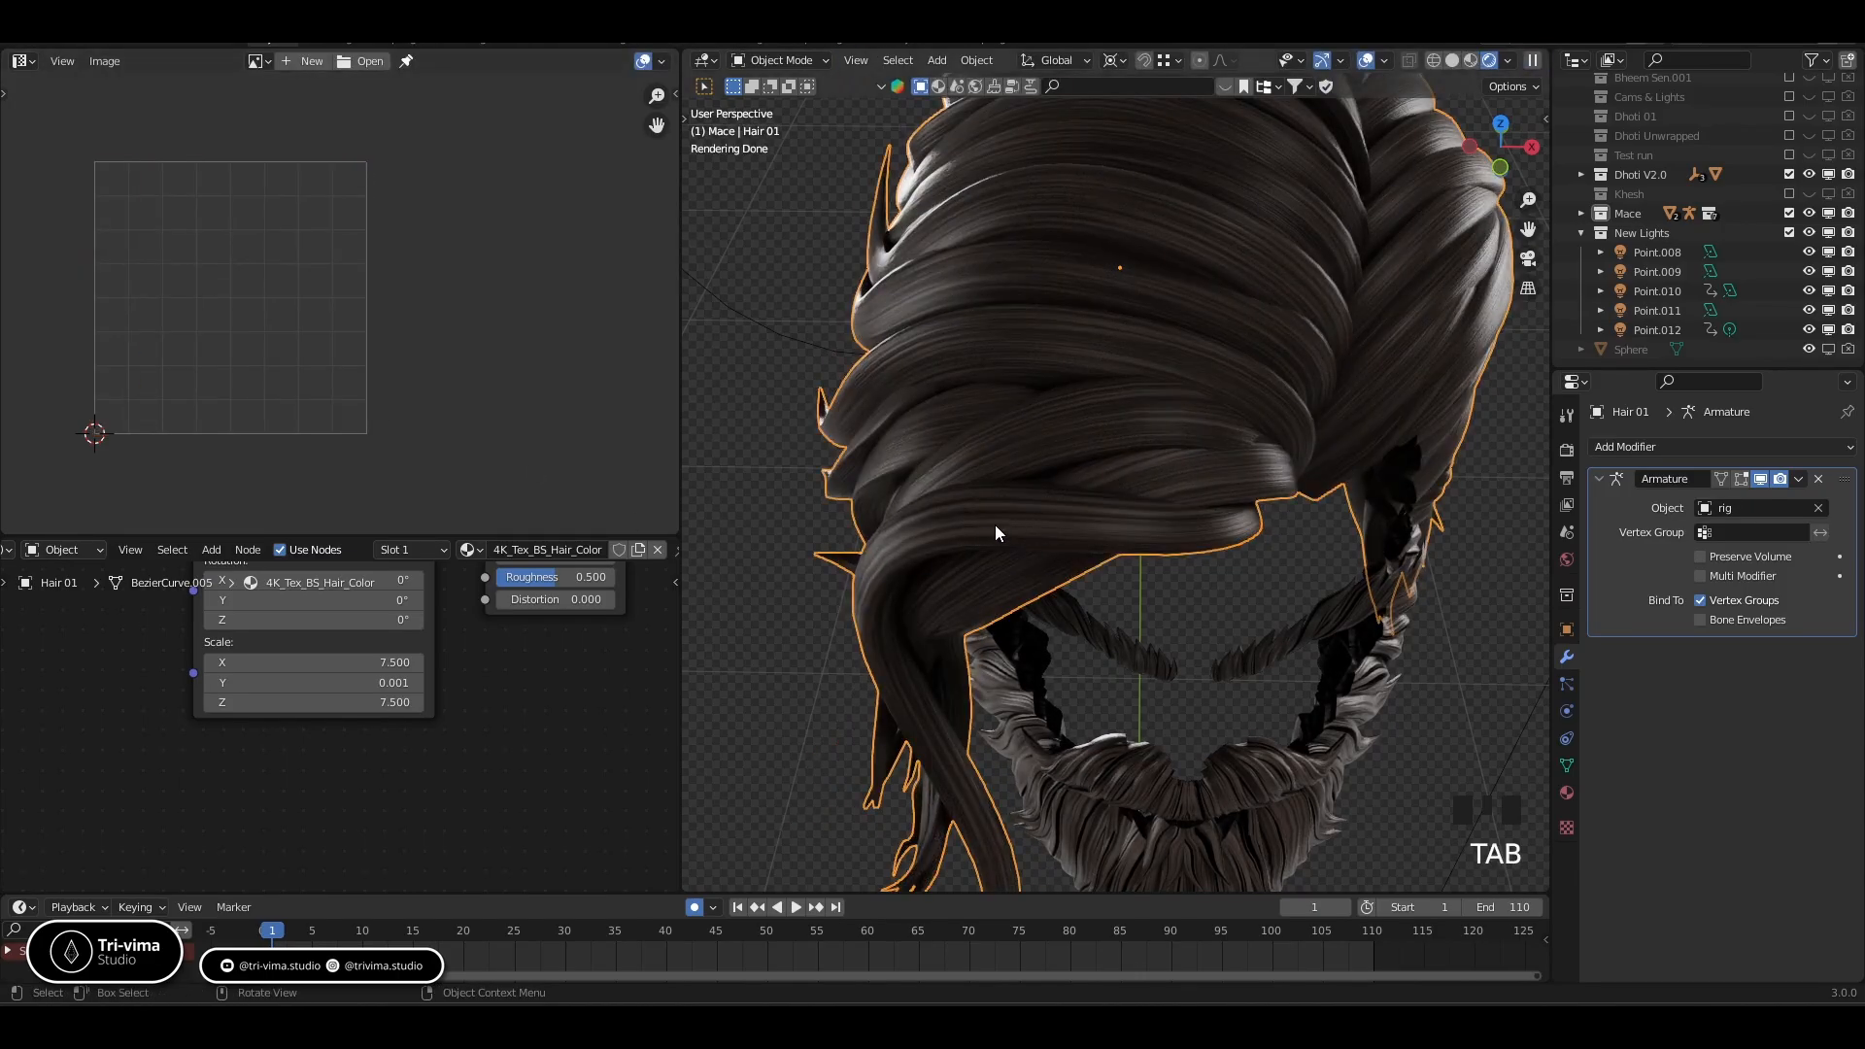
# Set the Y scale to 0.005 on the Mapping node feeding the scale-100 Noise Texture
pyautogui.moveTo(458, 751); pyautogui.dragTo(473, 858, button='middle')
pyautogui.moveTo(466, 794); pyautogui.dragTo(500, 960, button='middle')
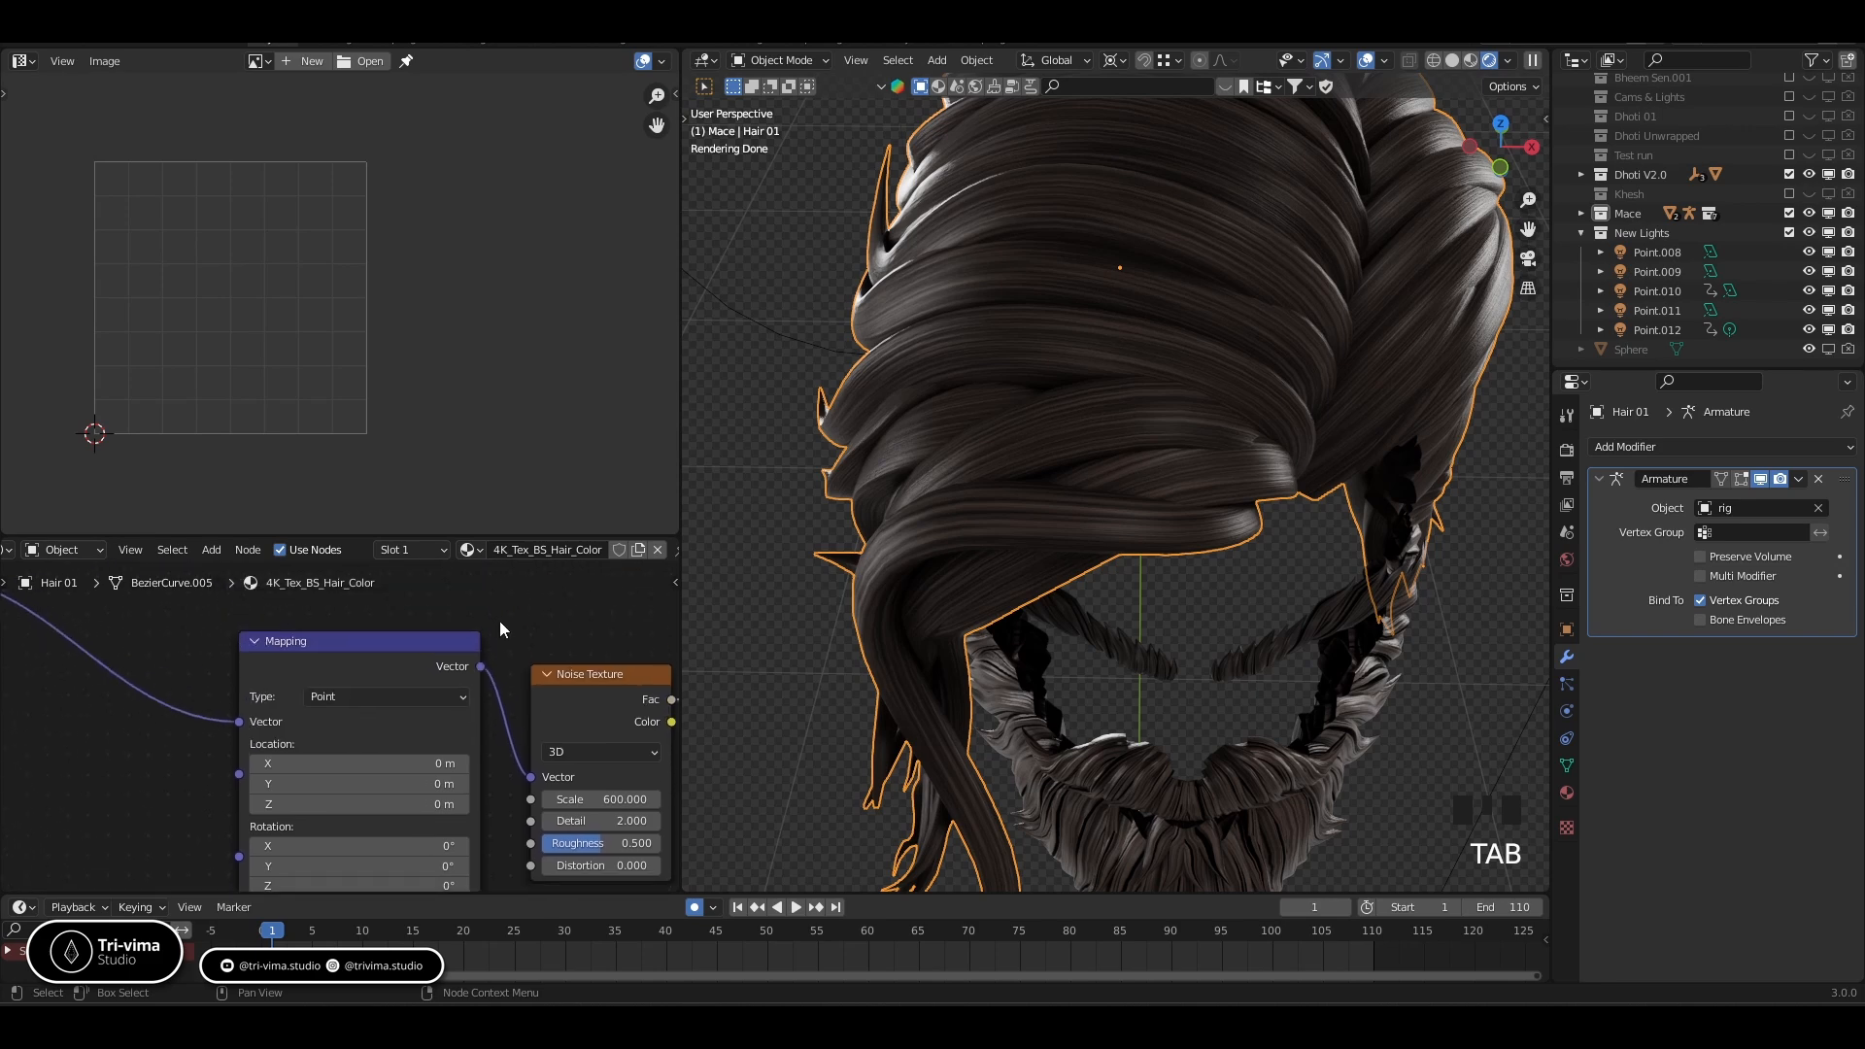
pyautogui.moveTo(383, 603); pyautogui.dragTo(379, 935, button='middle')
pyautogui.click(359, 771)
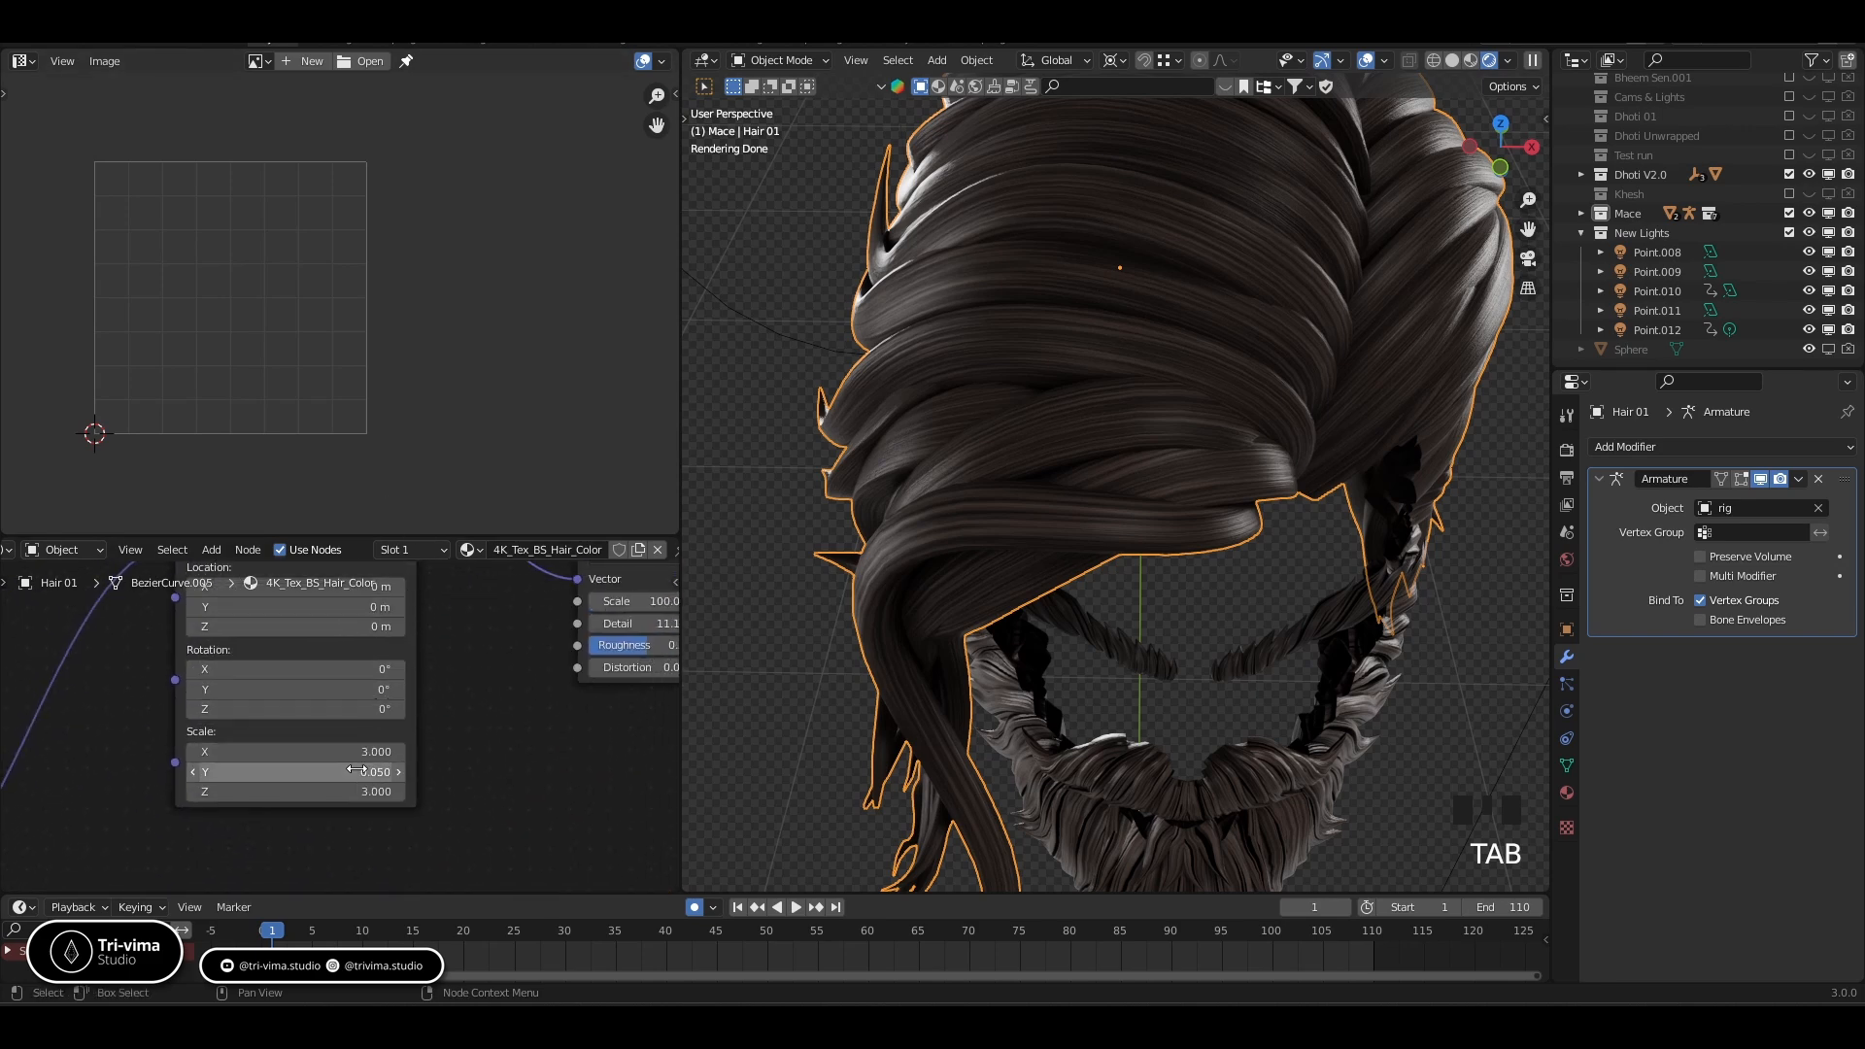
pyautogui.write('0')
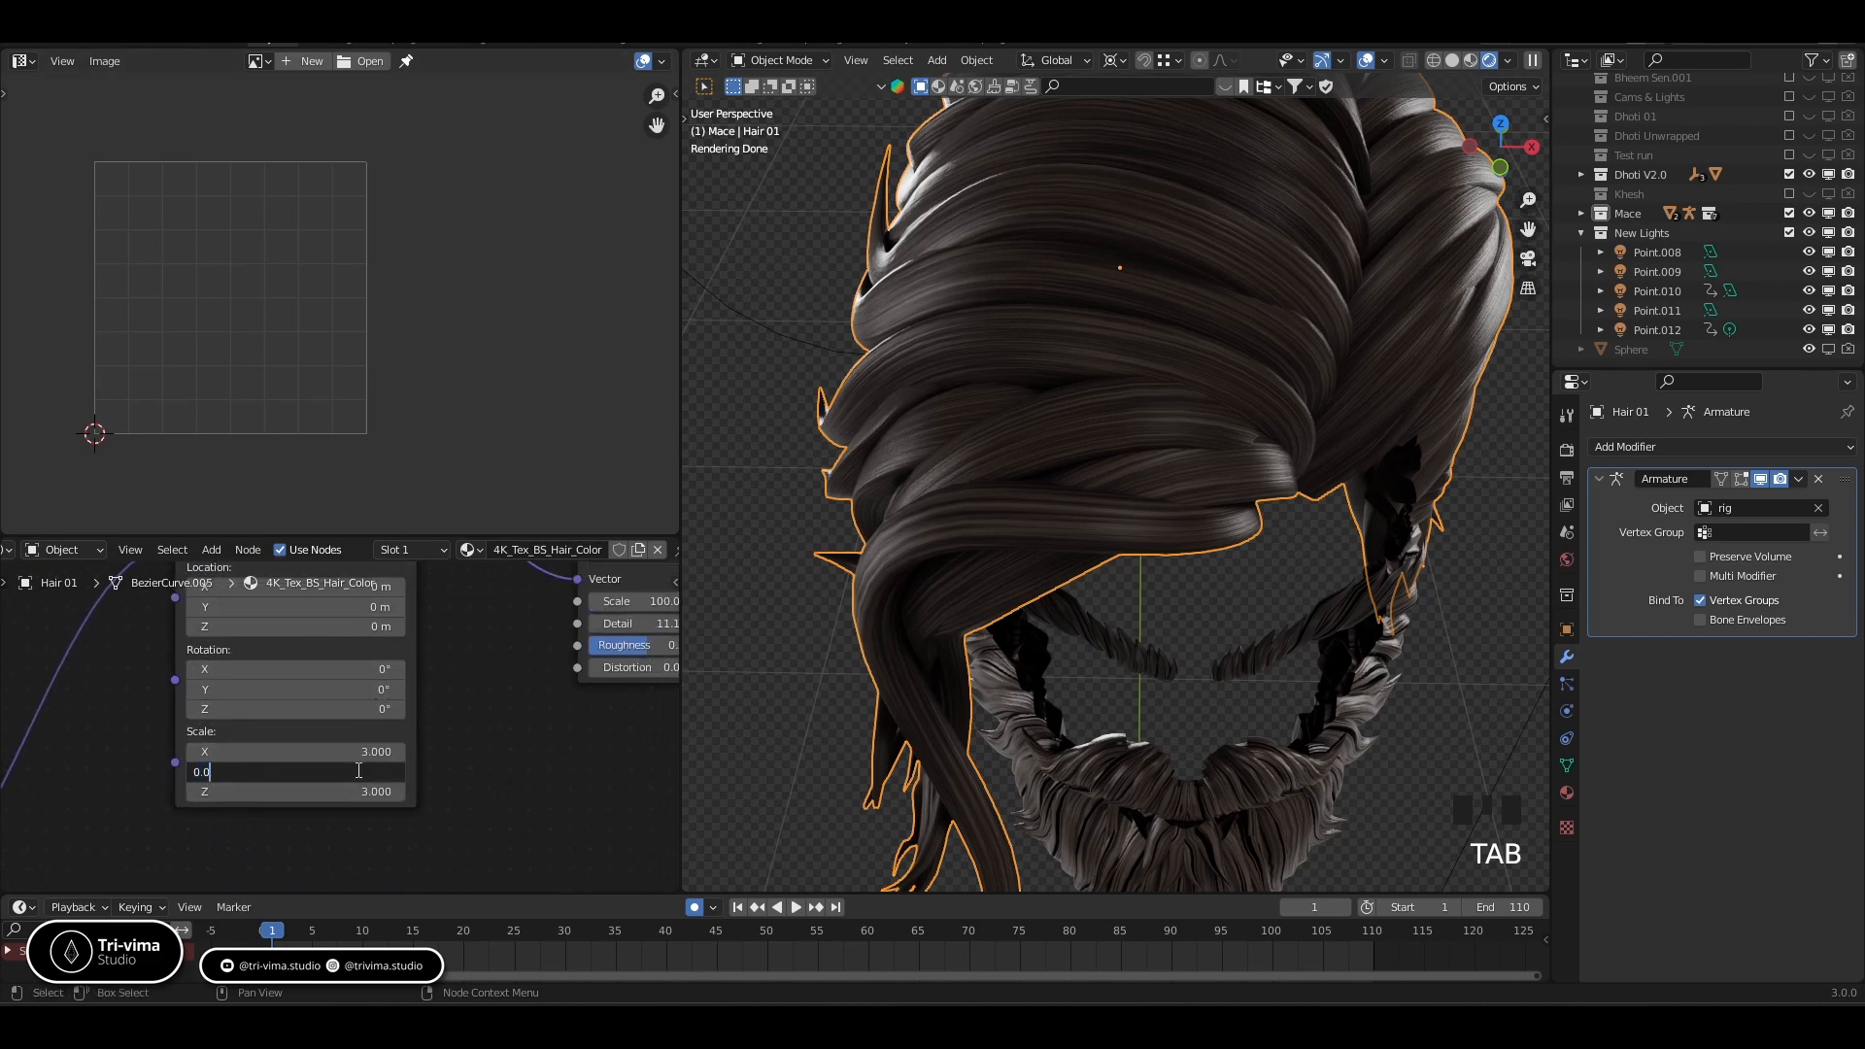
pyautogui.press('Return')
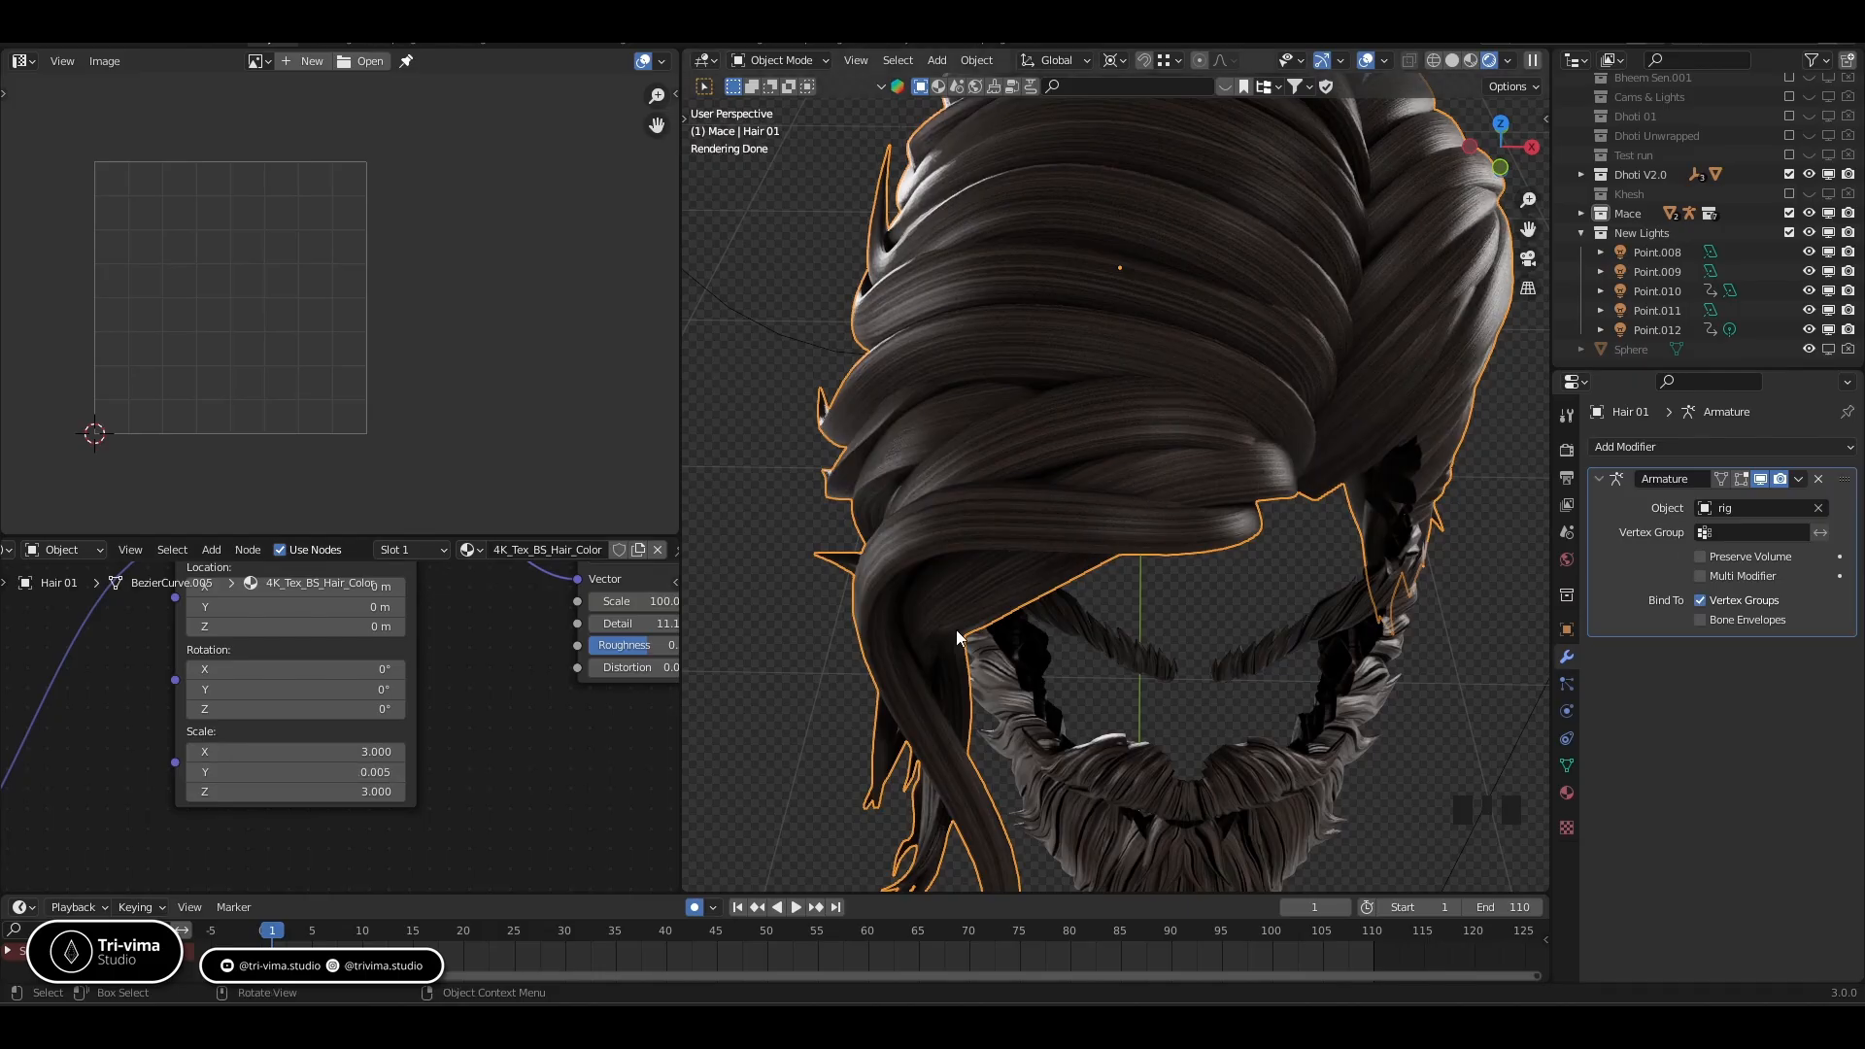
# Set the X and Z scales to 5 on the Mapping node feeding the scale-600 Noise Texture
pyautogui.moveTo(472, 764); pyautogui.dragTo(476, 209, button='middle')
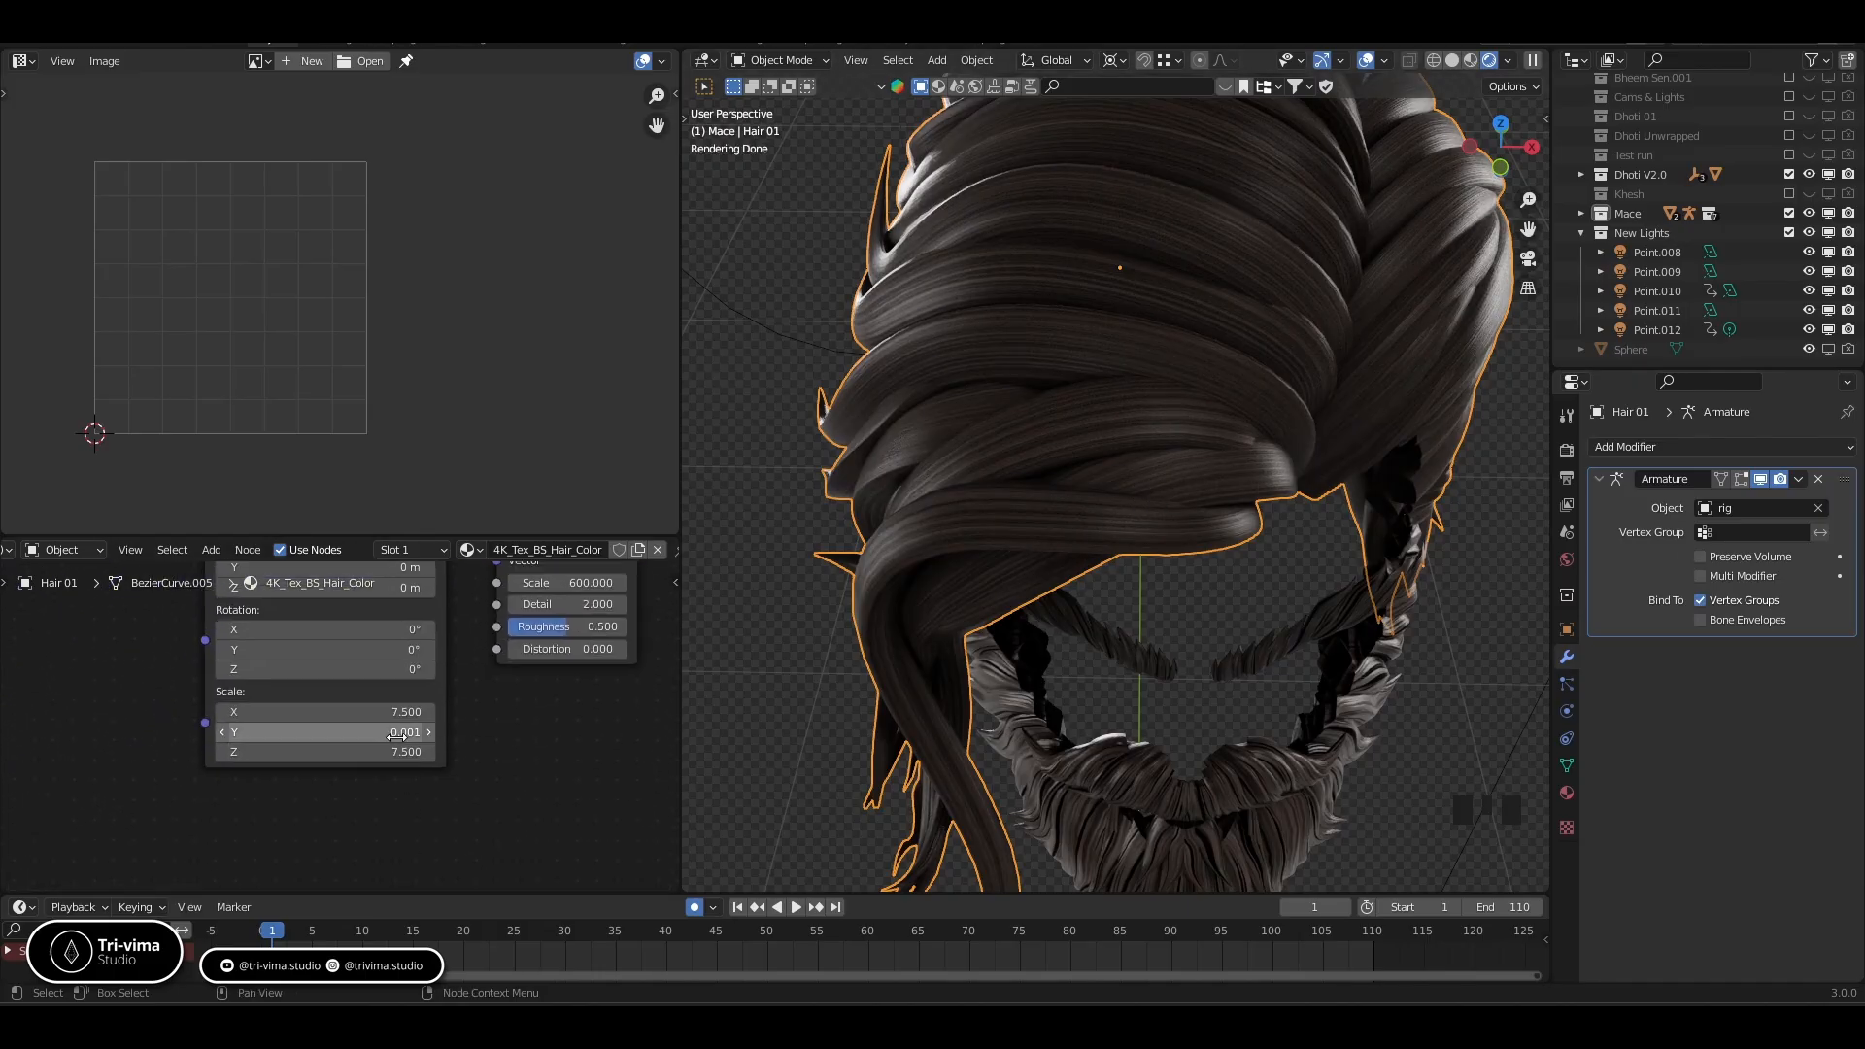
pyautogui.click(397, 713)
pyautogui.write('5')
pyautogui.press('Tab')
pyautogui.press('Tab')
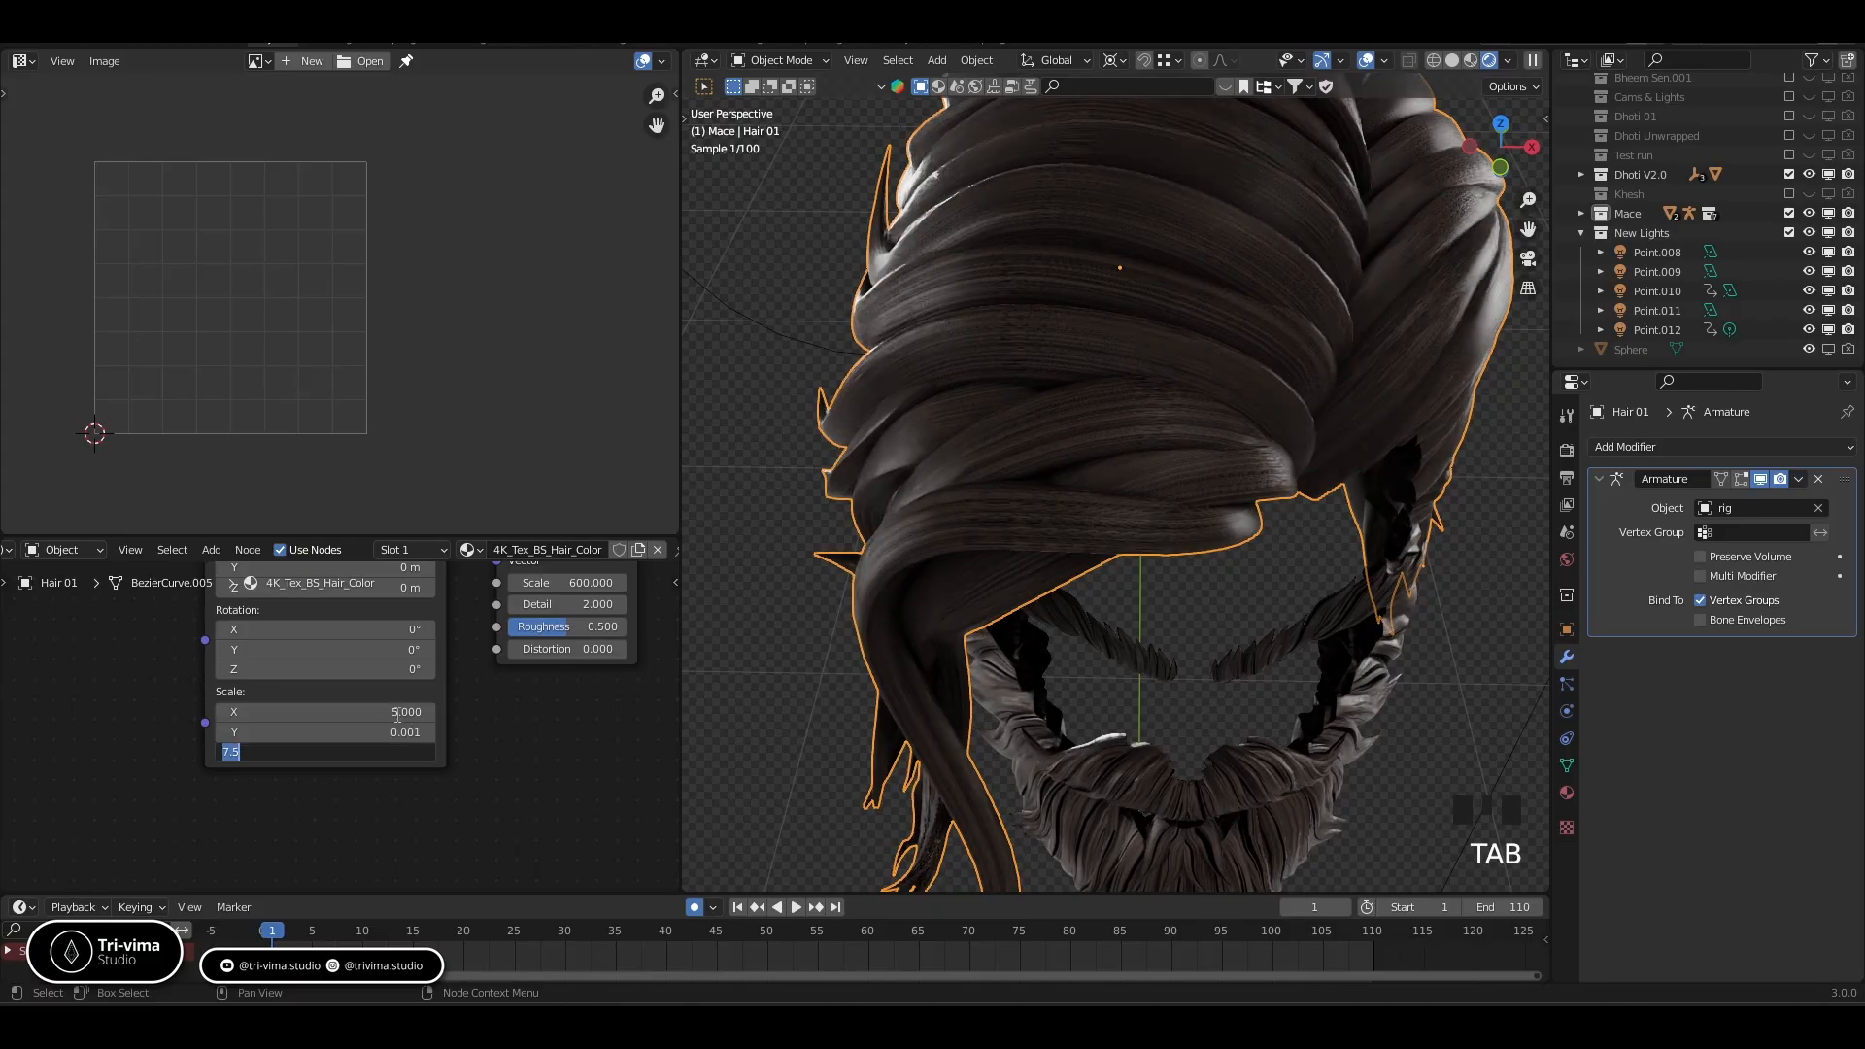
pyautogui.write('0.')
pyautogui.write('5')
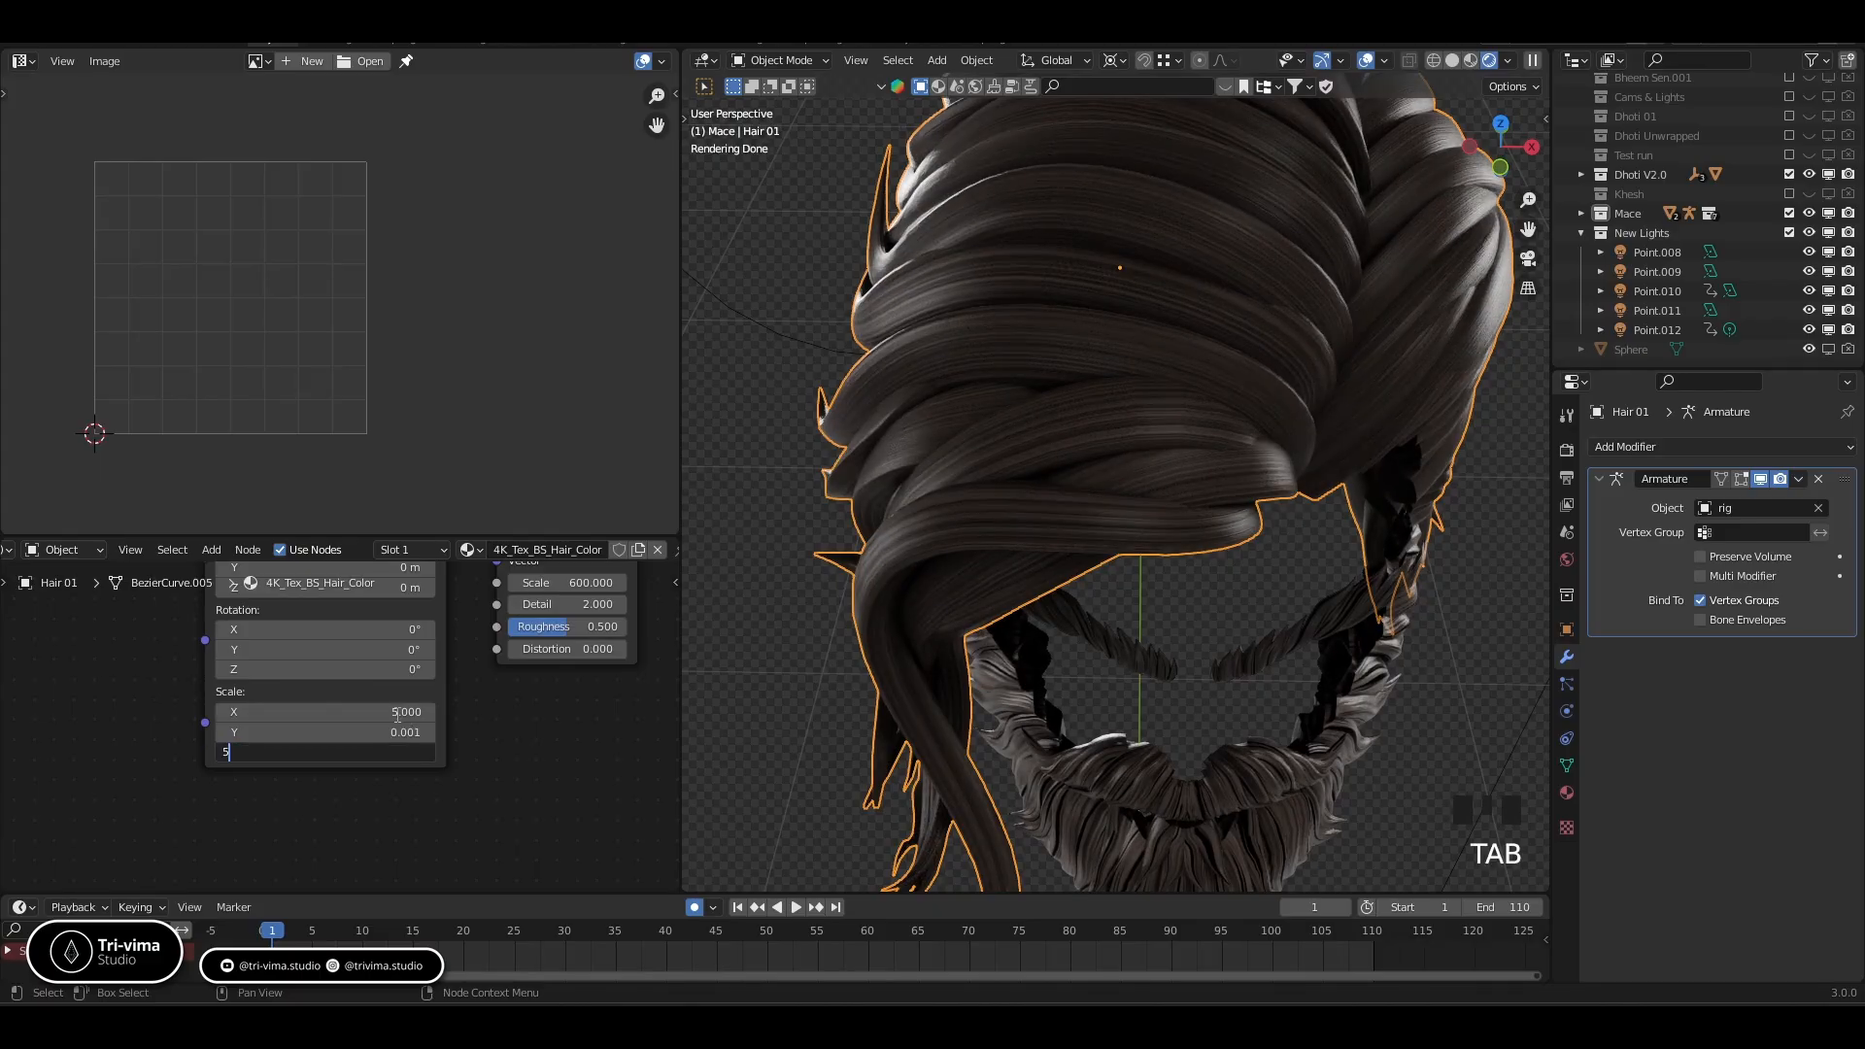
pyautogui.press('Return')
# Examine both Noise Texture nodes' settings and the hair material's node network through to the shader
pyautogui.moveTo(561, 774); pyautogui.dragTo(219, 800, button='middle')
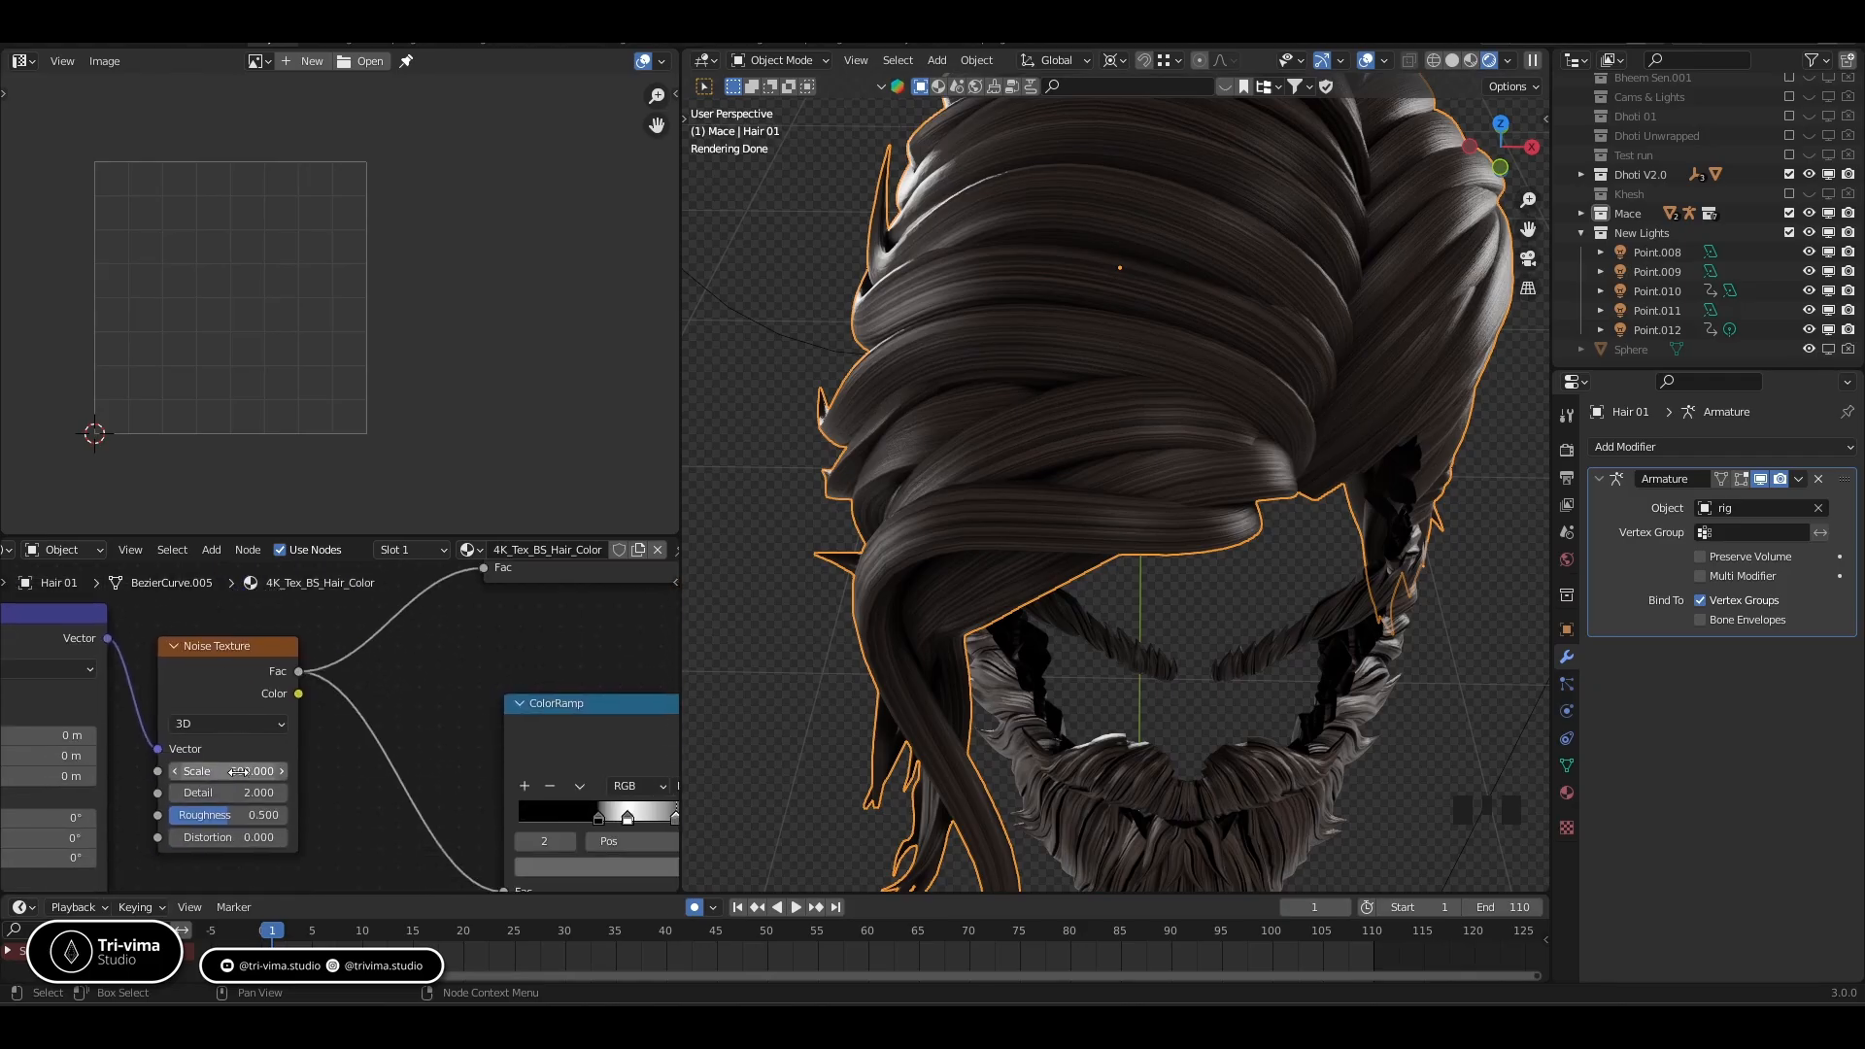
pyautogui.moveTo(487, 661); pyautogui.dragTo(603, 783, button='middle')
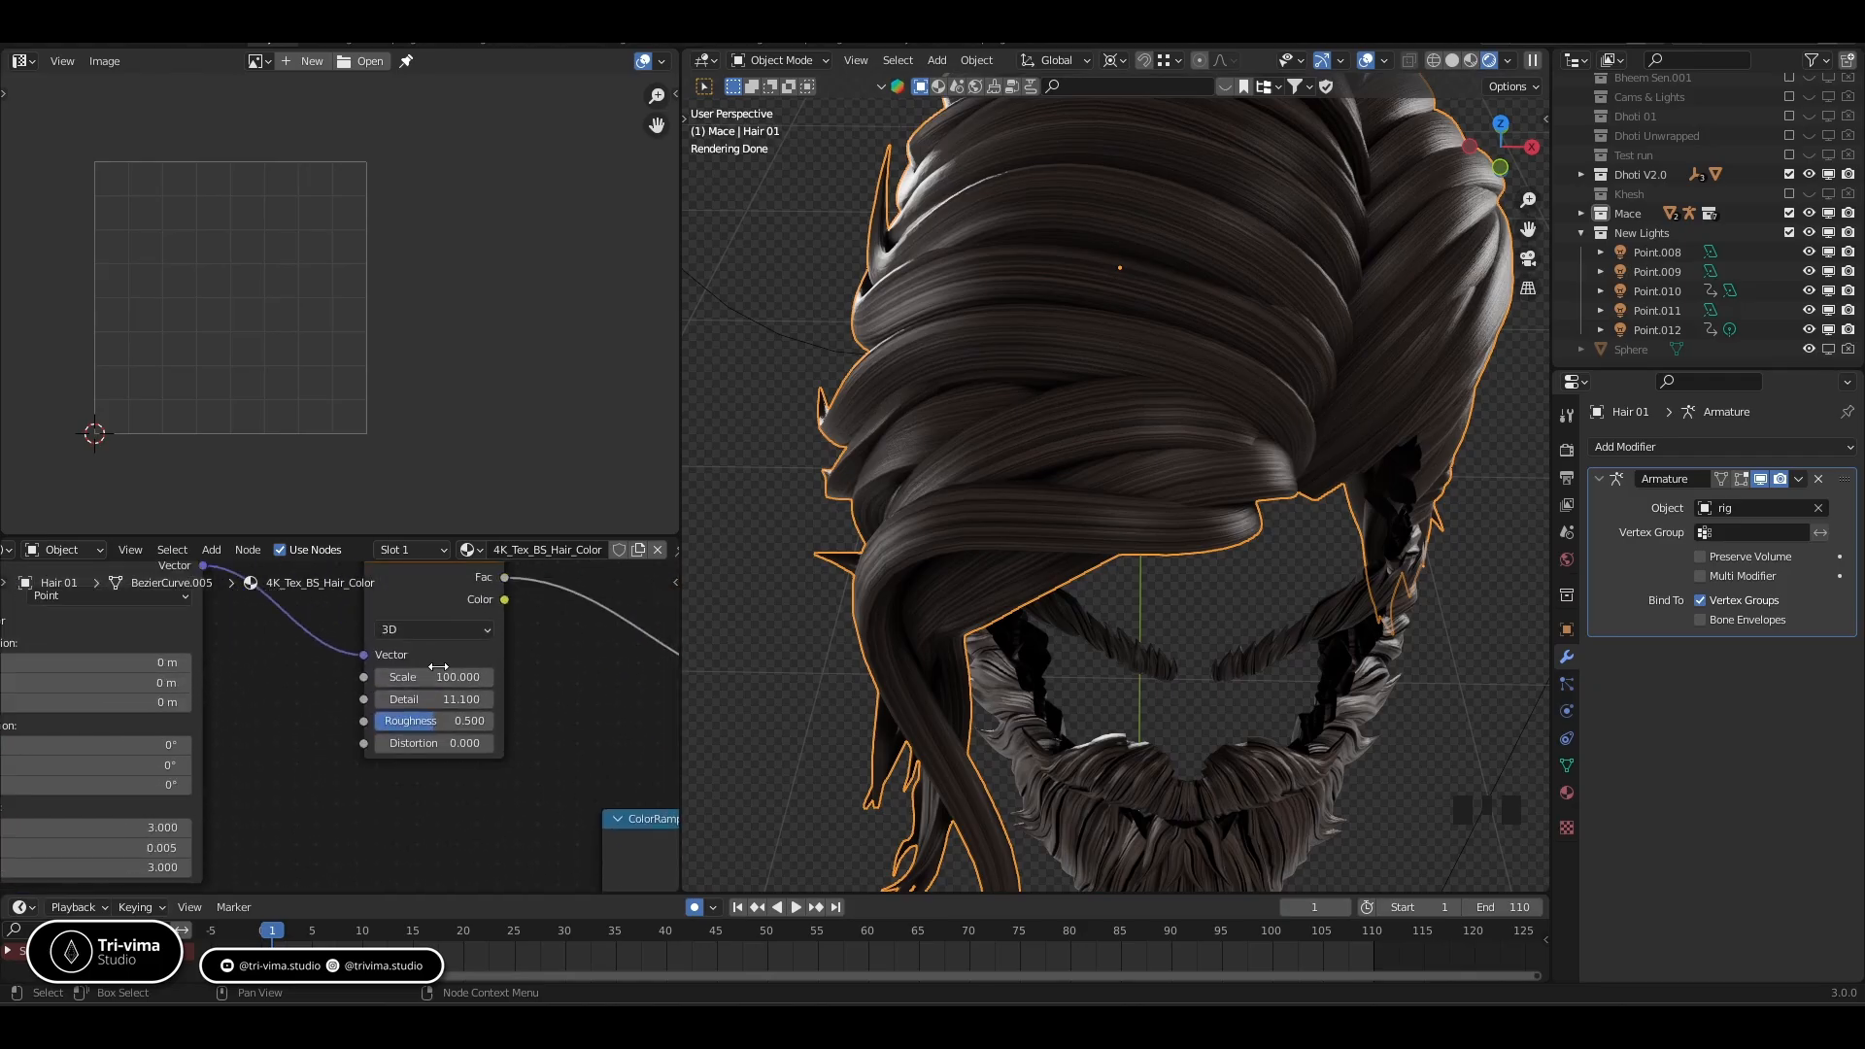
pyautogui.moveTo(592, 695); pyautogui.dragTo(340, 650, button='middle')
pyautogui.scroll(-5, 339, 652)
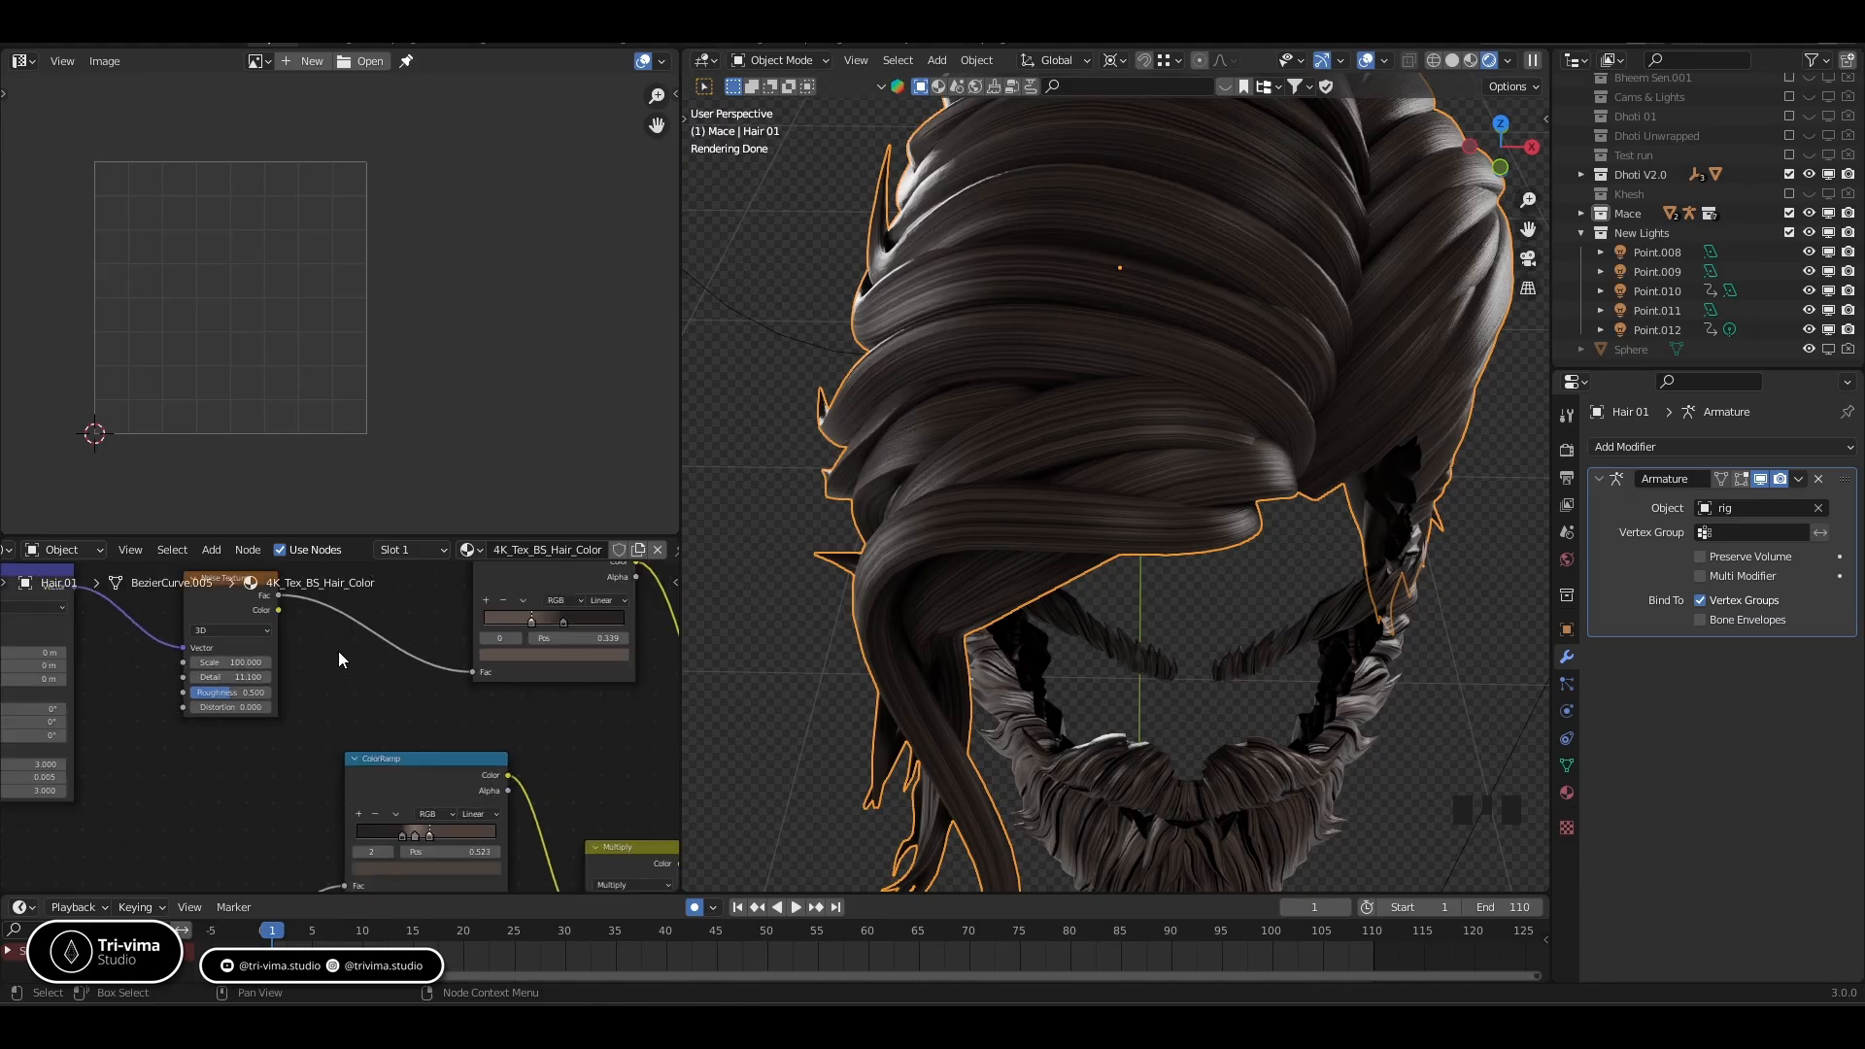
pyautogui.scroll(-8, 339, 652)
pyautogui.moveTo(491, 680); pyautogui.dragTo(264, 659, button='middle')
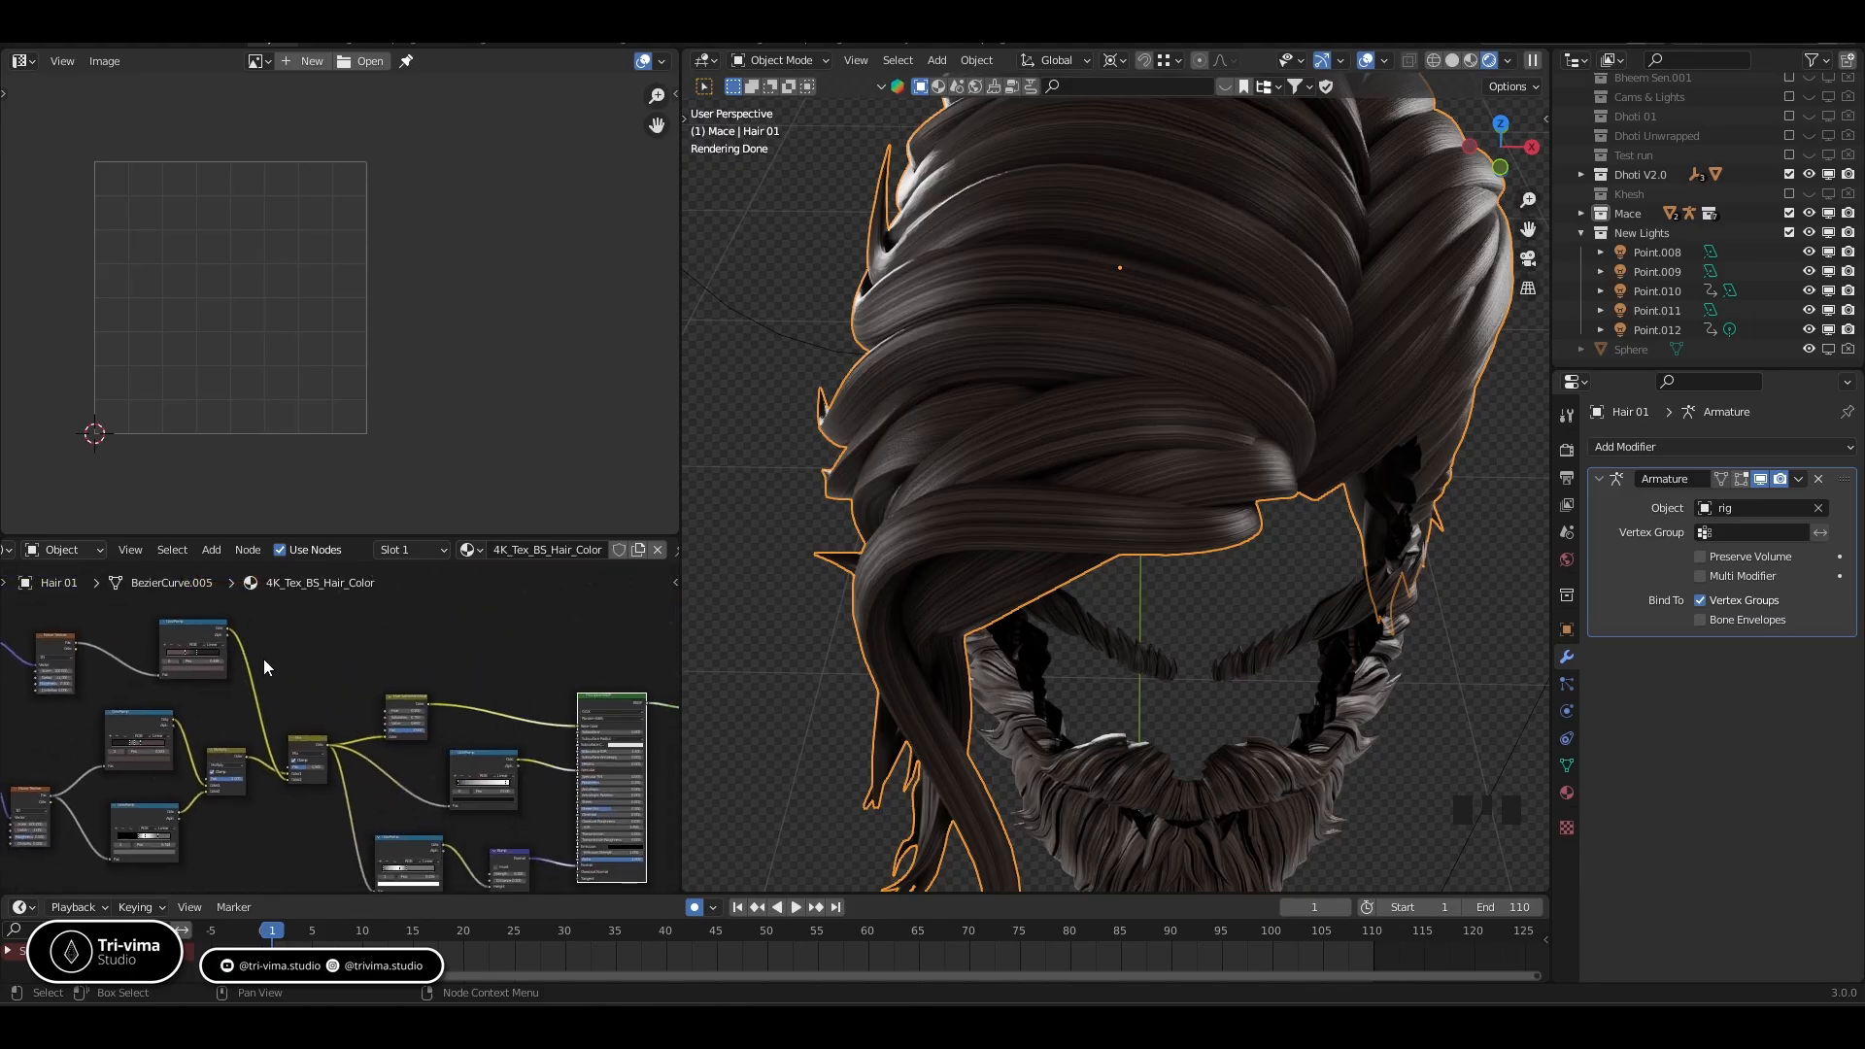
pyautogui.scroll(3, 423, 748)
pyautogui.moveTo(466, 777); pyautogui.dragTo(525, 738, button='middle')
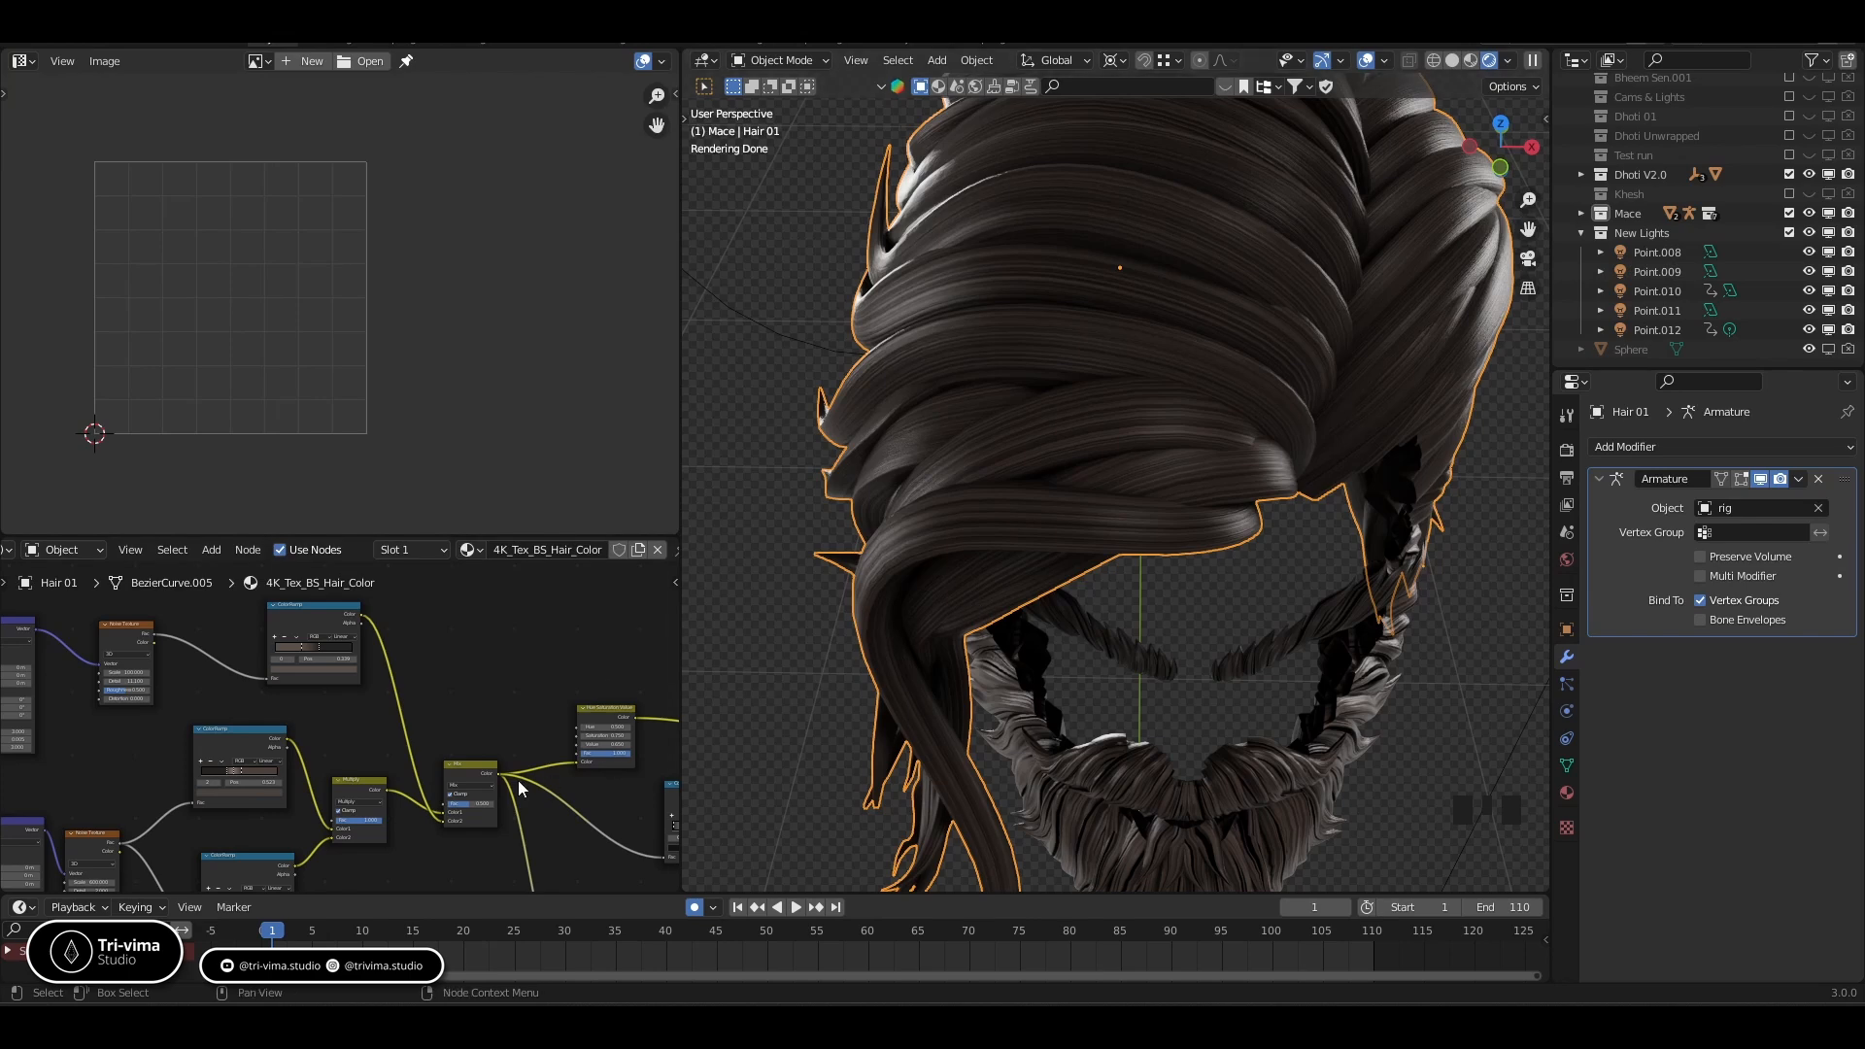
# Add a Gradient Texture node in the free space above the Mix node
pyautogui.hotkey('shift', 'a')
pyautogui.write('gr')
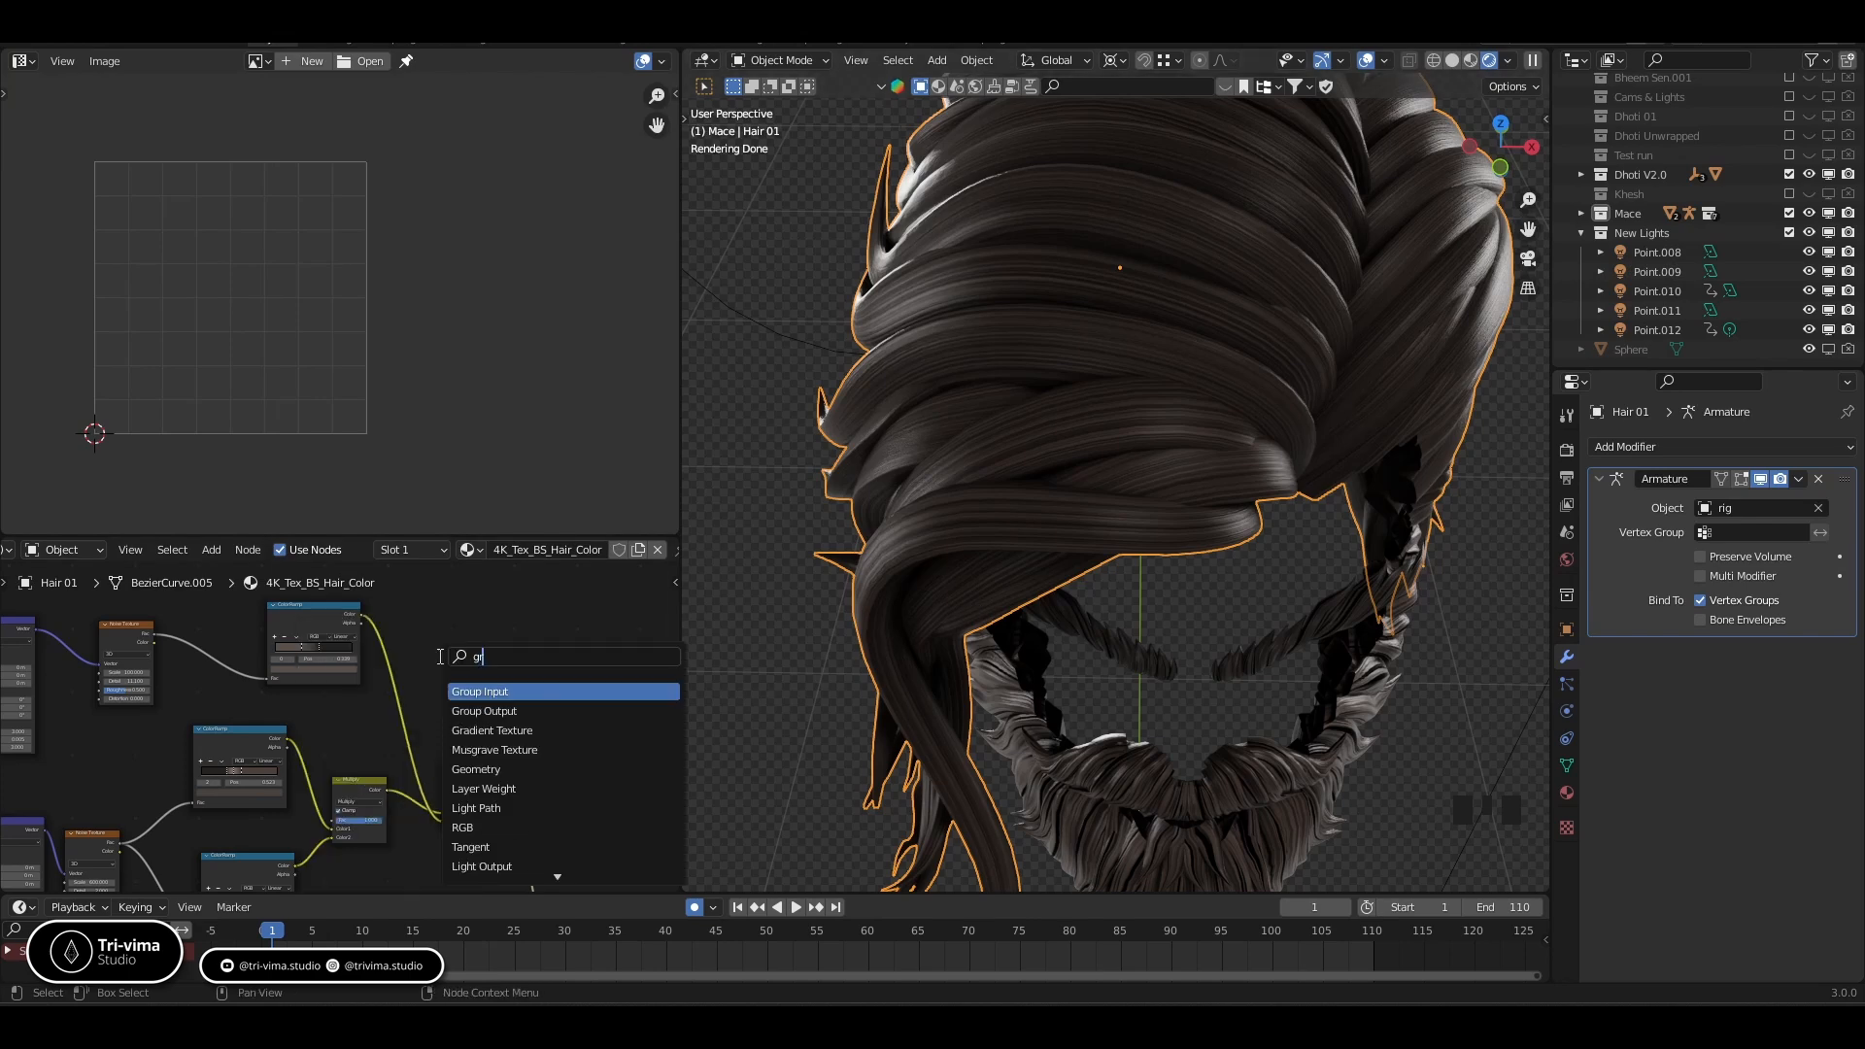
pyautogui.write('adient')
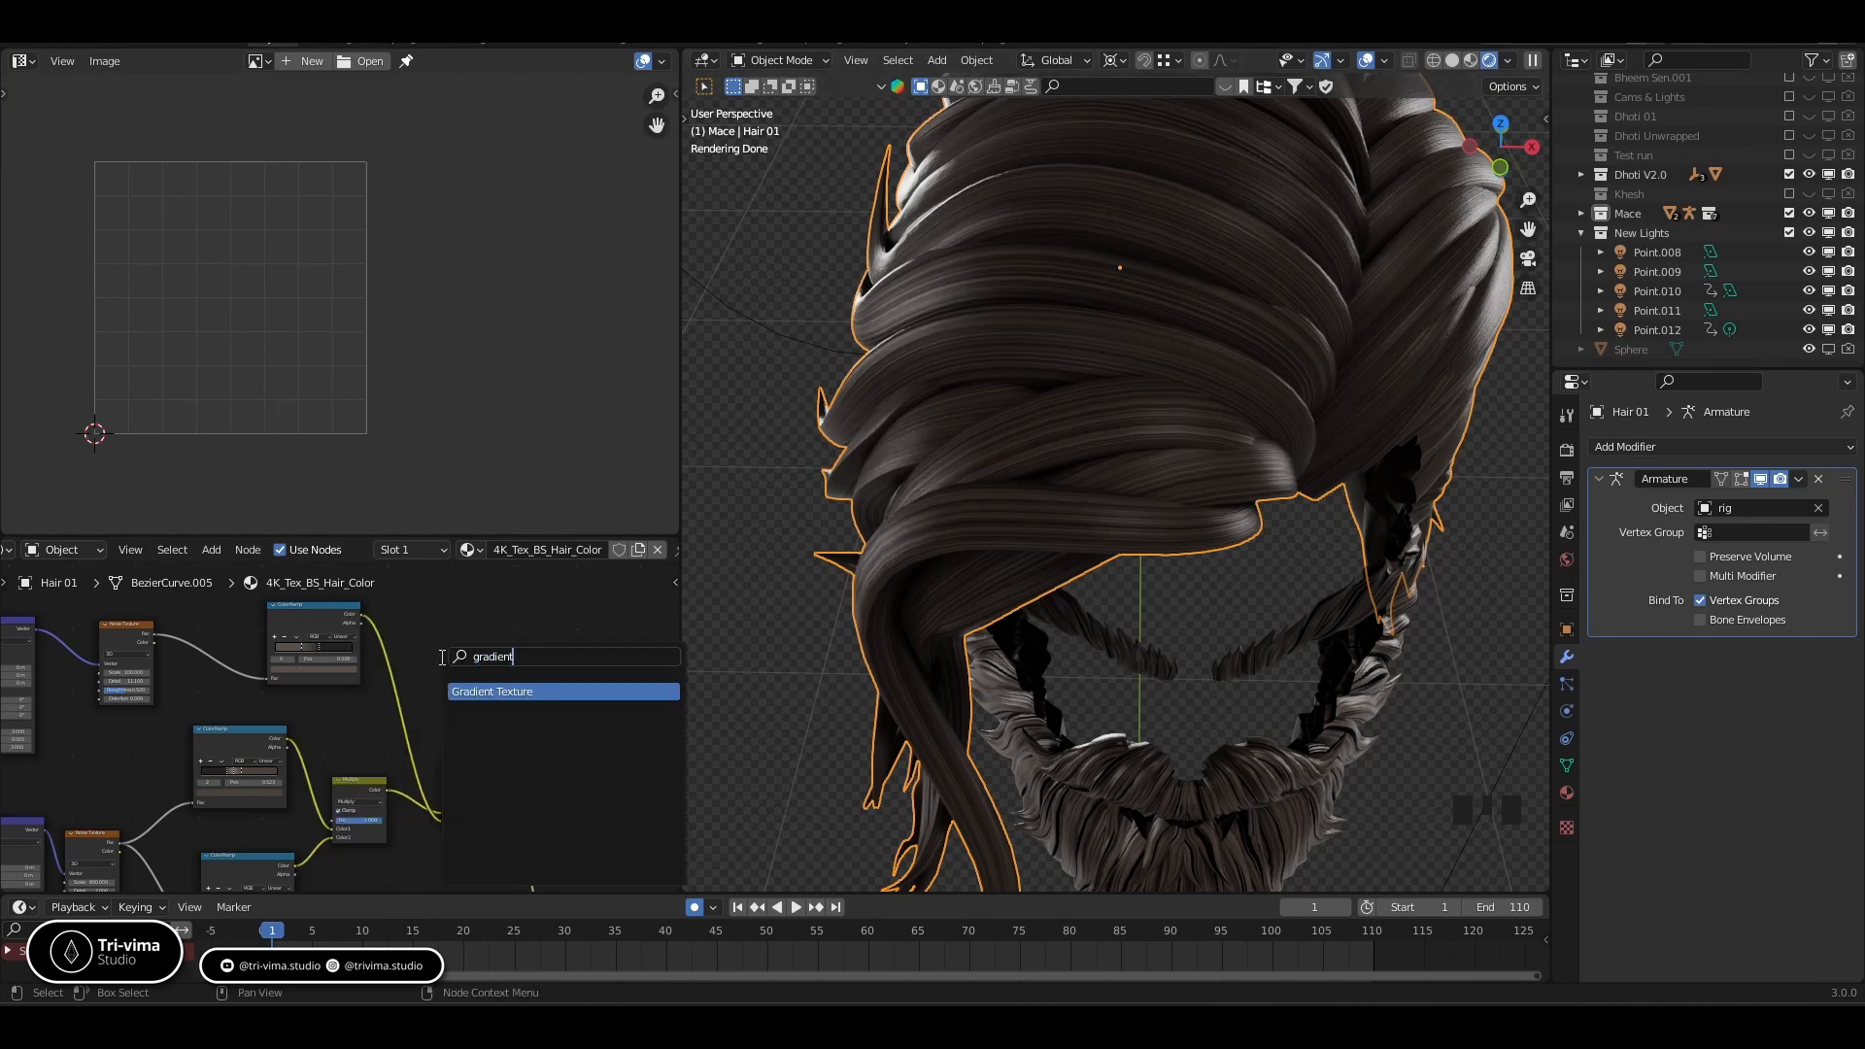
pyautogui.click(473, 696)
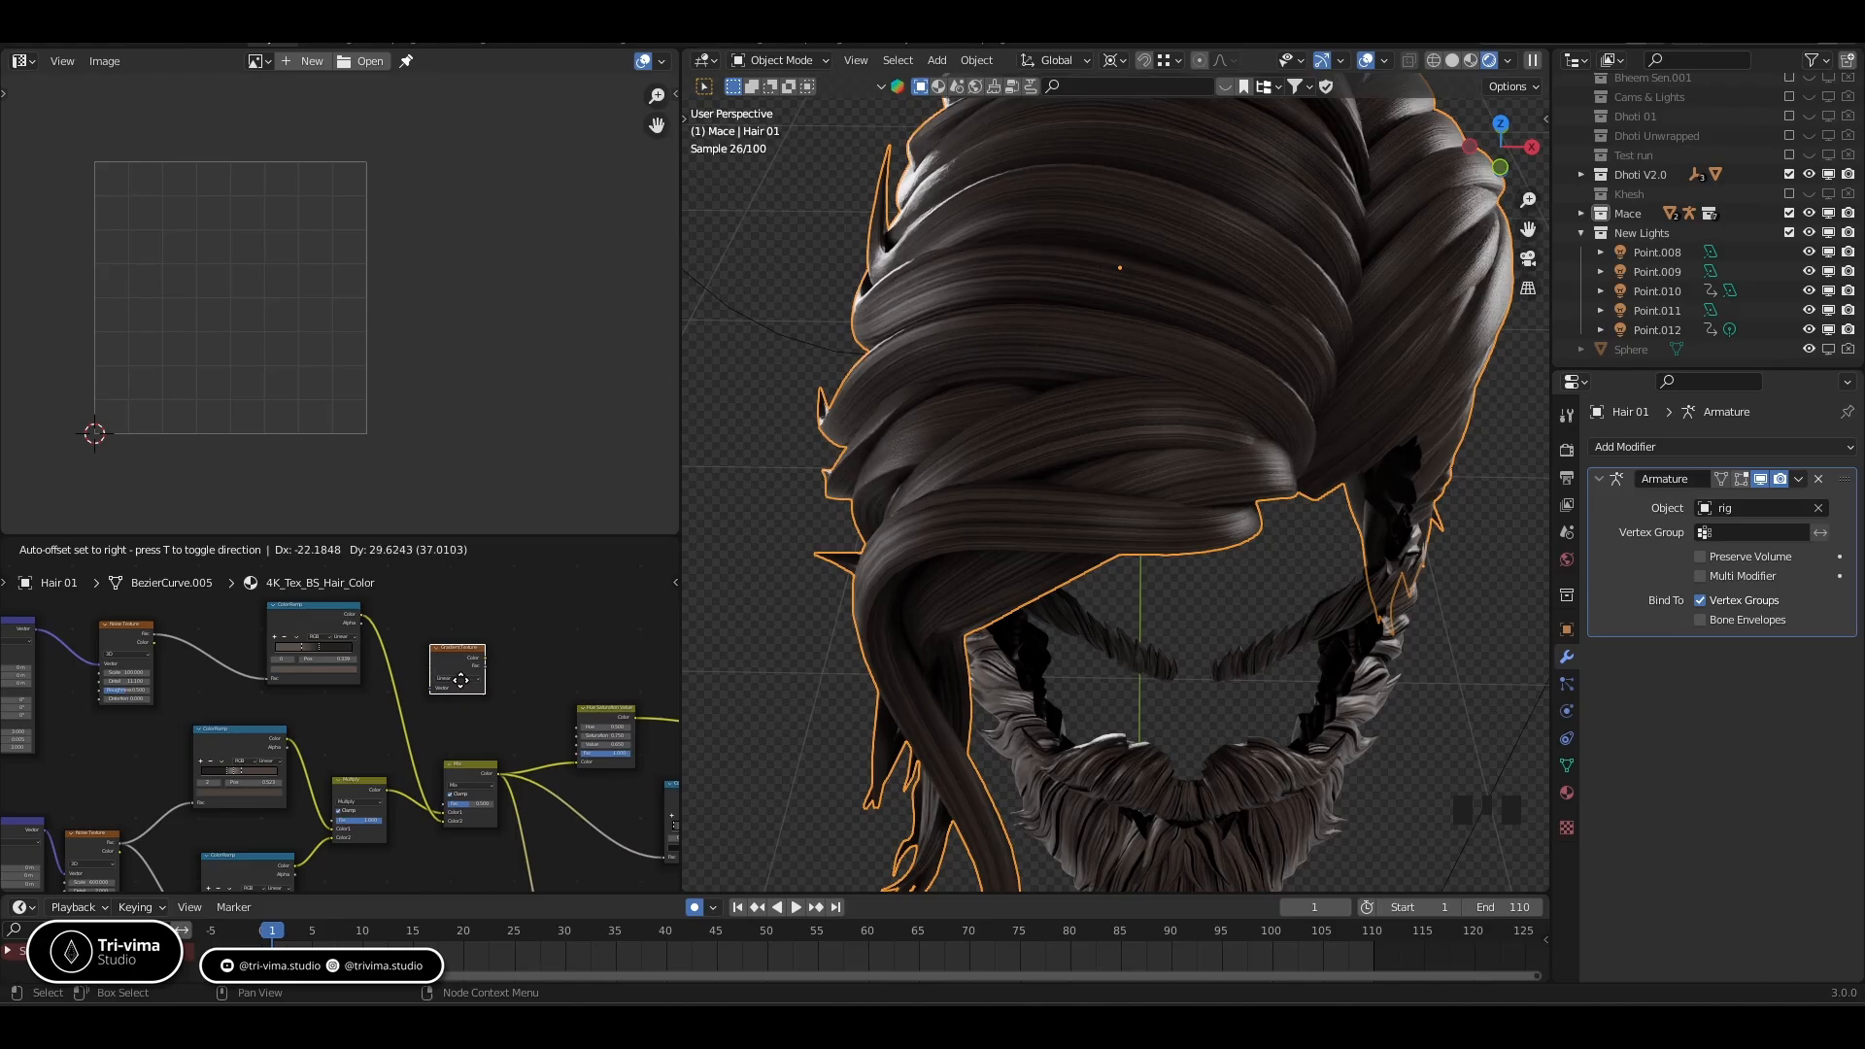
pyautogui.click(465, 703)
# Shift the texture, ramp, mix and coordinate nodes away from the shader-side nodes to open up space after the Mix node
pyautogui.moveTo(465, 704); pyautogui.dragTo(603, 707, button='middle')
pyautogui.scroll(-9, 604, 706)
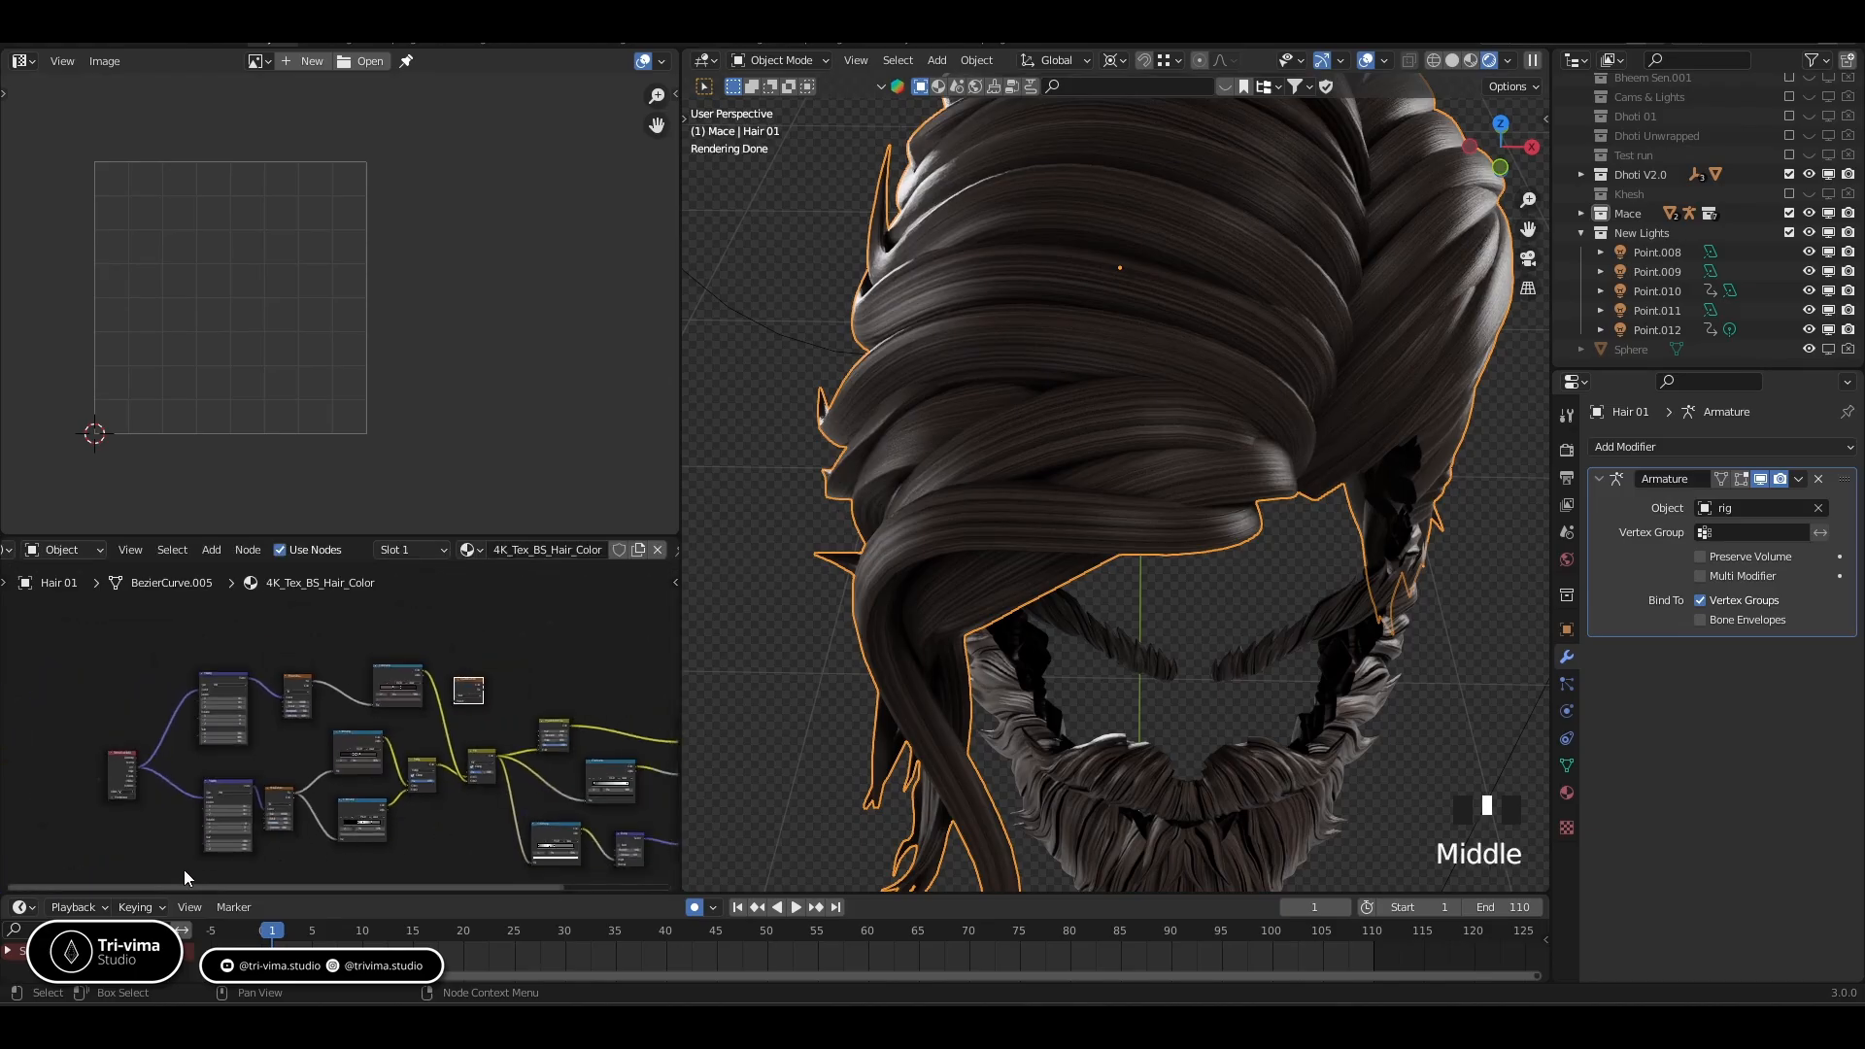
pyautogui.moveTo(184, 869); pyautogui.dragTo(481, 614)
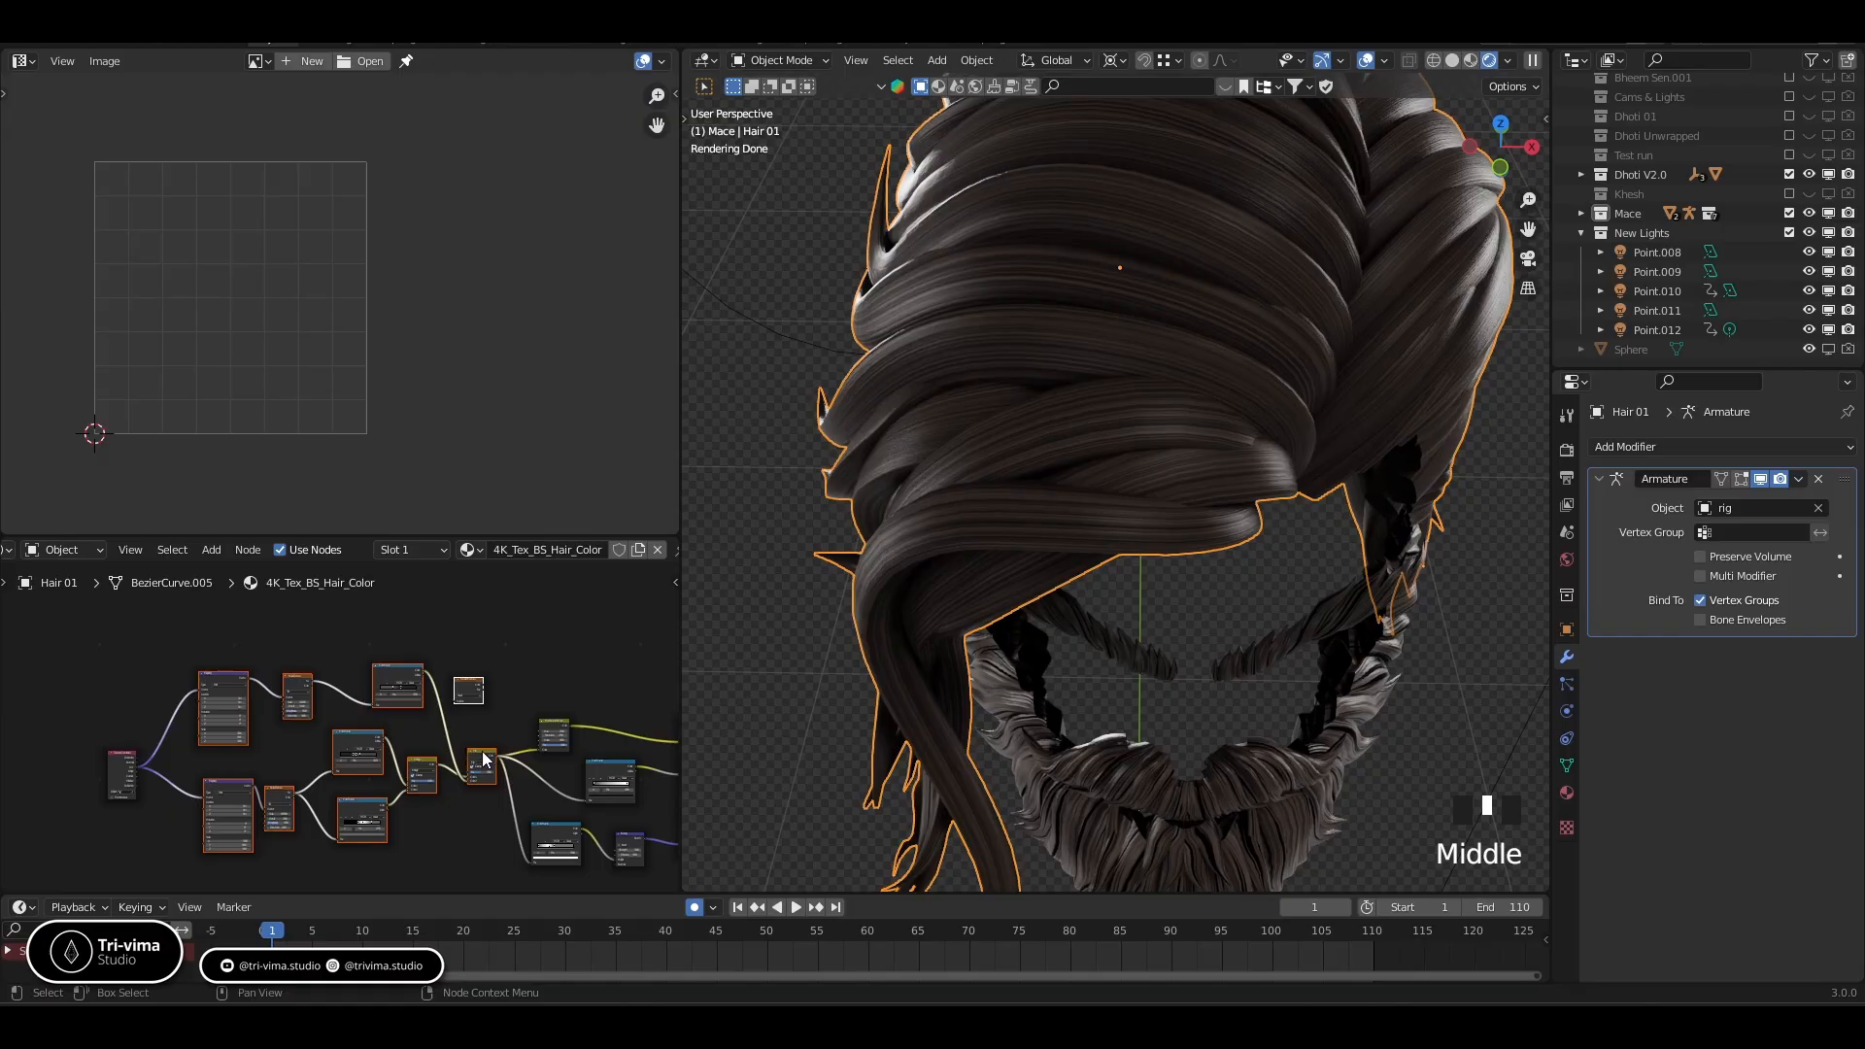
pyautogui.moveTo(473, 756); pyautogui.dragTo(456, 764)
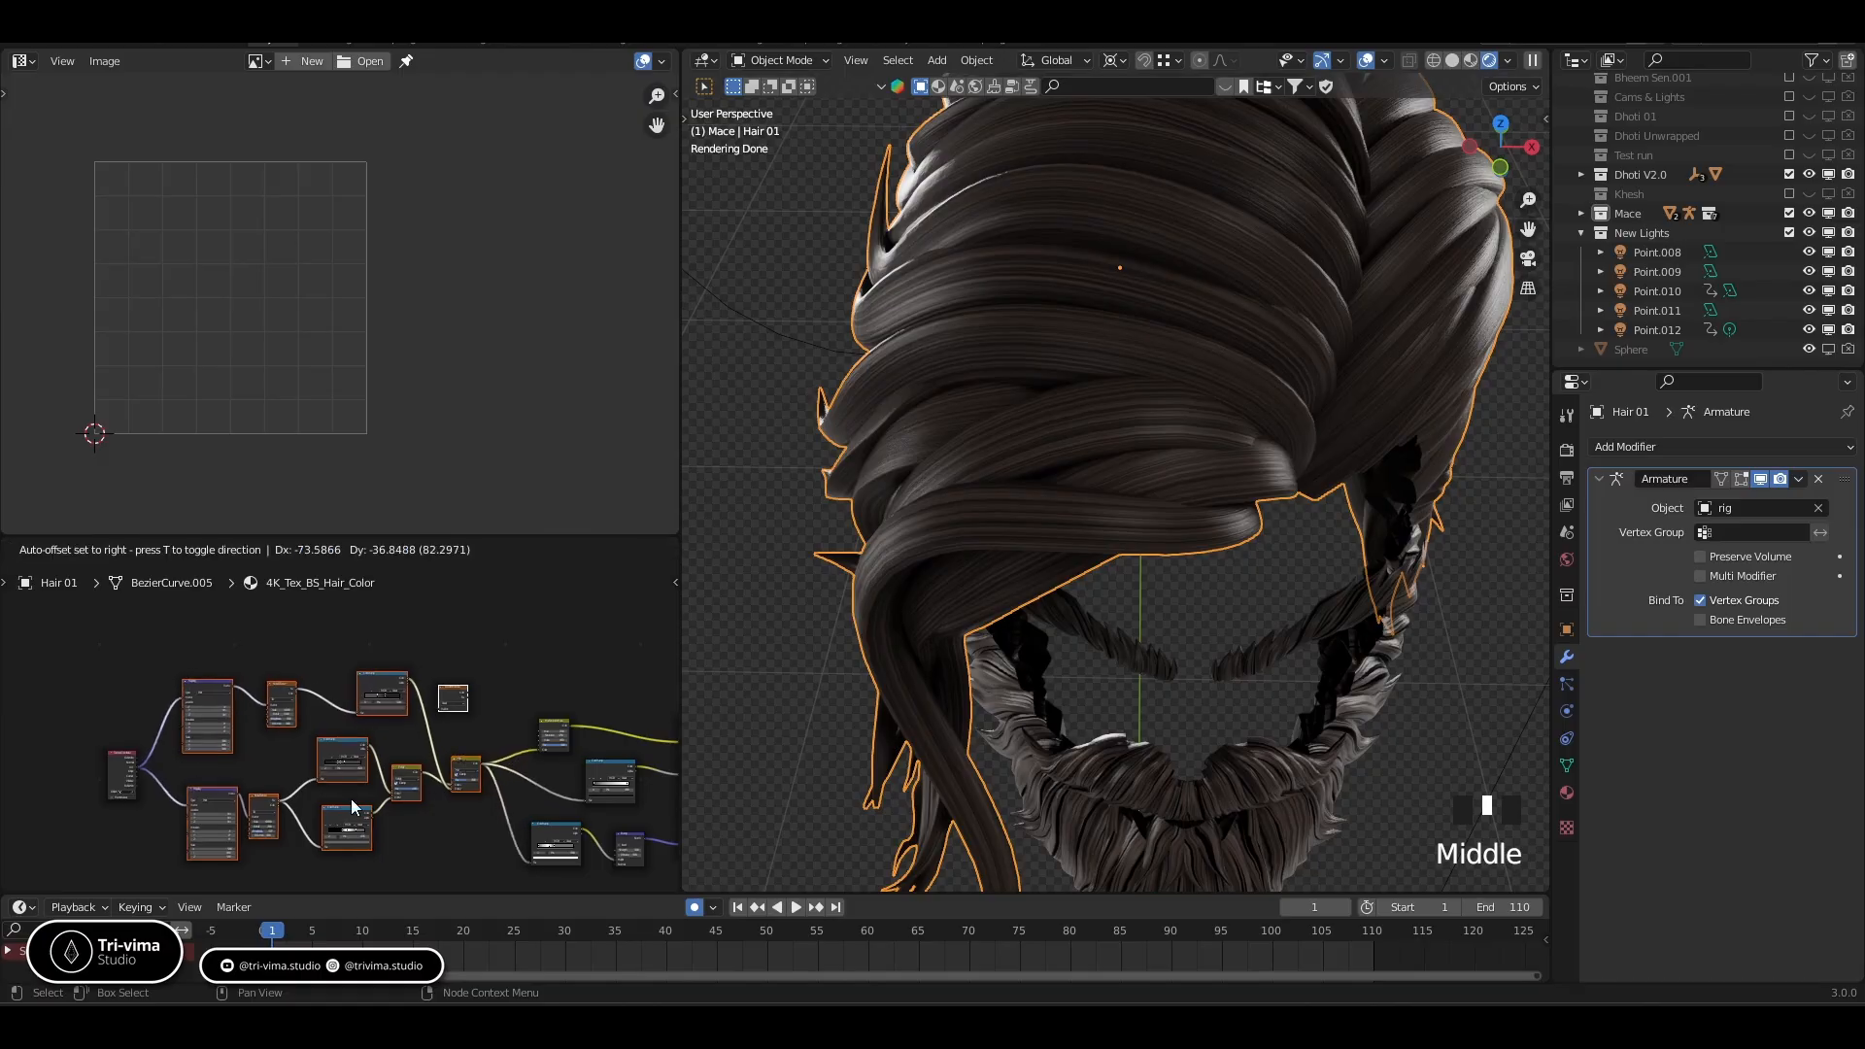
pyautogui.keyDown('shift'); pyautogui.moveTo(117, 779); pyautogui.dragTo(58, 791); pyautogui.keyUp('shift')
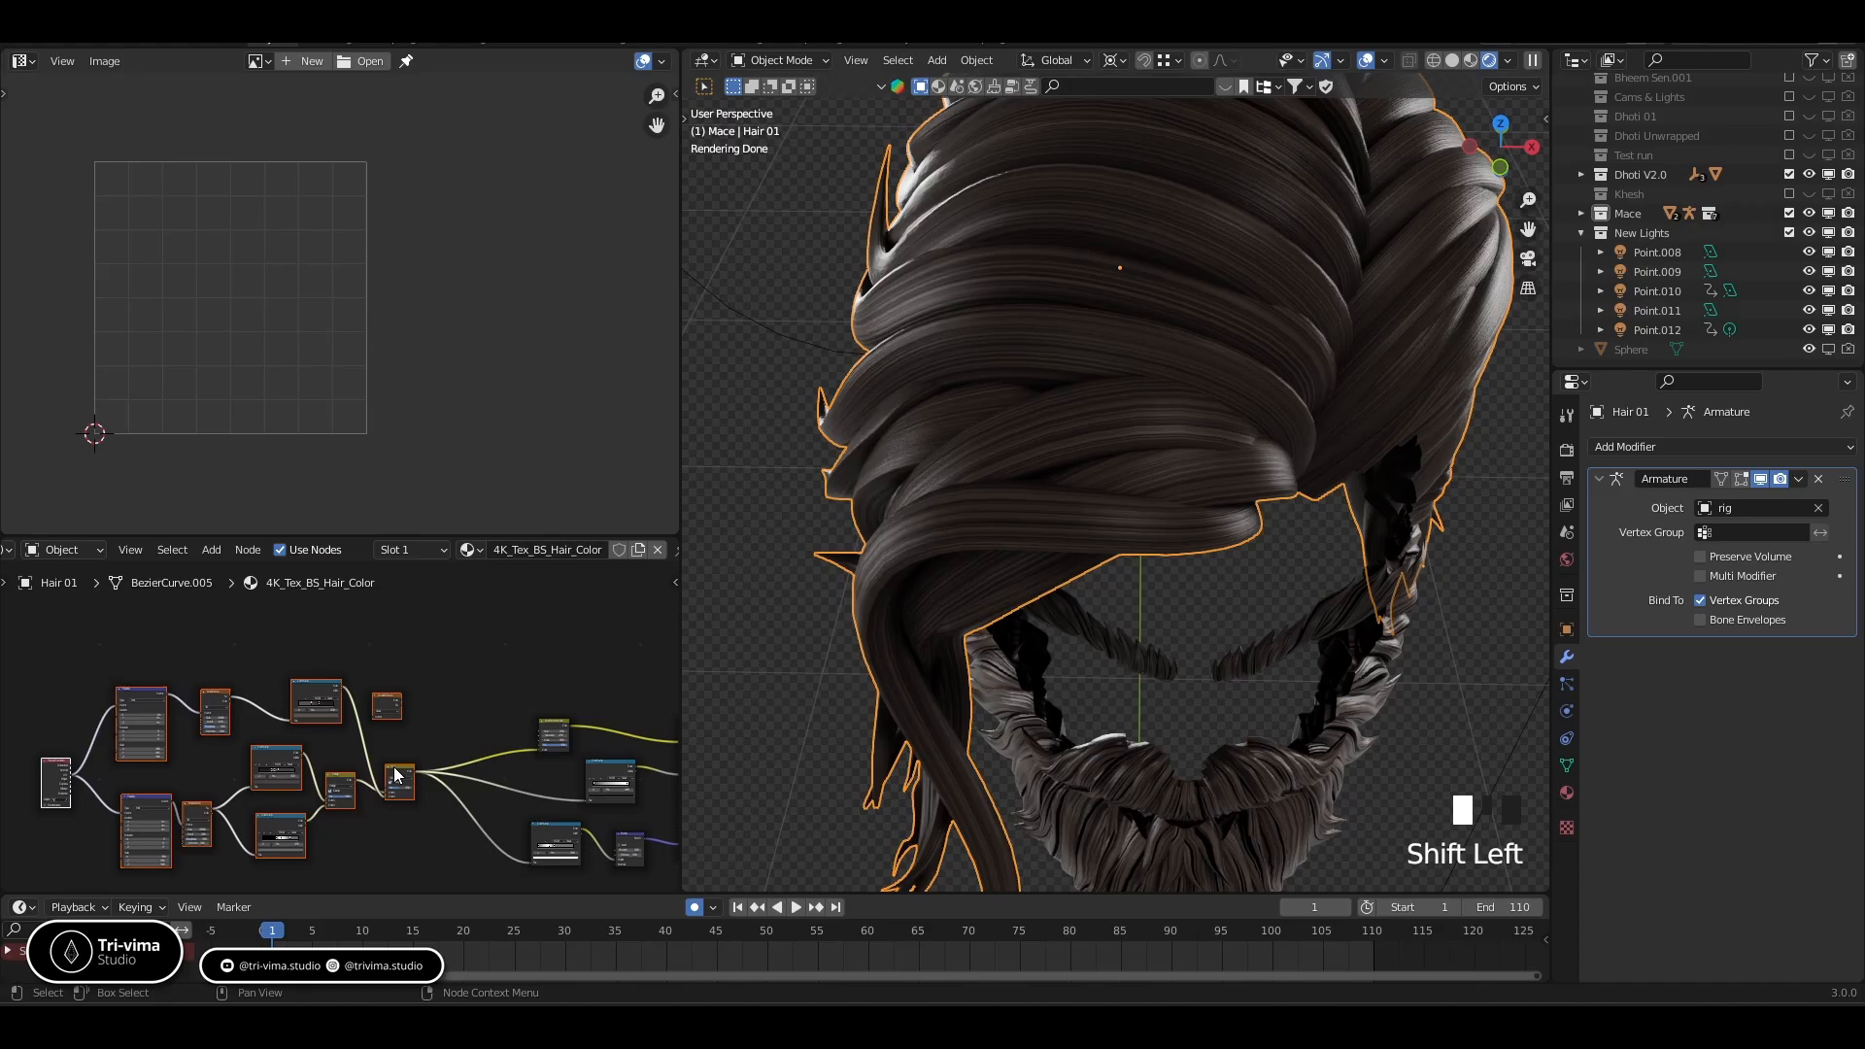
pyautogui.doubleClick(393, 840)
# Gather the Mix node's outgoing links through a reroute point and move it closer to the downstream nodes
pyautogui.scroll(2, 408, 828)
pyautogui.moveTo(470, 716); pyautogui.dragTo(484, 705, button='middle')
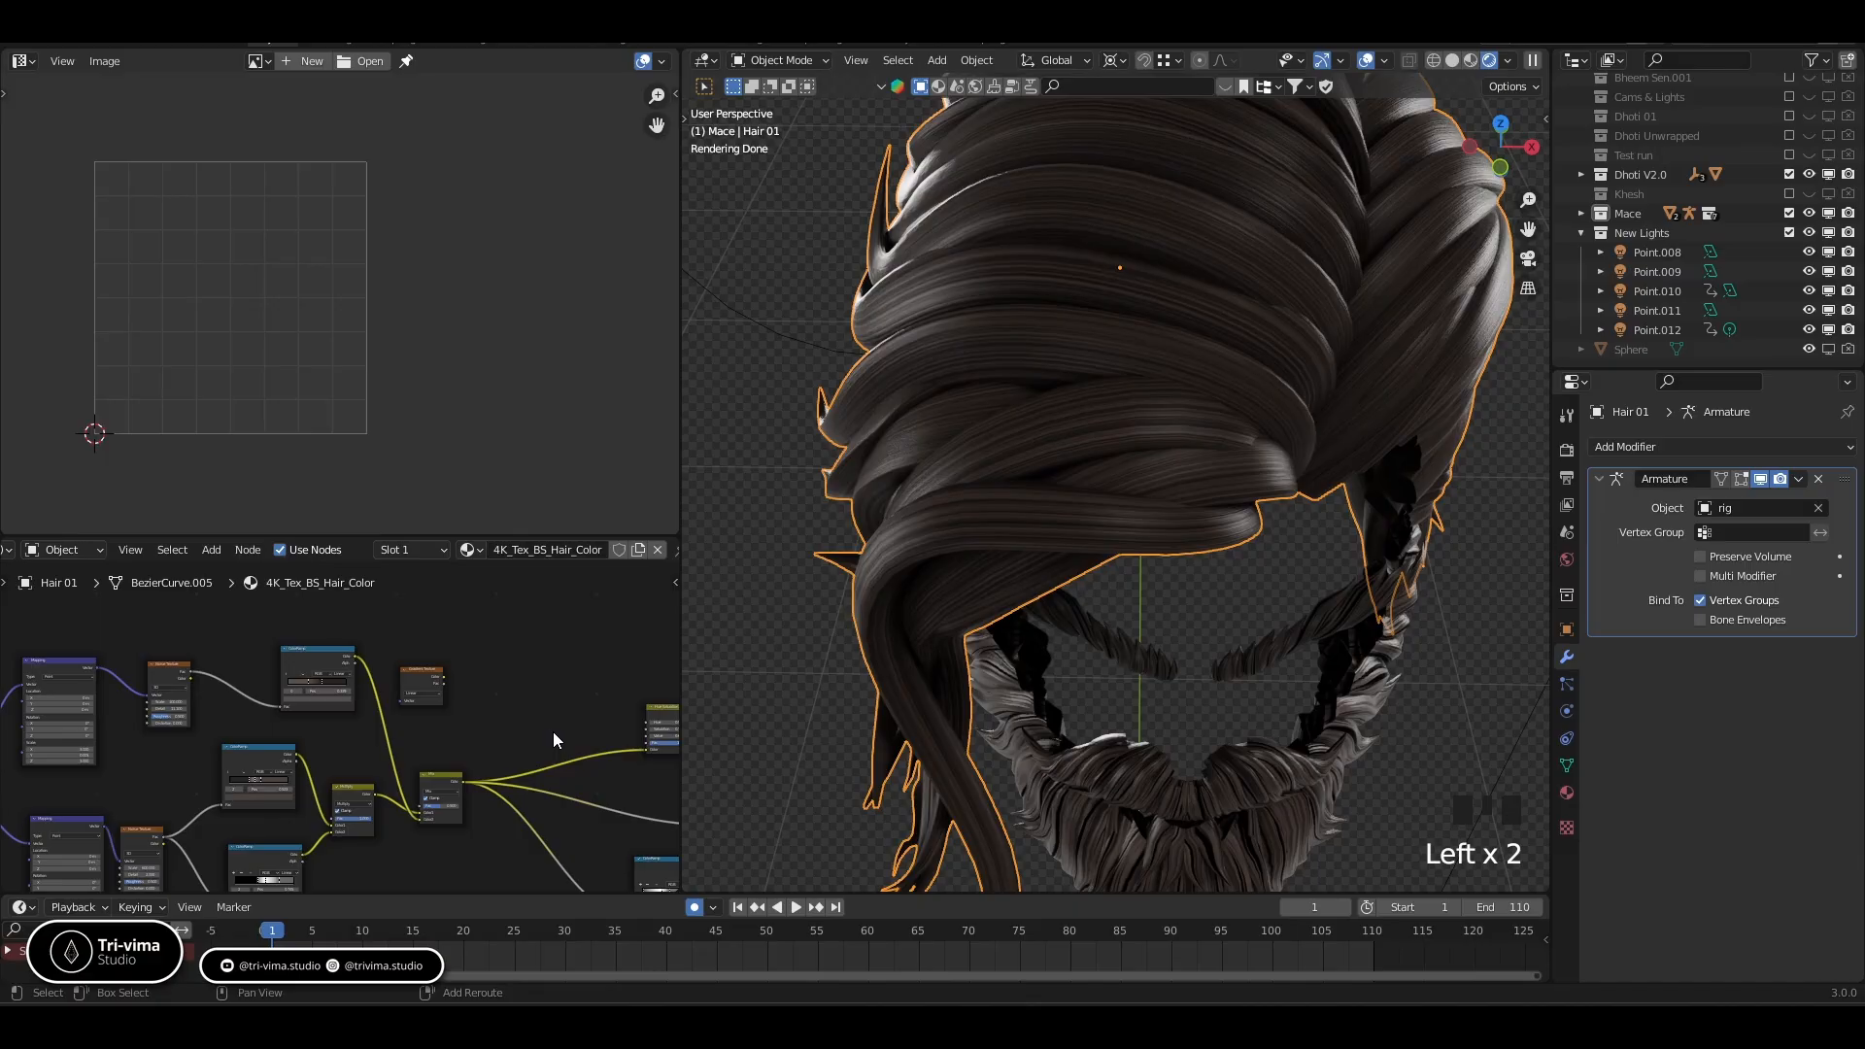
pyautogui.moveTo(552, 732)
pyautogui.keyDown('shift'); pyautogui.mouseDown(button='right')
pyautogui.moveTo(566, 775)
pyautogui.moveTo(532, 885)
pyautogui.mouseUp(button='right'); pyautogui.keyUp('shift')
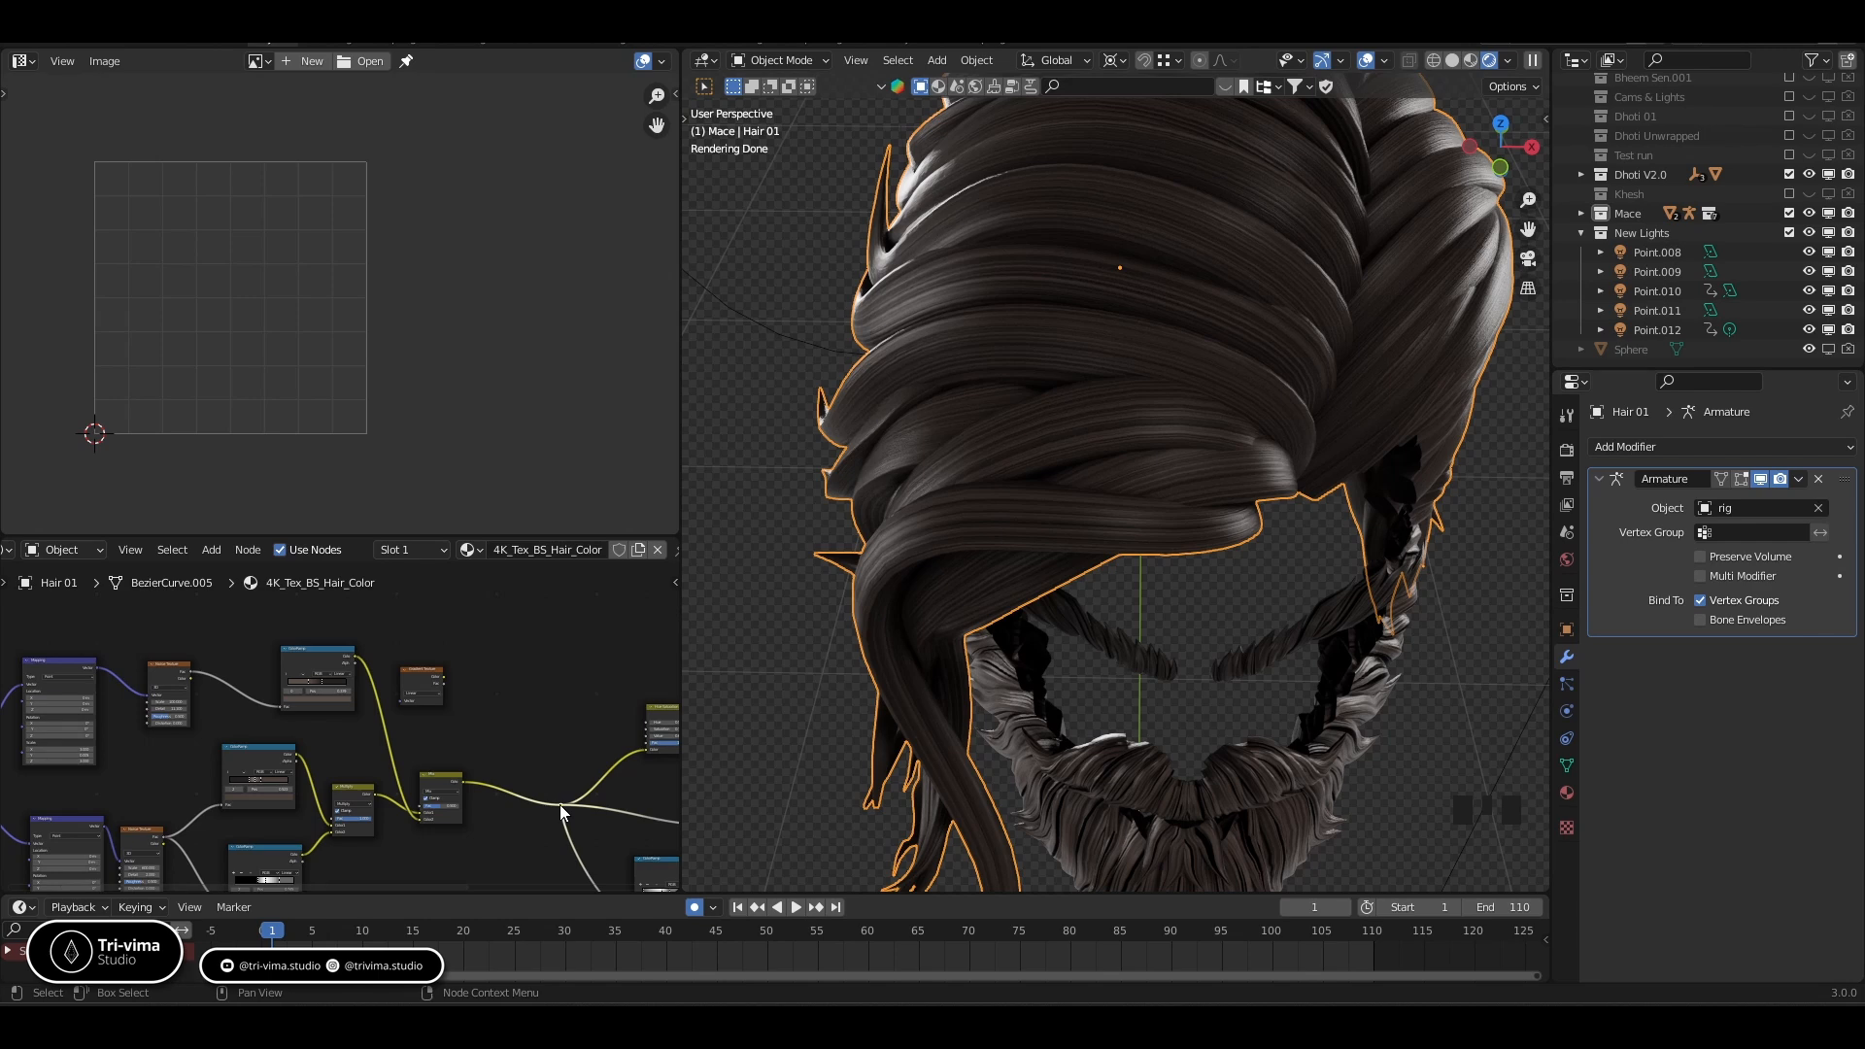
pyautogui.moveTo(560, 803); pyautogui.dragTo(606, 806)
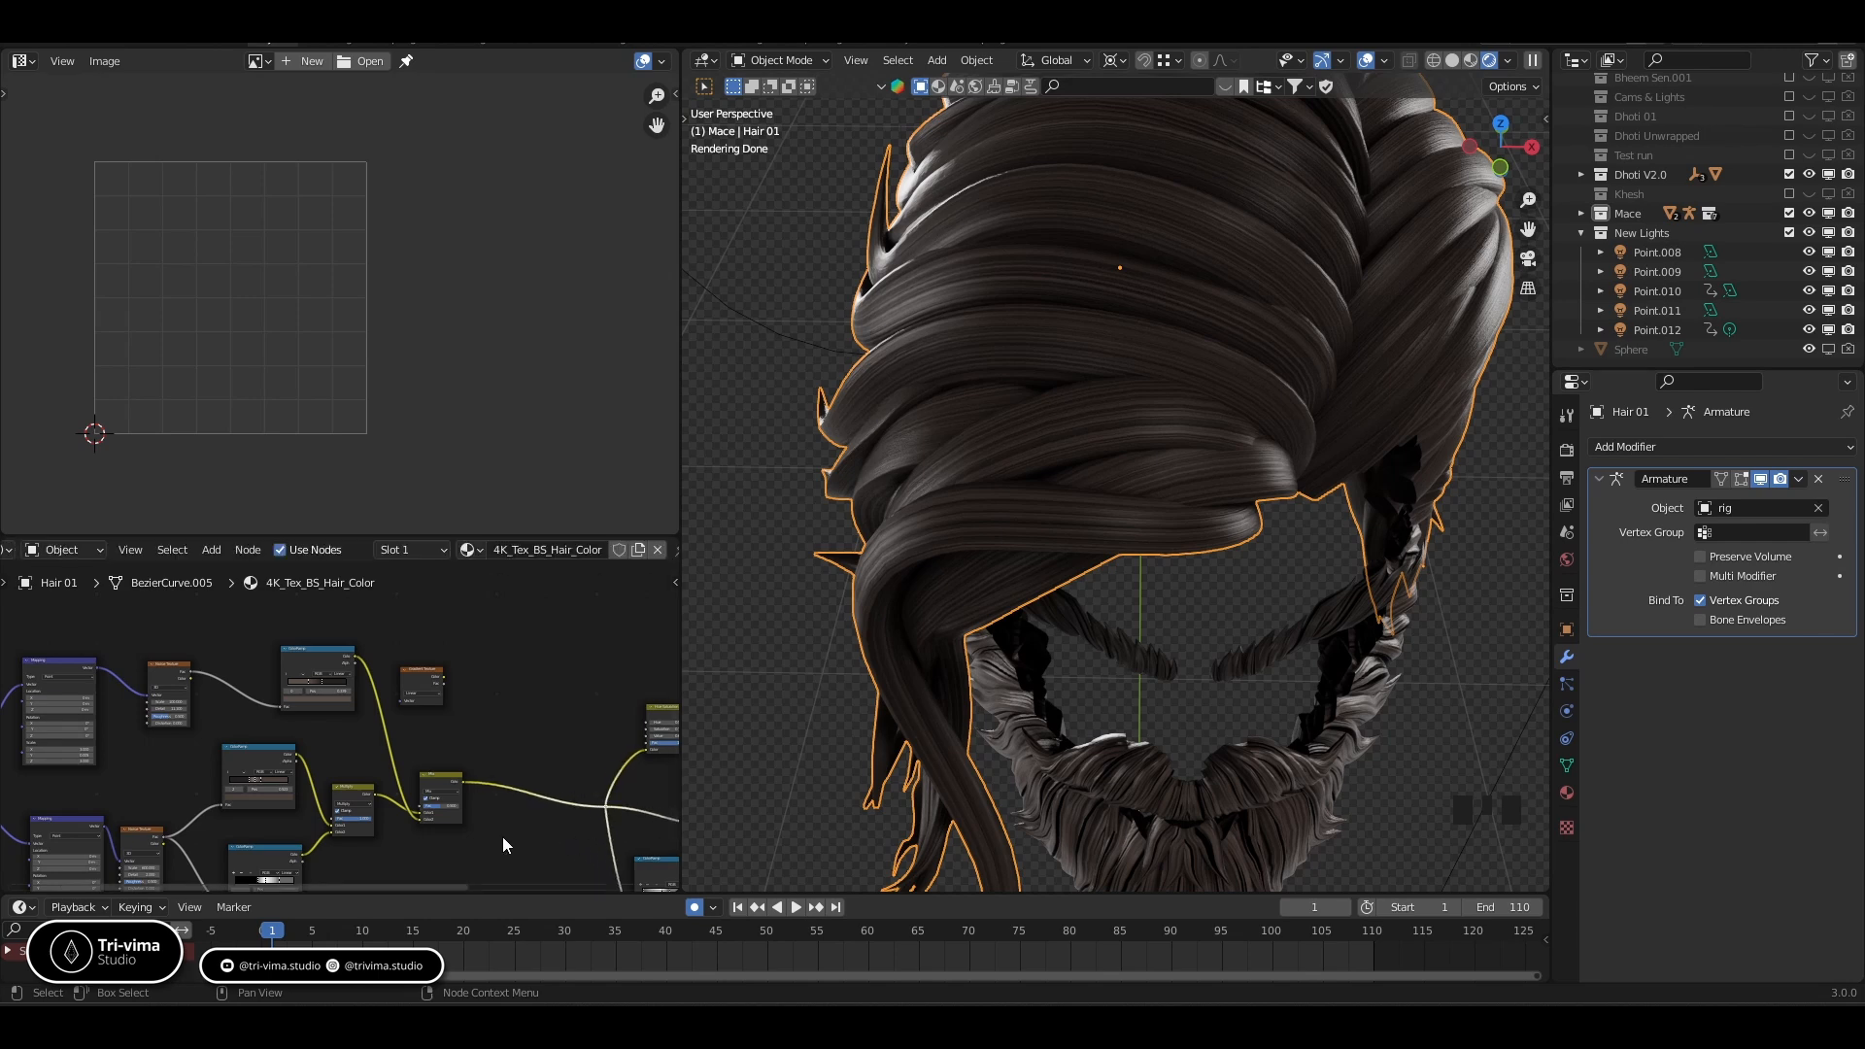
# Add a ColorRamp node directly beside the Gradient Texture node
pyautogui.click(425, 686)
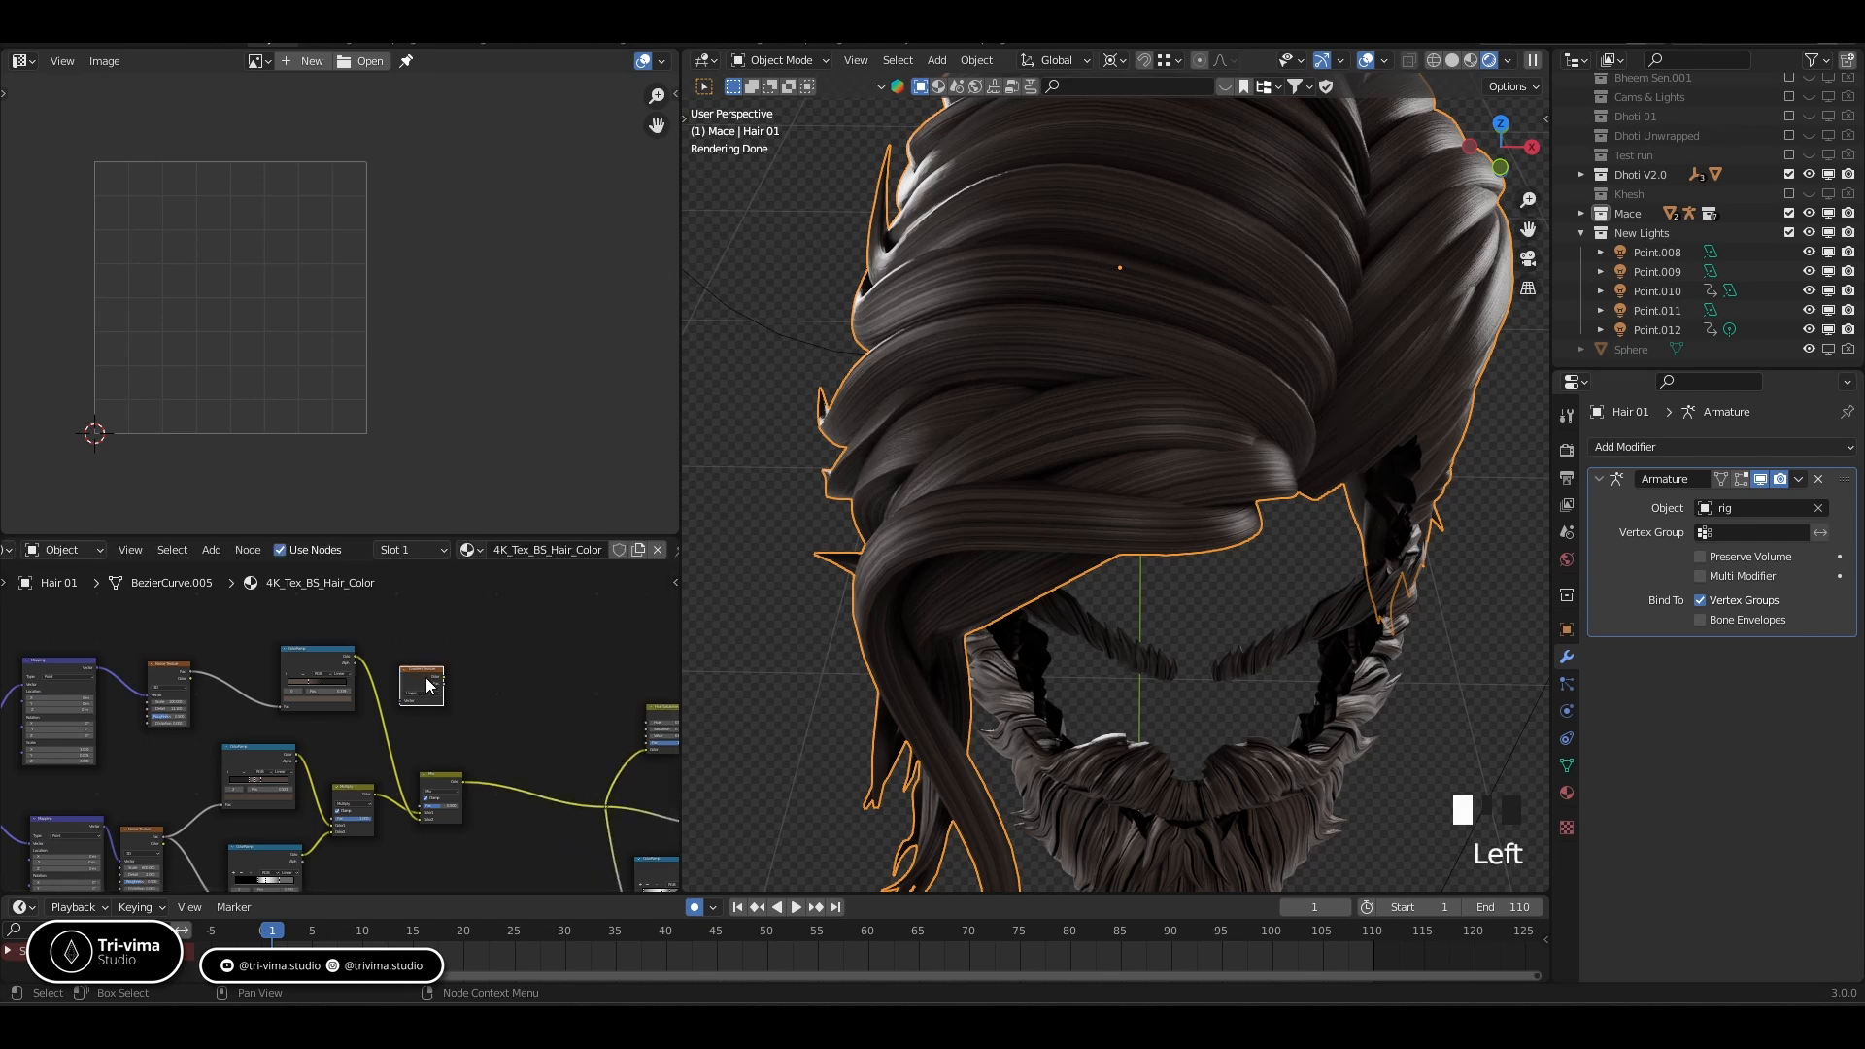
pyautogui.hotkey('shift', 'a')
pyautogui.click(488, 653)
pyautogui.write('col')
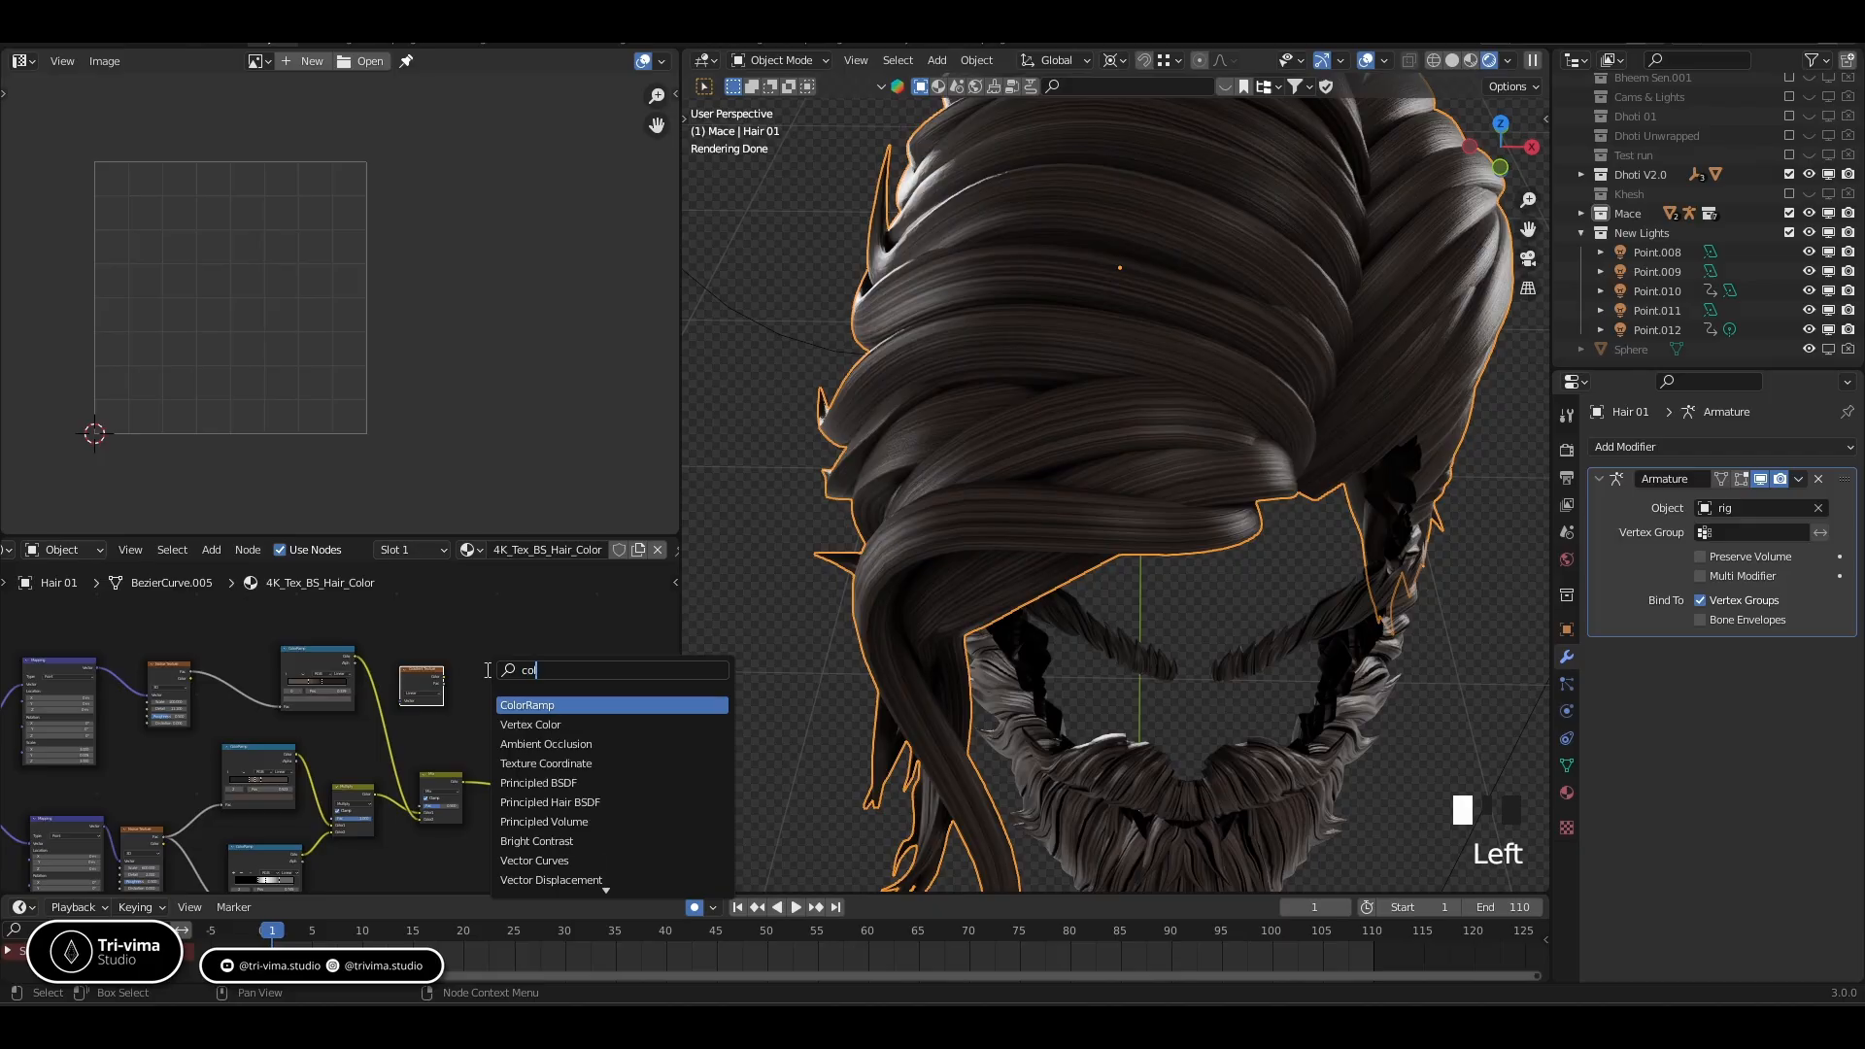
pyautogui.write('o')
pyautogui.click(519, 705)
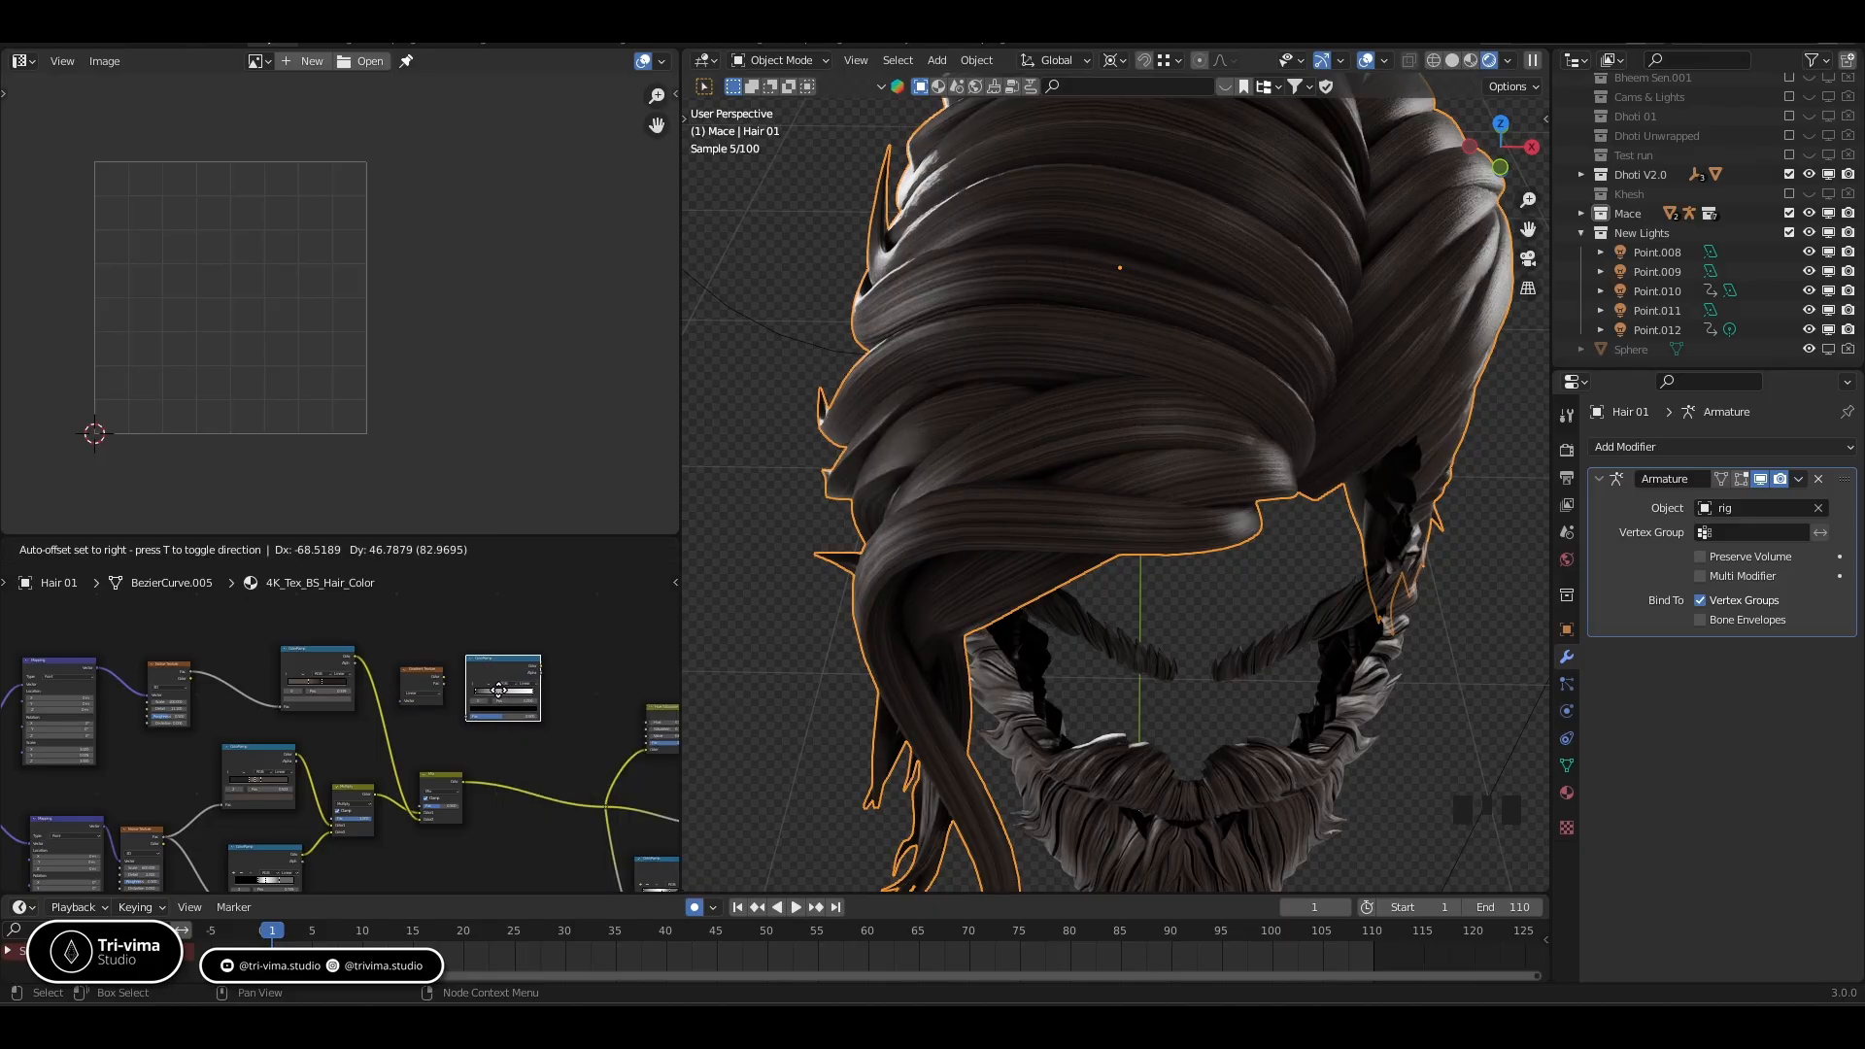
pyautogui.click(486, 680)
# Connect the Gradient Texture's Fac output to the new ColorRamp and preview the ramp on the hair from behind
pyautogui.scroll(8, 533, 641)
pyautogui.moveTo(533, 646); pyautogui.dragTo(575, 708)
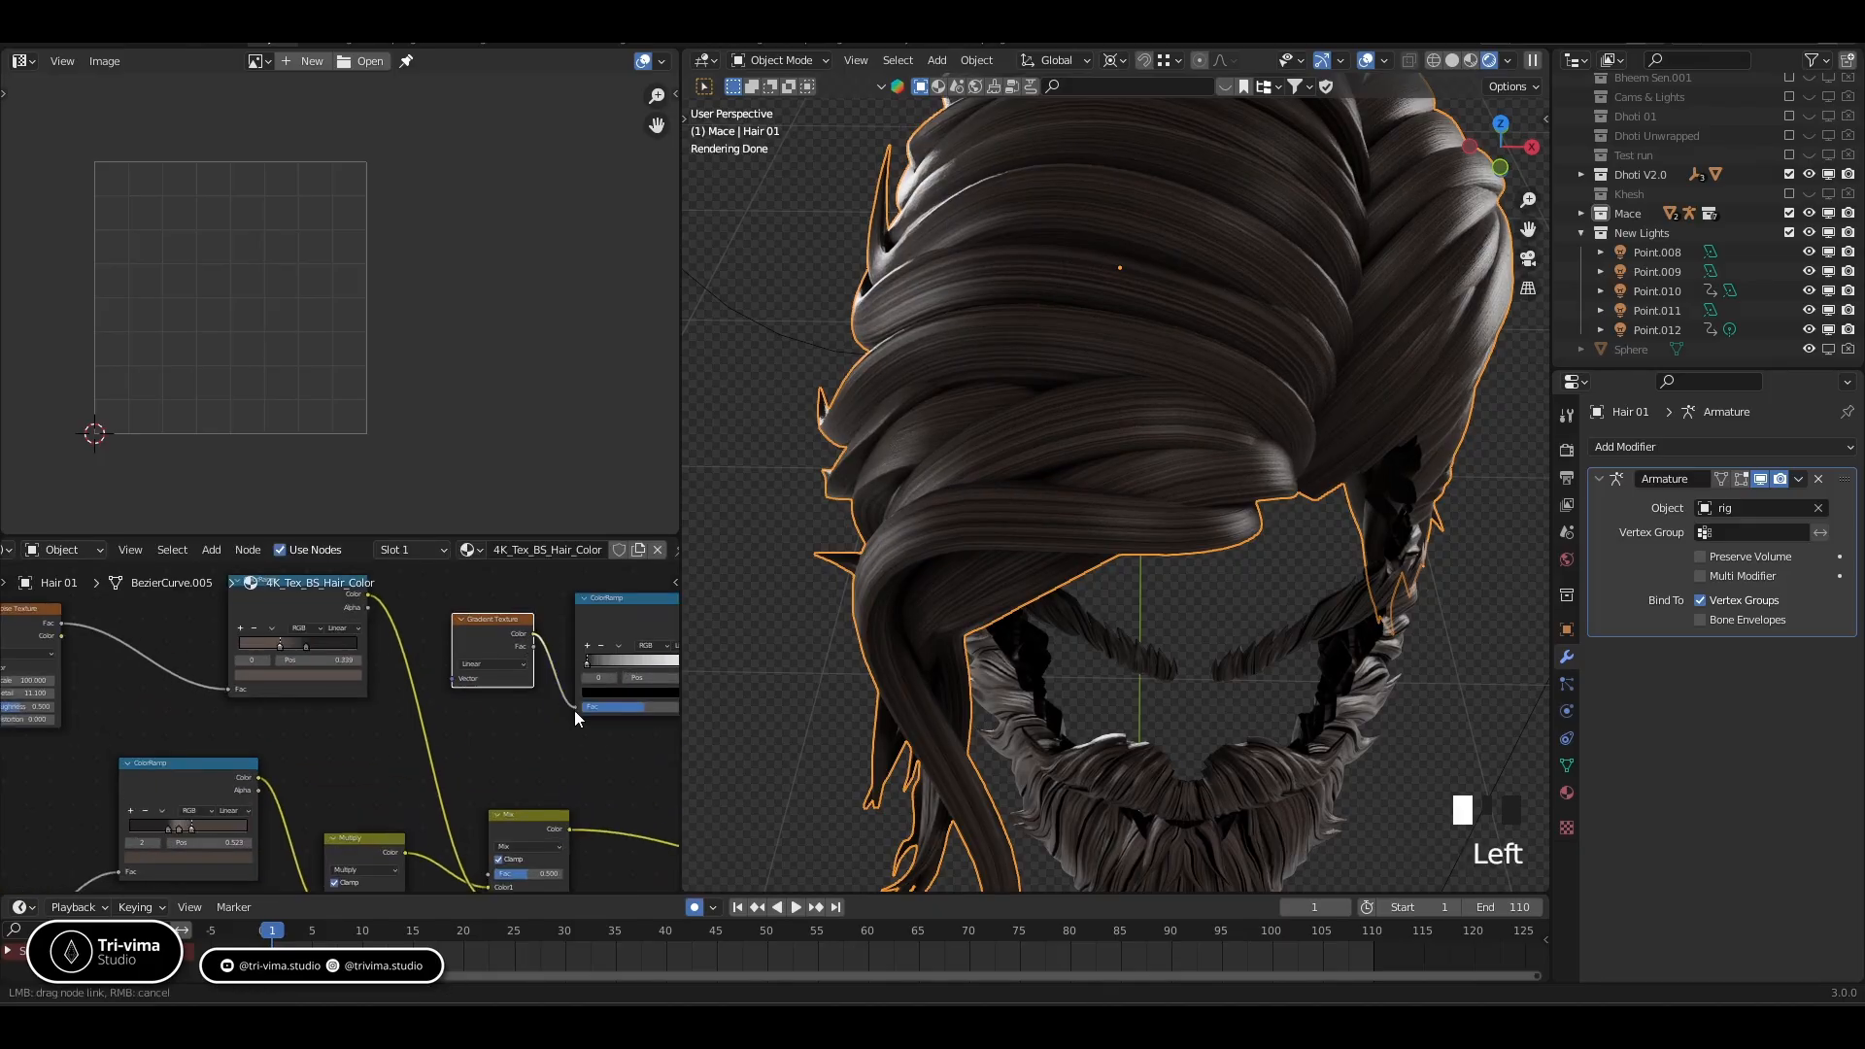
pyautogui.keyDown('ctrl'); pyautogui.keyDown('shift'); pyautogui.click(603, 616); pyautogui.keyUp('shift'); pyautogui.keyUp('ctrl')
pyautogui.moveTo(981, 547); pyautogui.dragTo(1226, 422, button='middle')
pyautogui.scroll(-4, 1083, 417)
pyautogui.moveTo(1043, 458); pyautogui.dragTo(1201, 478, button='middle')
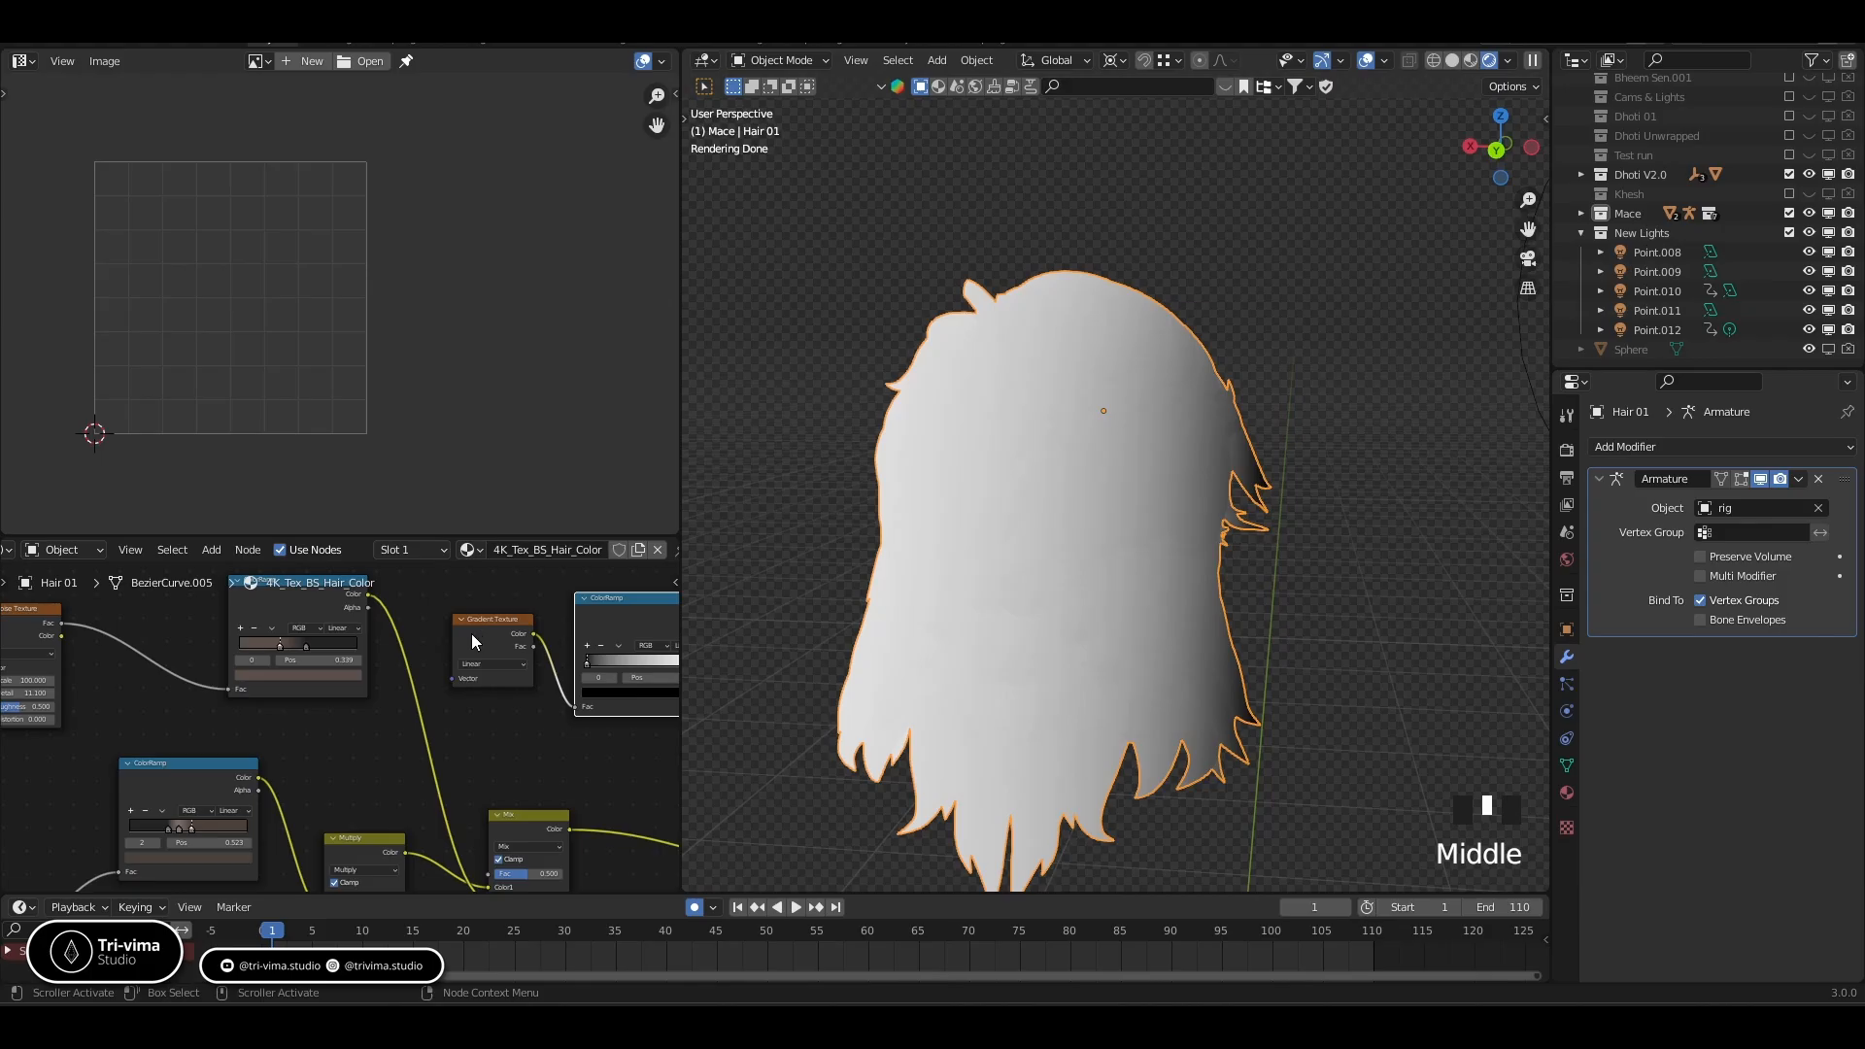
# Add Texture Coordinate and Mapping nodes to the Gradient Texture and arrange all three above the existing noise chain
pyautogui.scroll(-4, 474, 638)
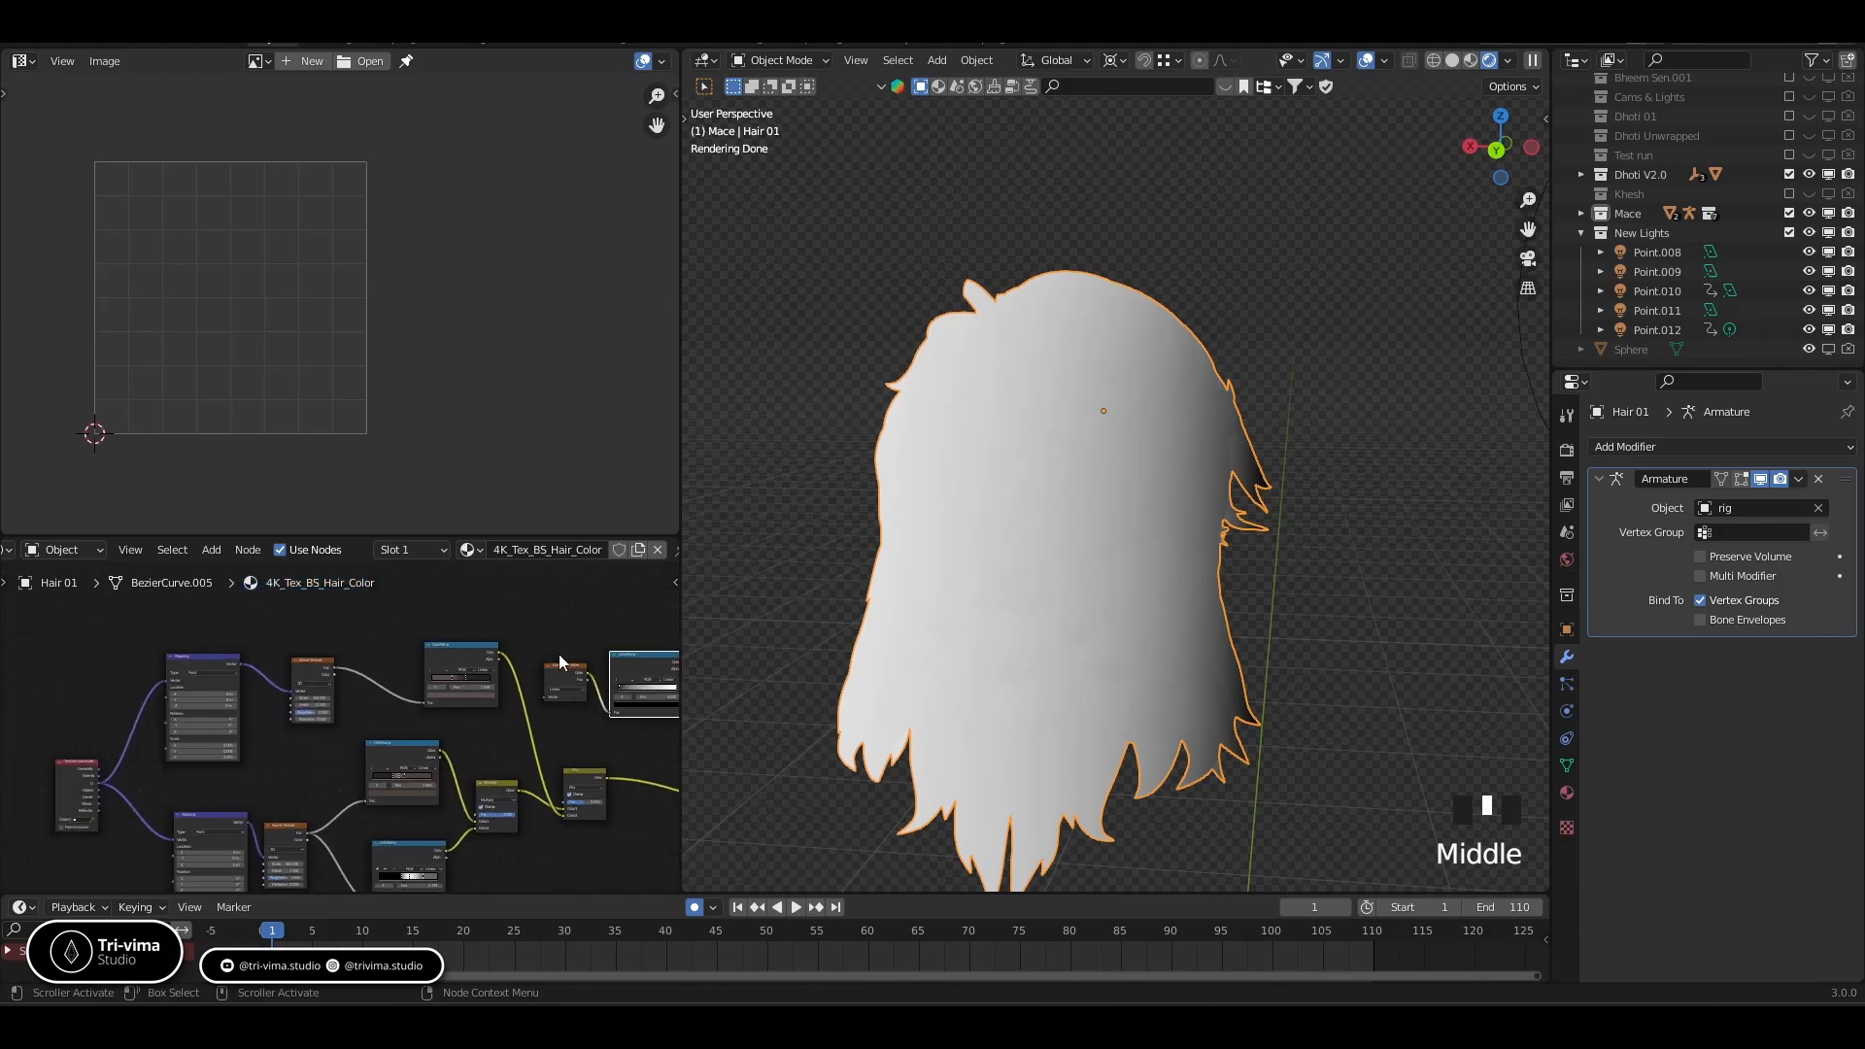
pyautogui.moveTo(560, 663); pyautogui.dragTo(495, 717, button='middle')
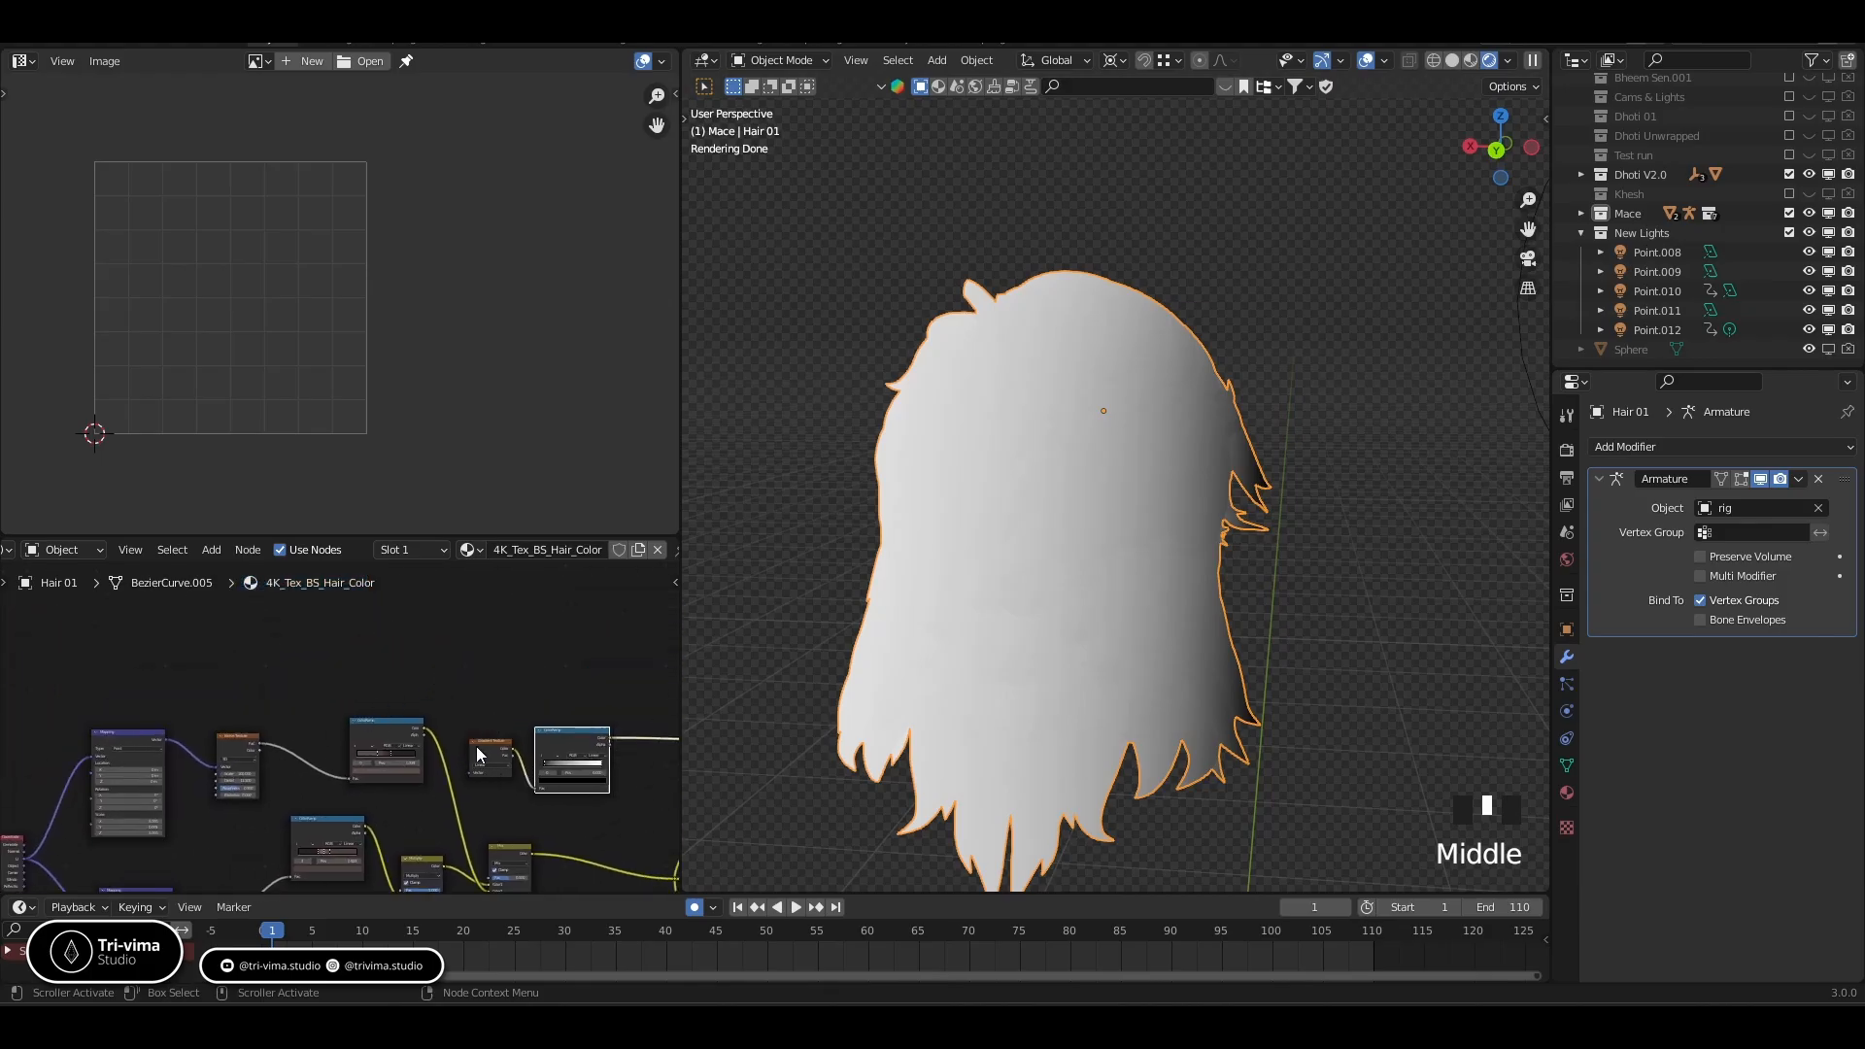
pyautogui.click(479, 750)
pyautogui.hotkey('ctrl', 't')
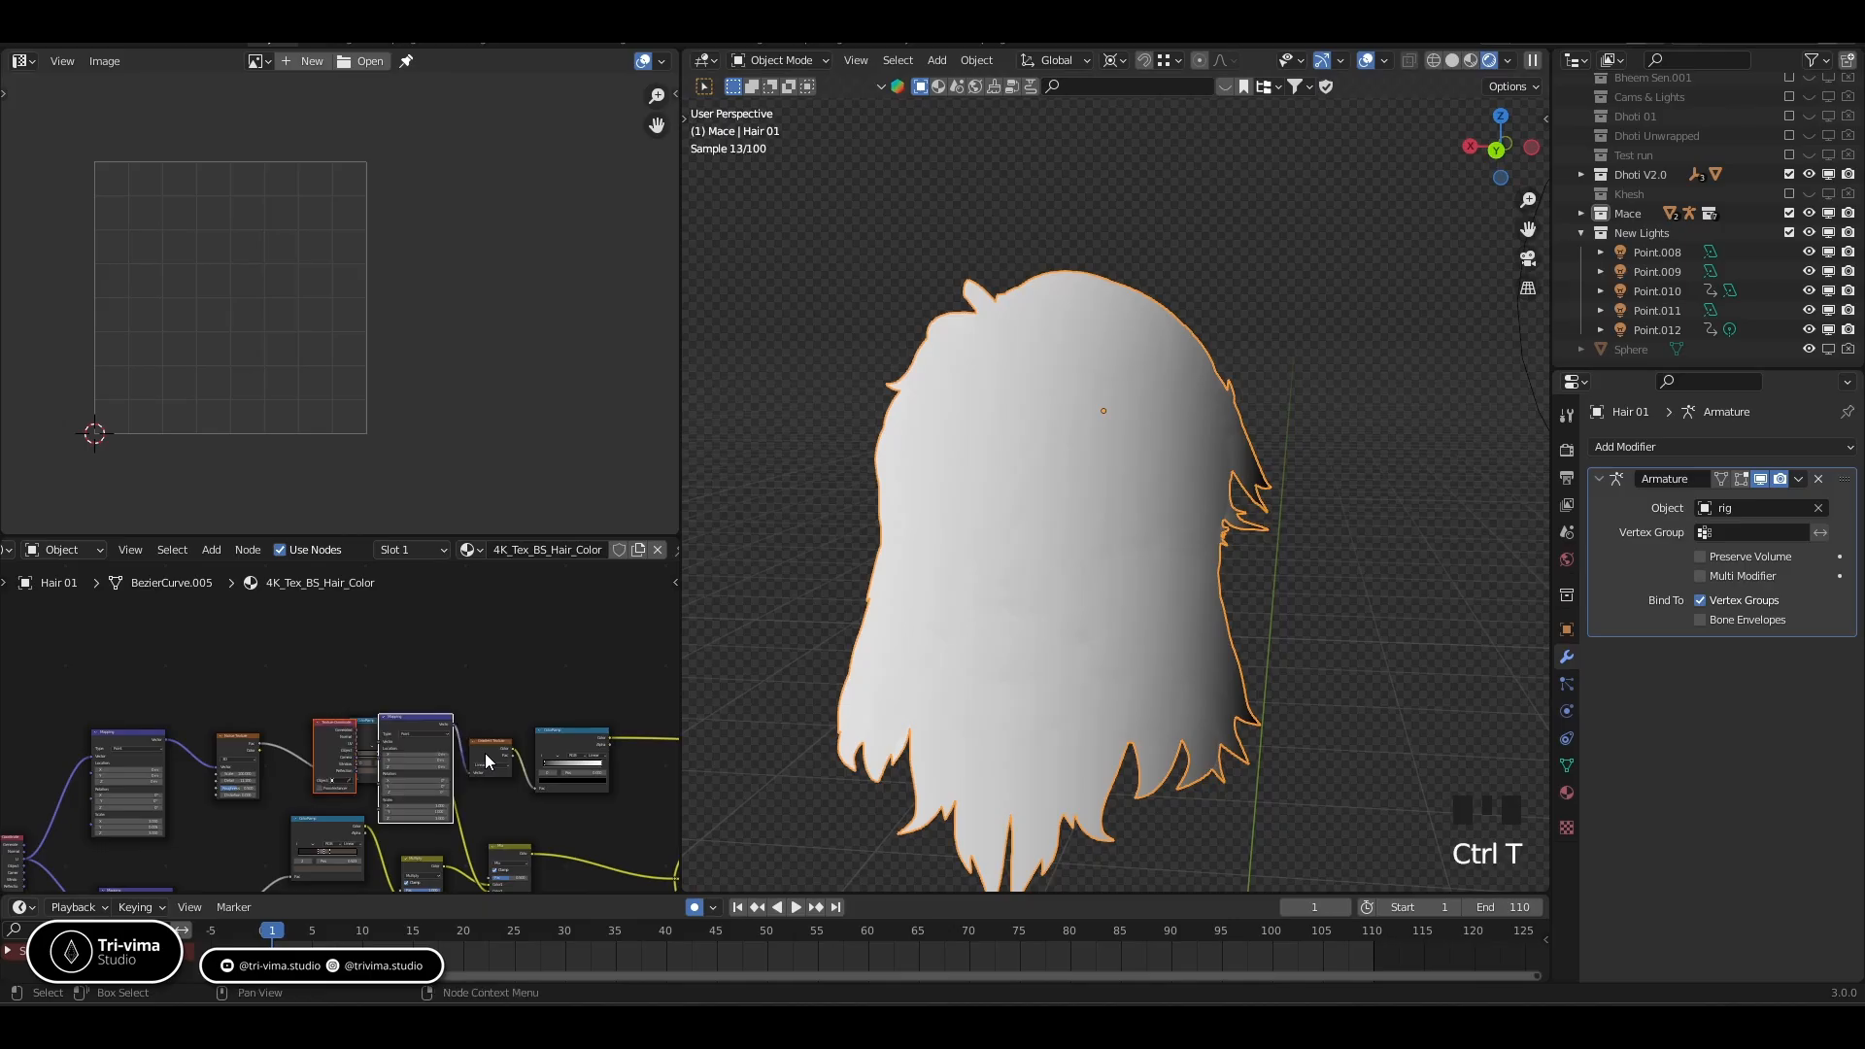
pyautogui.moveTo(399, 721); pyautogui.dragTo(83, 613)
pyautogui.moveTo(178, 662); pyautogui.dragTo(178, 661)
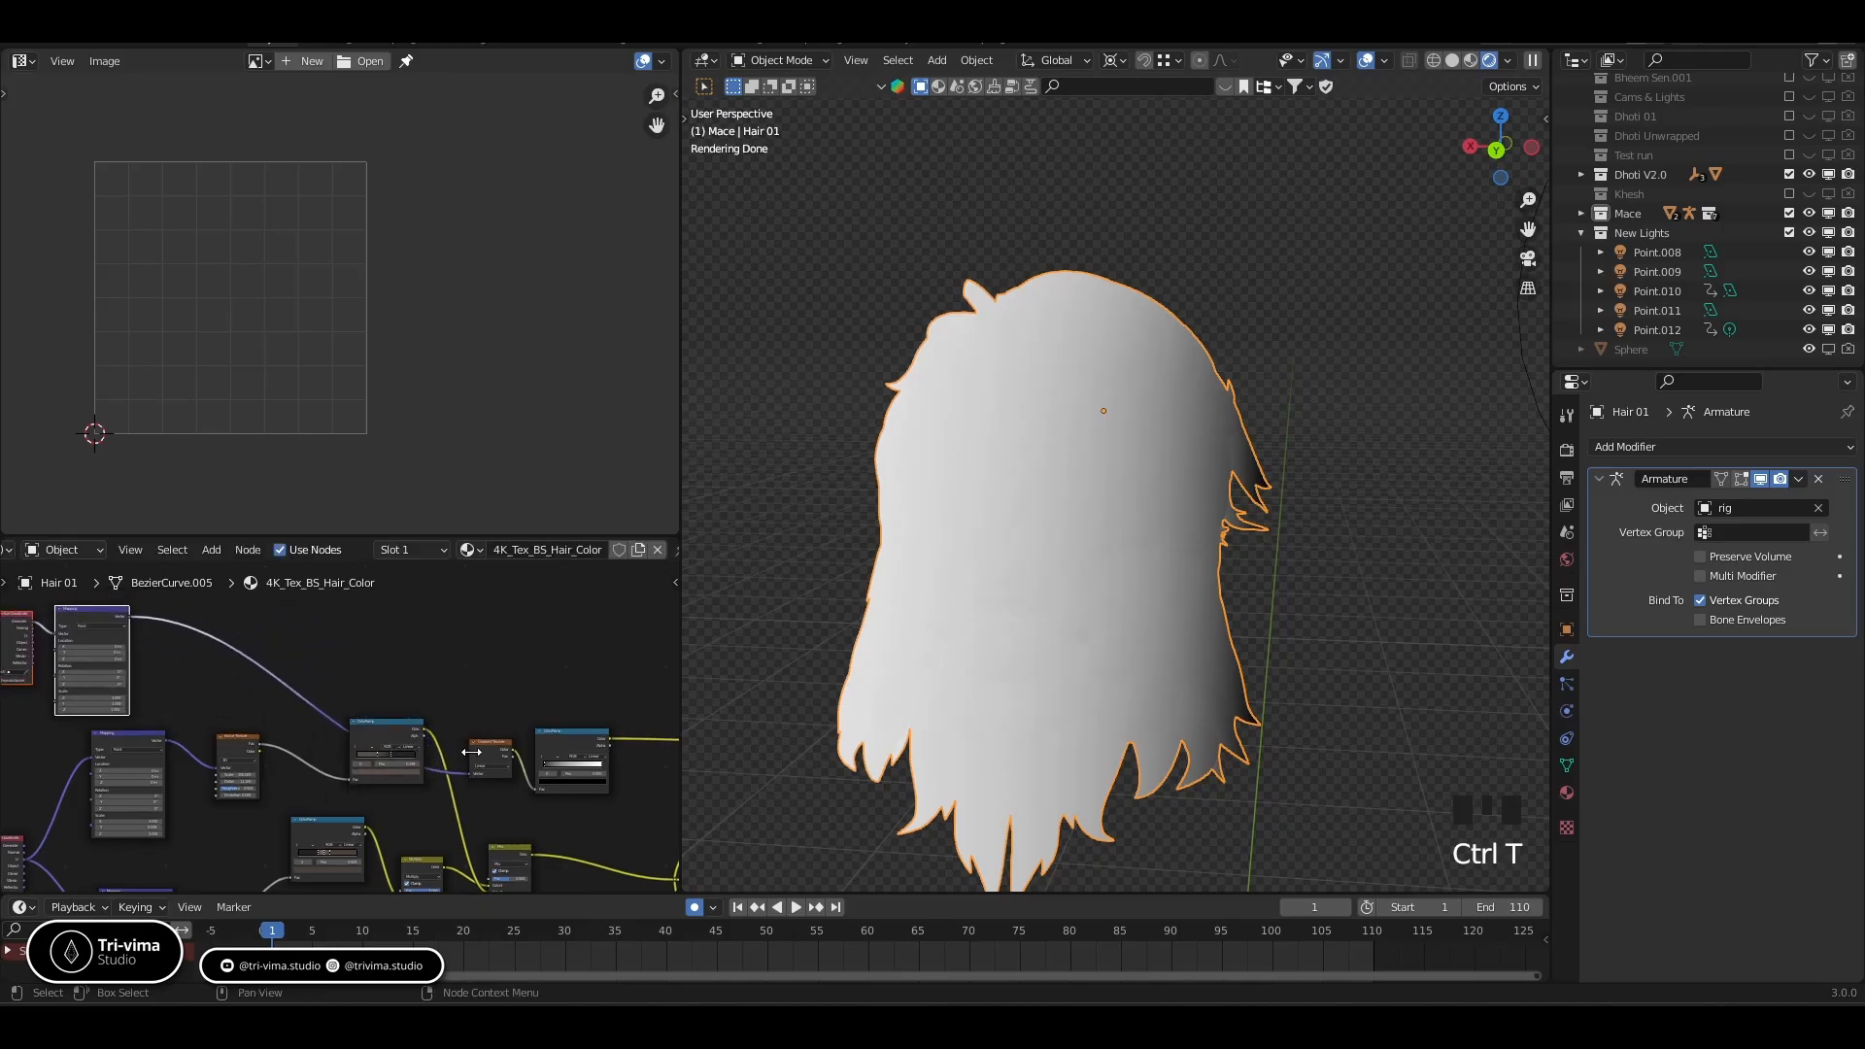
pyautogui.moveTo(479, 750); pyautogui.dragTo(206, 643)
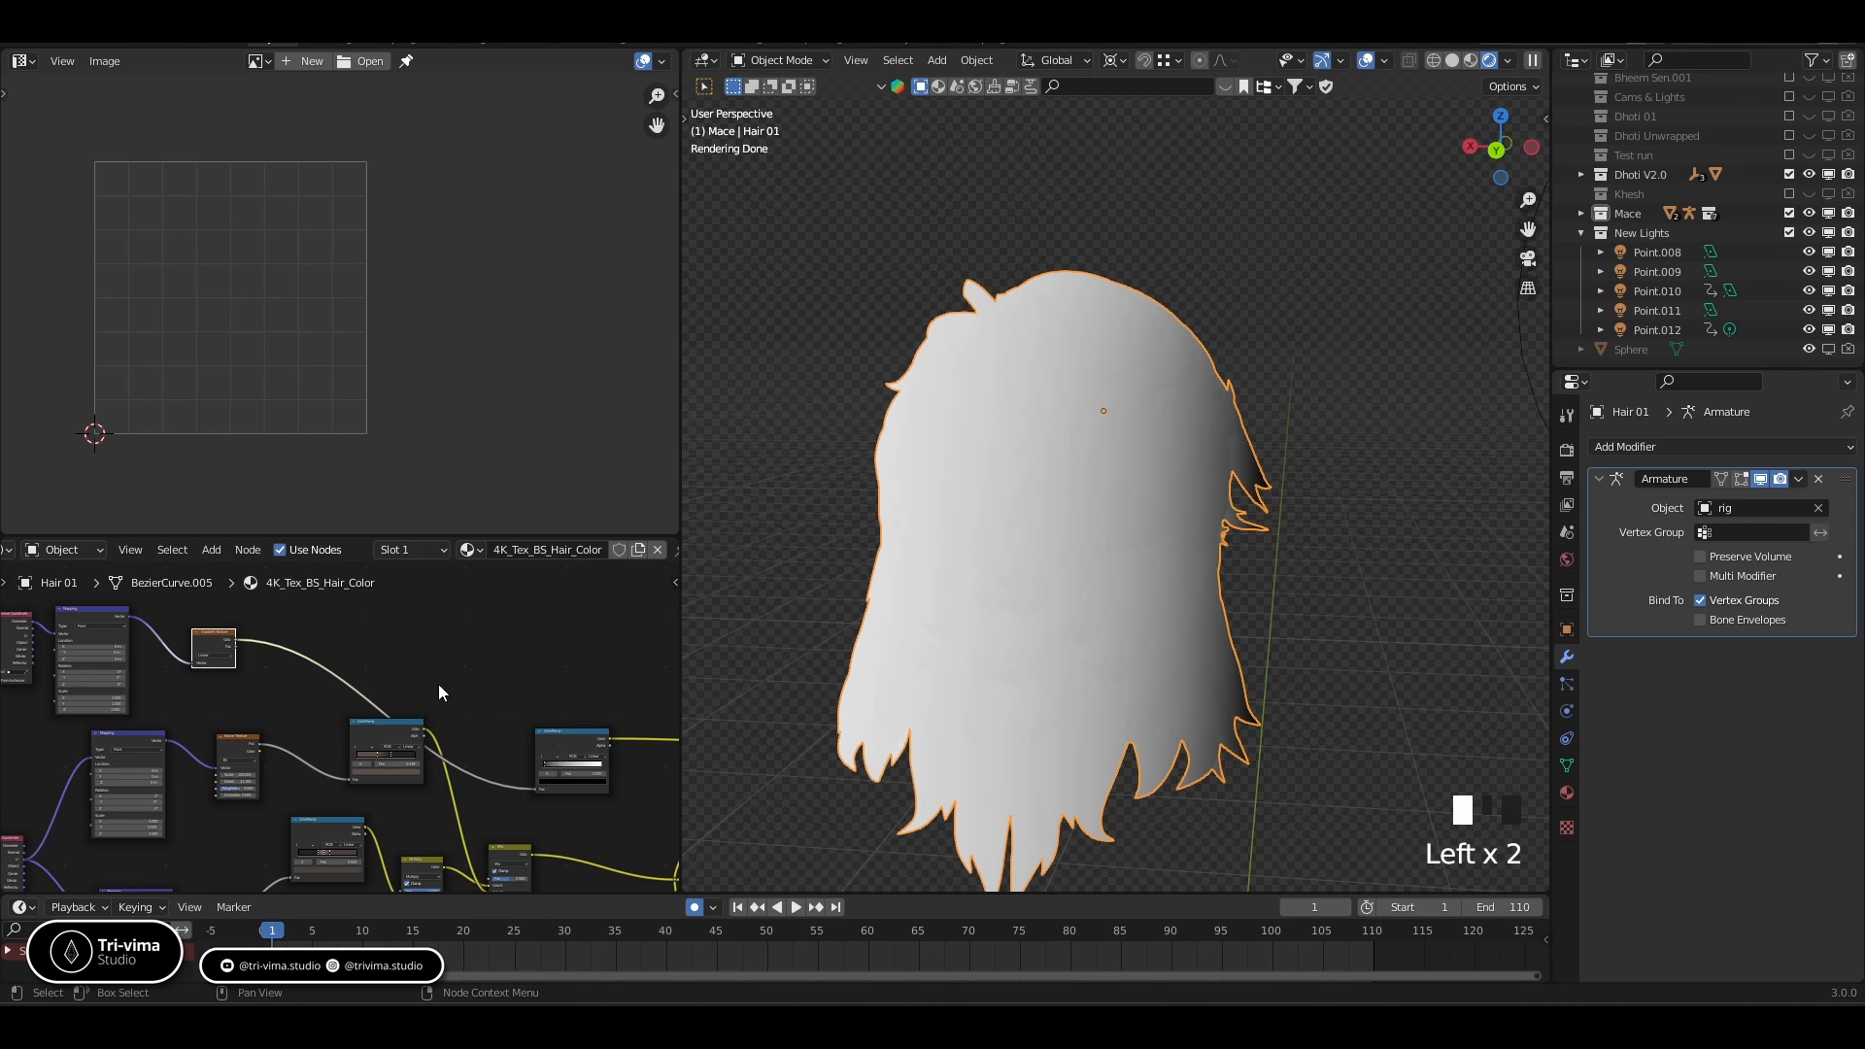
# Move the gradient chain's ColorRamp, Gradient Texture and Mapping nodes into a compact row above the noise chain
pyautogui.moveTo(553, 748); pyautogui.dragTo(394, 648)
pyautogui.moveTo(295, 677); pyautogui.dragTo(420, 723, button='middle')
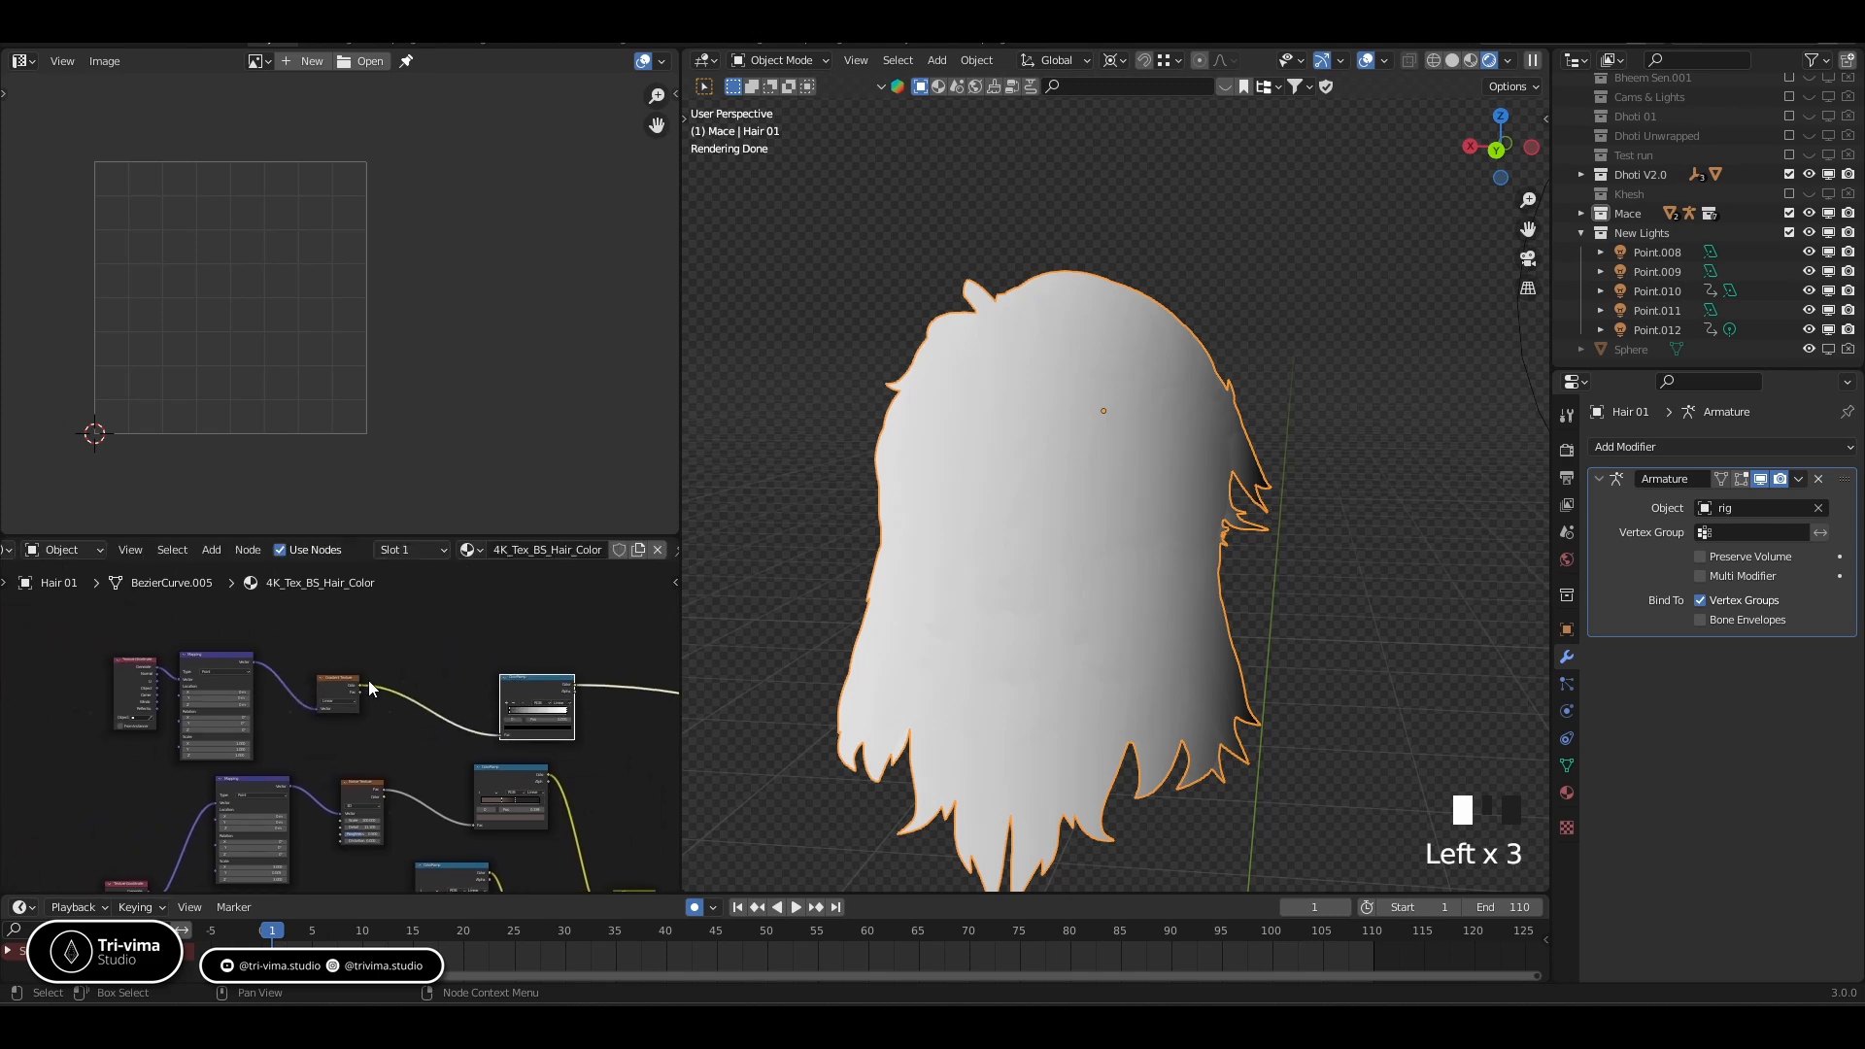
pyautogui.moveTo(369, 680); pyautogui.dragTo(450, 680)
pyautogui.moveTo(214, 652); pyautogui.dragTo(296, 652)
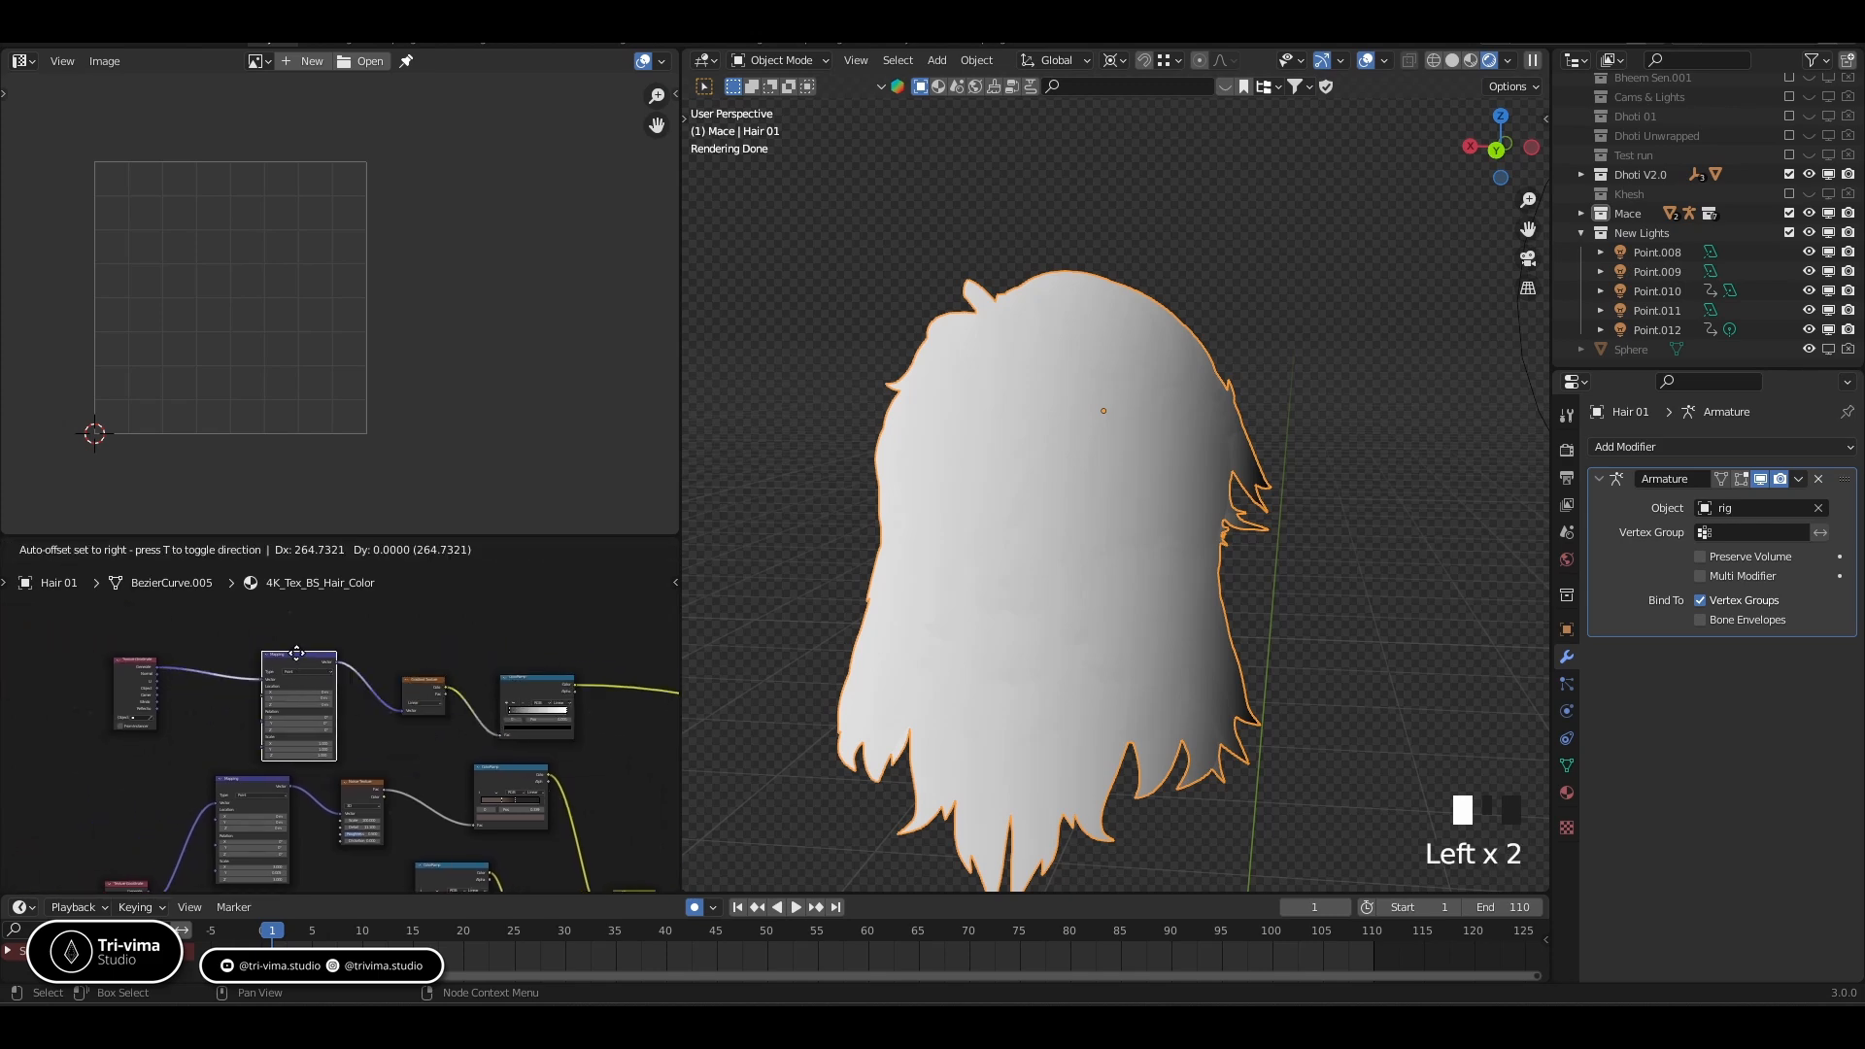
# Delete the gradient chain's own Texture Coordinate node and feed its Mapping node from the Texture Coordinate shared by the noise chains
pyautogui.click(128, 689)
pyautogui.moveTo(128, 689); pyautogui.dragTo(285, 745, button='middle')
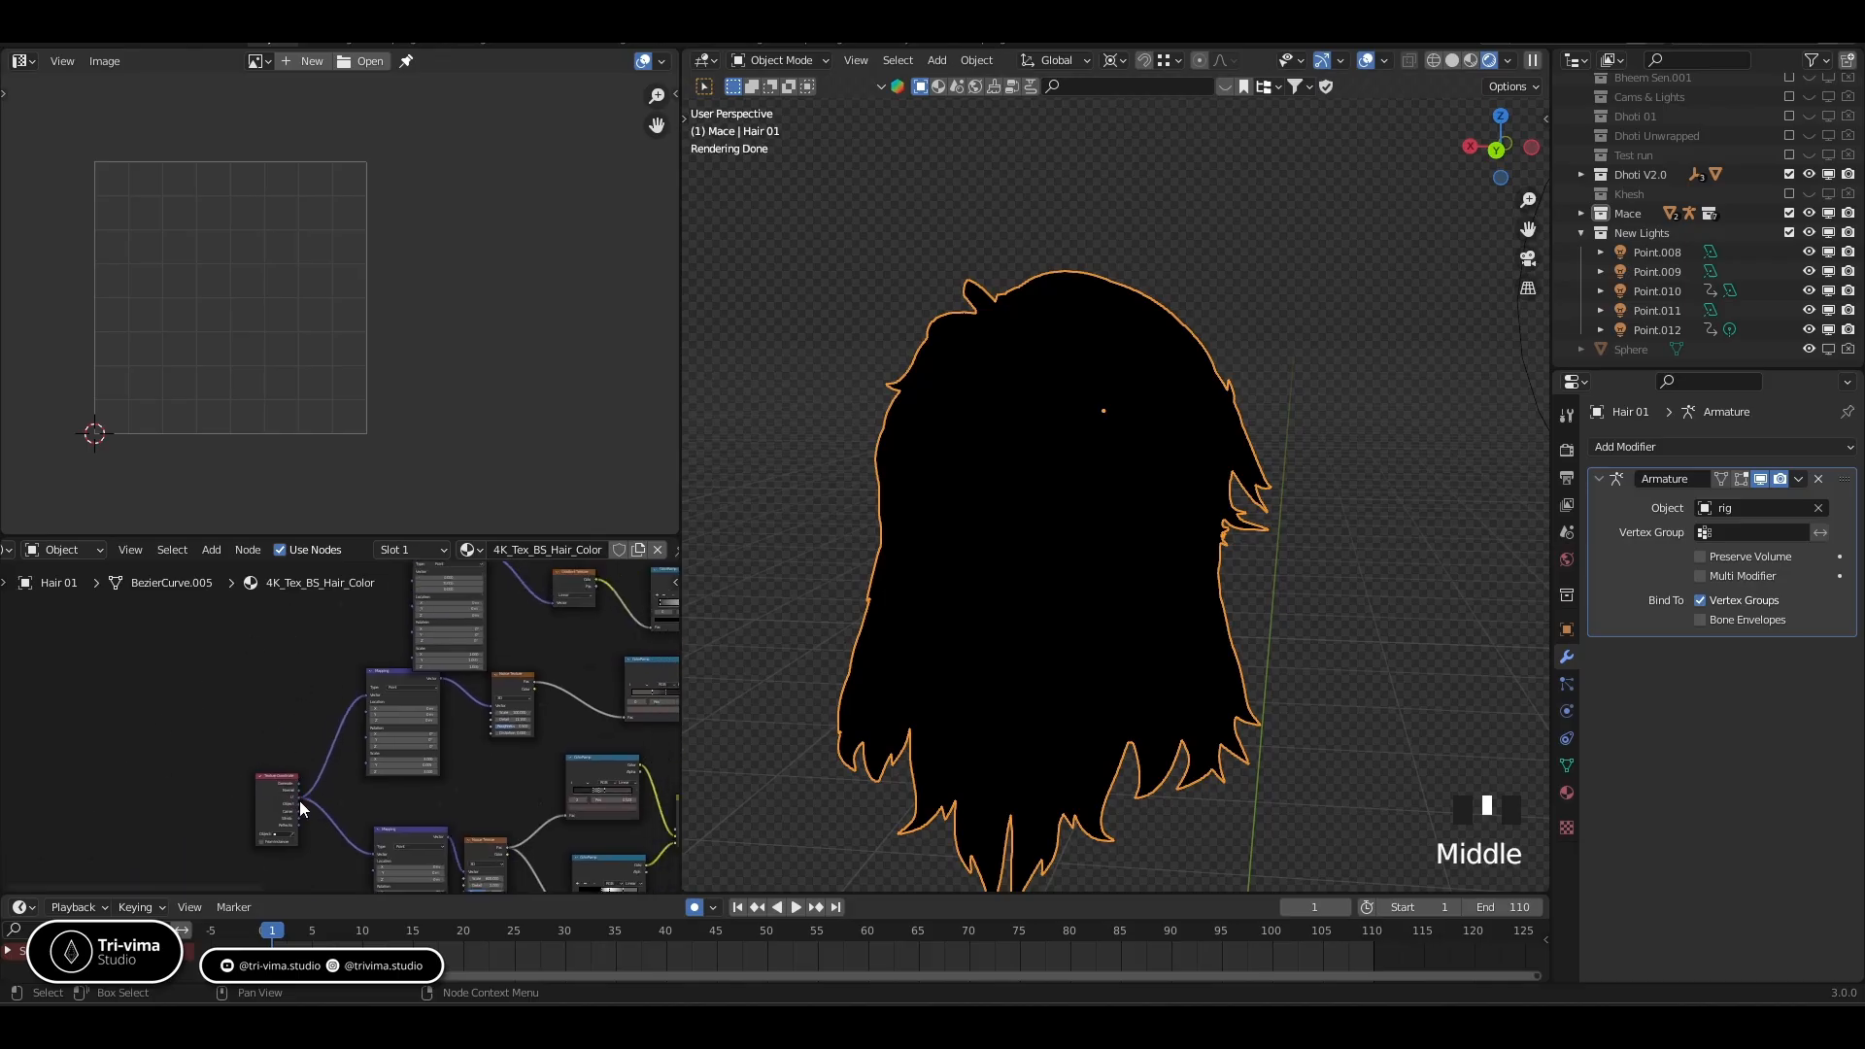
pyautogui.moveTo(299, 801)
pyautogui.mouseDown()
pyautogui.moveTo(401, 587)
pyautogui.moveTo(416, 643)
pyautogui.moveTo(437, 619)
pyautogui.moveTo(393, 626)
pyautogui.mouseUp()
# View the hair from the front and set the Y rotation of the Gradient Texture's Mapping node to 90°
pyautogui.moveTo(998, 556); pyautogui.dragTo(888, 511, button='middle')
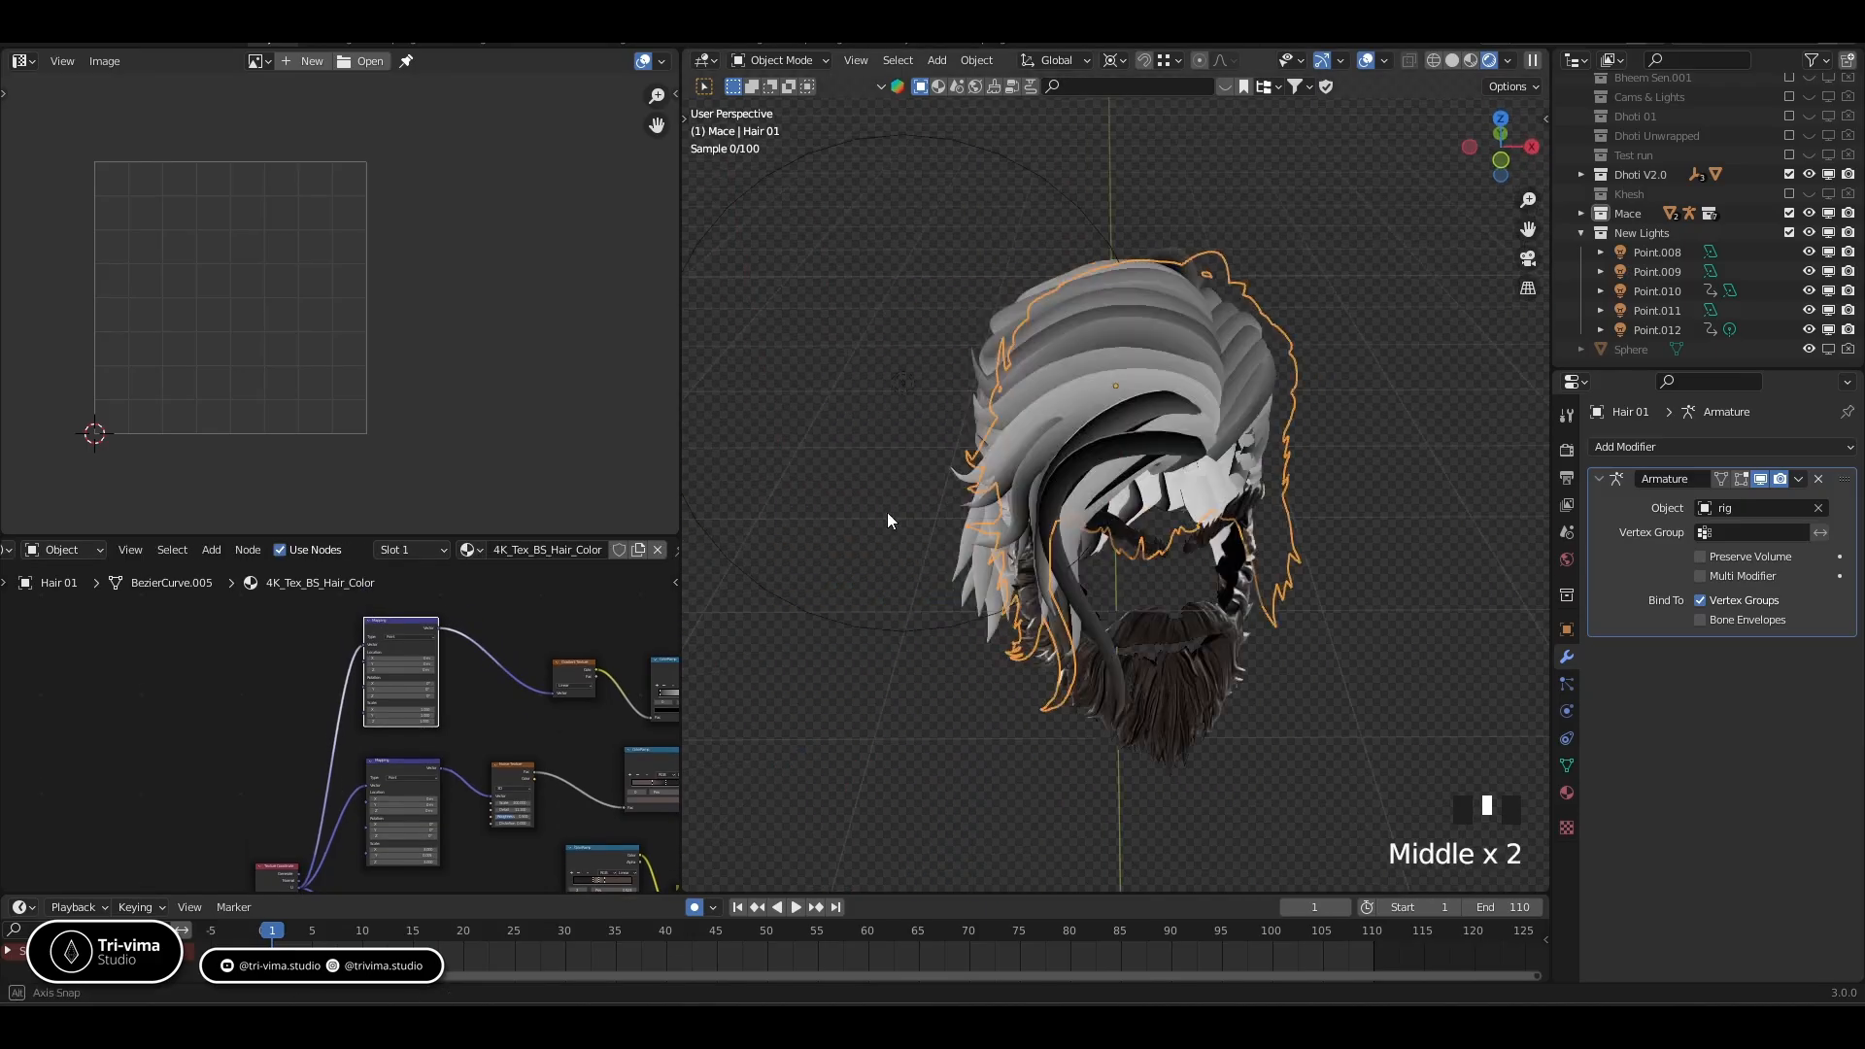
pyautogui.scroll(4, 1024, 395)
pyautogui.moveTo(533, 704); pyautogui.dragTo(331, 748, button='middle')
pyautogui.scroll(4, 248, 719)
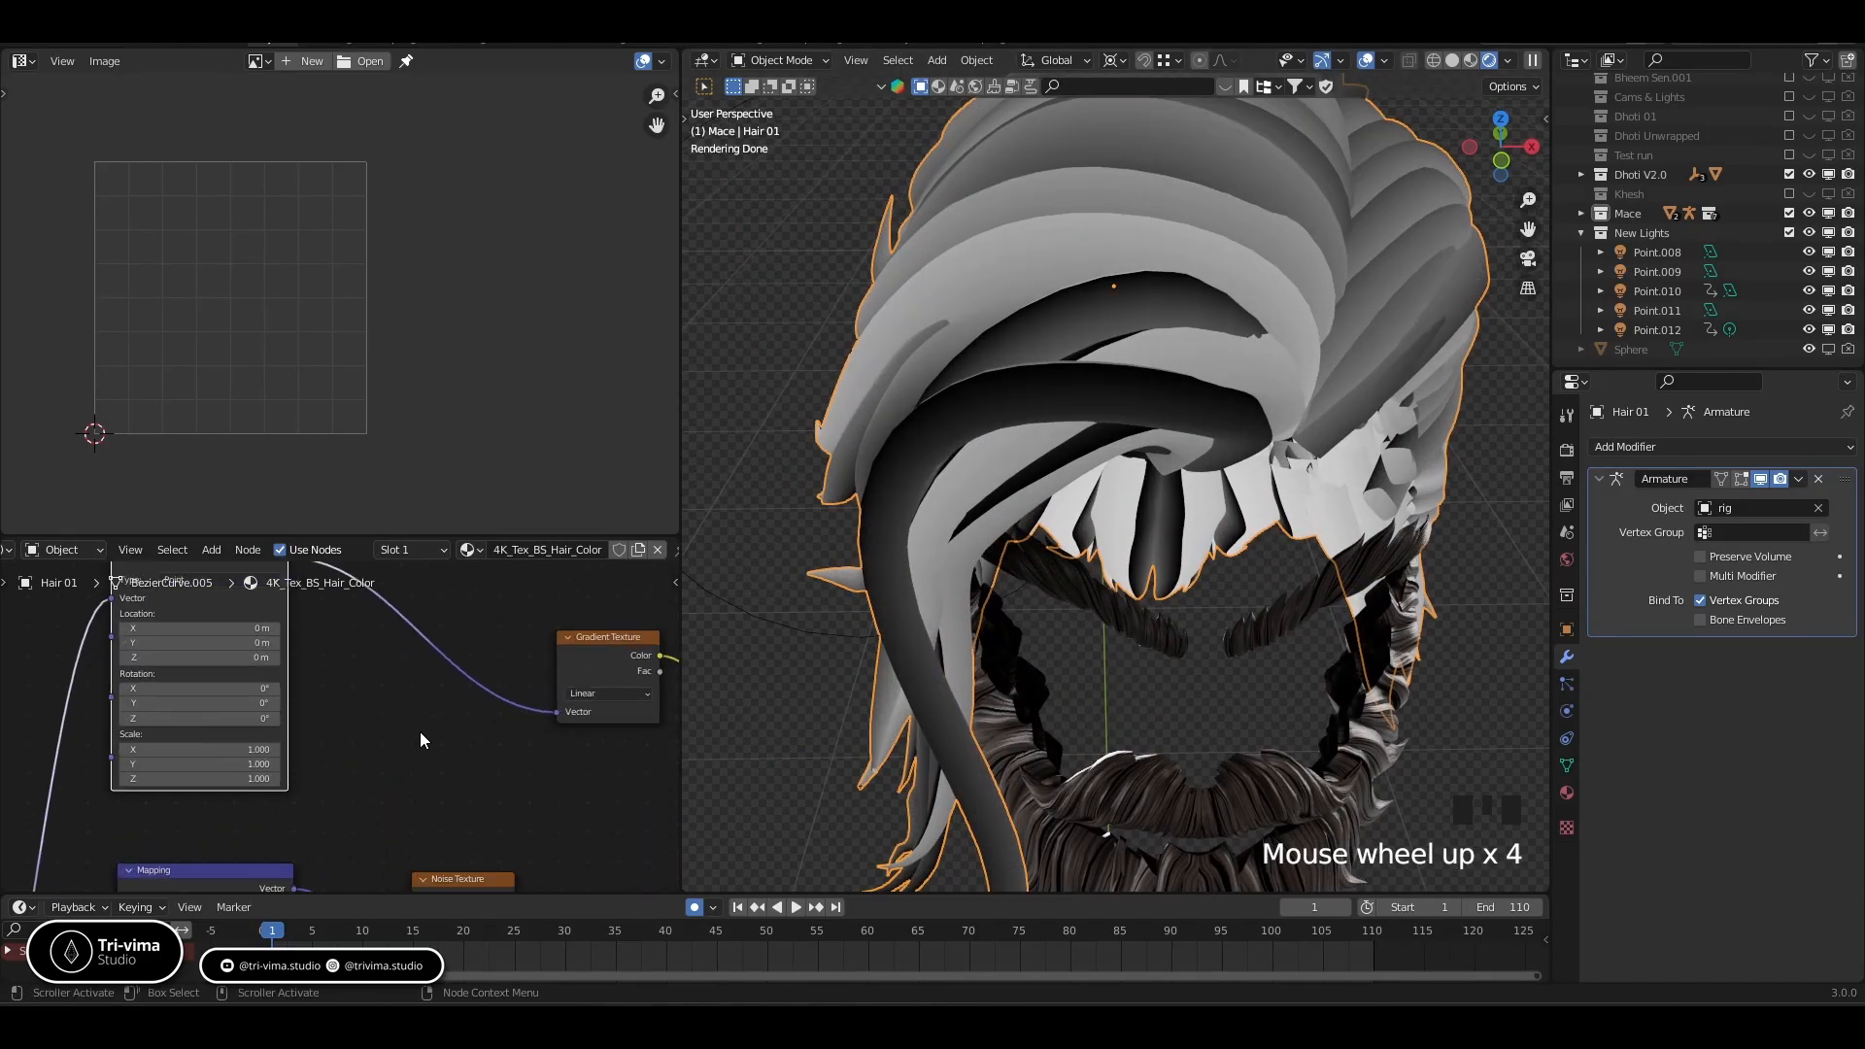
pyautogui.click(250, 705)
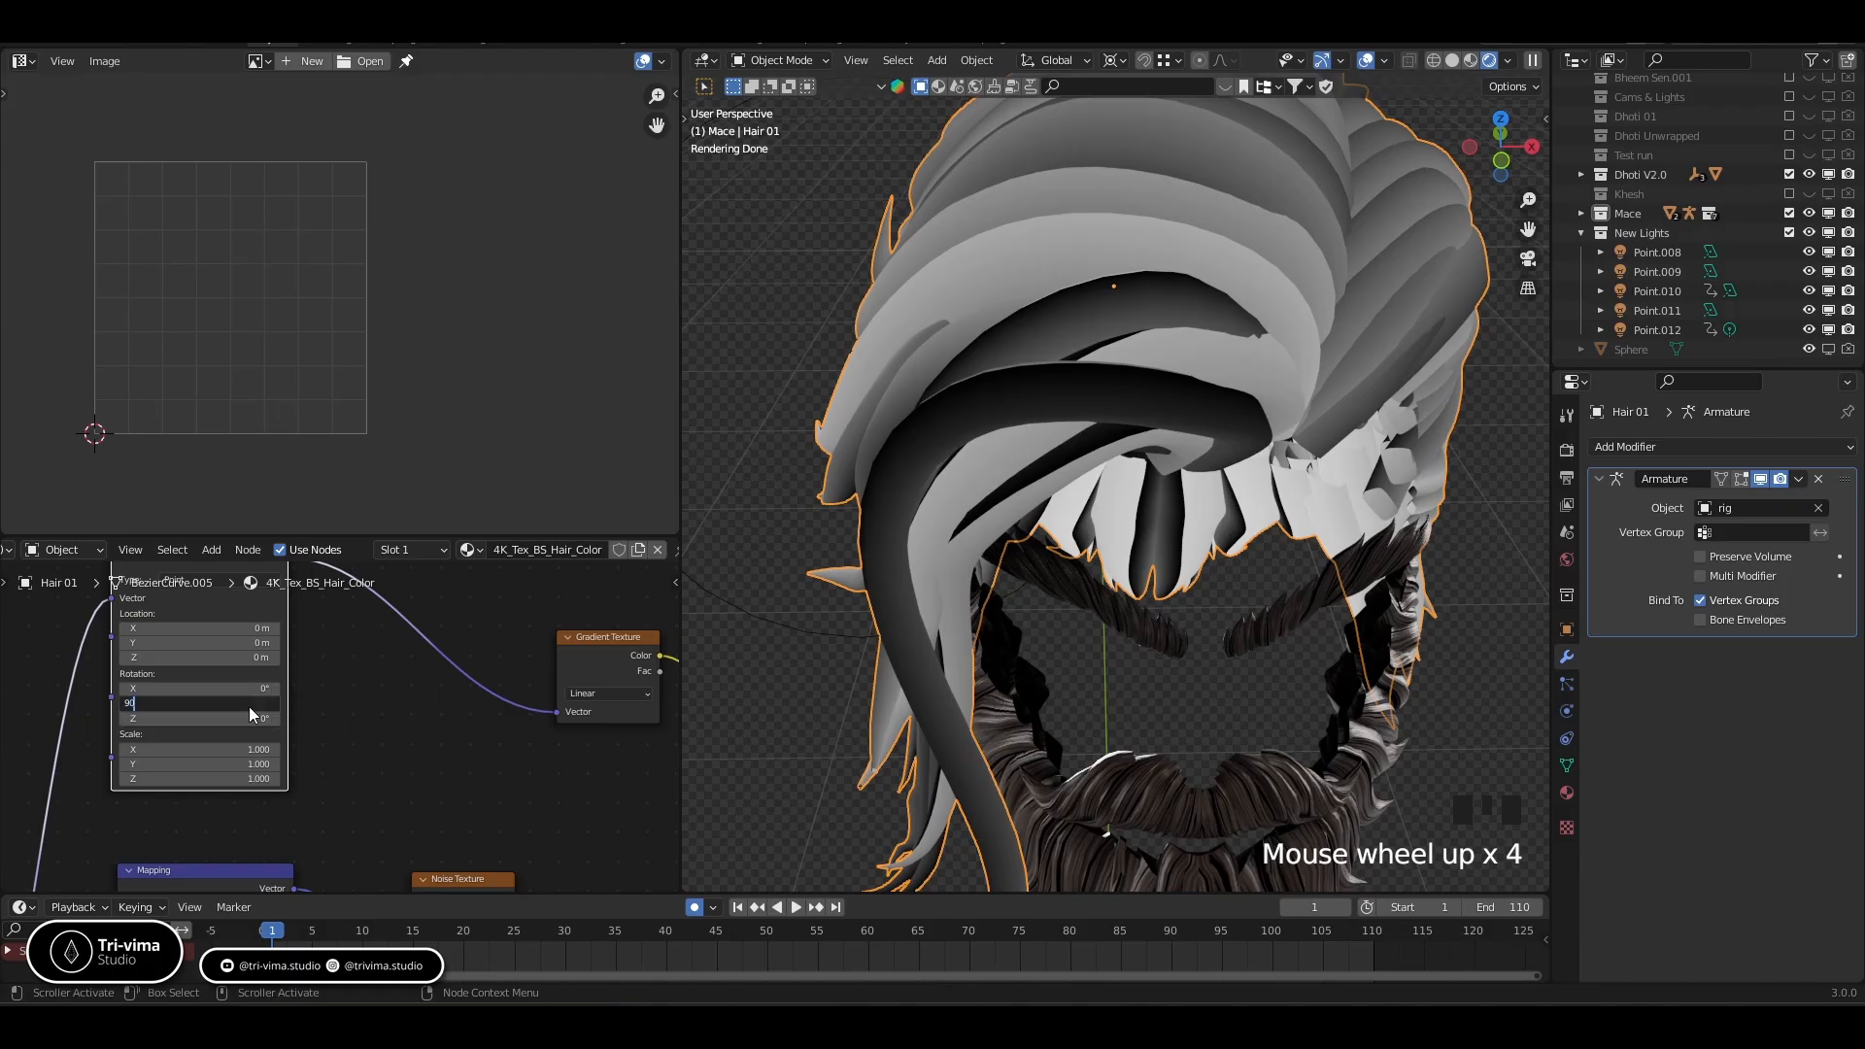
# Try Y rotations of 90° and -90° on the Mapping node that feeds the Gradient Texture
pyautogui.write('90')
pyautogui.click(251, 716)
pyautogui.moveTo(875, 529); pyautogui.dragTo(1038, 474, button='middle')
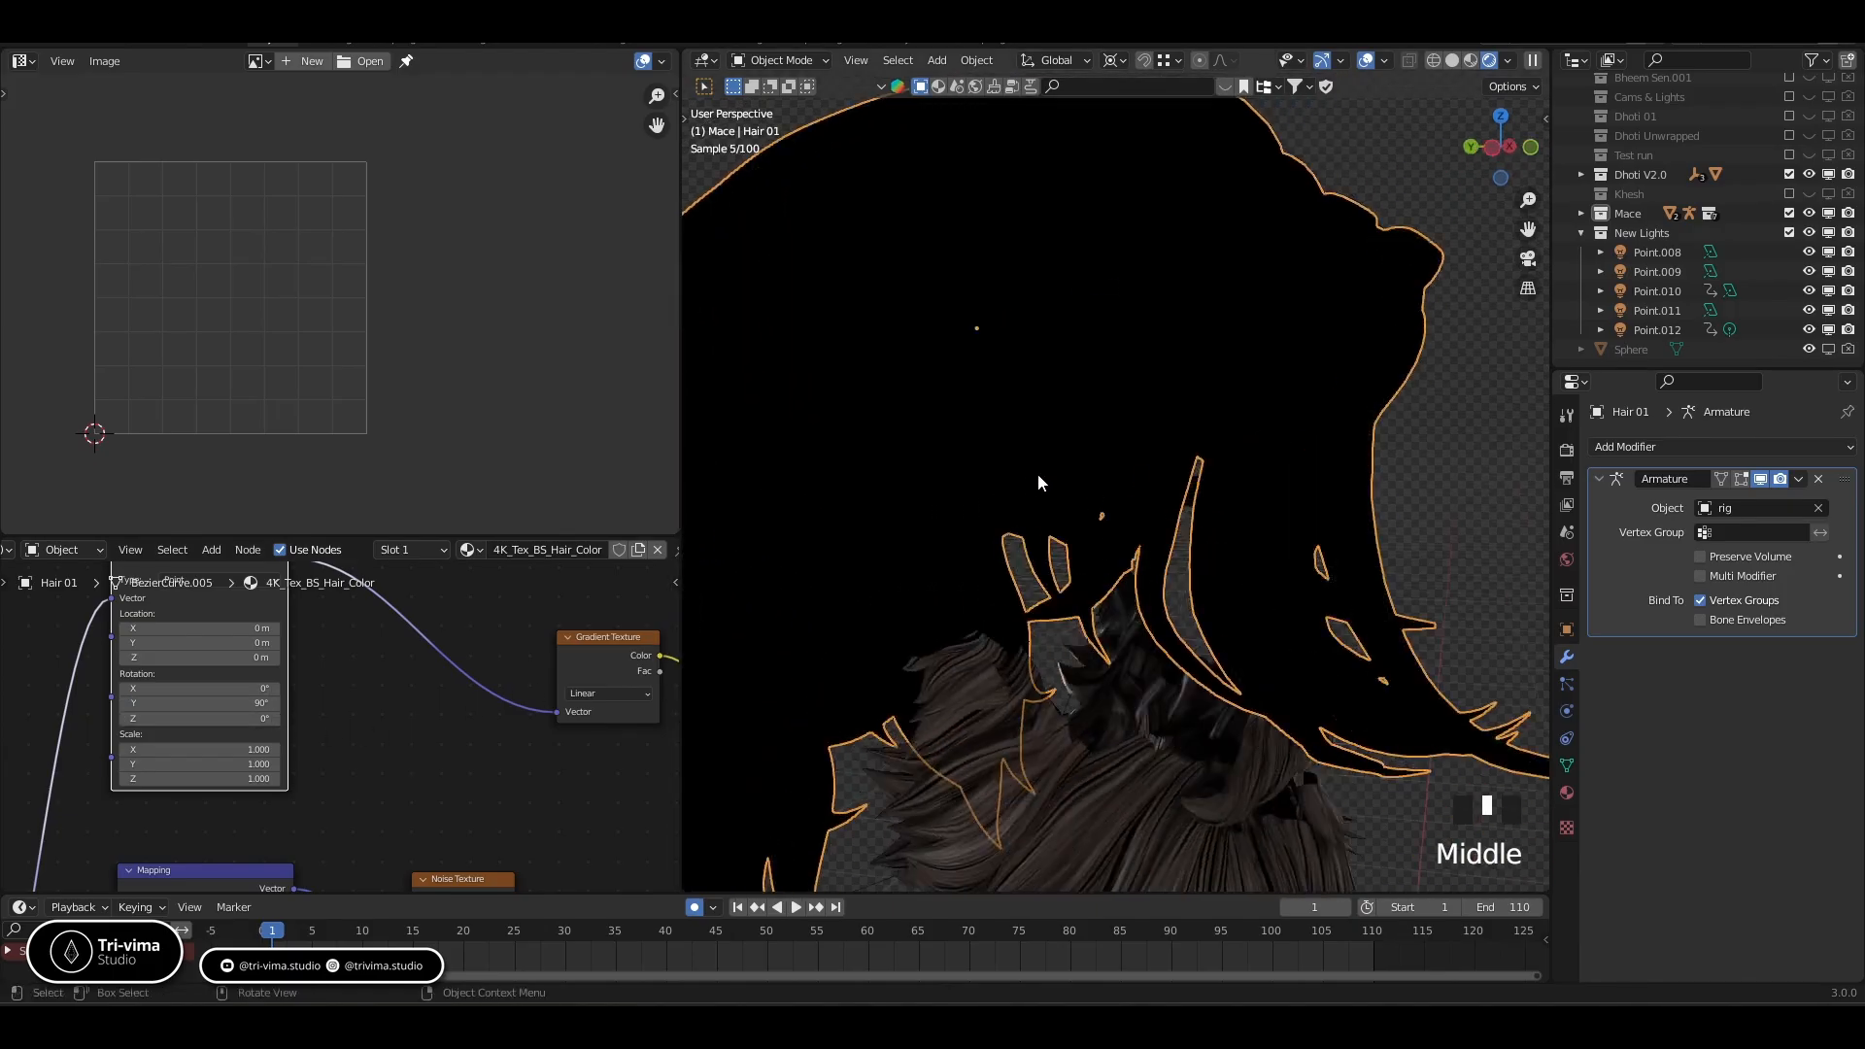
pyautogui.click(247, 703)
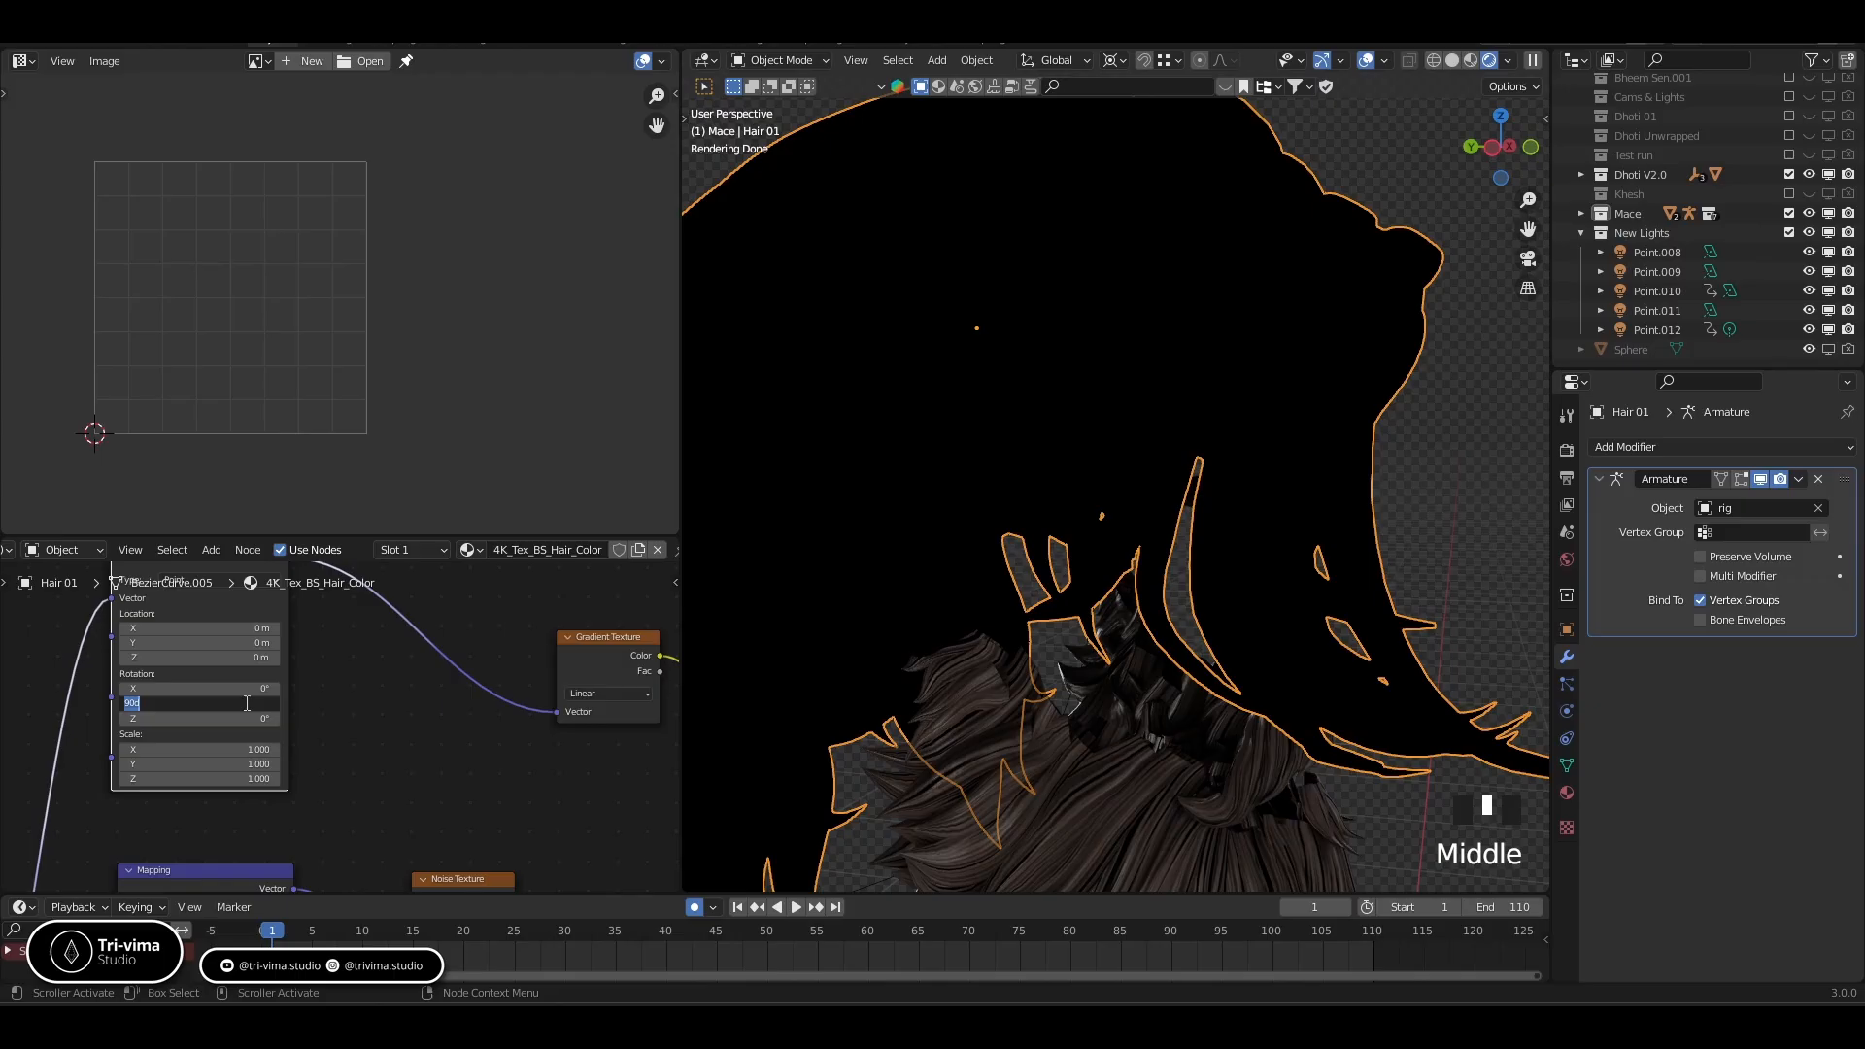
pyautogui.write('-90')
pyautogui.press('Return')
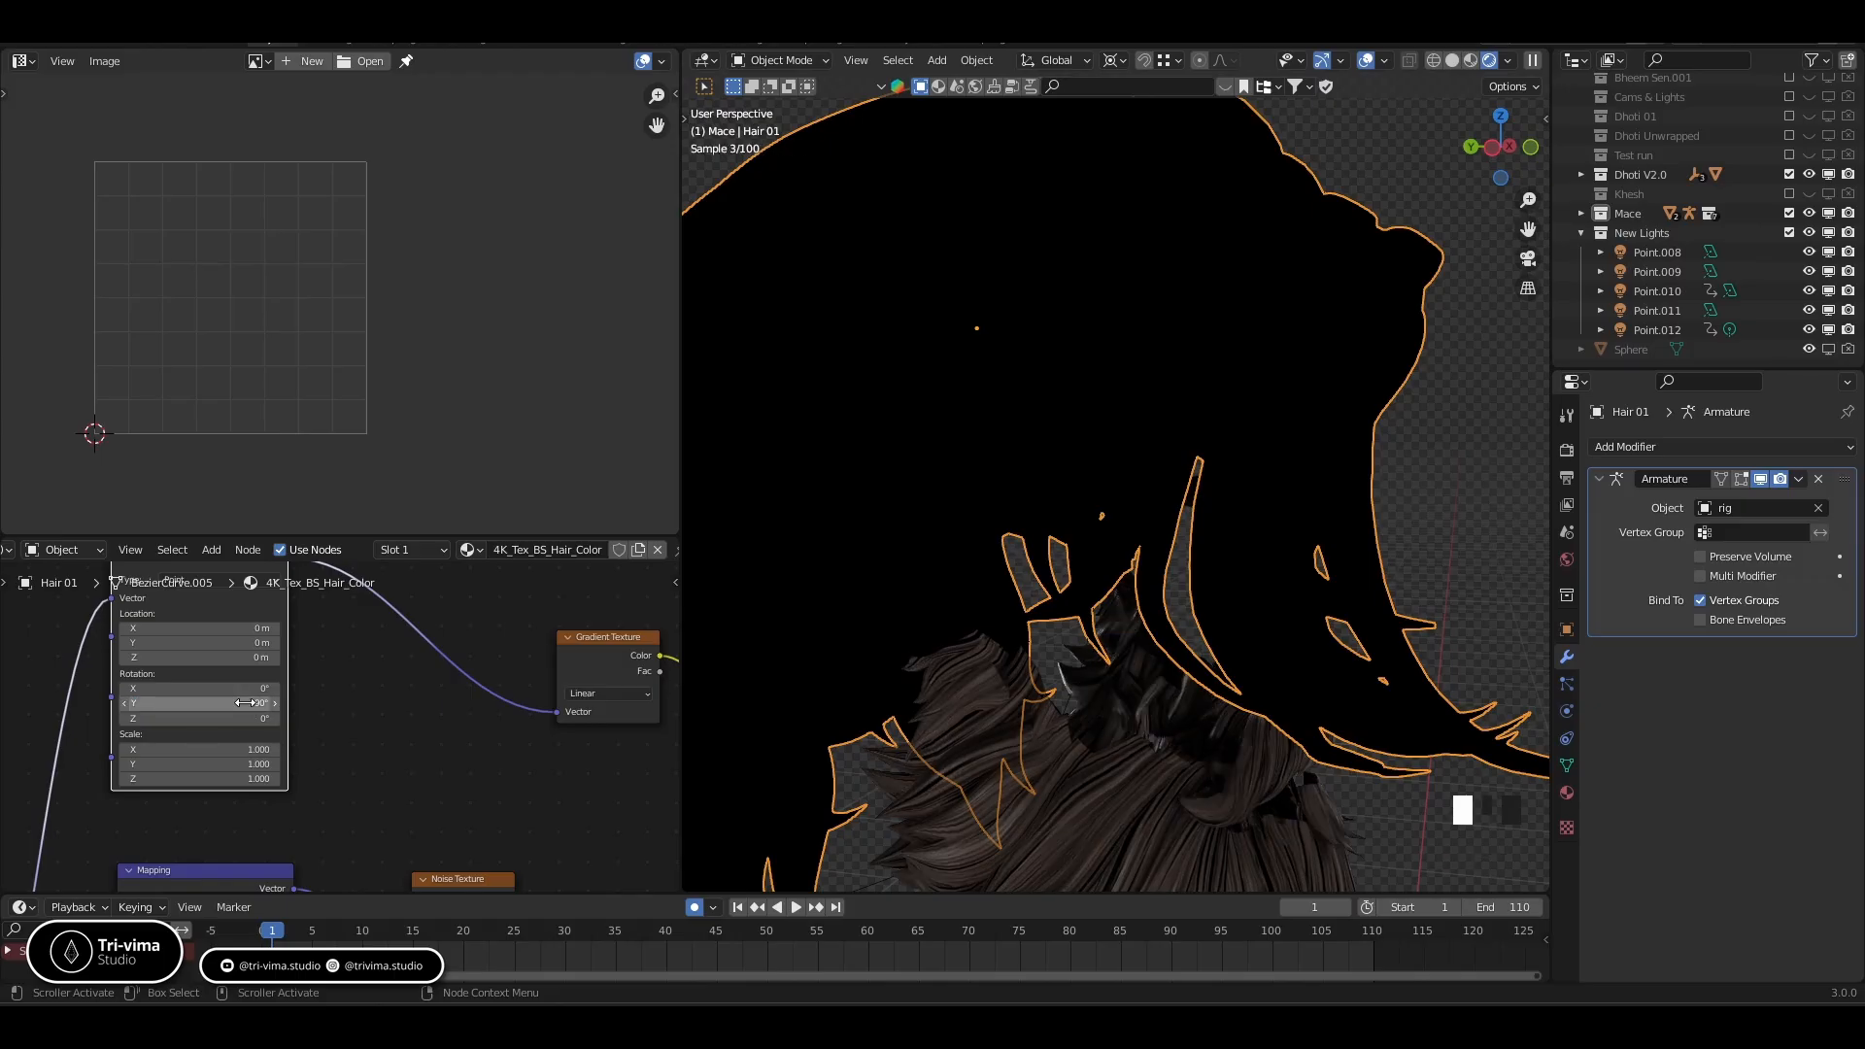
# Reset the gradient Mapping node's Y rotation to 0° and try an X rotation of 90°
pyautogui.click(246, 702)
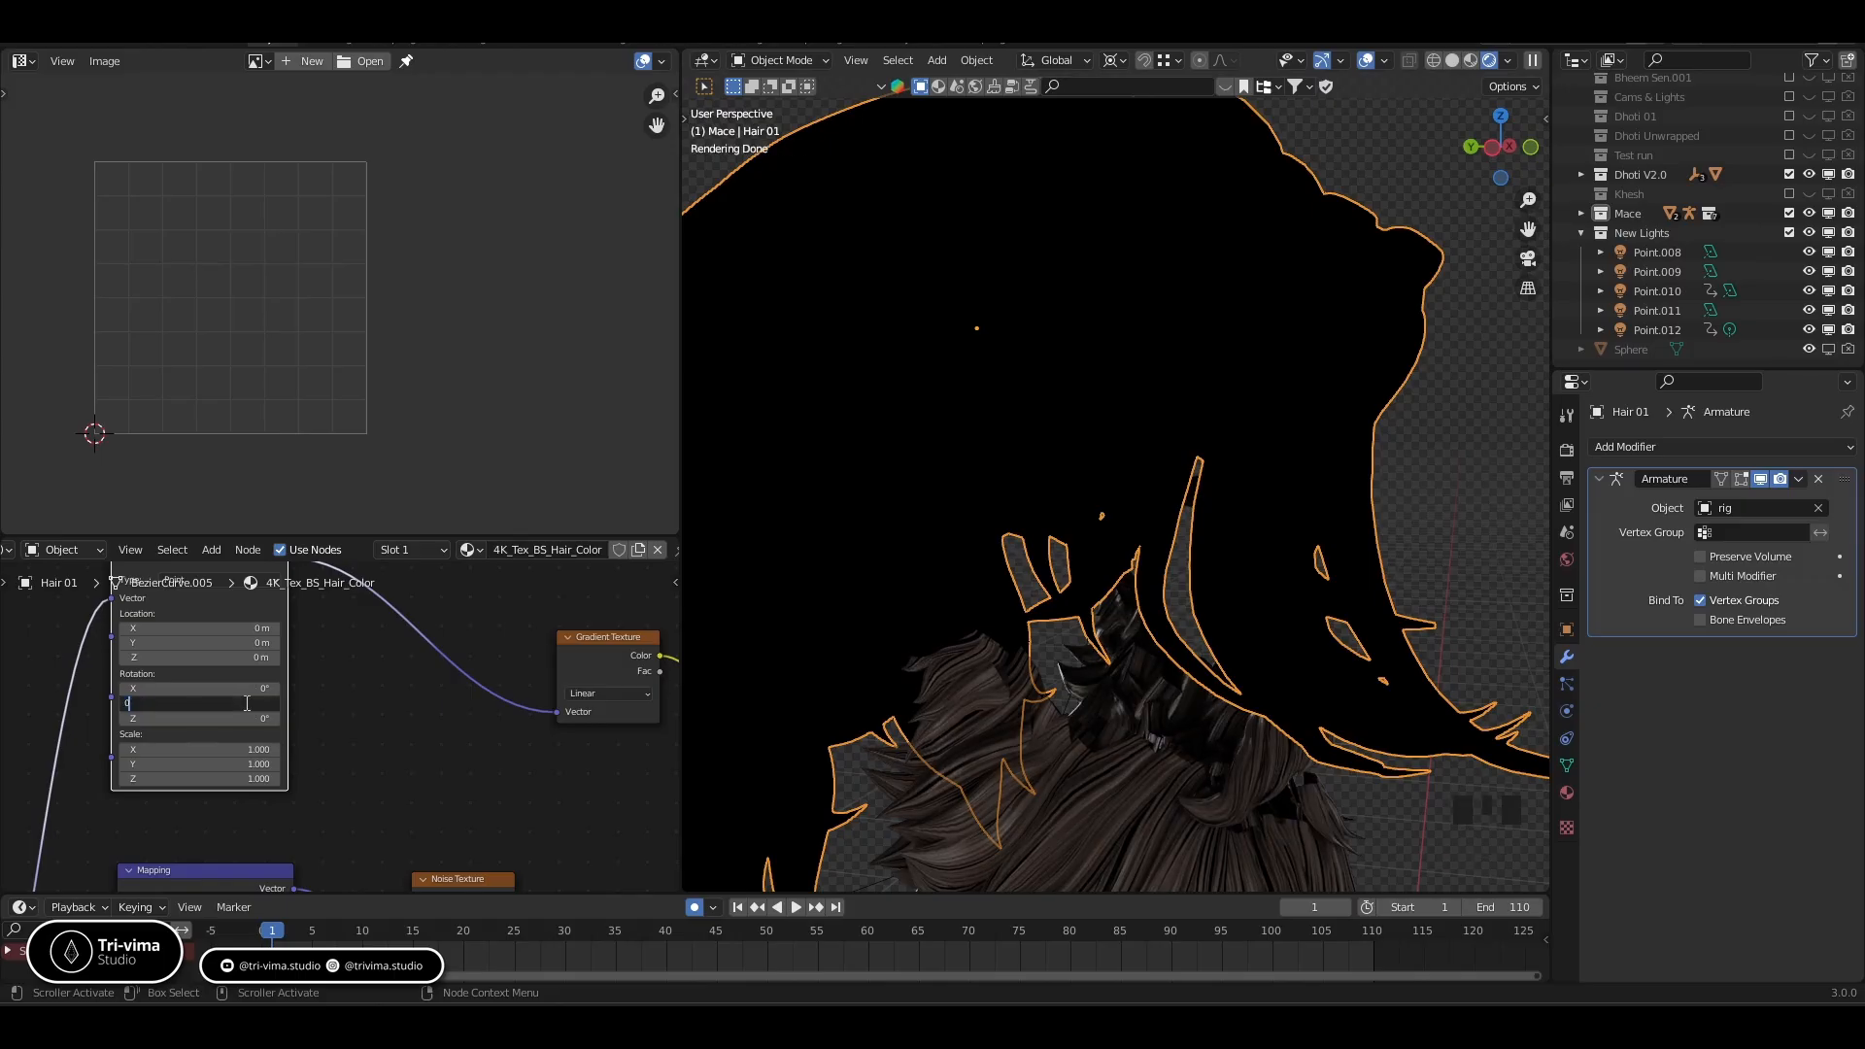
pyautogui.click(247, 688)
pyautogui.write('90')
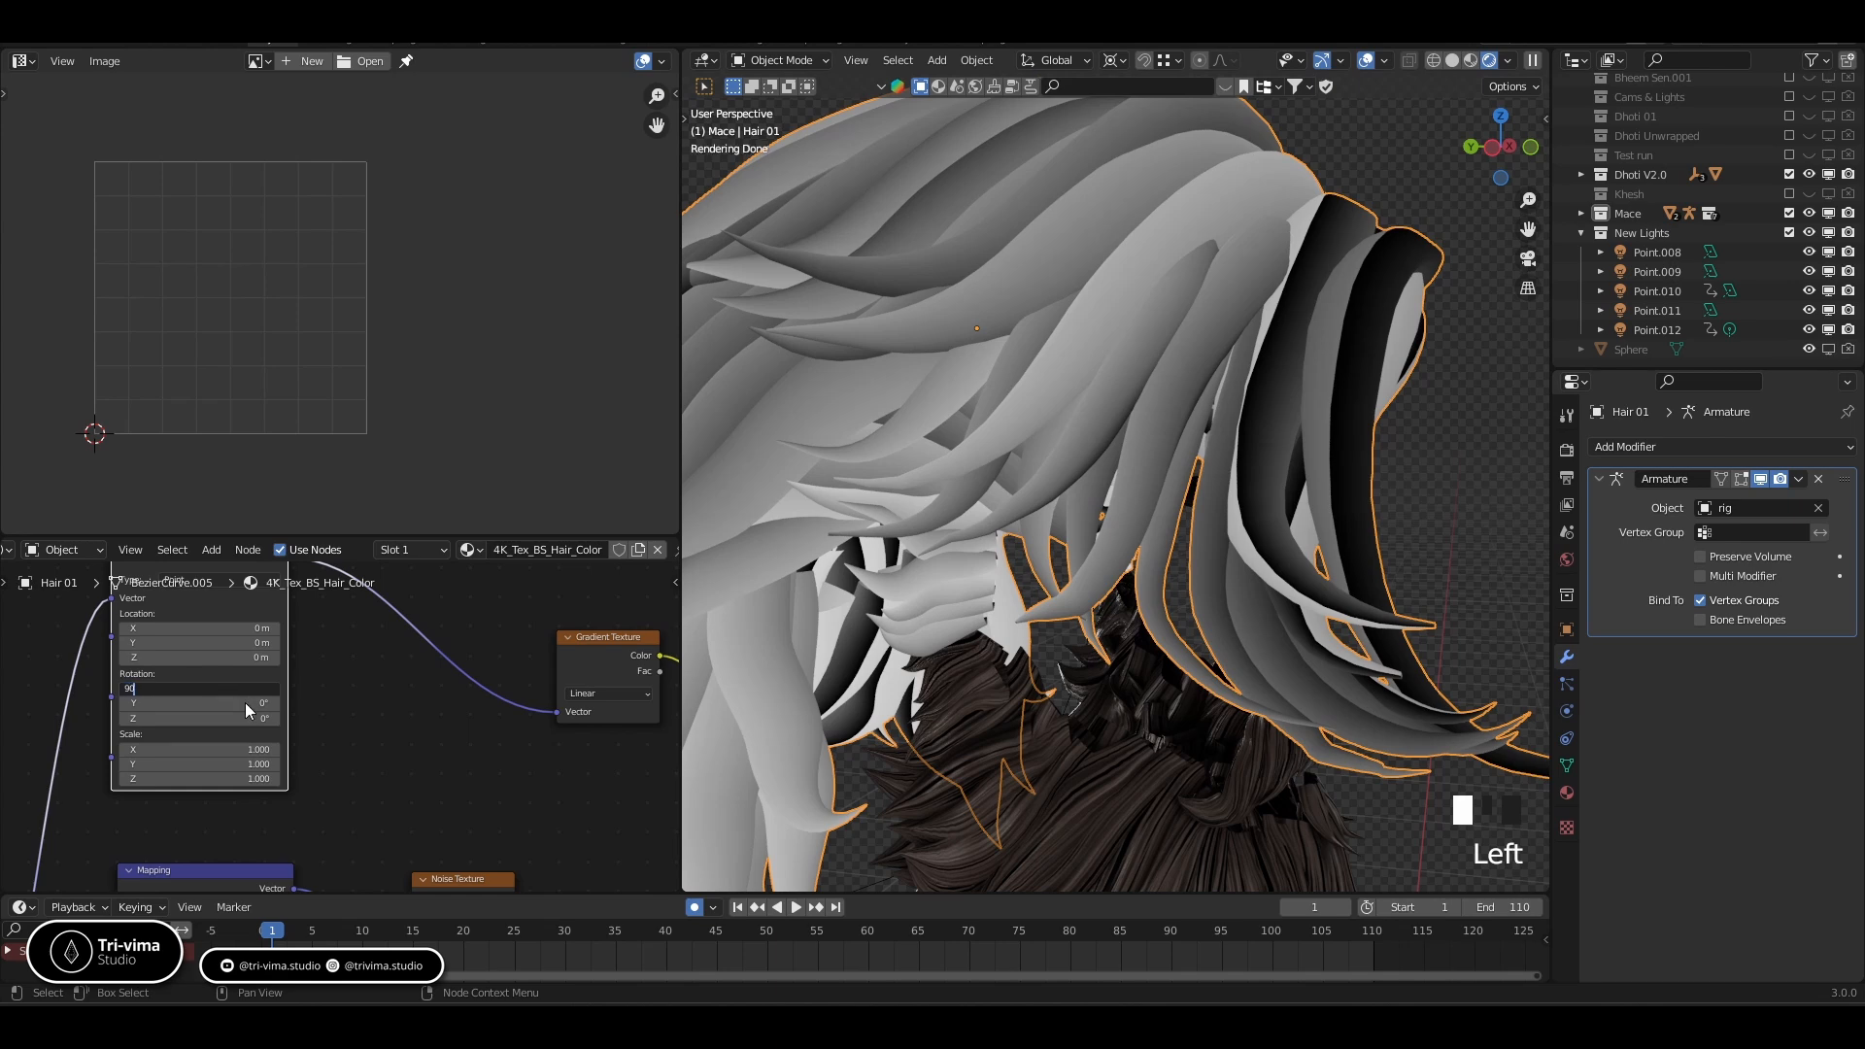
pyautogui.press('Return')
# Return the gradient Mapping node's X rotation to 0° and set its Z rotation to 90°
pyautogui.click(224, 688)
pyautogui.write('0')
pyautogui.press('Tab')
pyautogui.press('Tab')
pyautogui.write('90')
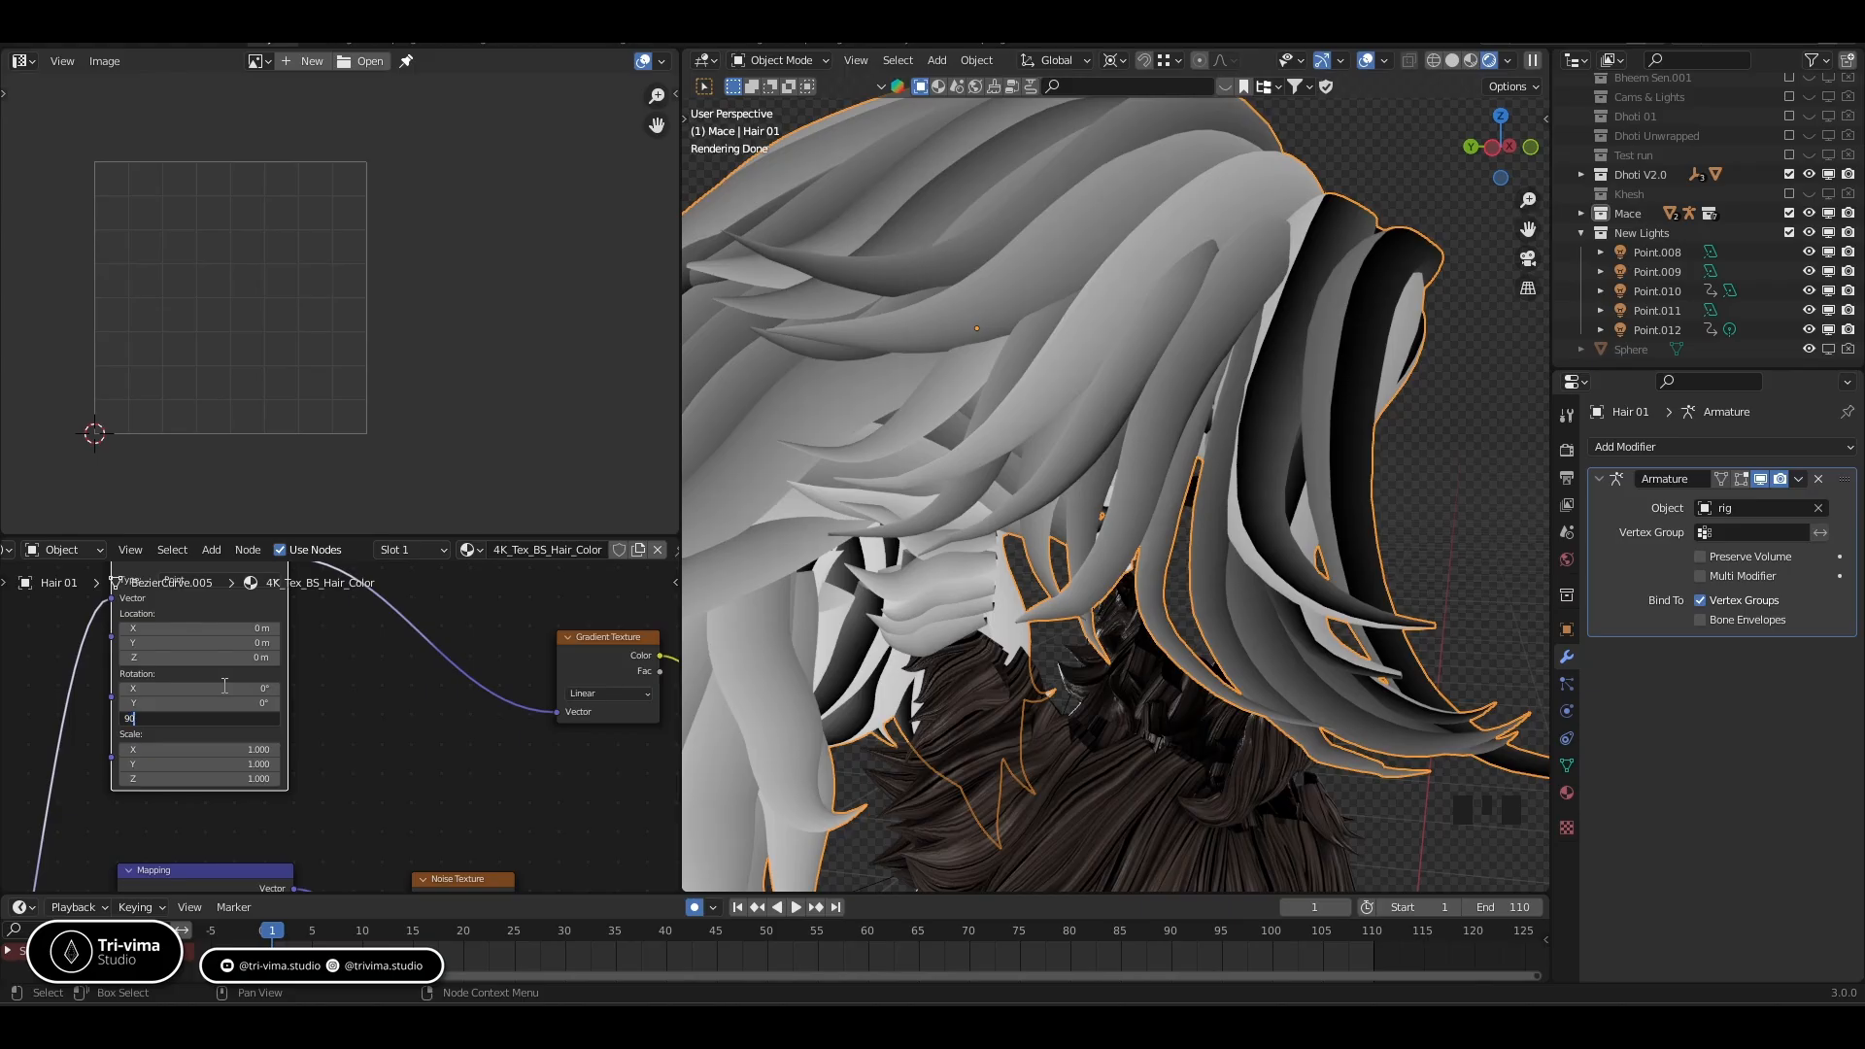
pyautogui.press('Return')
# Move the black stop of the gradient's Color Ramp to position 0.141
pyautogui.scroll(-1, 414, 772)
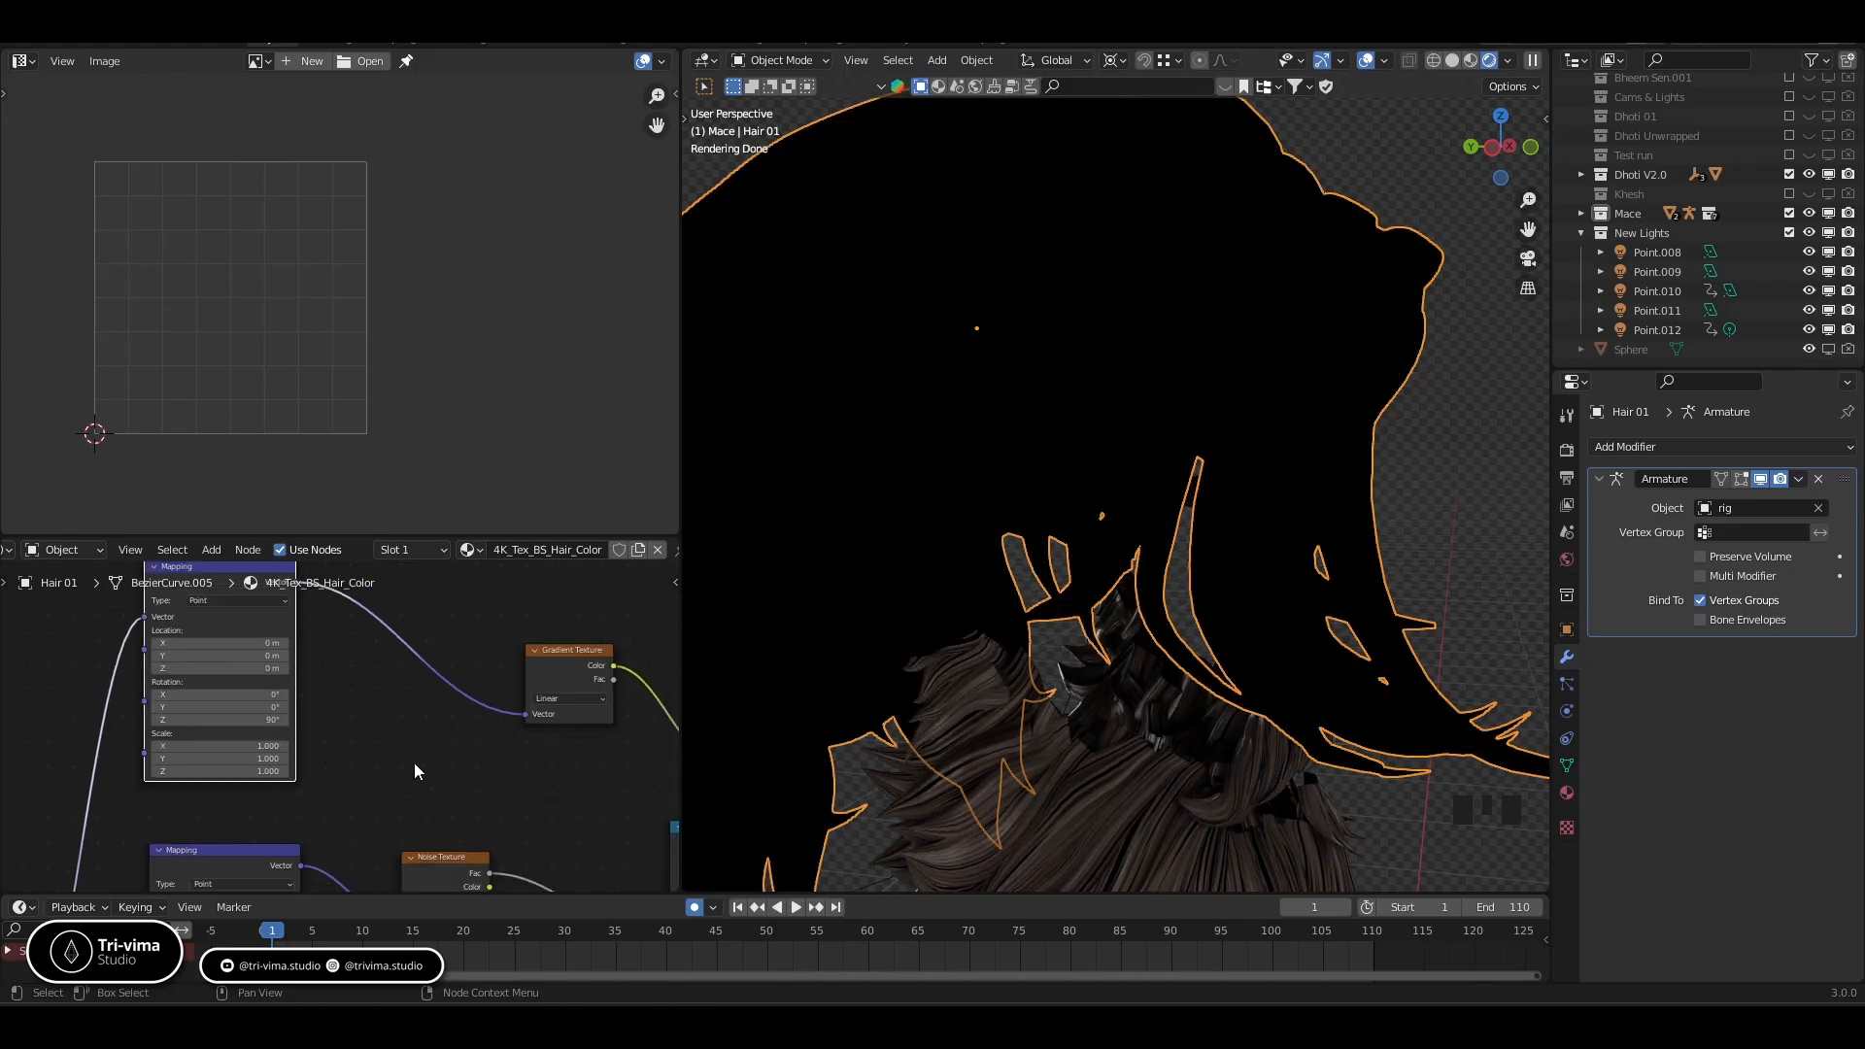
pyautogui.scroll(-1, 414, 763)
pyautogui.moveTo(414, 764); pyautogui.dragTo(9, 742, button='middle')
pyautogui.moveTo(307, 699); pyautogui.dragTo(359, 699)
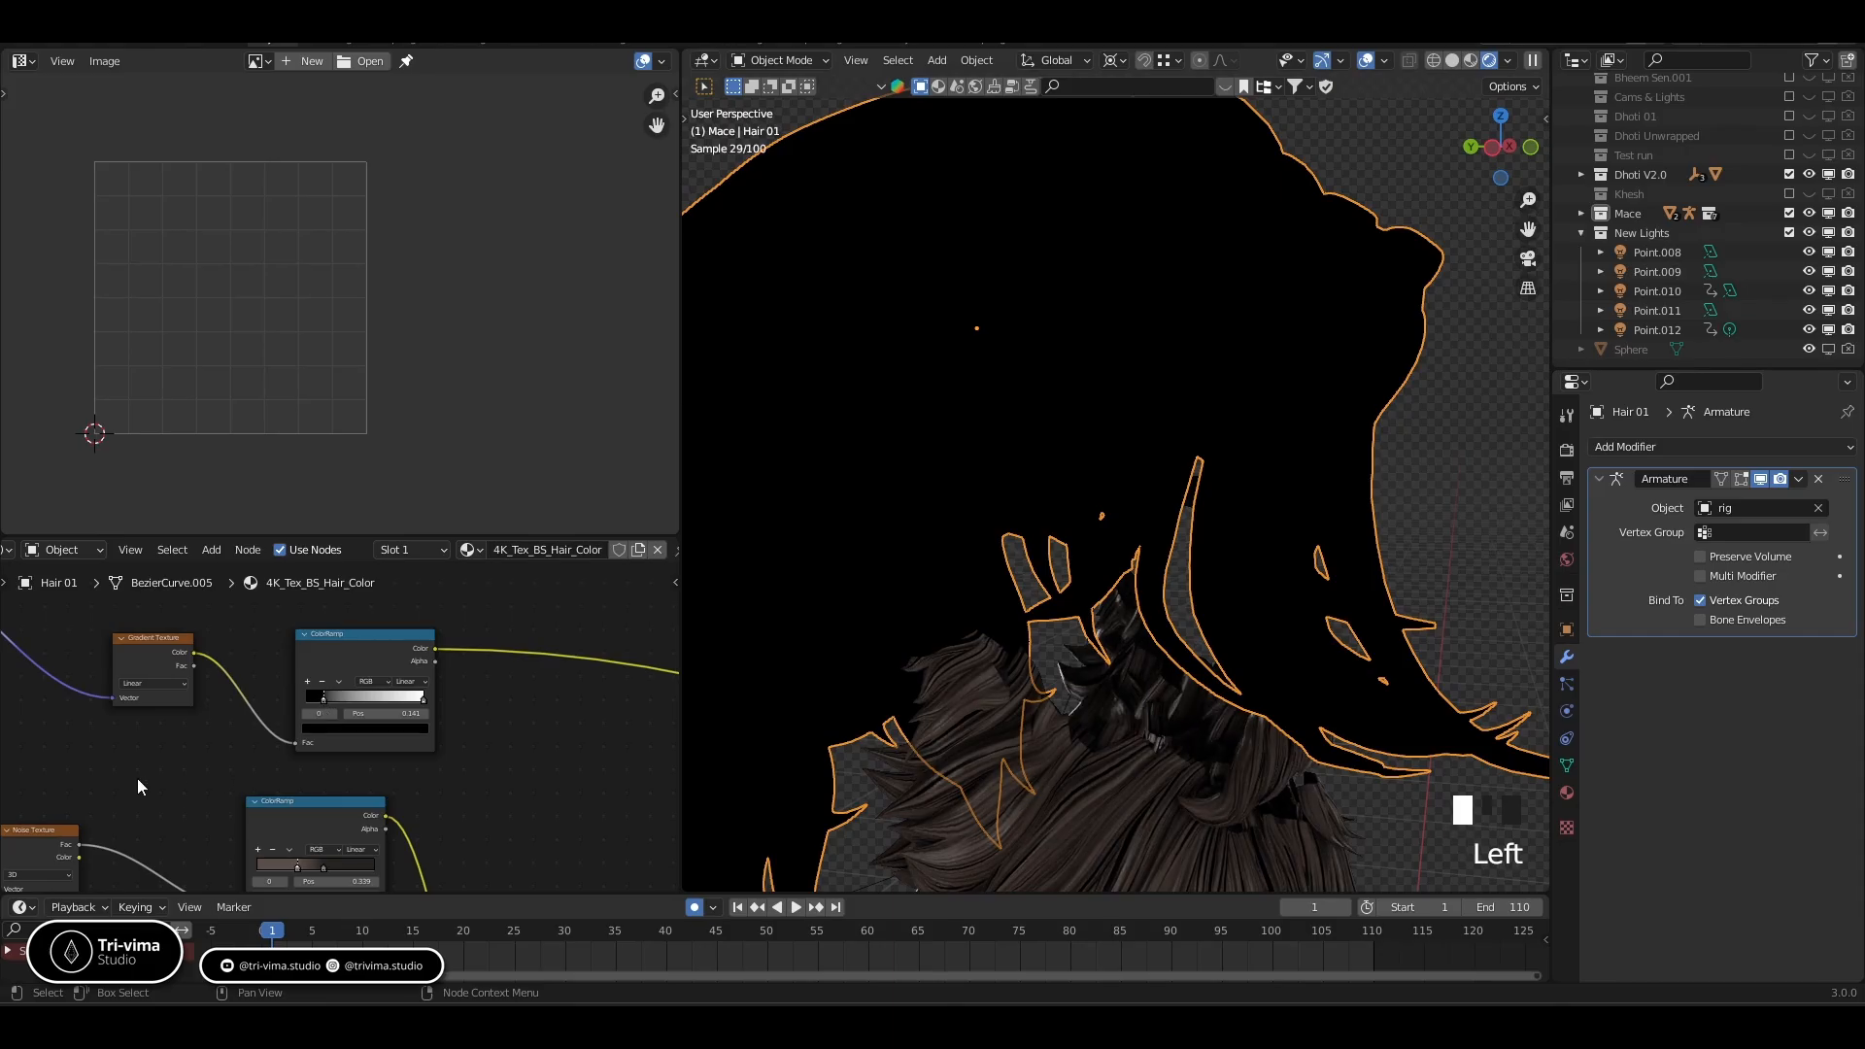
# Drive the gradient's Mapping node from the Texture Coordinate node's Generated output
pyautogui.moveTo(136, 778); pyautogui.dragTo(679, 598, button='middle')
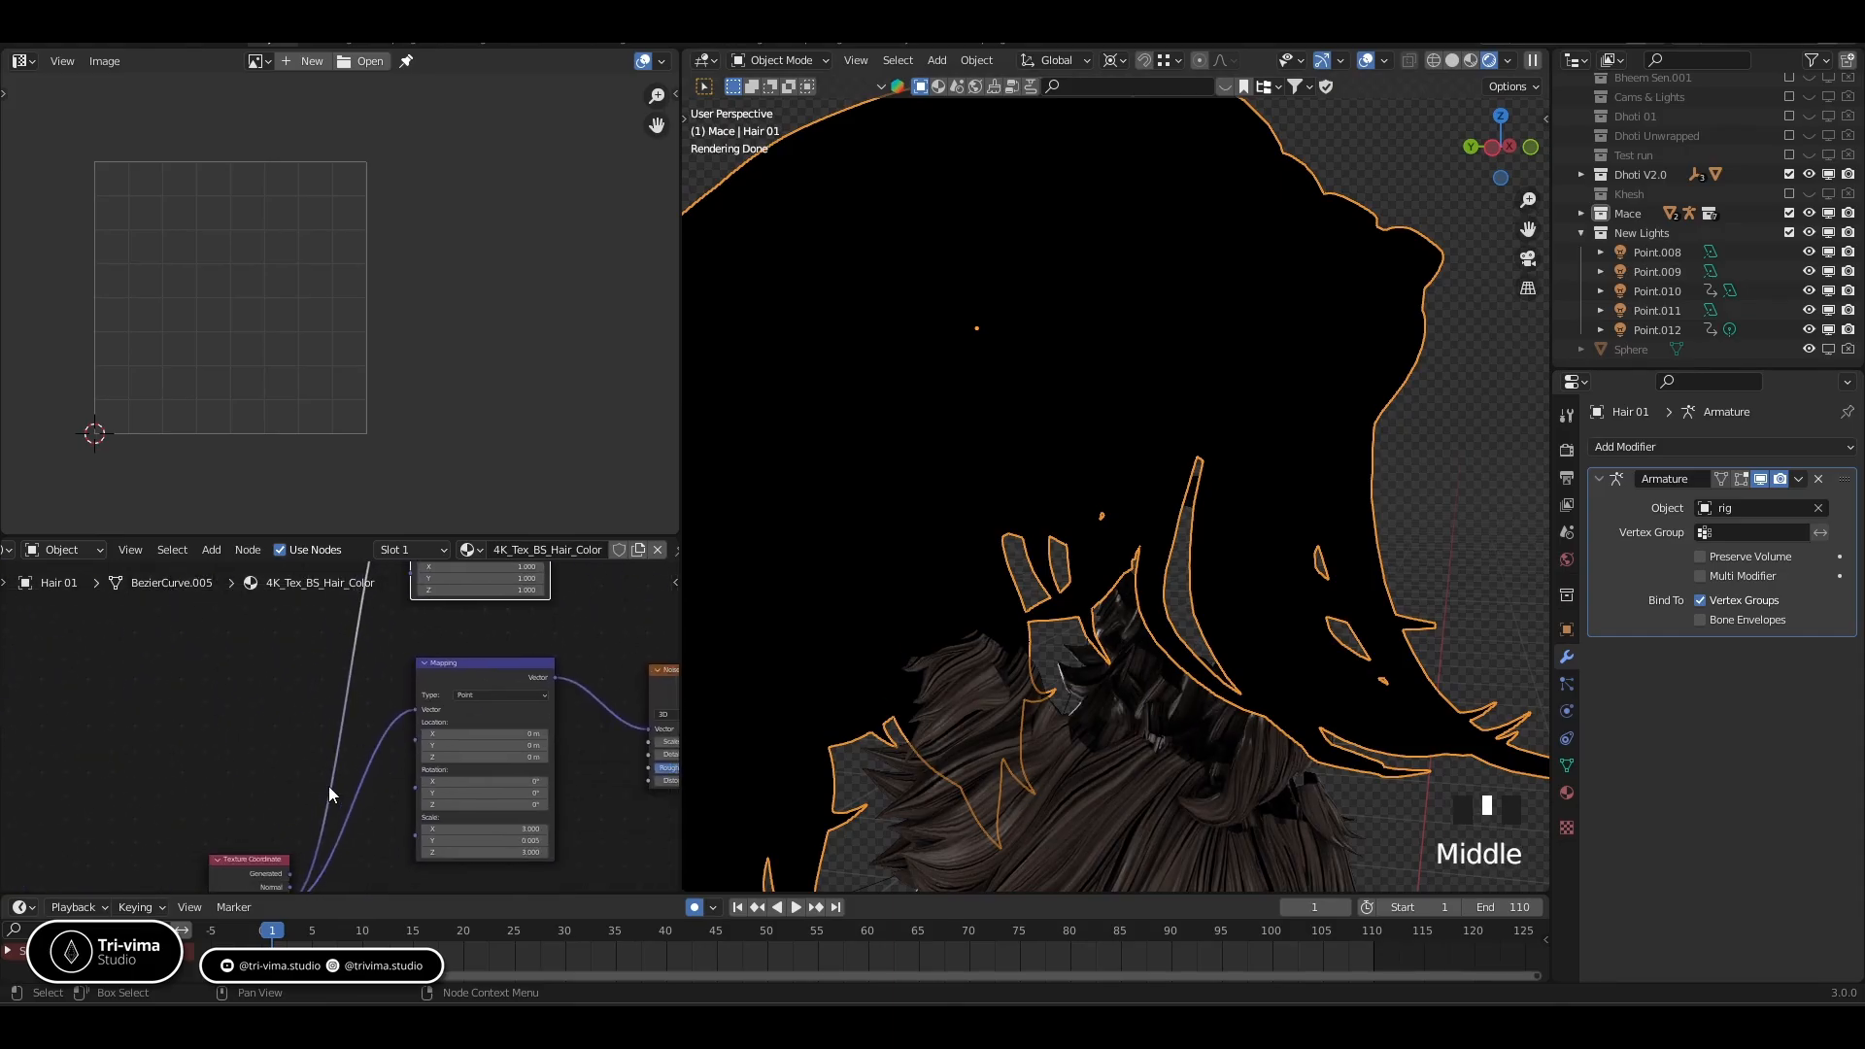
pyautogui.moveTo(291, 787); pyautogui.dragTo(253, 760, button='middle')
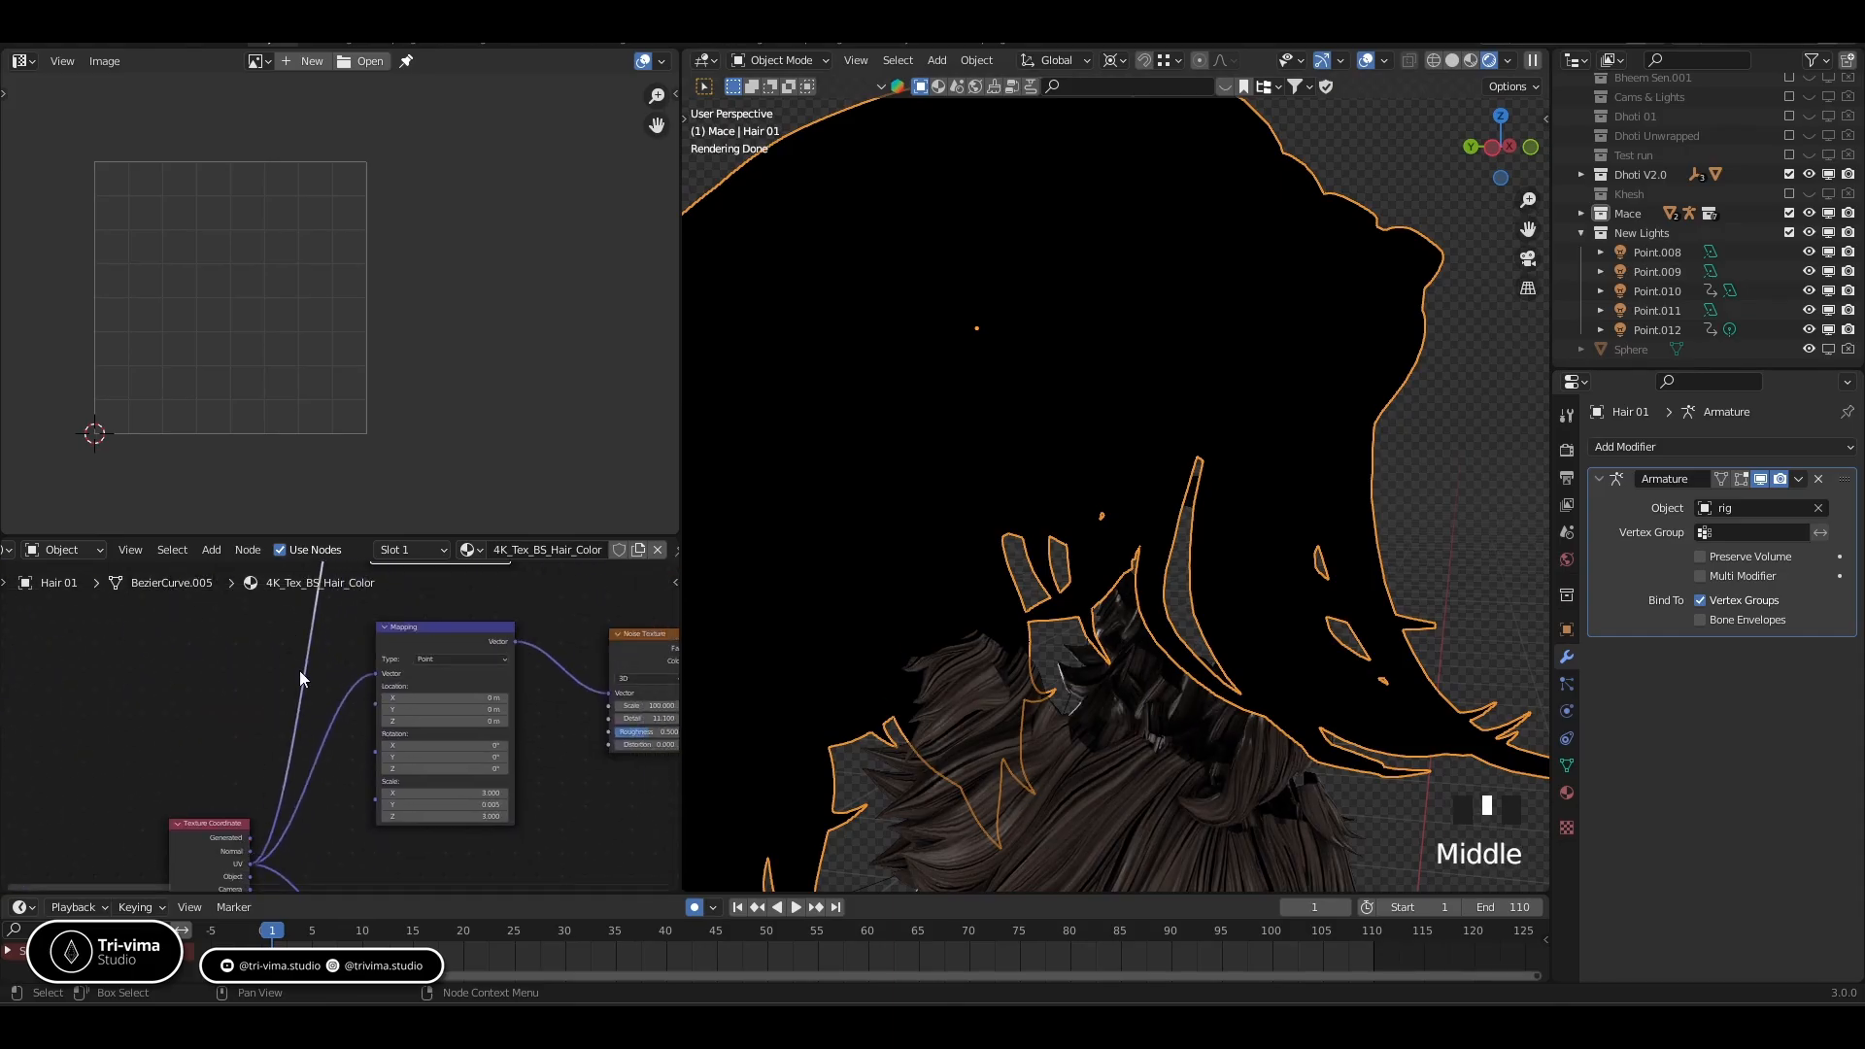
pyautogui.moveTo(250, 863); pyautogui.dragTo(279, 641)
pyautogui.moveTo(277, 652); pyautogui.dragTo(205, 801, button='middle')
pyautogui.scroll(-7, 283, 769)
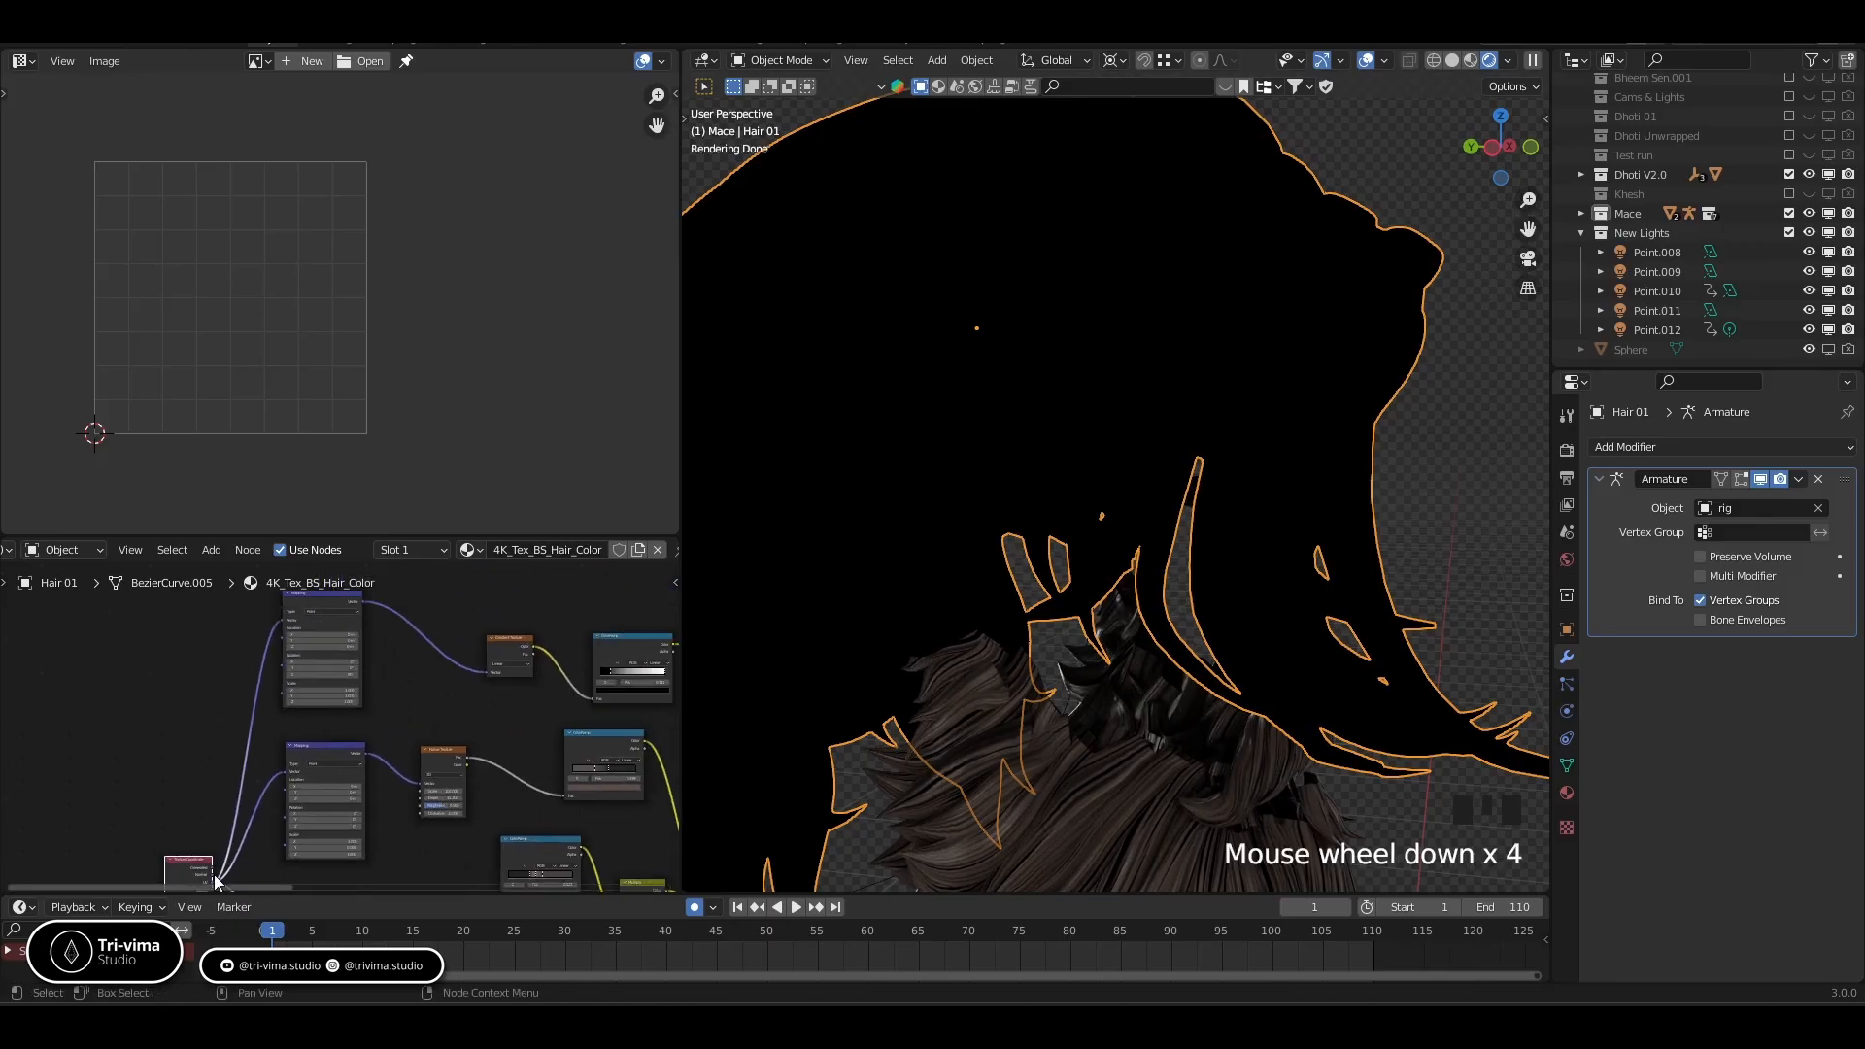
pyautogui.moveTo(212, 874); pyautogui.dragTo(284, 620)
# Set the gradient Mapping node's rotation to 90° on Y and 0° on Z
pyautogui.moveTo(382, 689); pyautogui.dragTo(377, 707, button='middle')
pyautogui.scroll(5, 365, 713)
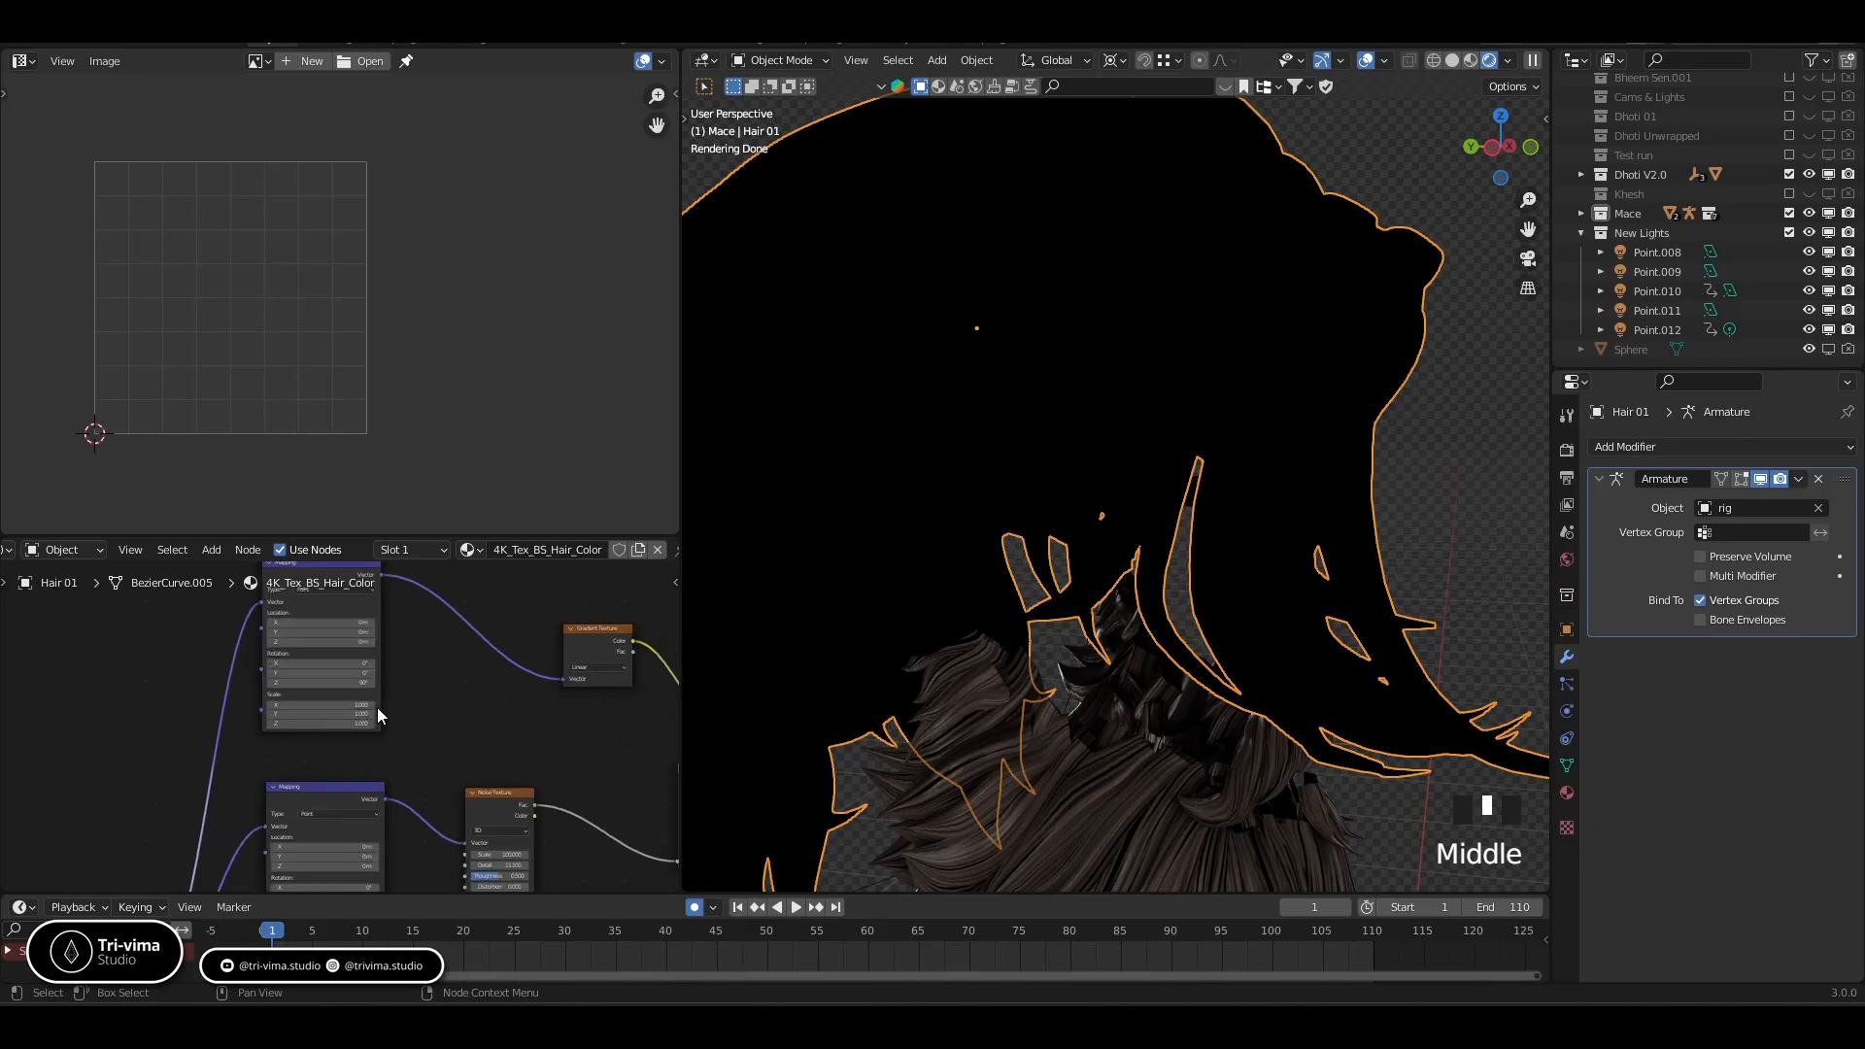
pyautogui.scroll(2, 377, 707)
pyautogui.click(365, 665)
pyautogui.press('Return')
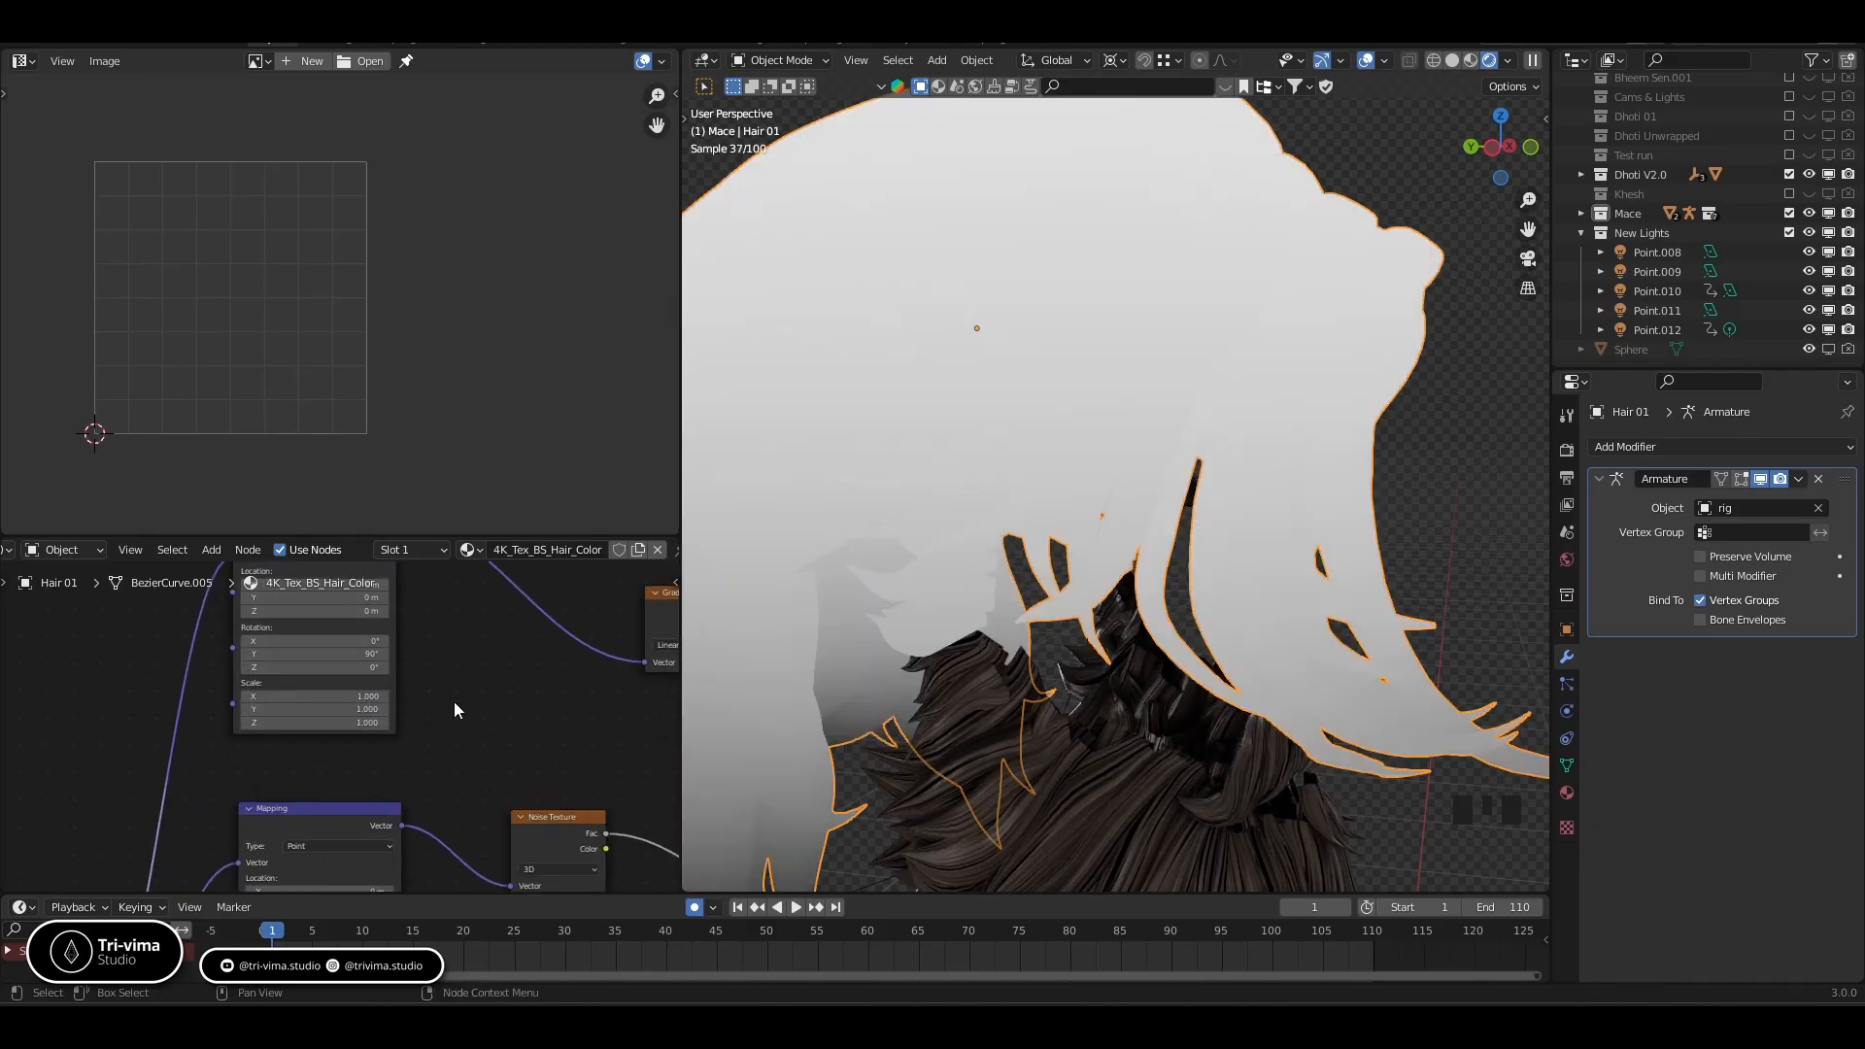
# Flip the gradient's Color Ramp and check the black-to-white falloff around the hair
pyautogui.moveTo(453, 701); pyautogui.dragTo(165, 755, button='middle')
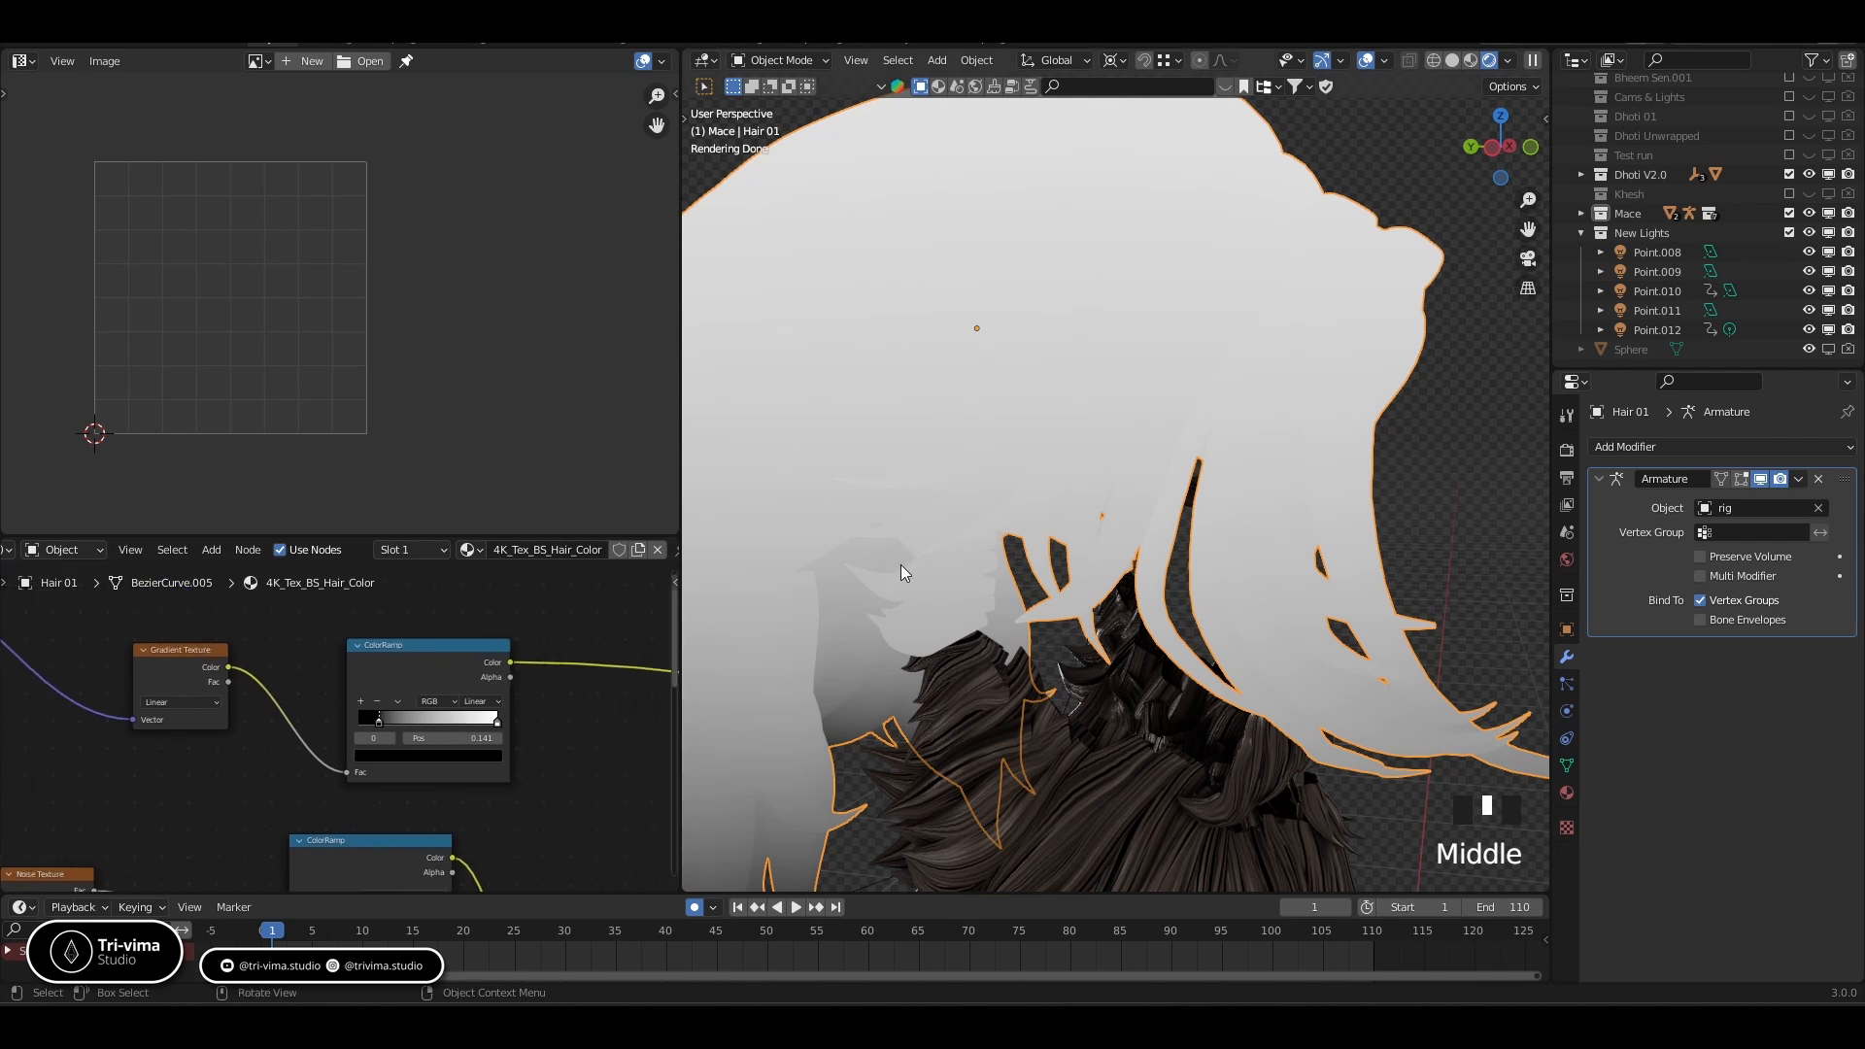
pyautogui.scroll(-3, 1064, 484)
pyautogui.moveTo(1065, 483); pyautogui.dragTo(900, 490, button='middle')
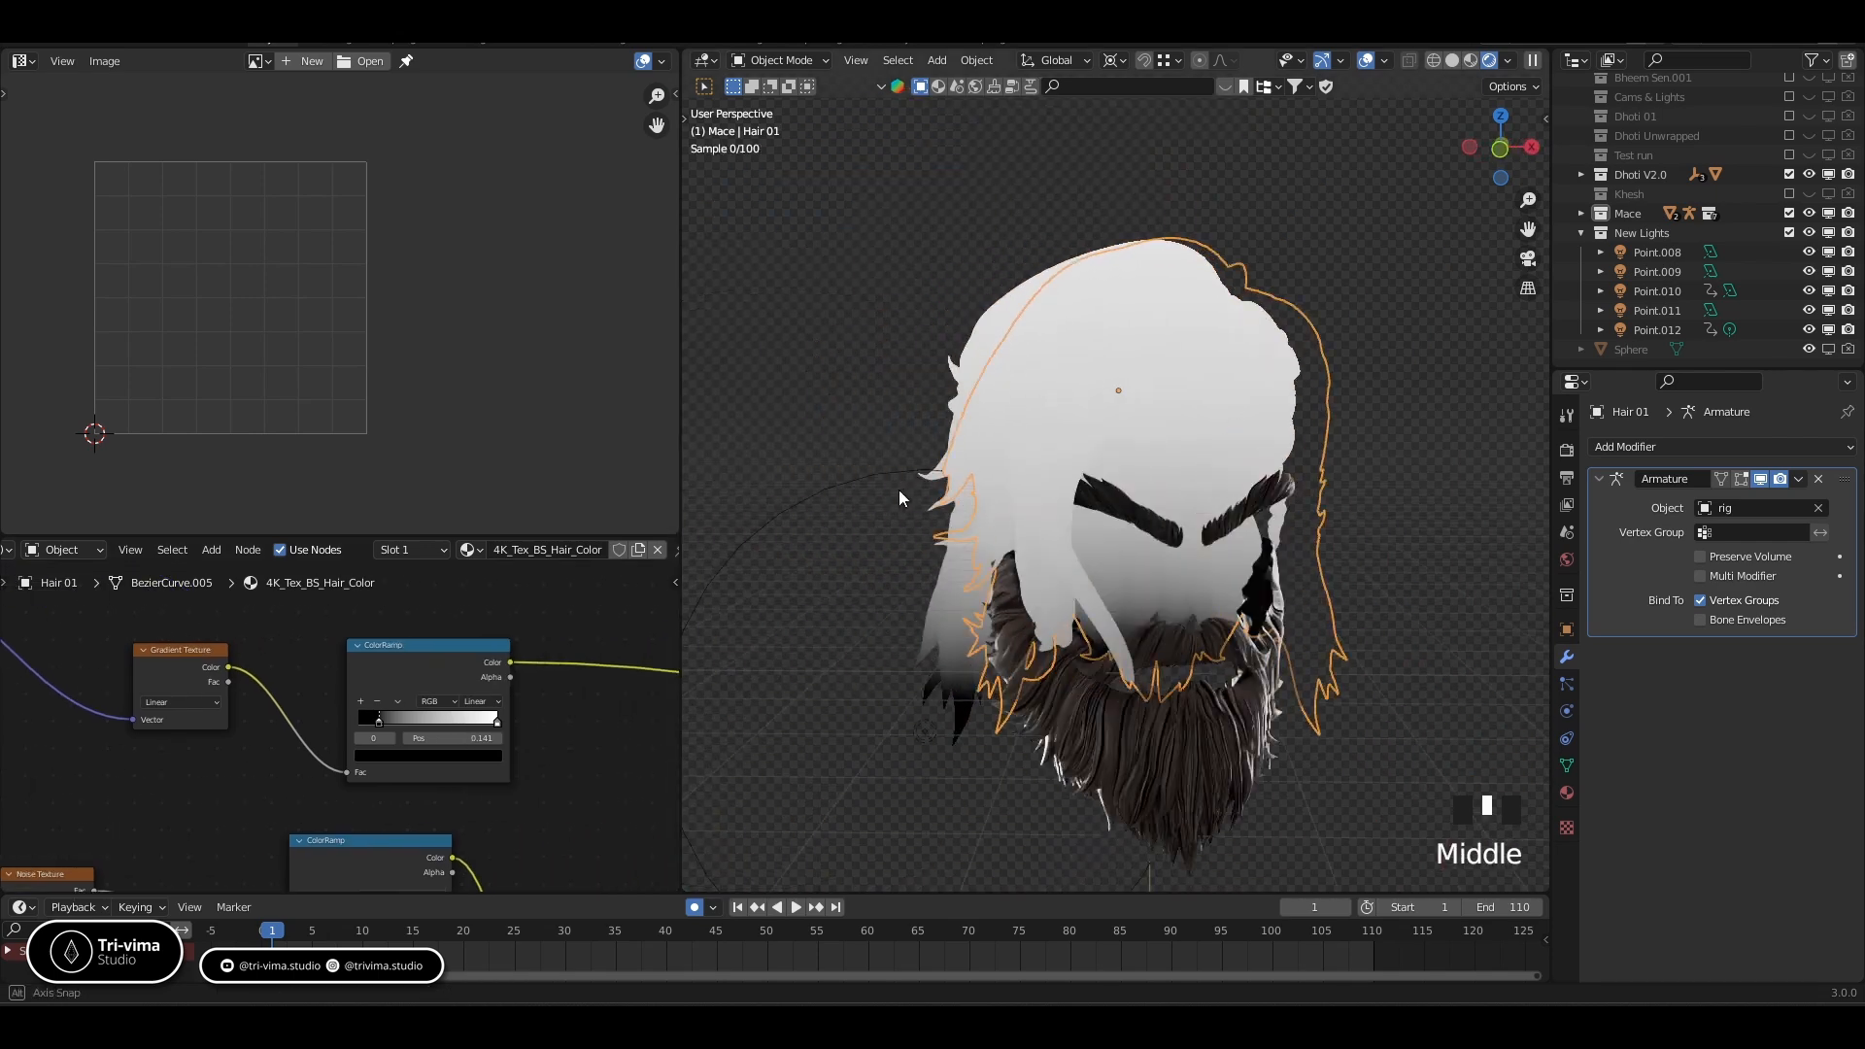
pyautogui.click(395, 702)
pyautogui.click(403, 721)
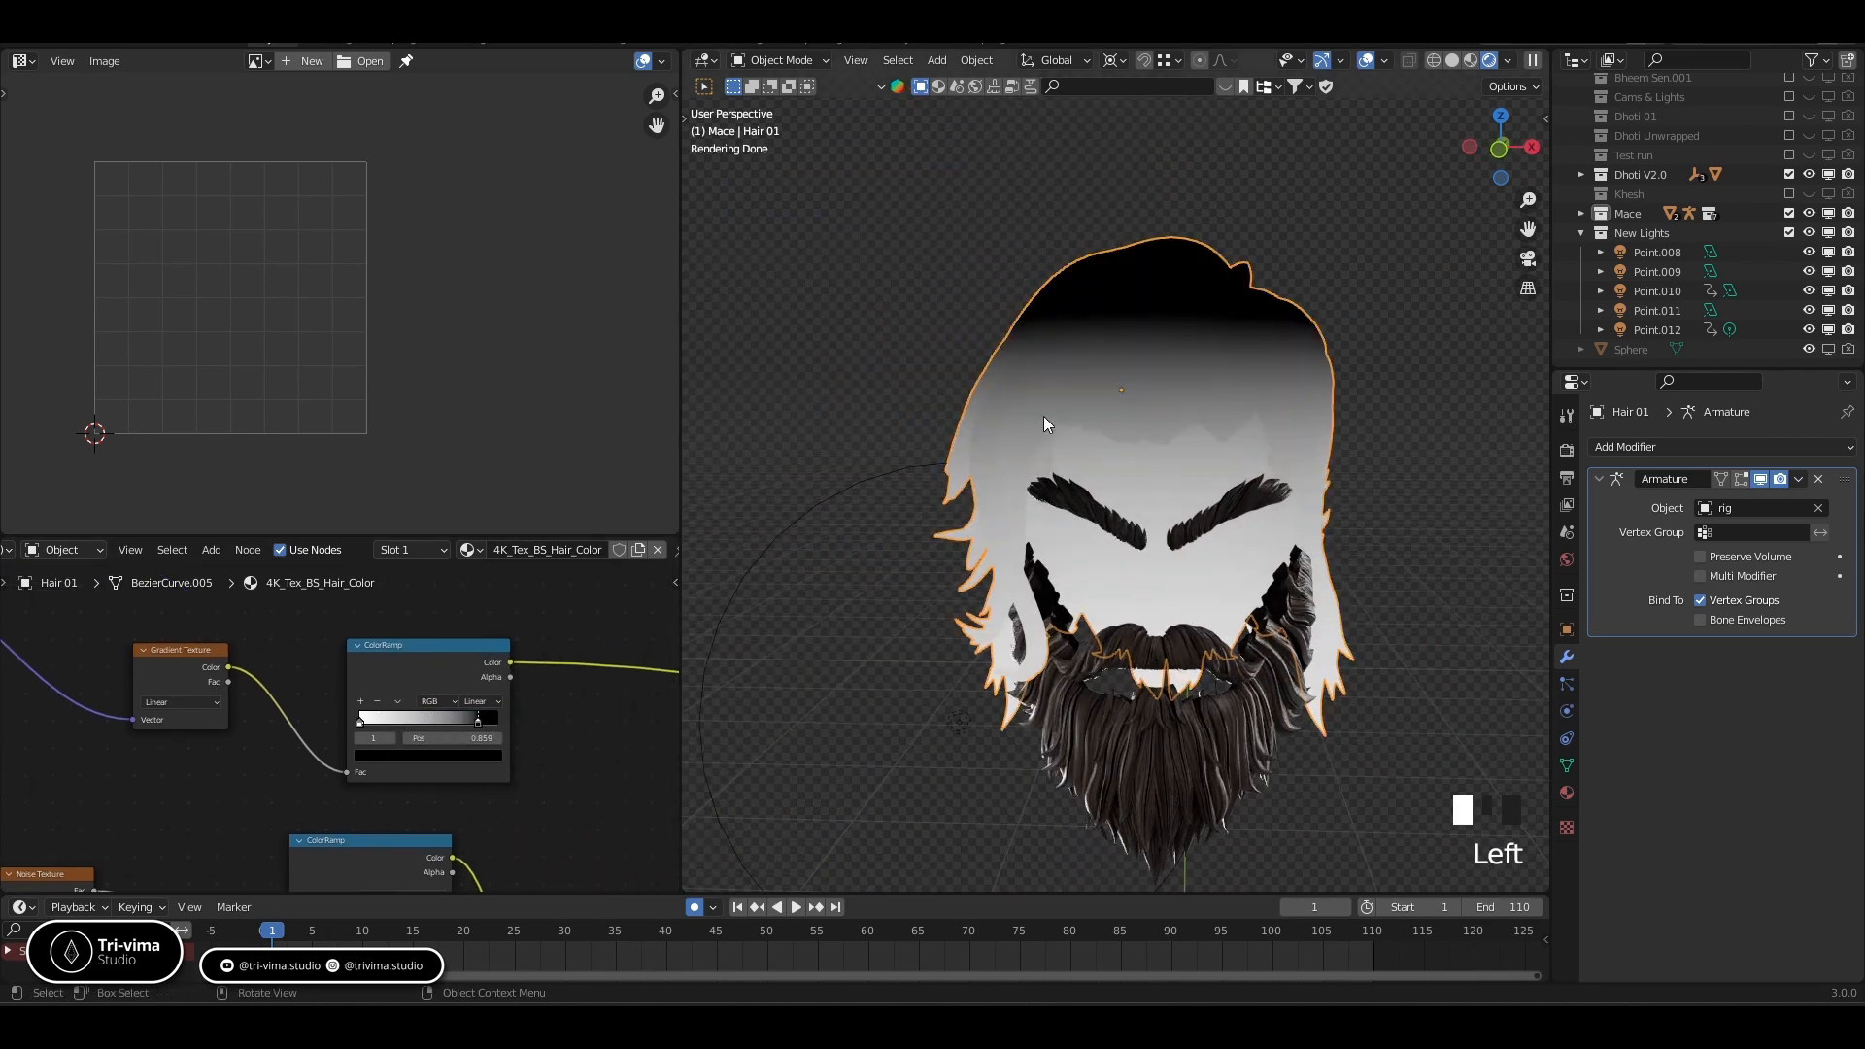
pyautogui.moveTo(570, 742); pyautogui.dragTo(501, 727, button='middle')
pyautogui.moveTo(1040, 545); pyautogui.dragTo(1372, 420, button='middle')
# Try driving the Gradient Texture from the lower Mapping node used by the Noise Texture, and inspect the hair
pyautogui.moveTo(314, 756); pyautogui.dragTo(189, 607, button='middle')
pyautogui.scroll(-4, 225, 752)
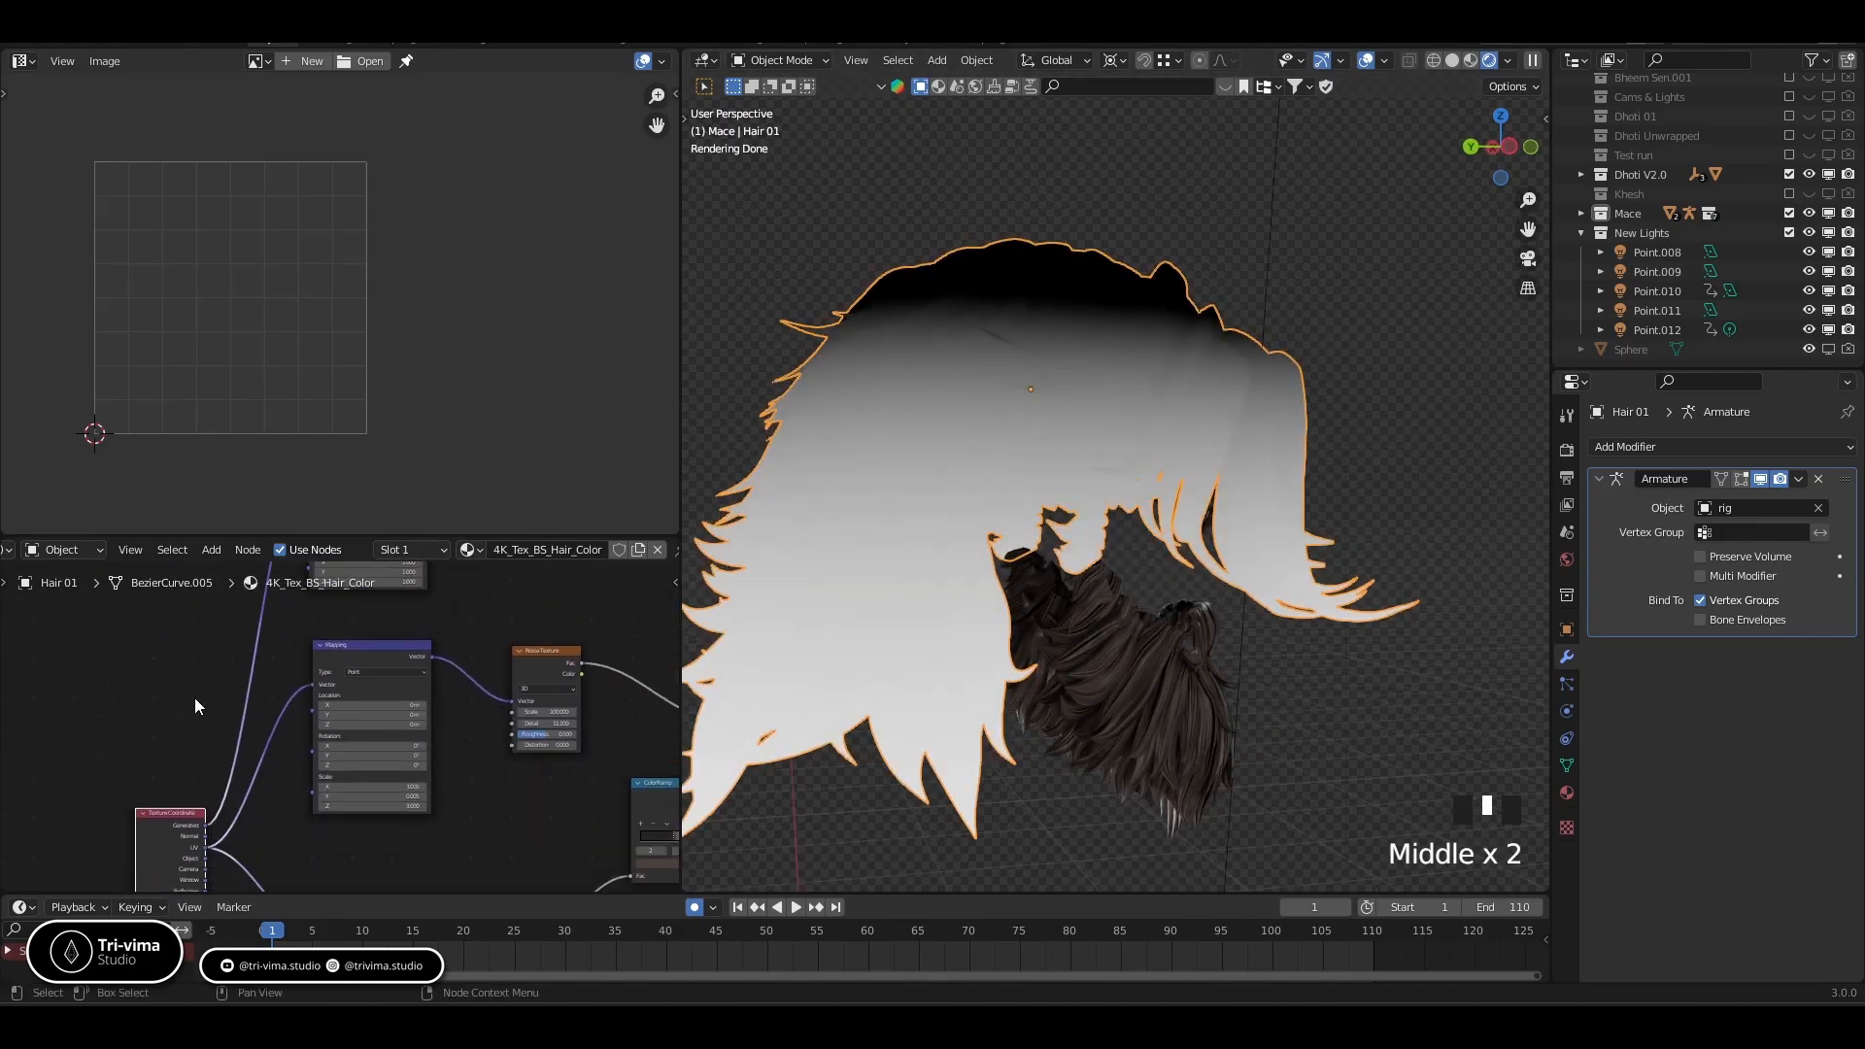
pyautogui.moveTo(204, 848); pyautogui.dragTo(274, 682)
pyautogui.moveTo(264, 737); pyautogui.dragTo(146, 805, button='middle')
pyautogui.scroll(-1, 246, 807)
pyautogui.scroll(-1, 259, 748)
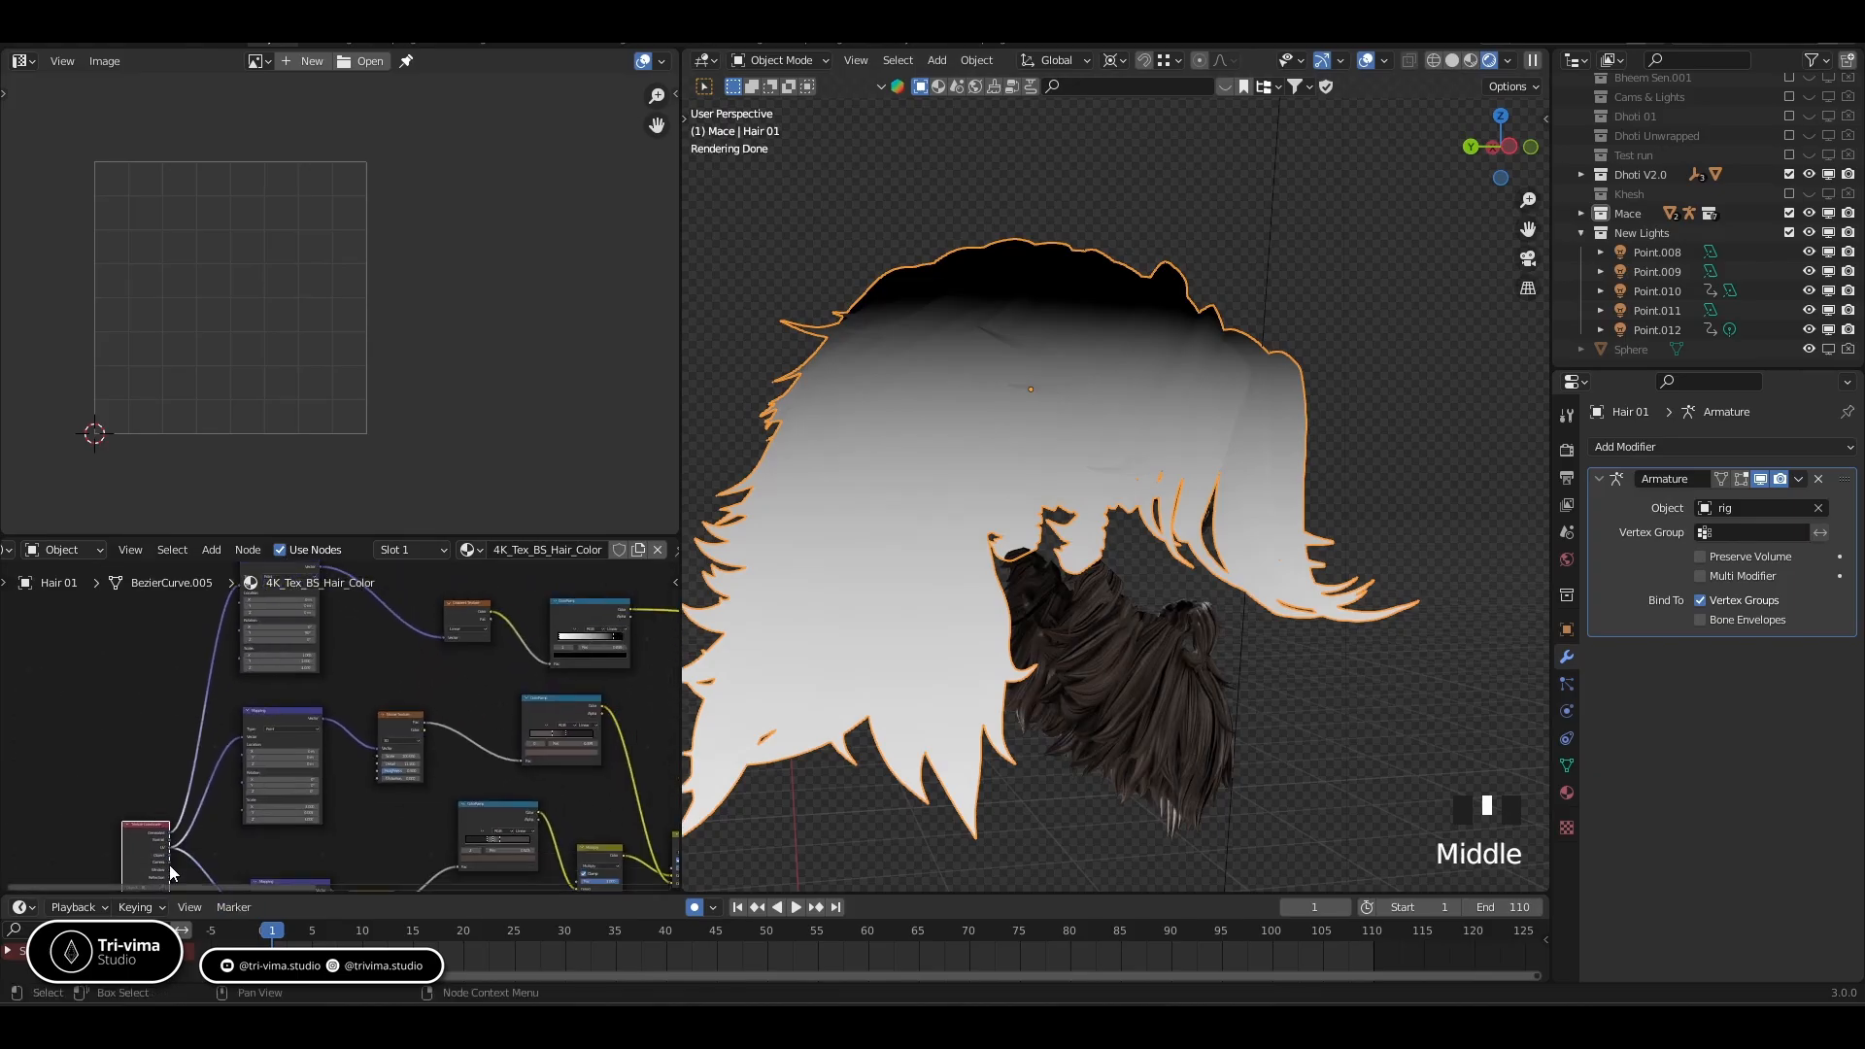
pyautogui.moveTo(170, 847); pyautogui.dragTo(444, 637)
pyautogui.moveTo(971, 505); pyautogui.dragTo(746, 567, button='middle')
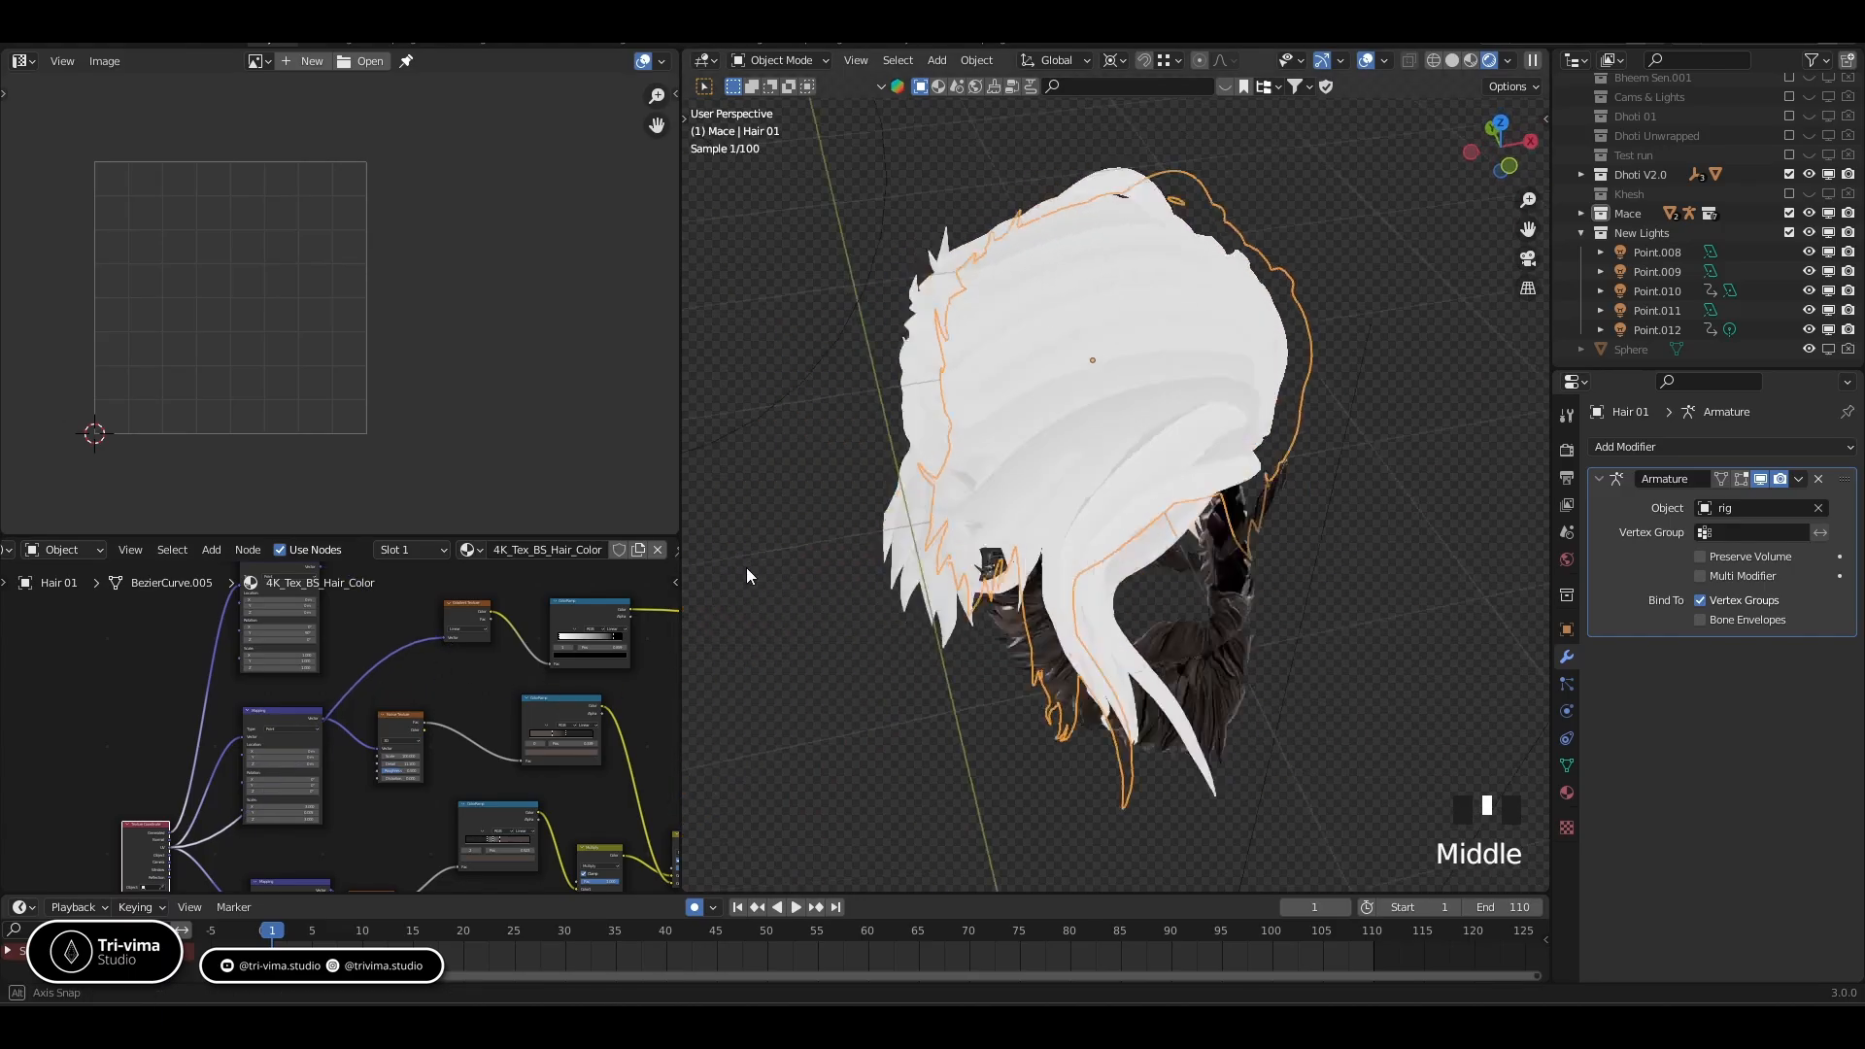
# Reconnect the upper Mapping node to the Gradient Texture, using the Texture Coordinate node's UV output as its source
pyautogui.scroll(4, 348, 787)
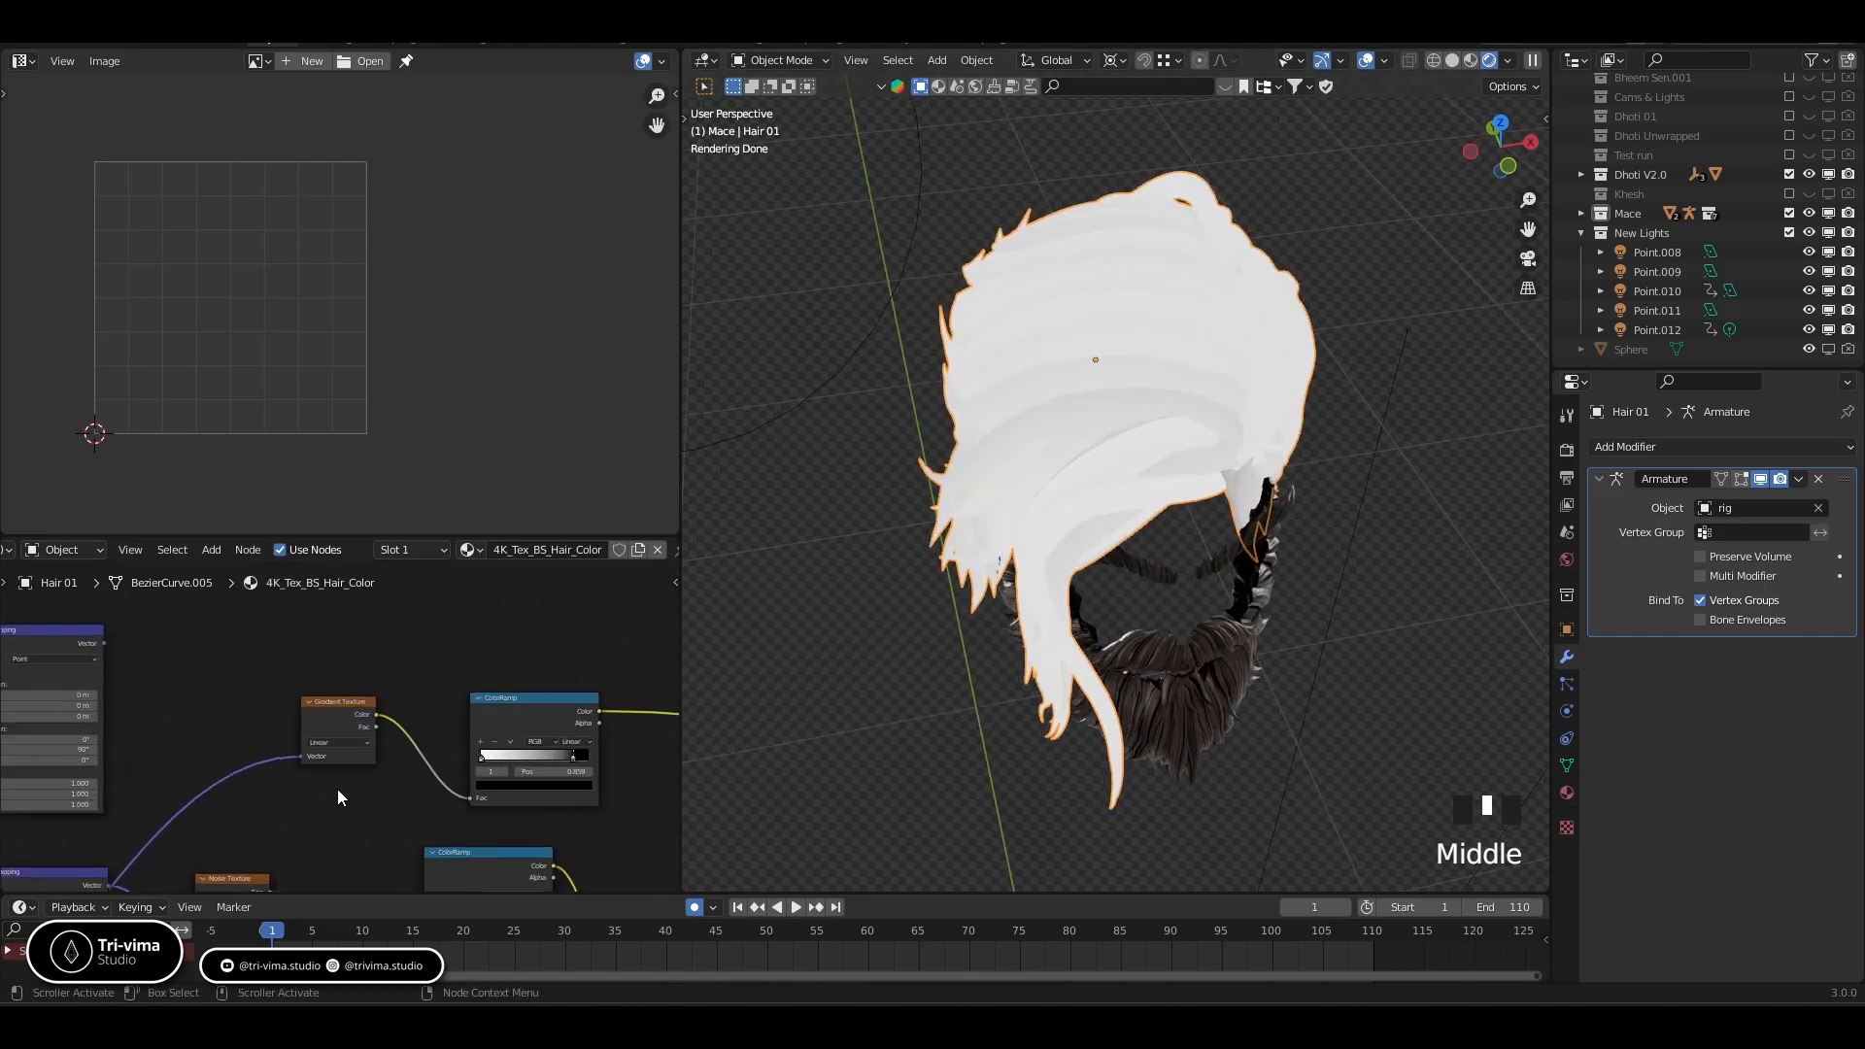
pyautogui.moveTo(329, 843); pyautogui.dragTo(582, 786, button='middle')
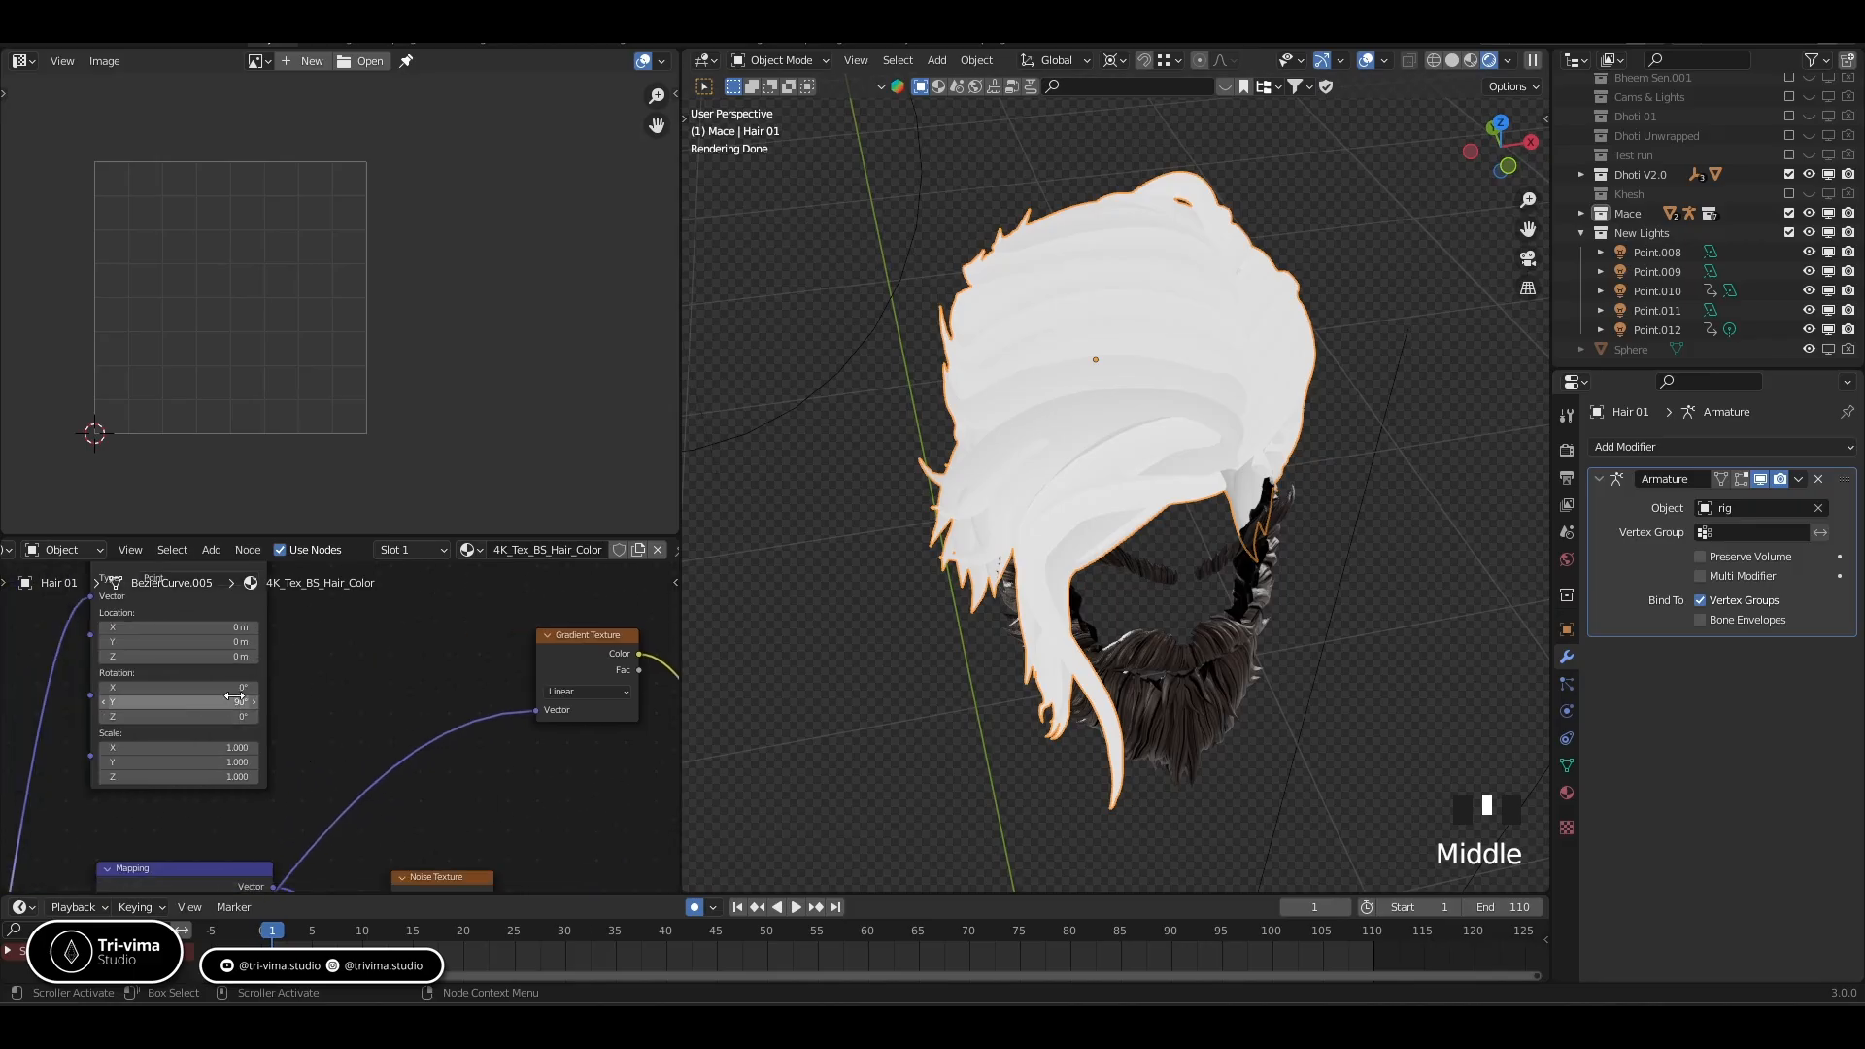
pyautogui.moveTo(300, 645); pyautogui.dragTo(328, 700, button='middle')
pyautogui.scroll(-5, 344, 674)
pyautogui.moveTo(138, 776); pyautogui.dragTo(346, 666, button='middle')
pyautogui.scroll(-3, 346, 666)
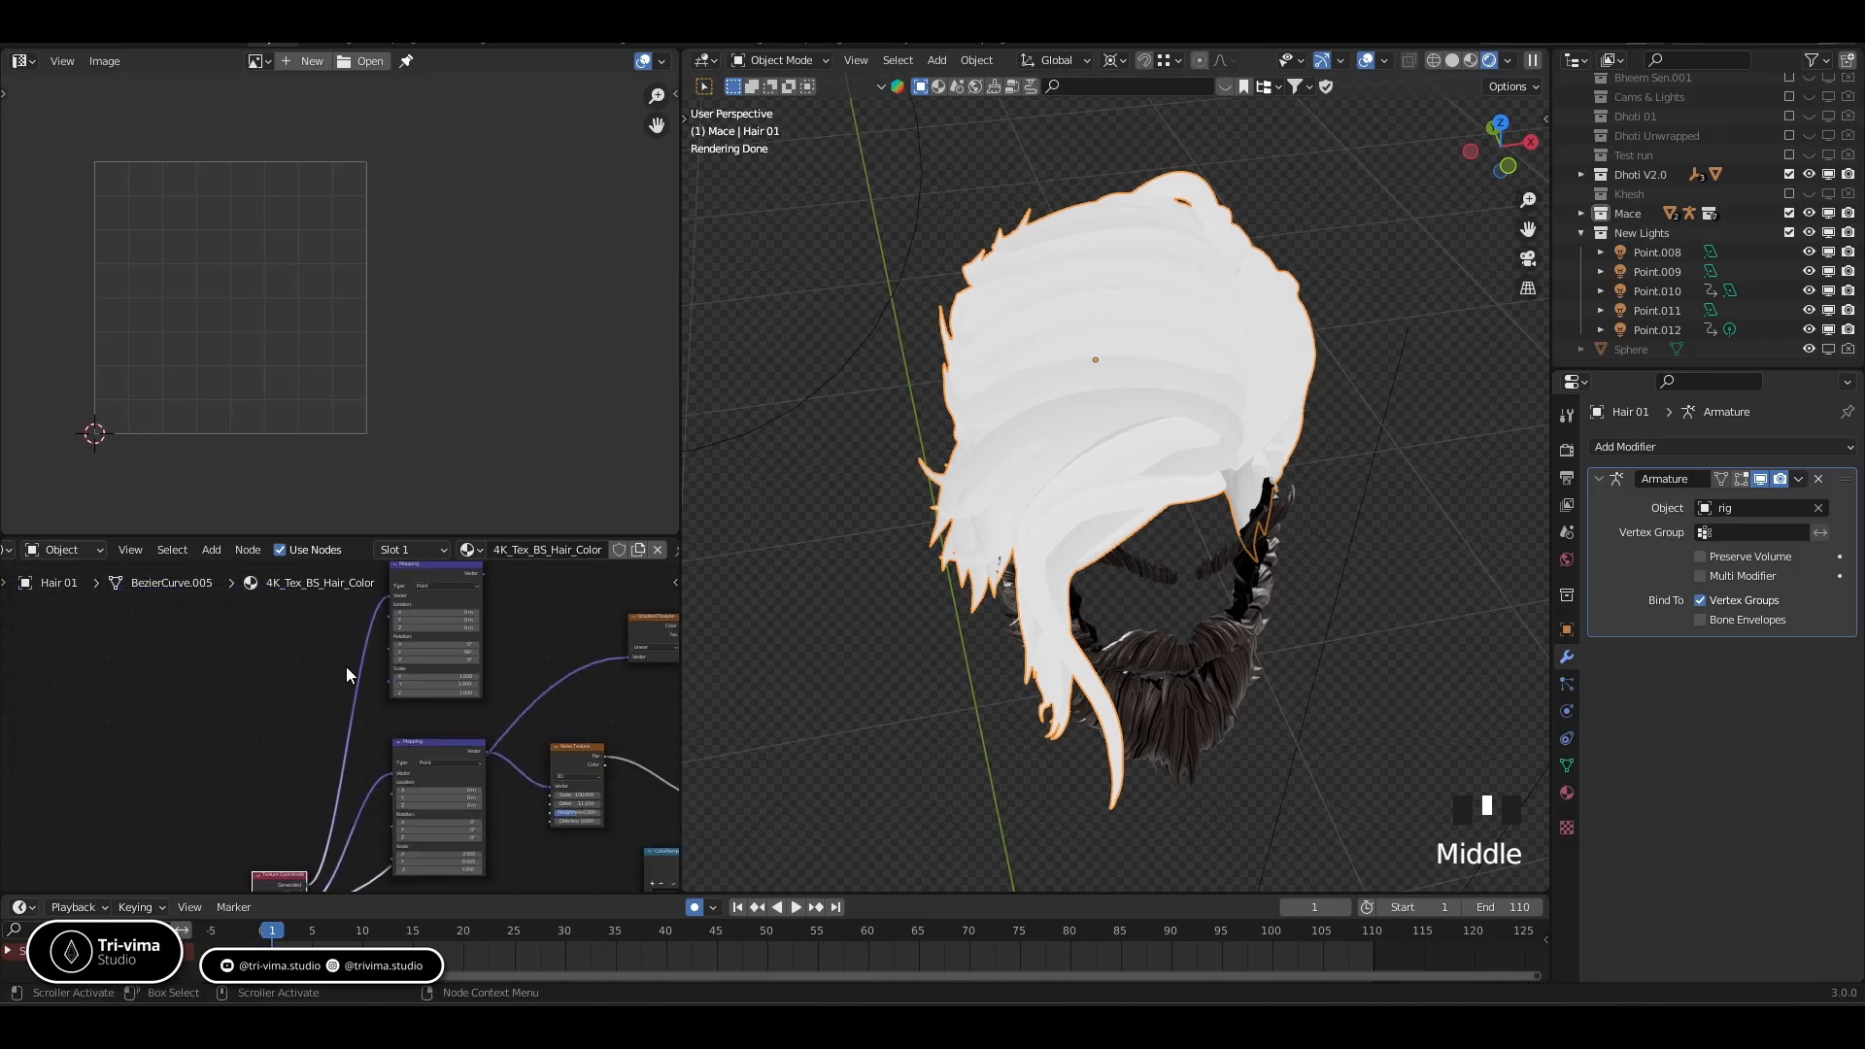
pyautogui.scroll(-2, 346, 680)
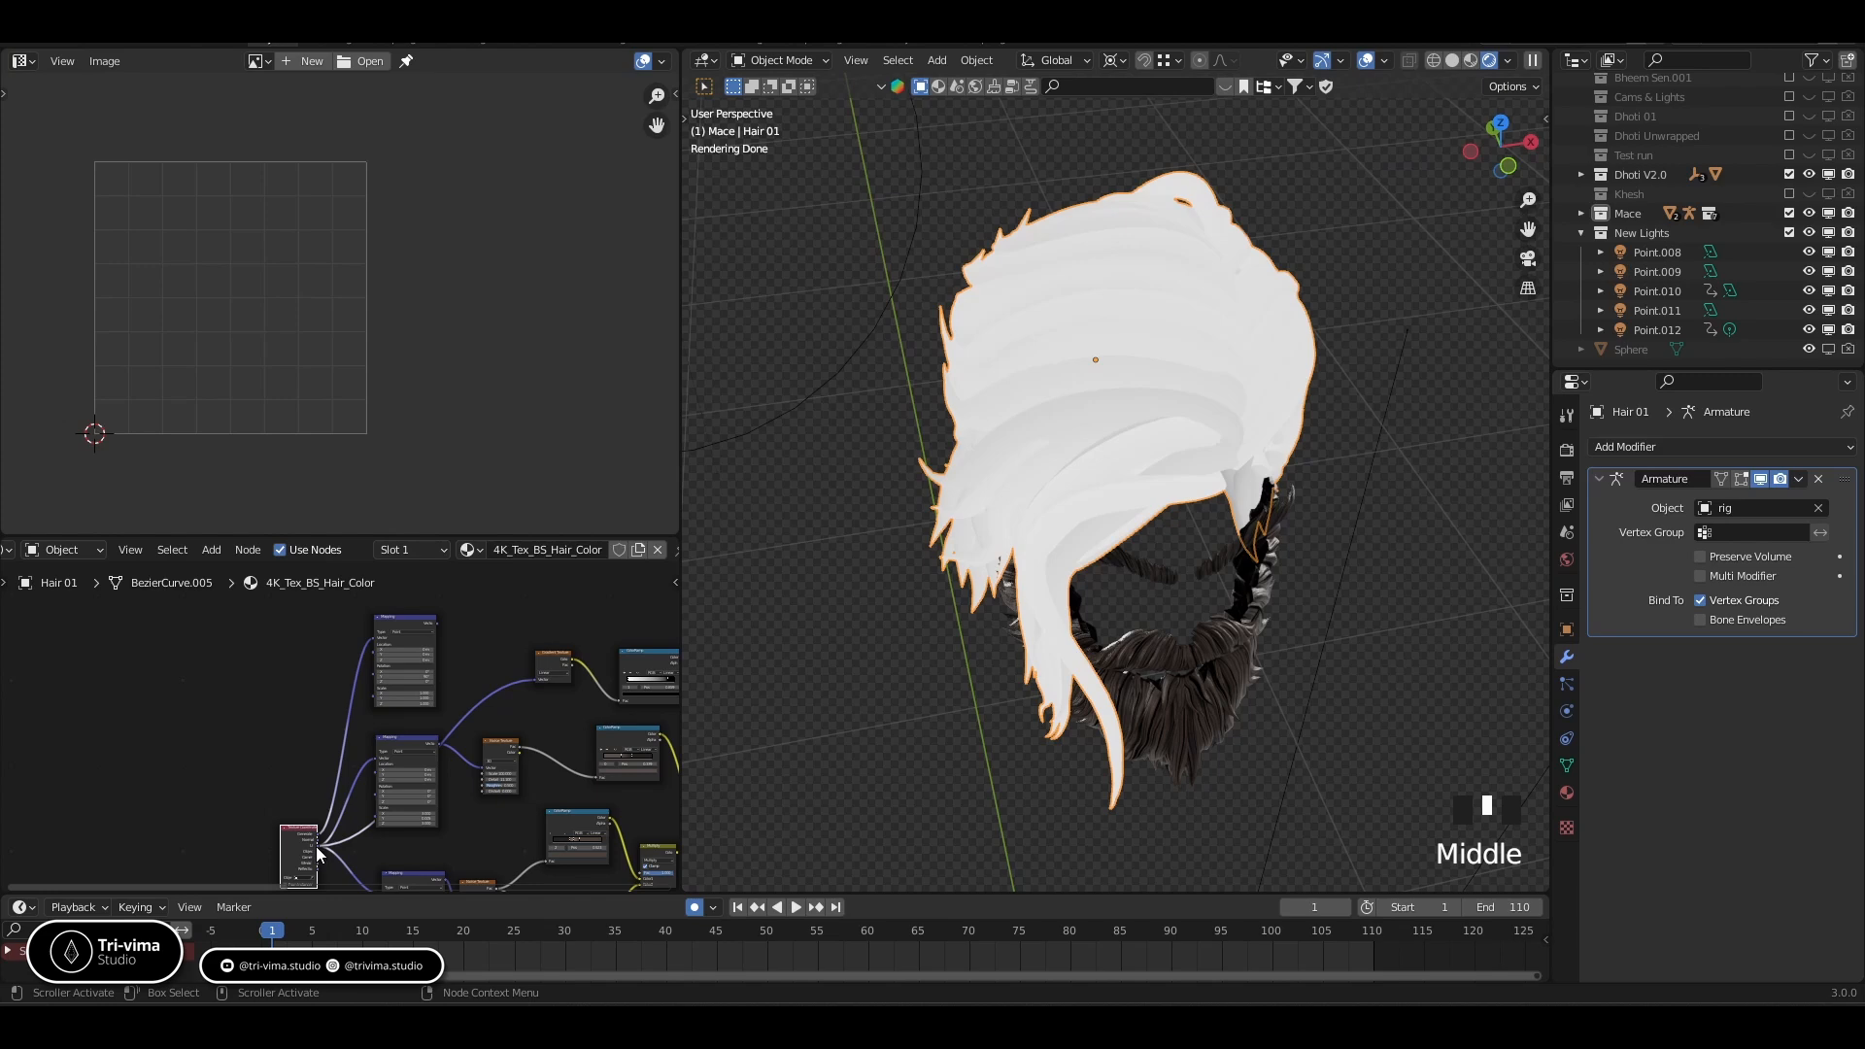
pyautogui.moveTo(323, 851); pyautogui.dragTo(534, 679)
pyautogui.moveTo(499, 715); pyautogui.dragTo(338, 732, button='middle')
pyautogui.moveTo(991, 462); pyautogui.dragTo(853, 422, button='middle')
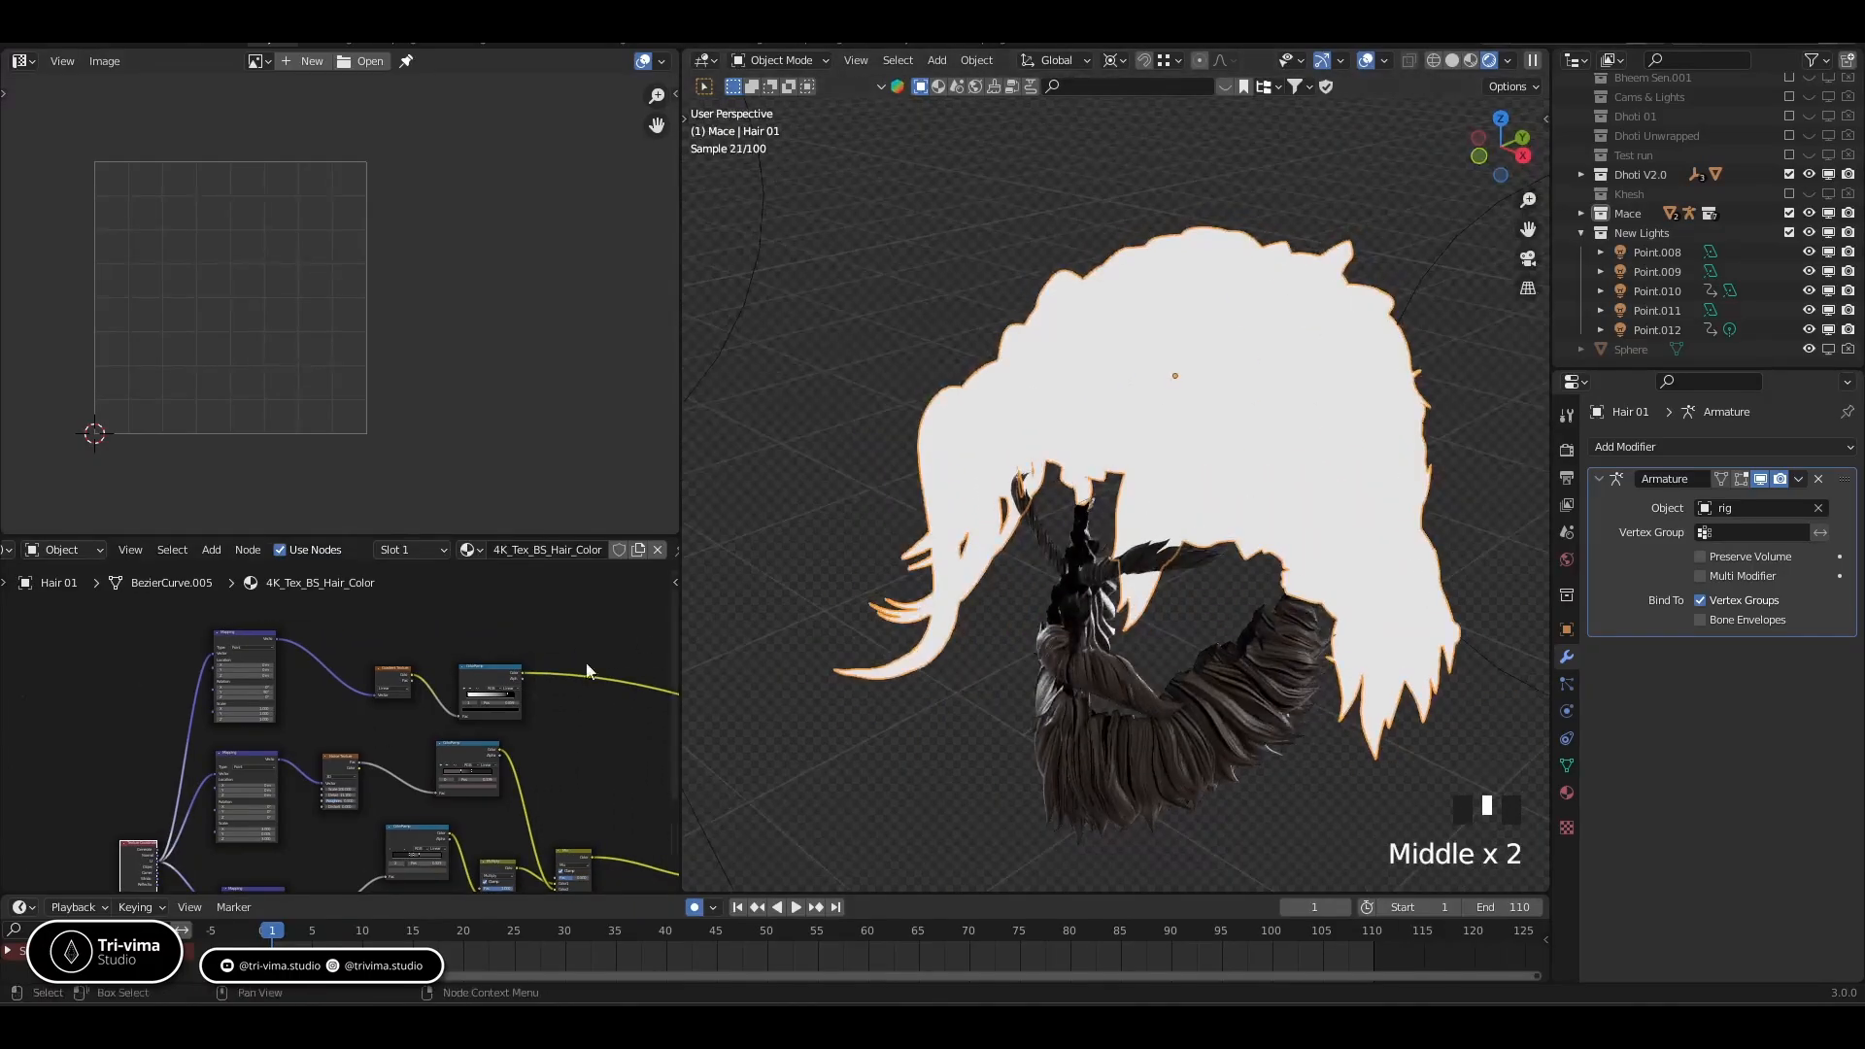
# Flip the gradient's Color Ramp again, then reposition its black stop and move the white stop towards the dark end
pyautogui.scroll(5, 564, 704)
pyautogui.click(384, 669)
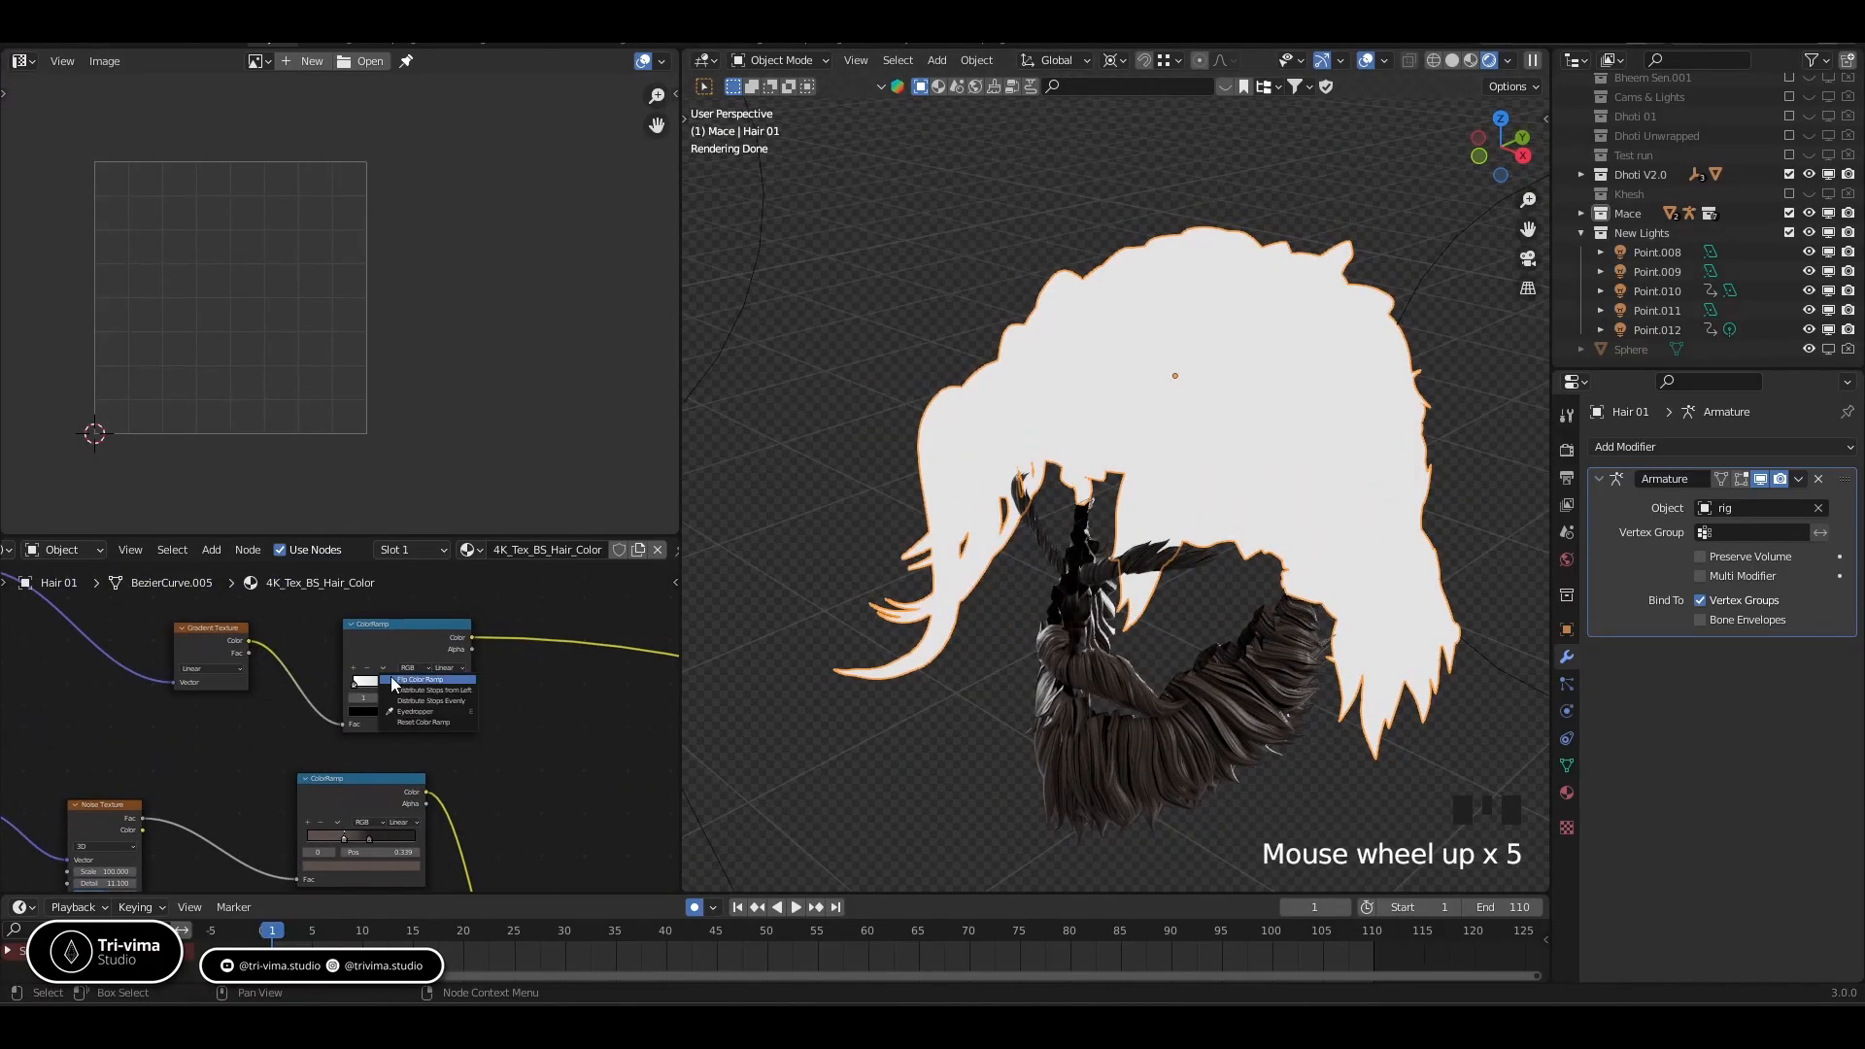
pyautogui.click(413, 679)
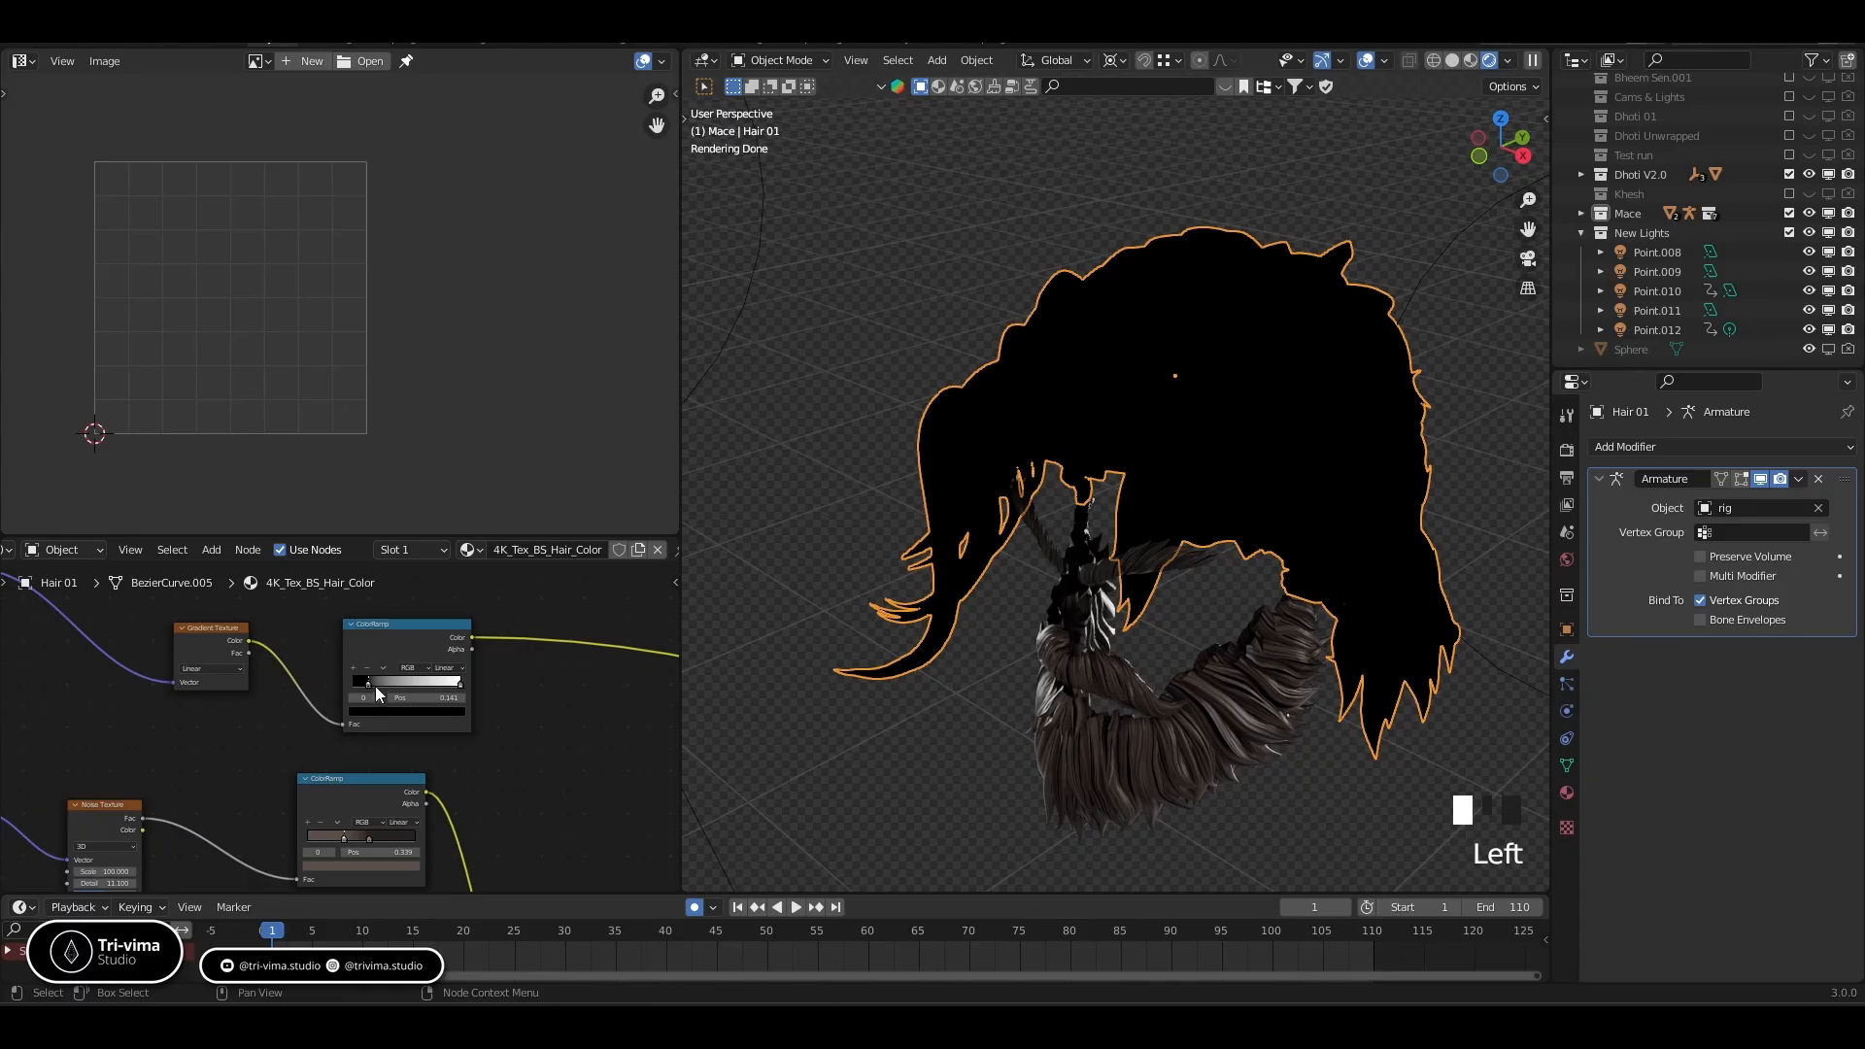
pyautogui.click(360, 684)
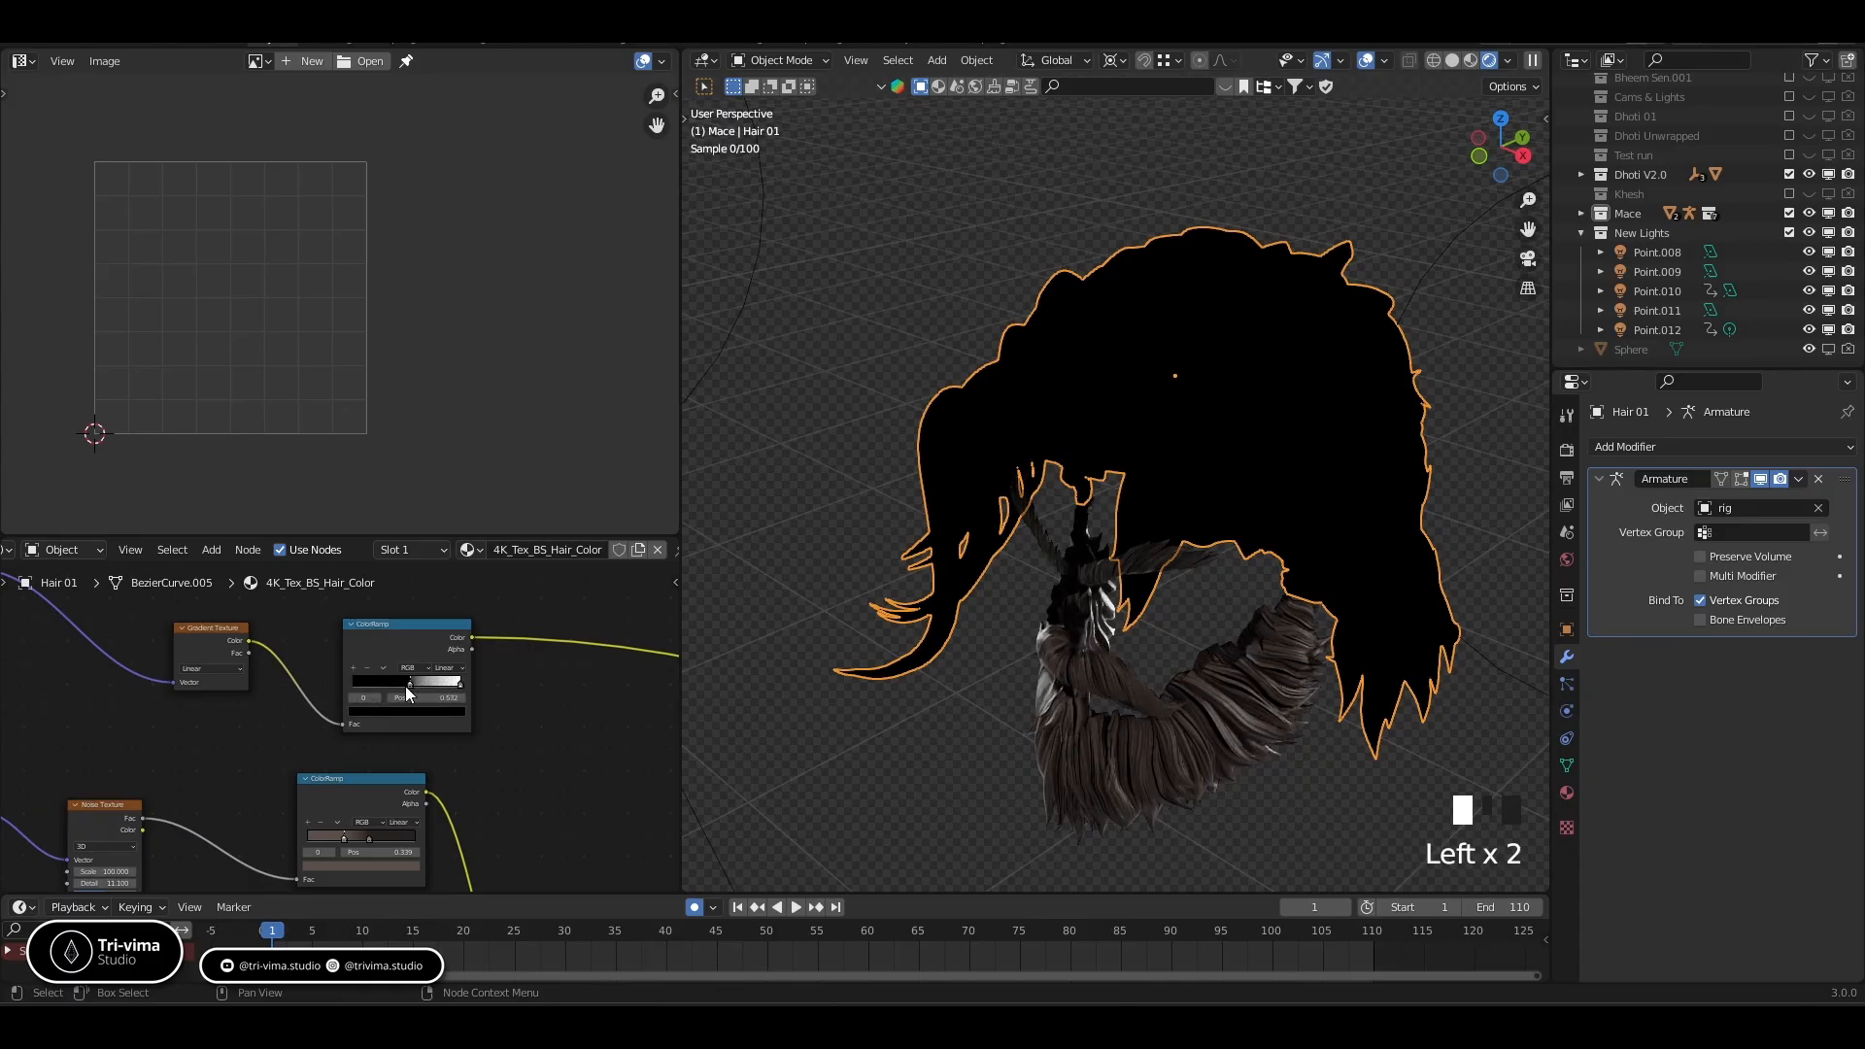
pyautogui.moveTo(459, 684); pyautogui.dragTo(390, 686)
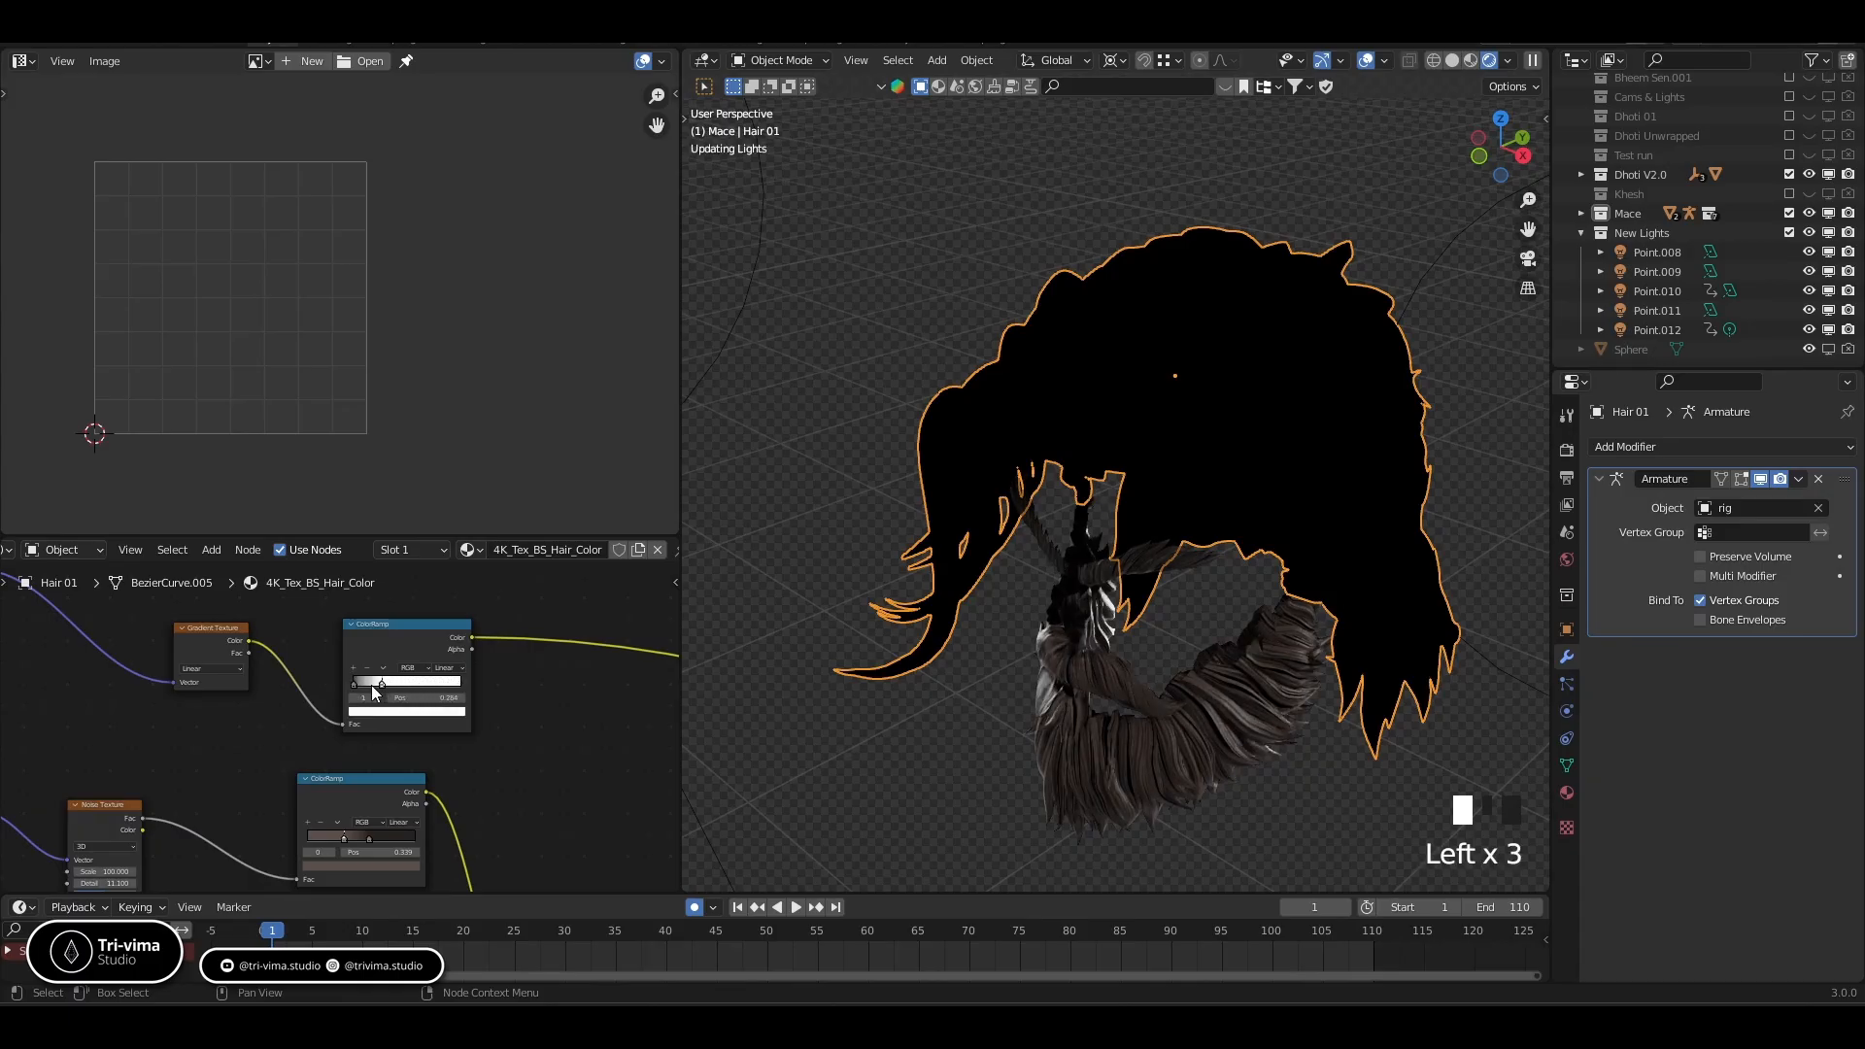
# Set the upper Mapping node's Y rotation to 0°
pyautogui.moveTo(228, 728); pyautogui.dragTo(475, 741, button='middle')
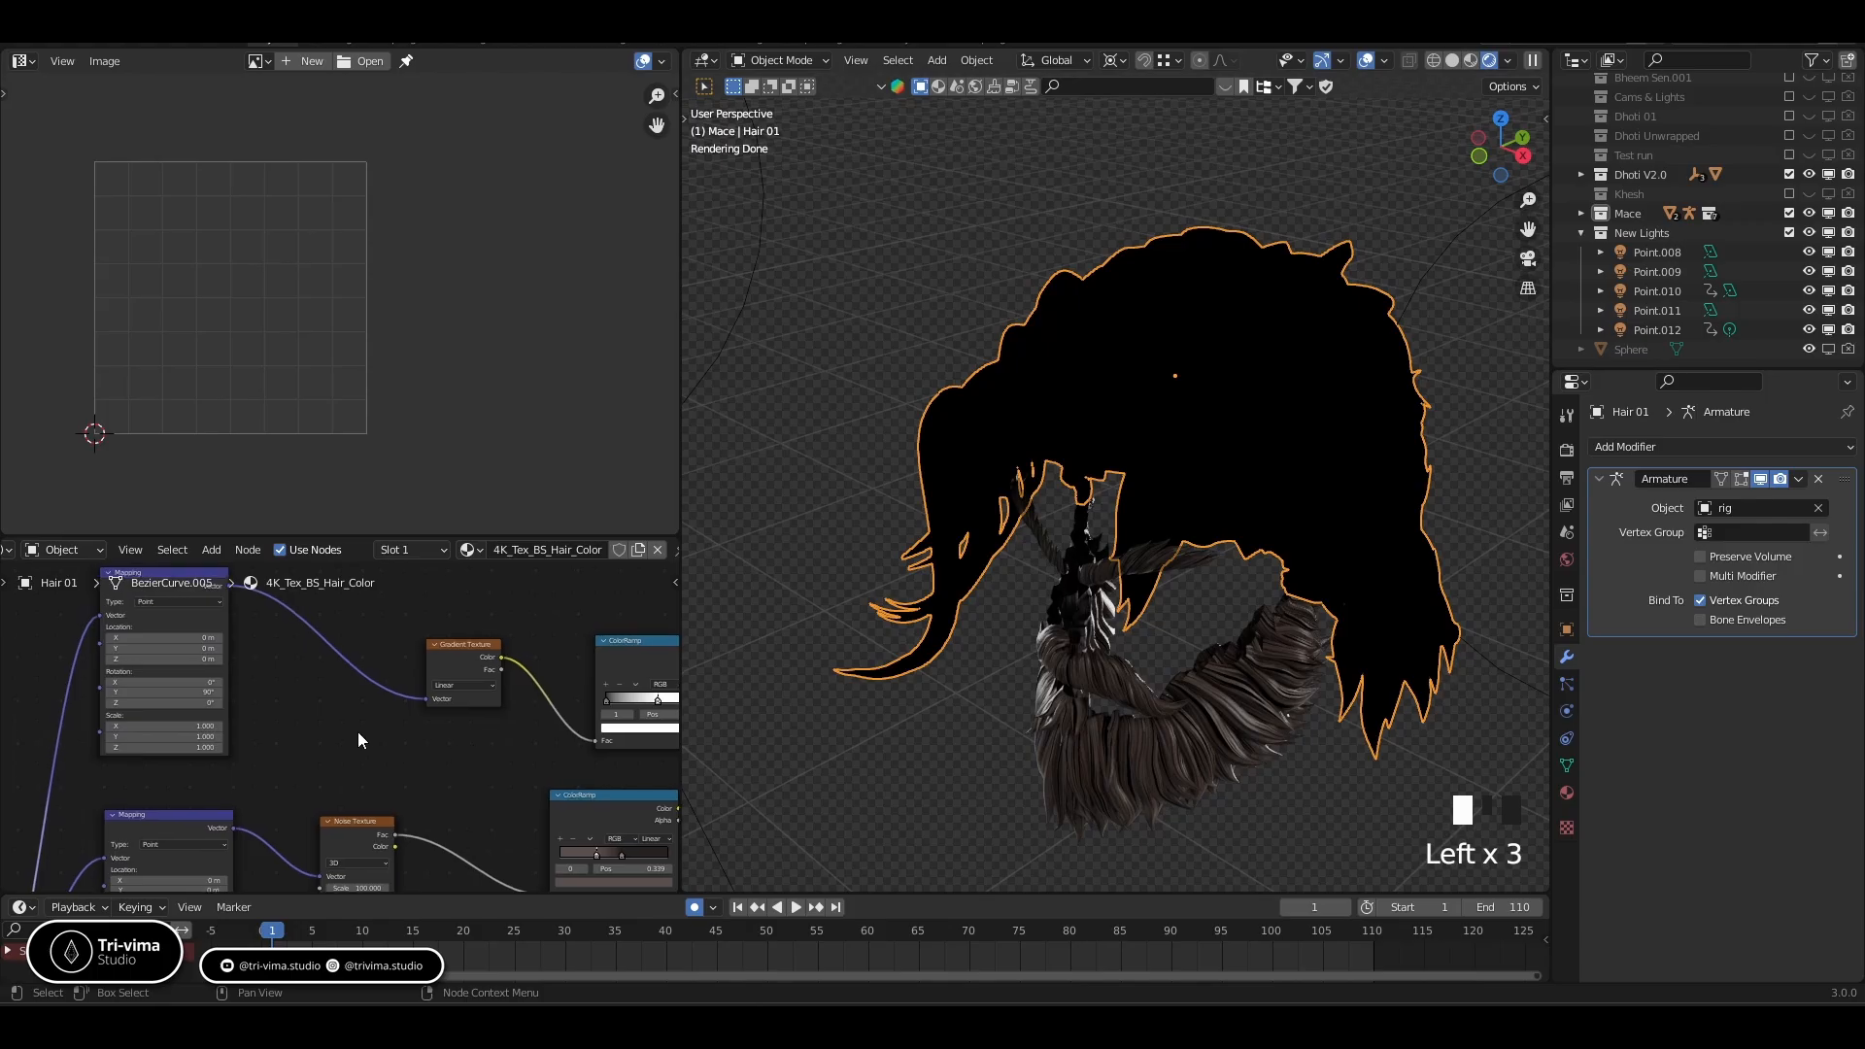
pyautogui.moveTo(359, 731); pyautogui.dragTo(497, 774, button='middle')
pyautogui.scroll(2, 364, 733)
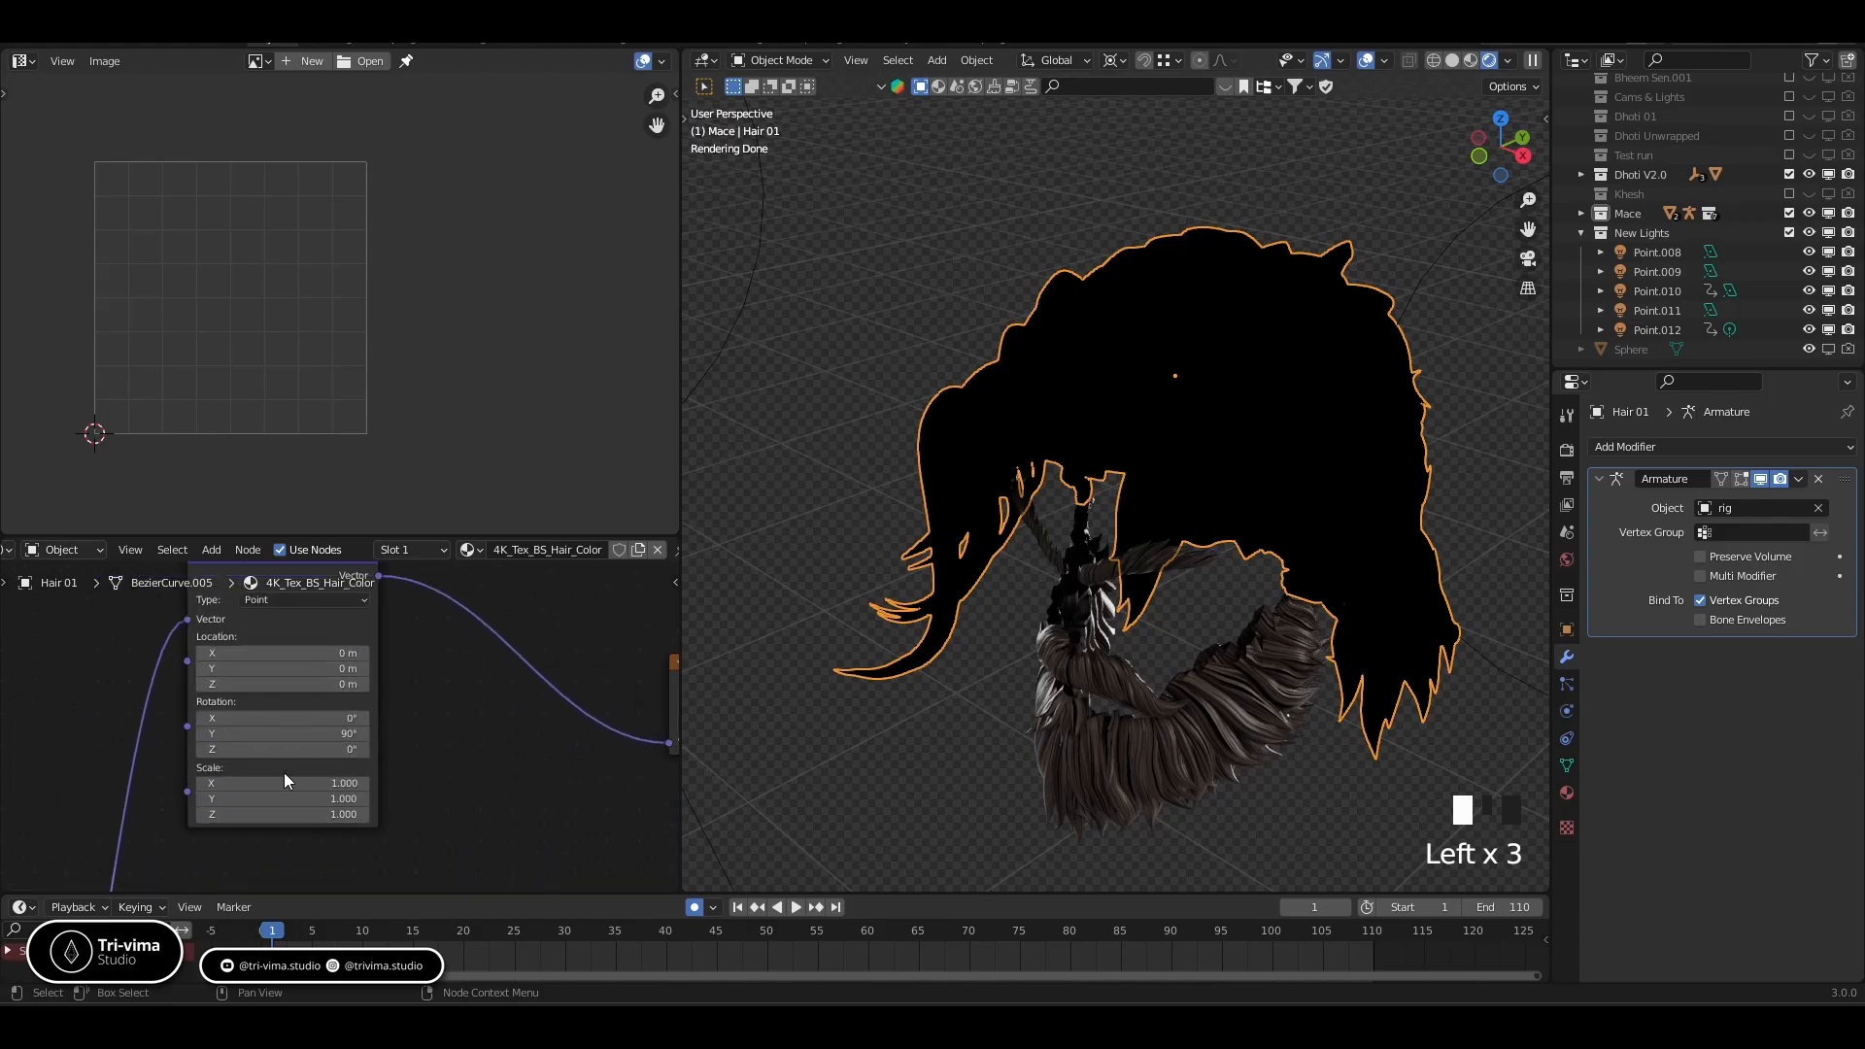
pyautogui.doubleClick(322, 735)
pyautogui.click(327, 734)
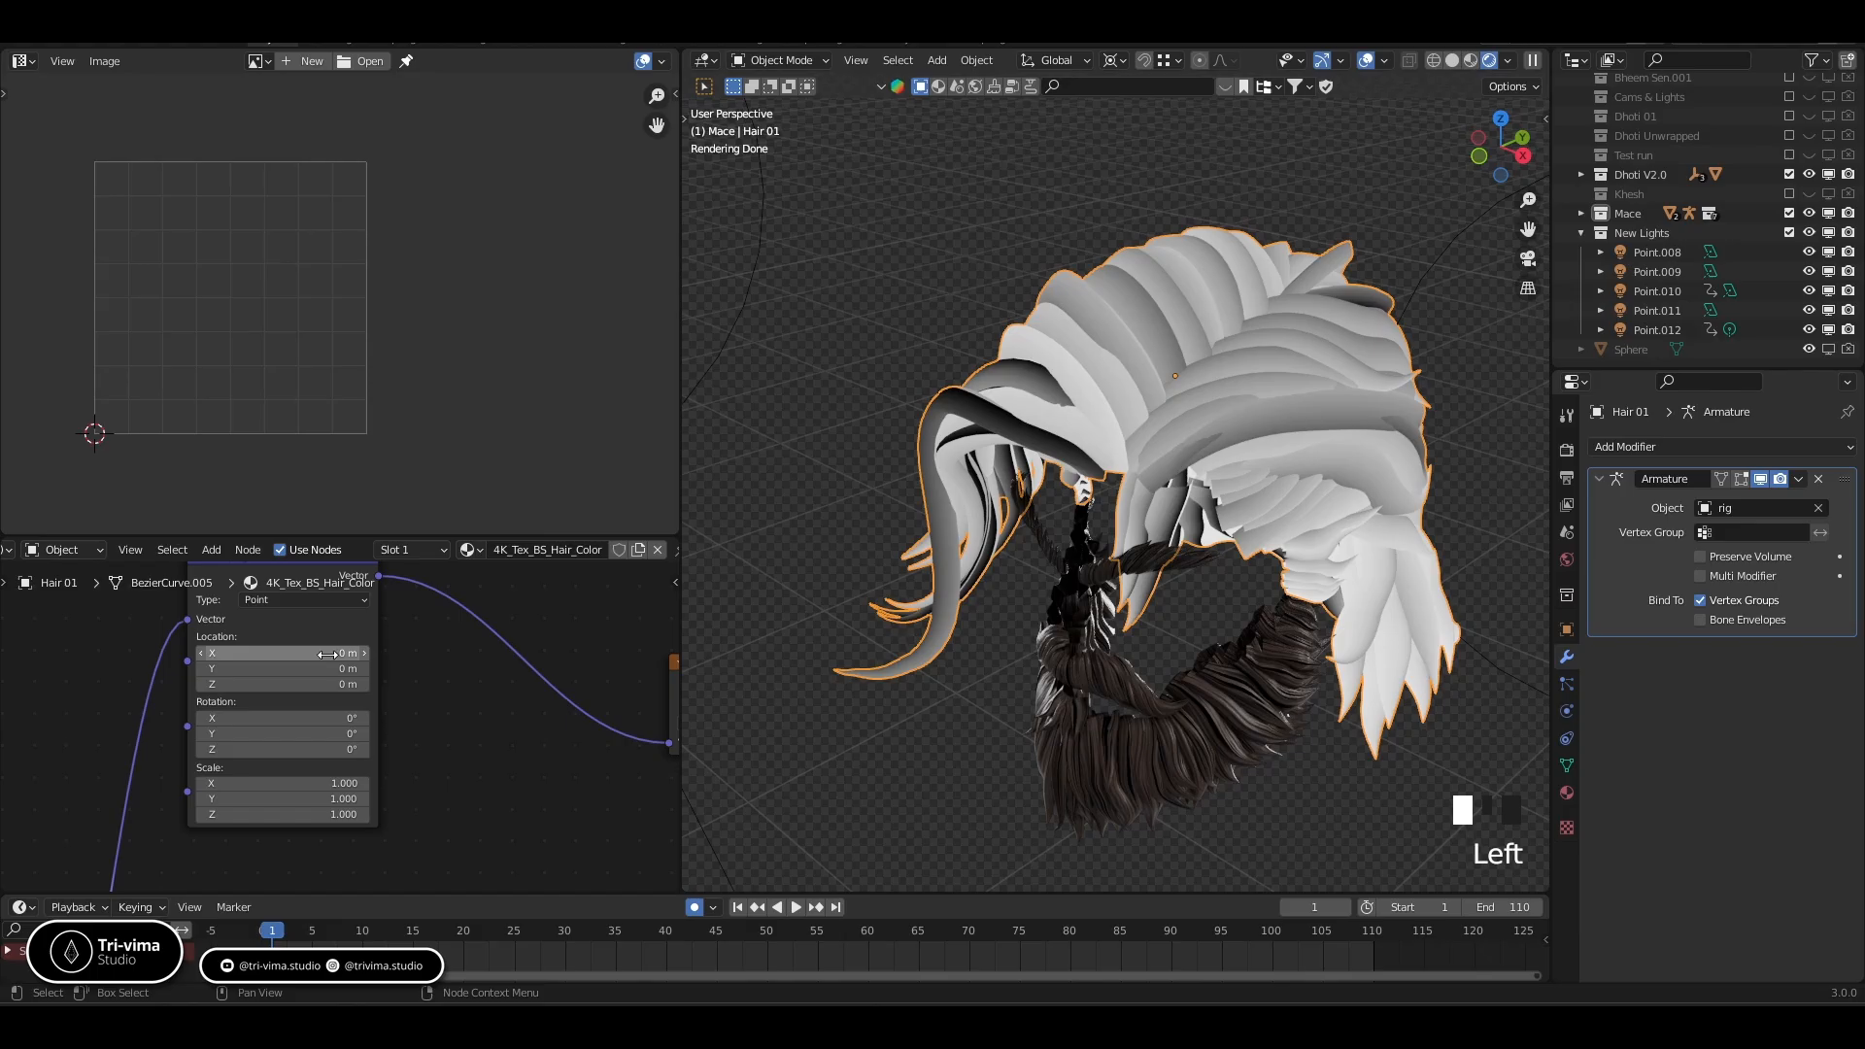
# Try a location offset of -0.5 m on both X and Y in the upper Mapping node
pyautogui.moveTo(327, 654); pyautogui.dragTo(329, 667)
pyautogui.write('-')
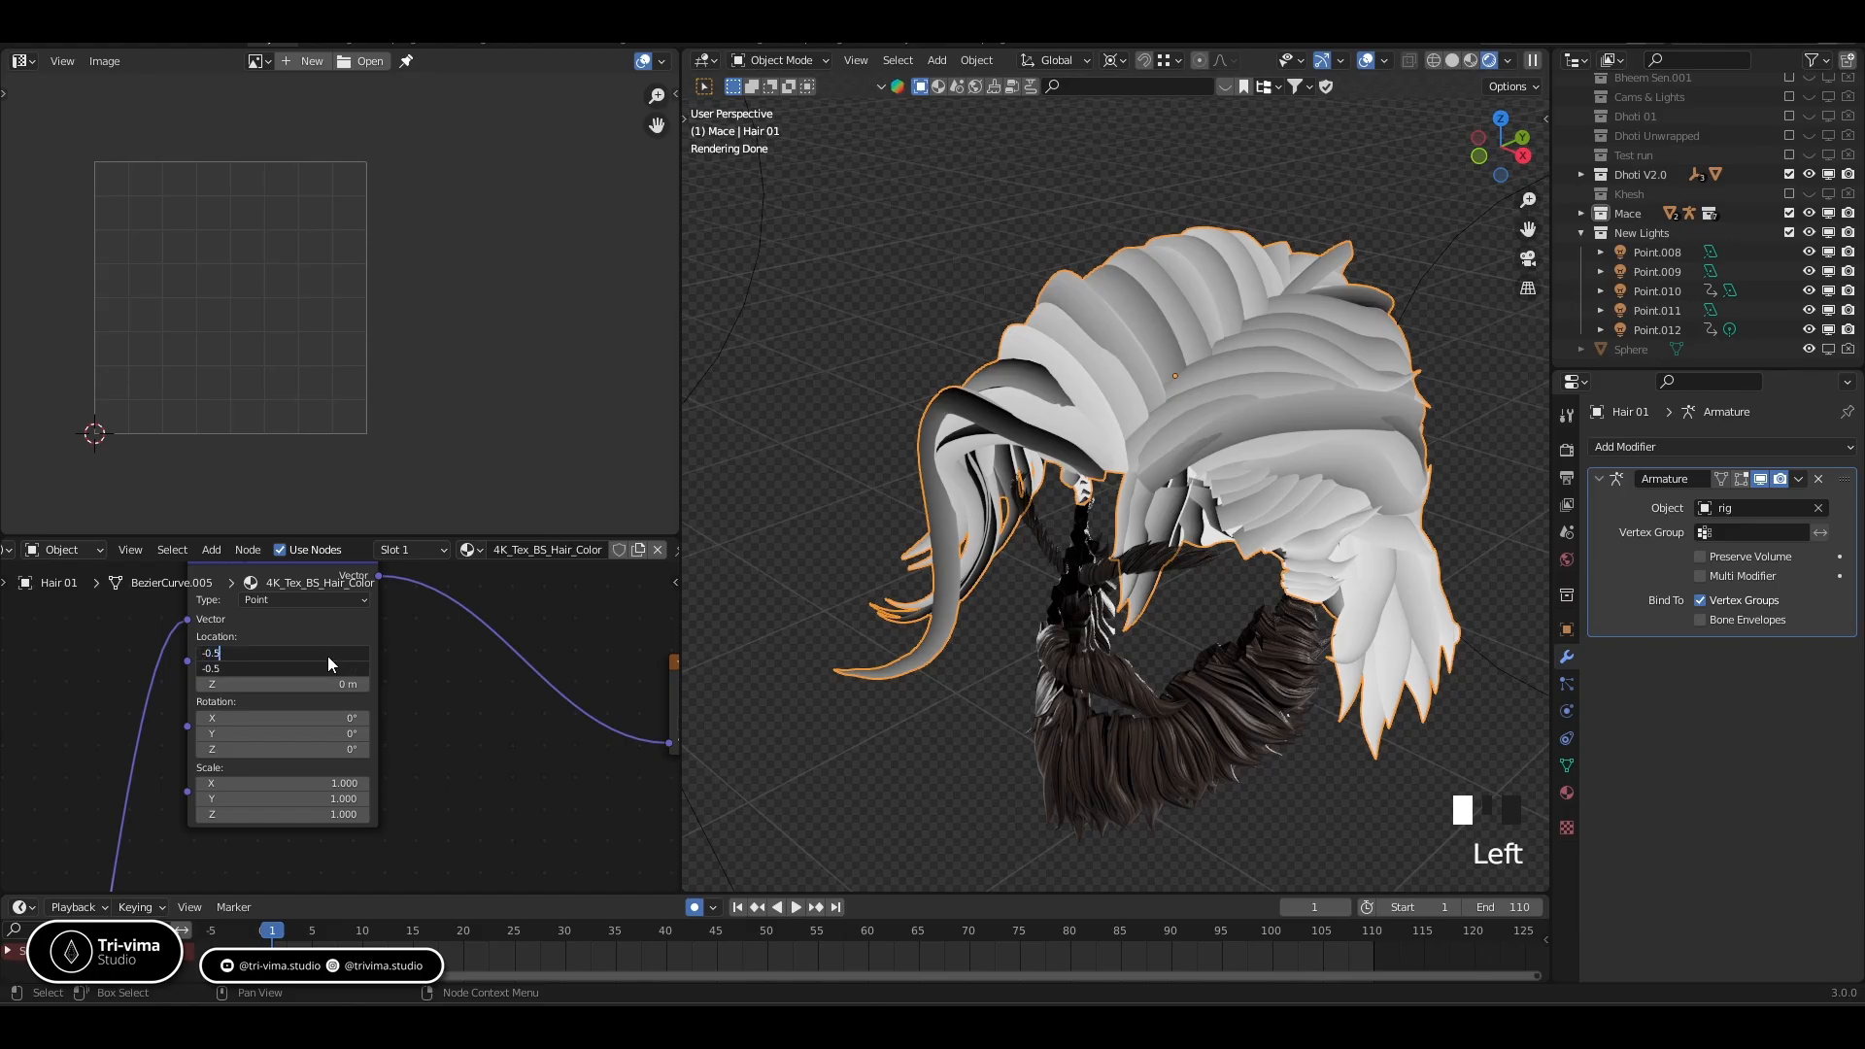
pyautogui.write('0.5')
pyautogui.press('Return')
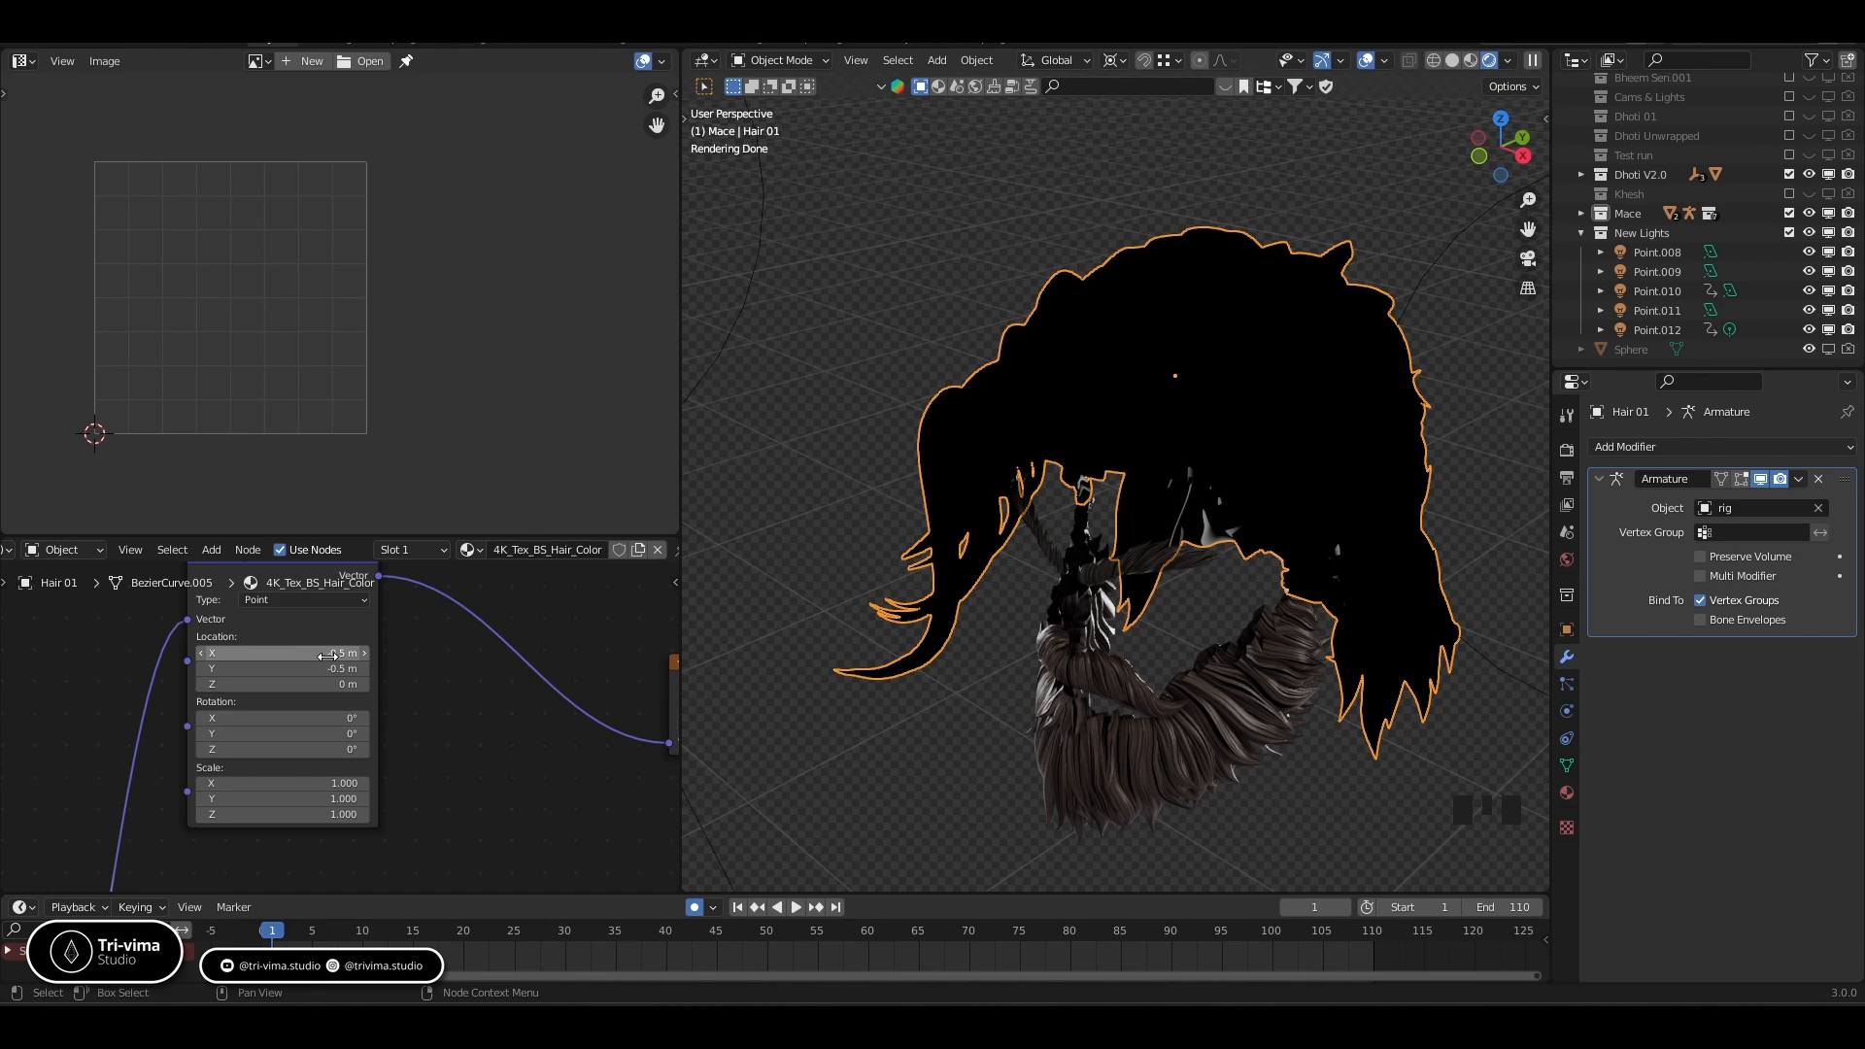
# Reset the upper Mapping node's X and Y location to 0 m and undo the further trial offset on X
pyautogui.moveTo(328, 656); pyautogui.dragTo(327, 661)
pyautogui.write('0')
pyautogui.press('Return')
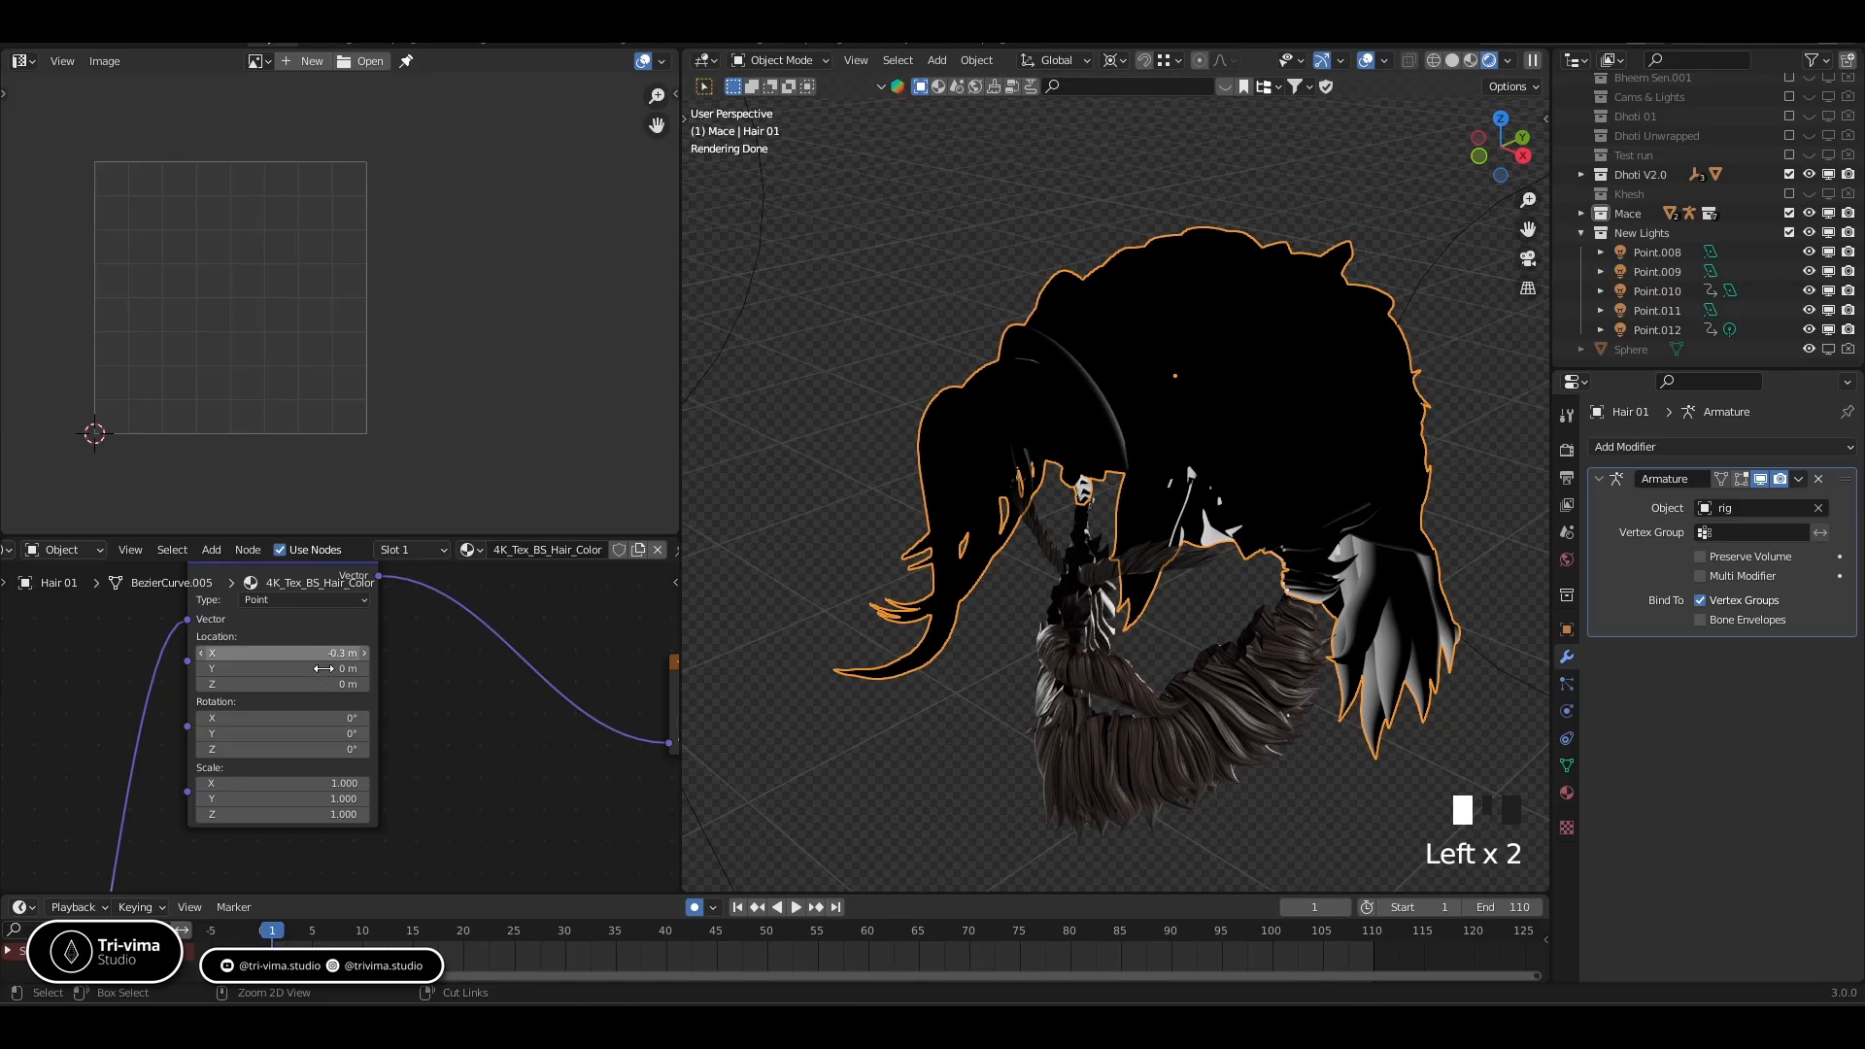
pyautogui.hotkey('ctrl', 'z')
pyautogui.click(340, 682)
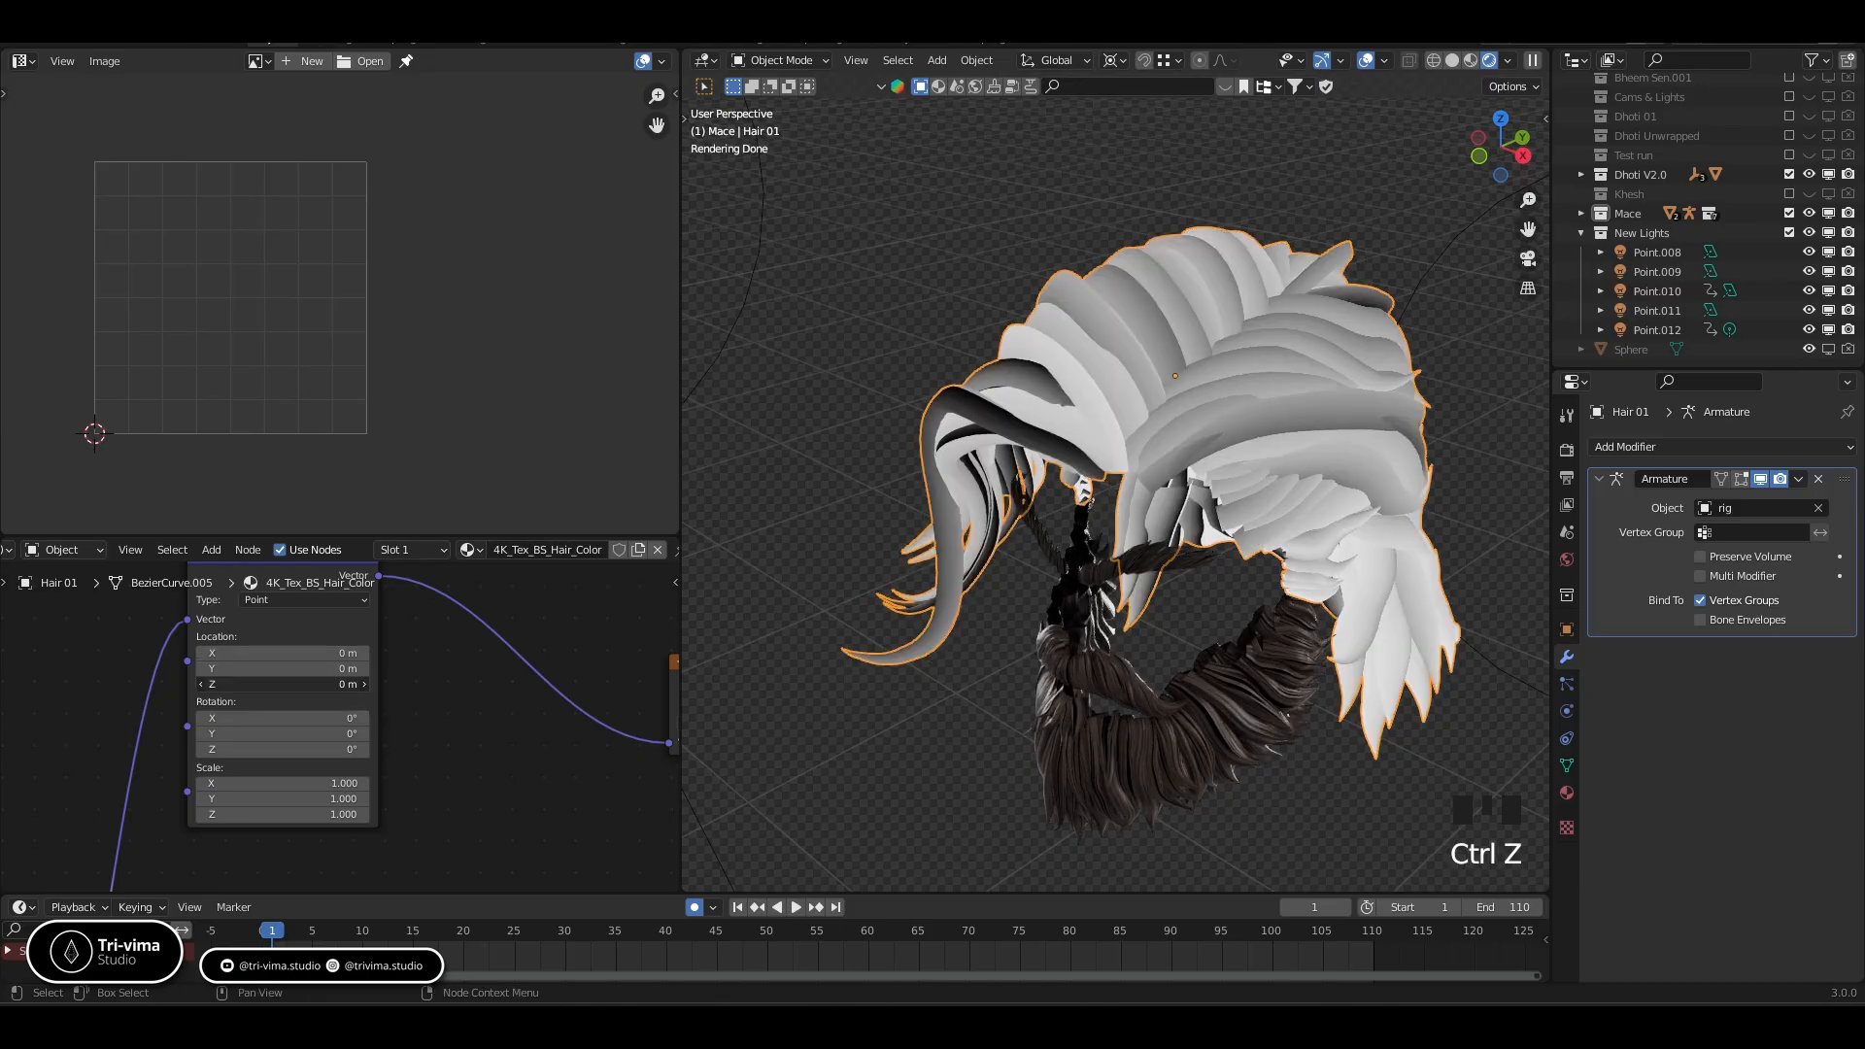
# Try trial offsets on the upper Mapping node's Y and Z location and X rotation, undoing each one
pyautogui.click(333, 670)
pyautogui.moveTo(333, 668); pyautogui.dragTo(408, 668)
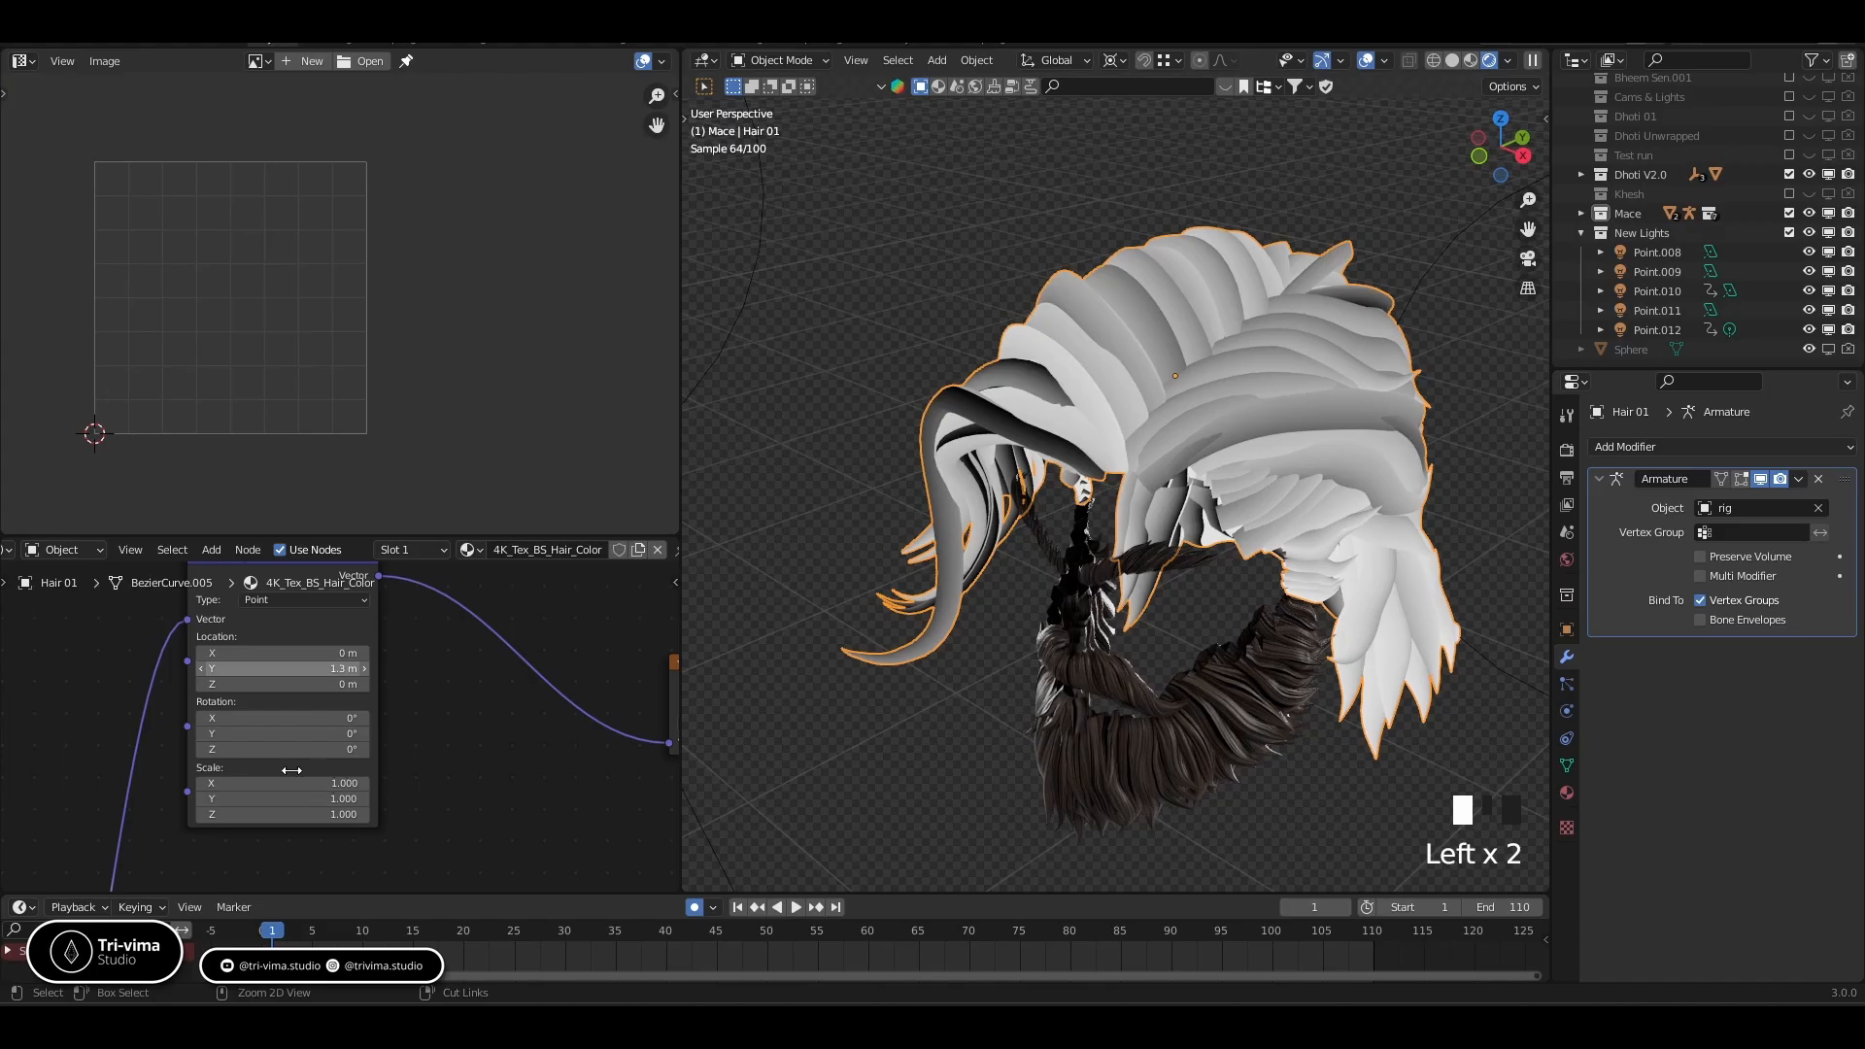
pyautogui.hotkey('ctrl', 'z')
pyautogui.moveTo(292, 683); pyautogui.dragTo(318, 682)
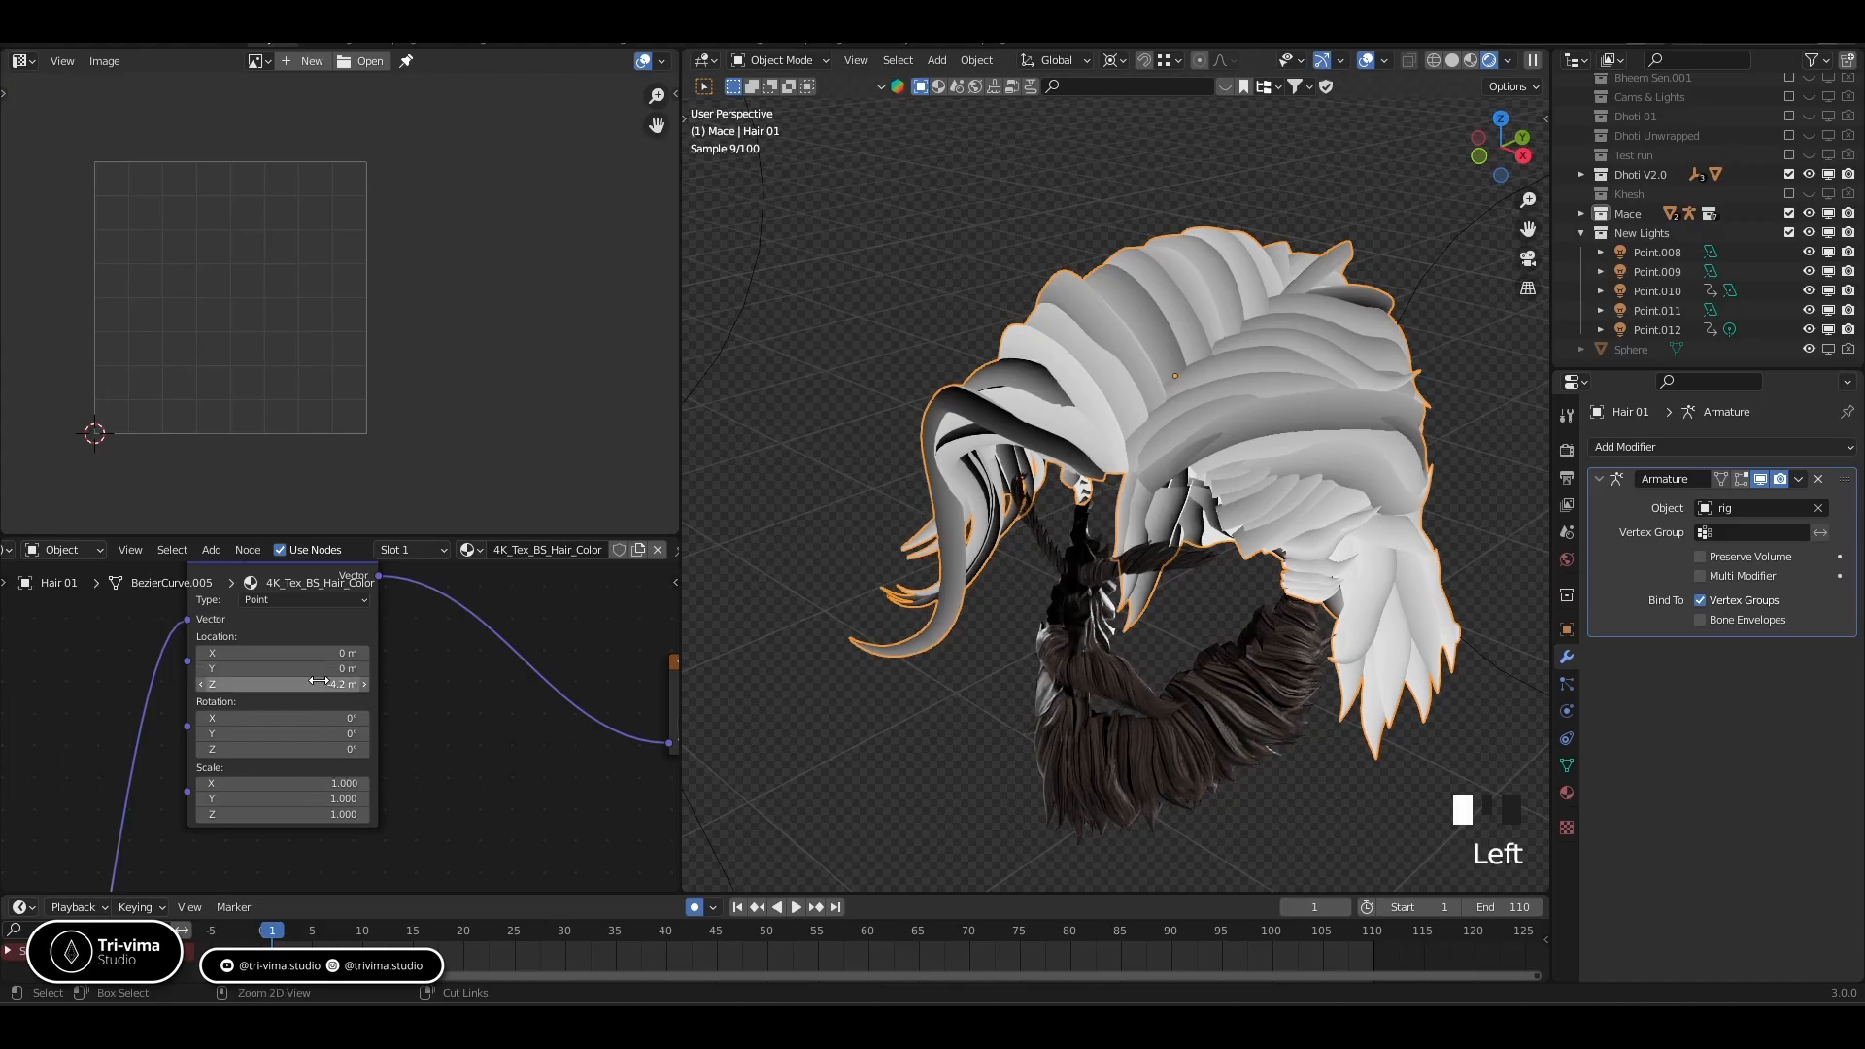
pyautogui.hotkey('ctrl', 'z')
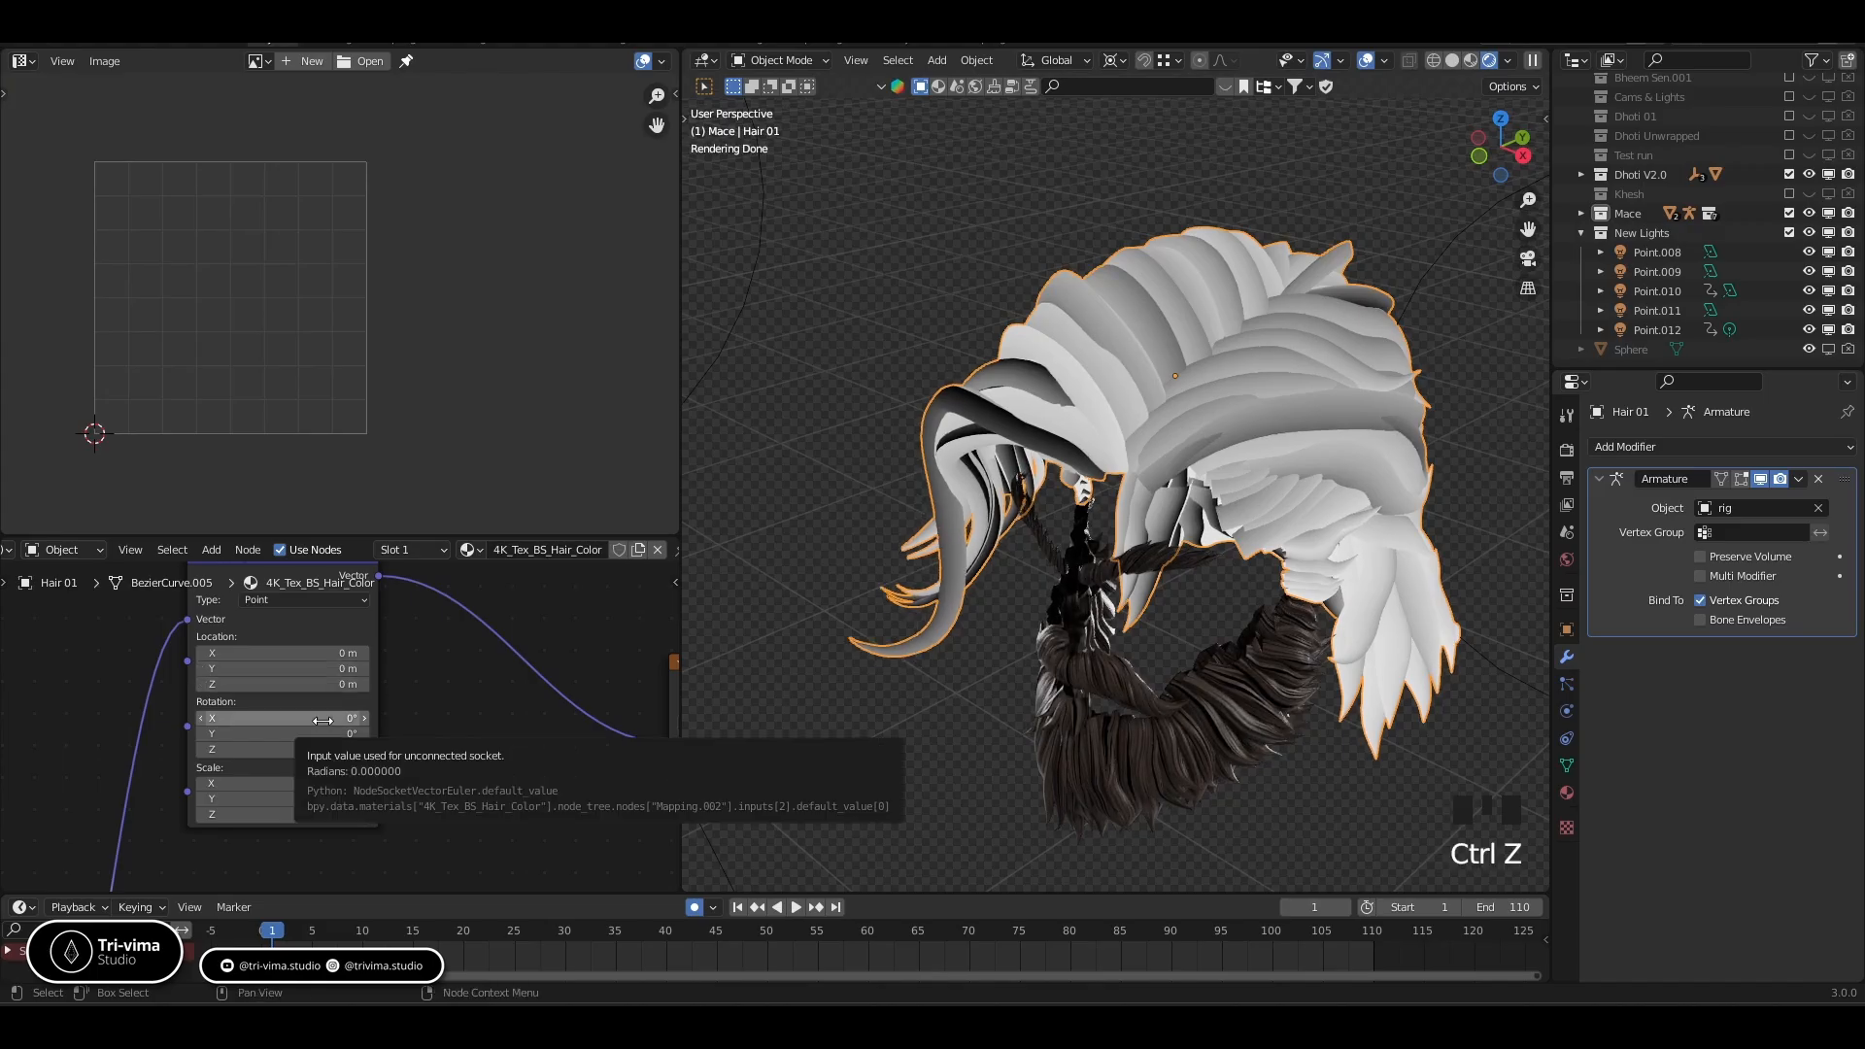
pyautogui.moveTo(322, 723); pyautogui.dragTo(375, 733)
pyautogui.hotkey('ctrl', 'z')
# Set the upper Mapping node's Y rotation to 90°
pyautogui.click(324, 735)
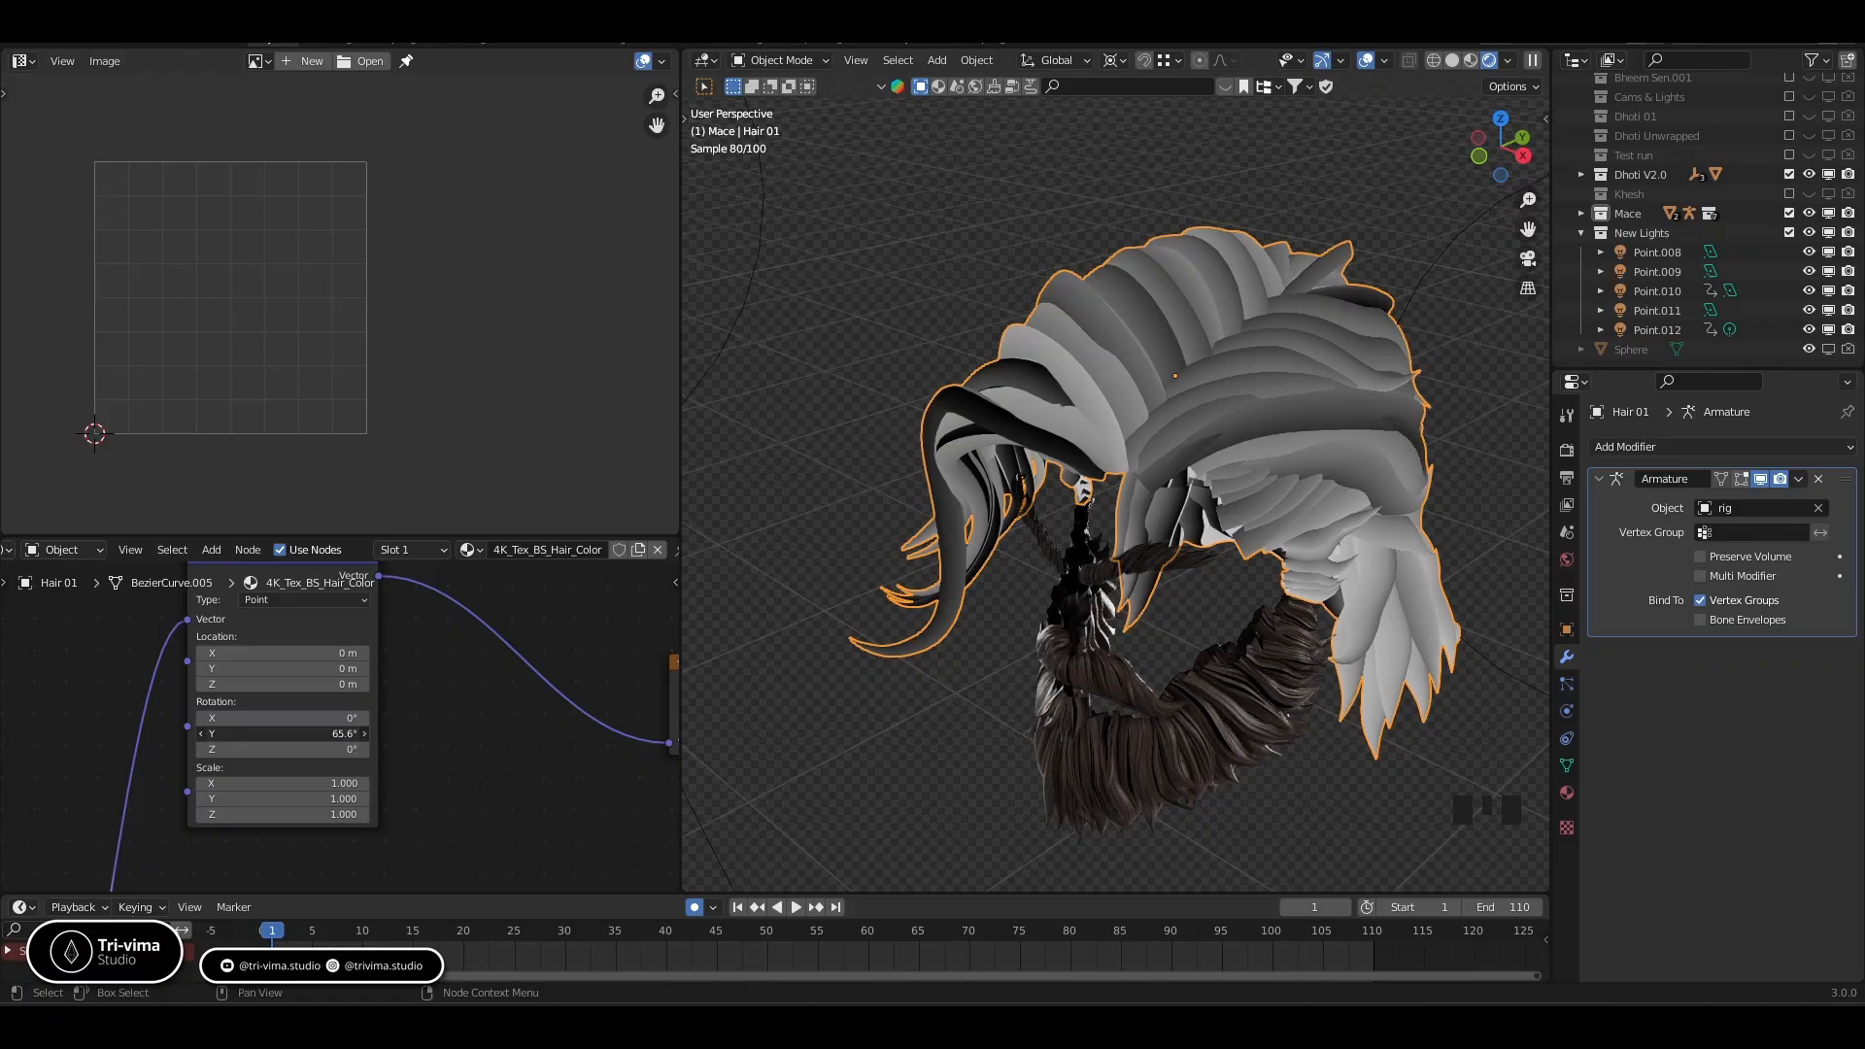
pyautogui.write('90')
pyautogui.press('Return')
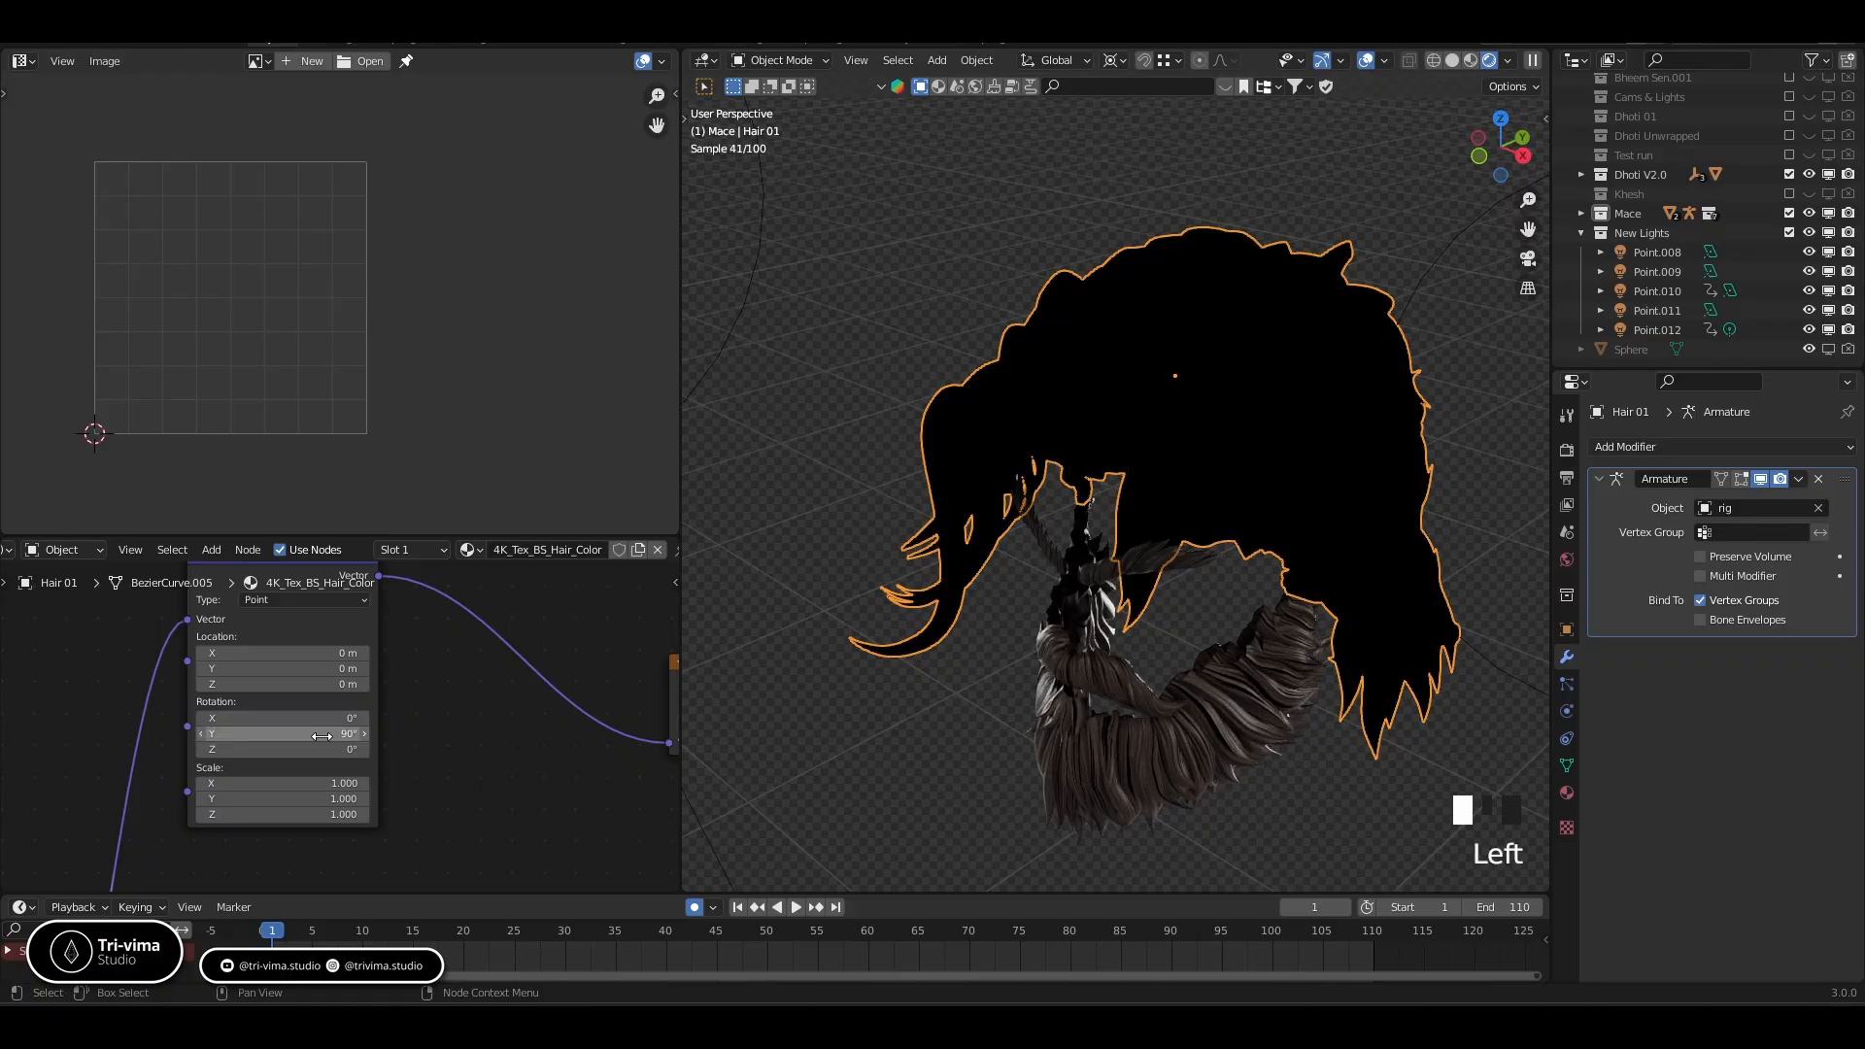
# Try shifting the upper Mapping node's location along Y and along Z, undoing each change
pyautogui.moveTo(423, 764); pyautogui.dragTo(394, 765, button='middle')
pyautogui.moveTo(255, 678); pyautogui.dragTo(291, 678)
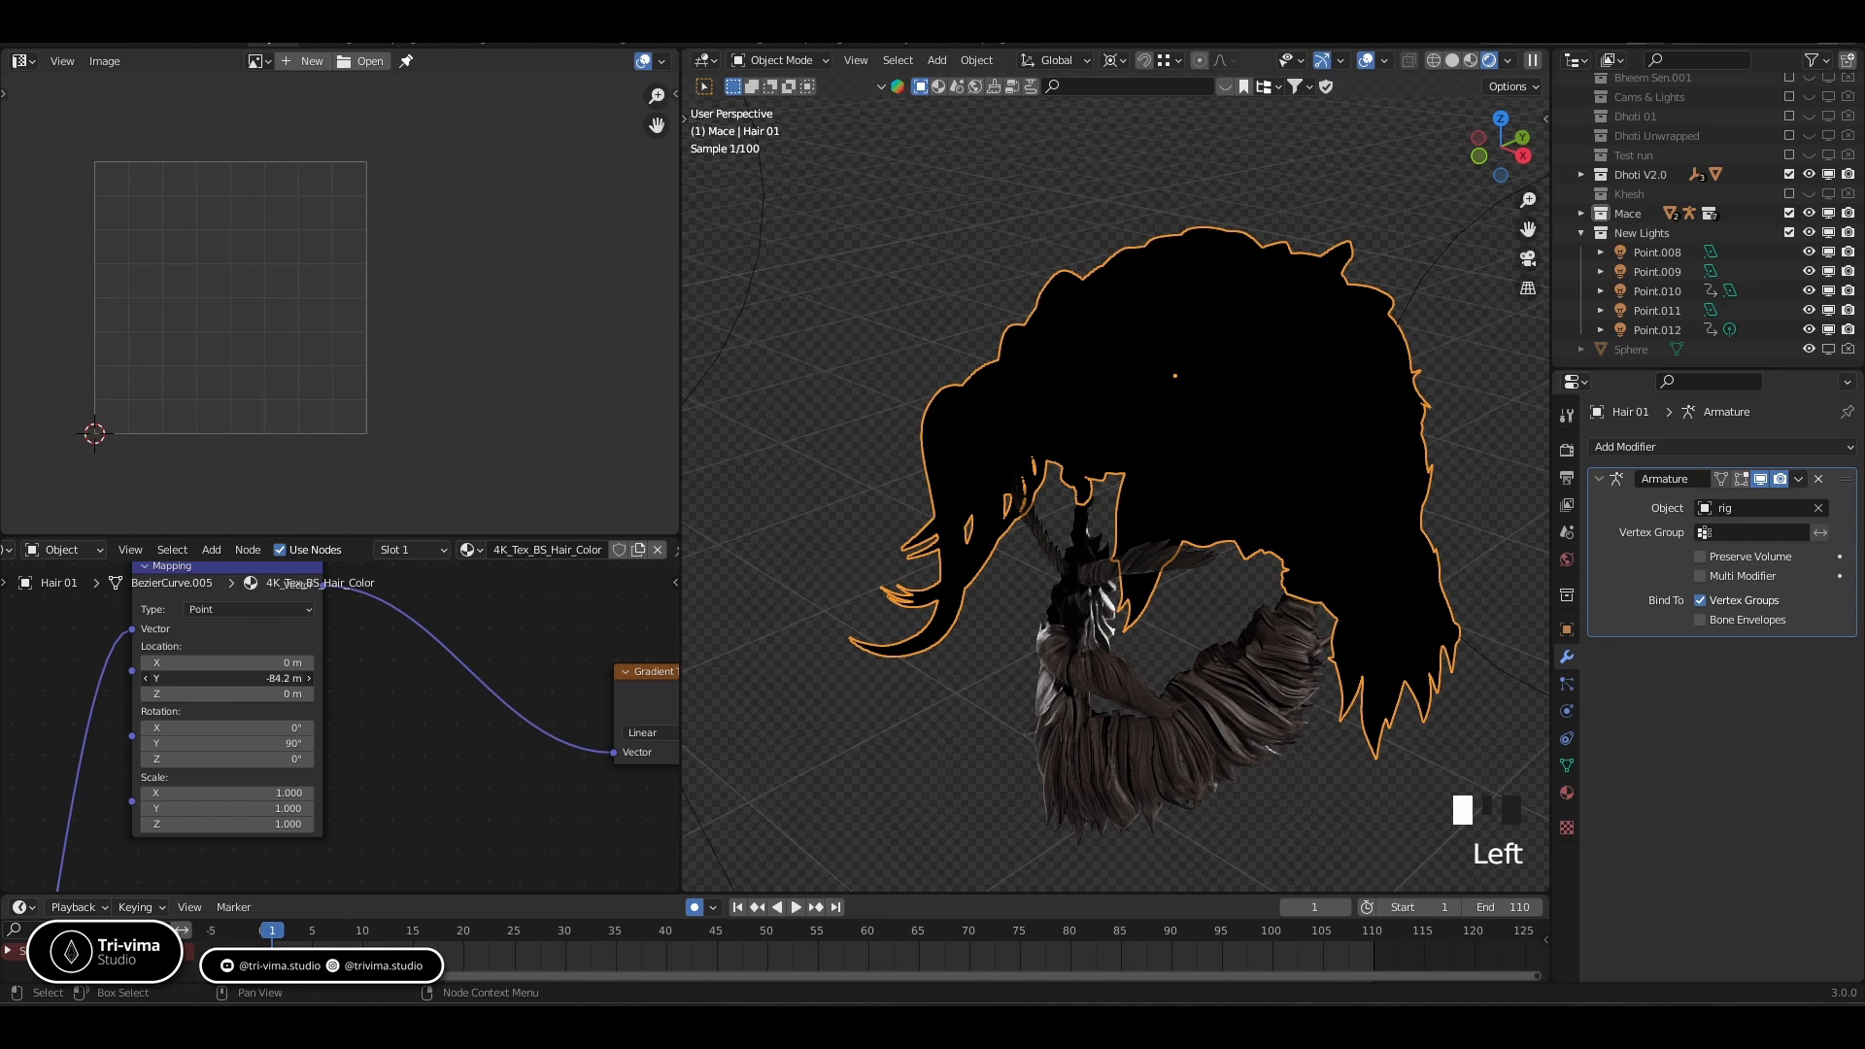
pyautogui.hotkey('ctrl', 'z')
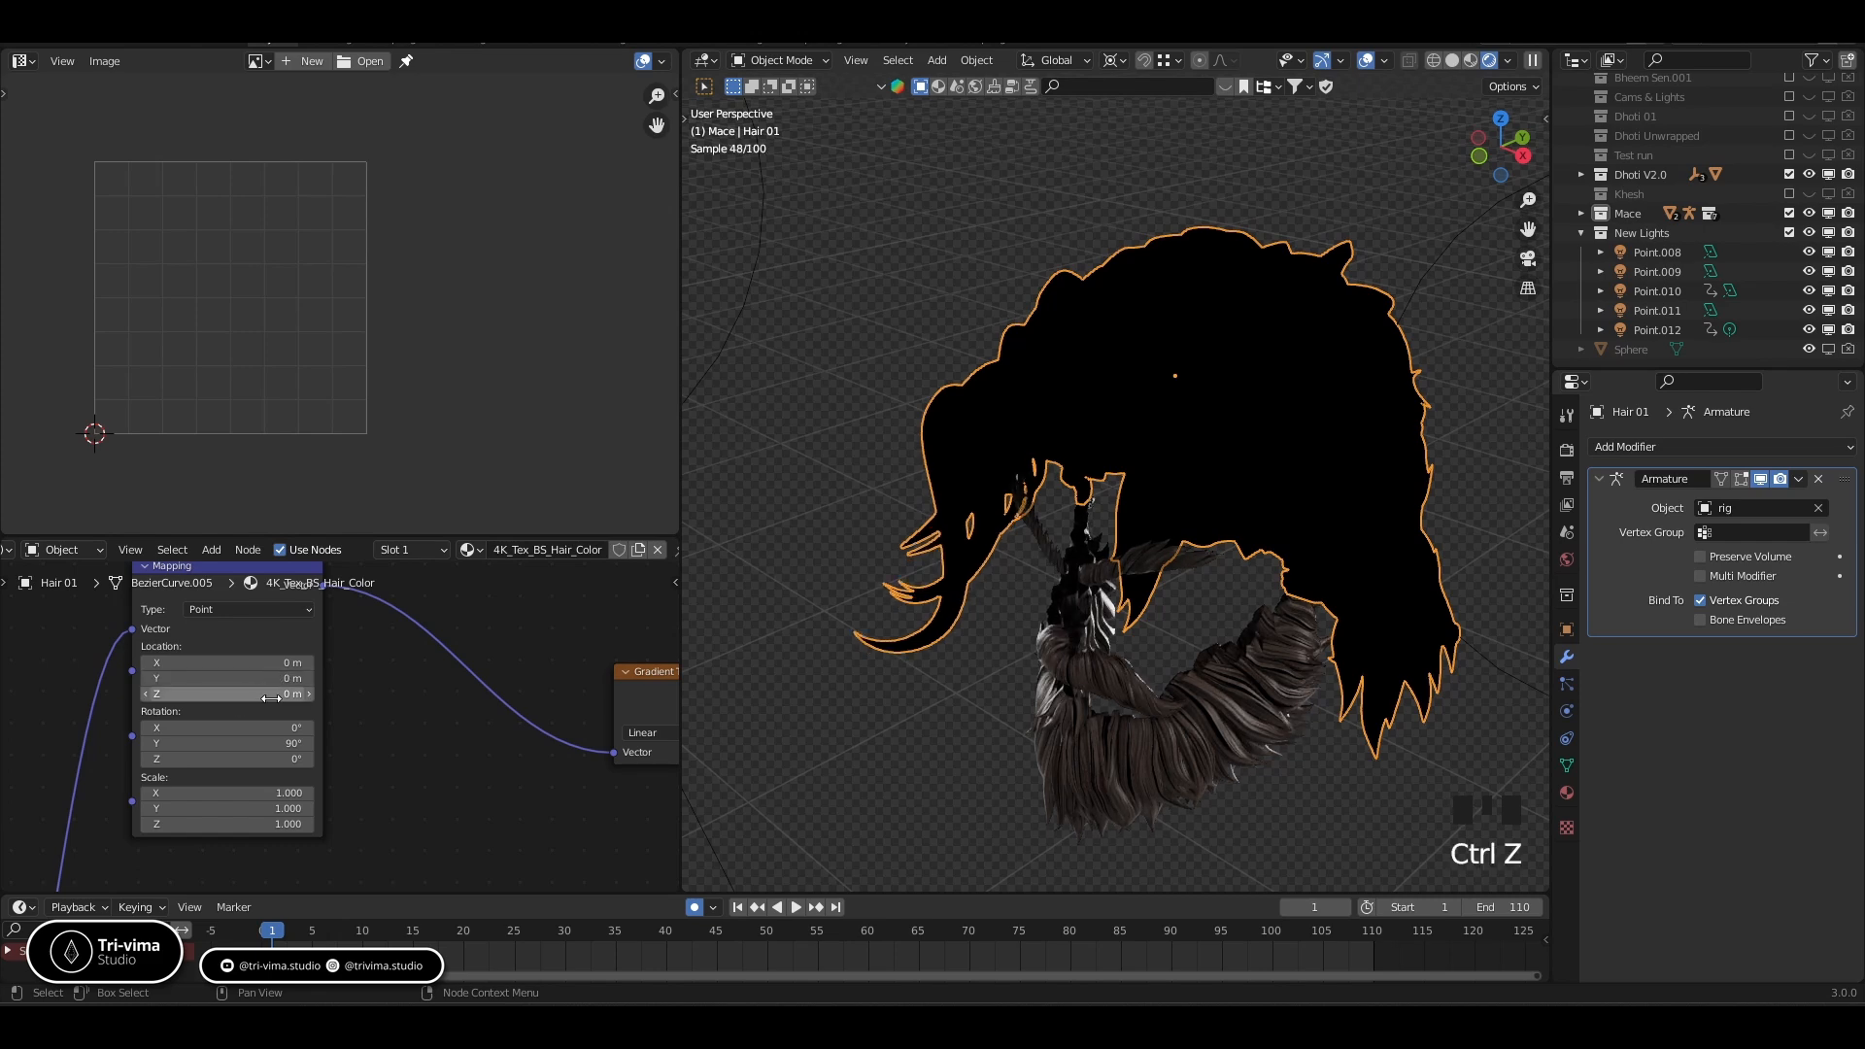
pyautogui.moveTo(262, 693); pyautogui.dragTo(280, 696)
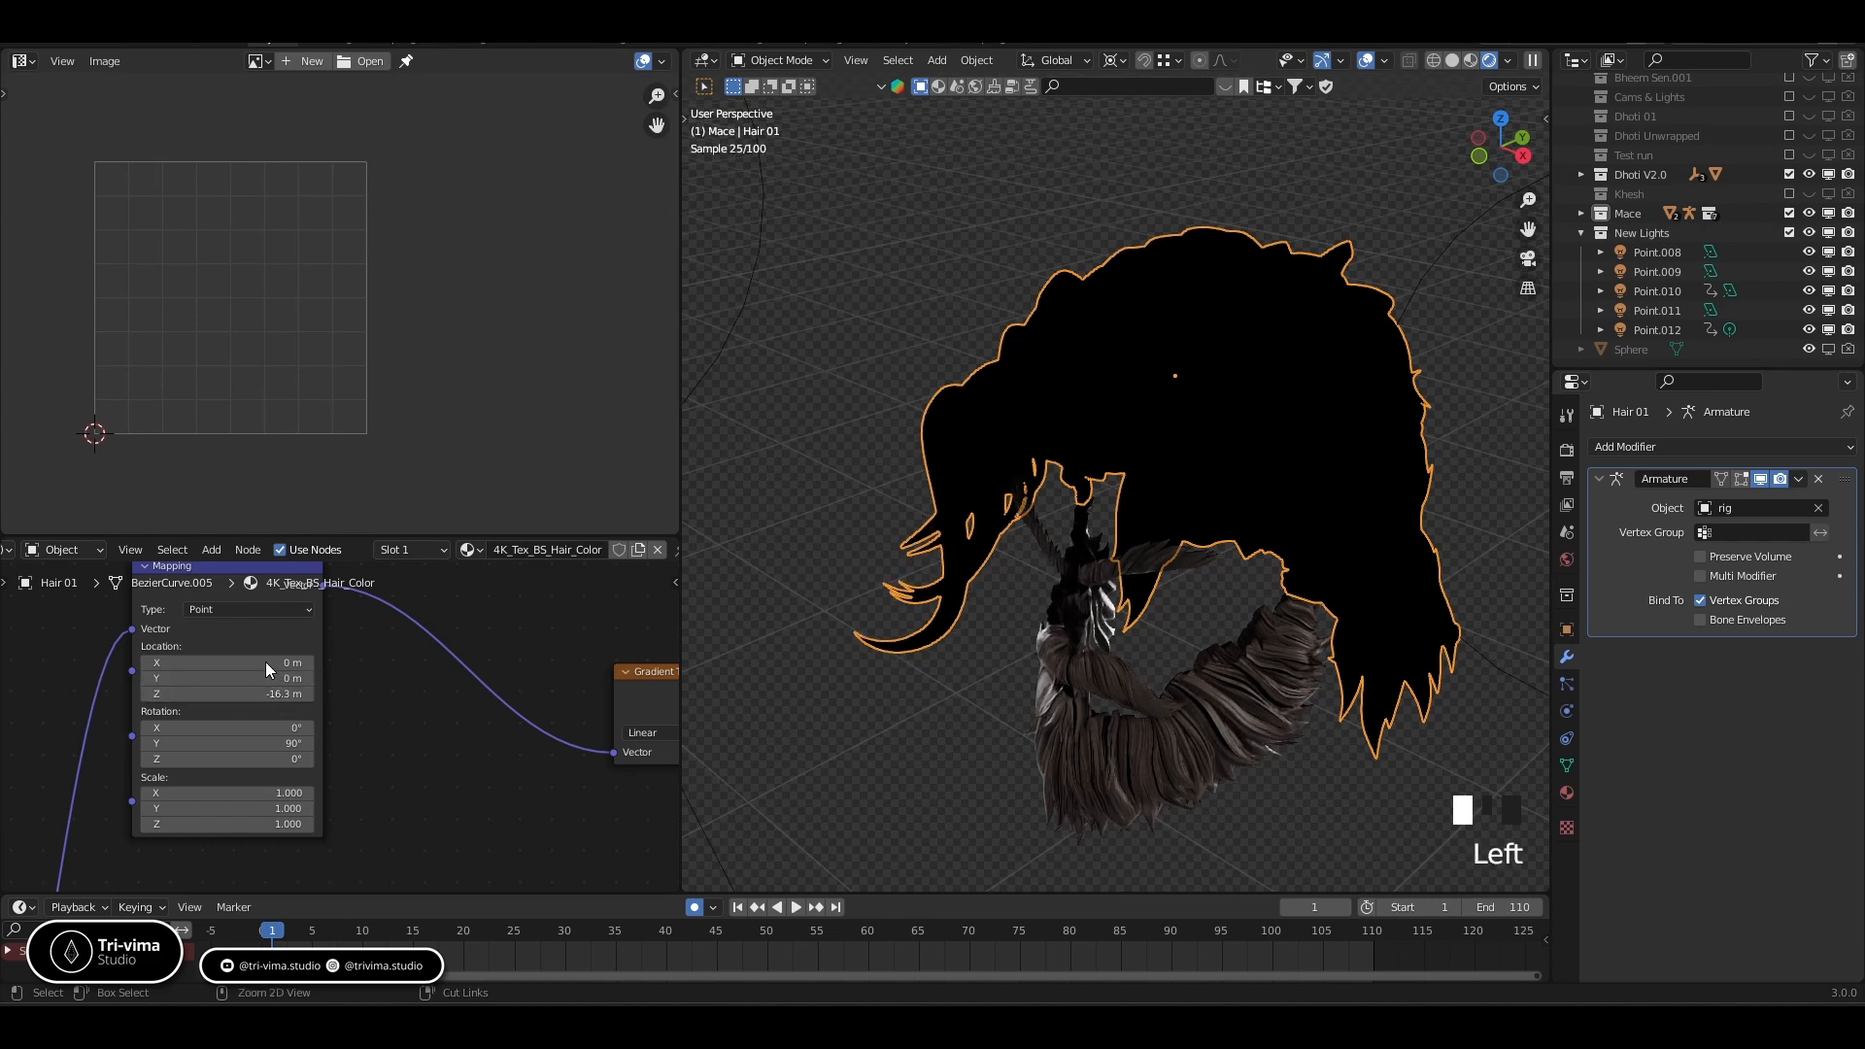
pyautogui.hotkey('ctrl', 'z')
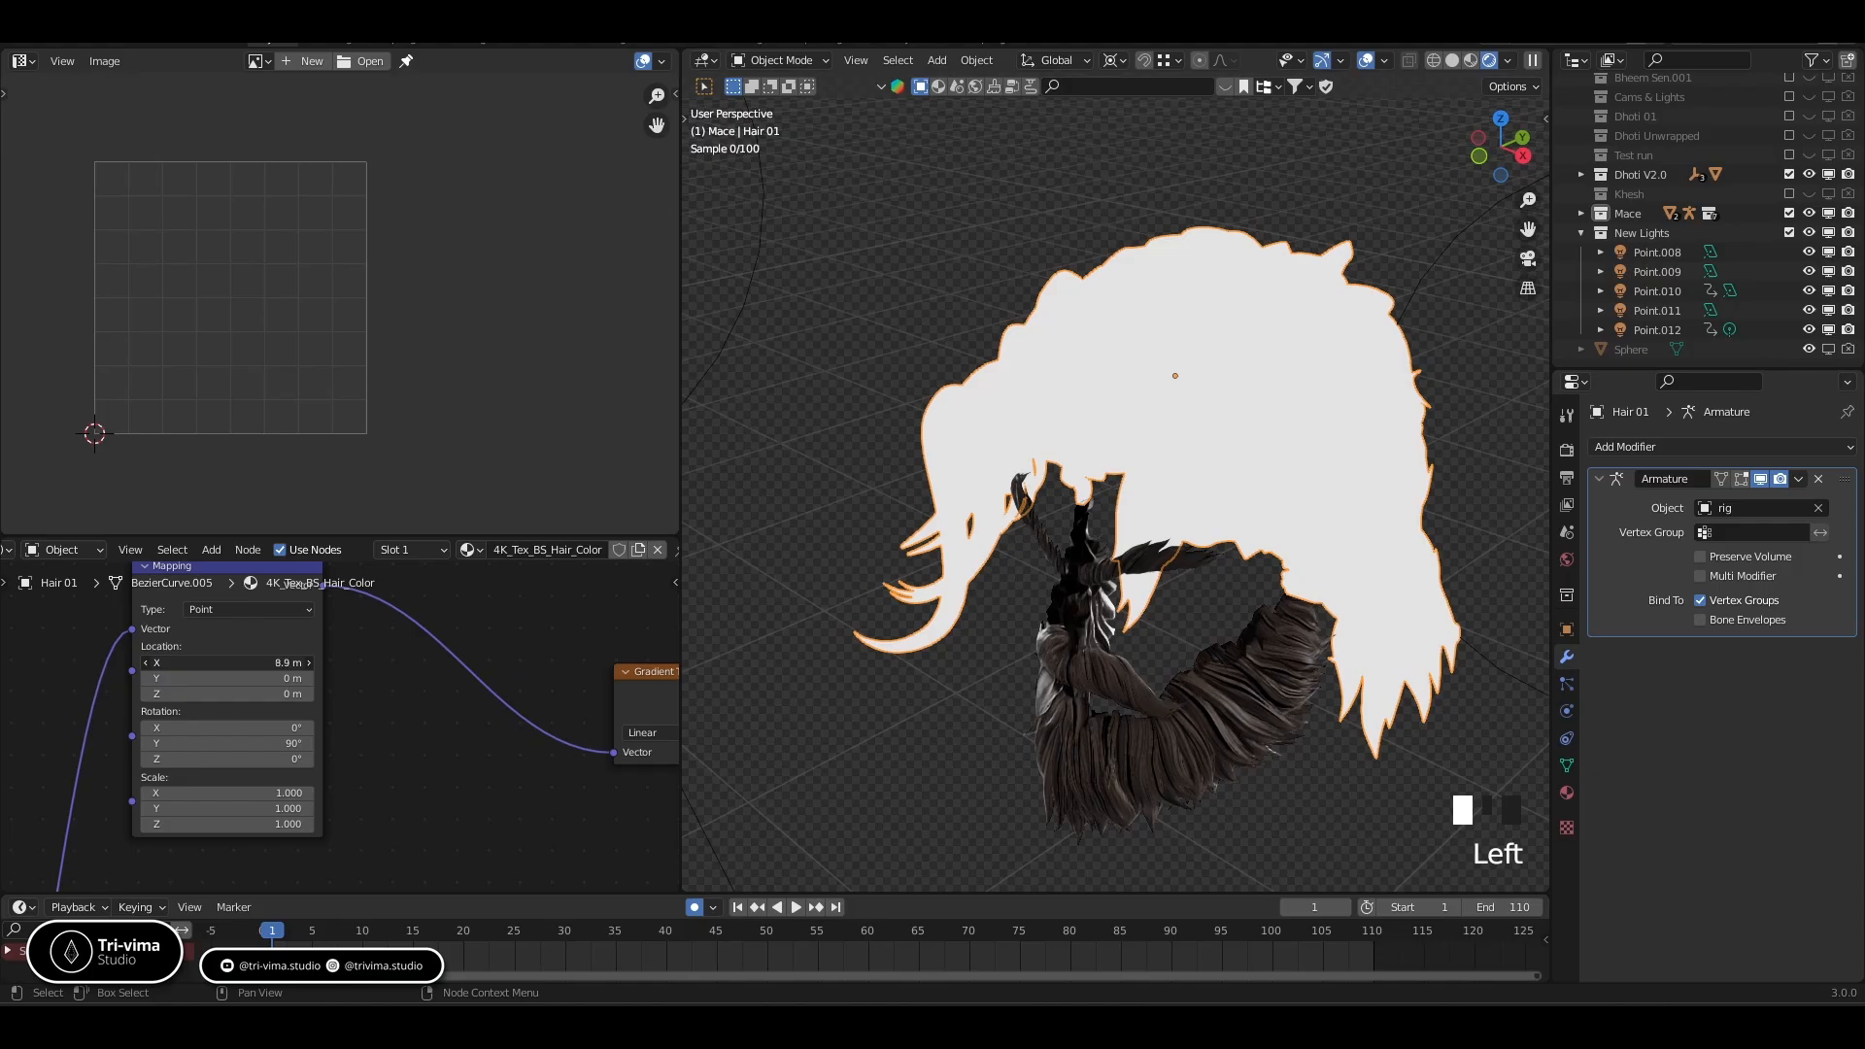
# Try an X location of about 0.3 m and a scale of 2 on all axes in the upper Mapping node
pyautogui.moveTo(226, 663)
pyautogui.mouseDown()
pyautogui.moveTo(188, 663)
pyautogui.moveTo(229, 662)
pyautogui.mouseUp()
pyautogui.moveTo(469, 792); pyautogui.dragTo(450, 698, button='middle')
pyautogui.click(157, 660)
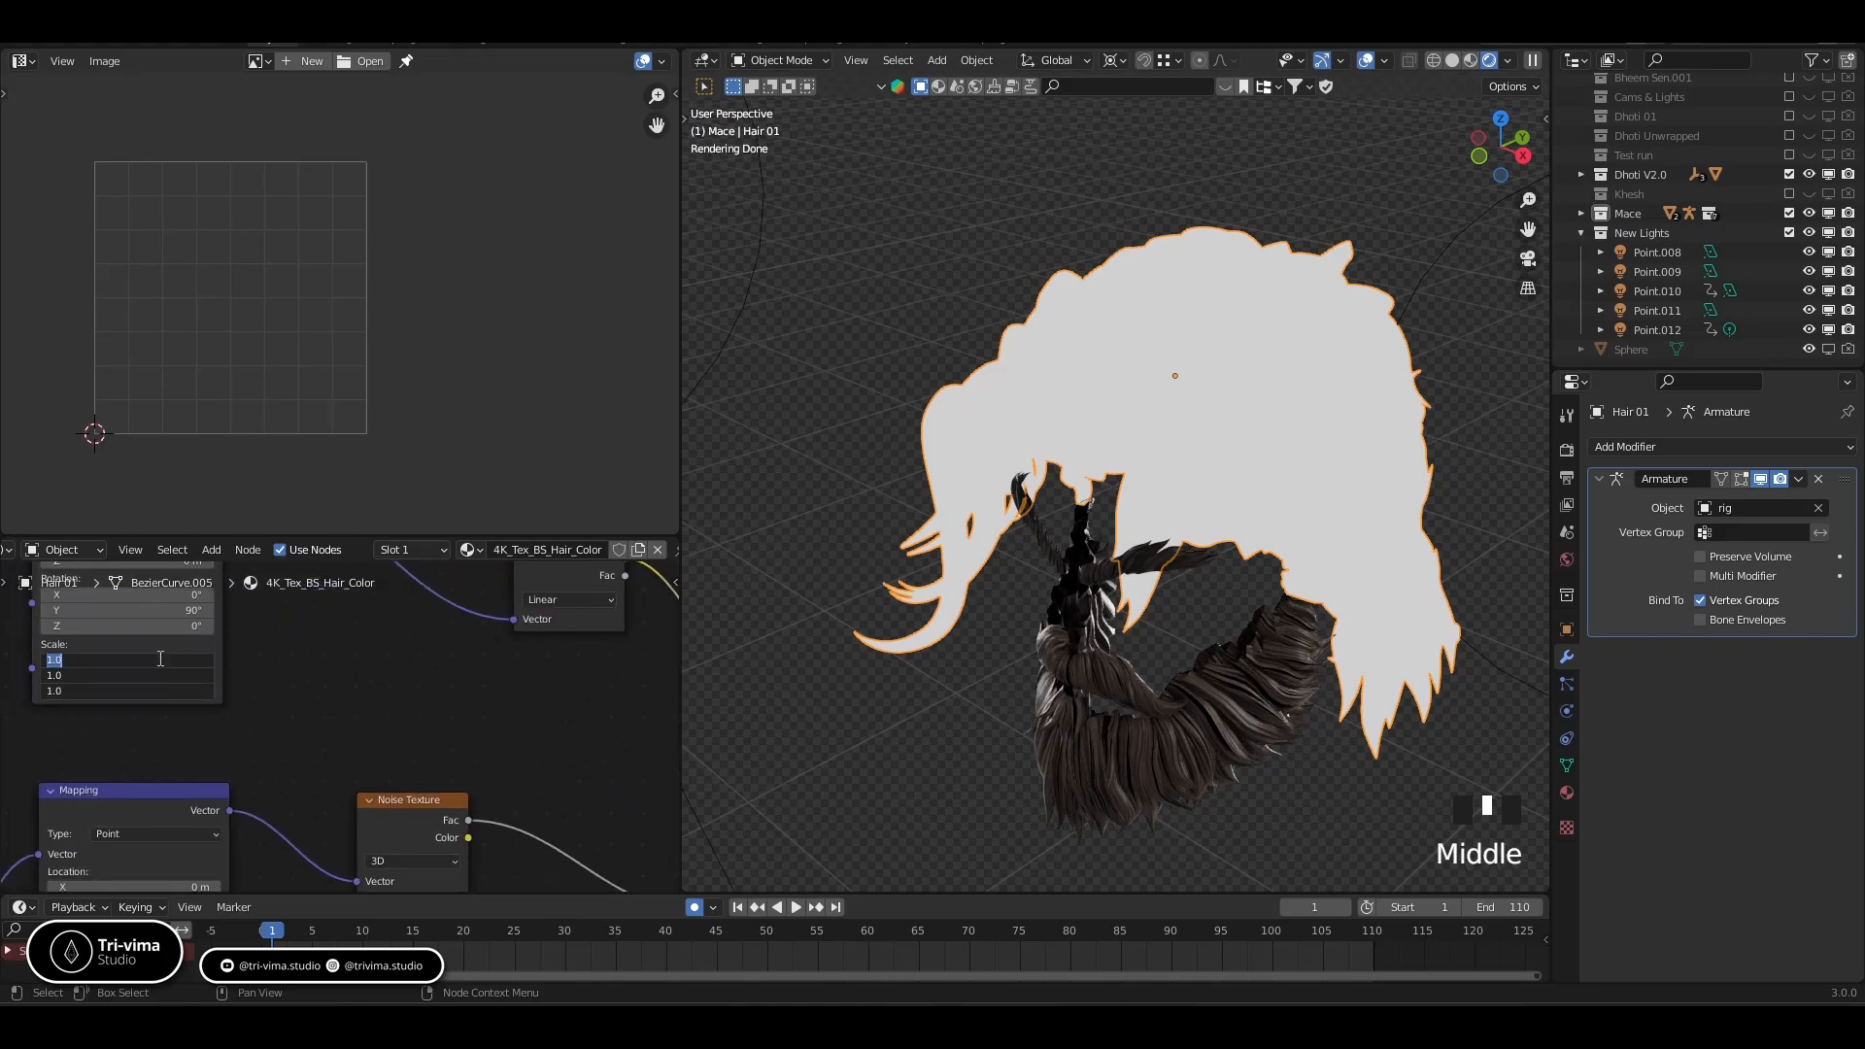
pyautogui.write('2')
pyautogui.press('Return')
# Try narrowing the gradient's Color Ramp with the black stop at about 0.227 and the white stop at about 0.655
pyautogui.moveTo(212, 692); pyautogui.dragTo(8, 822, button='middle')
pyautogui.moveTo(493, 756); pyautogui.dragTo(604, 756)
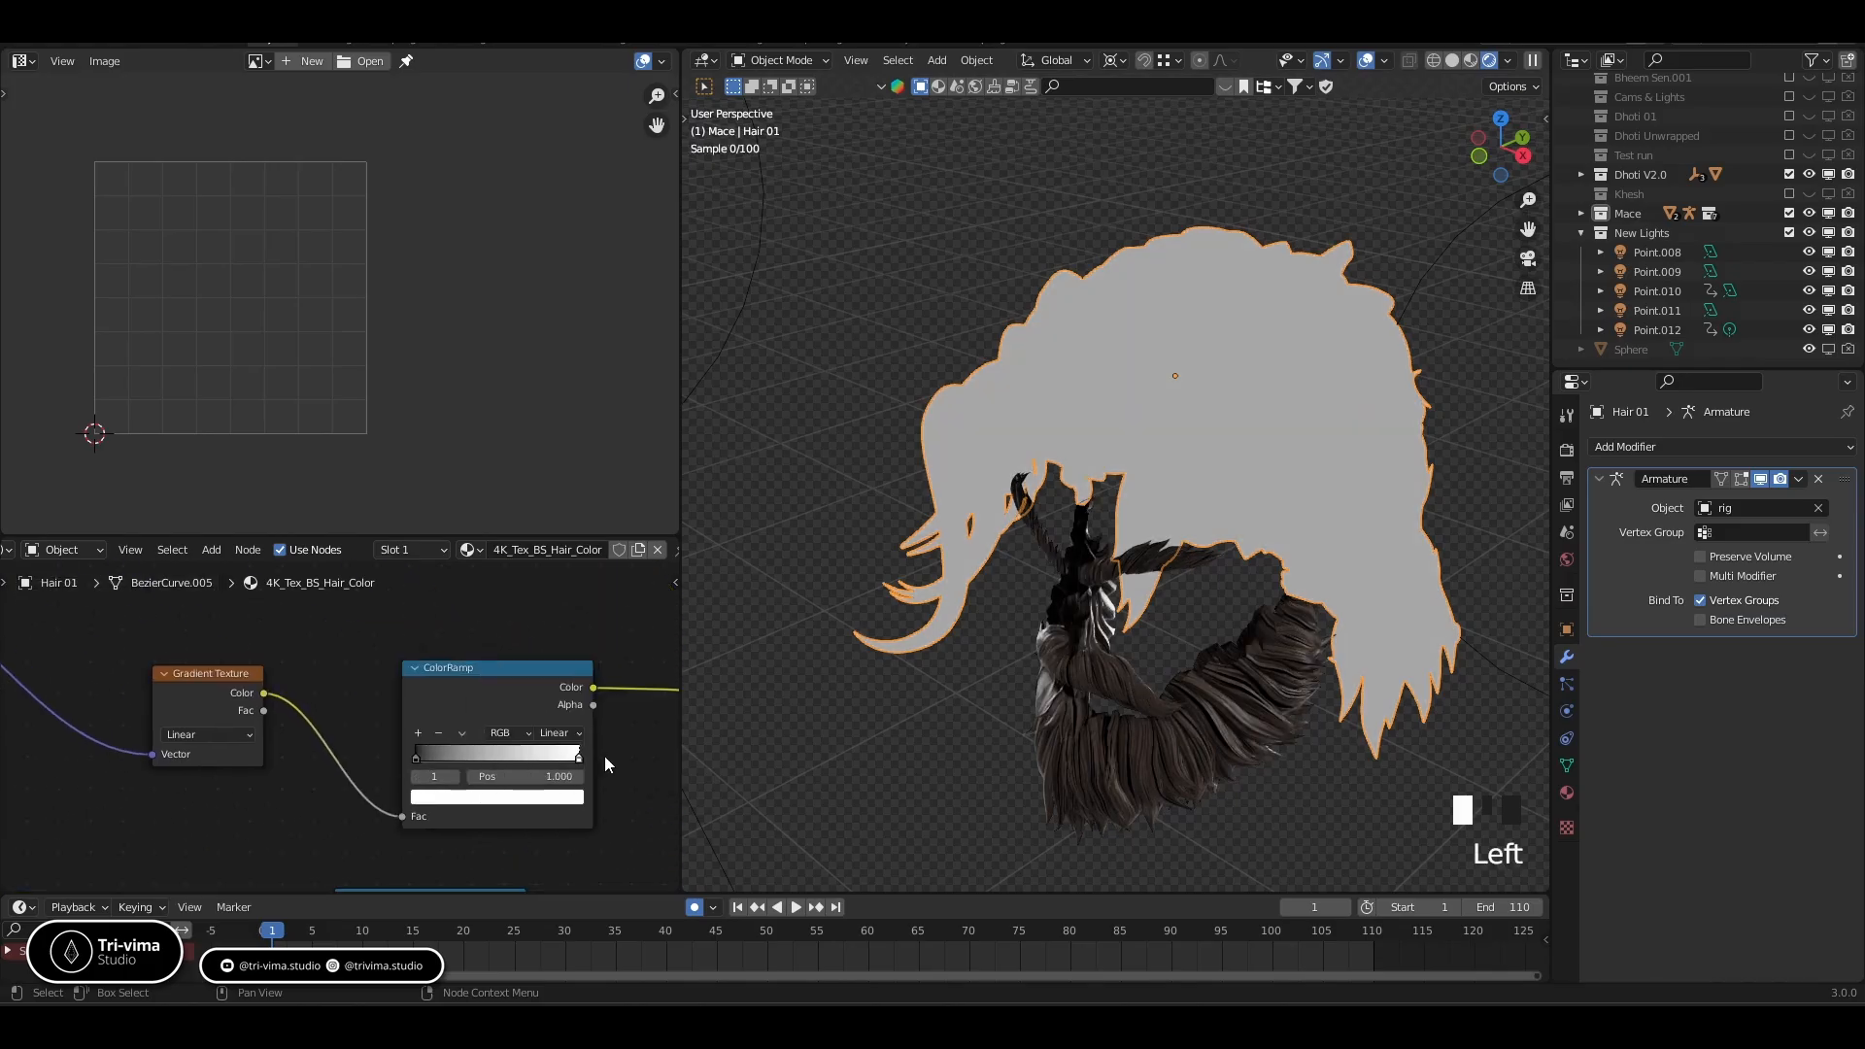
pyautogui.moveTo(416, 758); pyautogui.dragTo(440, 758)
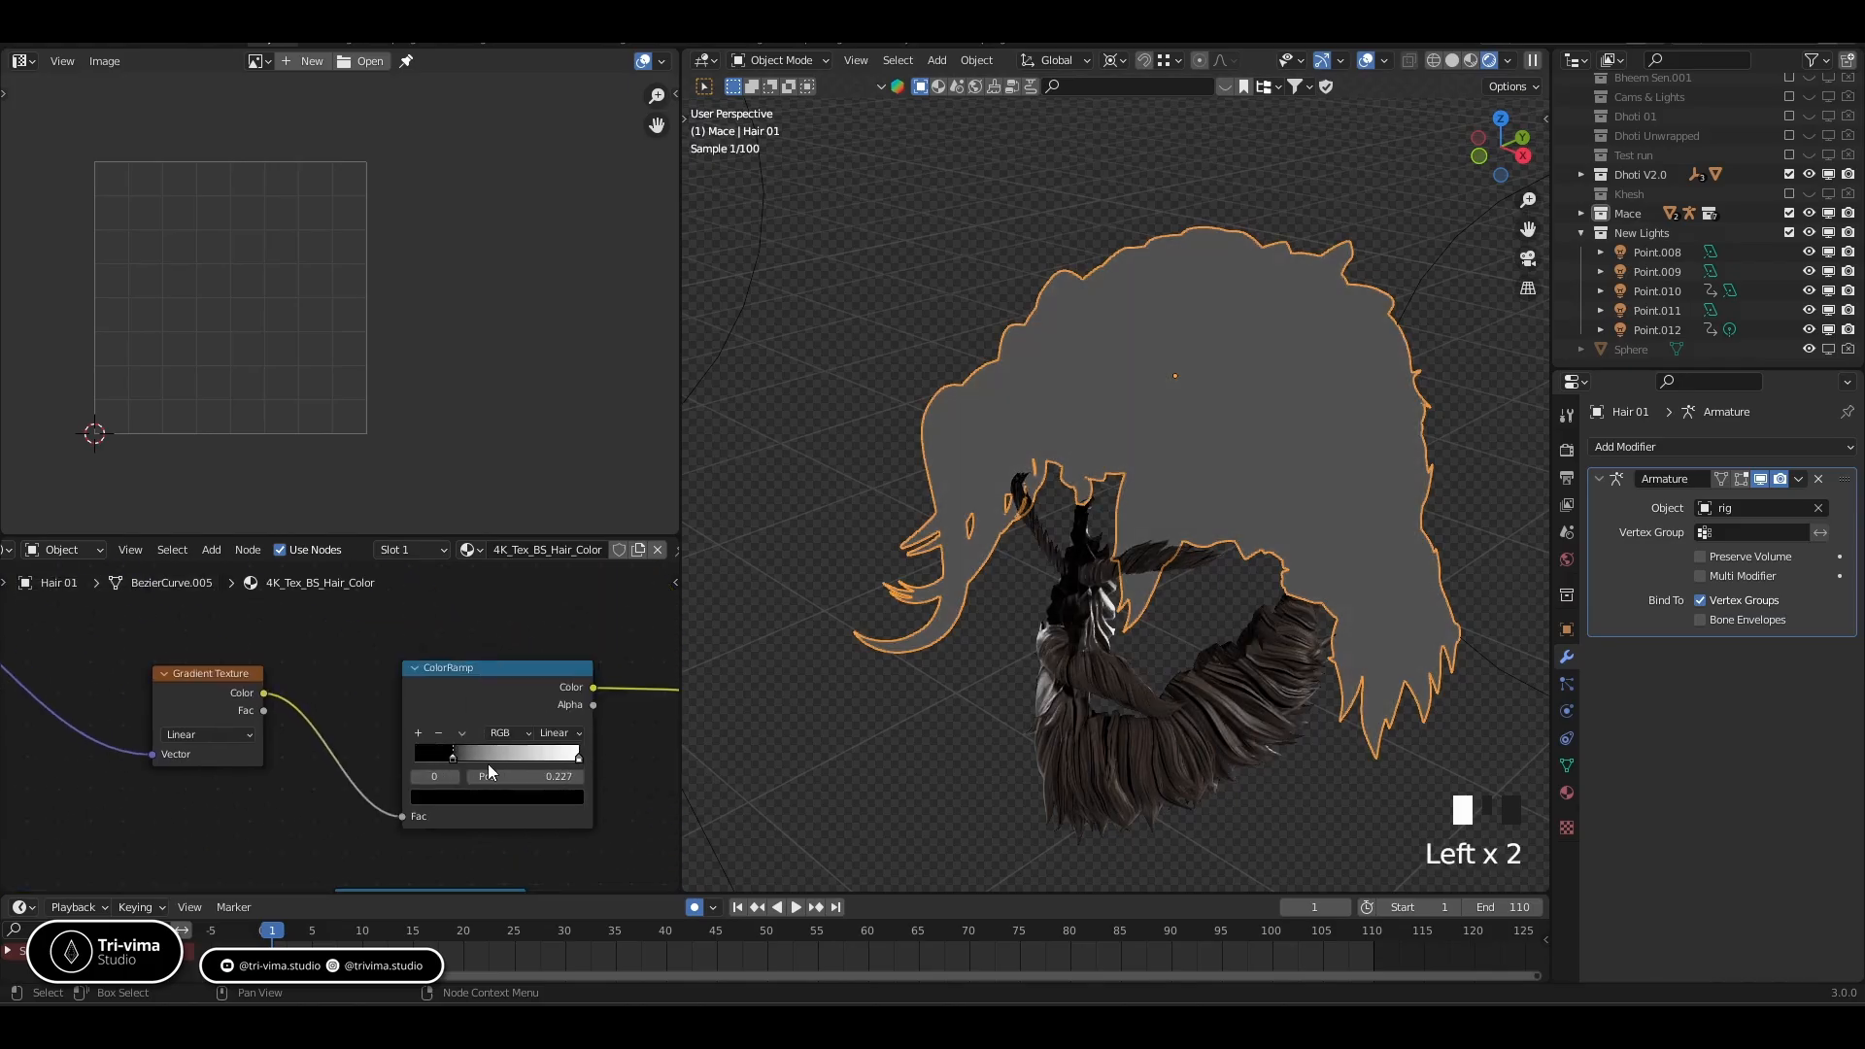
pyautogui.moveTo(579, 756); pyautogui.dragTo(512, 757)
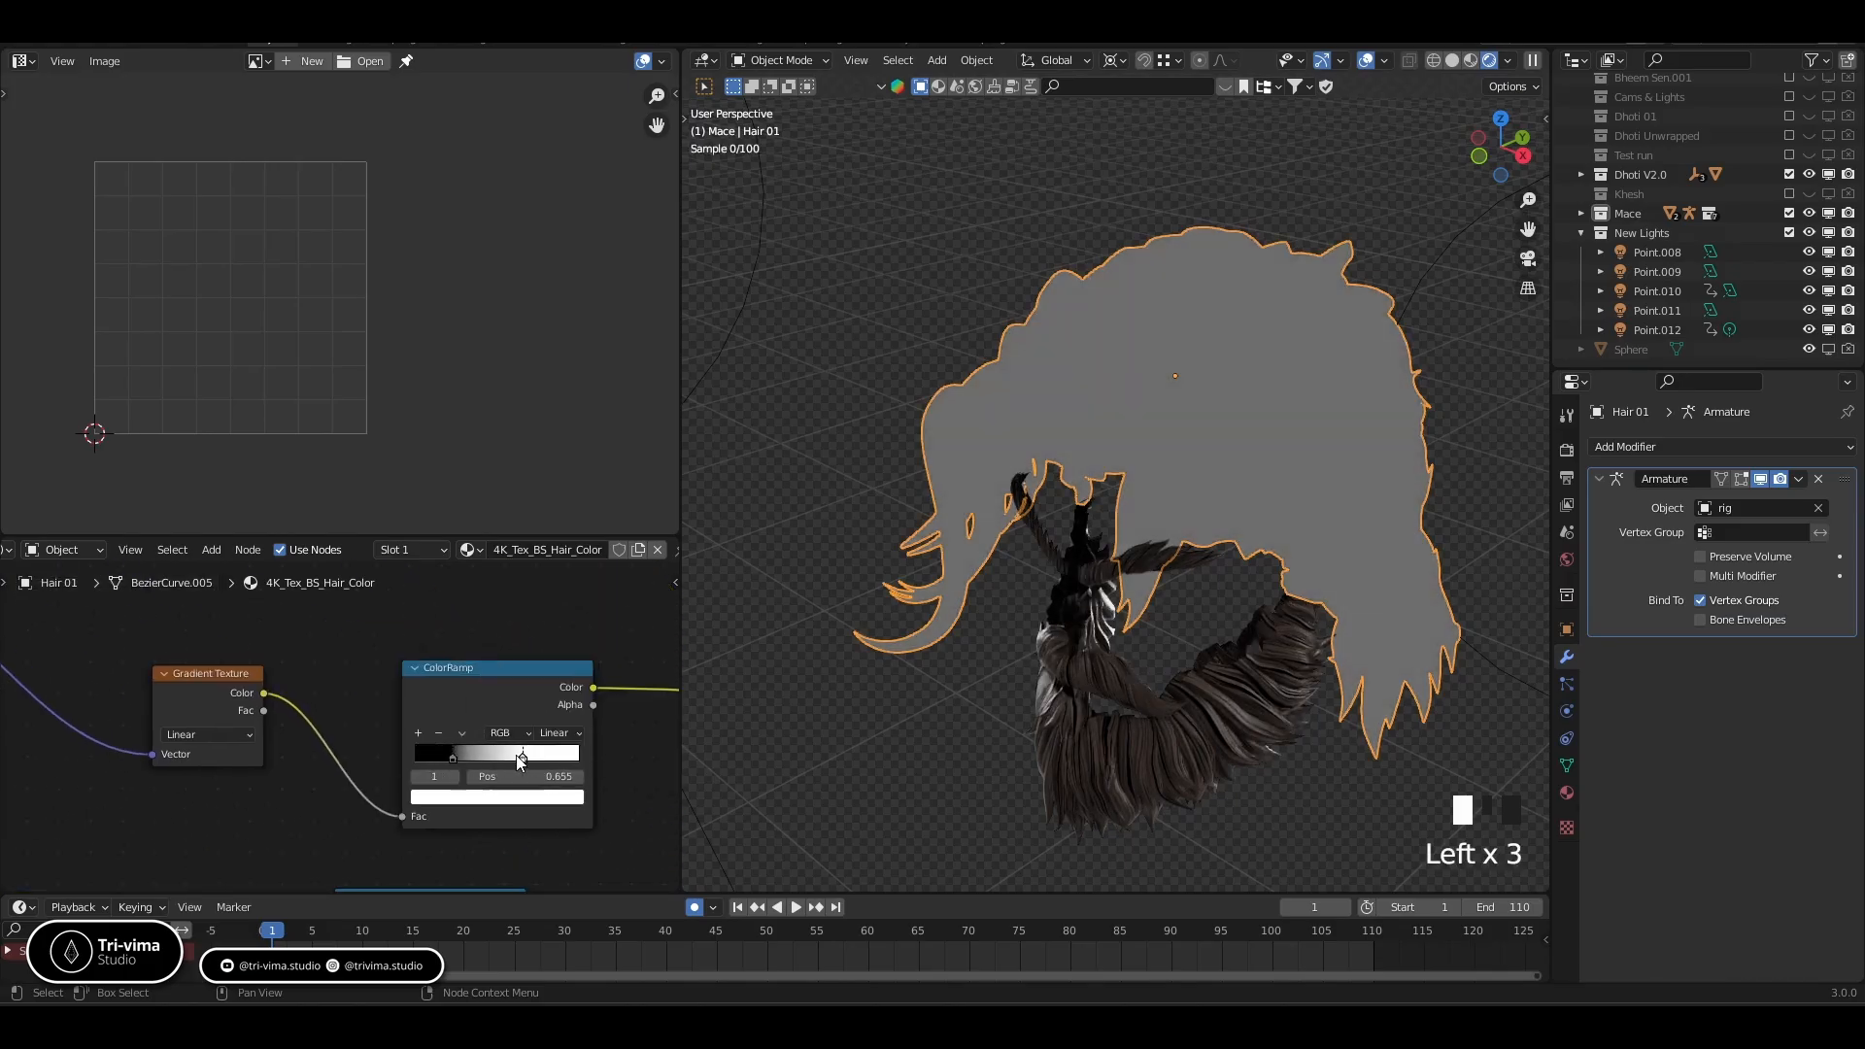
pyautogui.click(452, 759)
# Reset the upper Mapping node's scale to 1 on all axes and its X location to 0 m
pyautogui.moveTo(265, 796); pyautogui.dragTo(772, 805, button='middle')
pyautogui.moveTo(271, 796); pyautogui.dragTo(271, 825)
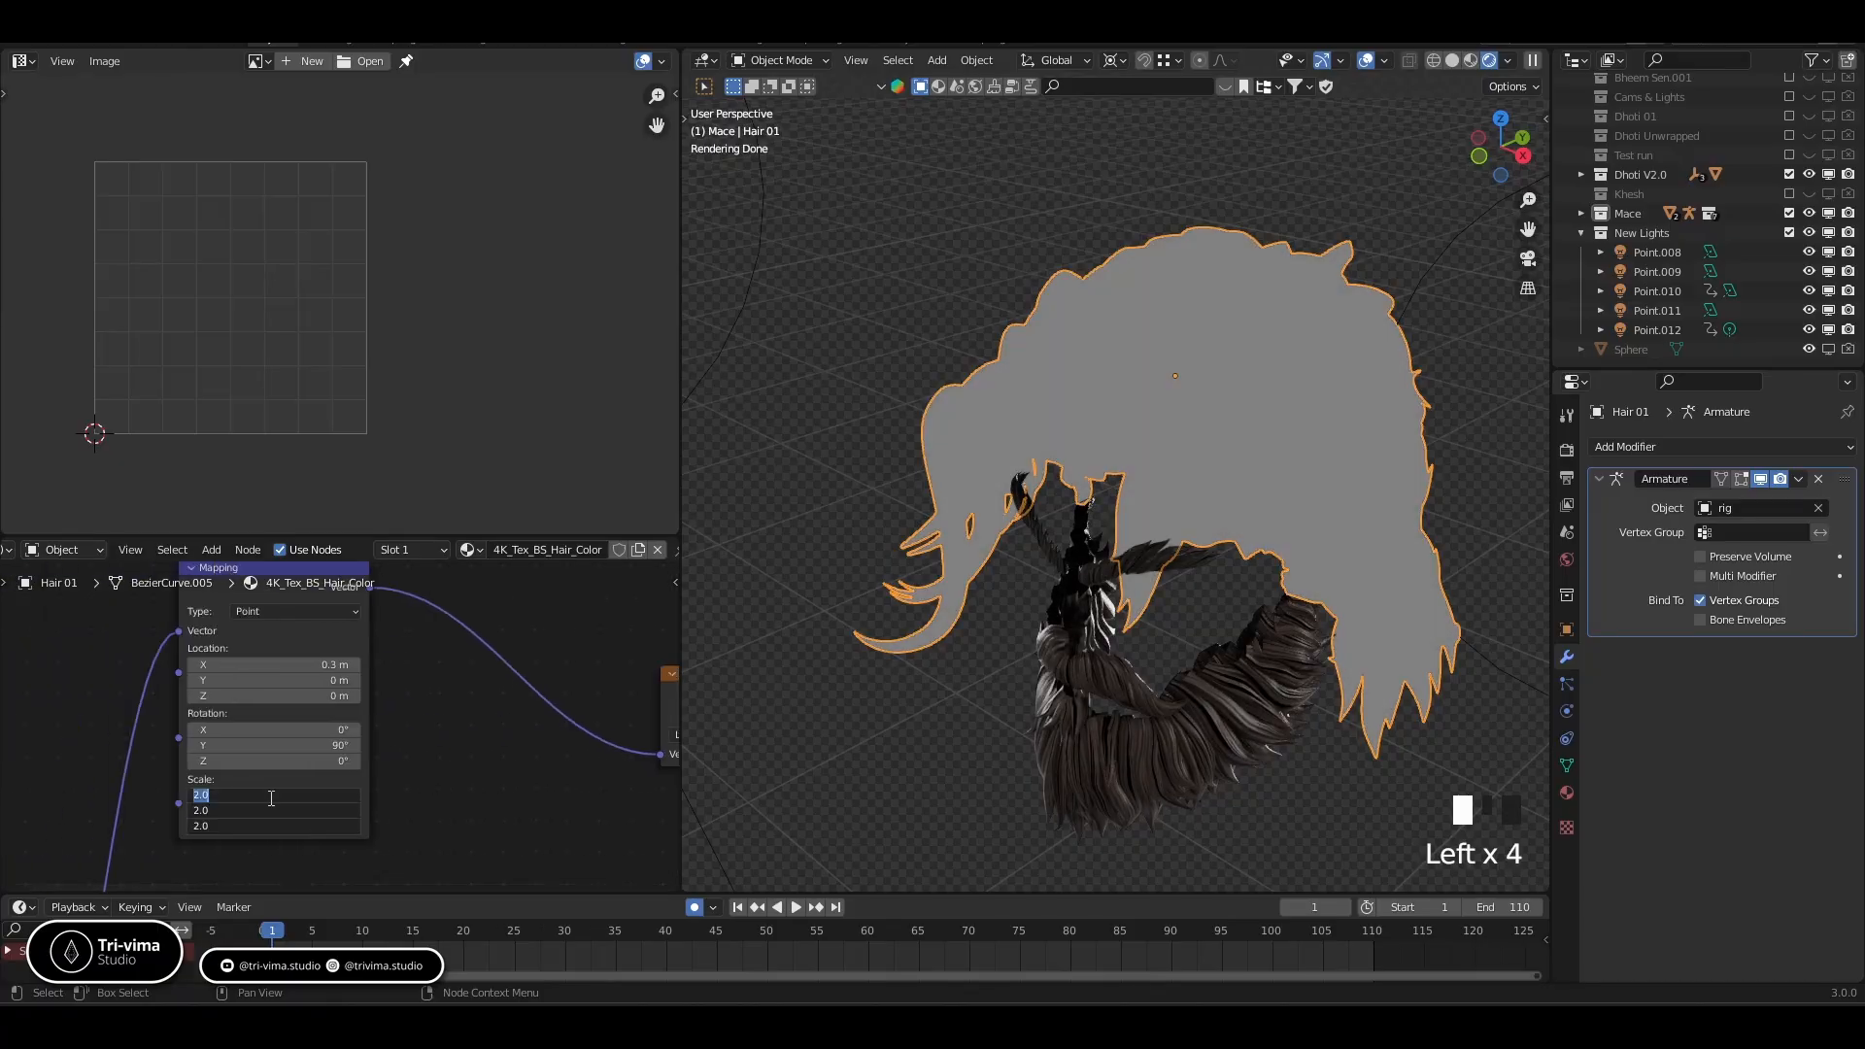
pyautogui.write('1')
pyautogui.press('Return')
pyautogui.click(324, 661)
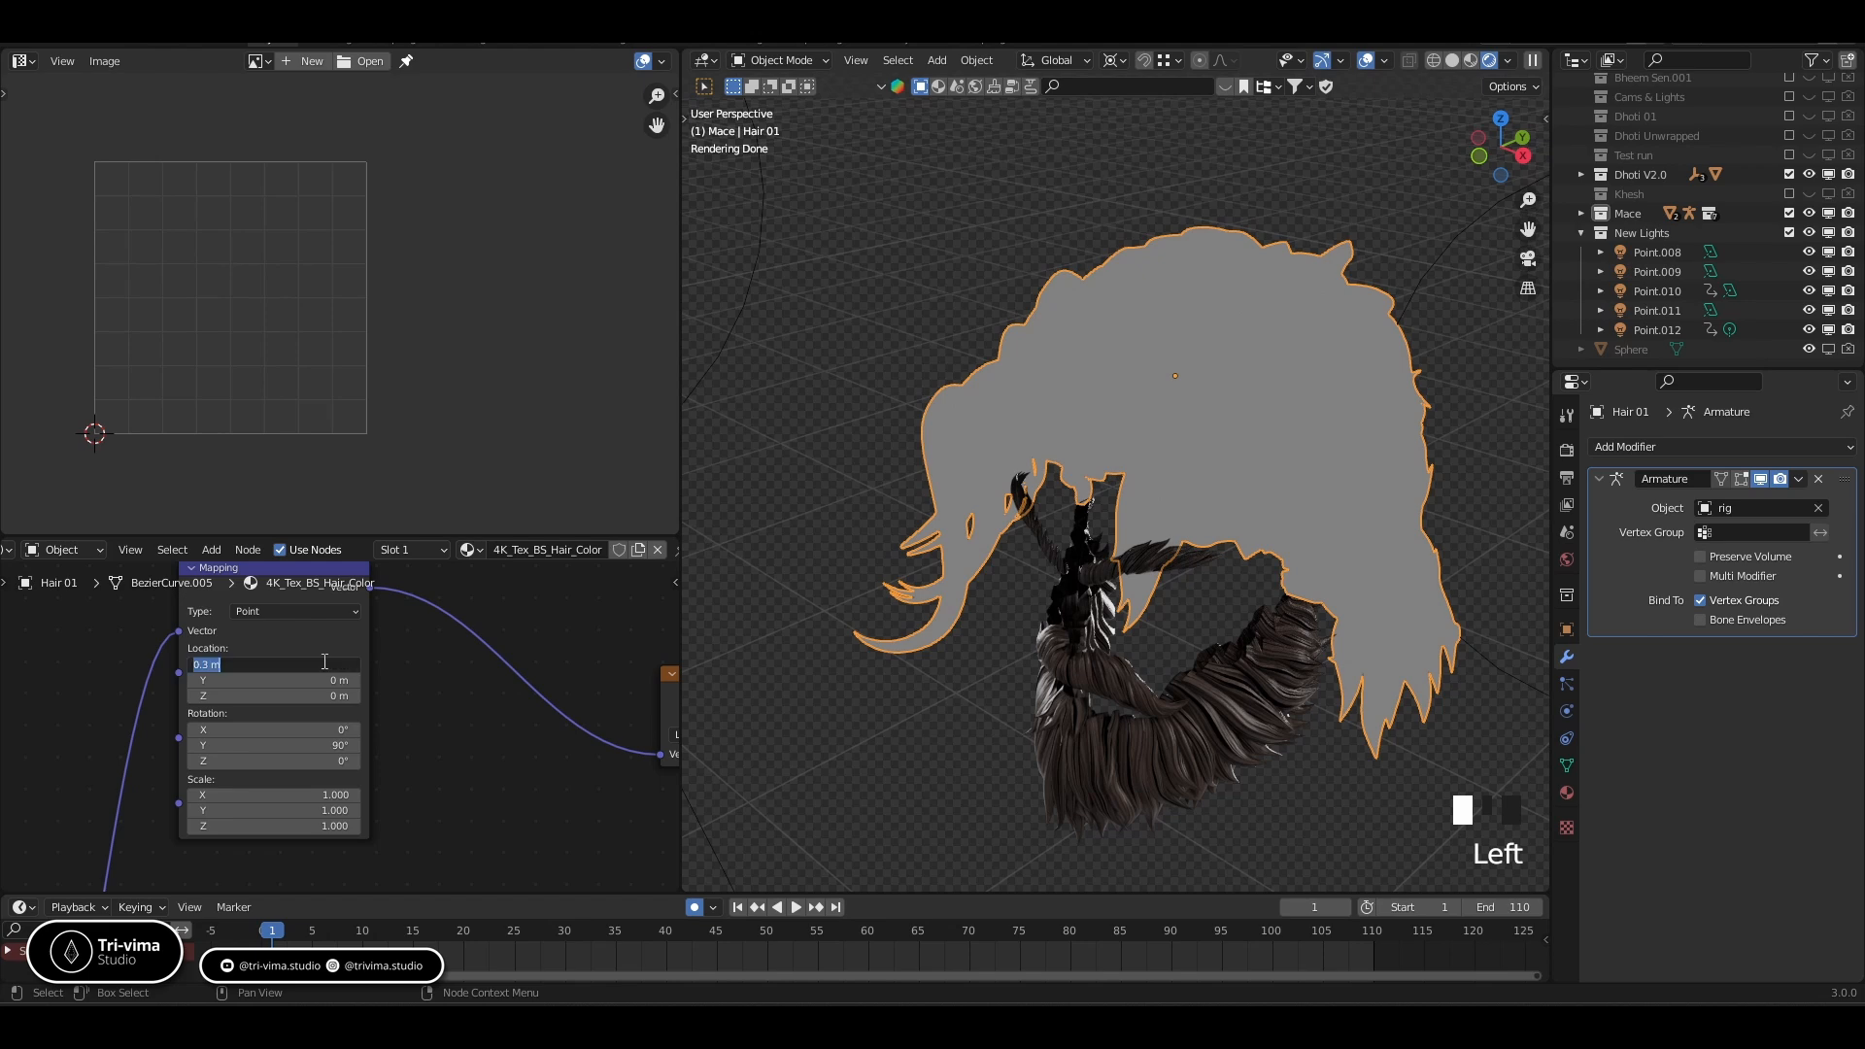
pyautogui.press('Return')
# Try the Easing type on the Gradient Texture node
pyautogui.moveTo(485, 750); pyautogui.dragTo(177, 787, button='middle')
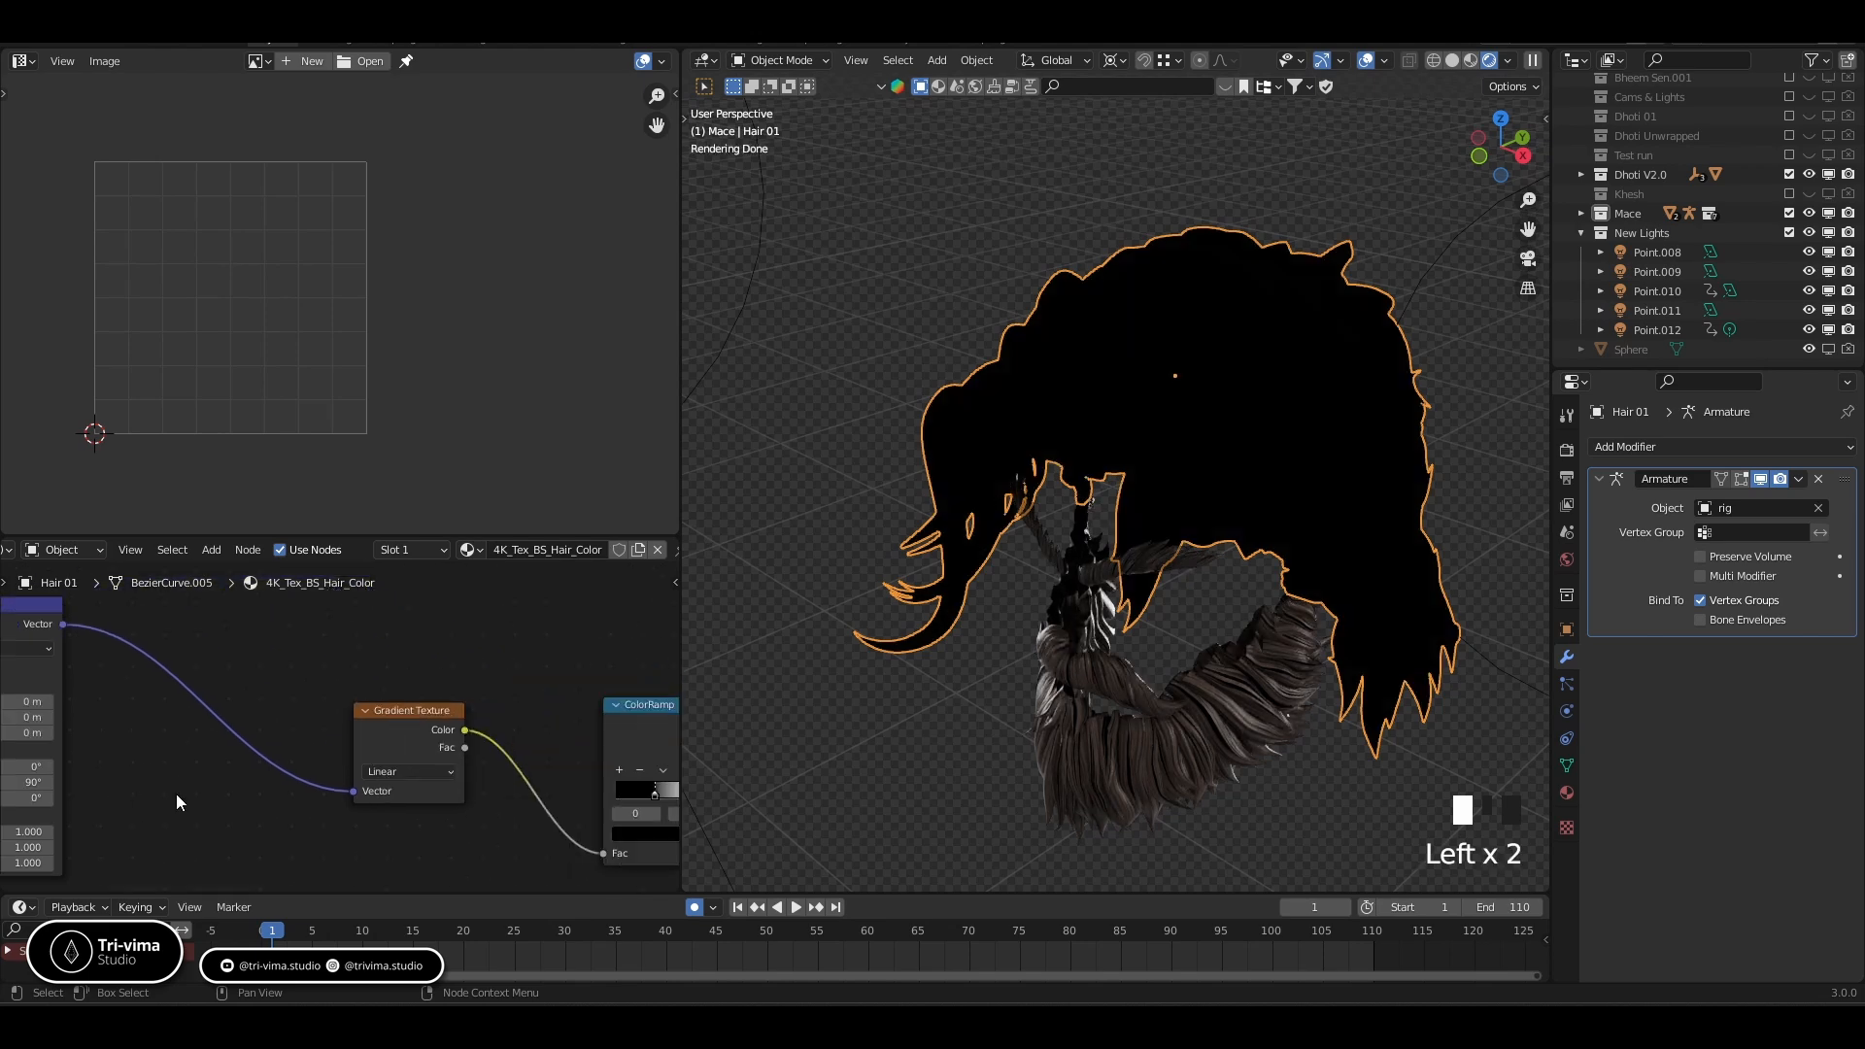
pyautogui.click(416, 772)
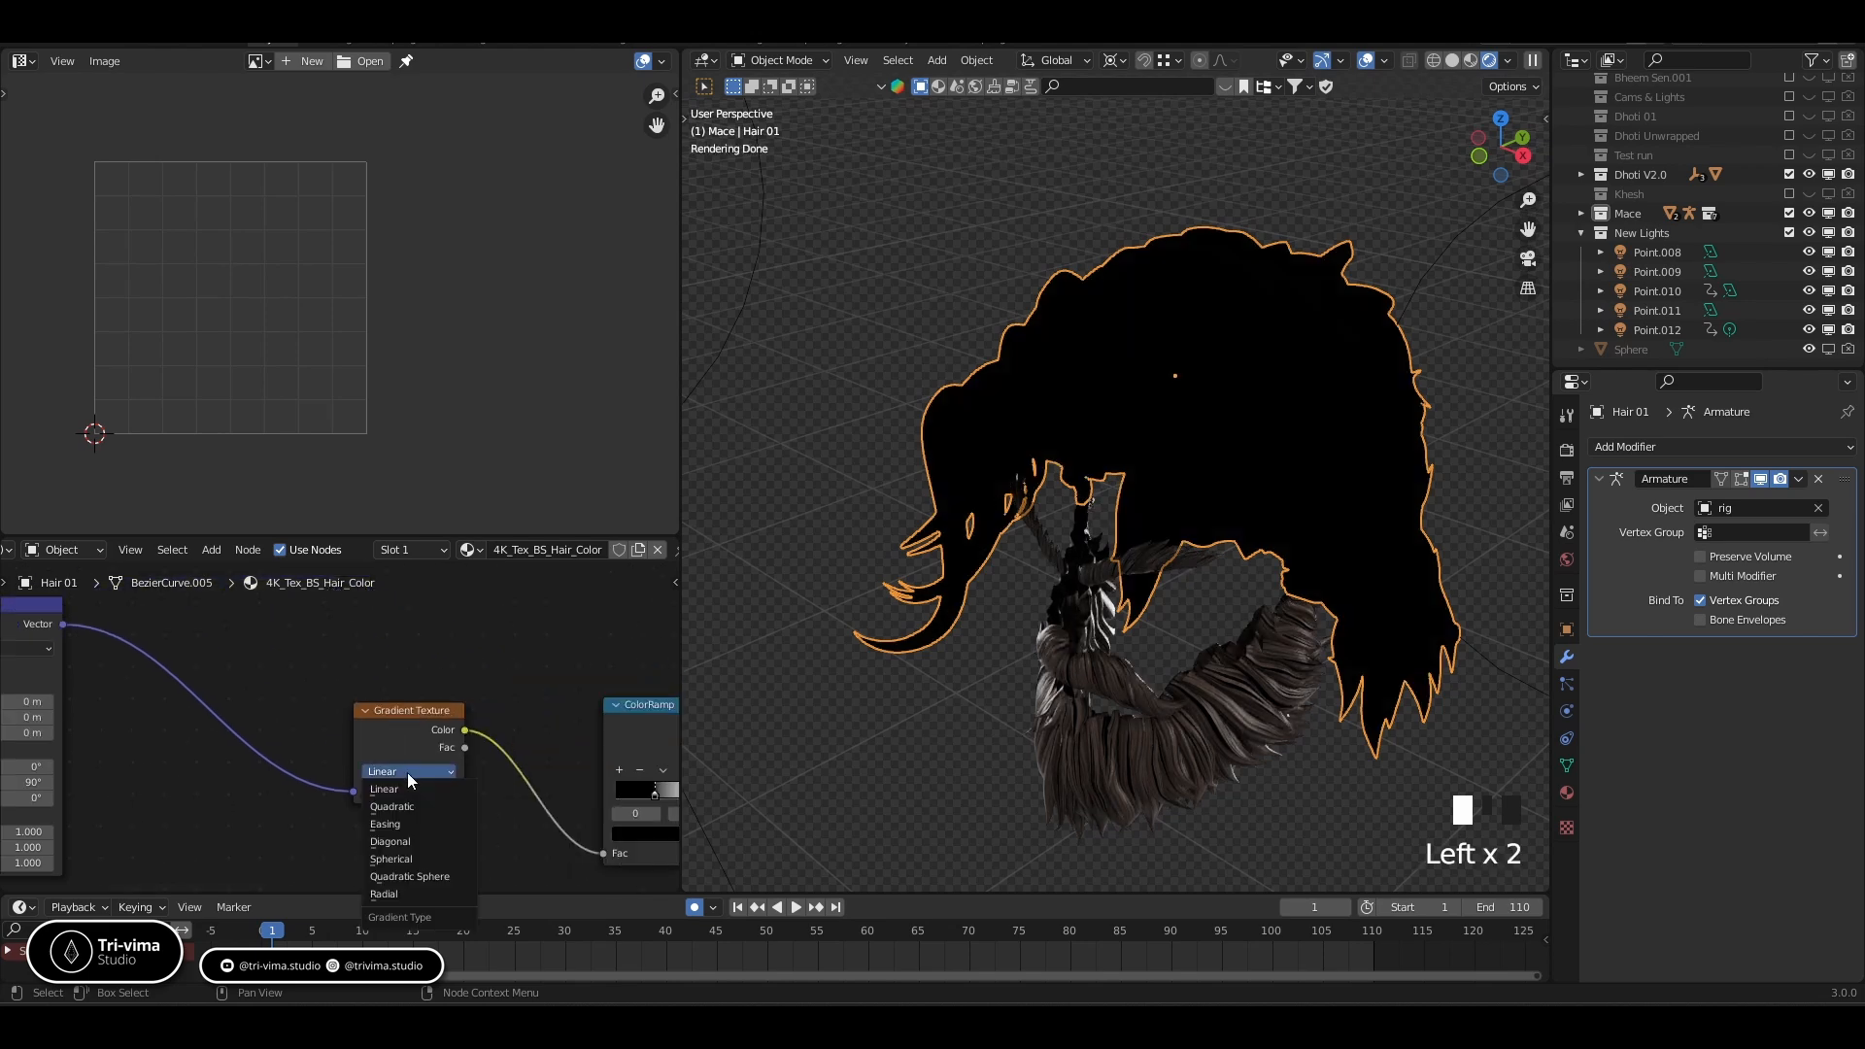
pyautogui.click(422, 825)
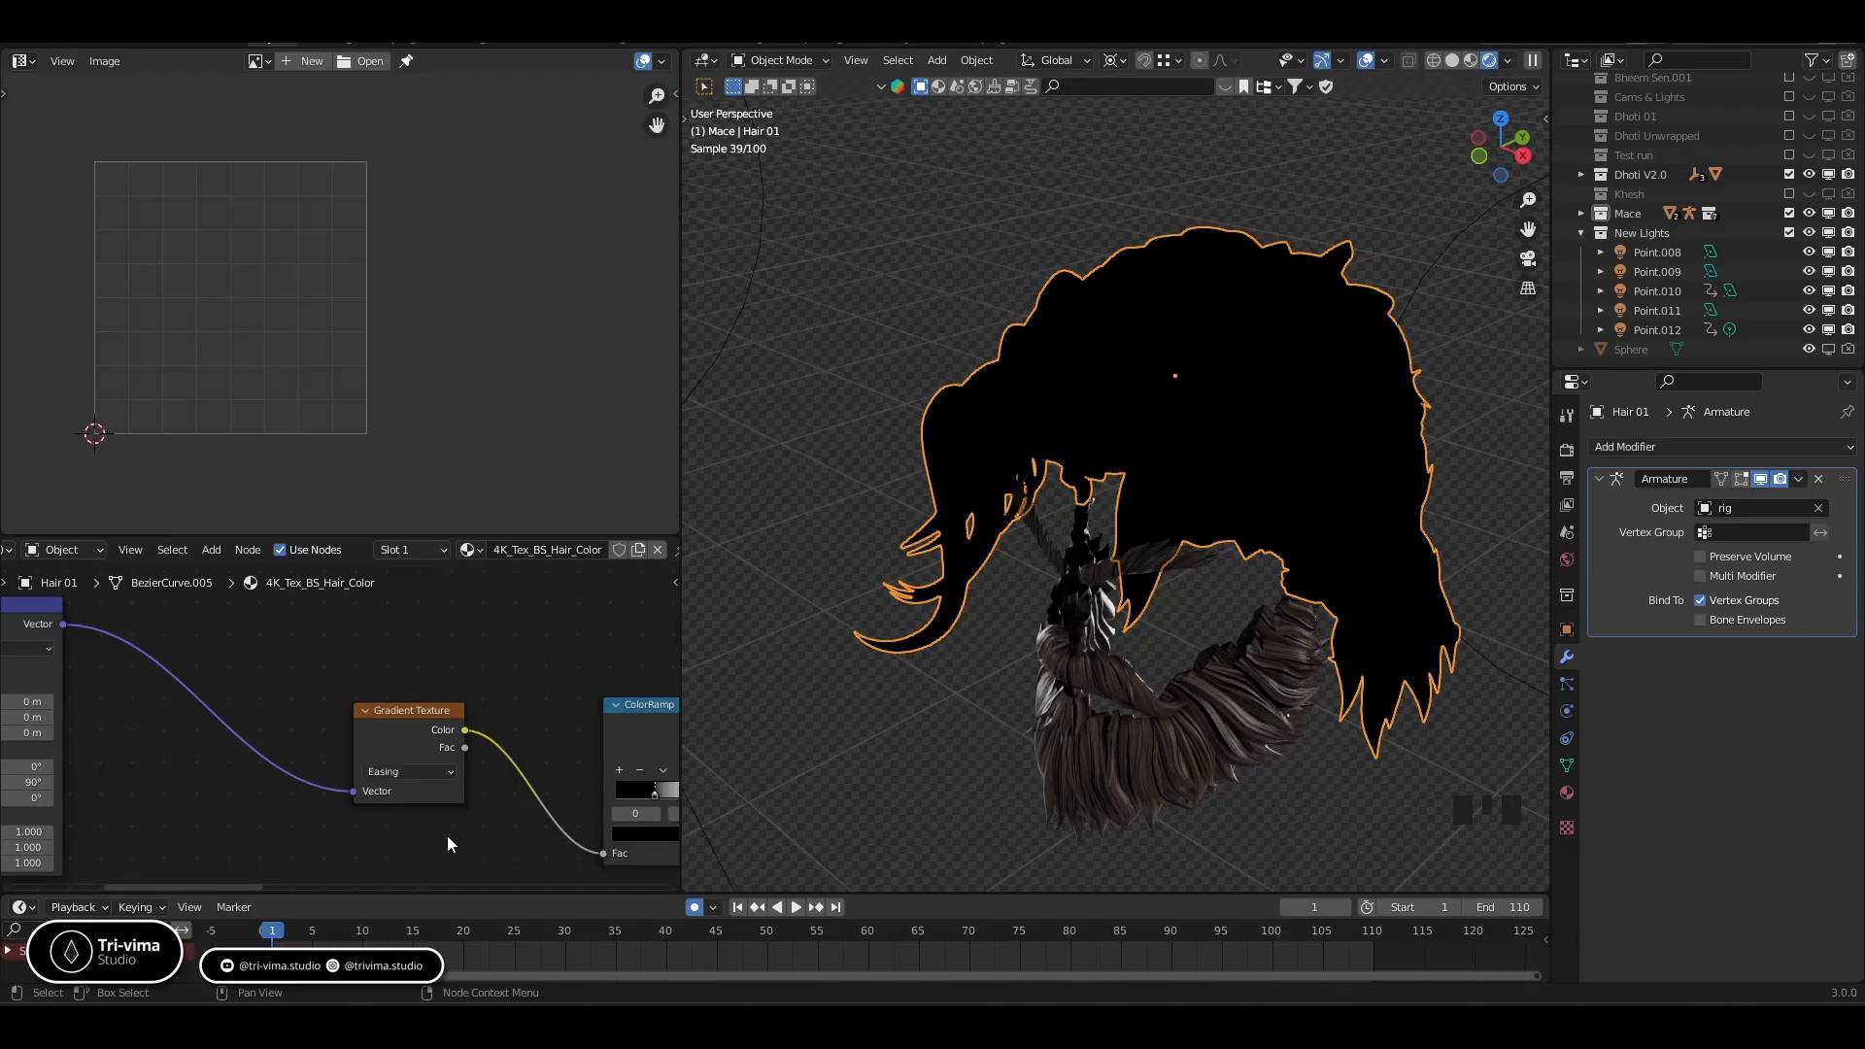
# Move the gradient Color Ramp's black stop back to the start and its white stop to position 1.000
pyautogui.moveTo(653, 797); pyautogui.dragTo(608, 787)
pyautogui.moveTo(557, 733); pyautogui.dragTo(336, 737, button='middle')
pyautogui.click(410, 766)
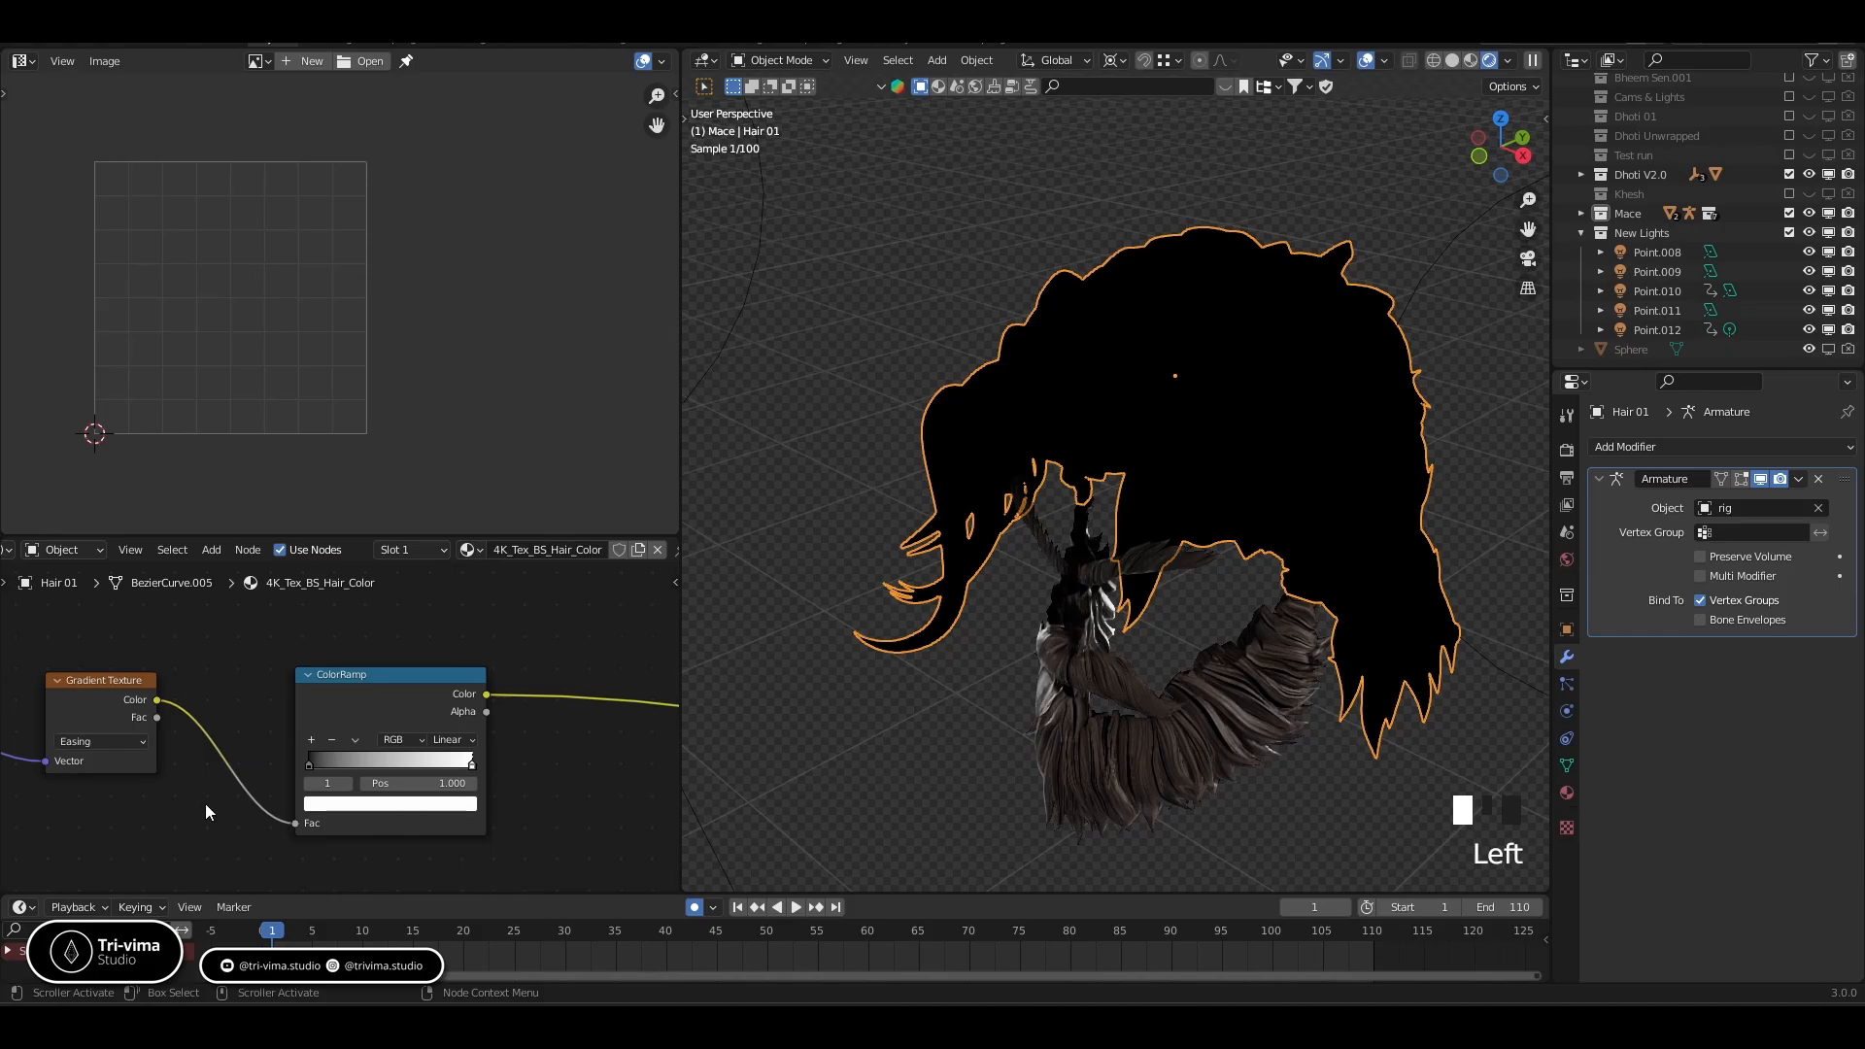
# Add a reroute point on the link between the upper Mapping and Gradient Texture nodes, and disconnect it from the gradient's Vector input
pyautogui.moveTo(206, 812); pyautogui.dragTo(359, 723, button='middle')
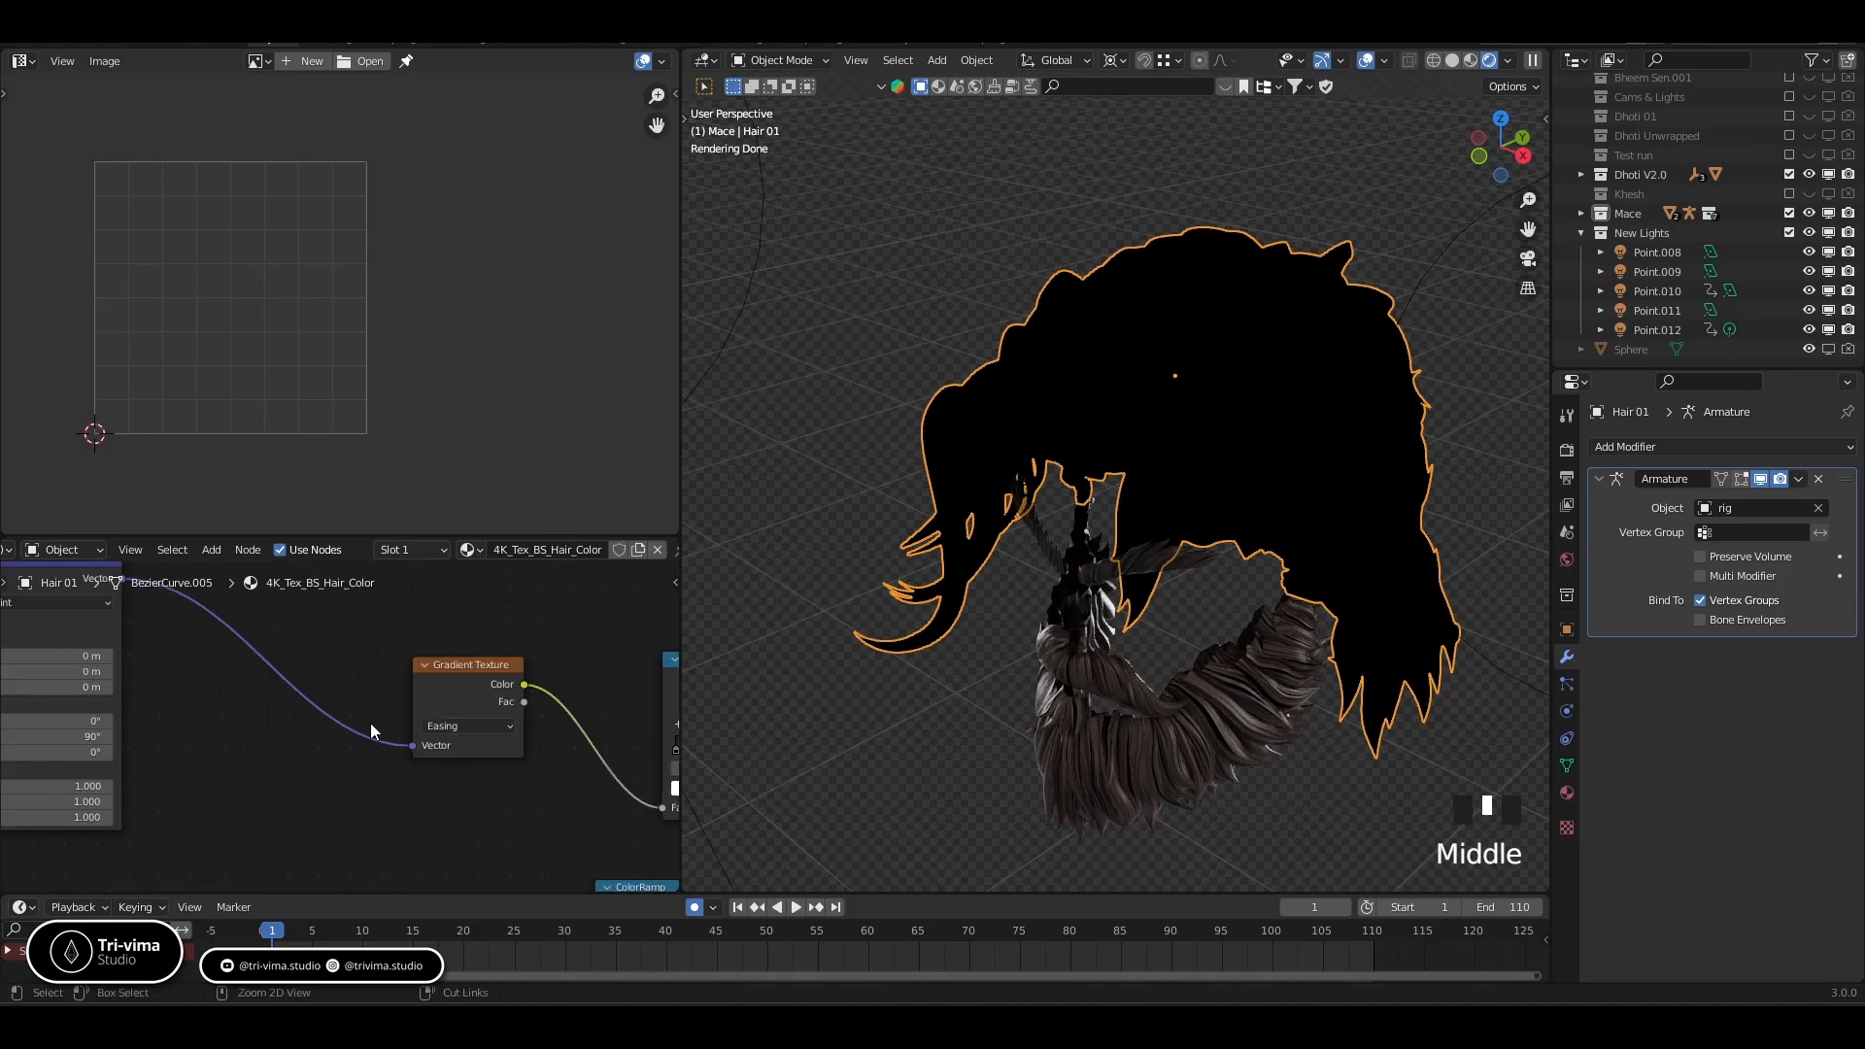
pyautogui.keyDown('shift'); pyautogui.moveTo(367, 708); pyautogui.dragTo(375, 766, button='right'); pyautogui.keyUp('shift')
pyautogui.moveTo(511, 796); pyautogui.dragTo(388, 812, button='middle')
pyautogui.moveTo(923, 540); pyautogui.dragTo(1156, 503, button='middle')
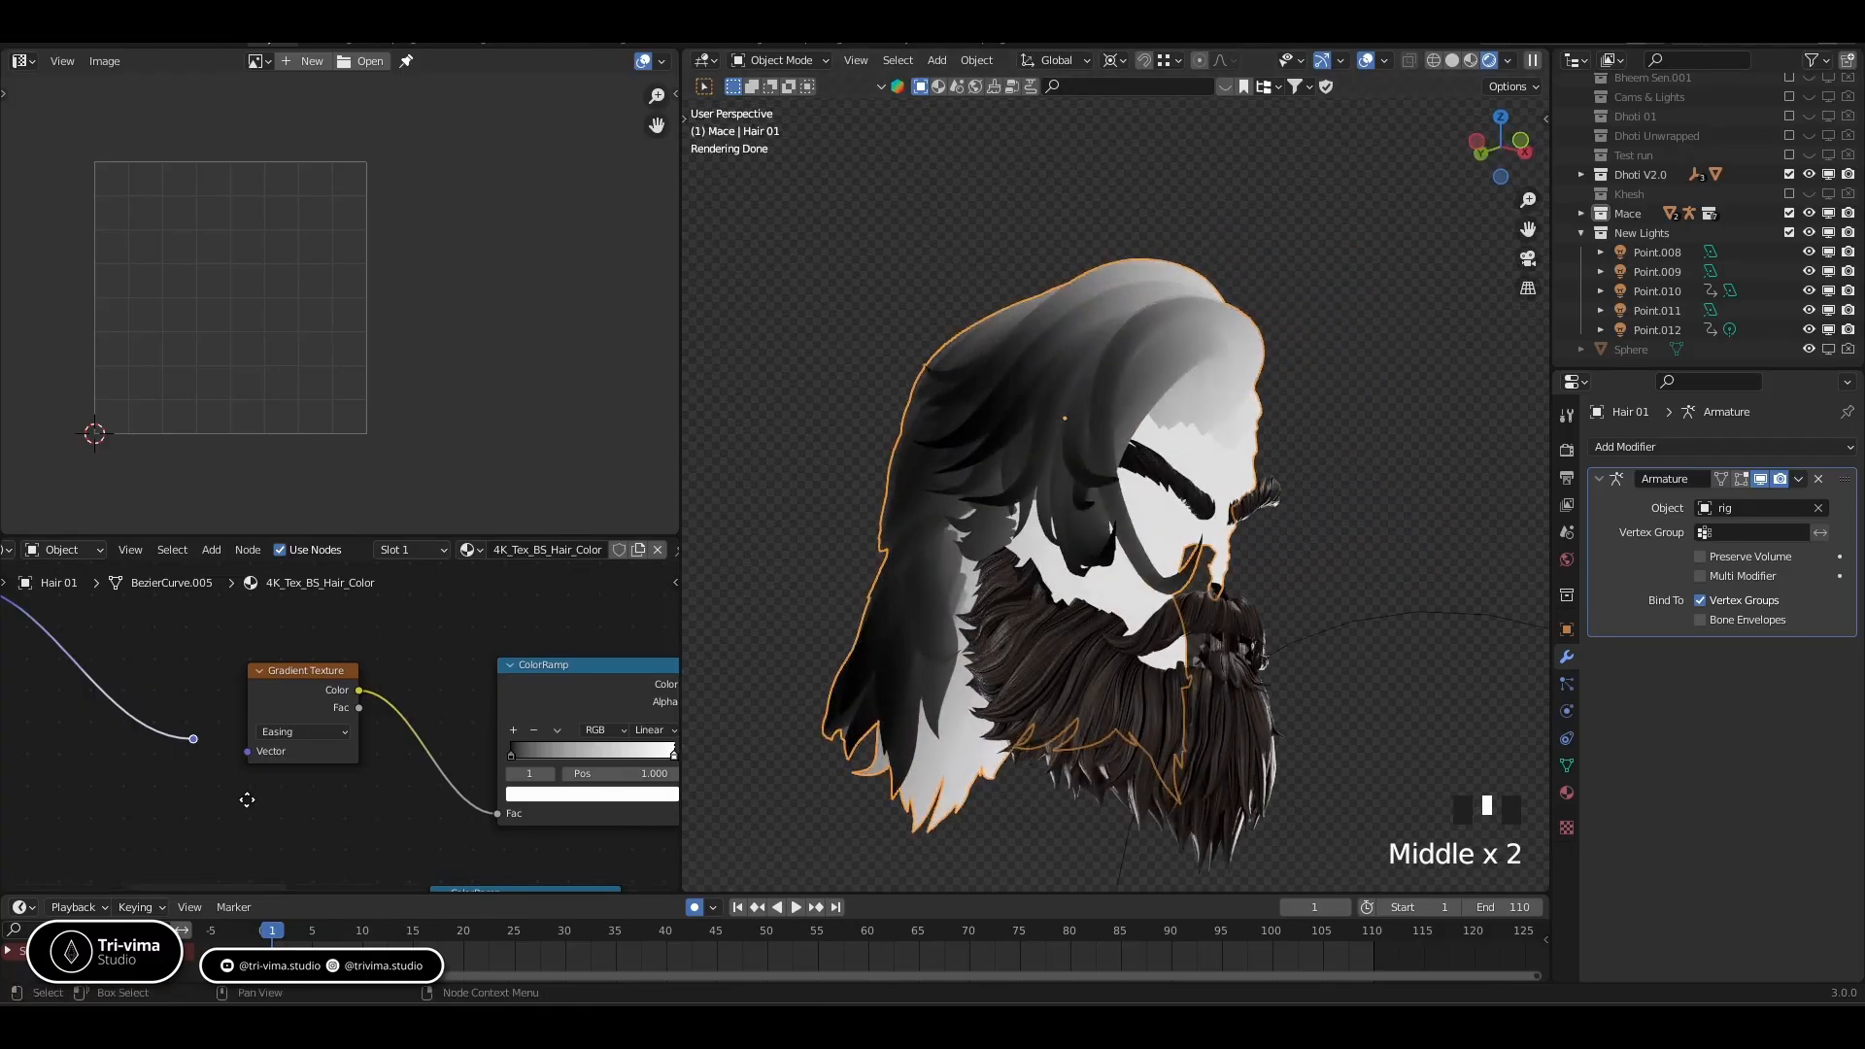
# Set the Gradient Texture node's type to Linear
pyautogui.moveTo(243, 796); pyautogui.dragTo(647, 820, button='middle')
pyautogui.click(499, 721)
pyautogui.click(501, 740)
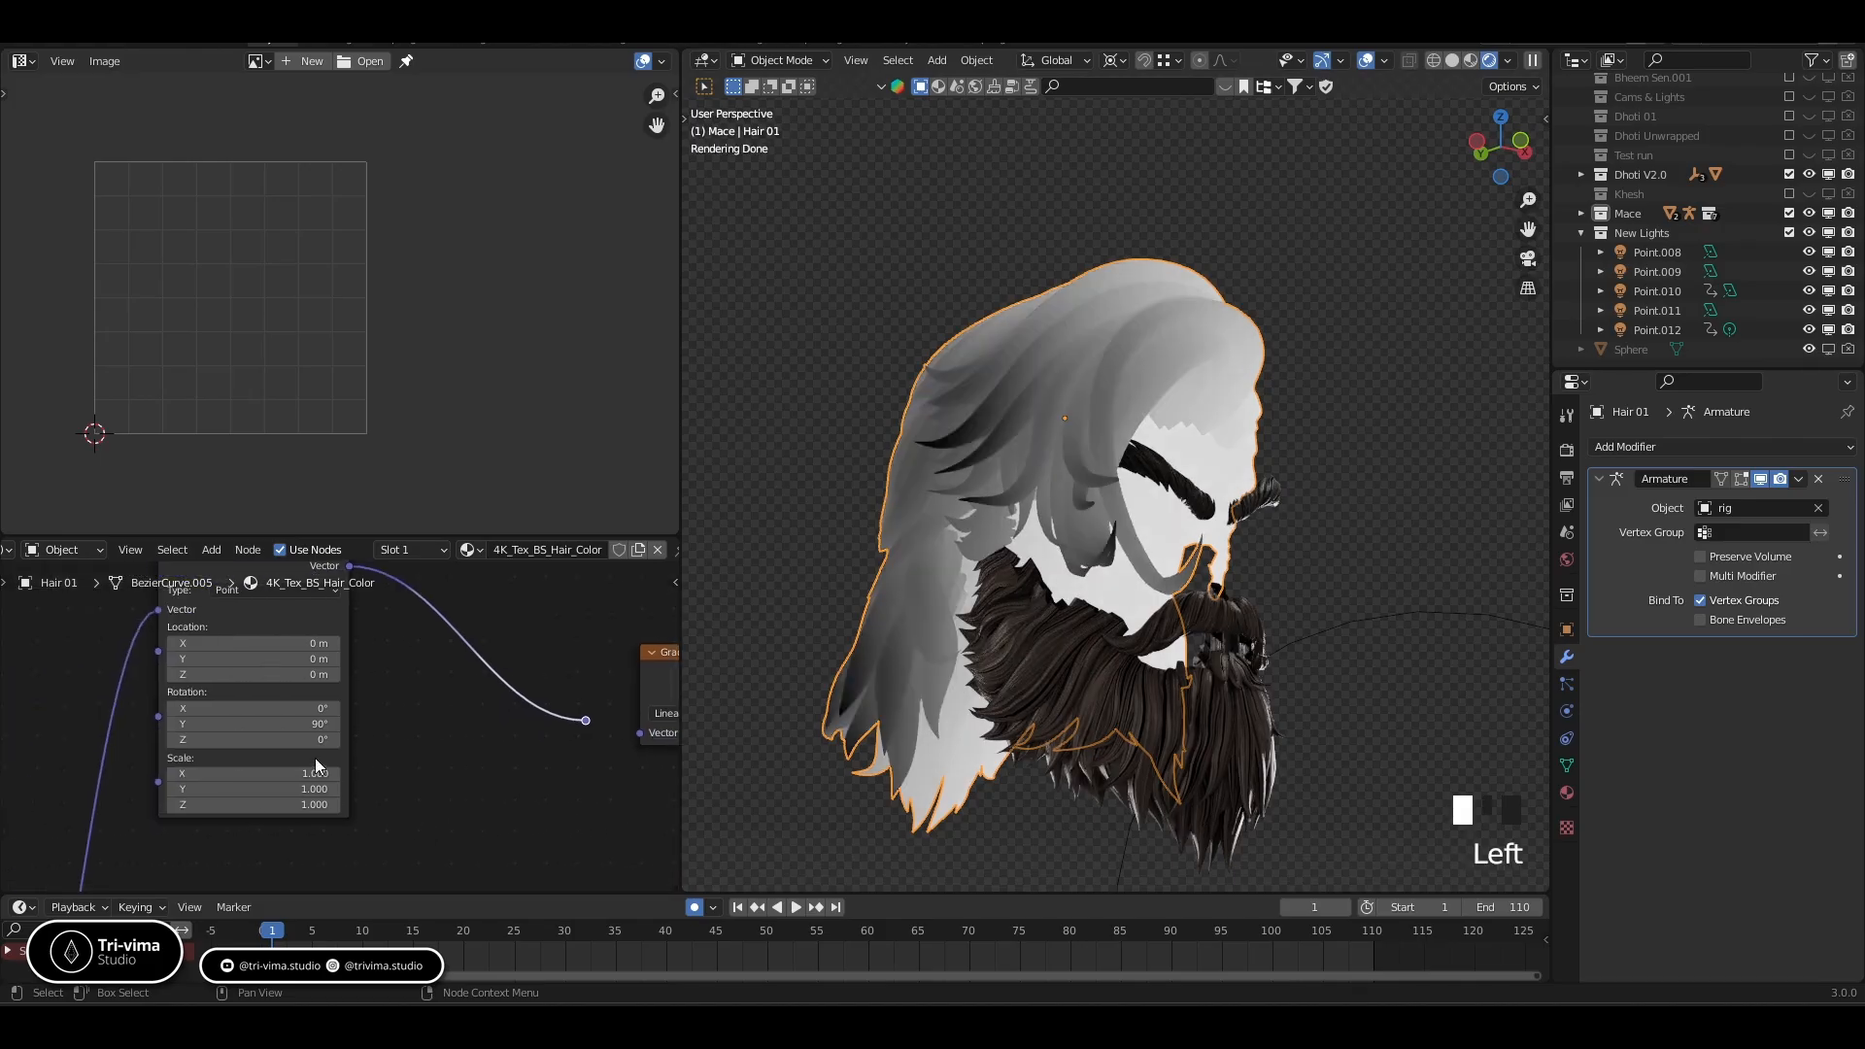
# Reconnect the reroute point to the Gradient Texture node's Vector input
pyautogui.moveTo(482, 795); pyautogui.dragTo(294, 811, button='middle')
pyautogui.scroll(-1, 329, 808)
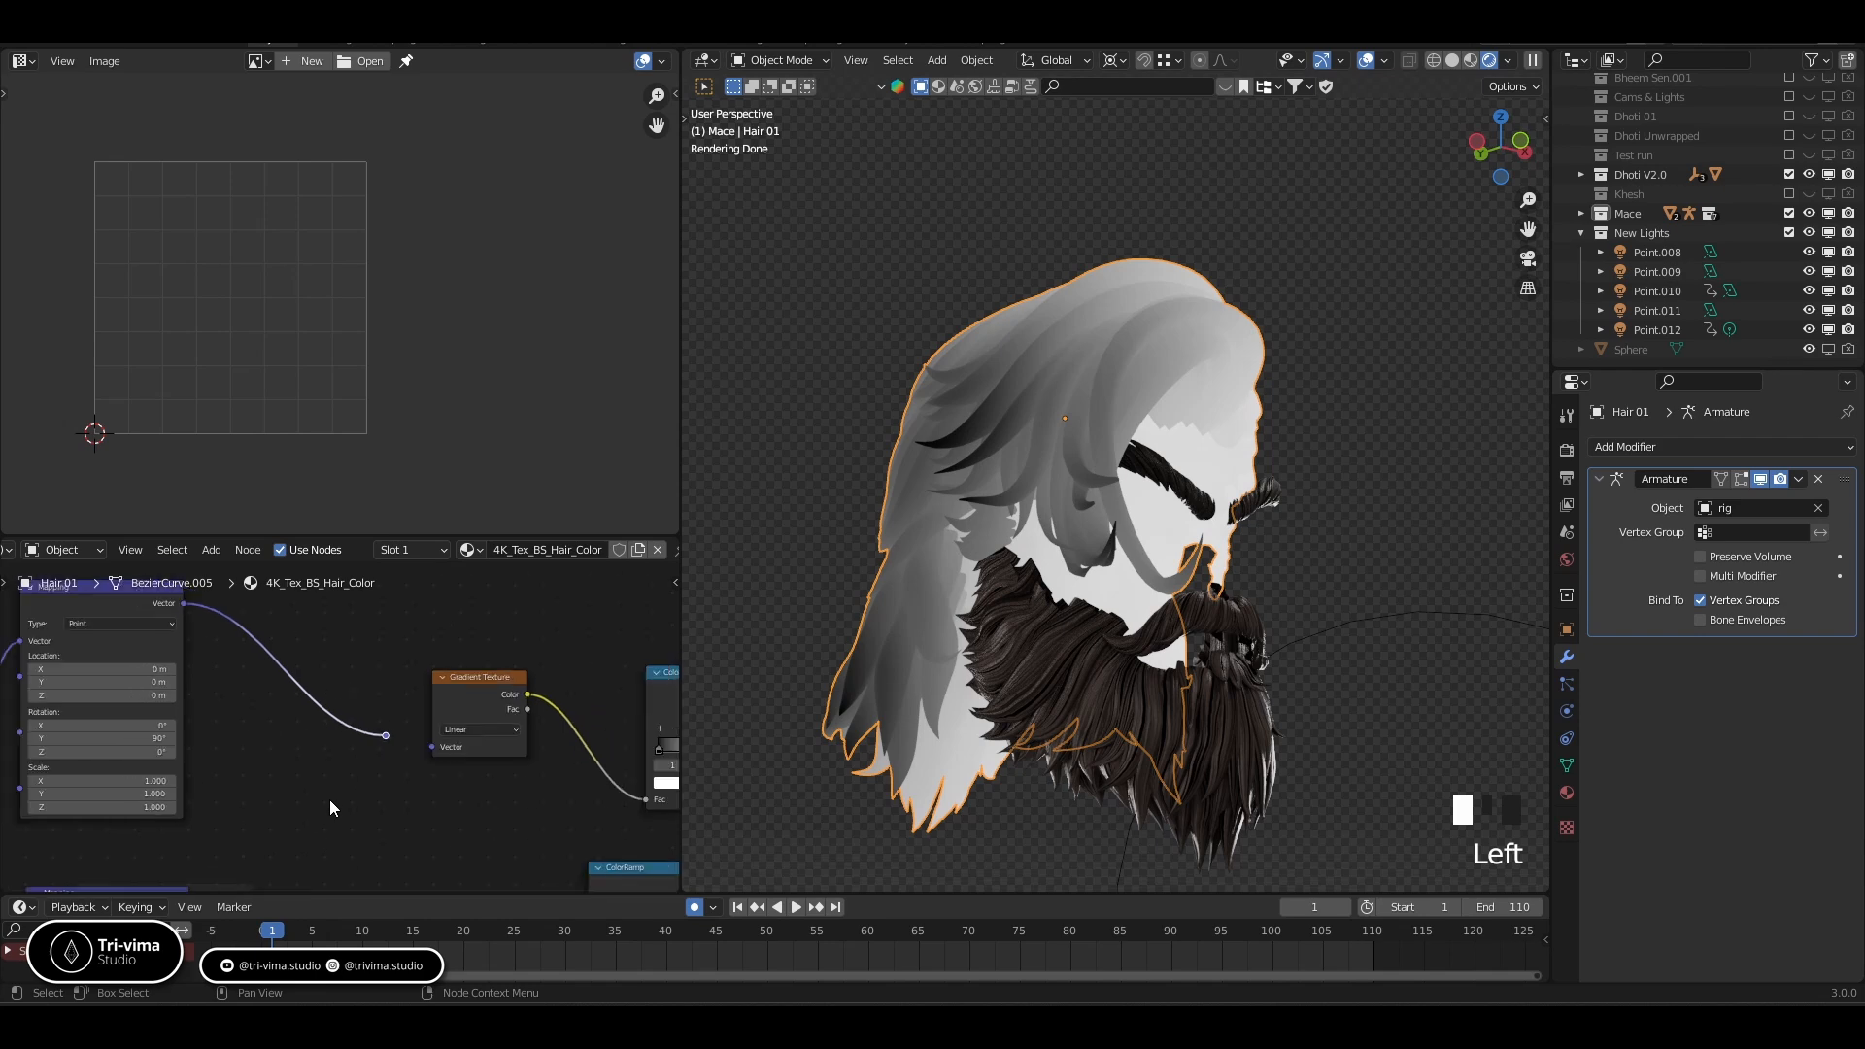
pyautogui.scroll(-3, 330, 809)
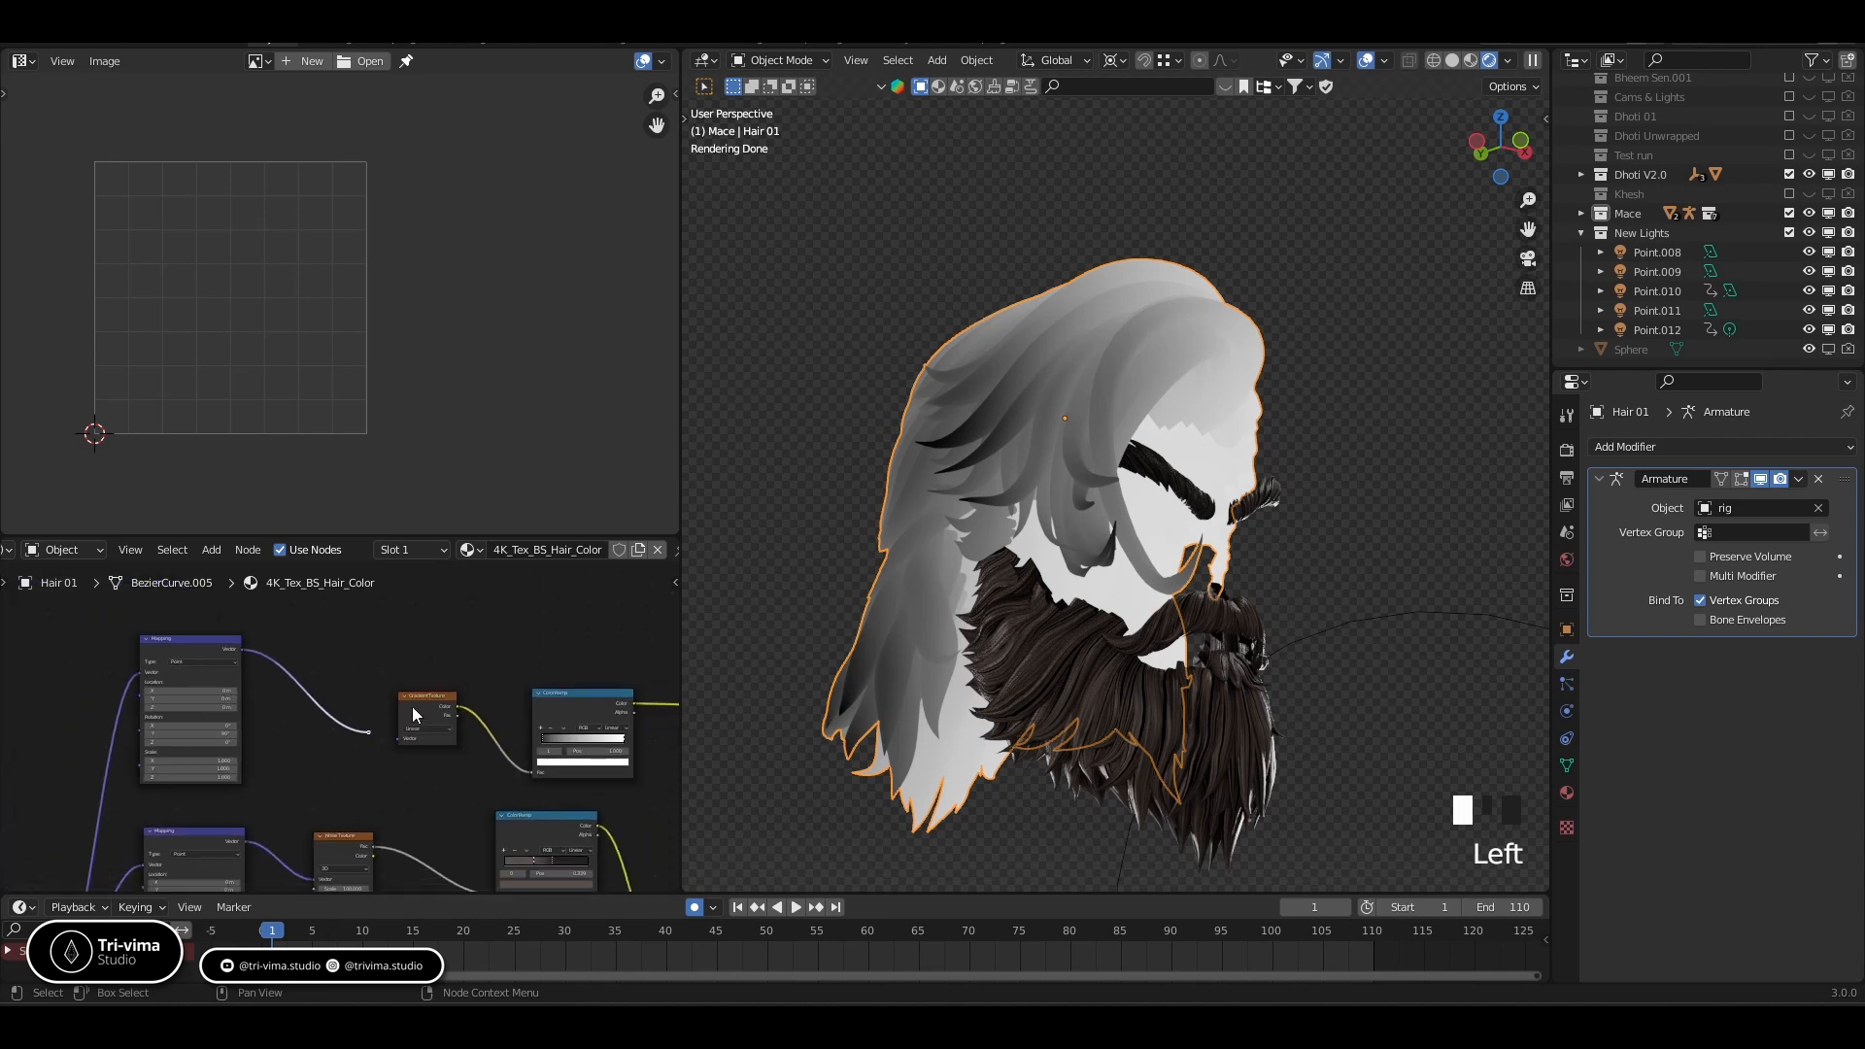
pyautogui.moveTo(373, 727); pyautogui.dragTo(398, 738)
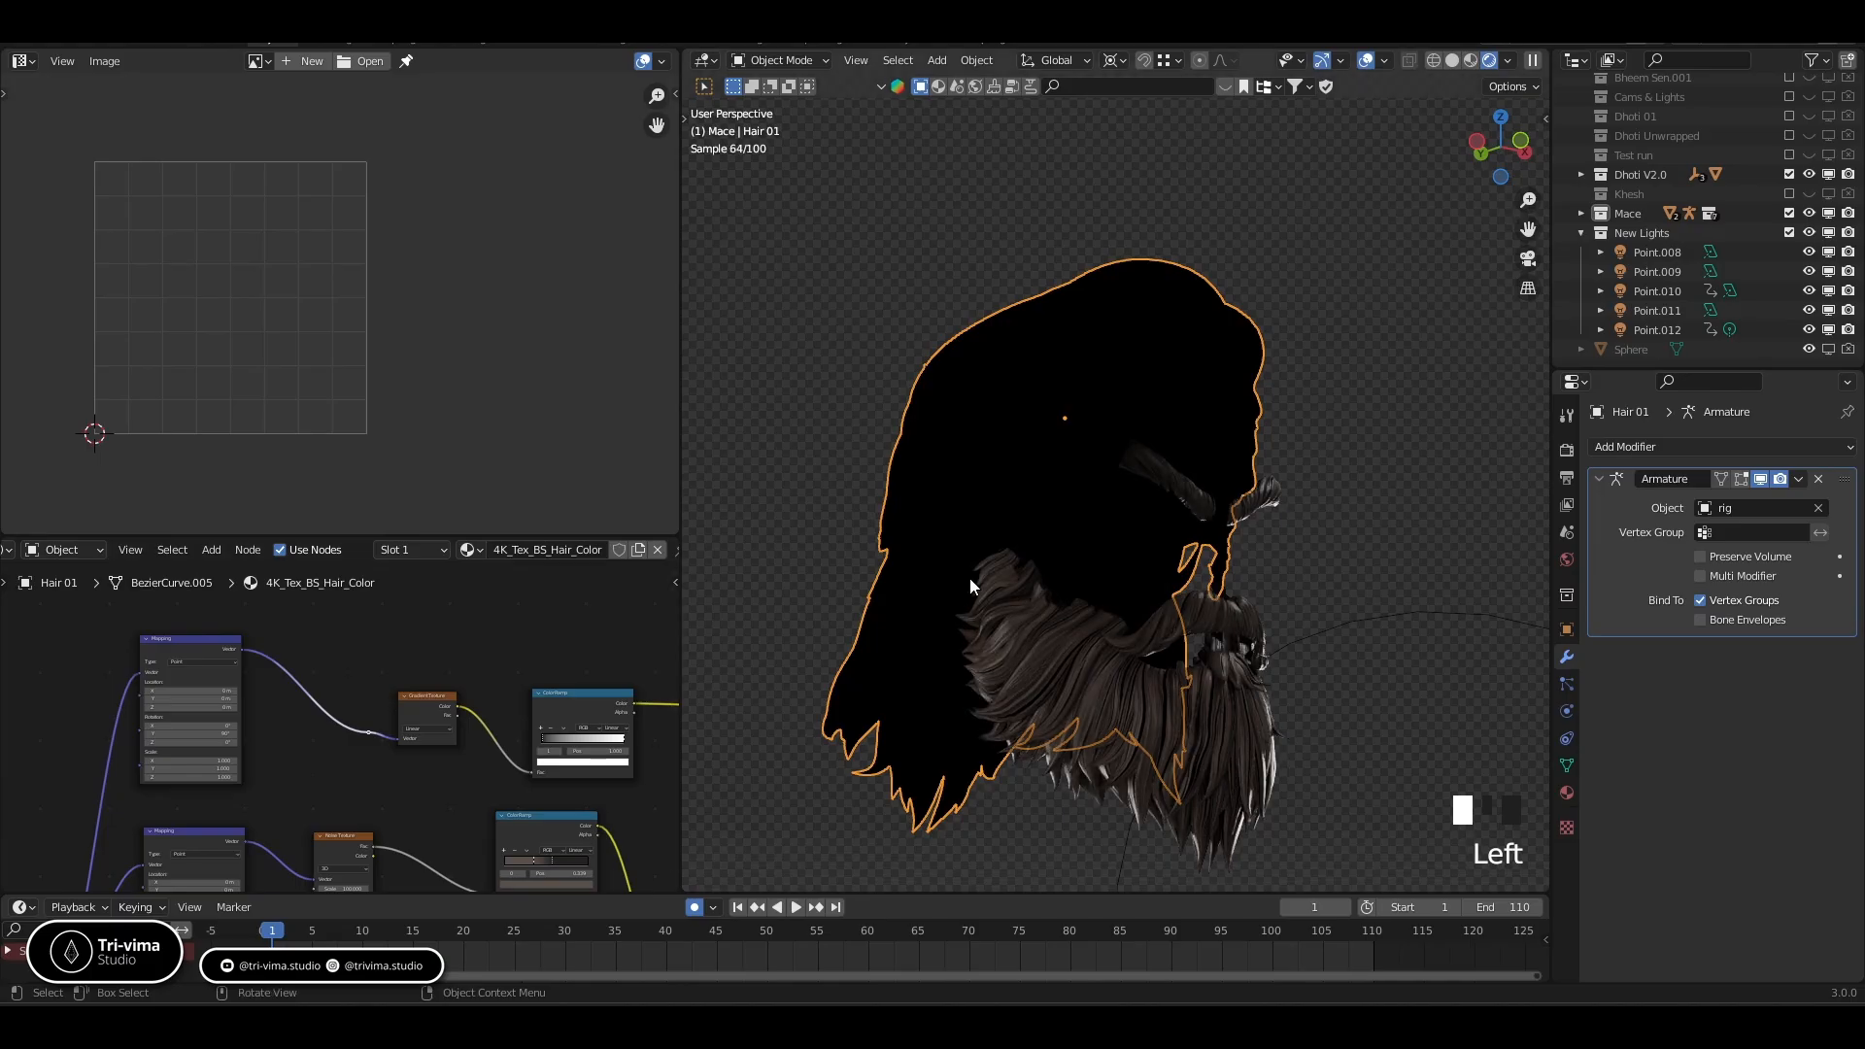
# Open the hair's object properties and set the upper Mapping node's X location to 0.1 m
pyautogui.click(1567, 630)
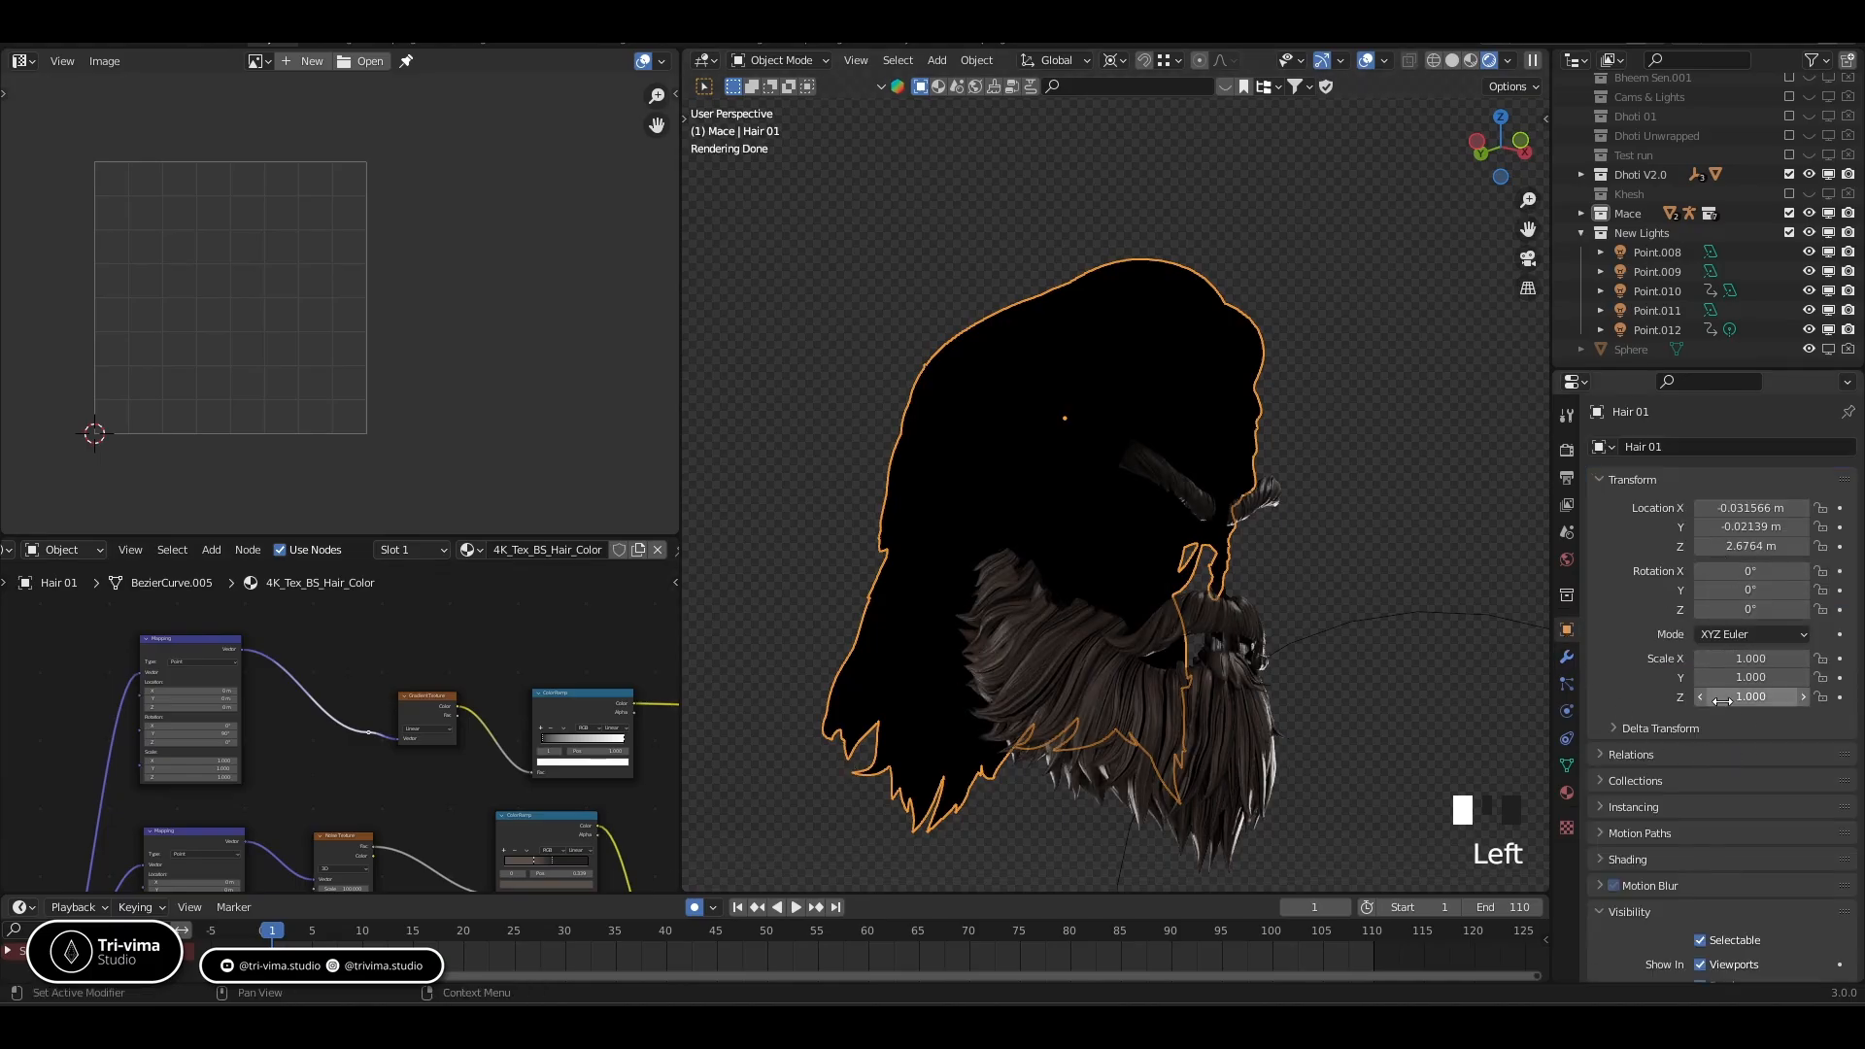
pyautogui.scroll(3, 161, 840)
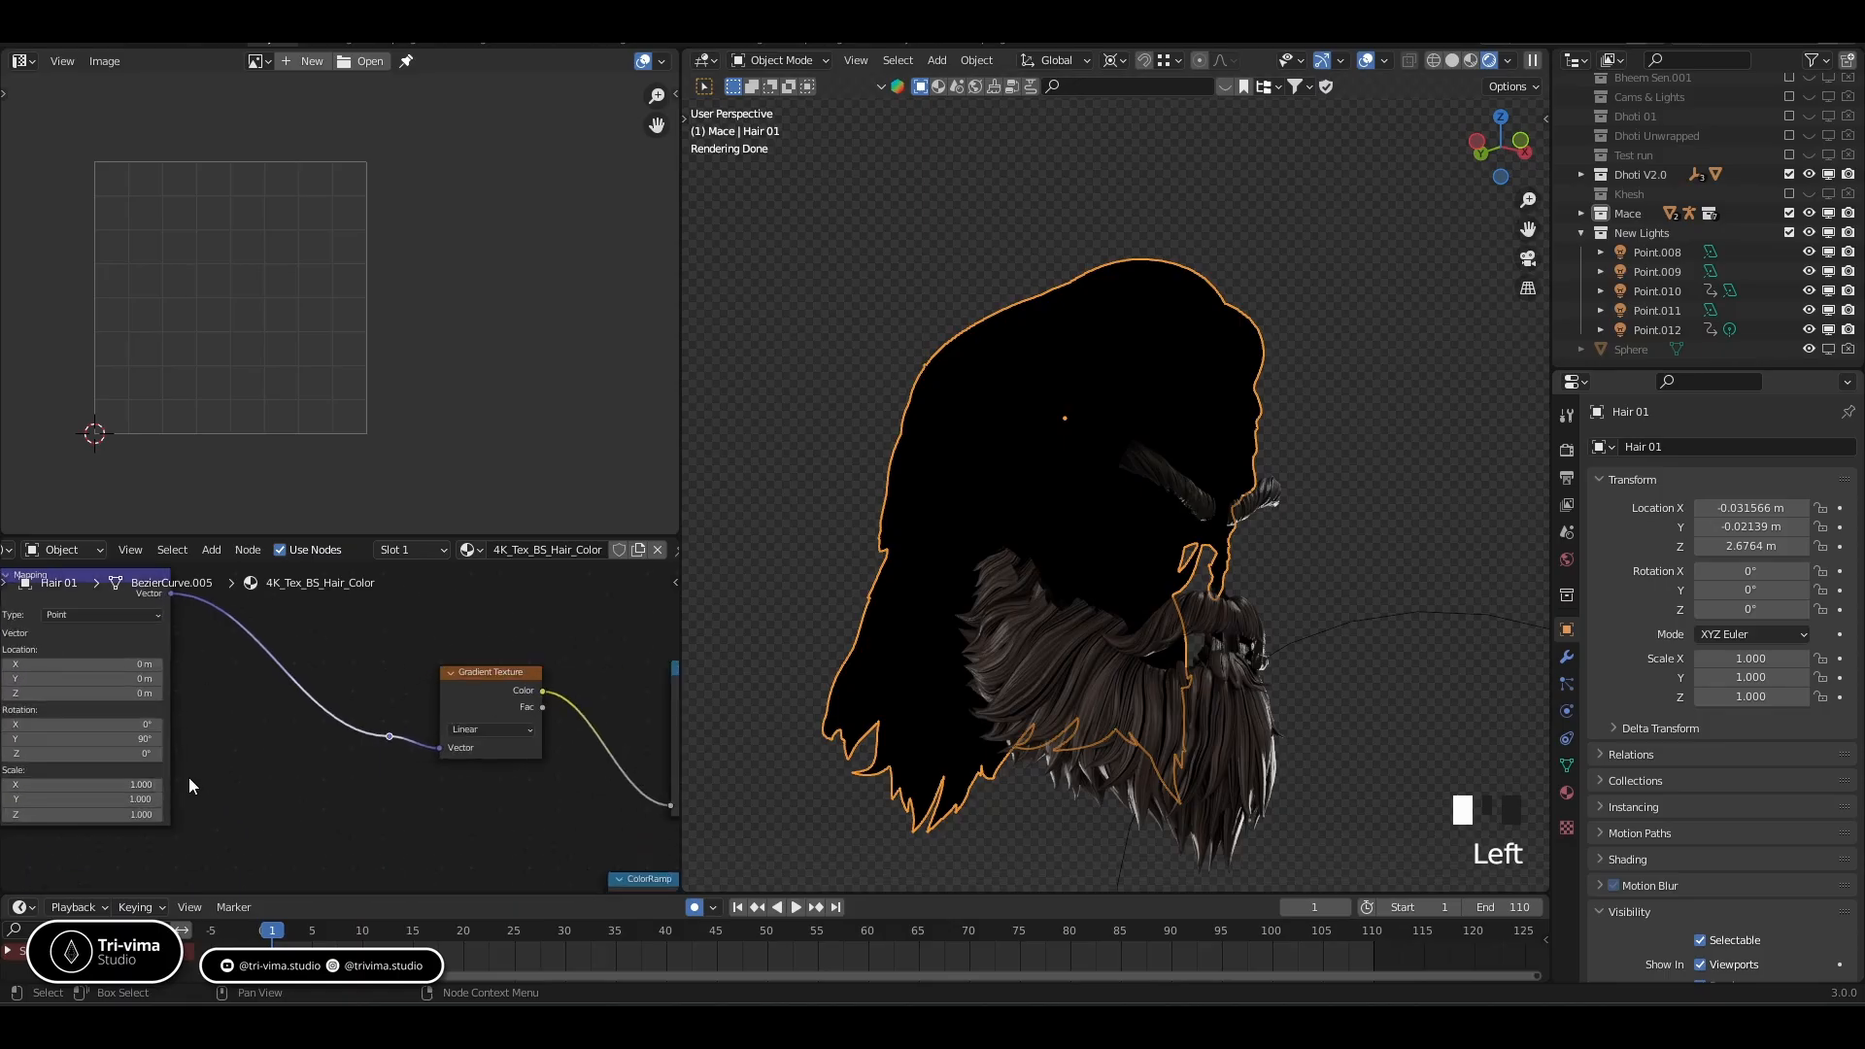
pyautogui.moveTo(337, 660); pyautogui.dragTo(311, 661)
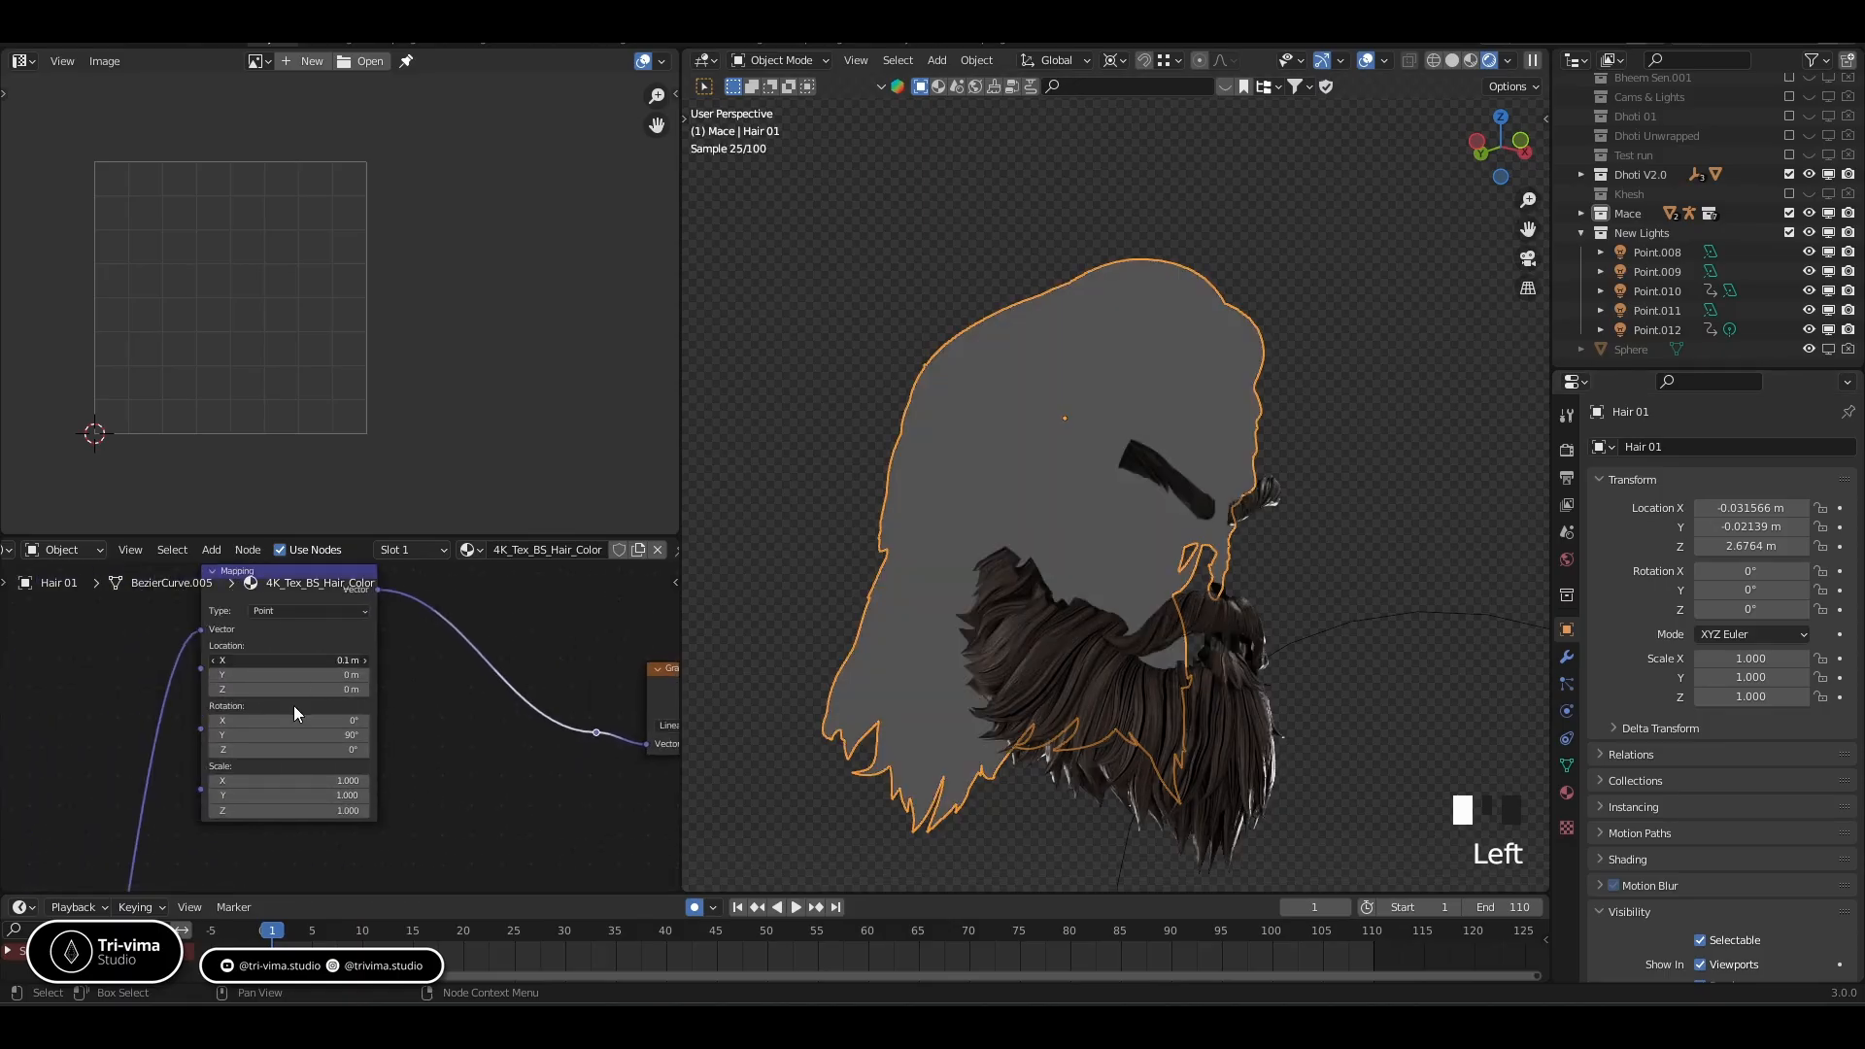
# Add a reroute point on the link into the upper Mapping node and feed it from the Texture Coordinate's Object output instead of UV
pyautogui.moveTo(179, 785); pyautogui.dragTo(471, 747, button='middle')
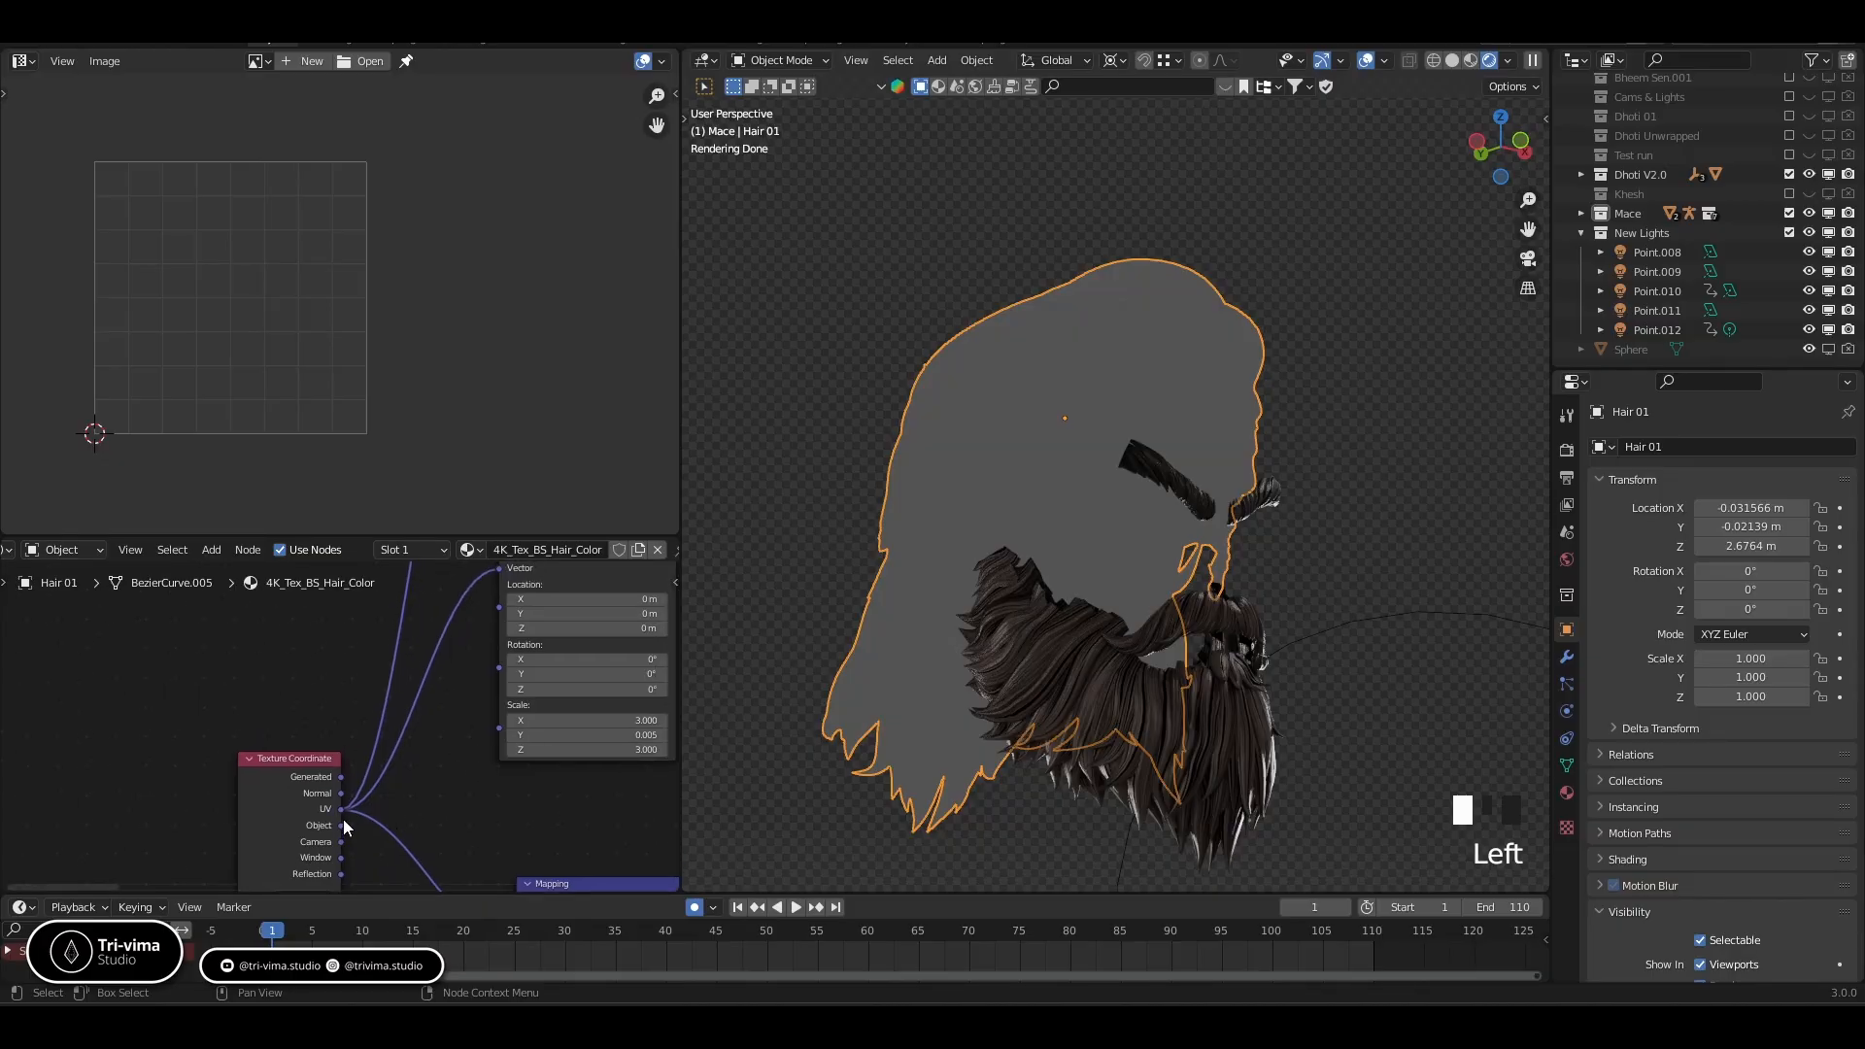
pyautogui.keyDown('shift'); pyautogui.moveTo(397, 684); pyautogui.dragTo(400, 686, button='right'); pyautogui.keyUp('shift')
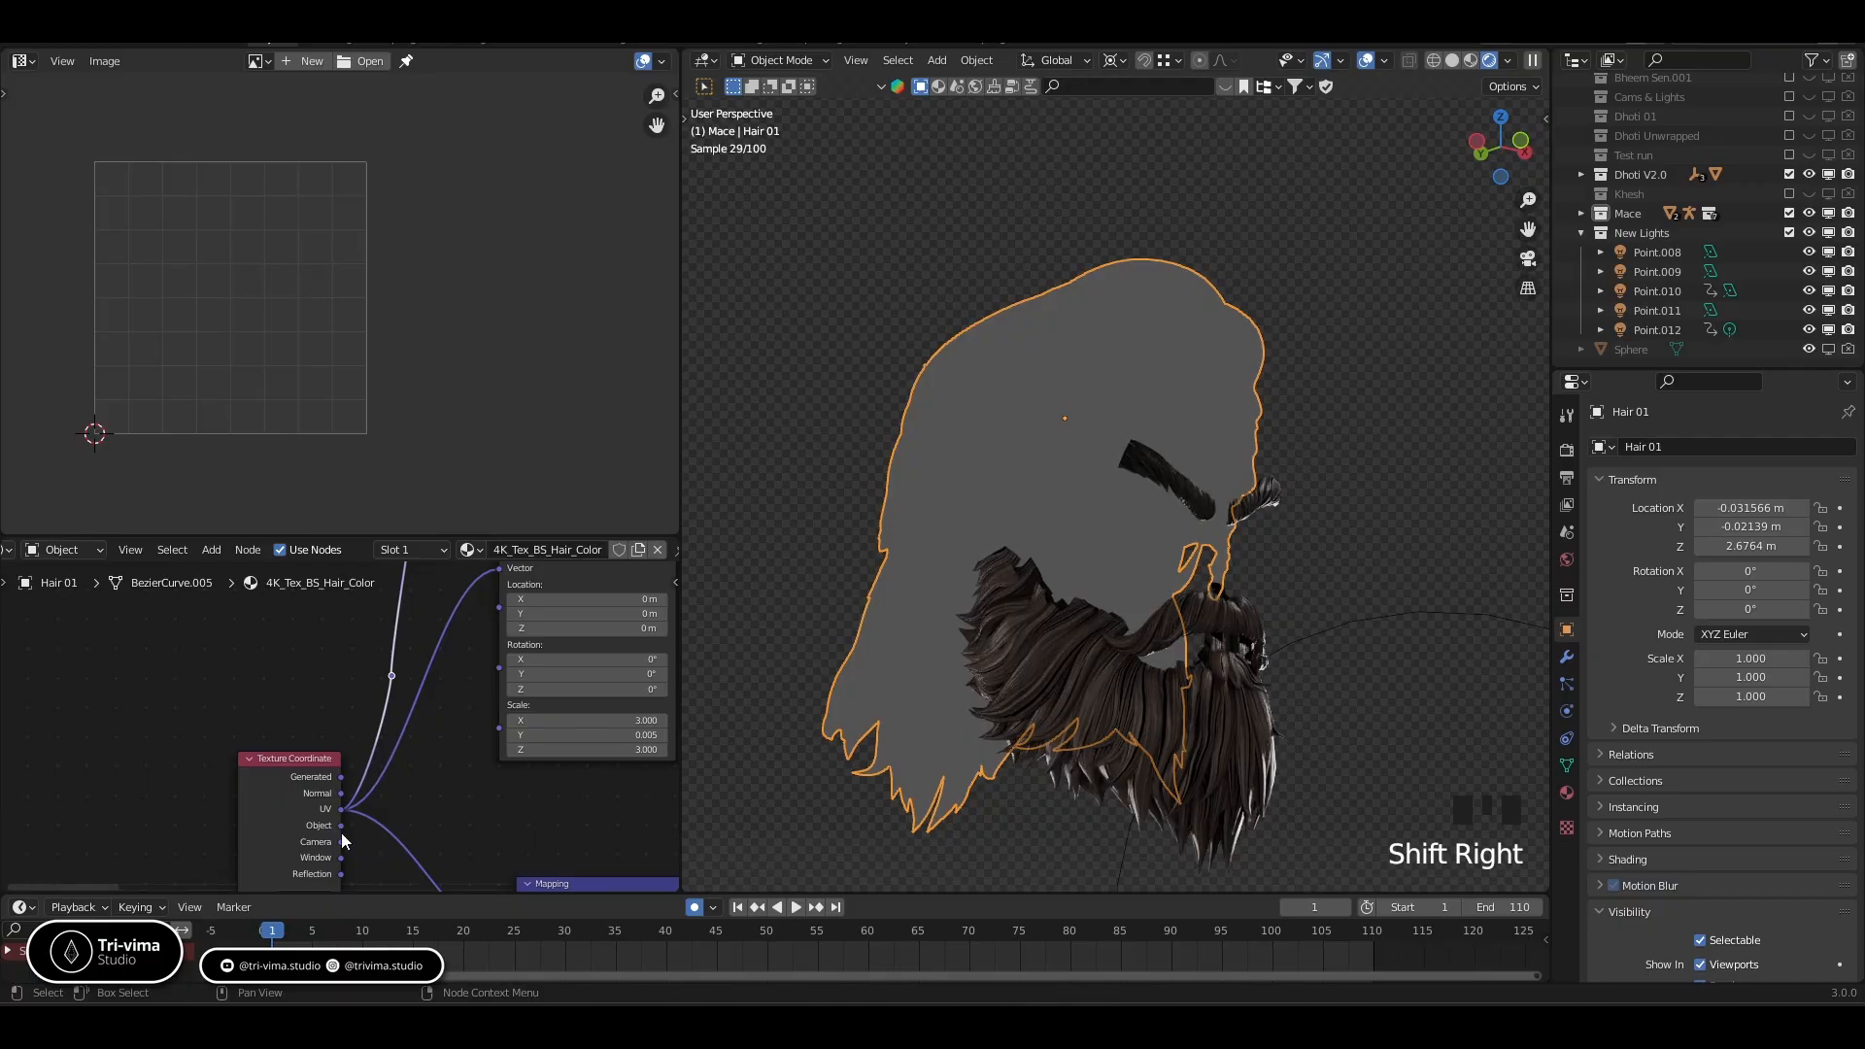
pyautogui.moveTo(341, 826); pyautogui.dragTo(393, 676)
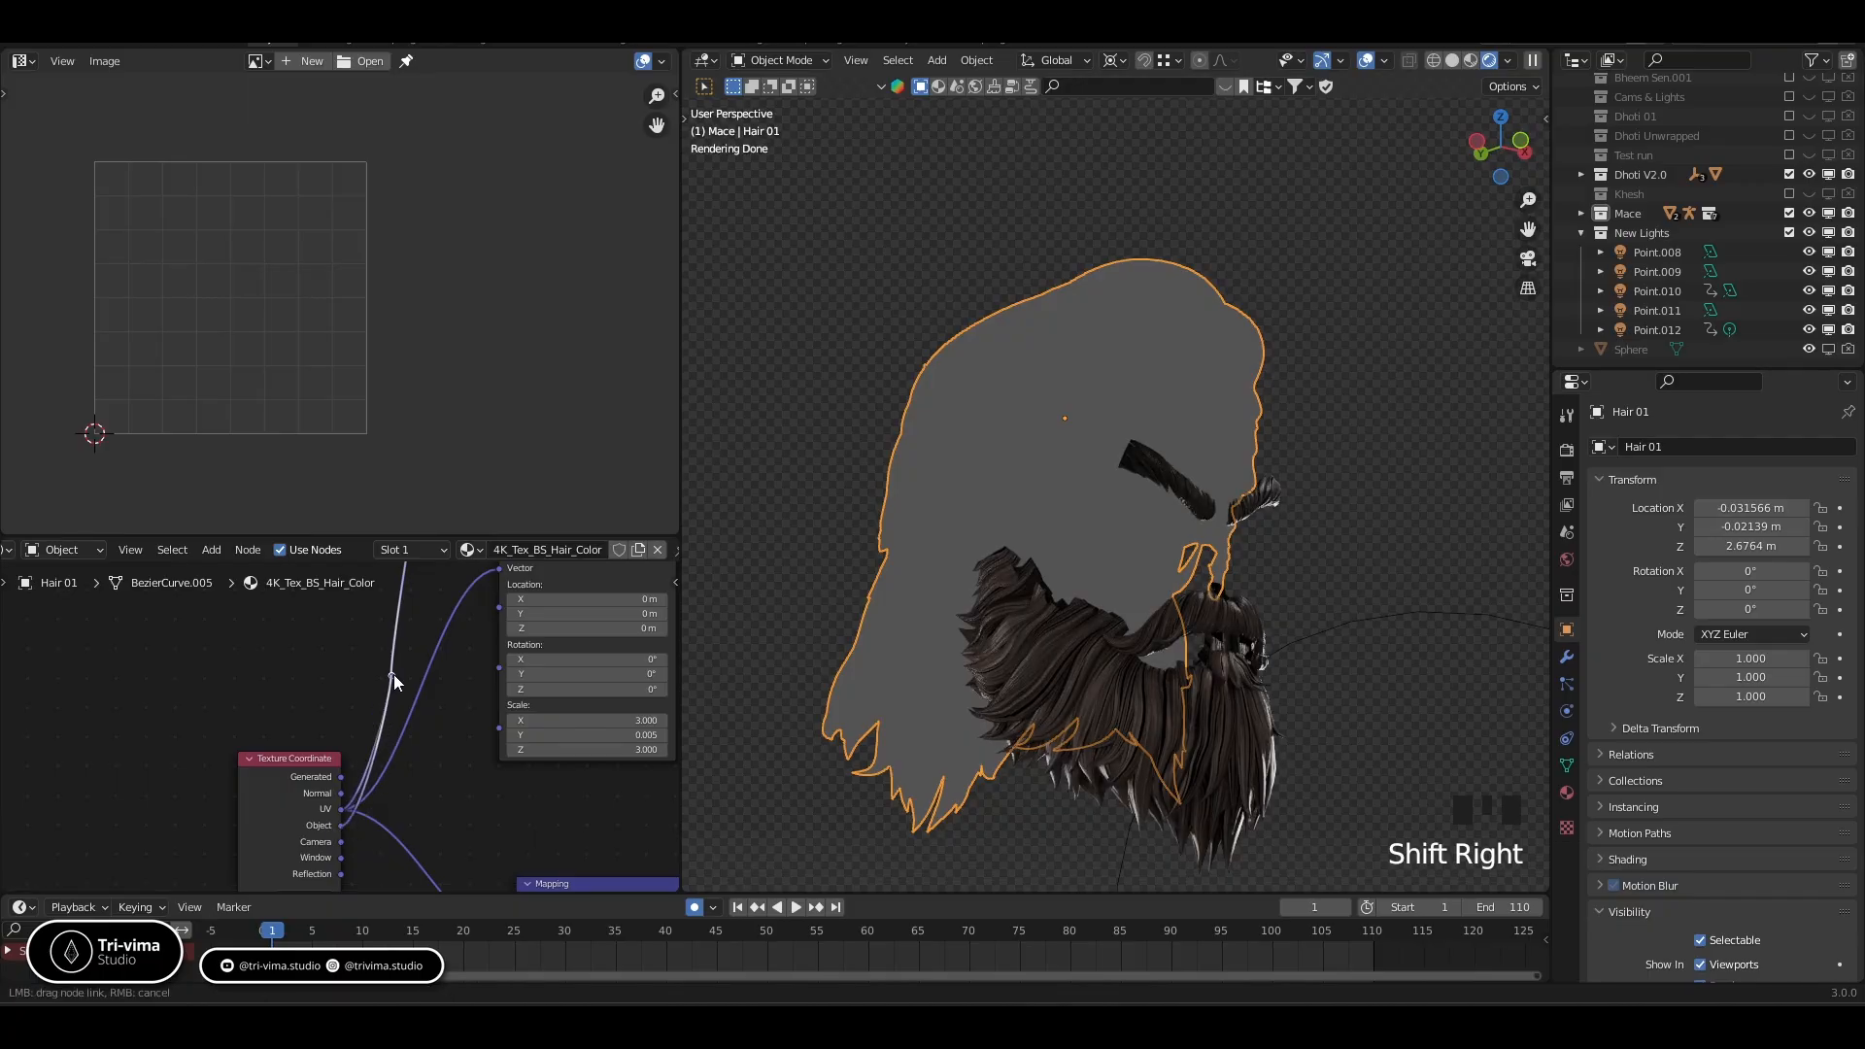
pyautogui.moveTo(1055, 608); pyautogui.dragTo(1099, 643, button='middle')
# Flip the gradient's Color Ramp and inspect the hair from the front
pyautogui.moveTo(637, 858); pyautogui.dragTo(197, 572, button='middle')
pyautogui.moveTo(457, 849); pyautogui.dragTo(4, 884, button='middle')
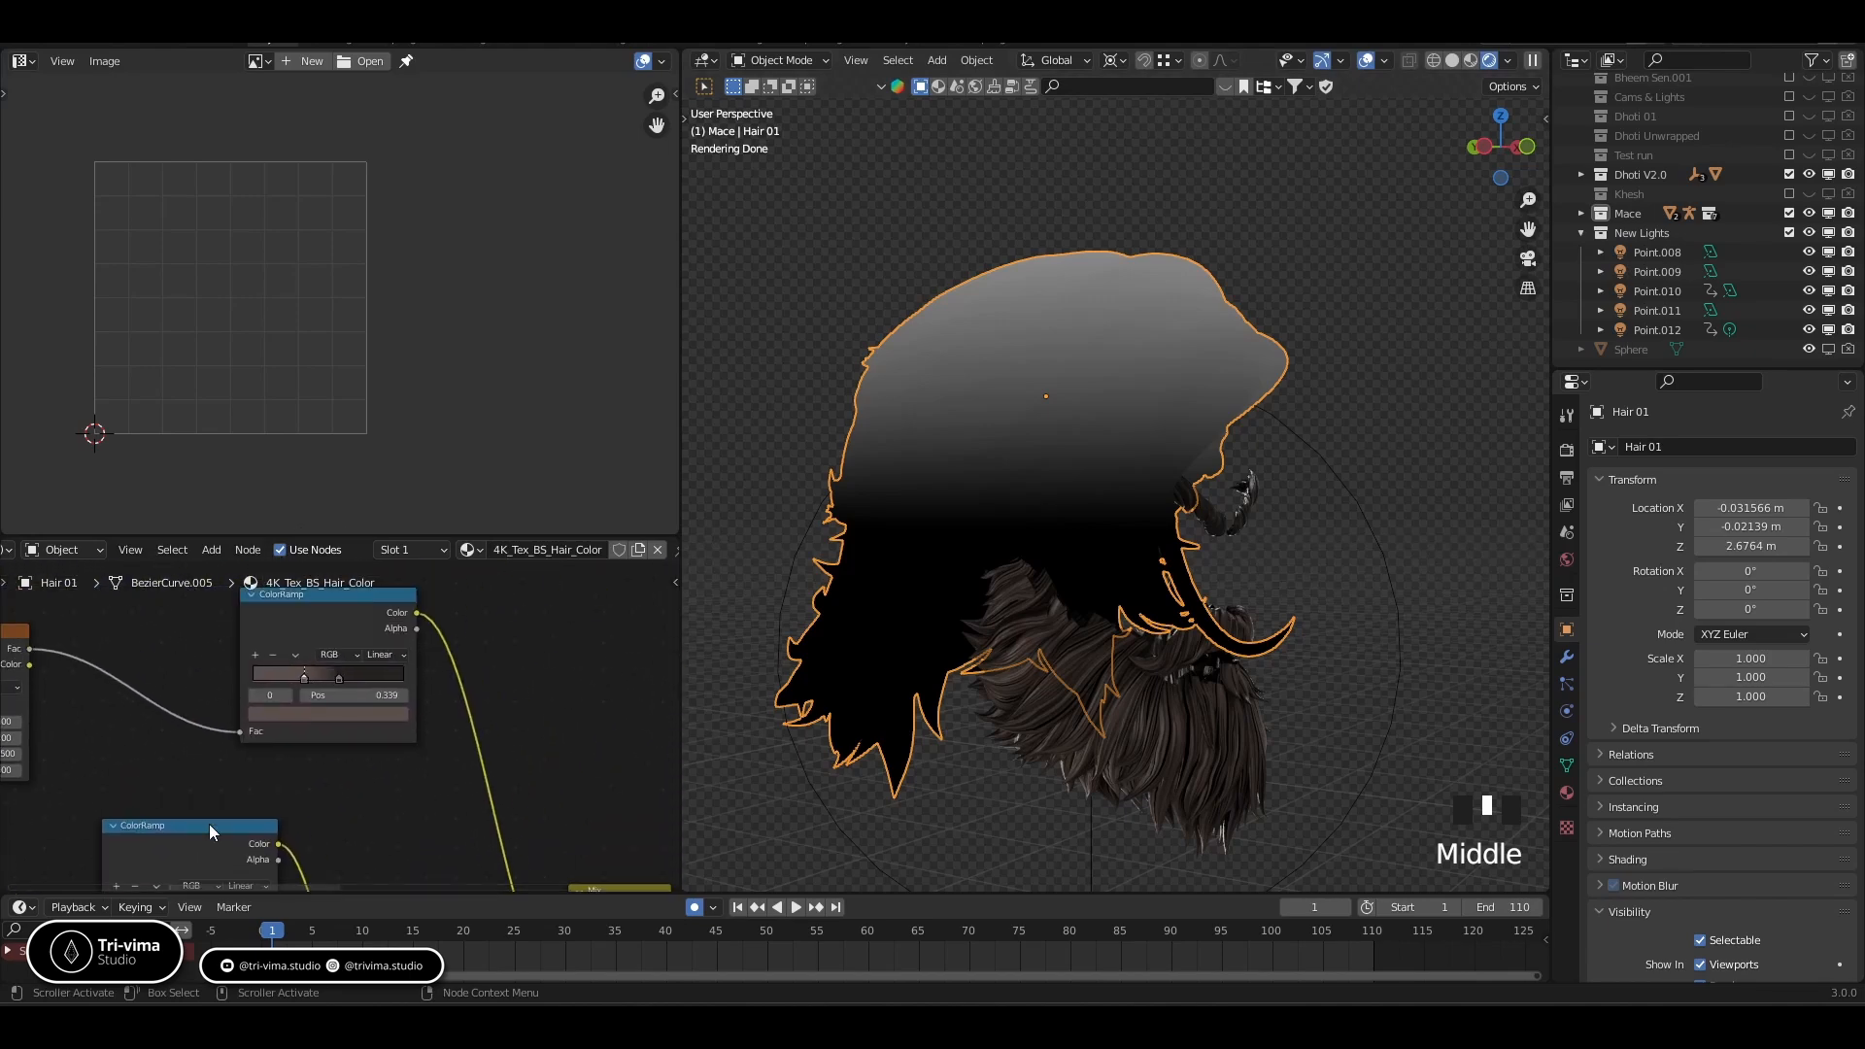
pyautogui.moveTo(242, 785); pyautogui.dragTo(439, 686, button='middle')
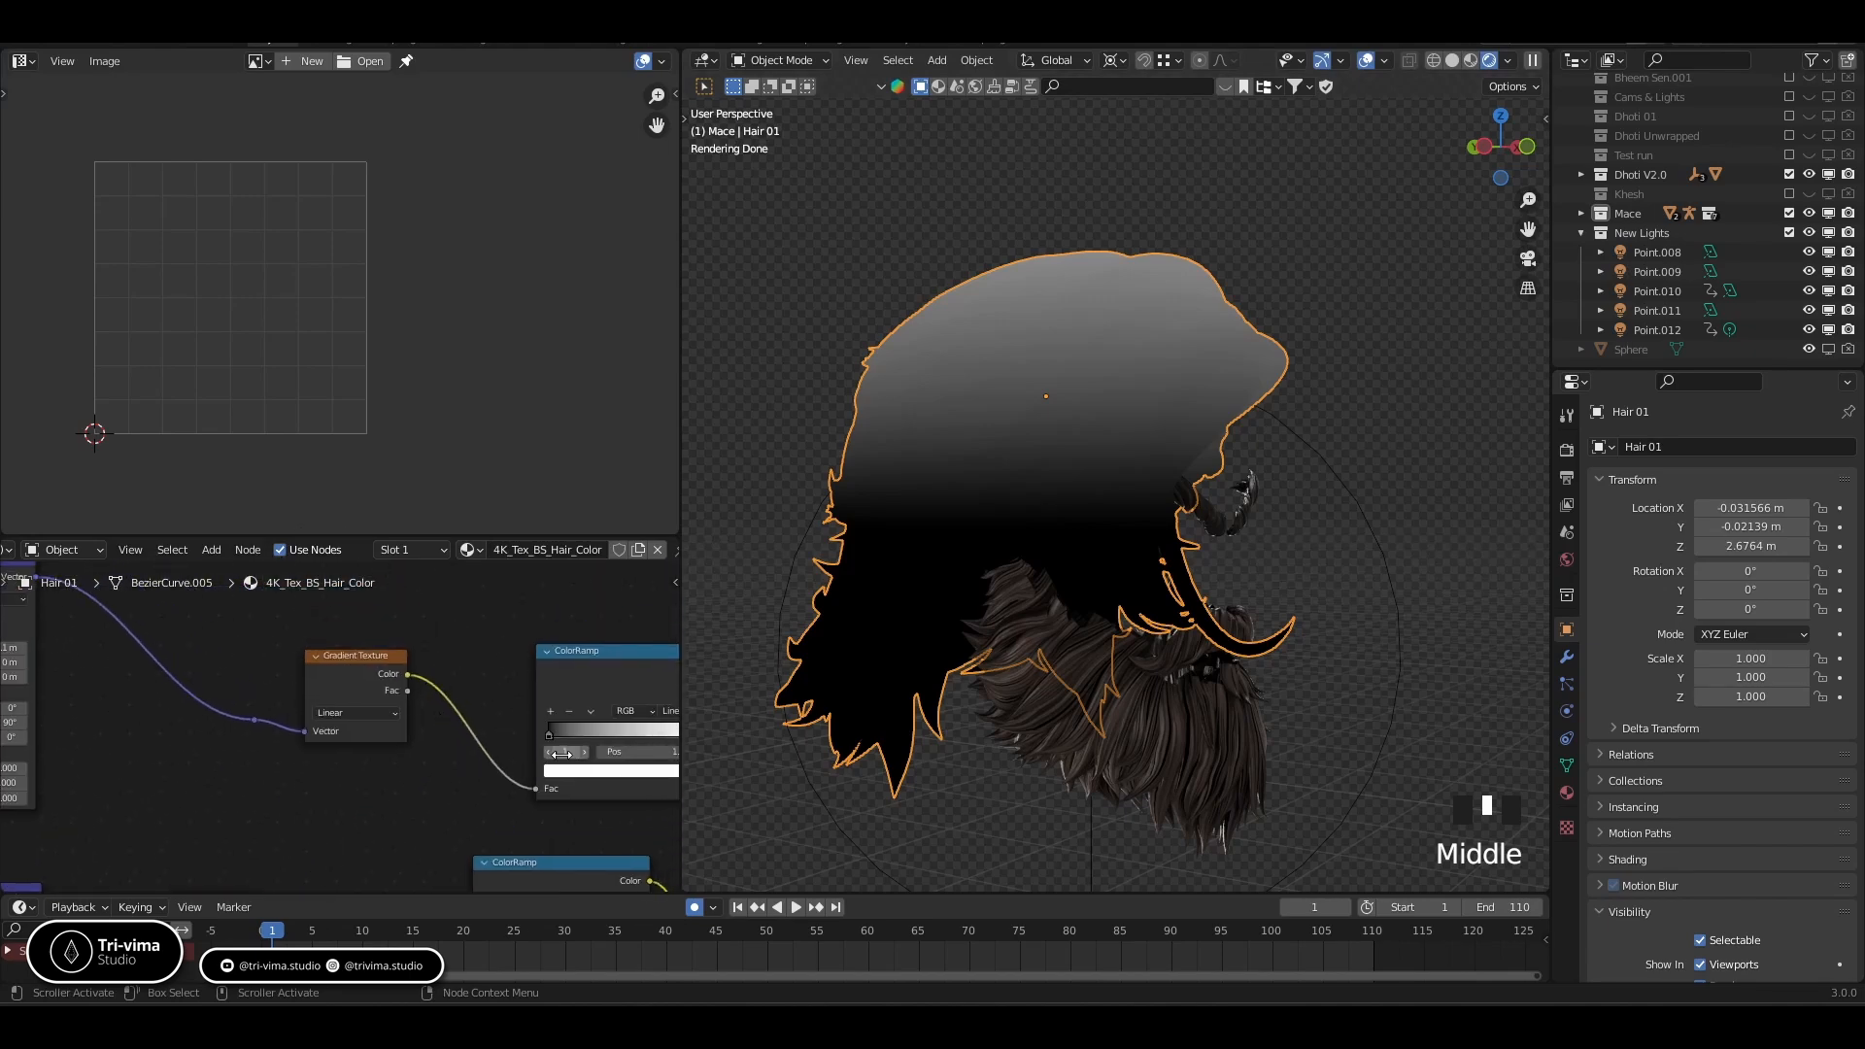
pyautogui.click(589, 713)
pyautogui.click(598, 730)
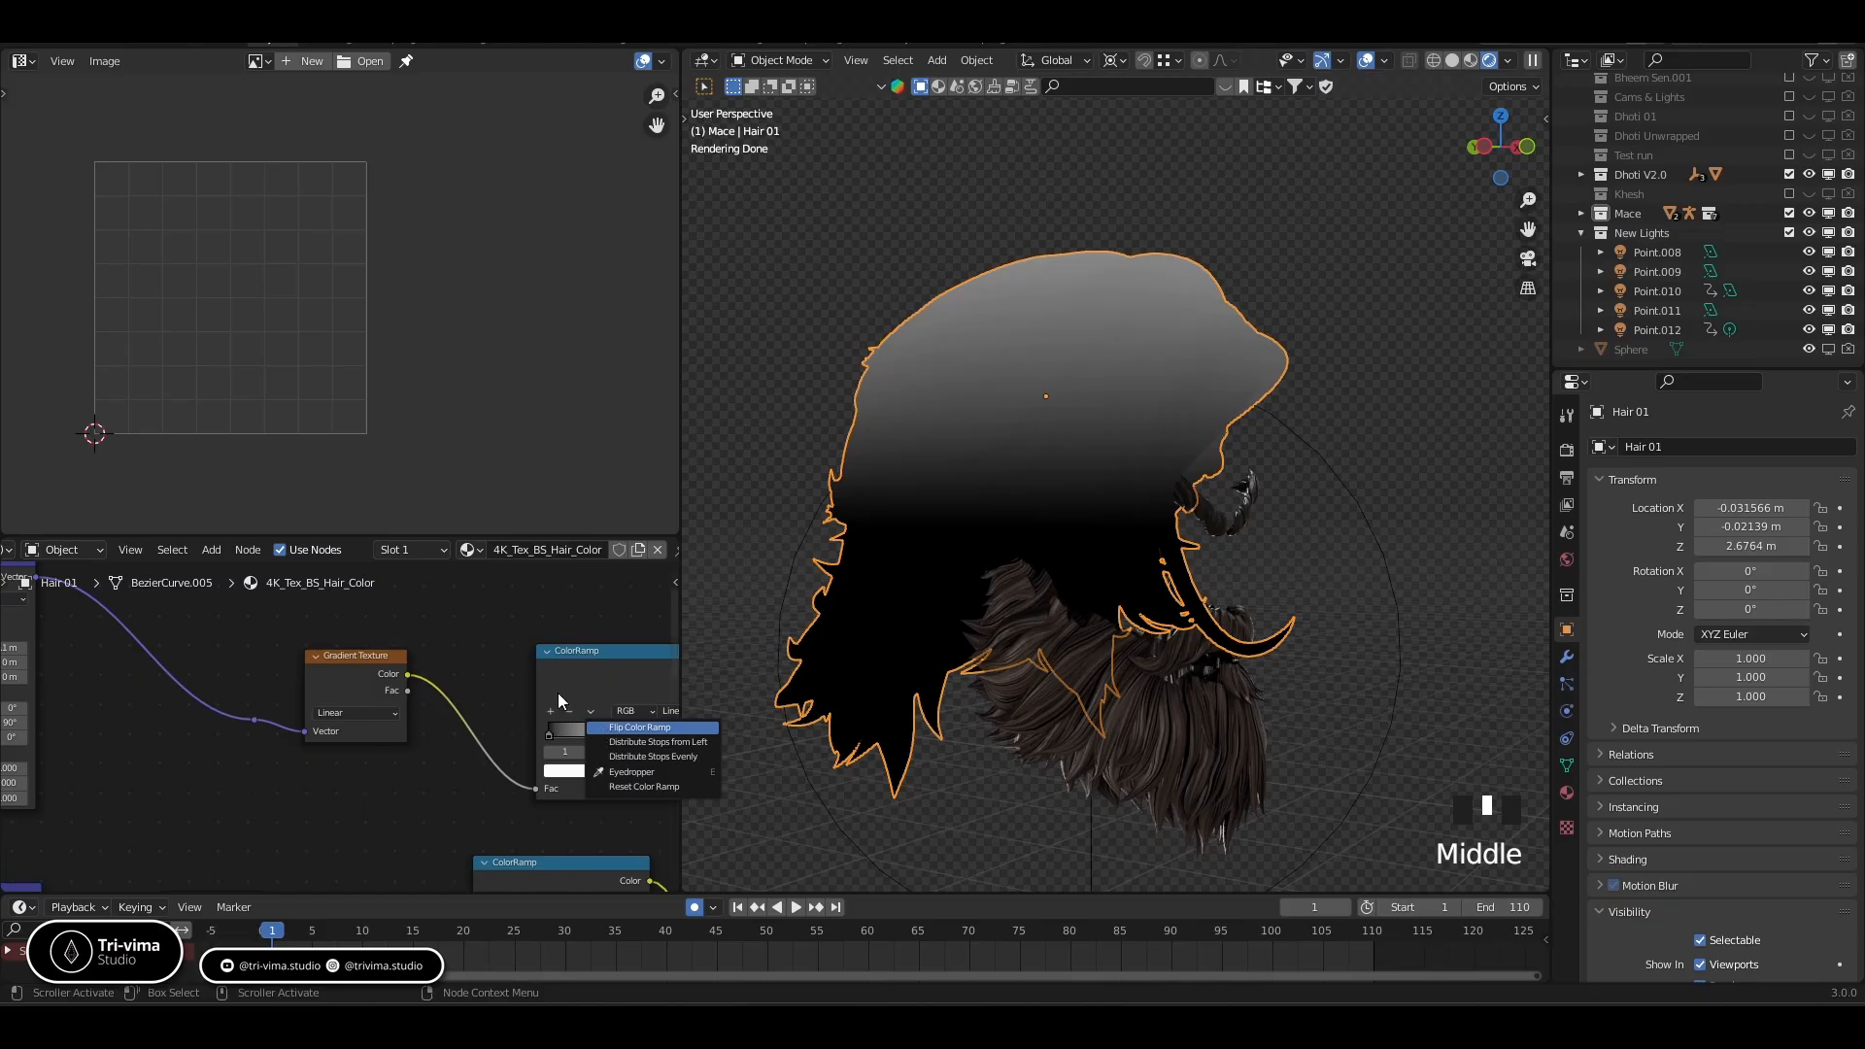
pyautogui.moveTo(739, 544); pyautogui.dragTo(796, 408, button='middle')
pyautogui.moveTo(412, 791); pyautogui.dragTo(362, 694, button='middle')
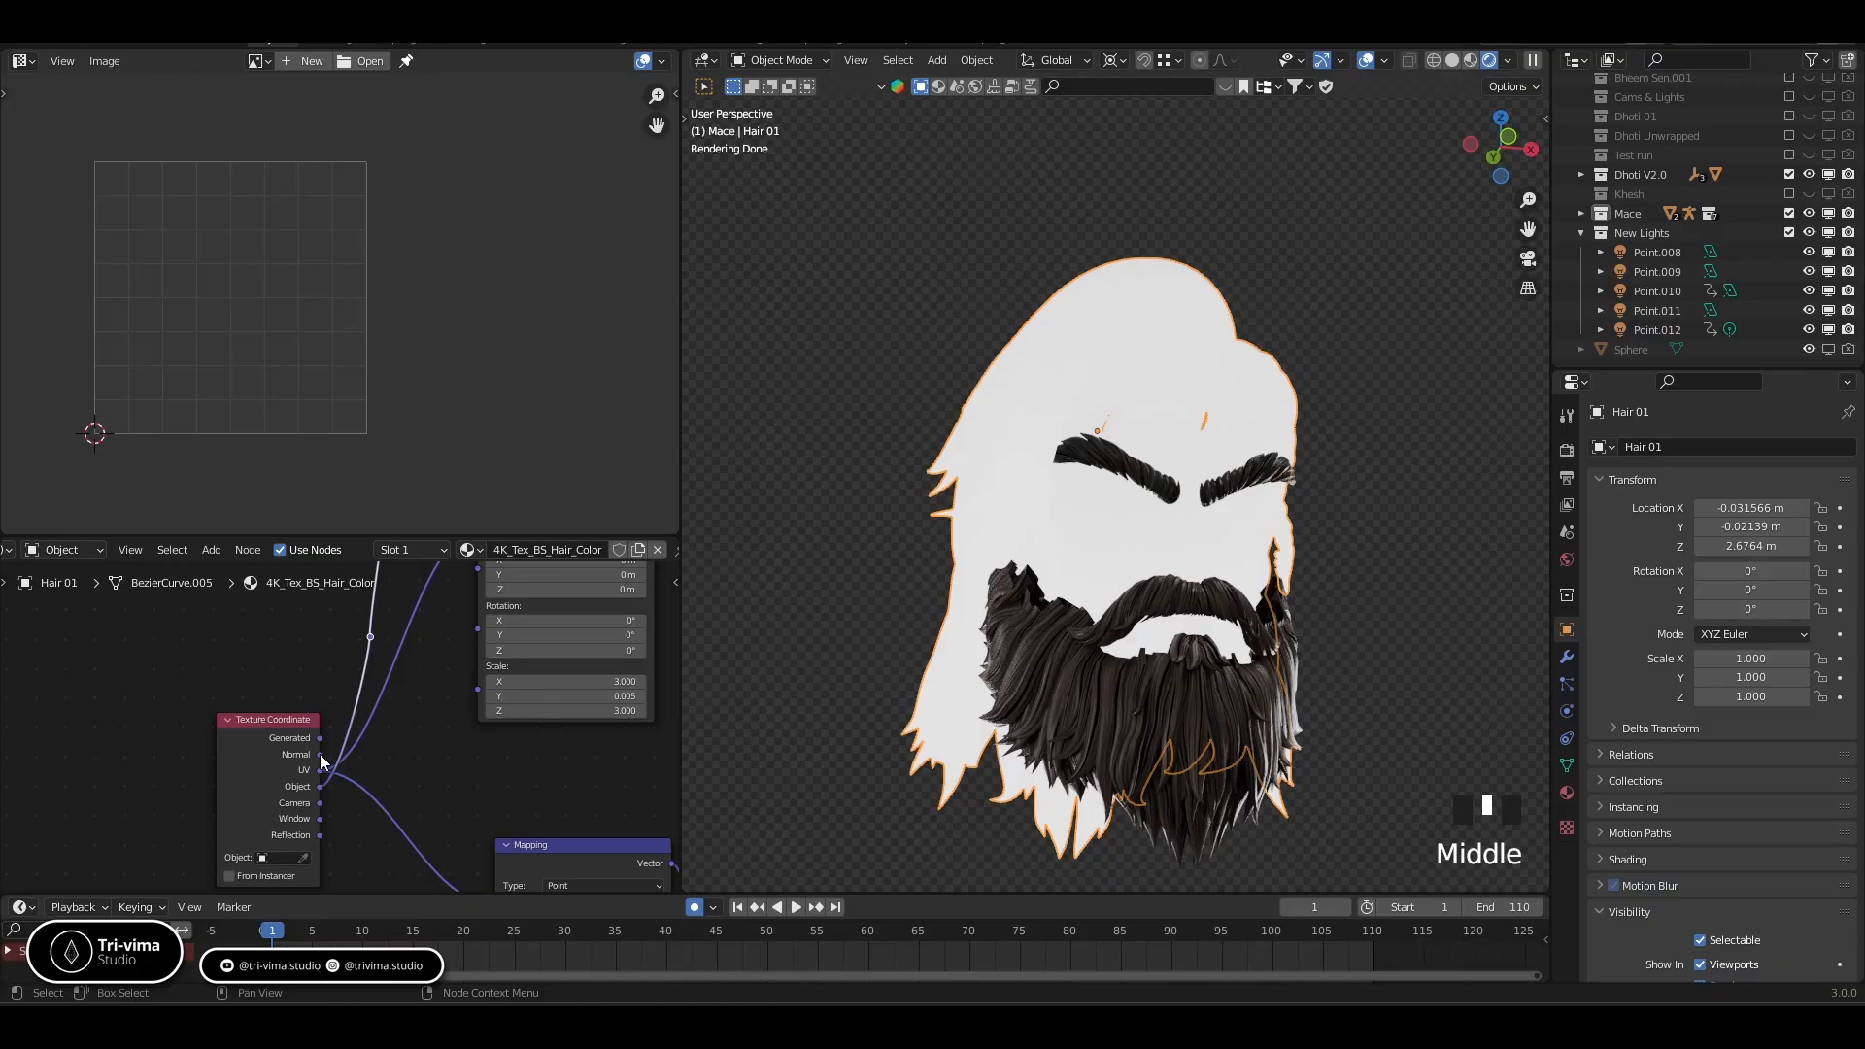
# Feed the gradient's reroute point from the Texture Coordinate's Generated output, inspect the hair, and select the Color Ramp's black end stop
pyautogui.moveTo(369, 638); pyautogui.dragTo(320, 738)
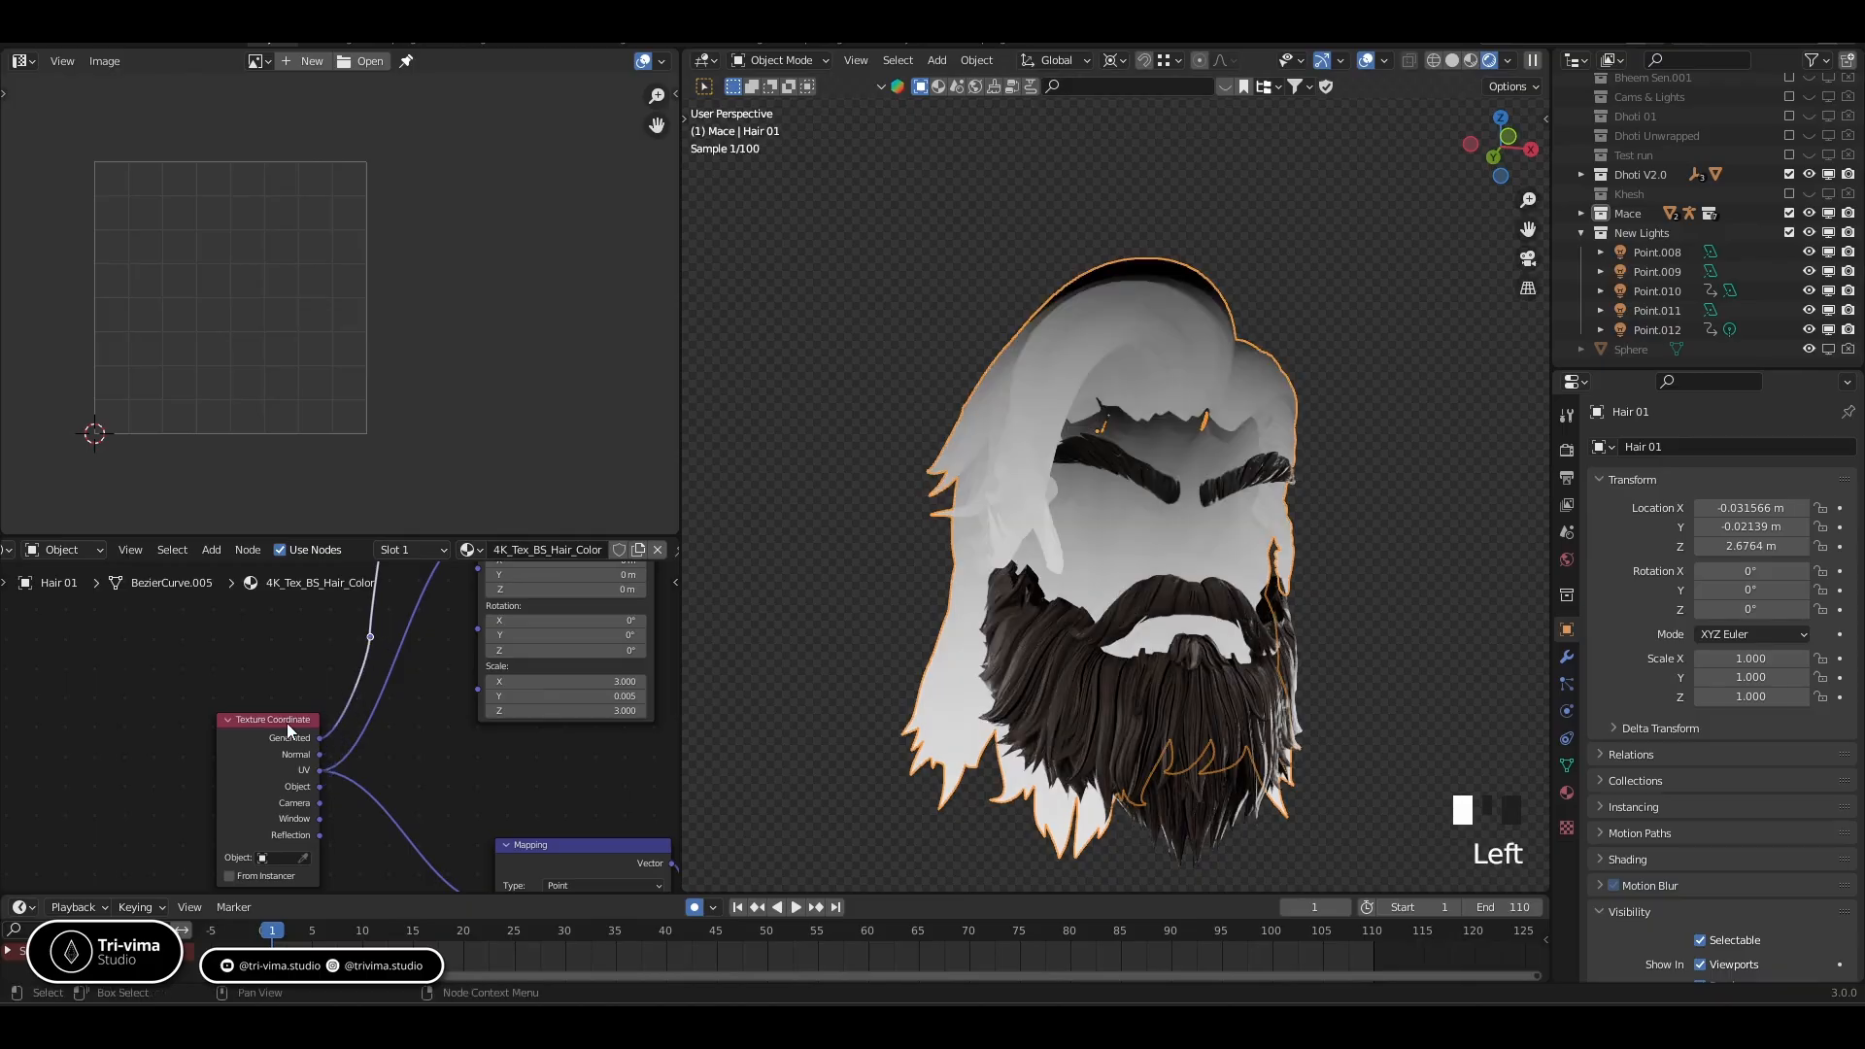
pyautogui.moveTo(732, 698); pyautogui.dragTo(1286, 509, button='middle')
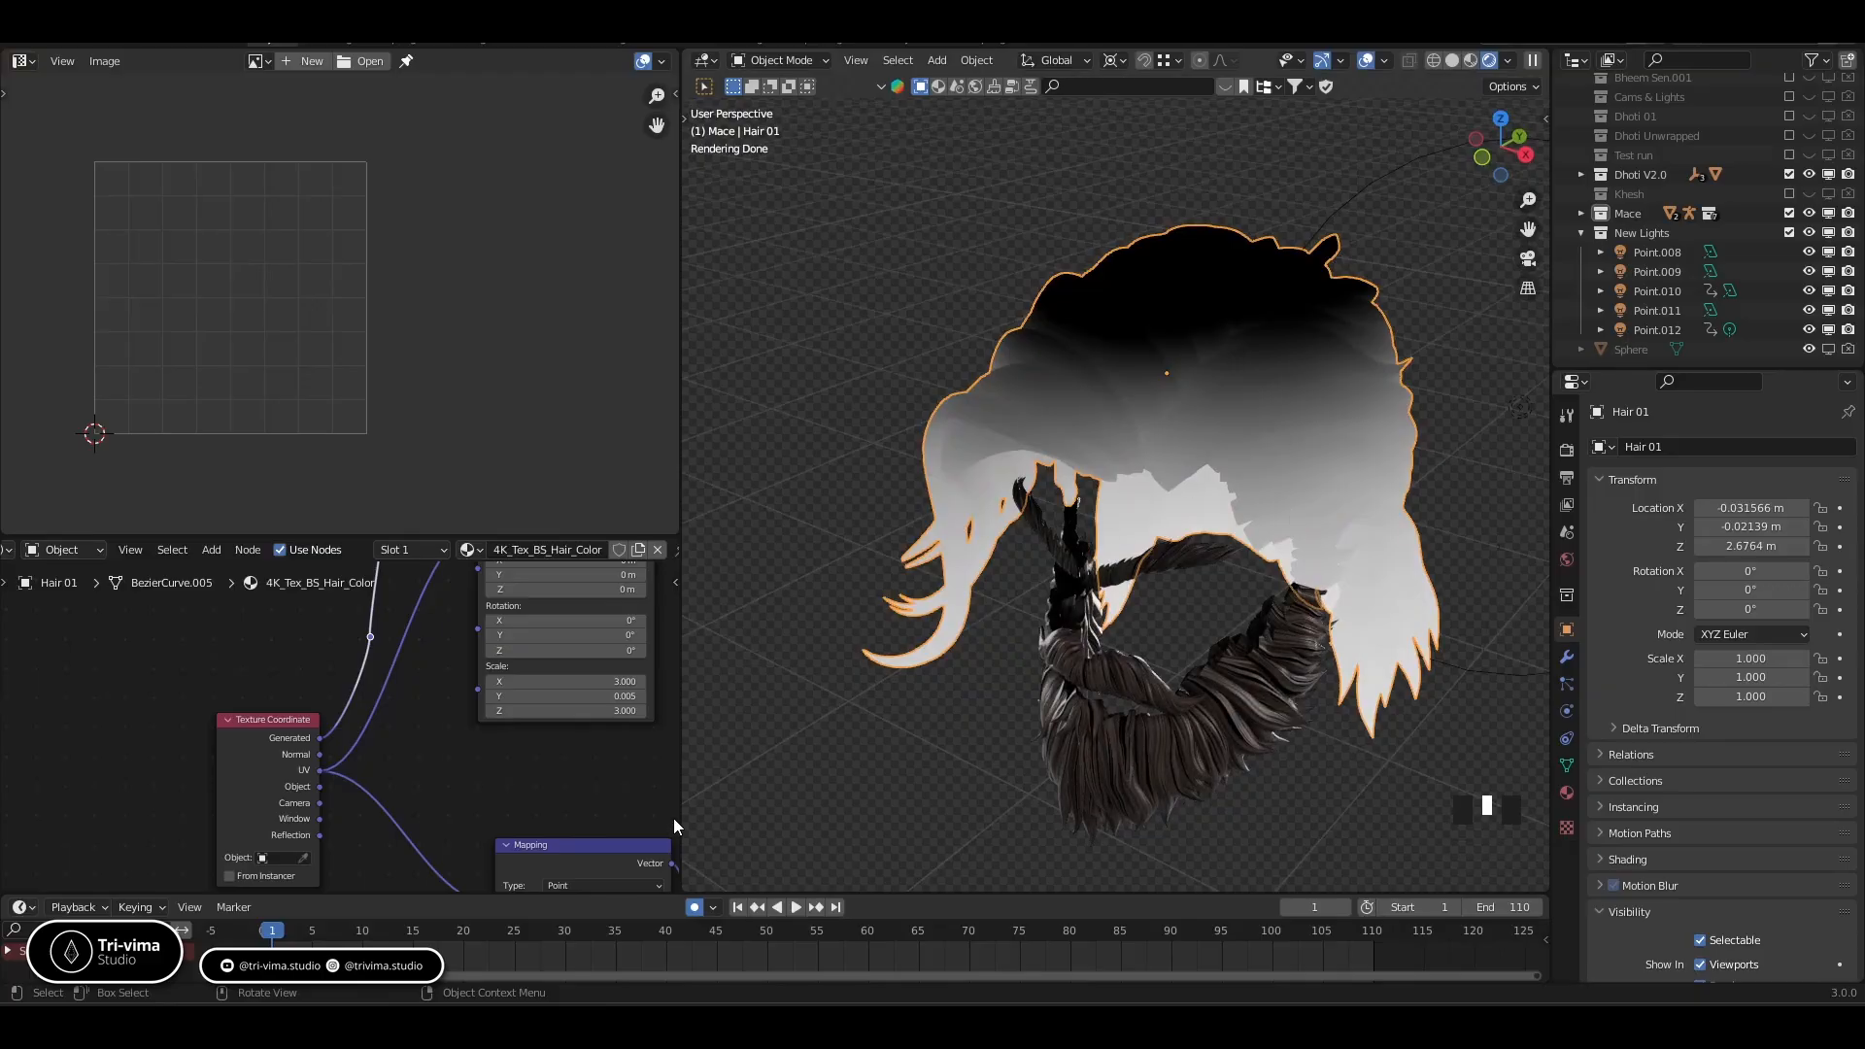
pyautogui.moveTo(403, 766); pyautogui.dragTo(238, 828, button='middle')
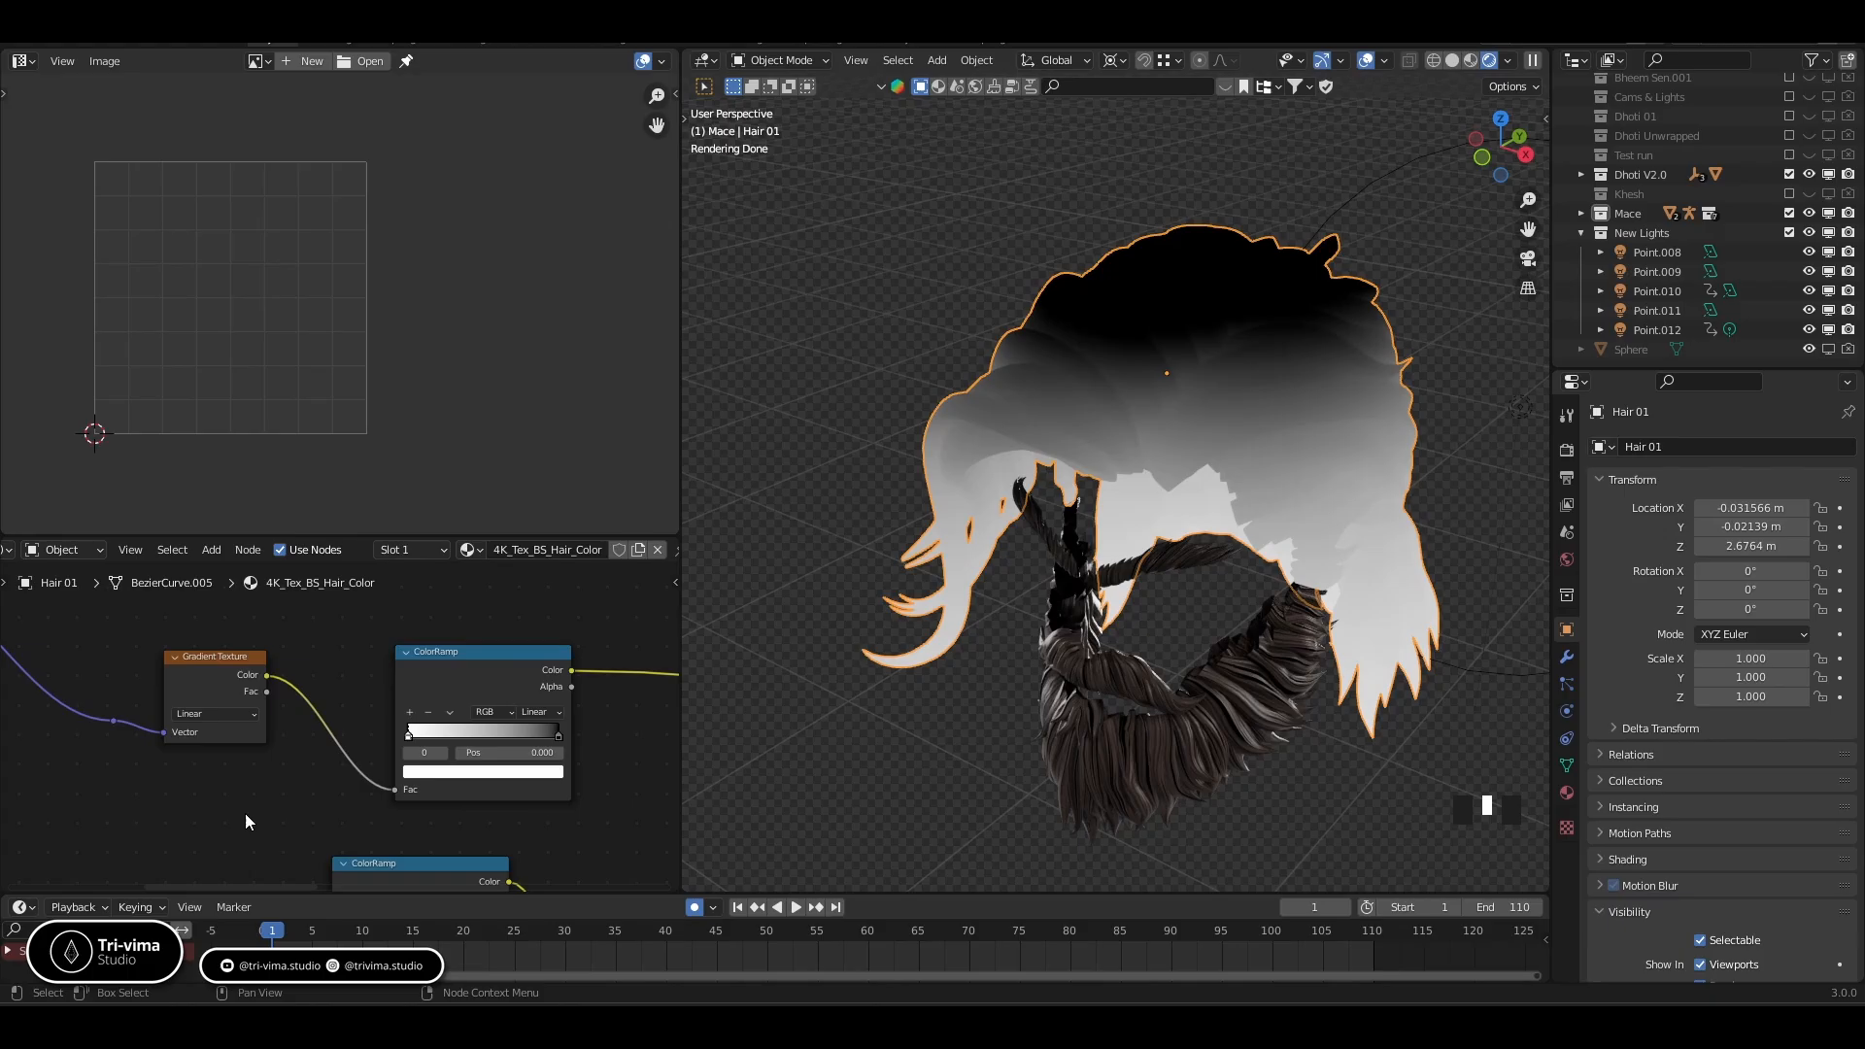
pyautogui.click(450, 714)
pyautogui.click(466, 729)
pyautogui.moveTo(559, 730)
pyautogui.mouseDown()
pyautogui.moveTo(539, 732)
pyautogui.moveTo(586, 732)
pyautogui.mouseUp()
# Feed the reroute point from the UV output again and set the upper Mapping node's X location to 0.55 m
pyautogui.moveTo(17, 812); pyautogui.dragTo(78, 734, button='middle')
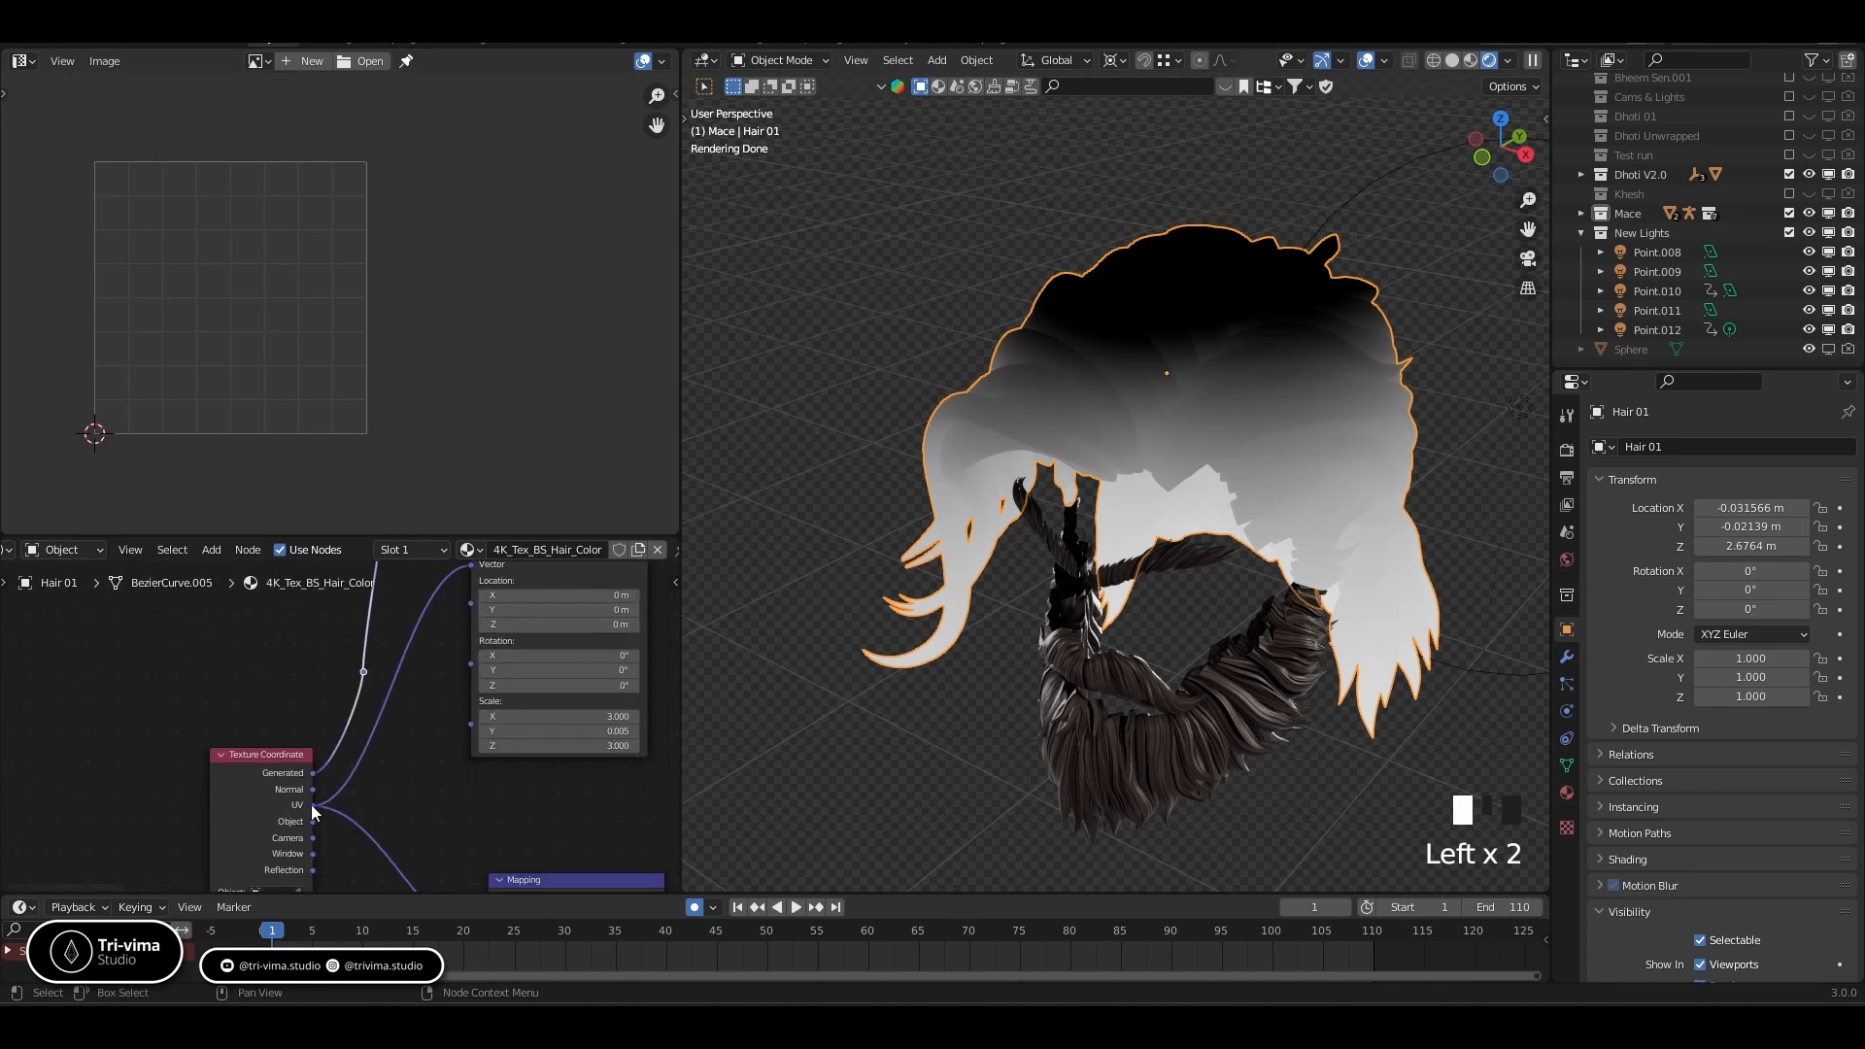
pyautogui.moveTo(312, 804); pyautogui.dragTo(364, 670)
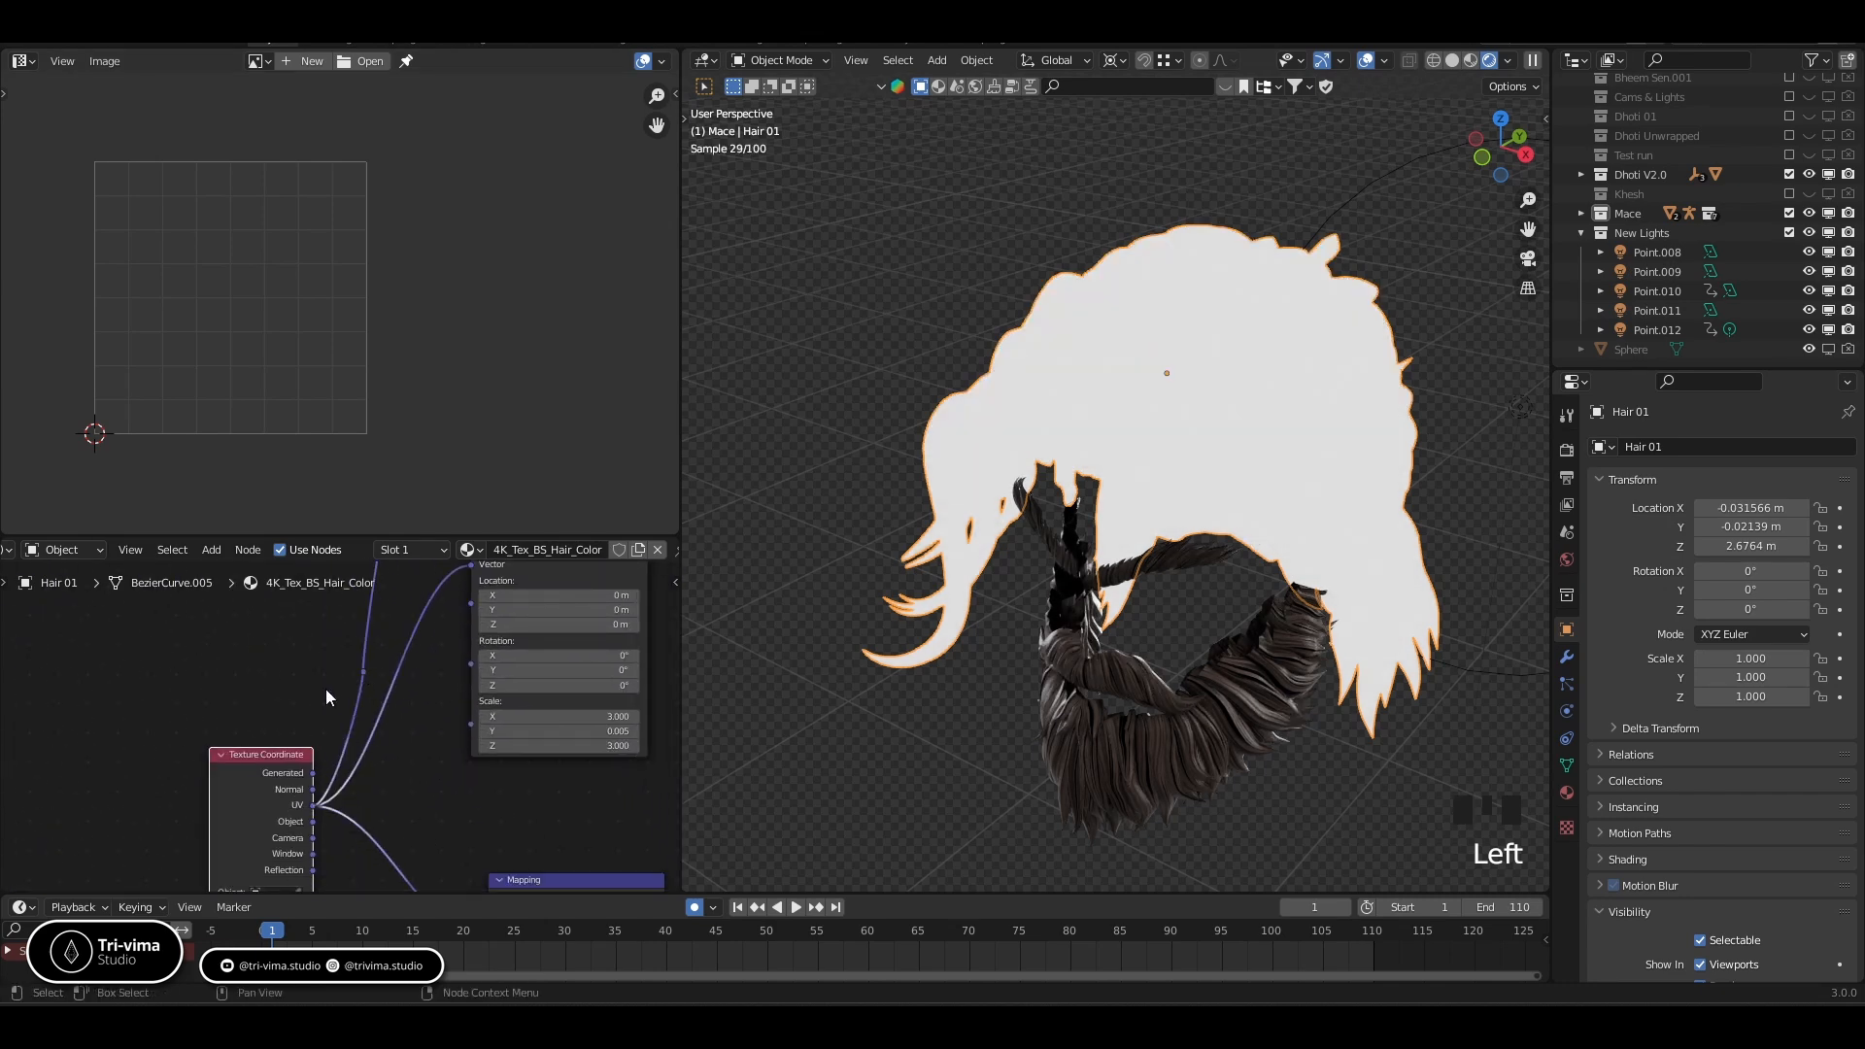
pyautogui.moveTo(326, 696); pyautogui.dragTo(22, 675, button='middle')
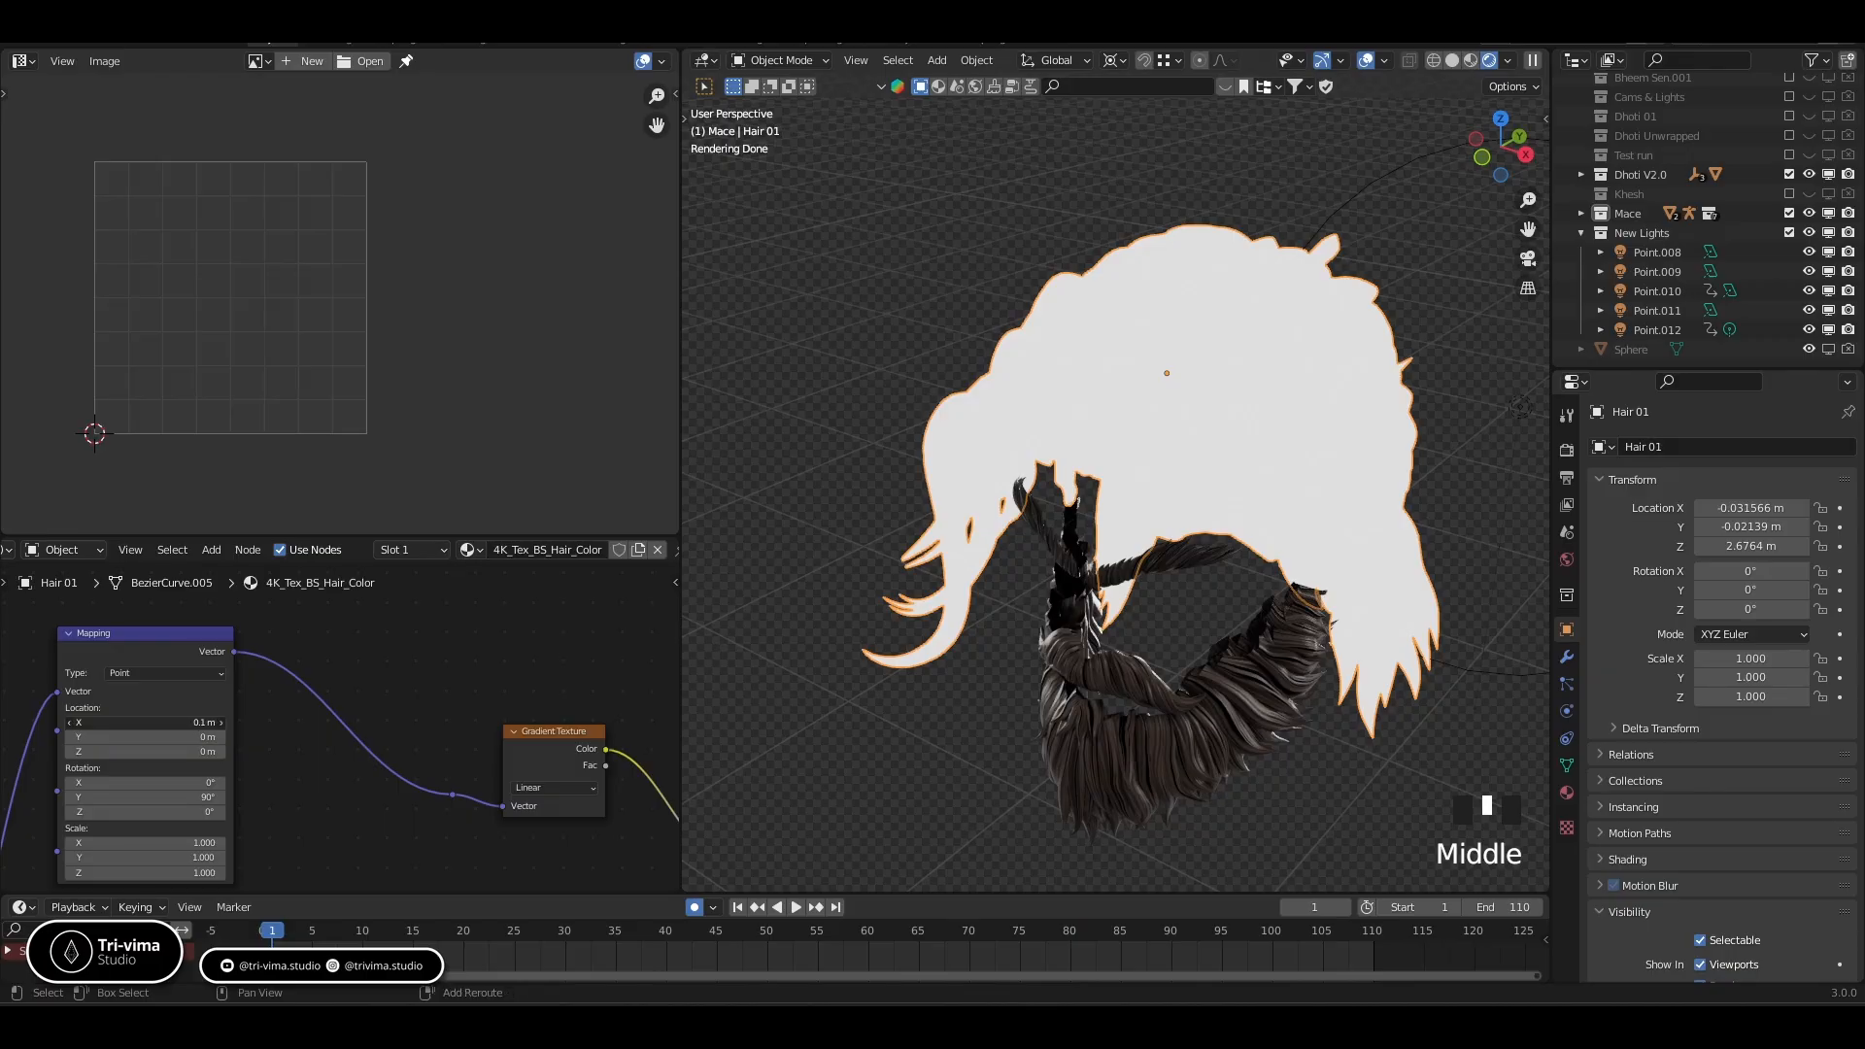
pyautogui.keyDown('shift'); pyautogui.moveTo(146, 721); pyautogui.dragTo(252, 722); pyautogui.keyUp('shift')
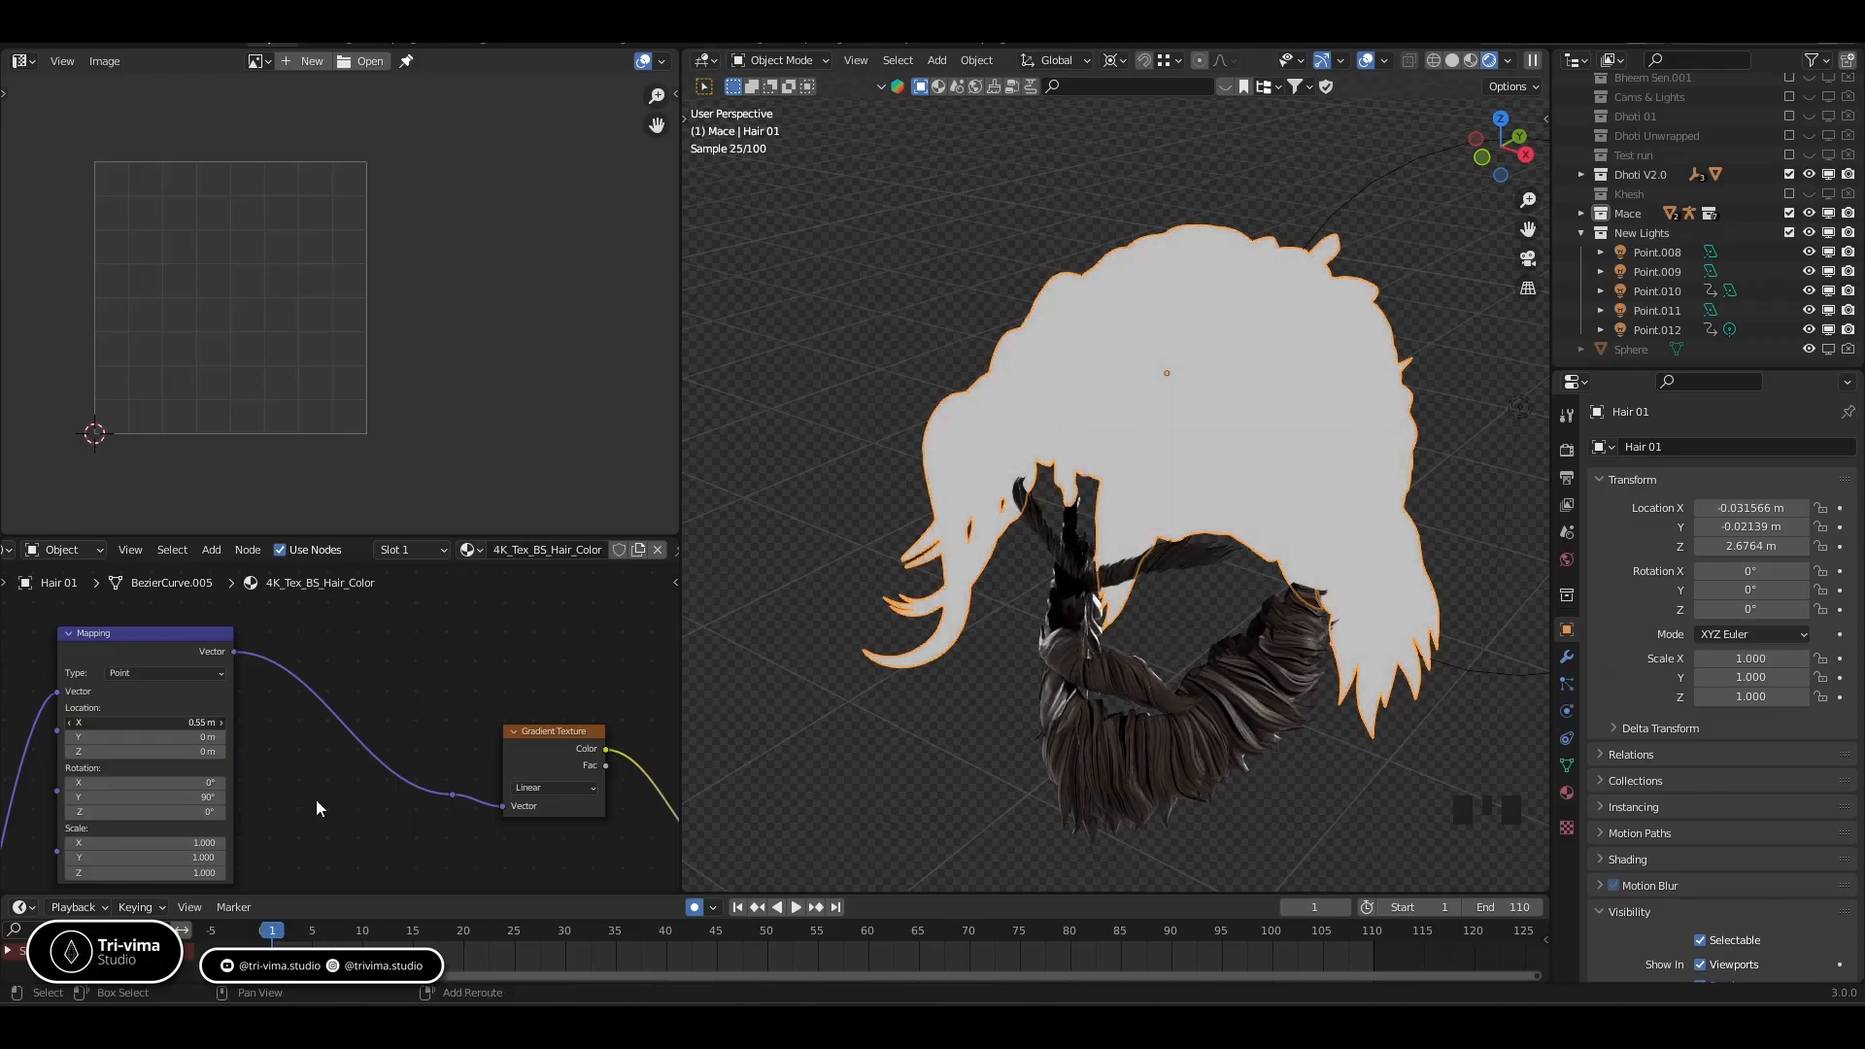
# Switch the gradient's Mapping node to the Texture type and reset its X location to 0 m
pyautogui.moveTo(263, 754); pyautogui.dragTo(294, 754, button='middle')
pyautogui.click(210, 673)
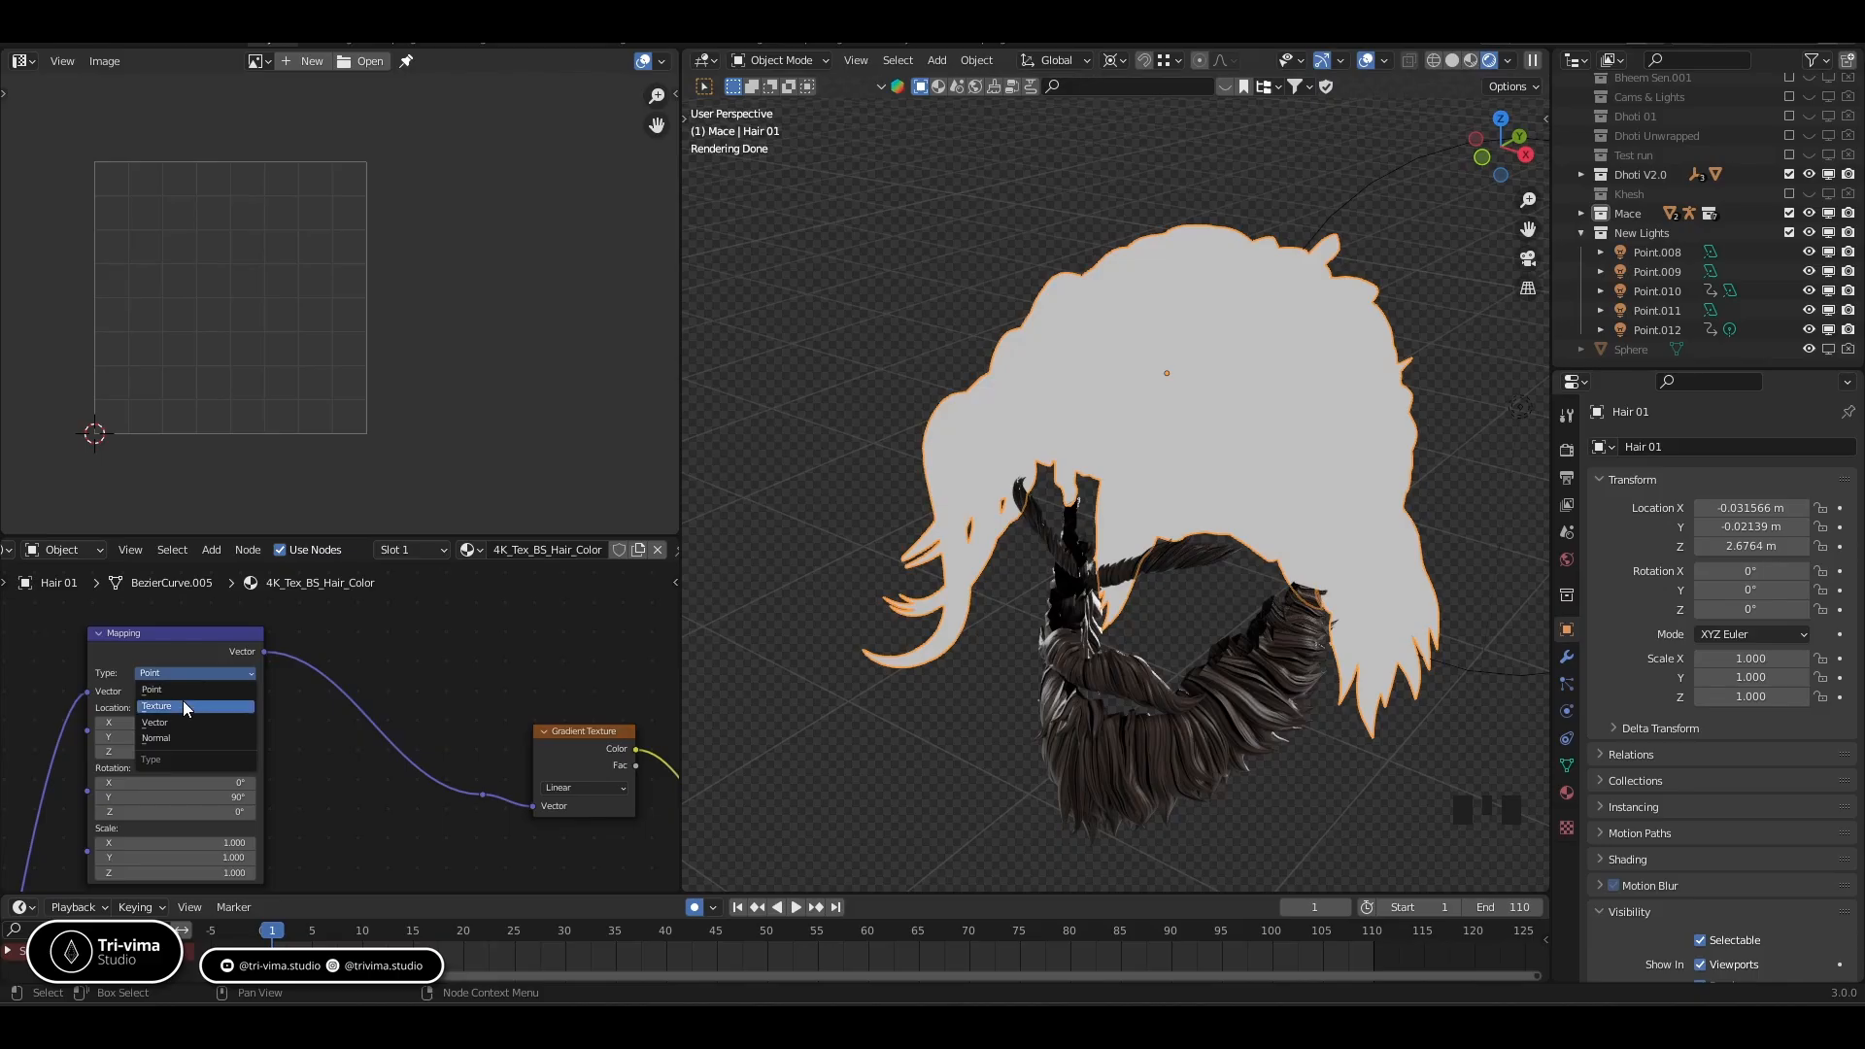
pyautogui.click(183, 703)
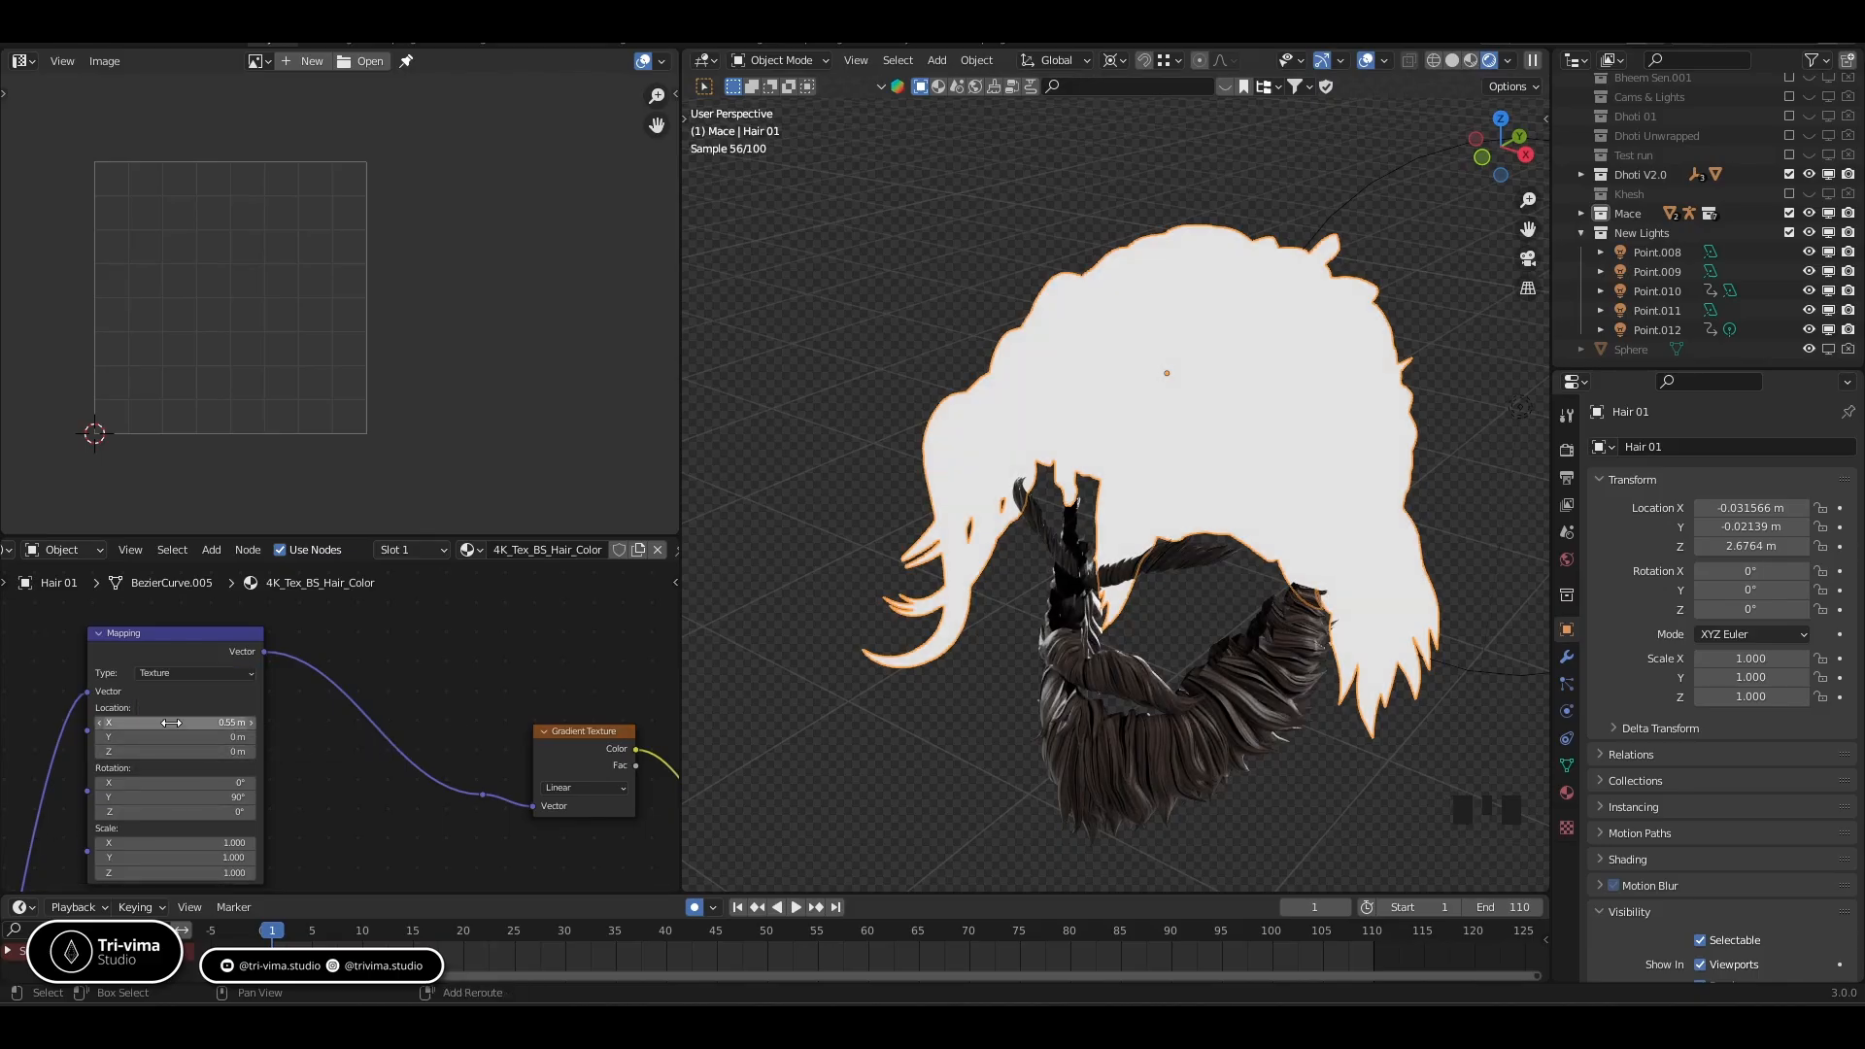
pyautogui.keyDown('shift'); pyautogui.moveTo(175, 722); pyautogui.dragTo(223, 721); pyautogui.keyUp('shift')
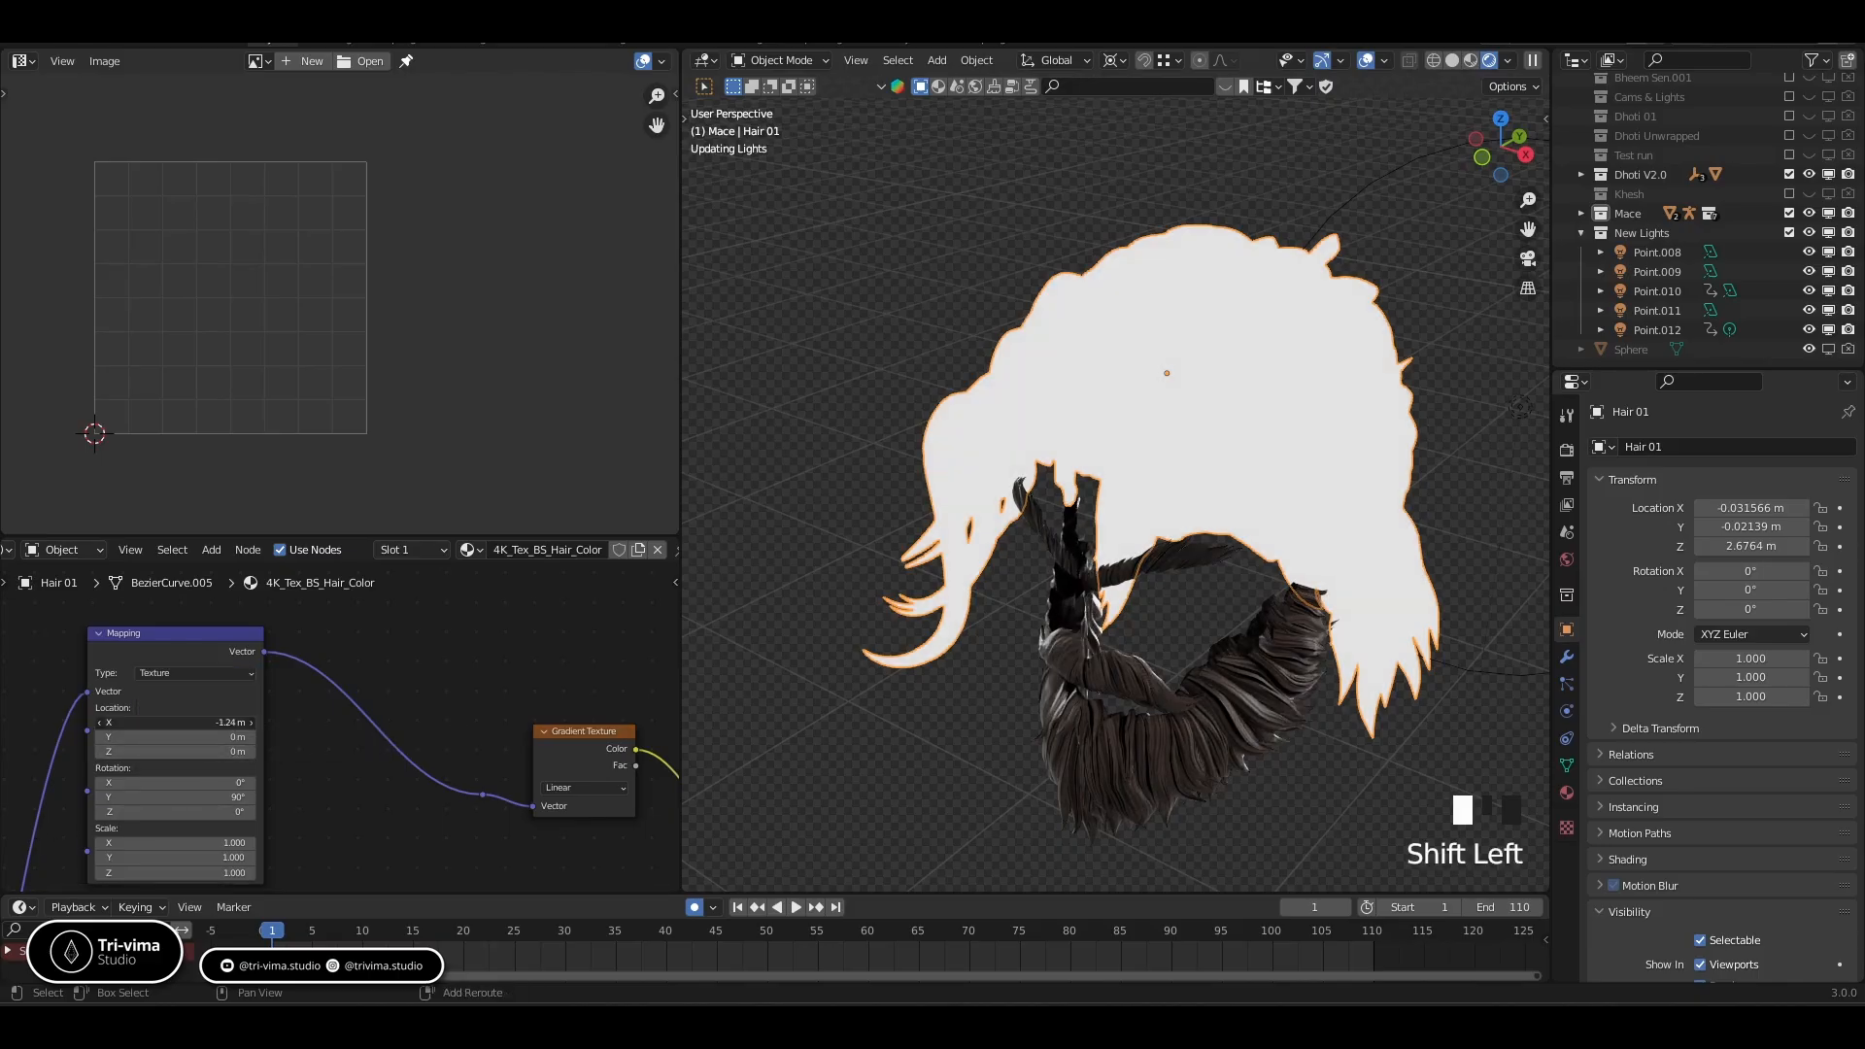
pyautogui.click(207, 723)
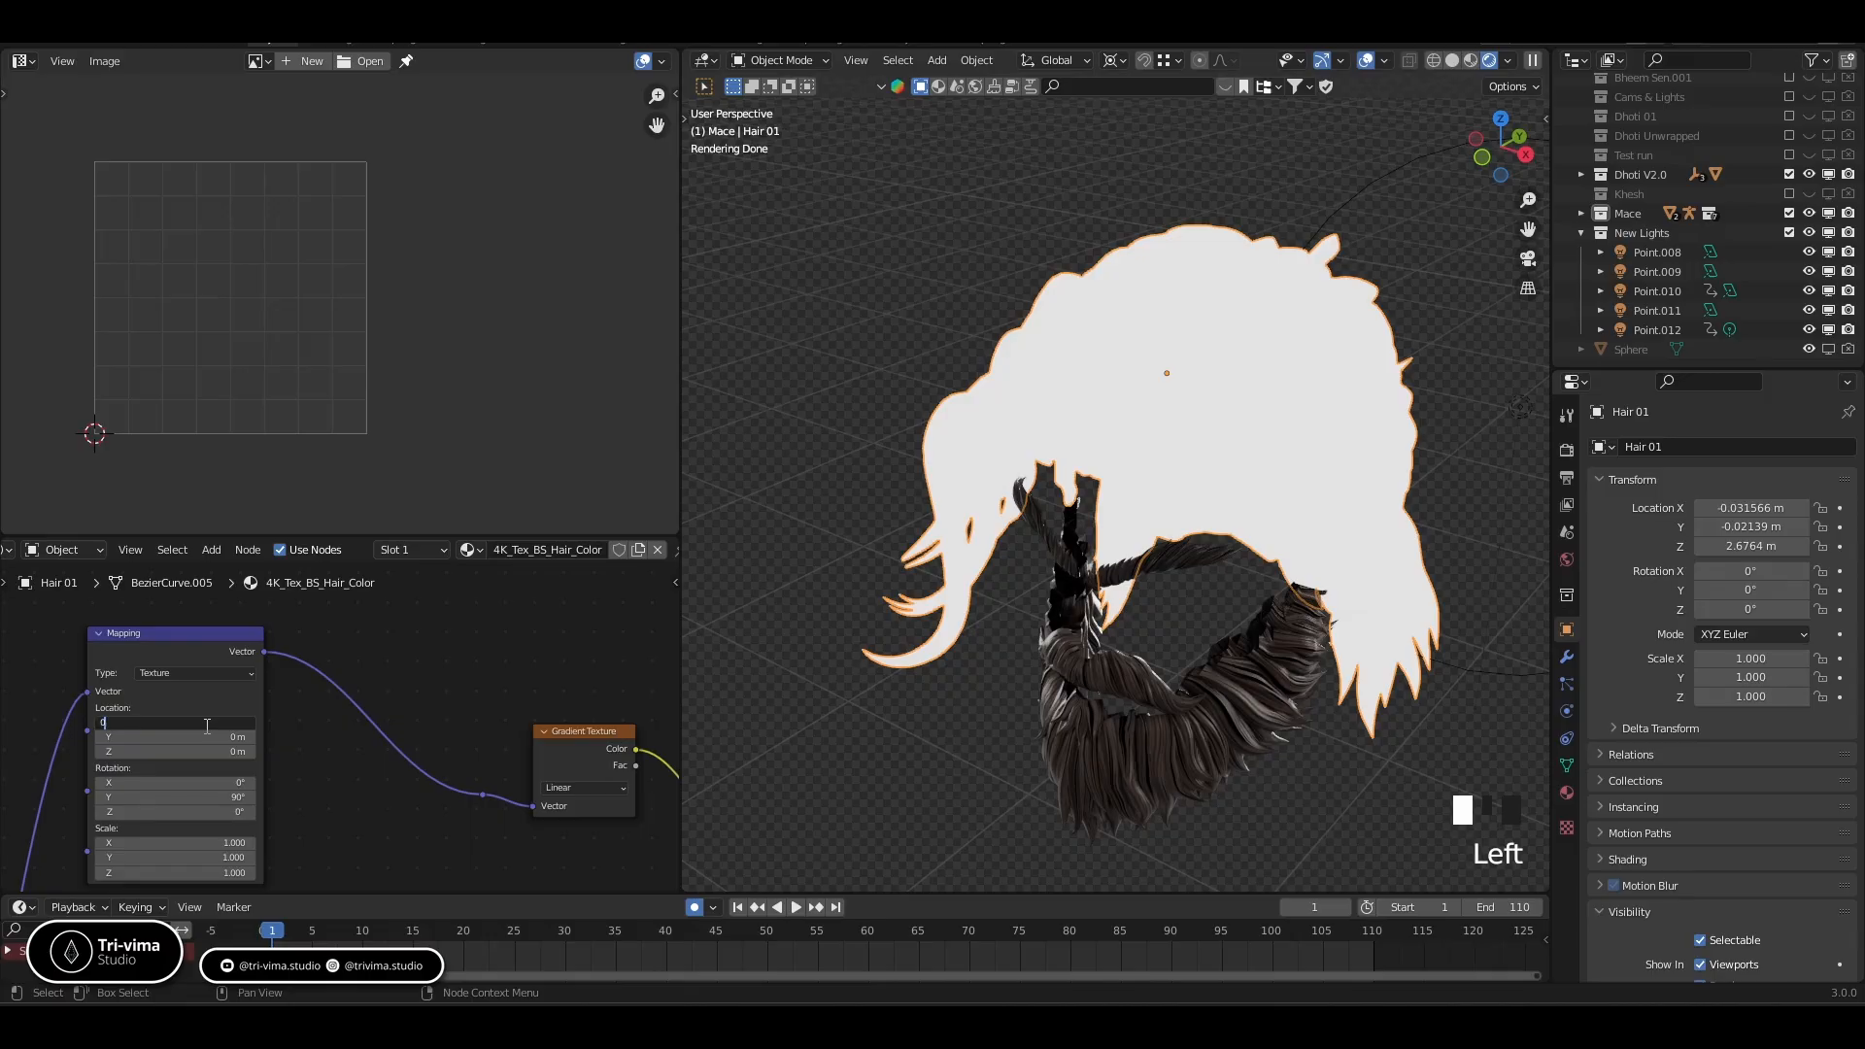
# Set the gradient's Mapping node to a Y rotation of 0° and an X location of -0.4 m
pyautogui.click(227, 797)
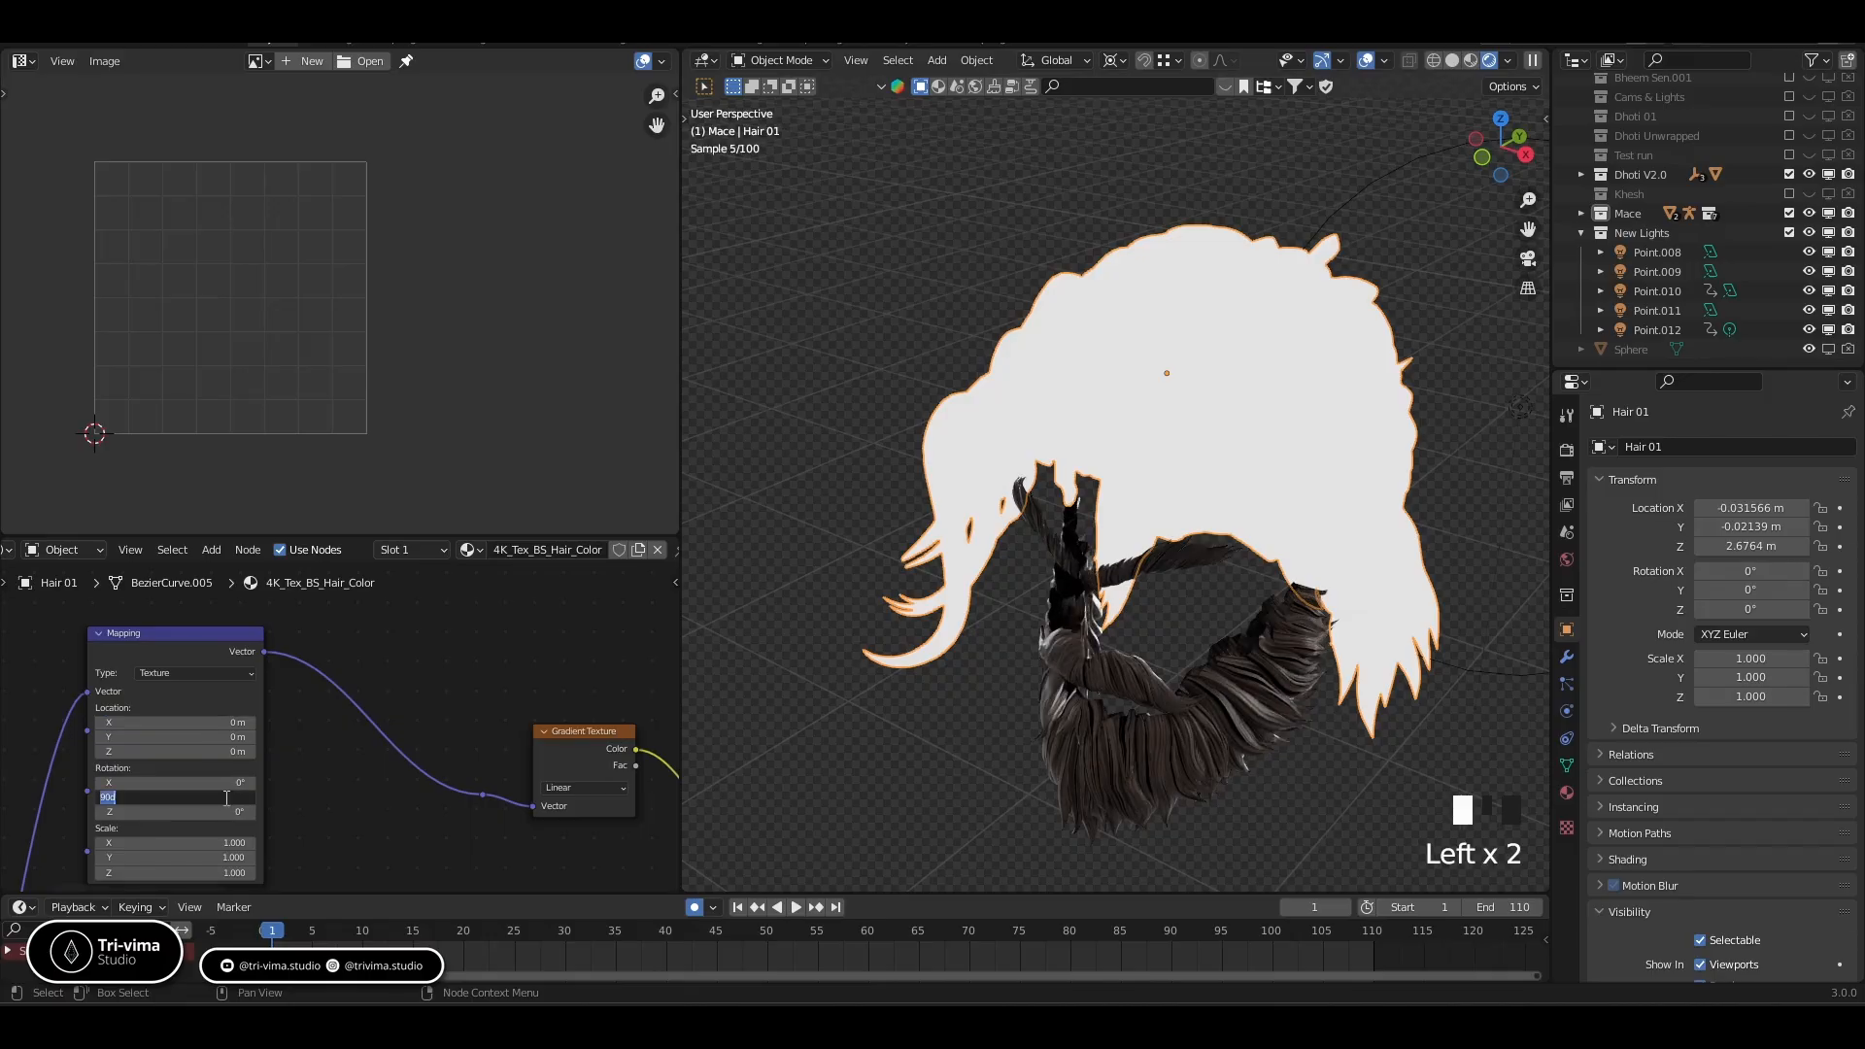
pyautogui.press('Return')
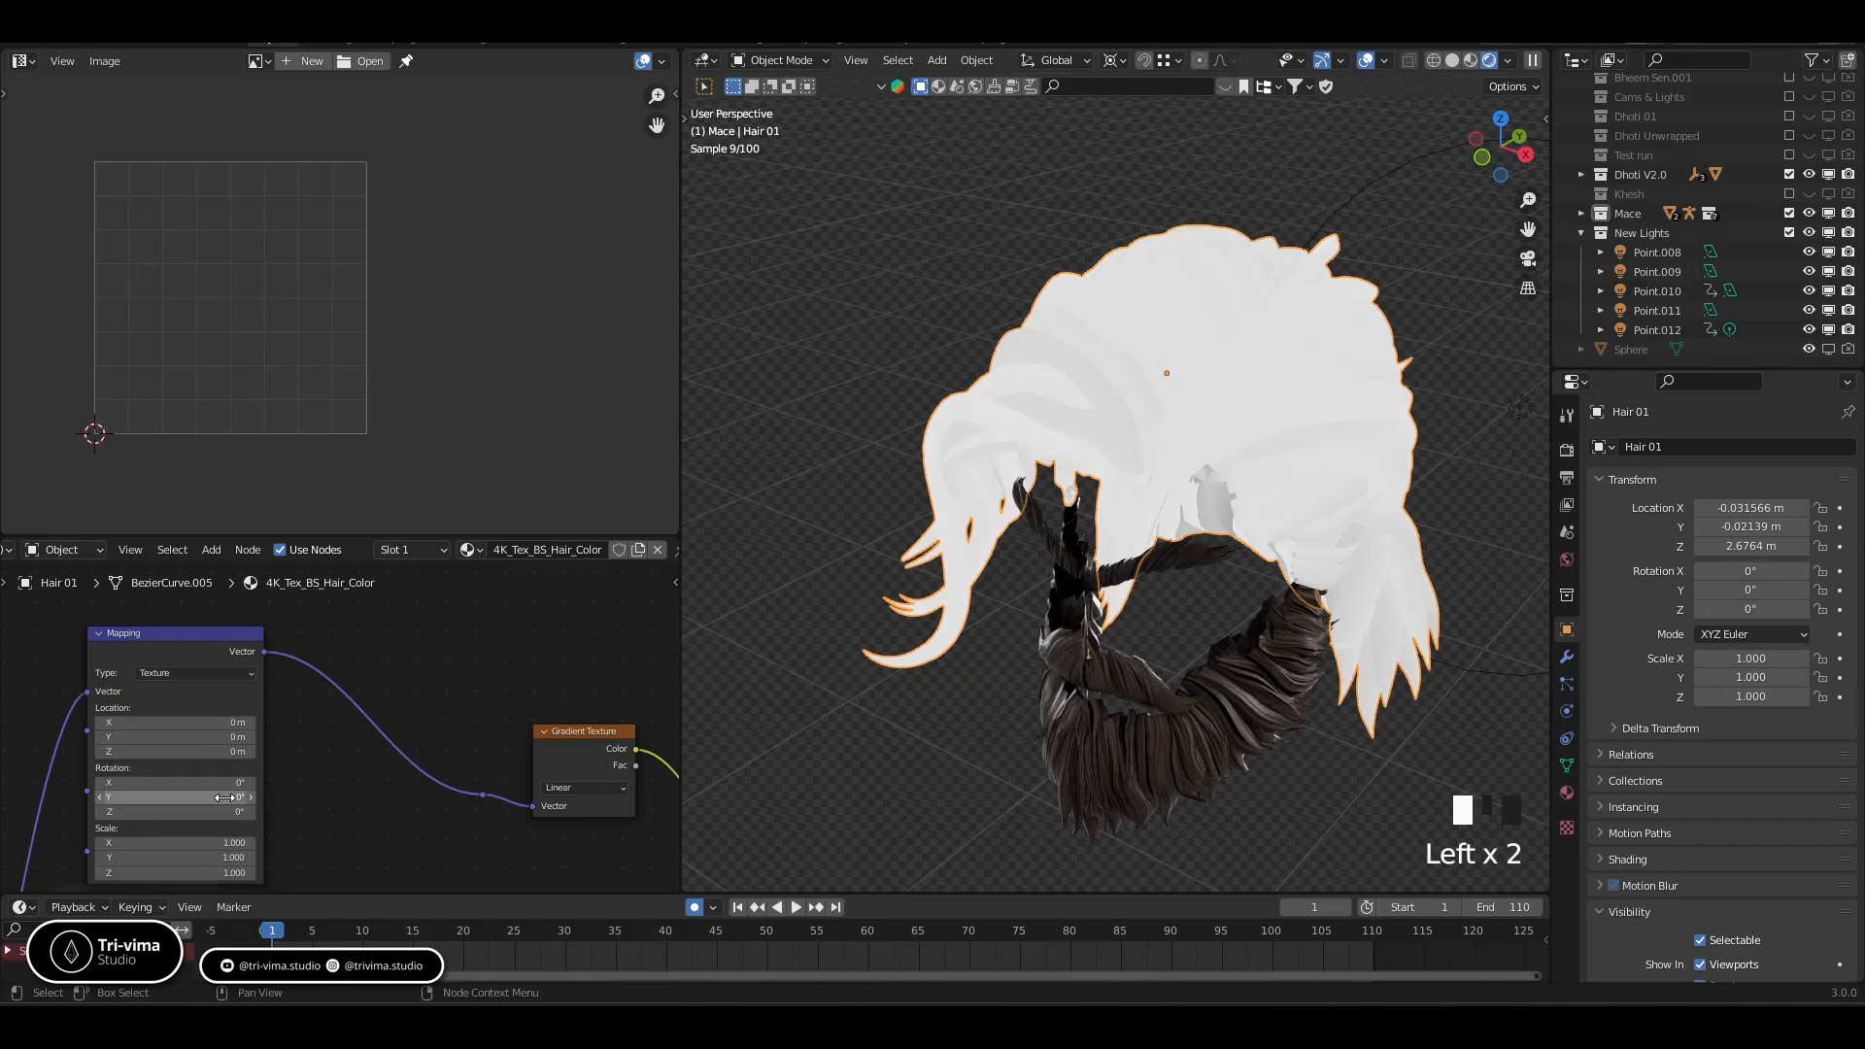
pyautogui.moveTo(1199, 553); pyautogui.dragTo(738, 462, button='middle')
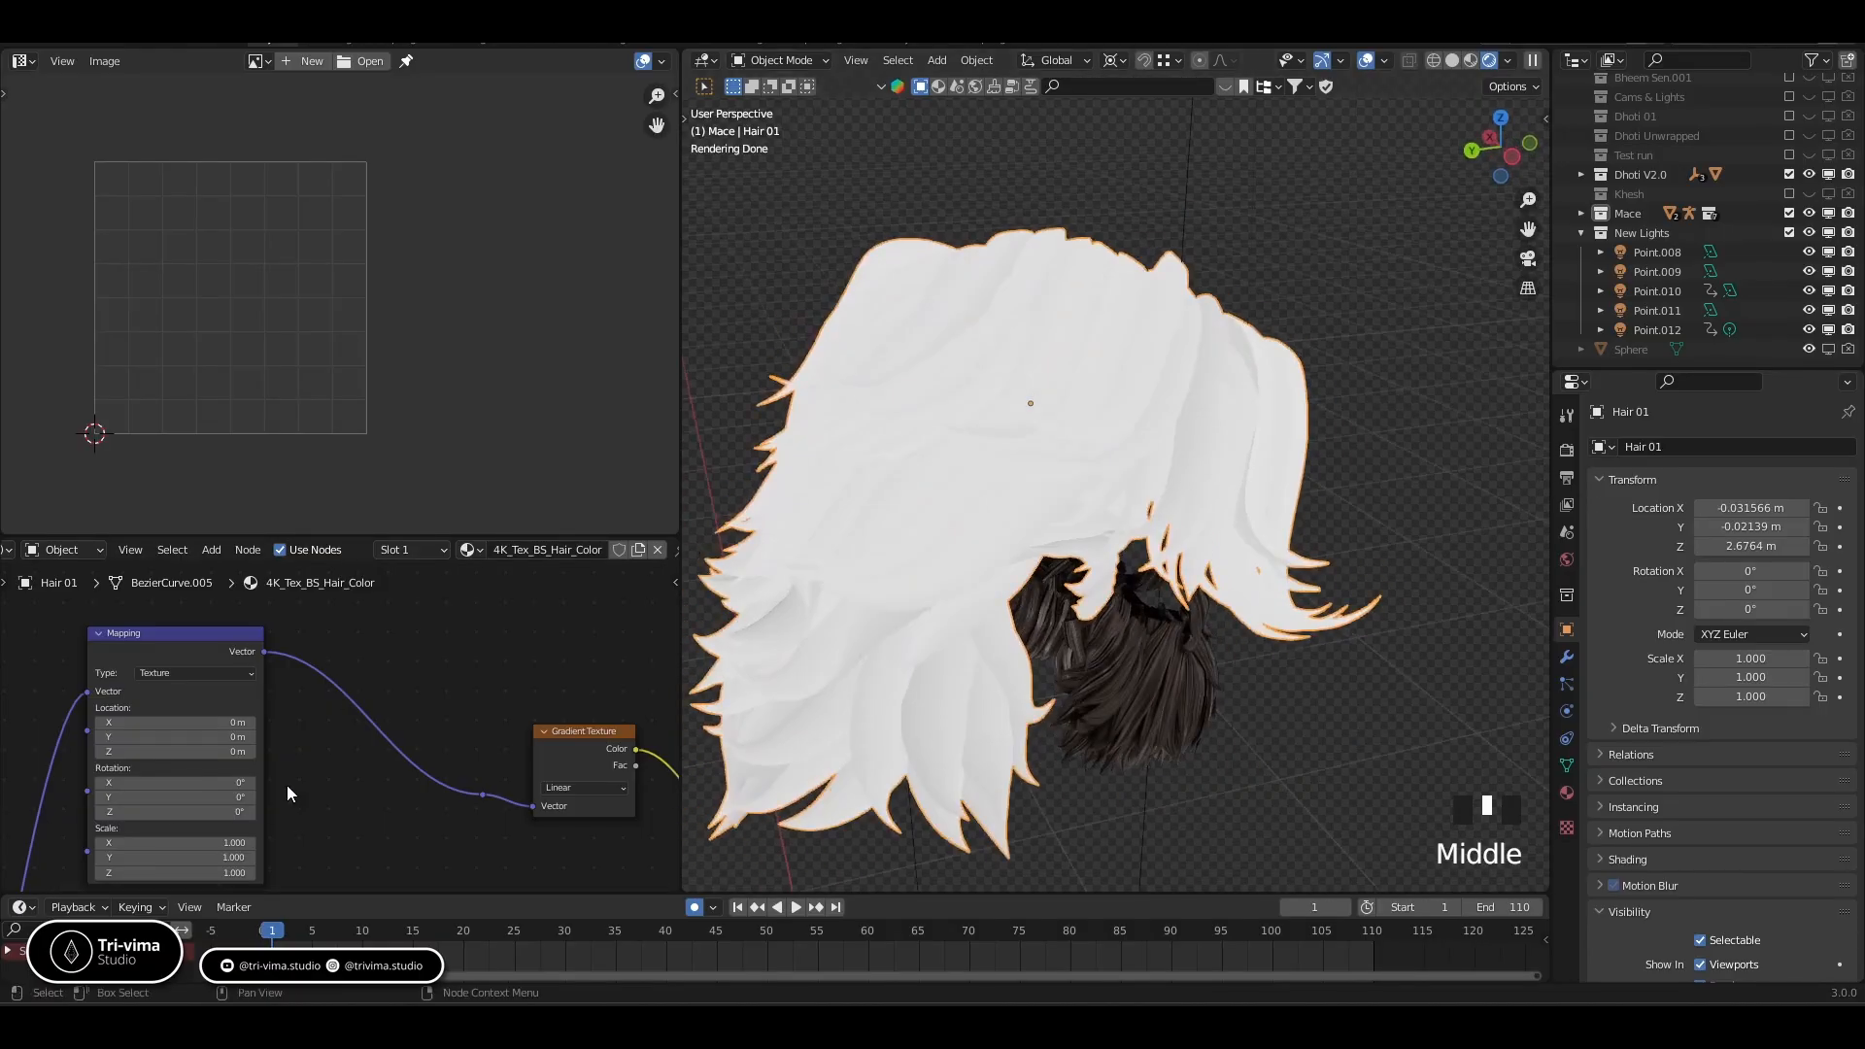
pyautogui.moveTo(233, 723); pyautogui.dragTo(248, 792)
# Set the gradient's Mapping node back to a Y rotation of 90°
pyautogui.click(244, 798)
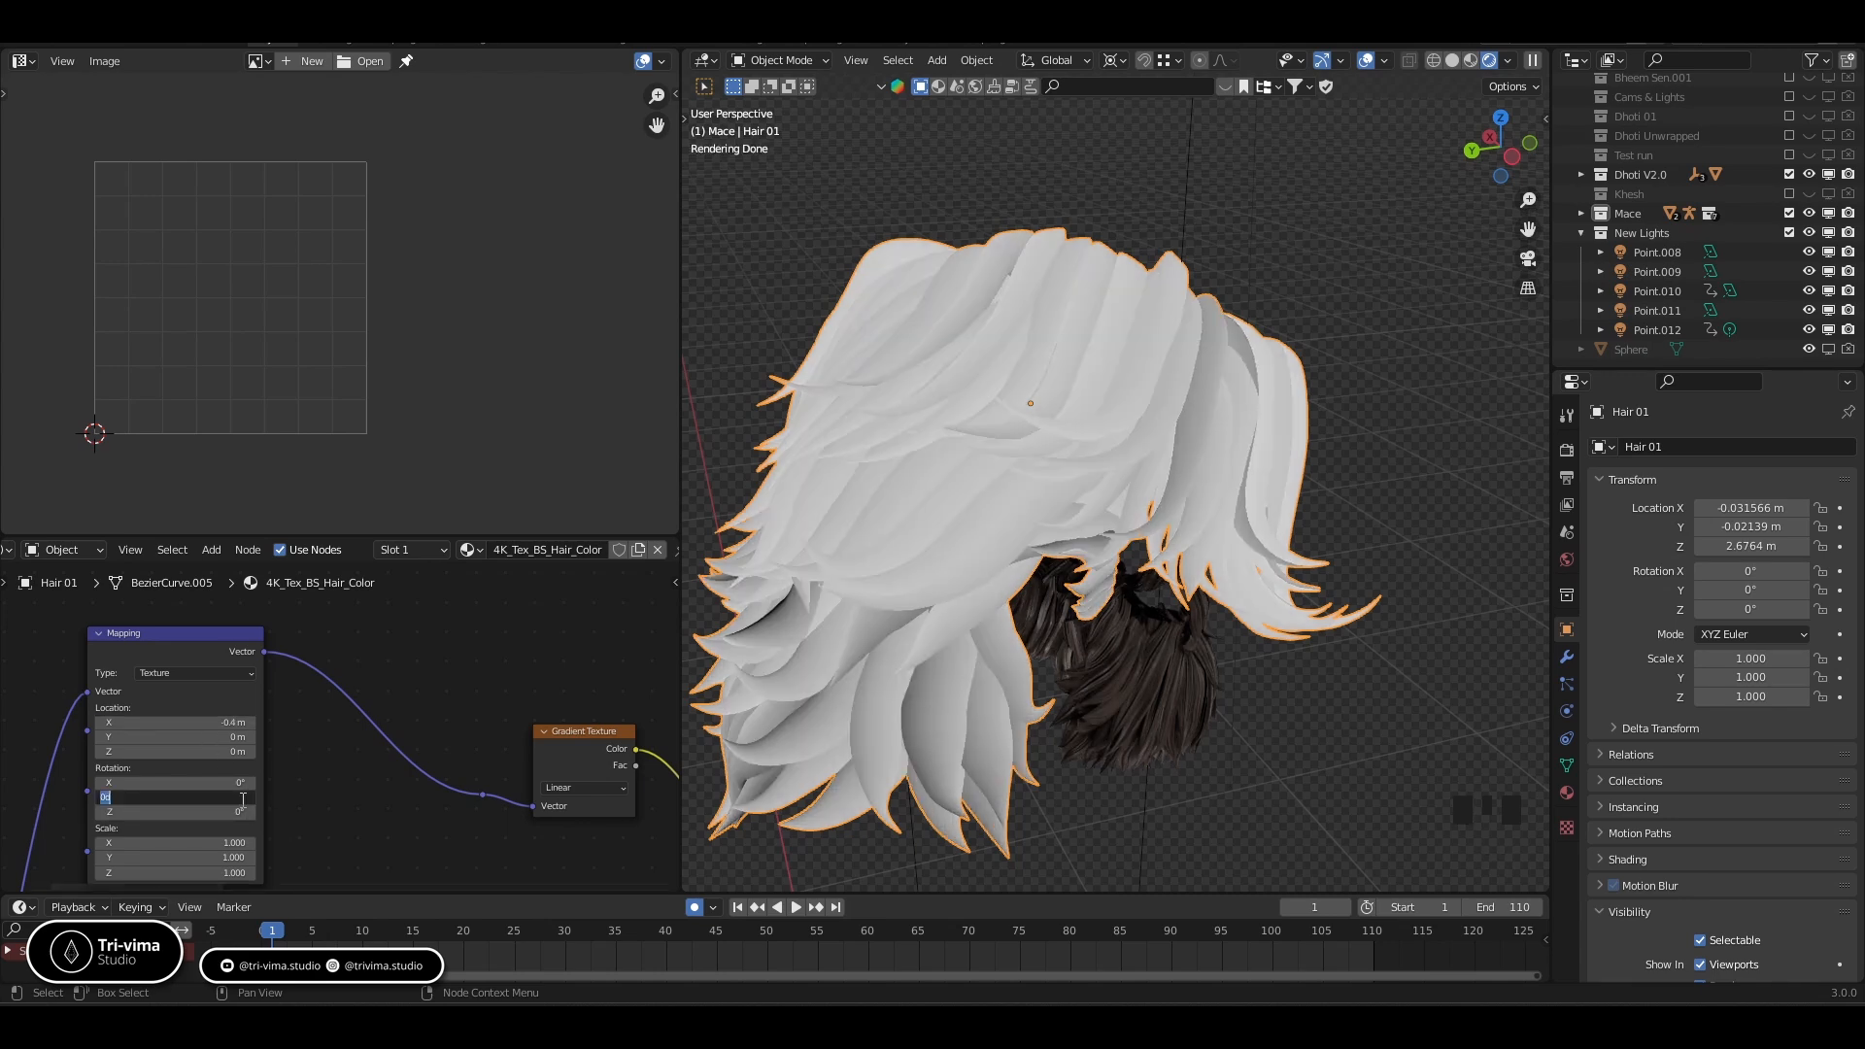
pyautogui.write('90')
pyautogui.click(245, 808)
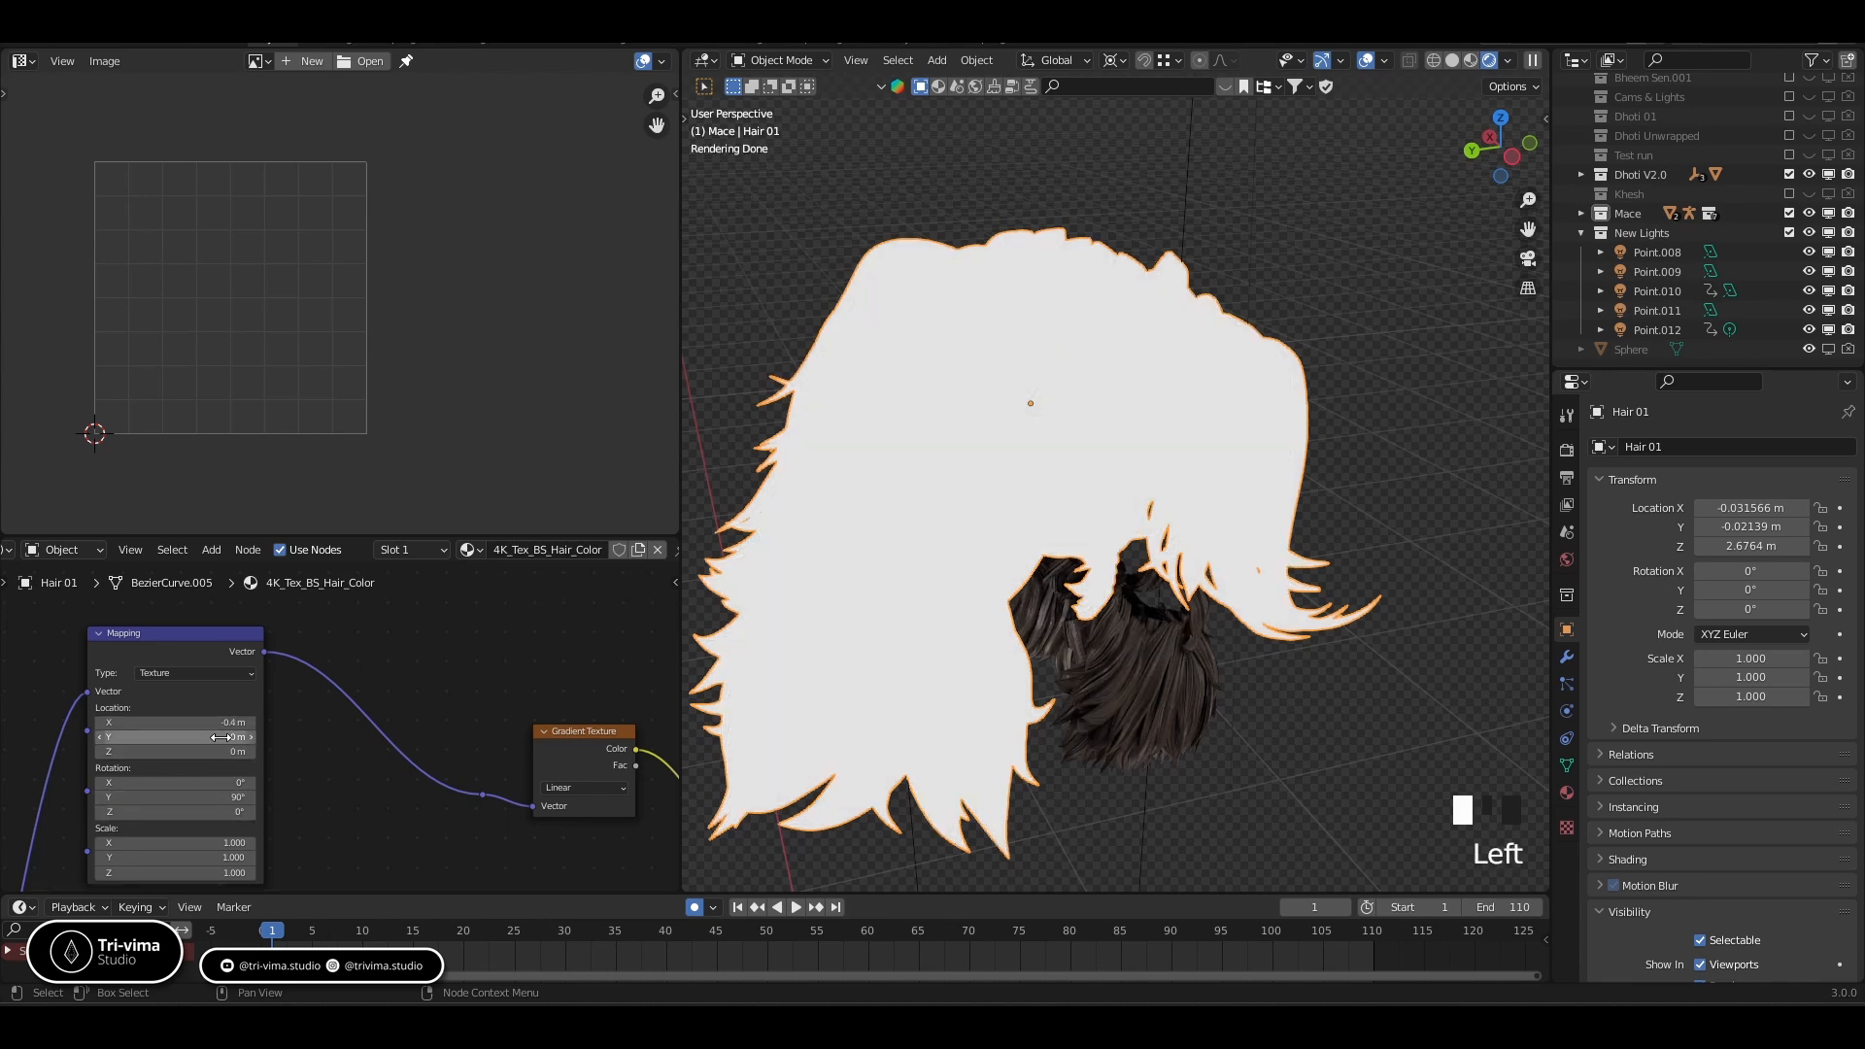
pyautogui.click(250, 723)
pyautogui.moveTo(251, 723); pyautogui.dragTo(321, 722)
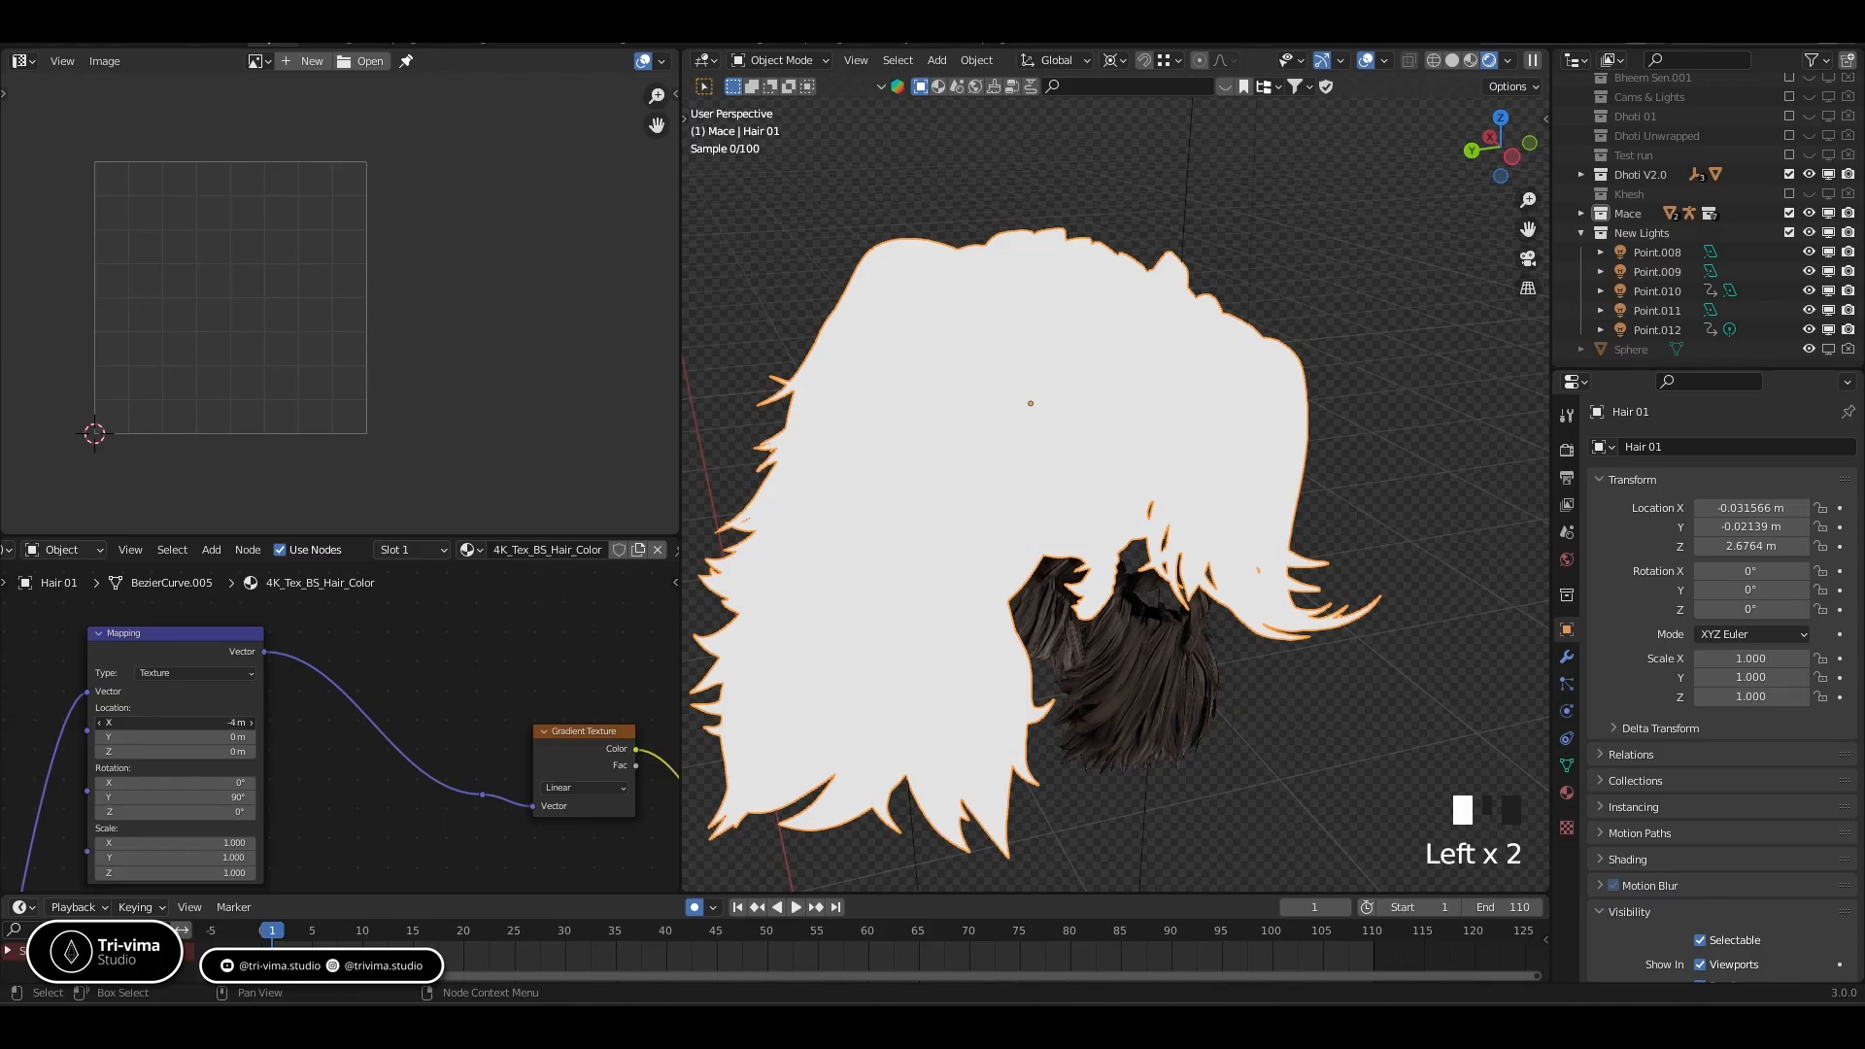
pyautogui.hotkey('ctrl', 'z')
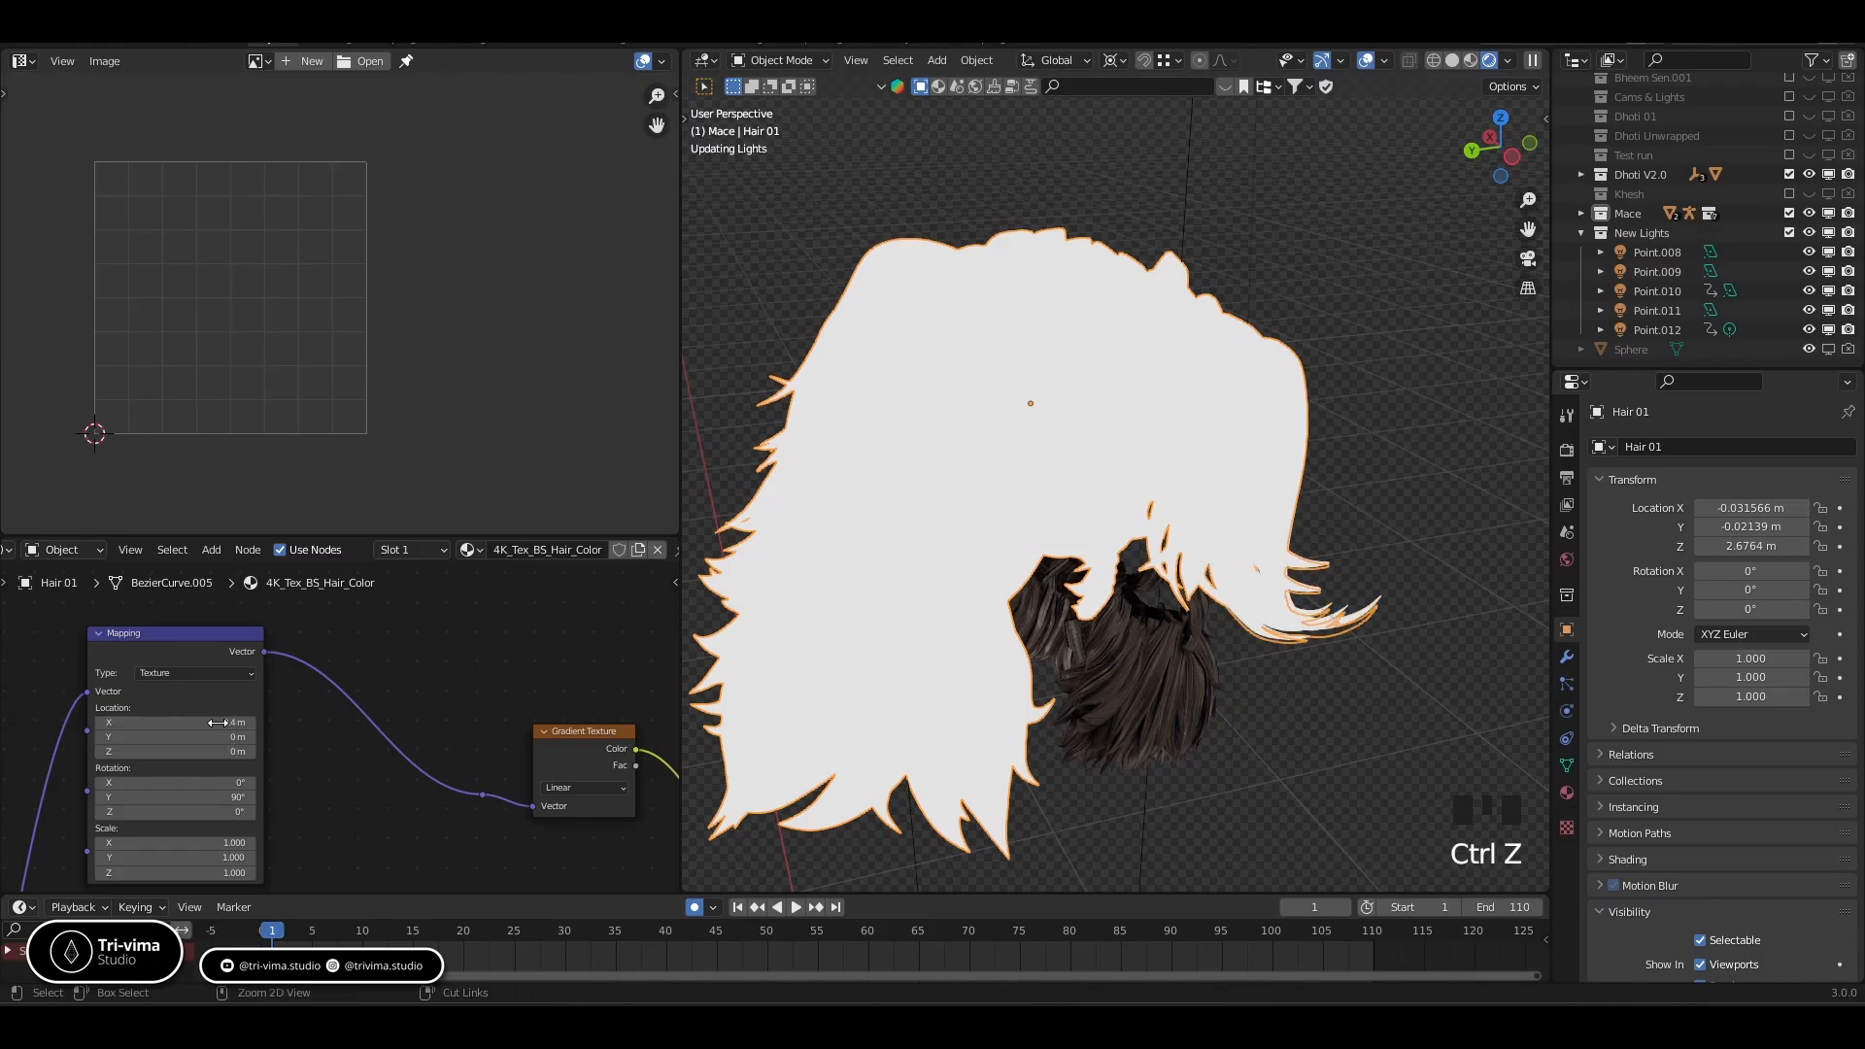
# Set both the X and Y locations of the gradient's Mapping node to 0 m
pyautogui.click(219, 723)
pyautogui.write('0')
pyautogui.press('Return')
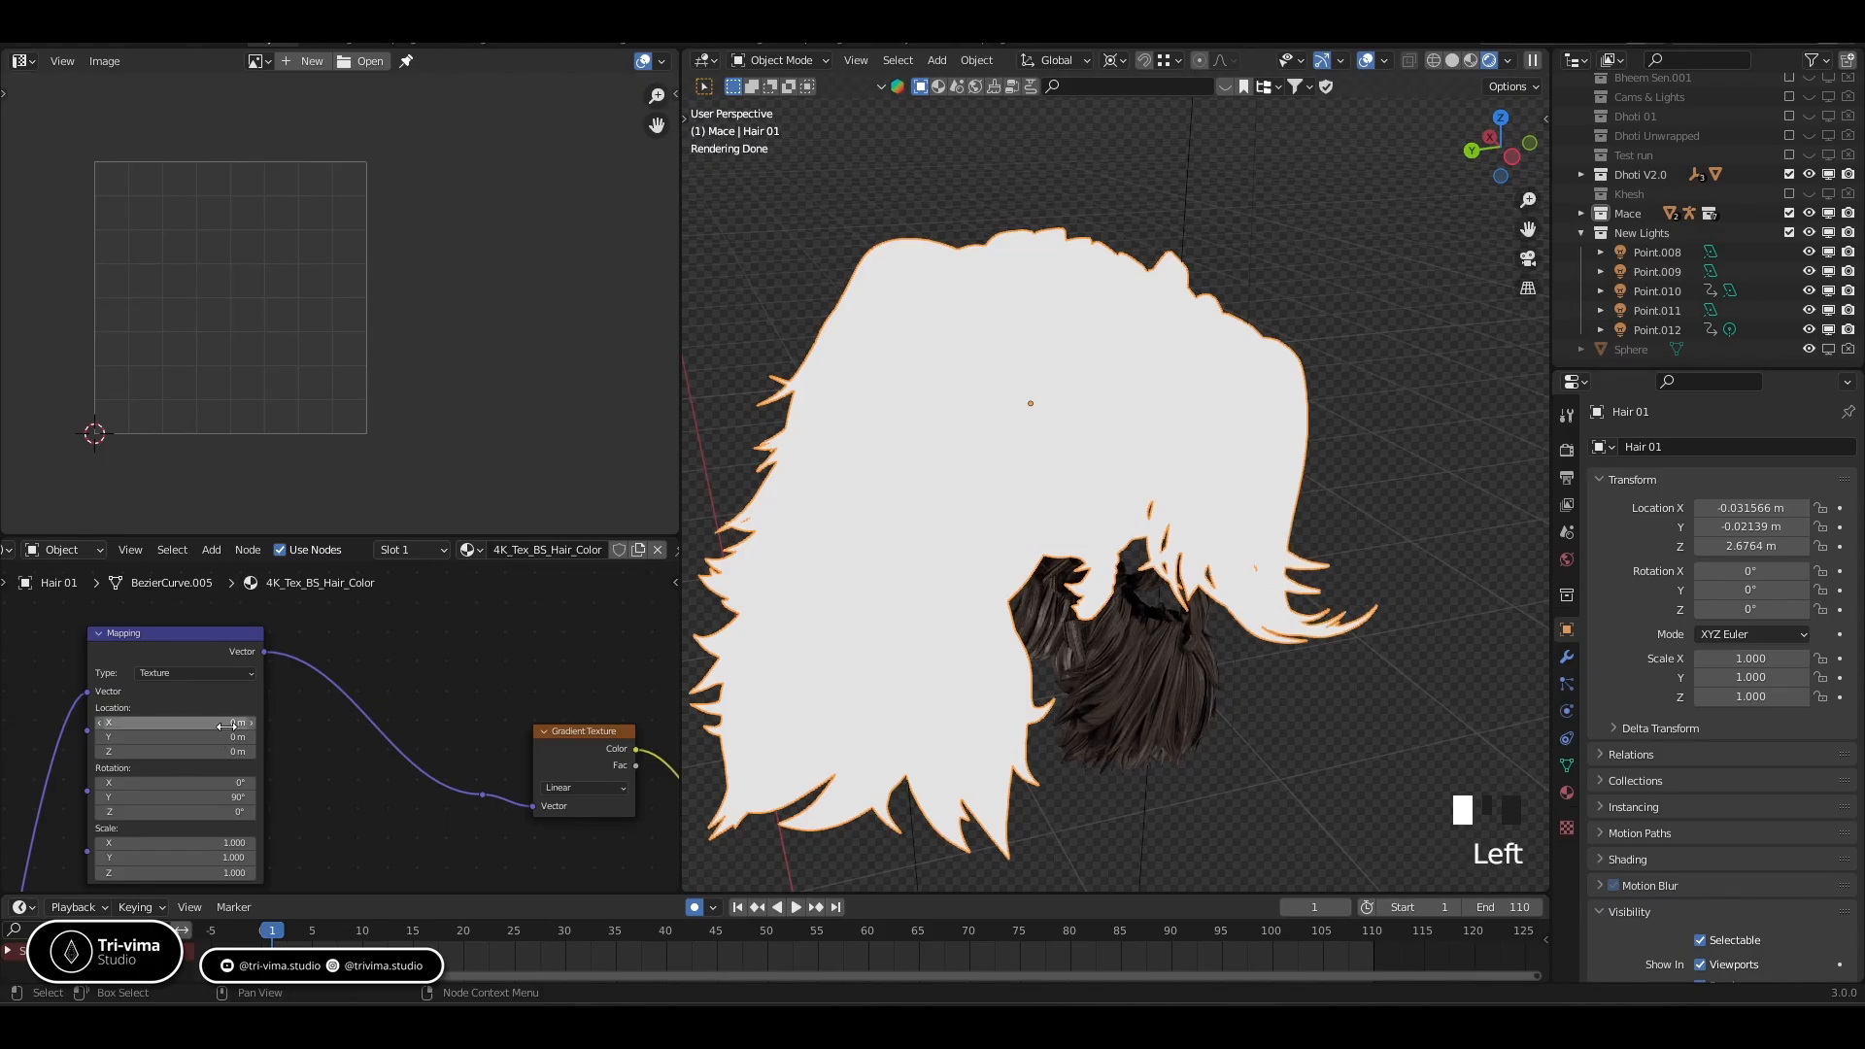
pyautogui.moveTo(232, 738); pyautogui.dragTo(320, 737)
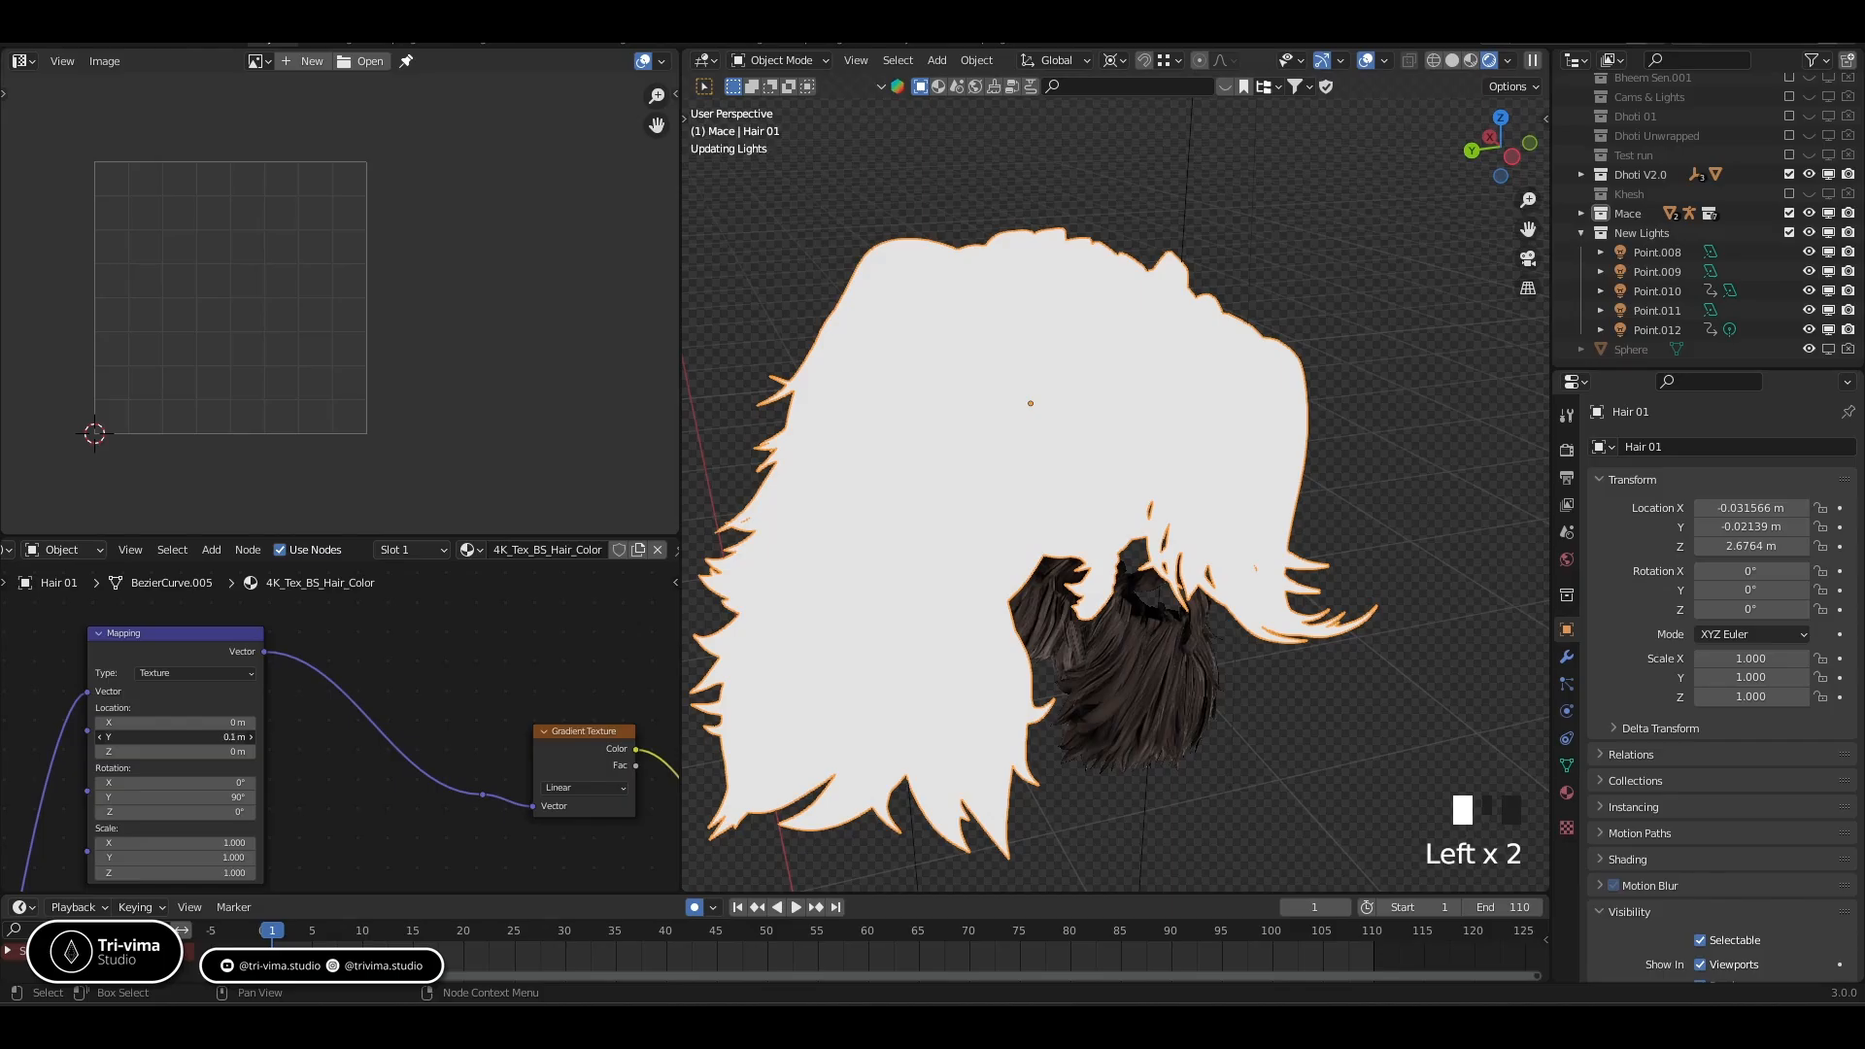
pyautogui.click(231, 739)
pyautogui.press('Return')
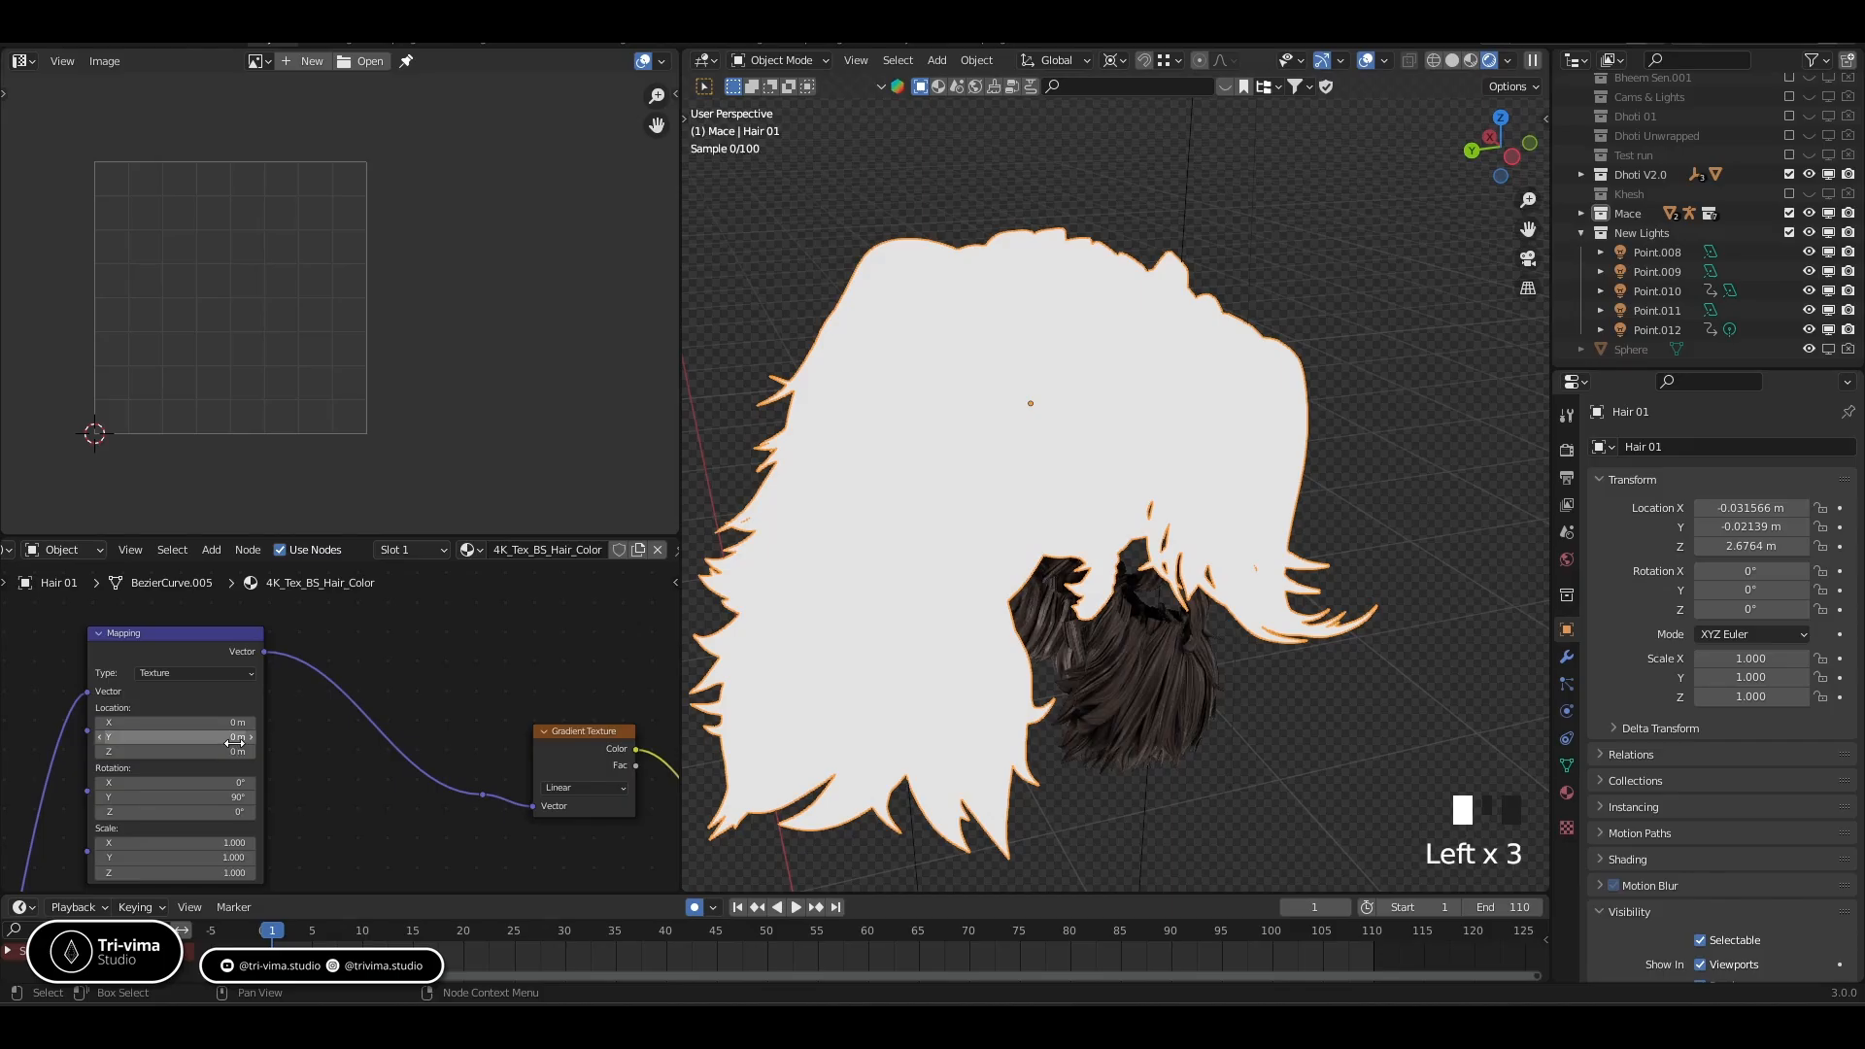
# Flip the gradient's Color Ramp to run from black to white and select its white end stop
pyautogui.moveTo(446, 837); pyautogui.dragTo(8, 810, button='middle')
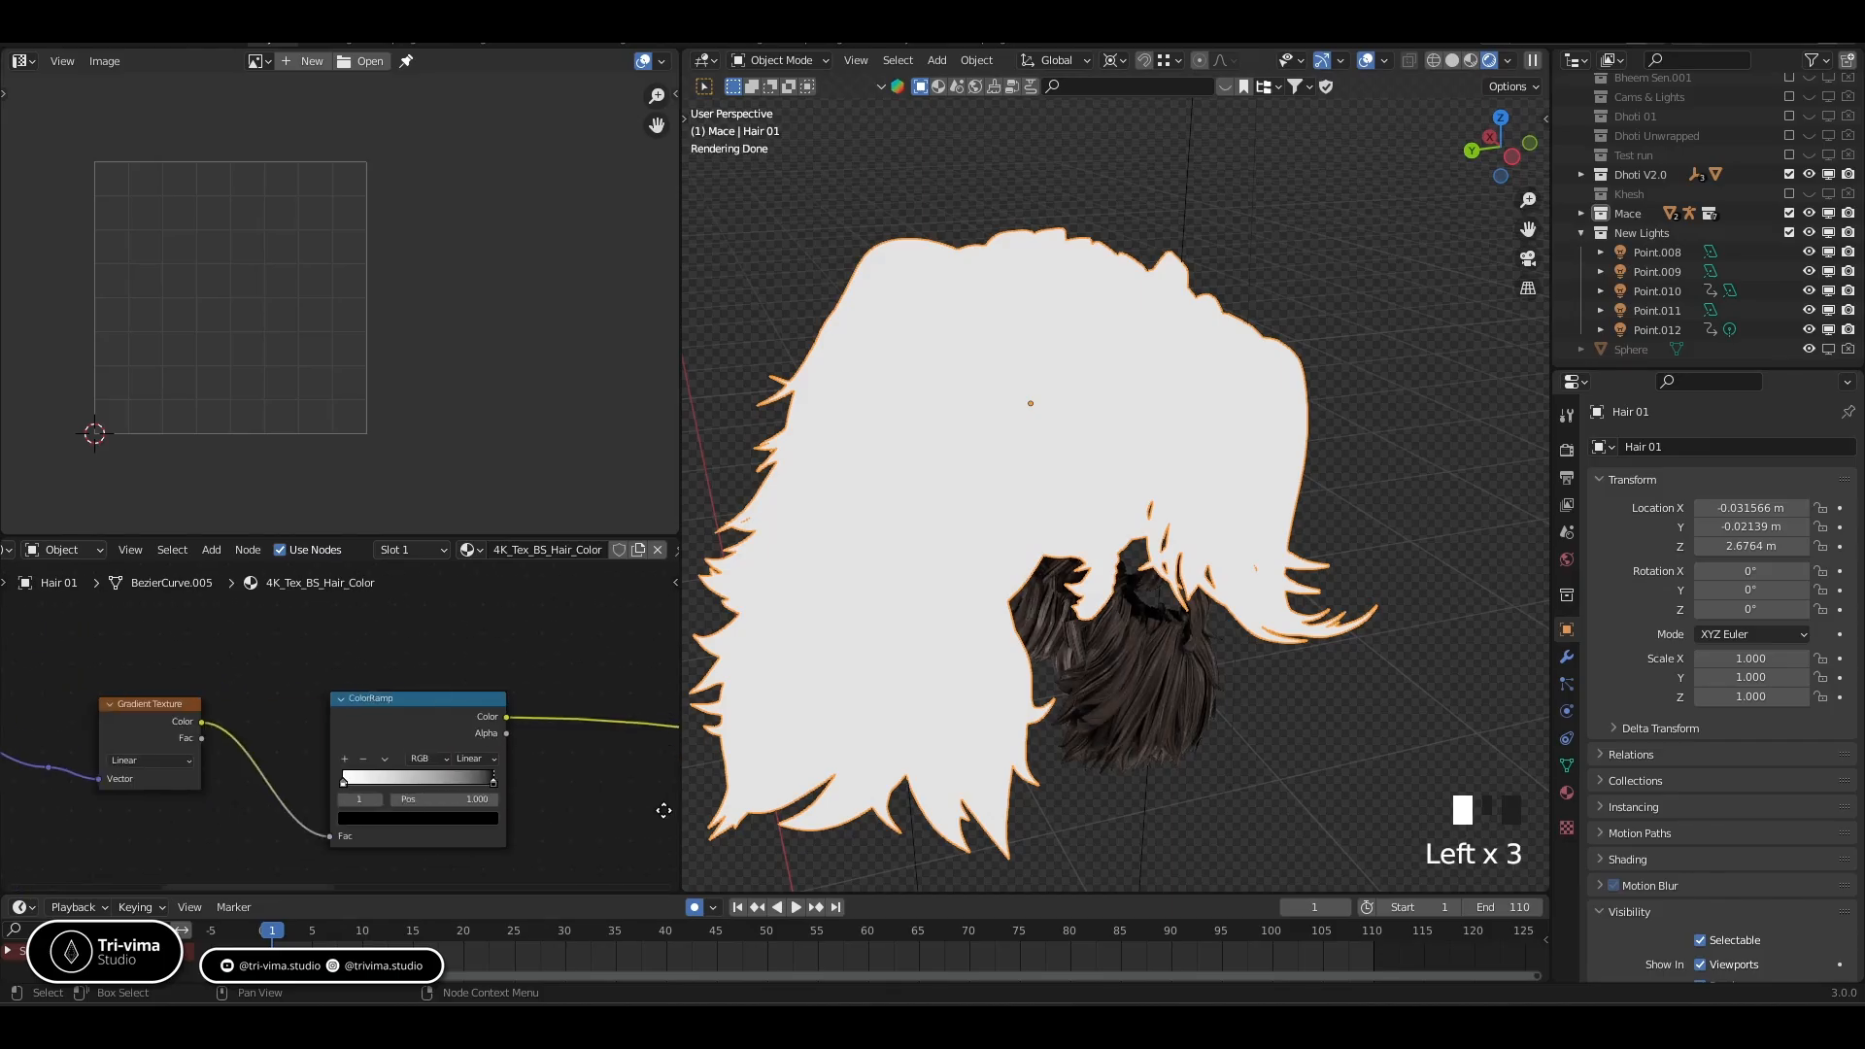
pyautogui.click(380, 758)
pyautogui.click(380, 777)
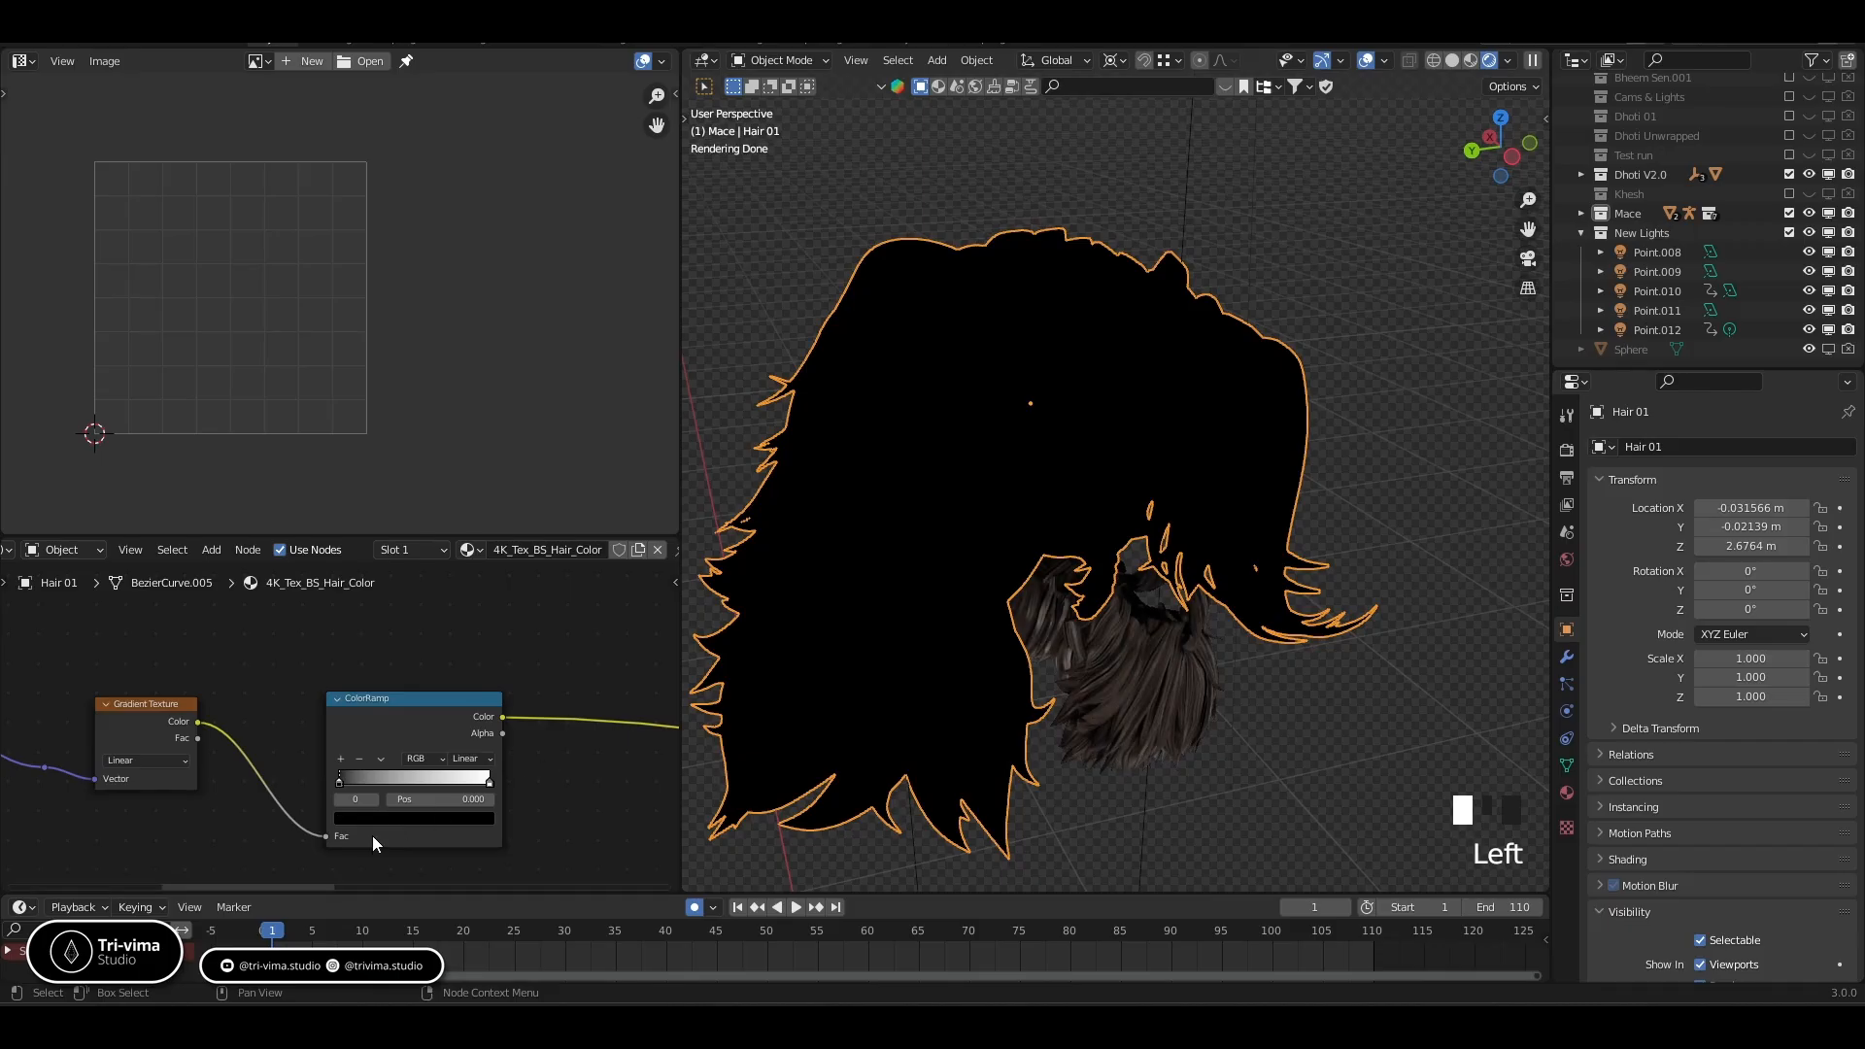
pyautogui.moveTo(465, 779); pyautogui.dragTo(539, 779)
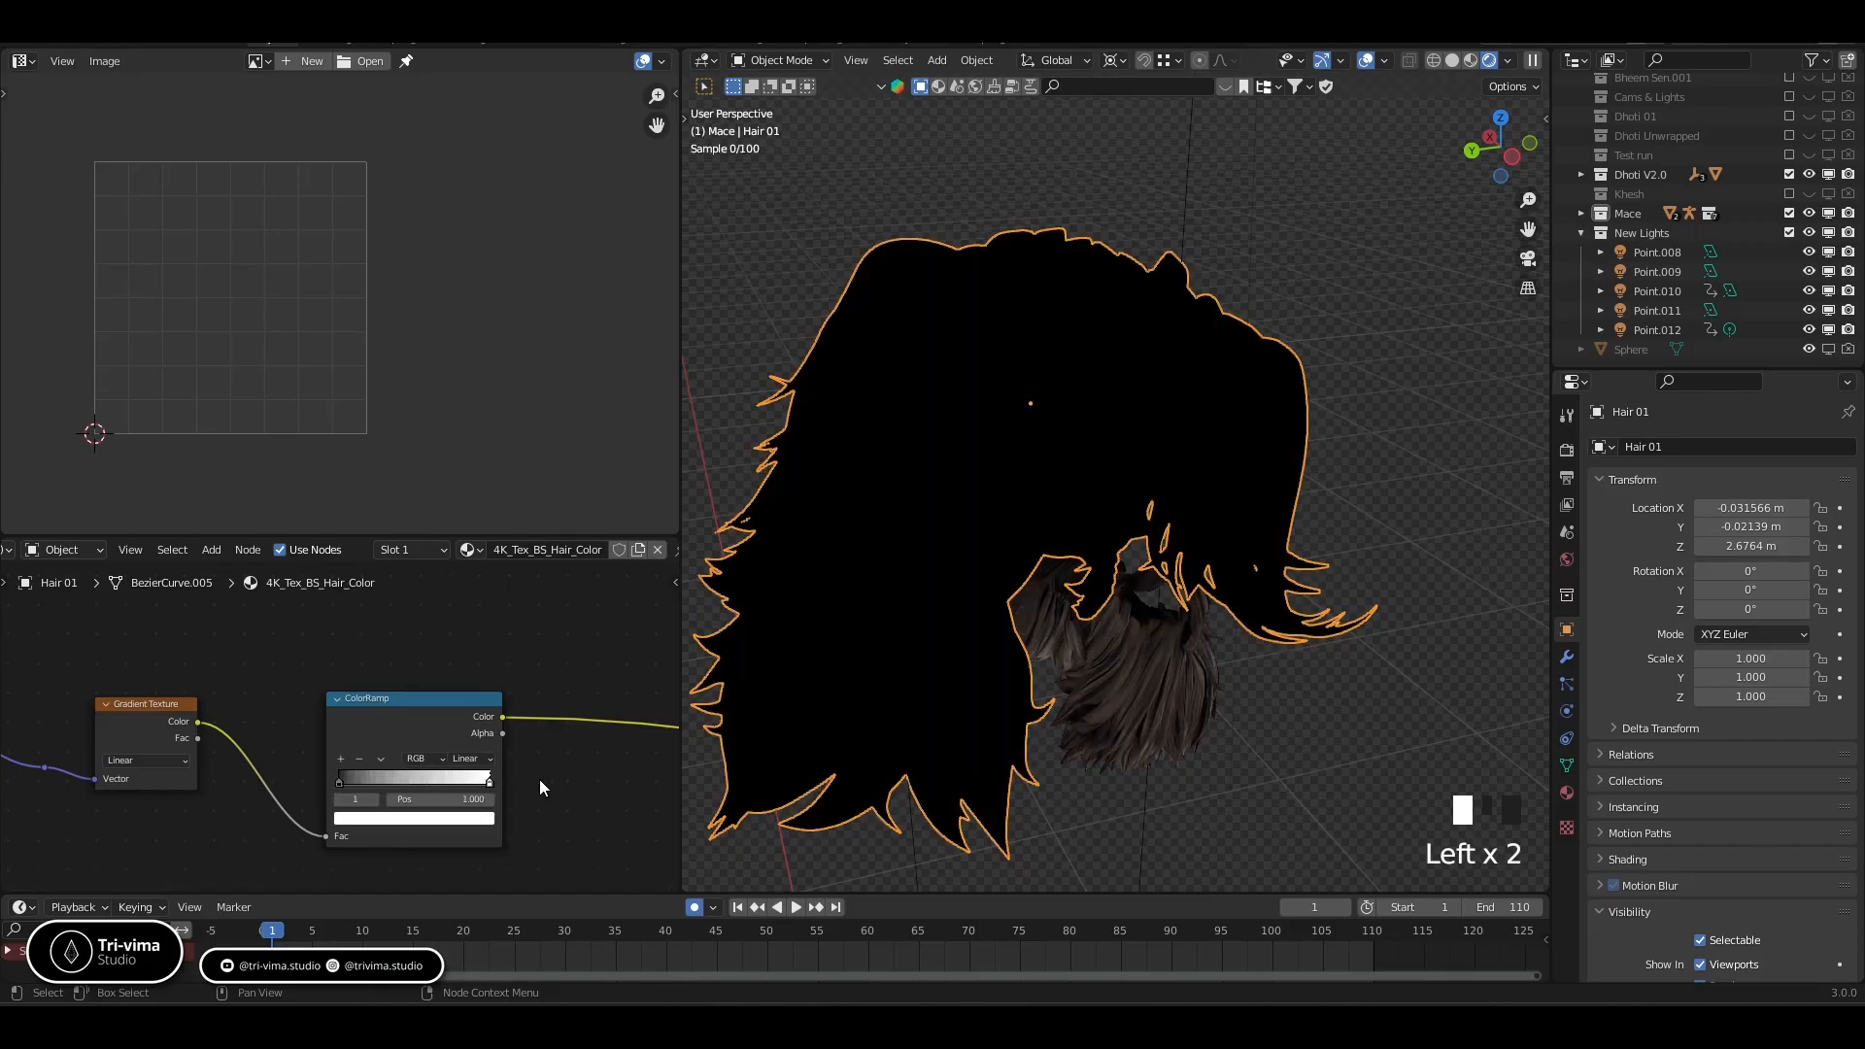
# Switch the gradient's Mapping node to the Vector type, set its Y rotation to 0°, and inspect the hair from the front
pyautogui.moveTo(240, 830); pyautogui.dragTo(725, 765, button='middle')
pyautogui.moveTo(47, 764); pyautogui.dragTo(237, 724, button='middle')
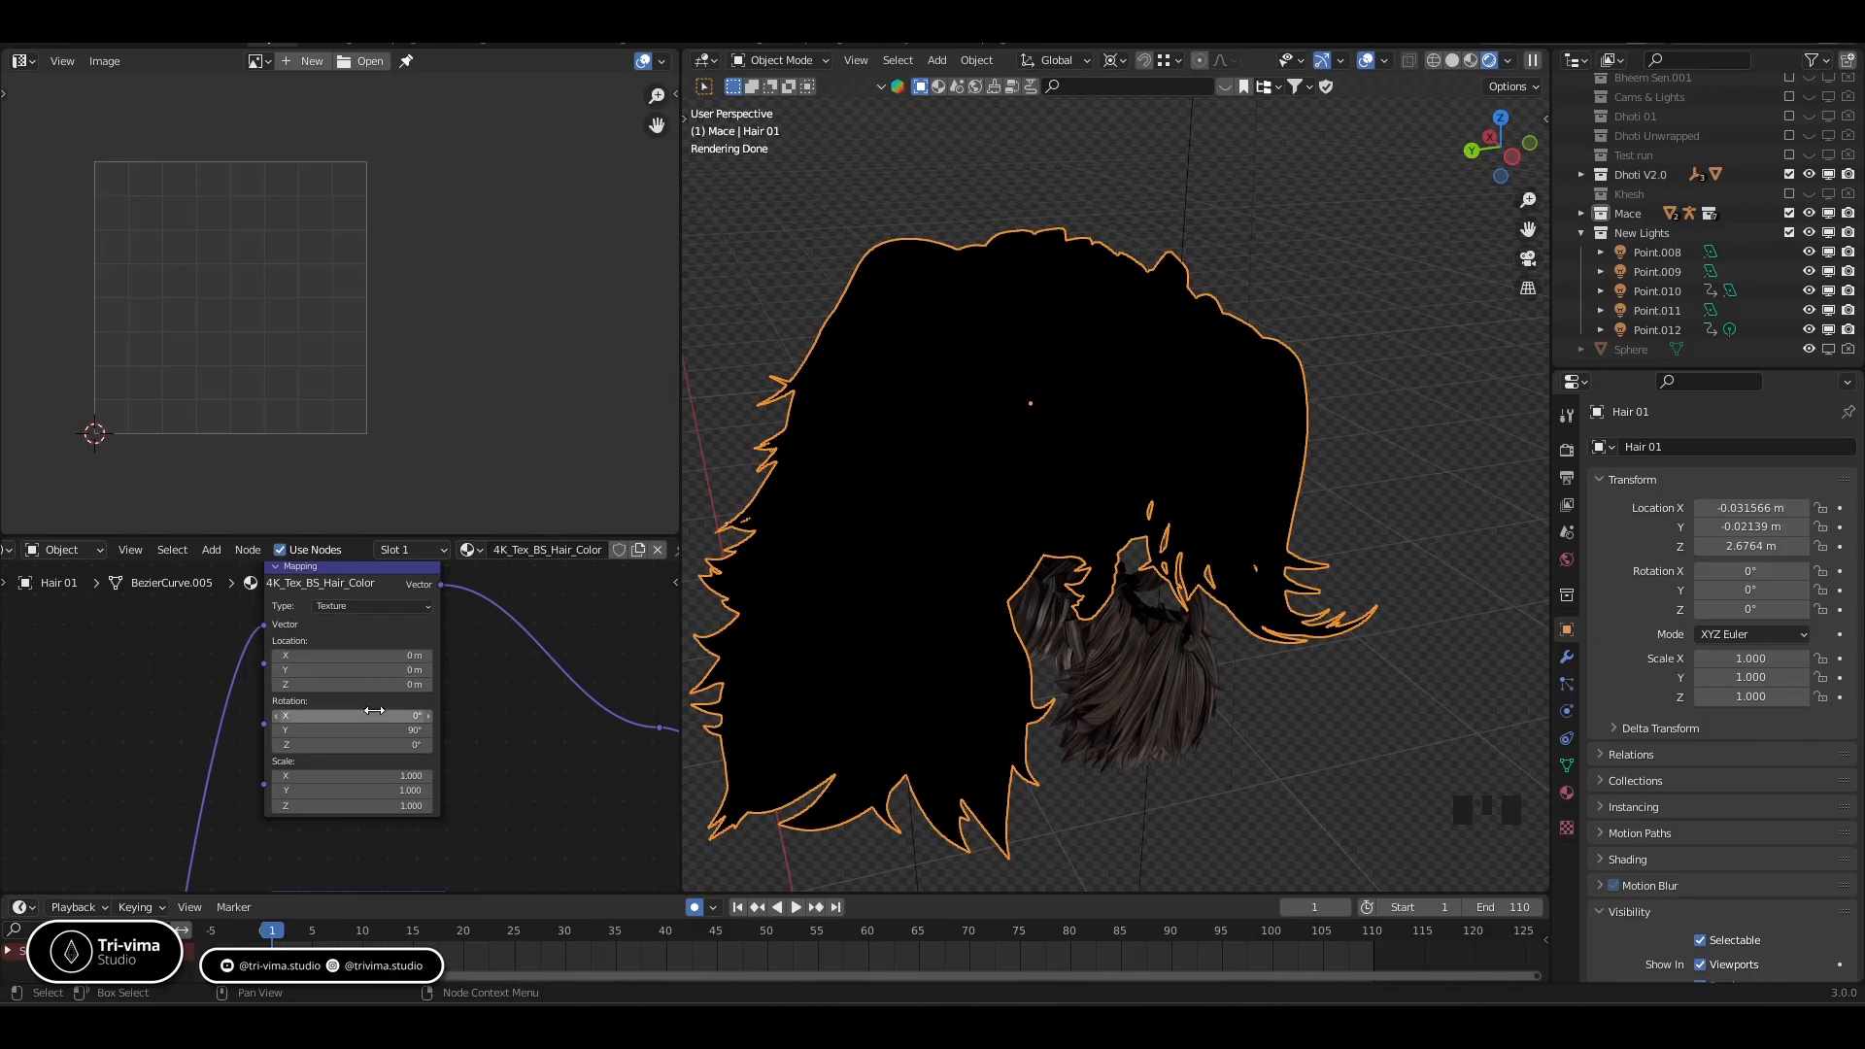
pyautogui.click(372, 607)
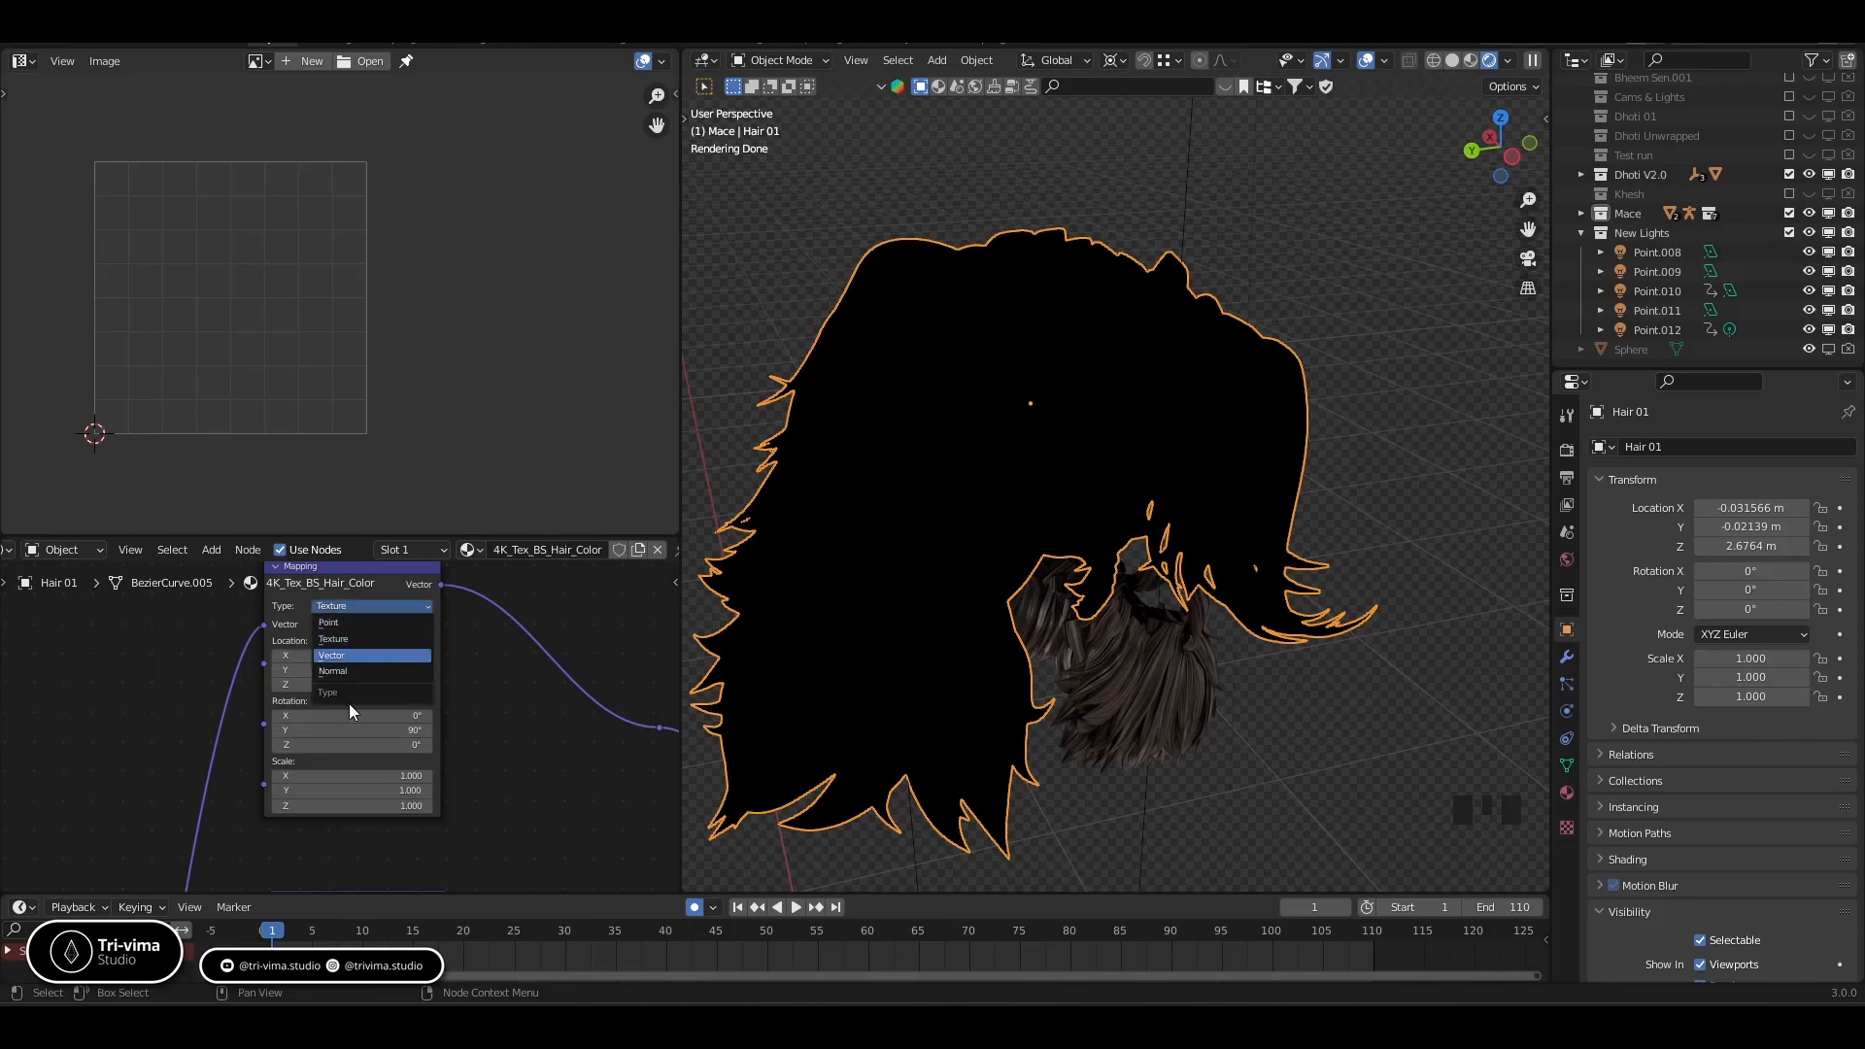
pyautogui.click(362, 655)
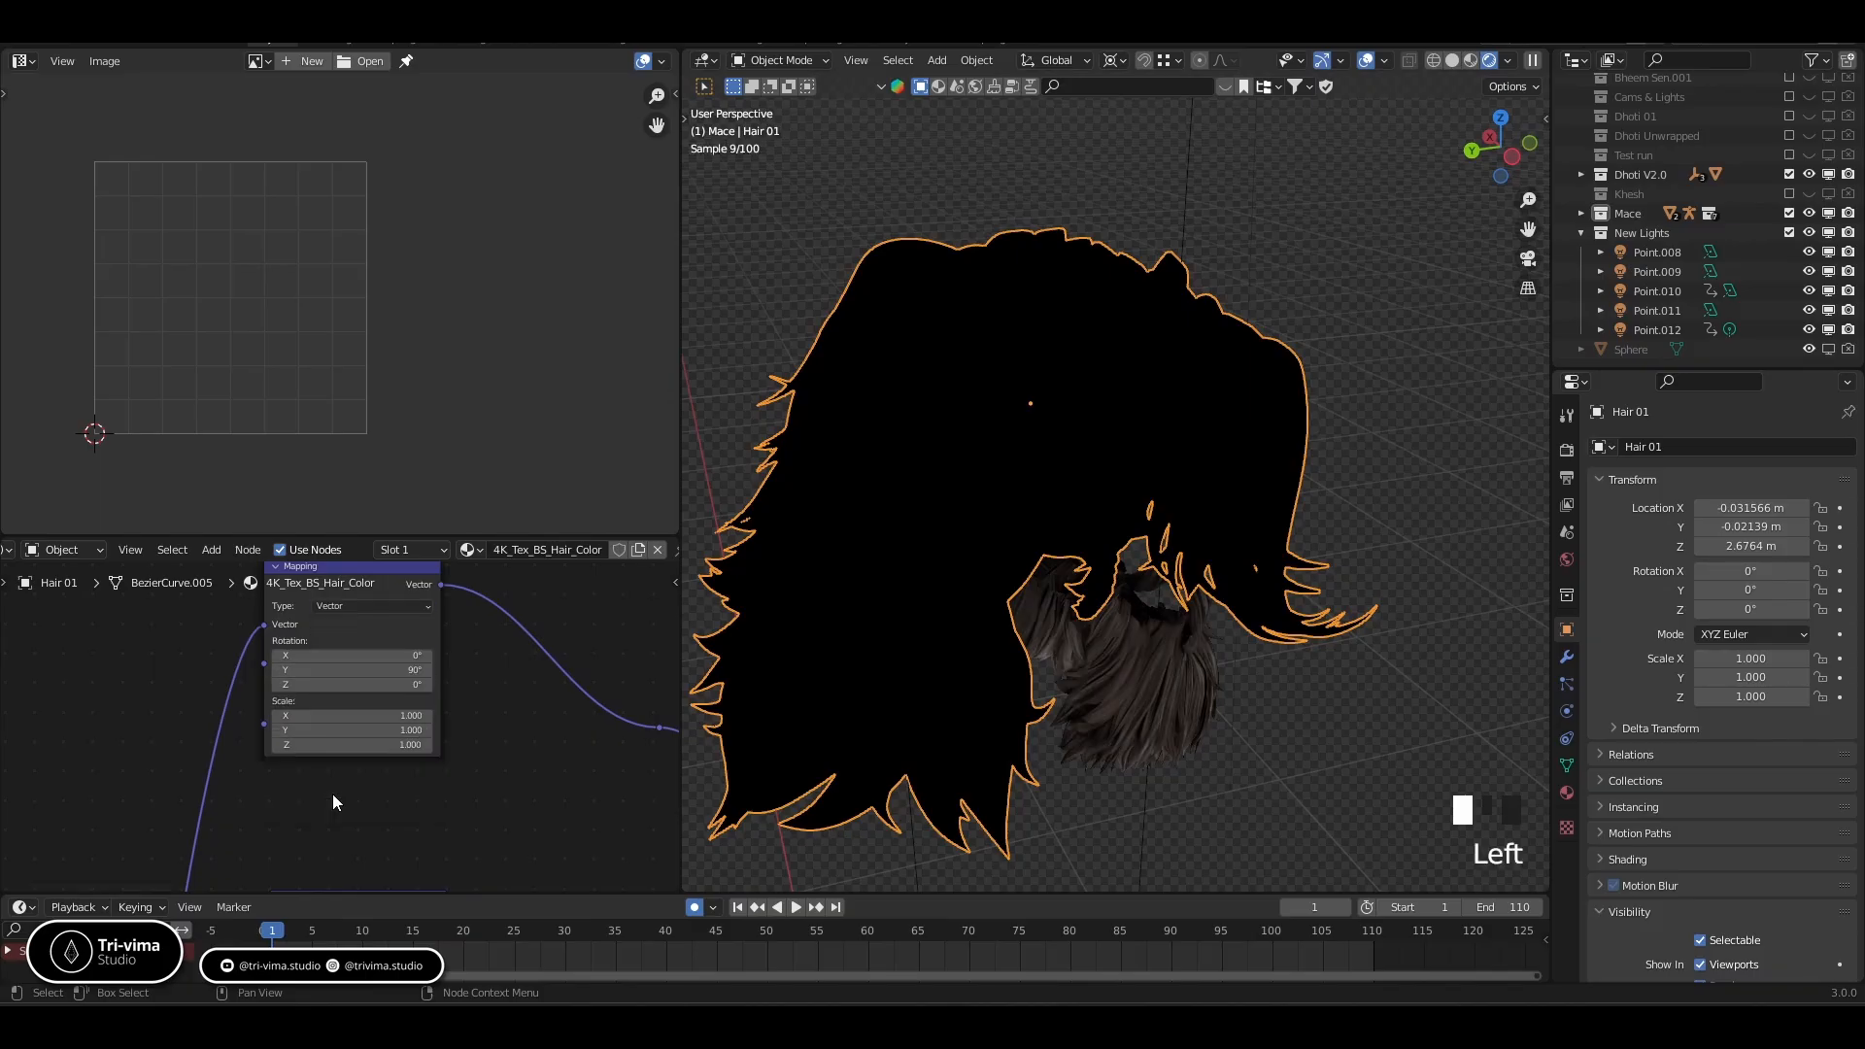
pyautogui.click(386, 674)
pyautogui.moveTo(1029, 468); pyautogui.dragTo(748, 474, button='middle')
# Try an X rotation of 90° on the gradient's Mapping node and reset it to 0°
pyautogui.moveTo(496, 708); pyautogui.dragTo(325, 776, button='middle')
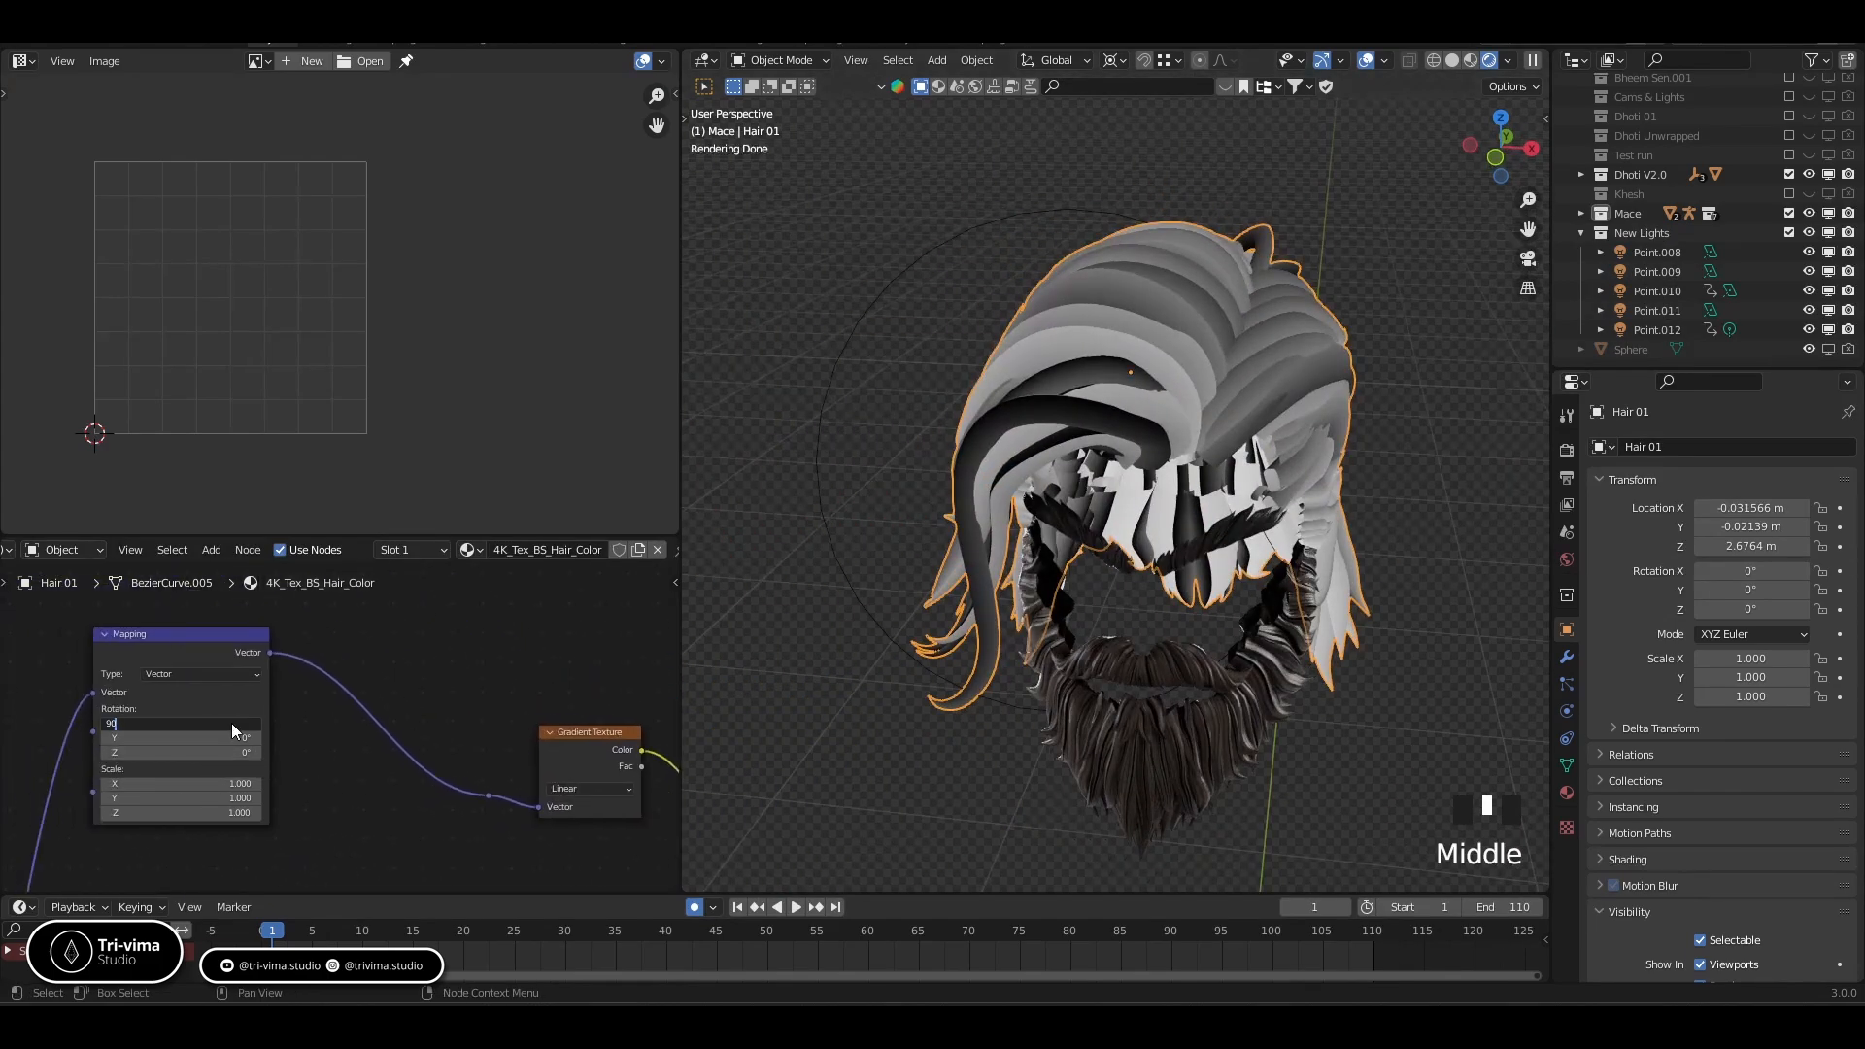
pyautogui.press('Return')
pyautogui.click(231, 724)
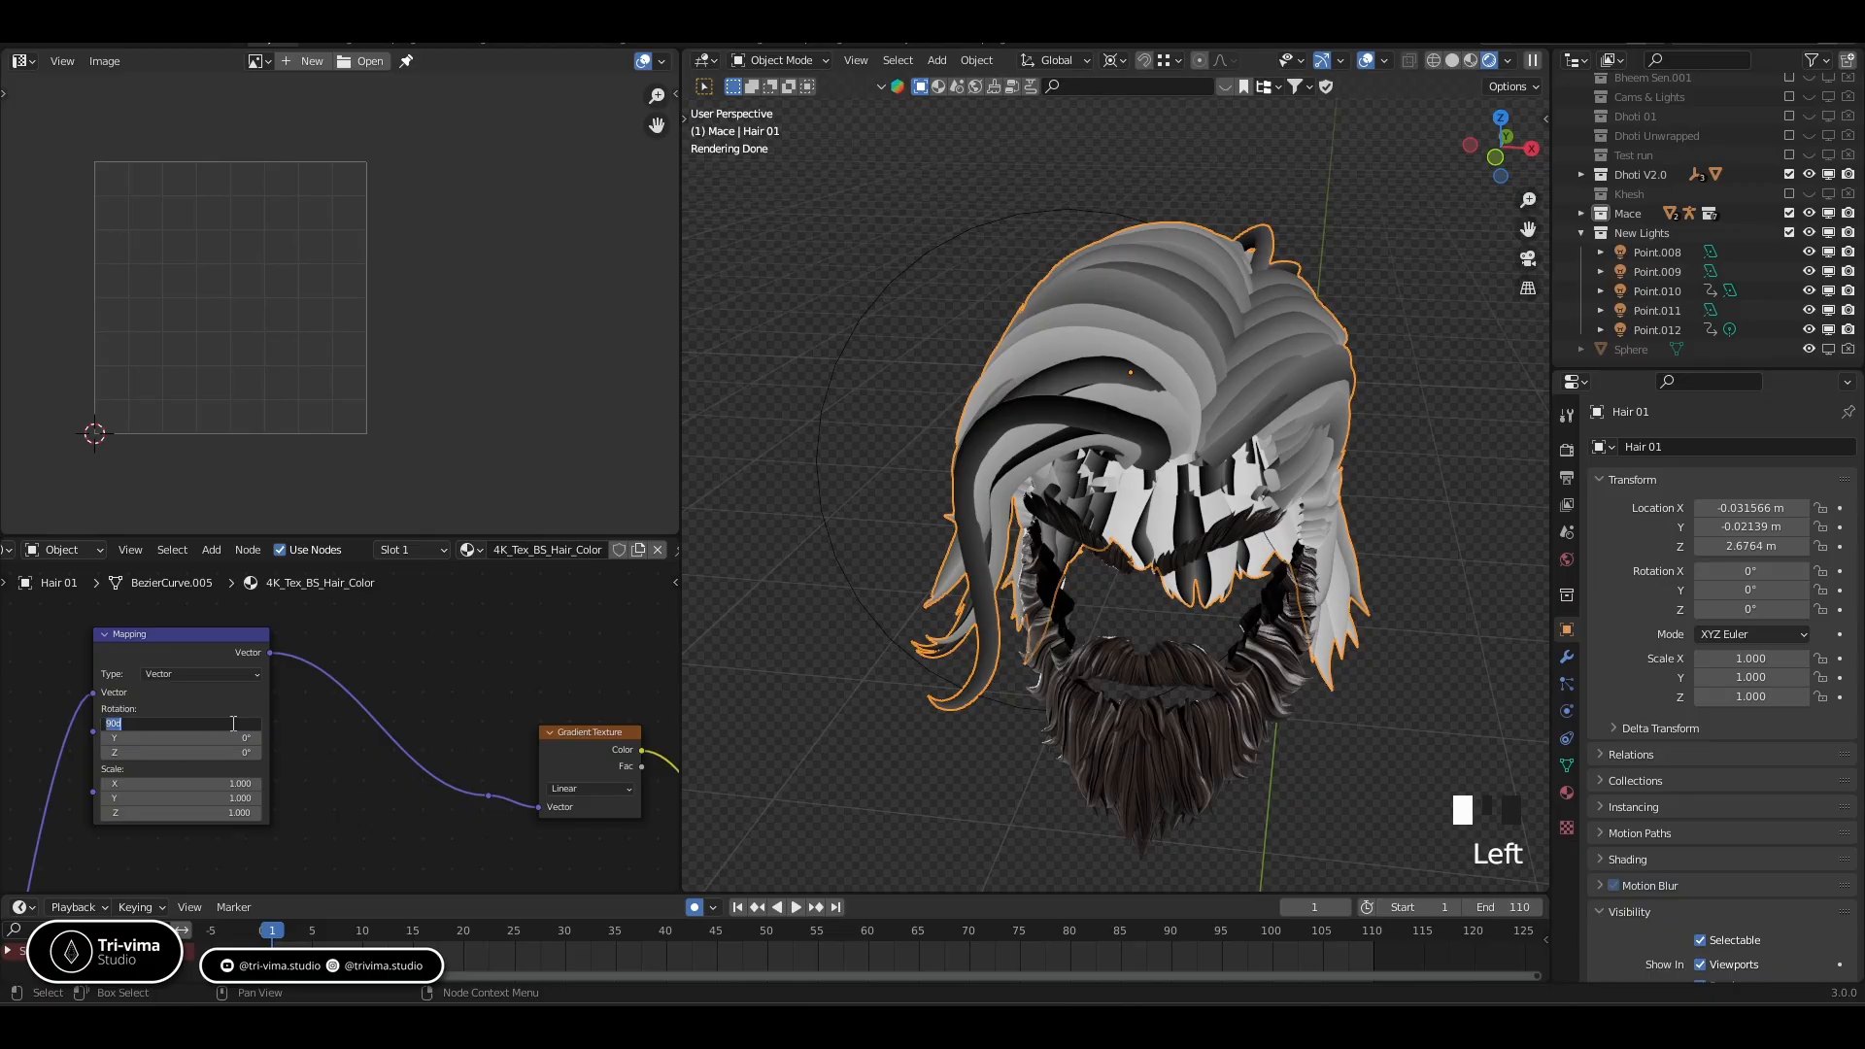
pyautogui.press('Return')
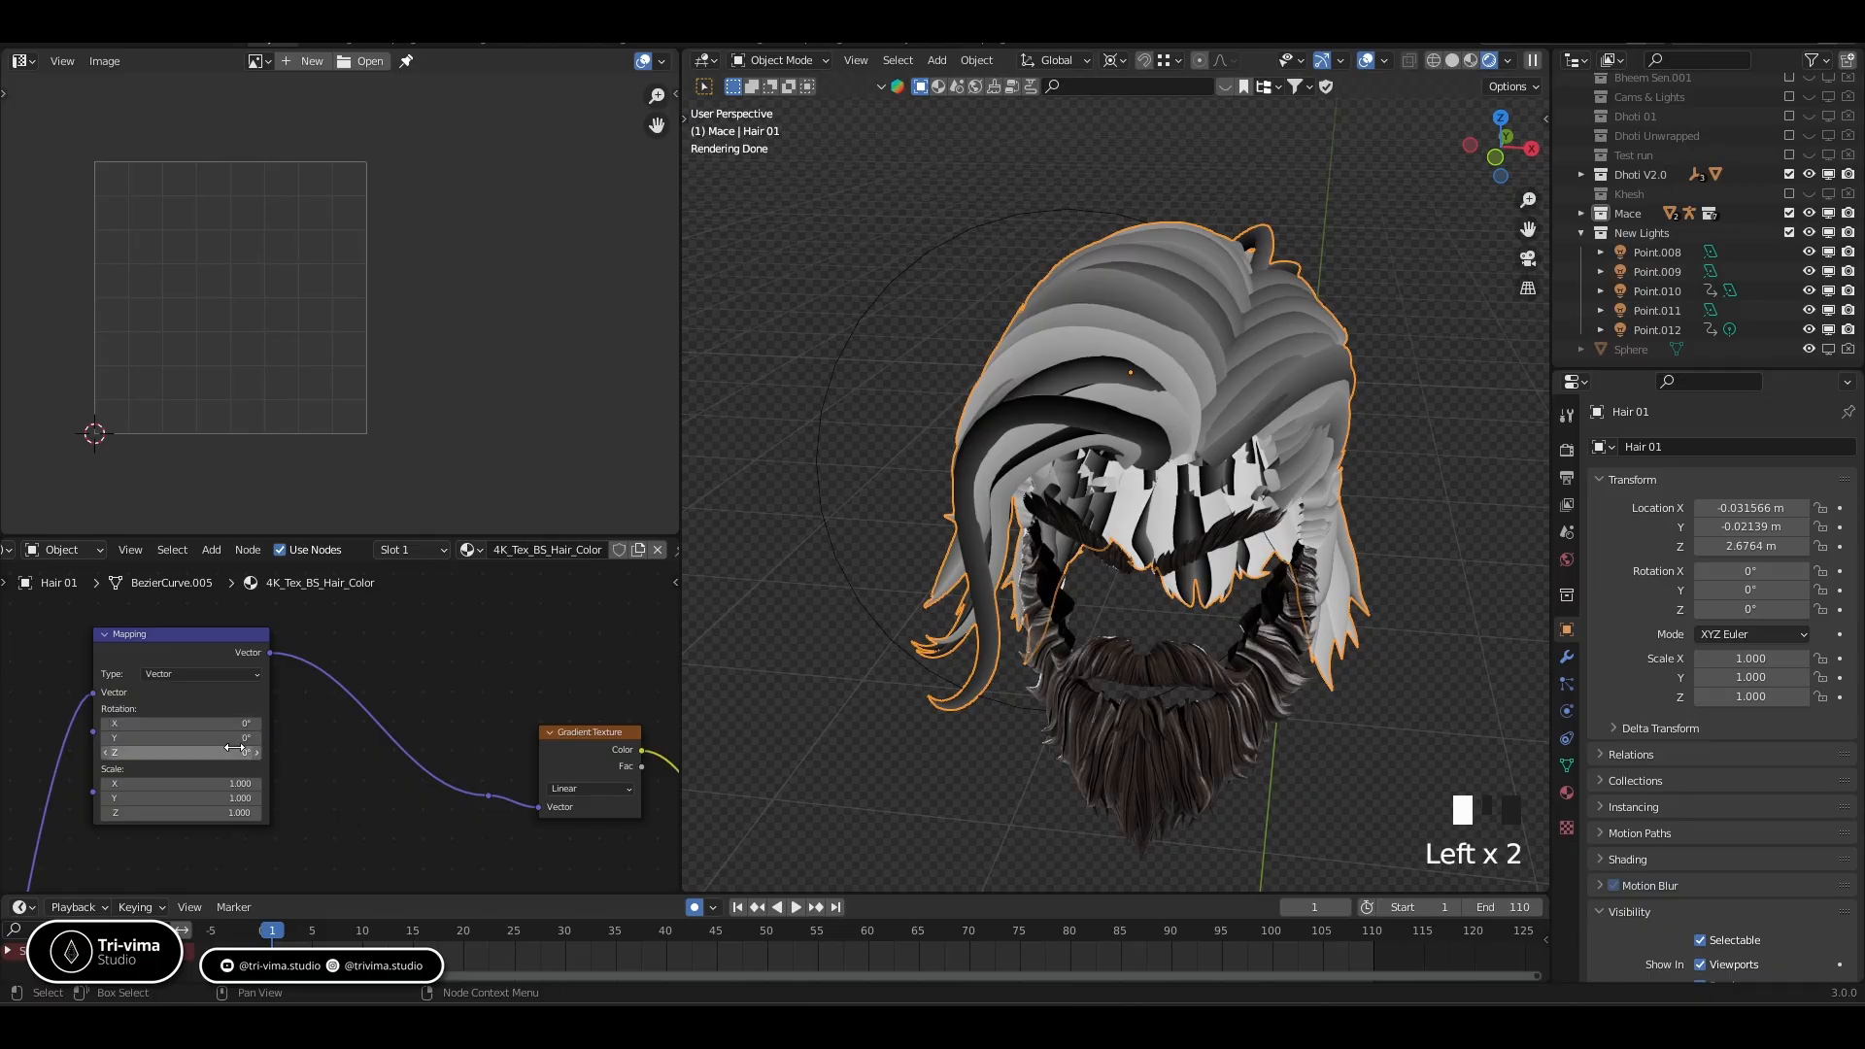
# Set the Z rotation of the gradient's Mapping node to 90°
pyautogui.click(236, 750)
pyautogui.write('90')
pyautogui.press('Return')
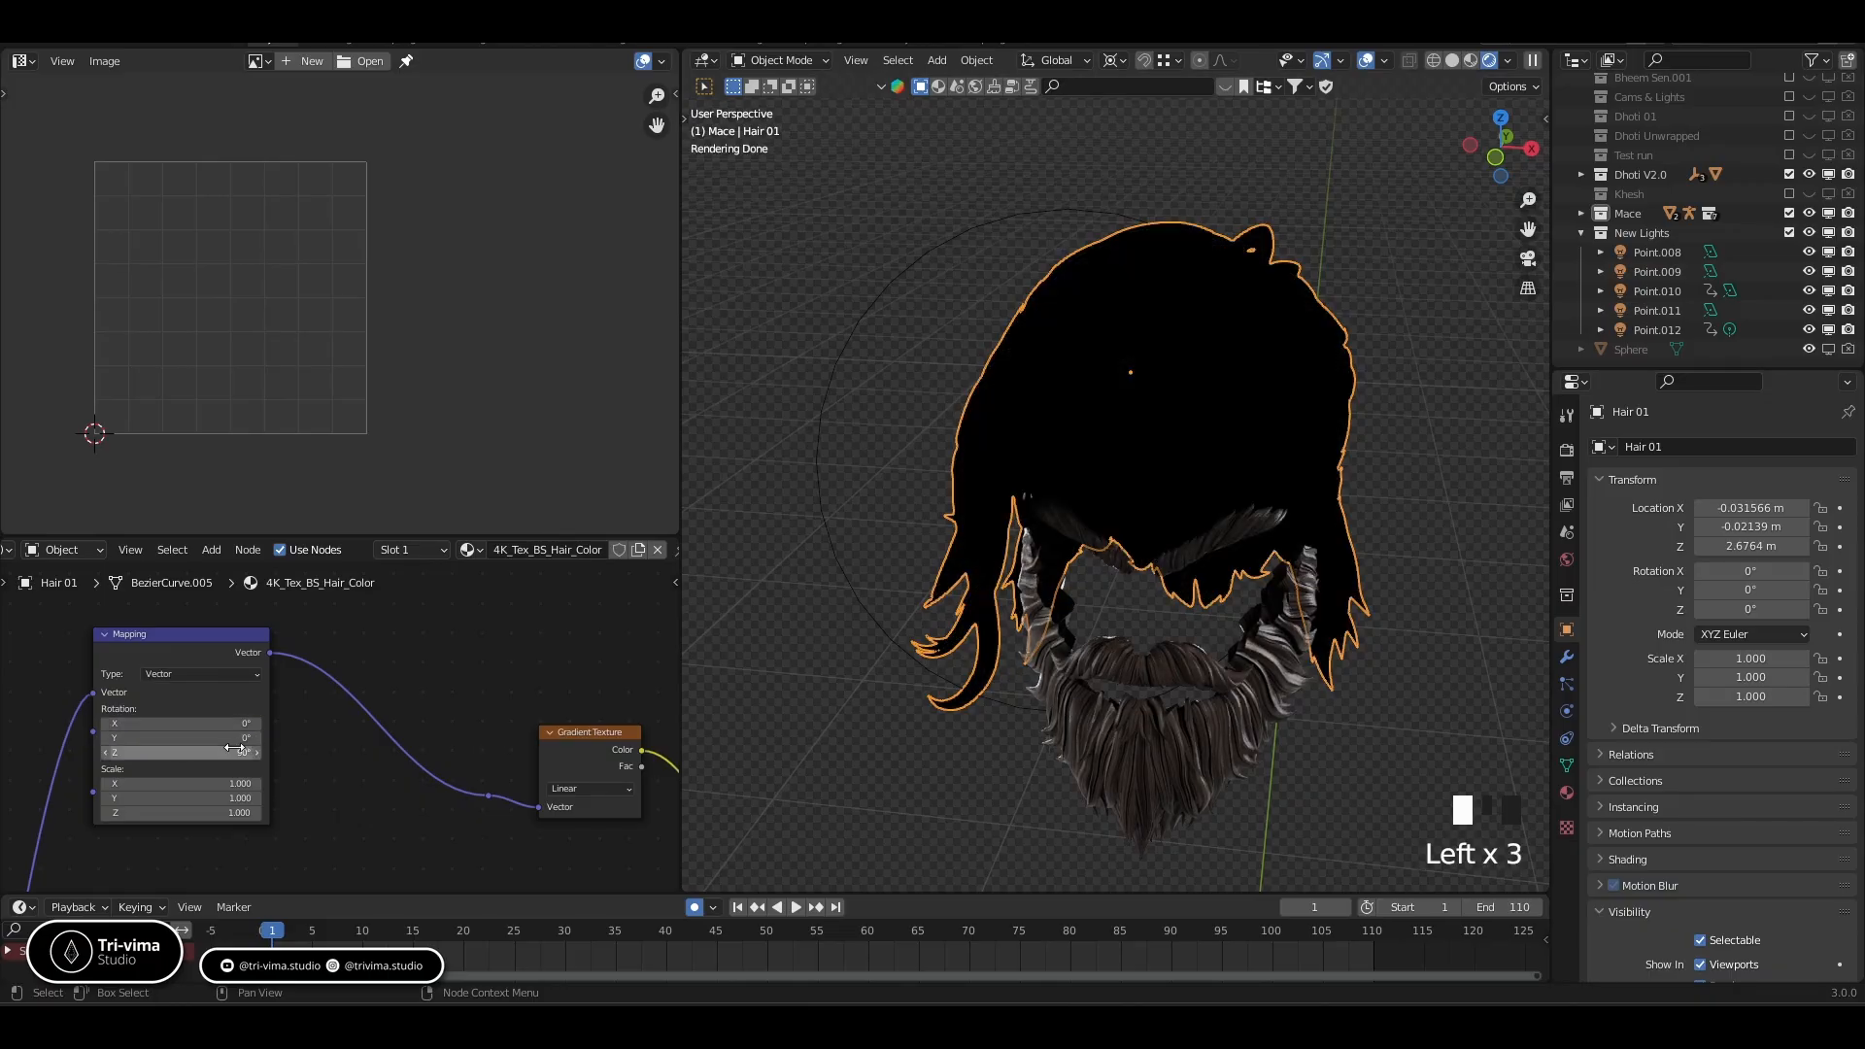
# Flip the gradient's Color Ramp back to run from white to black
pyautogui.moveTo(472, 812); pyautogui.dragTo(78, 779, button='middle')
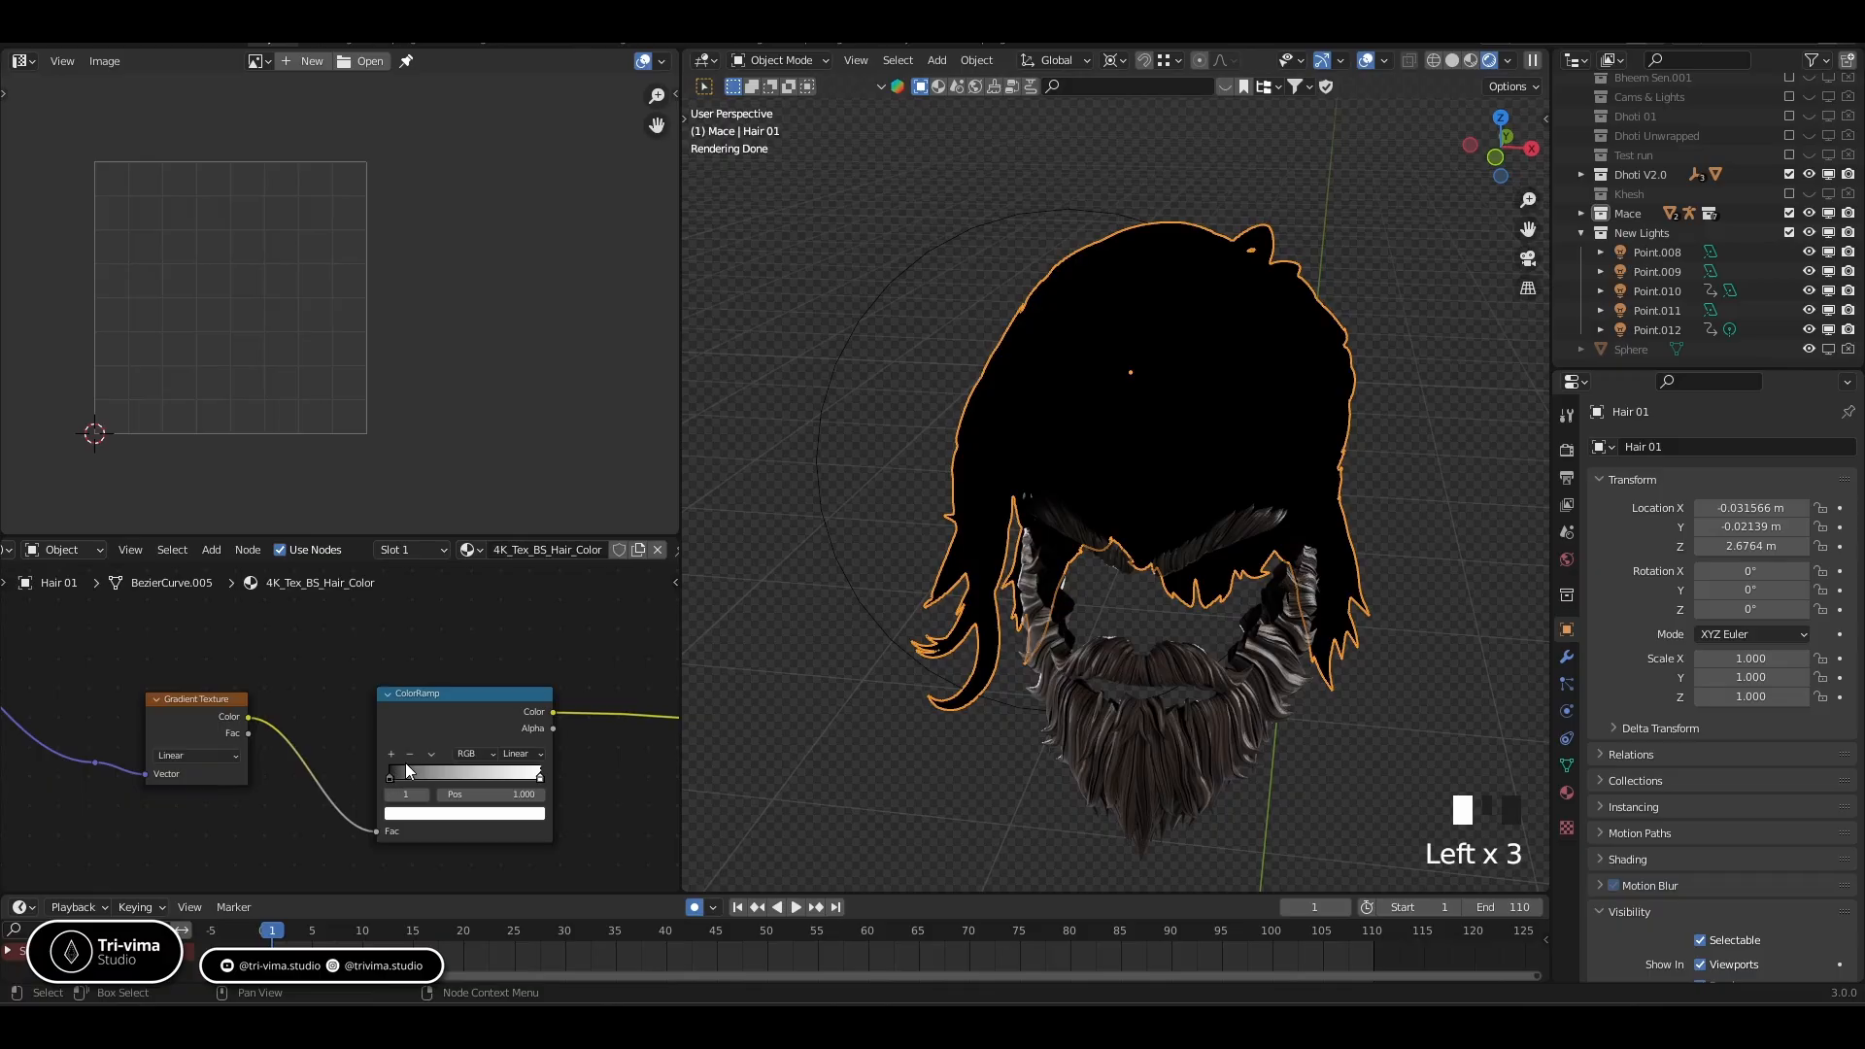
pyautogui.click(431, 754)
pyautogui.click(435, 771)
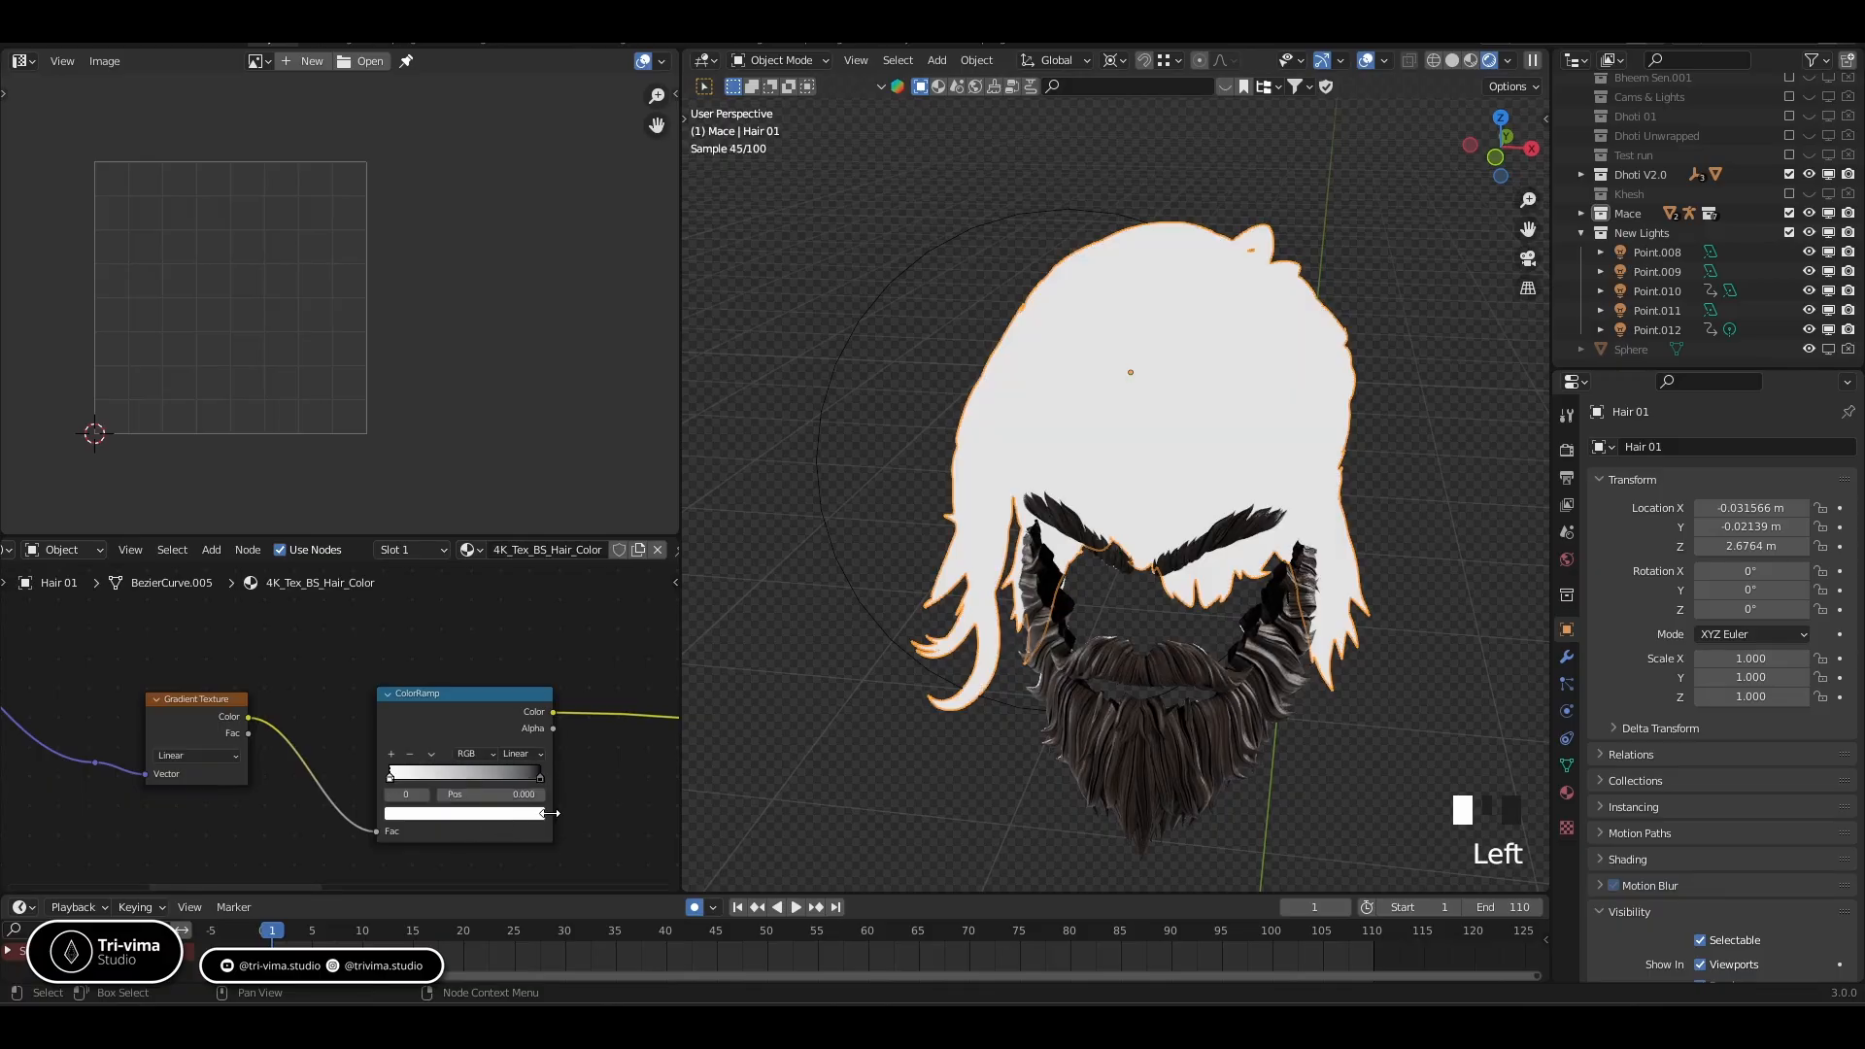
pyautogui.moveTo(540, 778)
pyautogui.mouseDown()
pyautogui.moveTo(399, 784)
pyautogui.moveTo(551, 785)
pyautogui.mouseUp()
# Switch the gradient's Mapping node to the Texture type and inspect the hair from behind
pyautogui.moveTo(294, 864); pyautogui.dragTo(764, 853, button='middle')
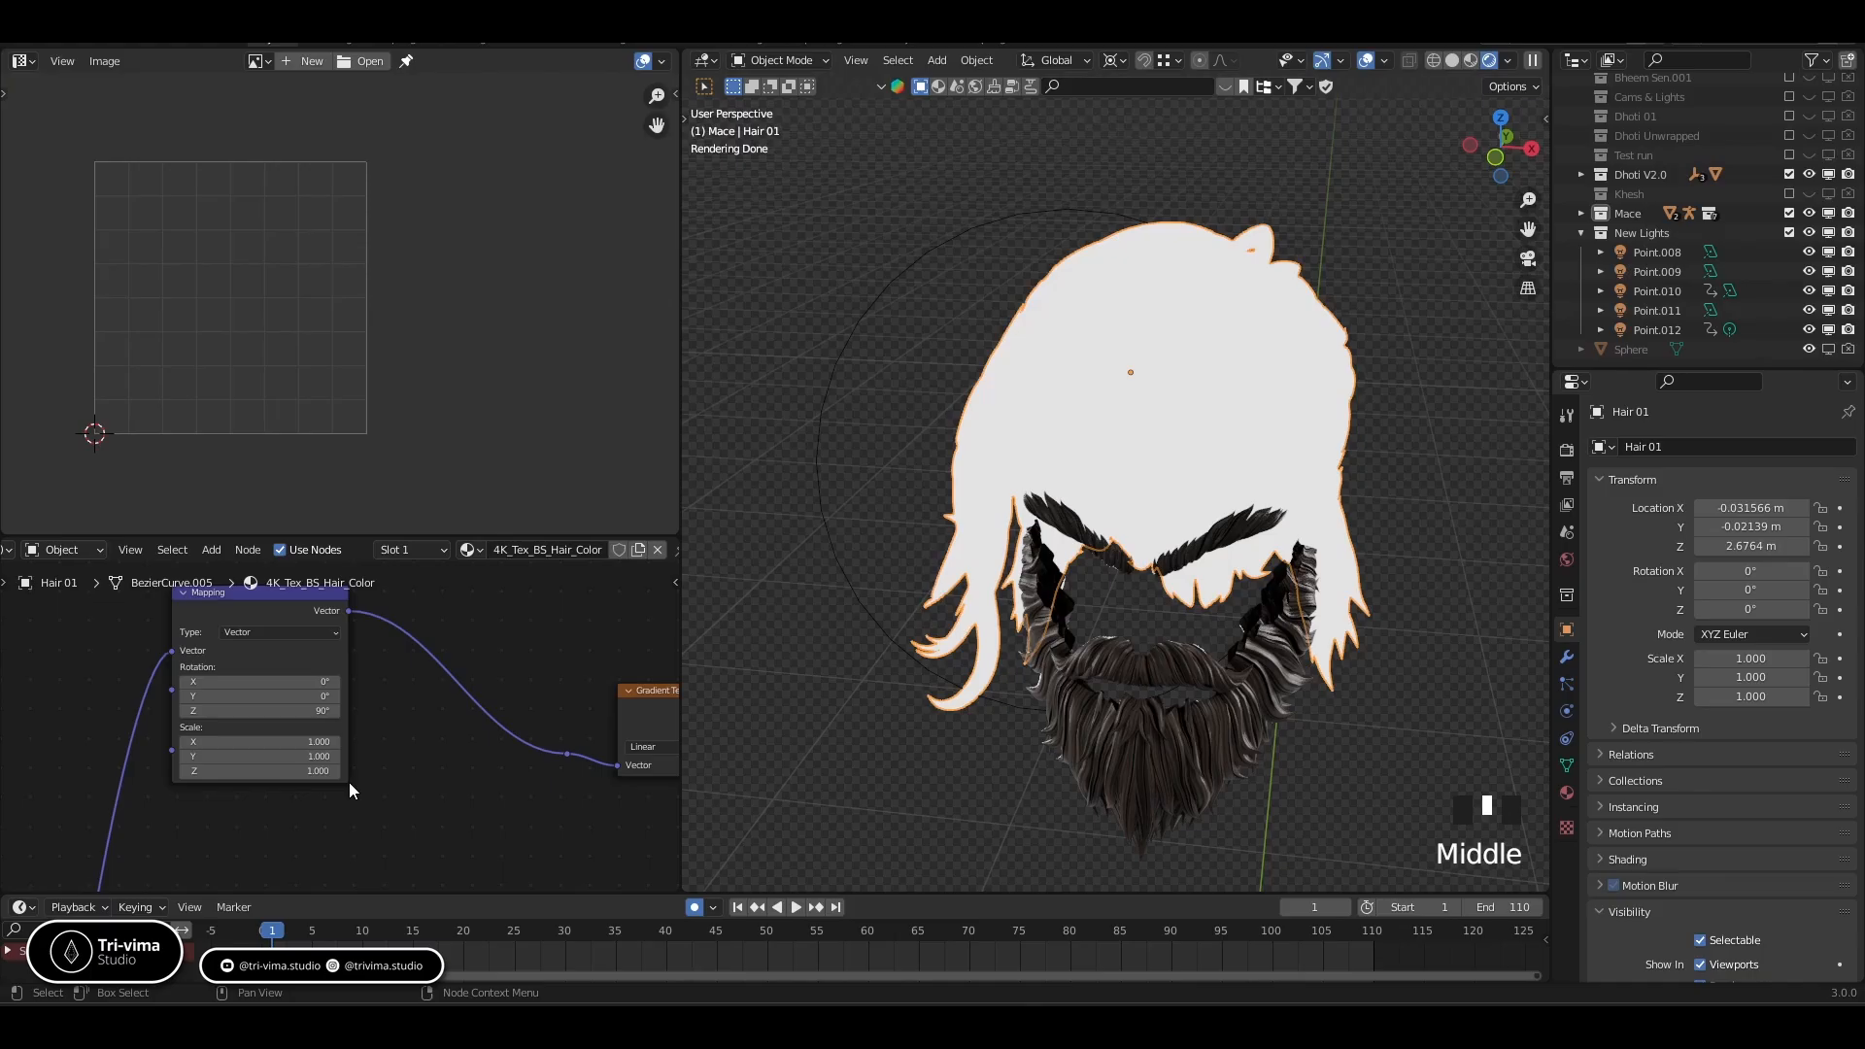
pyautogui.click(303, 634)
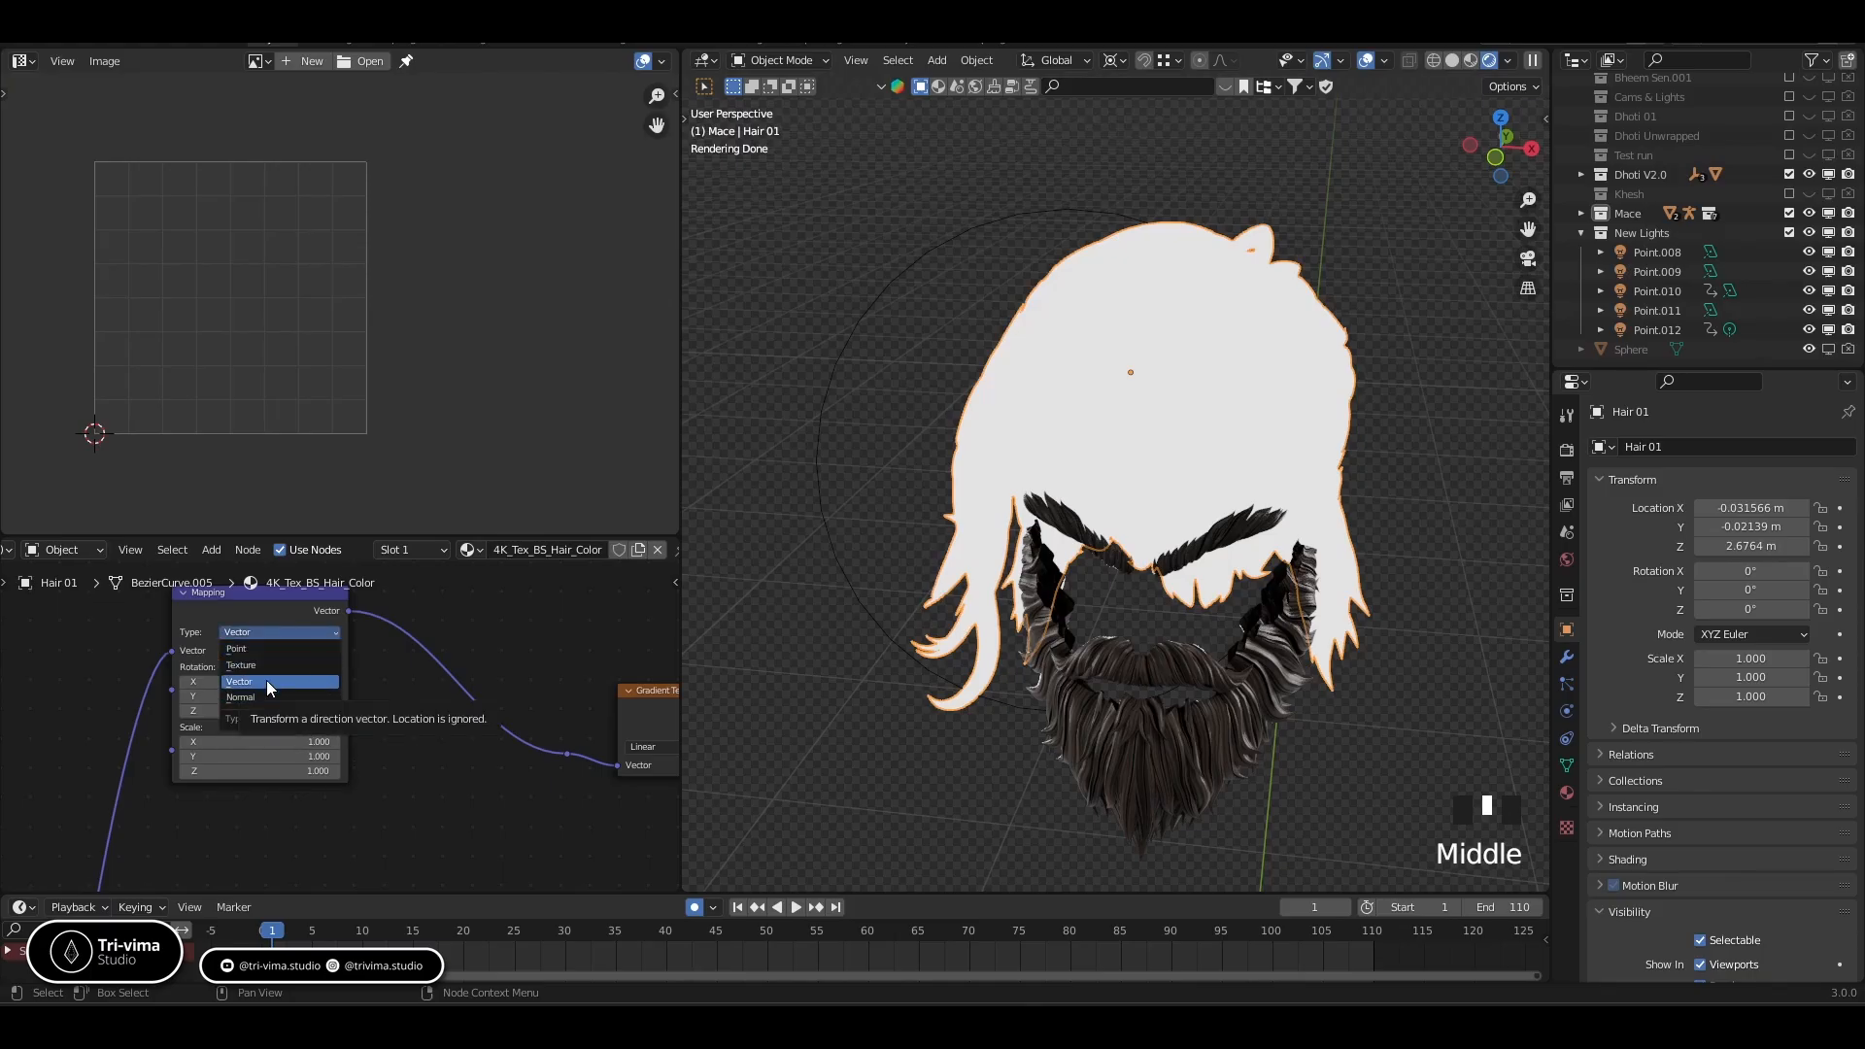
pyautogui.click(255, 664)
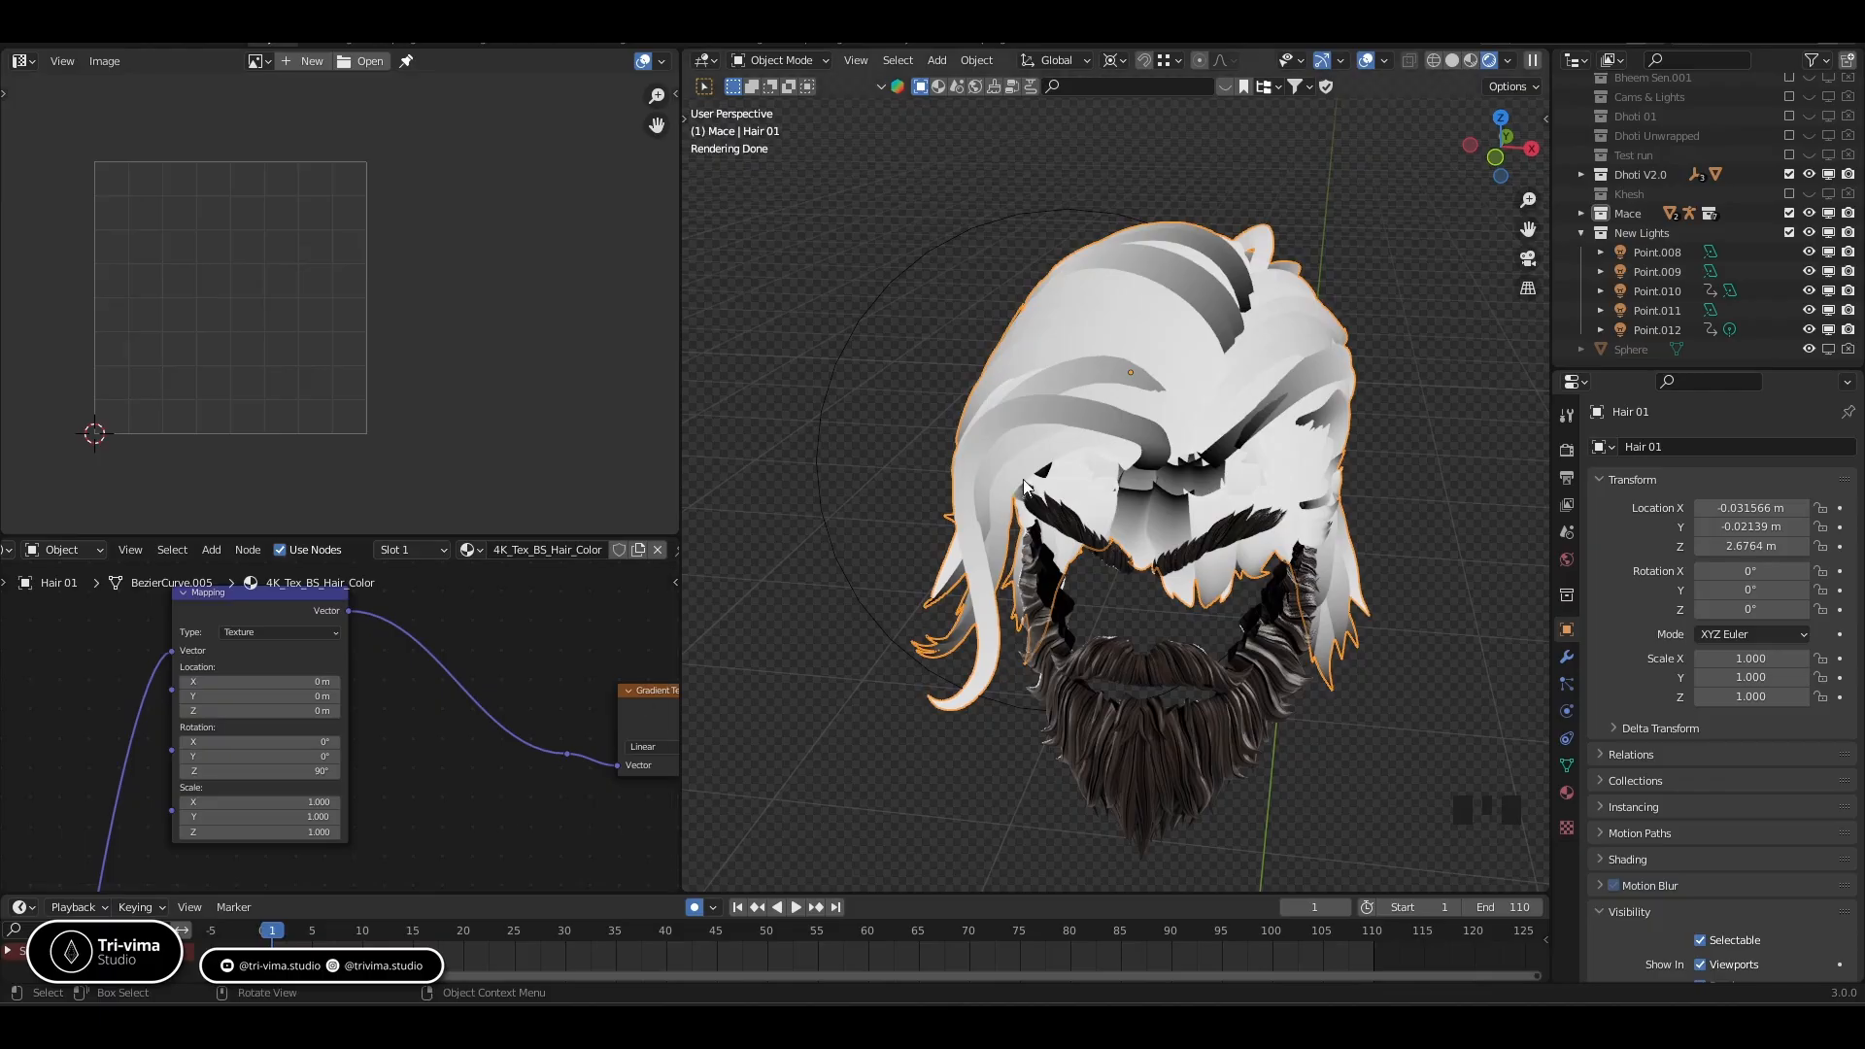
pyautogui.moveTo(1022, 480); pyautogui.dragTo(1419, 475, button='middle')
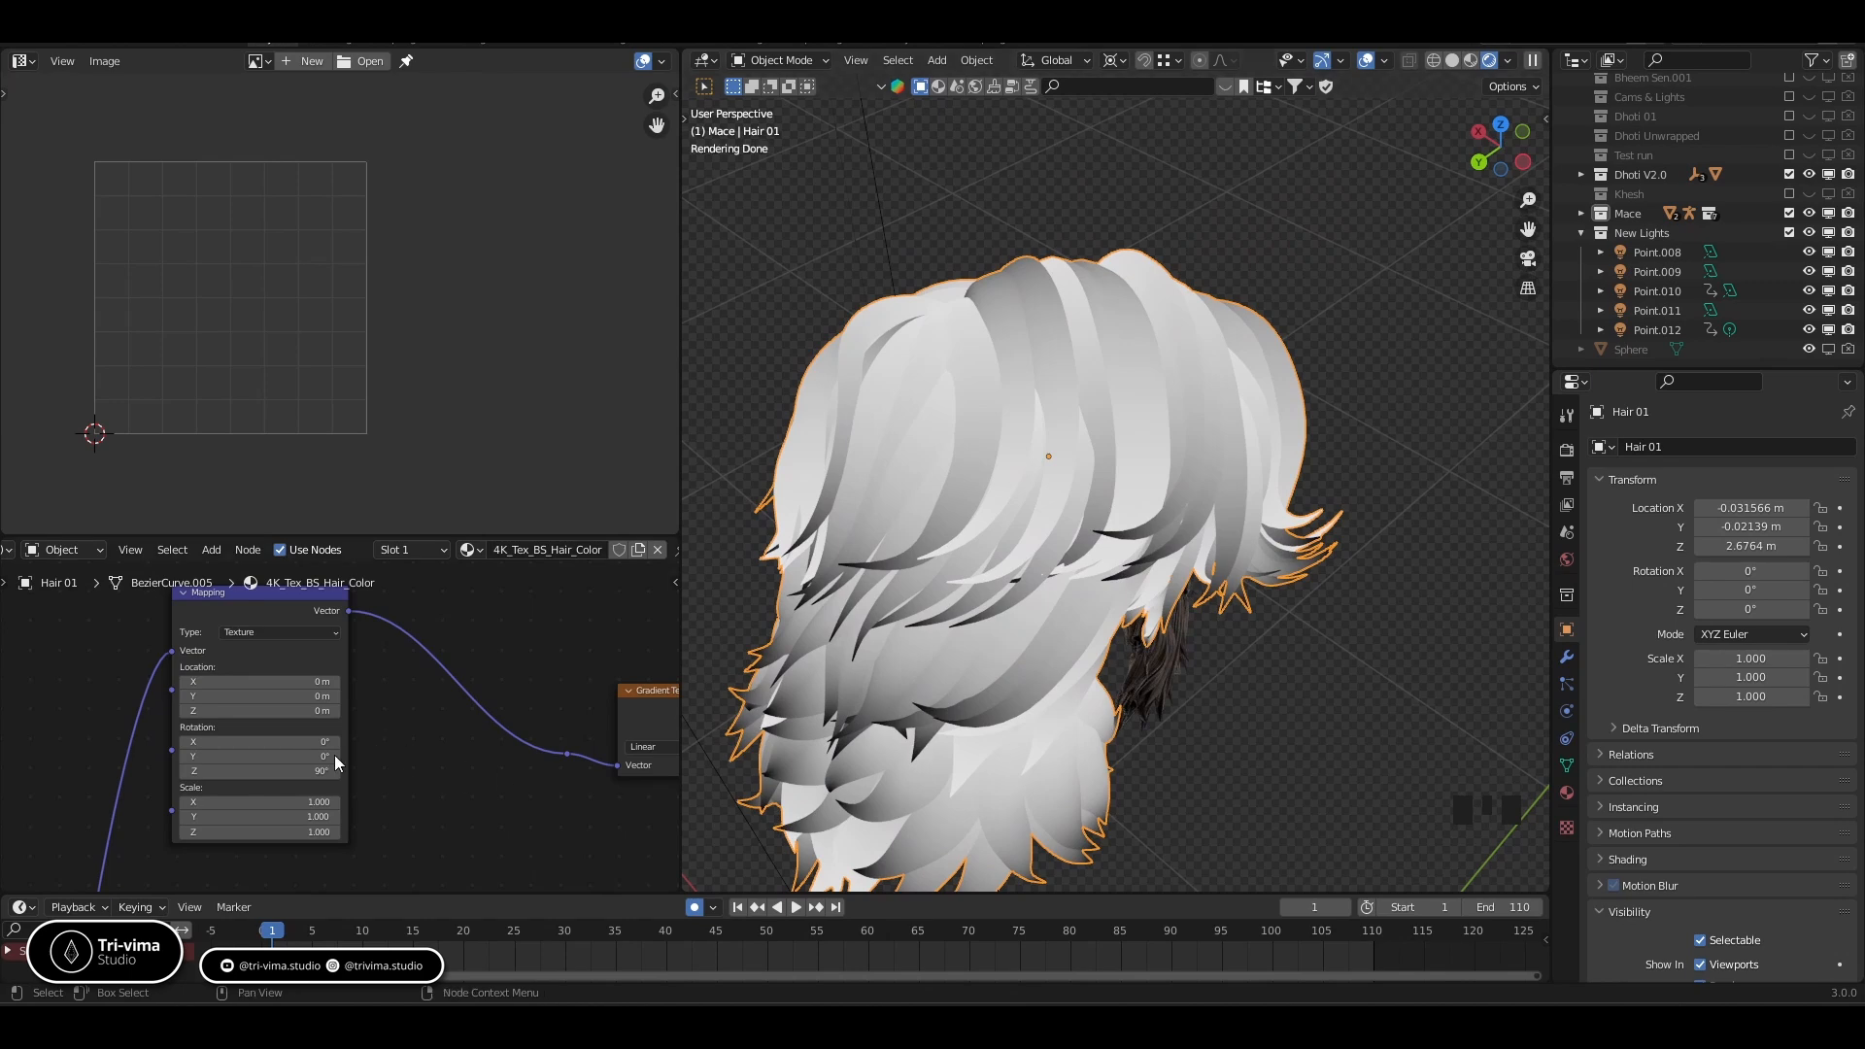
# Try a Z rotation of 180° on the gradient's Mapping node and return it to 0°
pyautogui.click(292, 771)
pyautogui.click(291, 782)
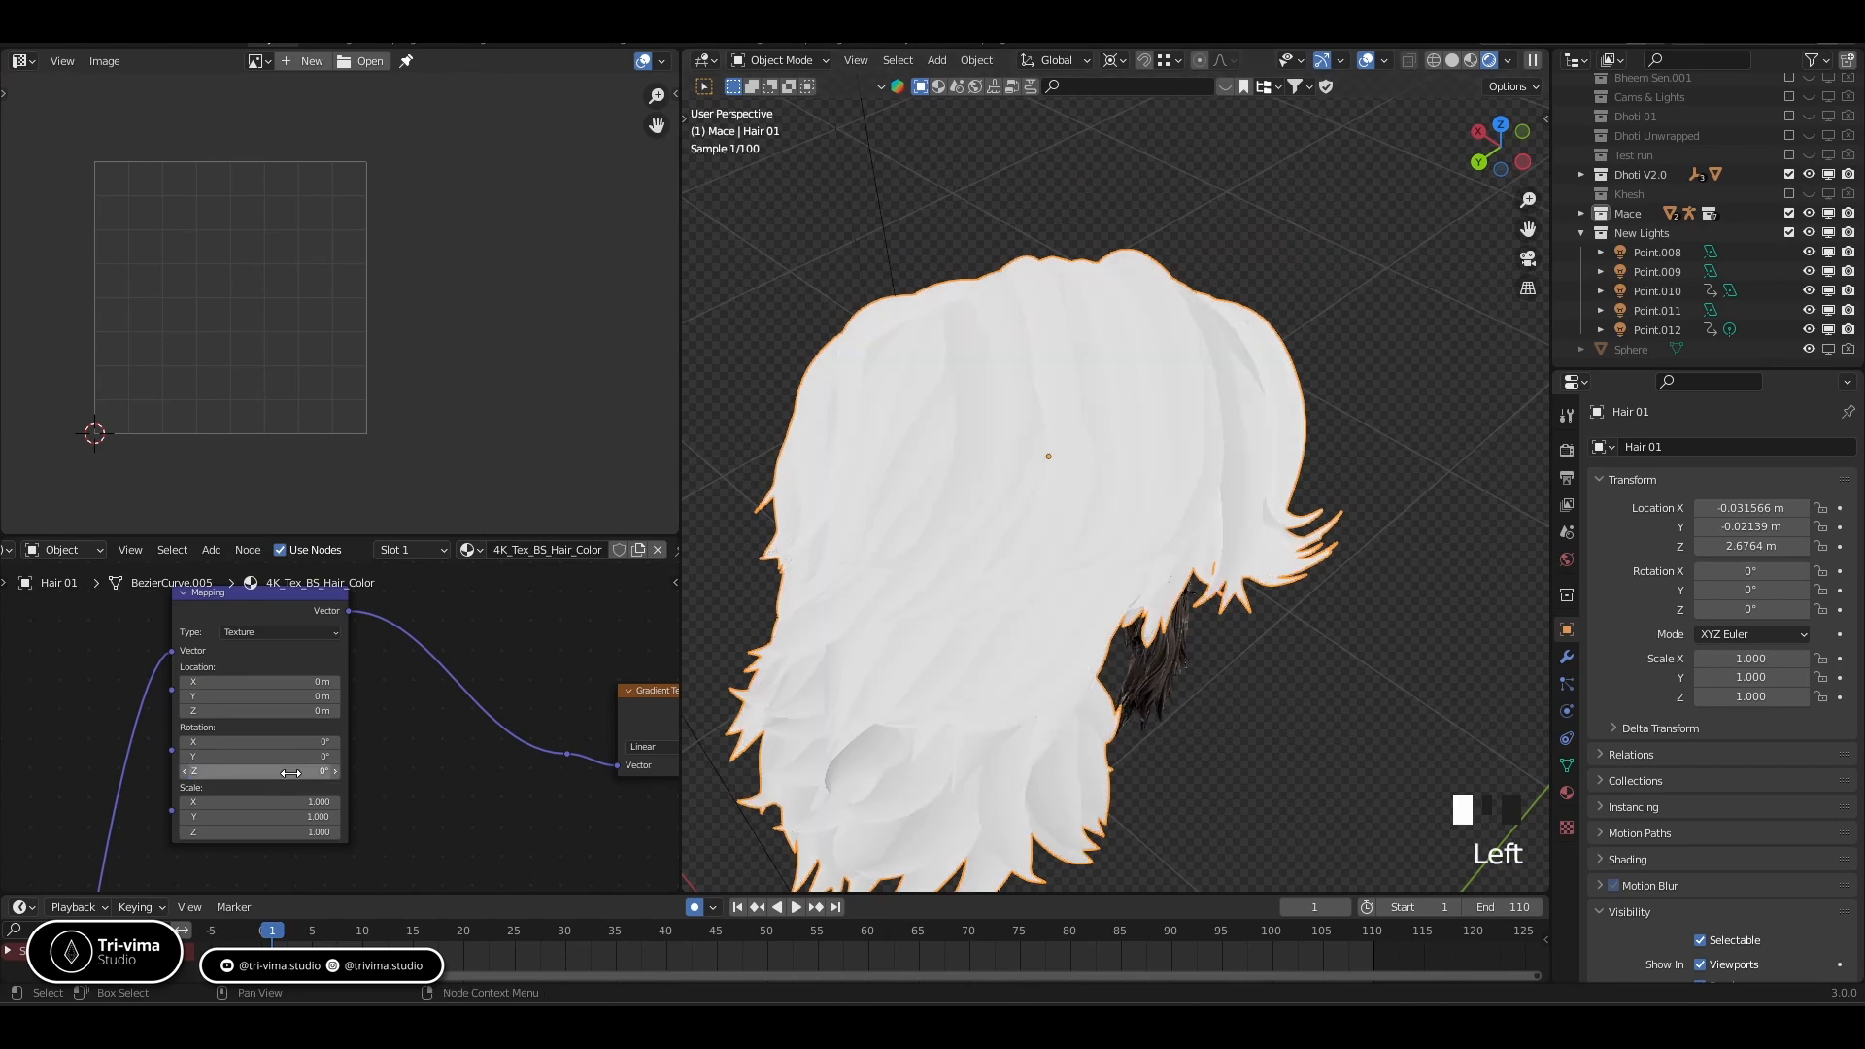
pyautogui.click(292, 774)
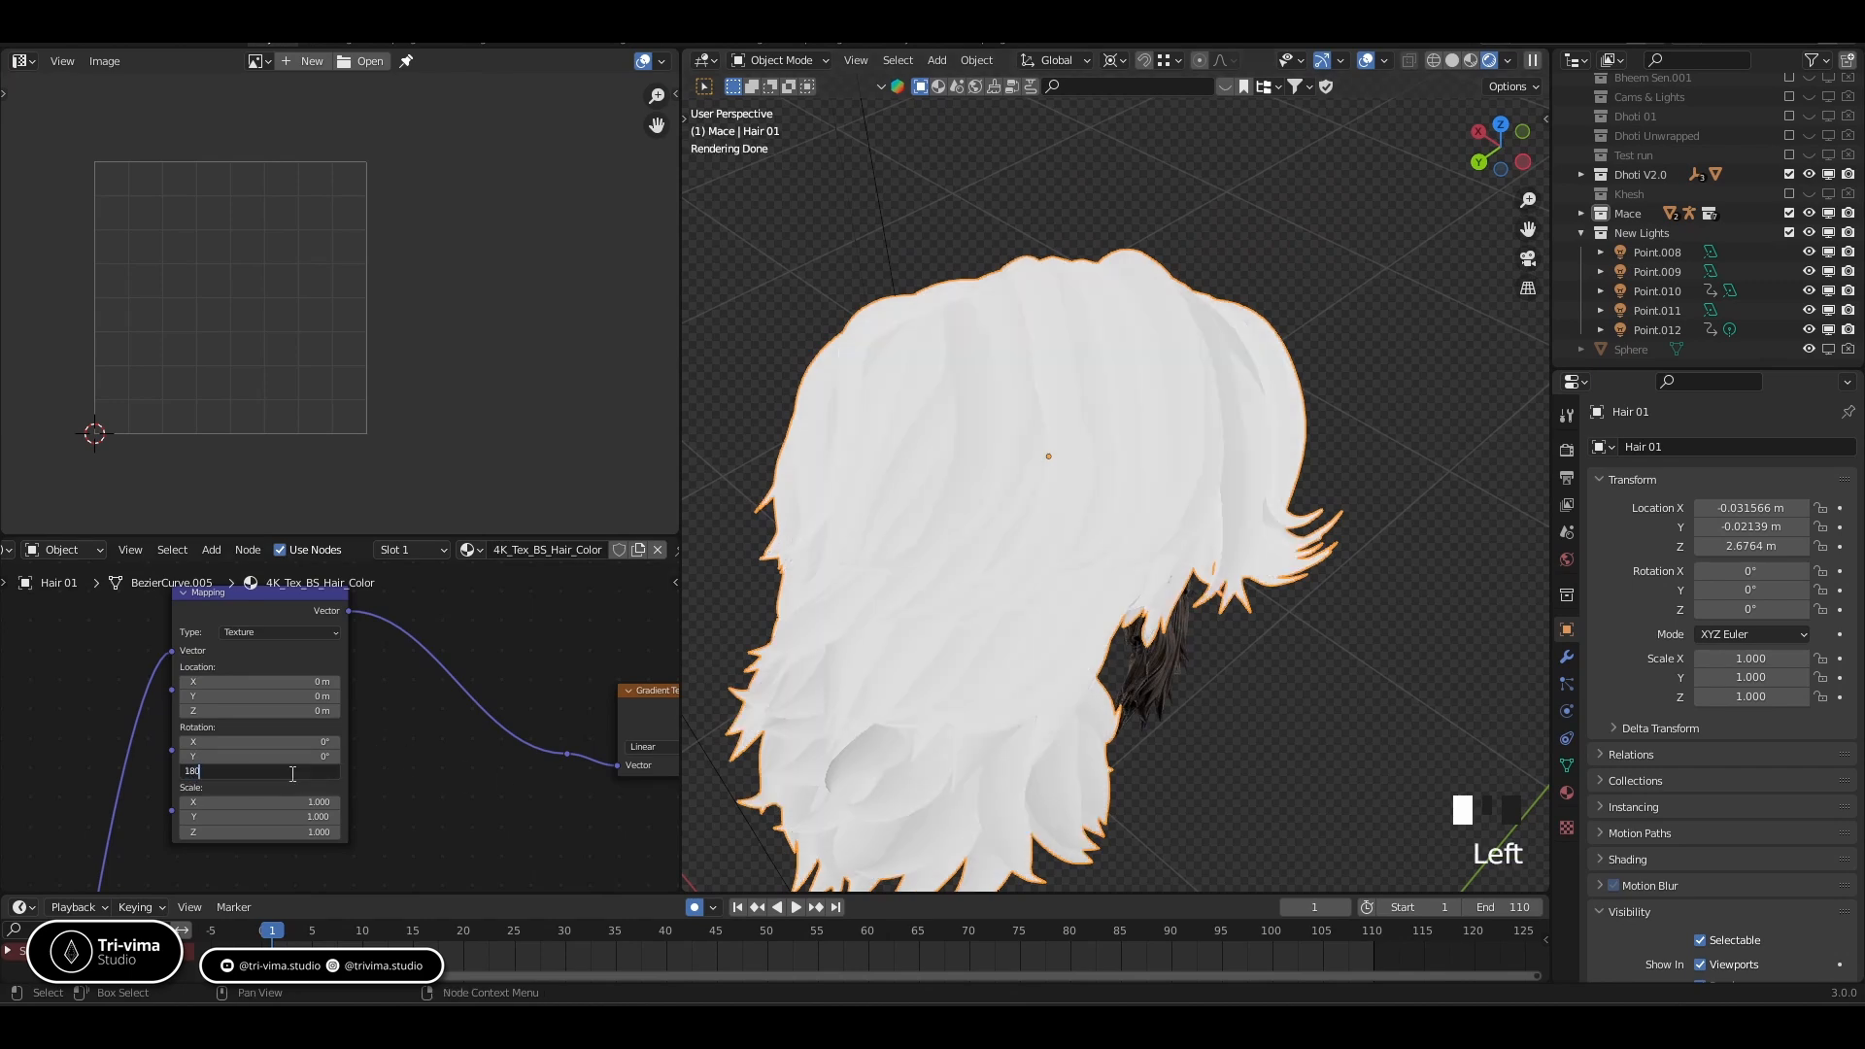
pyautogui.click(291, 774)
pyautogui.click(290, 773)
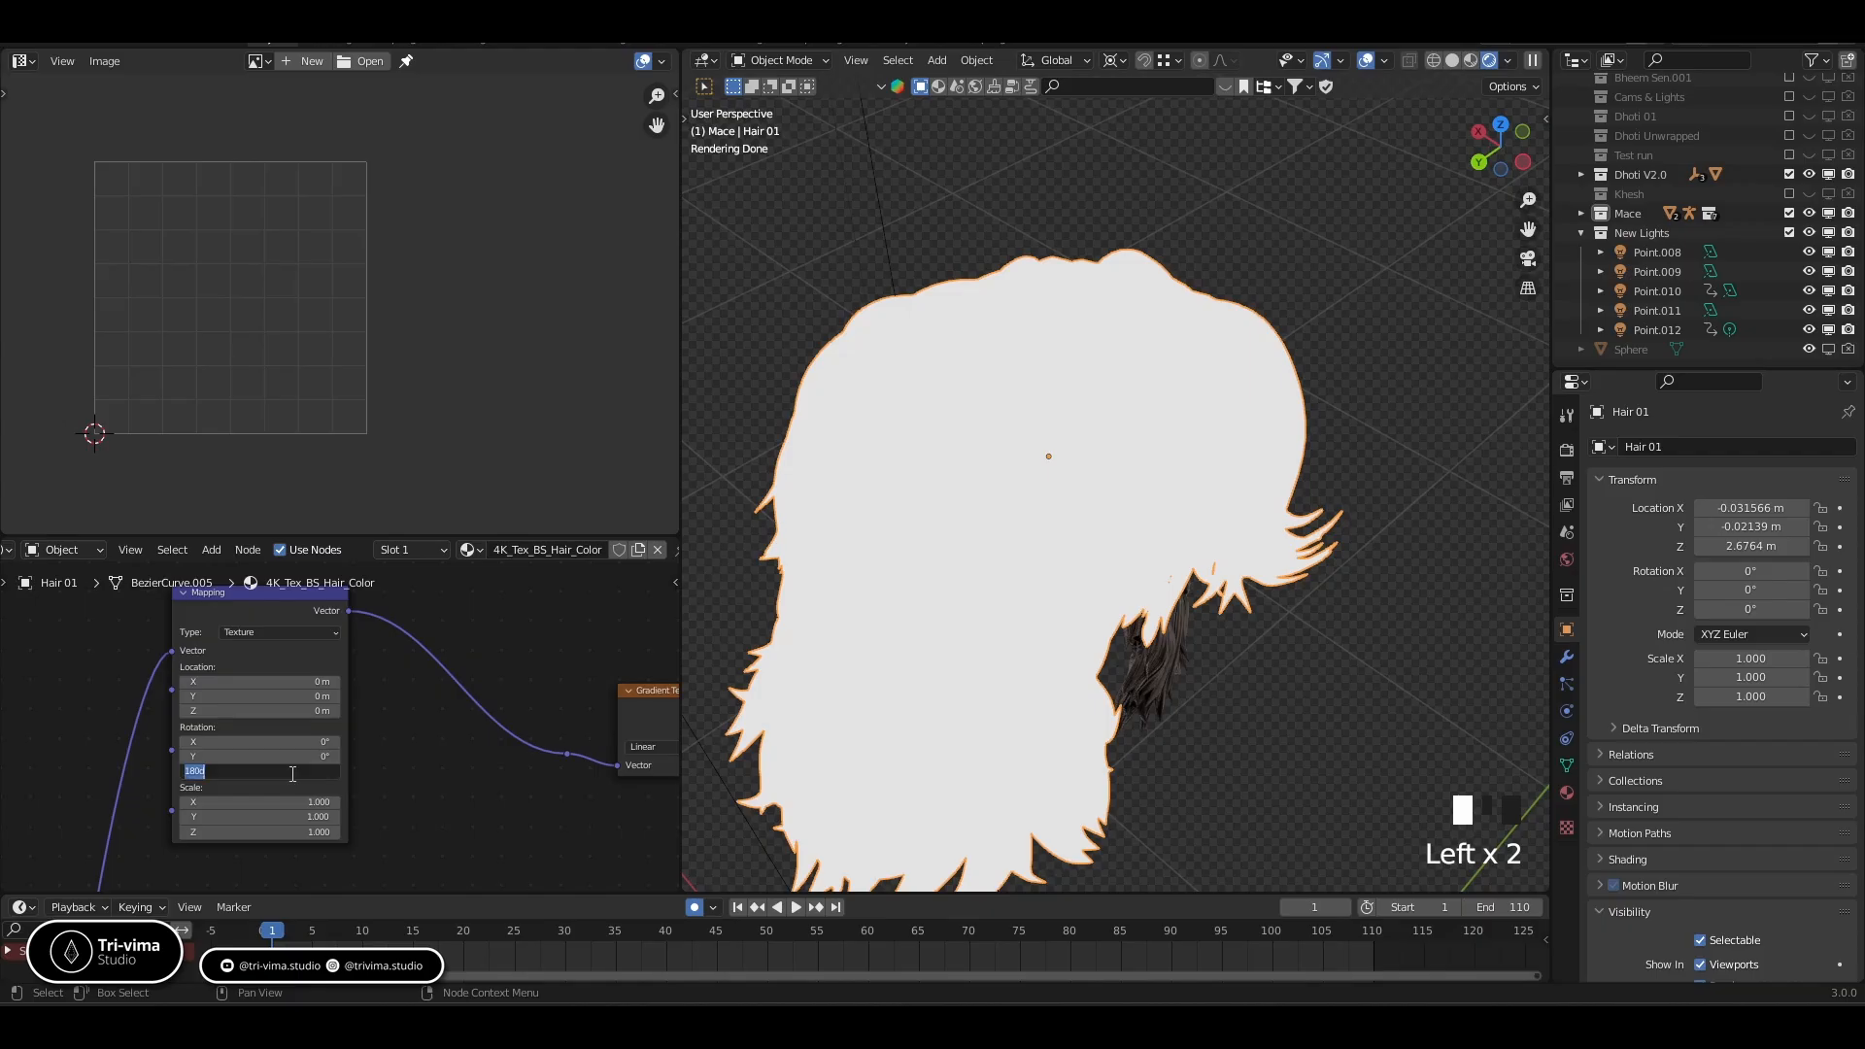
pyautogui.write('0')
pyautogui.click(295, 782)
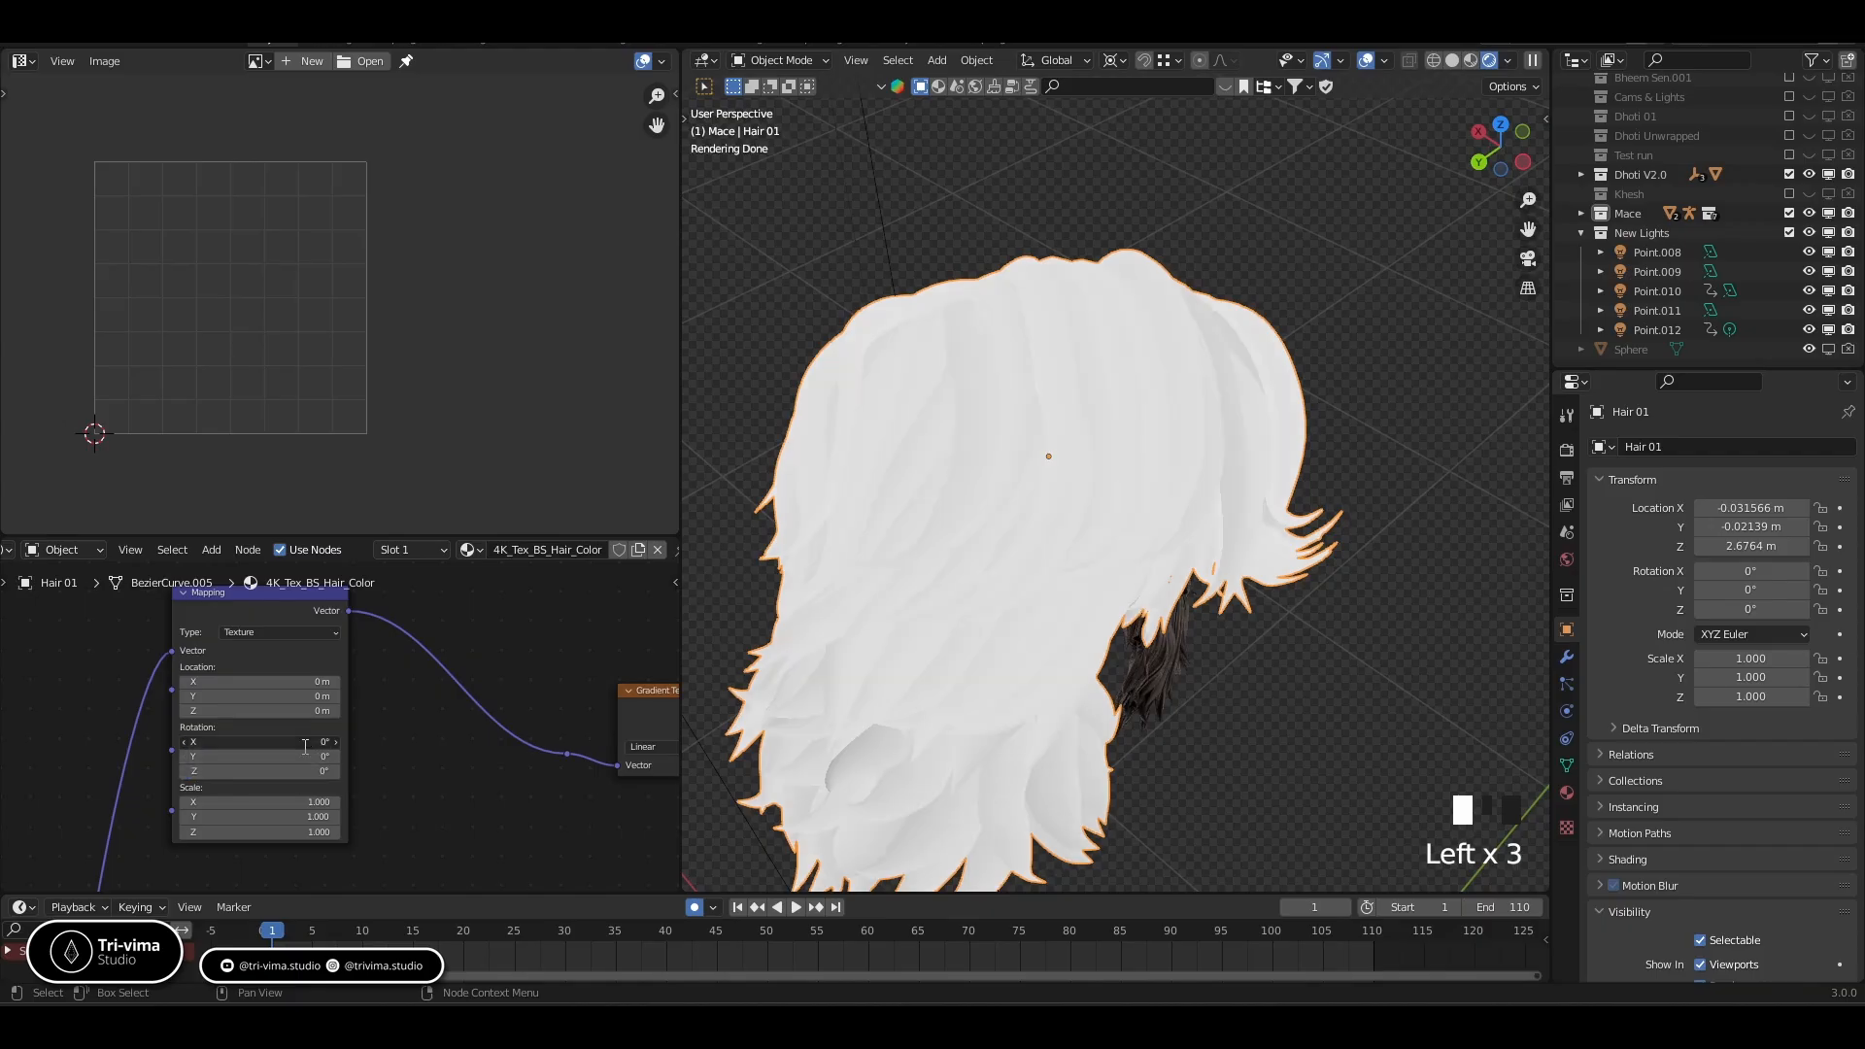
# Set the X rotation of the gradient's Mapping node to 90° and check the hair from the side
pyautogui.click(303, 754)
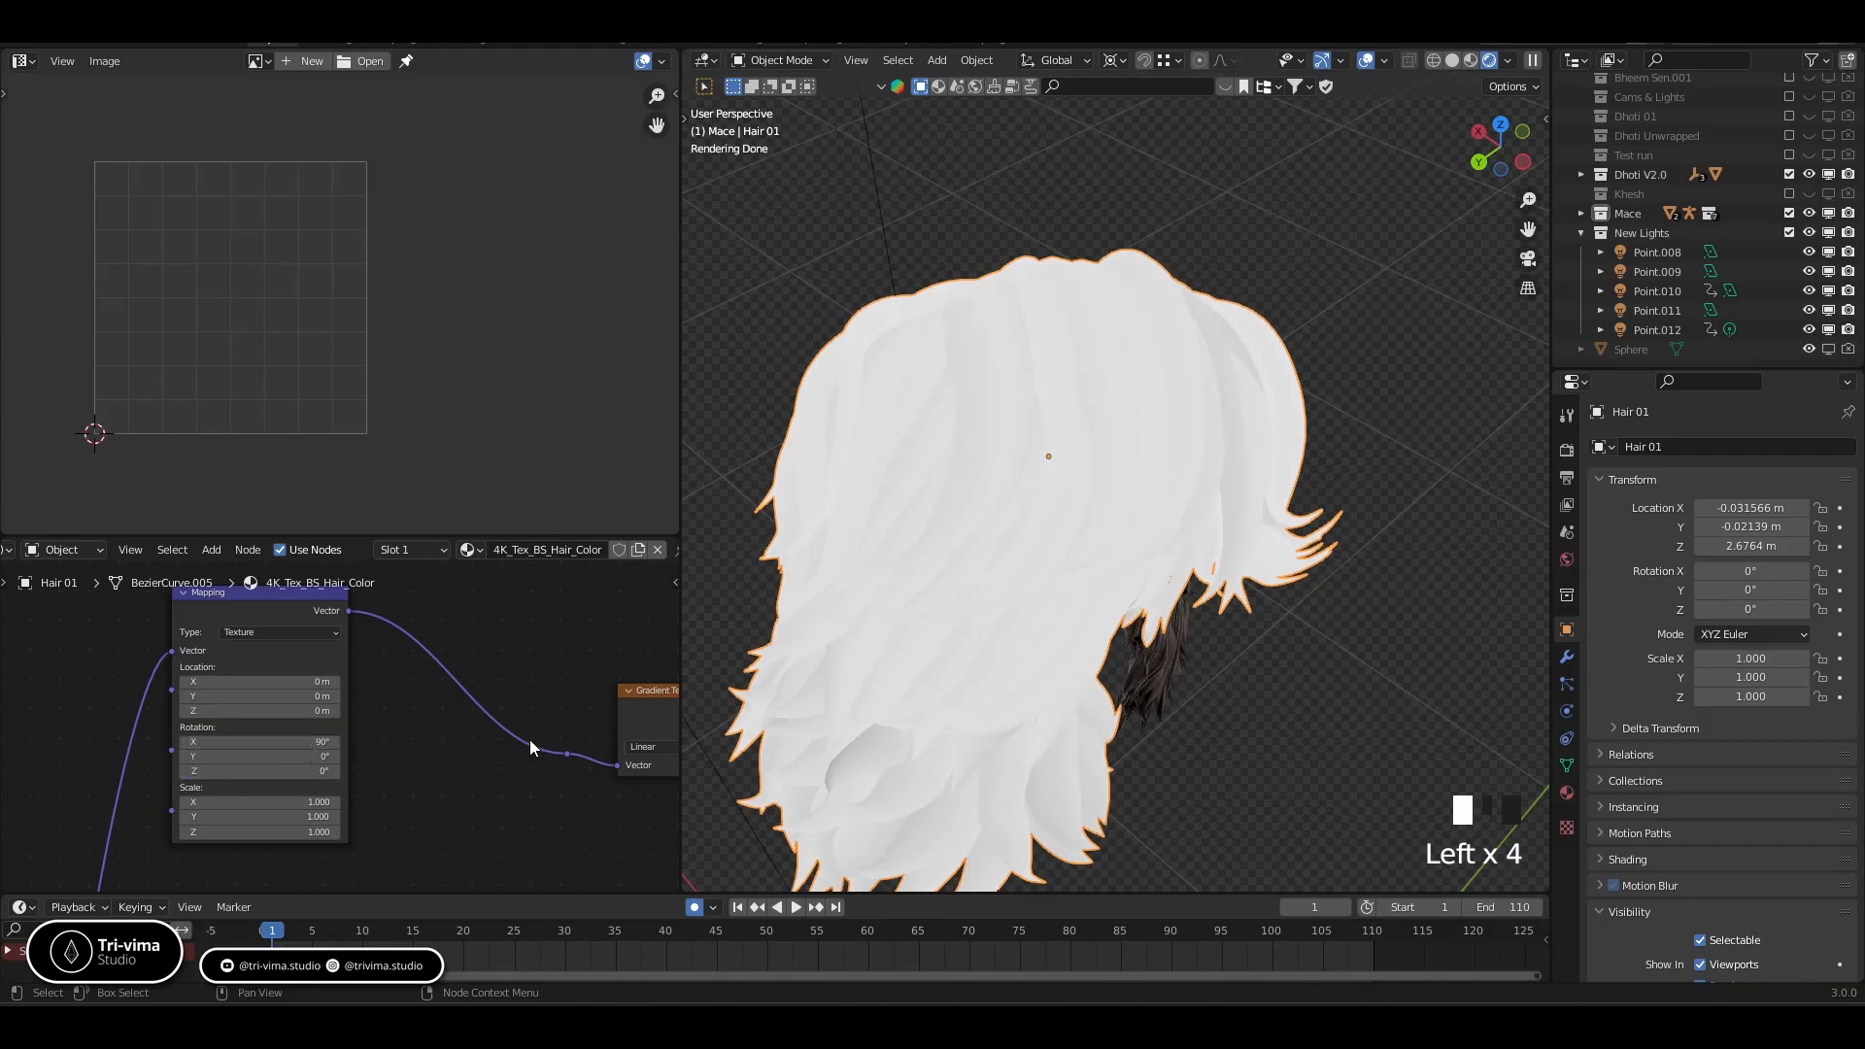
pyautogui.moveTo(961, 623); pyautogui.dragTo(828, 586, button='middle')
pyautogui.moveTo(573, 824); pyautogui.dragTo(425, 818, button='middle')
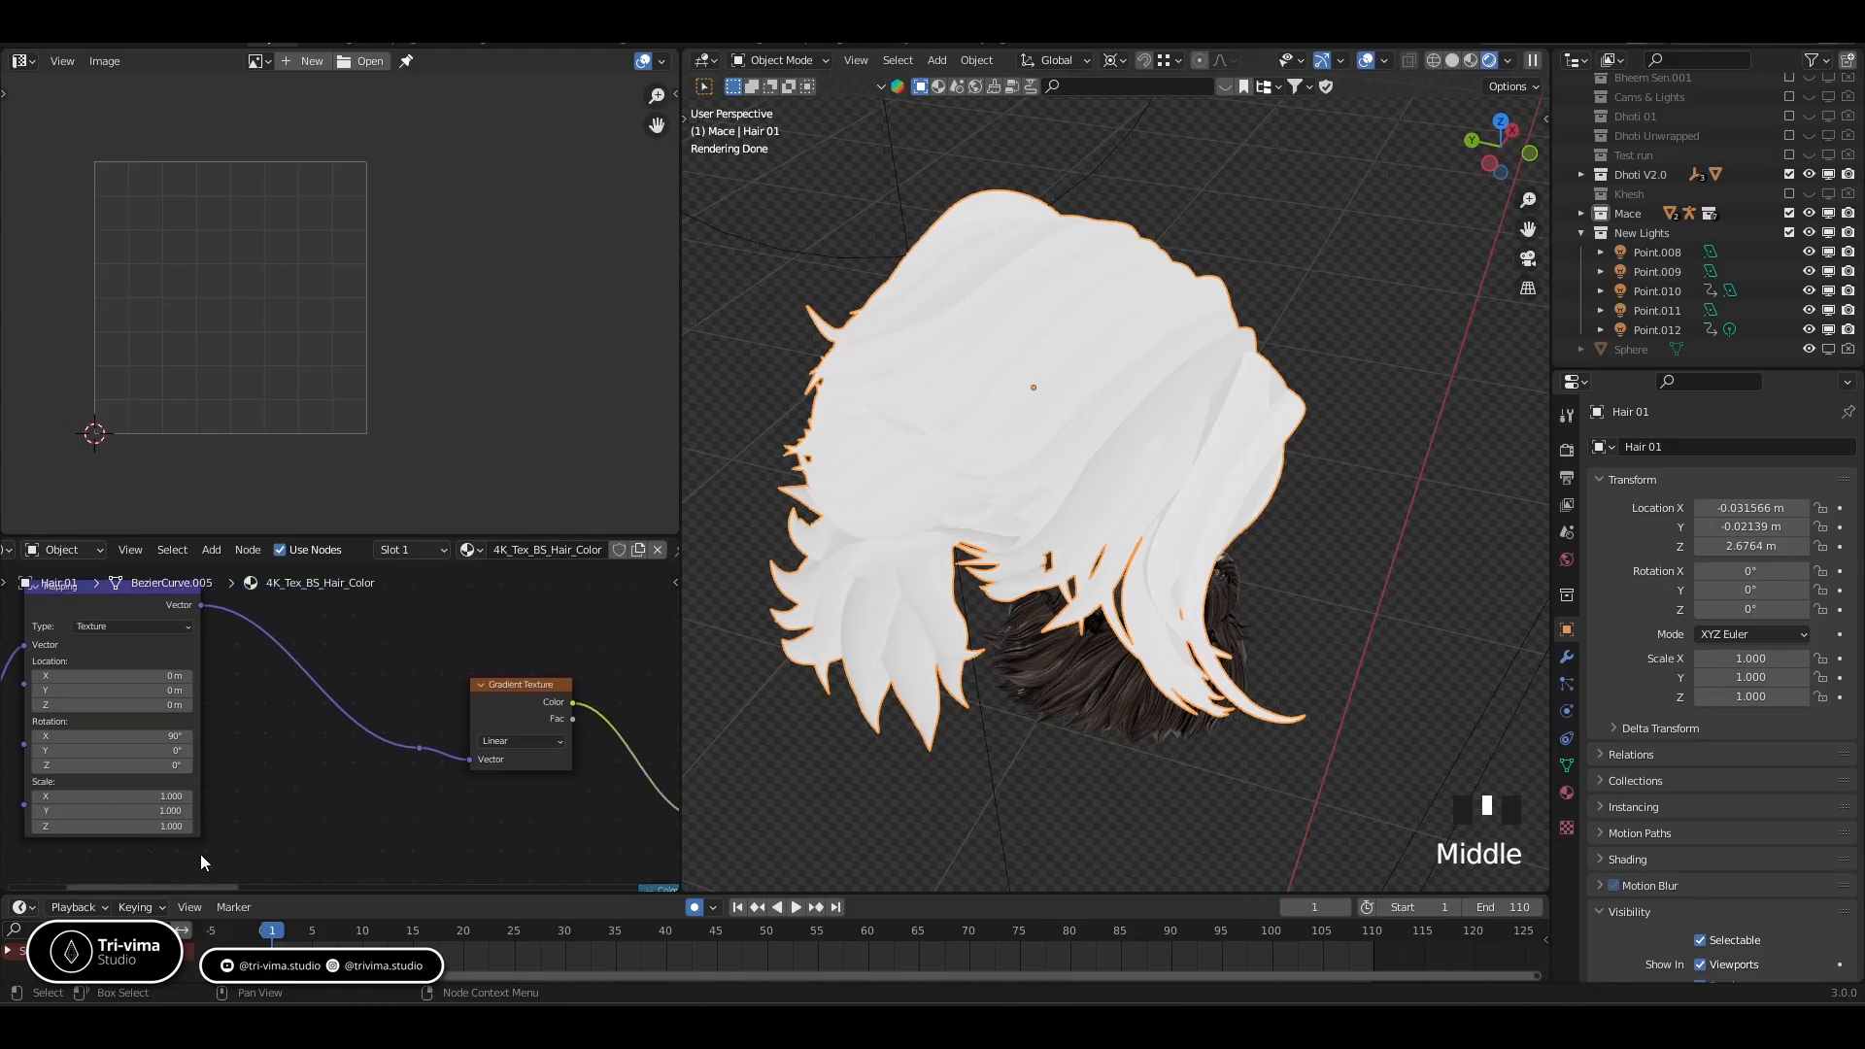
# Try a scale of 2 on the gradient's Mapping node, set X, Y and Z scale to 0.5, and view the hair's front
pyautogui.click(149, 795)
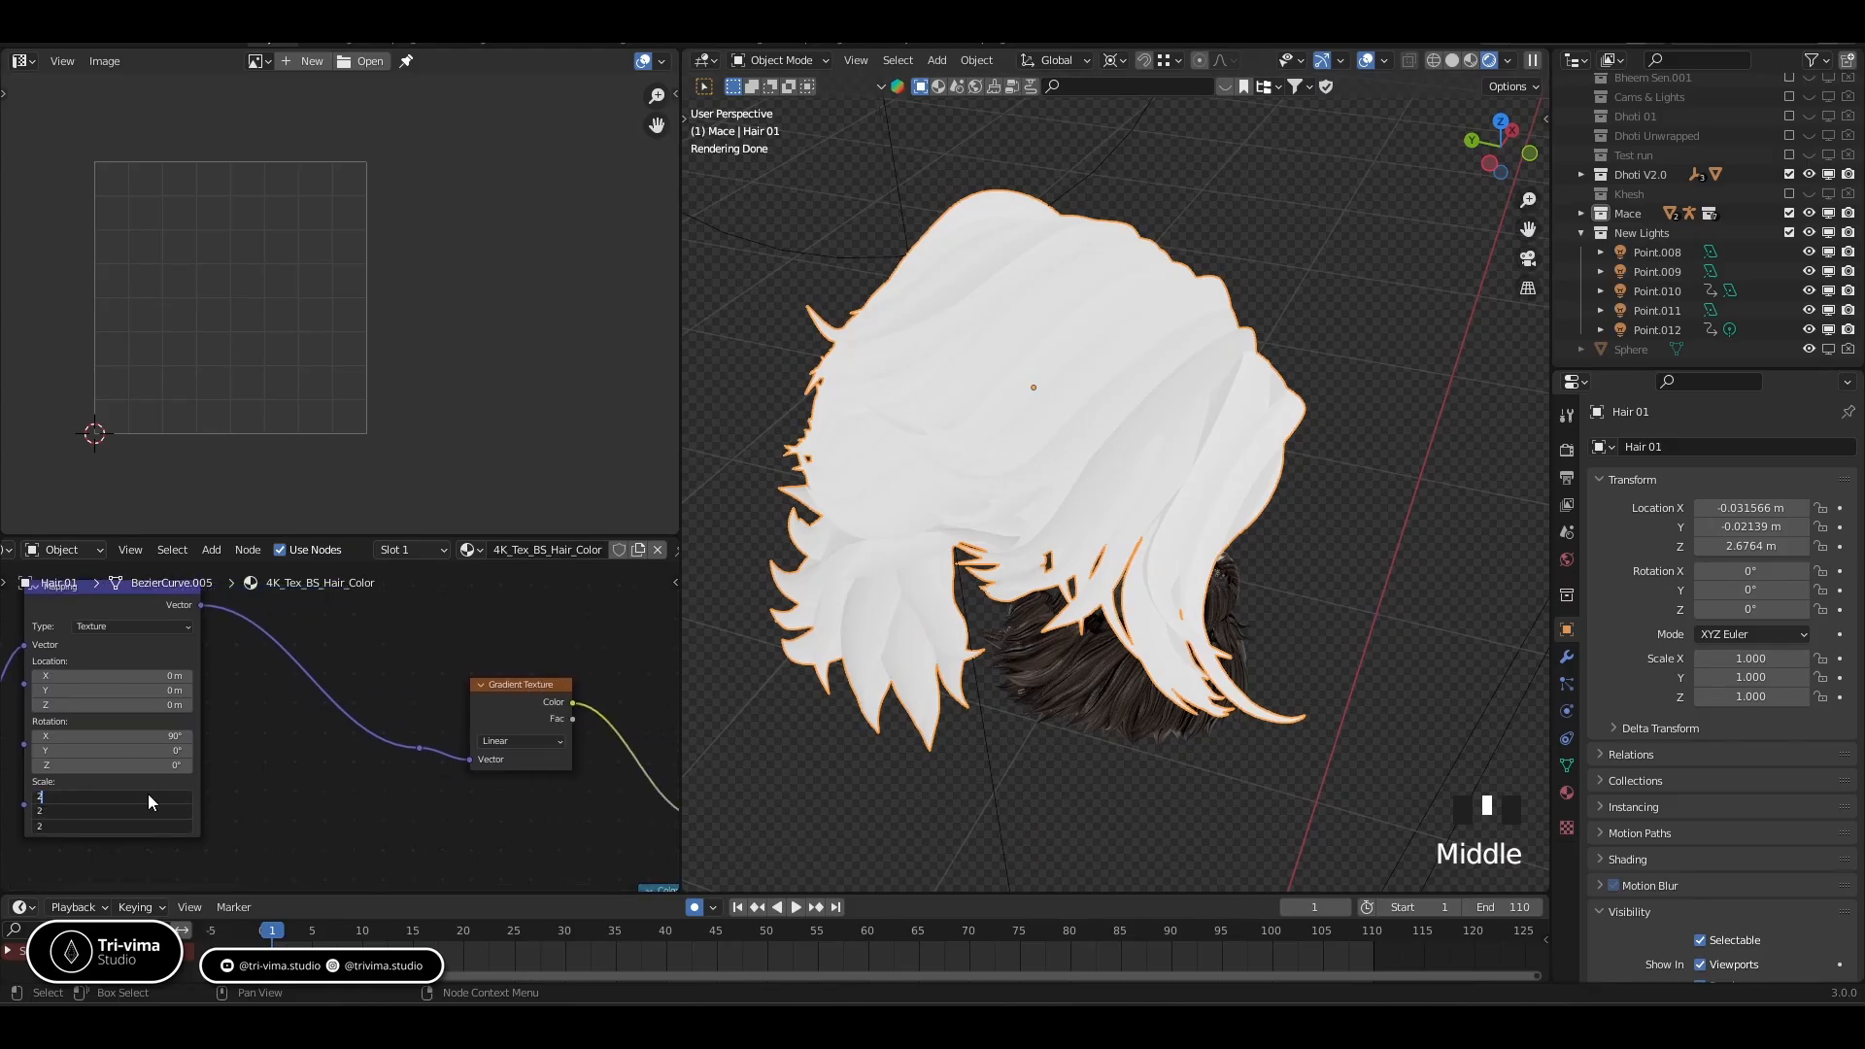
pyautogui.press('Return')
pyautogui.moveTo(156, 795); pyautogui.dragTo(159, 824)
pyautogui.write('4')
pyautogui.press('Return')
pyautogui.press('Return')
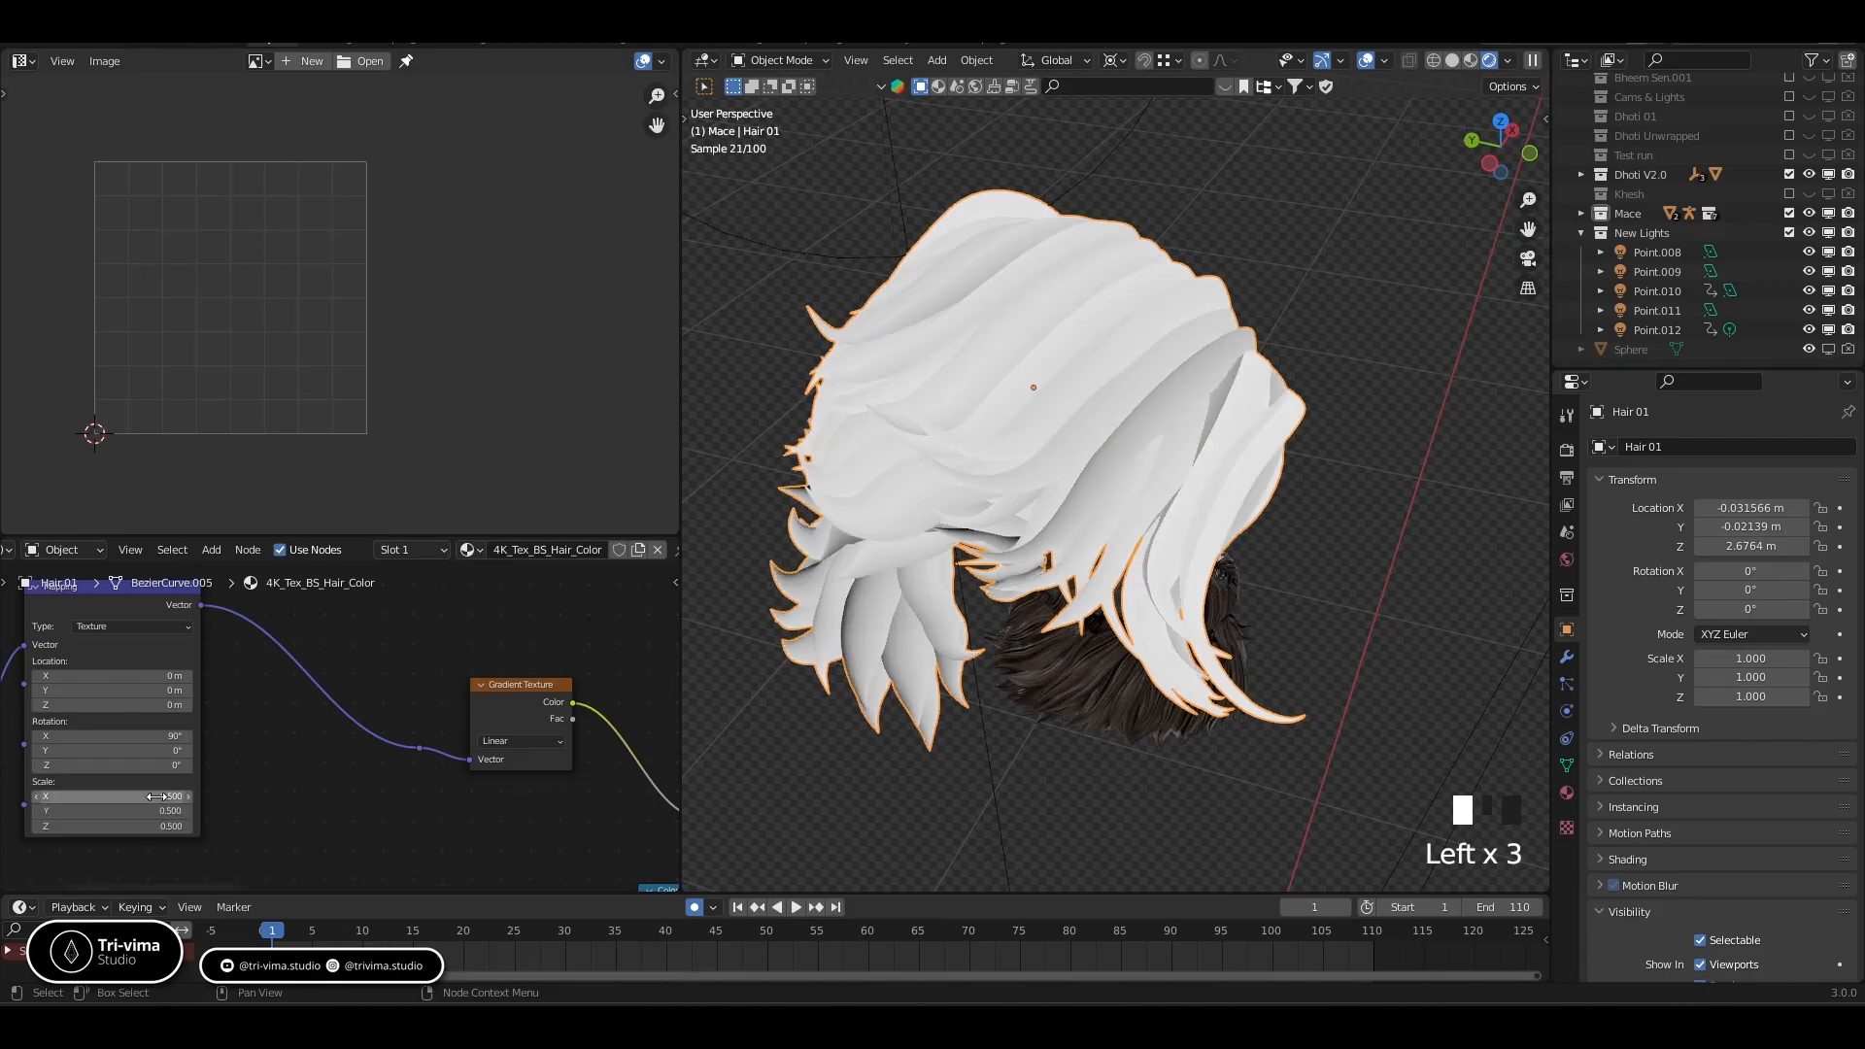
pyautogui.moveTo(1176, 432); pyautogui.dragTo(884, 403, button='middle')
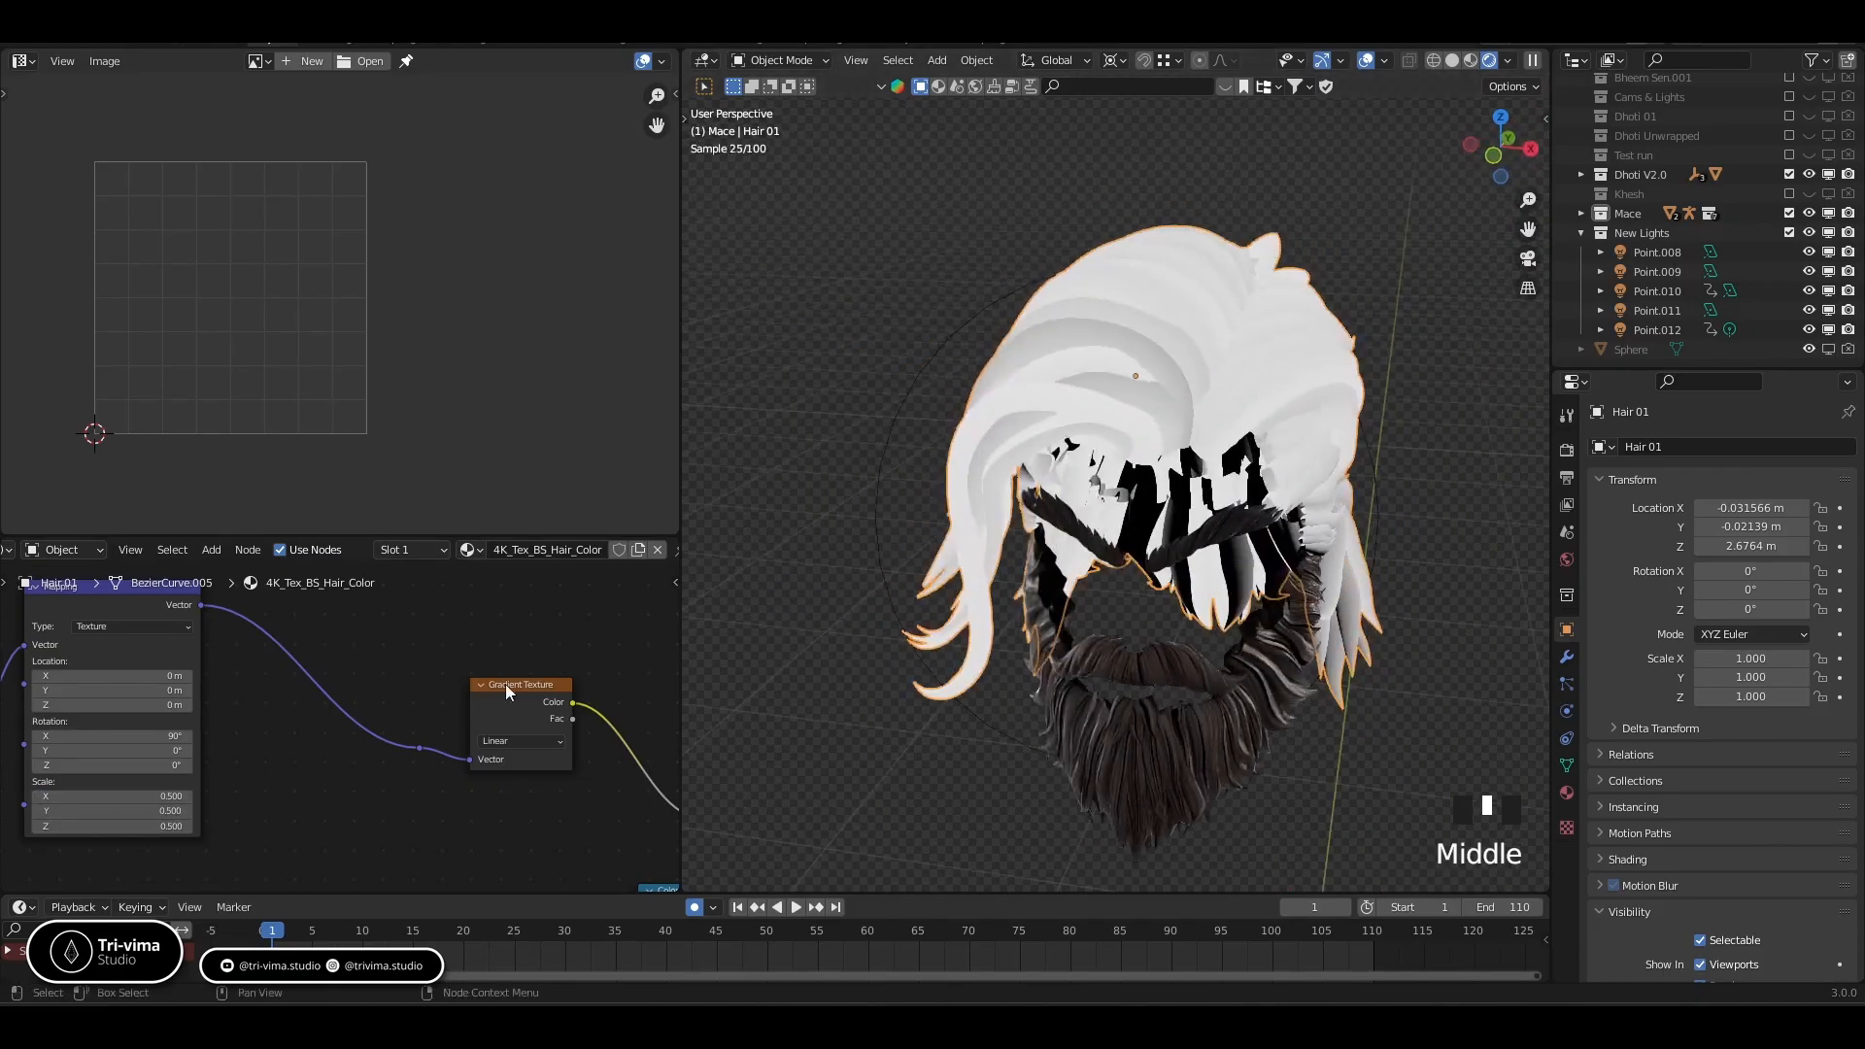
# Flip the gradient's Color Ramp to run from black to white and inspect the hair from the side
pyautogui.moveTo(664, 794); pyautogui.dragTo(293, 687, button='middle')
pyautogui.click(384, 632)
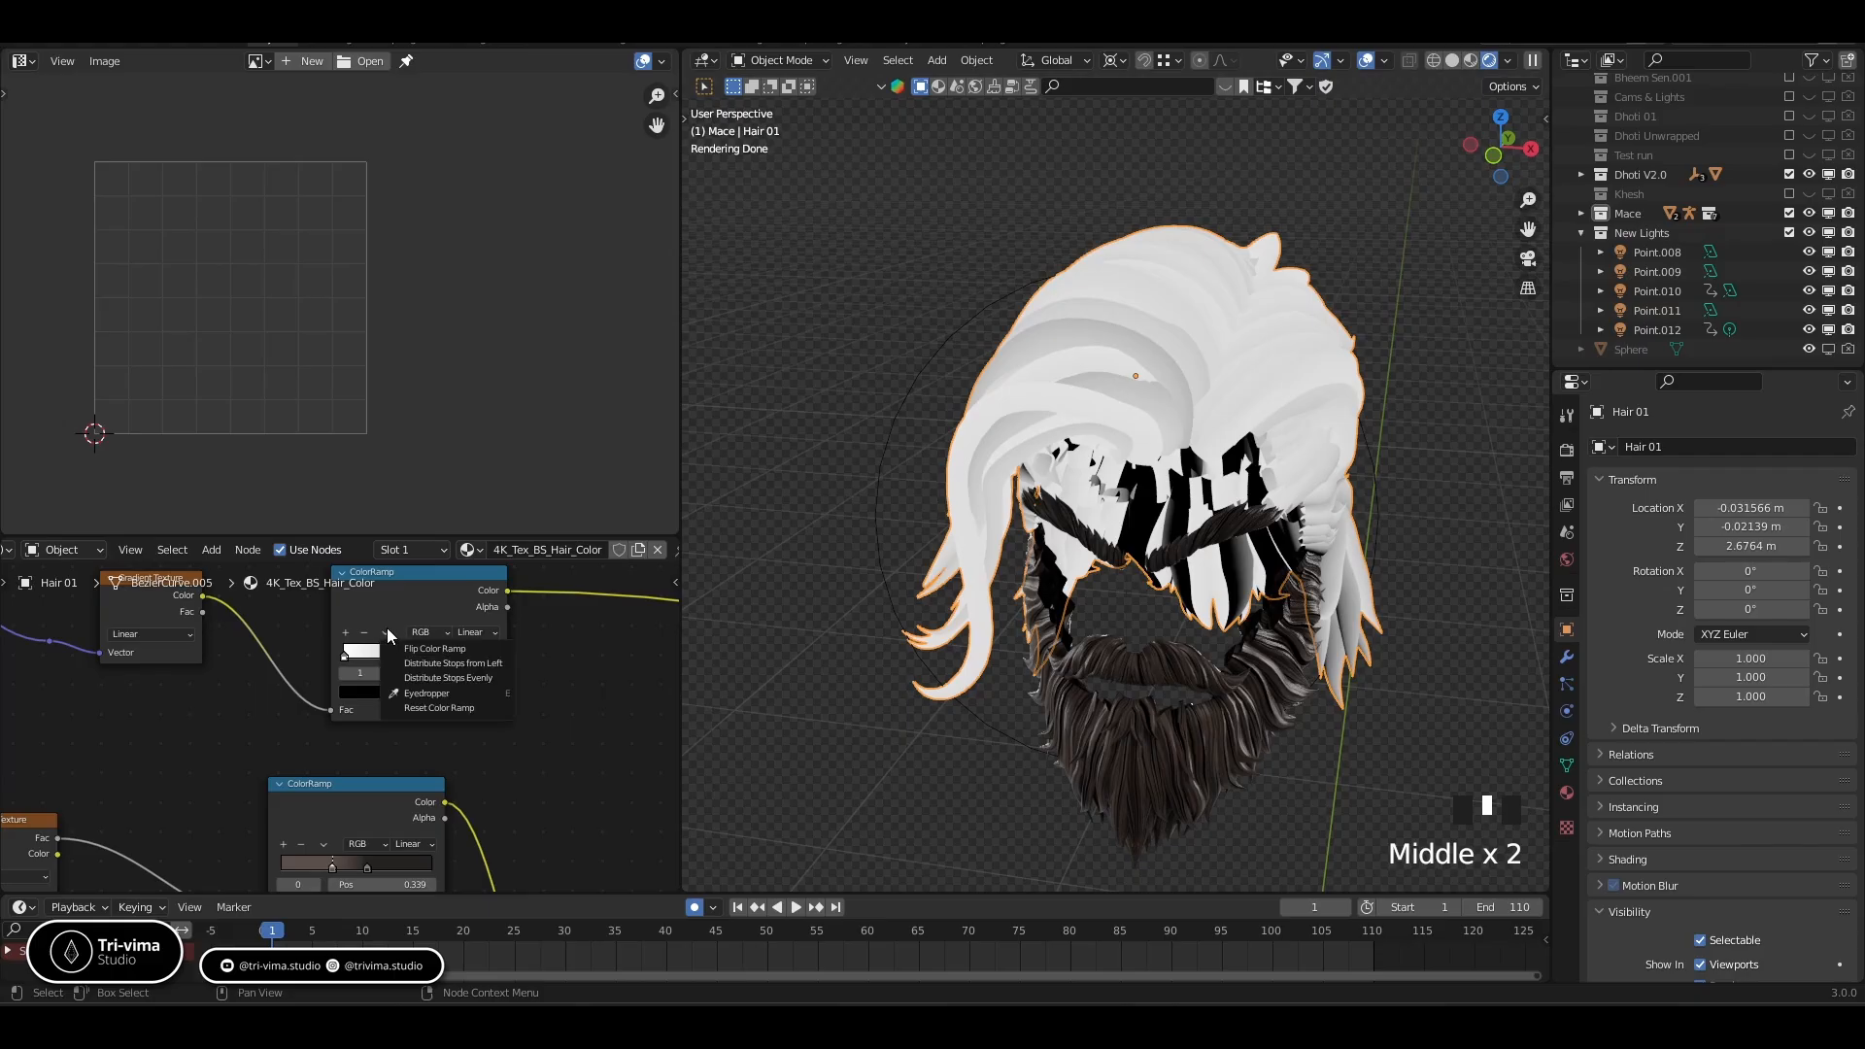
pyautogui.click(392, 645)
pyautogui.moveTo(866, 596); pyautogui.dragTo(1100, 556, button='middle')
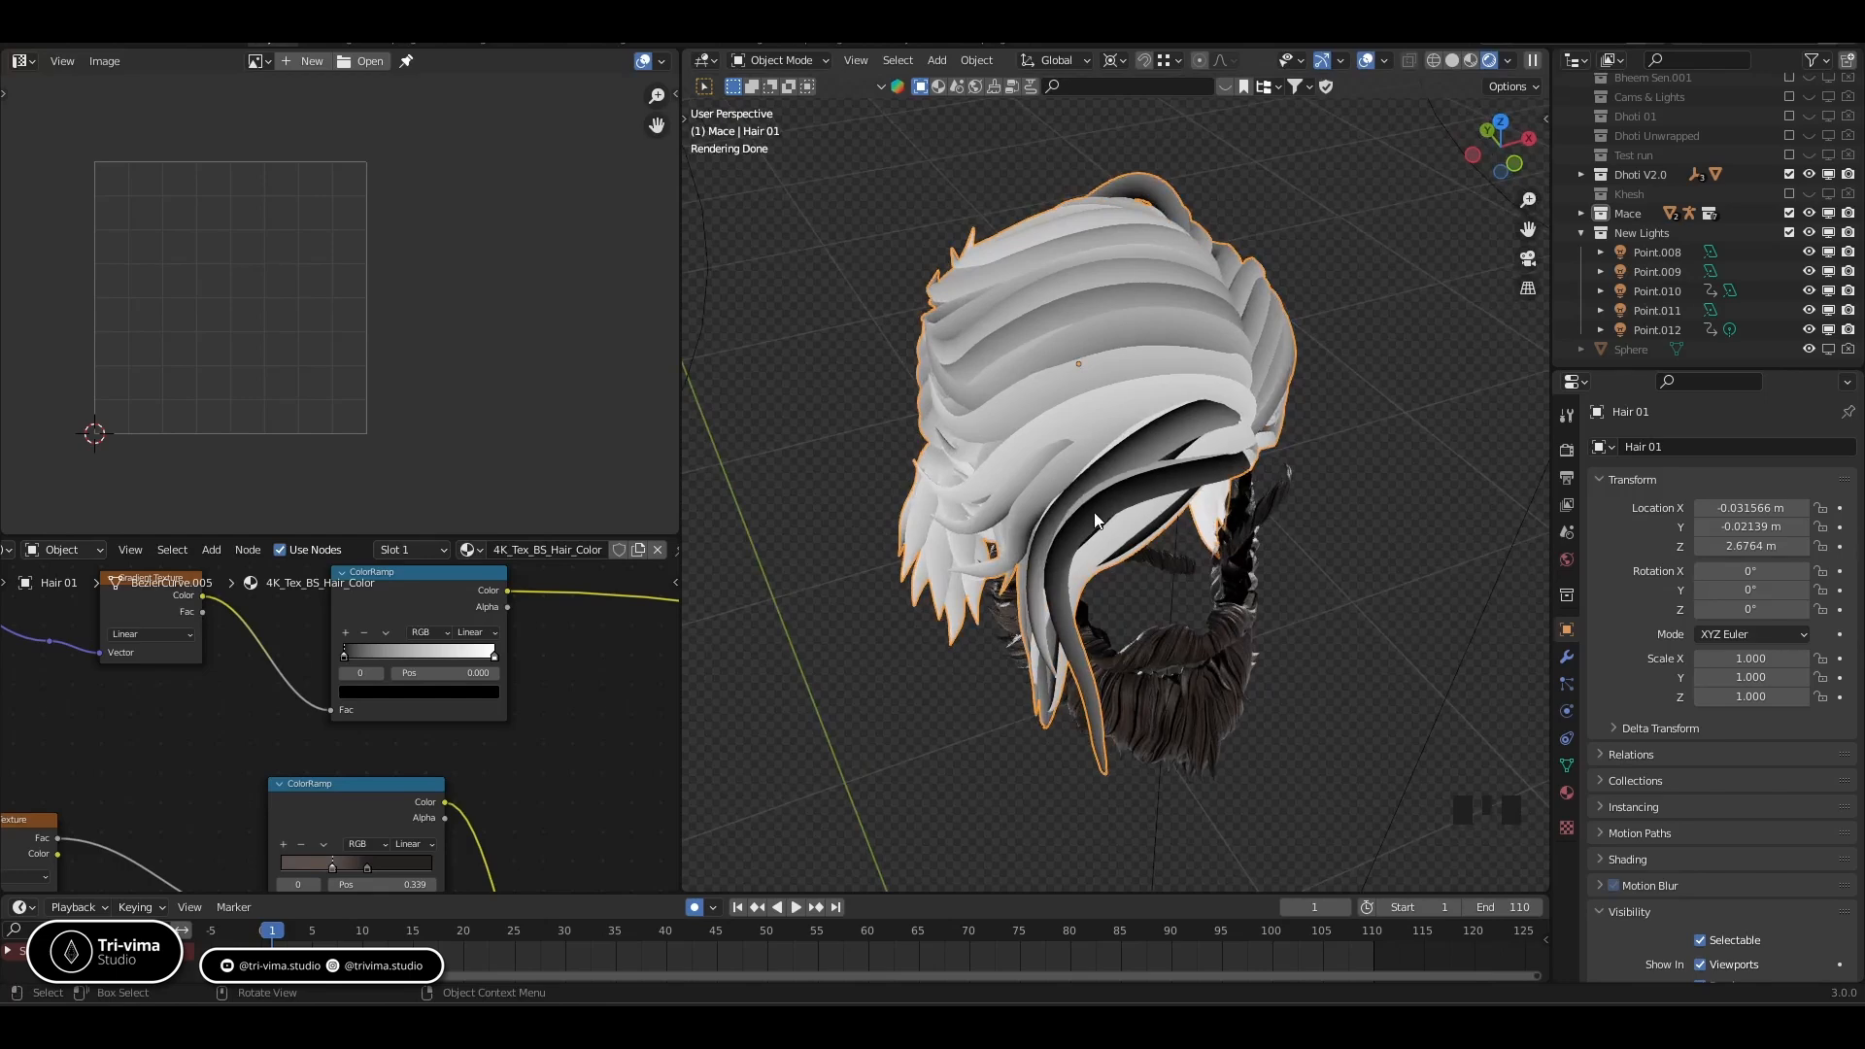
# Set the Y rotation of the gradient's Mapping node to 90° and view the hair from the front
pyautogui.moveTo(44, 739); pyautogui.dragTo(476, 763, button='middle')
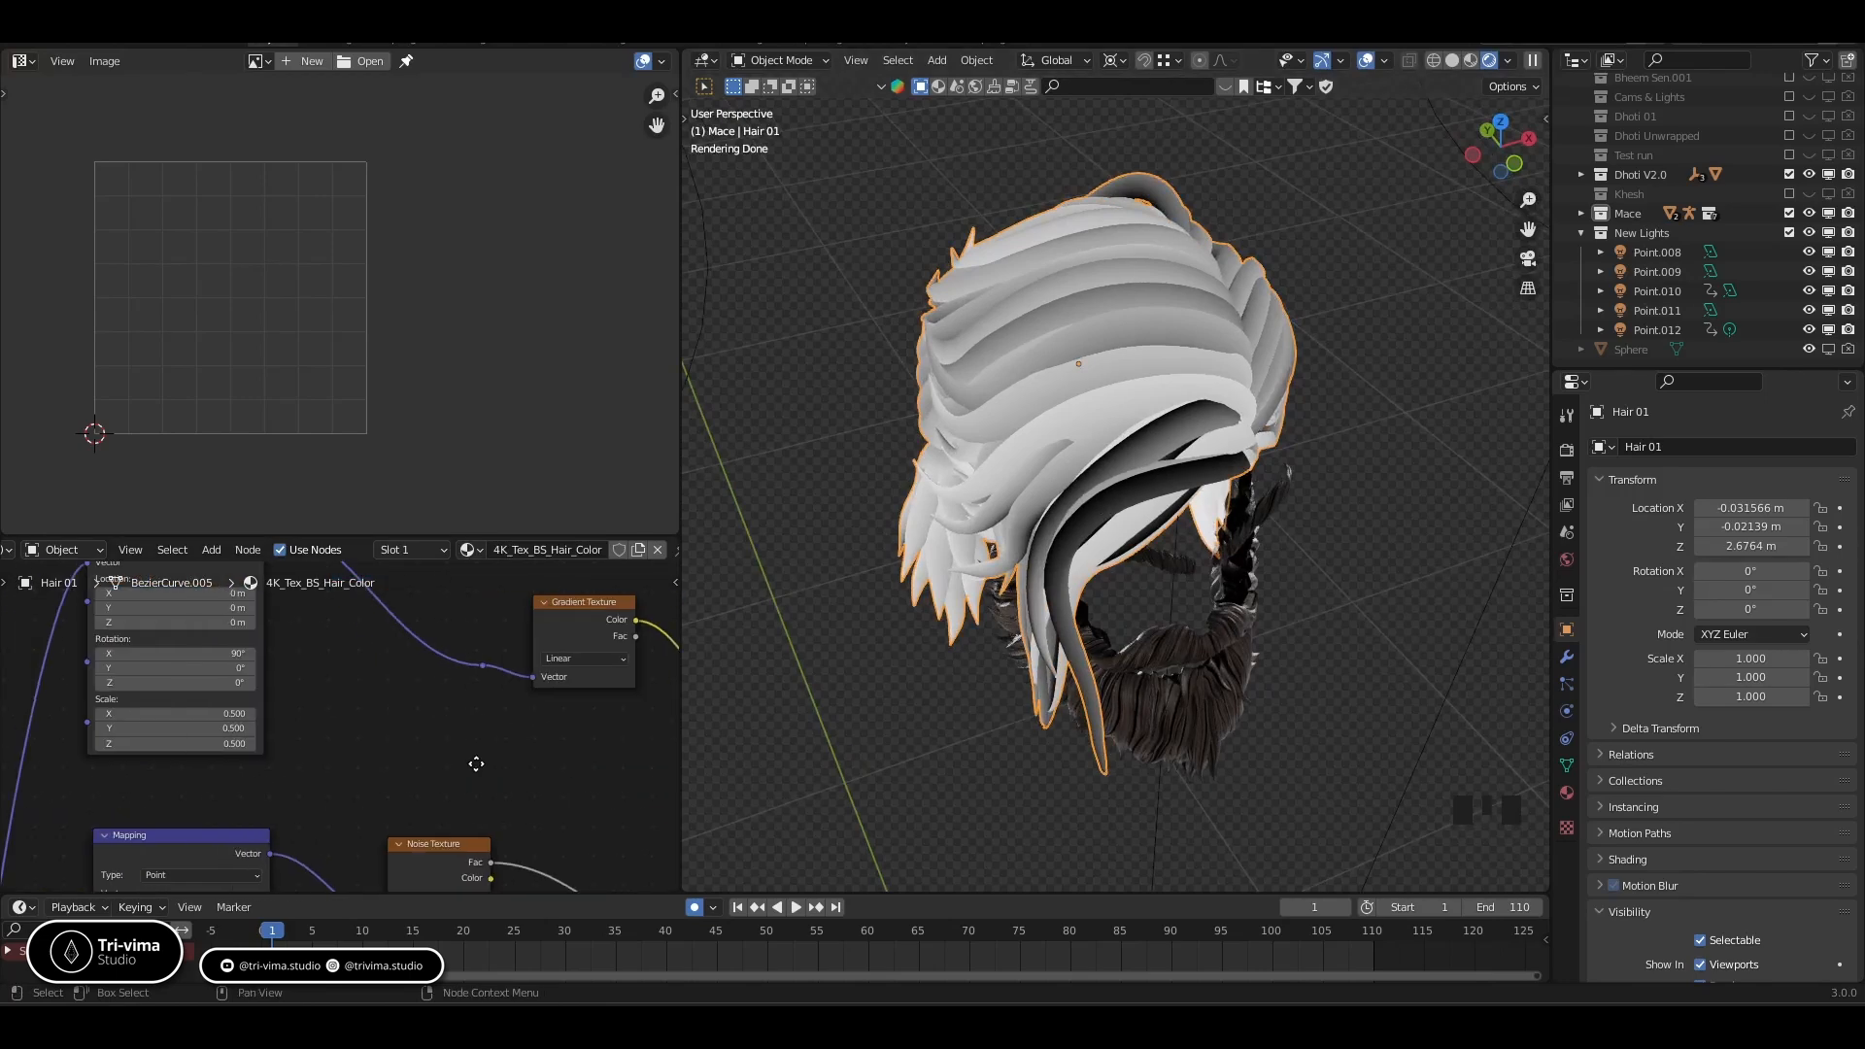
pyautogui.click(221, 670)
pyautogui.click(221, 678)
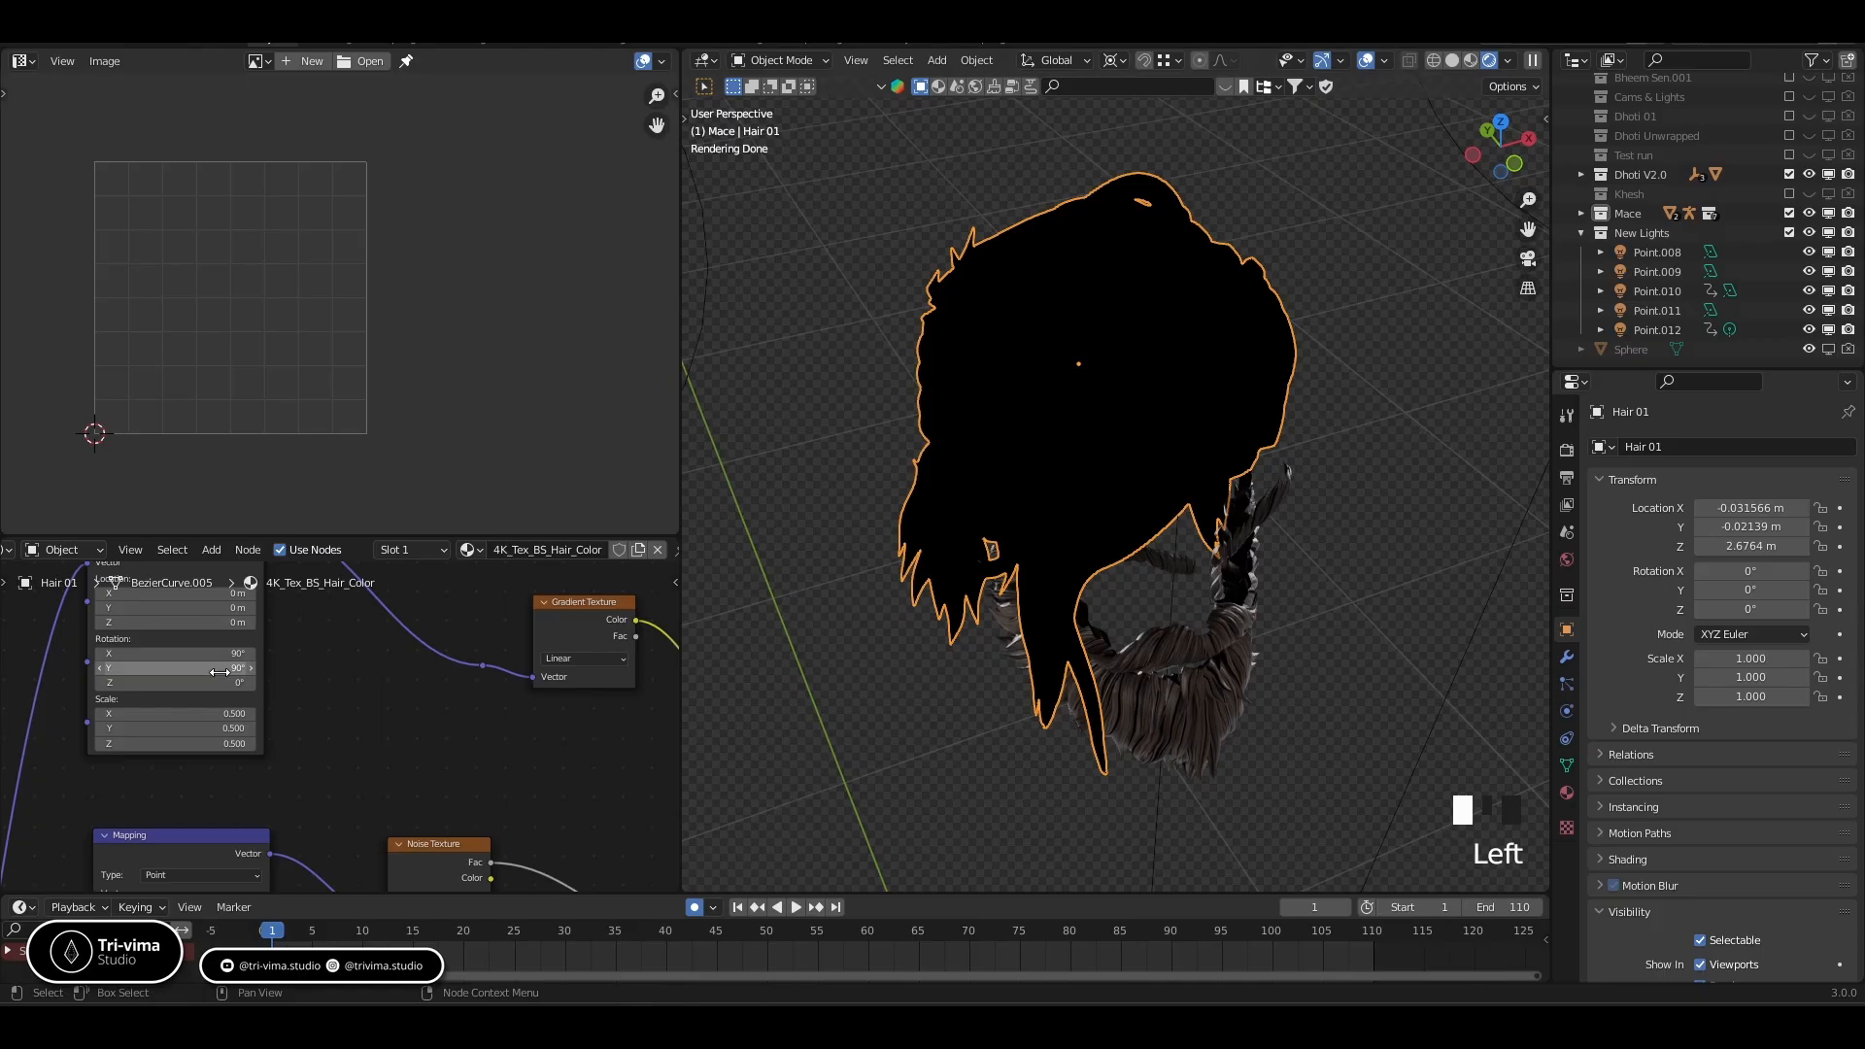
pyautogui.moveTo(842, 584); pyautogui.dragTo(830, 549, button='middle')
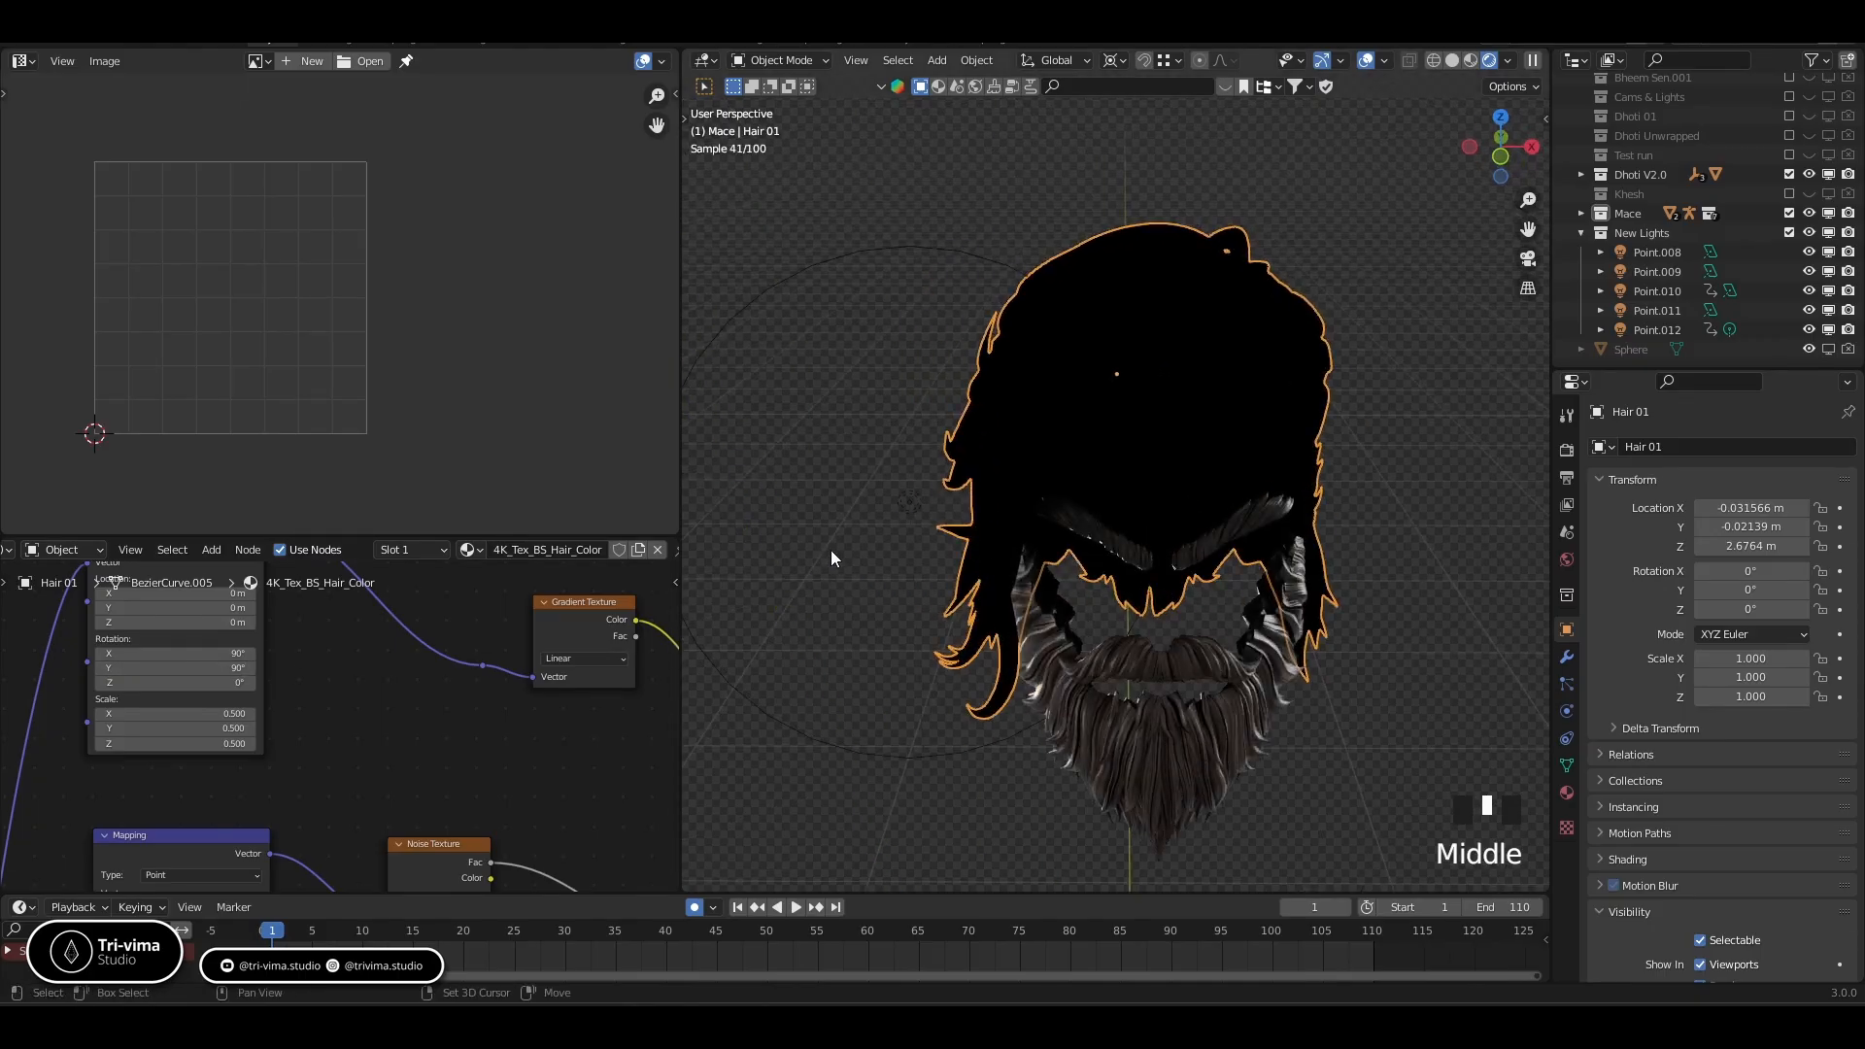
# Add a mesh plane to the scene as a test surface for the gradient
pyautogui.hotkey('shift', 'a')
pyautogui.moveTo(831, 549)
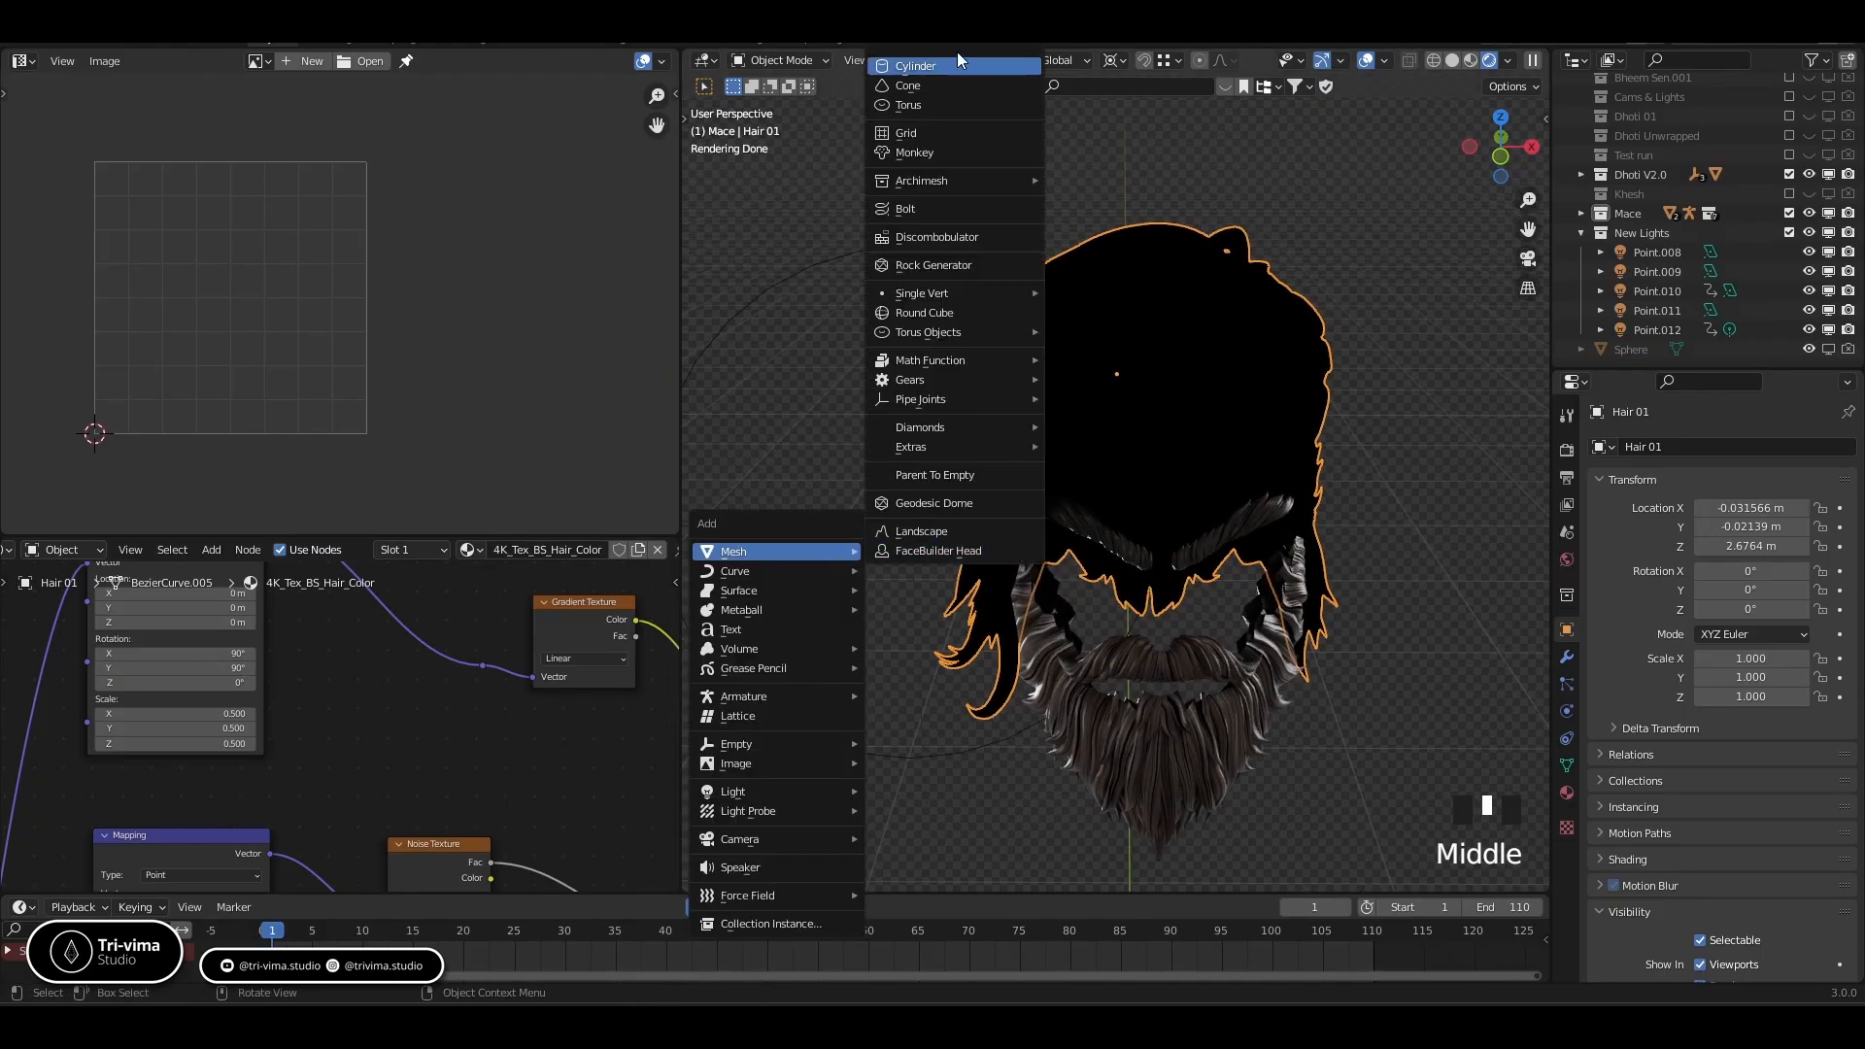
pyautogui.press('Return')
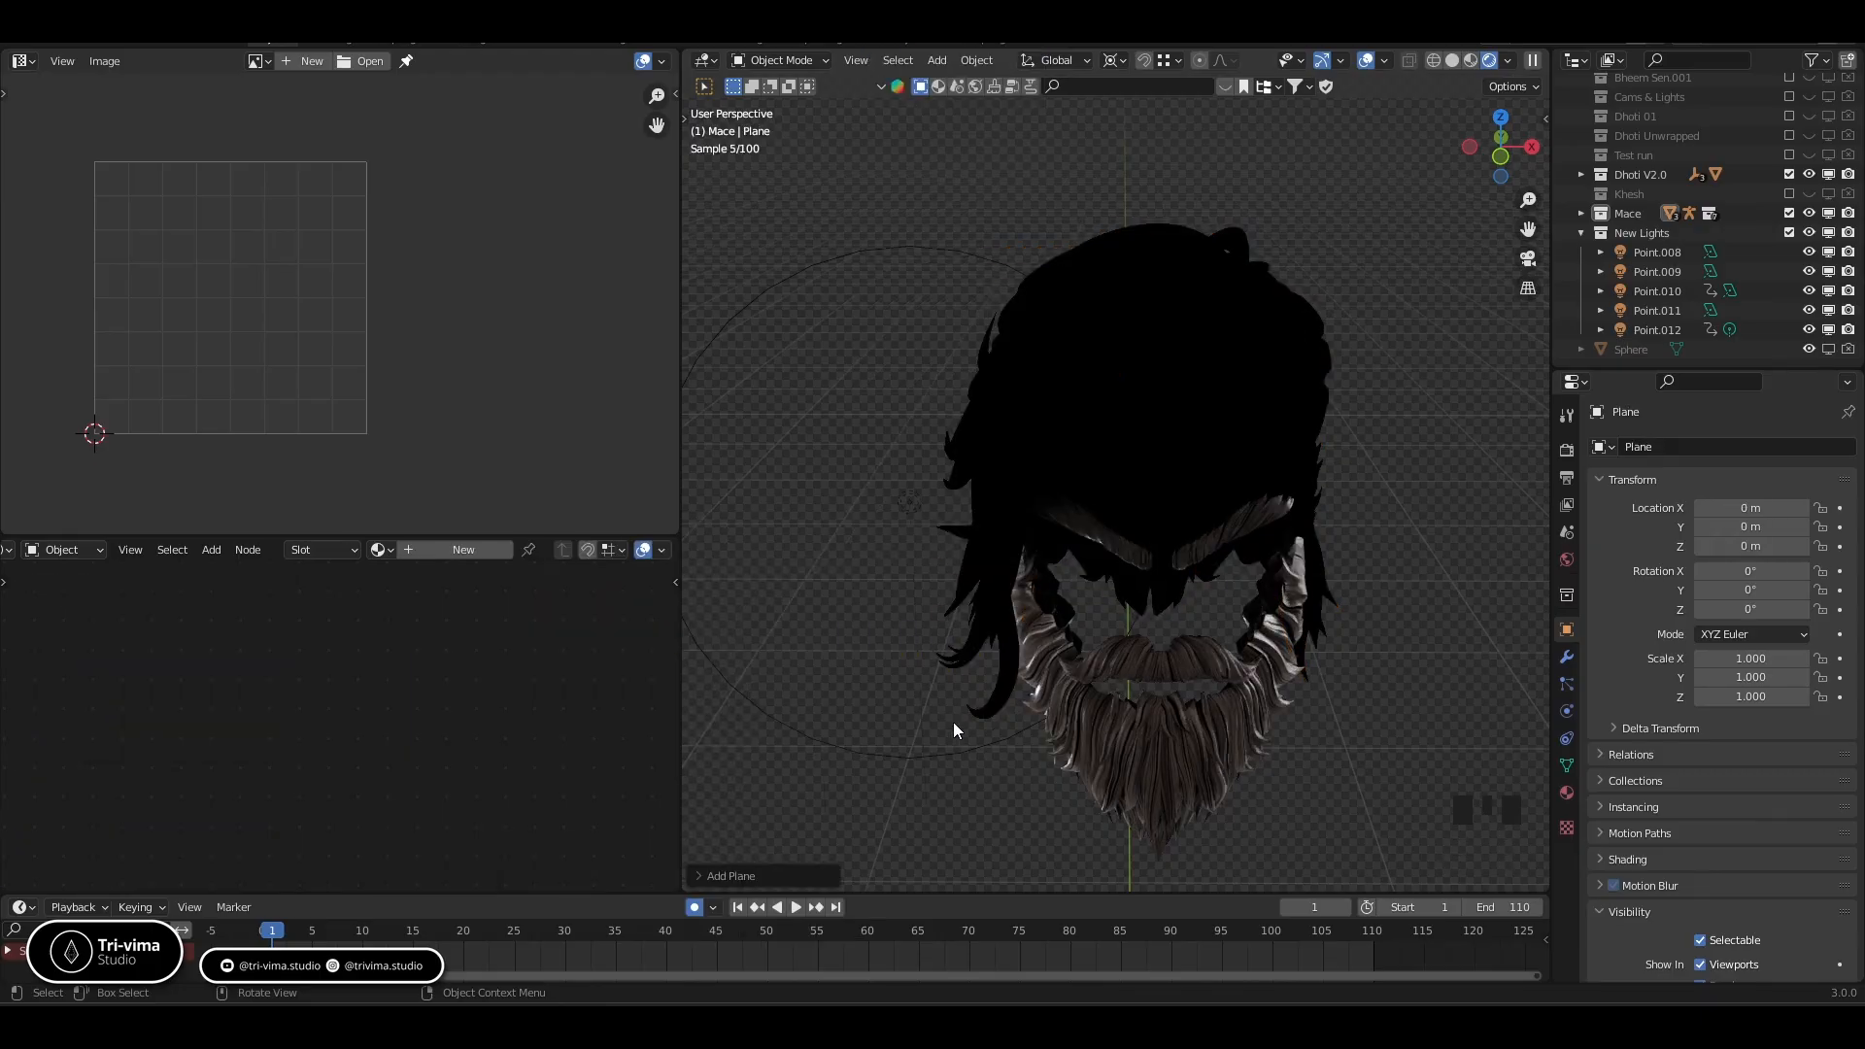
pyautogui.scroll(-12, 953, 721)
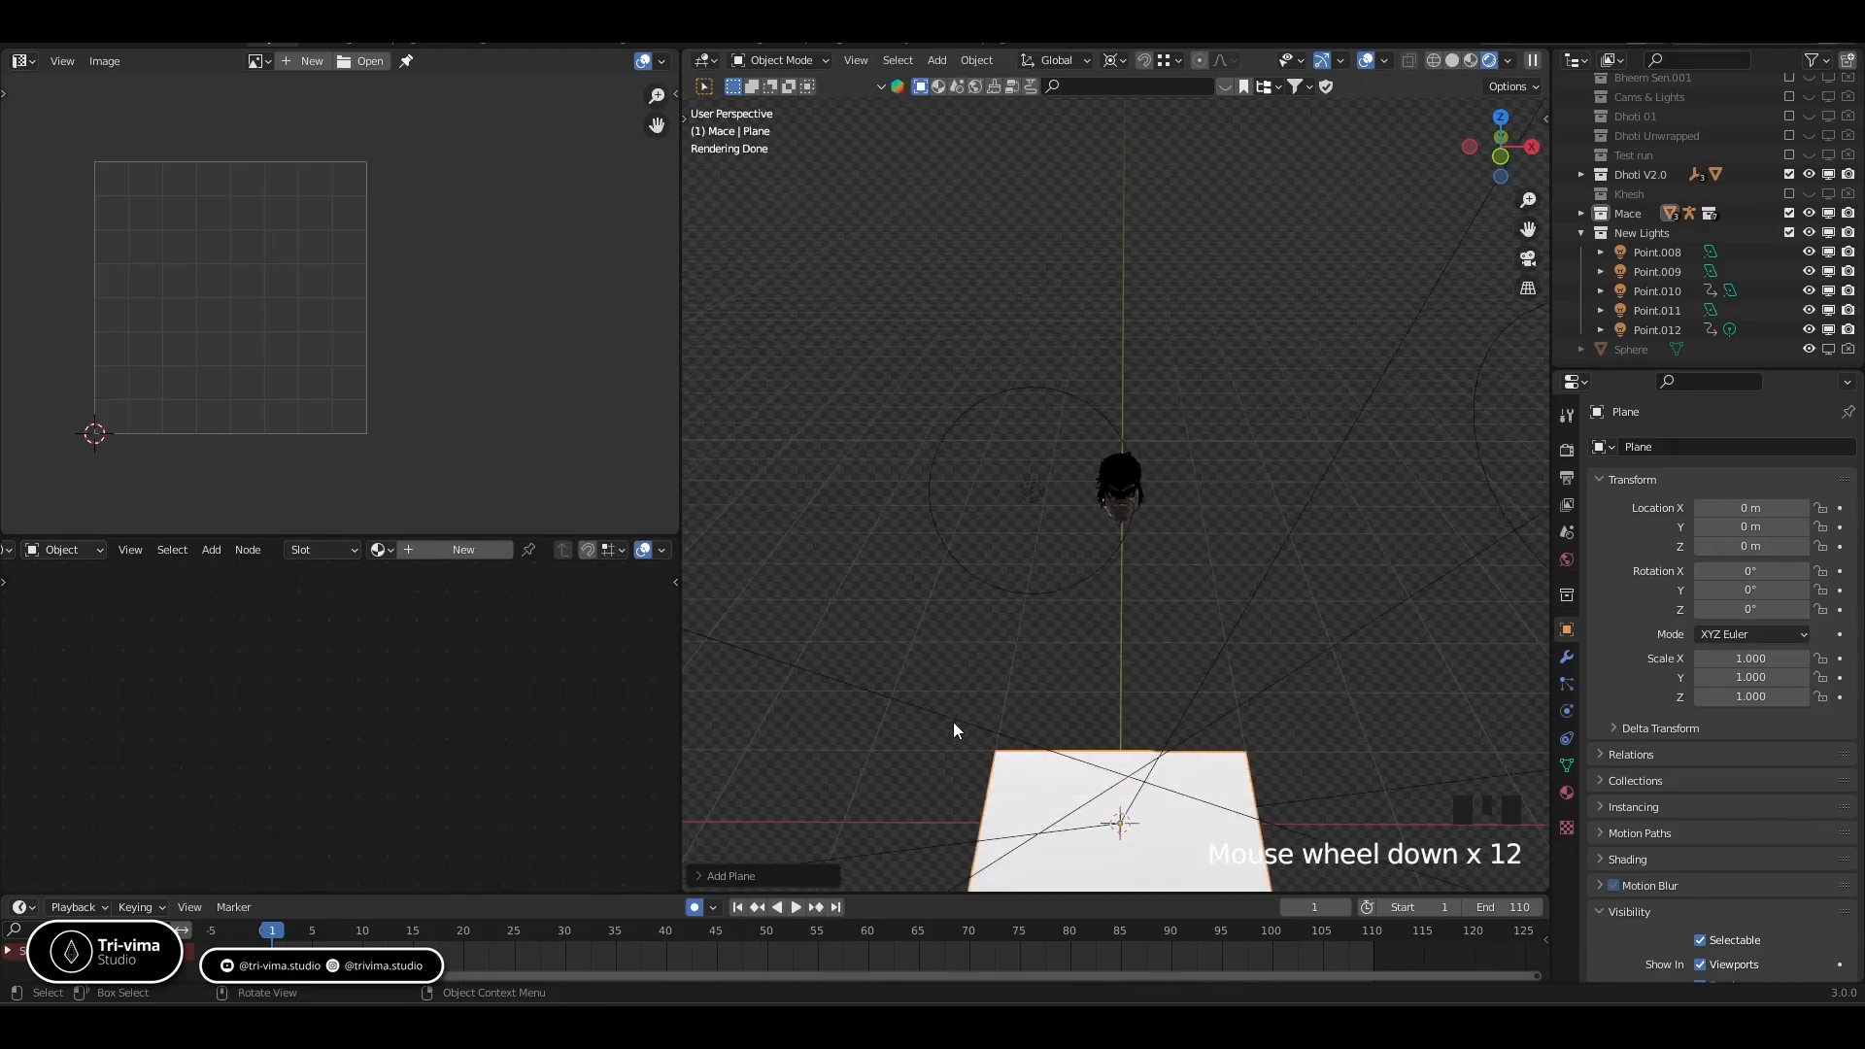
# Rotate the plane 90° about X and move it without Y movement to about X -1.3 m, Z 2.14 m
pyautogui.press('r')
pyautogui.press('x')
pyautogui.press('9')
pyautogui.press('0')
pyautogui.press('Return')
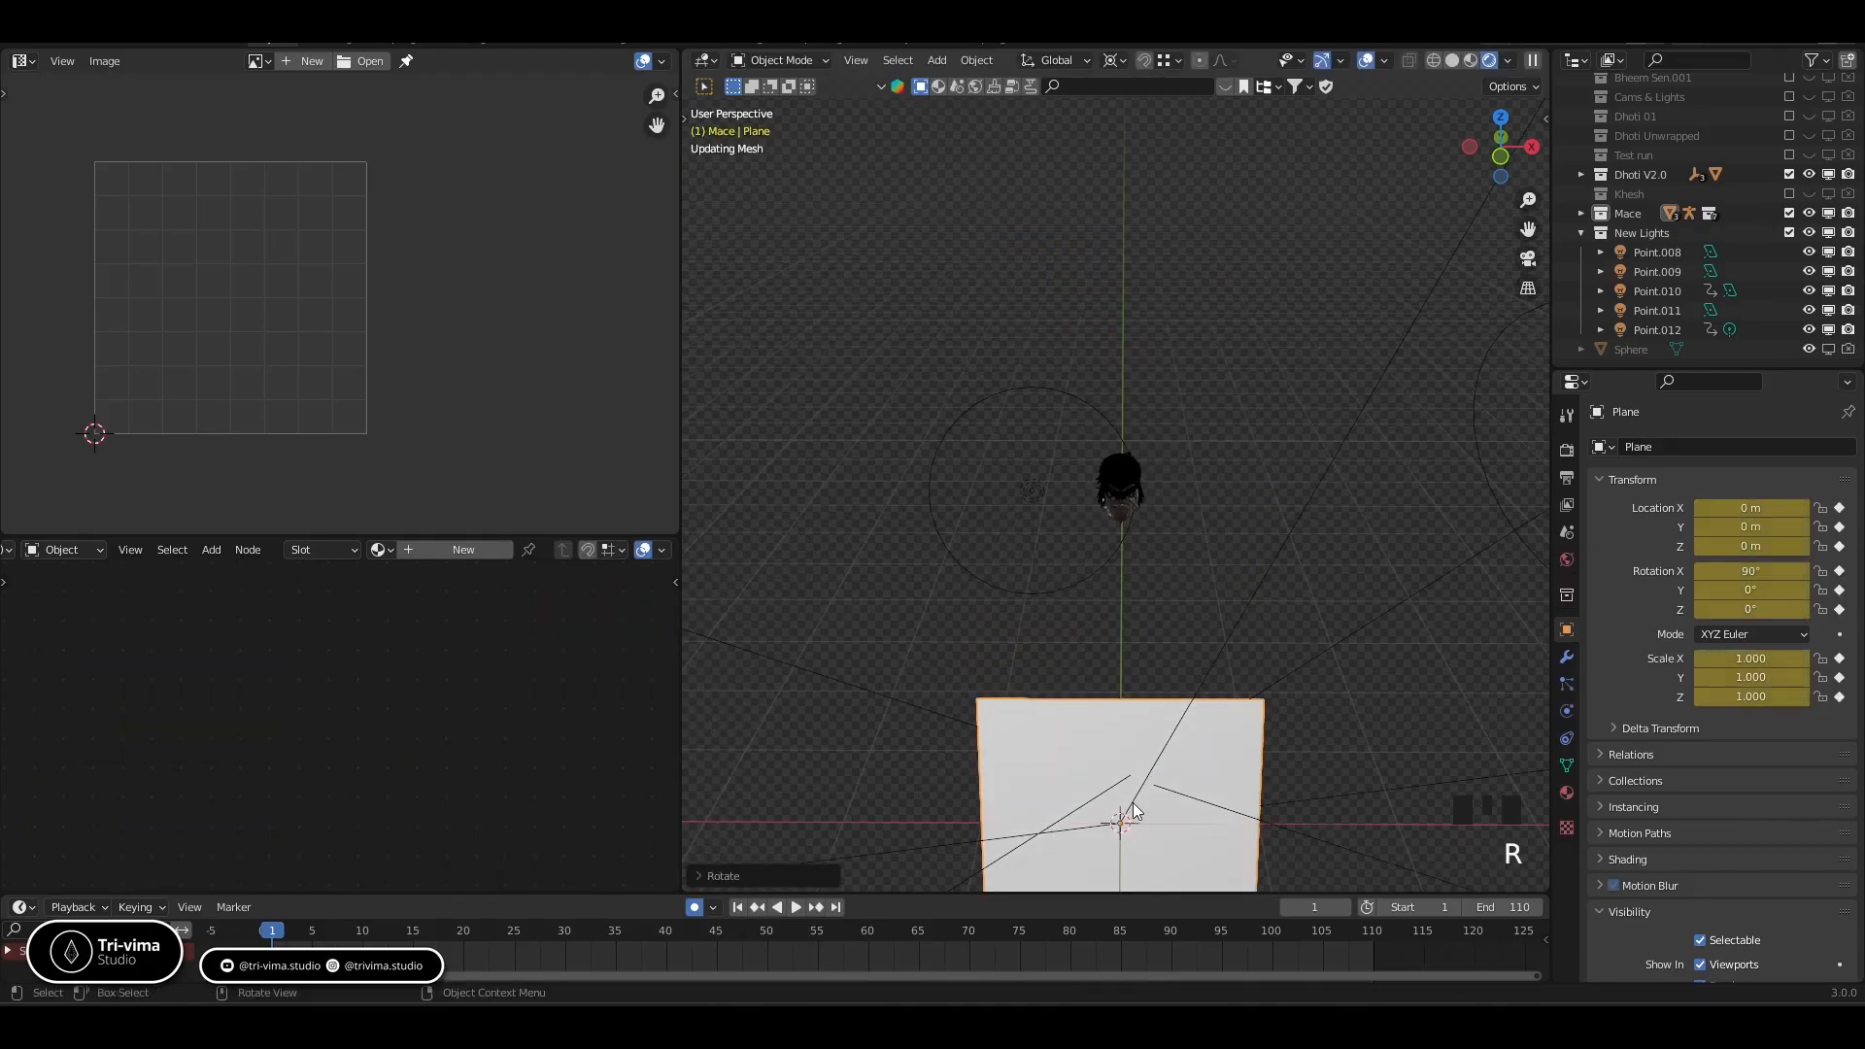
pyautogui.press('g')
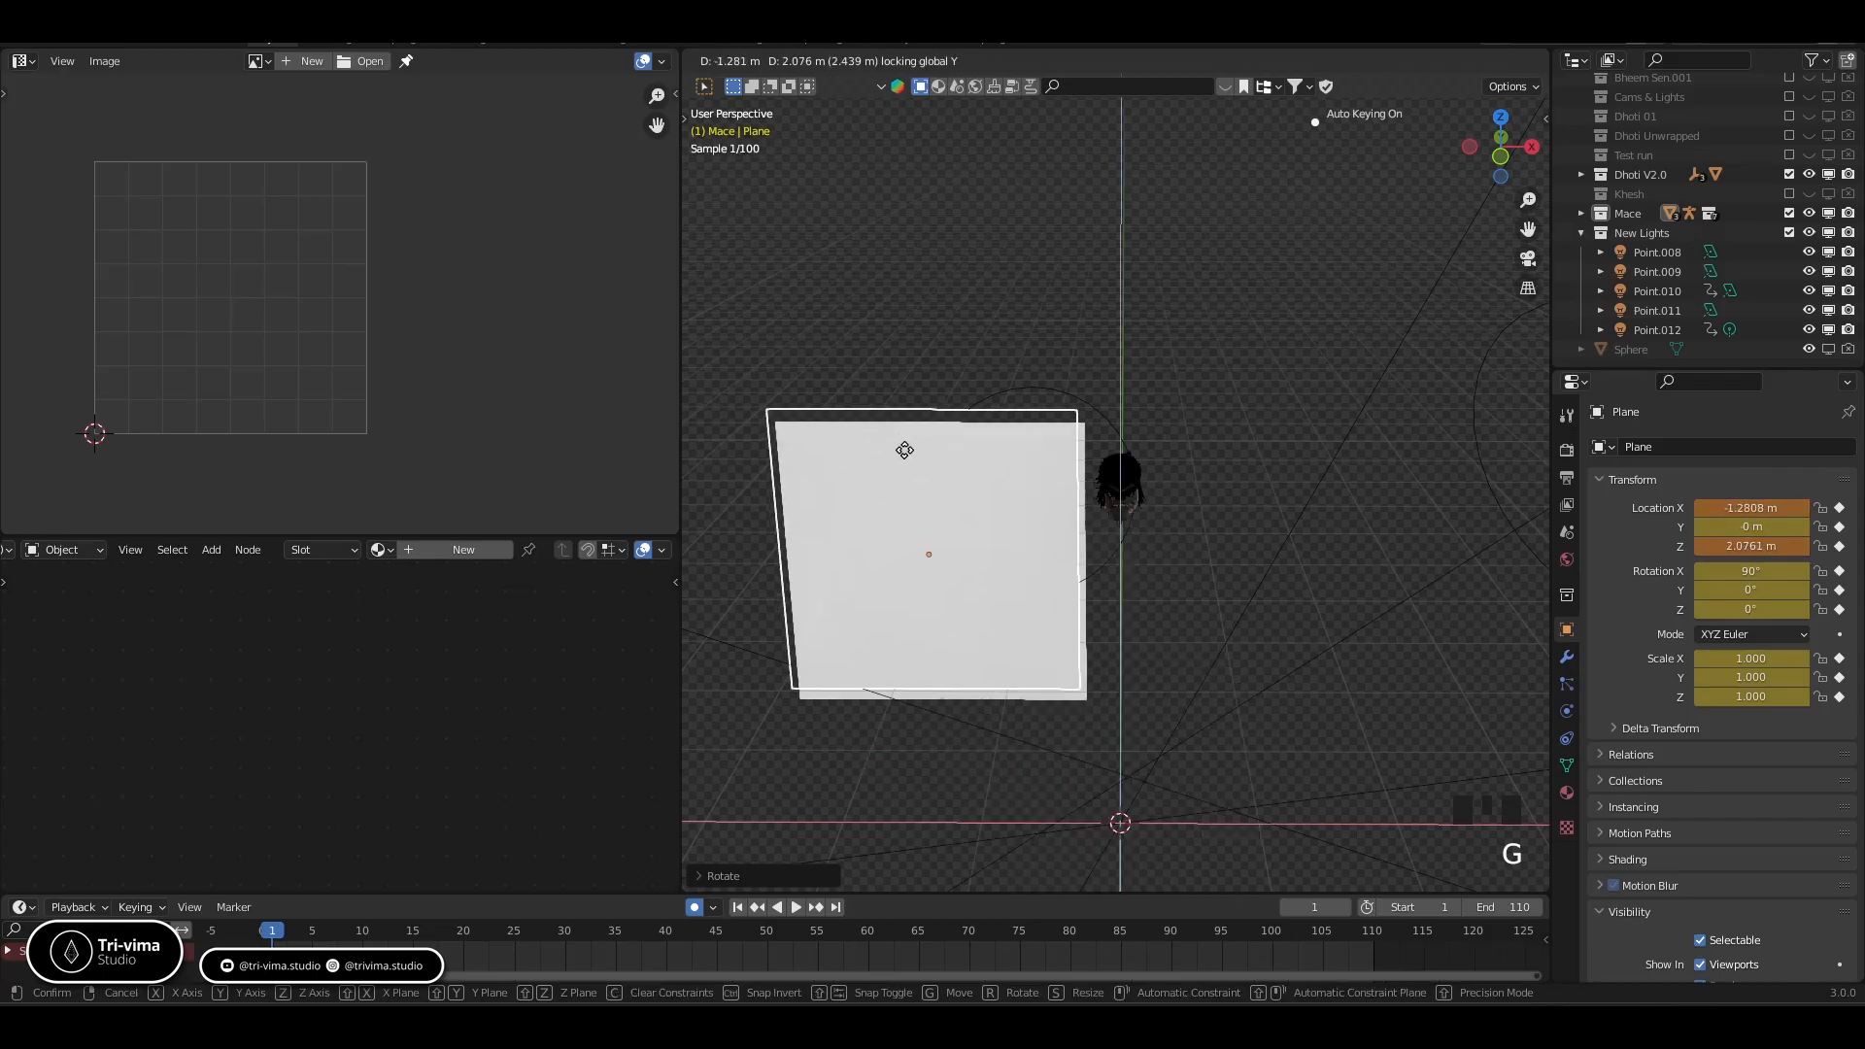
pyautogui.click(950, 457)
pyautogui.press('s')
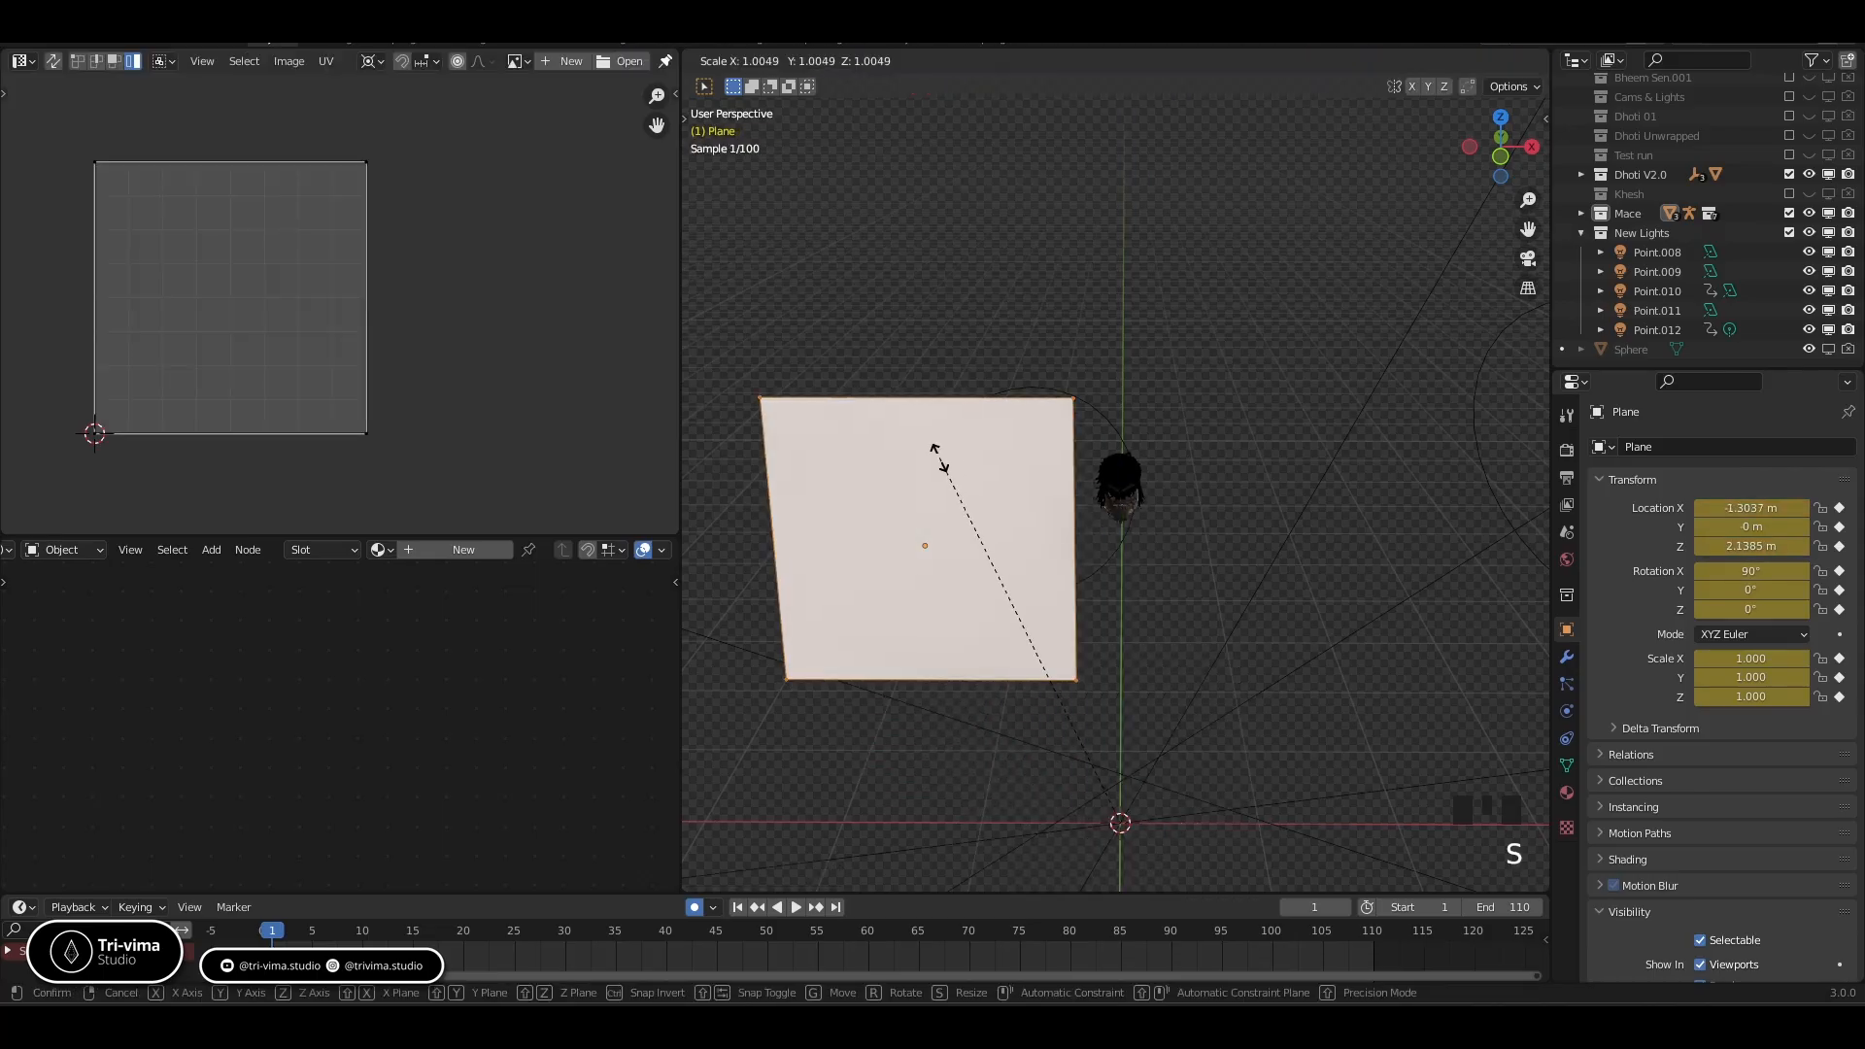
pyautogui.click(1056, 677)
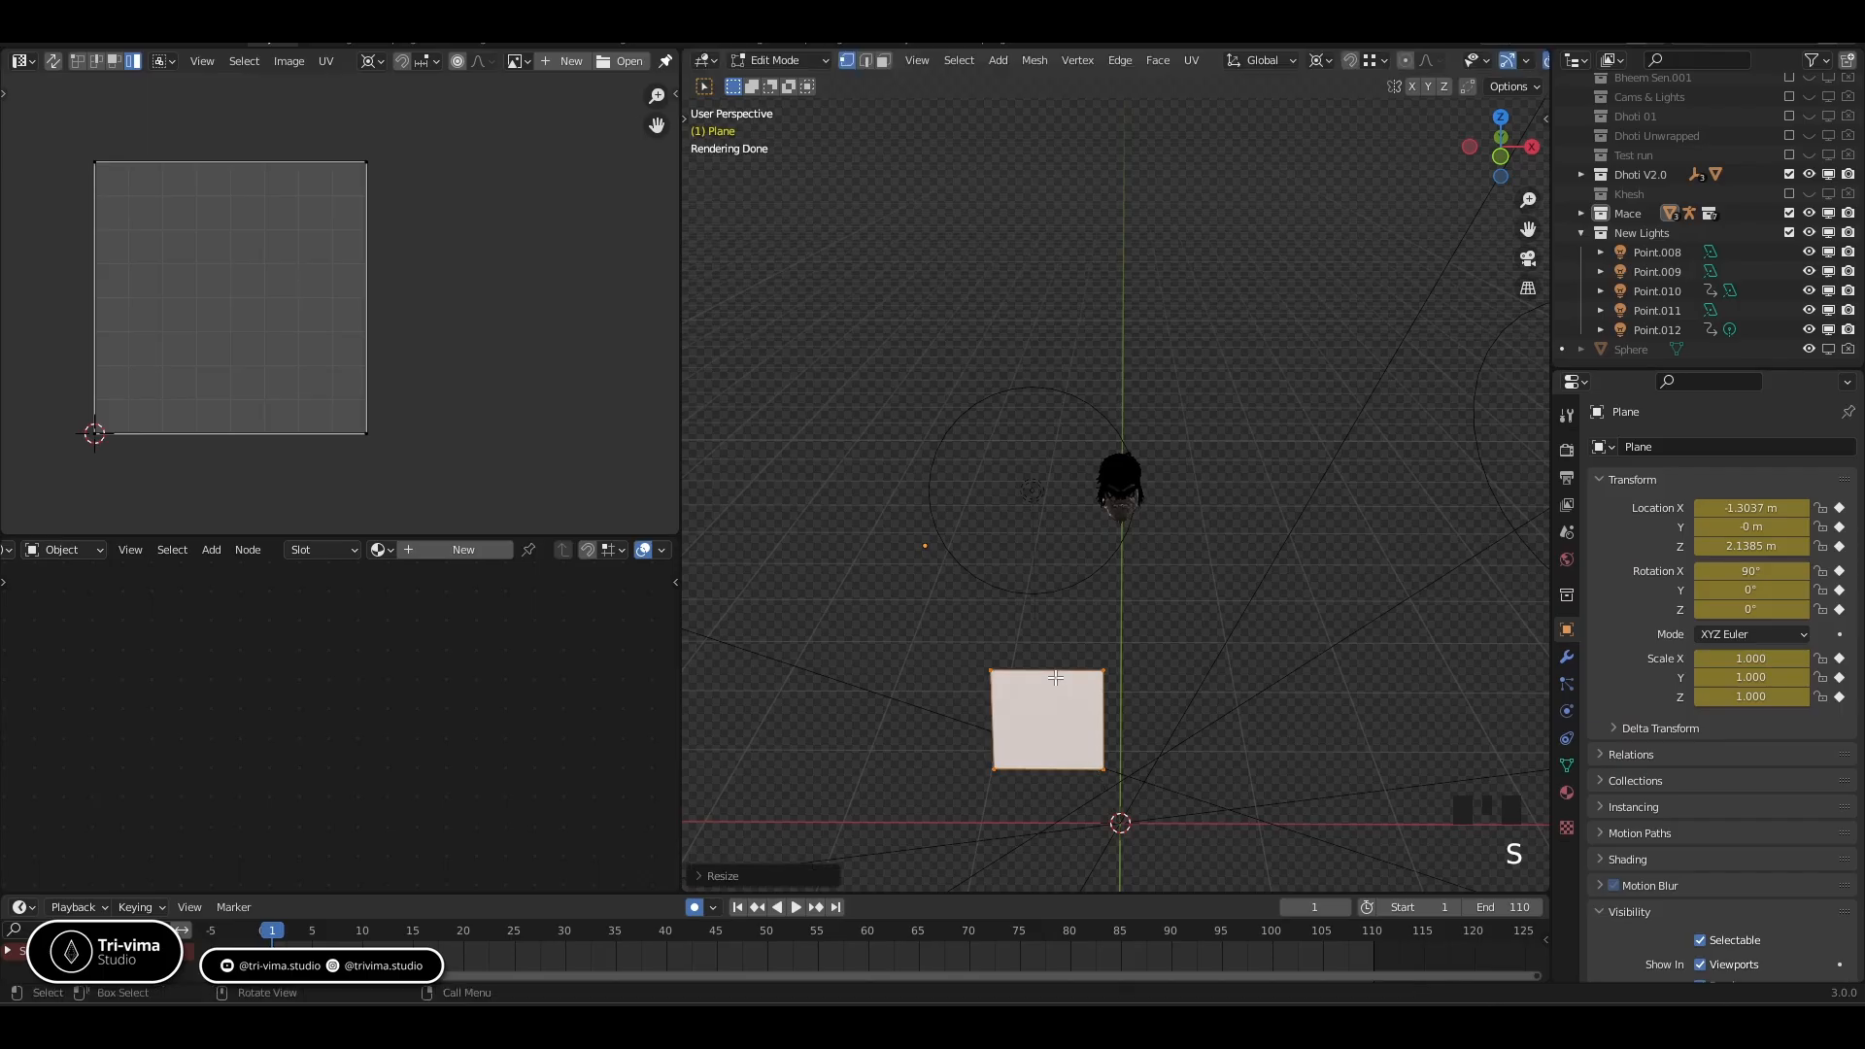
pyautogui.hotkey('ctrl', 'z')
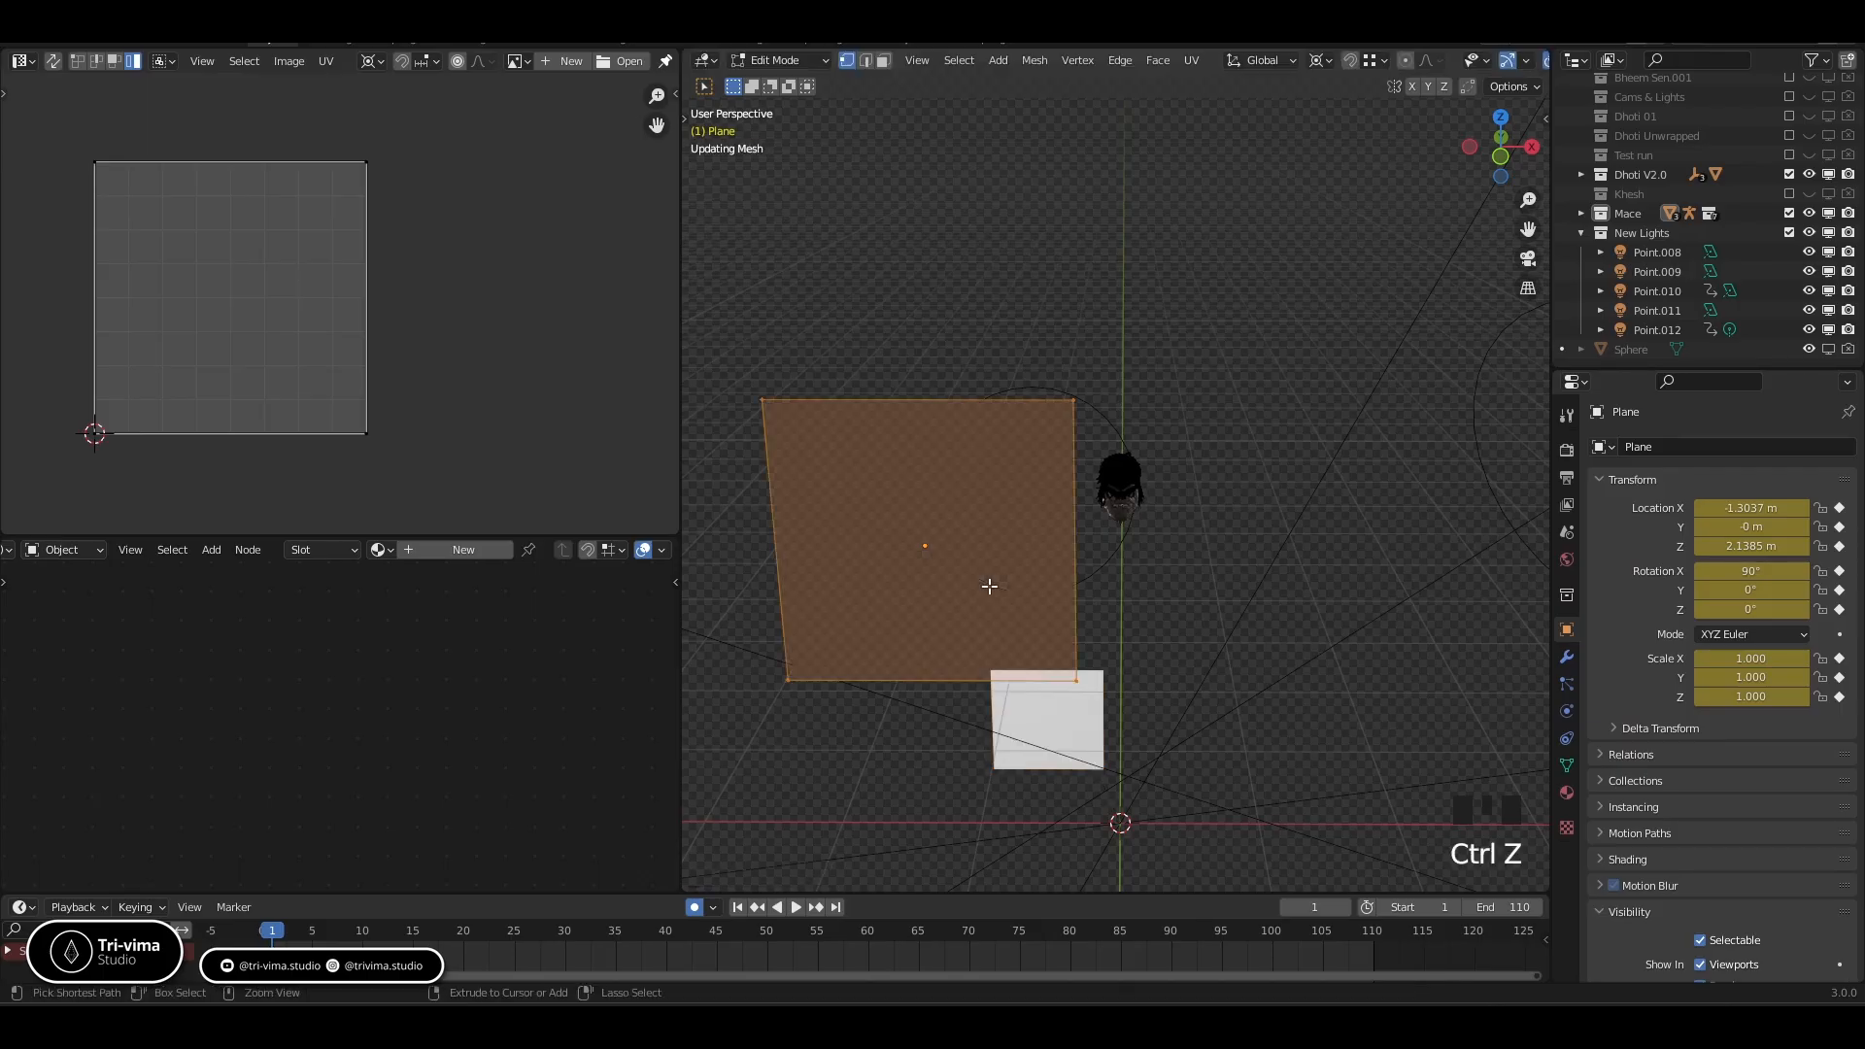
pyautogui.click(1319, 60)
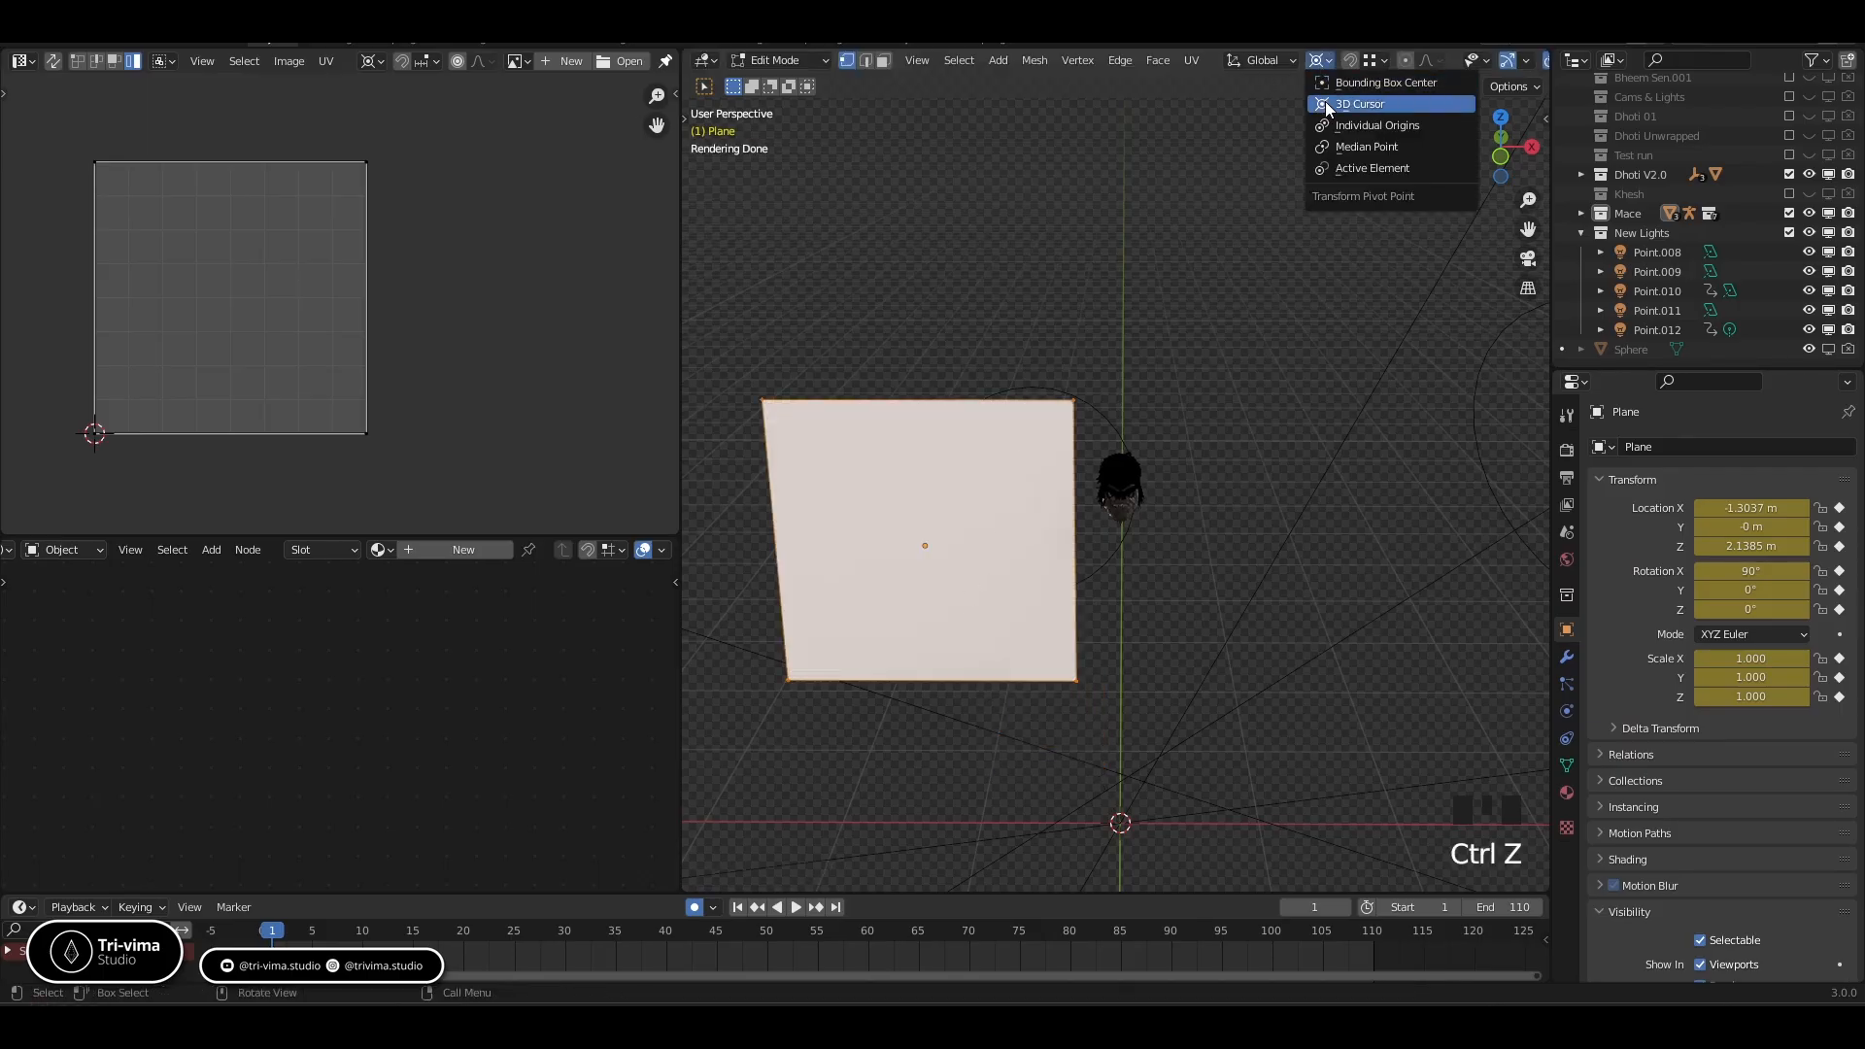
pyautogui.click(1360, 104)
pyautogui.press('s')
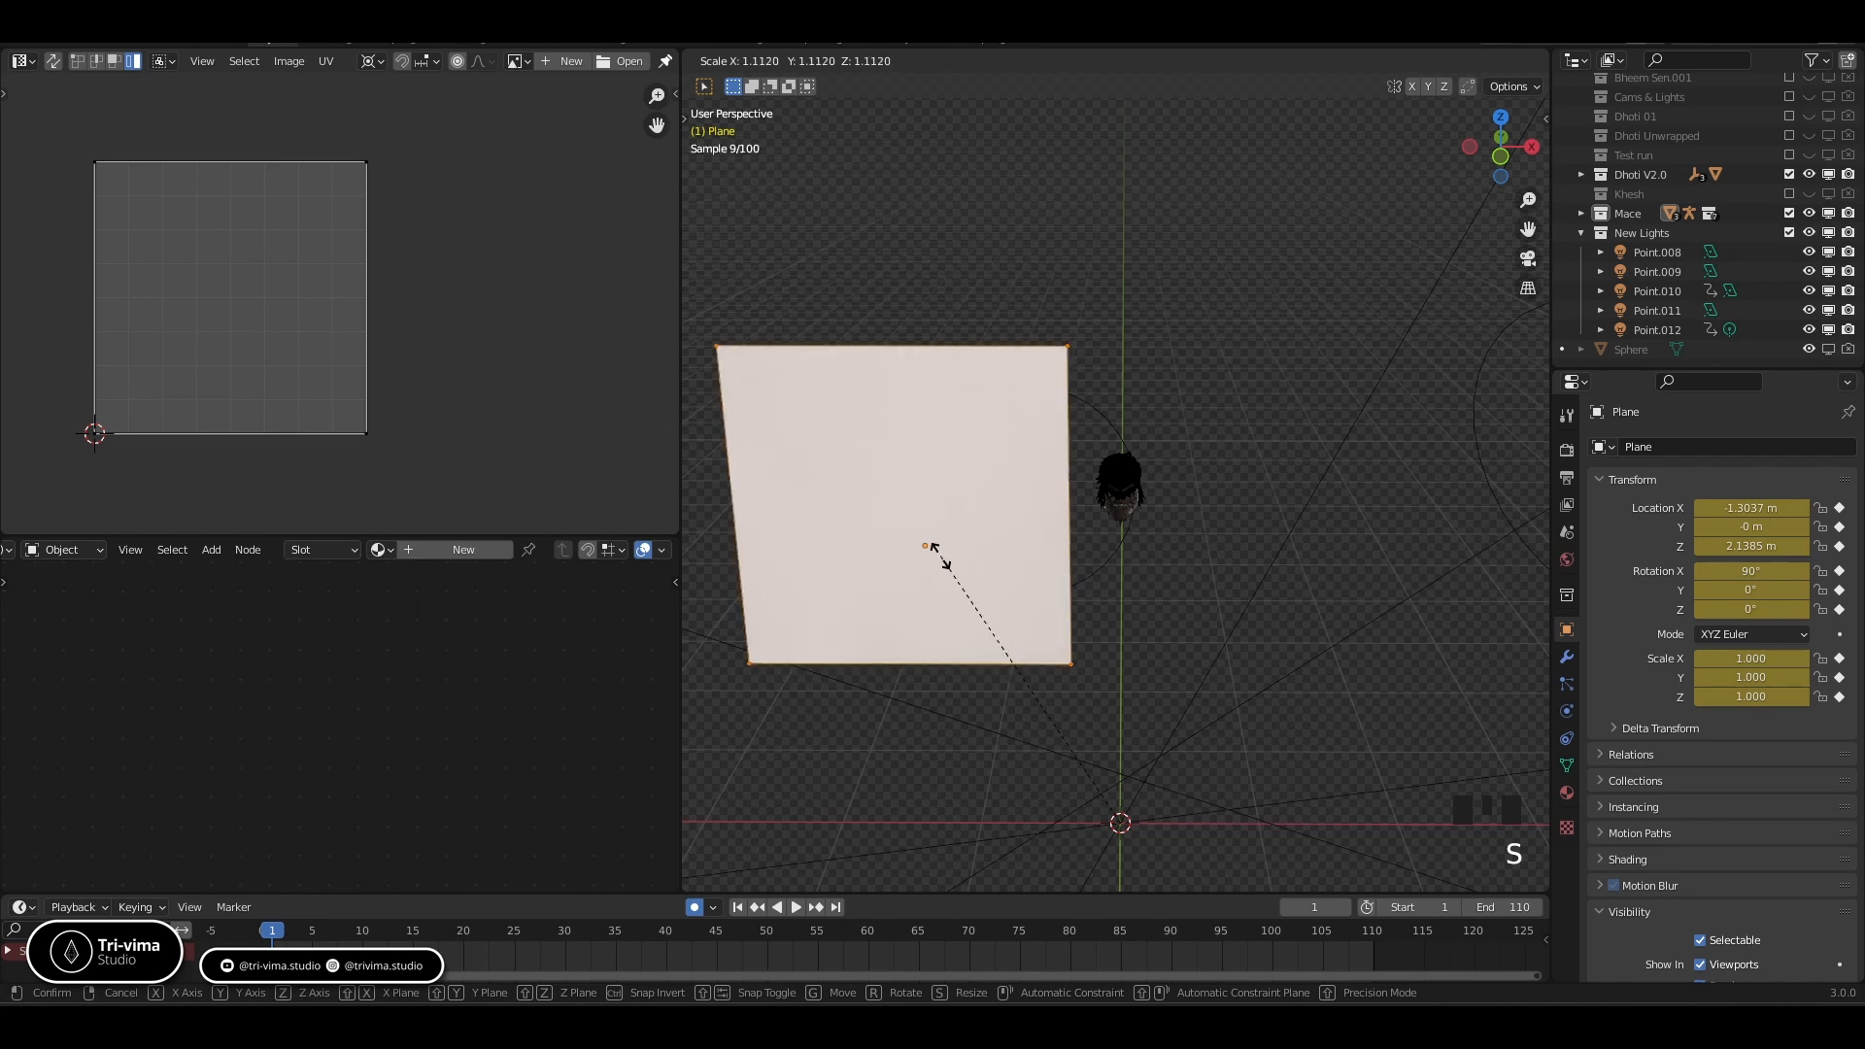
pyautogui.press('Escape')
# Set the transform pivot to Median Point, scale the plane's mesh to well under half its size, and return to Object Mode
pyautogui.click(1318, 61)
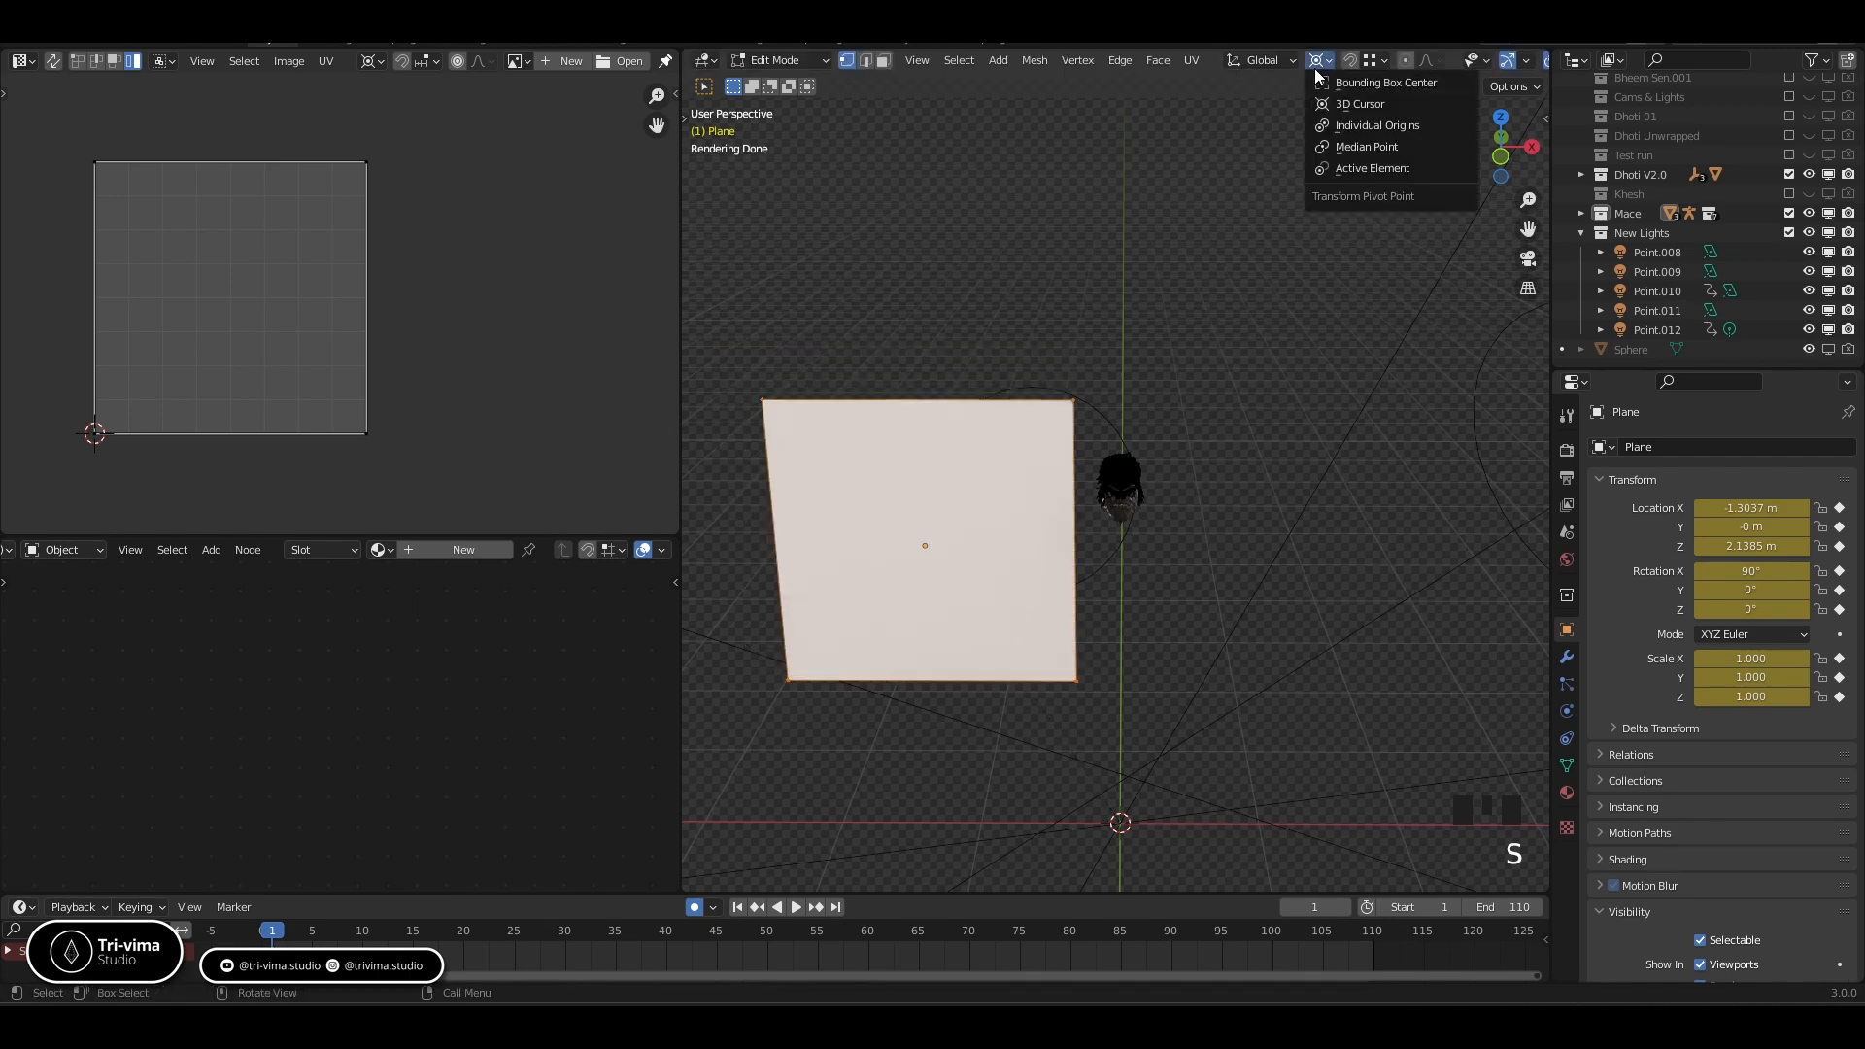
pyautogui.click(1328, 146)
pyautogui.press('s')
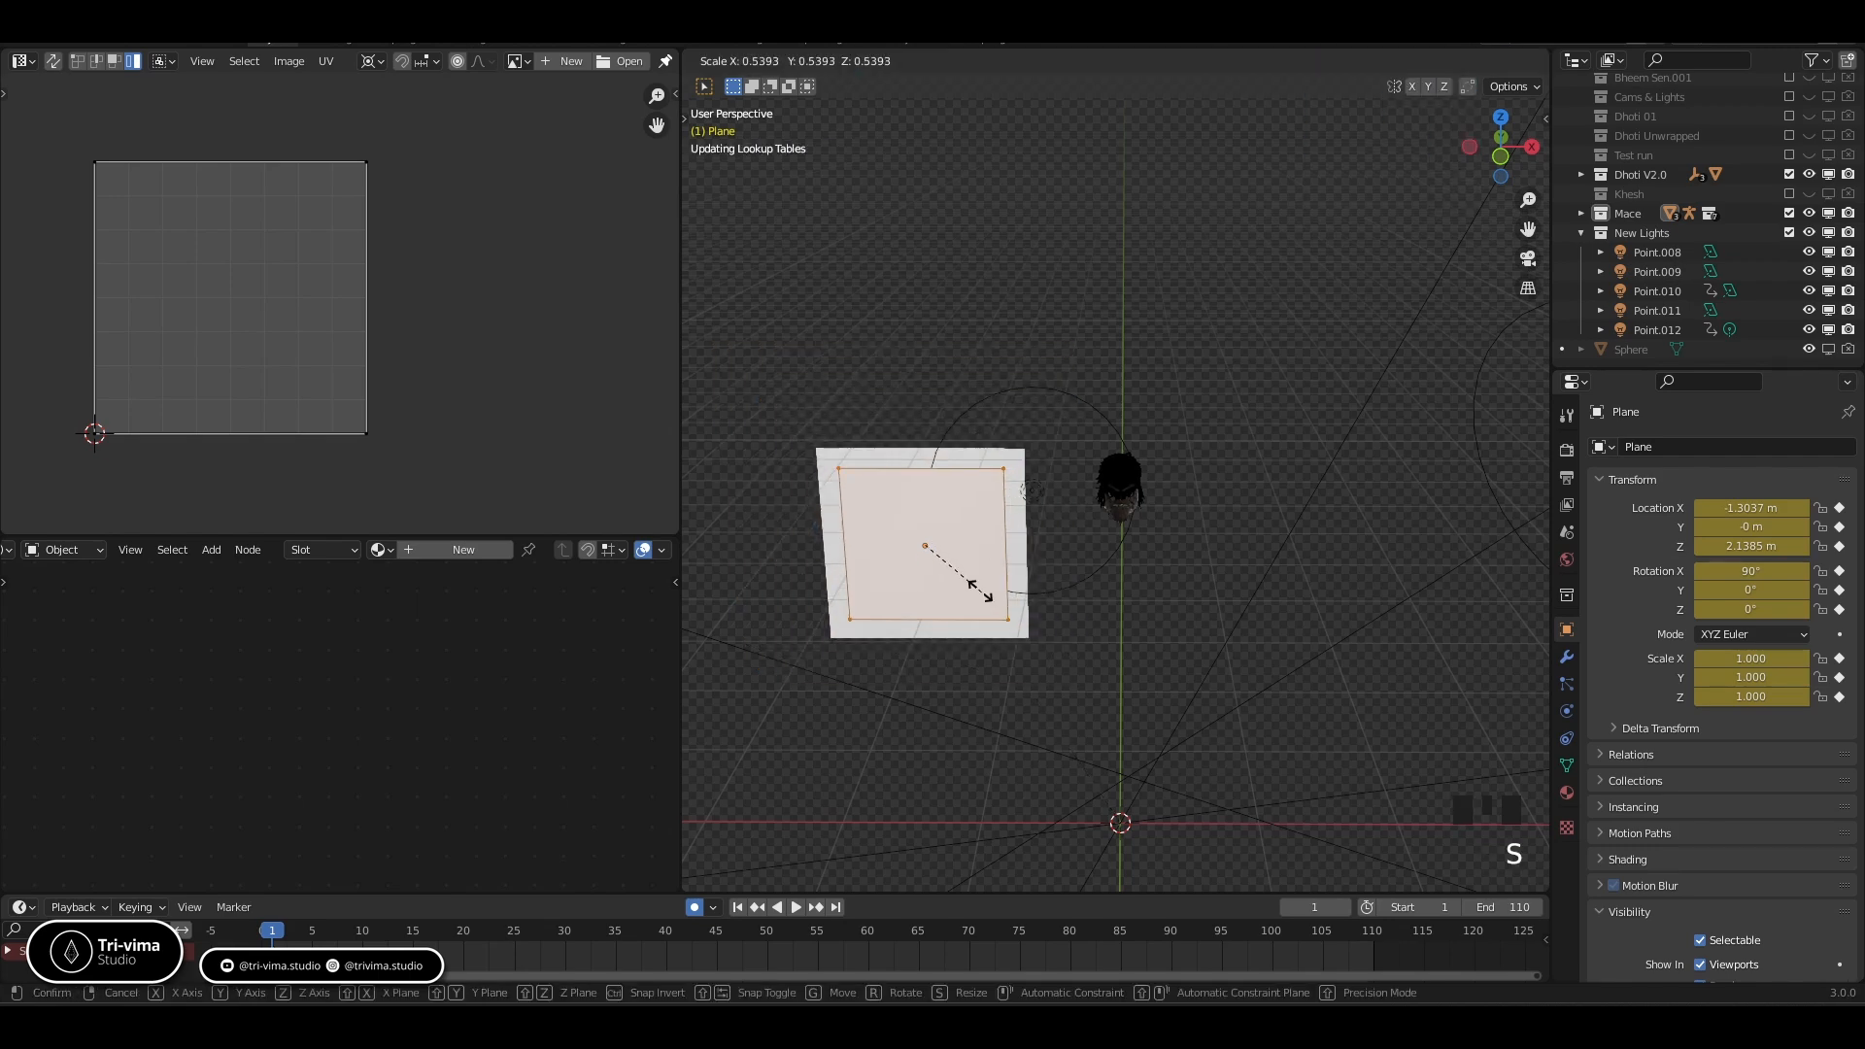
pyautogui.click(972, 577)
pyautogui.press('Tab')
# Move the plane beside the head, to about X -0.69 m and Z 2.5 m without Y movement, and frame it
pyautogui.press('g')
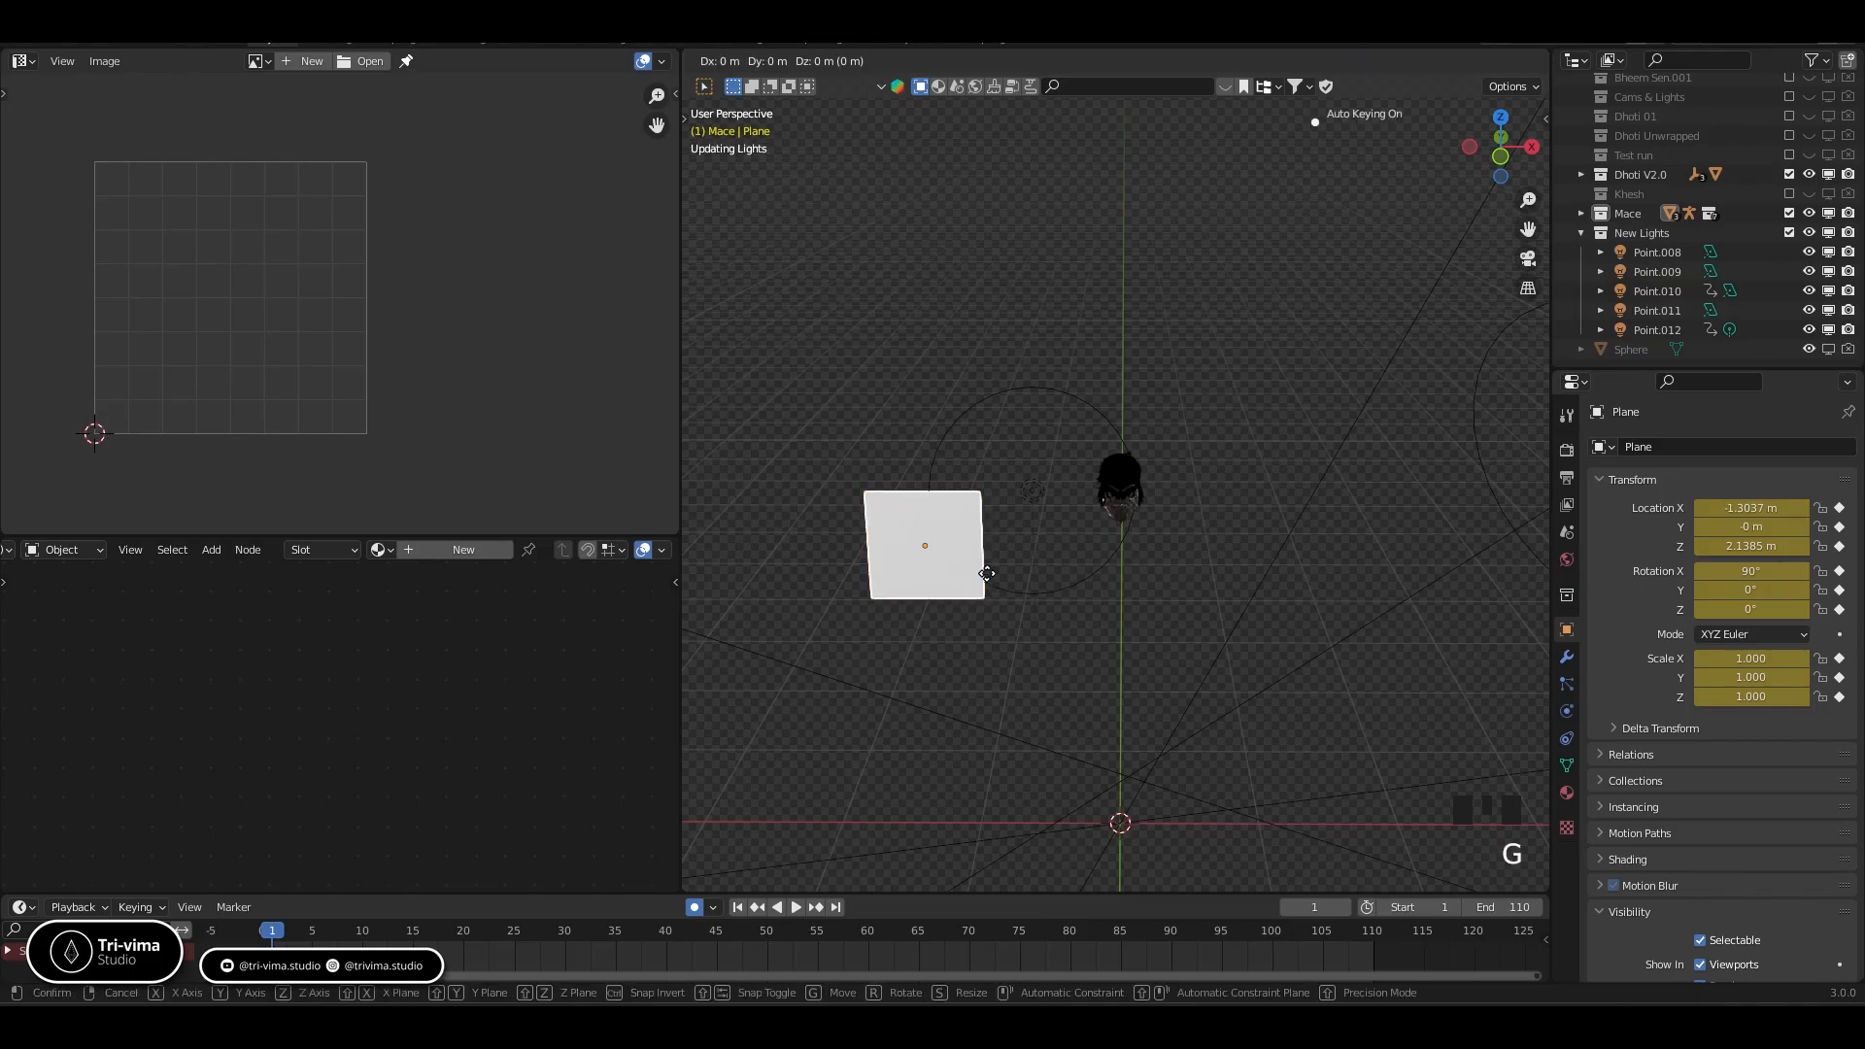
pyautogui.hotkey('shift', 'y')
pyautogui.click(1076, 522)
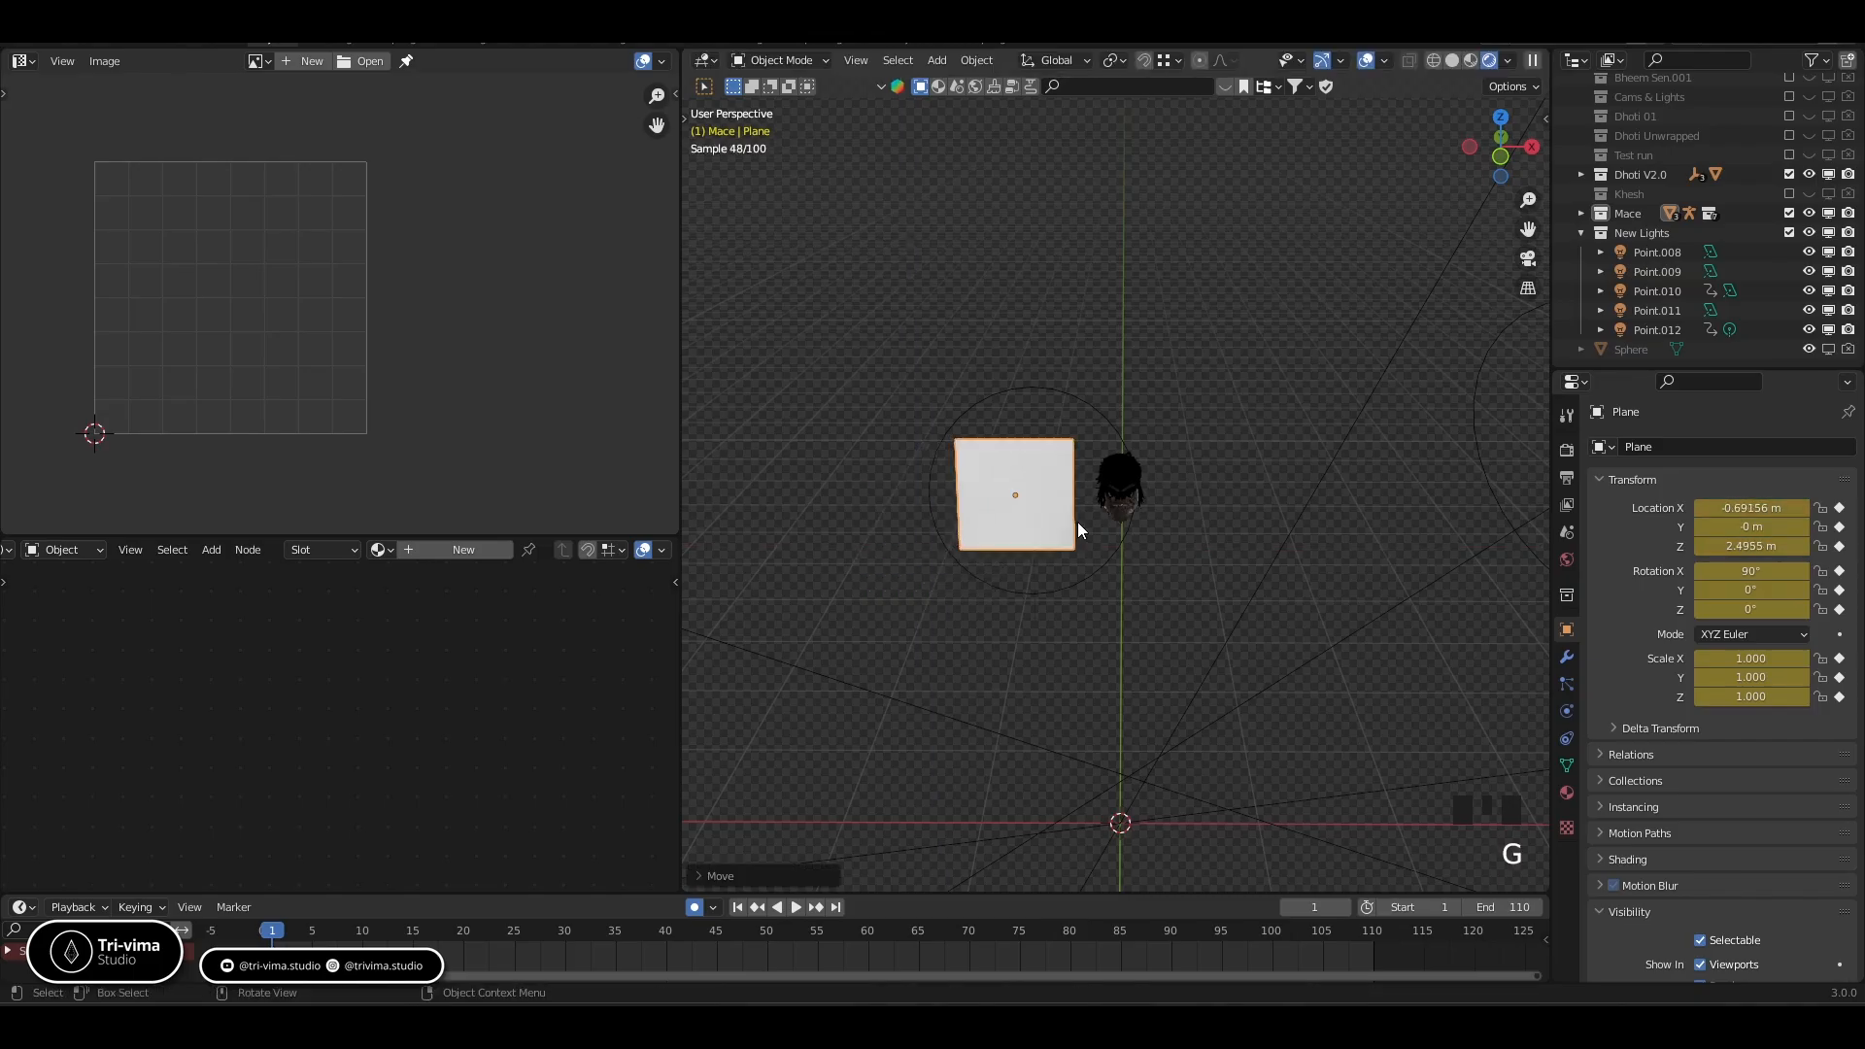
pyautogui.press('KP_Decimal')
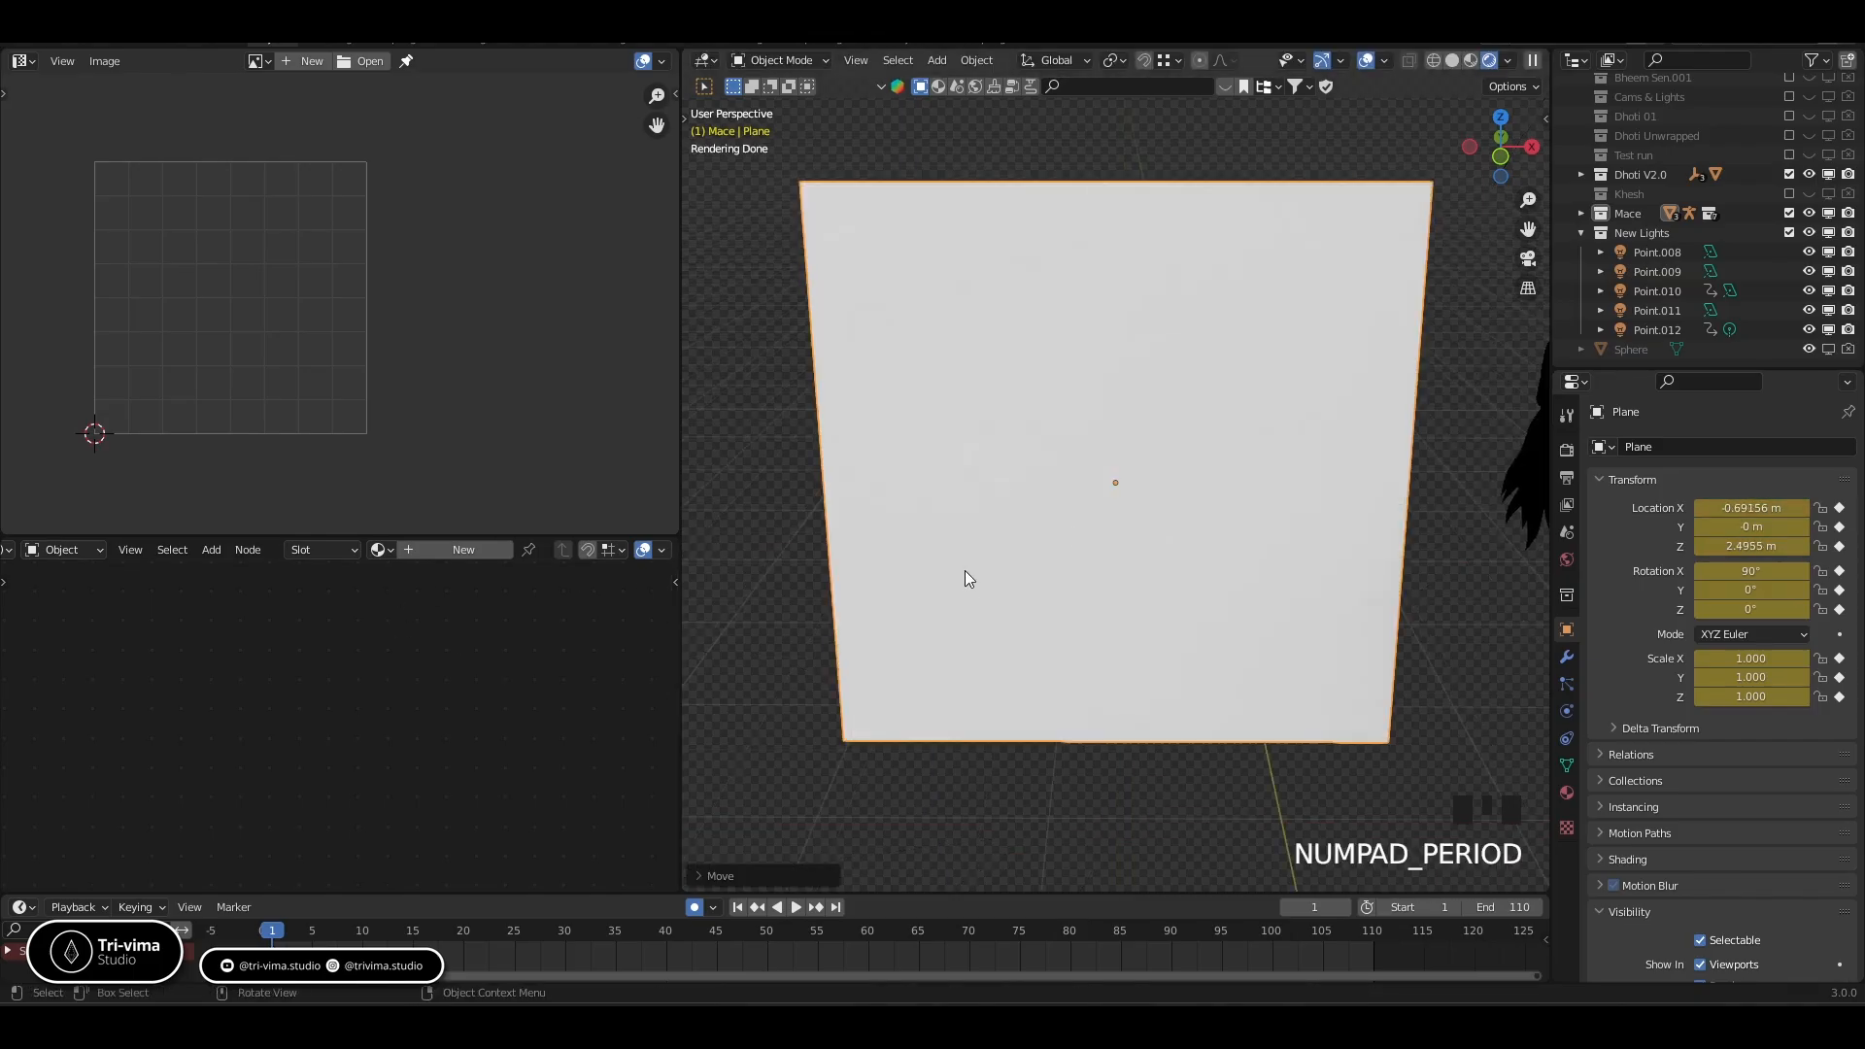
# Try linking materials between Hair 01 and the test plane with the plane as the active object
pyautogui.click(1516, 481)
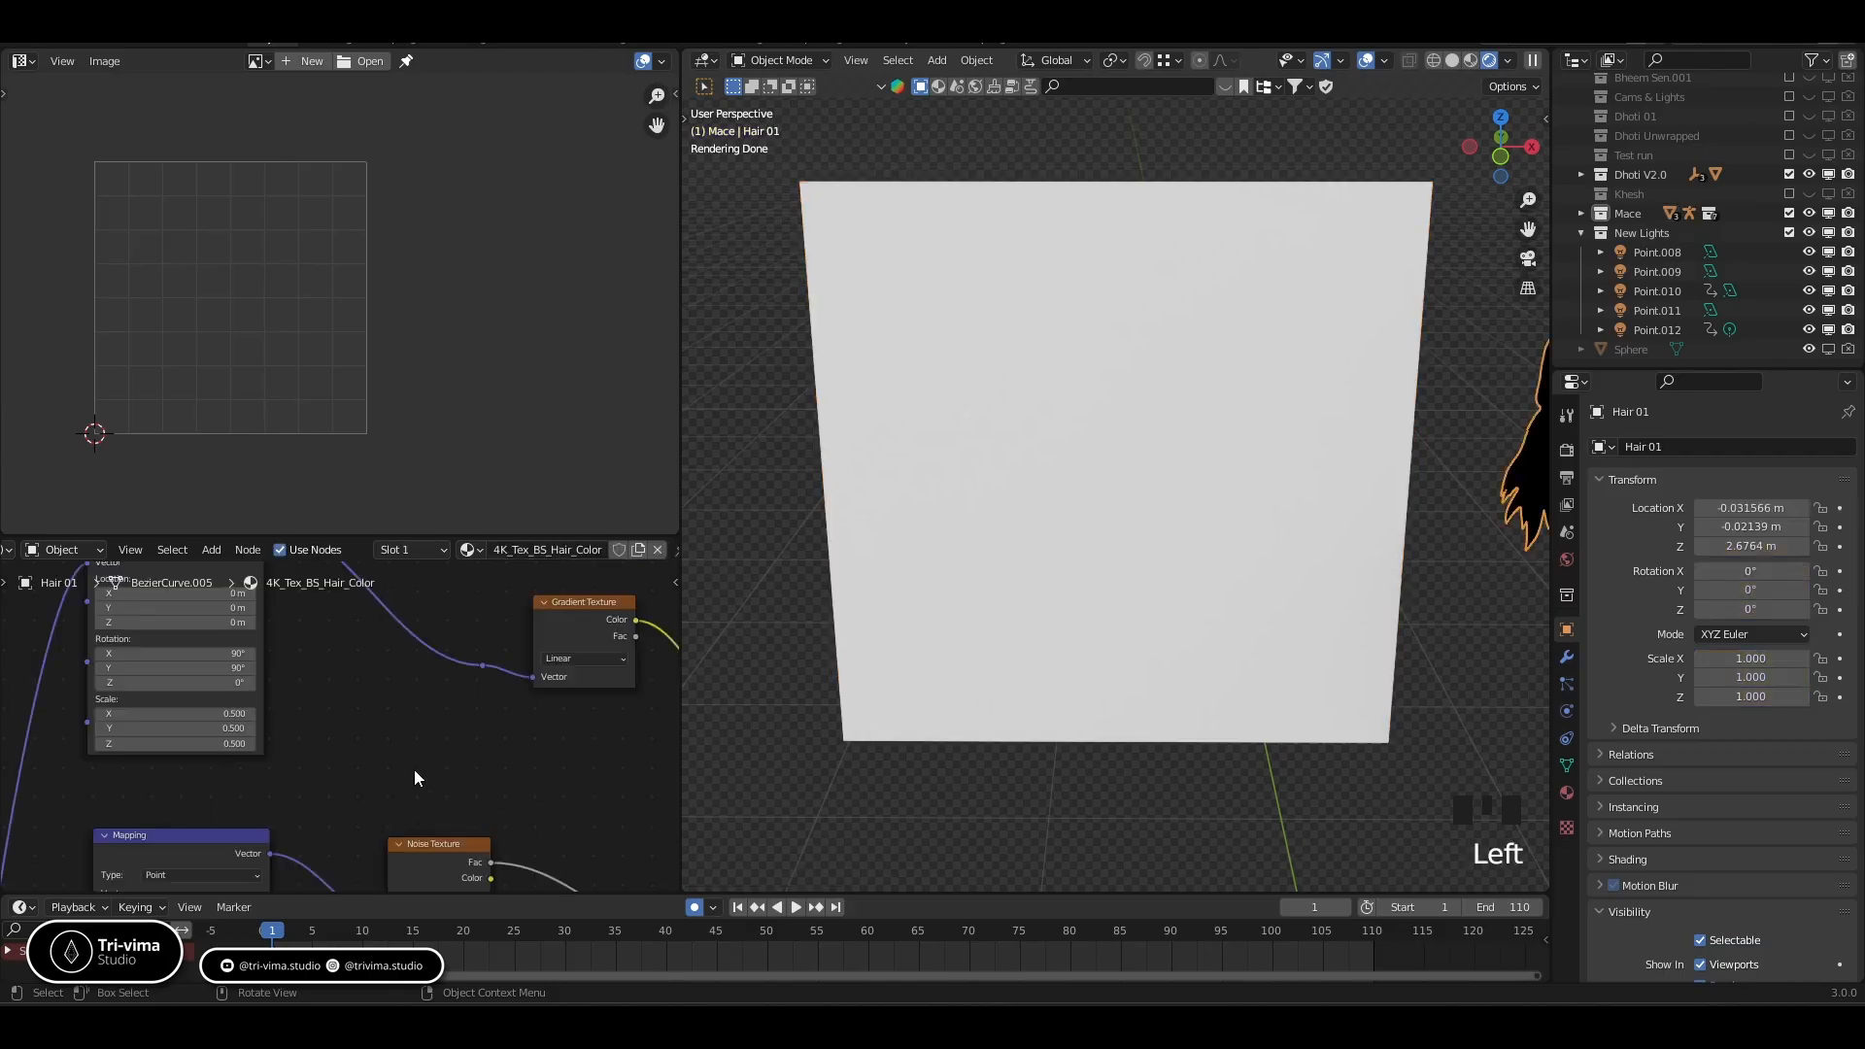
pyautogui.keyDown('shift'); pyautogui.click(845, 534); pyautogui.keyUp('shift')
pyautogui.hotkey('ctrl', 'l')
pyautogui.moveTo(845, 537)
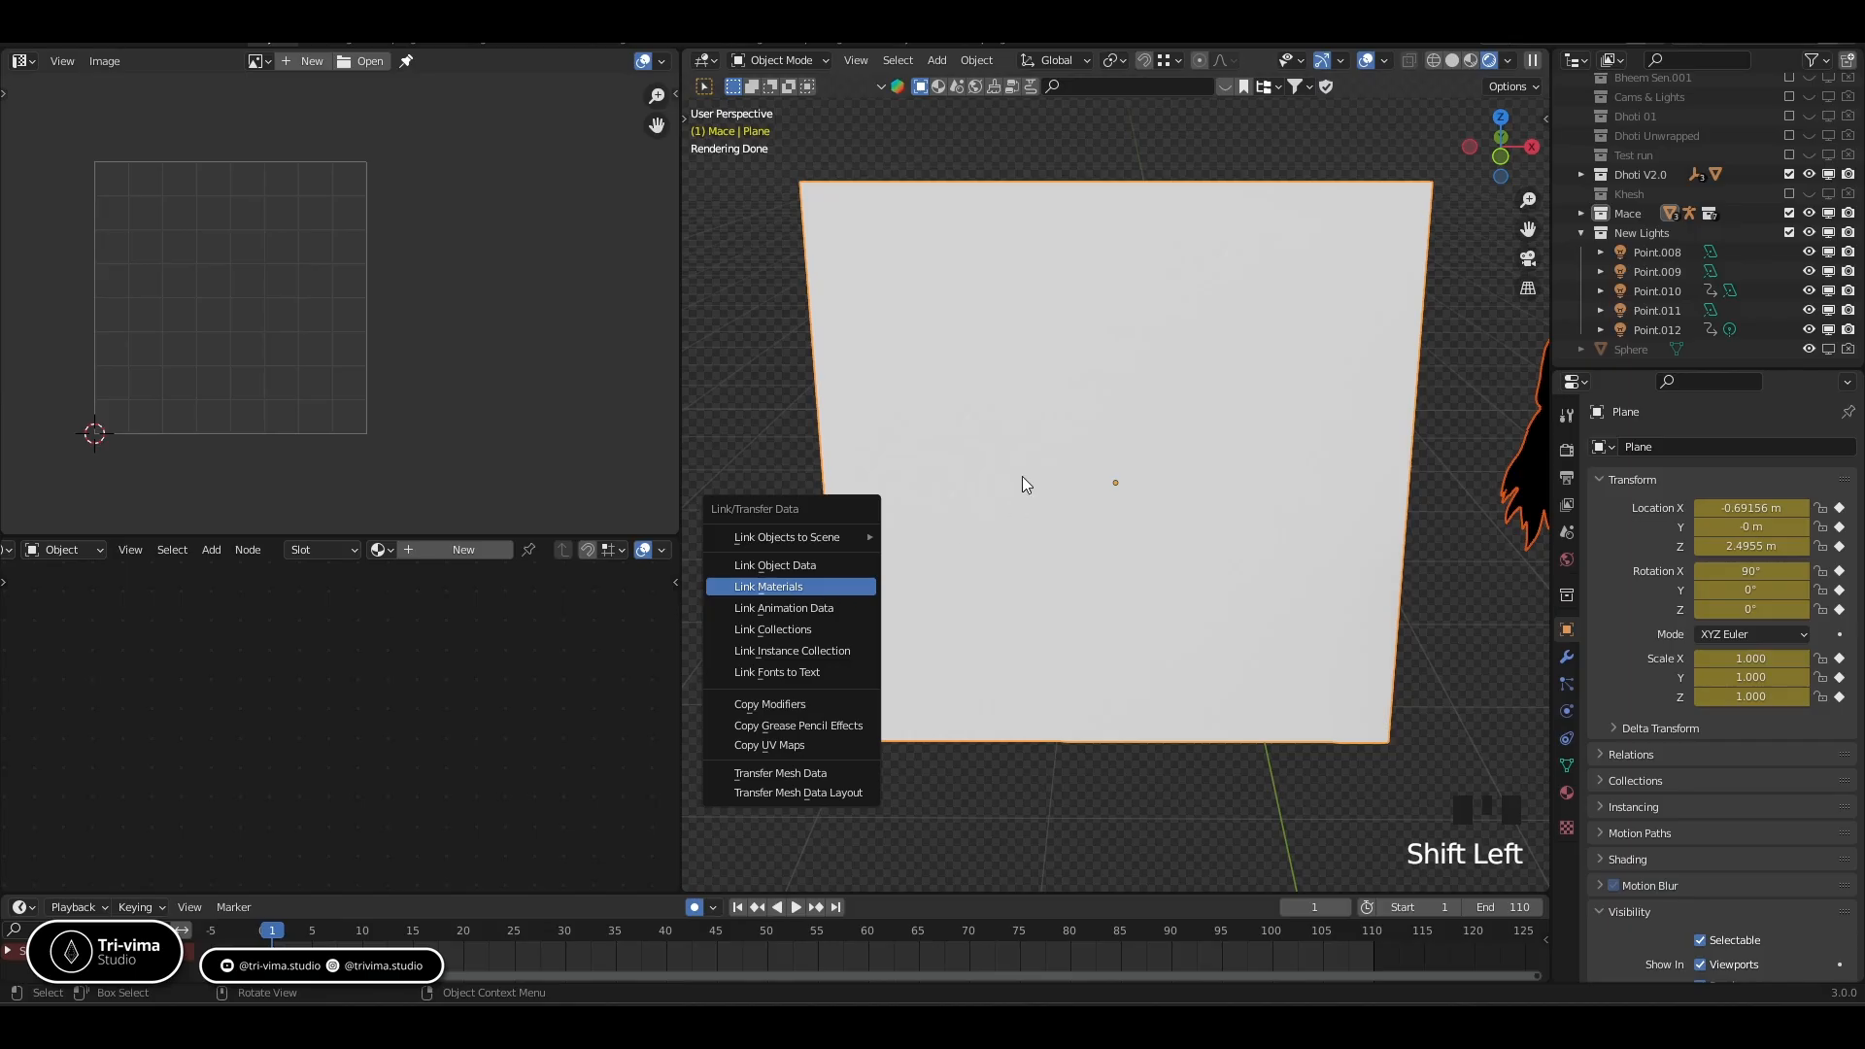
pyautogui.press('Return')
pyautogui.moveTo(1094, 568); pyautogui.dragTo(1144, 501, button='middle')
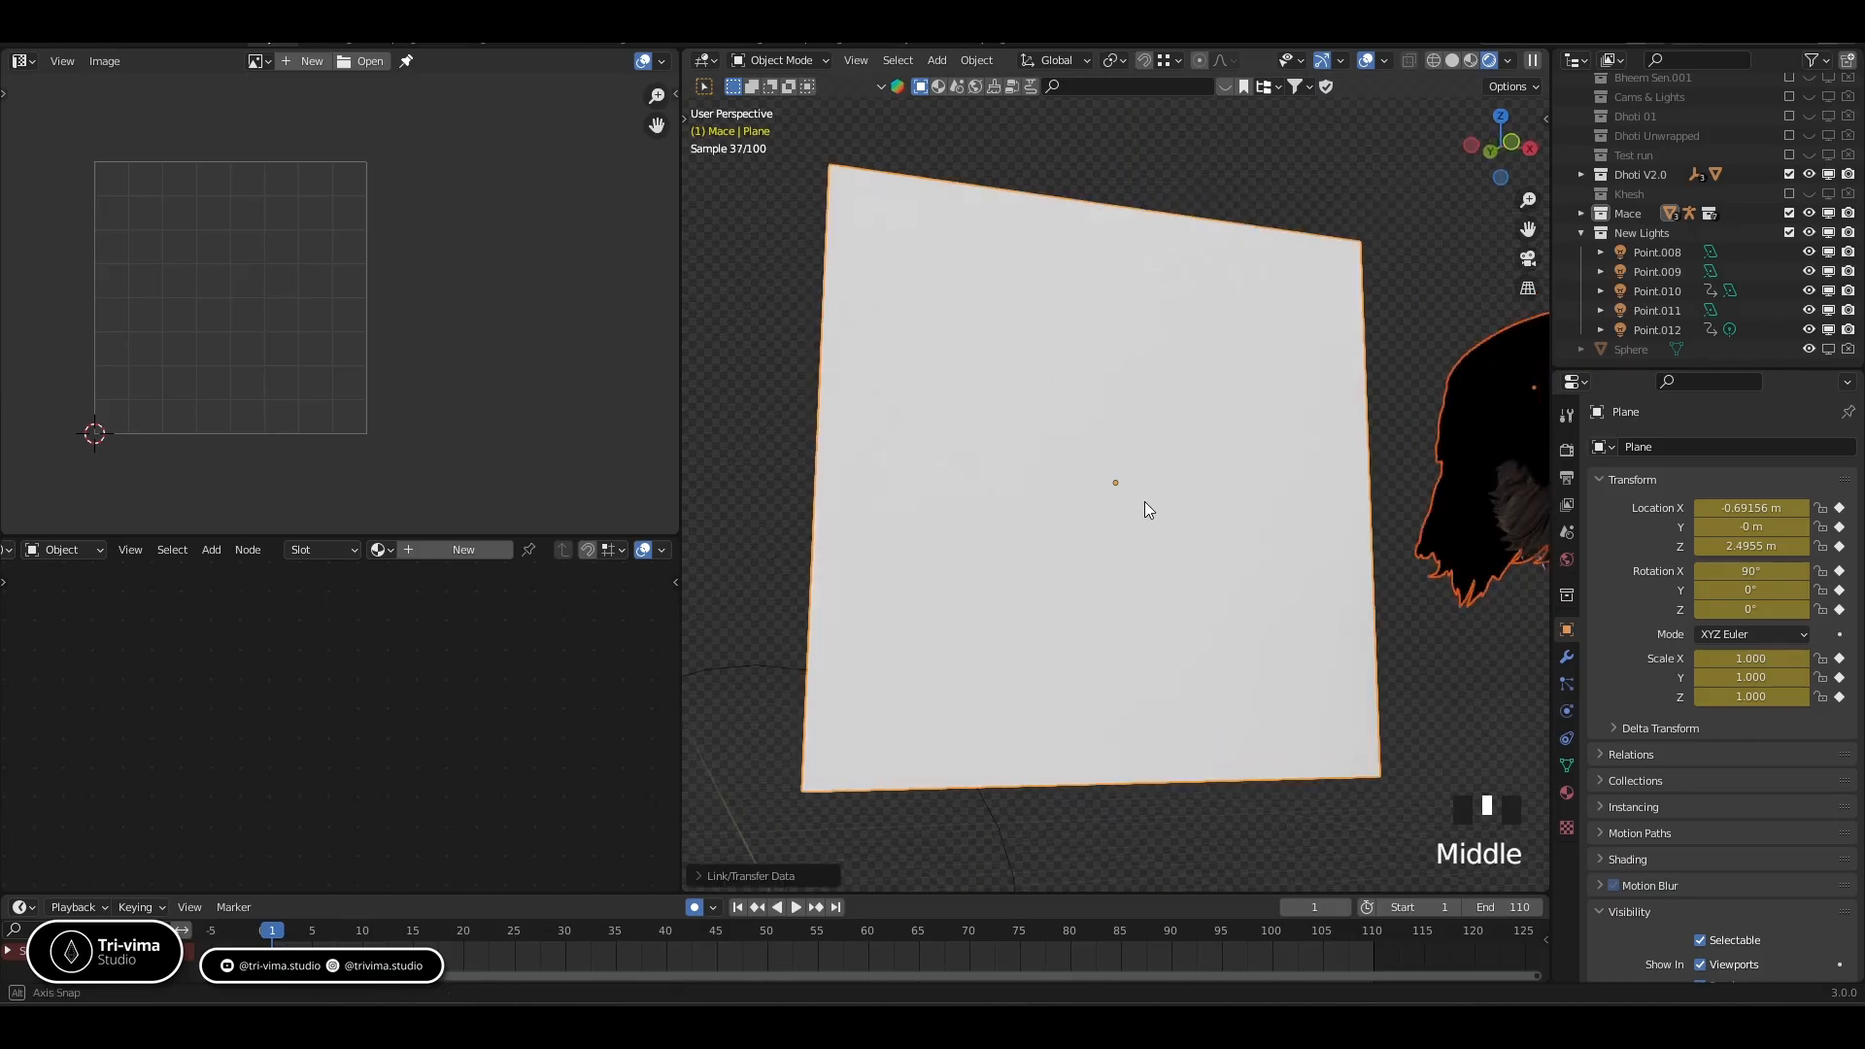
pyautogui.click(999, 527)
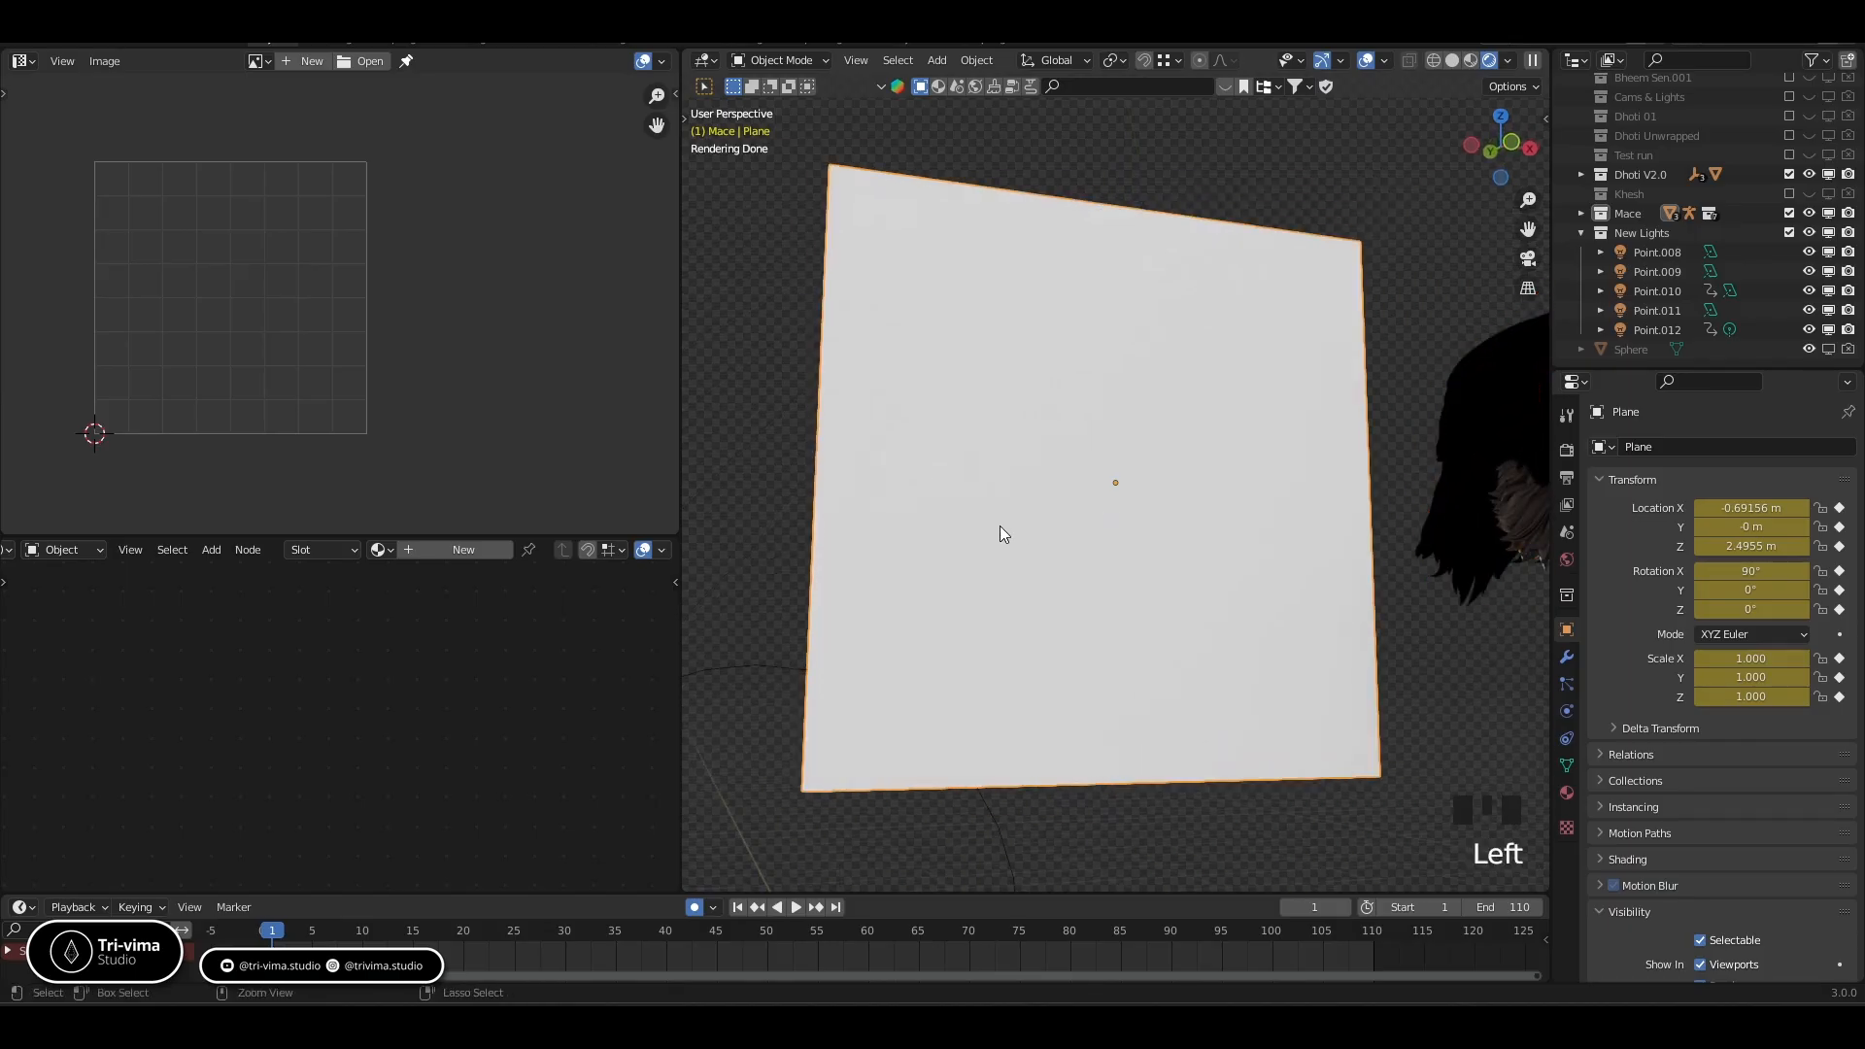
pyautogui.hotkey('ctrl', 'z')
# Link Hair 01's material to the test plane with Hair 01 as the active object, and select only the plane
pyautogui.click(1348, 456)
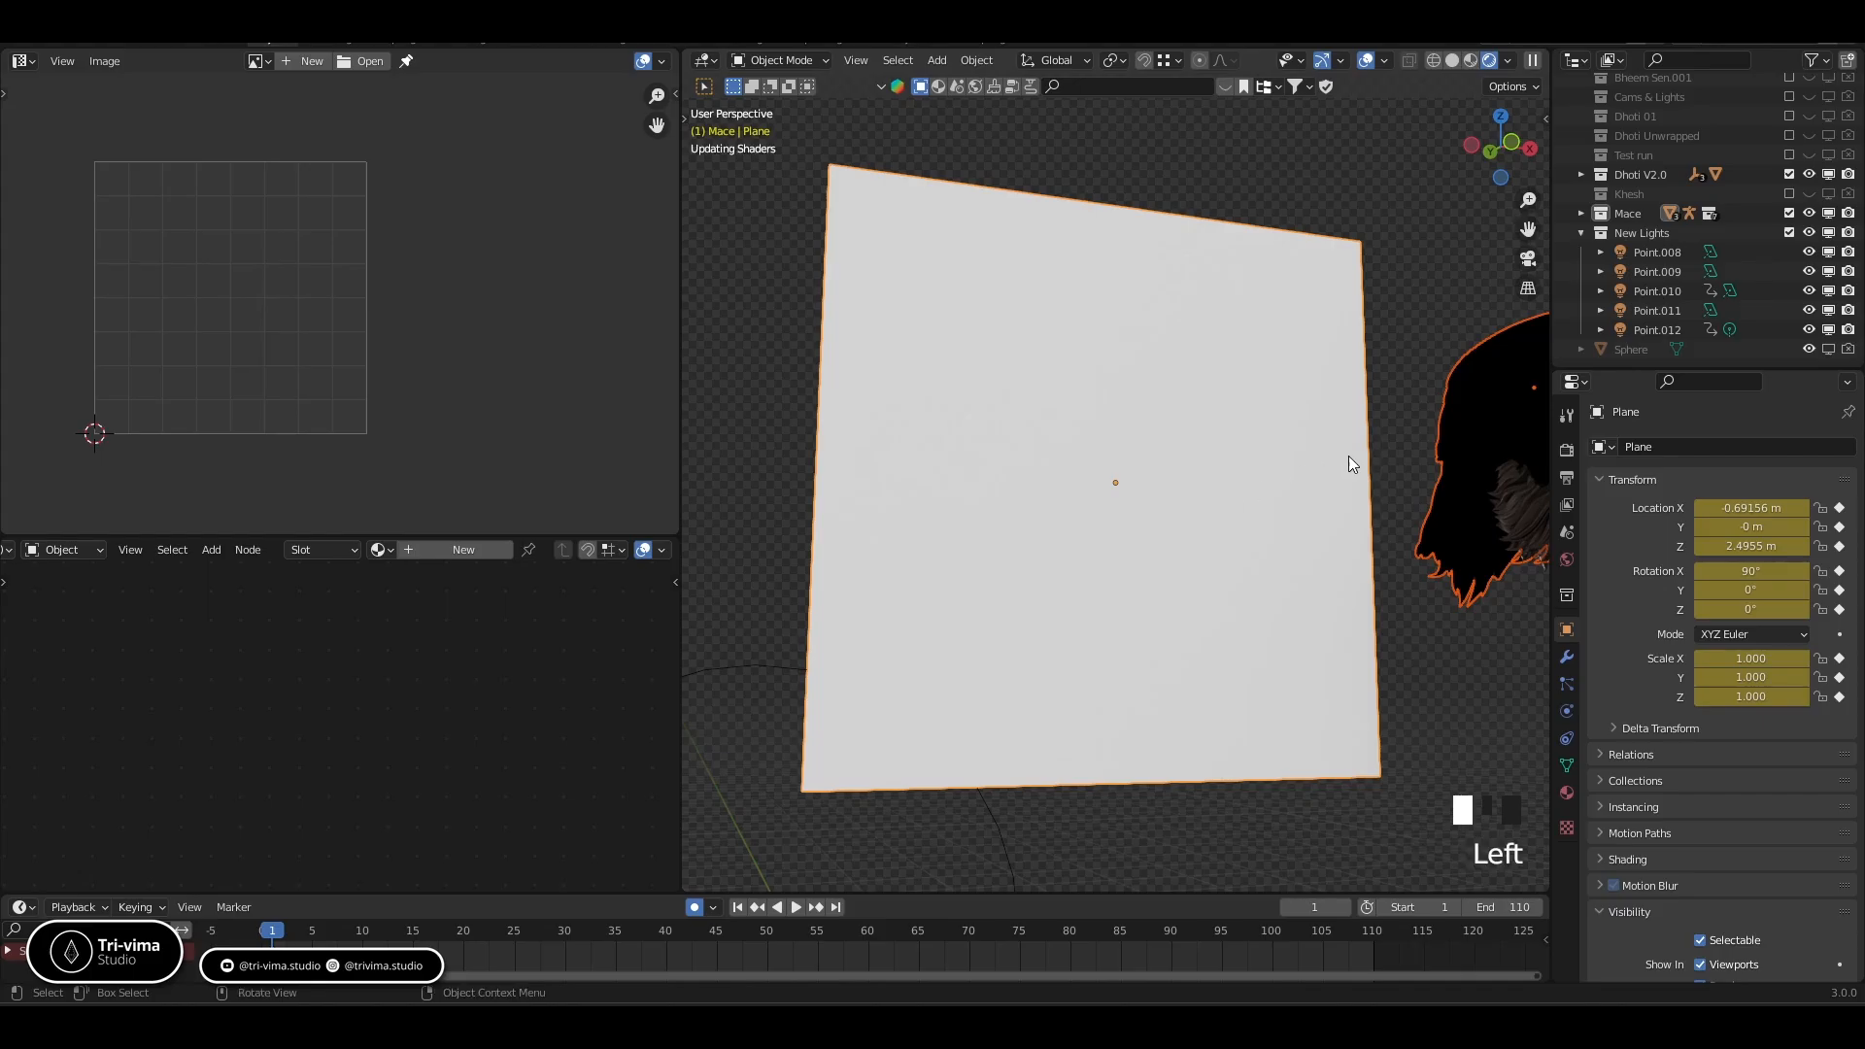
pyautogui.keyDown('shift'); pyautogui.click(1443, 505); pyautogui.keyUp('shift')
pyautogui.hotkey('ctrl', 'l')
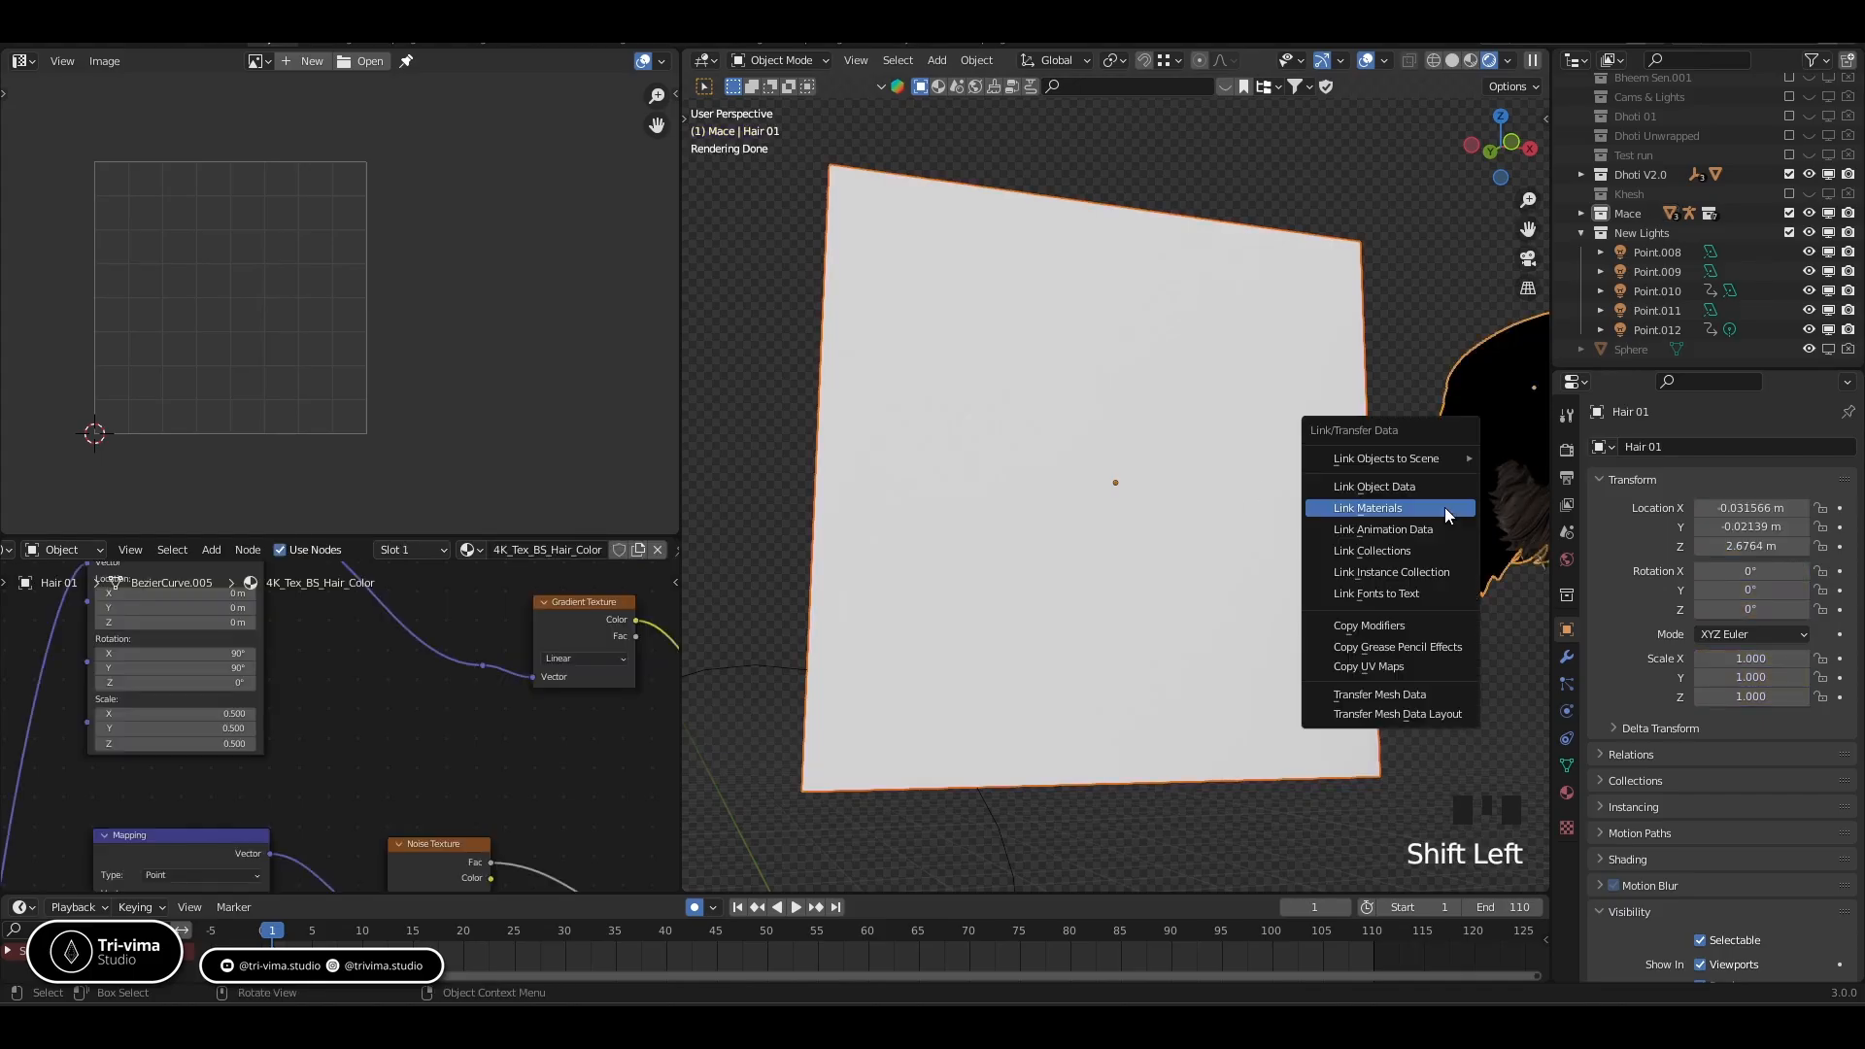
pyautogui.click(1444, 507)
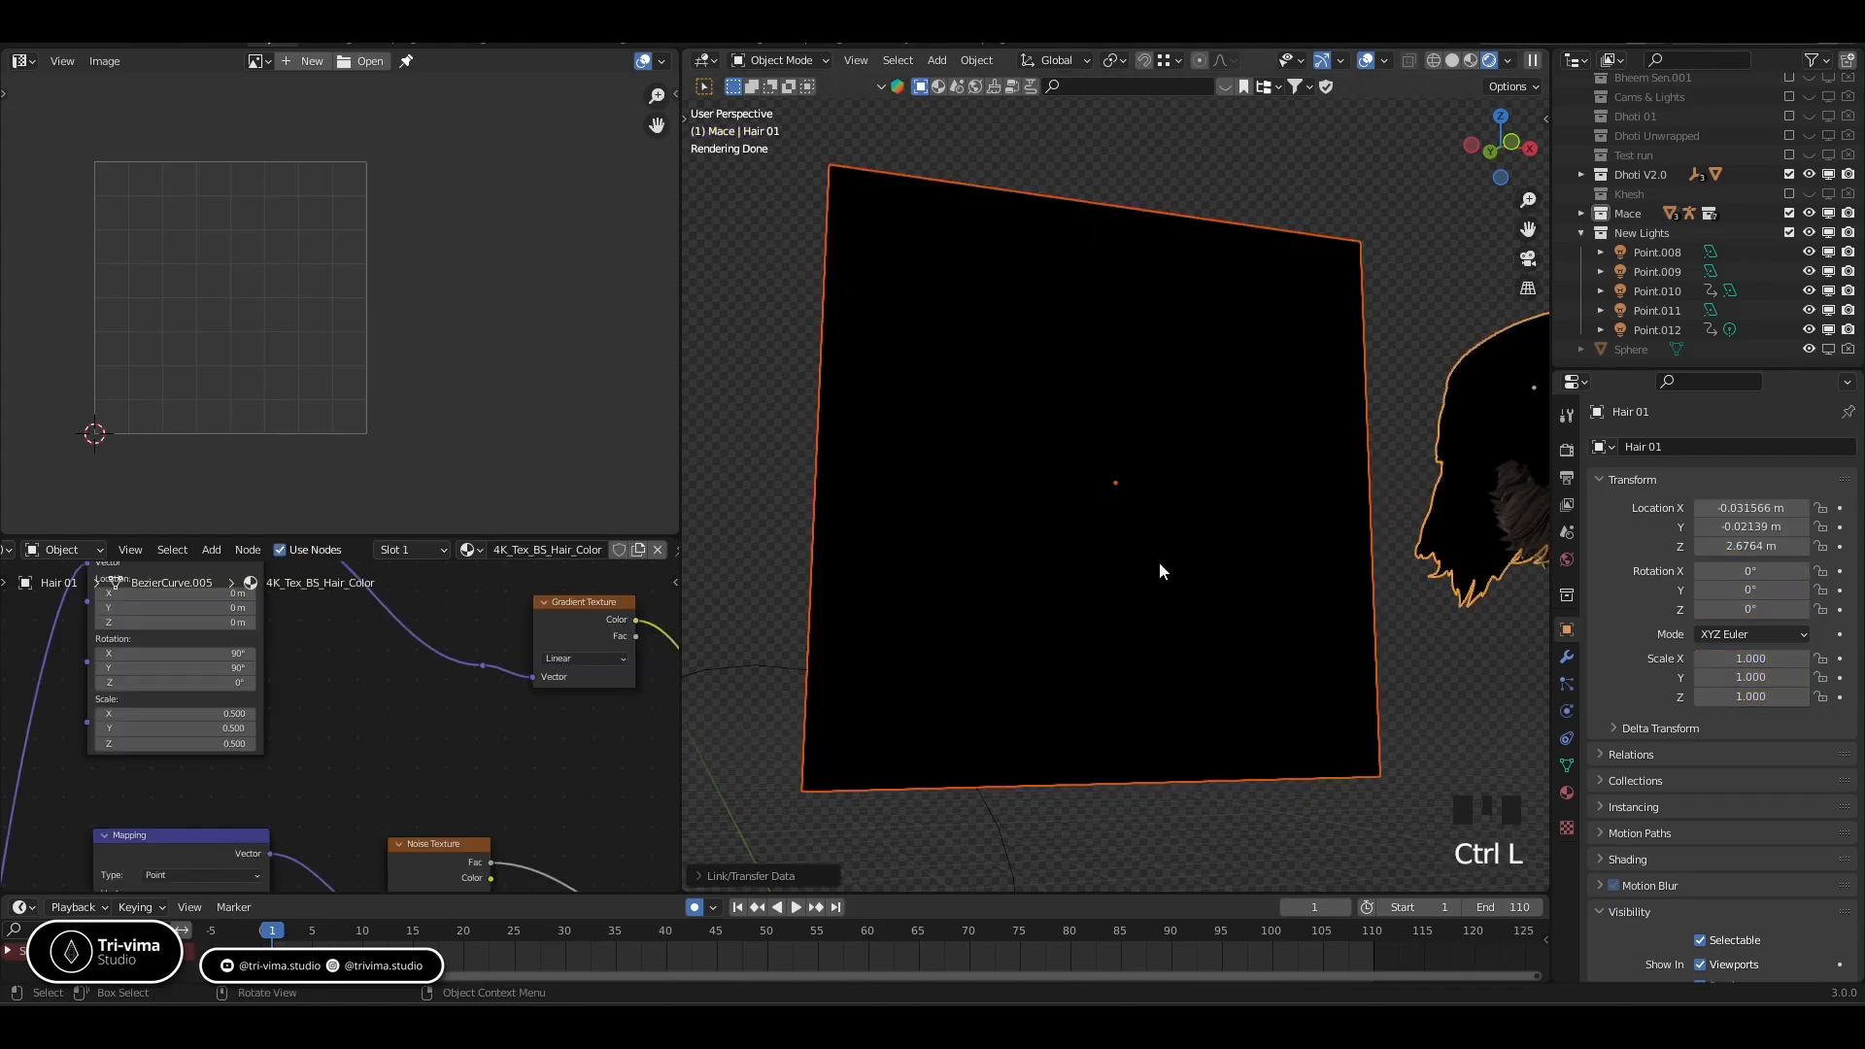
pyautogui.click(1156, 558)
pyautogui.moveTo(1155, 559); pyautogui.dragTo(1128, 510, button='middle')
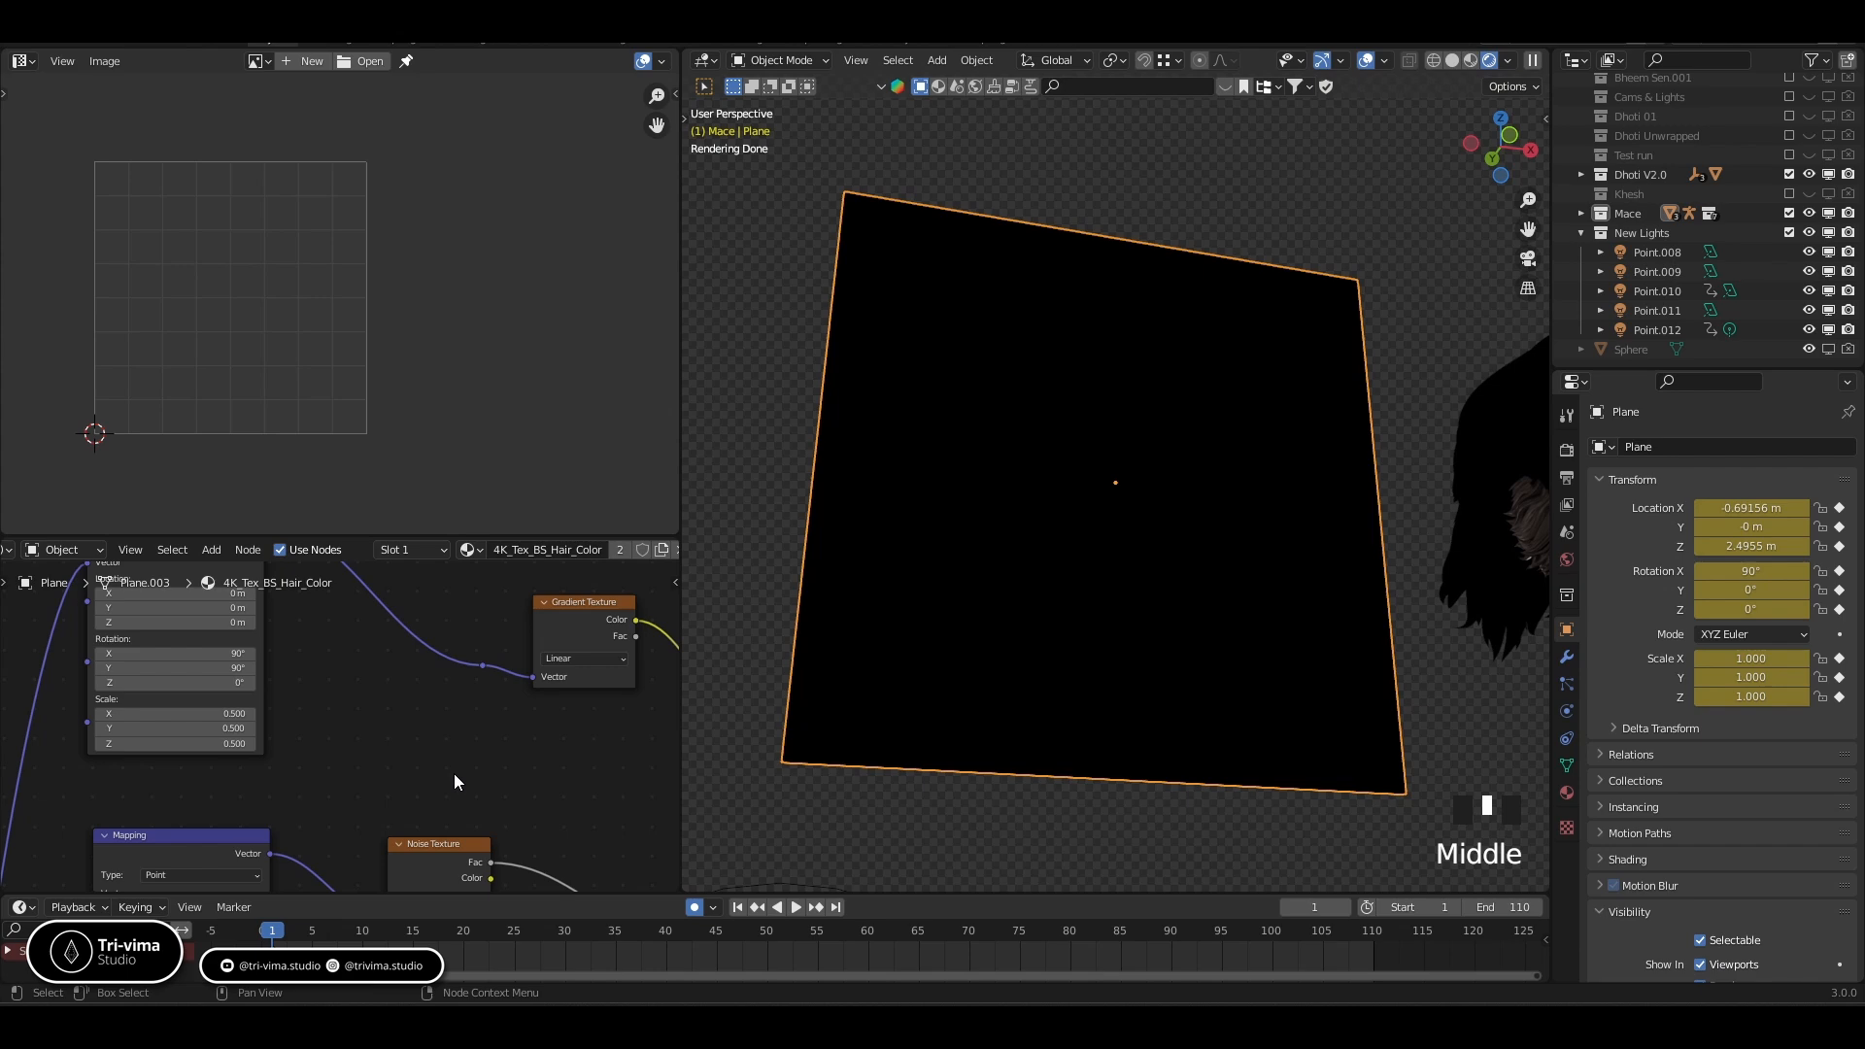
# Set the X and Y rotation of the Mapping node feeding the Gradient Texture to 0°
pyautogui.moveTo(350, 722); pyautogui.dragTo(270, 782, button='middle')
pyautogui.moveTo(396, 782); pyautogui.dragTo(450, 804, button='middle')
pyautogui.moveTo(196, 735); pyautogui.dragTo(203, 733)
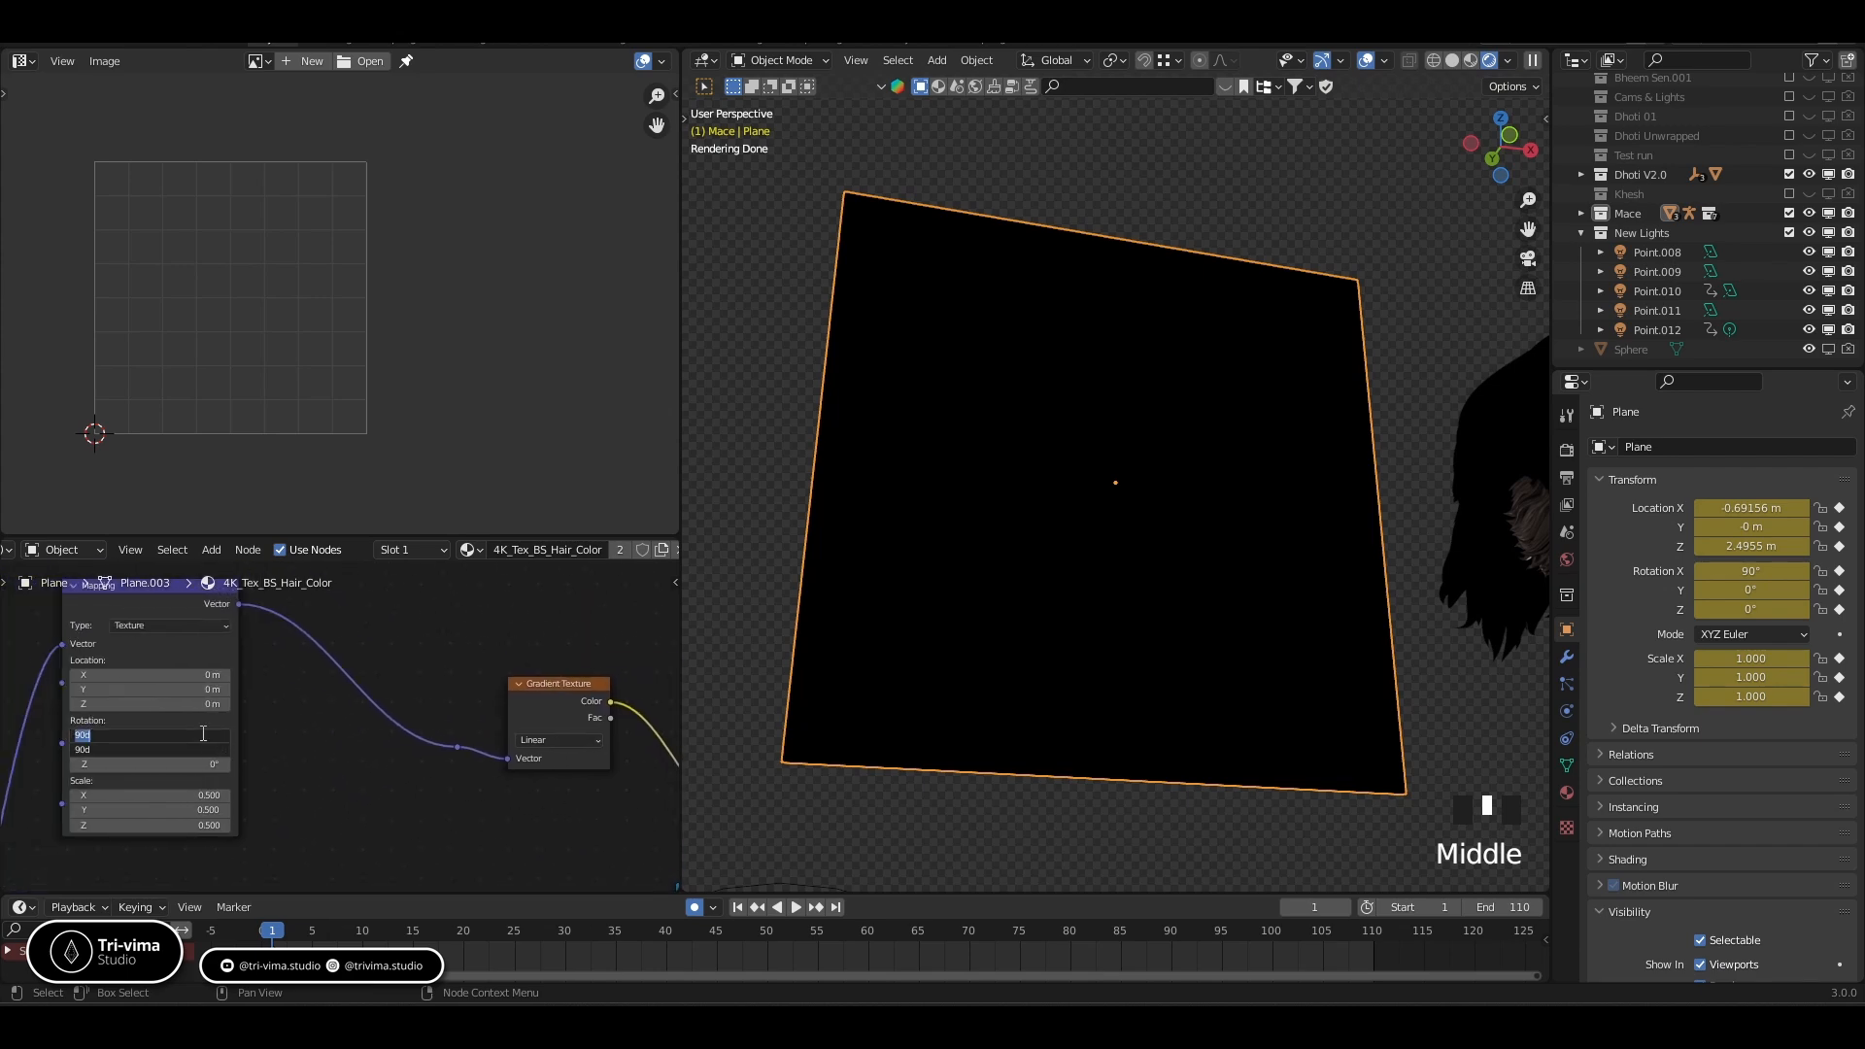
pyautogui.press('Return')
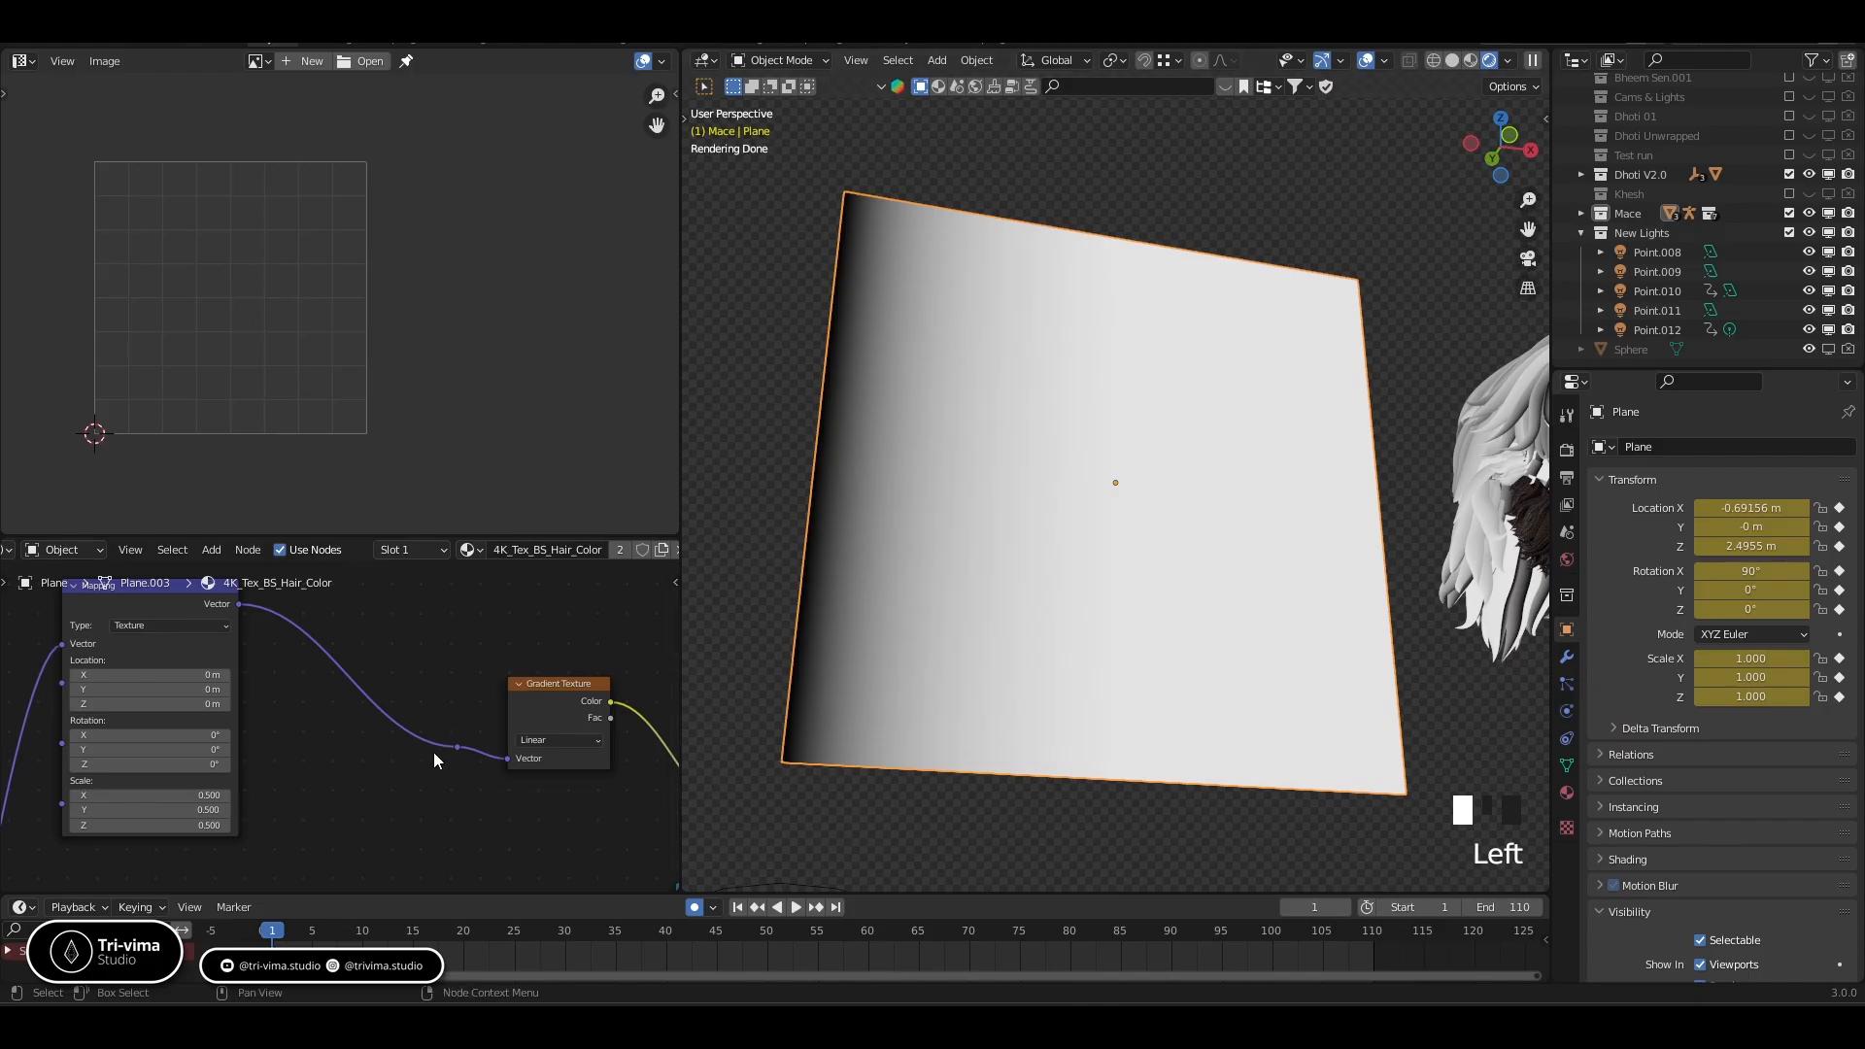
pyautogui.moveTo(198, 749)
pyautogui.mouseDown()
pyautogui.moveTo(252, 749)
pyautogui.moveTo(202, 752)
pyautogui.mouseUp()
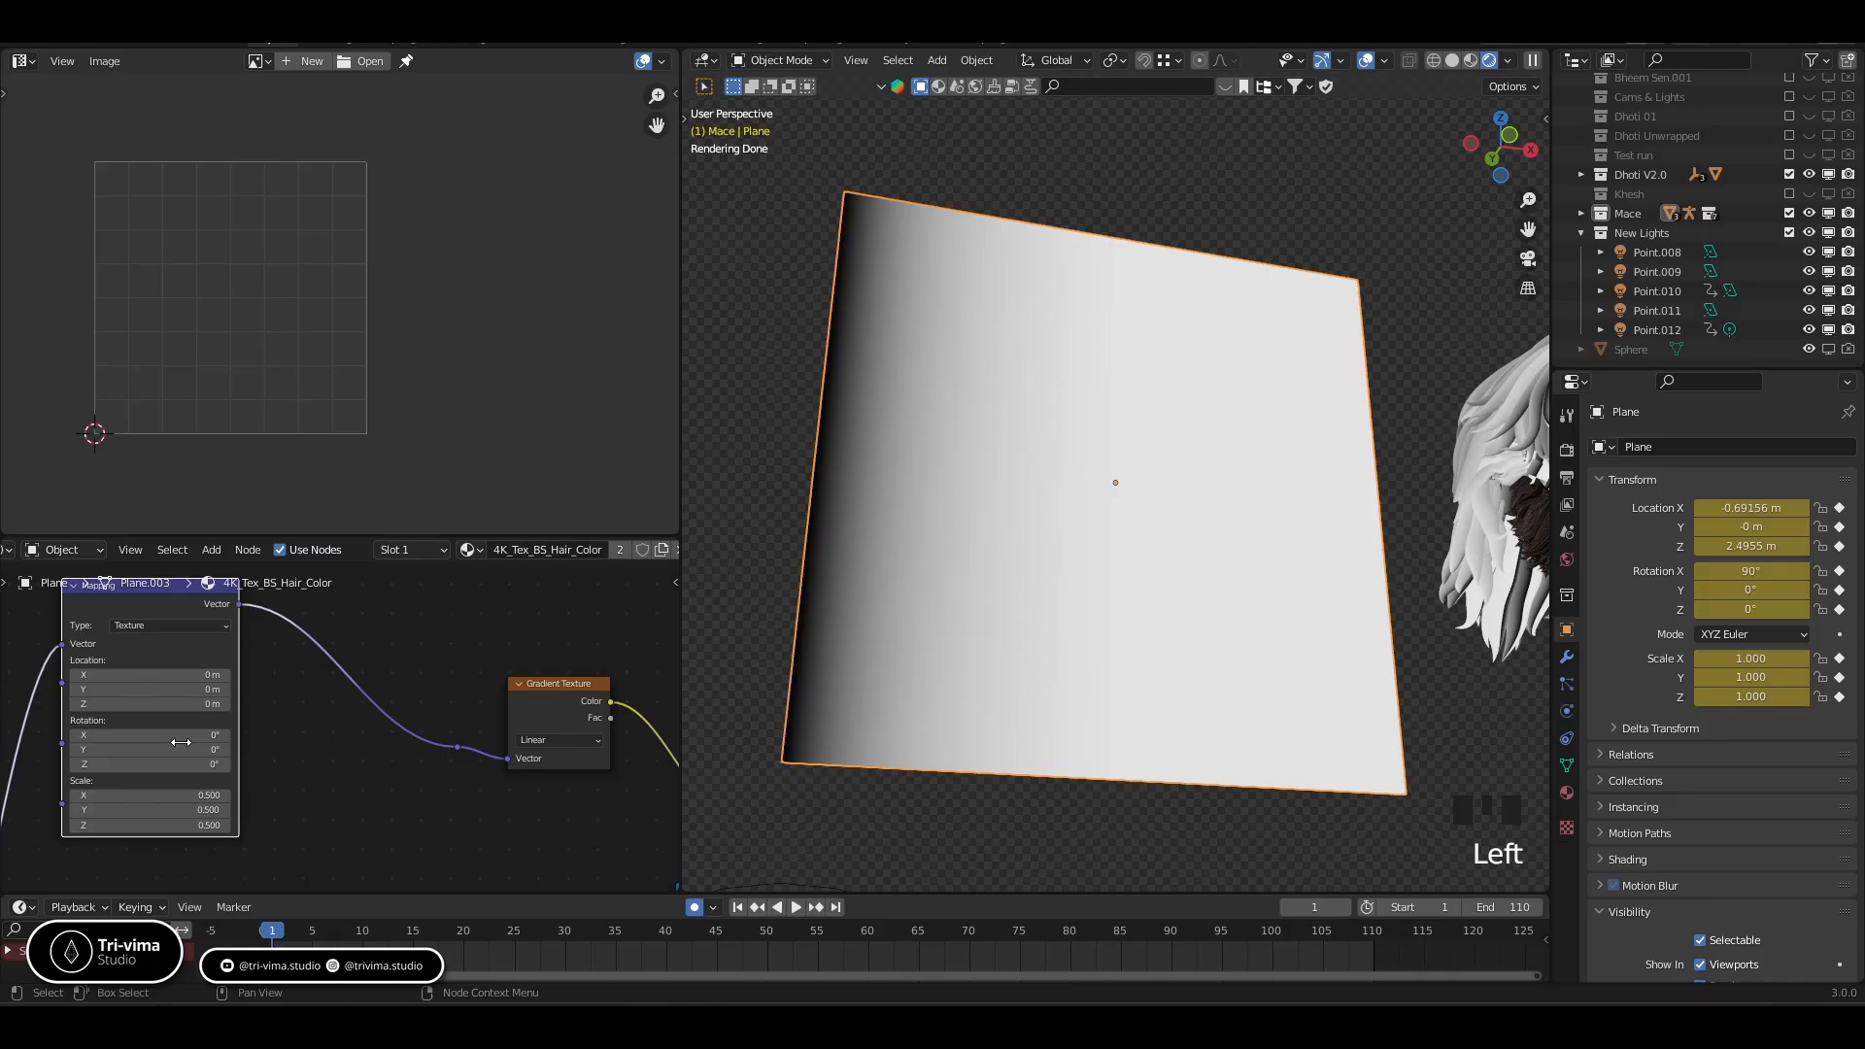
pyautogui.moveTo(180, 736); pyautogui.dragTo(216, 737)
pyautogui.hotkey('ctrl', 'z')
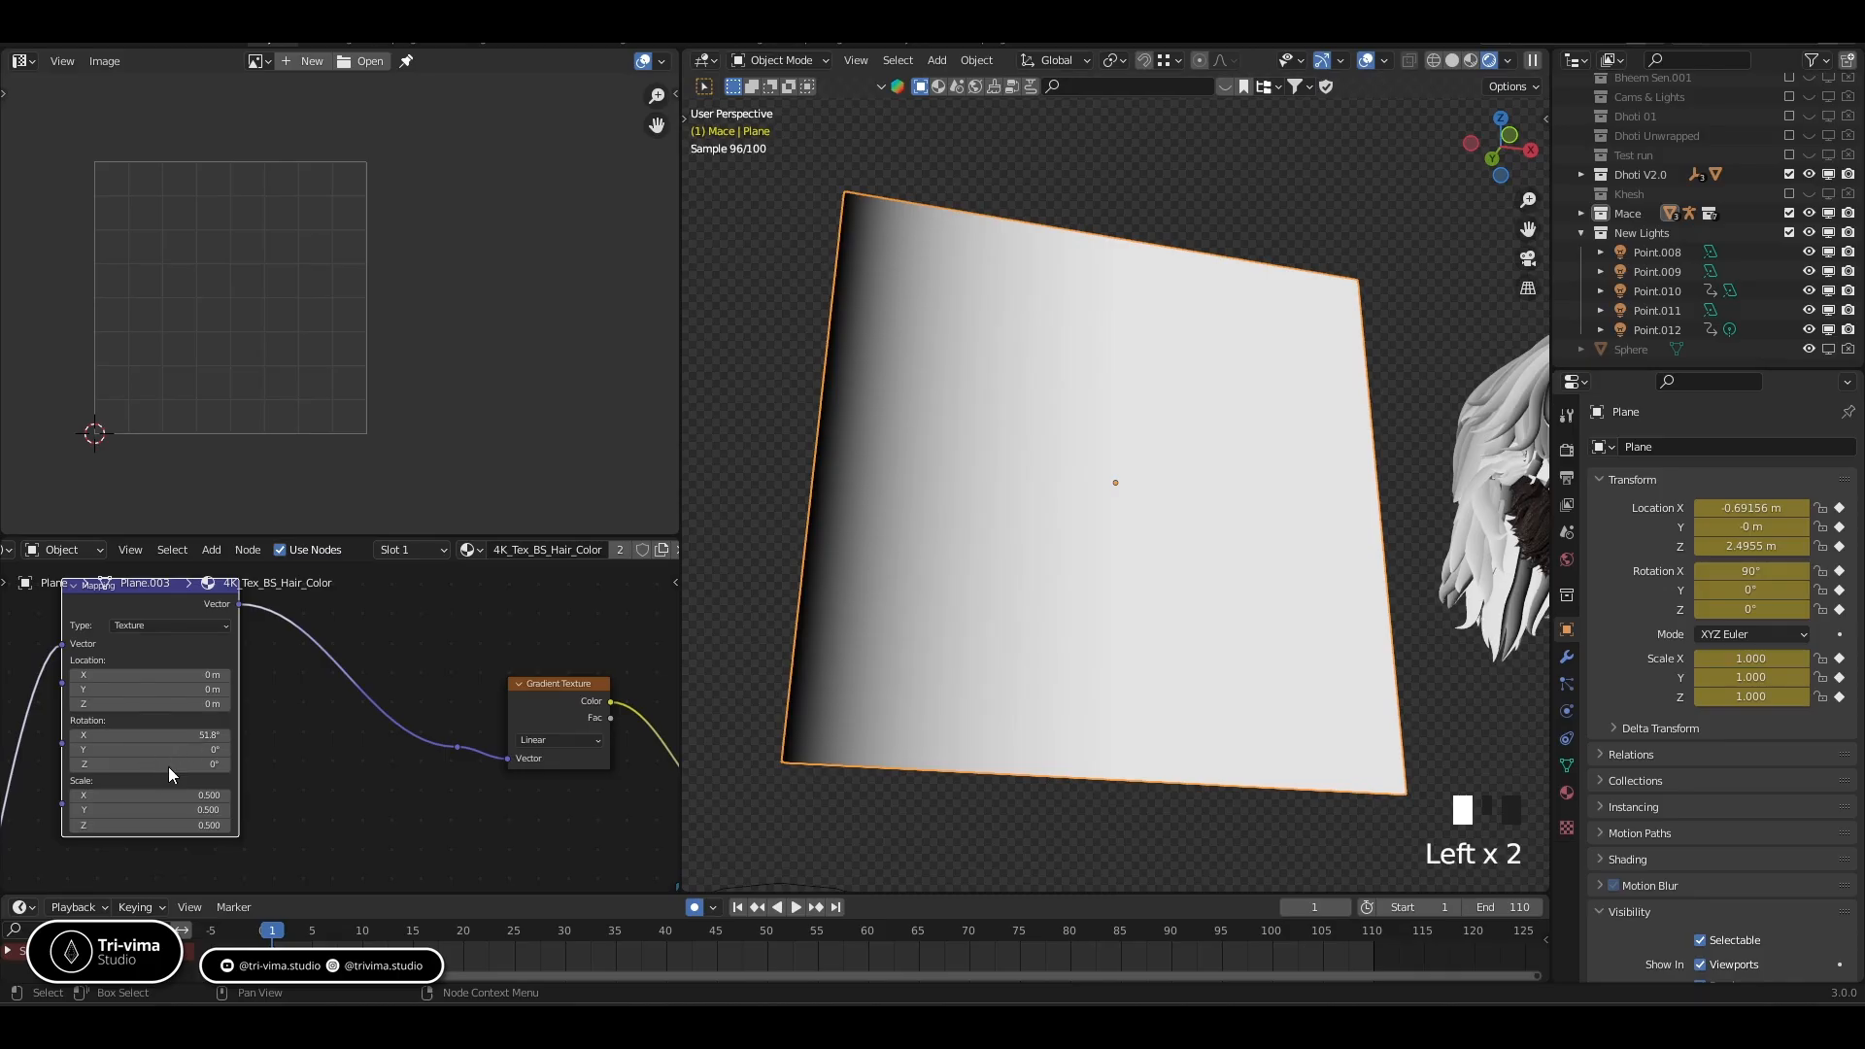
# Try a Z rotation of 90° on the gradient's Mapping node
pyautogui.click(167, 766)
pyautogui.write('9')
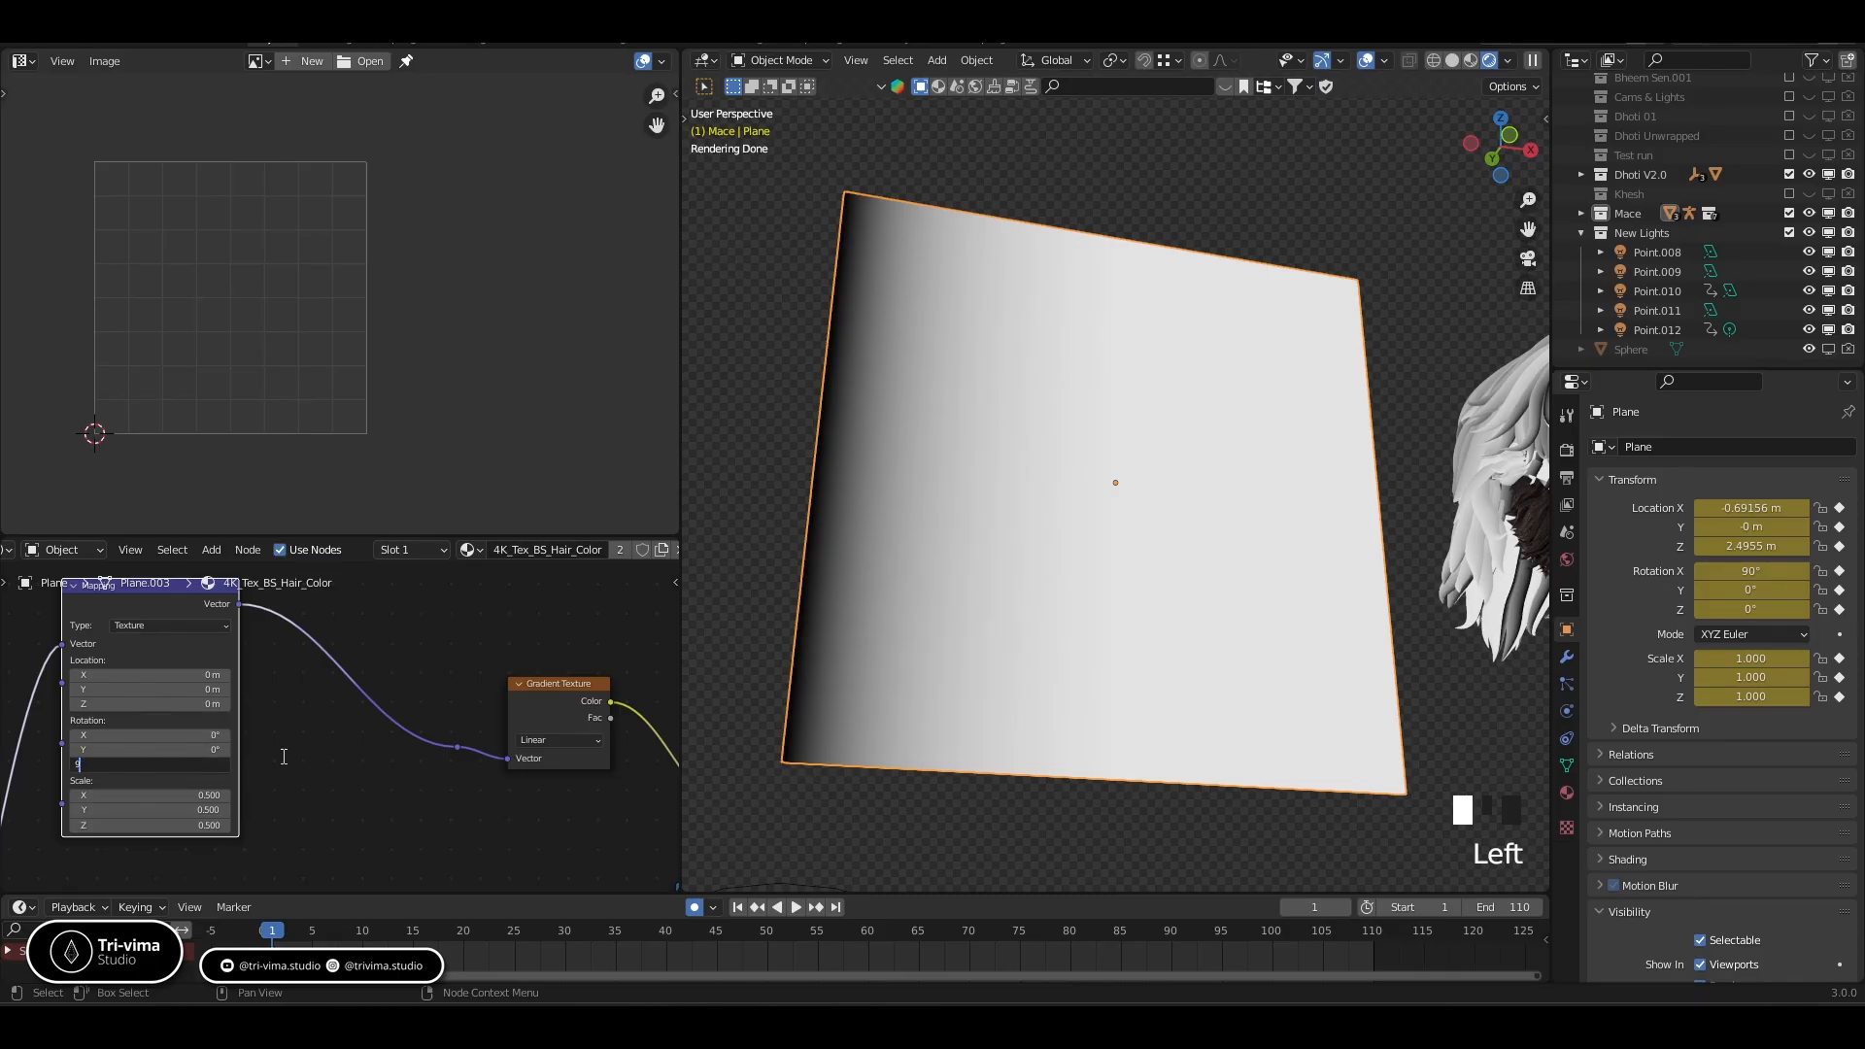
pyautogui.write('0')
pyautogui.press('Return')
# Set the Z rotation of the gradient's Mapping node to -90°
pyautogui.click(199, 767)
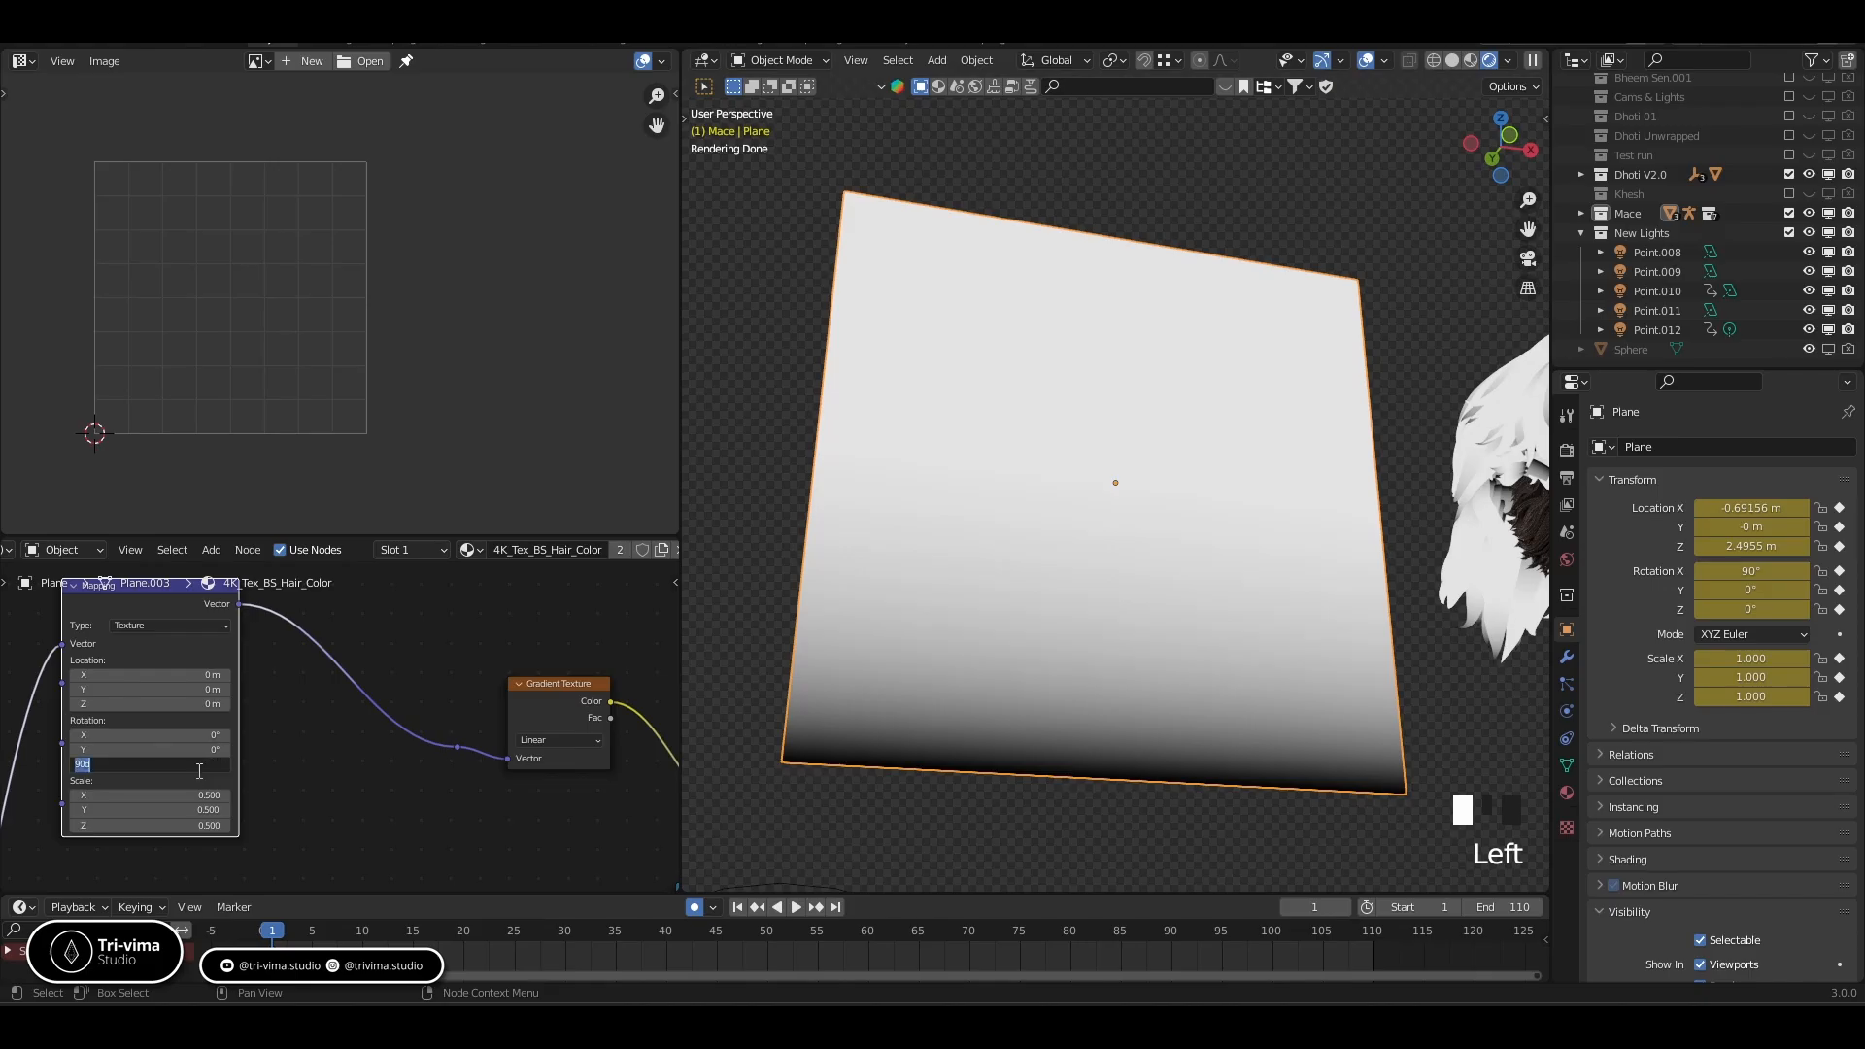
pyautogui.write('-90')
pyautogui.click(195, 772)
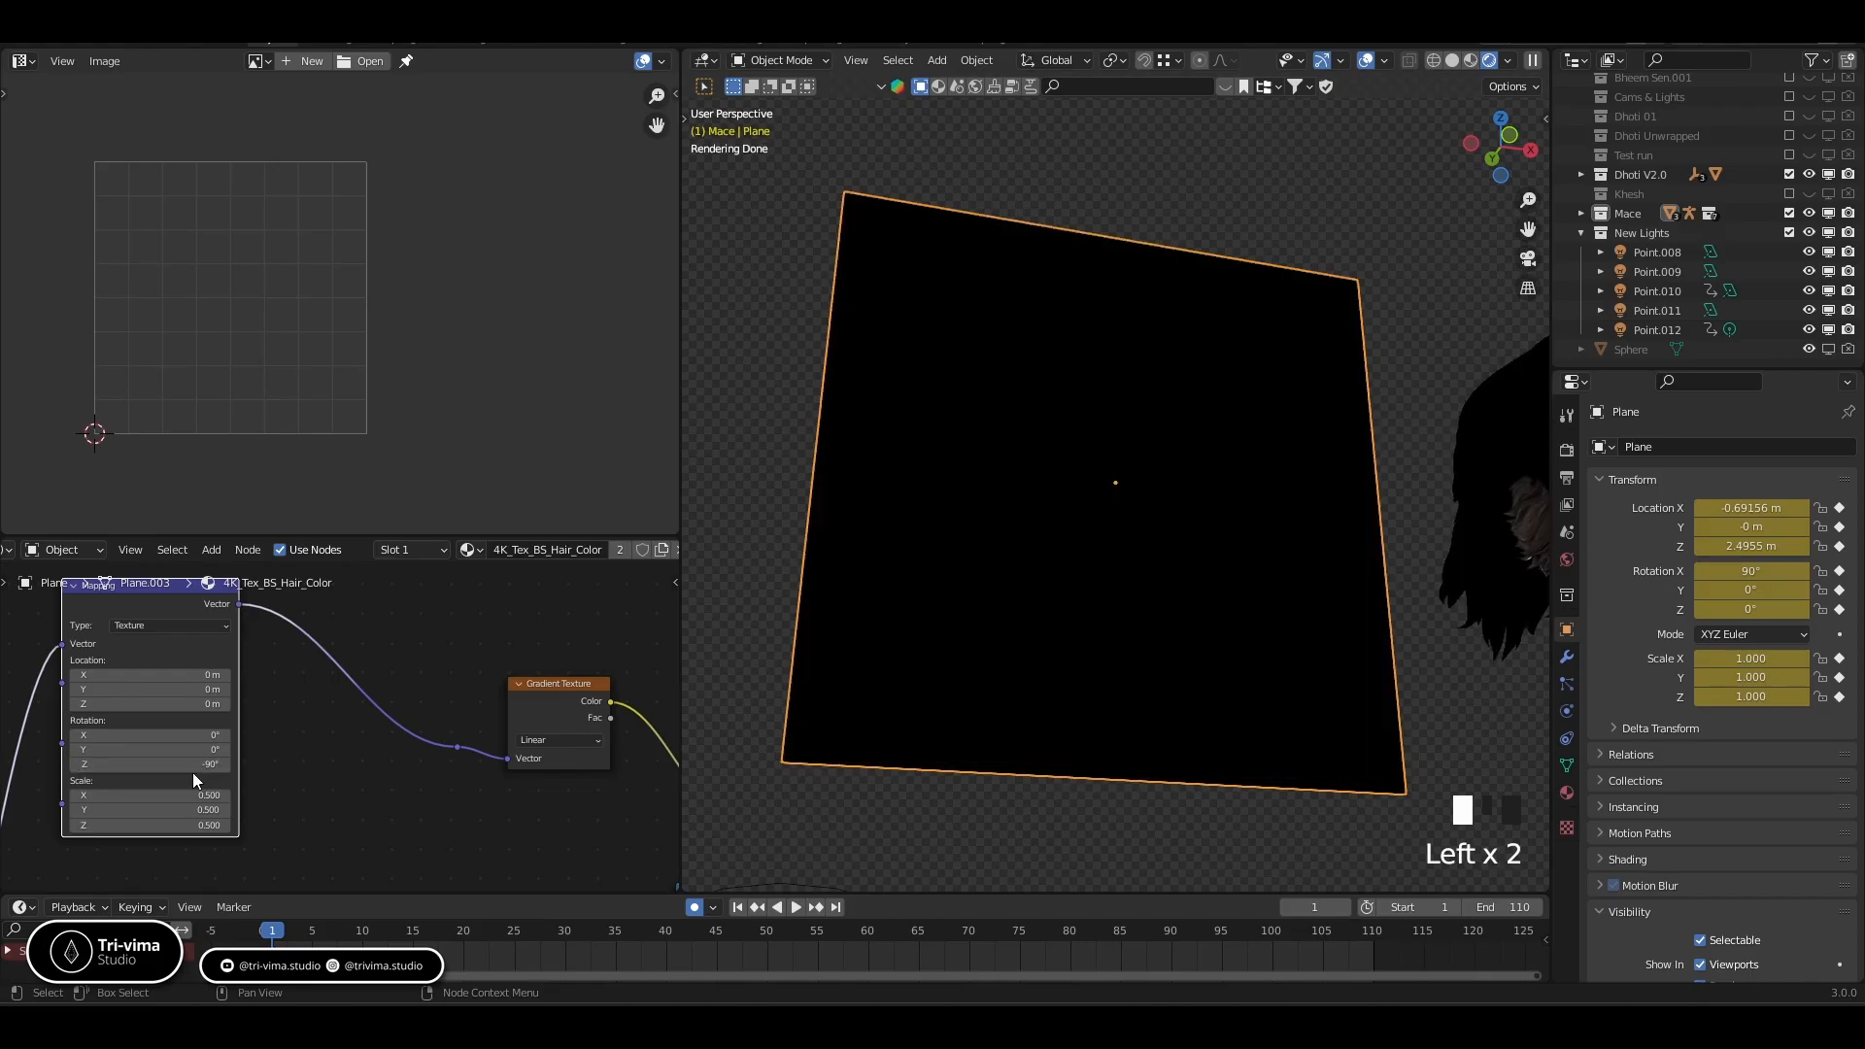
# Set the gradient Mapping node's scale to 1.000 on X, Y and Z
pyautogui.moveTo(367, 788); pyautogui.dragTo(305, 761, button='middle')
pyautogui.doubleClick(137, 768)
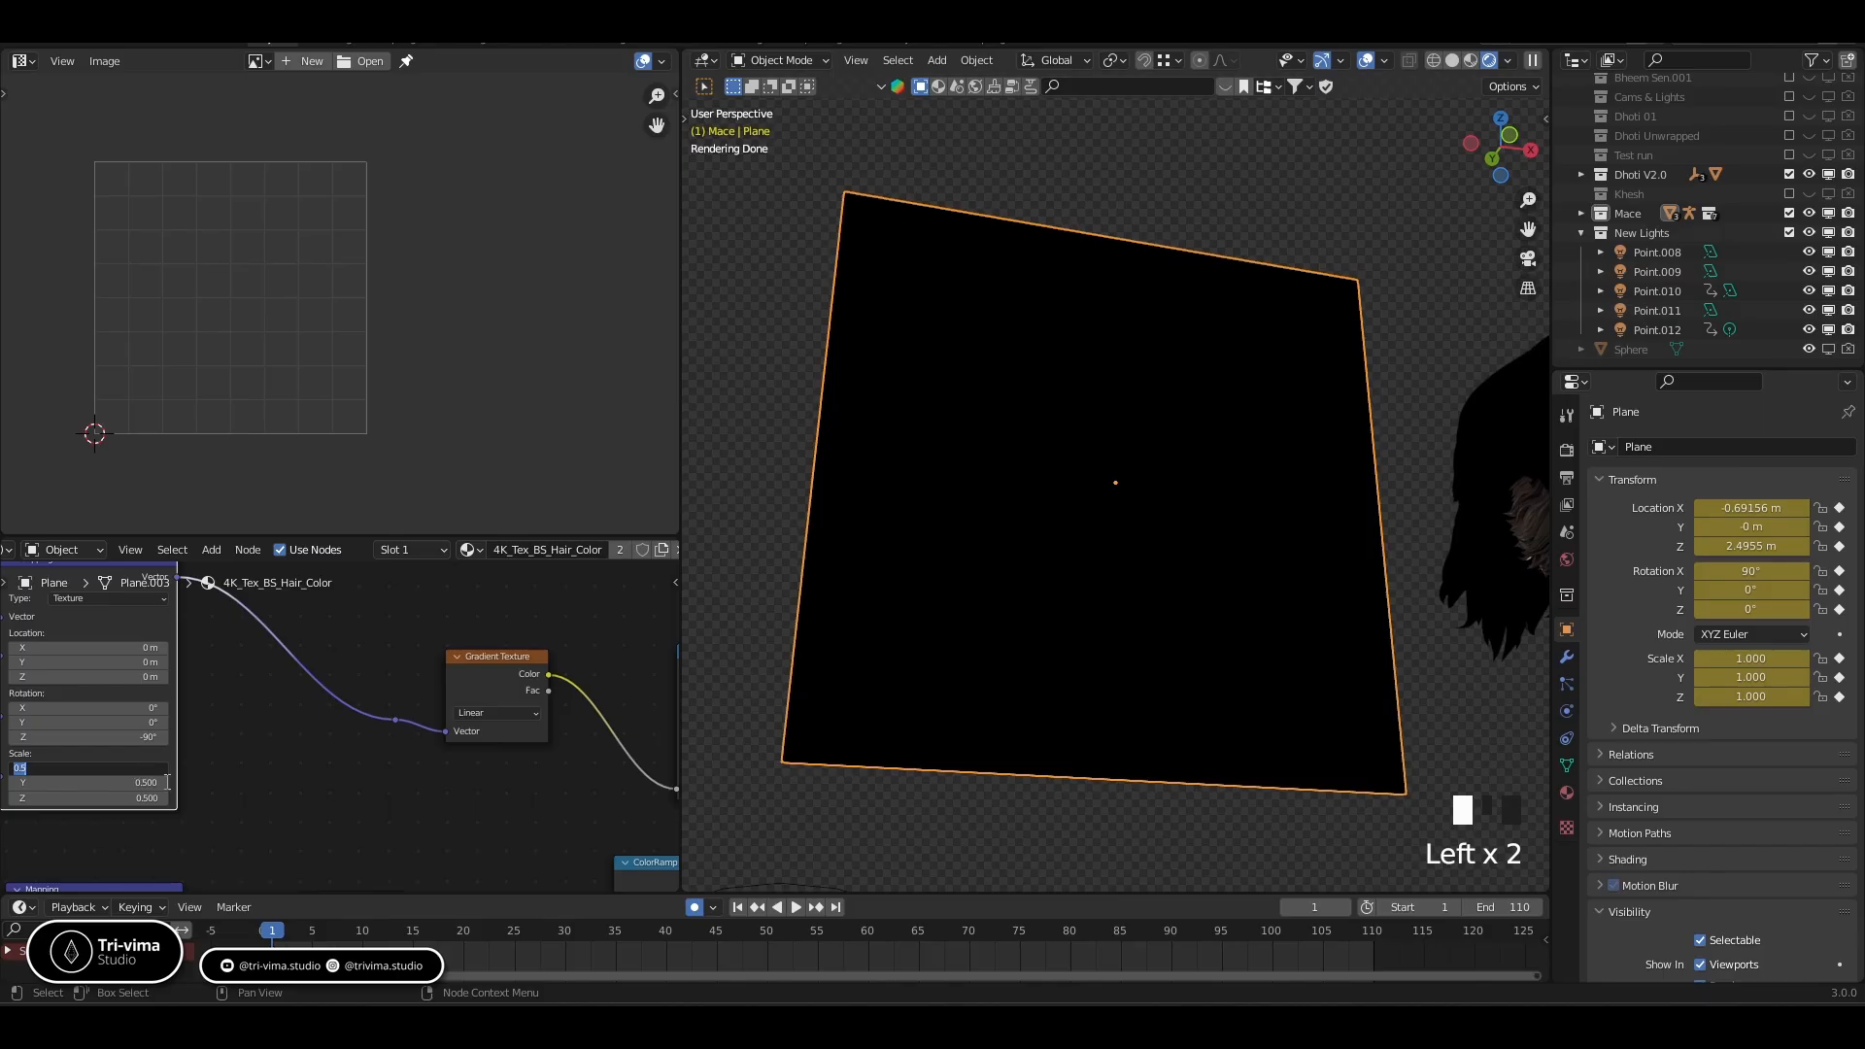
pyautogui.click(143, 803)
pyautogui.moveTo(136, 769); pyautogui.dragTo(137, 798)
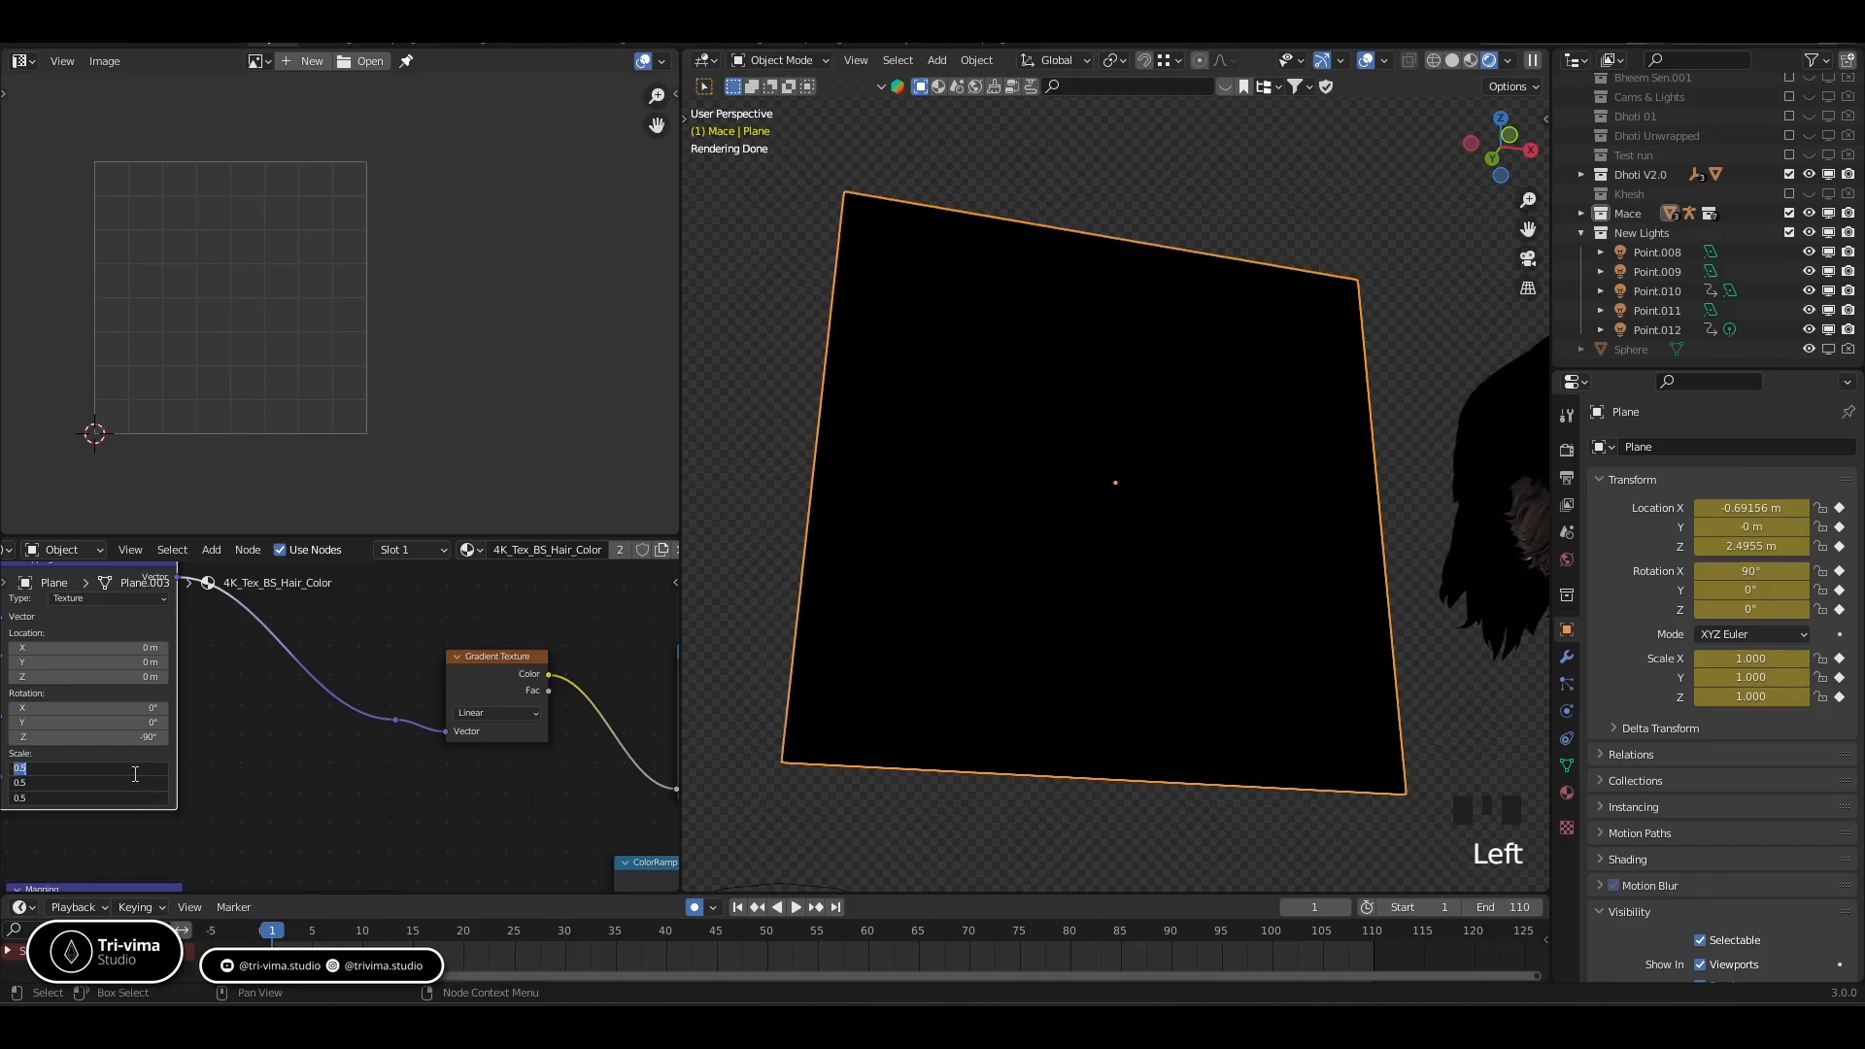
pyautogui.click(134, 781)
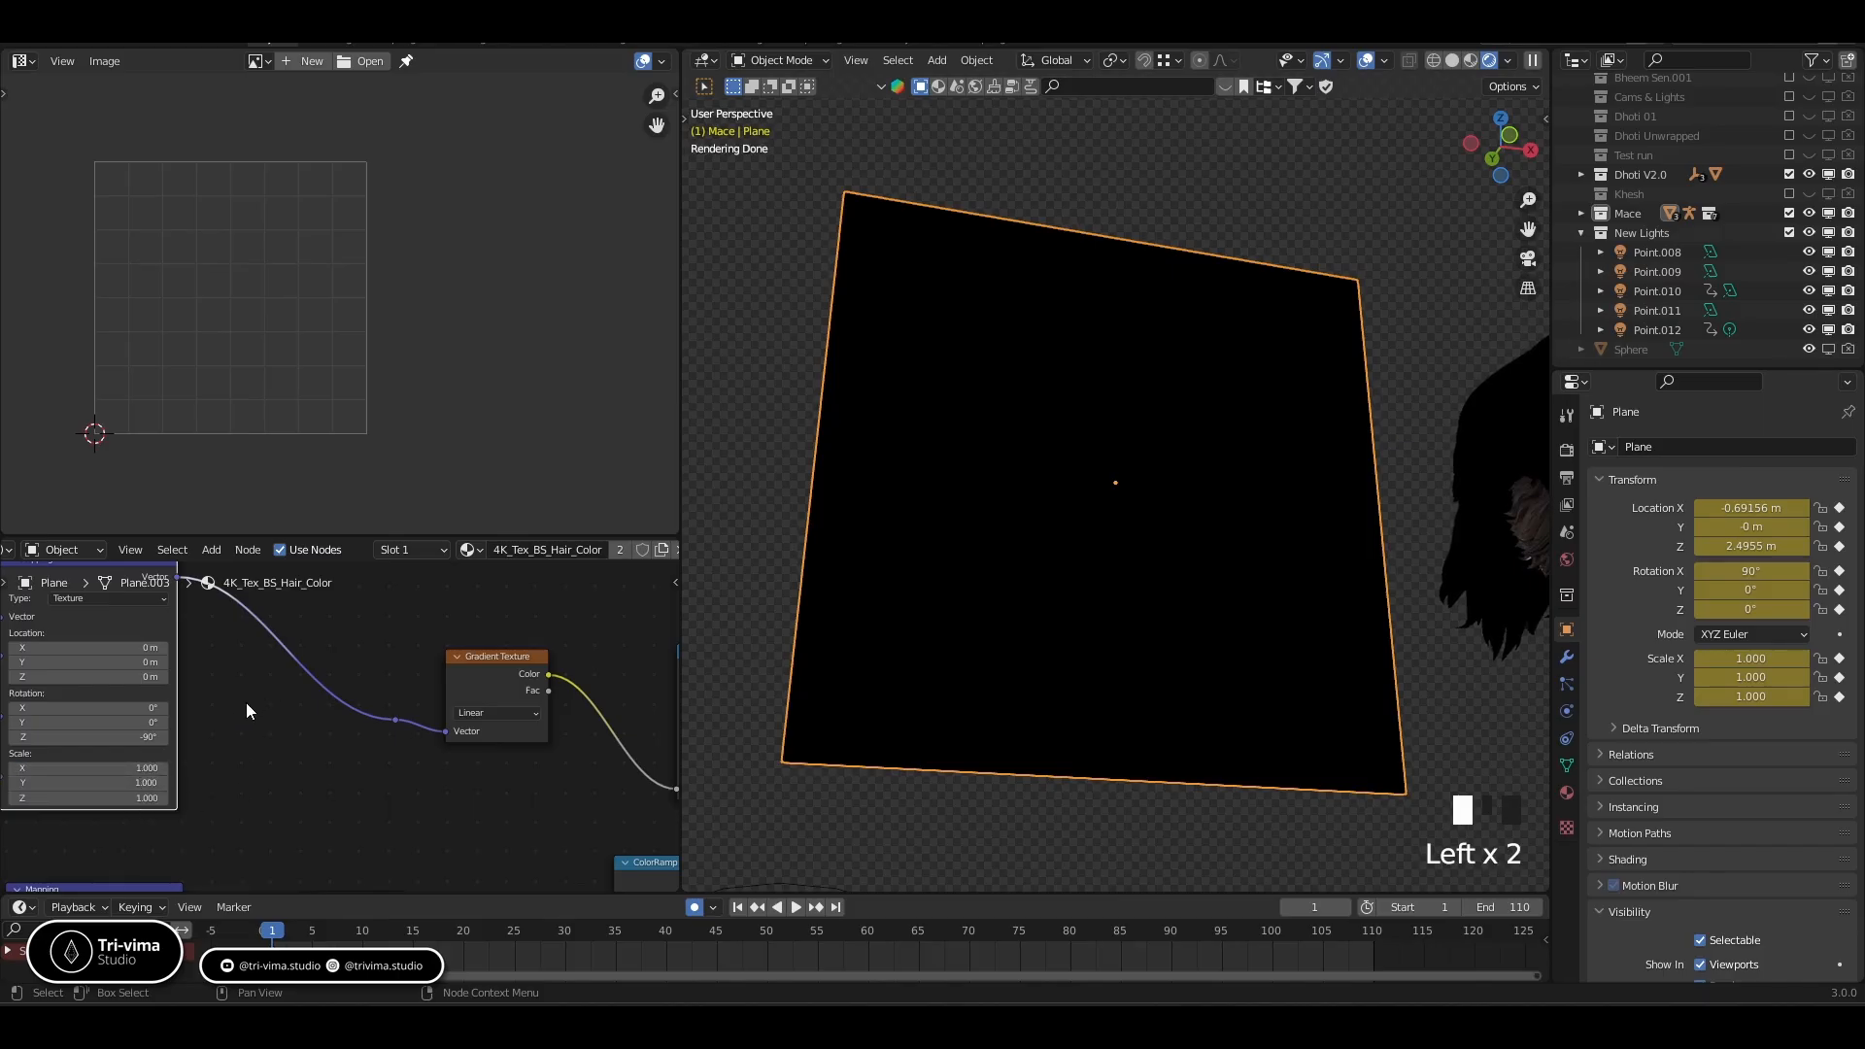
pyautogui.moveTo(88, 647); pyautogui.dragTo(16, 651)
pyautogui.hotkey('ctrl', 'z')
pyautogui.hotkey('ctrl', 'z')
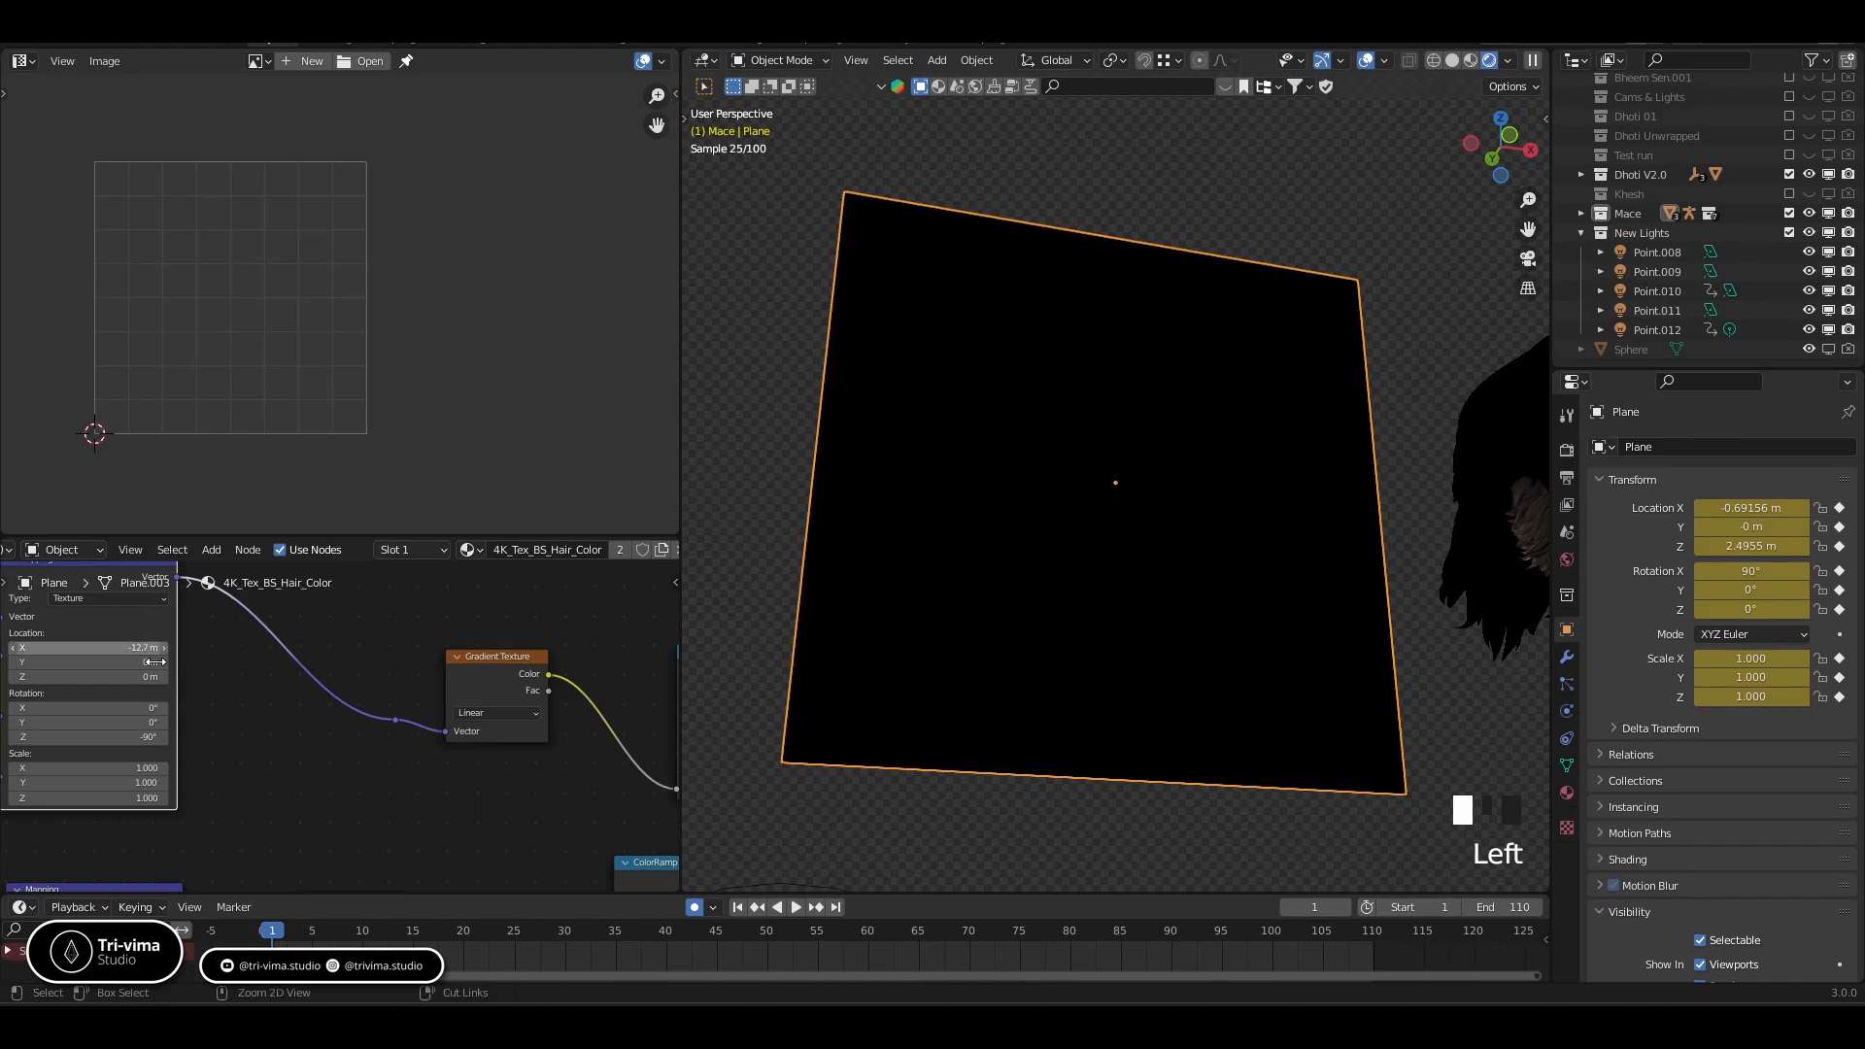
# Try the gradient Mapping node's X, Y and Z scale at 0.500 and at 2.000
pyautogui.moveTo(524, 826); pyautogui.dragTo(173, 804, button='middle')
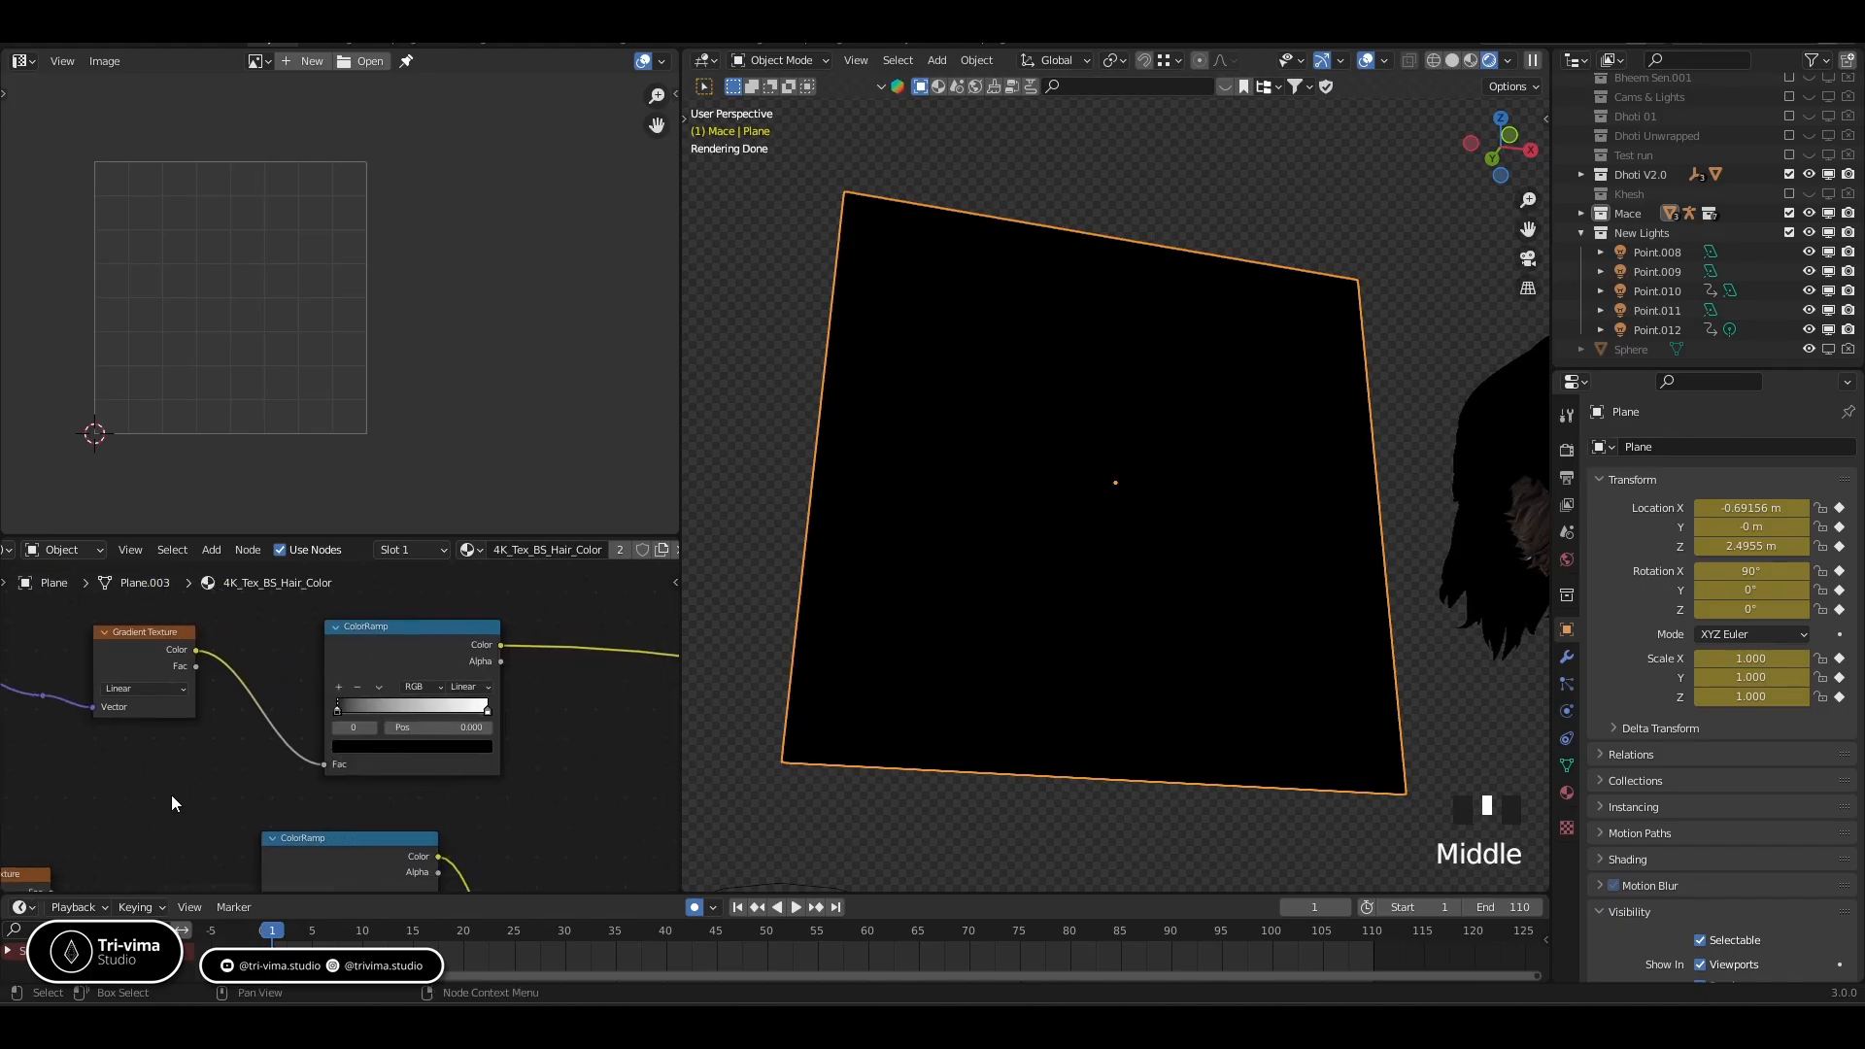
pyautogui.moveTo(486, 710)
pyautogui.mouseDown()
pyautogui.moveTo(323, 713)
pyautogui.moveTo(487, 712)
pyautogui.mouseUp()
pyautogui.moveTo(161, 793); pyautogui.dragTo(607, 742, button='middle')
pyautogui.moveTo(240, 692); pyautogui.dragTo(240, 723)
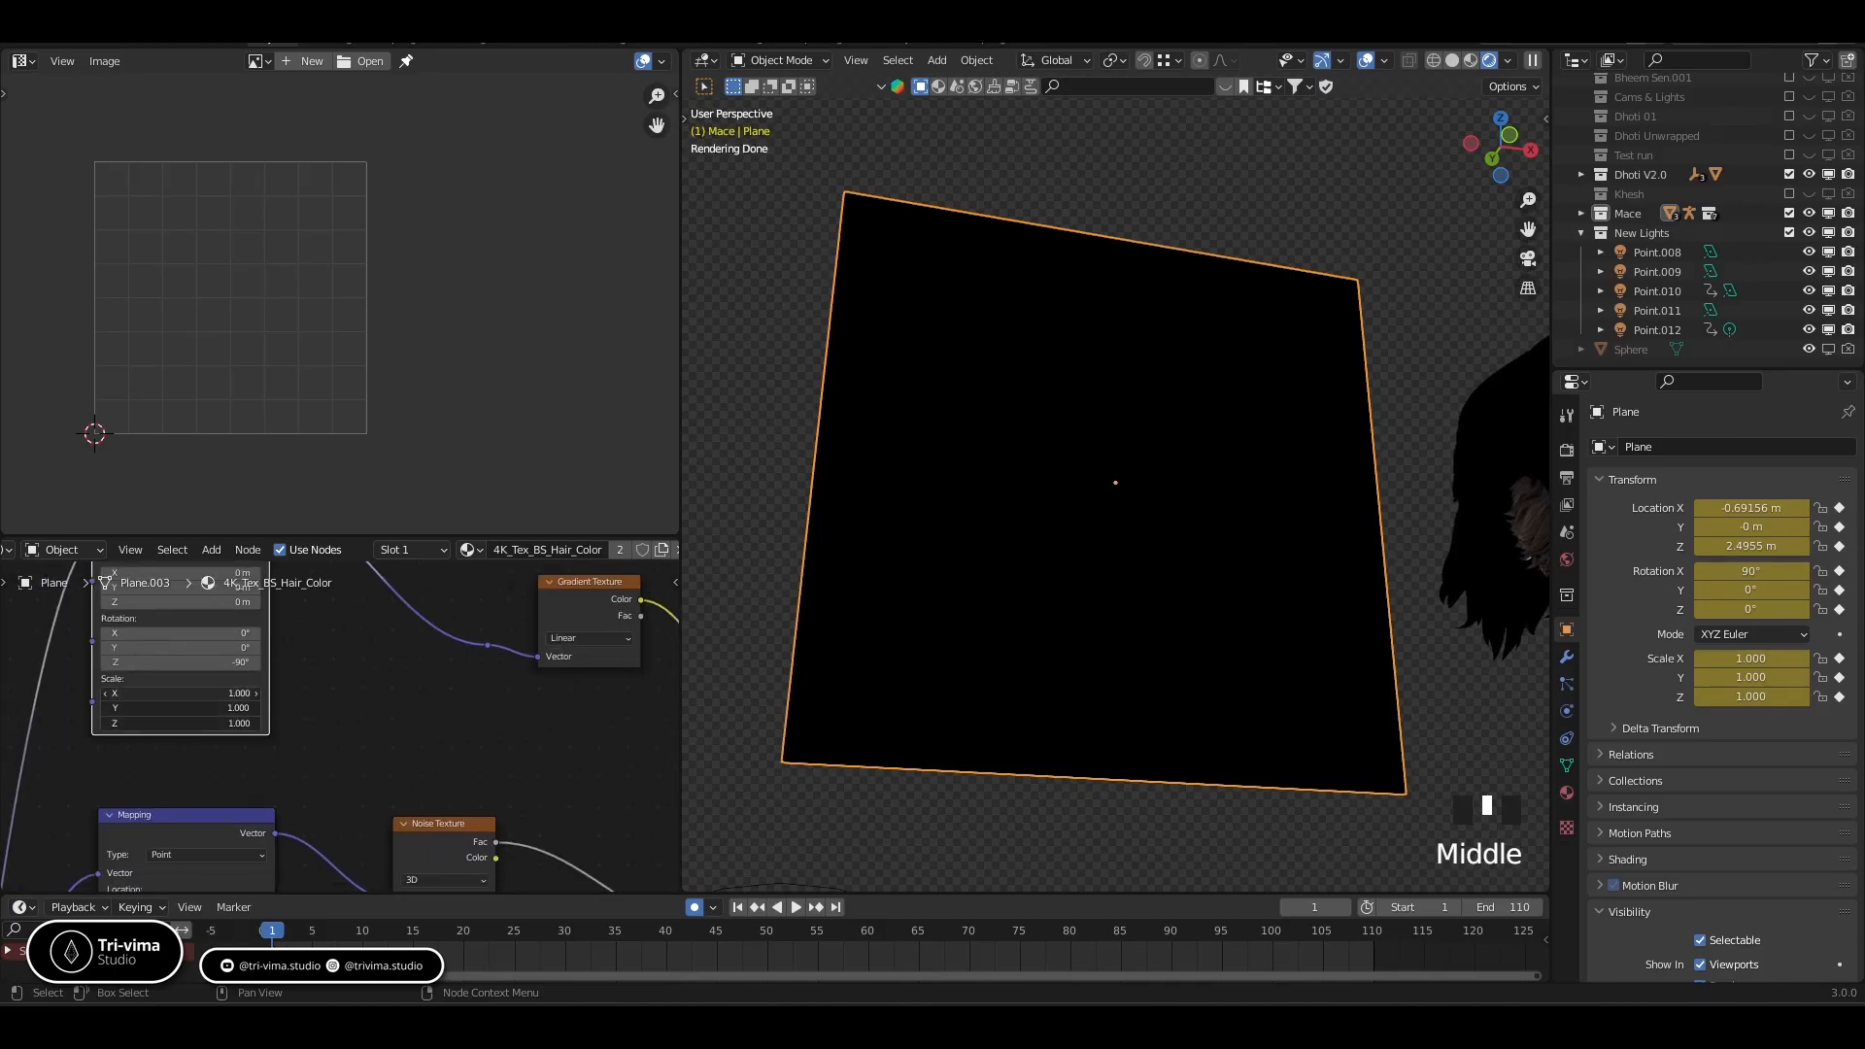
pyautogui.press('Return')
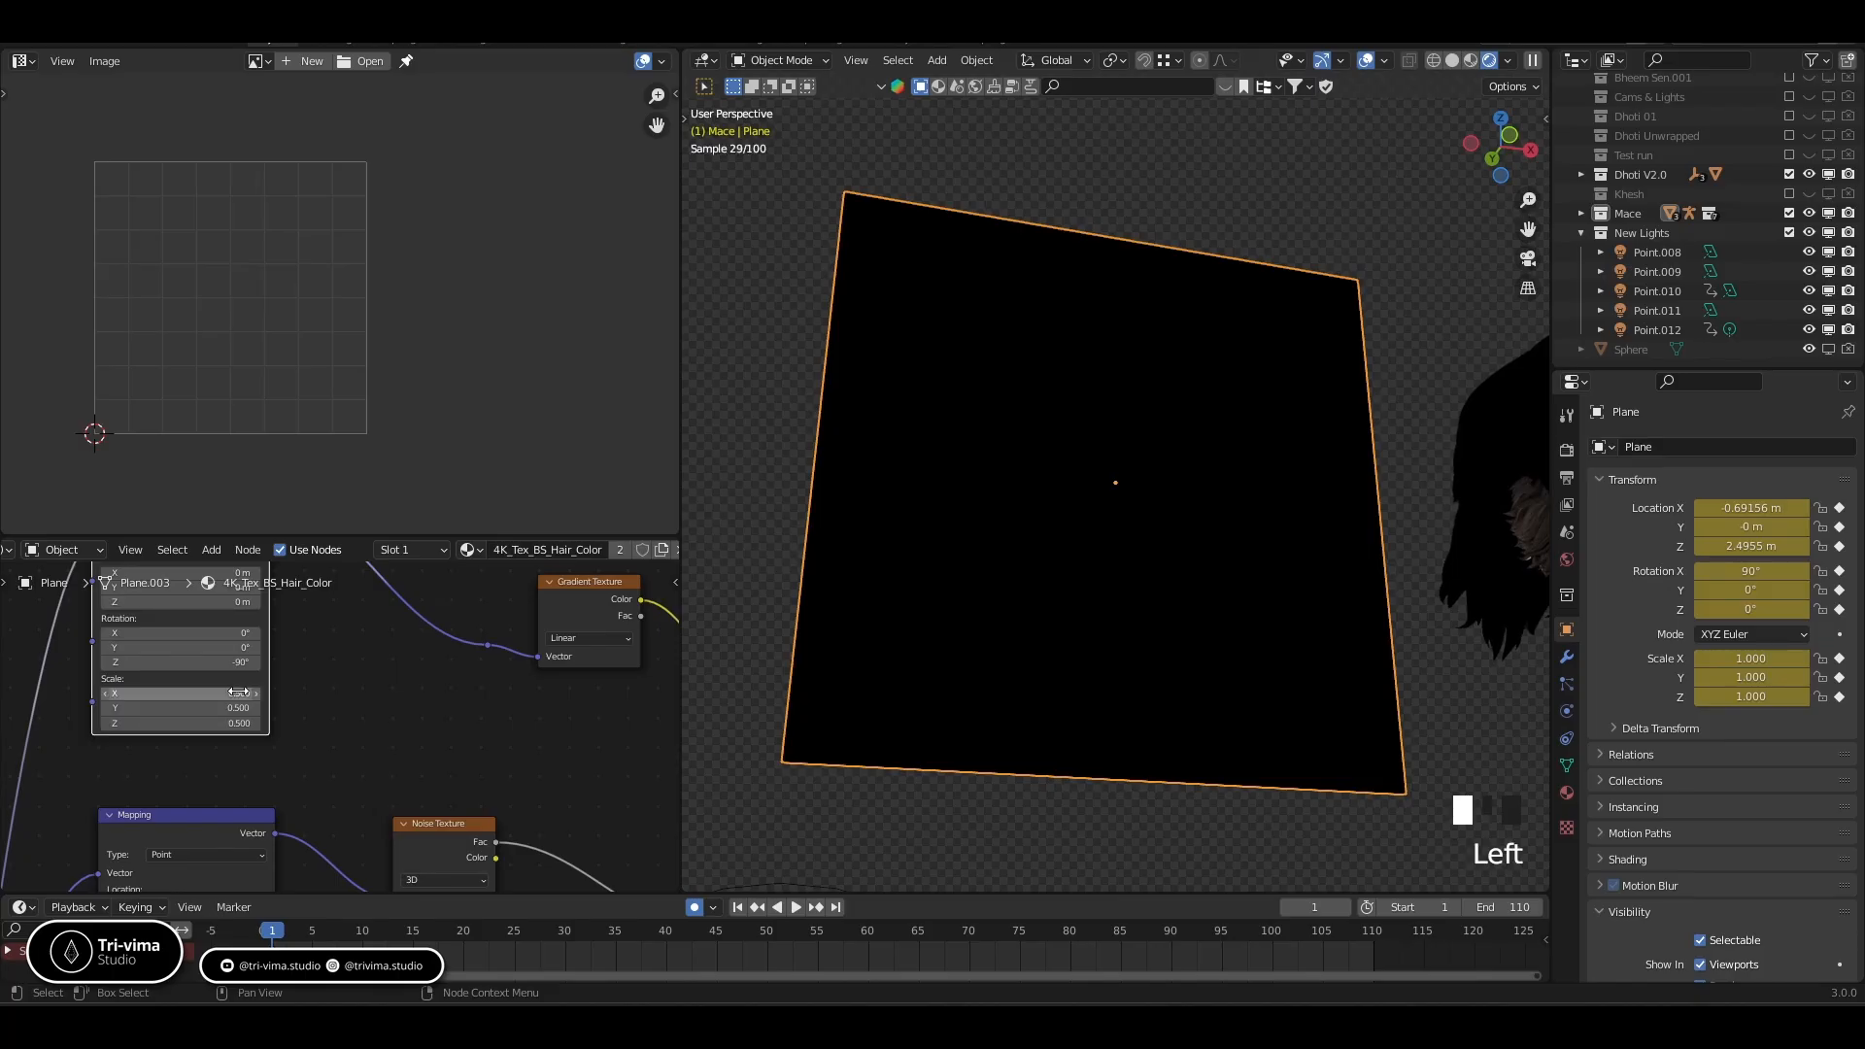
pyautogui.moveTo(240, 693); pyautogui.dragTo(240, 723)
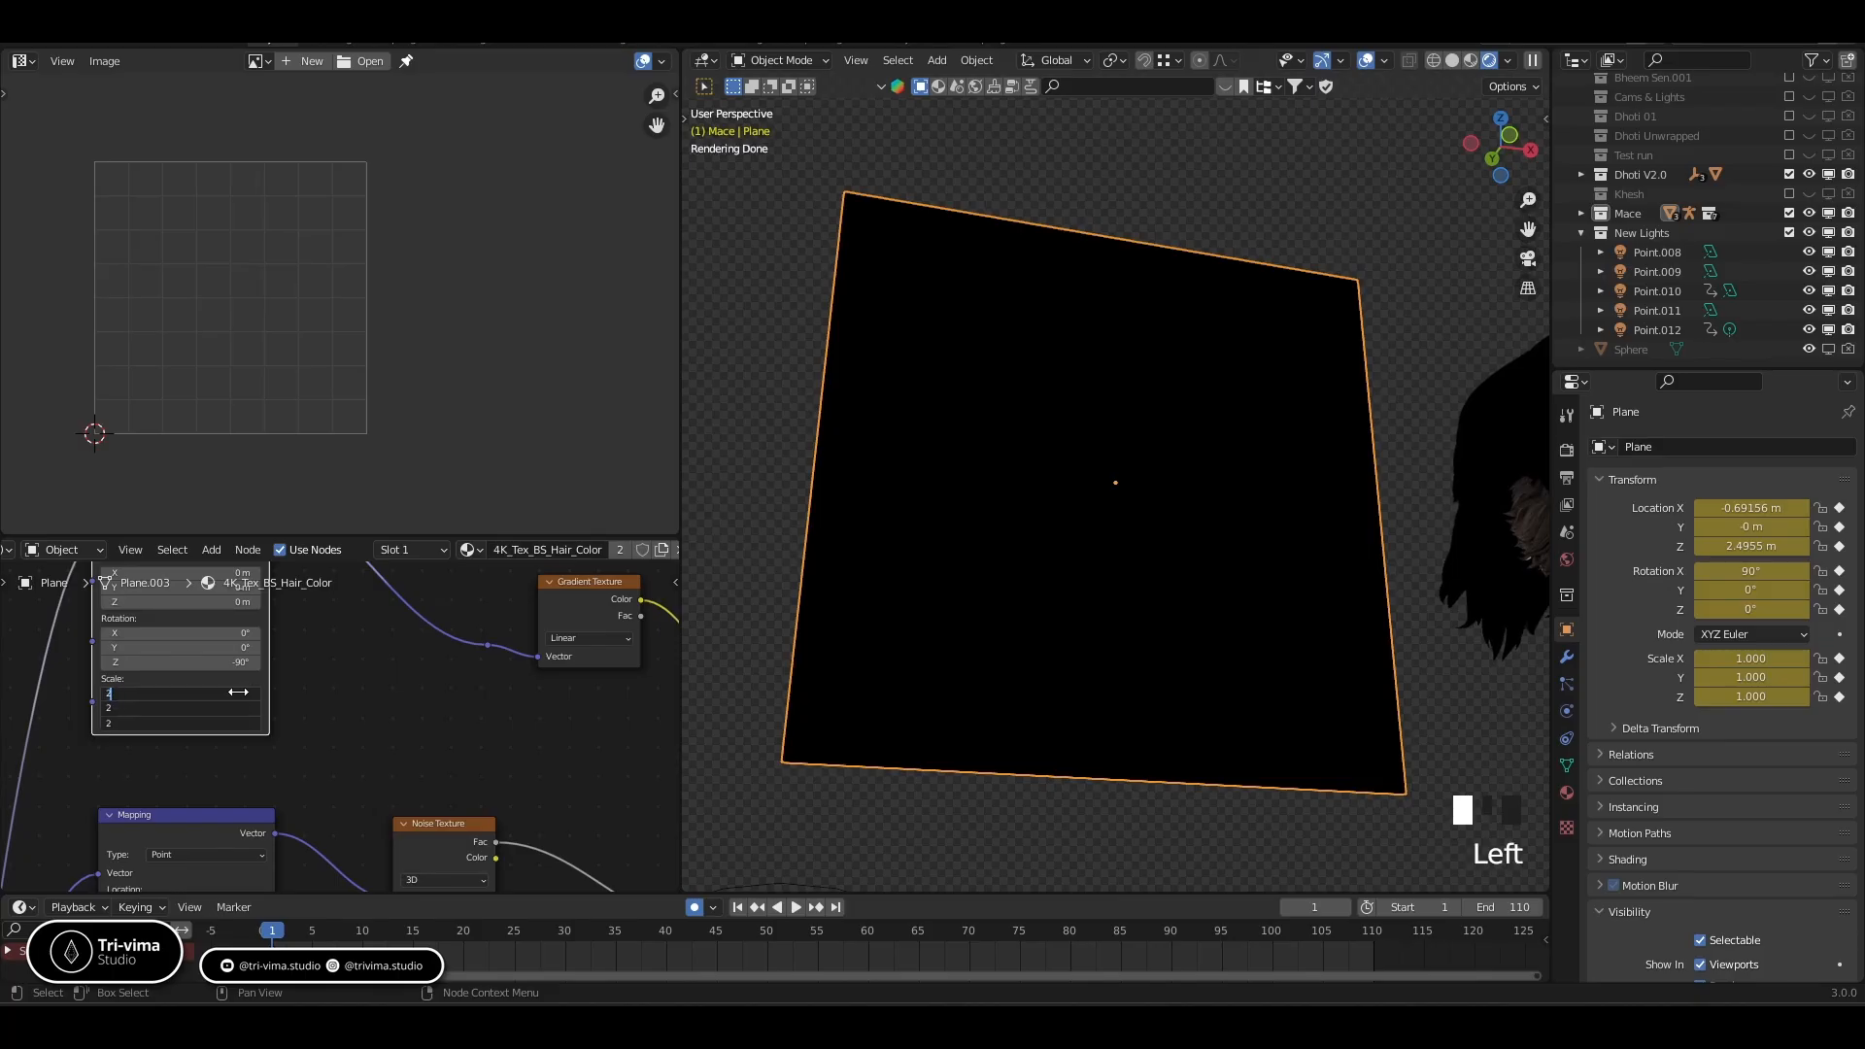
pyautogui.press('Return')
# Try X and Y locations of 0.5 m and 0.25 m on the gradient's Mapping node
pyautogui.moveTo(297, 693); pyautogui.dragTo(317, 767, button='middle')
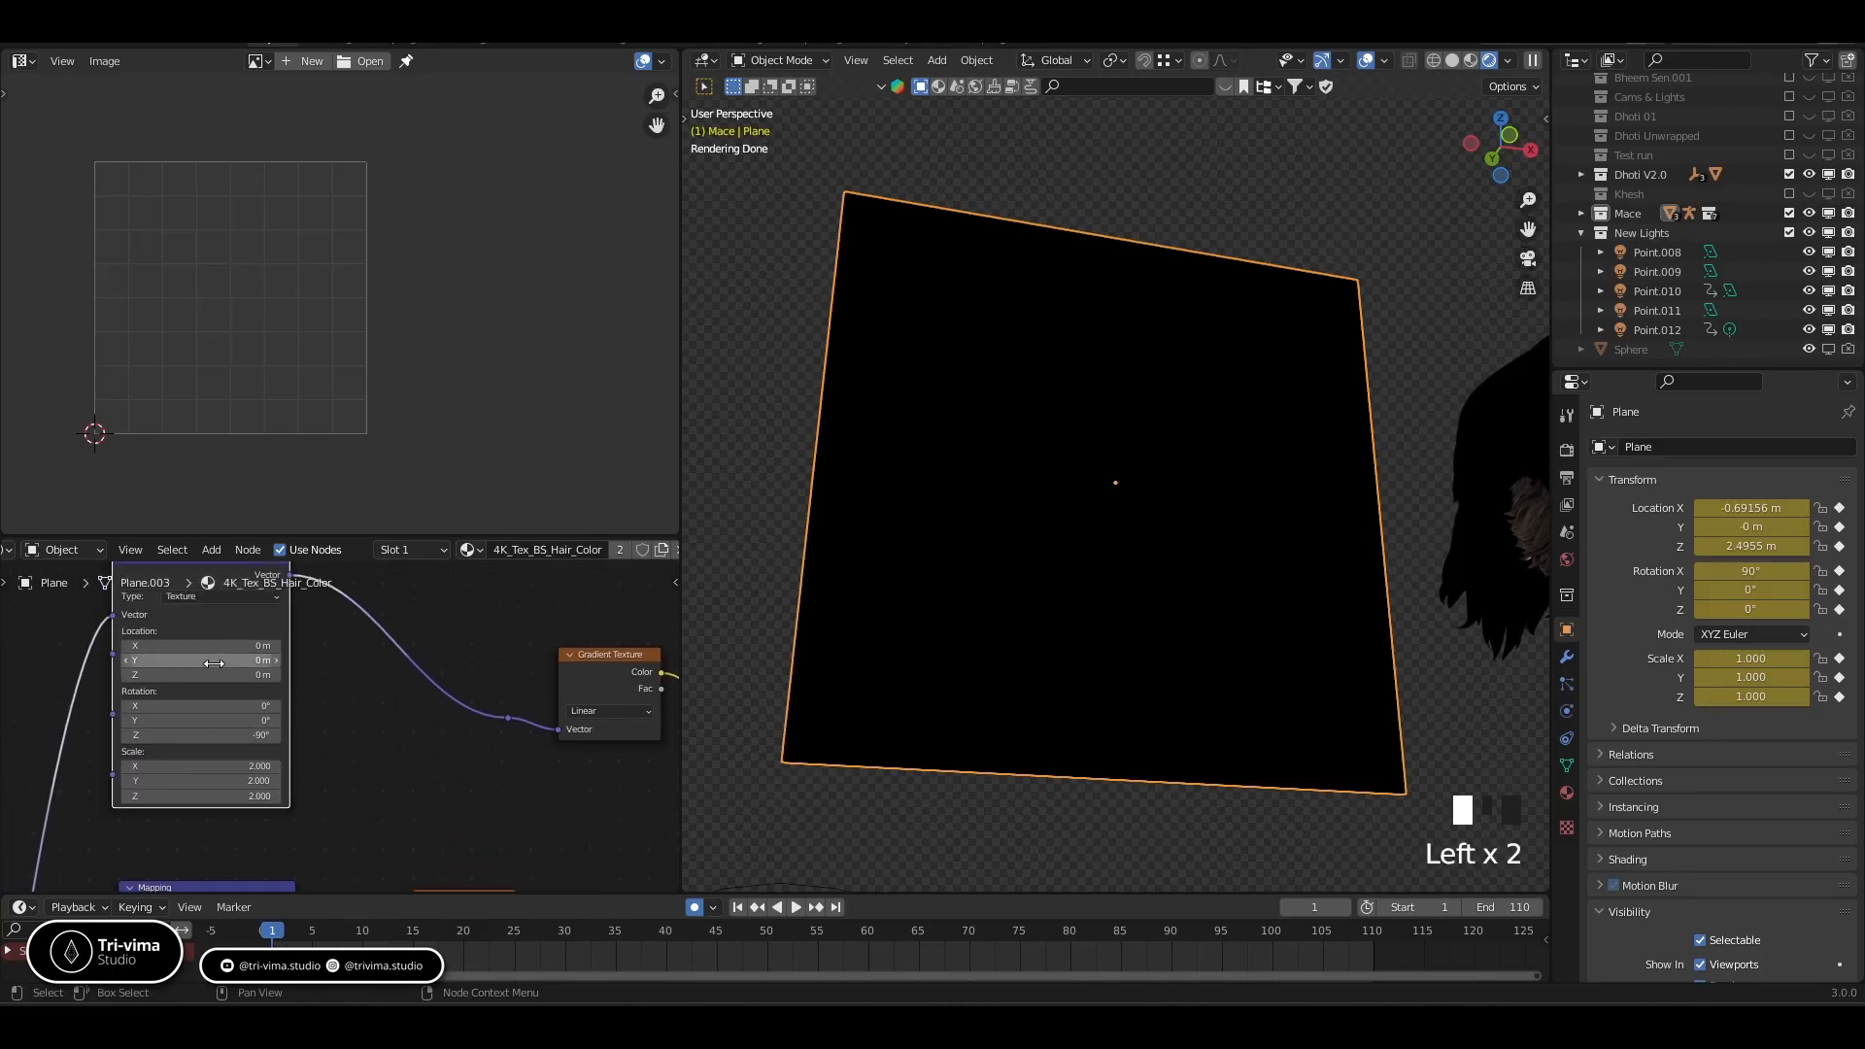
pyautogui.moveTo(213, 662)
pyautogui.mouseDown()
pyautogui.moveTo(214, 646)
pyautogui.moveTo(253, 646)
pyautogui.moveTo(235, 646)
pyautogui.mouseUp()
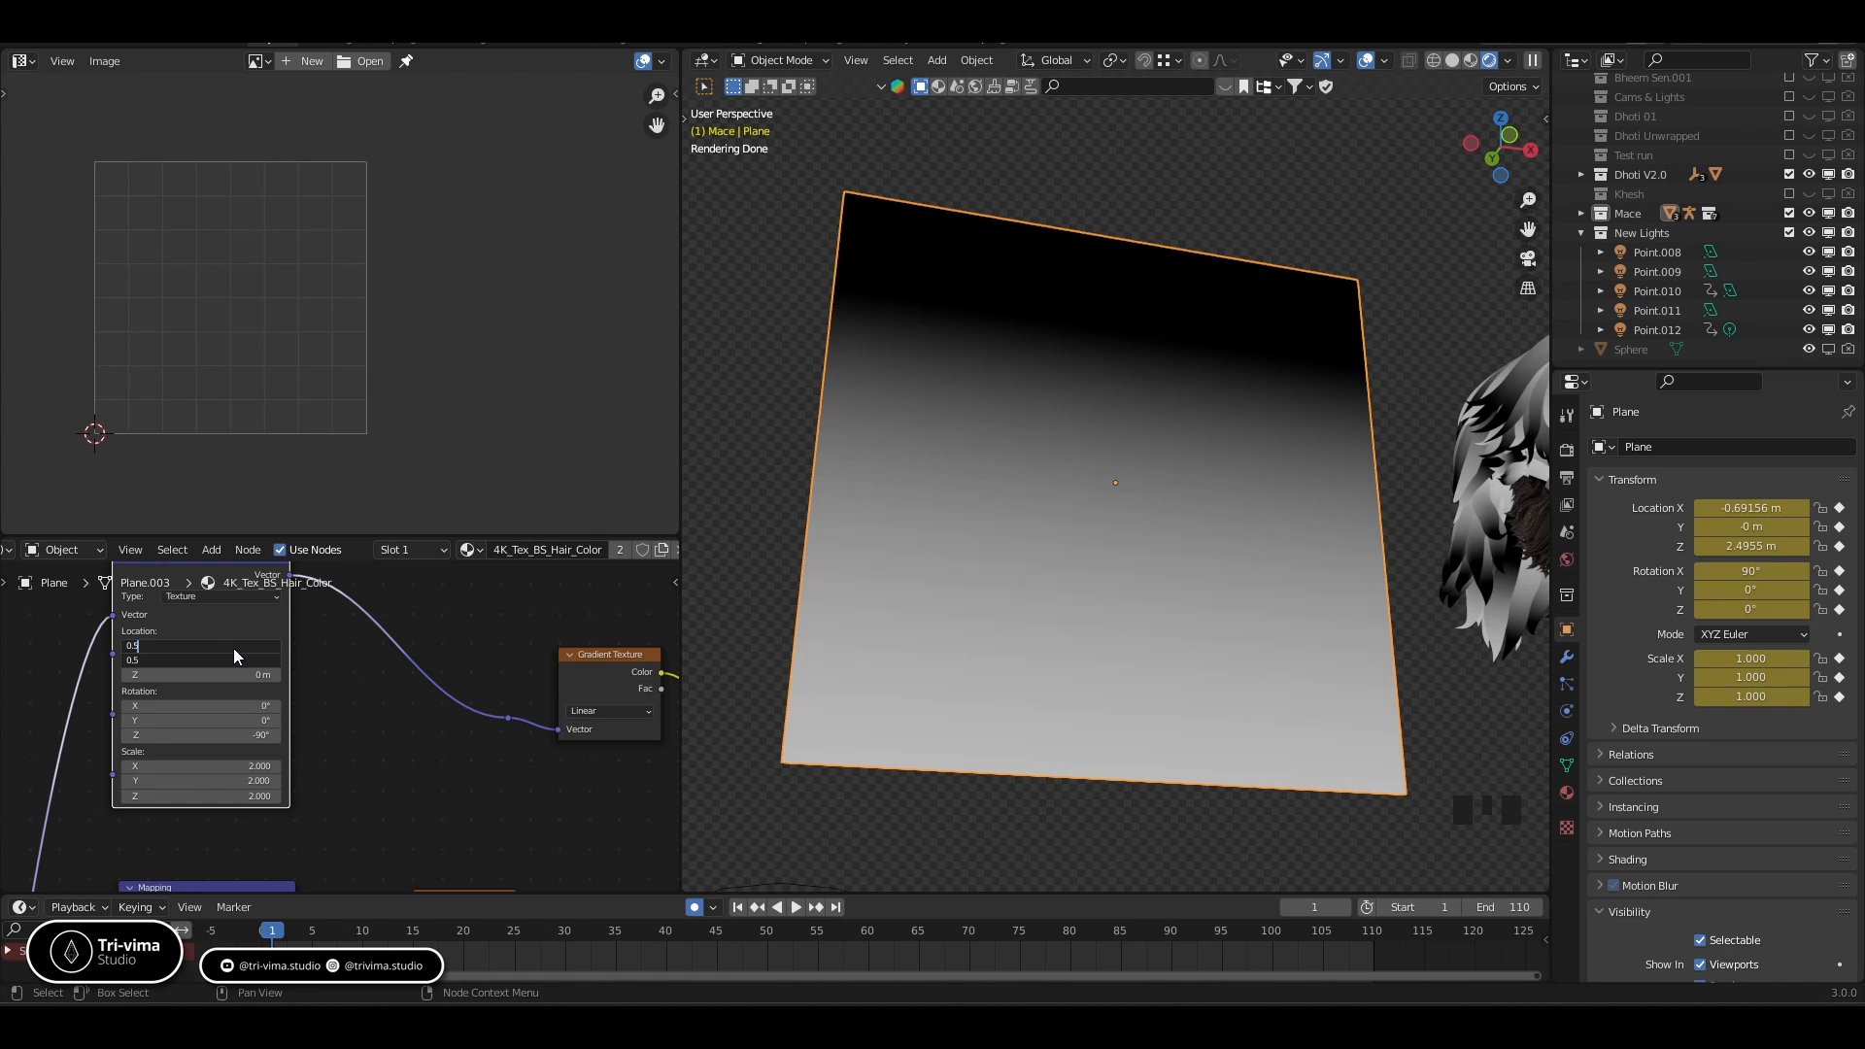
pyautogui.click(233, 649)
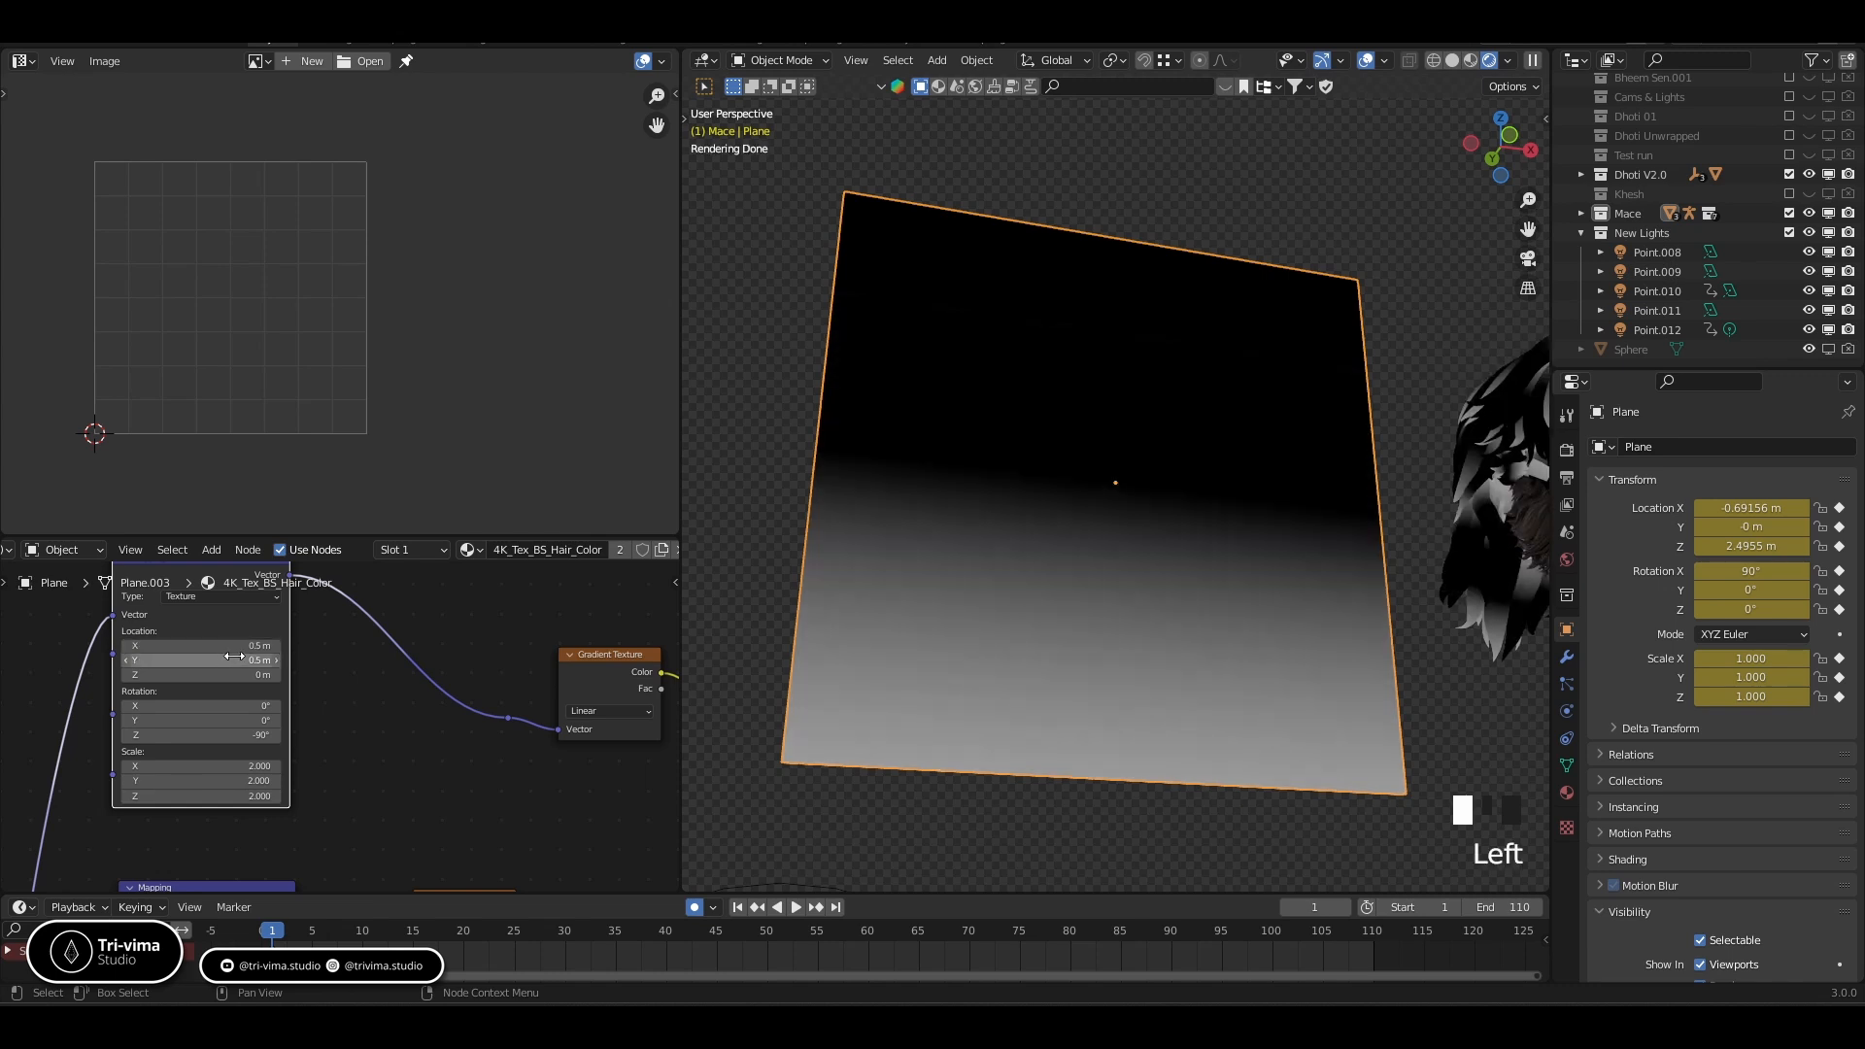
pyautogui.moveTo(233, 648); pyautogui.dragTo(242, 651)
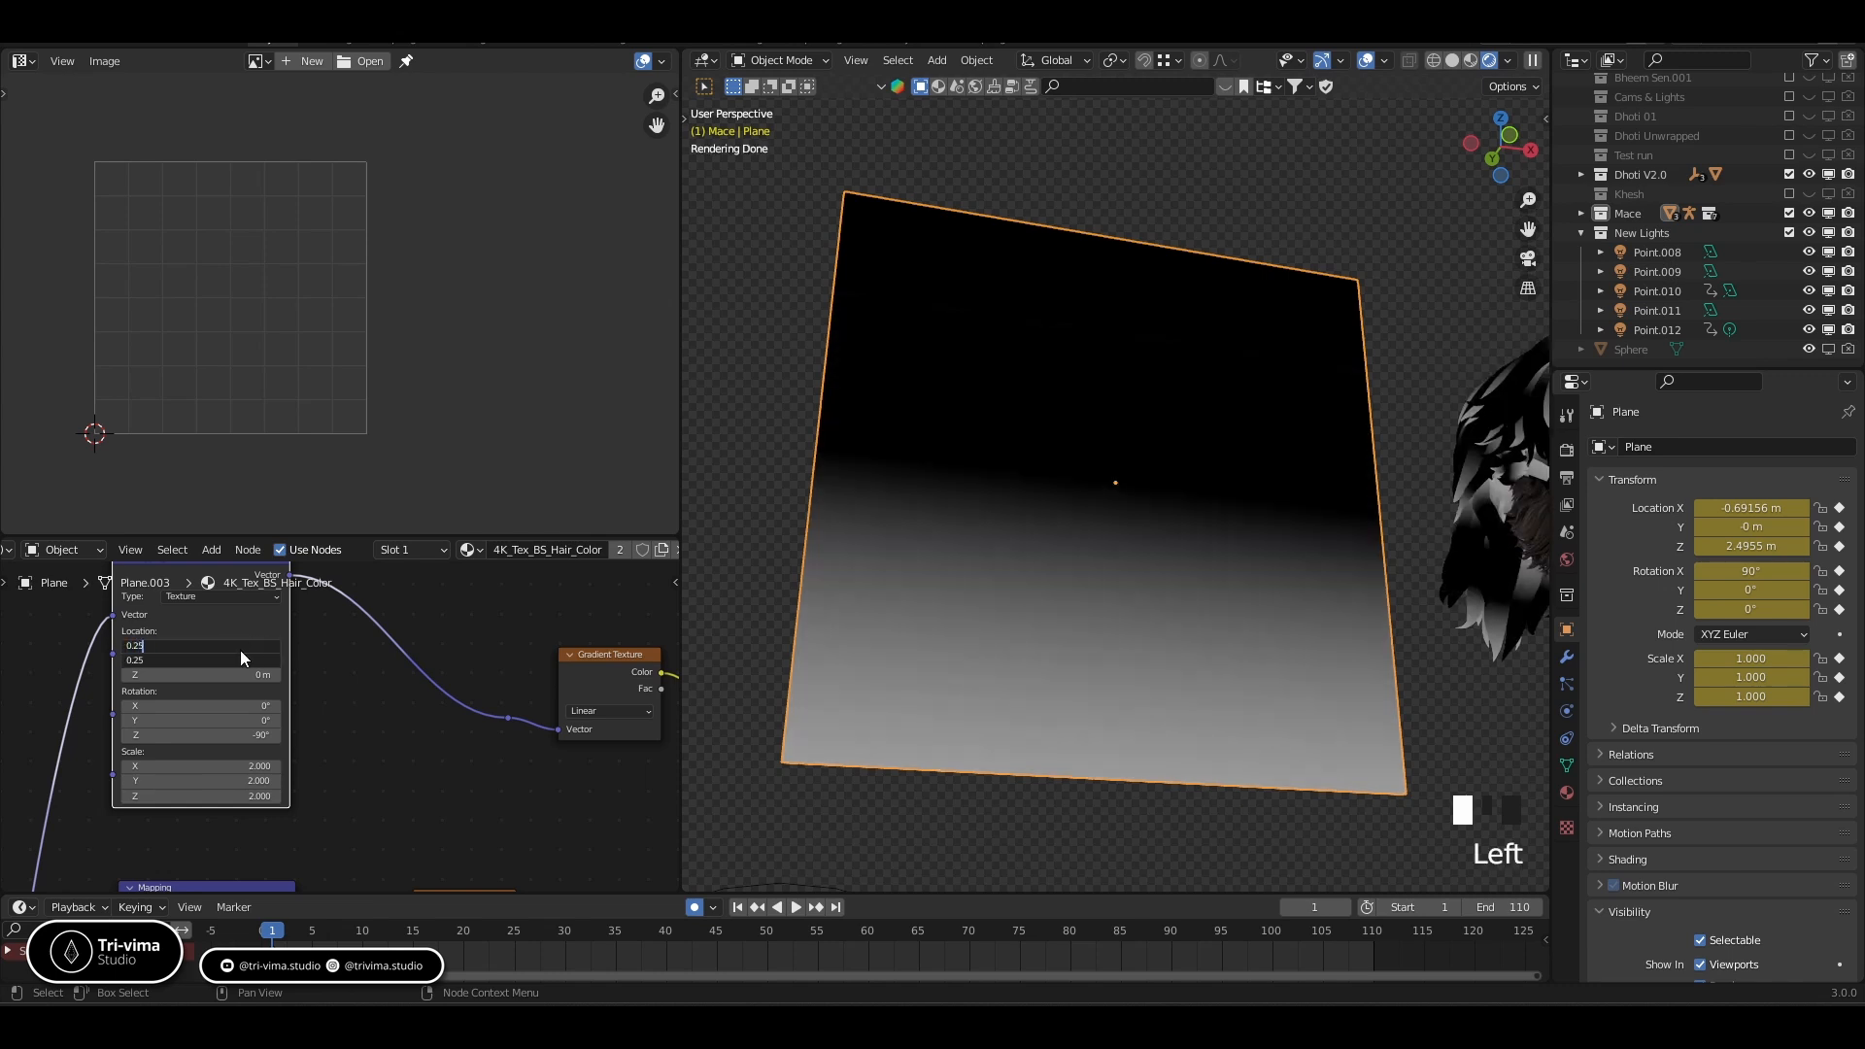
pyautogui.write('0.25')
pyautogui.click(241, 650)
# Try the gradient Mapping node's X and Y location at 0.75 m, and settle on 0.85 m for both
pyautogui.moveTo(241, 649); pyautogui.dragTo(243, 649)
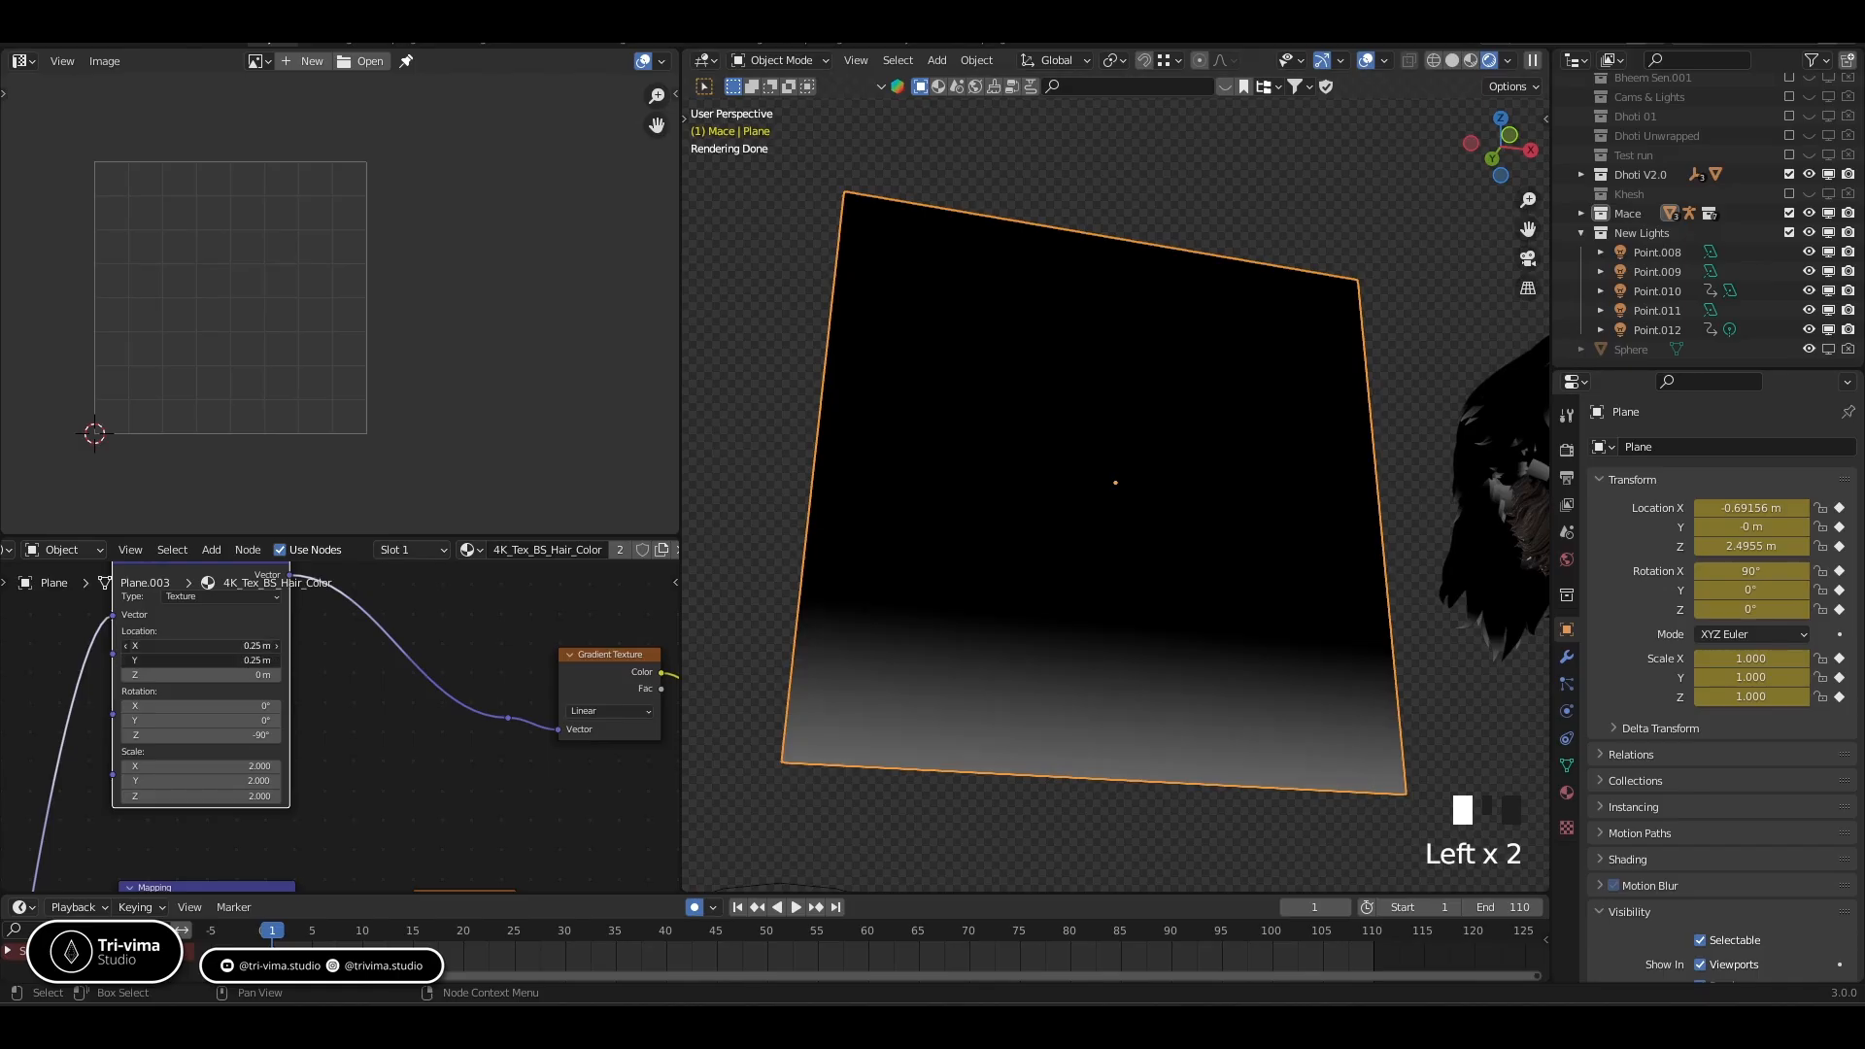
pyautogui.click(244, 658)
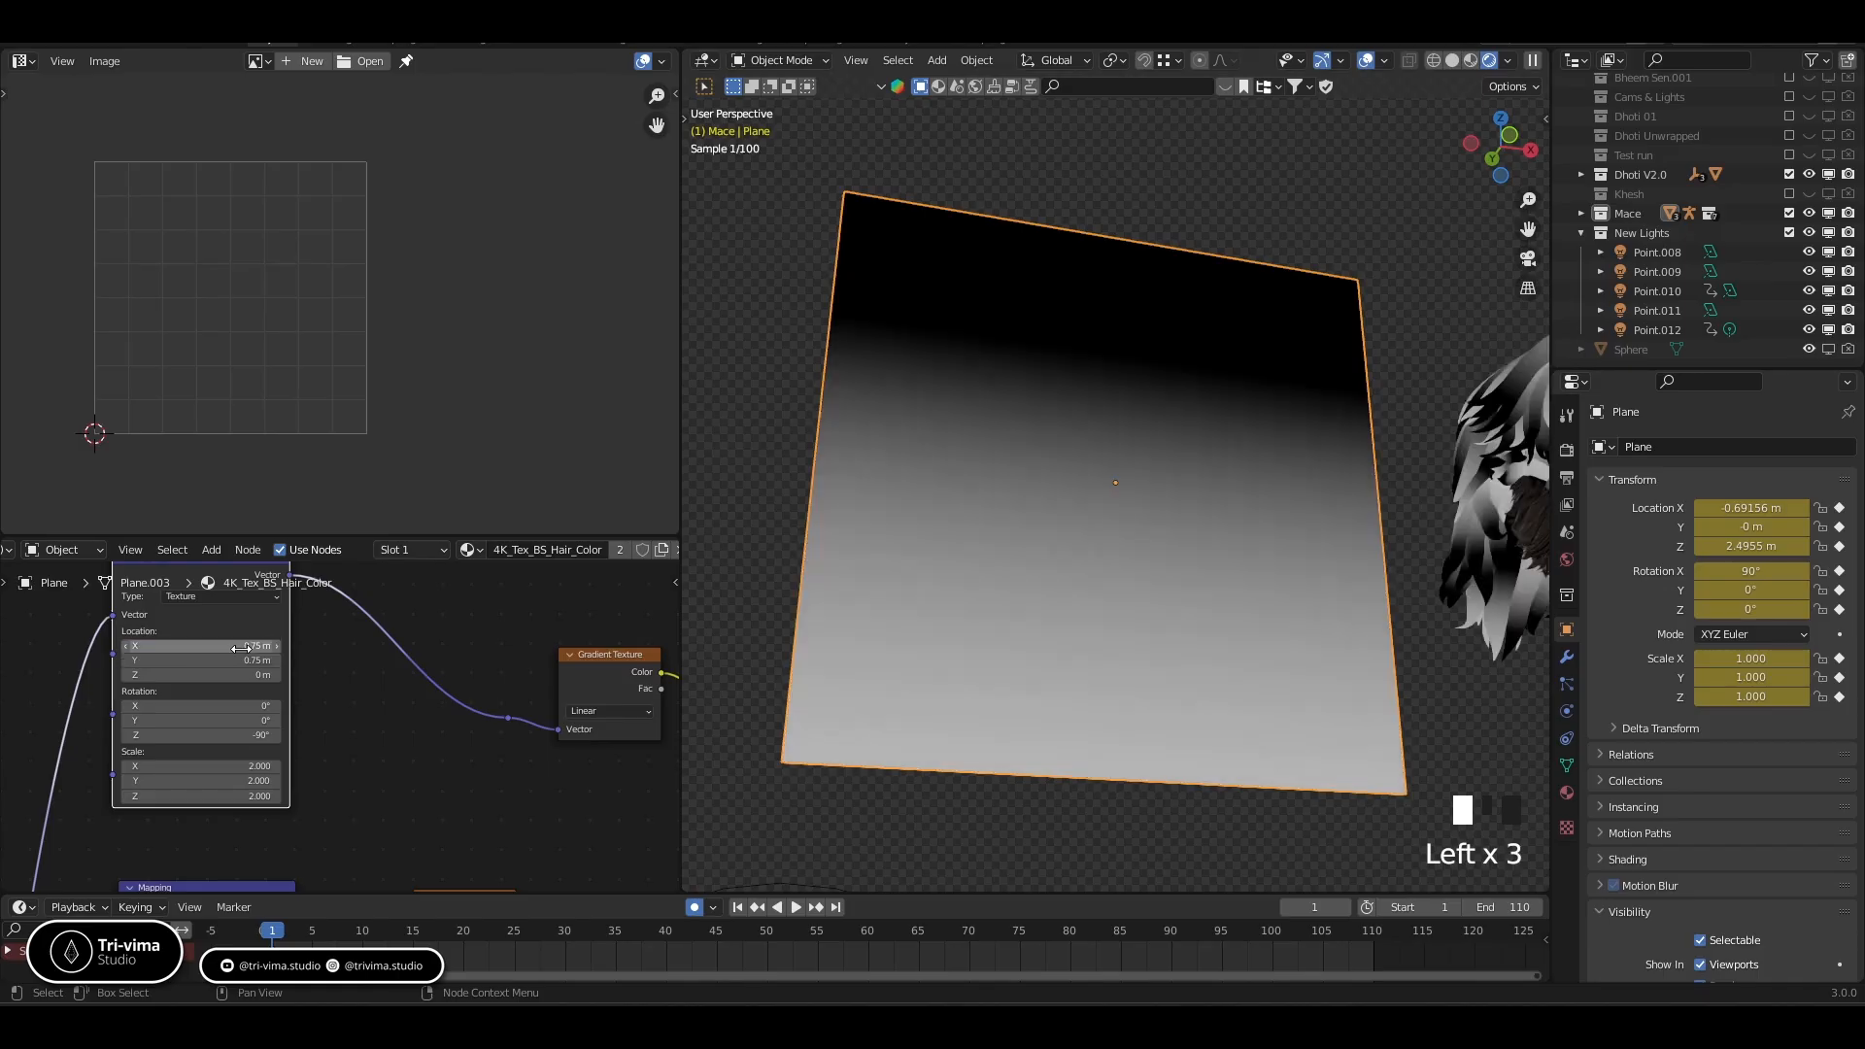
pyautogui.moveTo(233, 648); pyautogui.dragTo(237, 649)
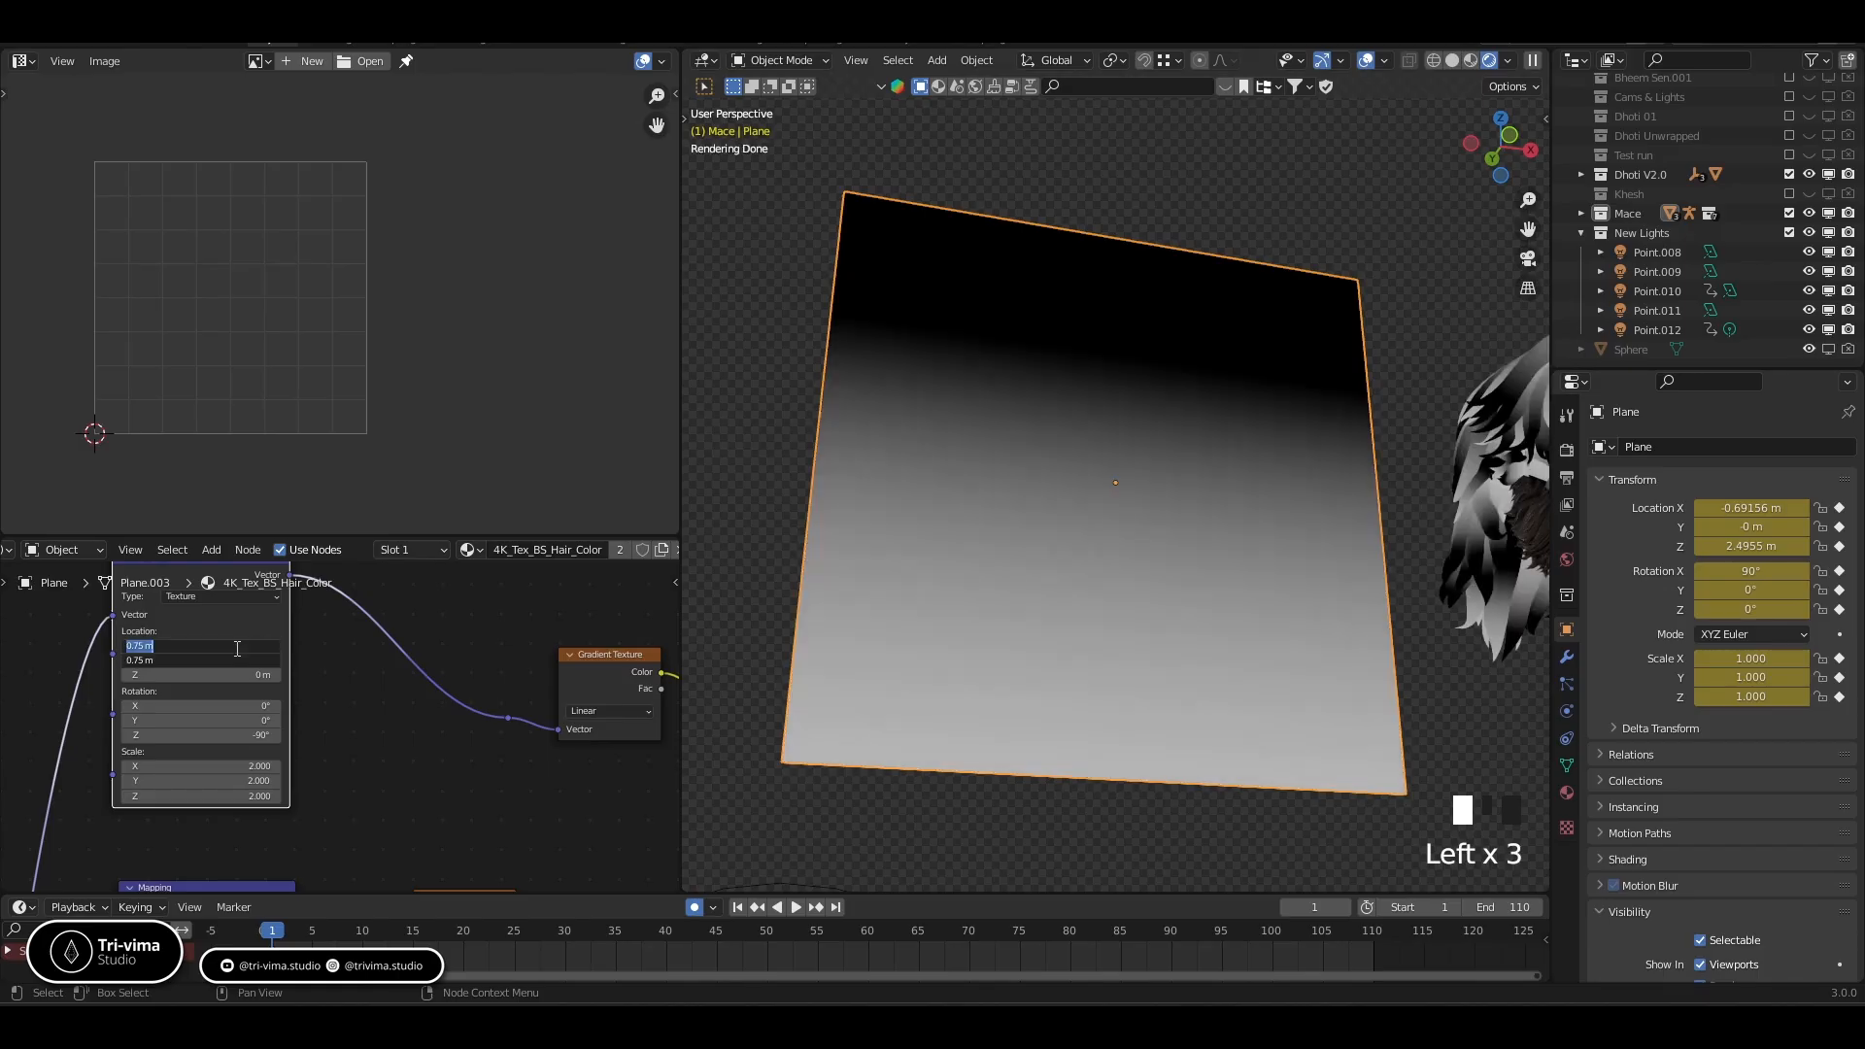
pyautogui.click(353, 709)
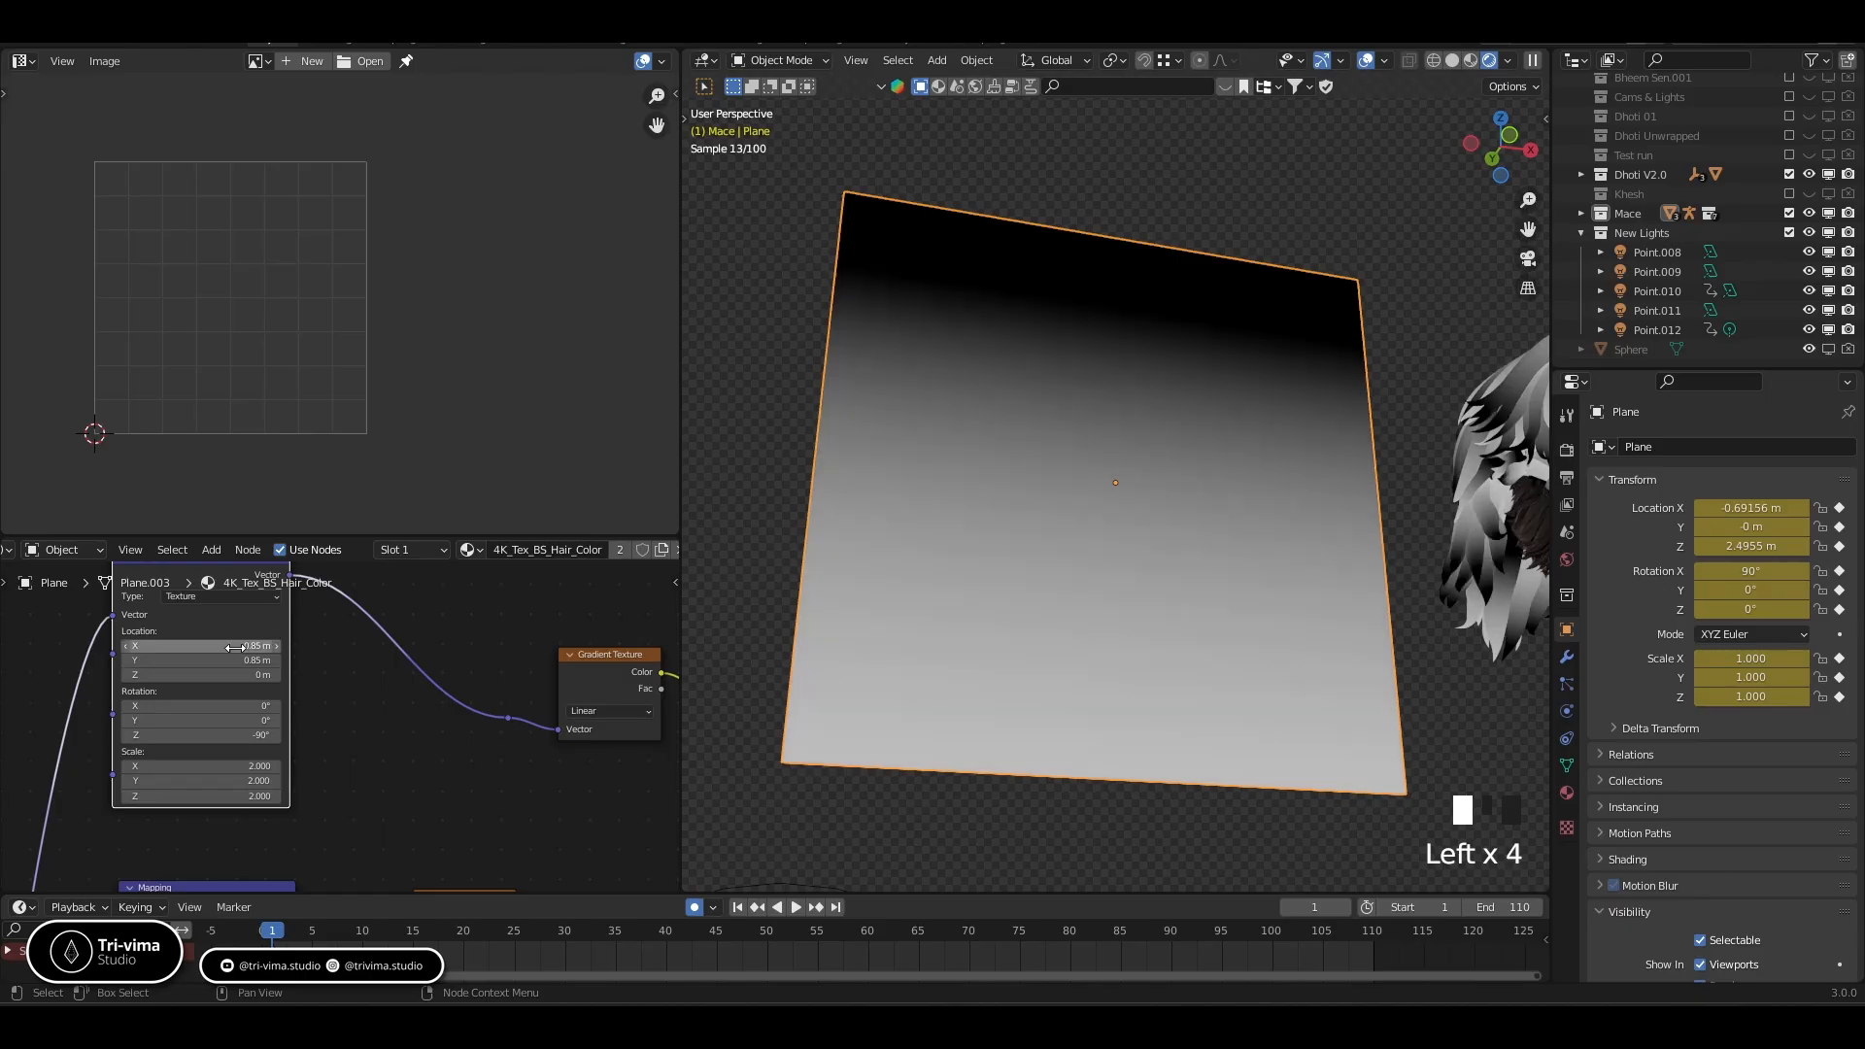
# Set the gradient Mapping node's scale on all three axes back to 1.000
pyautogui.moveTo(389, 740); pyautogui.dragTo(326, 718, button='middle')
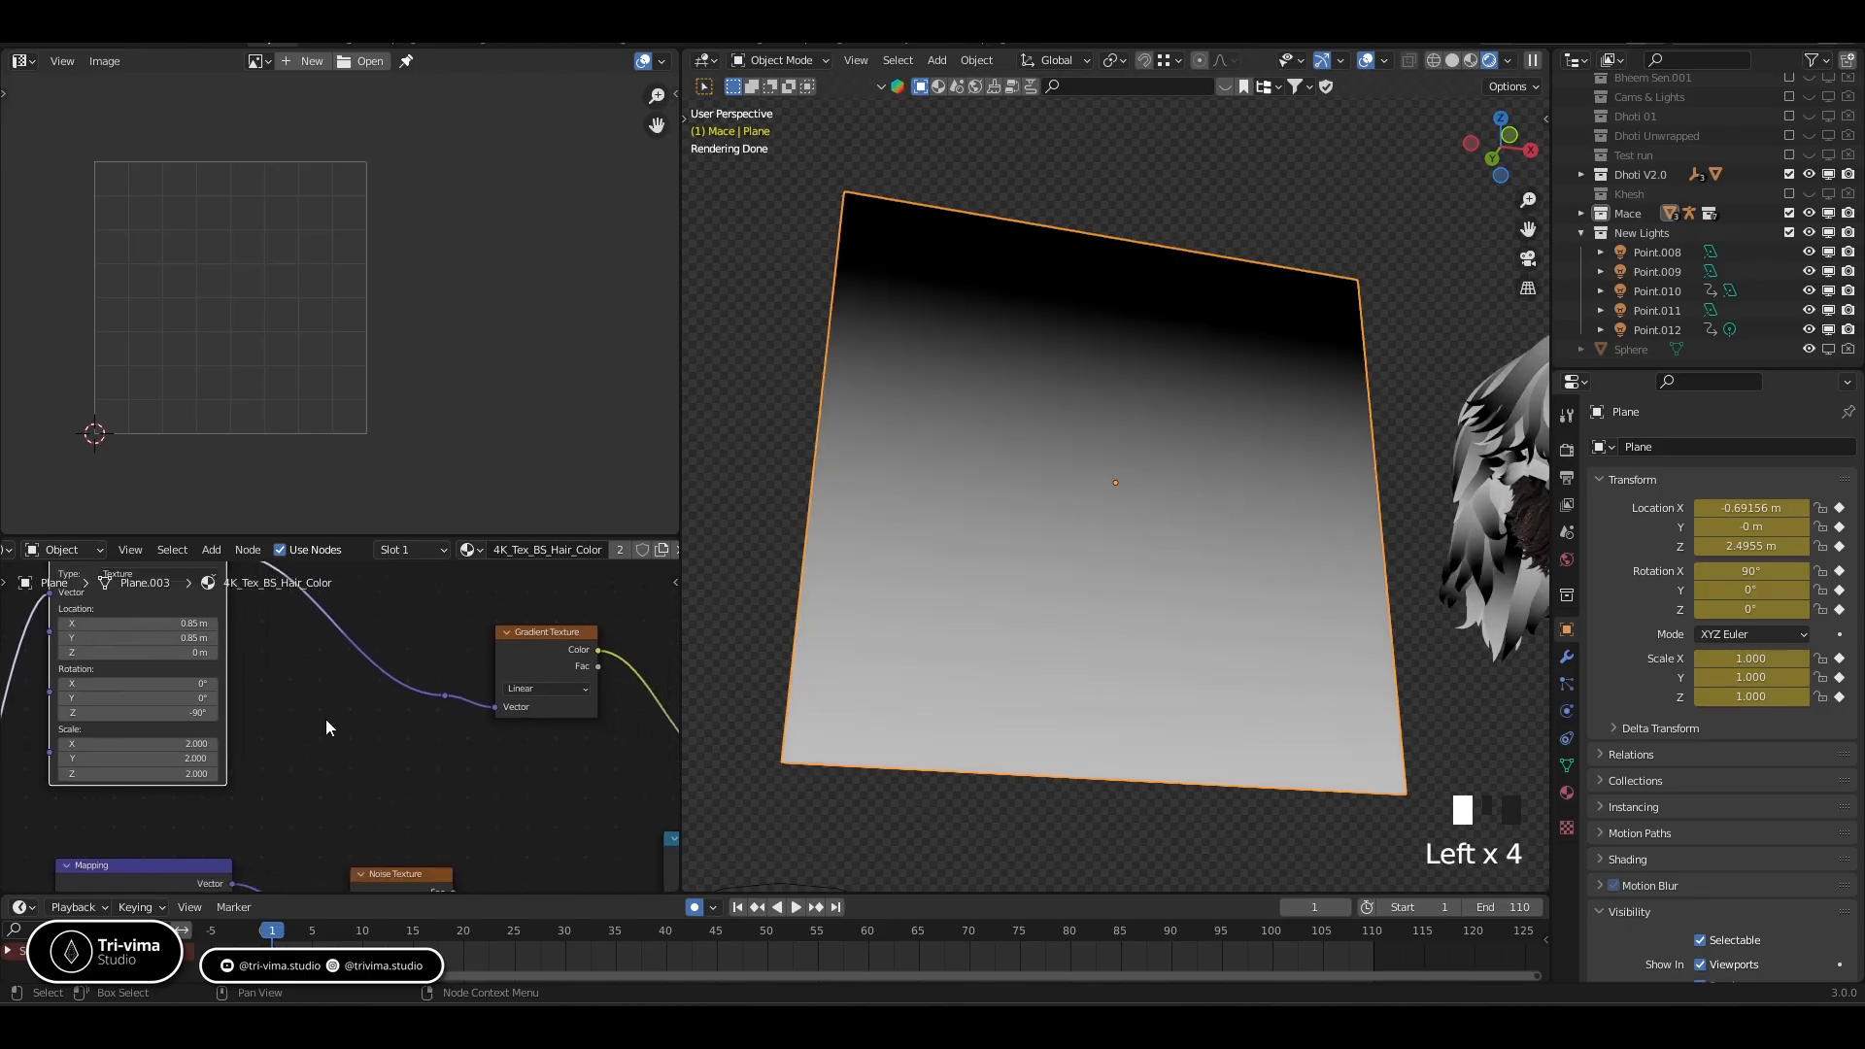
pyautogui.moveTo(198, 745); pyautogui.dragTo(198, 773)
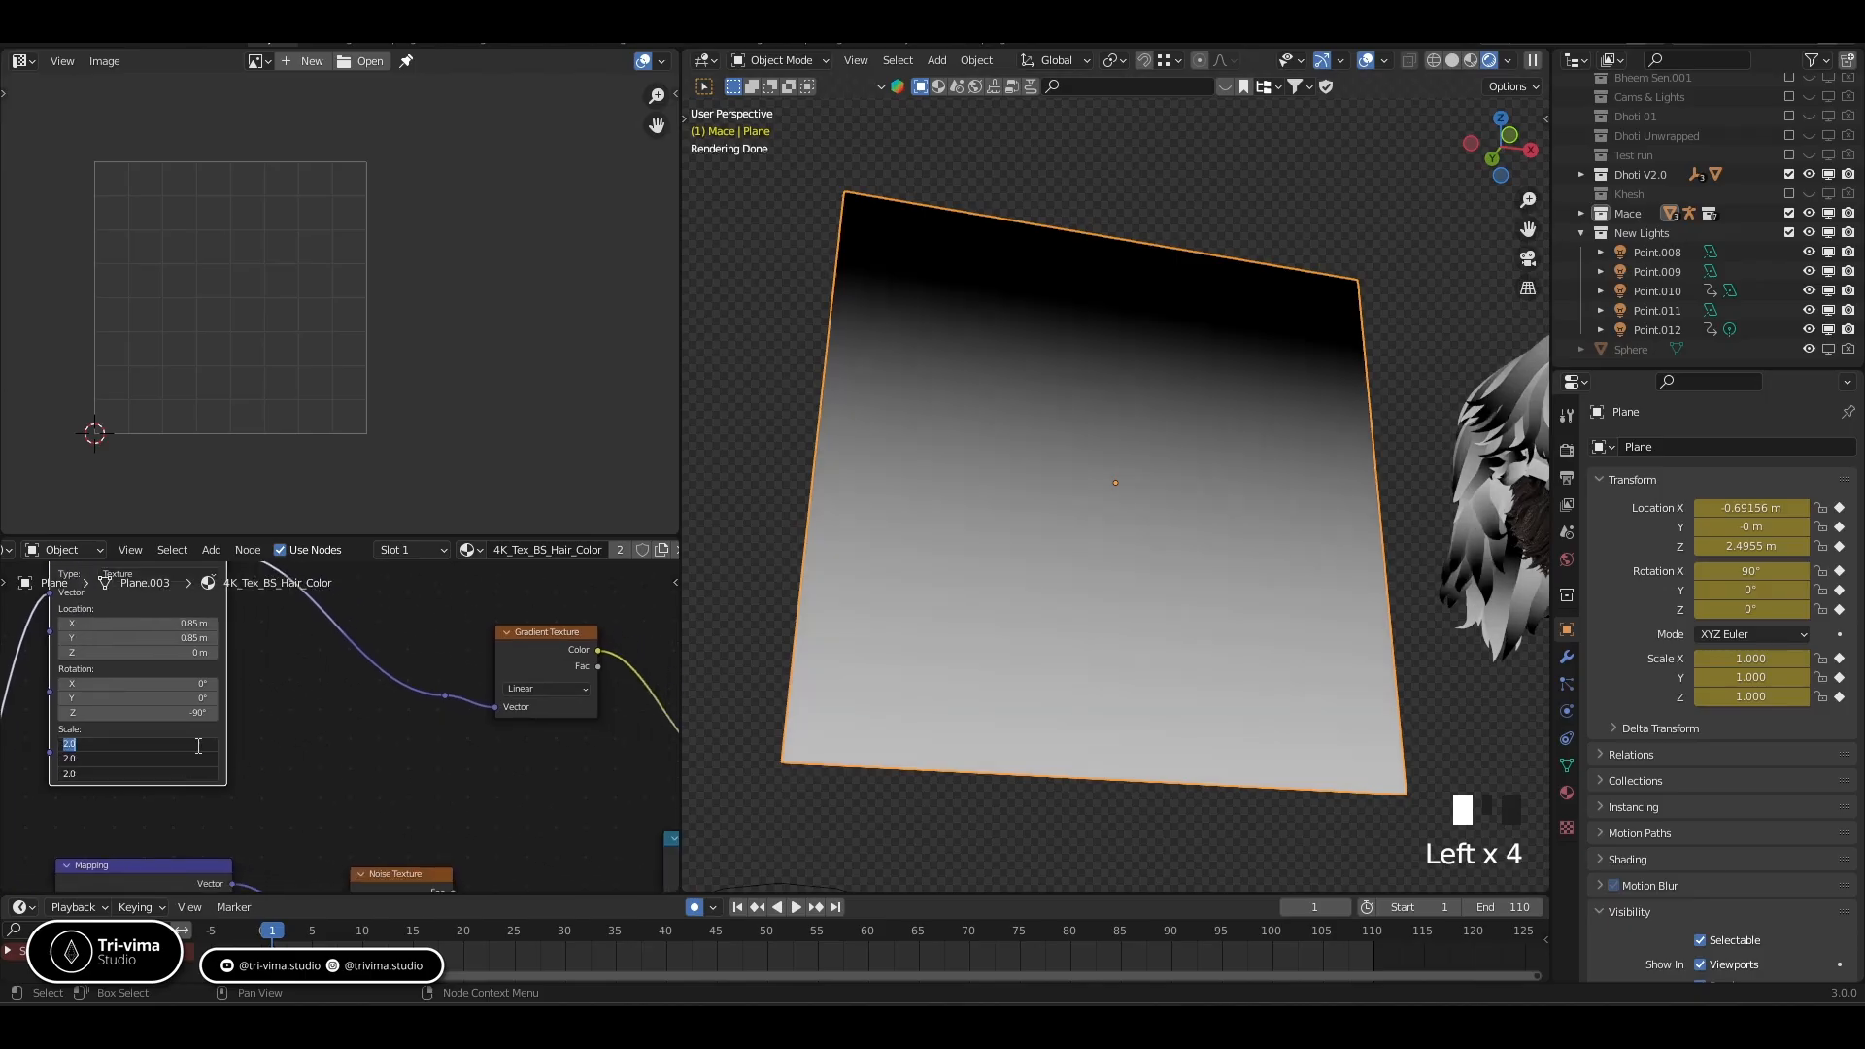
pyautogui.press('Return')
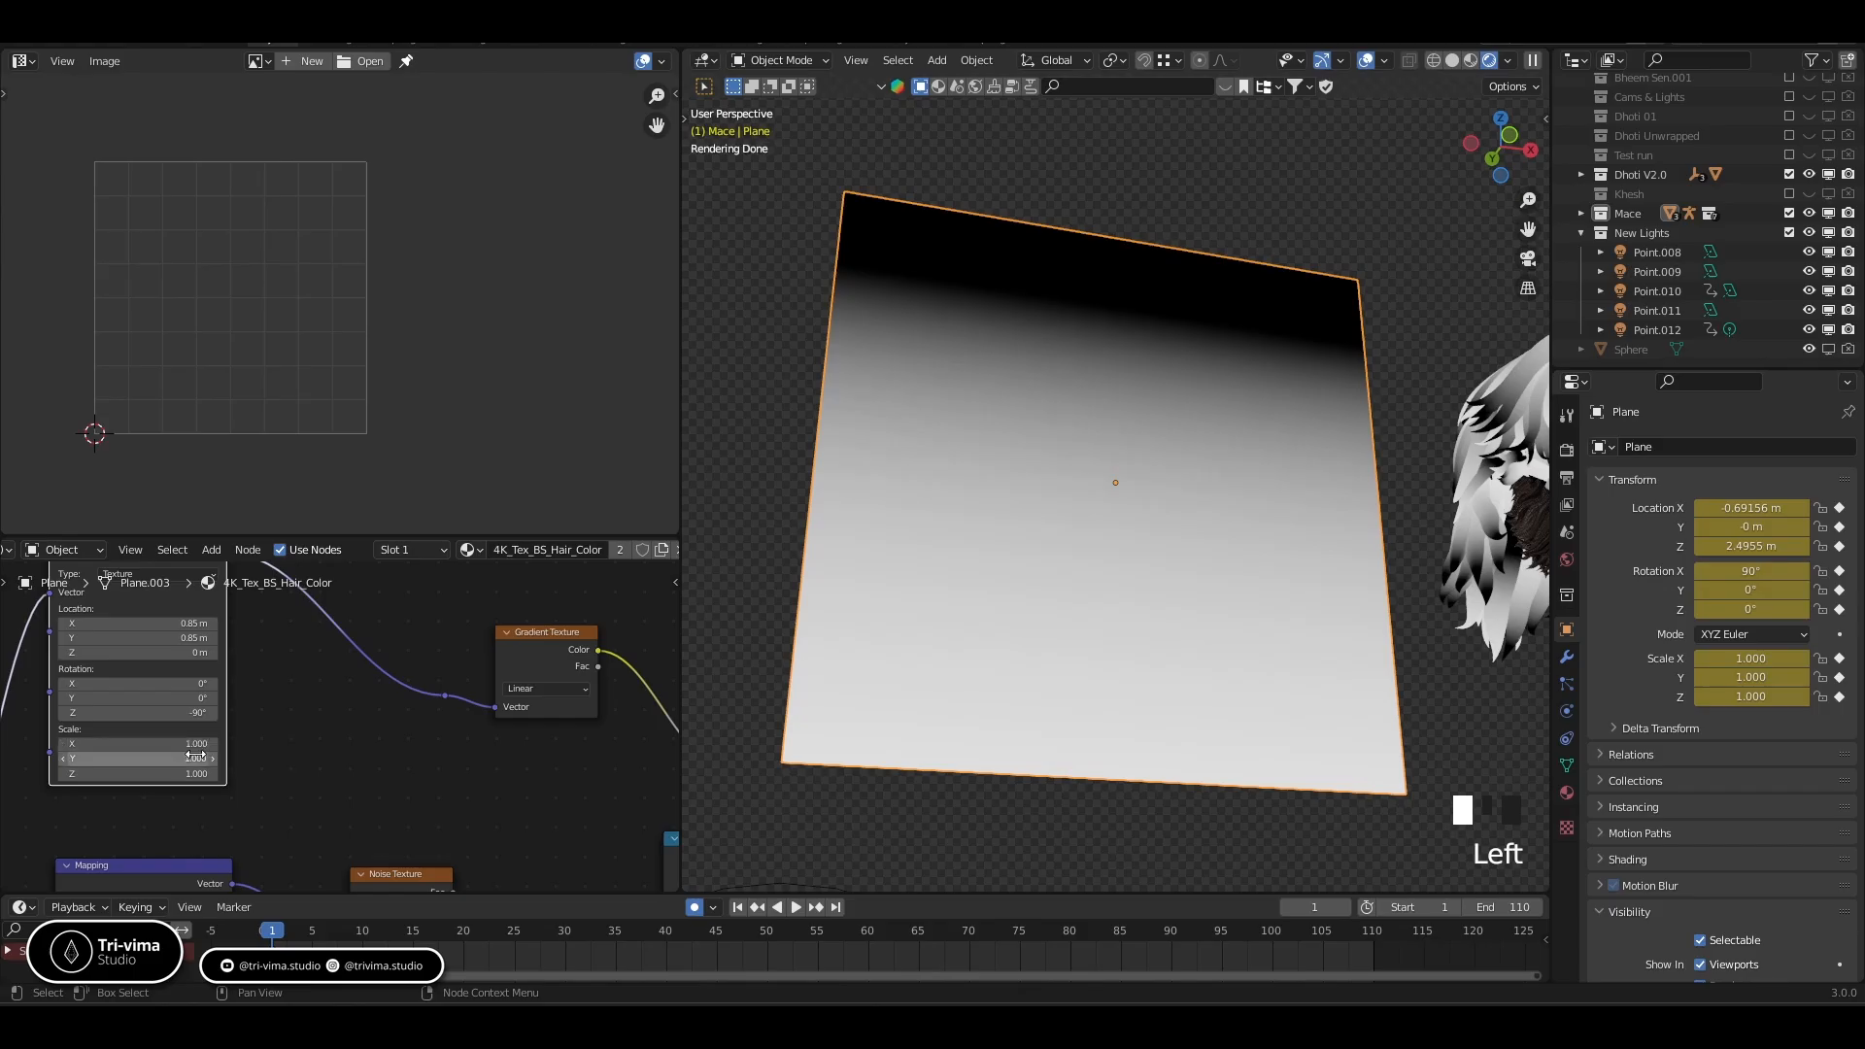
# Try the gradient Mapping node's X, Y and Z scale at 0.500 and at 3.000
pyautogui.moveTo(177, 746); pyautogui.dragTo(177, 773)
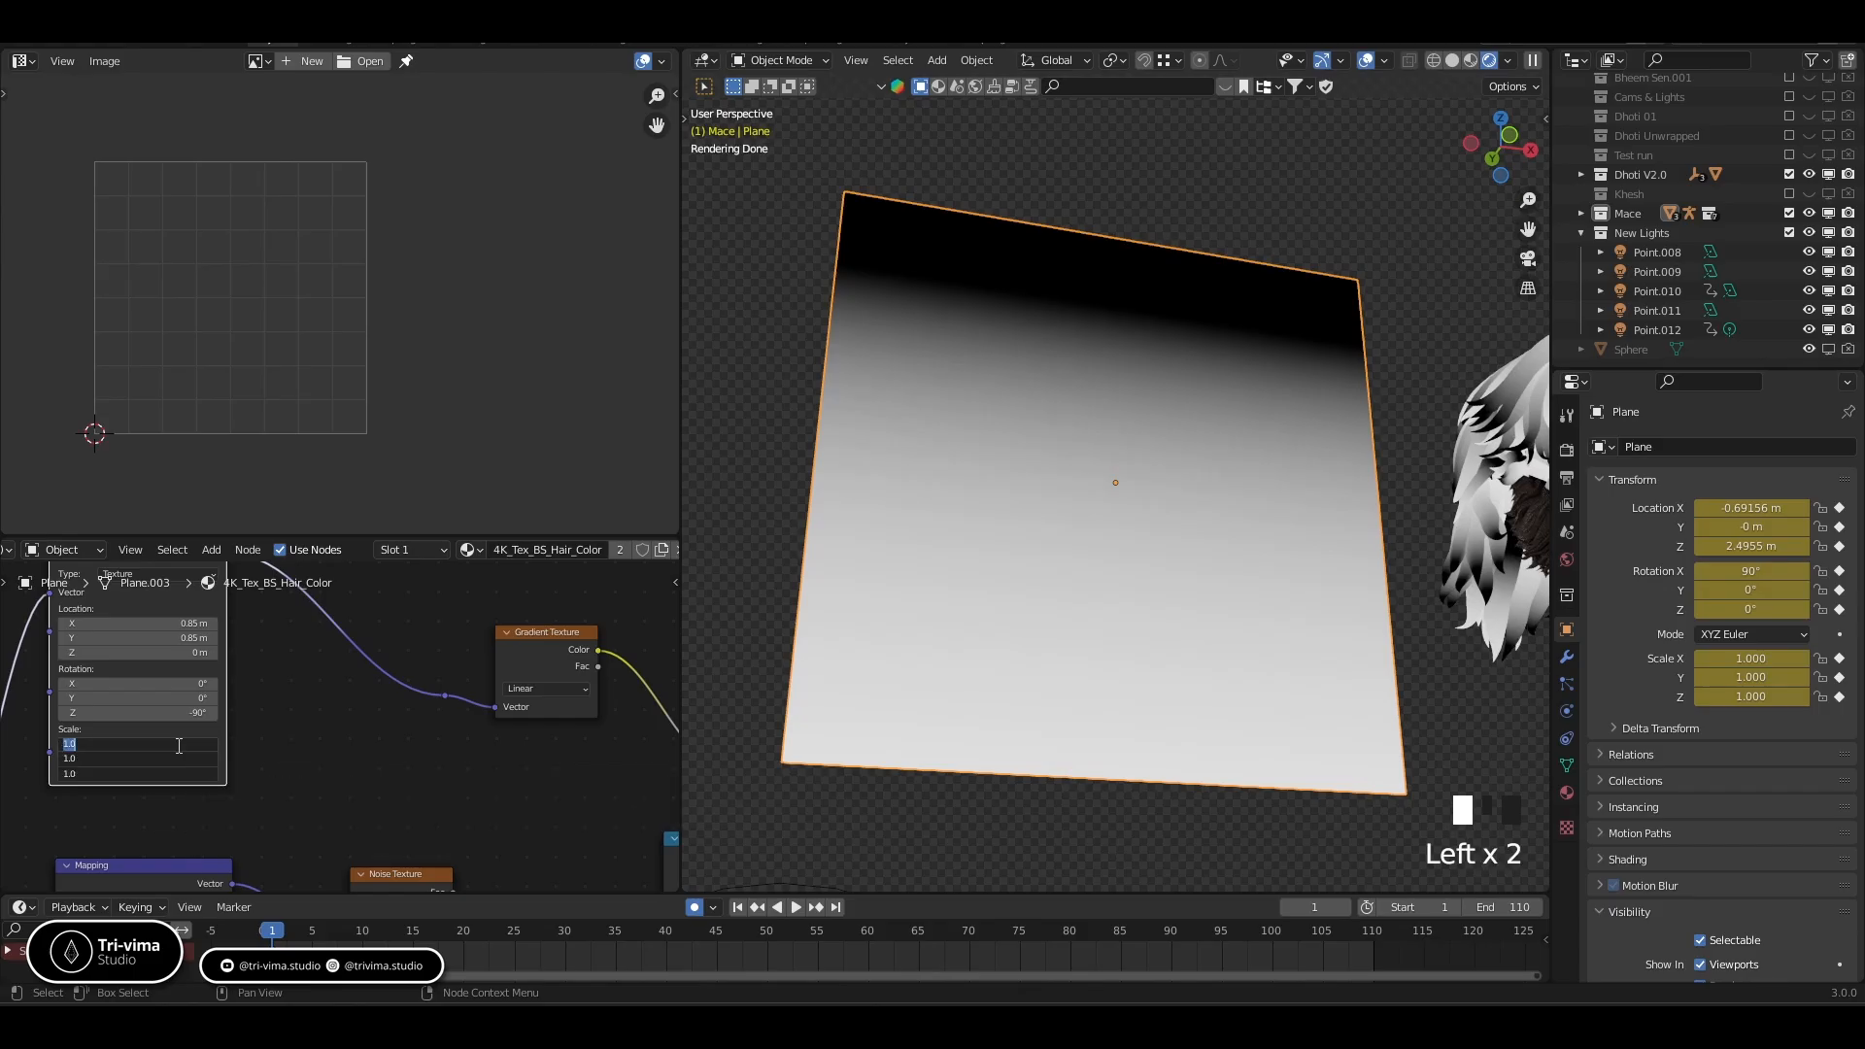
pyautogui.write('0.5')
pyautogui.press('Return')
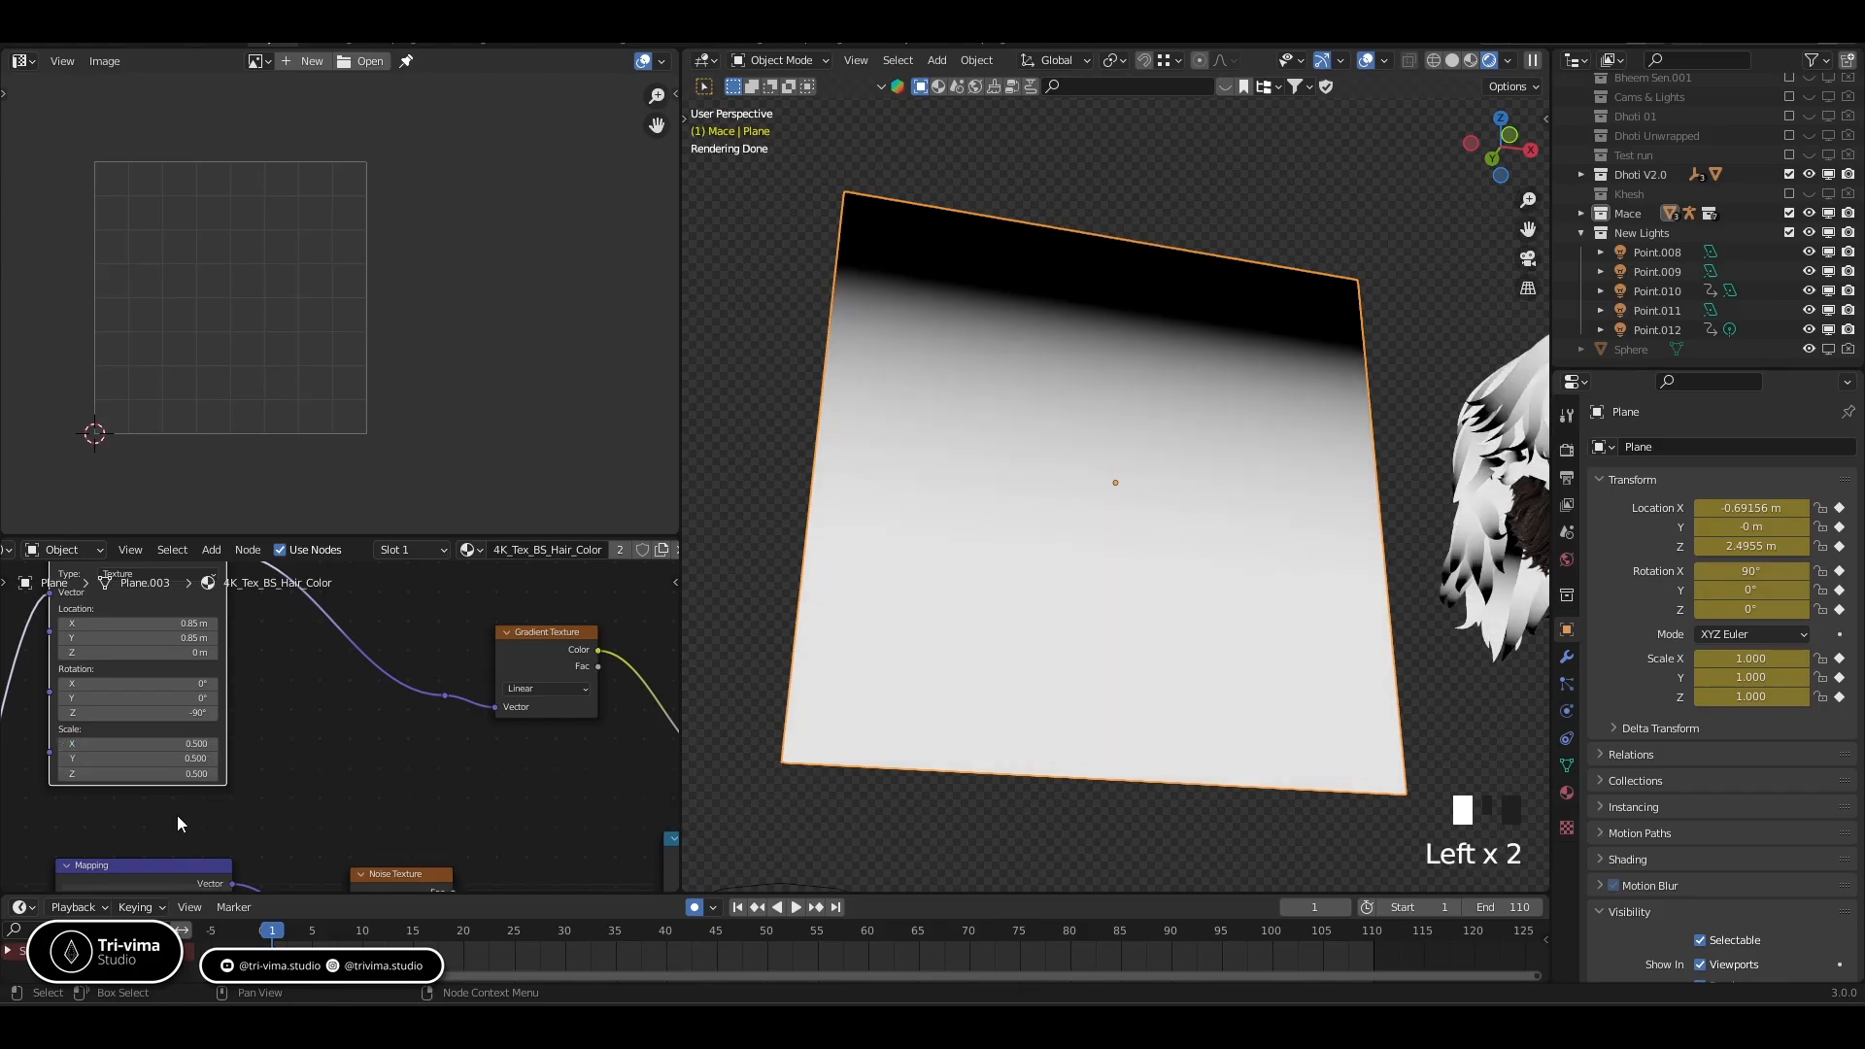
pyautogui.moveTo(170, 763); pyautogui.dragTo(180, 747)
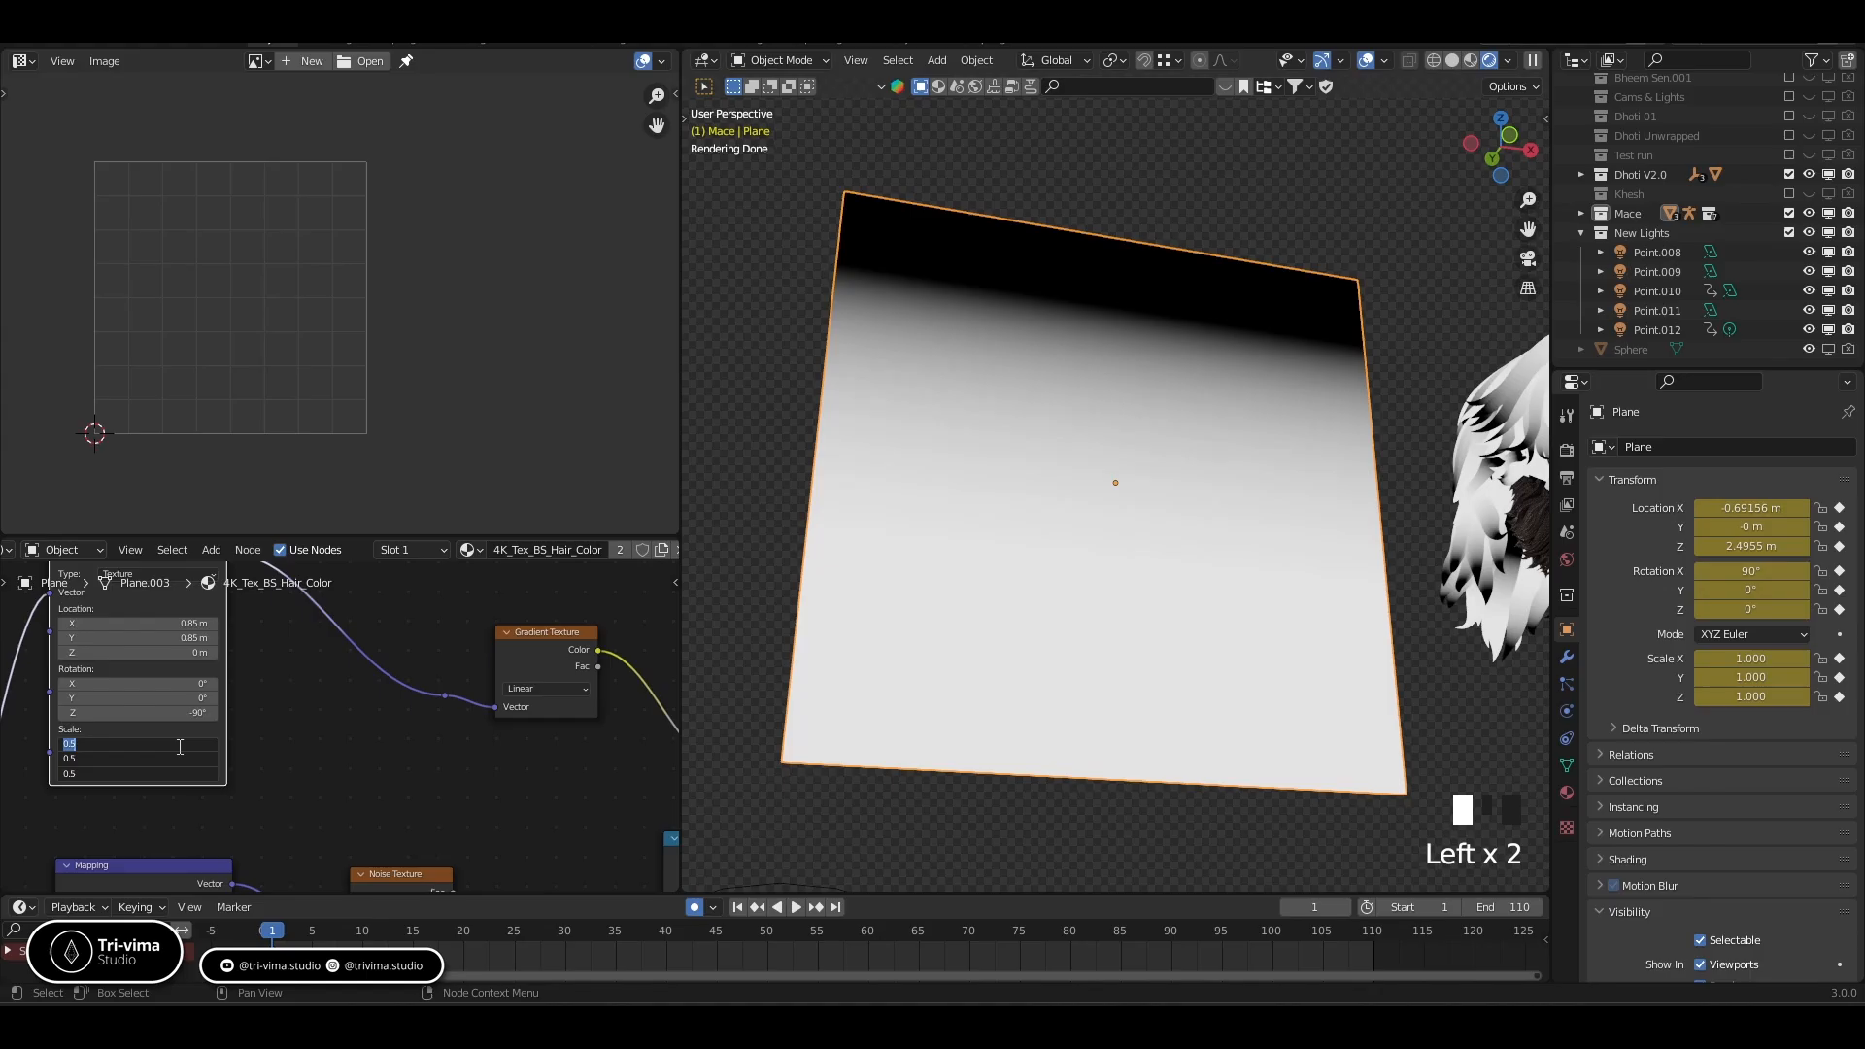
pyautogui.write('3')
pyautogui.click(177, 746)
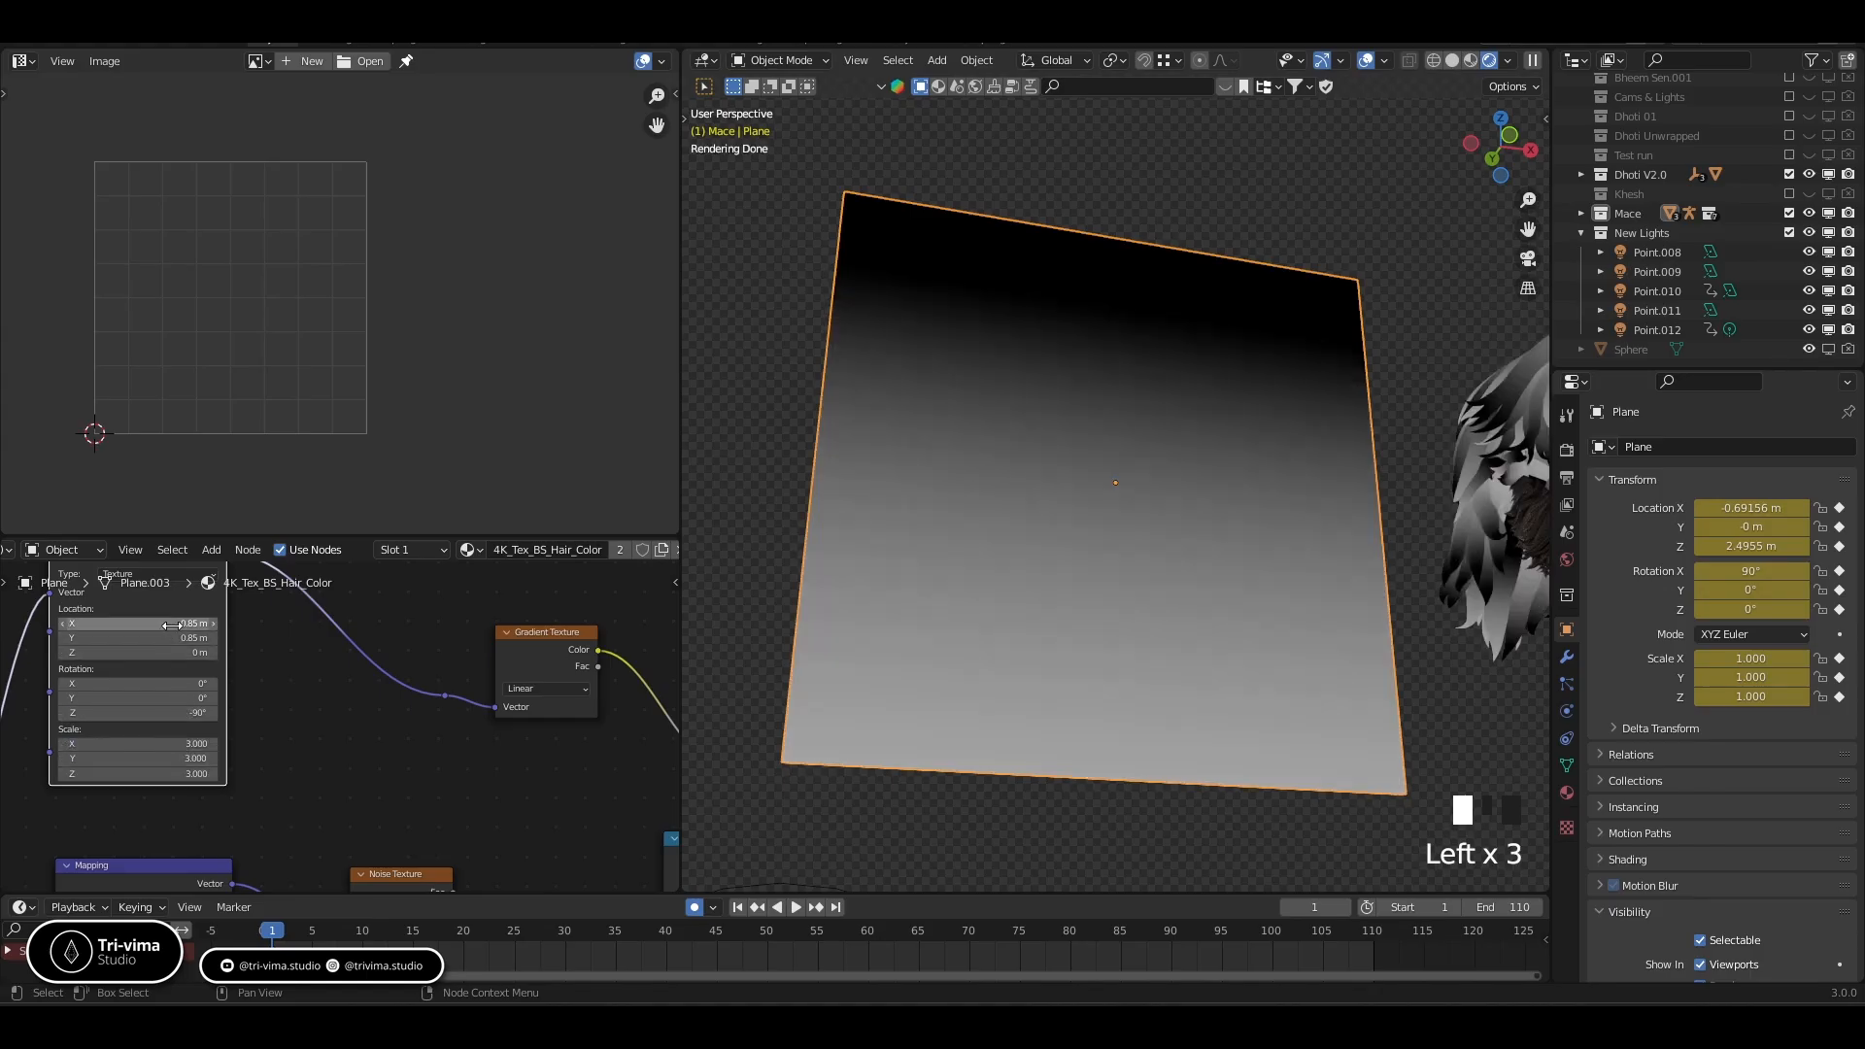
# Set the gradient Mapping node's X and Y location to 0.95 m and its scale on all three axes to 2.000
pyautogui.moveTo(172, 624); pyautogui.dragTo(176, 625)
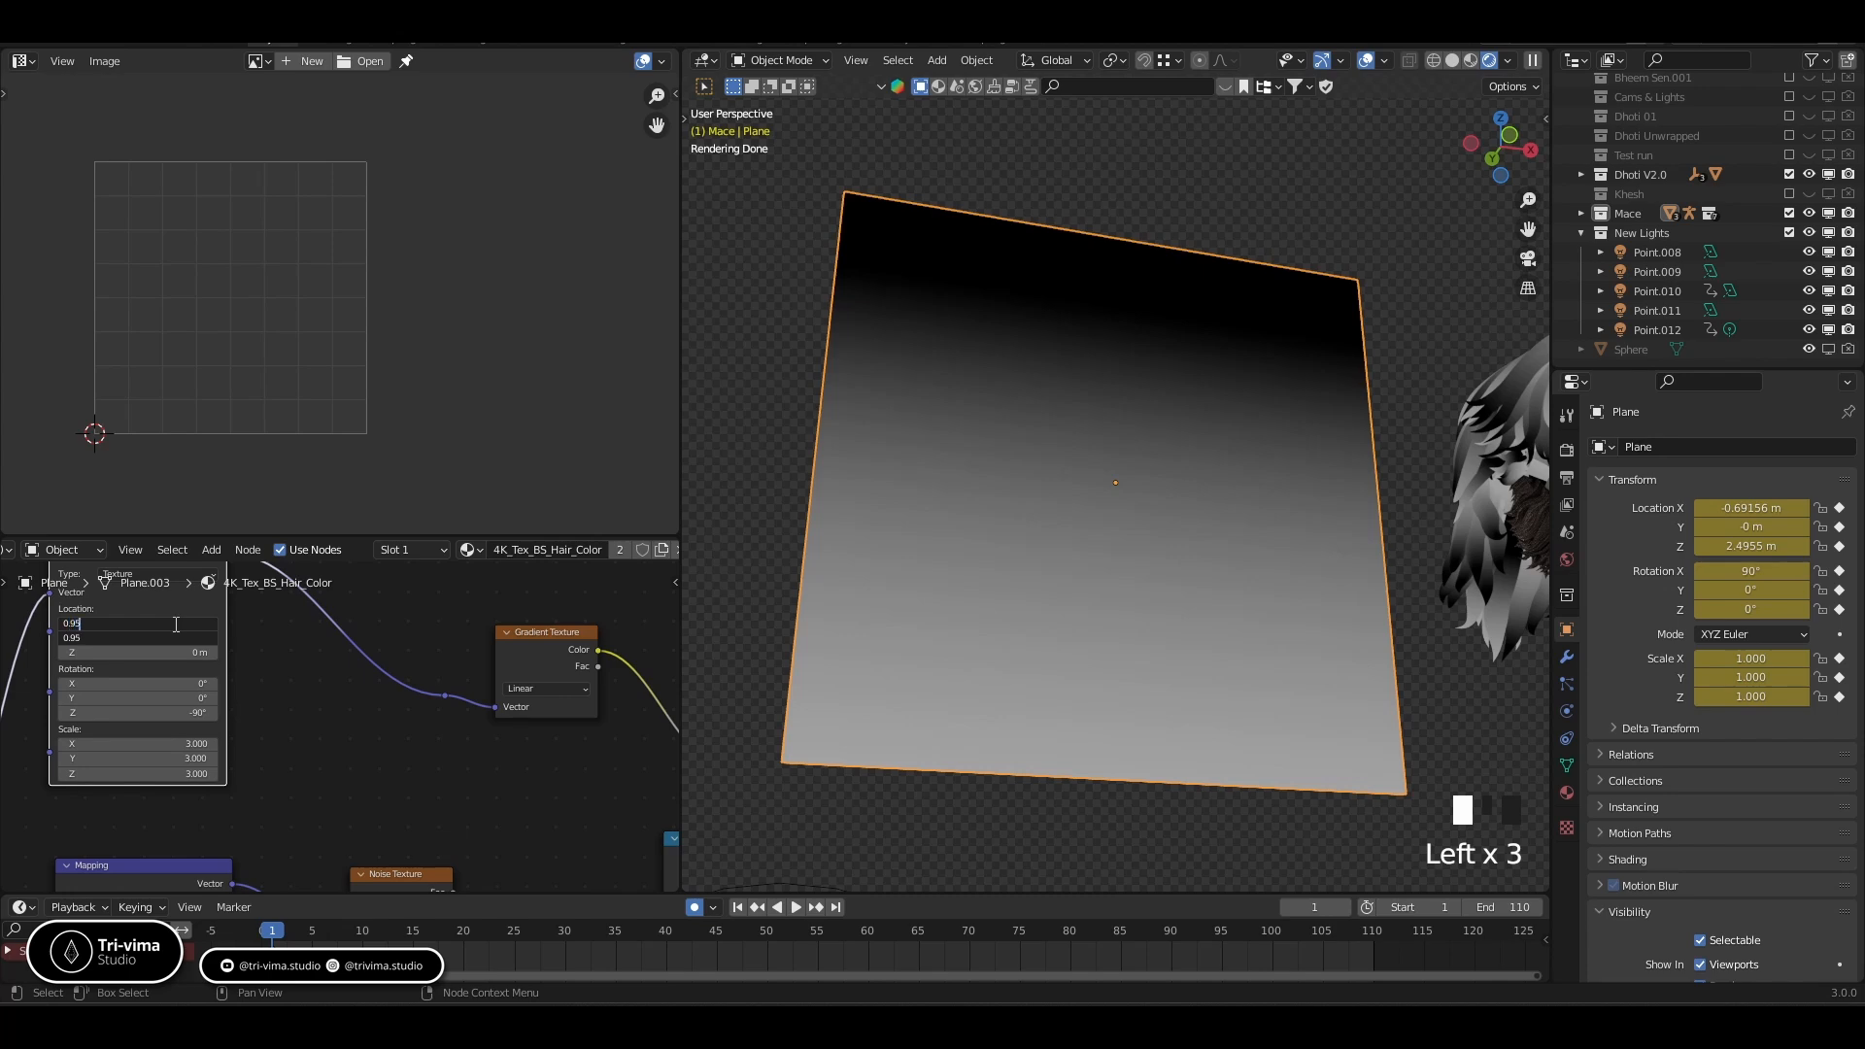
pyautogui.press('Return')
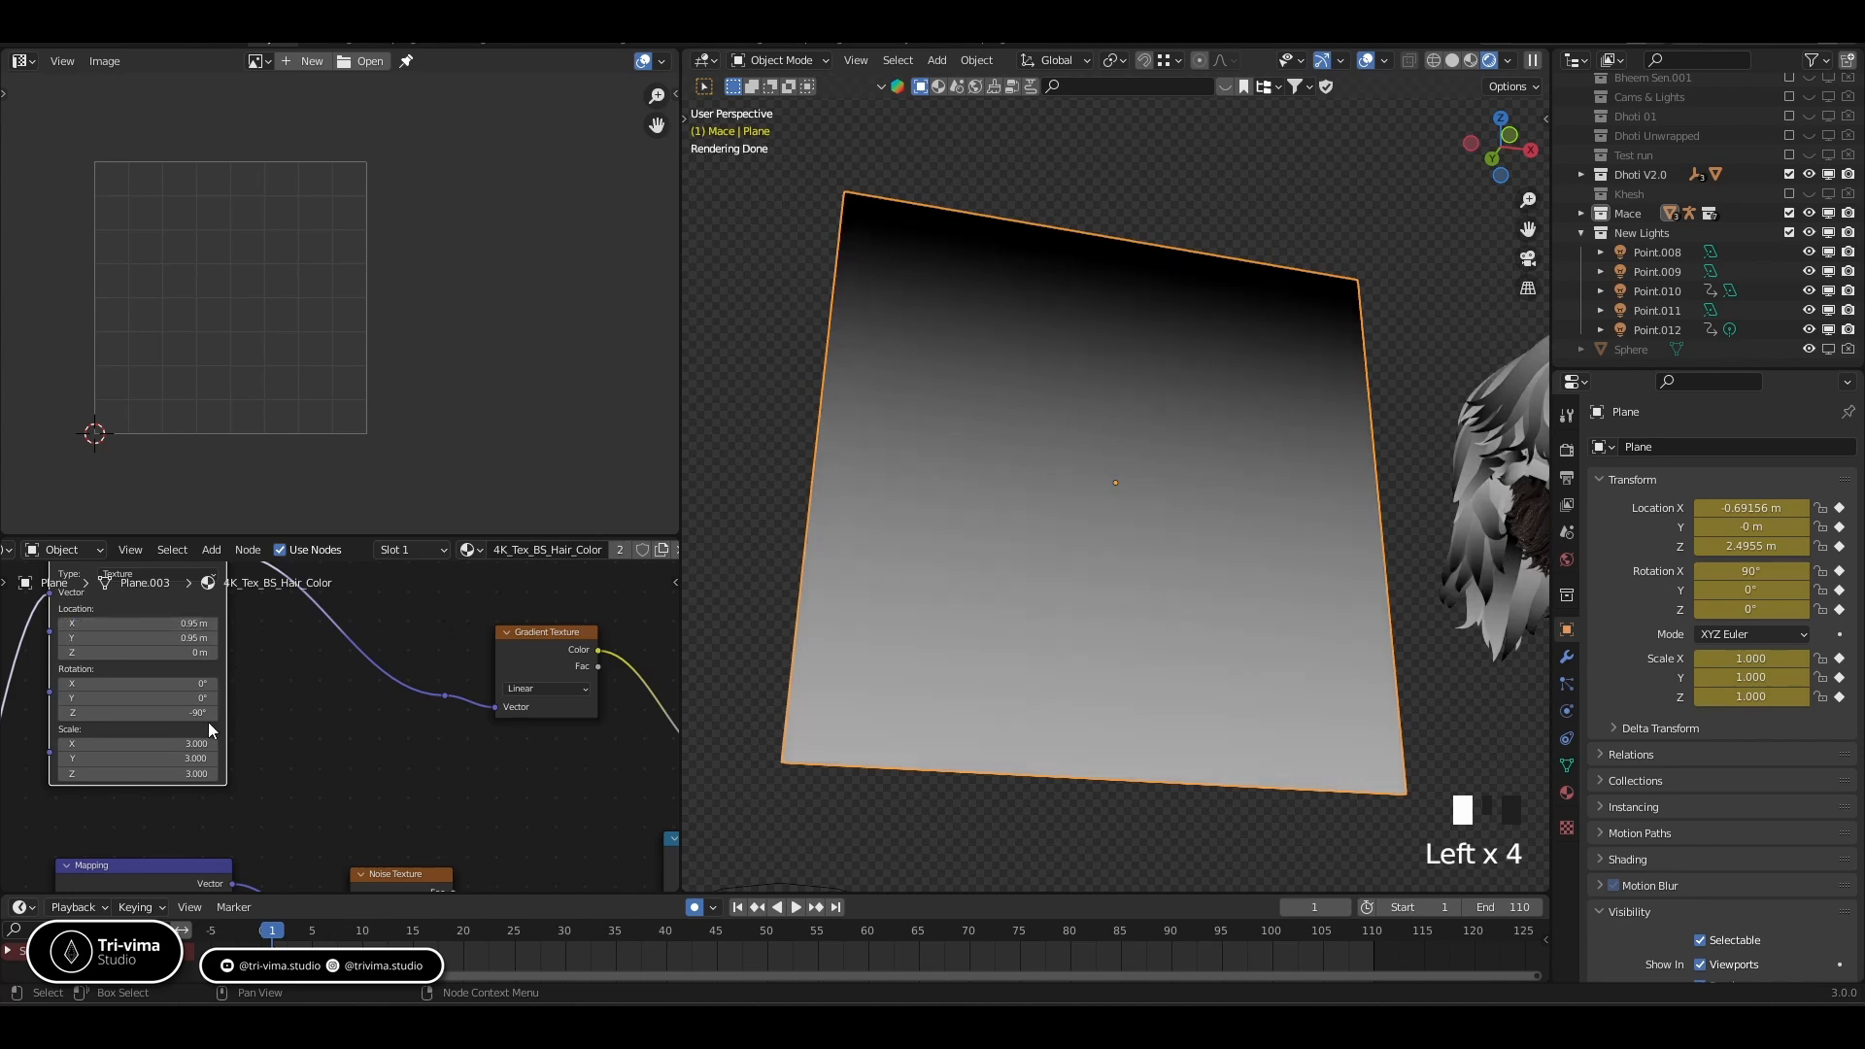
pyautogui.moveTo(173, 744); pyautogui.dragTo(173, 747)
pyautogui.write('2')
pyautogui.press('Return')
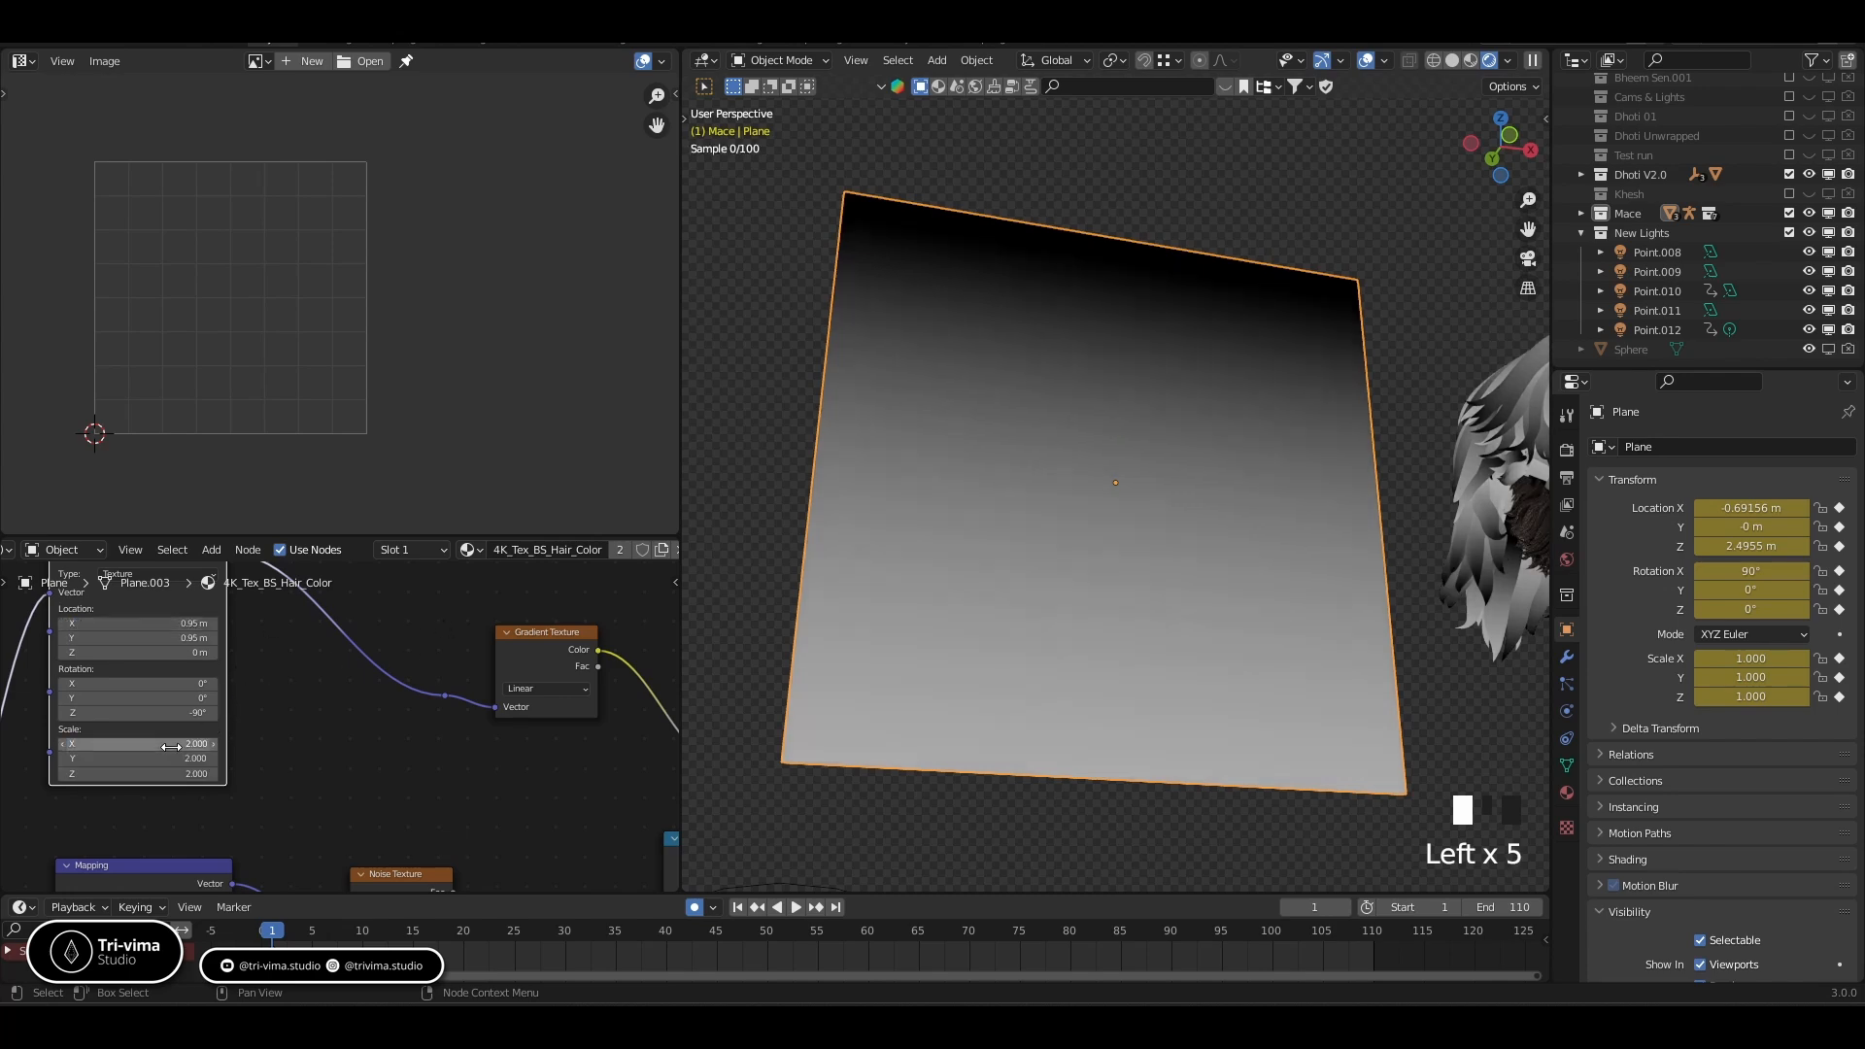
# Move the white stop of the gradient's ColorRamp to position 0.327 and set the ramp's interpolation to Ease
pyautogui.keyDown('shift'); pyautogui.moveTo(1137, 585); pyautogui.dragTo(794, 621, button='middle'); pyautogui.keyUp('shift')
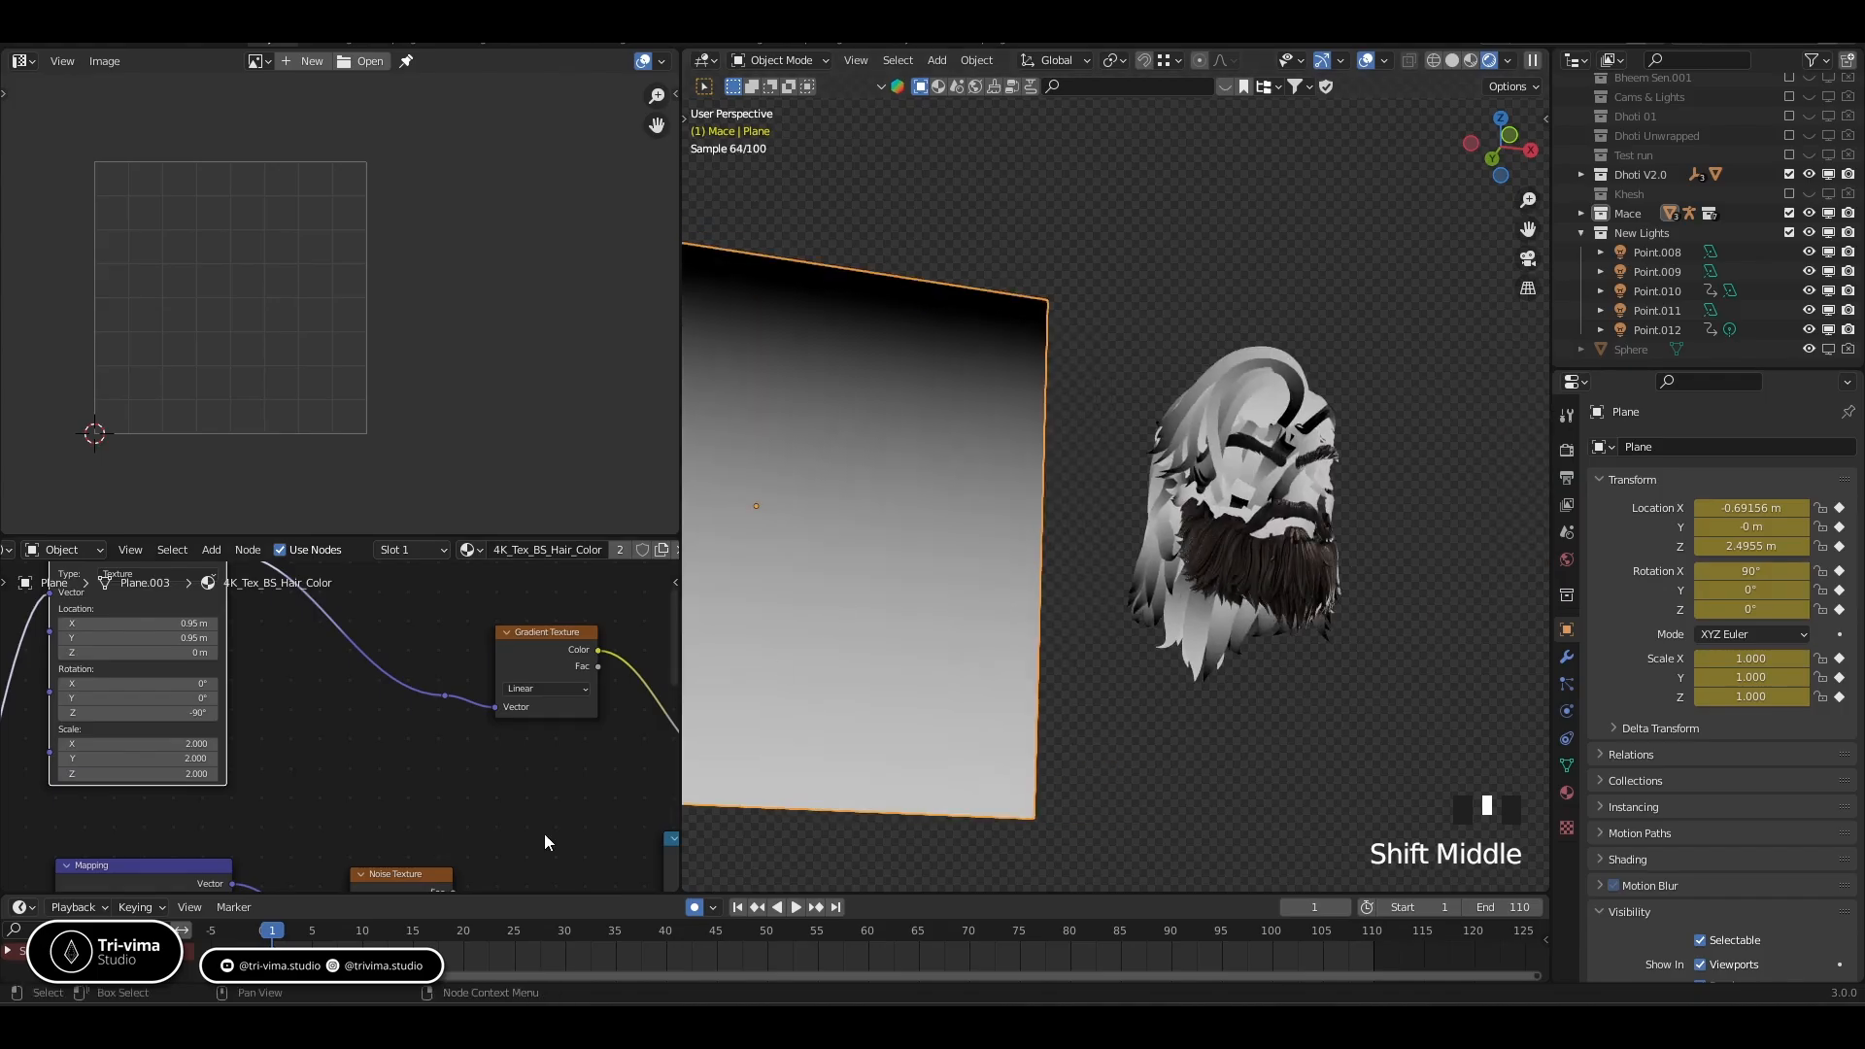
pyautogui.keyDown('shift'); pyautogui.moveTo(544, 834); pyautogui.dragTo(180, 796, button='middle'); pyautogui.keyUp('shift')
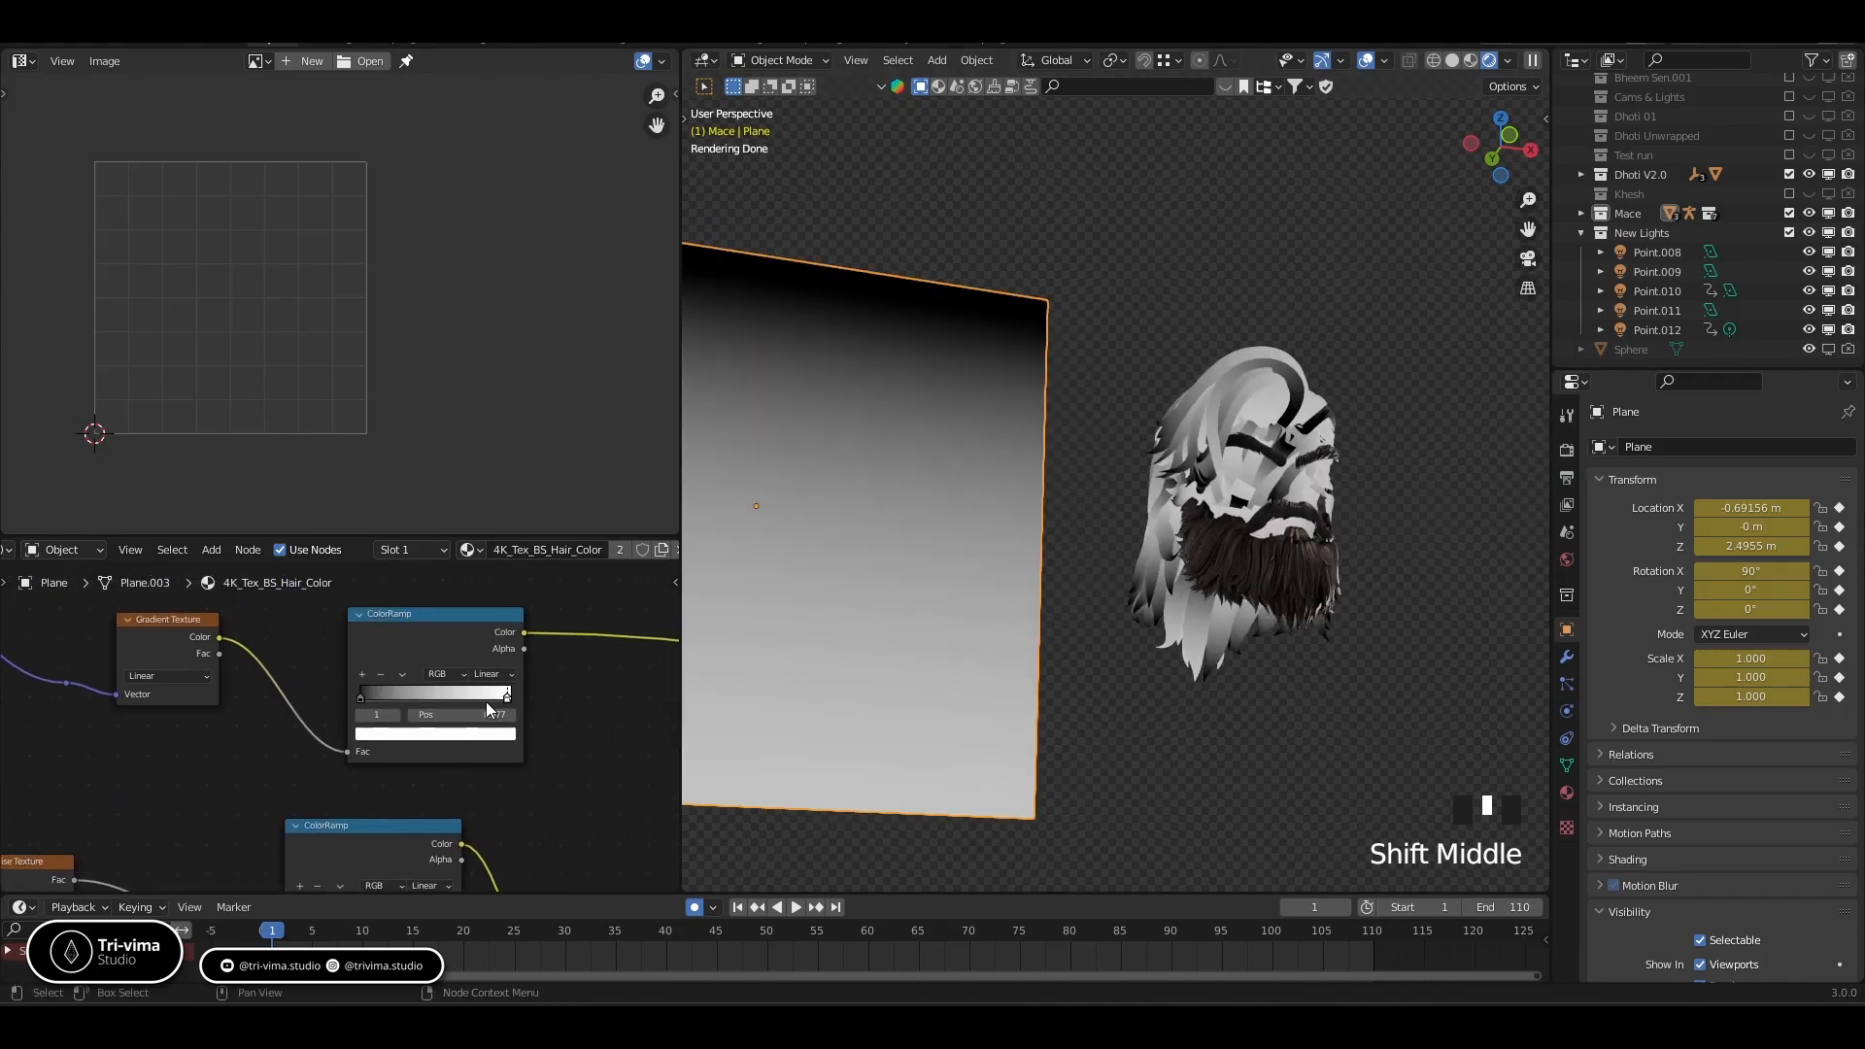
pyautogui.moveTo(505, 697); pyautogui.dragTo(404, 700)
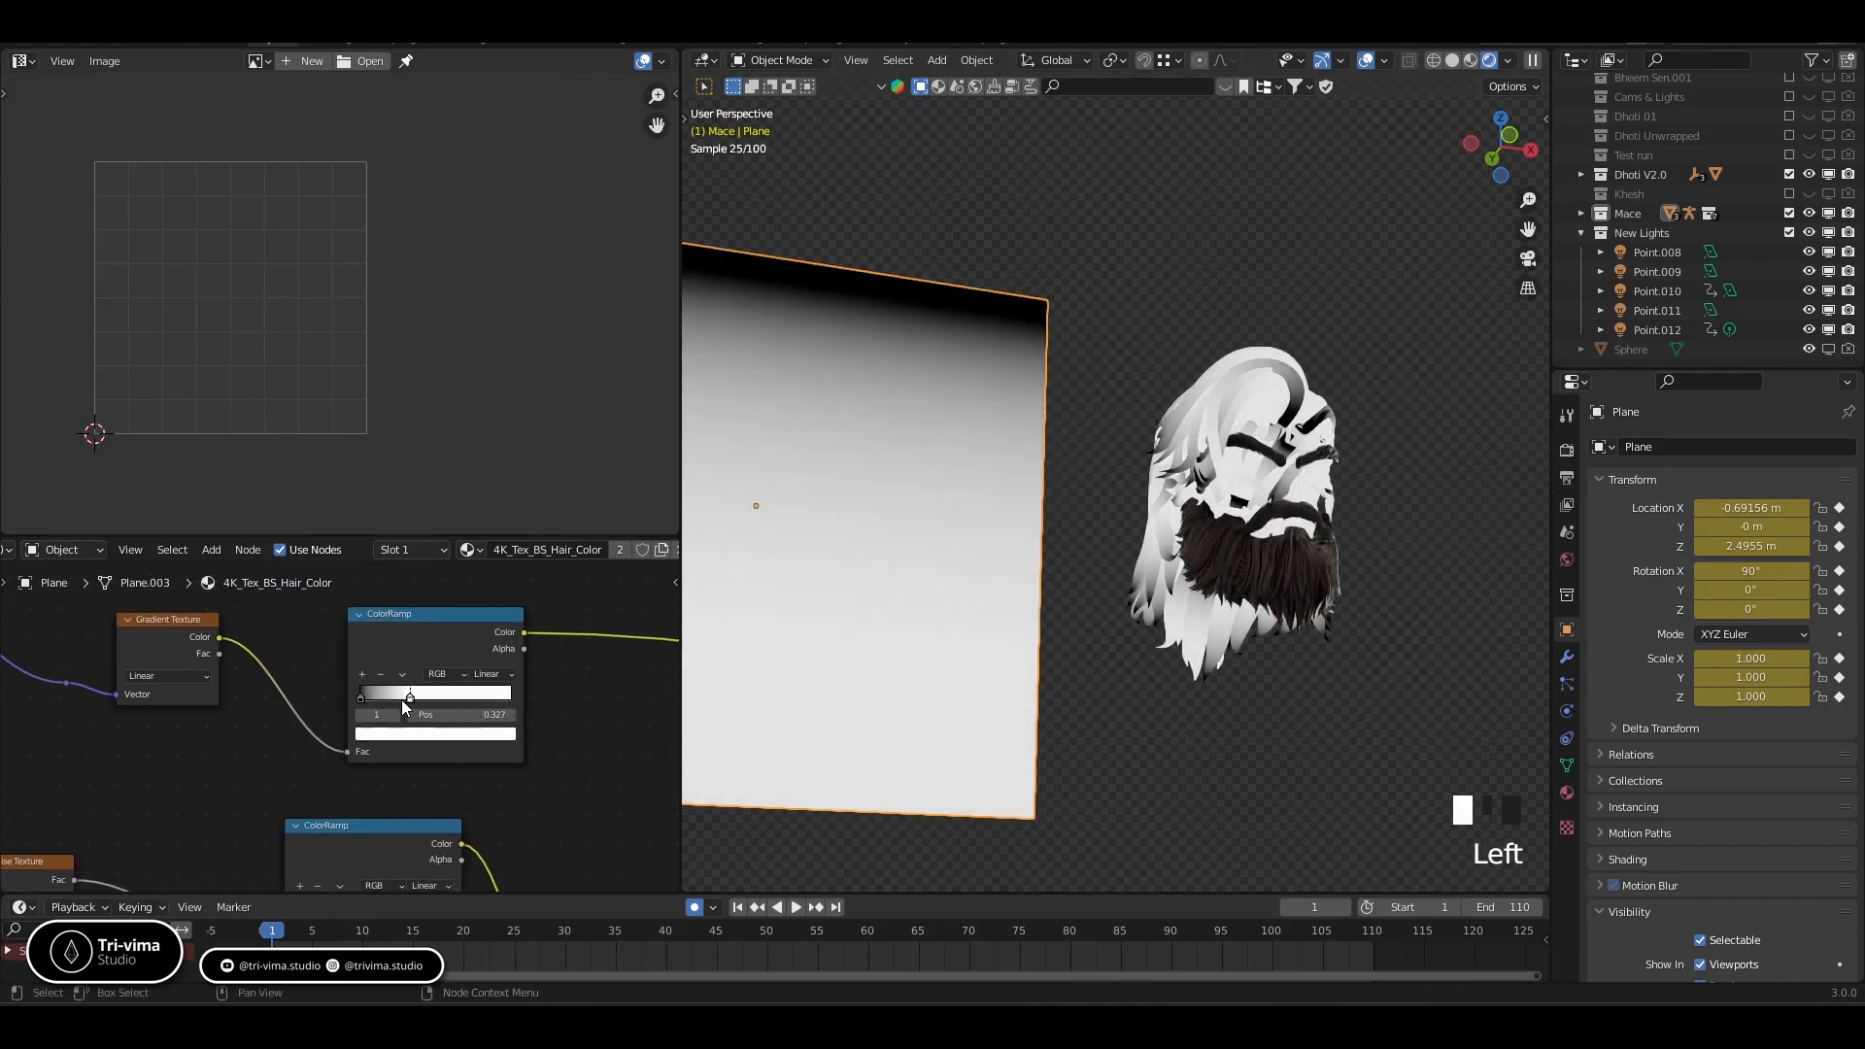
pyautogui.click(491, 674)
pyautogui.click(486, 691)
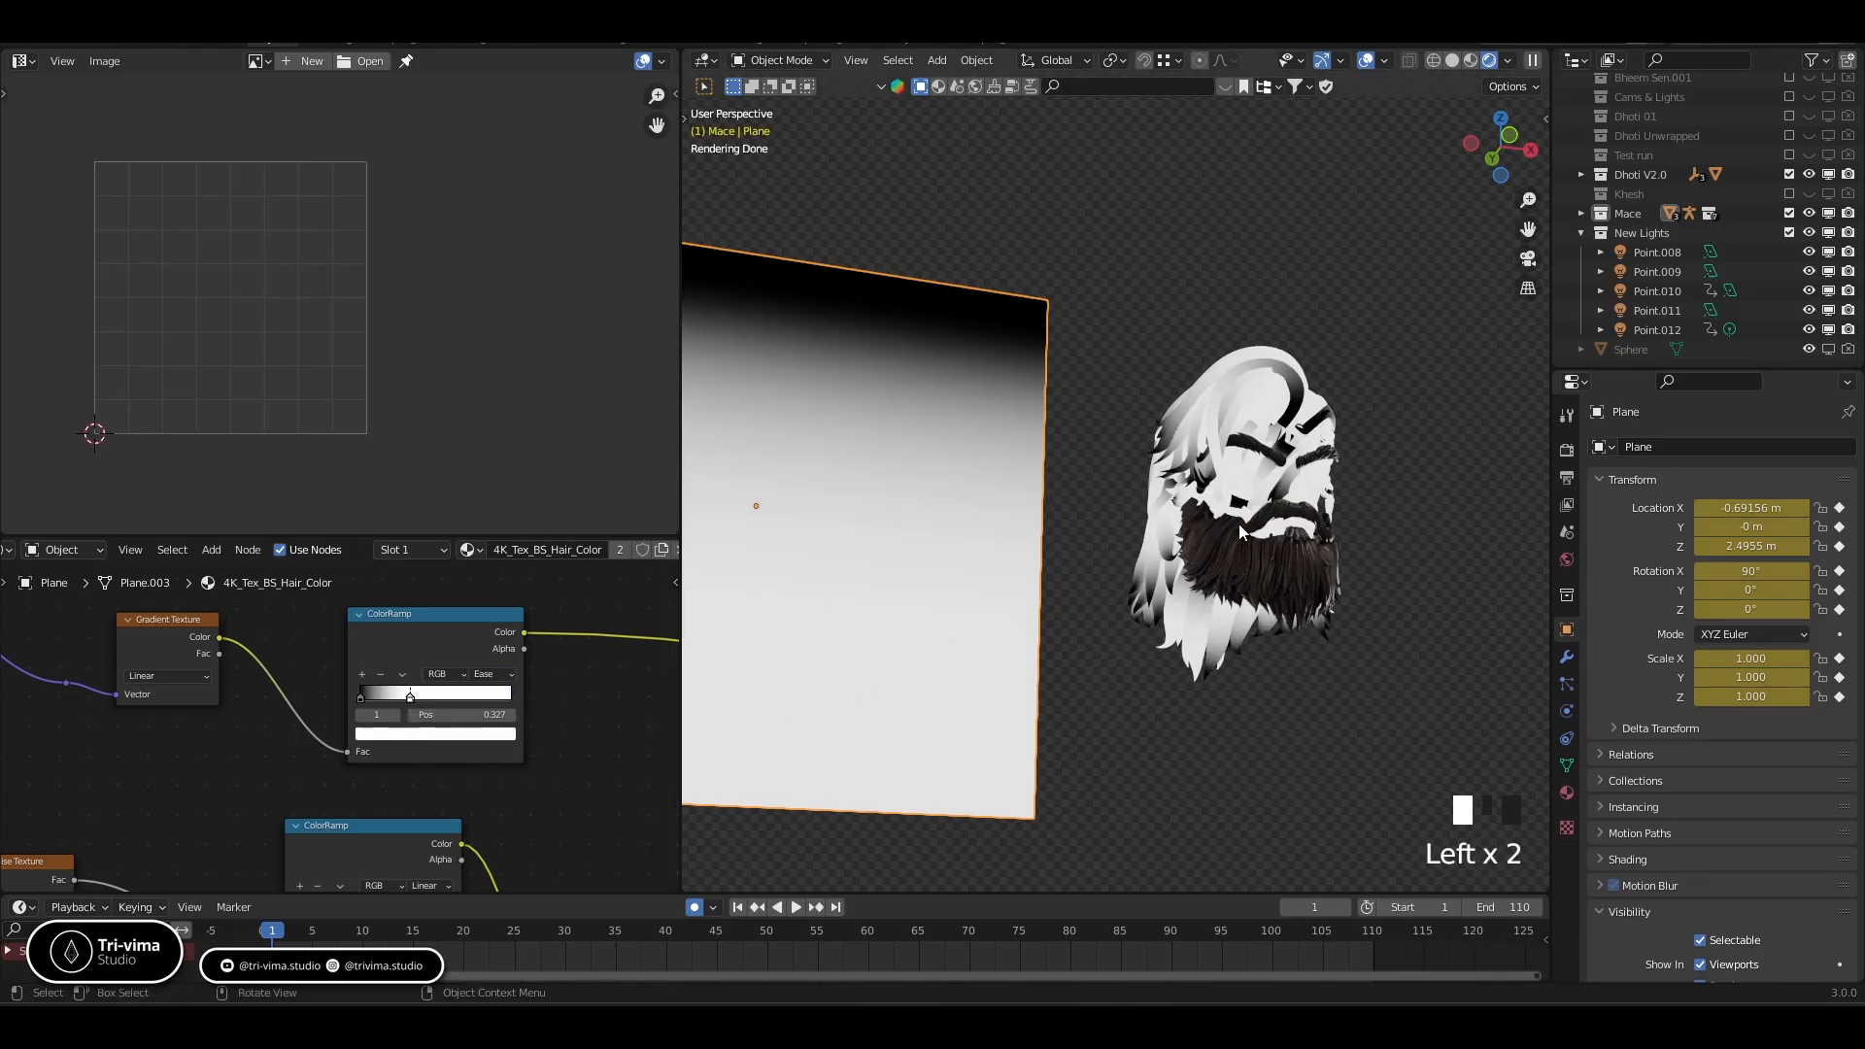
# Switch the 3D viewport to Material Preview shading with the test plane and the hair both in view
pyautogui.moveTo(1241, 530); pyautogui.dragTo(1043, 637, button='middle')
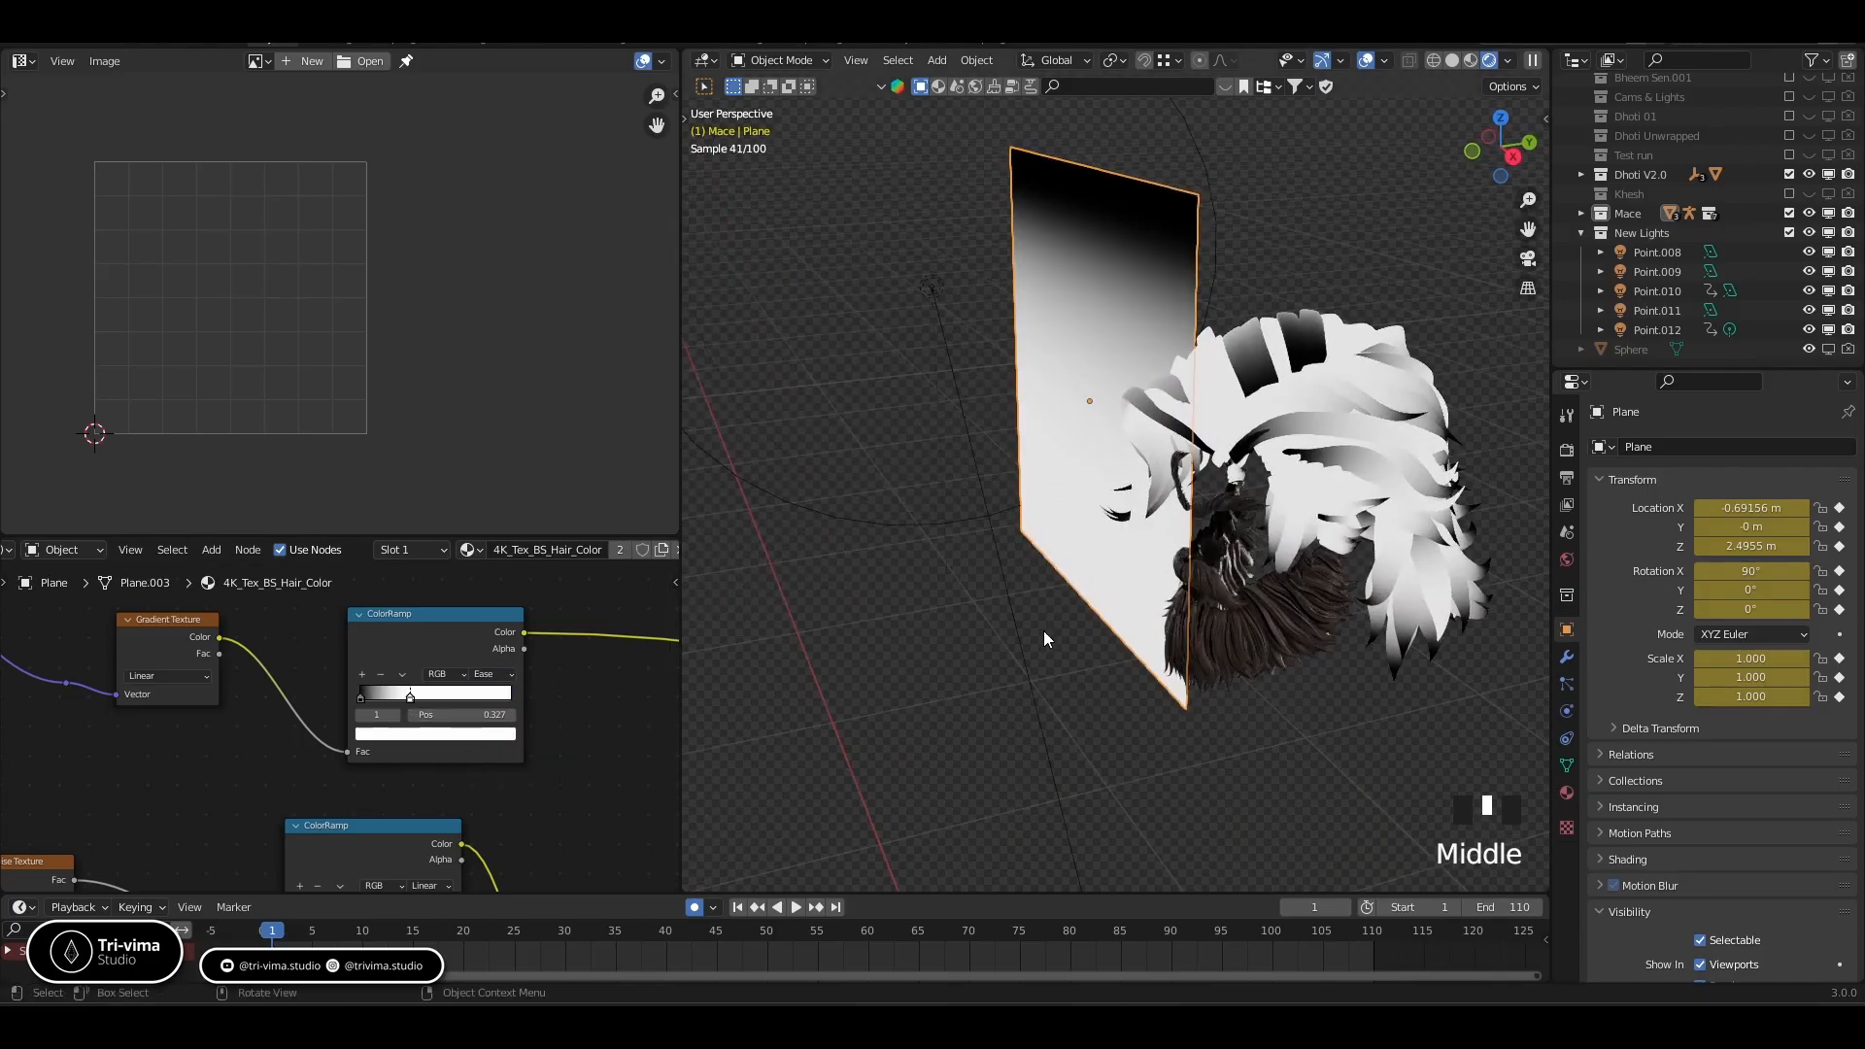
pyautogui.moveTo(1224, 393); pyautogui.dragTo(1272, 398, button='middle')
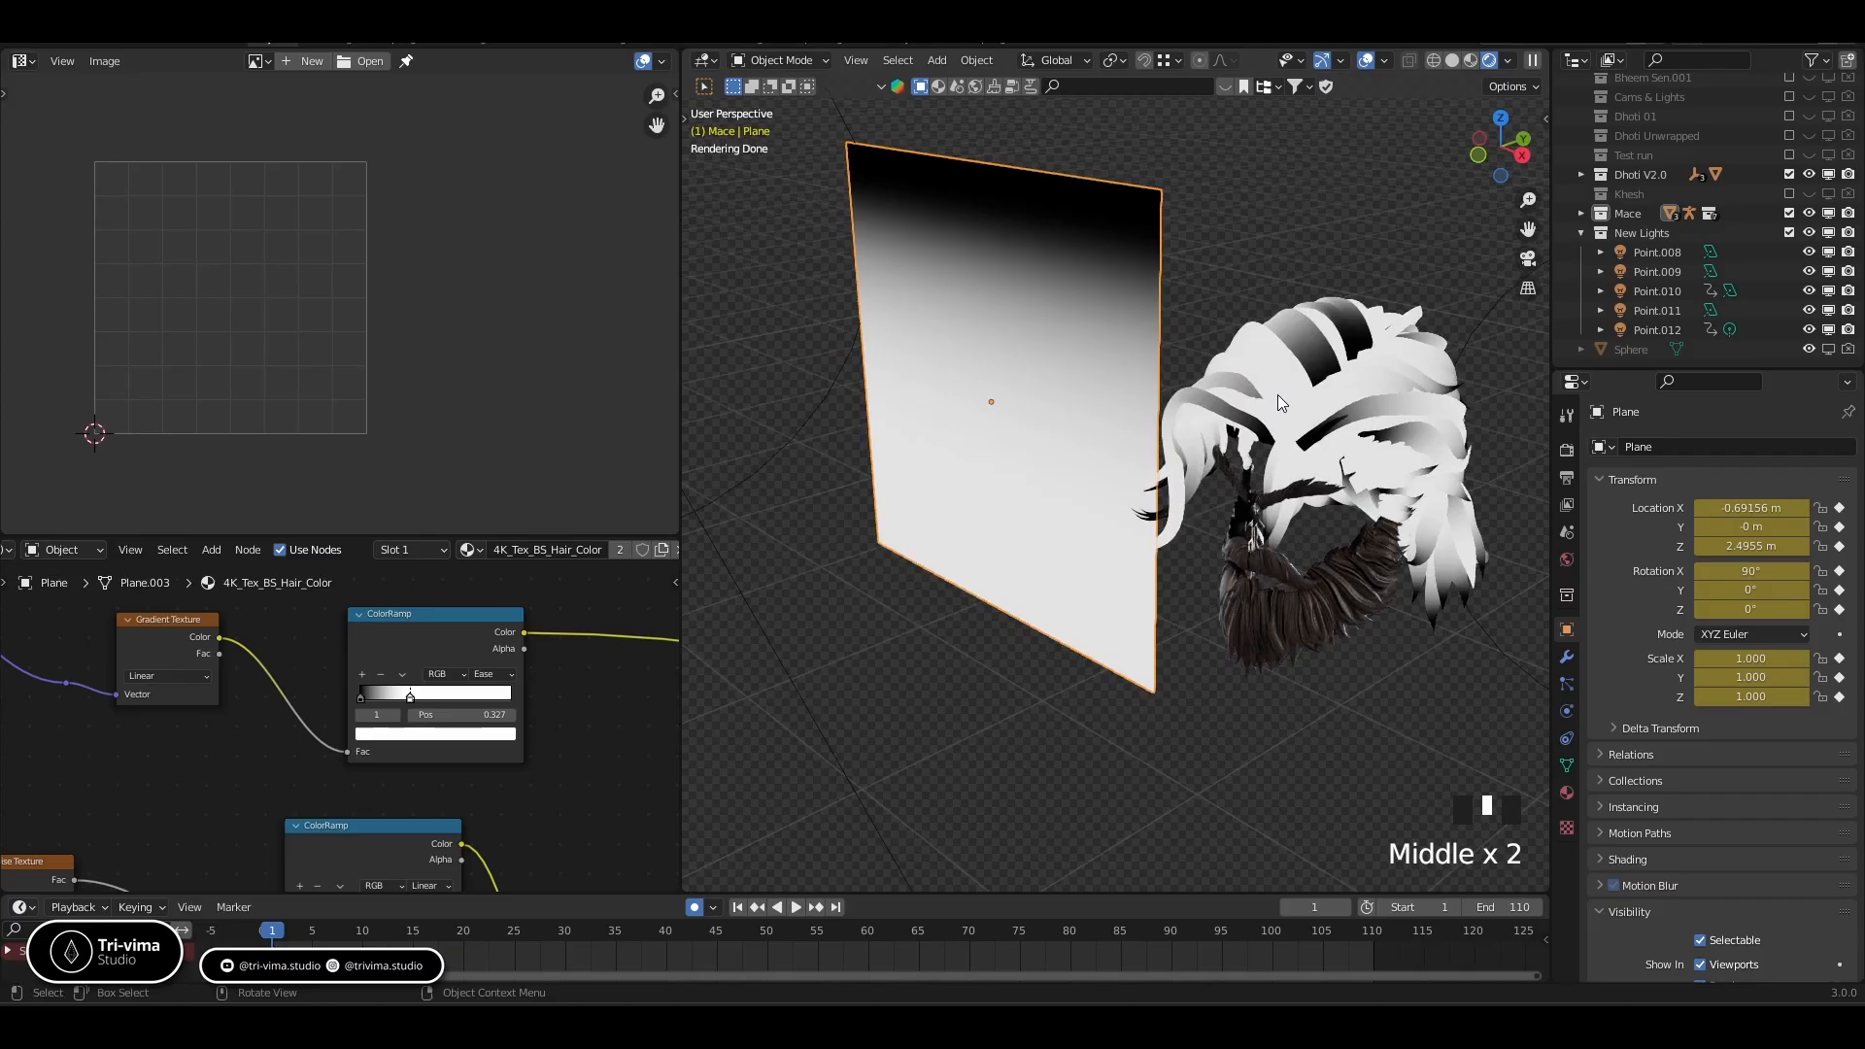
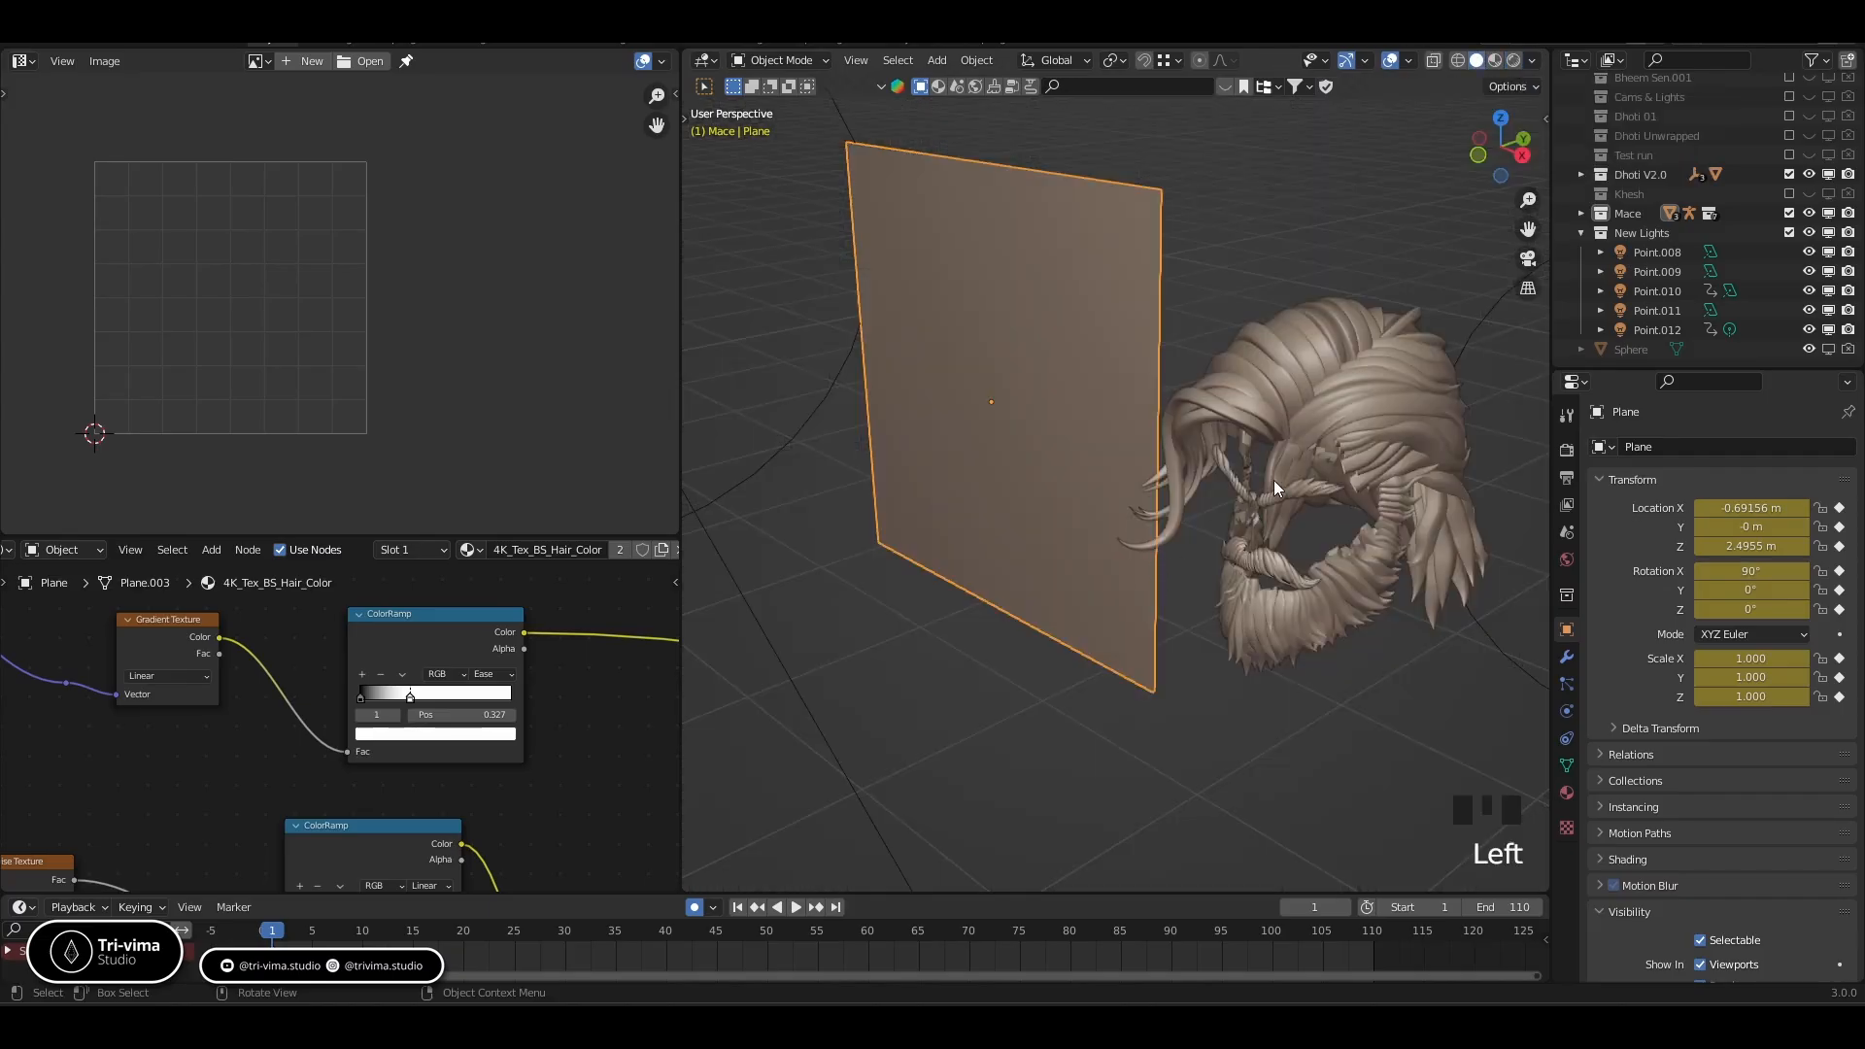
pyautogui.click(1532, 61)
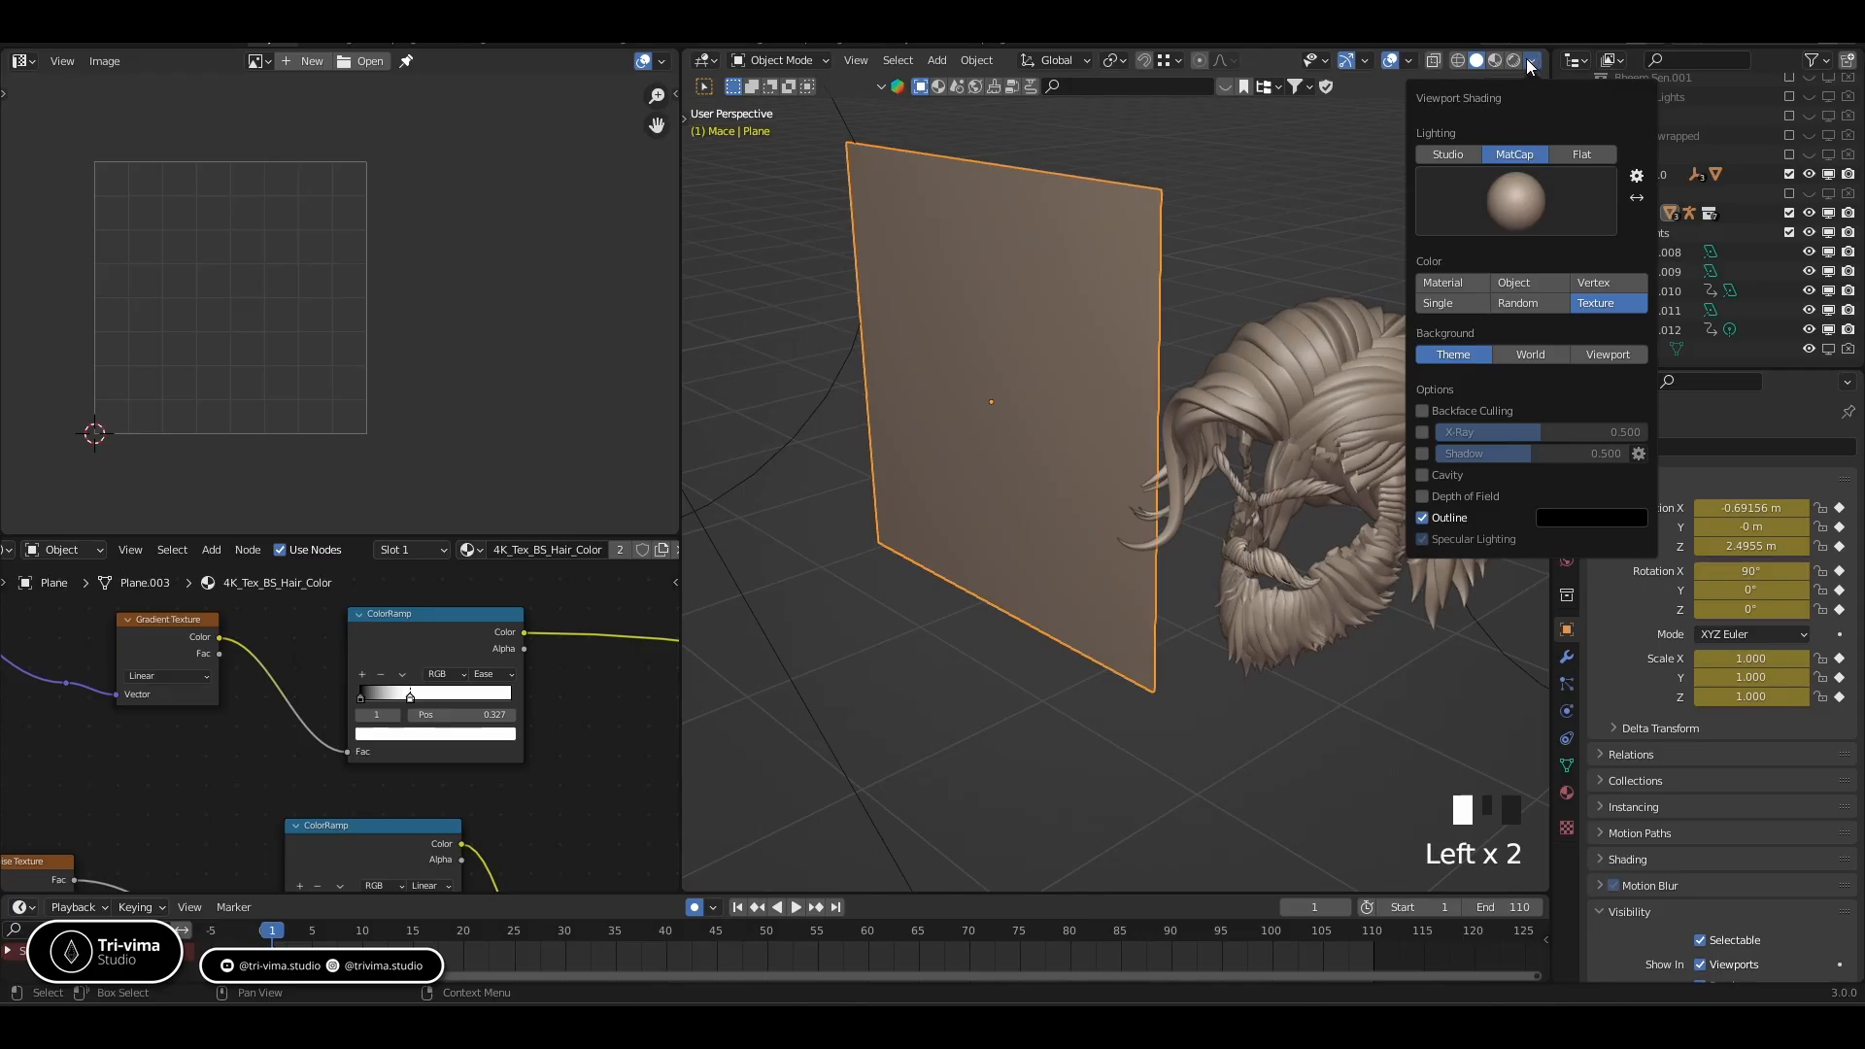
pyautogui.click(1496, 61)
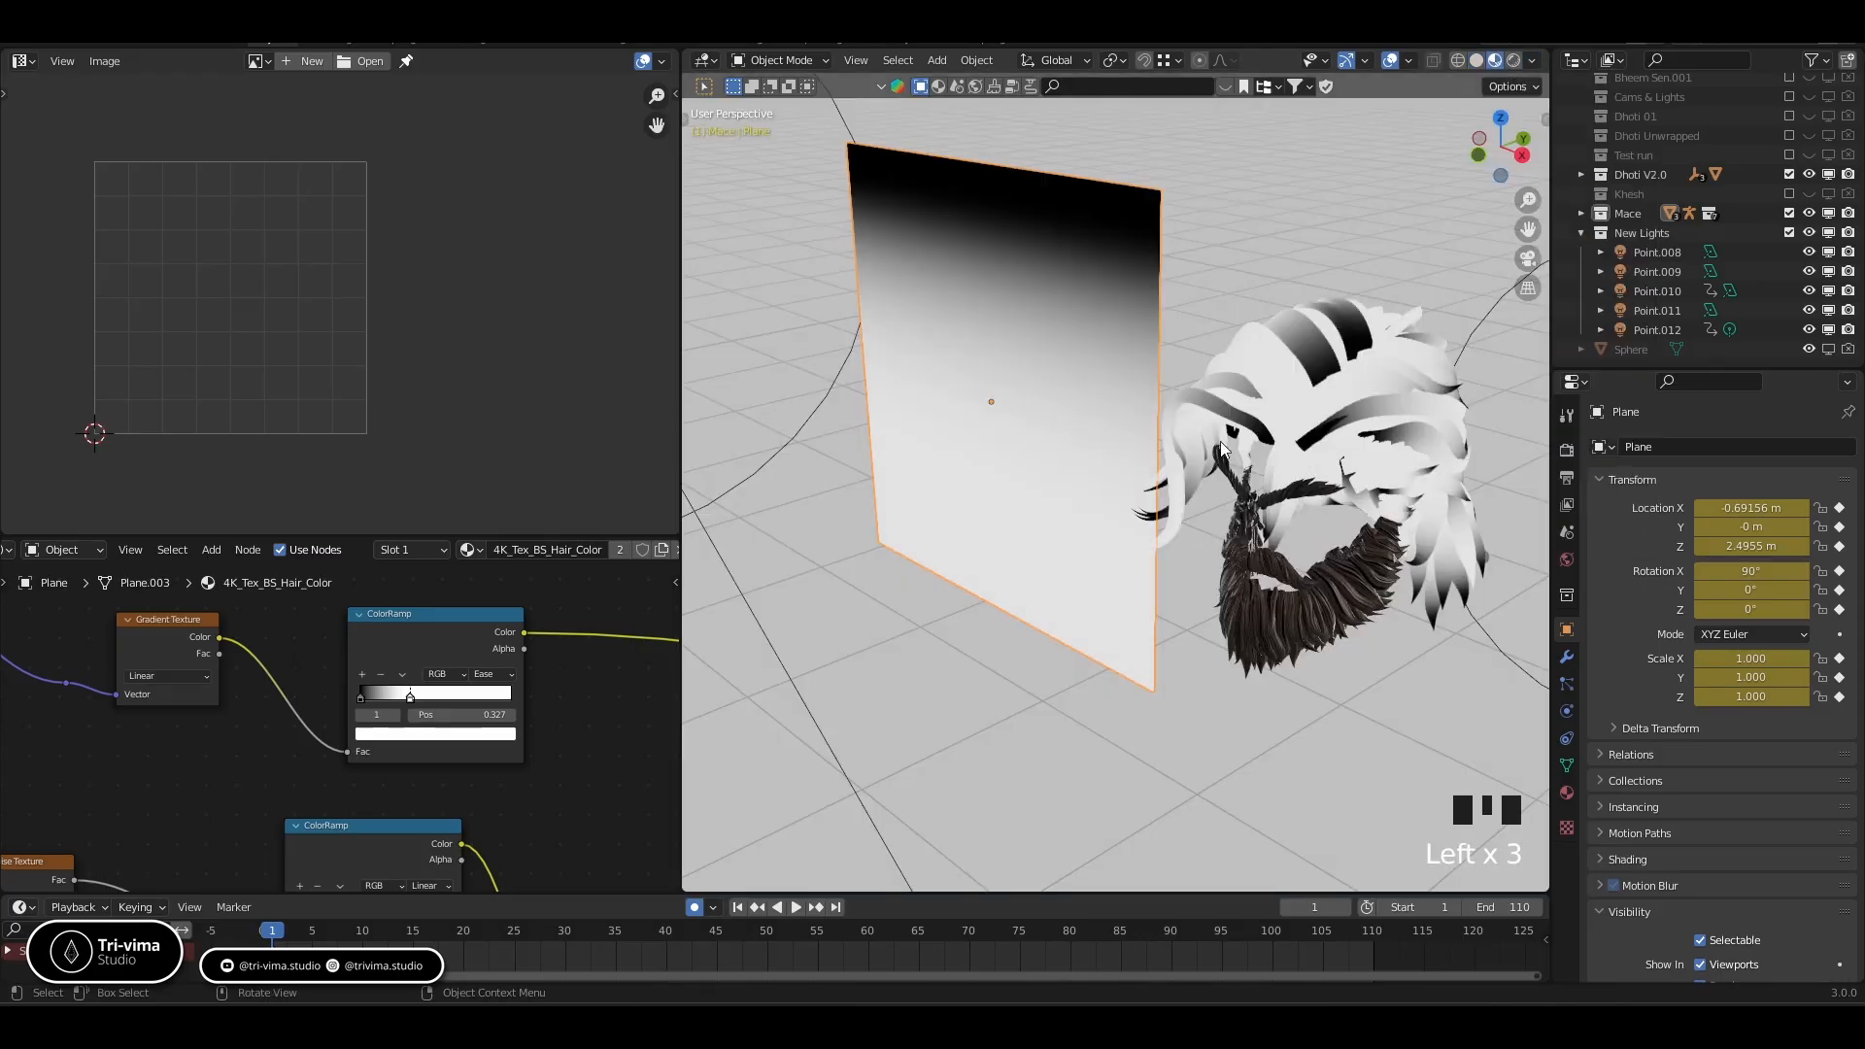
# Enter Edit Mode on the Hair 01 object and select all linked geometry of one curled front strand
pyautogui.click(1261, 387)
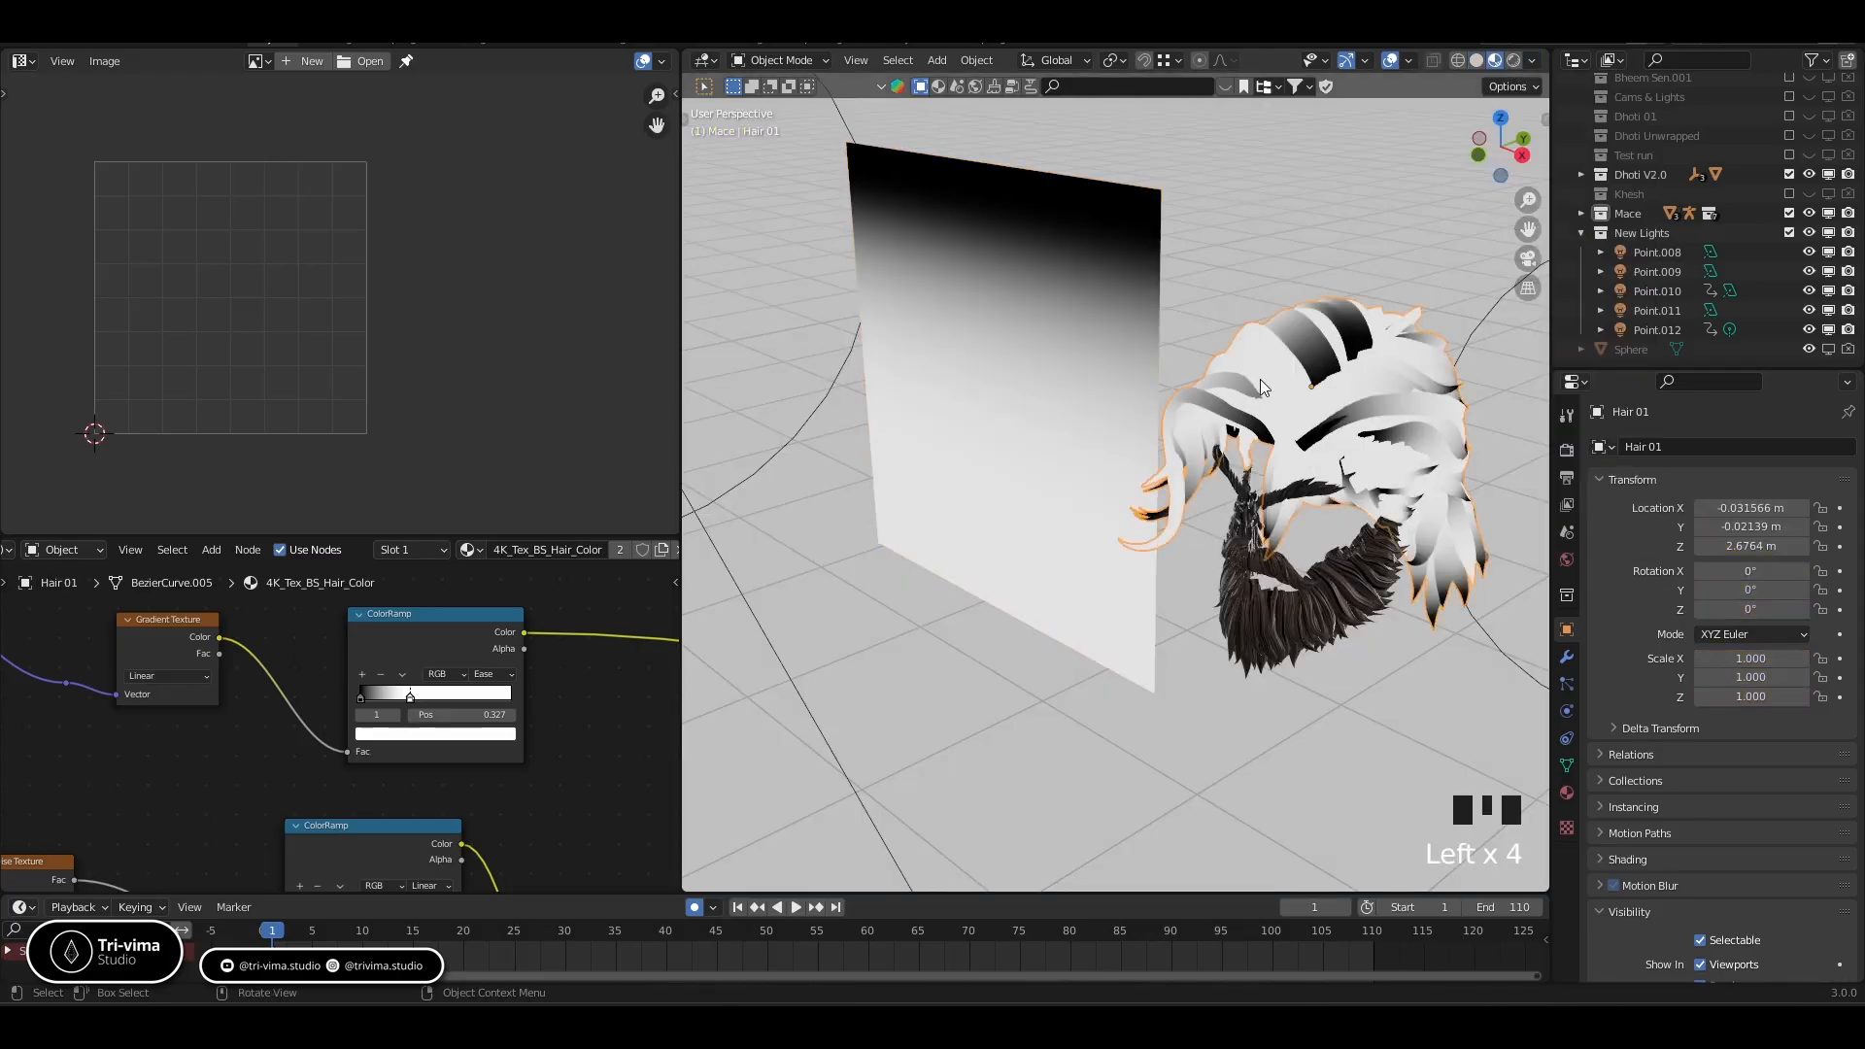
pyautogui.press('Tab')
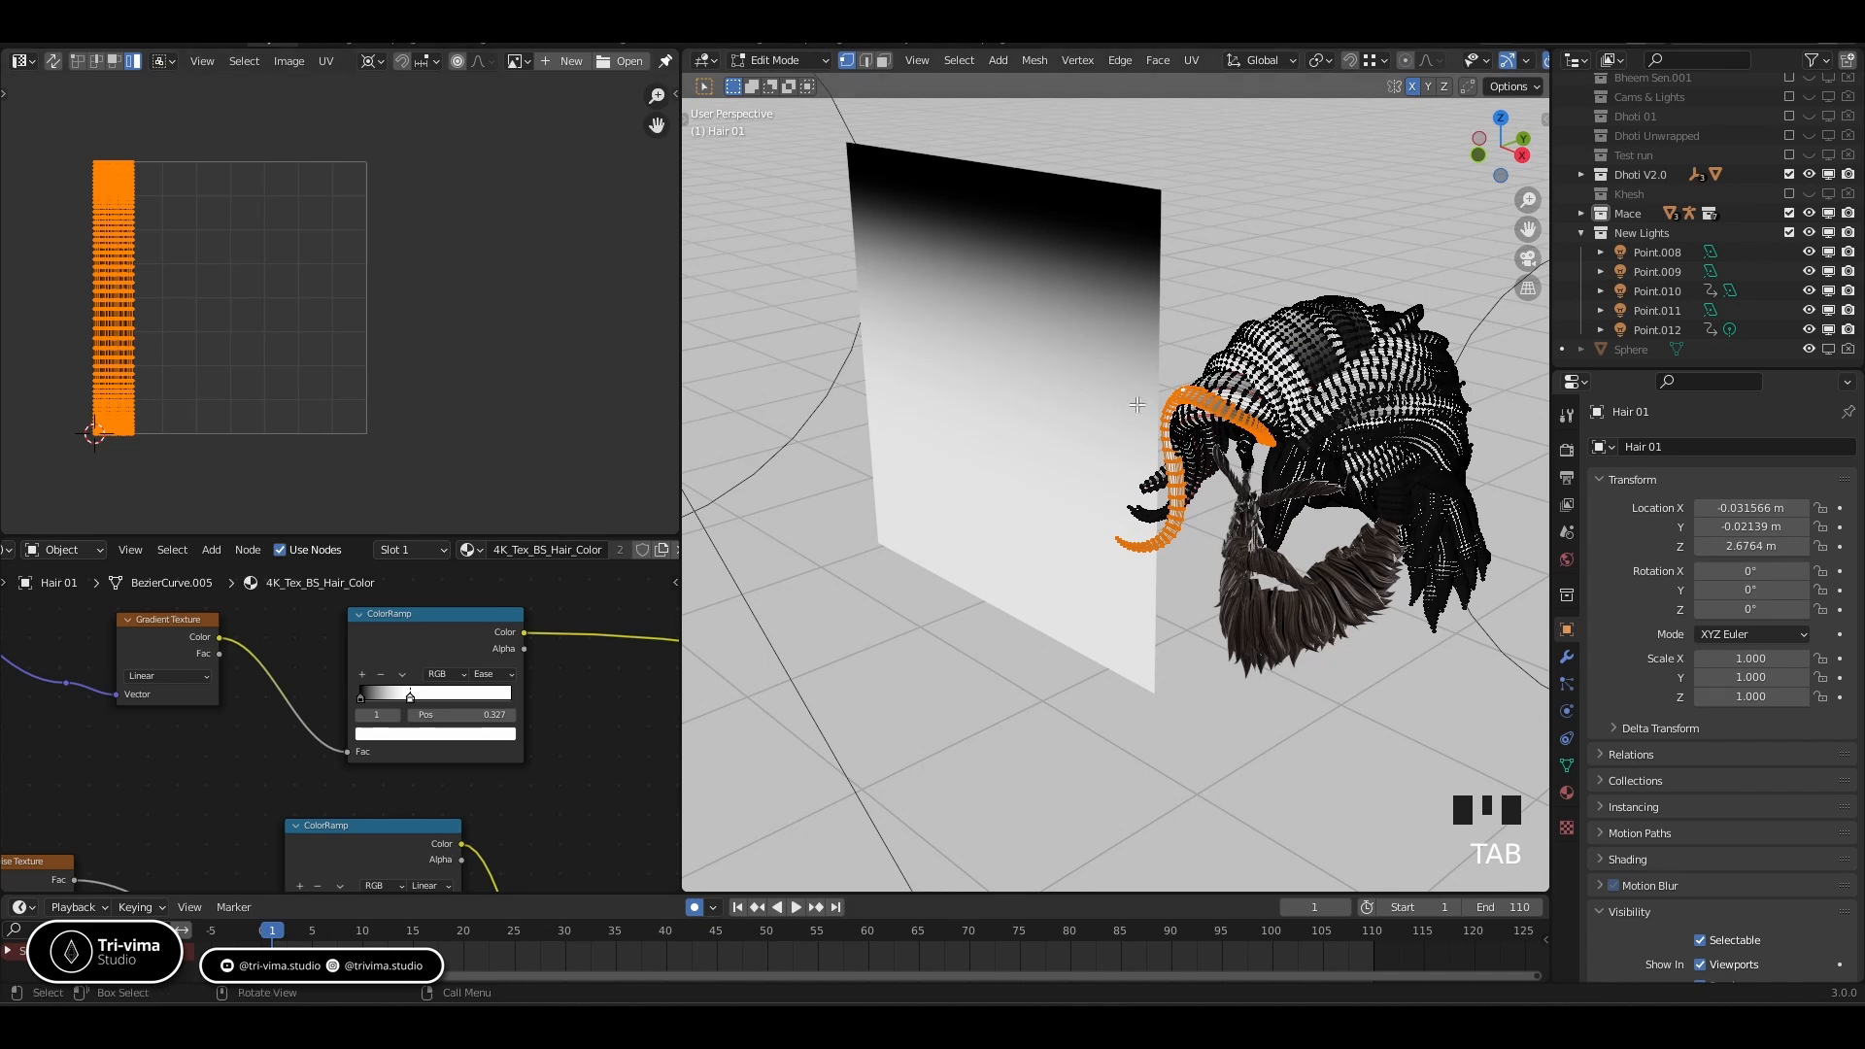
pyautogui.scroll(3, 1198, 401)
pyautogui.click(1251, 375)
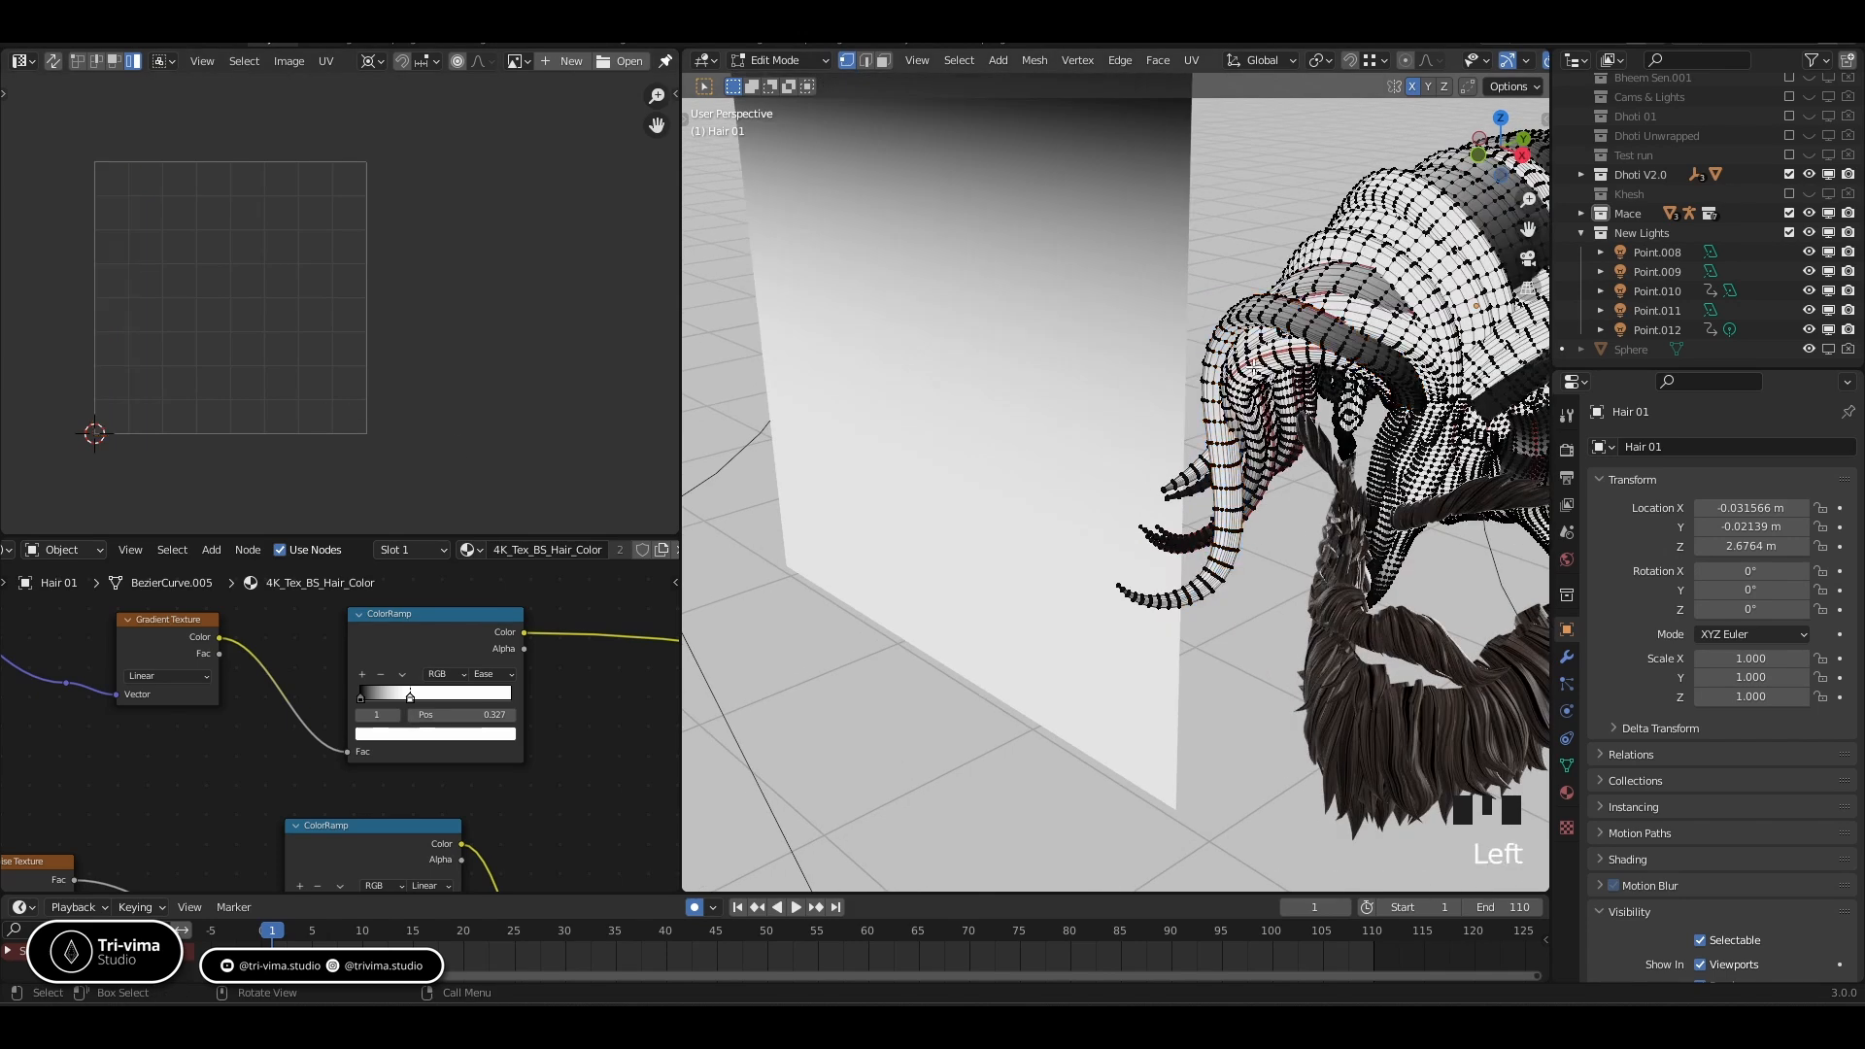
pyautogui.press('ctrl')
pyautogui.hotkey('ctrl', 'l')
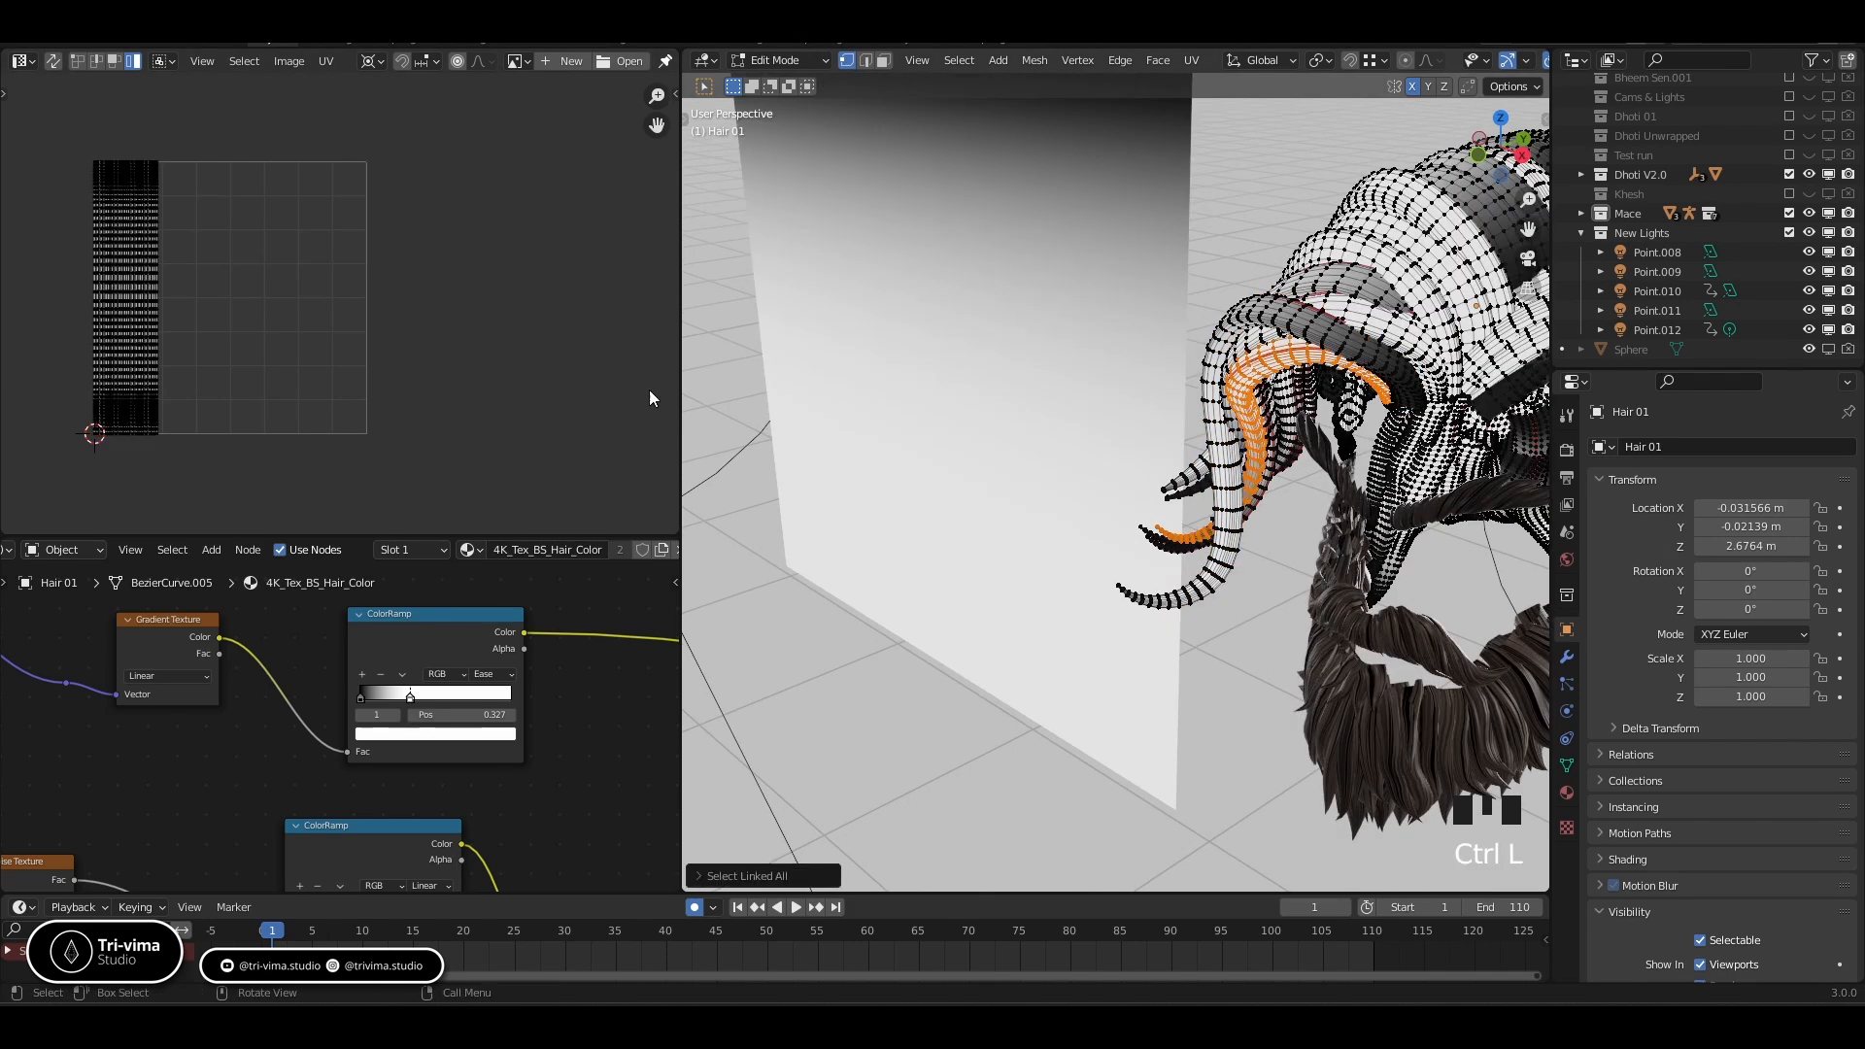
# Try rotating all of the selected strand's UVs 180° around the 2D cursor
pyautogui.write('ar')
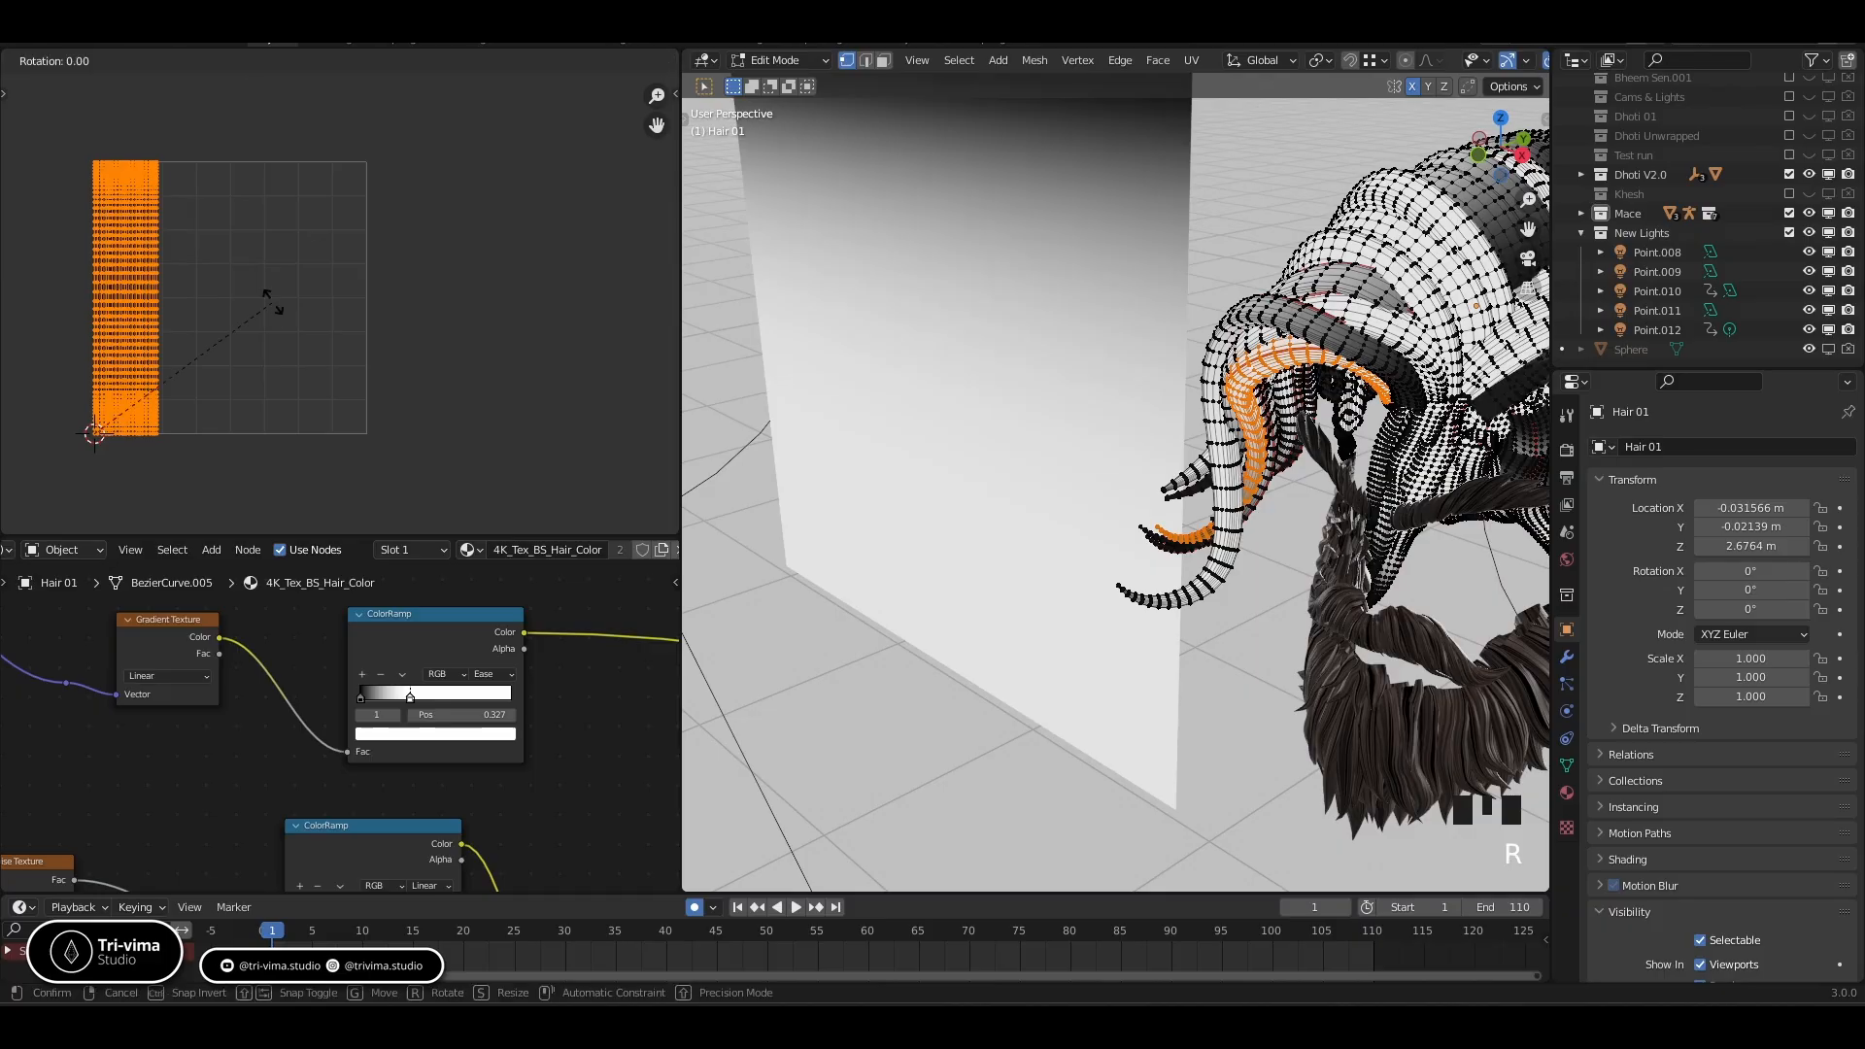
pyautogui.write('180')
pyautogui.press('Return')
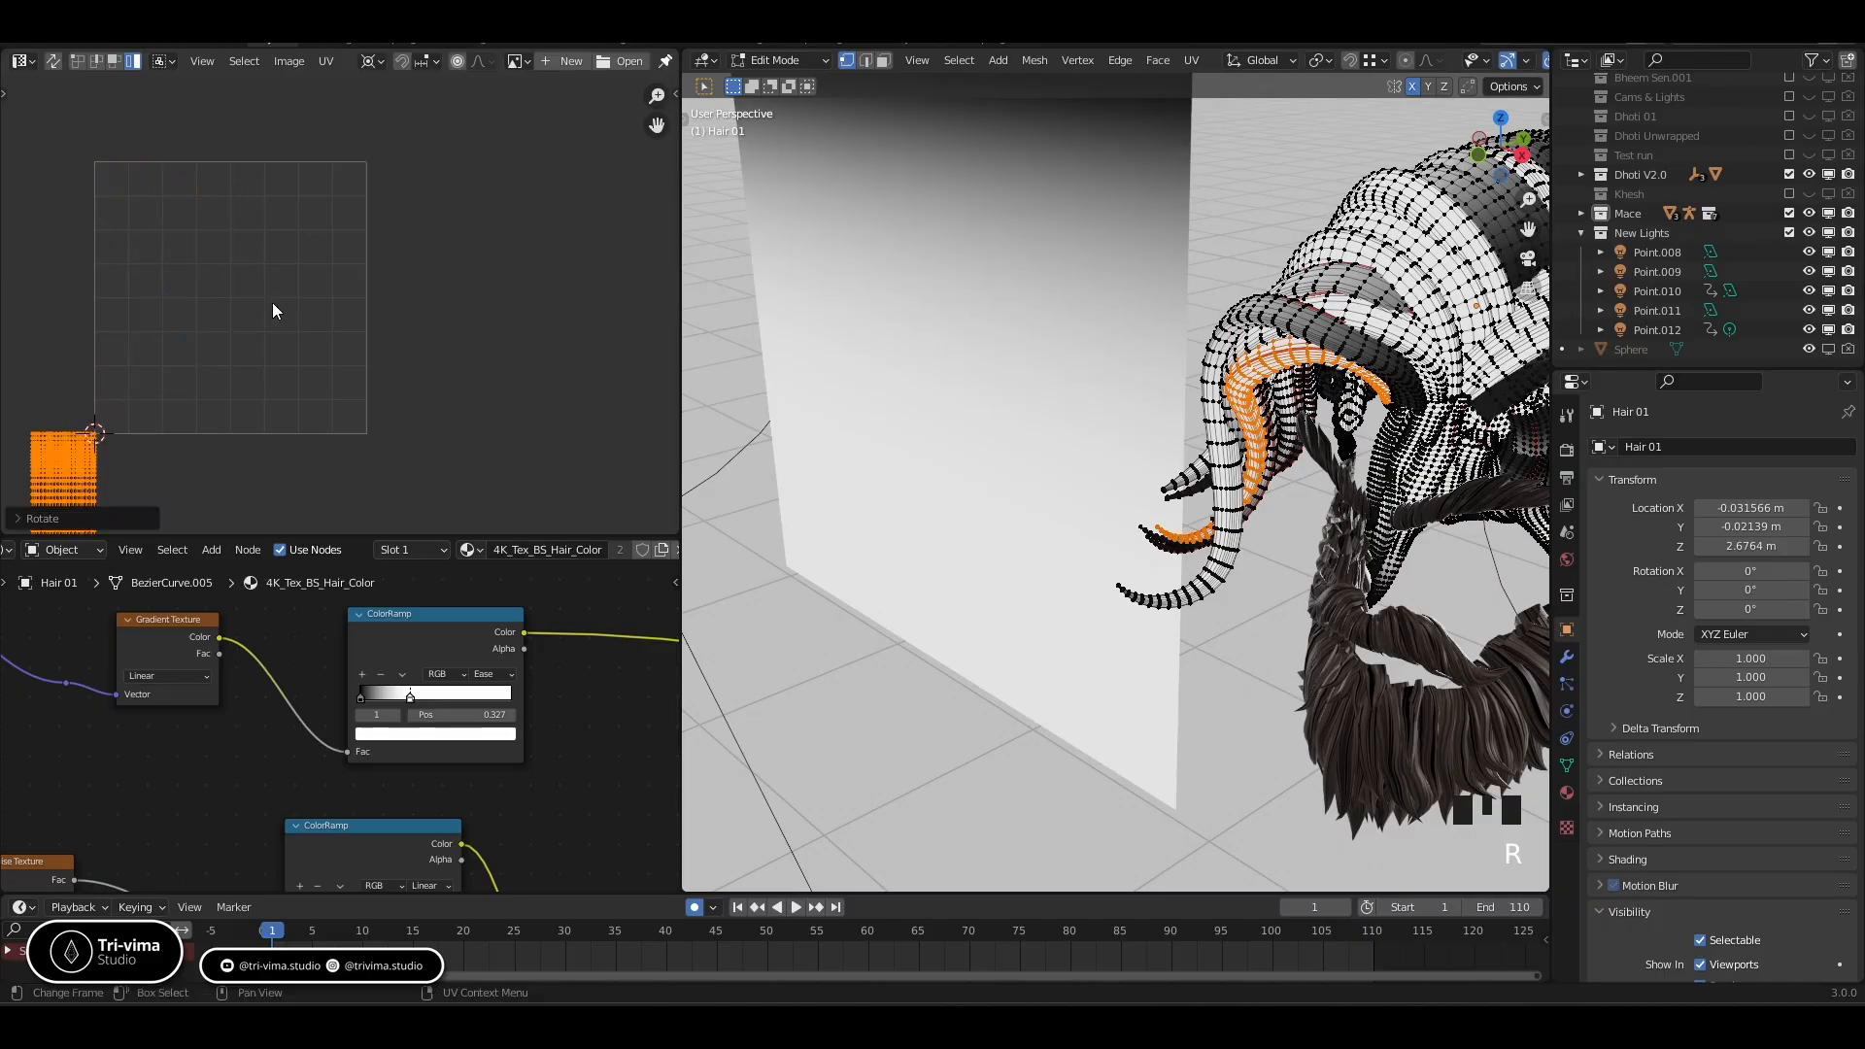
pyautogui.hotkey('ctrl', 'z')
# Set the UV editor's pivot to Median Point and rotate the selected strand's UVs by 180°
pyautogui.click(375, 64)
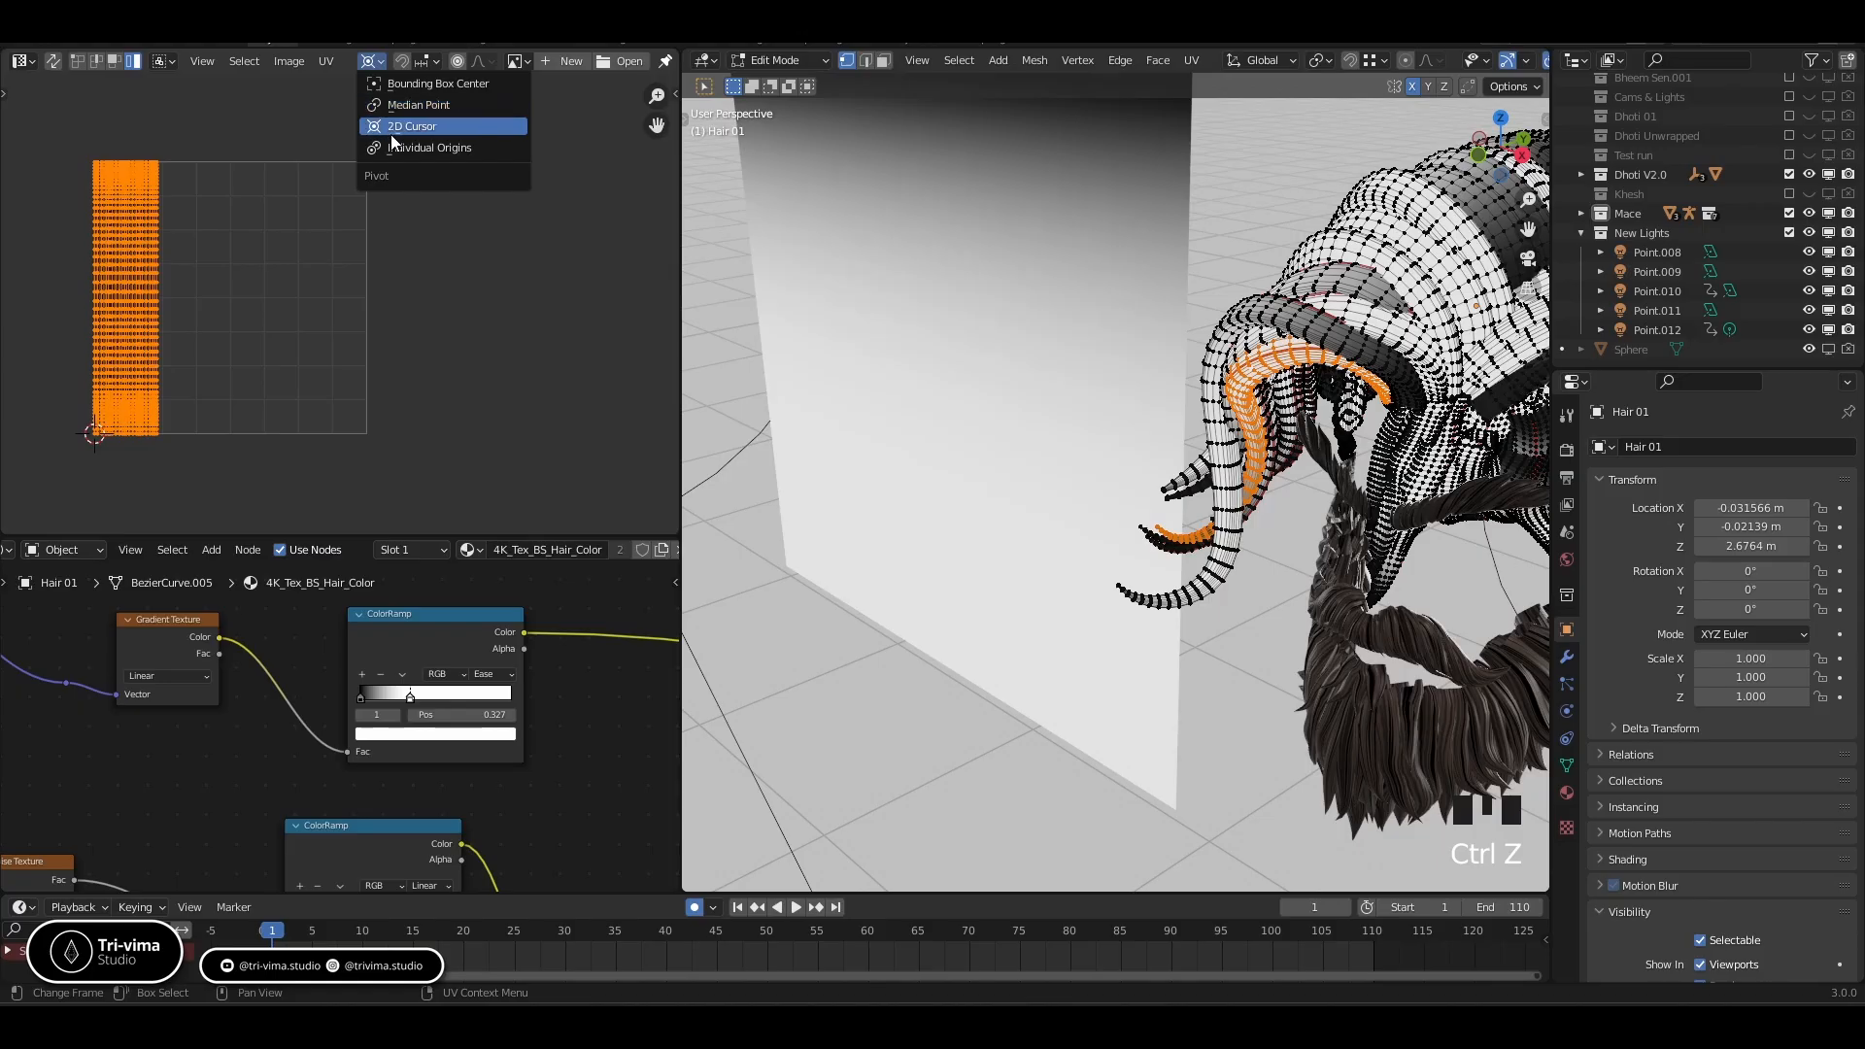
pyautogui.click(393, 106)
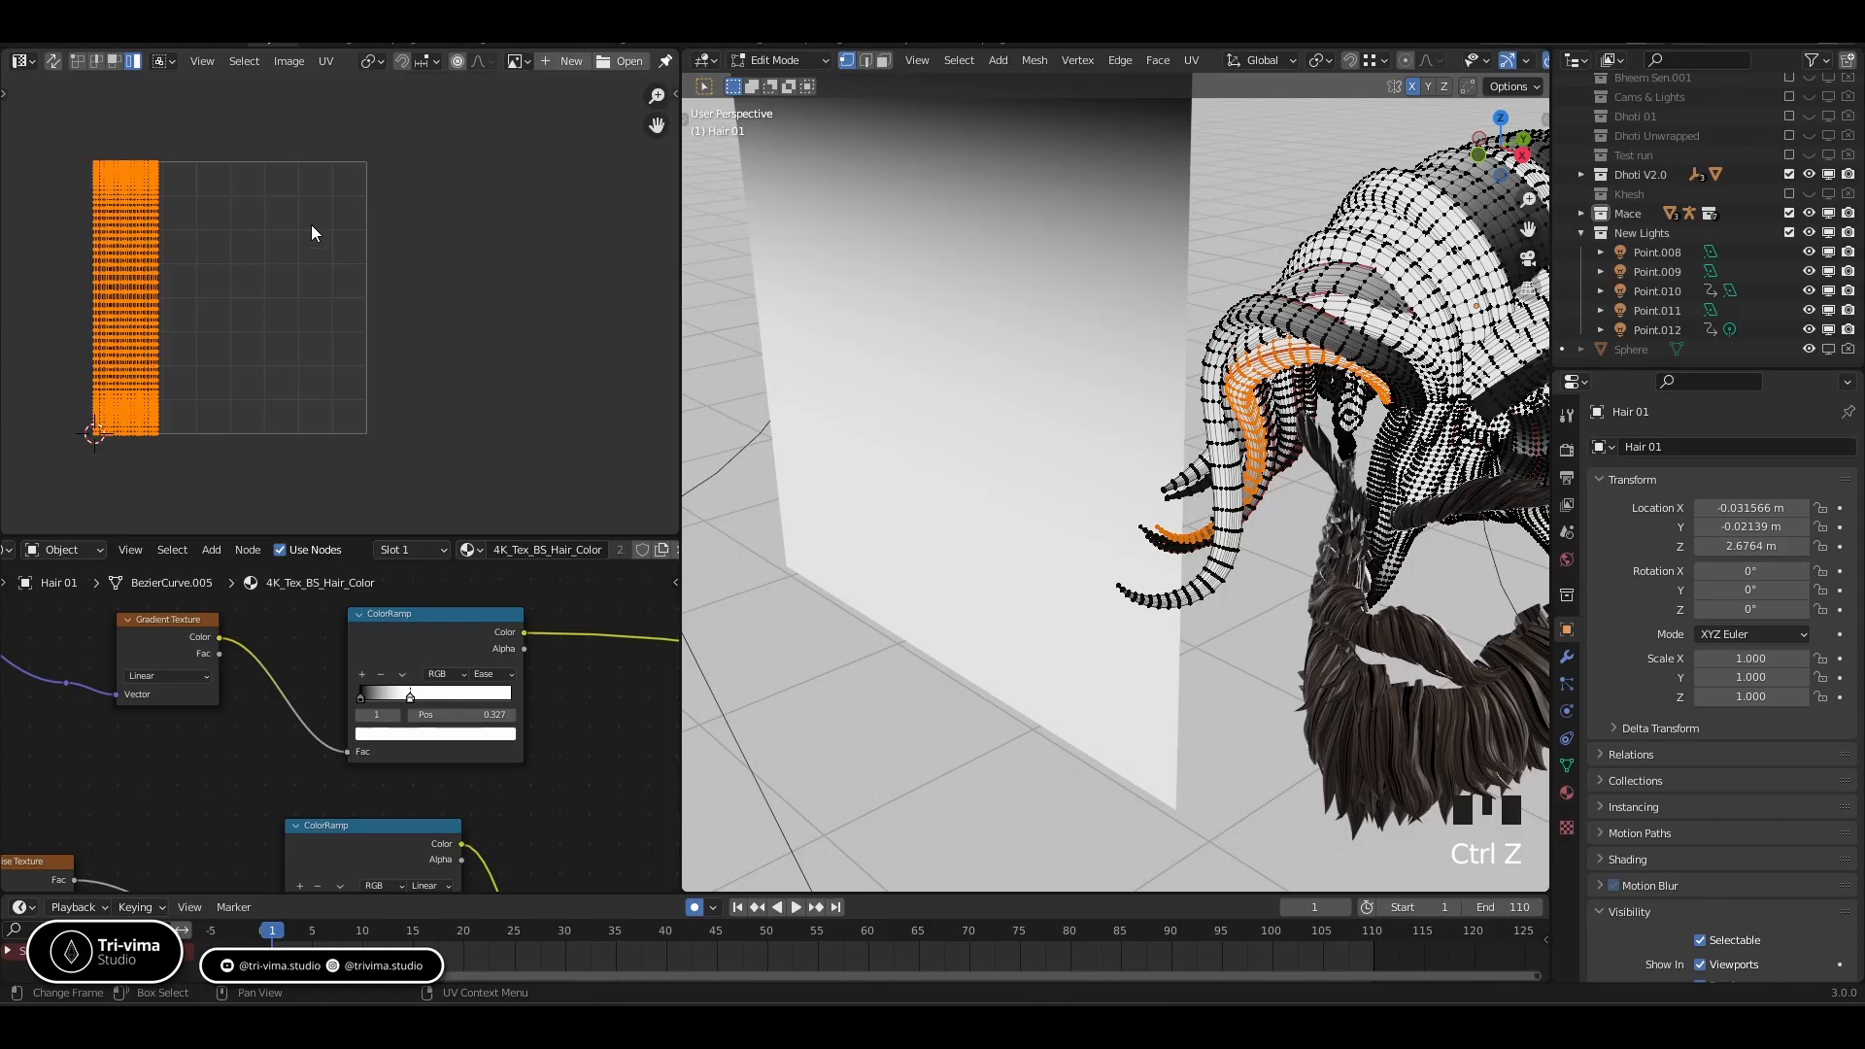
pyautogui.press('r')
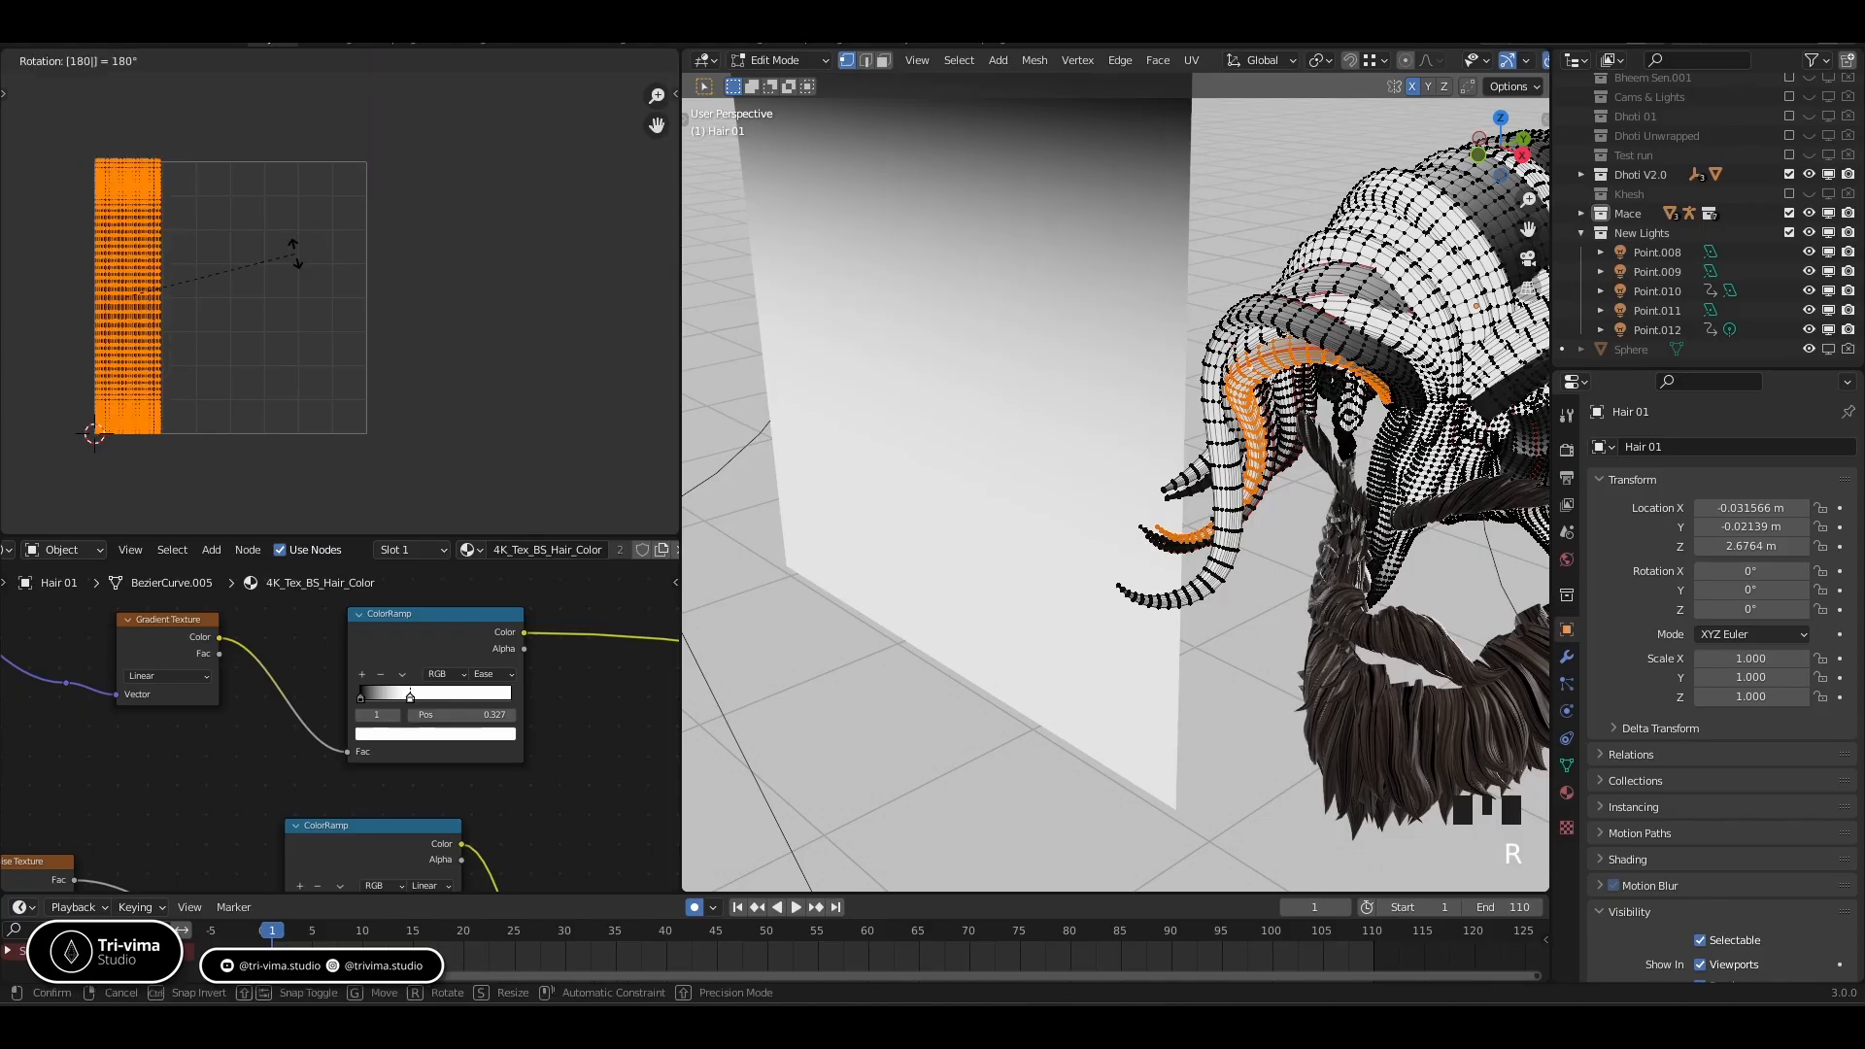
pyautogui.click(294, 260)
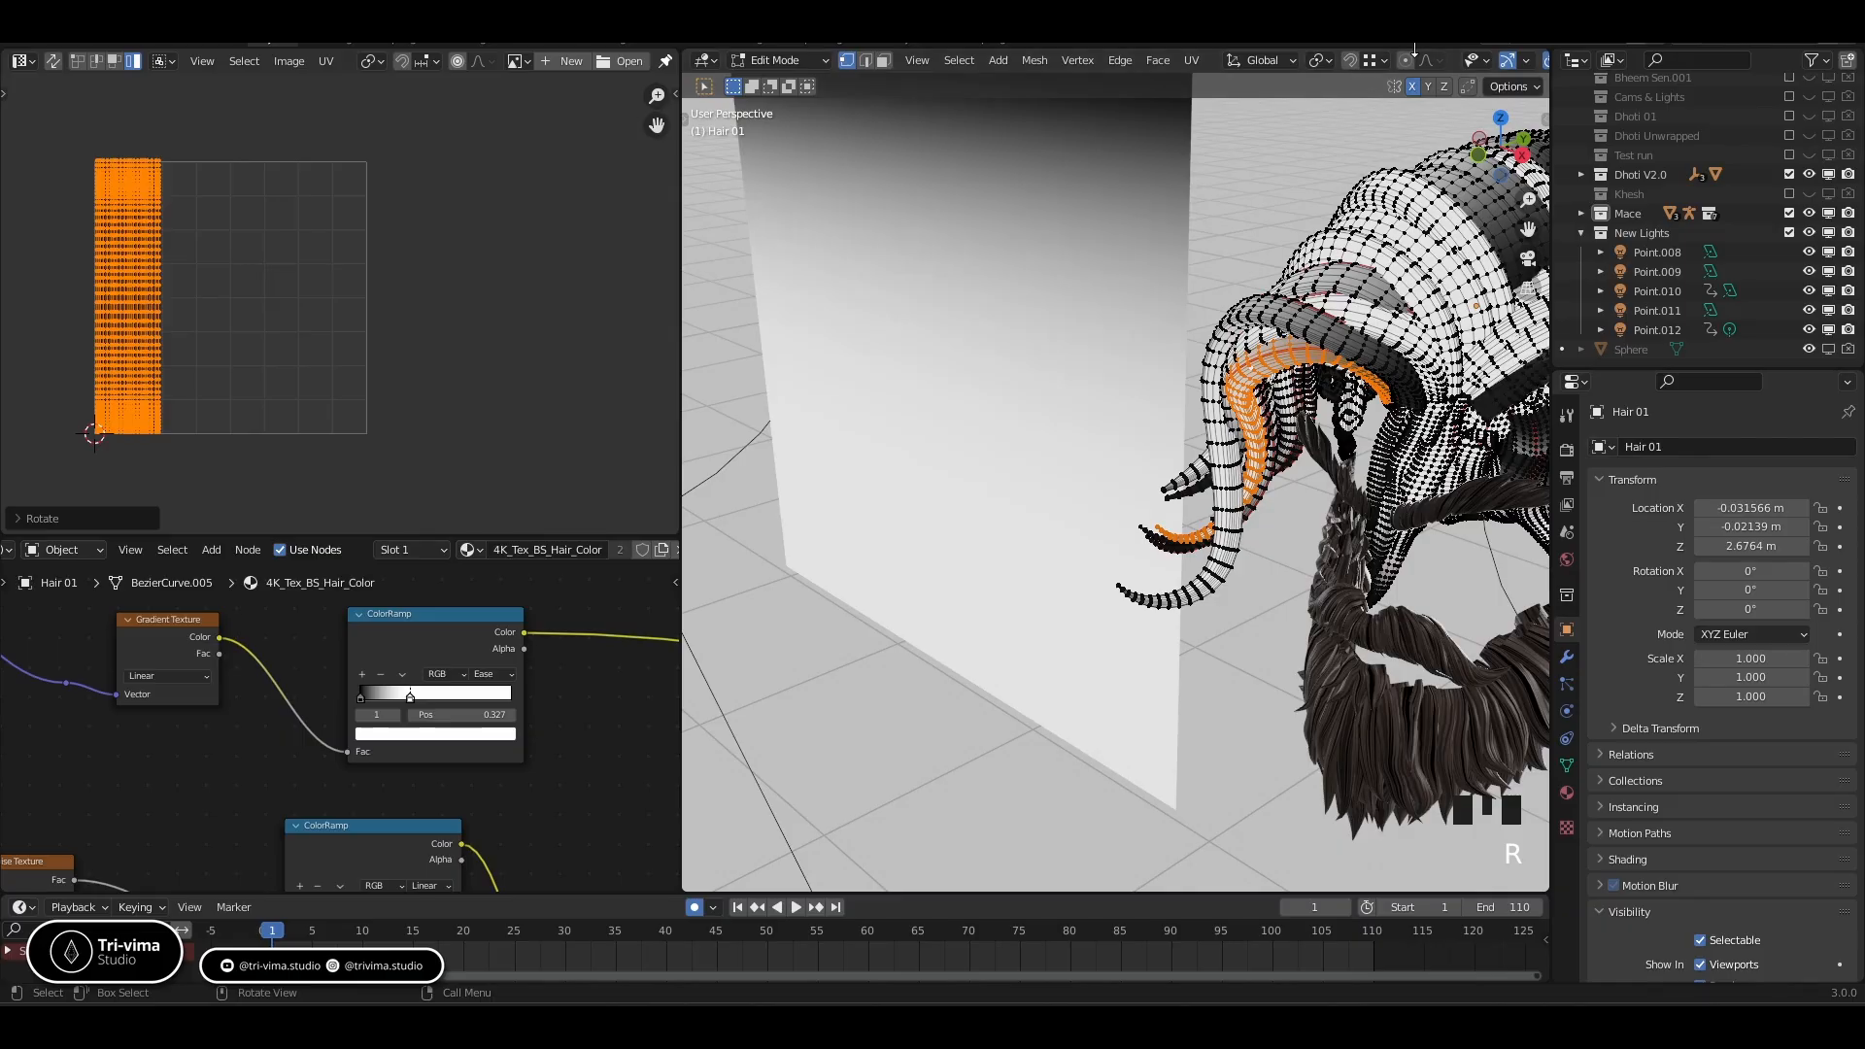
# Check the strands' gradient direction with the viewport overlays temporarily hidden
pyautogui.scroll(-1, 1521, 66)
pyautogui.click(1506, 62)
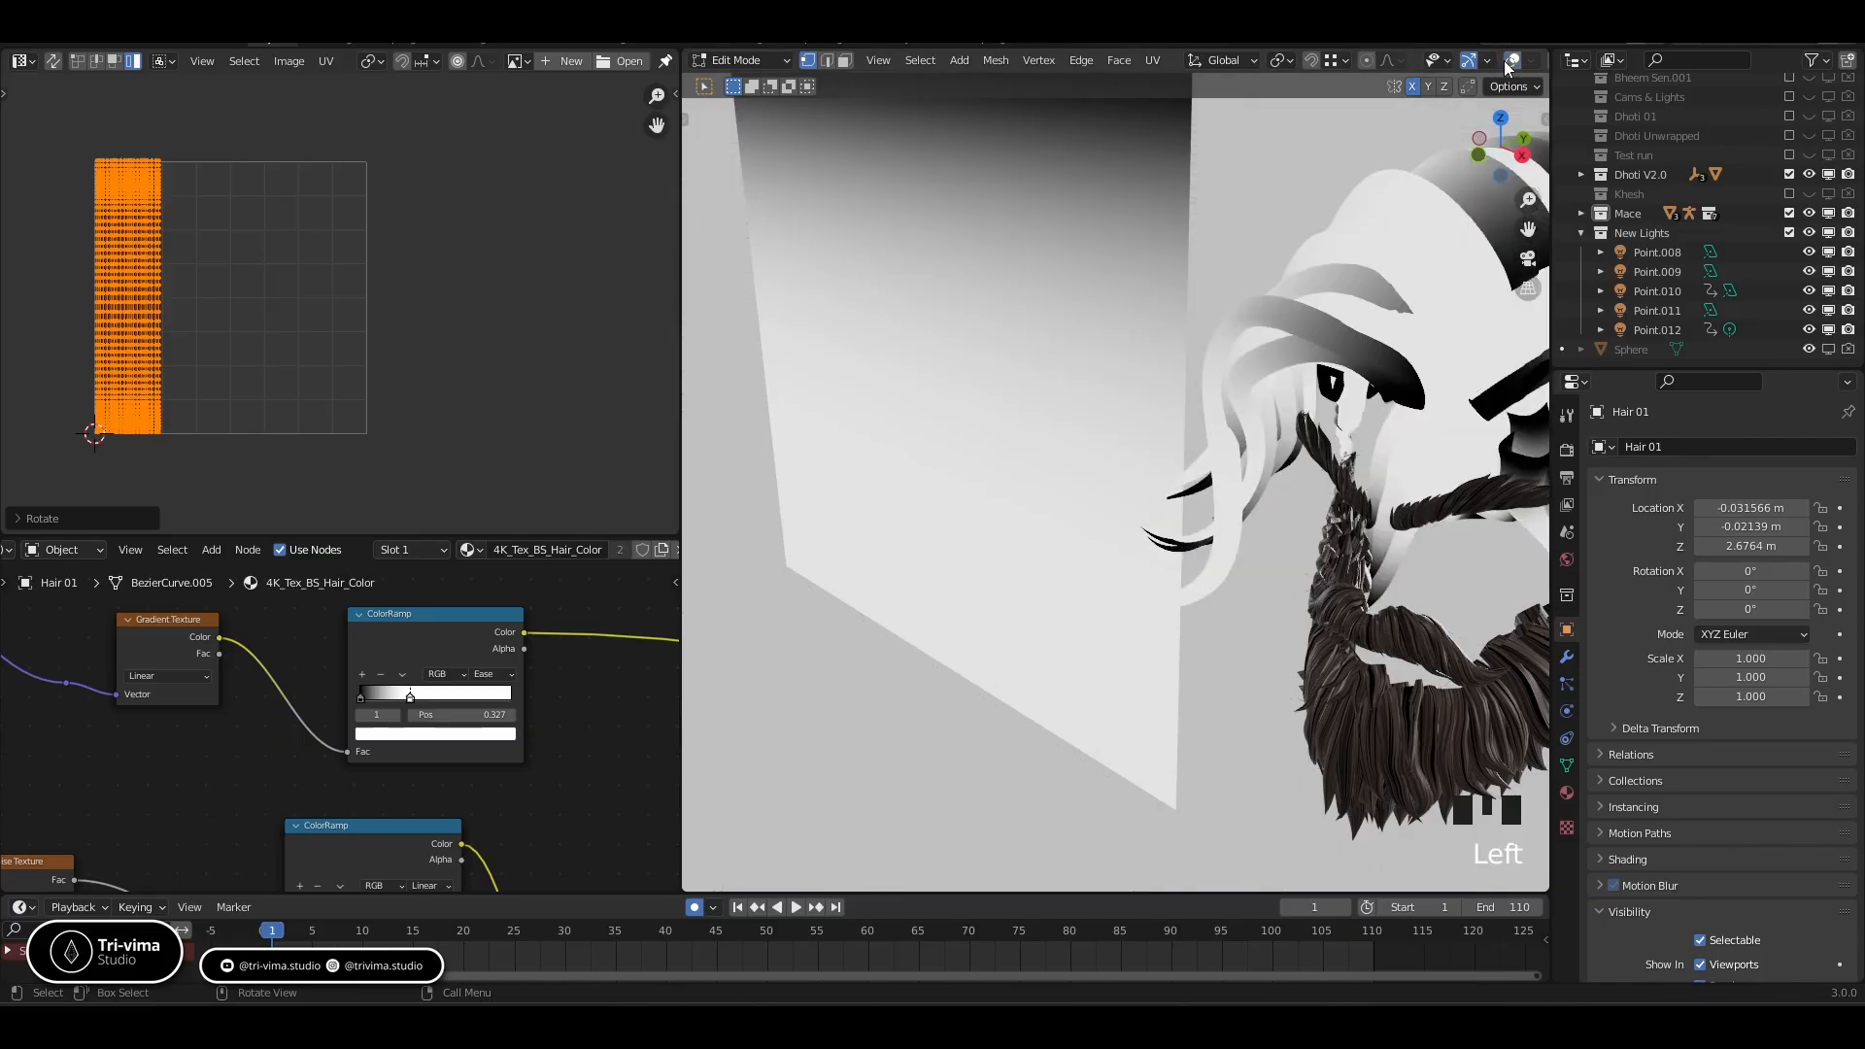
pyautogui.click(1507, 62)
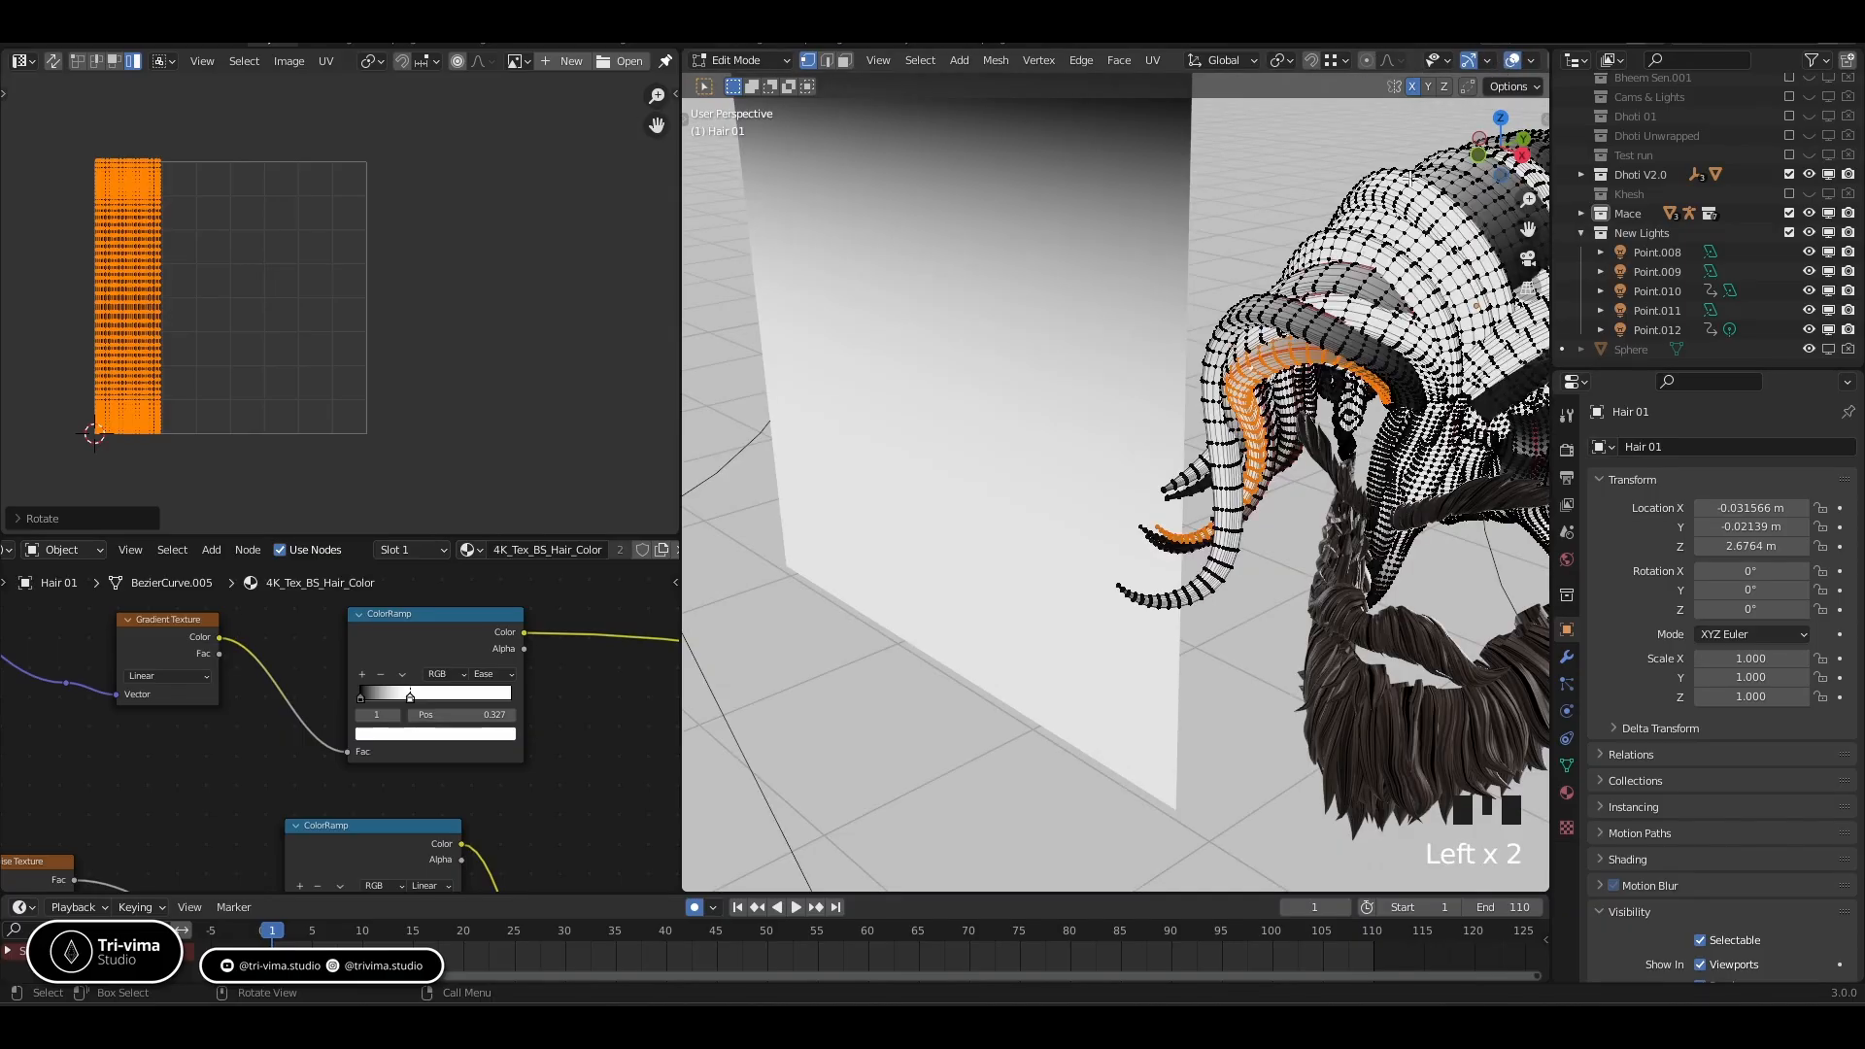
# In face select mode, select the whole linked strand just above the first one and rotate all its UVs by 180°
pyautogui.moveTo(1219, 454); pyautogui.dragTo(1136, 486, button='middle')
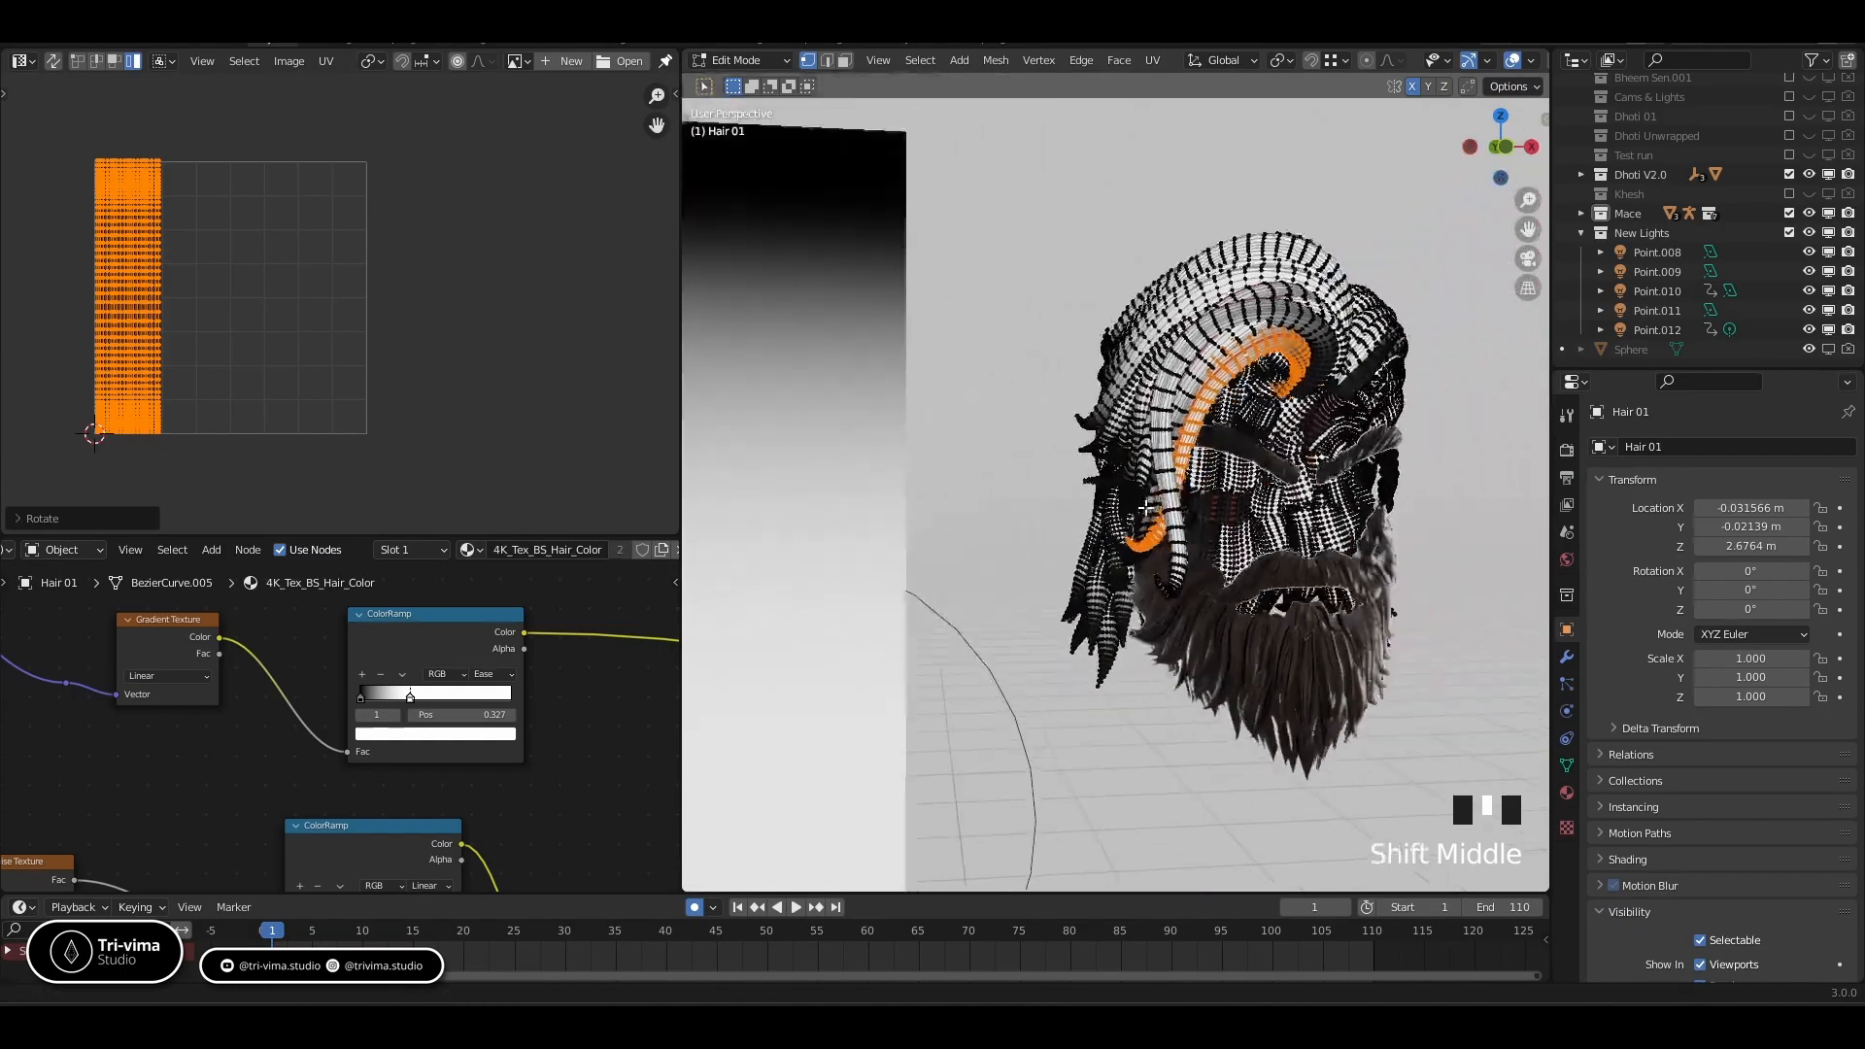
pyautogui.scroll(4, 1117, 466)
pyautogui.keyDown('shift'); pyautogui.moveTo(1041, 396); pyautogui.dragTo(987, 380, button='middle'); pyautogui.keyUp('shift')
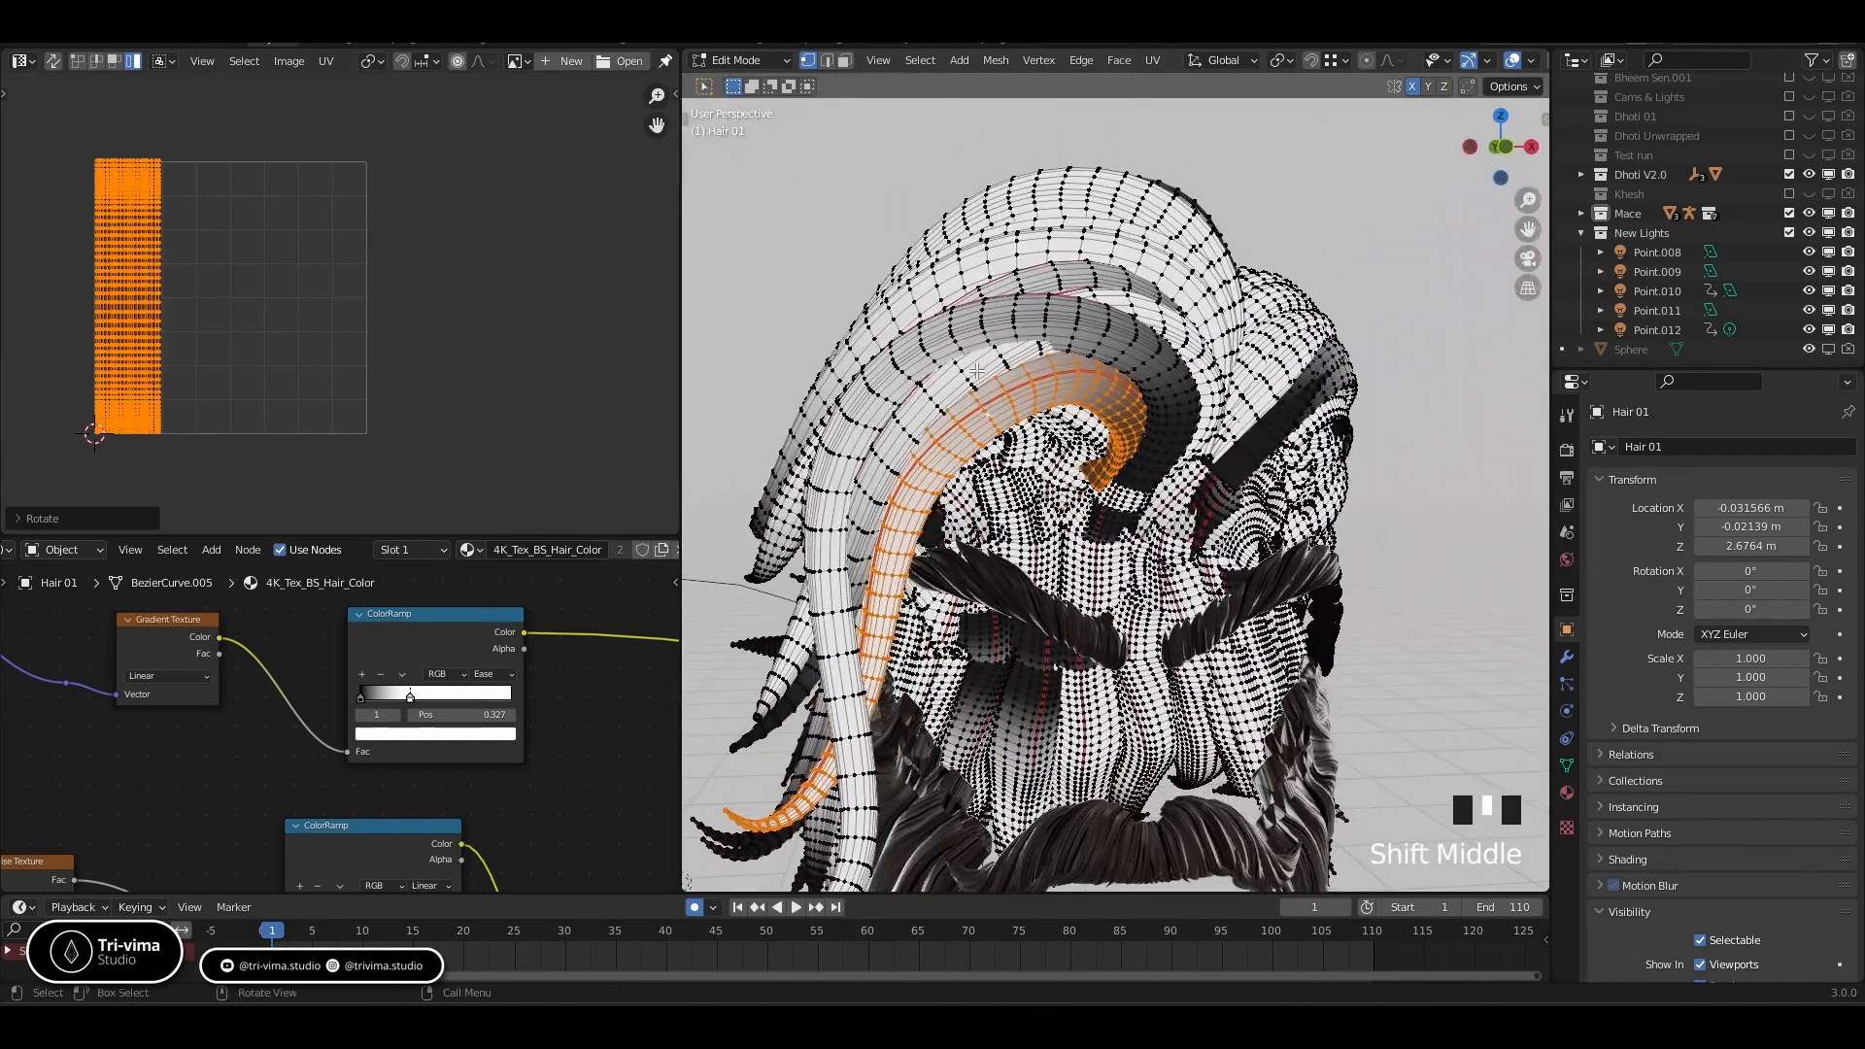
pyautogui.click(976, 370)
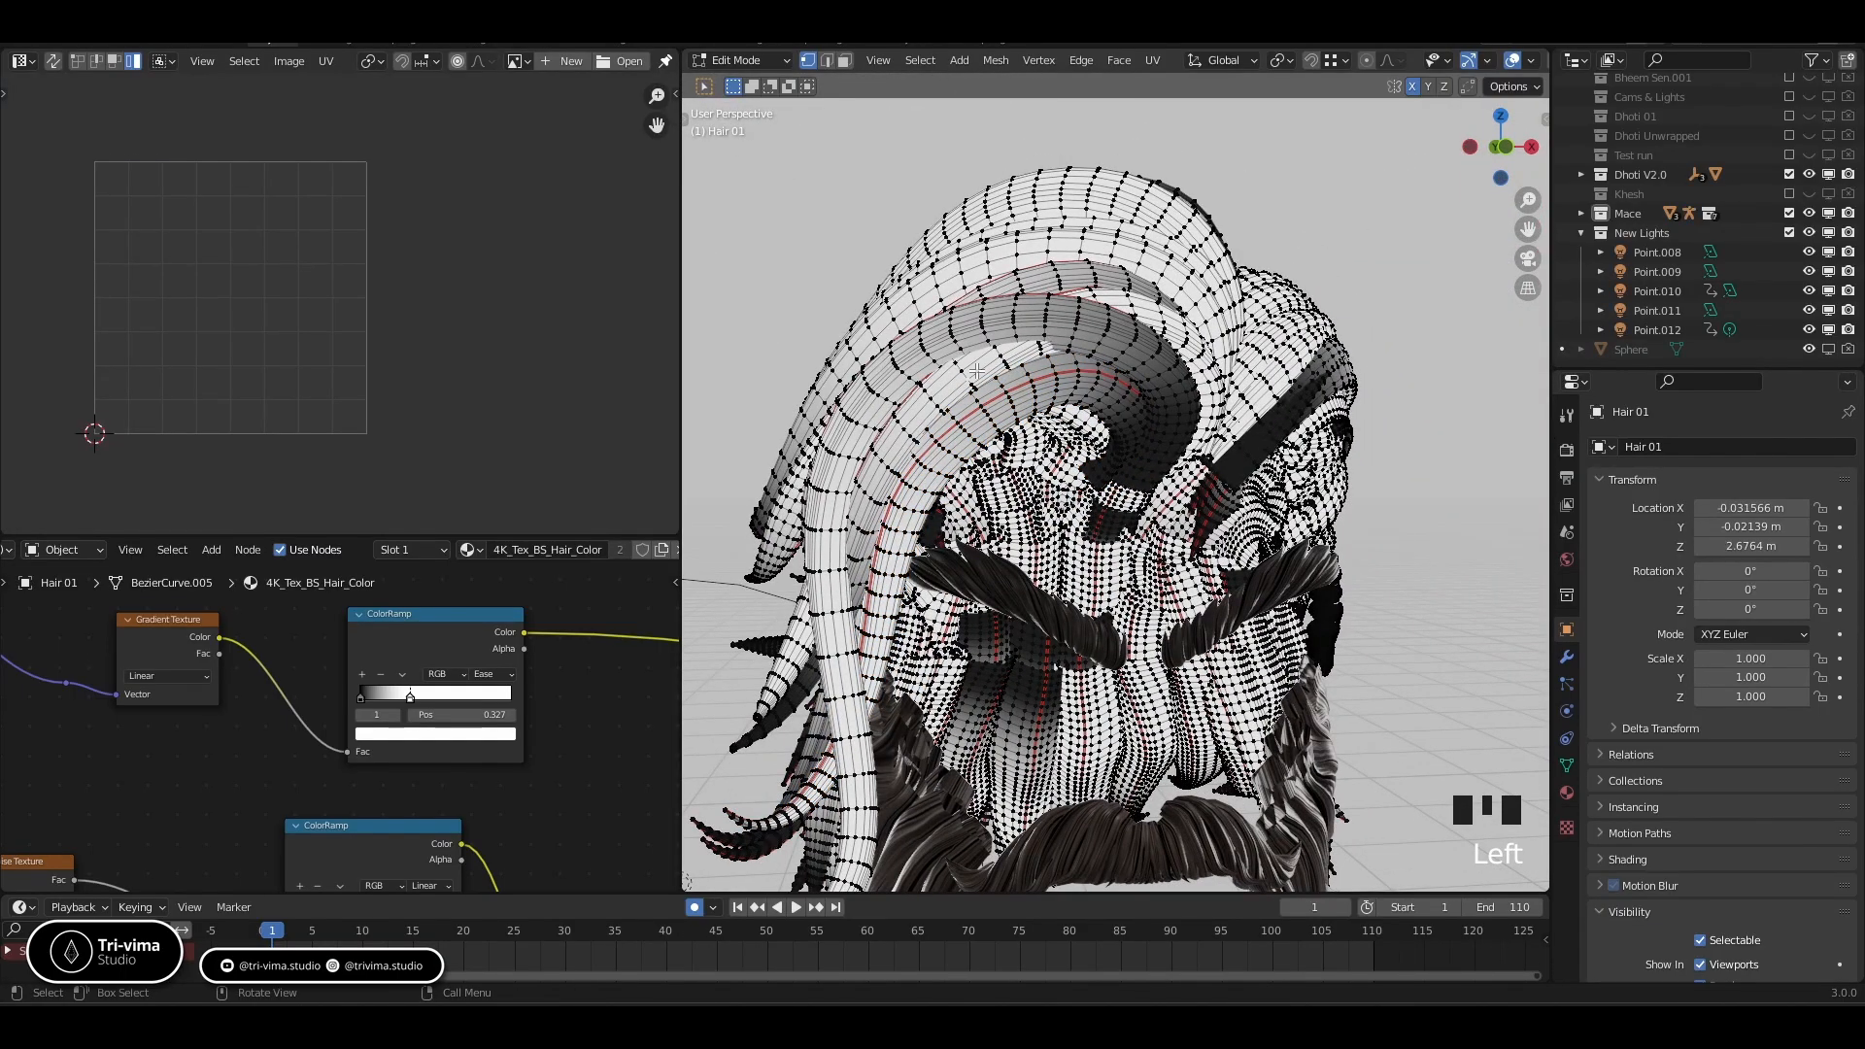
pyautogui.press('3')
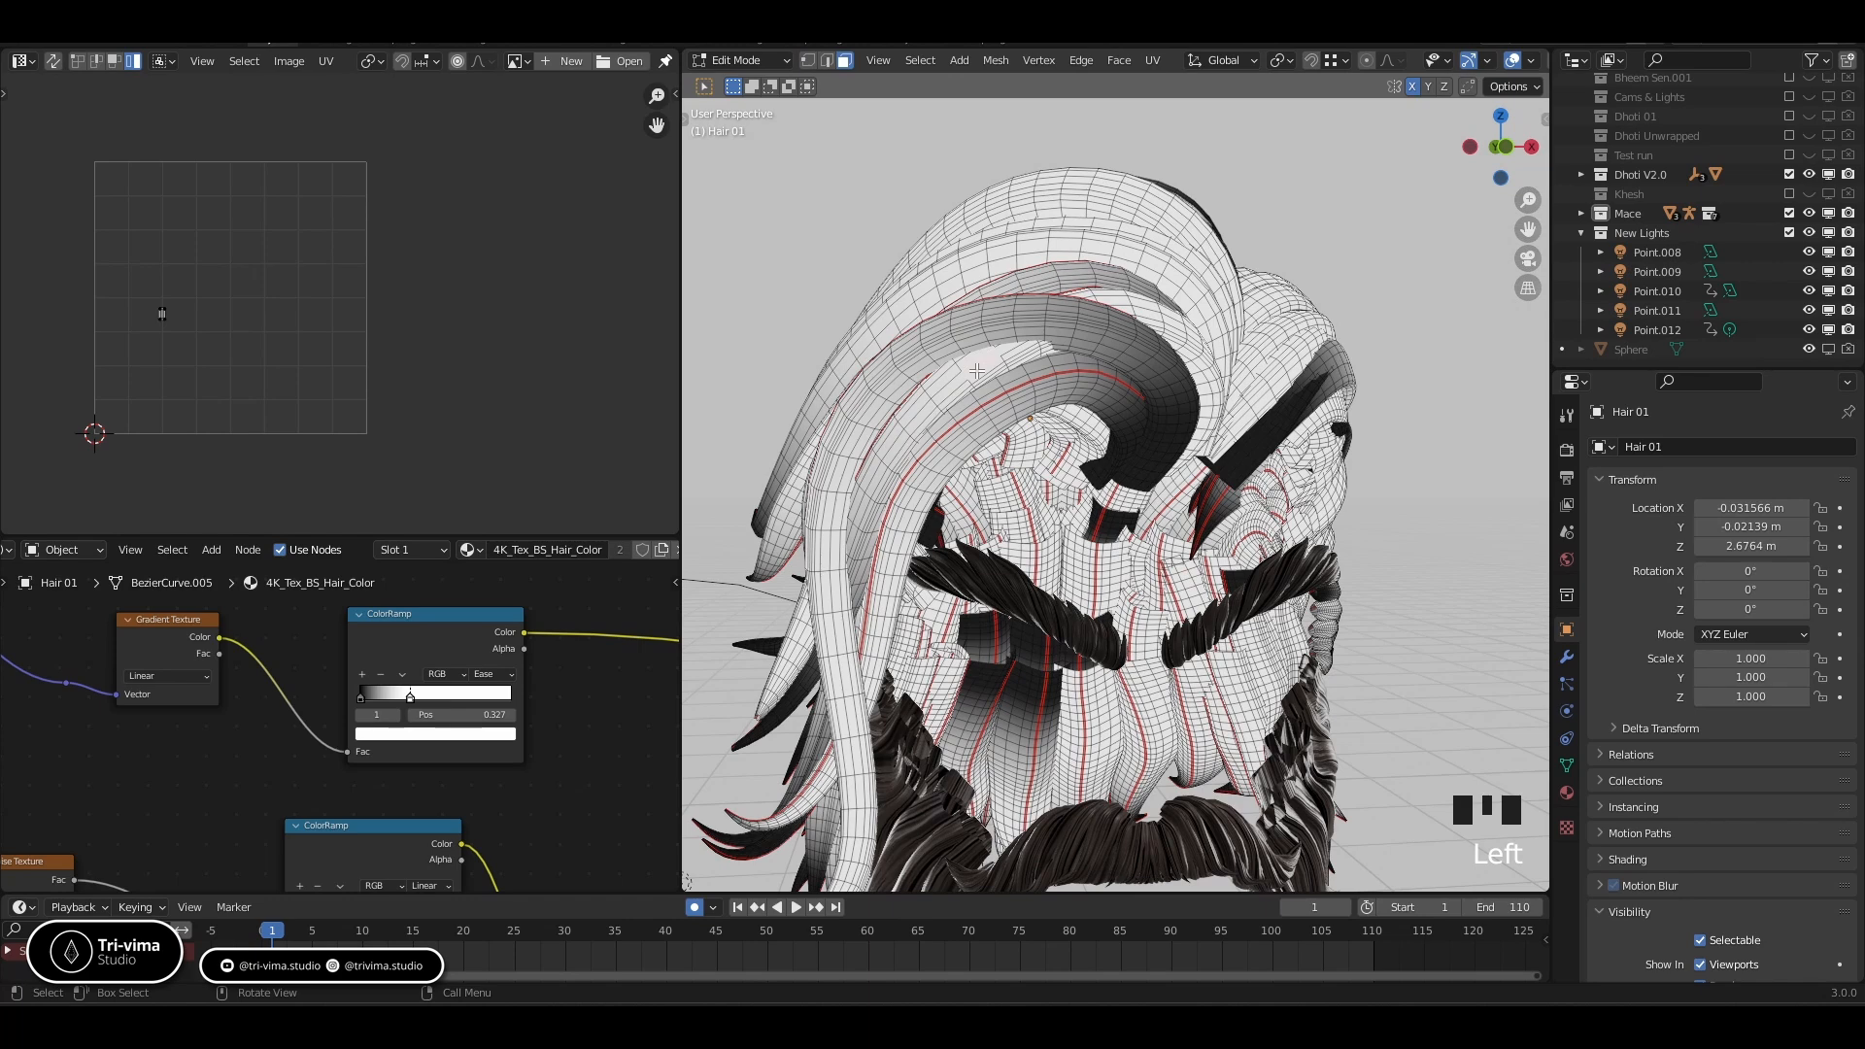
pyautogui.hotkey('ctrl', 'l')
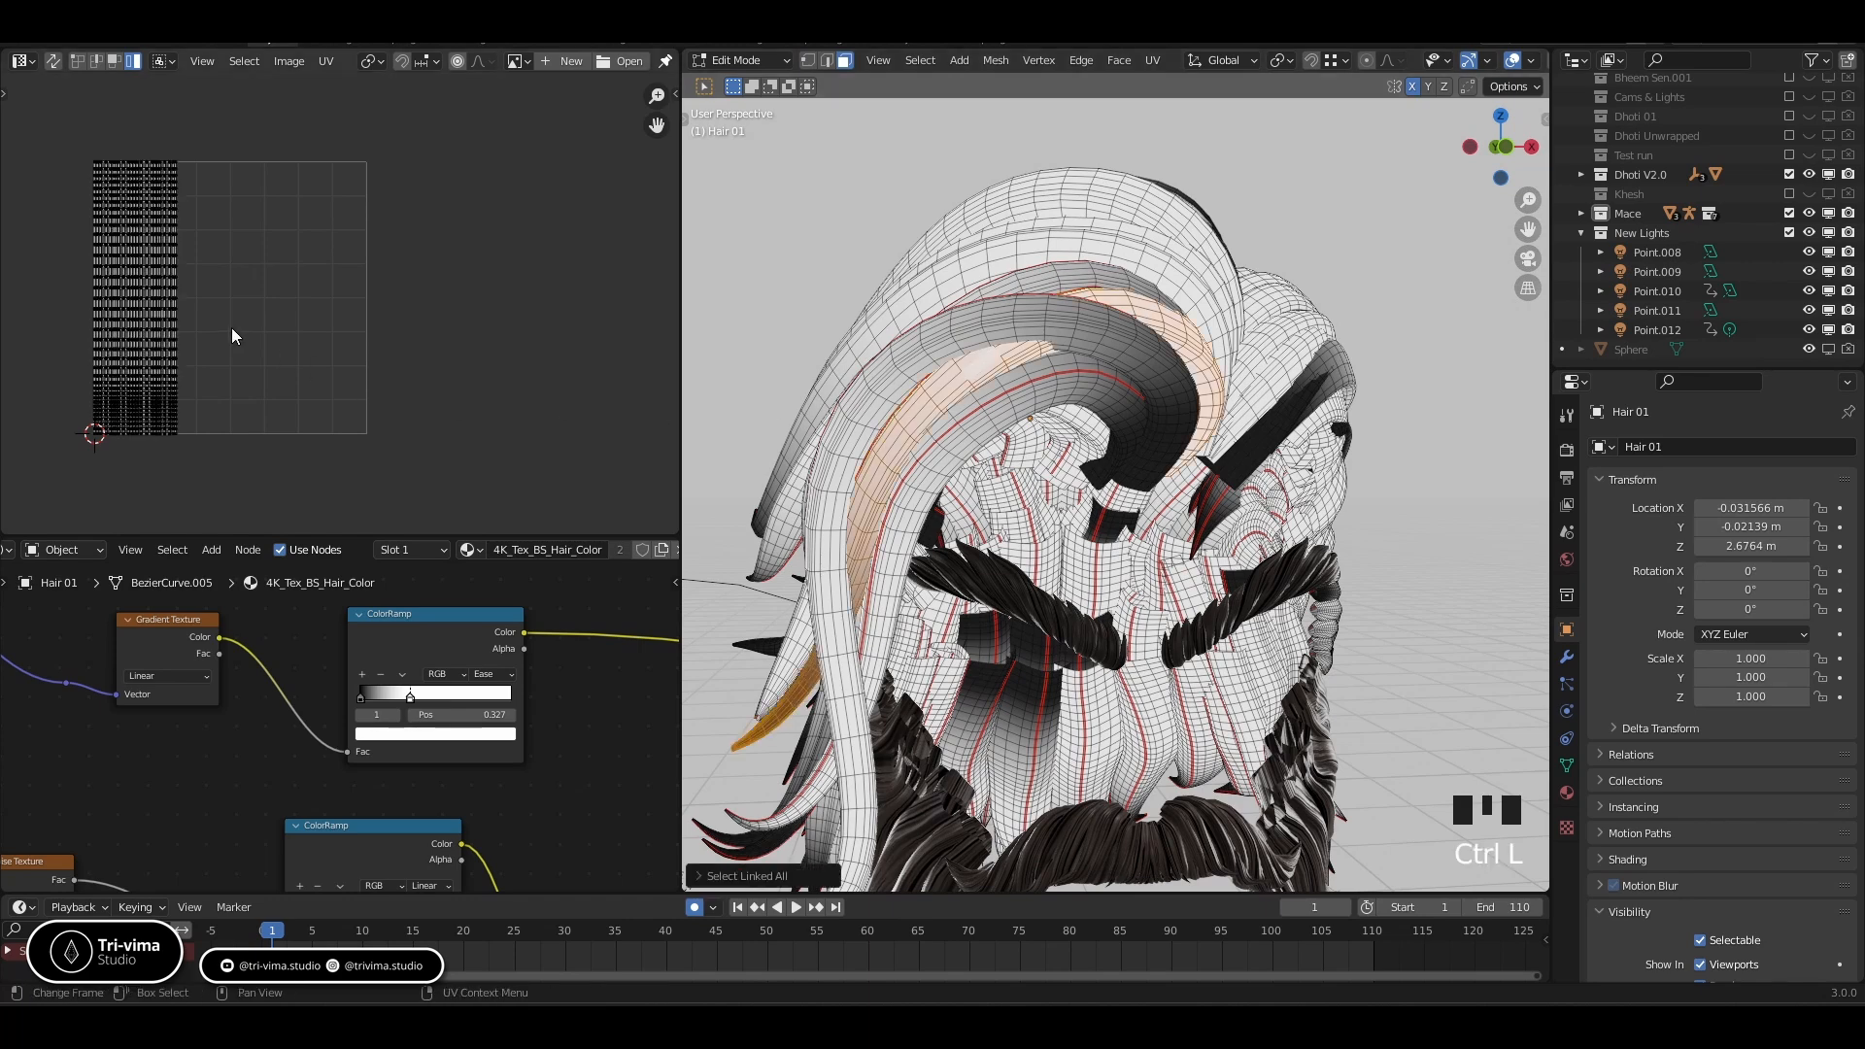
pyautogui.write('ar180')
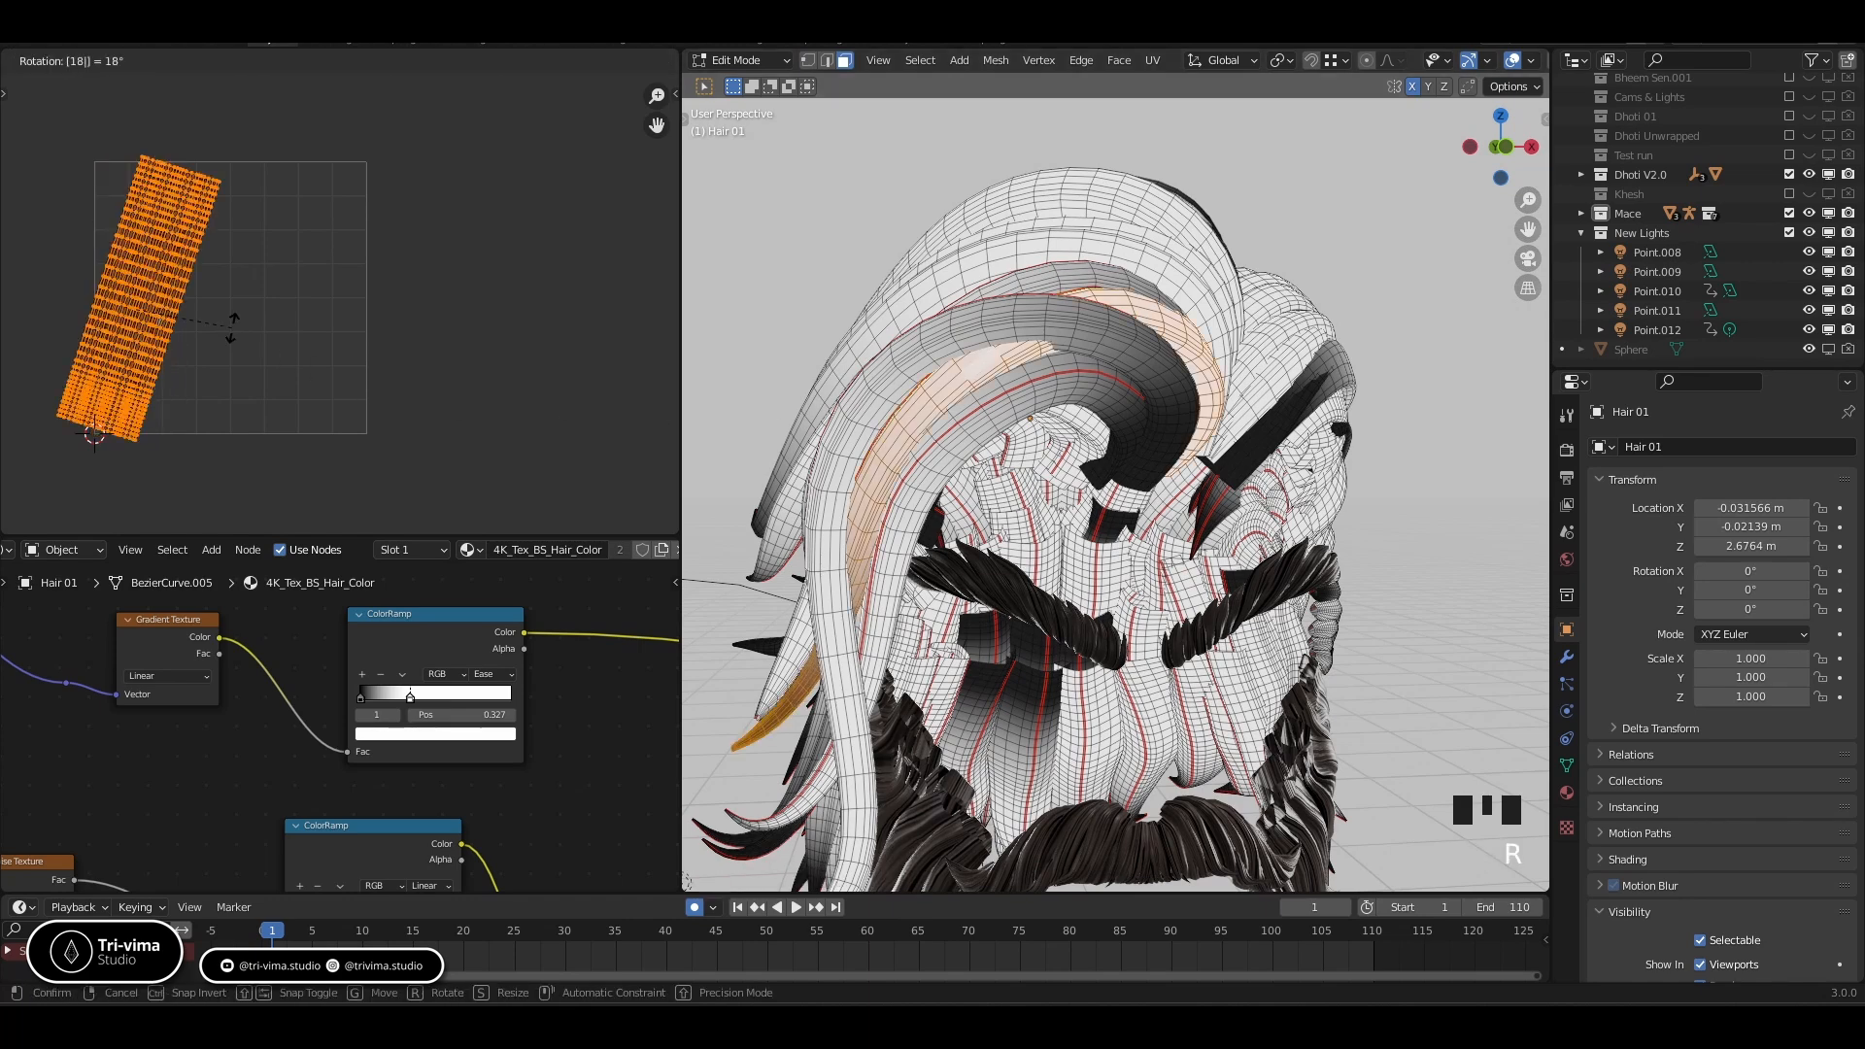
pyautogui.press('Return')
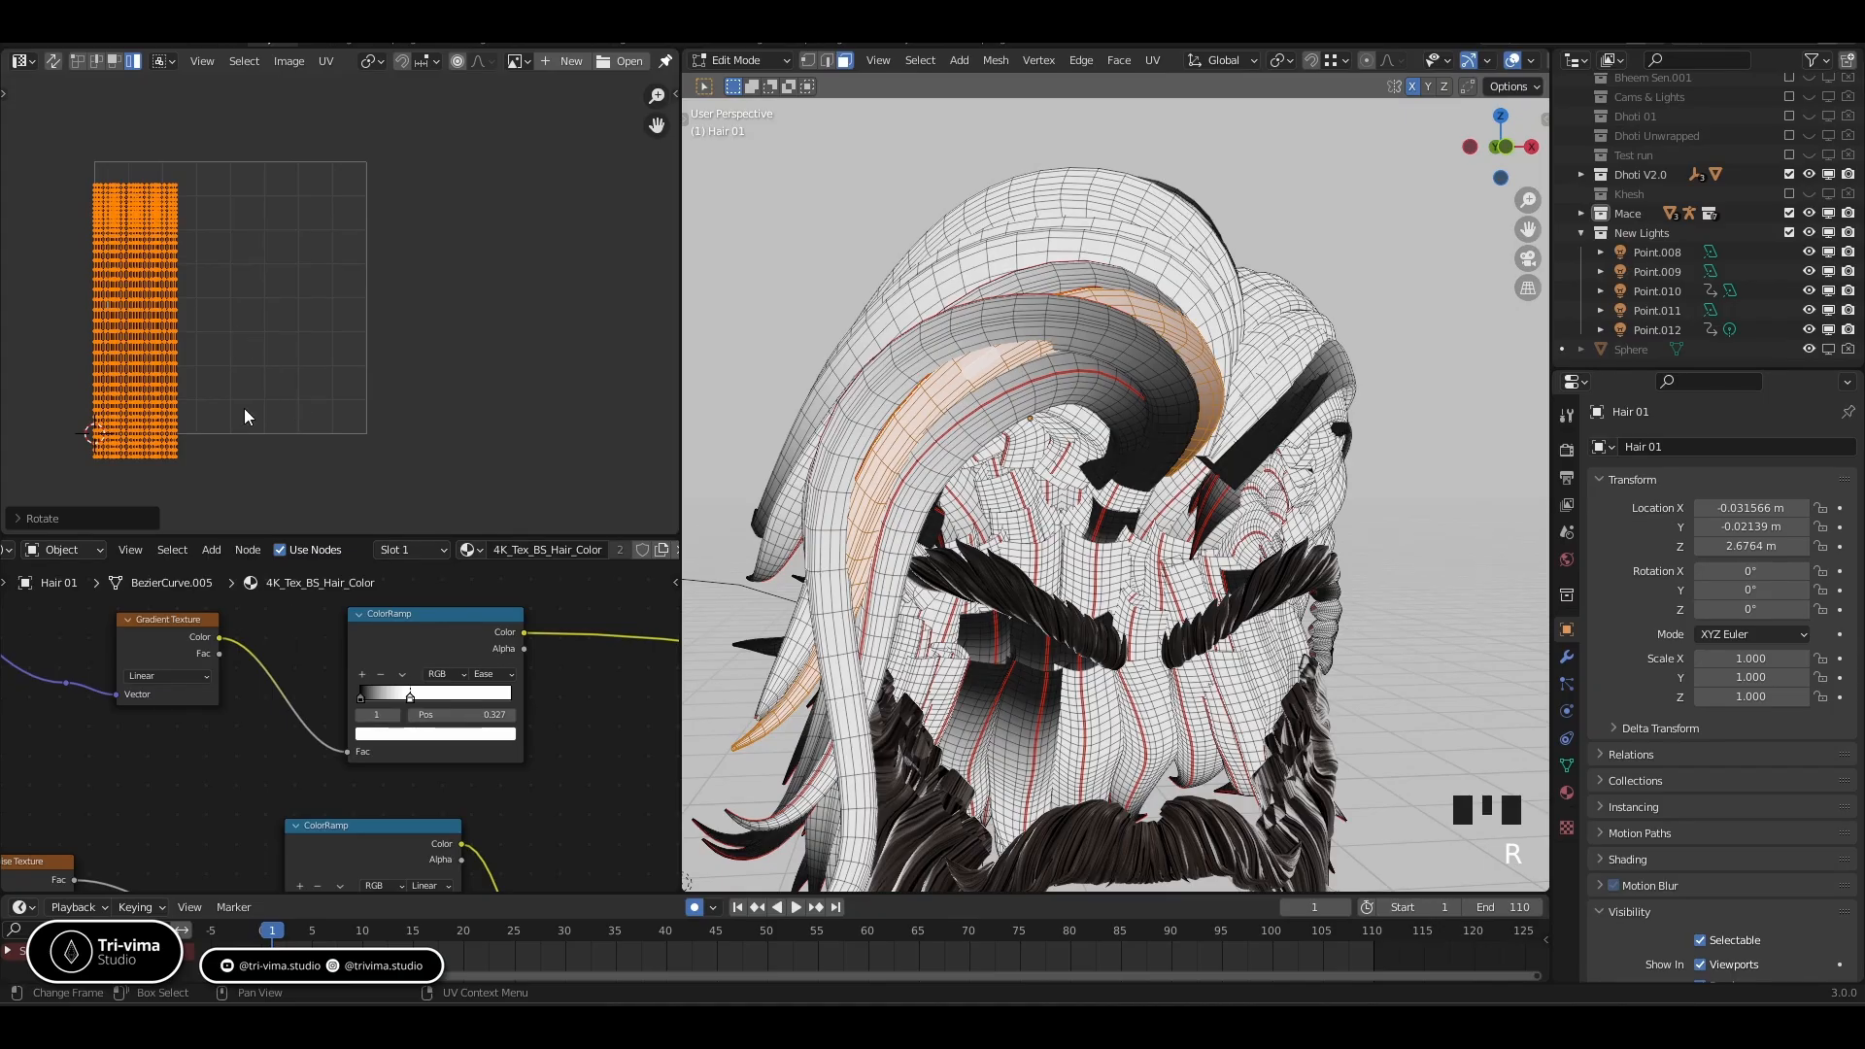
# Pack the rotated strand's UV islands back into the UV tile and clear the strand selection
pyautogui.click(325, 60)
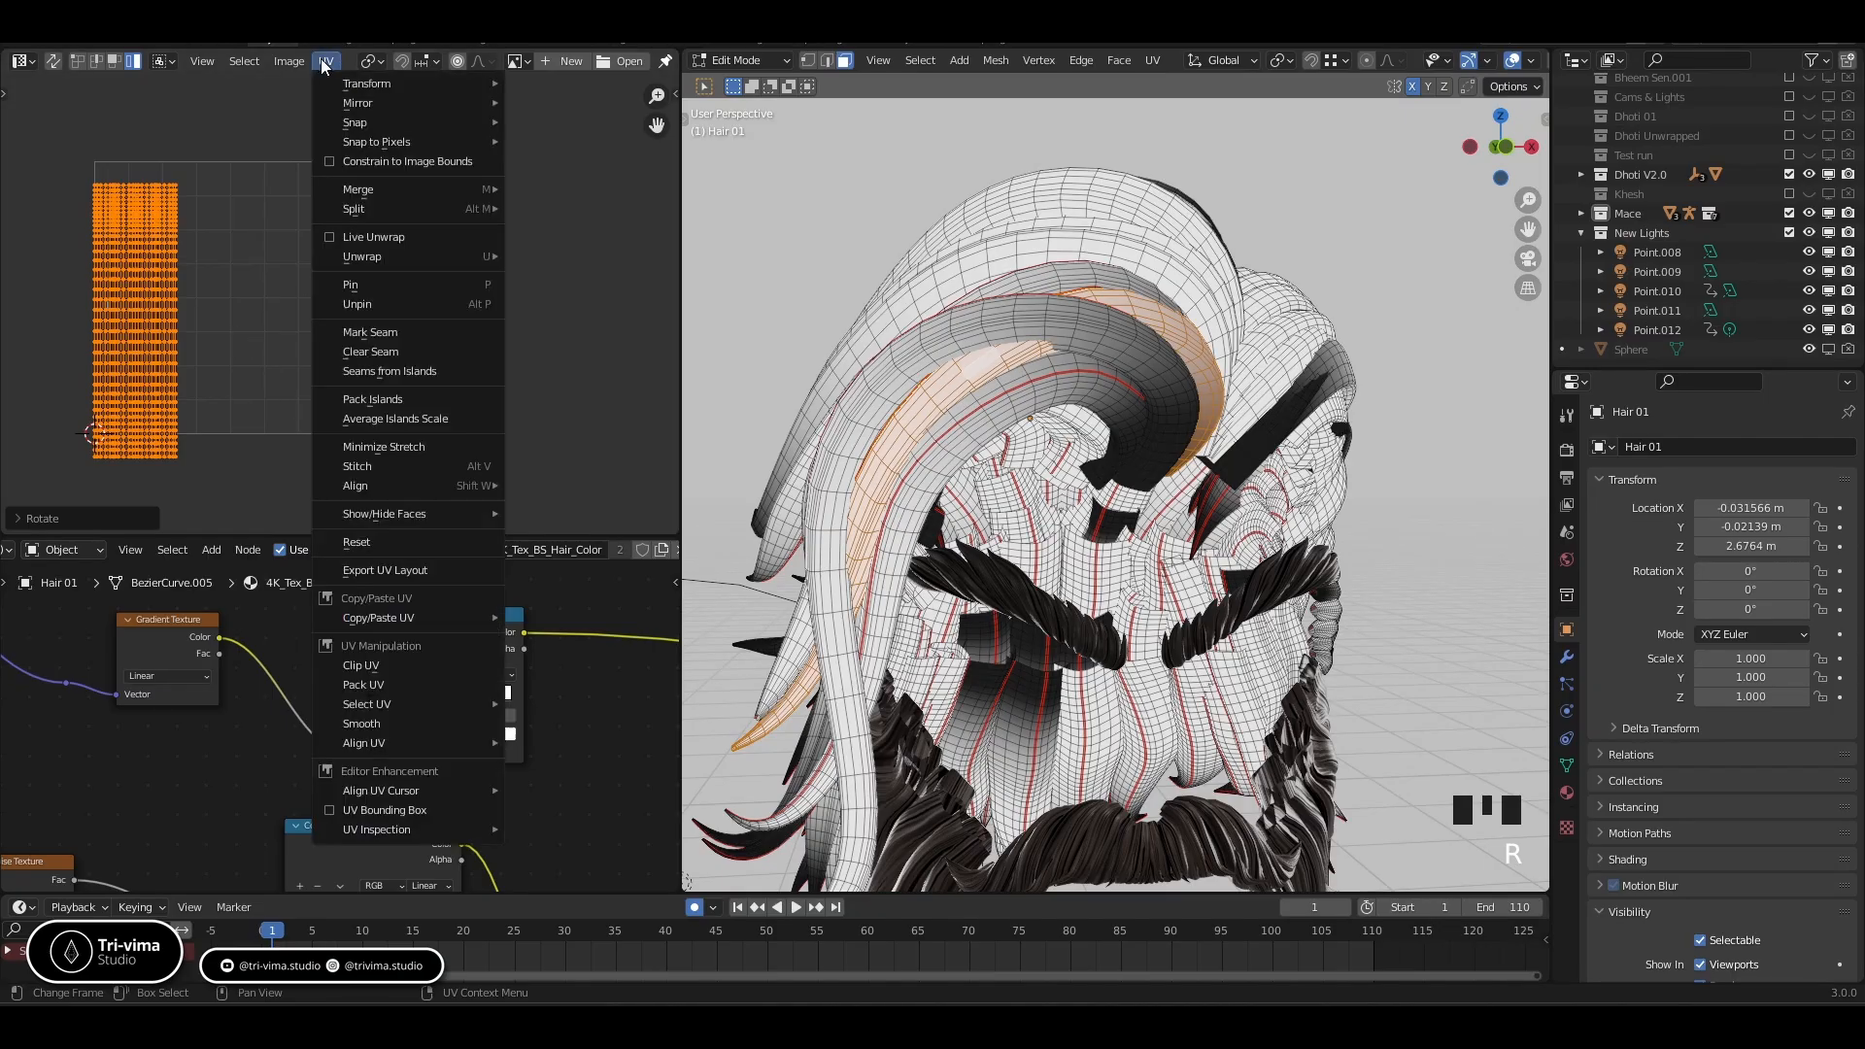
pyautogui.click(356, 403)
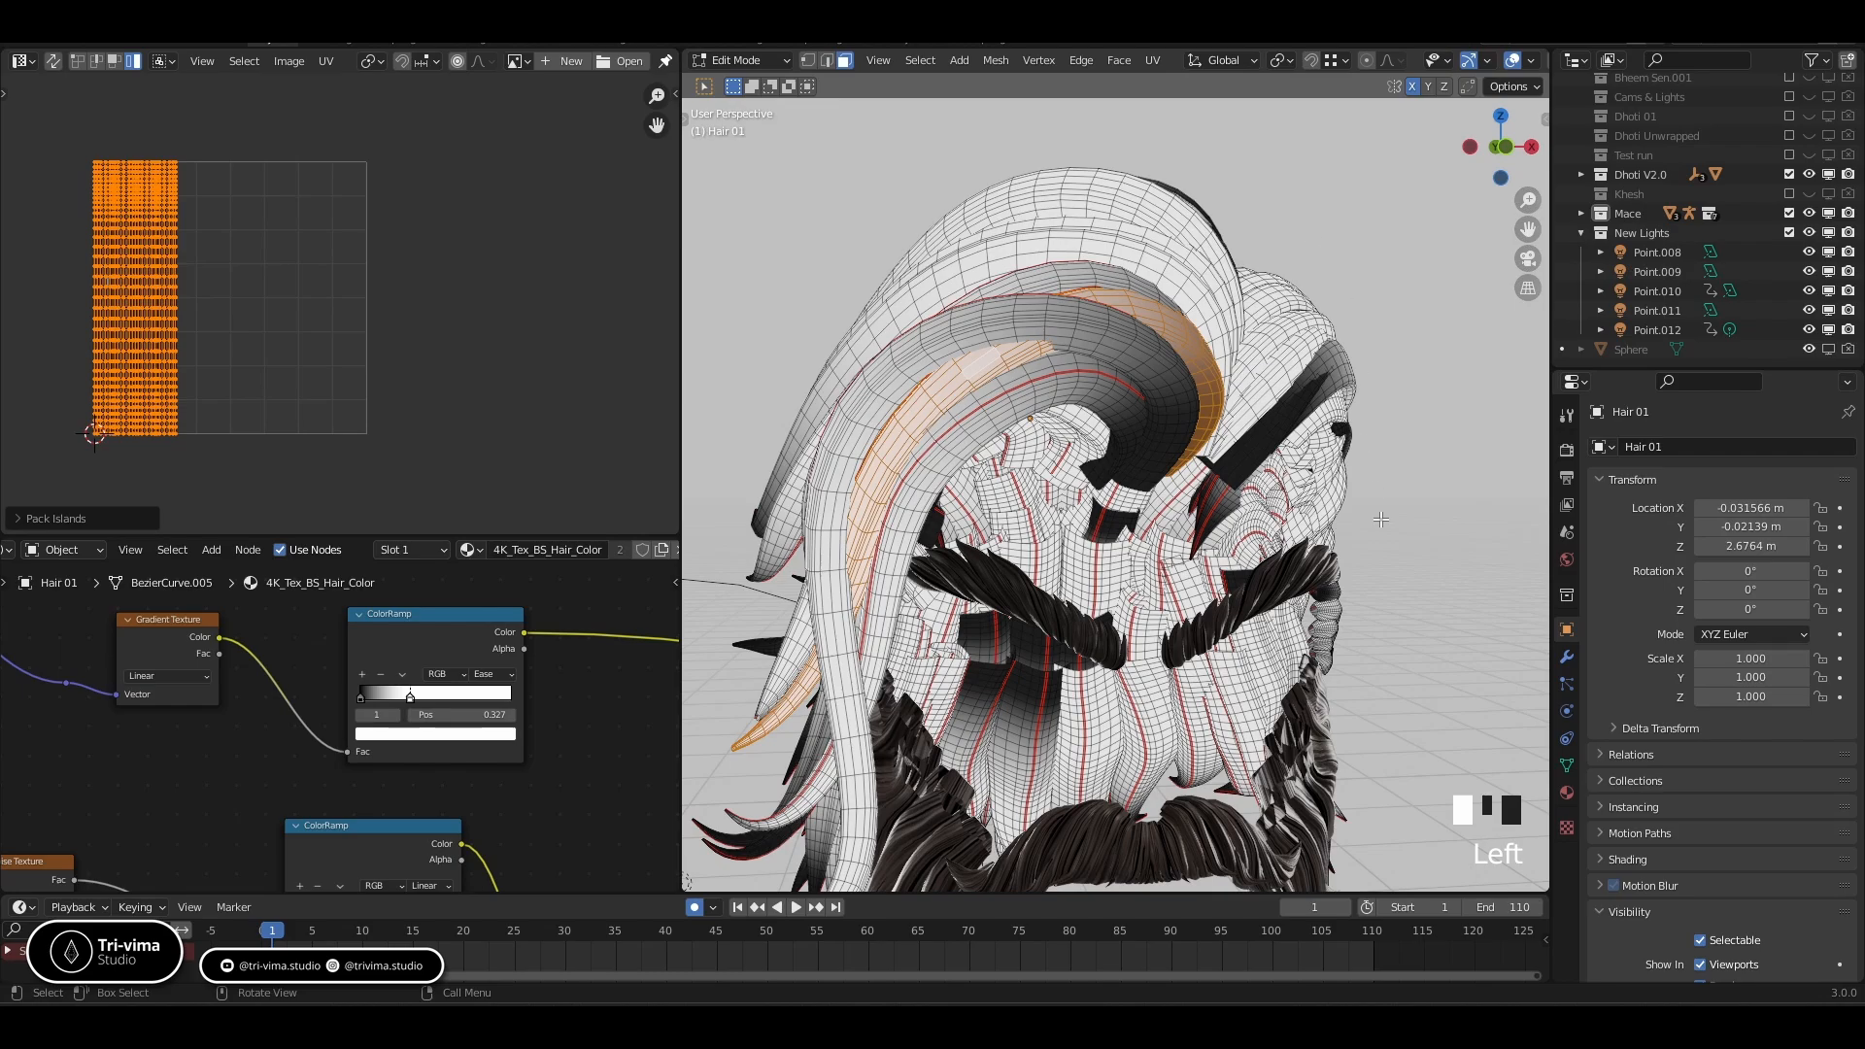
pyautogui.click(1387, 565)
# Select all of the corrected front hair strands with their linked geometry and hide them
pyautogui.press('Tab')
pyautogui.moveTo(1228, 400); pyautogui.dragTo(1000, 345, button='middle')
pyautogui.press('Tab')
pyautogui.click(1027, 395)
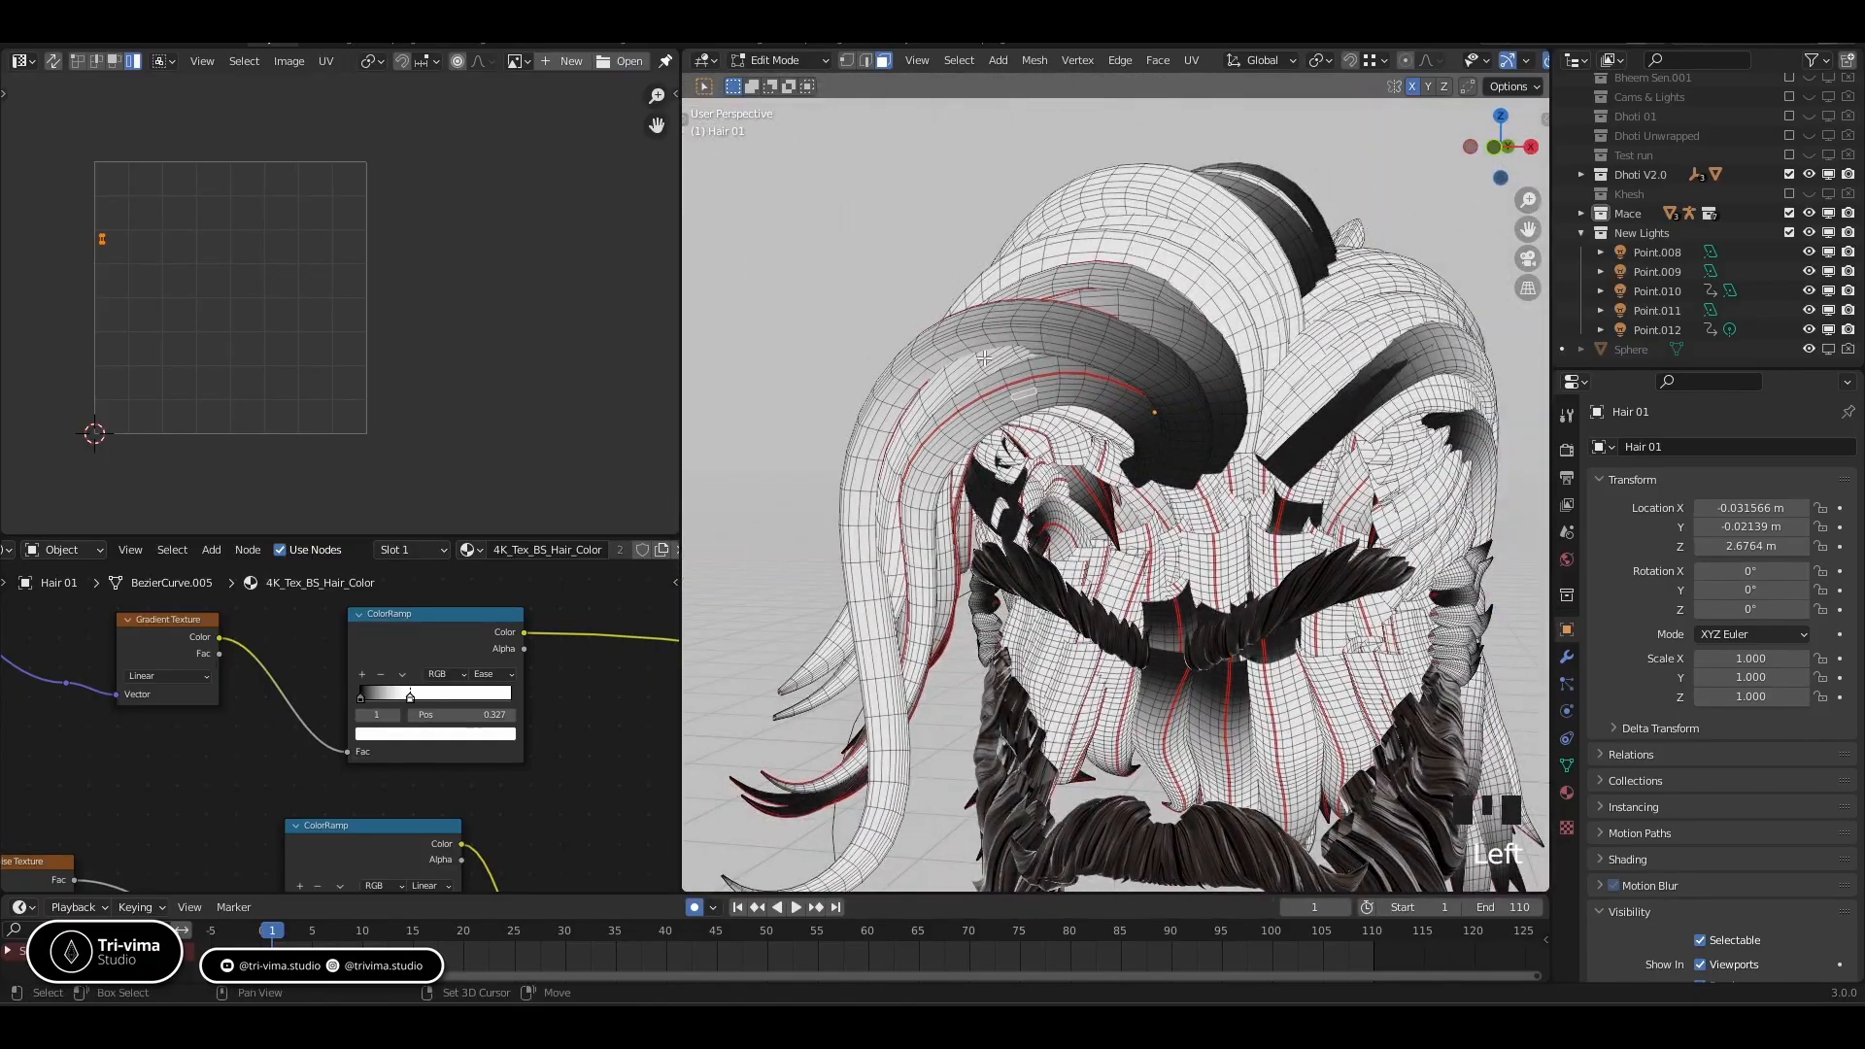
pyautogui.keyDown('shift'); pyautogui.click(993, 355); pyautogui.keyUp('shift')
pyautogui.keyDown('shift'); pyautogui.click(1028, 327); pyautogui.keyUp('shift')
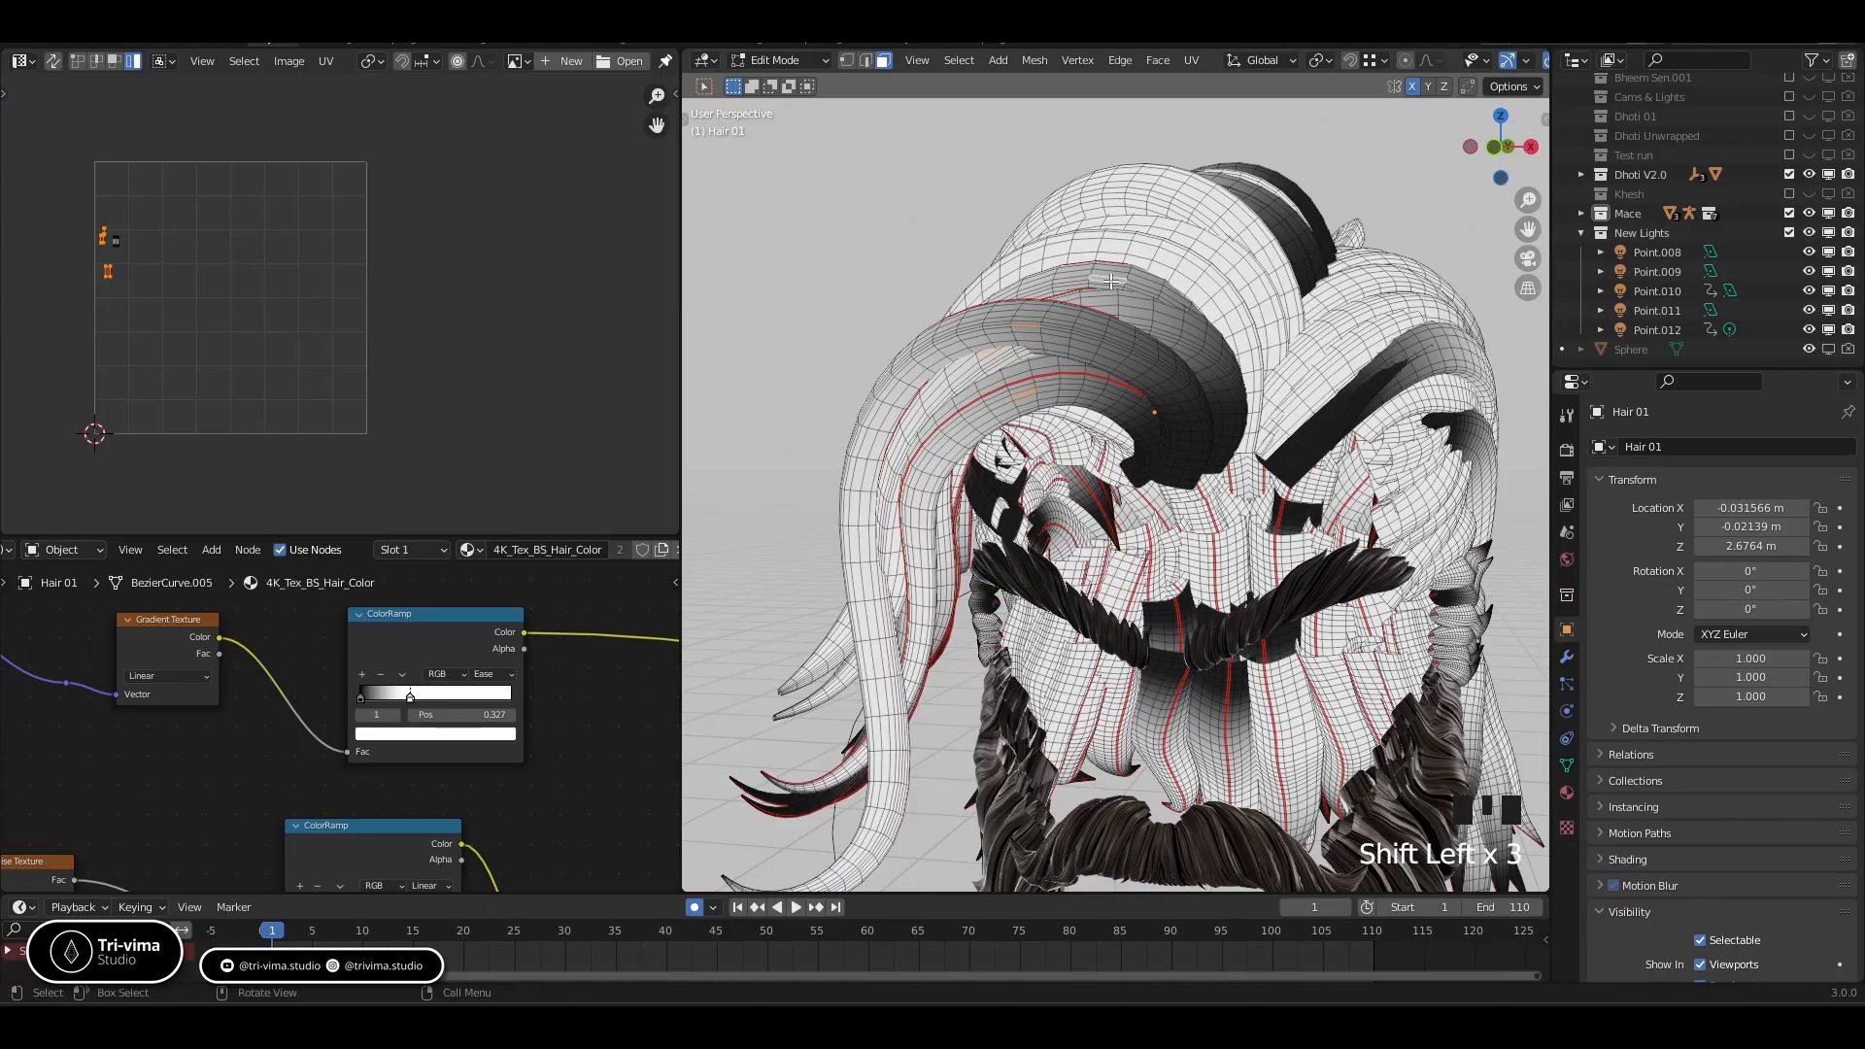
pyautogui.hotkey('ctrl', 'l')
pyautogui.press('h')
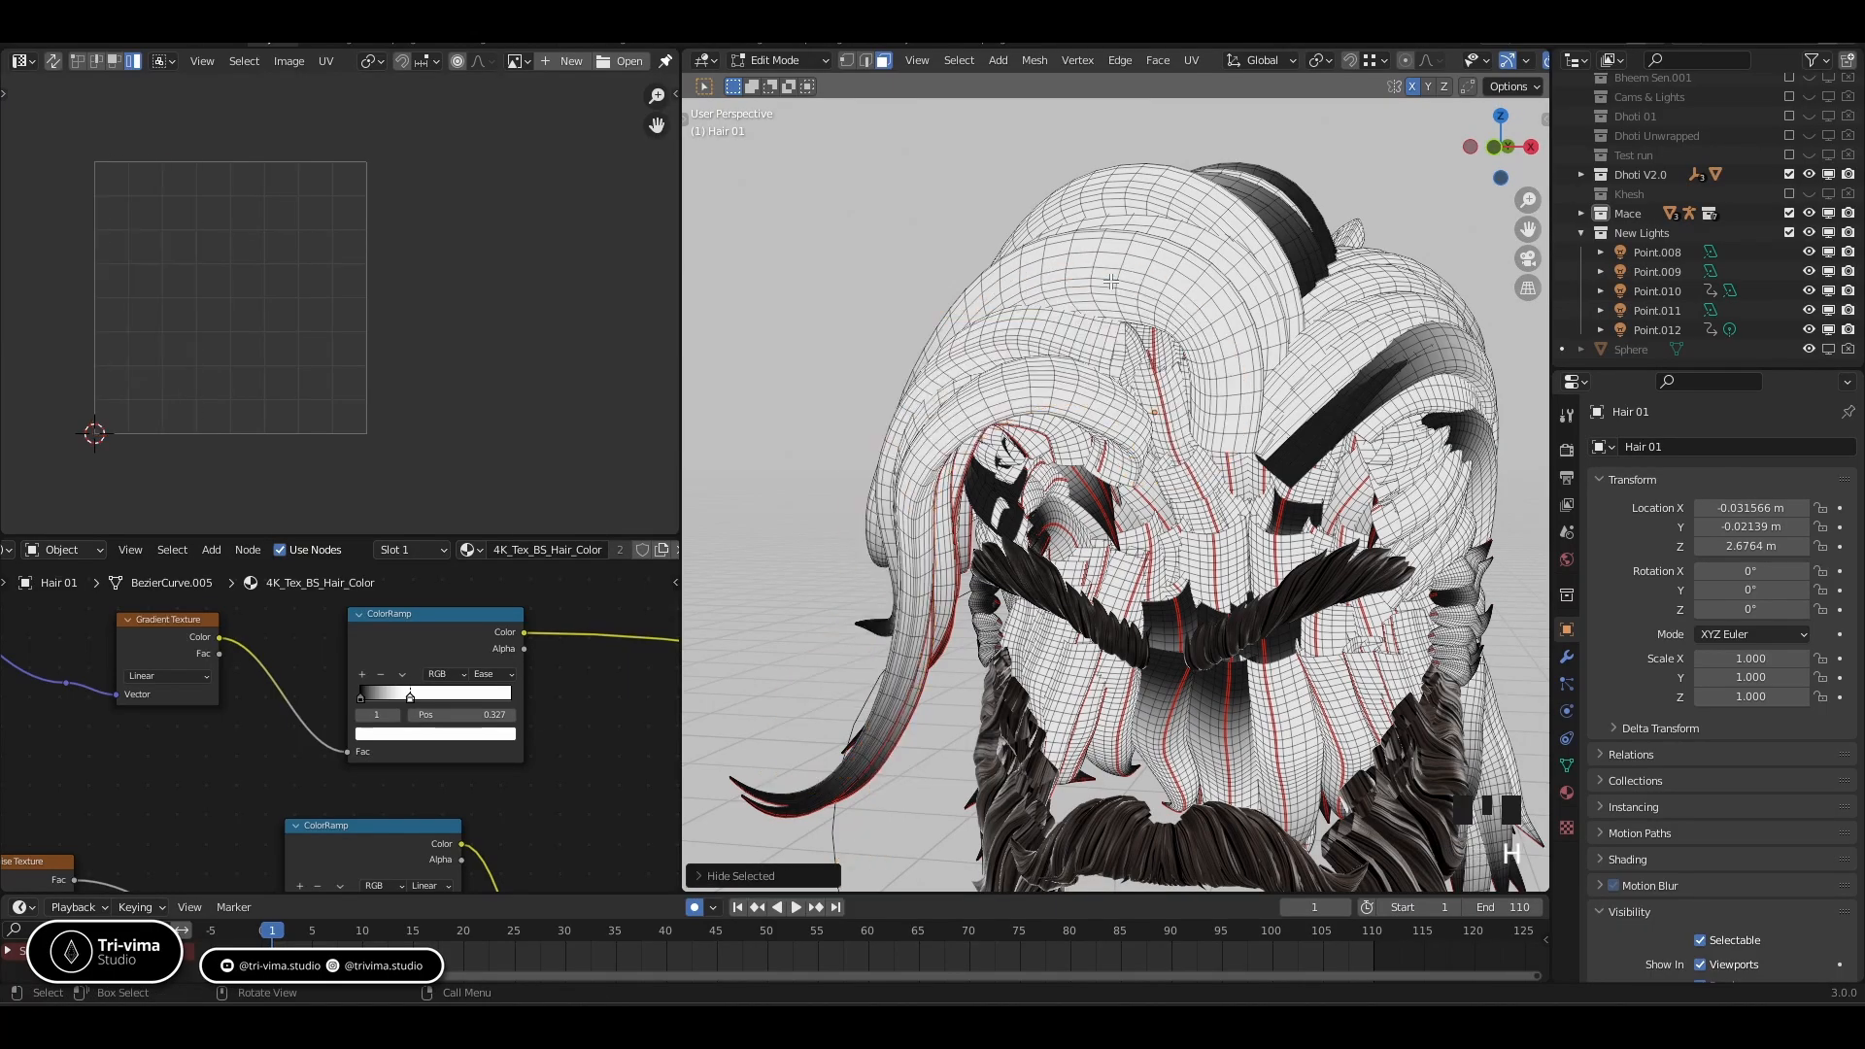
# Select the exposed linked strand curving over the eye, rotate all its UVs by 180°, and hide it
pyautogui.moveTo(1110, 282); pyautogui.dragTo(1104, 389, button='middle')
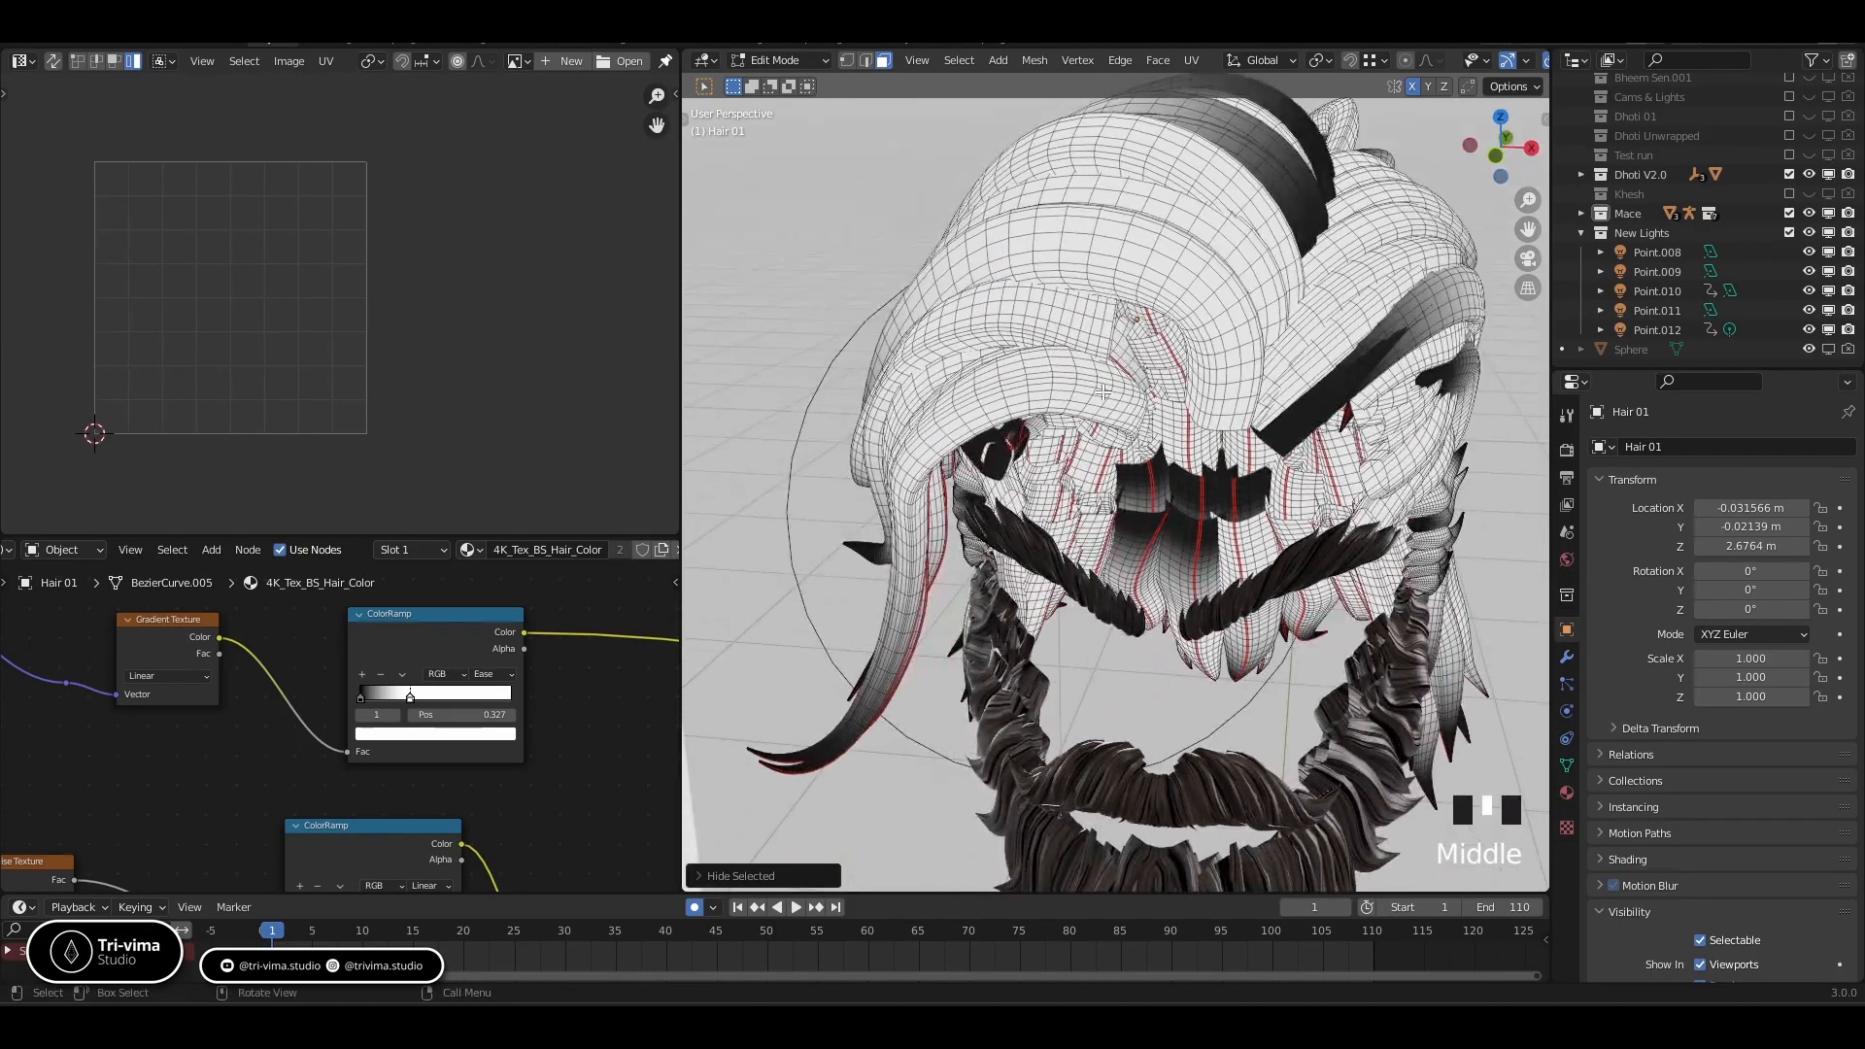
pyautogui.click(1103, 391)
pyautogui.hotkey('ctrl', 'l')
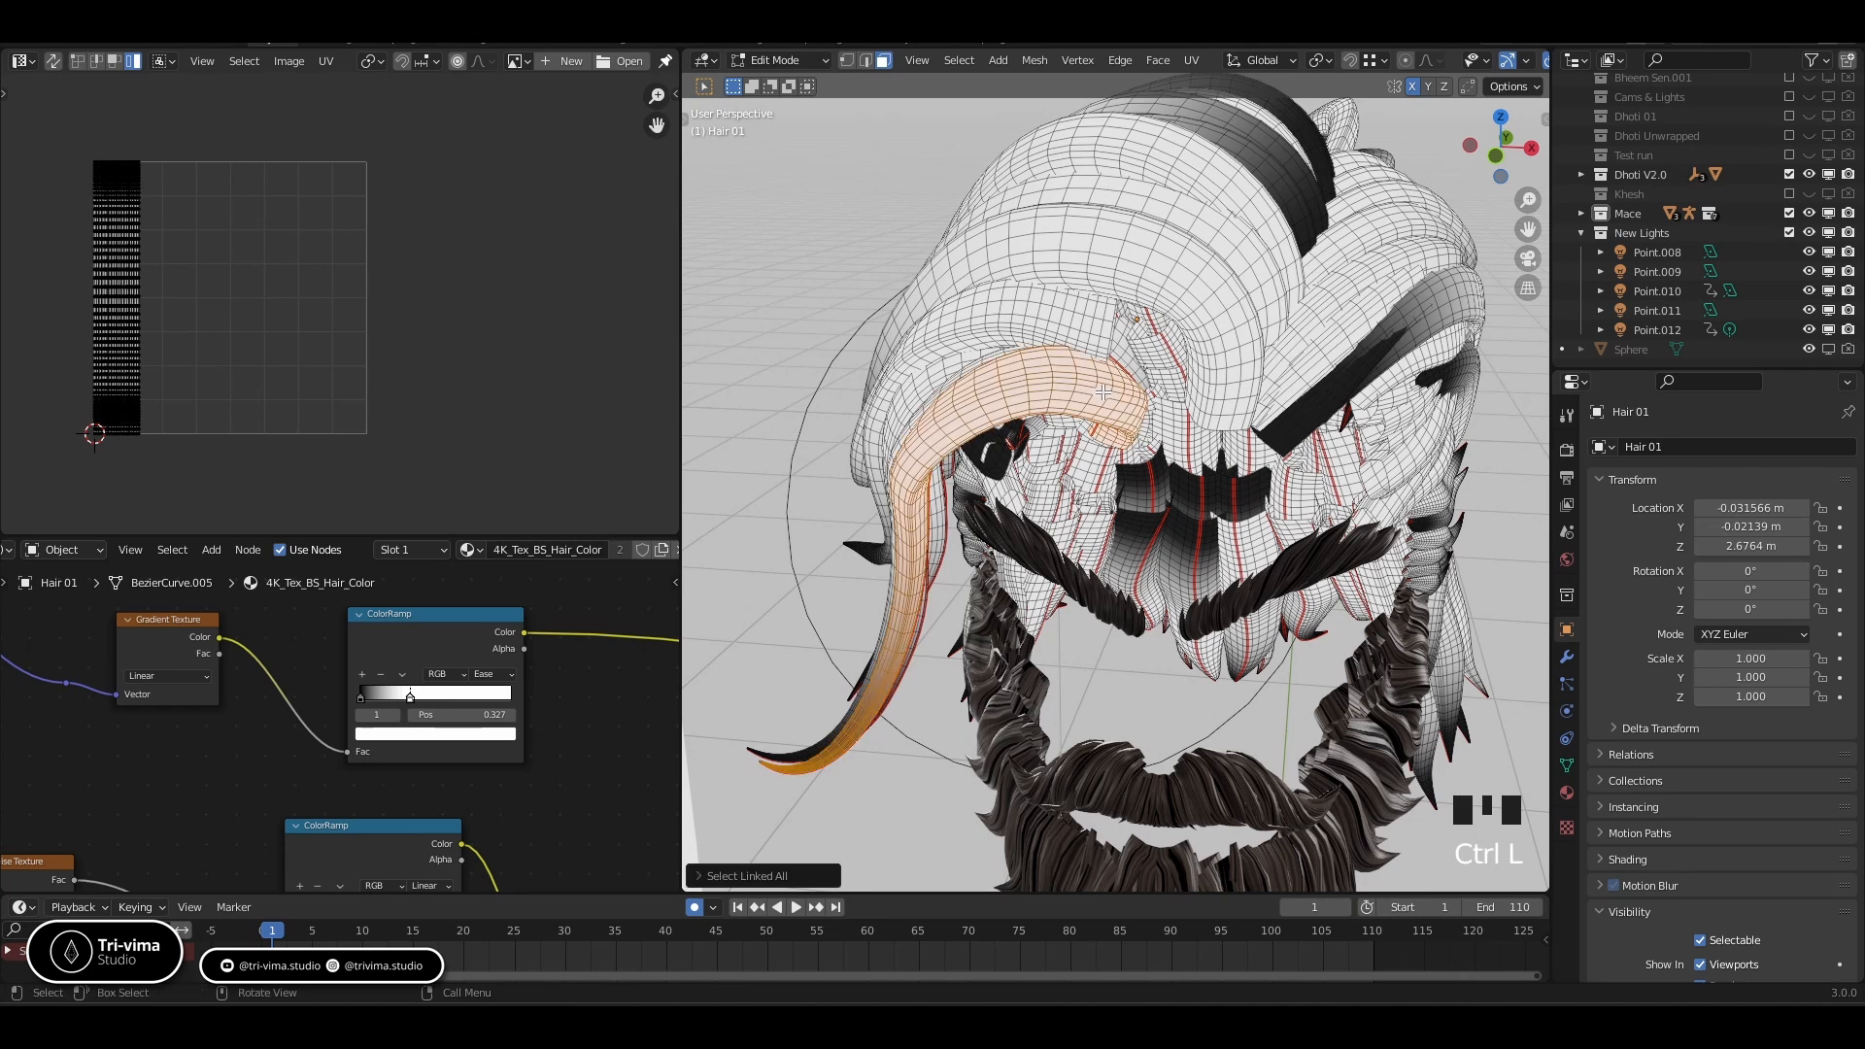
pyautogui.press('a')
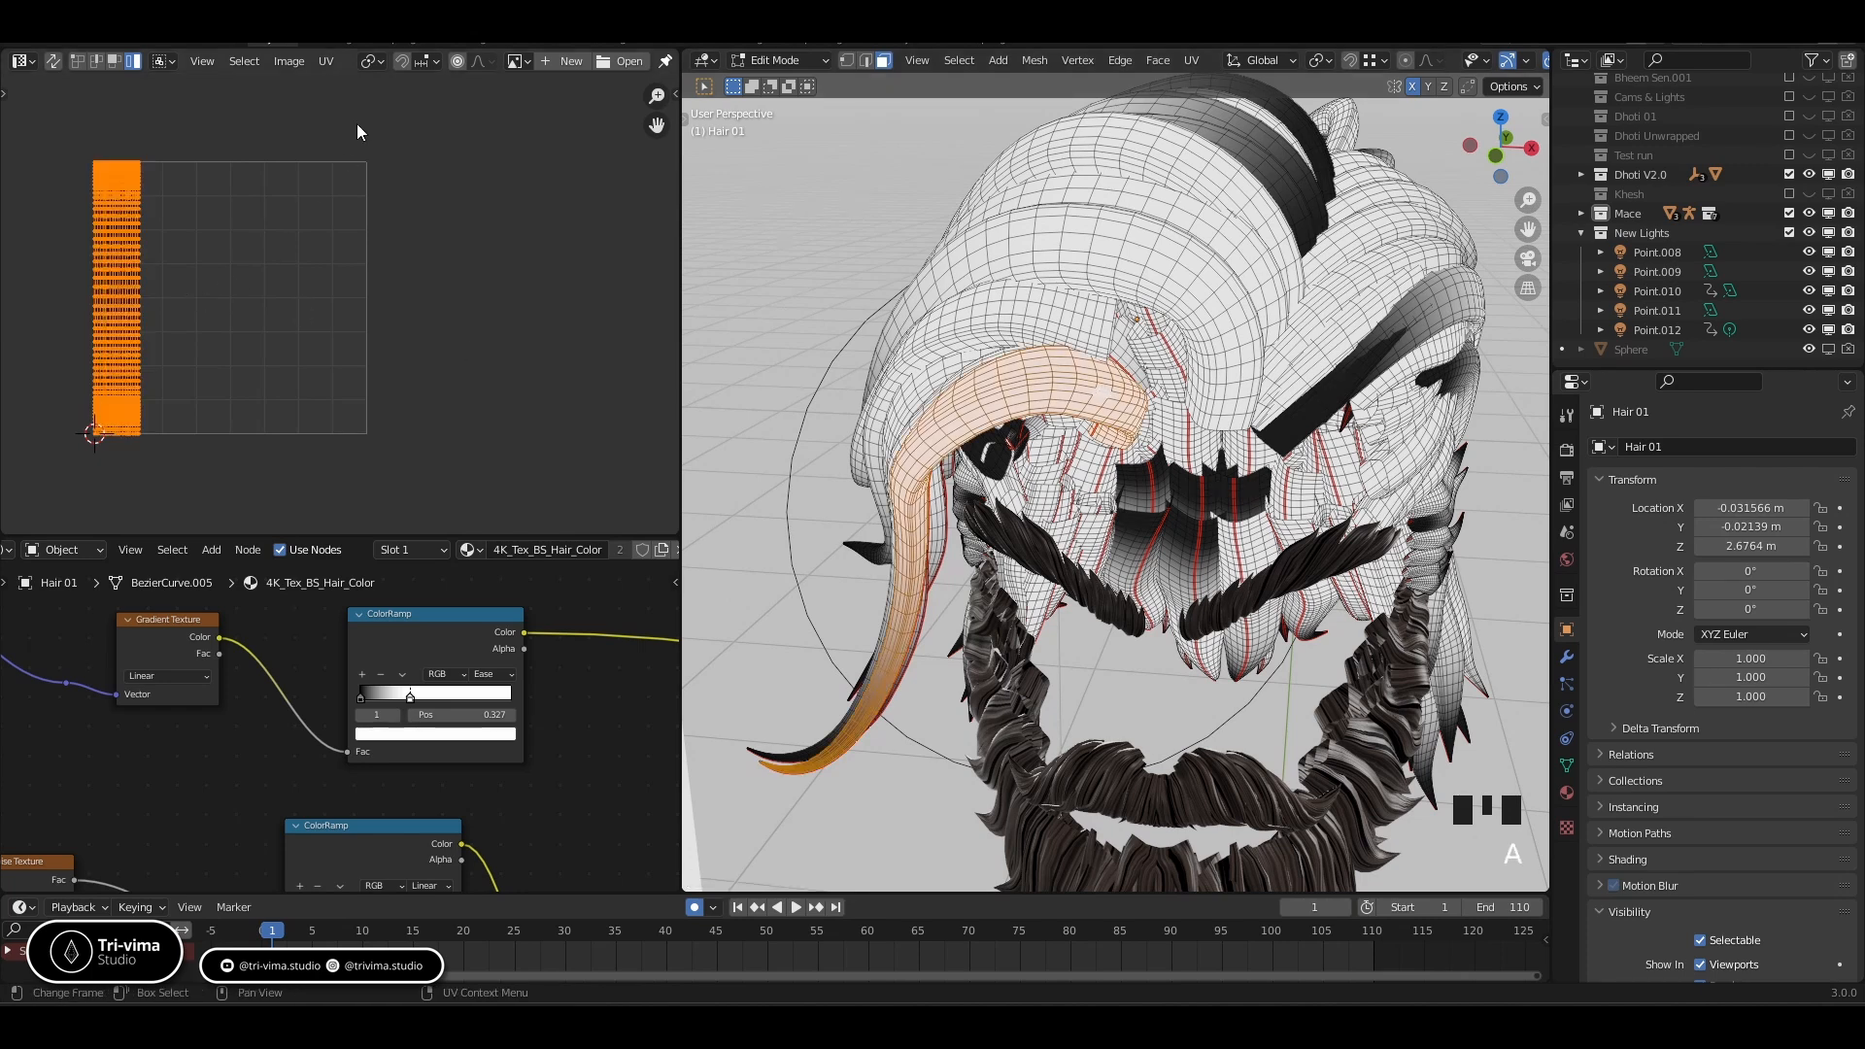
pyautogui.click(327, 61)
pyautogui.click(327, 62)
pyautogui.write('r')
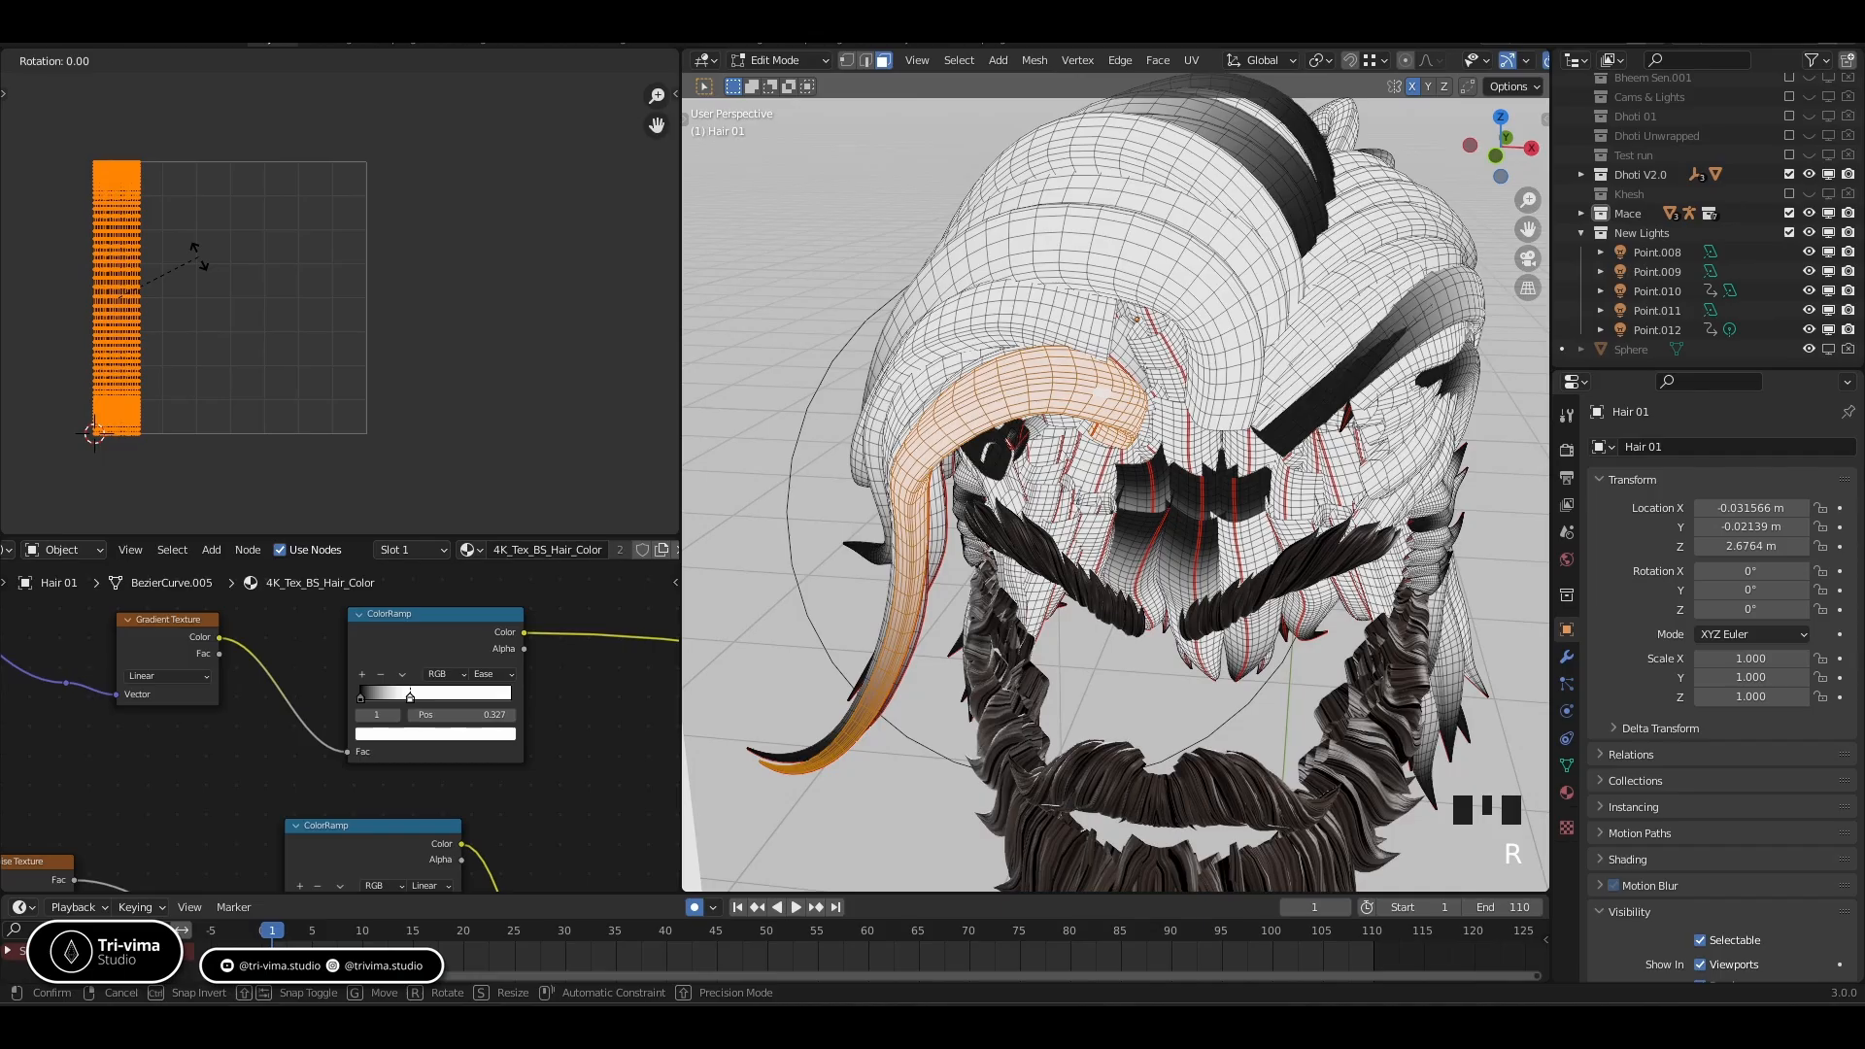
pyautogui.write('180')
pyautogui.press('Return')
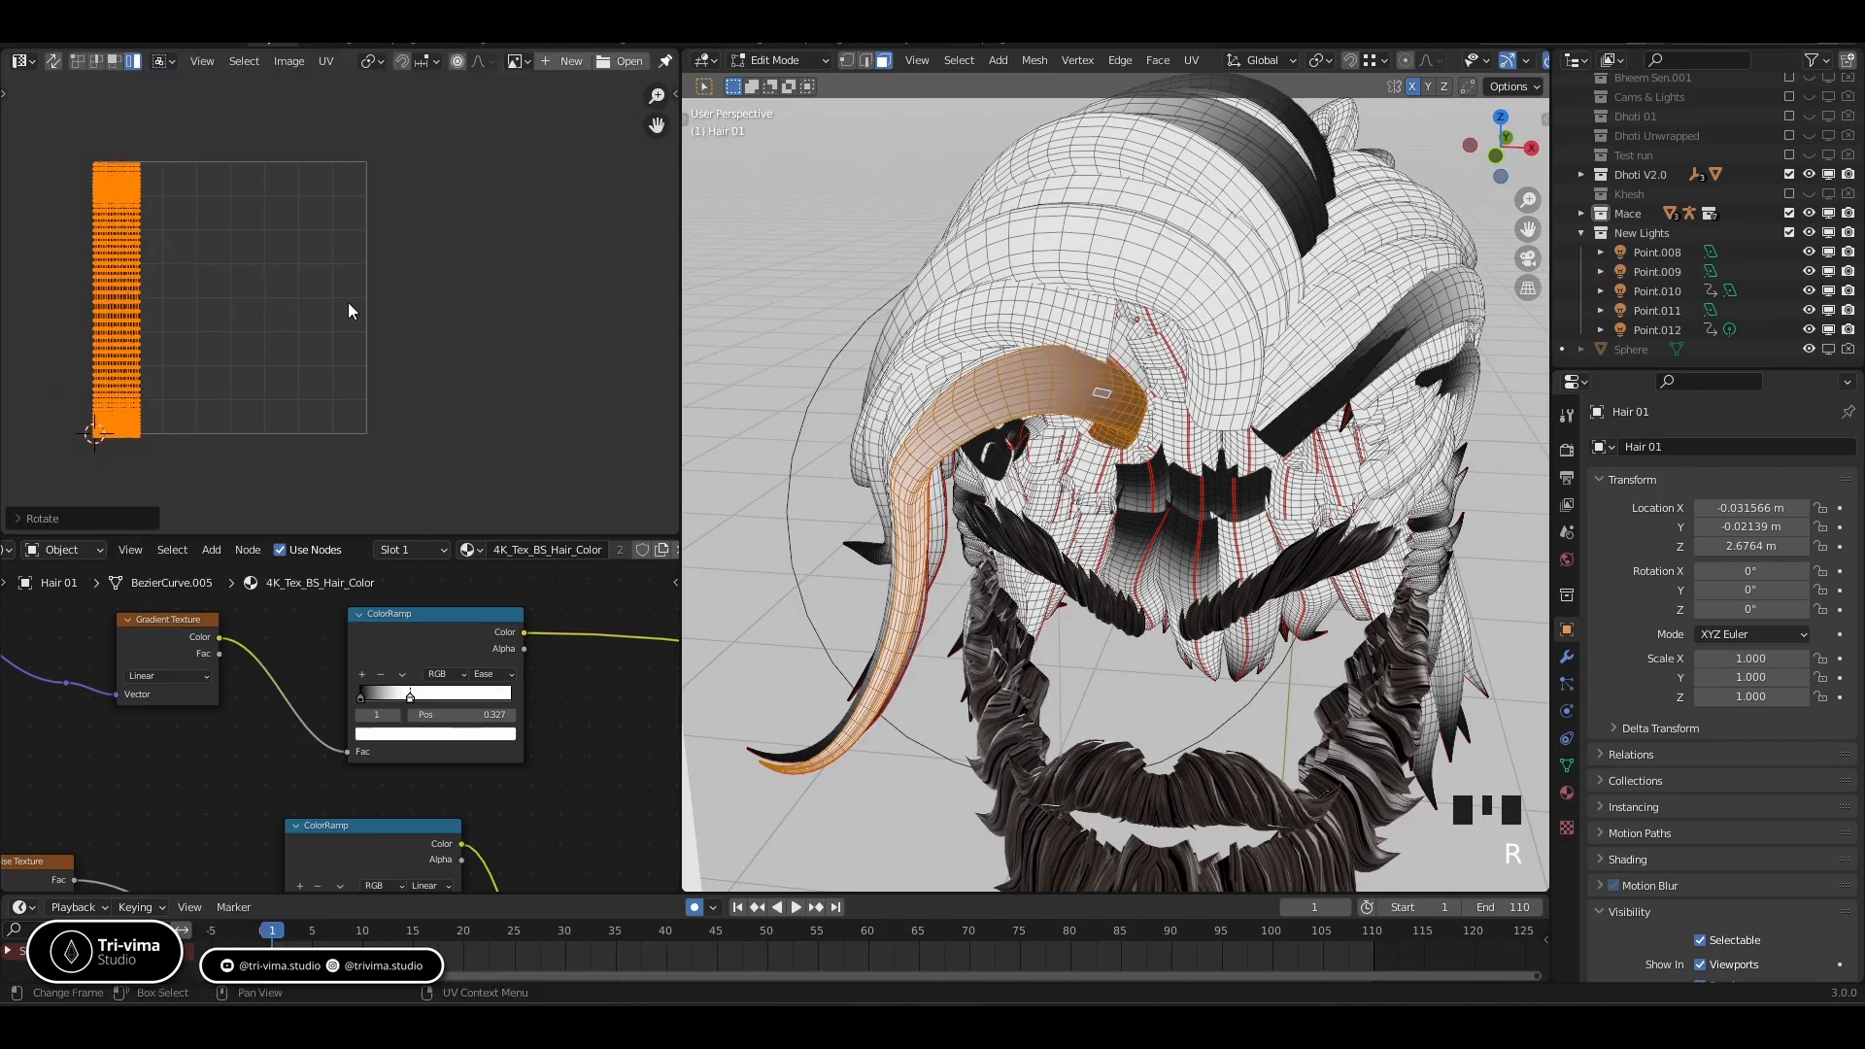
pyautogui.press('Tab')
pyautogui.press('Tab')
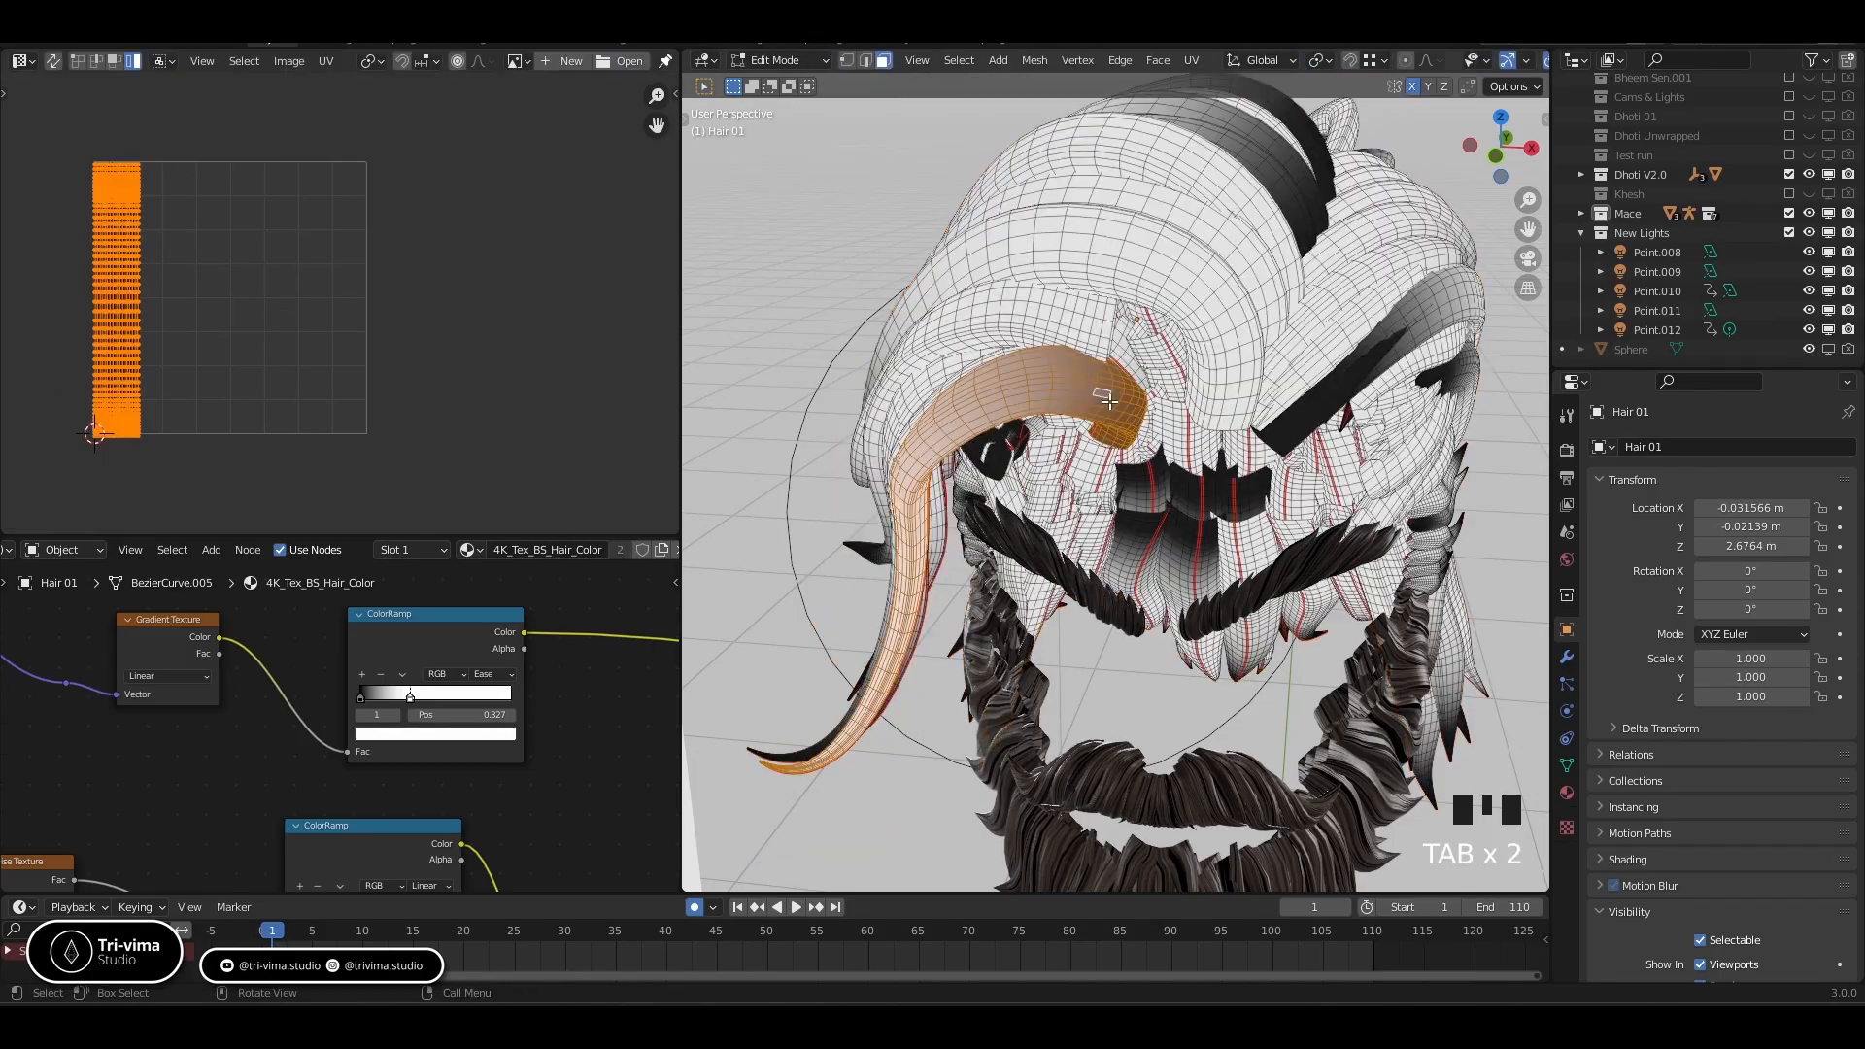
pyautogui.click(1102, 404)
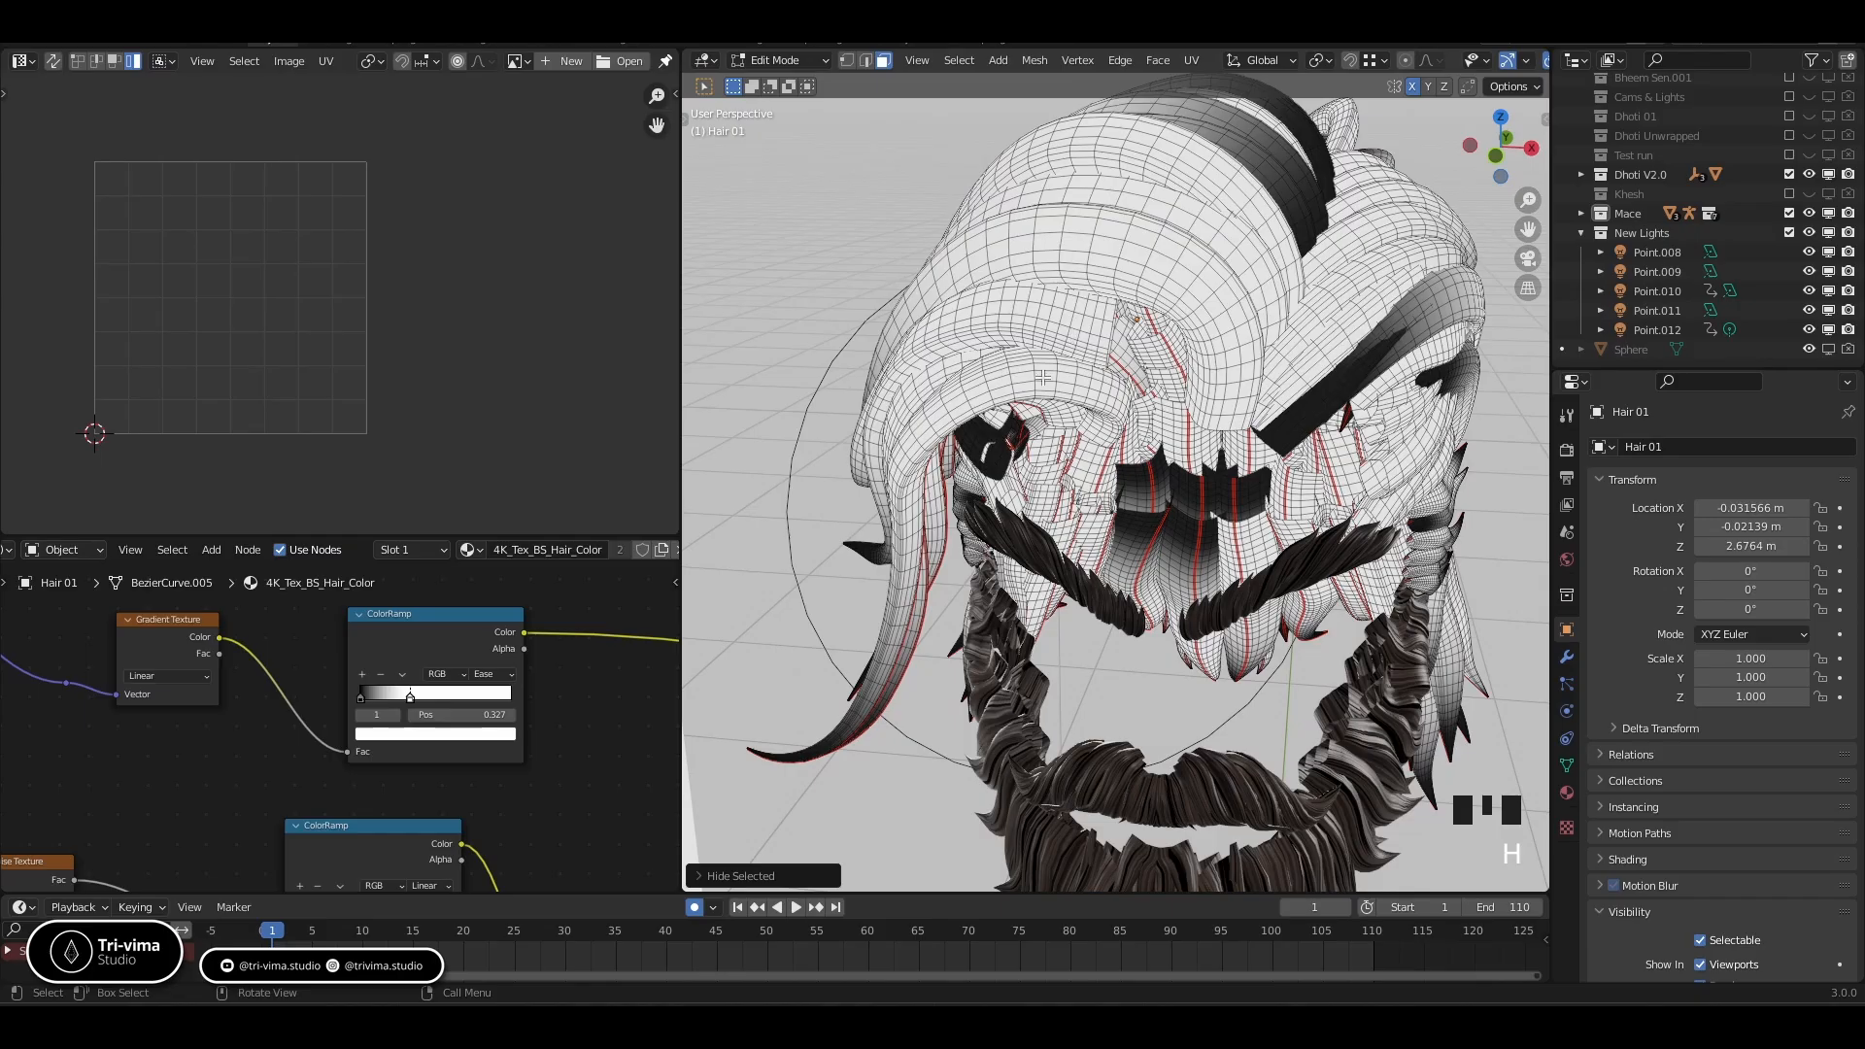
# Select the whole linked strand directly beneath the hidden one and rotate all its UVs by 180°
pyautogui.hotkey('ctrl', 'l')
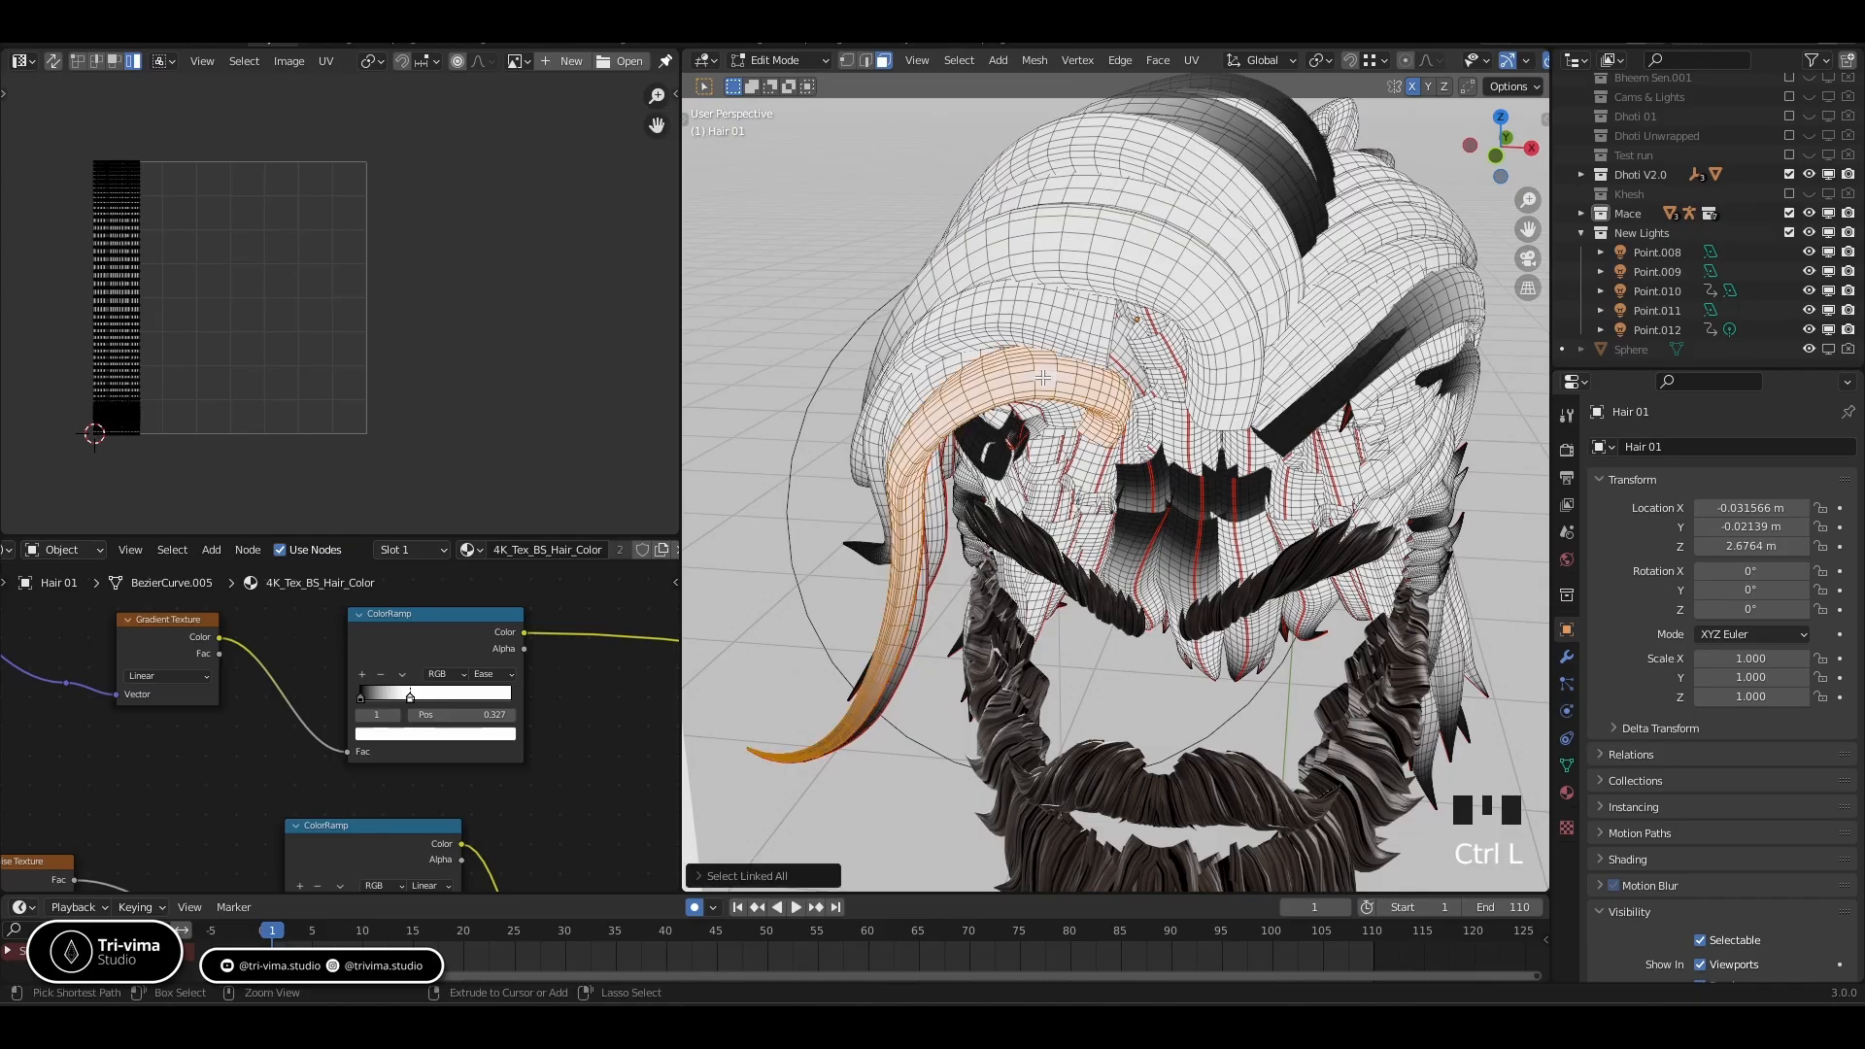
pyautogui.press('a')
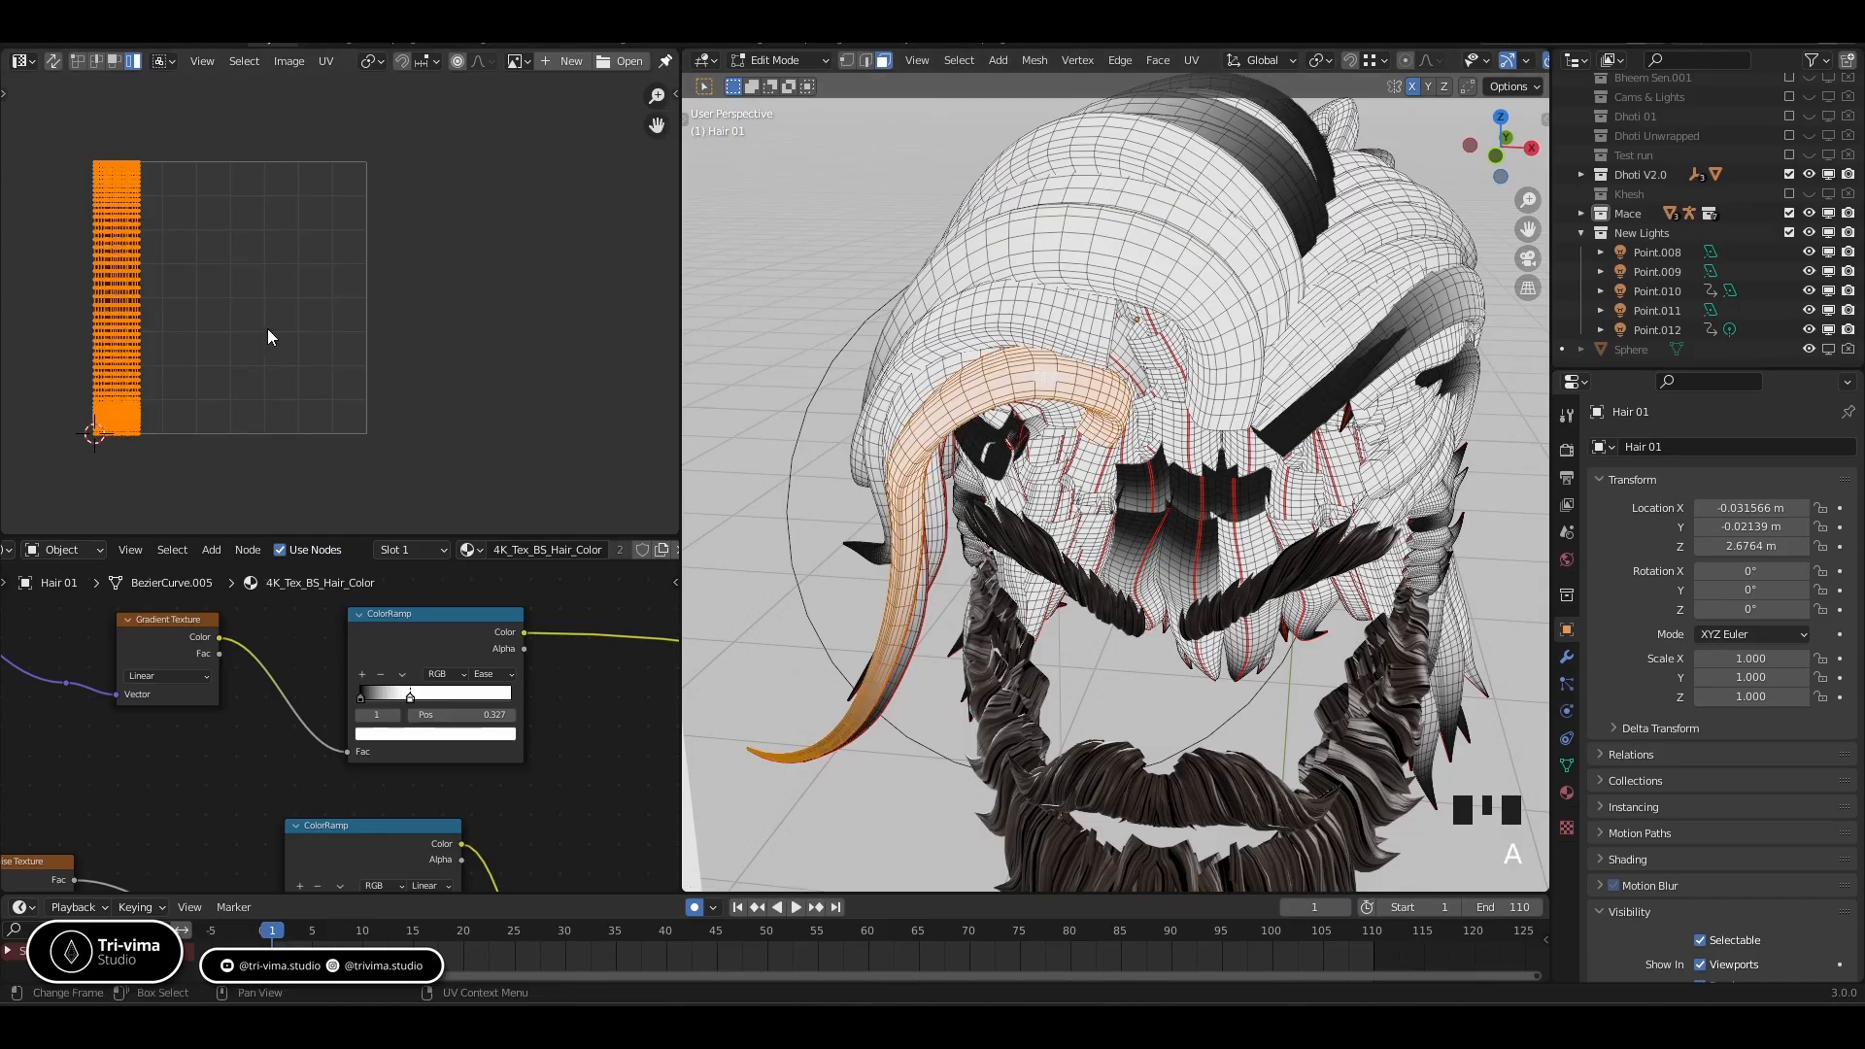
pyautogui.hotkey('shift', 'r')
pyautogui.write('r180')
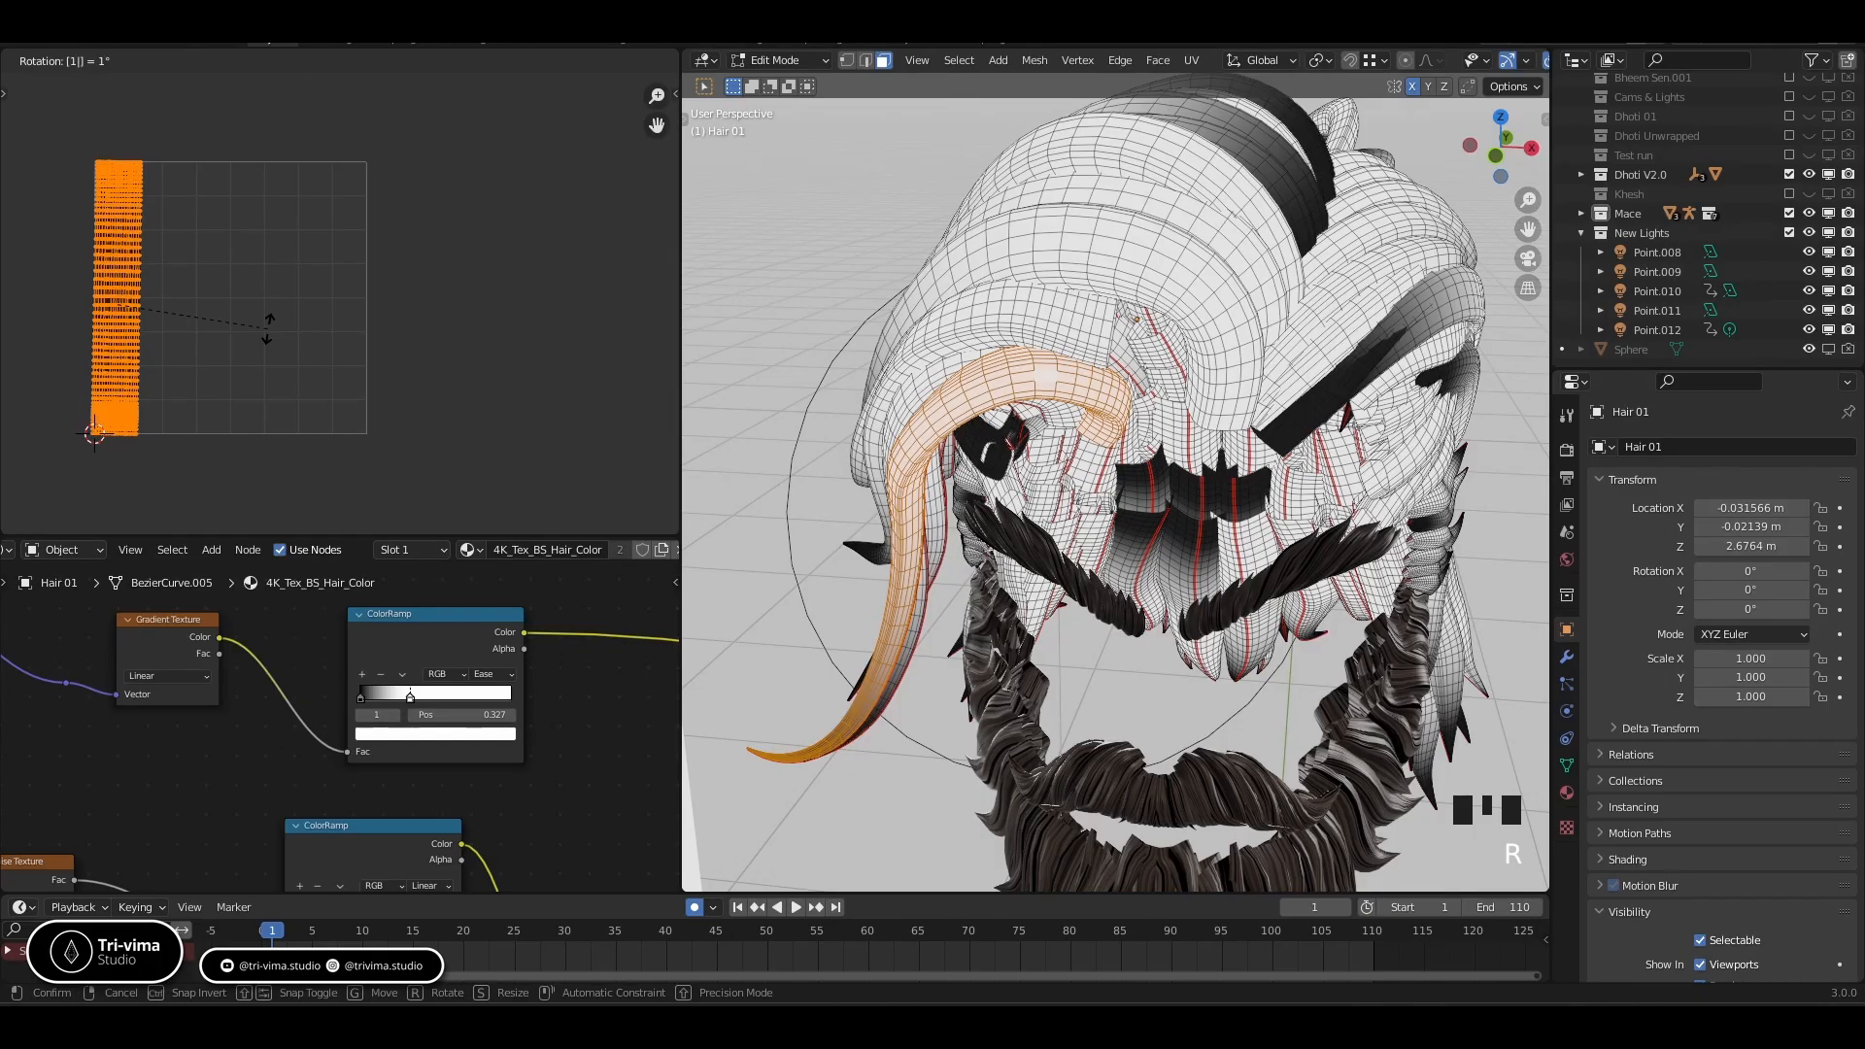
pyautogui.press('Return')
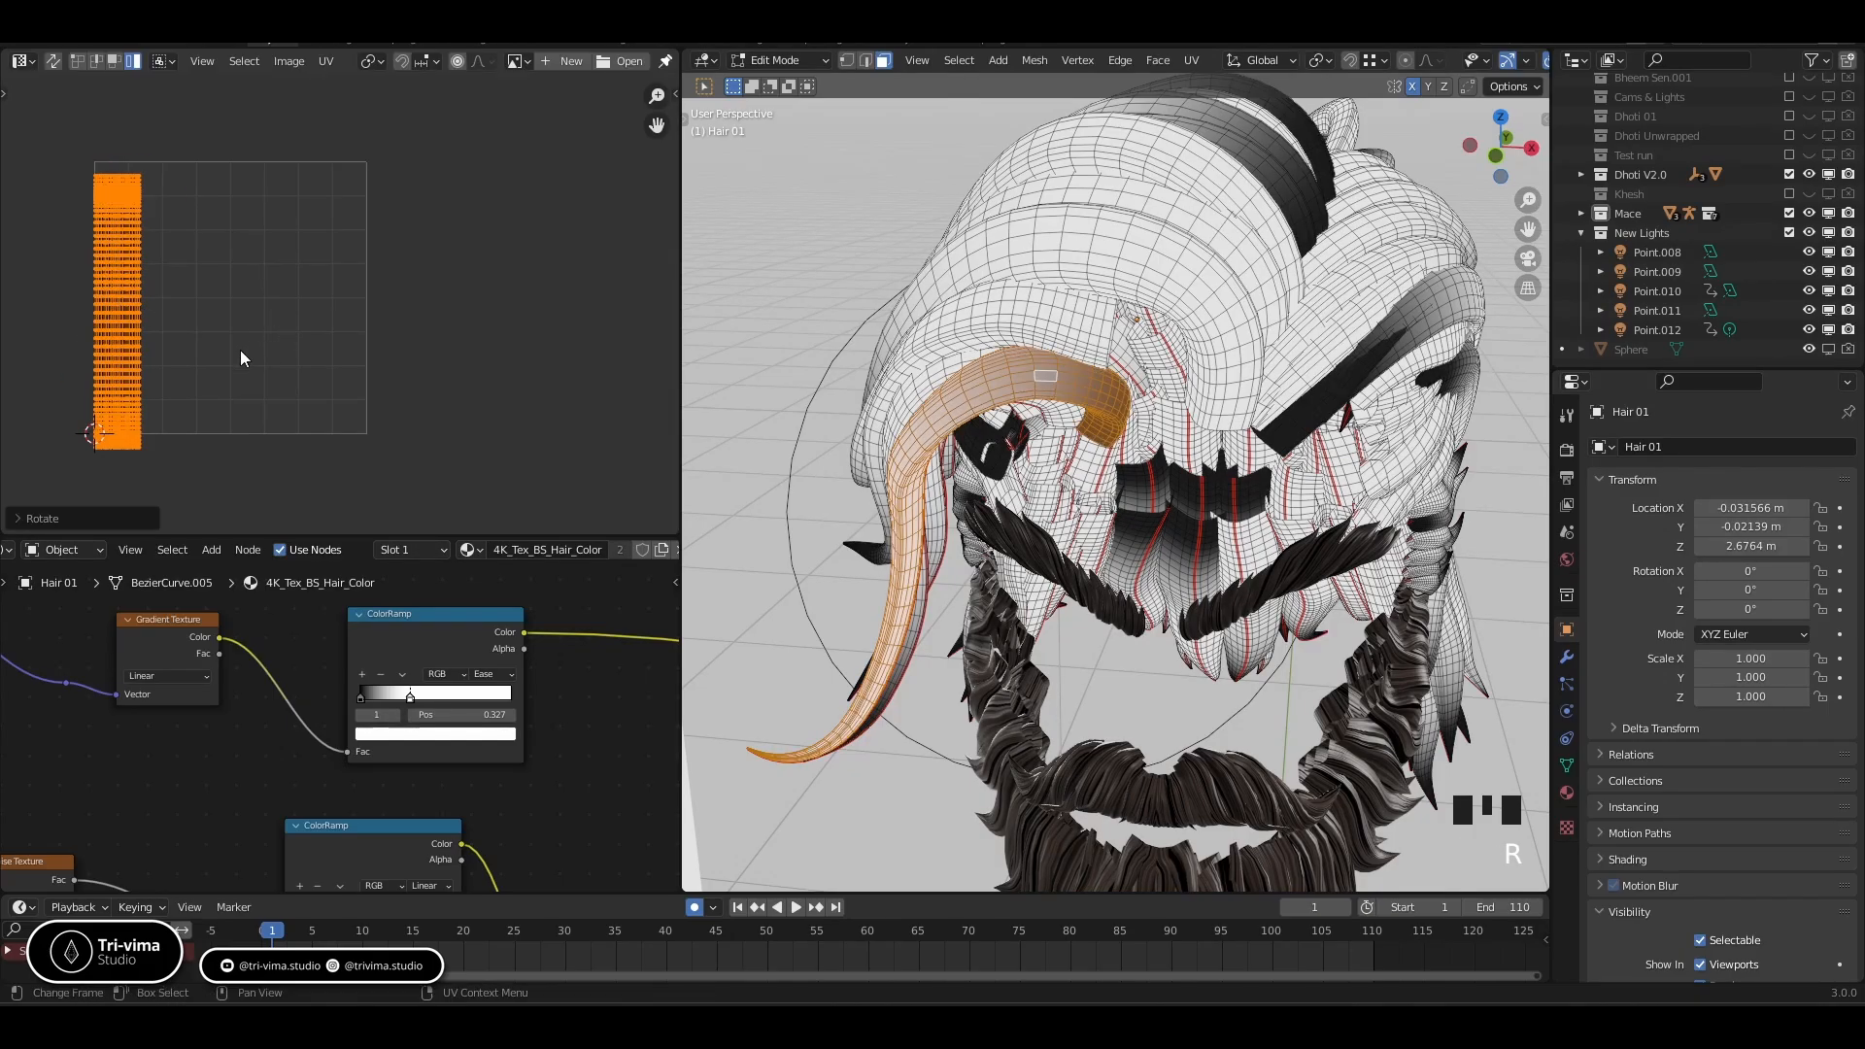
# Pack this thin strand's UV islands and hide the strand
pyautogui.click(326, 61)
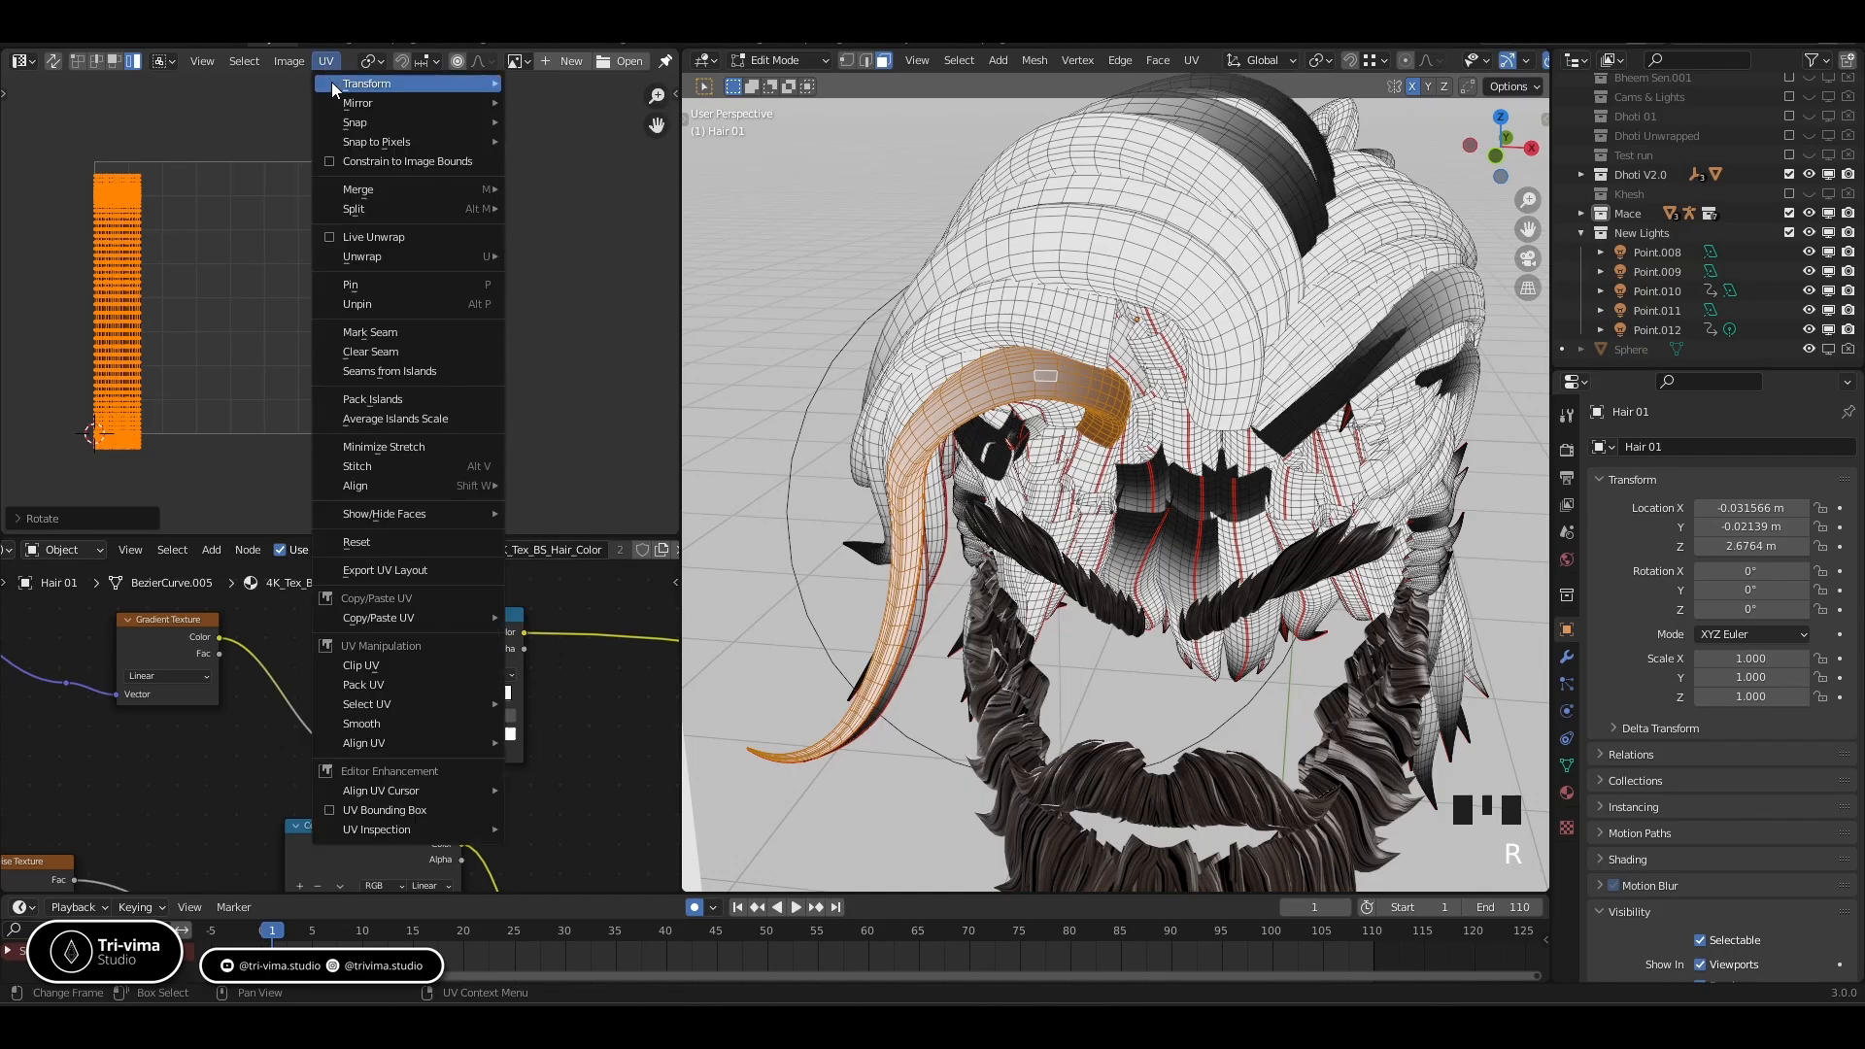
pyautogui.click(351, 398)
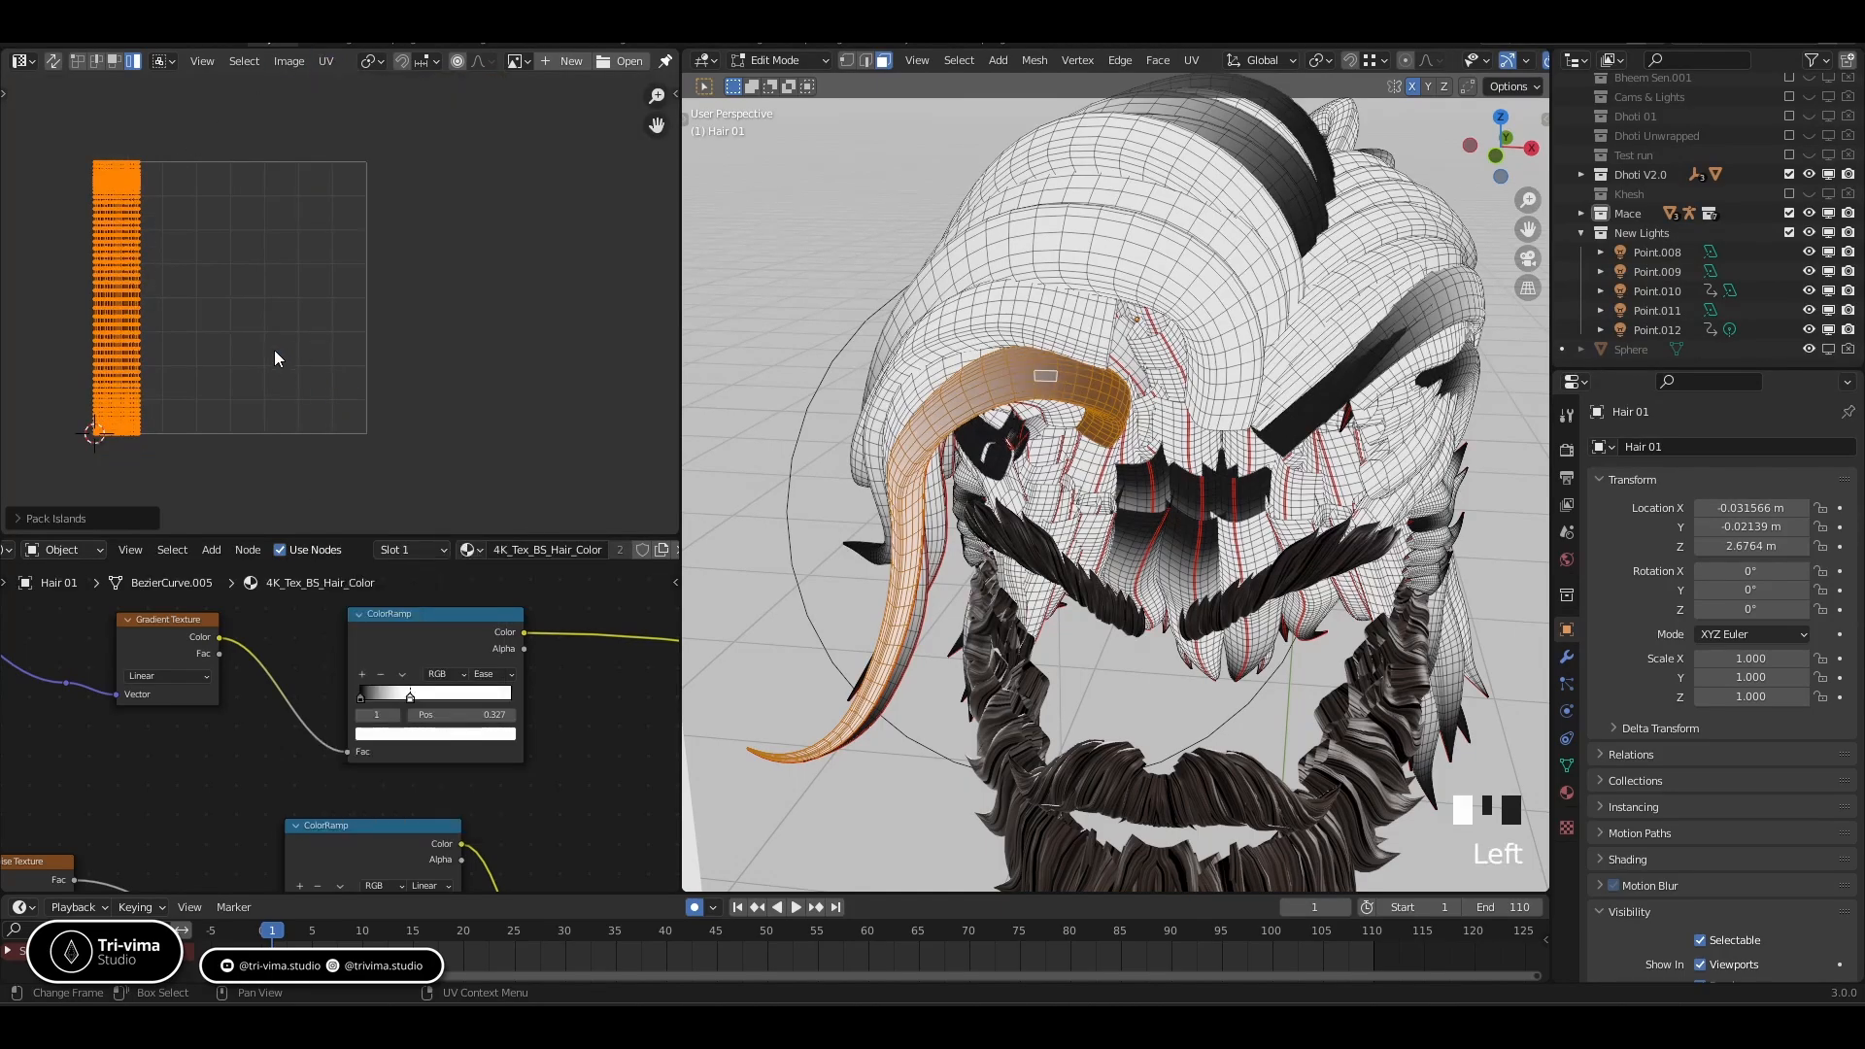
pyautogui.press('h')
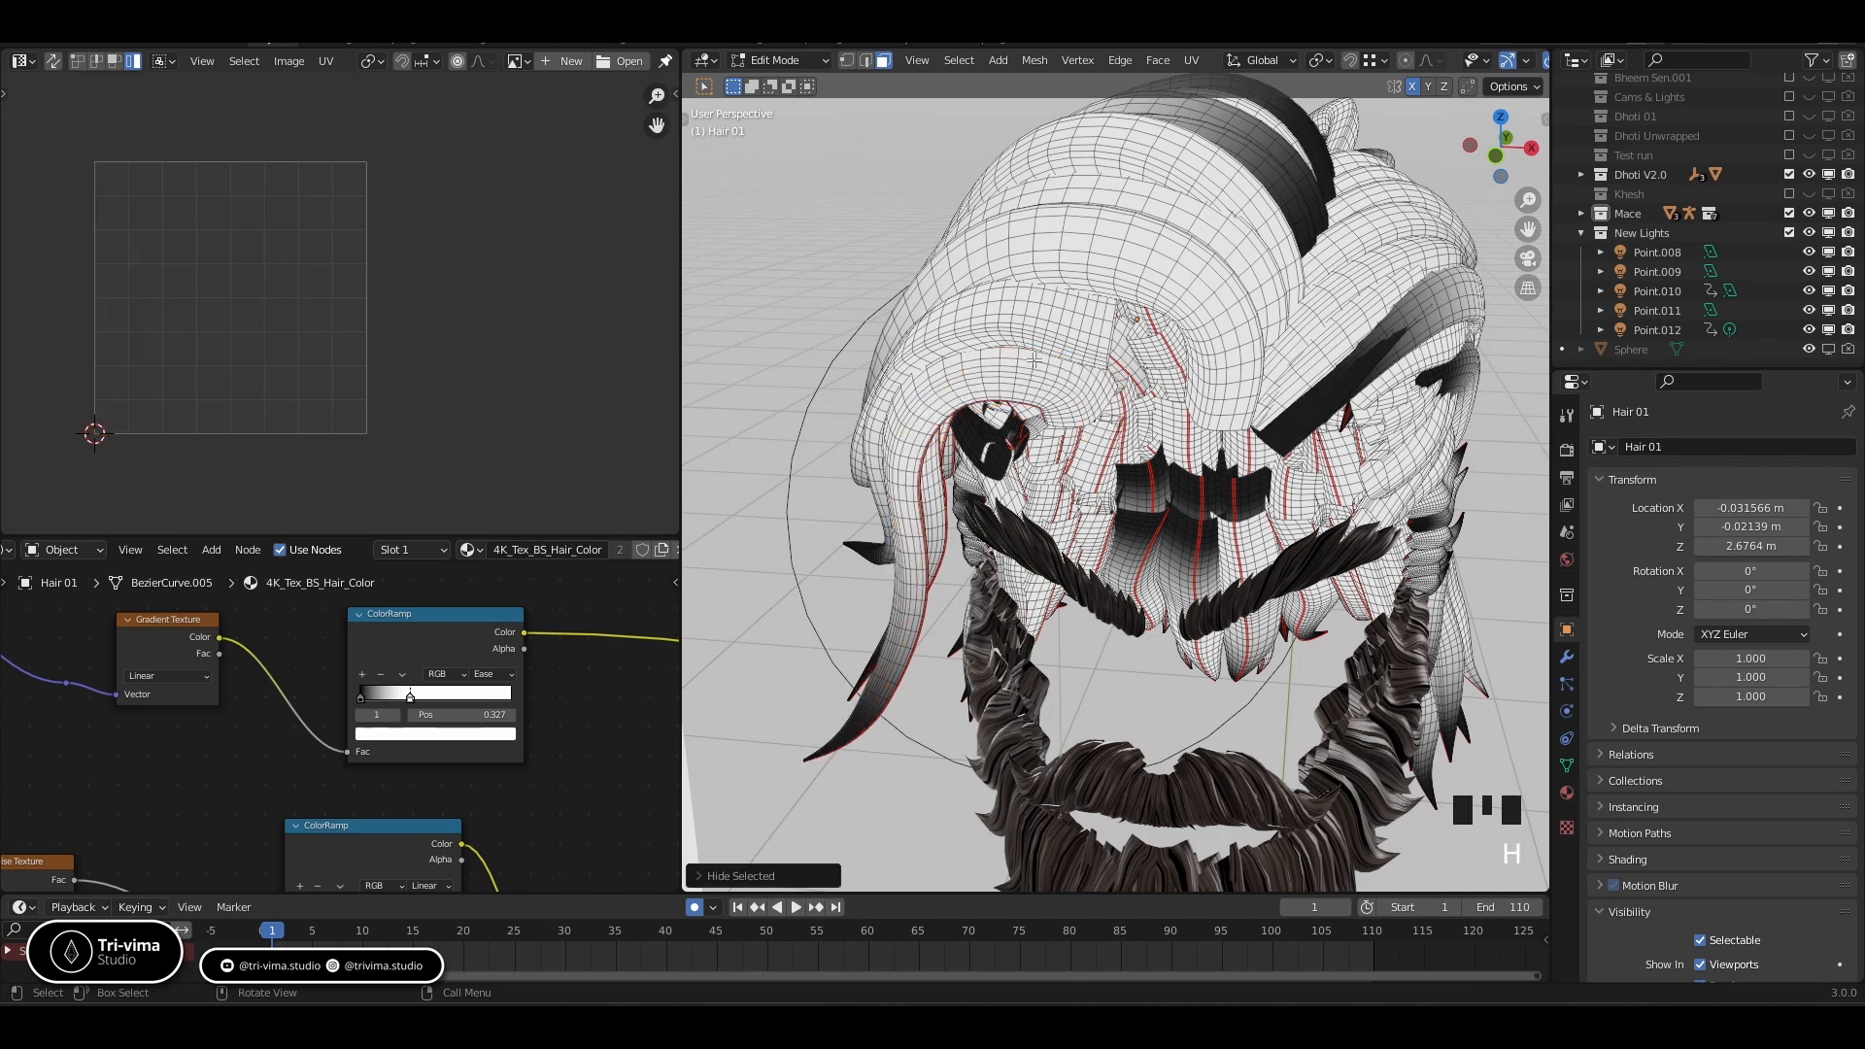
# Select the wide linked strand sweeping across the forehead and rotate all its UVs by 180°
pyautogui.click(1229, 343)
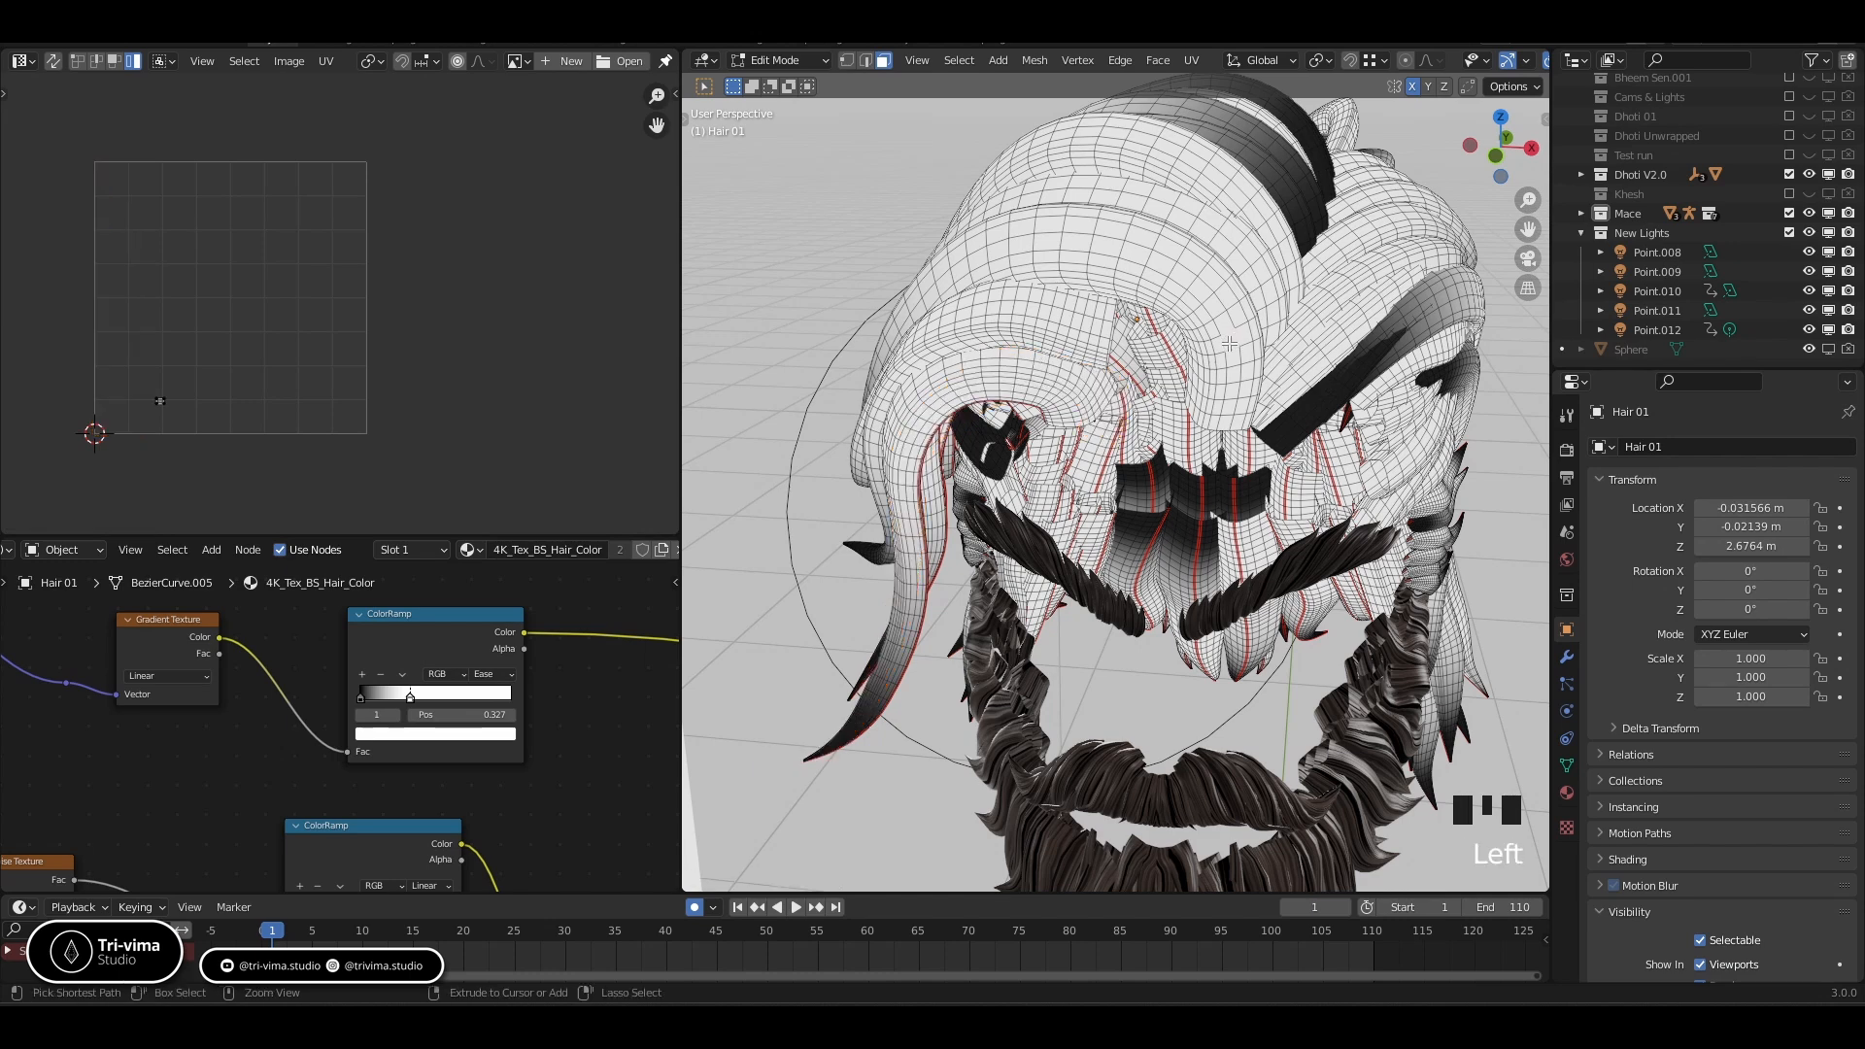
pyautogui.hotkey('ctrl', 'l')
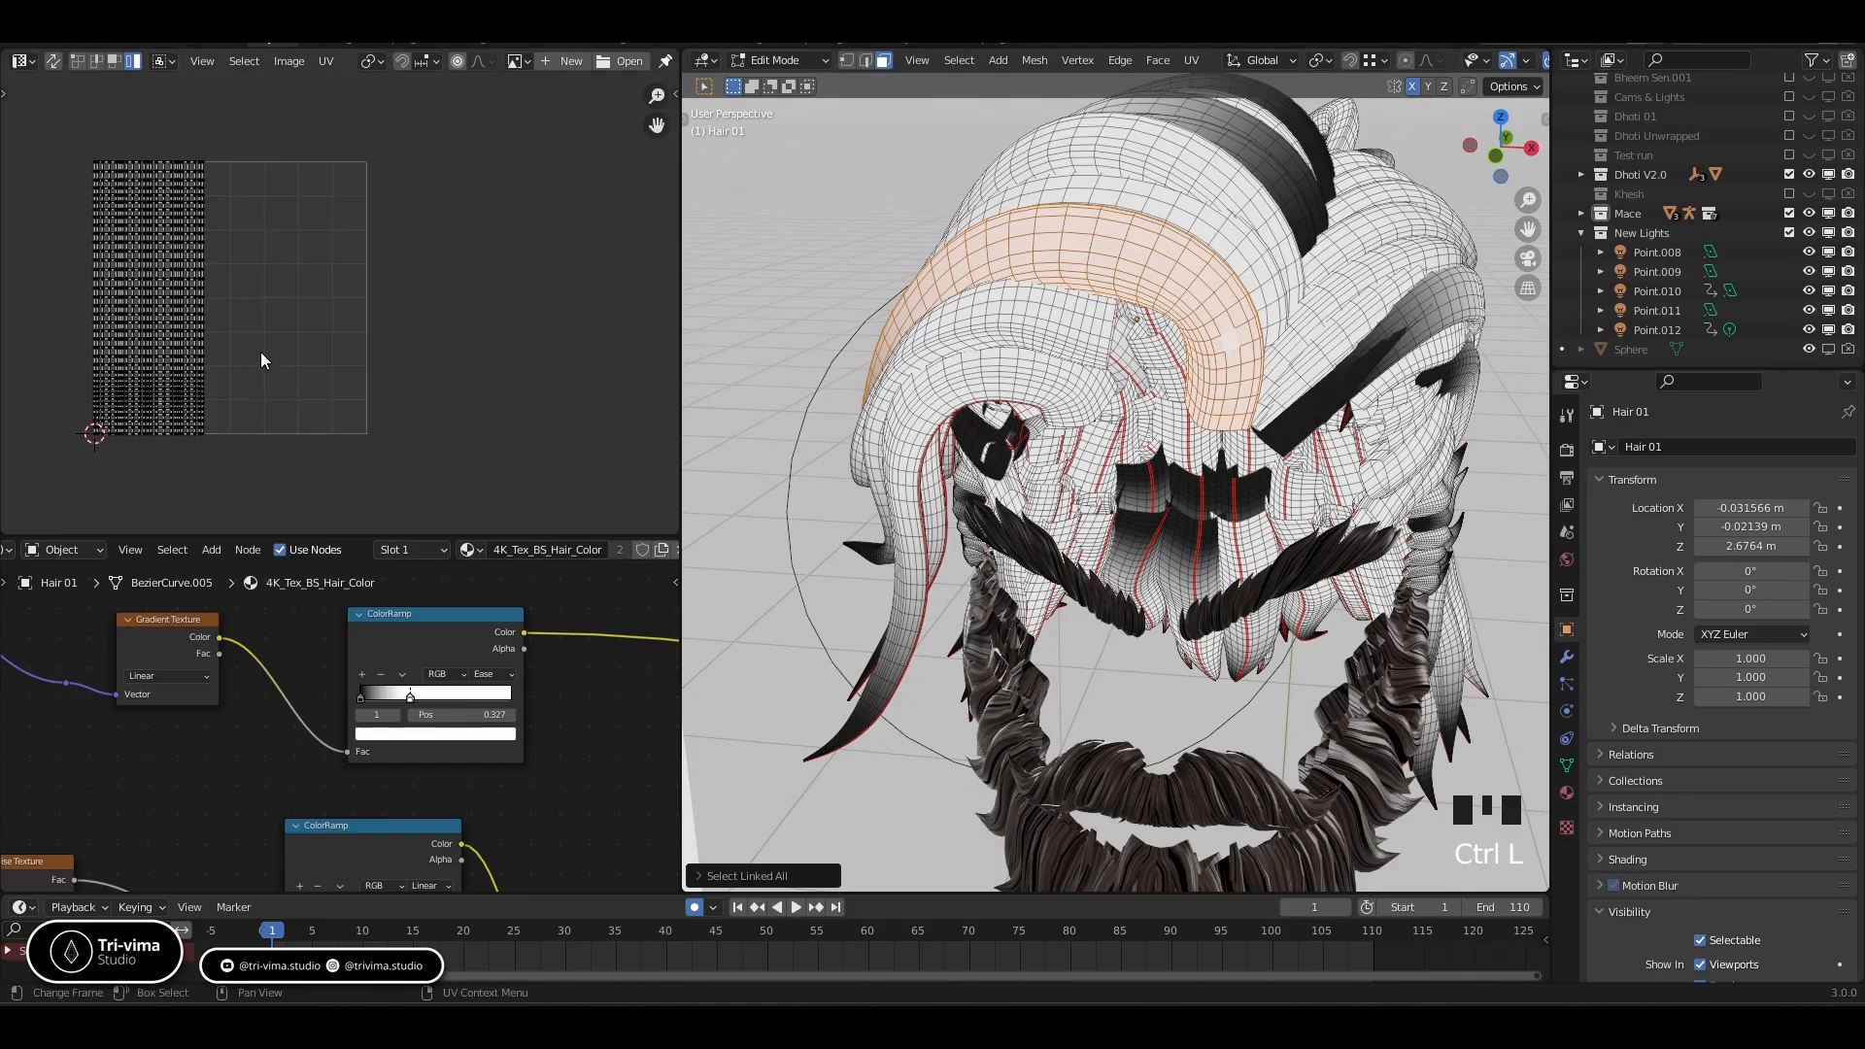
pyautogui.press('a')
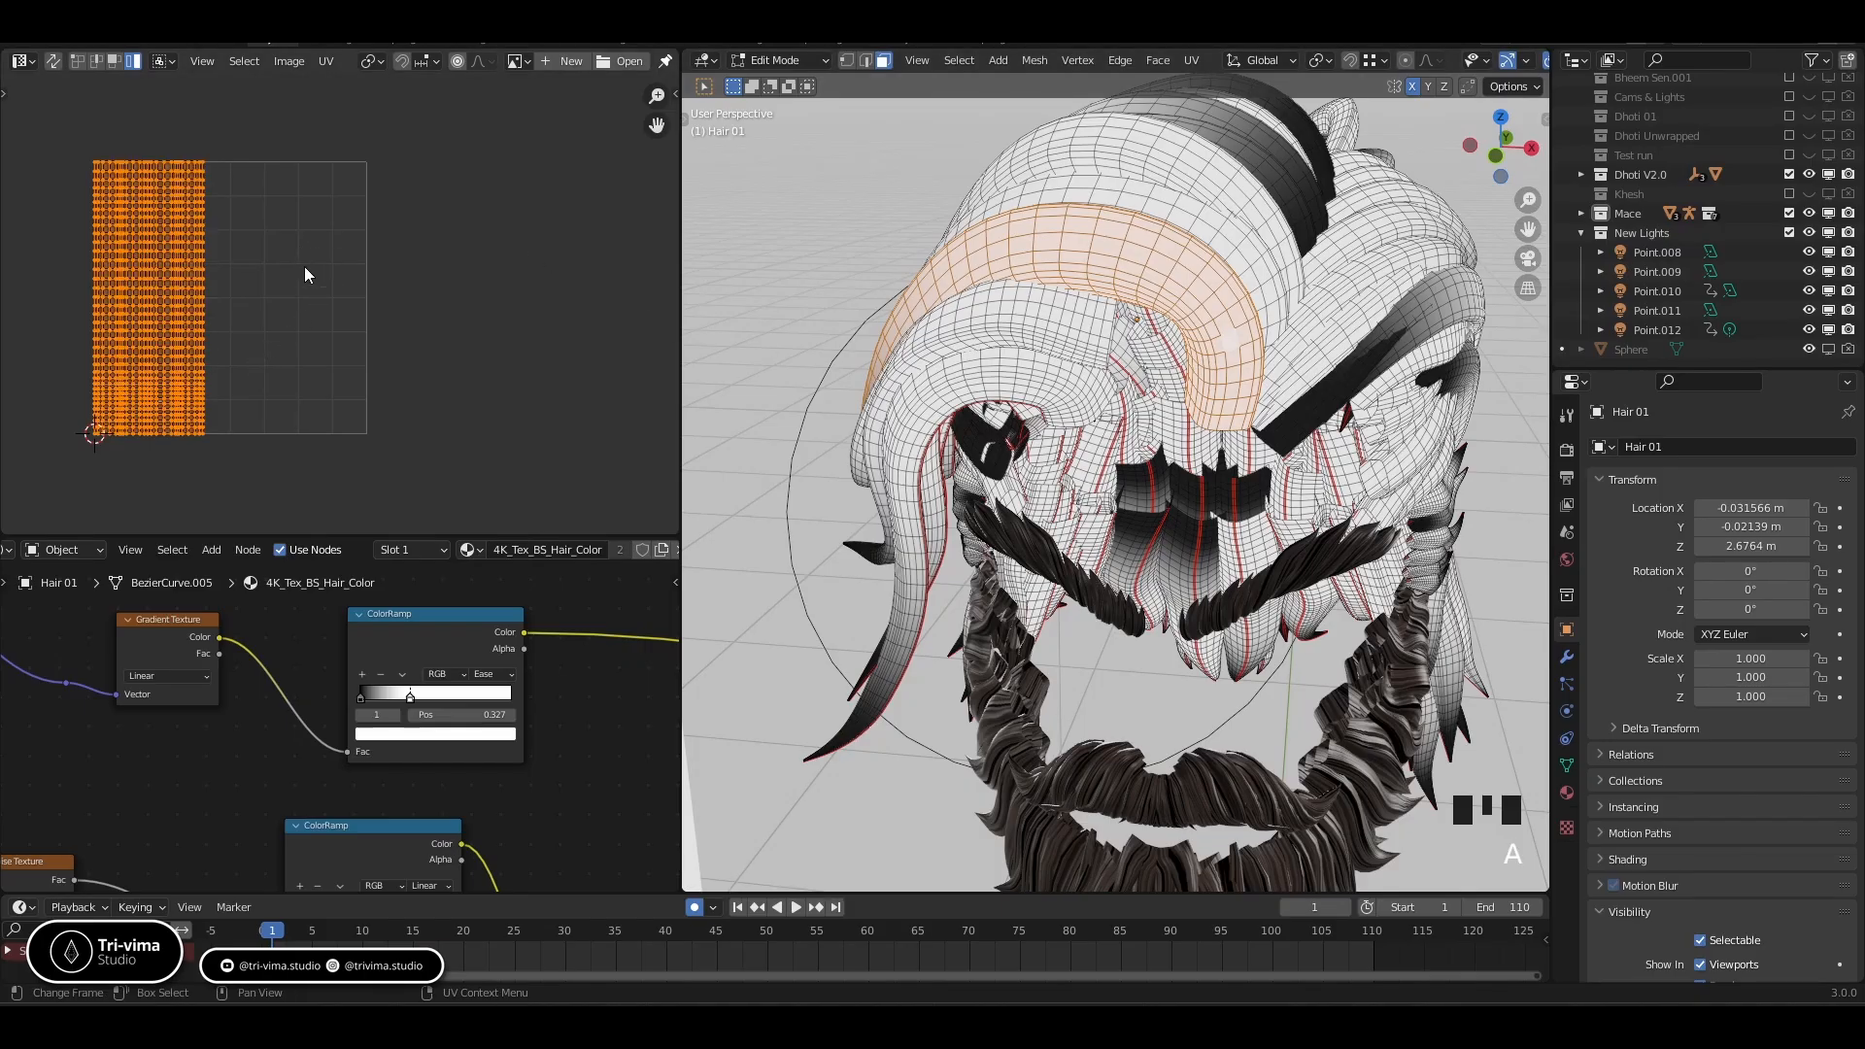
pyautogui.write('r180')
pyautogui.press('Return')
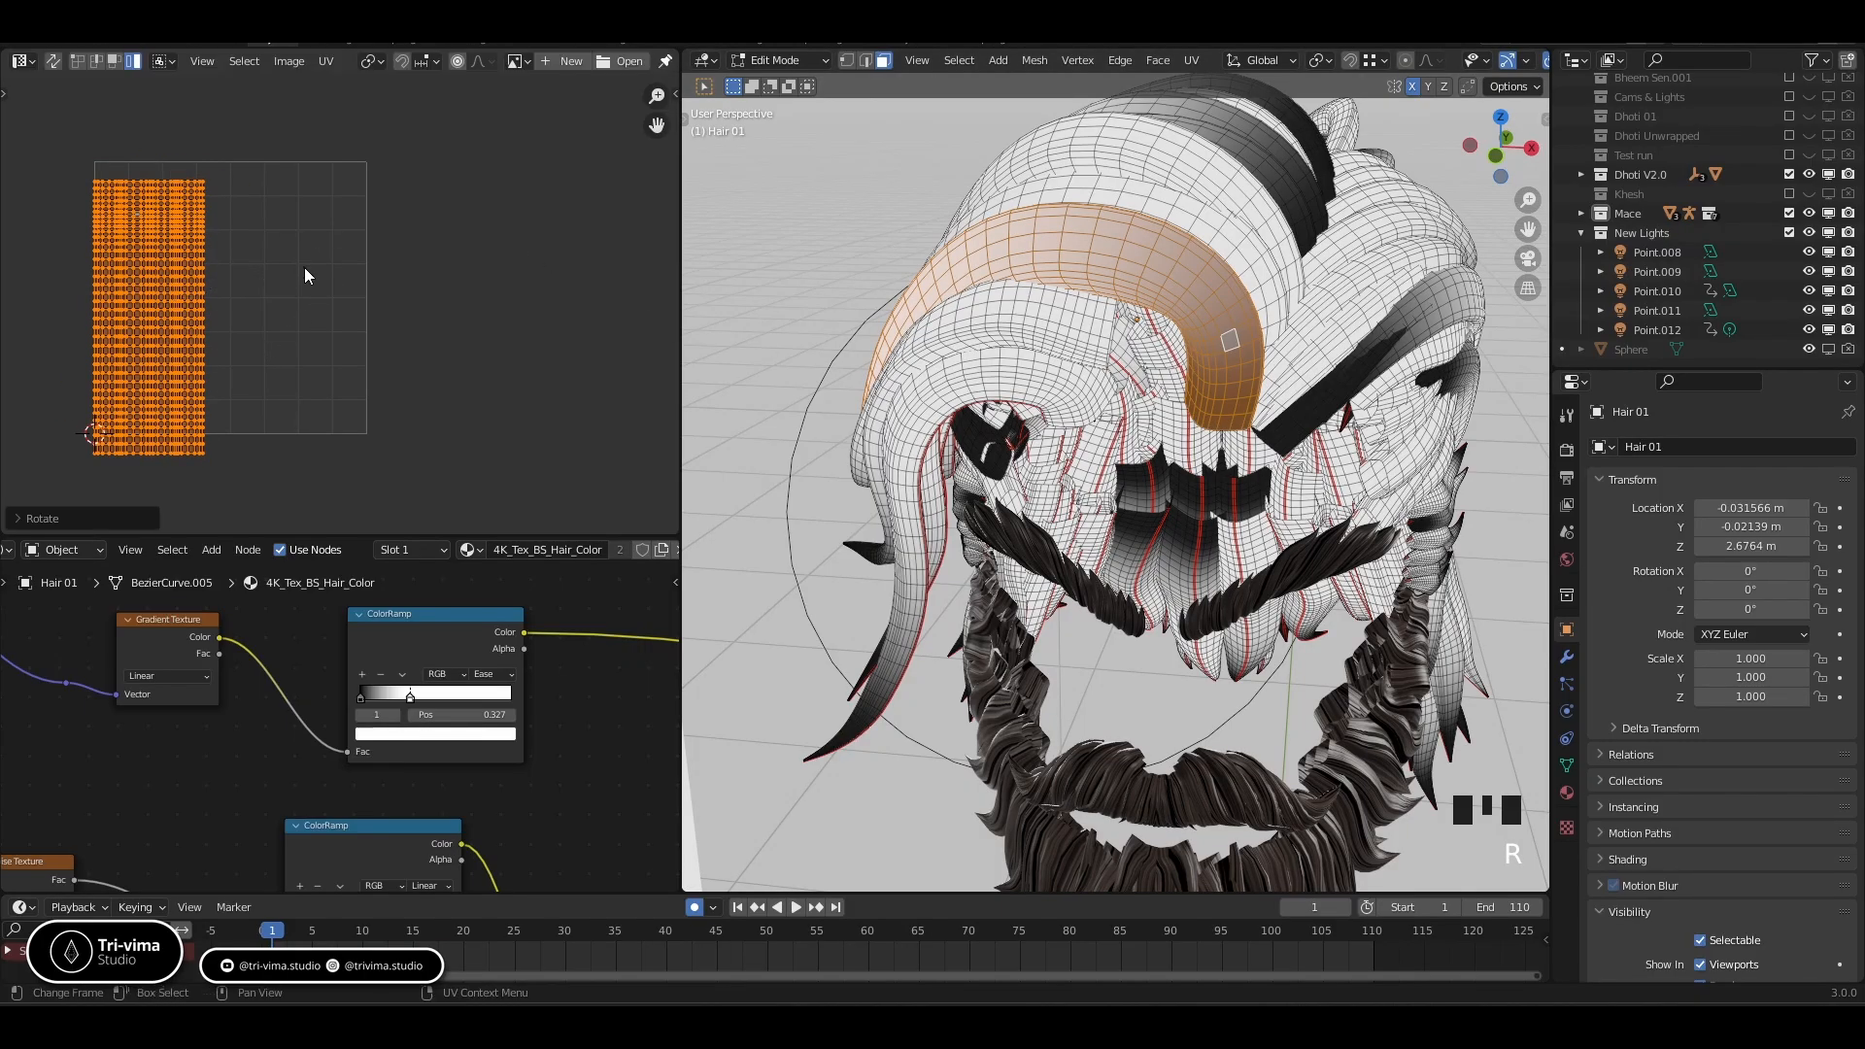
# Pack the wide strand's UV islands, reveal all hidden strands, and return to Object Mode
pyautogui.click(326, 61)
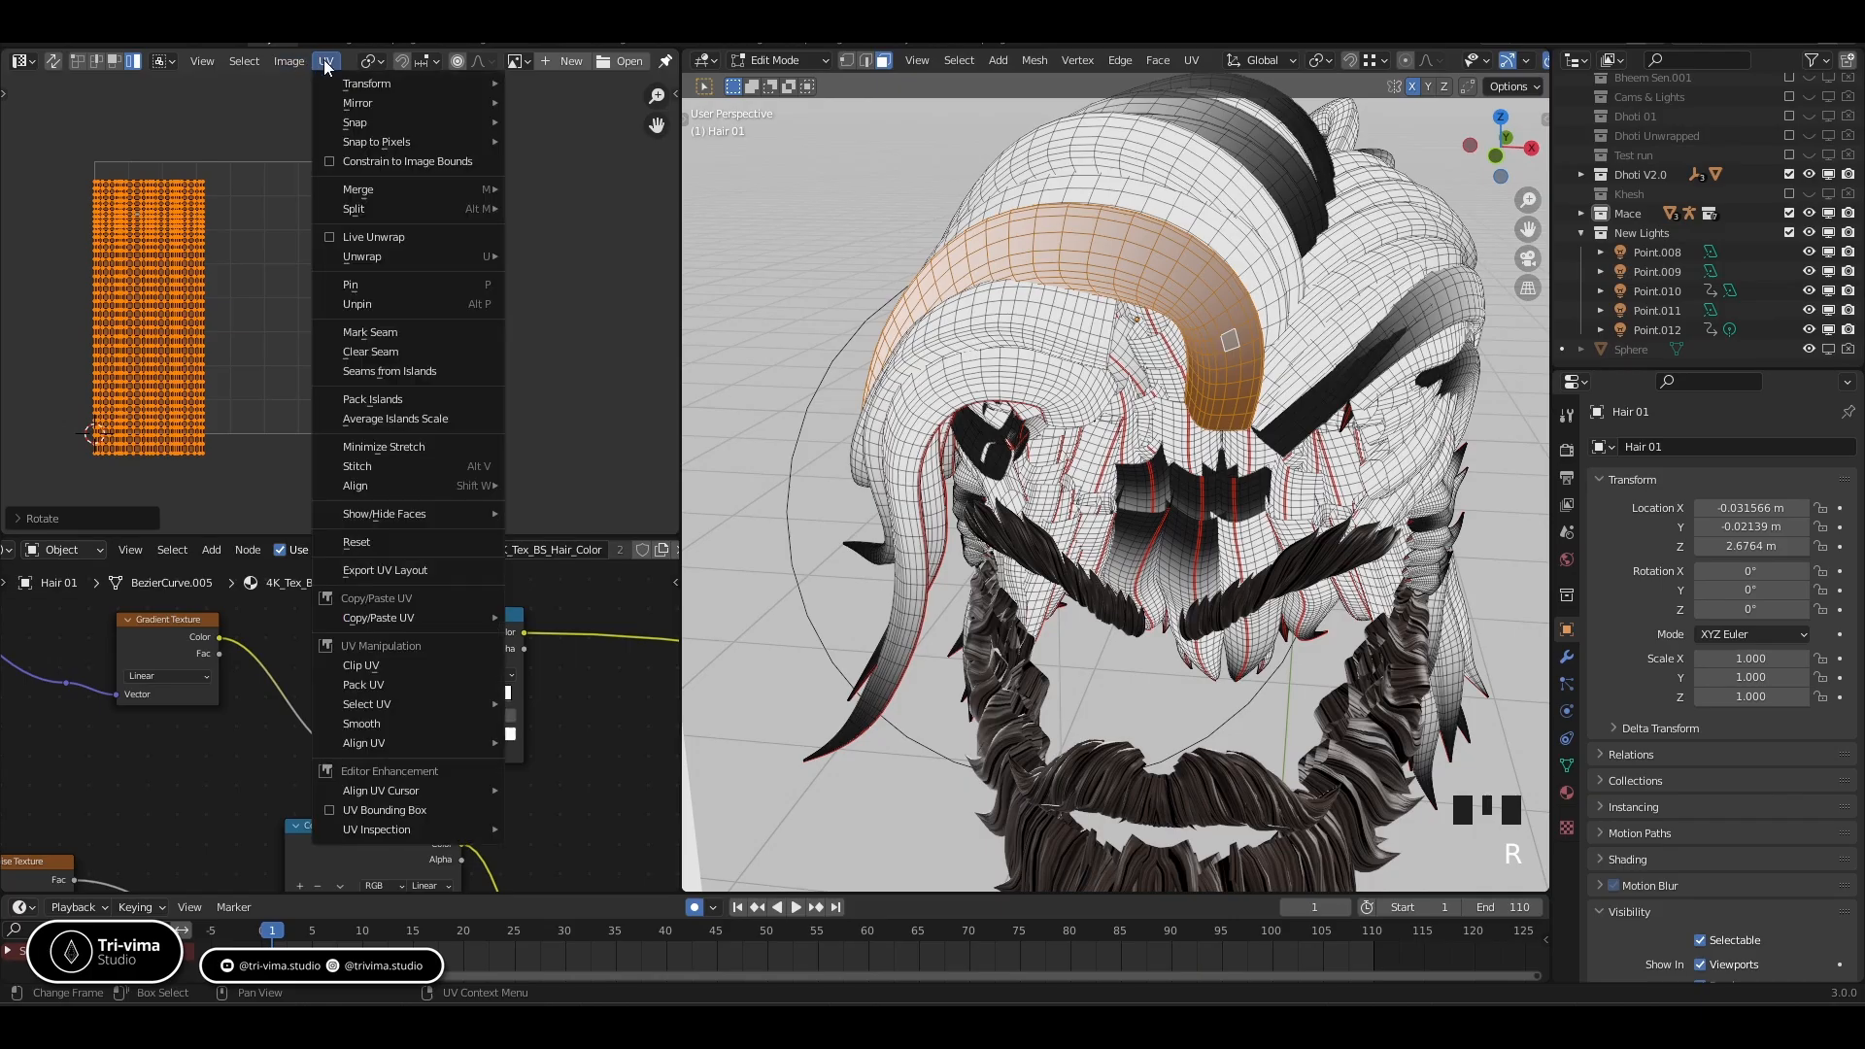
pyautogui.click(355, 399)
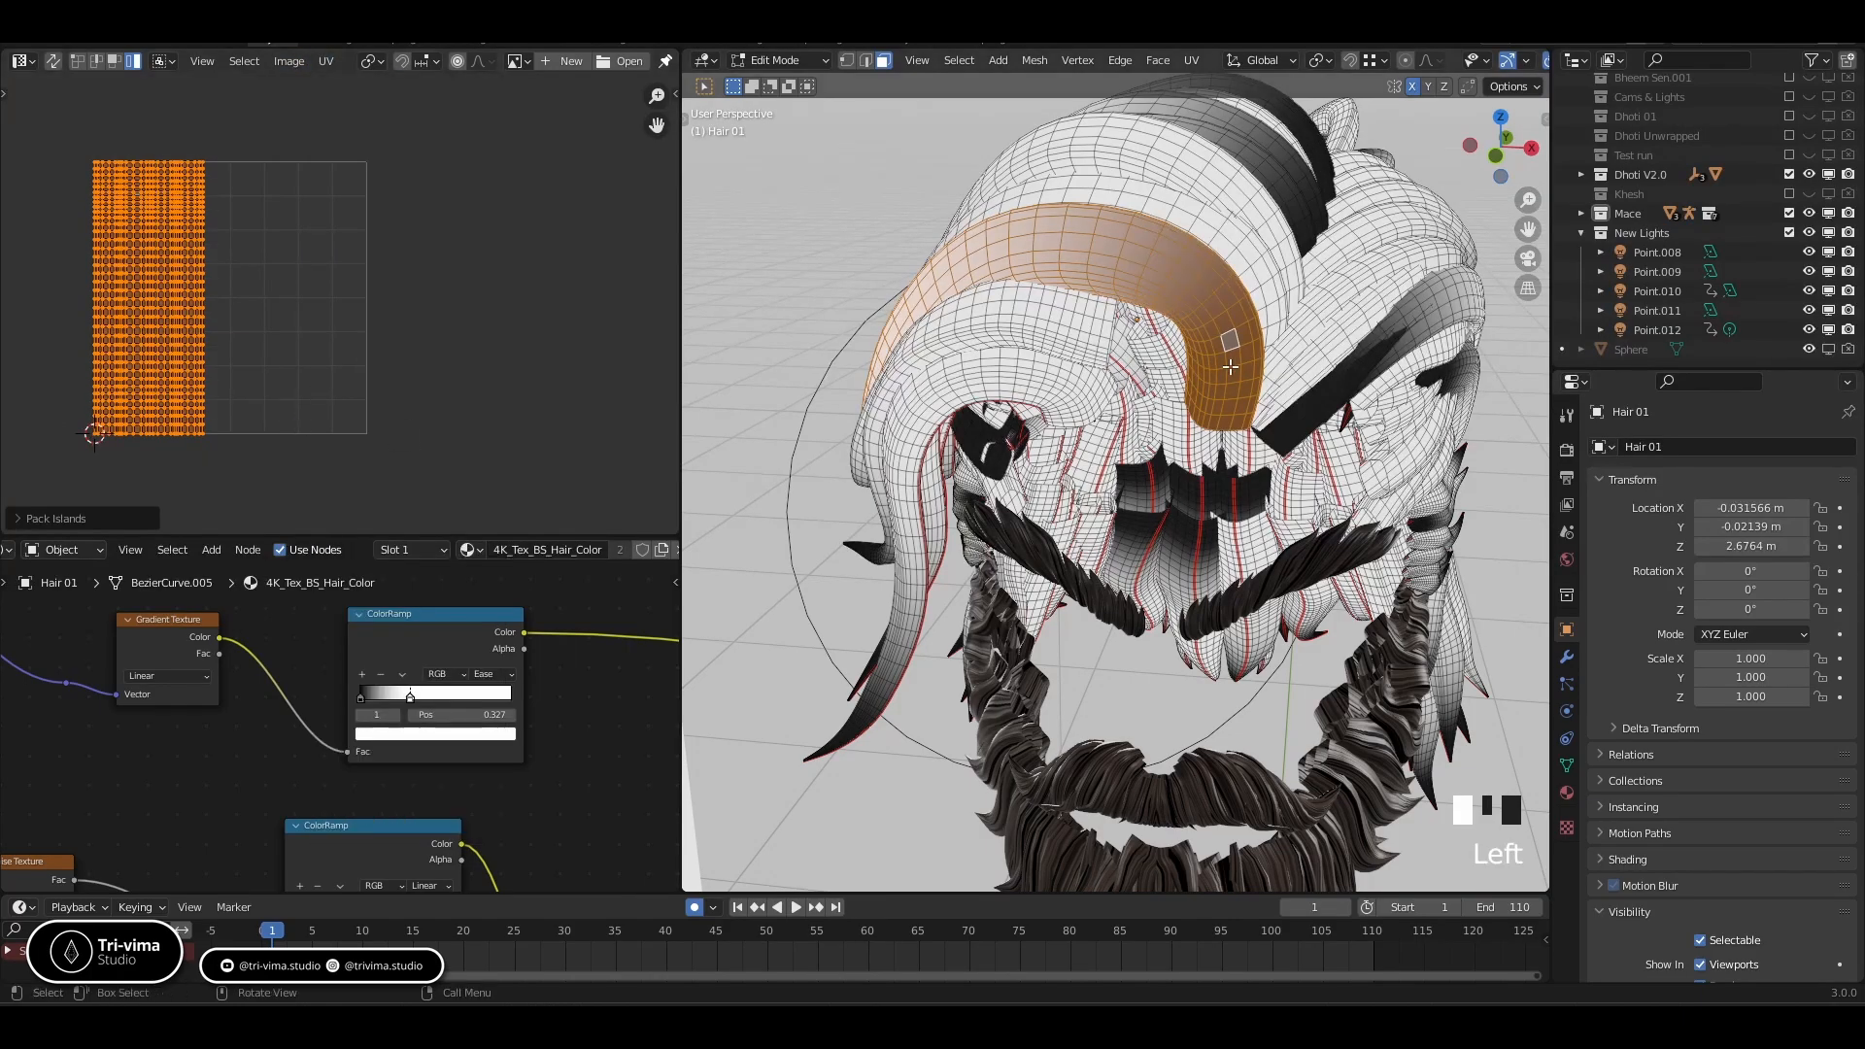
pyautogui.hotkey('alt', 'h')
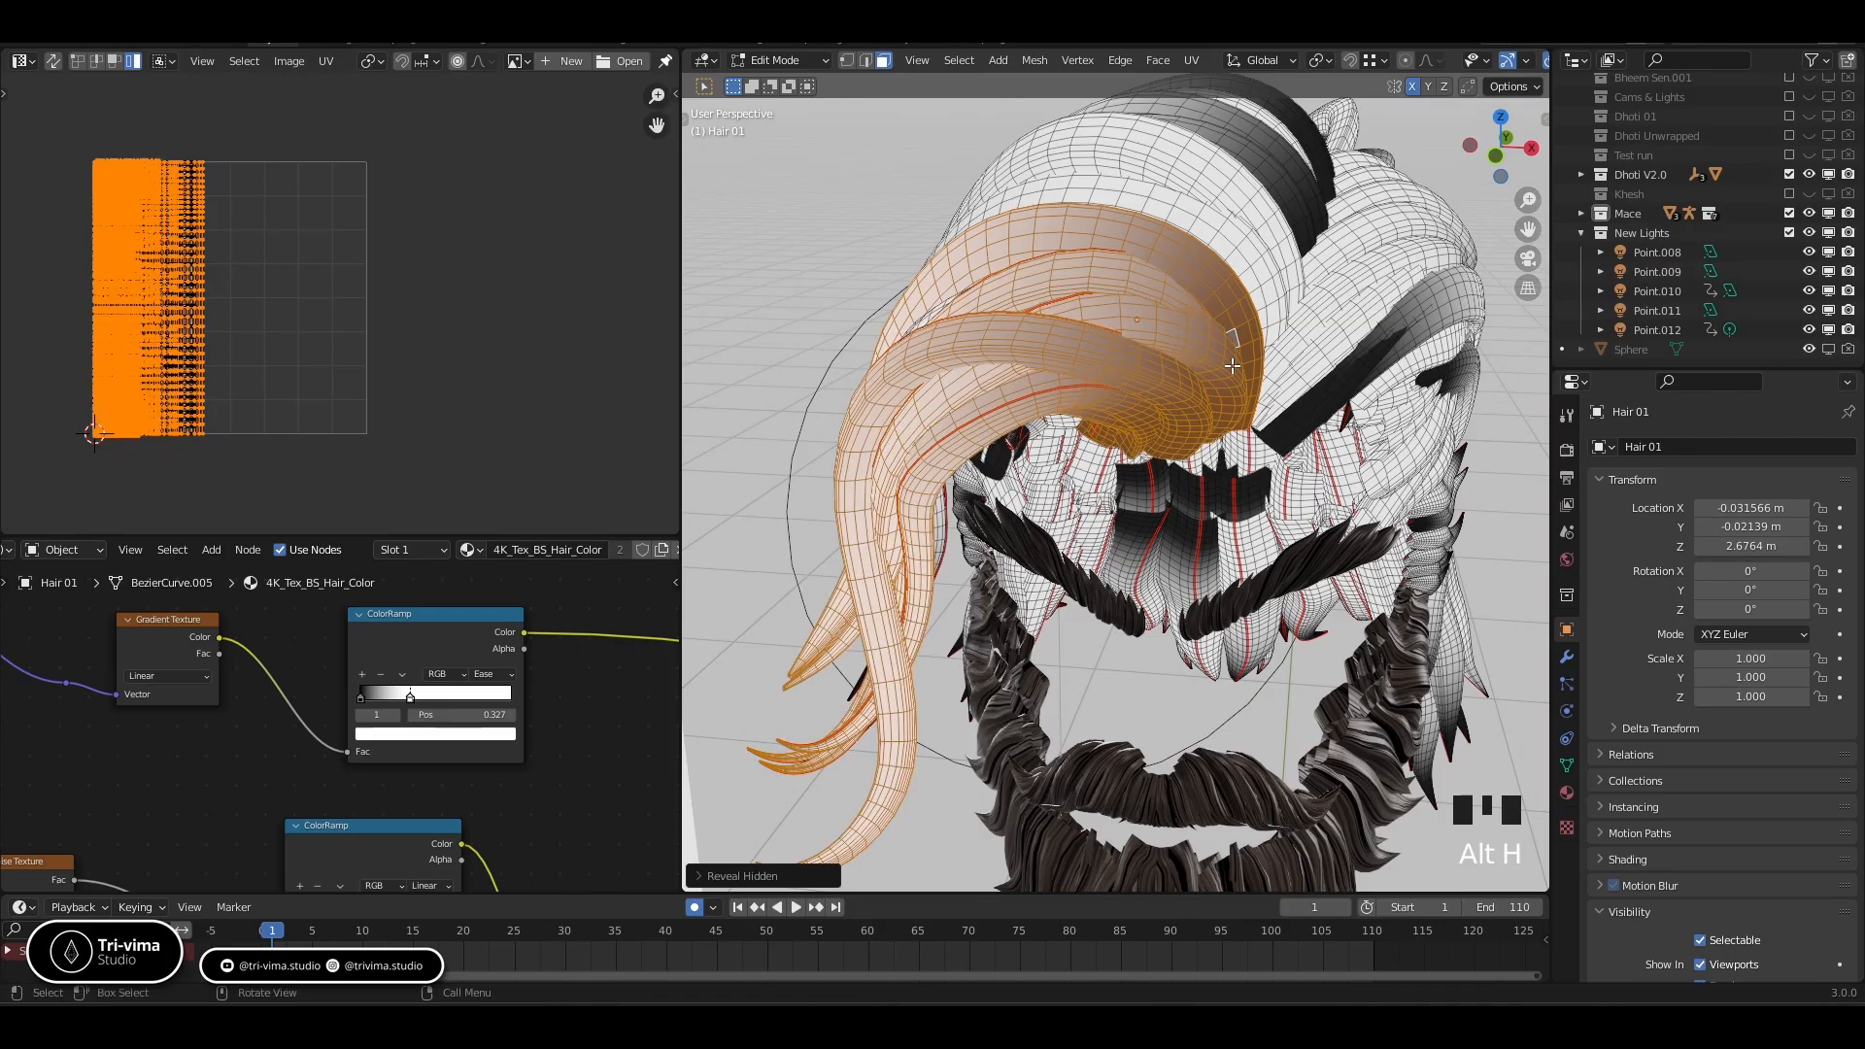
pyautogui.press('Tab')
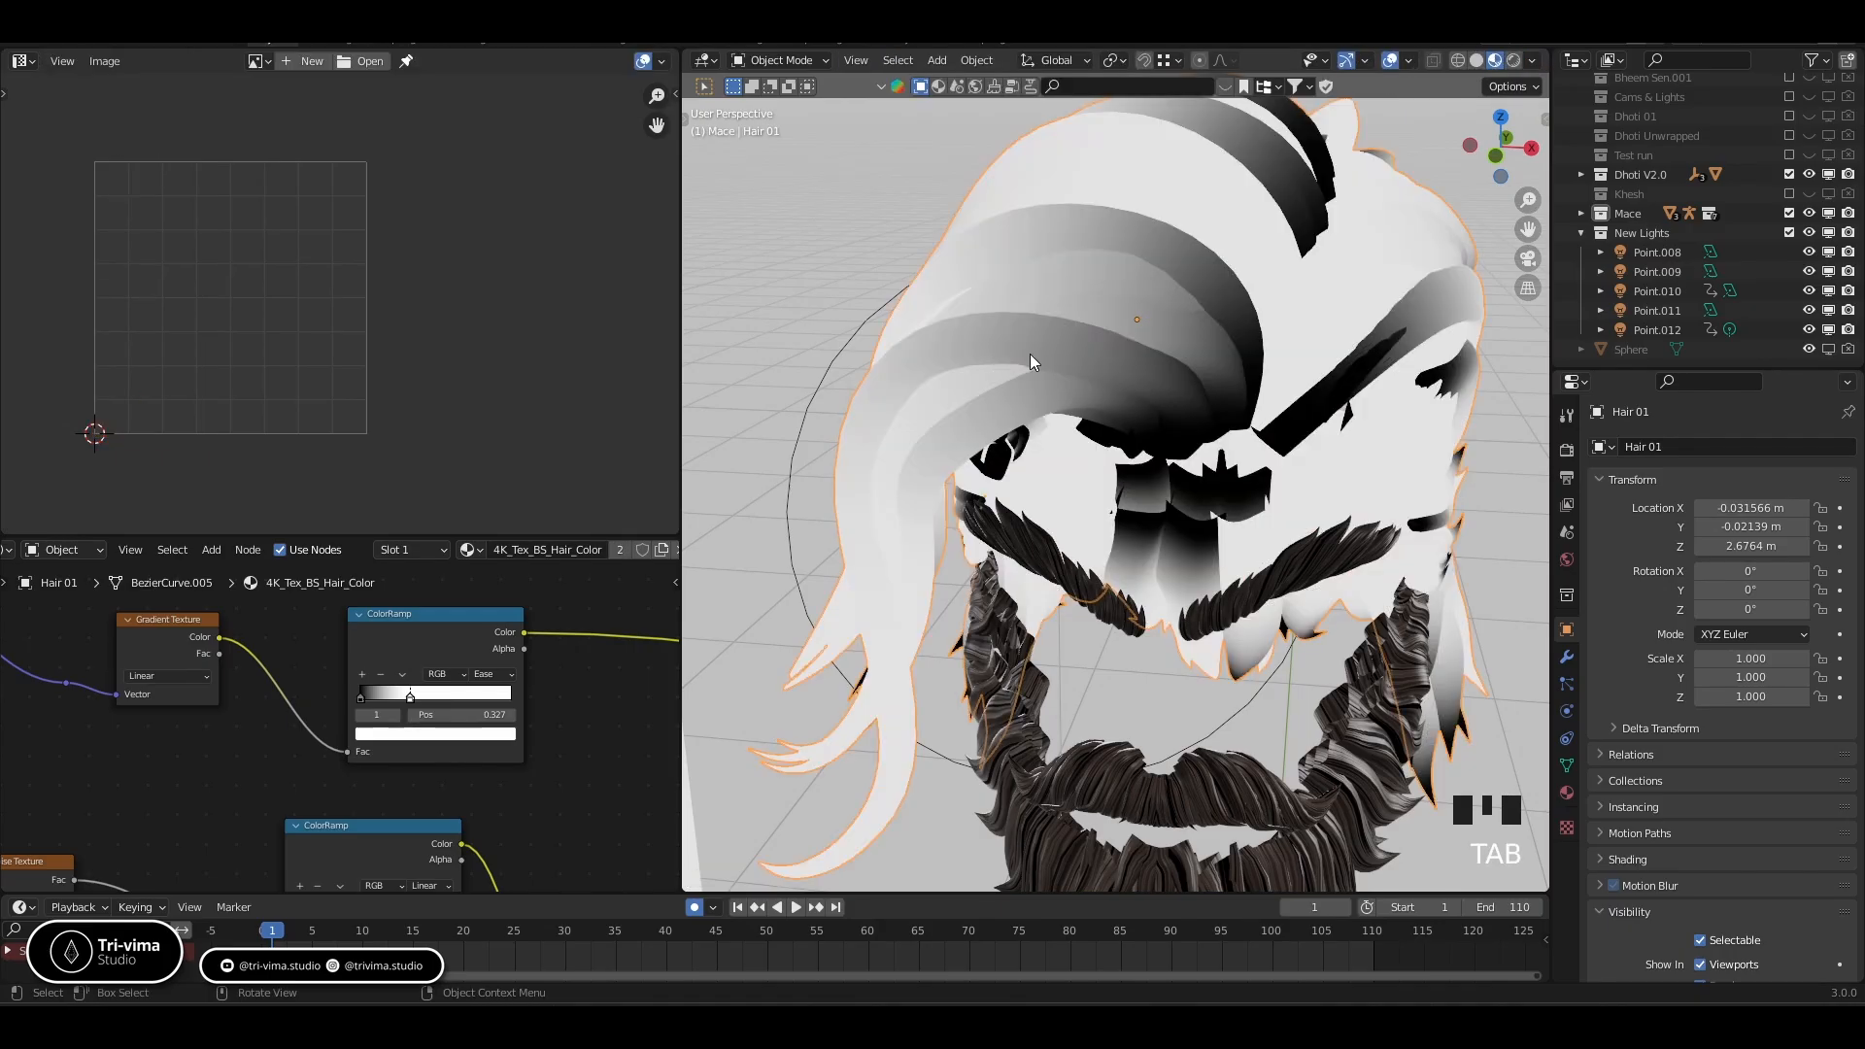
# Duplicate the last mix node onto its output link and connect the gradient ColorRamp's Color output to the copy's second color input
pyautogui.scroll(-3, 563, 791)
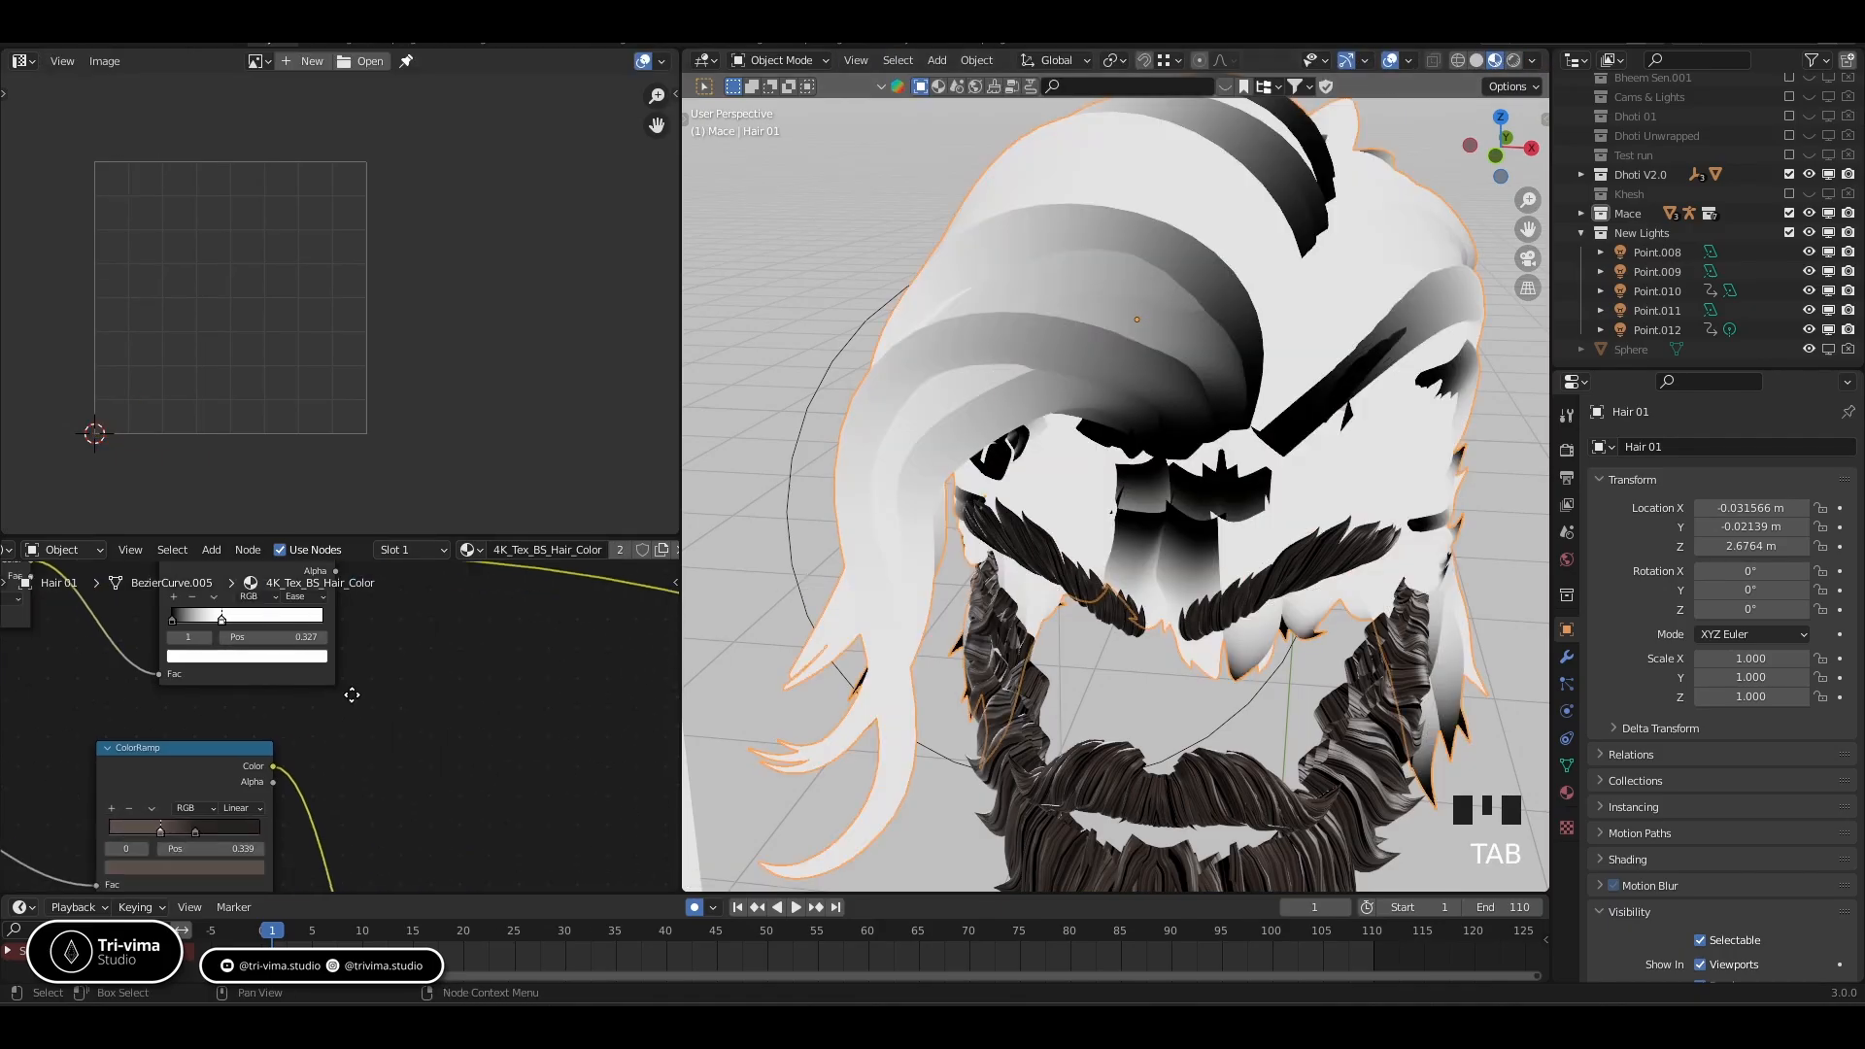
pyautogui.moveTo(563, 791); pyautogui.dragTo(379, 750, button='middle')
pyautogui.scroll(-8, 367, 712)
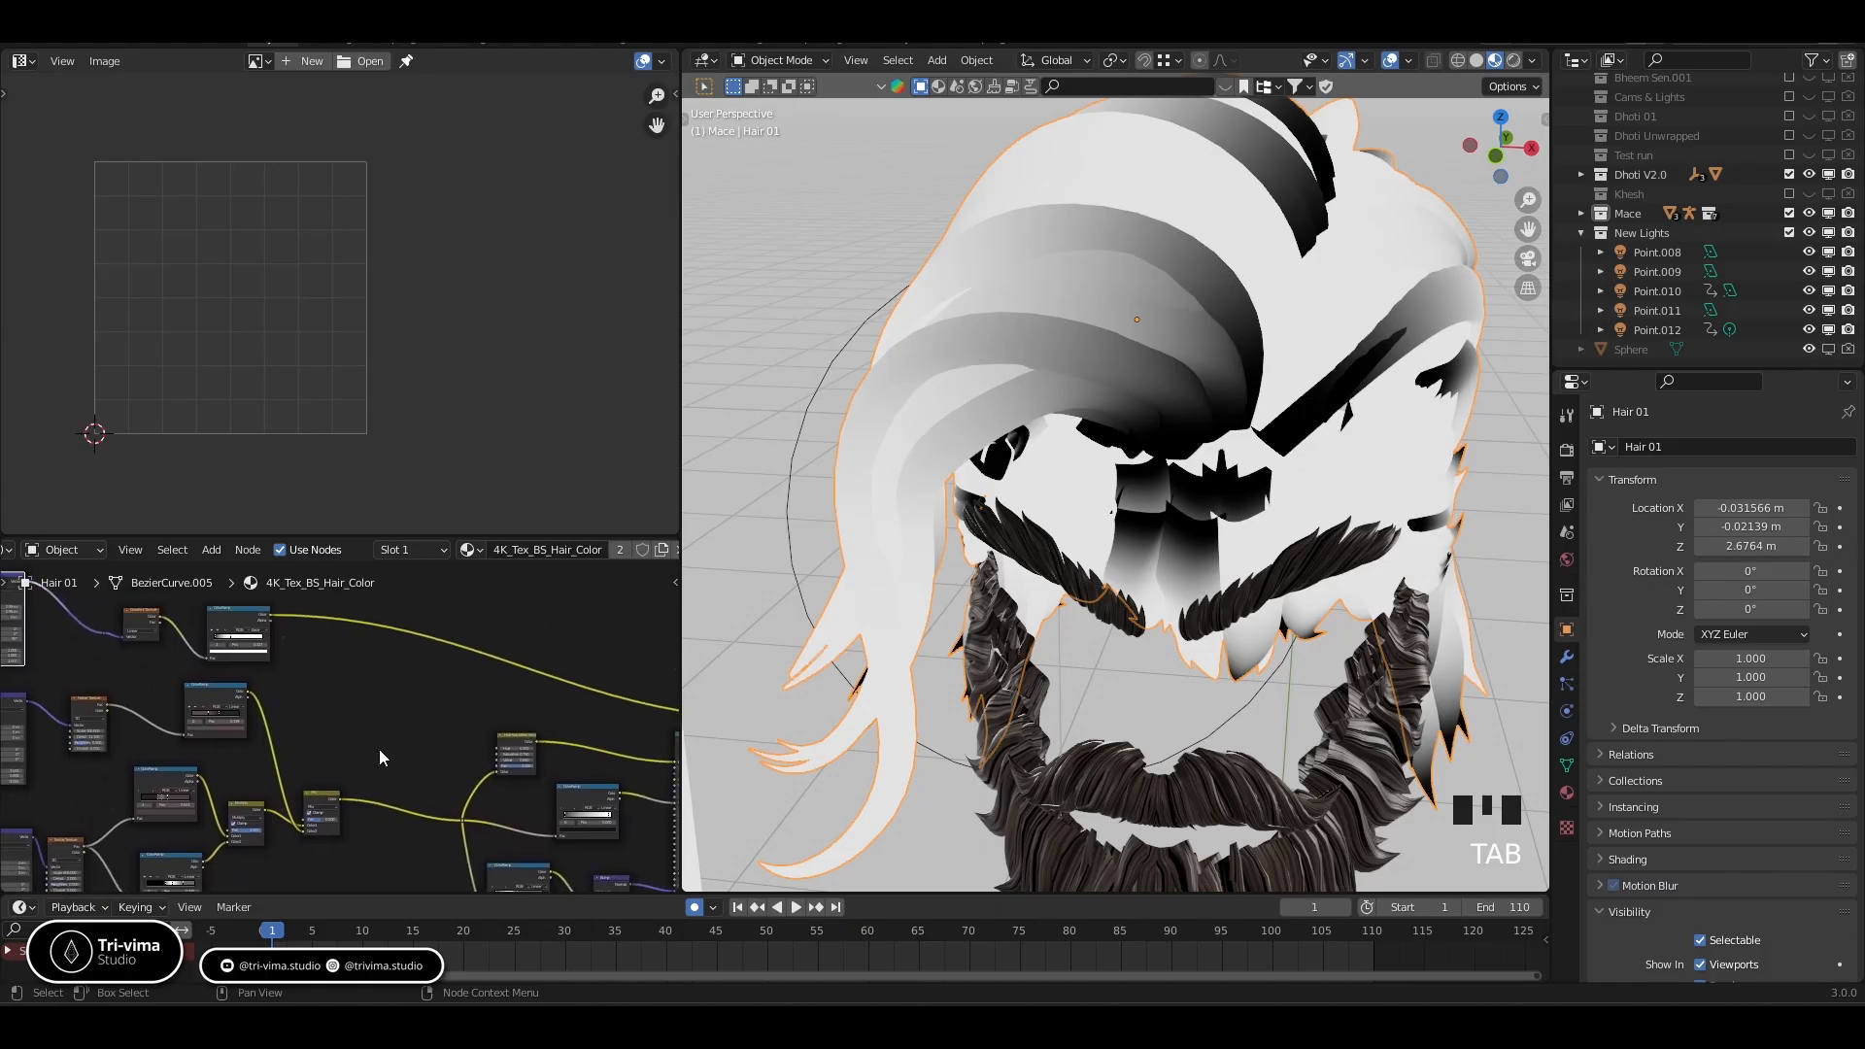
pyautogui.click(328, 802)
pyautogui.hotkey('shift', 'd')
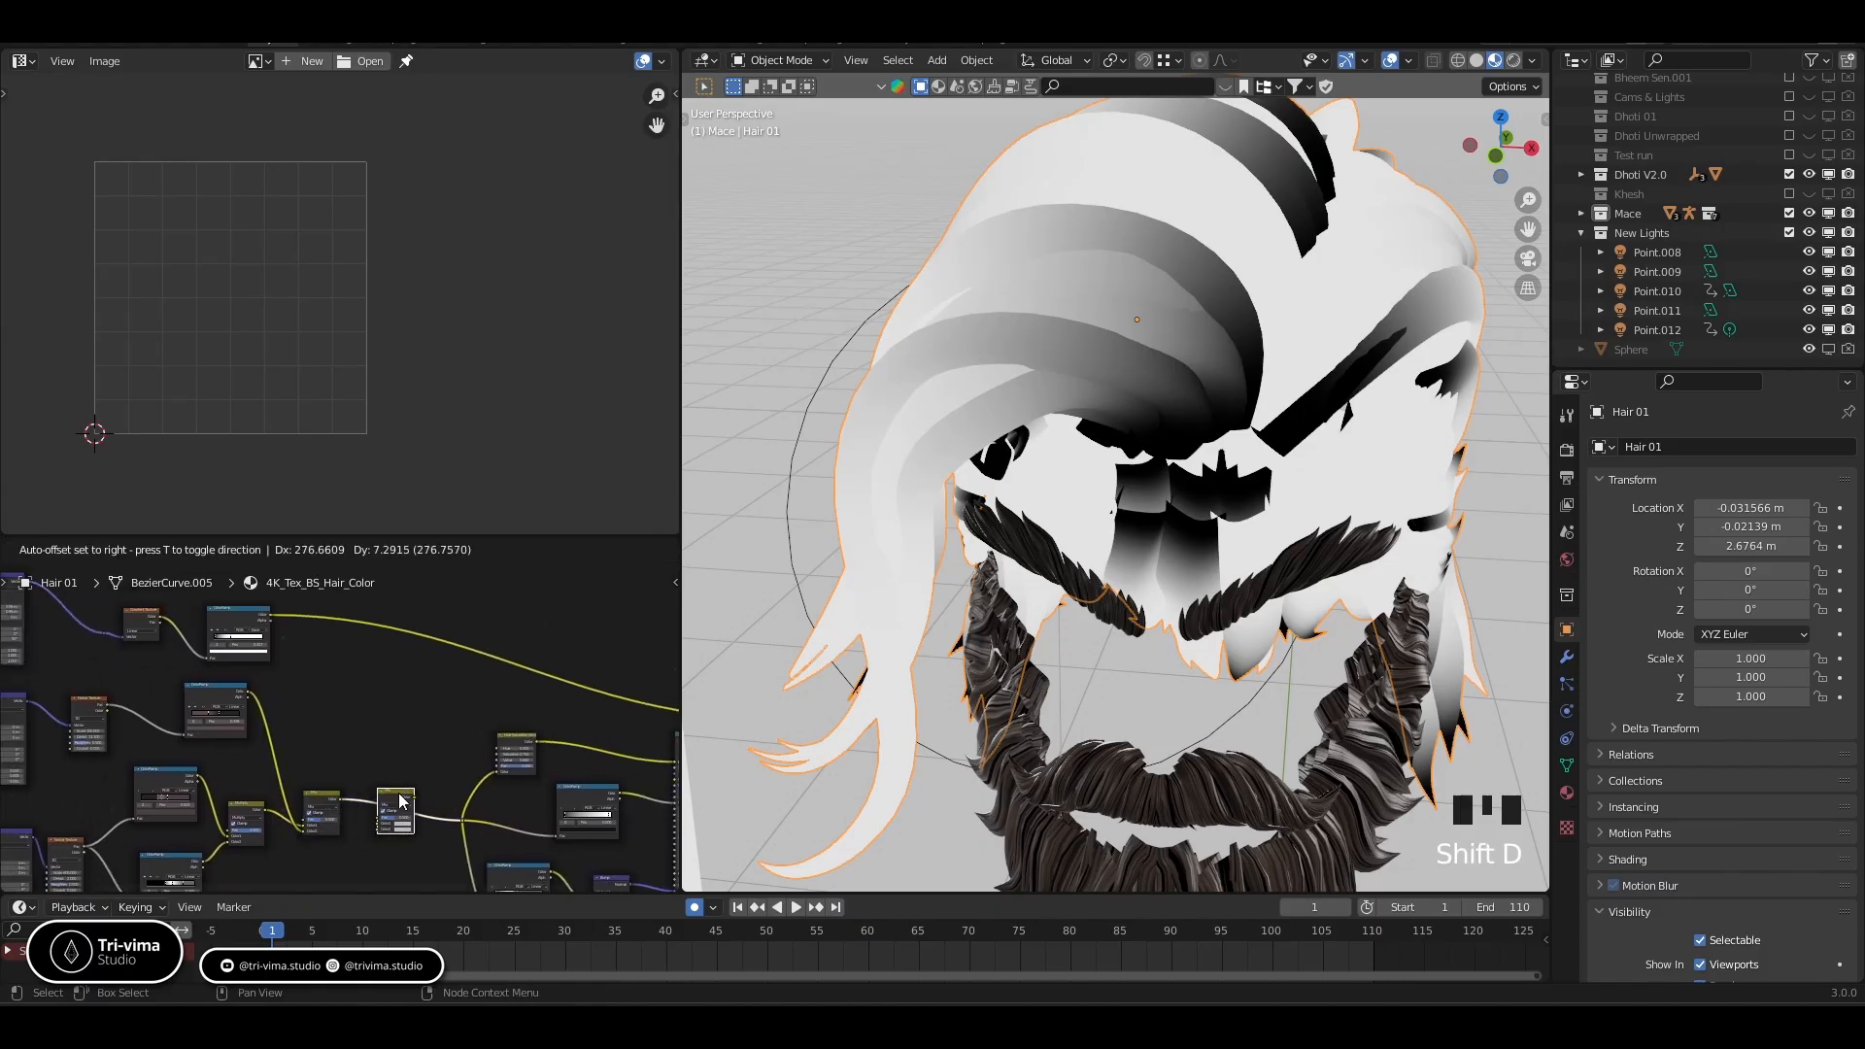
pyautogui.click(403, 803)
pyautogui.scroll(-1, 445, 740)
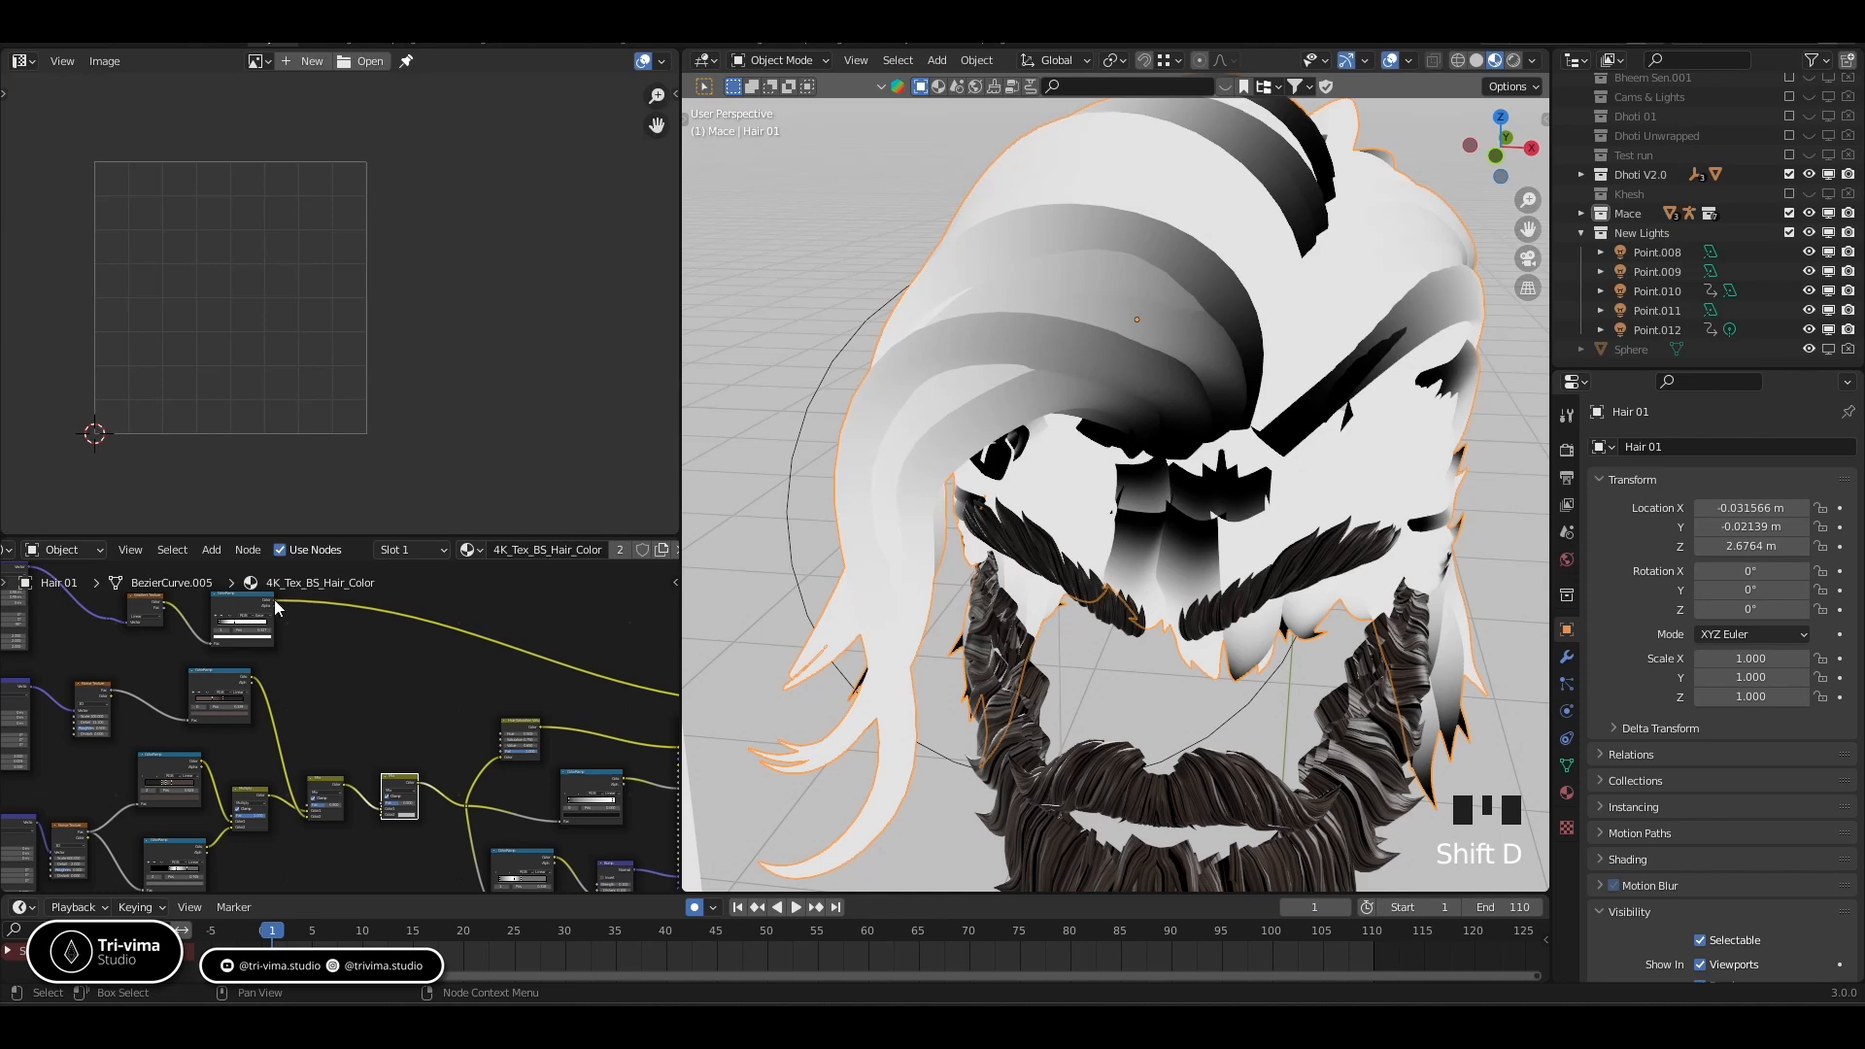
pyautogui.moveTo(276, 607); pyautogui.dragTo(380, 814)
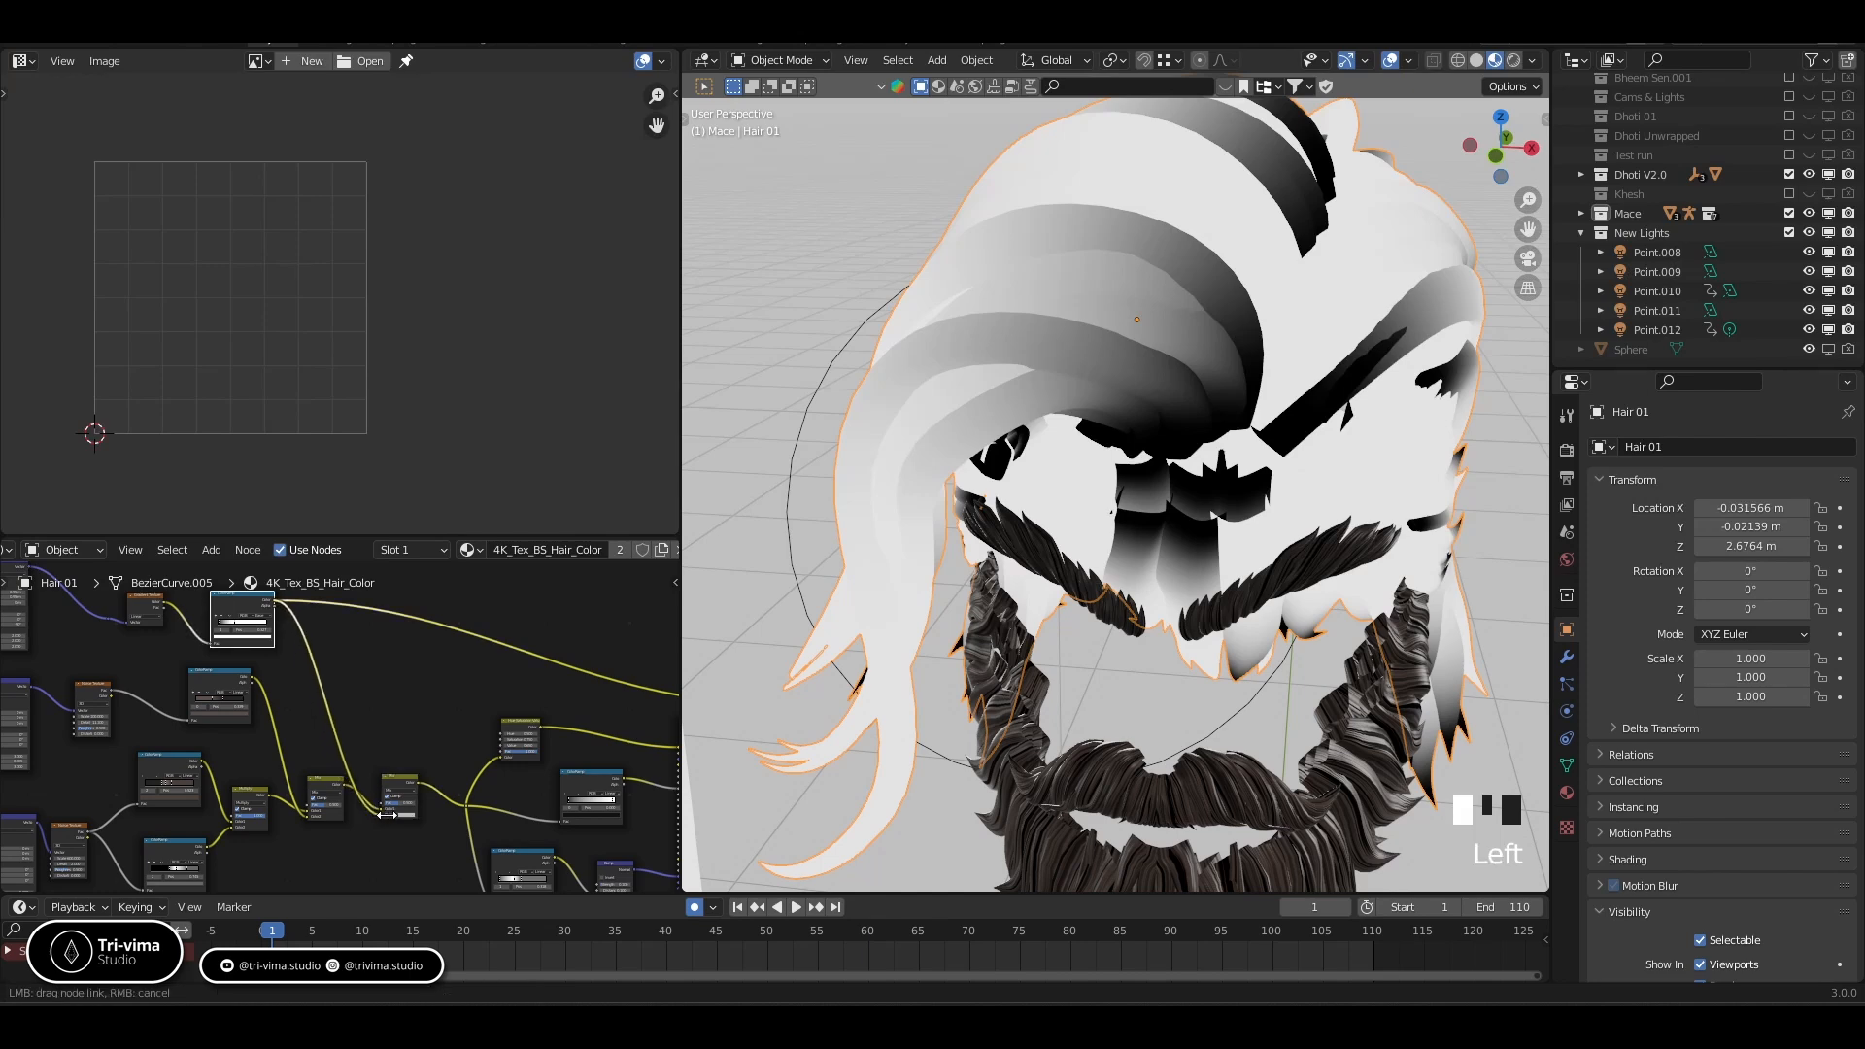
# Preview the duplicated mix node's output directly on the hair and inspect the blended strands up close
pyautogui.moveTo(386, 837); pyautogui.dragTo(219, 733, button='middle')
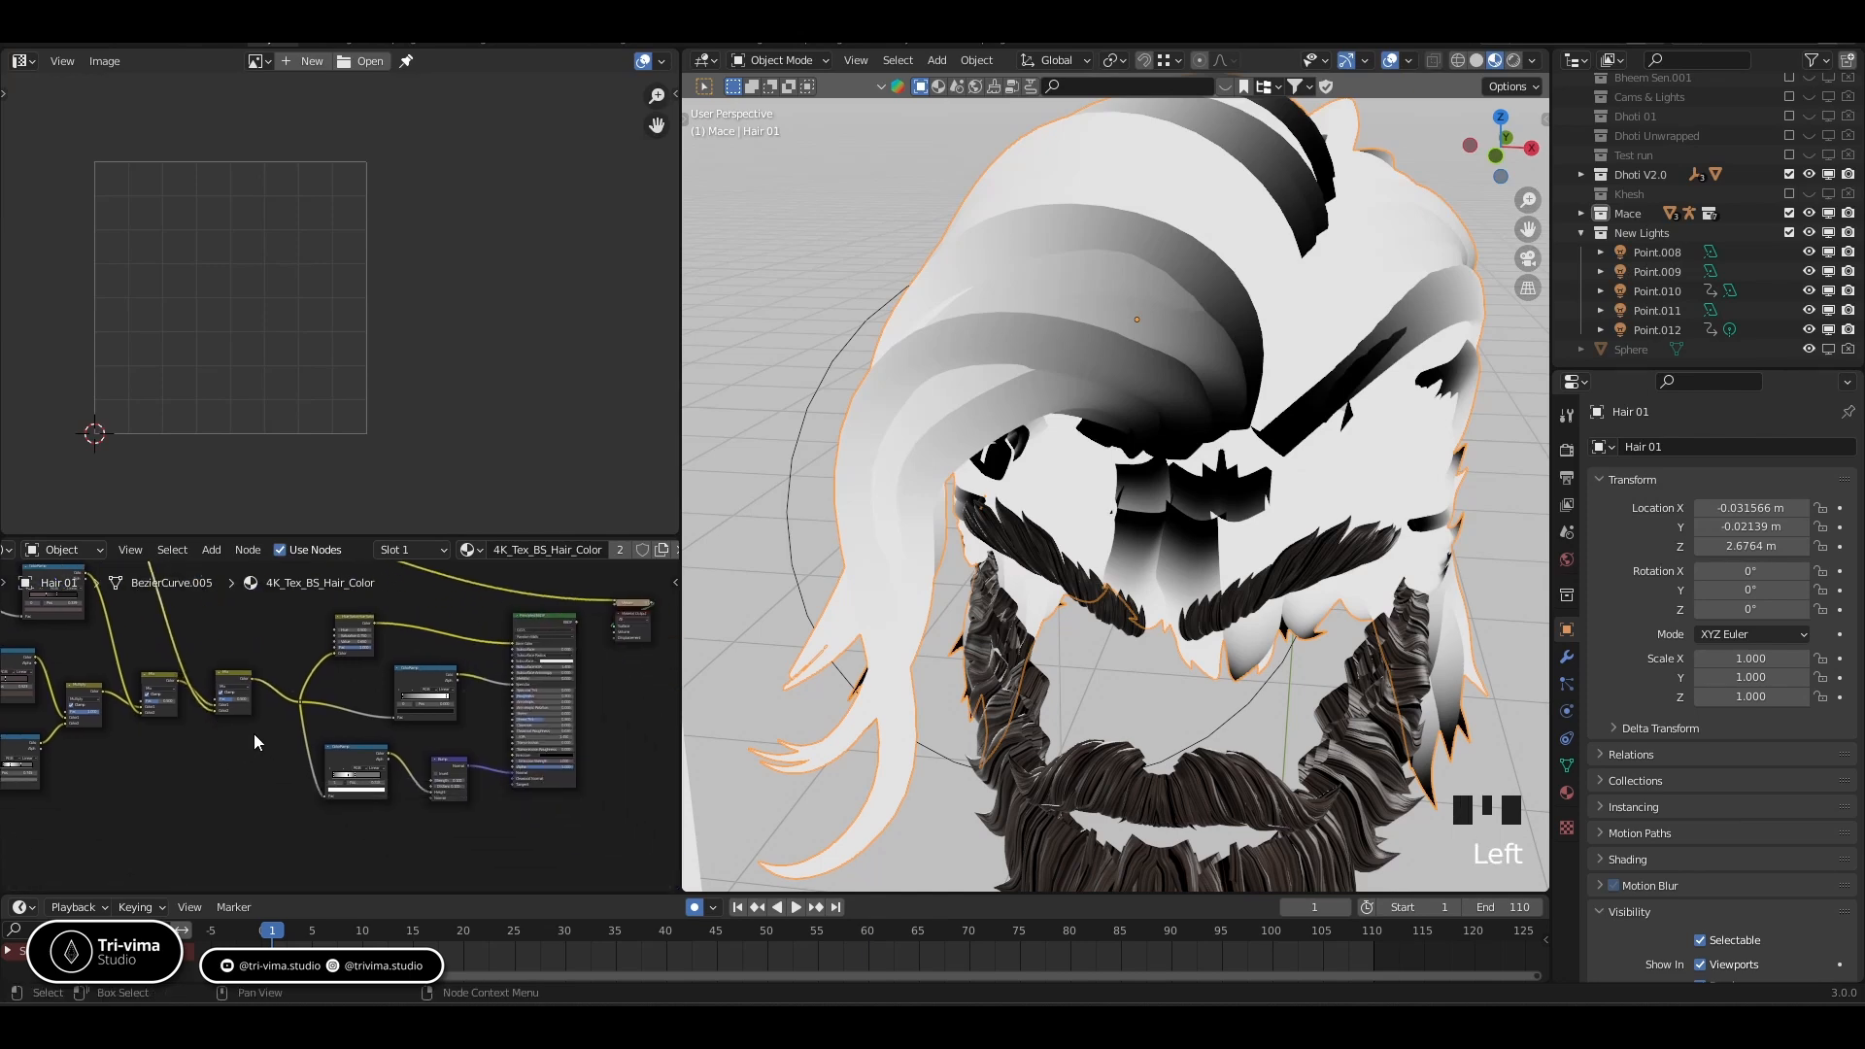
pyautogui.scroll(3, 254, 741)
pyautogui.keyDown('ctrl'); pyautogui.keyDown('shift'); pyautogui.click(205, 683); pyautogui.keyUp('shift'); pyautogui.keyUp('ctrl')
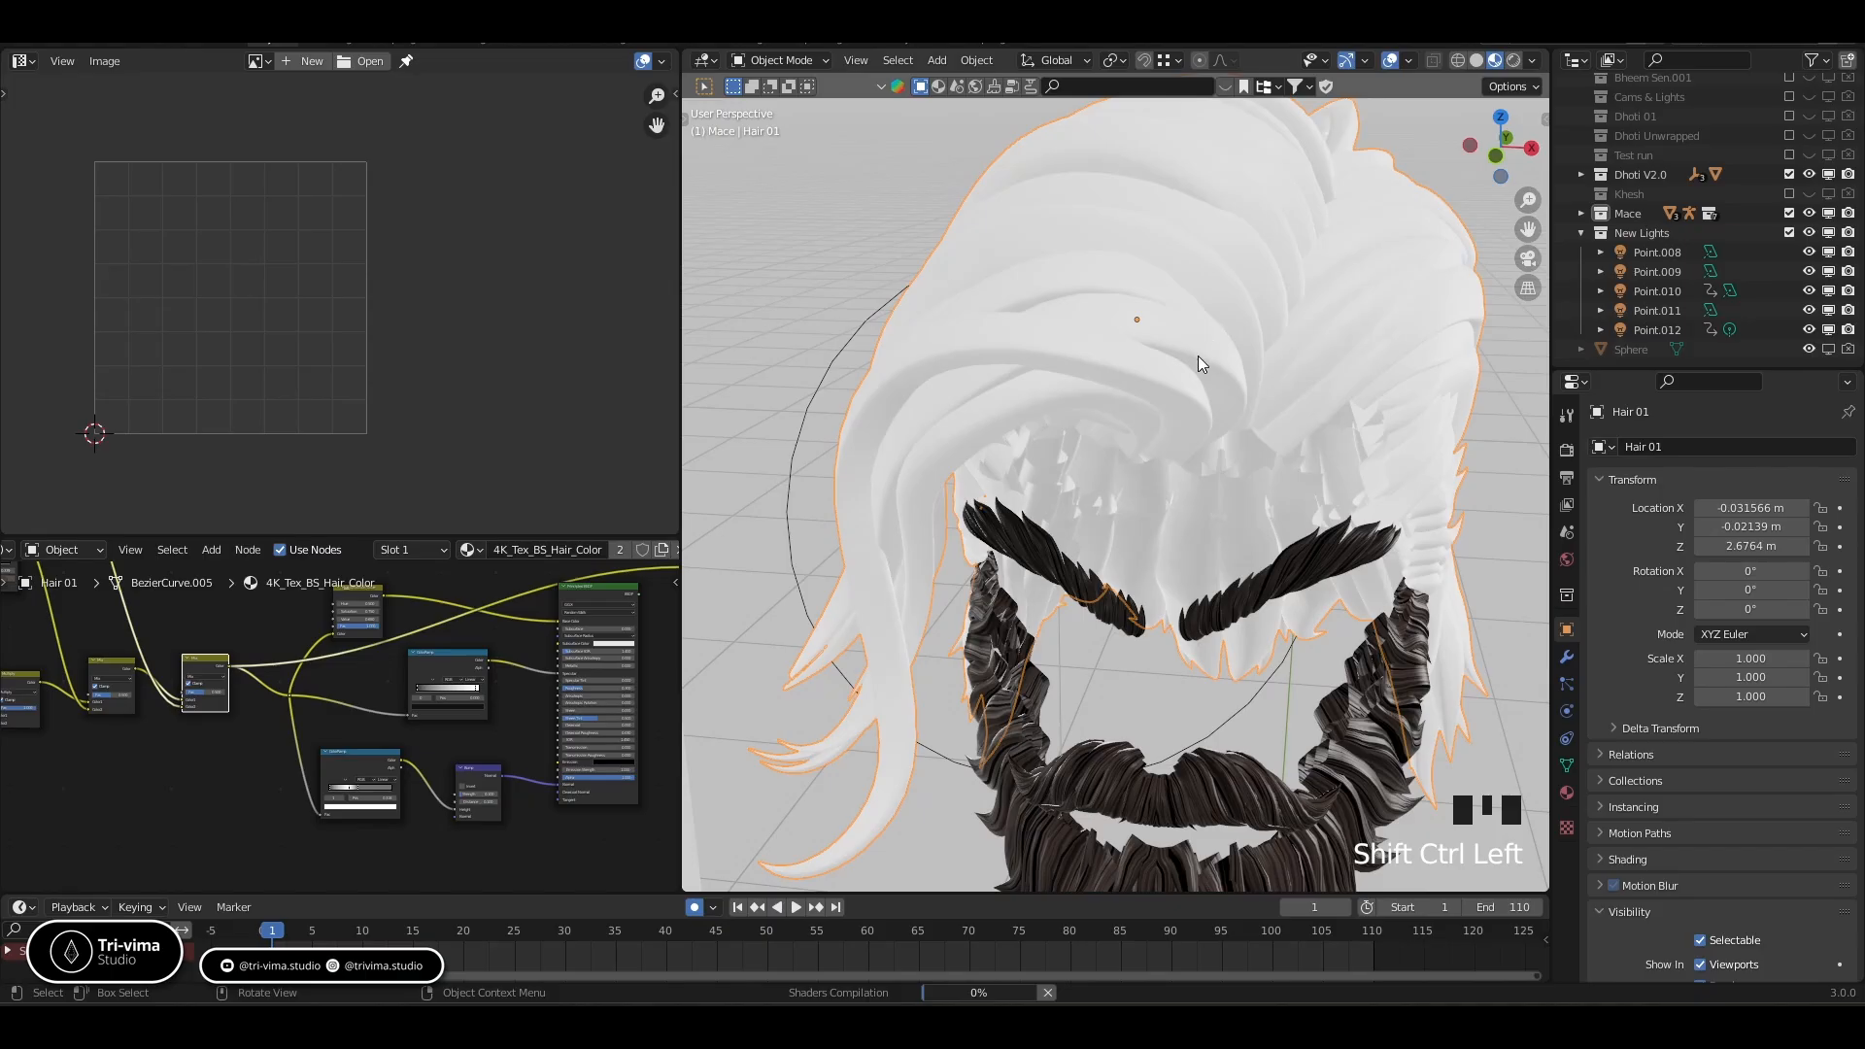
pyautogui.scroll(2, 1214, 372)
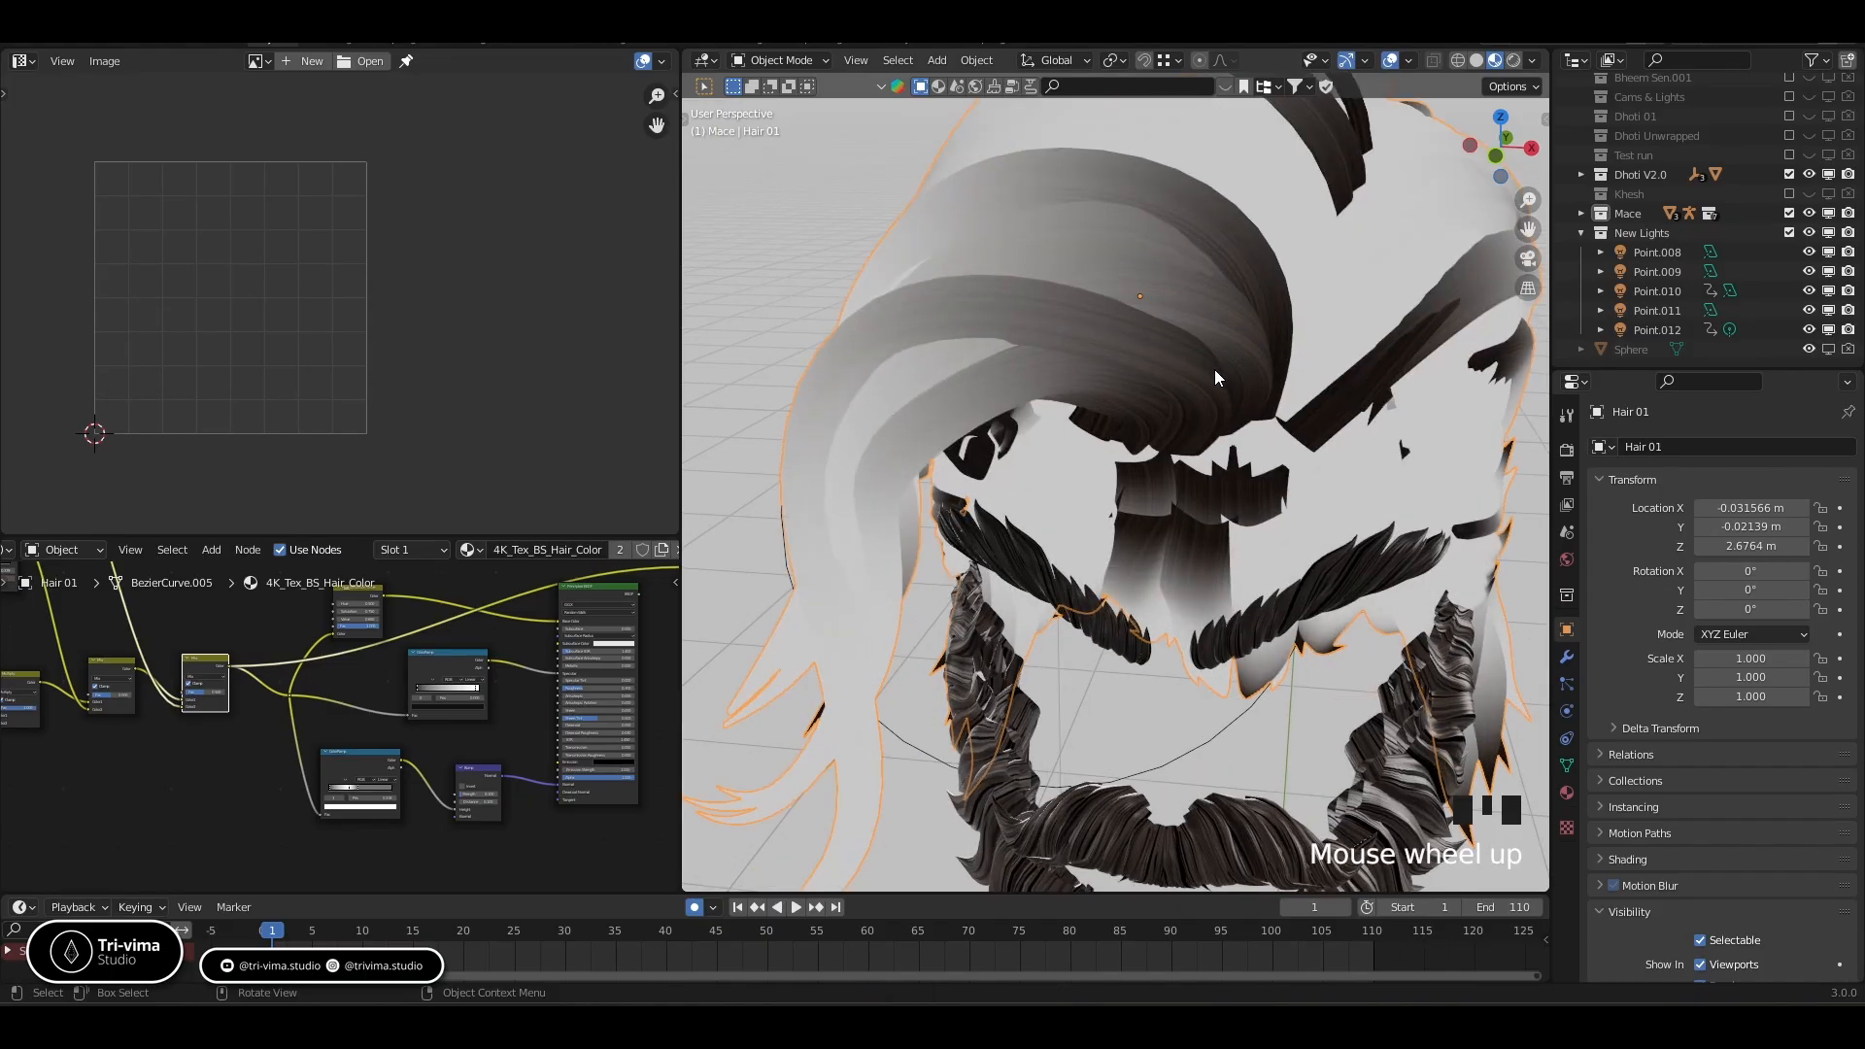
# Preview the Principled BSDF on the hair again and set the last mix node's blend mode to Multiply
pyautogui.moveTo(1214, 369); pyautogui.dragTo(1020, 476, button='middle')
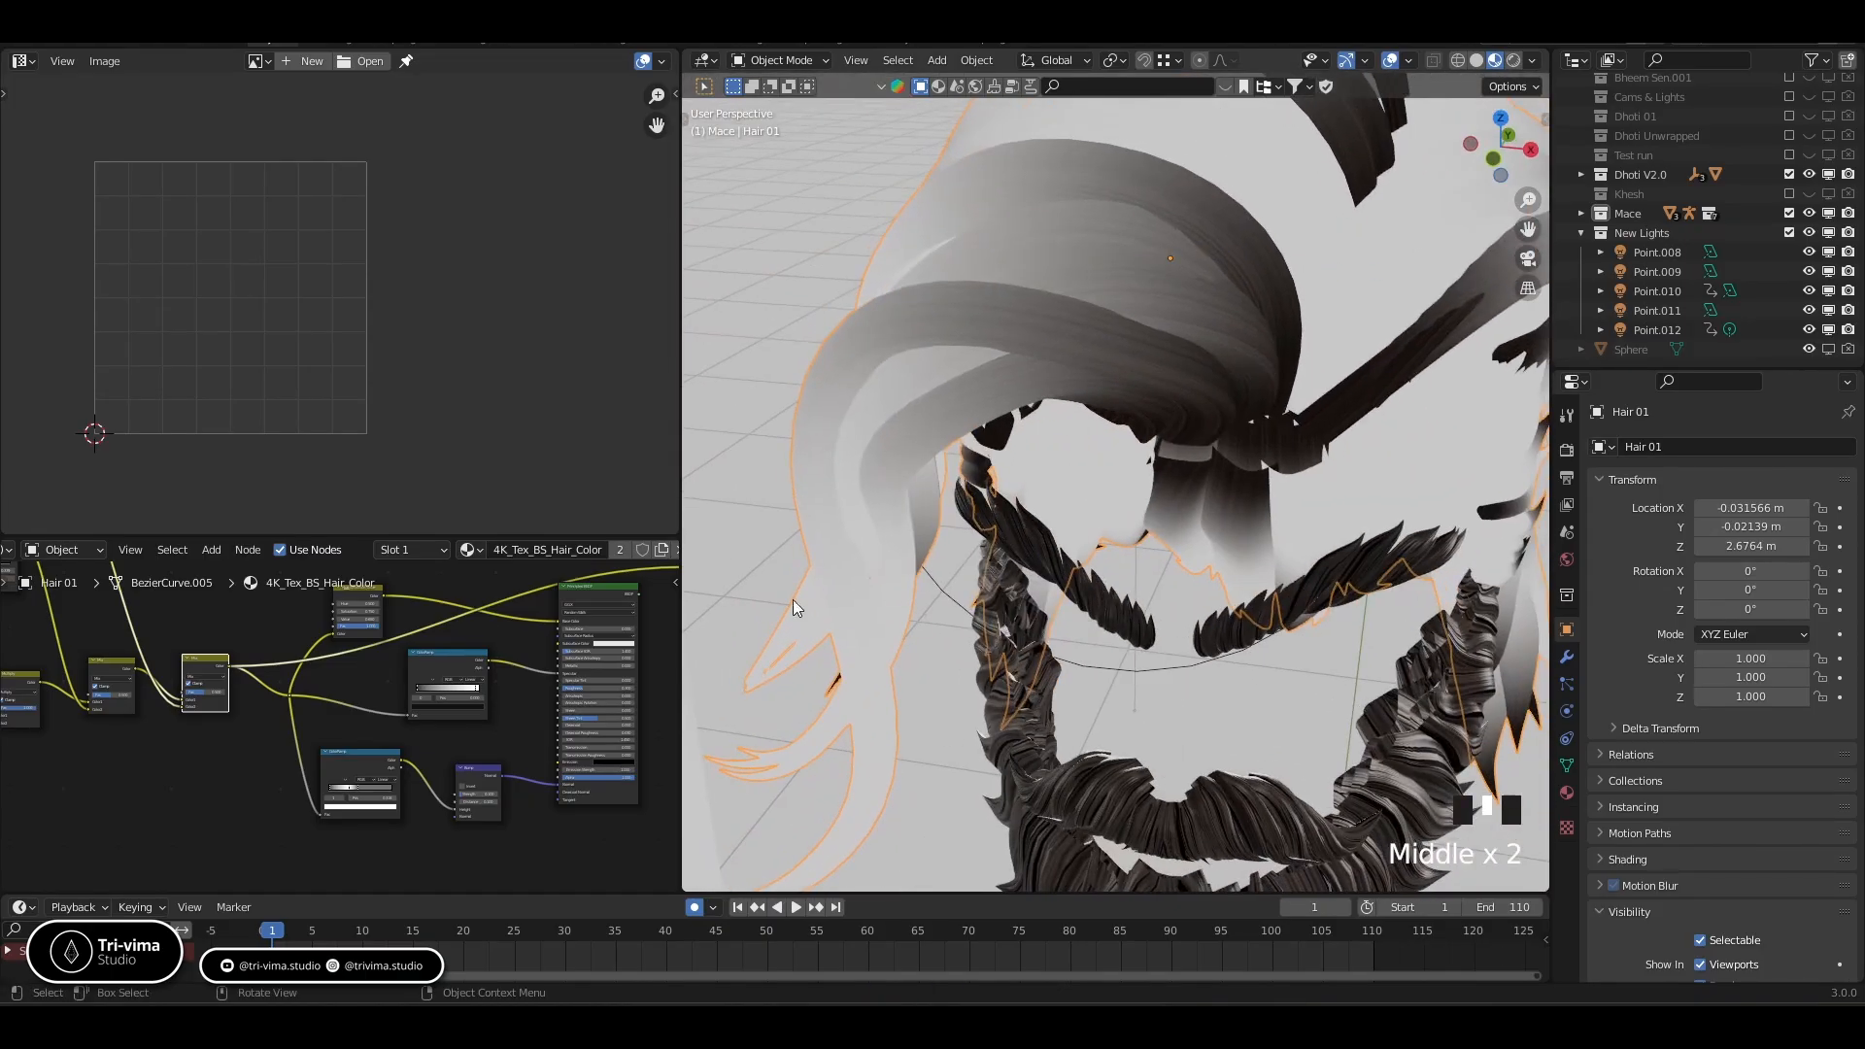
pyautogui.keyDown('ctrl'); pyautogui.keyDown('shift'); pyautogui.click(582, 587); pyautogui.keyUp('shift'); pyautogui.keyUp('ctrl')
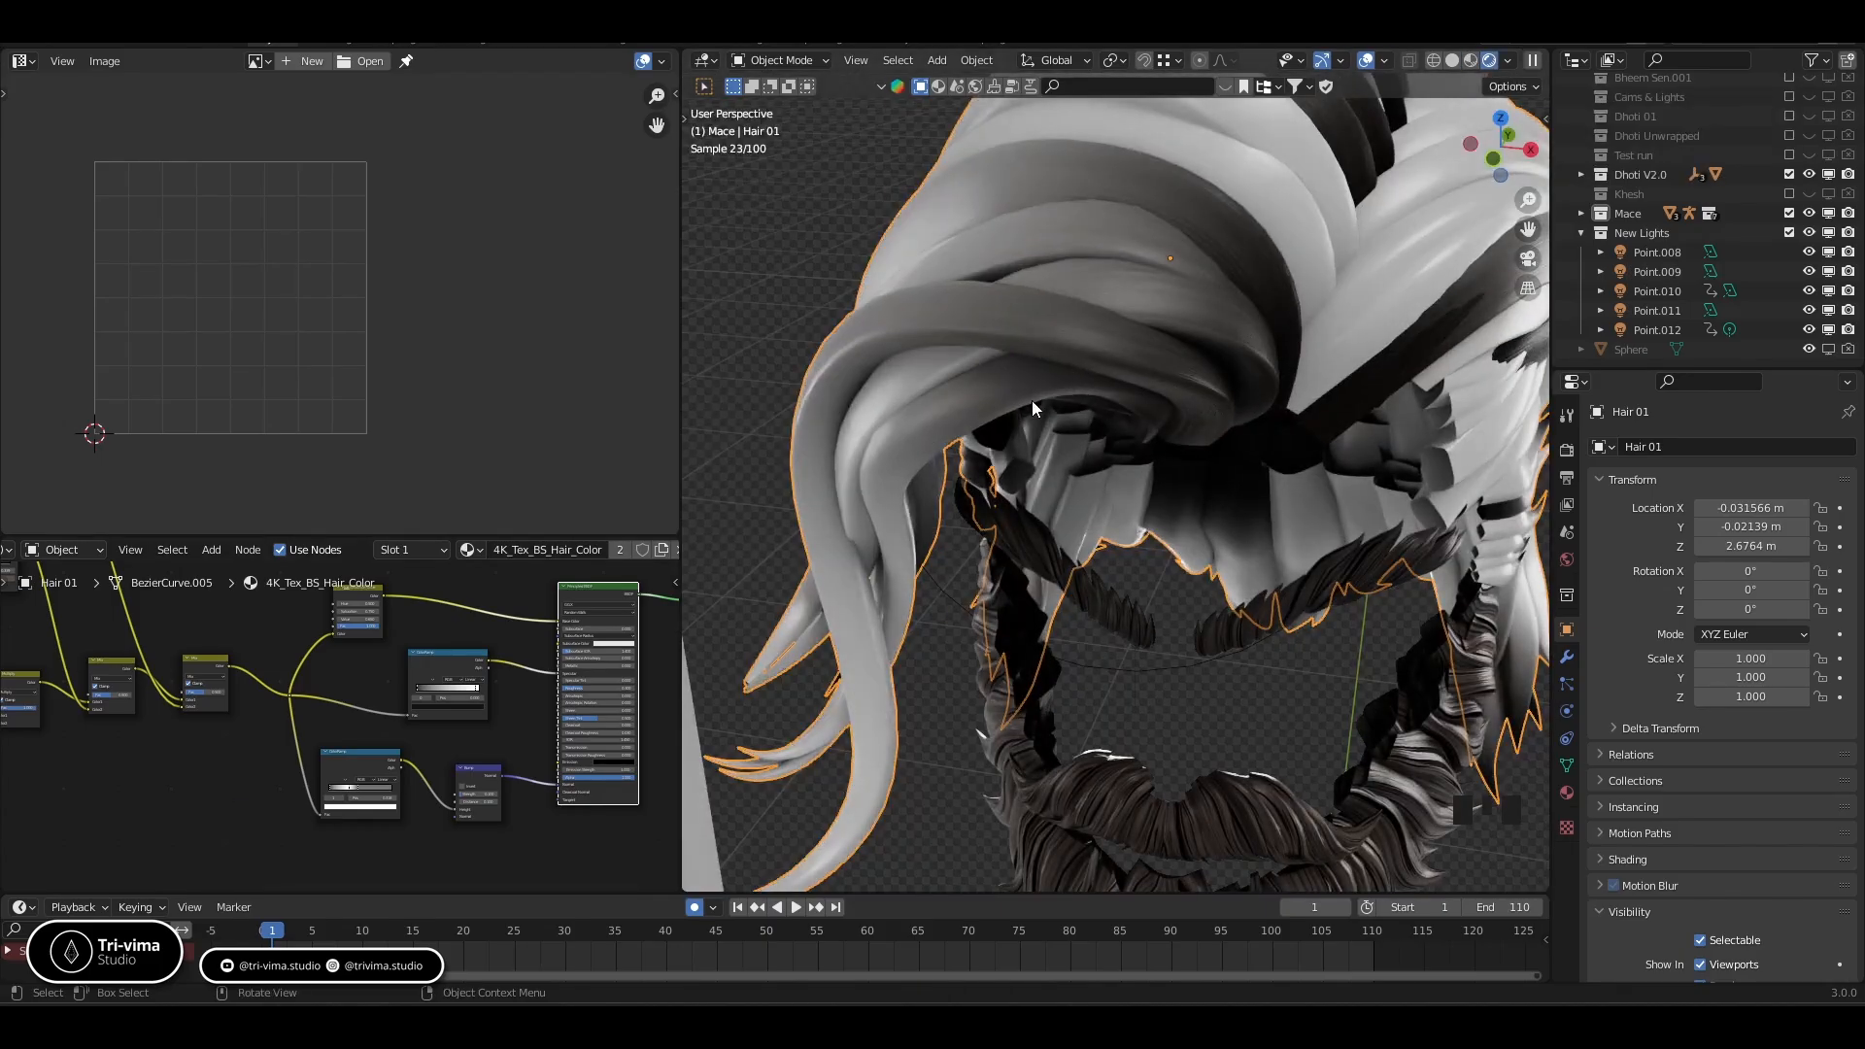
pyautogui.moveTo(273, 756); pyautogui.dragTo(253, 785, button='middle')
pyautogui.scroll(5, 247, 773)
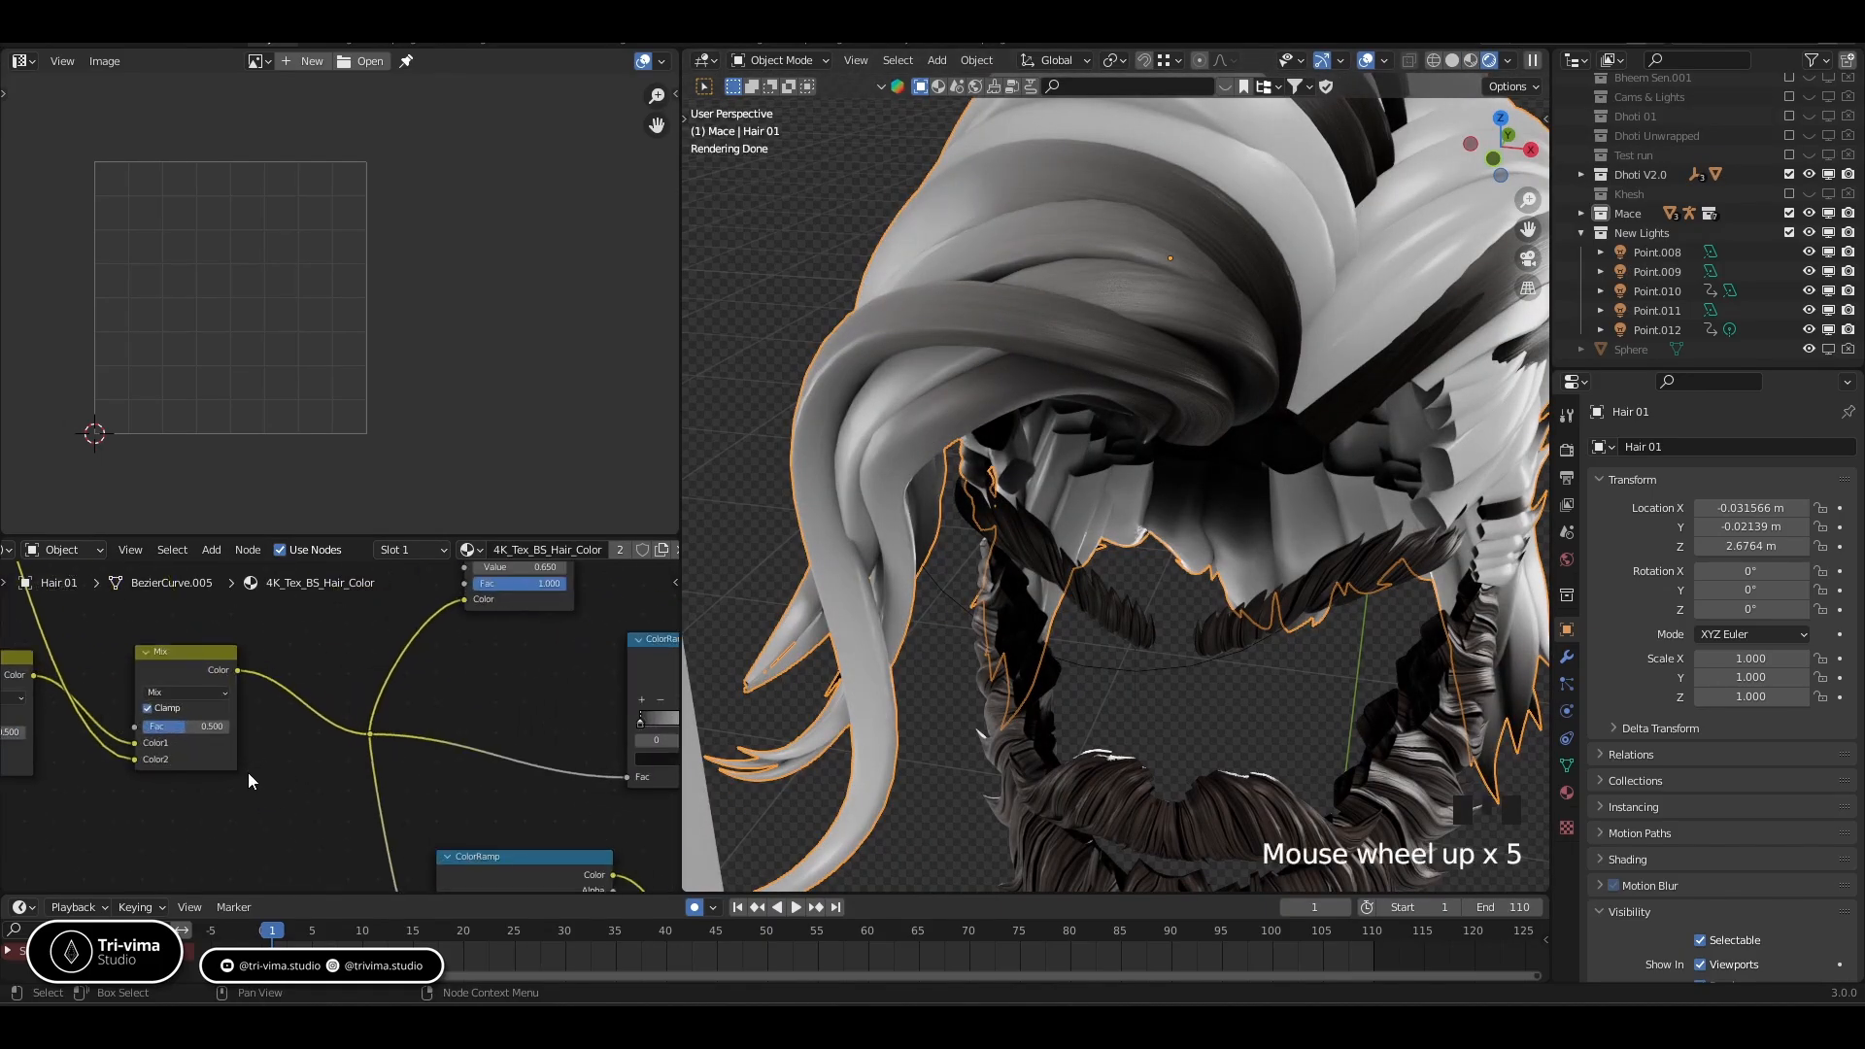
pyautogui.click(179, 693)
pyautogui.click(179, 633)
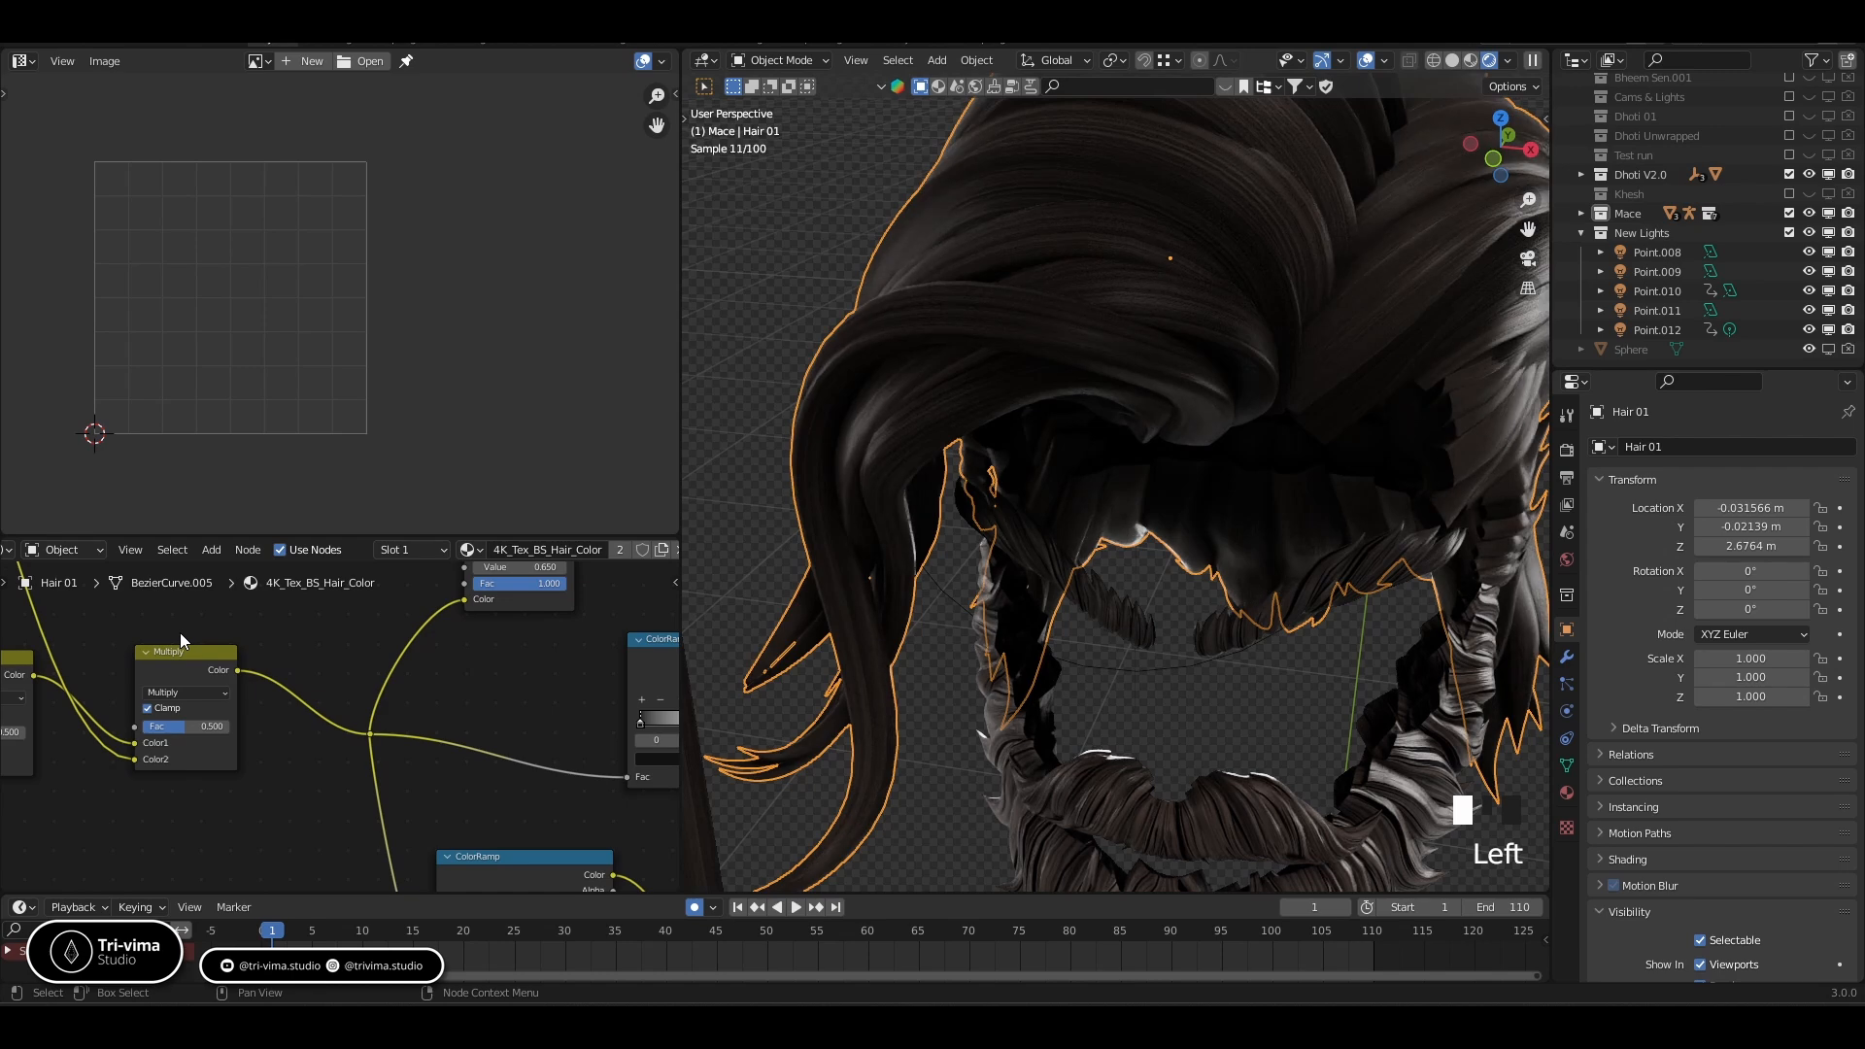
pyautogui.moveTo(1111, 422); pyautogui.dragTo(999, 408, button='middle')
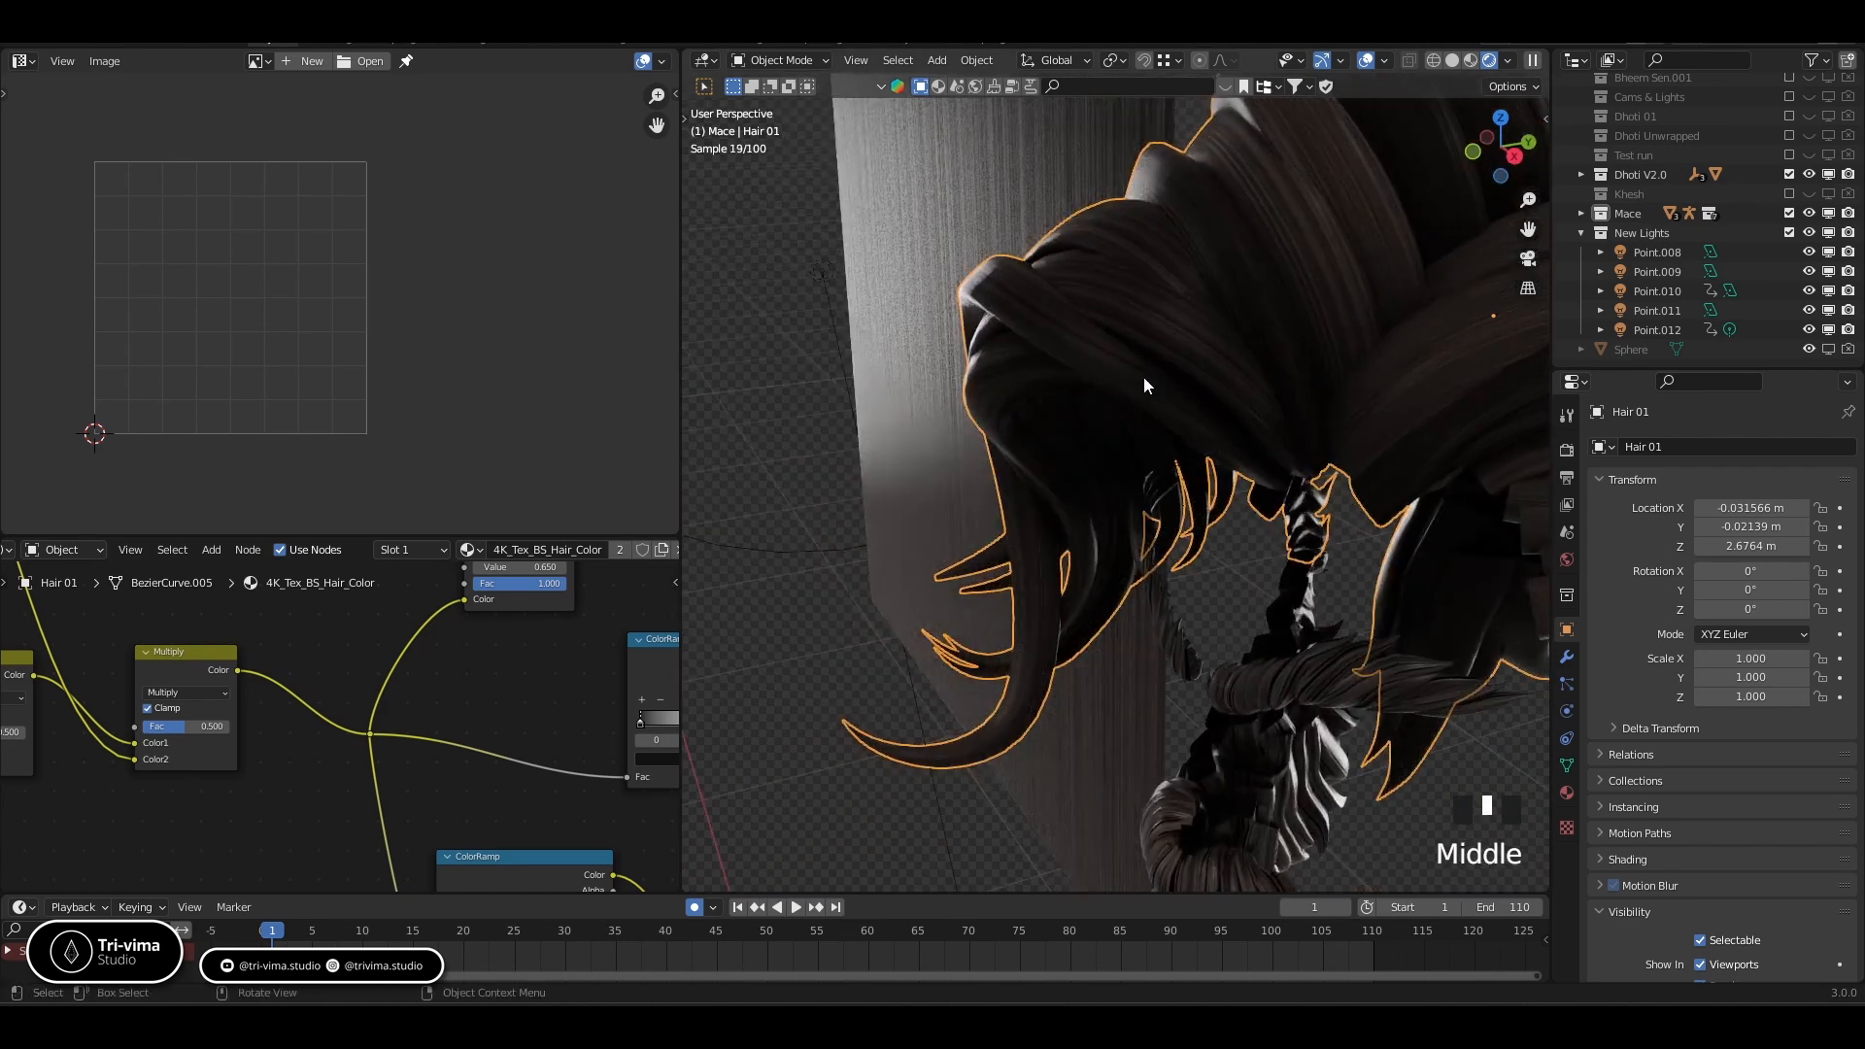
# Raise the Multiply node's factor to 1.000 and check the hair from the front
pyautogui.moveTo(159, 756); pyautogui.dragTo(285, 802, button='middle')
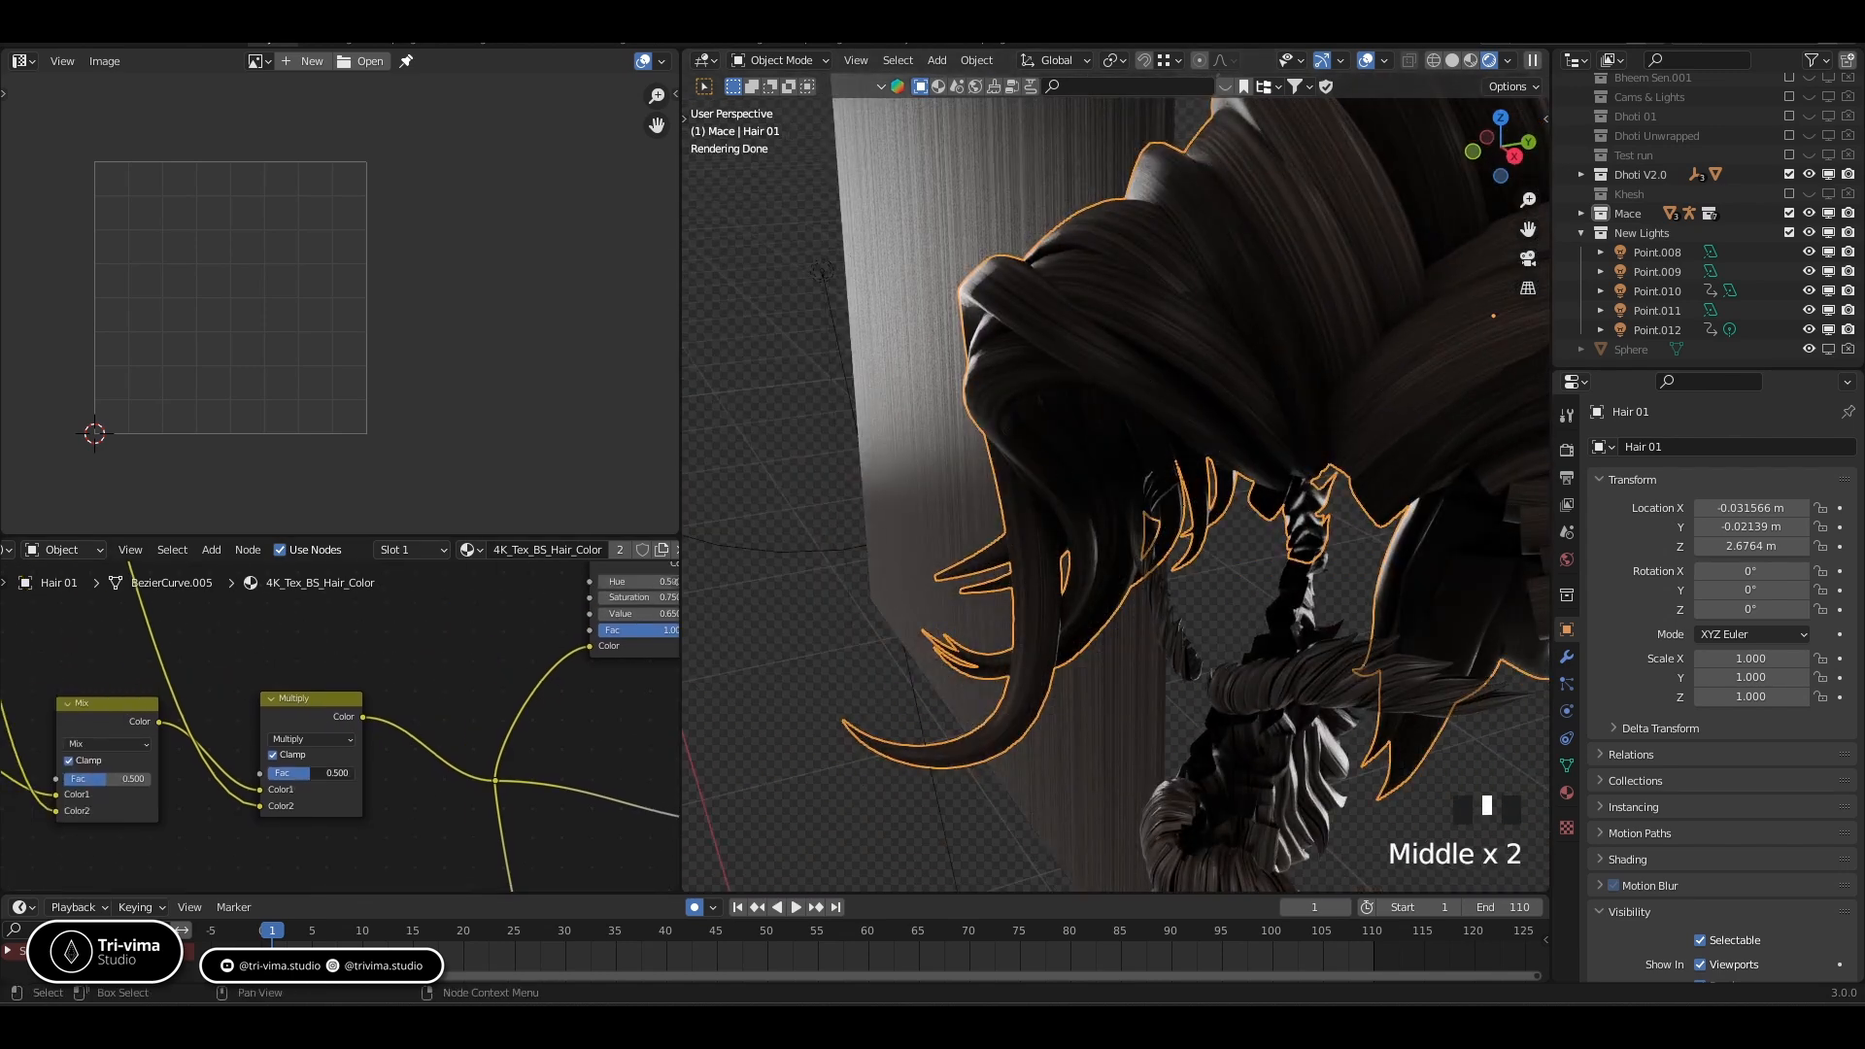
pyautogui.moveTo(309, 772); pyautogui.dragTo(355, 773)
pyautogui.moveTo(930, 394); pyautogui.dragTo(1053, 383, button='middle')
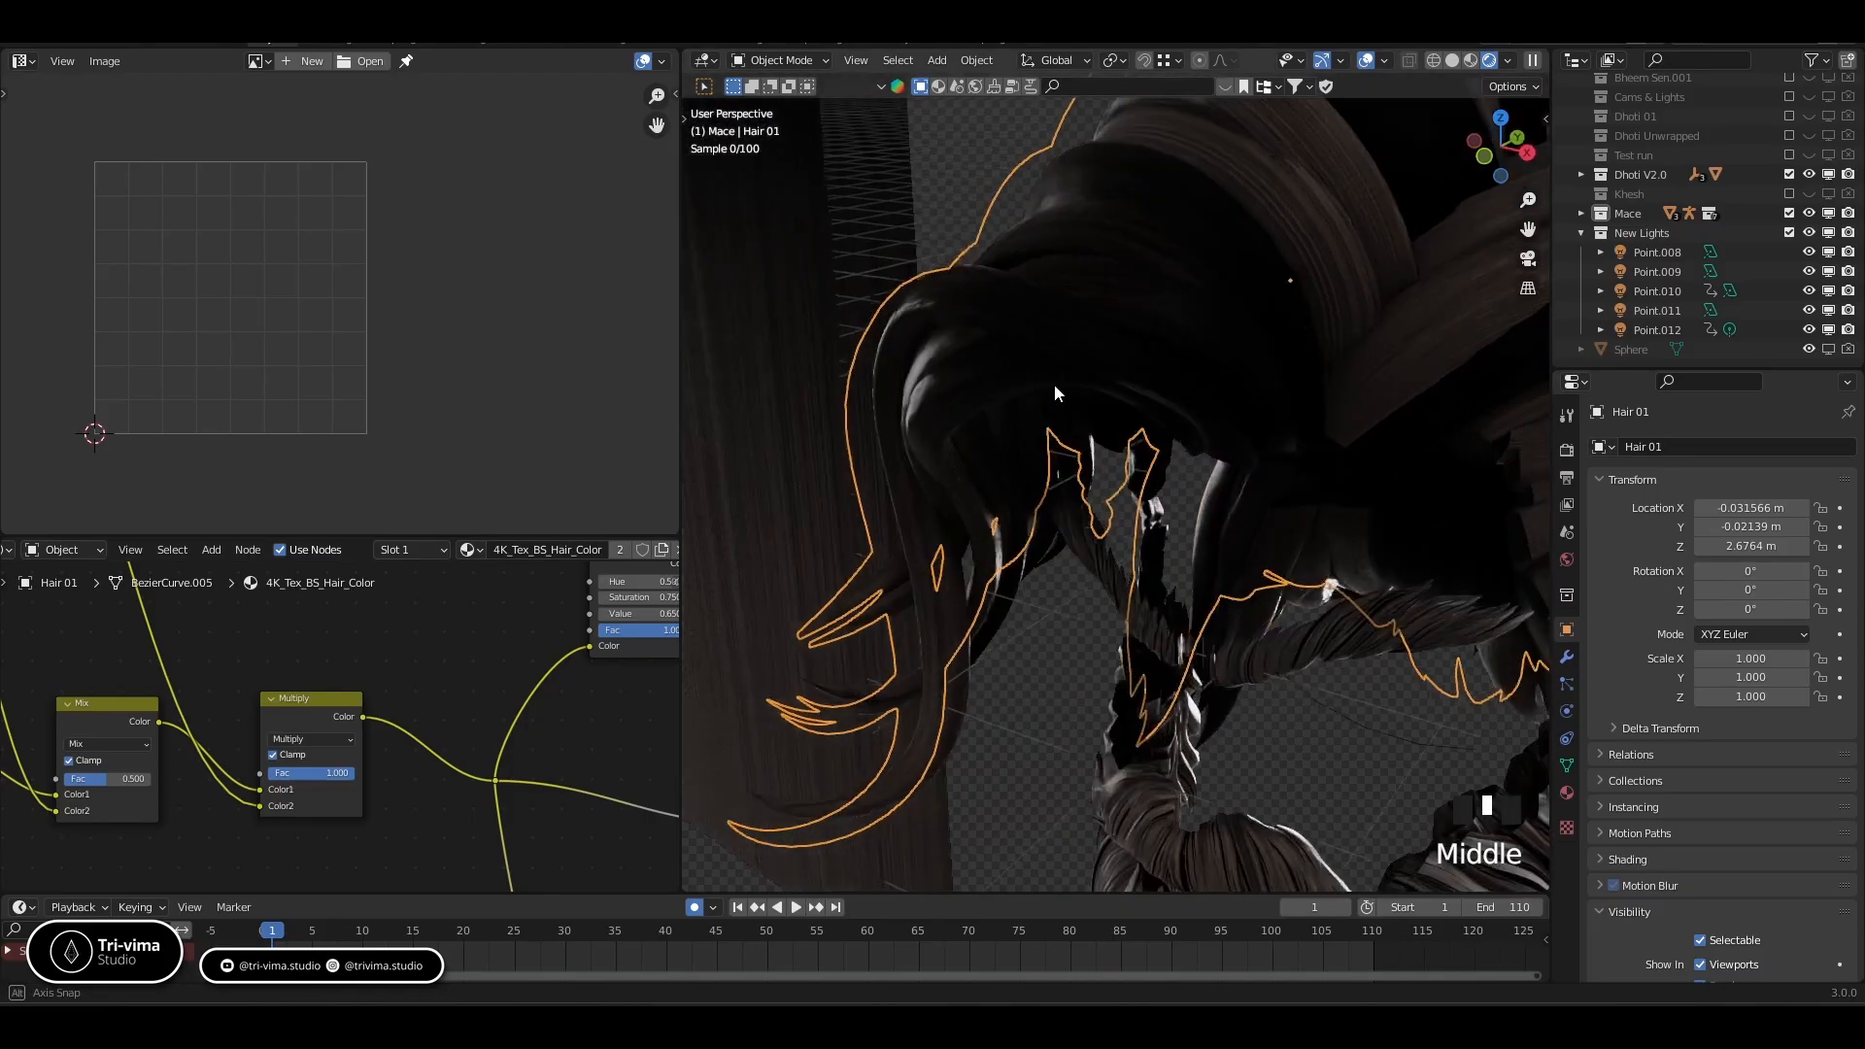
# Move the white stop of the gradient texture's ColorRamp to position 0.118
pyautogui.moveTo(311, 655); pyautogui.dragTo(771, 857, button='middle')
pyautogui.moveTo(316, 807); pyautogui.dragTo(283, 810)
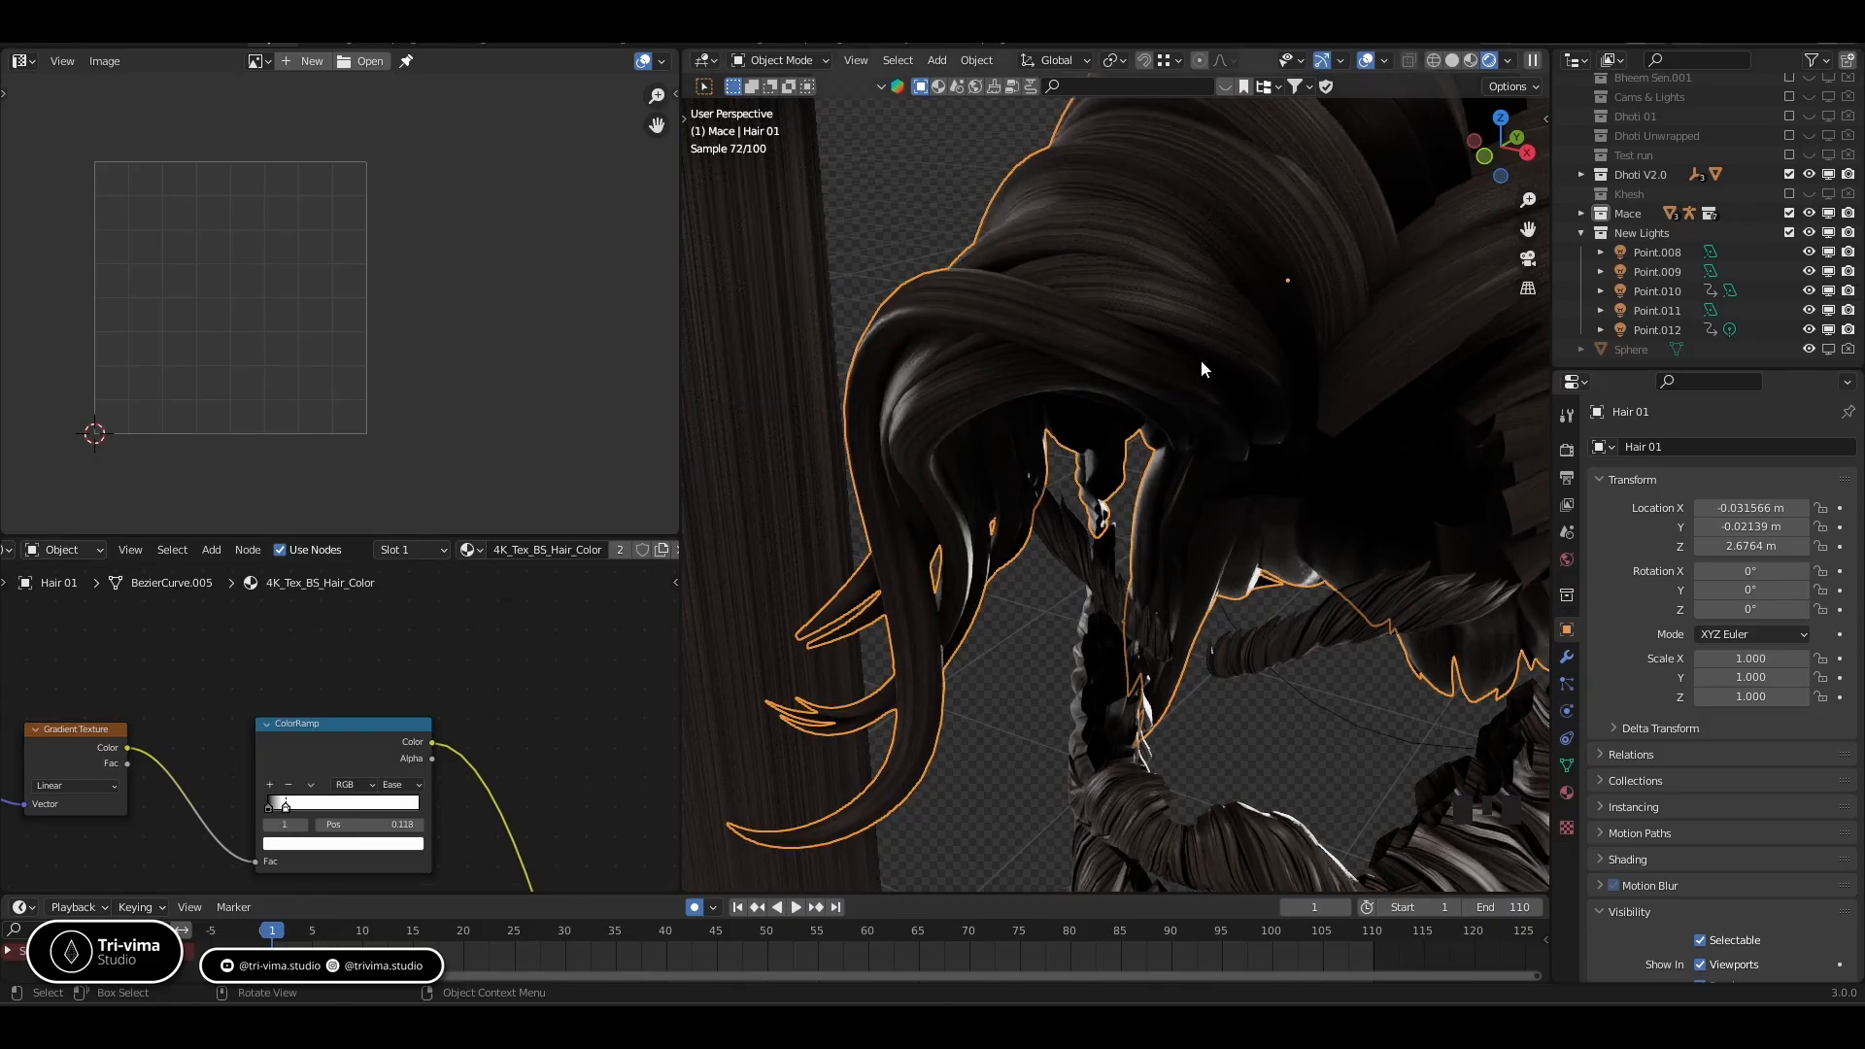
pyautogui.moveTo(1202, 362)
pyautogui.mouseDown(button='middle')
pyautogui.moveTo(1158, 354)
pyautogui.moveTo(1201, 354)
pyautogui.mouseUp(button='middle')
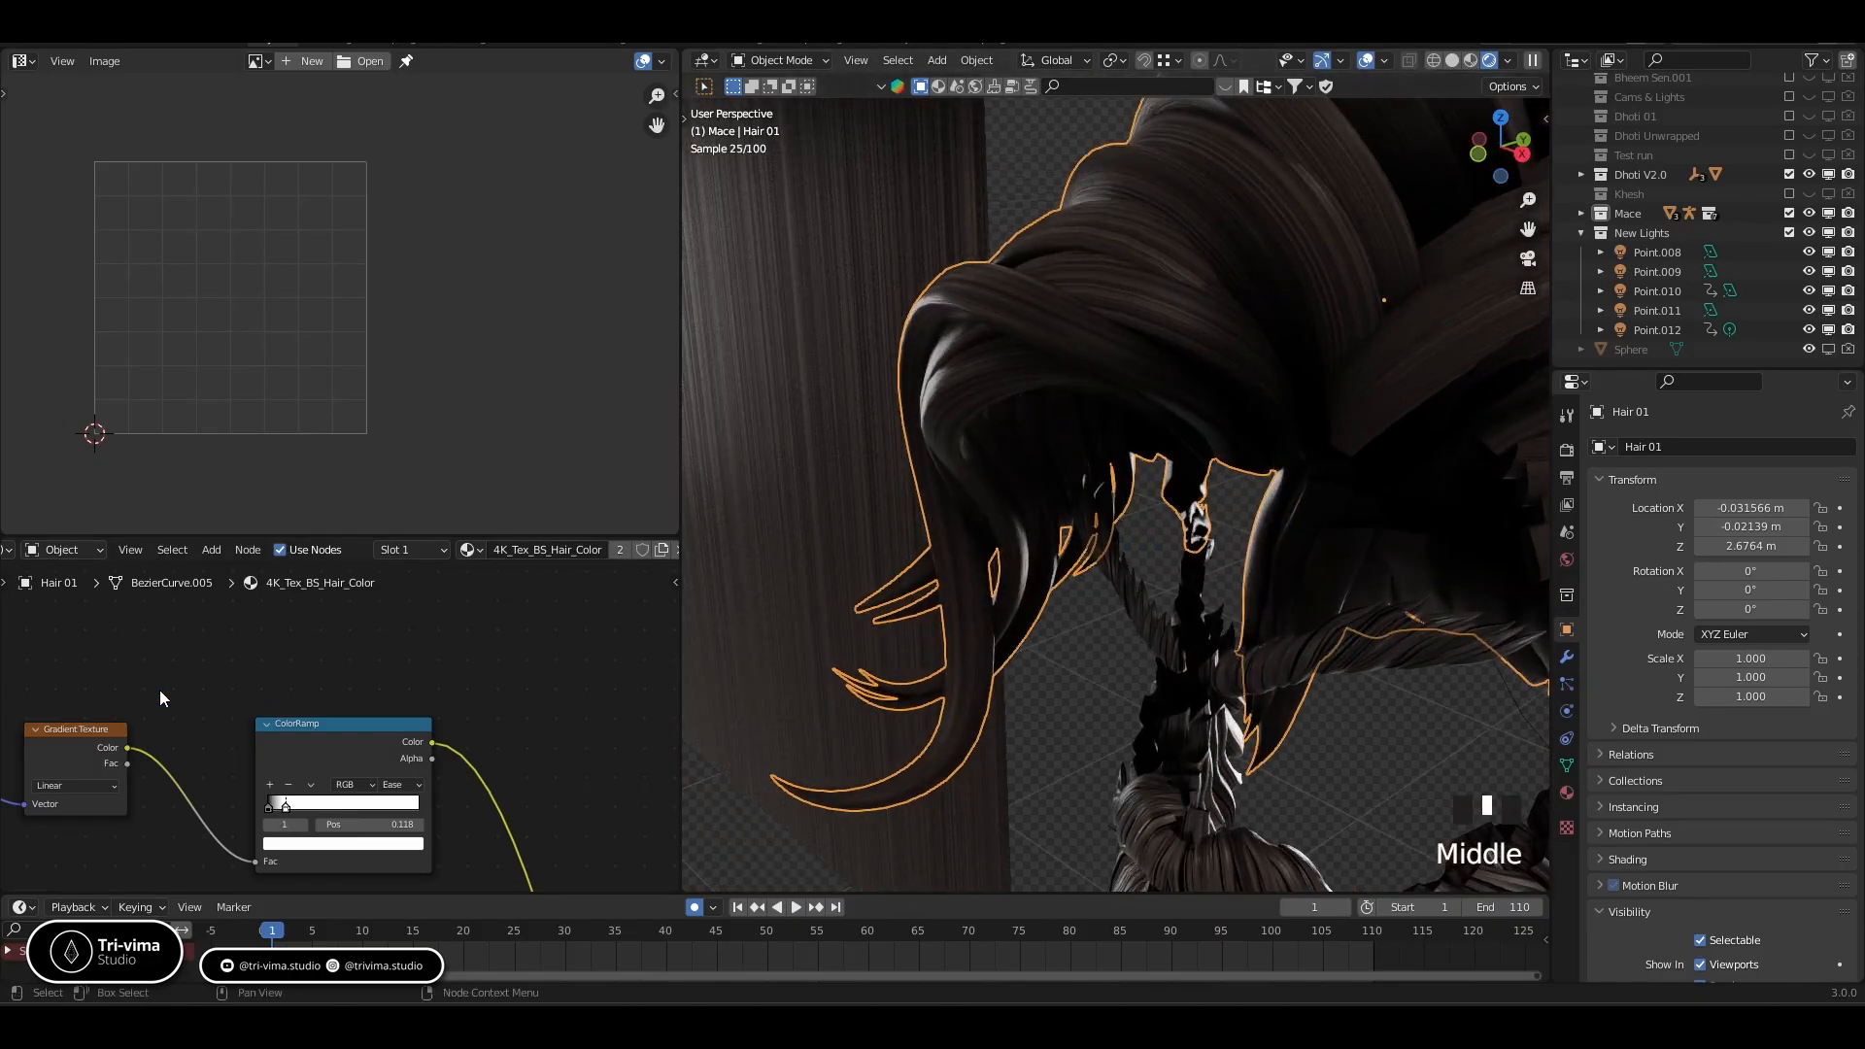
# Lighten the gradient ColorRamp's black stop to a value of 0.053 and move its white stop to about 0.17
pyautogui.scroll(-4, 163, 698)
pyautogui.moveTo(339, 825); pyautogui.dragTo(403, 814, button='middle')
pyautogui.scroll(2, 403, 815)
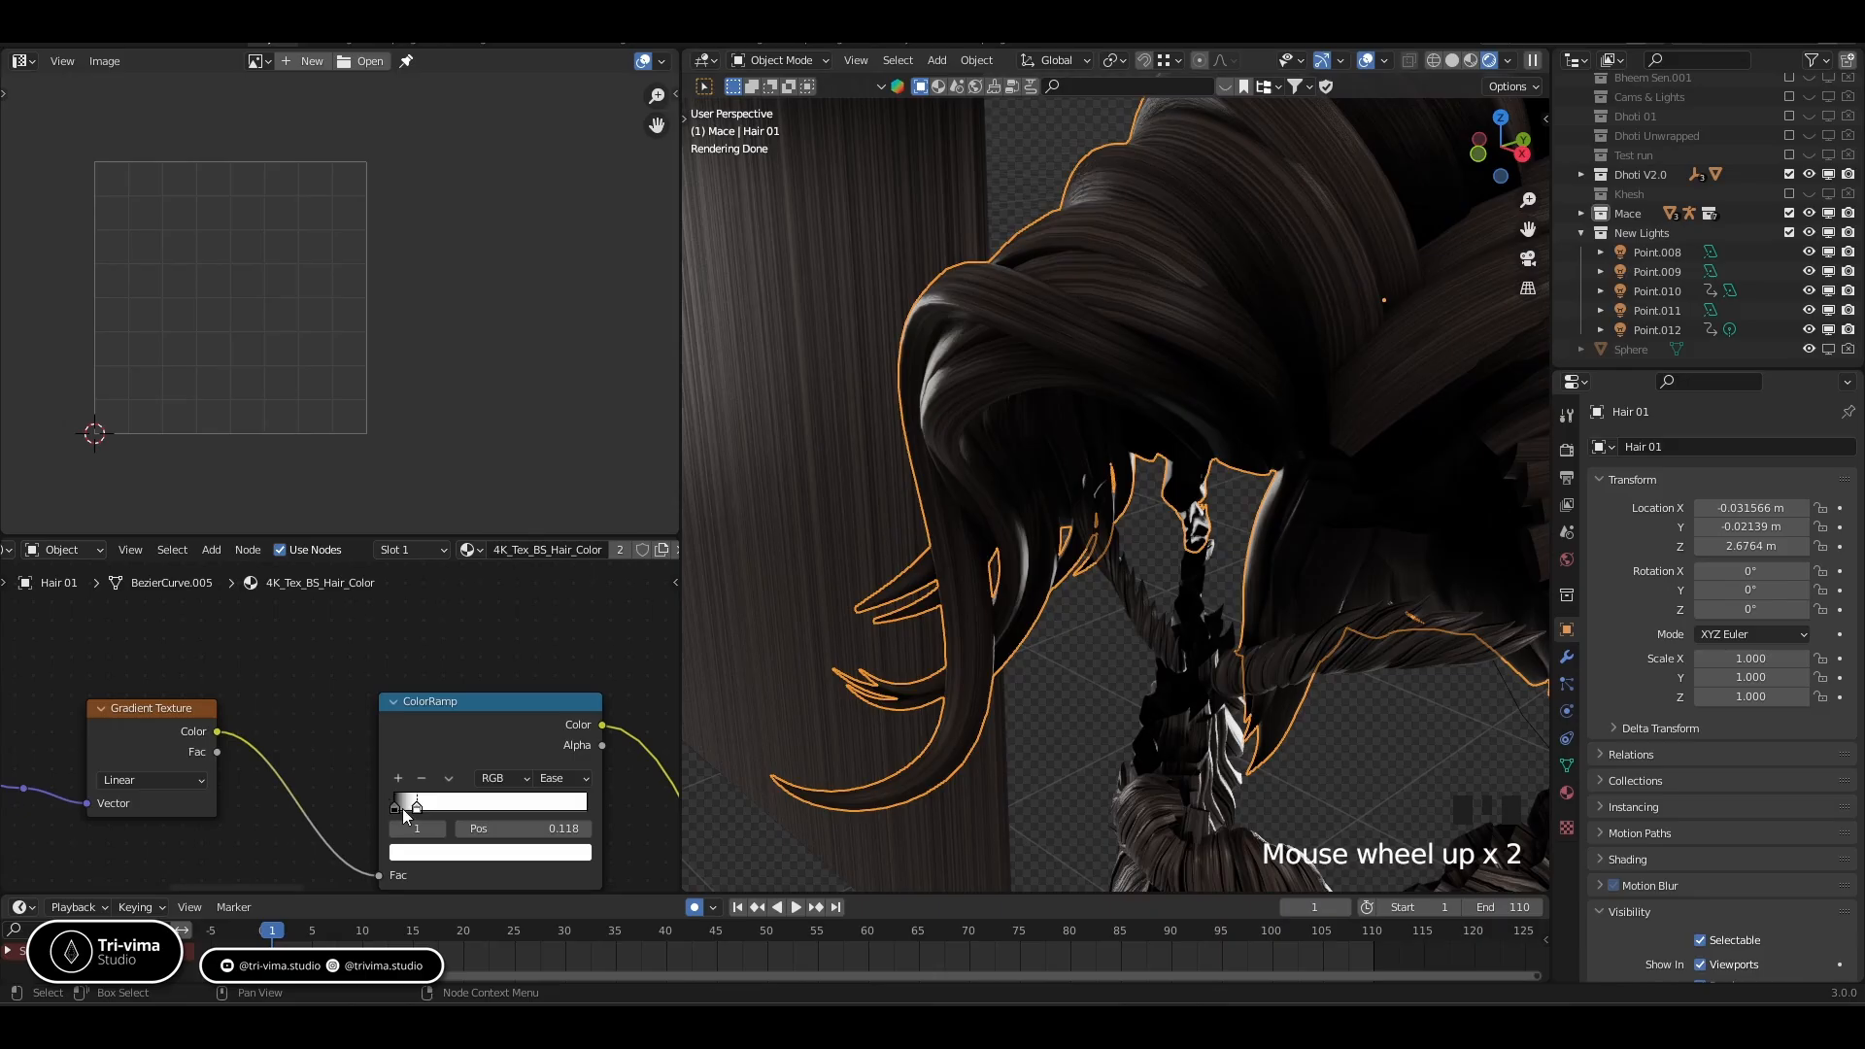
pyautogui.click(402, 810)
pyautogui.click(453, 855)
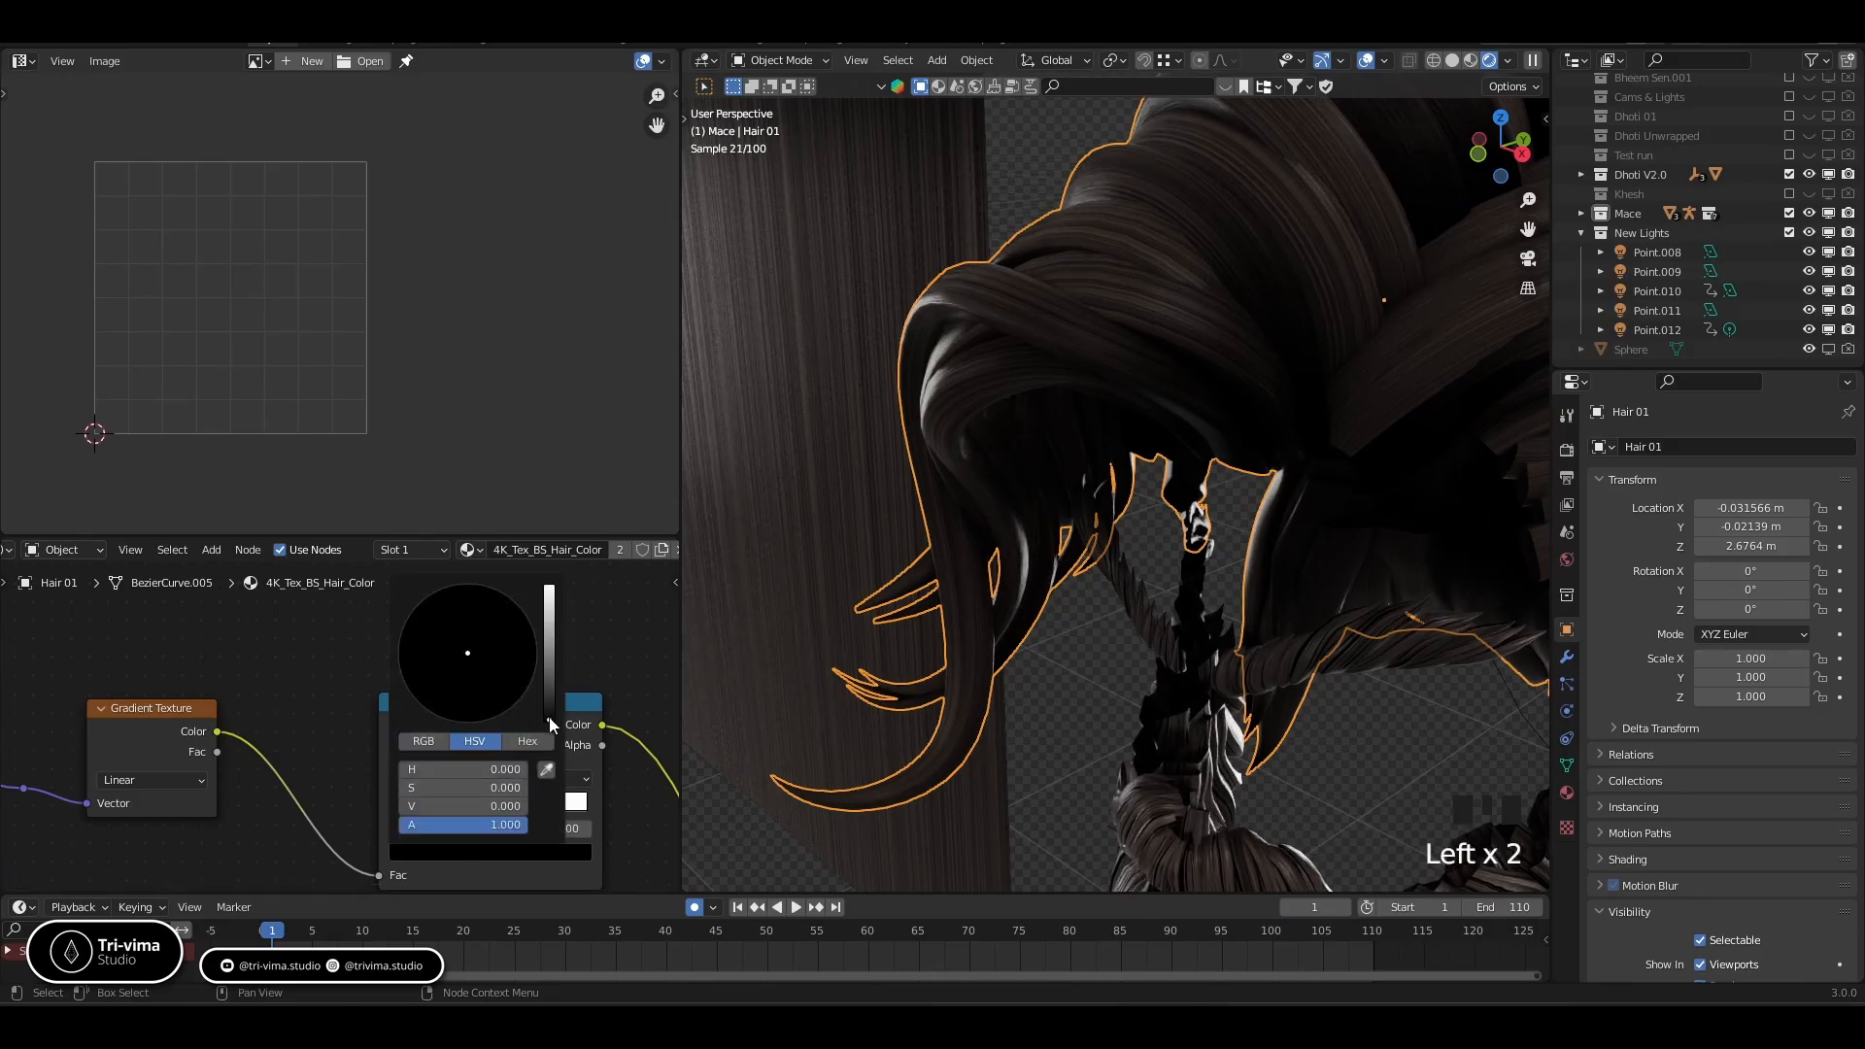
pyautogui.moveTo(550, 724); pyautogui.dragTo(552, 699)
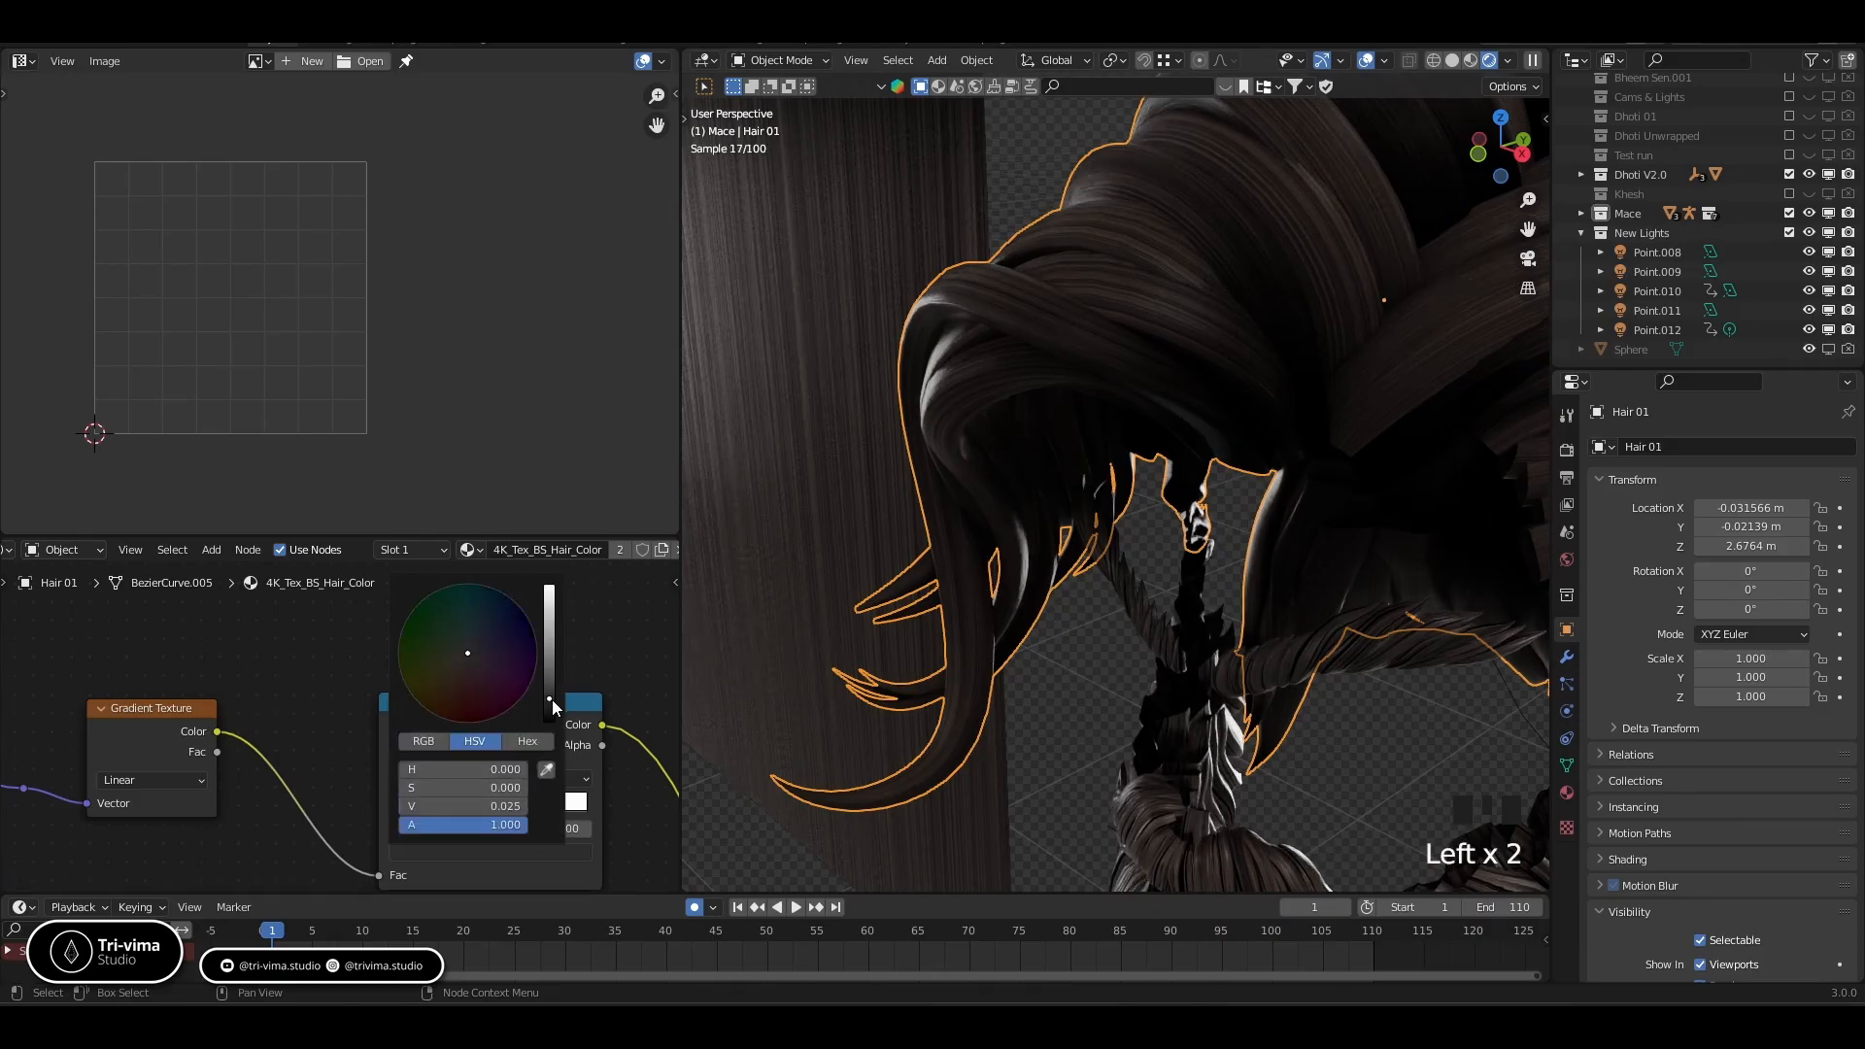
pyautogui.click(419, 854)
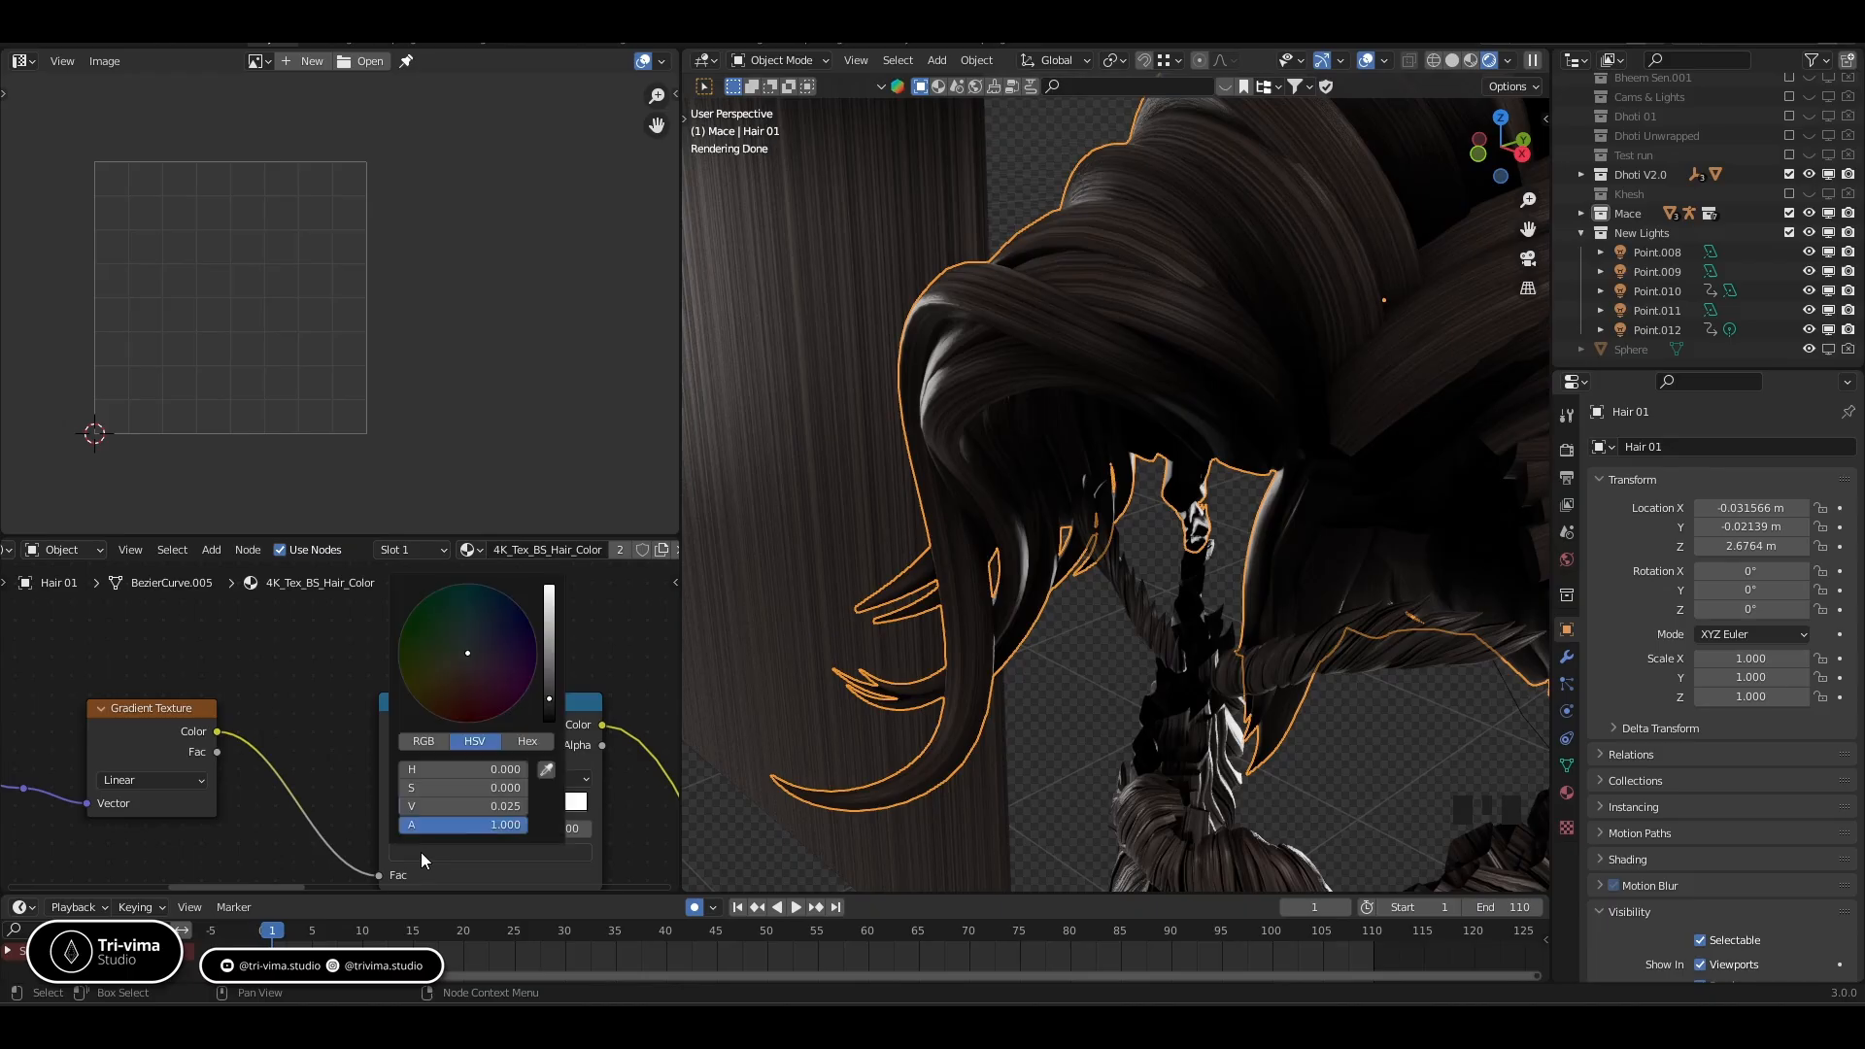
pyautogui.moveTo(549, 699); pyautogui.dragTo(549, 687)
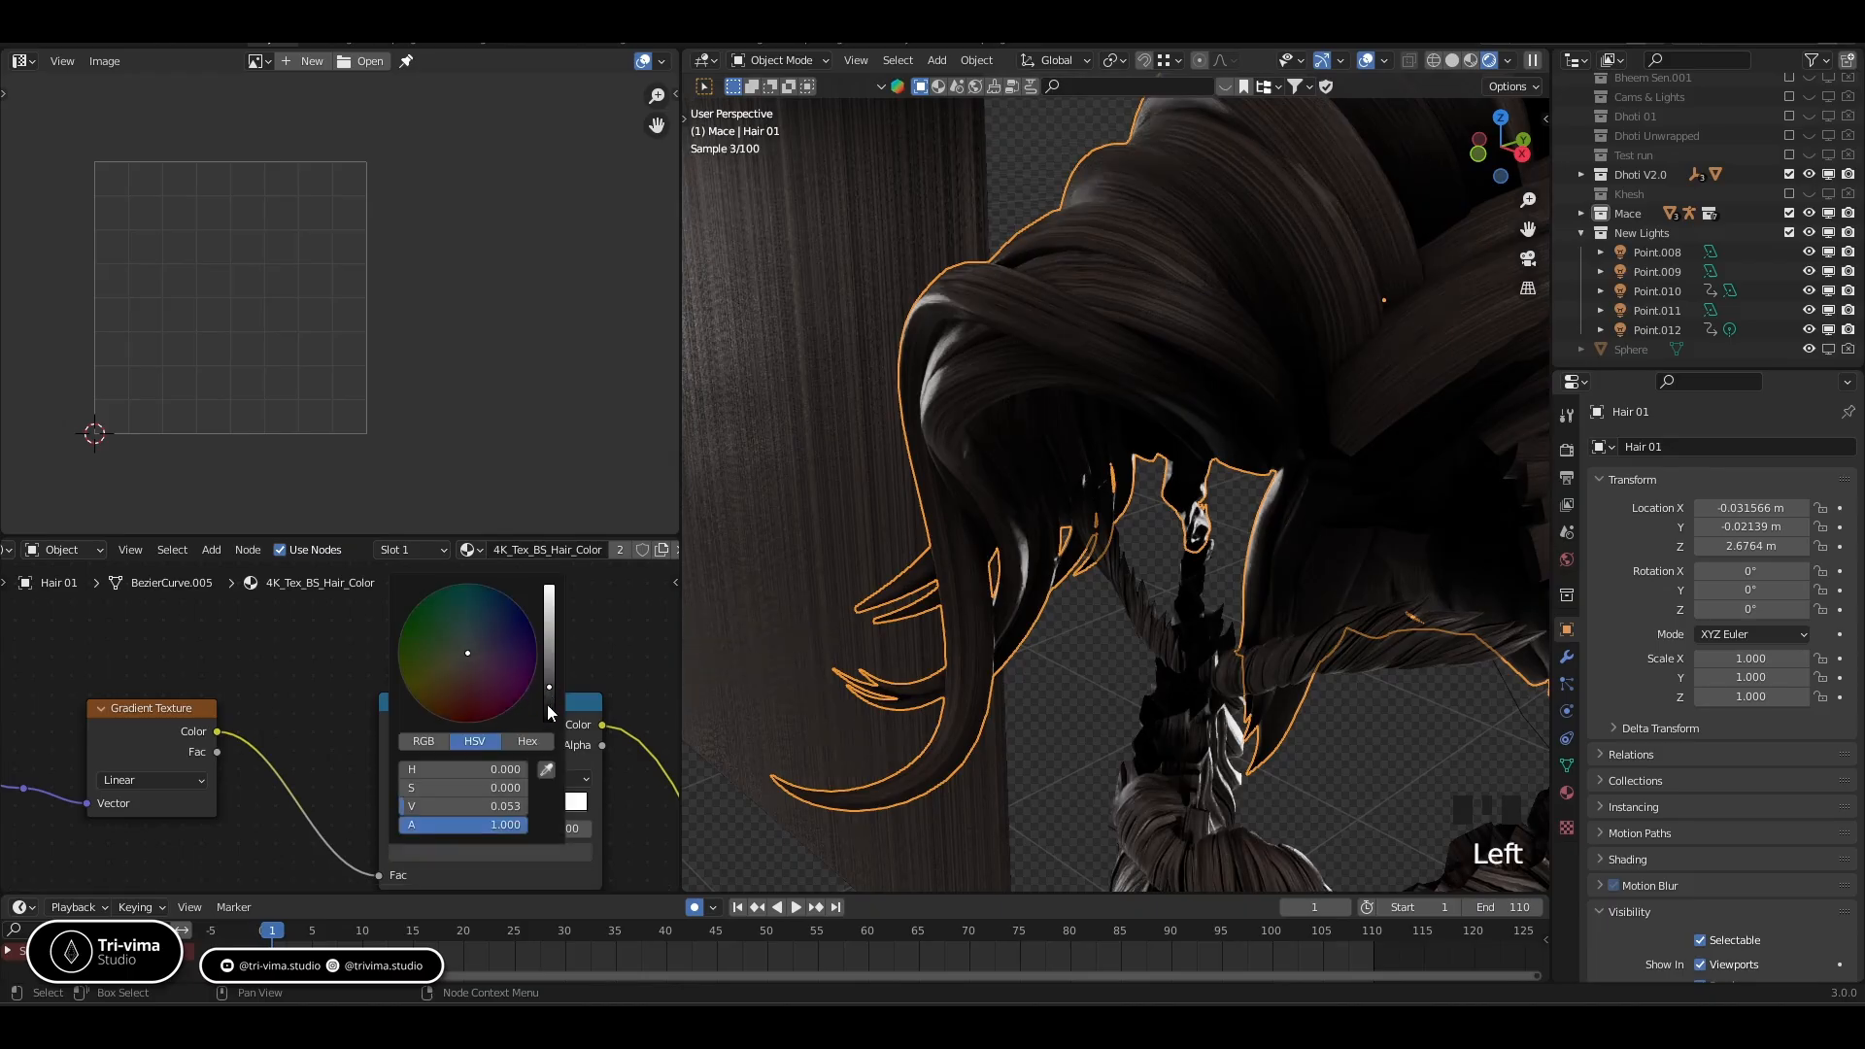
pyautogui.click(418, 807)
pyautogui.moveTo(418, 808); pyautogui.dragTo(433, 807)
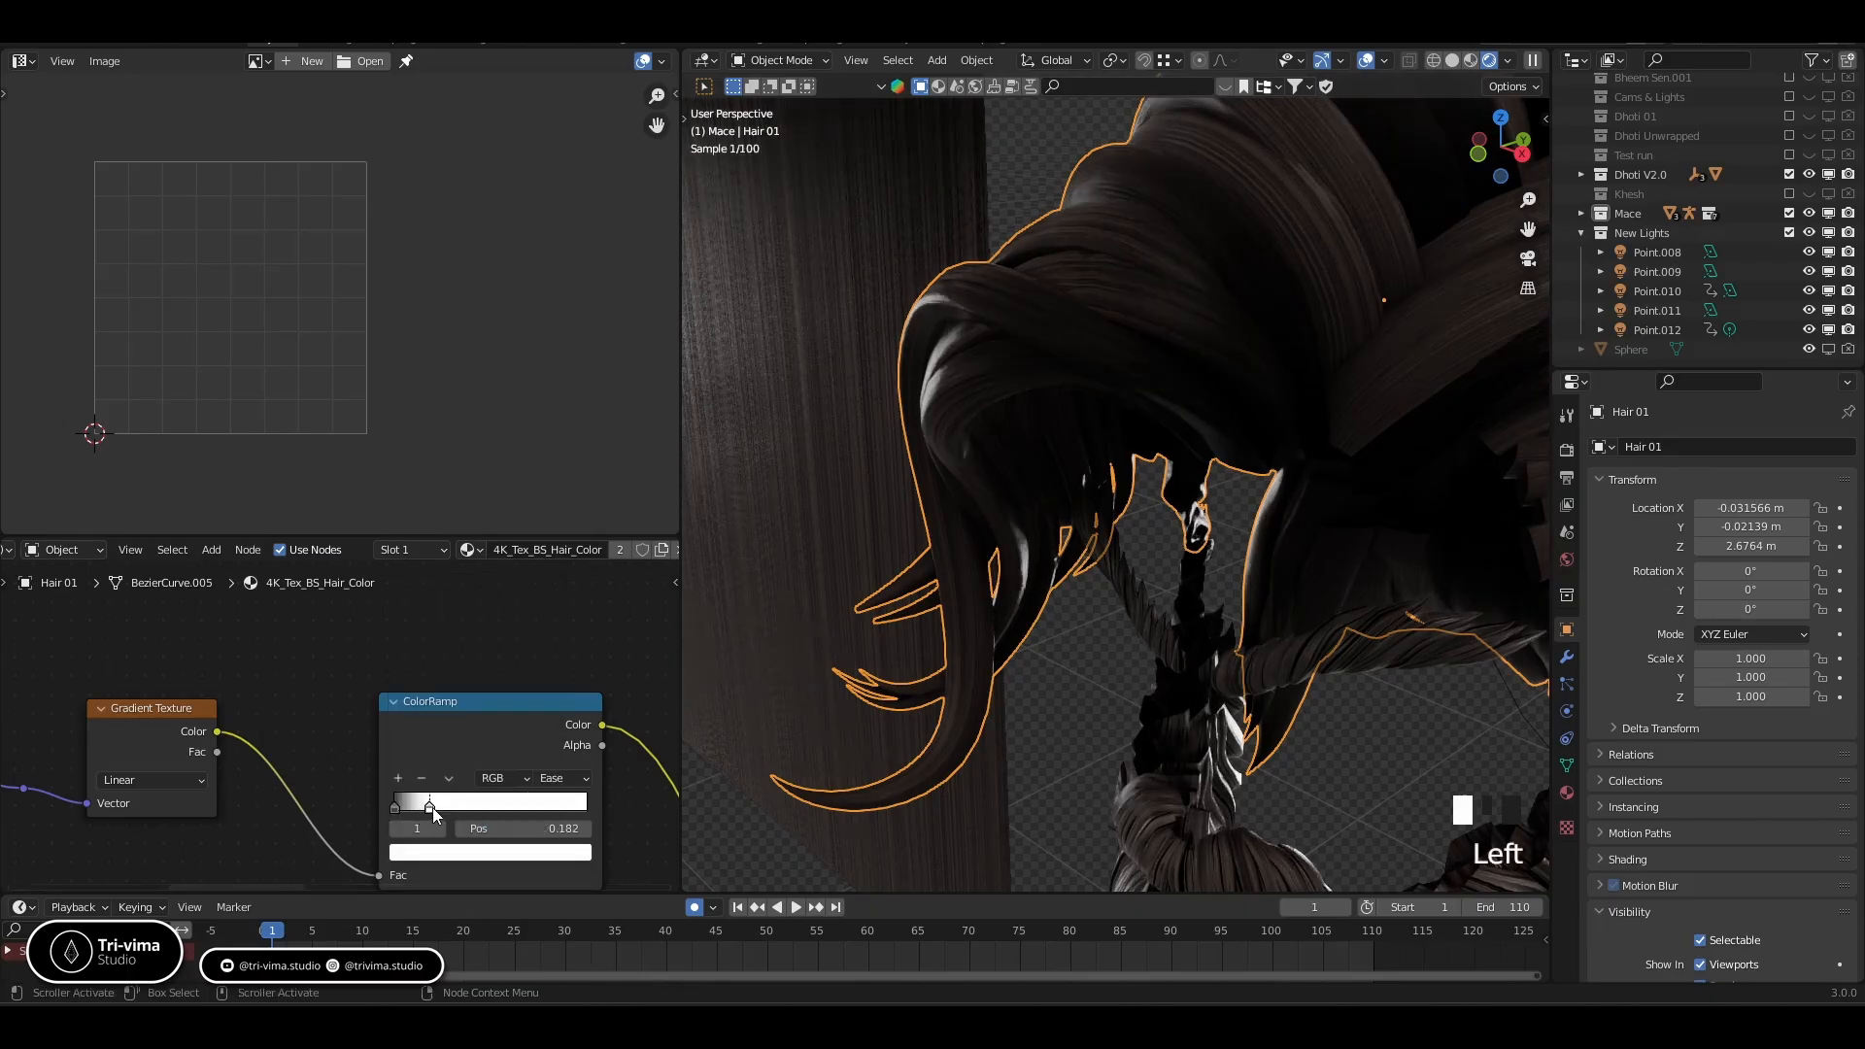
# Pull the leftover reroute points out of the vector links around the gradient's mapping setup and delete them
pyautogui.moveTo(217, 849); pyautogui.dragTo(535, 773, button='middle')
pyautogui.moveTo(319, 791); pyautogui.dragTo(432, 791, button='middle')
pyautogui.scroll(1, 465, 723)
pyautogui.click(470, 718)
pyautogui.keyDown('alt'); pyautogui.moveTo(470, 718); pyautogui.dragTo(434, 813); pyautogui.keyUp('alt')
pyautogui.press('x')
pyautogui.moveTo(261, 784); pyautogui.dragTo(354, 686, button='middle')
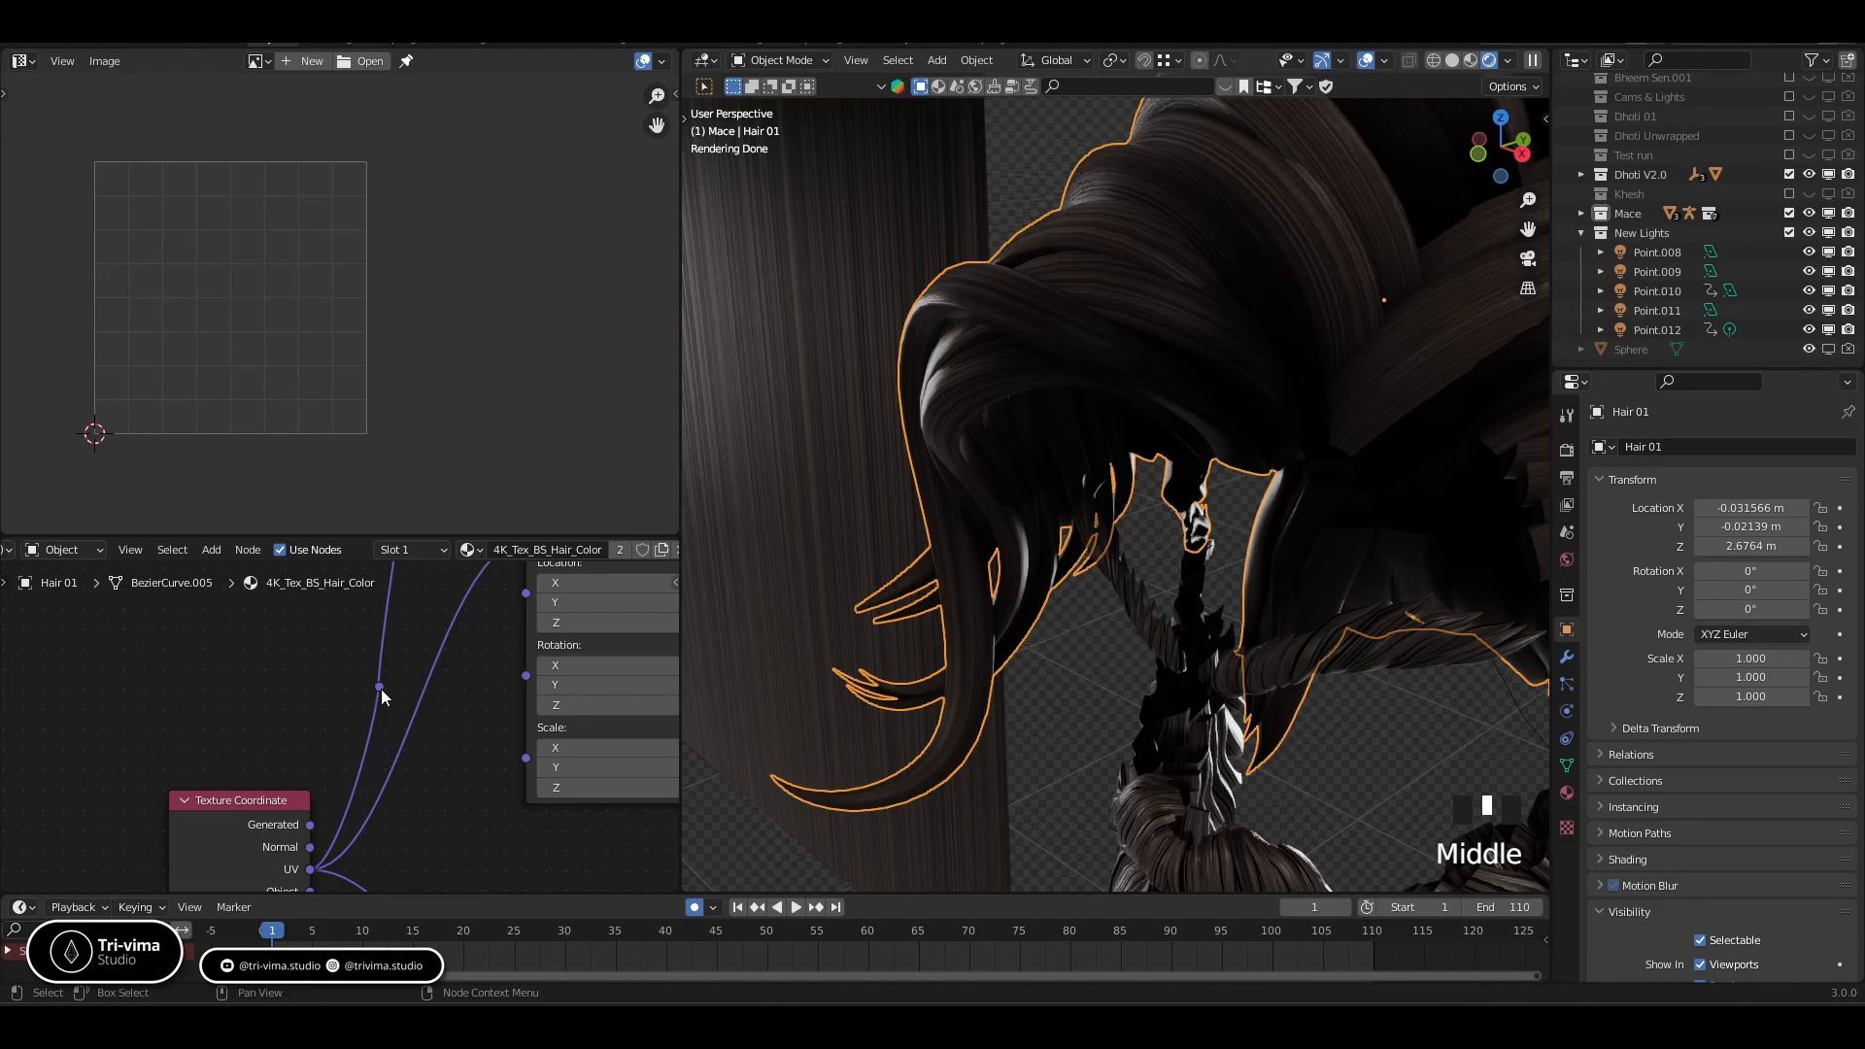
pyautogui.click(380, 690)
pyautogui.keyDown('alt'); pyautogui.moveTo(380, 690); pyautogui.dragTo(283, 716); pyautogui.keyUp('alt')
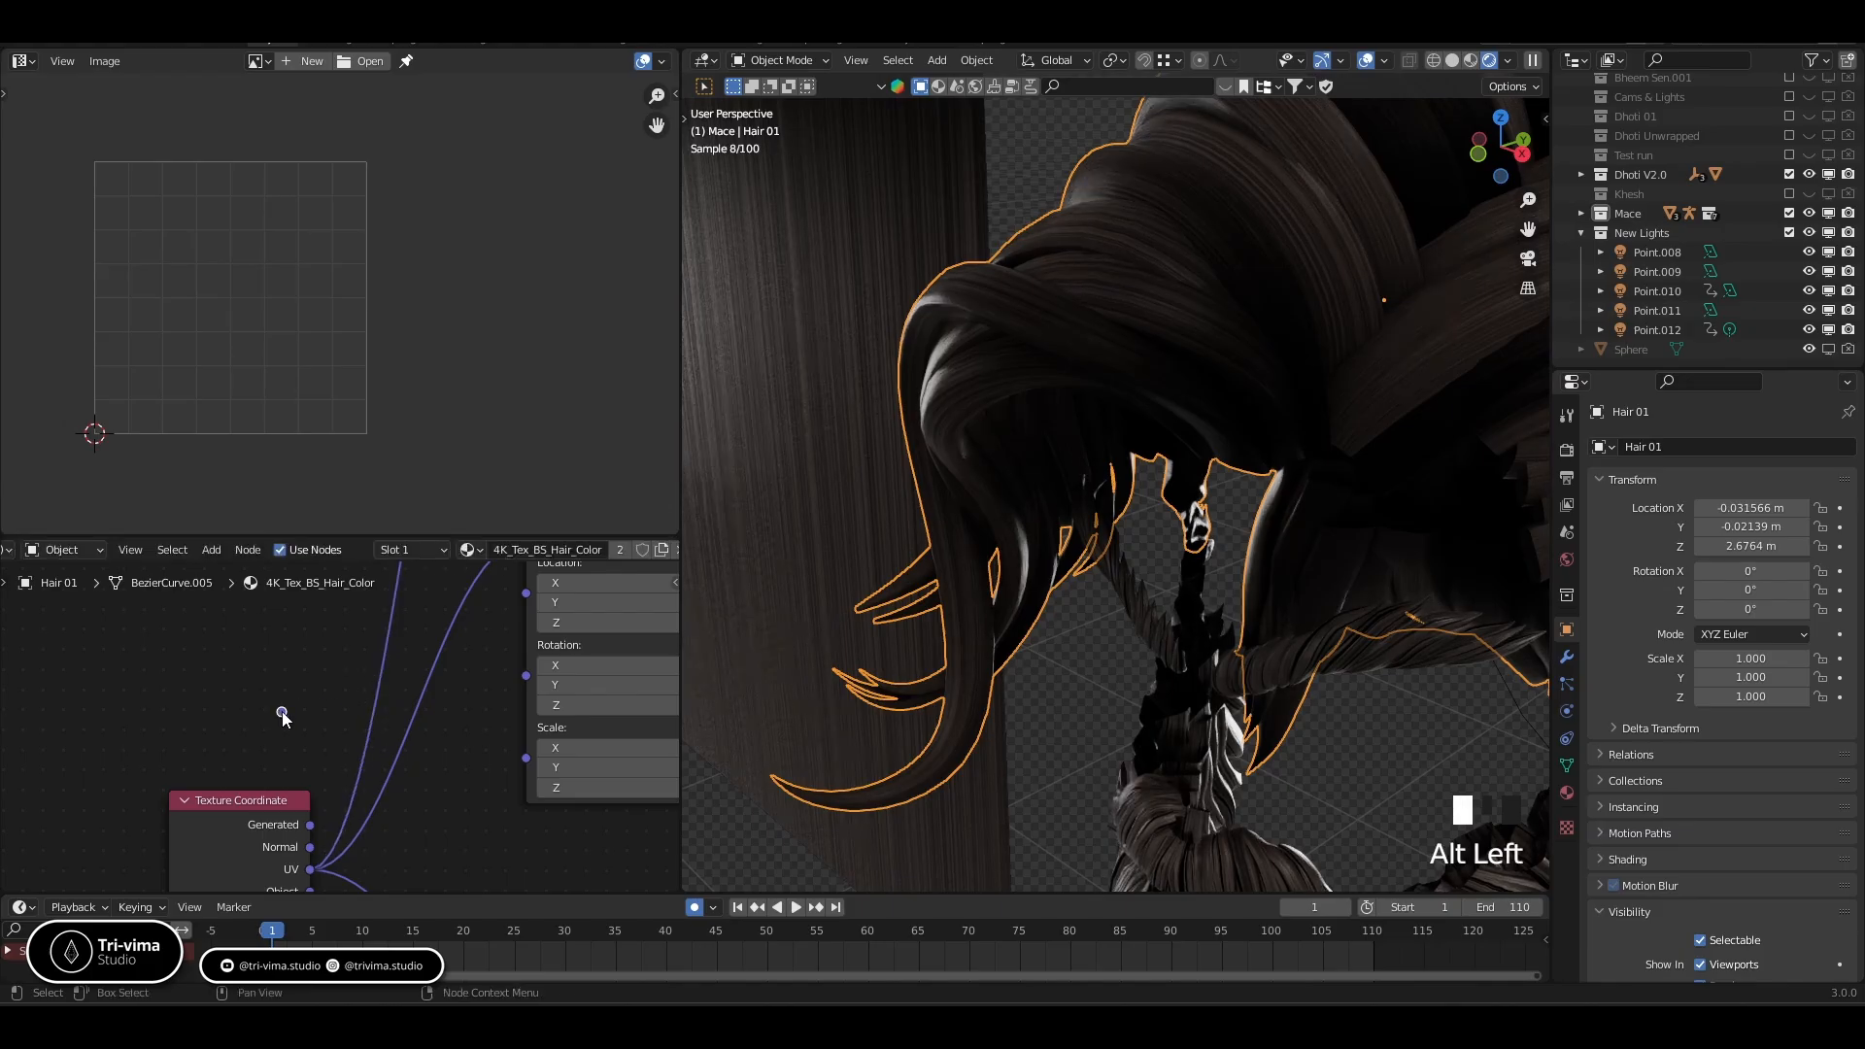
# Try a scale of 2.5 on all axes of the gradient's Mapping node, and return it to 2
pyautogui.moveTo(544, 738); pyautogui.dragTo(189, 822, button='middle')
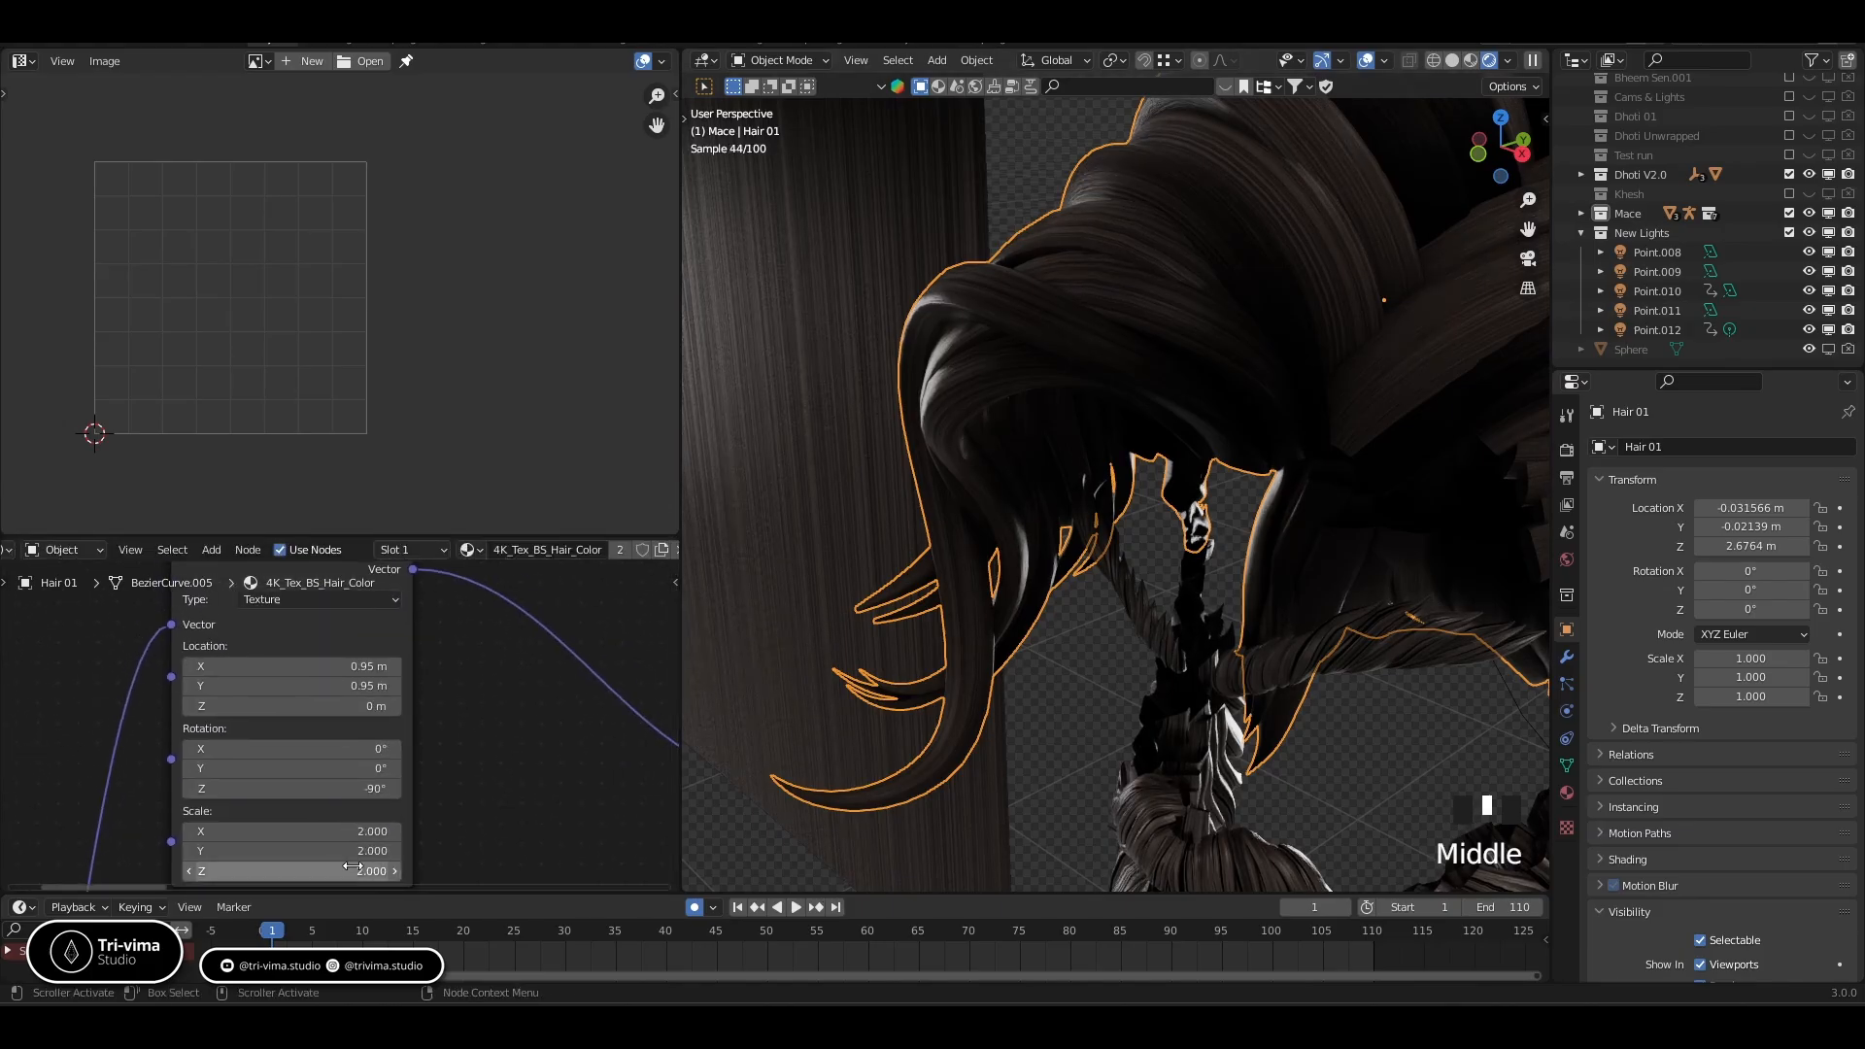
pyautogui.moveTo(380, 824); pyautogui.dragTo(415, 744, button='middle')
pyautogui.moveTo(397, 754); pyautogui.dragTo(396, 790)
pyautogui.write('0.')
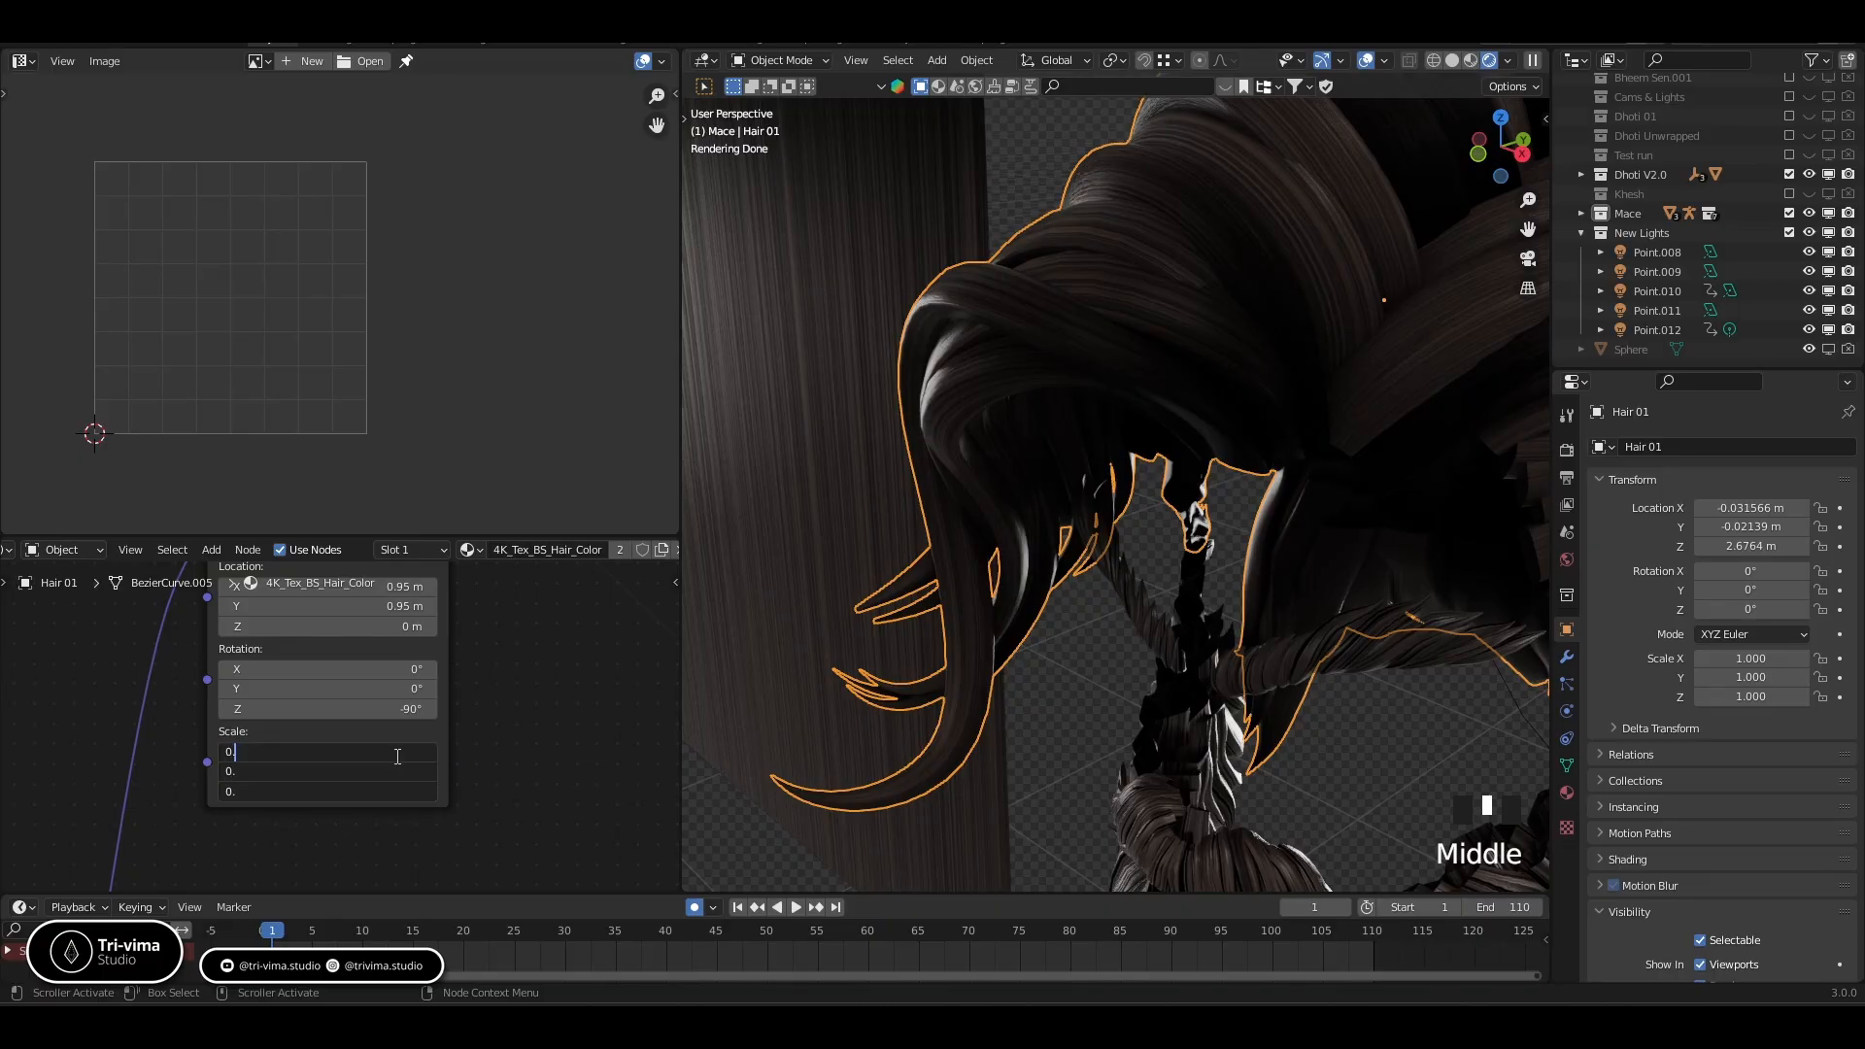
pyautogui.press('Return')
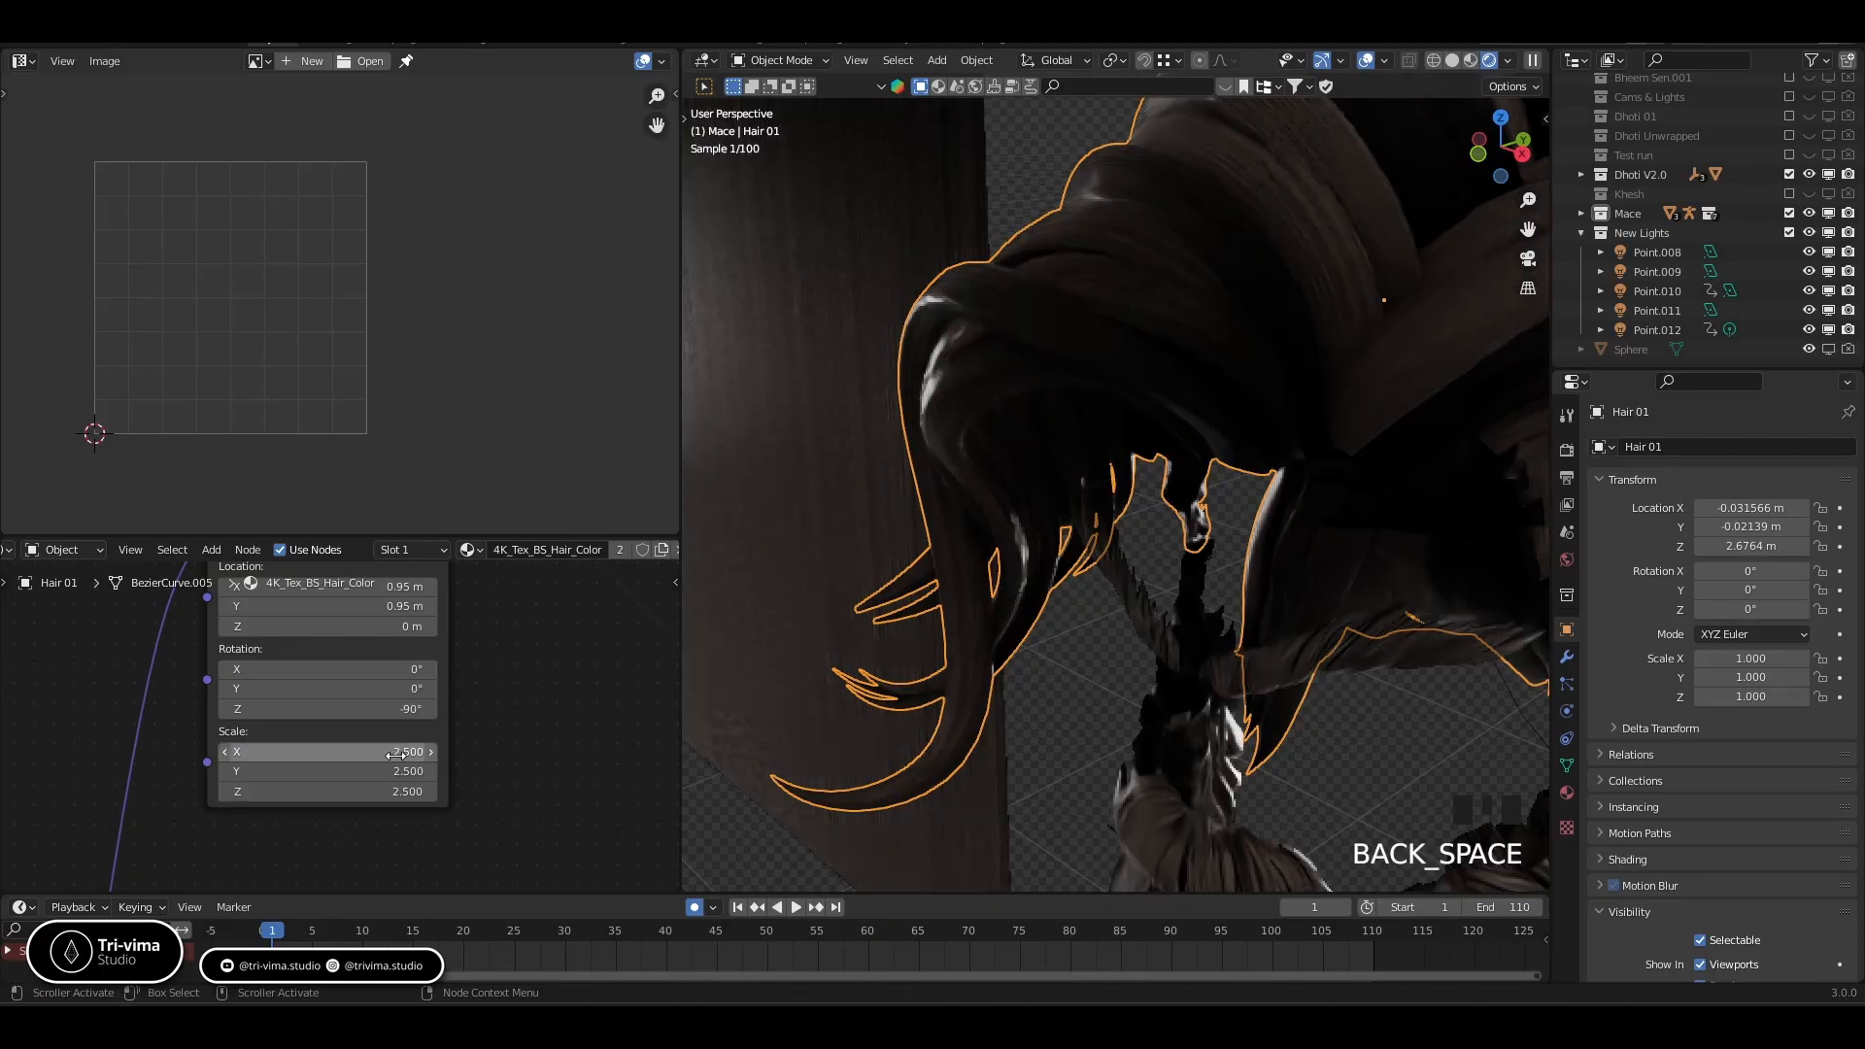
pyautogui.moveTo(398, 754); pyautogui.dragTo(397, 791)
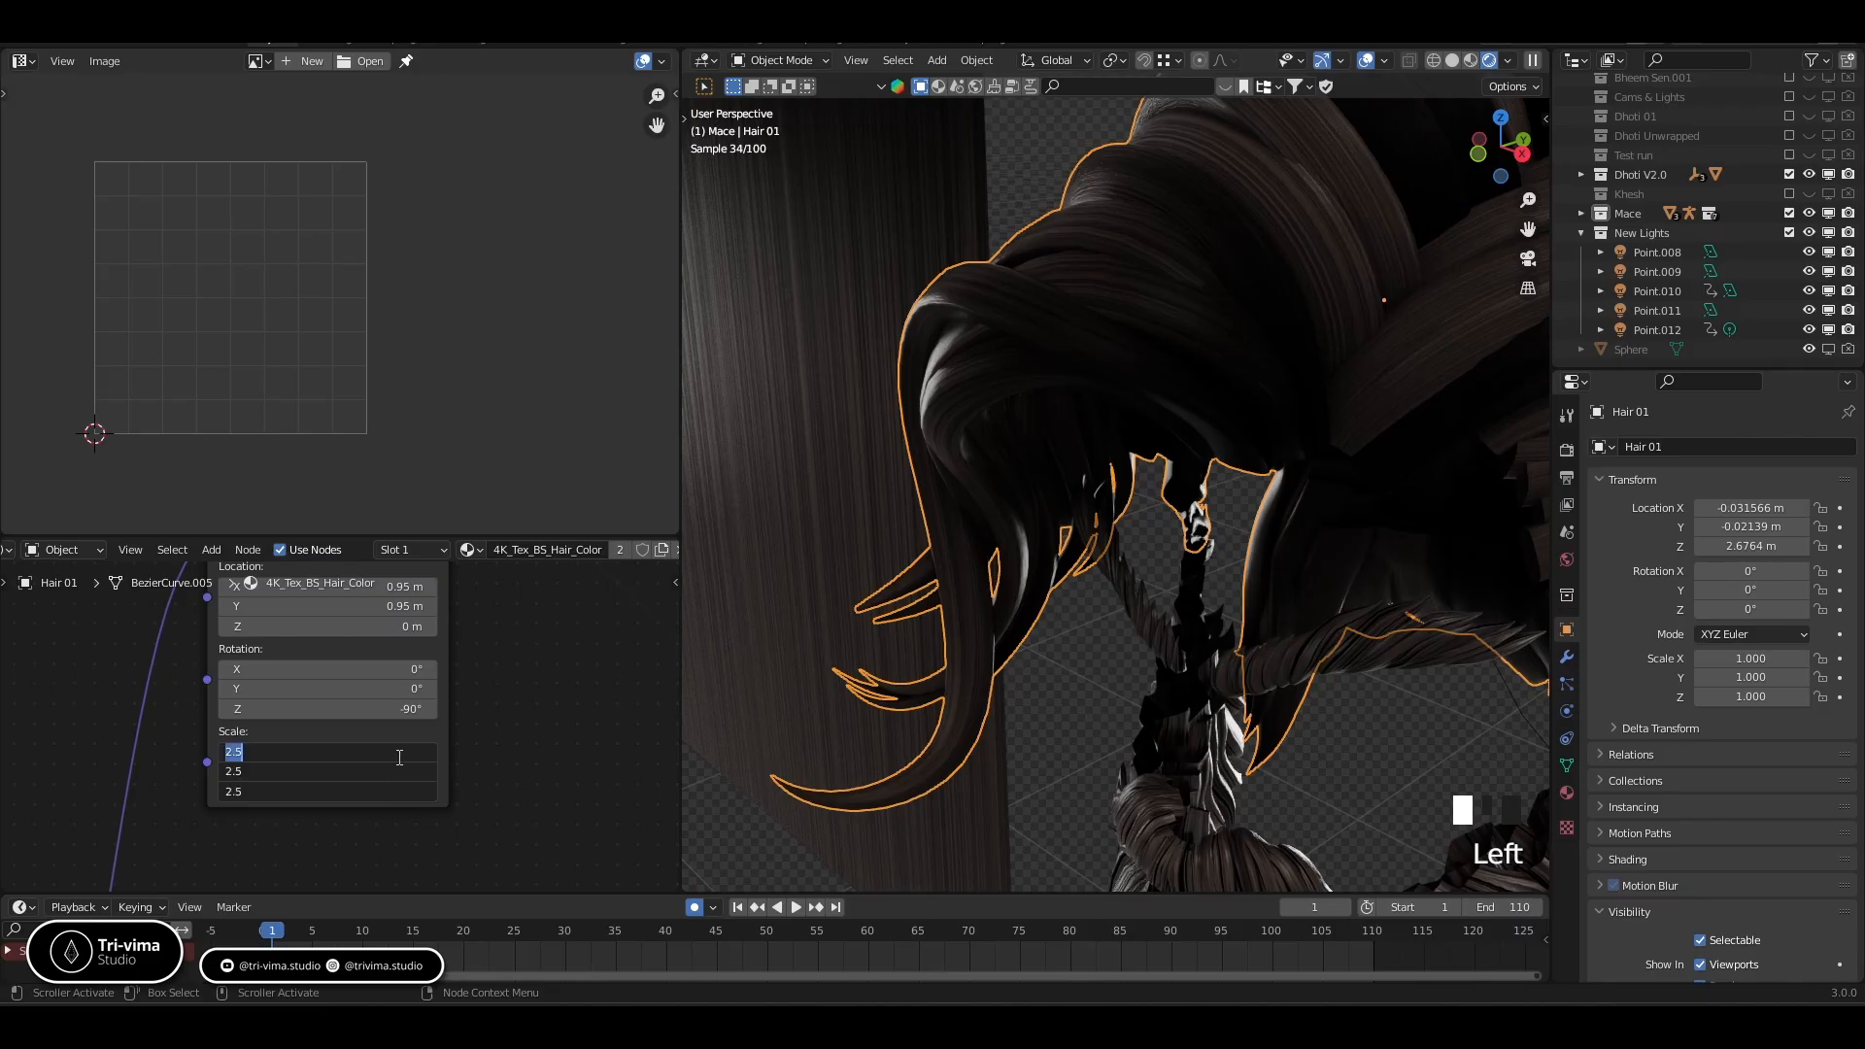
pyautogui.write('2')
pyautogui.press('Return')
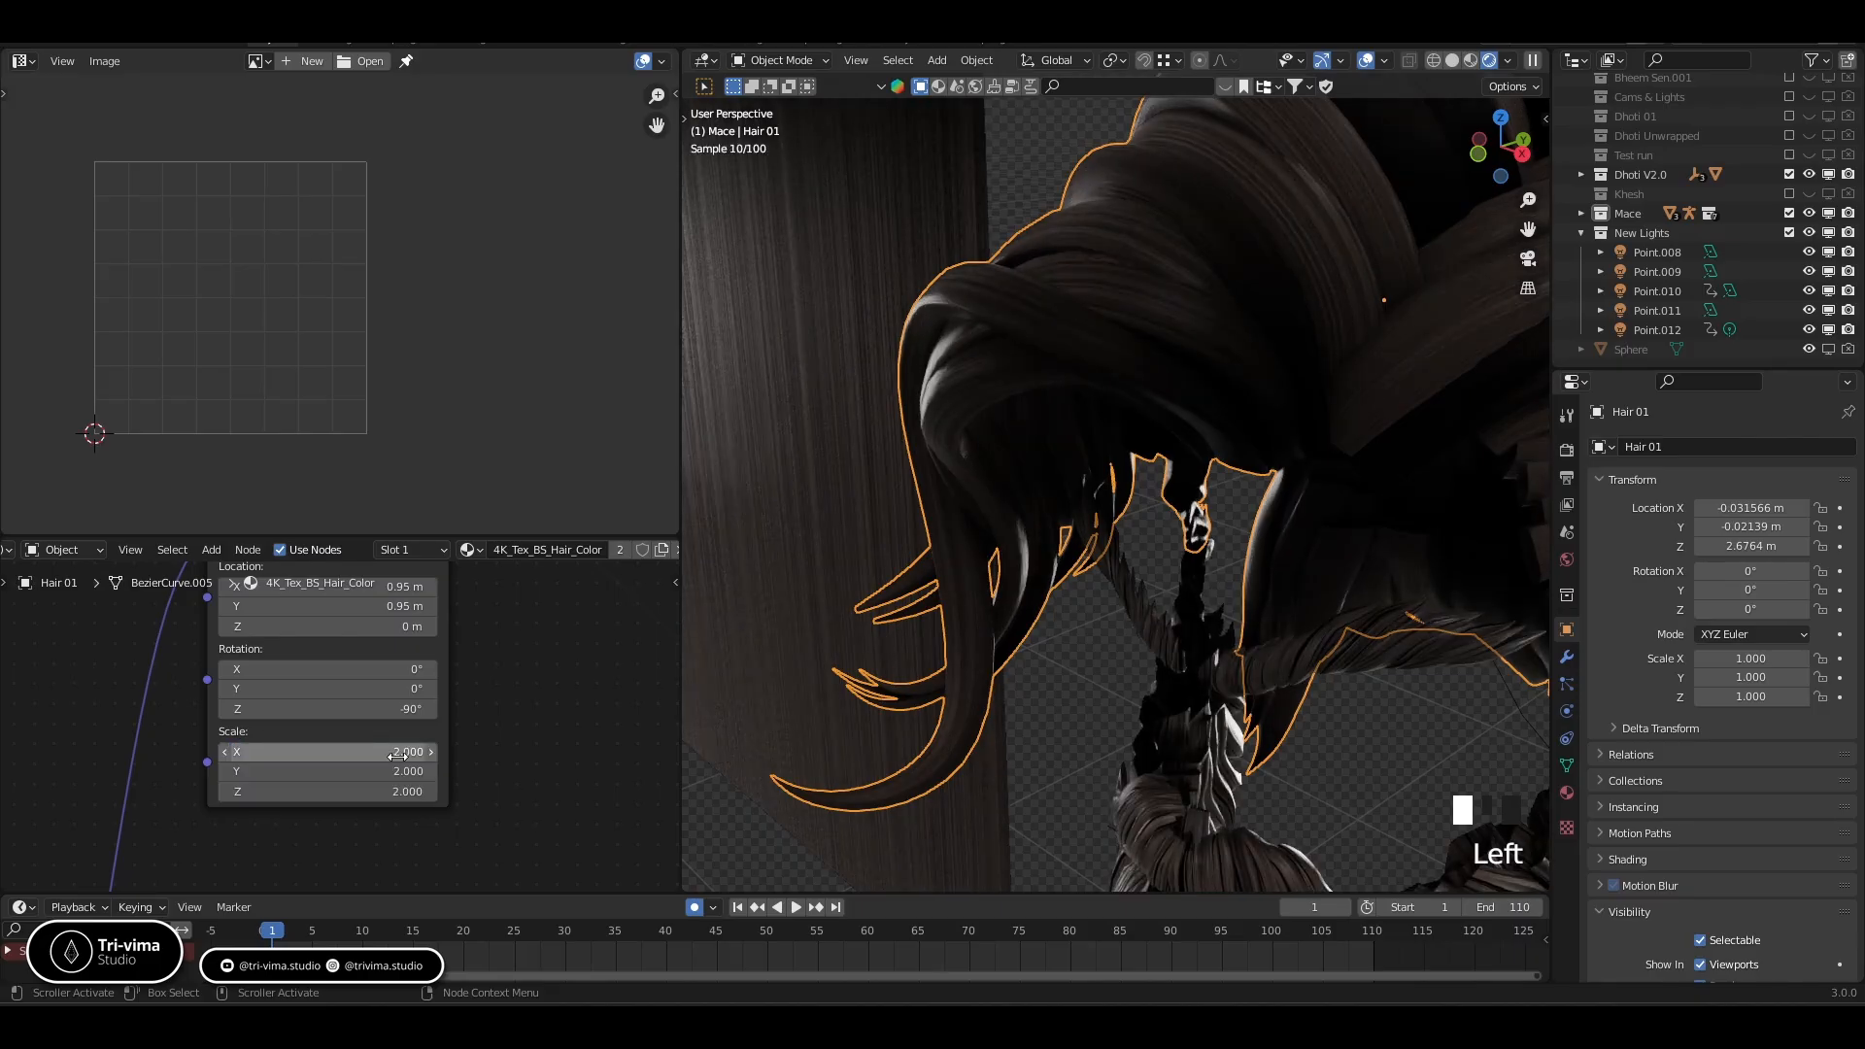
# Try scales of 1.5 and 1 on all axes of the gradient's Mapping node
pyautogui.moveTo(399, 756); pyautogui.dragTo(399, 791)
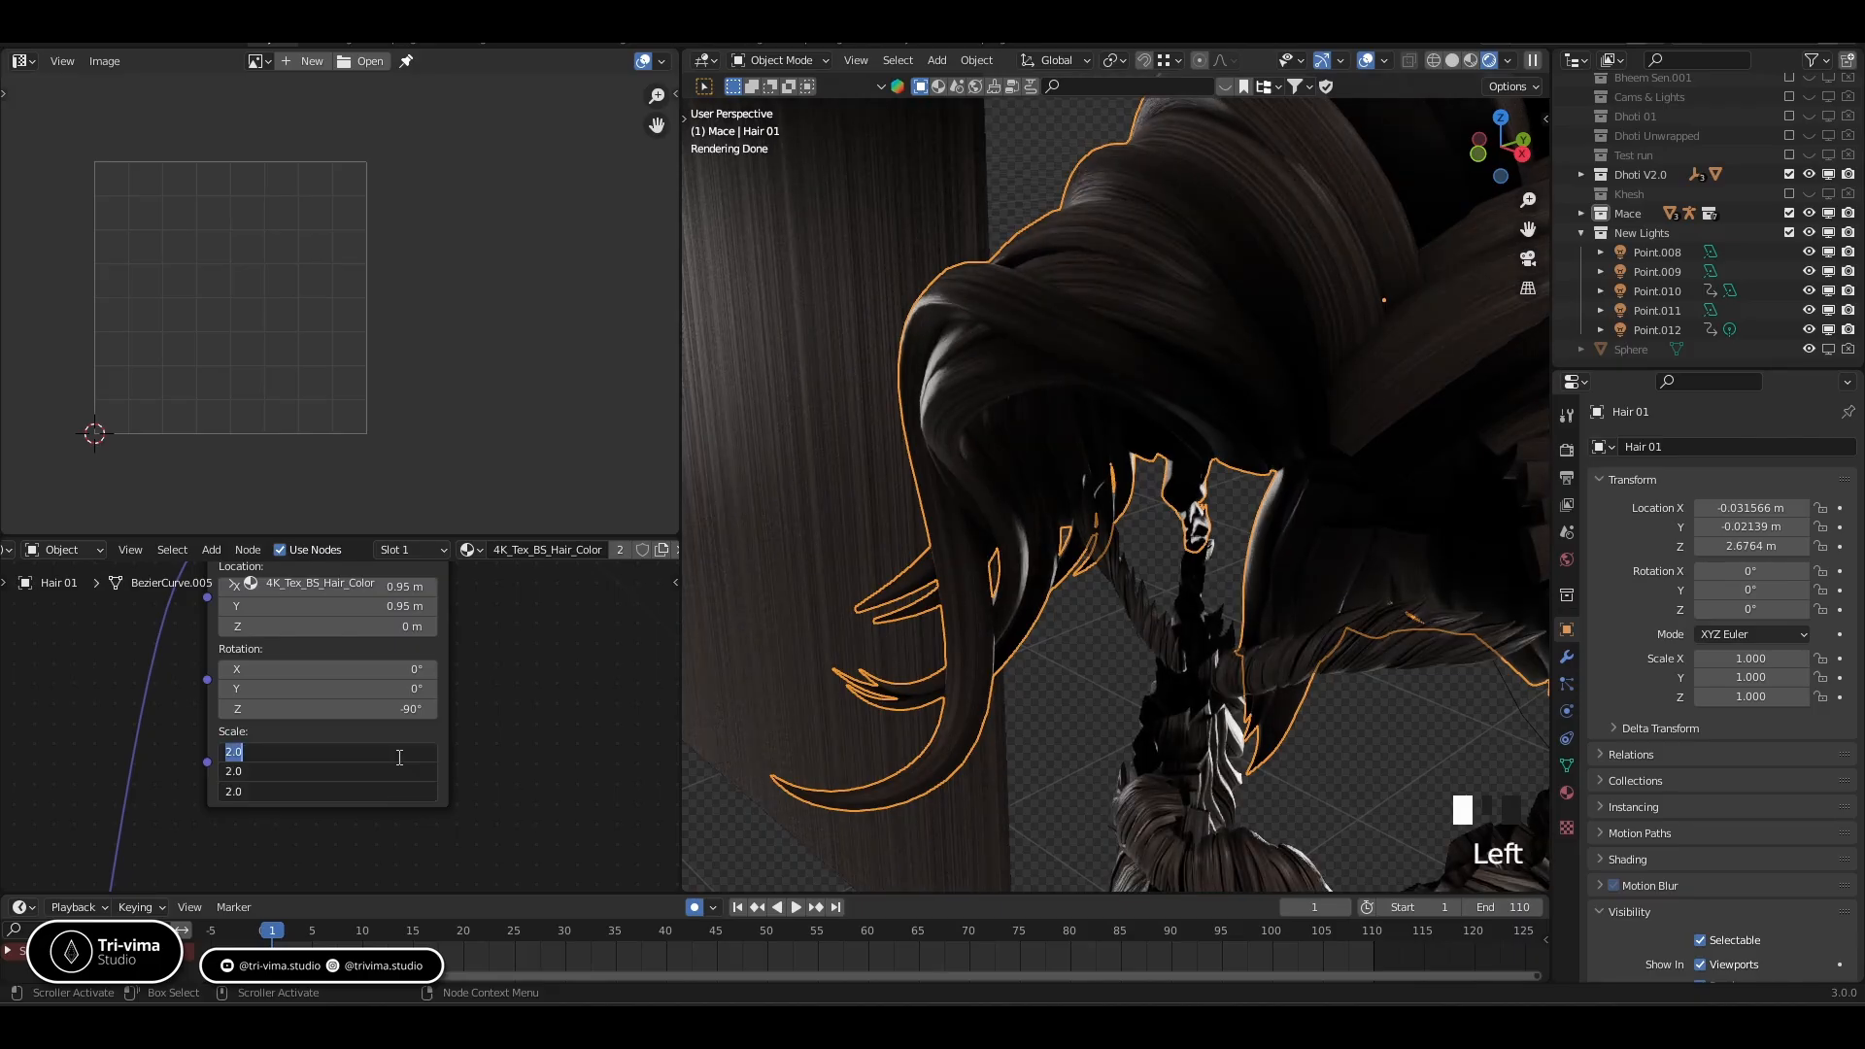
pyautogui.write('1.5')
pyautogui.press('Return')
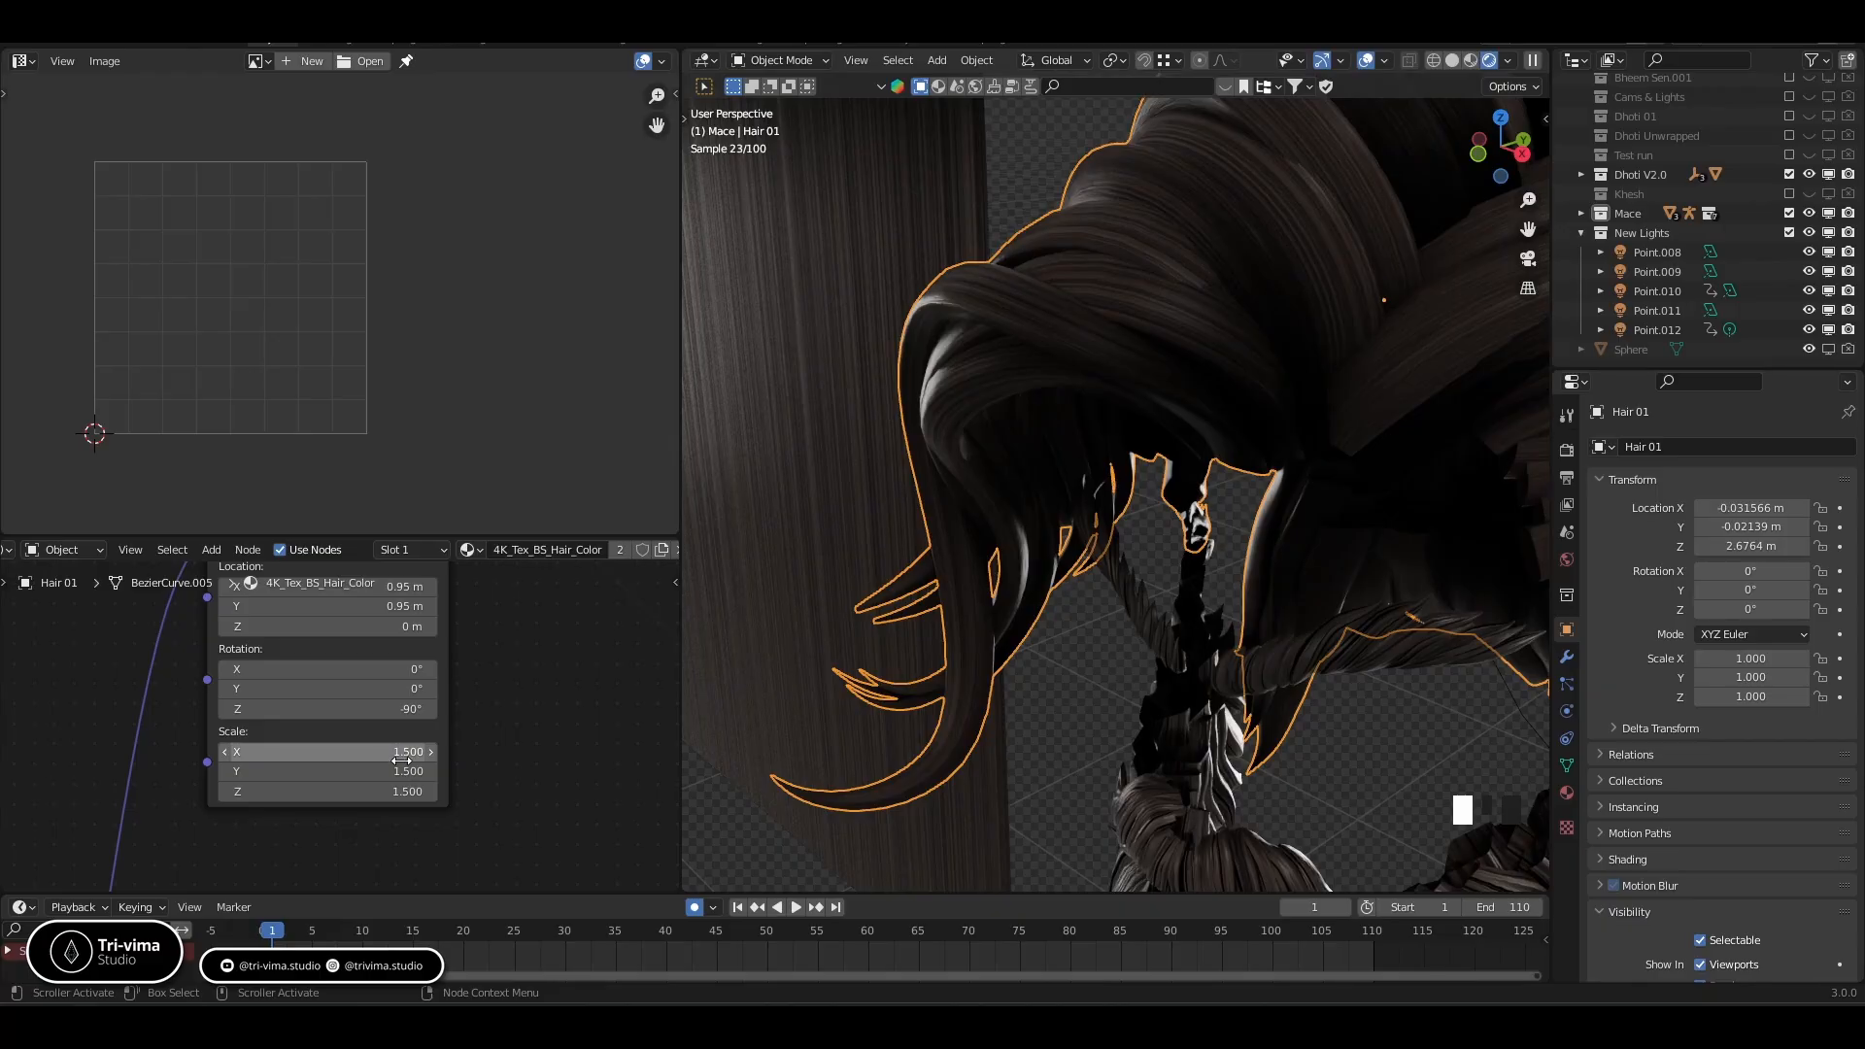
pyautogui.moveTo(401, 756); pyautogui.dragTo(400, 791)
pyautogui.write('1')
pyautogui.press('Return')
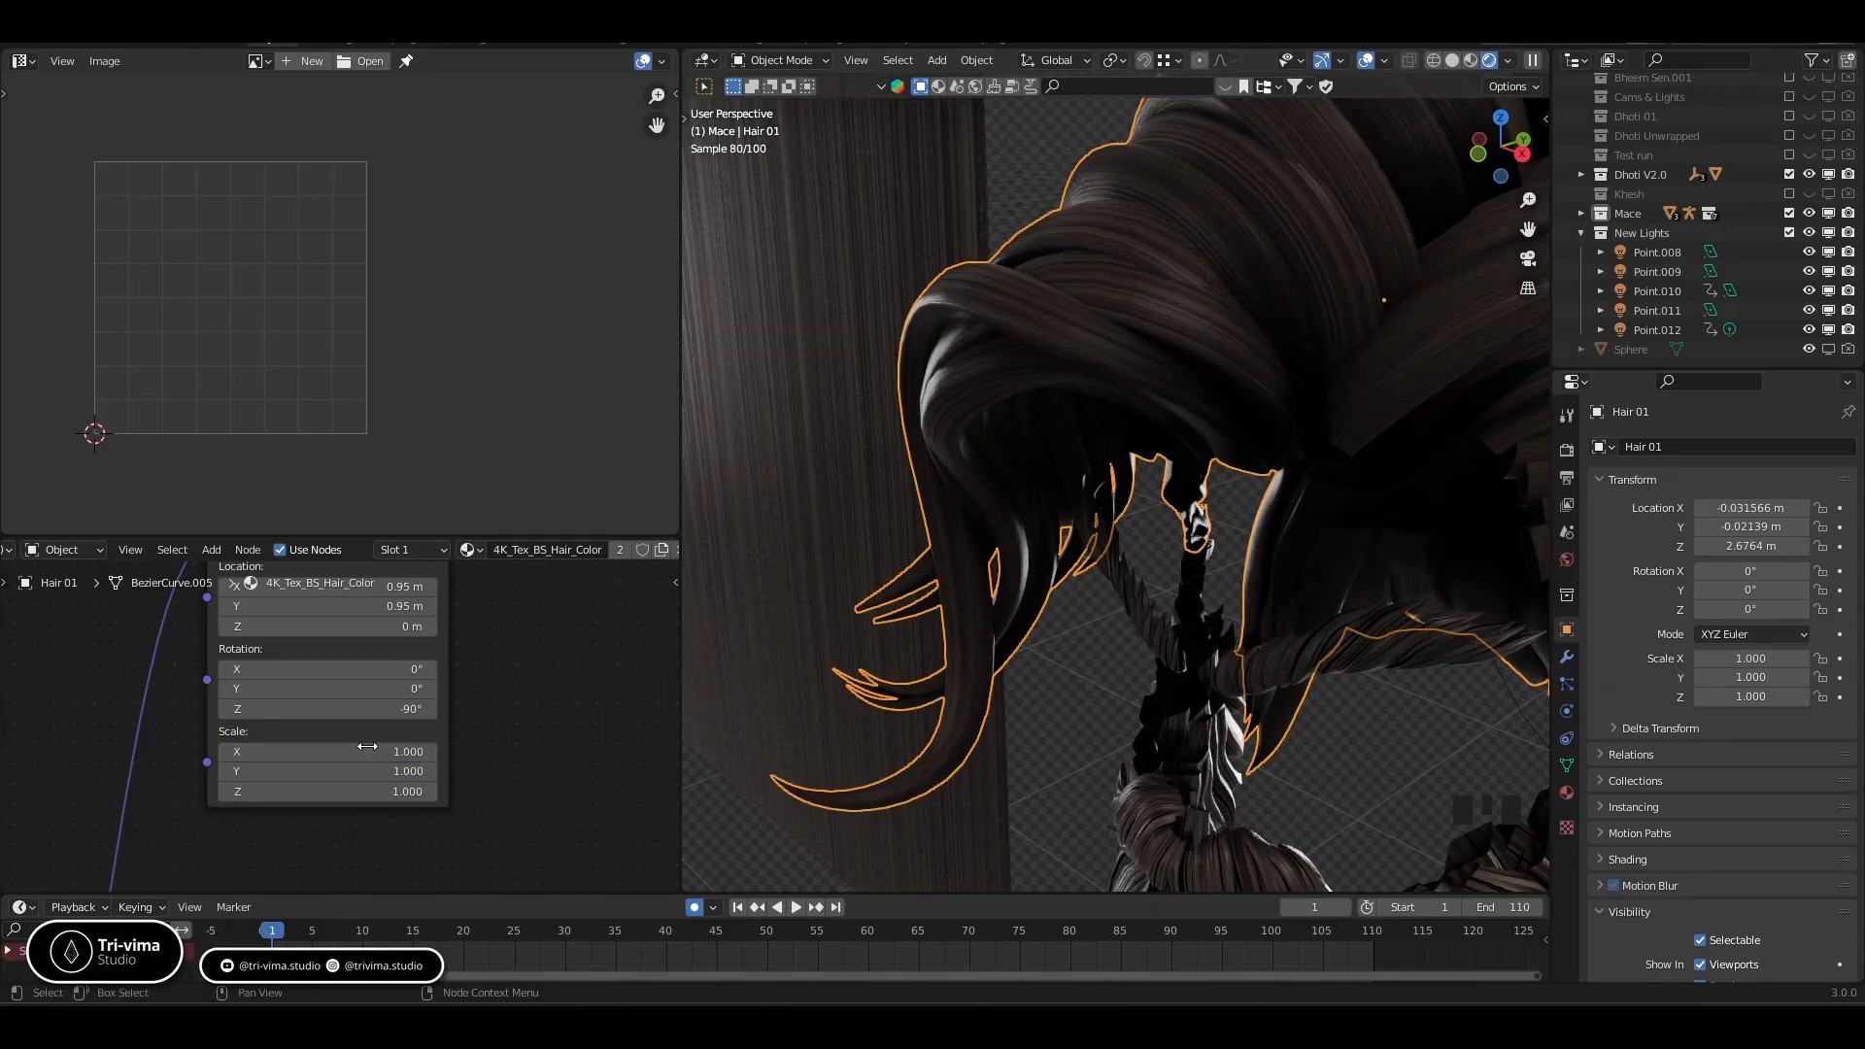
# Set the X, Y and Z scale of the gradient's Mapping node to 1.25
pyautogui.moveTo(381, 754); pyautogui.dragTo(381, 790)
pyautogui.write('1.25')
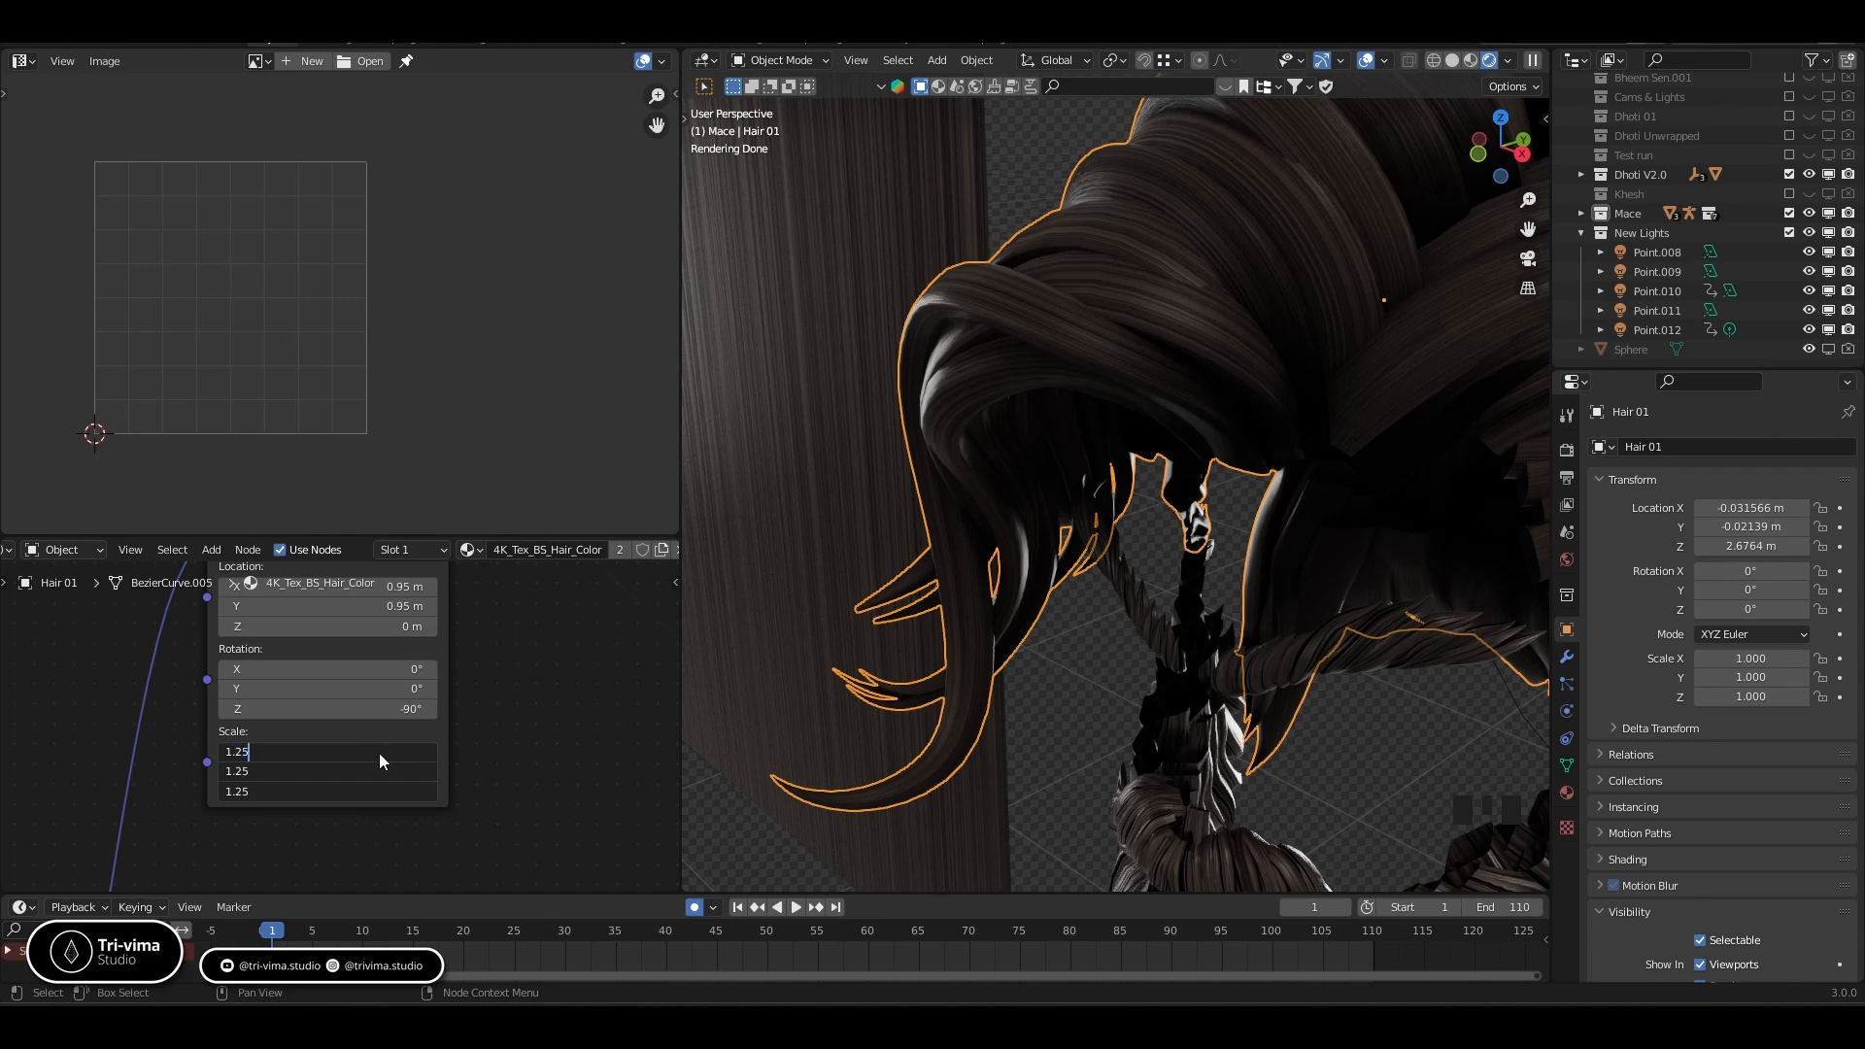
pyautogui.press('Return')
# Move the gradient ColorRamp's dark stop to 0.027, shift its white stop slightly toward the white end, and check the whole hairstyle
pyautogui.moveTo(437, 634); pyautogui.dragTo(297, 776, button='middle')
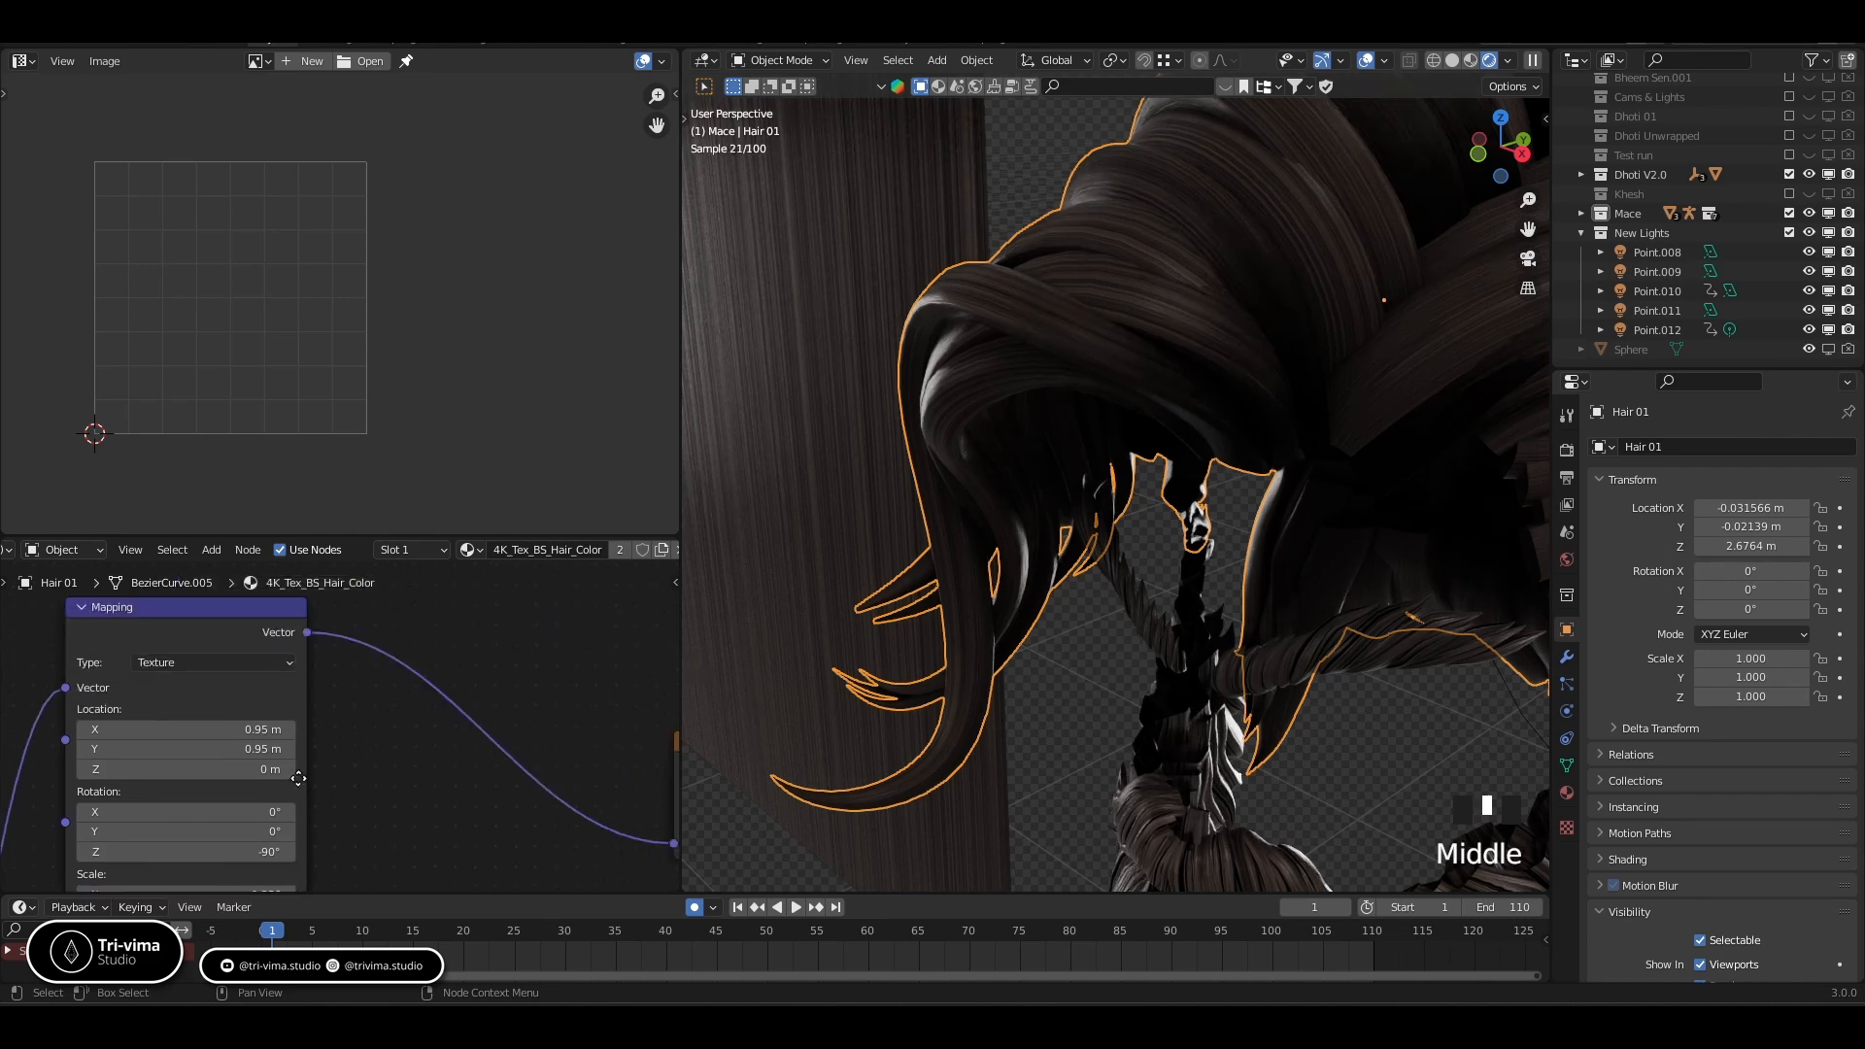
pyautogui.moveTo(615, 844); pyautogui.dragTo(0, 702, button='middle')
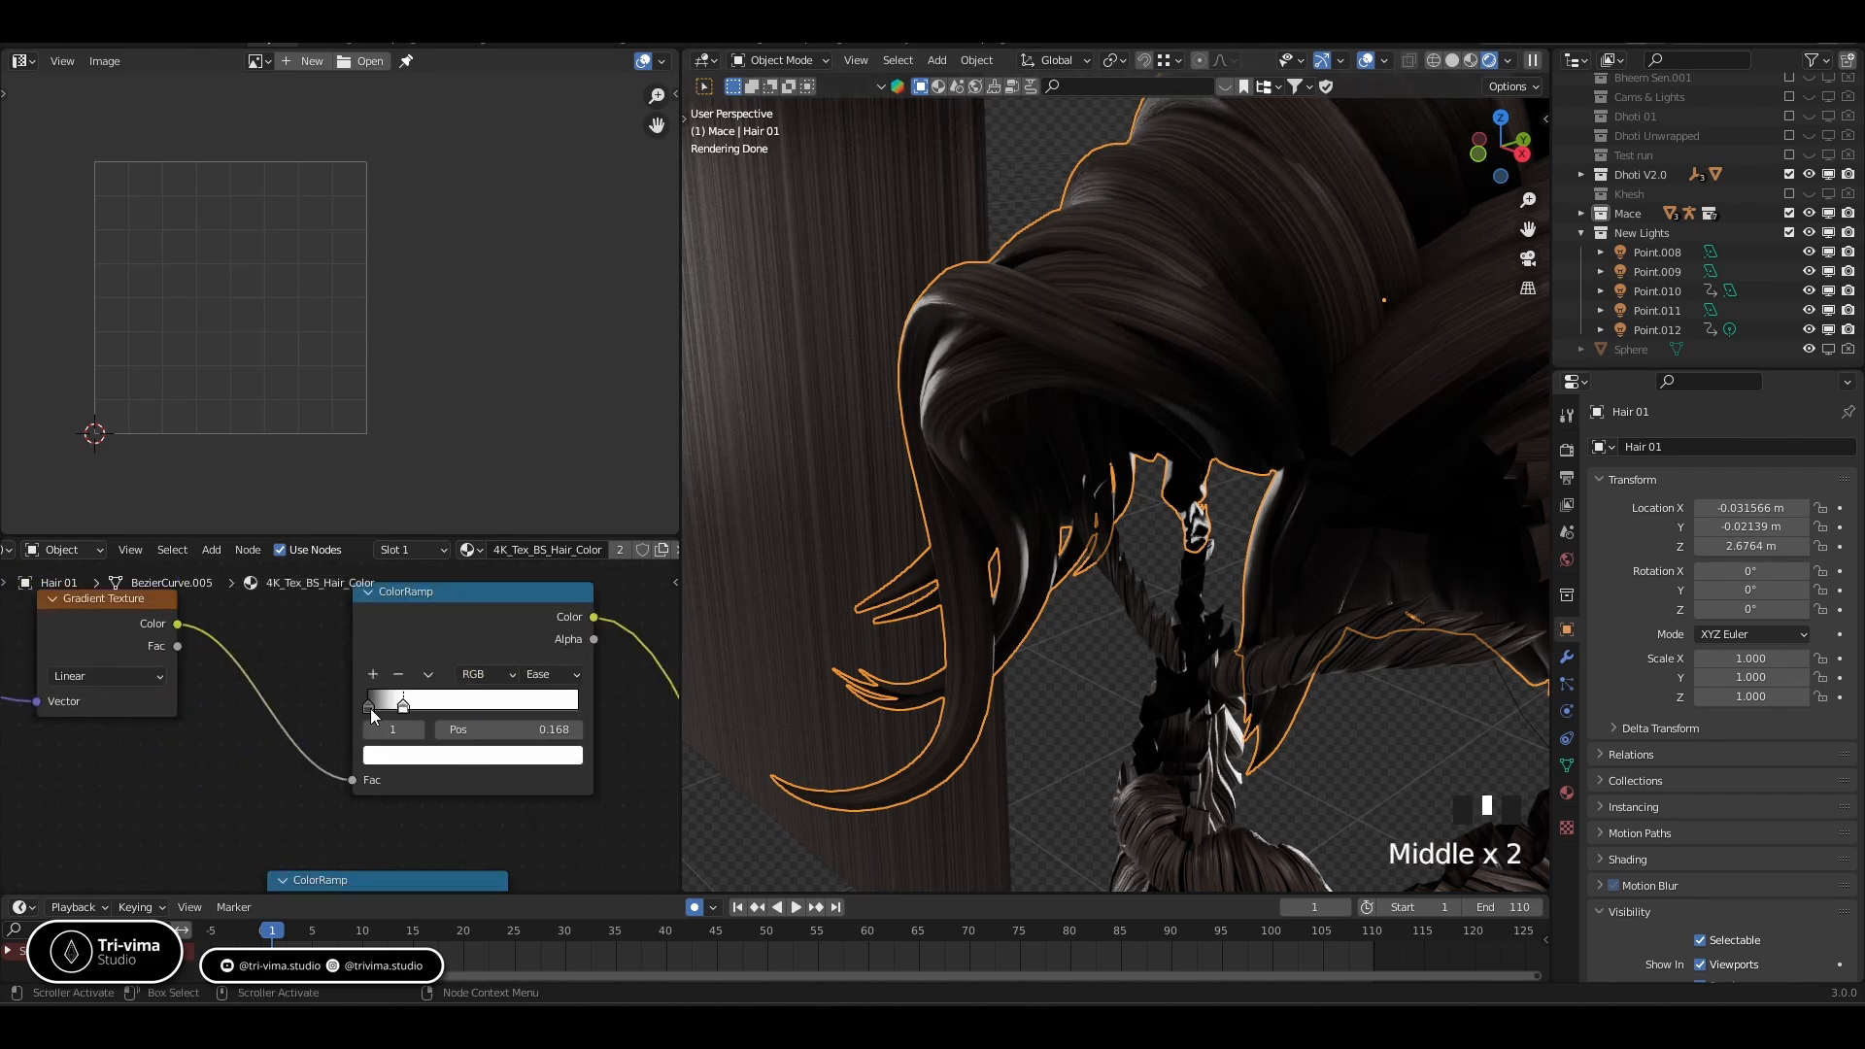
pyautogui.moveTo(371, 708)
pyautogui.mouseDown()
pyautogui.moveTo(414, 705)
pyautogui.moveTo(375, 708)
pyautogui.mouseUp()
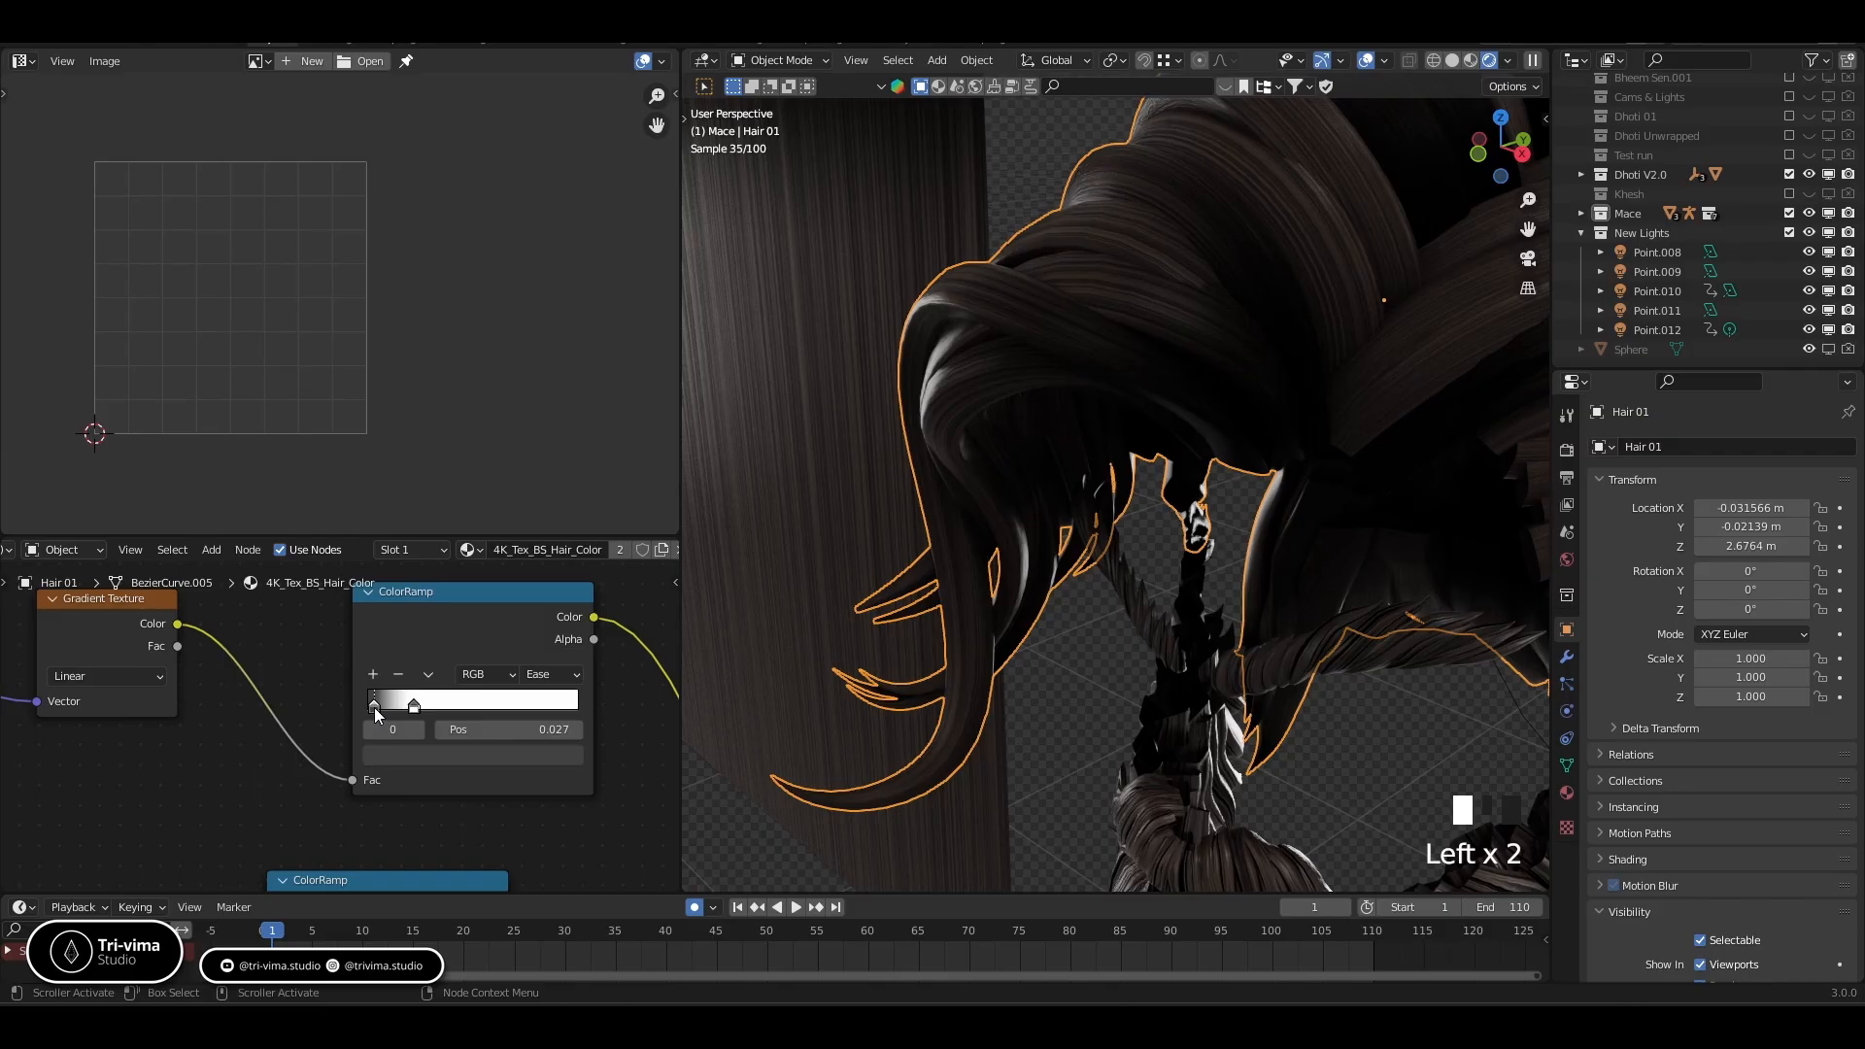
pyautogui.scroll(-3, 1168, 515)
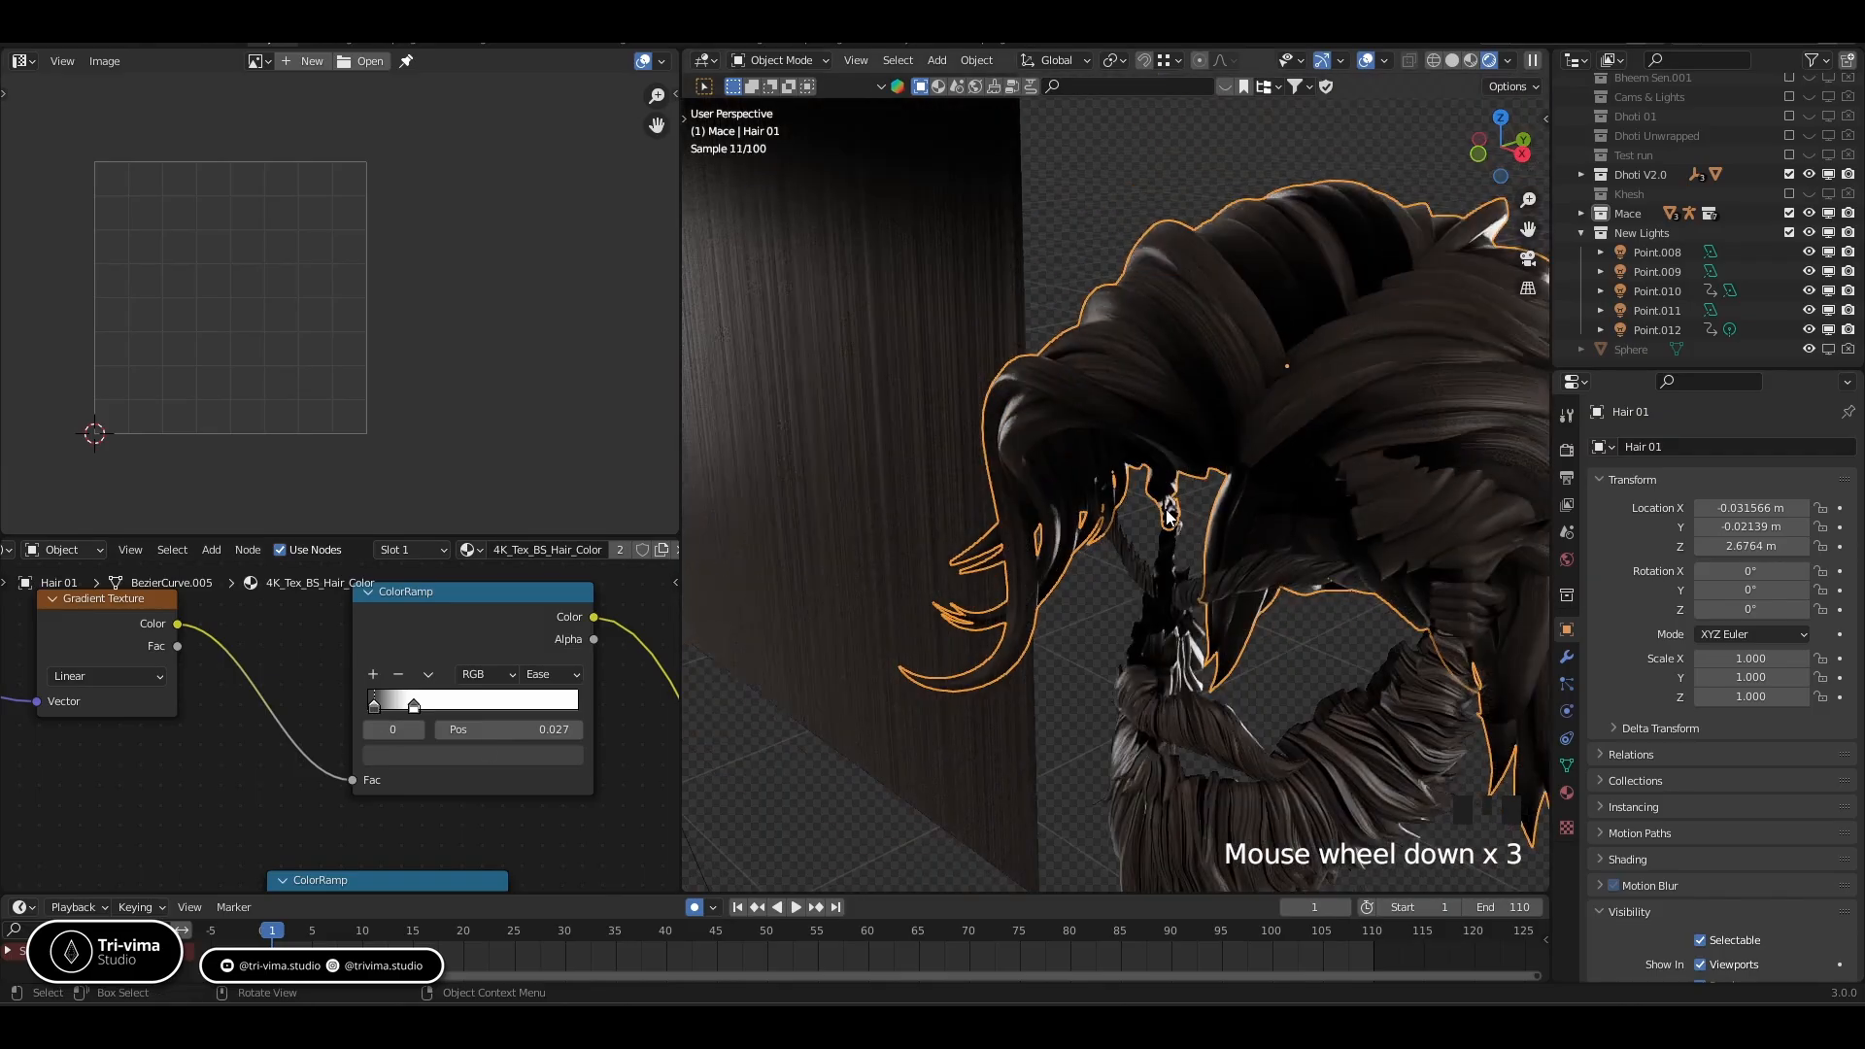
pyautogui.scroll(-3, 1048, 528)
pyautogui.moveTo(958, 574); pyautogui.dragTo(791, 429, button='middle')
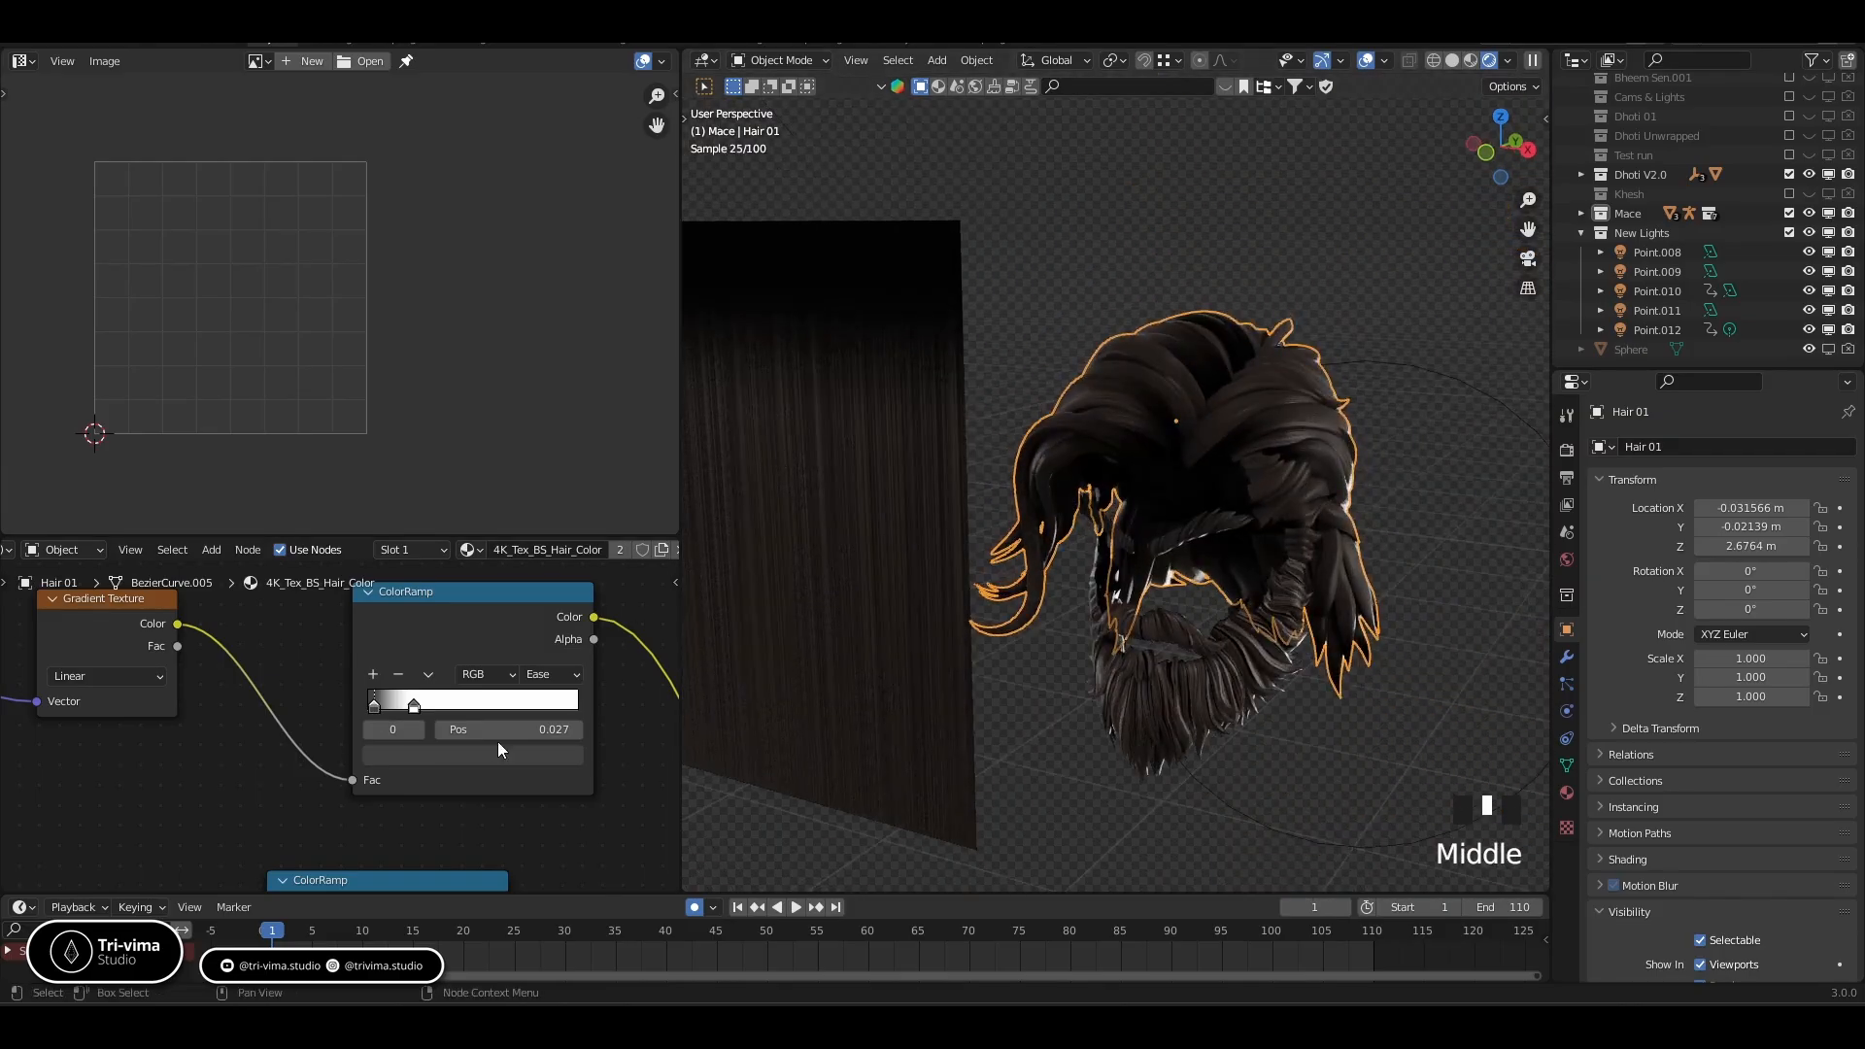
# Set the Multiply node's factor to 0.75
pyautogui.moveTo(562, 824)
pyautogui.mouseDown(button='middle')
pyautogui.moveTo(480, 612)
pyautogui.moveTo(533, 841)
pyautogui.mouseUp(button='middle')
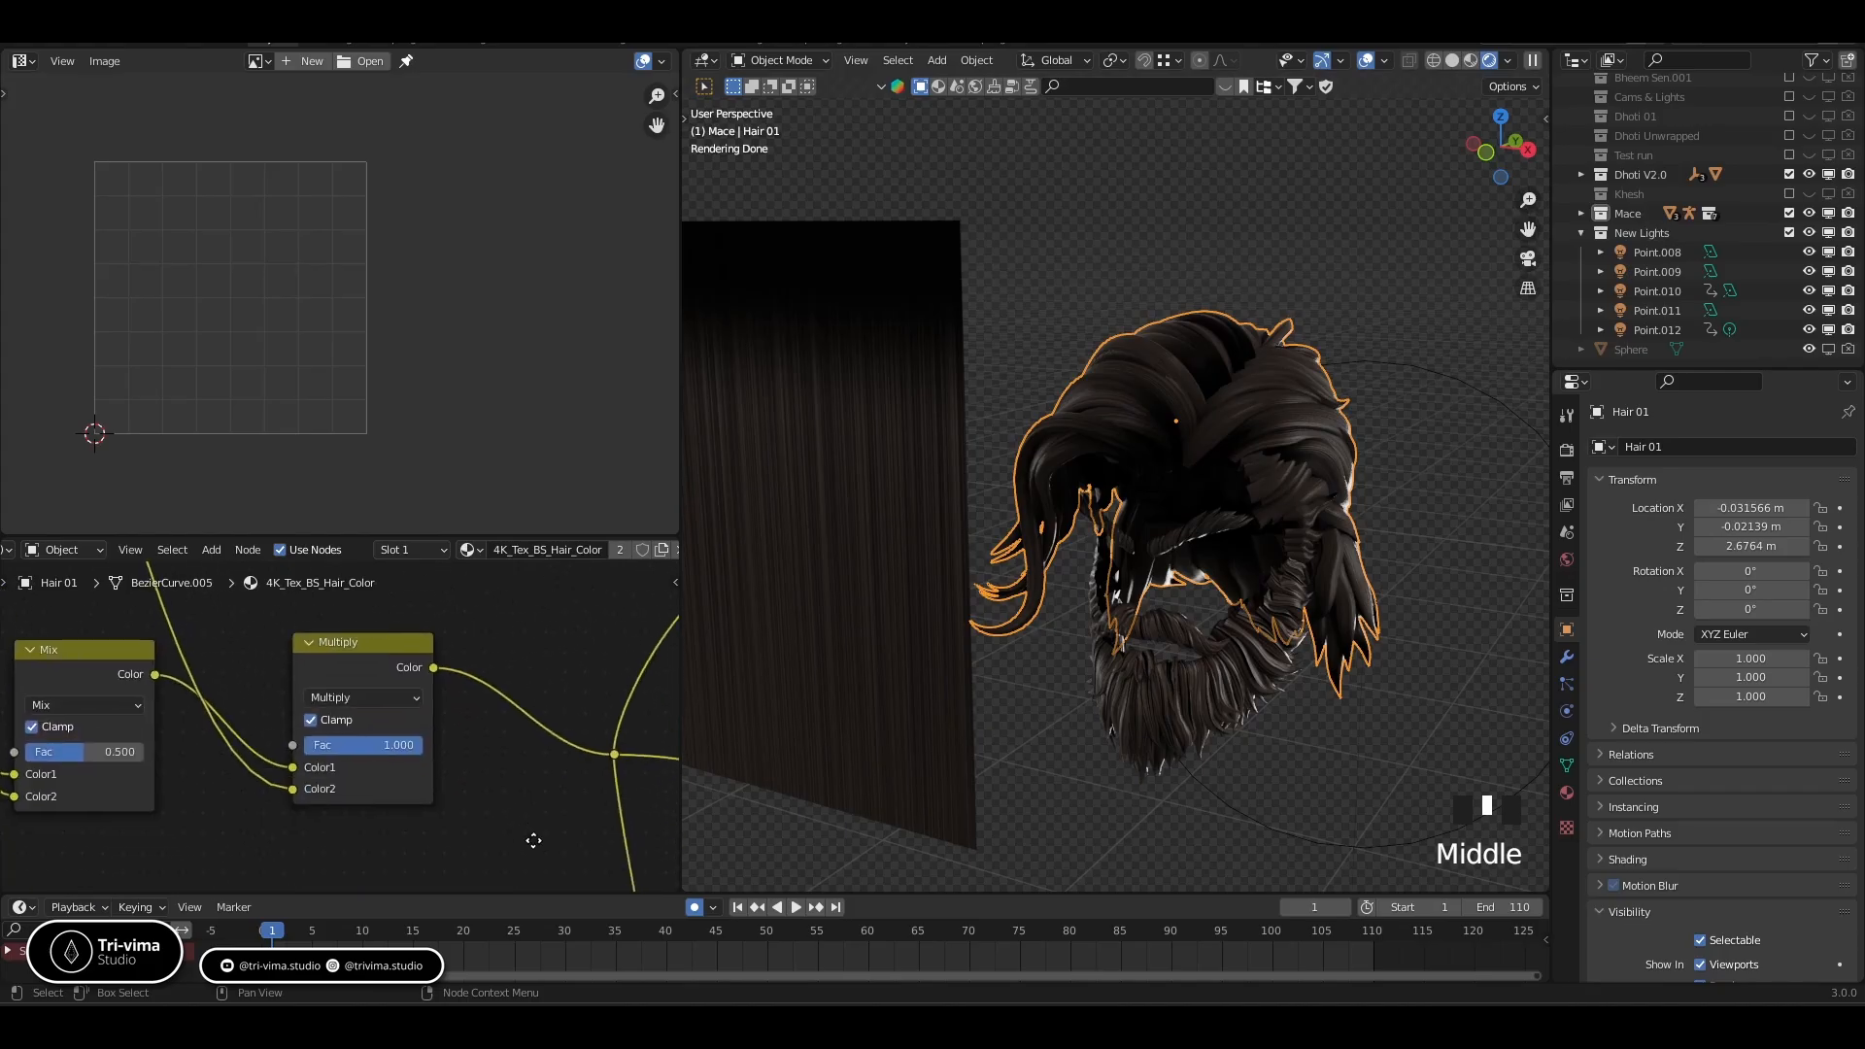
pyautogui.moveTo(413, 754); pyautogui.dragTo(212, 773, button='middle')
pyautogui.click(177, 727)
pyautogui.write('0.75')
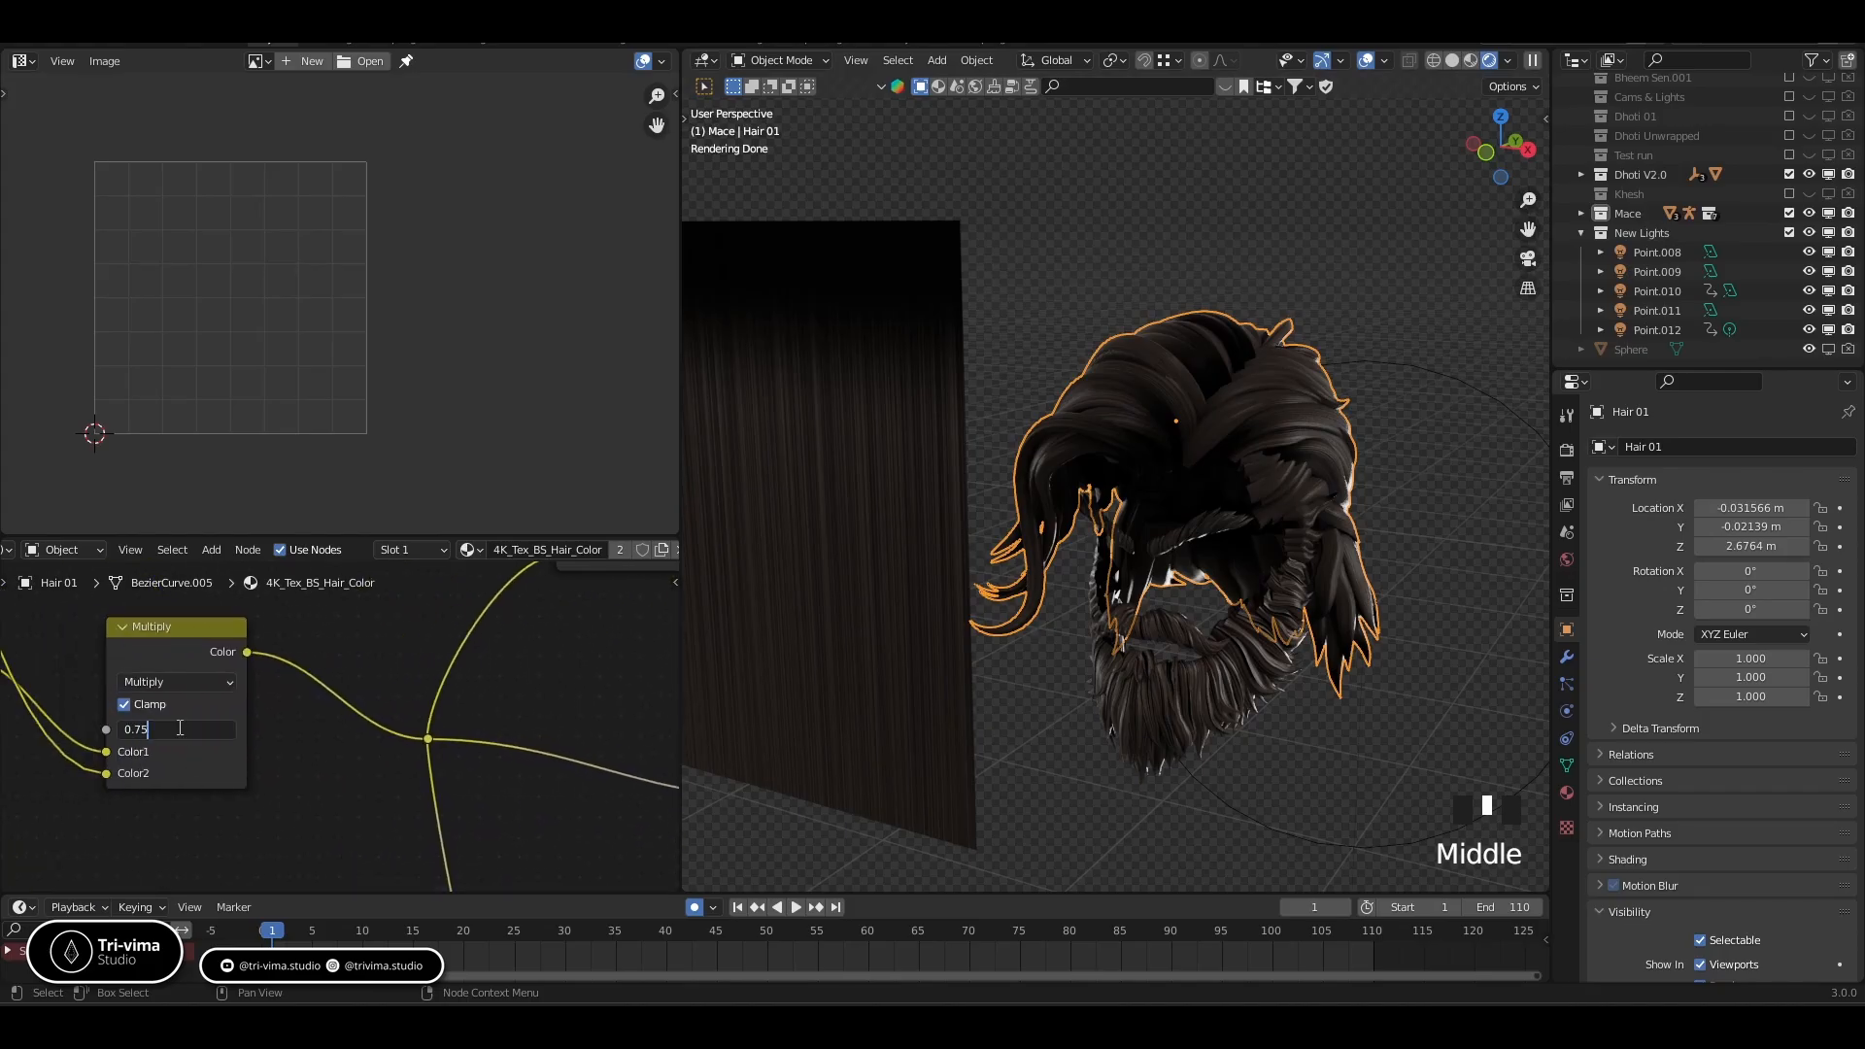
pyautogui.click(177, 726)
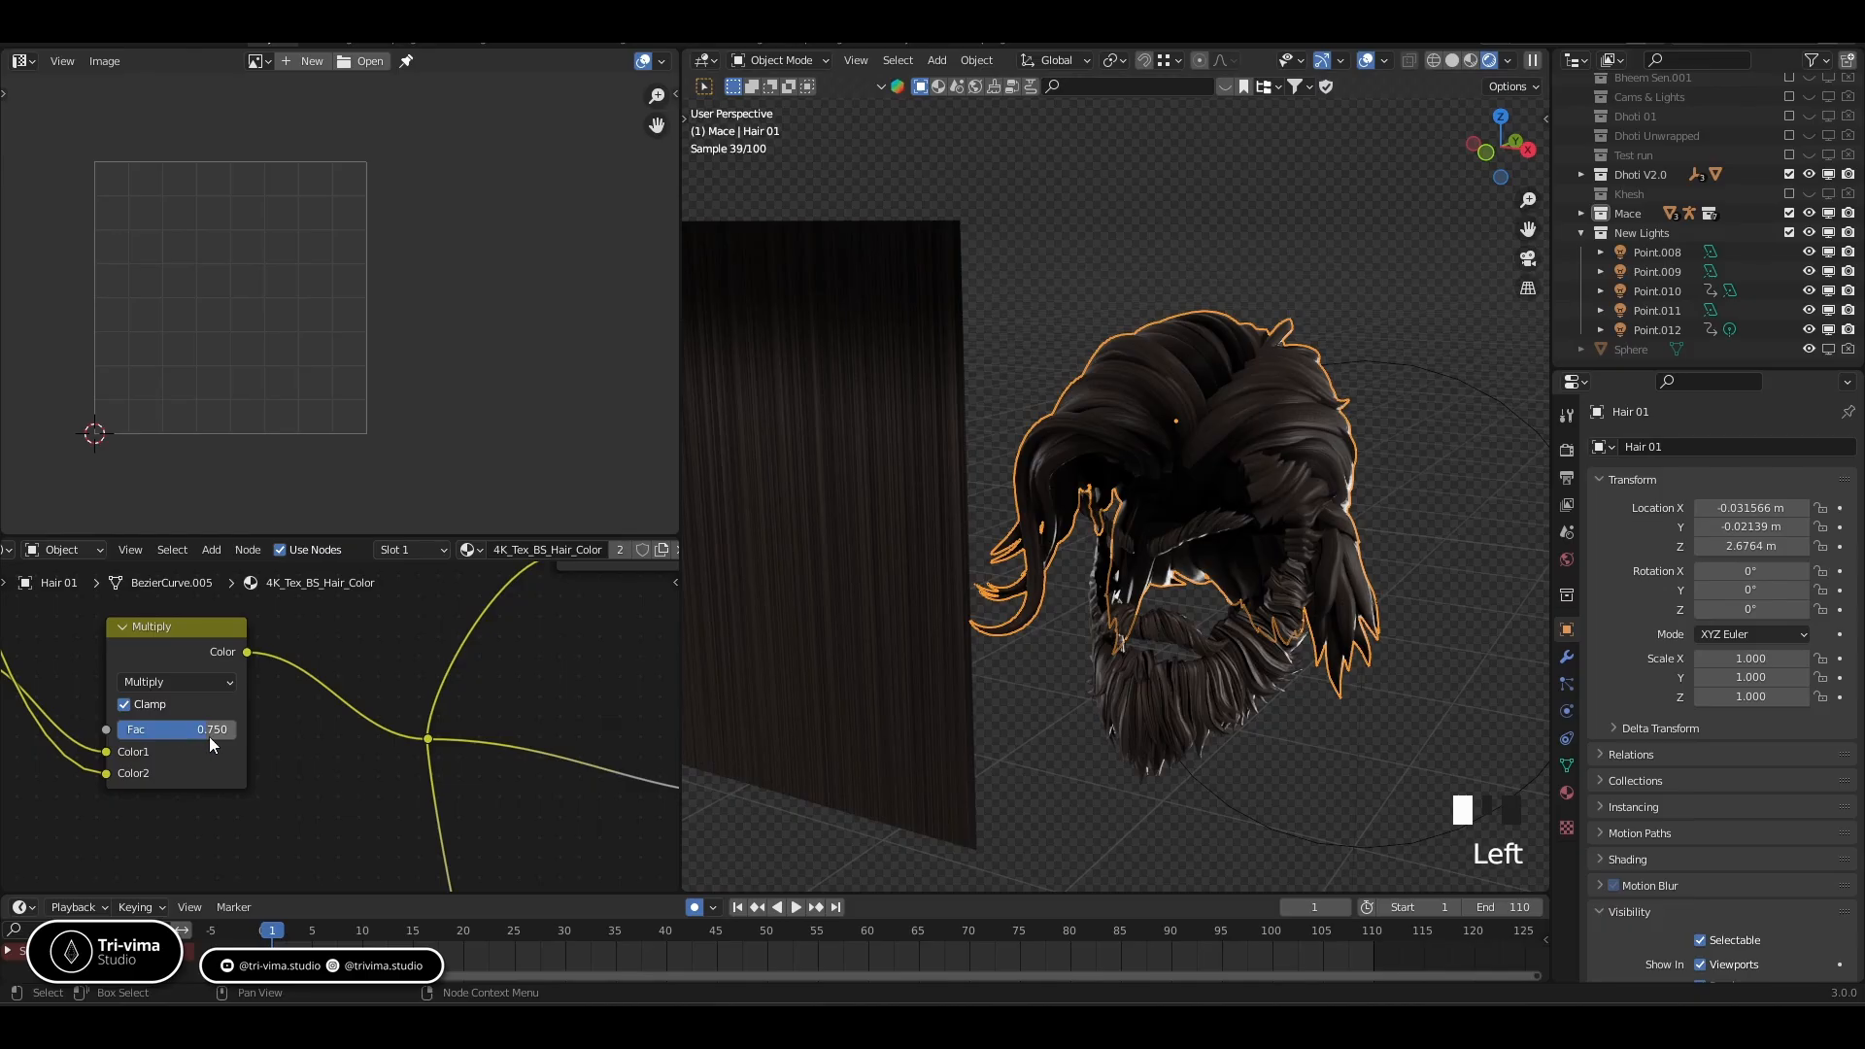
# Reduce the Multiply node's factor to 0.5
pyautogui.doubleClick(208, 737)
pyautogui.write('0.5')
pyautogui.press('Return')
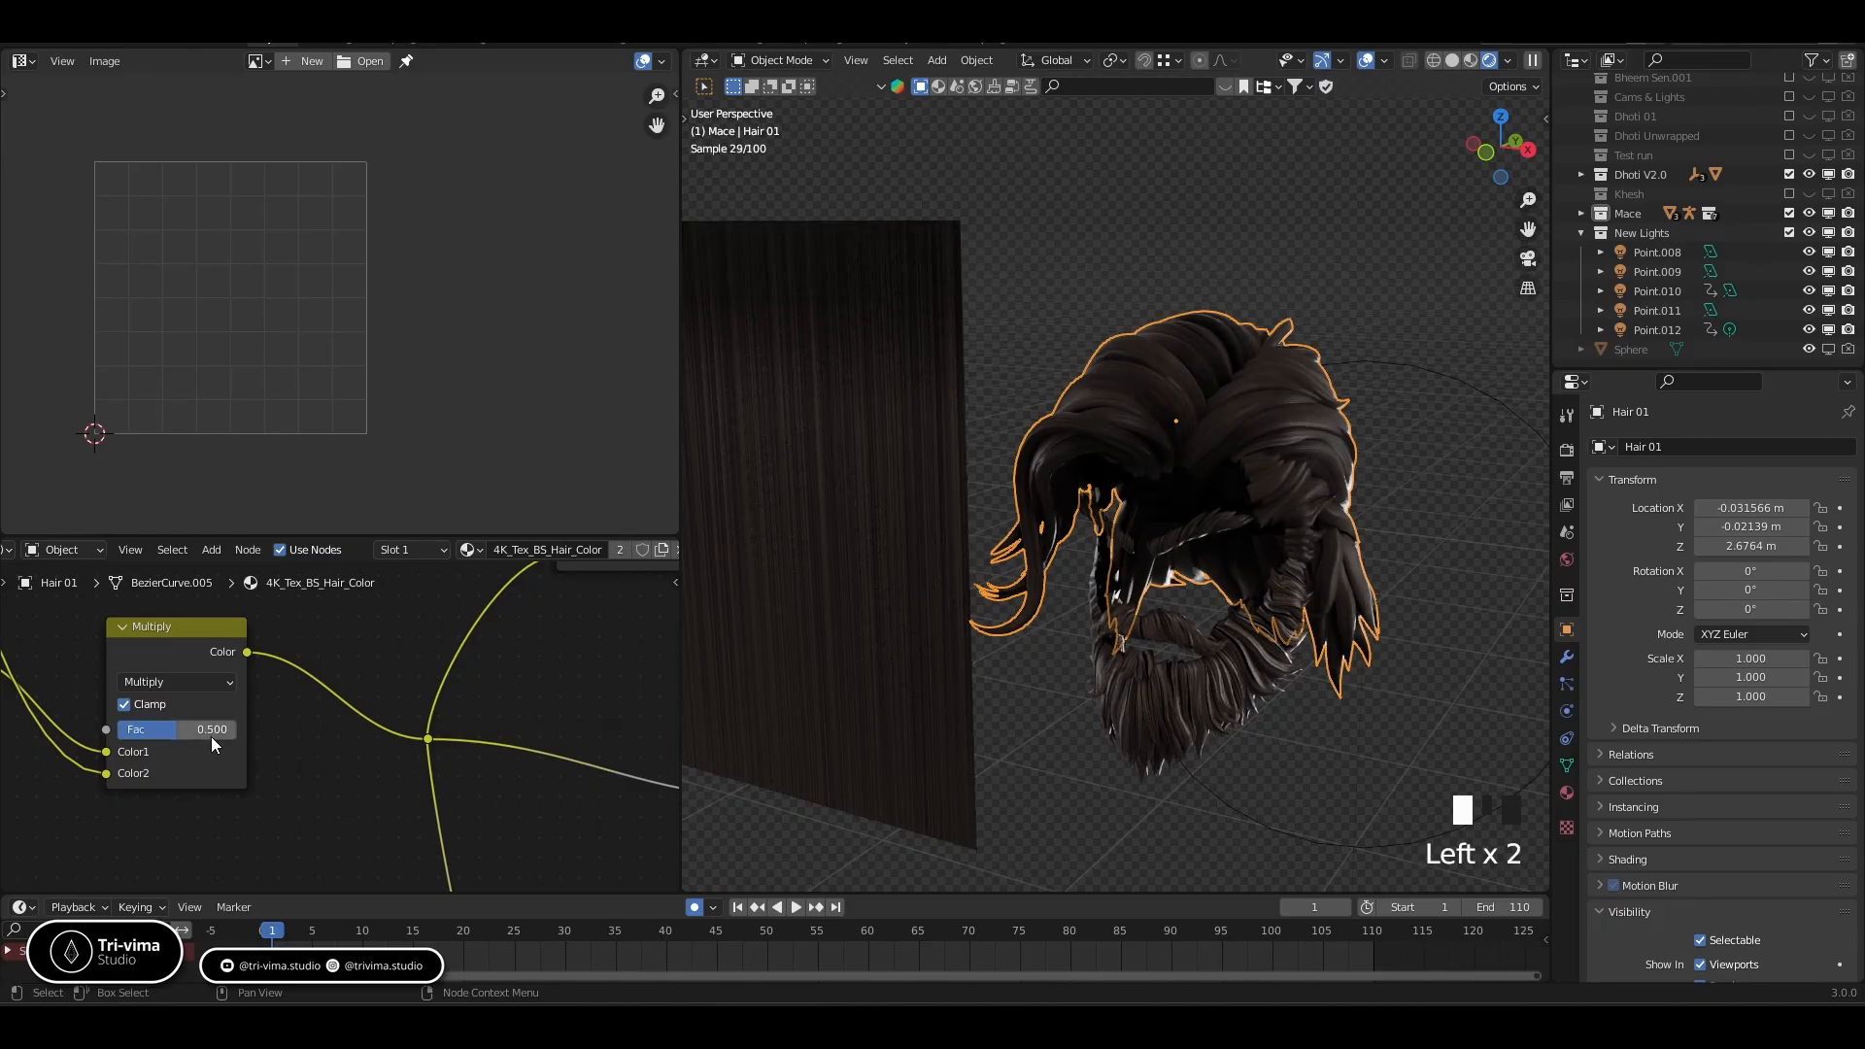
# Adjust the color of the dark stop in the gradient ColorRamp for the hair roots
pyautogui.scroll(6, 1209, 510)
pyautogui.moveTo(1191, 490); pyautogui.dragTo(1251, 409, button='middle')
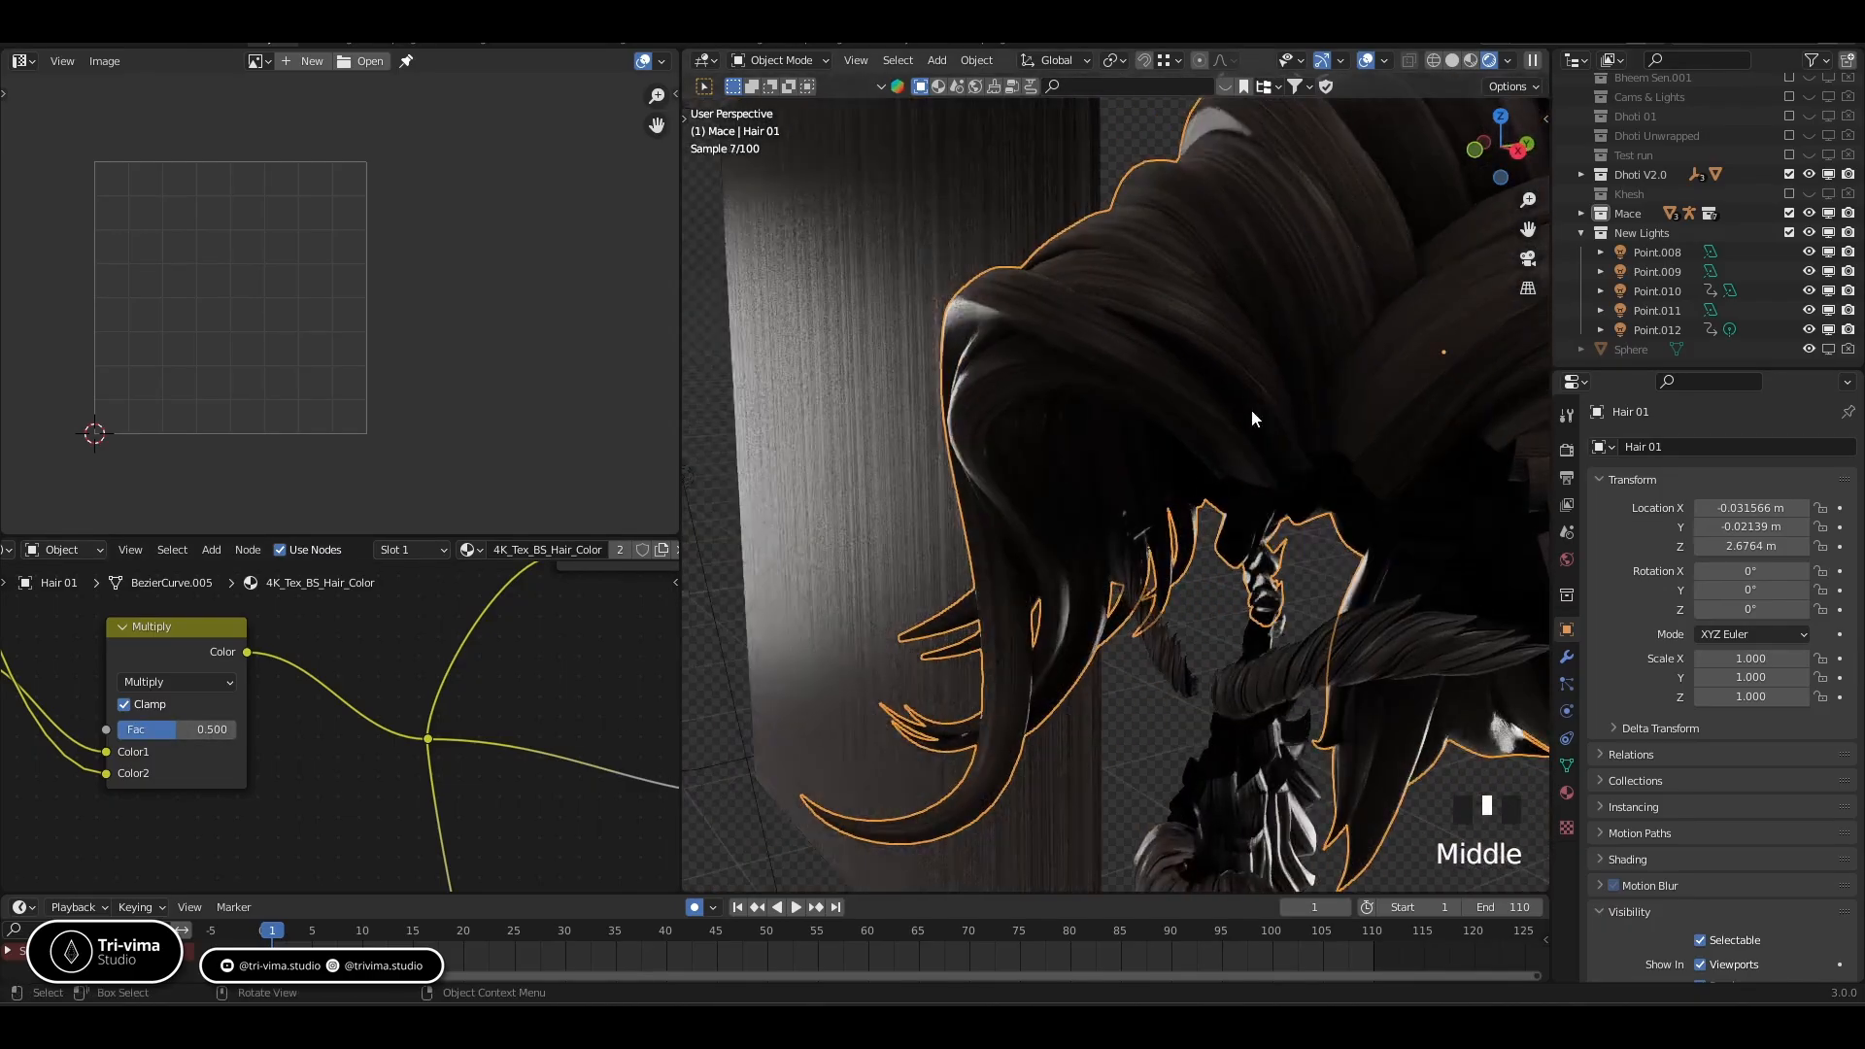
pyautogui.moveTo(334, 771); pyautogui.dragTo(412, 785, button='middle')
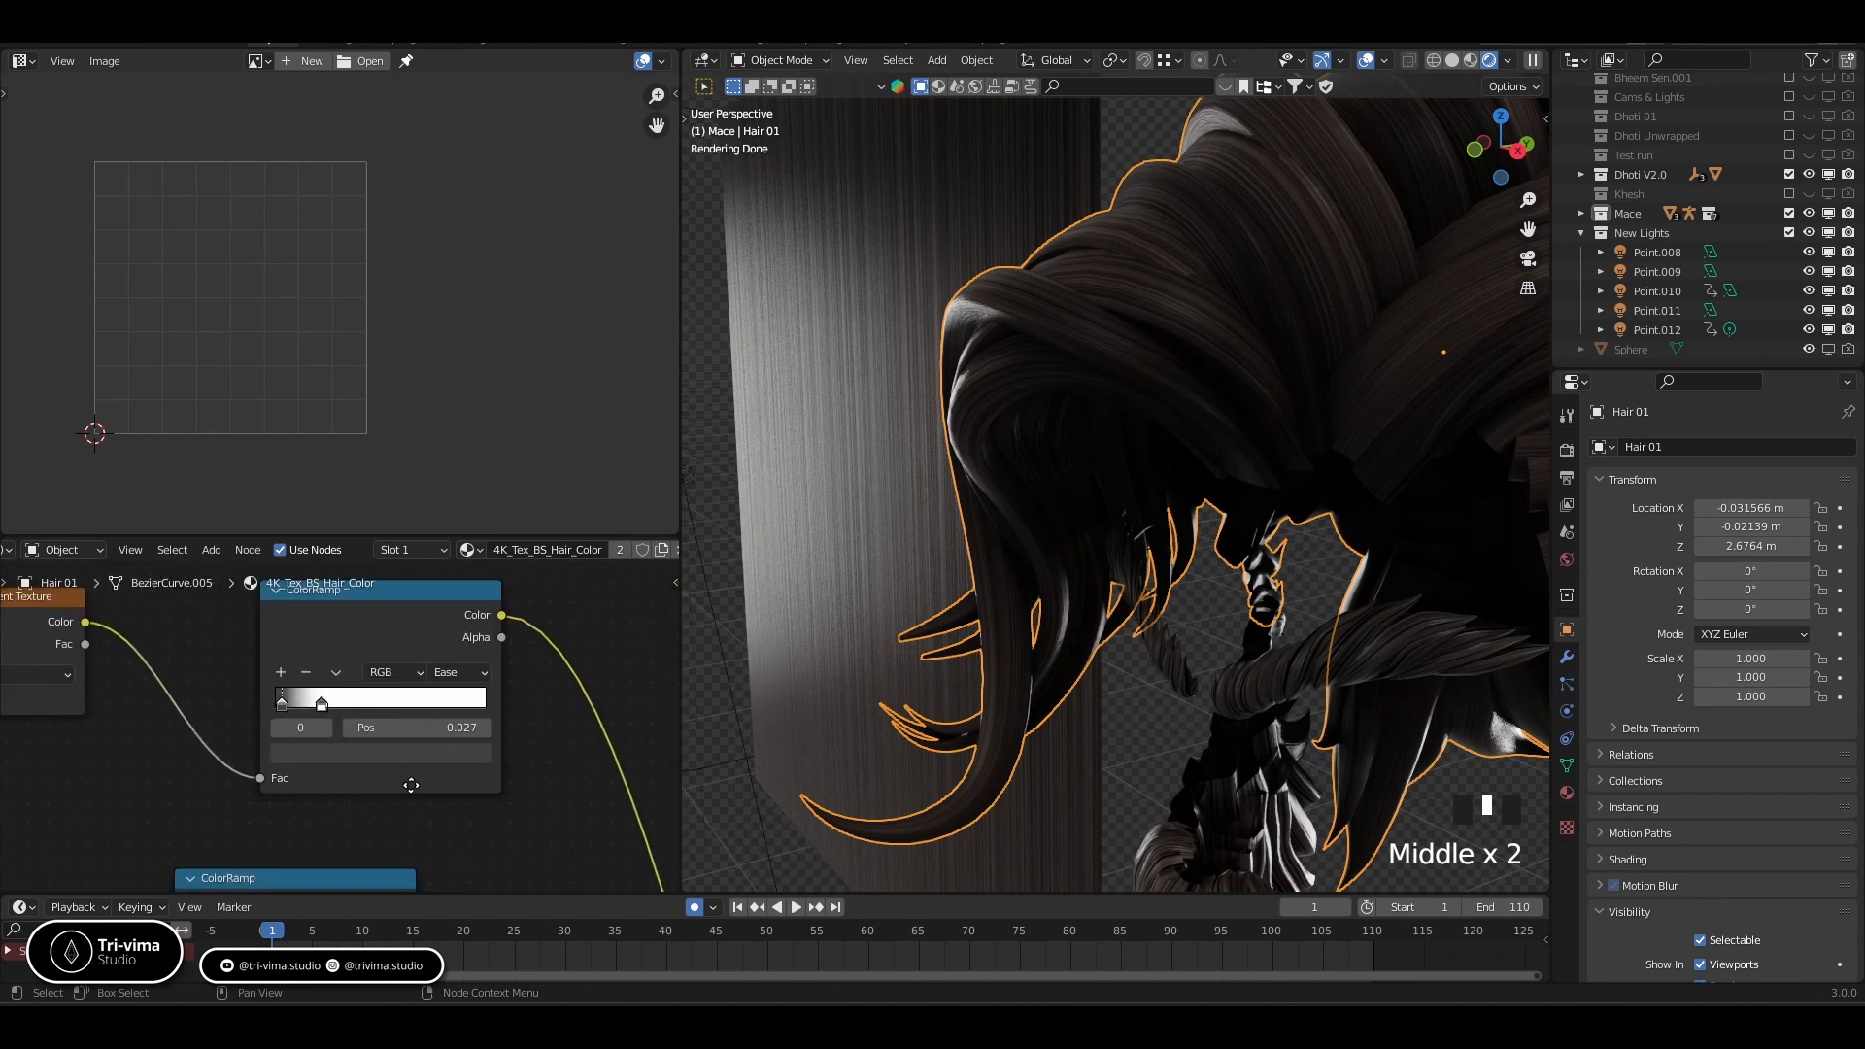
pyautogui.click(295, 754)
pyautogui.moveTo(445, 573); pyautogui.dragTo(444, 591)
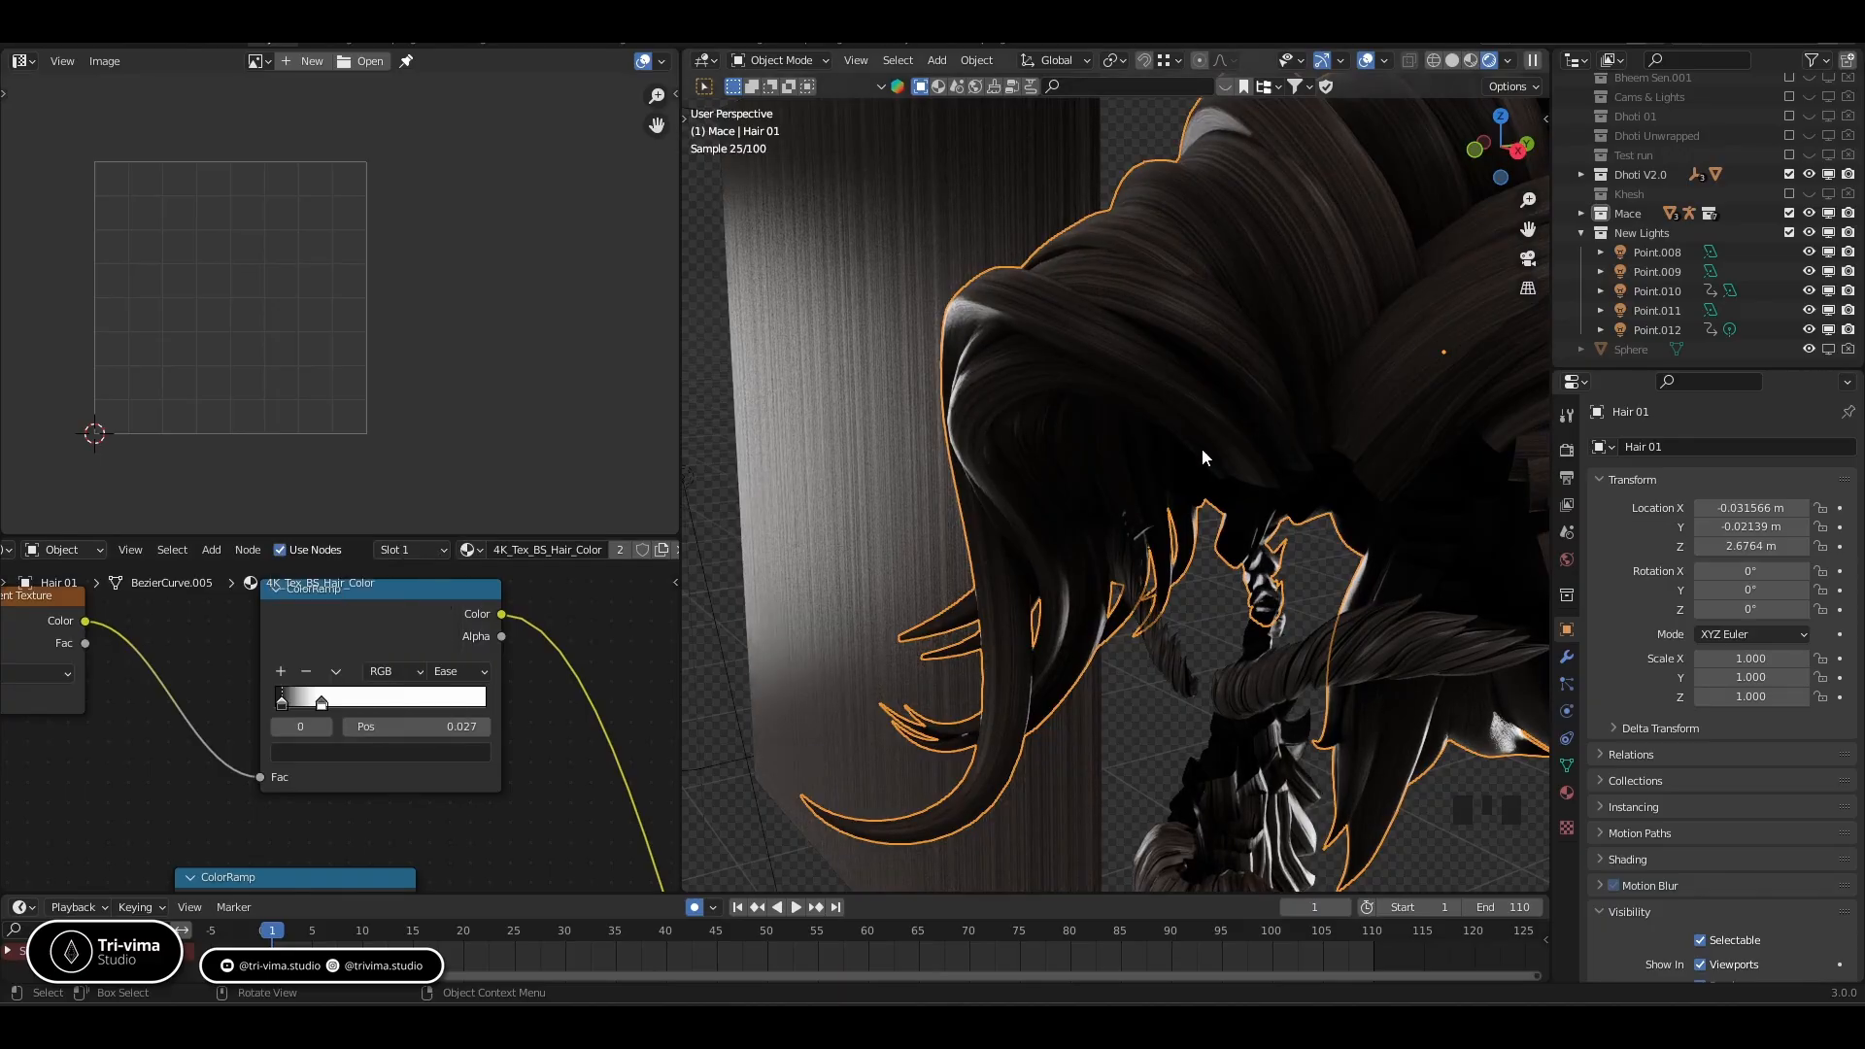
# Delete the test plane standing beside the hair
pyautogui.scroll(-5, 1203, 447)
pyautogui.click(1036, 336)
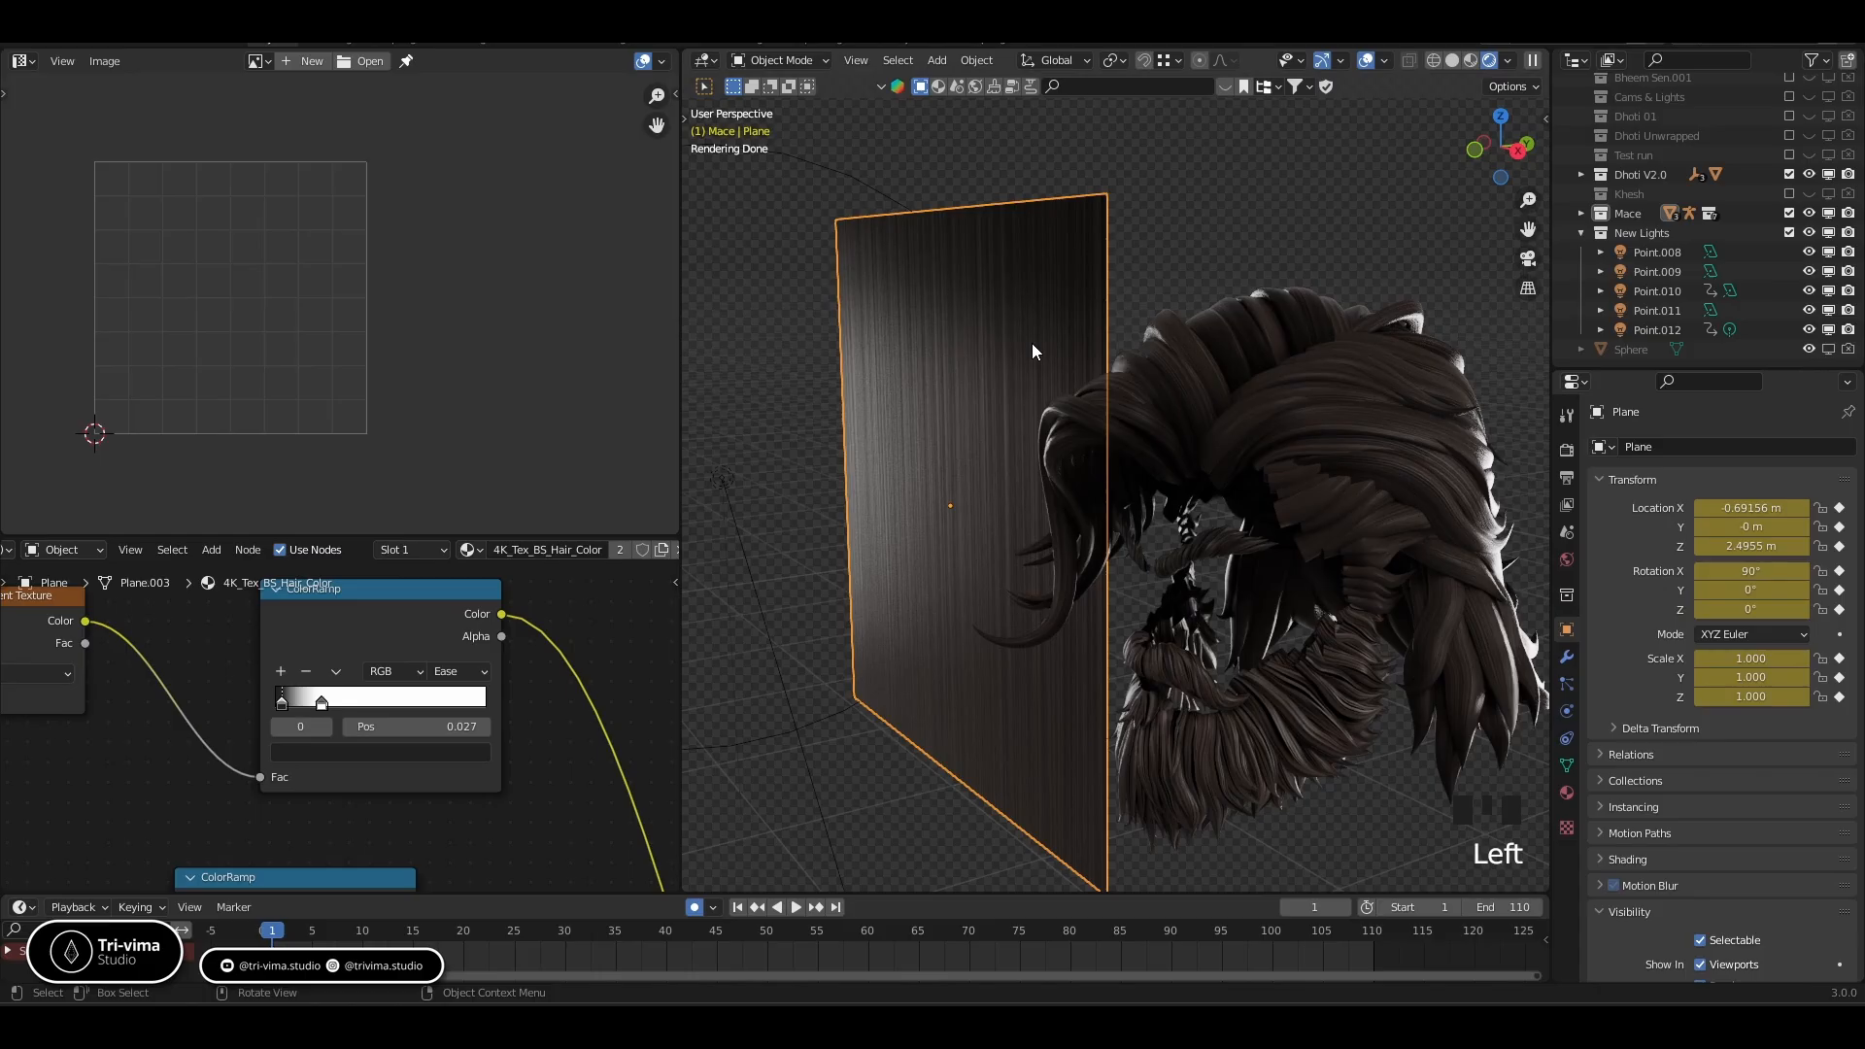
pyautogui.press('x')
pyautogui.click(1035, 346)
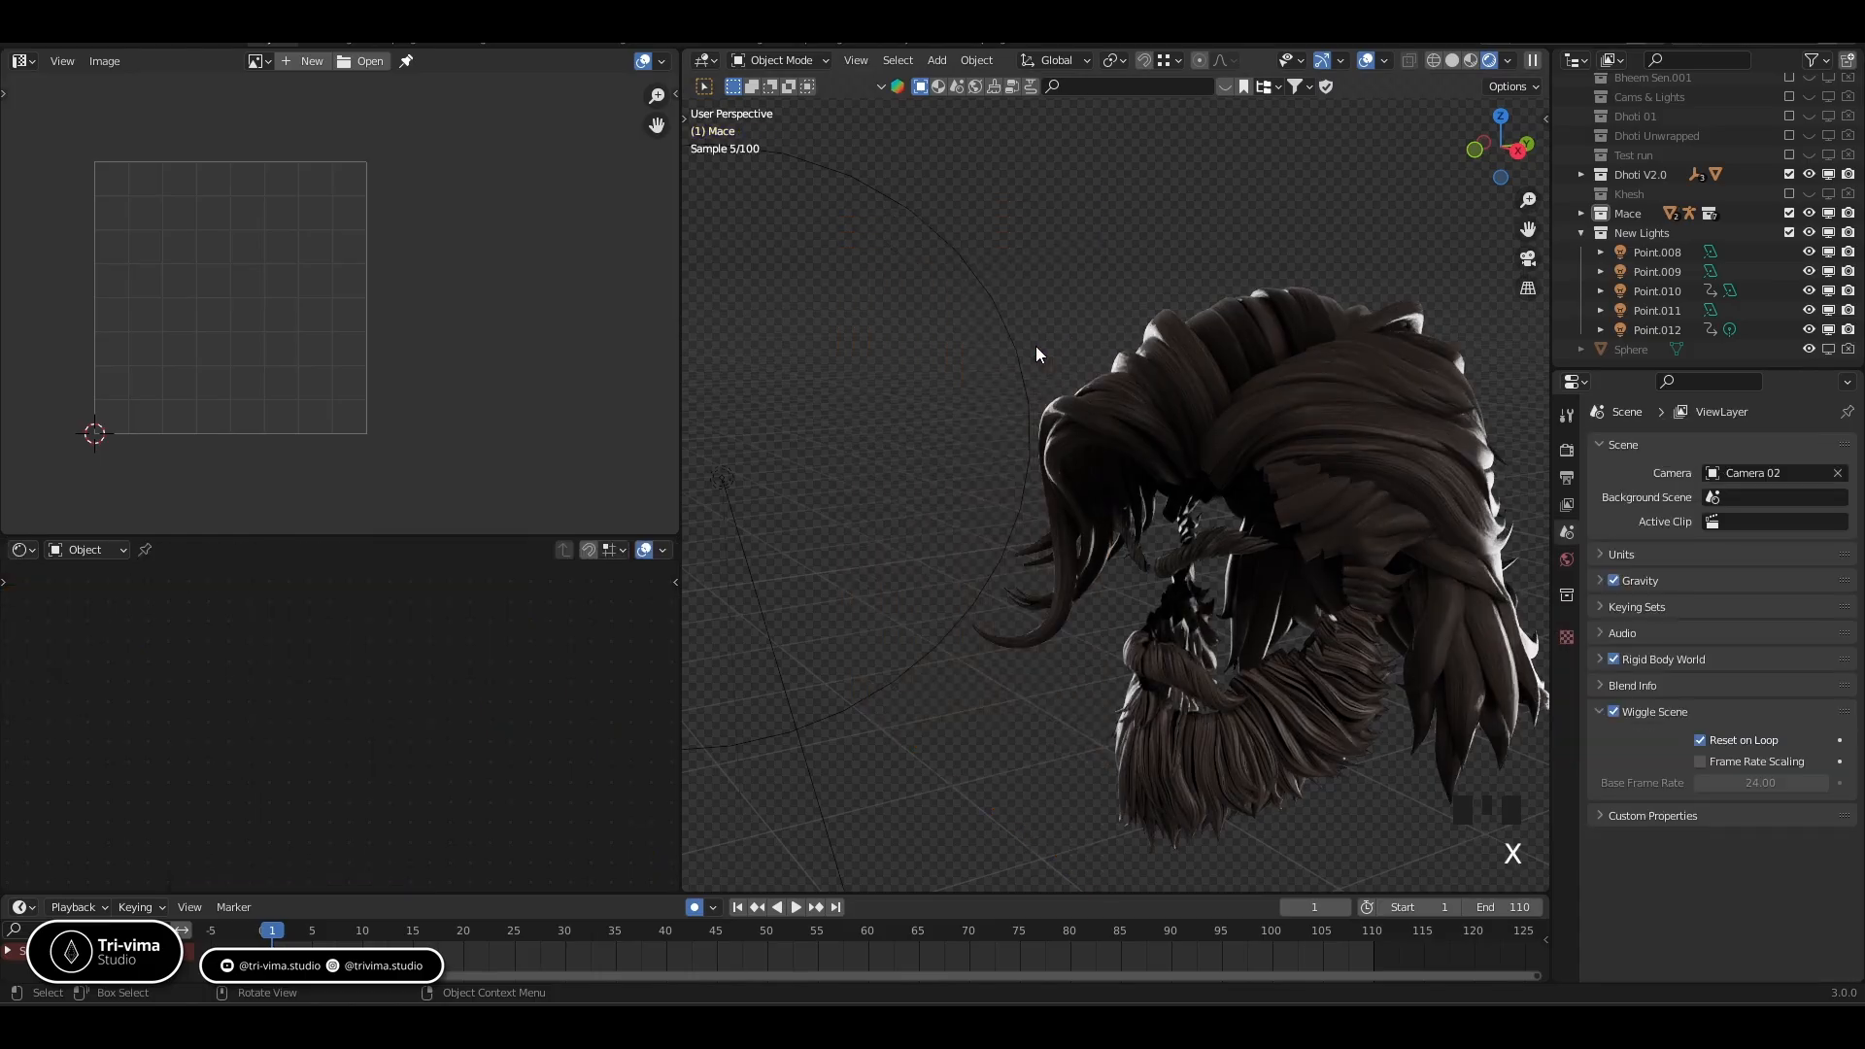
# Unhide the Bheem Sen Body Mesh and check the hair up close against the face
pyautogui.scroll(2, 1791, 282)
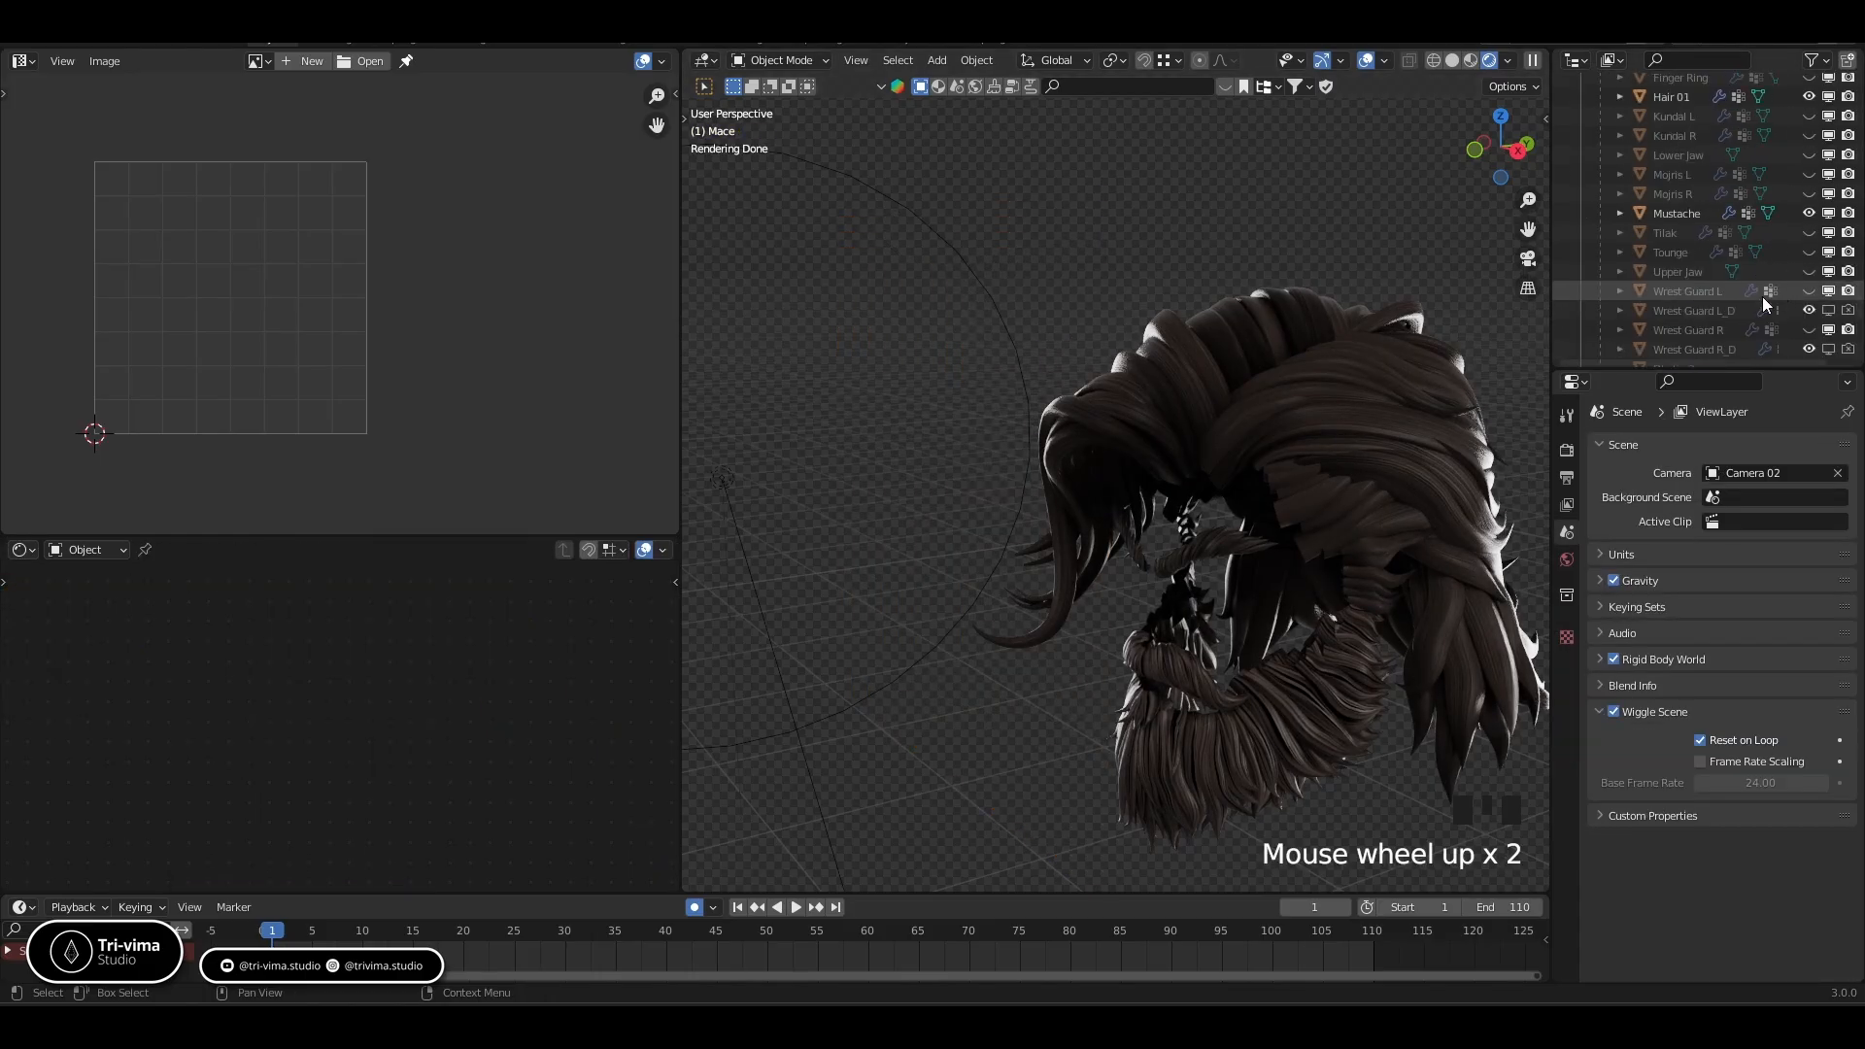
pyautogui.scroll(2, 1721, 311)
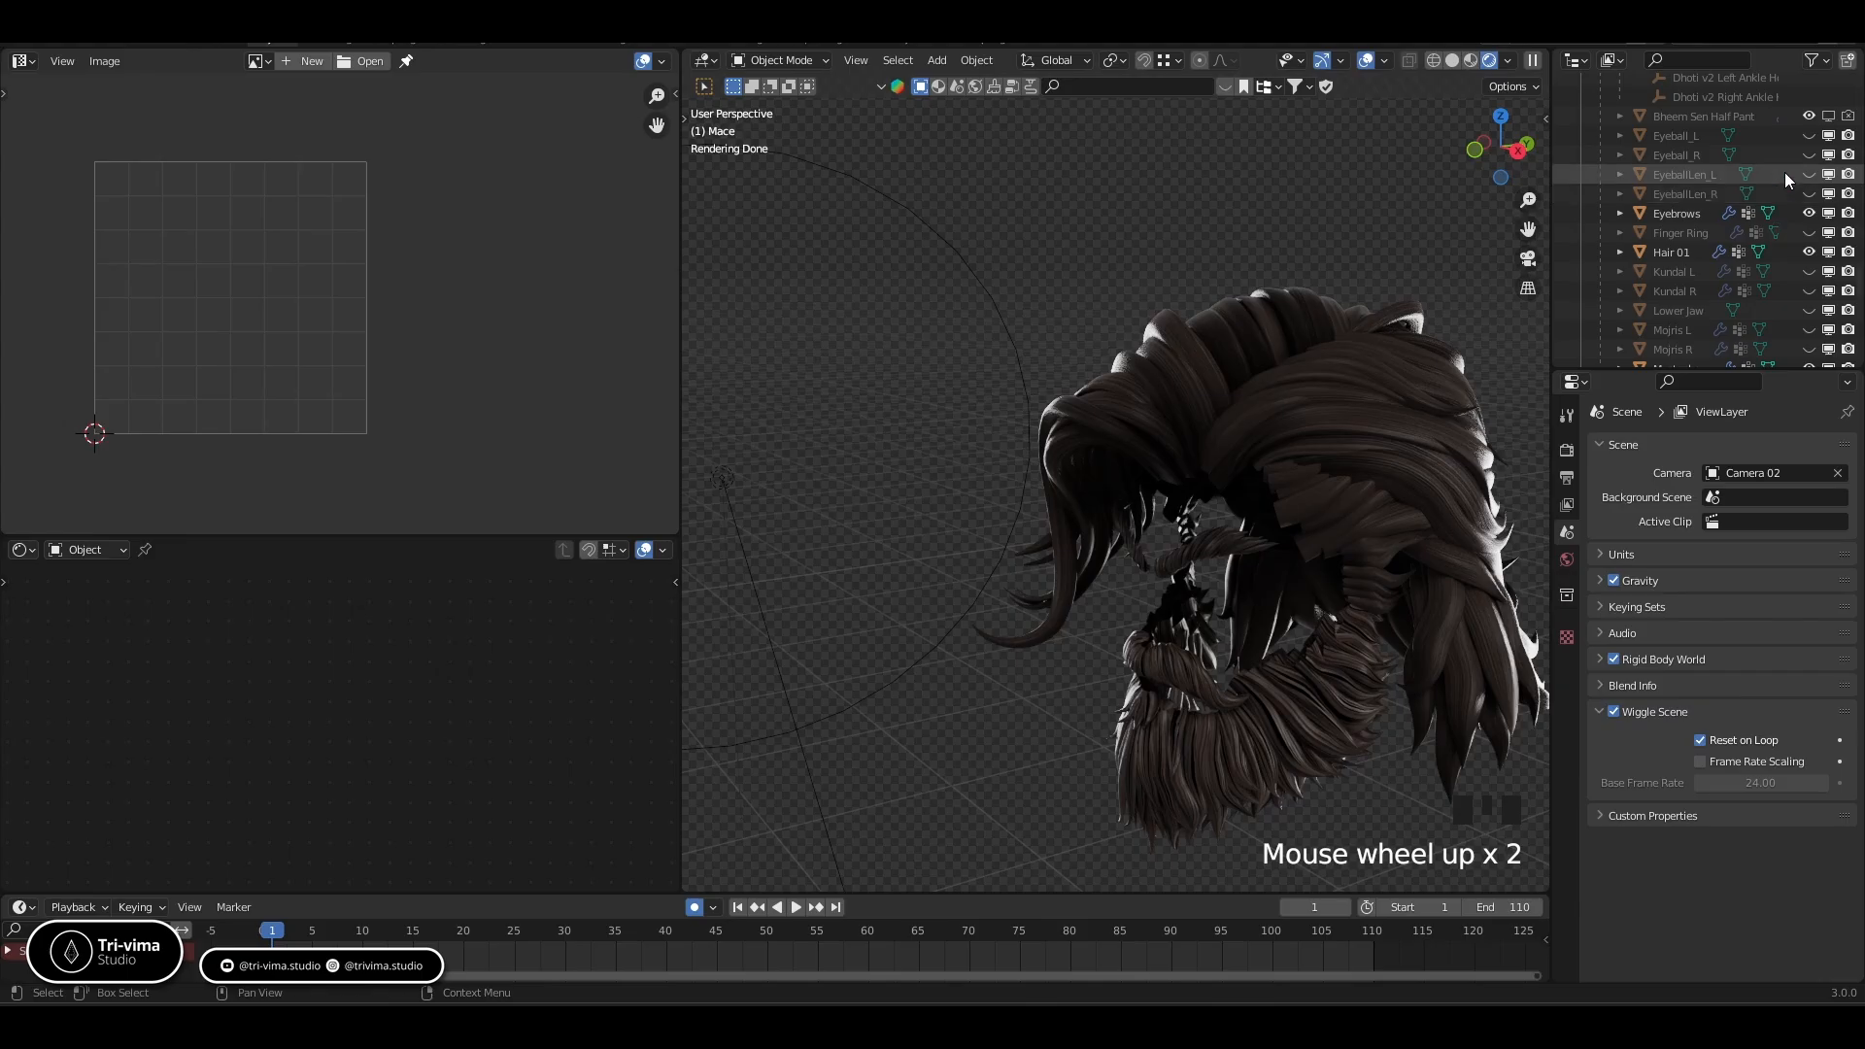
pyautogui.scroll(4, 1782, 178)
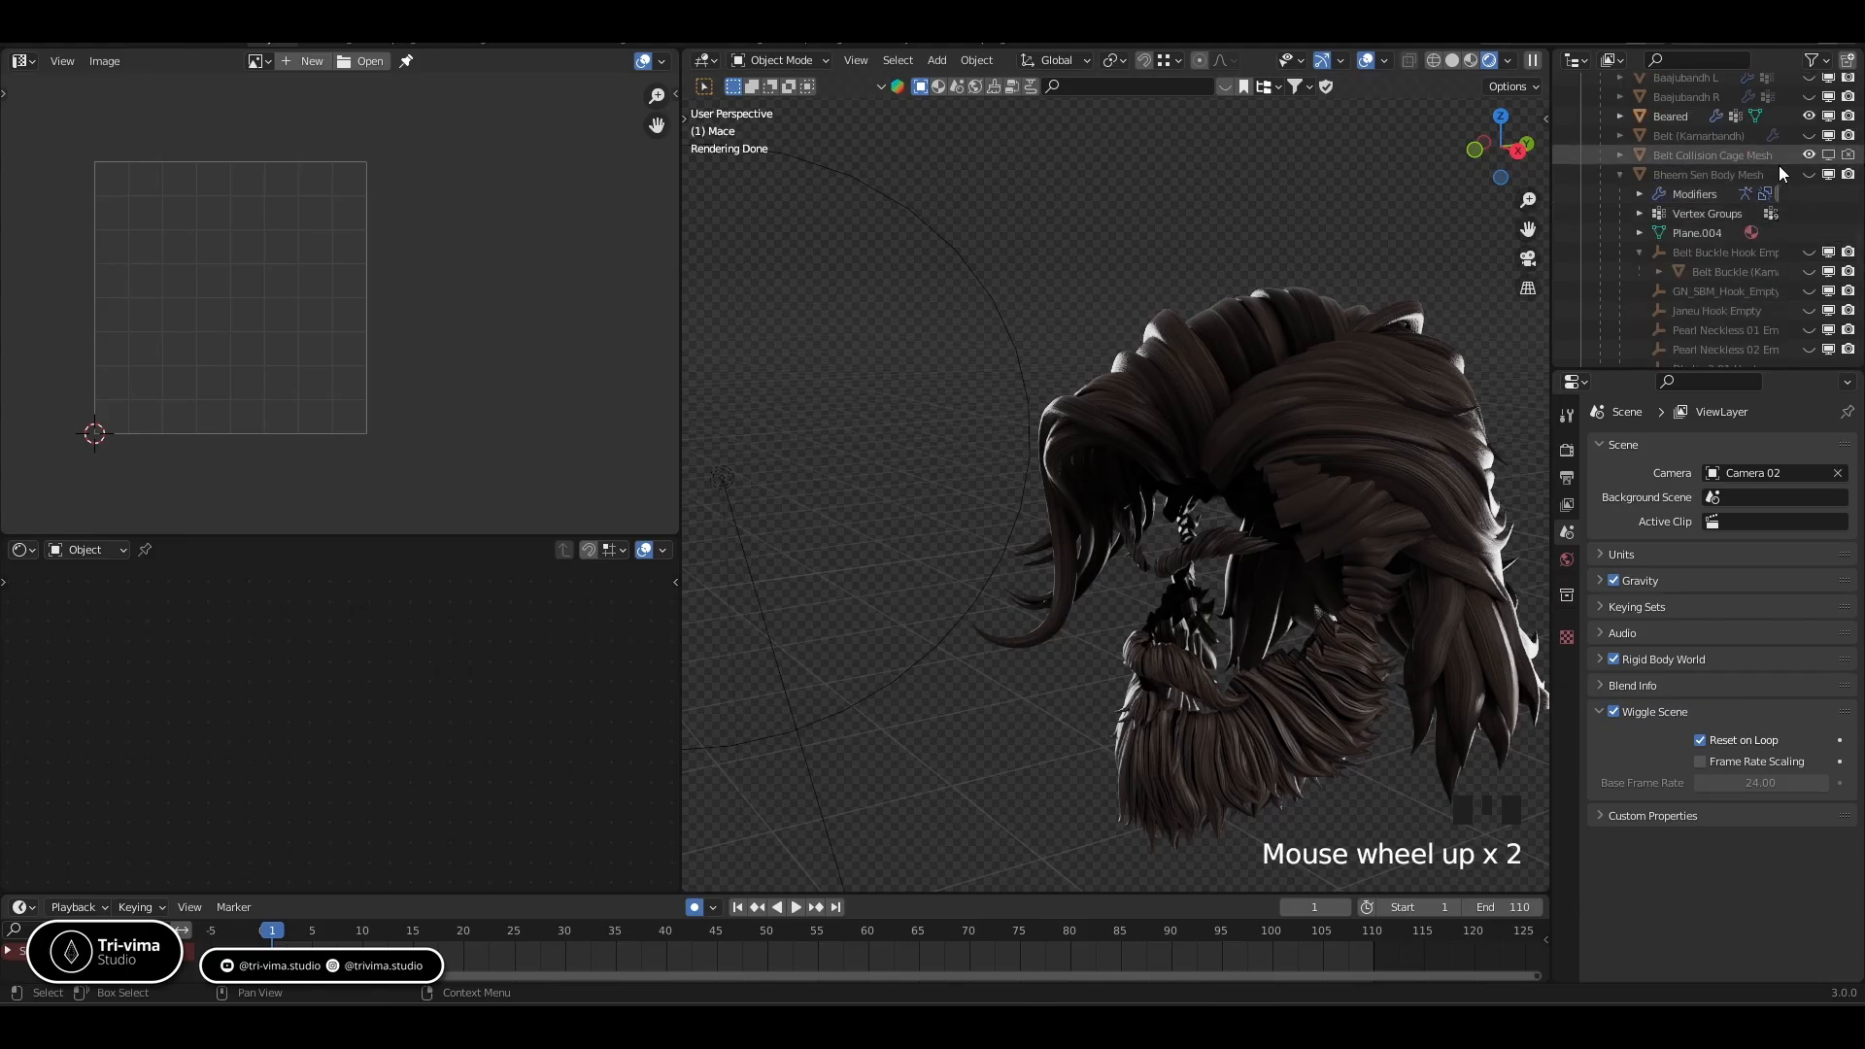
pyautogui.click(1807, 175)
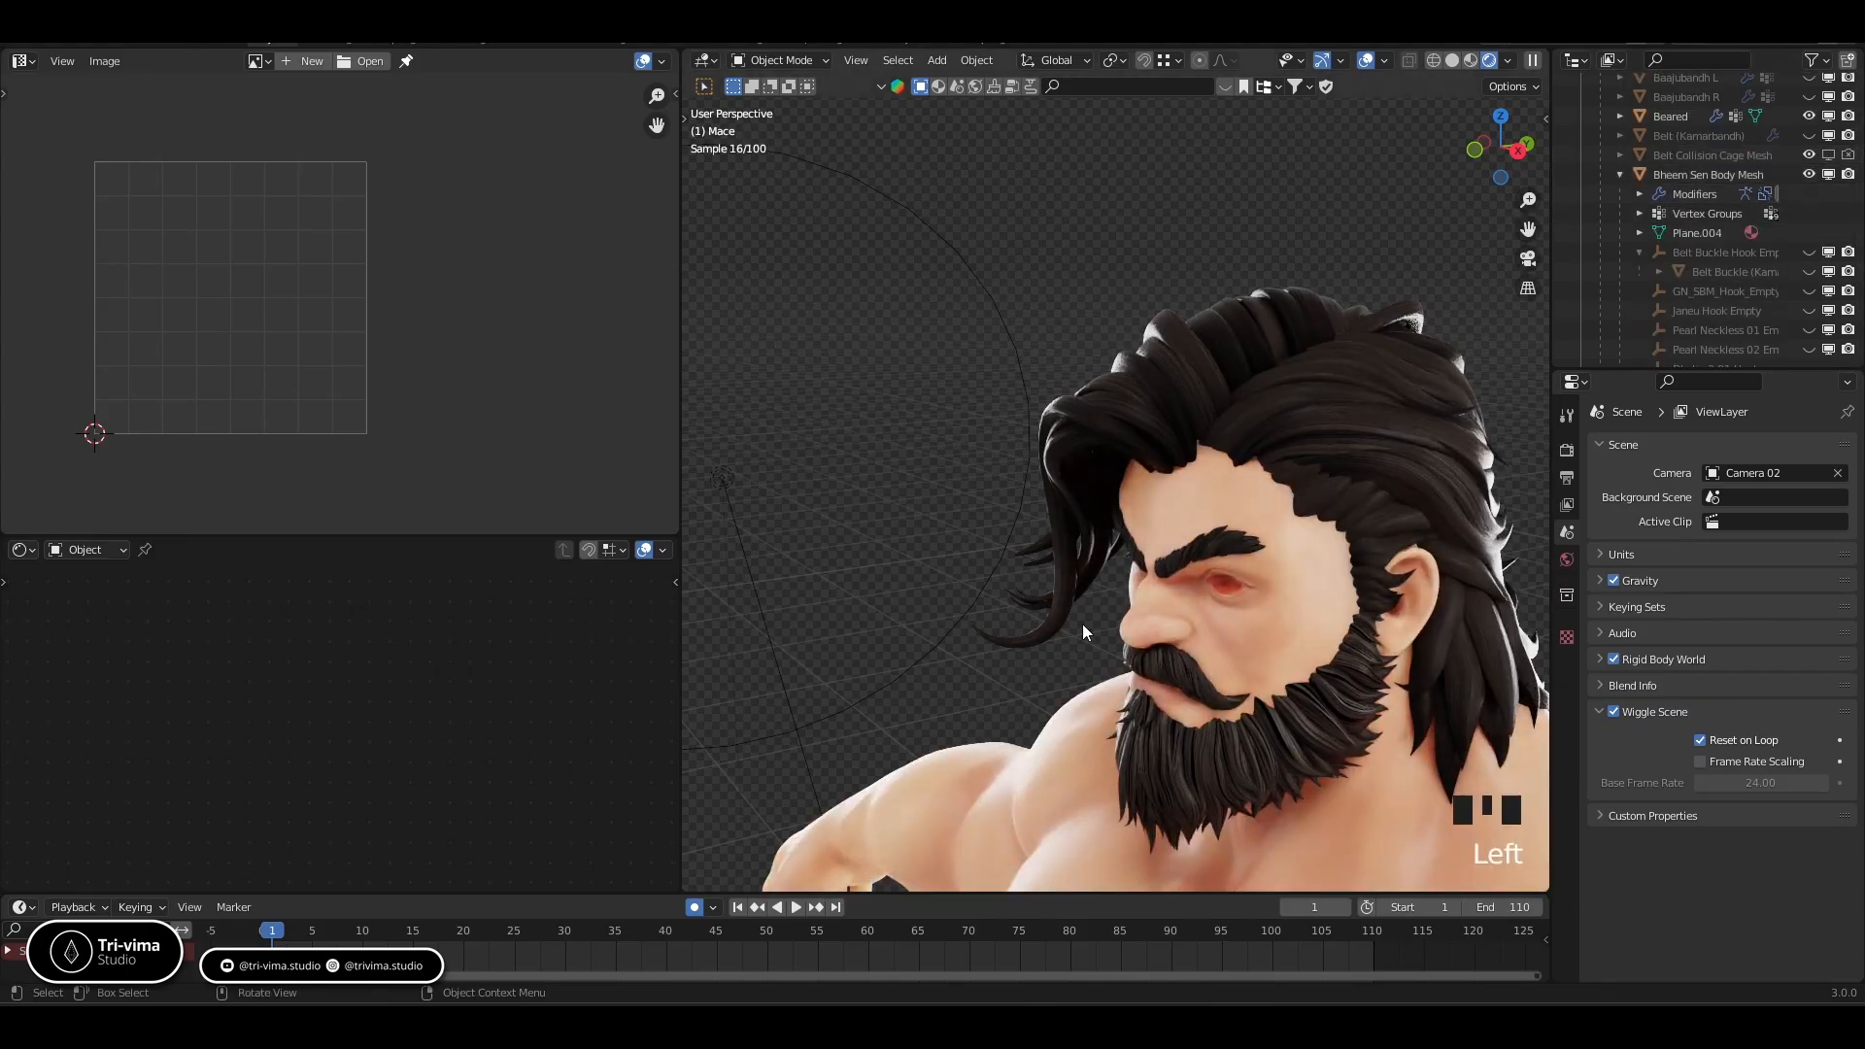
pyautogui.moveTo(1082, 623); pyautogui.dragTo(1034, 388, button='middle')
pyautogui.scroll(4, 1030, 338)
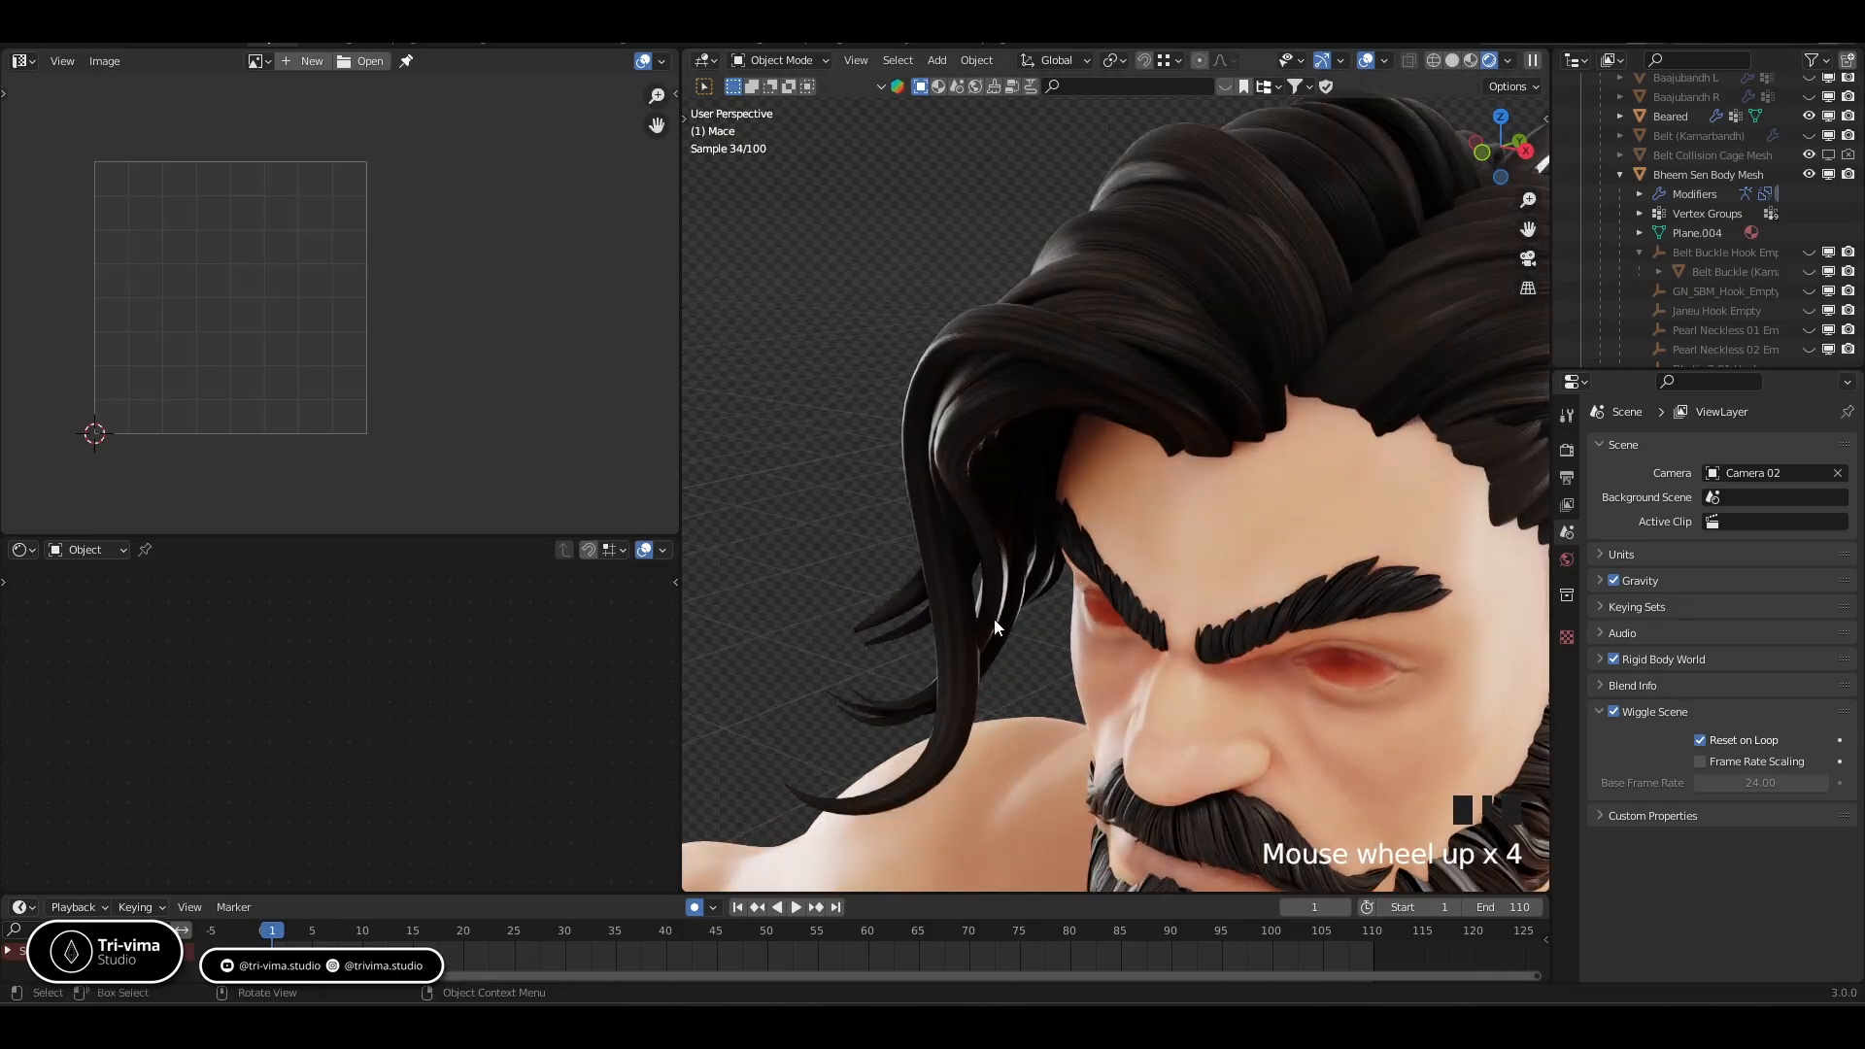
# Select Hair 01, set its gradient ColorRamp's dark stop to 0.050 and white stop to 0.264, and check the hair from the front and above
pyautogui.click(1151, 401)
pyautogui.moveTo(318, 702)
pyautogui.mouseDown()
pyautogui.moveTo(340, 706)
pyautogui.moveTo(284, 703)
pyautogui.moveTo(342, 701)
pyautogui.moveTo(290, 703)
pyautogui.mouseUp()
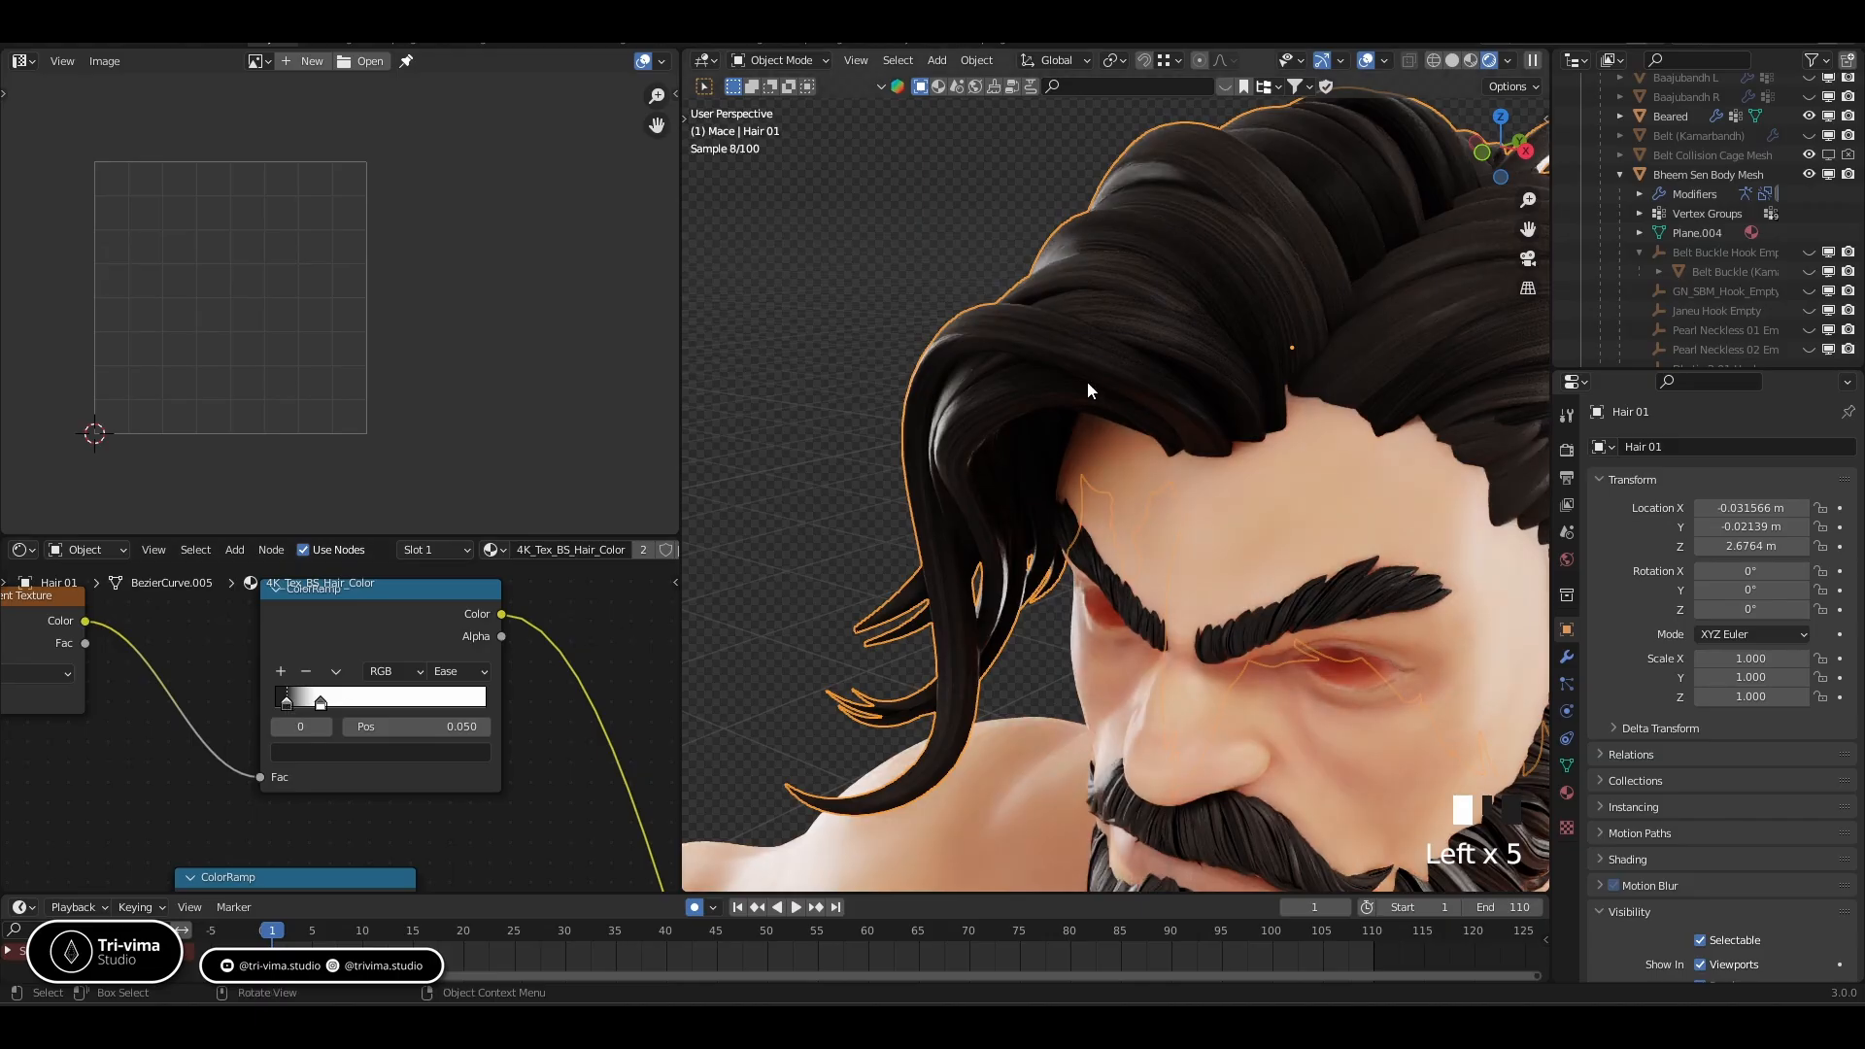
pyautogui.moveTo(323, 703); pyautogui.dragTo(332, 703)
pyautogui.moveTo(1340, 456); pyautogui.dragTo(1424, 491, button='middle')
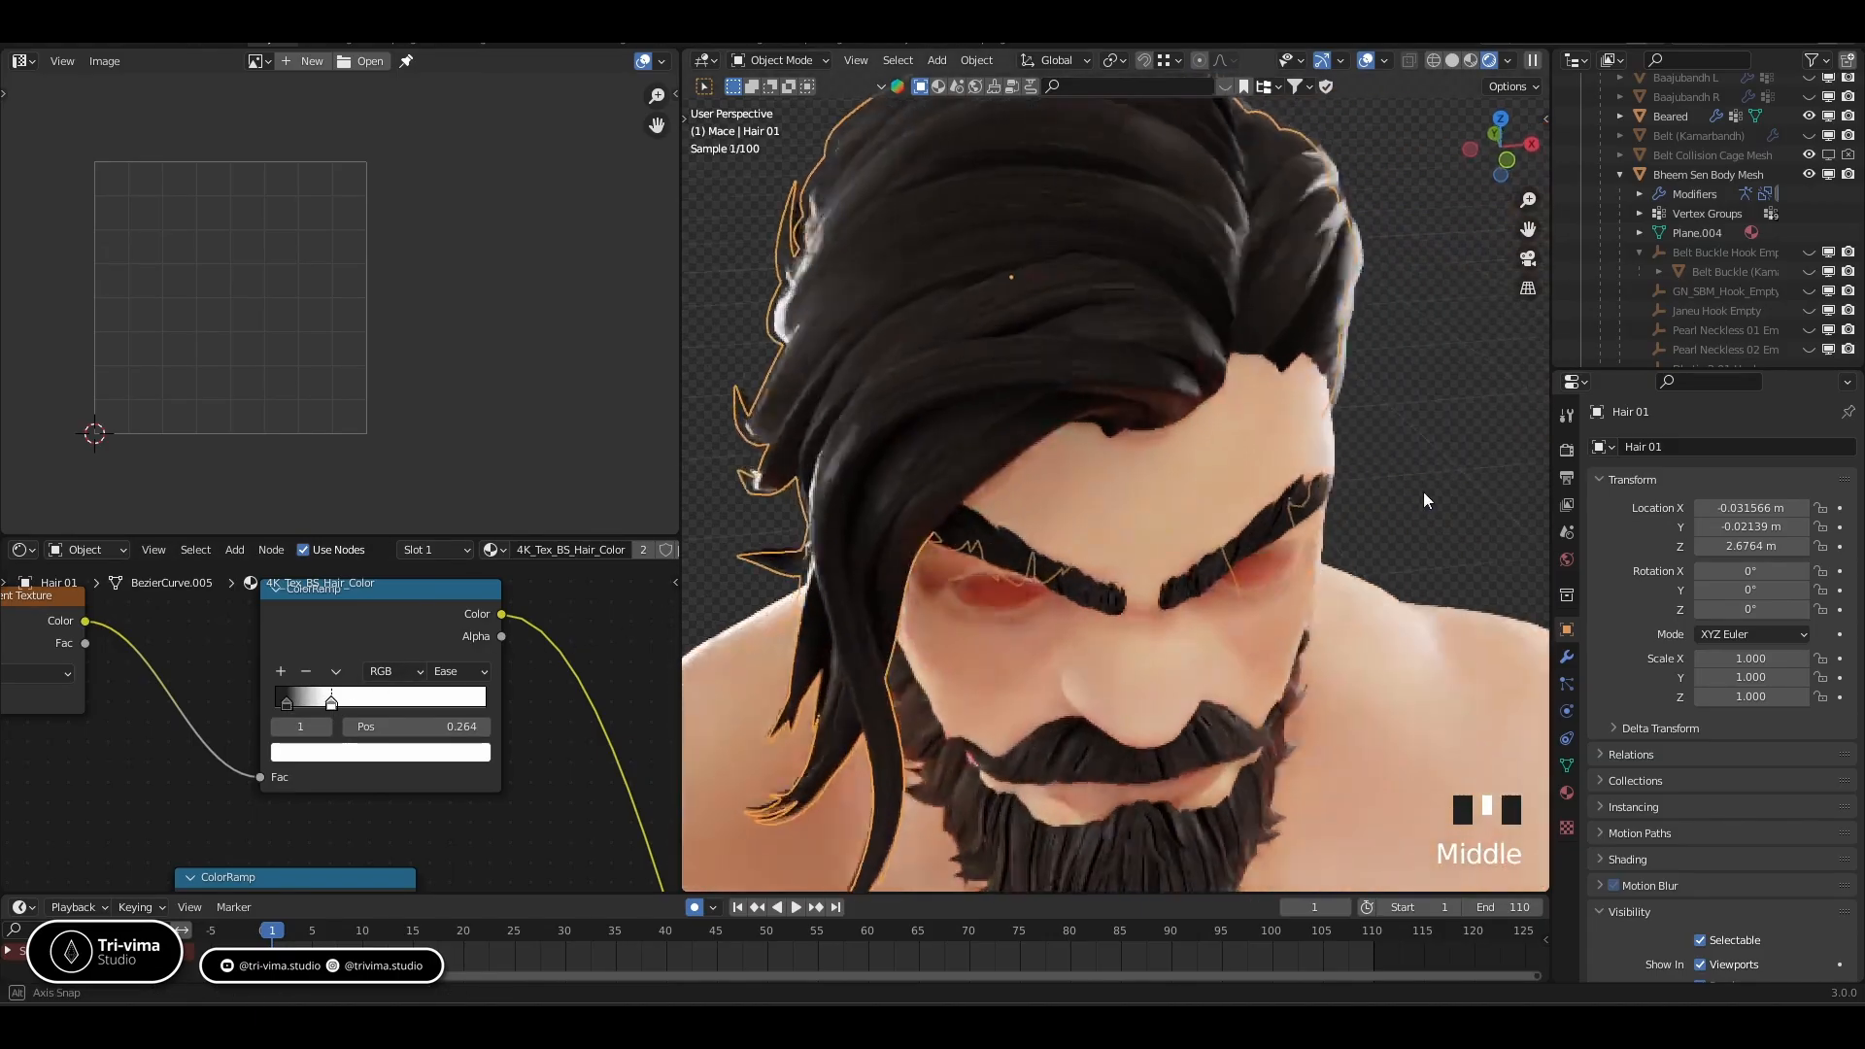
pyautogui.moveTo(1054, 268); pyautogui.dragTo(1044, 344, button='middle')
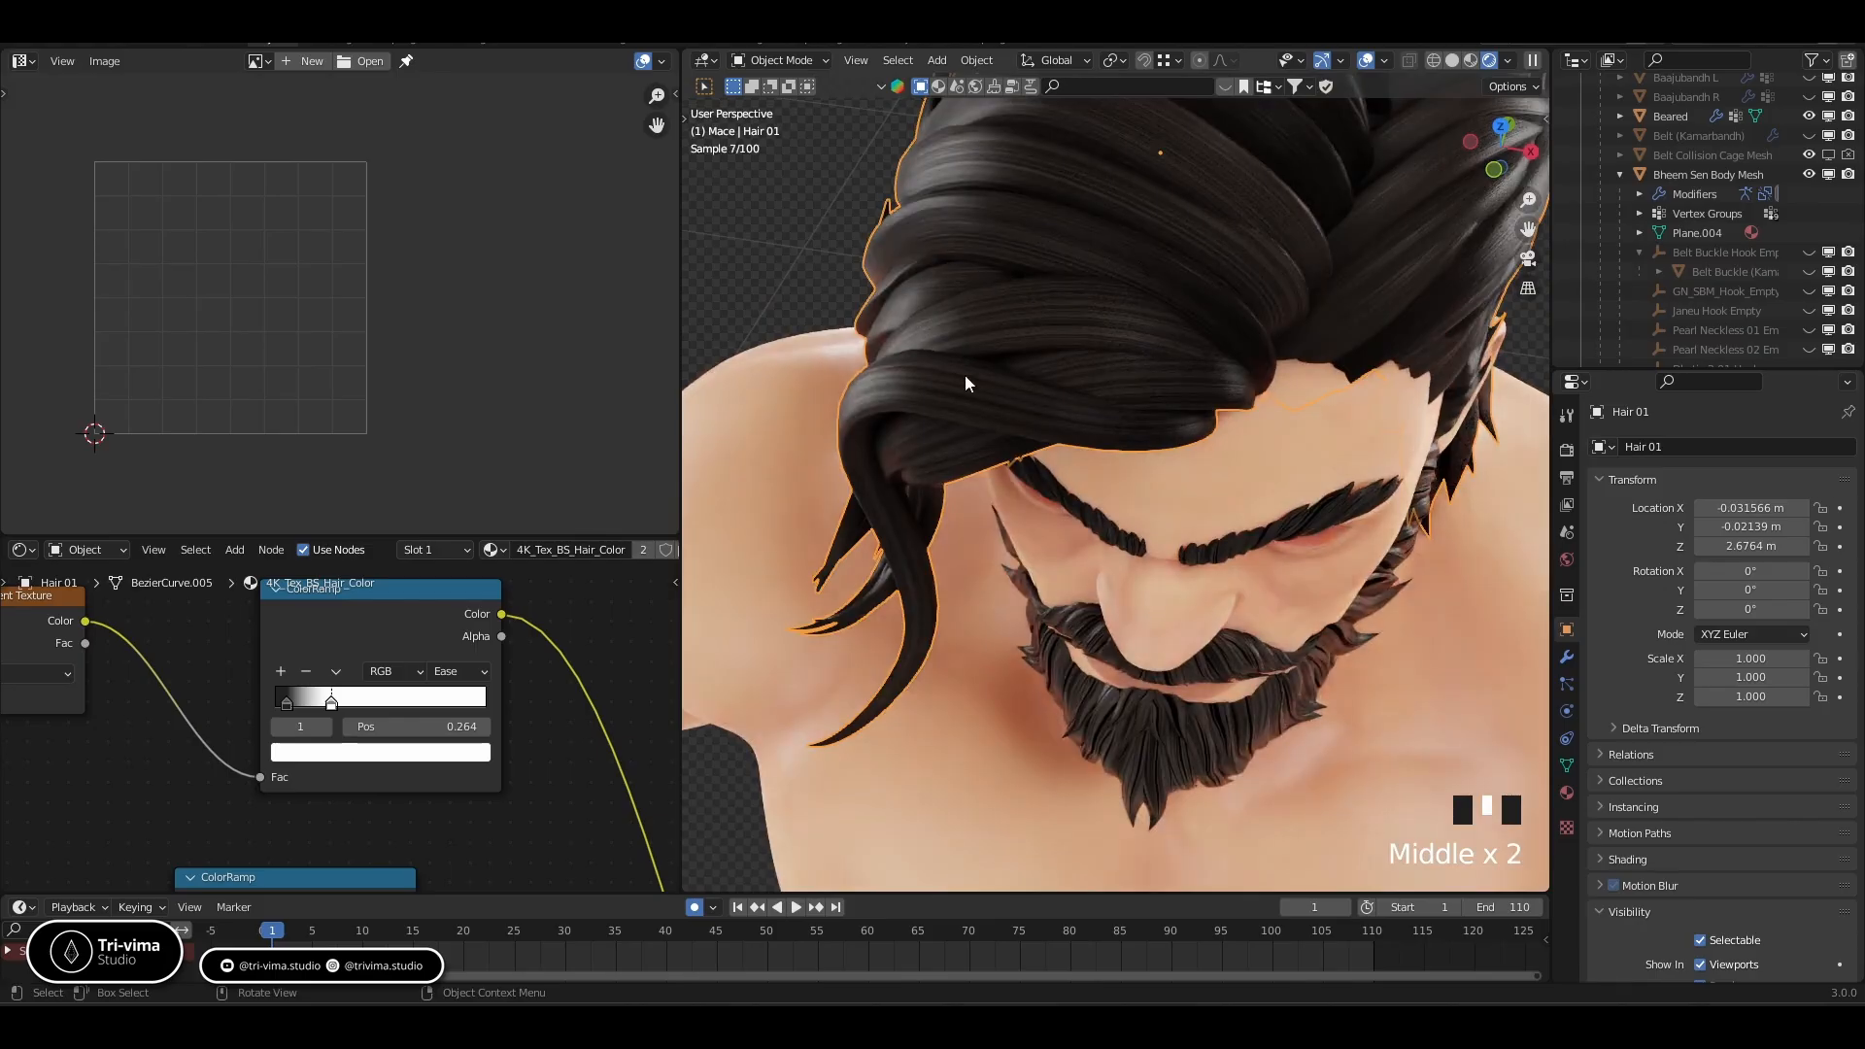
# Move the gradient ColorRamp's dark stop to 0.123 and check the whole hairstyle
pyautogui.click(285, 703)
pyautogui.moveTo(285, 703); pyautogui.dragTo(297, 703)
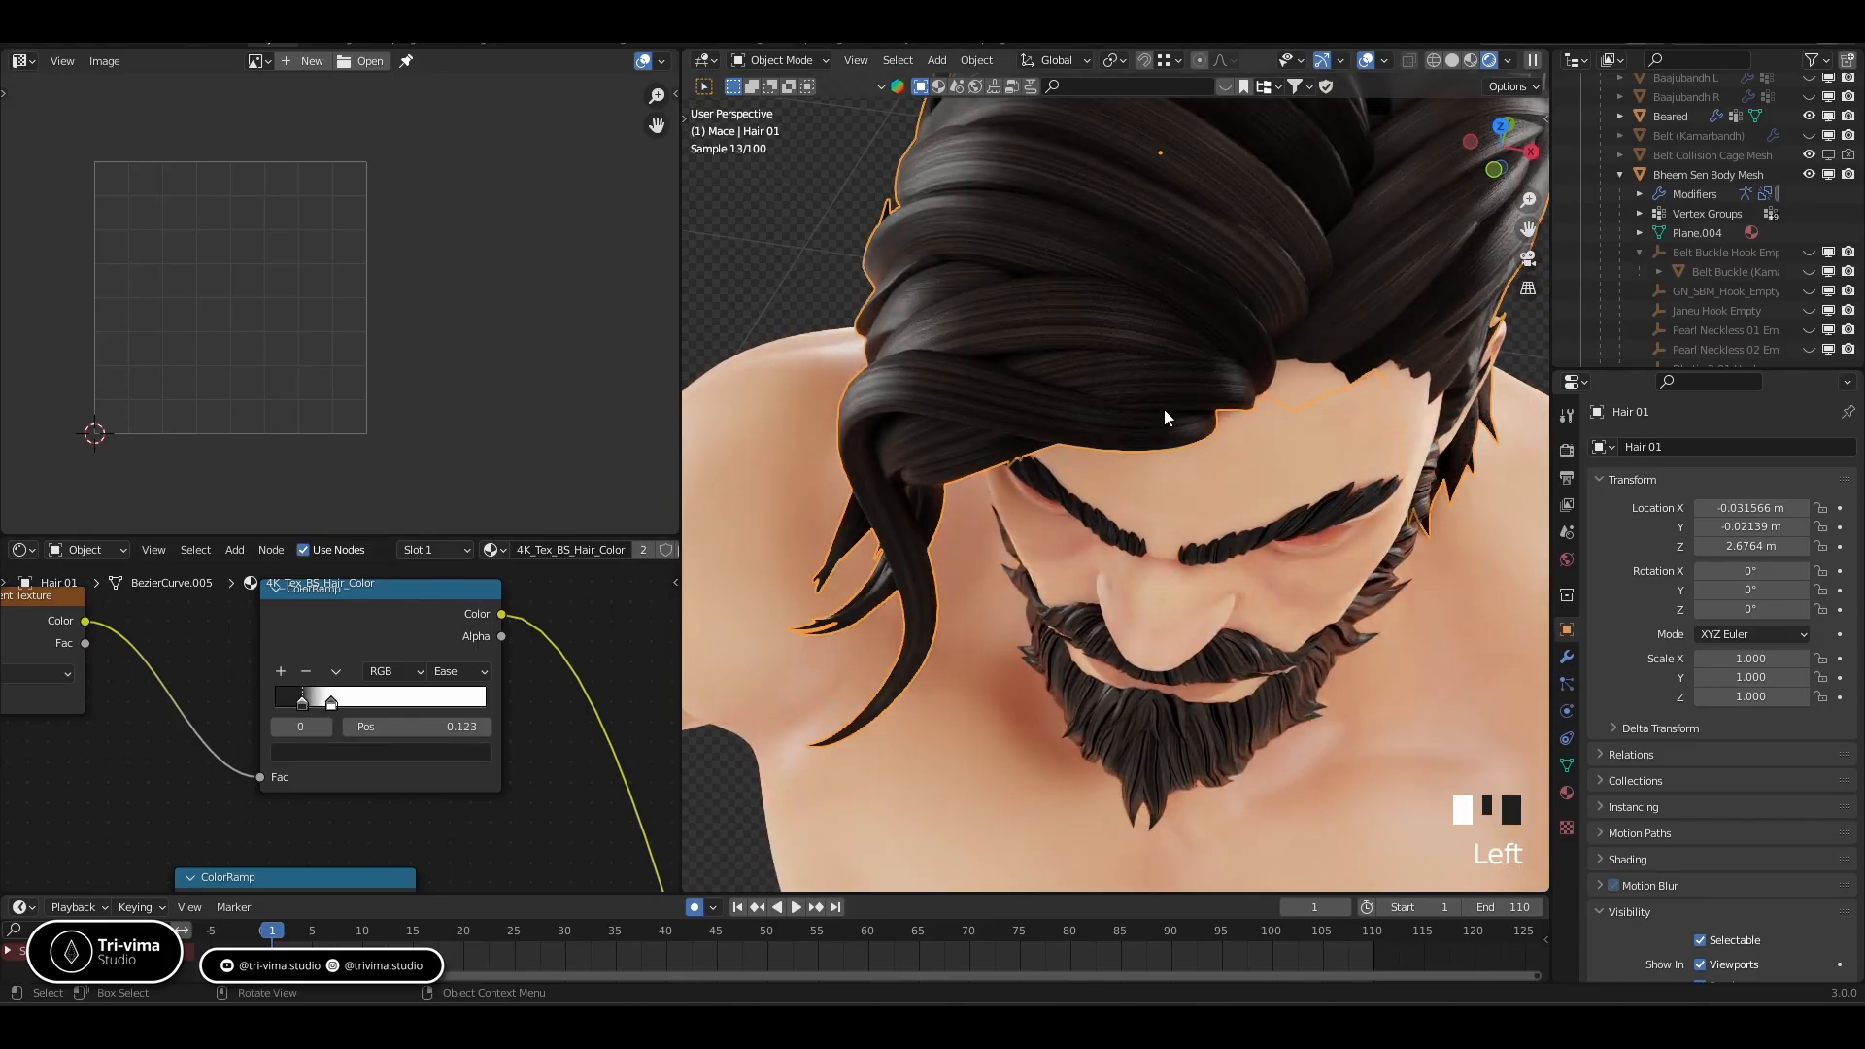
pyautogui.scroll(-3, 1192, 436)
pyautogui.keyDown('shift'); pyautogui.moveTo(1193, 438); pyautogui.dragTo(1132, 480, button='middle'); pyautogui.keyUp('shift')
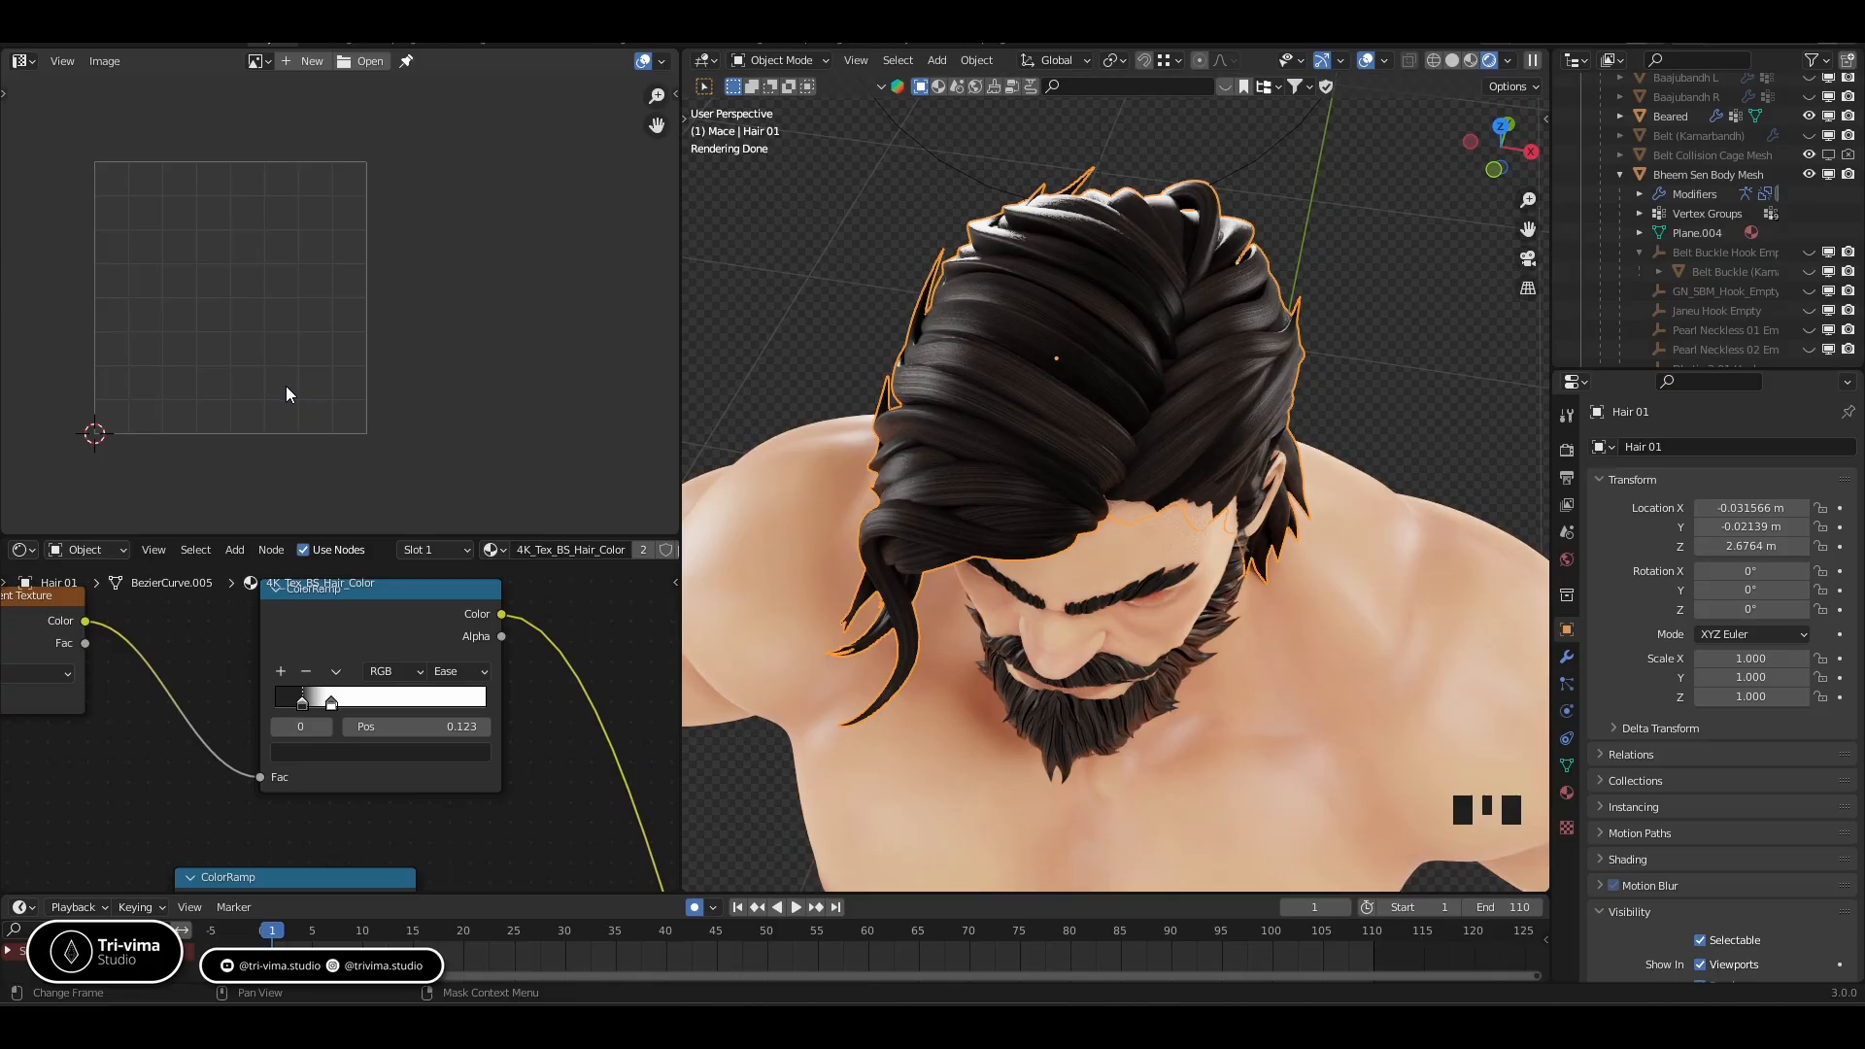
# Annotate the empty UV grid with a downward arrow, writing "Roots" at its start and a label at its end, and erase the annotations
pyautogui.moveTo(217, 633); pyautogui.dragTo(512, 651, button='middle')
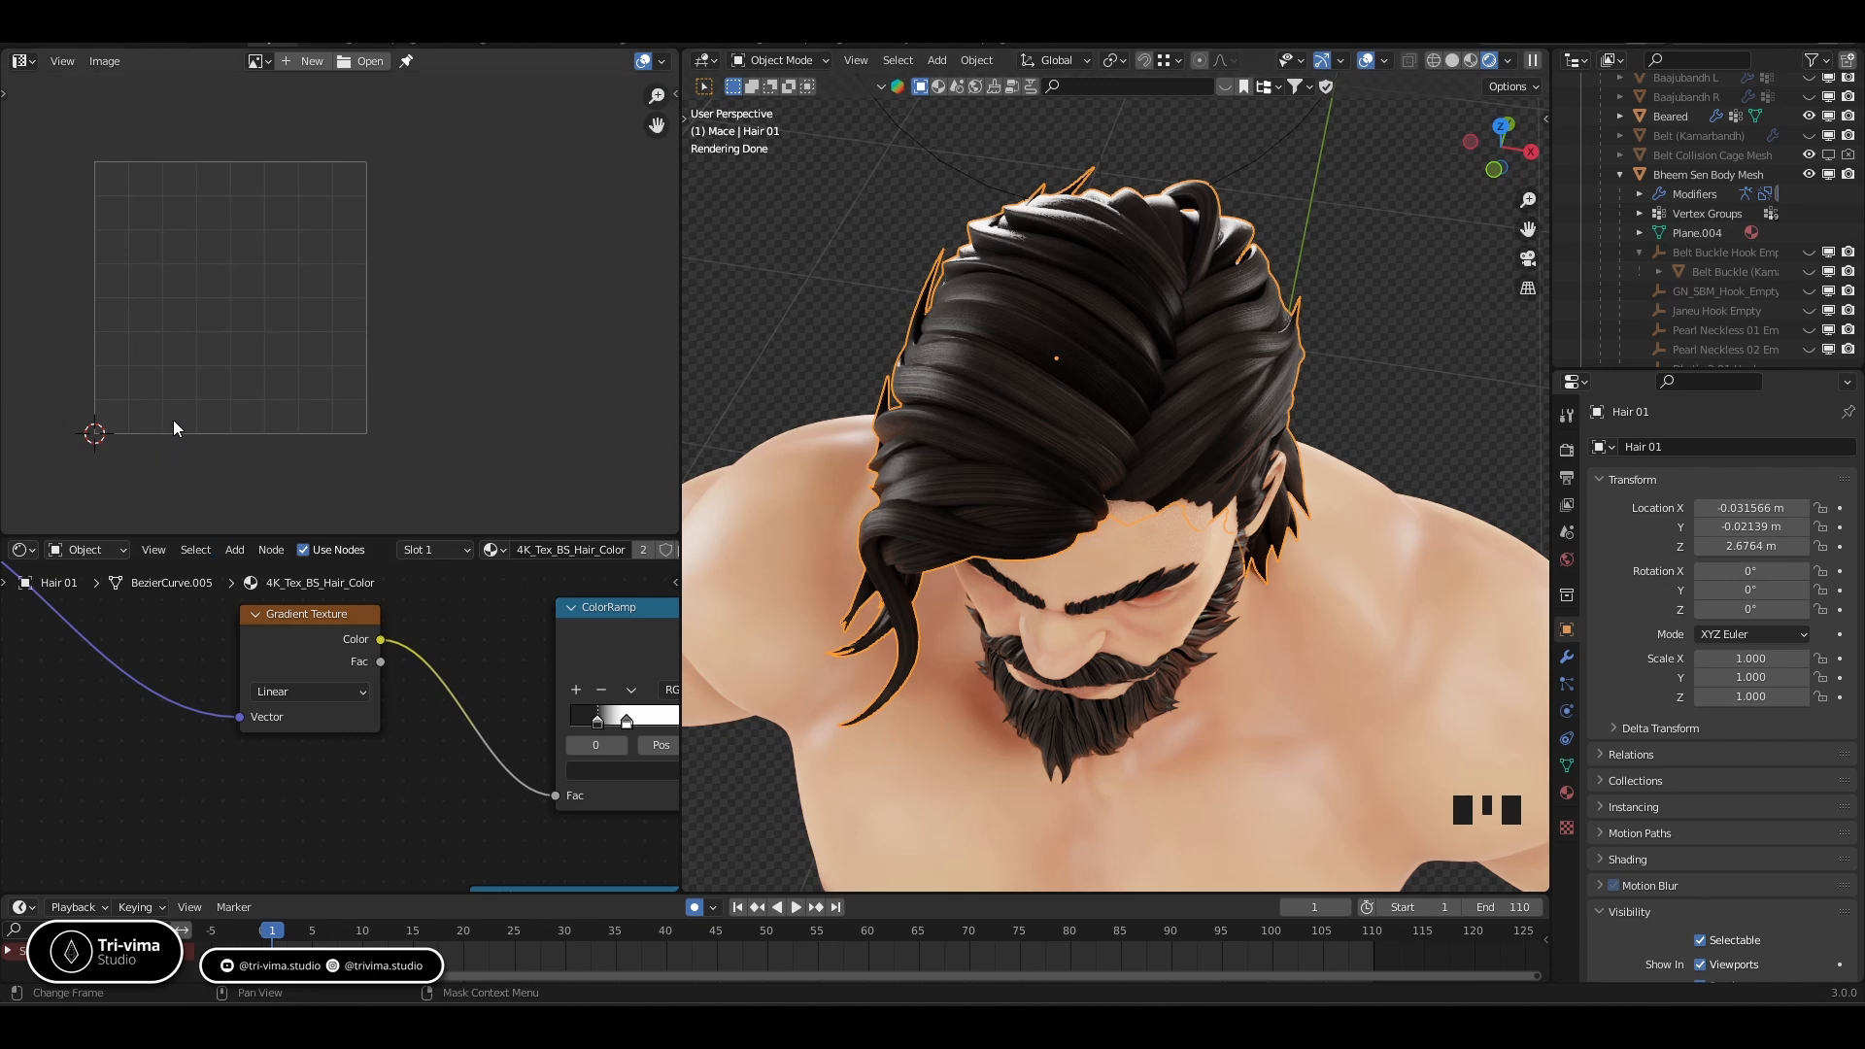
pyautogui.press('t')
pyautogui.click(27, 312)
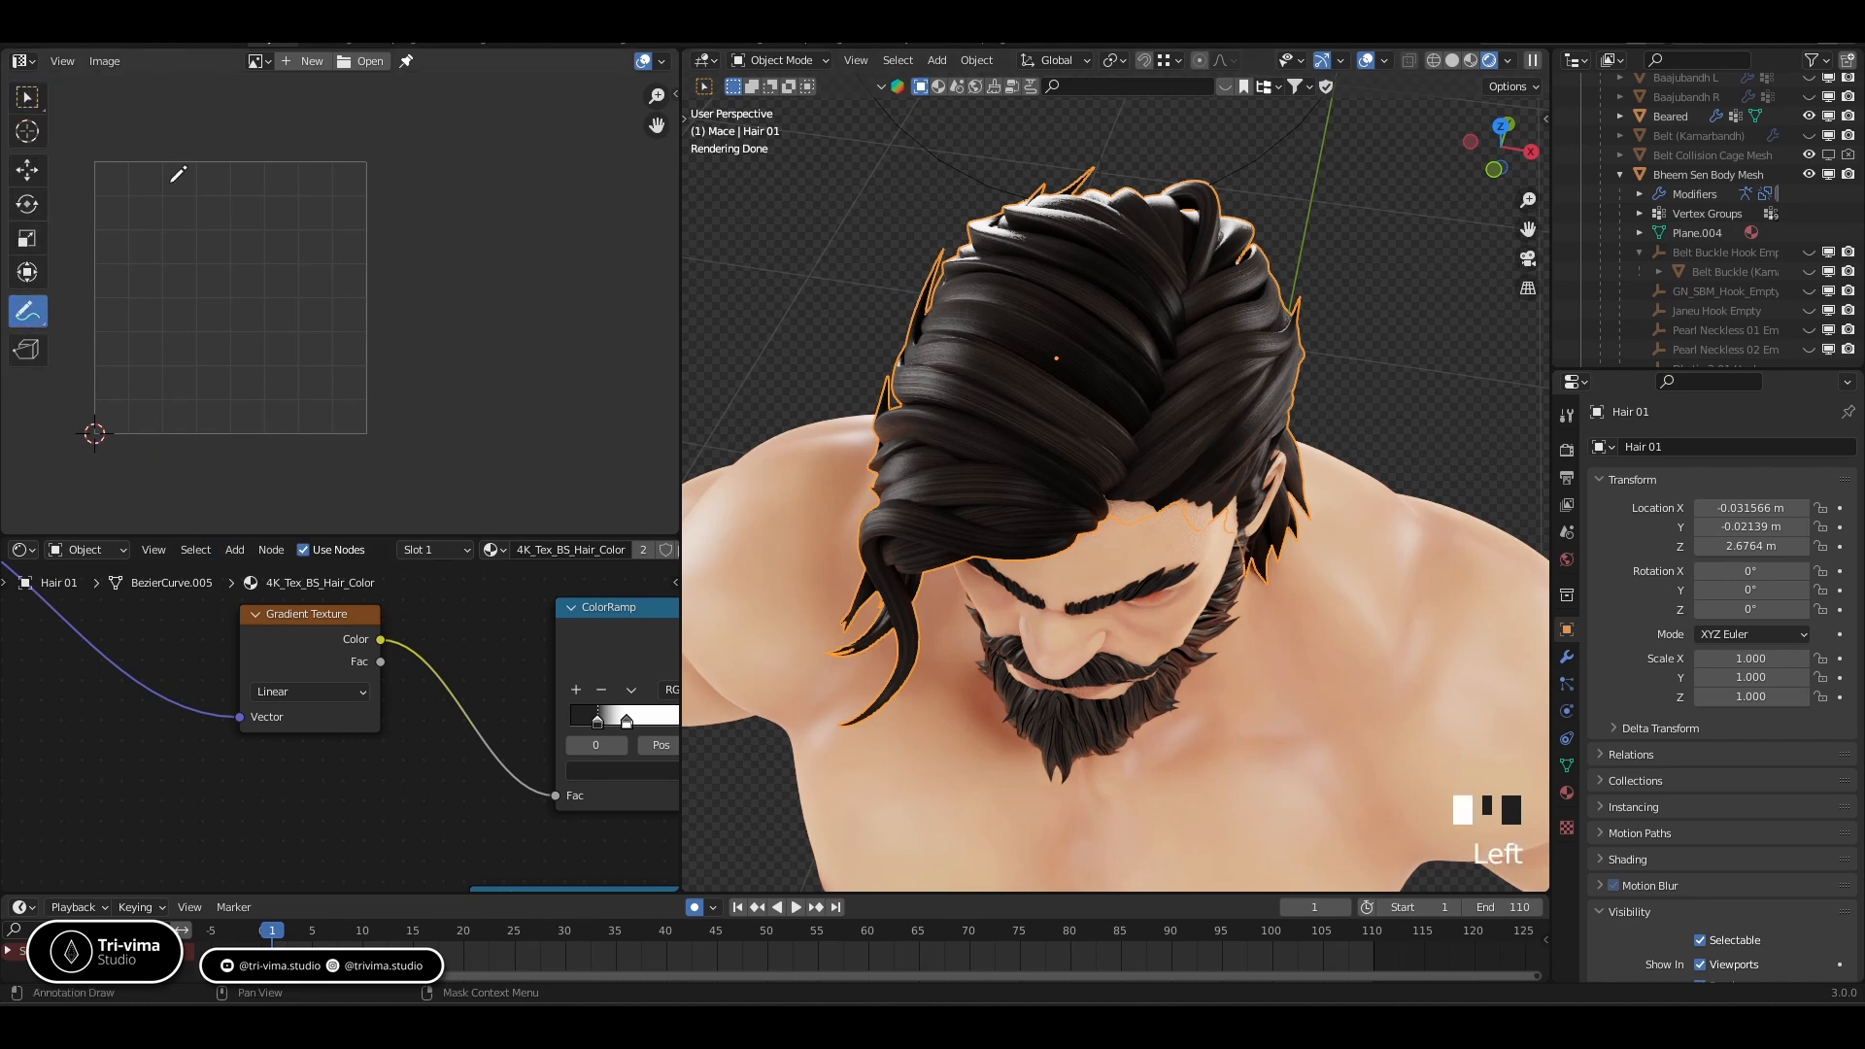
pyautogui.moveTo(163, 167)
pyautogui.mouseDown()
pyautogui.moveTo(170, 399)
pyautogui.moveTo(153, 424)
pyautogui.mouseUp()
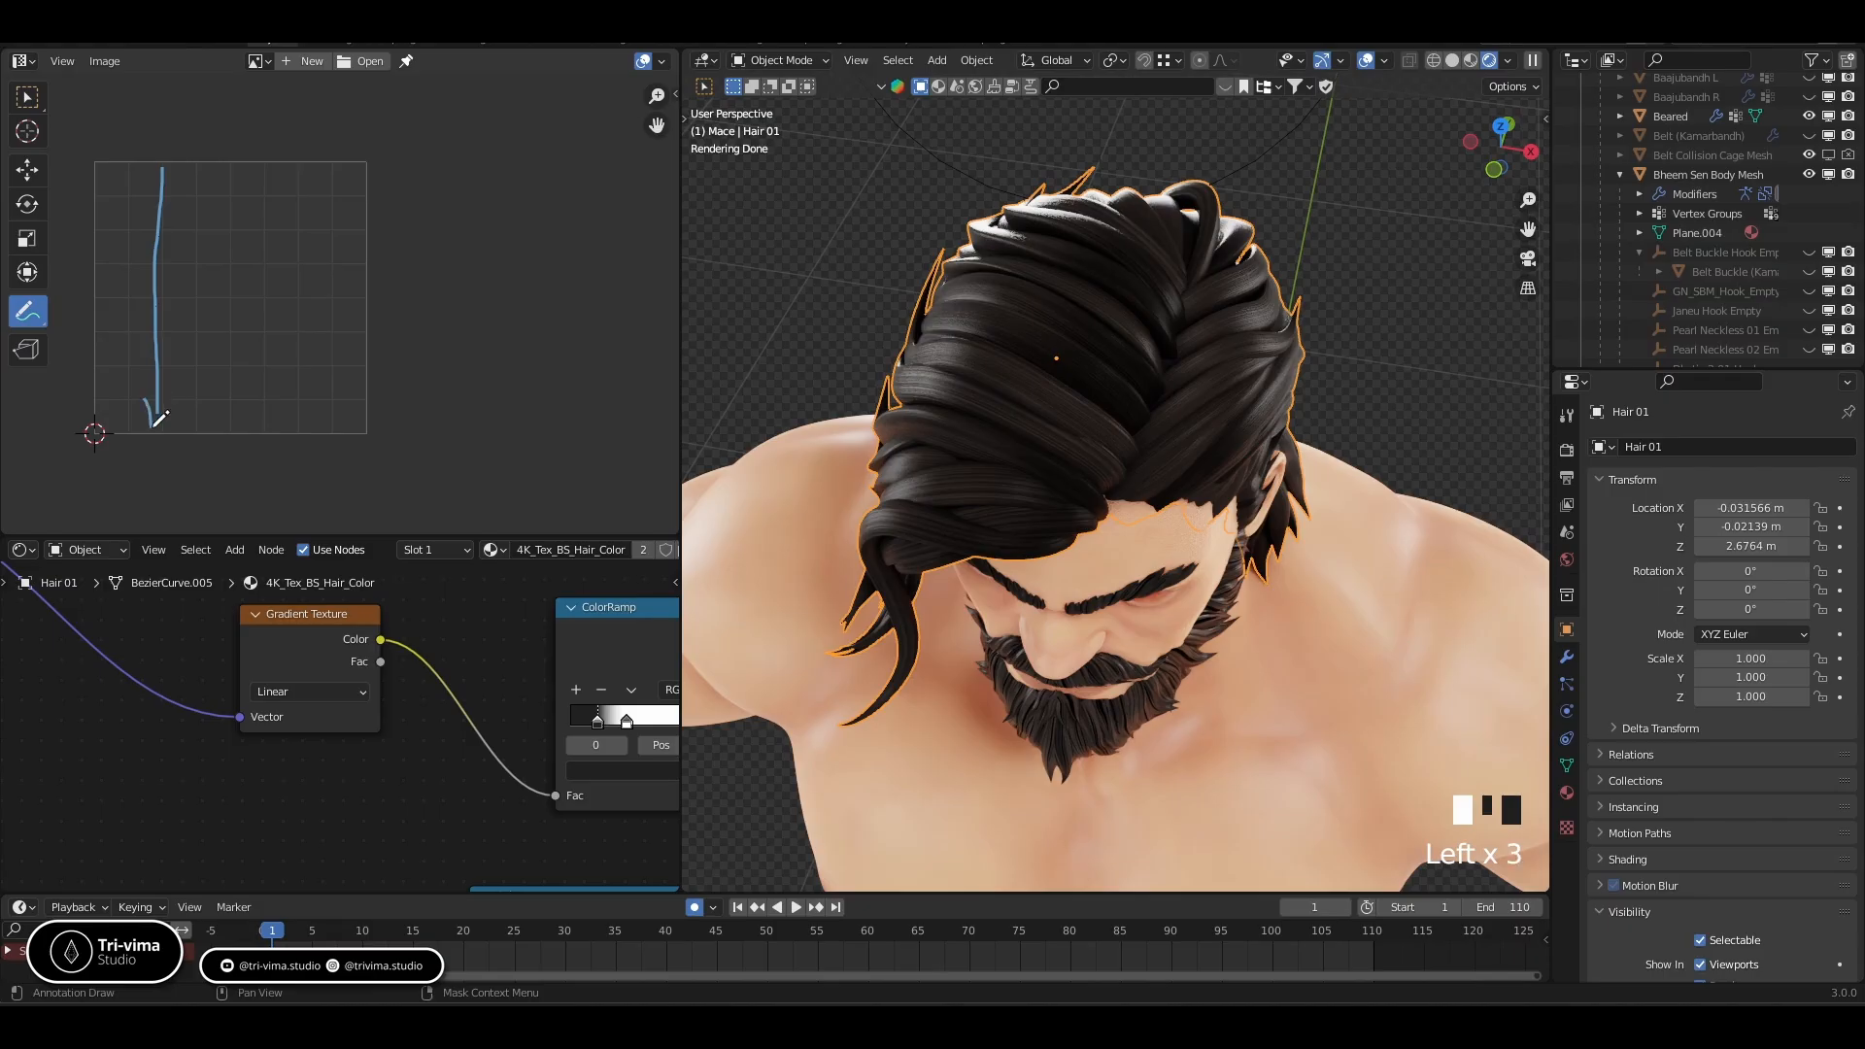
pyautogui.moveTo(185, 175)
pyautogui.mouseDown()
pyautogui.moveTo(204, 173)
pyautogui.moveTo(185, 206)
pyautogui.moveTo(212, 181)
pyautogui.moveTo(259, 199)
pyautogui.moveTo(289, 170)
pyautogui.moveTo(282, 195)
pyautogui.mouseUp()
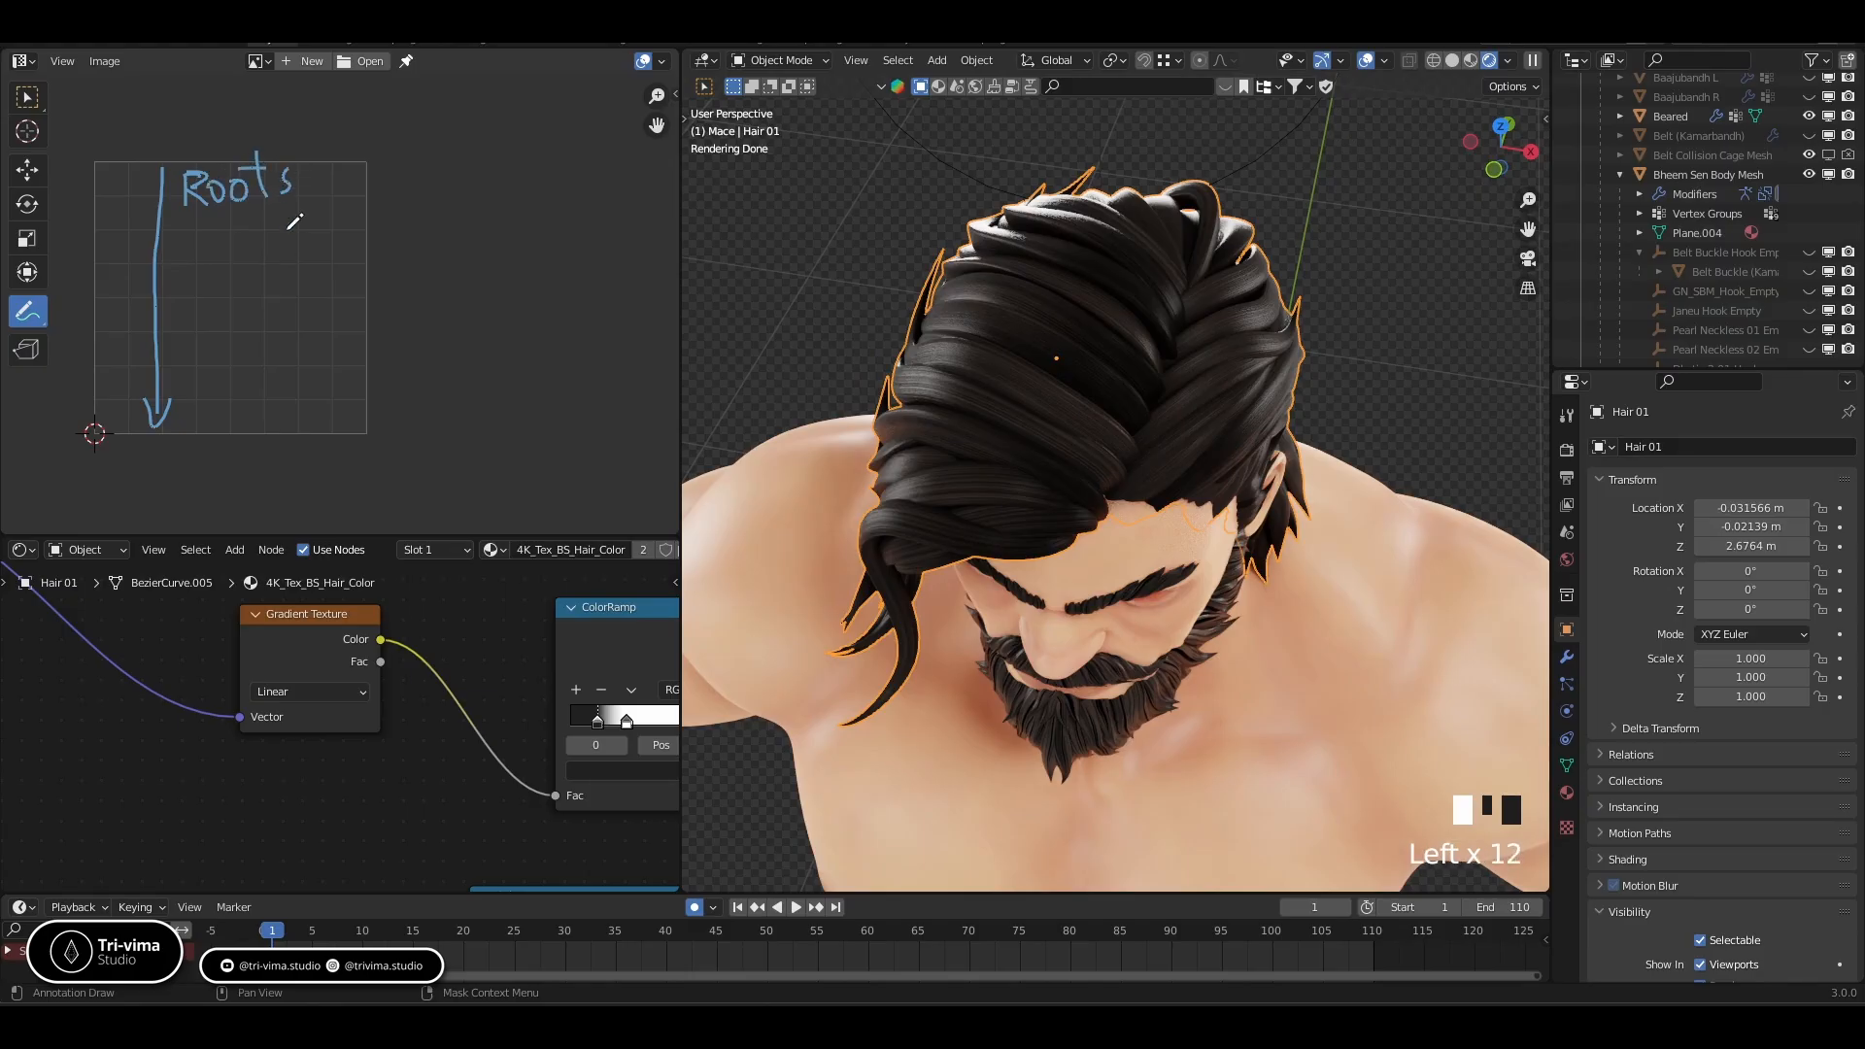
pyautogui.moveTo(186, 424)
pyautogui.mouseDown()
pyautogui.moveTo(219, 409)
pyautogui.moveTo(205, 447)
pyautogui.moveTo(242, 456)
pyautogui.moveTo(255, 429)
pyautogui.moveTo(245, 442)
pyautogui.mouseUp()
pyautogui.click(208, 426)
pyautogui.moveTo(270, 477)
pyautogui.keyDown('ctrl'); pyautogui.mouseDown()
pyautogui.moveTo(237, 404)
pyautogui.moveTo(188, 445)
pyautogui.moveTo(175, 325)
pyautogui.moveTo(194, 170)
pyautogui.moveTo(237, 154)
pyautogui.mouseUp(); pyautogui.keyUp('ctrl')
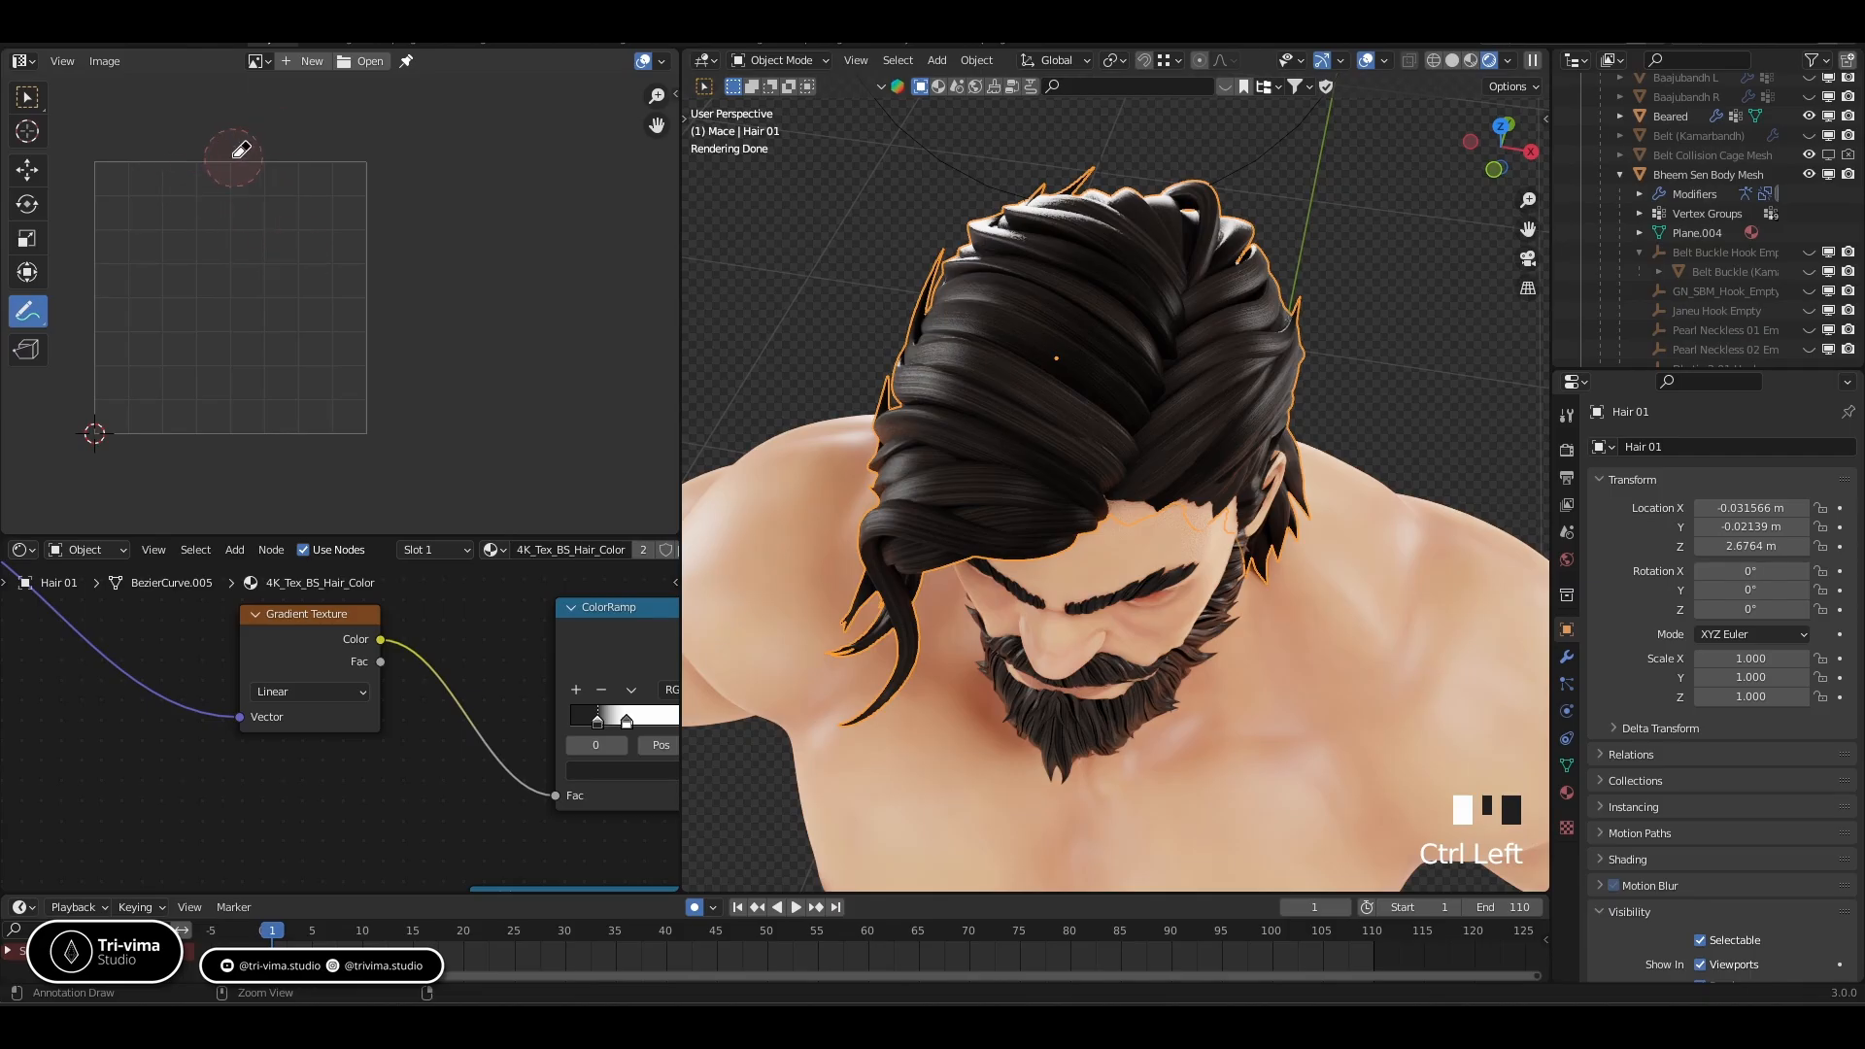
pyautogui.click(31, 98)
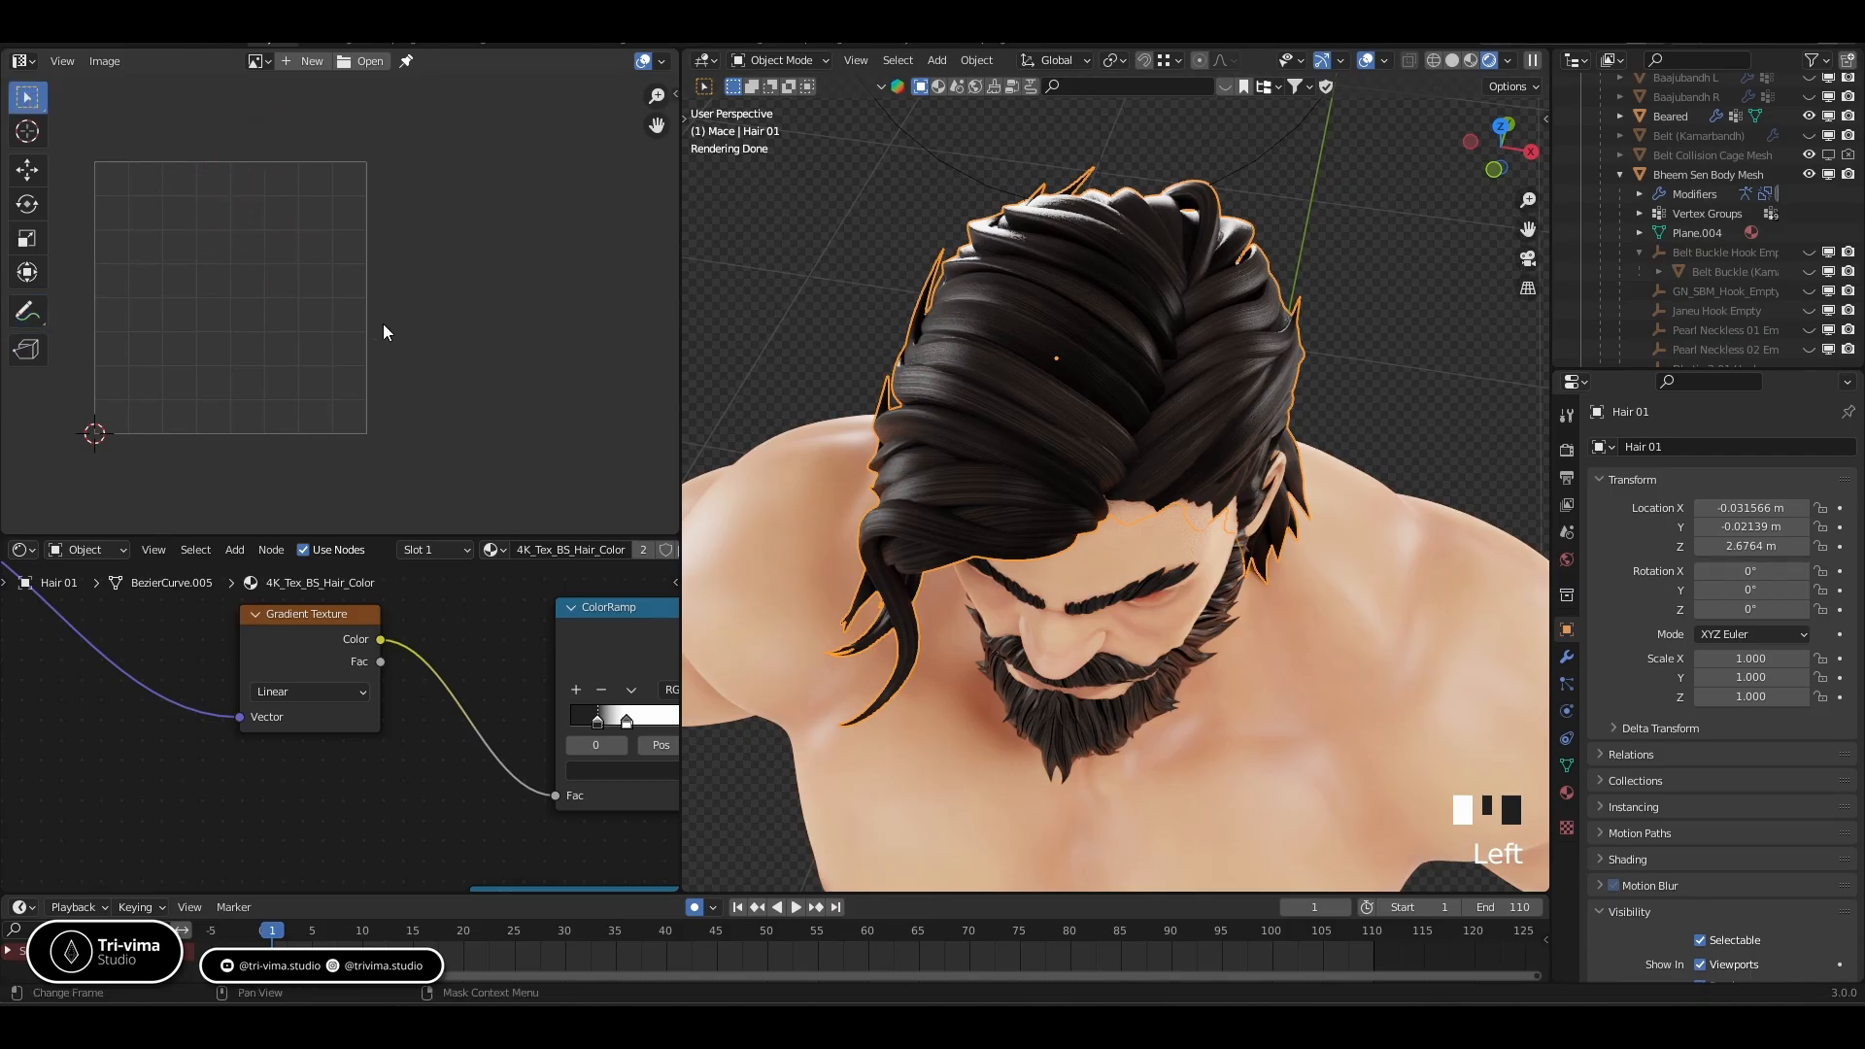
# Reveal all hidden objects of the character, hide the rig again and clear the selection
pyautogui.moveTo(1034, 575); pyautogui.dragTo(1387, 377, button='middle')
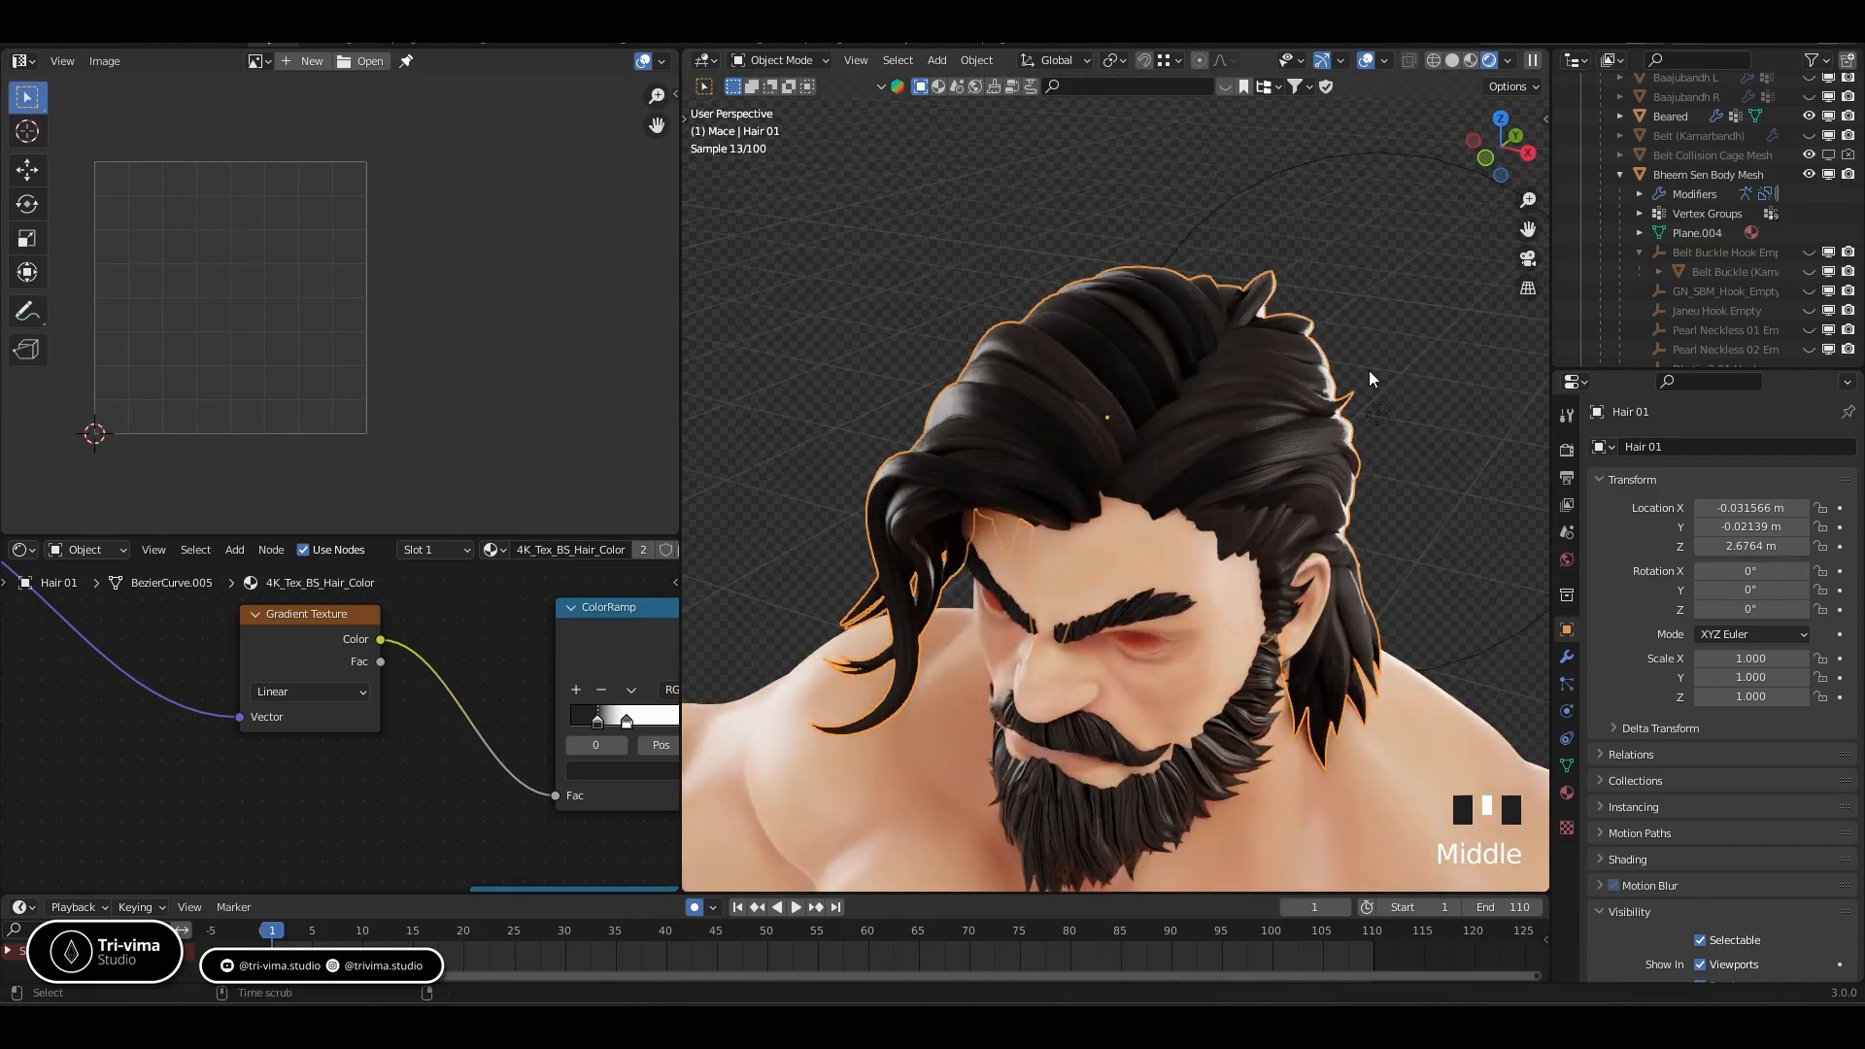
pyautogui.hotkey('alt', 'h')
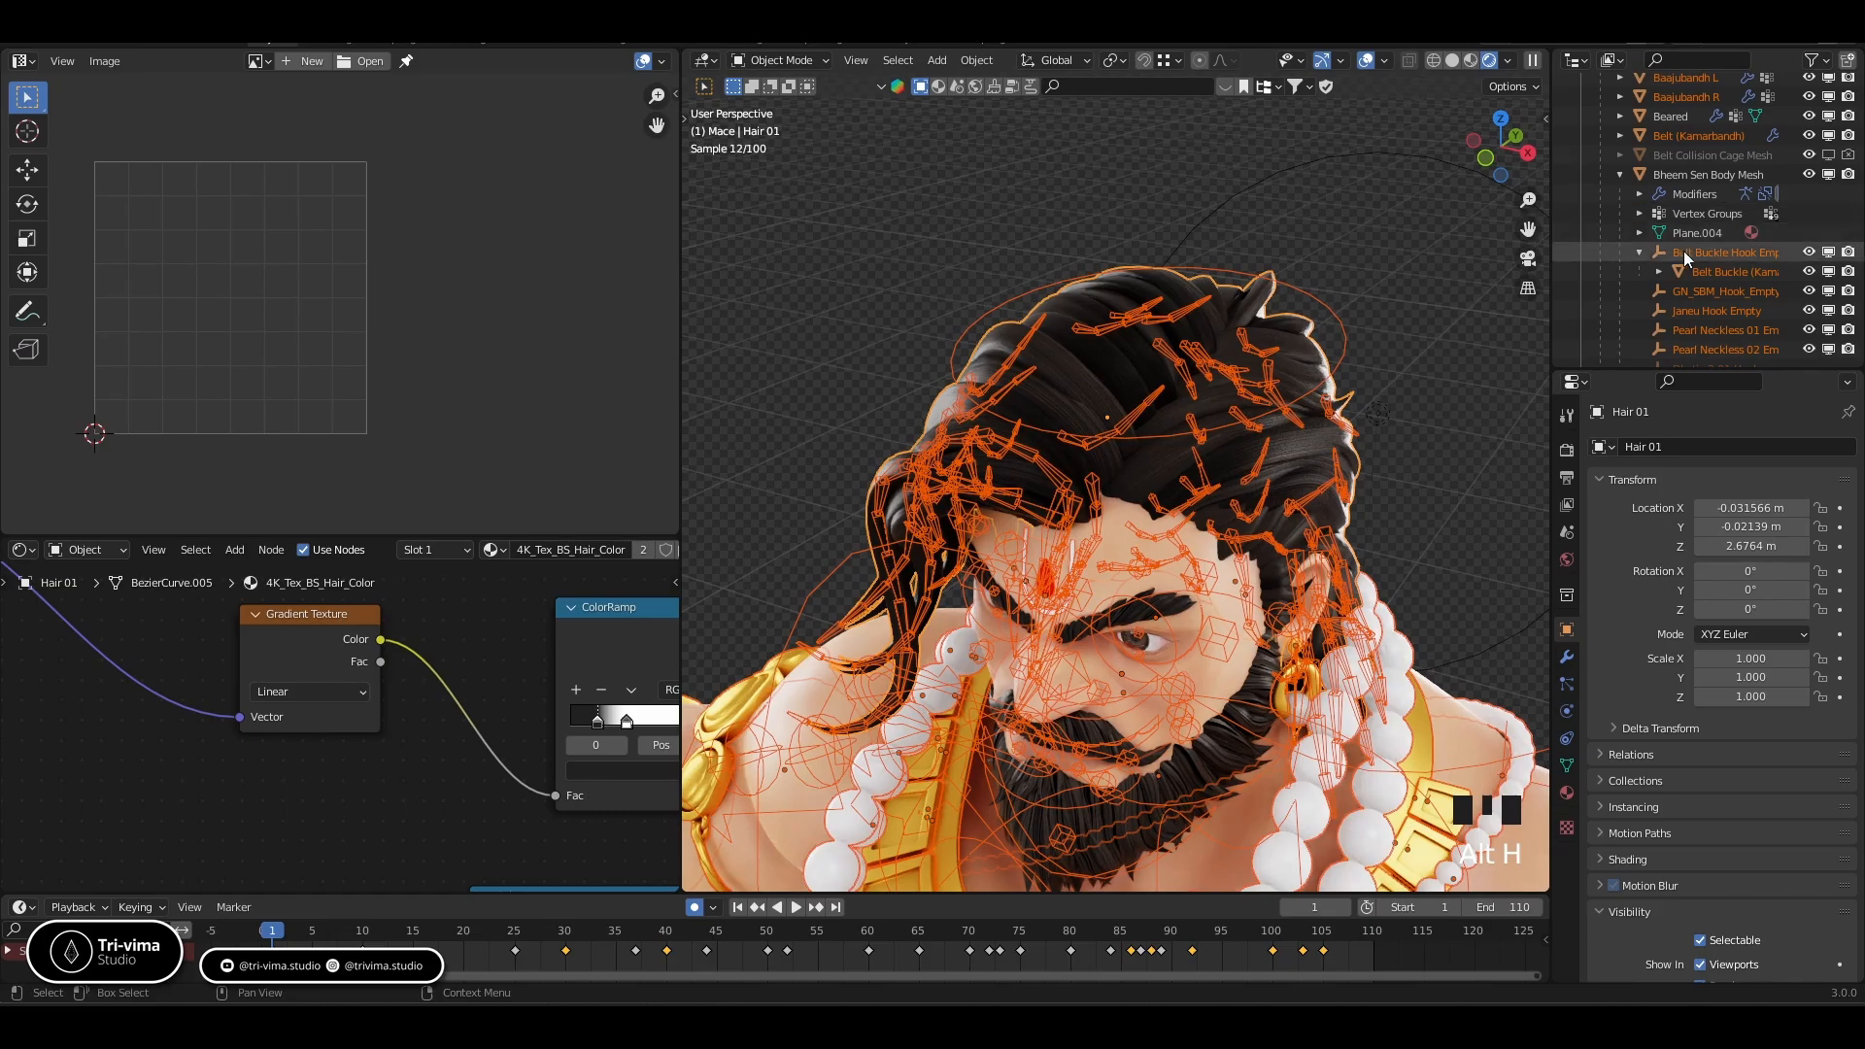
pyautogui.scroll(5, 1730, 213)
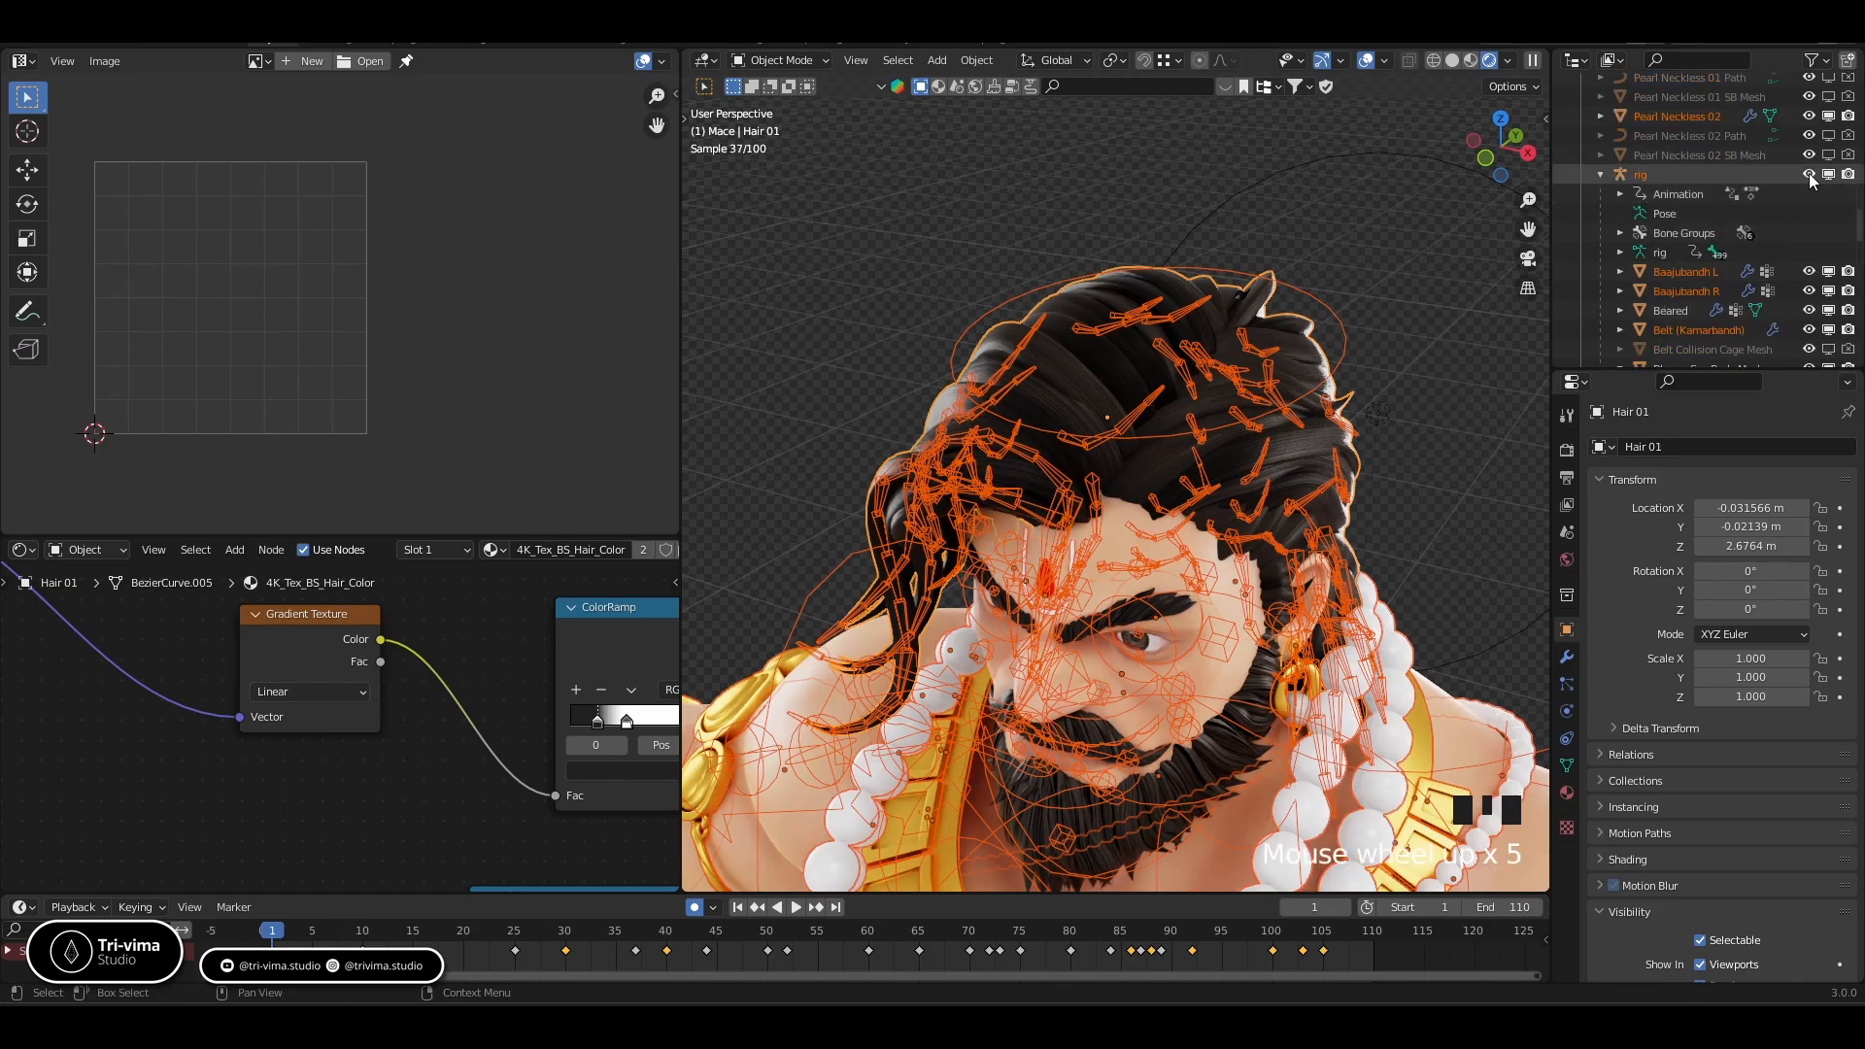
pyautogui.click(1809, 174)
pyautogui.click(1408, 405)
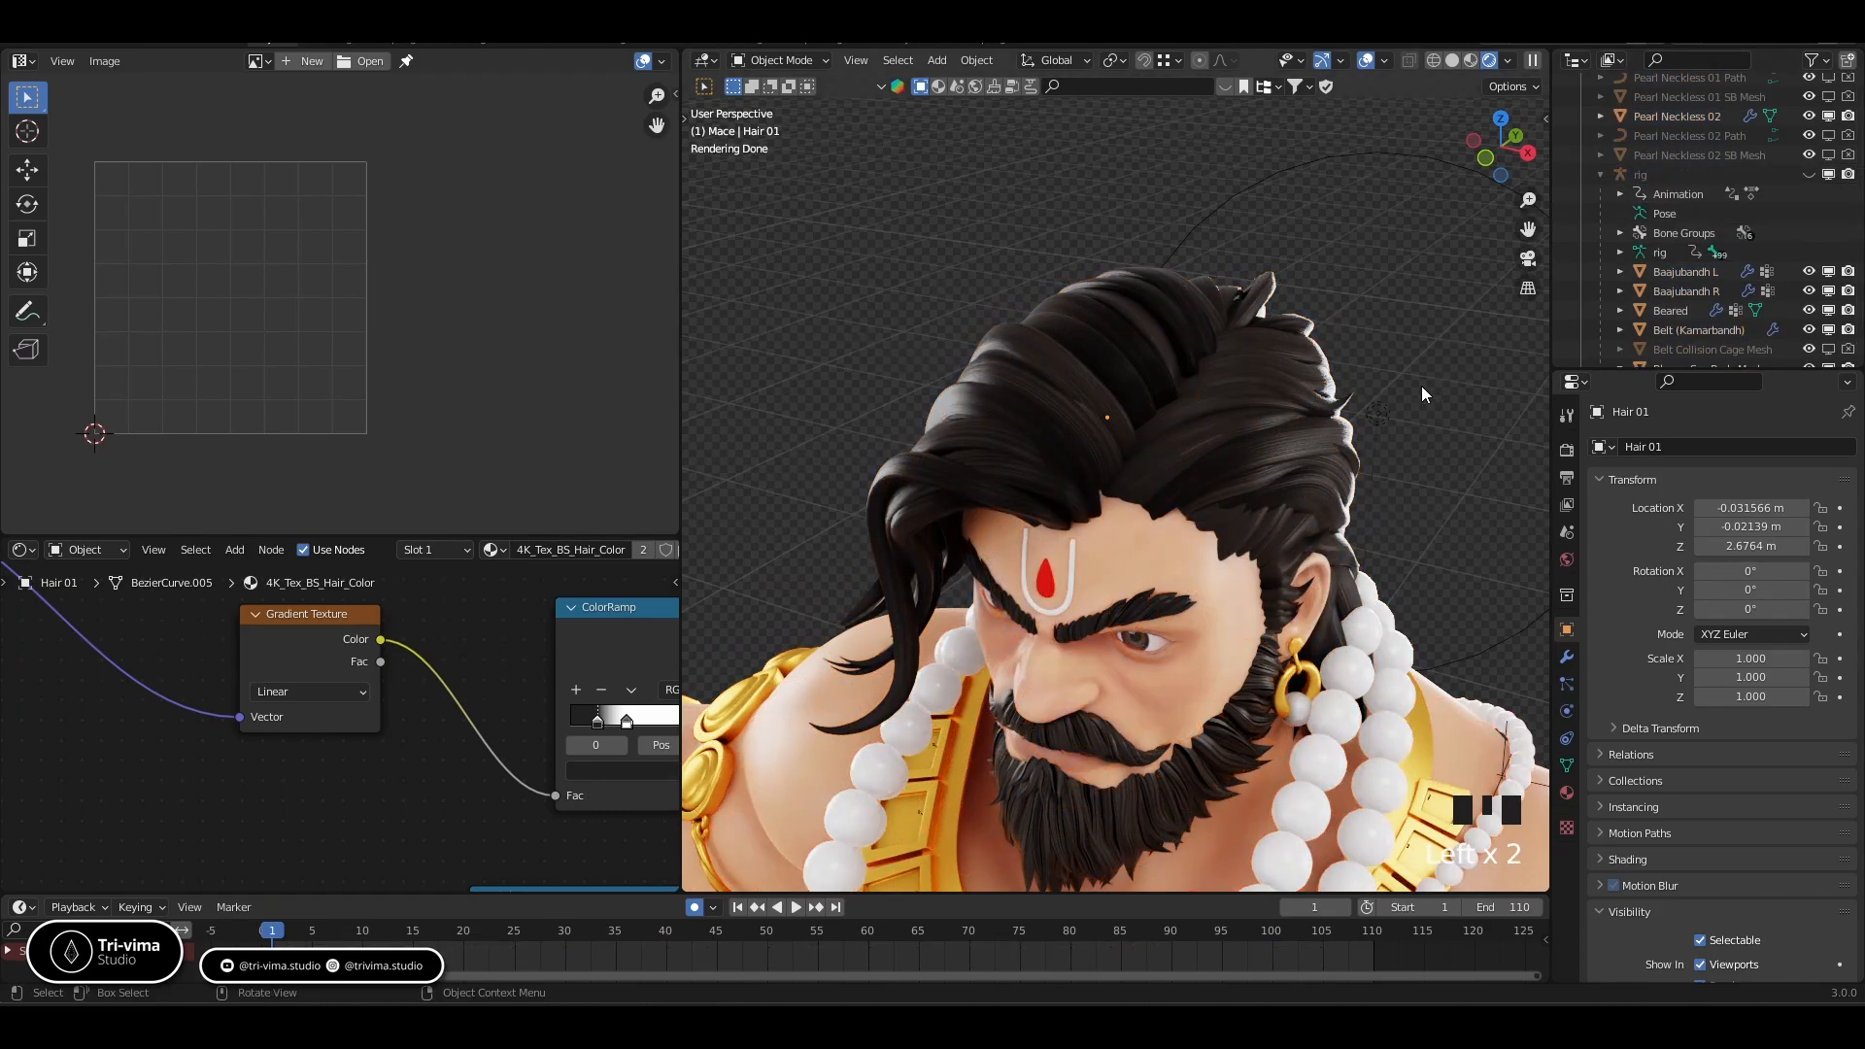
# Turn off the viewport overlays and examine the finished hair and beard, along with their material node trees
pyautogui.click(1365, 60)
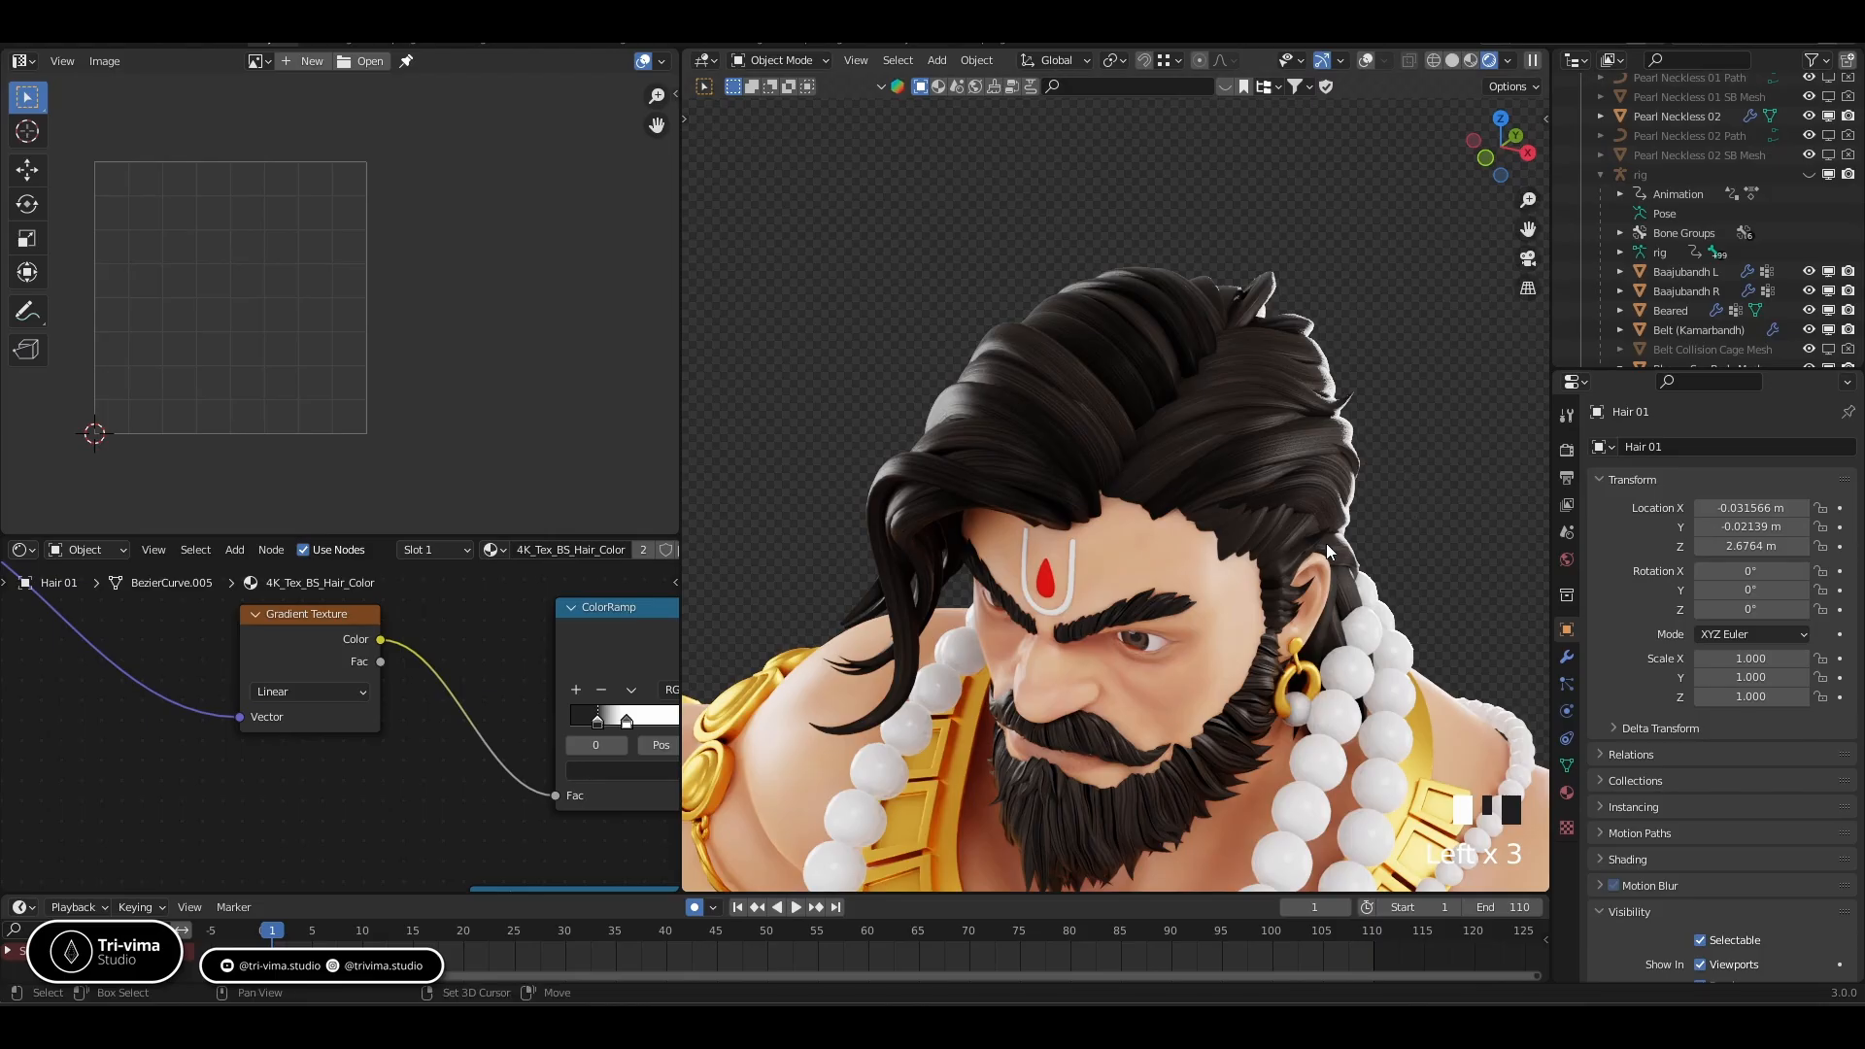
pyautogui.keyDown('shift'); pyautogui.moveTo(1209, 400); pyautogui.dragTo(948, 376, button='middle'); pyautogui.keyUp('shift')
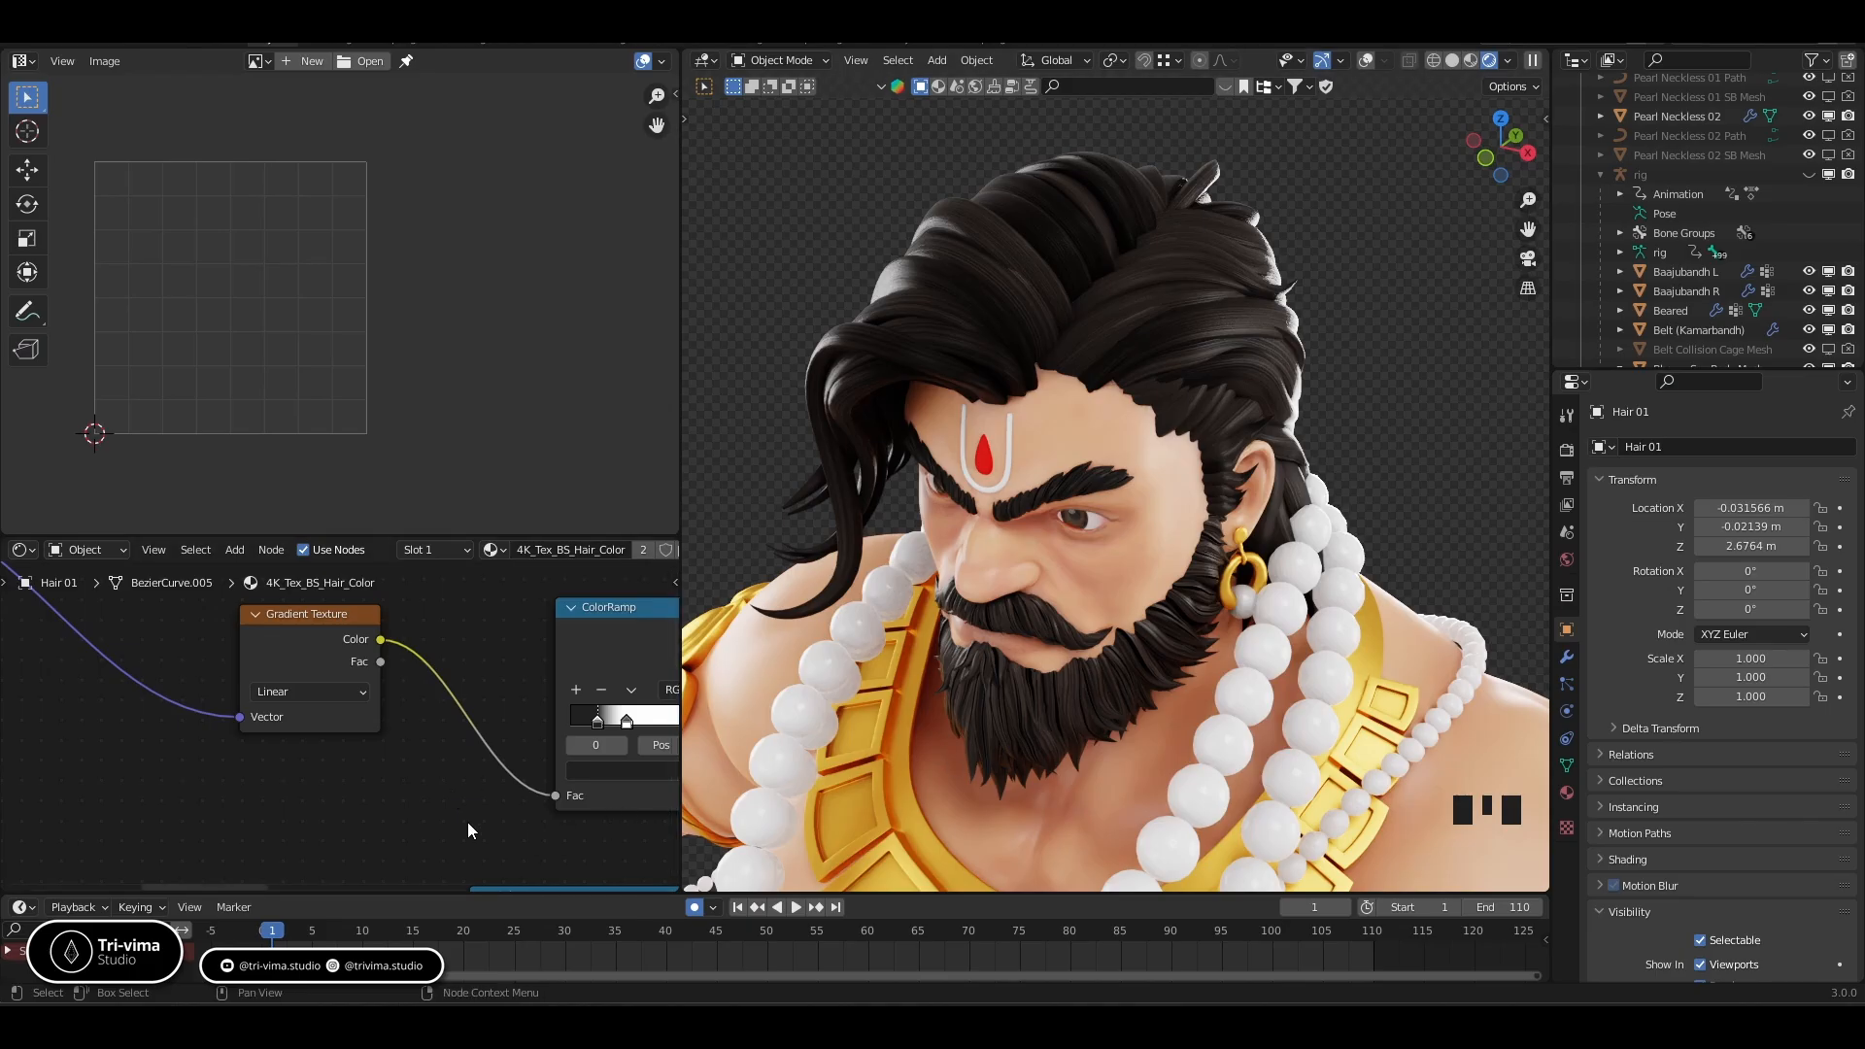
pyautogui.click(1070, 714)
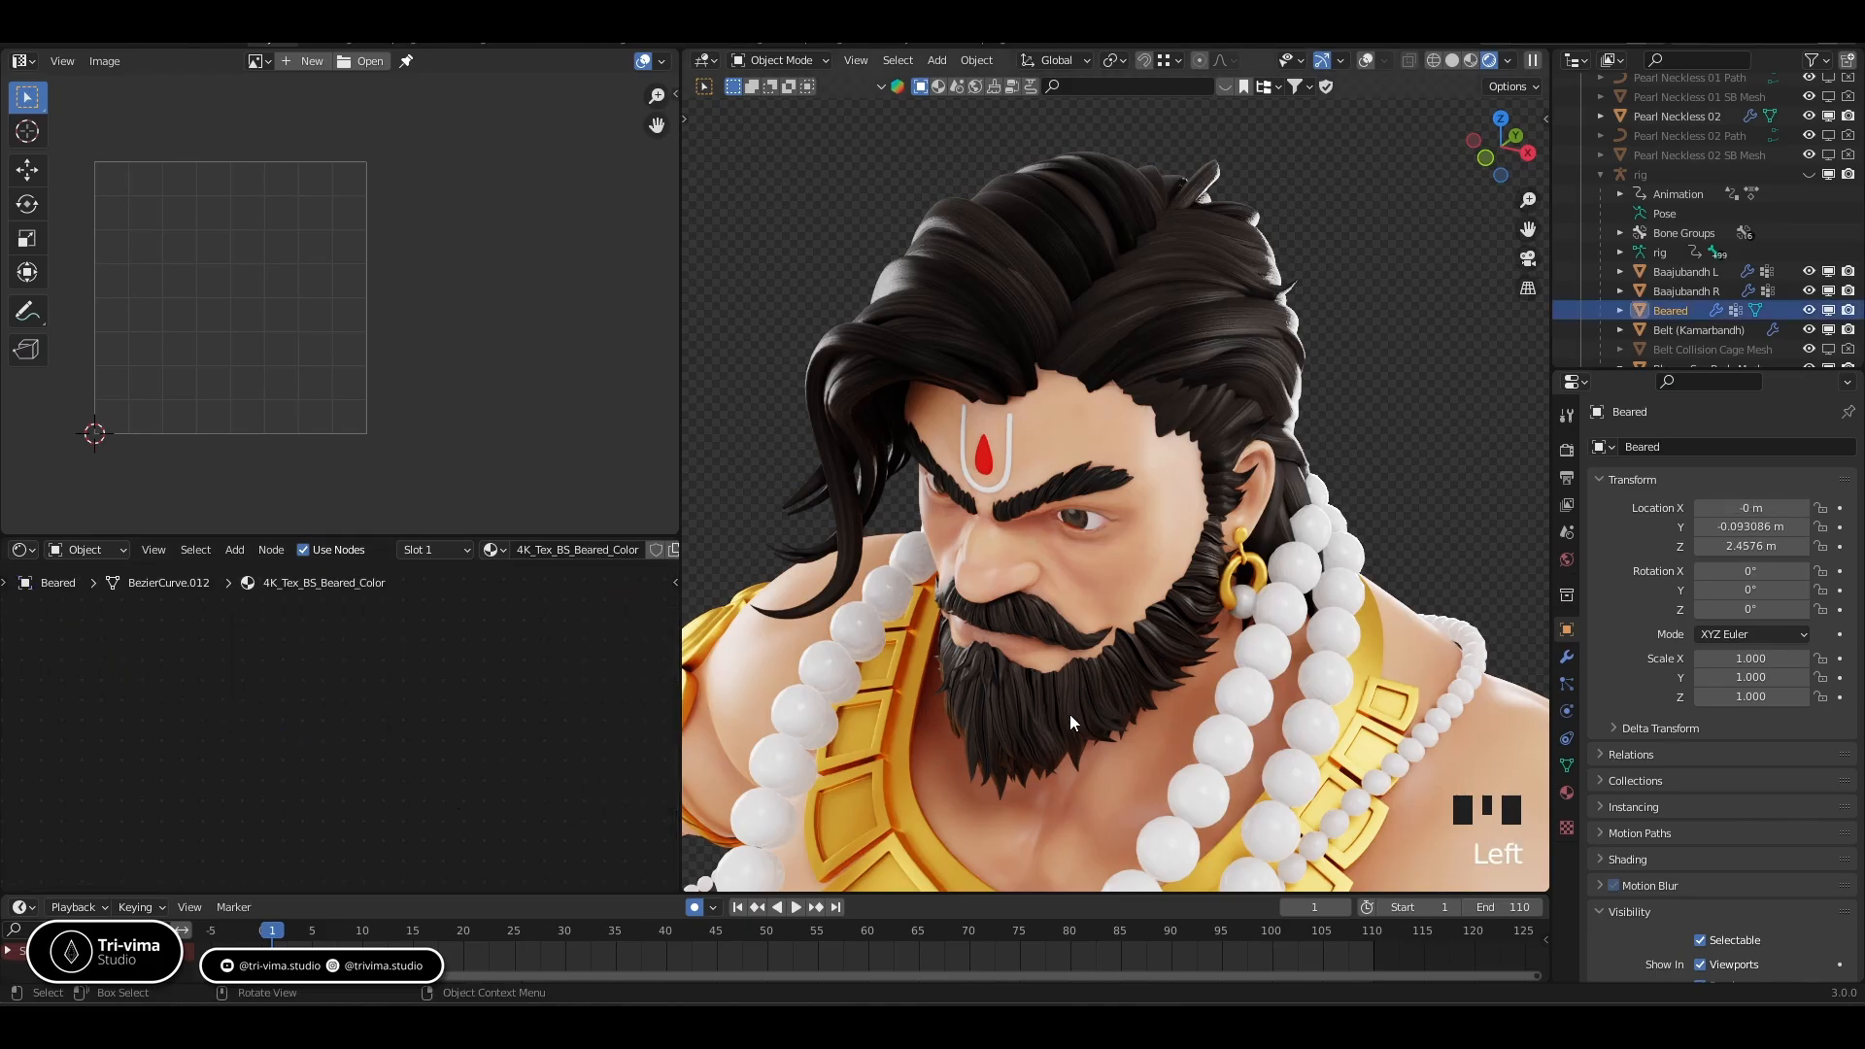
pyautogui.press('Home')
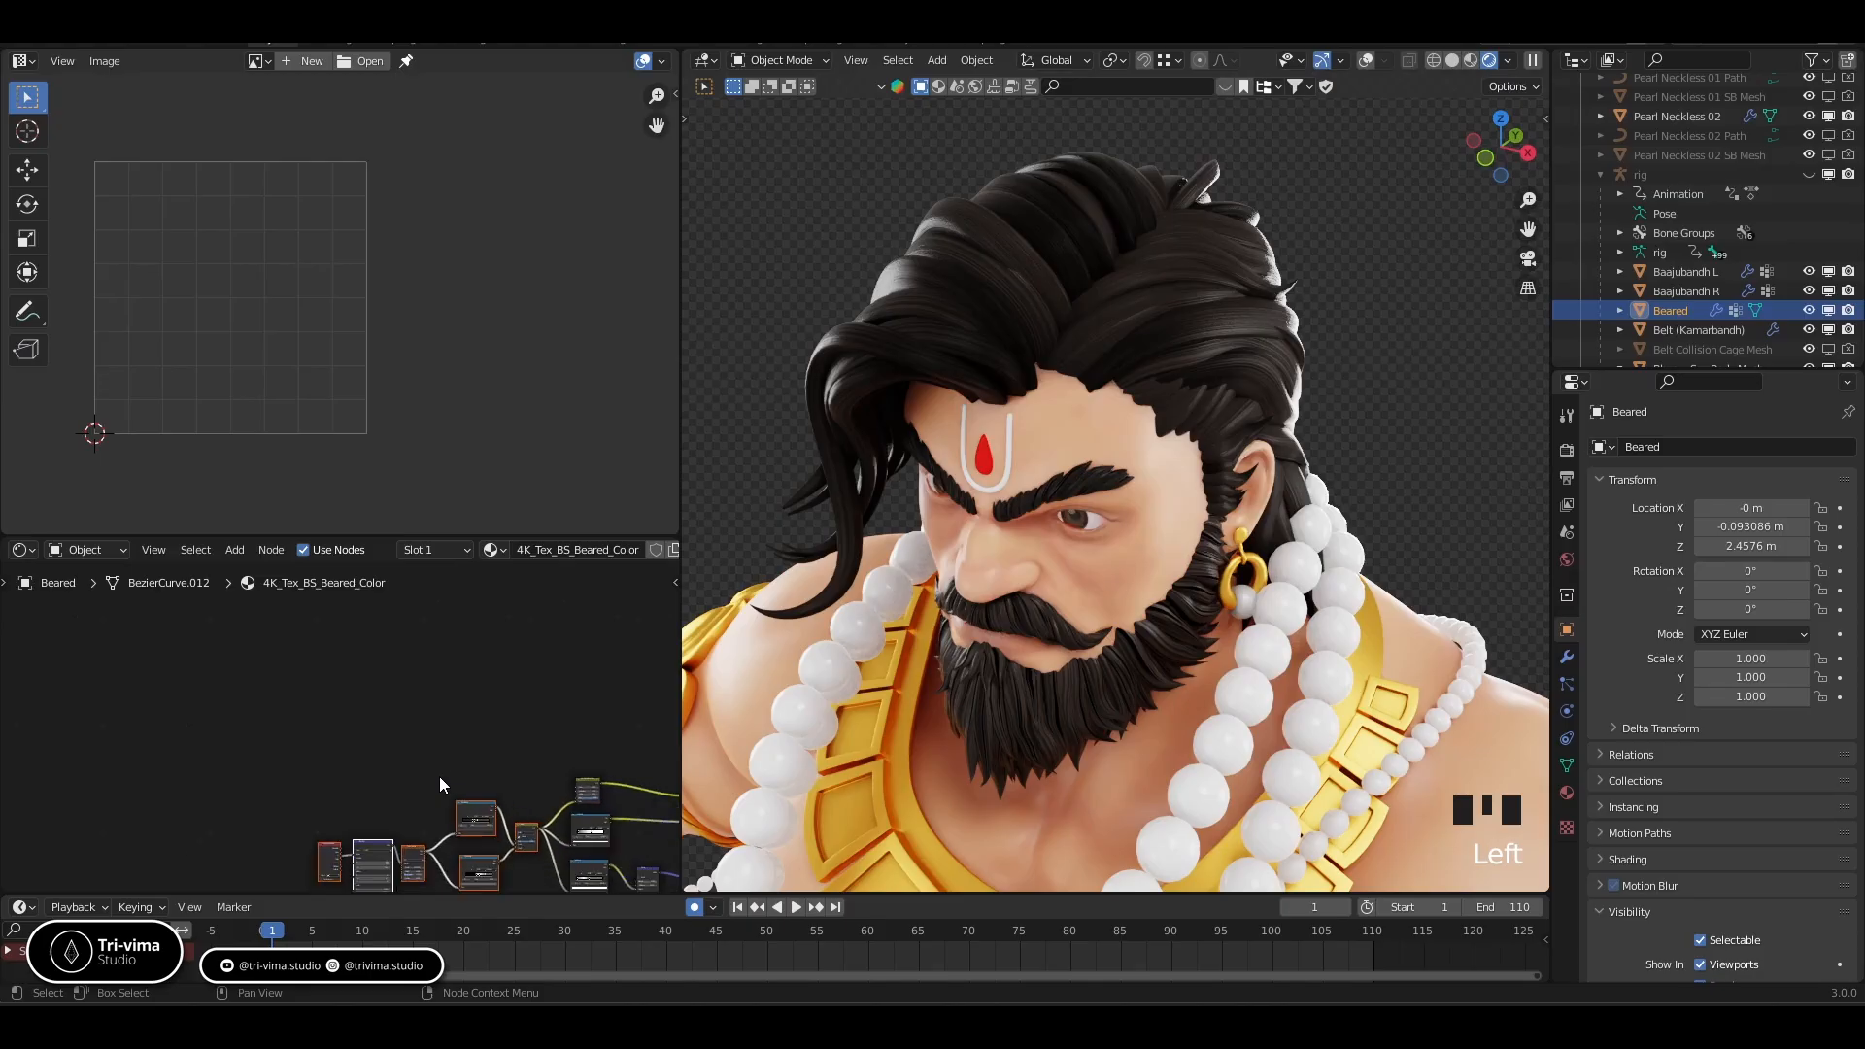
pyautogui.click(1040, 292)
pyautogui.scroll(2, 1432, 410)
pyautogui.keyDown('shift'); pyautogui.moveTo(1426, 412); pyautogui.dragTo(1251, 595, button='middle'); pyautogui.keyUp('shift')
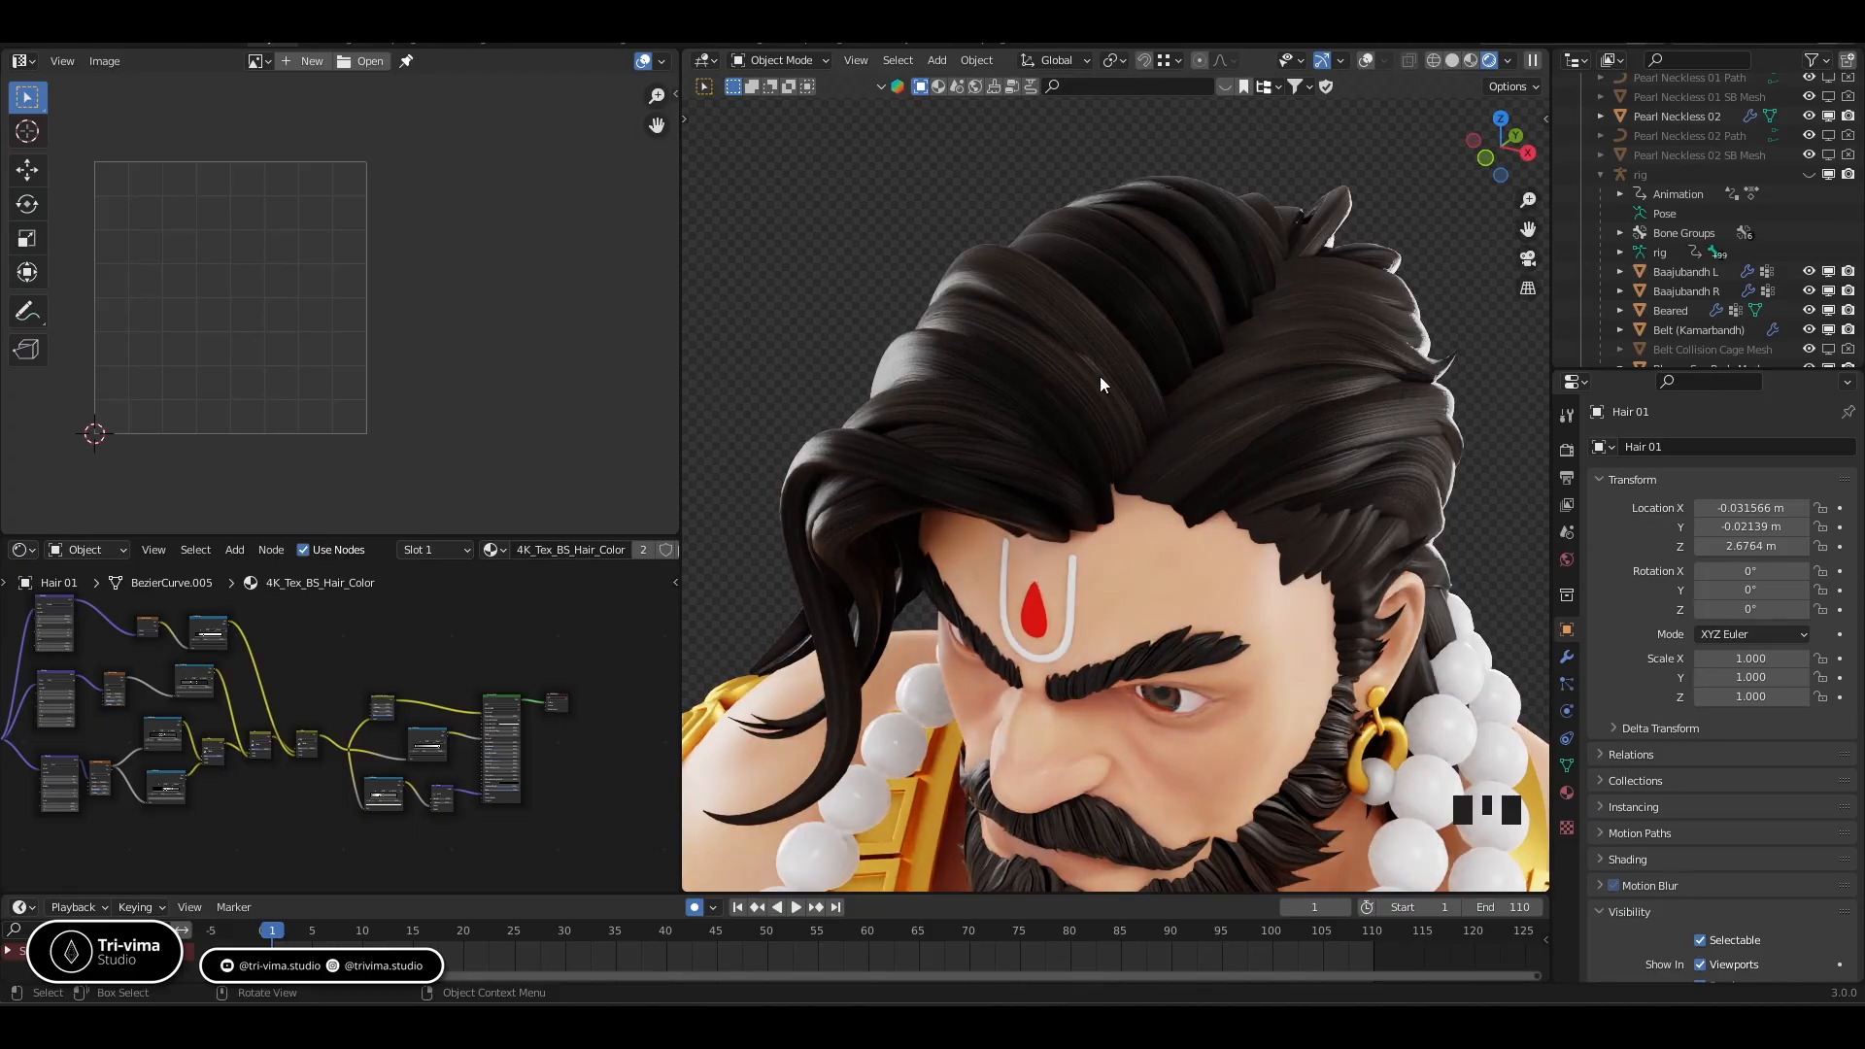
# Turn the overlays back on and, in Edit Mode on Hair 01, select one whole linked strand above the forehead to show its UVs
pyautogui.click(1362, 62)
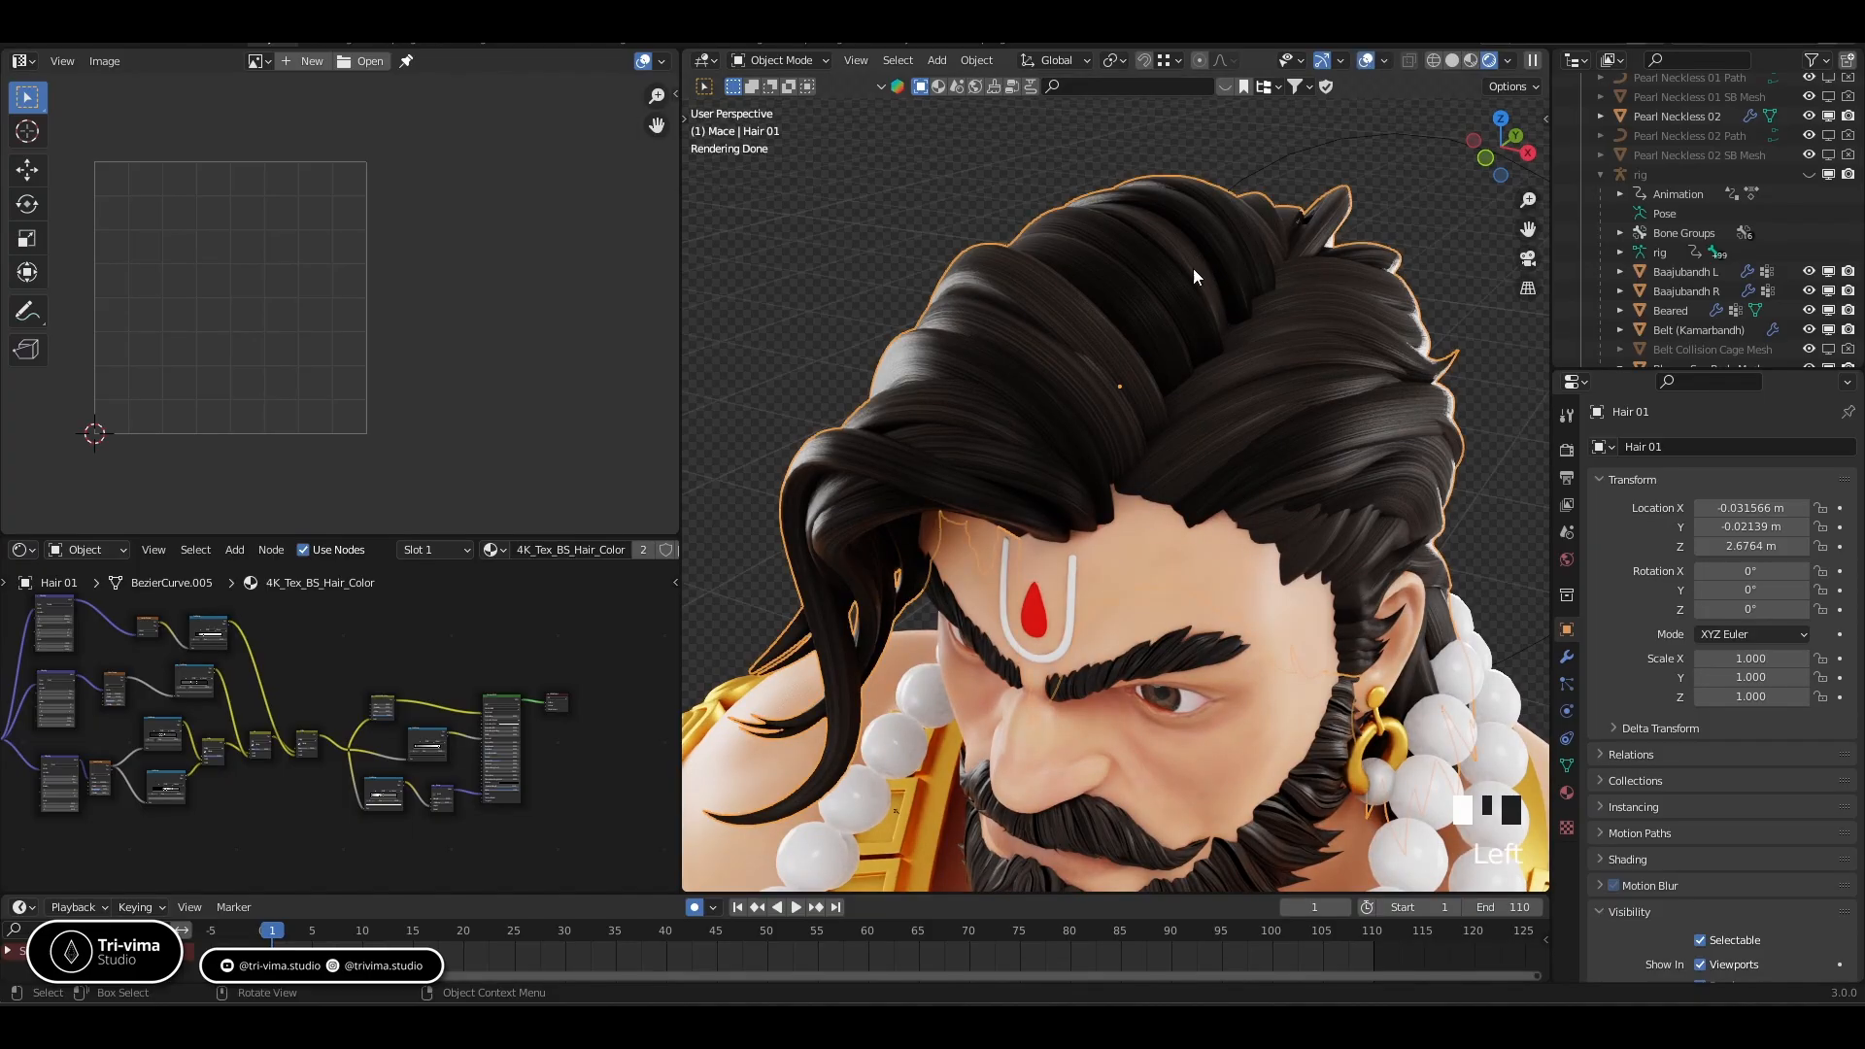
pyautogui.click(1074, 329)
pyautogui.click(1038, 294)
pyautogui.press('Tab')
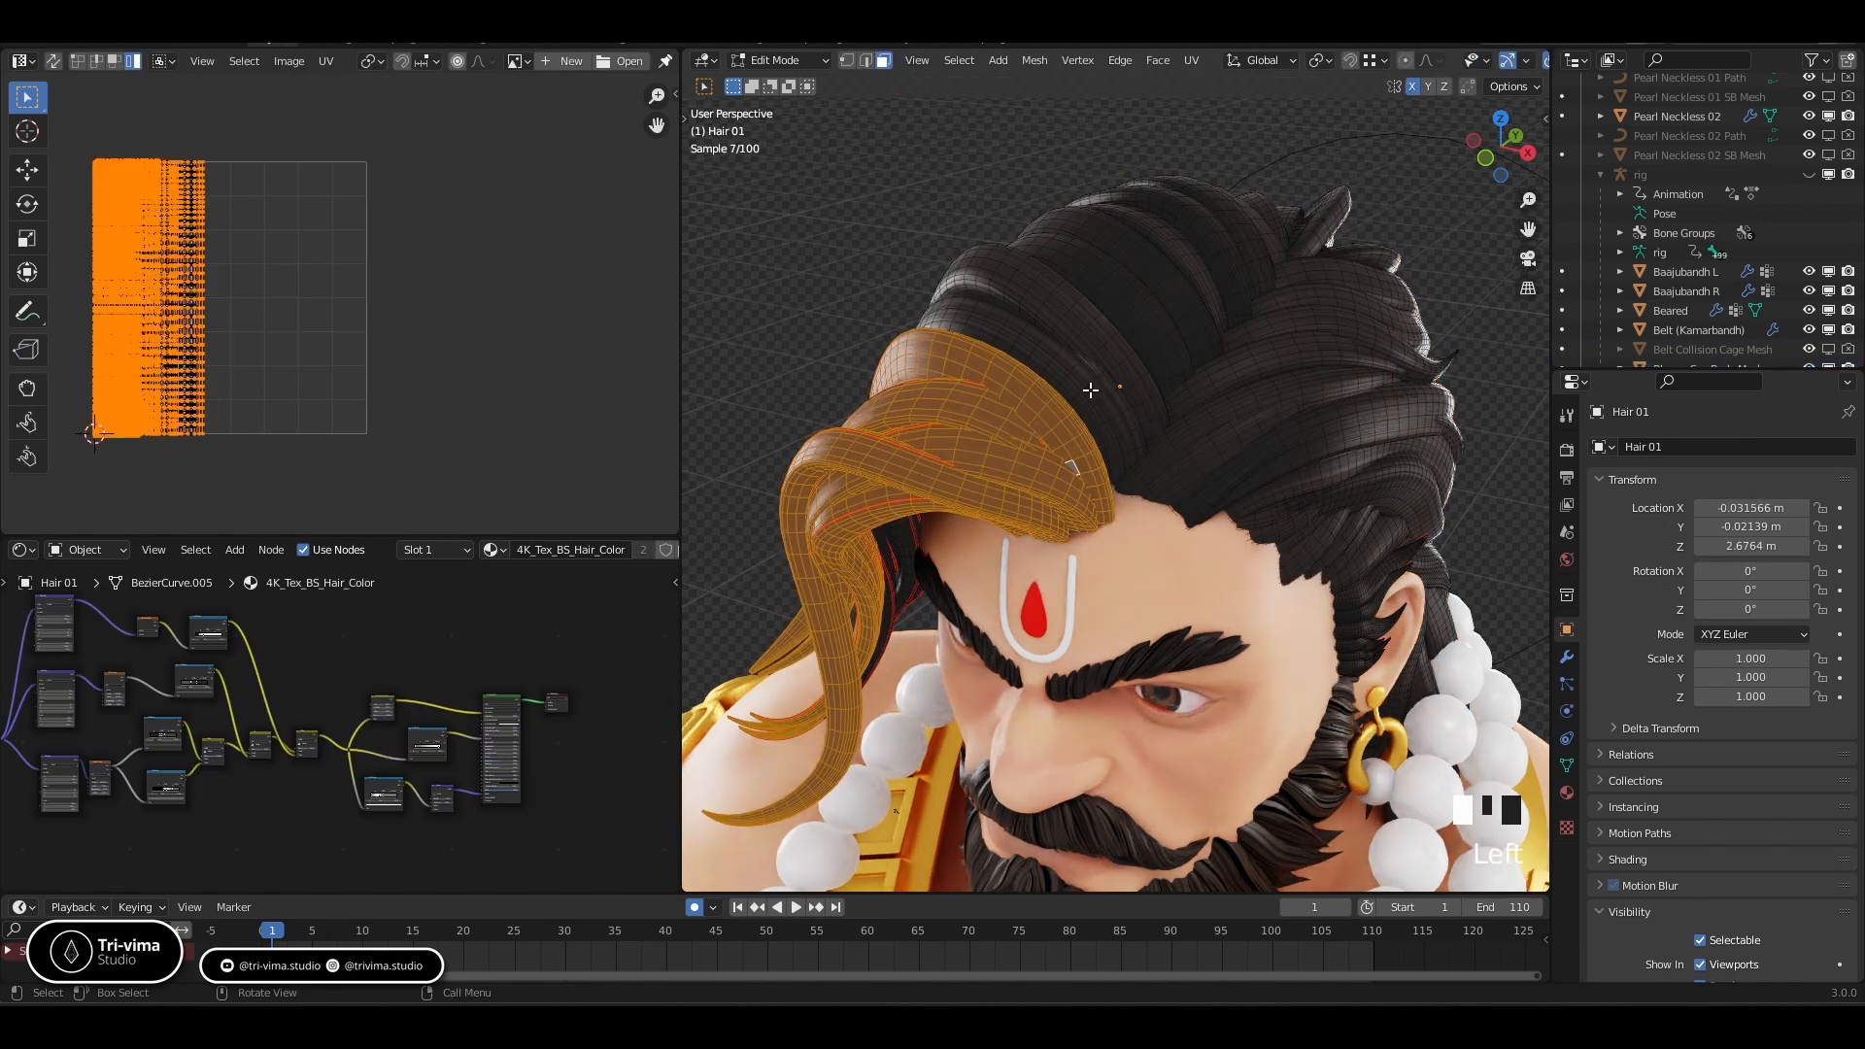
pyautogui.click(1095, 388)
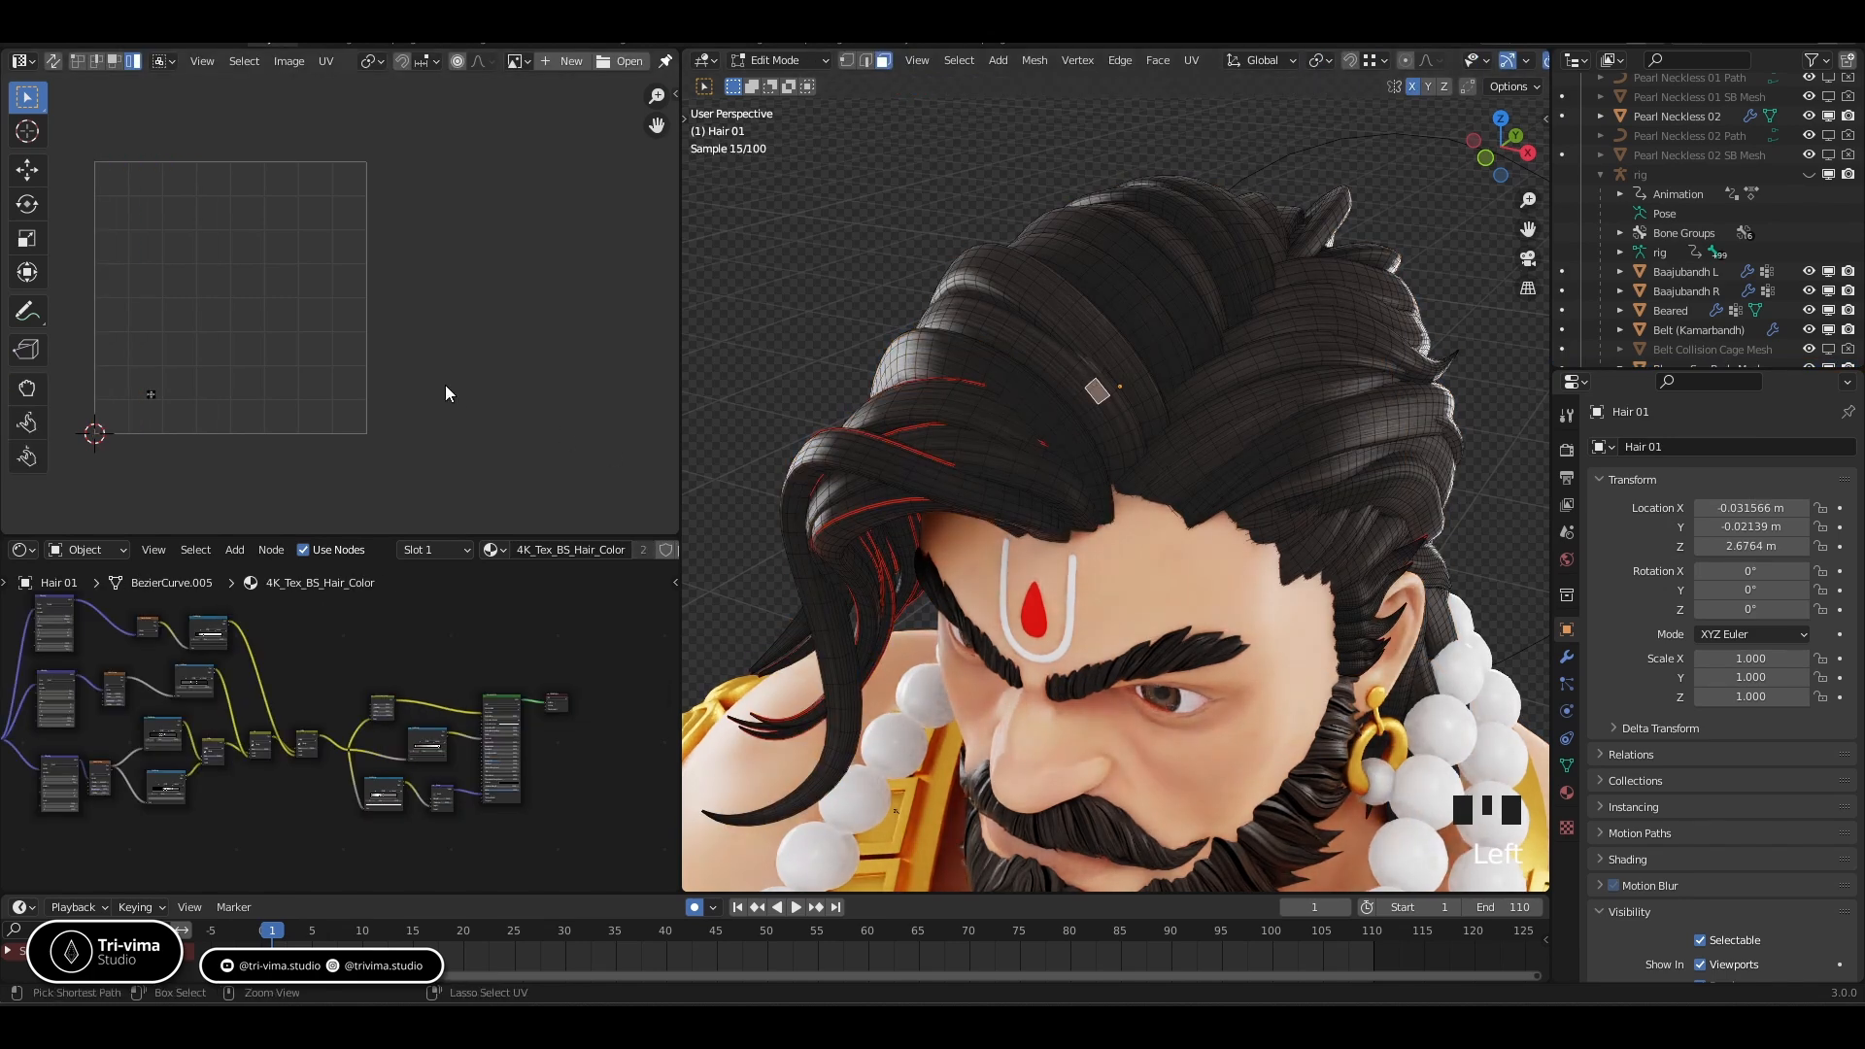
pyautogui.hotkey('ctrl', 'l')
pyautogui.hotkey('ctrl', 'l')
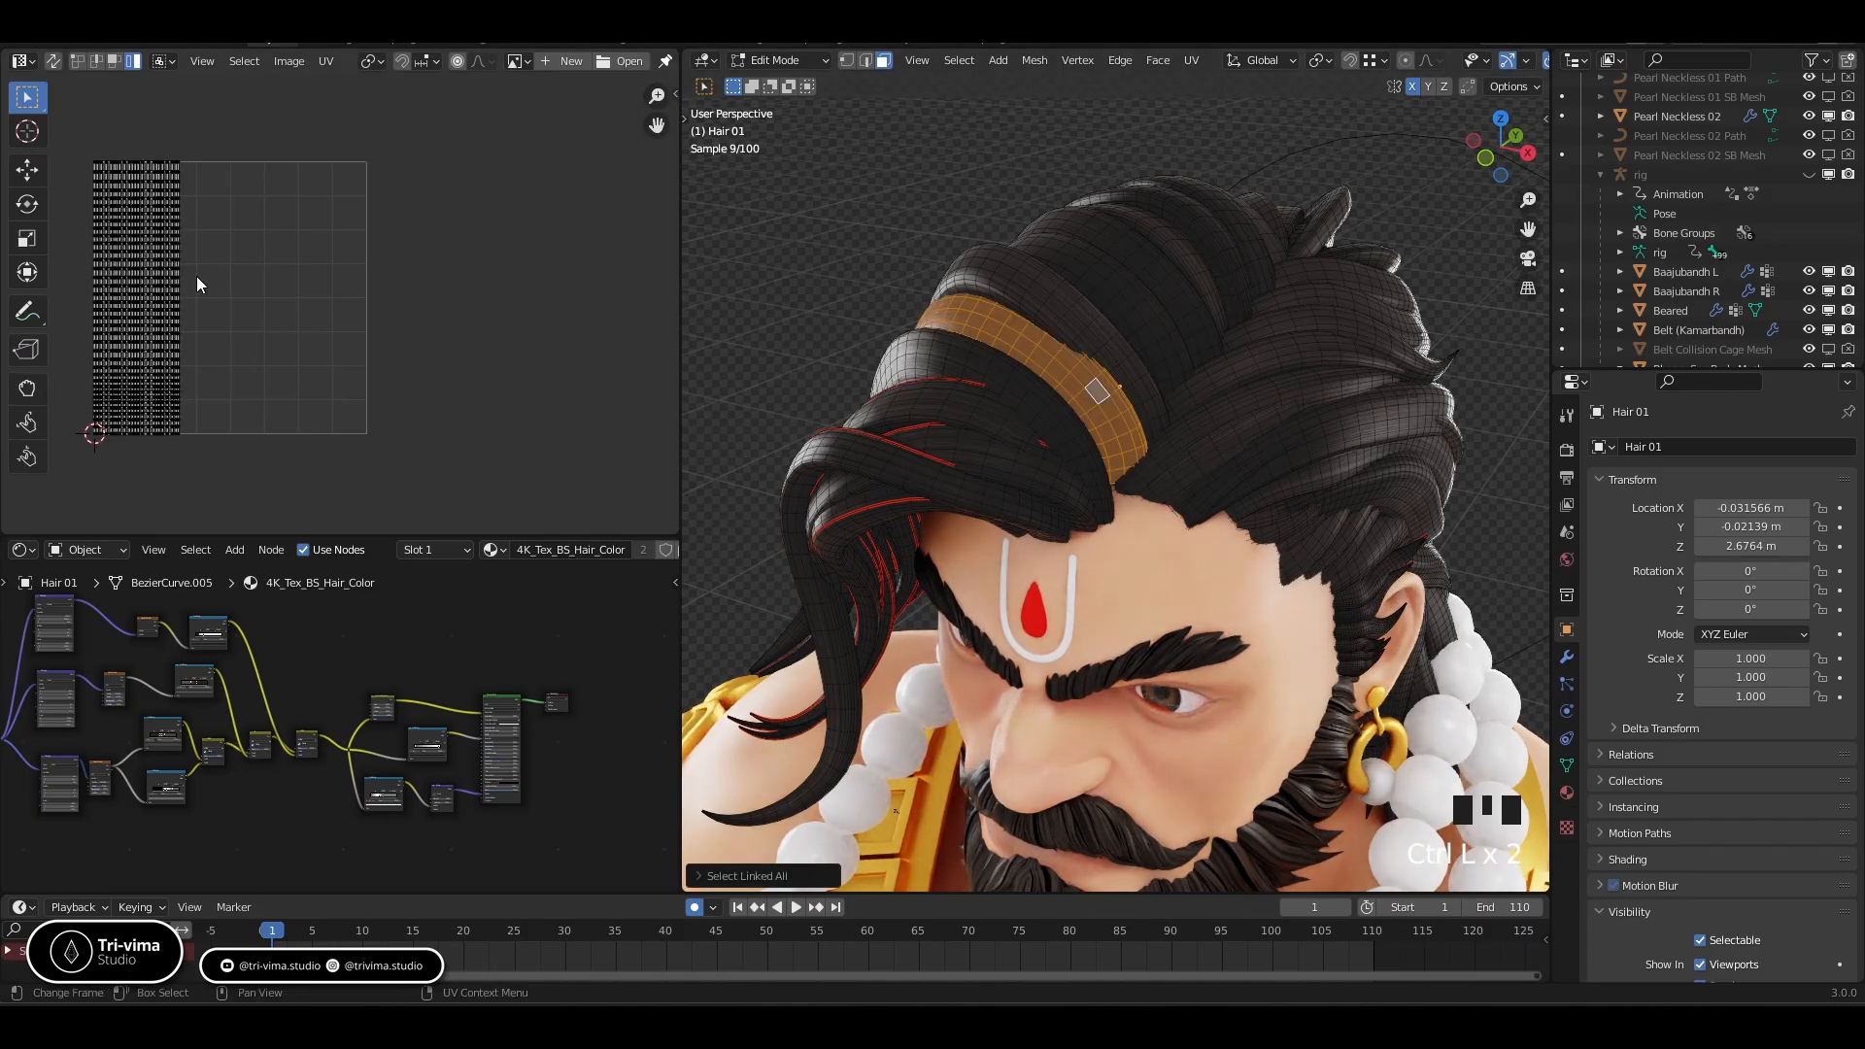
pyautogui.press('t')
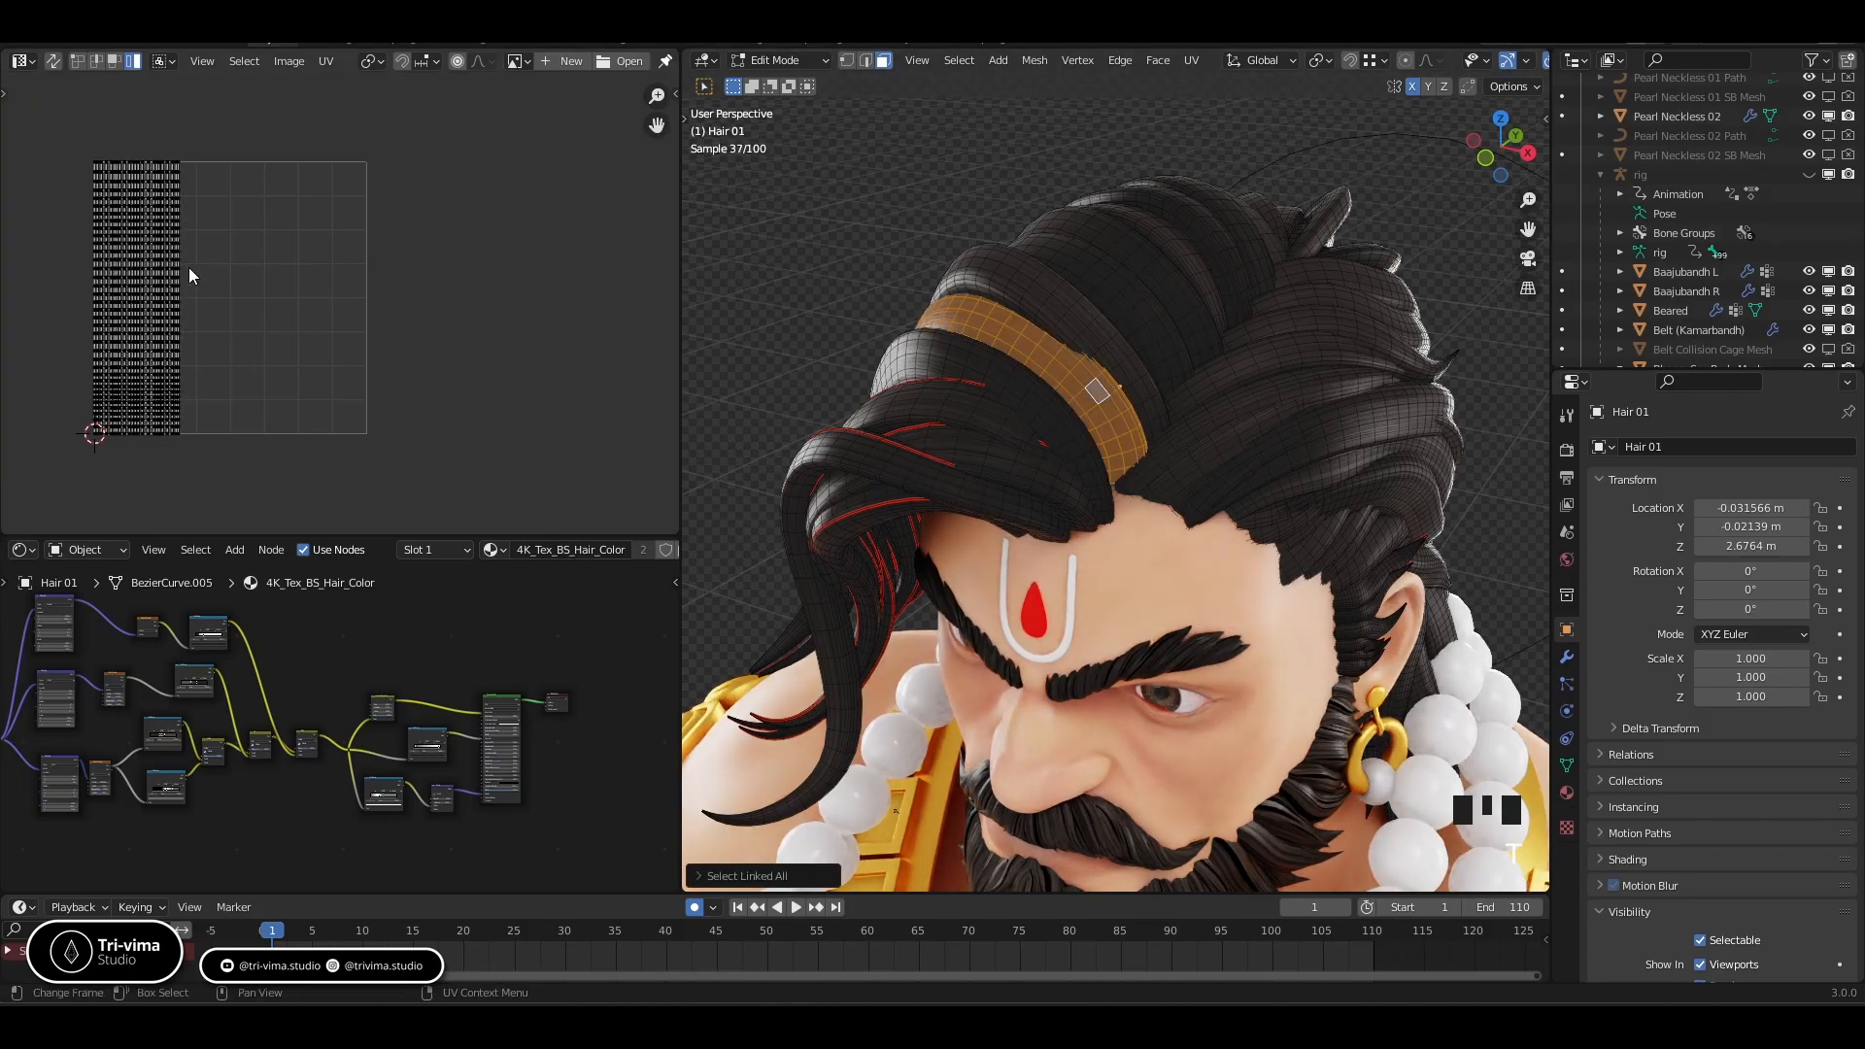
# Rotate all UVs of the selected hair strand upside down and pack the islands back into the UV grid
pyautogui.press('a')
pyautogui.press('r')
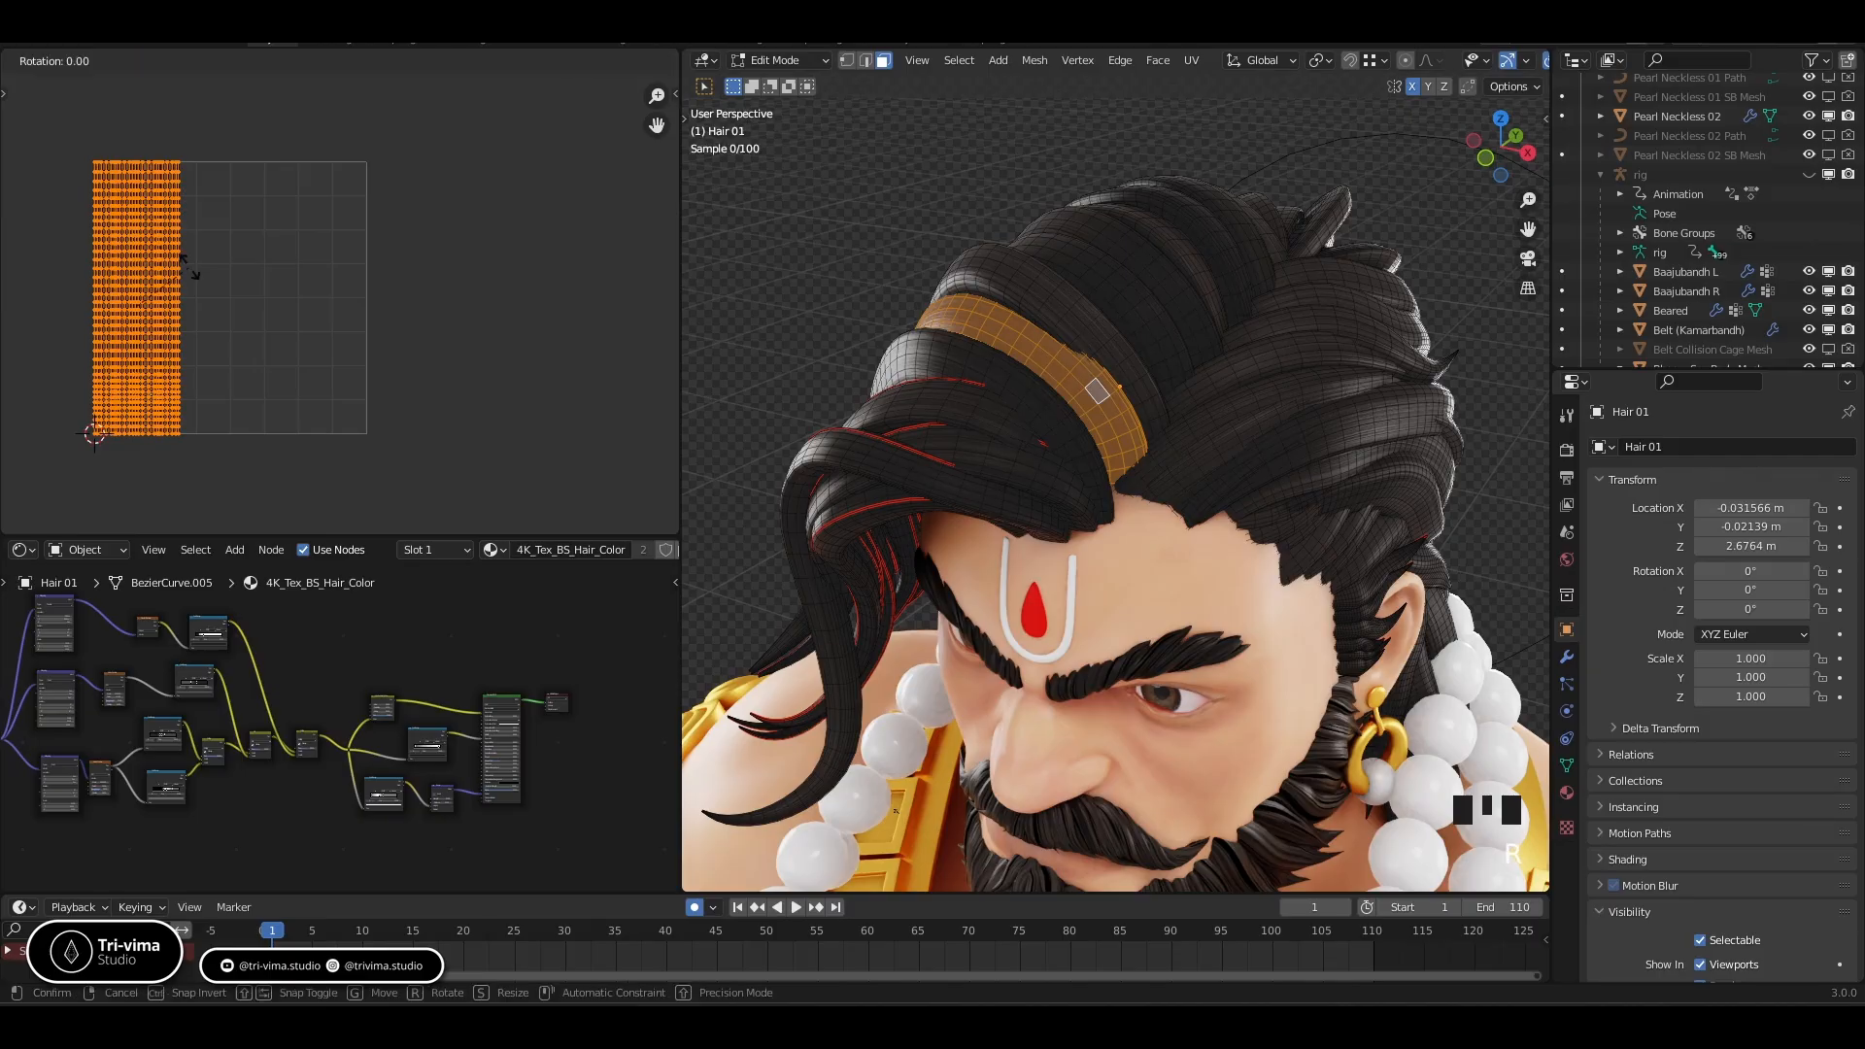
pyautogui.click(188, 266)
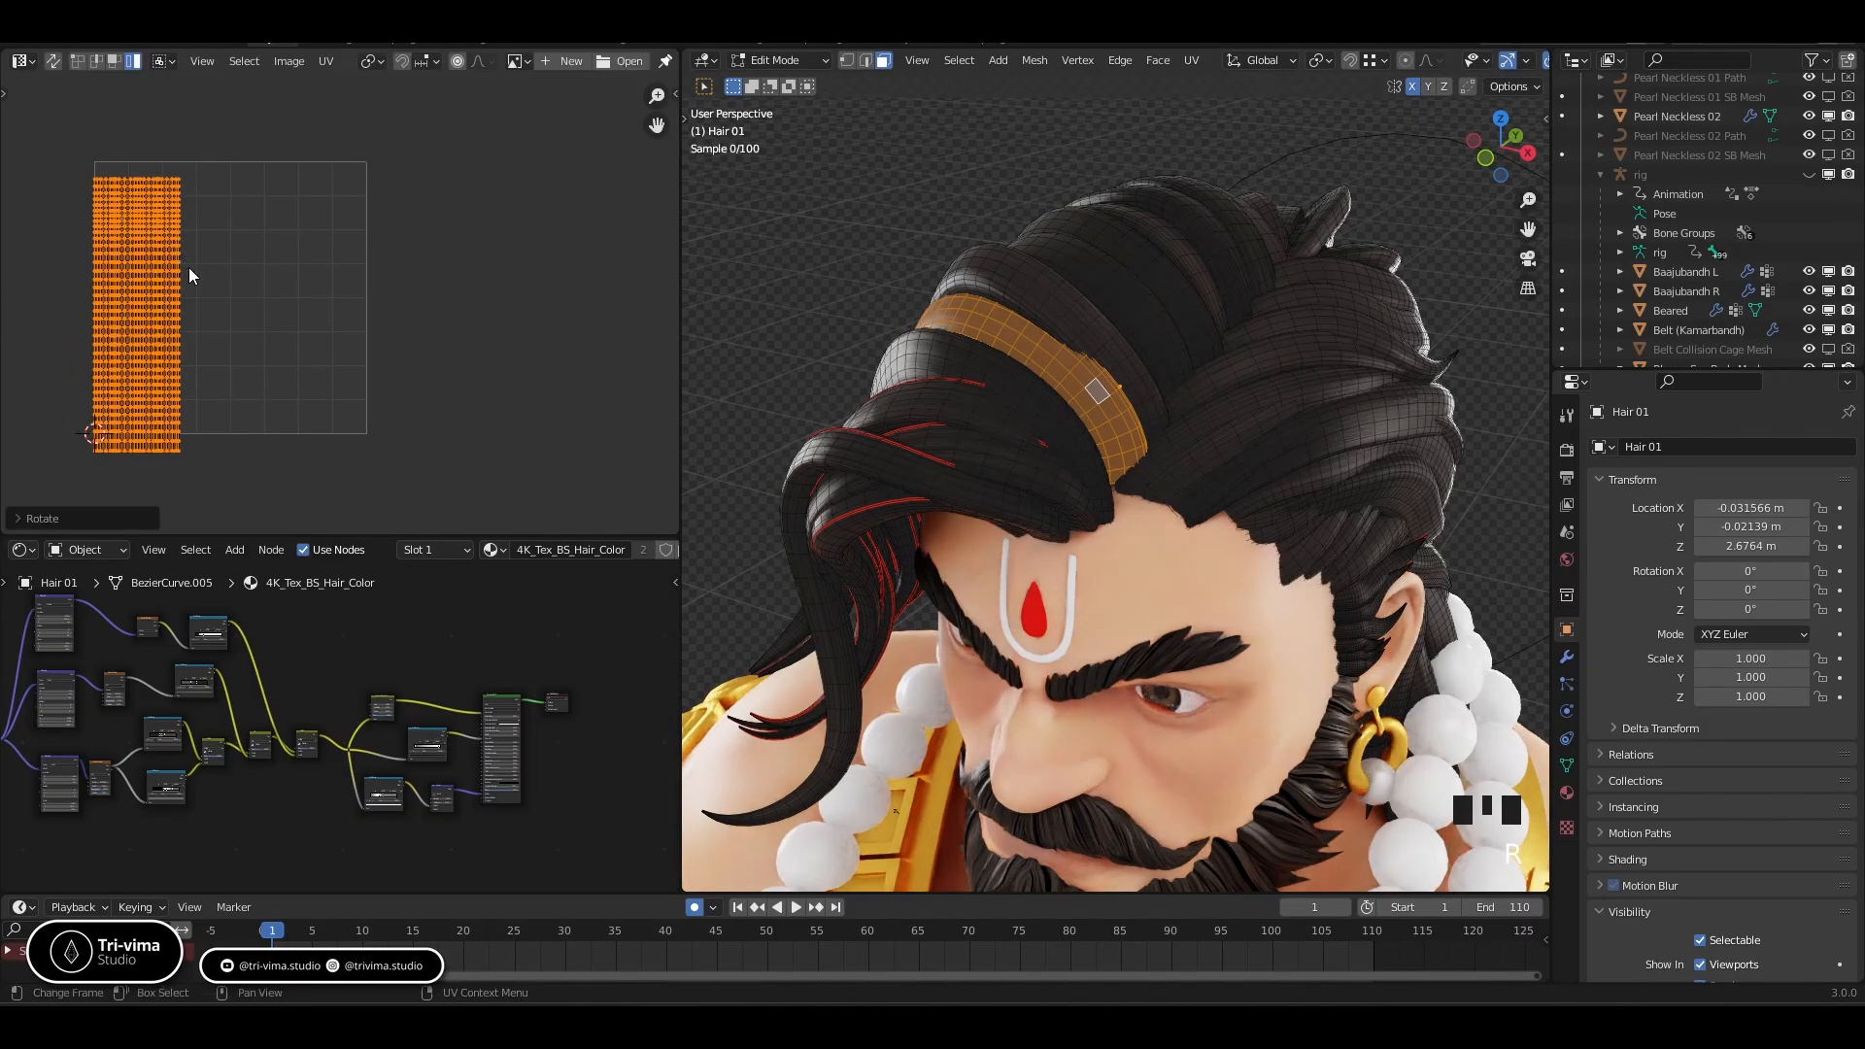
pyautogui.click(324, 61)
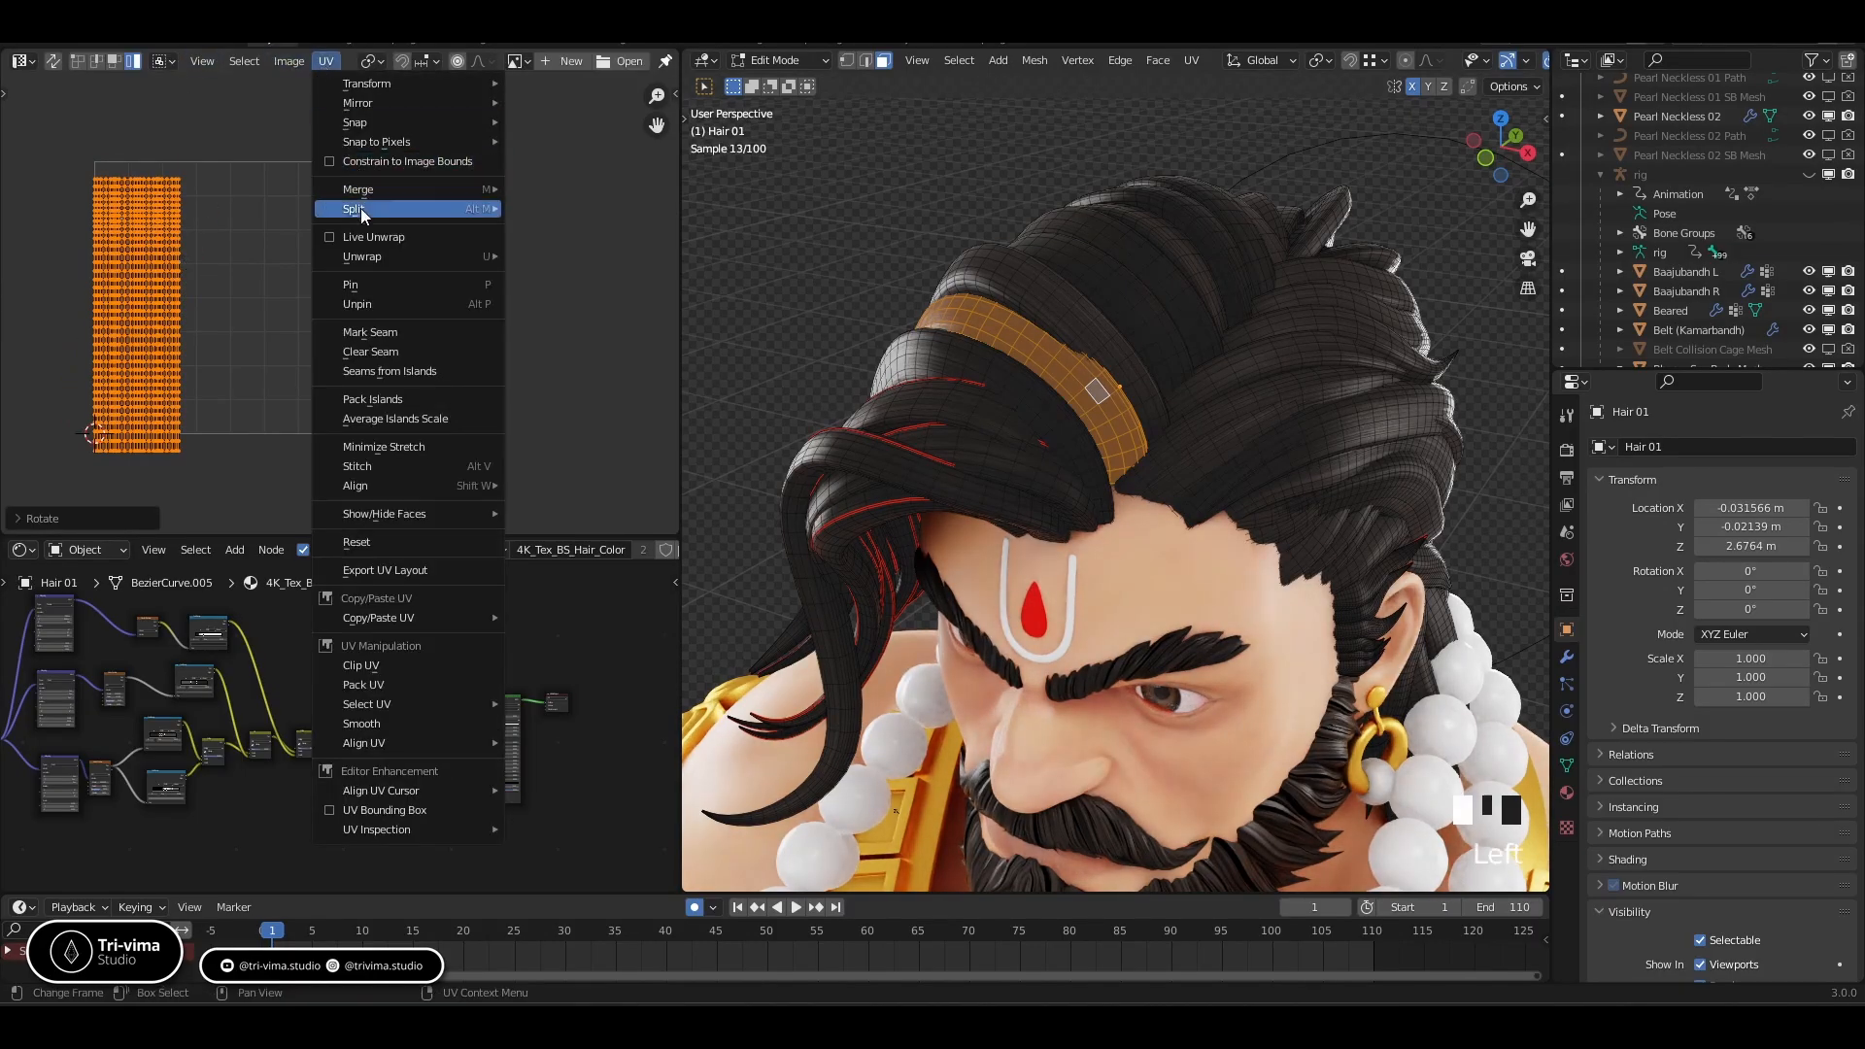
pyautogui.click(379, 404)
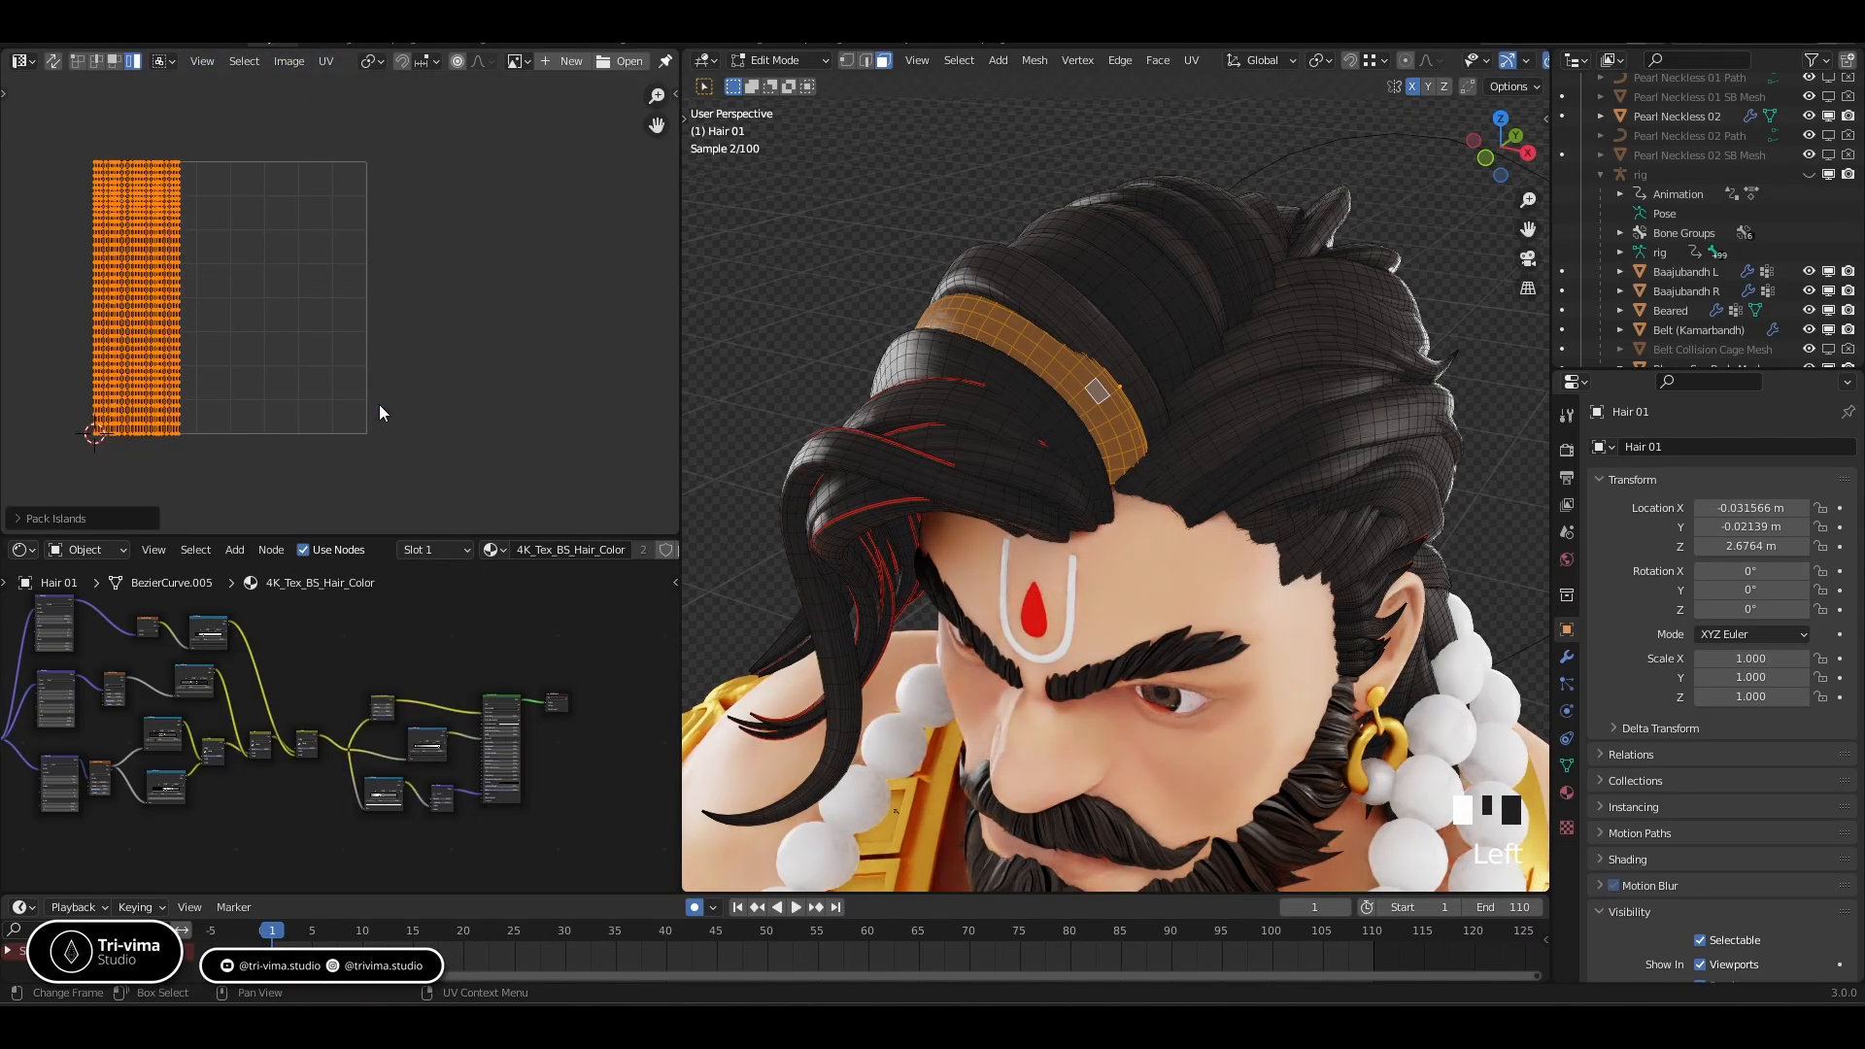
# Select the whole linked strand just behind it, rotate all its UVs upside down and pack the islands
pyautogui.click(1115, 352)
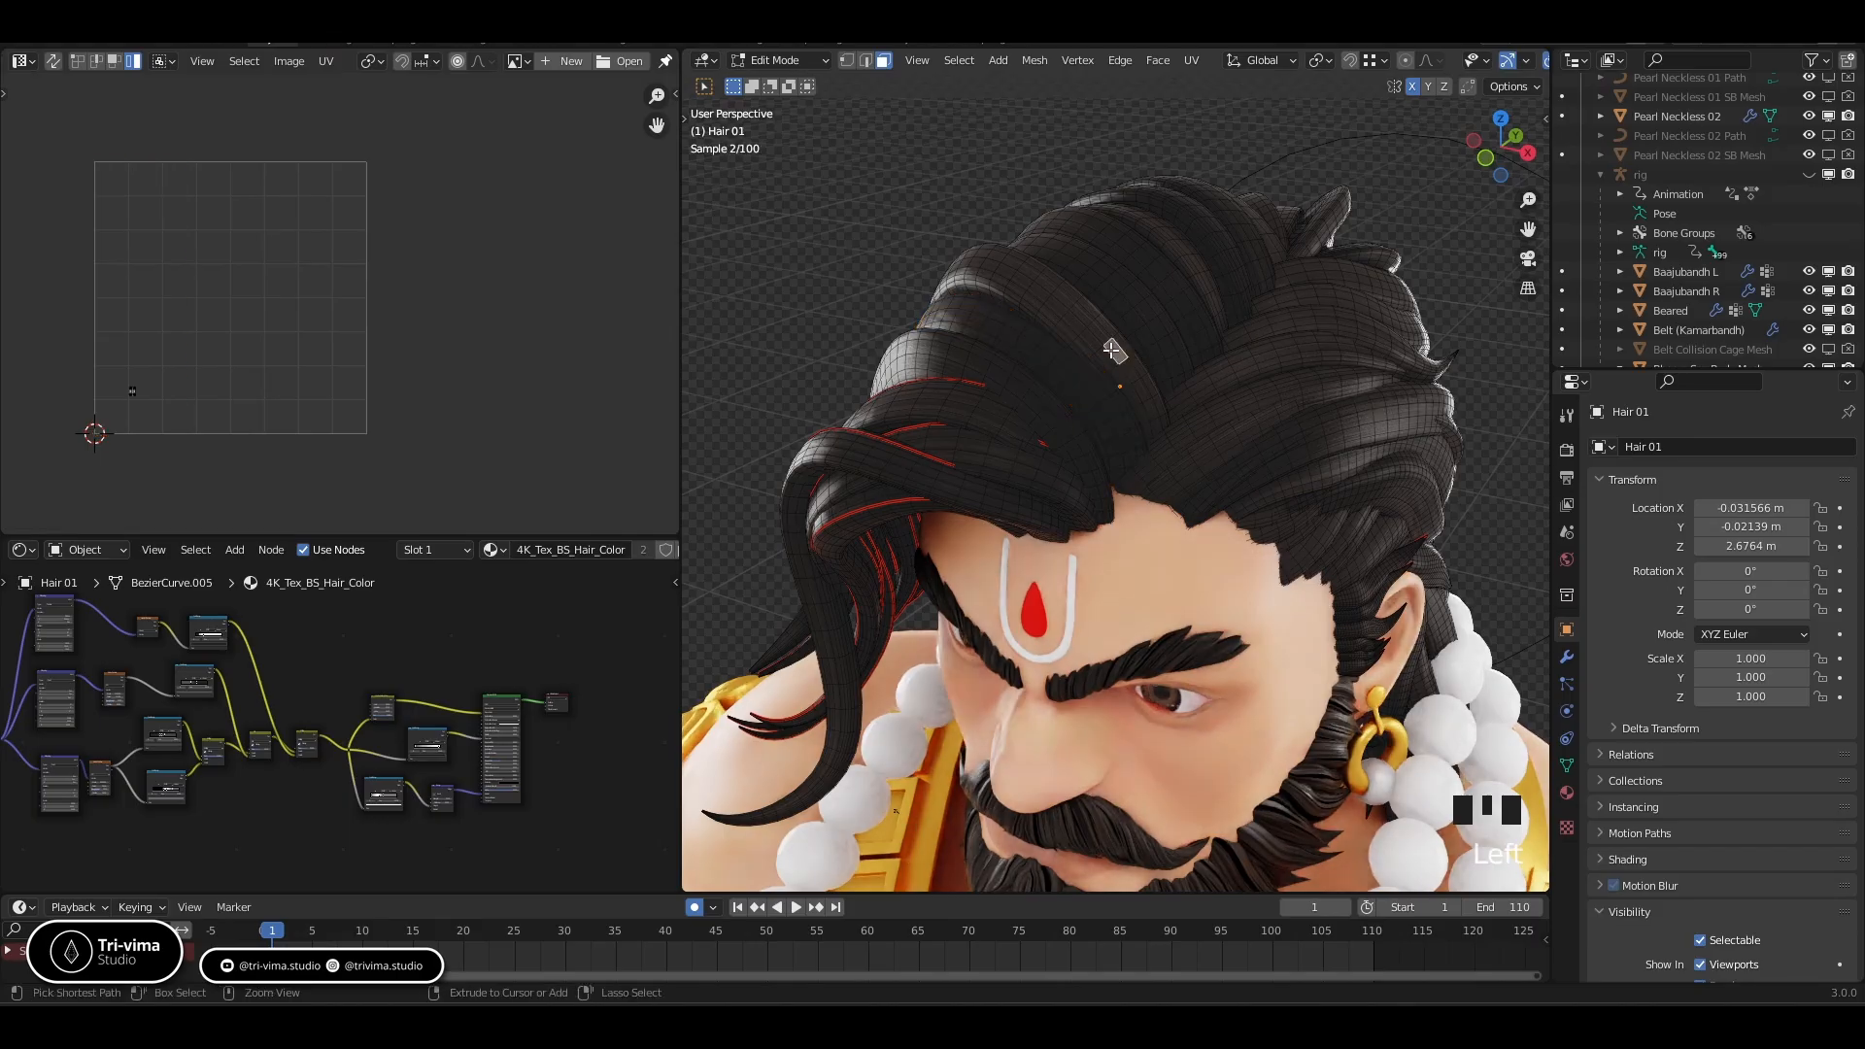
pyautogui.hotkey('ctrl', 'l')
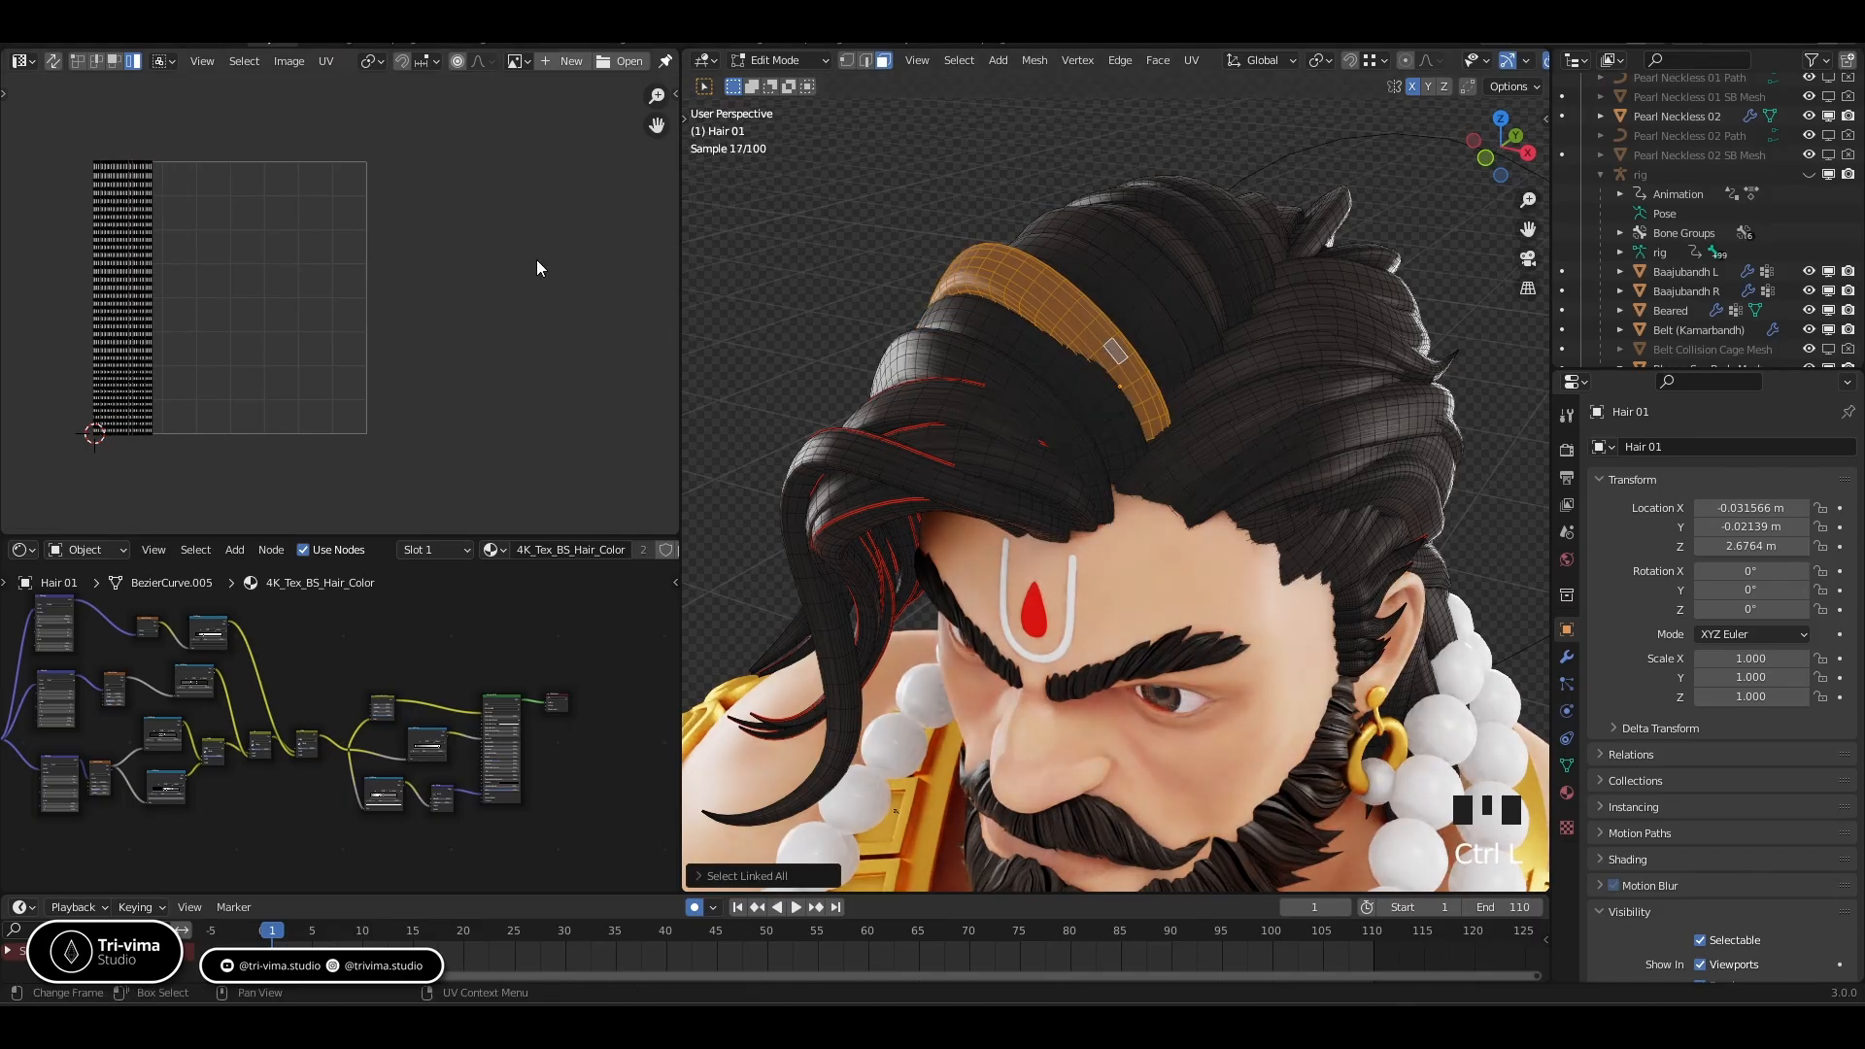
pyautogui.press('a')
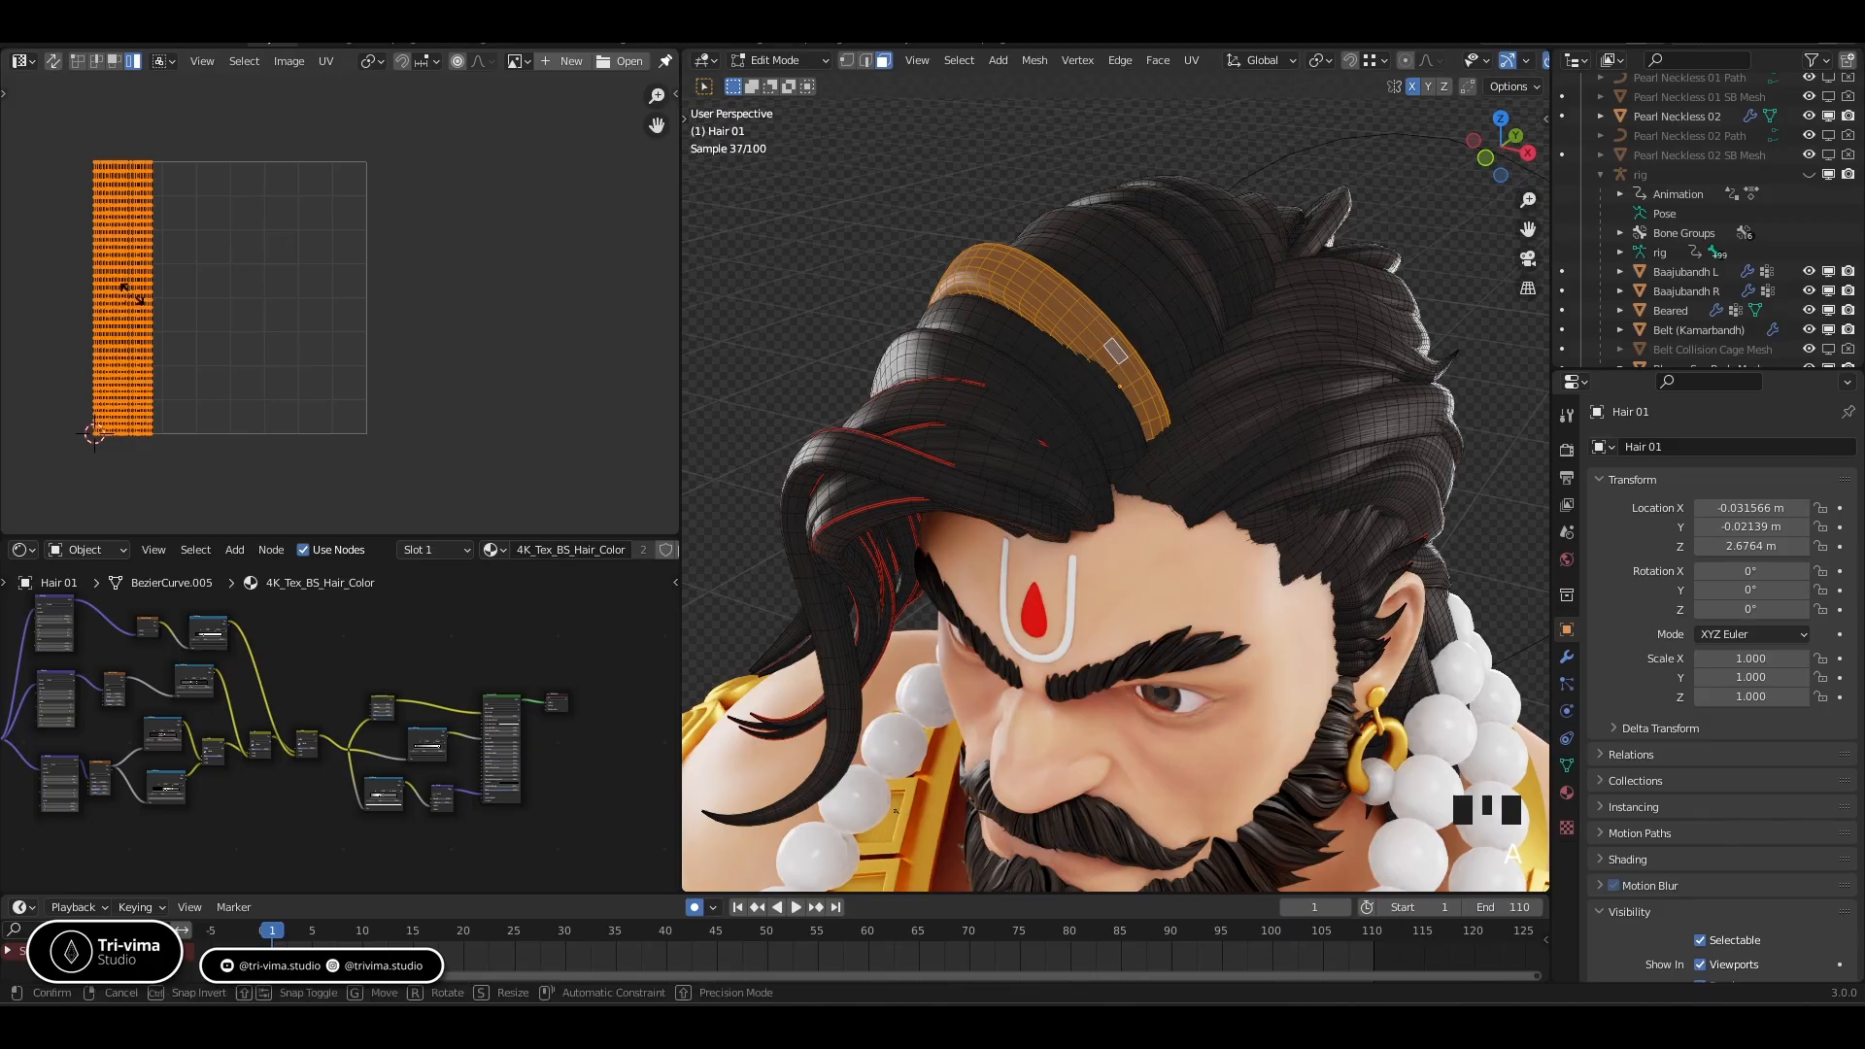
pyautogui.press('r')
pyautogui.click(131, 295)
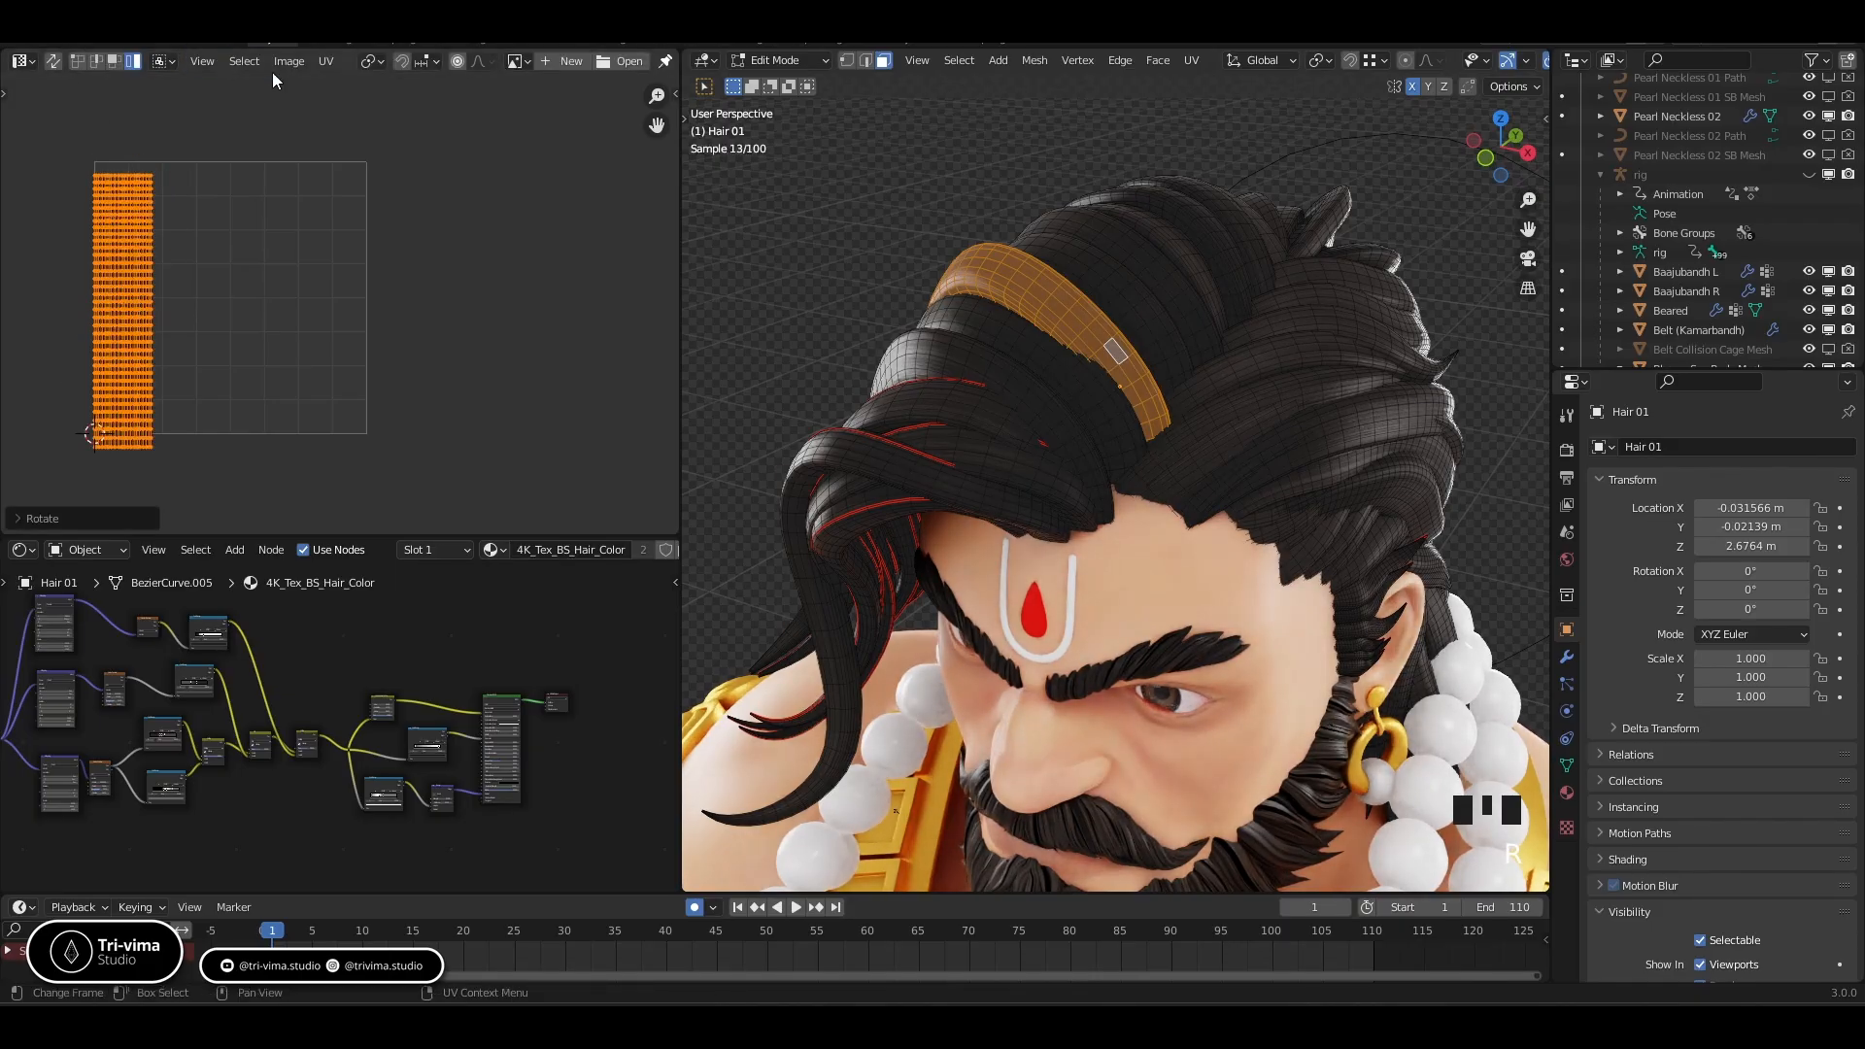
pyautogui.click(325, 60)
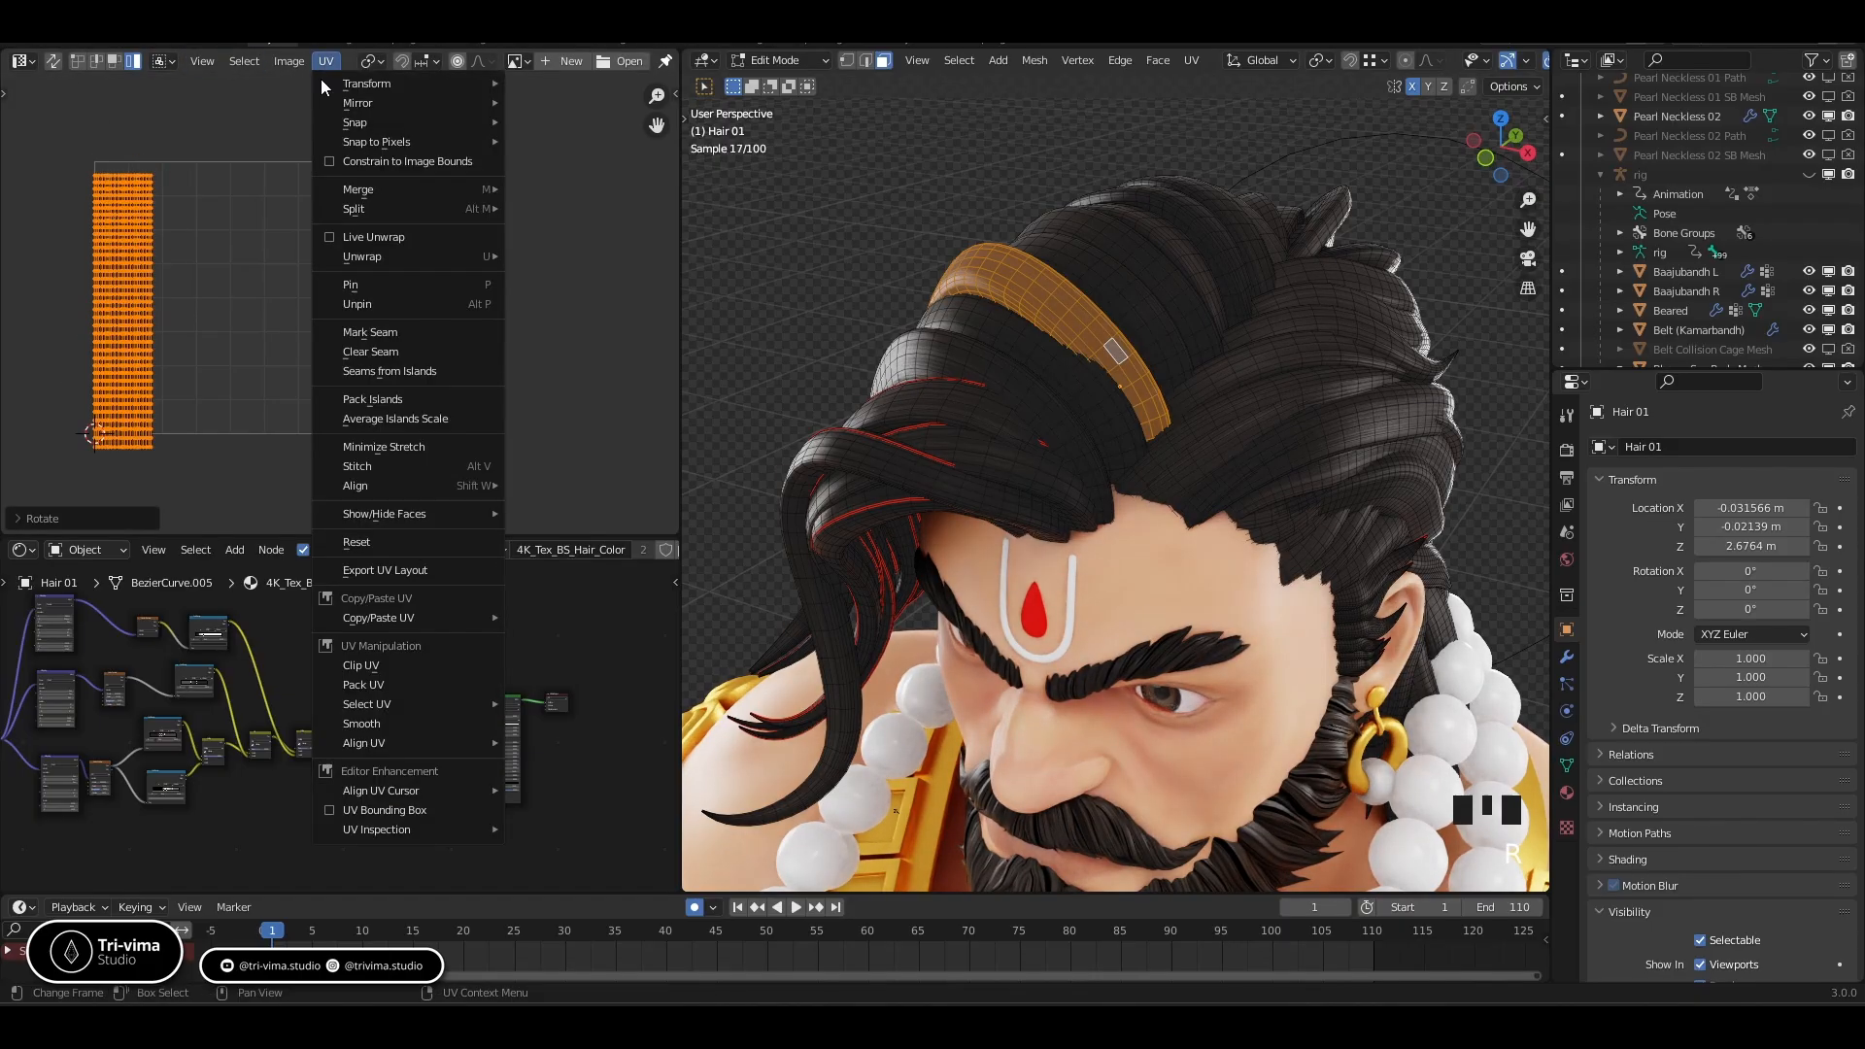
pyautogui.click(372, 398)
# Compare the flipped strand's shading in Object Mode with its UV layout in Edit Mode
pyautogui.press('Tab')
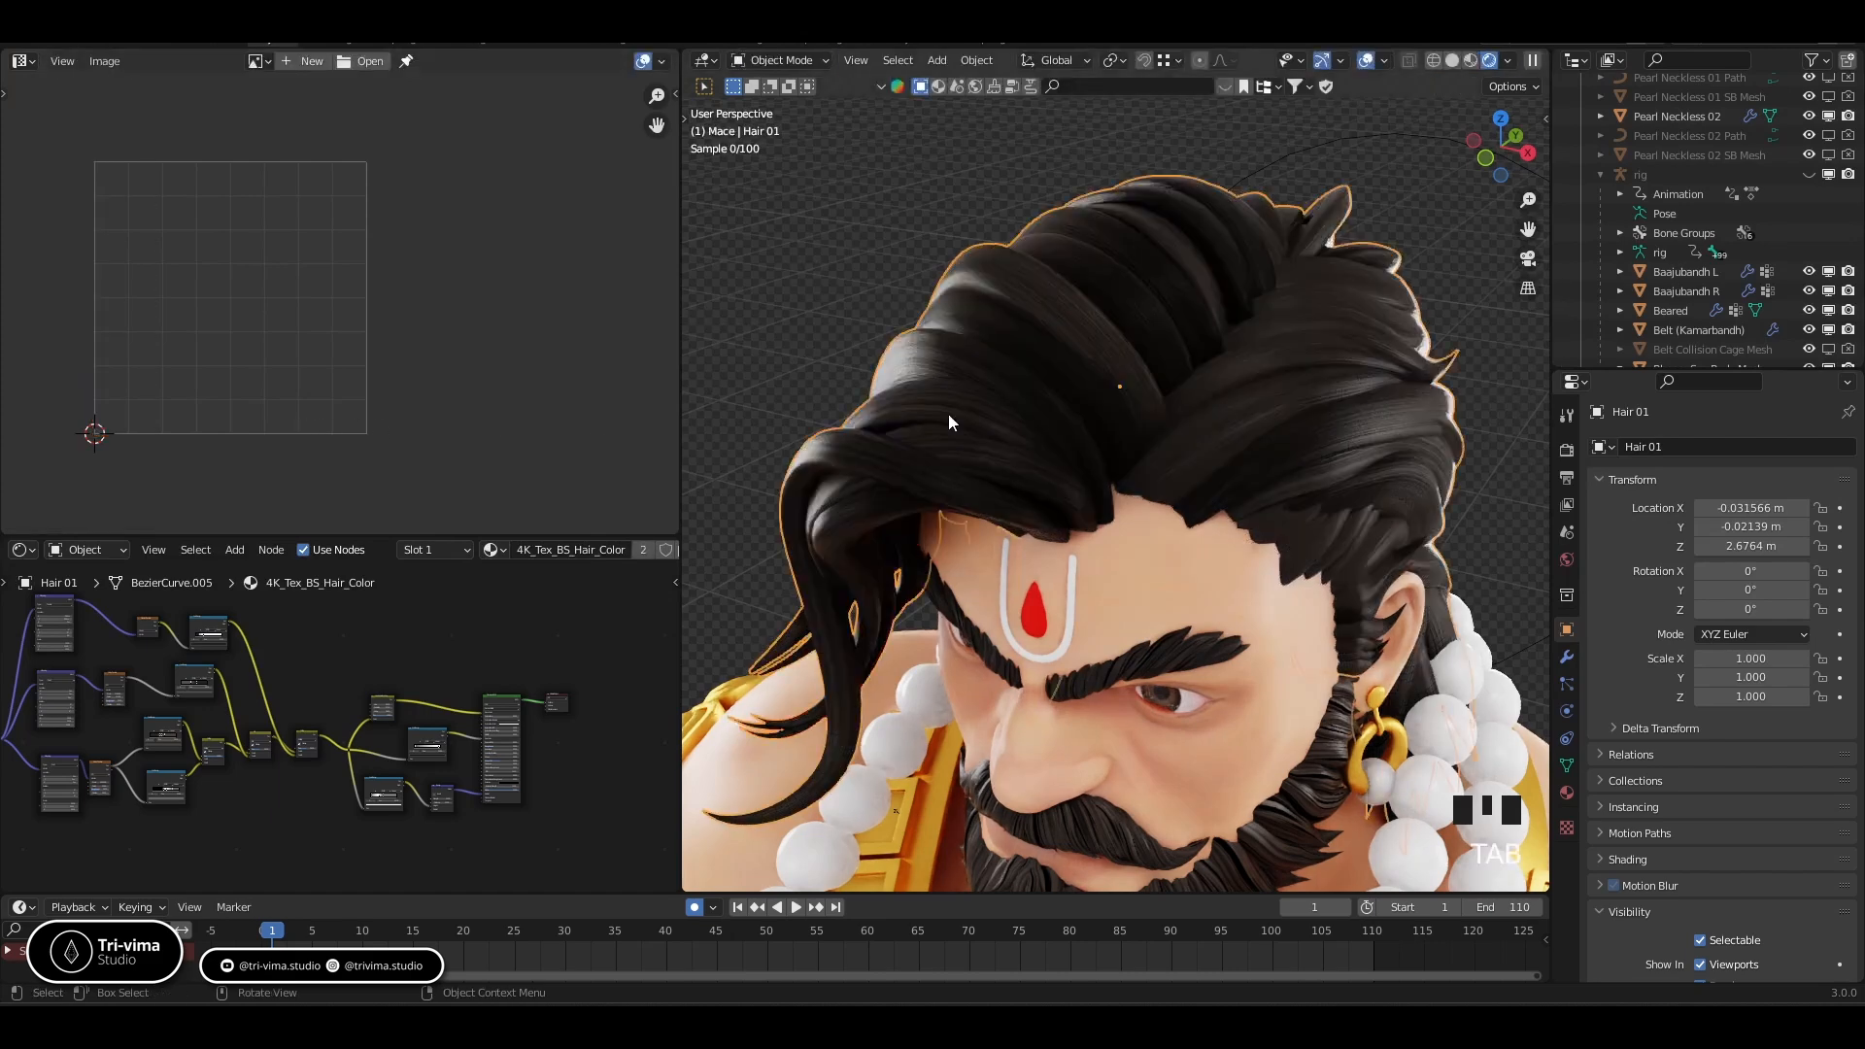
pyautogui.press('Tab')
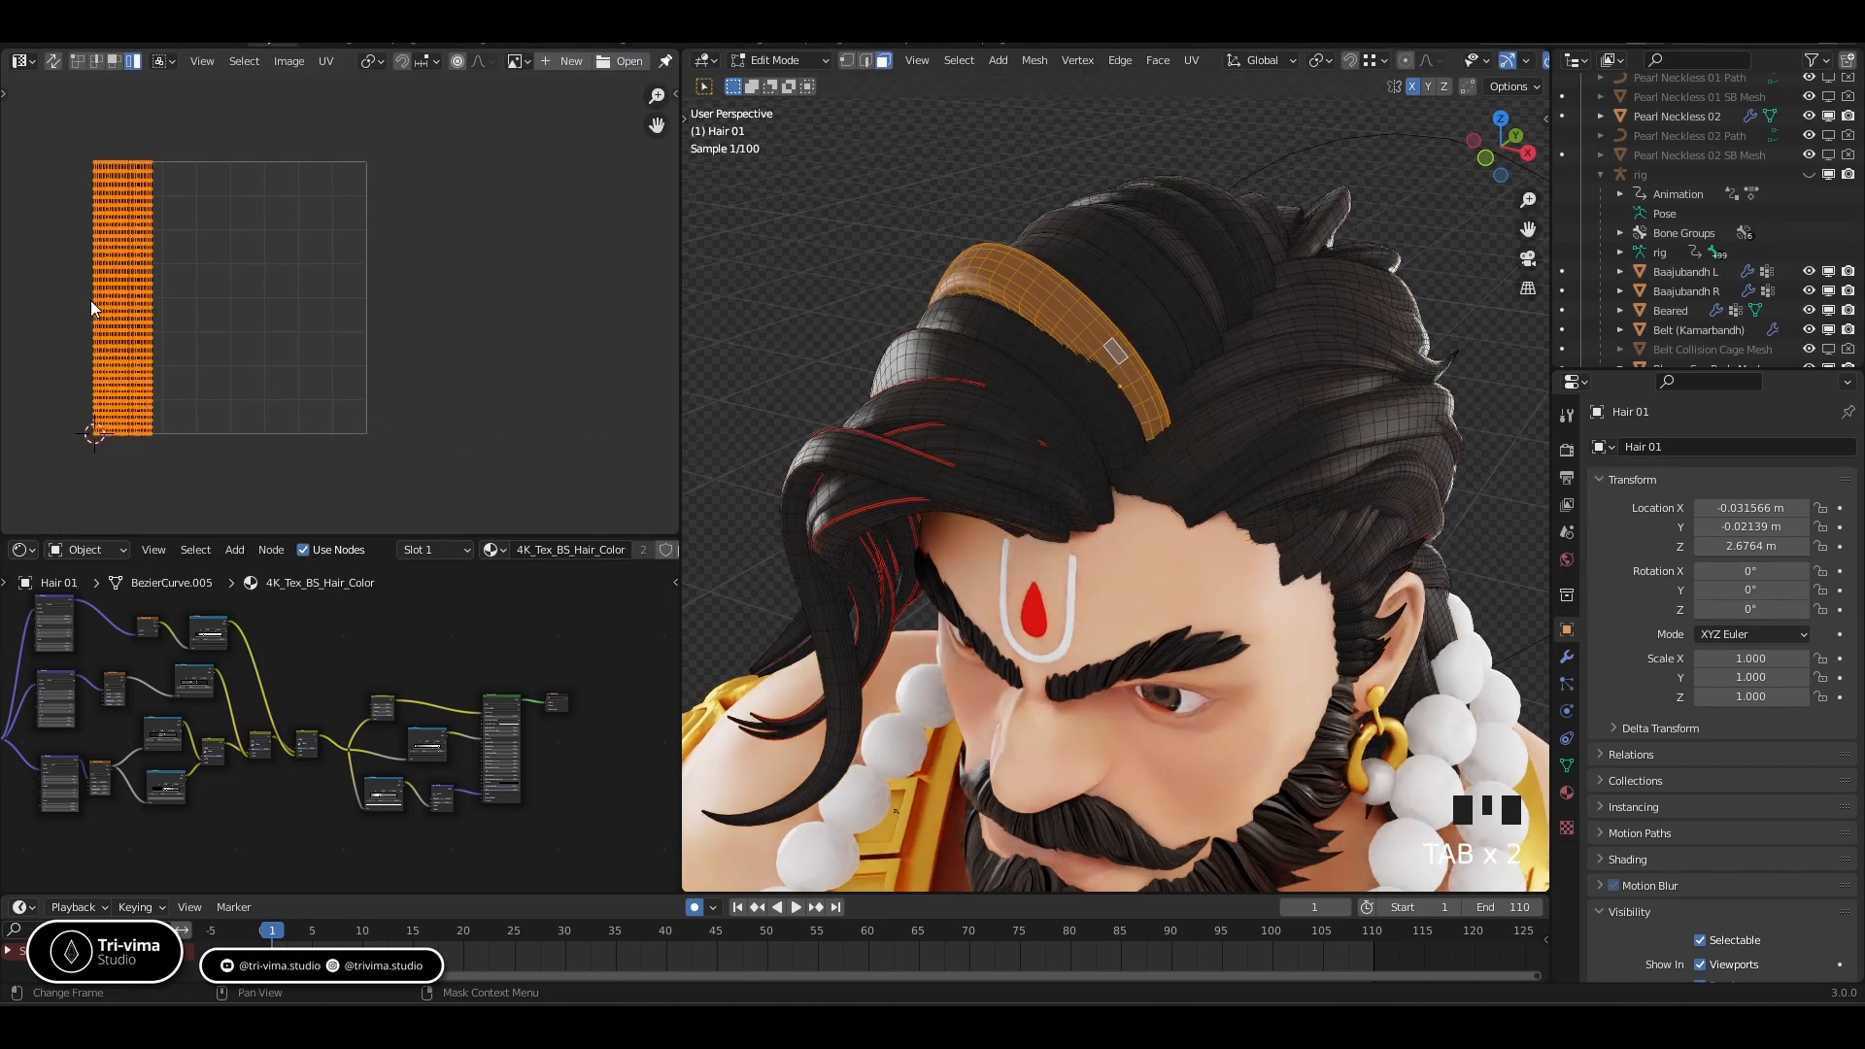
pyautogui.press('Tab')
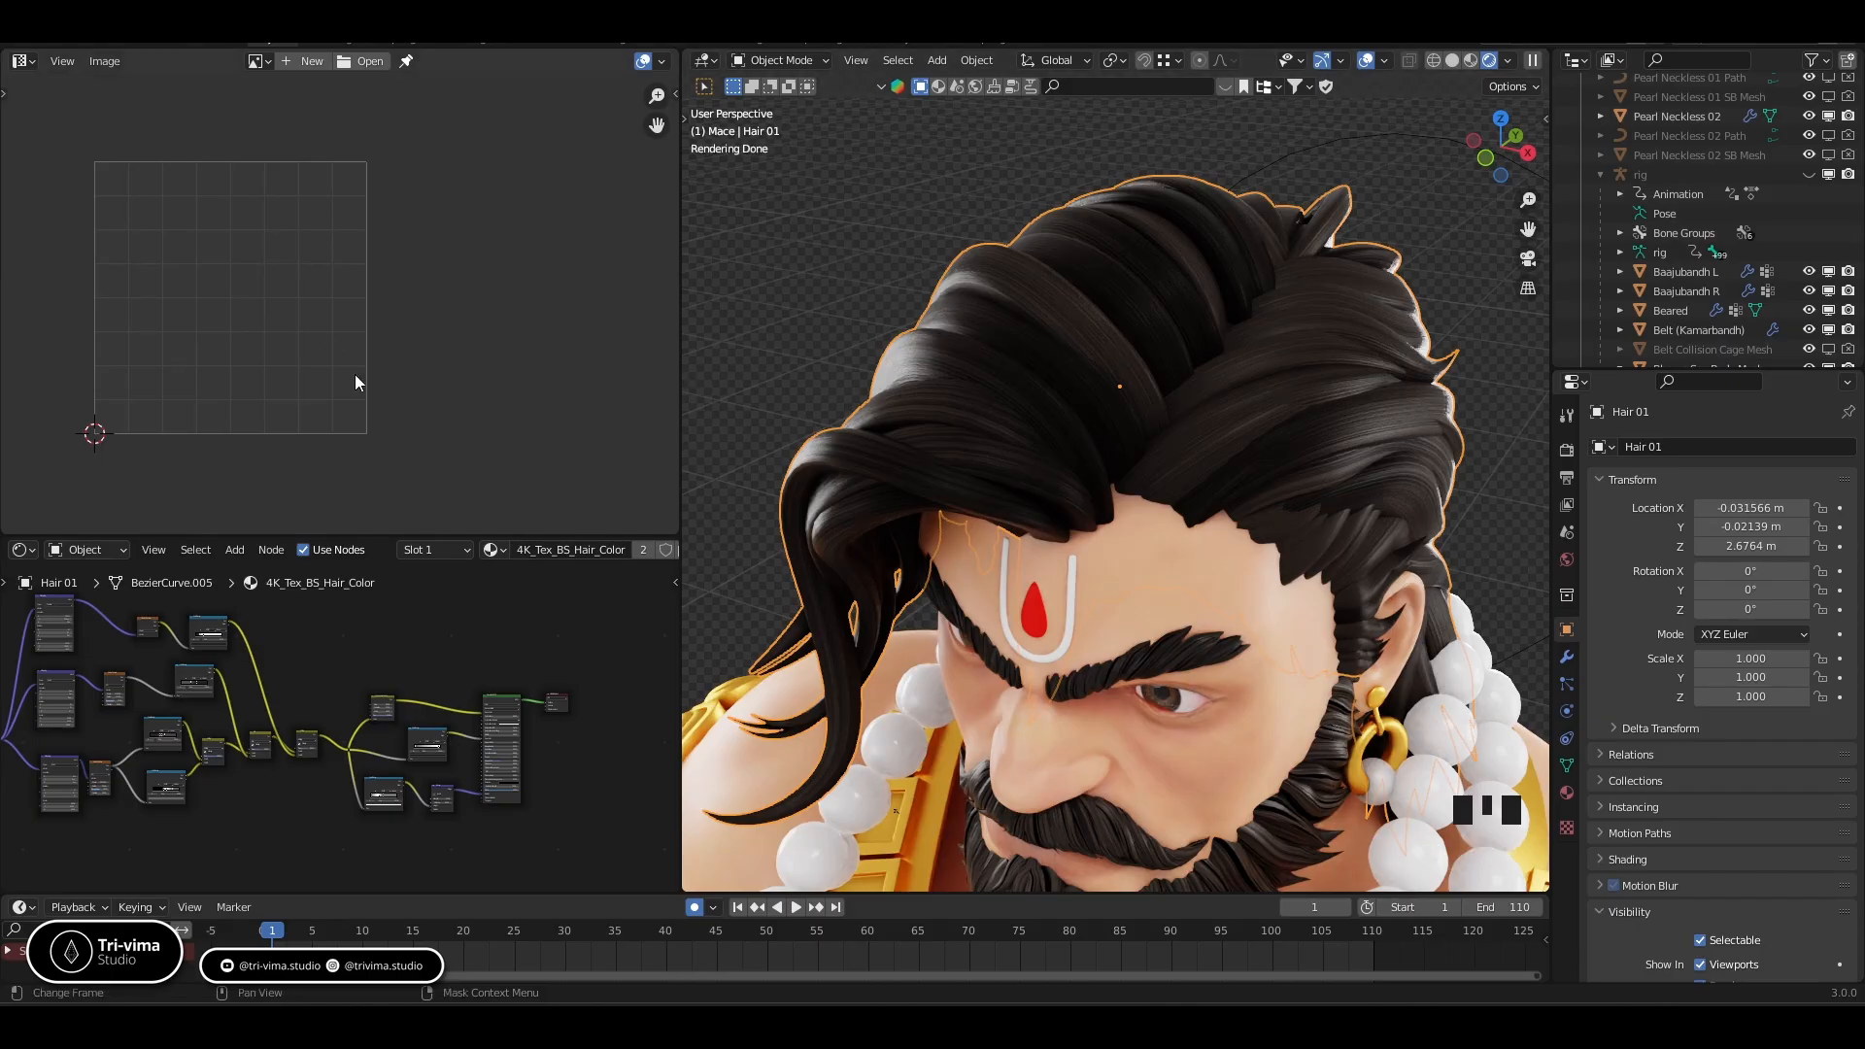
# Rotate the same strand's UVs upside down once more, repack the islands and return to Object Mode
pyautogui.press('Tab')
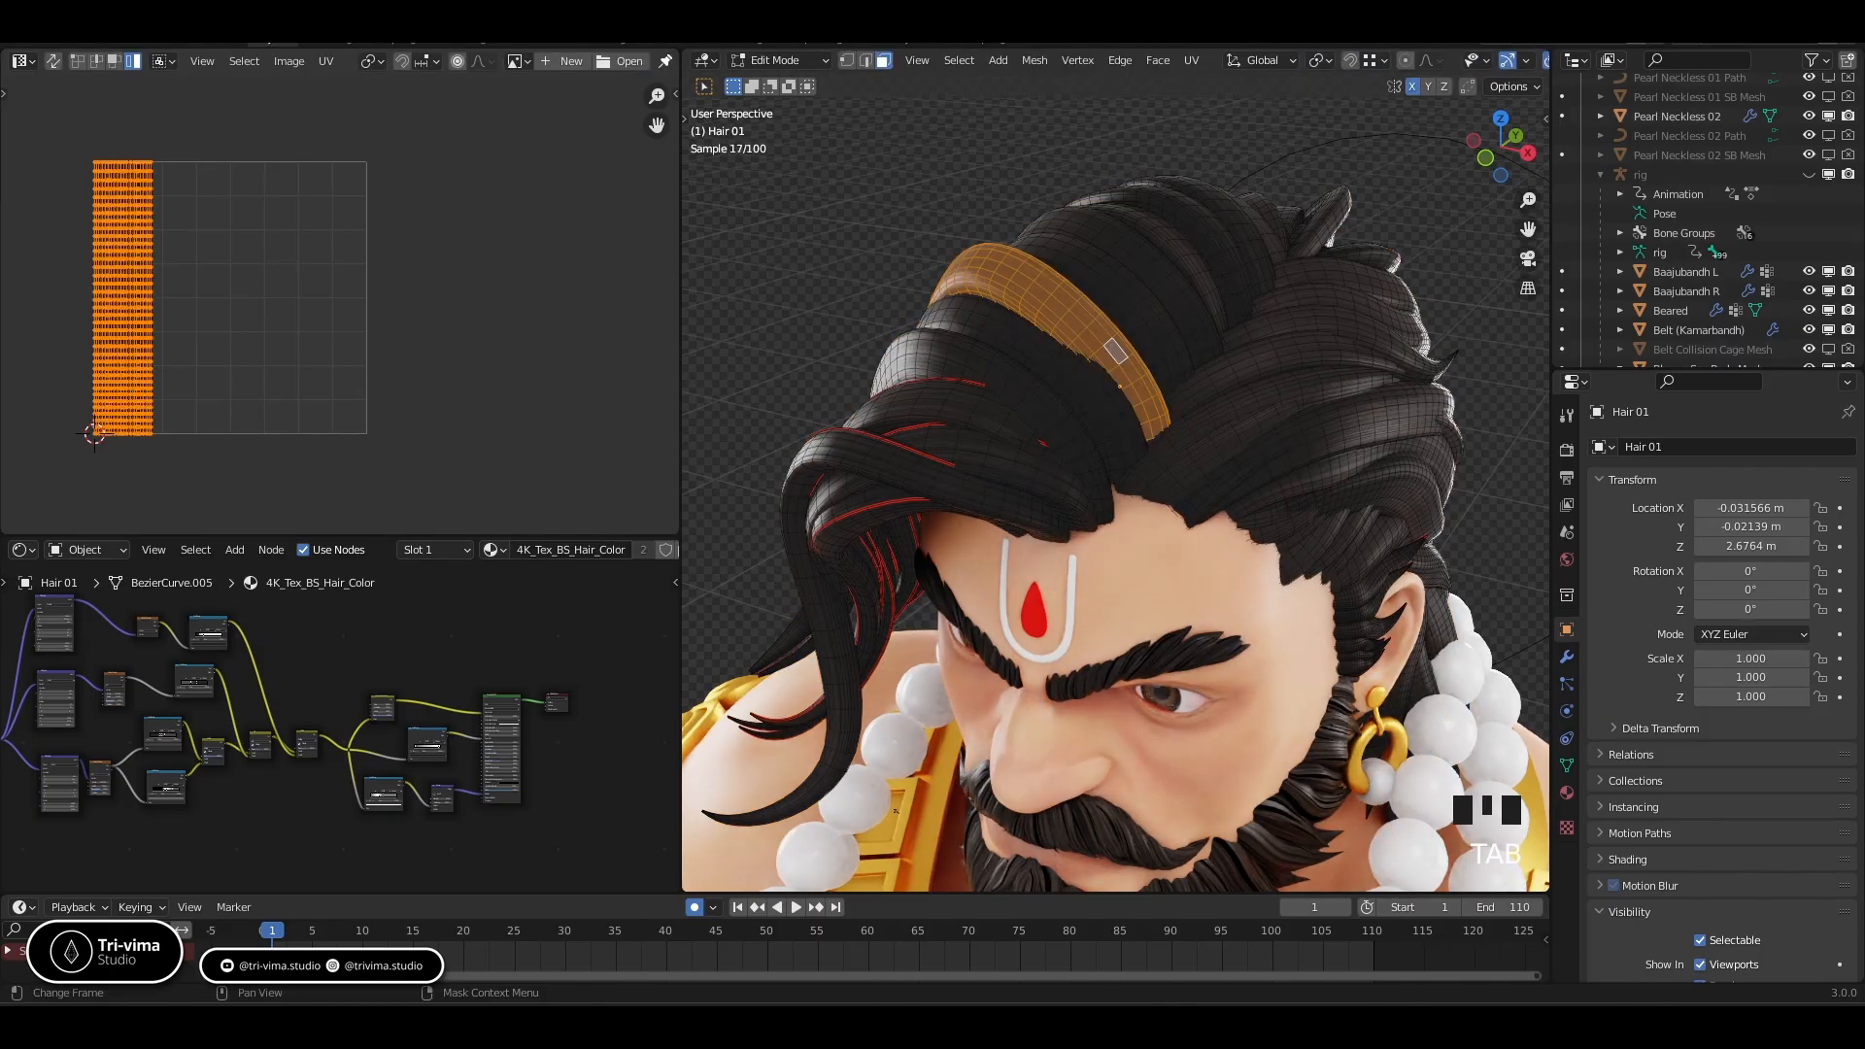
pyautogui.press('r')
pyautogui.click(237, 364)
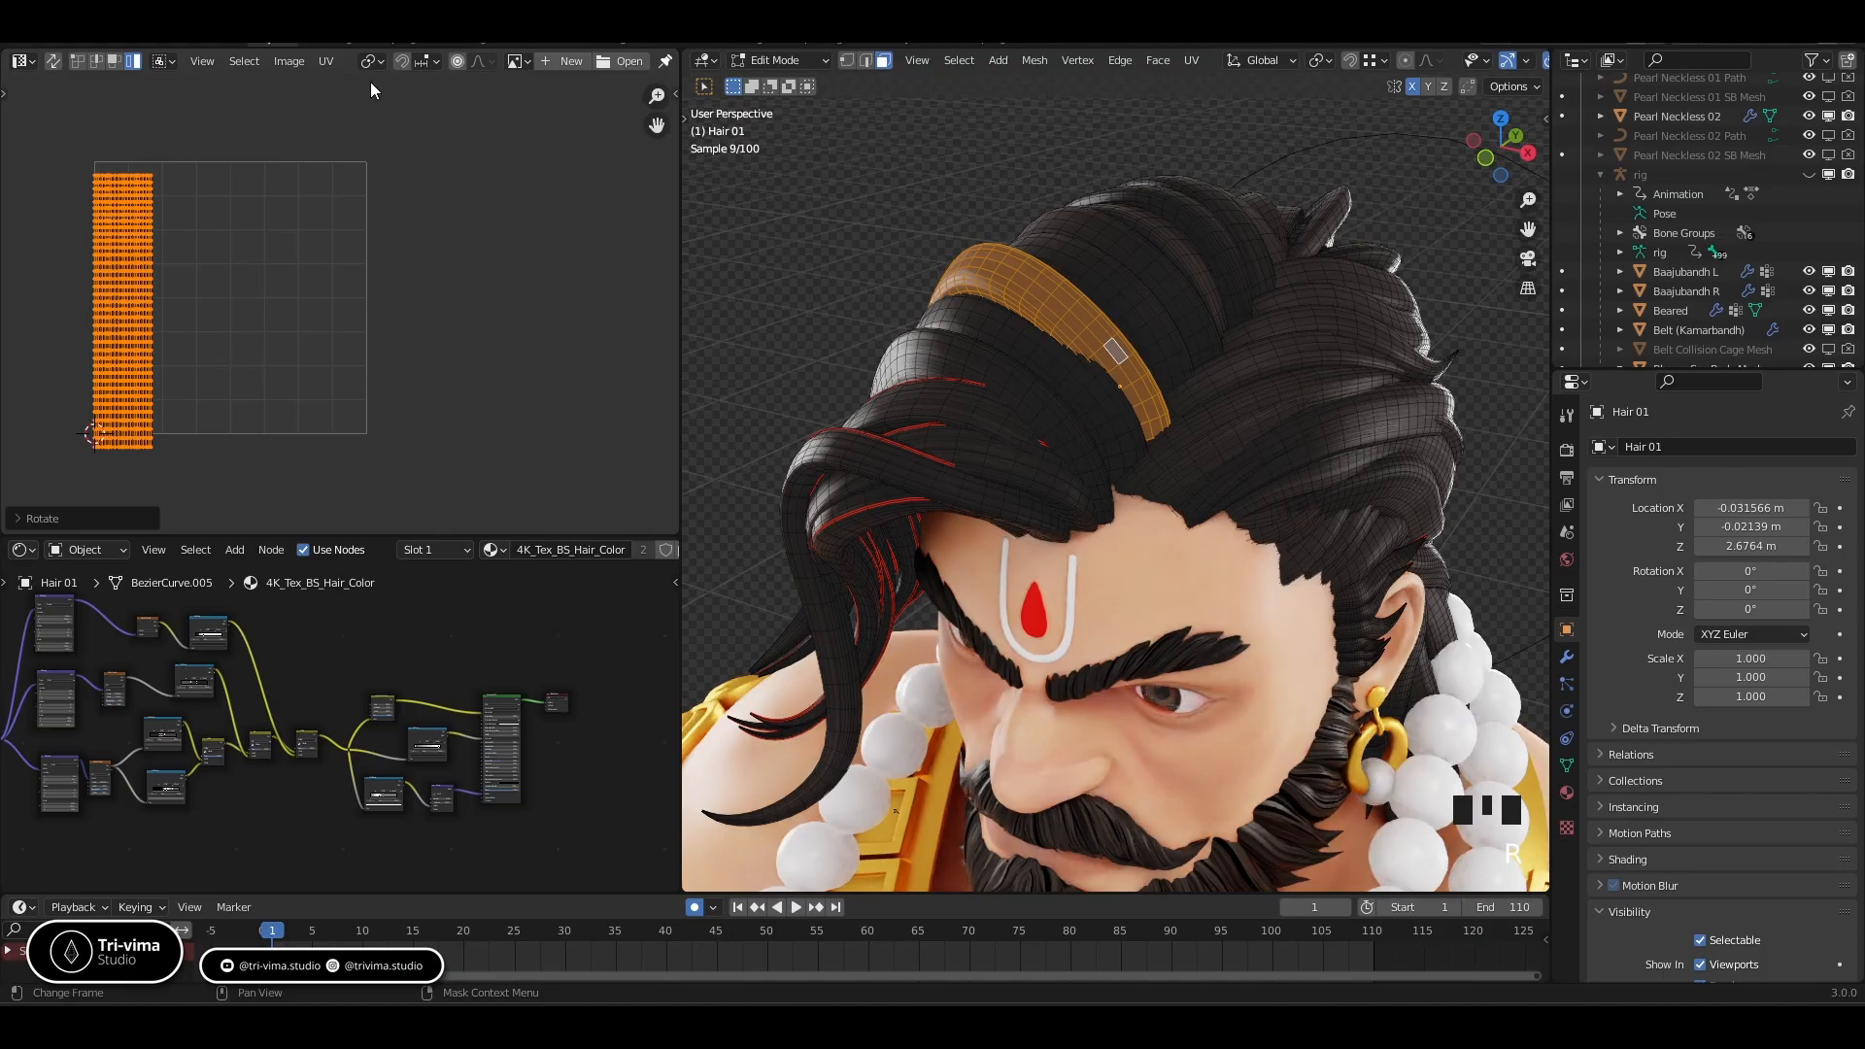
pyautogui.click(326, 60)
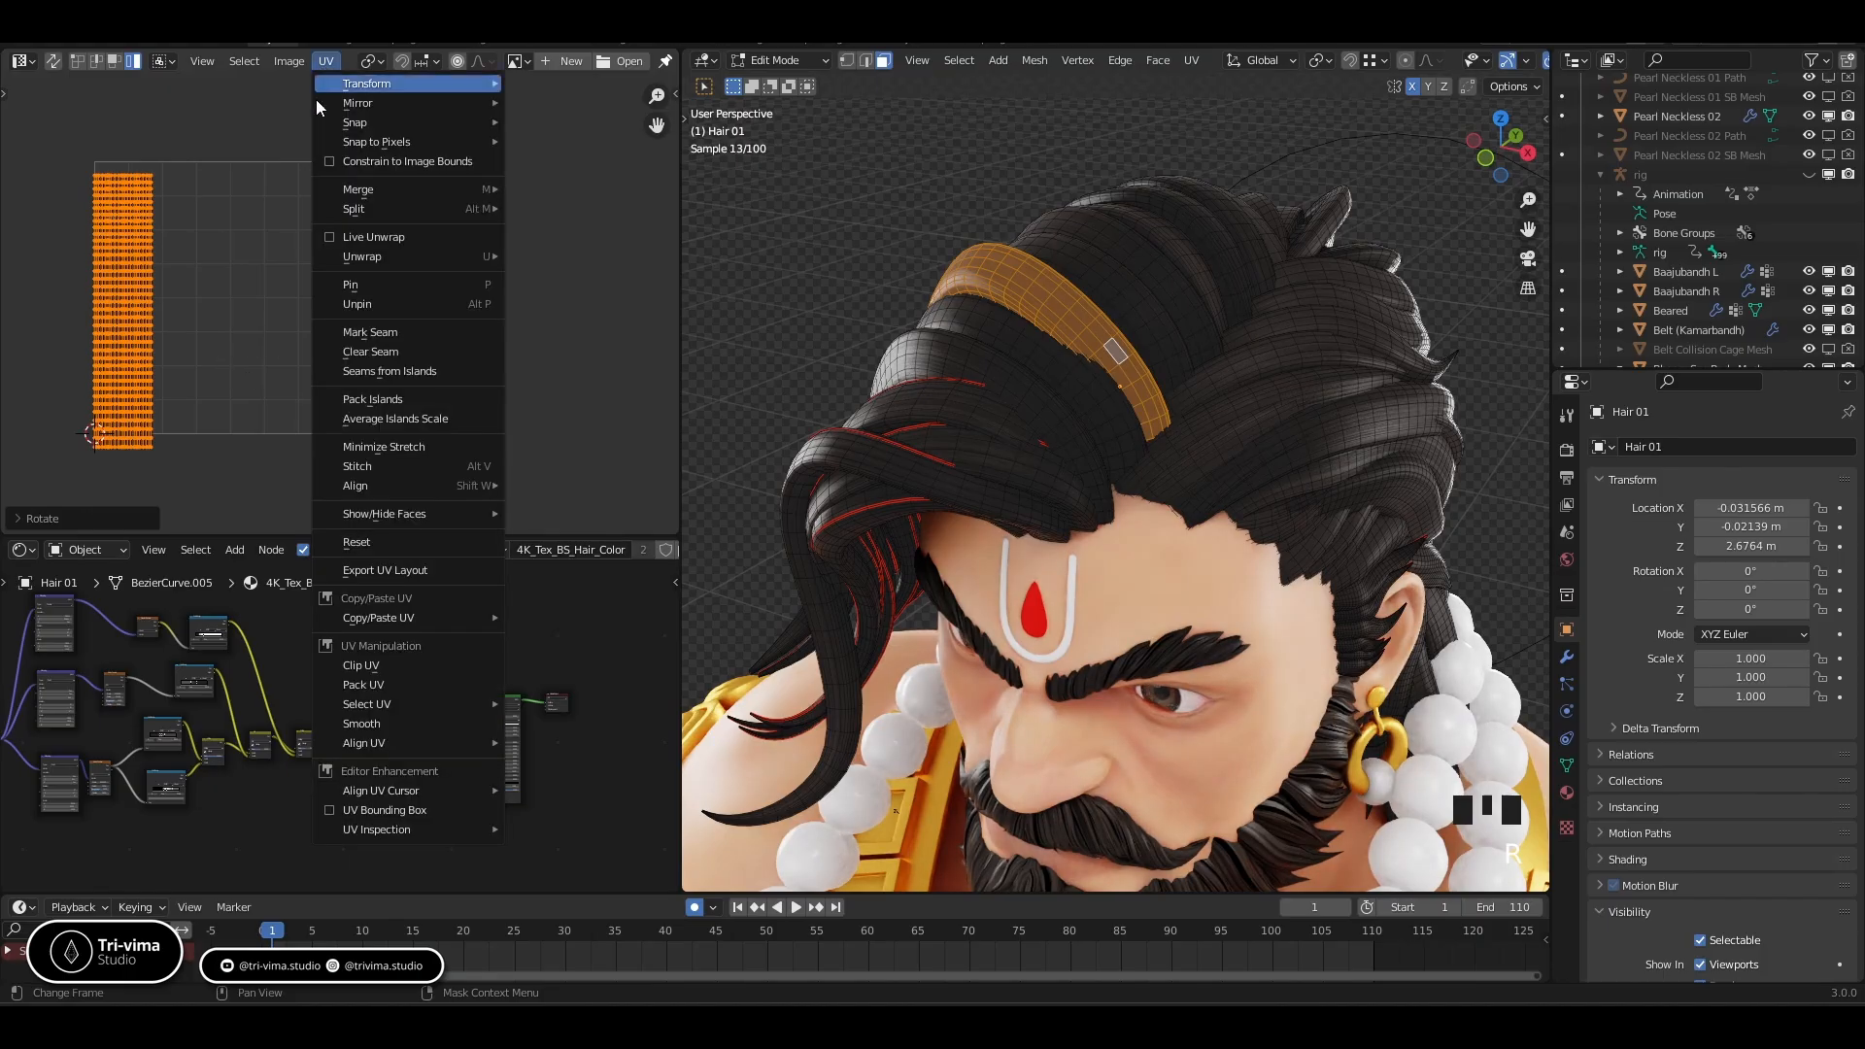
pyautogui.click(365, 402)
pyautogui.press('Tab')
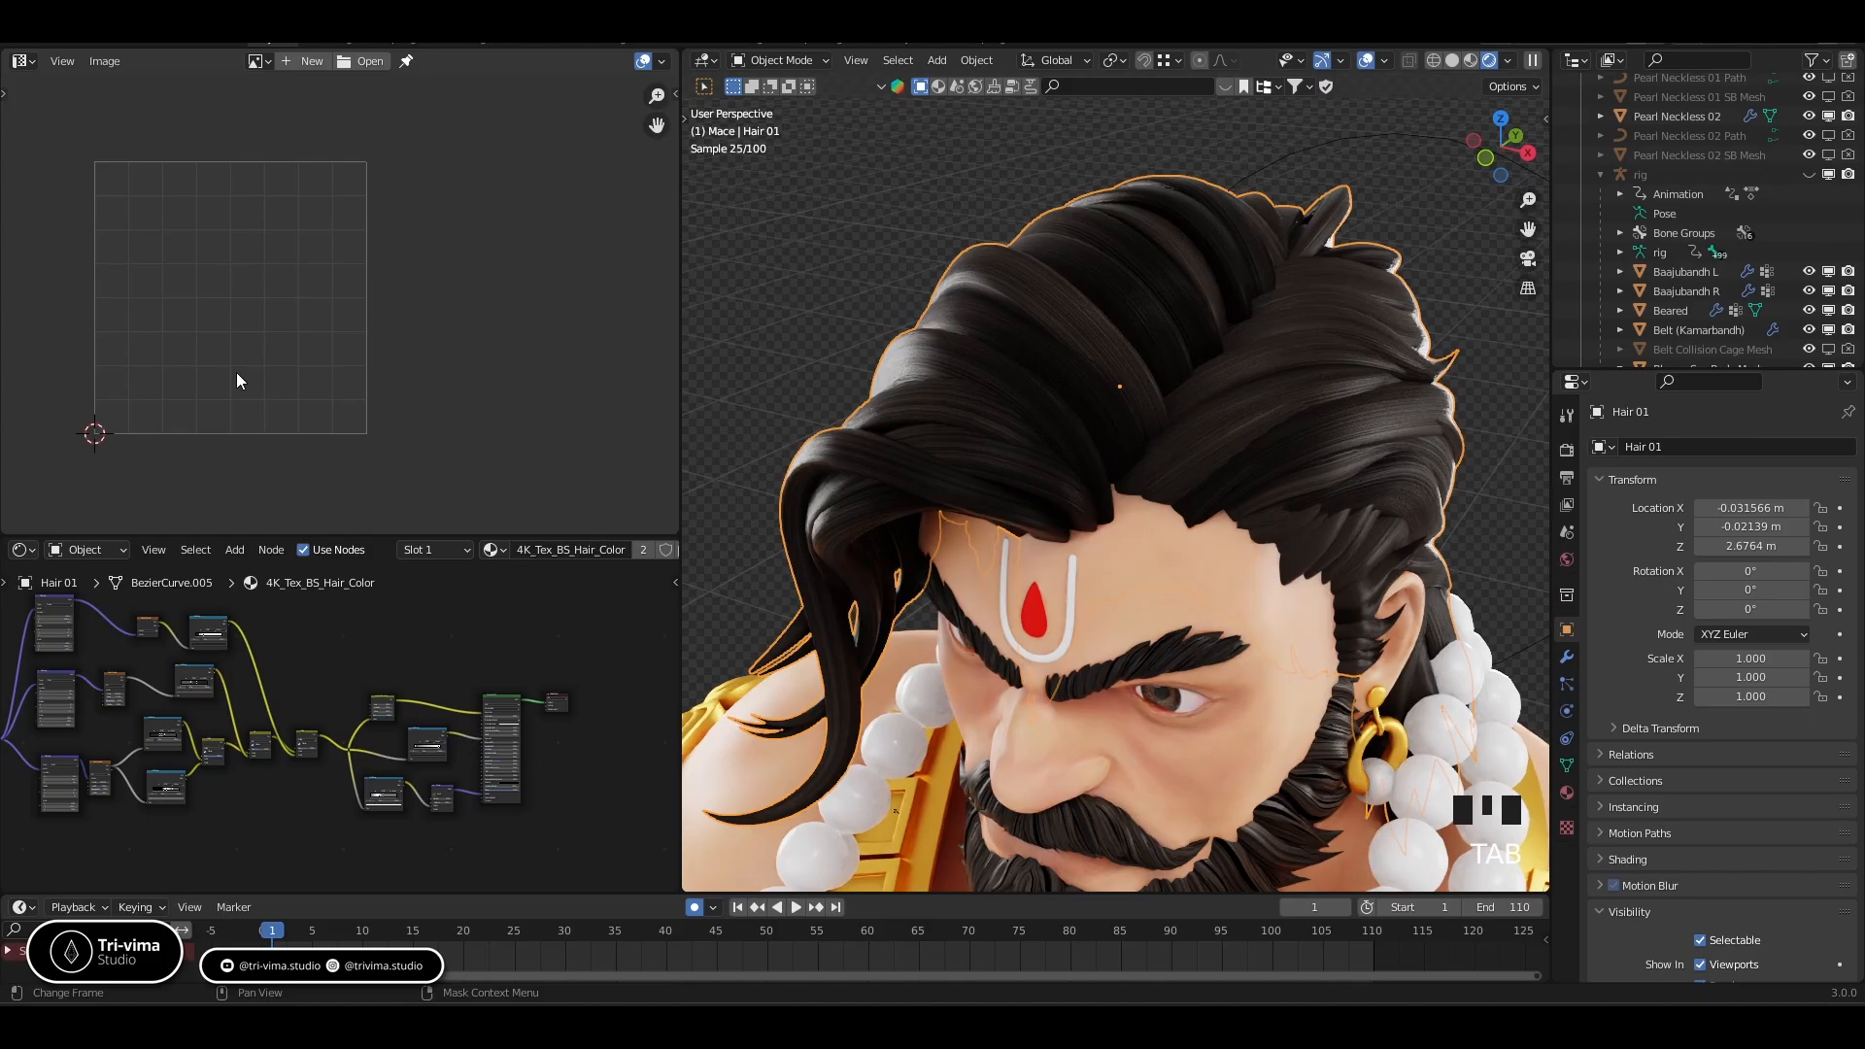
# Back in Edit Mode, set the UV pivot to 2D Cursor and widen the strand's UVs along X
pyautogui.press('Tab')
pyautogui.click(387, 67)
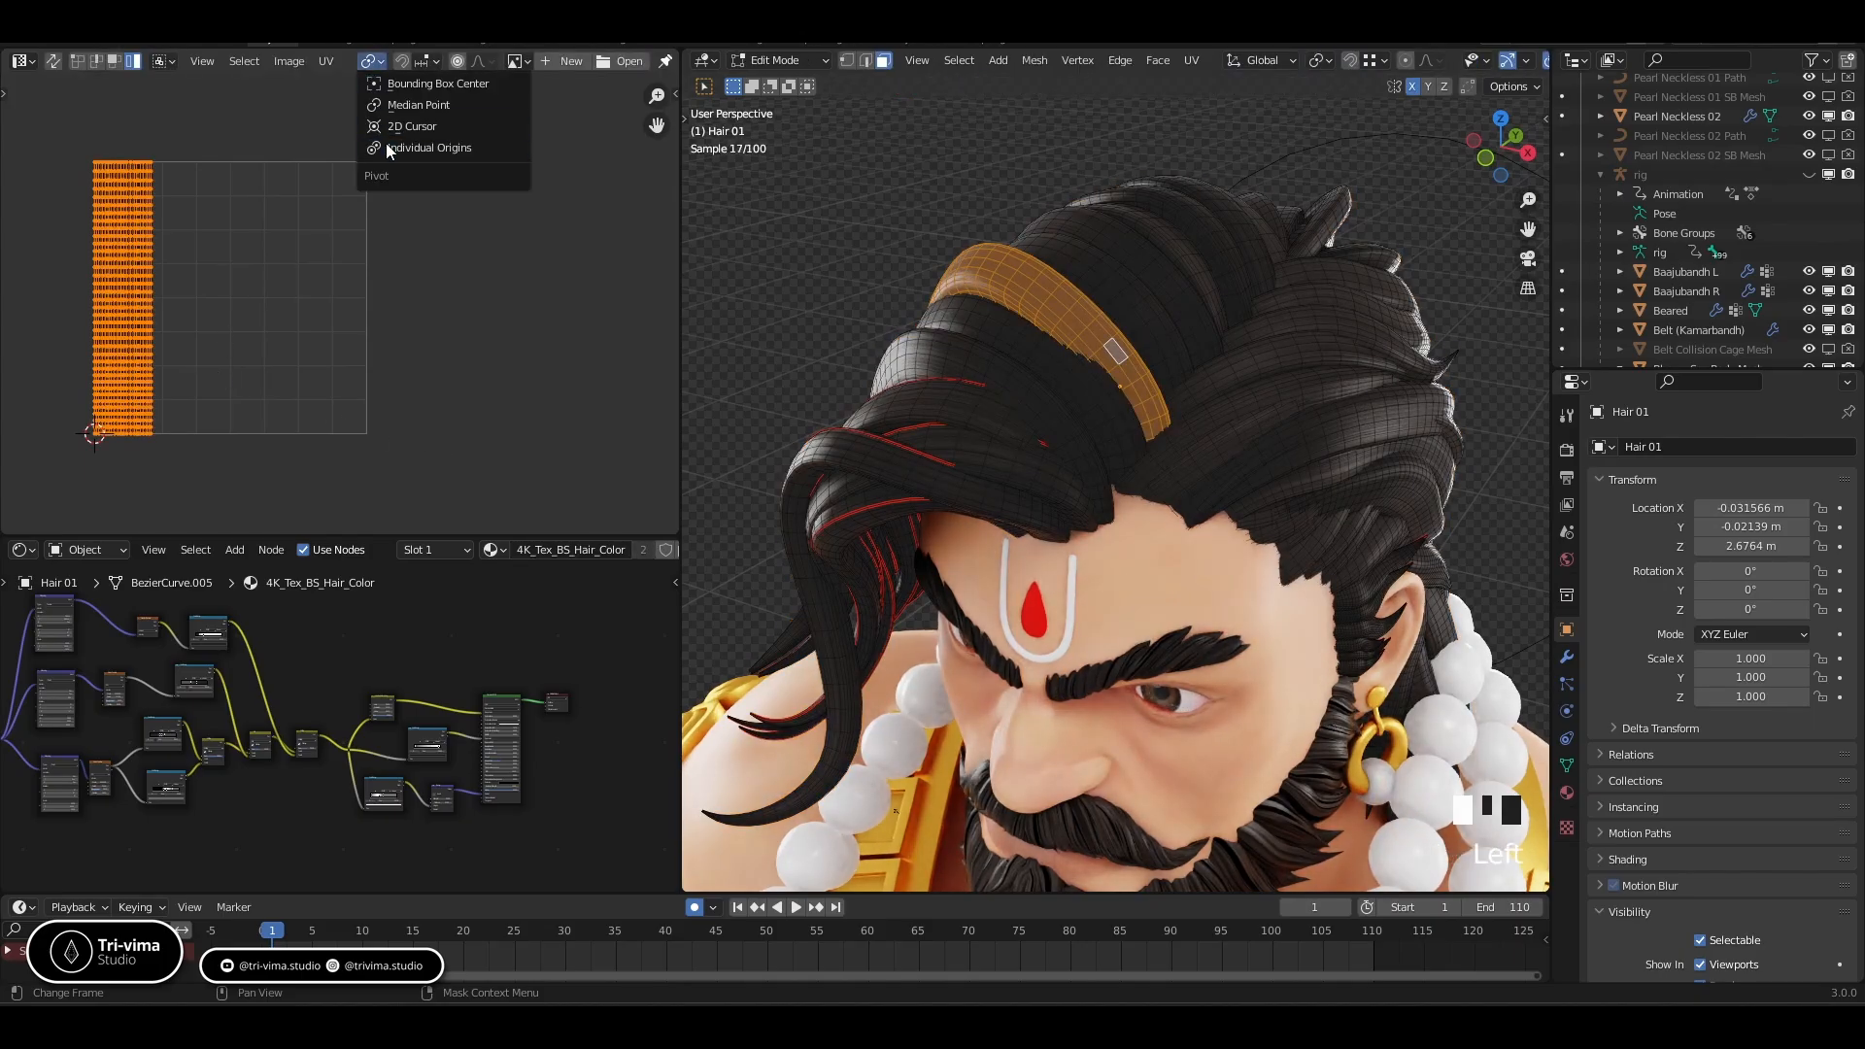
pyautogui.click(383, 126)
pyautogui.press('s')
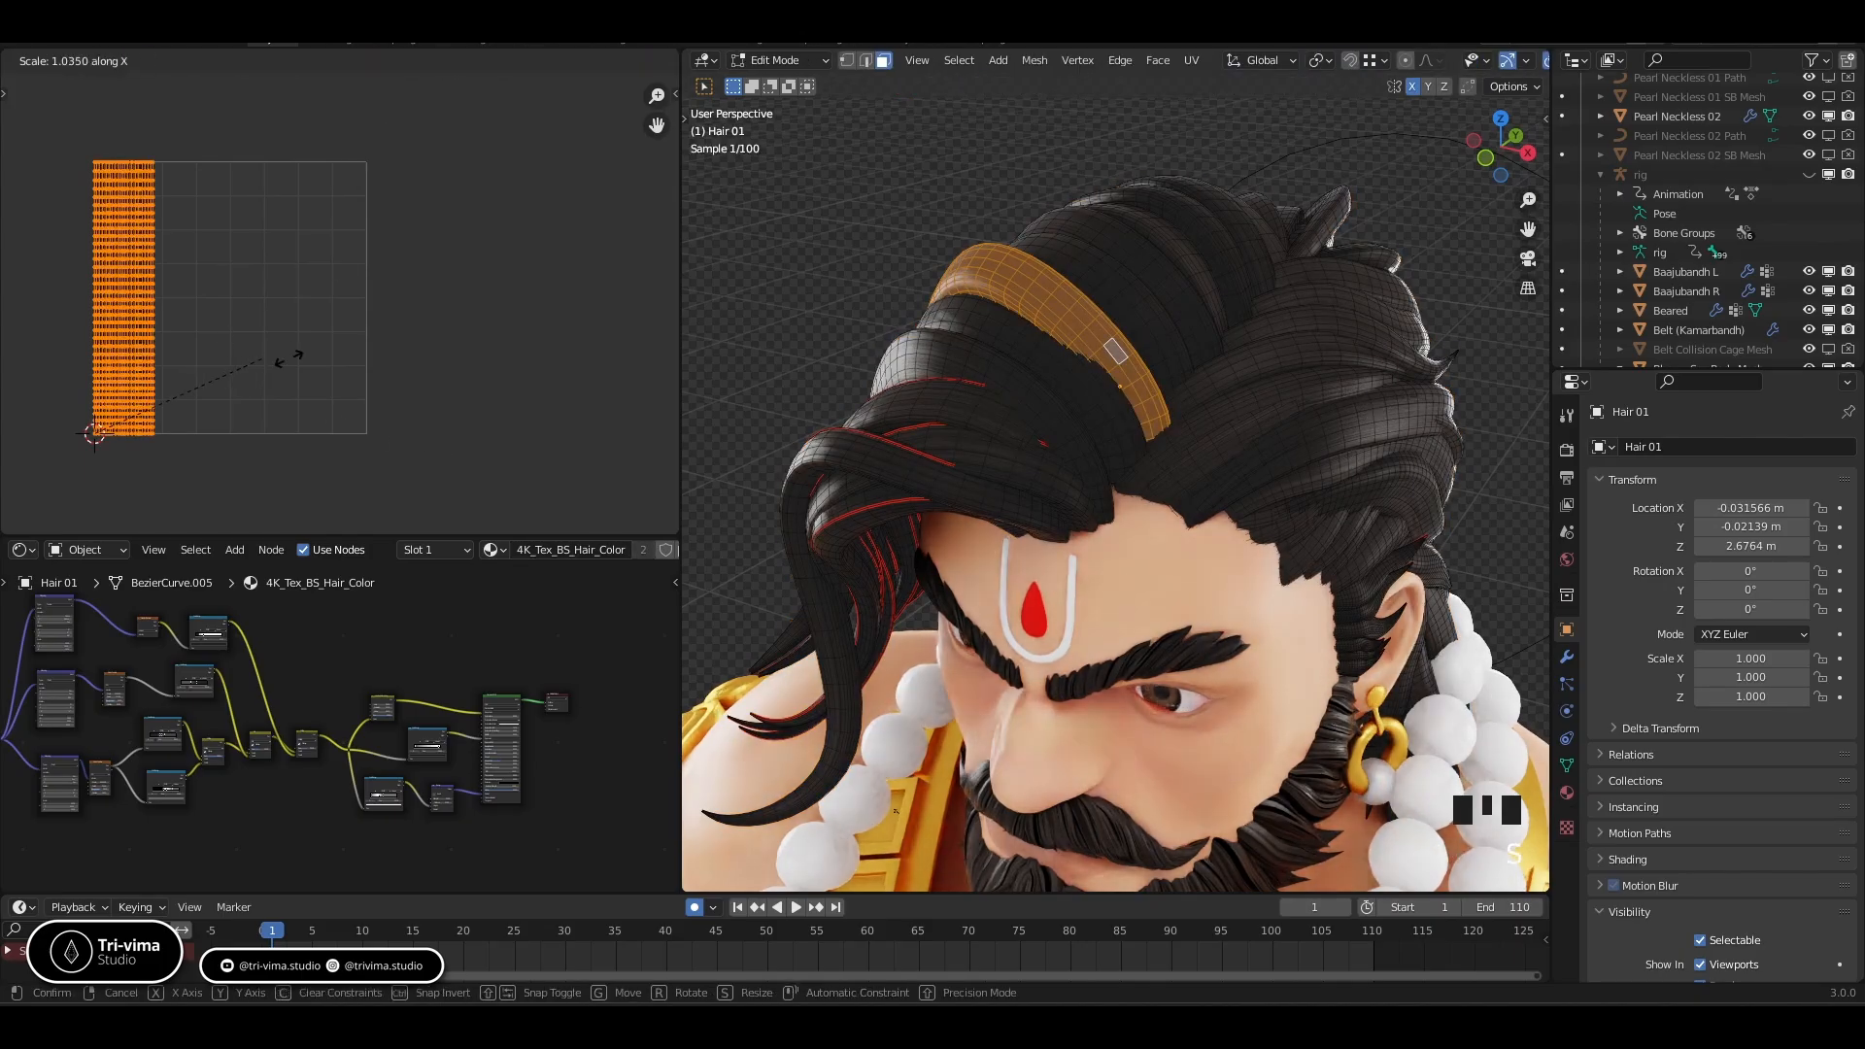
pyautogui.click(327, 359)
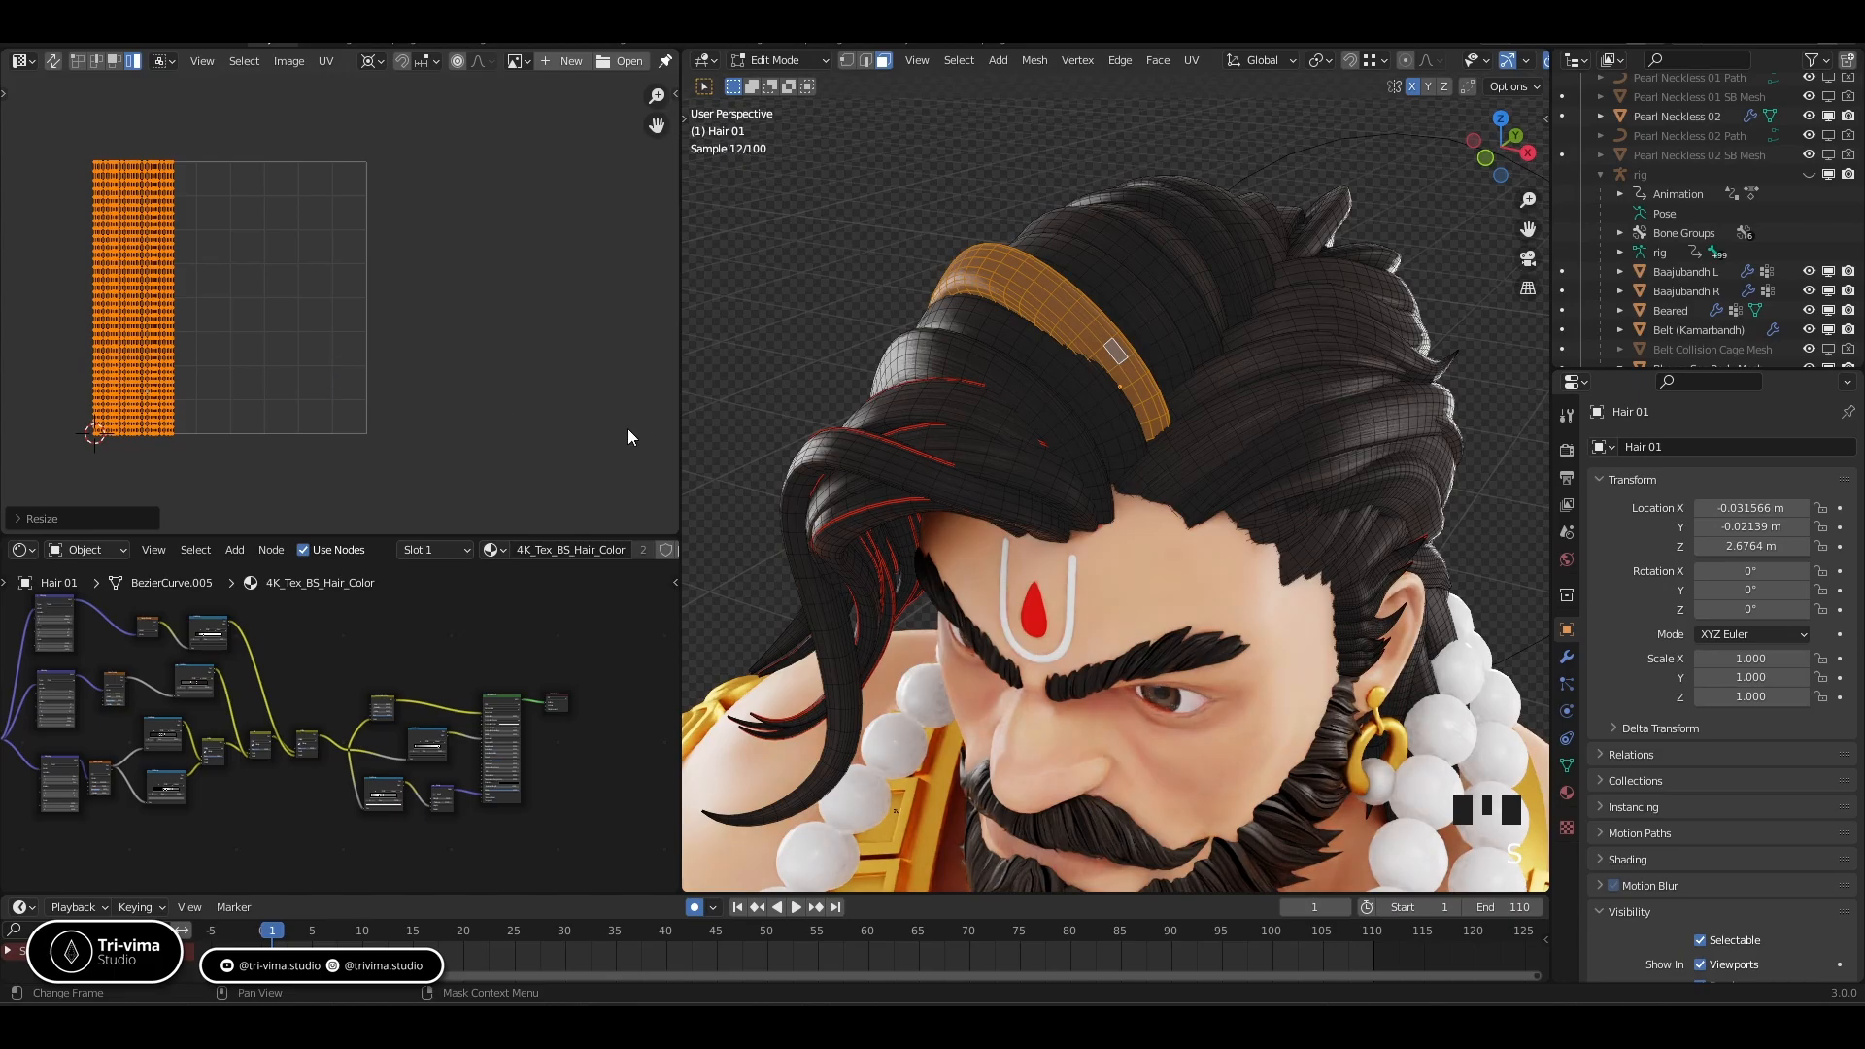
# Set the UV pivot to Median Point, rotate the strand's UVs by 180° and pack the islands
pyautogui.moveTo(294, 646); pyautogui.dragTo(395, 697, button='middle')
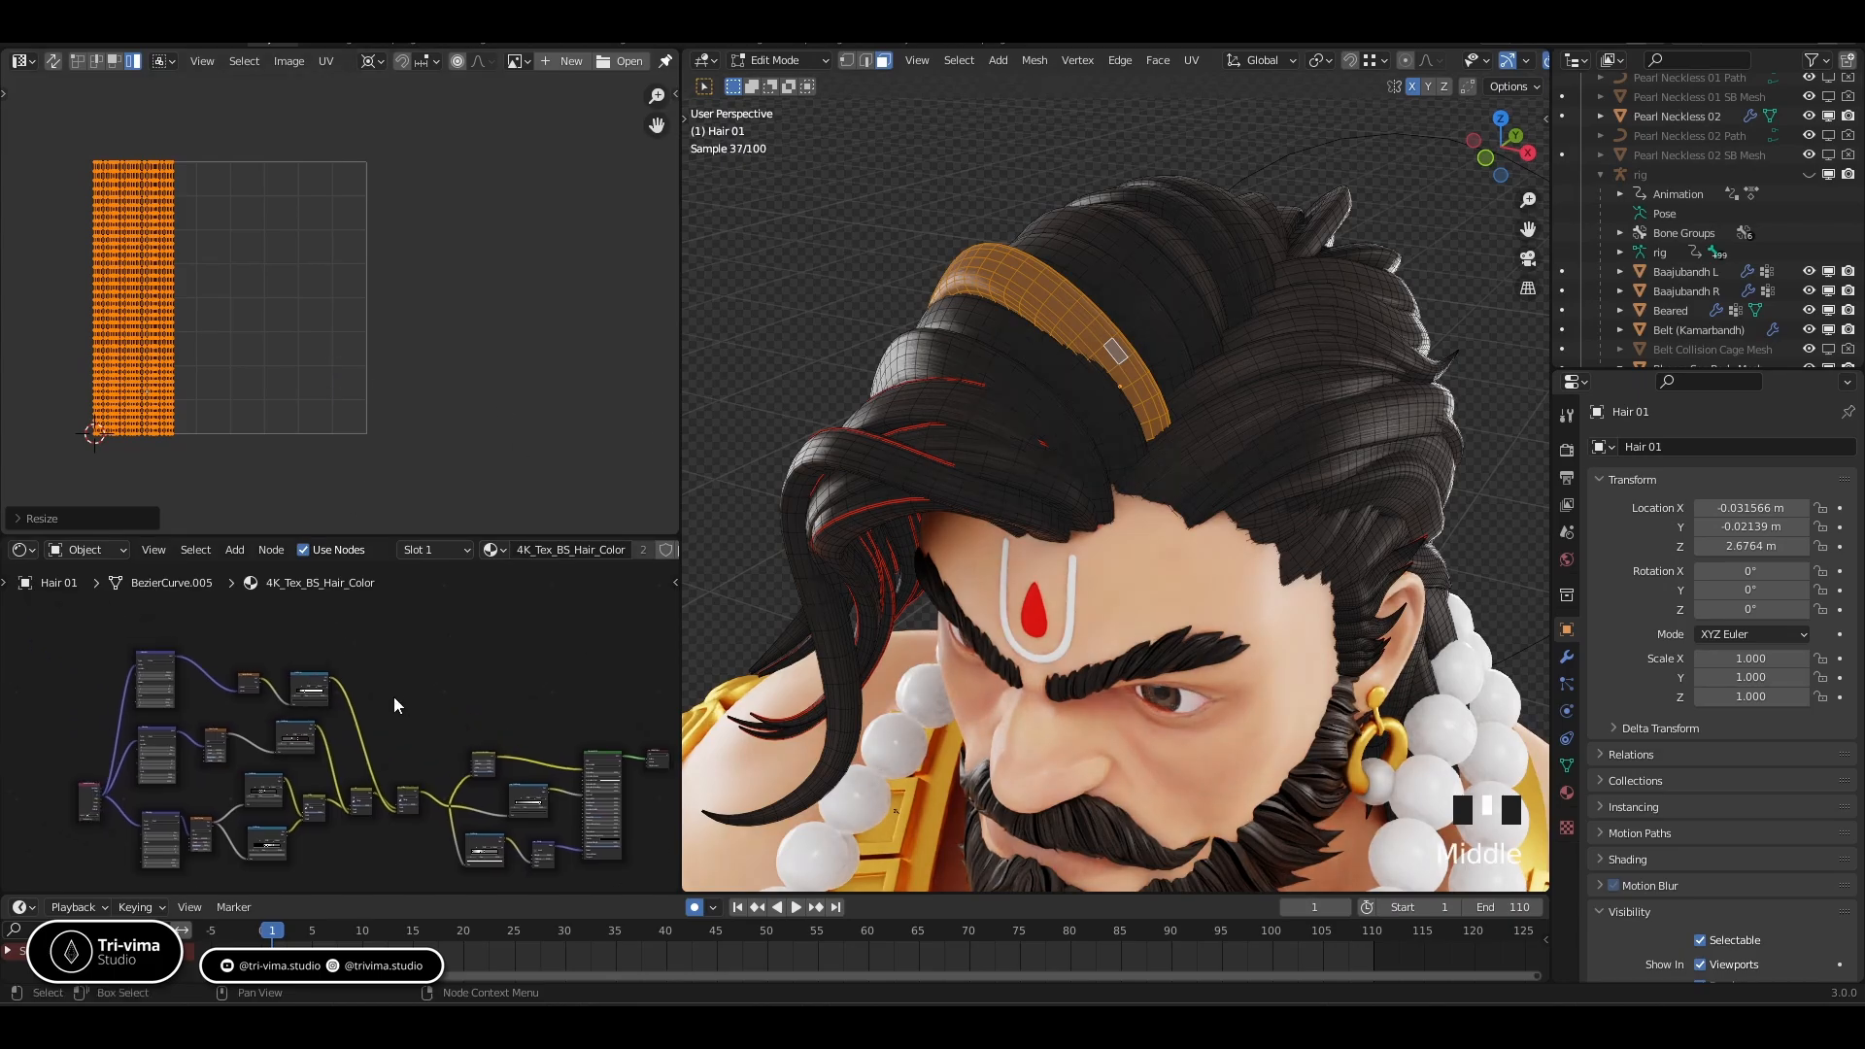
pyautogui.scroll(4, 393, 697)
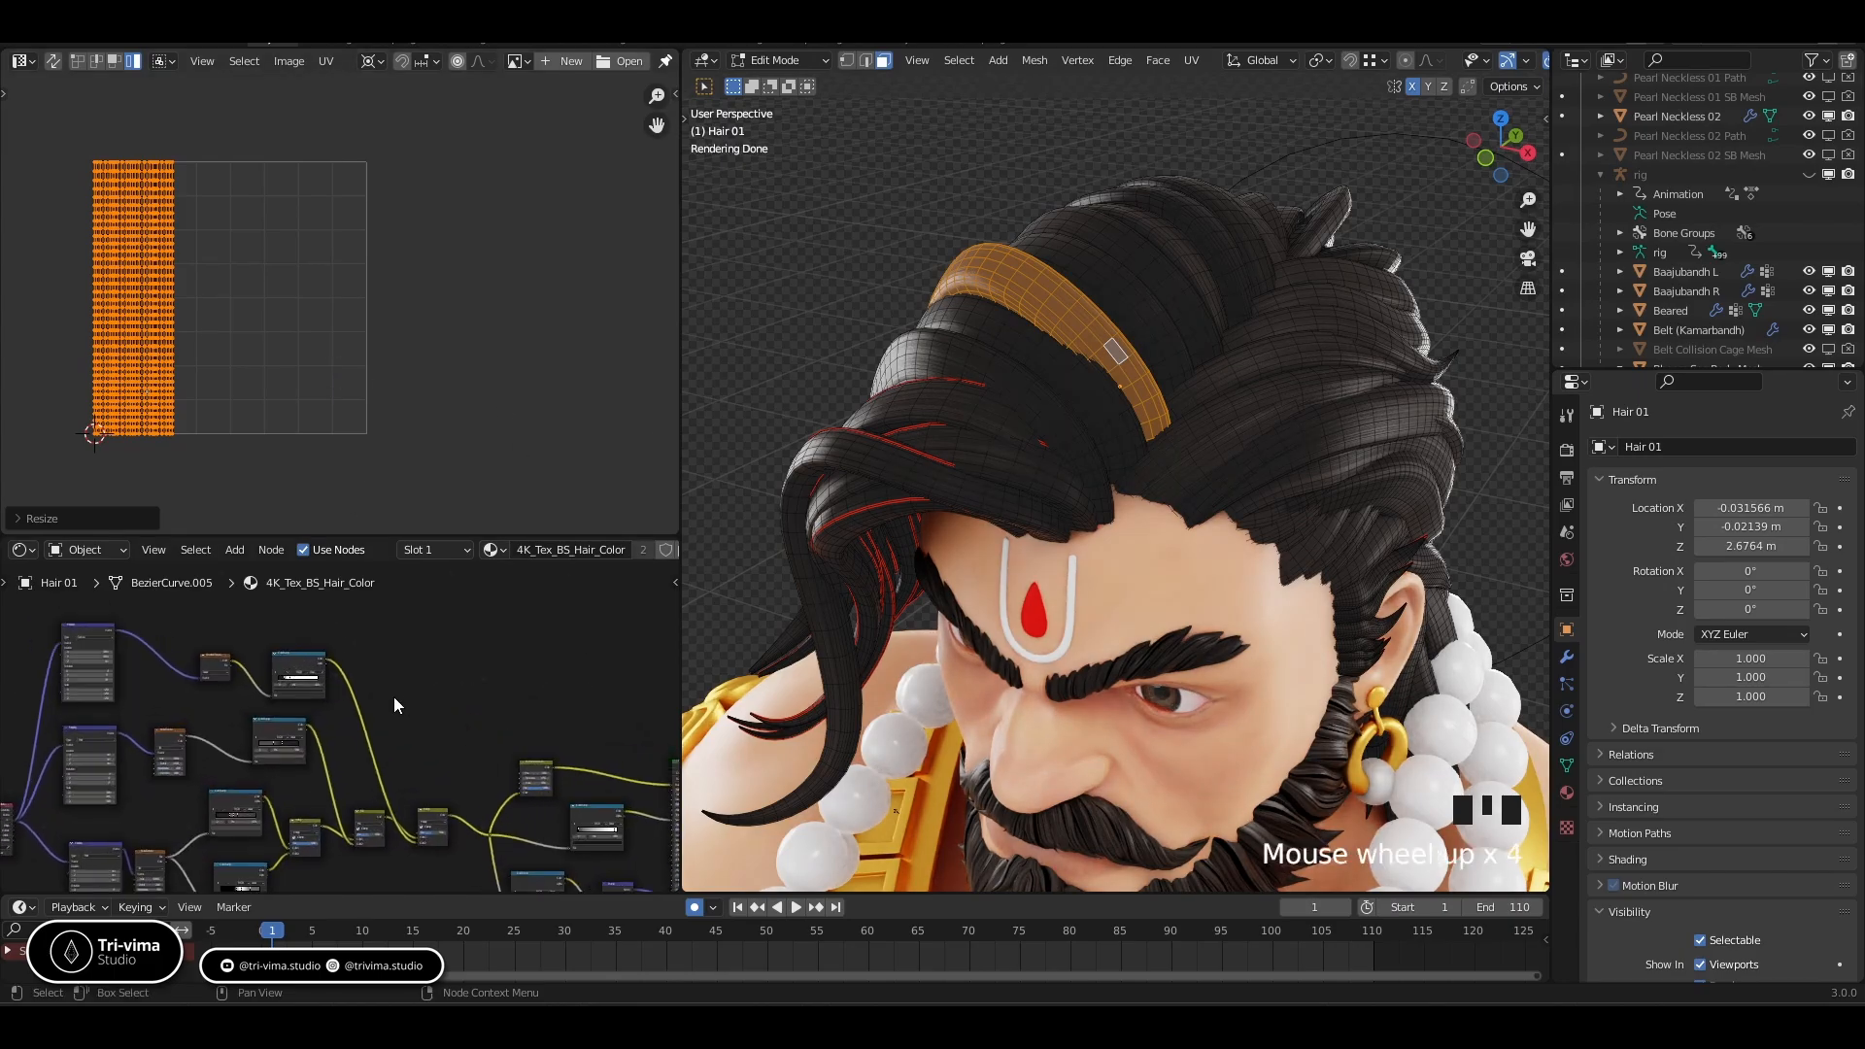
pyautogui.press('r')
pyautogui.rightClick(324, 386)
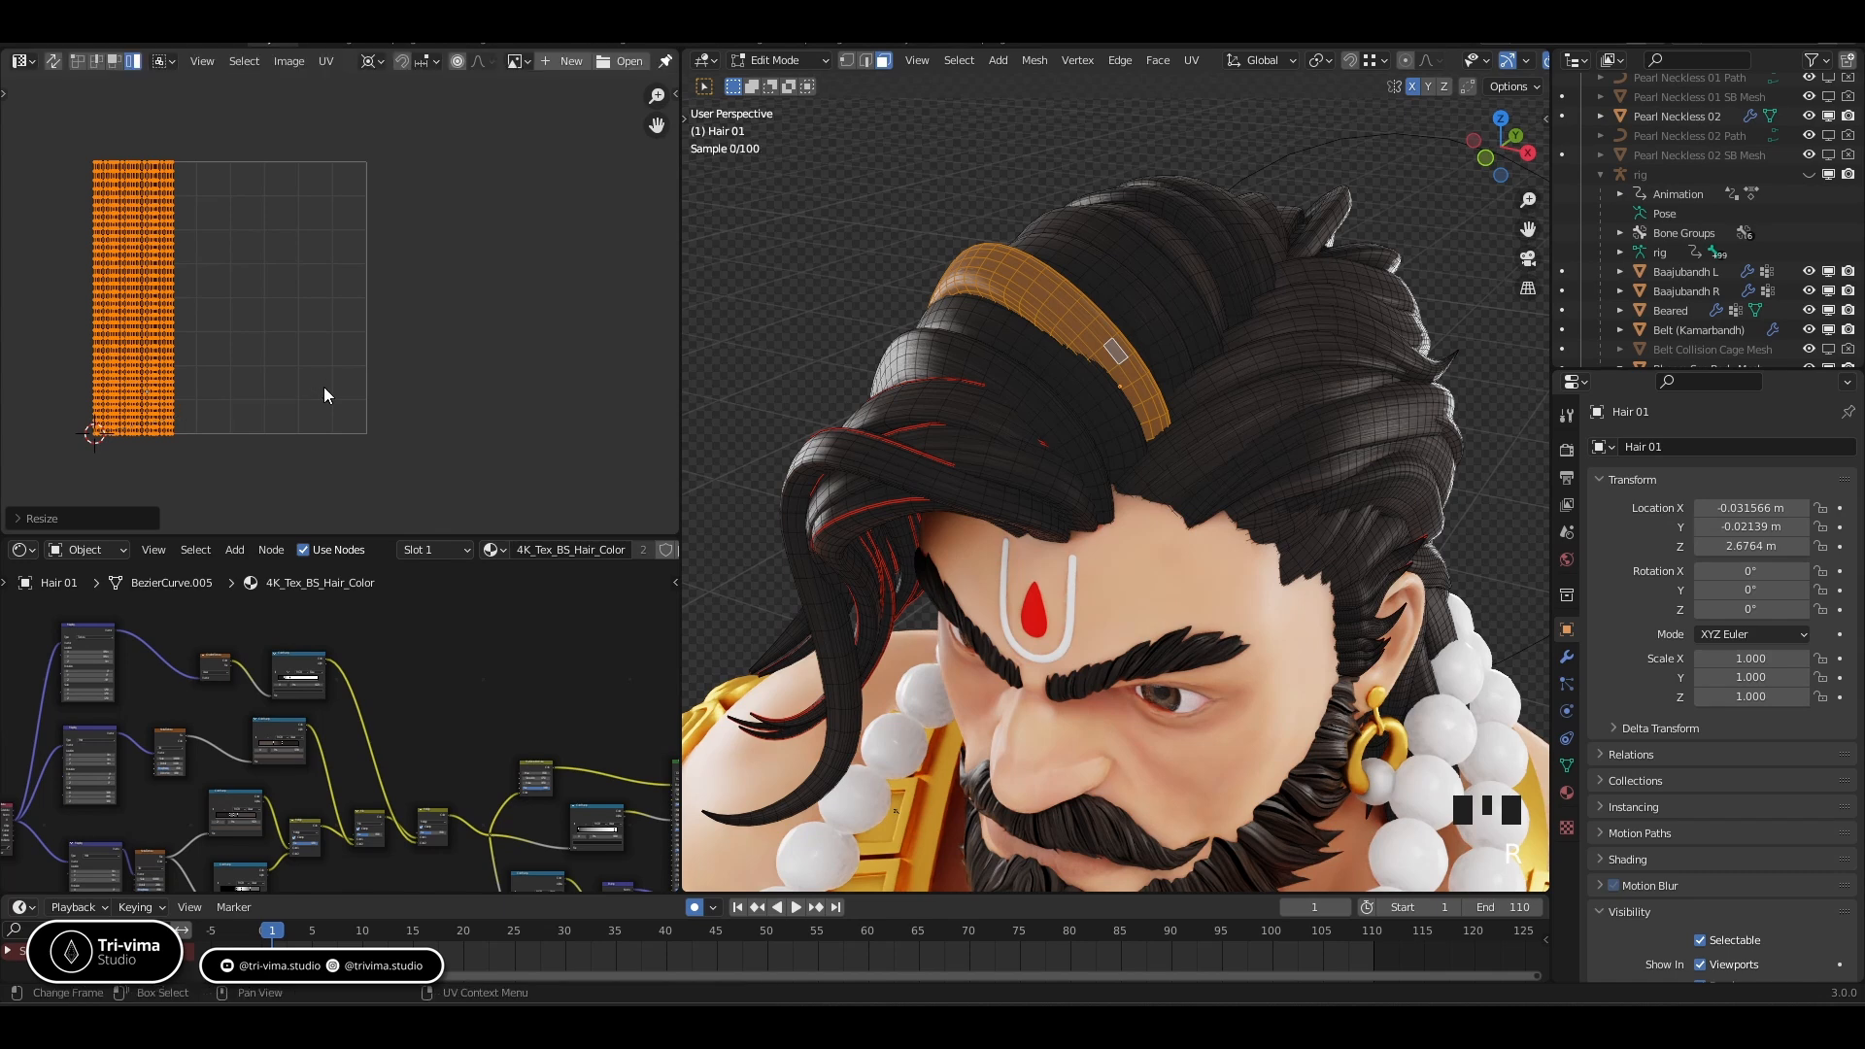
pyautogui.click(370, 61)
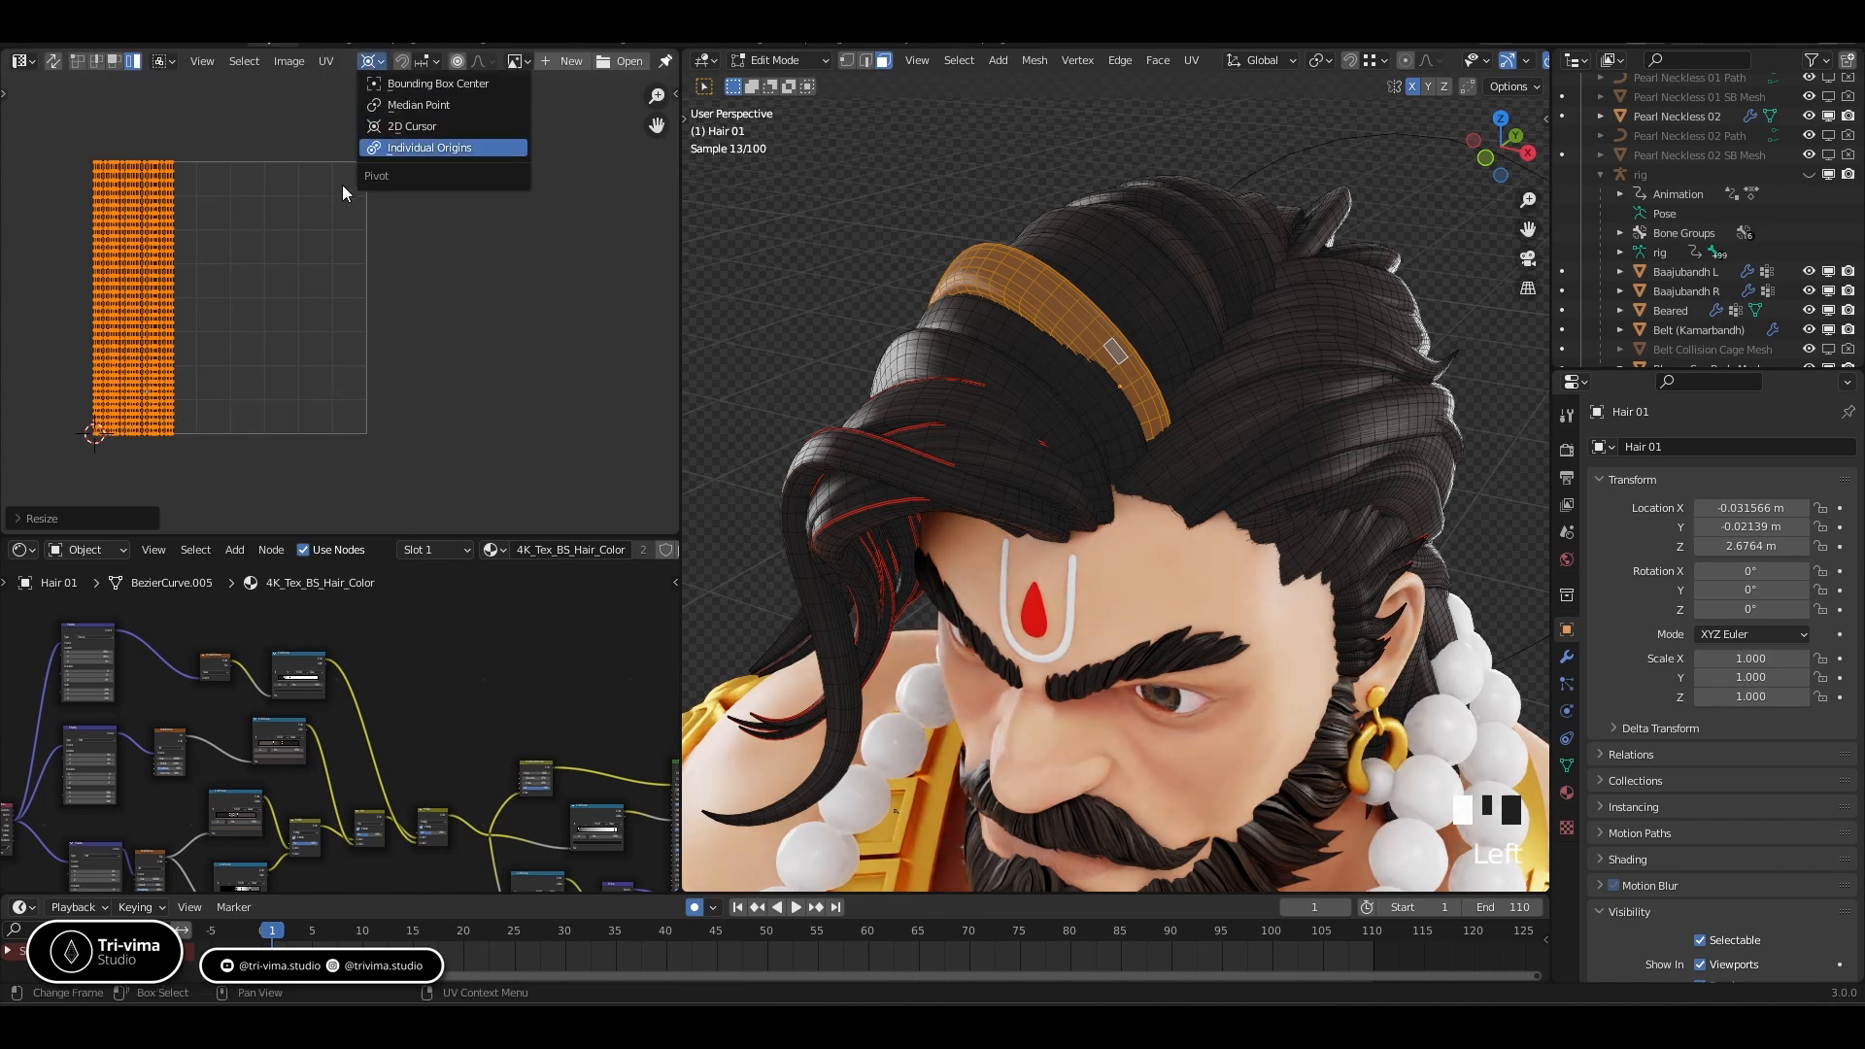
pyautogui.click(399, 106)
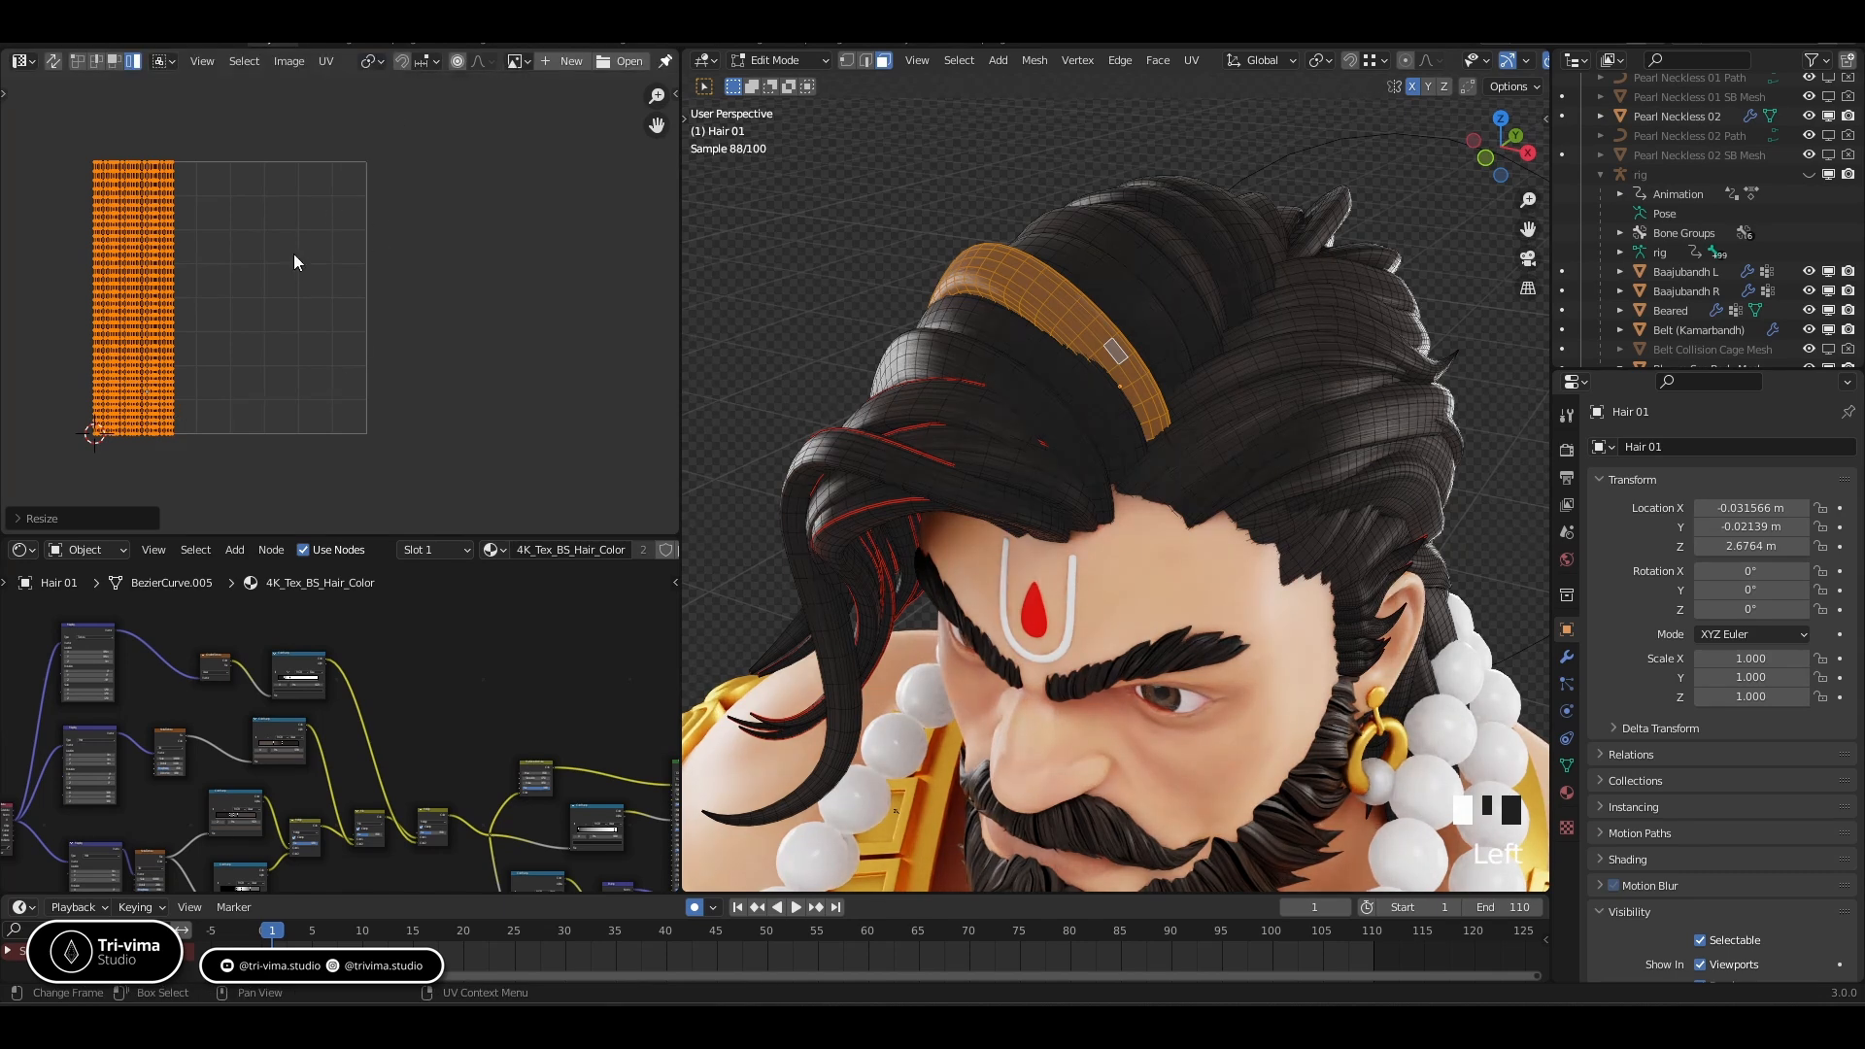
pyautogui.write('r180')
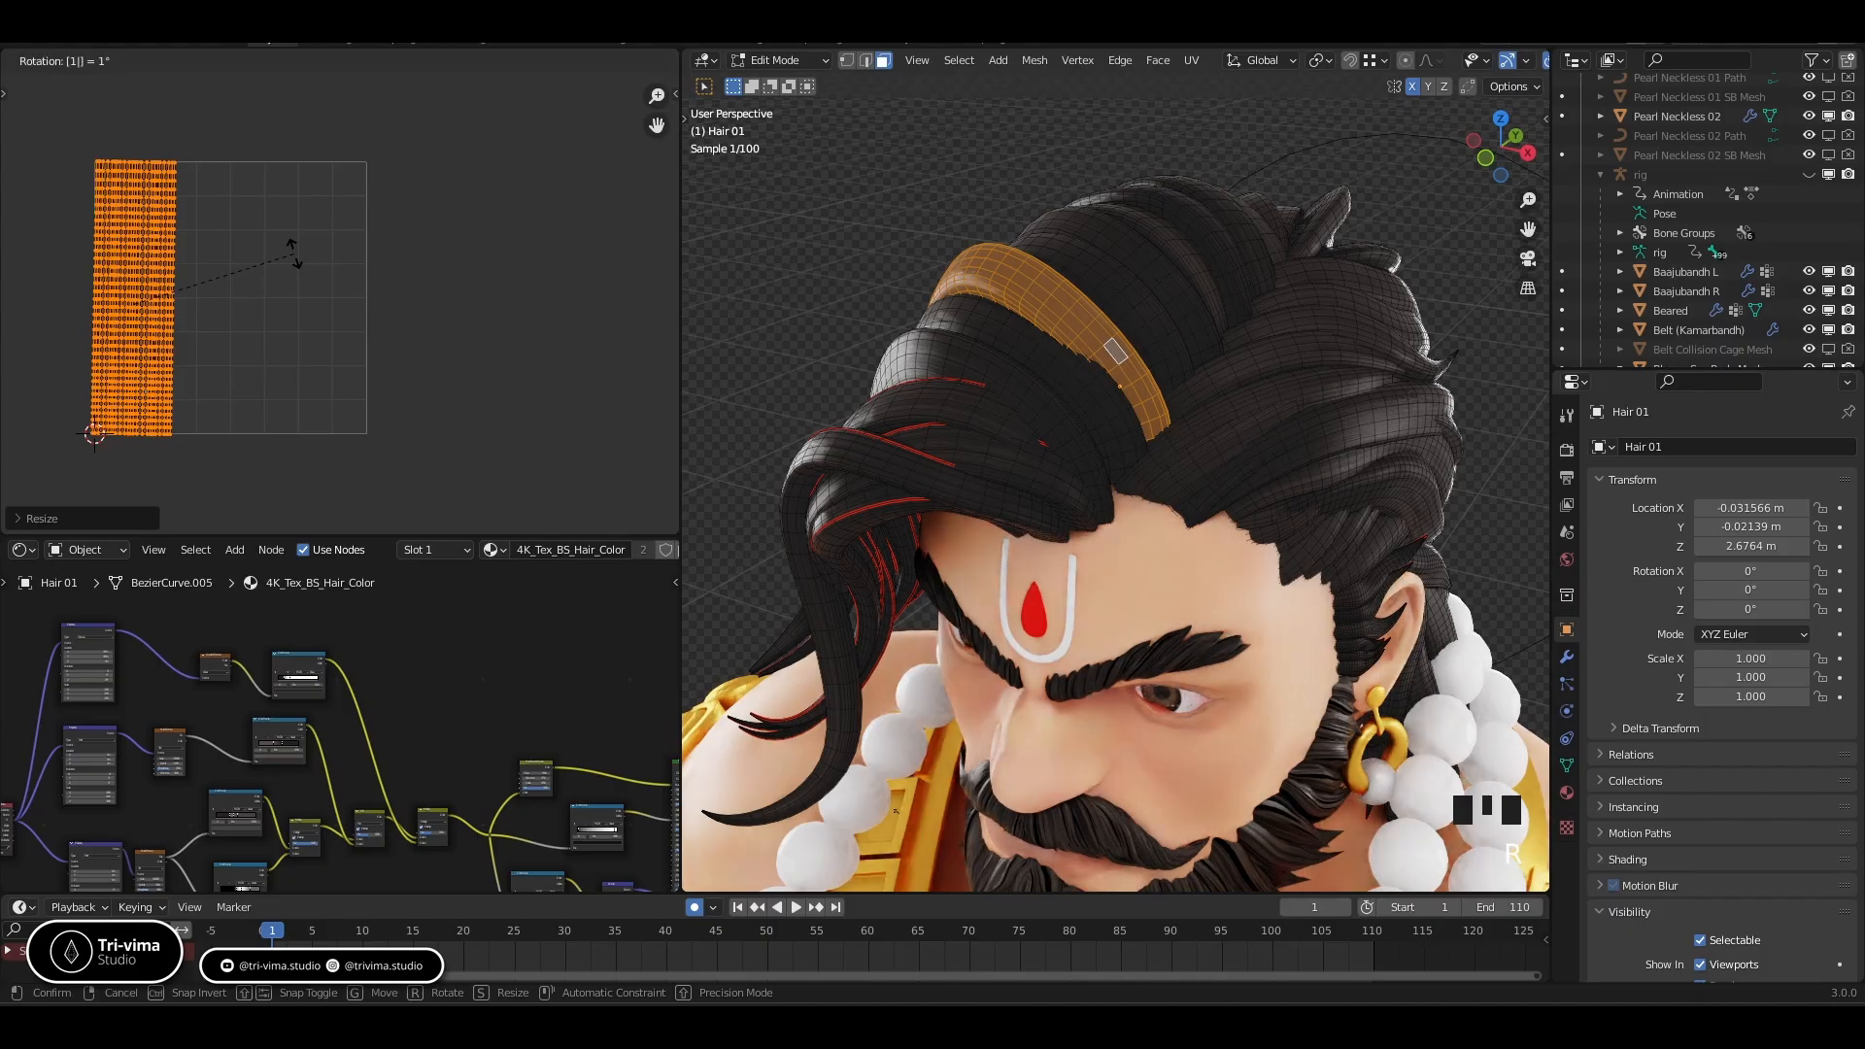
pyautogui.press('Return')
pyautogui.click(325, 60)
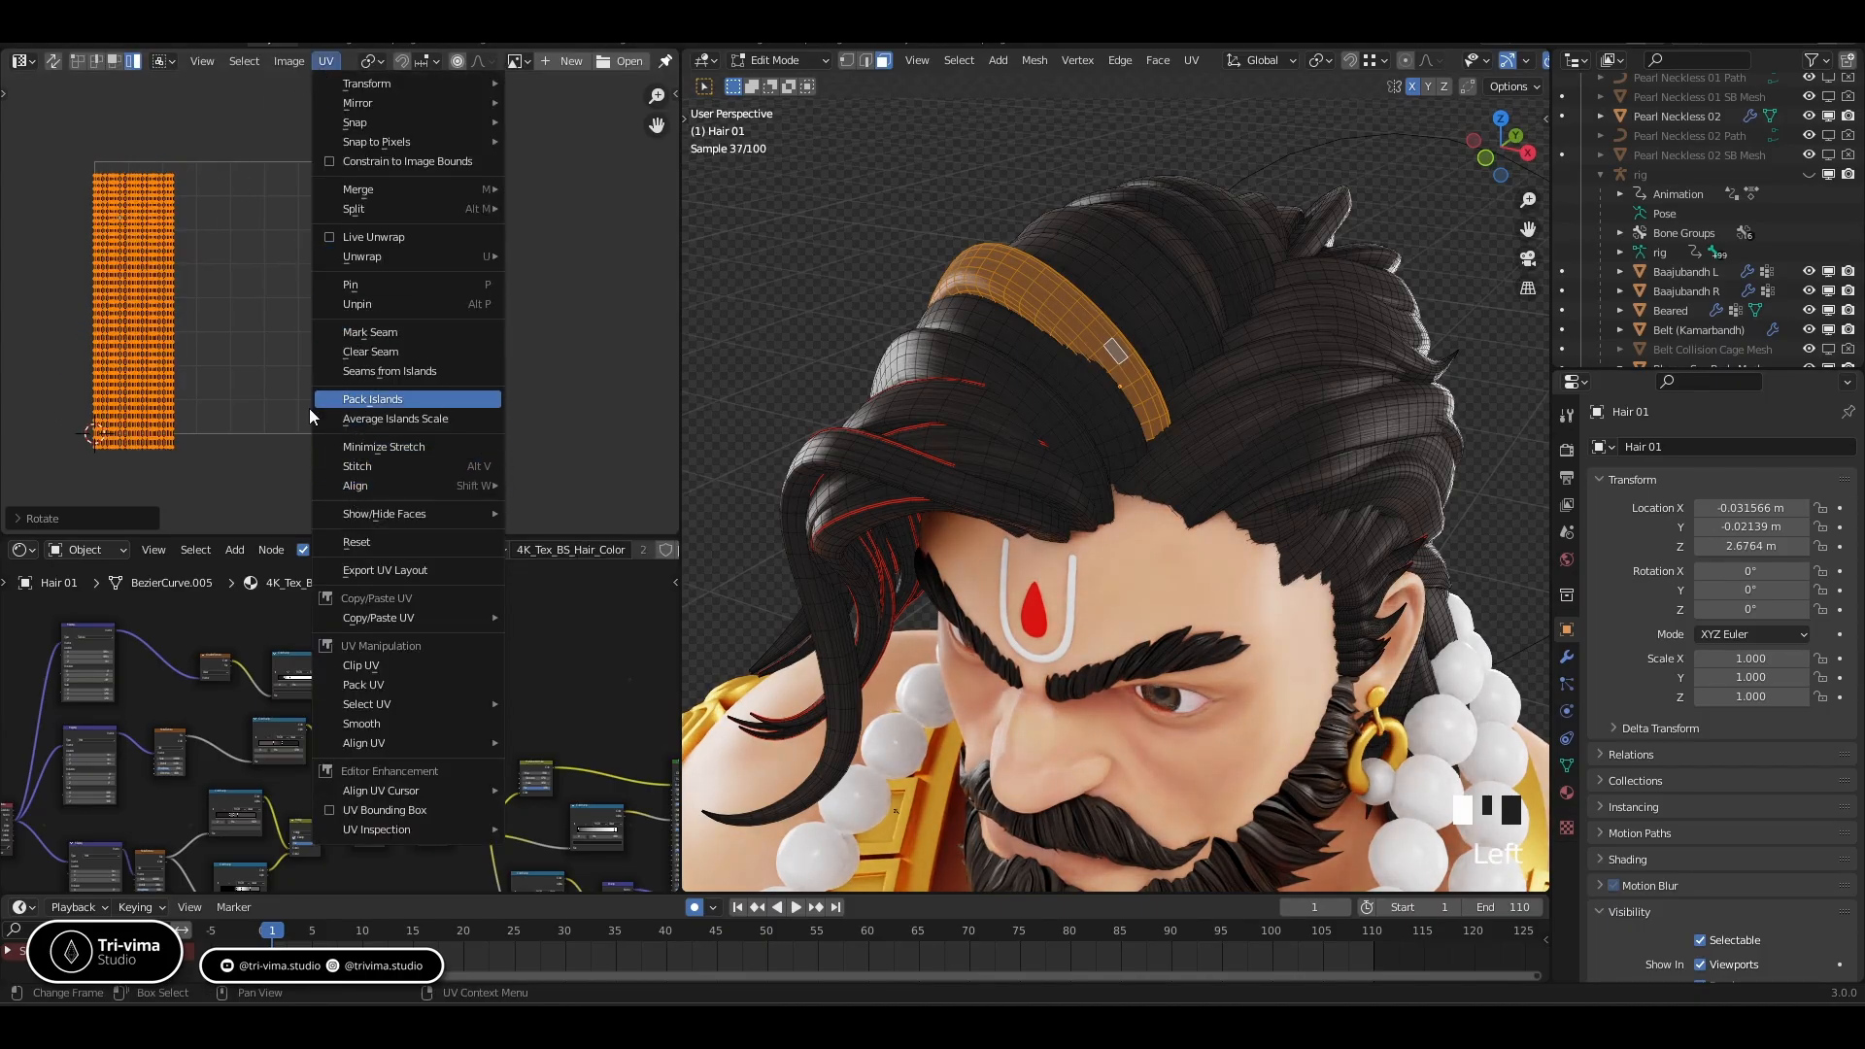
pyautogui.click(358, 401)
# Clear the UV selection and turn off the viewport overlays over the hair
pyautogui.click(189, 364)
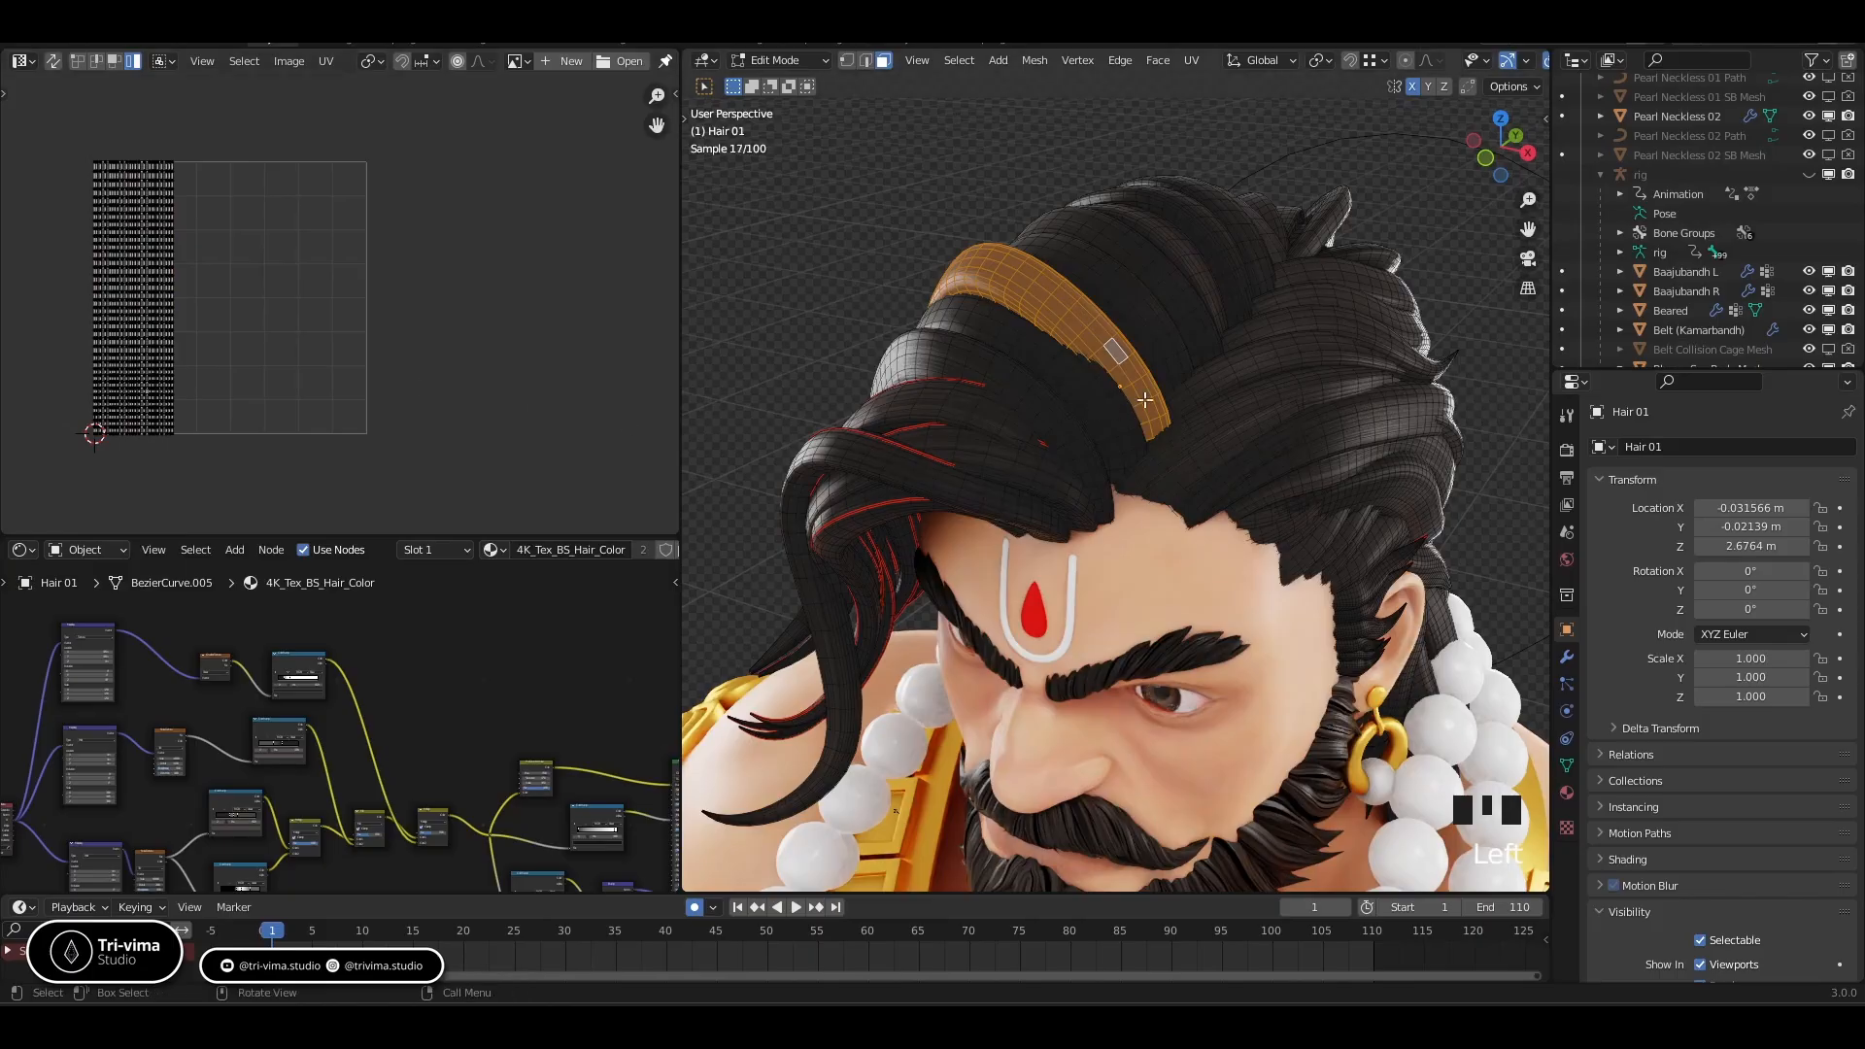
pyautogui.scroll(-2, 1449, 59)
pyautogui.click(1474, 60)
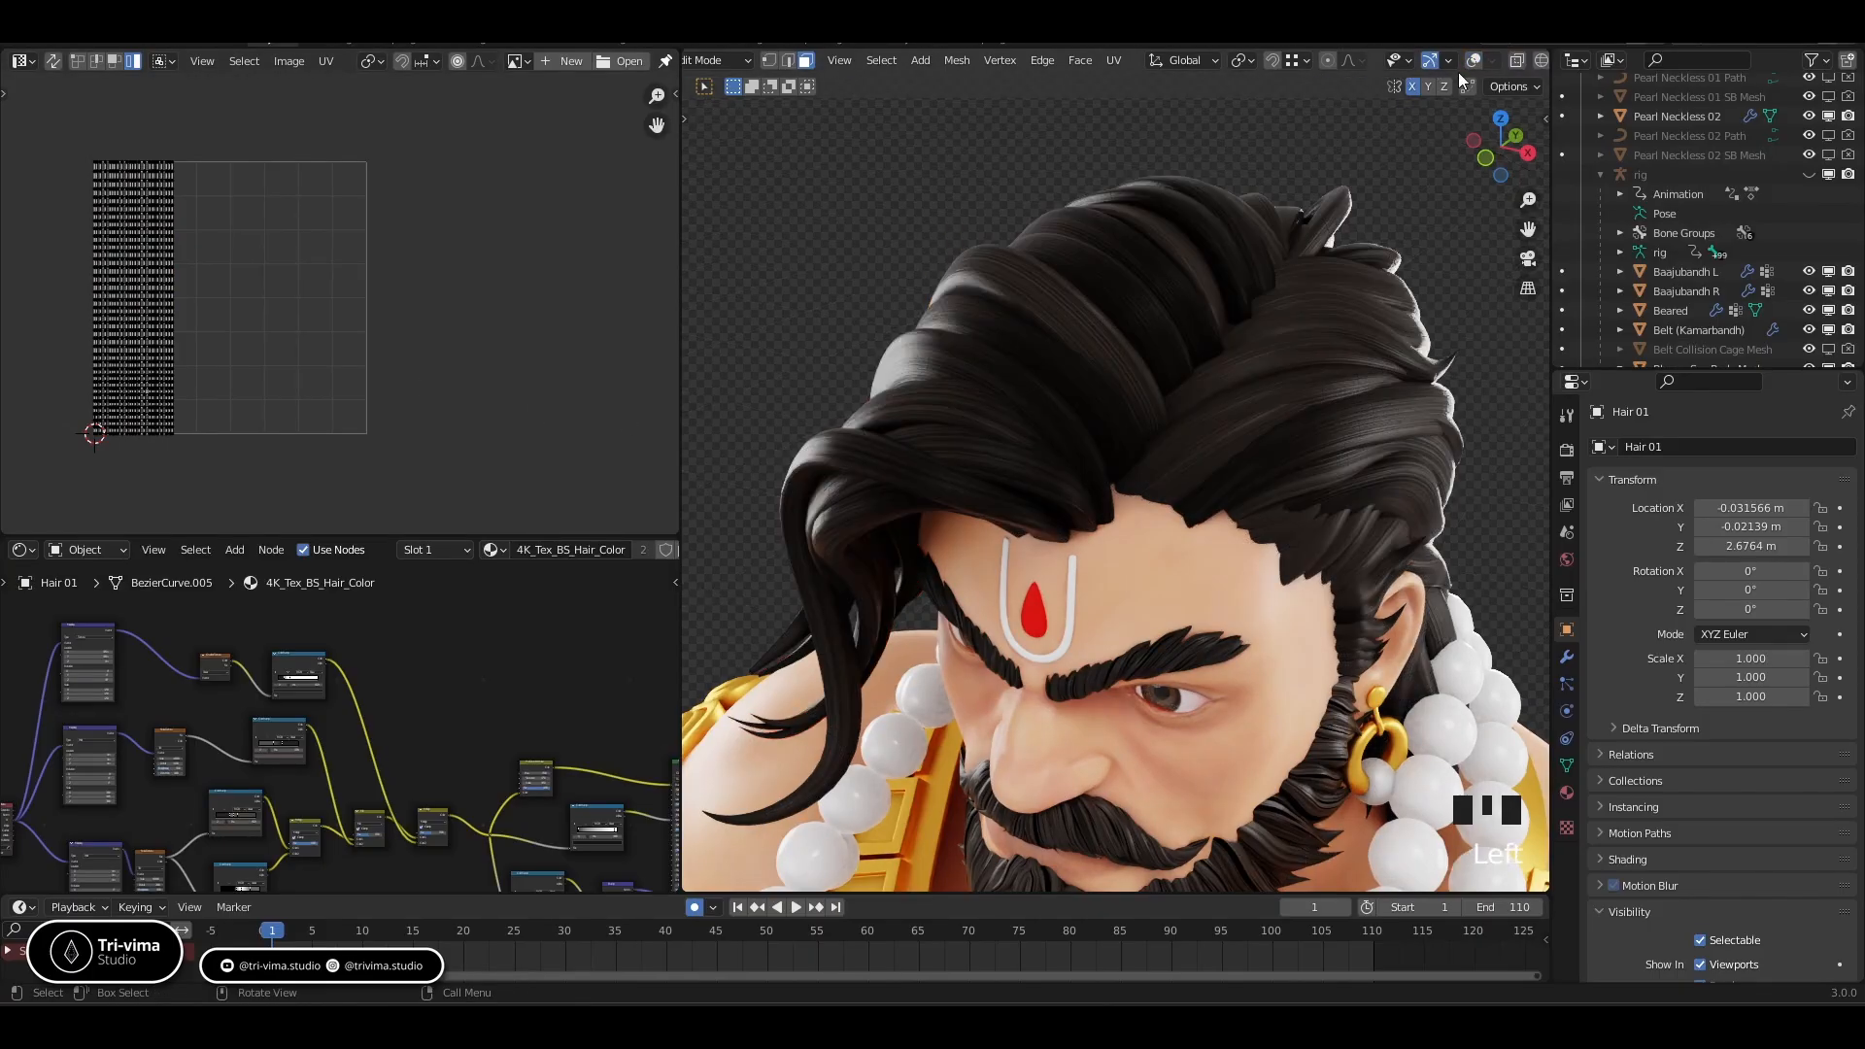
# Rotate all the strand's UVs upside down and move them up about 0.047 so they fit the UV grid
pyautogui.press('a')
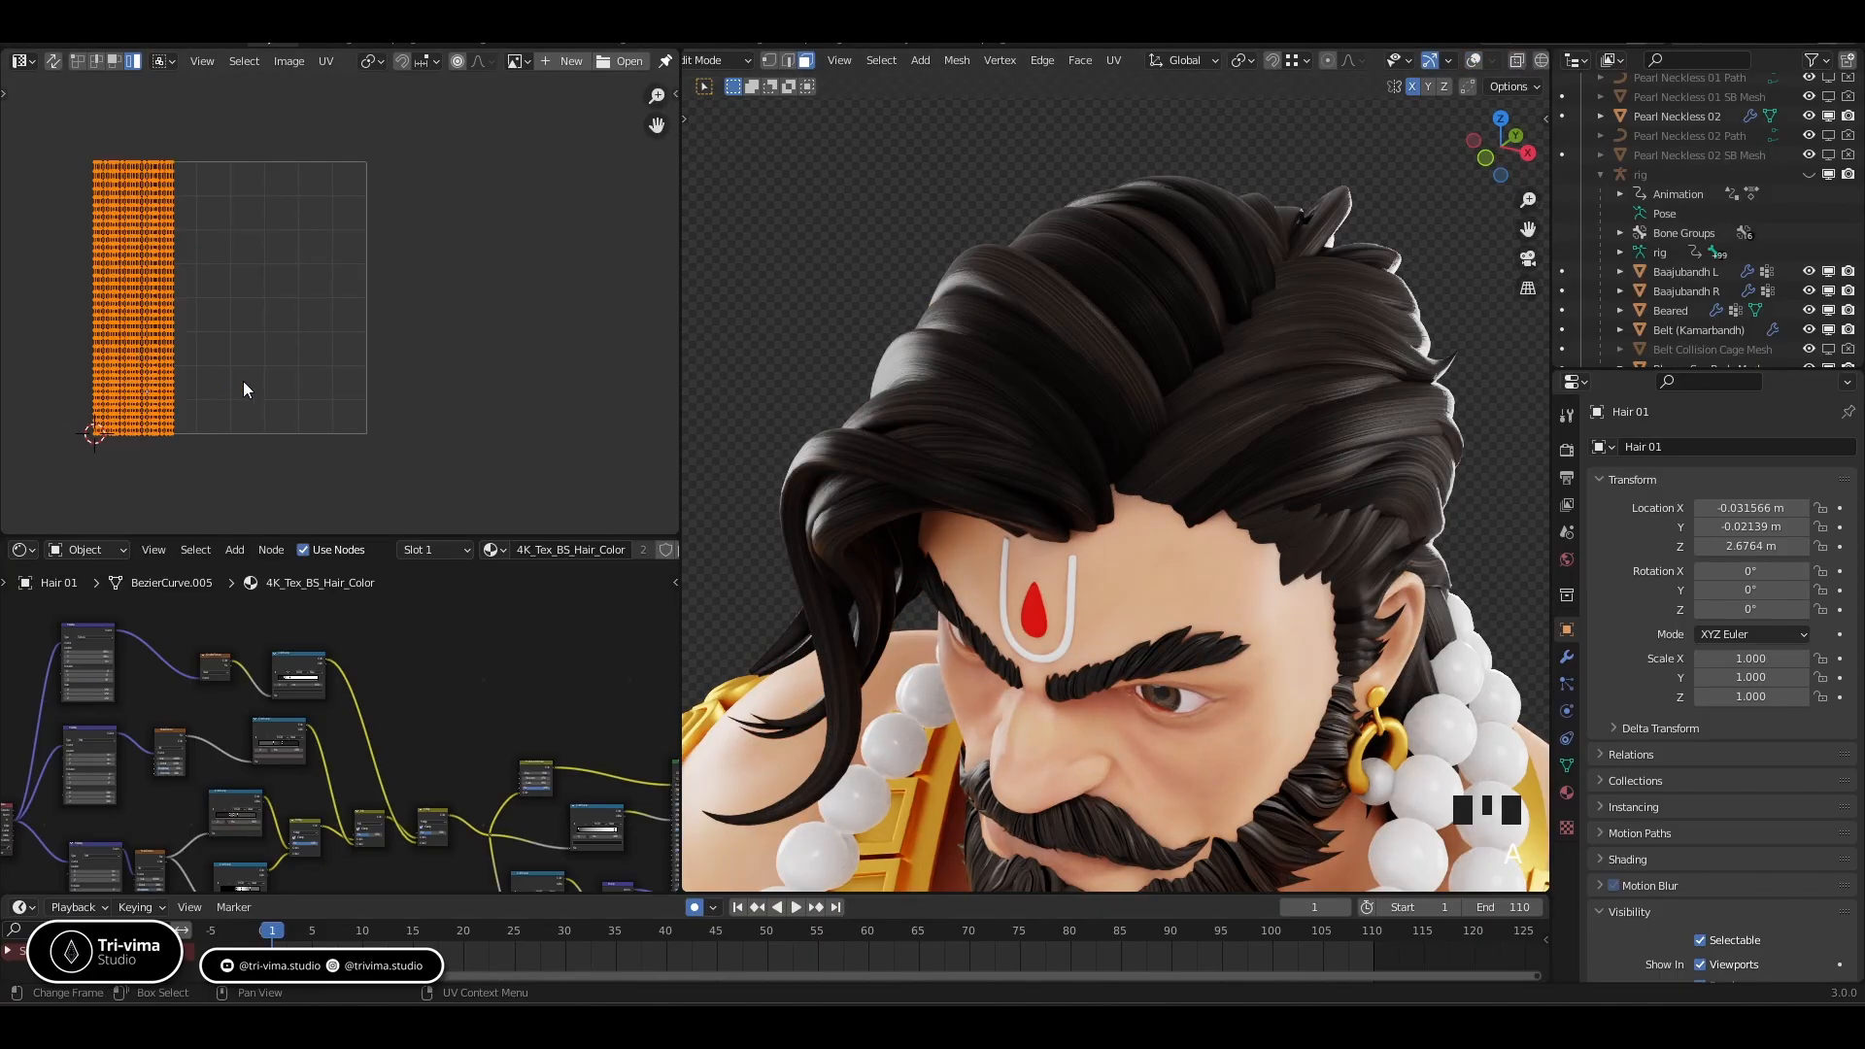
pyautogui.press('r')
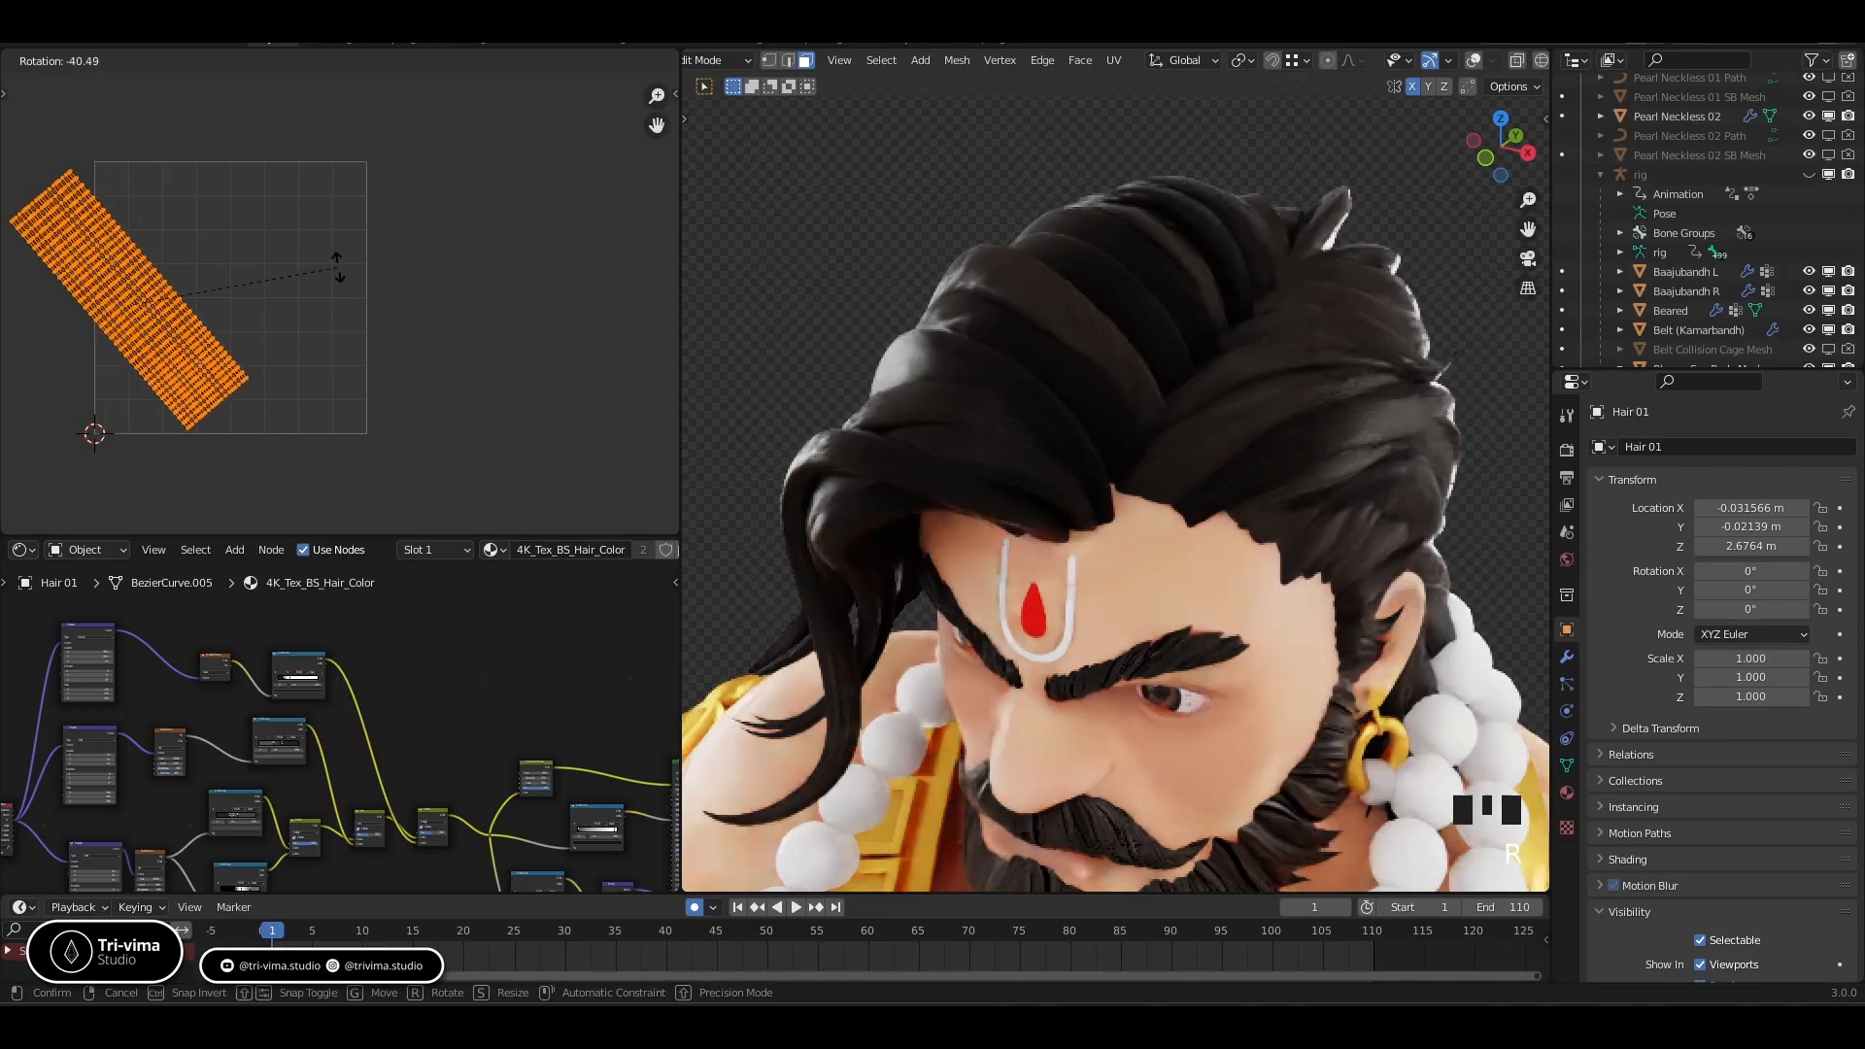
pyautogui.click(336, 266)
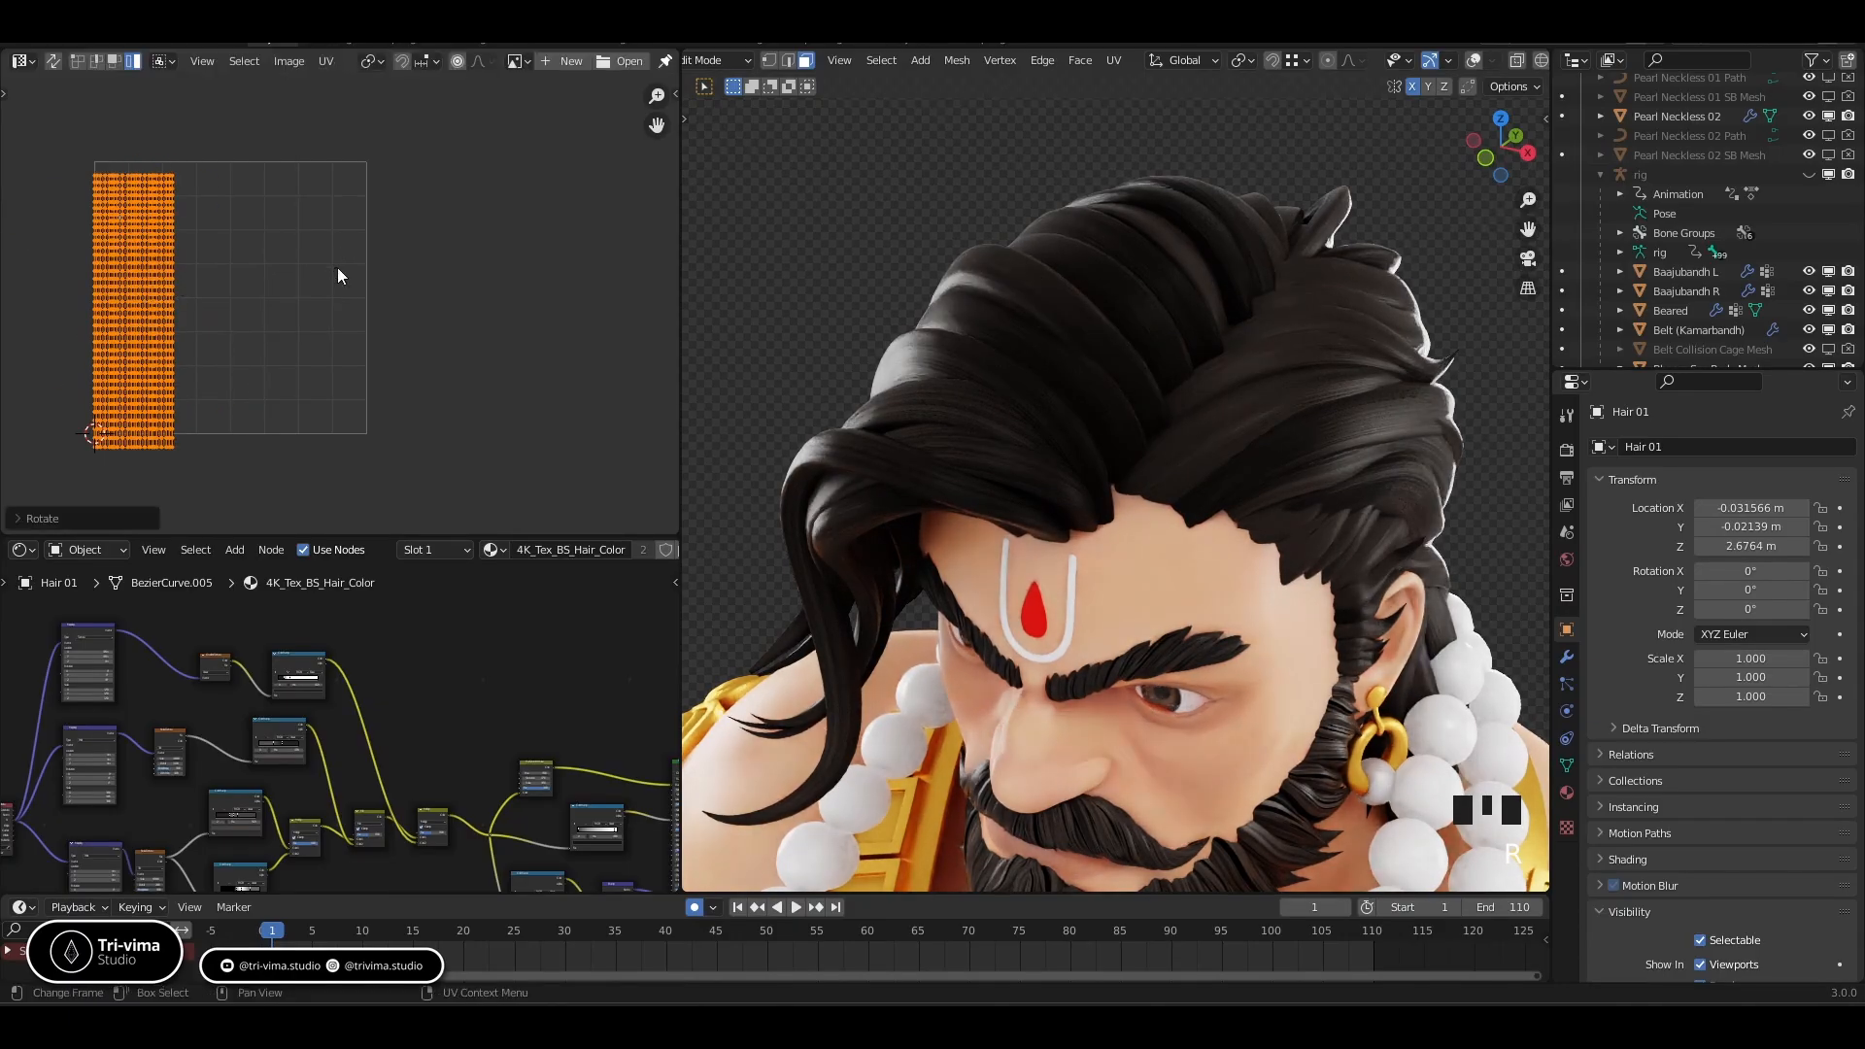
pyautogui.press('g')
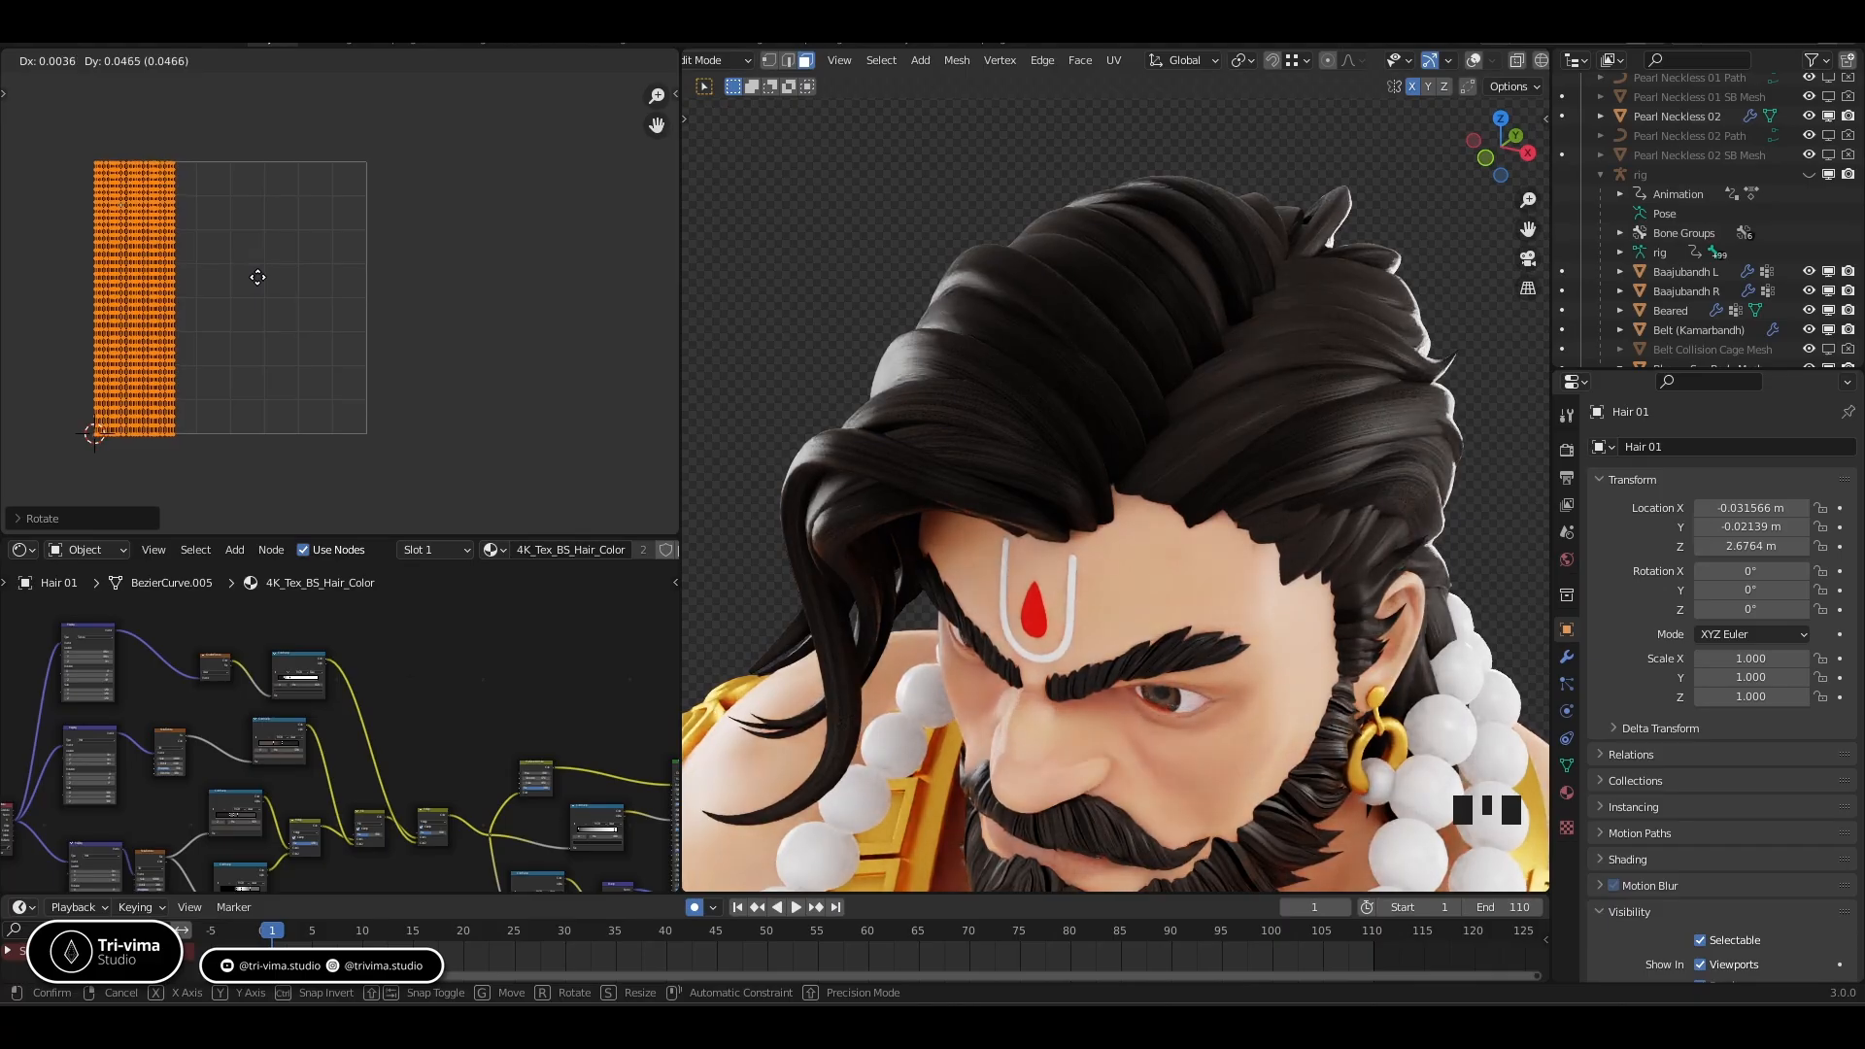
pyautogui.click(258, 278)
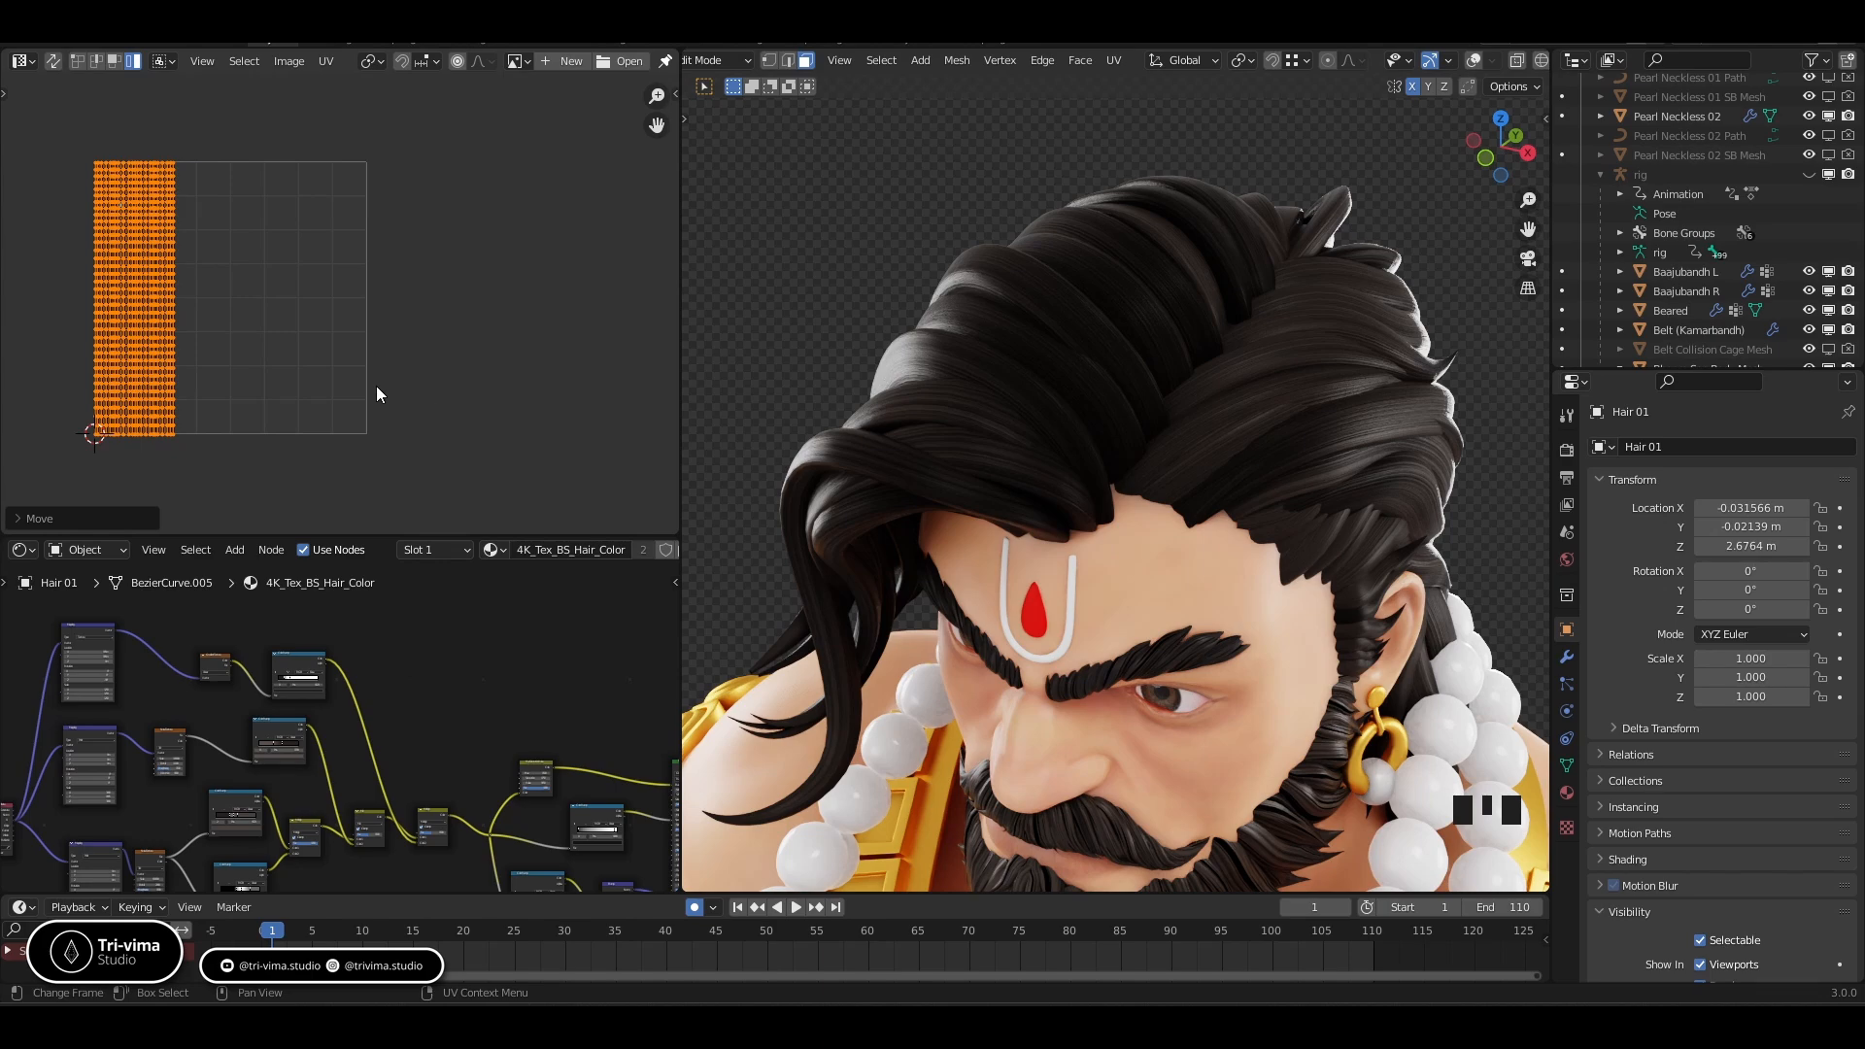
# Return to Object Mode, make the body mesh active and examine the finished hair from above and from the front
pyautogui.press('Tab')
pyautogui.moveTo(954, 528); pyautogui.dragTo(972, 569, button='middle')
pyautogui.scroll(2, 1014, 540)
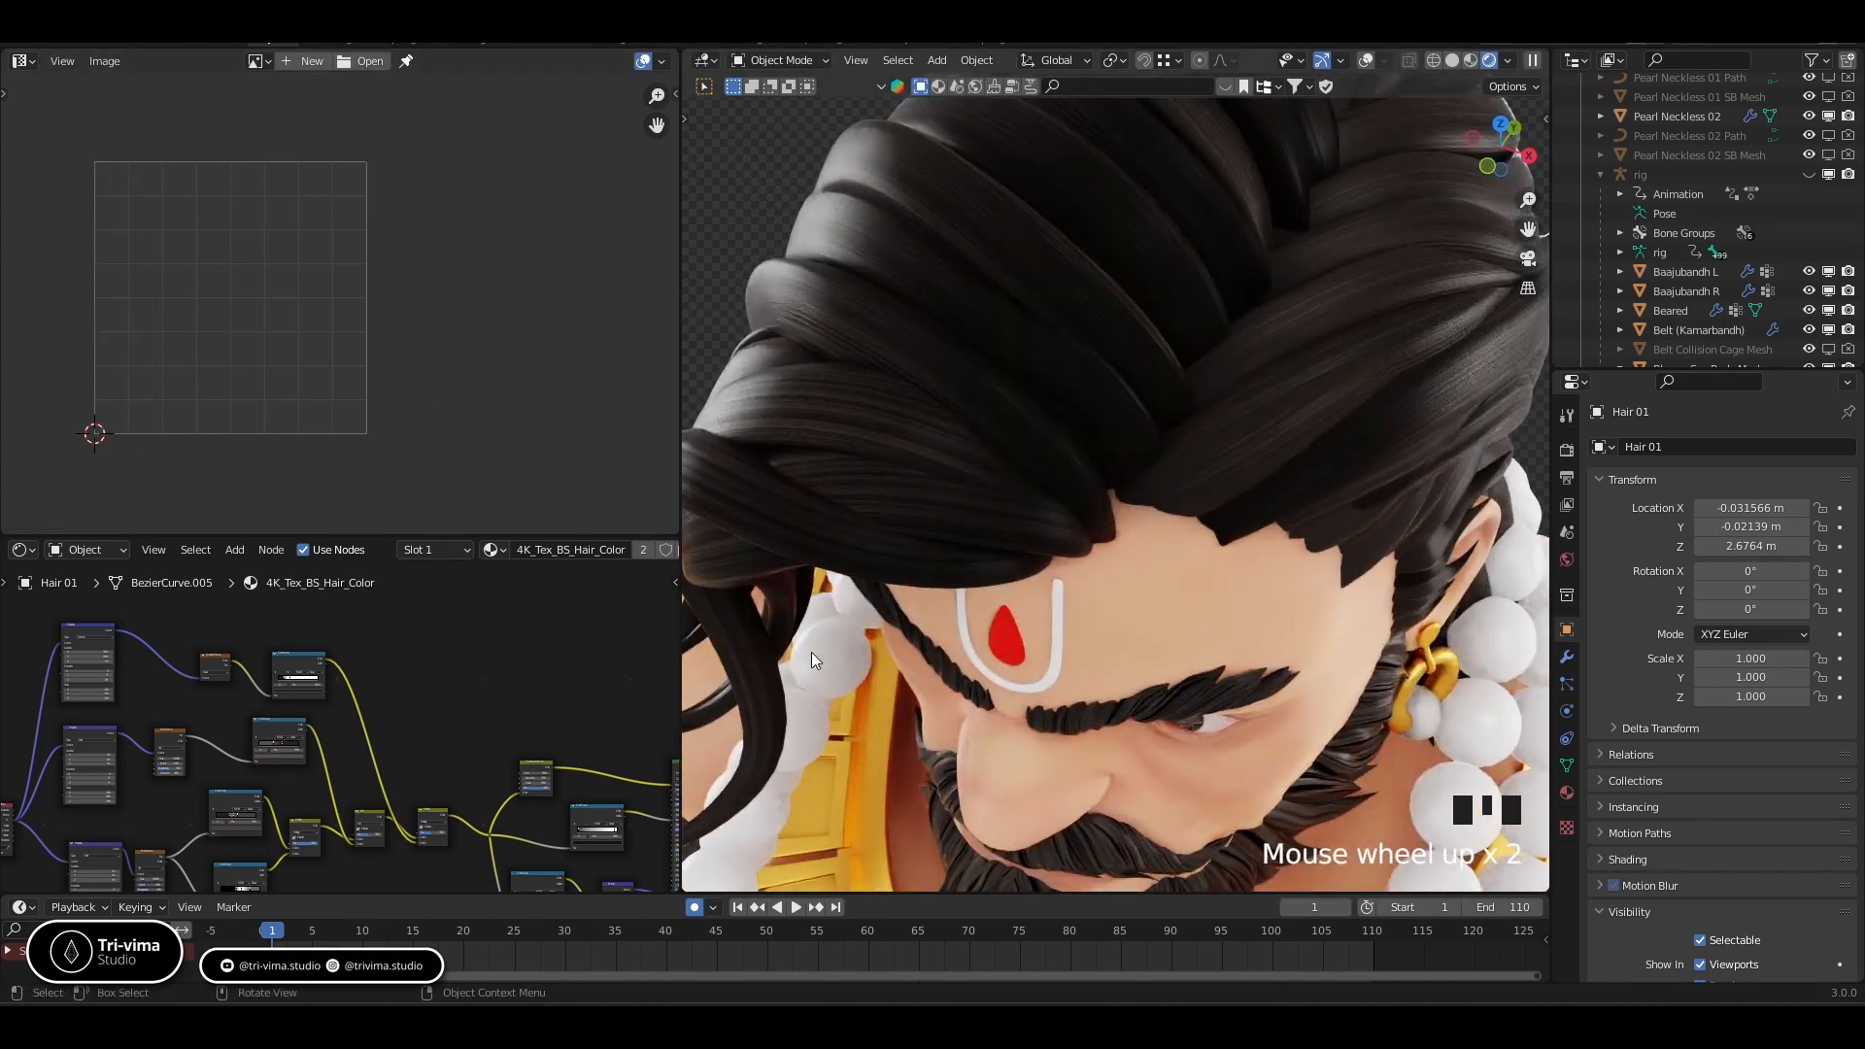
pyautogui.click(857, 419)
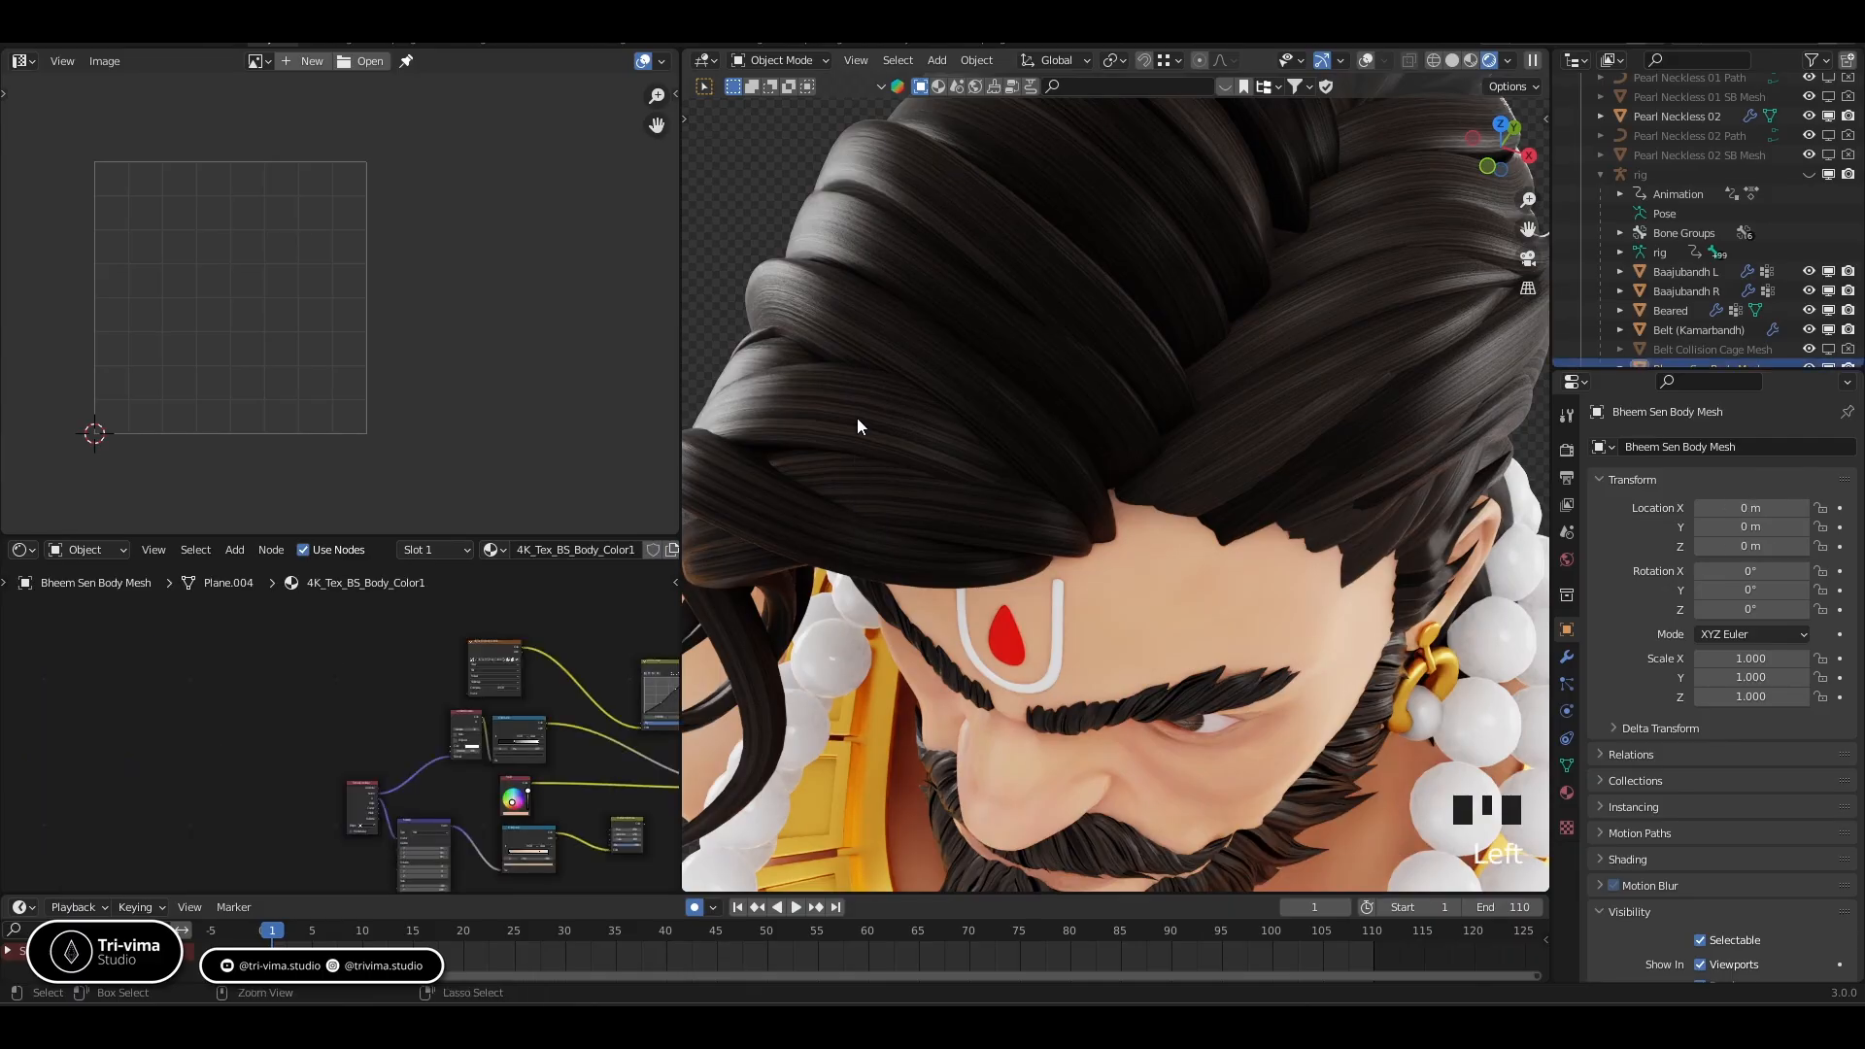
pyautogui.hotkey('ctrl', 'l')
pyautogui.scroll(-4, 966, 330)
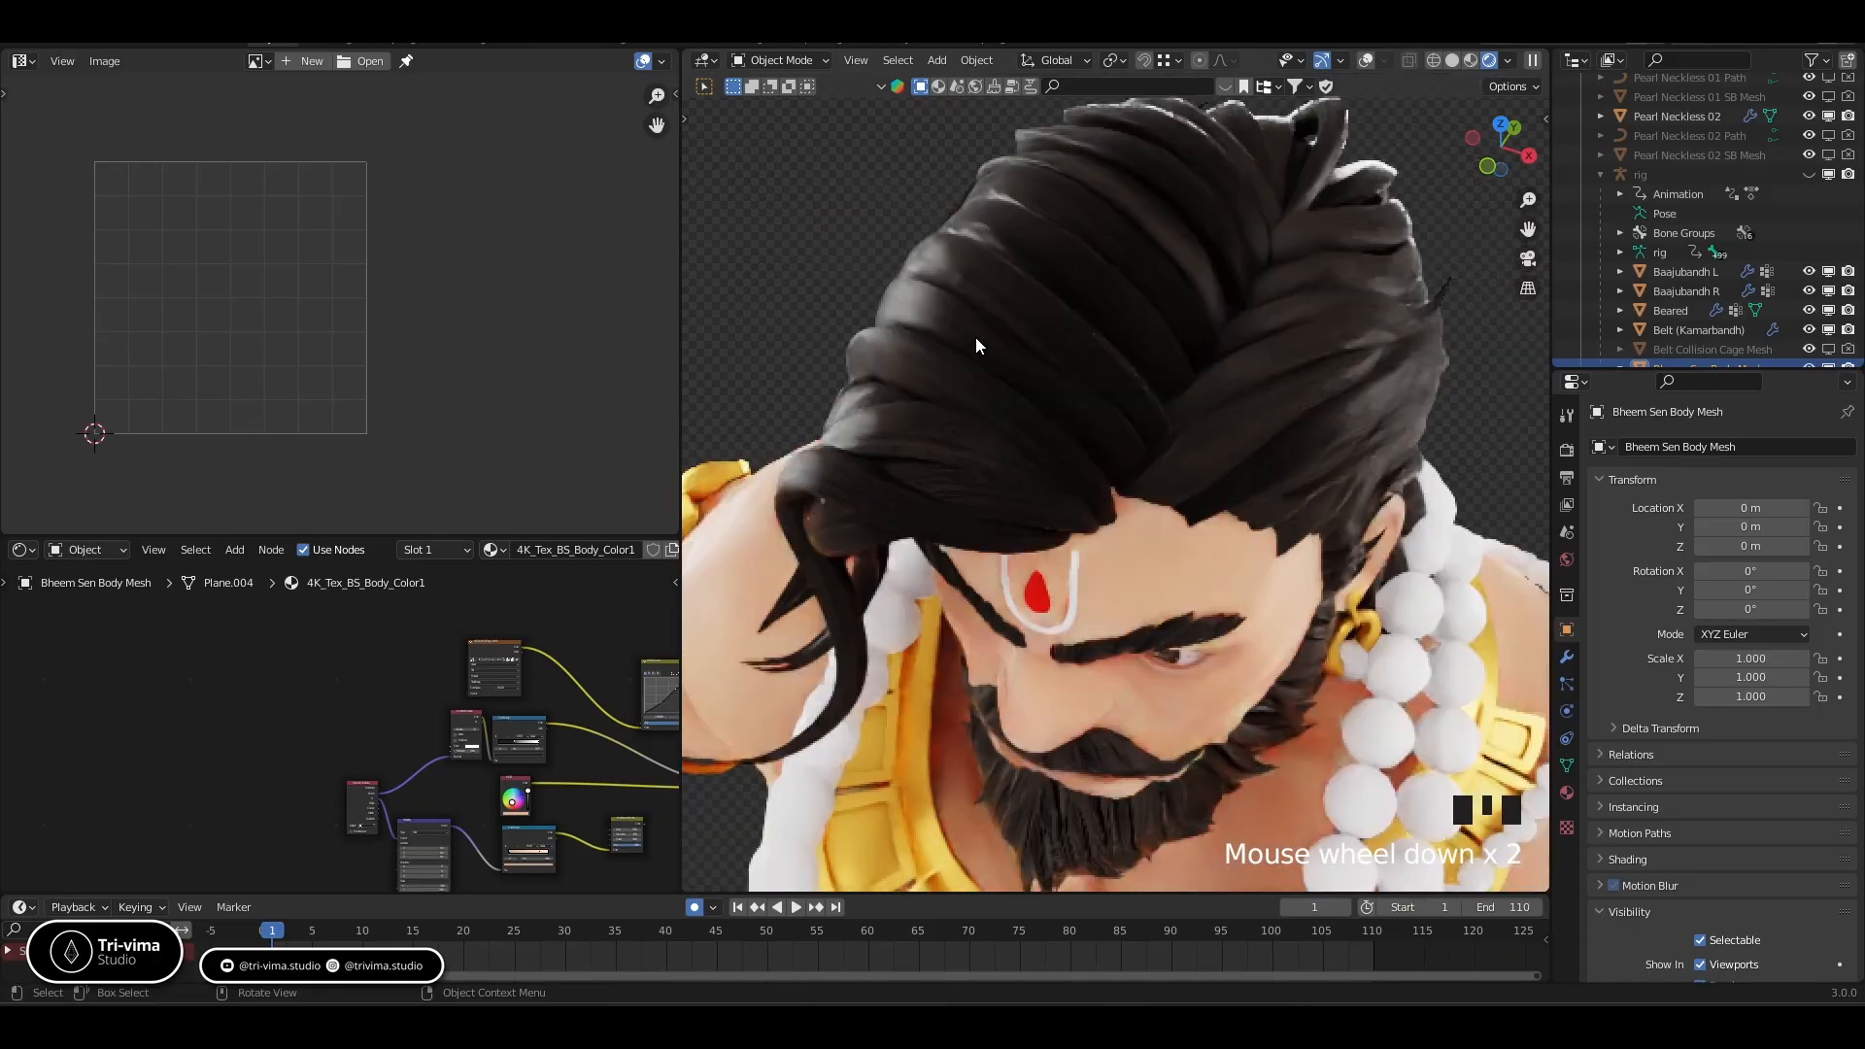
pyautogui.moveTo(1051, 388); pyautogui.dragTo(1057, 334, button='middle')
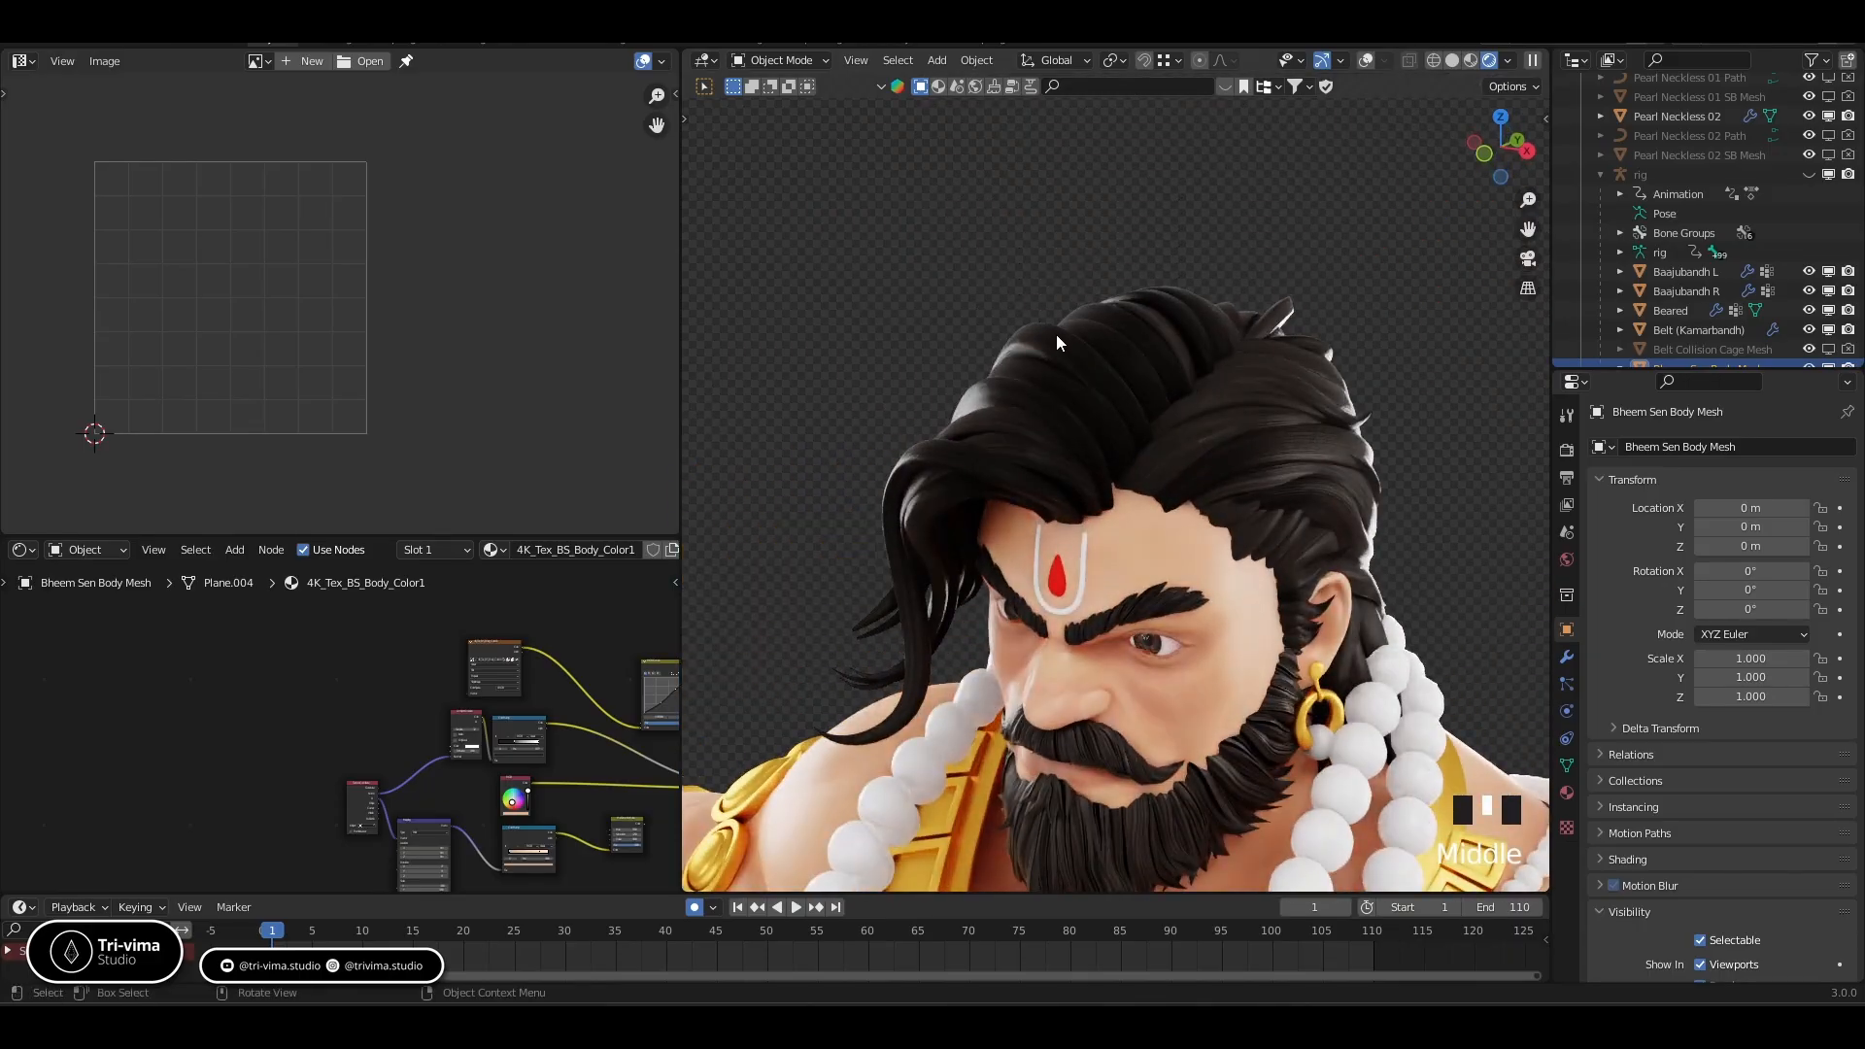